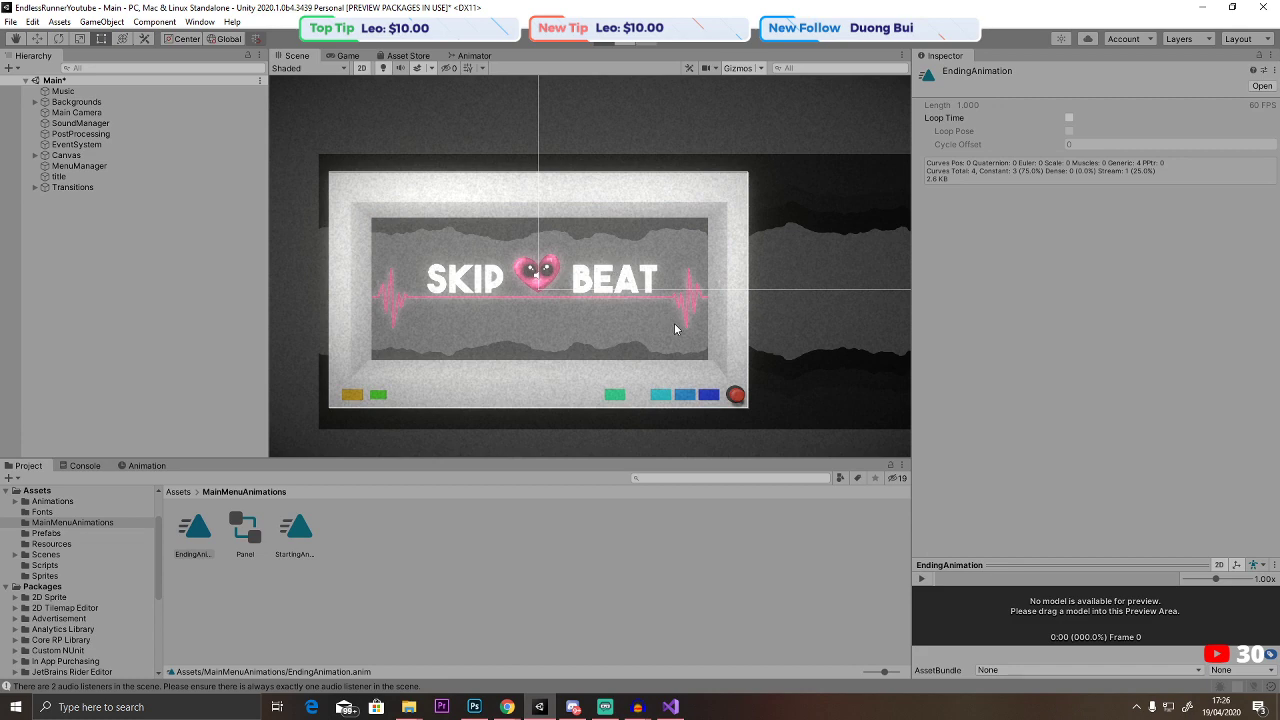
Play-test the game from the SKIP BEAT main menu, steering the heart up and down past the obstacles, and stop play mode.
{"action": "key", "text": "ctrl+p"}
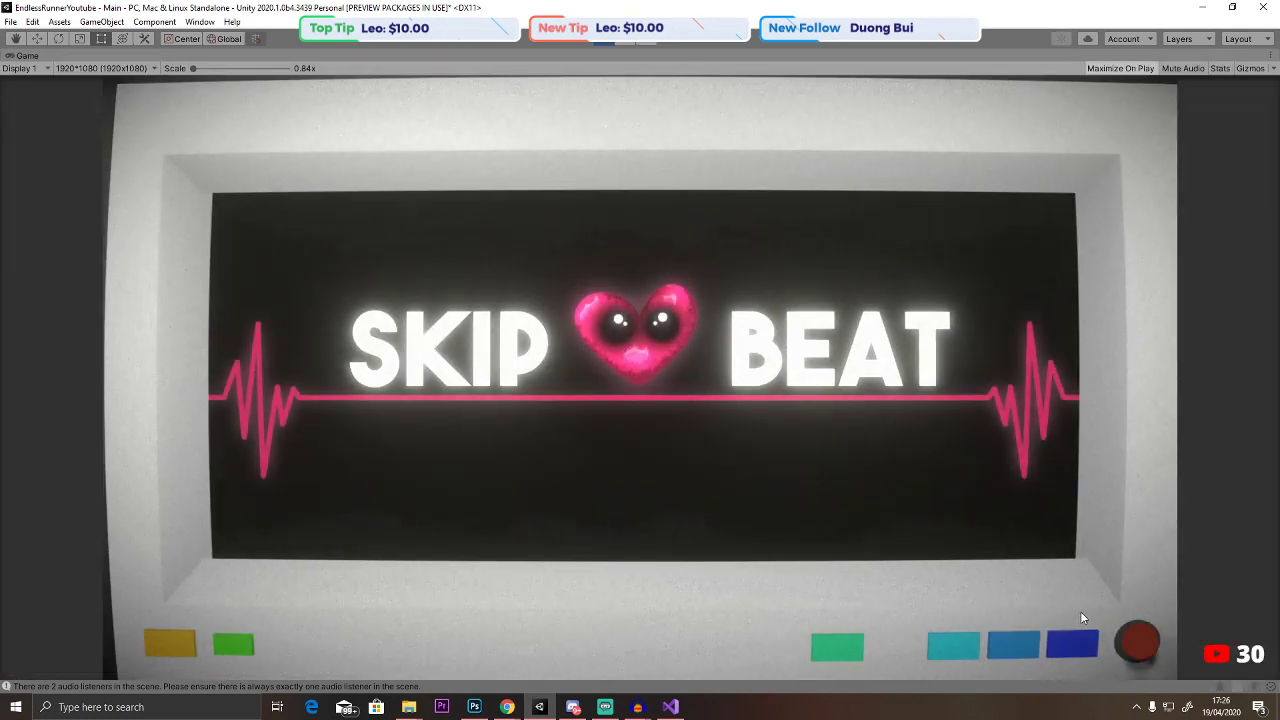
{"action": "left_click", "coordinate": [1144, 640]}
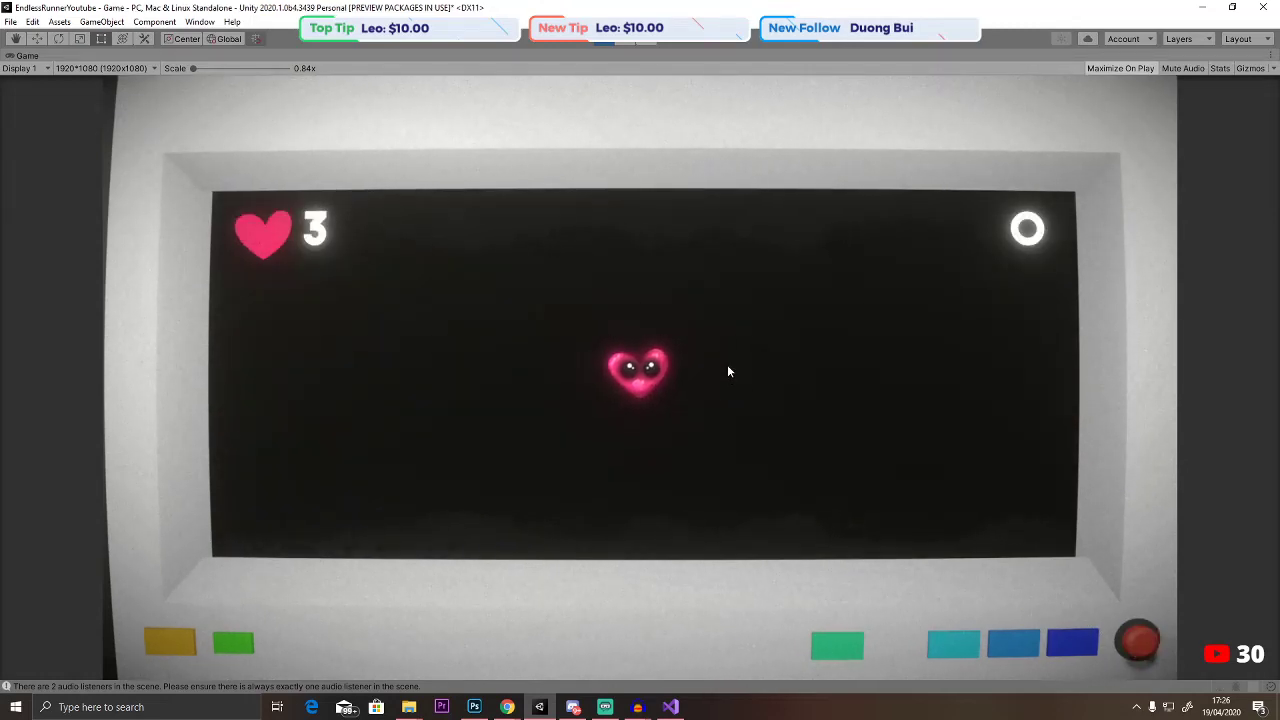
{"action": "key", "text": "Up"}
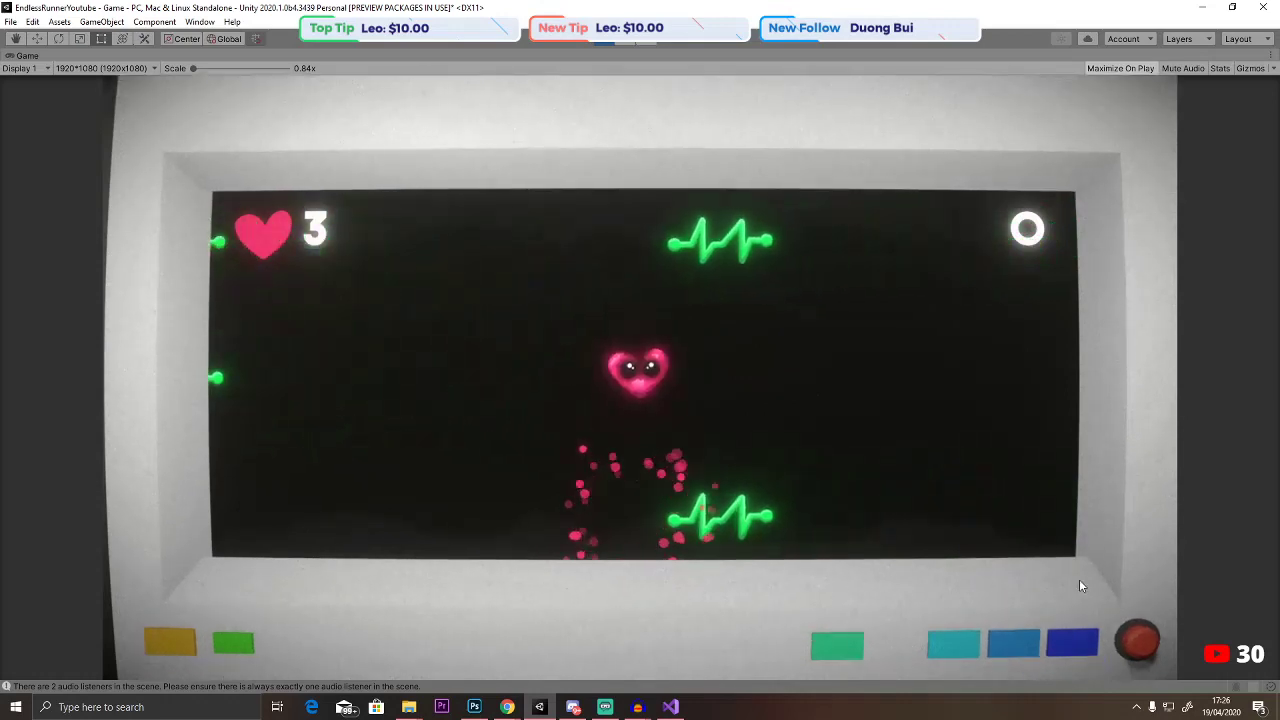
{"action": "key", "text": "Up"}
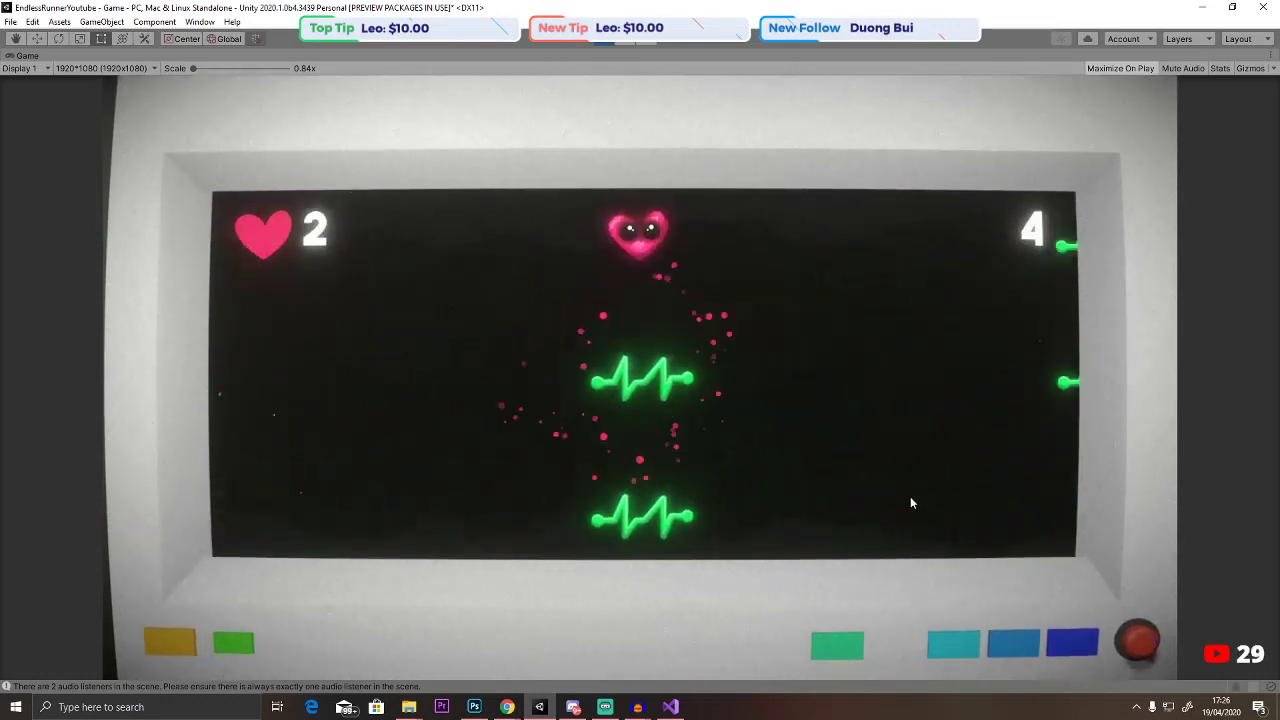
{"action": "key", "text": "Down"}
{"action": "key", "text": "Down"}
{"action": "key", "text": "Up"}
{"action": "key", "text": "Up"}
{"action": "key", "text": "Down"}
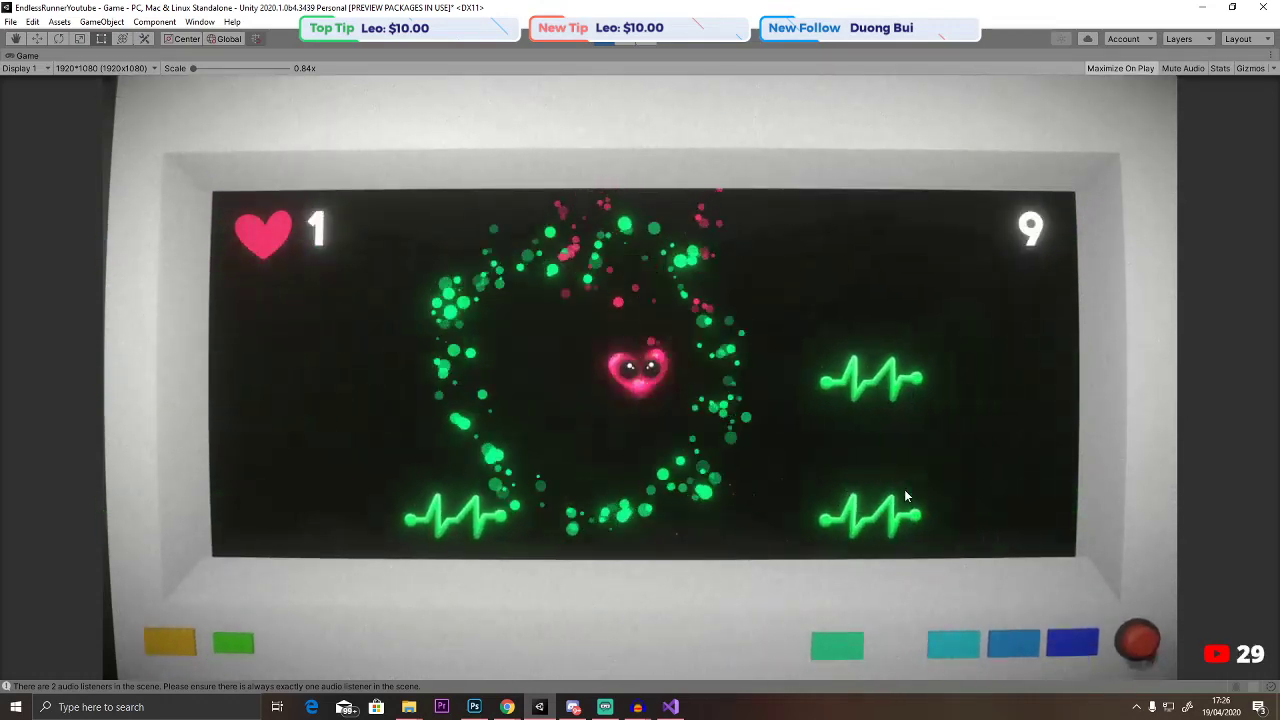
{"action": "key", "text": "Up"}
{"action": "key", "text": "Down"}
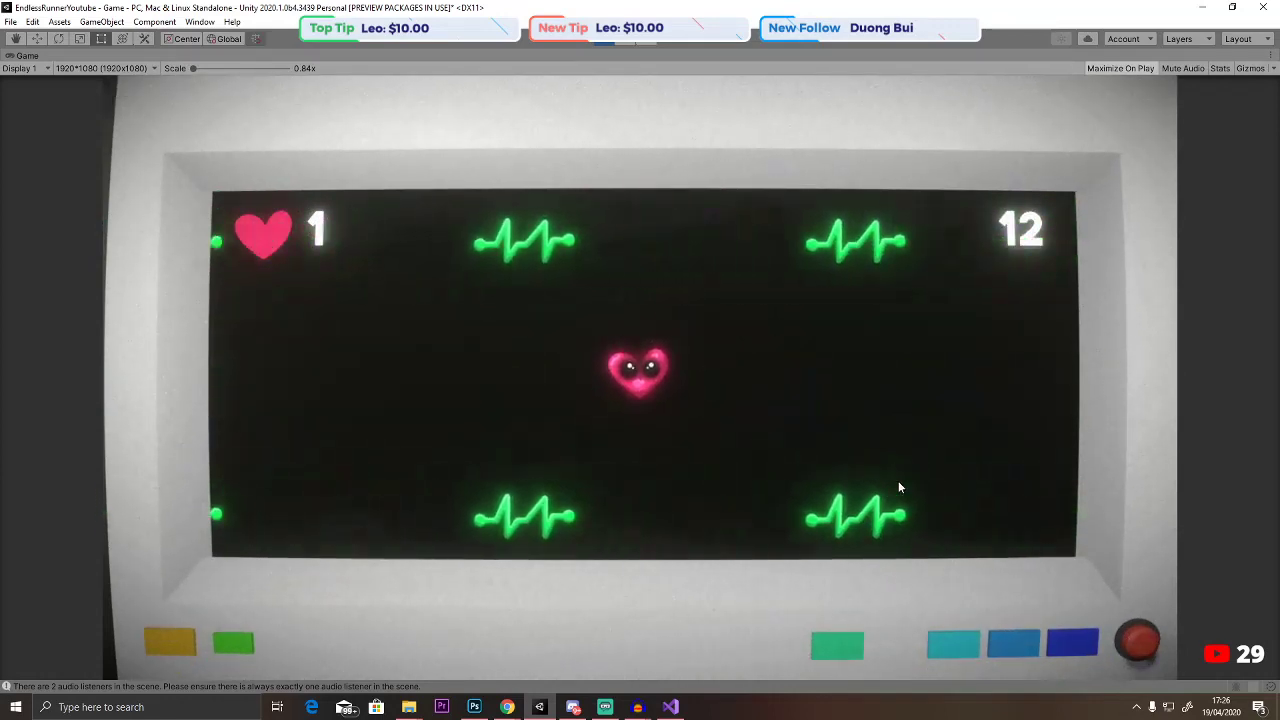
{"action": "key", "text": "Up"}
{"action": "key", "text": "Down"}
{"action": "key", "text": "Down"}
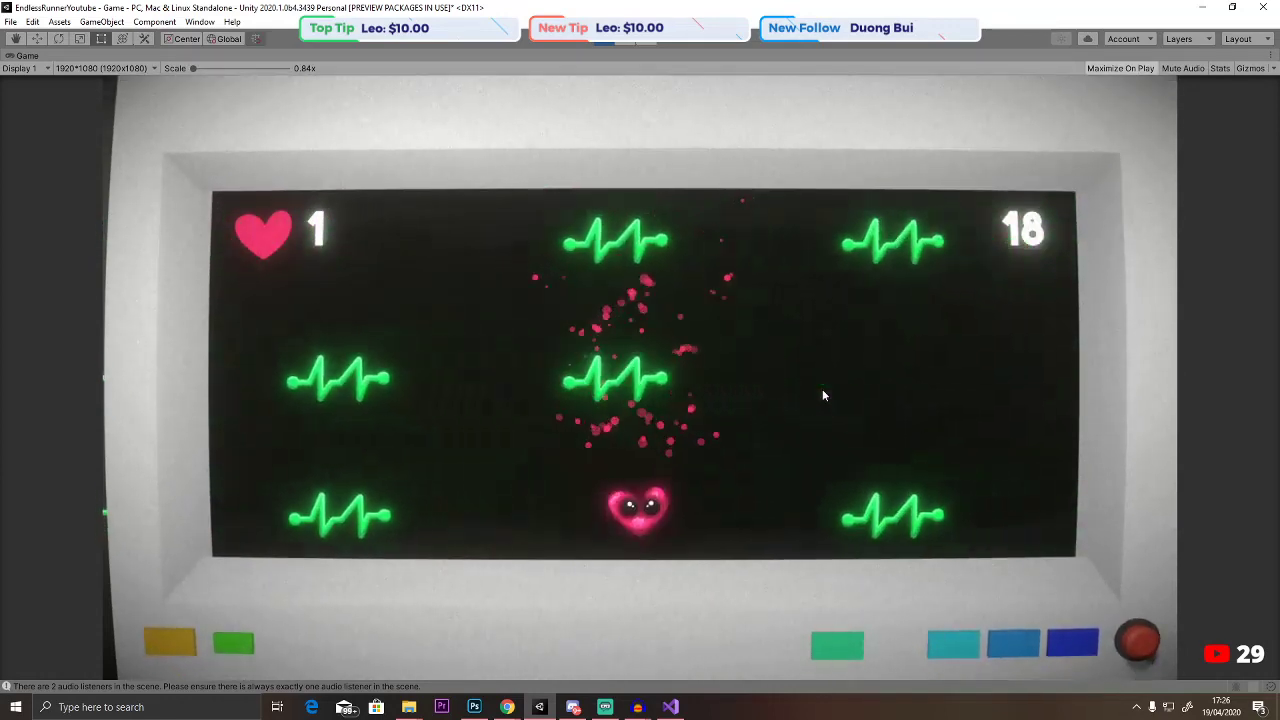
{"action": "key", "text": "Up"}
{"action": "key", "text": "Up"}
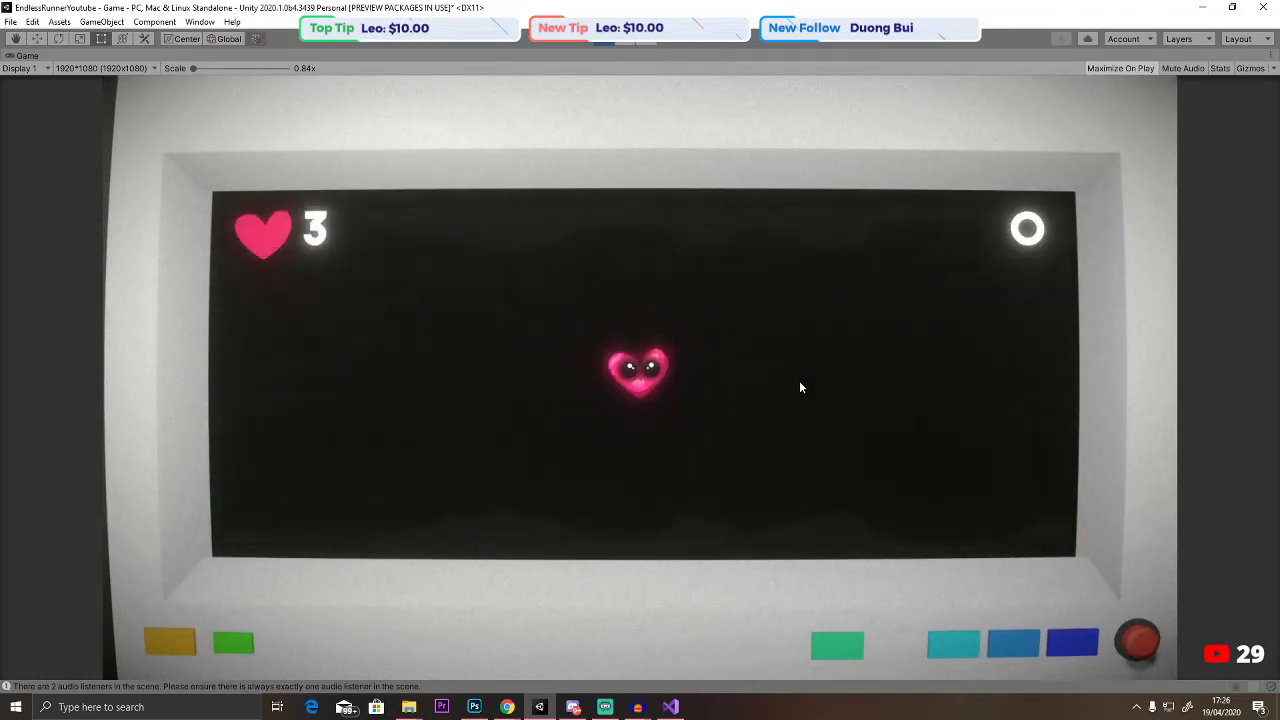
{"action": "left_click", "coordinate": [602, 40]}
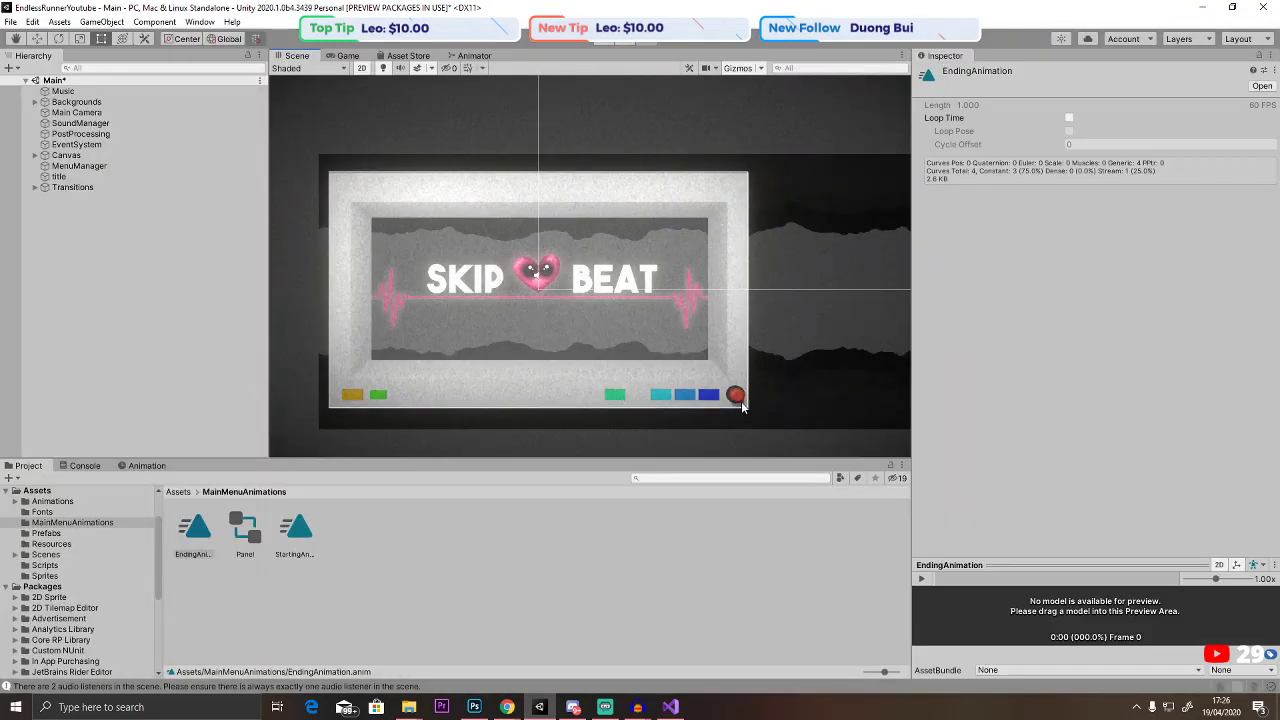
Select the Panel inside Transitions, check the console messages, and return to the project files.
{"action": "left_click", "coordinate": [741, 403]}
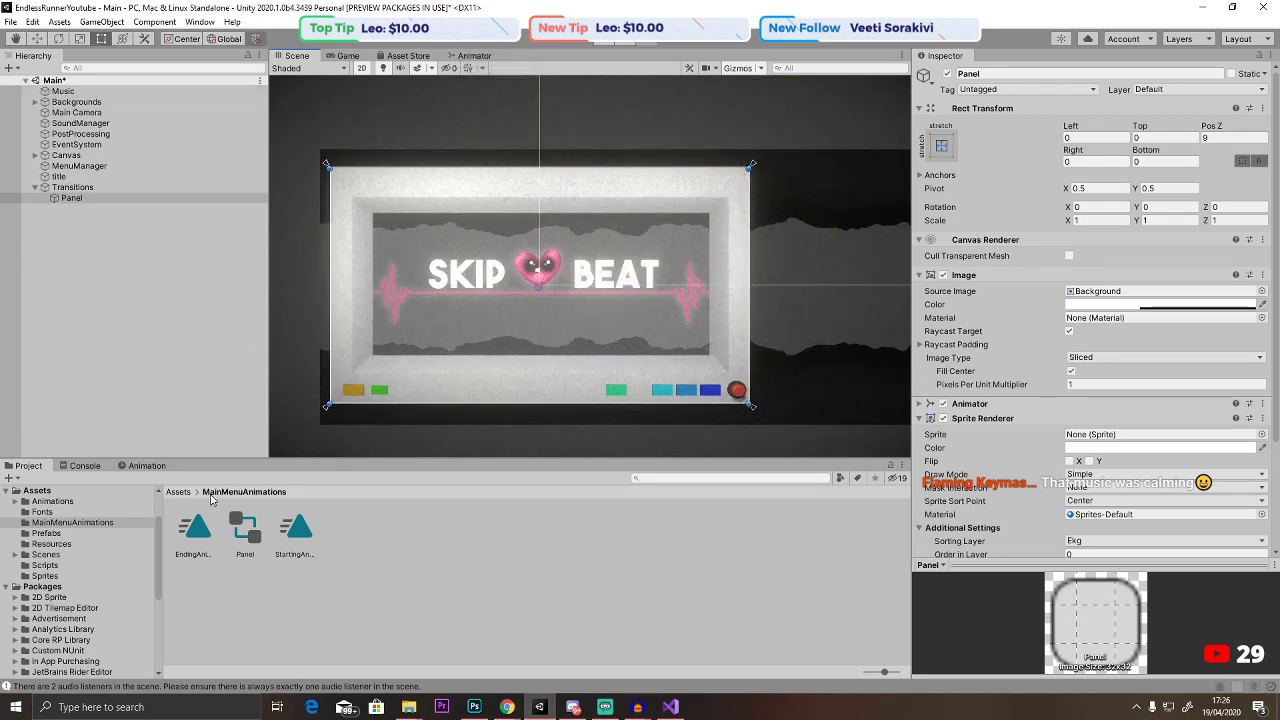
{"action": "left_click", "coordinate": [84, 467]}
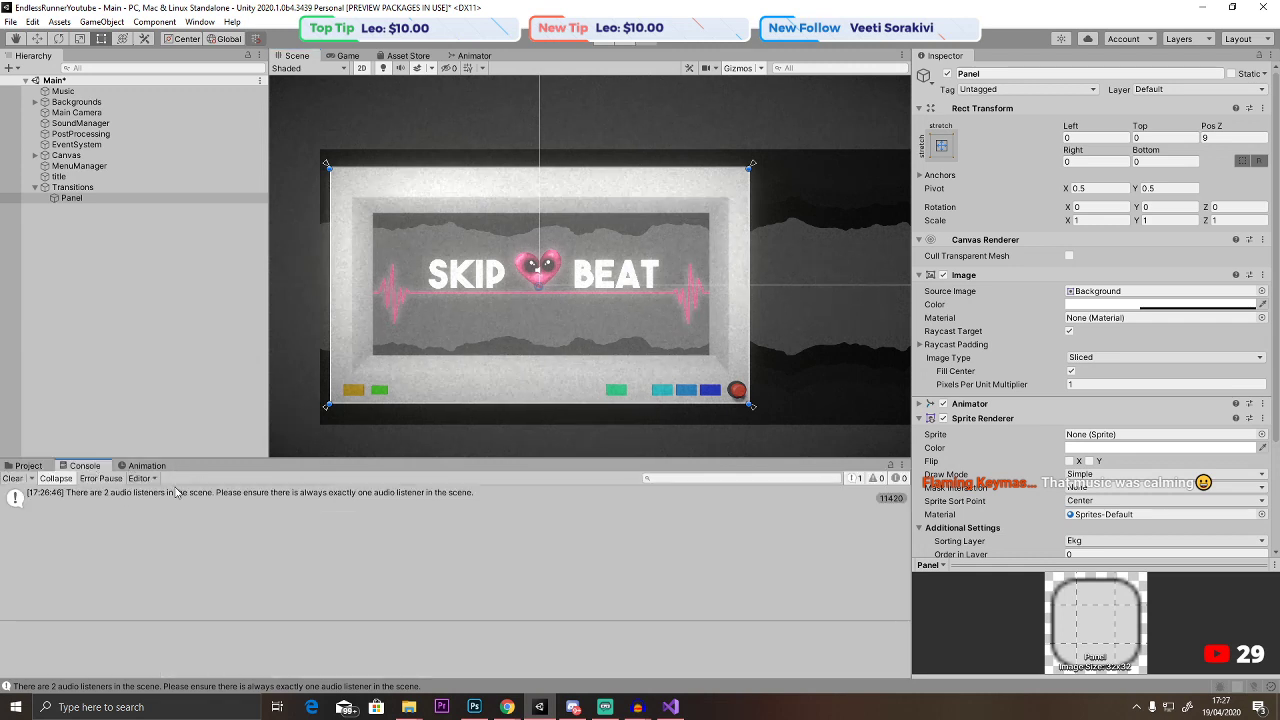
{"action": "left_click", "coordinate": [30, 467]}
Open the Game scene from the Scenes folder, saving the changes made to the Main scene.
{"action": "left_click", "coordinate": [15, 491]}
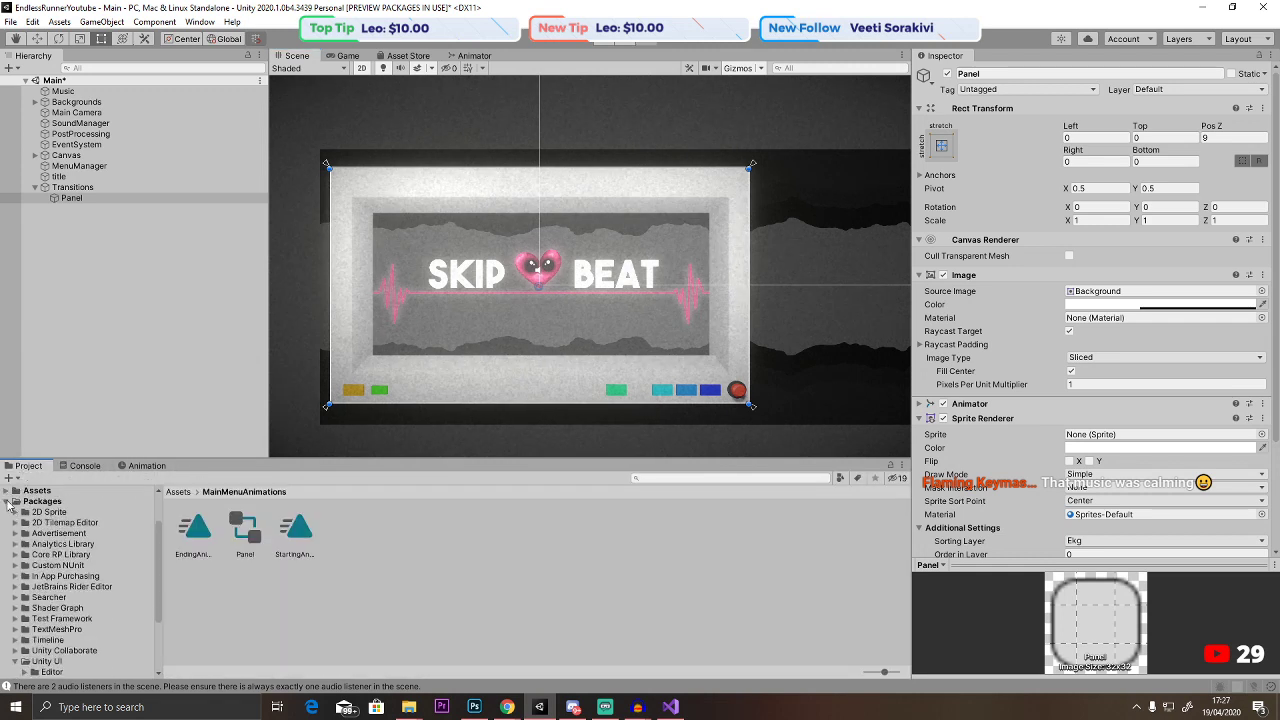
{"action": "left_click", "coordinate": [15, 502]}
{"action": "left_click", "coordinate": [179, 491]}
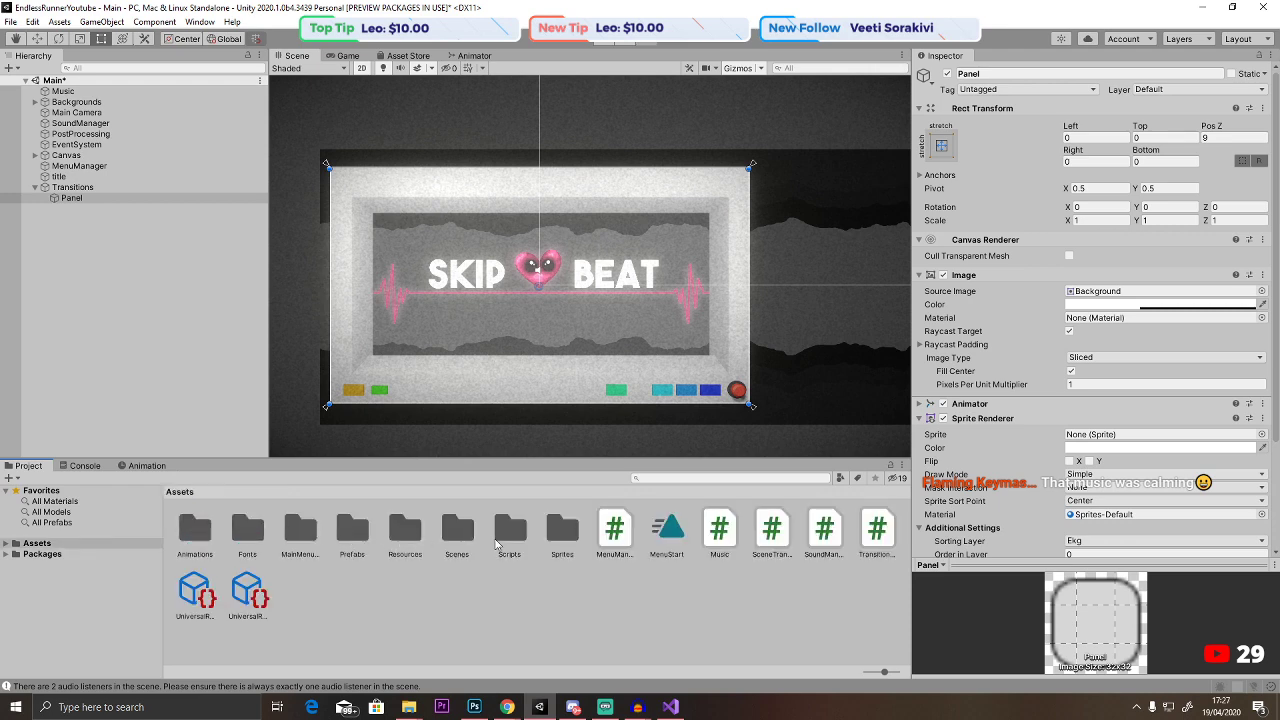
{"action": "double_click", "coordinate": [459, 538]}
{"action": "double_click", "coordinate": [294, 530]}
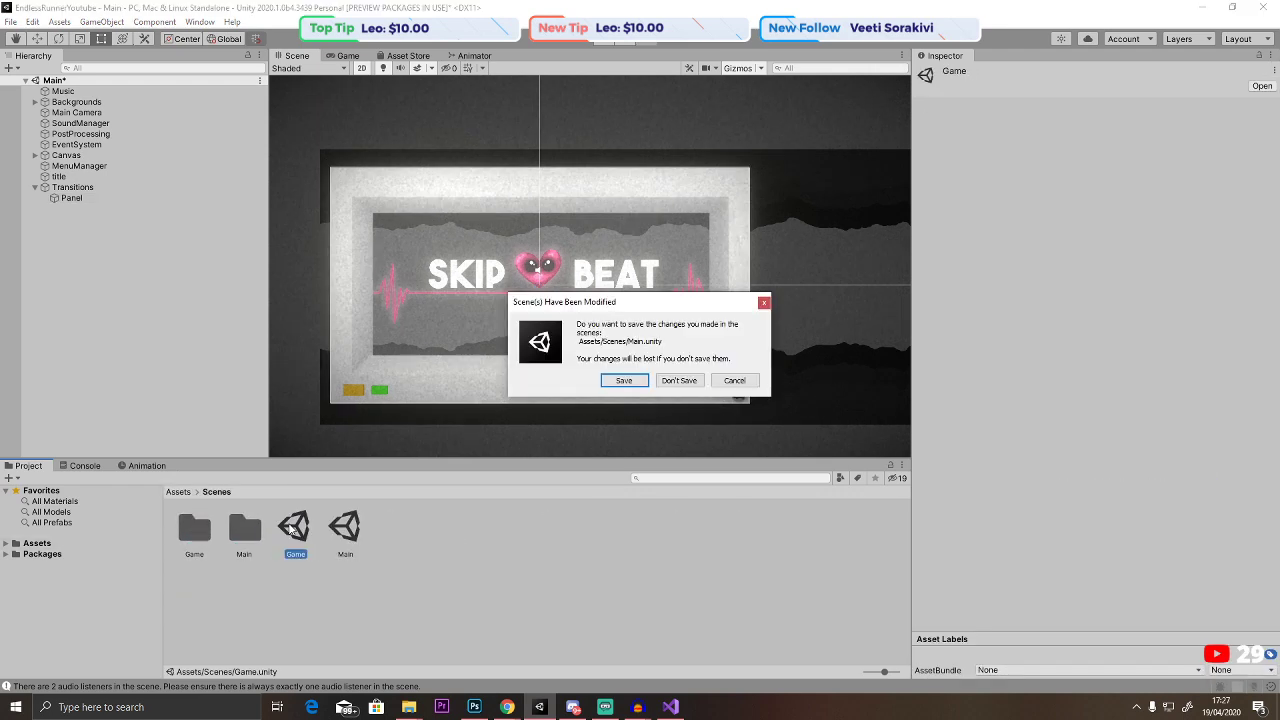
{"action": "left_click", "coordinate": [624, 381]}
Examine the Game scene's overall layout, the Main Camera settings and the Transitions canvas.
{"action": "scroll", "coordinate": [483, 337], "scroll_direction": "up", "scroll_amount": 3}
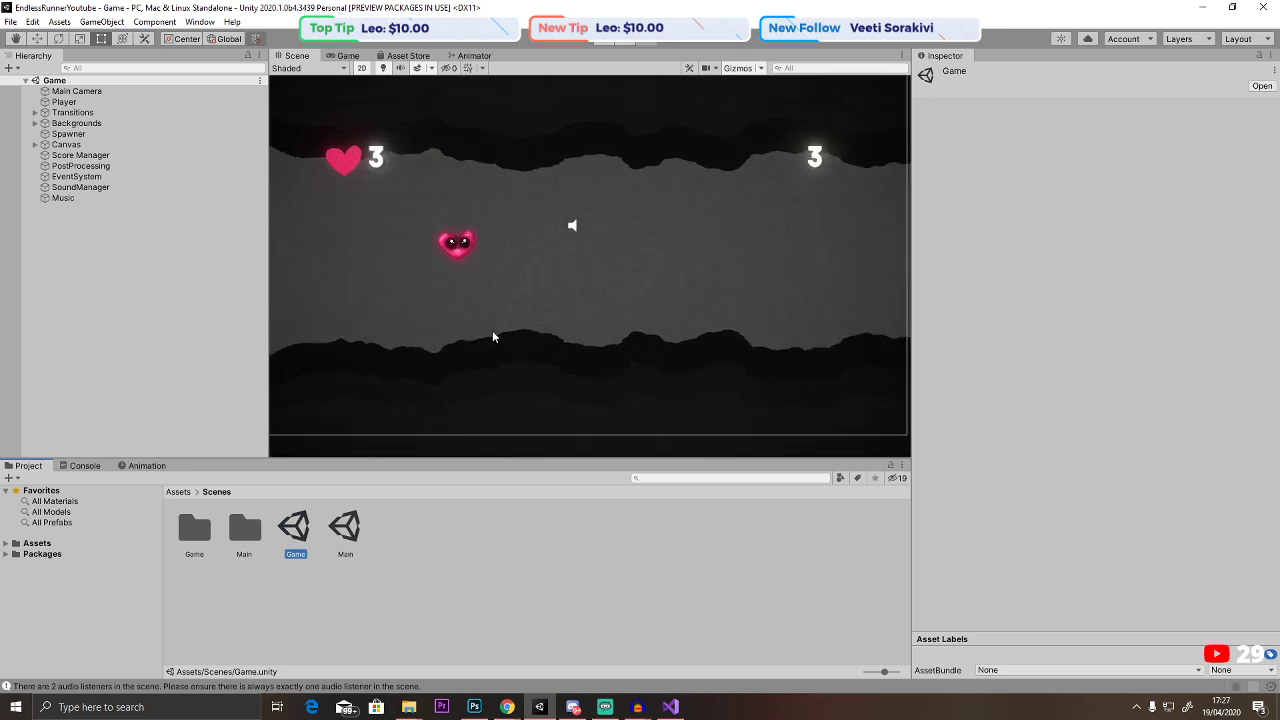
{"action": "scroll", "coordinate": [503, 340], "scroll_direction": "down", "scroll_amount": 2}
{"action": "scroll", "coordinate": [503, 340], "scroll_direction": "down", "scroll_amount": 3}
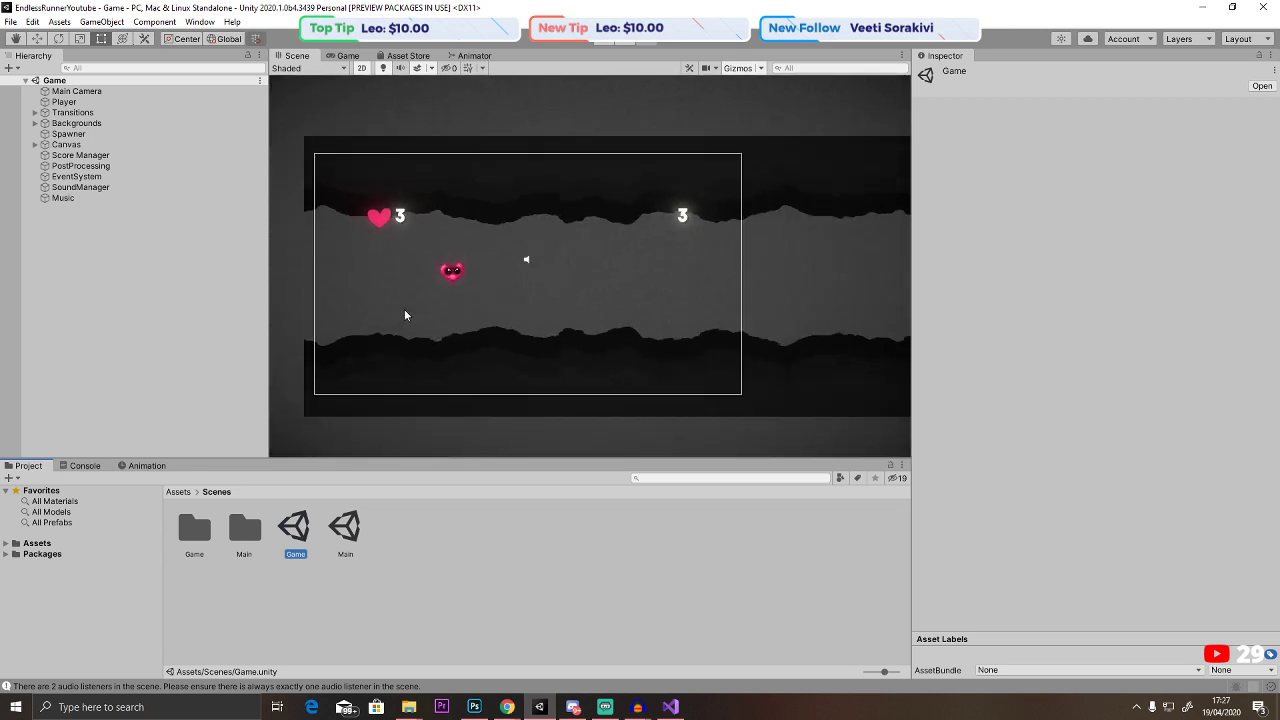
{"action": "left_click", "coordinate": [60, 92]}
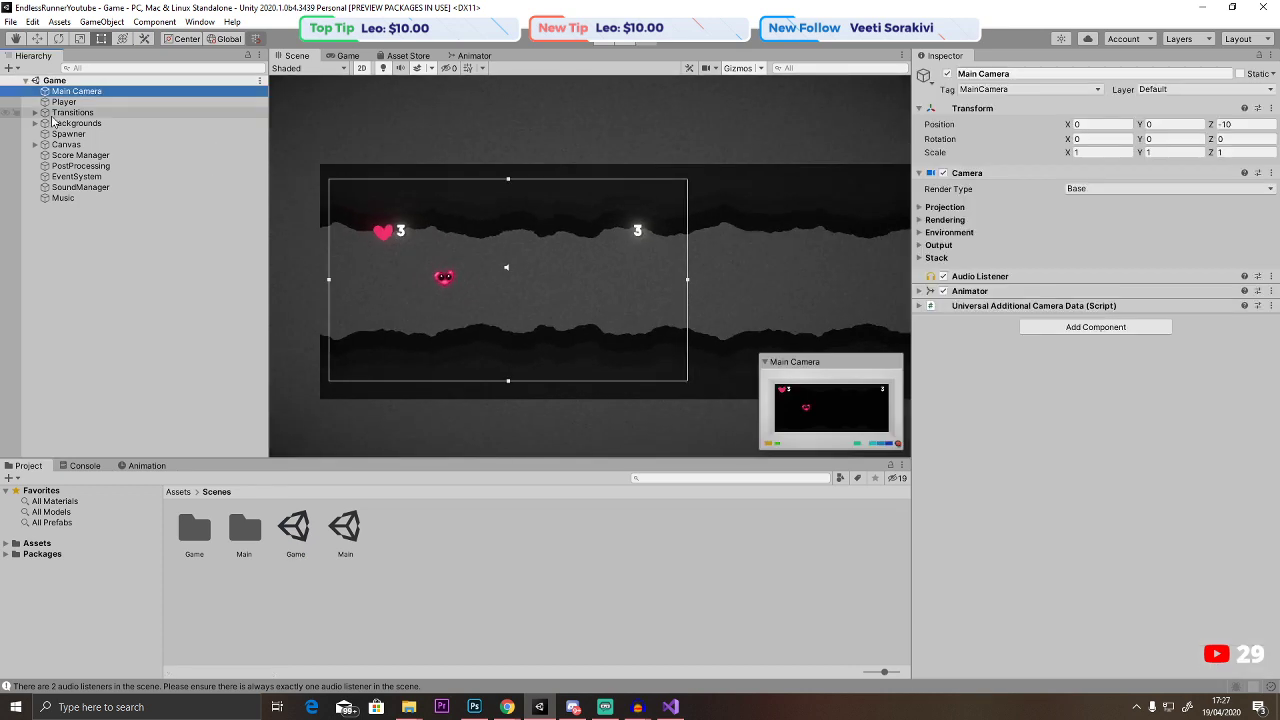
{"action": "scroll", "coordinate": [455, 292], "scroll_direction": "down", "scroll_amount": 3}
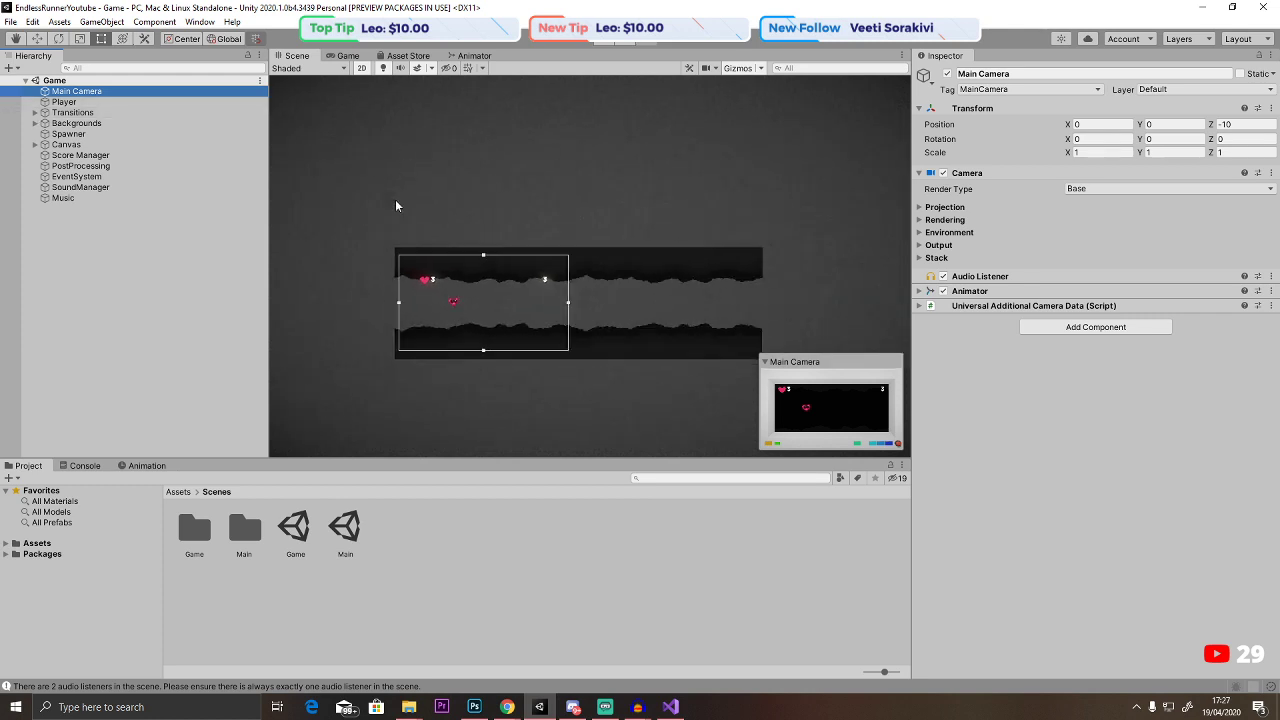
{"action": "scroll", "coordinate": [469, 323], "scroll_direction": "up", "scroll_amount": 2}
{"action": "scroll", "coordinate": [490, 330], "scroll_direction": "down", "scroll_amount": 3}
{"action": "left_click", "coordinate": [45, 113]}
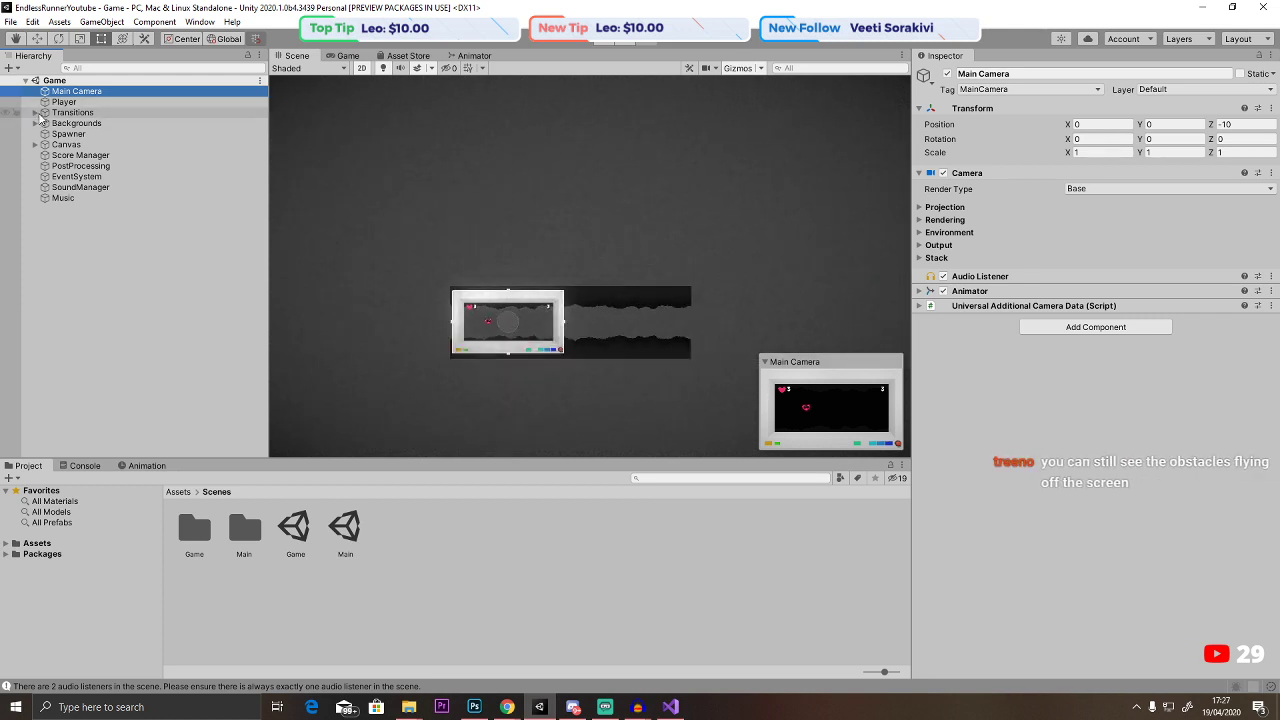
Expand the Backgrounds group and hide its ekg object in the scene view.
{"action": "left_click", "coordinate": [35, 123]}
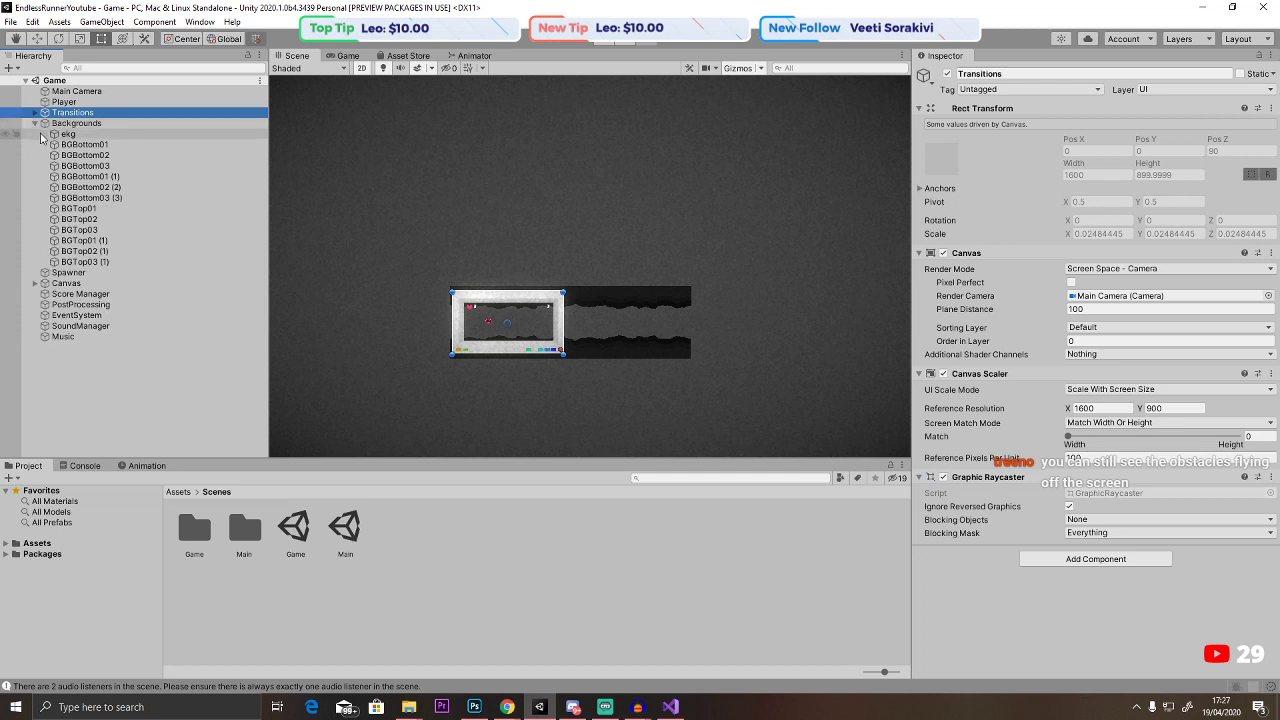
{"action": "left_click", "coordinate": [6, 134]}
{"action": "scroll", "coordinate": [437, 329], "scroll_direction": "up", "scroll_amount": 1}
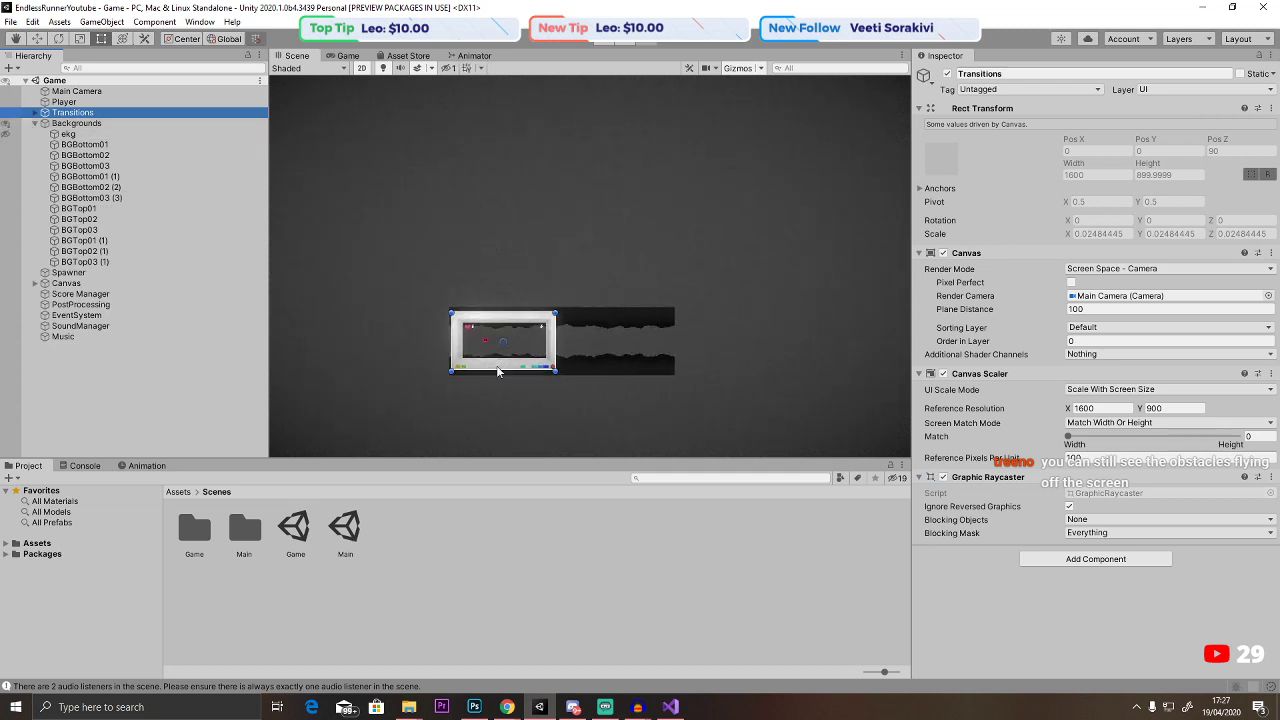
{"action": "scroll", "coordinate": [498, 357], "scroll_direction": "up", "scroll_amount": 3}
{"action": "scroll", "coordinate": [500, 355], "scroll_direction": "down", "scroll_amount": 3}
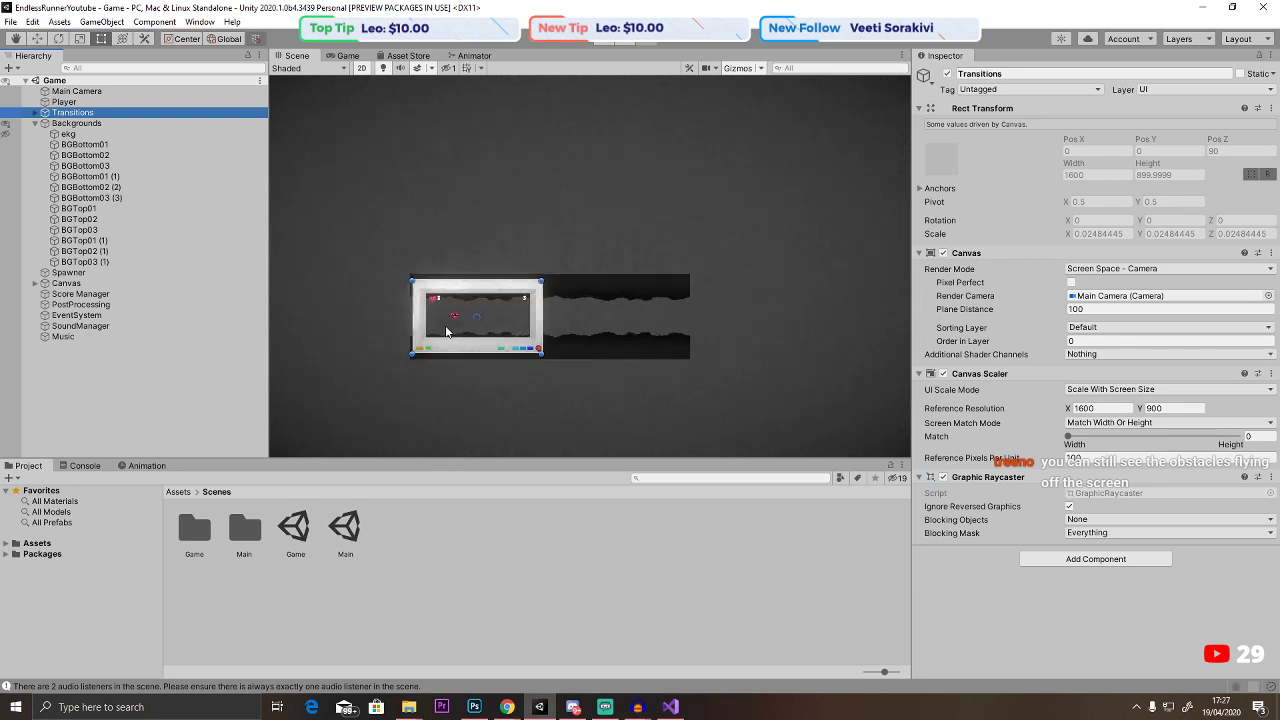
Undo the latest changes, hide the whole Backgrounds group in the scene view, and collapse it in the hierarchy.
{"action": "key", "text": "ctrl+z"}
{"action": "key", "text": "ctrl+z"}
{"action": "key", "text": "ctrl+z"}
{"action": "key", "text": "ctrl+z"}
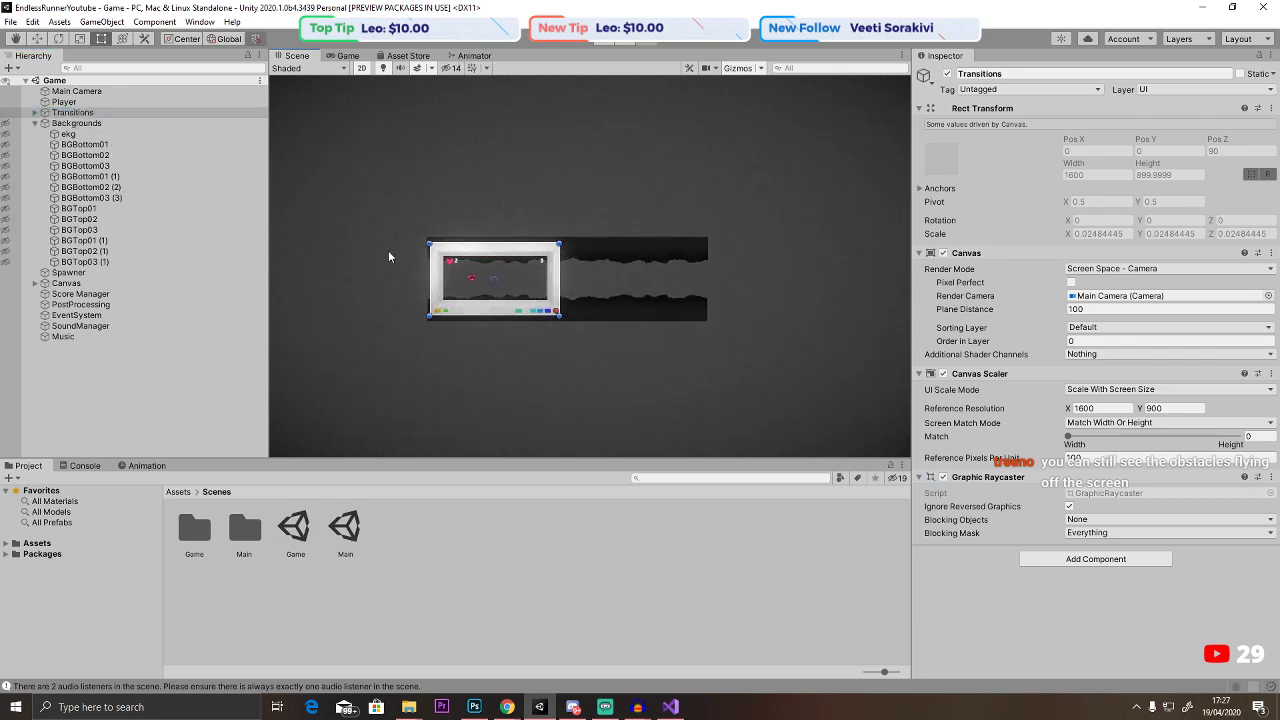
{"action": "left_click", "coordinate": [35, 123]}
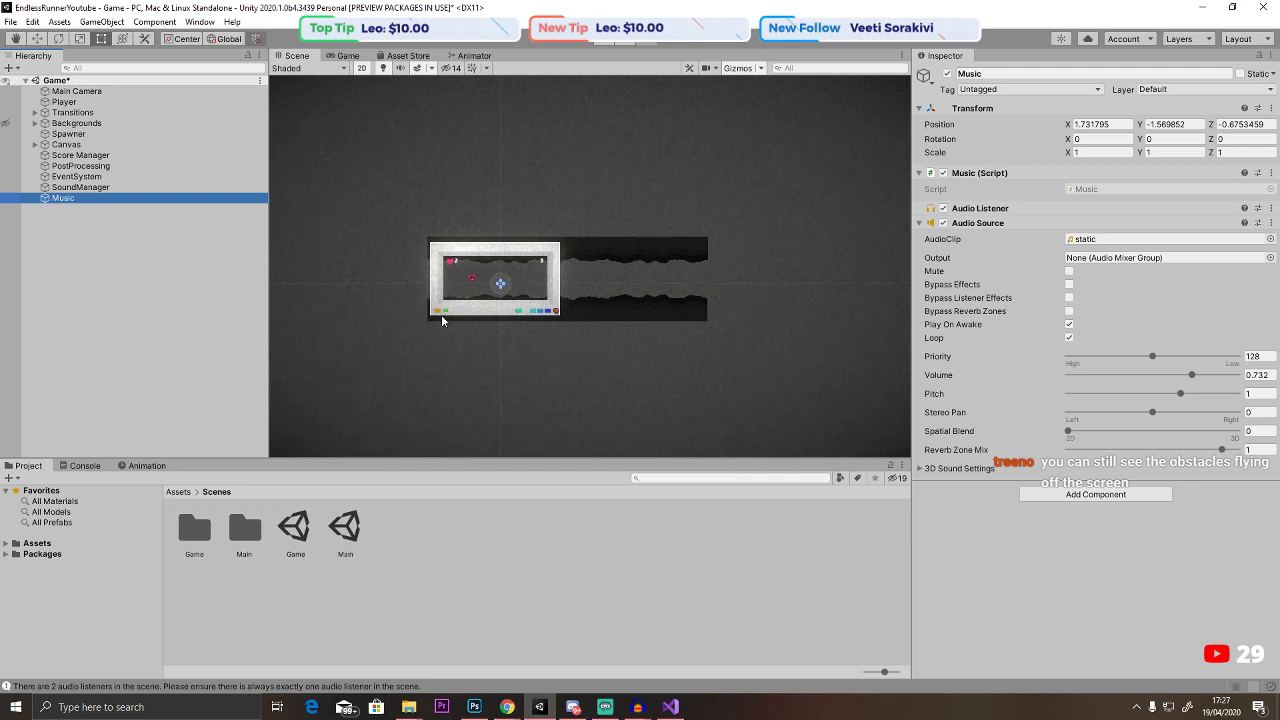
Switch to Chrome, search Google for "unity highscore system", and open the Brackeys video "How to make a HIGH SCORE in Unity".
{"action": "mouse_move", "coordinate": [507, 707]}
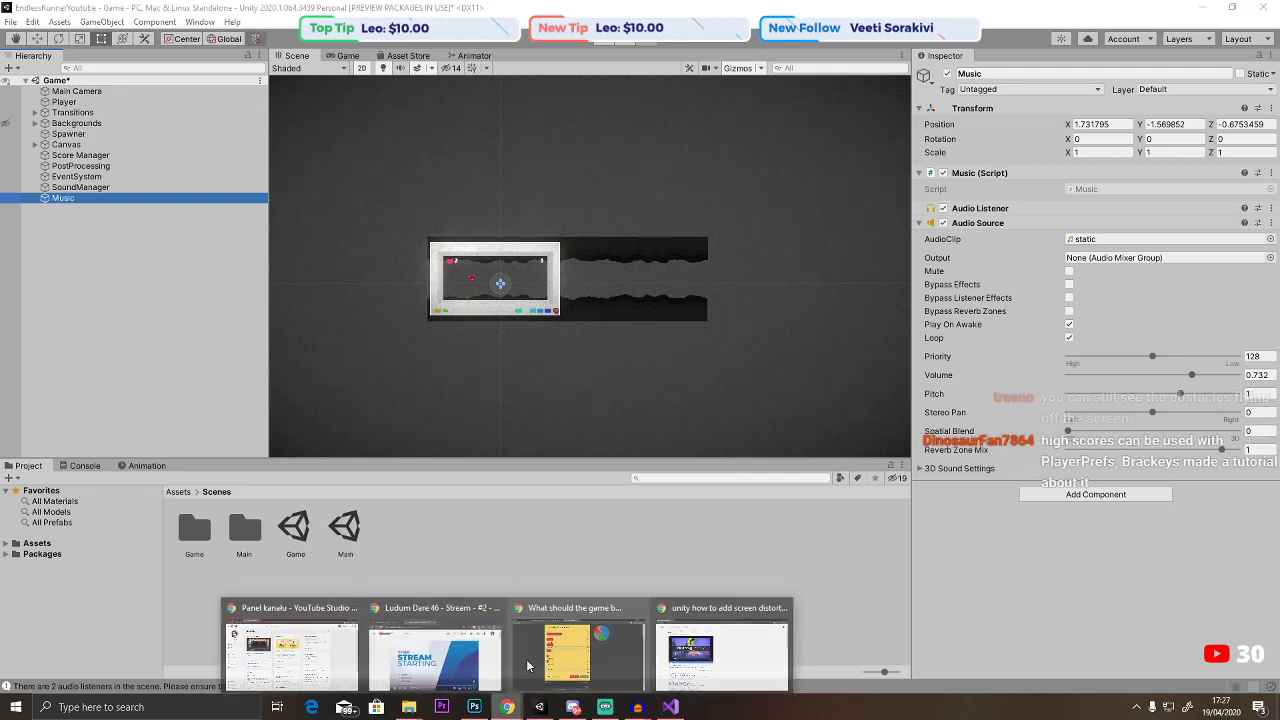
{"action": "left_click", "coordinate": [650, 665]}
{"action": "left_click_drag", "start_coordinate": [320, 75], "coordinate": [147, 75]}
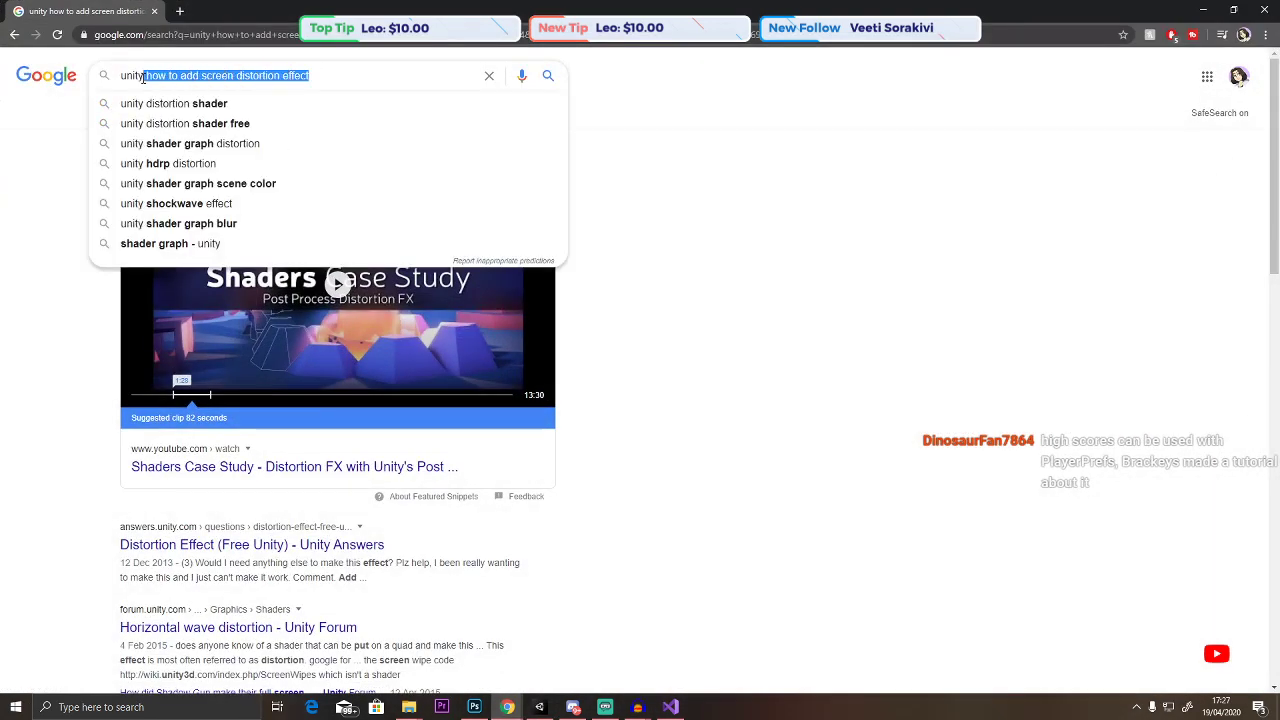
{"action": "type", "text": "highs"}
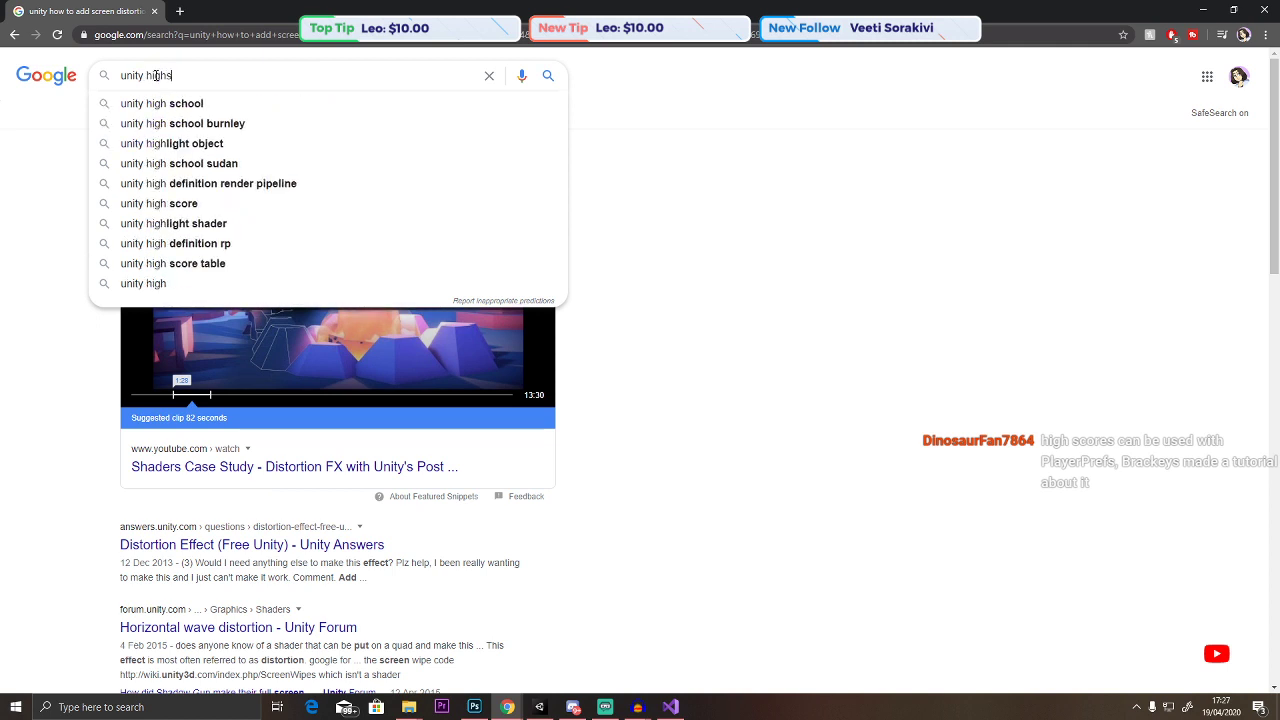
{"action": "type", "text": "core system"}
{"action": "key", "text": "Return"}
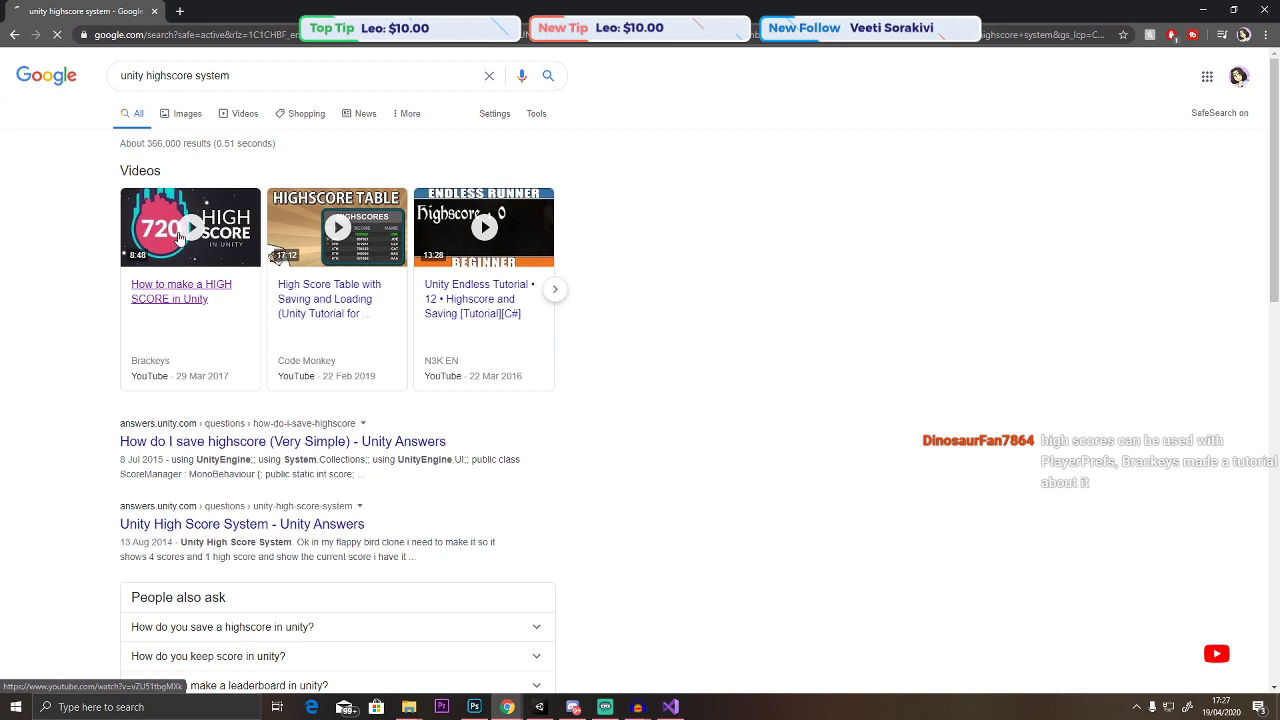
{"action": "left_click", "coordinate": [180, 237]}
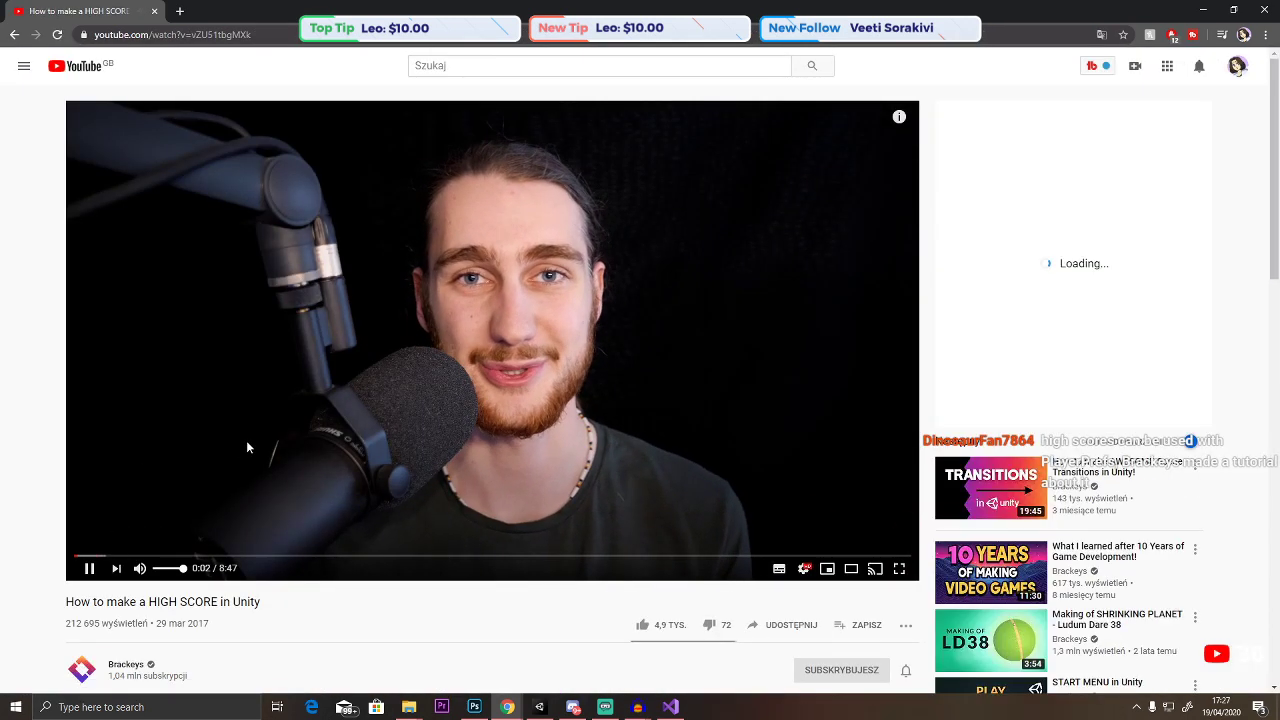
Watch the high score tutorial, skip ahead to about 2:59, and pause it at the Dice script code.
{"action": "left_click", "coordinate": [660, 438]}
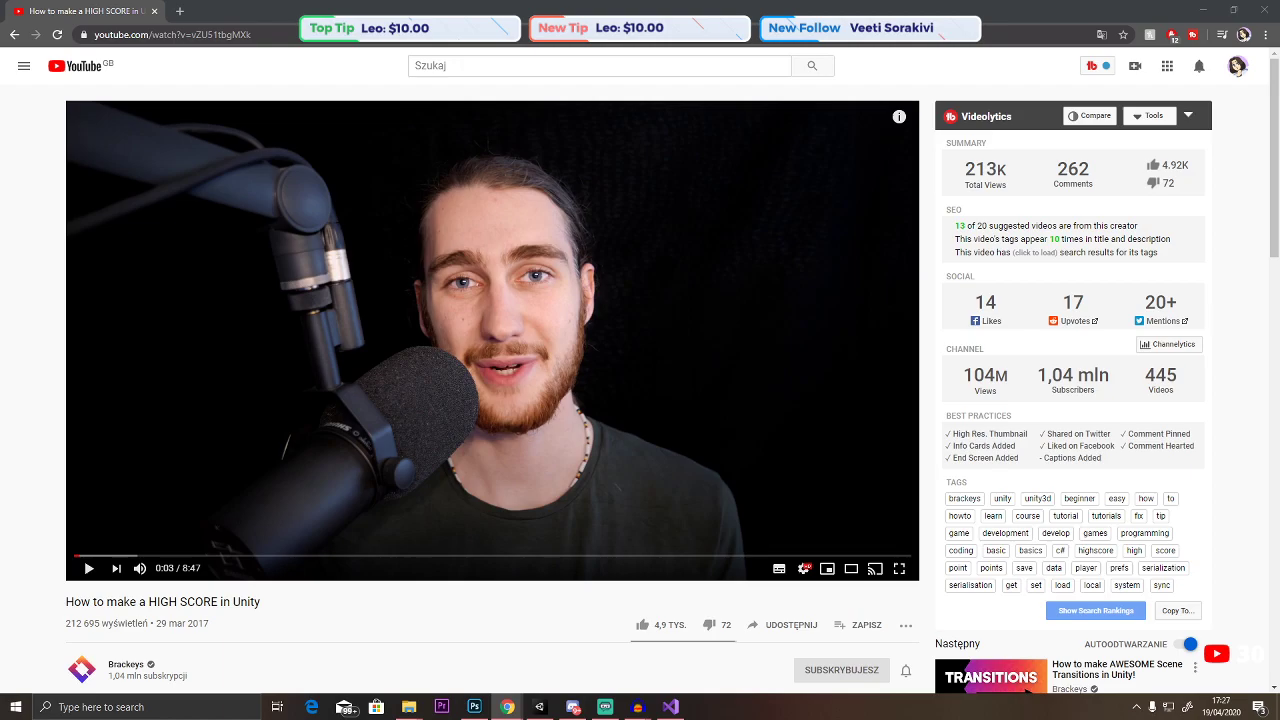
{"action": "key", "text": "alt+Tab"}
{"action": "key", "text": "alt+Tab"}
{"action": "left_click", "coordinate": [621, 403]}
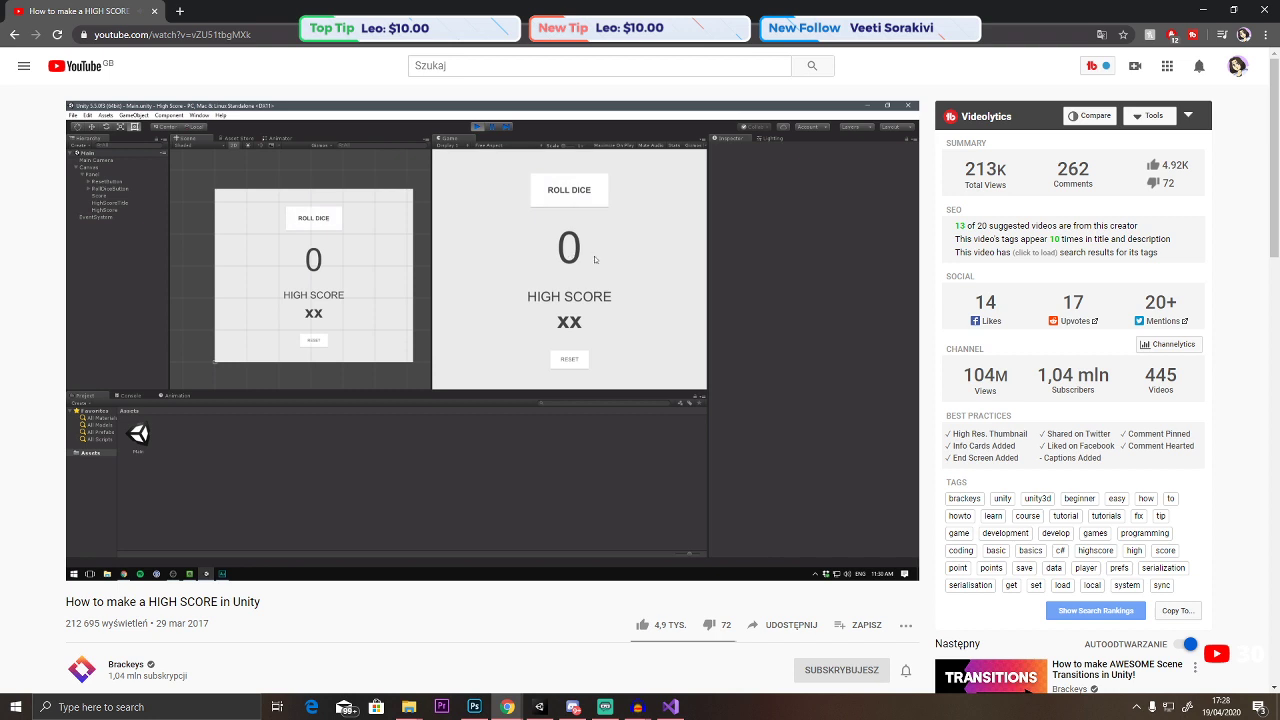
{"action": "mouse_move", "coordinate": [609, 291]}
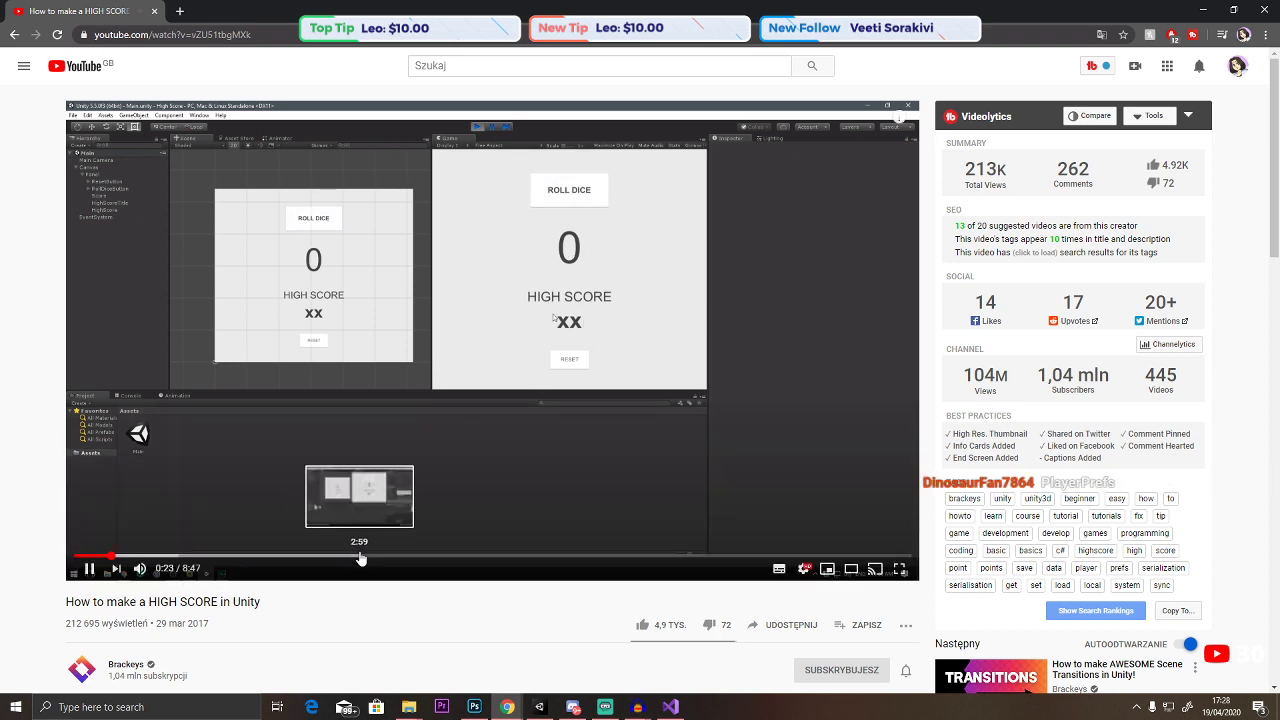
{"action": "left_click", "coordinate": [362, 557]}
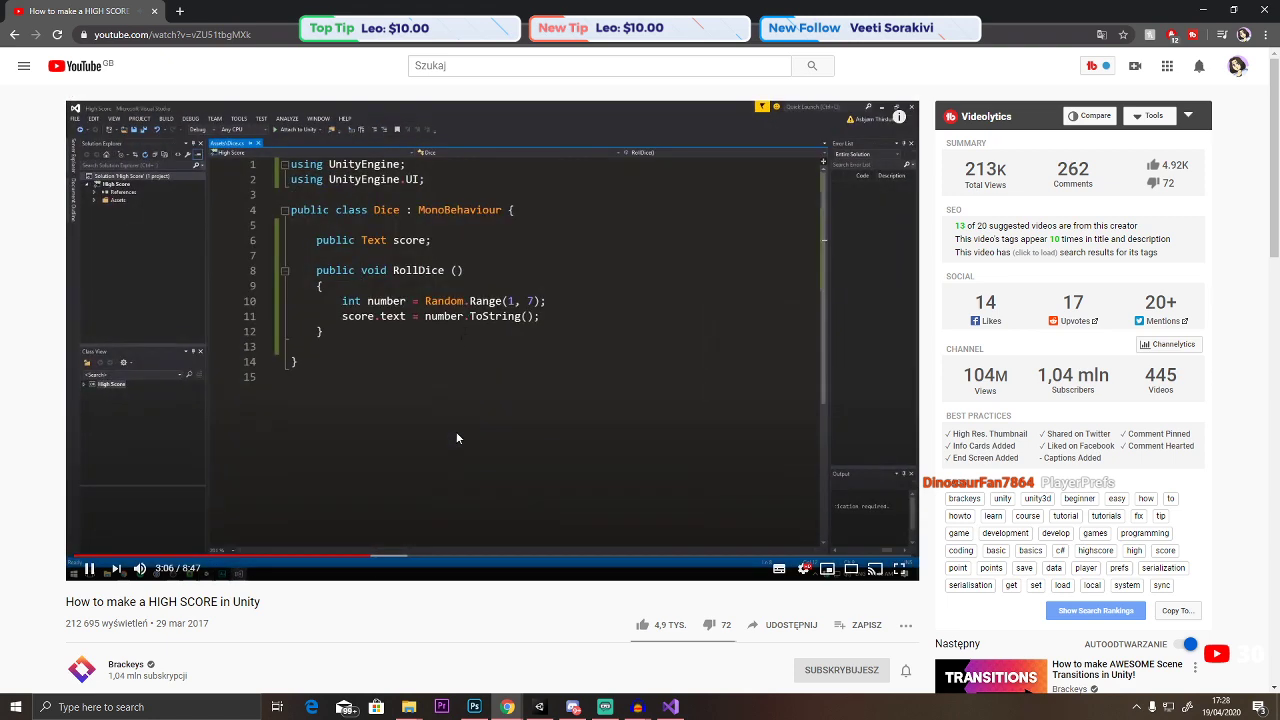
{"action": "left_click", "coordinate": [456, 437]}
Switch to Unity, select the Score Manager object in the Game scene, and open its Score script for editing.
{"action": "key", "text": "alt+Tab"}
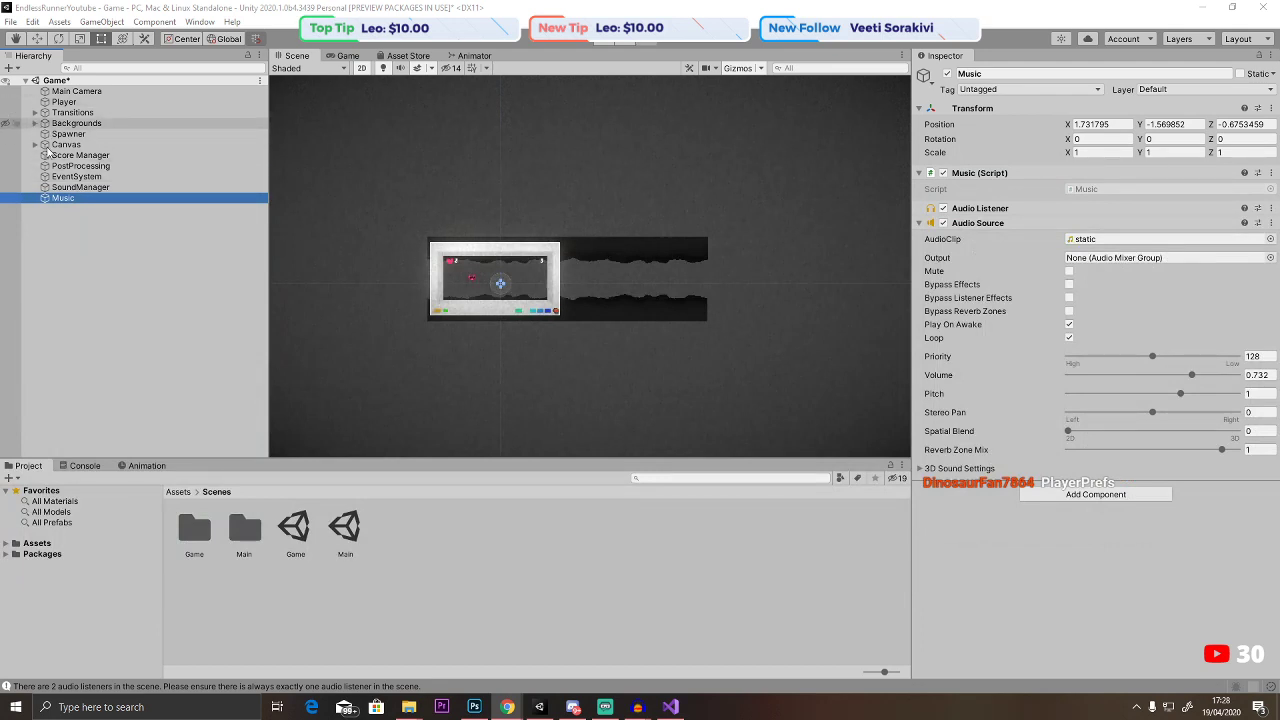
{"action": "double_click", "coordinate": [64, 102]}
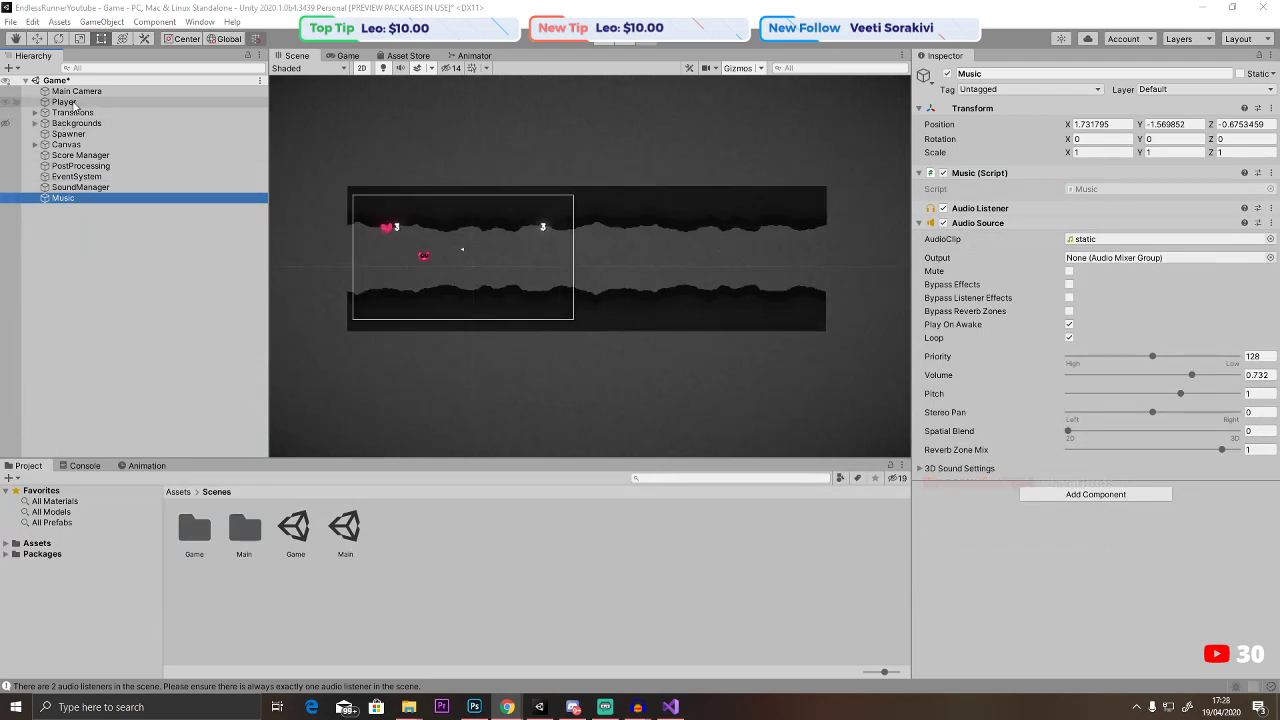
{"action": "scroll", "coordinate": [1040, 357], "scroll_direction": "down", "scroll_amount": 5}
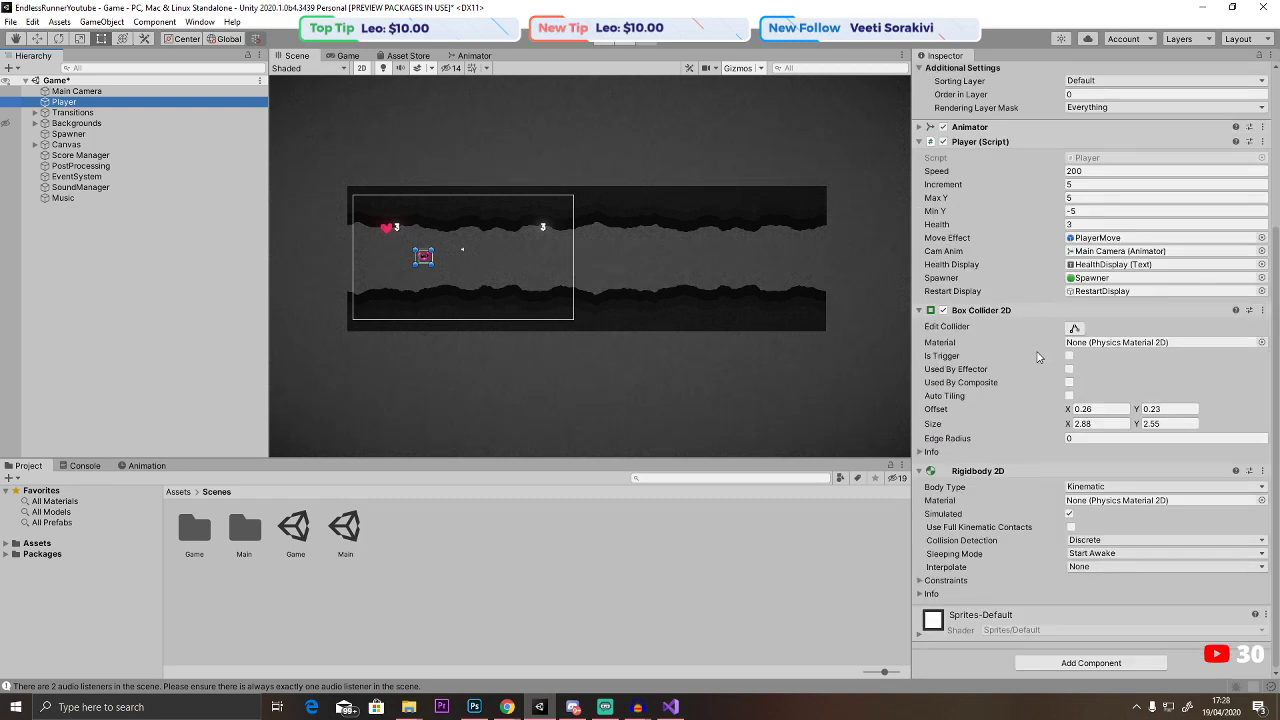
{"action": "left_click", "coordinate": [36, 114]}
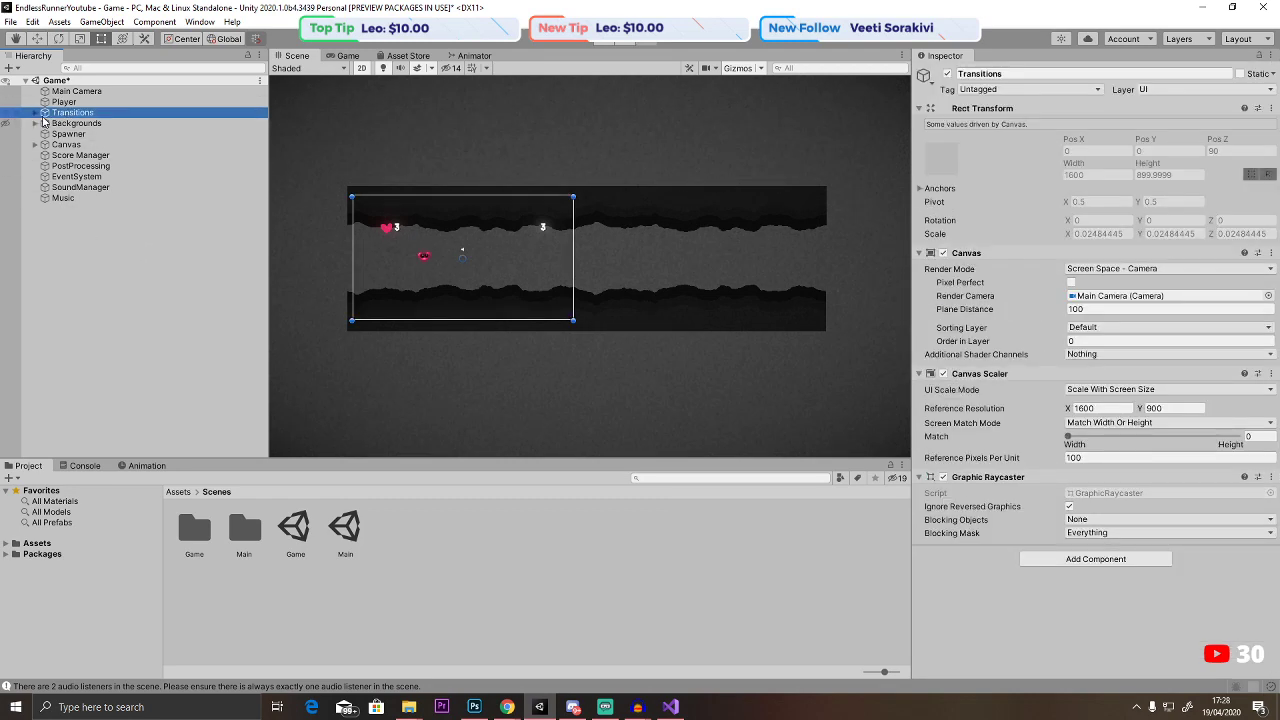
{"action": "key", "text": "Down"}
{"action": "key", "text": "Down"}
{"action": "key", "text": "Down"}
{"action": "key", "text": "Down"}
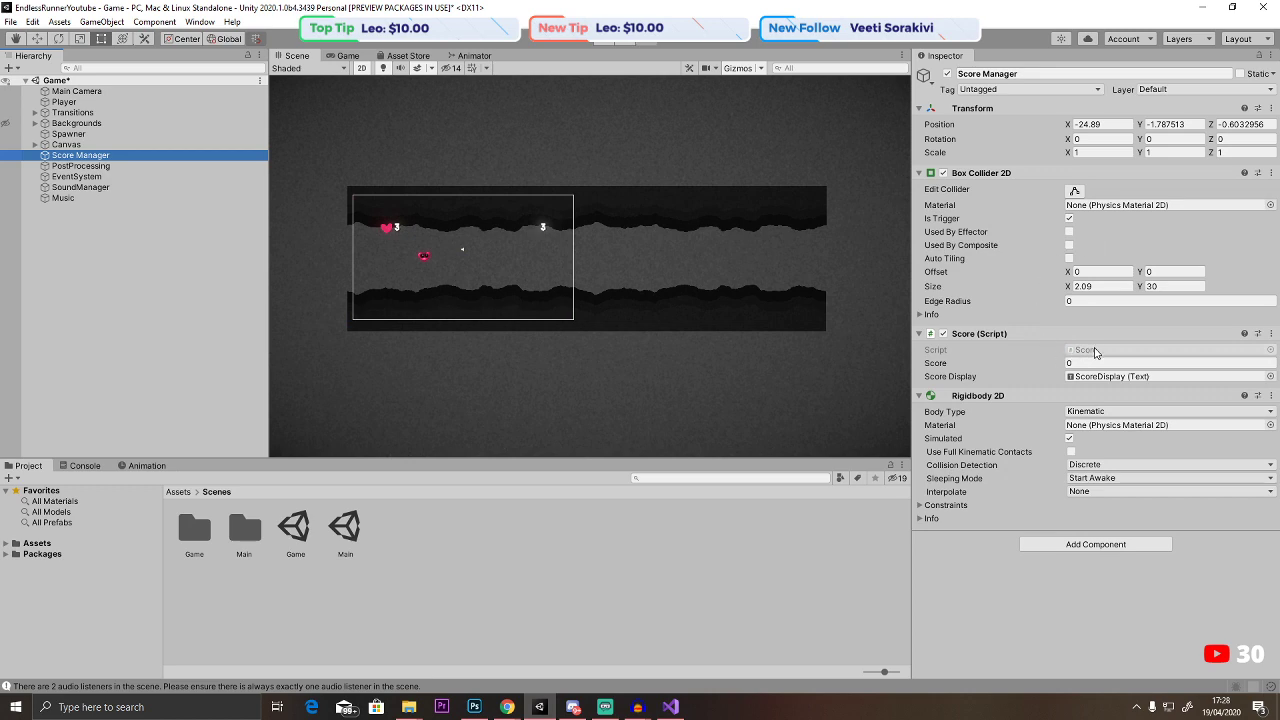
{"action": "double_click", "coordinate": [1094, 350]}
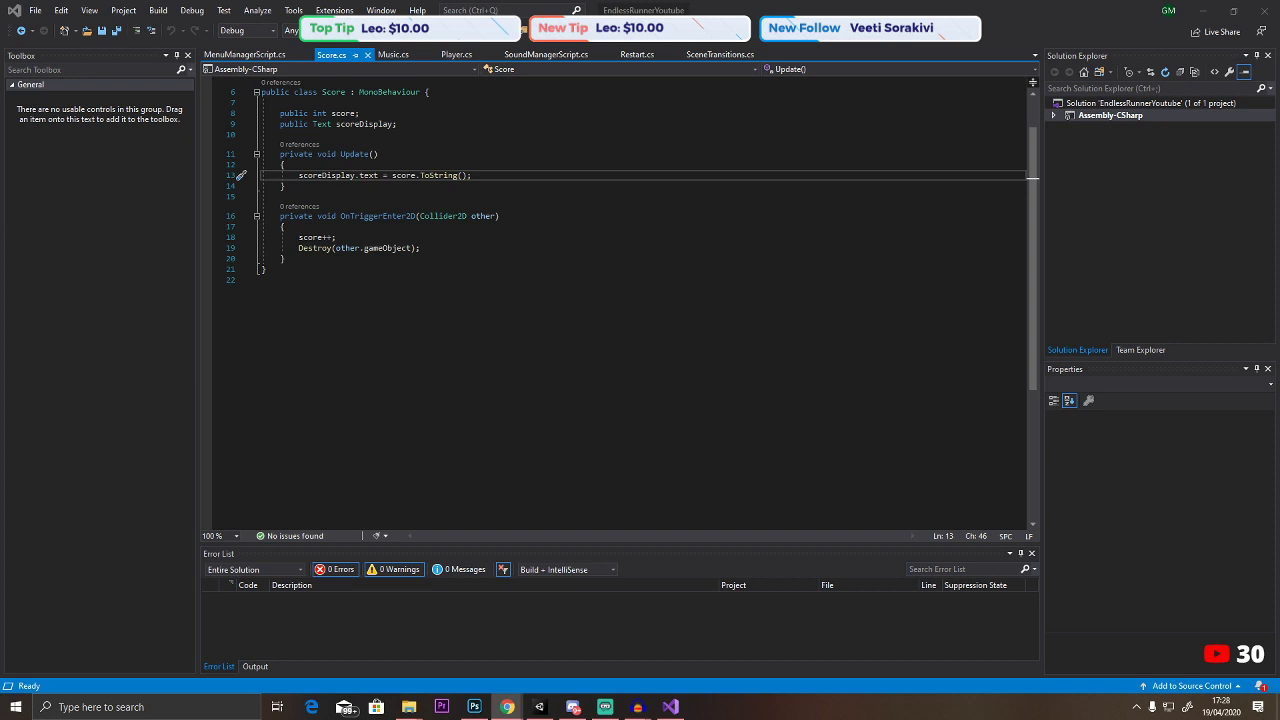
Switch to Chrome, watch the tutorial's PlayerPrefs coding part, and return to the Score script in Visual Studio.
{"action": "left_click_drag", "start_coordinate": [1279, 200], "coordinate": [693, 75]}
{"action": "double_click", "coordinate": [693, 75]}
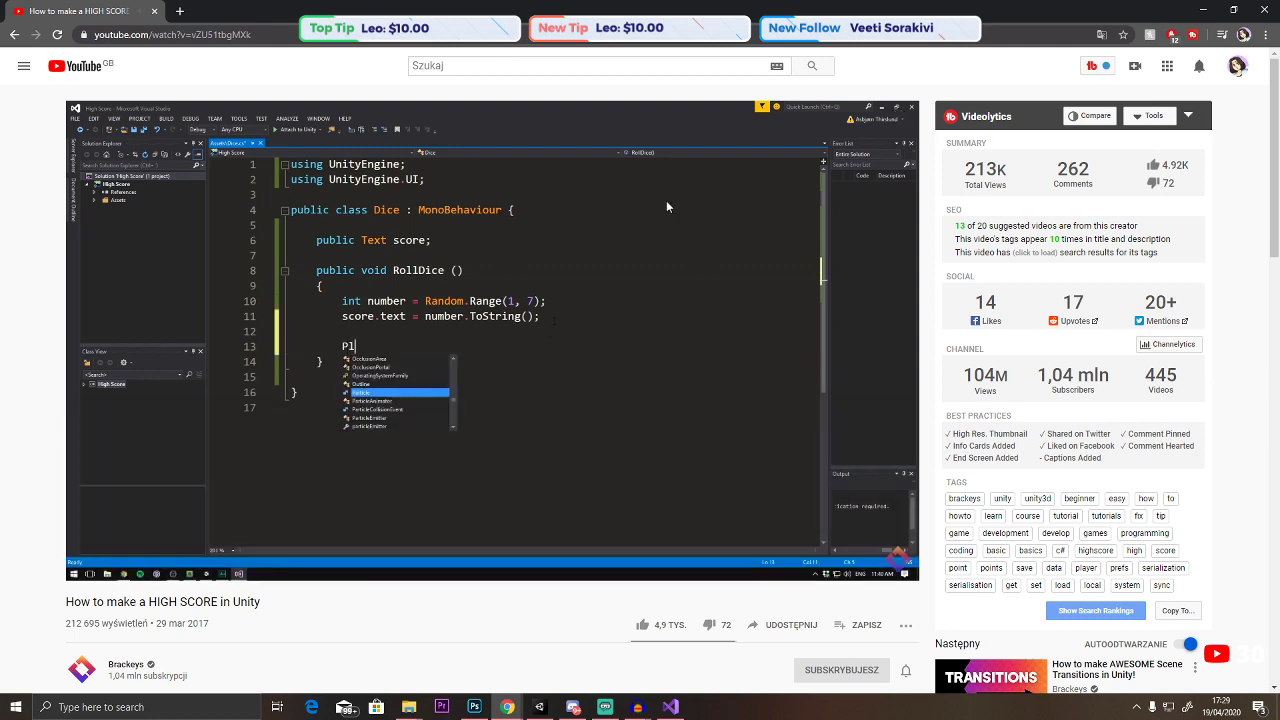
{"action": "left_click", "coordinate": [461, 247]}
{"action": "left_click", "coordinate": [1233, 9]}
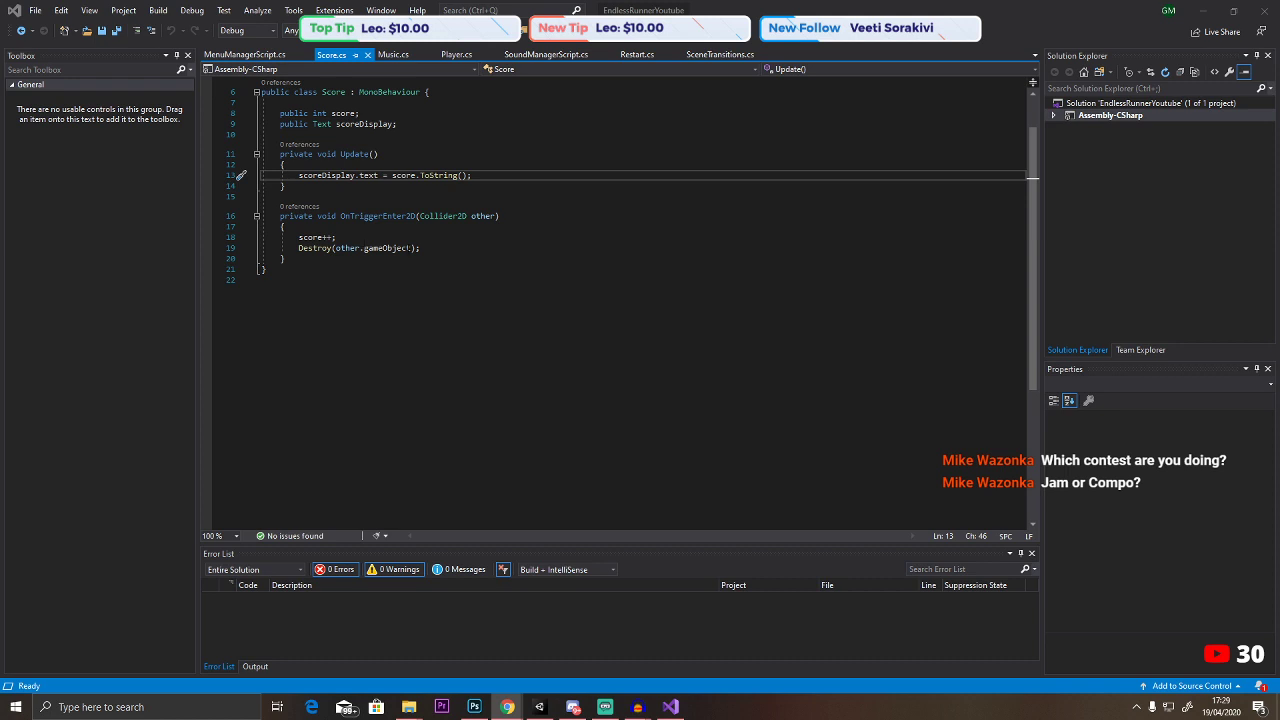
Add a PlayerPrefs.SetInt(""); call below the Destroy line in OnTriggerEnter2D.
{"action": "left_click", "coordinate": [437, 251]}
{"action": "key", "text": "Return"}
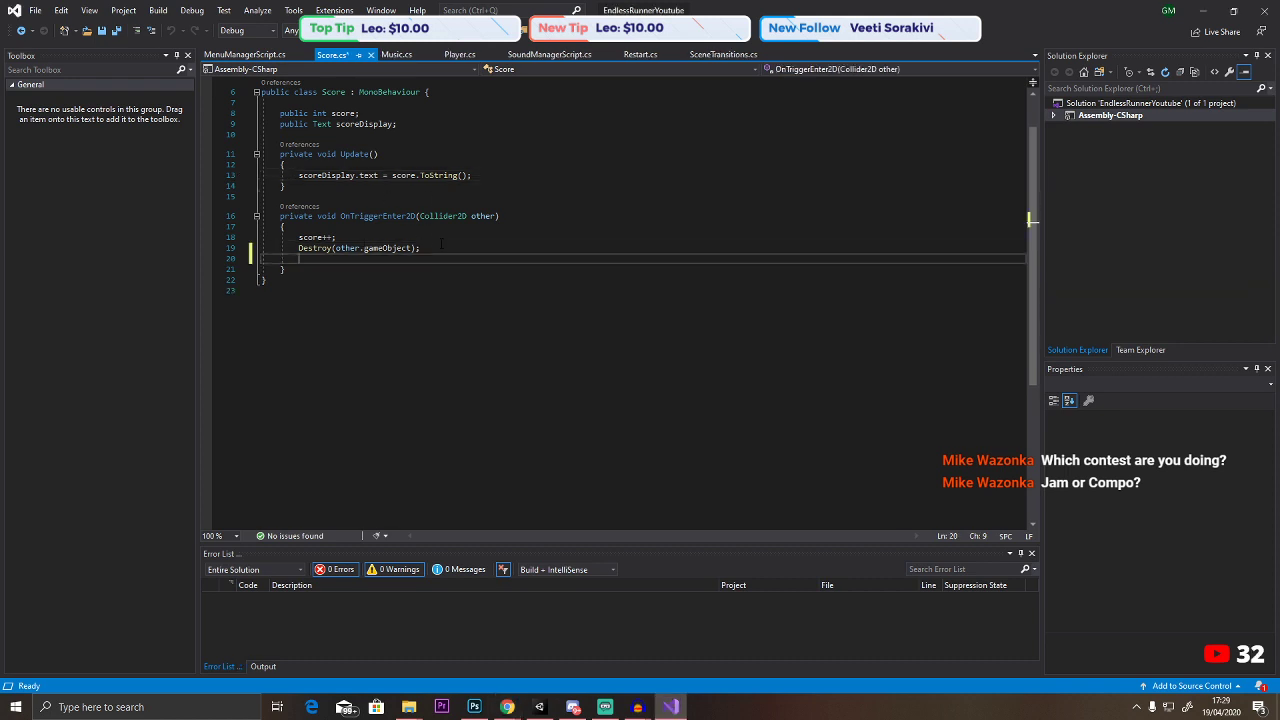
{"action": "type", "text": "PlayerPrefs"}
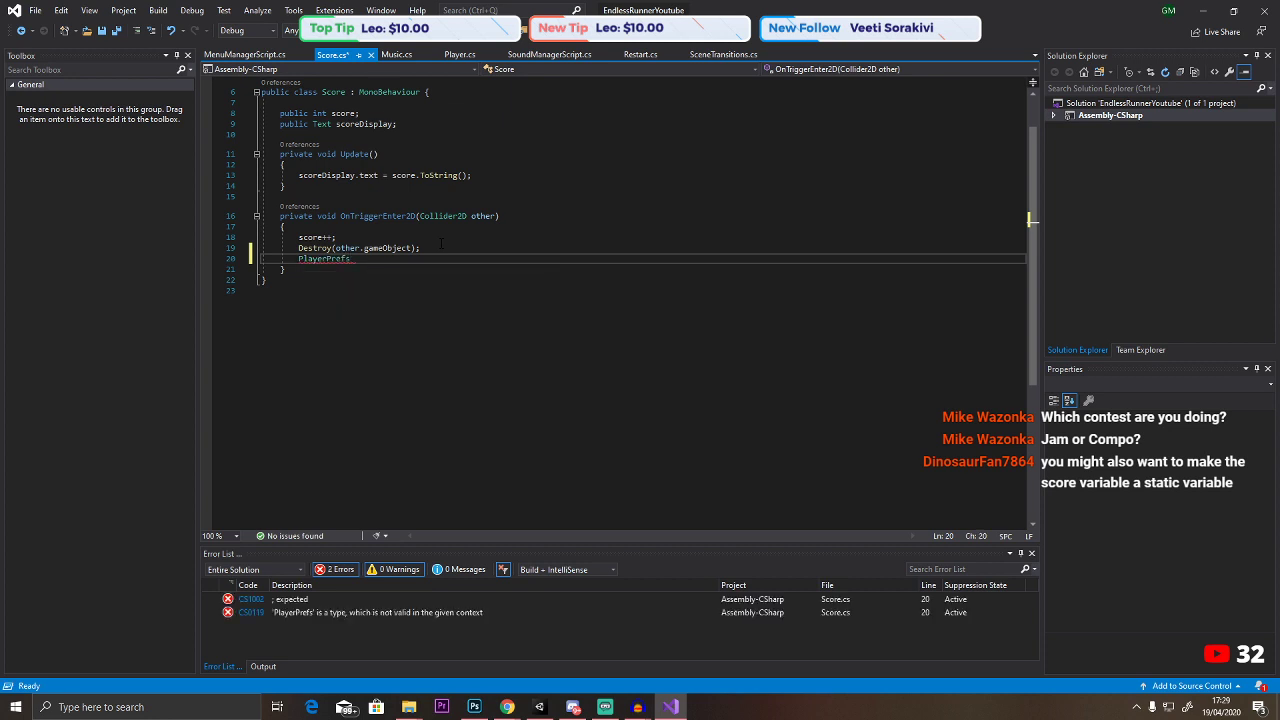
{"action": "type", "text": ".SetFloa"}
{"action": "key", "text": "BackSpace"}
{"action": "type", "text": "Int"}
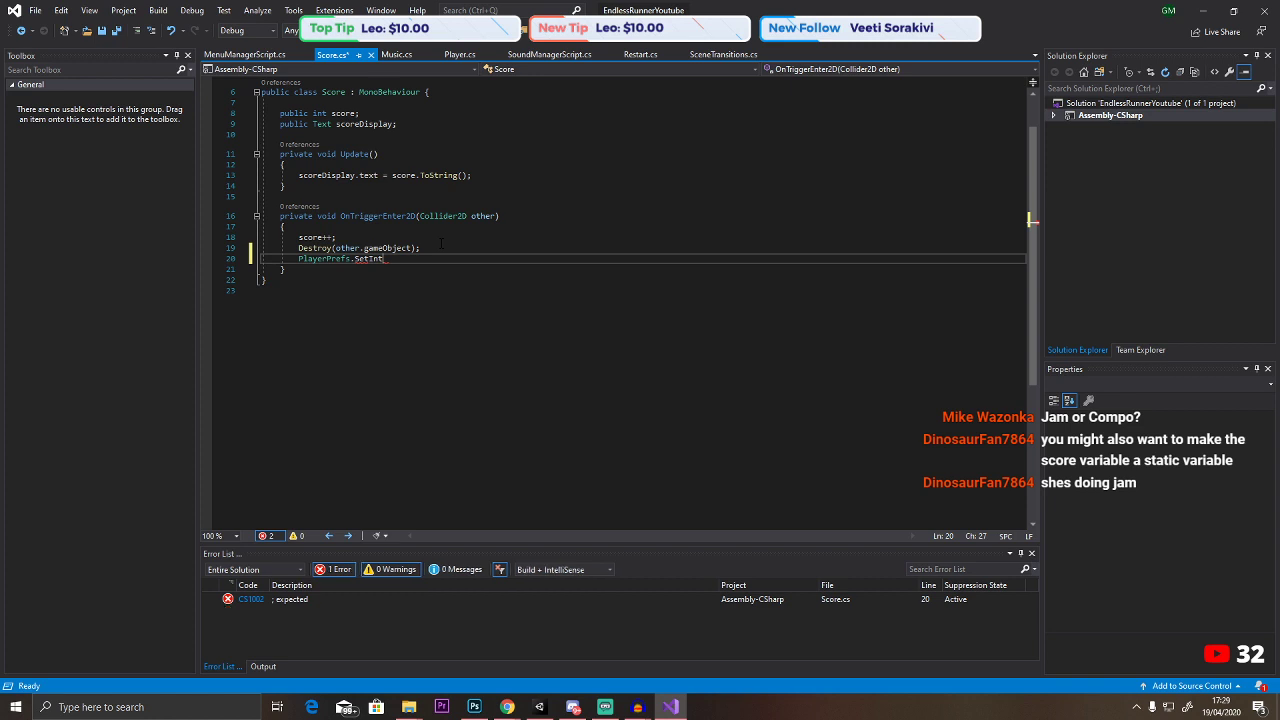
{"action": "type", "text": "(\"\""}
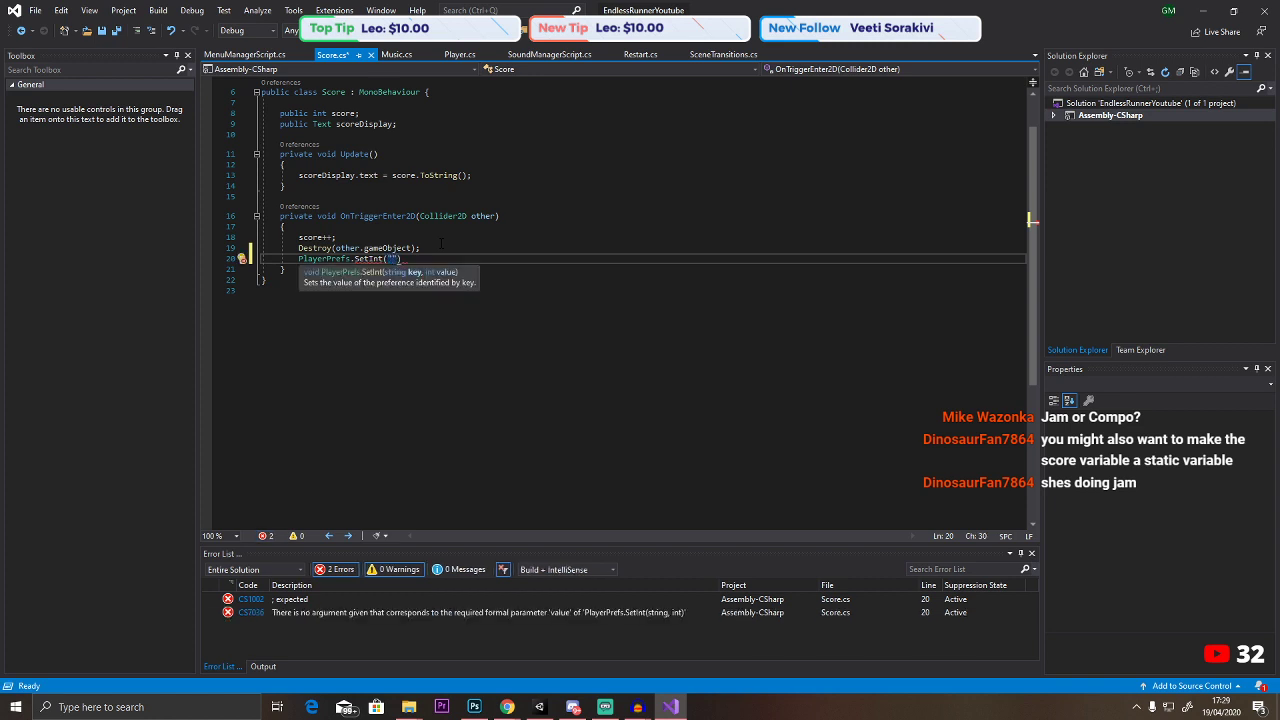
{"action": "type", "text": ");"}
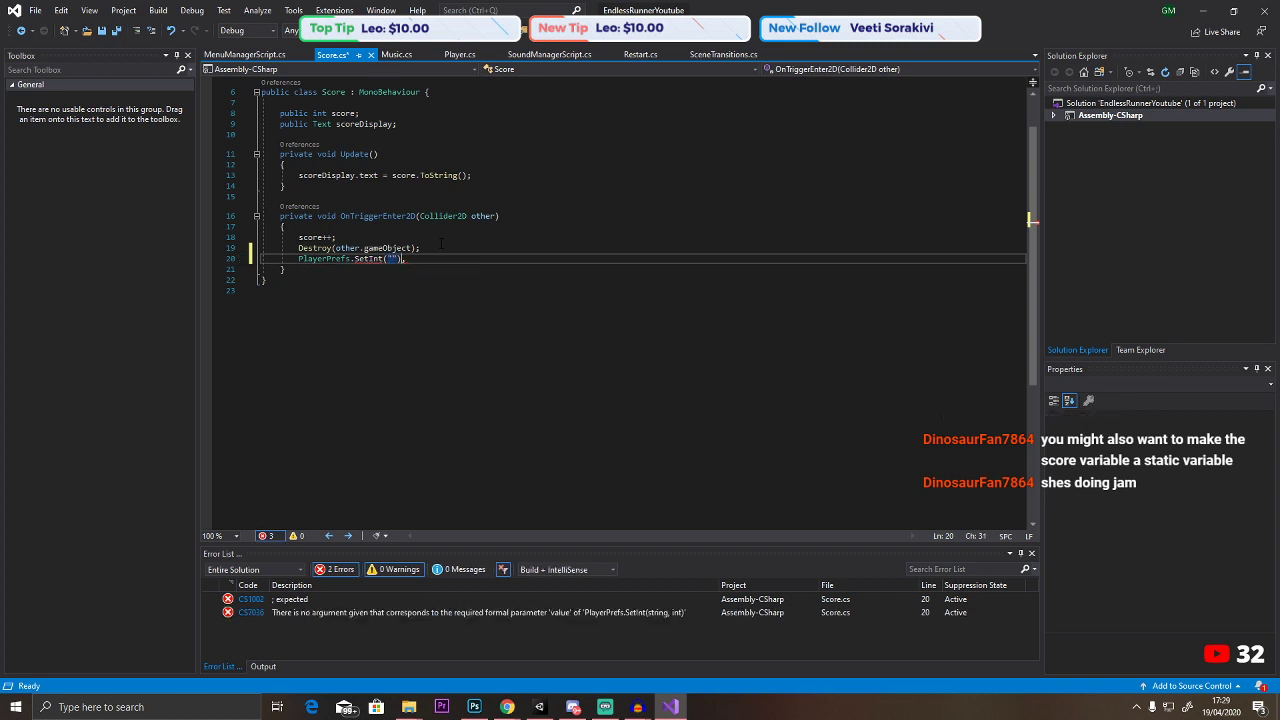
Complete the SetInt call with "HighScore" as its key and the score variable as its value.
{"action": "key", "text": "Left"}
{"action": "key", "text": "Left"}
{"action": "key", "text": "Left"}
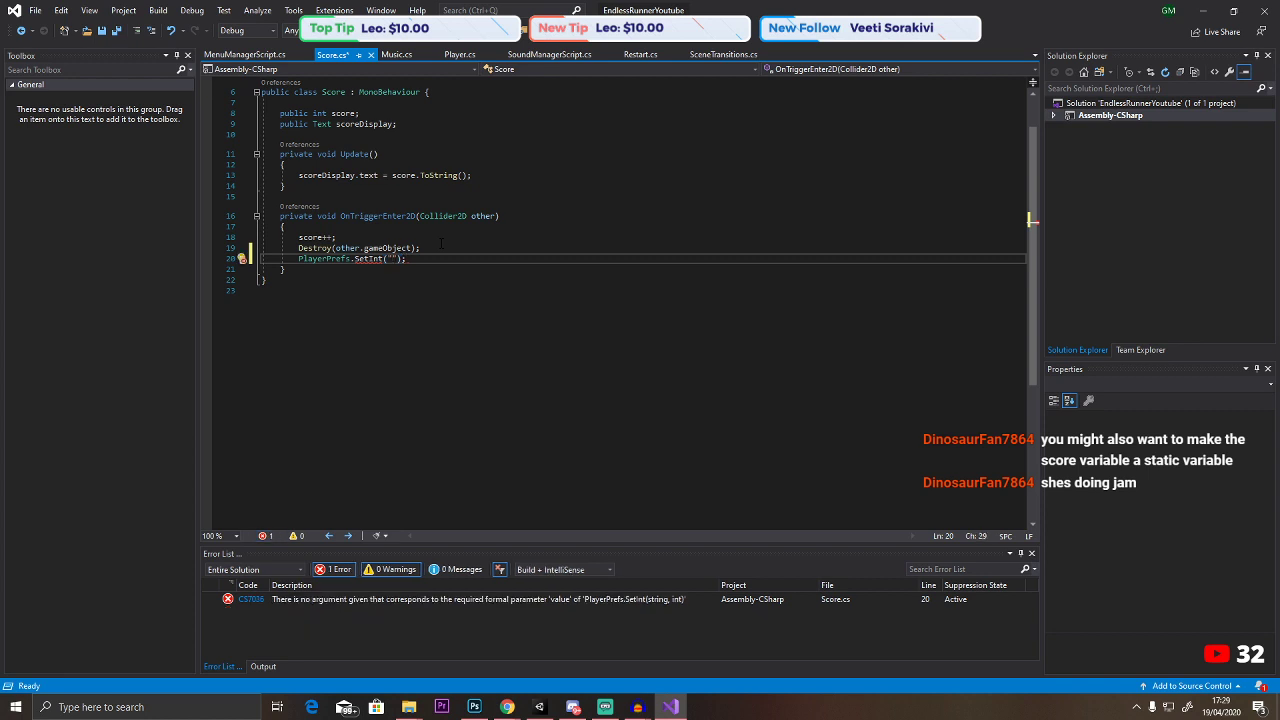
{"action": "type", "text": "Highs"}
{"action": "type", "text": "core"}
{"action": "type", "text": ","}
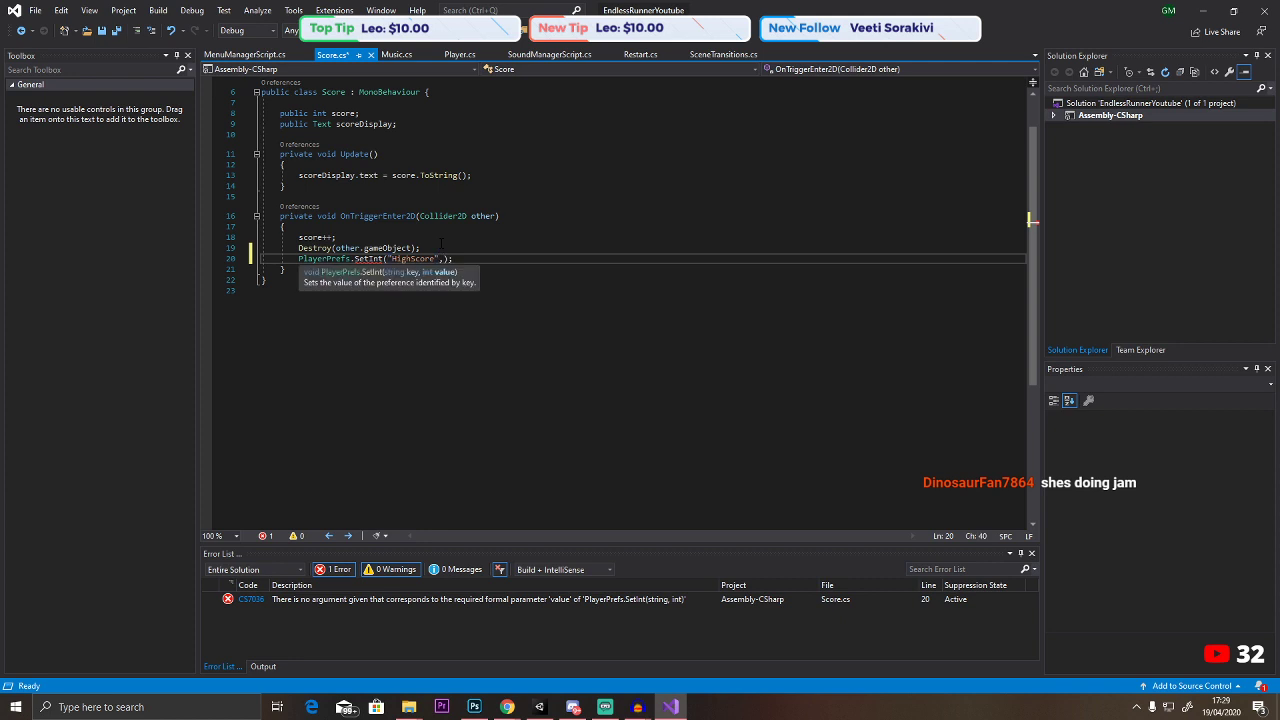
{"action": "type", "text": "score"}
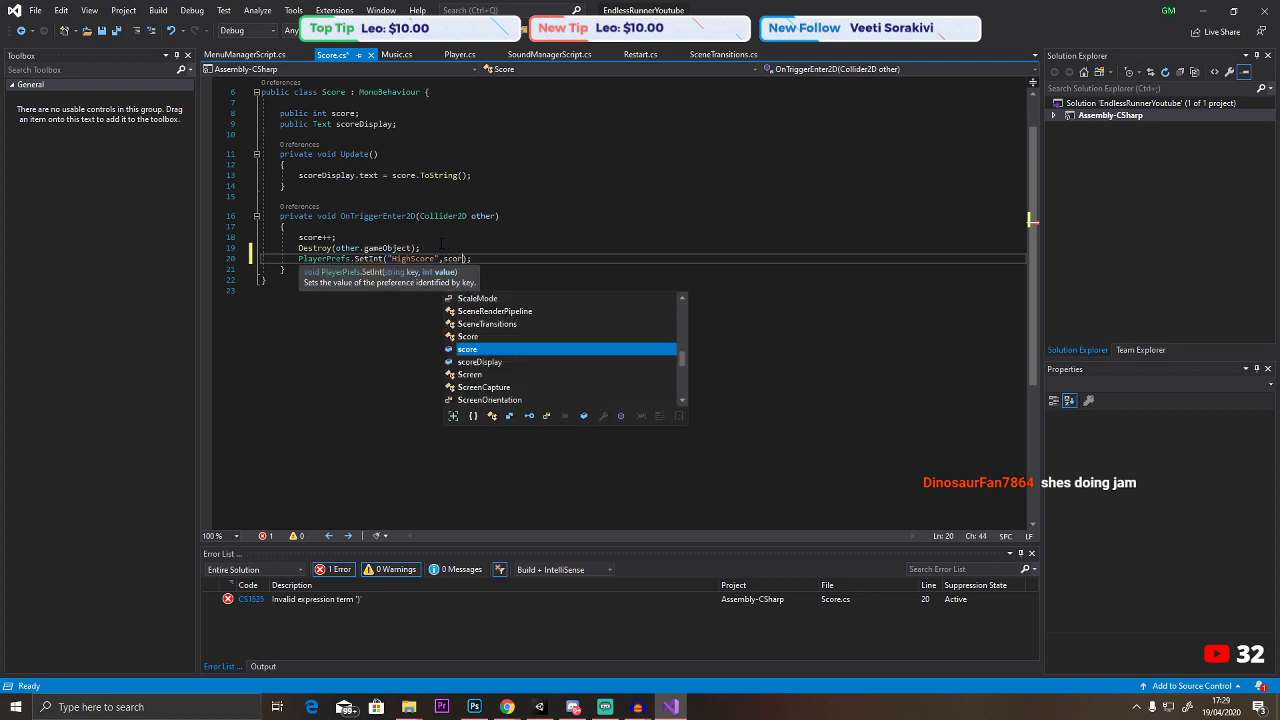
{"action": "key", "text": "End"}
Consult the tutorial in Chrome, and declare public Text highscoreDisplay; below the scoreDisplay field in the Score script.
{"action": "key", "text": "alt+Tab"}
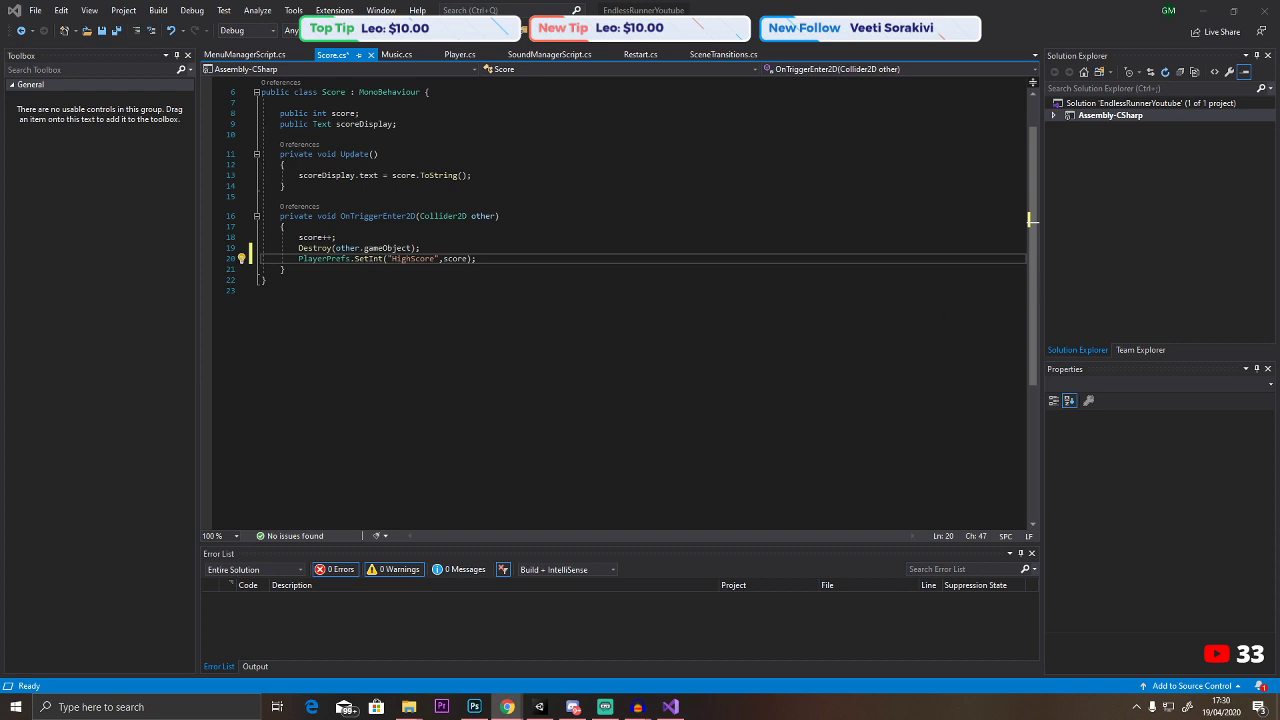
{"action": "left_click", "coordinate": [300, 186]}
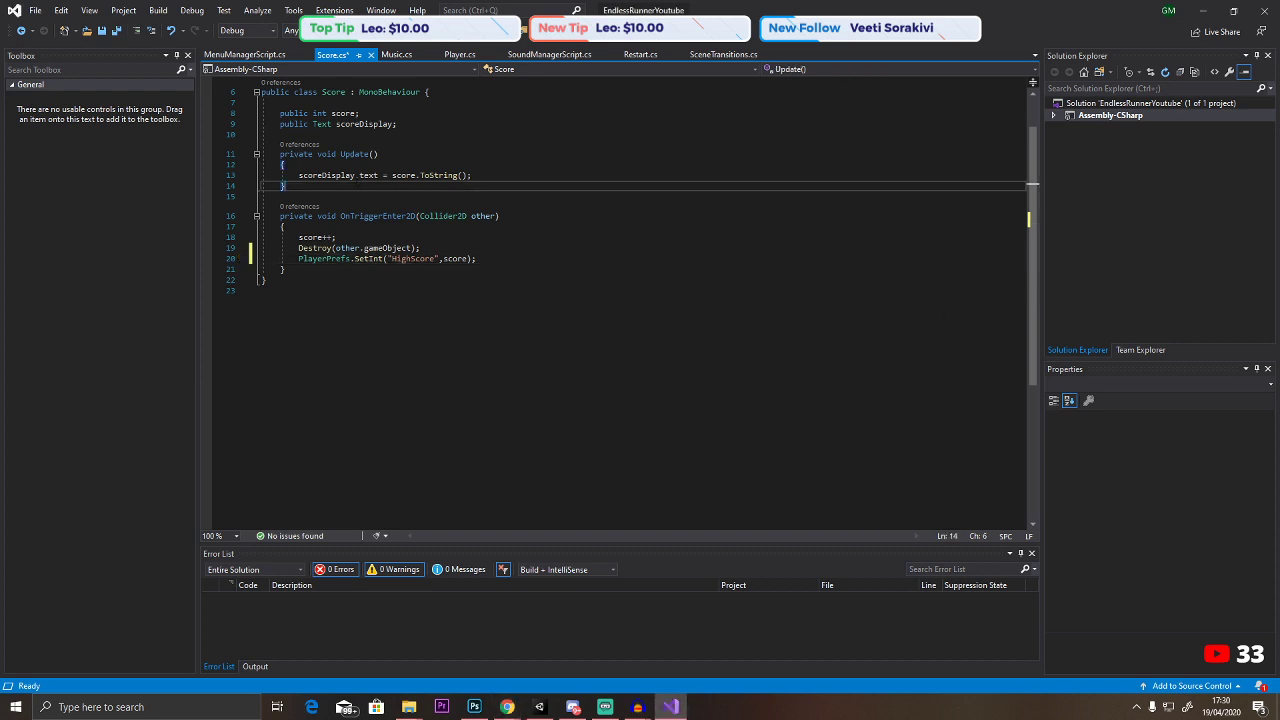
{"action": "left_click", "coordinate": [409, 124]}
{"action": "key", "text": "Return"}
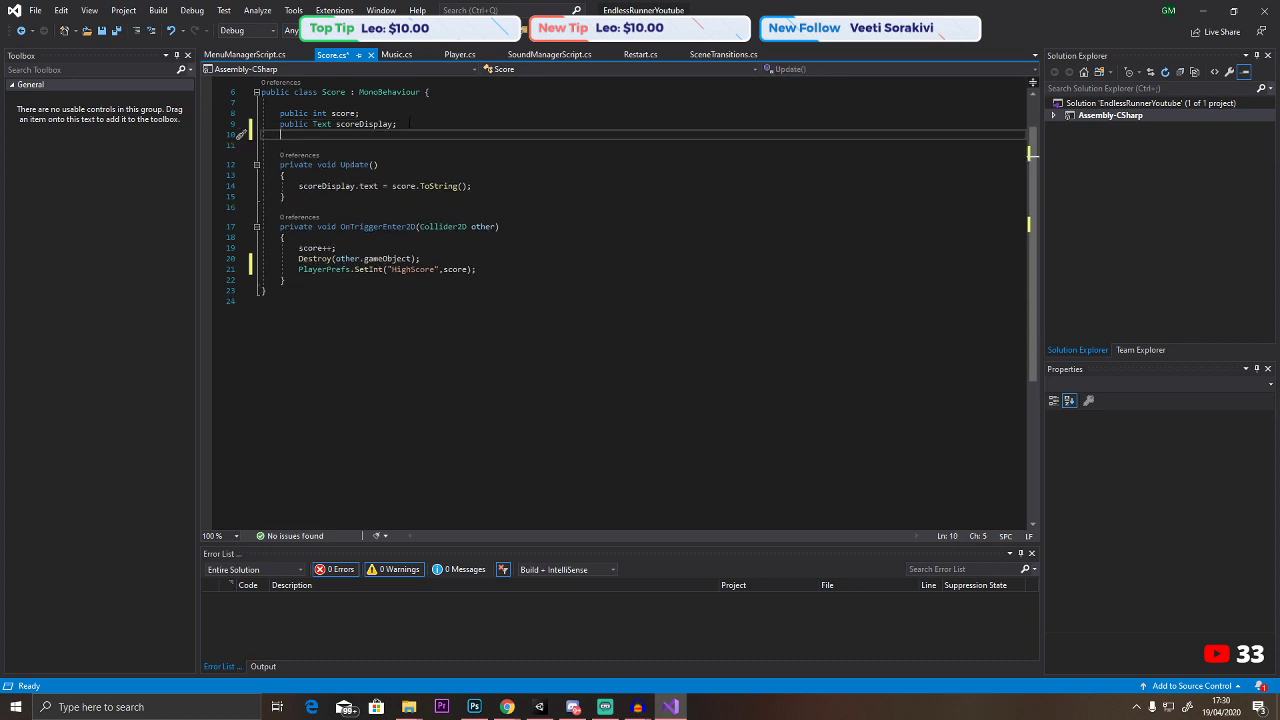
{"action": "key", "text": "alt+Tab"}
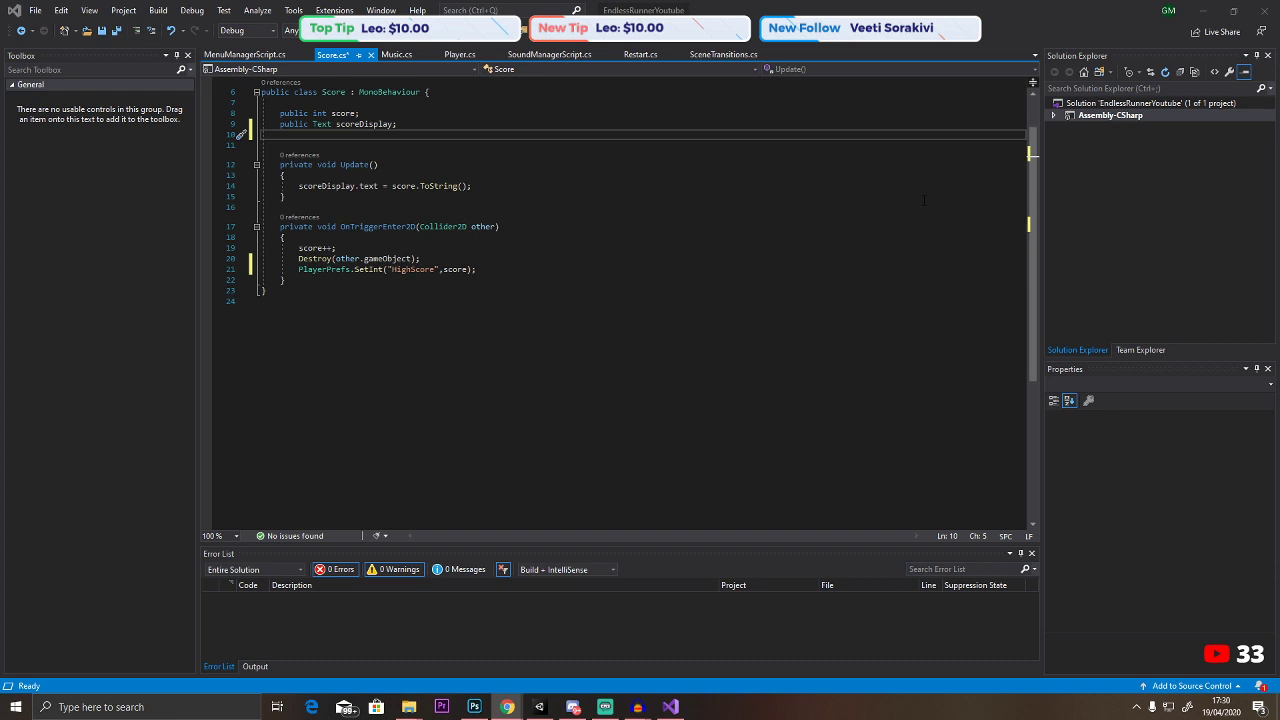
{"action": "key", "text": "Return"}
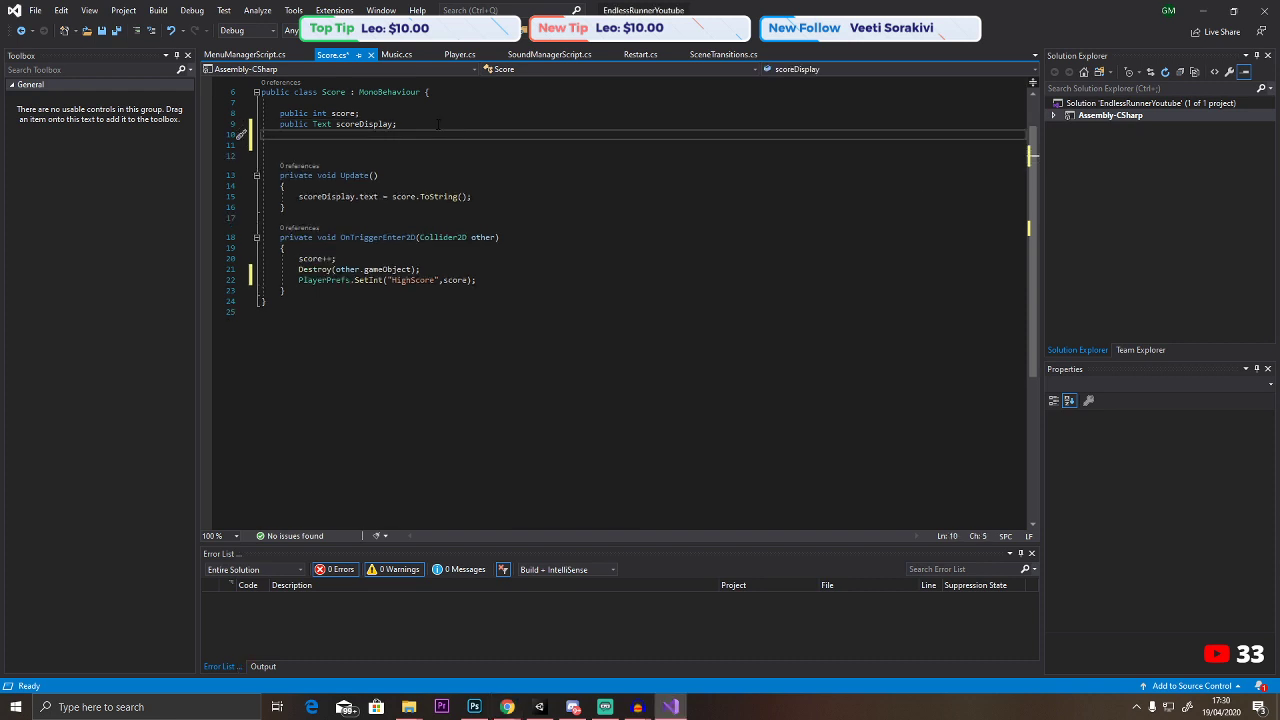
{"action": "type", "text": "public Text "}
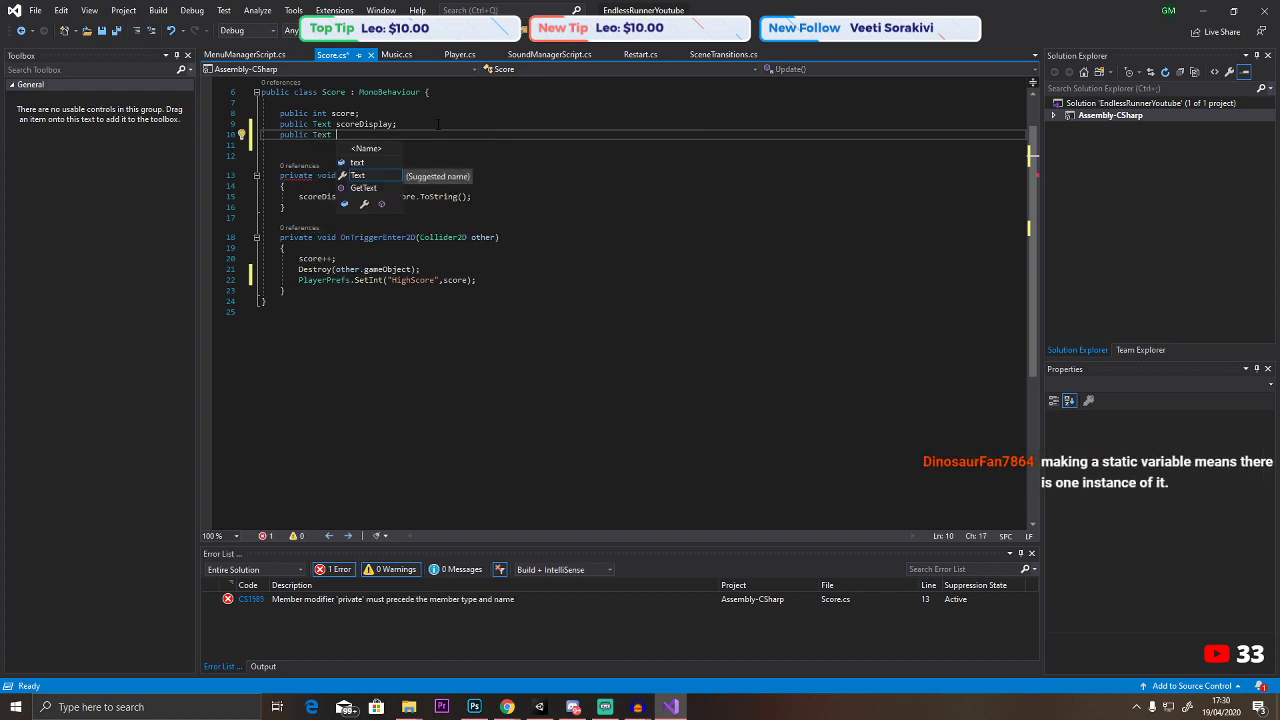
{"action": "type", "text": "highsc"}
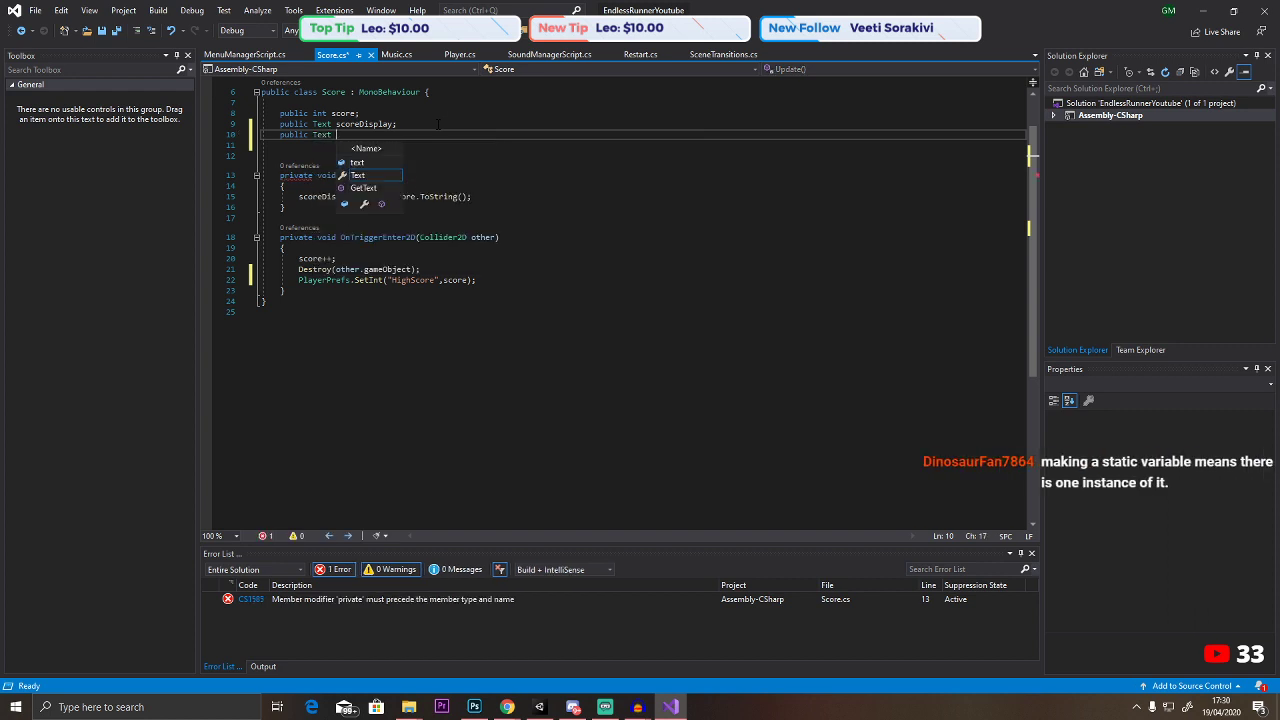
{"action": "type", "text": "oreDi"}
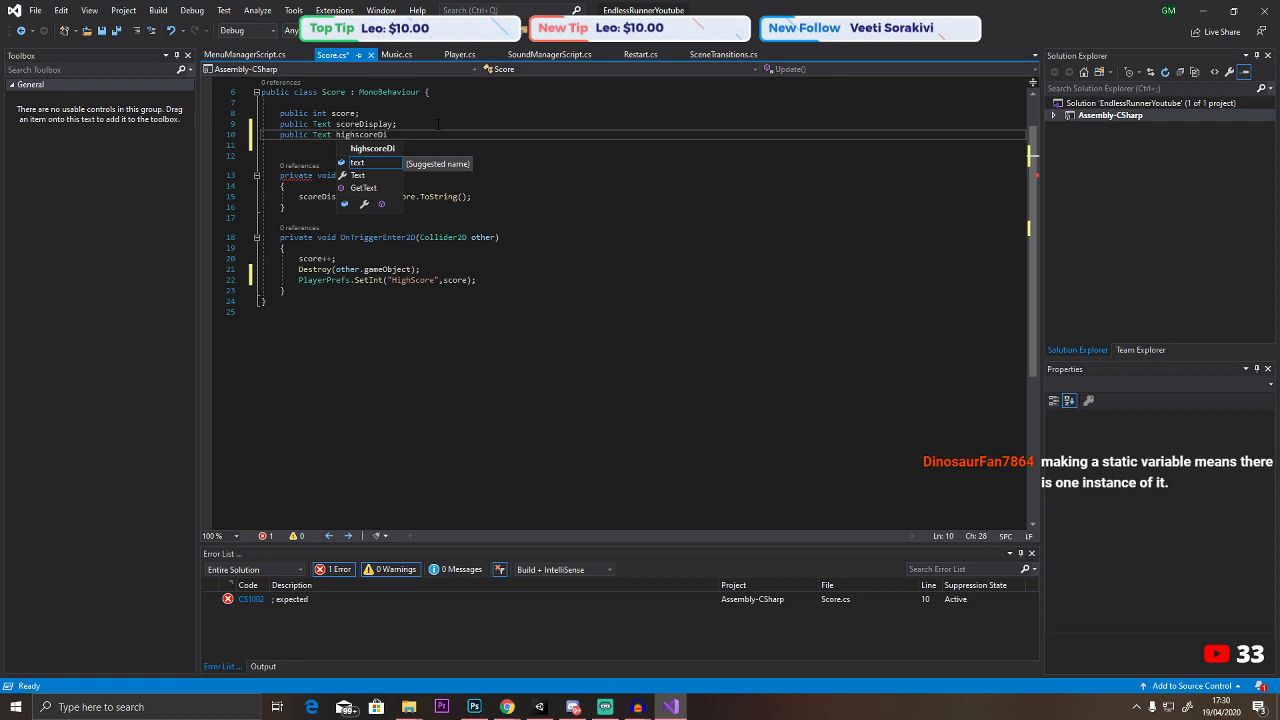
{"action": "type", "text": "splay;"}
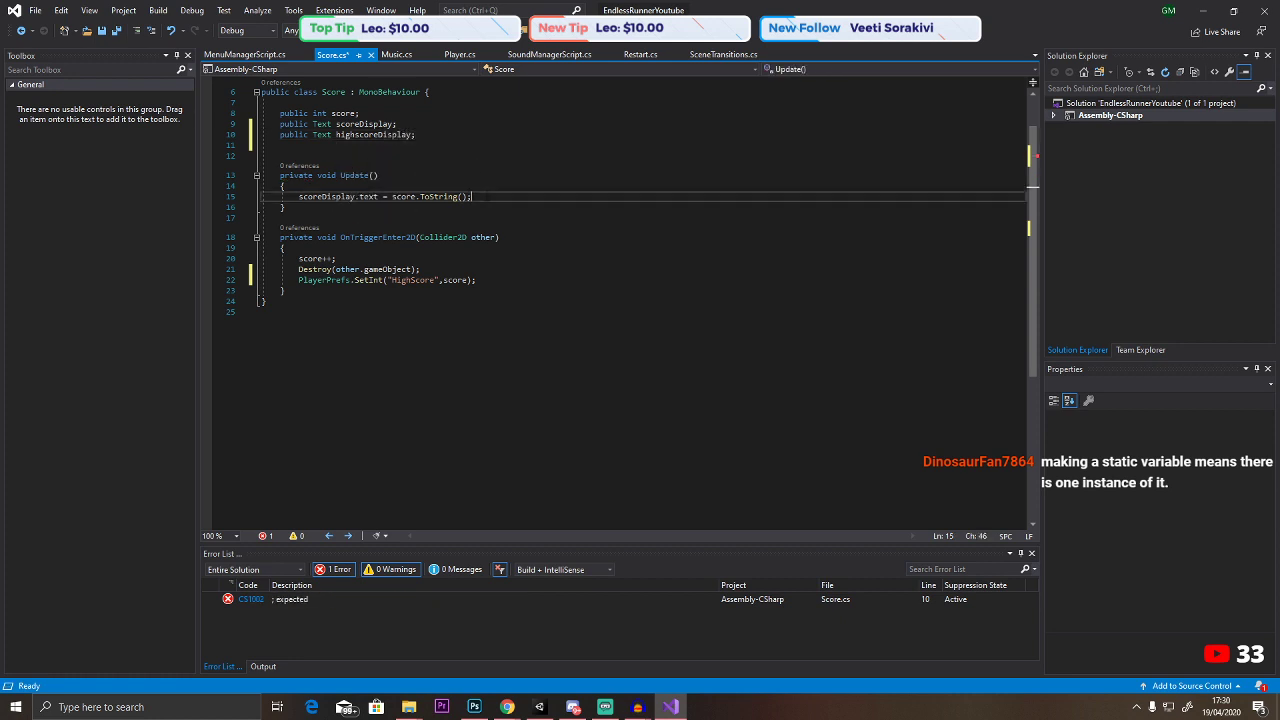
Duplicate the scoreDisplay.text = score.ToString(); line inside Update, checking the tutorial in between.
{"action": "left_click", "coordinate": [484, 197]}
{"action": "key", "text": "Return"}
{"action": "left_click_drag", "start_coordinate": [484, 197], "coordinate": [298, 197]}
{"action": "key", "text": "ctrl+c"}
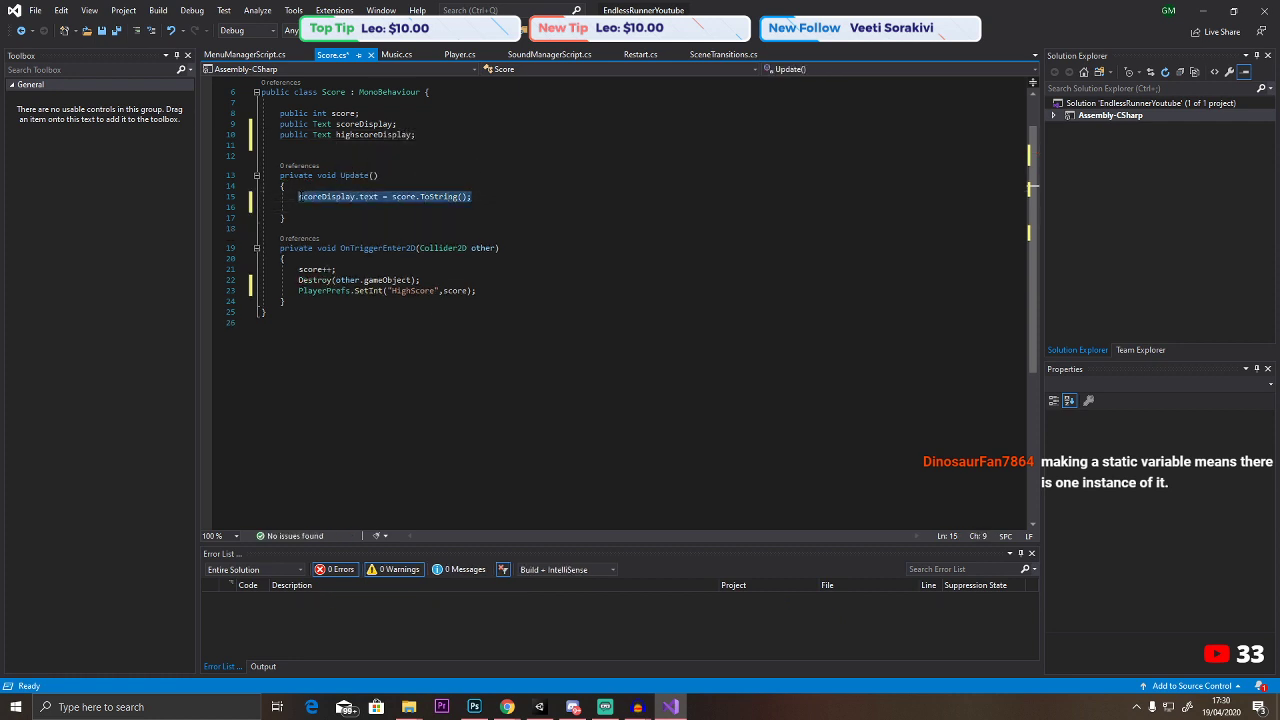
{"action": "key", "text": "Down"}
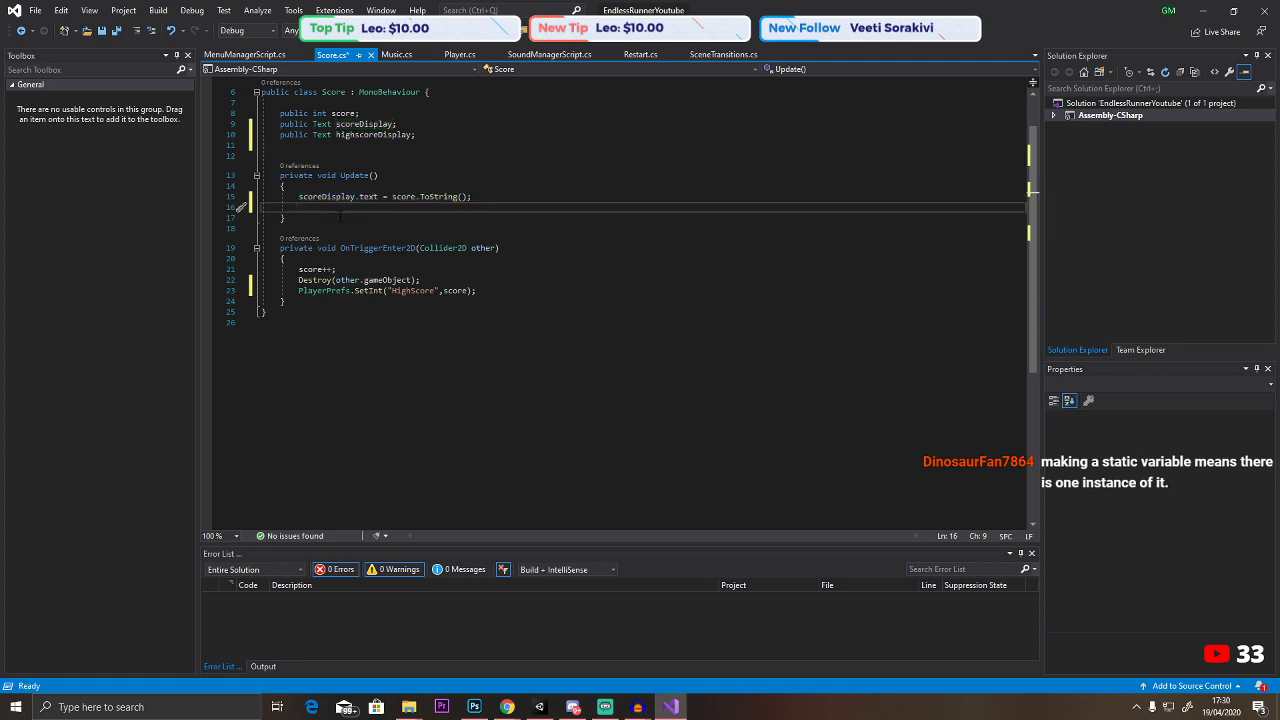
{"action": "key", "text": "alt+Tab"}
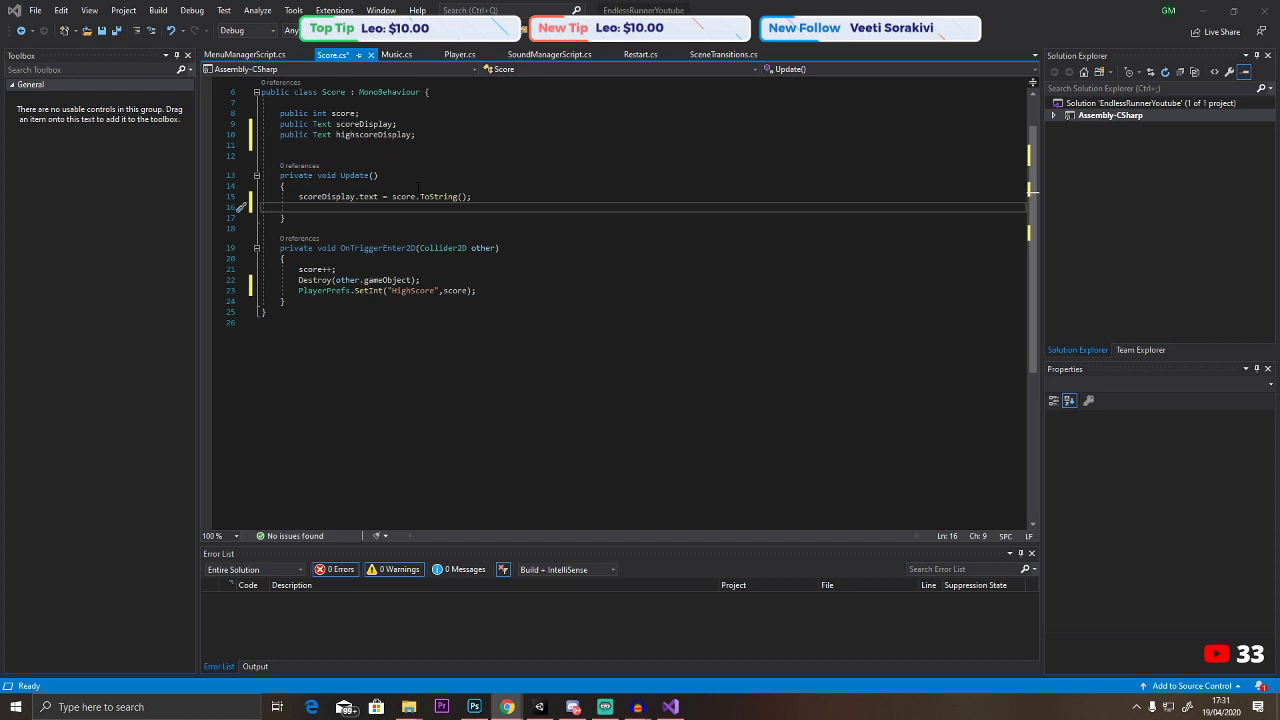
{"action": "left_click", "coordinate": [348, 209]}
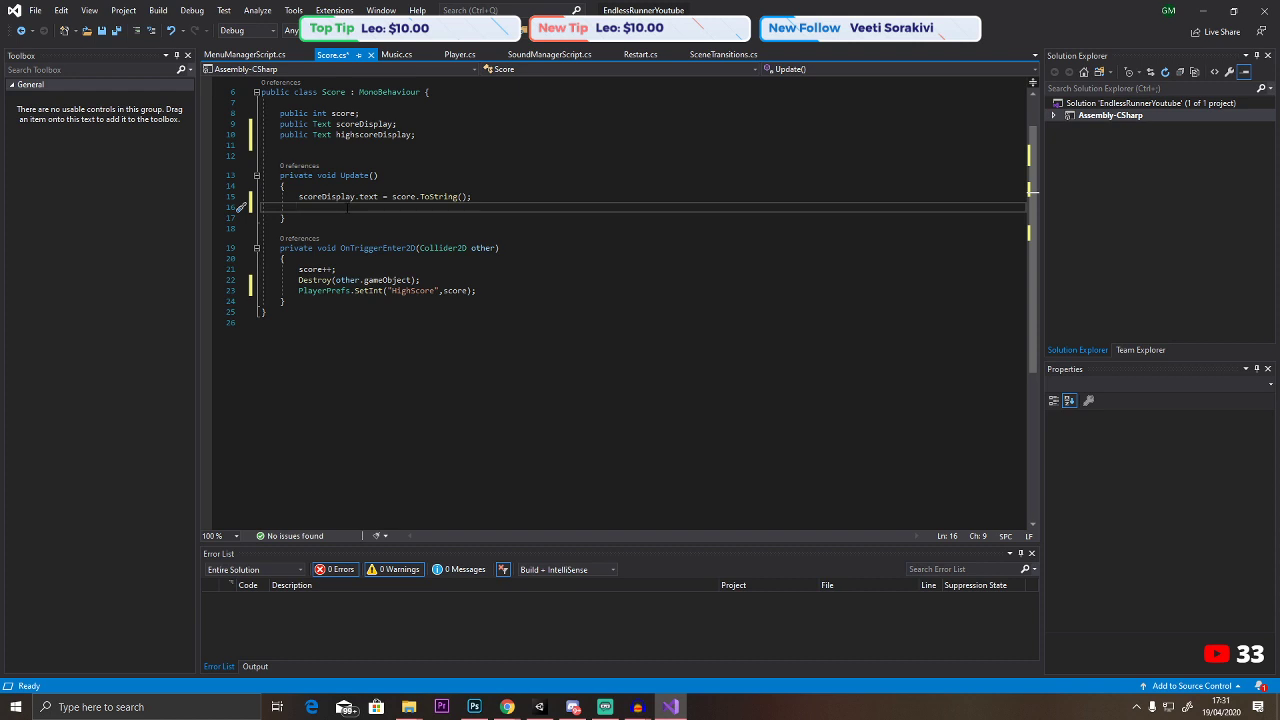
{"action": "key", "text": "ctrl+v"}
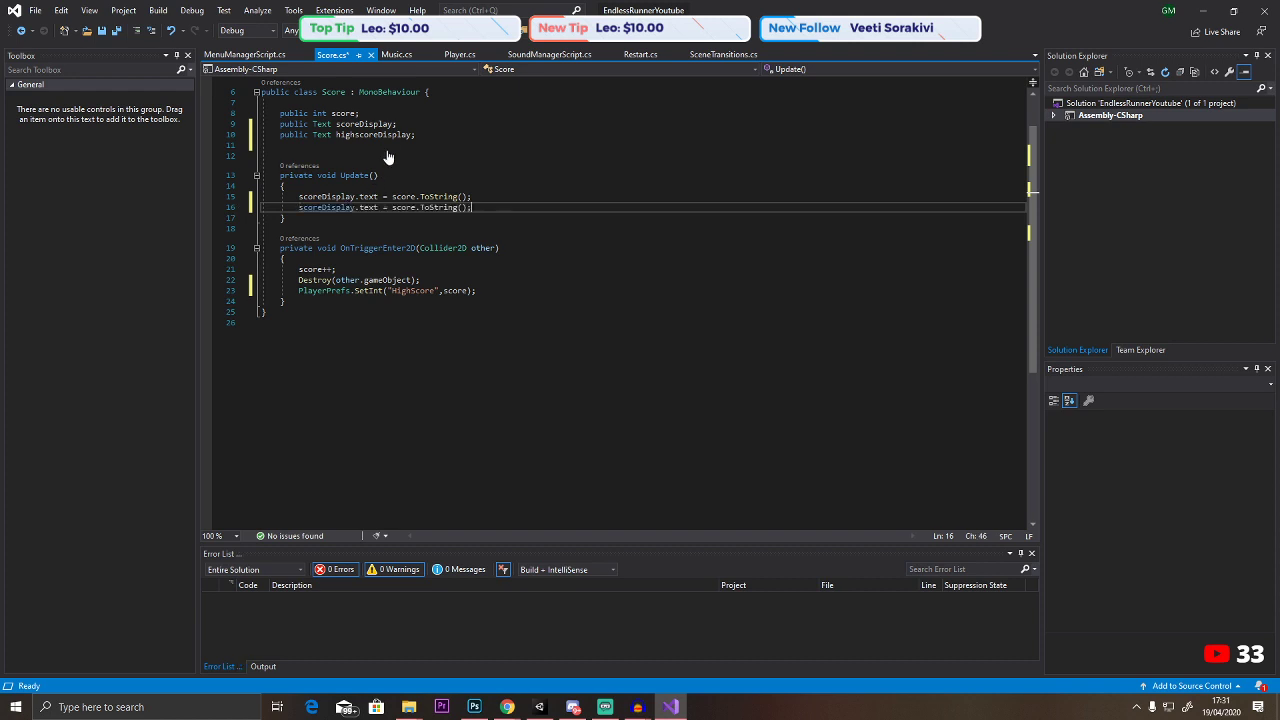
Replace scoreDisplay with highscoreDisplay in the duplicated line of Update.
{"action": "double_click", "coordinate": [395, 134]}
{"action": "key", "text": "ctrl+c"}
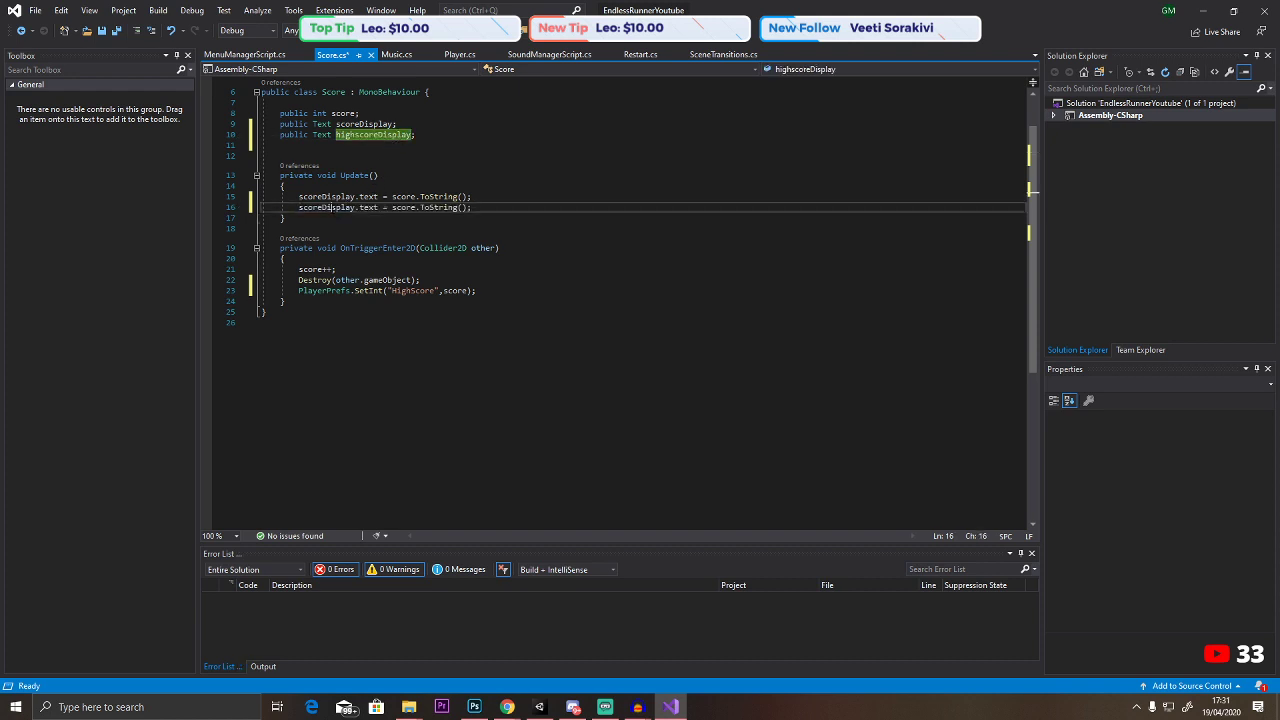
{"action": "double_click", "coordinate": [349, 208]}
{"action": "key", "text": "ctrl+v"}
Replace score.ToString(); in the highscoreDisplay.text line of Update with a PlayerPrefs.GetInt call using the HighScore key.
{"action": "key", "text": "End"}
{"action": "key", "text": "ctrl+shift+Left"}
{"action": "key", "text": "ctrl+shift+Left"}
{"action": "key", "text": "ctrl+shift+Left"}
{"action": "key", "text": "ctrl+shift+Left"}
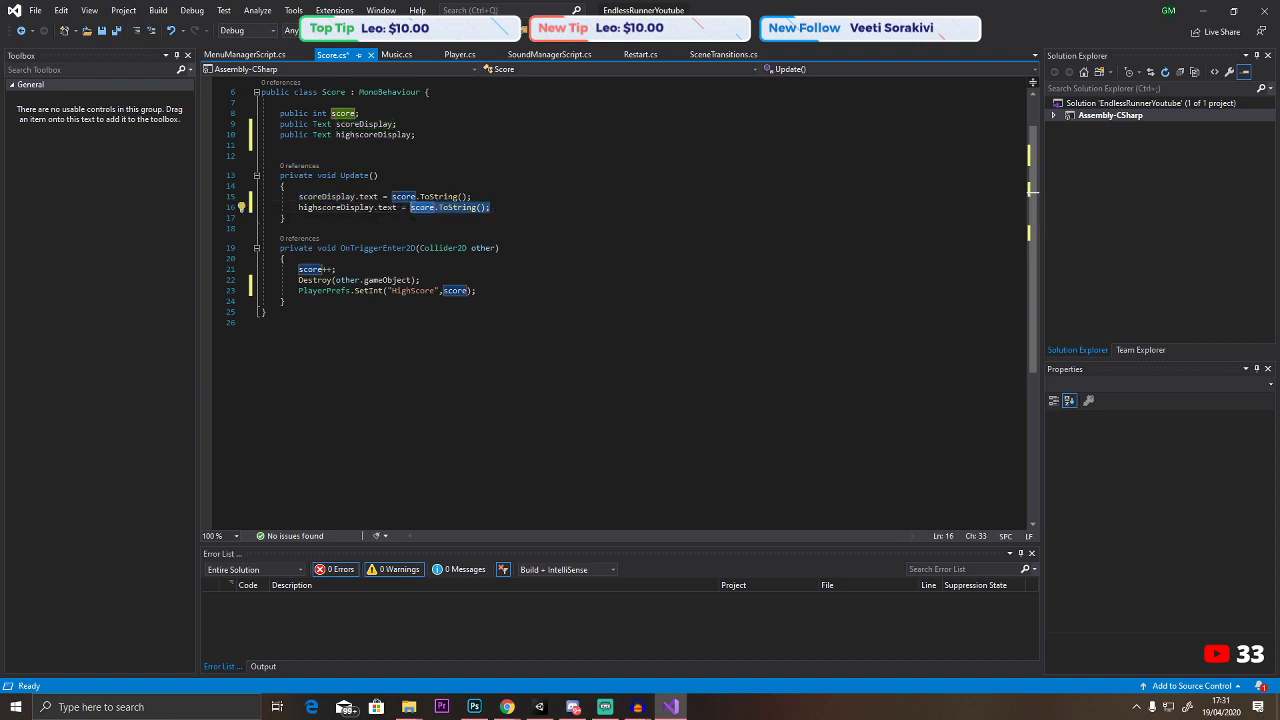
{"action": "type", "text": "PlayerPrefs"}
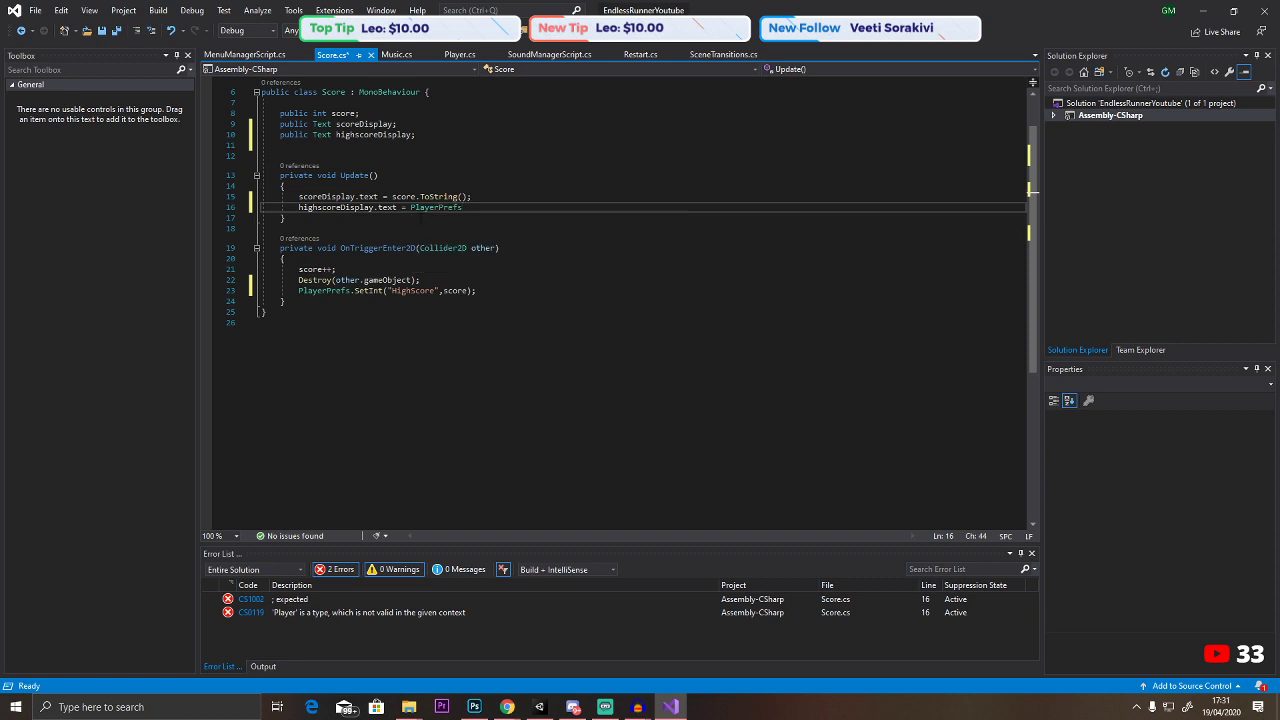
{"action": "type", "text": ".Get"}
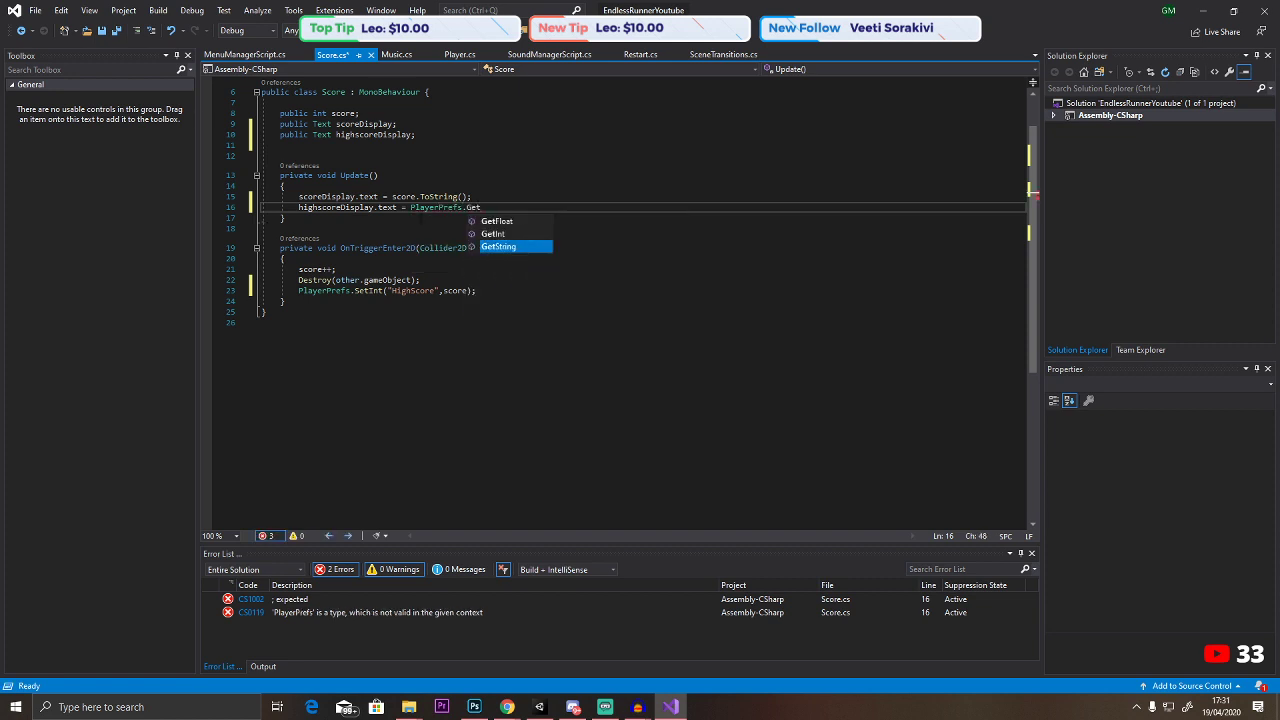
{"action": "type", "text": "Int(\""}
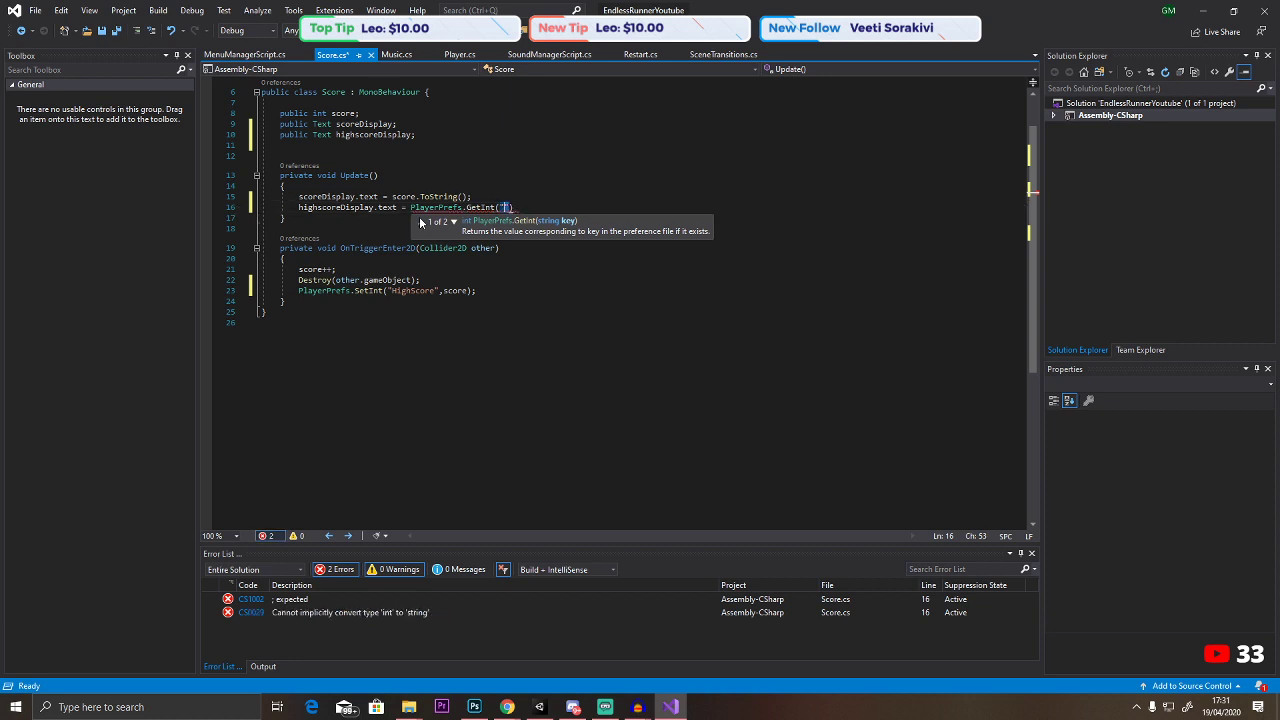
{"action": "type", "text": "HighS"}
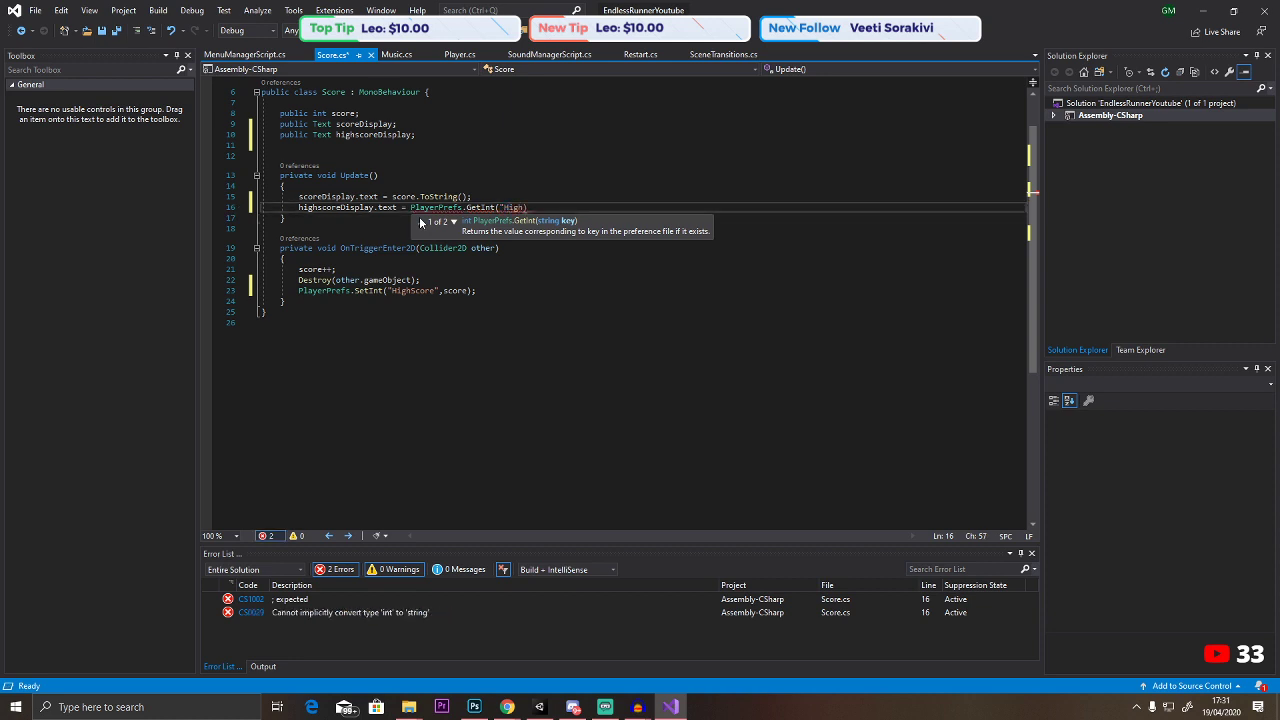
{"action": "type", "text": "core\")."}
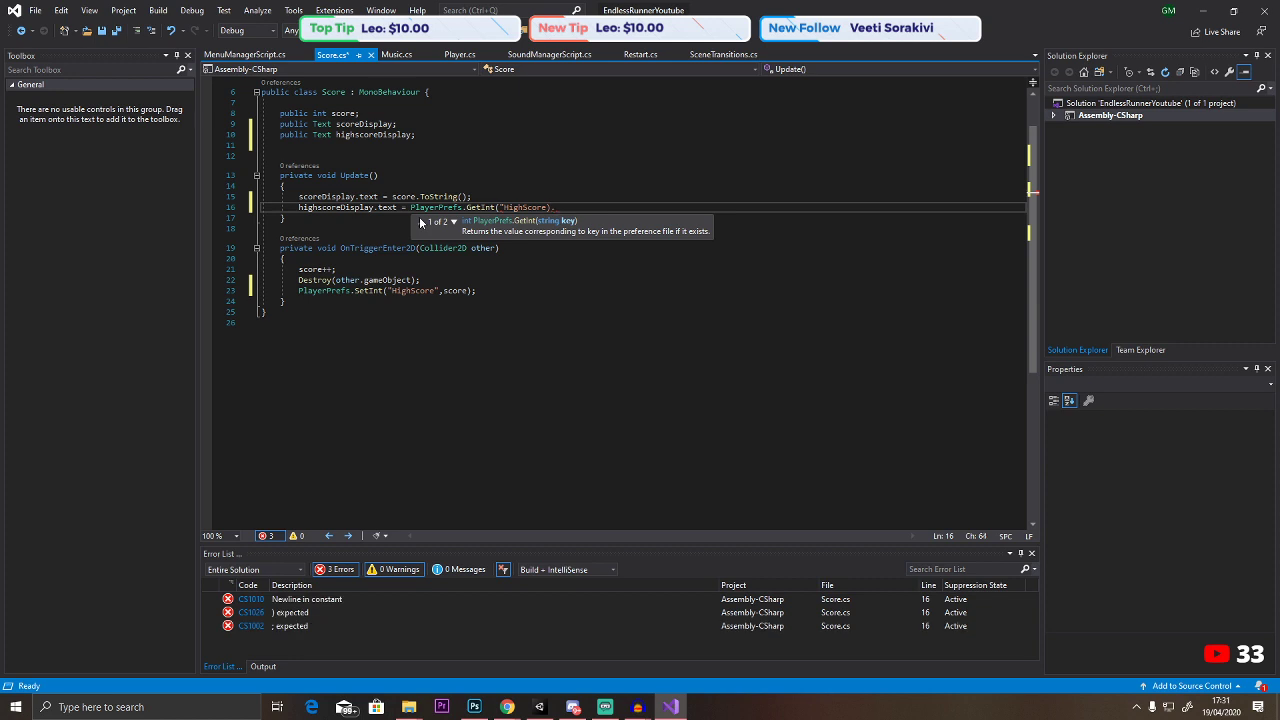
Finish the highscoreDisplay.text line with .ToString(); and add the missing closing quote after HighScore.
{"action": "type", "text": "ToString"}
{"action": "left_click", "coordinate": [549, 207]}
{"action": "type", "text": "\""}
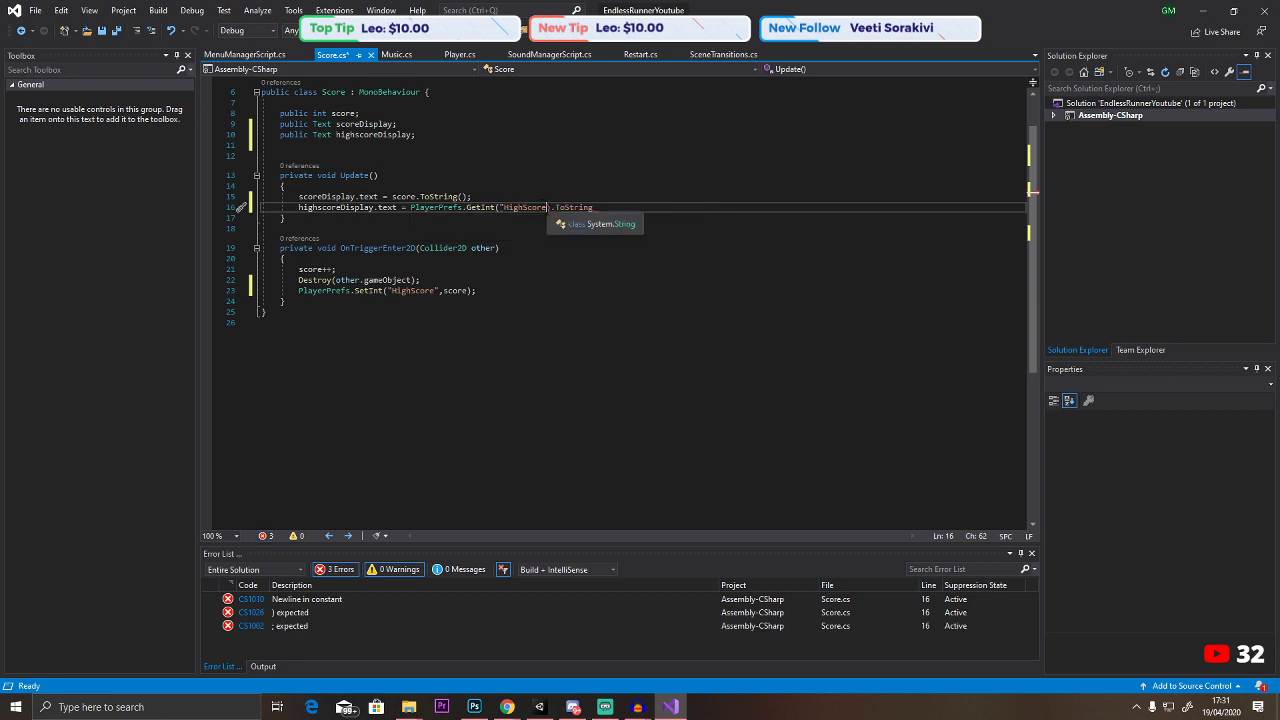
{"action": "left_click", "coordinate": [598, 207]}
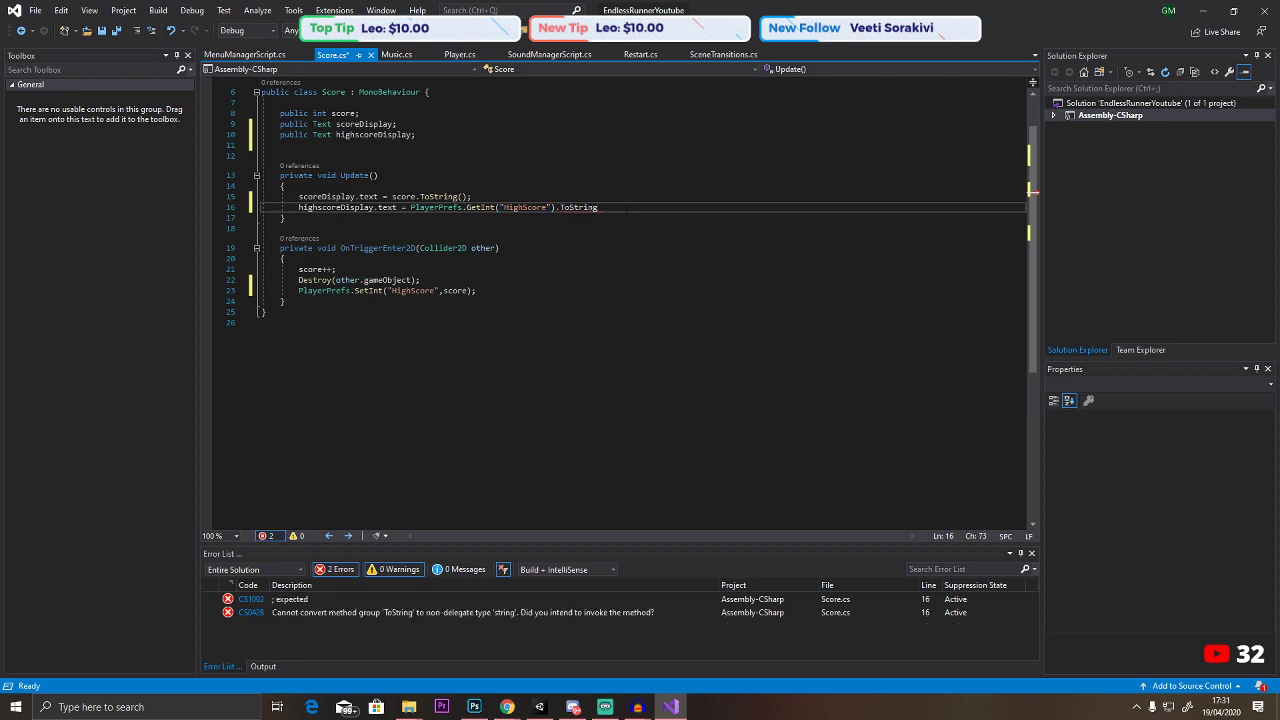
{"action": "type", "text": "();"}
{"action": "left_click", "coordinate": [286, 258]}
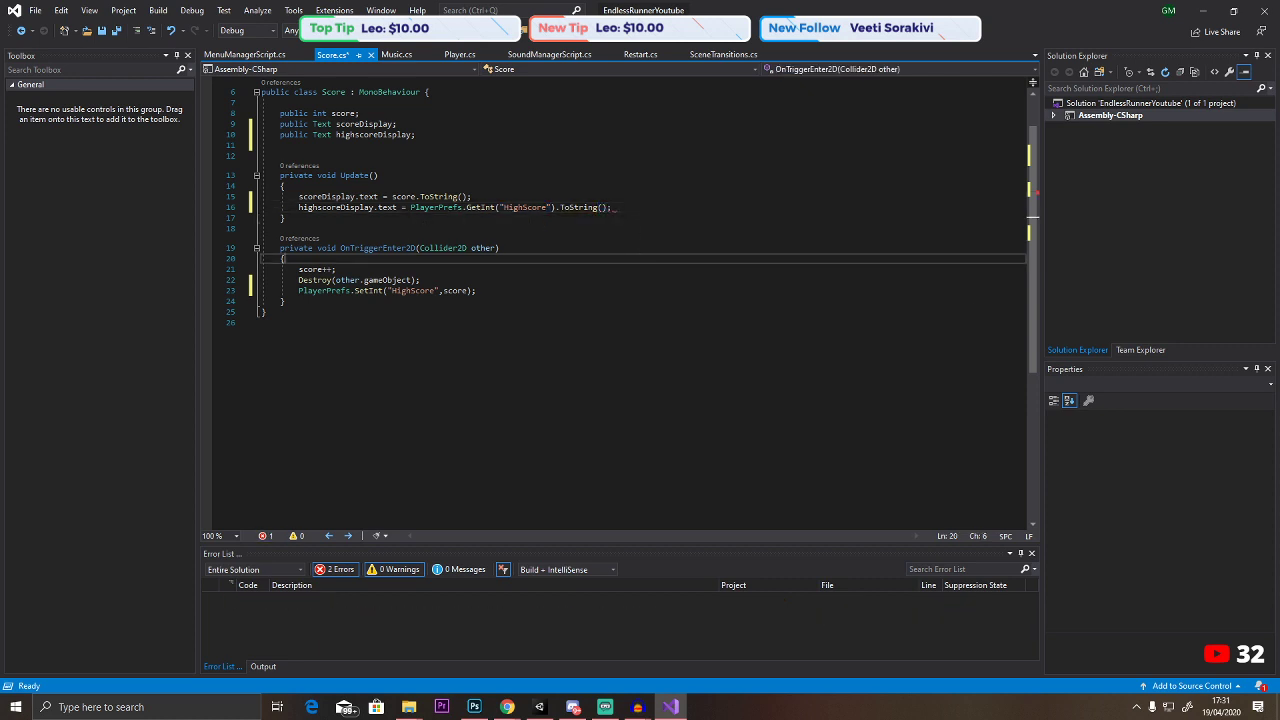
Consult the tutorial in Chrome, and add 0 as the default value in Update's GetInt("HighScore") call.
{"action": "key", "text": "alt+Tab"}
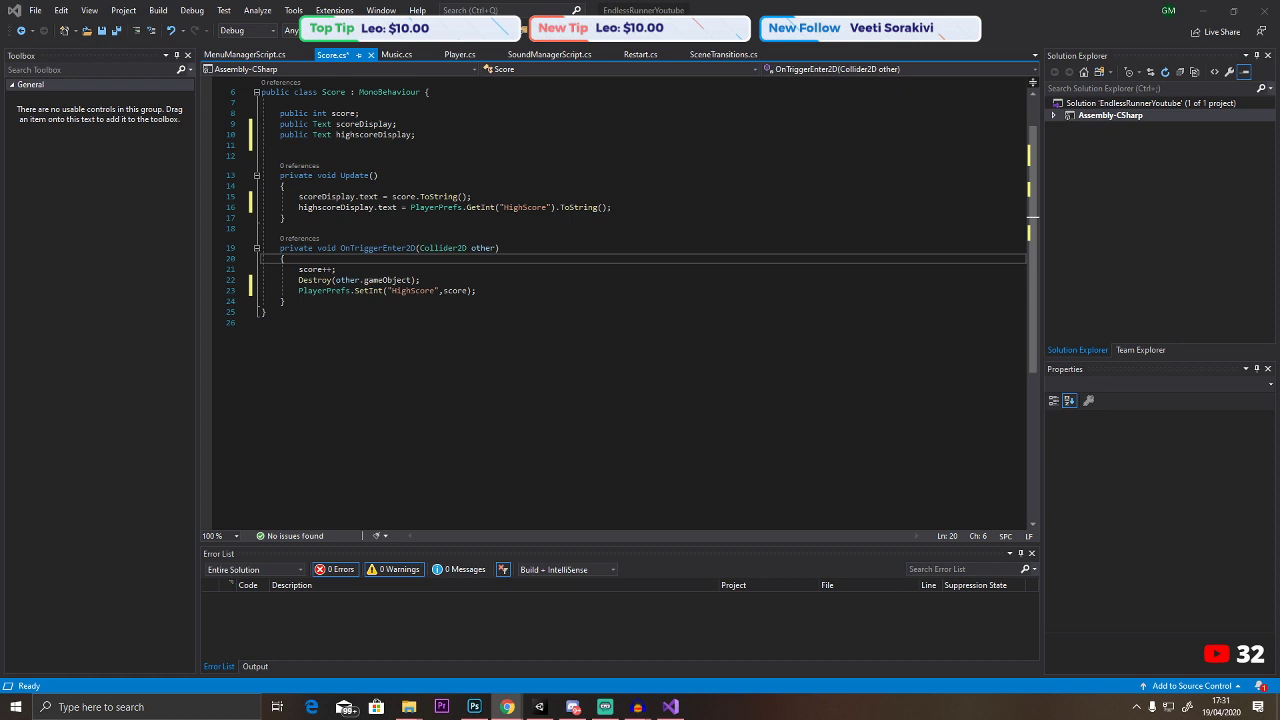
{"action": "left_click", "coordinate": [532, 207]}
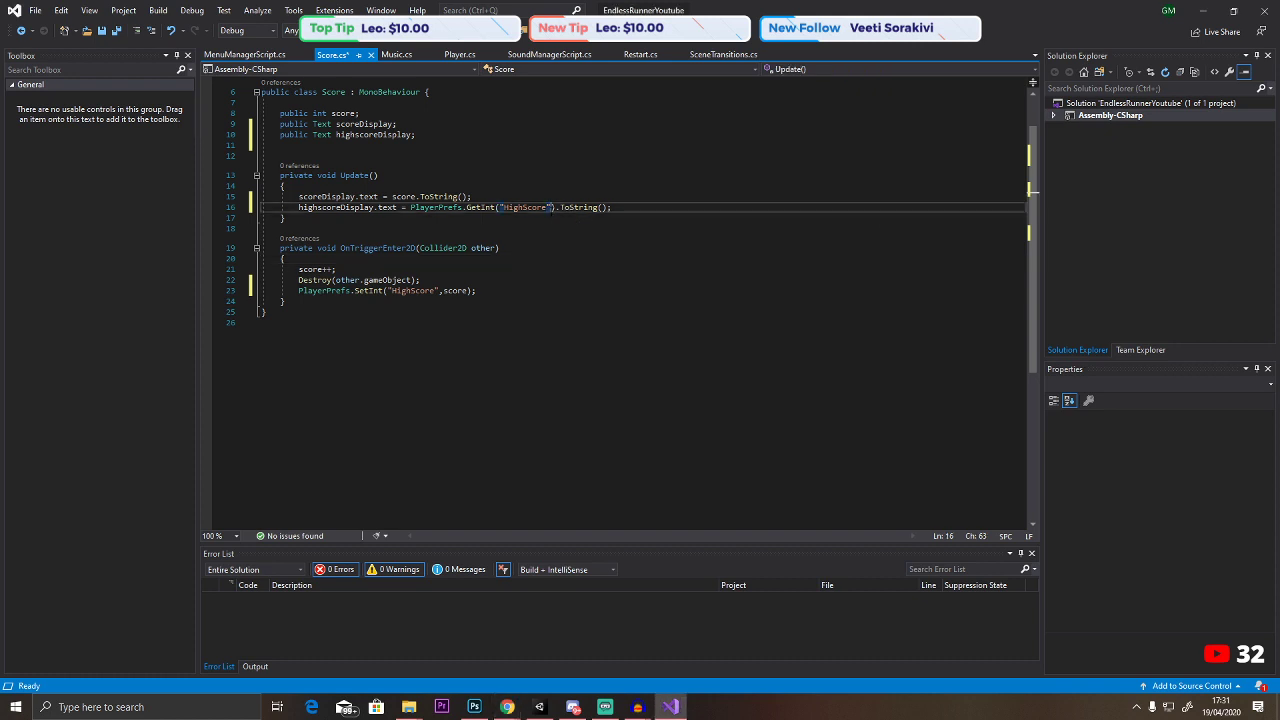
{"action": "type", "text": ",0"}
{"action": "left_click", "coordinate": [677, 270]}
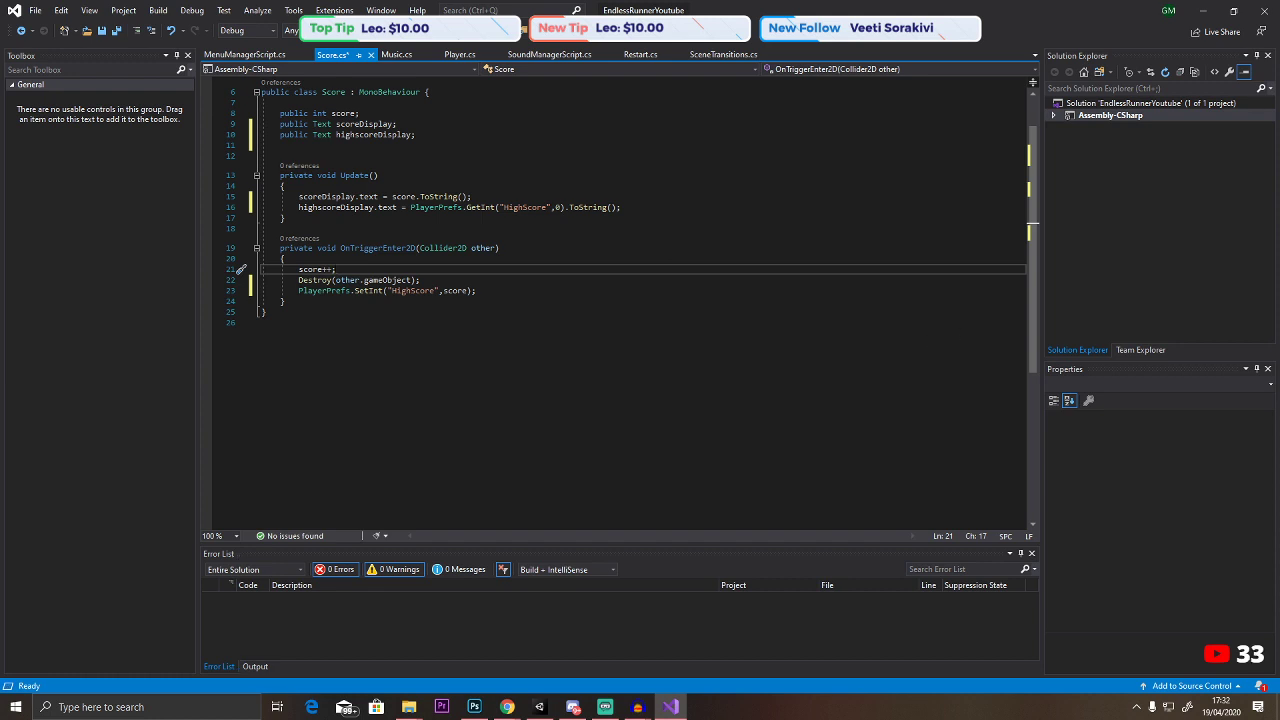
Check the tutorial, and write if score > PlayerPrefs.GetInt("HighScore", 0); a few lines below the Destroy call in OnTriggerEnter2D.
{"action": "key", "text": "alt+Tab"}
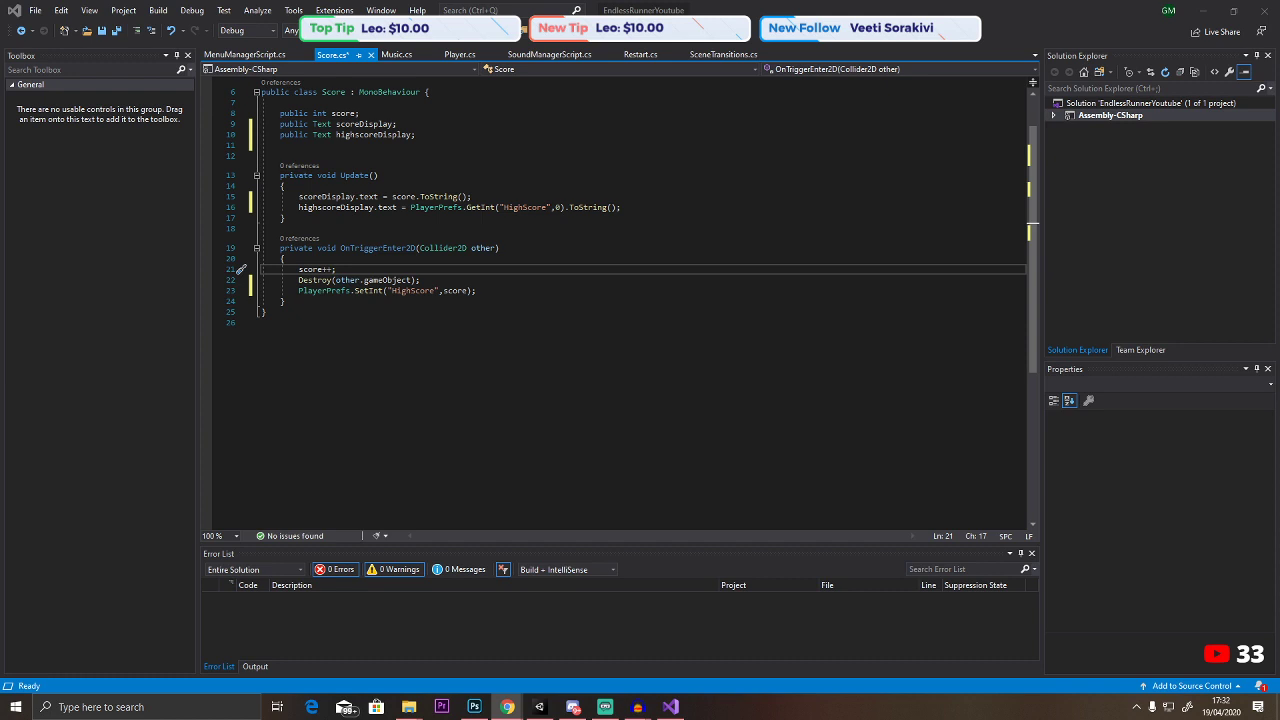
{"action": "left_click", "coordinate": [440, 280]}
{"action": "key", "text": "Return"}
{"action": "key", "text": "Return"}
{"action": "key", "text": "Return"}
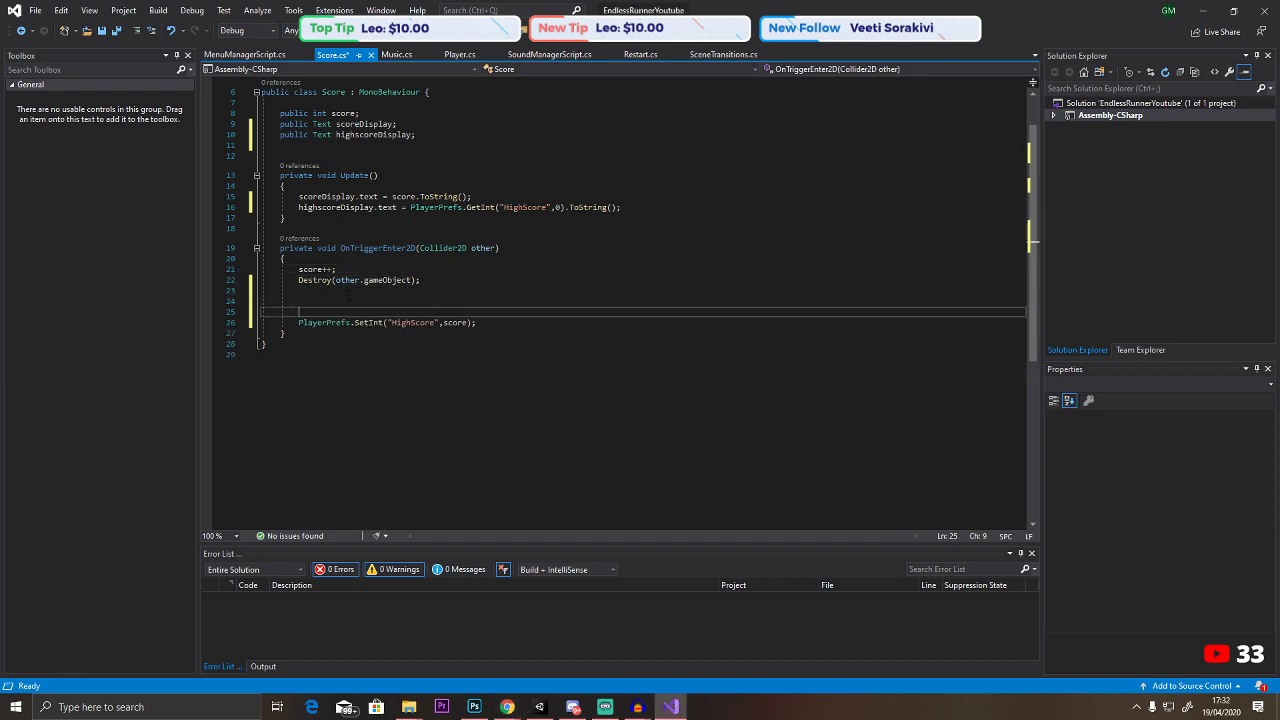
{"action": "type", "text": "if "}
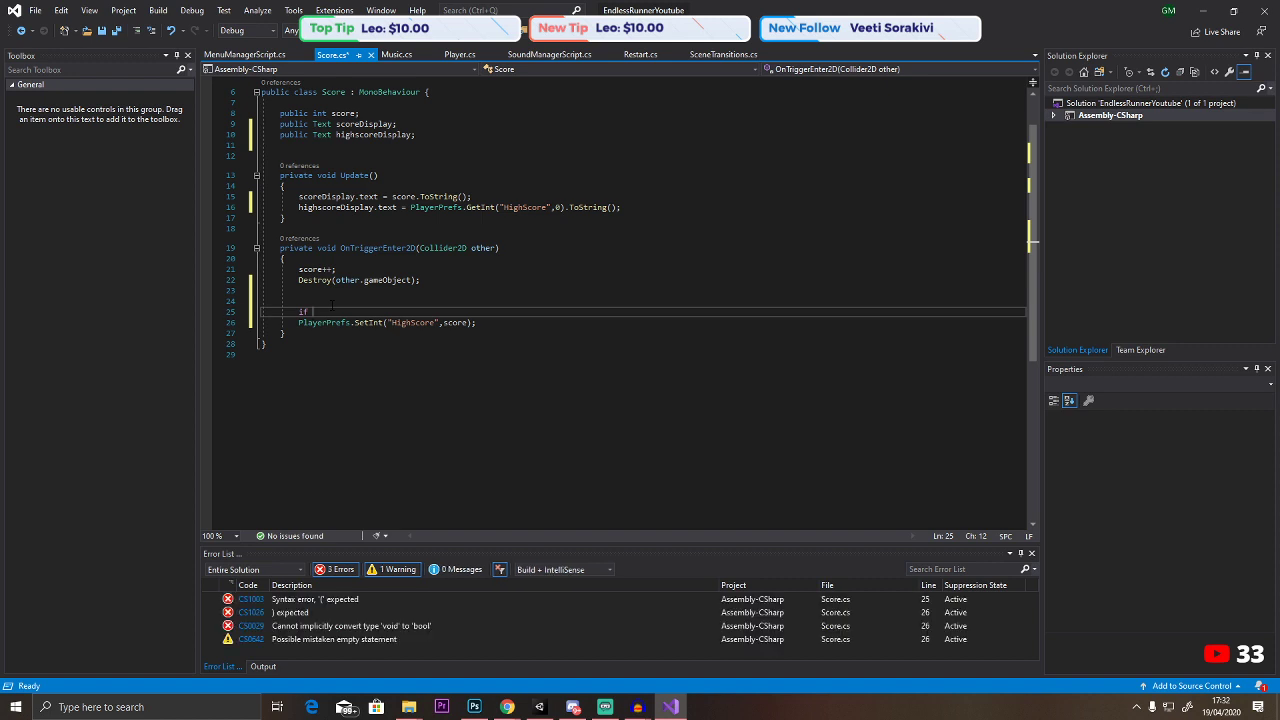
{"action": "type", "text": "score > "}
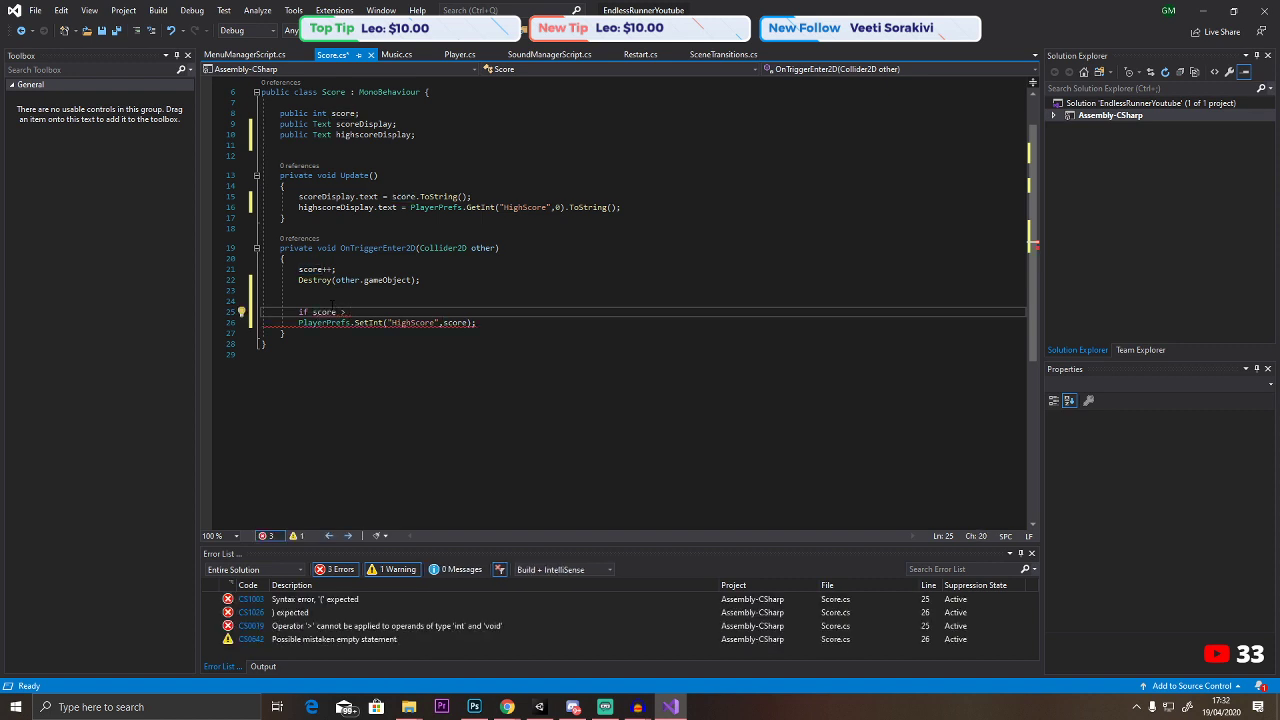
{"action": "type", "text": "Player"}
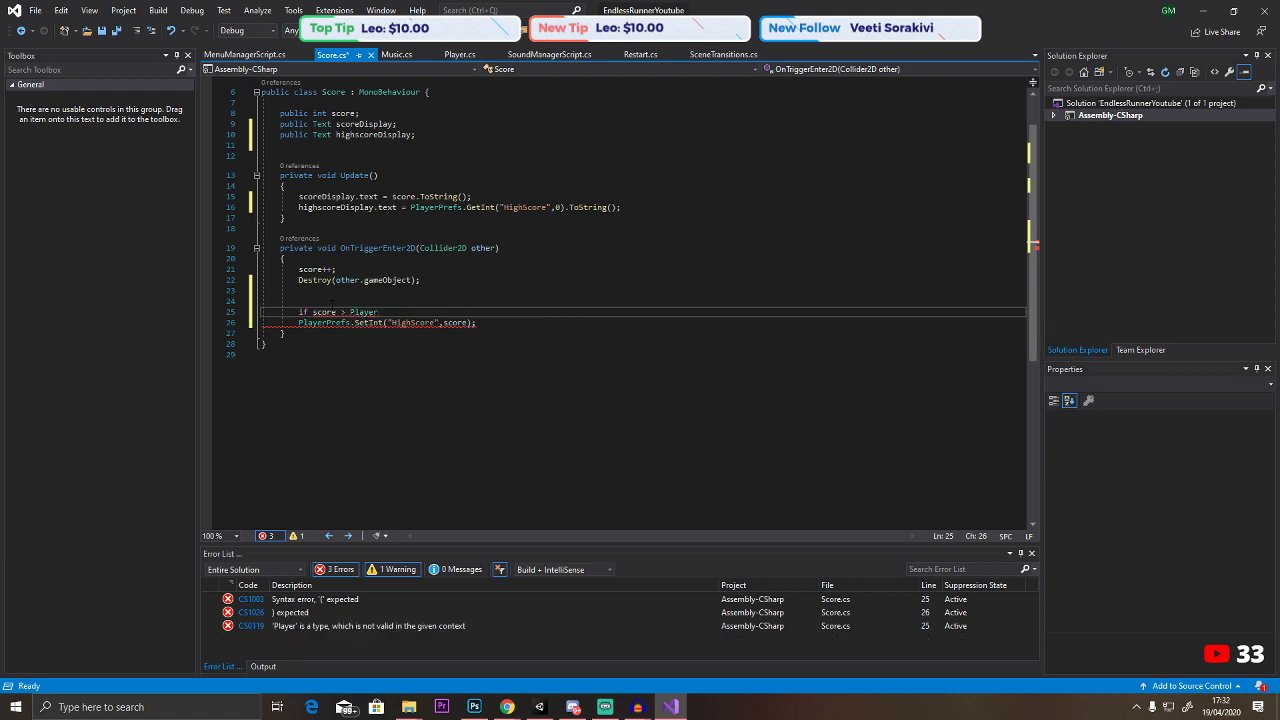
{"action": "type", "text": "Prefs"}
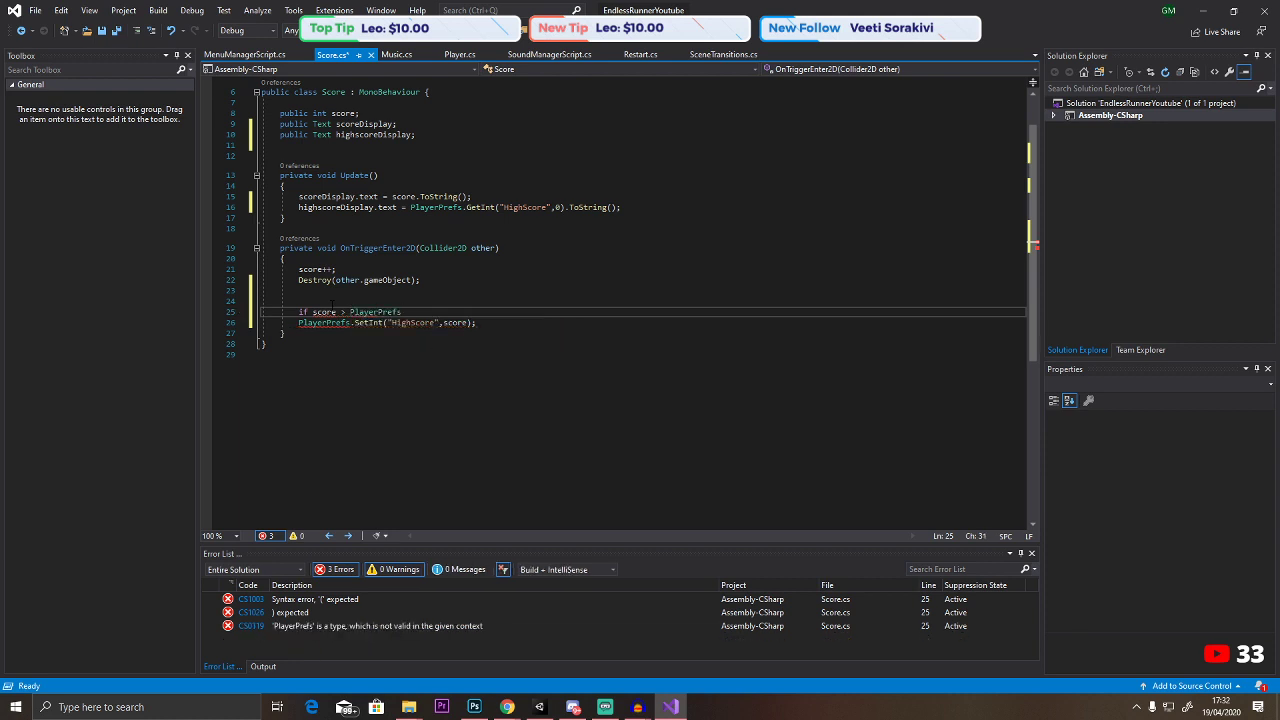
{"action": "type", "text": ".GetInt"}
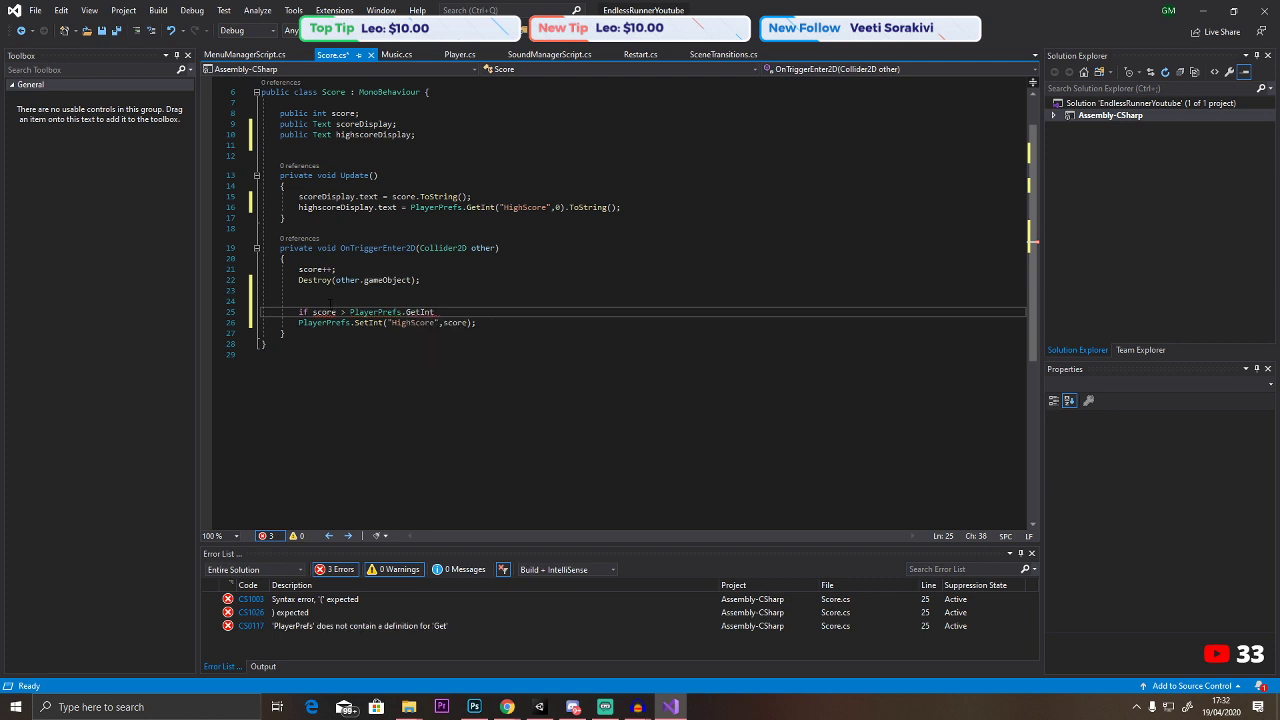
{"action": "type", "text": "(\"H"}
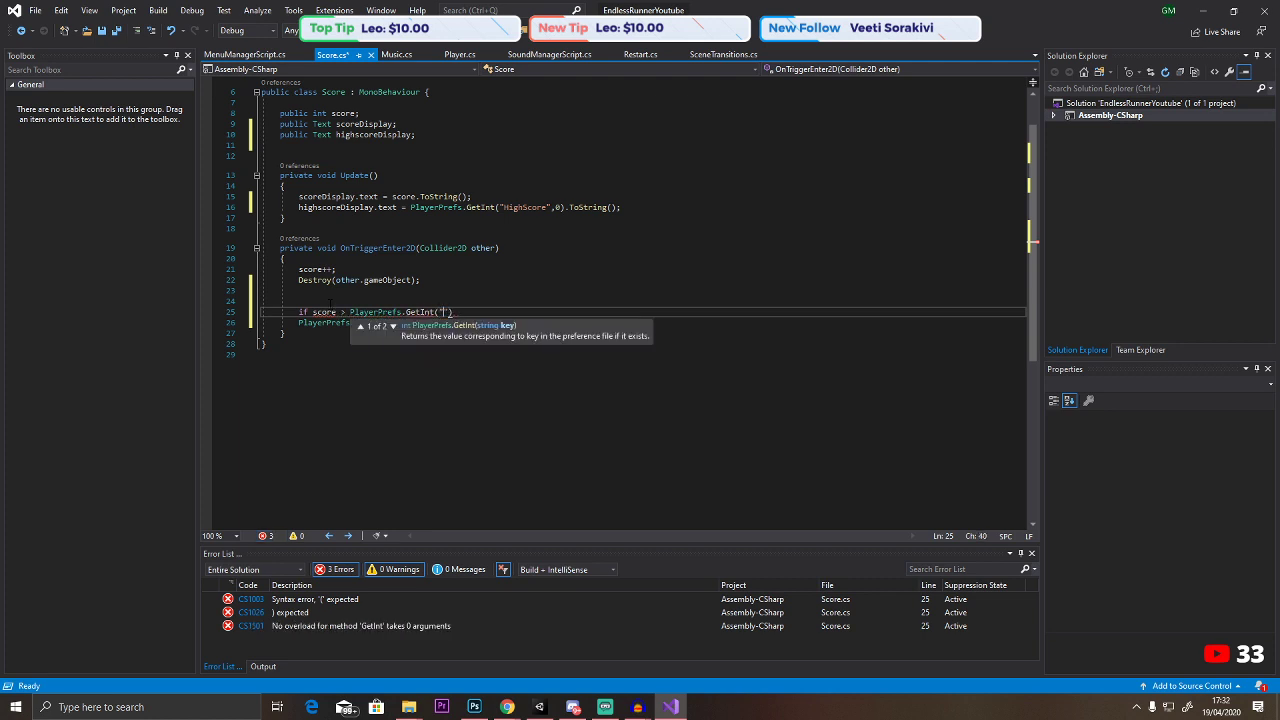
{"action": "type", "text": "ighScore"}
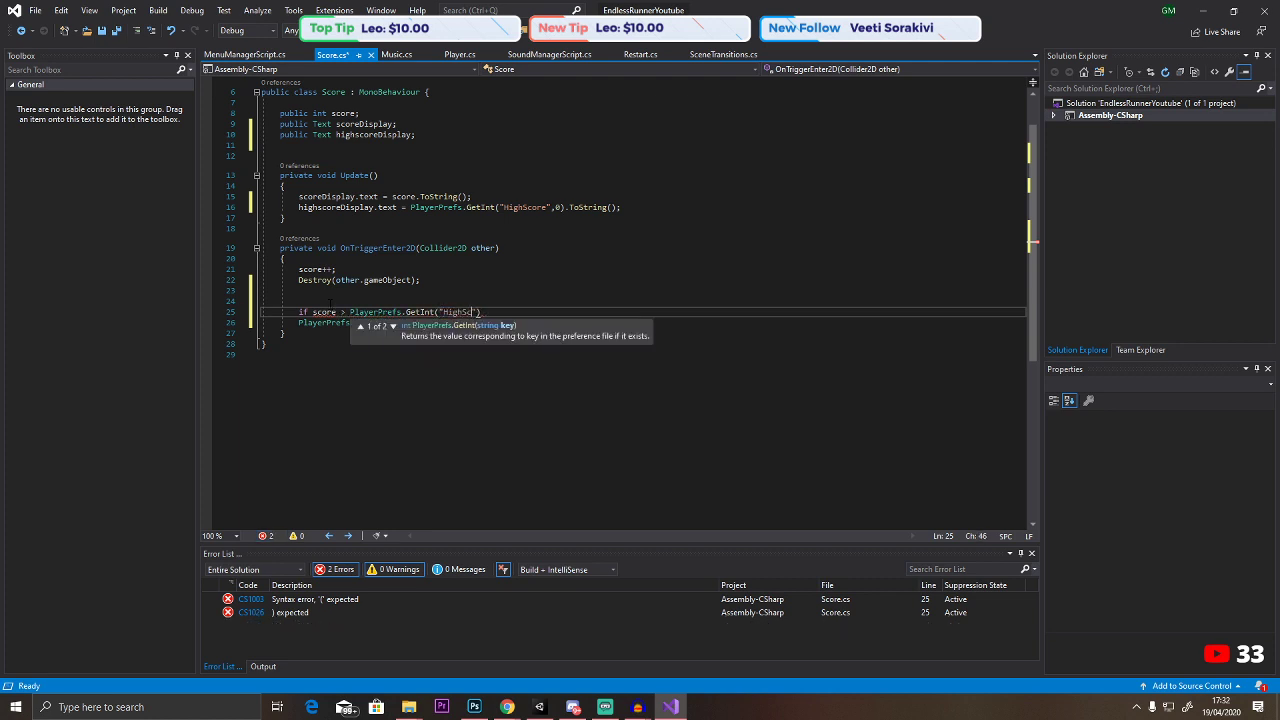
{"action": "type", "text": "\", 0);"}
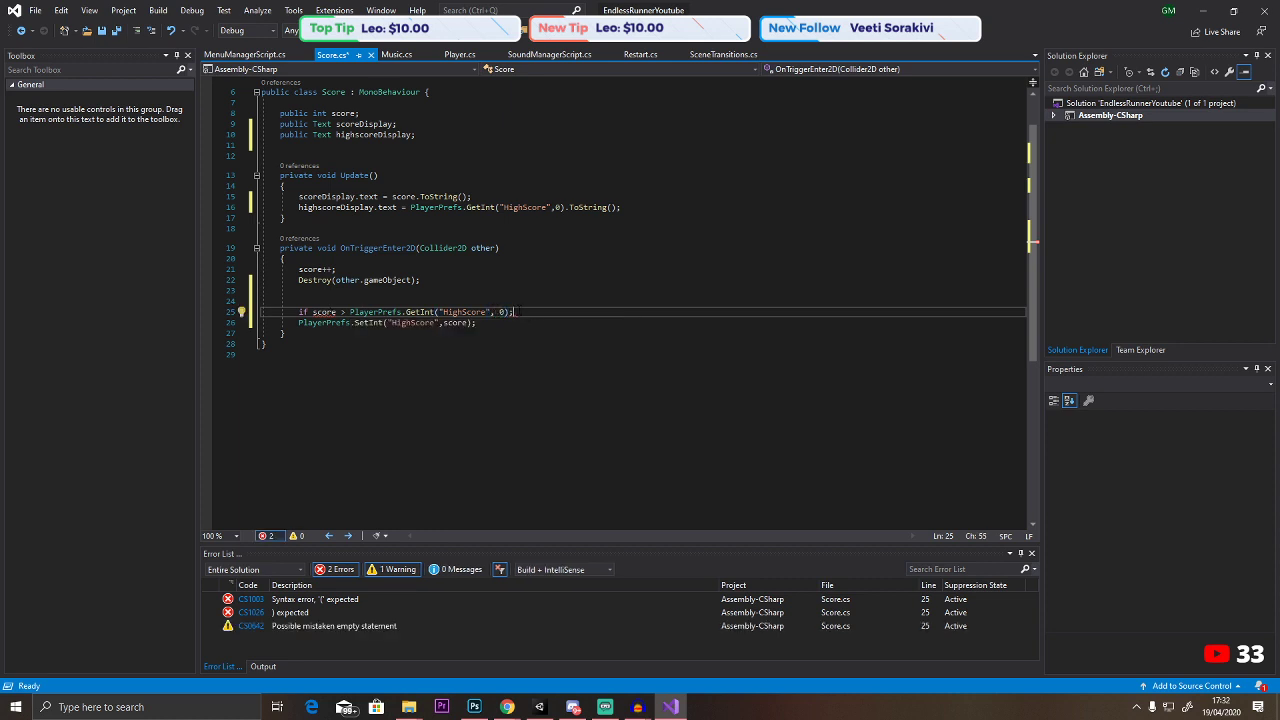
Enclose the if condition in parentheses, and replace its trailing semicolon with an empty pair of braces.
{"action": "left_click", "coordinate": [313, 312]}
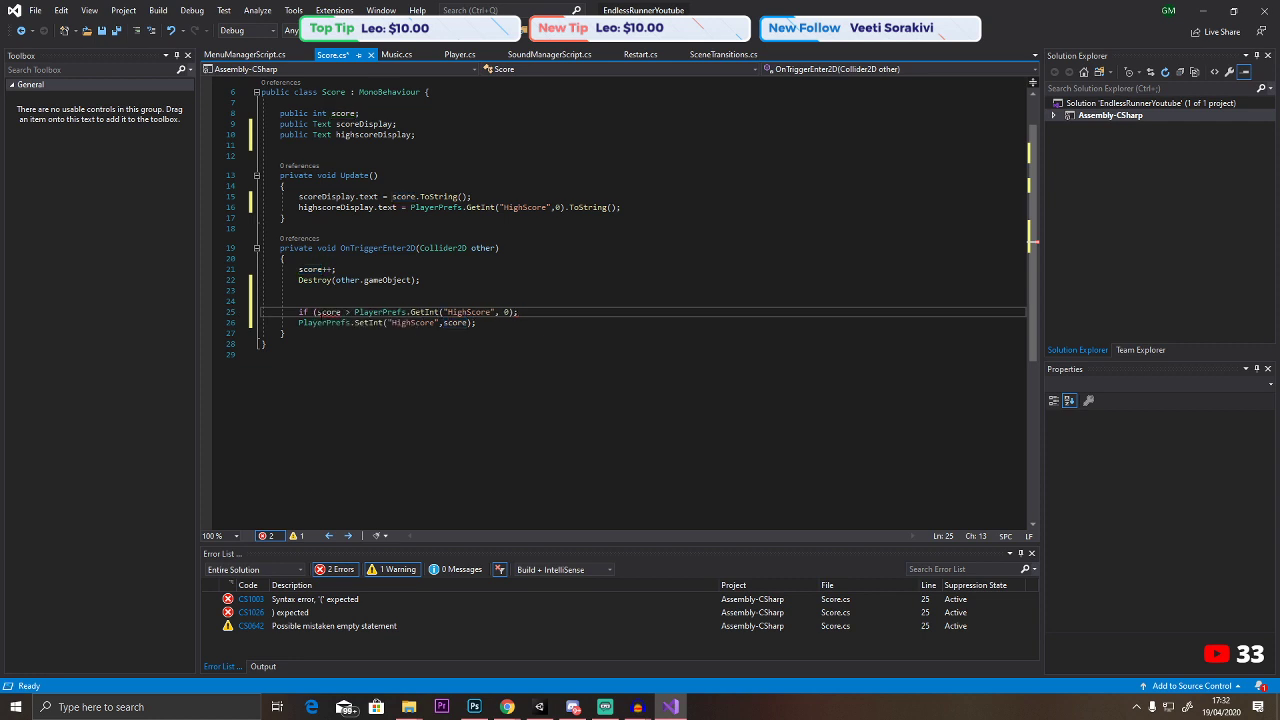
{"action": "type", "text": "("}
{"action": "left_click", "coordinate": [514, 312]}
{"action": "type", "text": ")"}
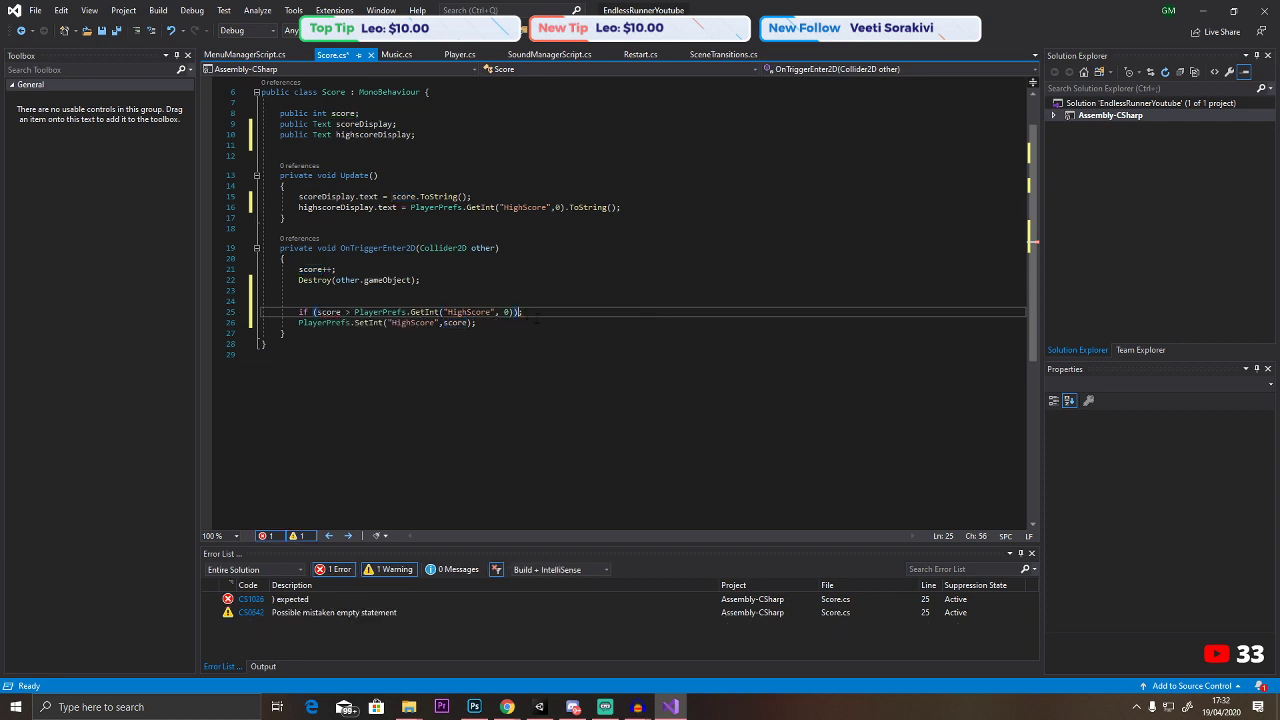
{"action": "left_click", "coordinate": [546, 314]}
{"action": "key", "text": "BackSpace"}
{"action": "key", "text": "Return"}
{"action": "type", "text": "{"}
{"action": "key", "text": "Return"}
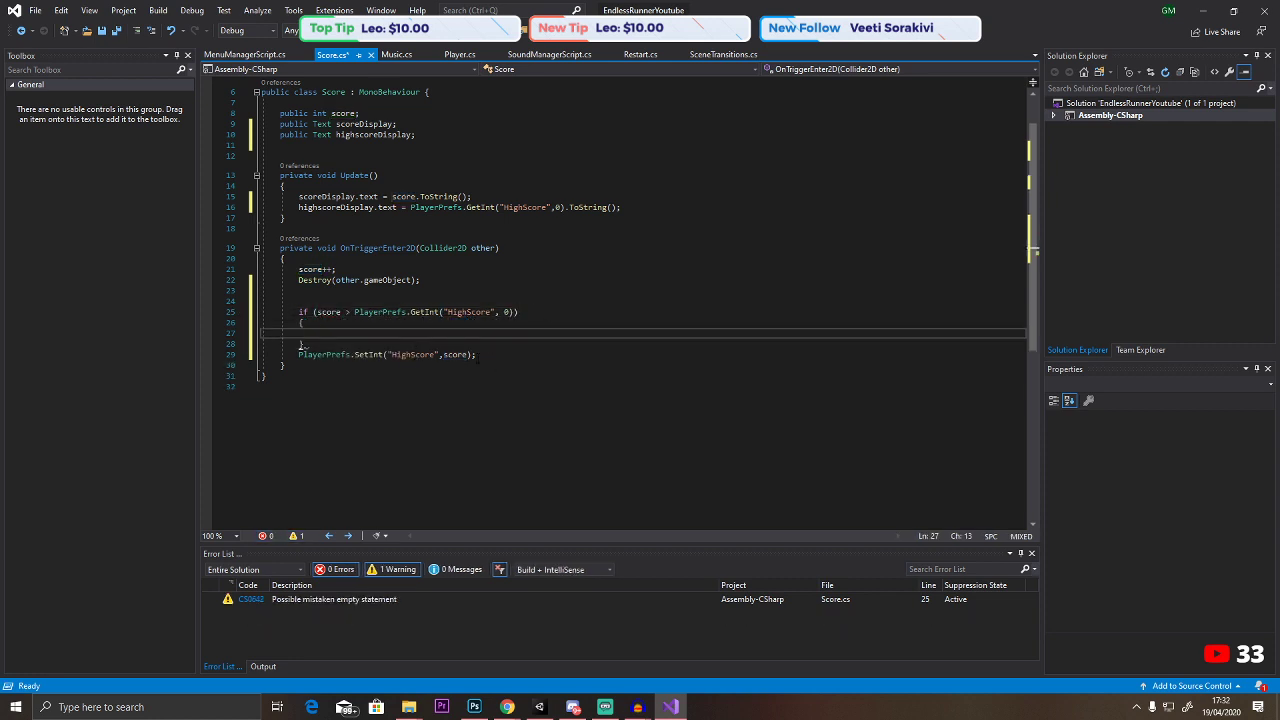
Move the PlayerPrefs.SetInt("HighScore", score); line inside the if block, keeping only one copy of it.
{"action": "left_click_drag", "start_coordinate": [263, 354], "coordinate": [477, 354]}
{"action": "key", "text": "ctrl+x"}
{"action": "left_click", "coordinate": [317, 332]}
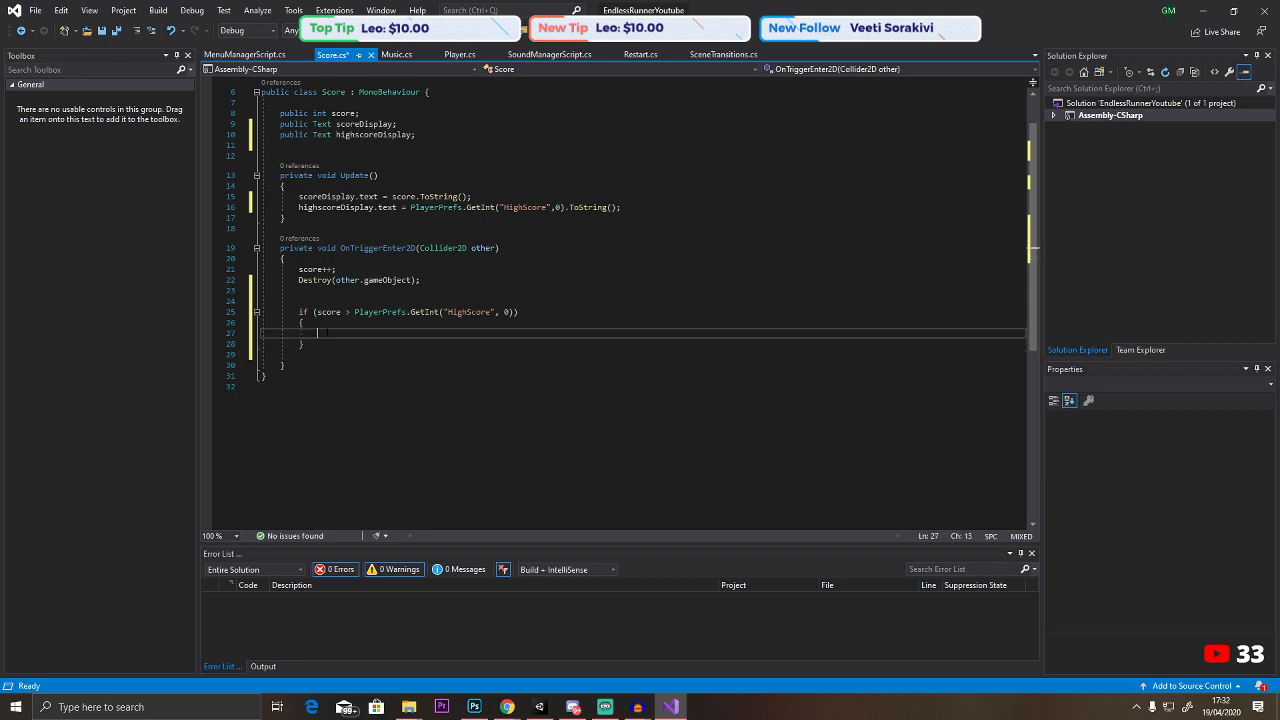
{"action": "key", "text": "ctrl+v"}
{"action": "key", "text": "ctrl+v"}
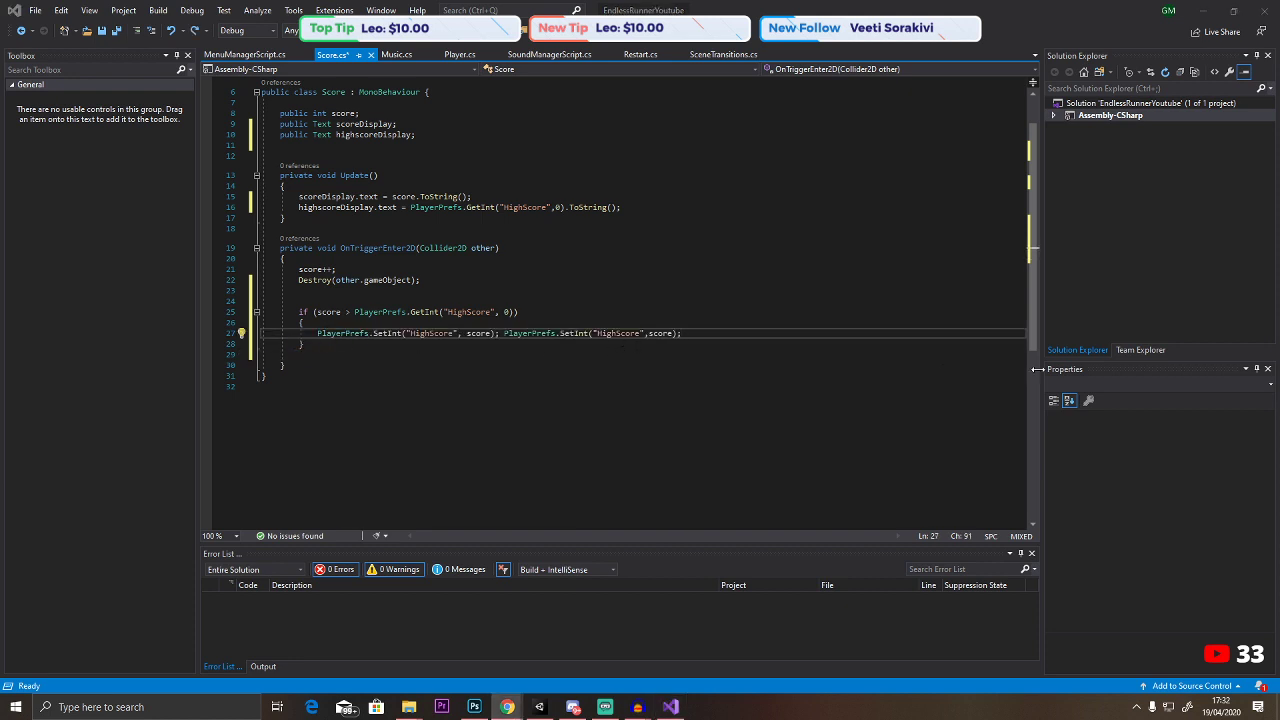
{"action": "left_click", "coordinate": [638, 384]}
{"action": "left_click_drag", "start_coordinate": [705, 334], "coordinate": [503, 333]}
{"action": "key", "text": "BackSpace"}
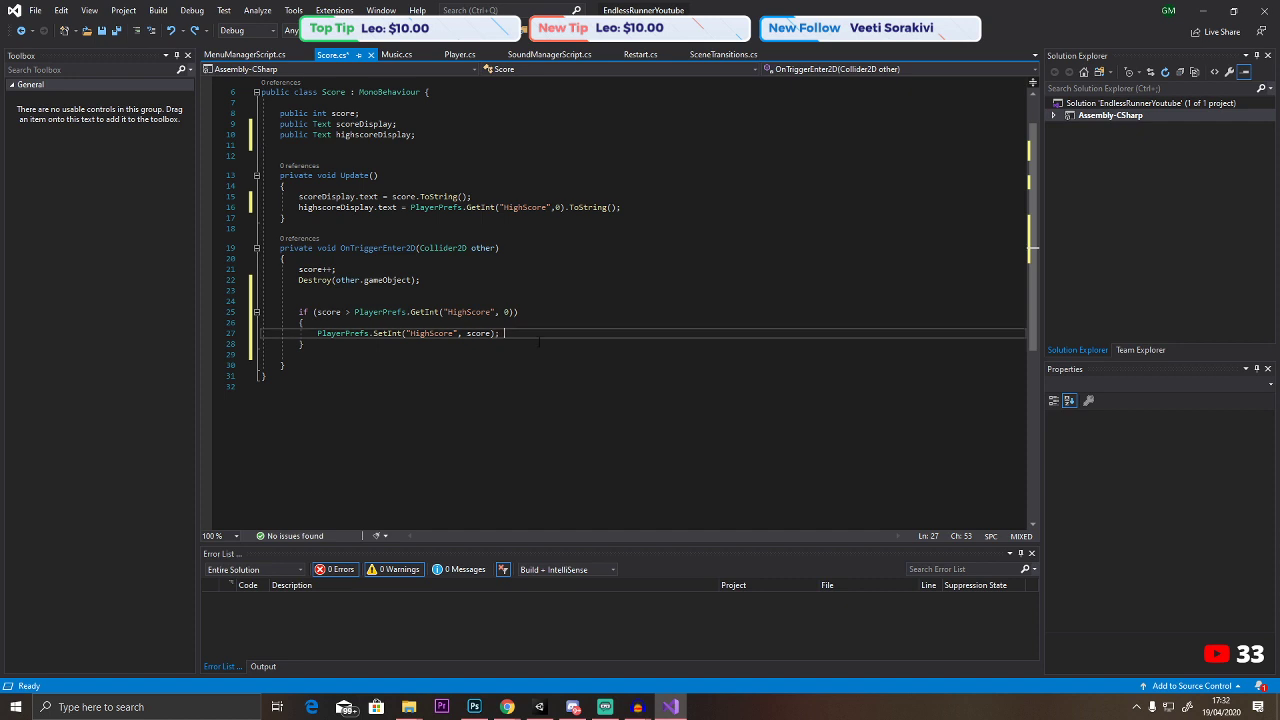
Add highscoreDisplay.text = score; on a new line below the SetInt call inside the if block.
{"action": "key", "text": "Return"}
{"action": "left_click", "coordinate": [391, 134]}
{"action": "left_click", "coordinate": [349, 343]}
{"action": "key", "text": "ctrl+v"}
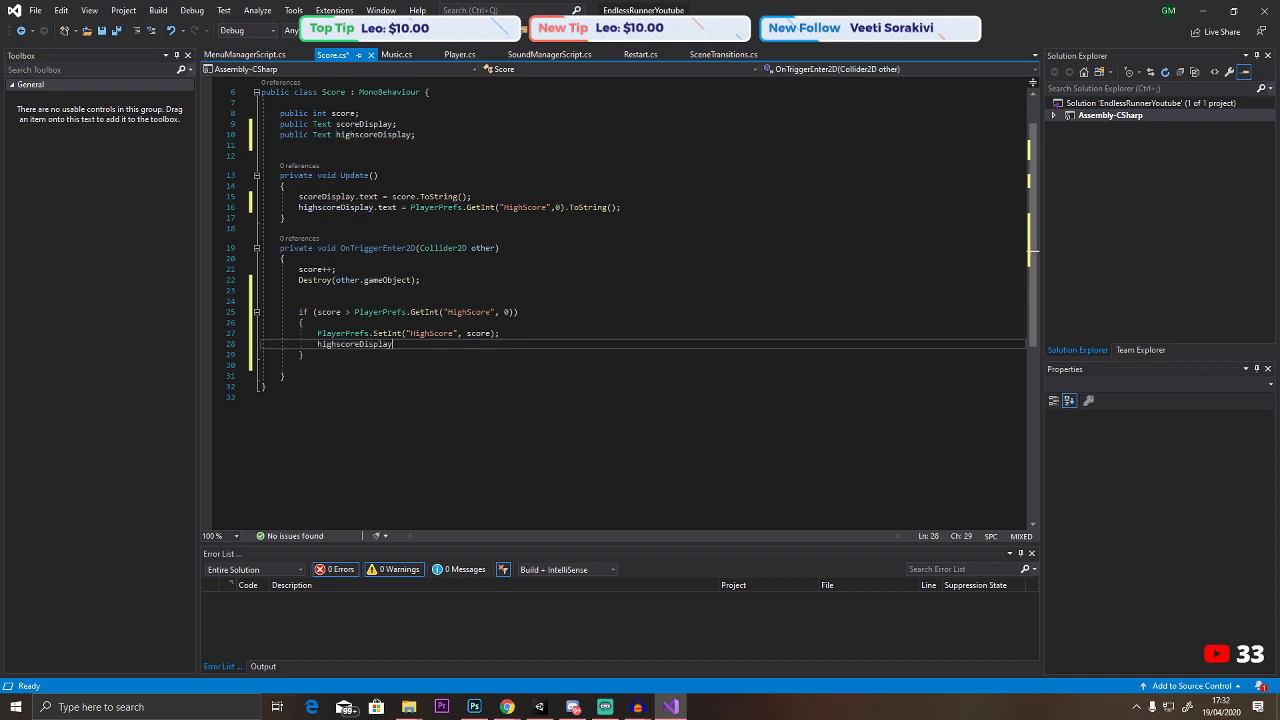
{"action": "type", "text": ".tex"}
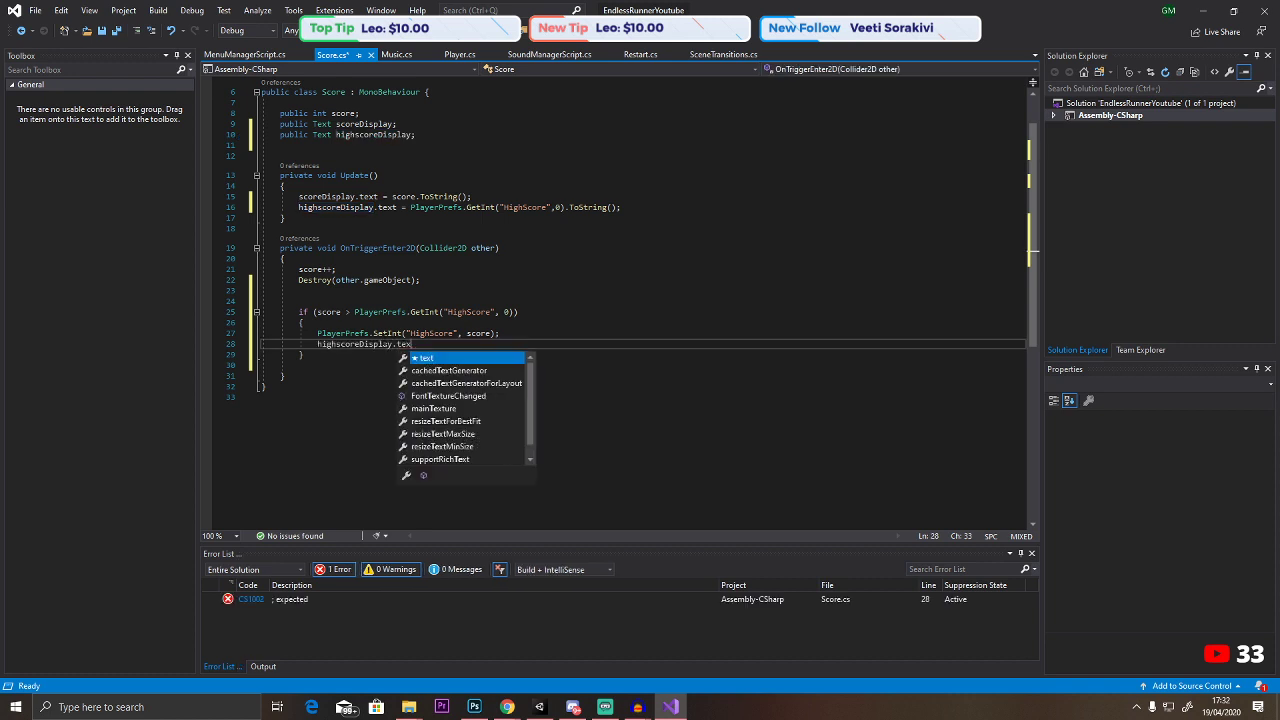
{"action": "type", "text": "t = score"}
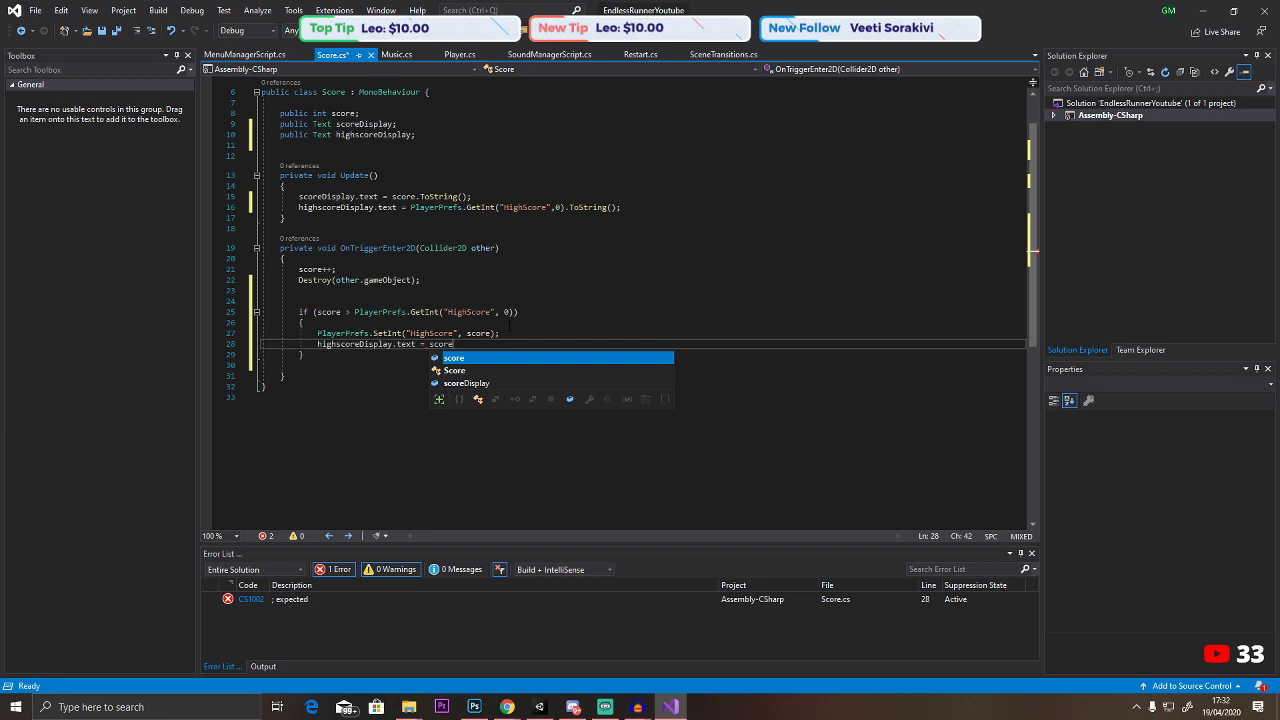
{"action": "key", "text": "Escape"}
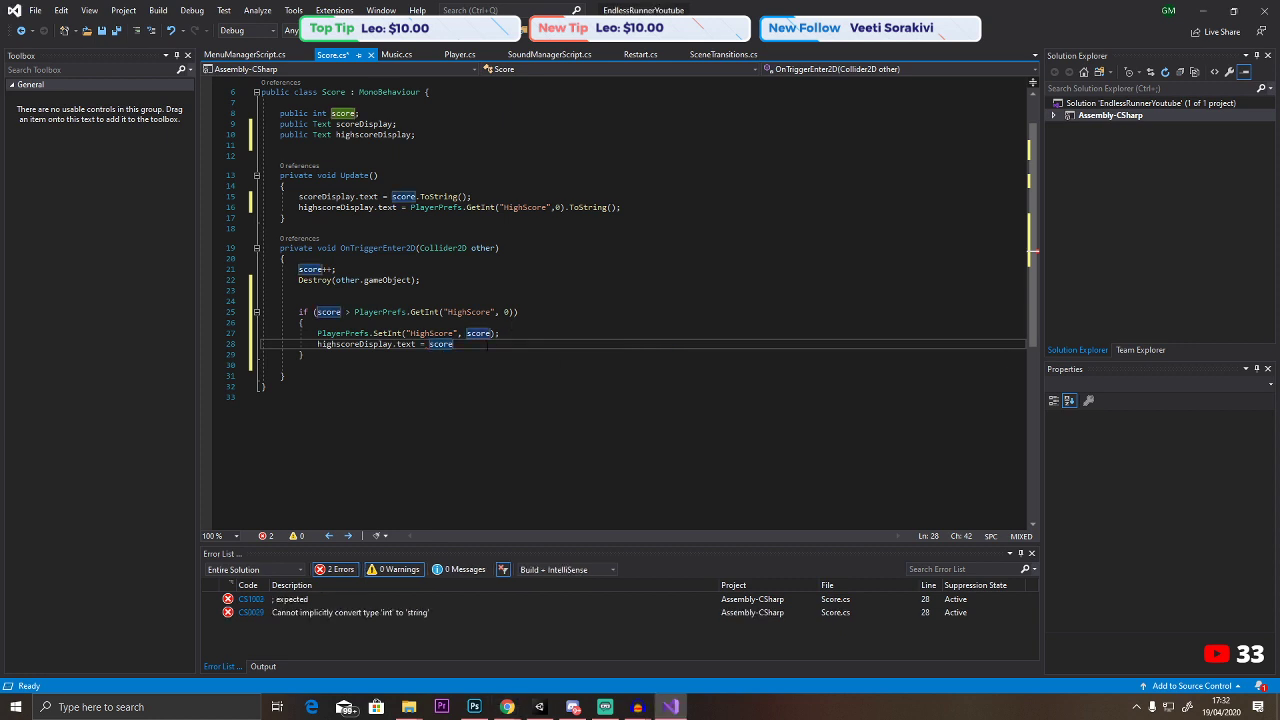
{"action": "type", "text": ";"}
{"action": "left_click", "coordinate": [460, 426]}
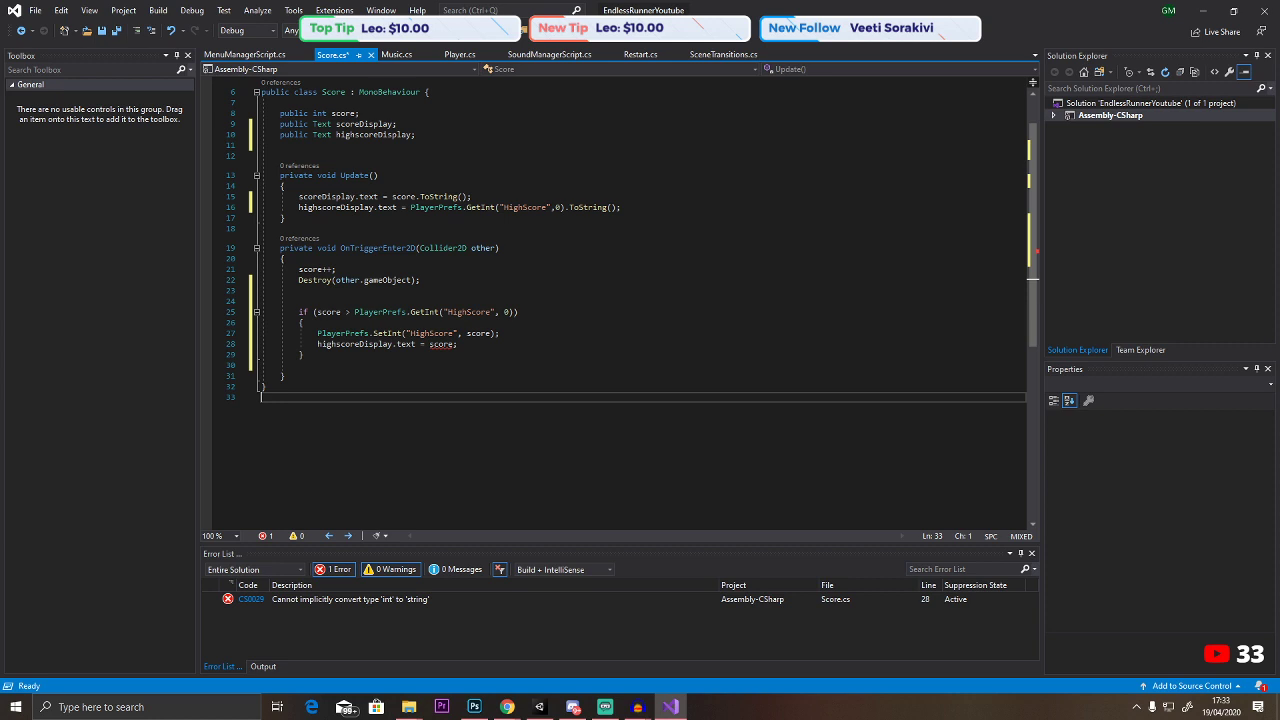
Append .ToString() to score in the highscoreDisplay.text assignment inside the if block of OnTriggerEnter2D.
{"action": "key", "text": "alt+Tab"}
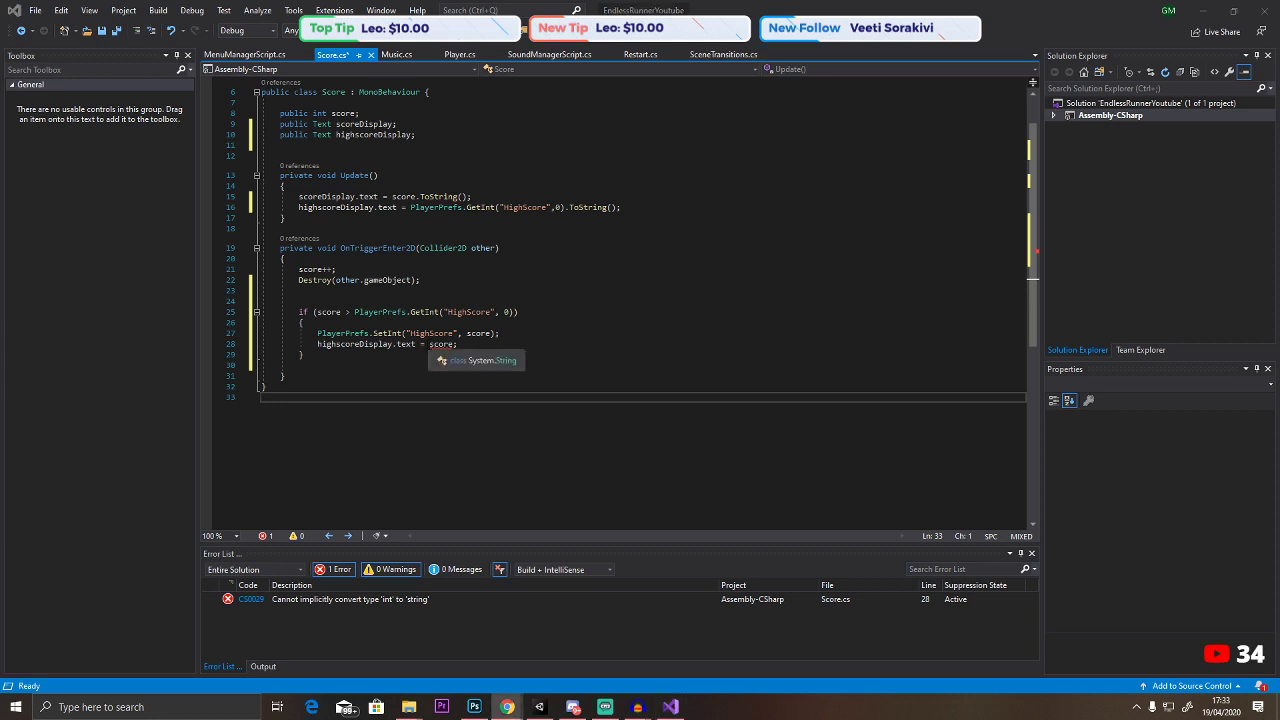
{"action": "left_click", "coordinate": [462, 349]}
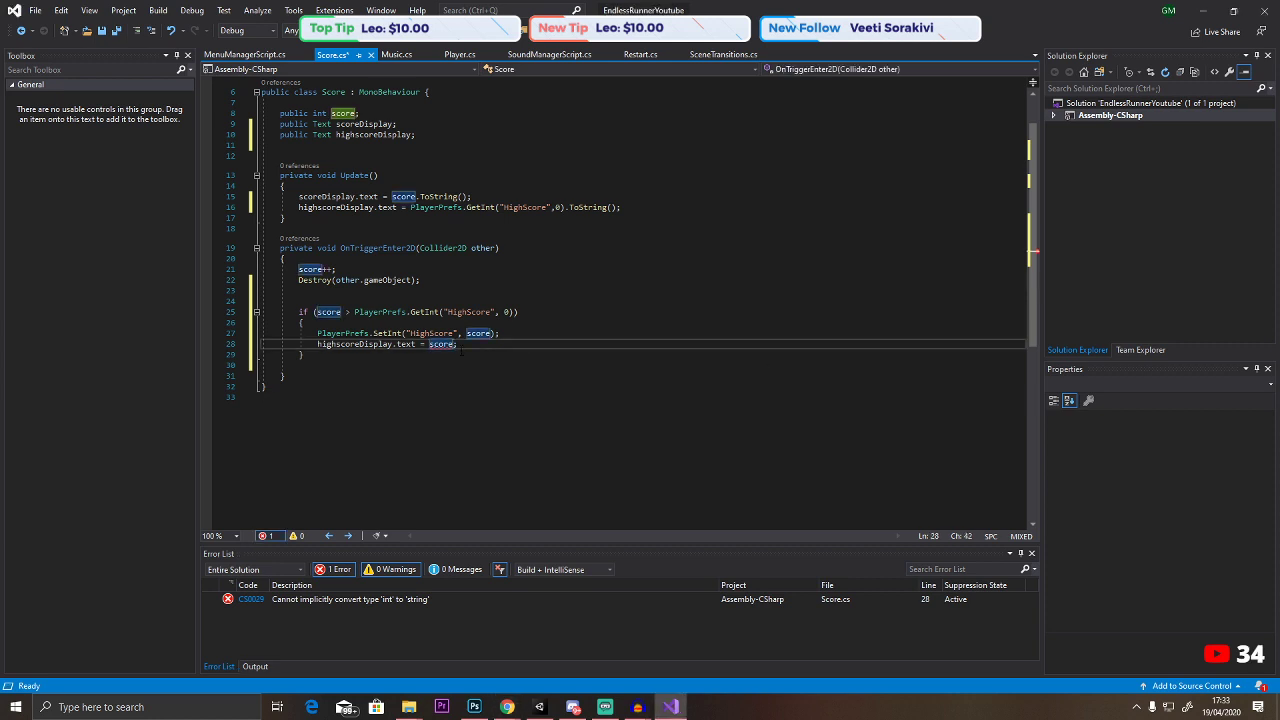
{"action": "type", "text": ".ToString("}
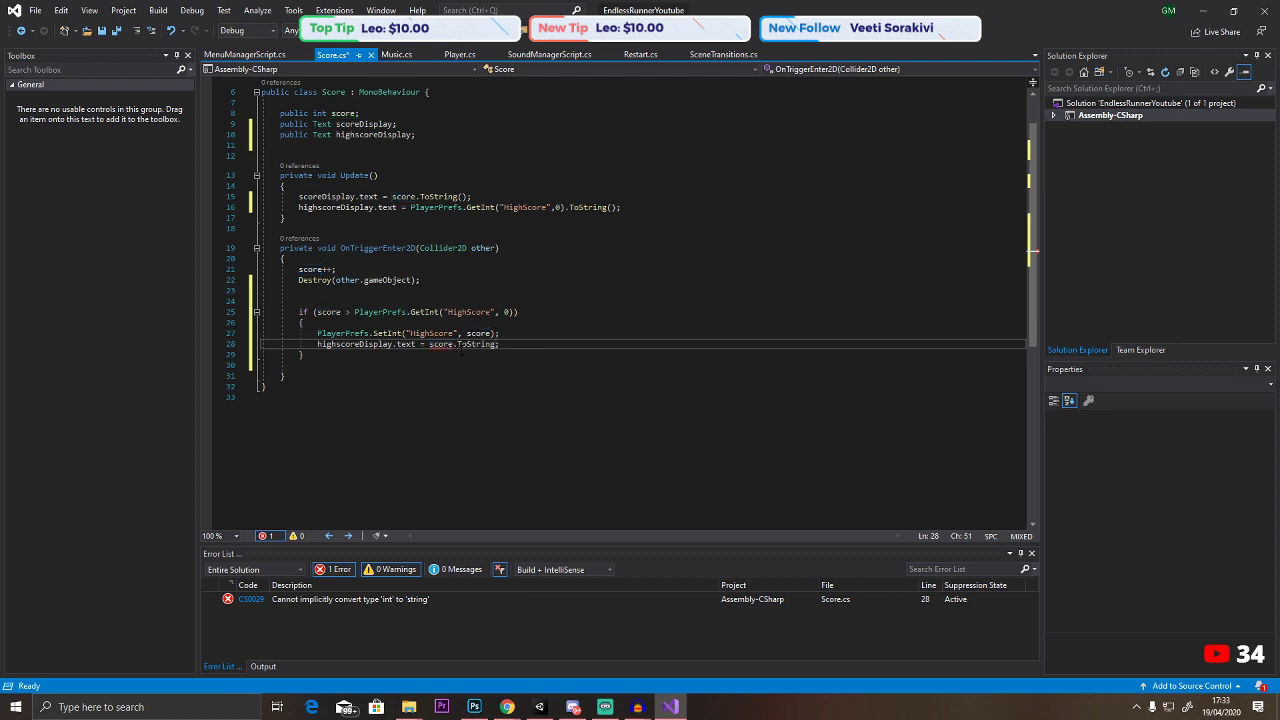
{"action": "type", "text": ")"}
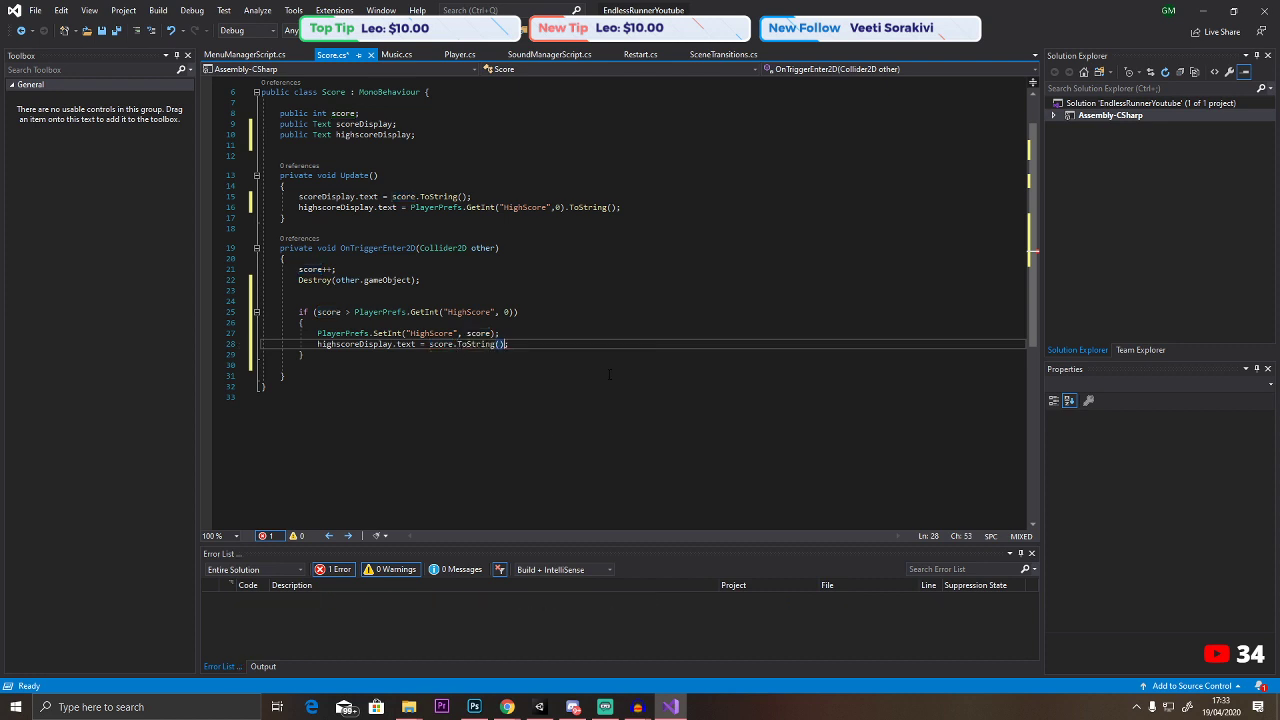
Save the Score script and close the code editor to return to the Unity project.
{"action": "left_click", "coordinate": [285, 375]}
{"action": "key", "text": "alt+Tab"}
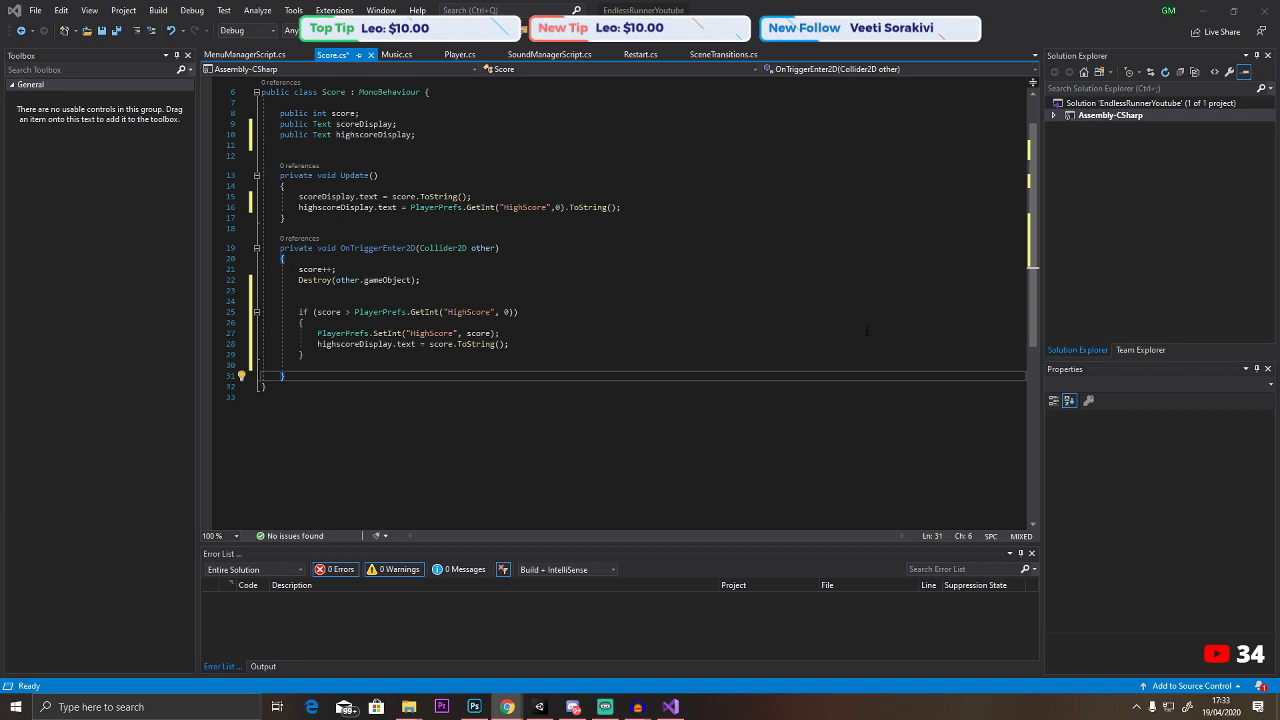
{"action": "key", "text": "alt+Tab"}
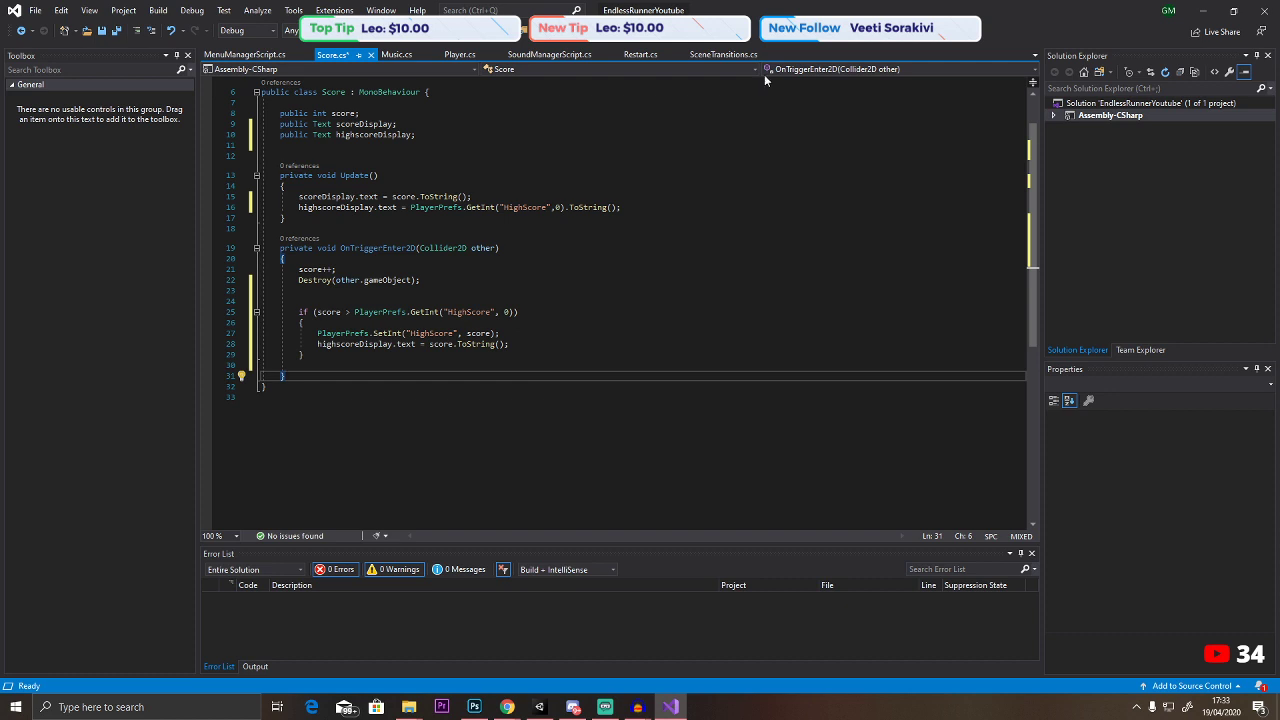
{"action": "left_click", "coordinate": [114, 30]}
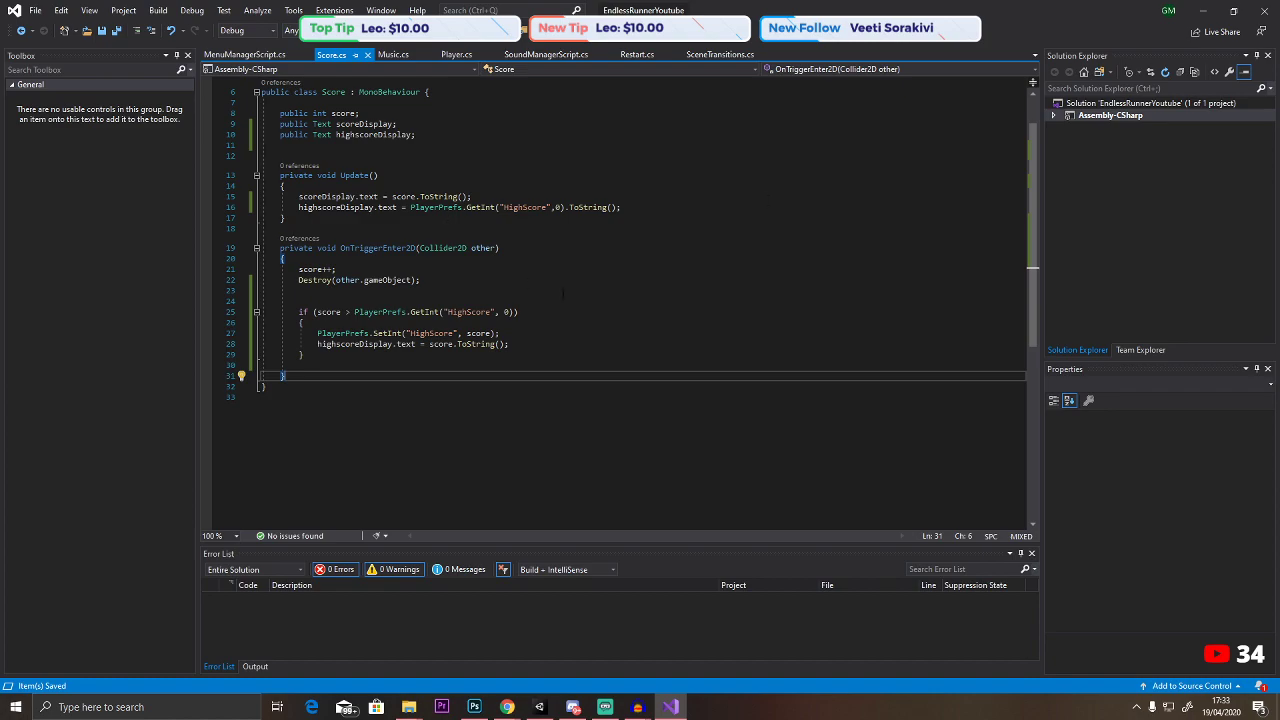
{"action": "left_click", "coordinate": [1264, 10]}
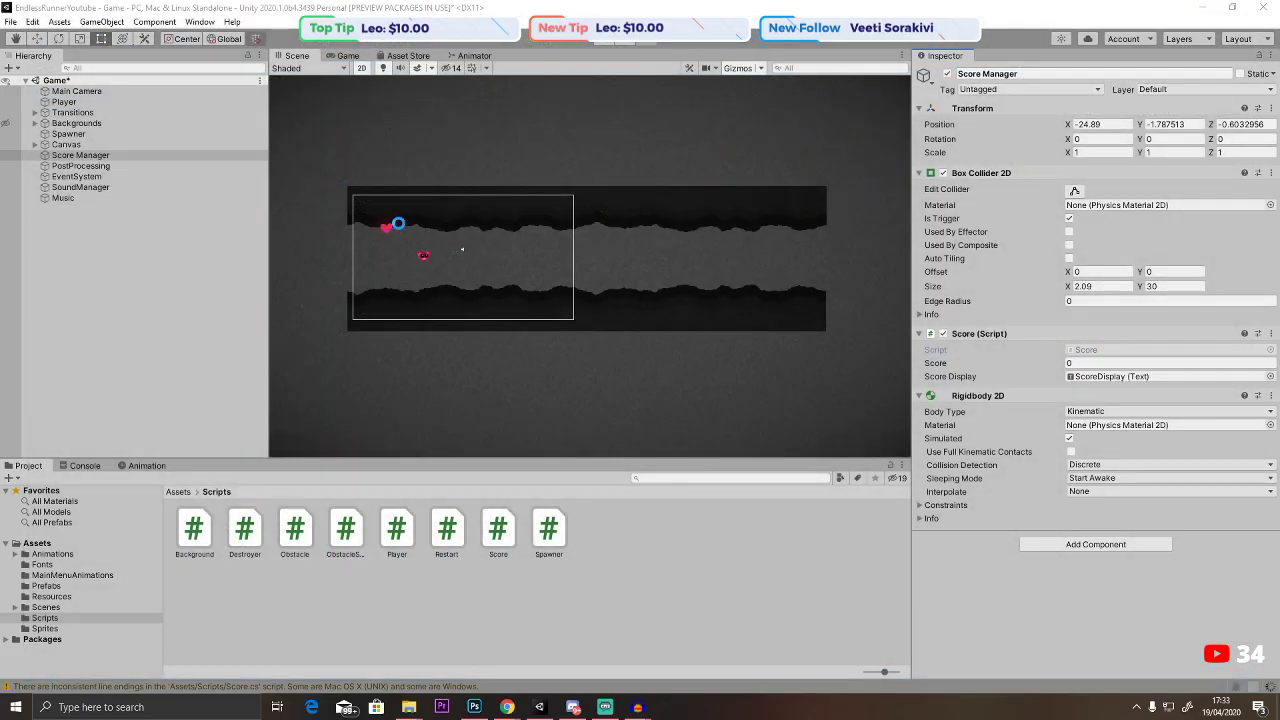
Expand the Canvas in the scene hierarchy and duplicate its HealthDisplay text object.
{"action": "scroll", "coordinate": [400, 258], "scroll_direction": "down", "scroll_amount": 3}
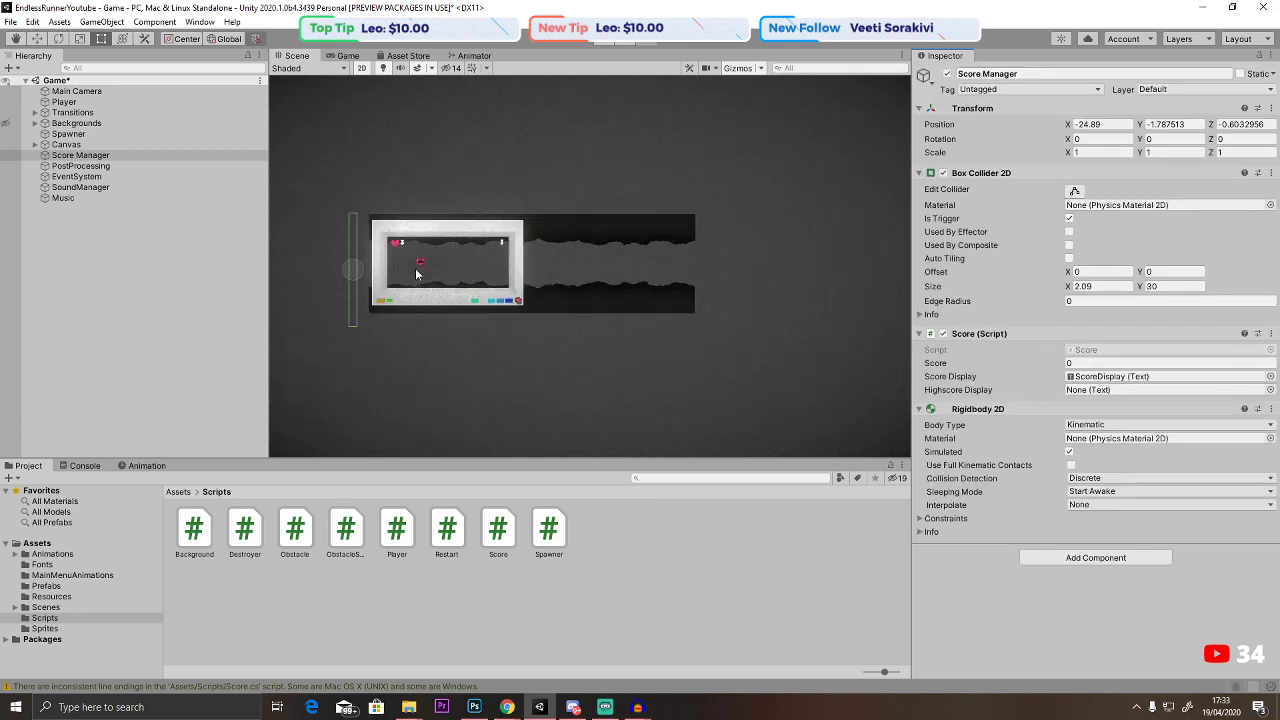
{"action": "middle_click_drag", "start_coordinate": [406, 330], "coordinate": [482, 303]}
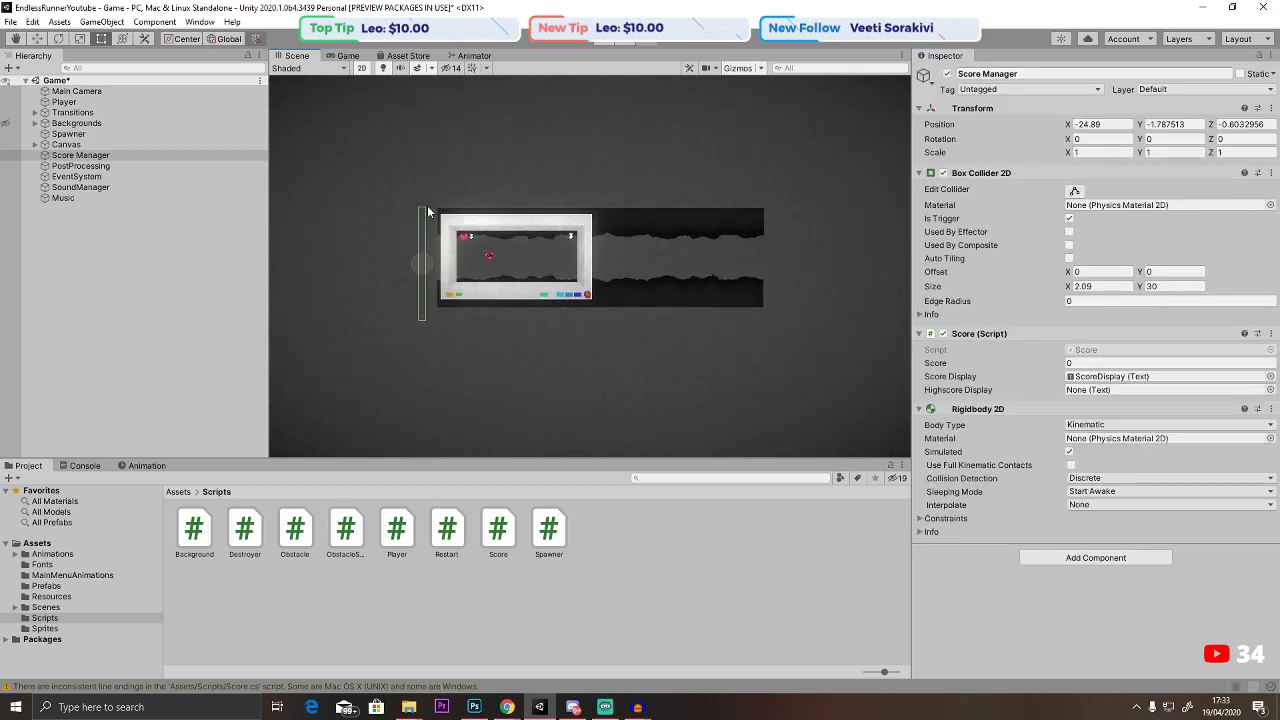
{"action": "left_click", "coordinate": [422, 260]}
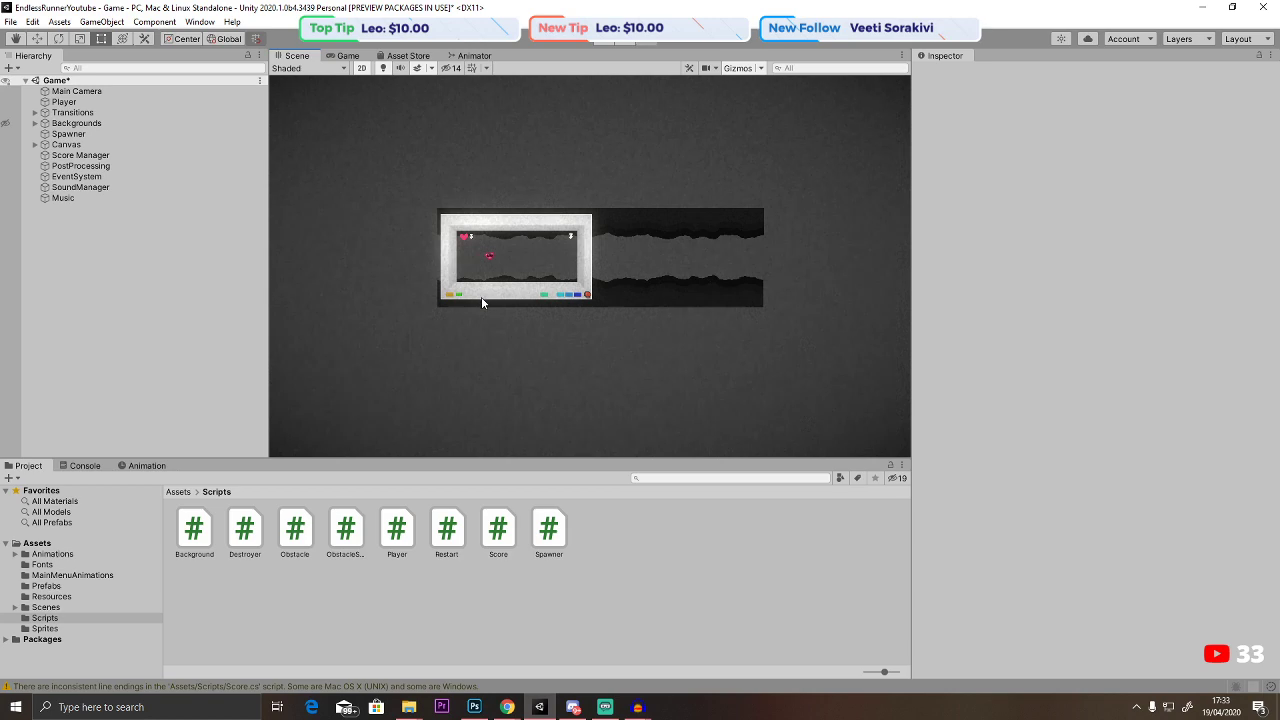
{"action": "left_click", "coordinate": [36, 145]}
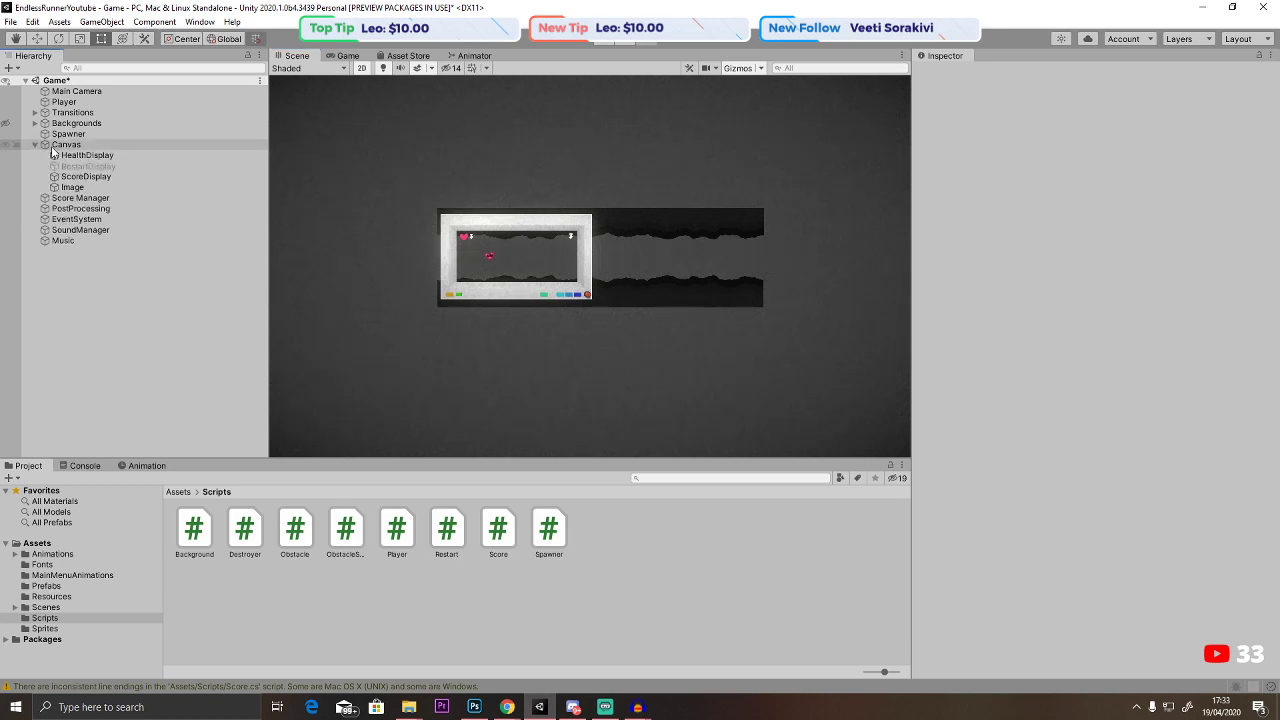
{"action": "left_click", "coordinate": [73, 147]}
{"action": "right_click", "coordinate": [73, 147]}
{"action": "left_click", "coordinate": [72, 156]}
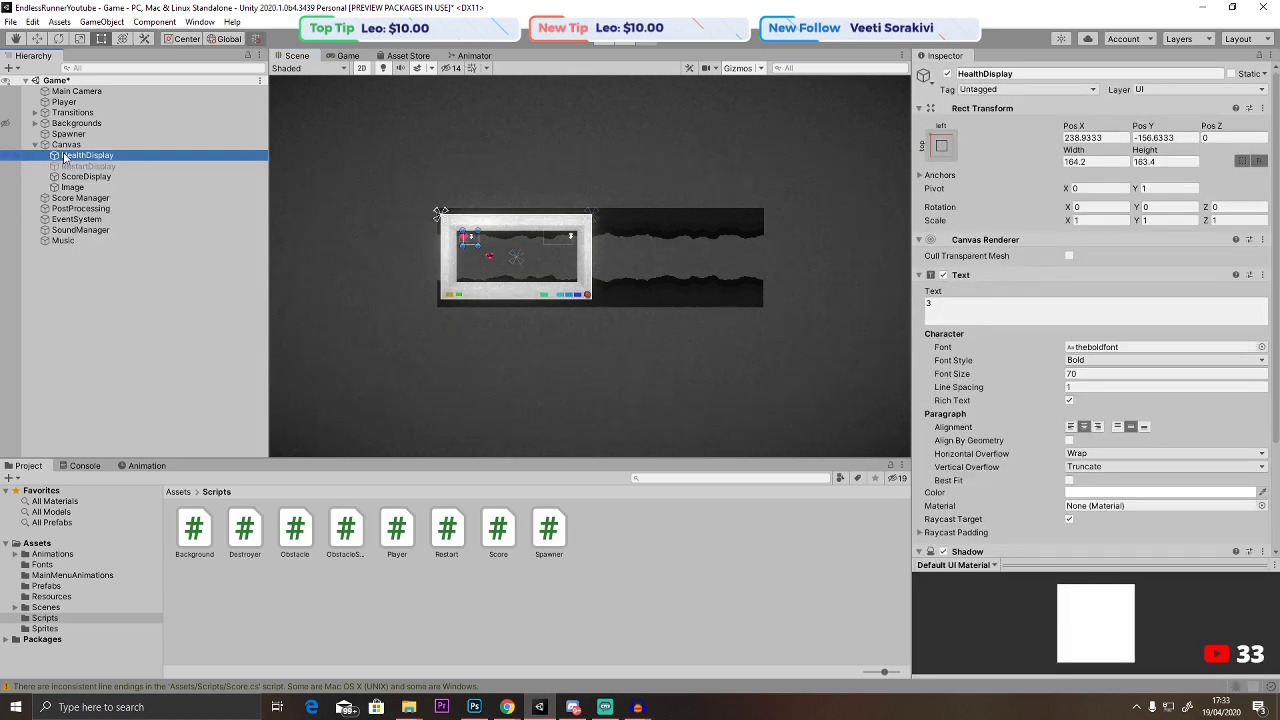
{"action": "right_click", "coordinate": [72, 156]}
{"action": "left_click", "coordinate": [104, 240]}
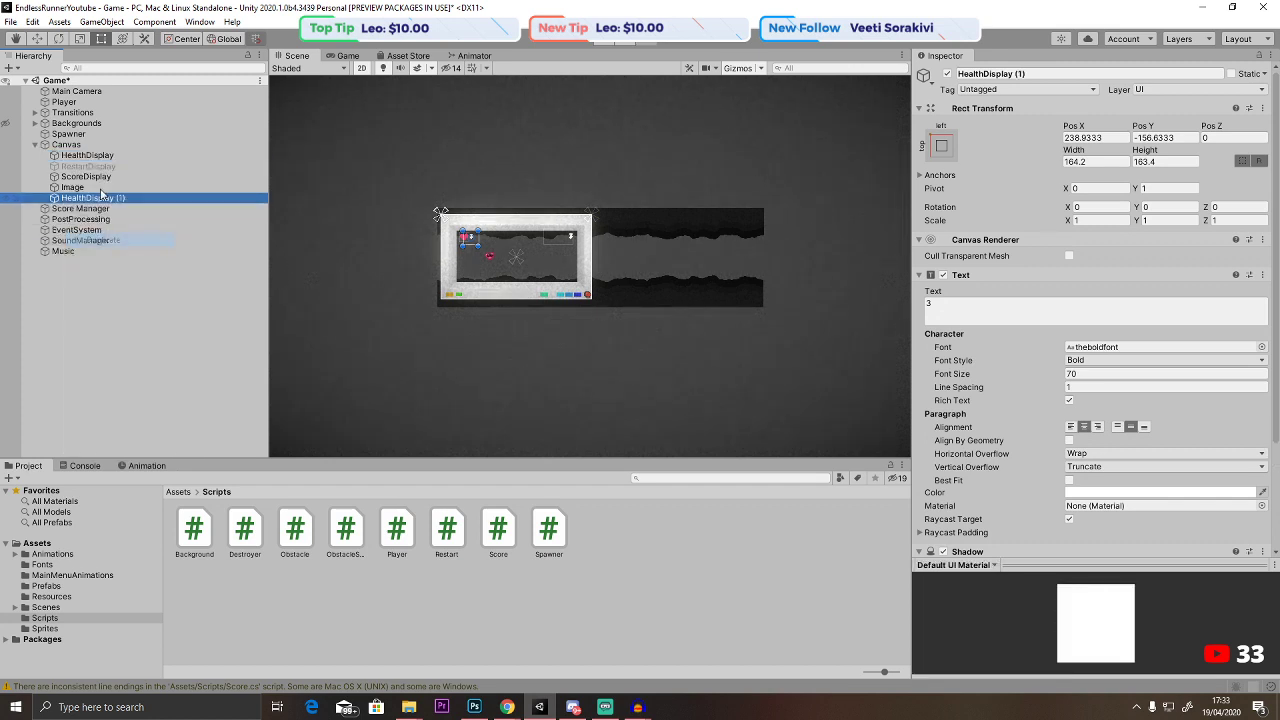
Rename the duplicated health text object as HighScoreDisplay.
{"action": "left_click", "coordinate": [1040, 74]}
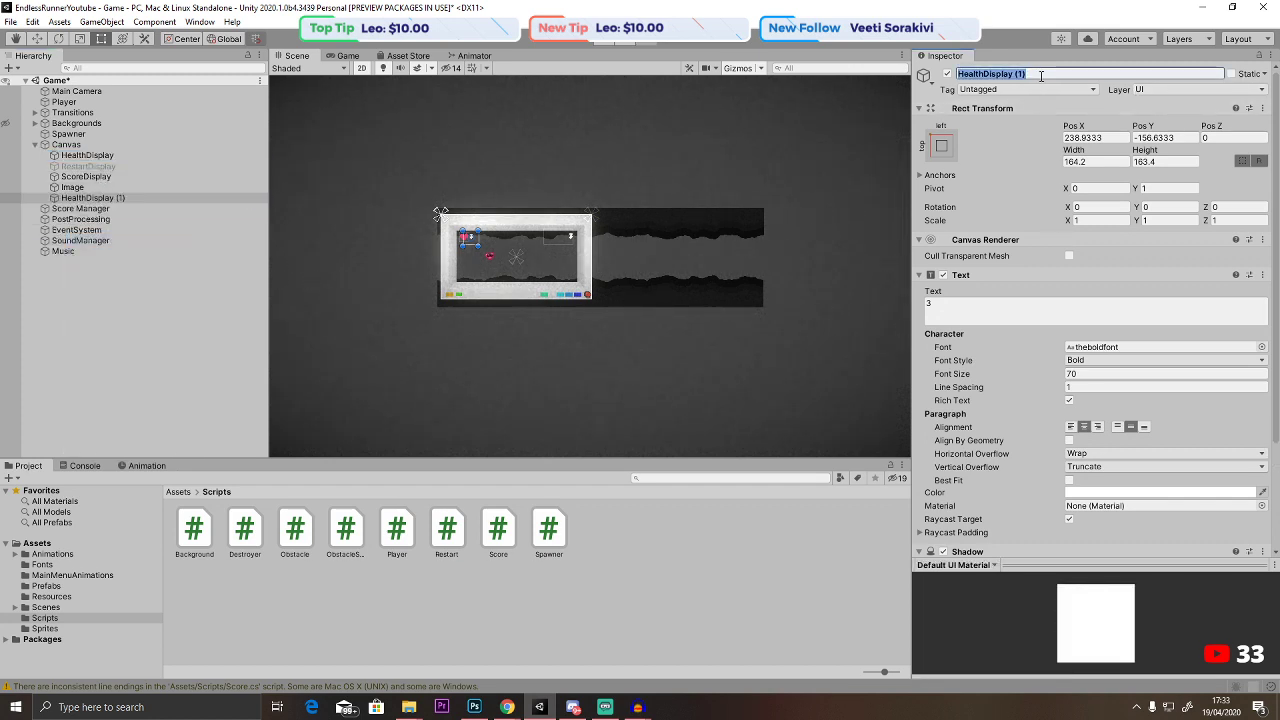
{"action": "type", "text": "HighScor"}
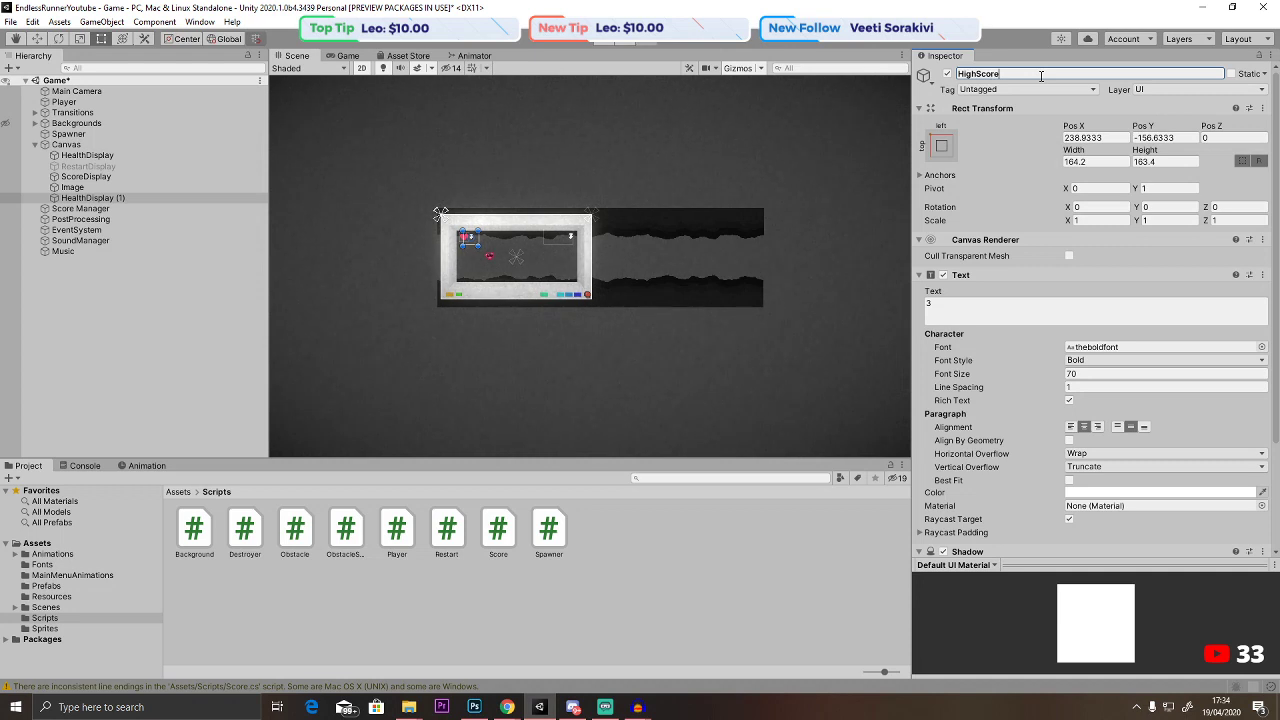
{"action": "scroll", "coordinate": [471, 262], "scroll_direction": "up", "scroll_amount": 5}
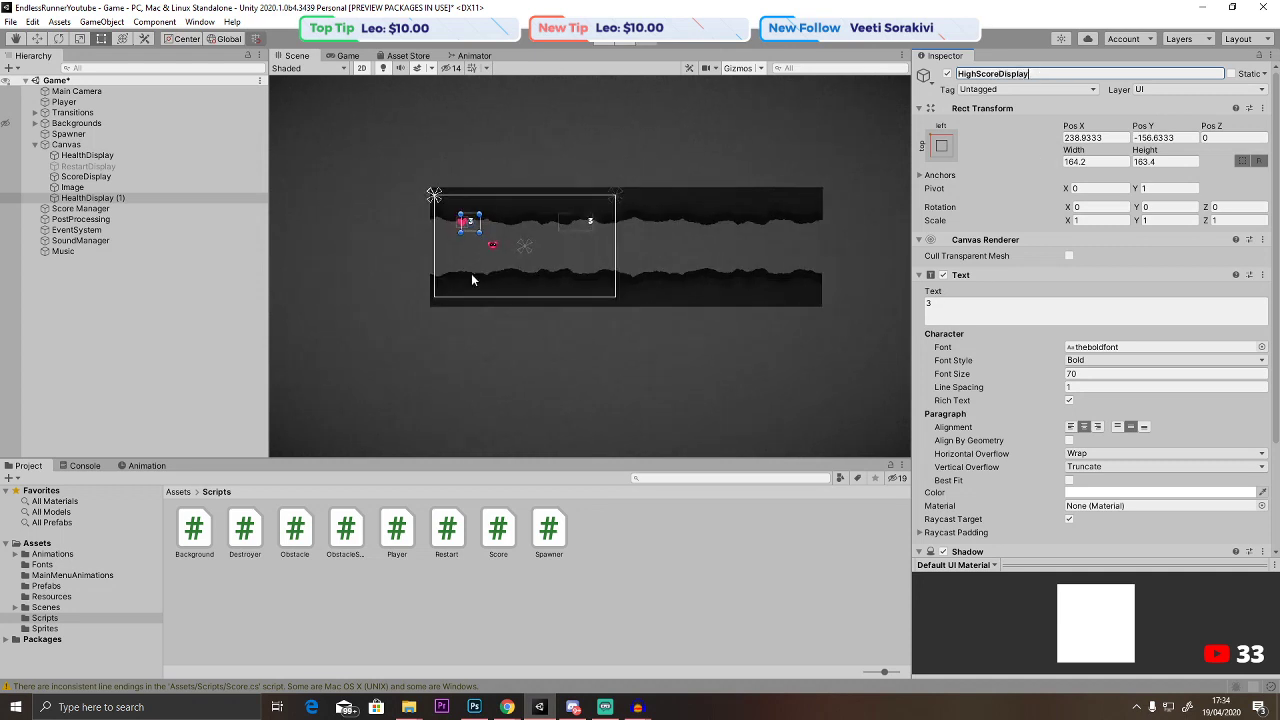
{"action": "key", "text": "Return"}
Move HighScoreDisplay down to about Pos Y -690 and place it above HealthDisplay in the Canvas hierarchy.
{"action": "key", "text": "w"}
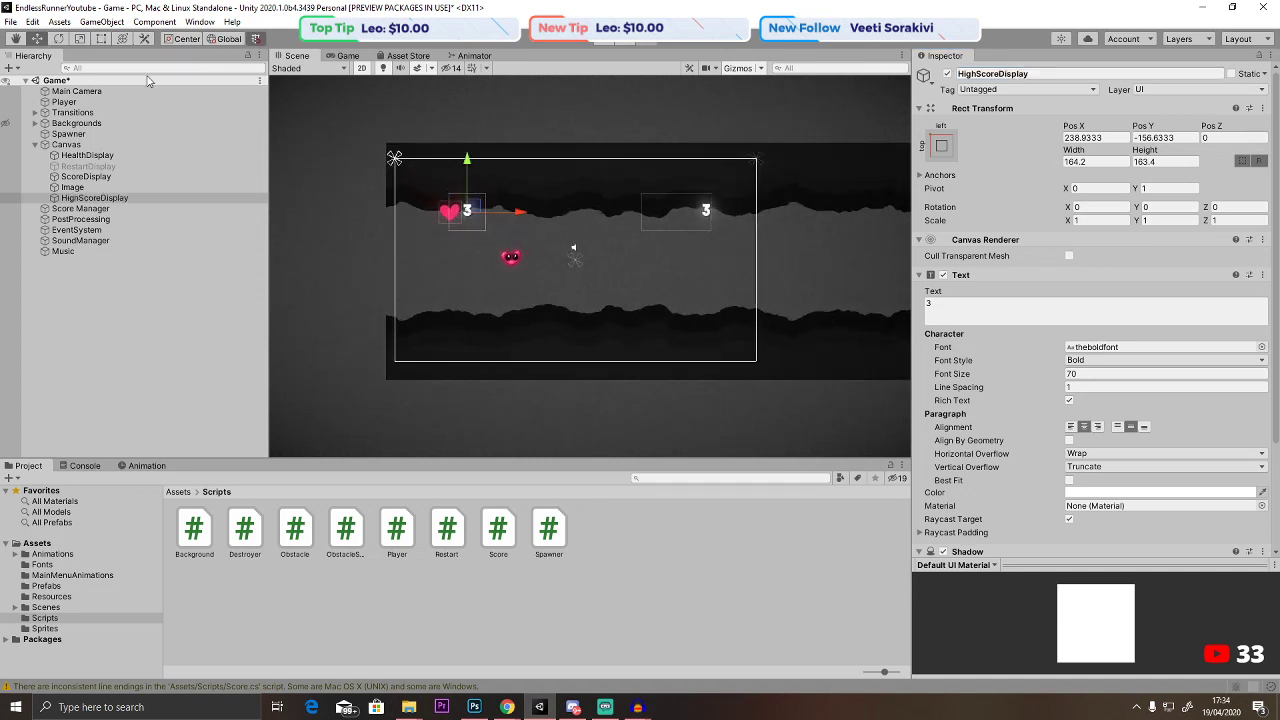
{"action": "scroll", "coordinate": [464, 160], "scroll_direction": "up", "scroll_amount": 2}
{"action": "left_click_drag", "start_coordinate": [464, 160], "coordinate": [465, 334]}
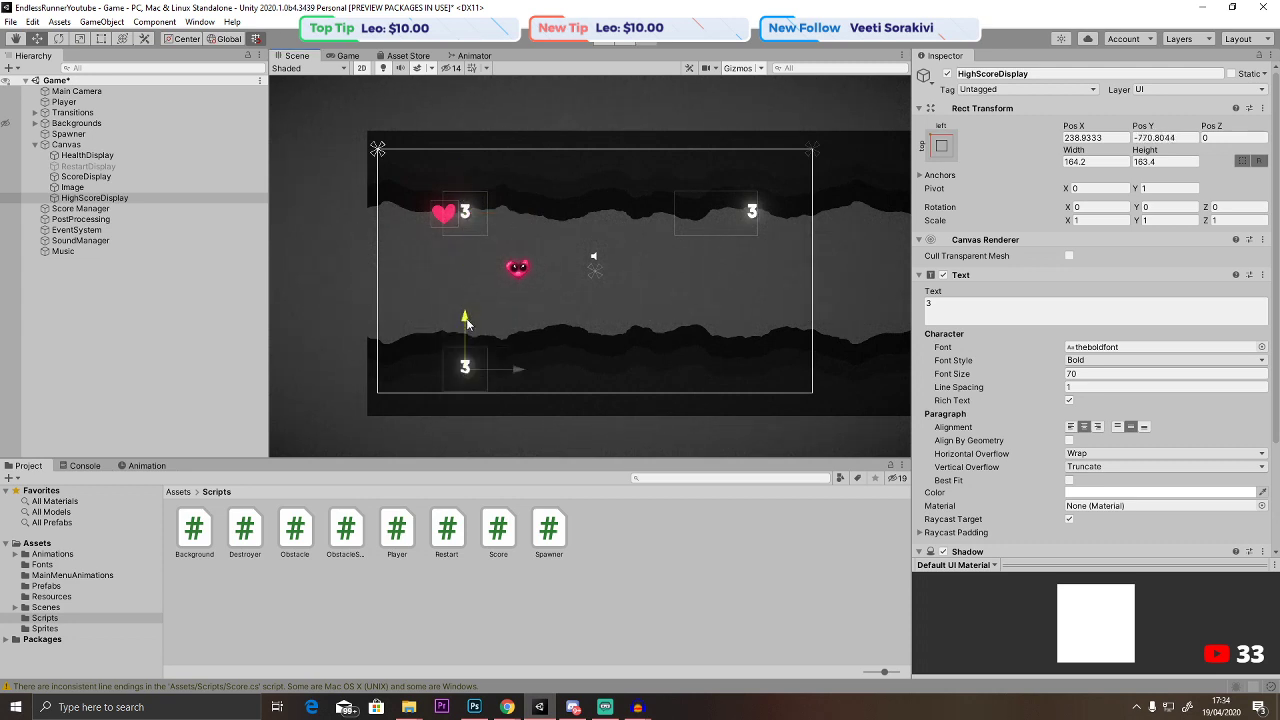
{"action": "left_click_drag", "start_coordinate": [110, 199], "coordinate": [86, 152]}
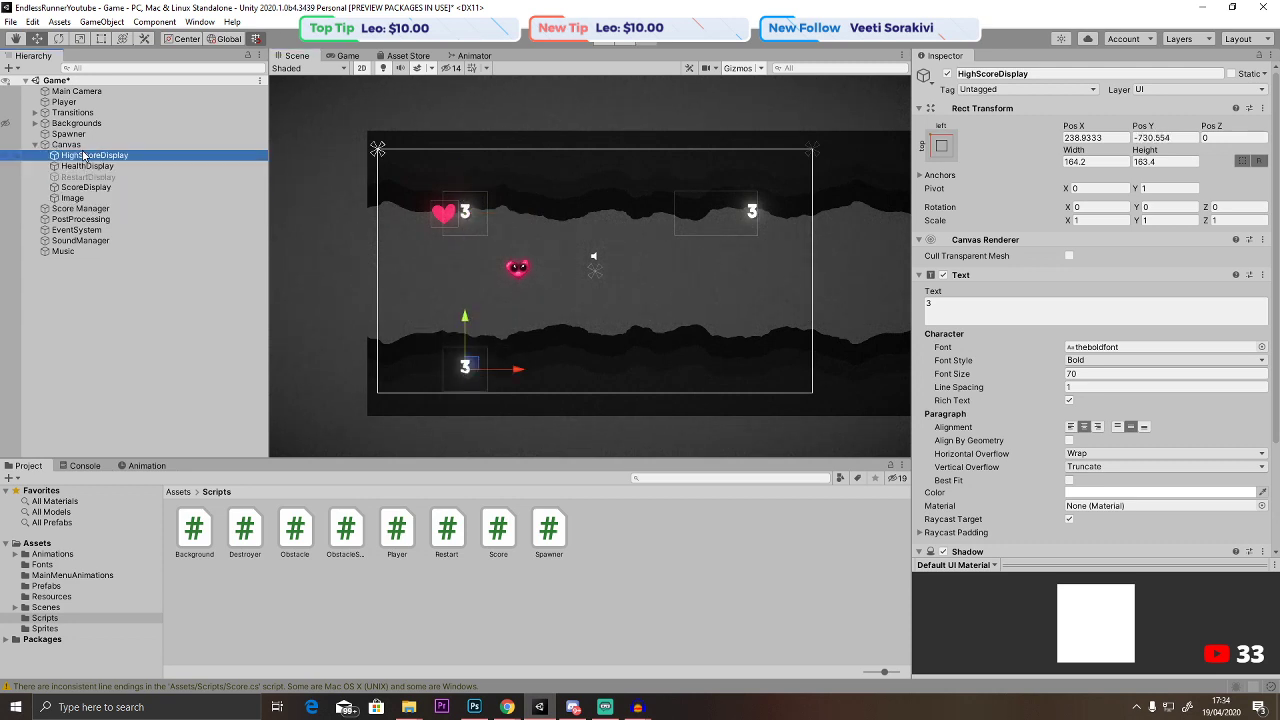
{"action": "left_click_drag", "start_coordinate": [464, 318], "coordinate": [464, 308]}
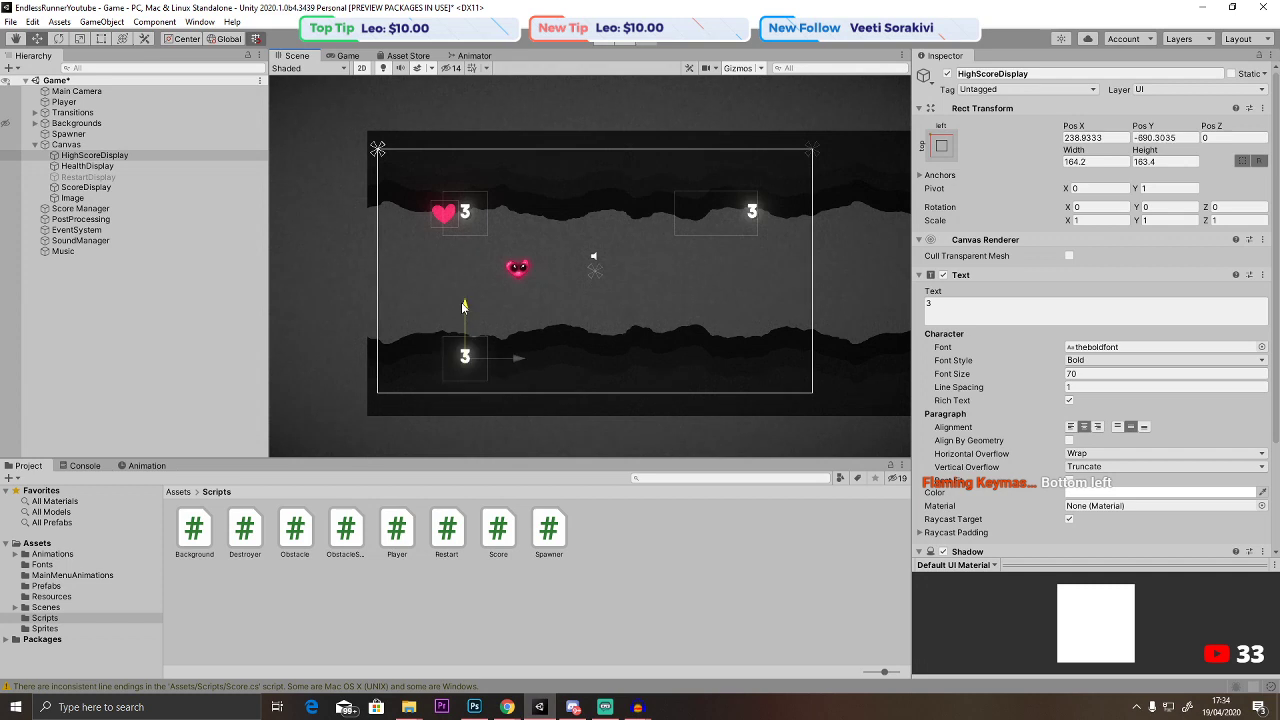
Reparent HighScoreDisplay from the Canvas to the Backgrounds object as its first child.
{"action": "left_click_drag", "start_coordinate": [82, 158], "coordinate": [67, 126]}
{"action": "left_click_drag", "start_coordinate": [88, 276], "coordinate": [88, 142]}
{"action": "left_click_drag", "start_coordinate": [471, 318], "coordinate": [471, 263]}
{"action": "left_click", "coordinate": [110, 138]}
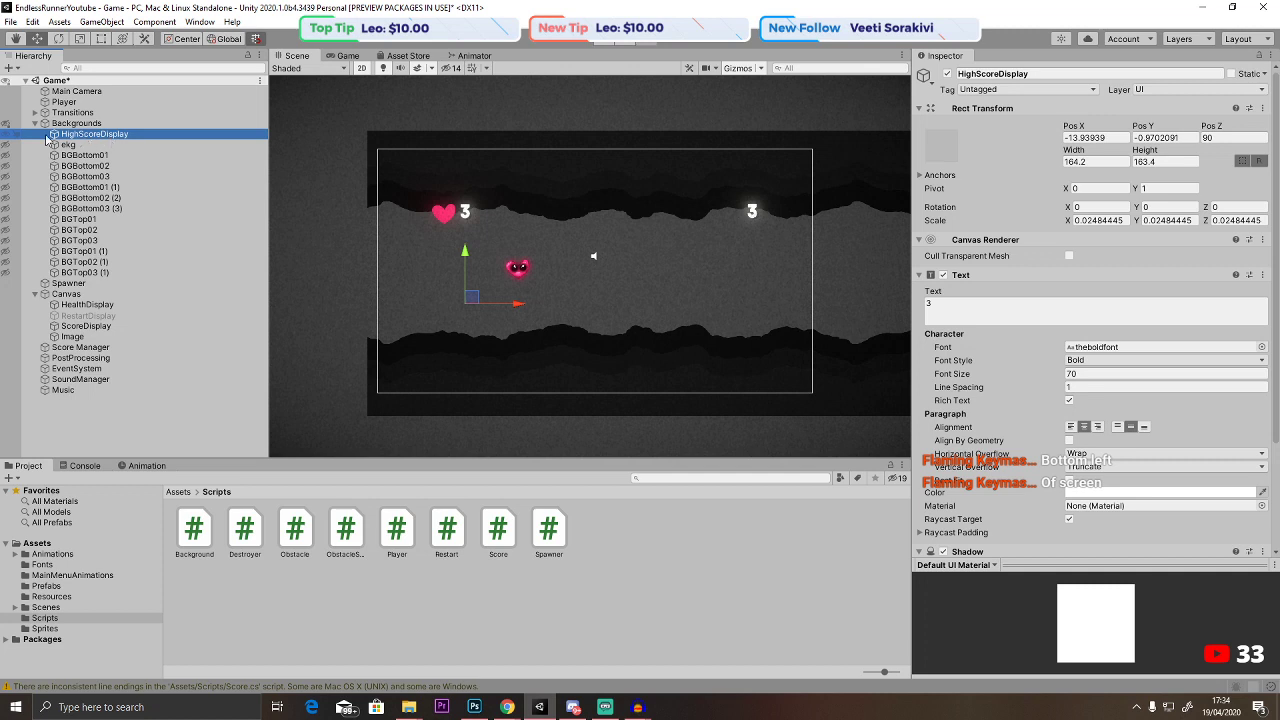
Turn on scene visibility for the Backgrounds group and delete the HighScoreDisplay object inside it.
{"action": "left_click", "coordinate": [4, 139]}
{"action": "left_click", "coordinate": [5, 126]}
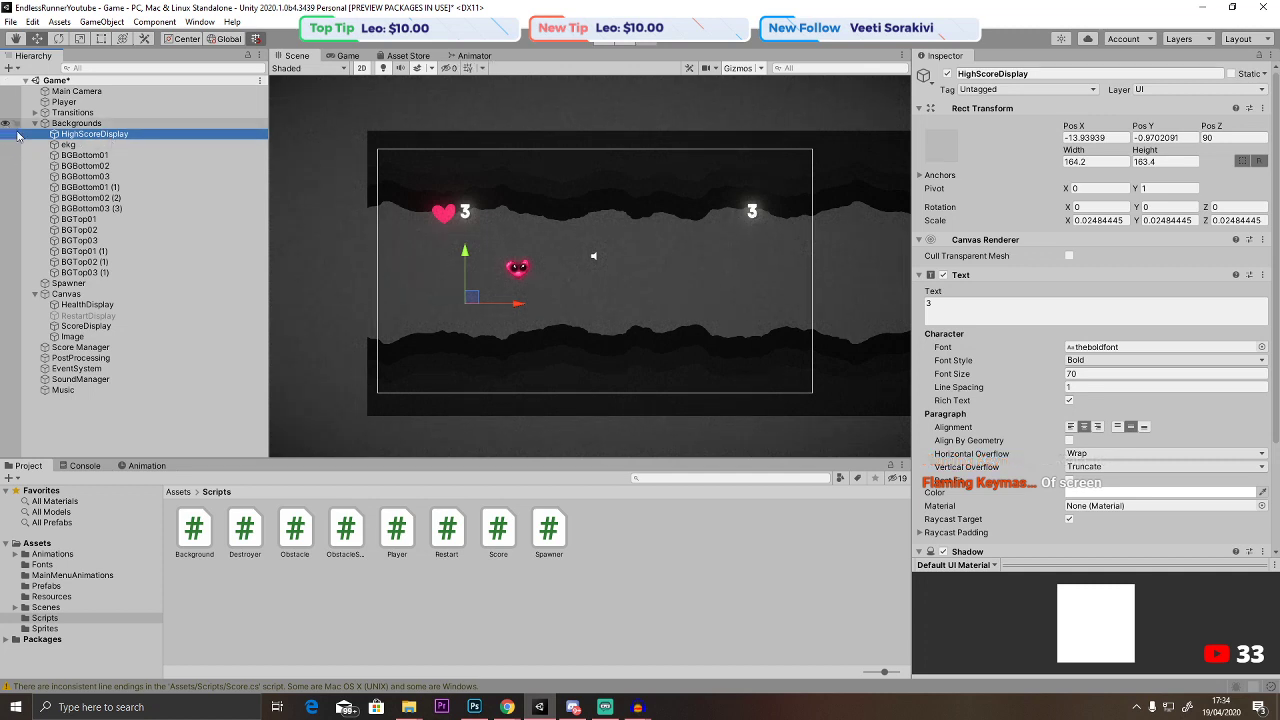
{"action": "scroll", "coordinate": [488, 275], "scroll_direction": "down", "scroll_amount": 6}
{"action": "scroll", "coordinate": [491, 281], "scroll_direction": "up", "scroll_amount": 3}
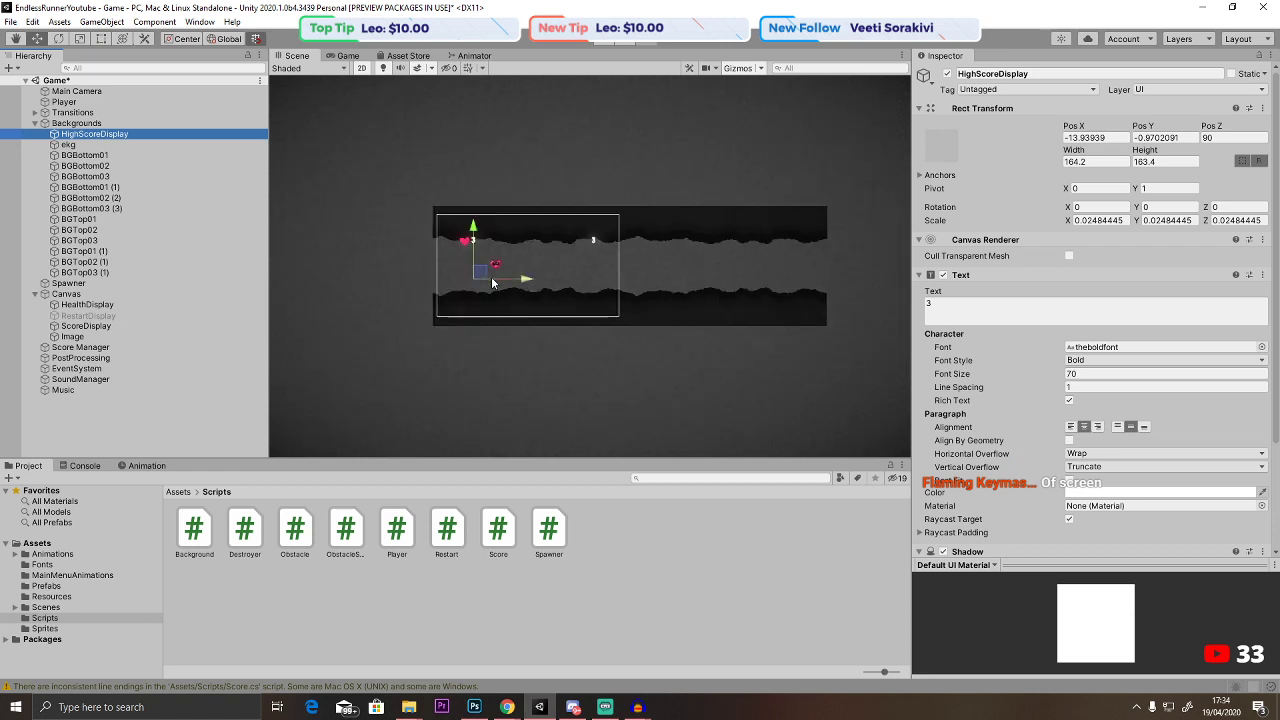
{"action": "key", "text": "Delete"}
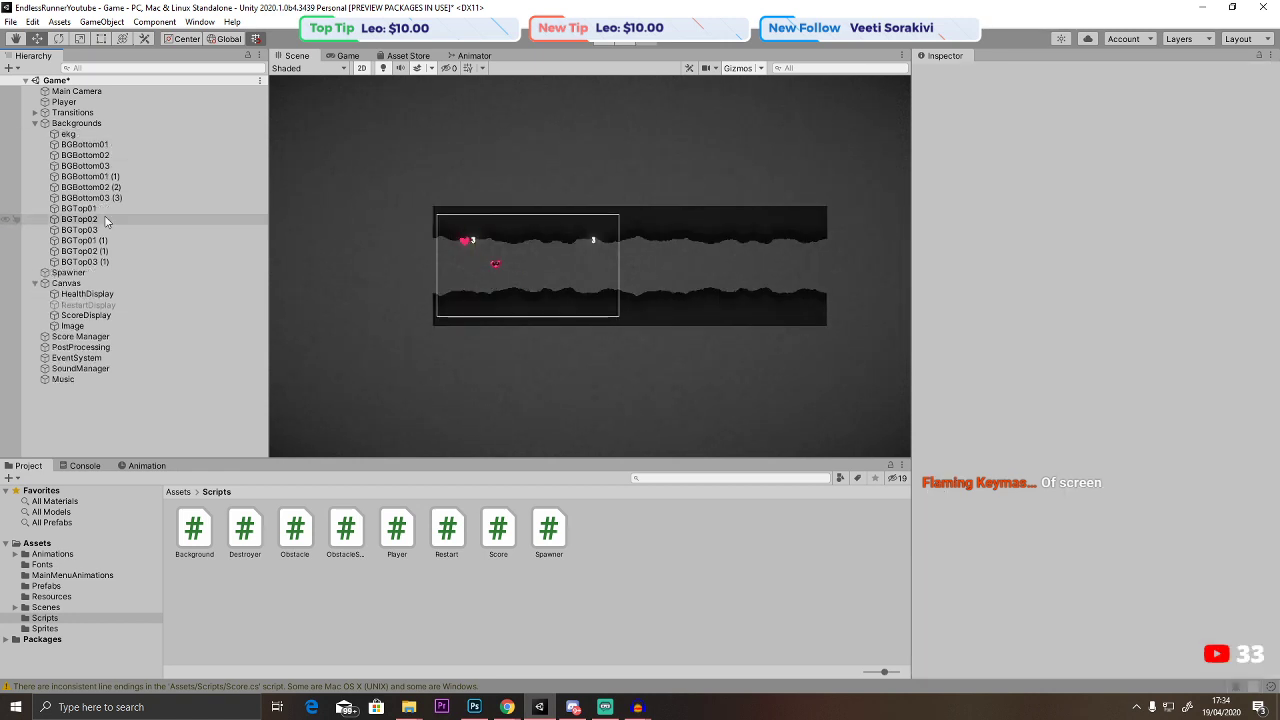
Try adding a UI Text object under Backgrounds, and undo the addition.
{"action": "left_click", "coordinate": [85, 294]}
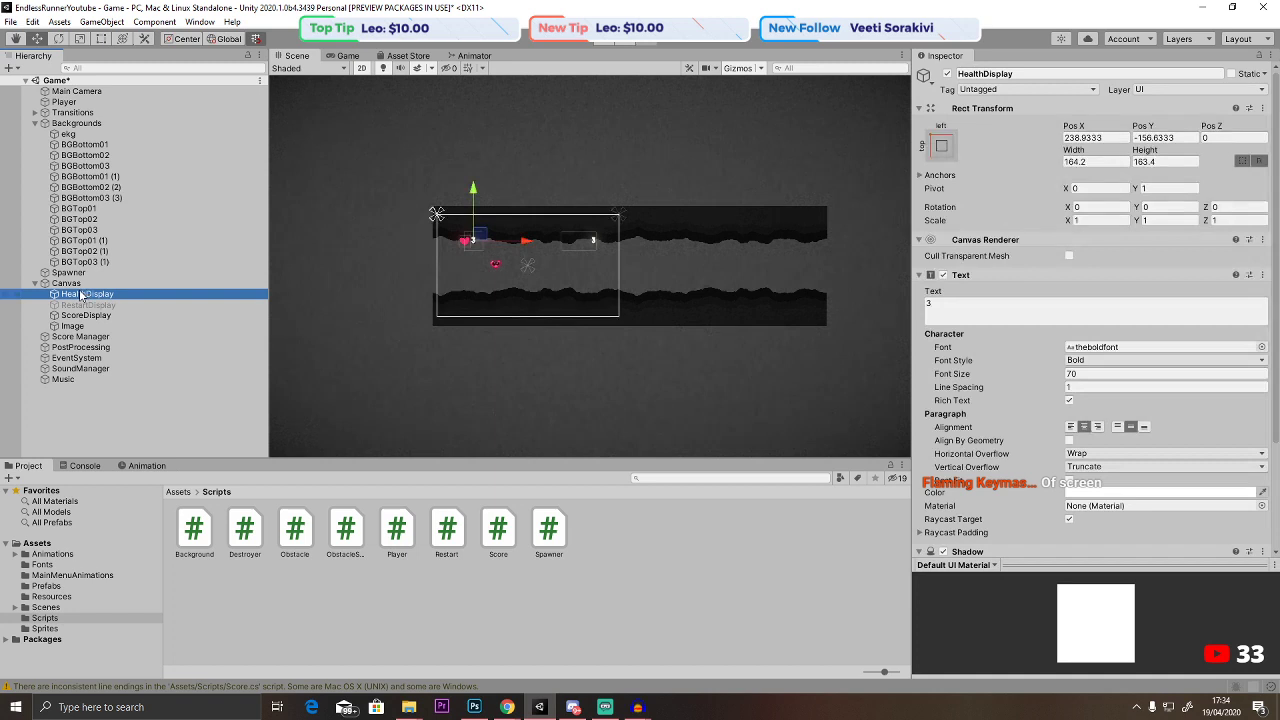
{"action": "scroll", "coordinate": [550, 263], "scroll_direction": "up", "scroll_amount": 1}
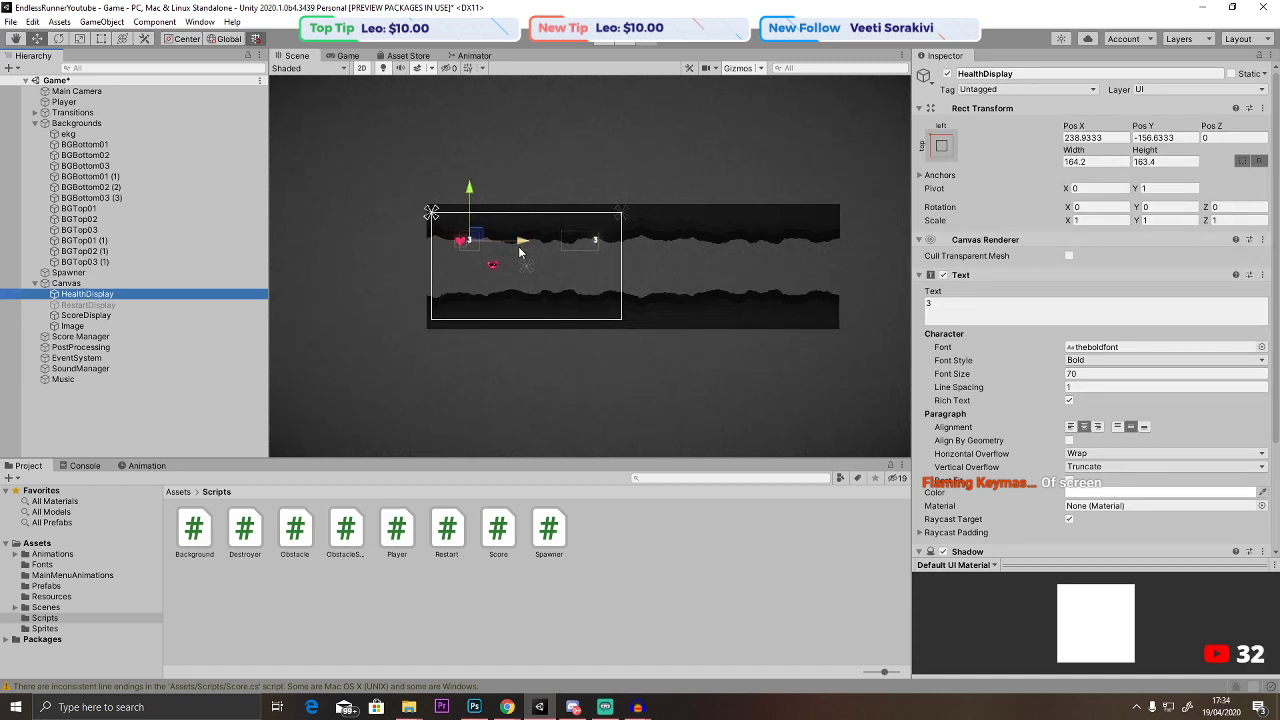
{"action": "left_click", "coordinate": [68, 133]}
{"action": "left_click", "coordinate": [76, 123]}
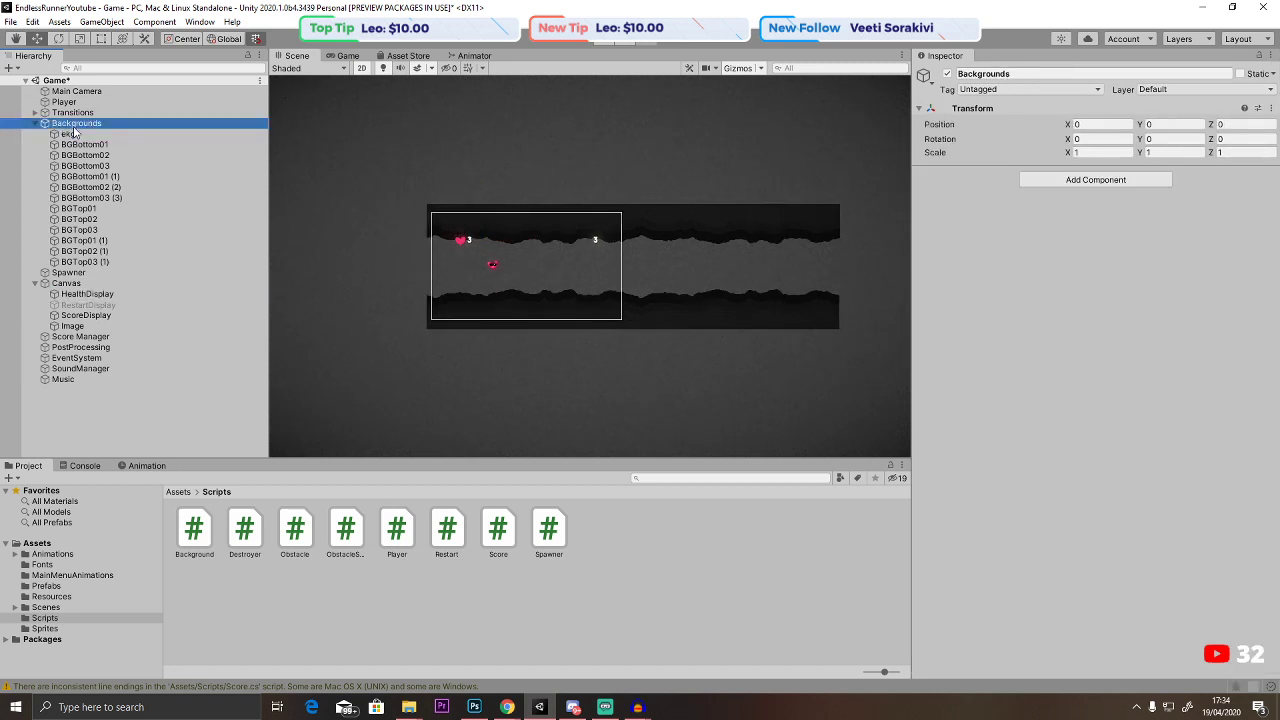
{"action": "right_click", "coordinate": [76, 124]}
{"action": "mouse_move", "coordinate": [123, 369]}
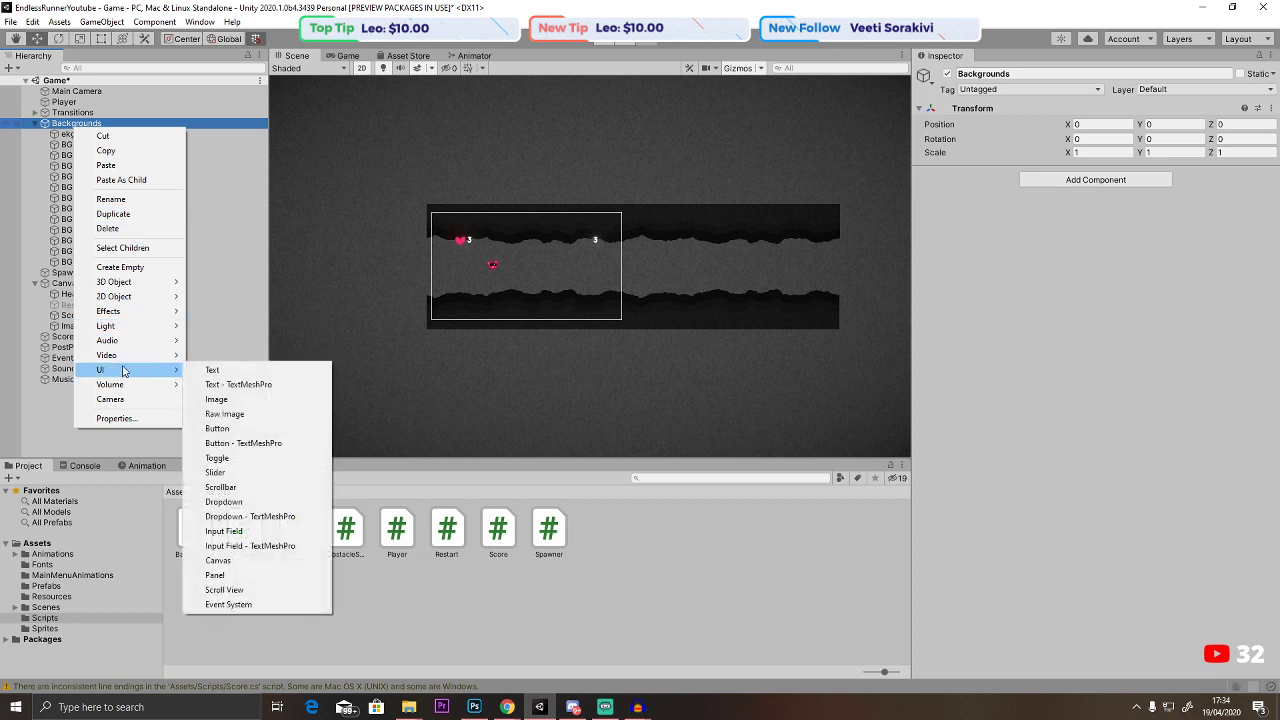
{"action": "left_click", "coordinate": [205, 369]}
{"action": "key", "text": "ctrl+z"}
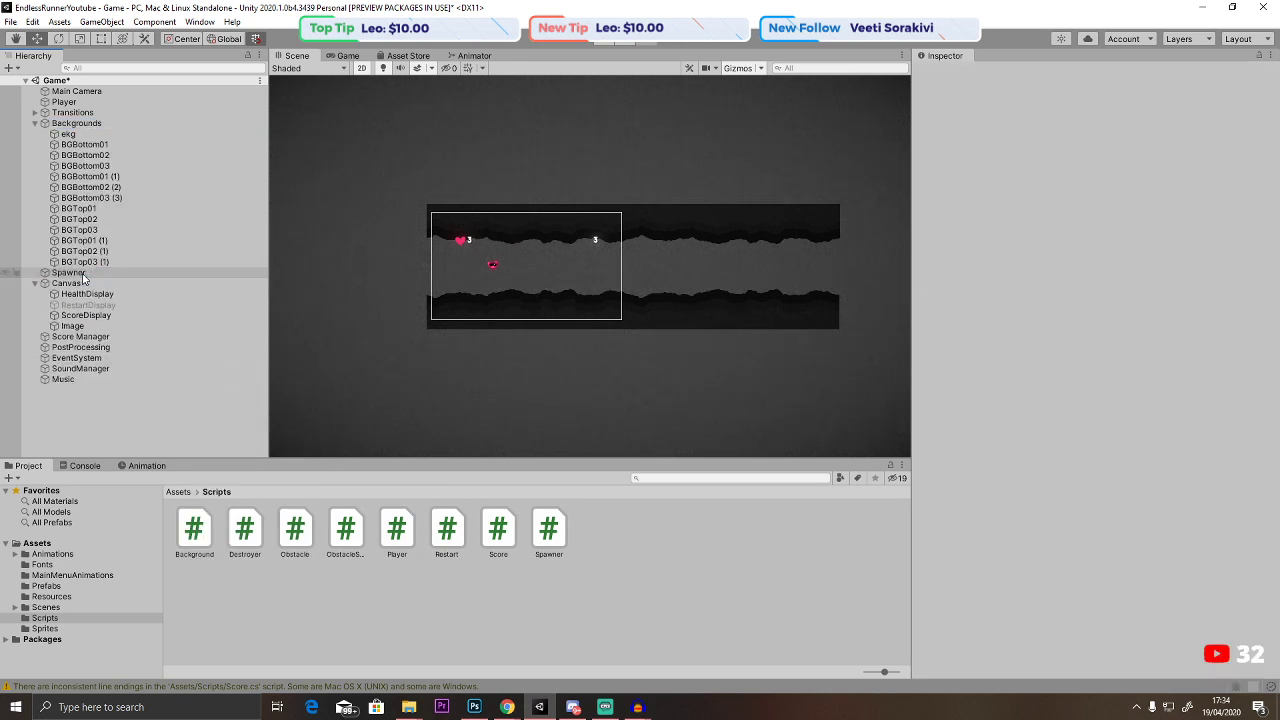
Select HealthDisplay and examine the on-screen layout of the health and score texts in the Game view.
{"action": "left_click", "coordinate": [68, 133]}
{"action": "left_click", "coordinate": [67, 293]}
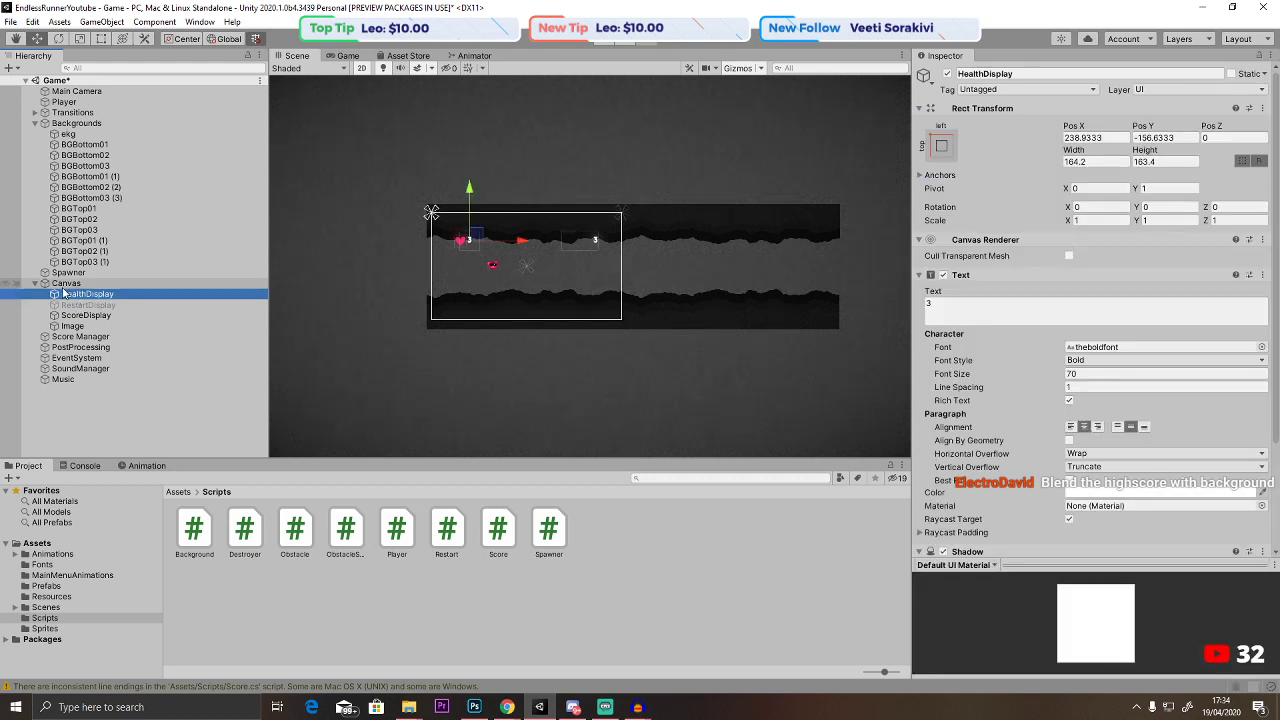
{"action": "left_click", "coordinate": [347, 55]}
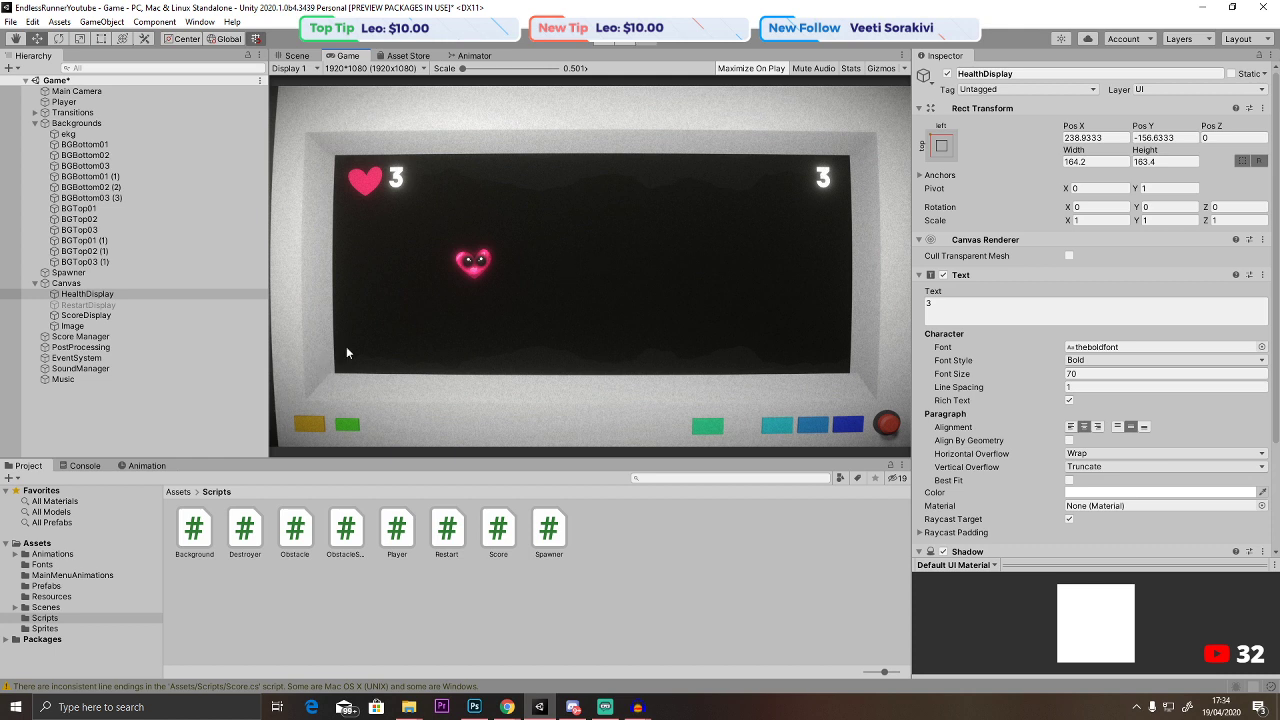
{"action": "left_click", "coordinate": [297, 55]}
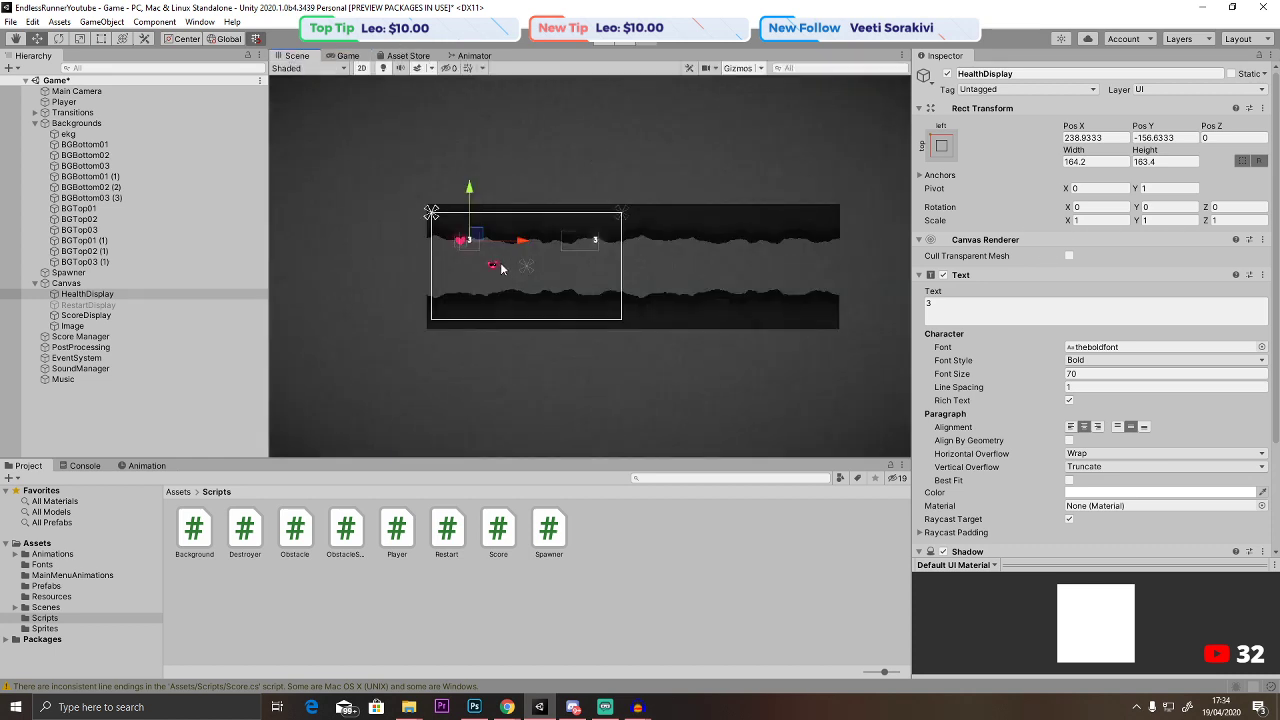
{"action": "right_click", "coordinate": [98, 299]}
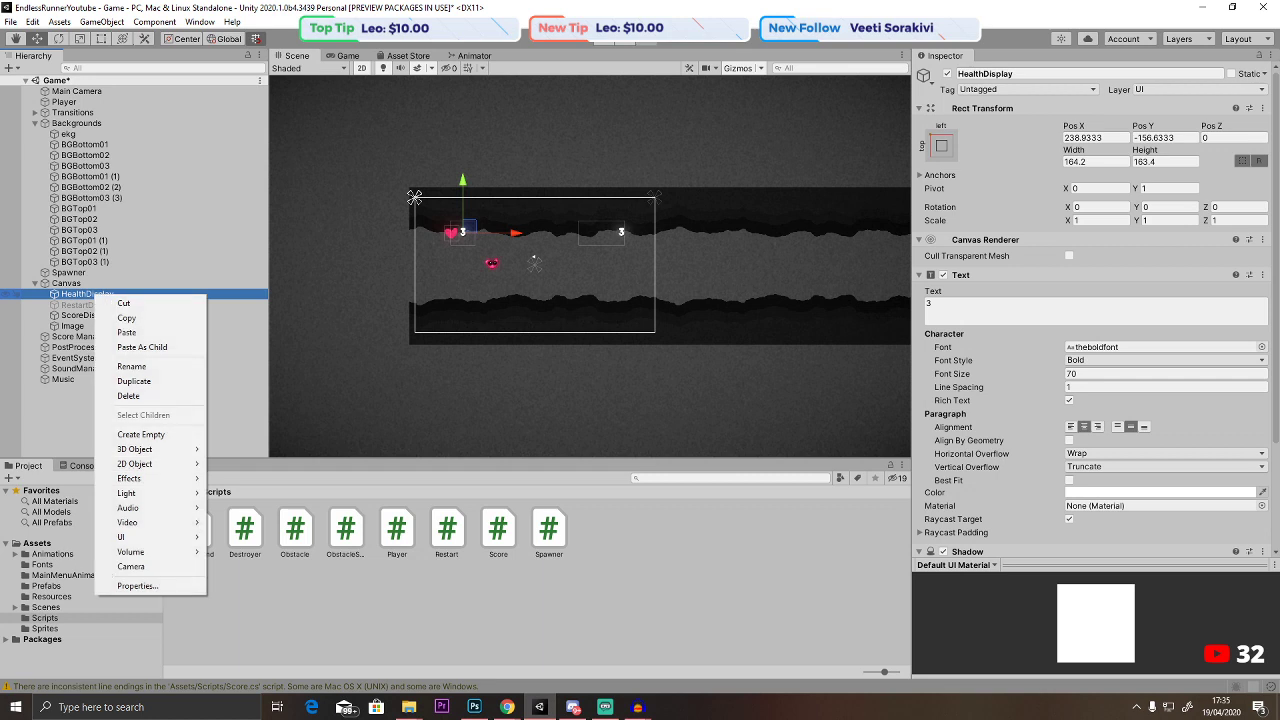
{"action": "key", "text": "Escape"}
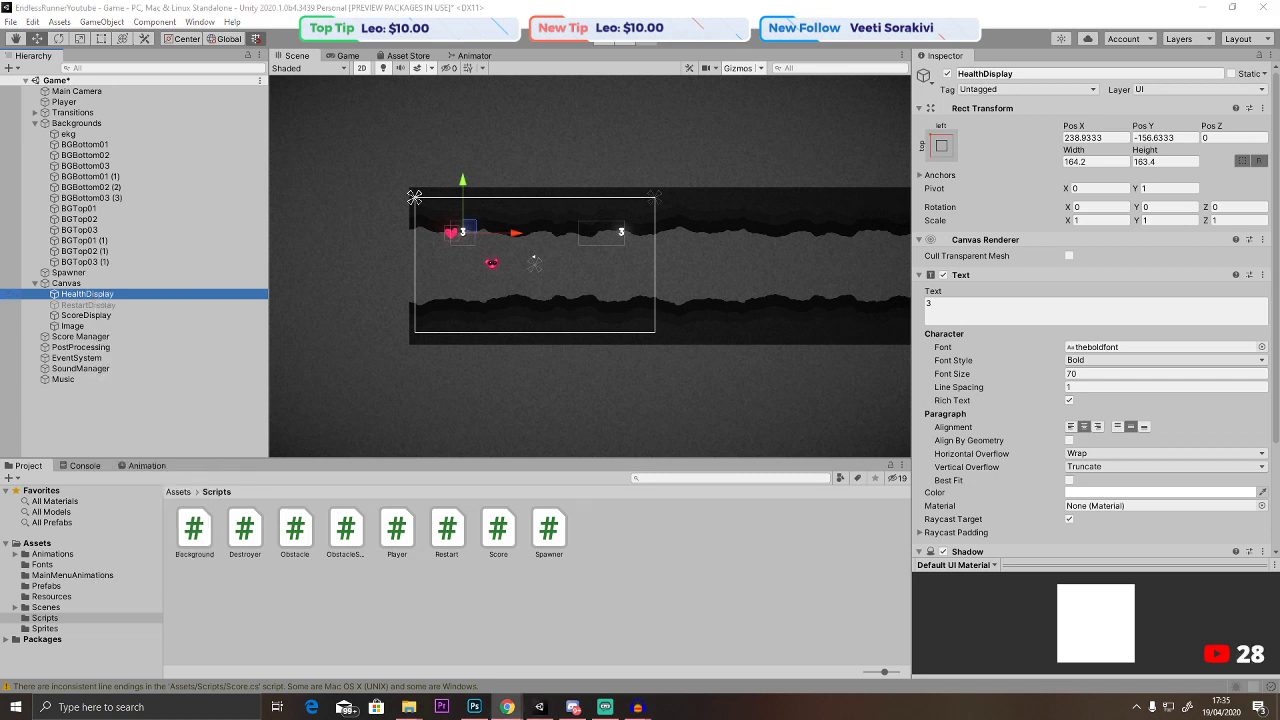
Duplicate HealthDisplay under the Canvas and rename the copy HighScoreDisplay.
{"action": "key", "text": "alt+Tab"}
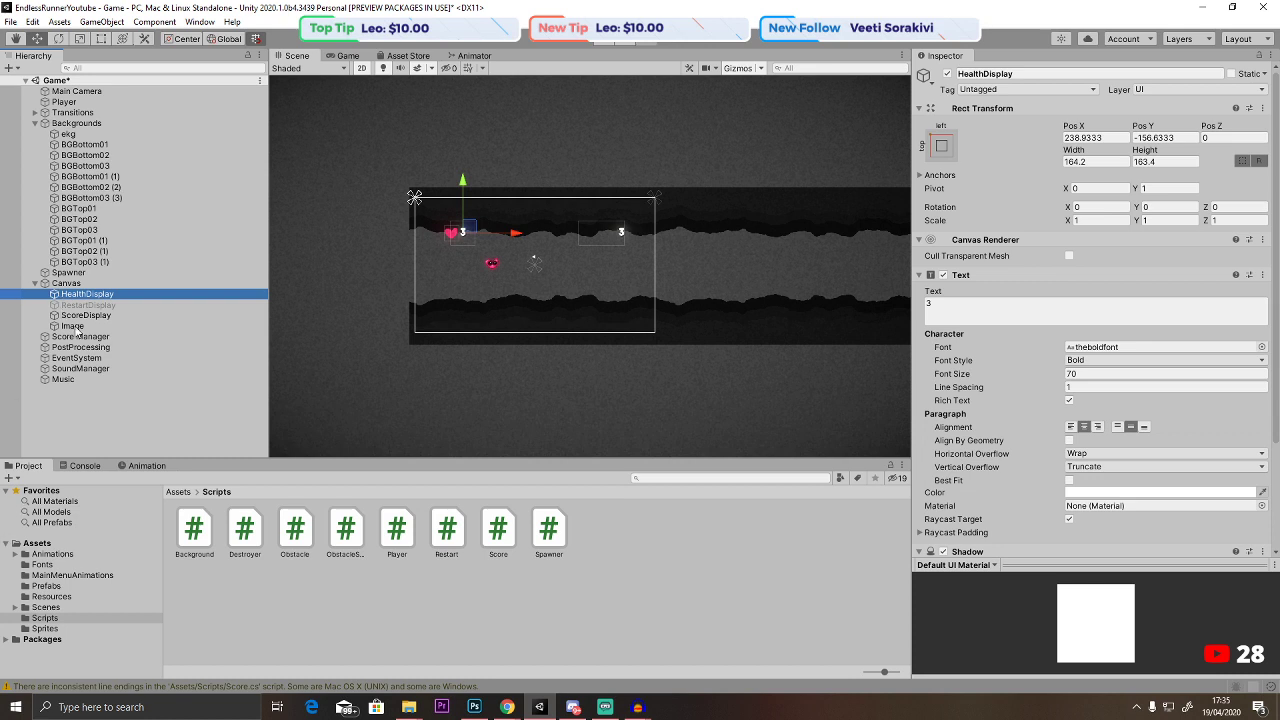
{"action": "right_click", "coordinate": [64, 294]}
{"action": "left_click", "coordinate": [111, 382]}
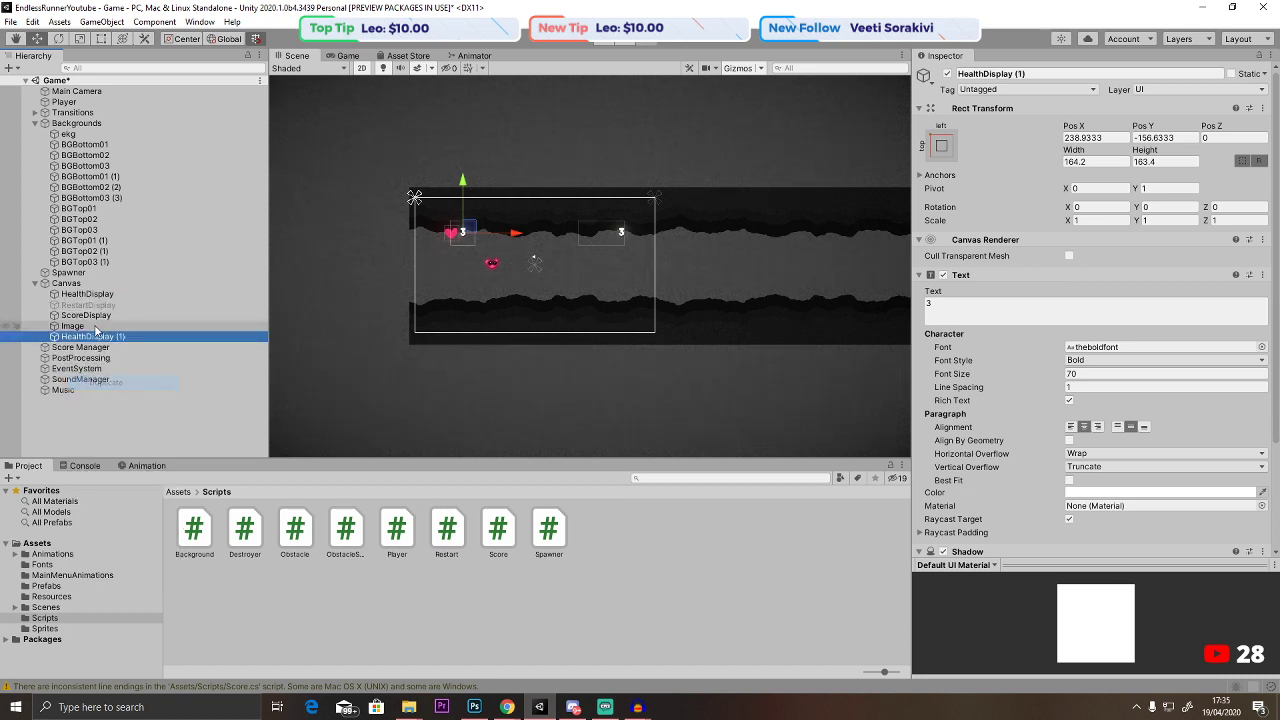
{"action": "left_click", "coordinate": [1040, 76]}
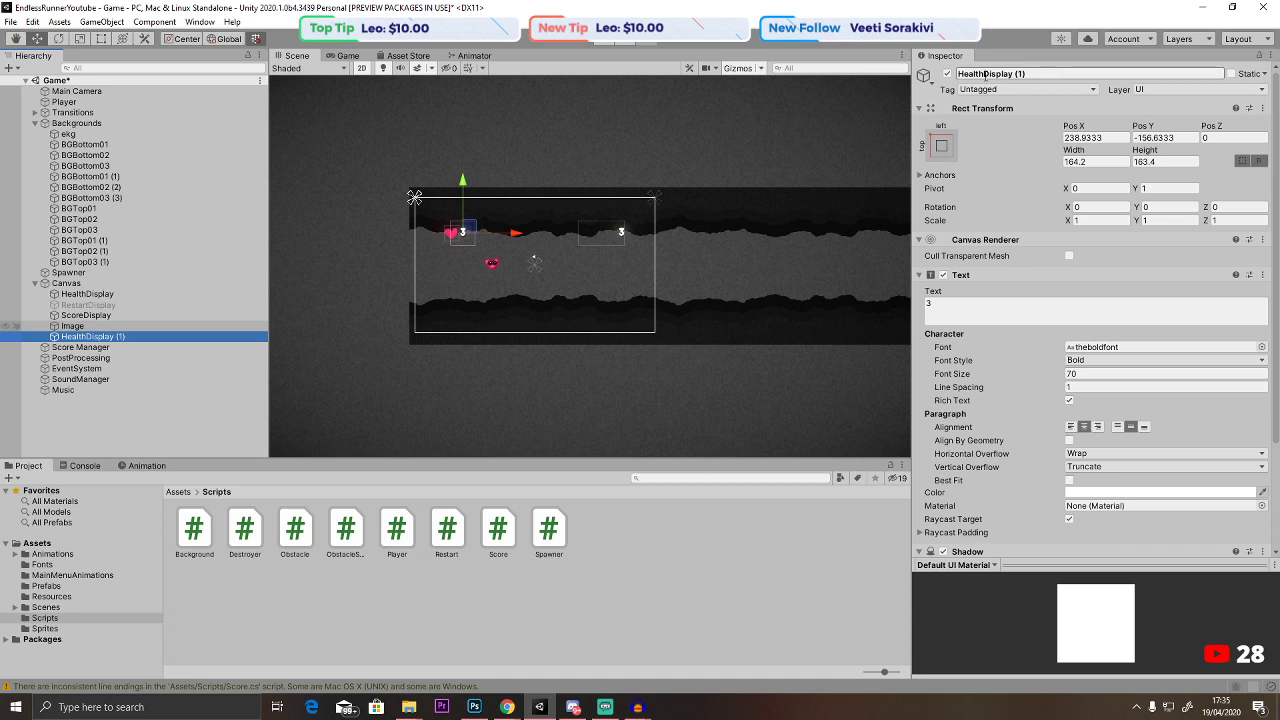
{"action": "left_click", "coordinate": [985, 74]}
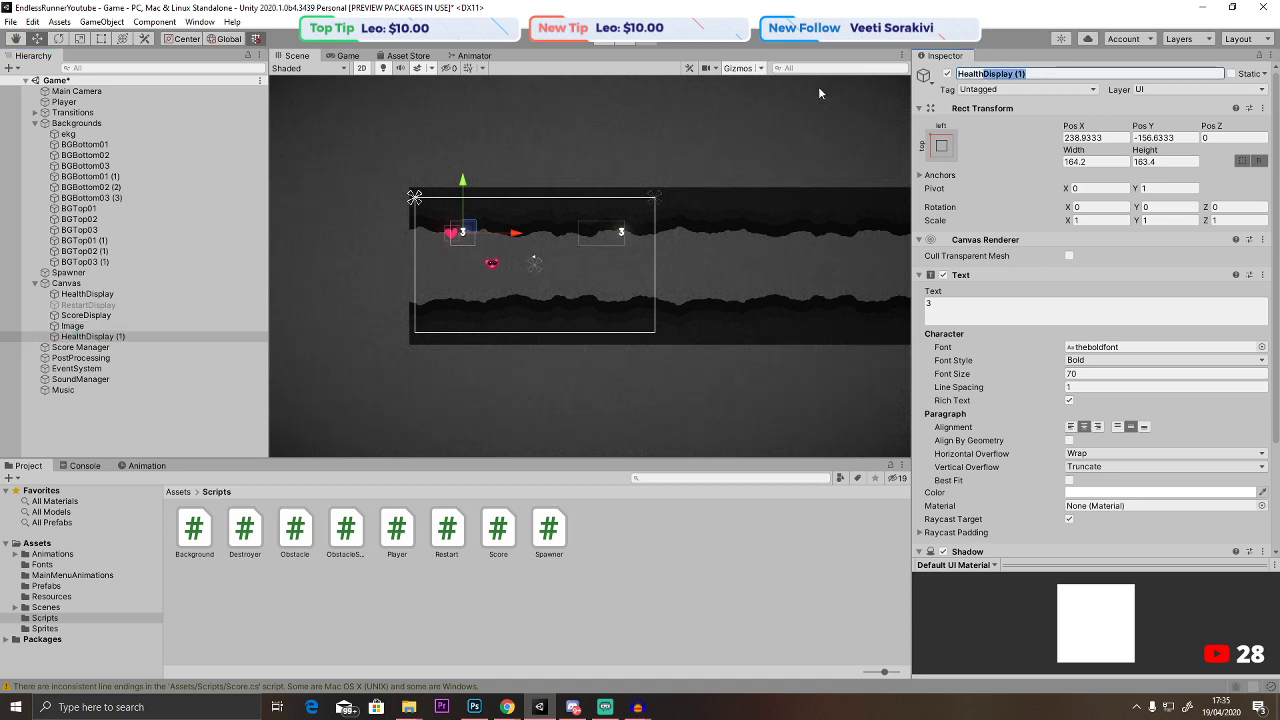
{"action": "key", "text": "End"}
{"action": "key", "text": "shift+Left"}
{"action": "key", "text": "shift+Left"}
{"action": "key", "text": "shift+Left"}
{"action": "key", "text": "ctrl+a"}
{"action": "type", "text": "High"}
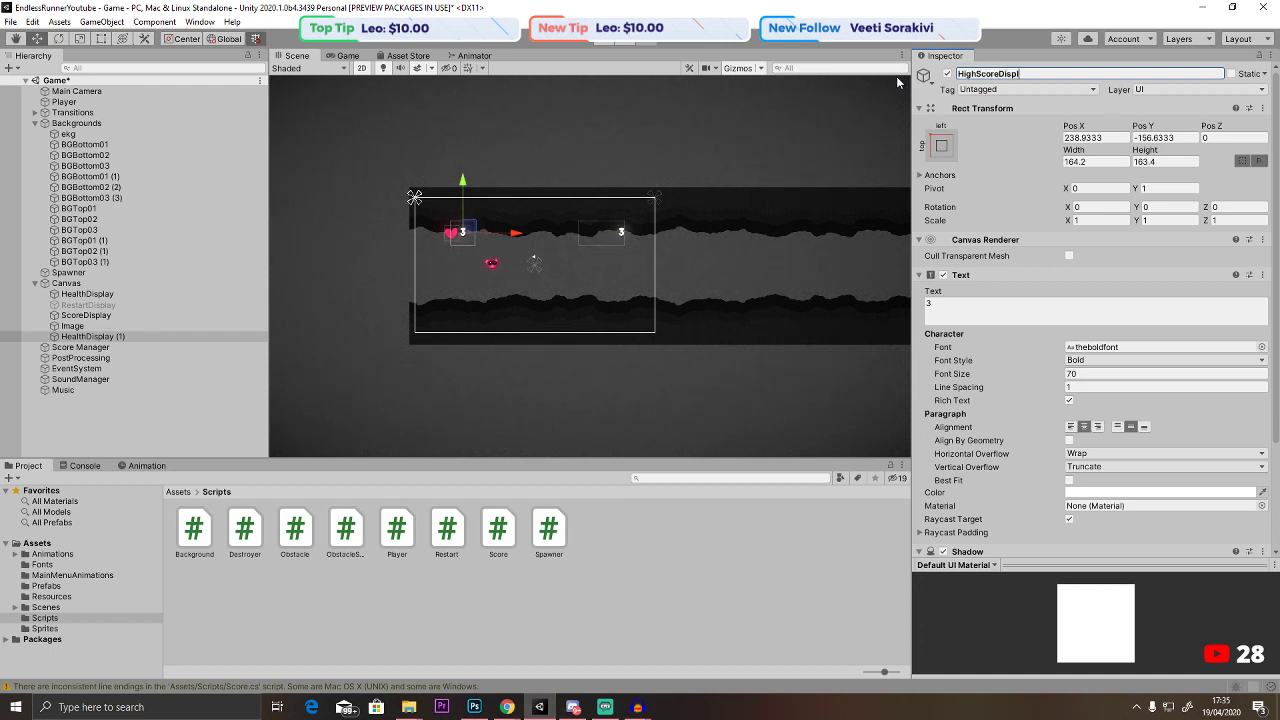
{"action": "type", "text": "ScoreDisplay"}
Move HighScoreDisplay down to about Pos Y -570, near the lower edge of the play area, checking its placement in the Game view.
{"action": "left_click_drag", "start_coordinate": [462, 182], "coordinate": [447, 266]}
{"action": "scroll", "coordinate": [472, 324], "scroll_direction": "up", "scroll_amount": 5}
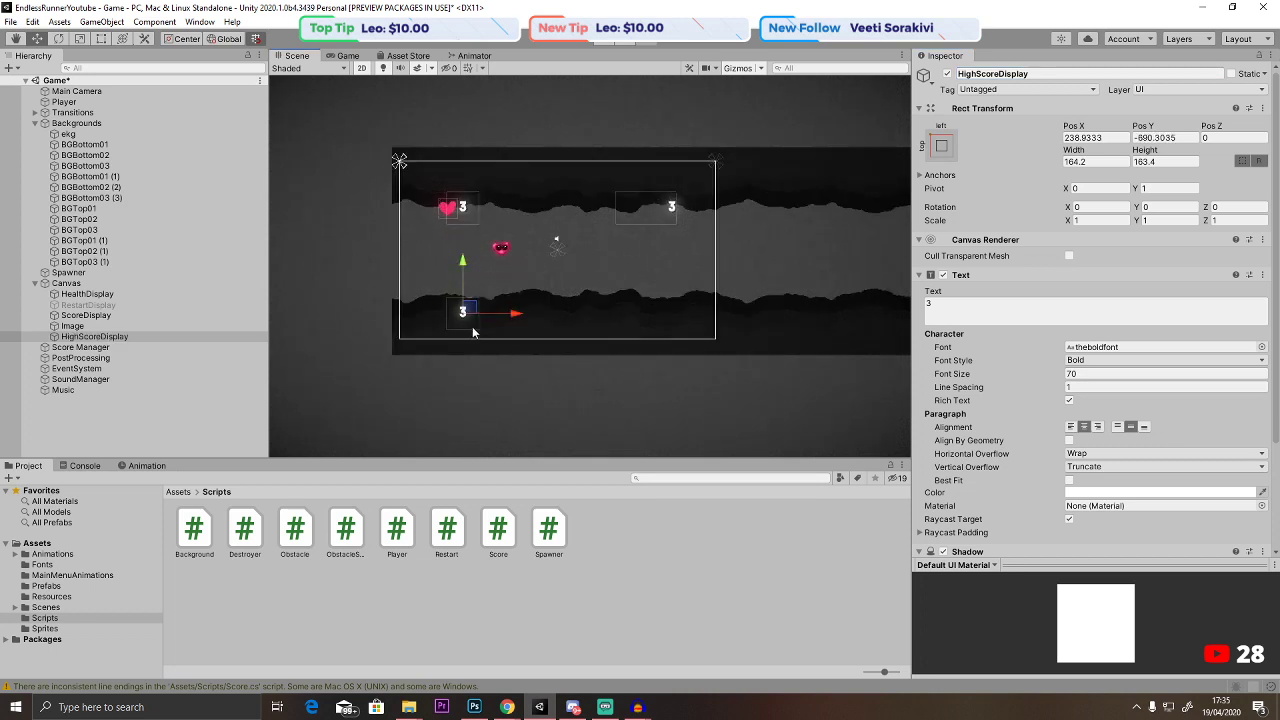
{"action": "left_click", "coordinate": [346, 56]}
{"action": "left_click", "coordinate": [300, 57]}
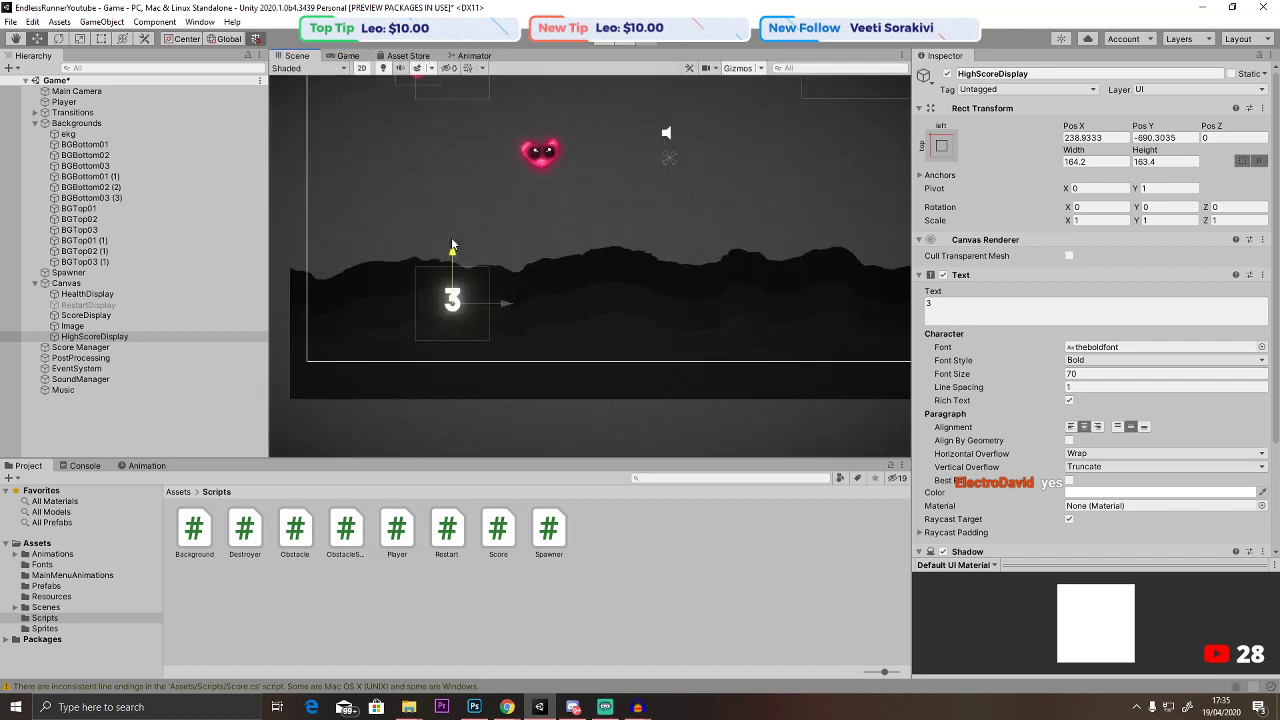
{"action": "left_click_drag", "start_coordinate": [452, 250], "coordinate": [452, 203]}
{"action": "left_click", "coordinate": [346, 56]}
{"action": "left_click", "coordinate": [295, 56]}
{"action": "left_click", "coordinate": [346, 56]}
{"action": "left_click", "coordinate": [306, 58]}
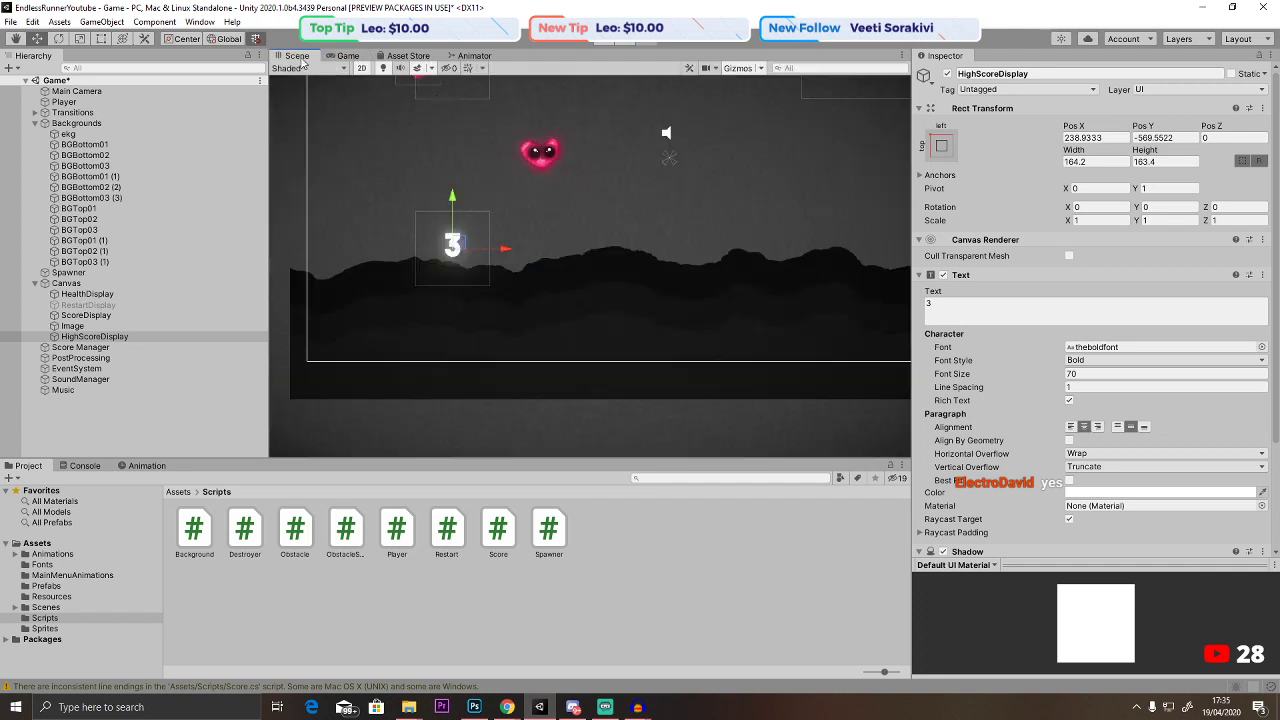
Change the displayed text of HighScoreDisplay to "Highscore:".
{"action": "left_click", "coordinate": [940, 305]}
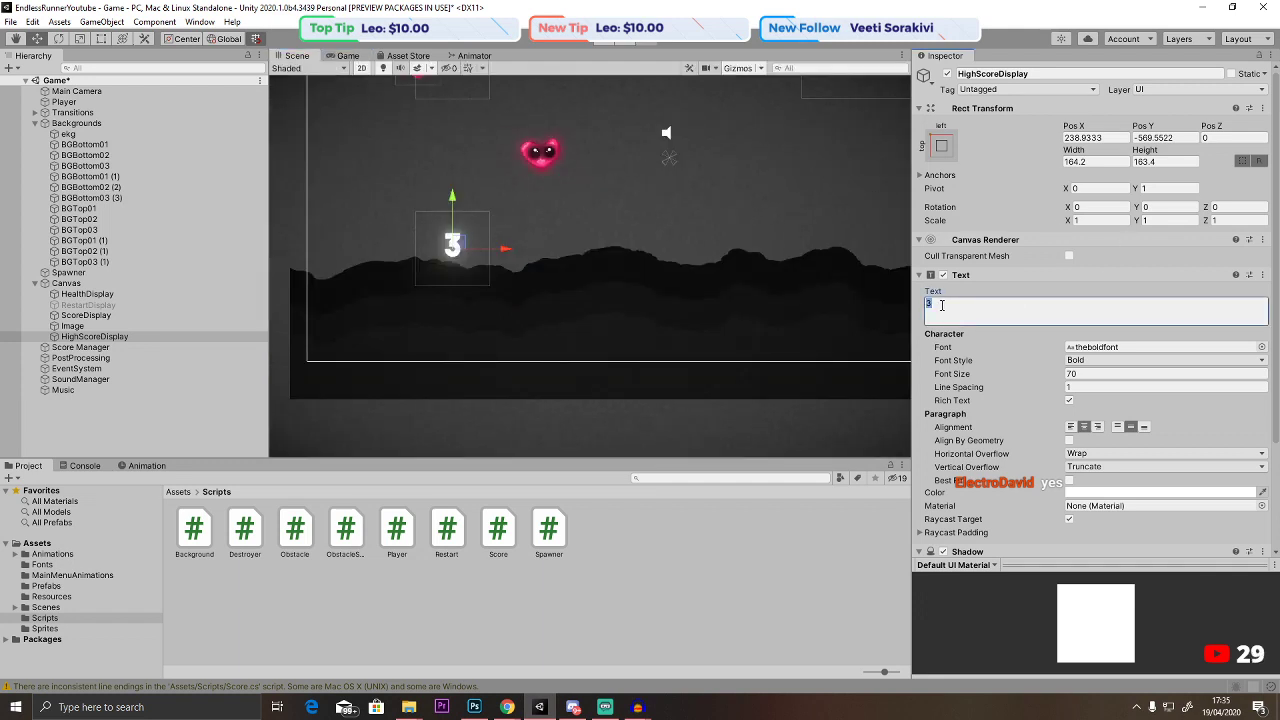
{"action": "type", "text": "High"}
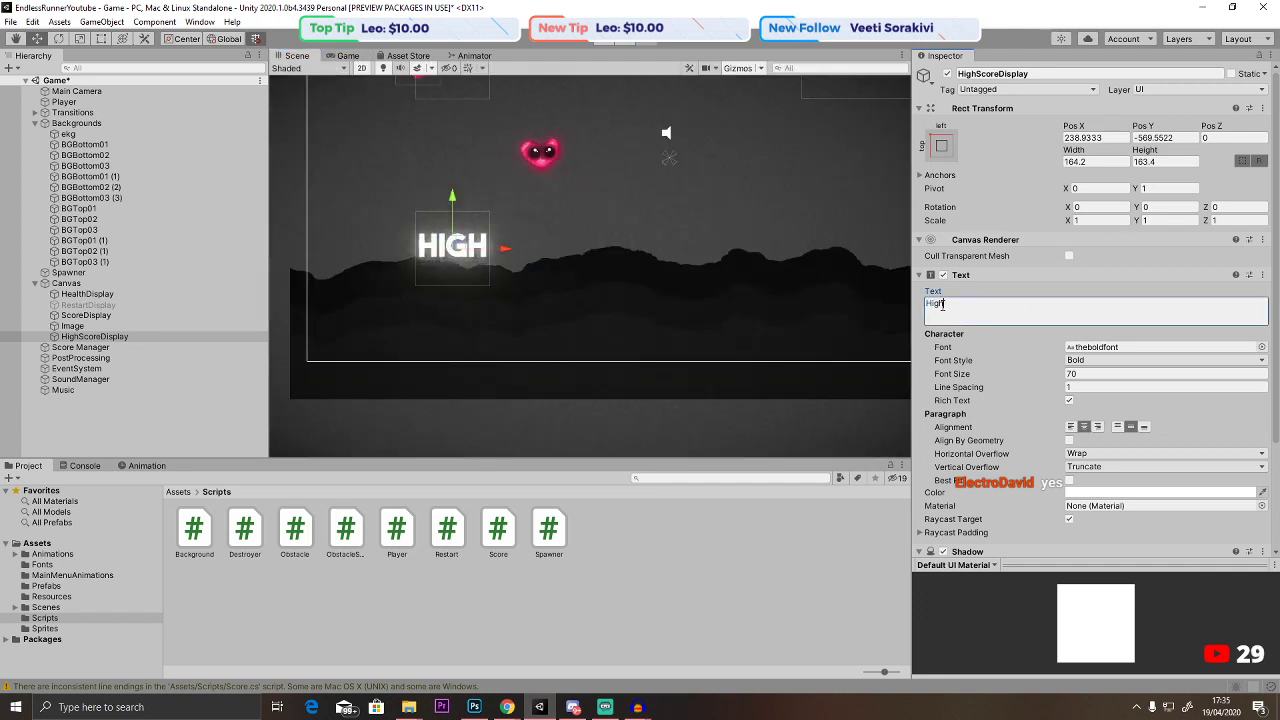
{"action": "type", "text": "Score:"}
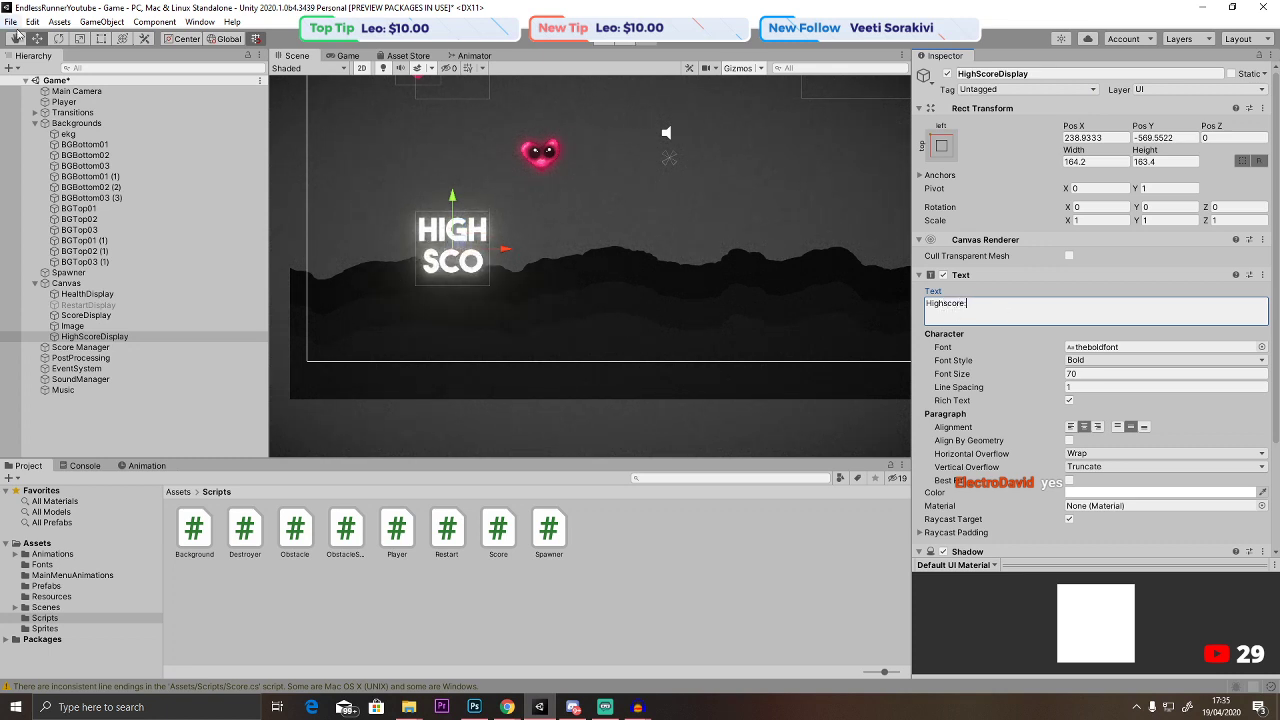
Resize the HighScoreDisplay text box to about 483 by 95 and move it to about X 50, Y -671.
{"action": "left_click", "coordinate": [101, 38]}
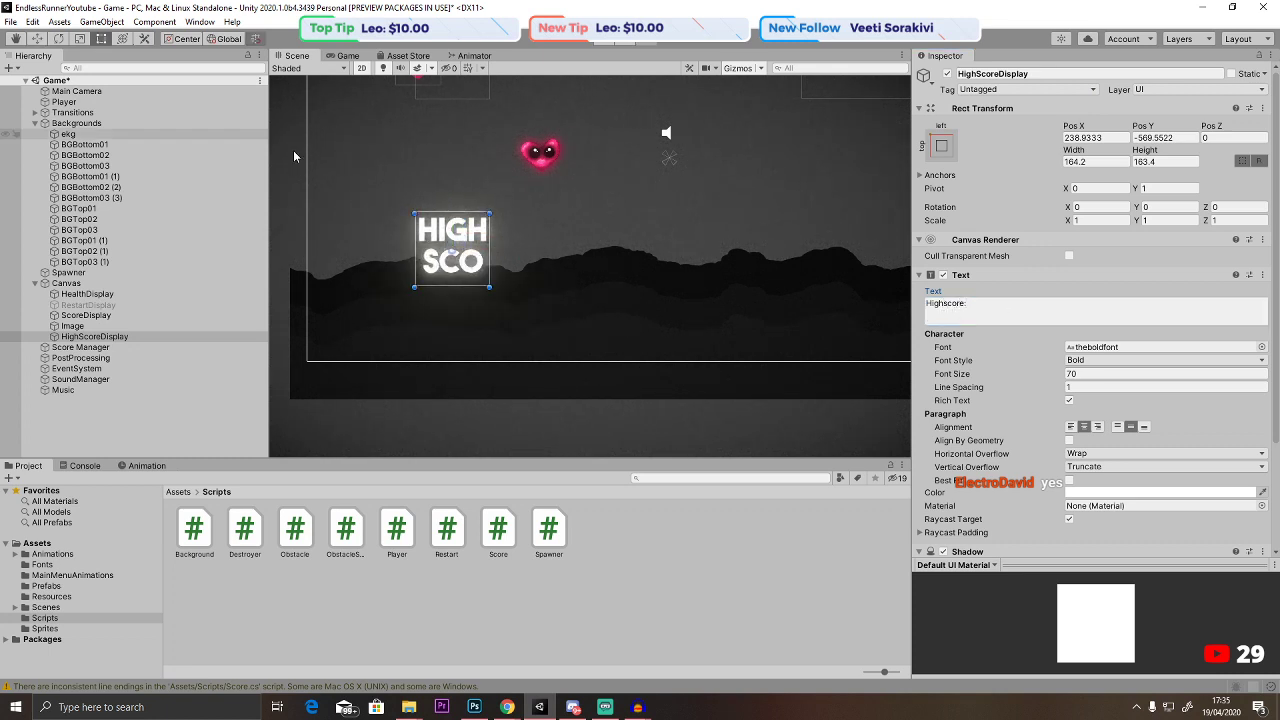
{"action": "left_click_drag", "start_coordinate": [489, 284], "coordinate": [634, 256]}
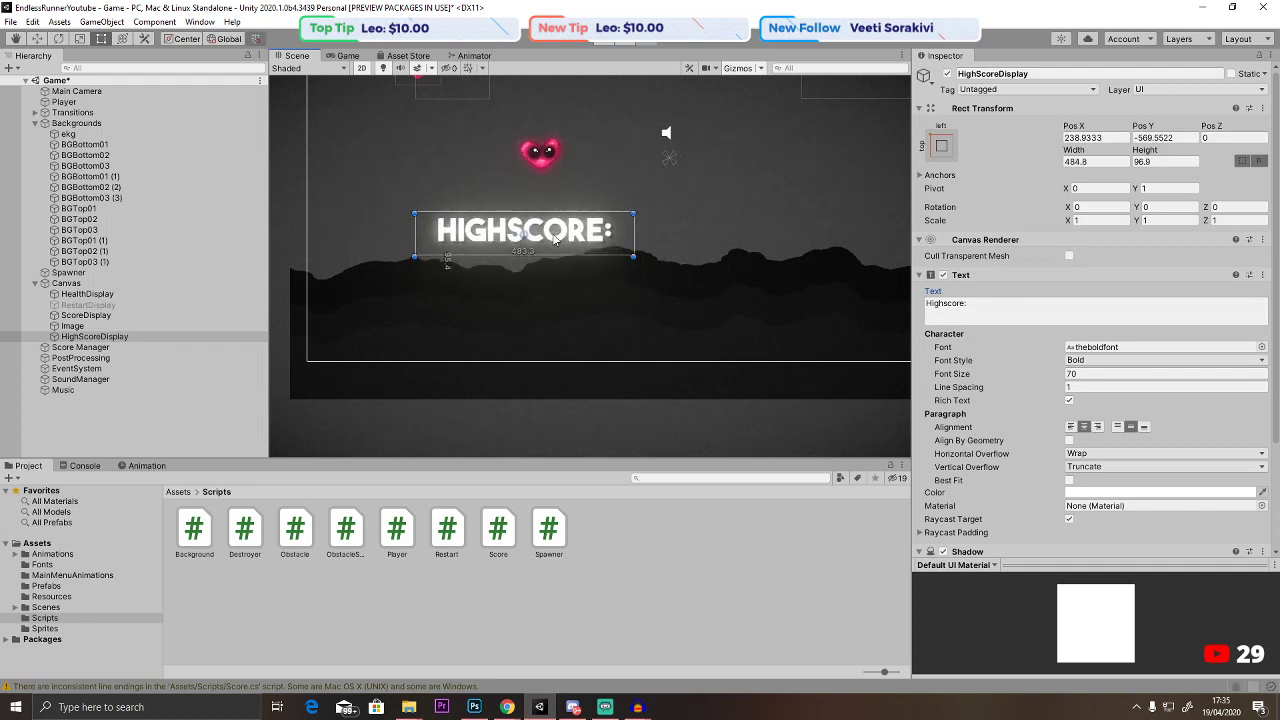
{"action": "left_click_drag", "start_coordinate": [536, 232], "coordinate": [452, 278]}
Duplicate HighScoreDisplay, nest the copy under the original and rename it HighScore.
{"action": "left_click", "coordinate": [103, 337]}
{"action": "right_click", "coordinate": [103, 338]}
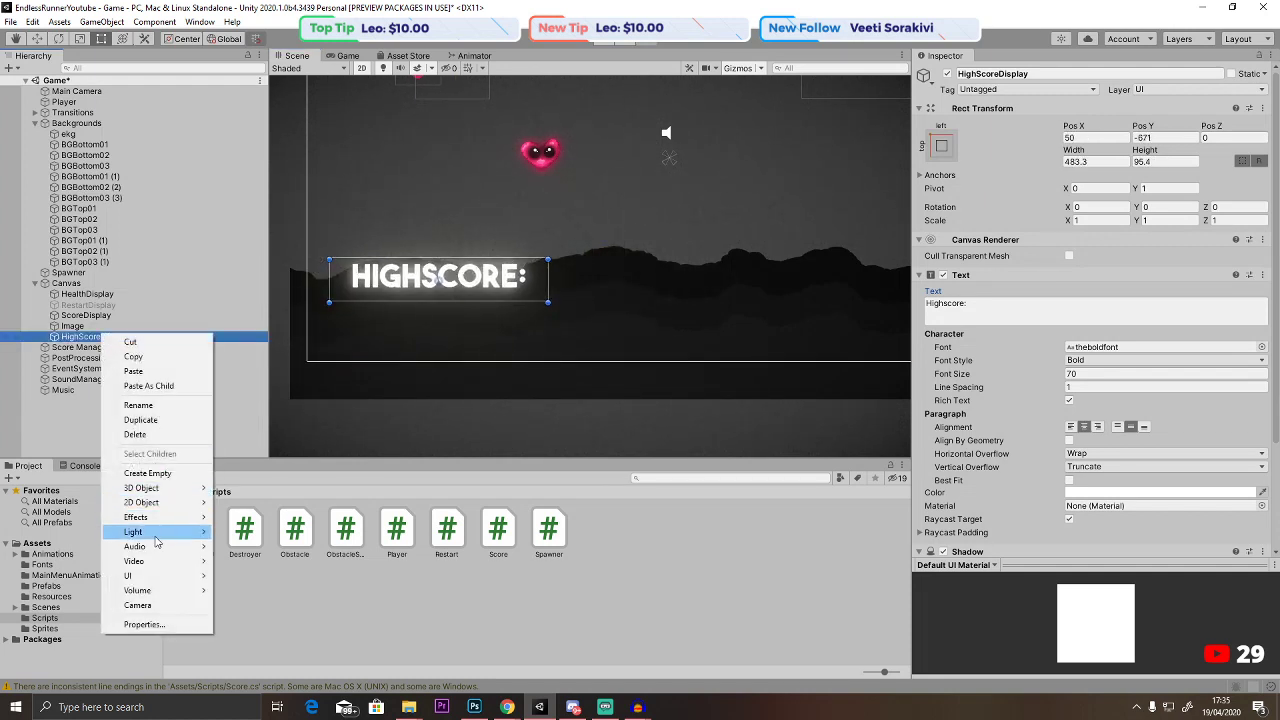
{"action": "mouse_move", "coordinate": [143, 577]}
{"action": "left_click", "coordinate": [79, 340]}
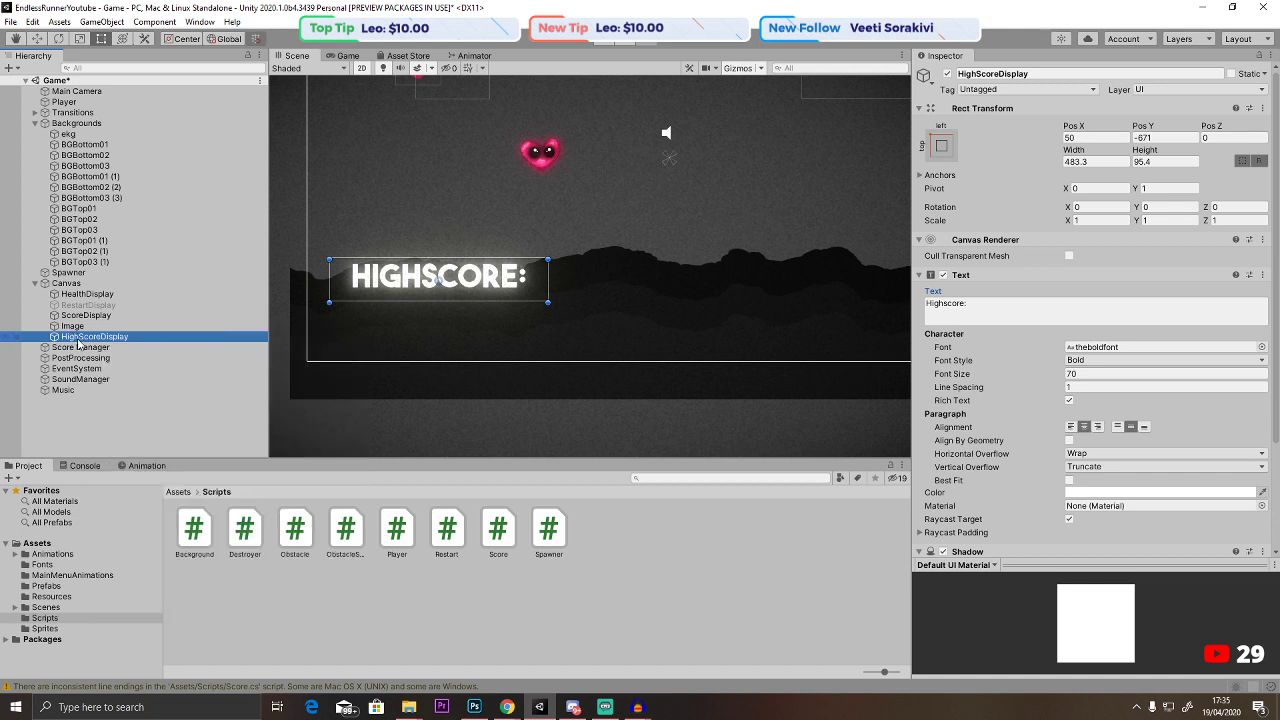
{"action": "right_click", "coordinate": [79, 338]}
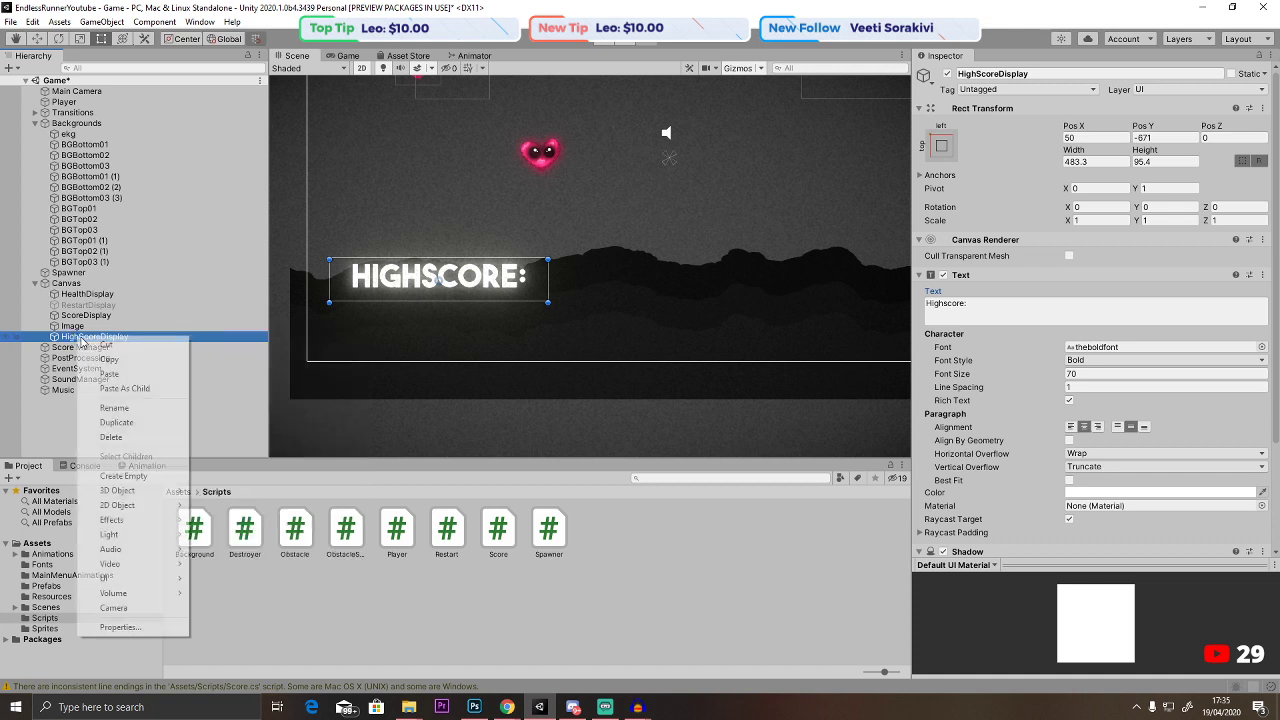
{"action": "left_click", "coordinate": [116, 422]}
{"action": "left_click_drag", "start_coordinate": [93, 348], "coordinate": [100, 338]}
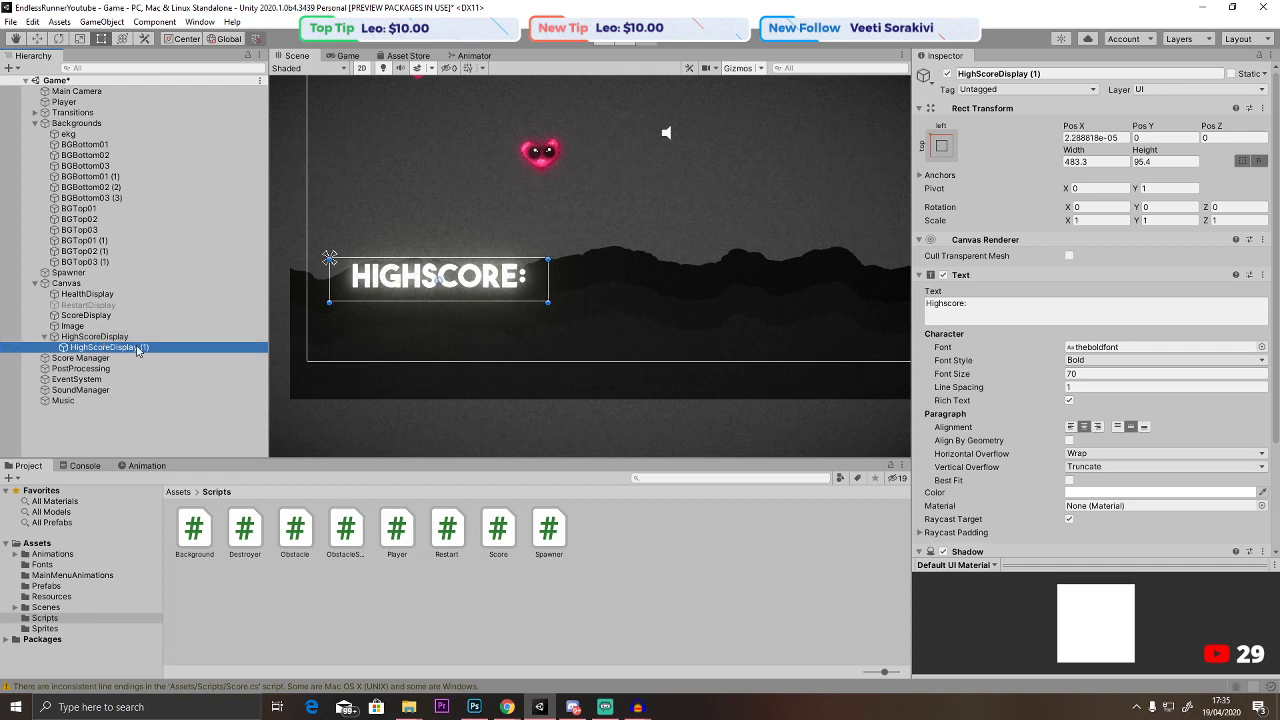
{"action": "type", "text": "HighScore"}
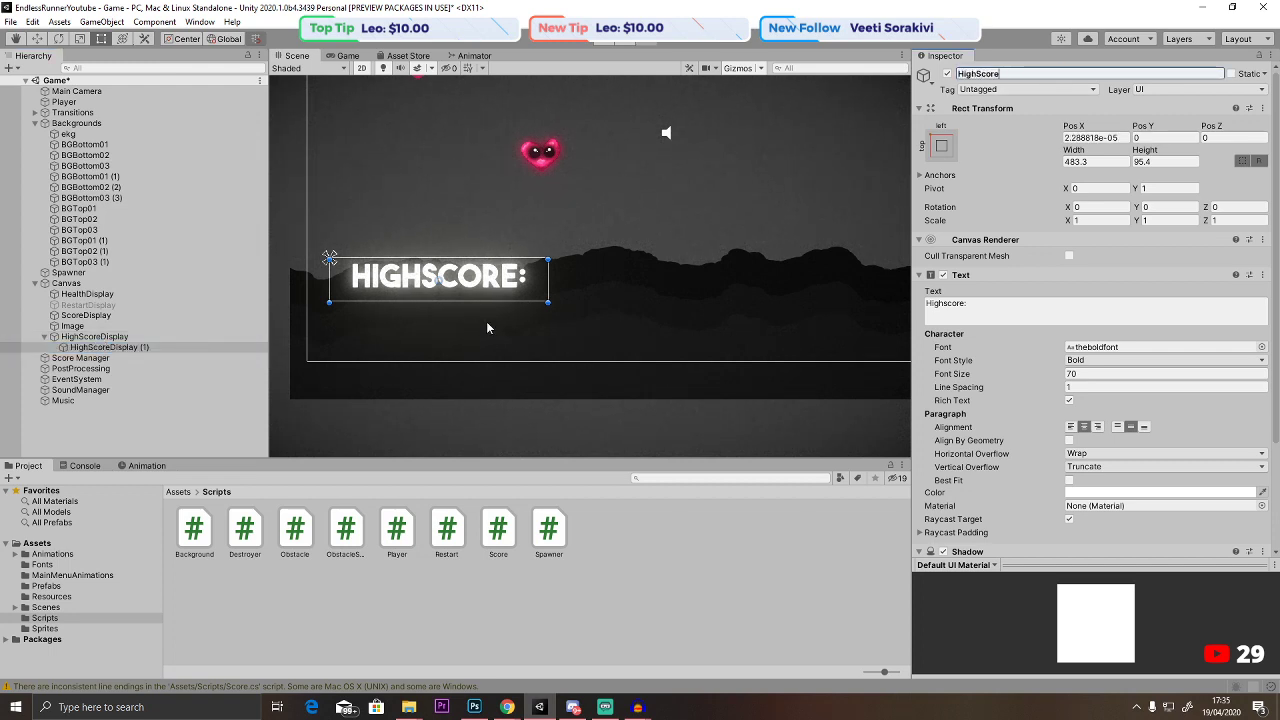
Set the text of the nested HighScore object to 0.
{"action": "left_click", "coordinate": [158, 347]}
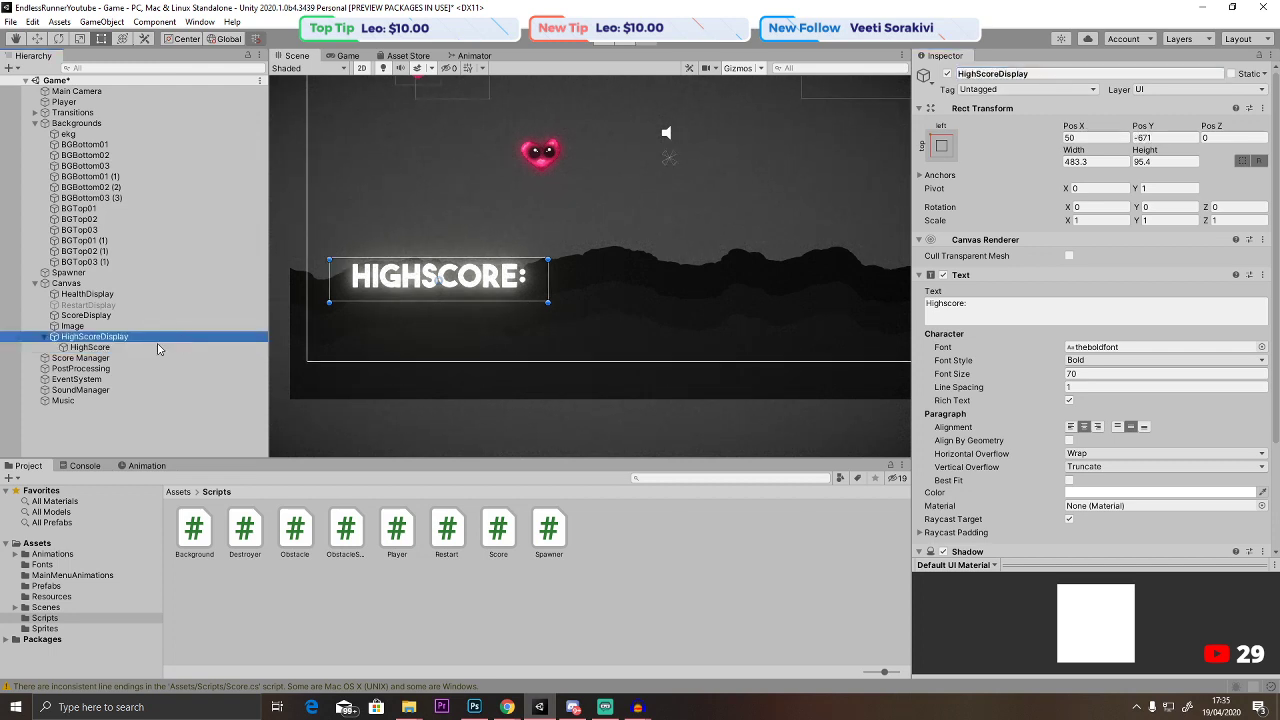
{"action": "left_click", "coordinate": [990, 305]}
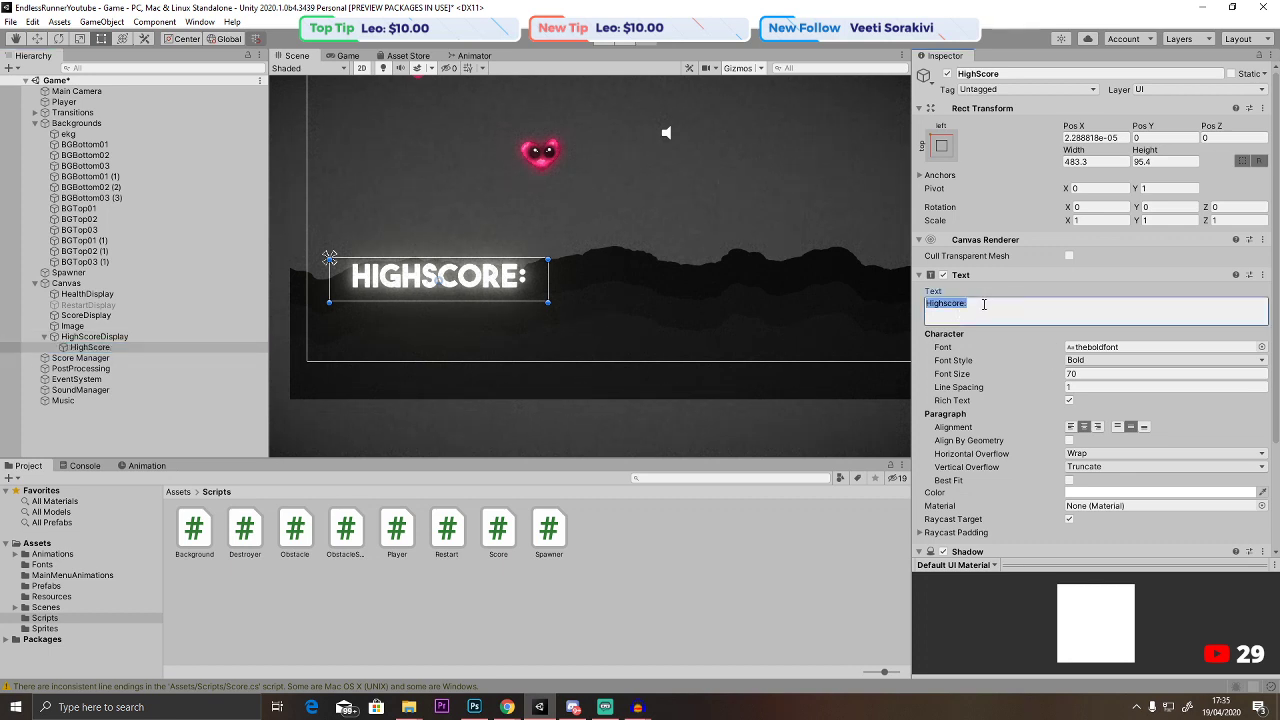
{"action": "type", "text": "0"}
Place the HighScore number just after the "Highscore:" label at about X 421 and narrow its box to about 223 wide.
{"action": "left_click", "coordinate": [36, 38]}
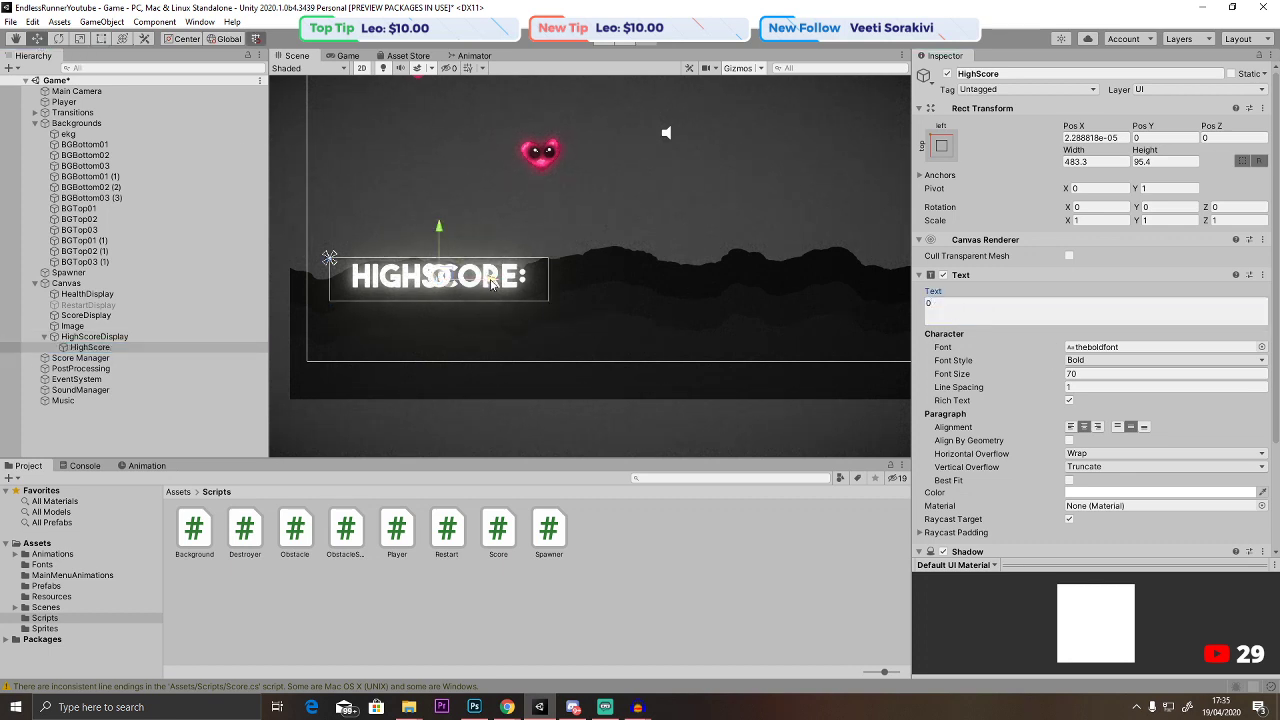
{"action": "left_click_drag", "start_coordinate": [491, 283], "coordinate": [700, 292]}
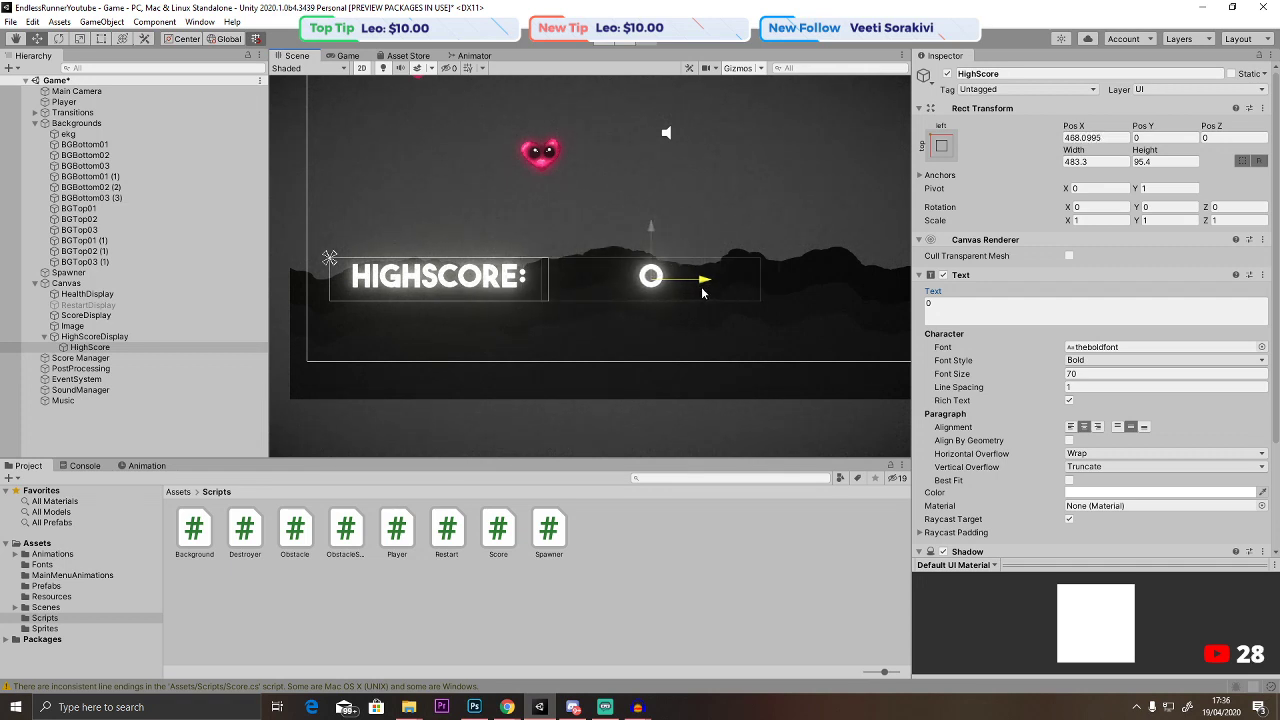
{"action": "left_click", "coordinate": [101, 38]}
{"action": "left_click_drag", "start_coordinate": [548, 301], "coordinate": [579, 287]}
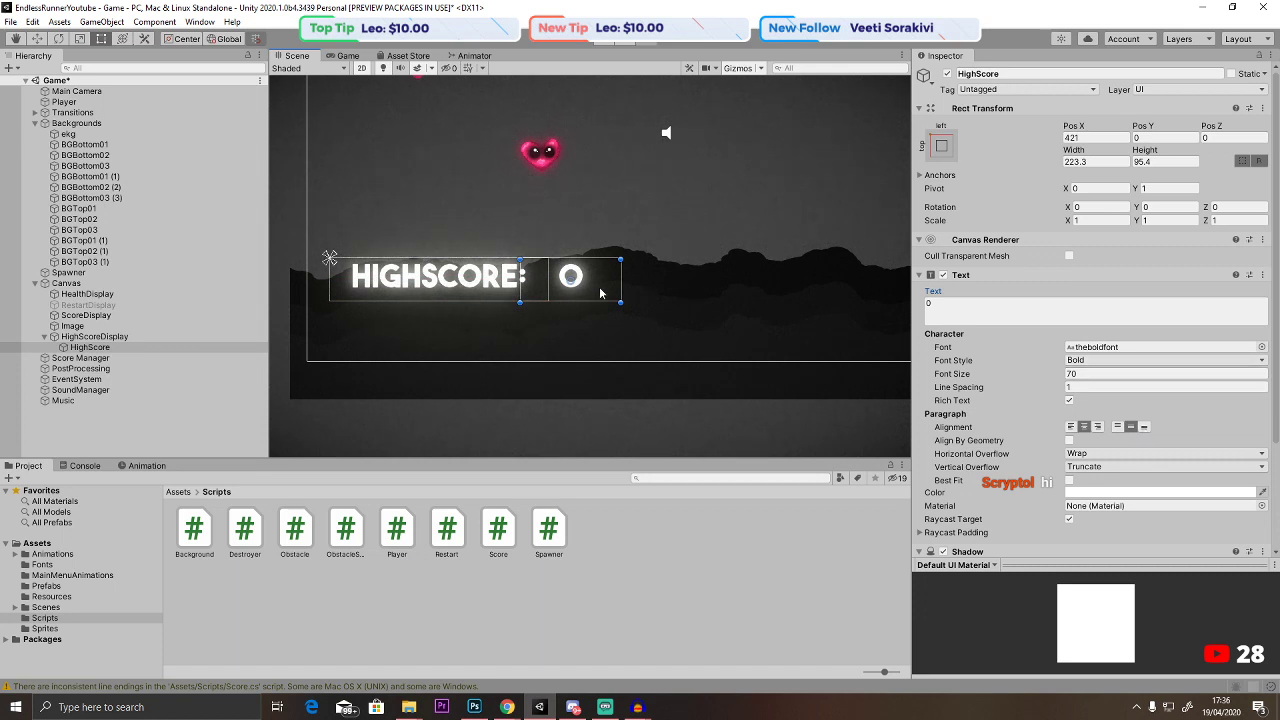
{"action": "left_click", "coordinate": [350, 57]}
{"action": "left_click", "coordinate": [300, 56]}
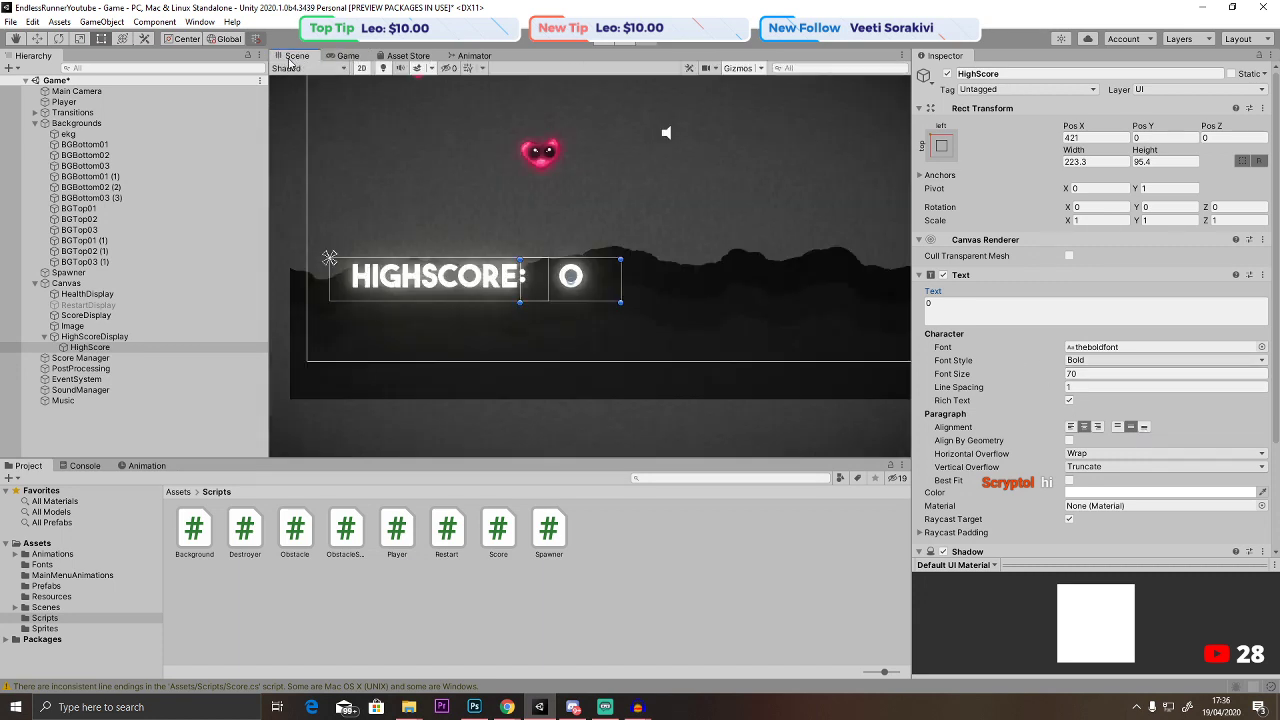
Move HighScoreDisplay and HighScore together into the lower-left corner of the monitor screen, about X 136, Y -634, checking against the Game view.
{"action": "left_click", "coordinate": [95, 337], "text": "ctrl"}
{"action": "left_click", "coordinate": [36, 38]}
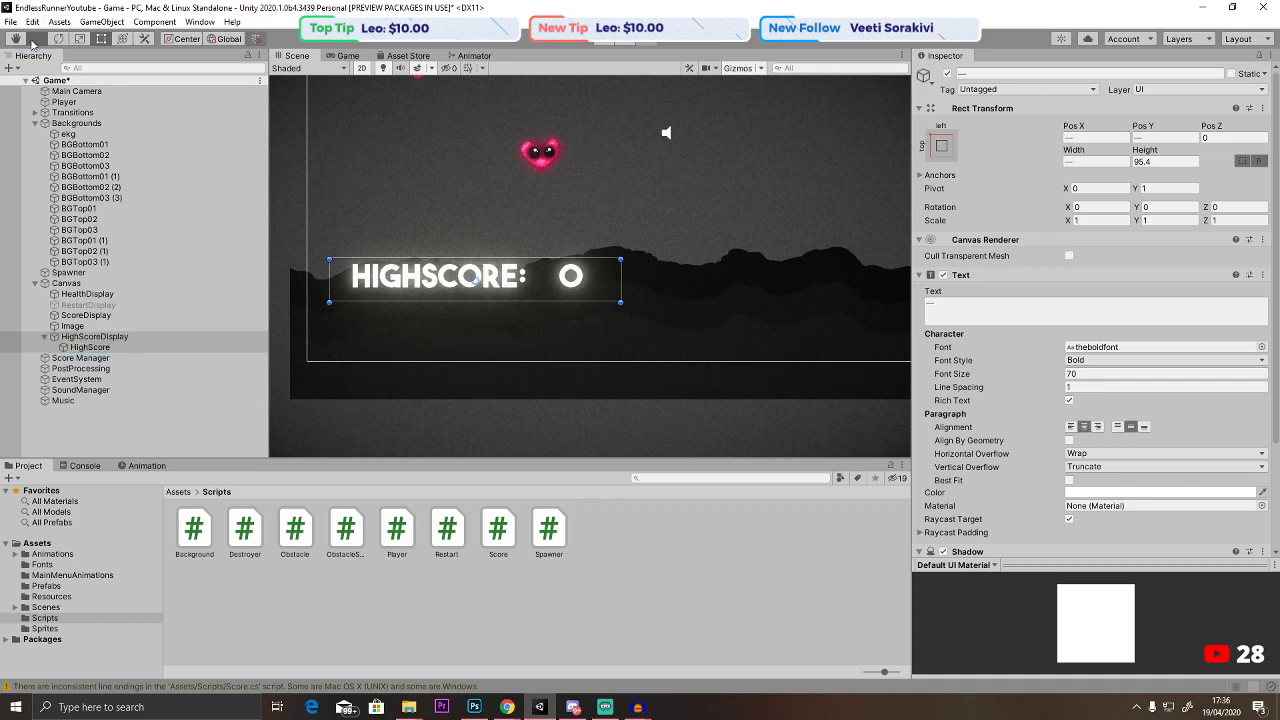
{"action": "left_click_drag", "start_coordinate": [483, 273], "coordinate": [570, 245]}
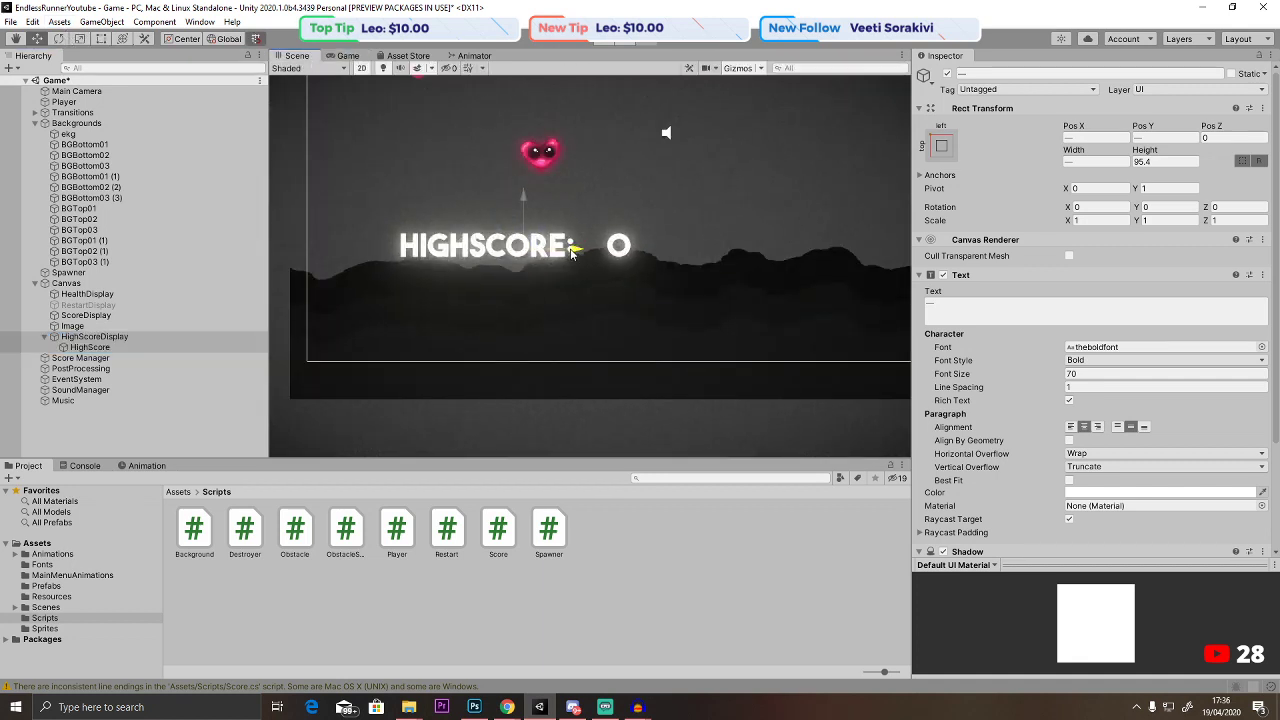
{"action": "left_click", "coordinate": [347, 55]}
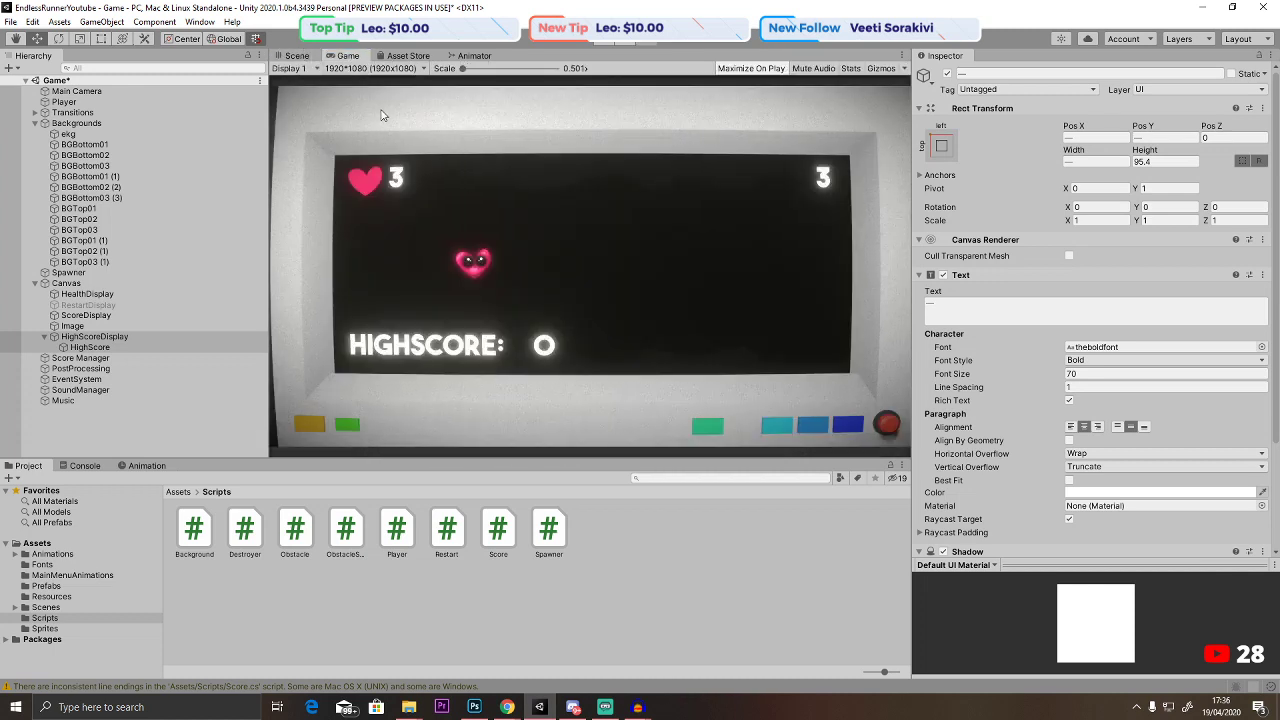
{"action": "left_click", "coordinate": [297, 56]}
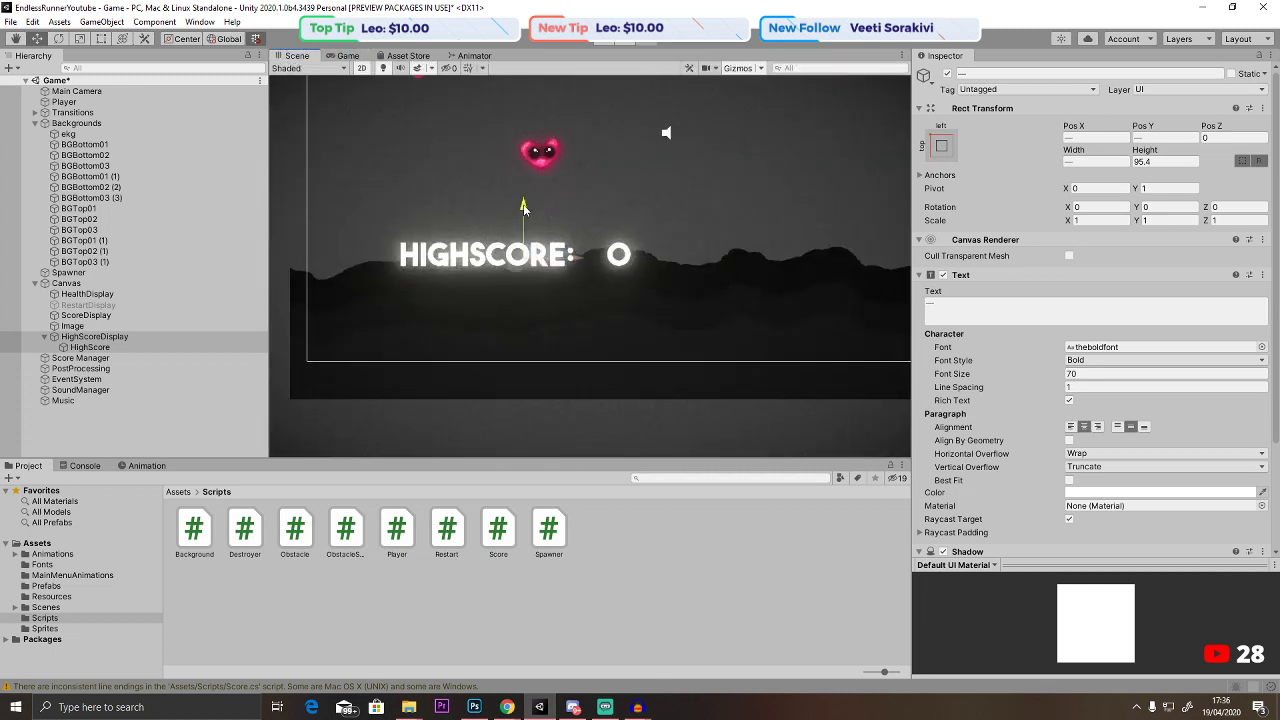
{"action": "left_click", "coordinate": [347, 55]}
{"action": "left_click", "coordinate": [297, 56]}
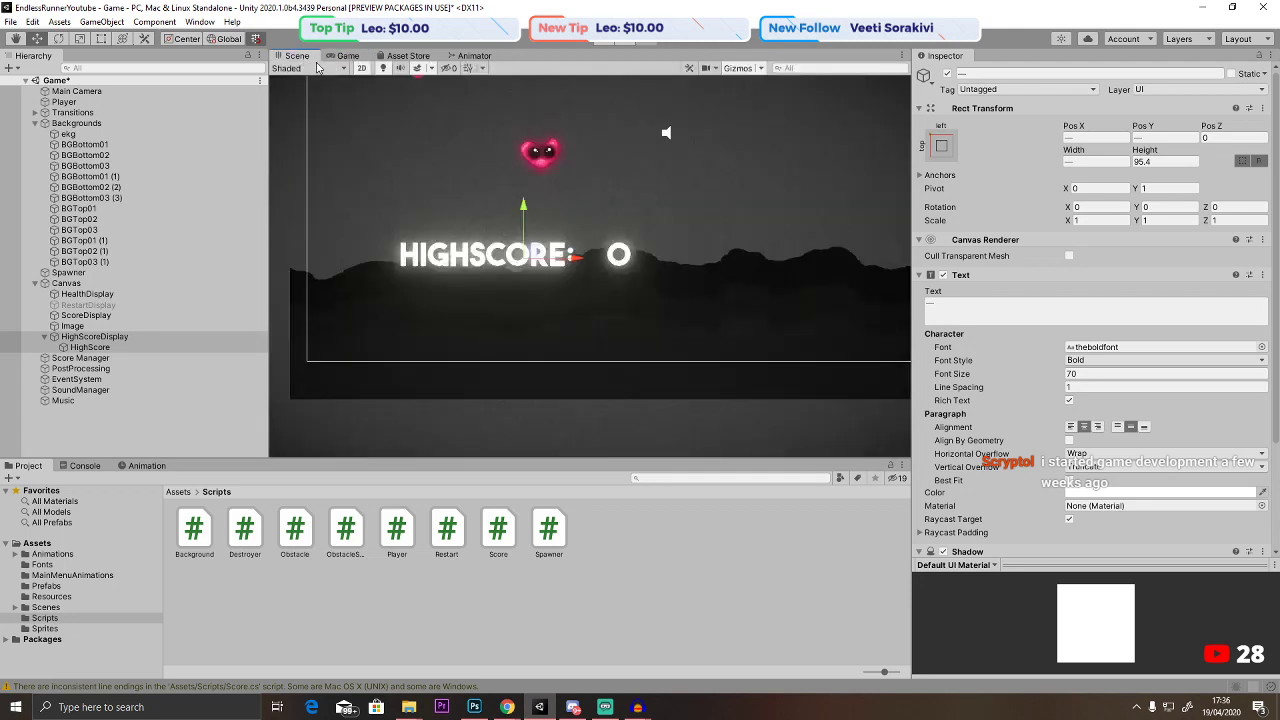
{"action": "left_click", "coordinate": [347, 55]}
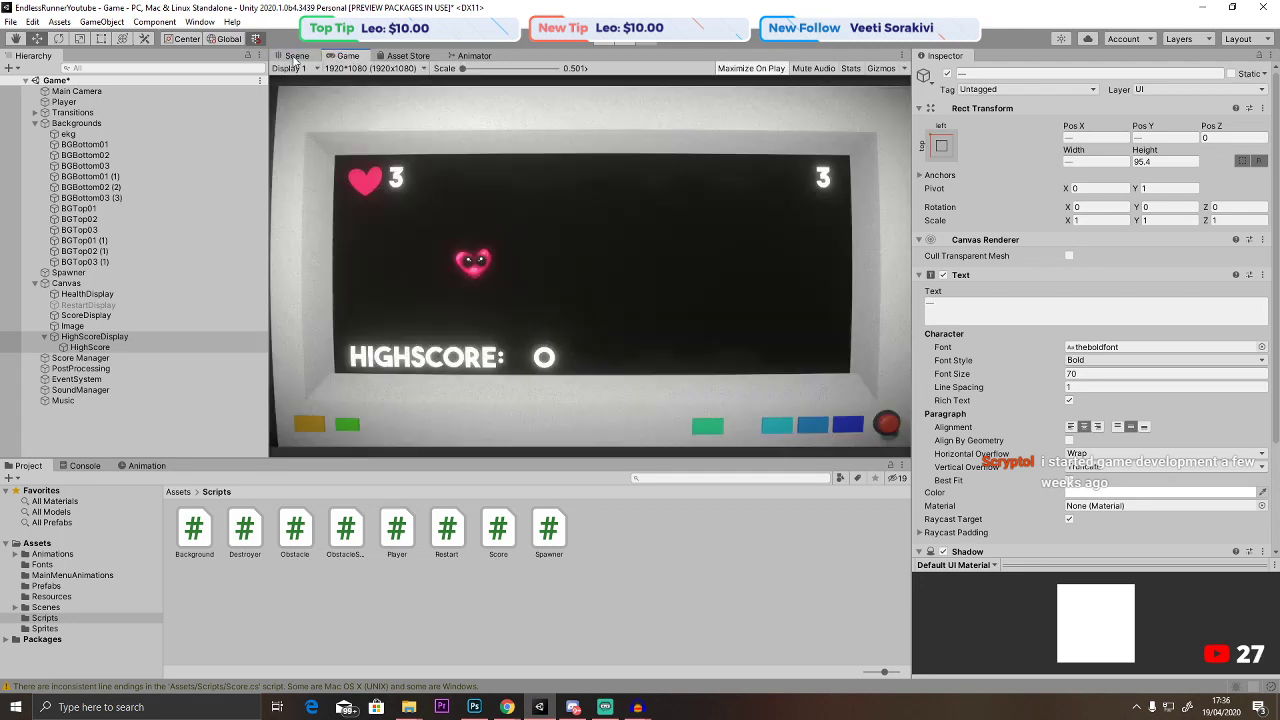
{"action": "left_click", "coordinate": [297, 56]}
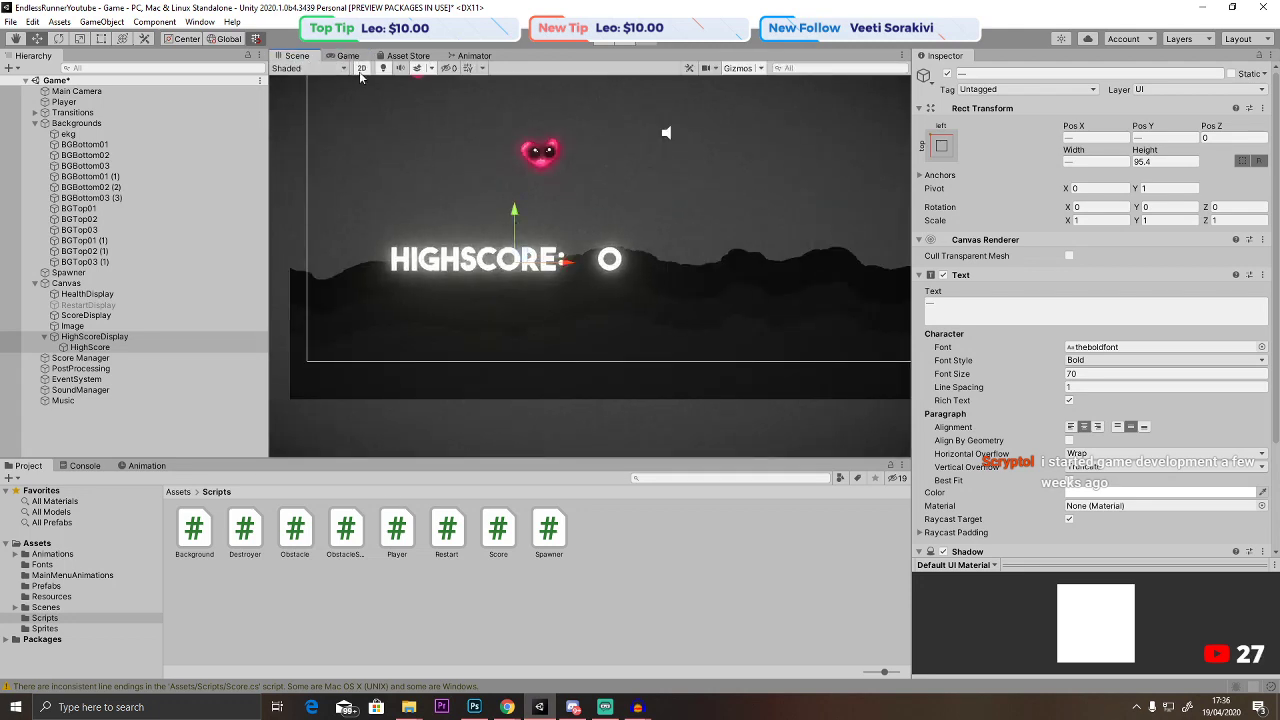
{"action": "left_click", "coordinate": [347, 55]}
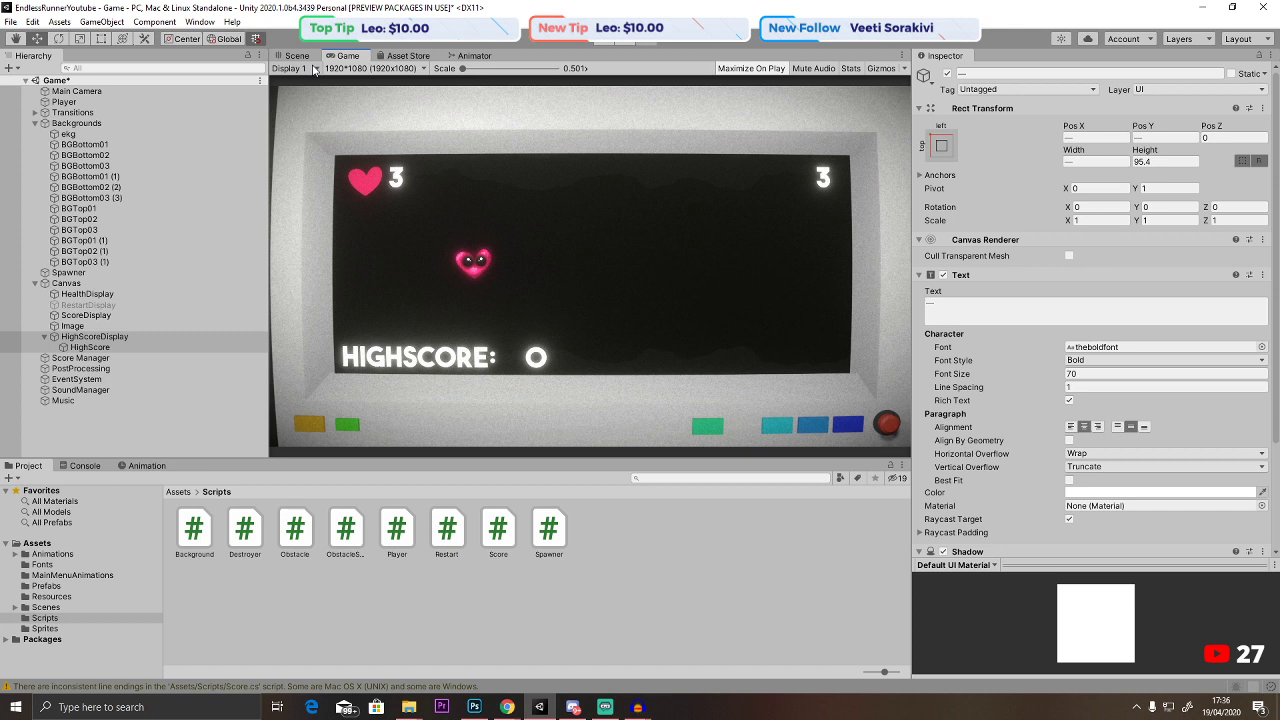
{"action": "left_click", "coordinate": [299, 56]}
Set the font size of the HighScoreDisplay label to 40 and preview it in the Game view.
{"action": "left_click", "coordinate": [523, 331]}
{"action": "left_click", "coordinate": [1109, 375]}
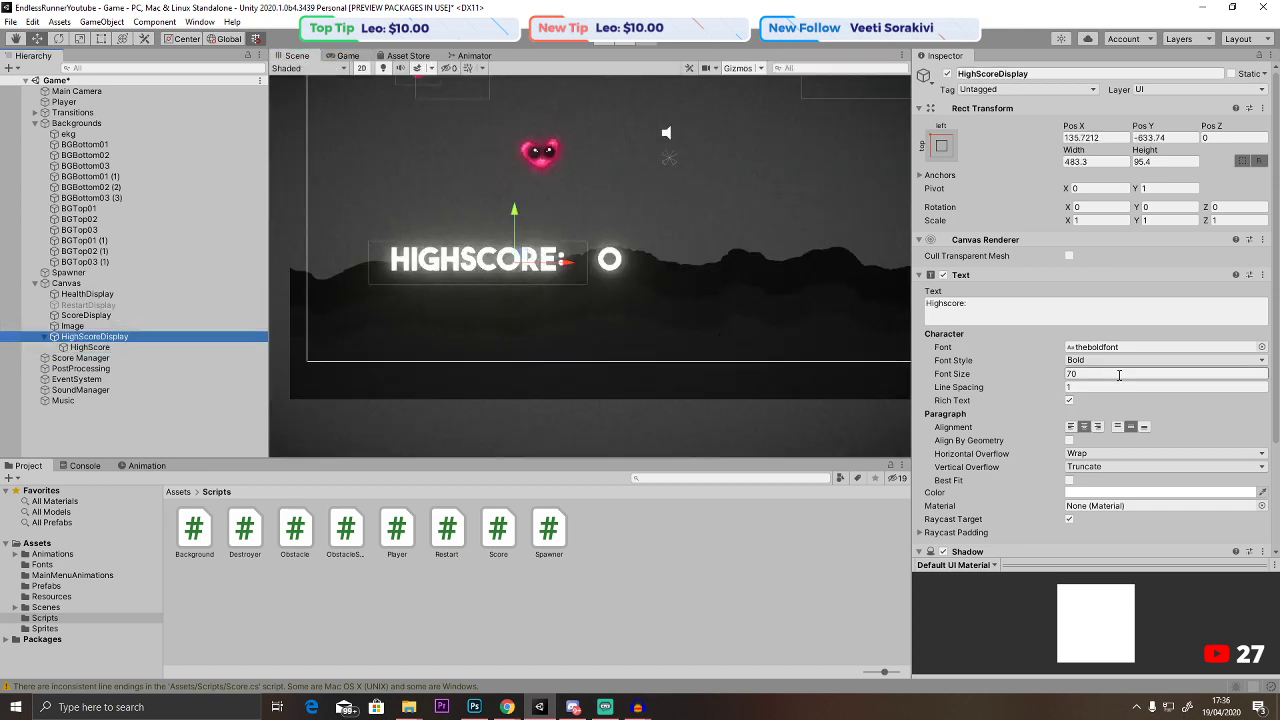
{"action": "type", "text": "40"}
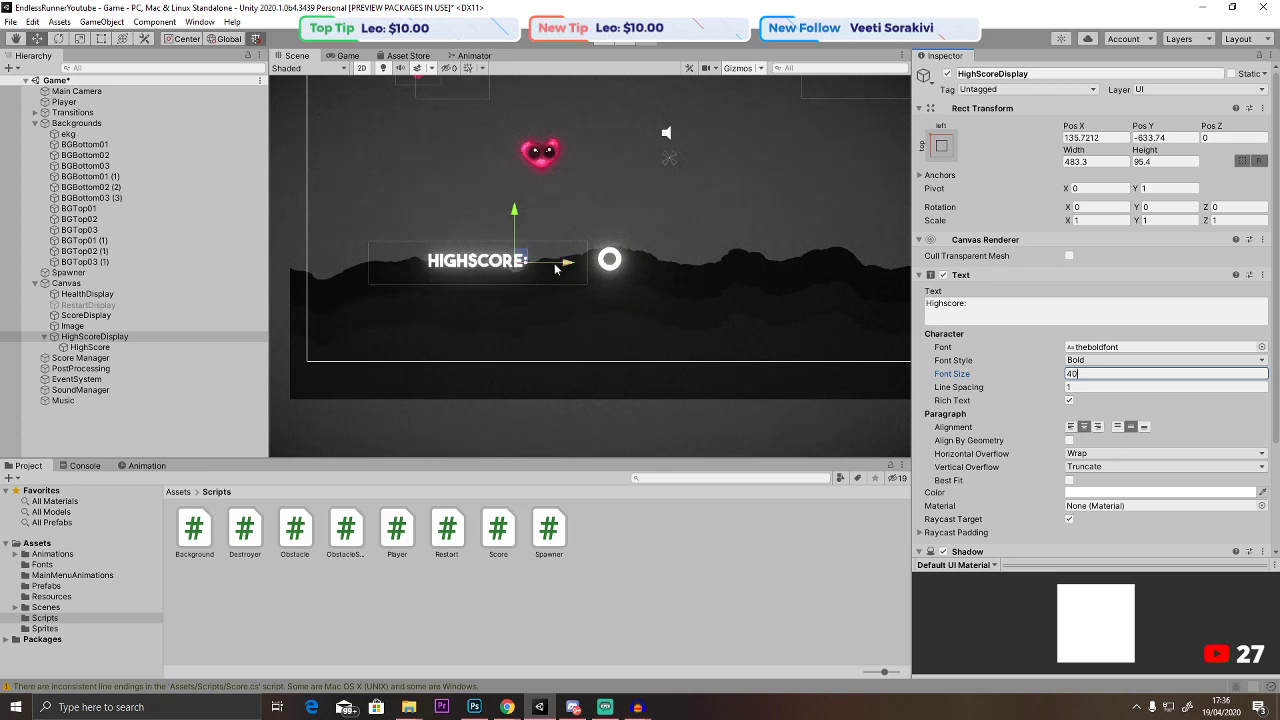
{"action": "left_click", "coordinate": [347, 56]}
{"action": "left_click", "coordinate": [297, 56]}
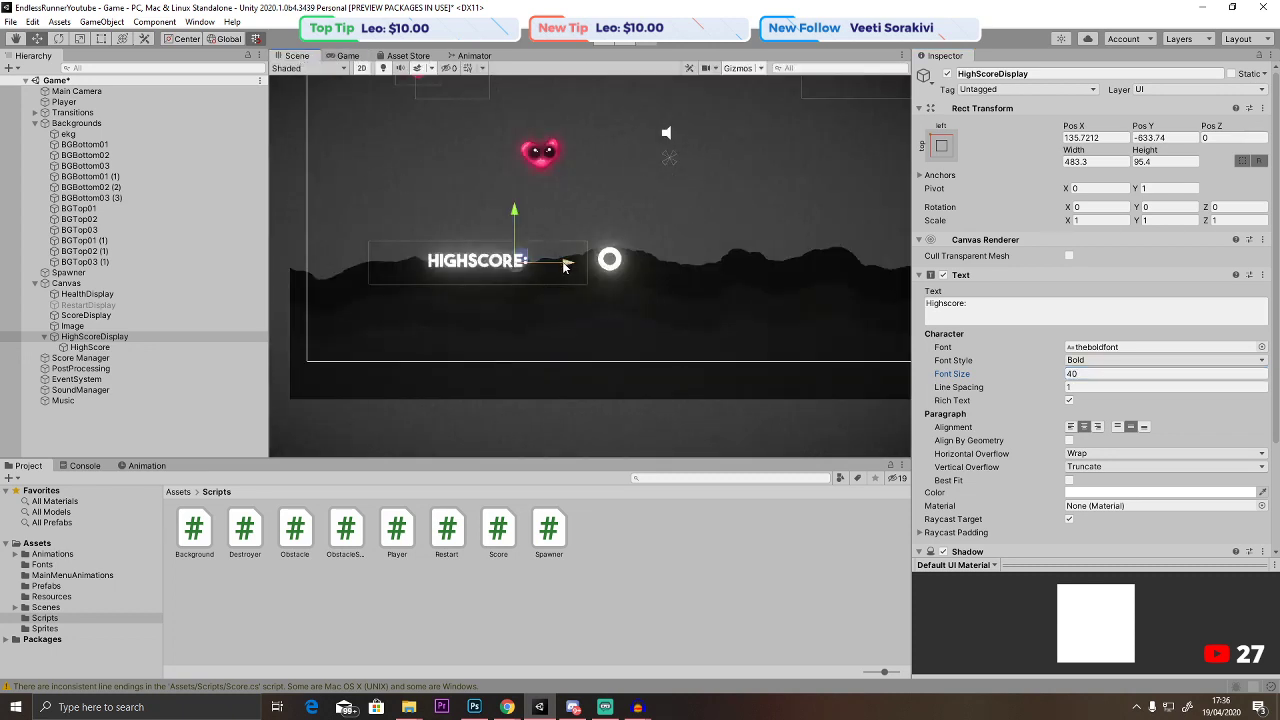
Move the HighScoreDisplay label left to about X 45, comparing its placement on the monitor screen in the Game view.
{"action": "left_click_drag", "start_coordinate": [562, 256], "coordinate": [530, 263]}
{"action": "left_click", "coordinate": [347, 56]}
{"action": "left_click", "coordinate": [297, 56]}
{"action": "left_click", "coordinate": [347, 56]}
{"action": "left_click", "coordinate": [297, 56]}
{"action": "left_click", "coordinate": [347, 56]}
{"action": "left_click", "coordinate": [297, 56]}
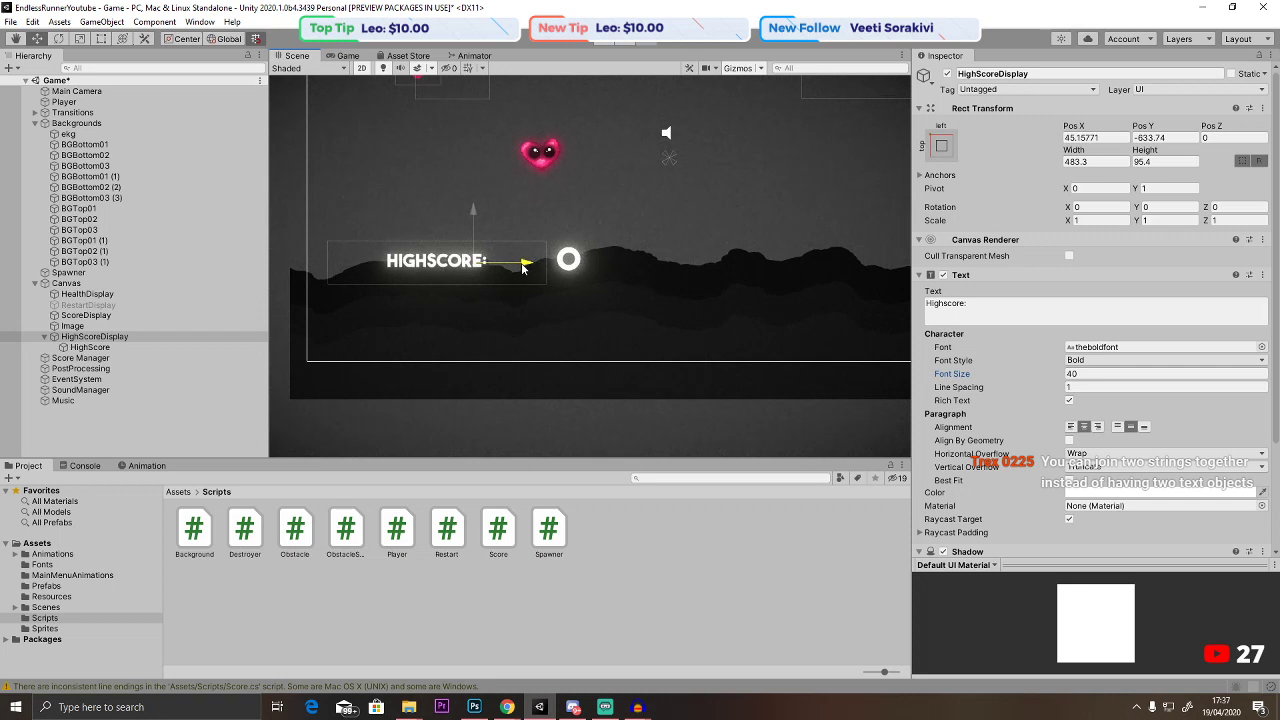
{"action": "left_click", "coordinate": [347, 56]}
{"action": "left_click", "coordinate": [299, 57]}
Lower the HighScoreDisplay label to about Y -644 so it sits near the monitor's bottom edge, checking in the Game view.
{"action": "left_click_drag", "start_coordinate": [474, 208], "coordinate": [474, 219]}
{"action": "left_click", "coordinate": [347, 56]}
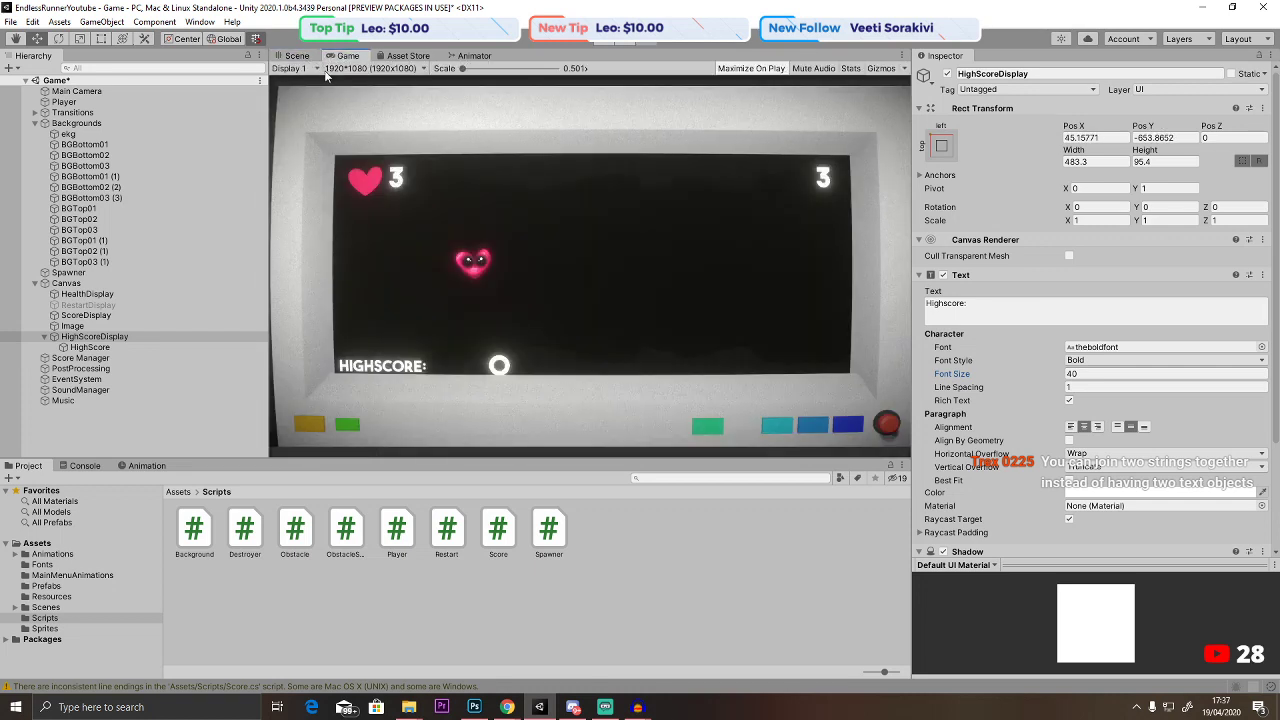
{"action": "left_click", "coordinate": [288, 68]}
{"action": "left_click", "coordinate": [300, 69]}
{"action": "left_click", "coordinate": [297, 57]}
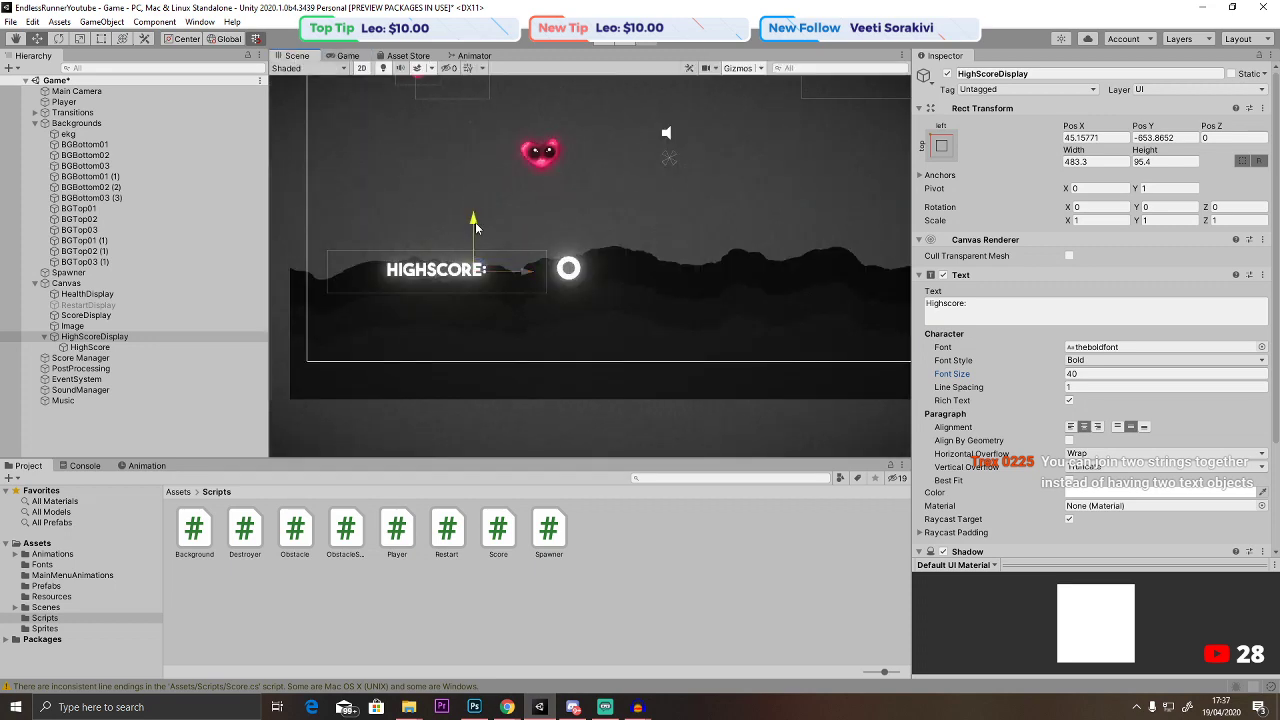
{"action": "left_click_drag", "start_coordinate": [475, 226], "coordinate": [475, 217]}
{"action": "left_click", "coordinate": [347, 56]}
{"action": "left_click", "coordinate": [288, 68]}
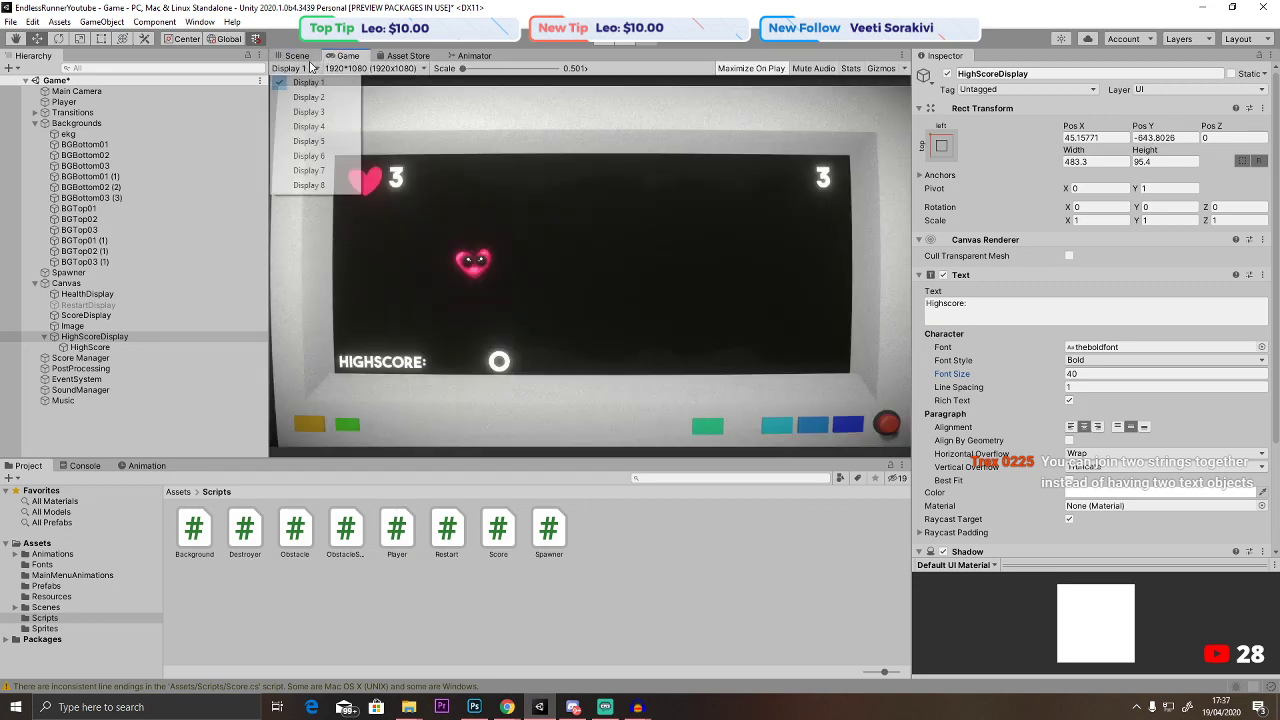
{"action": "left_click", "coordinate": [297, 56]}
Set the HighScore number's font size to 50 and move it closer to the label, to about X 361.
{"action": "left_click", "coordinate": [117, 348]}
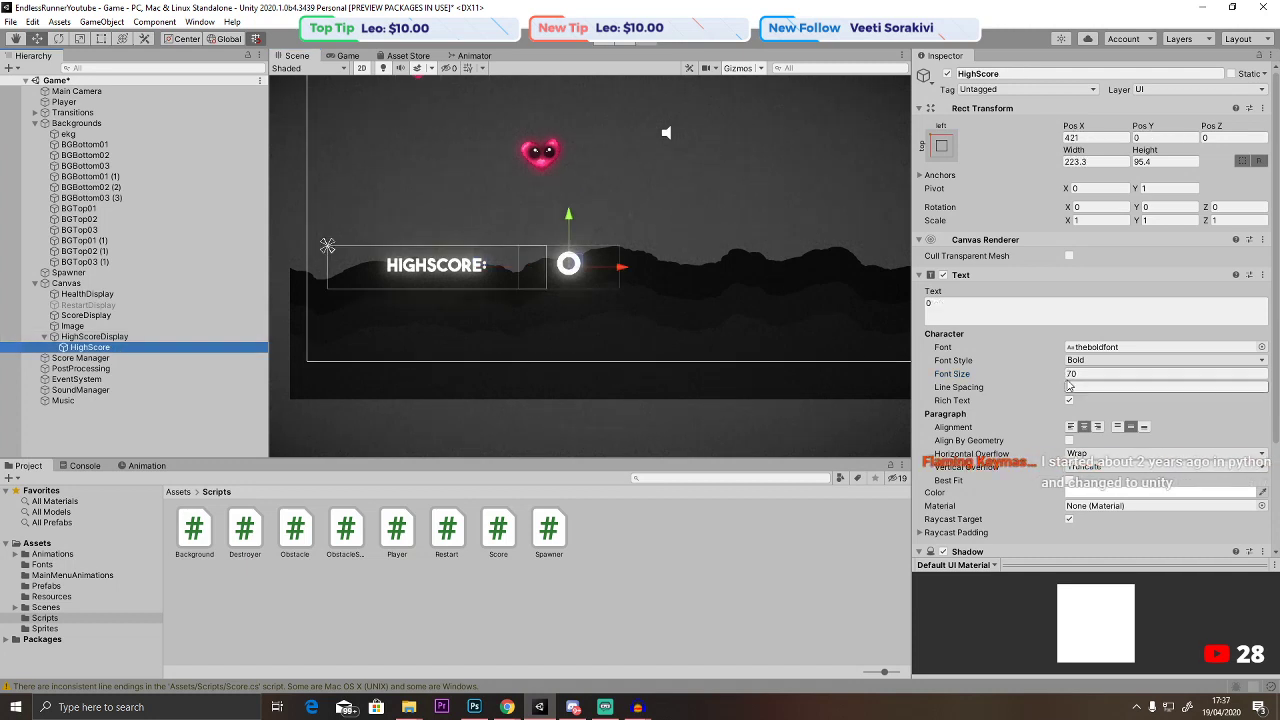
{"action": "left_click", "coordinate": [1098, 373]}
{"action": "type", "text": "50"}
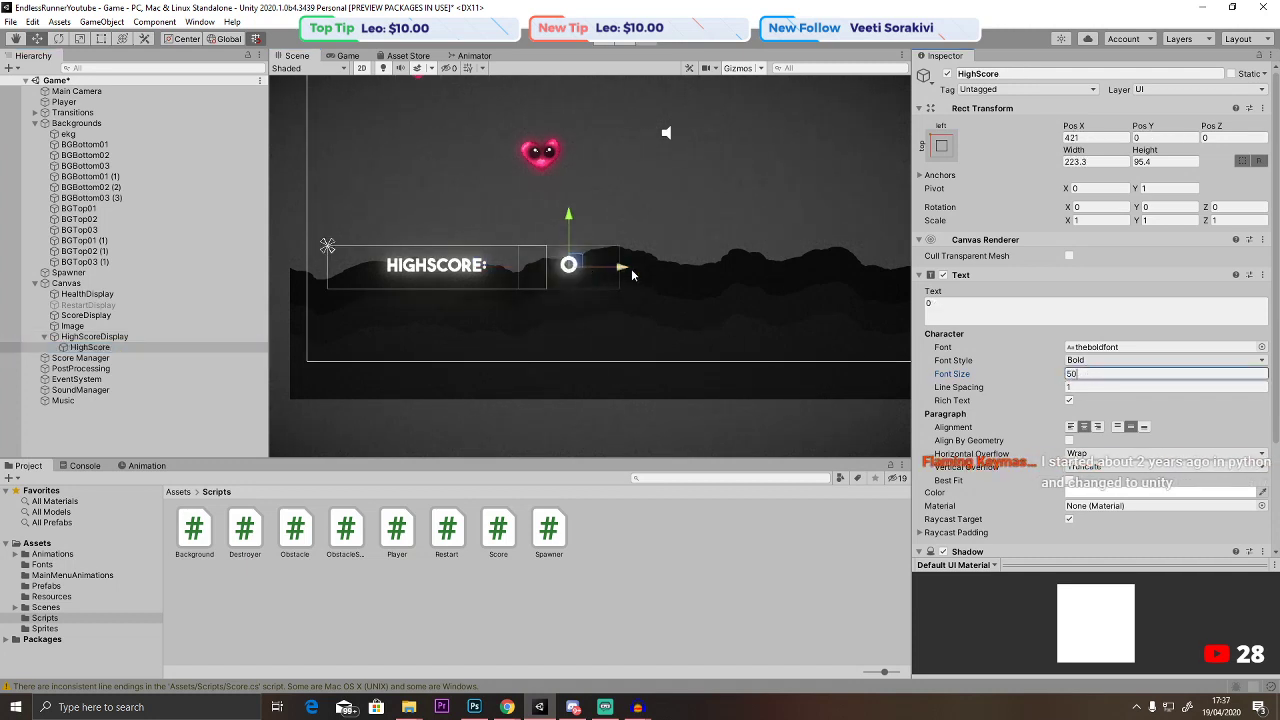
{"action": "left_click_drag", "start_coordinate": [620, 269], "coordinate": [592, 267]}
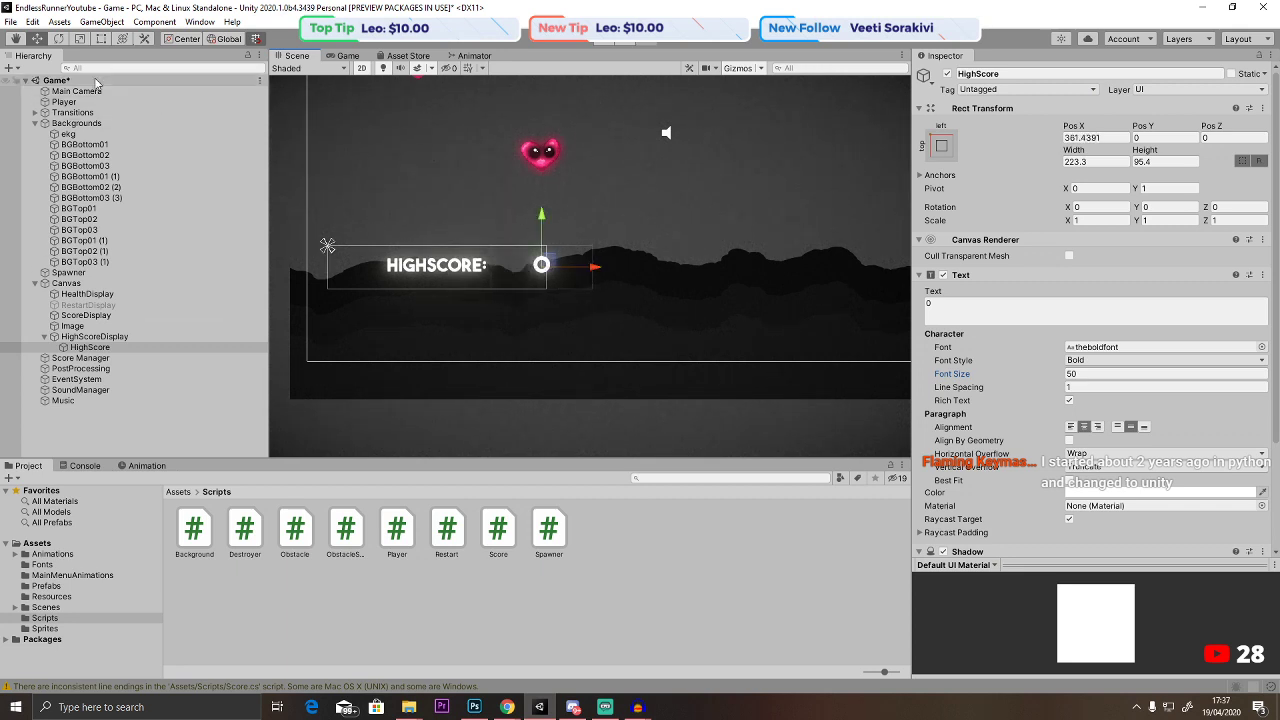
Shrink the HighScore number's box to about 130 by 75 and place it beside the label at about X 327, previewing the game.
{"action": "left_click", "coordinate": [101, 38]}
{"action": "left_click_drag", "start_coordinate": [500, 268], "coordinate": [513, 270]}
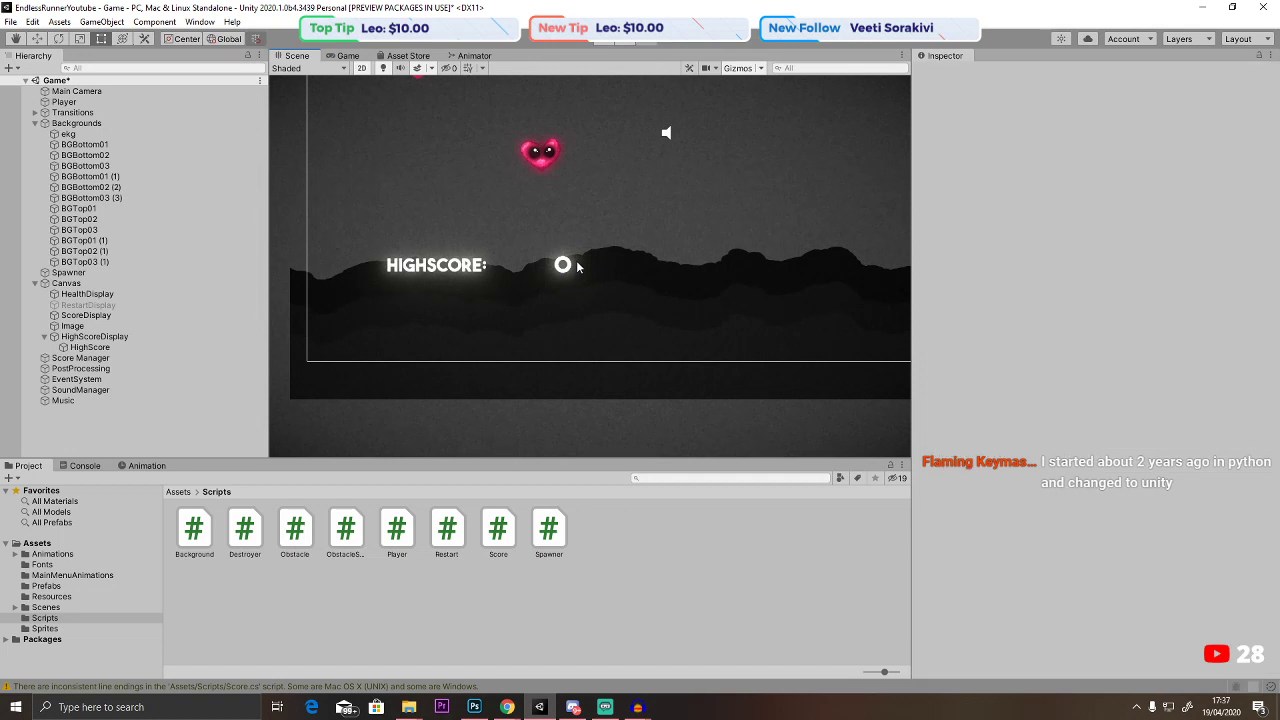
{"action": "mouse_move", "coordinate": [572, 286]}
{"action": "left_mouse_down"}
{"action": "mouse_move", "coordinate": [574, 266]}
{"action": "mouse_move", "coordinate": [557, 266]}
{"action": "mouse_move", "coordinate": [565, 274]}
{"action": "left_mouse_up"}
{"action": "key", "text": "w"}
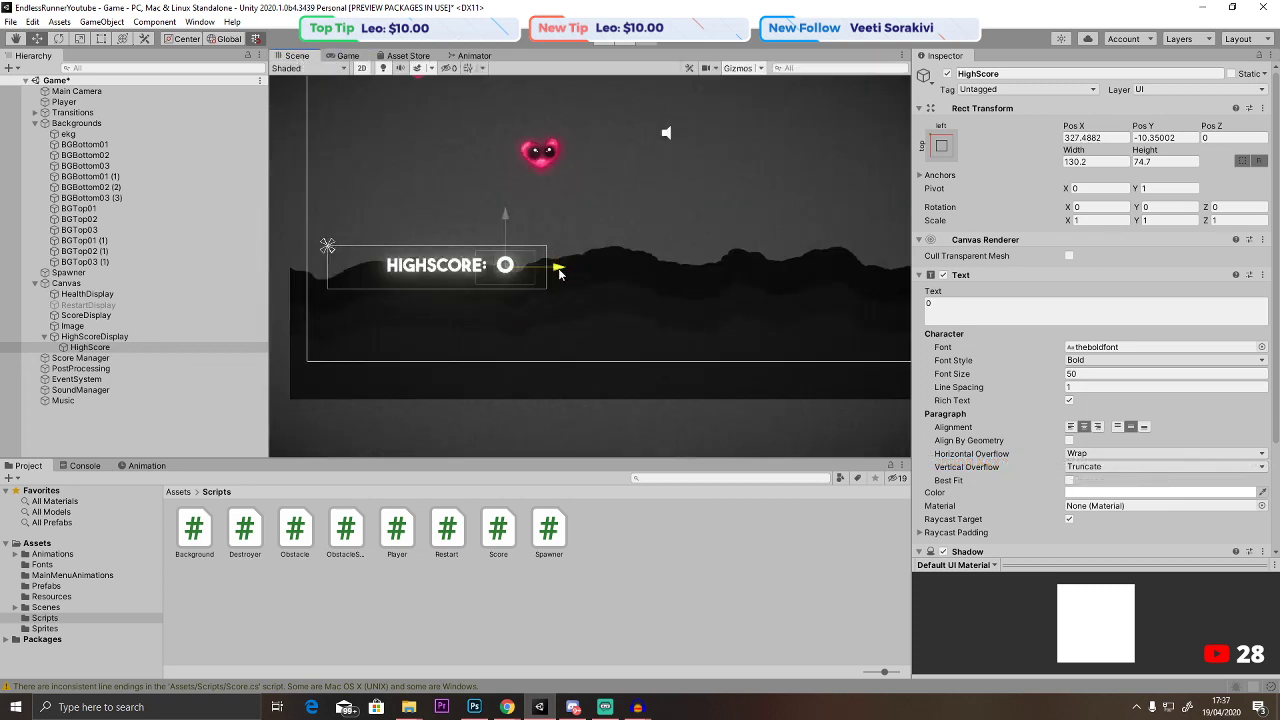
{"action": "scroll", "coordinate": [672, 265], "scroll_direction": "down", "scroll_amount": 3}
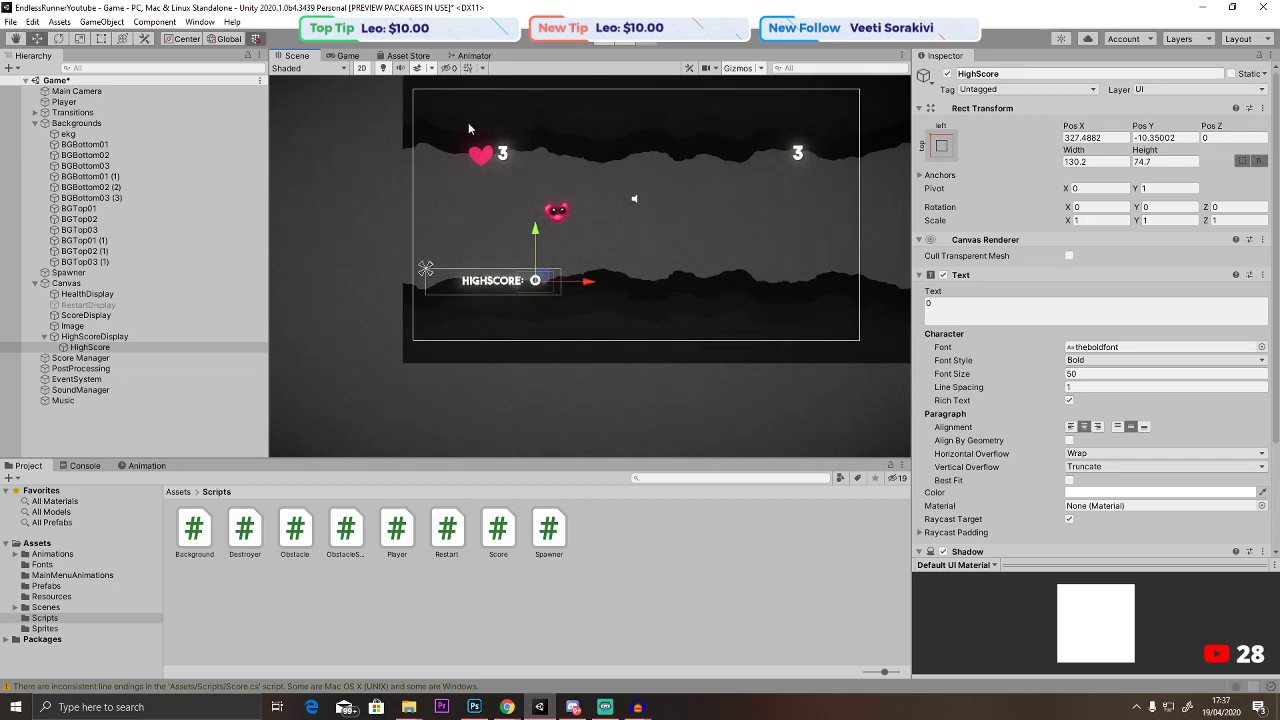
{"action": "left_click", "coordinate": [346, 56]}
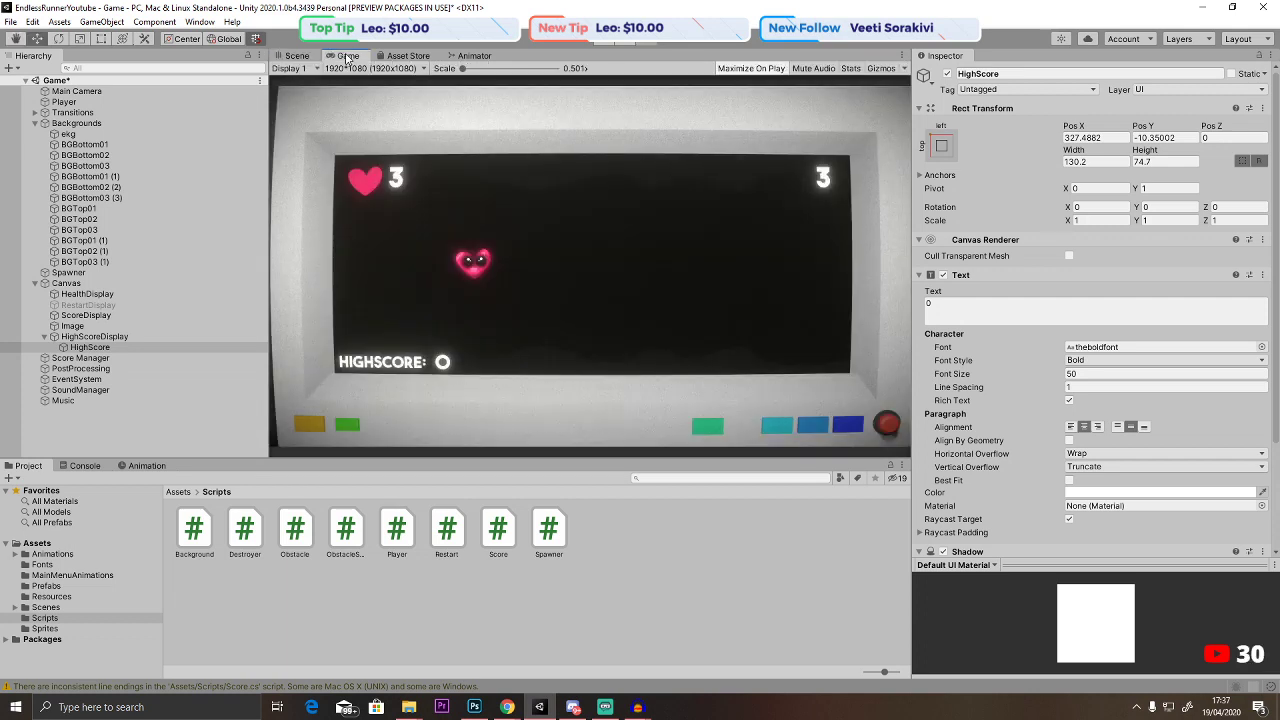
{"action": "left_click", "coordinate": [296, 56]}
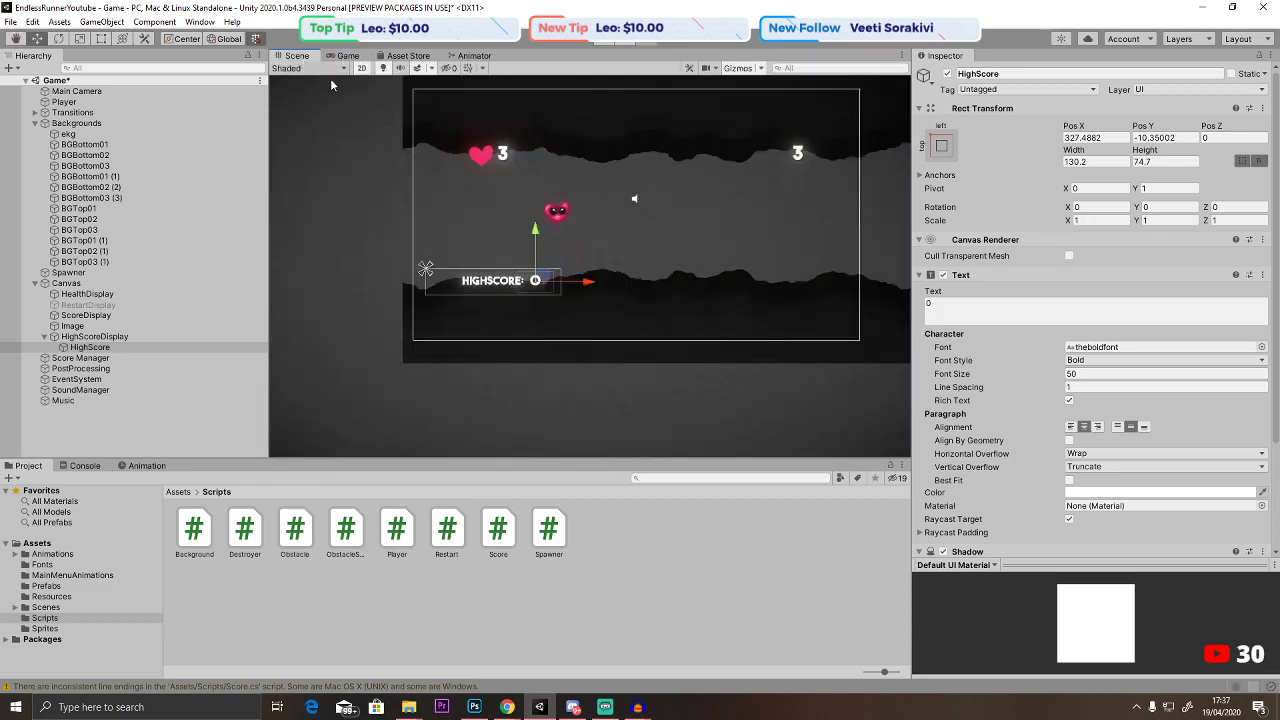
Set the font size of the HighScore number to 40 and preview it in the Game view.
{"action": "left_click", "coordinate": [1081, 374]}
{"action": "type", "text": "40"}
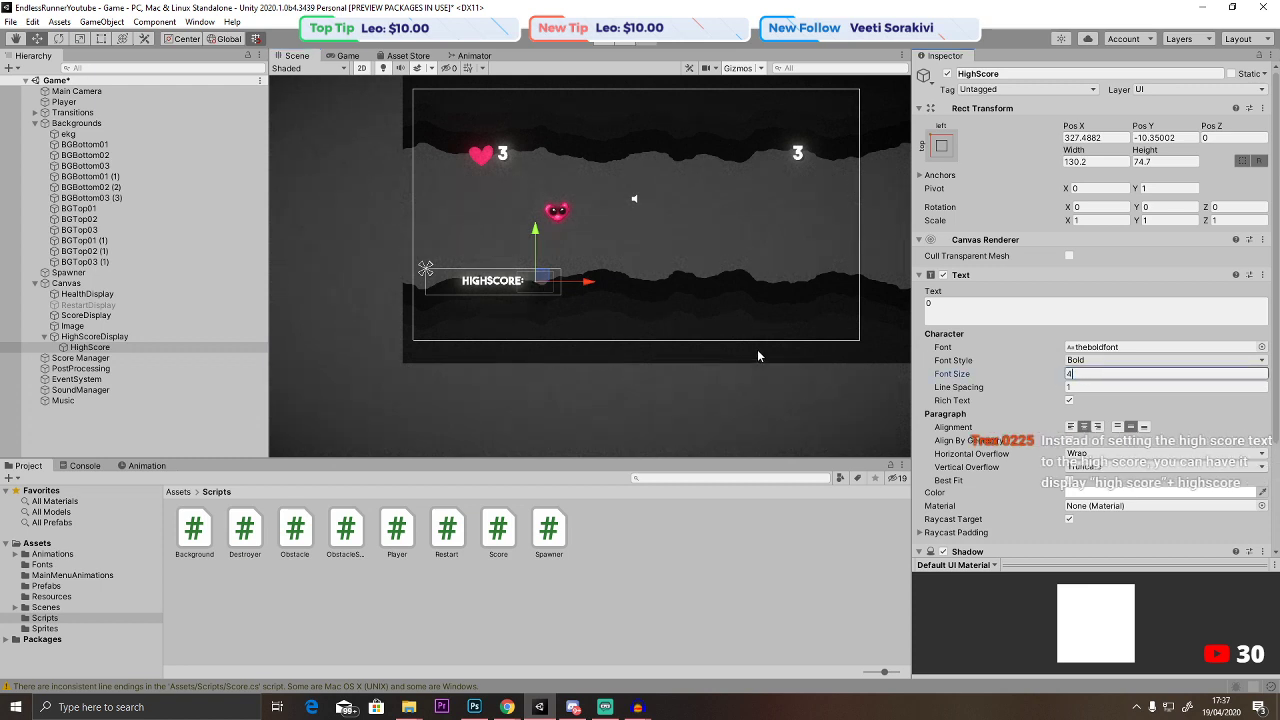
{"action": "scroll", "coordinate": [757, 357], "scroll_direction": "up", "scroll_amount": 5}
{"action": "left_click", "coordinate": [348, 56]}
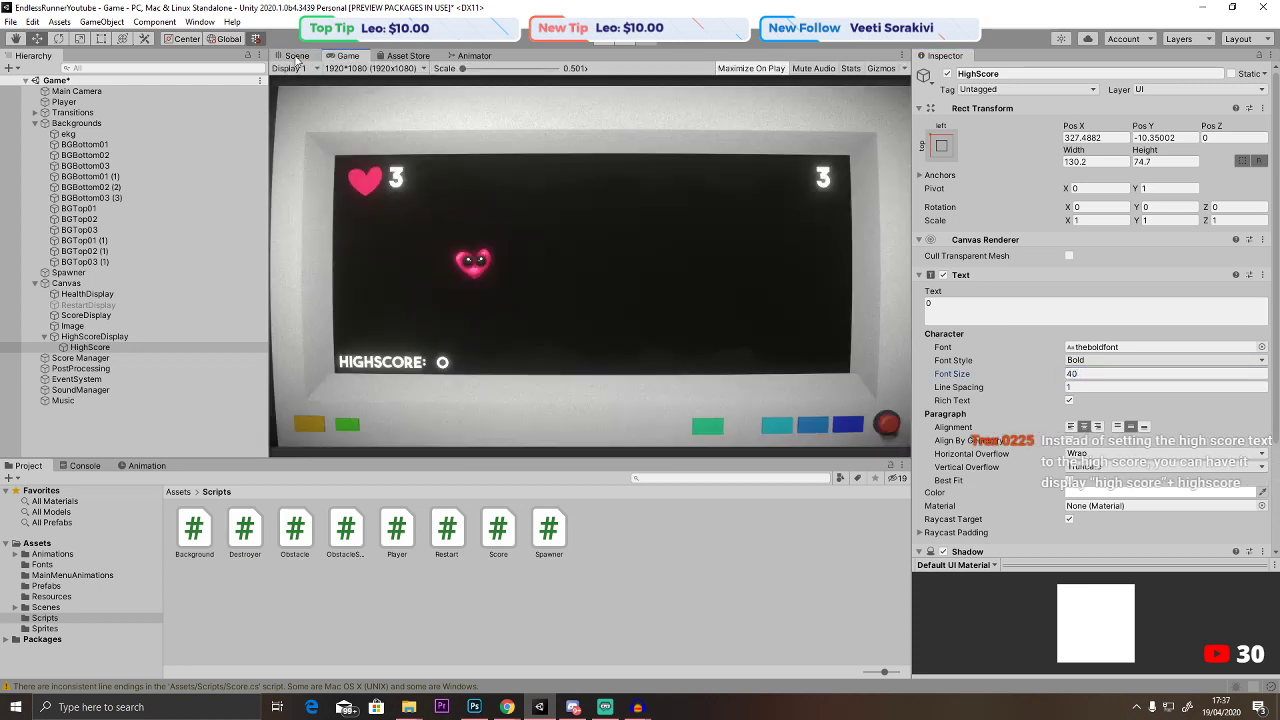
{"action": "left_click", "coordinate": [296, 56]}
Resize the HighScore number's box to about 133 by 95 at X 350, Y 0, and preview it in the Game view.
{"action": "key", "text": "e"}
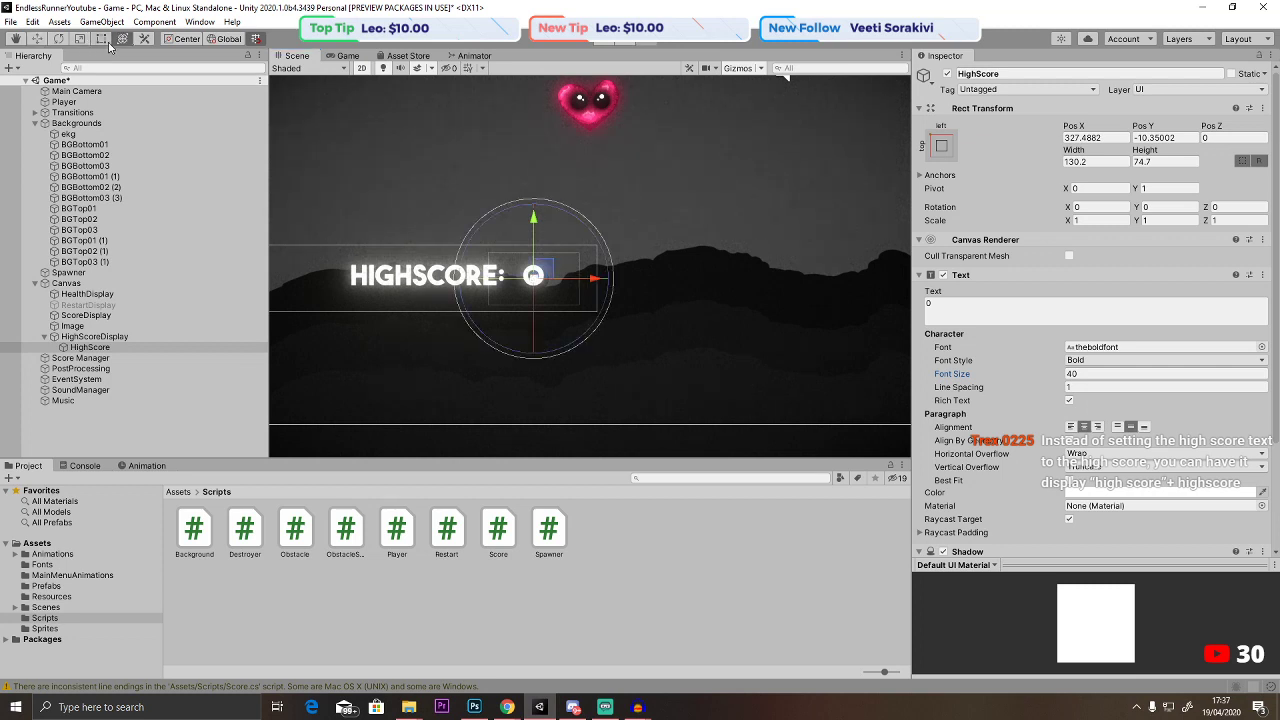
{"action": "key", "text": "t"}
{"action": "left_click_drag", "start_coordinate": [578, 254], "coordinate": [596, 247]}
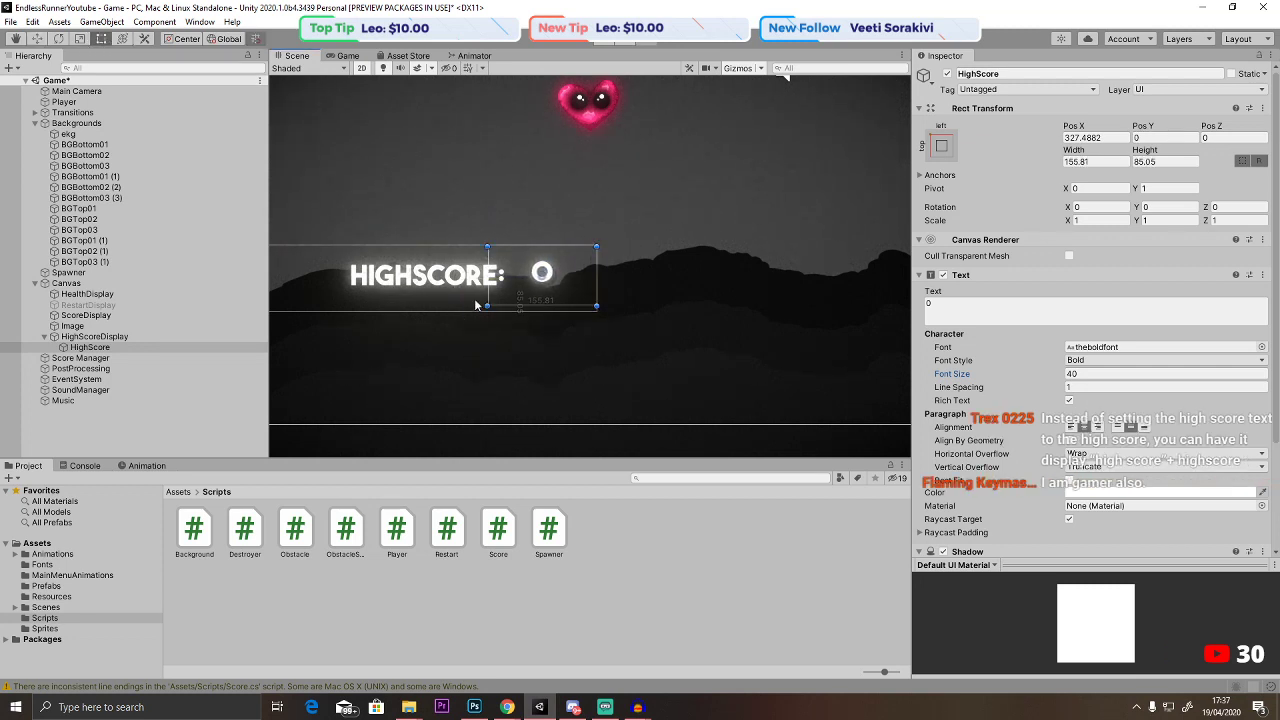
{"action": "left_click_drag", "start_coordinate": [487, 305], "coordinate": [503, 313]}
{"action": "left_click", "coordinate": [330, 57]}
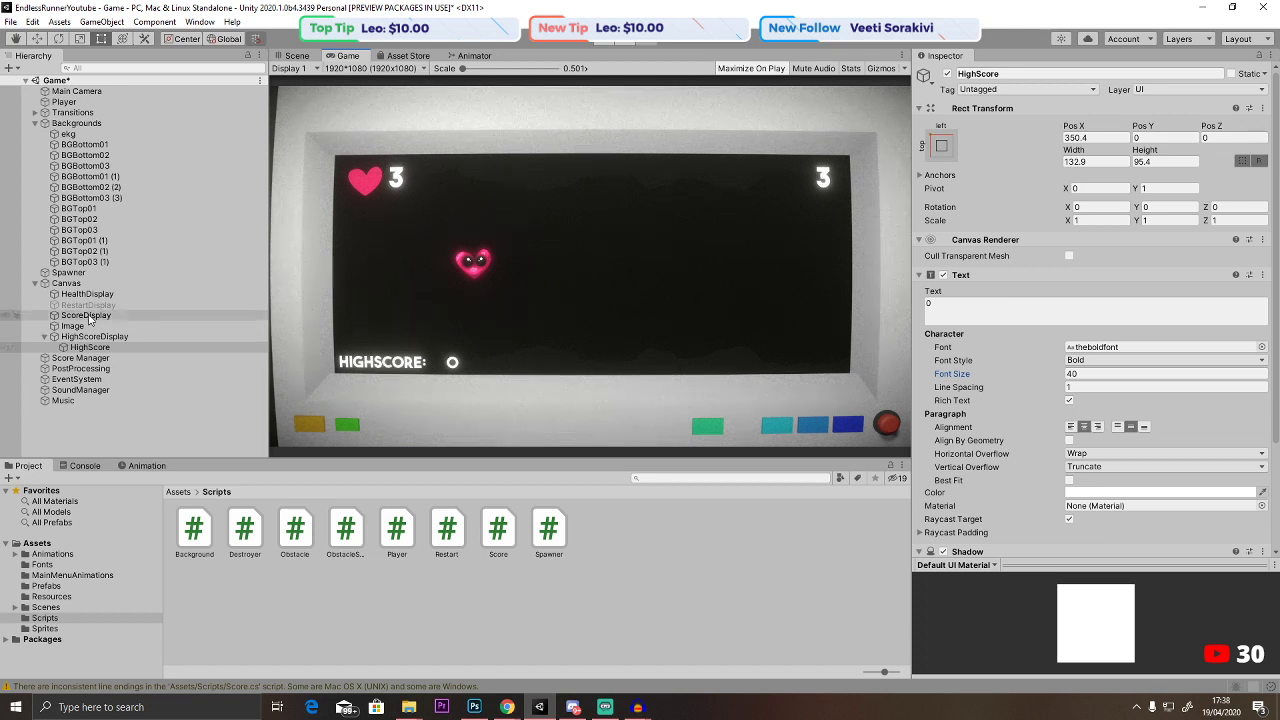
Delete the HighScore number nested under HighScoreDisplay, keeping only the label object.
{"action": "left_click", "coordinate": [88, 347]}
{"action": "key", "text": "Delete"}
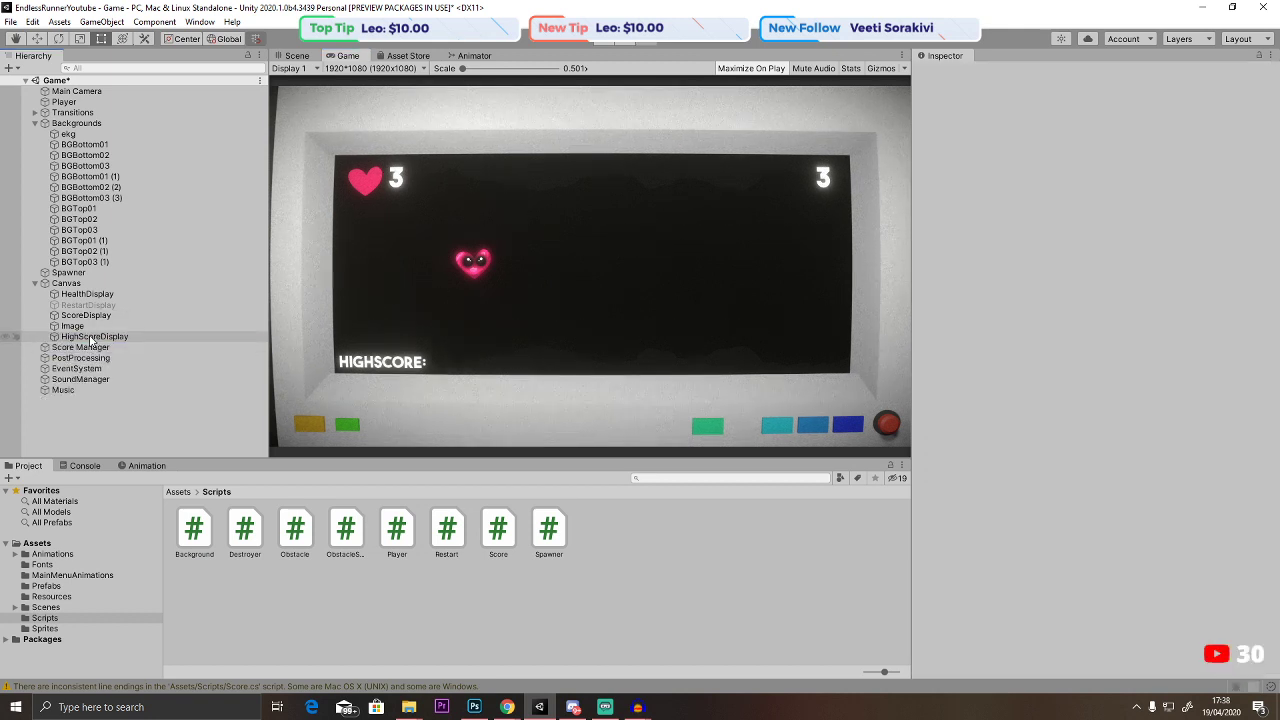
{"action": "left_click", "coordinate": [90, 337]}
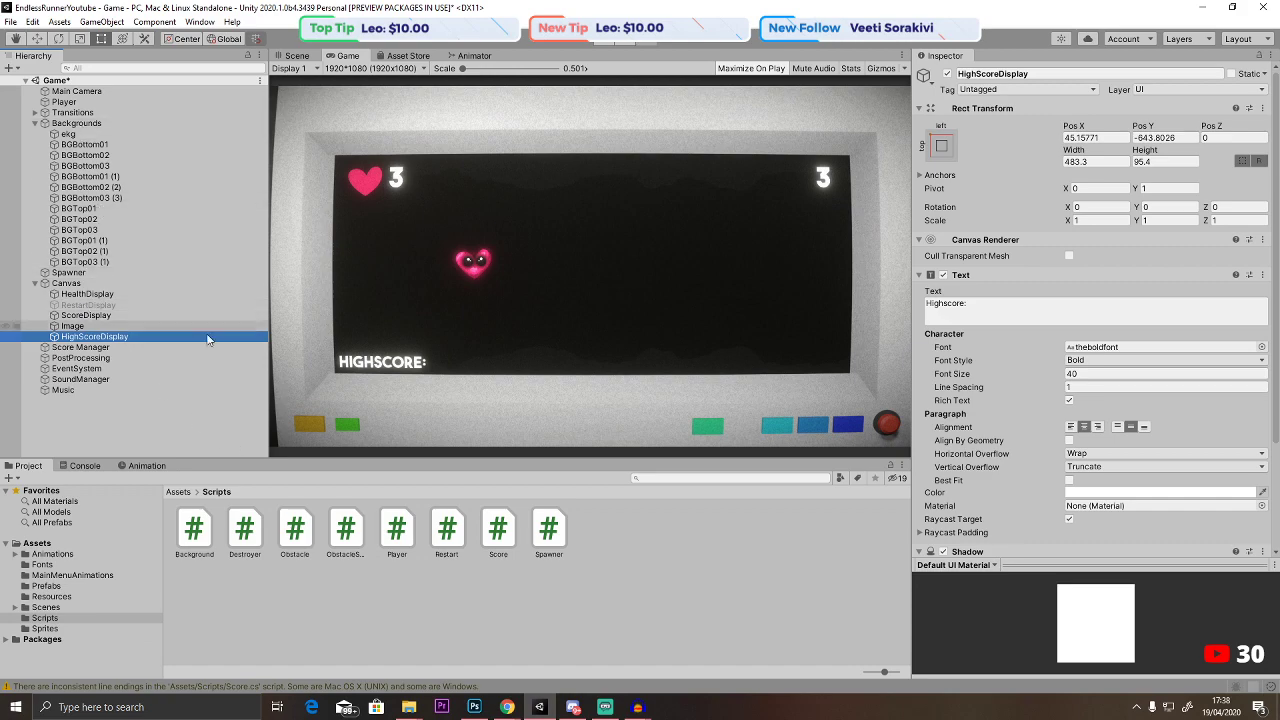
In the Score script's Update method, prefix highscoreDisplay's PlayerPrefs value with "Highscore:" +, save the script in Visual Studio and return to Unity.
{"action": "double_click", "coordinate": [496, 530]}
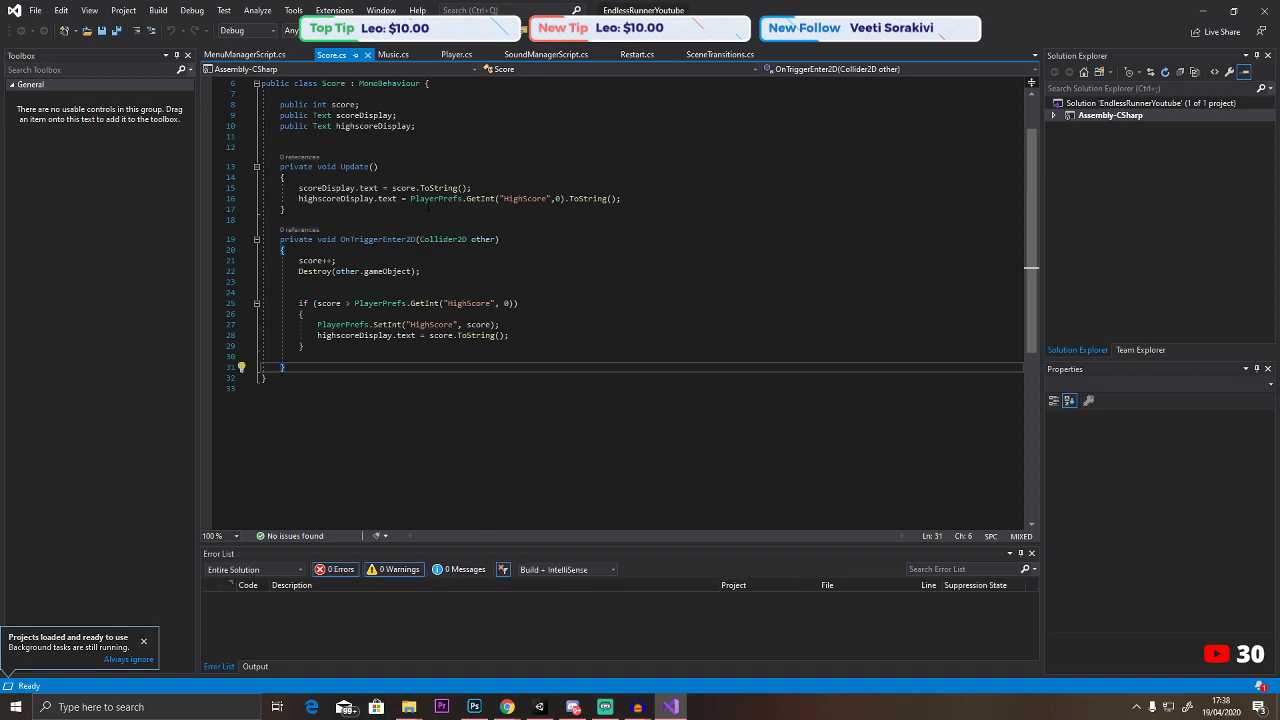
{"action": "left_click", "coordinate": [411, 198]}
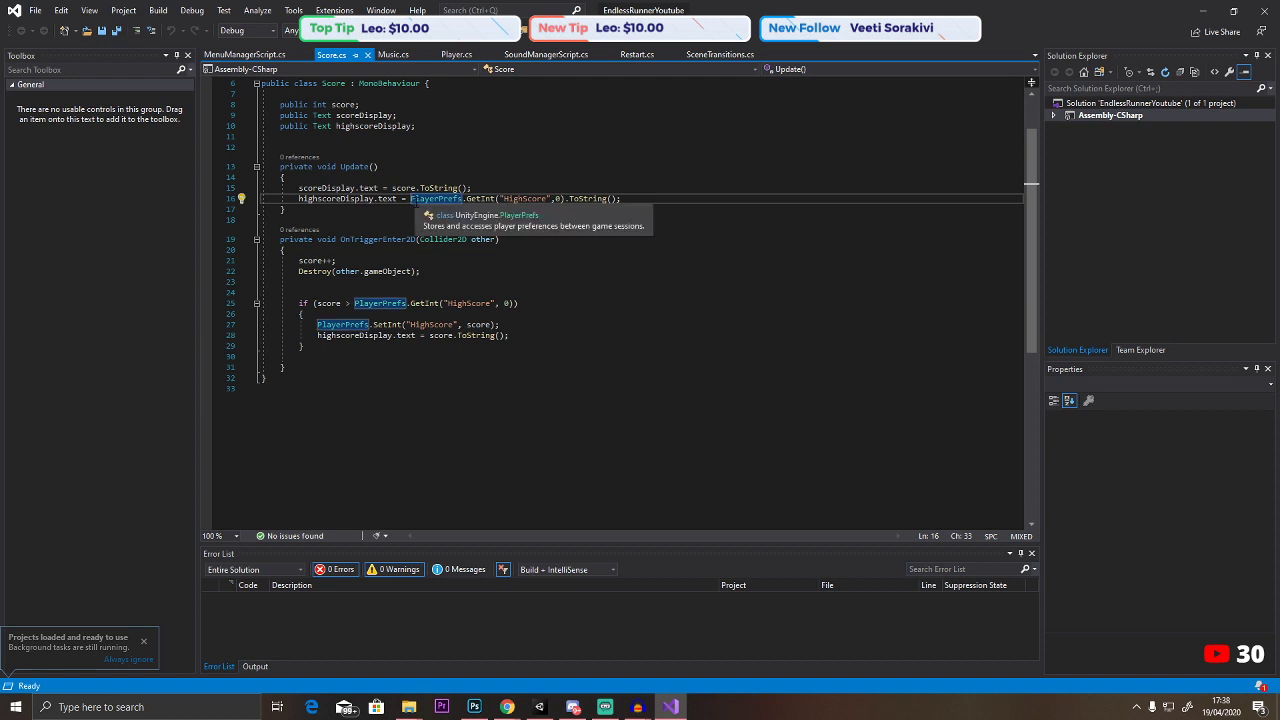
{"action": "type", "text": "\"\""}
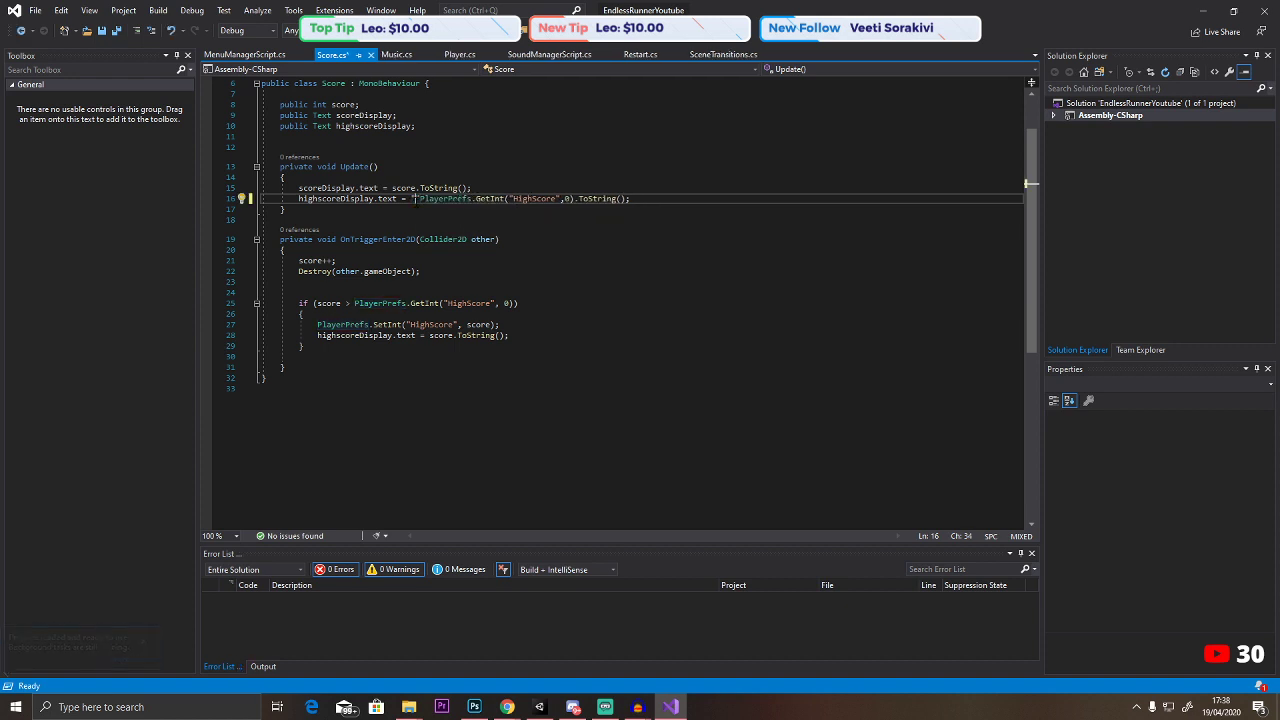
{"action": "type", "text": "Highsco"}
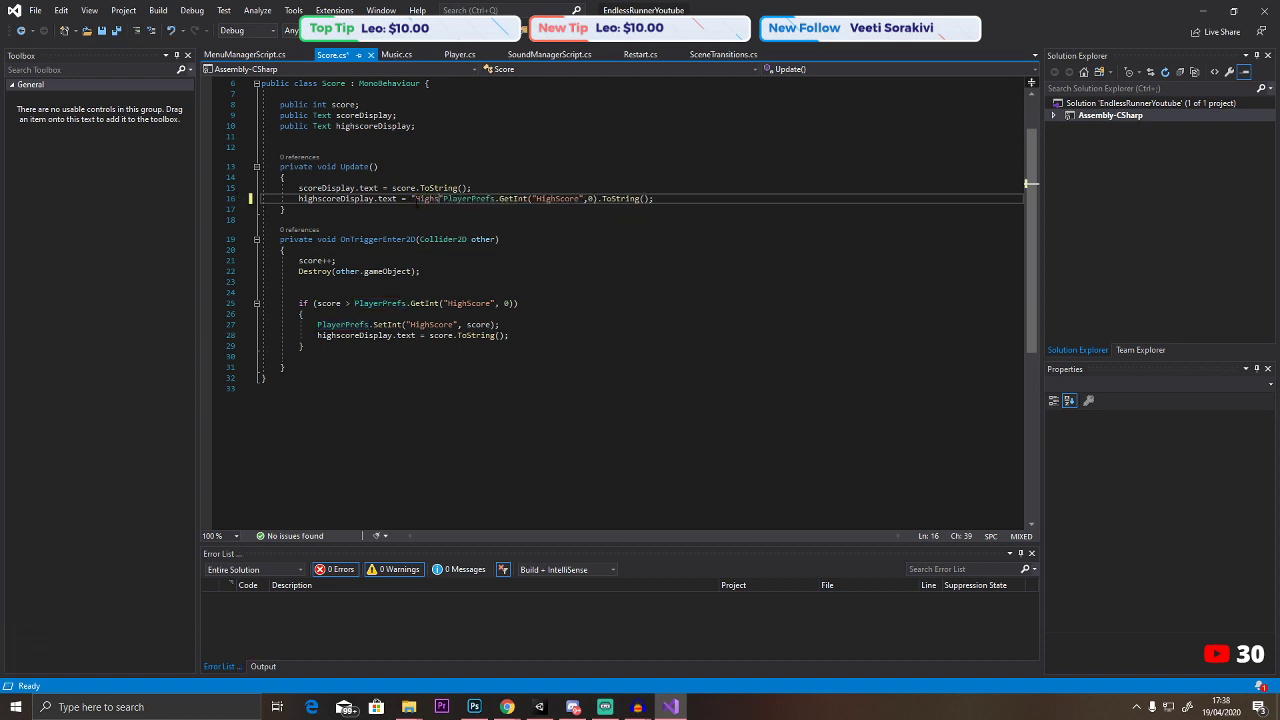
{"action": "type", "text": "re:"}
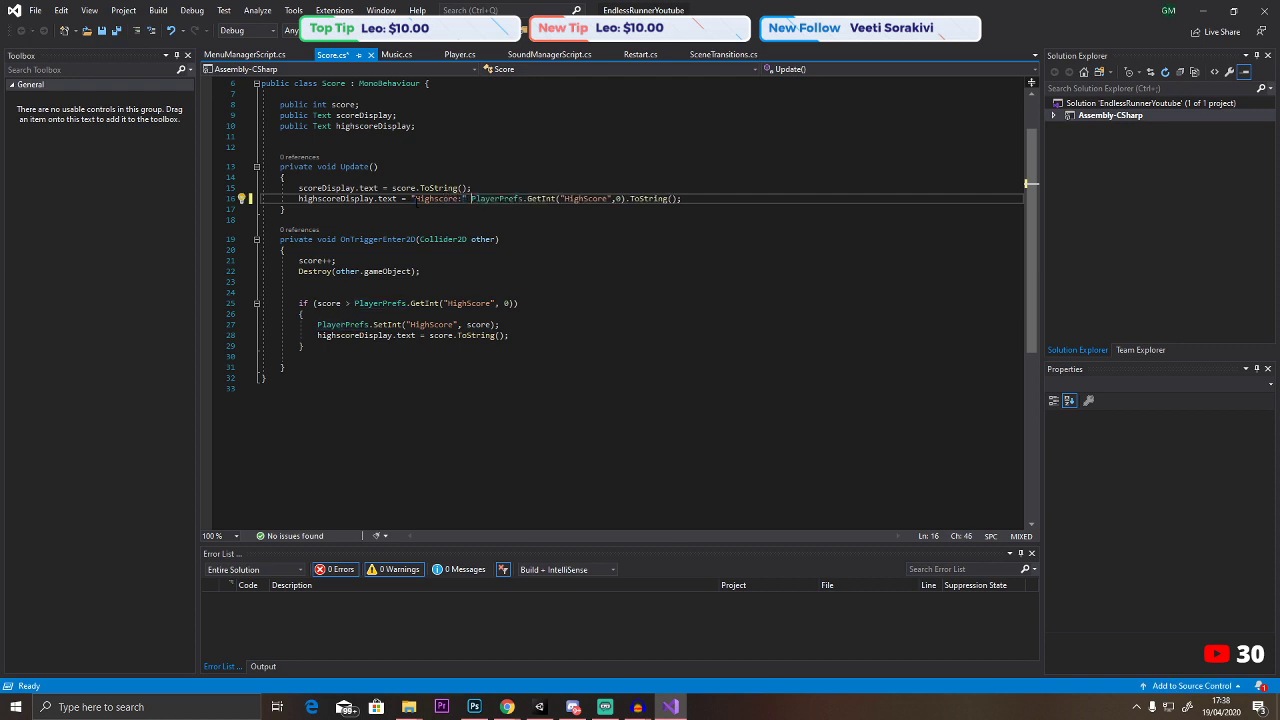
{"action": "type", "text": " +"}
{"action": "key", "text": "Down"}
{"action": "key", "text": "Down"}
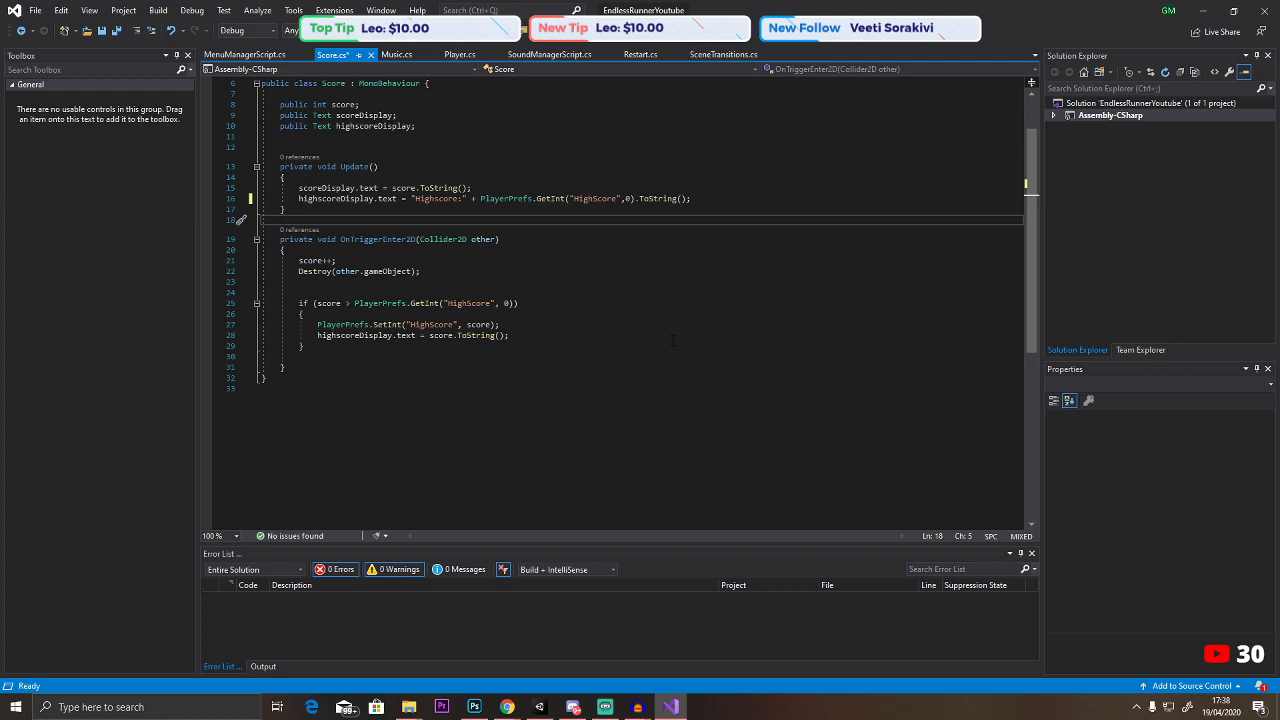
{"action": "left_click", "coordinate": [101, 30]}
{"action": "left_click", "coordinate": [1203, 10]}
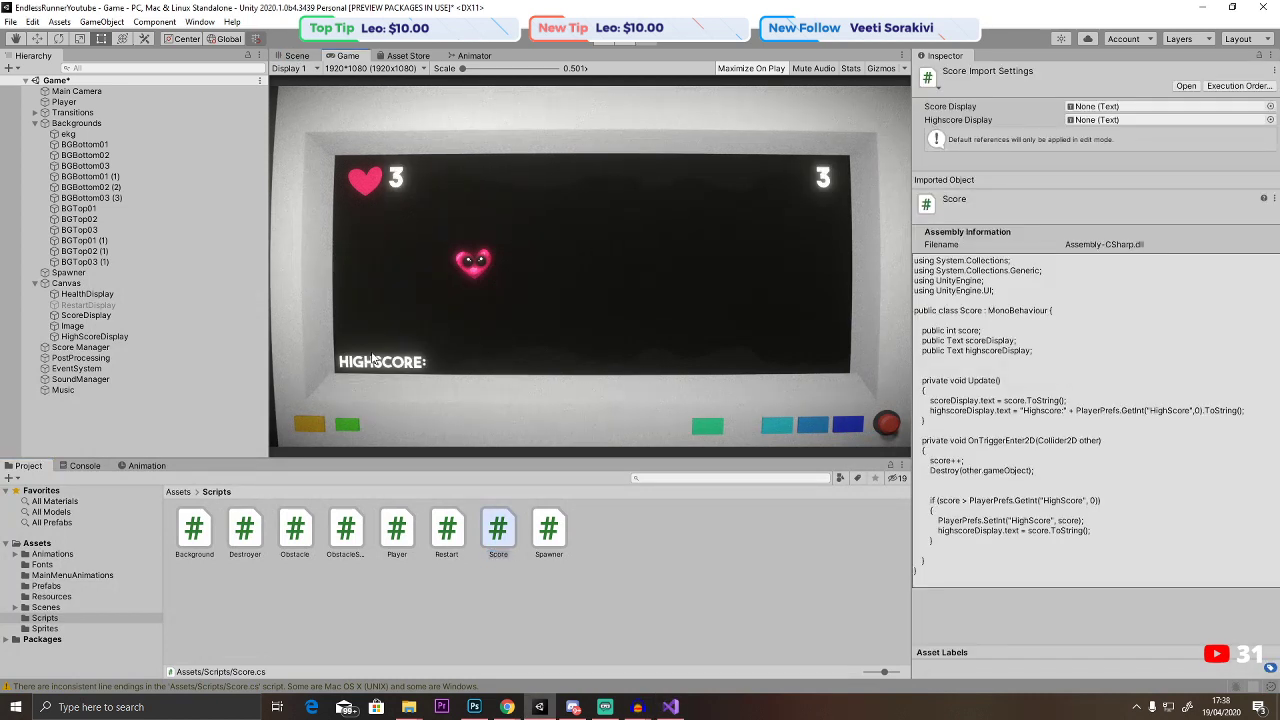
Assign the HighScoreDisplay text to the Highscore Display reference of the Score script on the Score Manager.
{"action": "left_click", "coordinate": [297, 55]}
{"action": "left_click", "coordinate": [94, 336]}
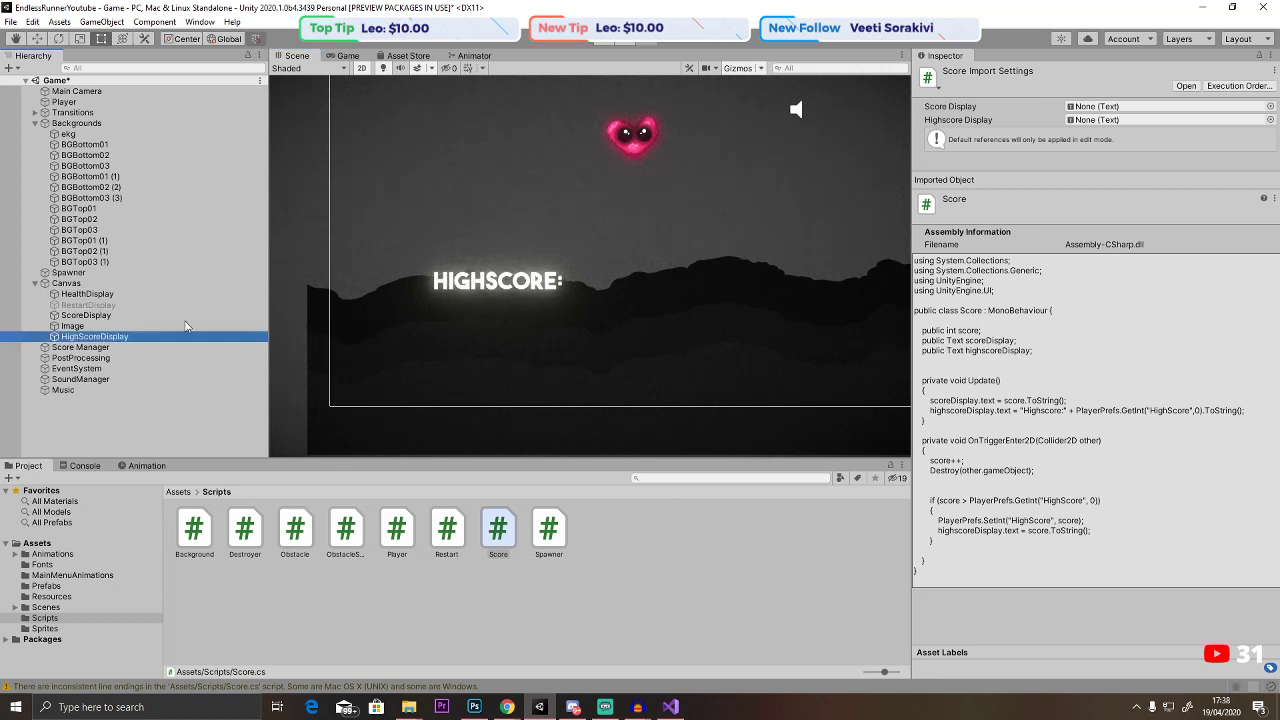
{"action": "scroll", "coordinate": [460, 300], "scroll_direction": "down", "scroll_amount": 3}
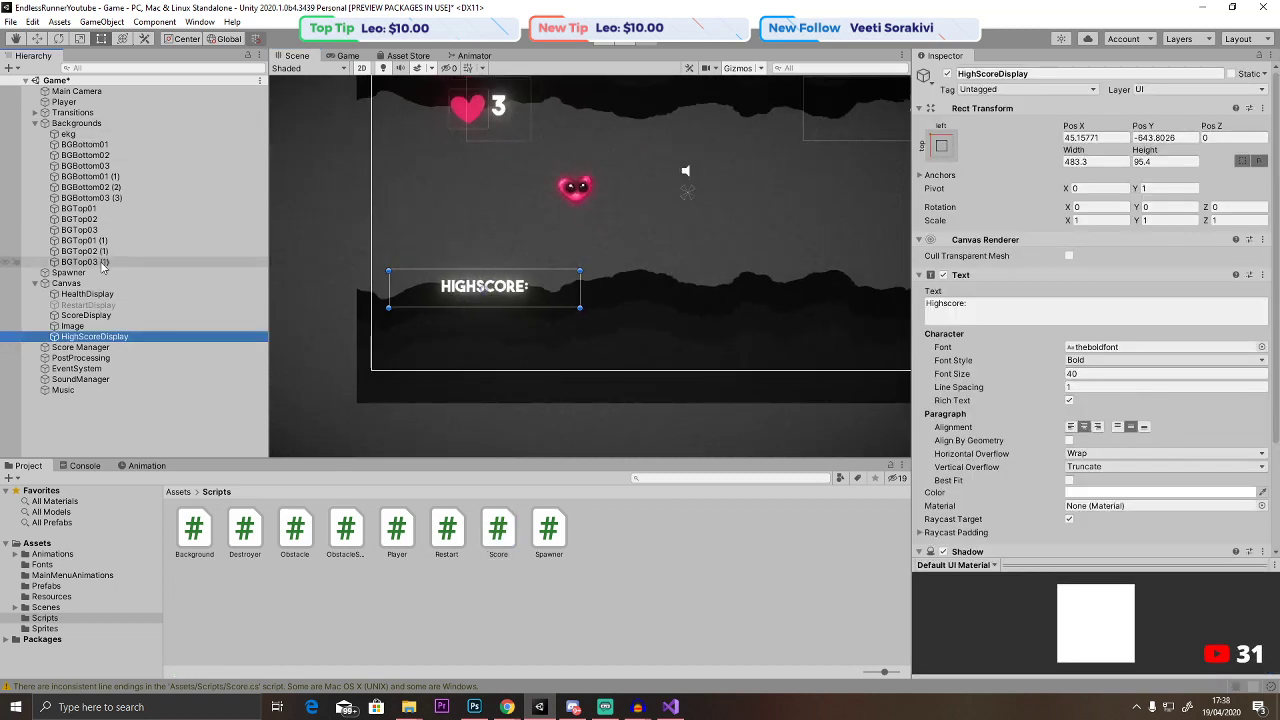
{"action": "left_click", "coordinate": [35, 123]}
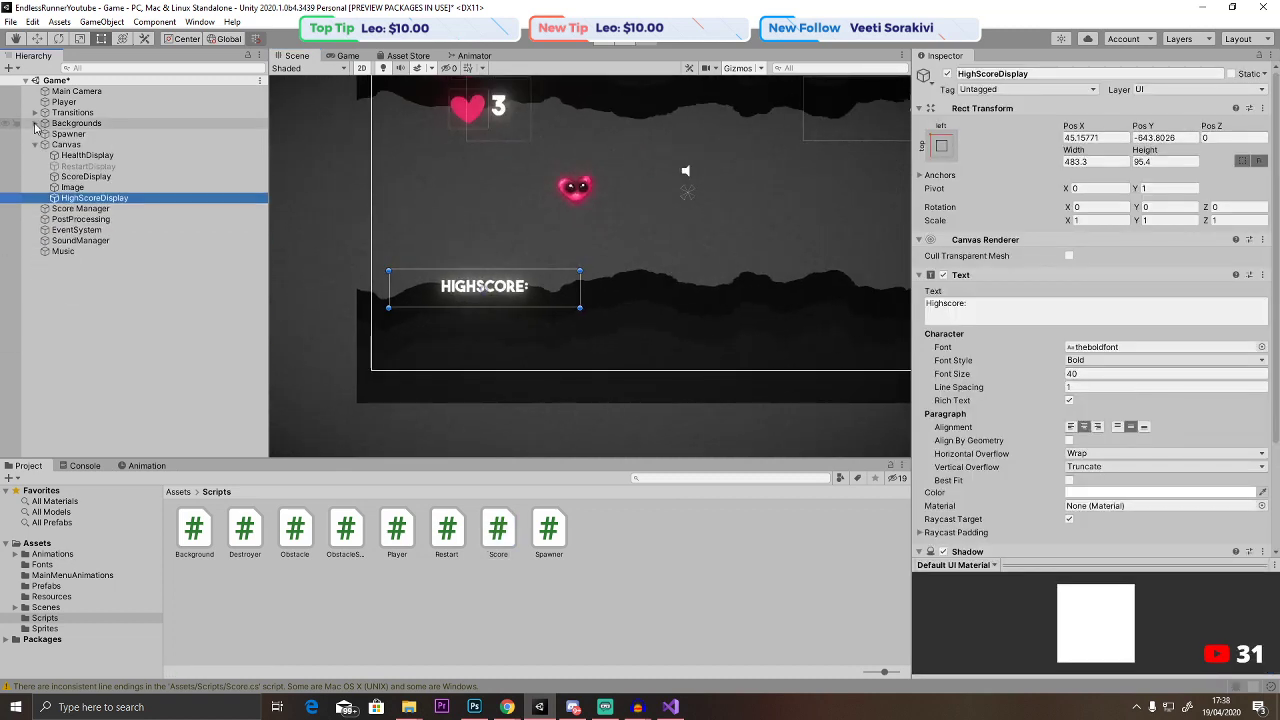
{"action": "left_click", "coordinate": [86, 177]}
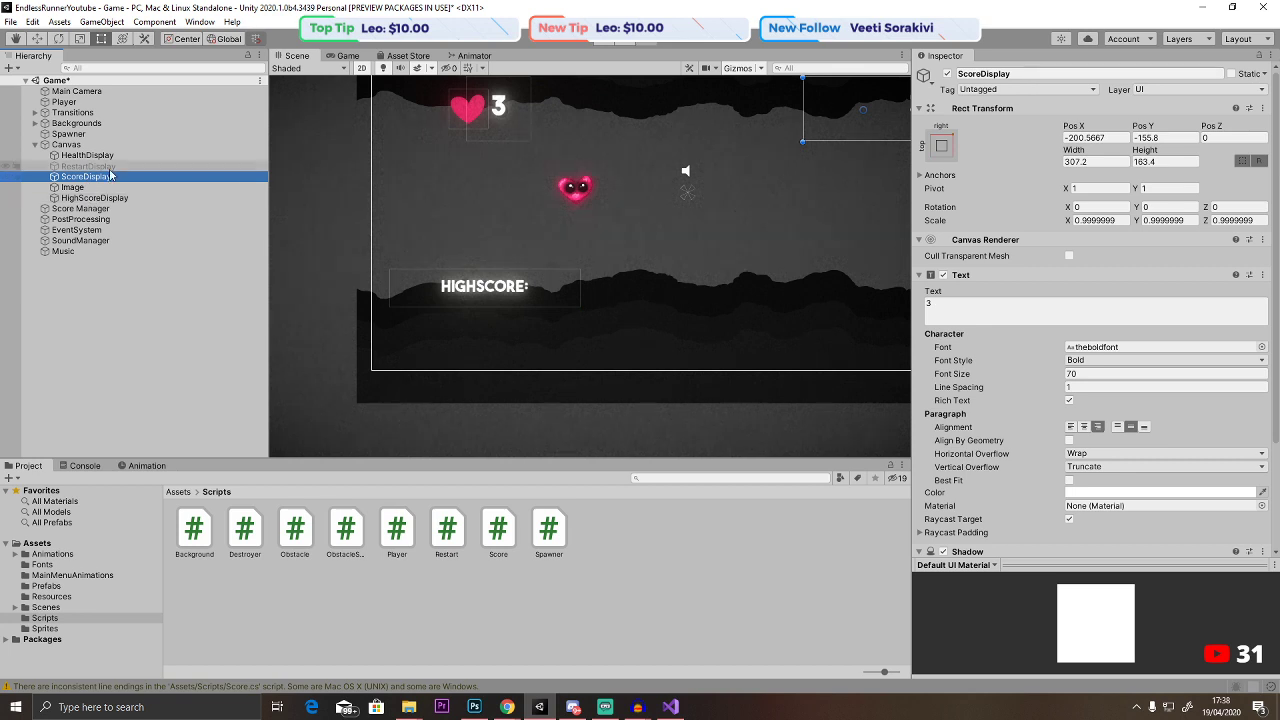
{"action": "left_click", "coordinate": [86, 155]}
{"action": "left_click", "coordinate": [76, 198]}
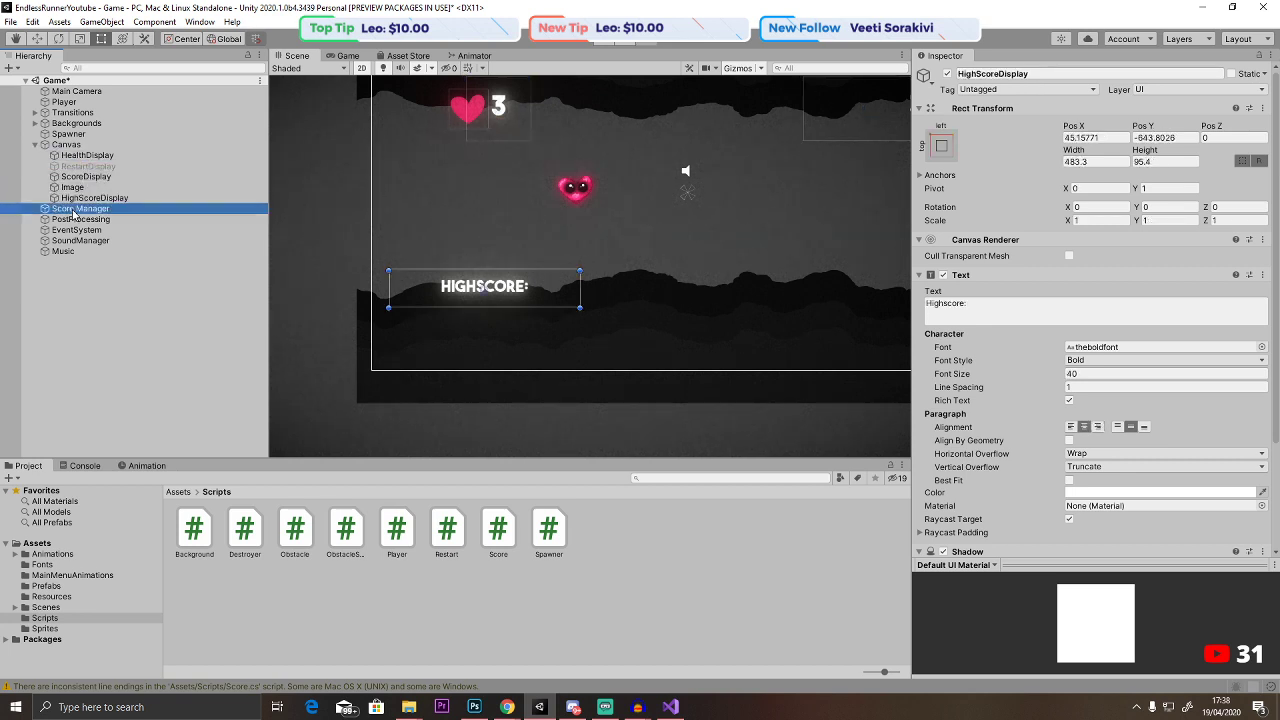
{"action": "double_click", "coordinate": [80, 208]}
{"action": "left_click_drag", "start_coordinate": [845, 289], "coordinate": [1120, 389]}
Run the game briefly to check how the combined high score text displays, and stop it.
{"action": "middle_click_drag", "start_coordinate": [779, 308], "coordinate": [533, 308]}
{"action": "left_click", "coordinate": [602, 43]}
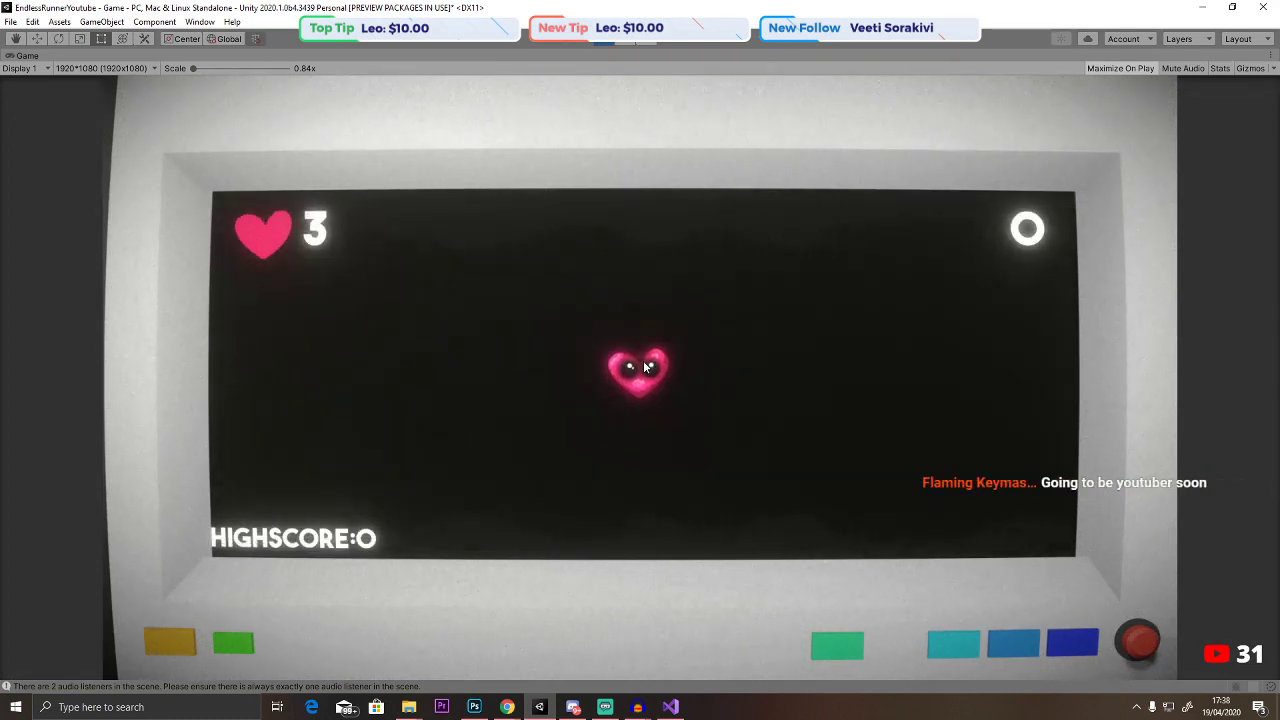
{"action": "key", "text": "ctrl+p"}
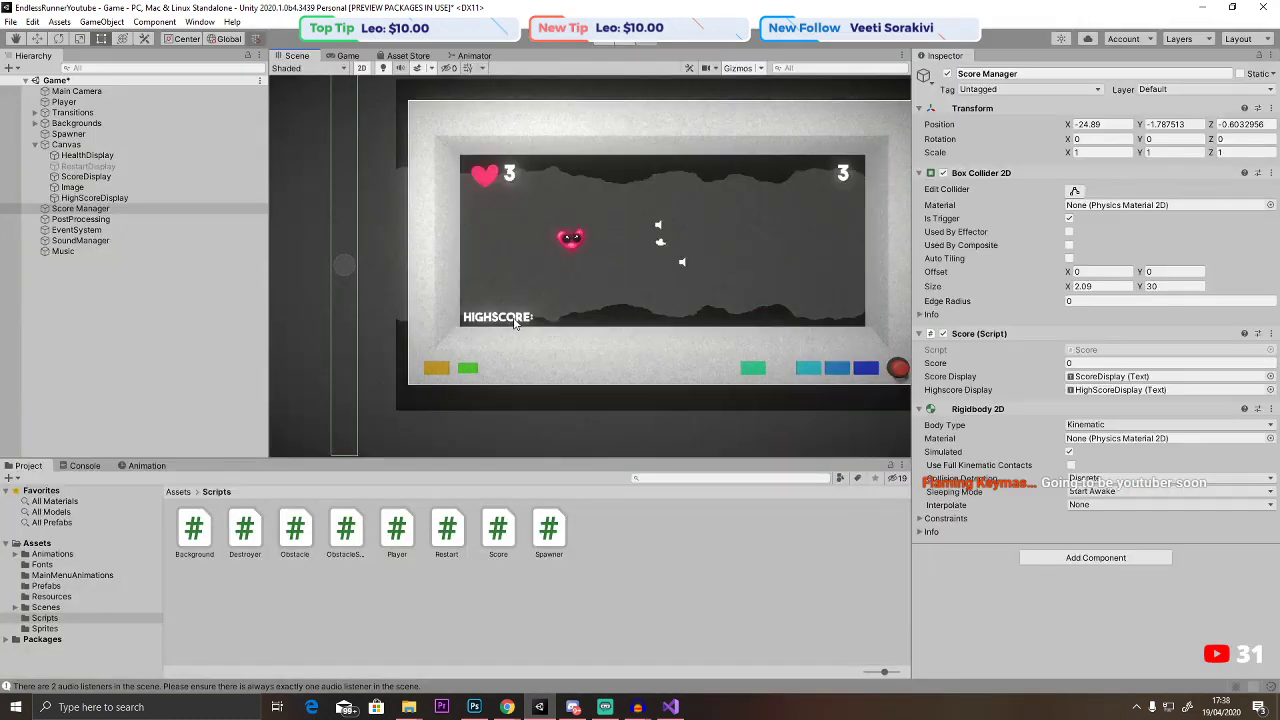
Move the HighScoreDisplay label slightly right to about X 75.
{"action": "left_click", "coordinate": [515, 320]}
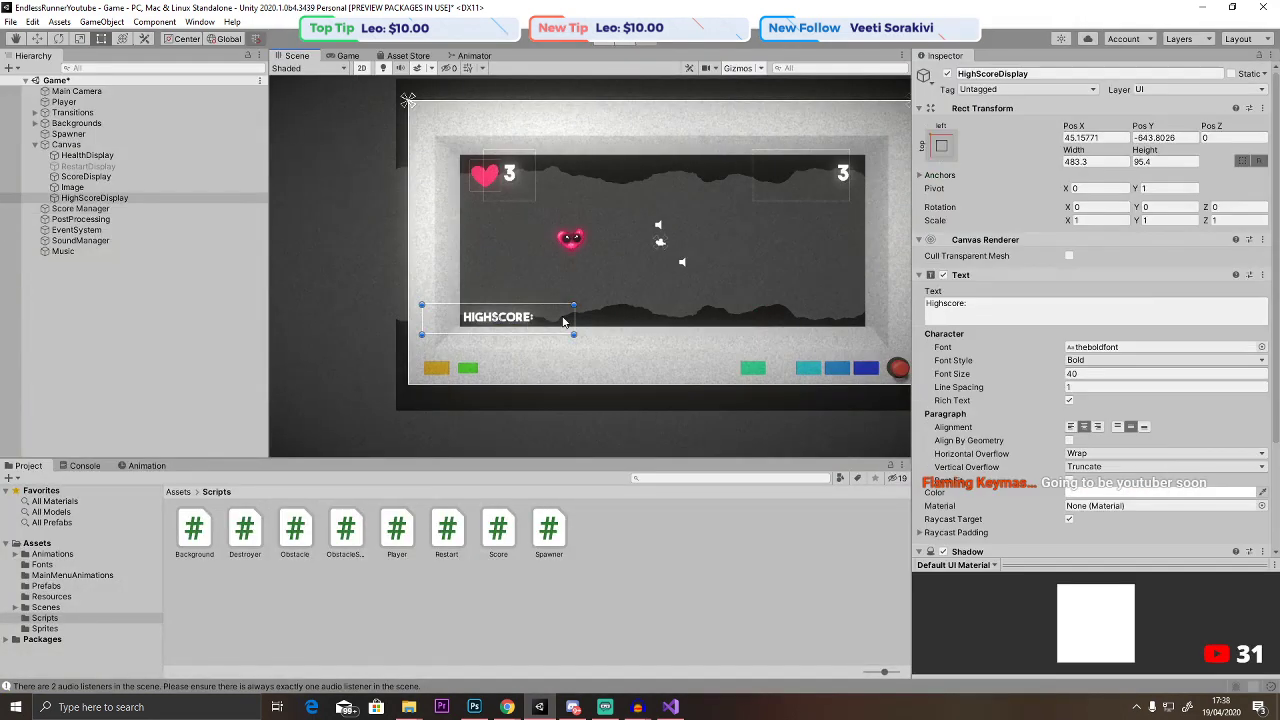
{"action": "left_click", "coordinate": [36, 38]}
{"action": "left_click_drag", "start_coordinate": [551, 320], "coordinate": [561, 321]}
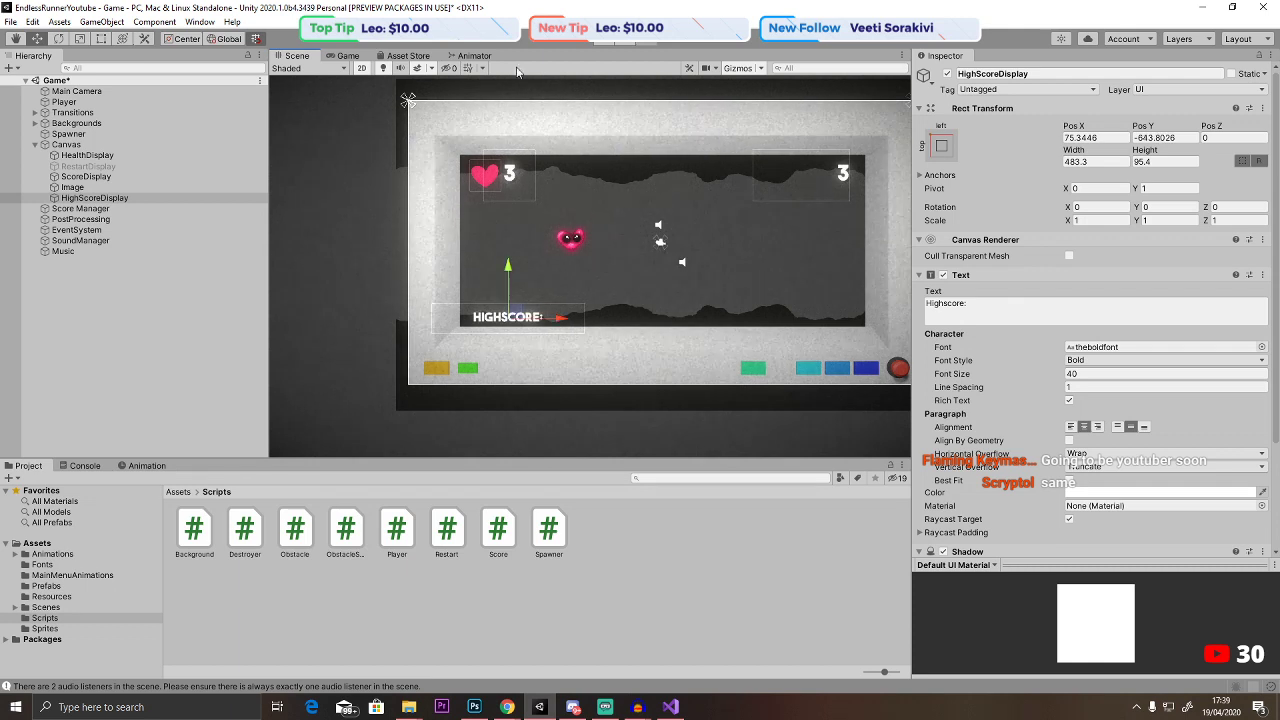
Move the HighScoreDisplay label left to about X 55 and run the game briefly to check its placement.
{"action": "left_click", "coordinate": [347, 55]}
{"action": "left_click", "coordinate": [296, 55]}
{"action": "left_click_drag", "start_coordinate": [562, 321], "coordinate": [555, 319]}
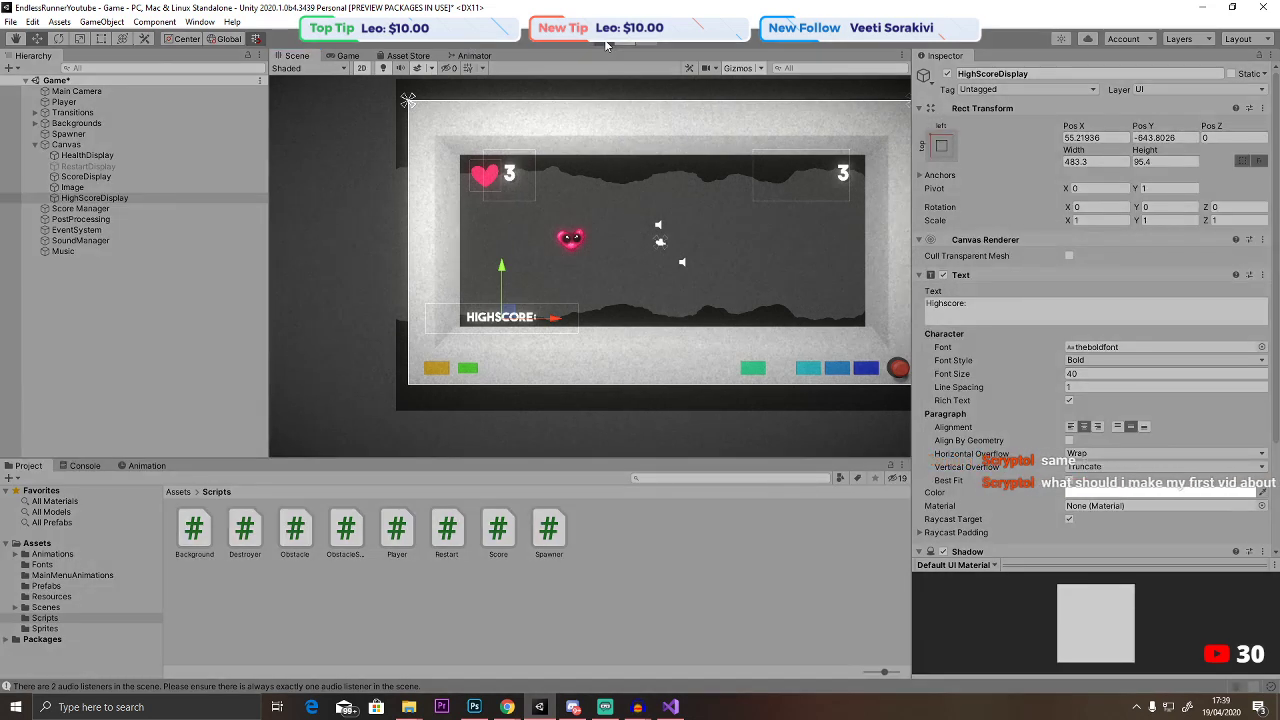
{"action": "left_click", "coordinate": [605, 41]}
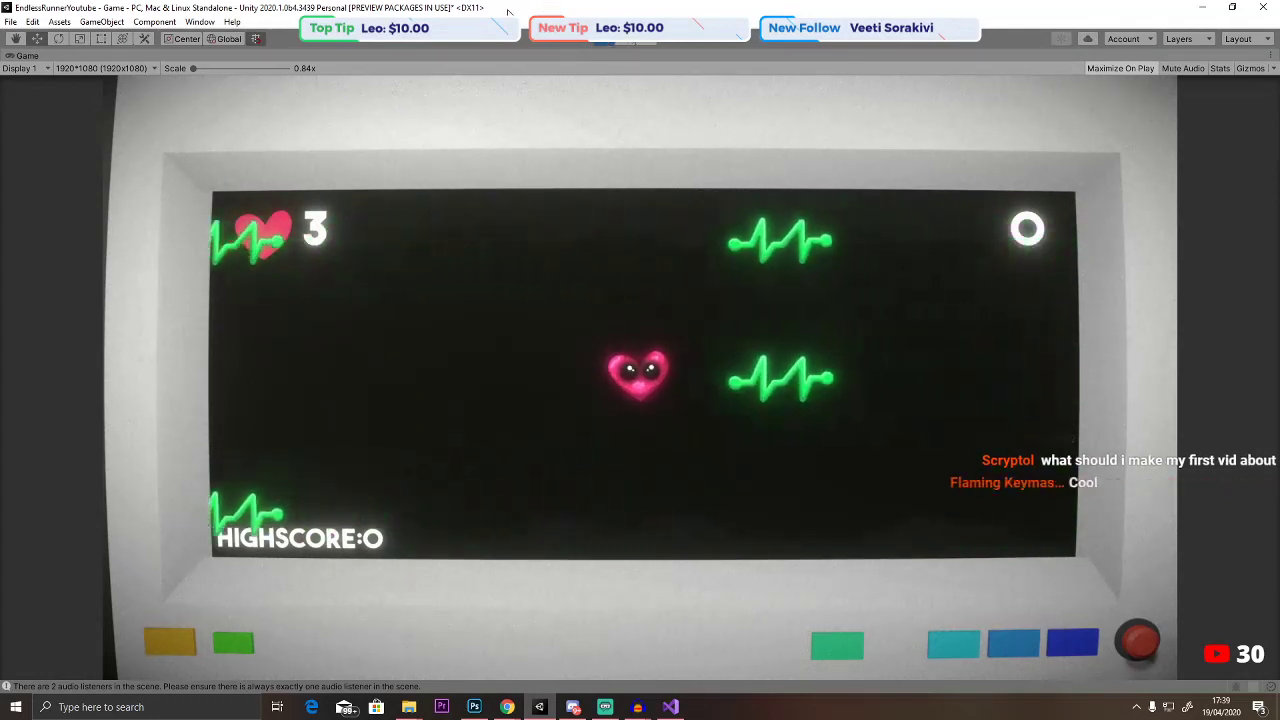
{"action": "left_click", "coordinate": [605, 41]}
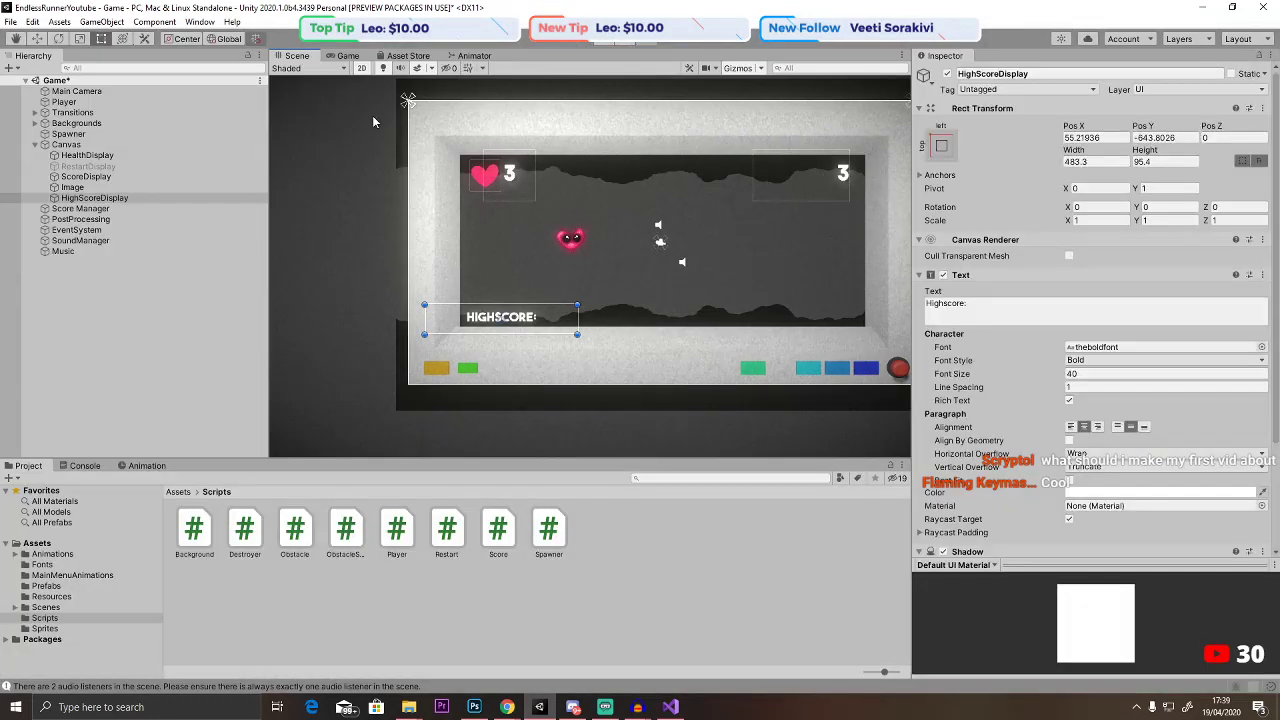
Move the HighScoreDisplay label slightly right to about X 65 and check it in the Game view.
{"action": "left_click", "coordinate": [37, 39]}
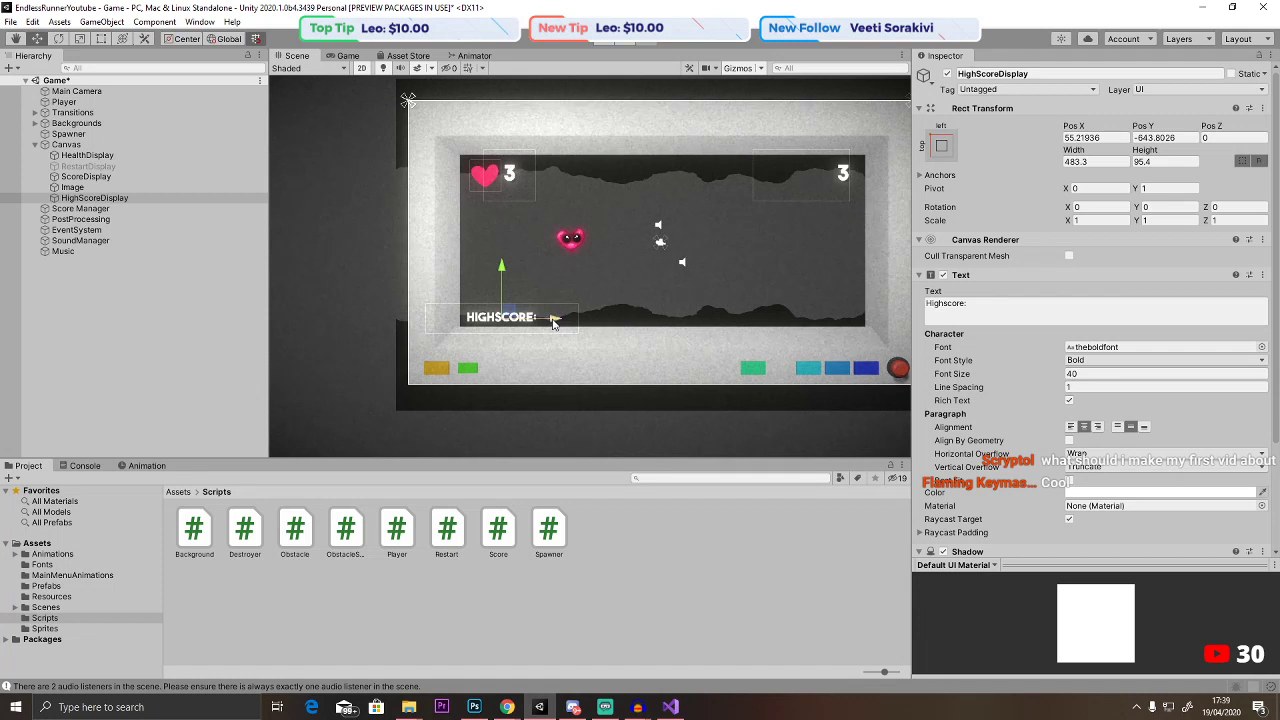
{"action": "left_click_drag", "start_coordinate": [554, 324], "coordinate": [555, 323]}
{"action": "left_click", "coordinate": [336, 57]}
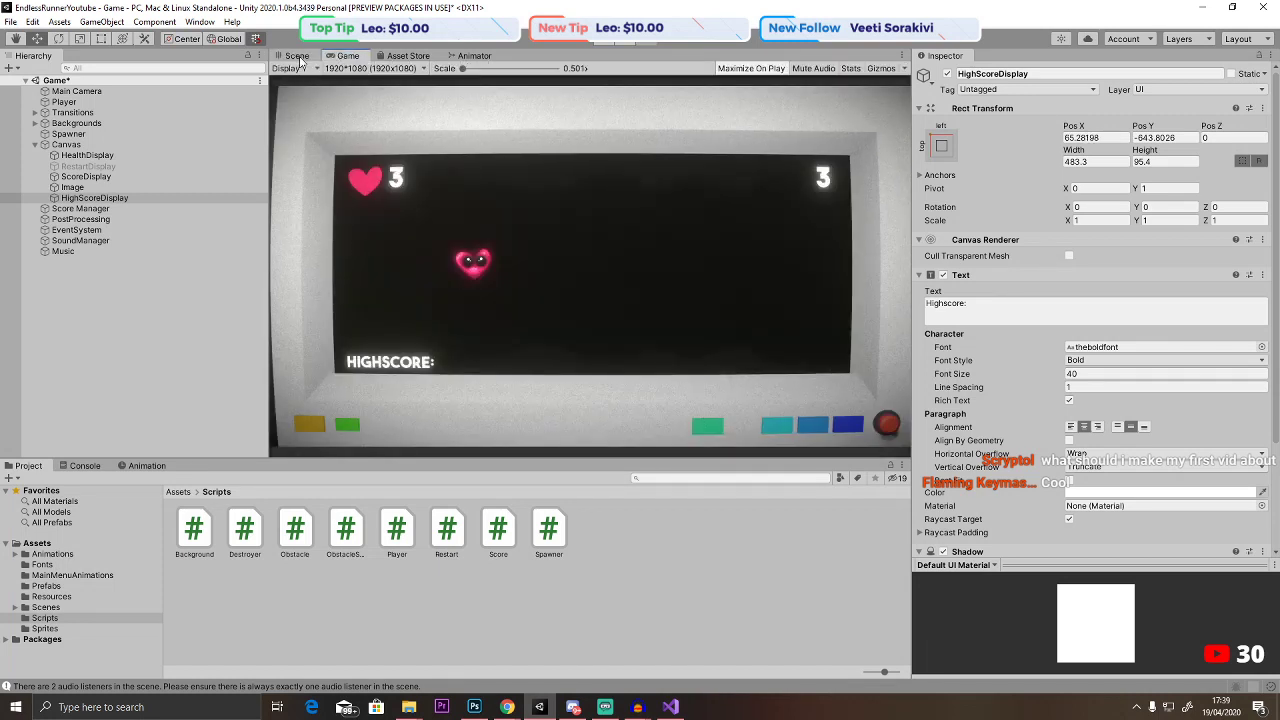
{"action": "left_click", "coordinate": [298, 57]}
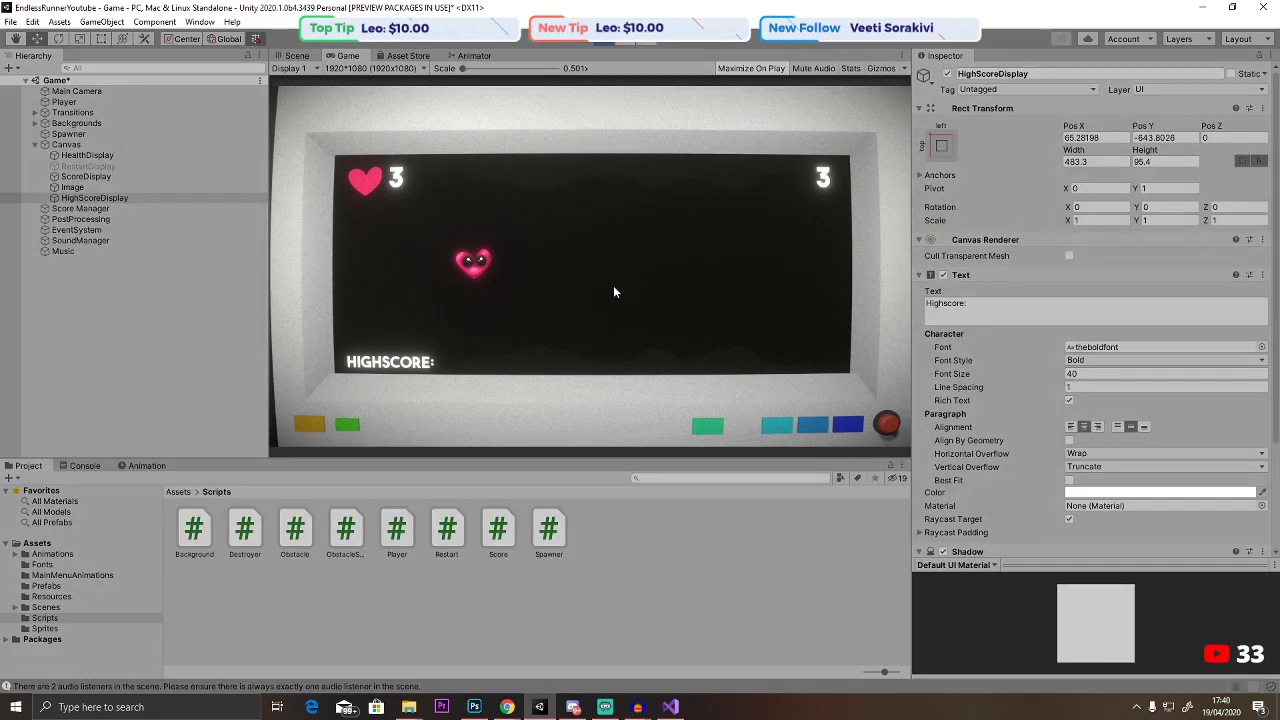
Play the game, dodging the pulse lines until all lives are lost, to test the high score across a restart, and stop it.
{"action": "key", "text": "shift+space"}
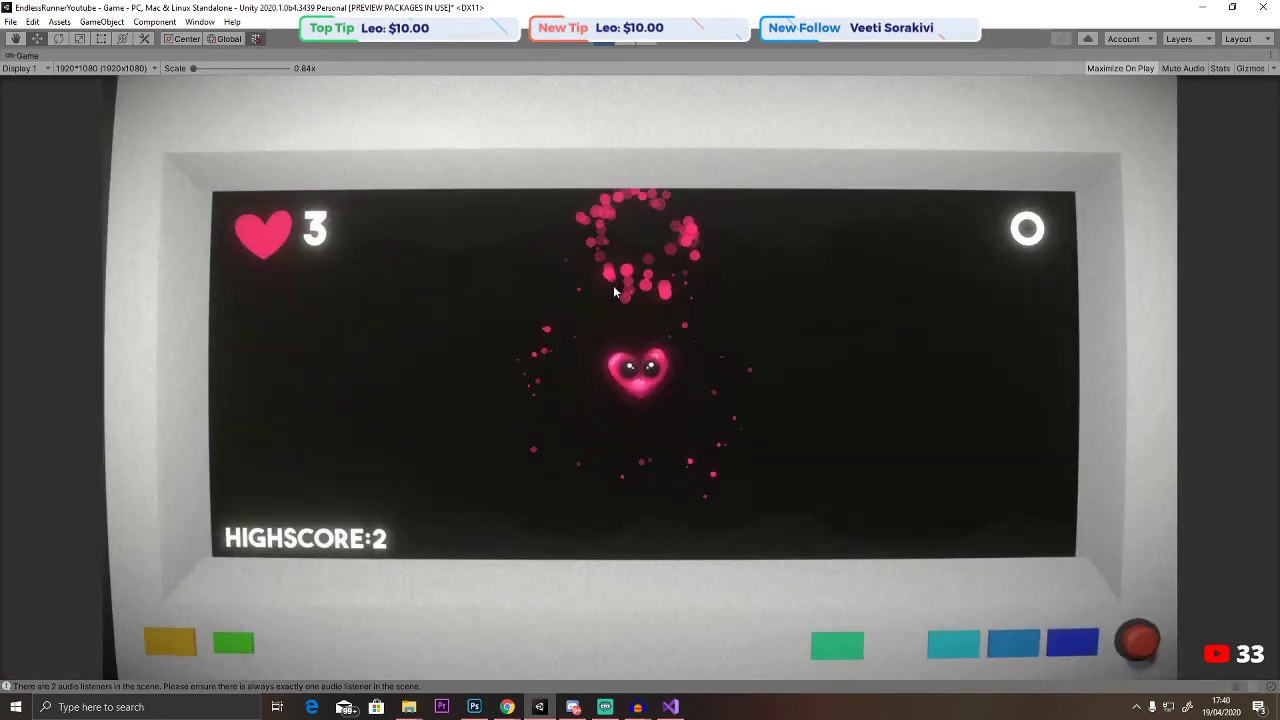
{"action": "key", "text": "Down"}
{"action": "key", "text": "Up"}
{"action": "key", "text": "Up"}
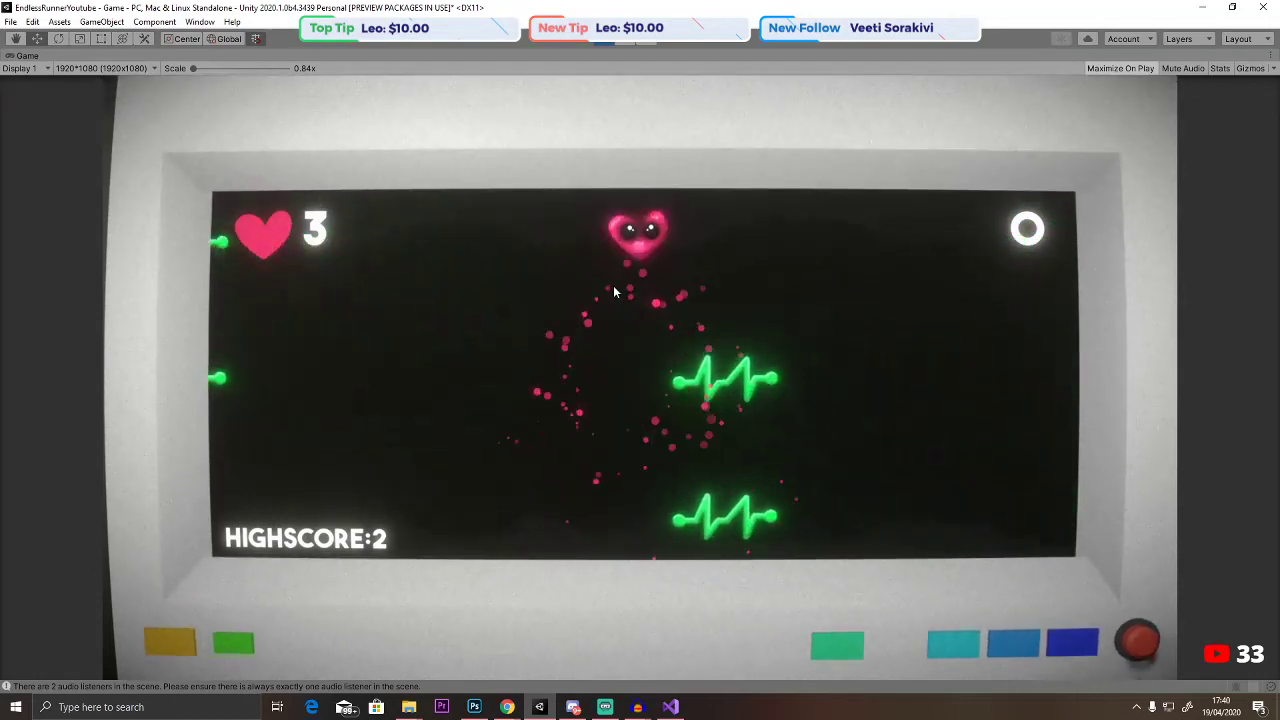
{"action": "key", "text": "Down"}
{"action": "key", "text": "Down"}
{"action": "key", "text": "Up"}
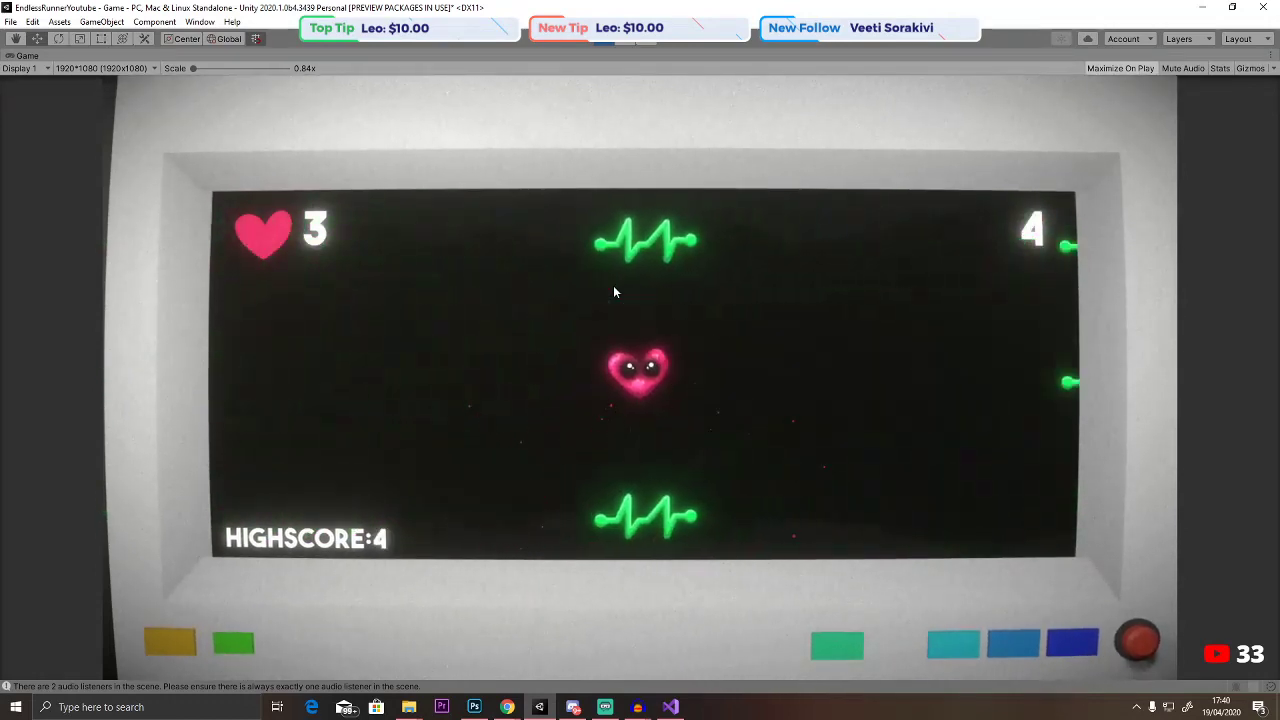
{"action": "key", "text": "Down"}
{"action": "key", "text": "Up"}
{"action": "key", "text": "Down"}
{"action": "key", "text": "Up"}
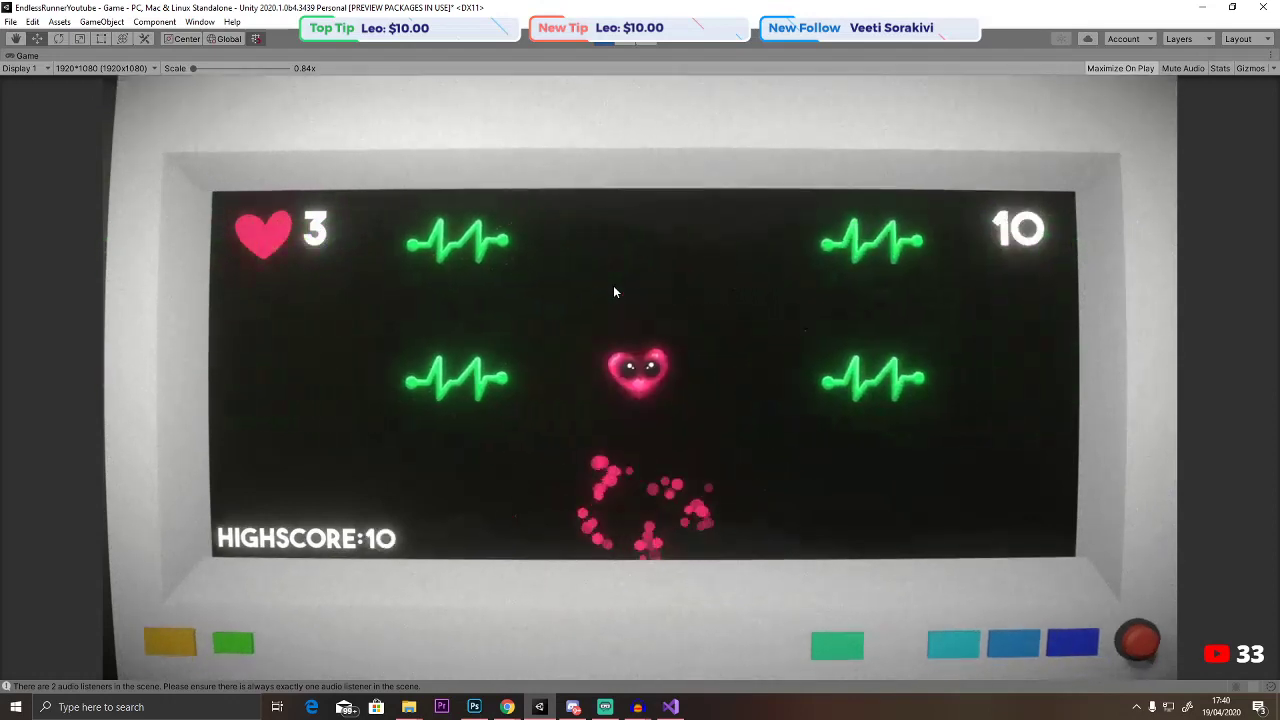
{"action": "key", "text": "Down"}
{"action": "key", "text": "Up"}
{"action": "key", "text": "Up"}
{"action": "key", "text": "Down"}
{"action": "key", "text": "Down"}
{"action": "key", "text": "Up"}
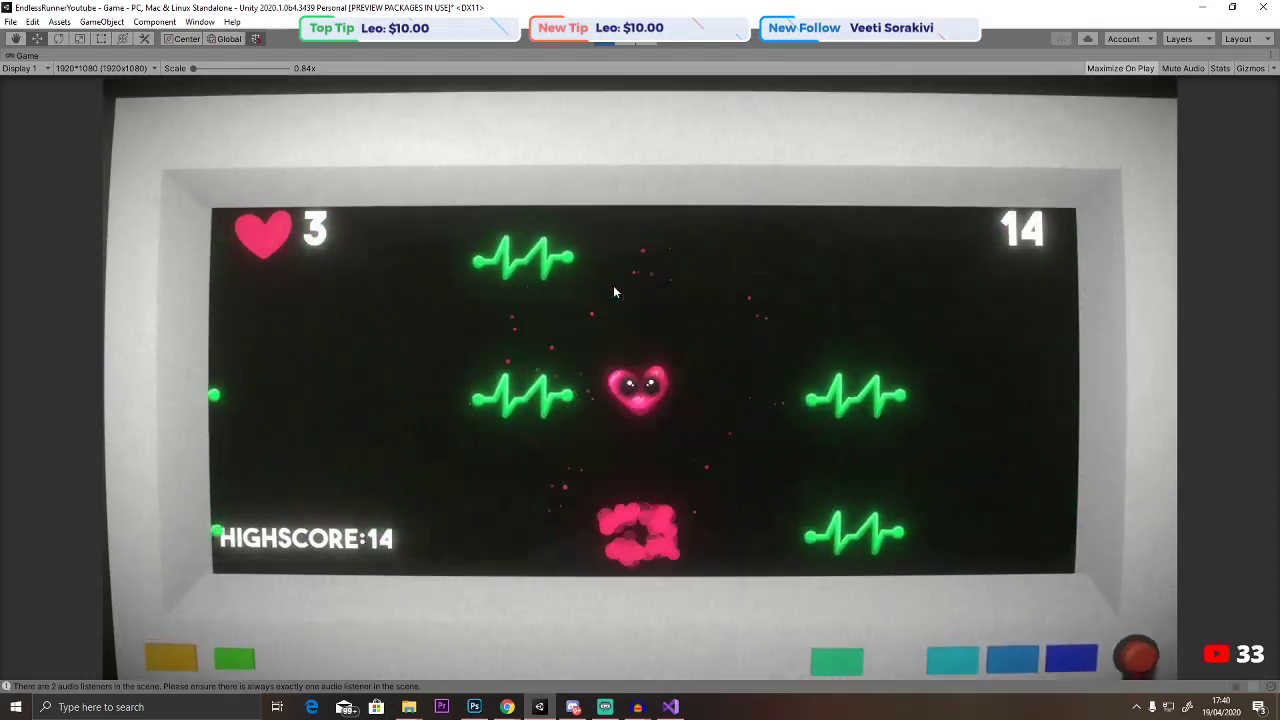
{"action": "key", "text": "Up"}
{"action": "key", "text": "Down"}
{"action": "key", "text": "Down"}
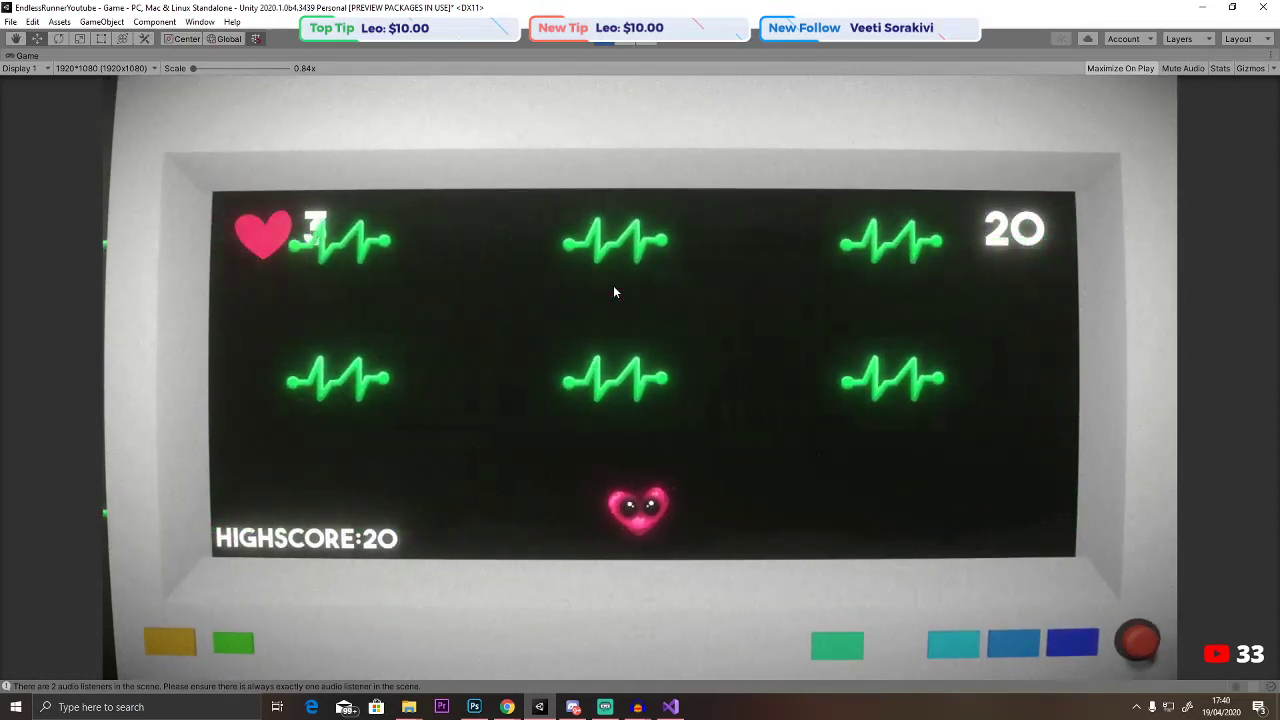
{"action": "key", "text": "Up"}
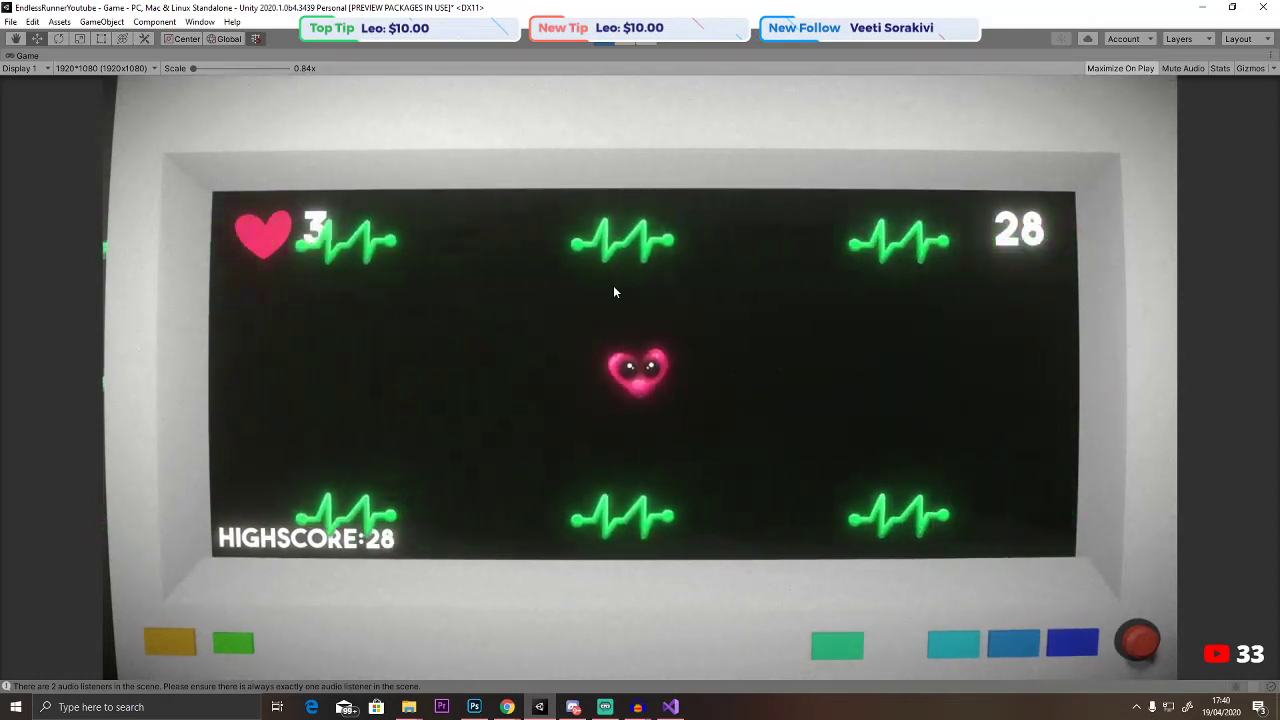
{"action": "key", "text": "Down"}
{"action": "key", "text": "Up"}
{"action": "key", "text": "Up"}
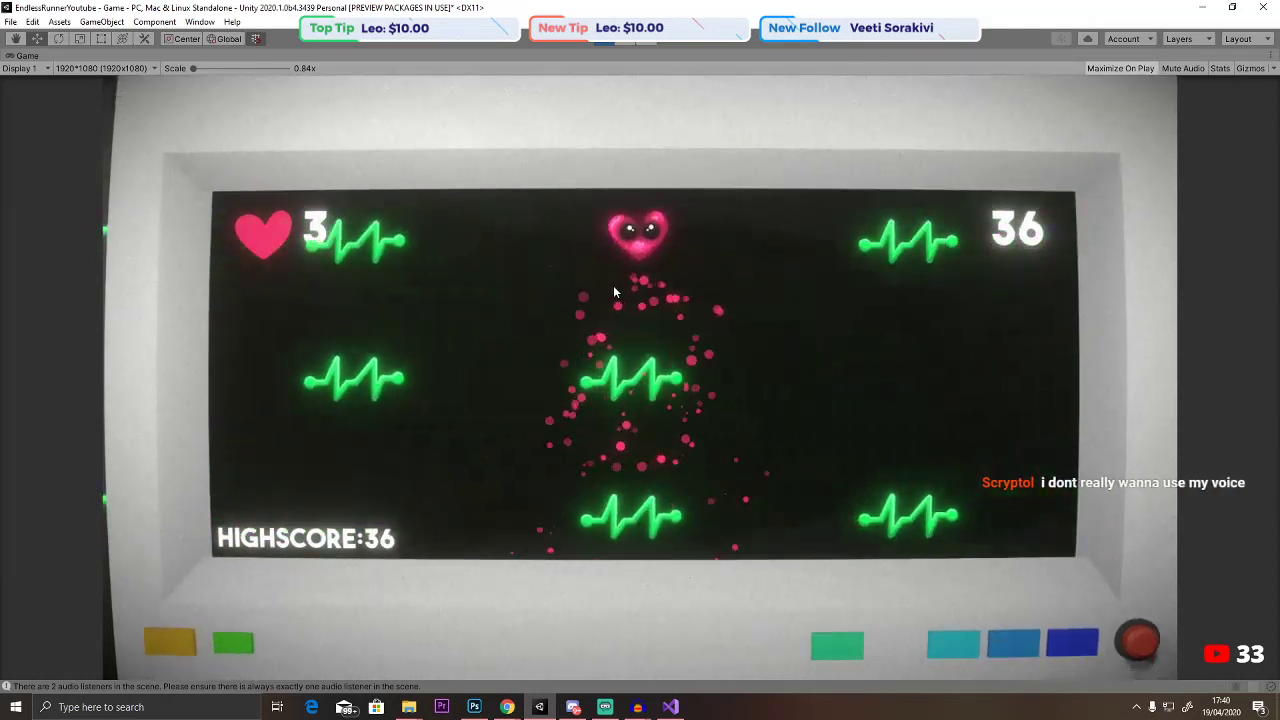
{"action": "key", "text": "Down"}
{"action": "key", "text": "Down"}
{"action": "key", "text": "Up"}
{"action": "key", "text": "Up"}
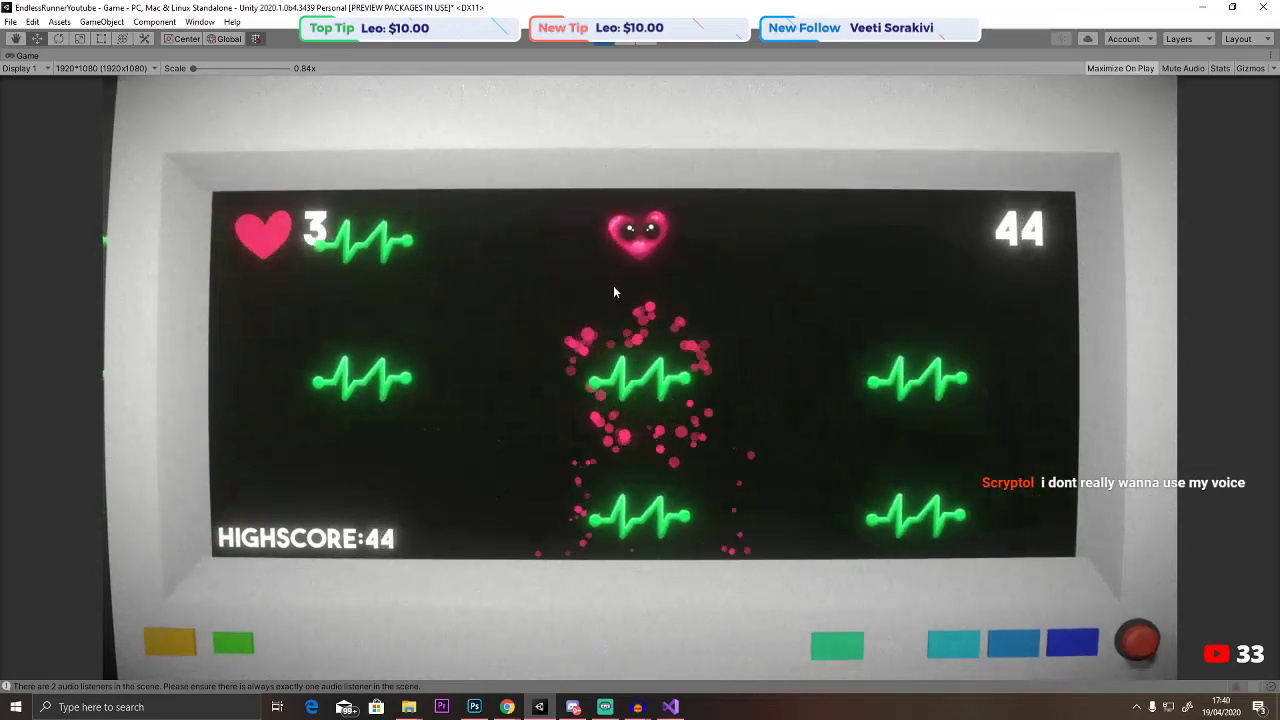
{"action": "key", "text": "Down"}
{"action": "key", "text": "Down"}
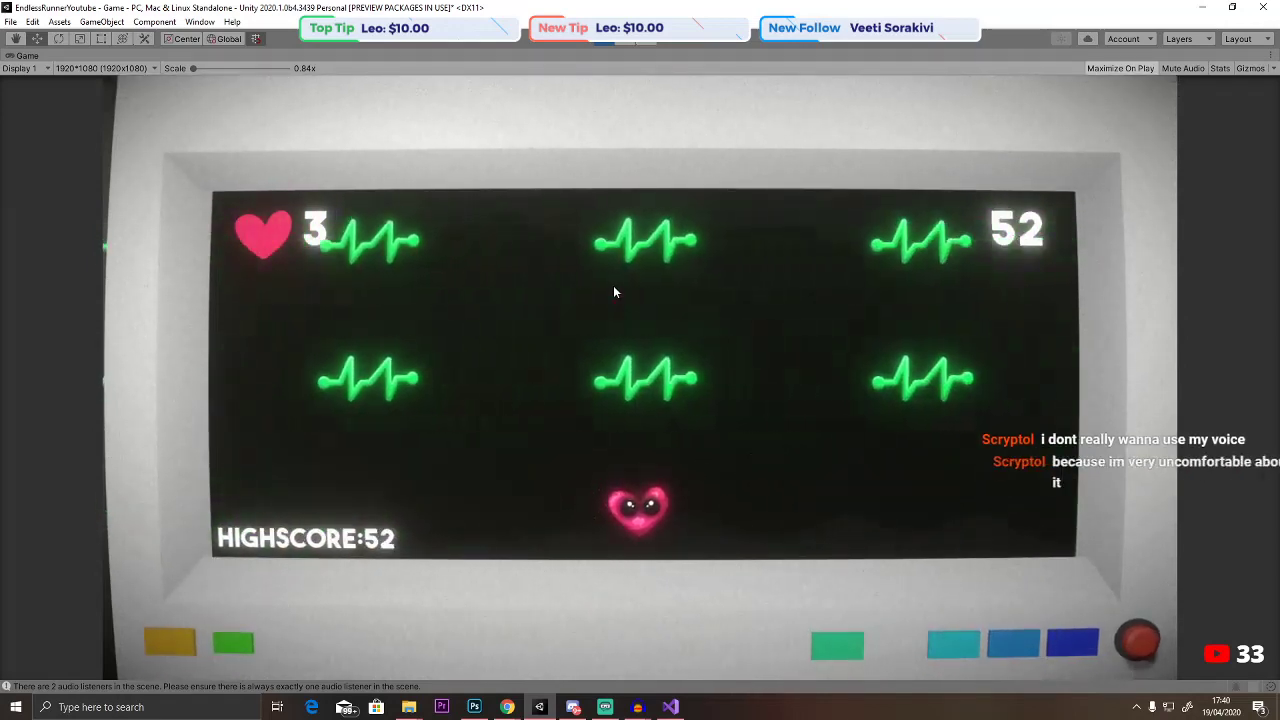
{"action": "key", "text": "Up"}
{"action": "key", "text": "Down"}
{"action": "key", "text": "Up"}
{"action": "key", "text": "Up"}
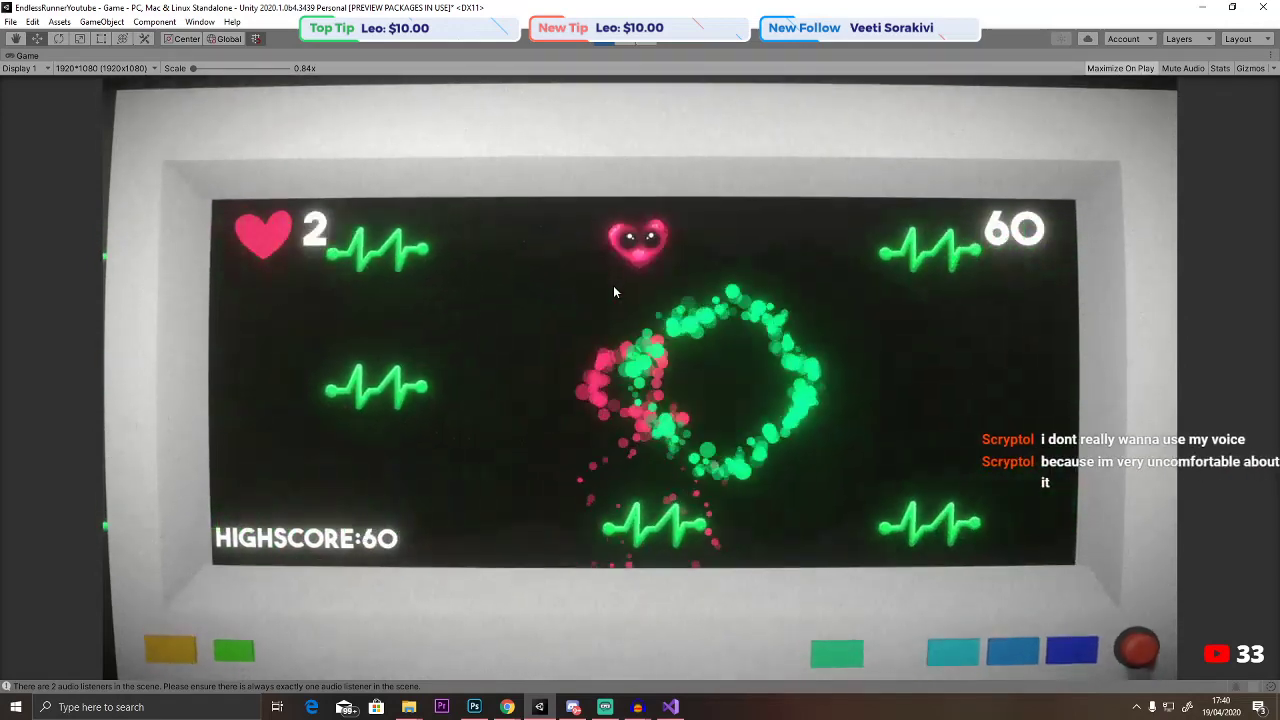
{"action": "key", "text": "Down"}
{"action": "key", "text": "Down"}
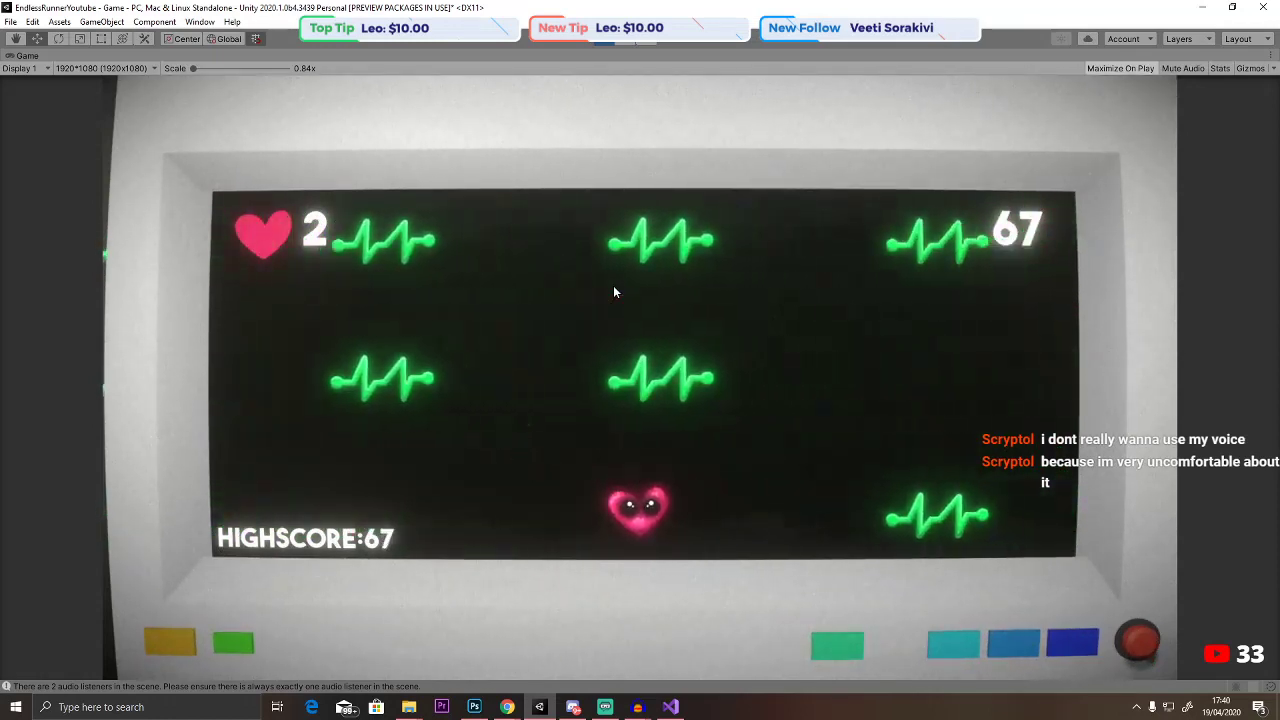
{"action": "key", "text": "Up"}
{"action": "key", "text": "Up"}
{"action": "key", "text": "Down"}
{"action": "key", "text": "Down"}
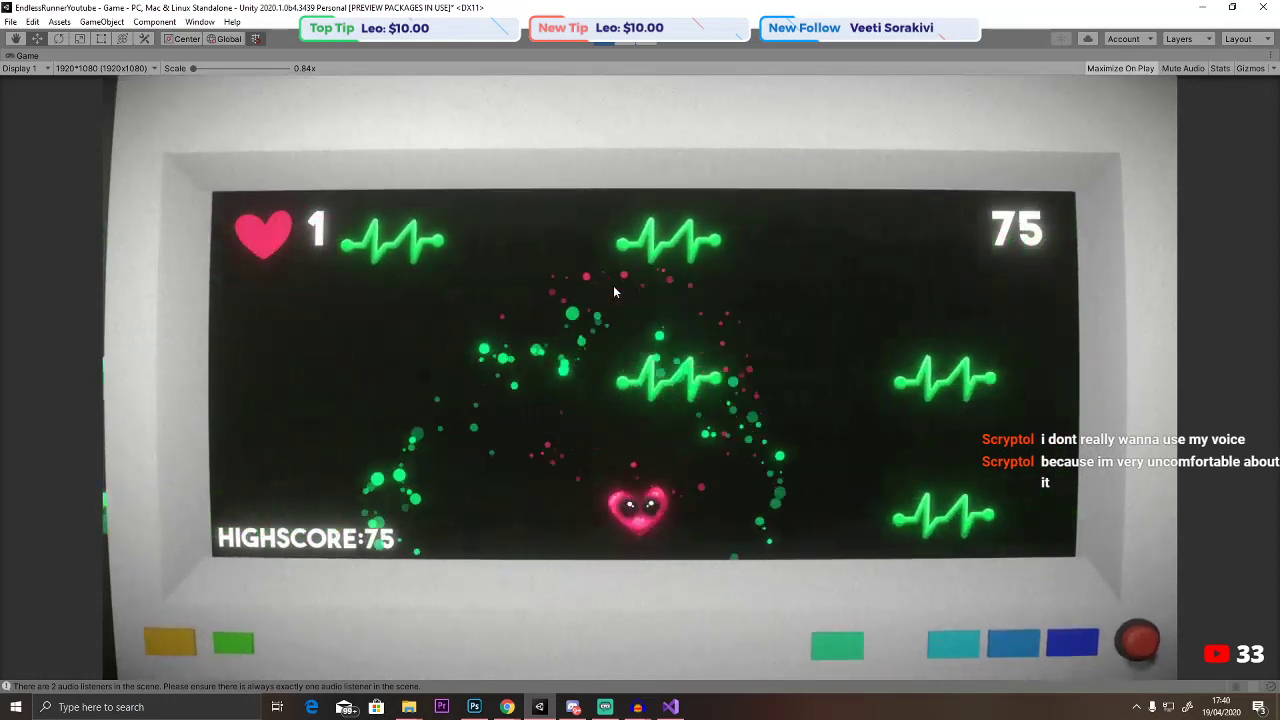
{"action": "key", "text": "Up"}
{"action": "key", "text": "Up"}
{"action": "key", "text": "Down"}
{"action": "key", "text": "Down"}
{"action": "key", "text": "Up"}
{"action": "key", "text": "Up"}
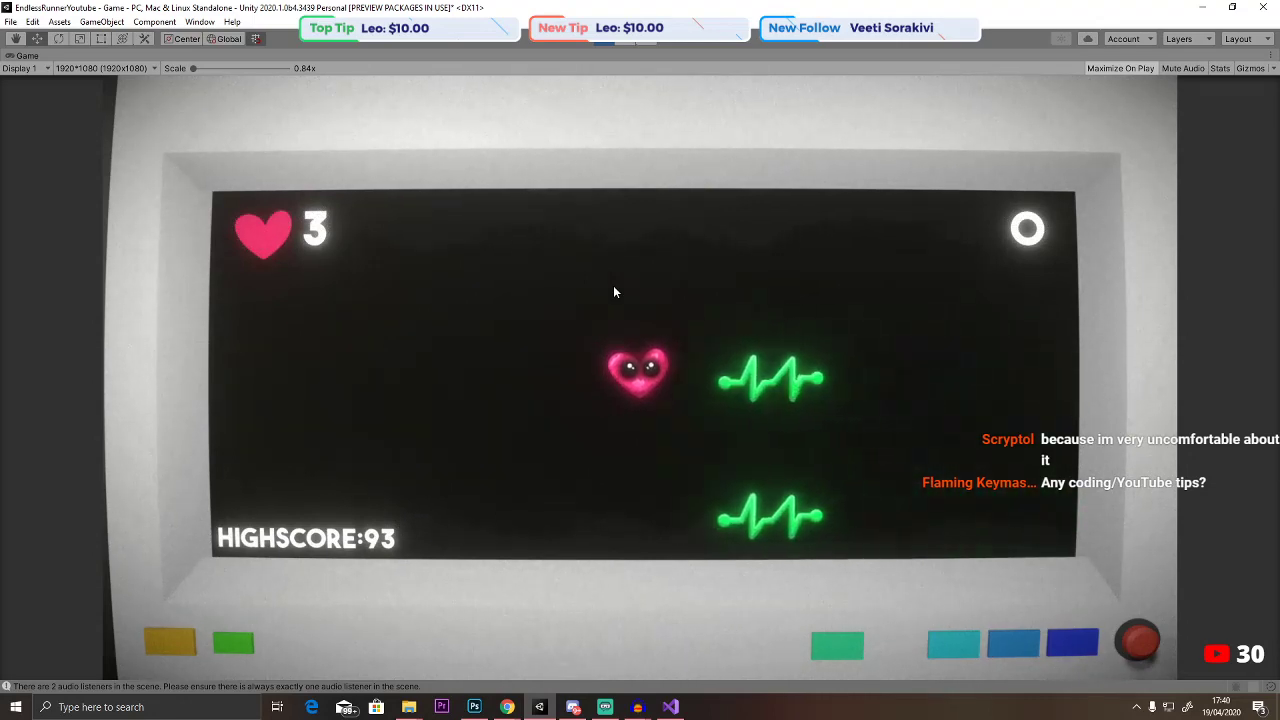
{"action": "left_click", "coordinate": [605, 41]}
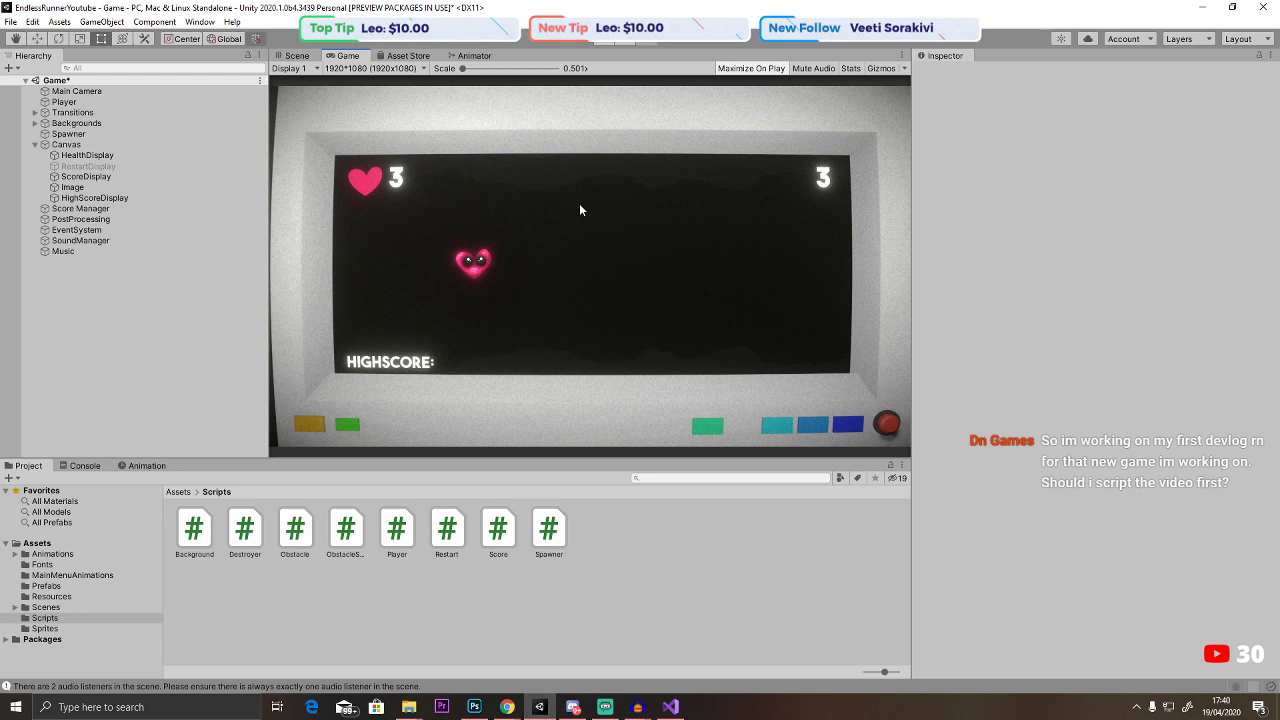
{"action": "left_click", "coordinate": [294, 57]}
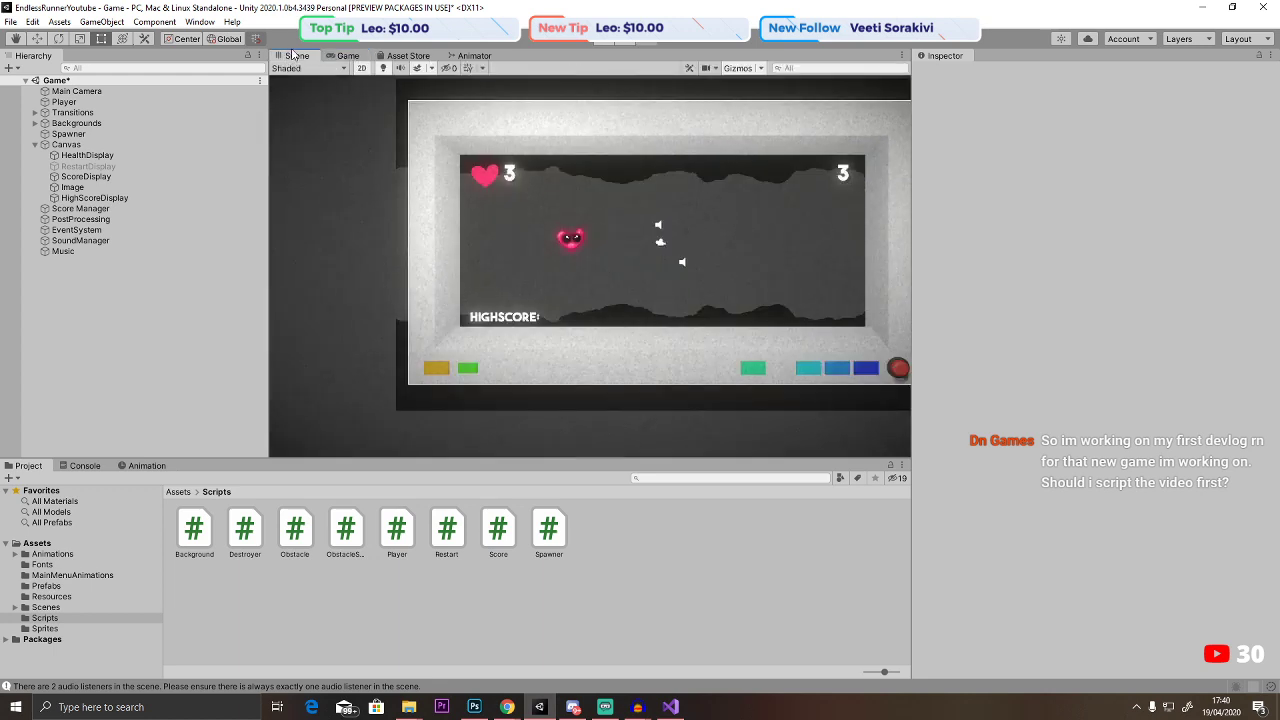
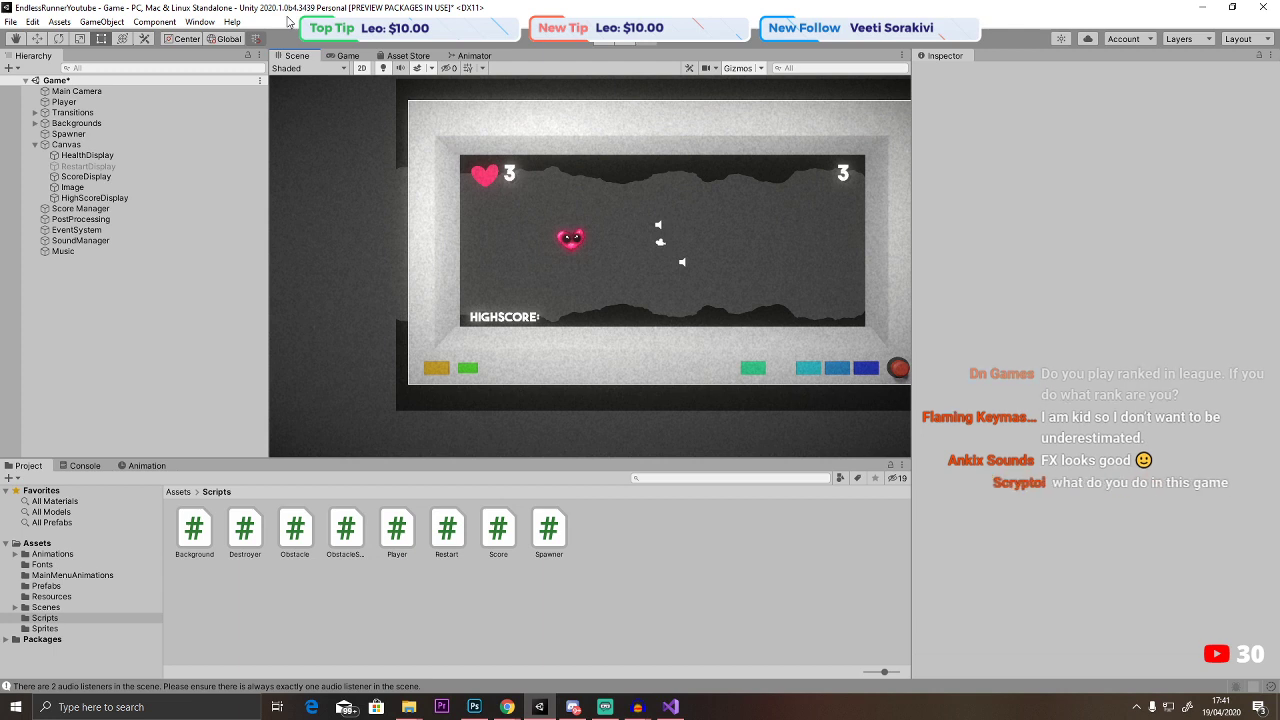
{"action": "middle_click_drag", "start_coordinate": [658, 222], "coordinate": [582, 222]}
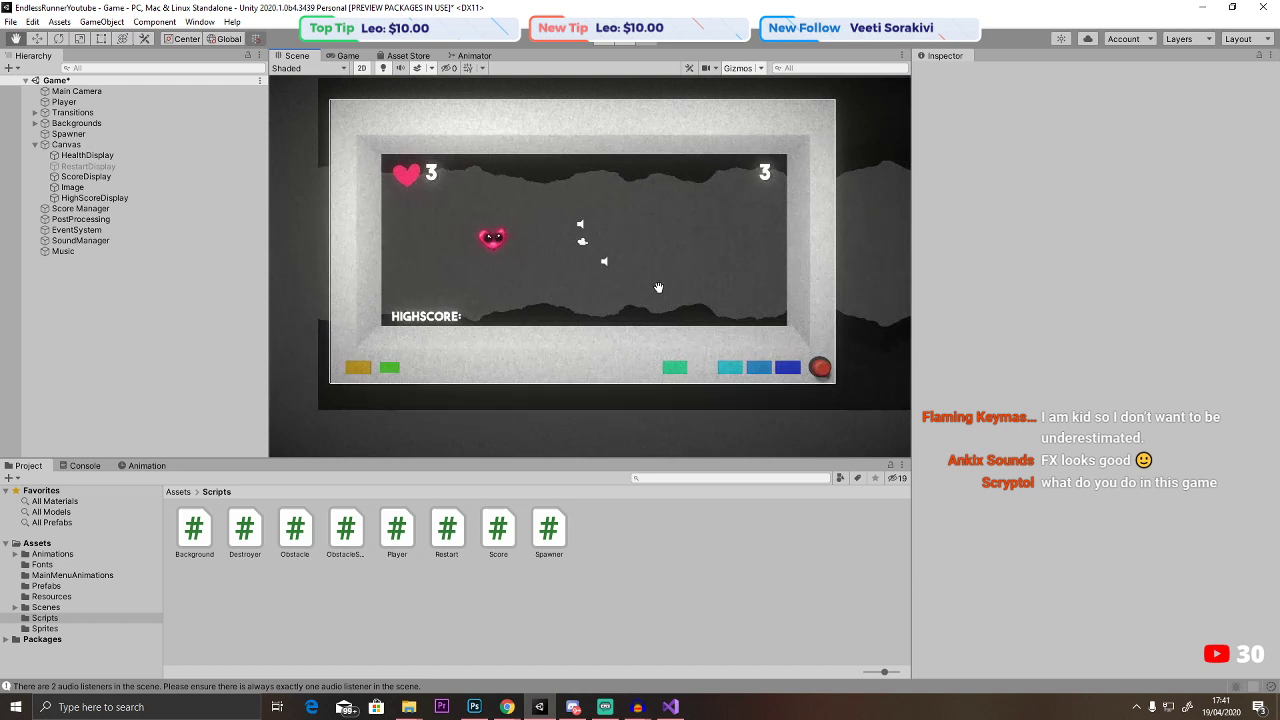
{"action": "left_click", "coordinate": [178, 492]}
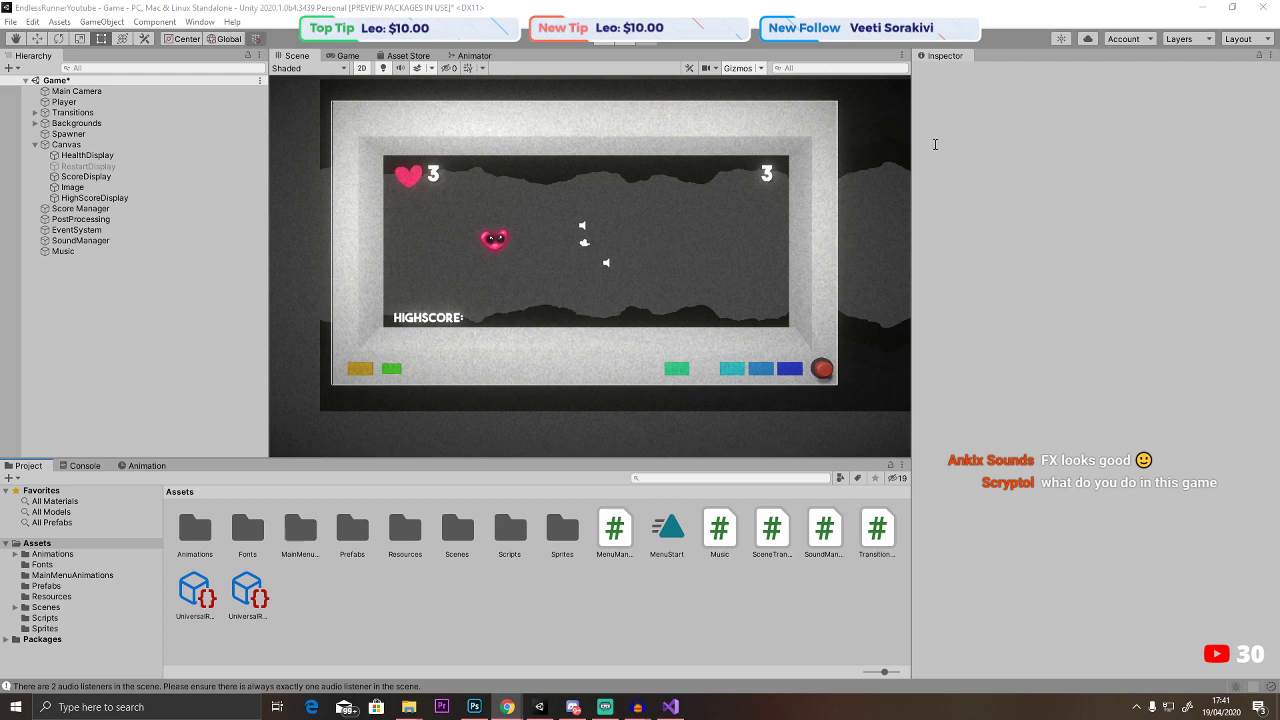
Switch to Chrome, open Trello, dismiss the Atlassian notice and open the LD46 board.
{"action": "key", "text": "alt+Tab"}
{"action": "type", "text": "tr"}
{"action": "key", "text": "Return"}
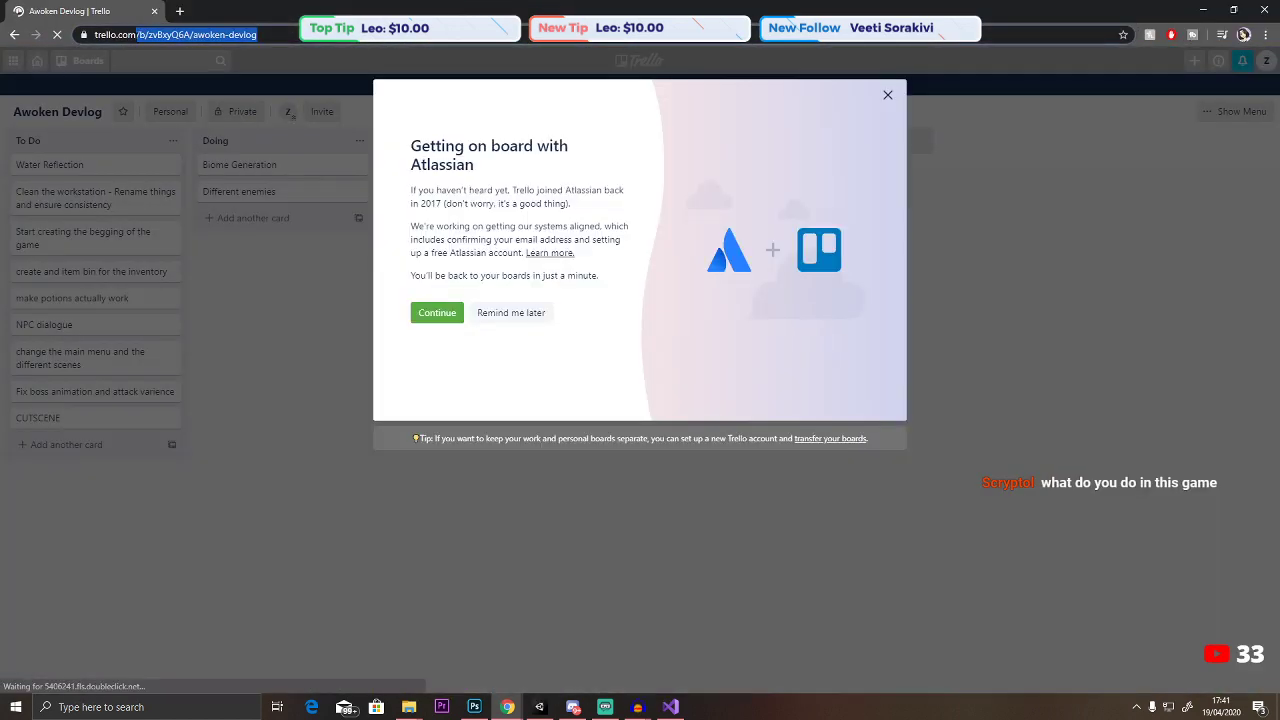
{"action": "left_click", "coordinate": [887, 95]}
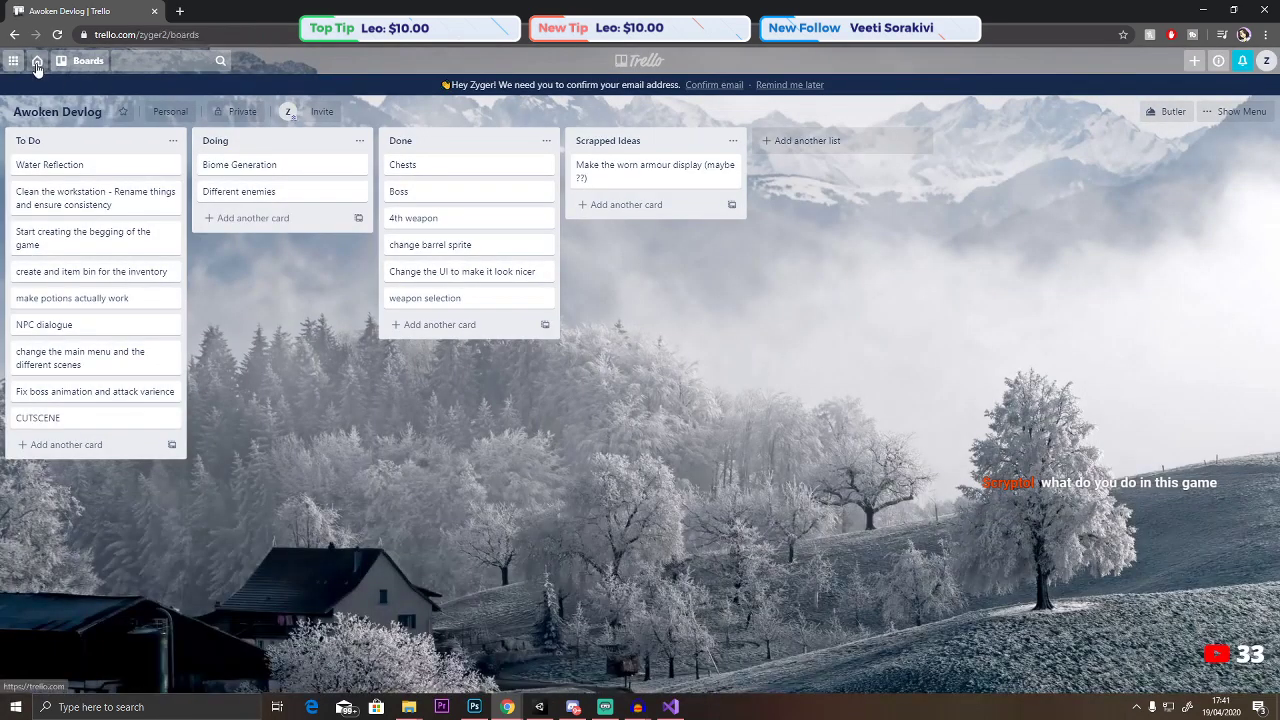
{"action": "left_click", "coordinate": [37, 60]}
{"action": "left_click", "coordinate": [657, 179]}
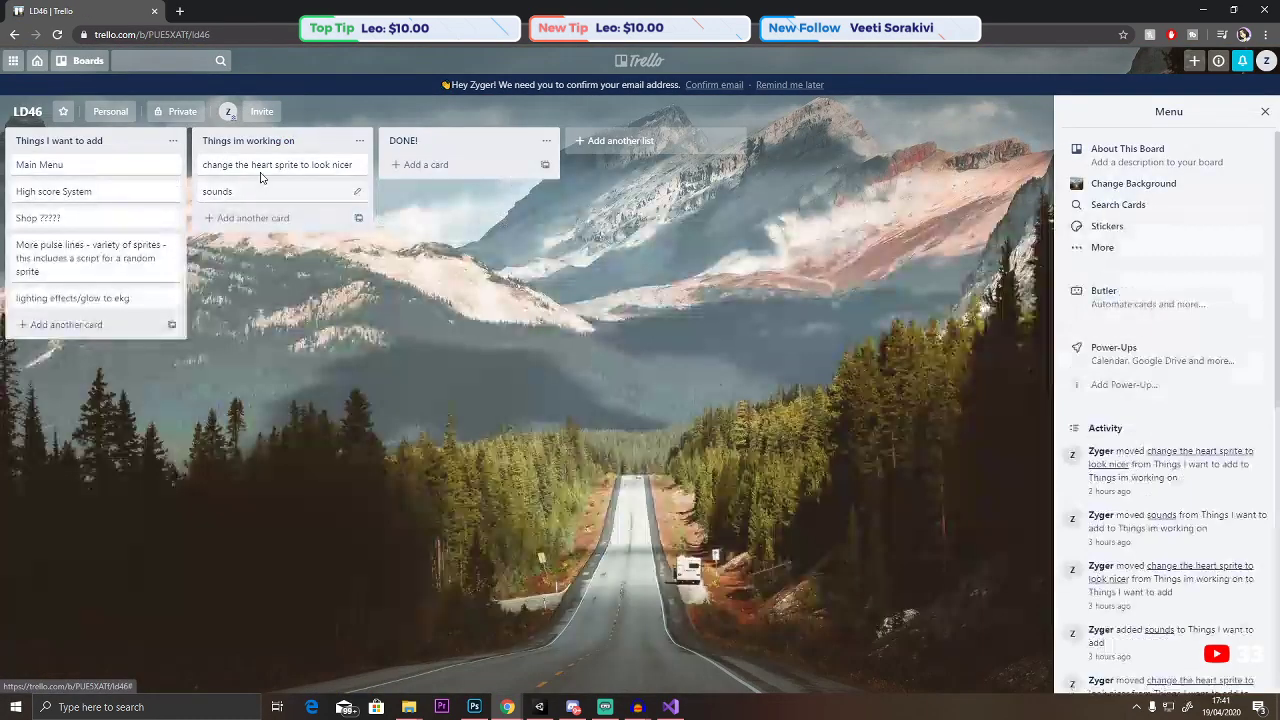
Move the "sounds" and "change the heart sprite to look nicer" cards from Things im working on to DONE!
{"action": "left_click_drag", "start_coordinate": [228, 191], "coordinate": [437, 164]}
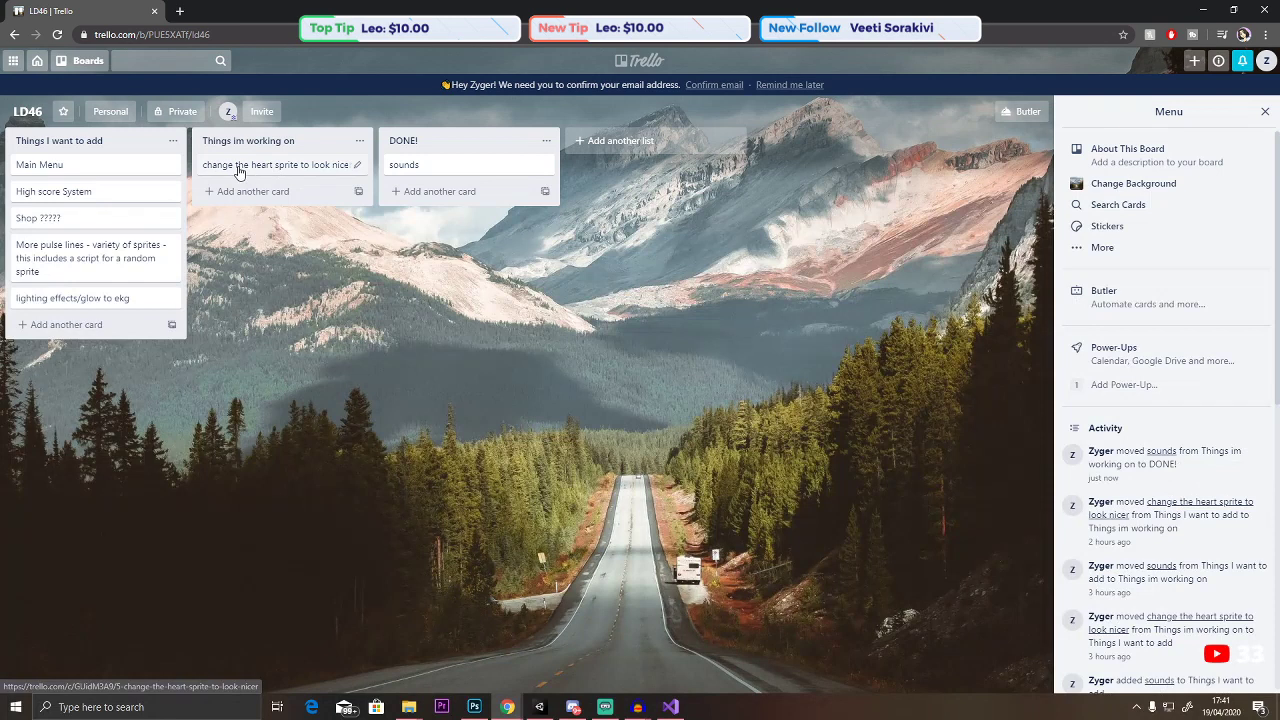
{"action": "left_click_drag", "start_coordinate": [240, 167], "coordinate": [430, 192]}
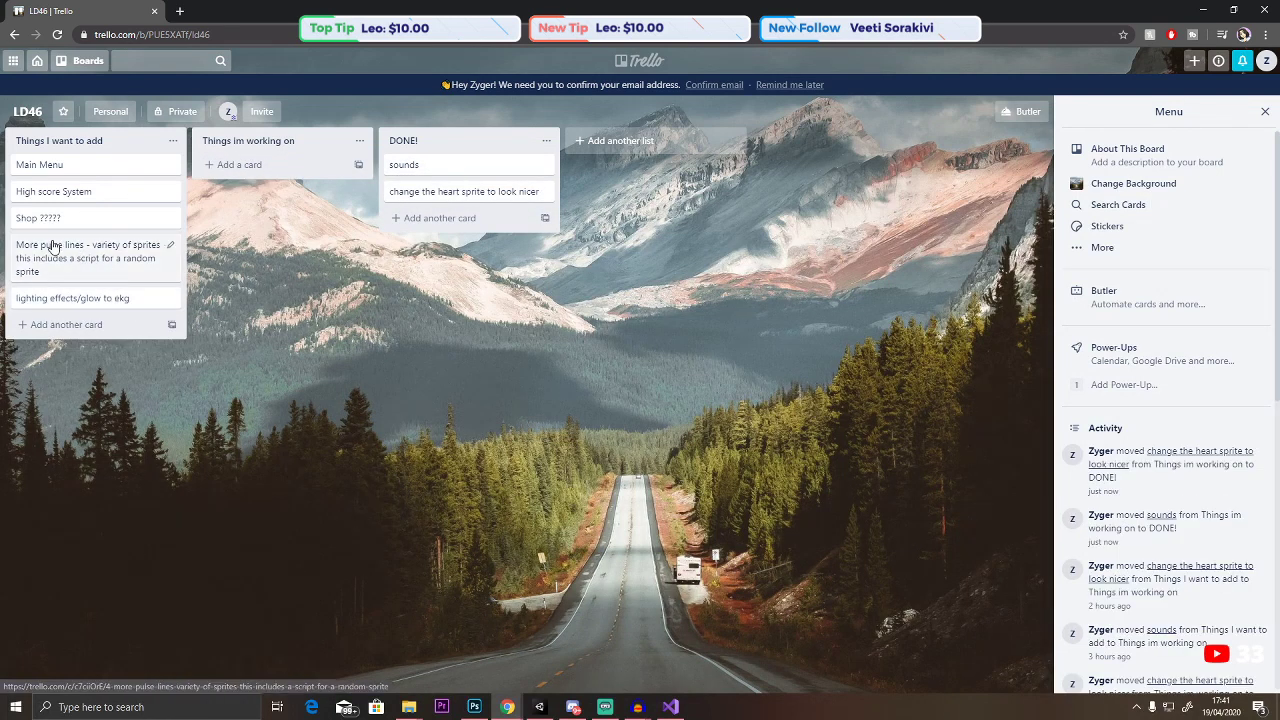
Add a list named Bin to the board and move the "Shop ?????" card into it.
{"action": "left_click_drag", "start_coordinate": [52, 217], "coordinate": [40, 265]}
{"action": "left_click", "coordinate": [615, 141]}
{"action": "type", "text": "B"}
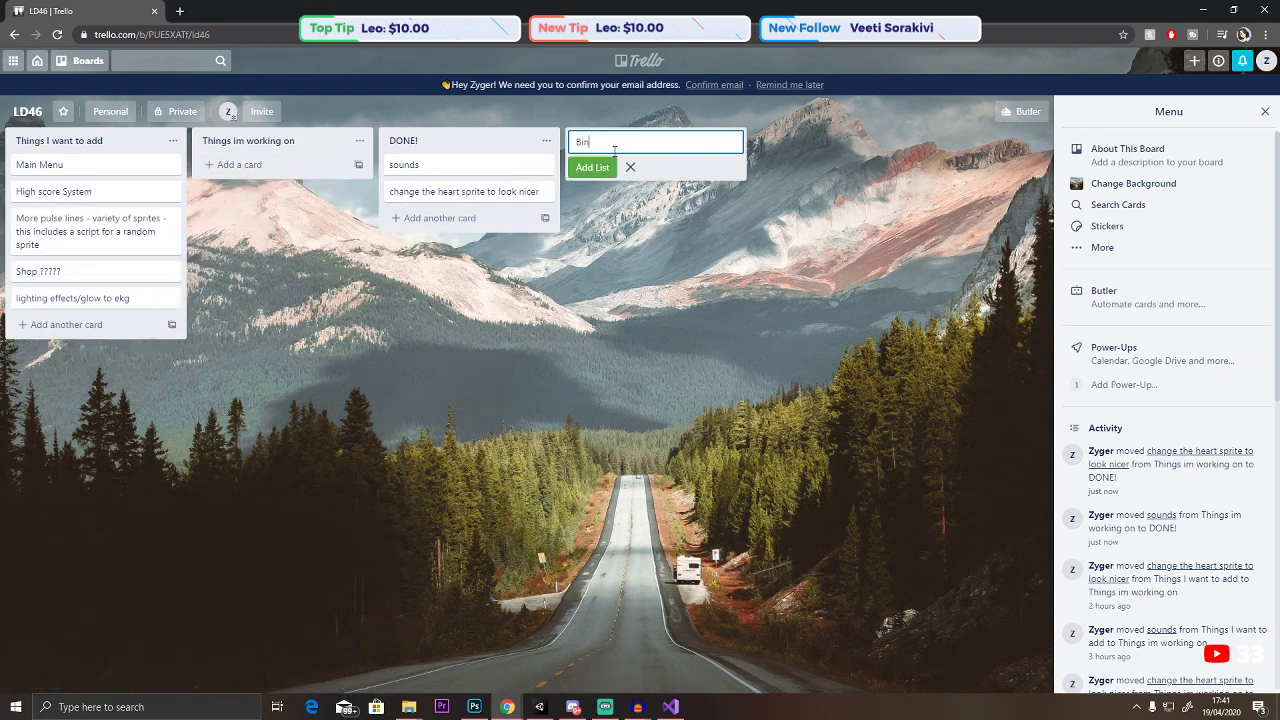
{"action": "type", "text": "in"}
{"action": "key", "text": "Return"}
{"action": "left_click_drag", "start_coordinate": [40, 271], "coordinate": [612, 168]}
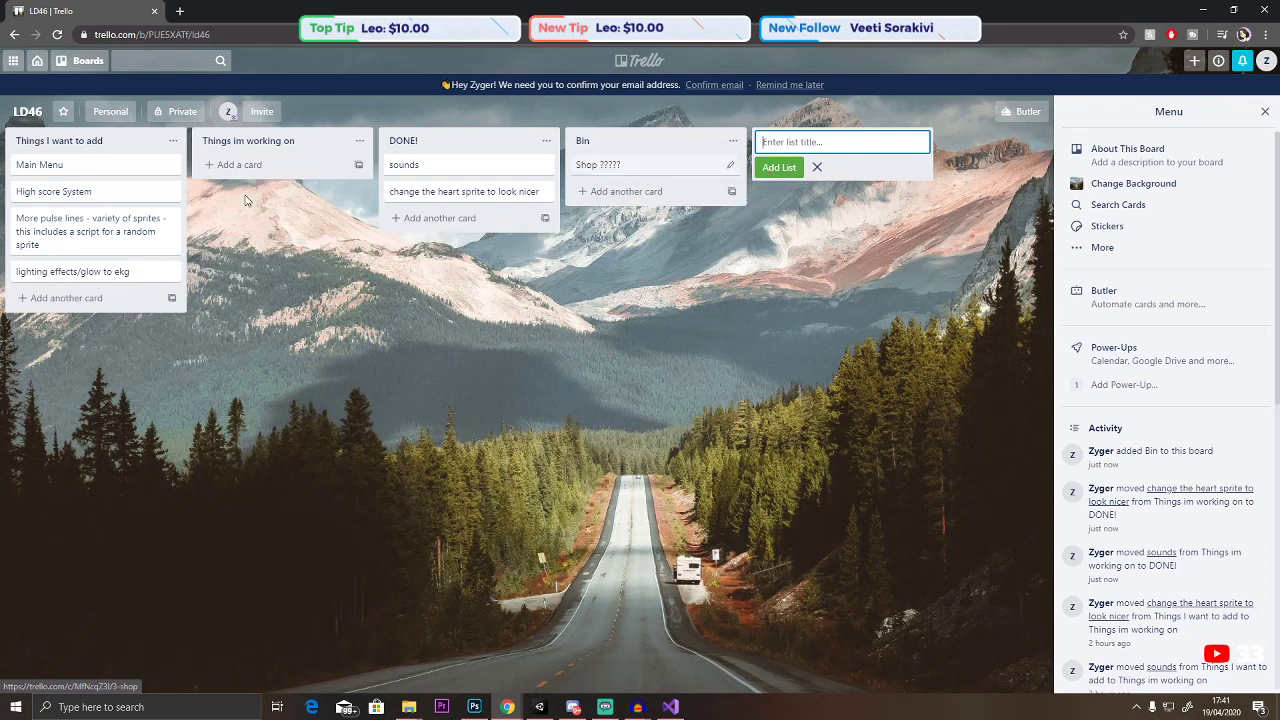
Move the "High score System" and "Main Menu" cards from Things I want to add to DONE!, below "sounds".
{"action": "left_click_drag", "start_coordinate": [55, 191], "coordinate": [465, 191]}
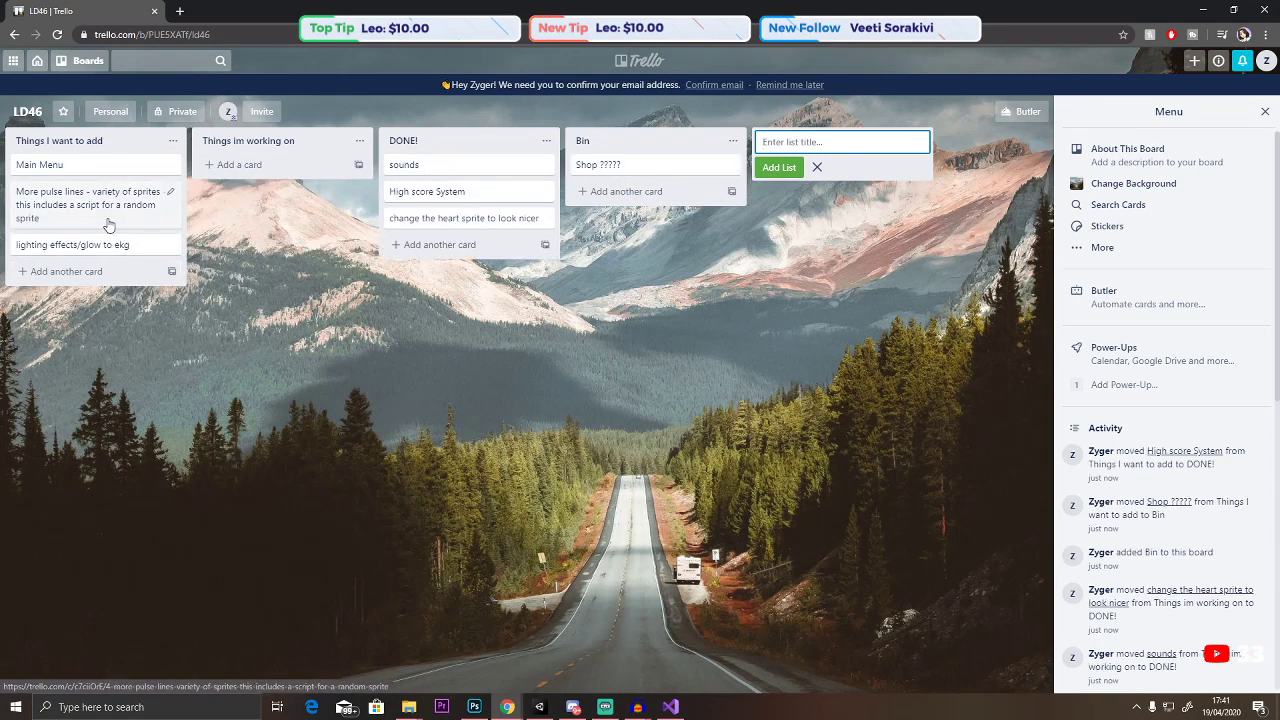
{"action": "left_click_drag", "start_coordinate": [50, 165], "coordinate": [460, 220]}
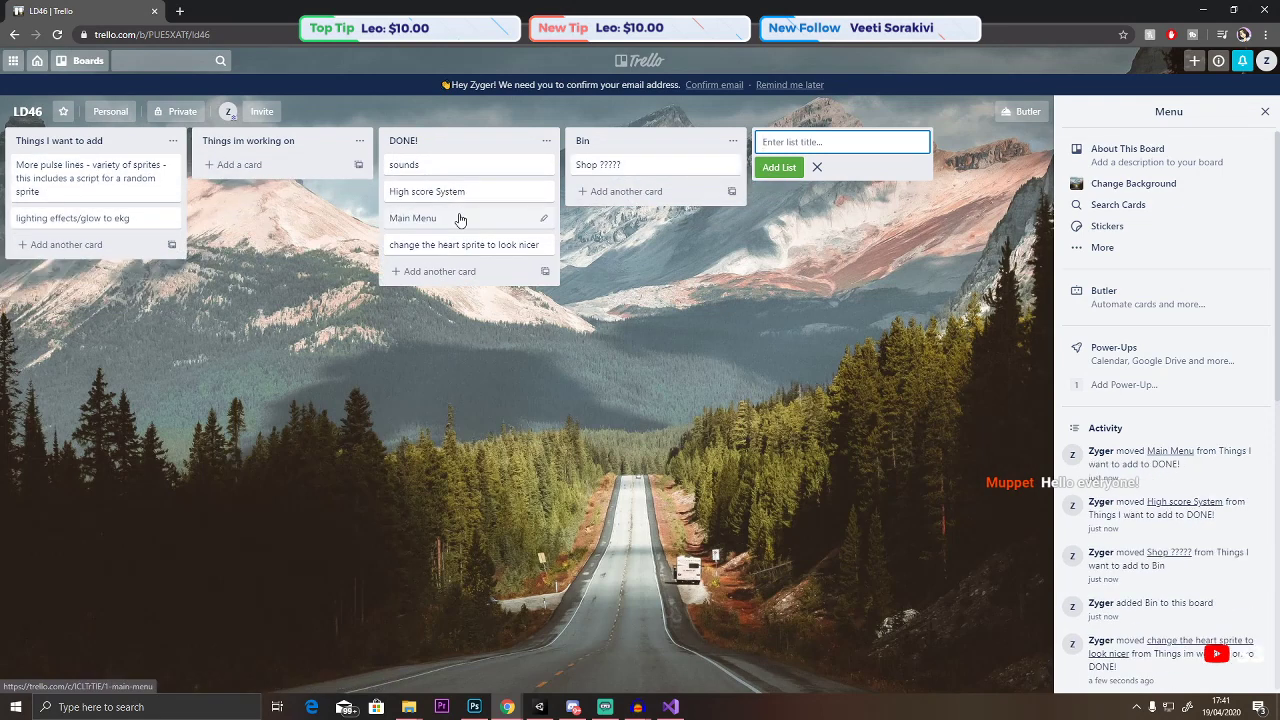
Add a card titled "About Page/ Controls" to the Things im working on list.
{"action": "left_click", "coordinate": [240, 166]}
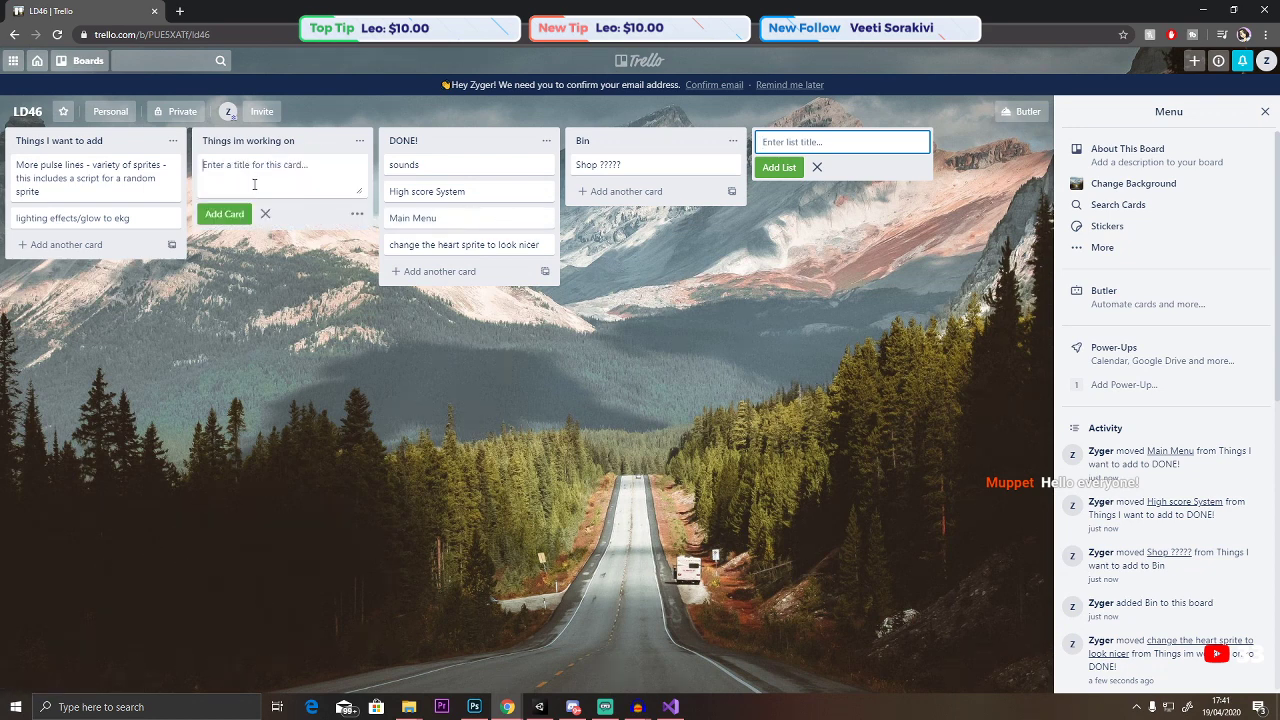
{"action": "type", "text": "About Page/ Controls"}
{"action": "left_click", "coordinate": [325, 274]}
Switch to Unity and playtest the Game scene, moving the heart between lanes to dodge pulse lines, and stop play mode.
{"action": "left_click", "coordinate": [539, 707]}
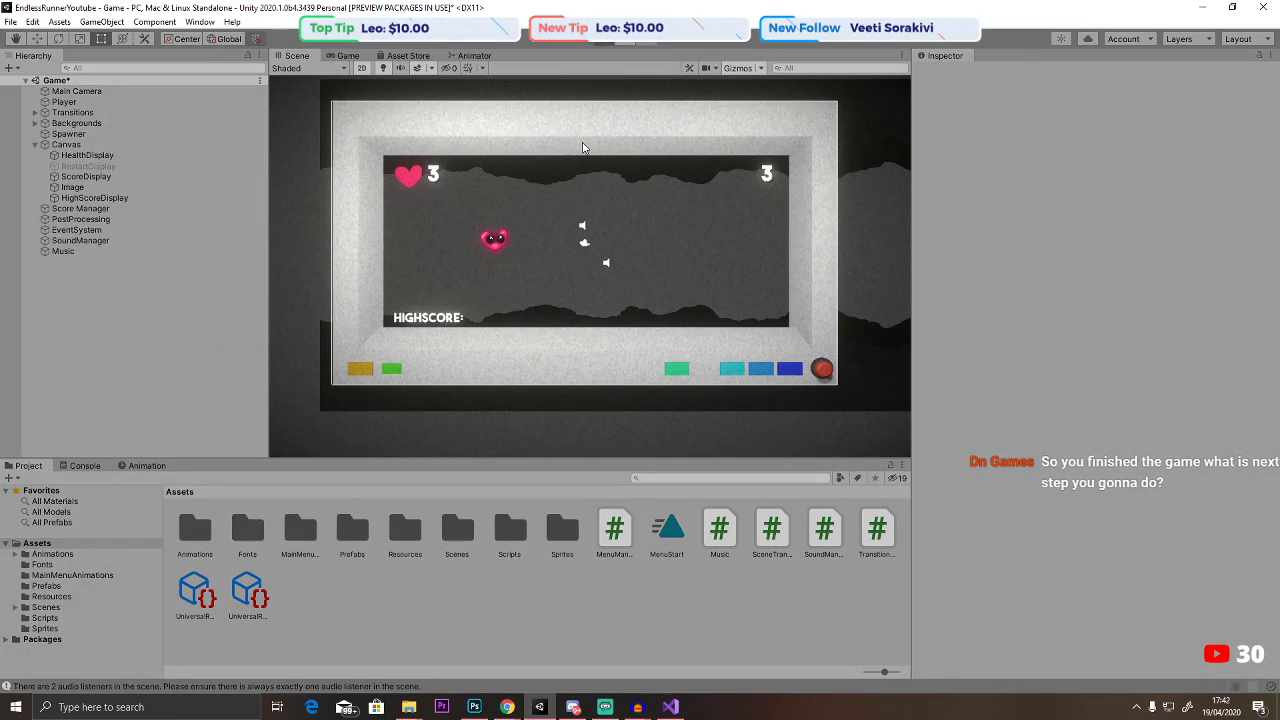
{"action": "key", "text": "ctrl+p"}
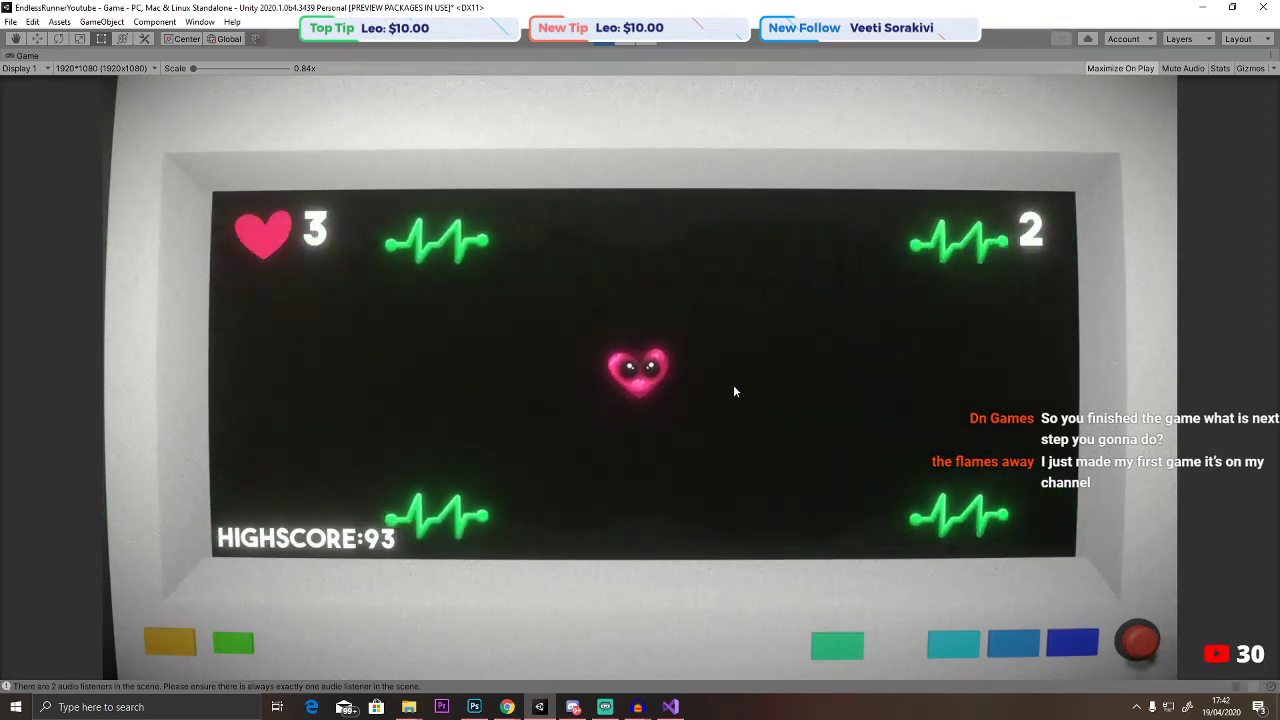
{"action": "key", "text": "Down"}
{"action": "key", "text": "Up"}
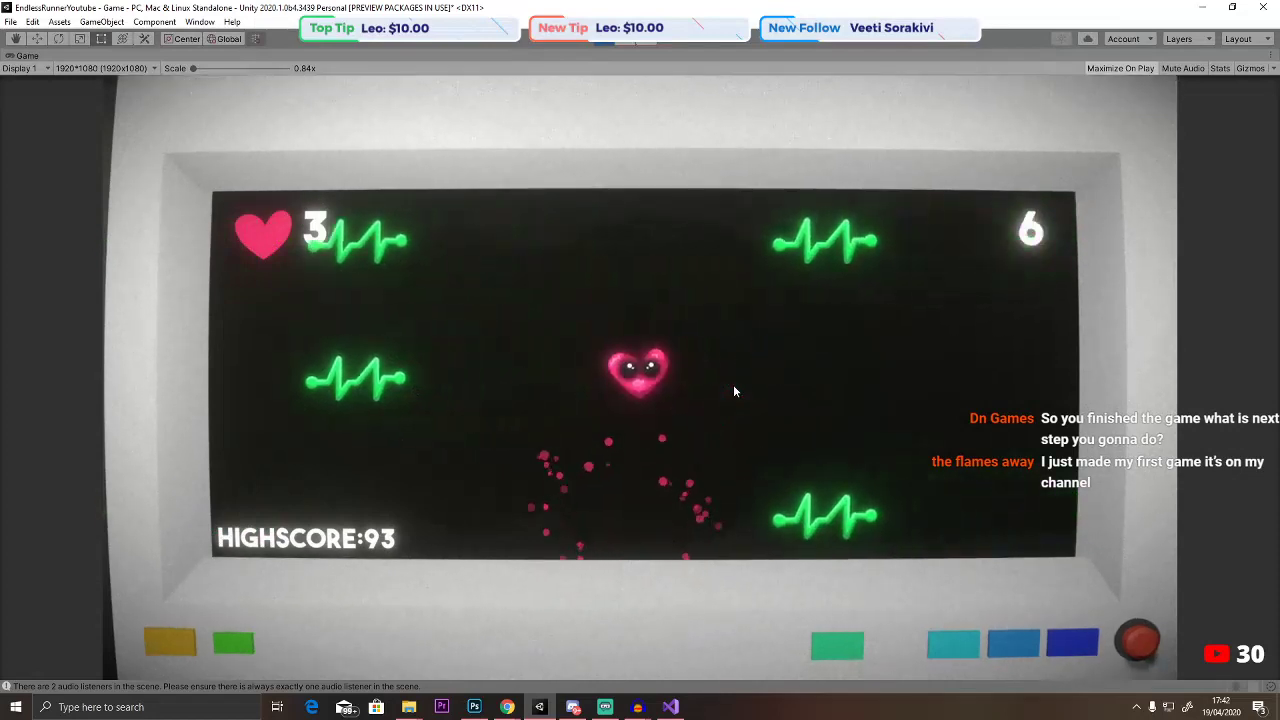
{"action": "key", "text": "Up"}
{"action": "key", "text": "Down"}
{"action": "key", "text": "Down"}
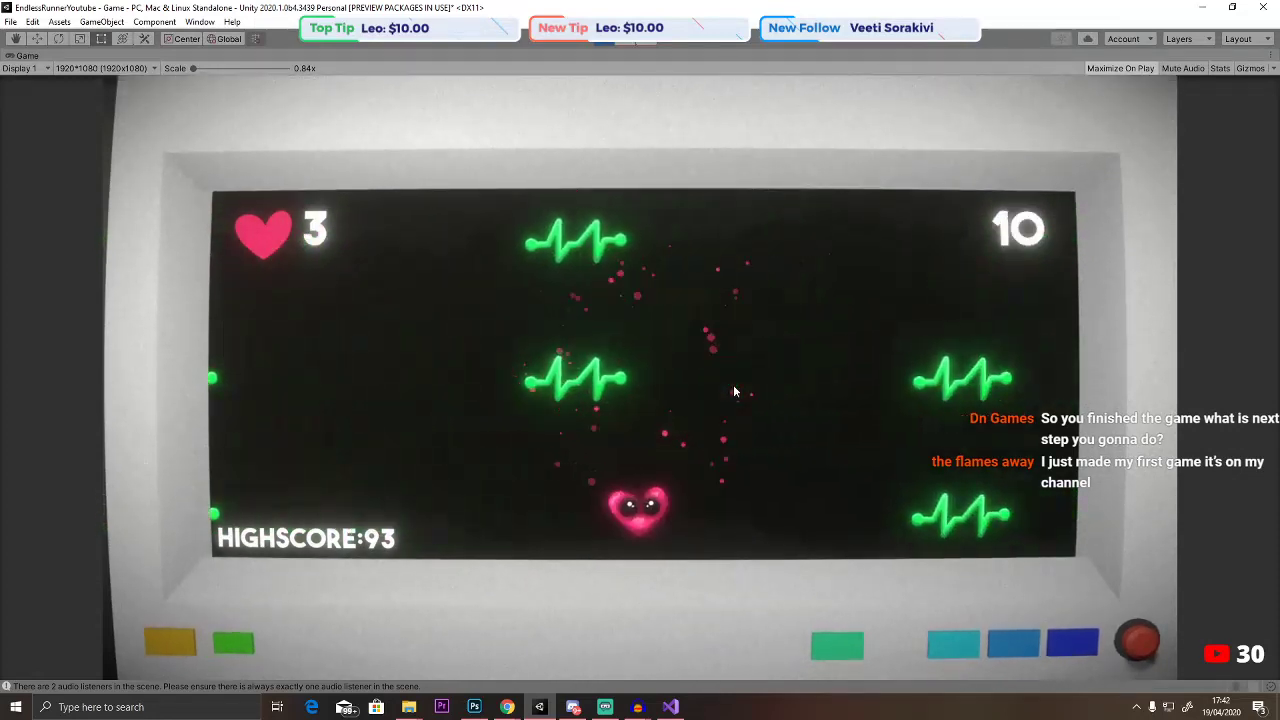
{"action": "key", "text": "Up"}
{"action": "key", "text": "Down"}
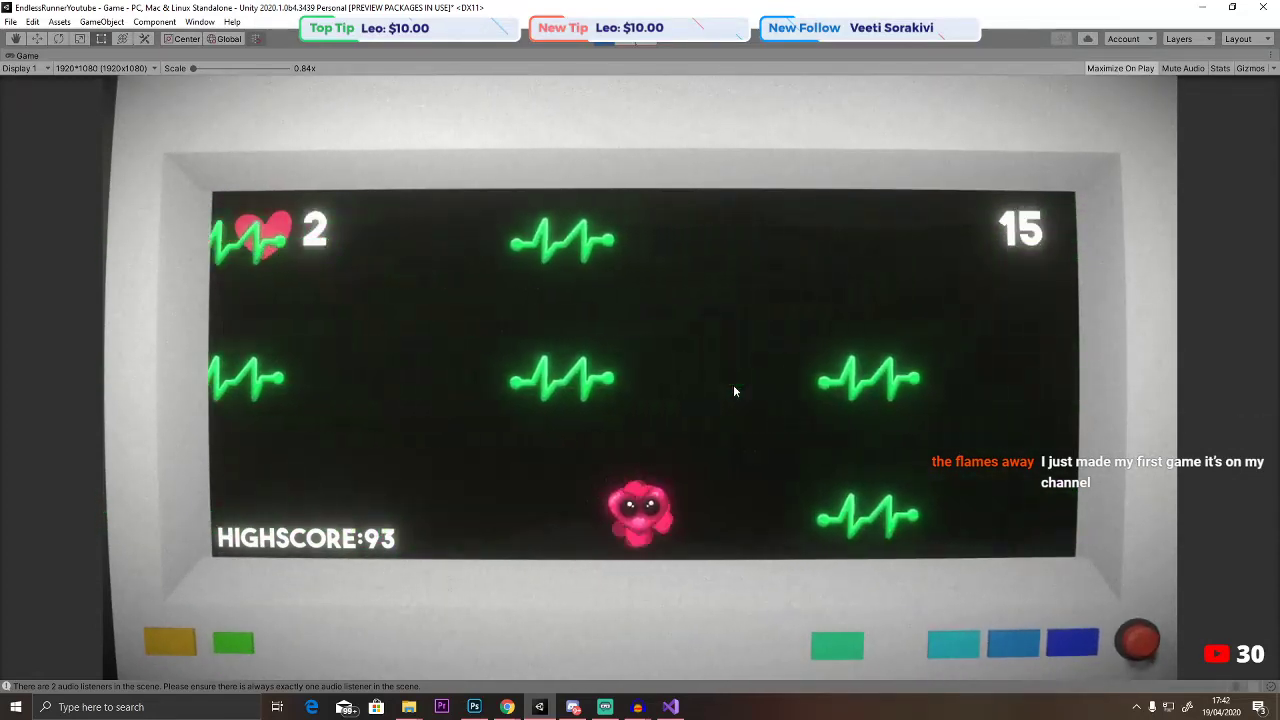
{"action": "key", "text": "Up"}
{"action": "key", "text": "Up"}
{"action": "key", "text": "Down"}
{"action": "key", "text": "Up"}
{"action": "key", "text": "Down"}
{"action": "key", "text": "Down"}
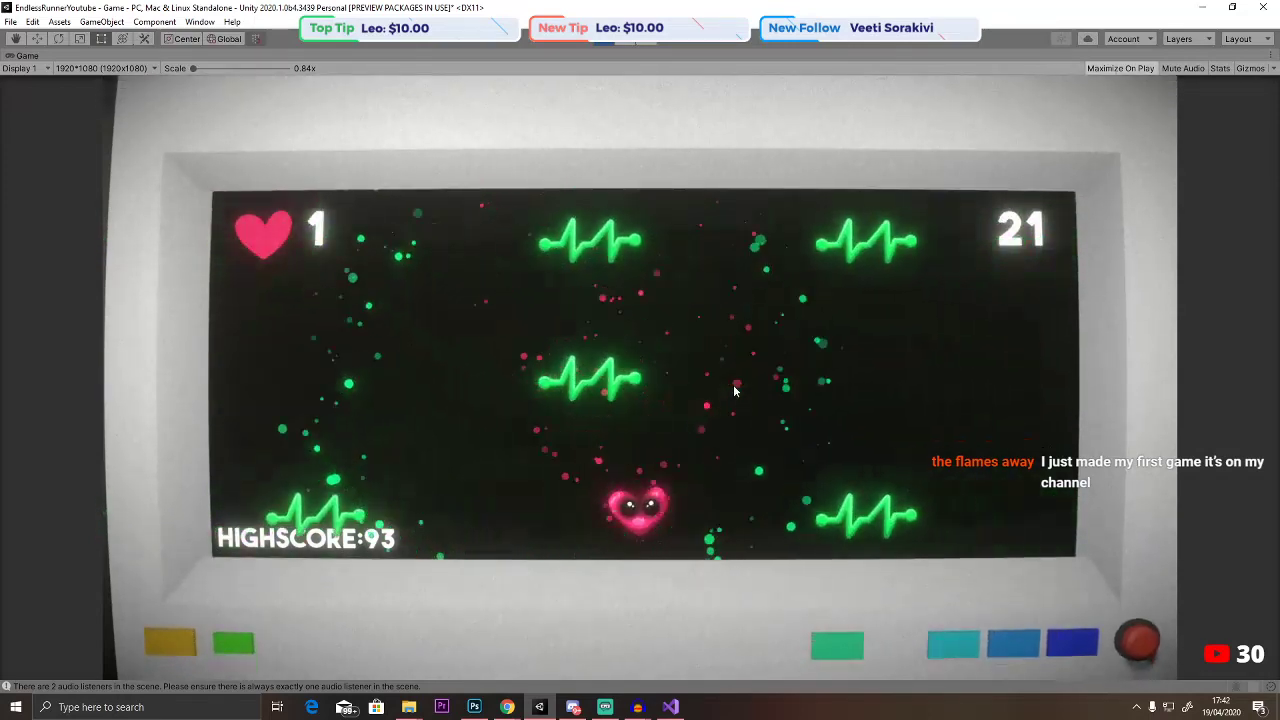
{"action": "key", "text": "Up"}
{"action": "key", "text": "Down"}
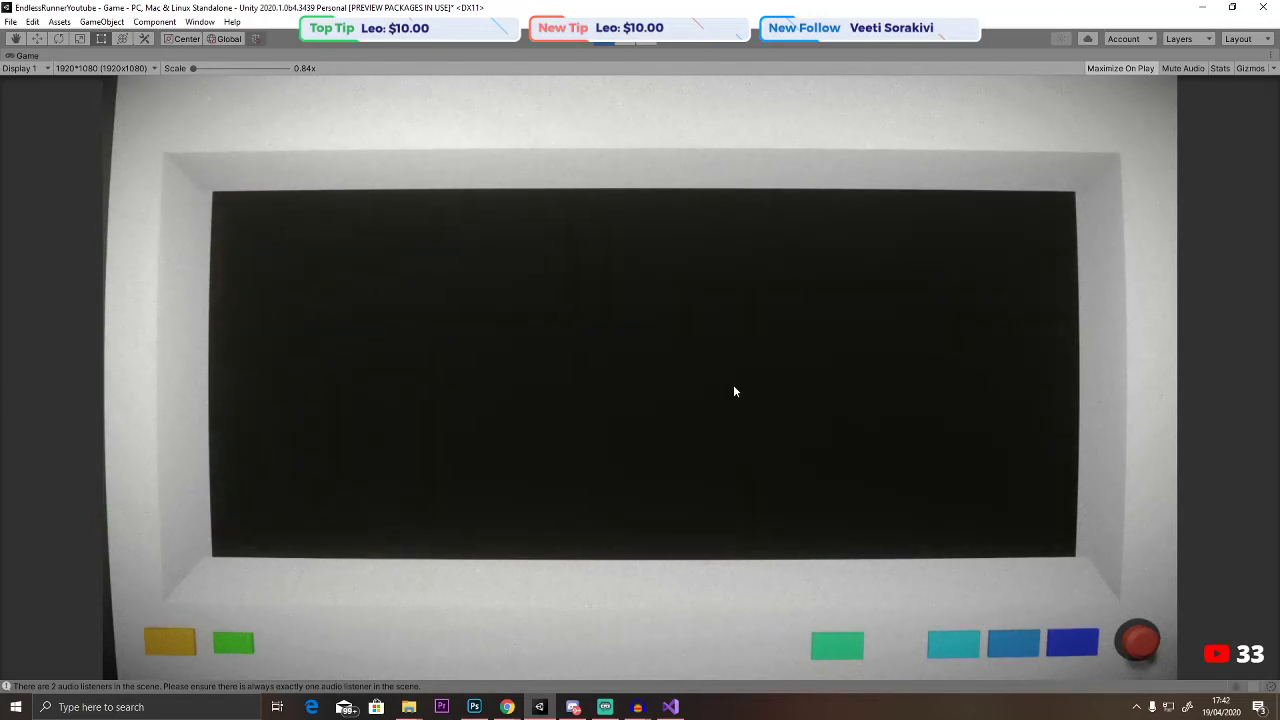
{"action": "left_click", "coordinate": [604, 43]}
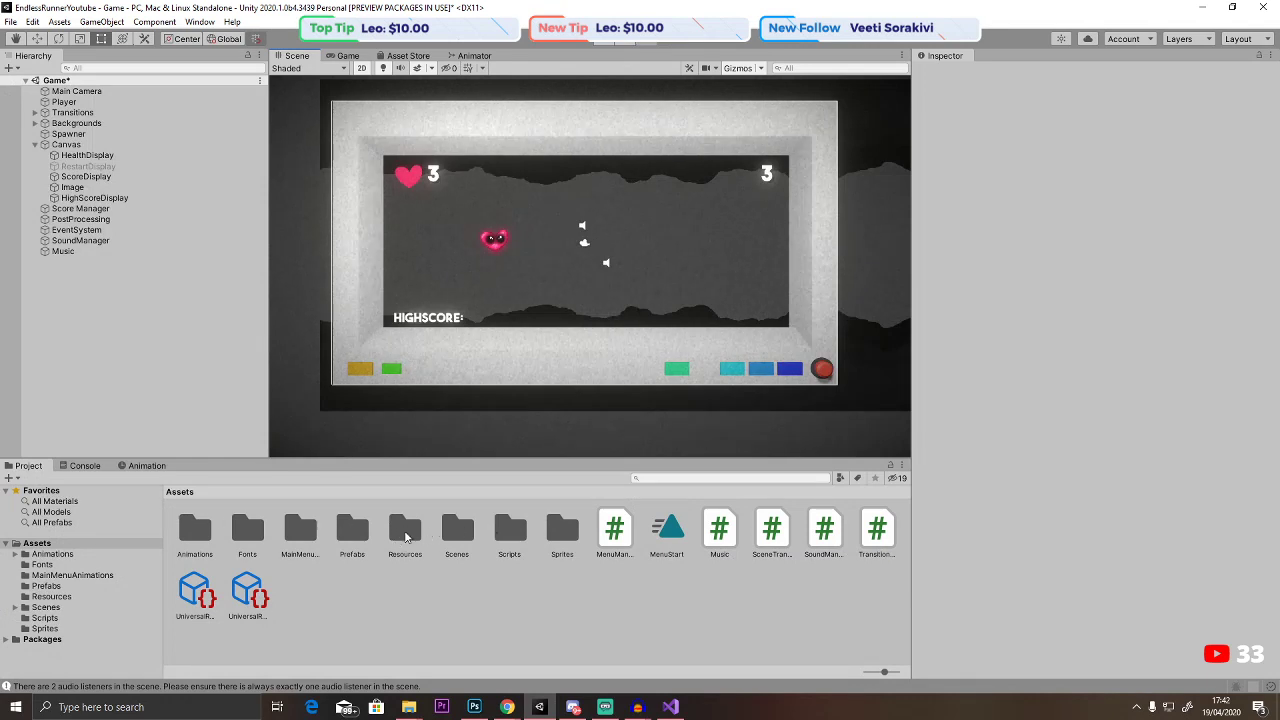
Add a second UI Canvas at the root of the Game scene, separate from the existing Canvas.
{"action": "double_click", "coordinate": [310, 535]}
{"action": "left_click", "coordinate": [178, 492]}
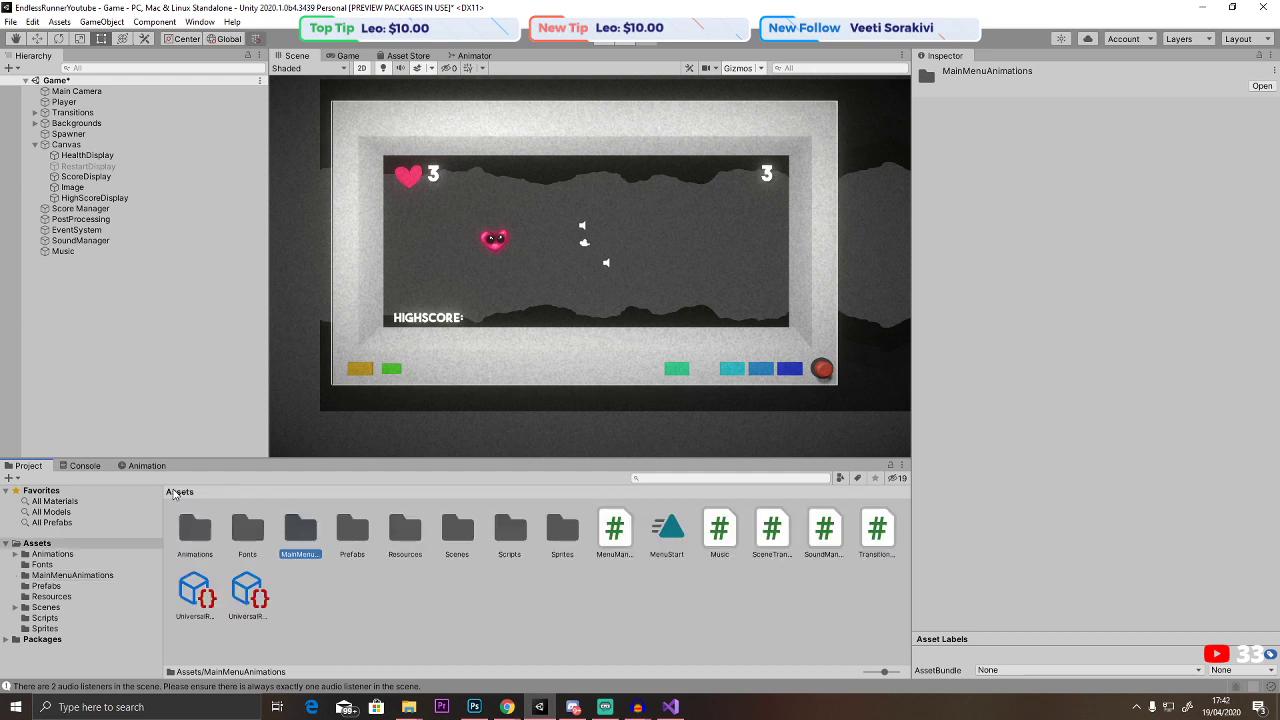
{"action": "scroll", "coordinate": [494, 337], "scroll_direction": "up", "scroll_amount": 5}
{"action": "scroll", "coordinate": [716, 361], "scroll_direction": "up", "scroll_amount": 5}
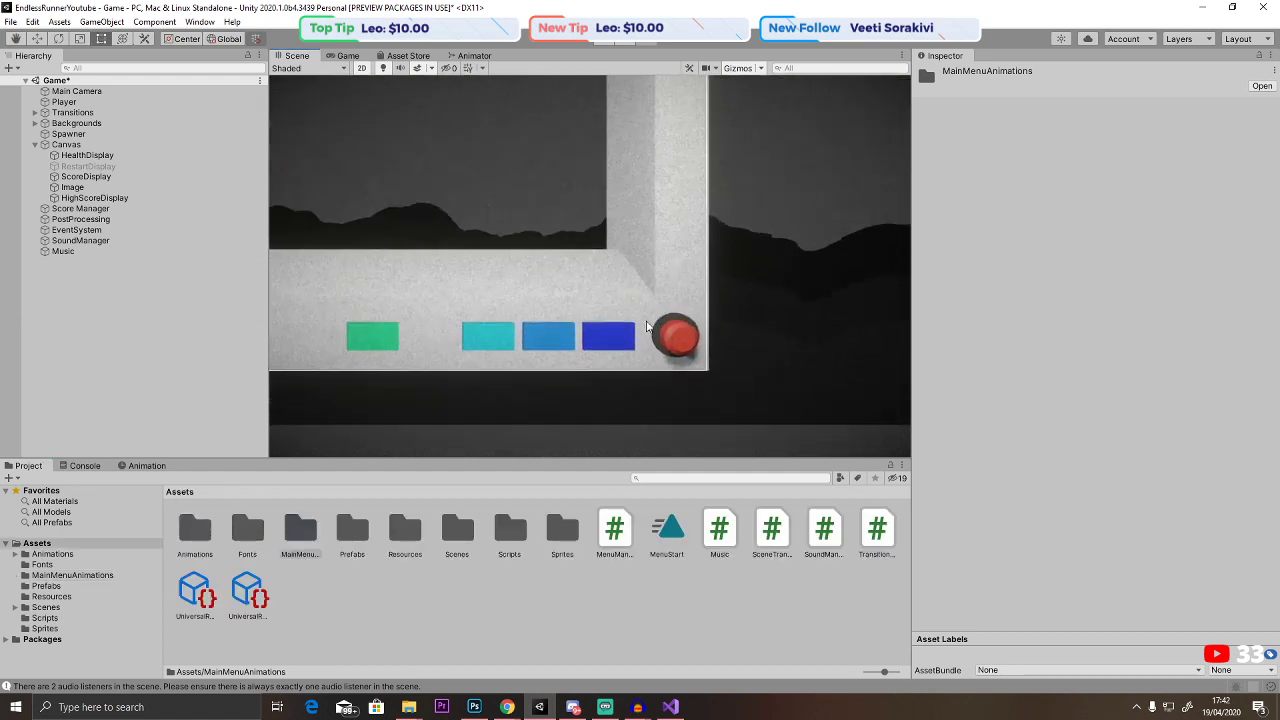
{"action": "right_click", "coordinate": [80, 282]}
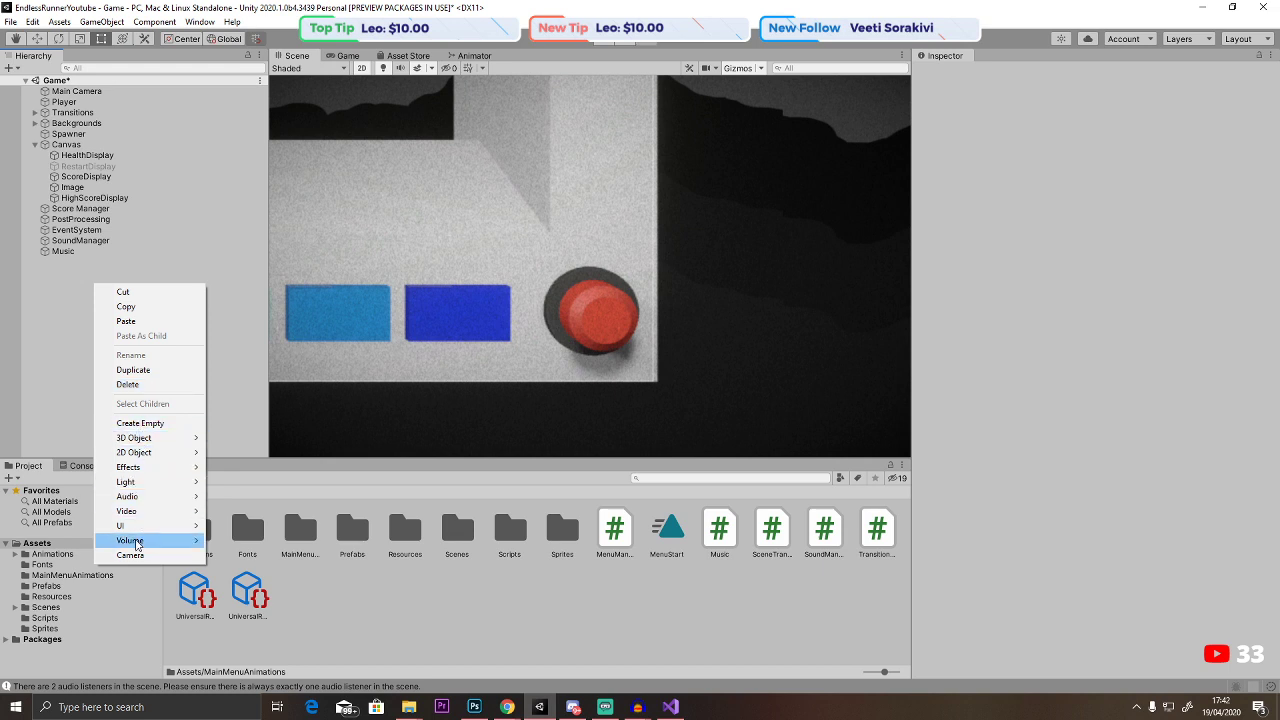
{"action": "left_click", "coordinate": [55, 289]}
{"action": "left_click", "coordinate": [58, 146]}
{"action": "right_click", "coordinate": [58, 146]}
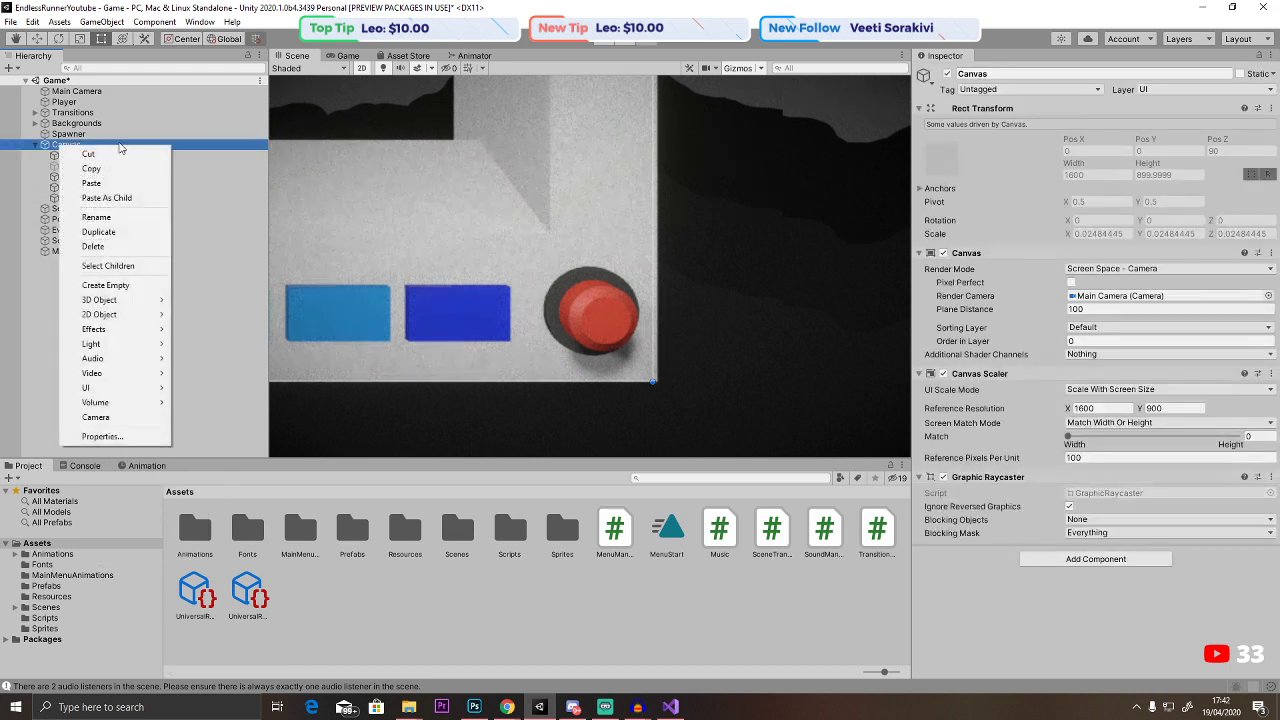
{"action": "right_click", "coordinate": [52, 311]}
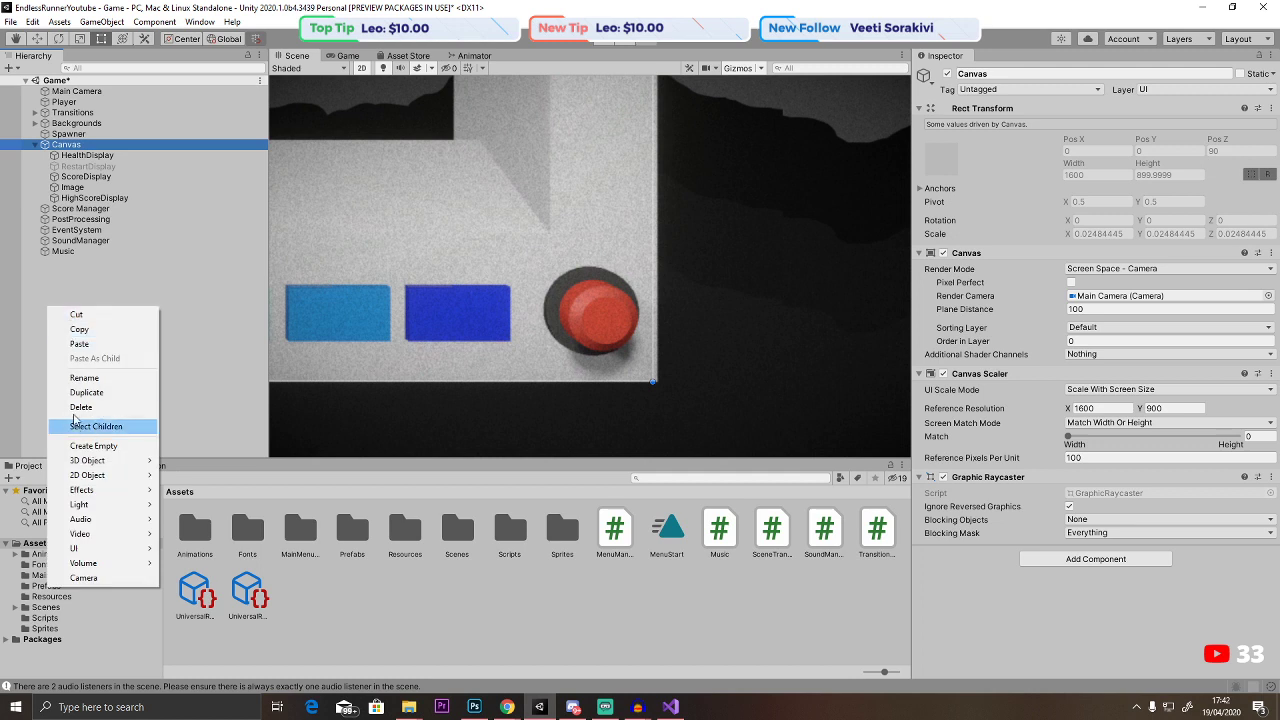
{"action": "mouse_move", "coordinate": [102, 556]}
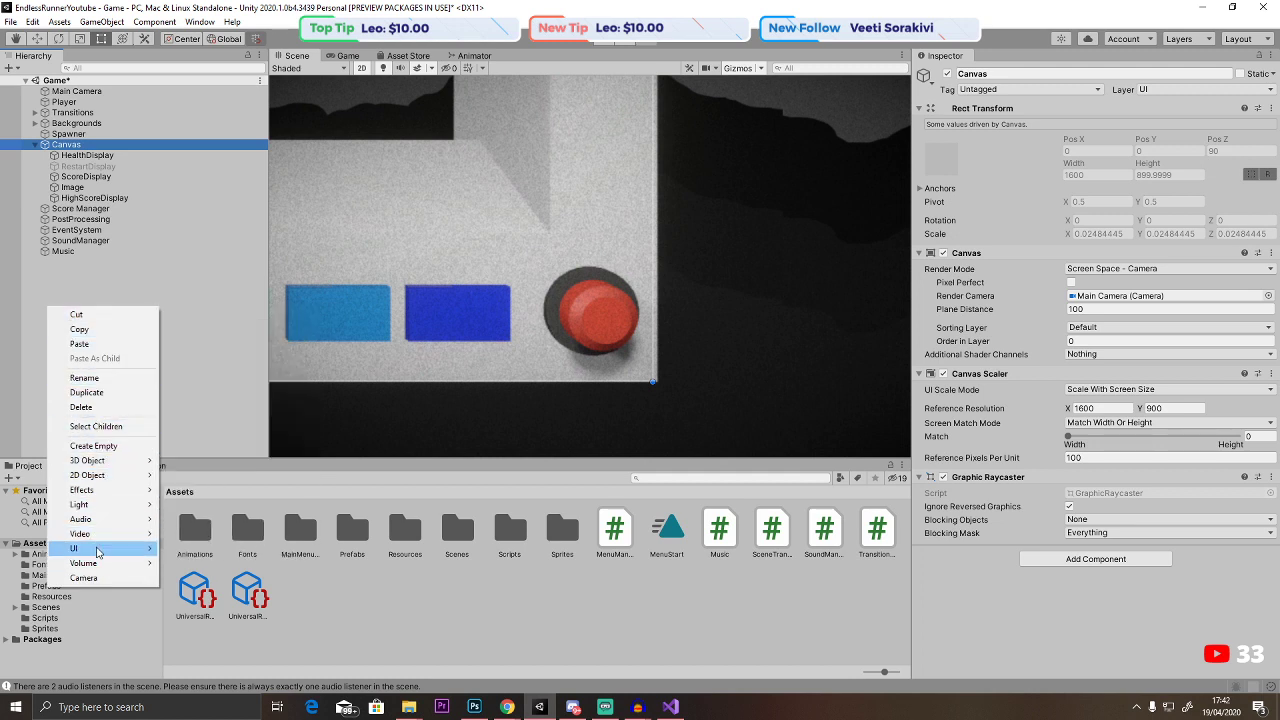
{"action": "left_click", "coordinate": [195, 503]}
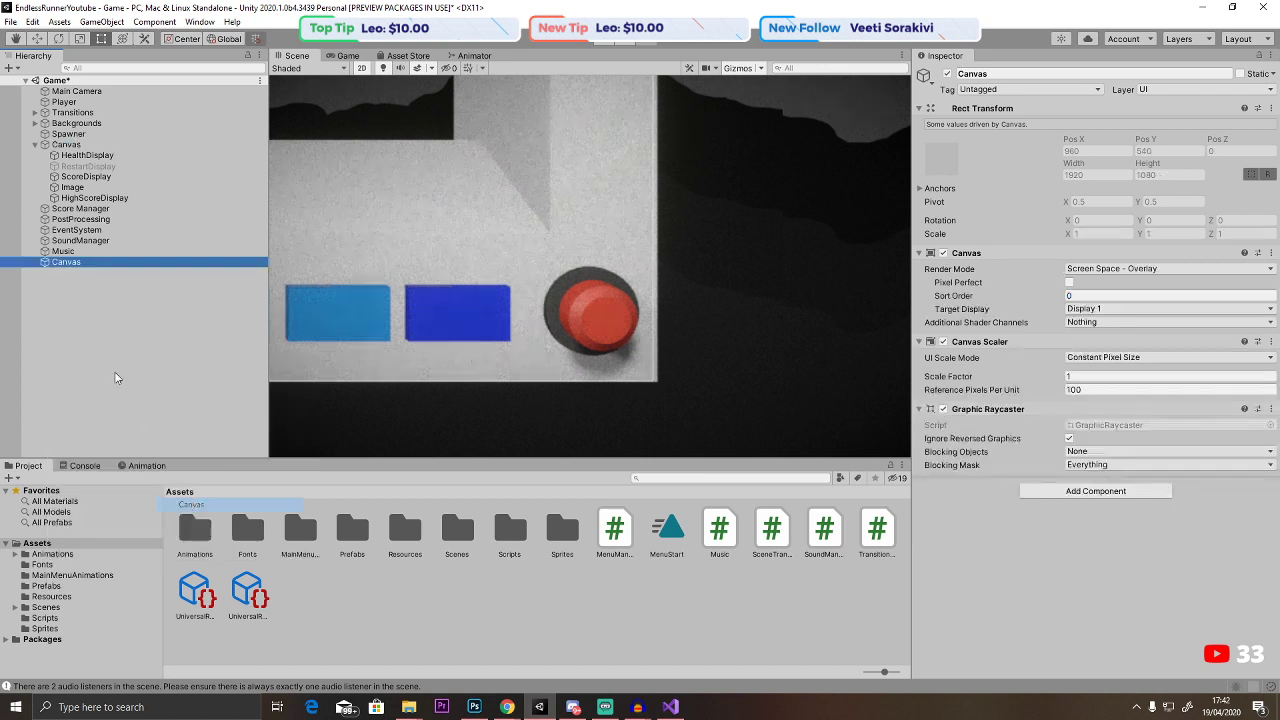
Add a default UI Button under the new Canvas and delete it again.
{"action": "right_click", "coordinate": [81, 265]}
{"action": "mouse_move", "coordinate": [128, 503]}
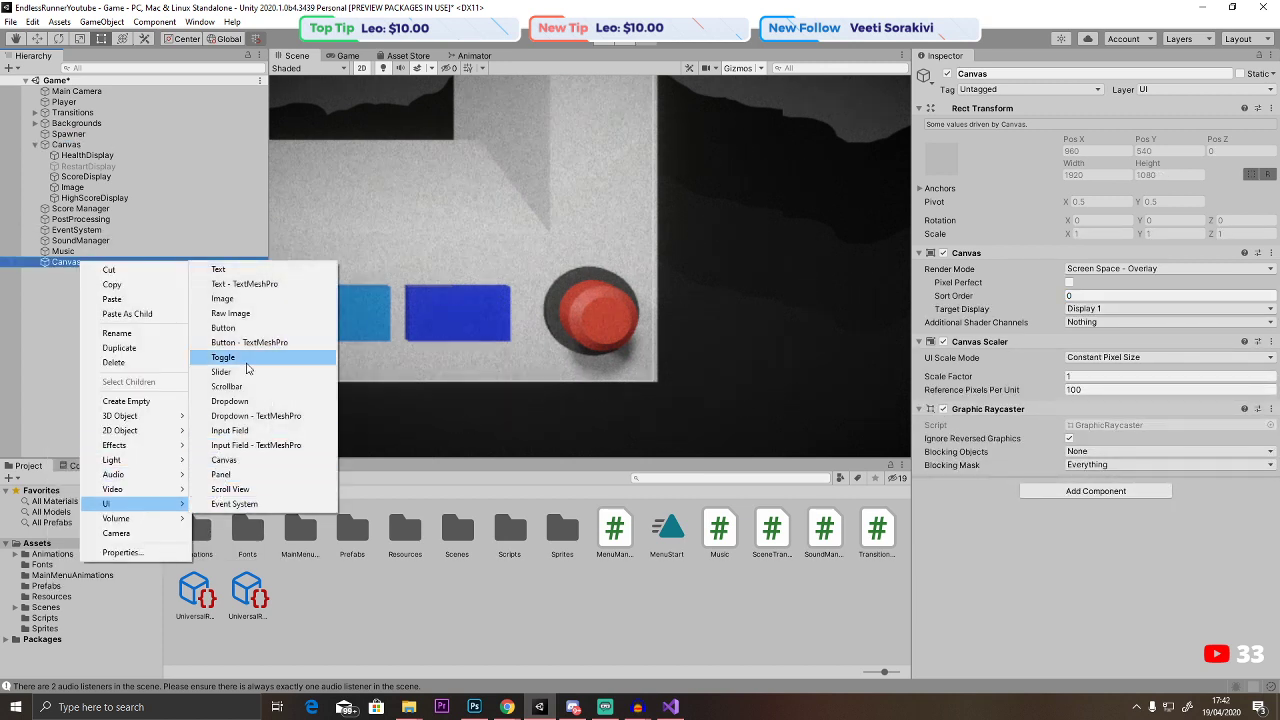
{"action": "left_click", "coordinate": [224, 328]}
{"action": "double_click", "coordinate": [113, 272]}
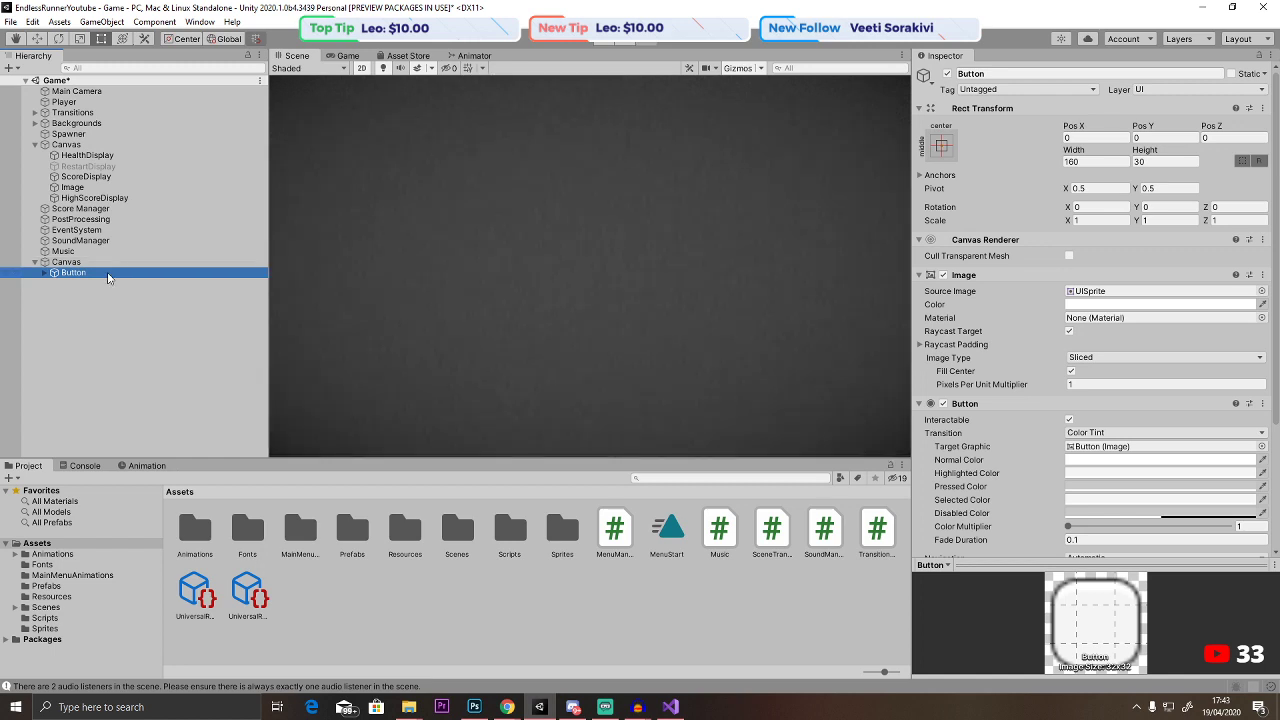
{"action": "scroll", "coordinate": [500, 328], "scroll_direction": "down", "scroll_amount": 2}
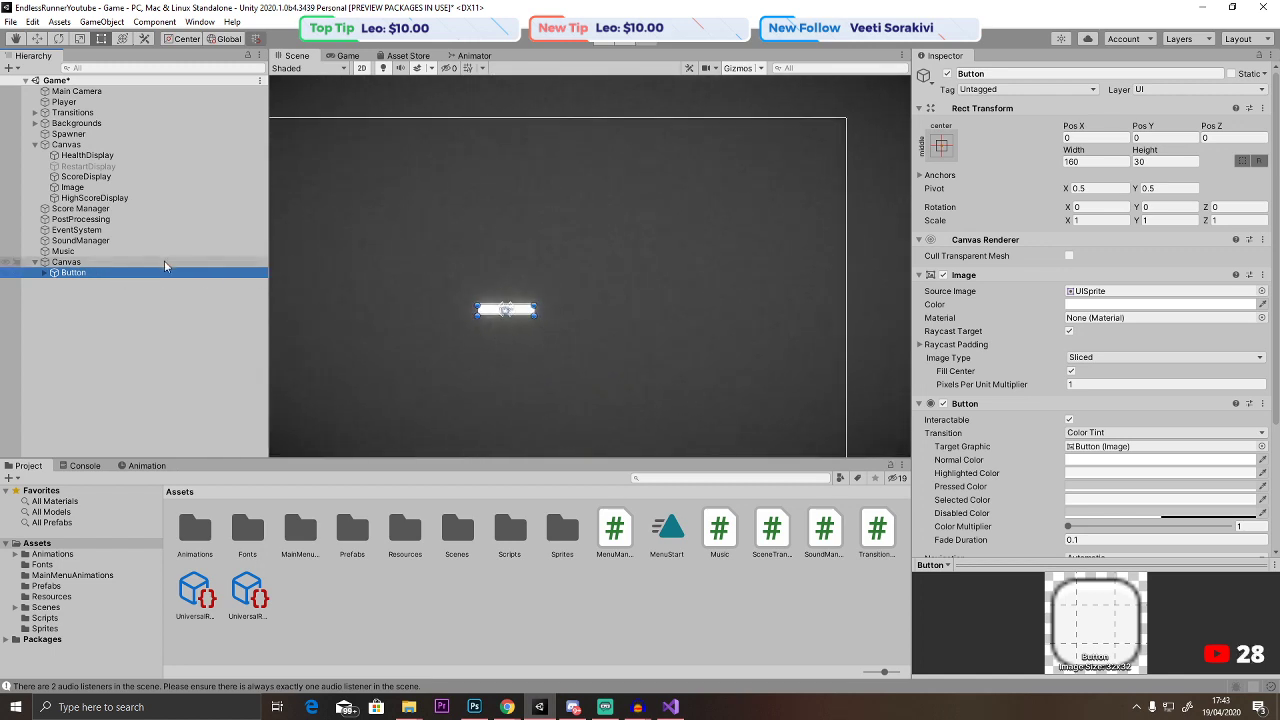
{"action": "left_click", "coordinate": [62, 251]}
{"action": "left_click", "coordinate": [480, 195]}
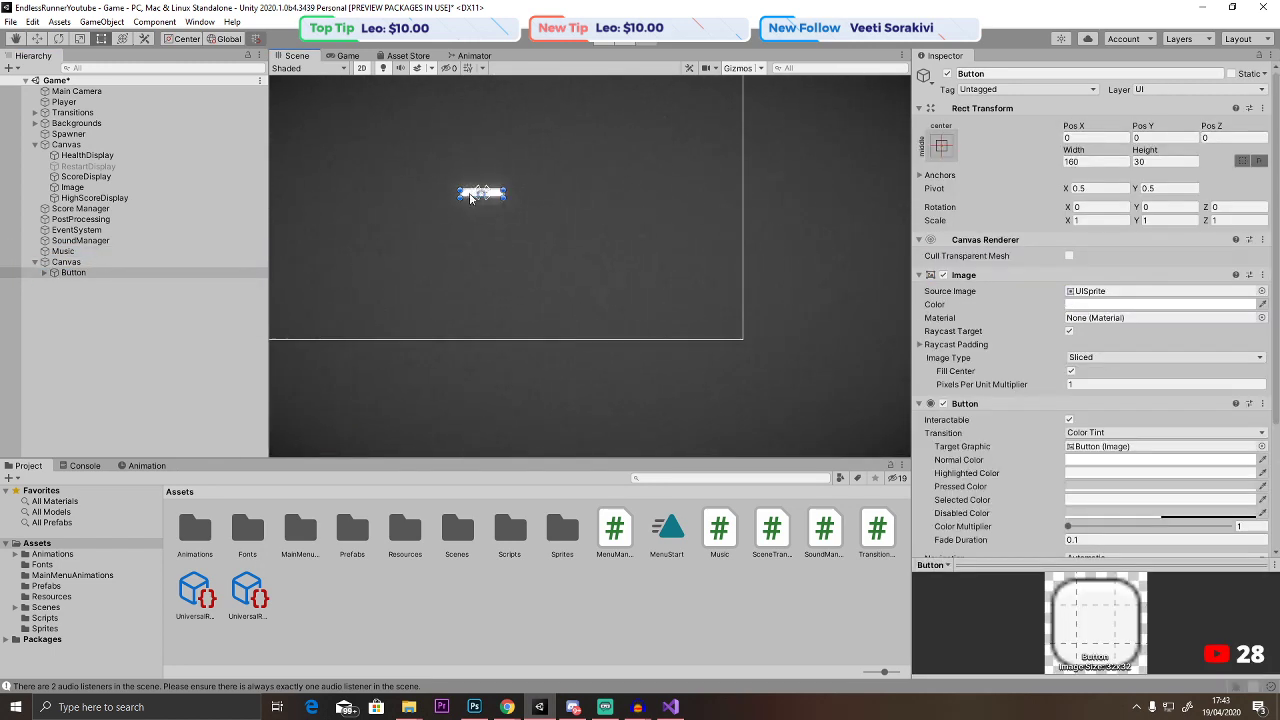
{"action": "left_click", "coordinate": [471, 196]}
{"action": "left_click", "coordinate": [484, 196]}
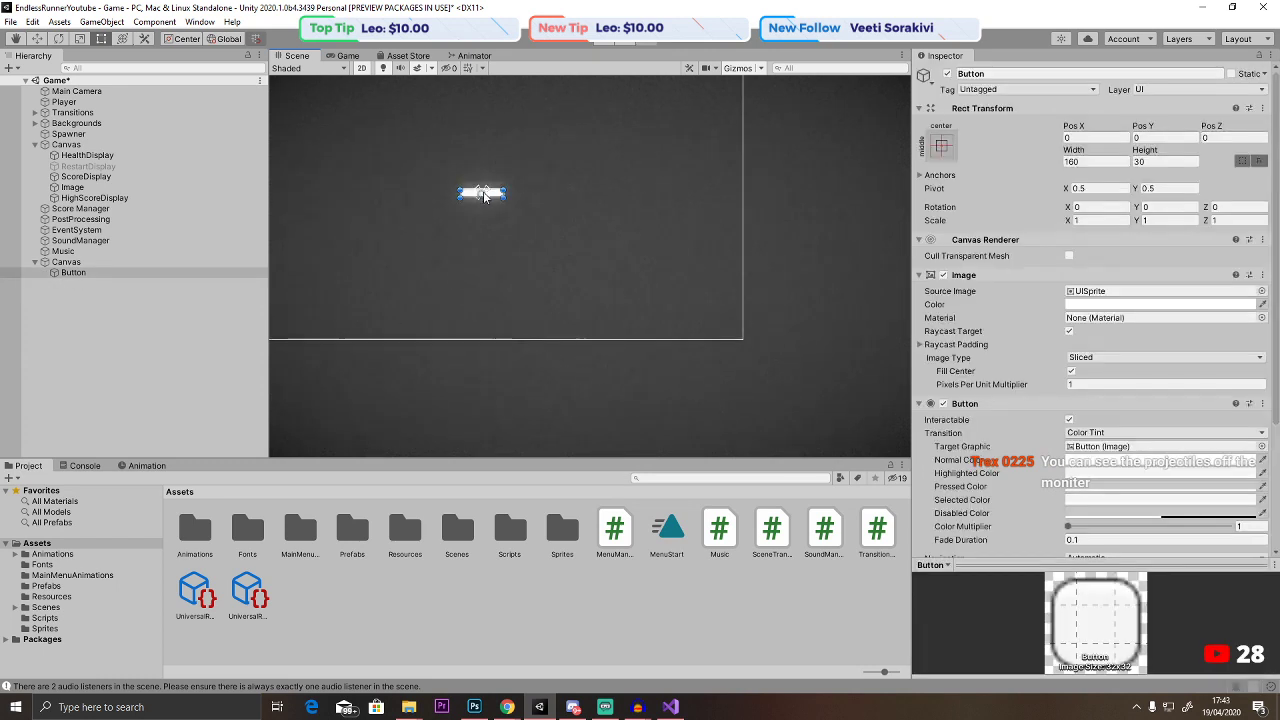
{"action": "key", "text": "Delete"}
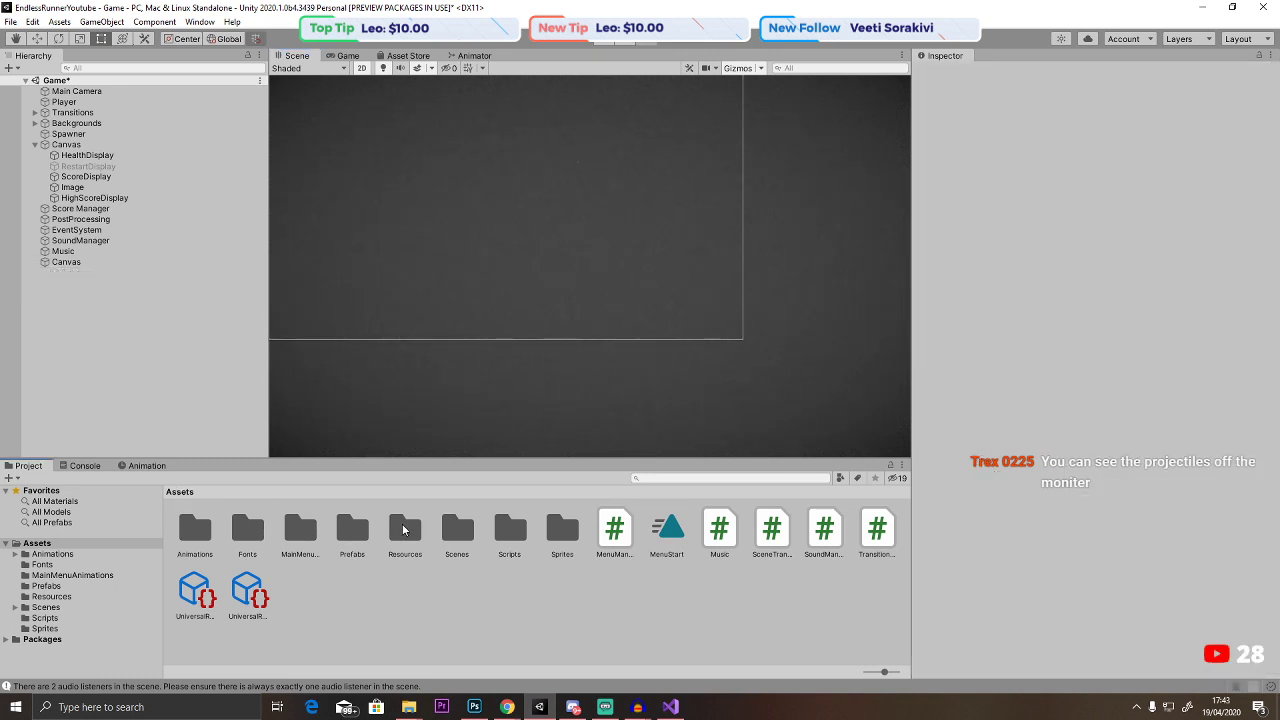
Save the Game scene, open the Main scene and copy the round red Button from its Canvas.
{"action": "double_click", "coordinate": [463, 532]}
{"action": "double_click", "coordinate": [345, 527]}
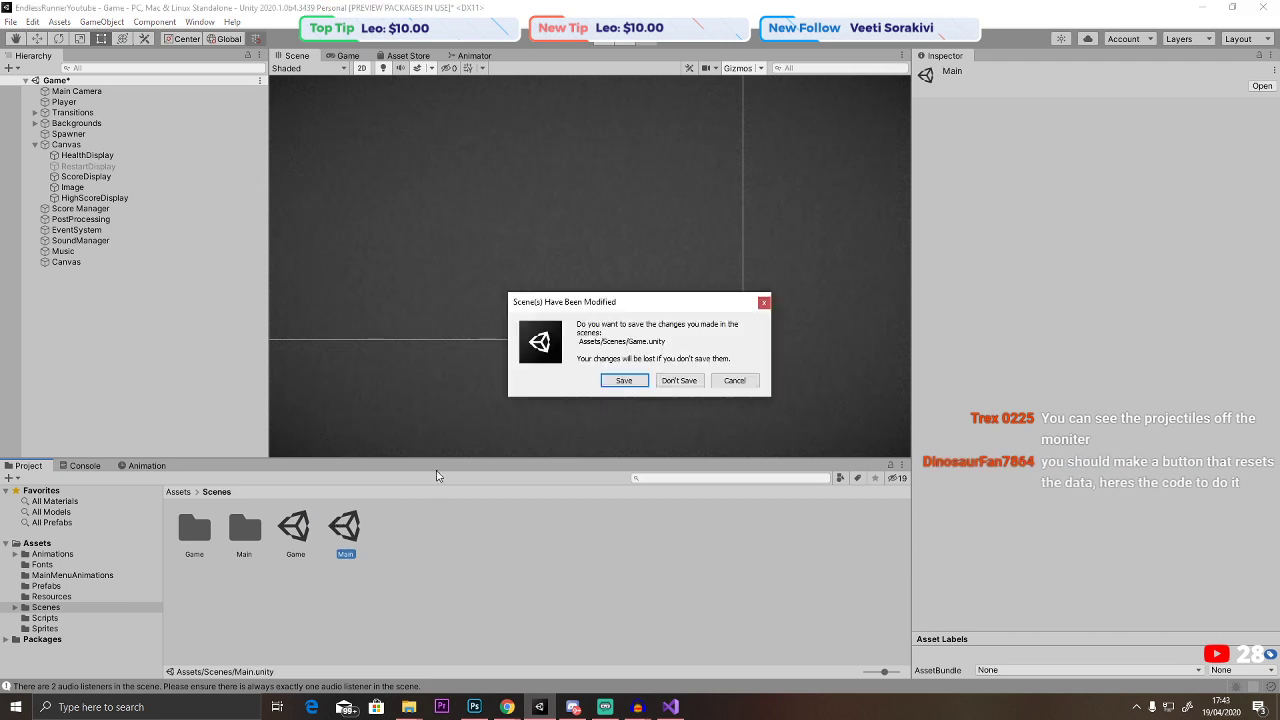
{"action": "left_click", "coordinate": [627, 378]}
{"action": "left_click", "coordinate": [726, 316]}
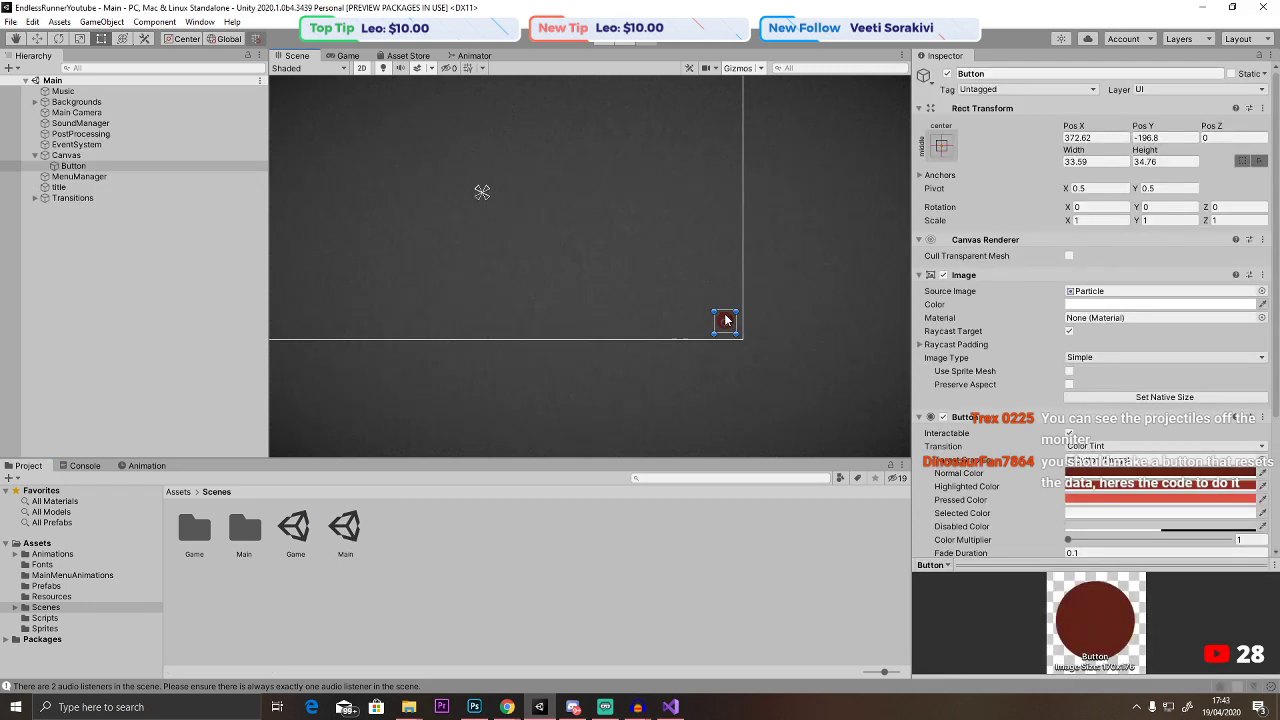
{"action": "left_click", "coordinate": [75, 168]}
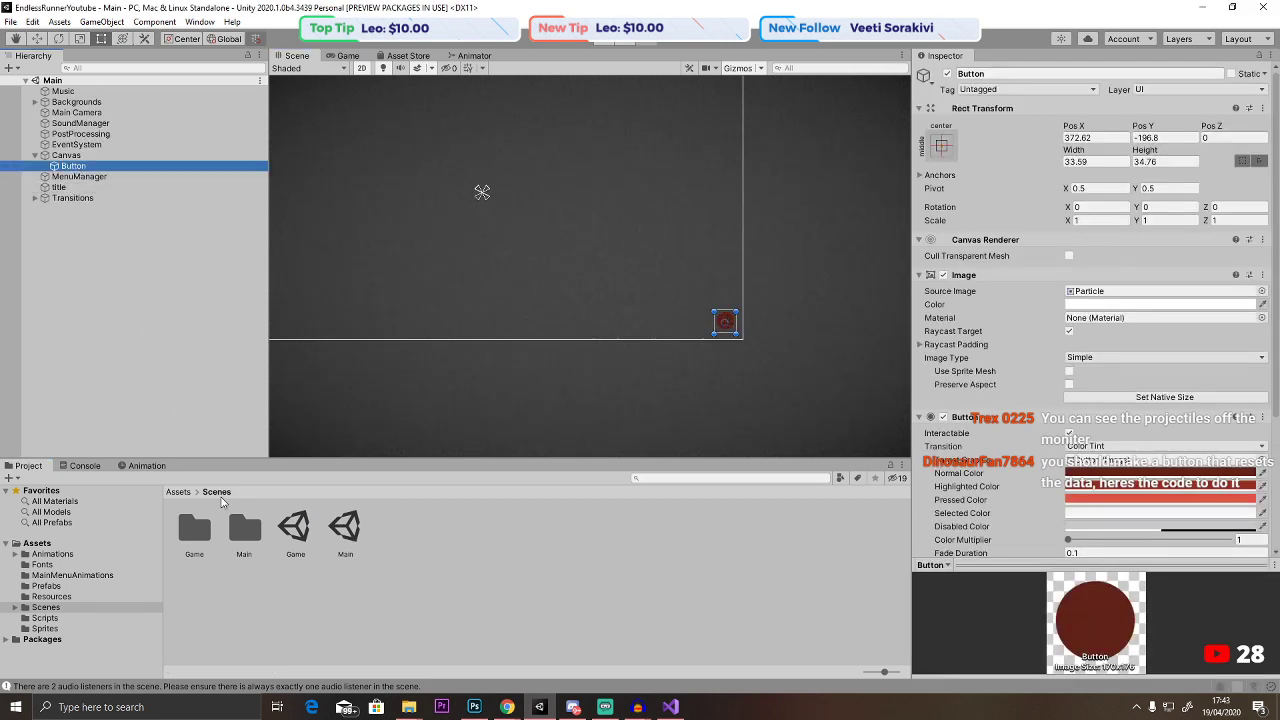
Reopen the Game scene, paste the copied Button, make it a child of the second Canvas and check the Game view.
{"action": "double_click", "coordinate": [295, 527]}
{"action": "left_click", "coordinate": [68, 147]}
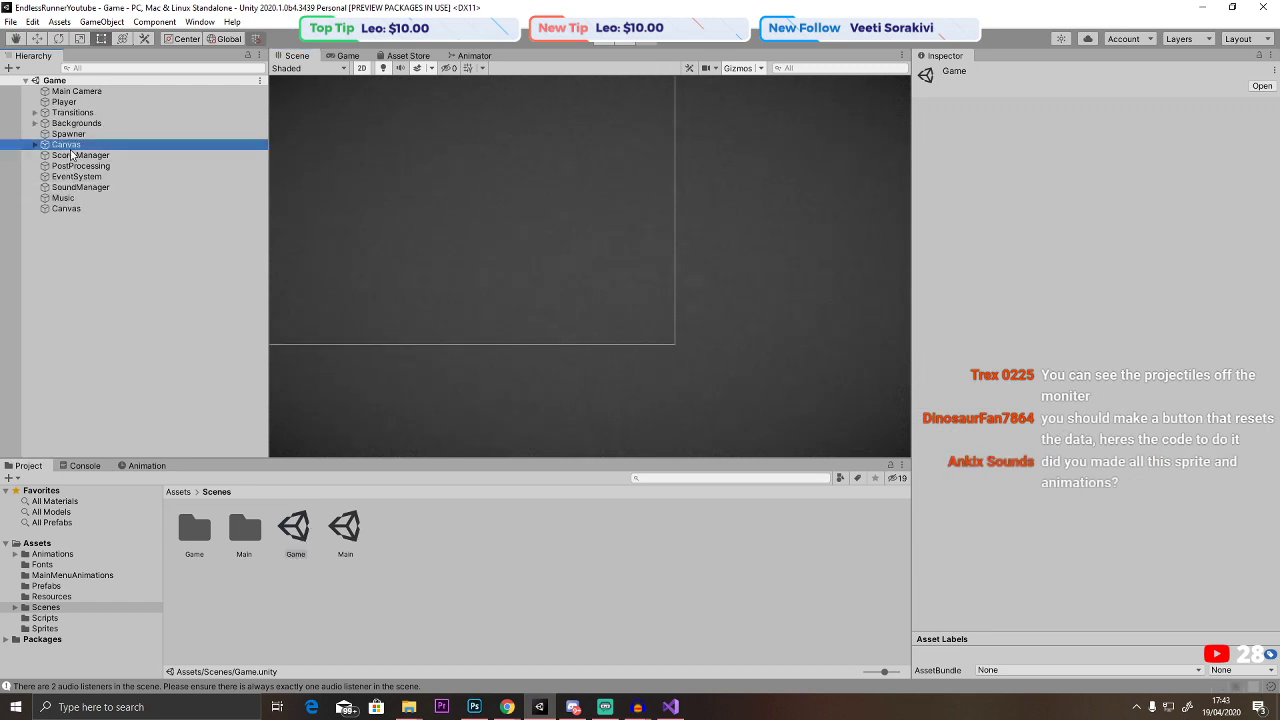
{"action": "left_click", "coordinate": [66, 208]}
{"action": "key", "text": "ctrl+v"}
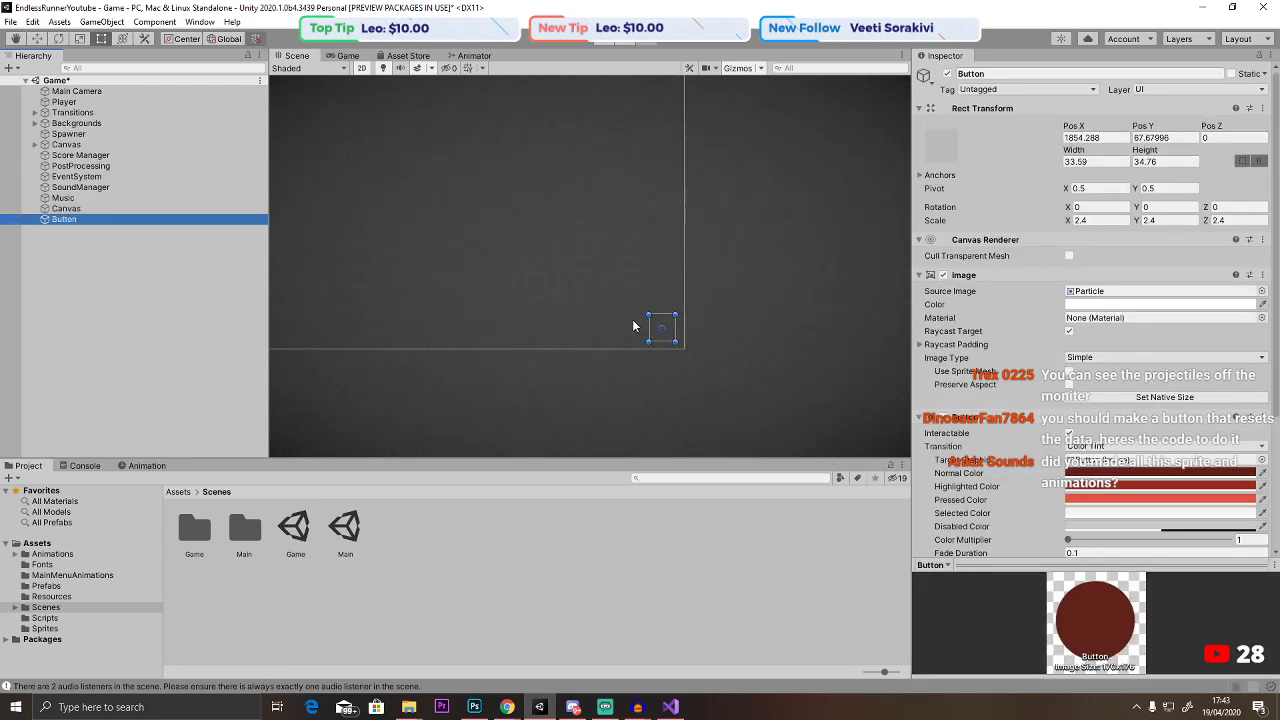
{"action": "key", "text": "f"}
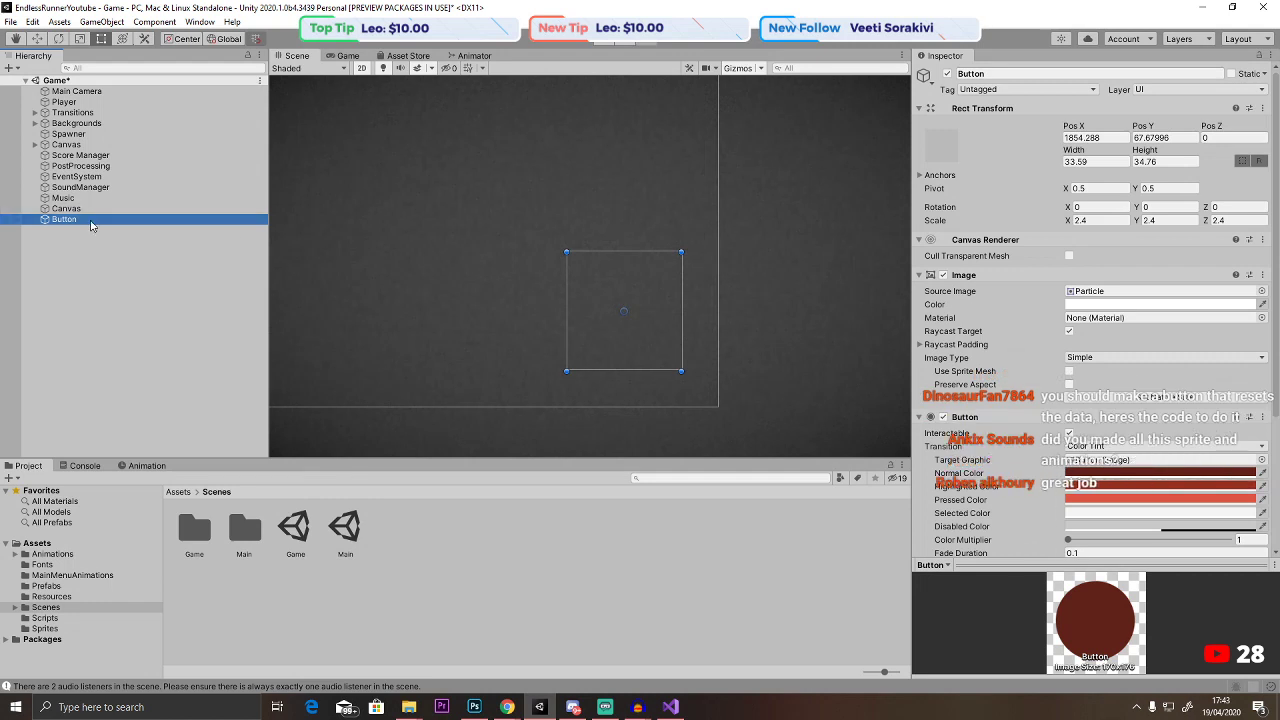
{"action": "left_click_drag", "start_coordinate": [90, 226], "coordinate": [66, 208]}
{"action": "left_click", "coordinate": [343, 56]}
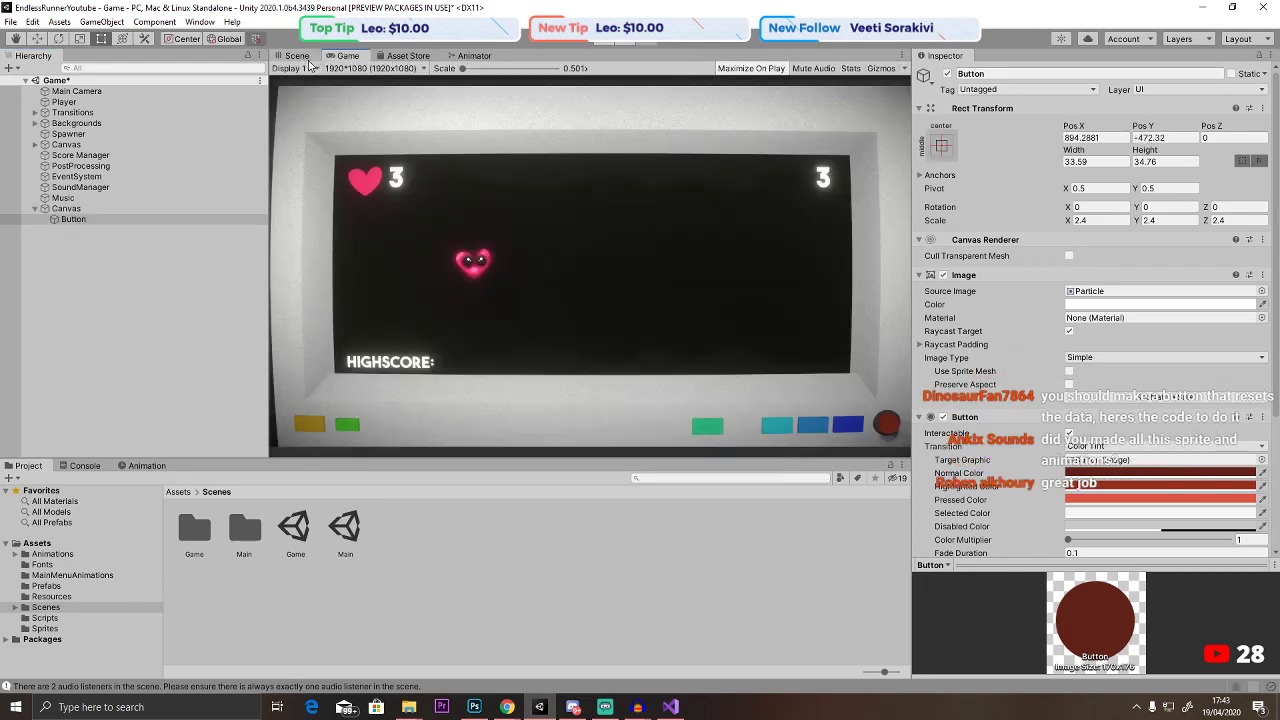
{"action": "left_click", "coordinate": [297, 56]}
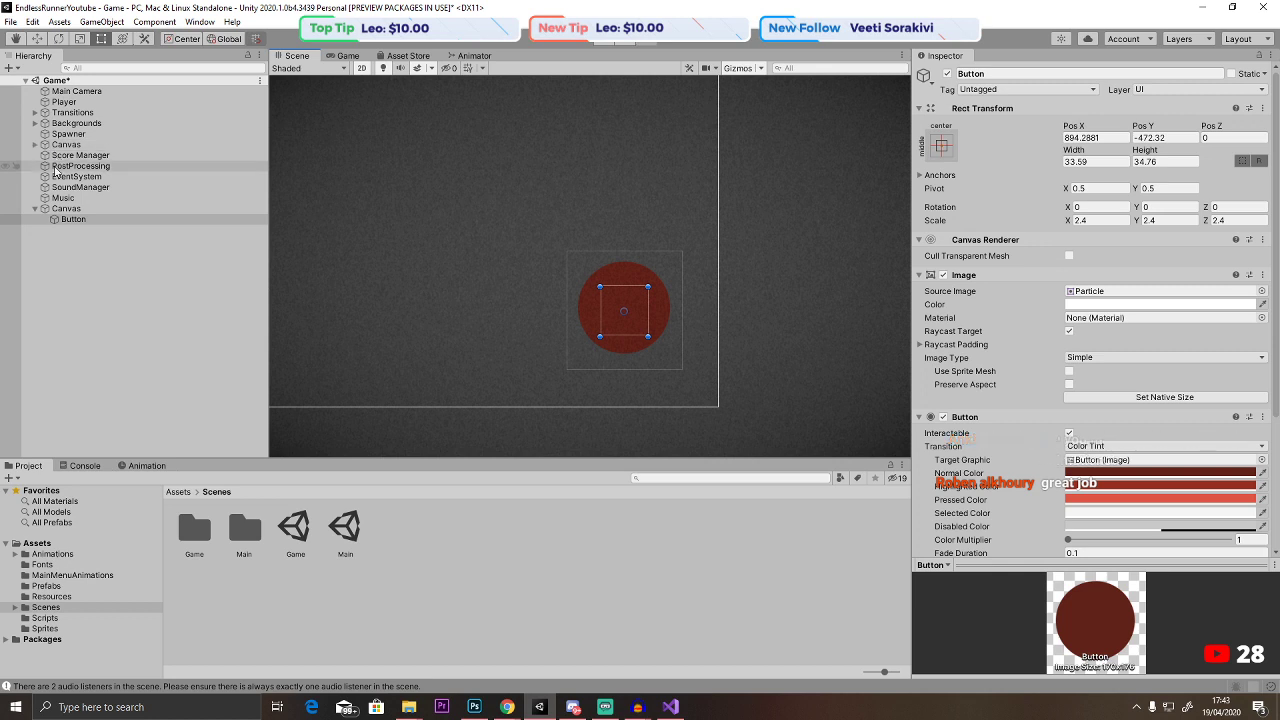
Examine the components of the Game scene's EventSystem, Main Camera, Transitions, Backgrounds, Spawner, PostProcessing and SoundManager objects.
{"action": "left_click", "coordinate": [95, 177]}
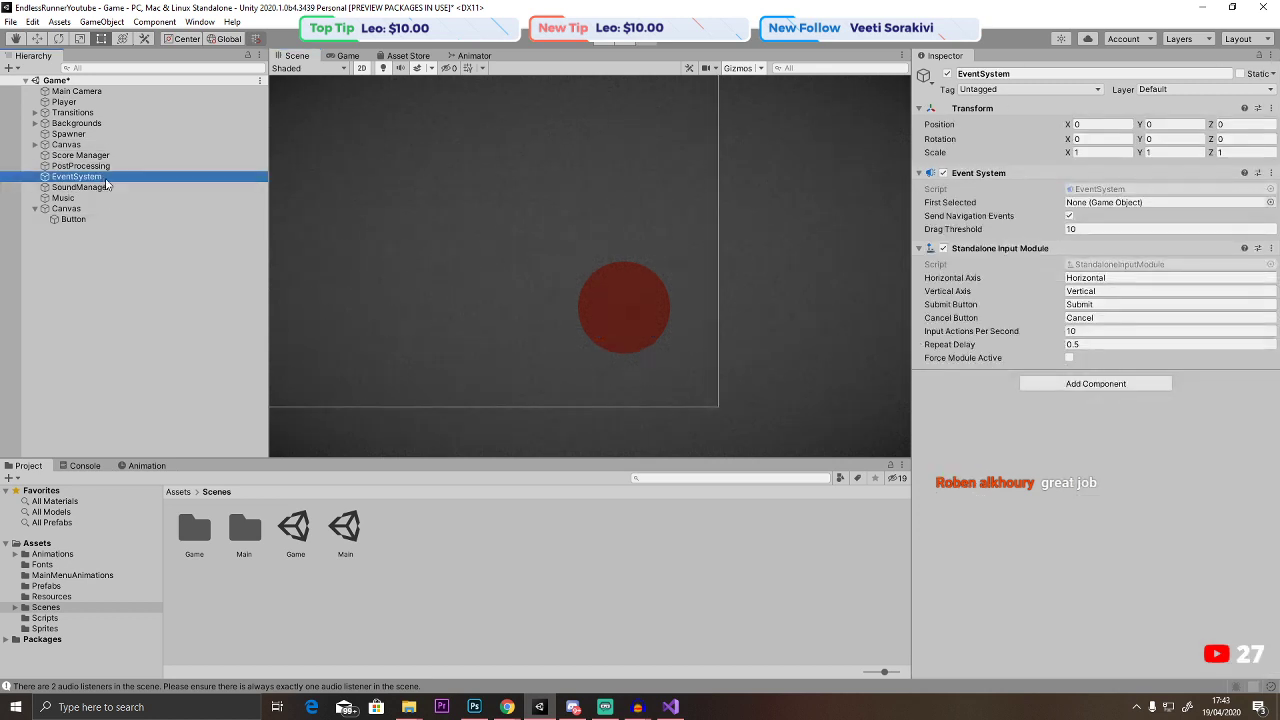
{"action": "left_click", "coordinate": [100, 92]}
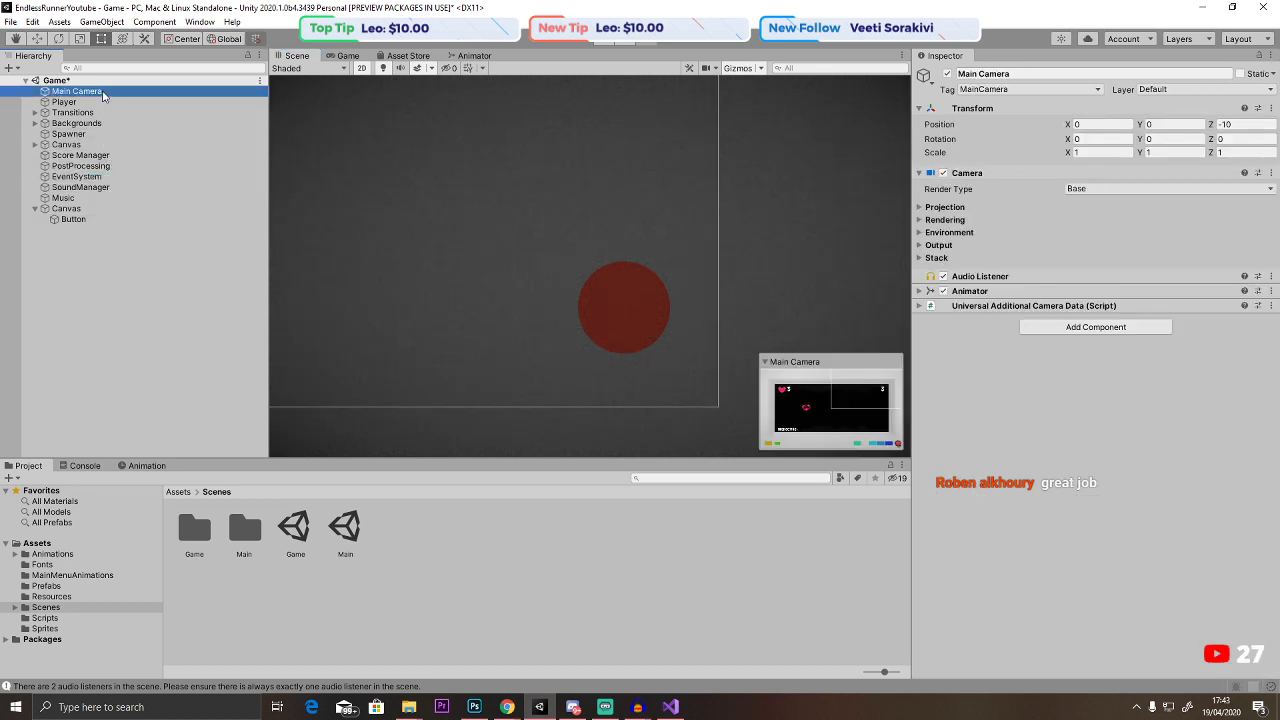
{"action": "left_click", "coordinate": [100, 113]}
{"action": "left_click", "coordinate": [100, 123]}
{"action": "left_click", "coordinate": [100, 134]}
{"action": "left_click", "coordinate": [100, 166]}
{"action": "left_click", "coordinate": [100, 177]}
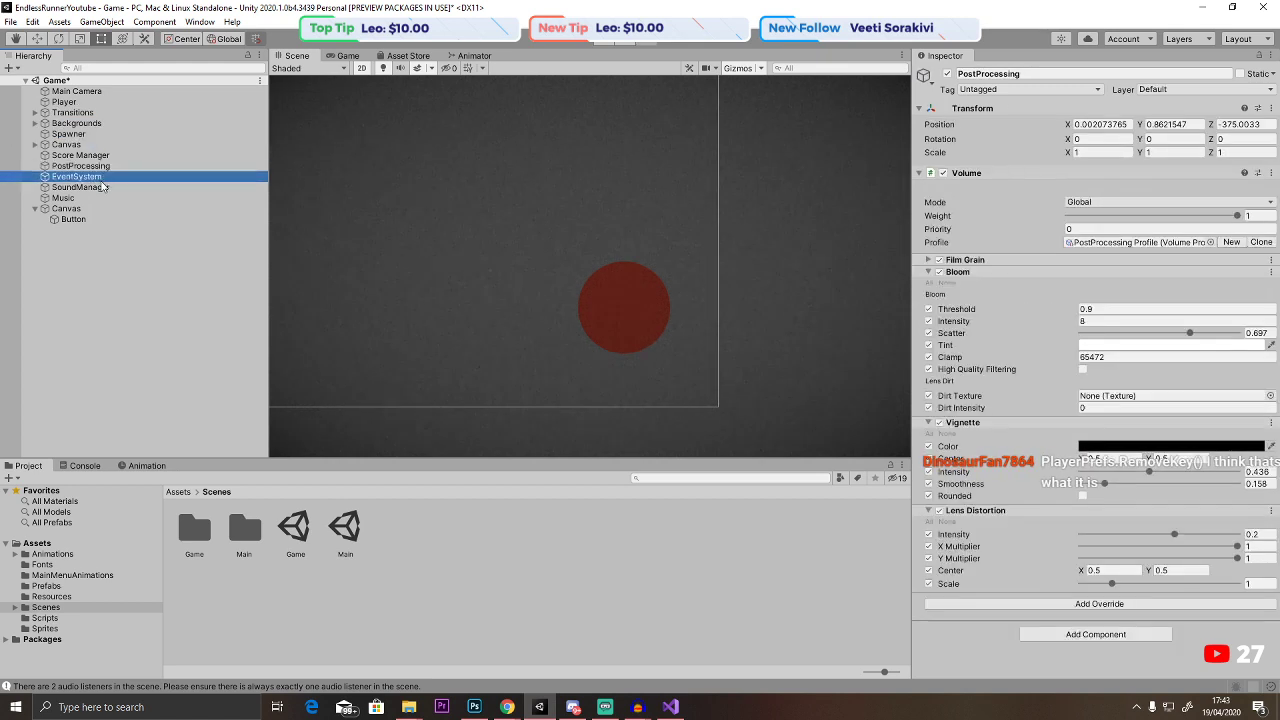
{"action": "left_click", "coordinate": [103, 187]}
Create a new script named SceneManager and add it as a component to the EventSystem object.
{"action": "left_click", "coordinate": [106, 177]}
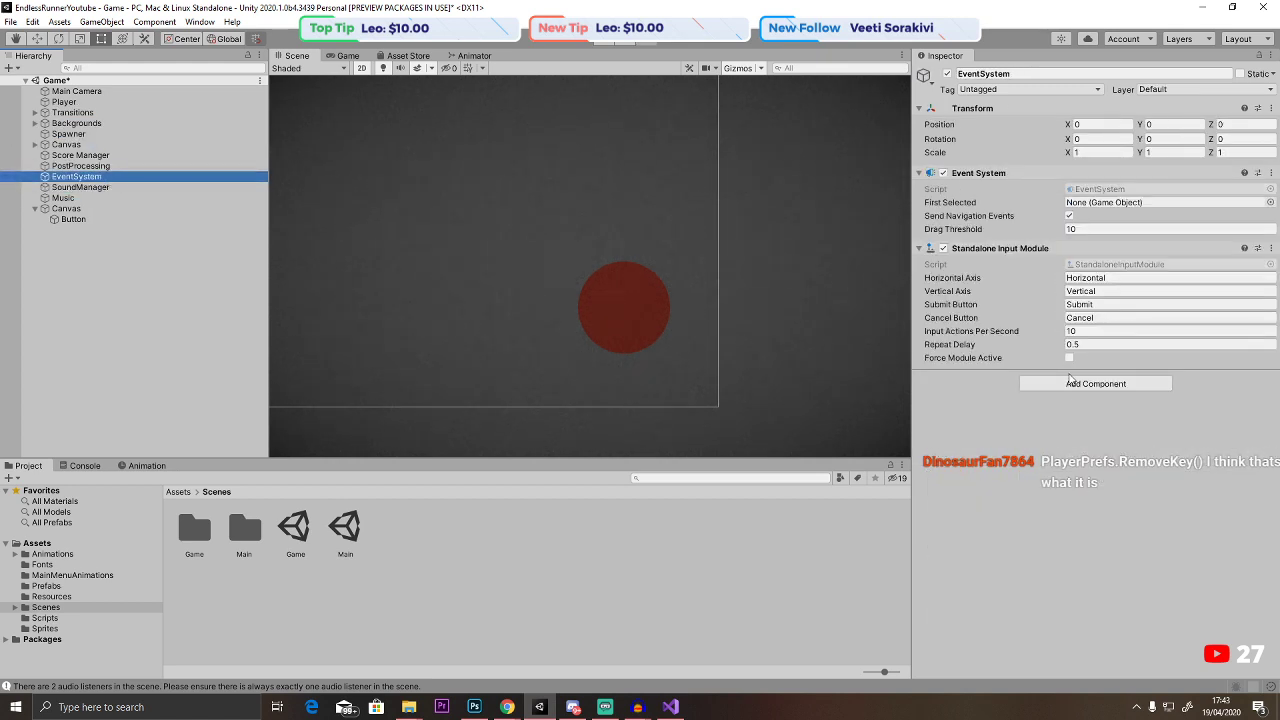
{"action": "left_click", "coordinate": [1076, 384]}
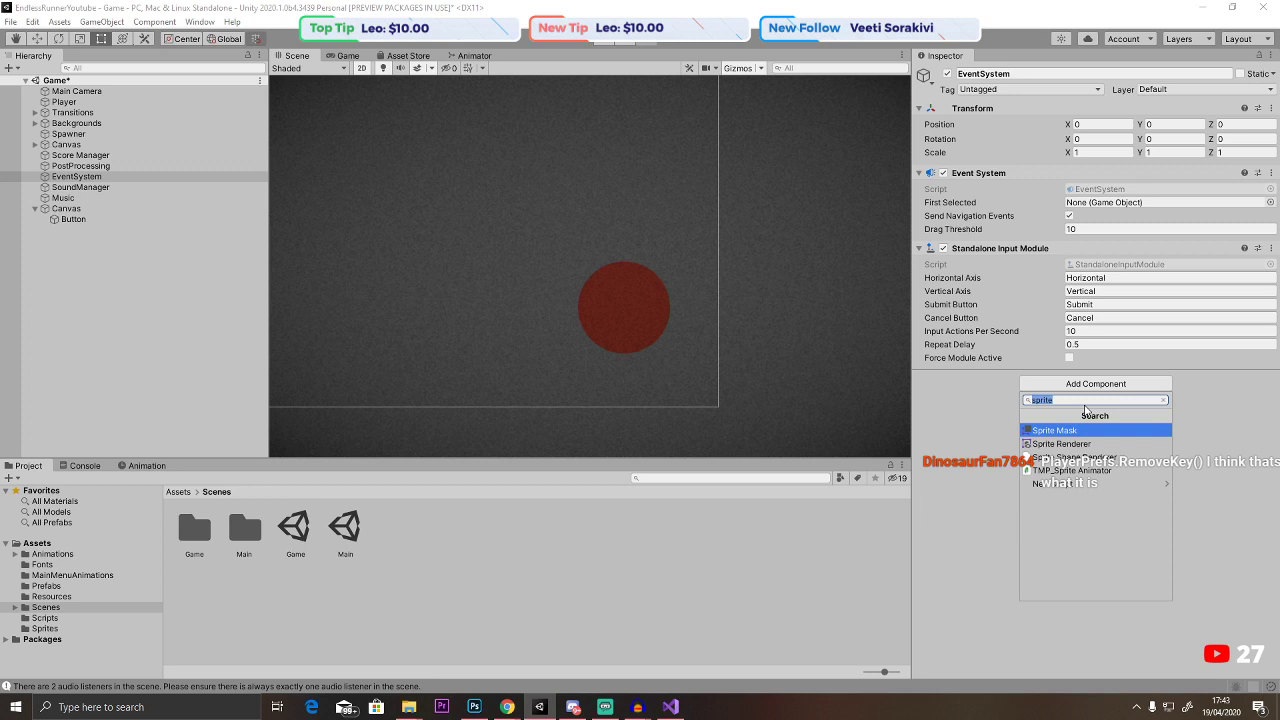
{"action": "type", "text": "Scene M"}
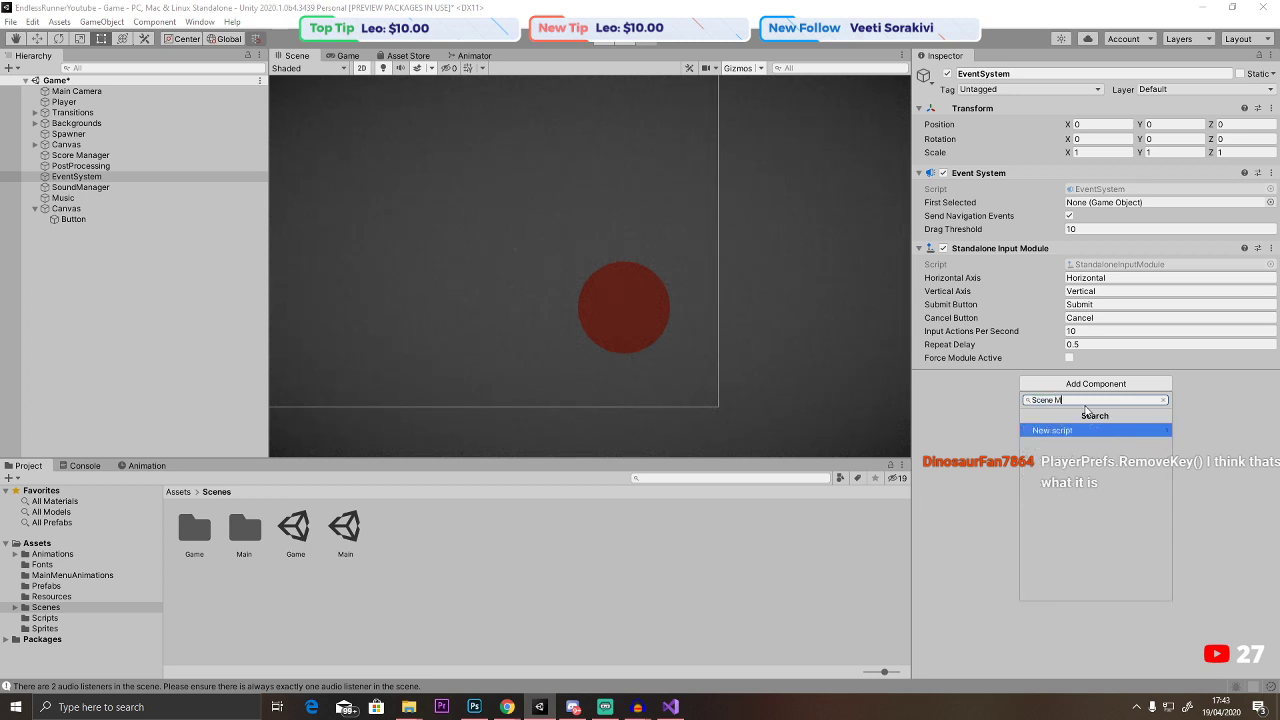
{"action": "type", "text": "anager"}
{"action": "left_click", "coordinate": [1055, 400]}
{"action": "key", "text": "BackSpace"}
{"action": "left_click", "coordinate": [1079, 430]}
{"action": "left_click", "coordinate": [1110, 590]}
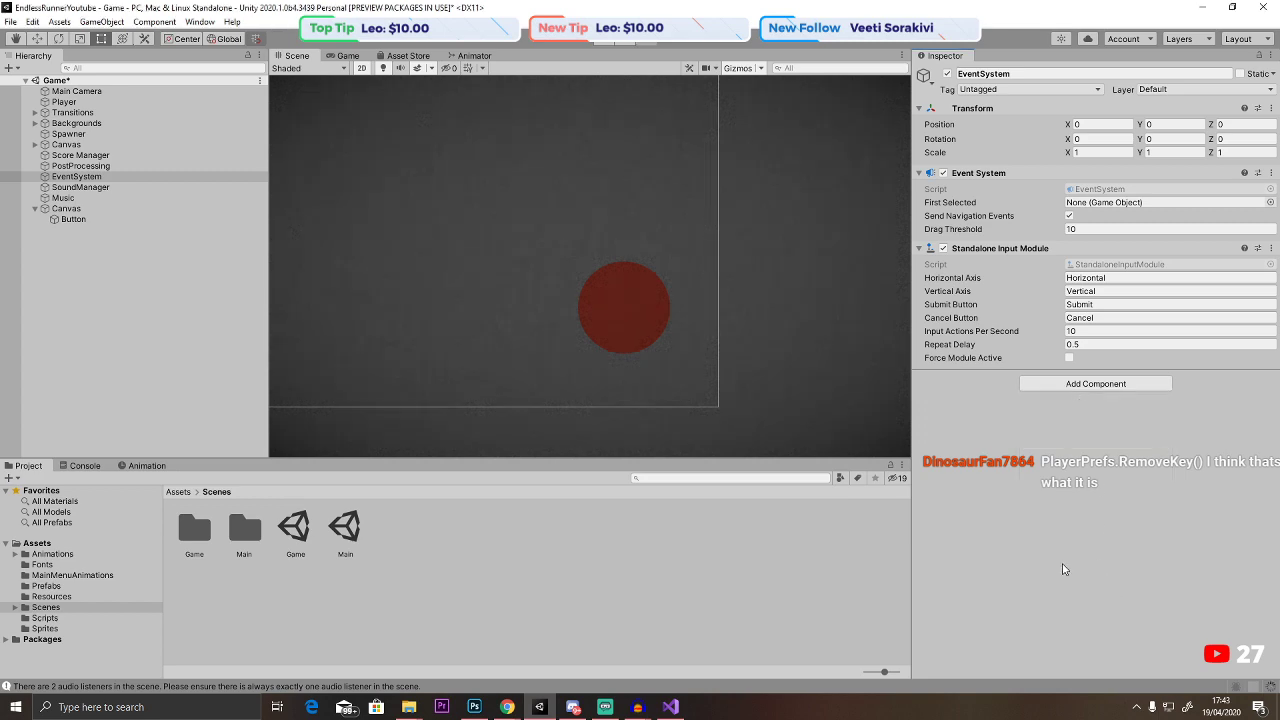
Copy the transitionAnim field, ChangeScene and LoadEndScene from MenuManagerScript.cs into SceneManager.cs, replacing its default Start and Update methods.
{"action": "key", "text": "alt+Tab"}
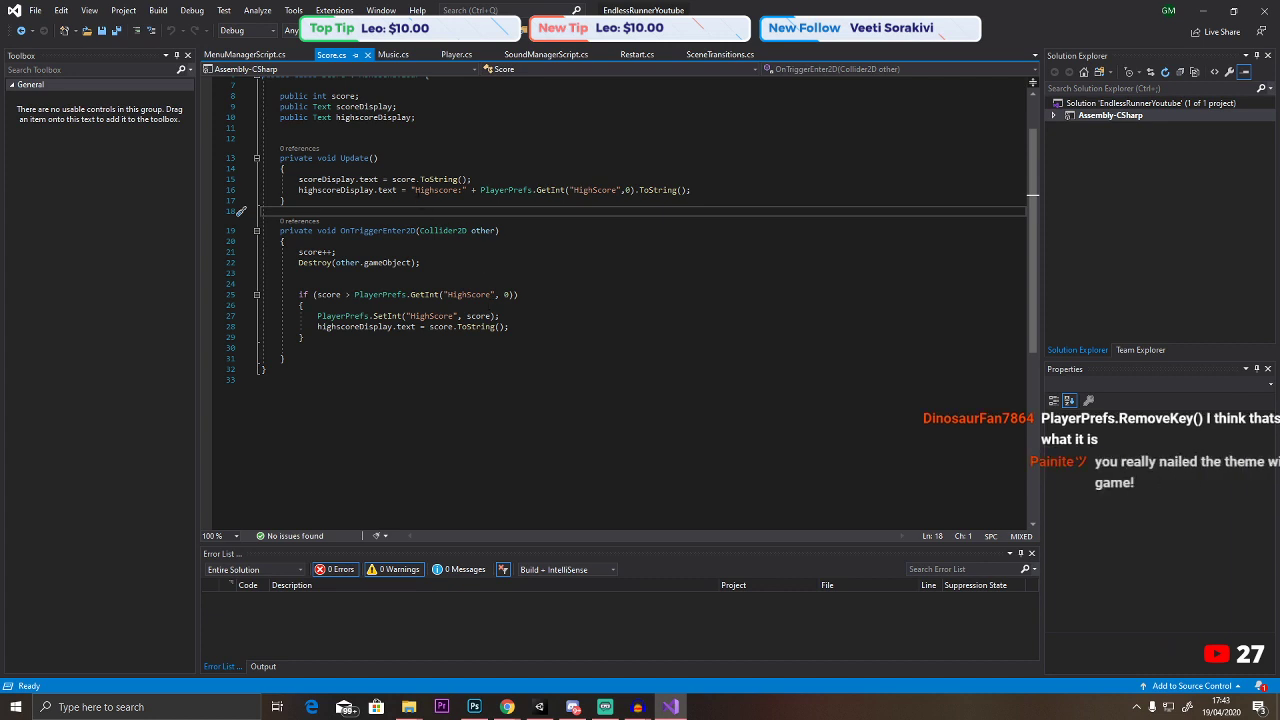
{"action": "left_click", "coordinate": [242, 56]}
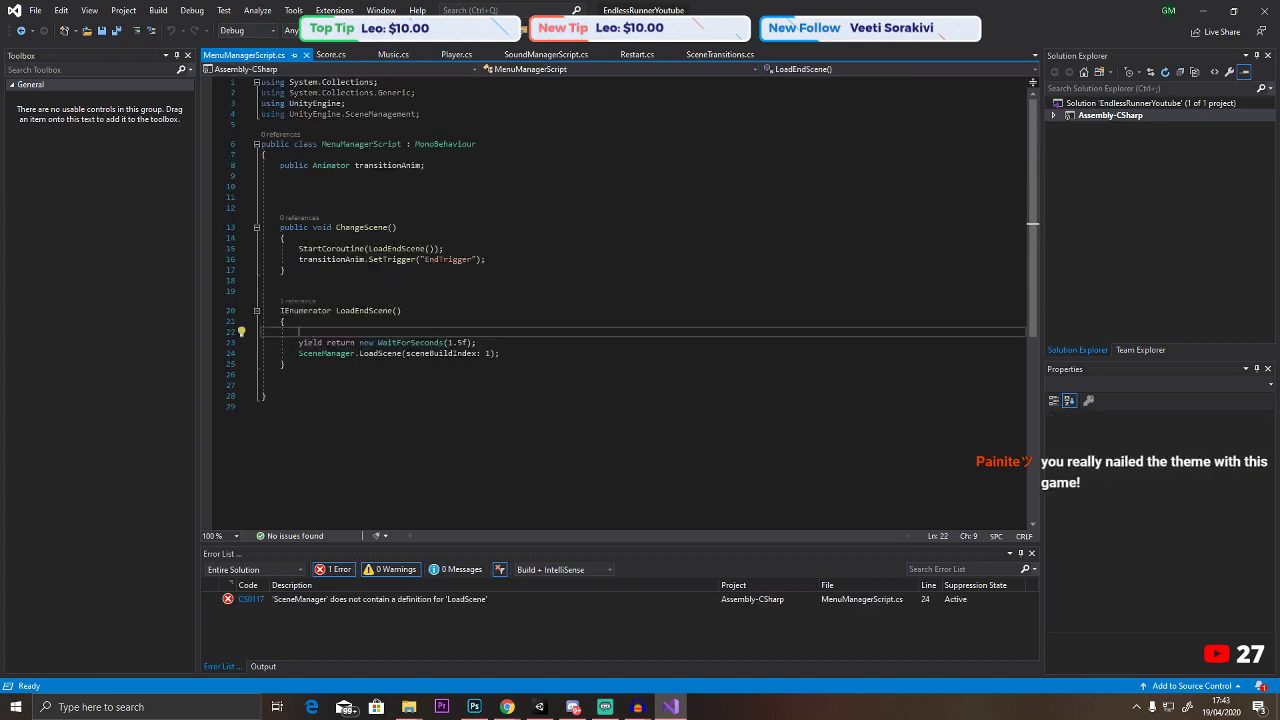
{"action": "left_click_drag", "start_coordinate": [287, 364], "coordinate": [281, 165]}
{"action": "key", "text": "ctrl+c"}
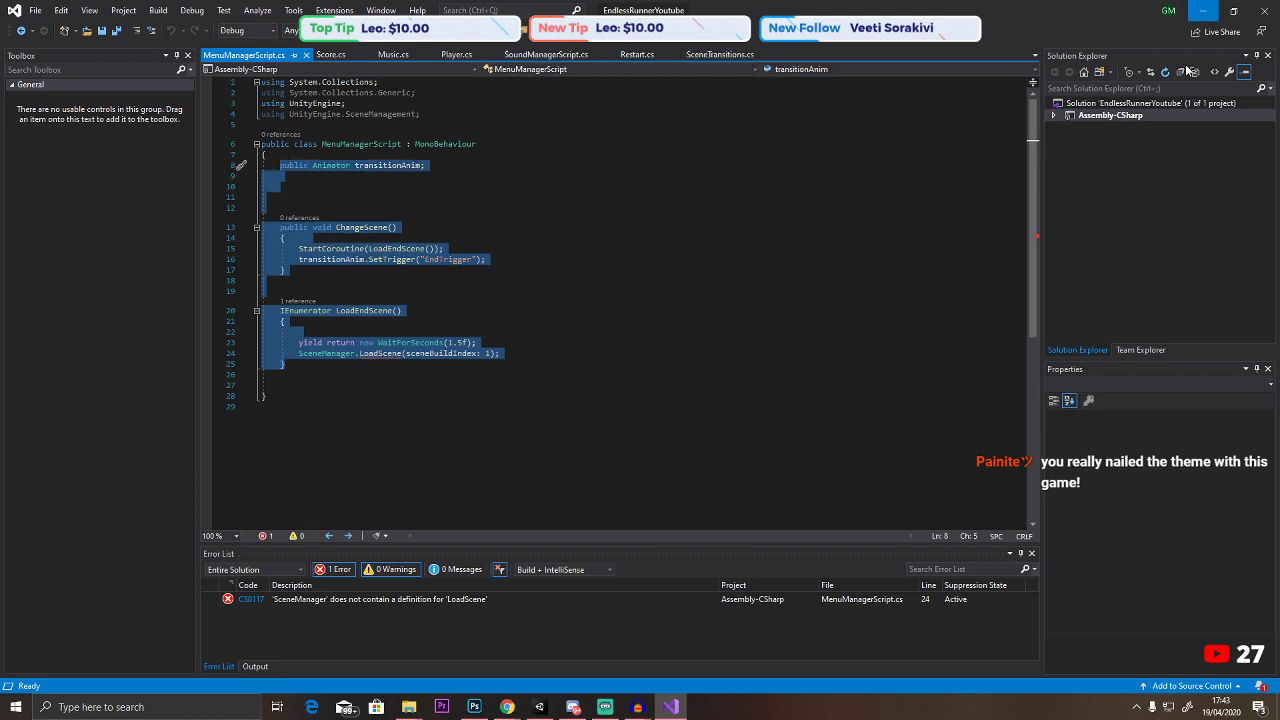
{"action": "left_click", "coordinate": [1203, 10]}
{"action": "double_click", "coordinate": [1083, 393]}
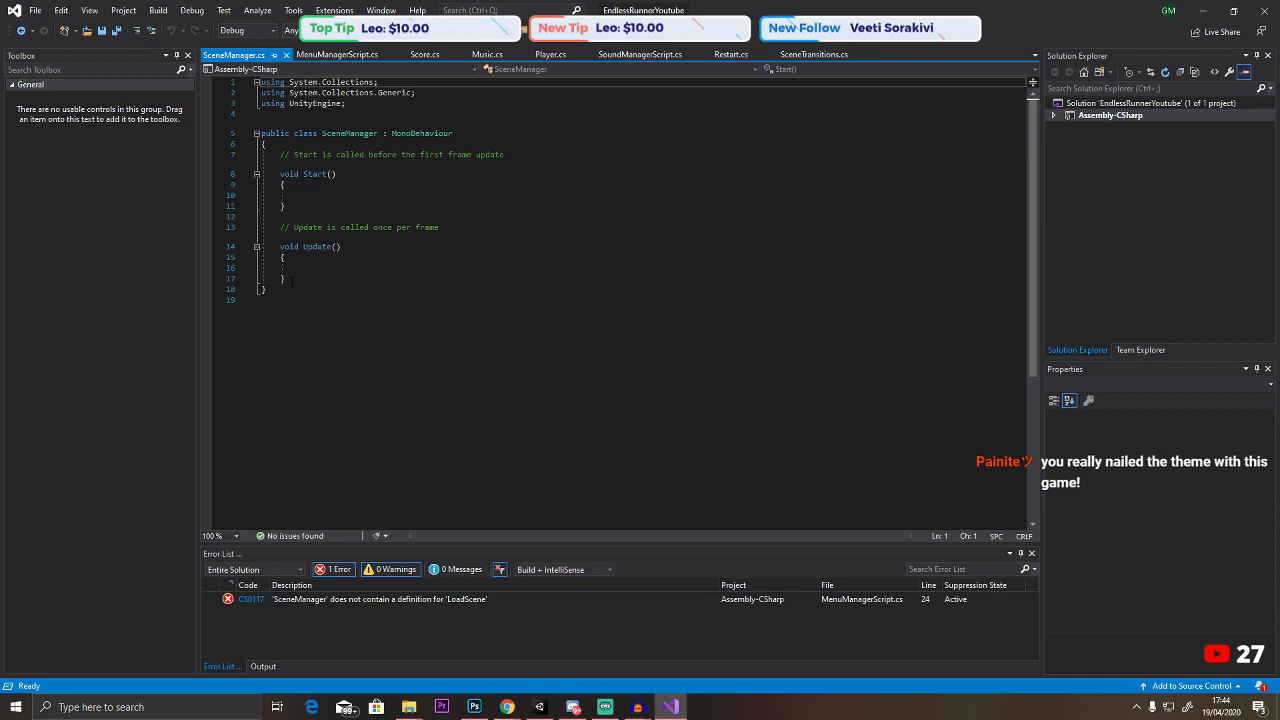
{"action": "left_click_drag", "start_coordinate": [286, 279], "coordinate": [275, 155]}
{"action": "key", "text": "ctrl+v"}
Copy the "using UnityEngine.SceneManagement;" line from MenuManagerScript.cs and paste it below the other using directives in SceneManager.cs.
{"action": "left_click", "coordinate": [337, 54]}
{"action": "left_click", "coordinate": [420, 165]}
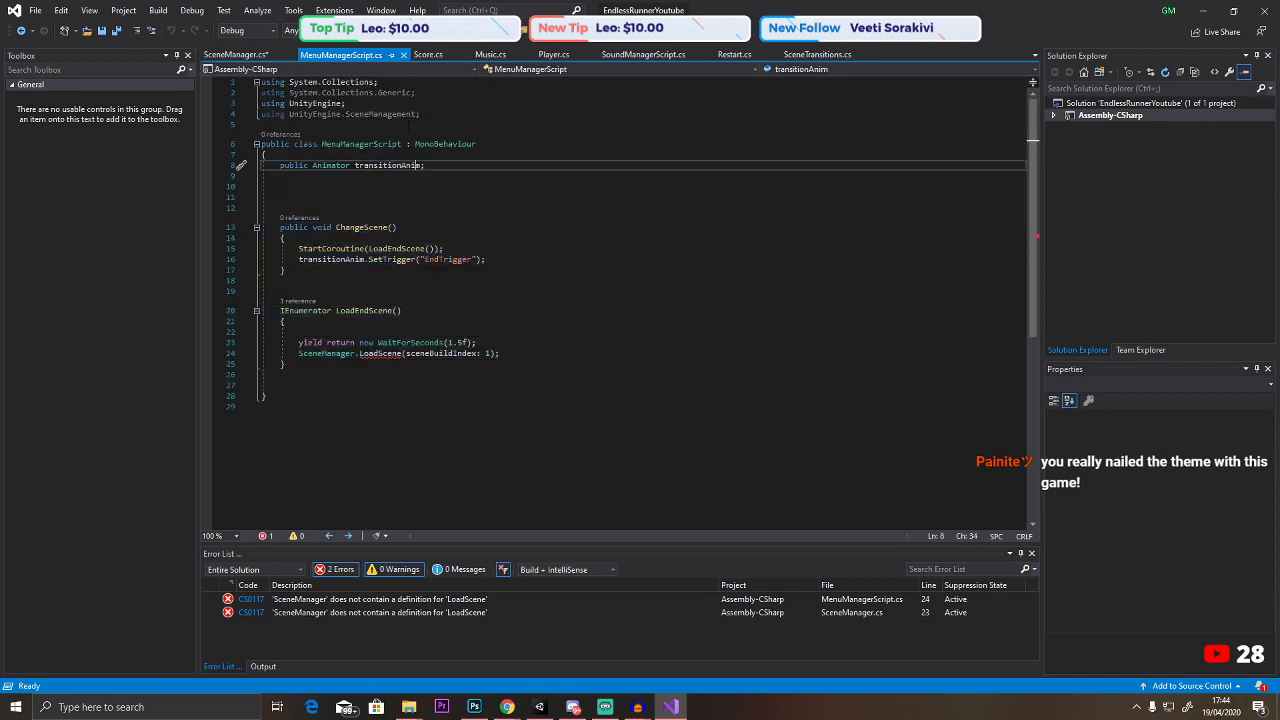
{"action": "left_click_drag", "start_coordinate": [425, 114], "coordinate": [259, 114]}
{"action": "key", "text": "ctrl+c"}
{"action": "left_click", "coordinate": [236, 54]}
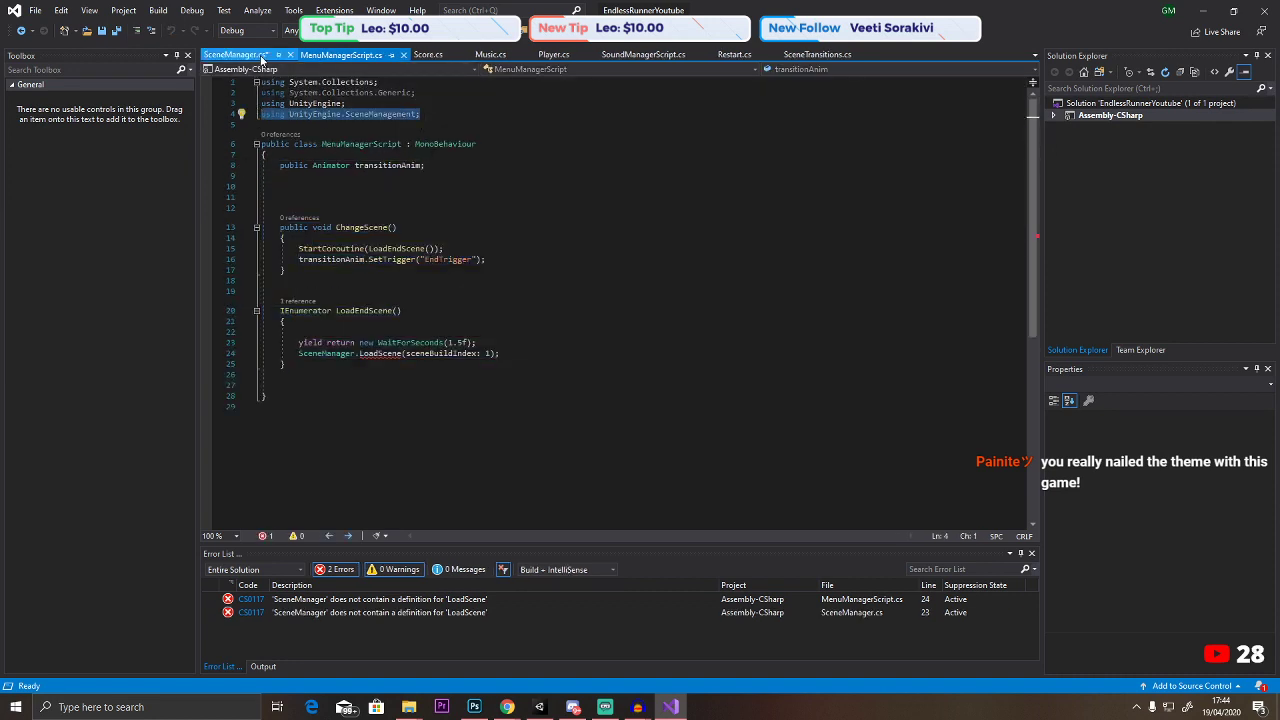
{"action": "left_click", "coordinate": [330, 104]}
{"action": "key", "text": "ctrl+v"}
{"action": "left_click", "coordinate": [397, 208]}
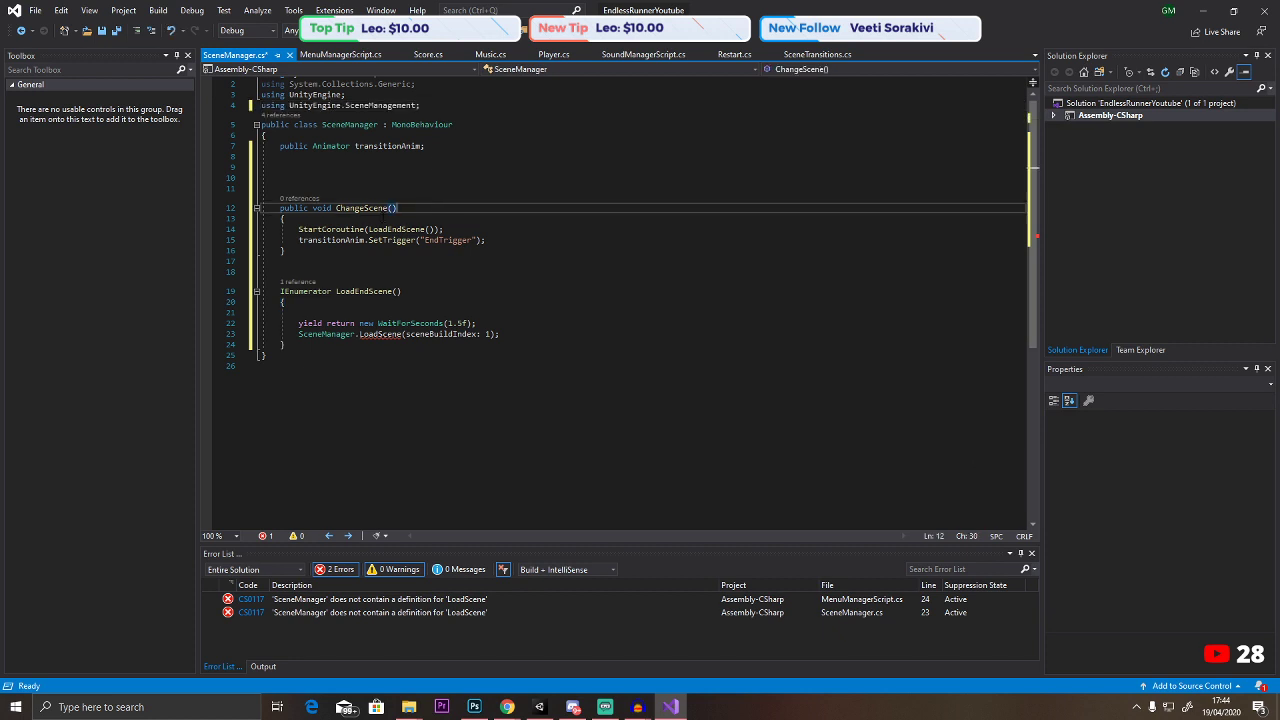
Set the LoadScene call's sceneBuildIndex to 0 in SceneManager.cs.
{"action": "left_click", "coordinate": [481, 334]}
{"action": "left_click", "coordinate": [481, 366]}
{"action": "left_click", "coordinate": [481, 291]}
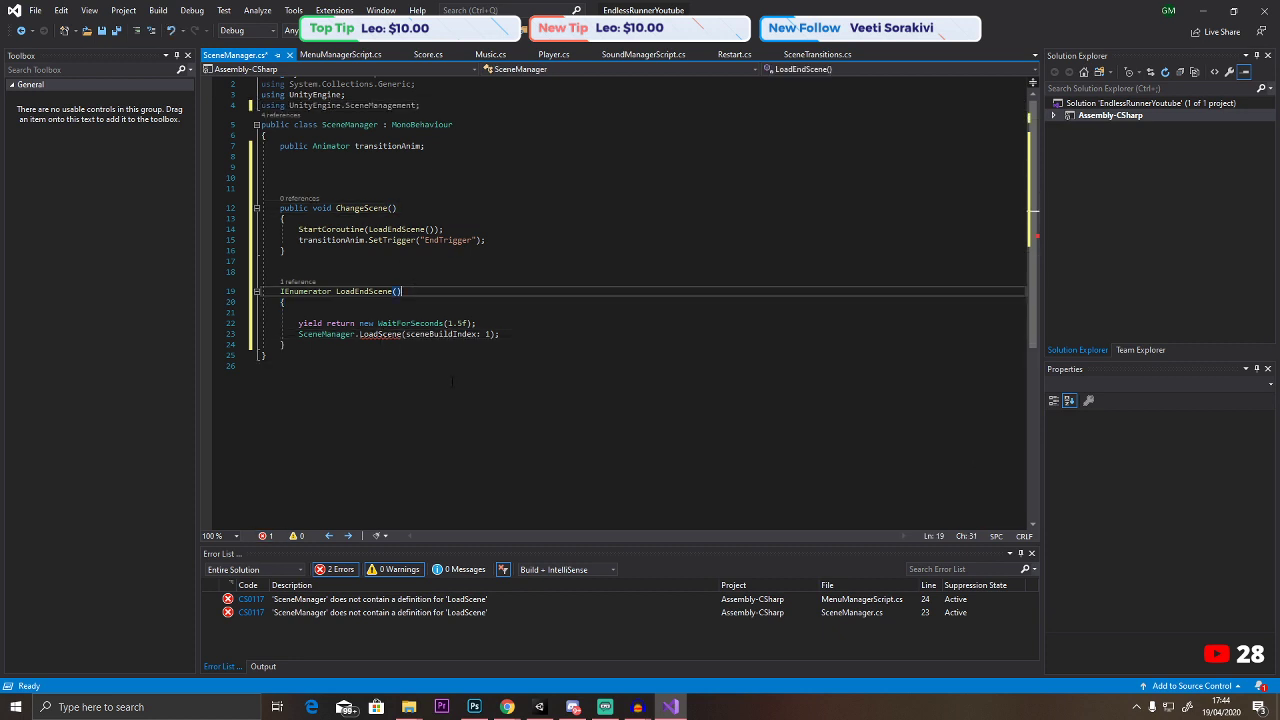
{"action": "left_click", "coordinate": [481, 366]}
{"action": "left_click", "coordinate": [481, 291]}
{"action": "left_click", "coordinate": [481, 323]}
{"action": "left_click", "coordinate": [481, 334]}
{"action": "double_click", "coordinate": [487, 334]}
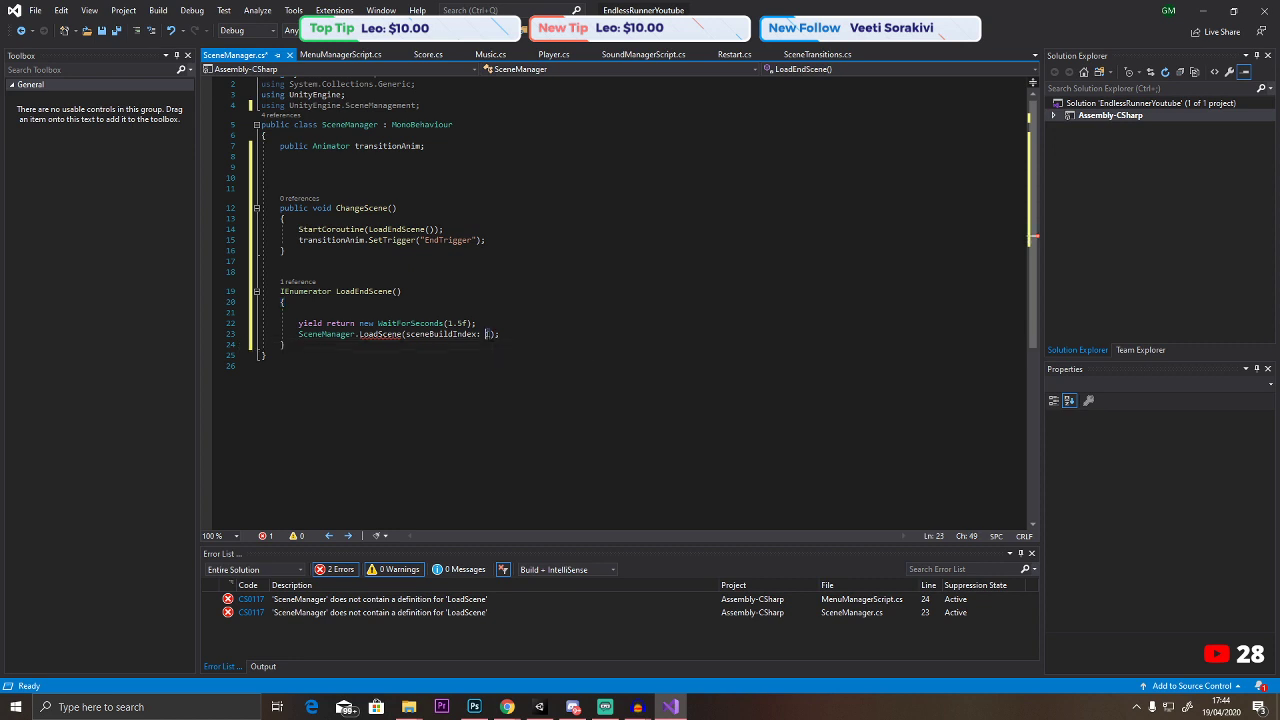
{"action": "type", "text": "0"}
{"action": "left_click", "coordinate": [490, 366]}
Examine the LoadScene error in SceneManager.cs and MenuManagerScript.cs, comparing the two scripts.
{"action": "left_click", "coordinate": [495, 240]}
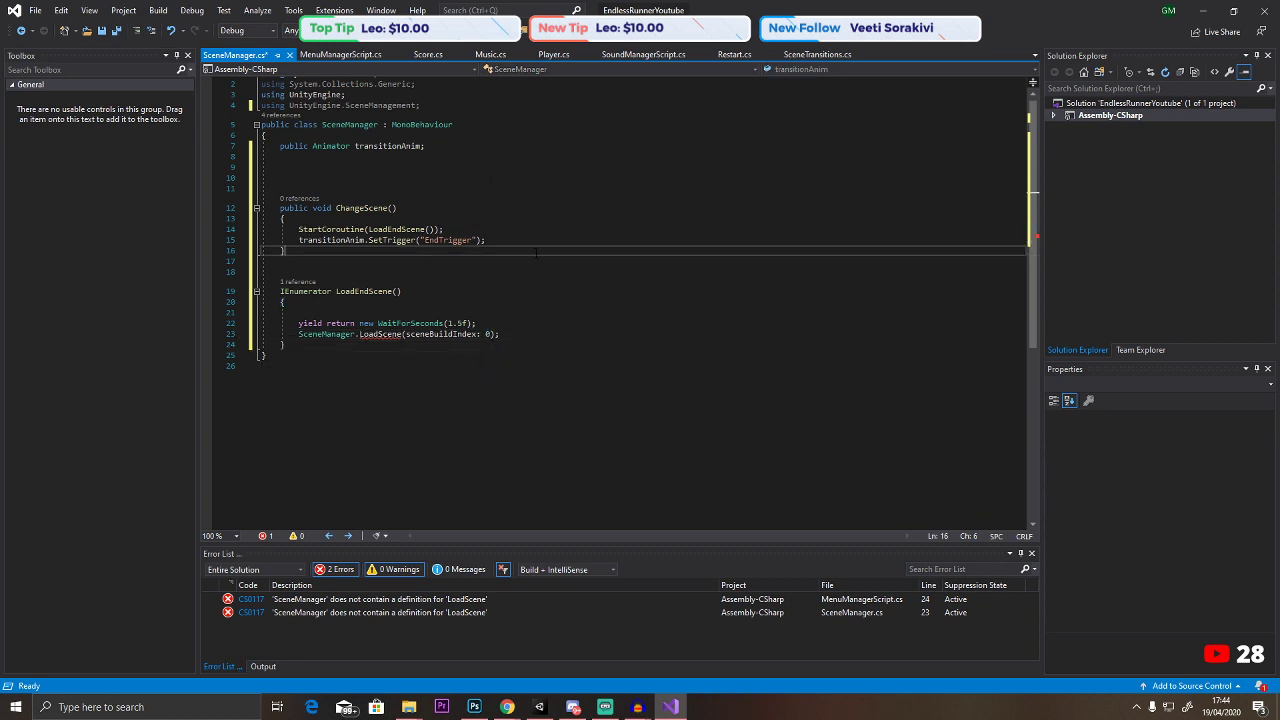
{"action": "left_click", "coordinate": [498, 124]}
{"action": "scroll", "coordinate": [500, 165], "scroll_direction": "up", "scroll_amount": 1}
{"action": "left_click", "coordinate": [430, 280]}
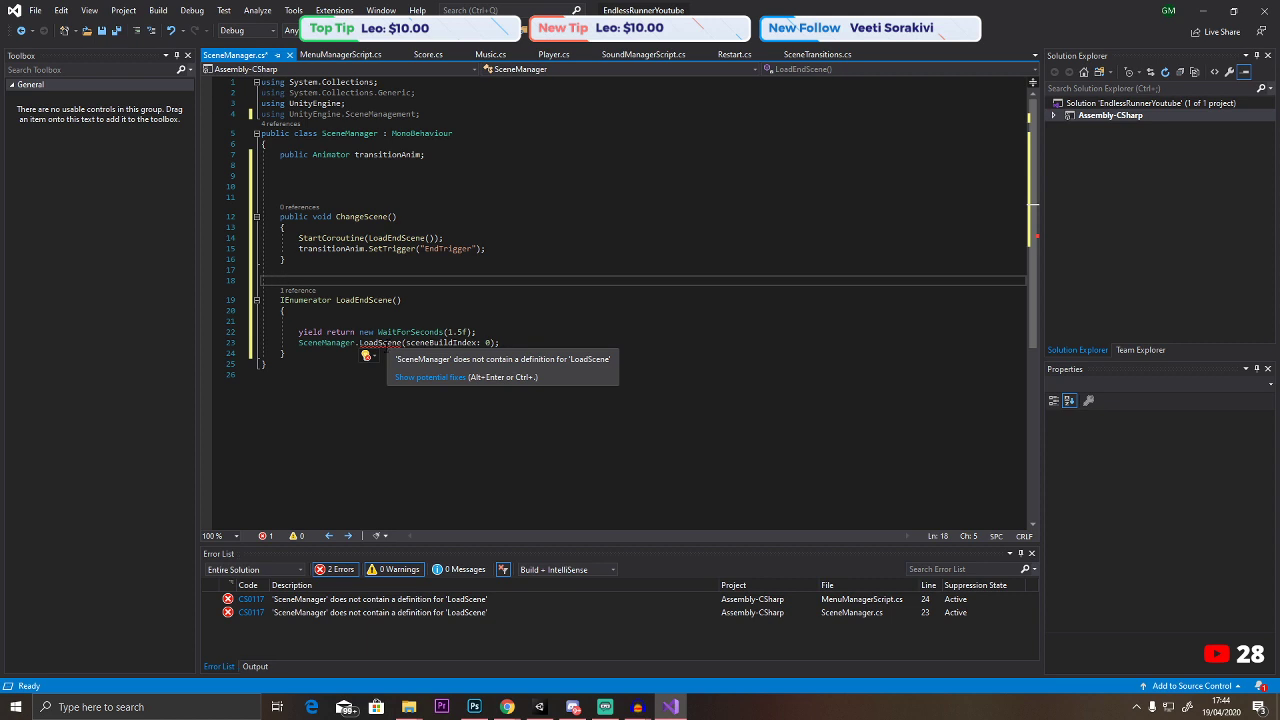
{"action": "left_click", "coordinate": [338, 54]}
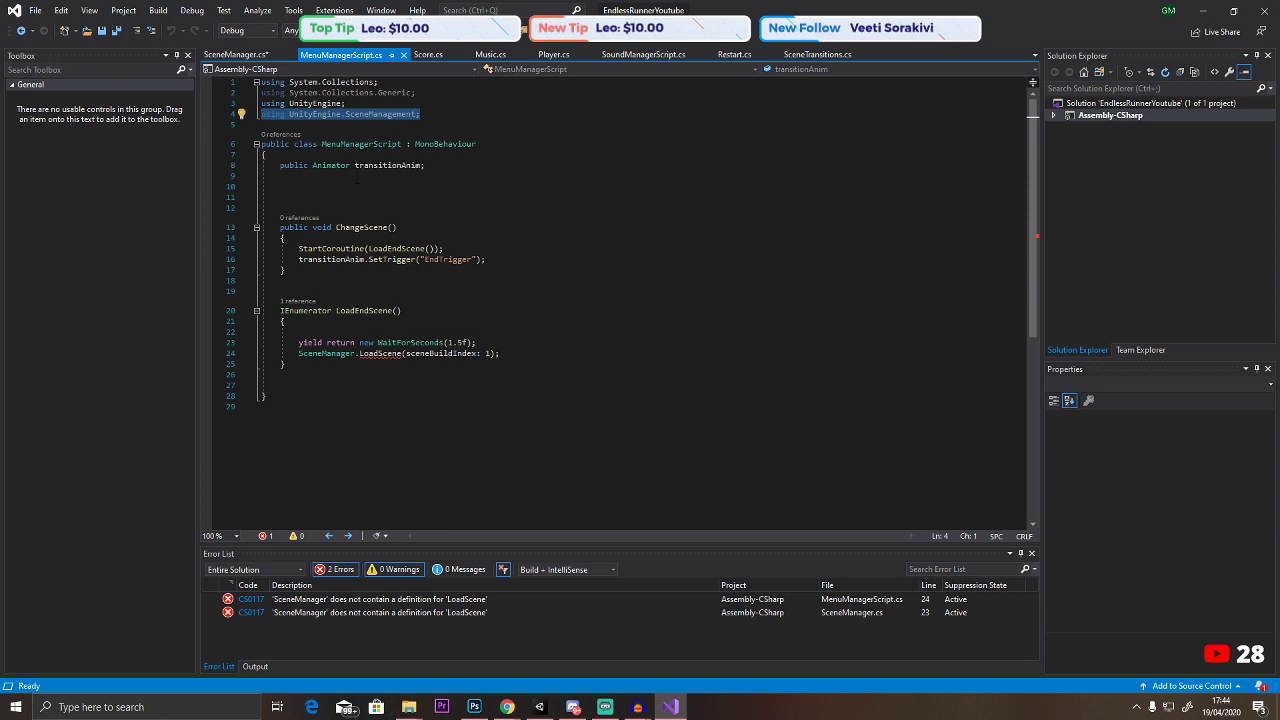
{"action": "left_click", "coordinate": [236, 54]}
{"action": "left_click", "coordinate": [340, 54]}
{"action": "left_click_drag", "start_coordinate": [401, 310], "coordinate": [281, 291]}
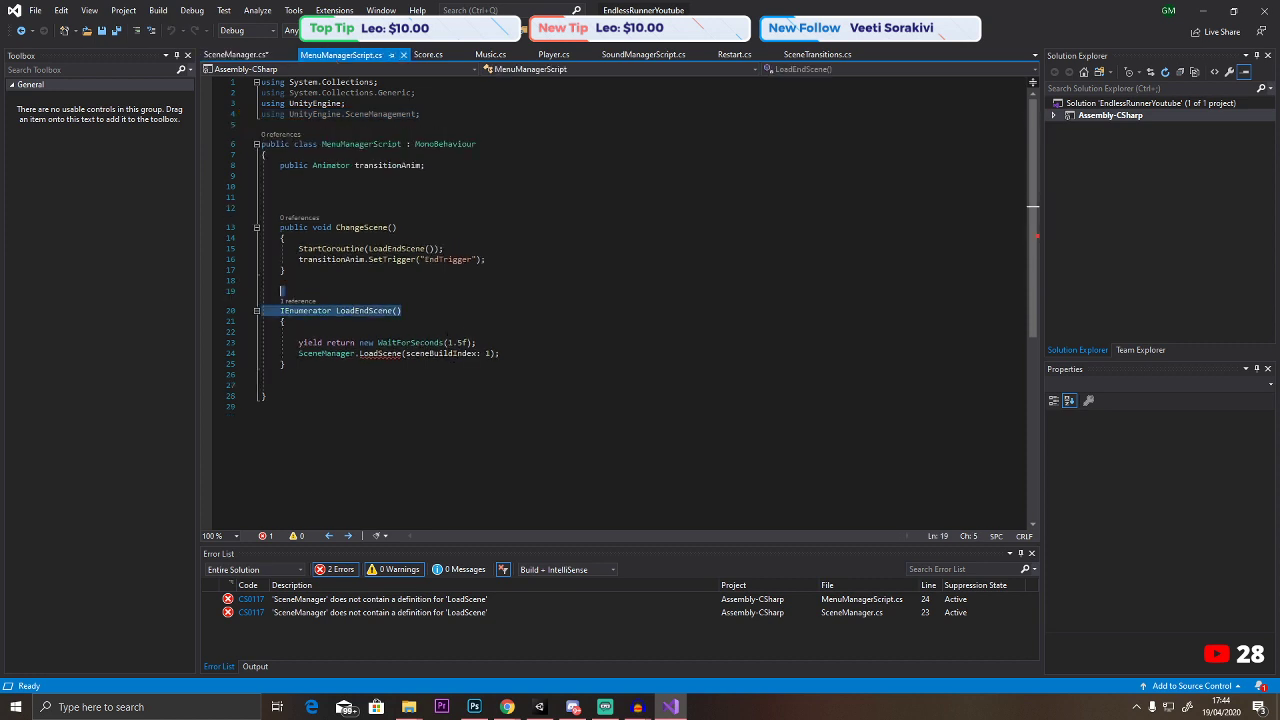
{"action": "mouse_move", "coordinate": [388, 356]}
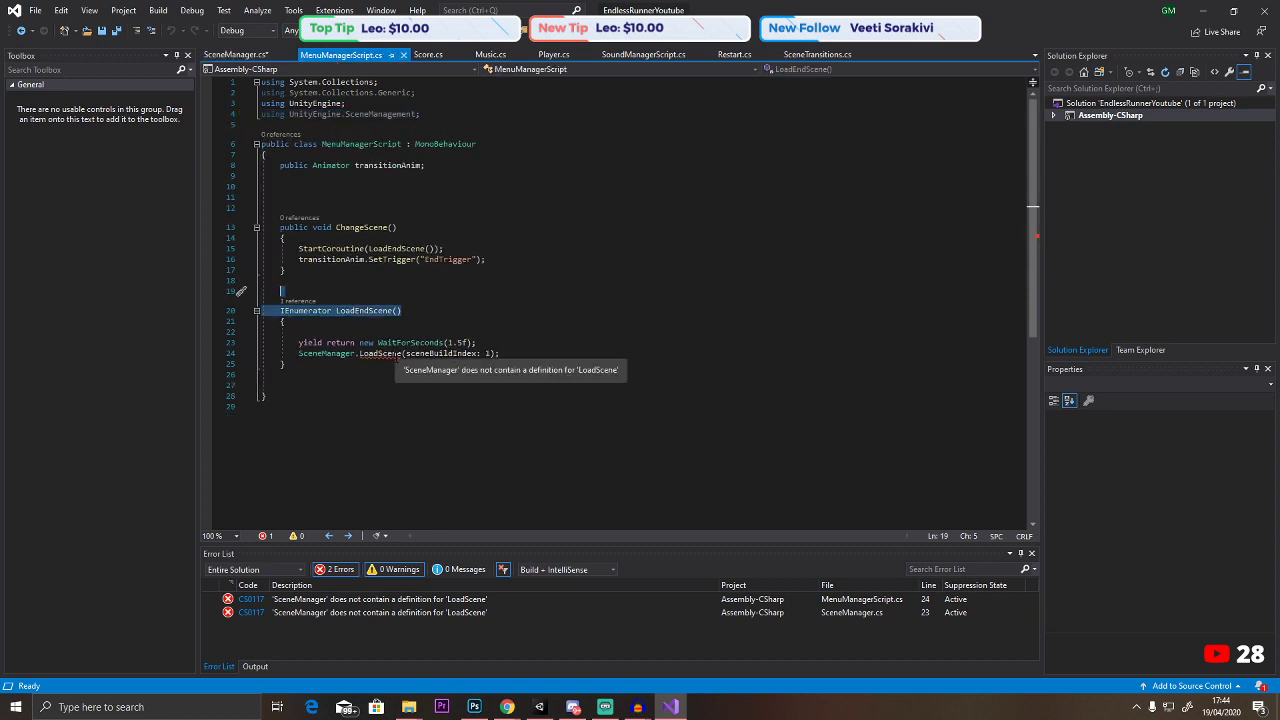
{"action": "left_click", "coordinate": [476, 310]}
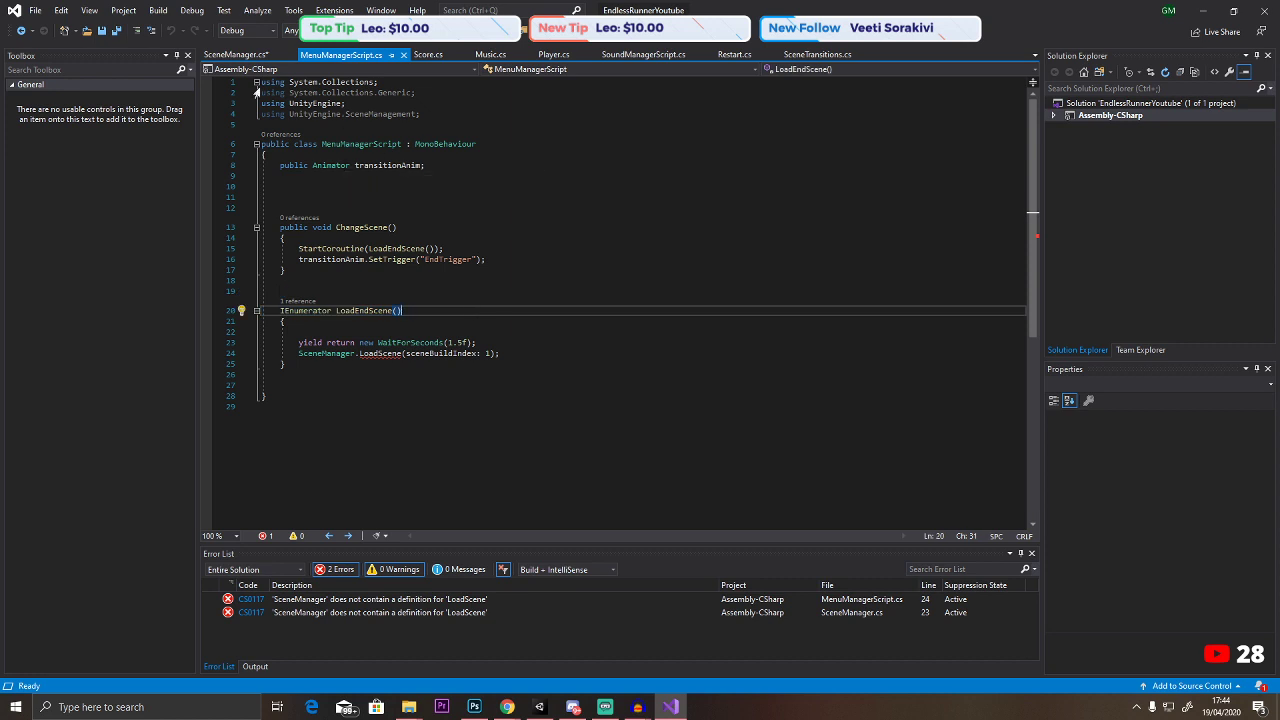
Save all script changes and close the code editor.
{"action": "left_click", "coordinate": [110, 32]}
{"action": "left_click", "coordinate": [1265, 10]}
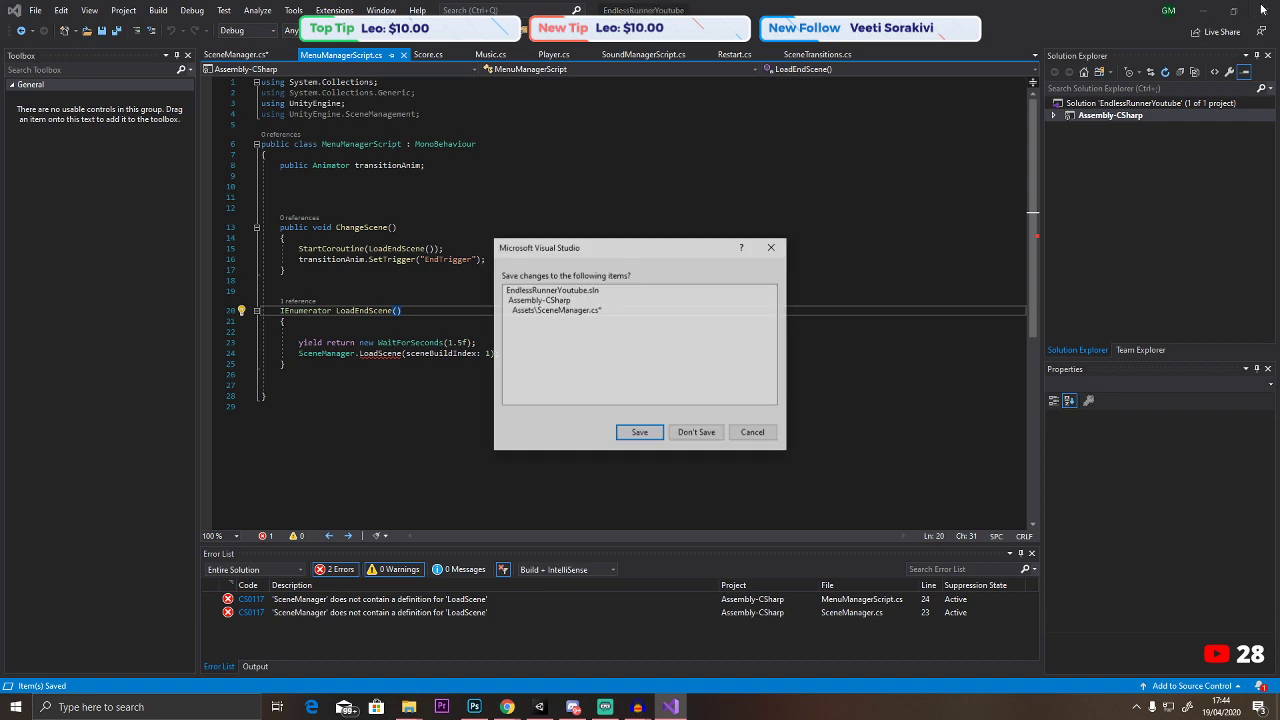
{"action": "left_click", "coordinate": [650, 432]}
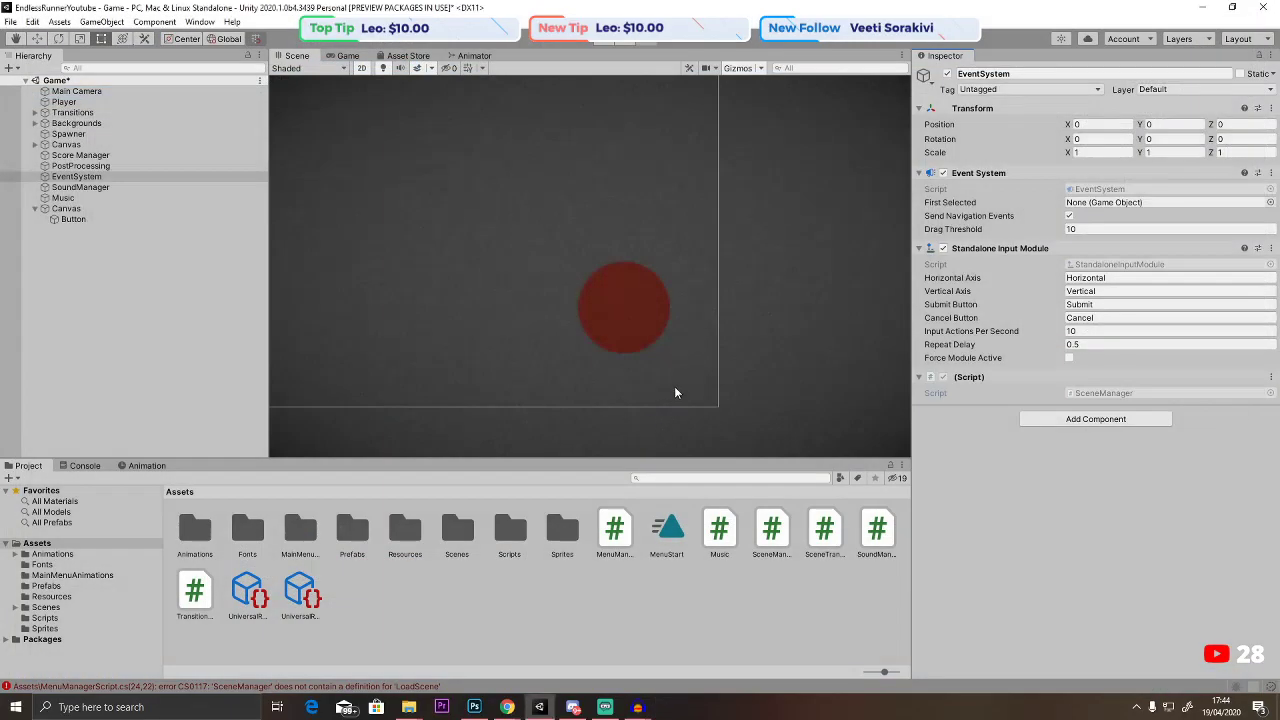
Reopen SceneManager.cs from the EventSystem's script component and check its LoadScene line against MenuManagerScript.cs.
{"action": "double_click", "coordinate": [1100, 393]}
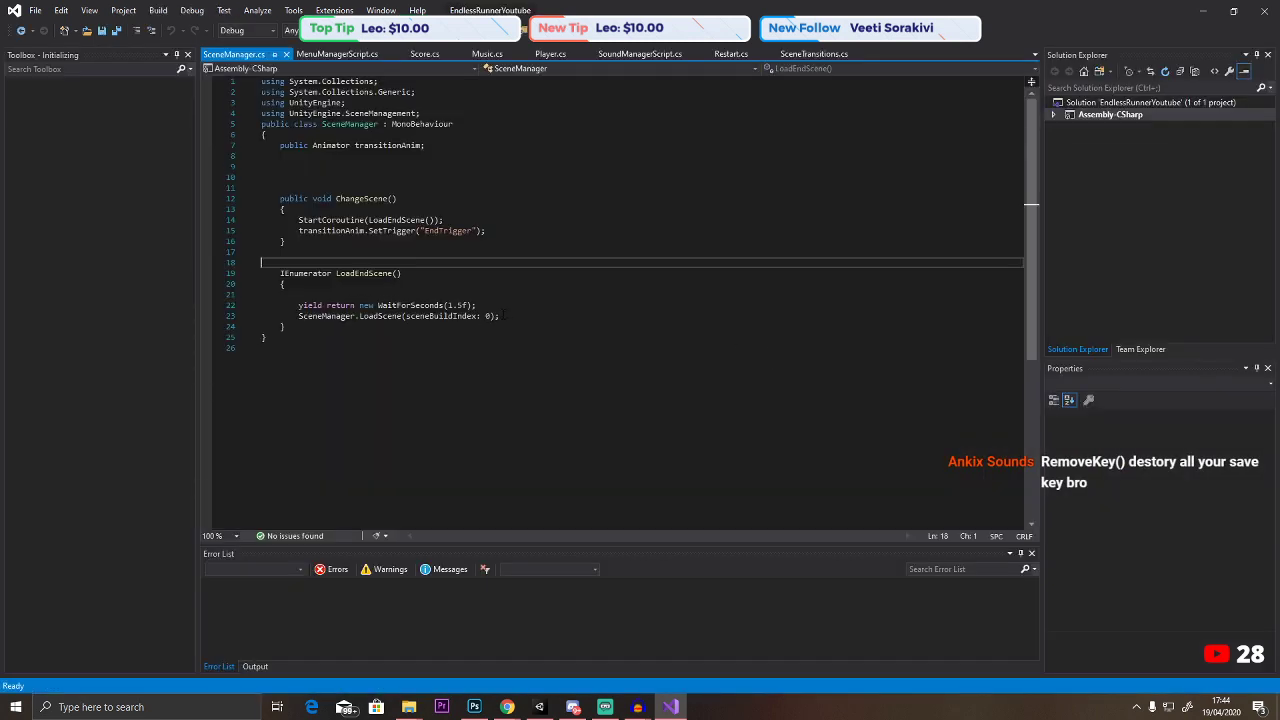
{"action": "left_click", "coordinate": [232, 55]}
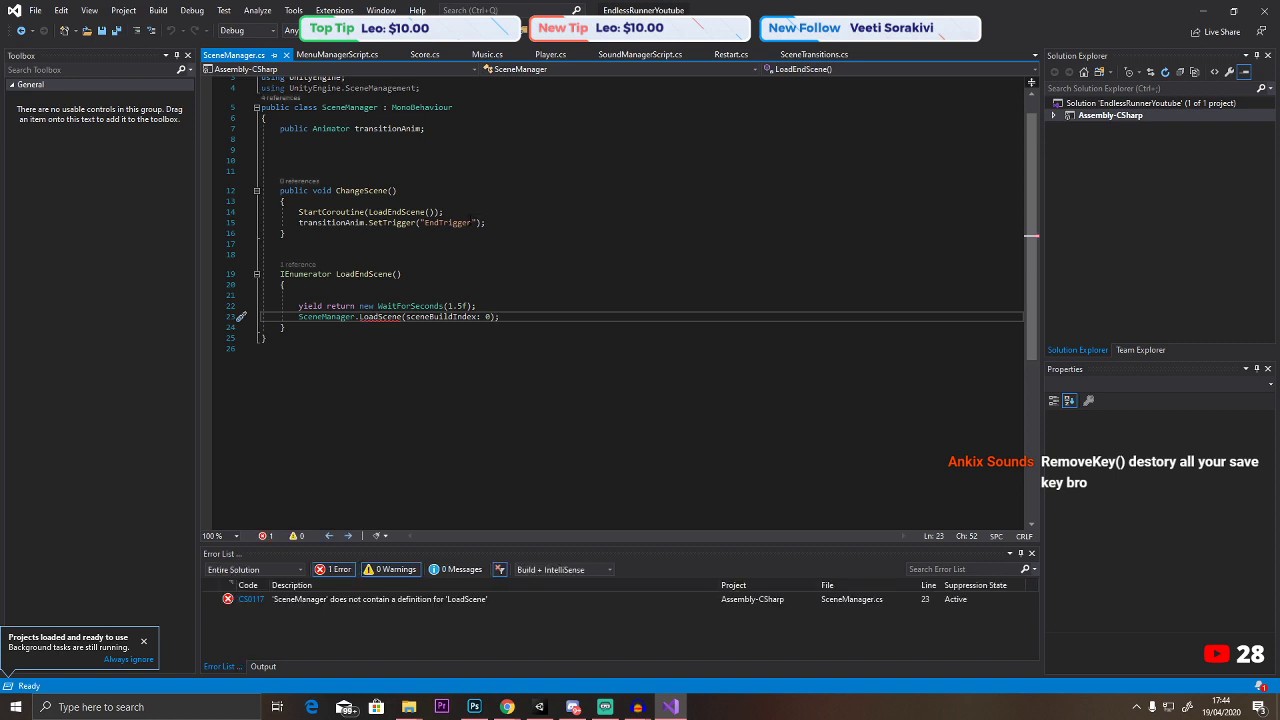
{"action": "right_click", "coordinate": [372, 317]}
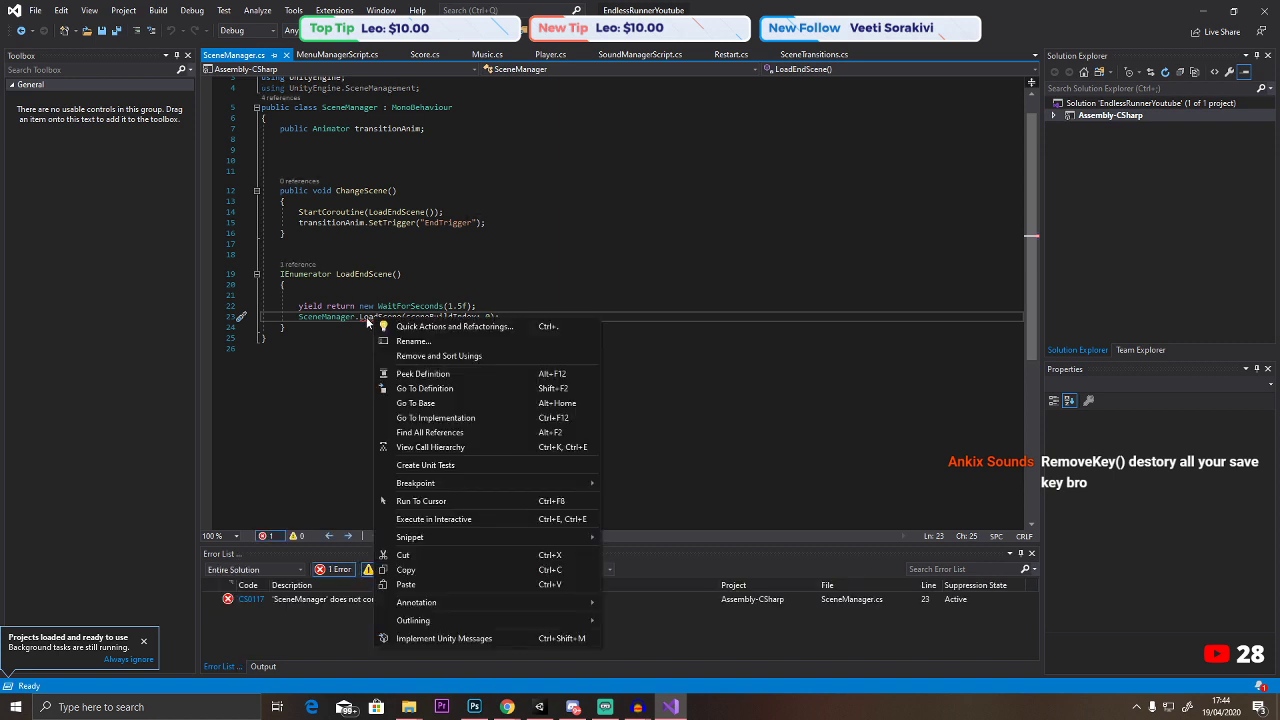
{"action": "left_click", "coordinate": [397, 274]}
{"action": "left_click", "coordinate": [300, 55]}
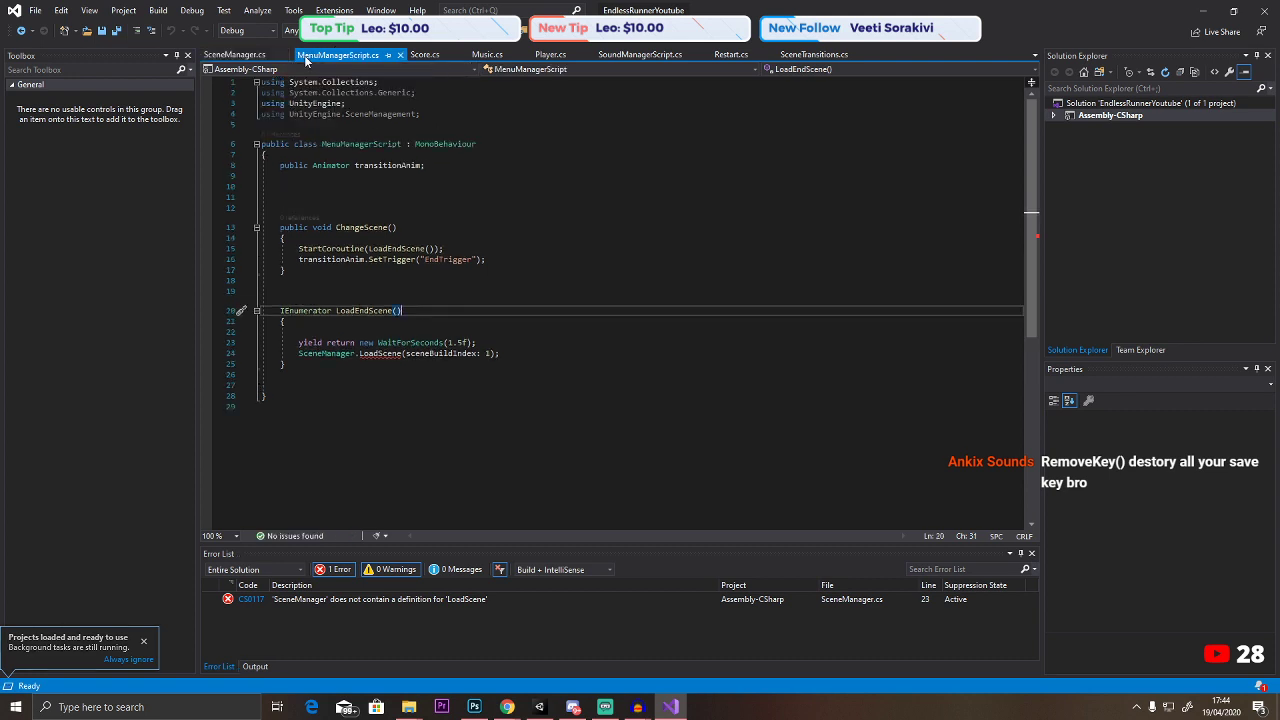
{"action": "left_click", "coordinate": [240, 55]}
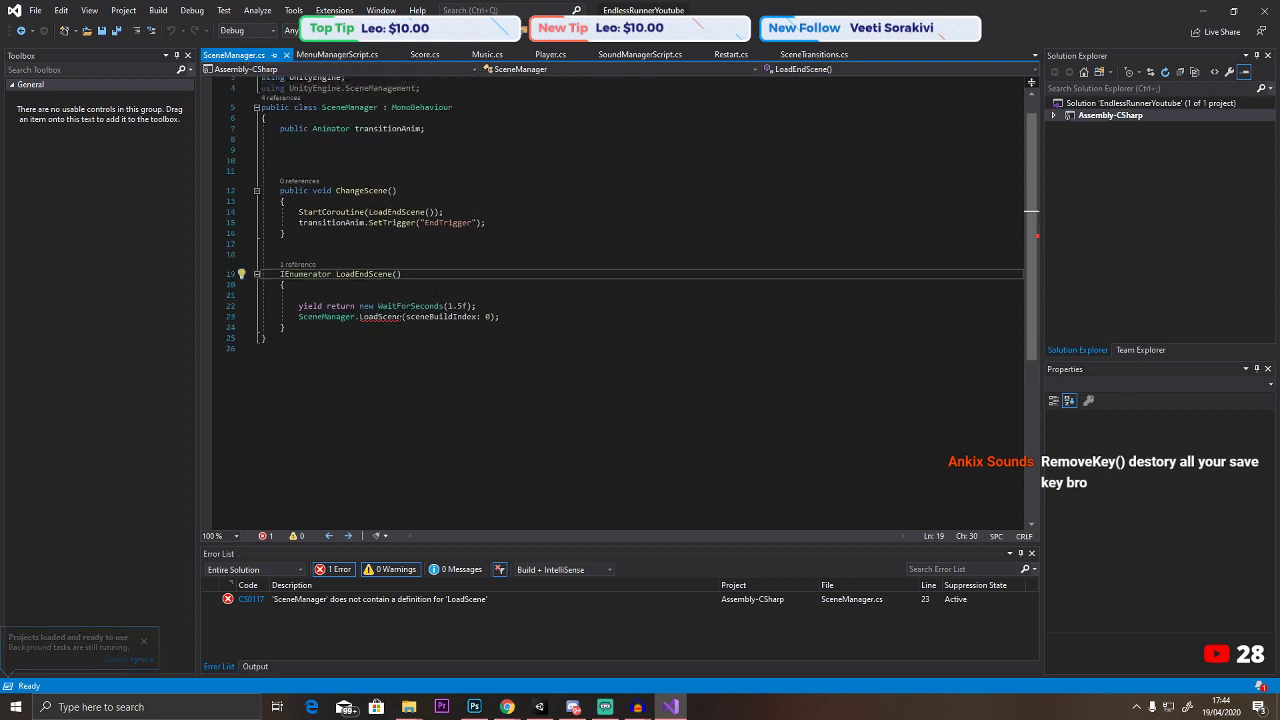
{"action": "left_click", "coordinate": [546, 325]}
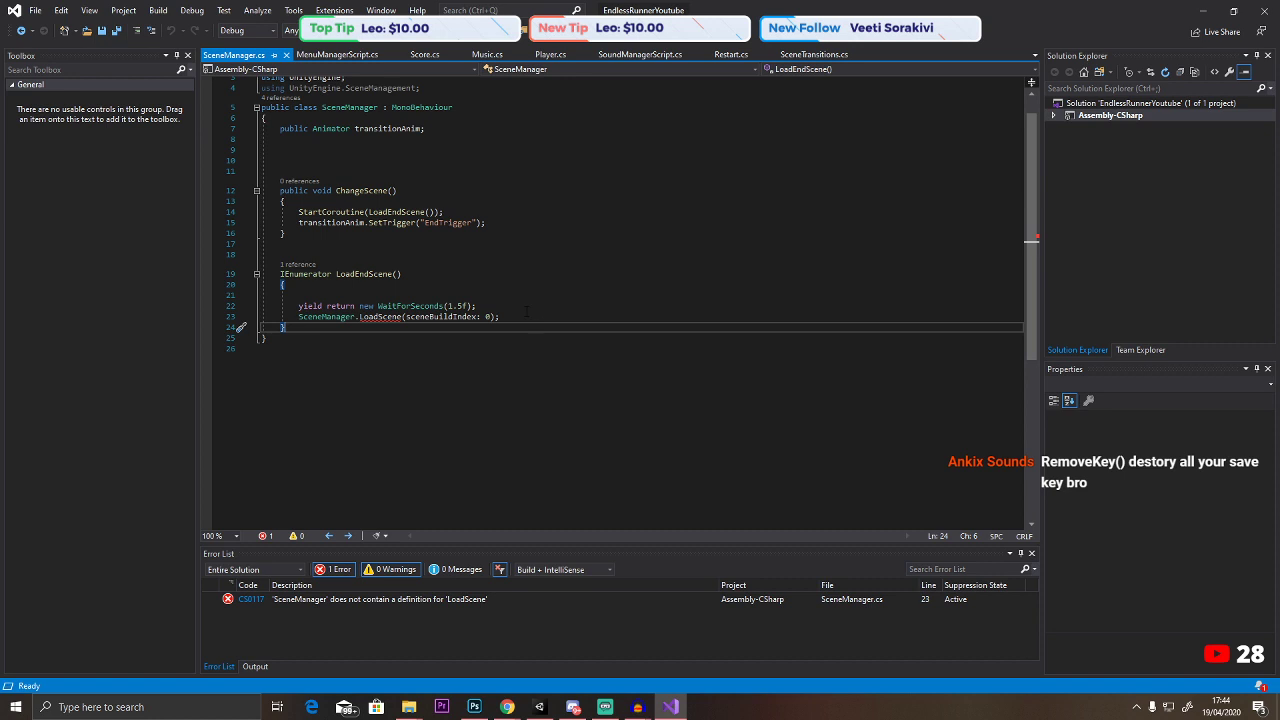
{"action": "left_click", "coordinate": [526, 310]}
{"action": "left_click", "coordinate": [509, 316]}
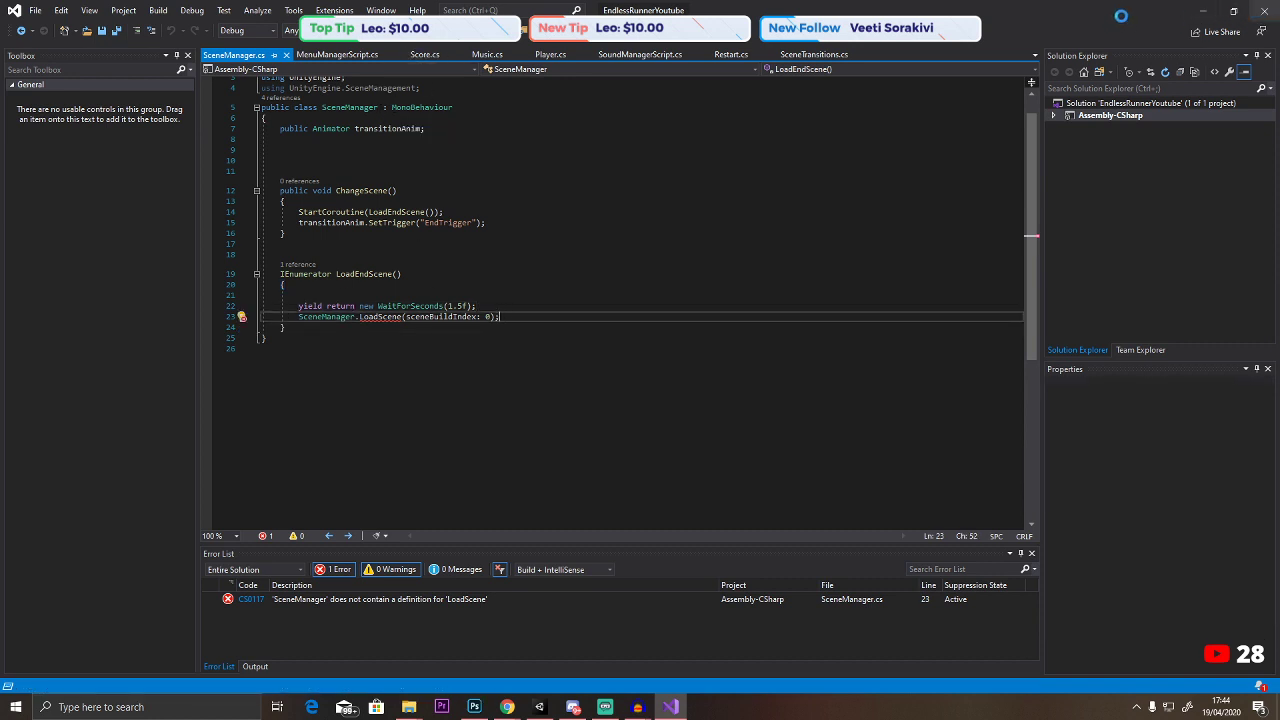
Return to Unity and rename the SceneManager script asset to SceneManagerScript.
{"action": "key", "text": "alt+Tab"}
{"action": "left_click", "coordinate": [1103, 393]}
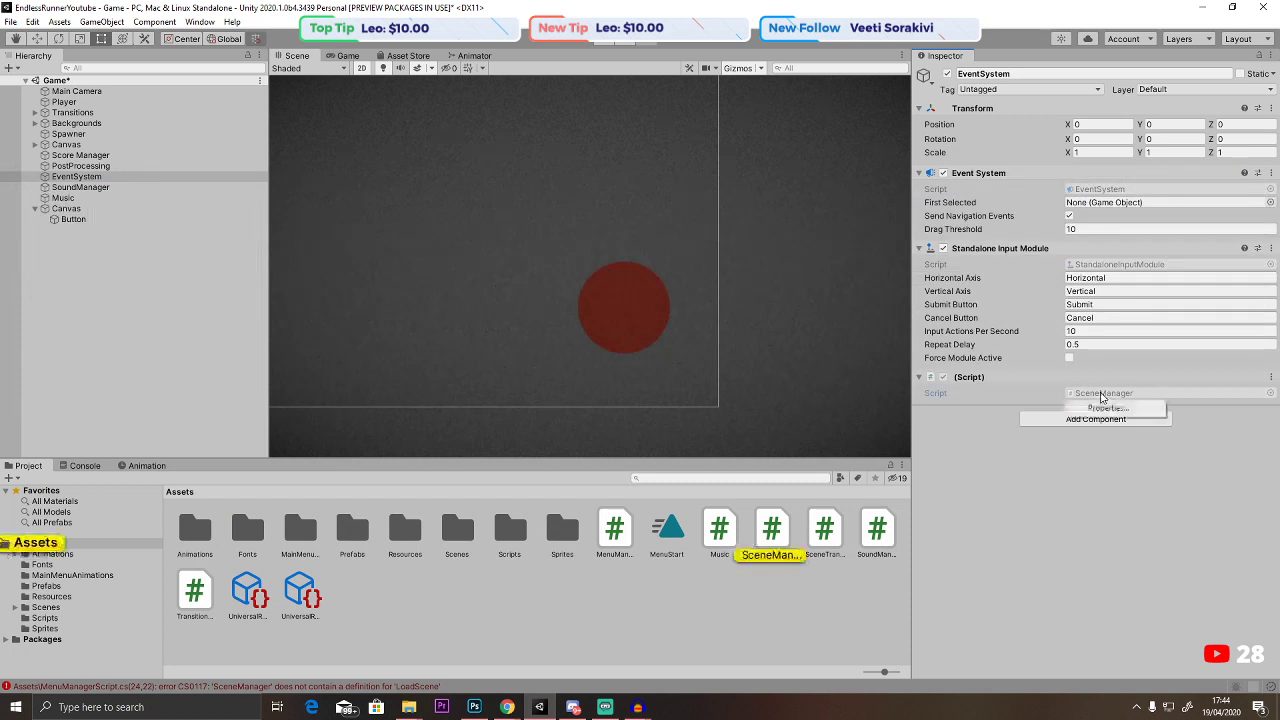
{"action": "right_click", "coordinate": [768, 525]}
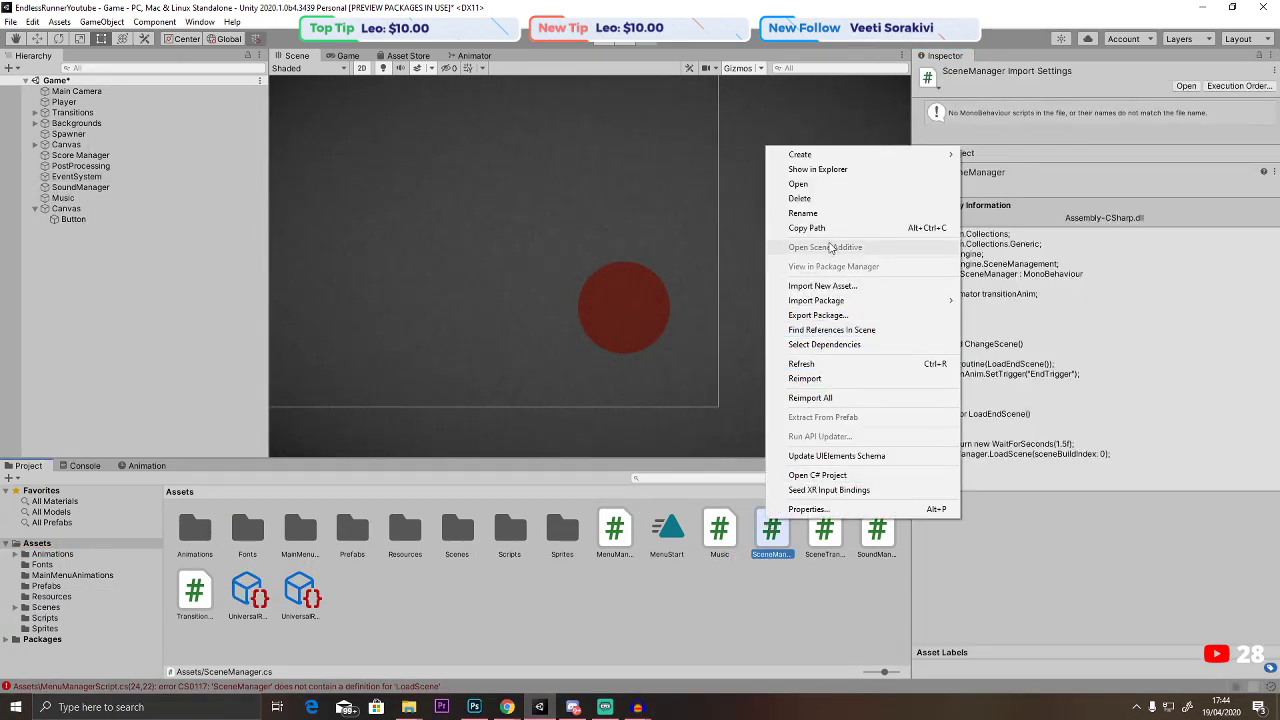
{"action": "left_click", "coordinate": [805, 213]}
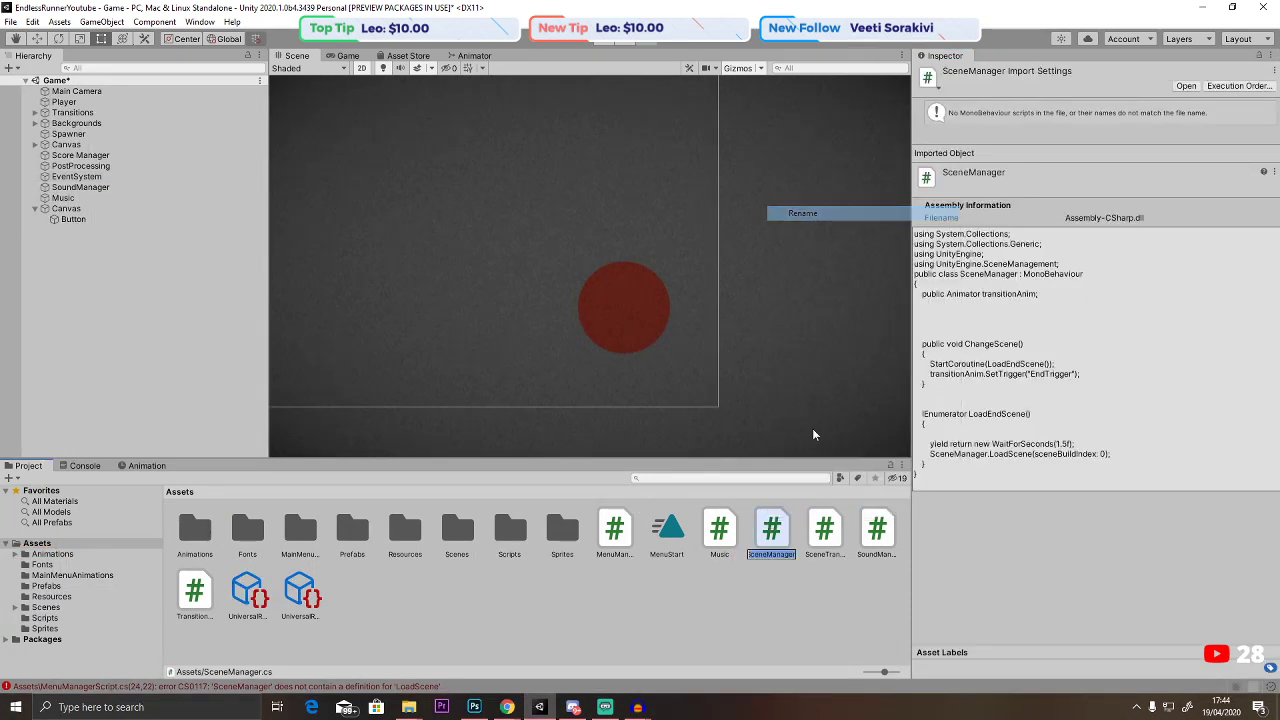
{"action": "left_click", "coordinate": [794, 553]}
{"action": "type", "text": "Script"}
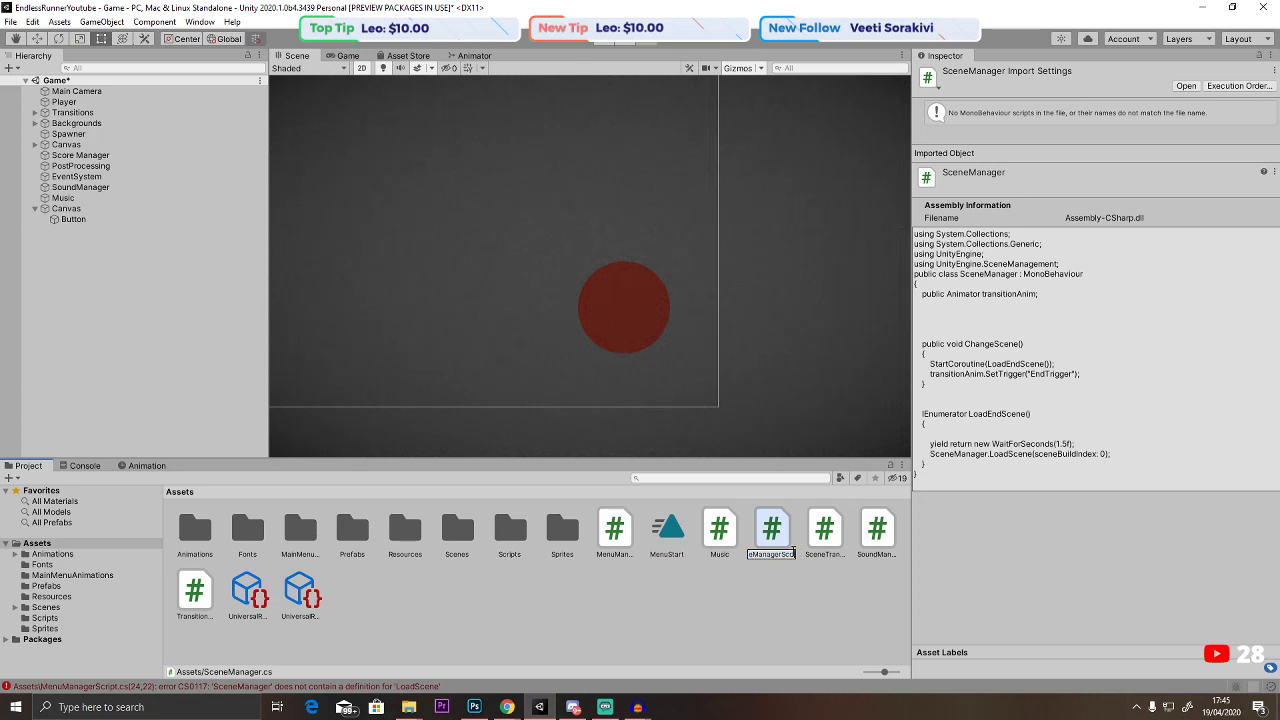
{"action": "key", "text": "Return"}
Open SceneManagerScript in the code editor and compare its code with MenuManagerScript.cs.
{"action": "double_click", "coordinate": [770, 525]}
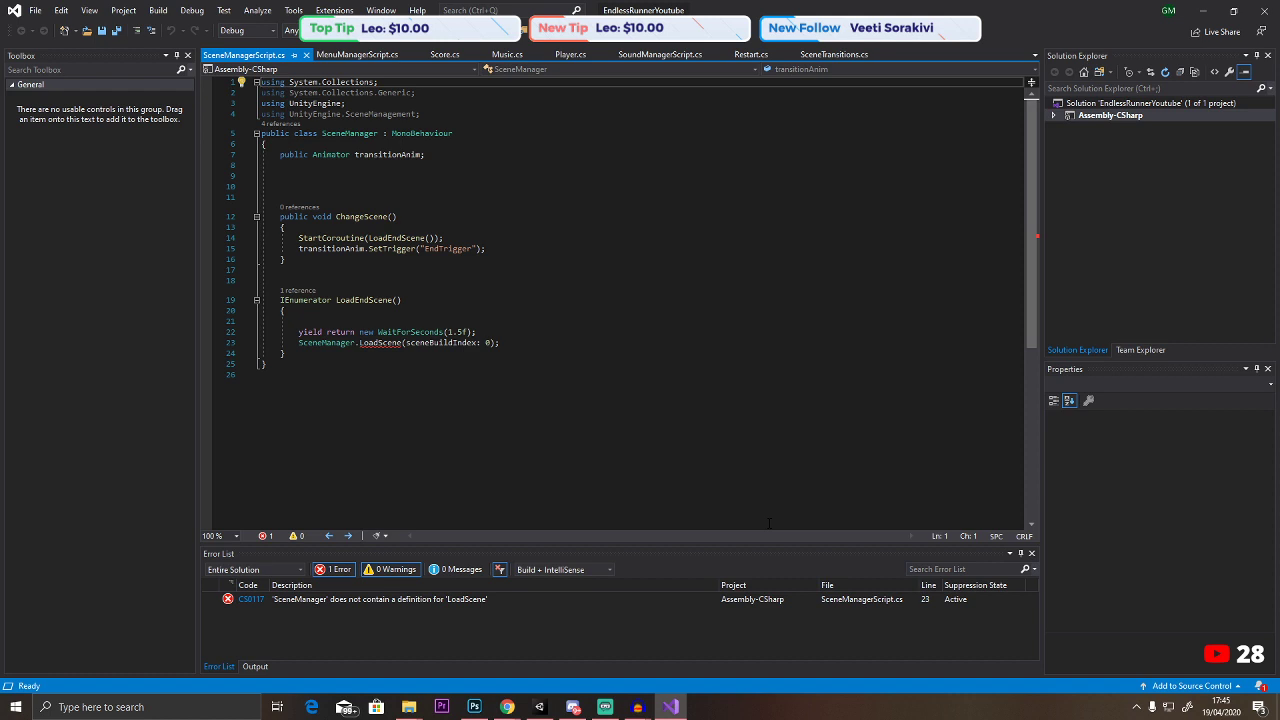
{"action": "left_click", "coordinate": [526, 404]}
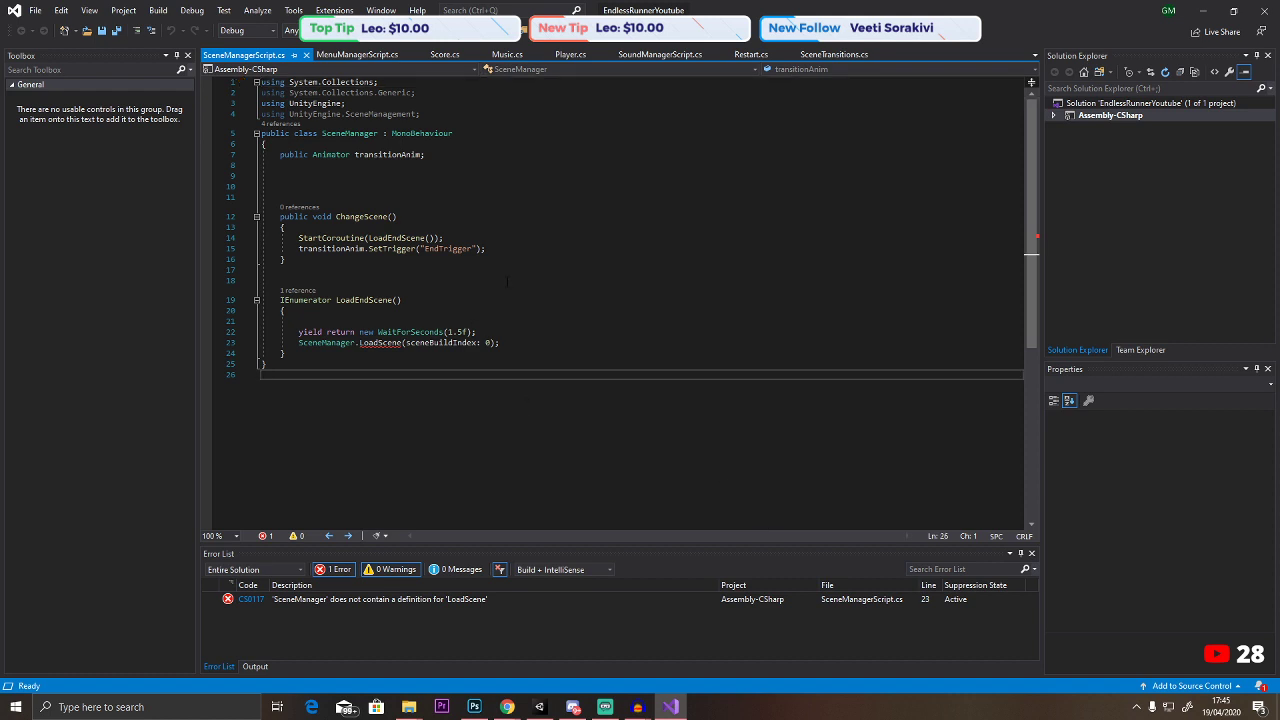
{"action": "left_click", "coordinate": [345, 55]}
{"action": "left_click", "coordinate": [457, 264]}
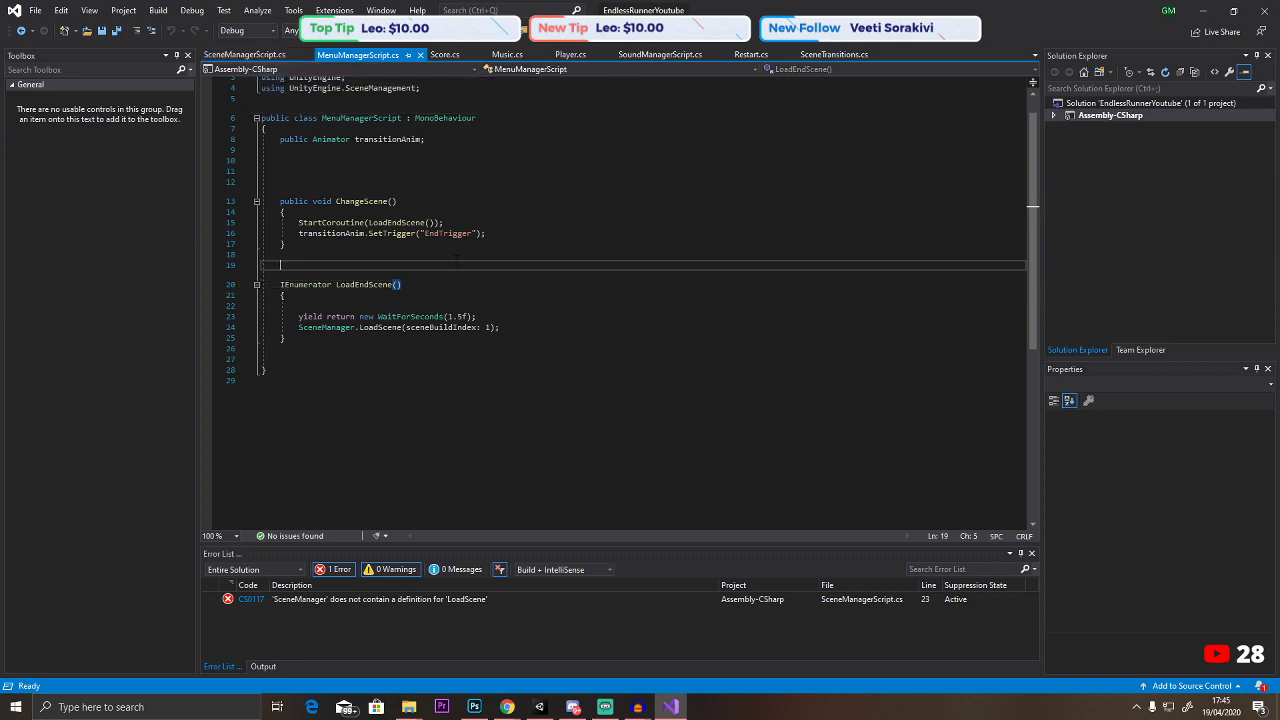
Check the LoadScene call and the class code in MenuManagerScript.cs.
{"action": "left_click", "coordinate": [480, 359]}
{"action": "left_click", "coordinate": [500, 246]}
{"action": "left_click", "coordinate": [365, 327]}
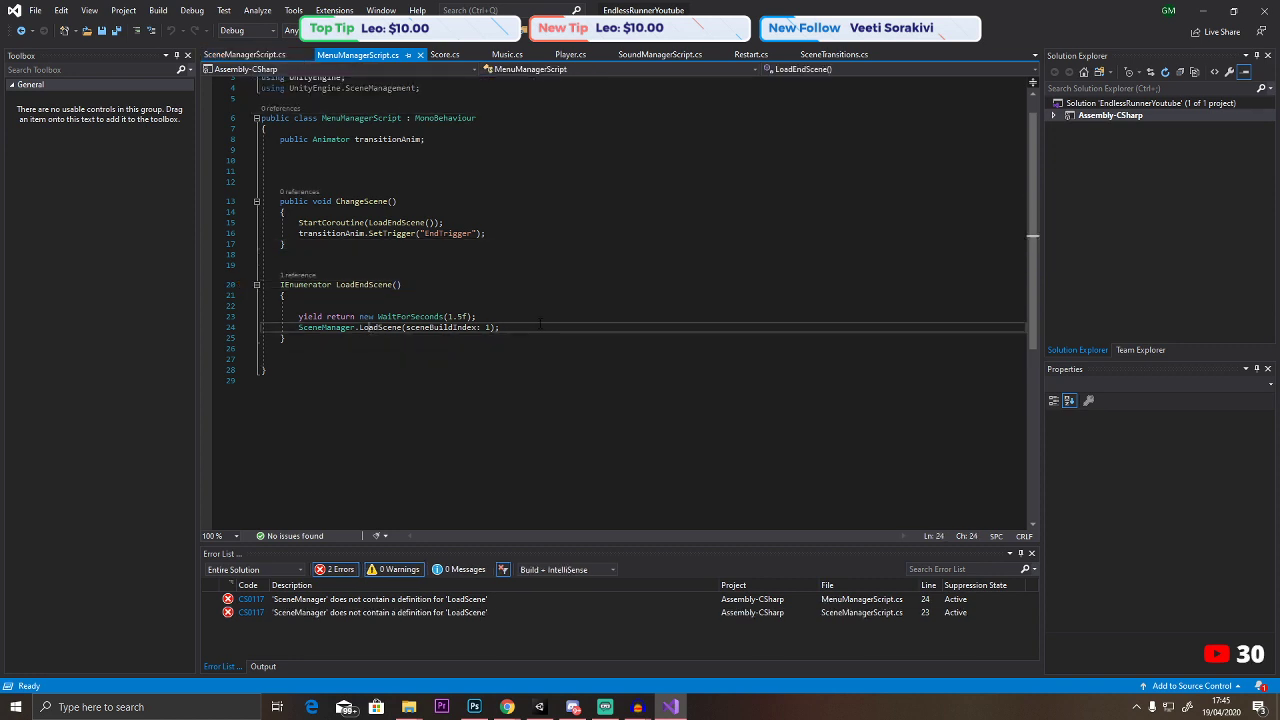
{"action": "scroll", "coordinate": [540, 323], "scroll_direction": "up", "scroll_amount": 1}
{"action": "left_click", "coordinate": [281, 207]}
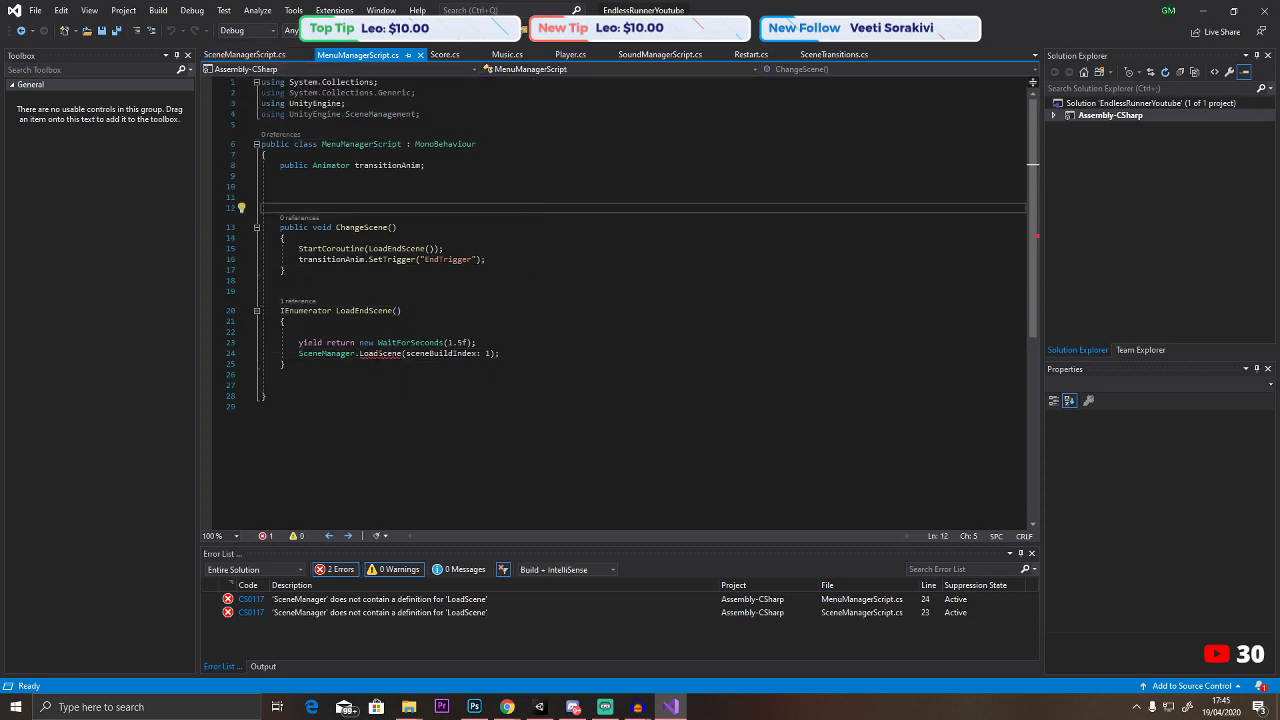
Search Google in the browser for loading a scene in Unity, read the forum thread on loading a specific scene, and return to the code editor.
{"action": "mouse_move", "coordinate": [507, 707]}
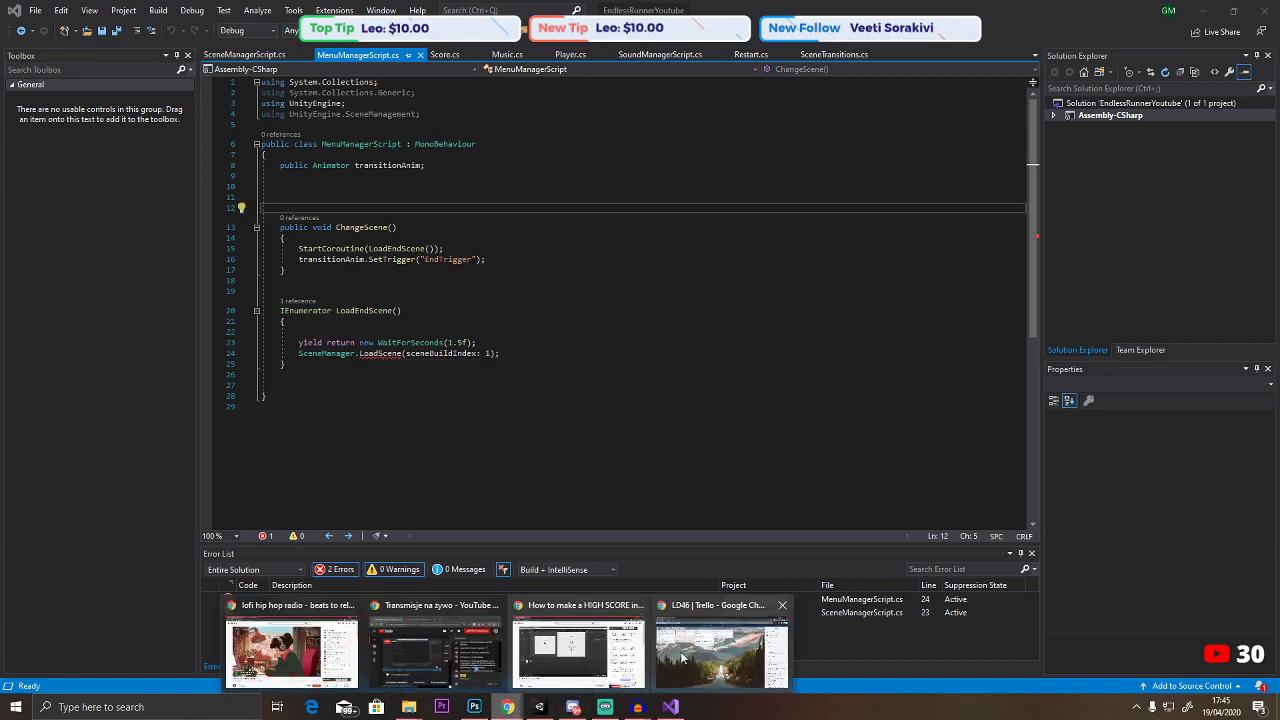
{"action": "left_click", "coordinate": [683, 657]}
{"action": "left_click", "coordinate": [178, 11]}
{"action": "type", "text": "l"}
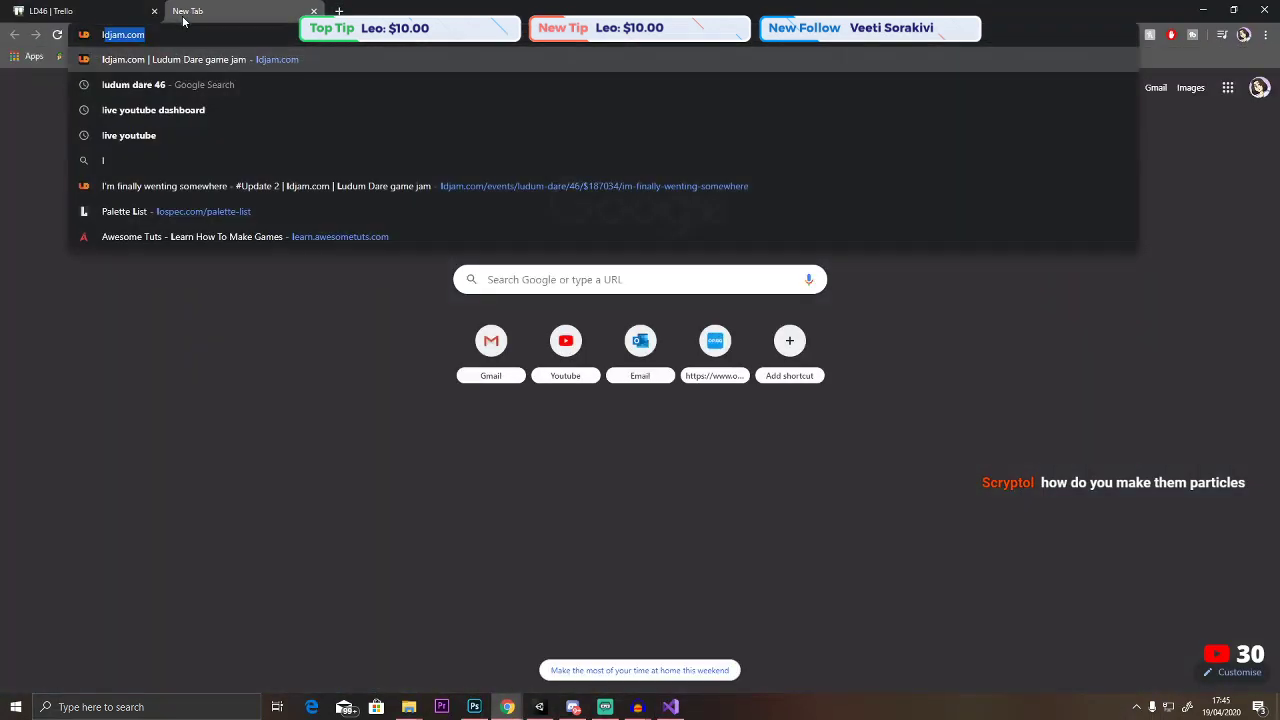
{"action": "type", "text": "oad scnene unity"}
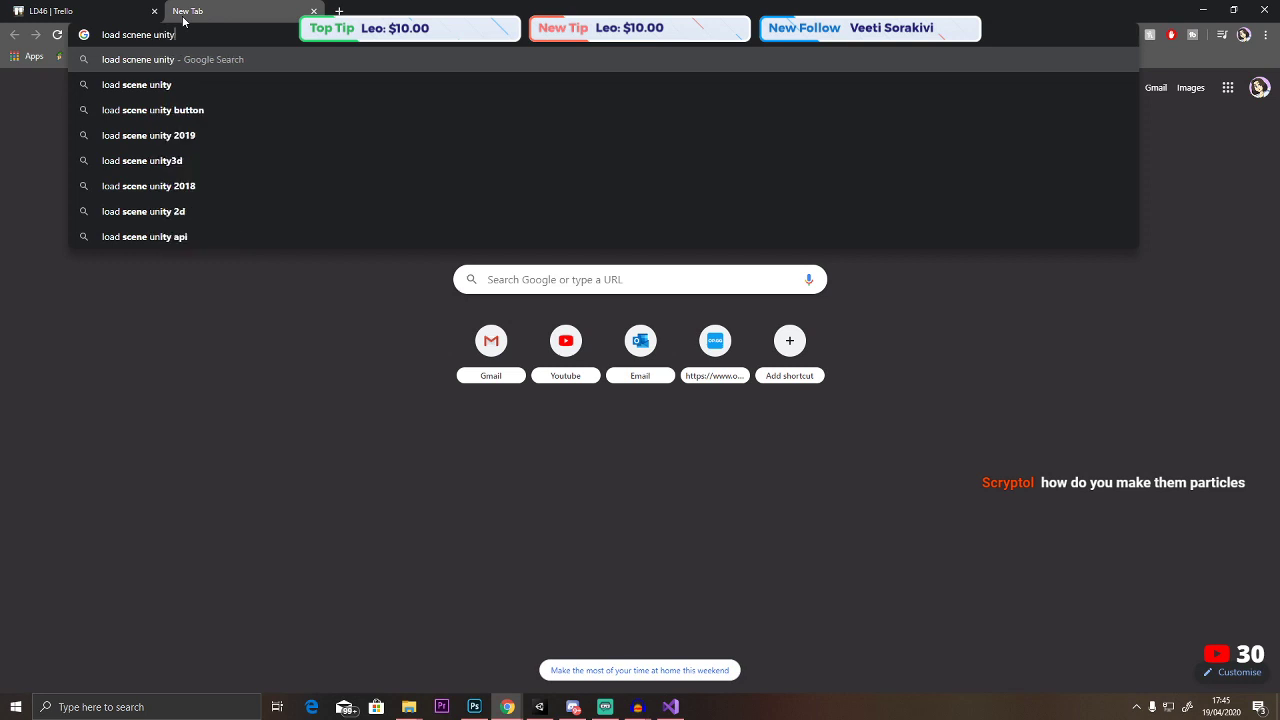
{"action": "key", "text": "Return"}
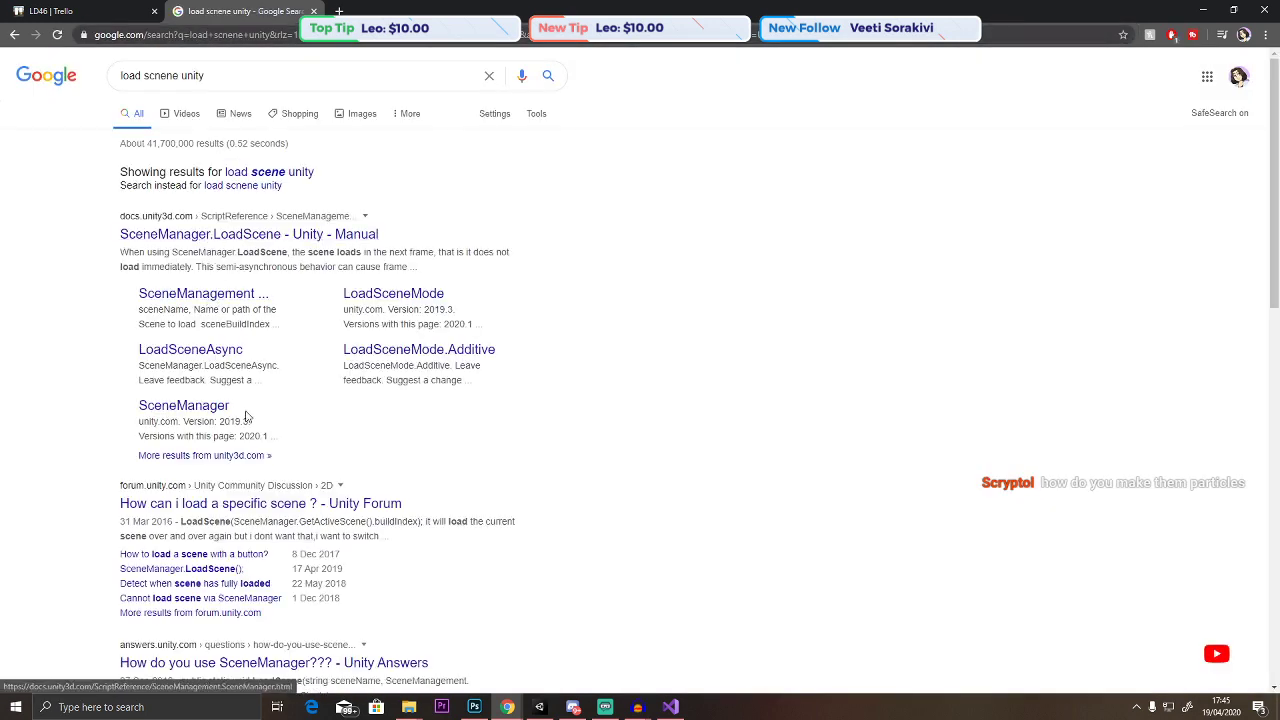
{"action": "left_click", "coordinate": [270, 503]}
{"action": "scroll", "coordinate": [321, 361], "scroll_direction": "down", "scroll_amount": 3}
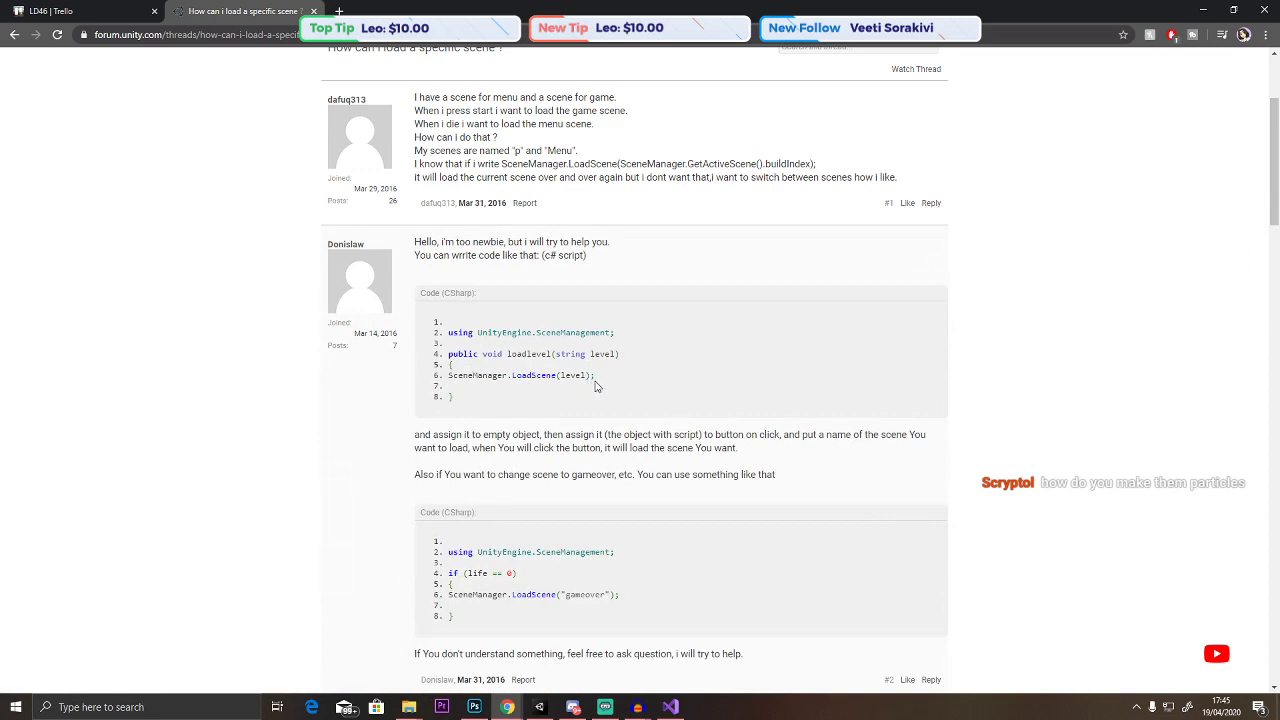
{"action": "scroll", "coordinate": [600, 378], "scroll_direction": "down", "scroll_amount": 3}
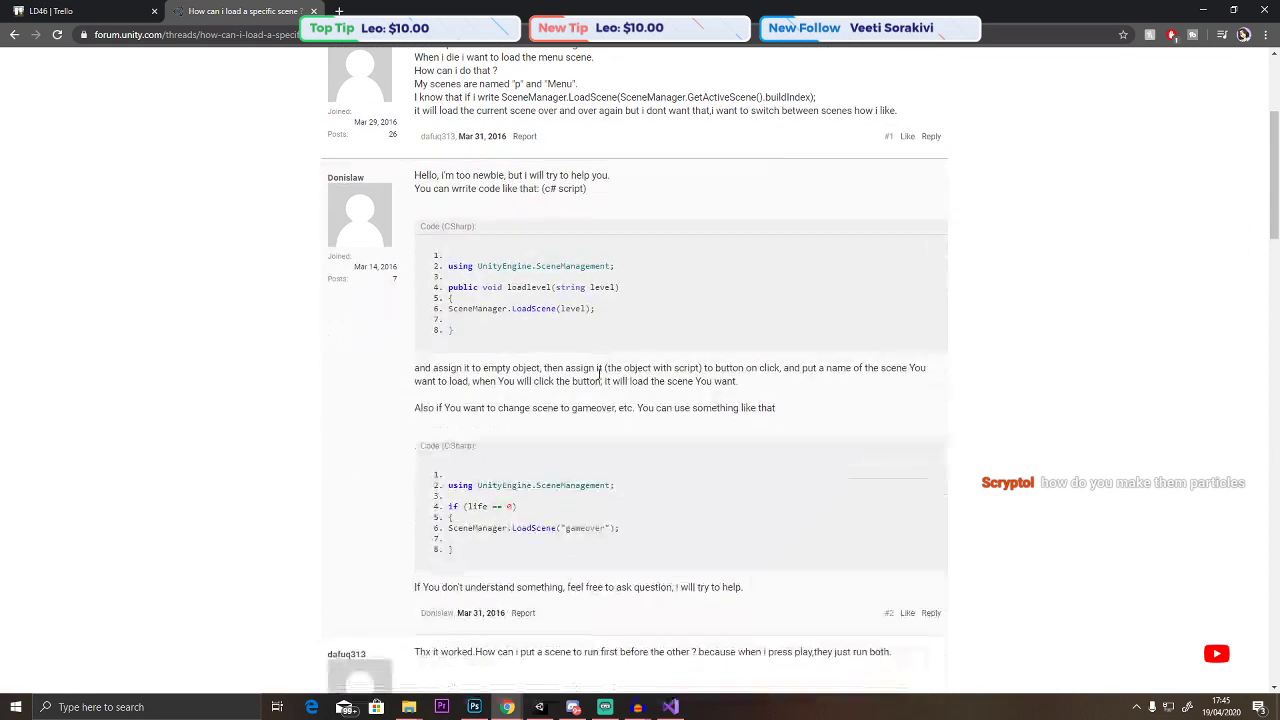
{"action": "left_click", "coordinate": [1203, 10]}
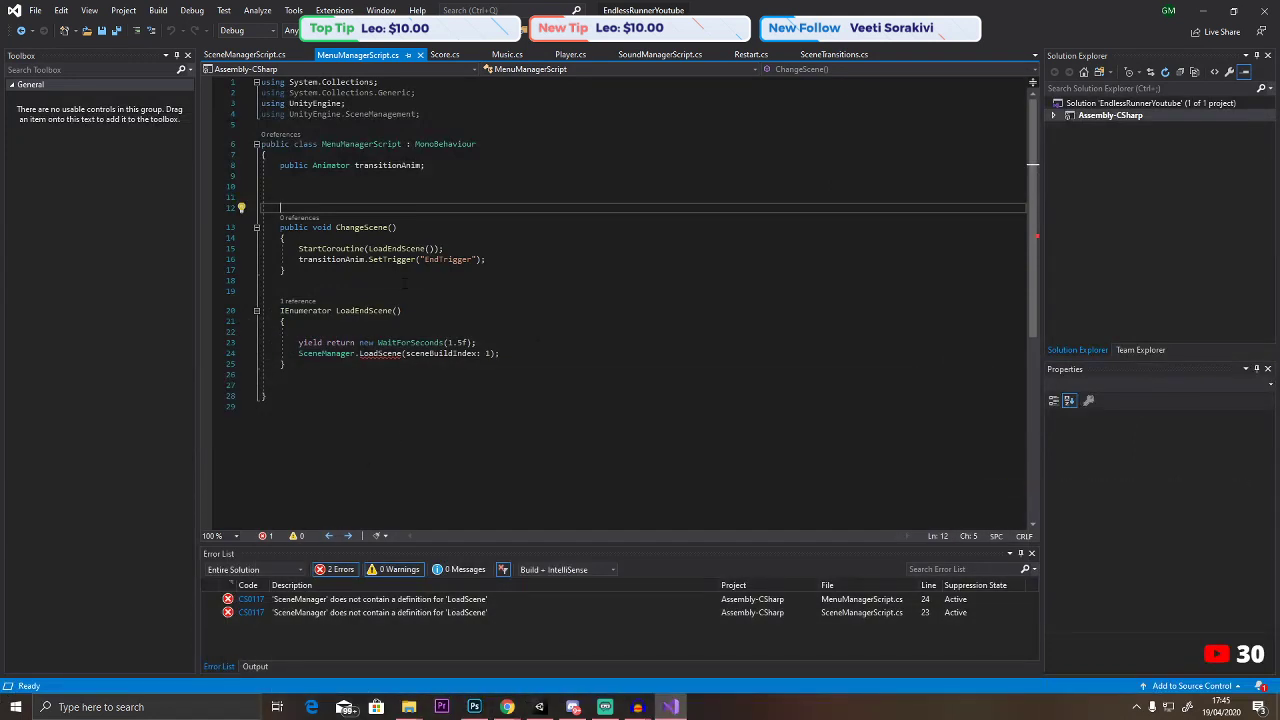
Rename the class in SceneManagerScript.cs to SceneManagerScript, save the file, recheck MenuManagerScript.cs and close the code editor.
{"action": "mouse_move", "coordinate": [380, 355]}
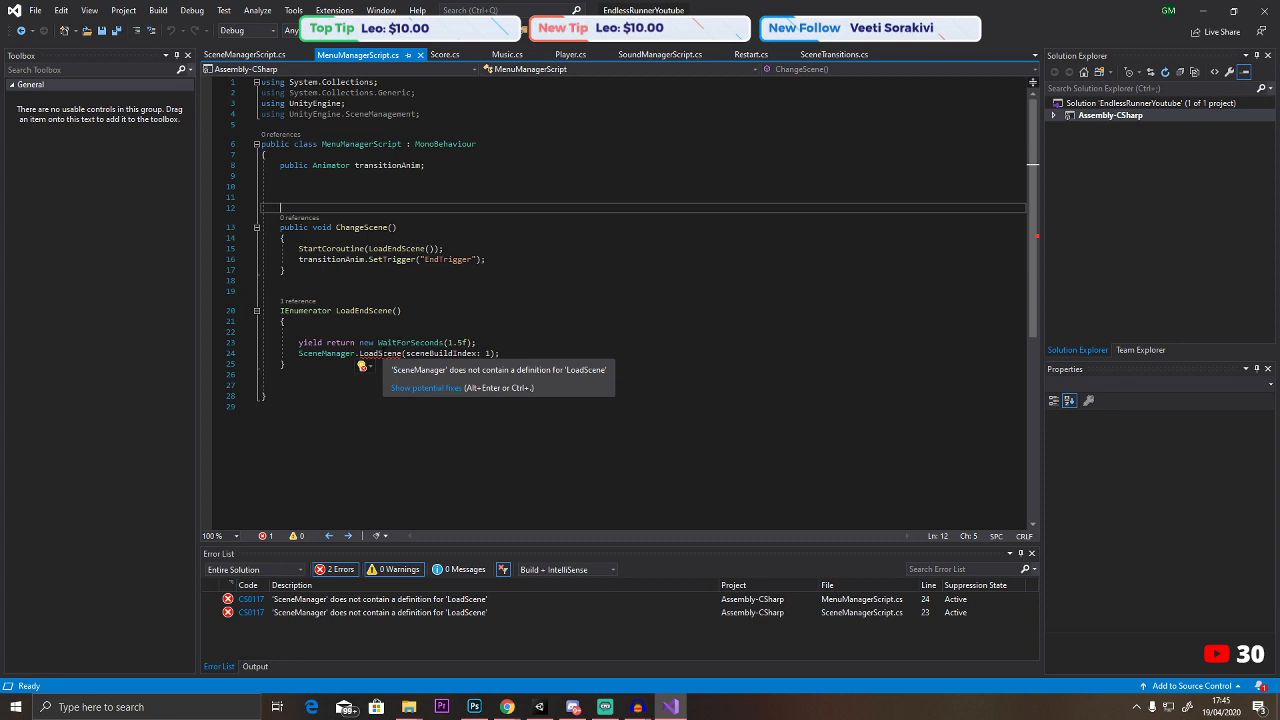
{"action": "left_click", "coordinate": [244, 54]}
{"action": "left_click", "coordinate": [380, 133]}
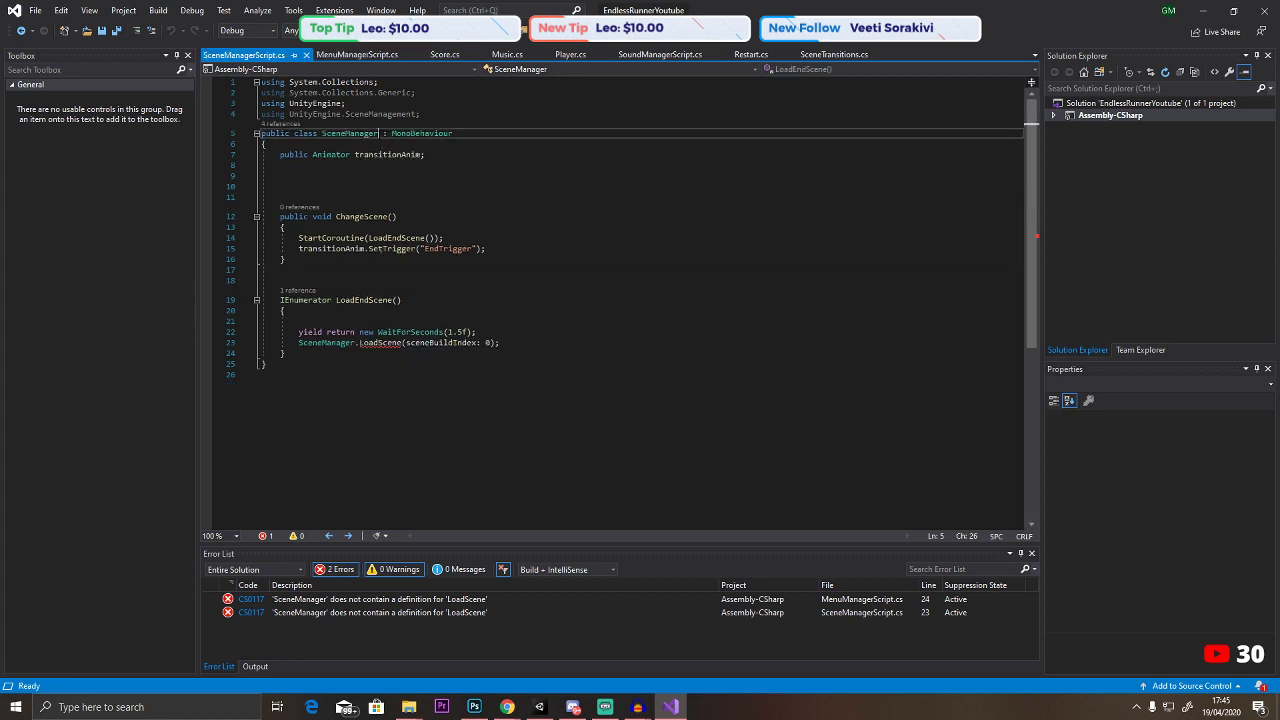
{"action": "type", "text": "Script"}
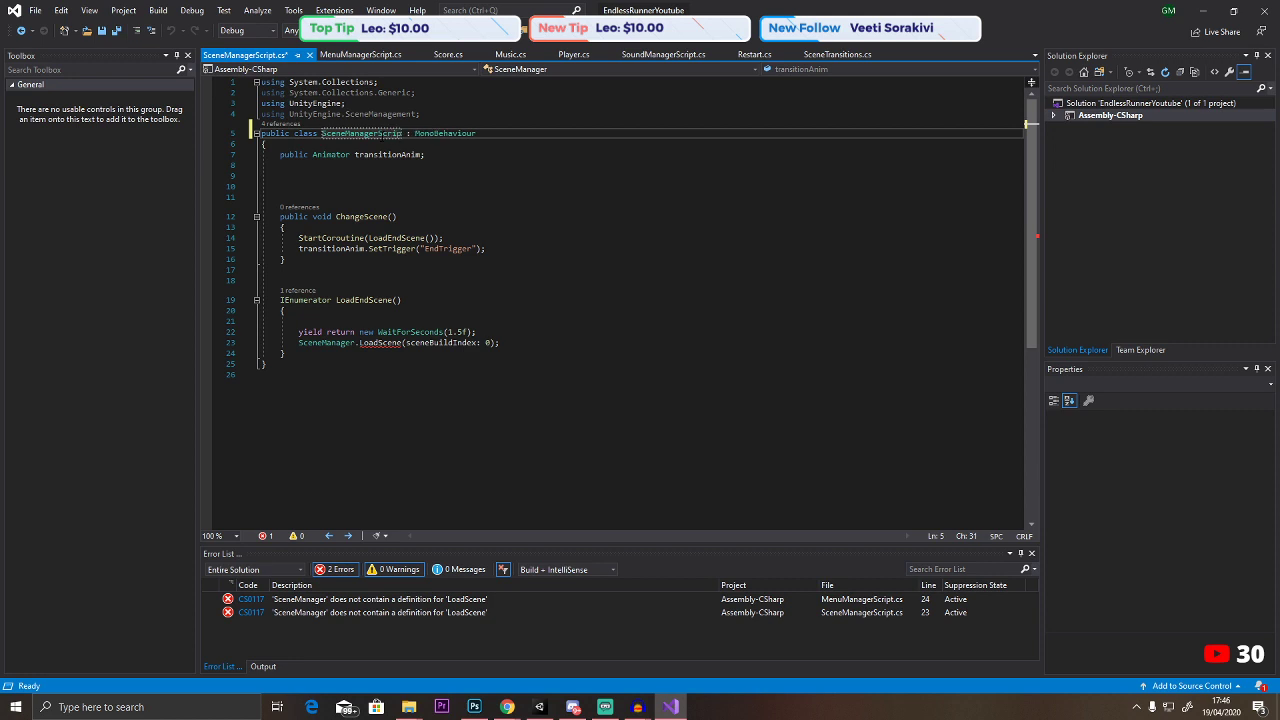
{"action": "left_click", "coordinate": [280, 186]}
{"action": "key", "text": "ctrl+s"}
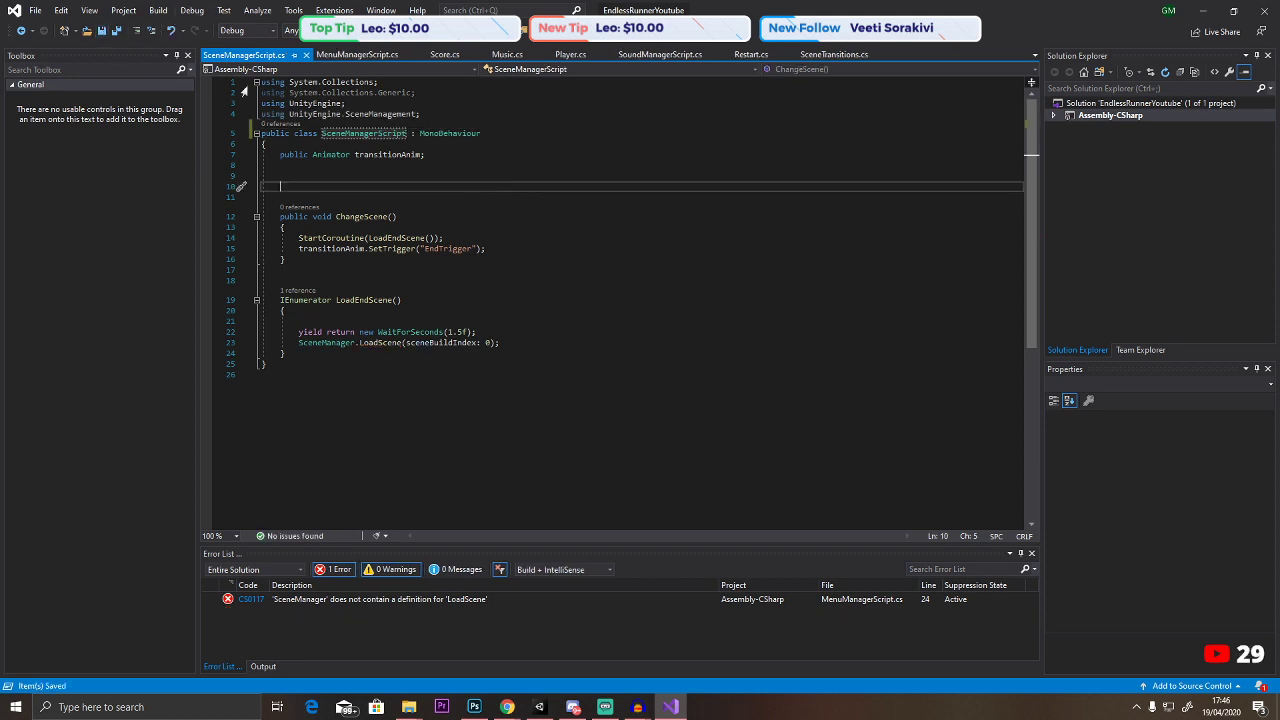
{"action": "left_click", "coordinate": [358, 54]}
{"action": "left_click", "coordinate": [246, 54]}
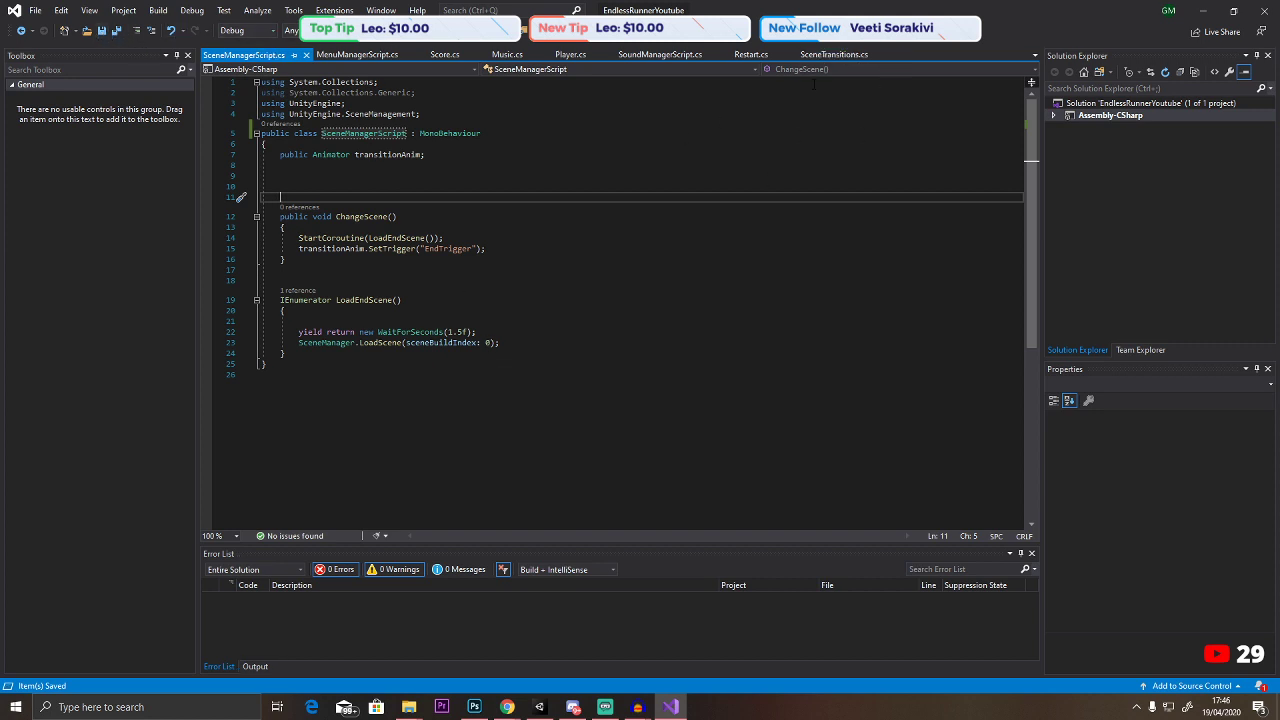
{"action": "left_click", "coordinate": [1264, 10]}
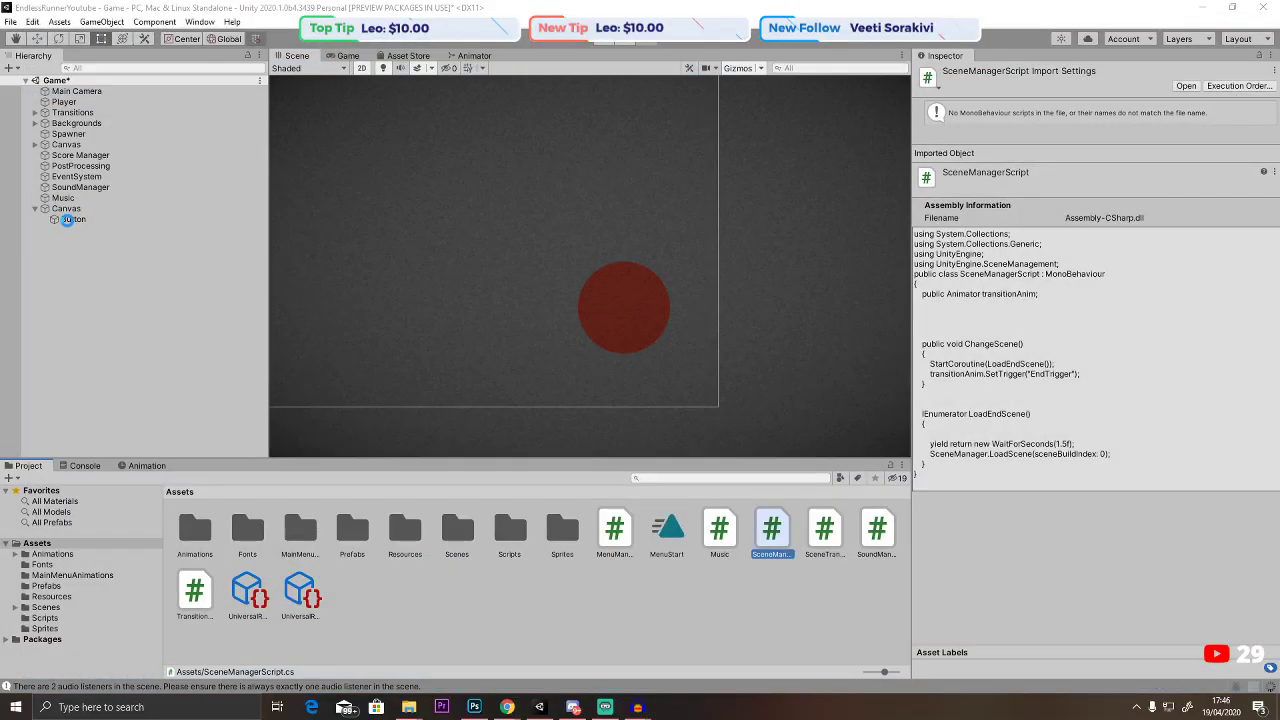
Assign EventSystem to the Game scene button's On Click event and choose SceneManagerScript's ChangeScene function.
{"action": "left_click", "coordinate": [70, 219]}
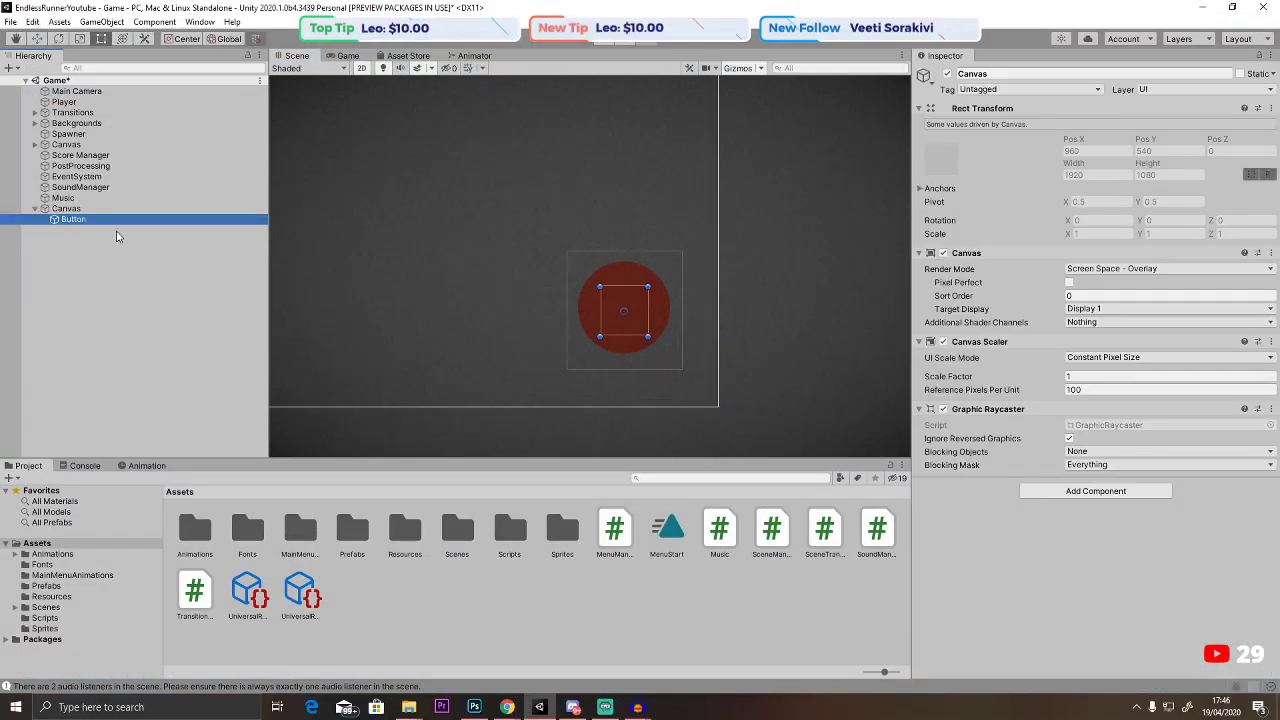
{"action": "scroll", "coordinate": [1007, 453], "scroll_direction": "down", "scroll_amount": 5}
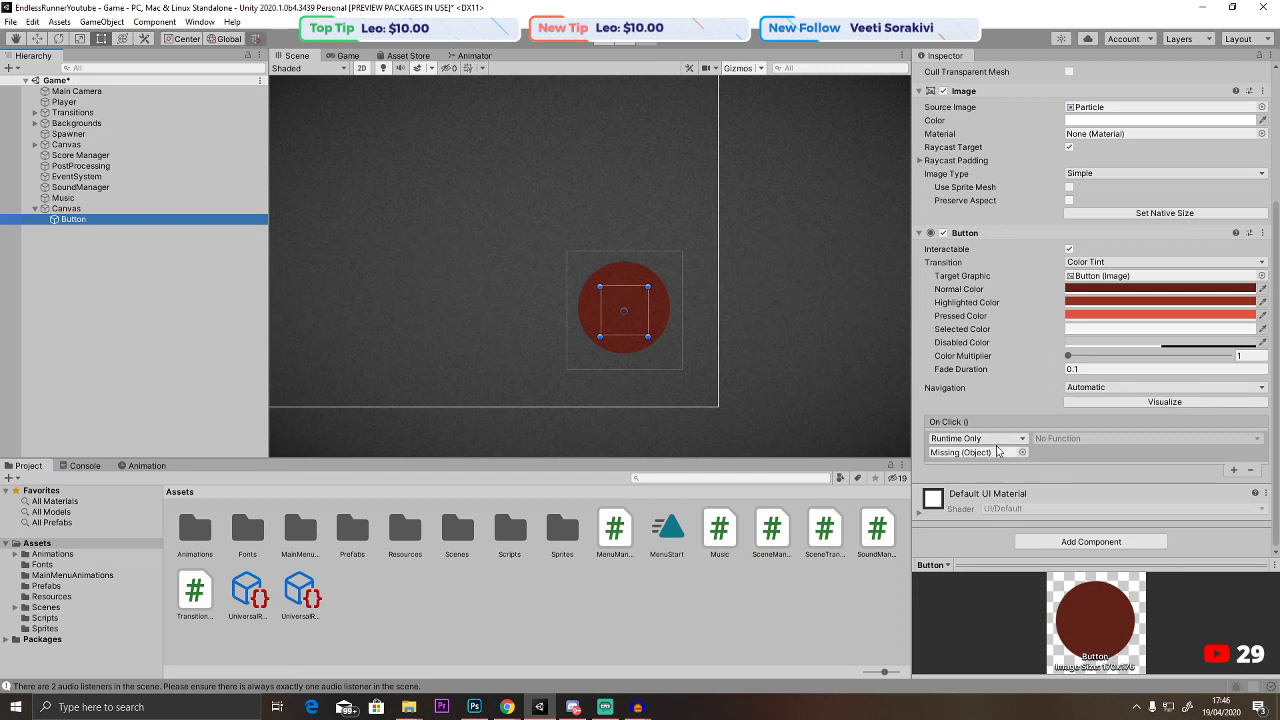
{"action": "left_click", "coordinate": [1009, 455]}
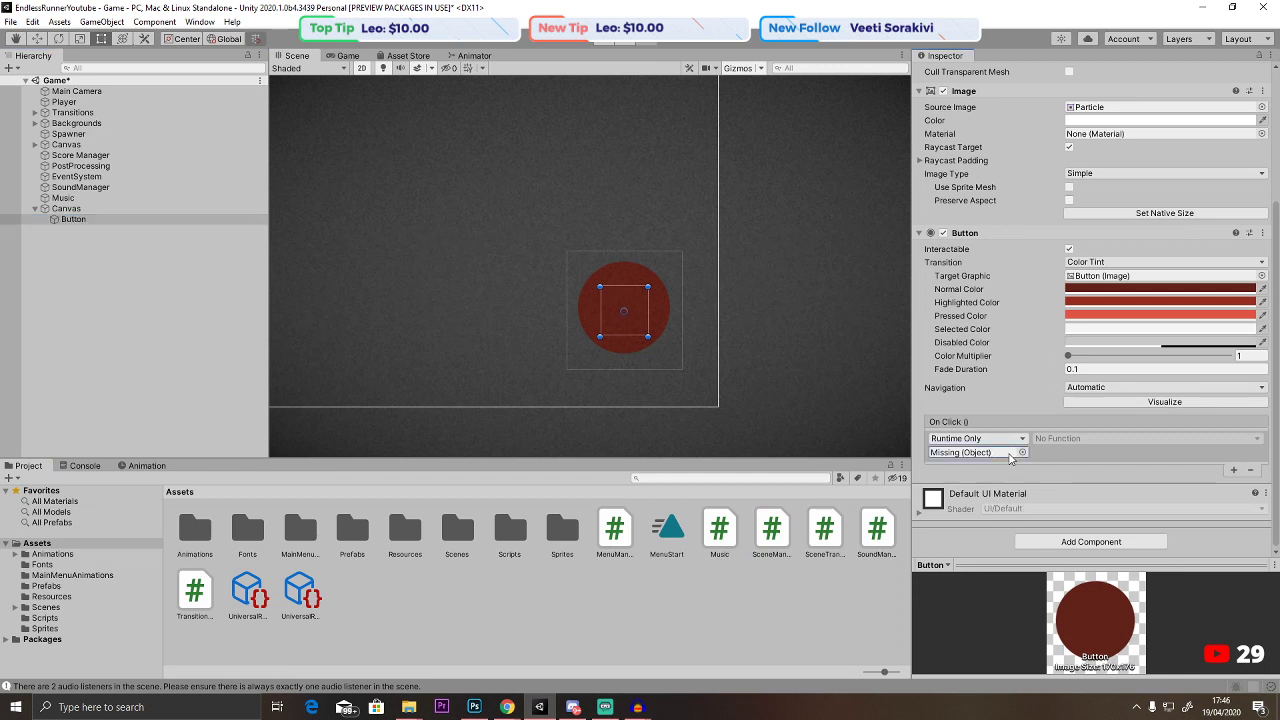
{"action": "left_click", "coordinate": [87, 178]}
{"action": "left_click_drag", "start_coordinate": [87, 180], "coordinate": [653, 355]}
{"action": "left_click_drag", "start_coordinate": [987, 466], "coordinate": [980, 455]}
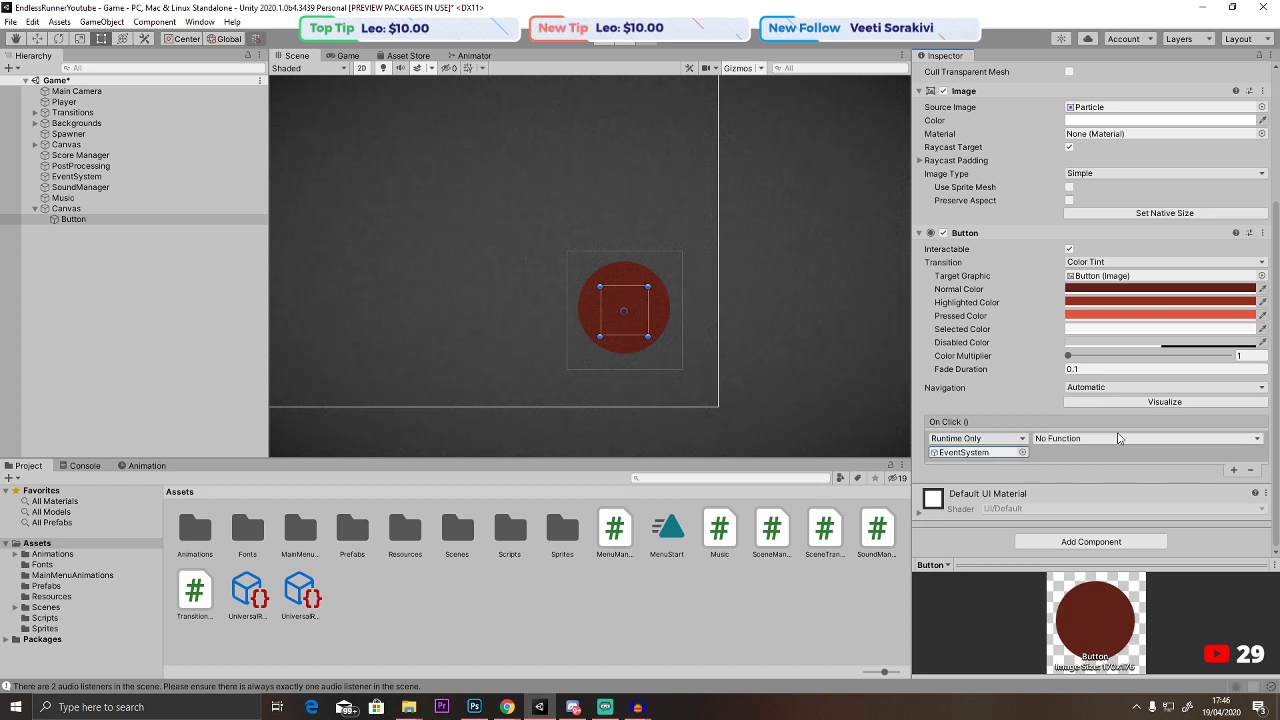
{"action": "left_click", "coordinate": [1100, 438]}
{"action": "mouse_move", "coordinate": [1108, 533]}
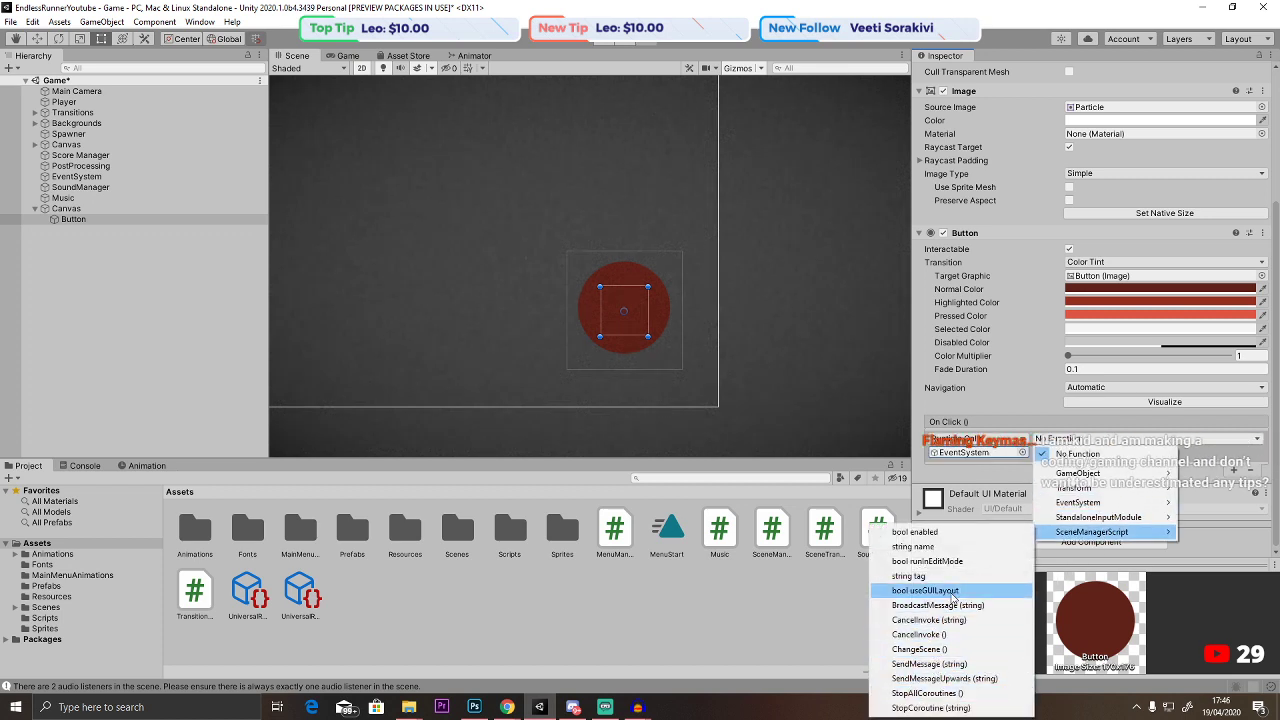
{"action": "left_click", "coordinate": [948, 650]}
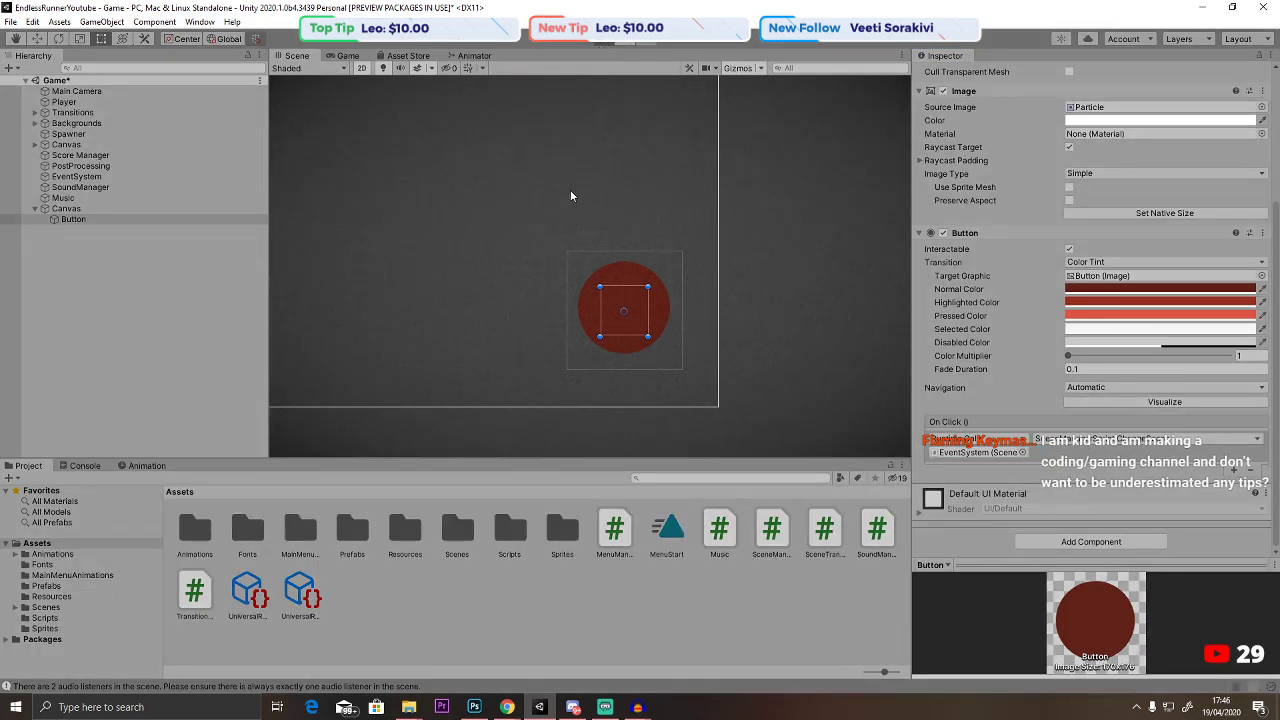
Play-test the red button in the Game scene and stop the game.
{"action": "key", "text": "ctrl+p"}
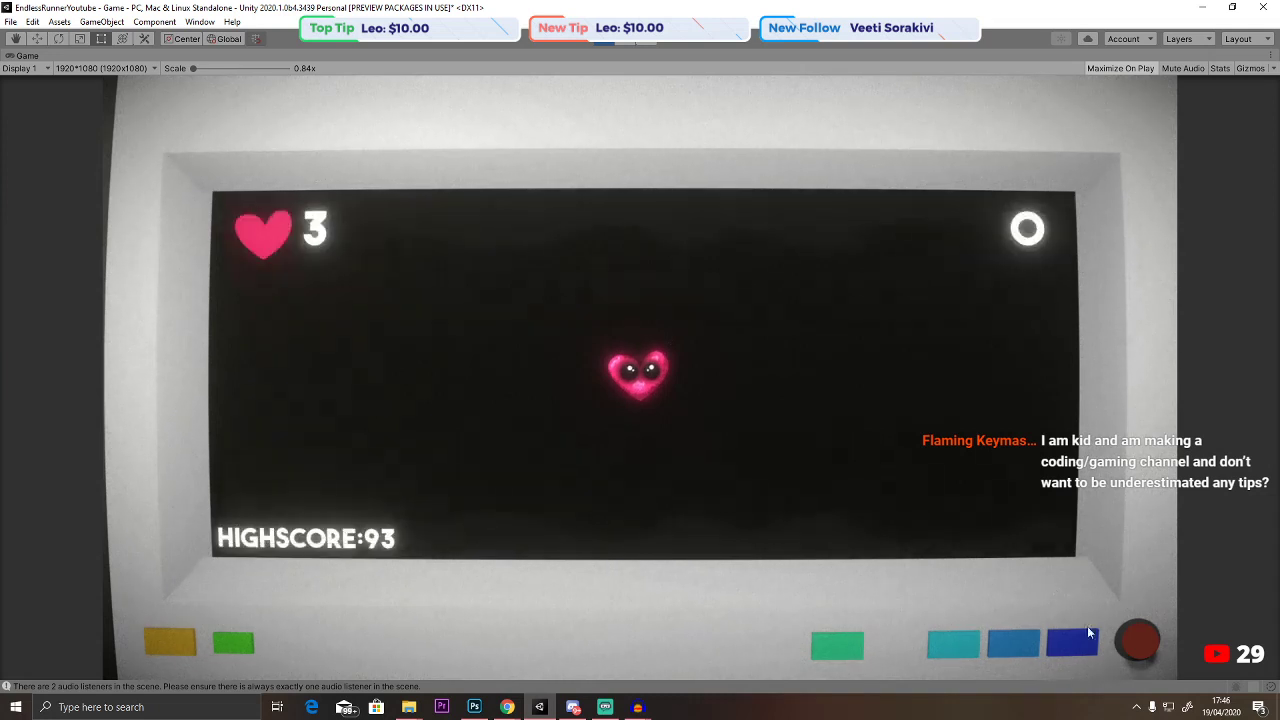
{"action": "left_click", "coordinate": [1141, 641]}
{"action": "left_click", "coordinate": [603, 38]}
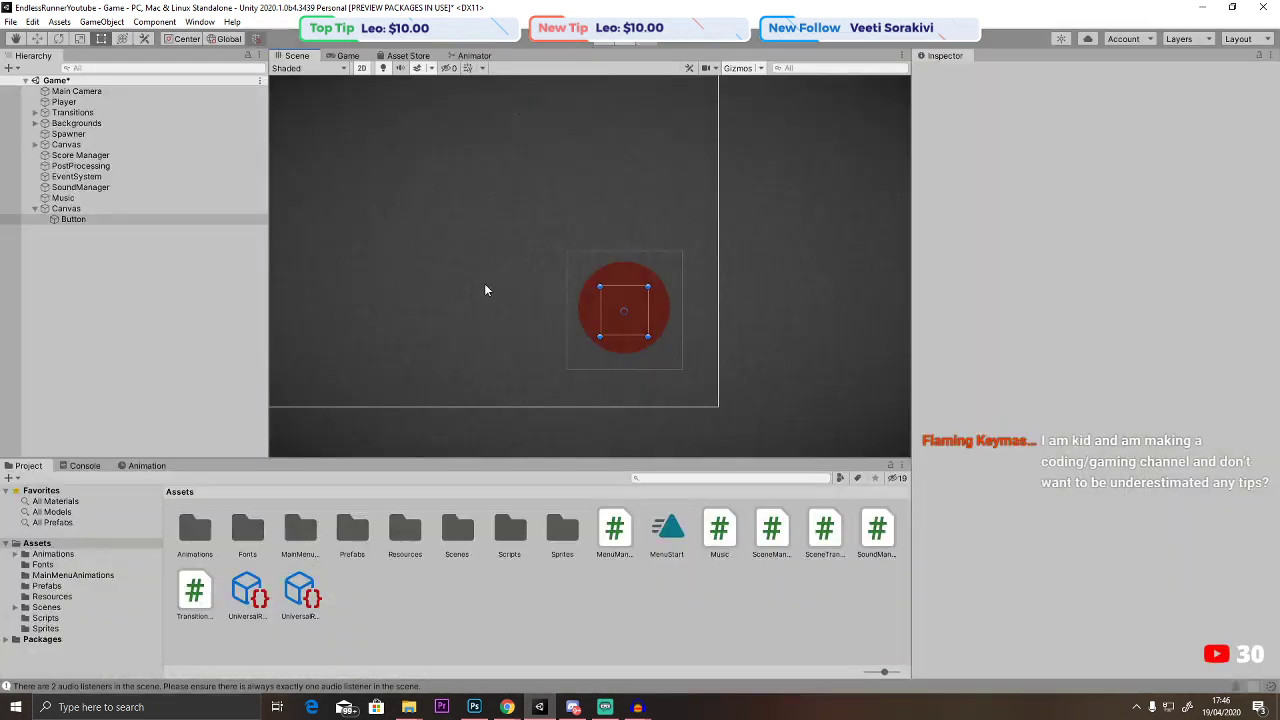
Open the Main scene from the Scenes folder, saving the changes to the Game scene.
{"action": "double_click", "coordinate": [452, 532]}
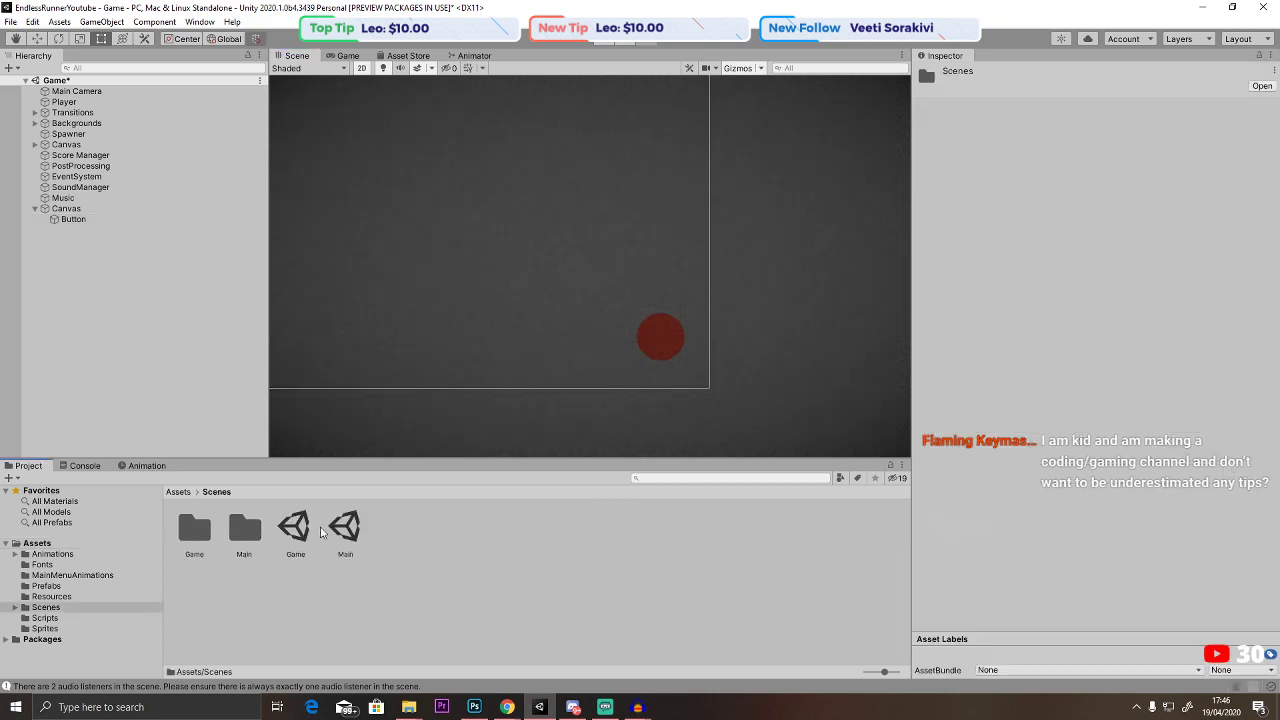
{"action": "double_click", "coordinate": [345, 530]}
{"action": "left_click", "coordinate": [620, 381]}
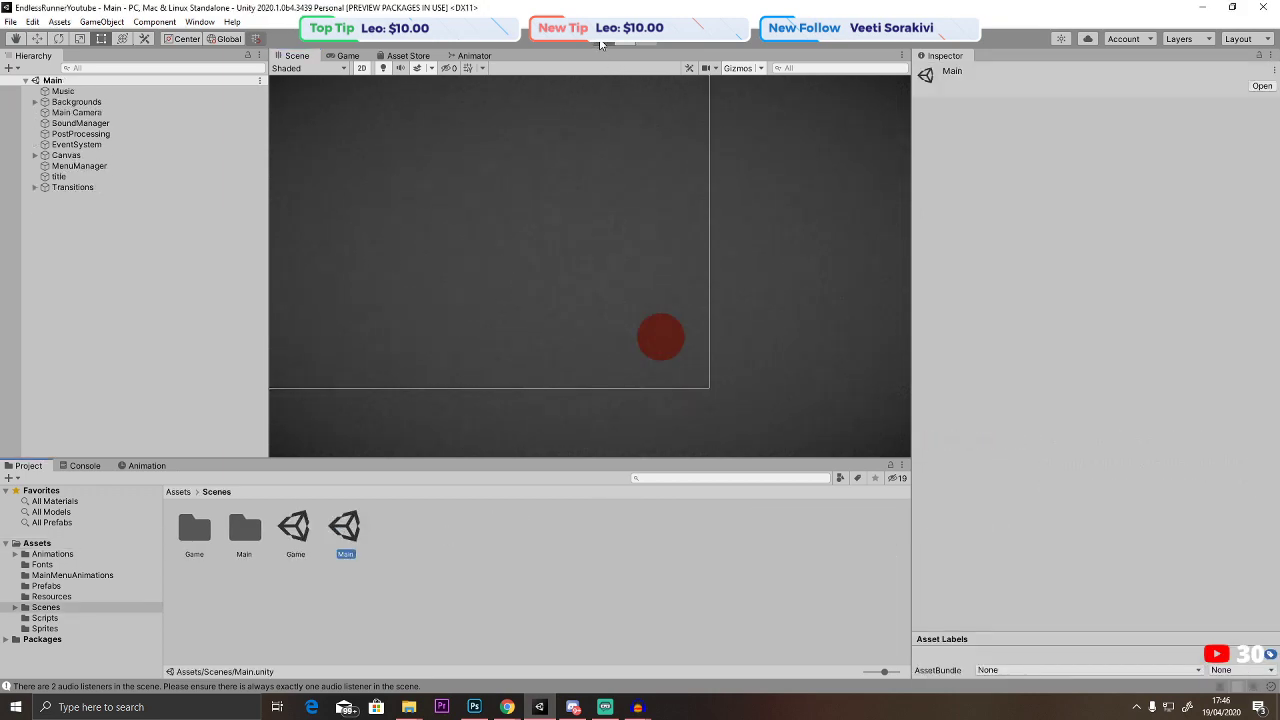
Play the Main scene, use the red button to enter the game and go back to the menu, and stop the game.
{"action": "left_click", "coordinate": [601, 42]}
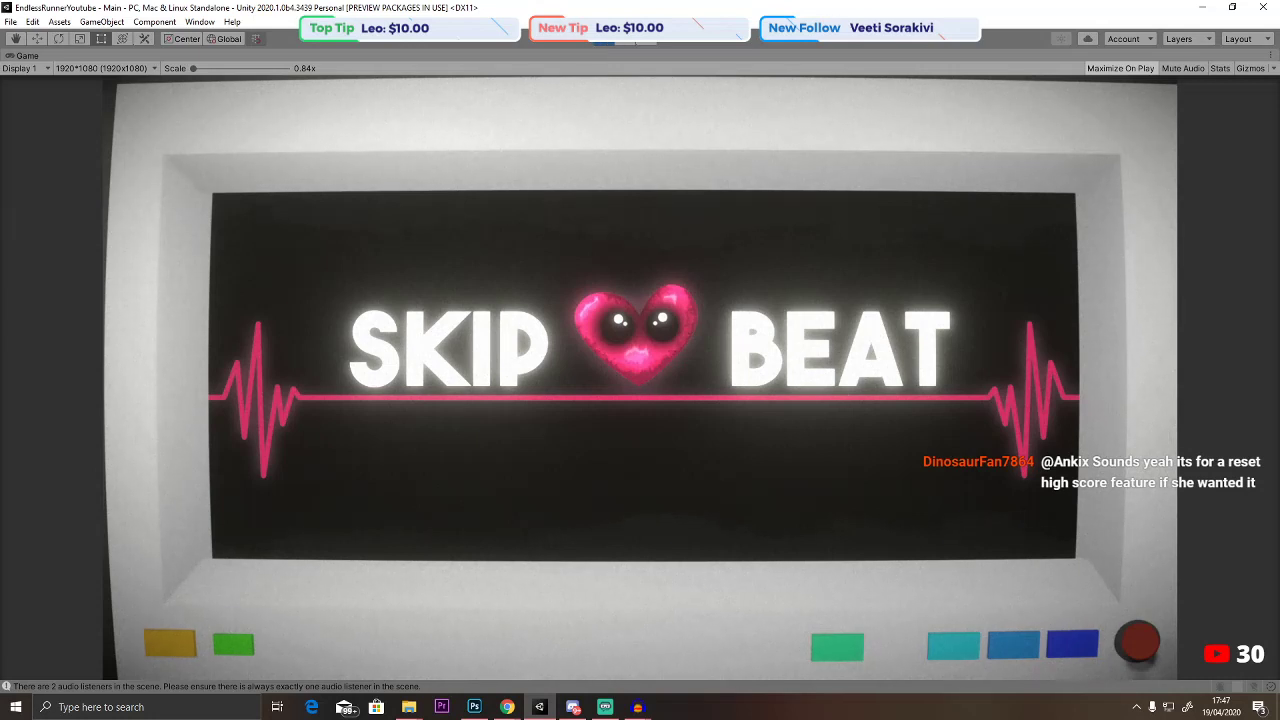
{"action": "left_click", "coordinate": [1136, 627]}
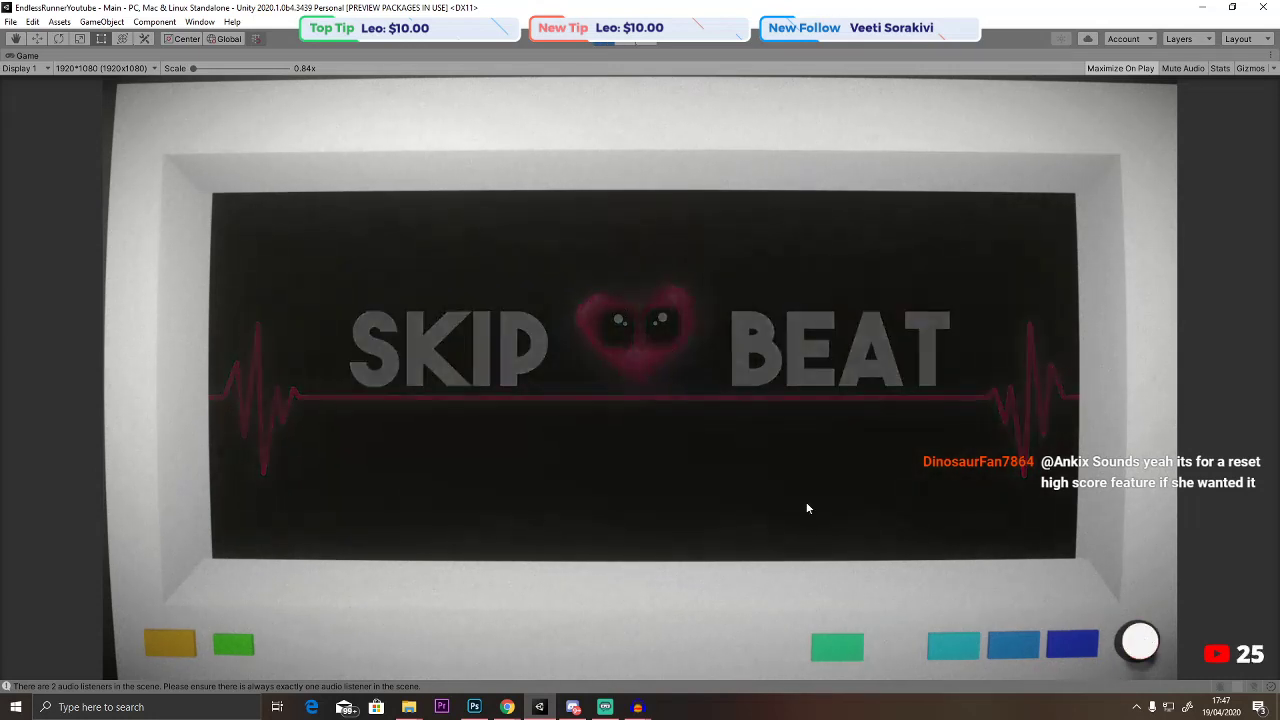
{"action": "left_click", "coordinate": [1141, 641]}
{"action": "left_click", "coordinate": [1141, 641]}
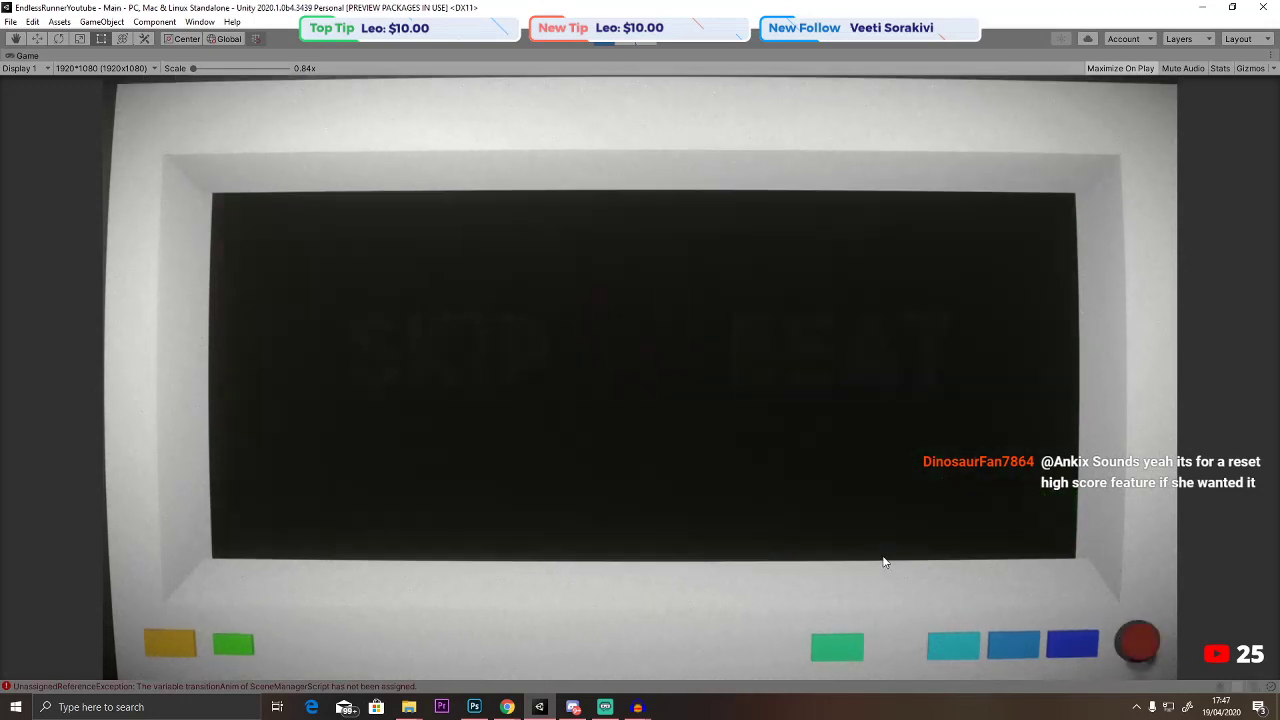
{"action": "left_click", "coordinate": [604, 40]}
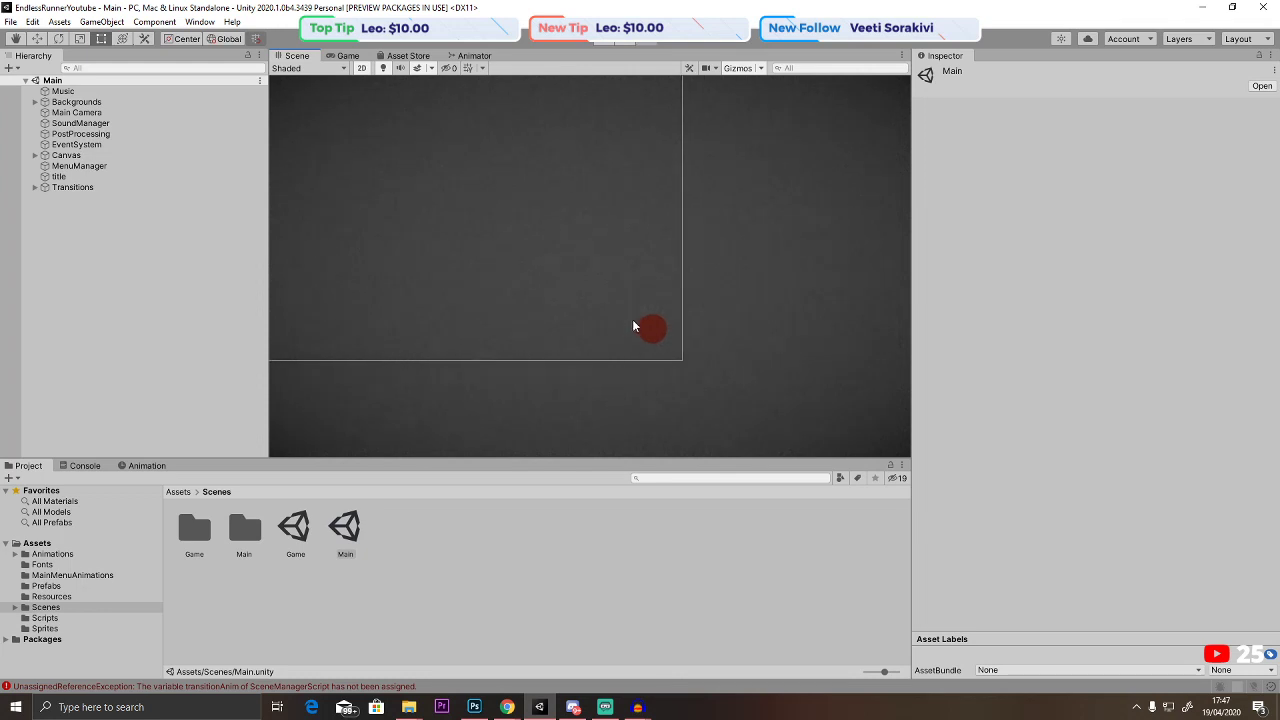
Run the Main scene again, start a game, move the heart up and down while testing the return to the menu, and stop playing.
{"action": "scroll", "coordinate": [601, 318], "scroll_direction": "down", "scroll_amount": 3}
{"action": "middle_click_drag", "start_coordinate": [526, 306], "coordinate": [631, 329]}
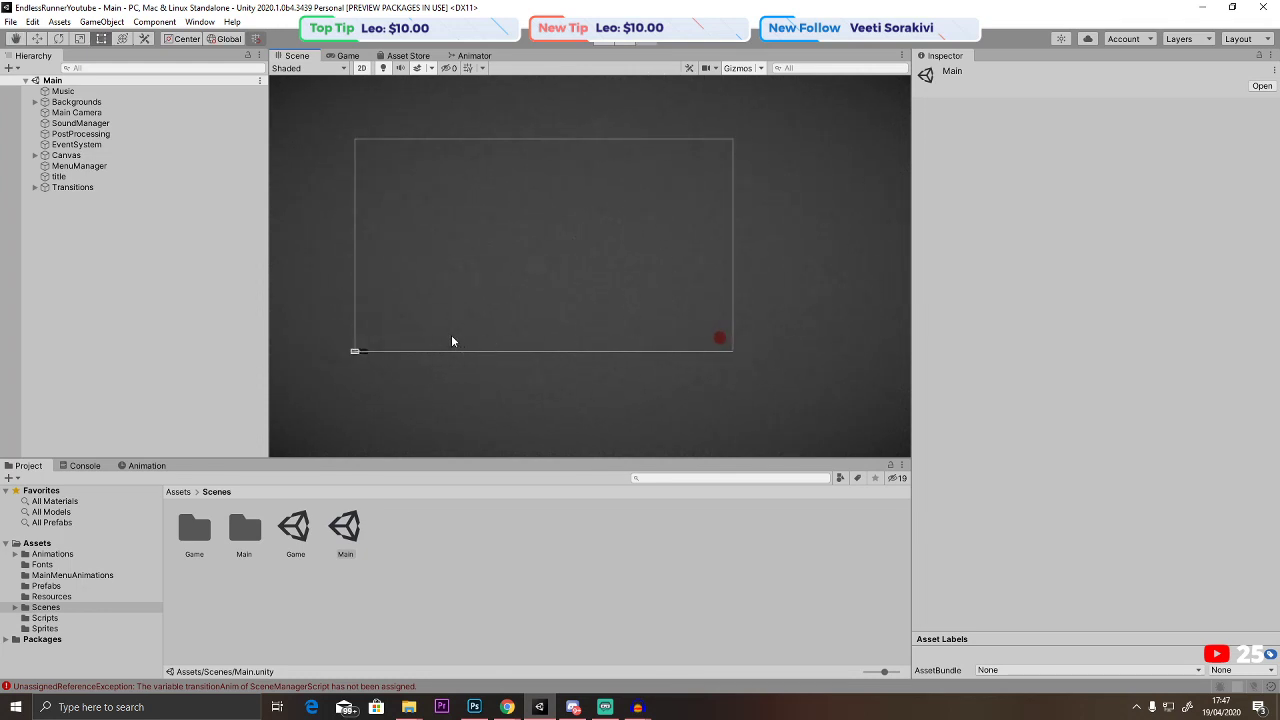
{"action": "left_click", "coordinate": [601, 41]}
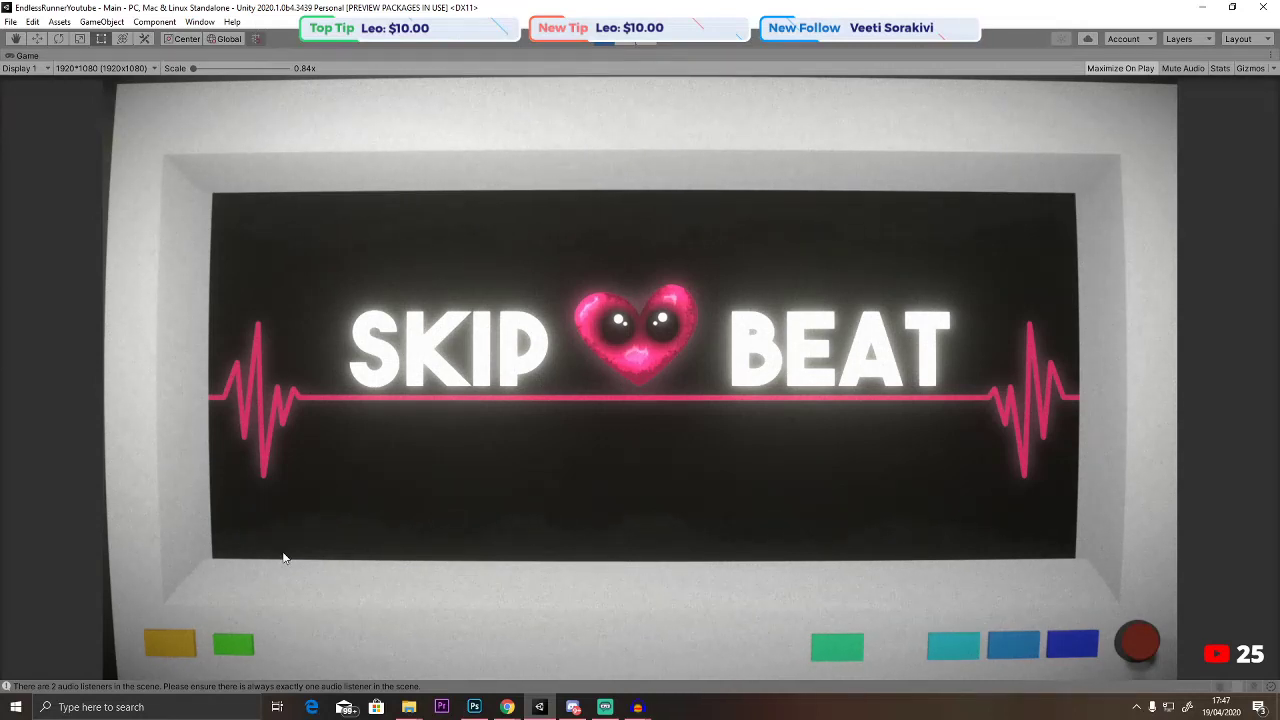
{"action": "left_click", "coordinate": [1141, 642]}
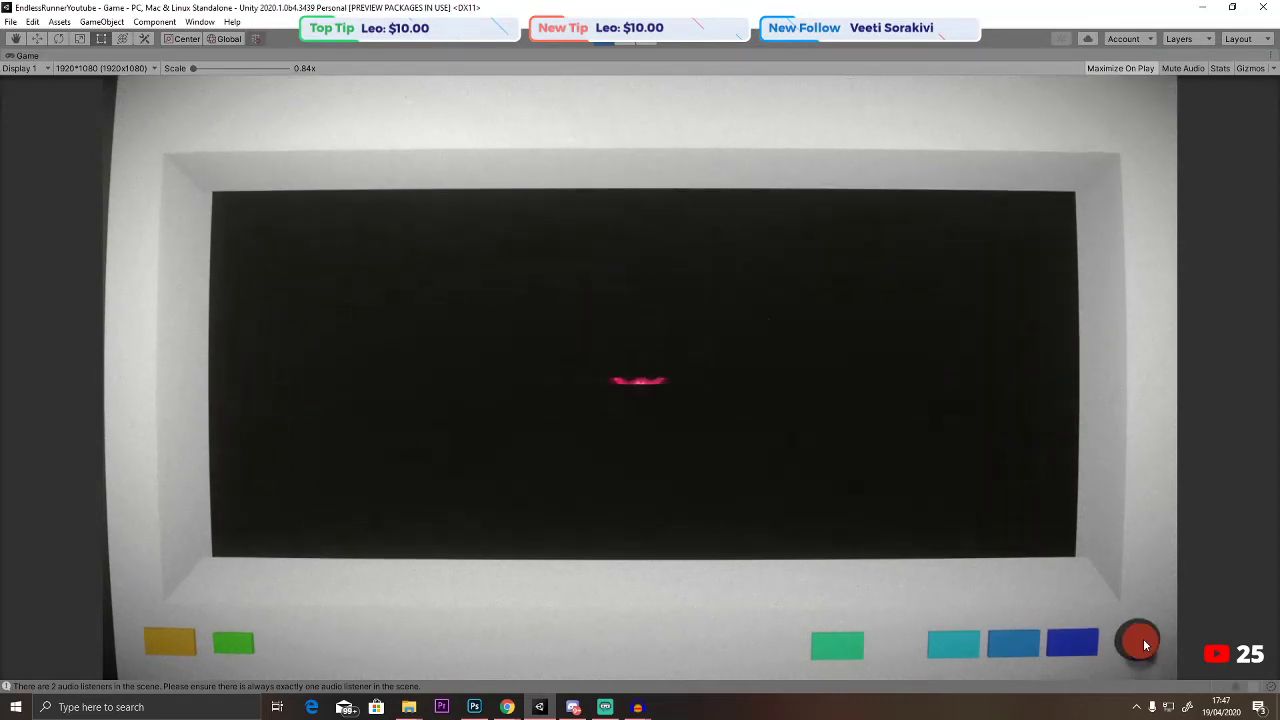
{"action": "key", "text": "Up"}
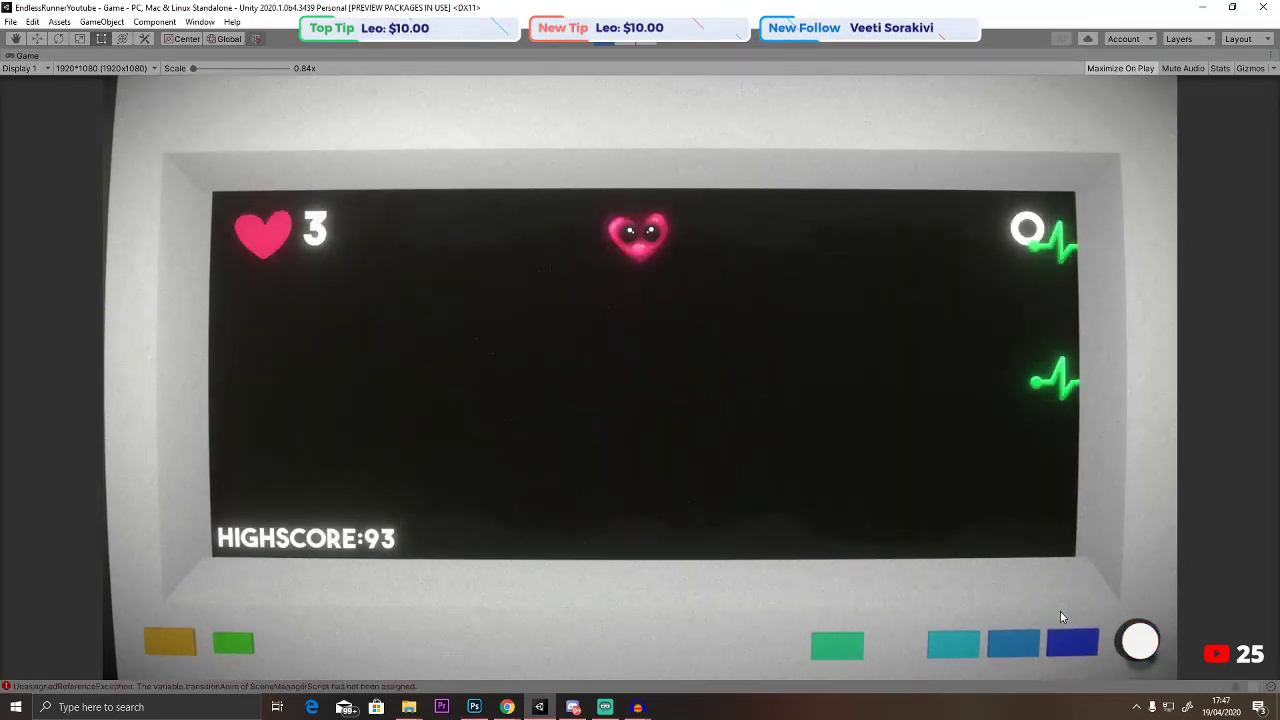
{"action": "key", "text": "Down"}
{"action": "key", "text": "Down"}
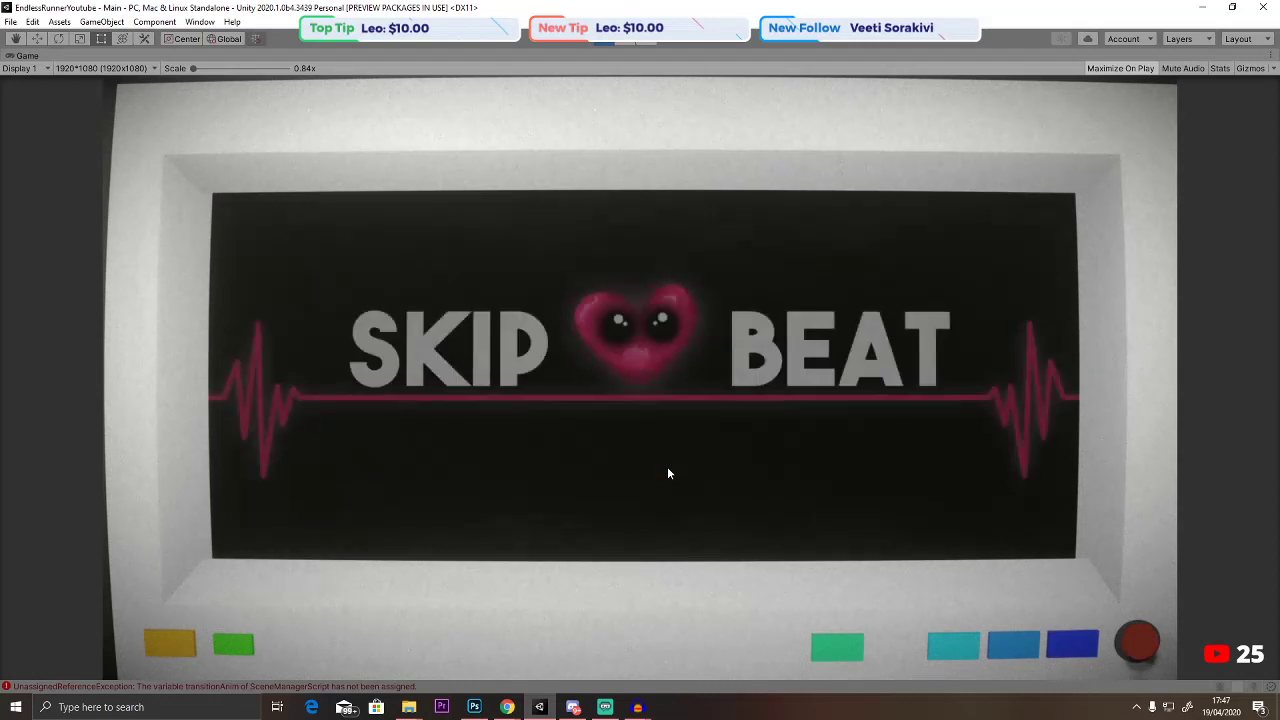
{"action": "left_click", "coordinate": [603, 42]}
Examine the components of the Main scene's objects, including Main Camera, SoundManager, EventSystem and Transitions.
{"action": "scroll", "coordinate": [389, 385], "scroll_direction": "up", "scroll_amount": 3}
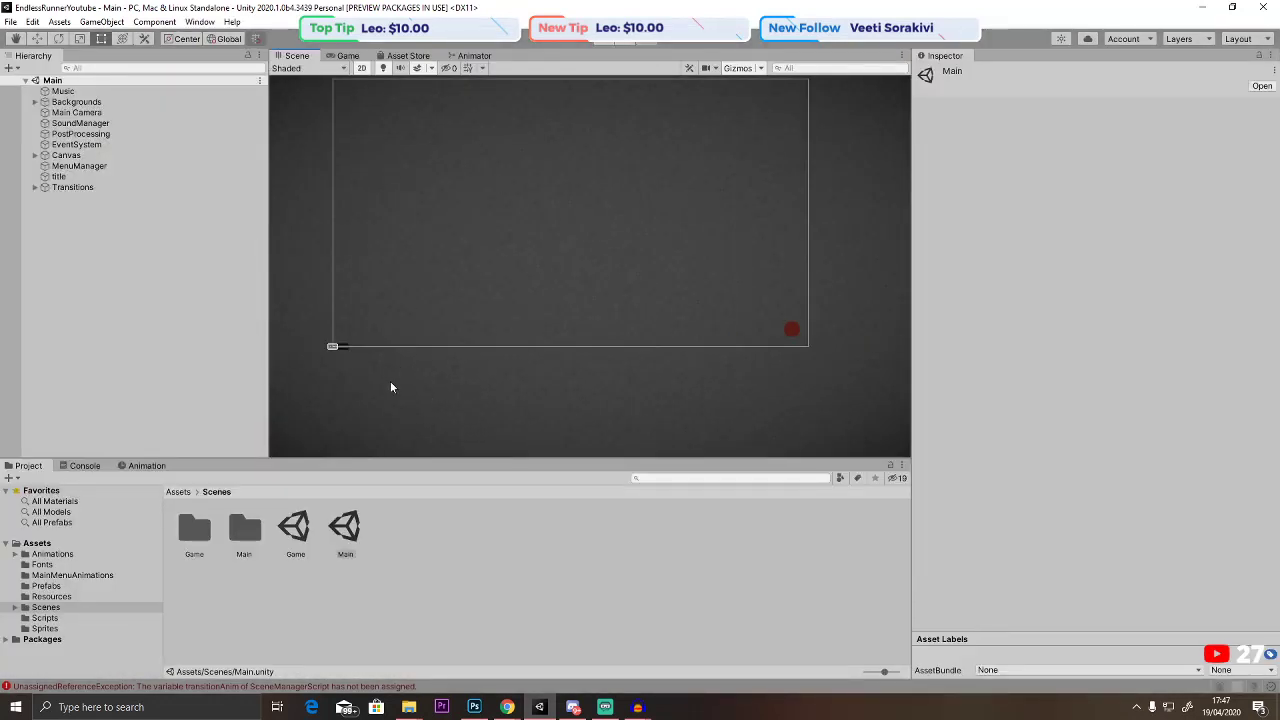
{"action": "left_click", "coordinate": [76, 112]}
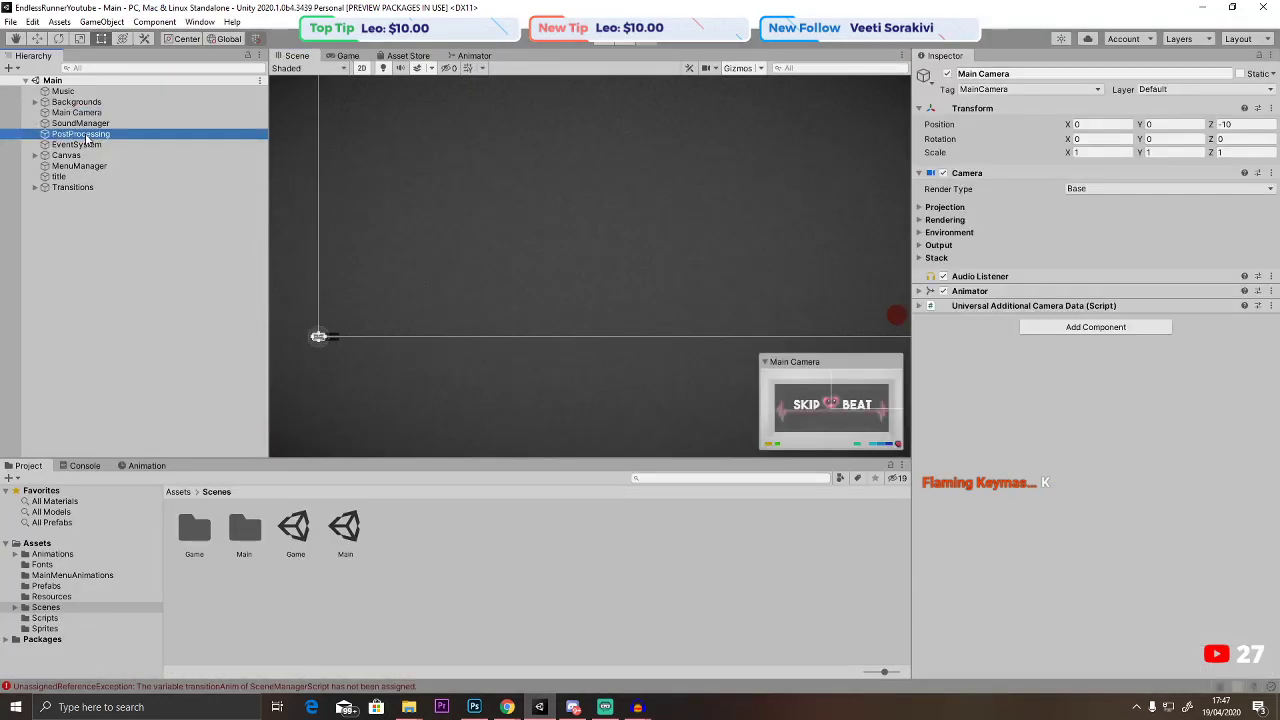
{"action": "key", "text": "Down"}
{"action": "key", "text": "Down"}
{"action": "key", "text": "Down"}
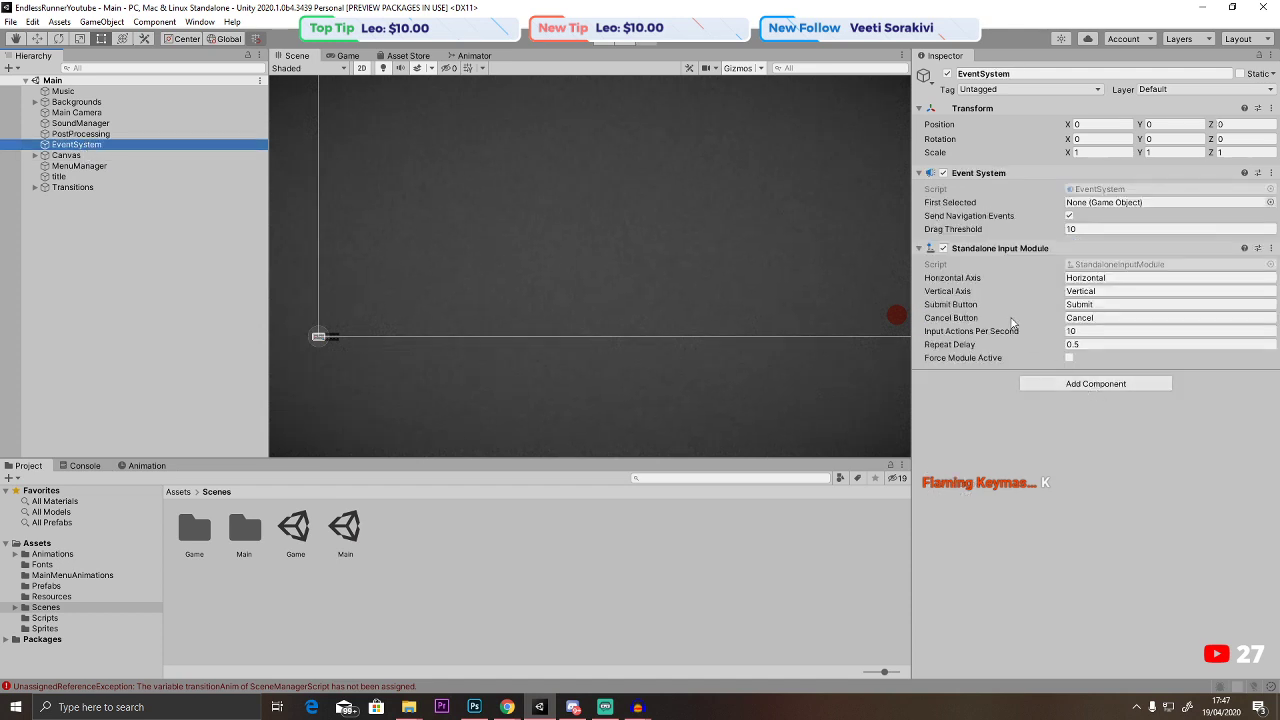
{"action": "left_click", "coordinate": [110, 113]}
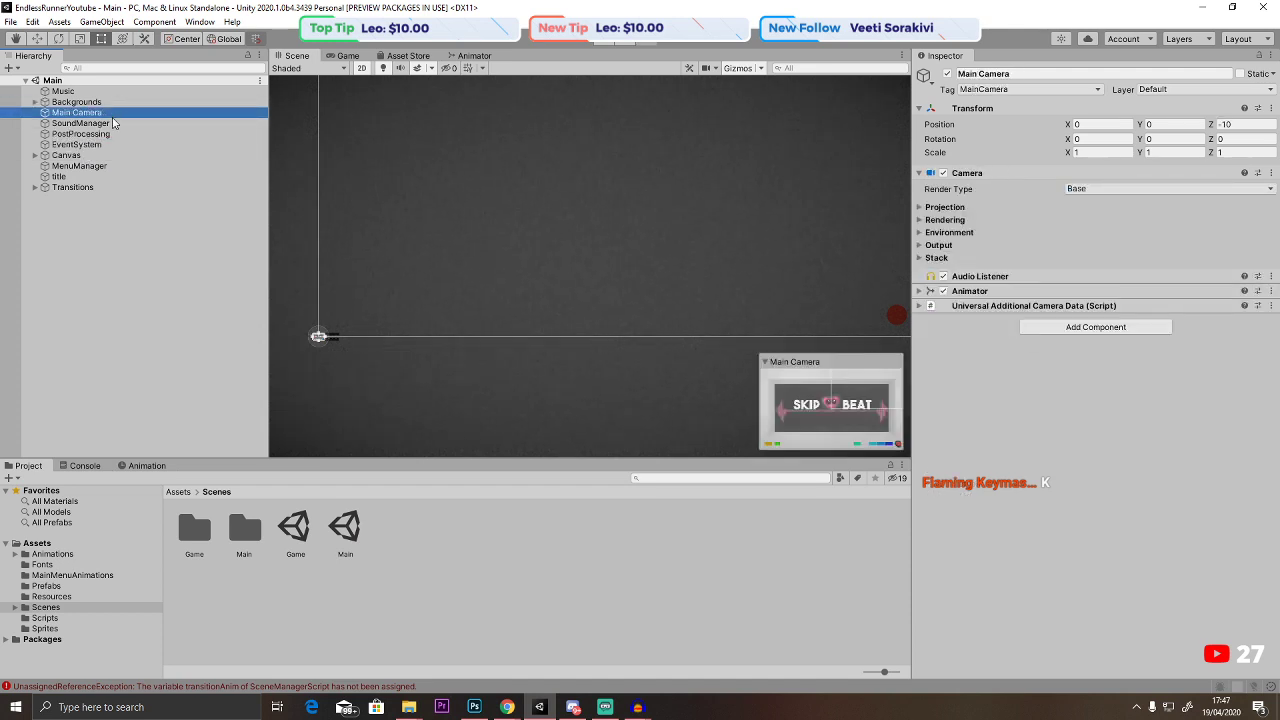
{"action": "left_click", "coordinate": [113, 122]}
{"action": "left_click", "coordinate": [80, 144]}
{"action": "left_click", "coordinate": [72, 187]}
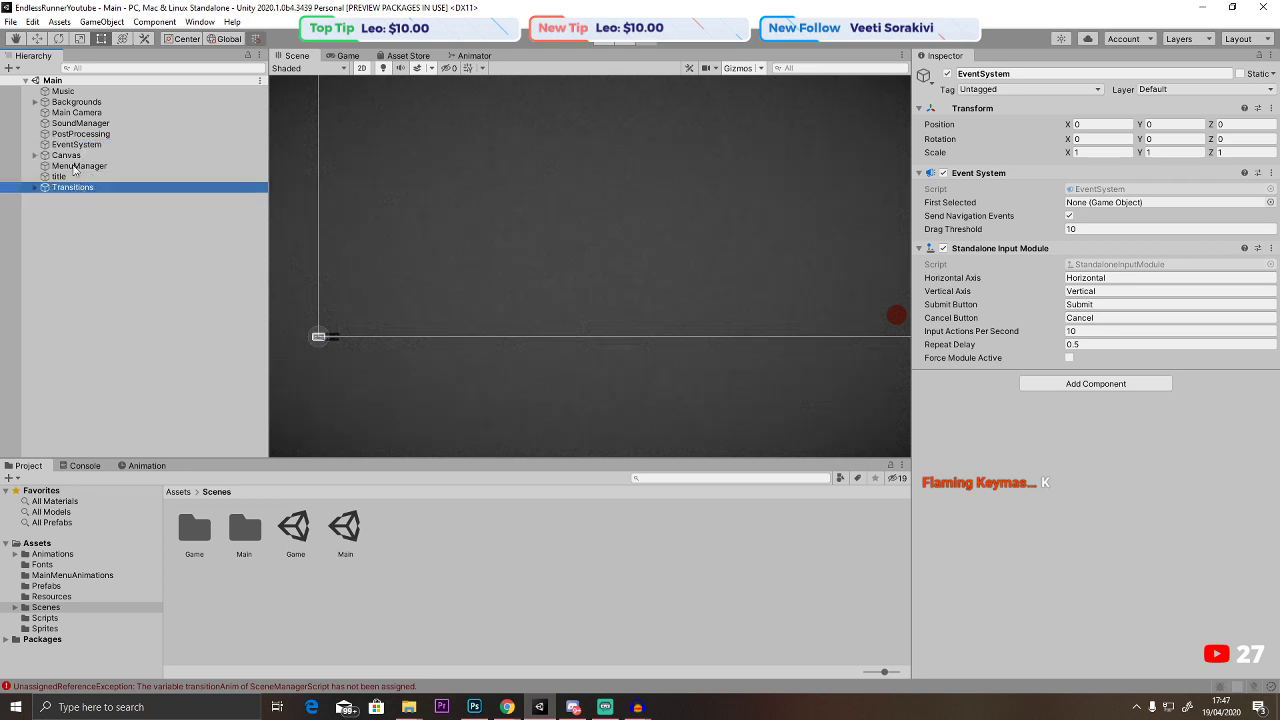
Open the Game scene from the project's Scenes folder after checking the EventSystem in the Main scene.
{"action": "left_click", "coordinate": [77, 146]}
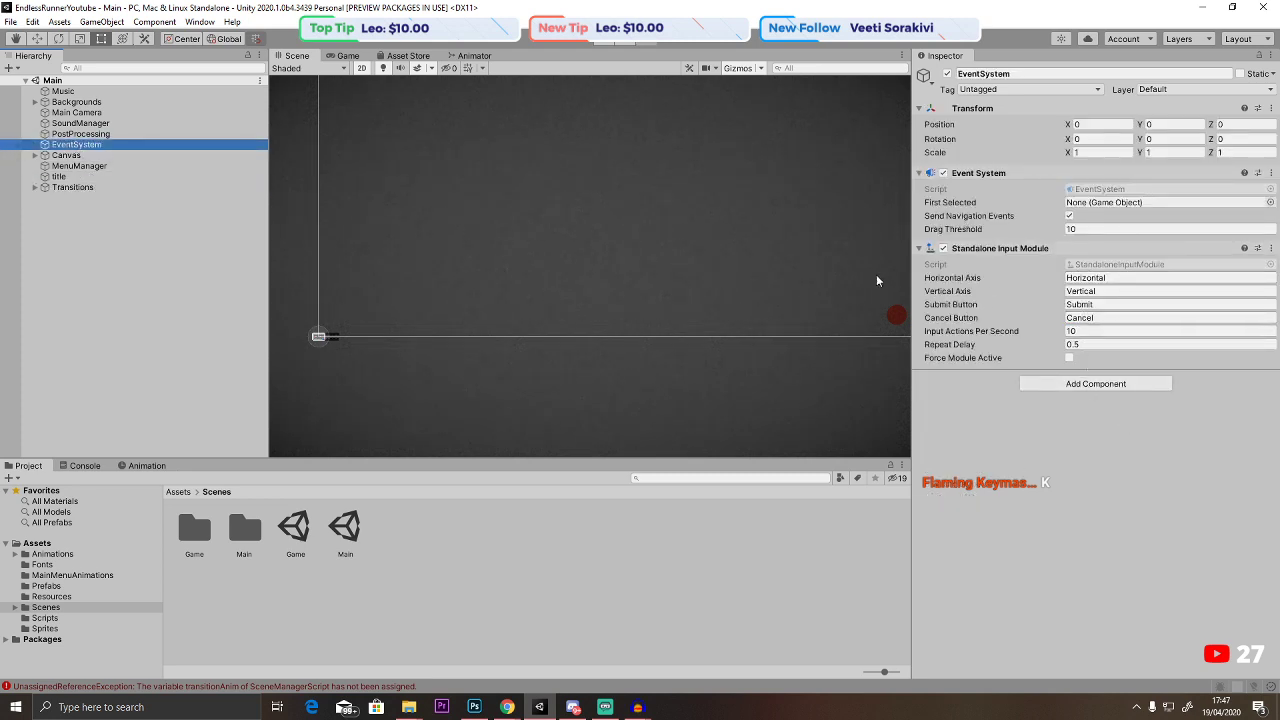
{"action": "left_click", "coordinate": [295, 522]}
{"action": "double_click", "coordinate": [295, 518]}
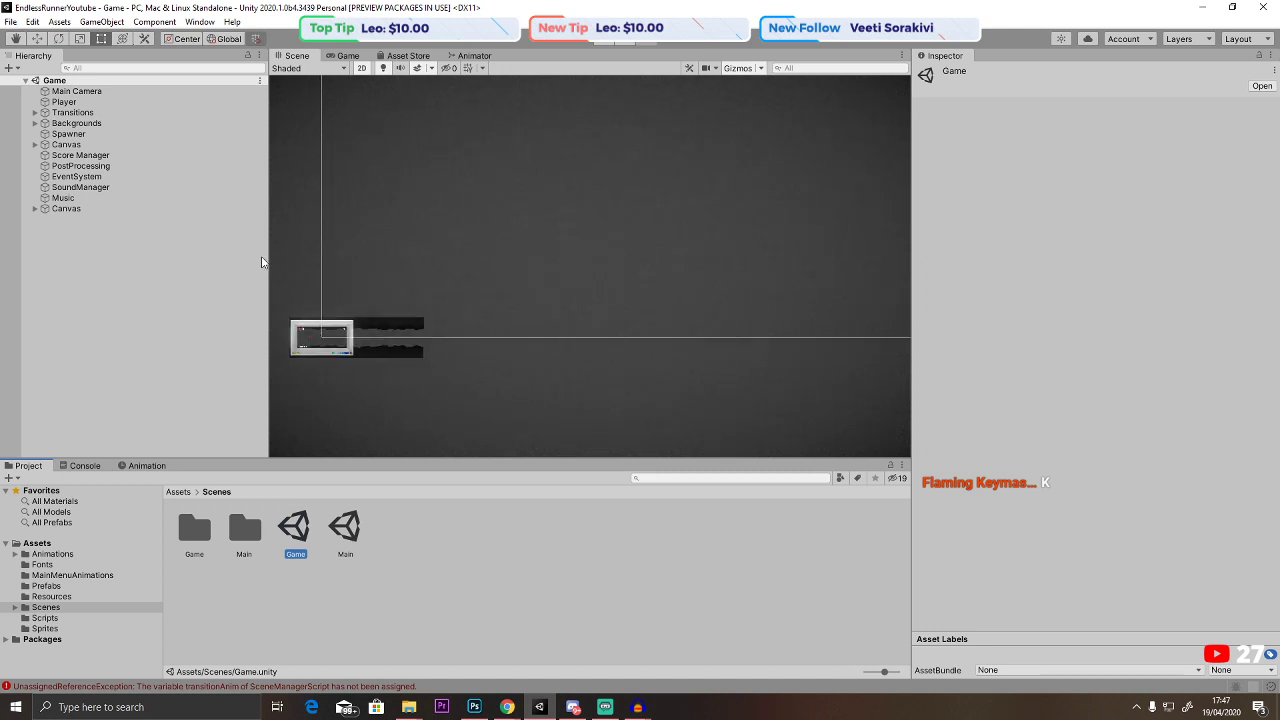
Assign the Panel under Transitions as the Transition Anim of the EventSystem's Scene Manager Script.
{"action": "left_click", "coordinate": [76, 176]}
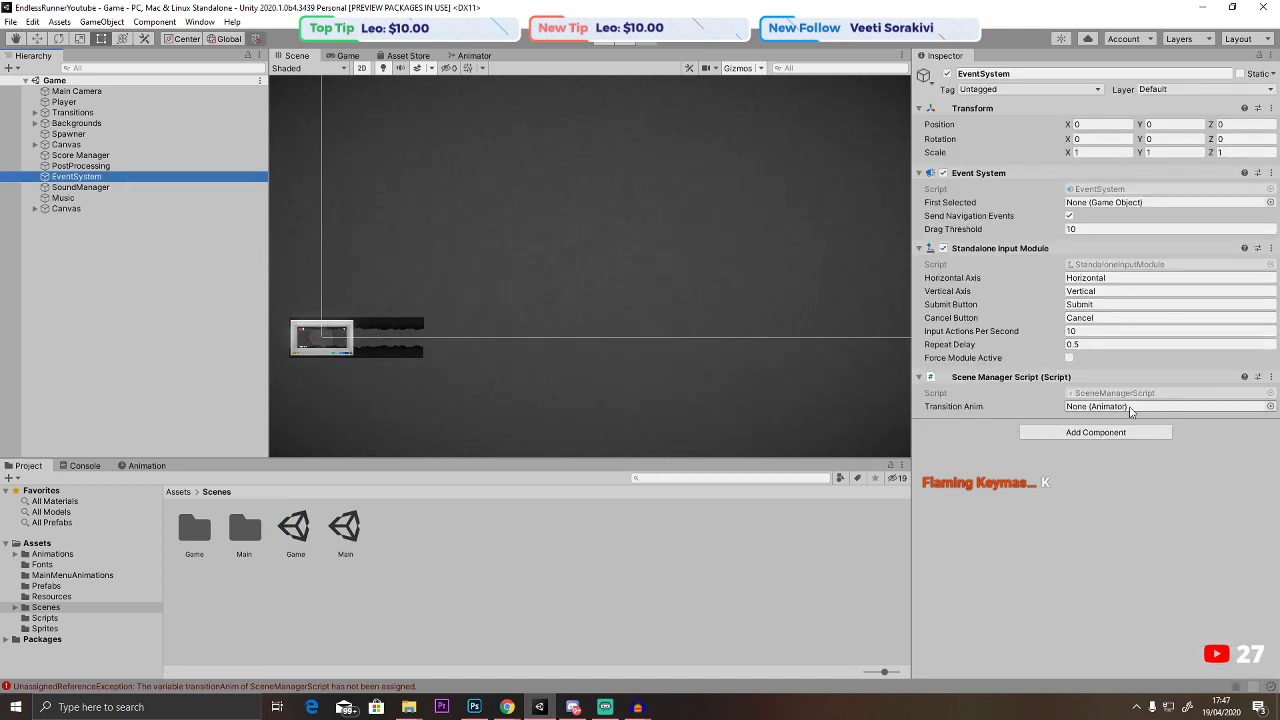
{"action": "left_click", "coordinate": [35, 208]}
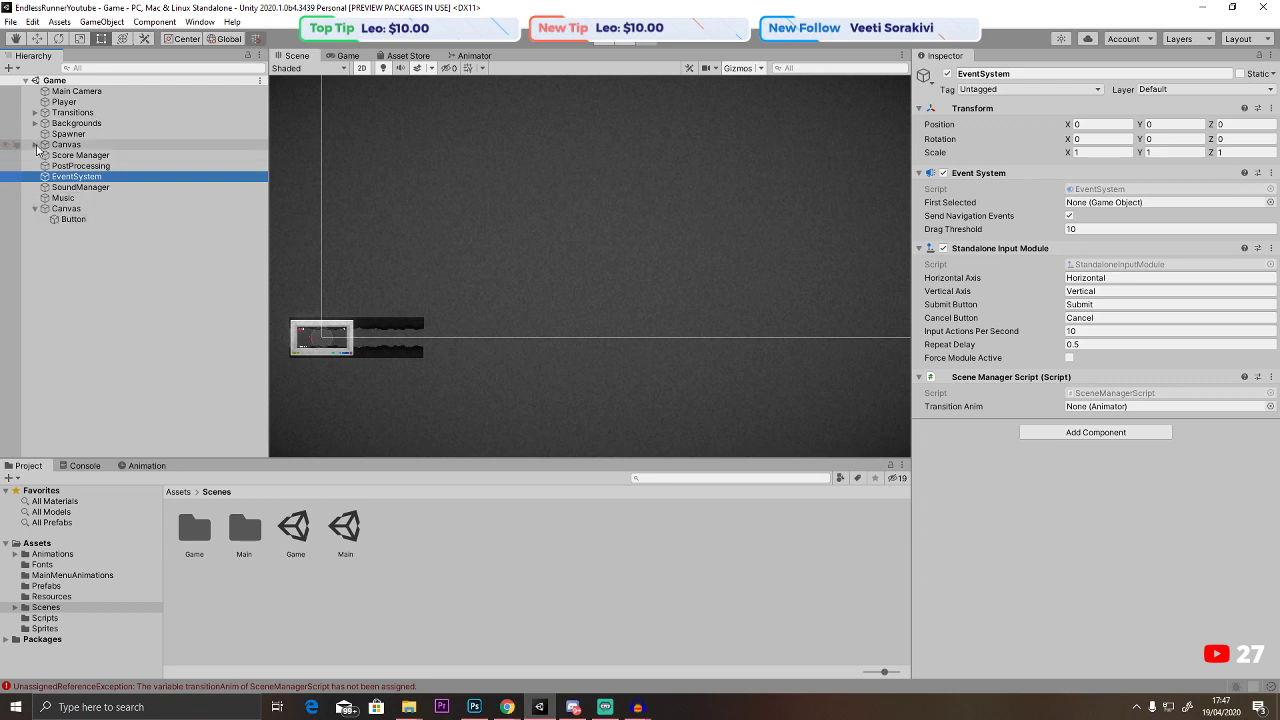
{"action": "left_click", "coordinate": [50, 112]}
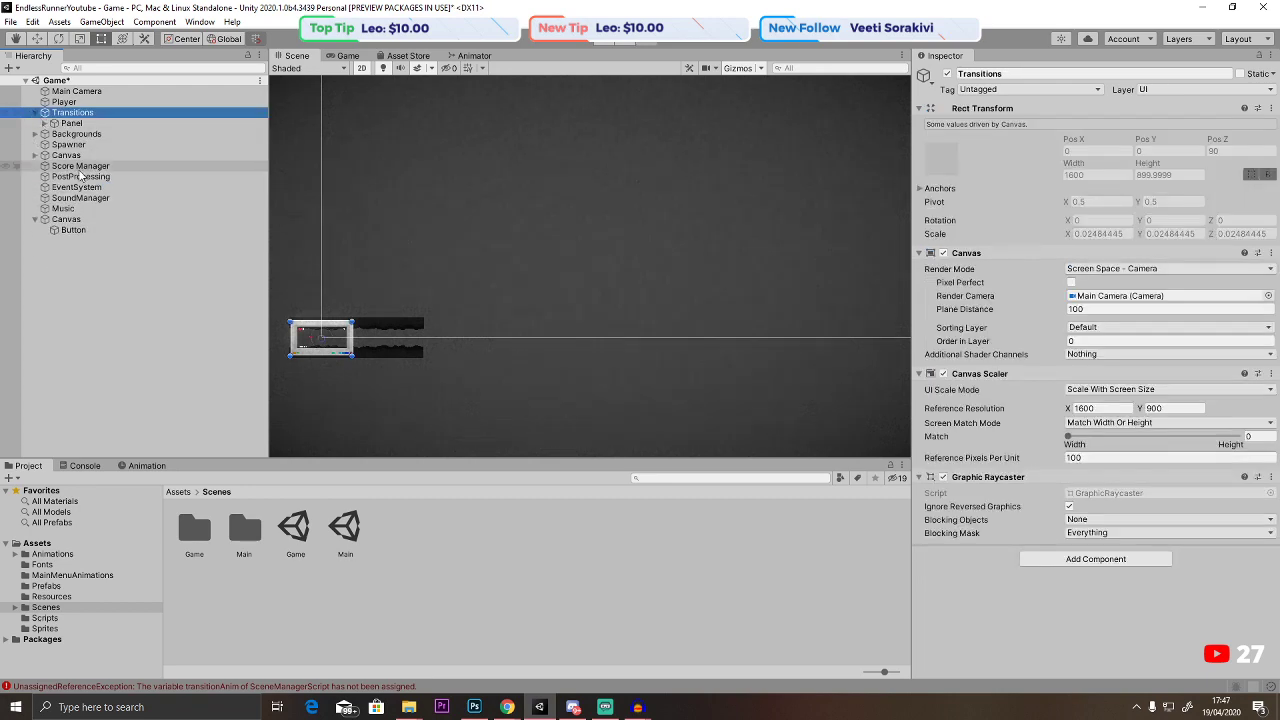
{"action": "left_click", "coordinate": [35, 112]}
{"action": "left_click", "coordinate": [97, 189]}
{"action": "left_click_drag", "start_coordinate": [71, 123], "coordinate": [1112, 406]}
Play-test the Game scene, using the red power button to return to the main menu, and stop play mode.
{"action": "left_click", "coordinate": [612, 43]}
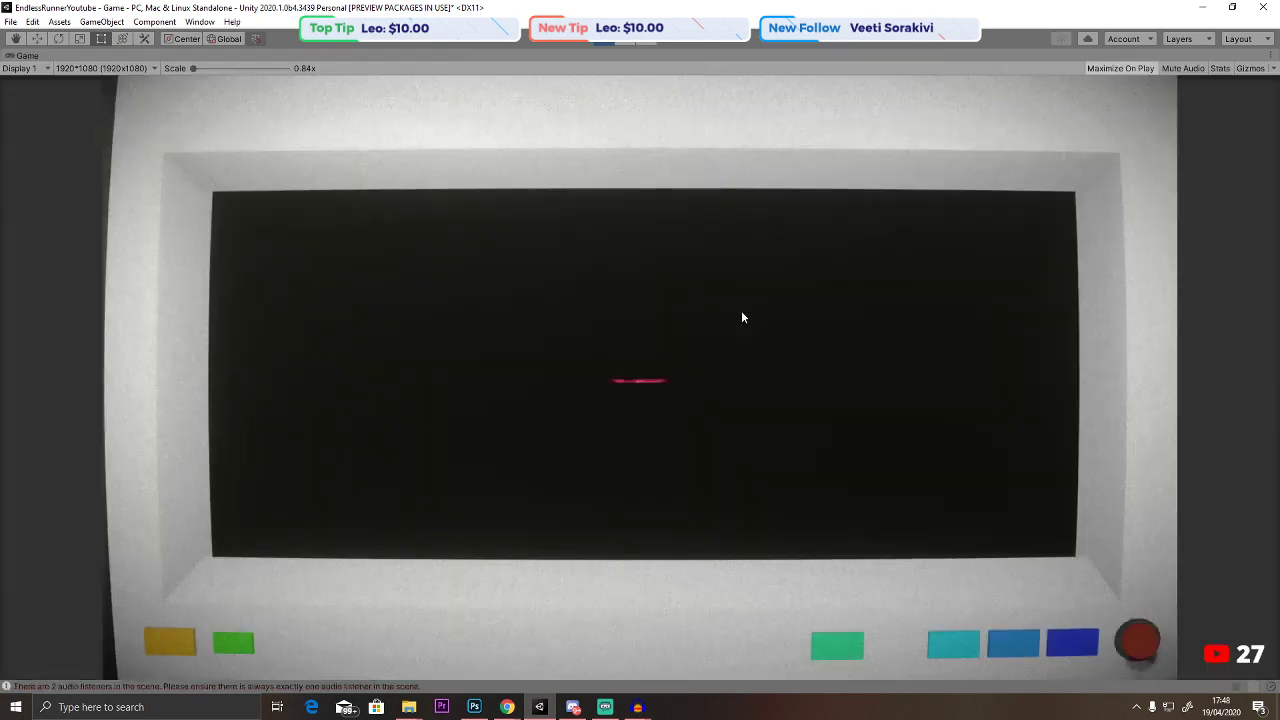
{"action": "left_click", "coordinate": [1139, 632]}
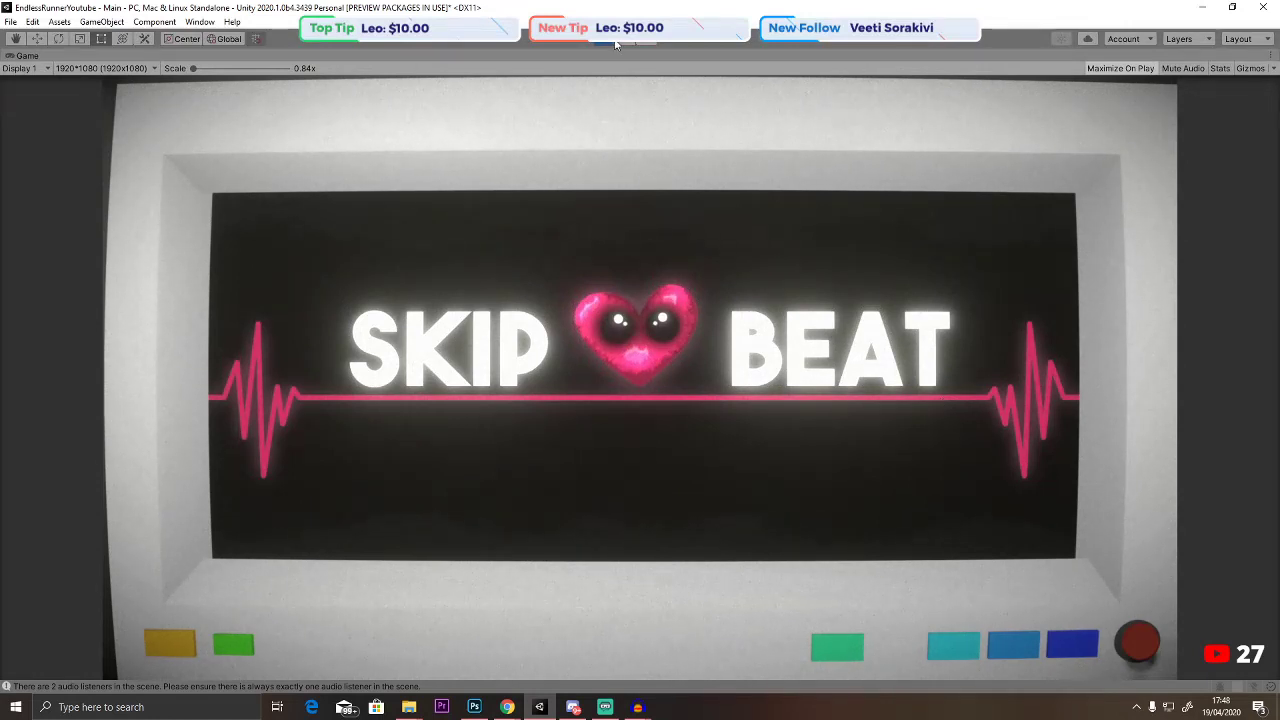
{"action": "left_click", "coordinate": [607, 42]}
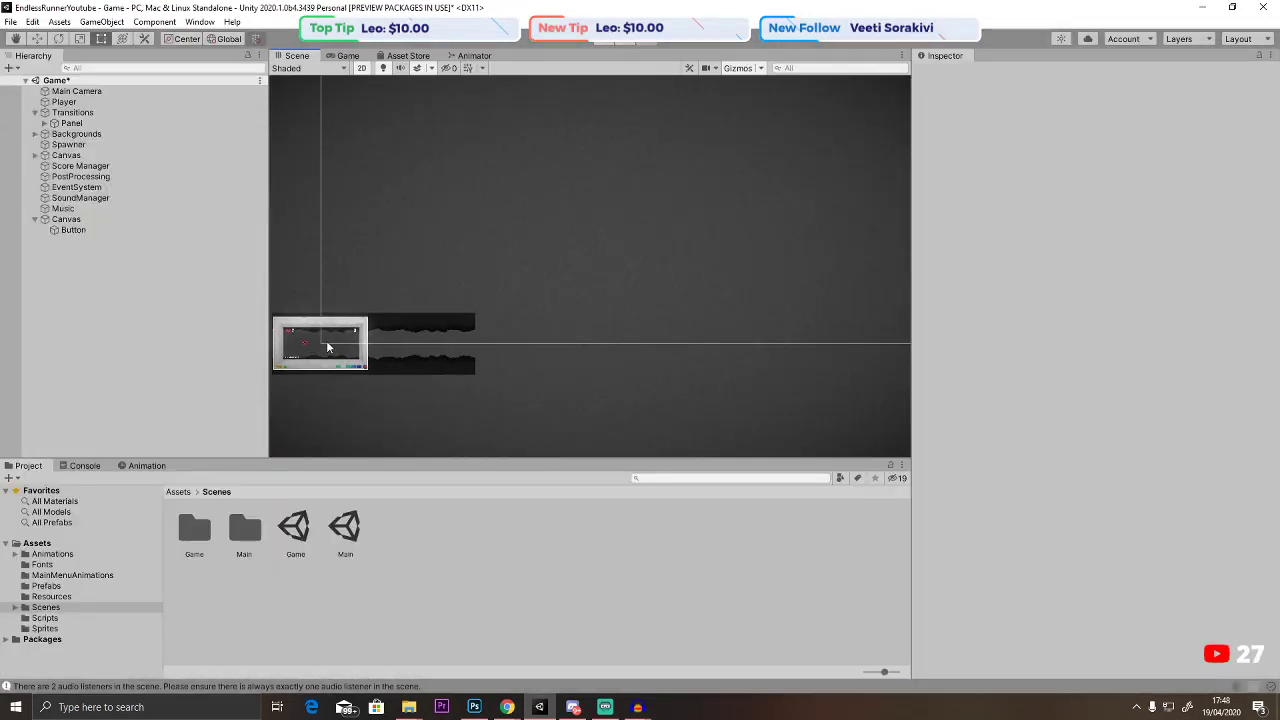
Frame the game area in the scene view and open the Spawner object's script in Visual Studio.
{"action": "key", "text": "f"}
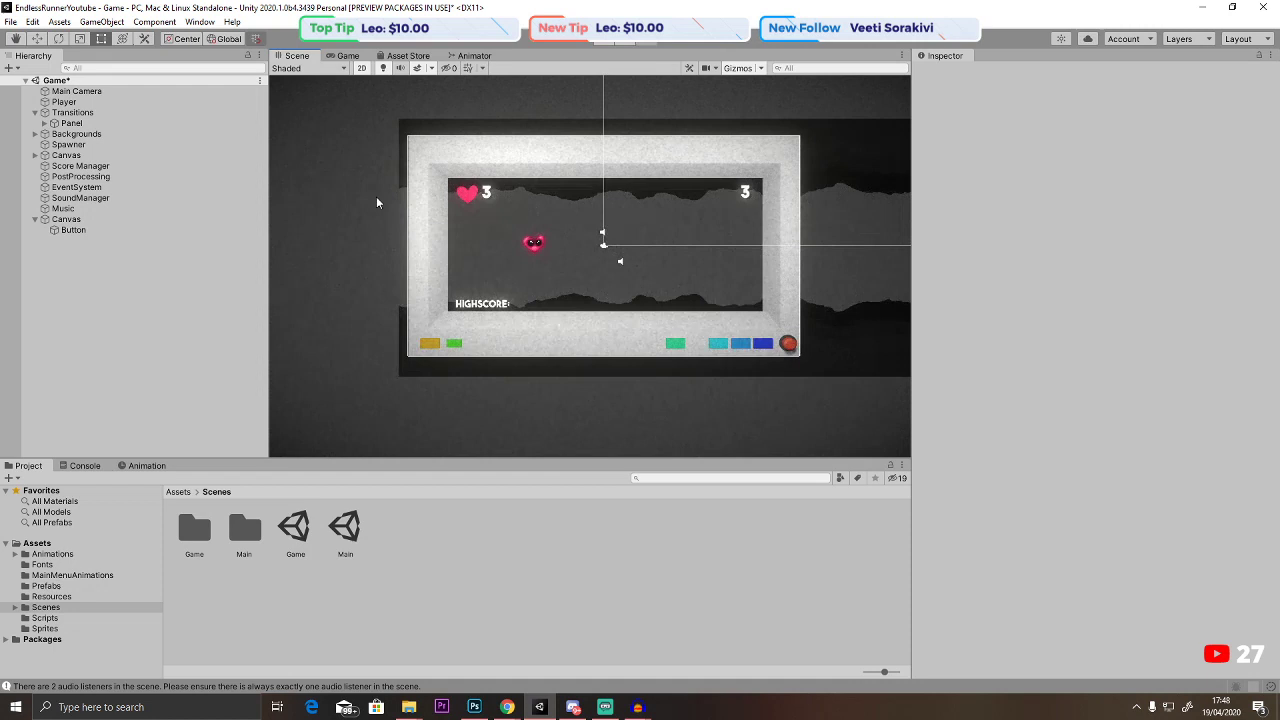
{"action": "left_click", "coordinate": [90, 144]}
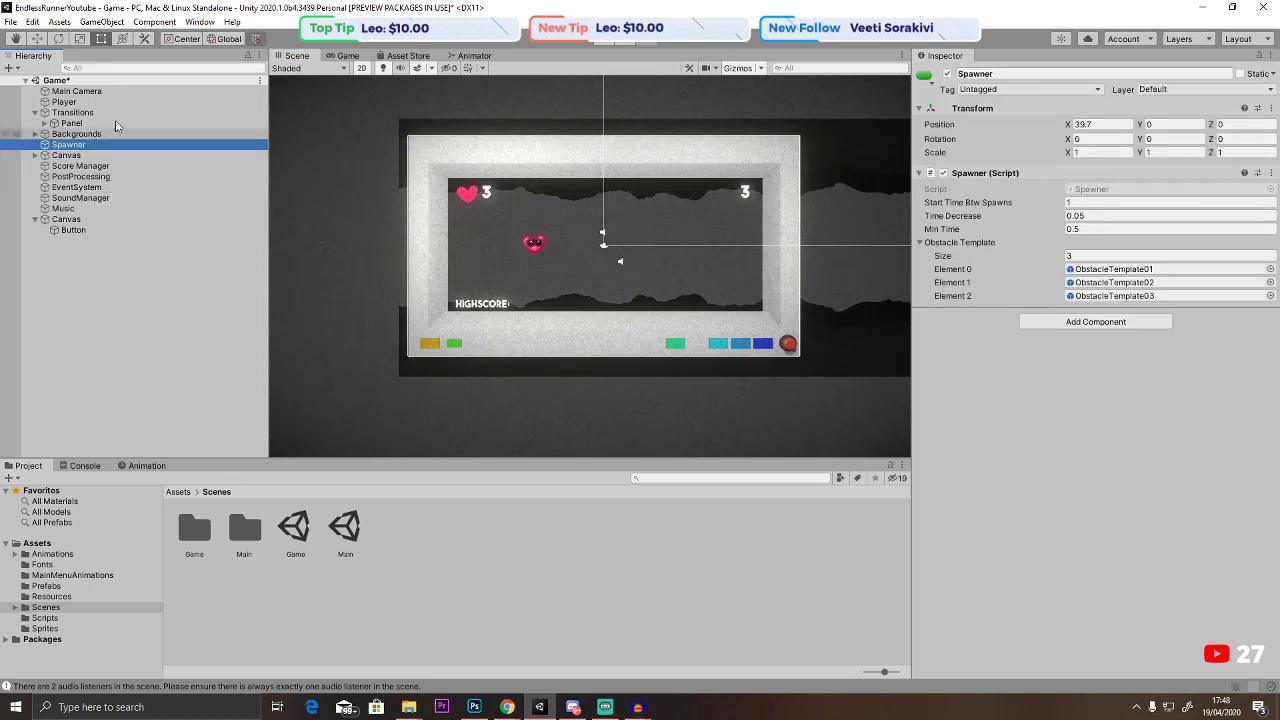
{"action": "left_click", "coordinate": [66, 219]}
{"action": "left_click_drag", "start_coordinate": [76, 134], "coordinate": [80, 147]}
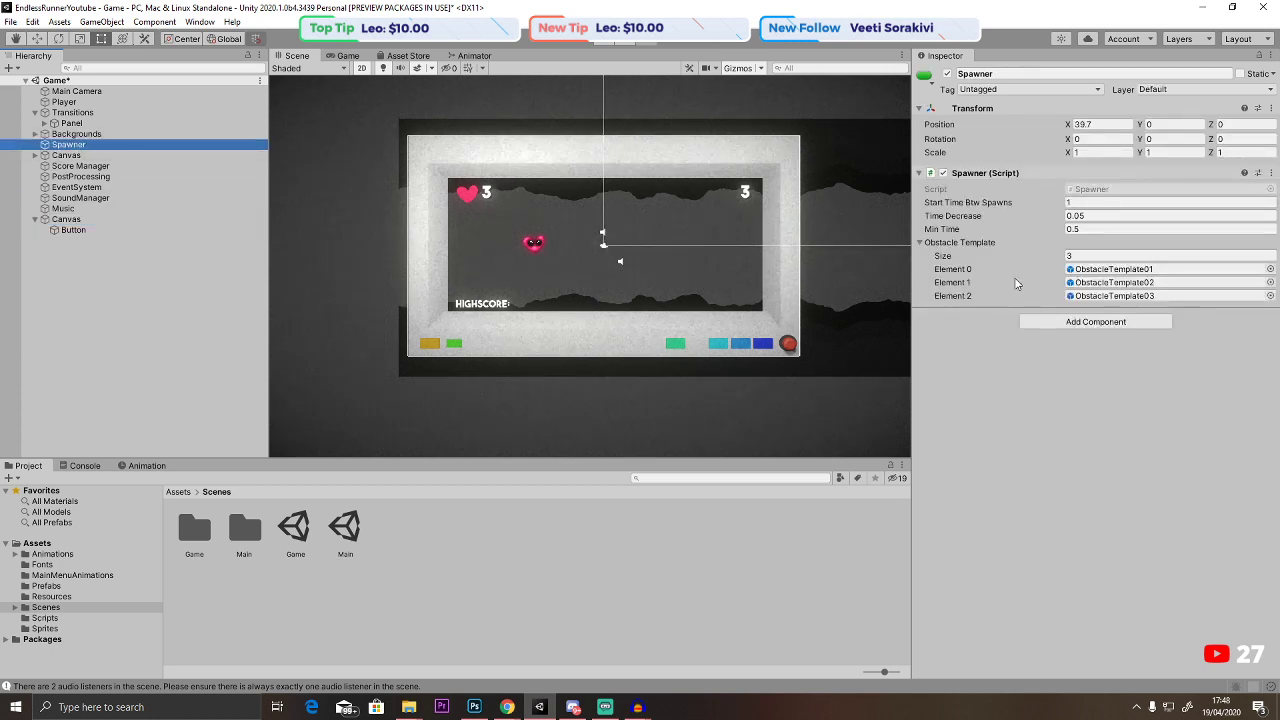
{"action": "double_click", "coordinate": [1097, 189]}
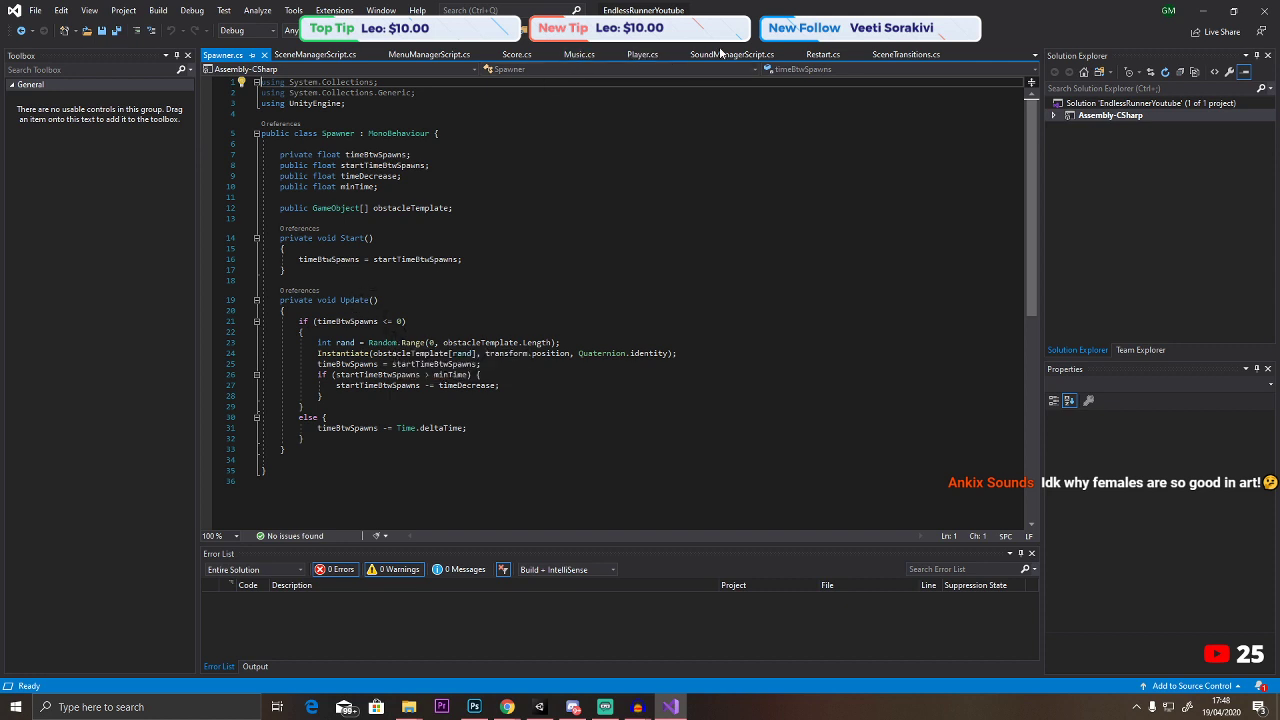
Copy the spawner.SetActive(false); statement from the health check in Player.cs.
{"action": "left_click", "coordinate": [823, 54]}
{"action": "scroll", "coordinate": [560, 190], "scroll_direction": "up", "scroll_amount": 3}
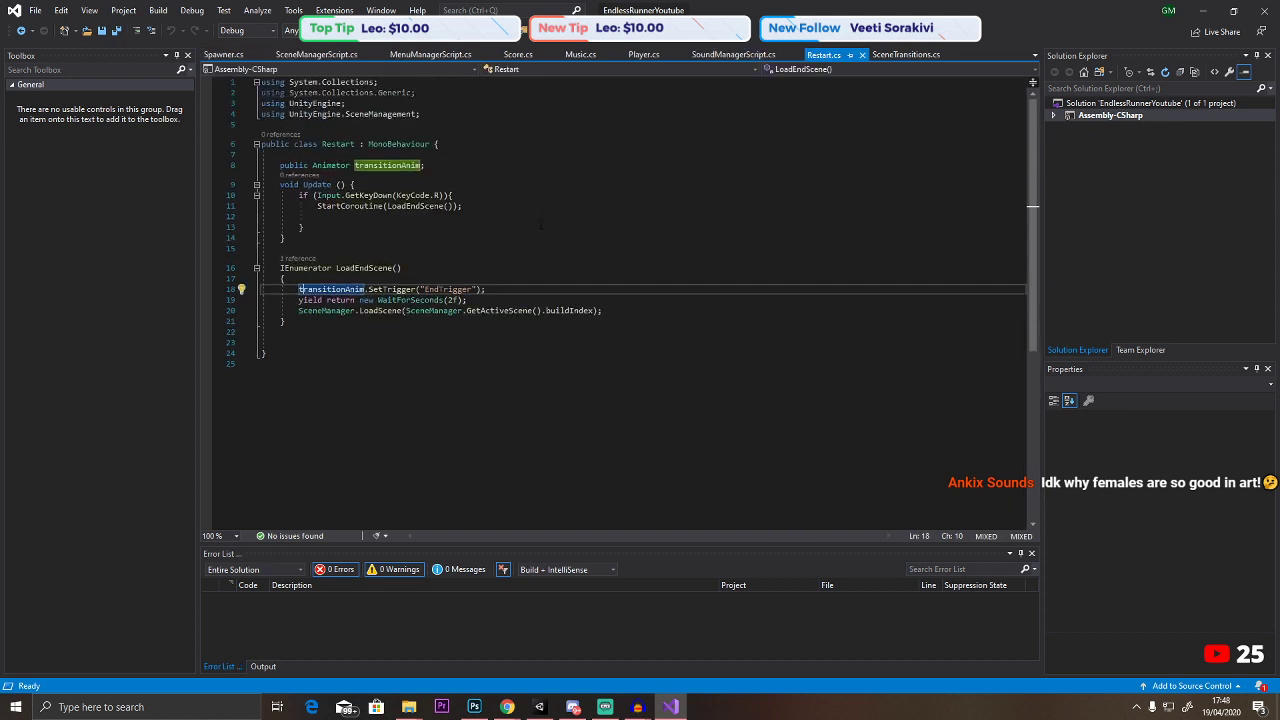
{"action": "left_click", "coordinate": [643, 54]}
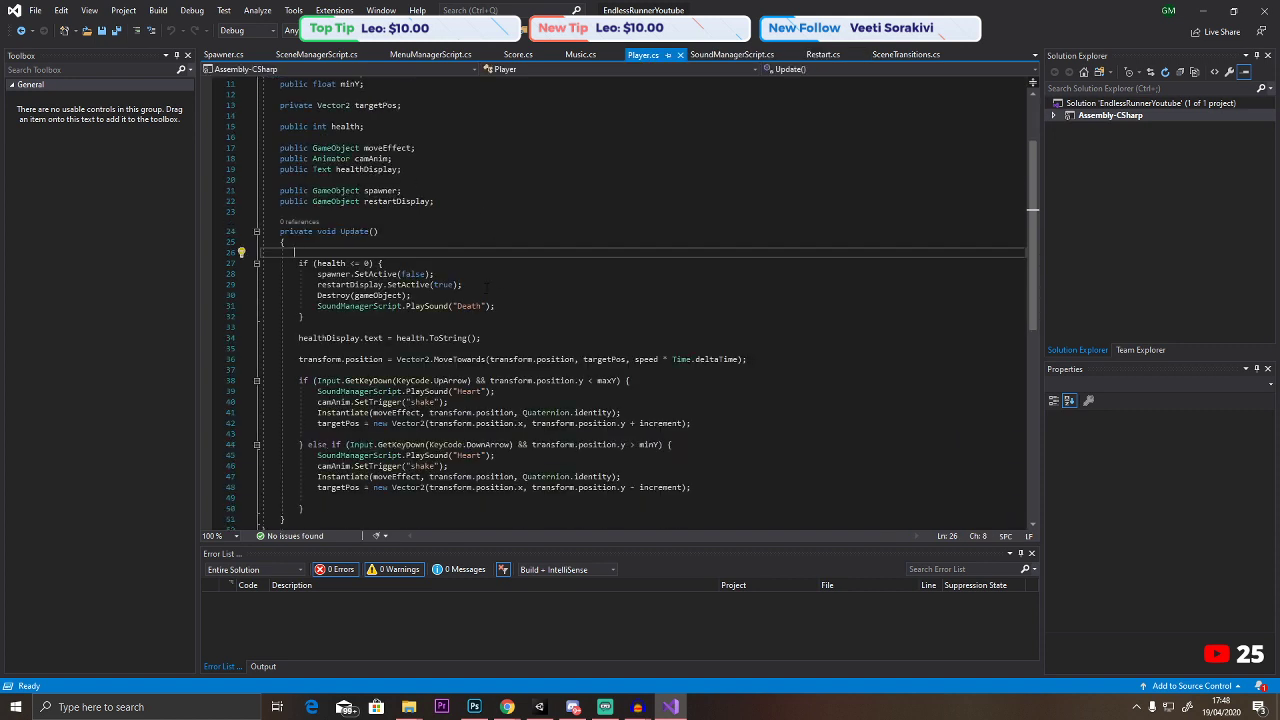
{"action": "left_click_drag", "start_coordinate": [451, 275], "coordinate": [317, 274]}
{"action": "key", "text": "ctrl+c"}
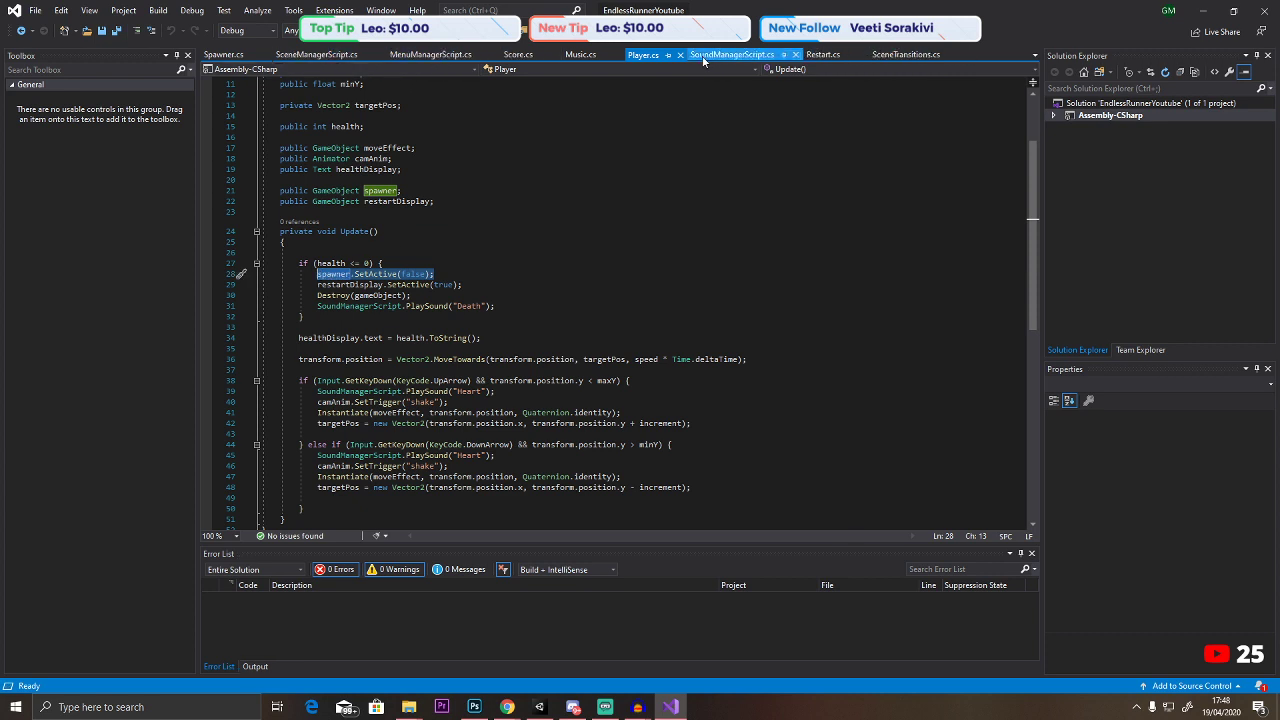
Paste spawner.SetActive(false); as the first statement of ChangeScene() in SceneManagerScript.cs, save the script and close the editor.
{"action": "left_click", "coordinate": [334, 57]}
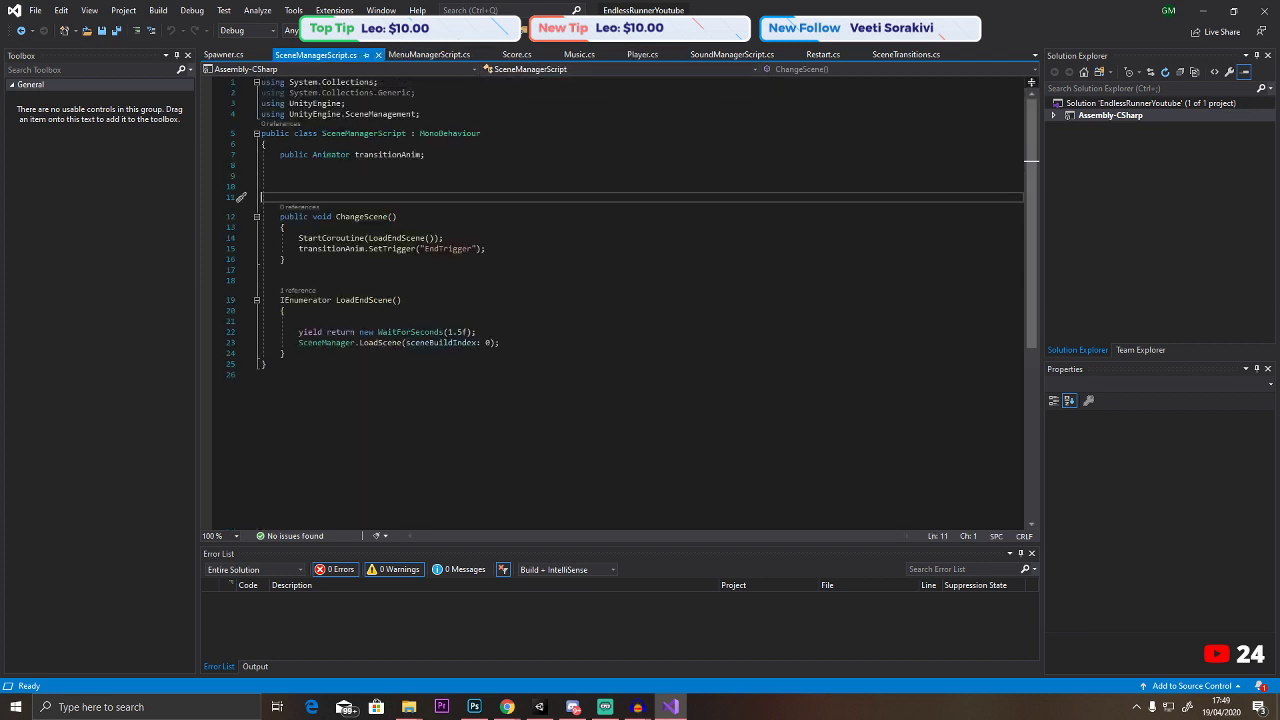
{"action": "left_click", "coordinate": [290, 227]}
{"action": "key", "text": "Return"}
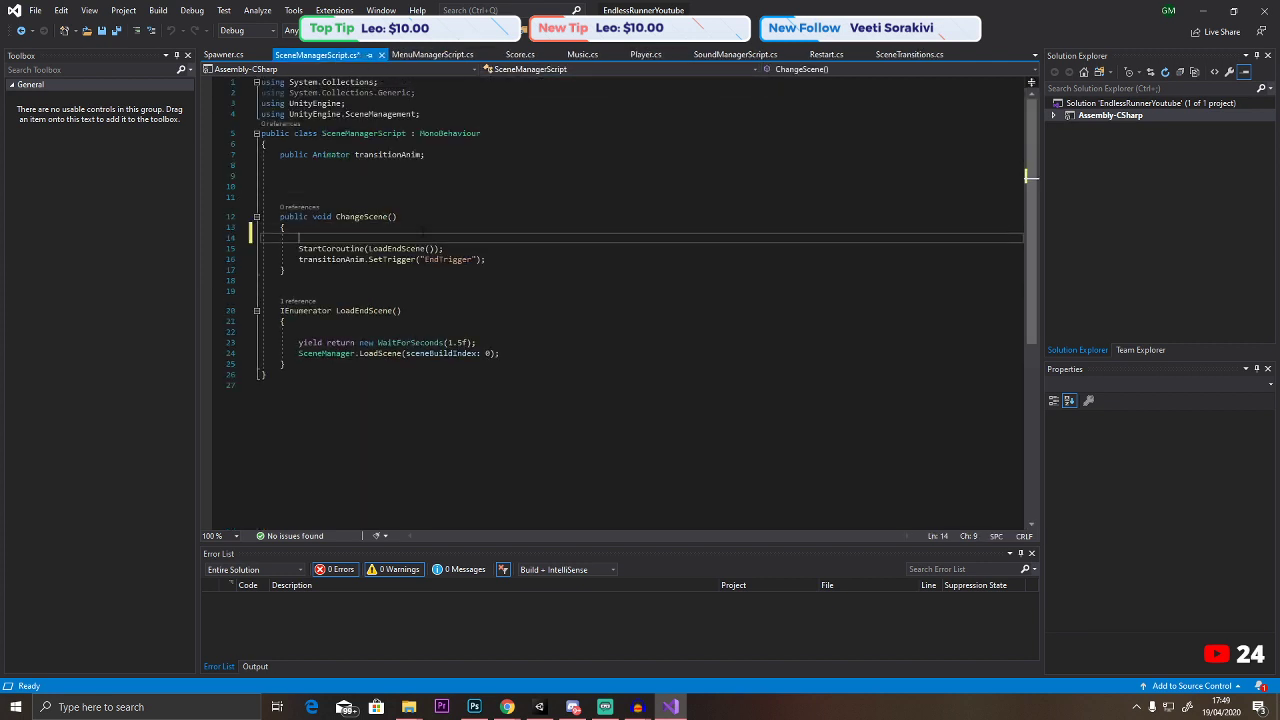
{"action": "key", "text": "ctrl+v"}
{"action": "key", "text": "ctrl+s"}
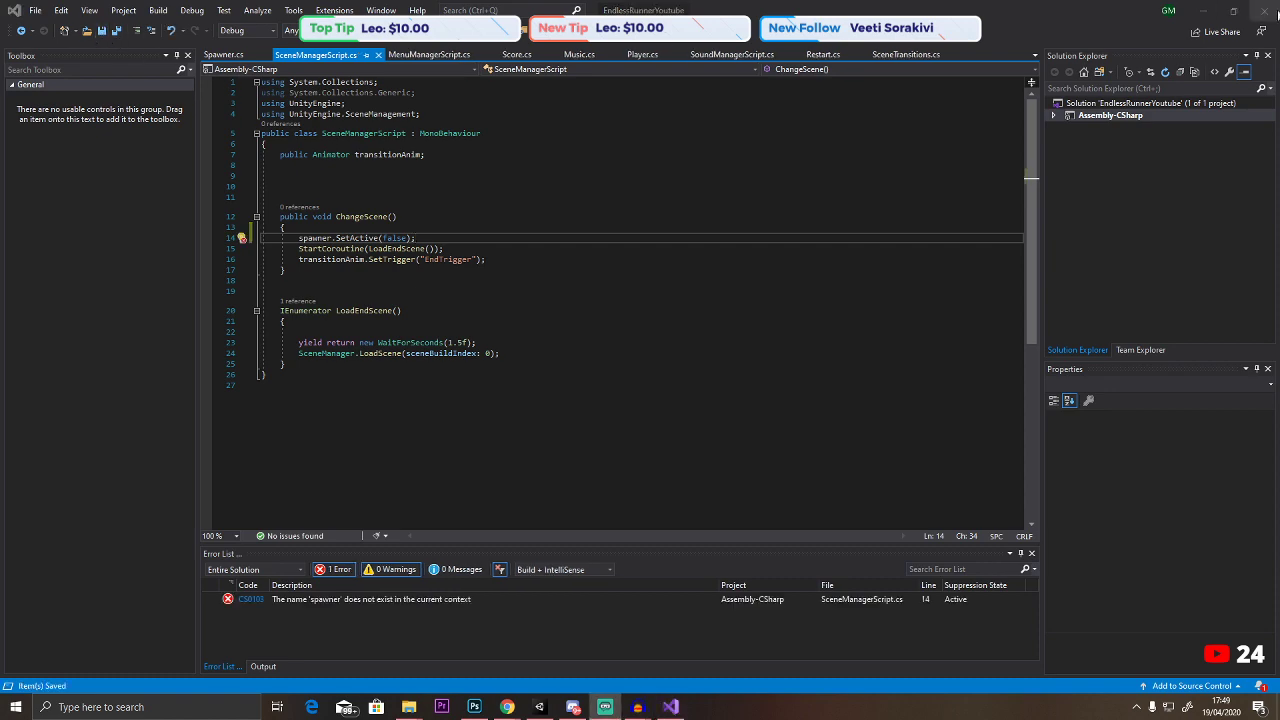
{"action": "left_click", "coordinate": [1262, 10]}
Try to run the Game scene, and open the compile error's source line in SceneManagerScript.cs.
{"action": "left_click", "coordinate": [601, 42]}
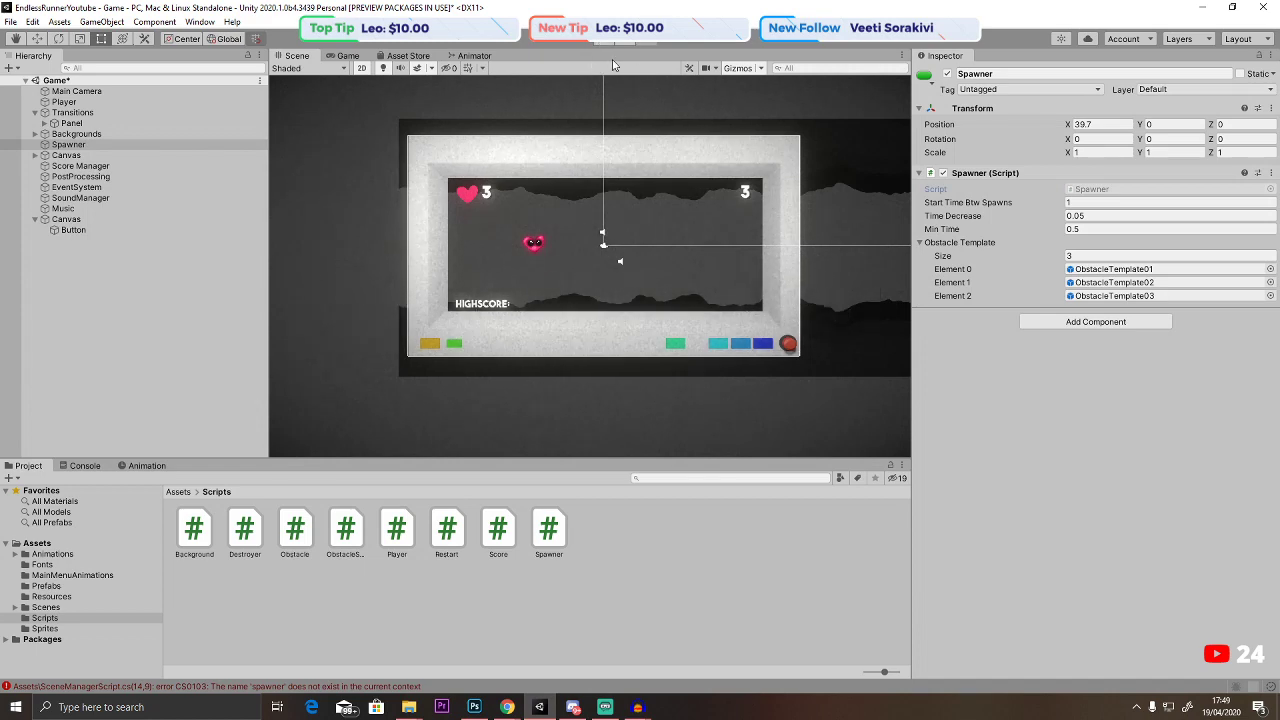
{"action": "left_click", "coordinate": [601, 42]}
{"action": "double_click", "coordinate": [370, 686]}
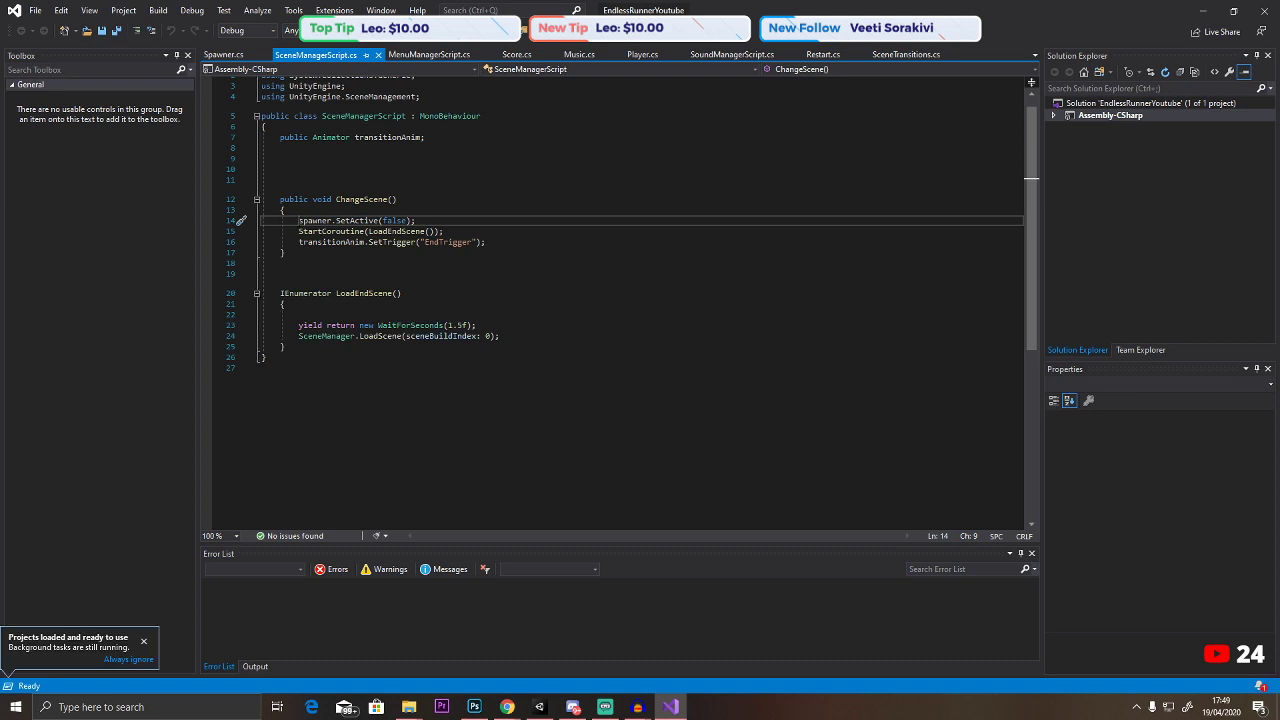
Copy the public GameObject spawner; declaration from Player.cs to below transitionAnim in SceneManagerScript.cs, save it and return to Unity.
{"action": "left_click", "coordinate": [642, 55]}
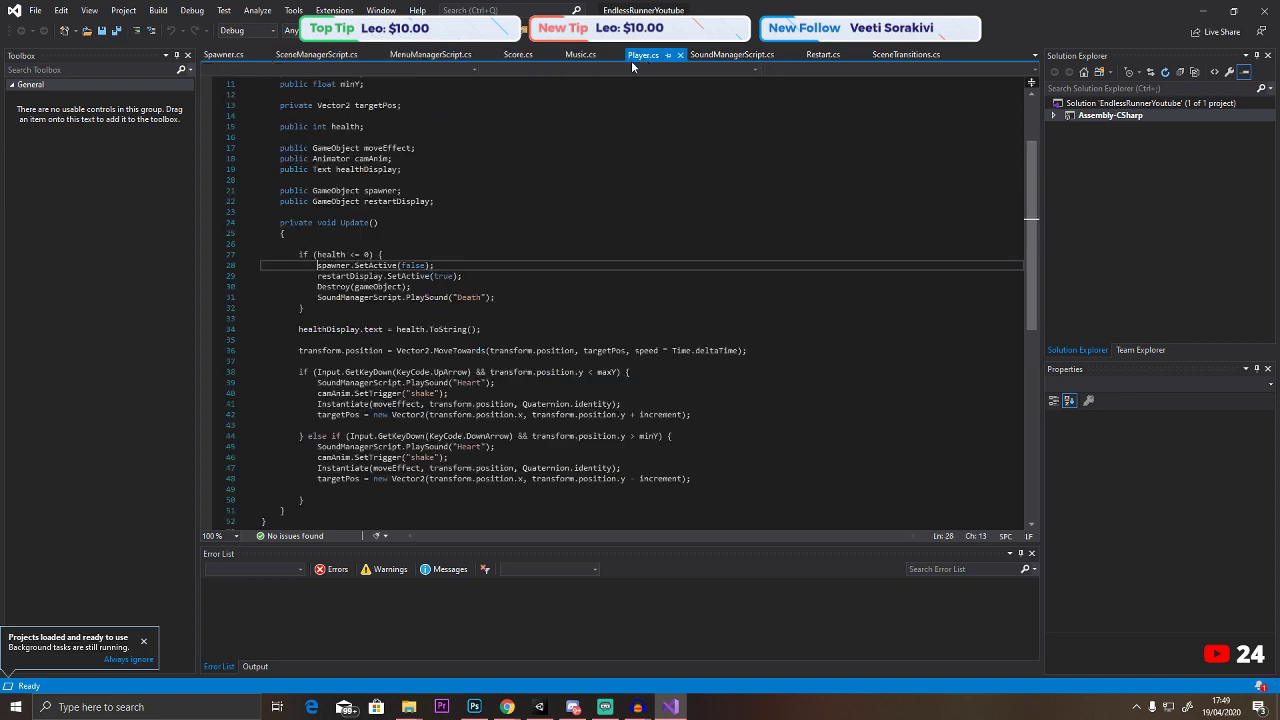
{"action": "scroll", "coordinate": [519, 199], "scroll_direction": "up", "scroll_amount": 3}
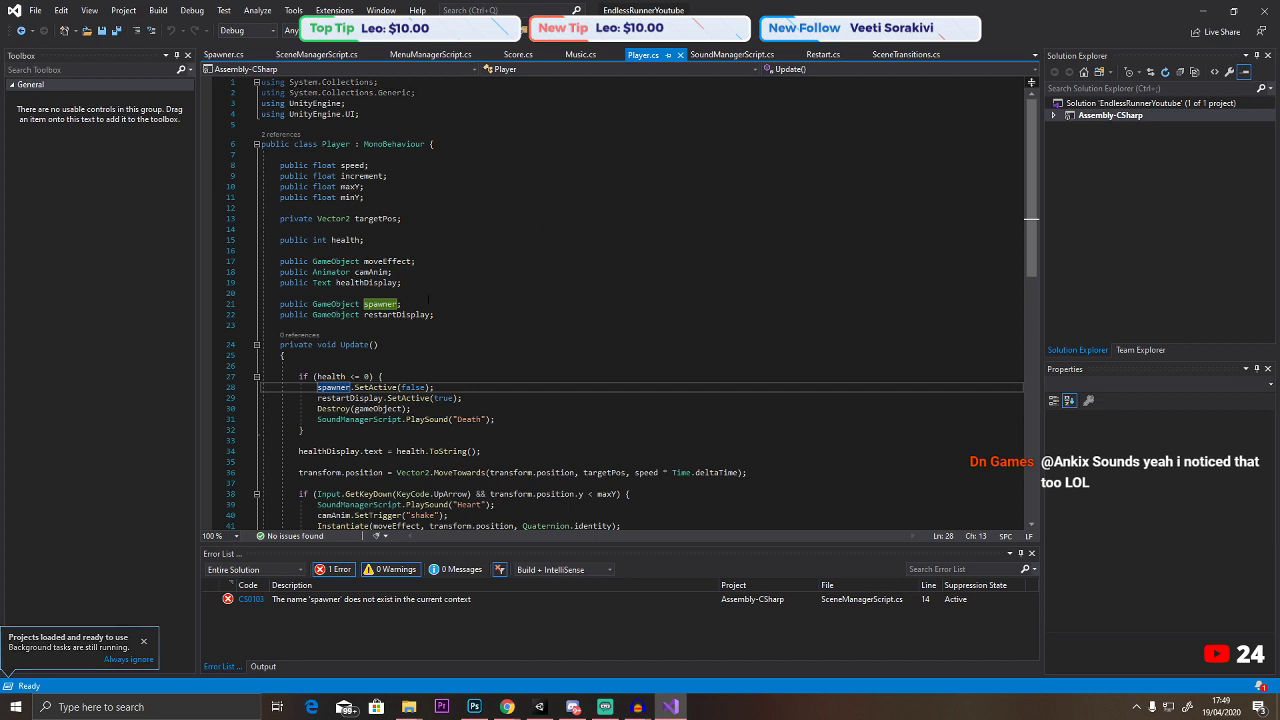
{"action": "left_click_drag", "start_coordinate": [428, 303], "coordinate": [281, 305]}
{"action": "key", "text": "ctrl+c"}
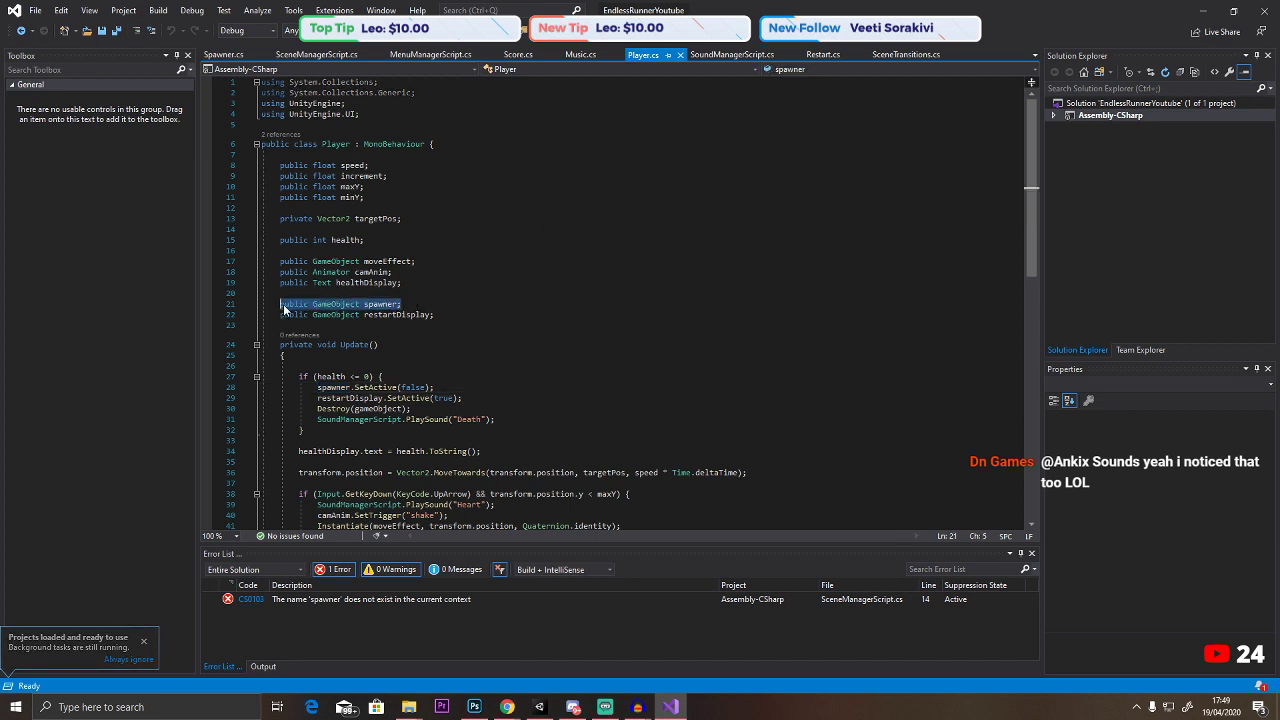
{"action": "left_click", "coordinate": [301, 55]}
{"action": "key", "text": "ctrl+v"}
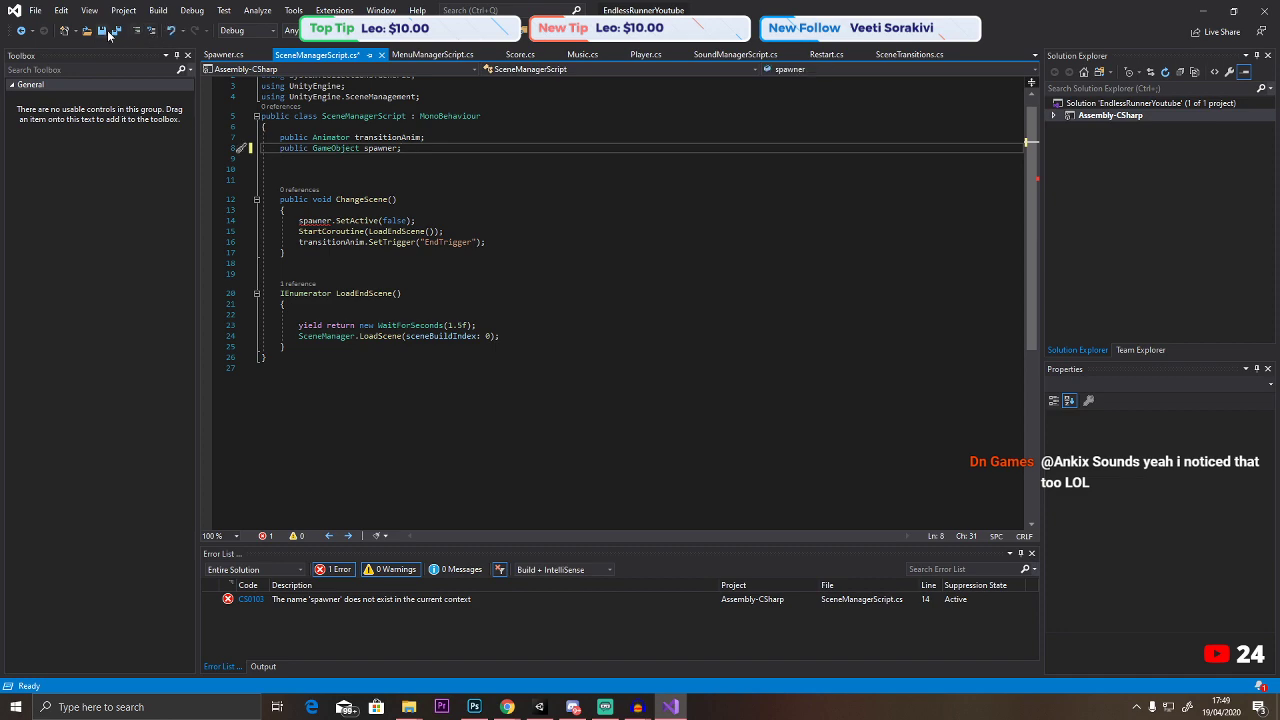
{"action": "left_click", "coordinate": [109, 32]}
{"action": "key", "text": "alt+Tab"}
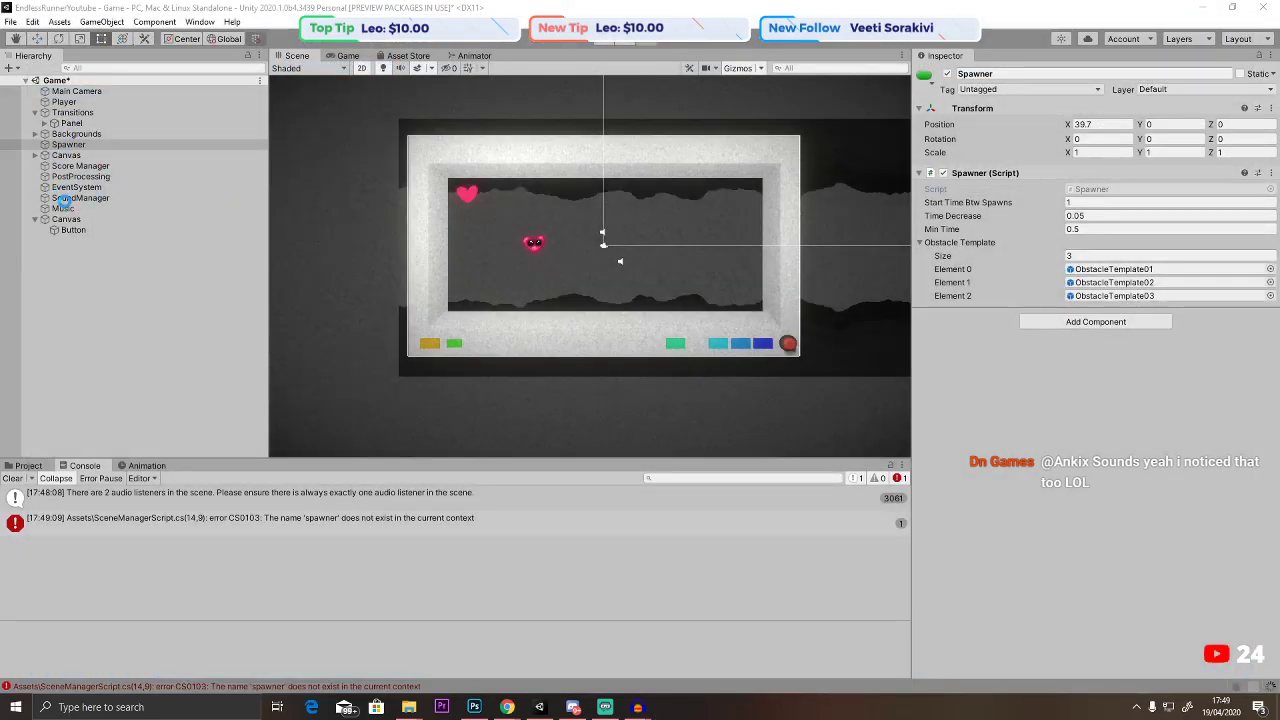
Assign the Spawner object to the Spawner field of the EventSystem's Scene Manager Script.
{"action": "left_click", "coordinate": [90, 166]}
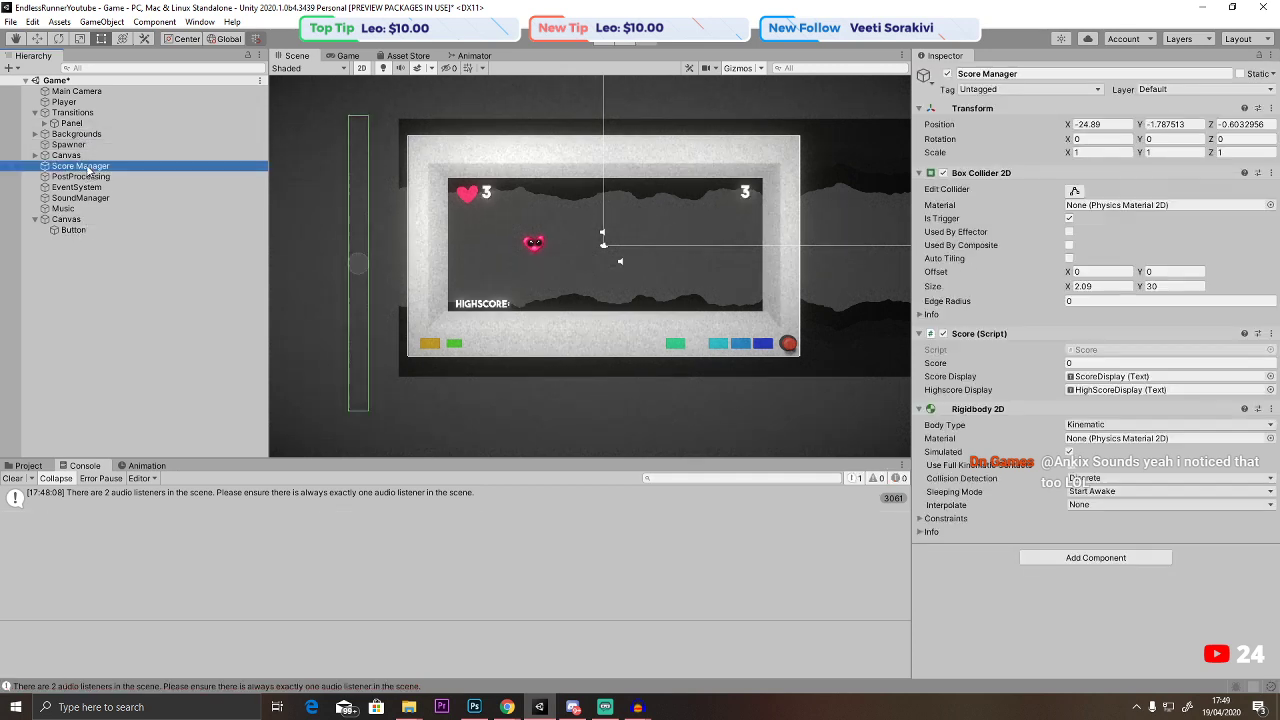
{"action": "left_click", "coordinate": [90, 187]}
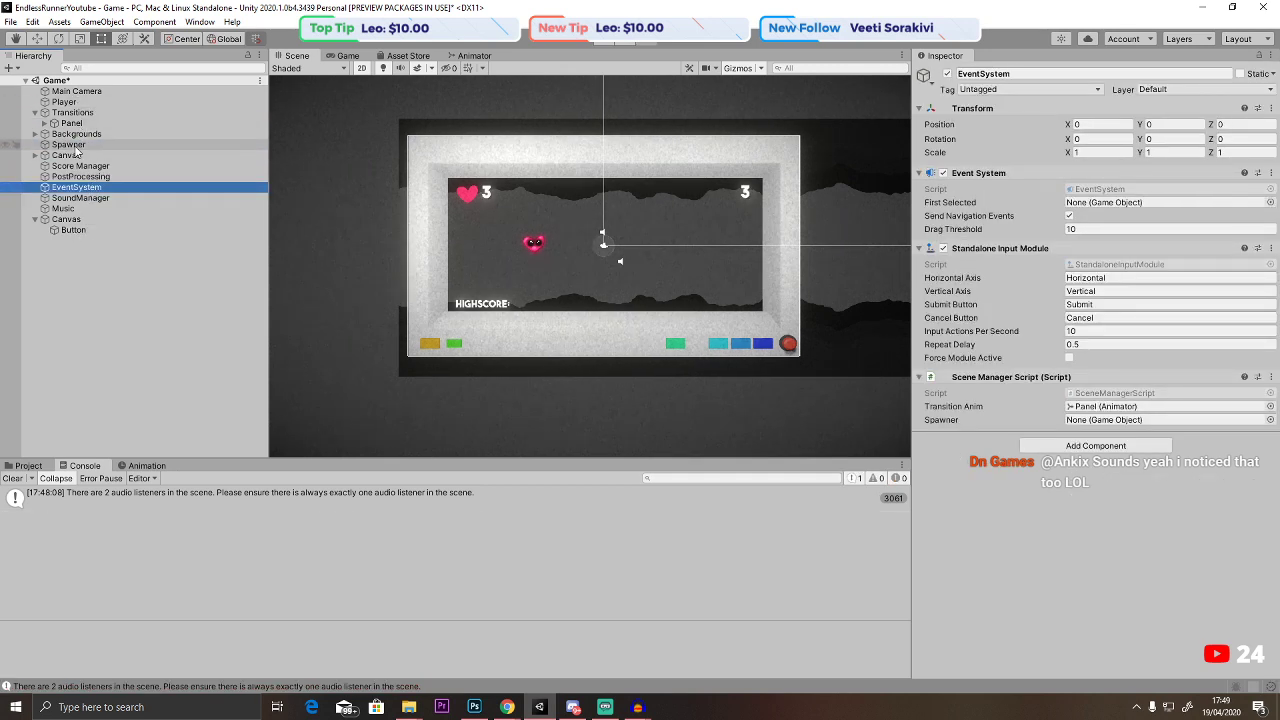
{"action": "left_click_drag", "start_coordinate": [83, 147], "coordinate": [1100, 420]}
Play the Game scene to test that the red button disables spawning during the transition, and stop play mode.
{"action": "left_click", "coordinate": [607, 42]}
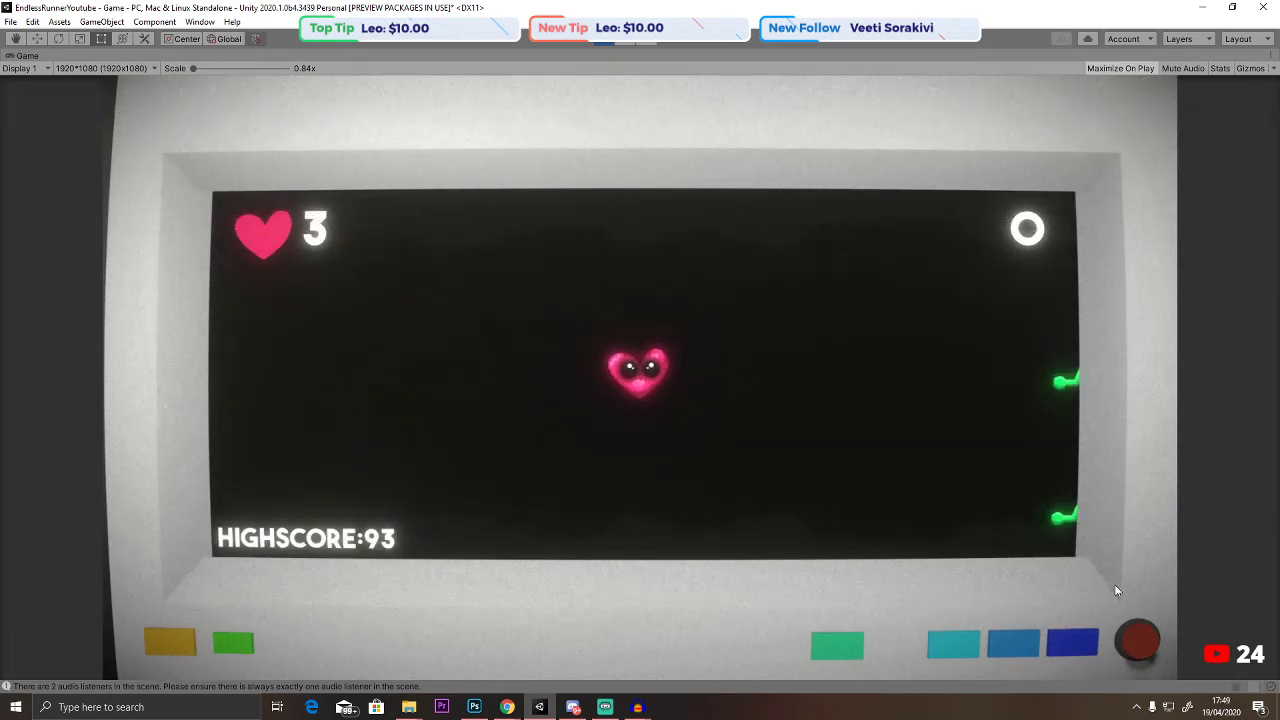
{"action": "left_click", "coordinate": [1142, 642]}
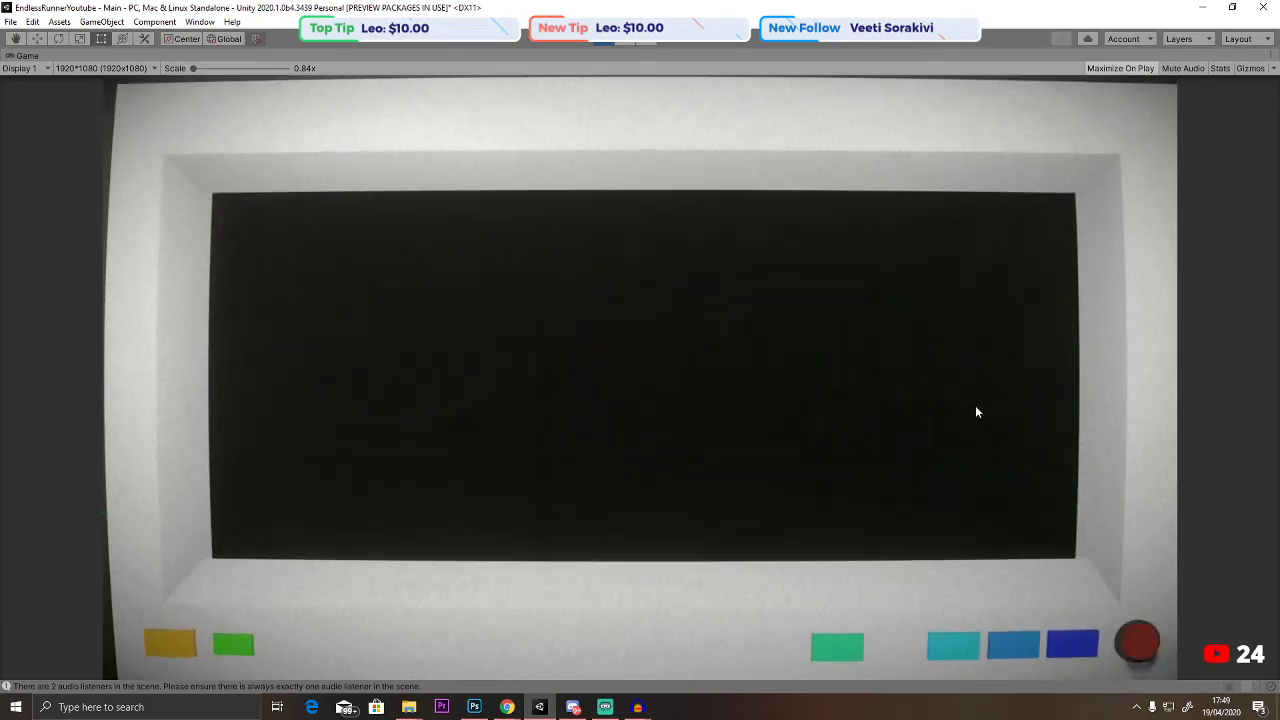
{"action": "left_click", "coordinate": [605, 39]}
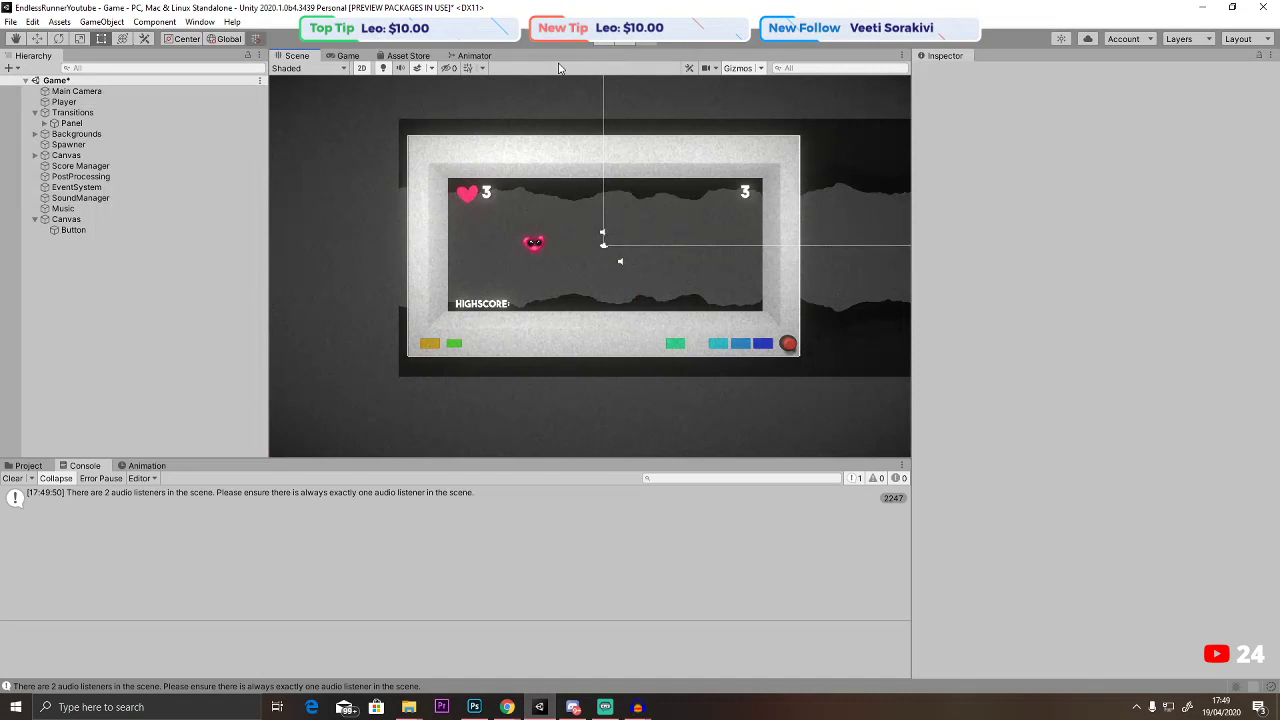
Select the Player object in the Game scene and open its Player script in Visual Studio.
{"action": "left_click", "coordinate": [100, 123]}
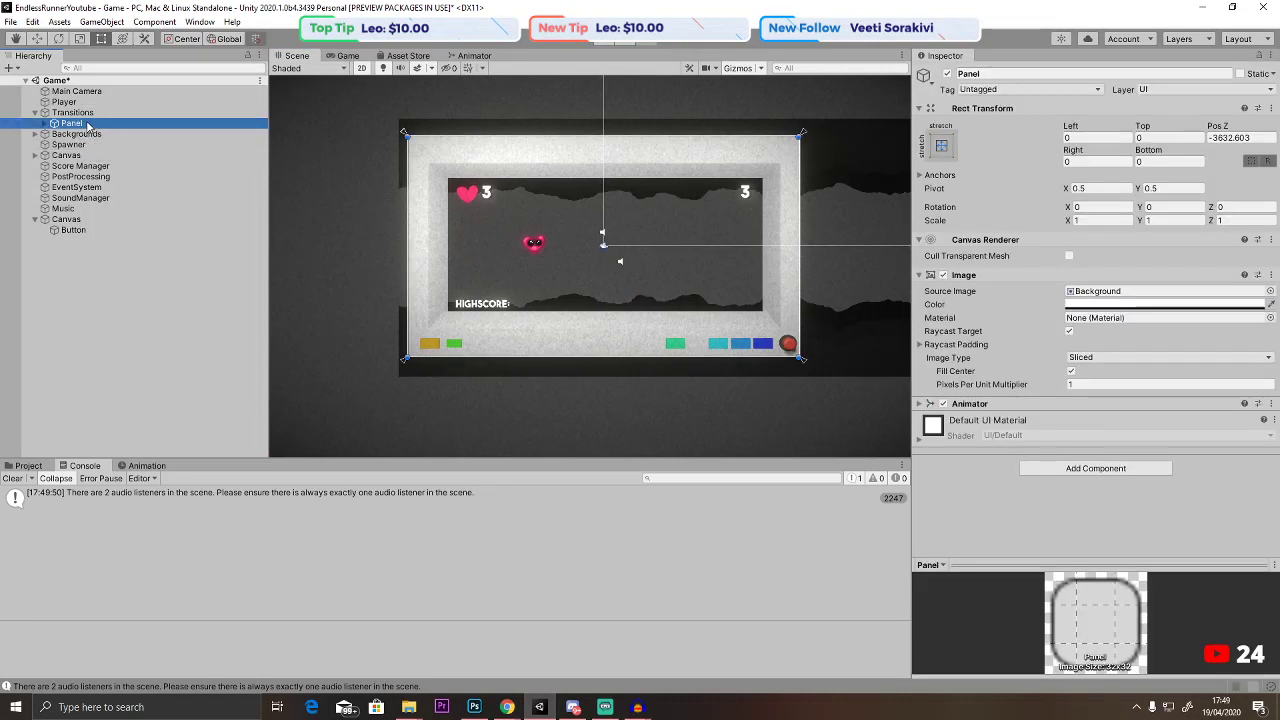
{"action": "left_click", "coordinate": [63, 208]}
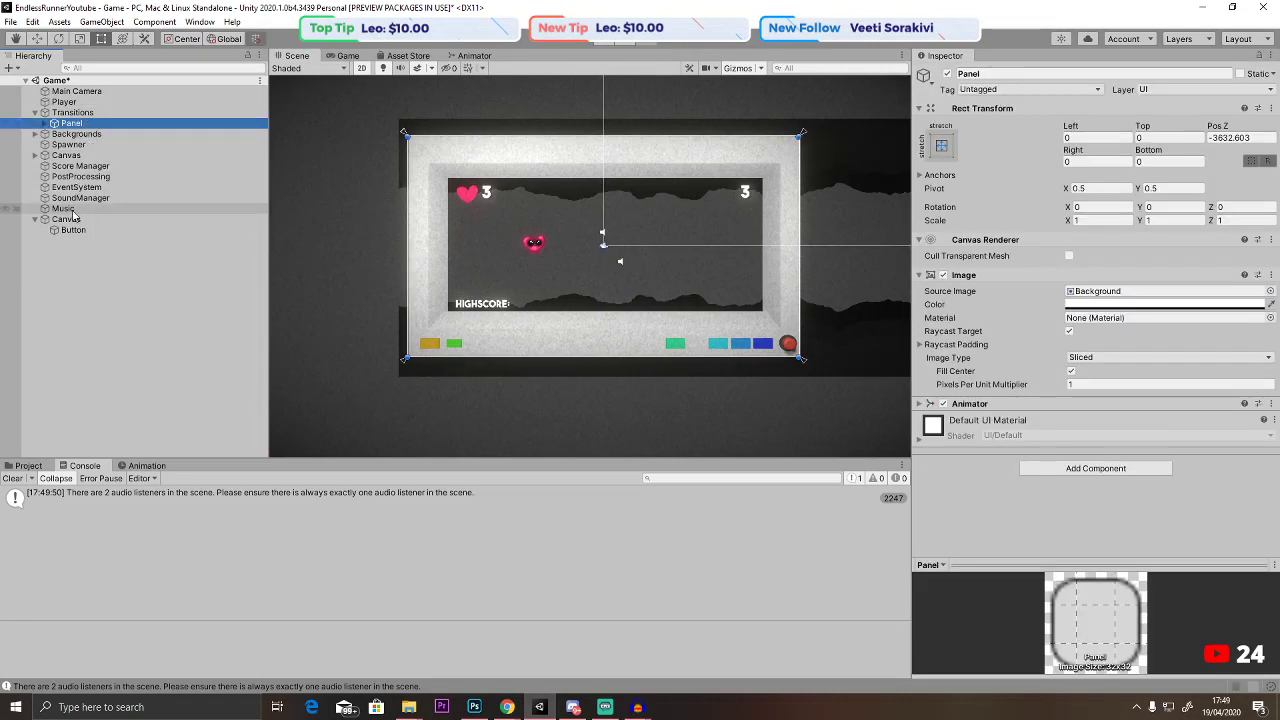
{"action": "left_click", "coordinate": [66, 155]}
{"action": "mouse_move", "coordinate": [70, 123]}
{"action": "left_mouse_down"}
{"action": "mouse_move", "coordinate": [60, 166]}
{"action": "mouse_move", "coordinate": [55, 107]}
{"action": "left_mouse_up"}
{"action": "left_click", "coordinate": [55, 104]}
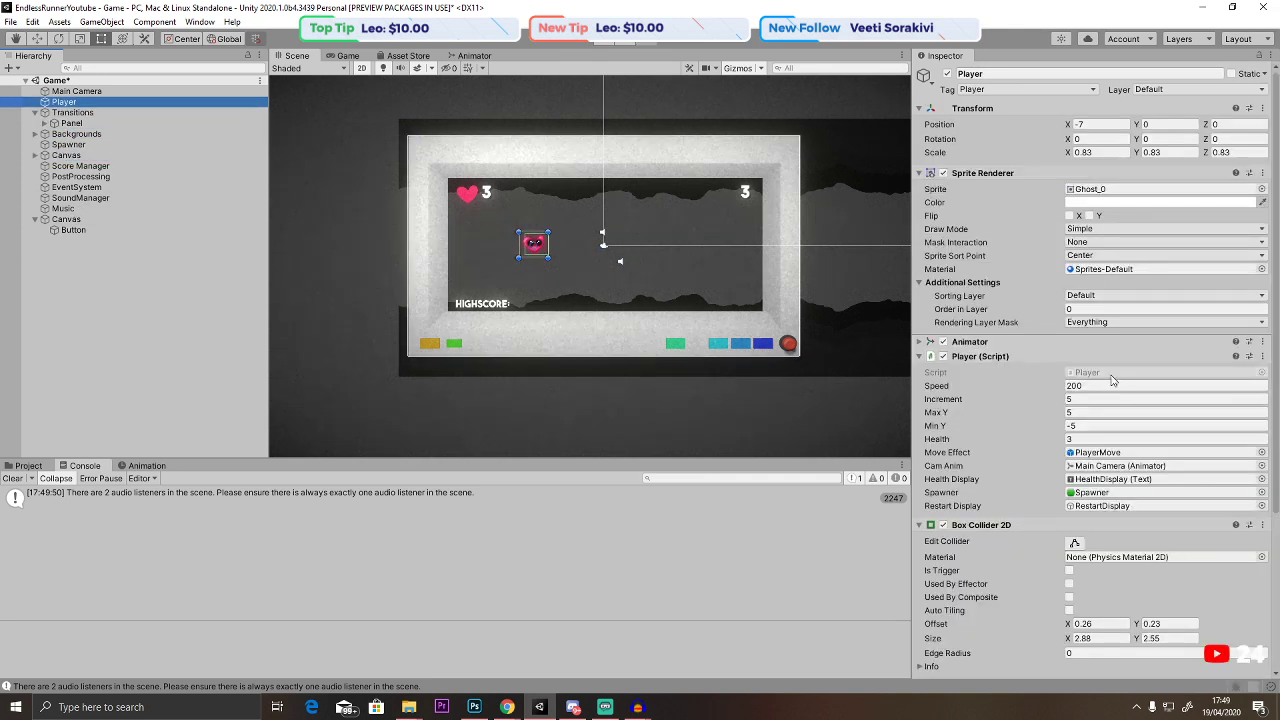
{"action": "left_click", "coordinate": [1112, 380]}
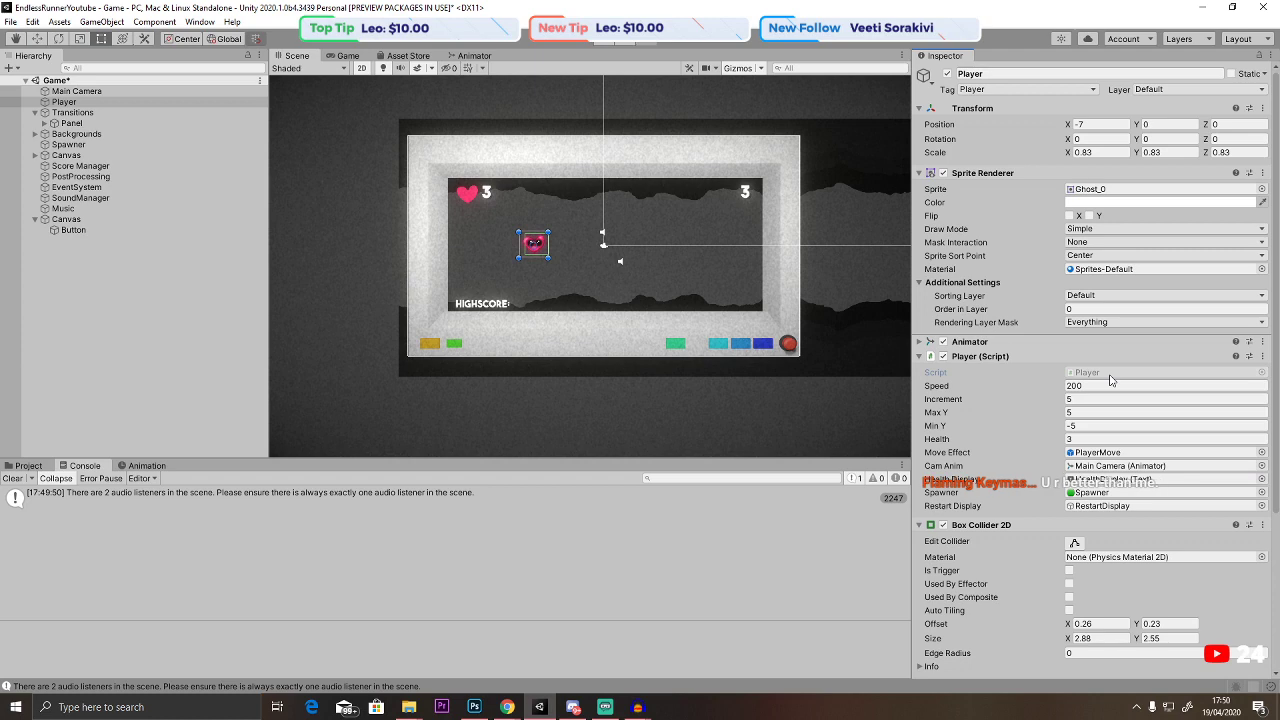
{"action": "double_click", "coordinate": [1109, 373]}
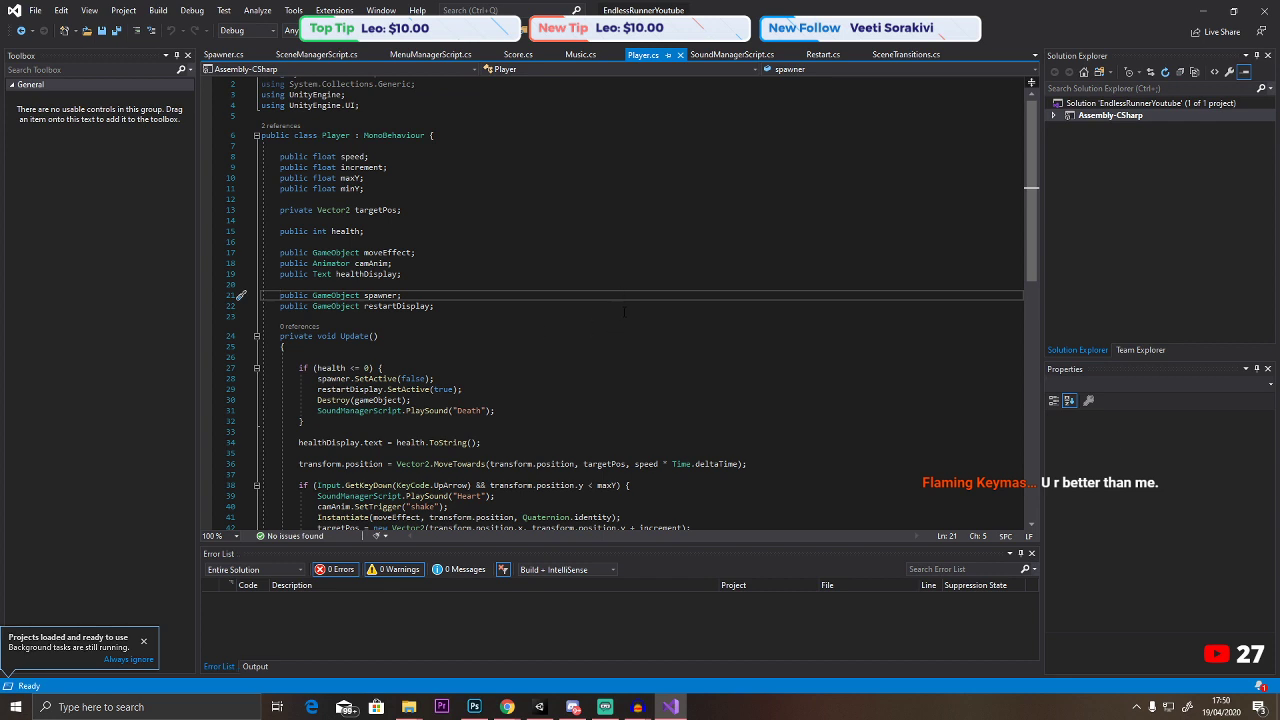
Examine the zero-health block in Player.cs and the Spawner.cs script, and return to Unity with the scripts saved.
{"action": "scroll", "coordinate": [580, 310], "scroll_direction": "down", "scroll_amount": 6}
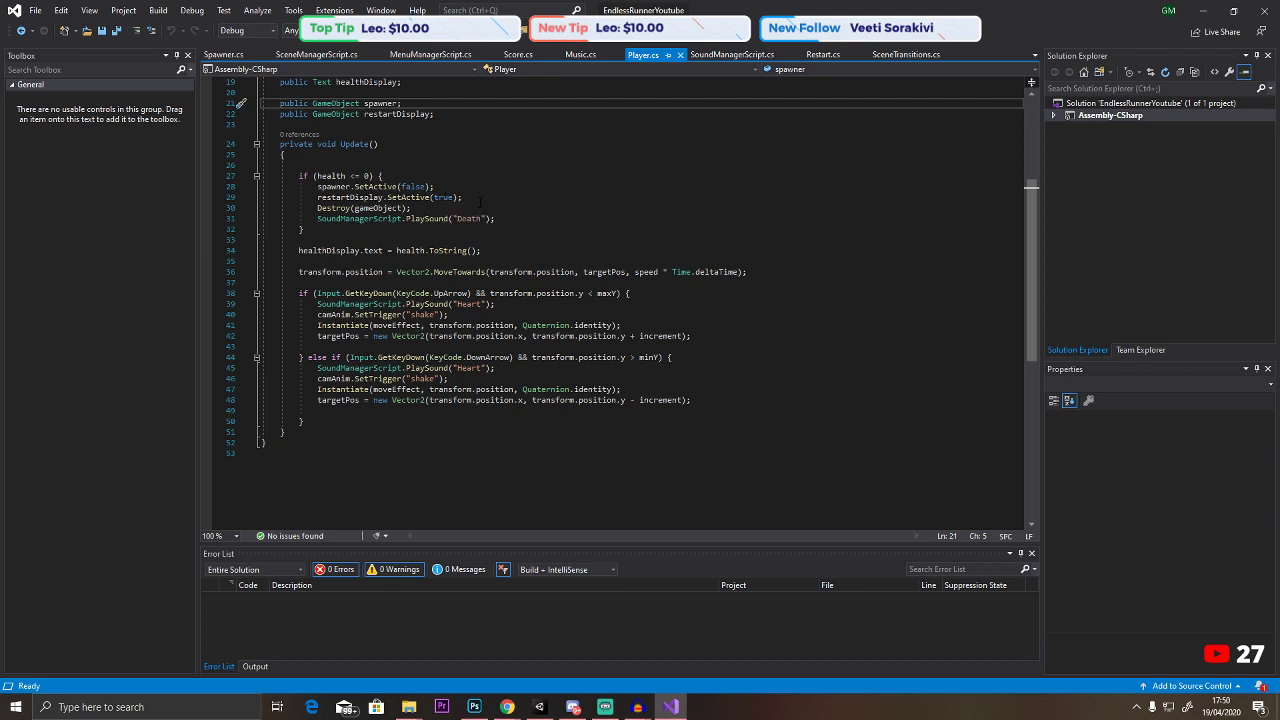
{"action": "left_click_drag", "start_coordinate": [411, 208], "coordinate": [317, 187]}
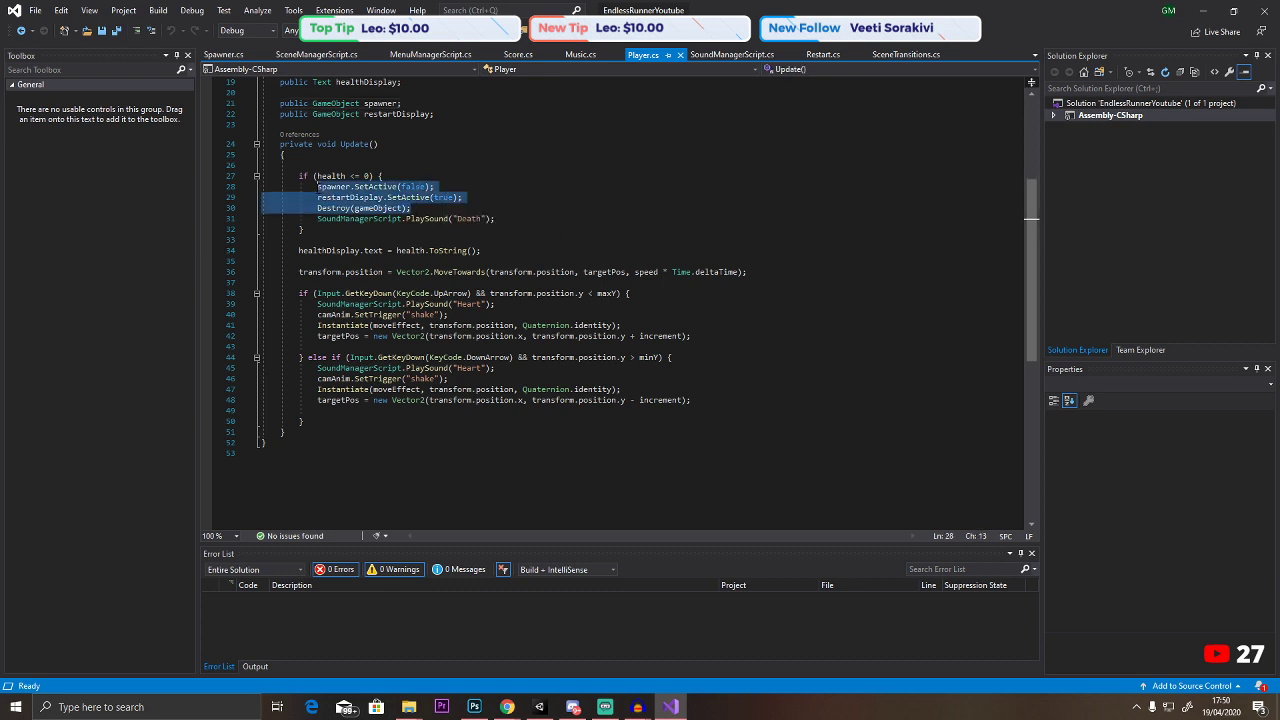
{"action": "left_click", "coordinate": [412, 208]}
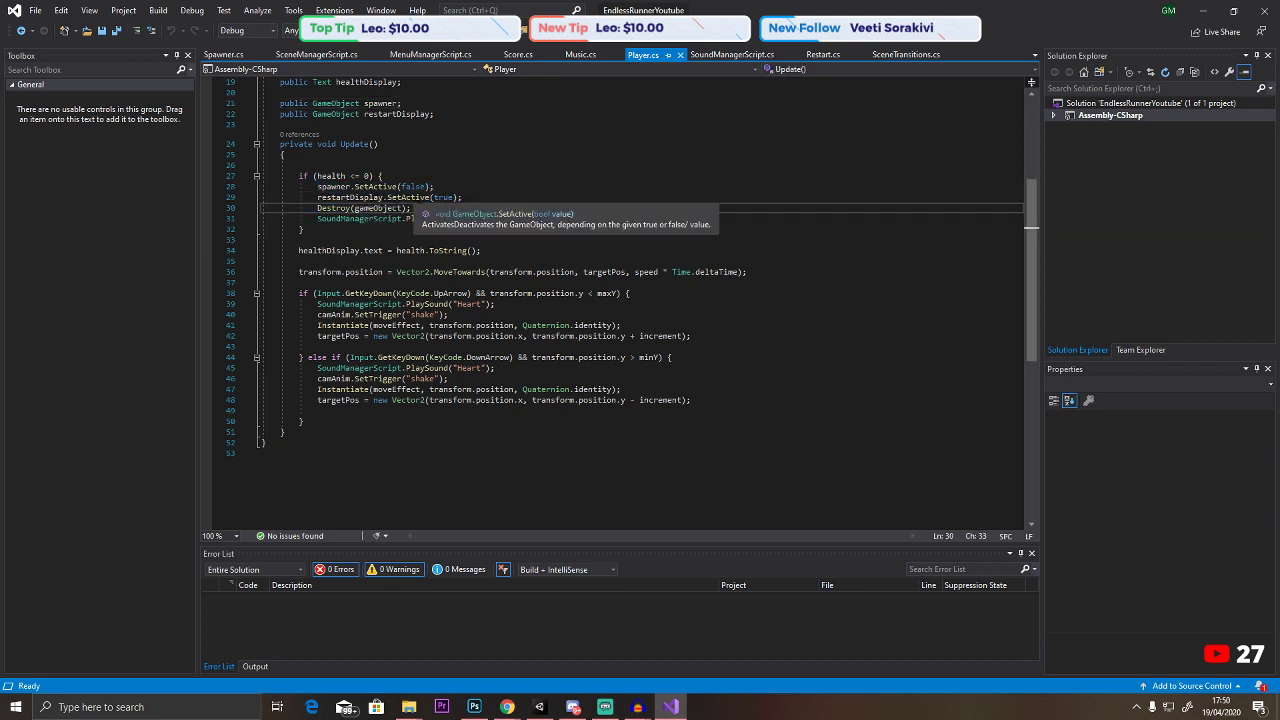
{"action": "left_click_drag", "start_coordinate": [412, 208], "coordinate": [317, 187]}
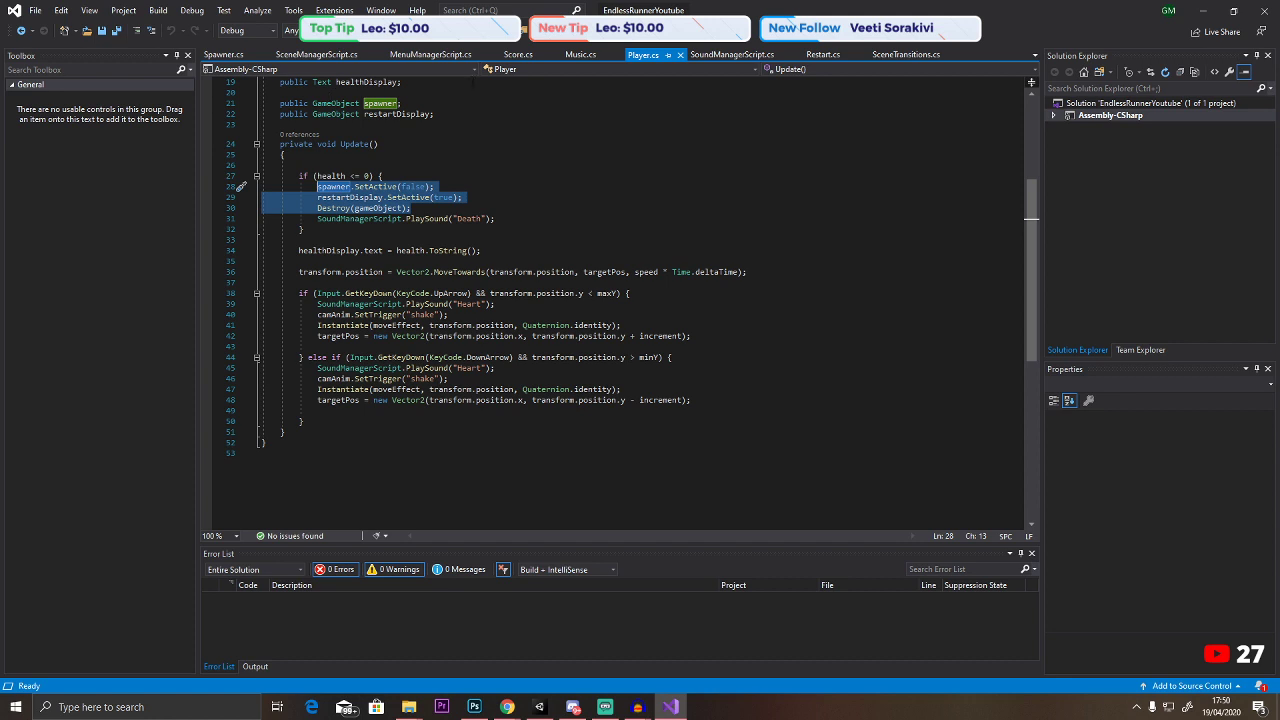
{"action": "left_click", "coordinate": [483, 199]}
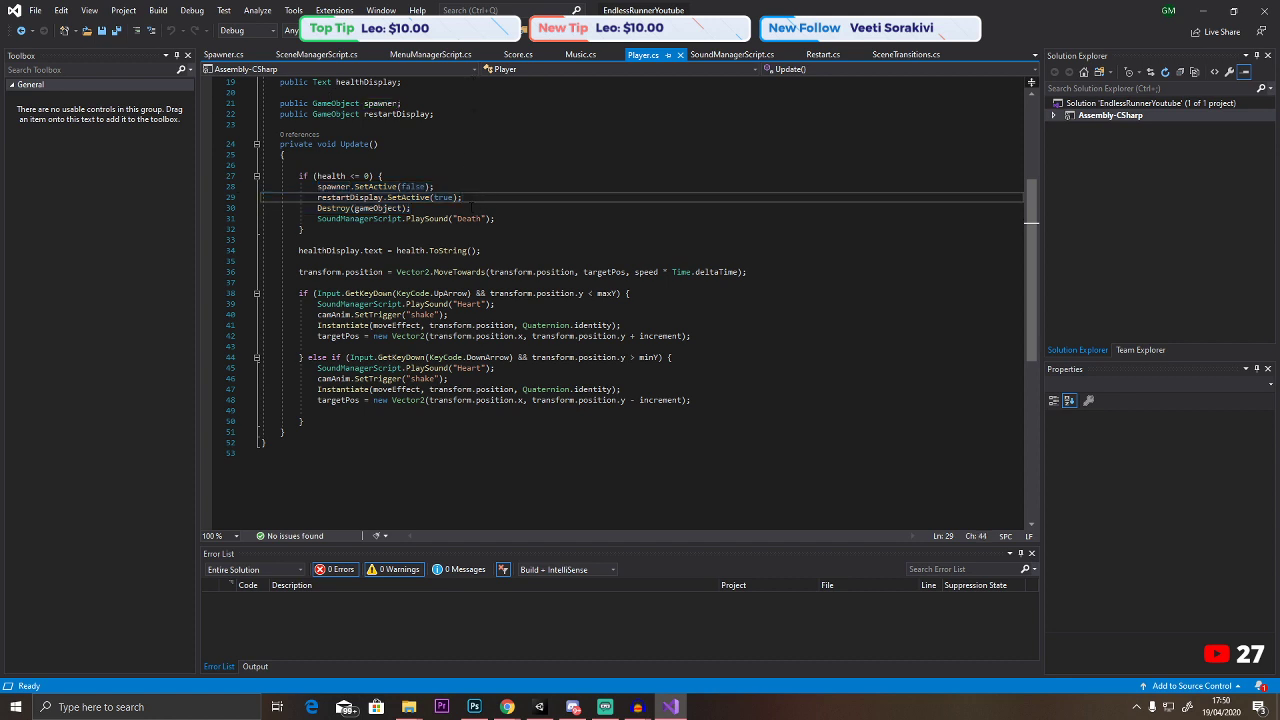
{"action": "scroll", "coordinate": [485, 204], "scroll_direction": "up", "scroll_amount": 5}
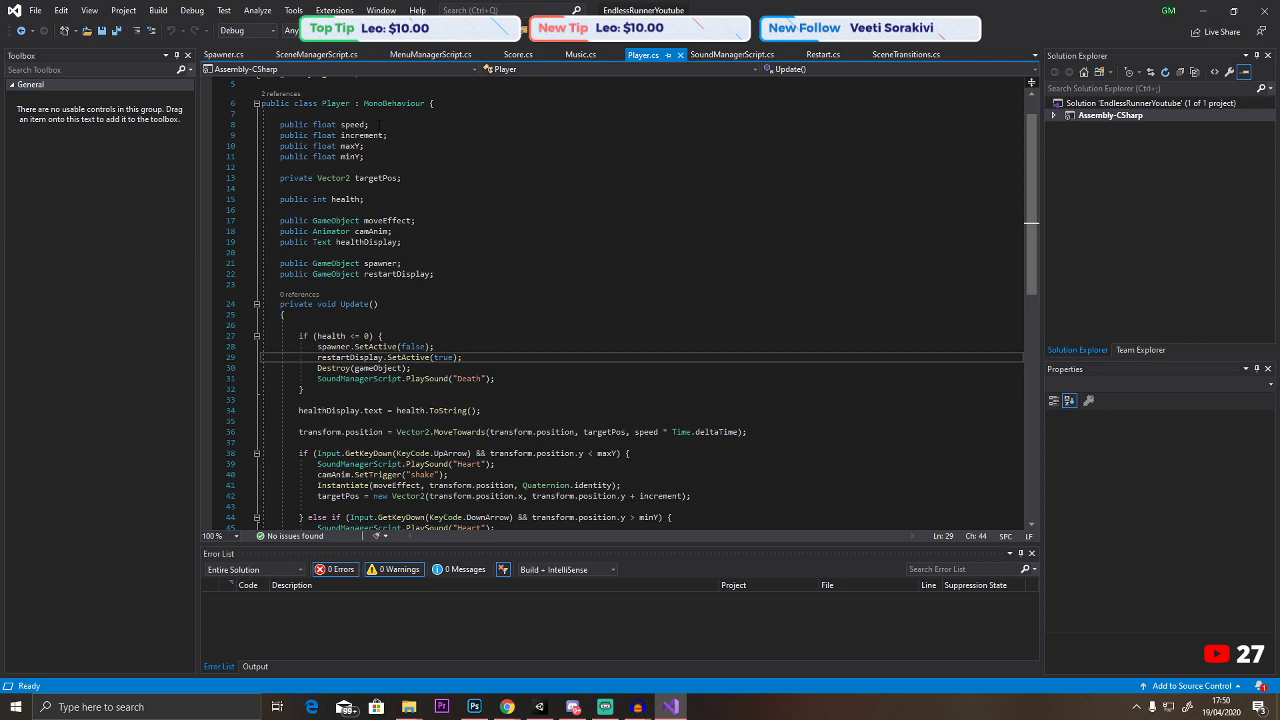
{"action": "left_click", "coordinate": [236, 57]}
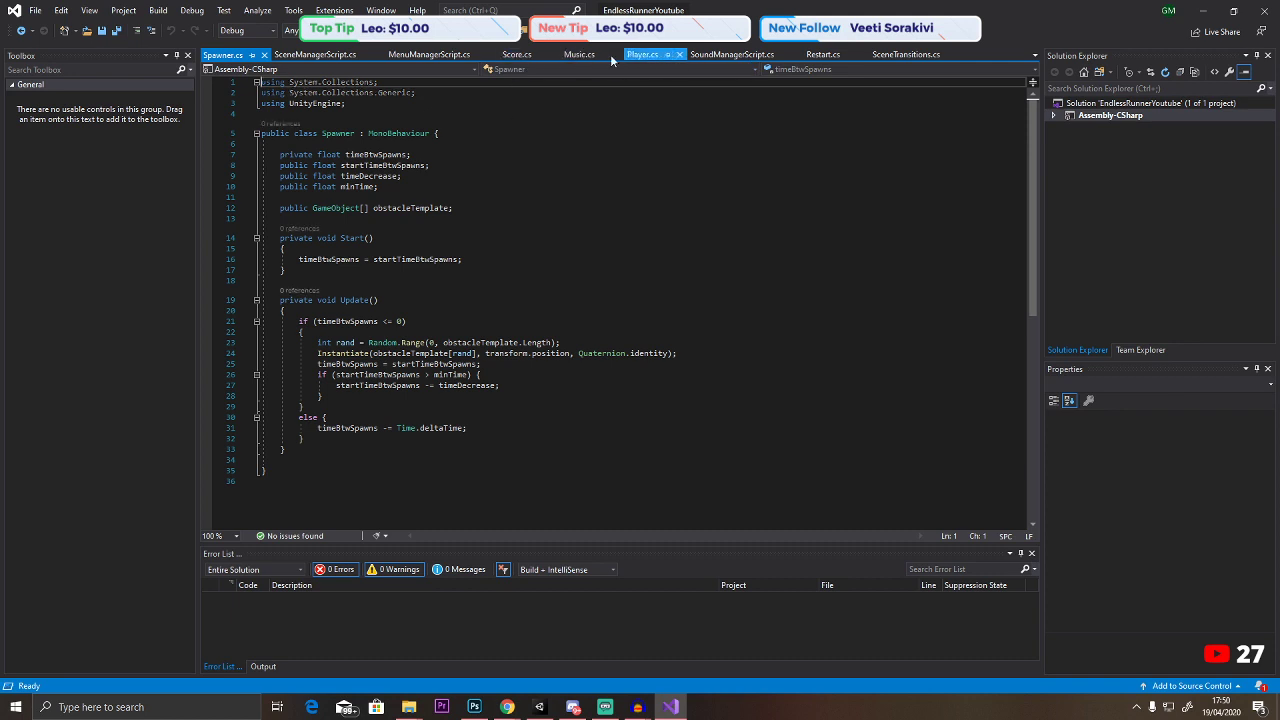
{"action": "left_click", "coordinate": [101, 33]}
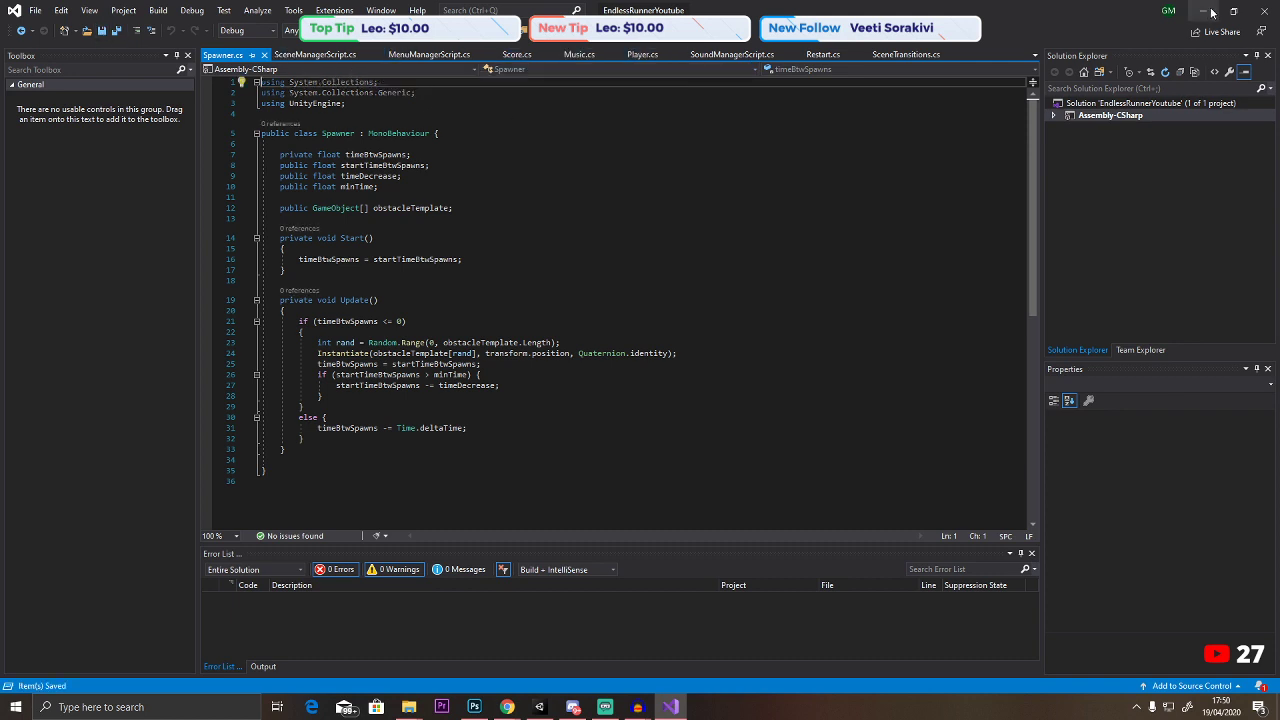
{"action": "left_click", "coordinate": [1264, 10]}
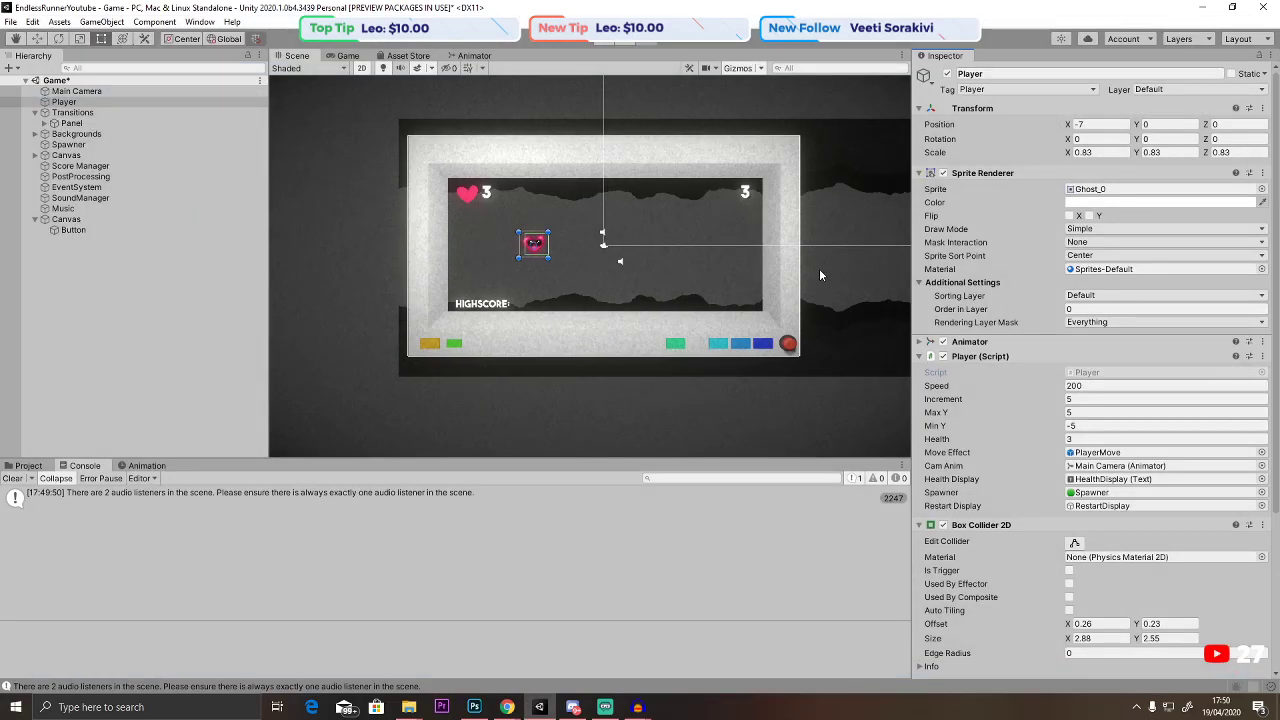
Open the Main scene from the project's Scenes folder and copy all of its hierarchy objects.
{"action": "left_click", "coordinate": [9, 465]}
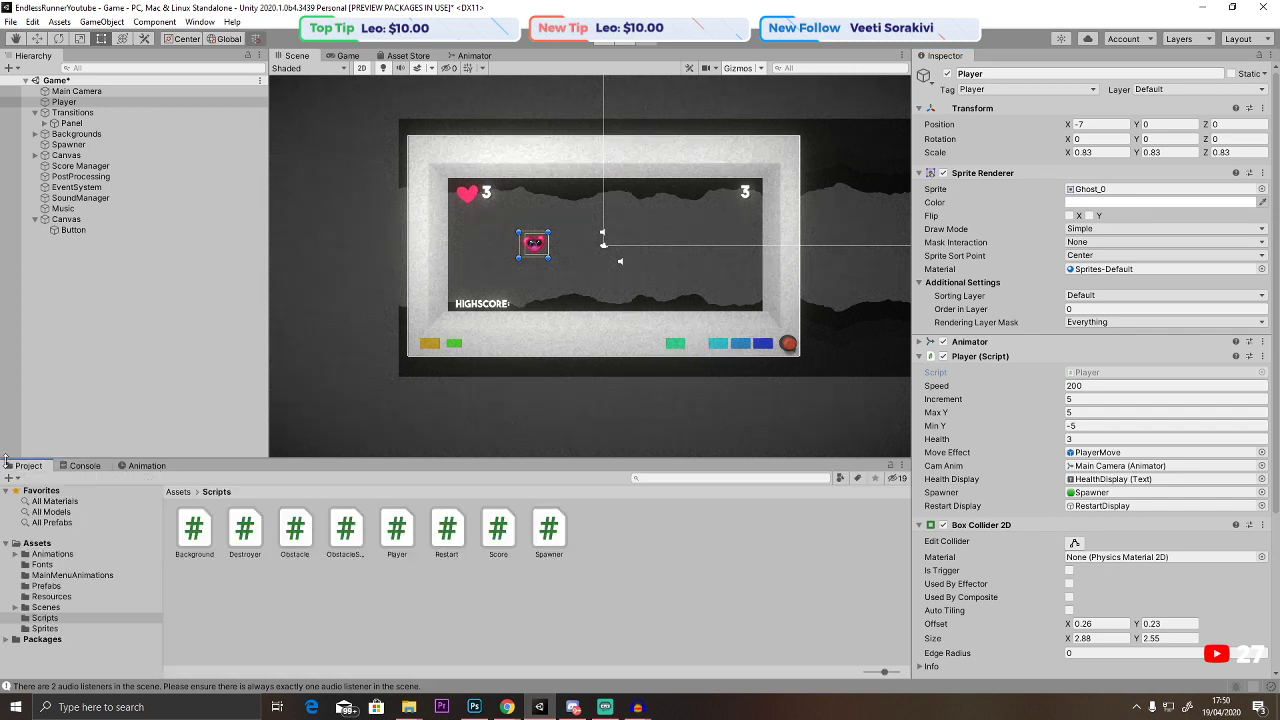
{"action": "left_click", "coordinate": [81, 467]}
{"action": "left_click", "coordinate": [20, 467]}
{"action": "left_click", "coordinate": [84, 466]}
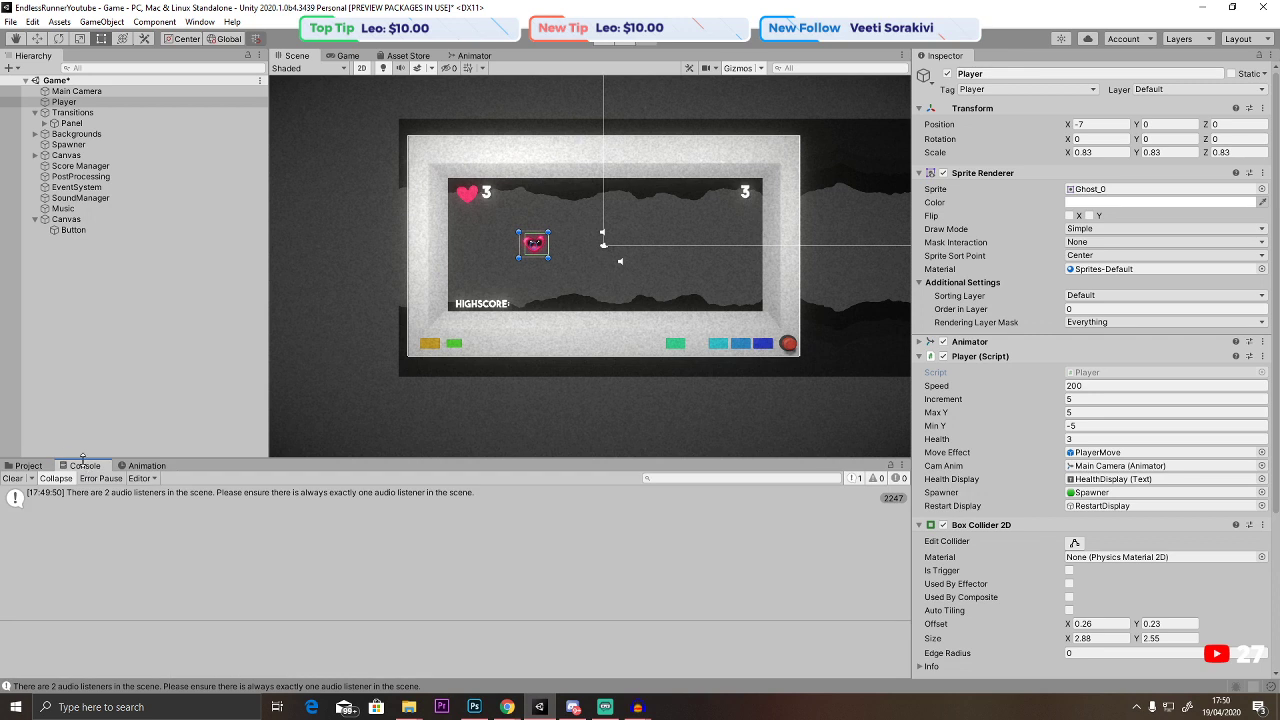
{"action": "left_click", "coordinate": [9, 465]}
{"action": "left_click", "coordinate": [52, 555]}
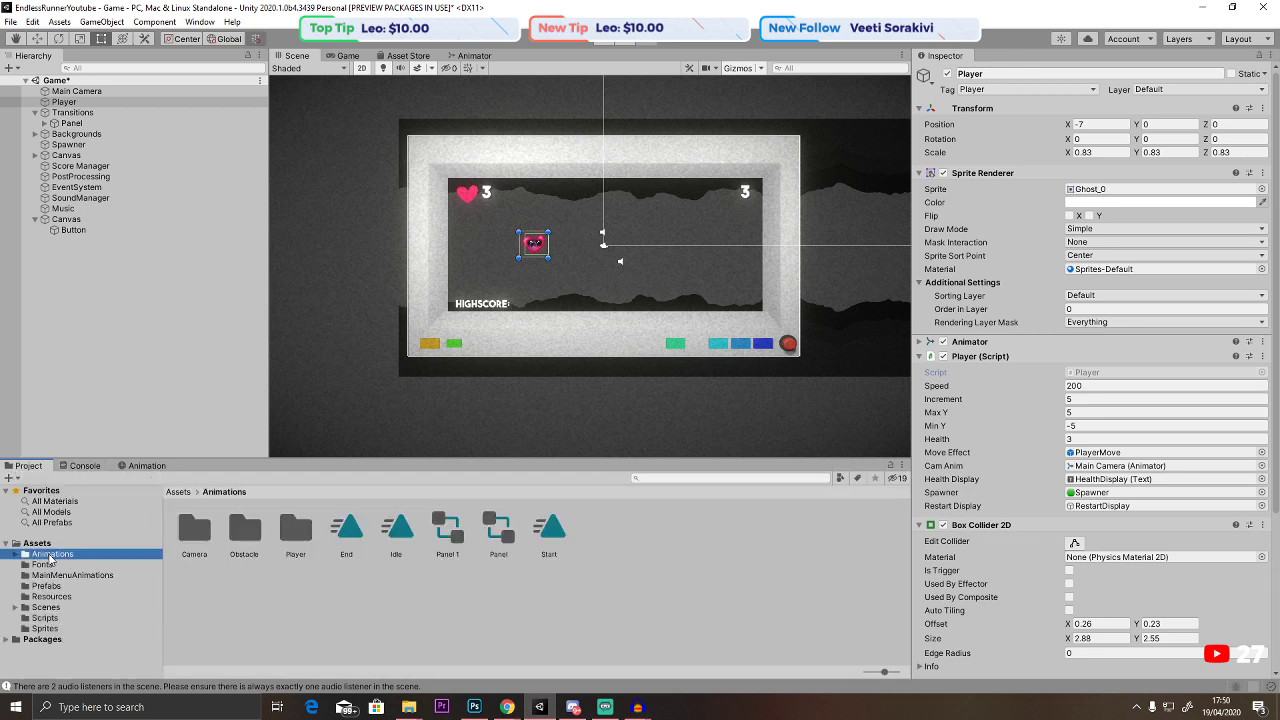
{"action": "left_click", "coordinate": [184, 492]}
{"action": "double_click", "coordinate": [510, 528]}
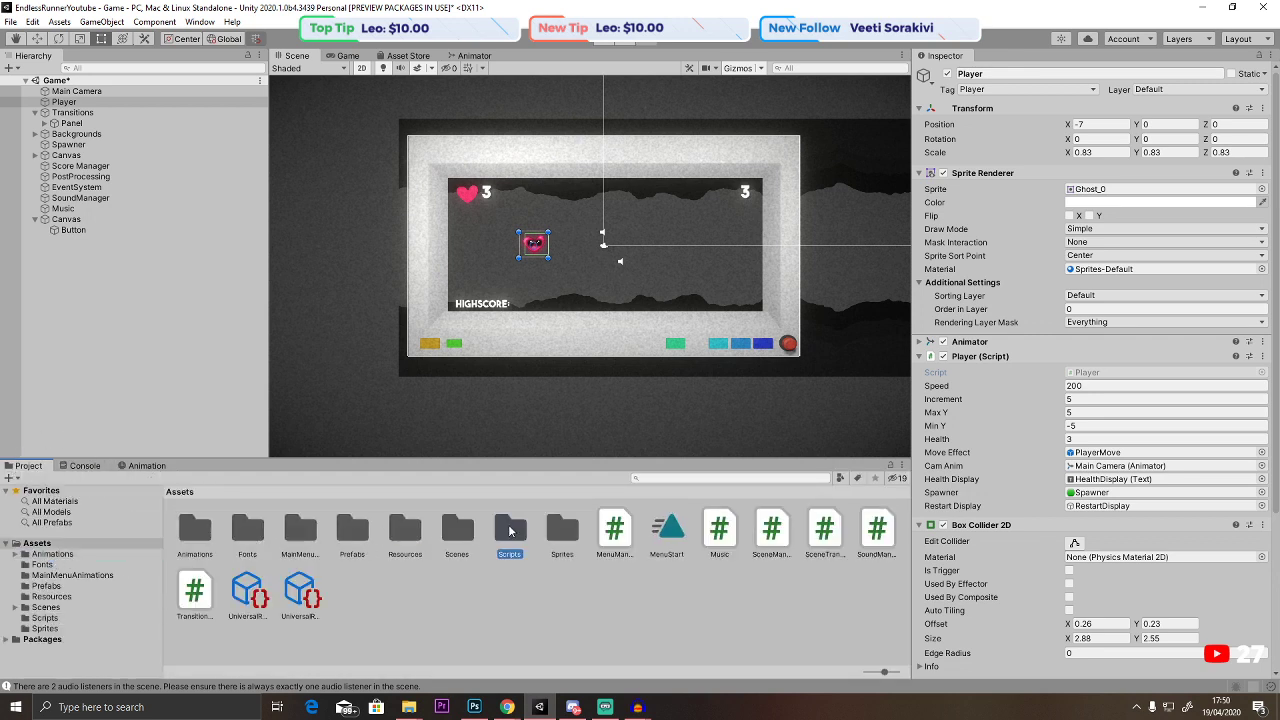
{"action": "left_click", "coordinate": [179, 492]}
{"action": "double_click", "coordinate": [457, 528]}
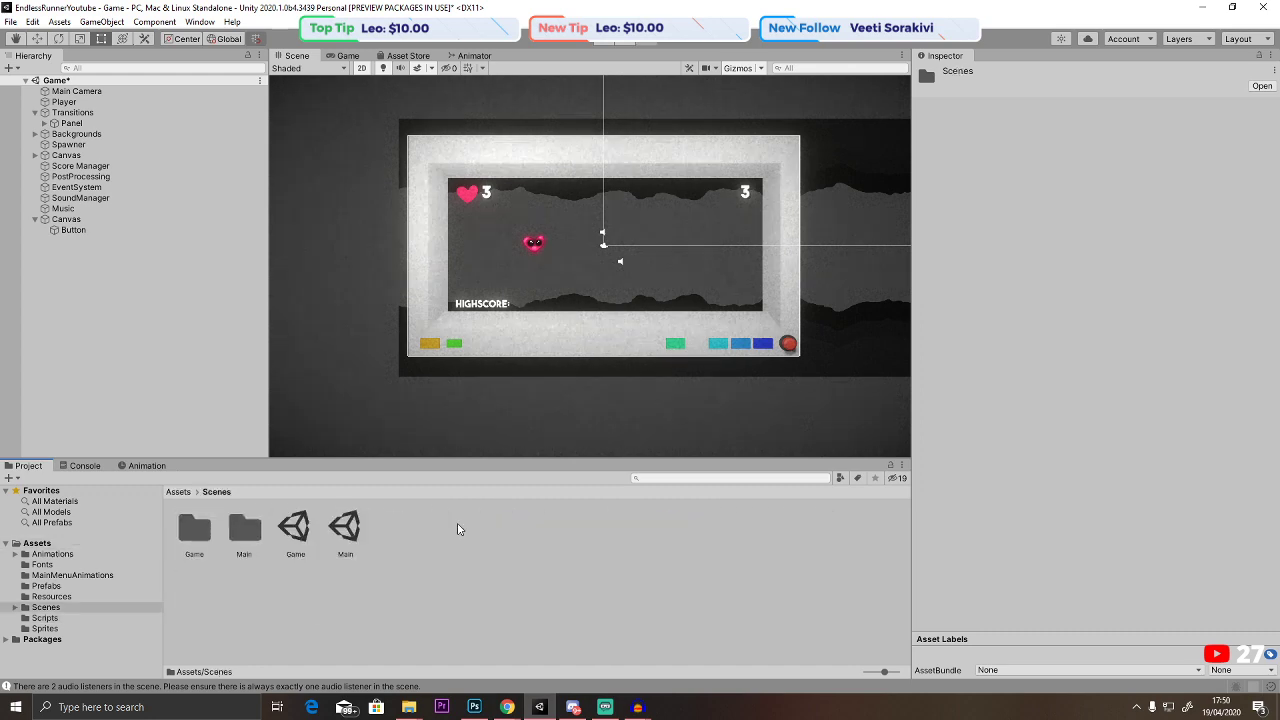
{"action": "double_click", "coordinate": [345, 528]}
{"action": "left_click", "coordinate": [612, 380]}
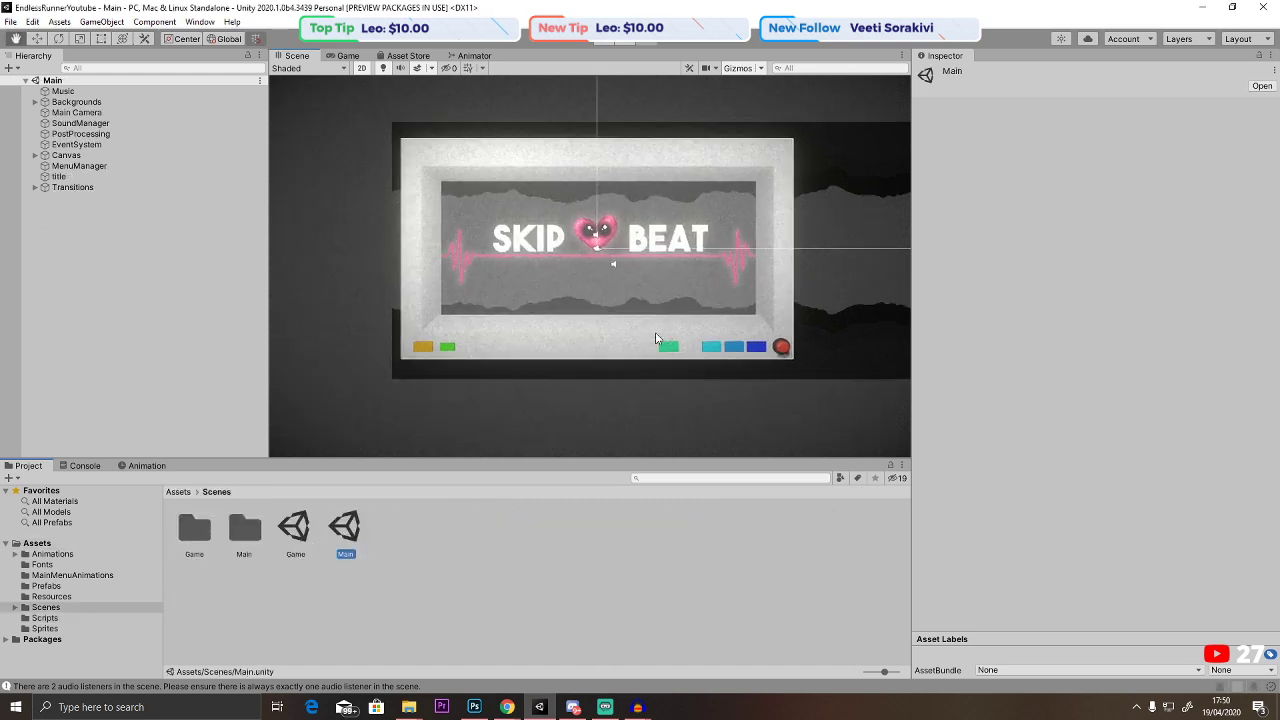
{"action": "left_click", "coordinate": [72, 187]}
{"action": "key", "text": "ctrl+a"}
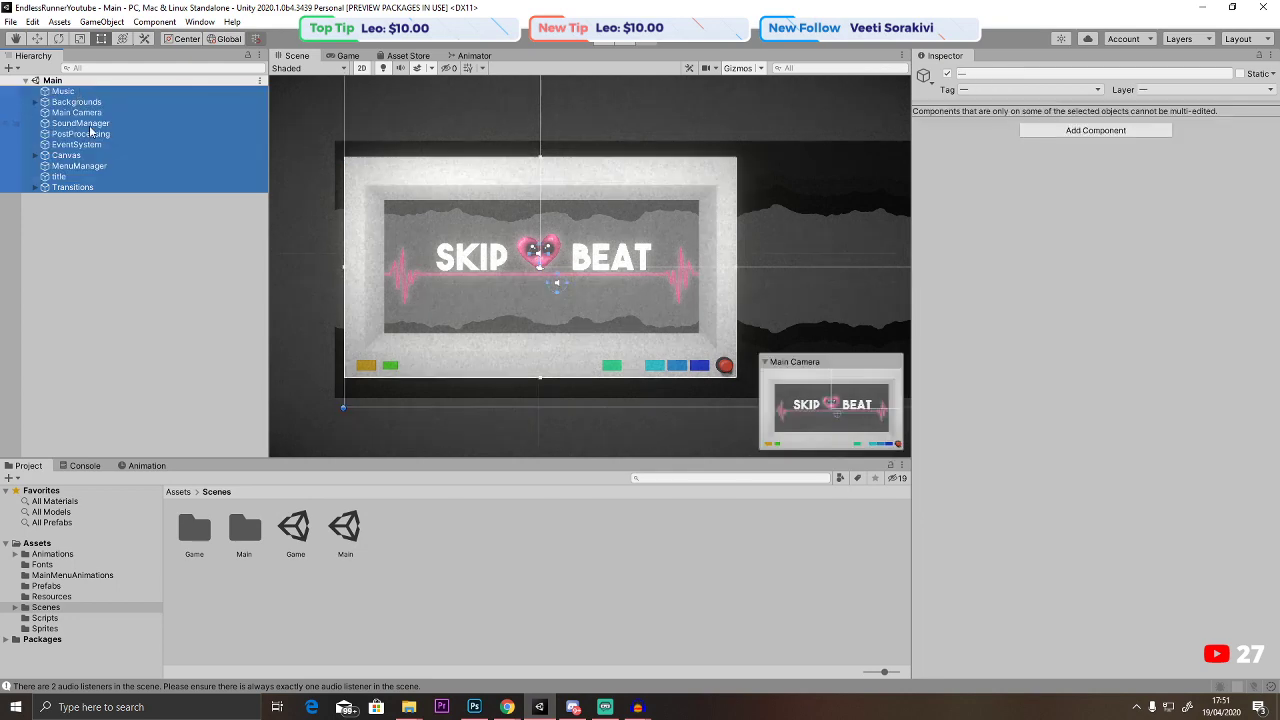
Create a new scene named Controls in the Scenes folder and open it.
{"action": "right_click", "coordinate": [436, 585]}
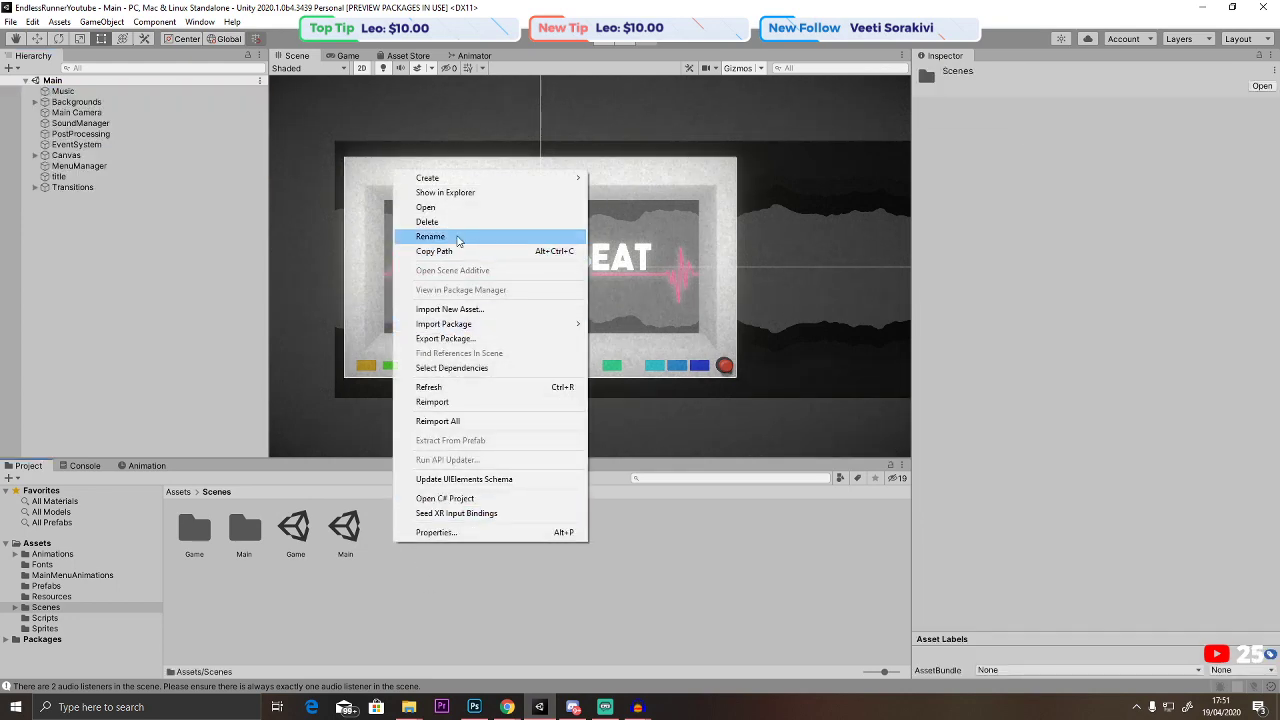
{"action": "mouse_move", "coordinate": [470, 178]}
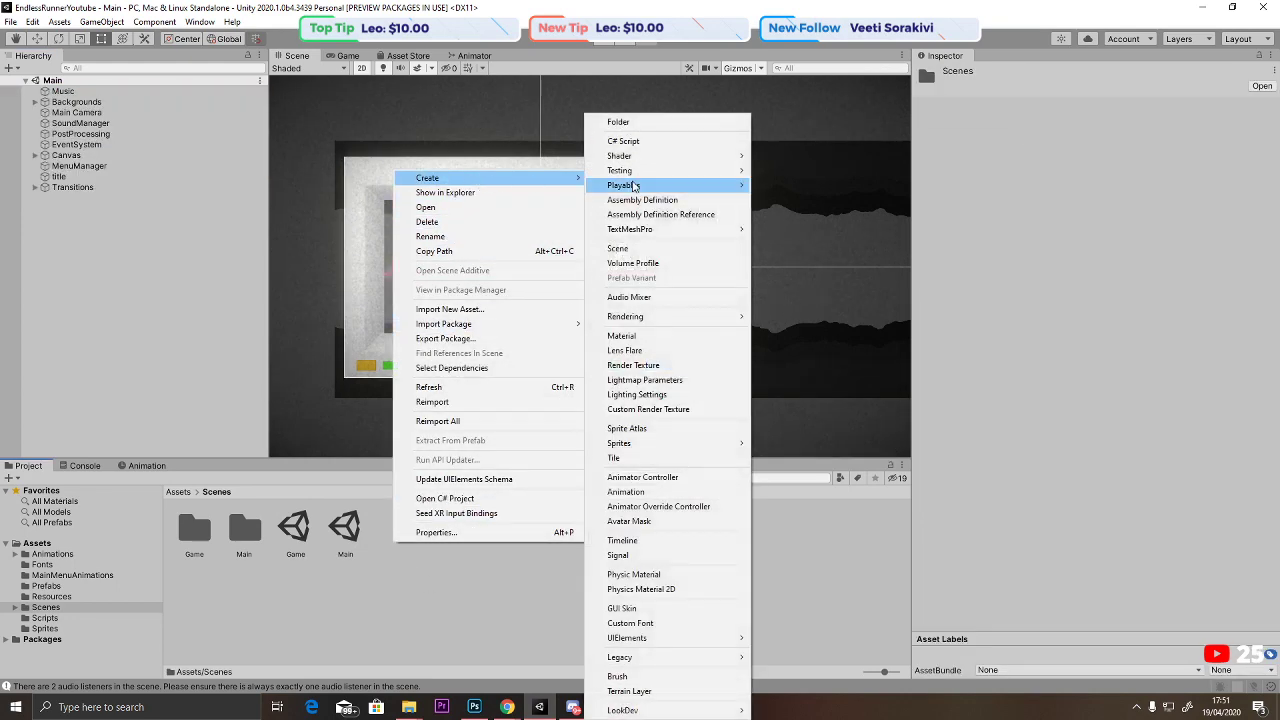
{"action": "mouse_move", "coordinate": [637, 163]}
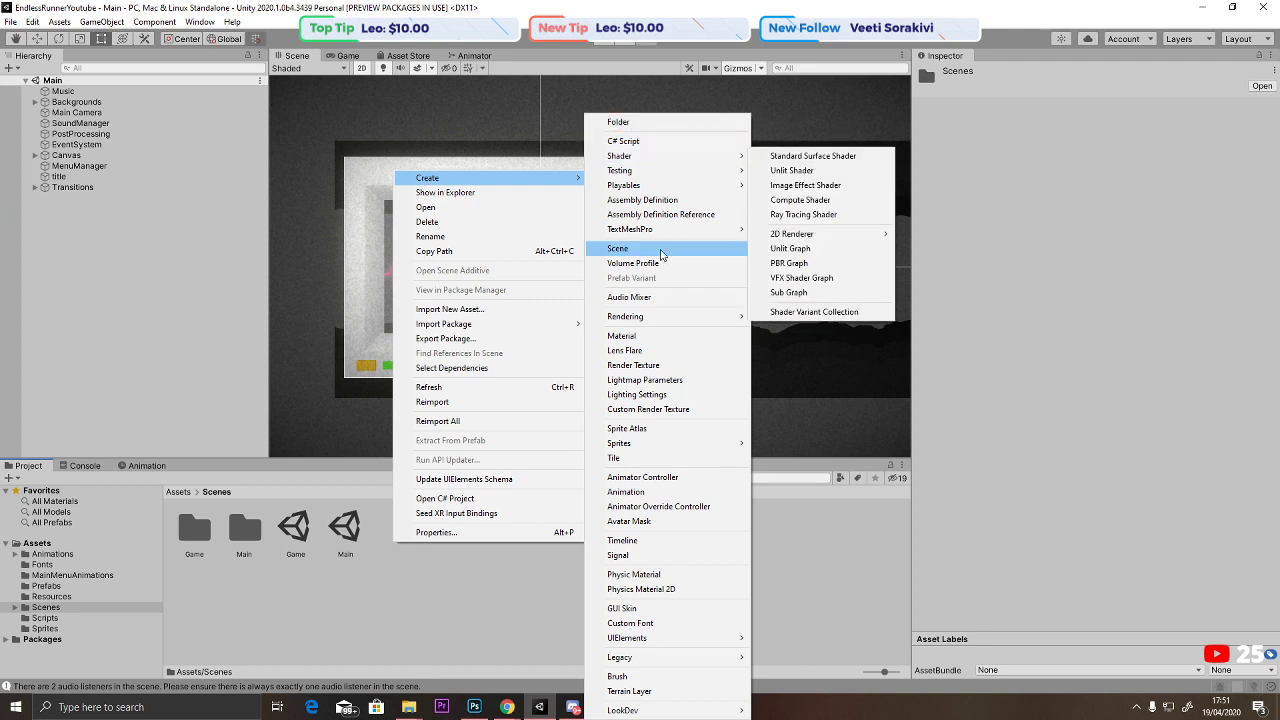
{"action": "left_click", "coordinate": [618, 248]}
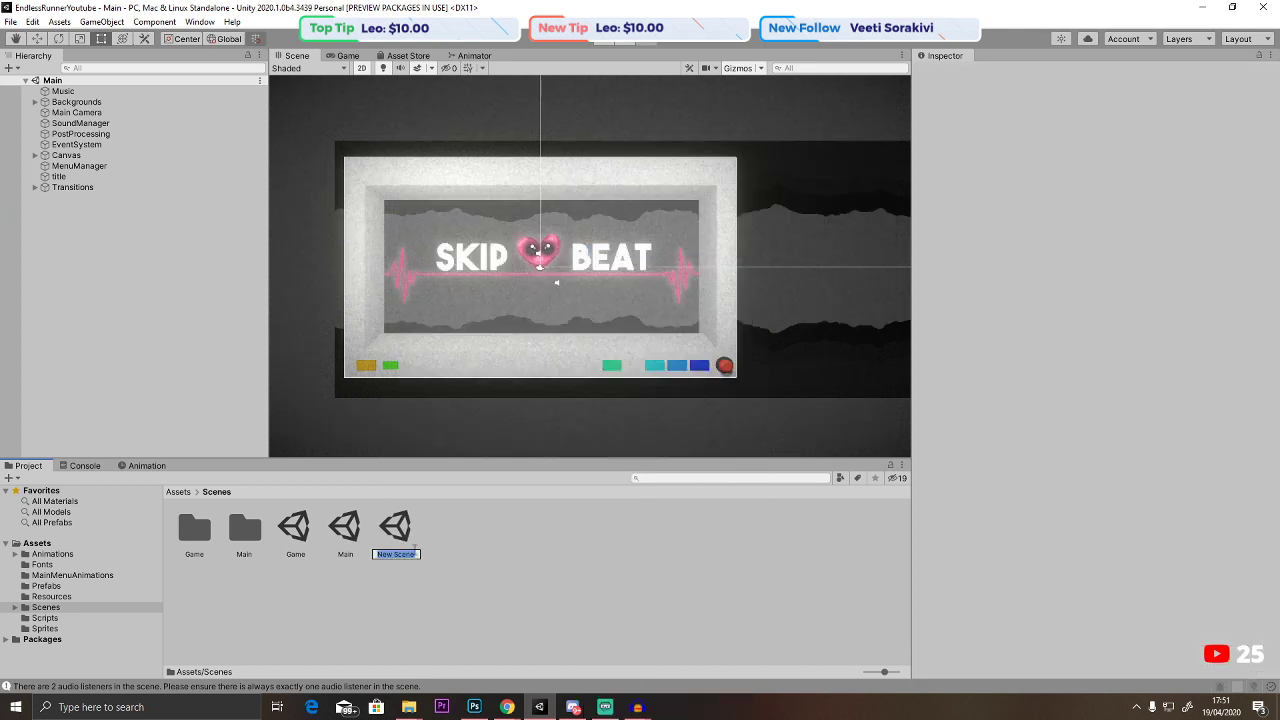
{"action": "type", "text": "Controls"}
{"action": "key", "text": "Return"}
{"action": "double_click", "coordinate": [295, 530]}
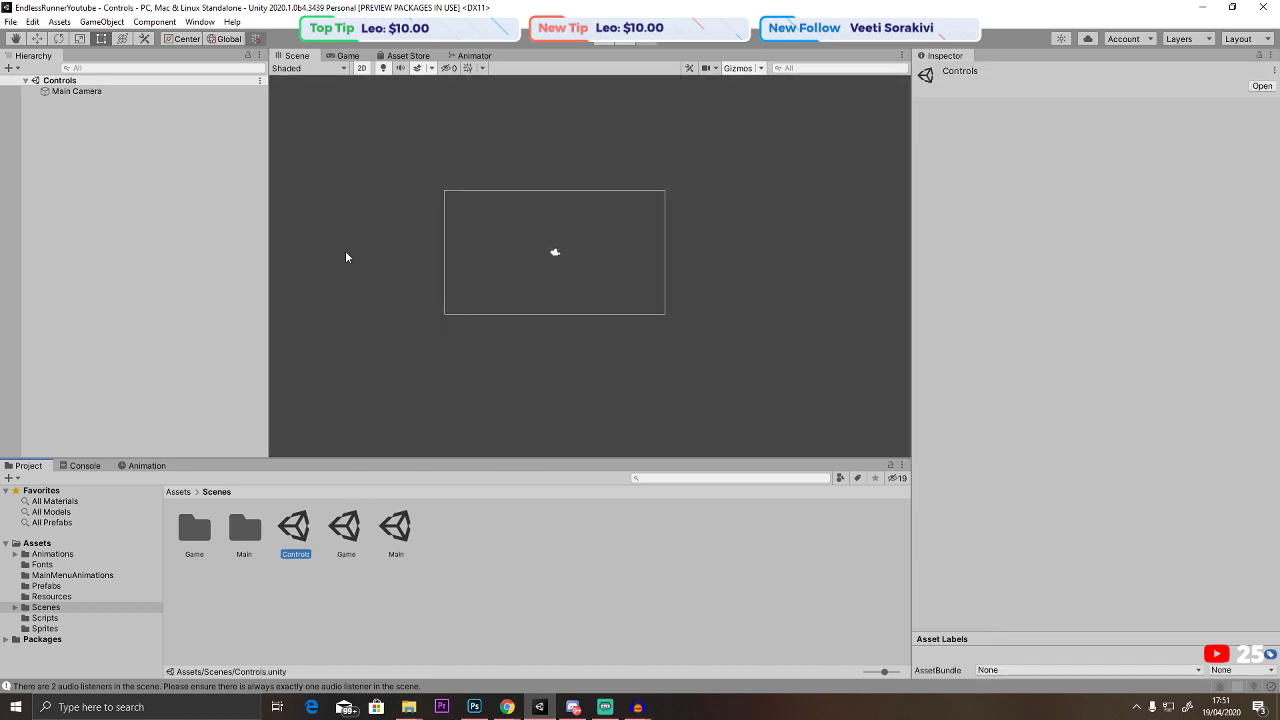
Paste the copied main menu objects into the Controls scene's hierarchy and clear the selection.
{"action": "right_click", "coordinate": [127, 155]}
{"action": "left_click", "coordinate": [158, 188]}
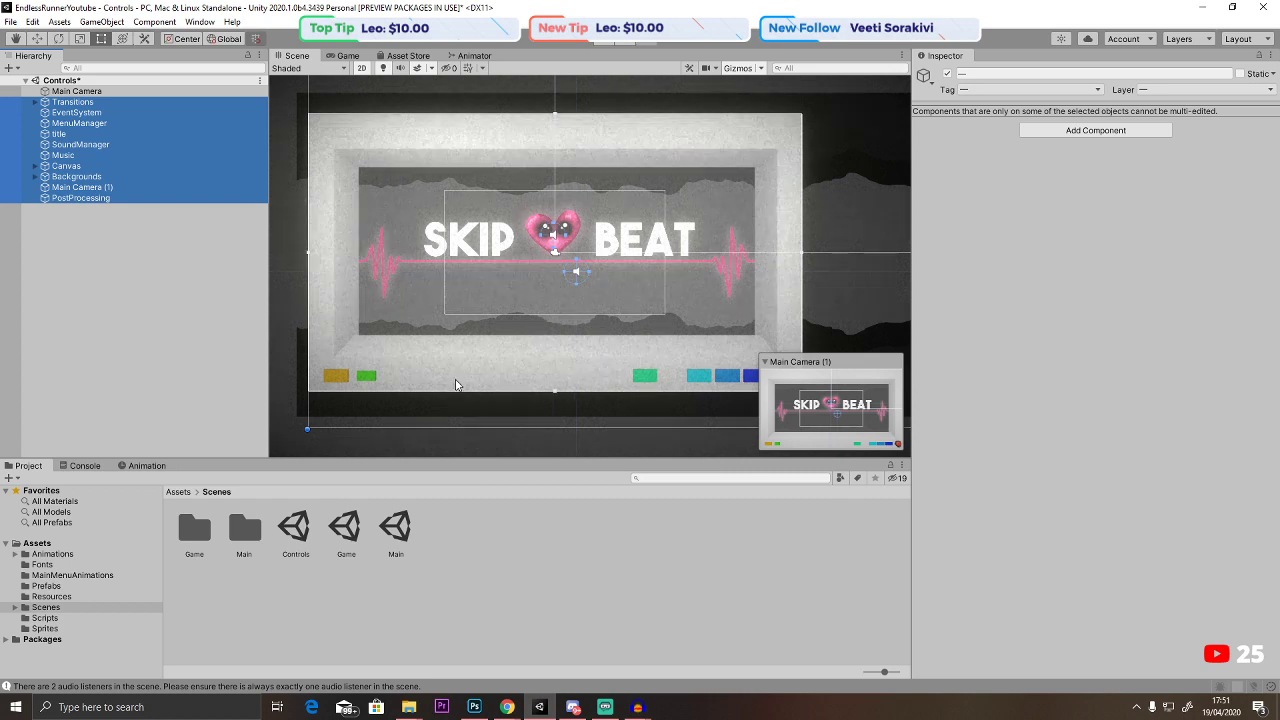
{"action": "scroll", "coordinate": [594, 360], "scroll_direction": "down", "scroll_amount": 4}
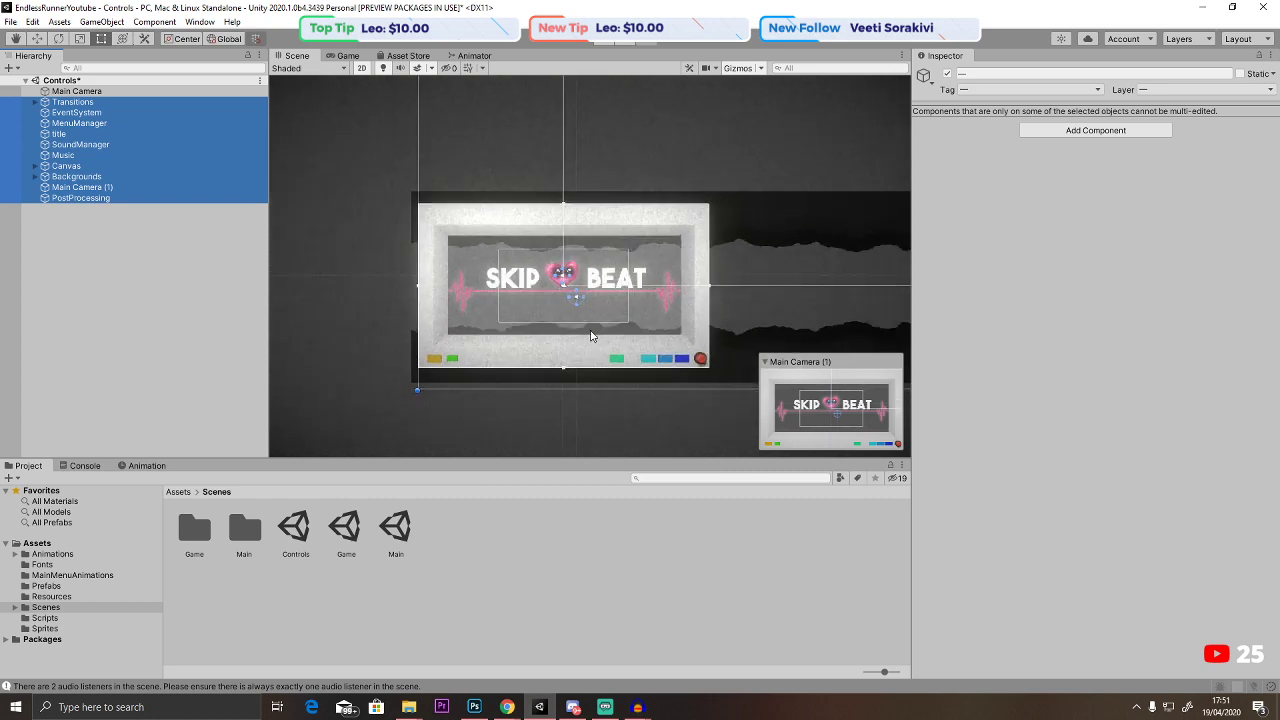
{"action": "left_click", "coordinate": [154, 189]}
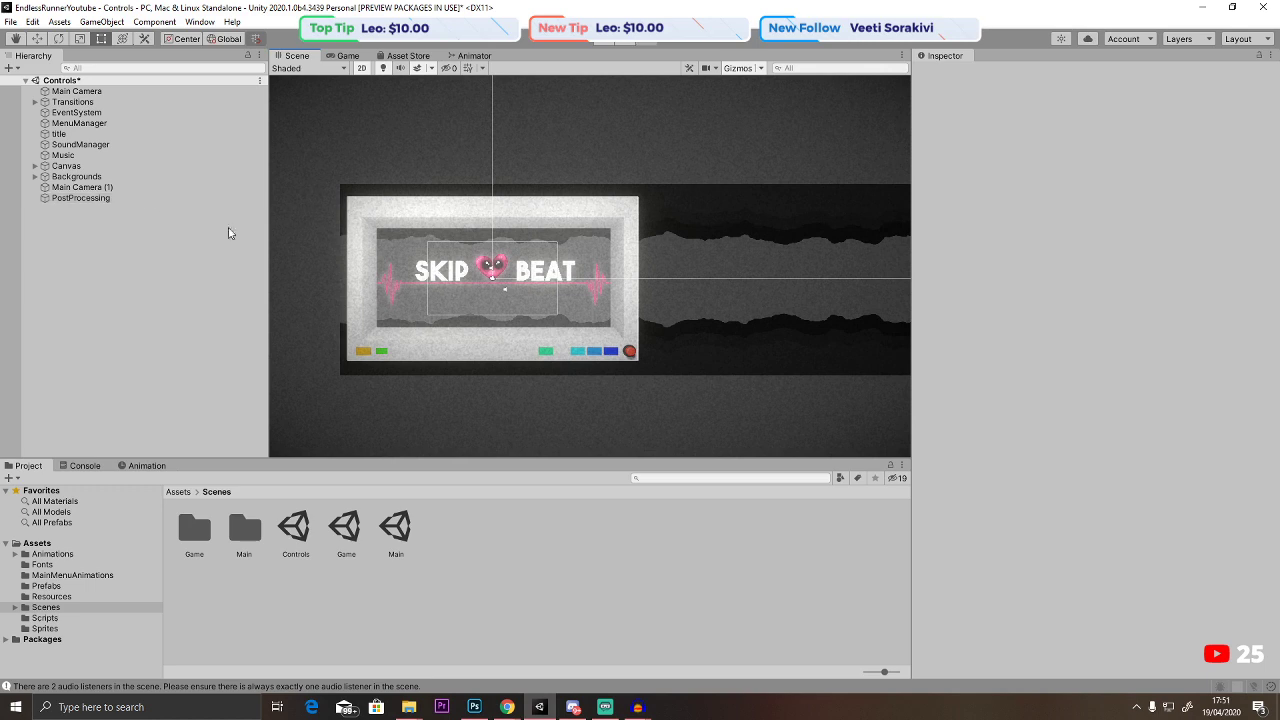
Delete the title object from the Controls scene.
{"action": "scroll", "coordinate": [615, 360], "scroll_direction": "up", "scroll_amount": 6}
{"action": "scroll", "coordinate": [636, 356], "scroll_direction": "up", "scroll_amount": 3}
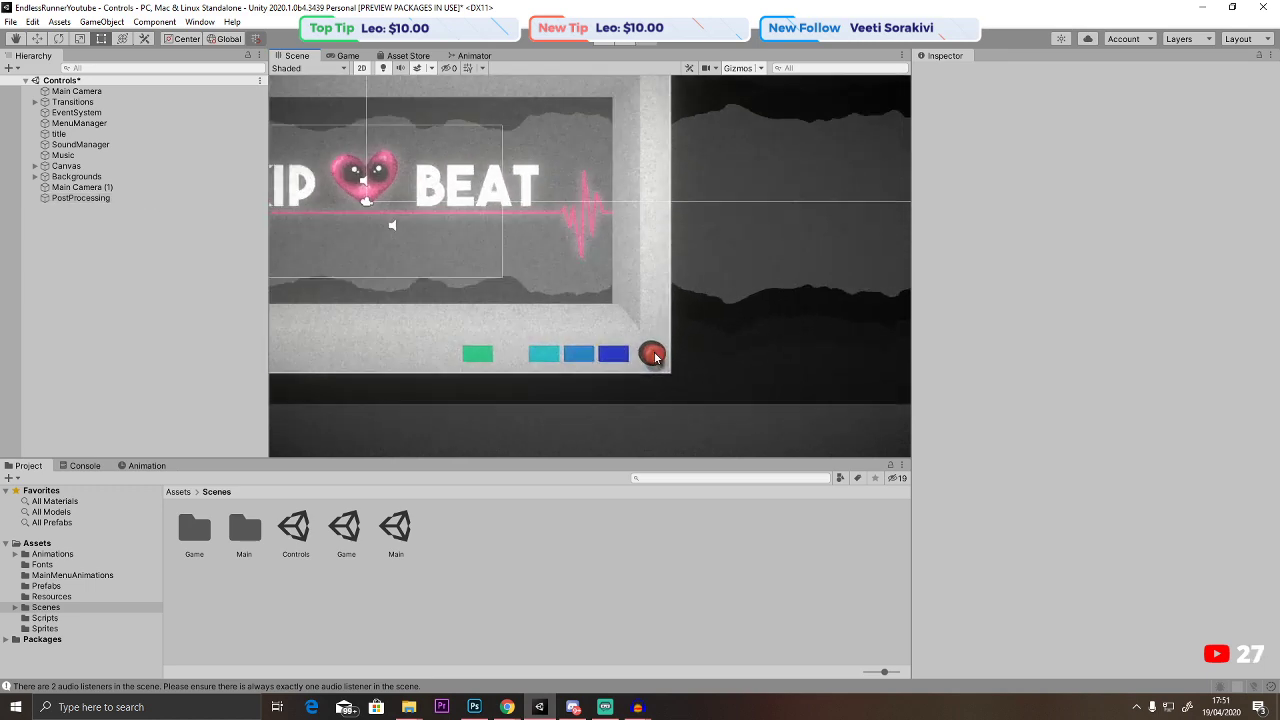
{"action": "left_click", "coordinate": [40, 177]}
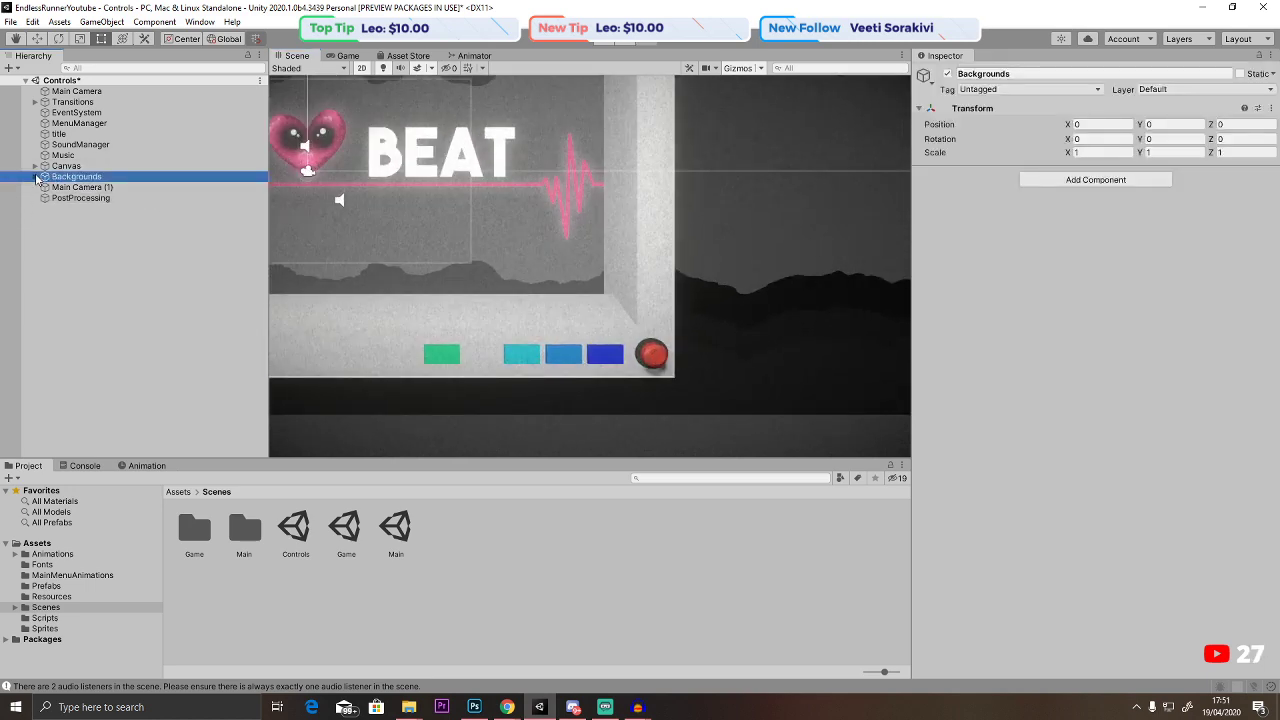
{"action": "left_click", "coordinate": [35, 176]}
{"action": "left_click", "coordinate": [35, 176]}
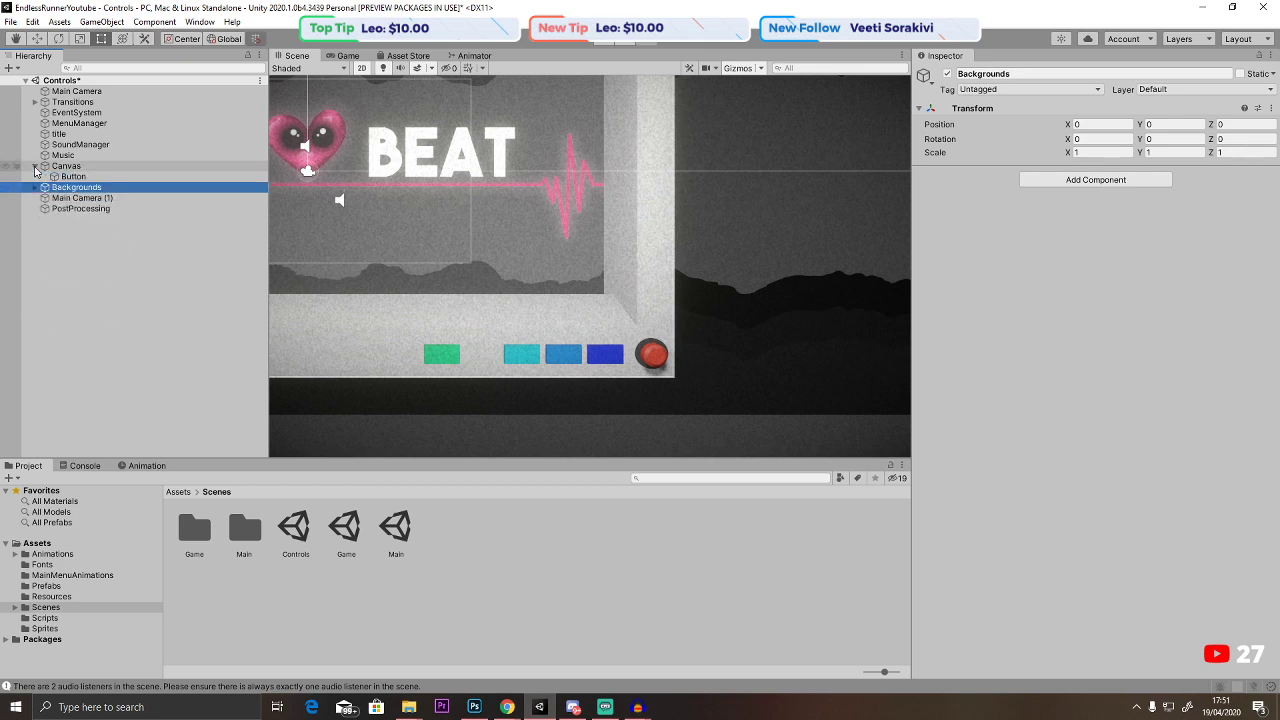
{"action": "scroll", "coordinate": [491, 263], "scroll_direction": "down", "scroll_amount": 1}
{"action": "scroll", "coordinate": [491, 263], "scroll_direction": "down", "scroll_amount": 4}
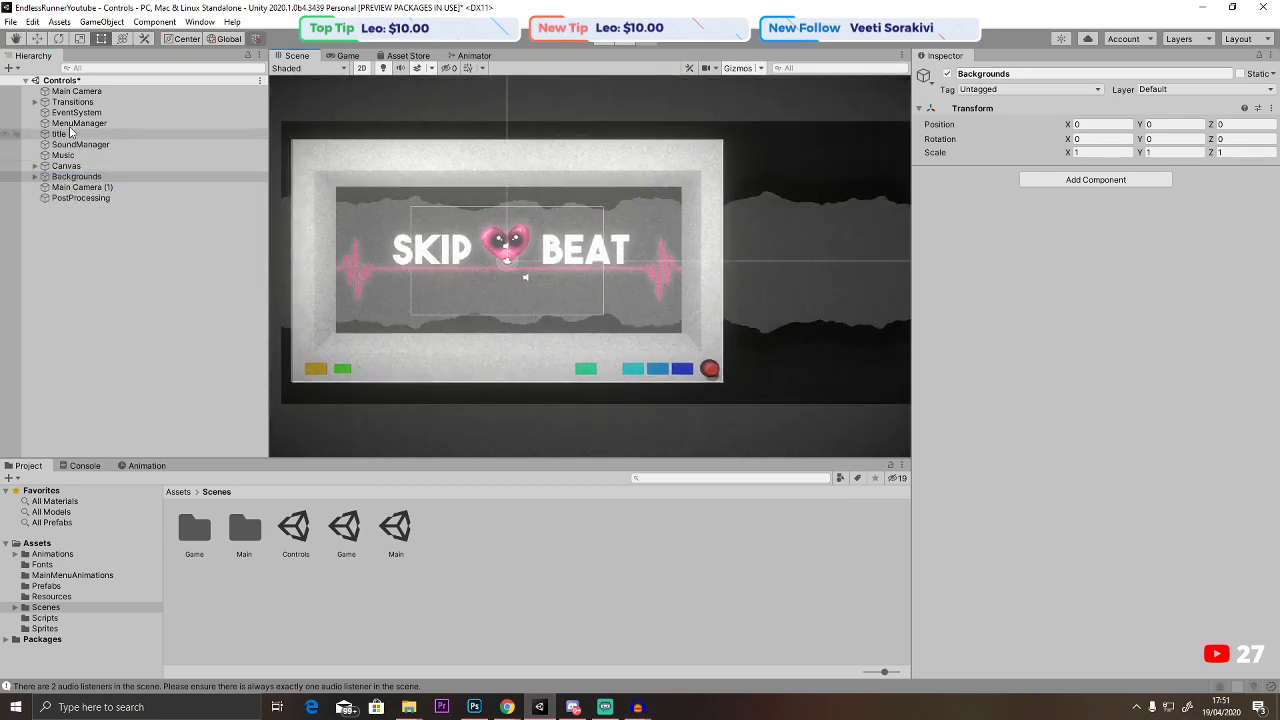
{"action": "left_click", "coordinate": [72, 102]}
{"action": "left_click", "coordinate": [74, 112]}
{"action": "left_click", "coordinate": [62, 133]}
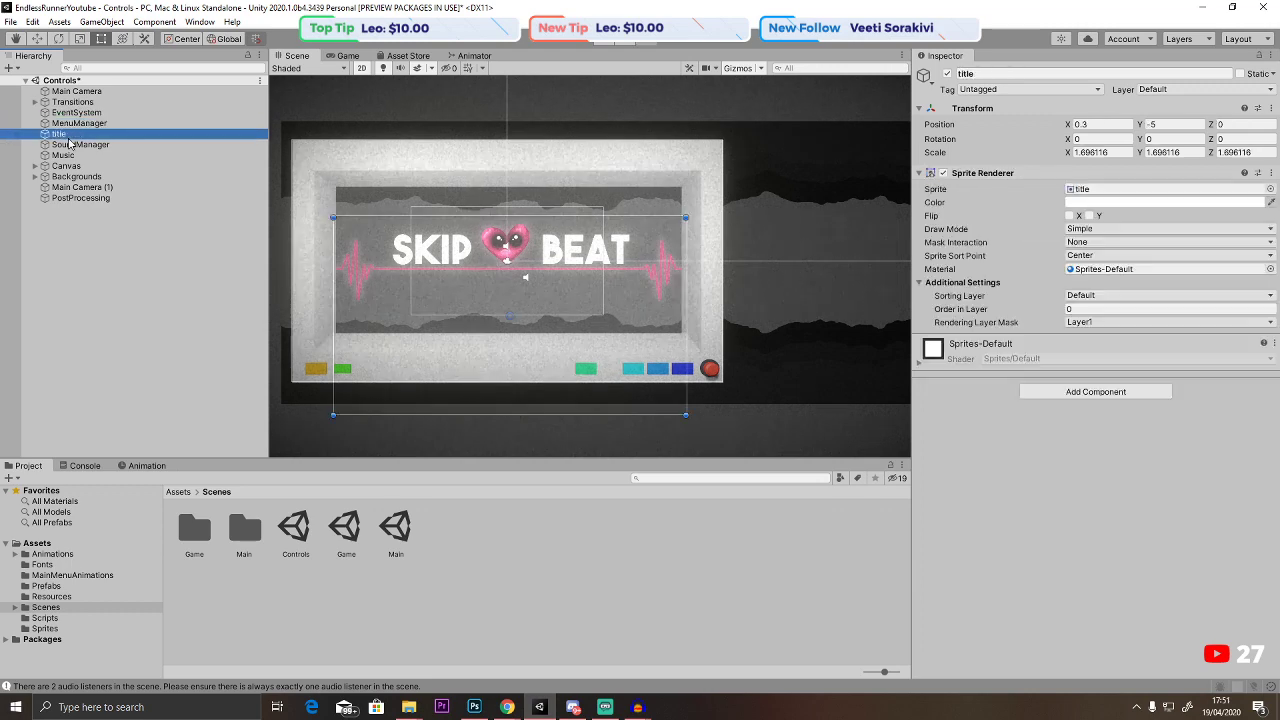
{"action": "key", "text": "Delete"}
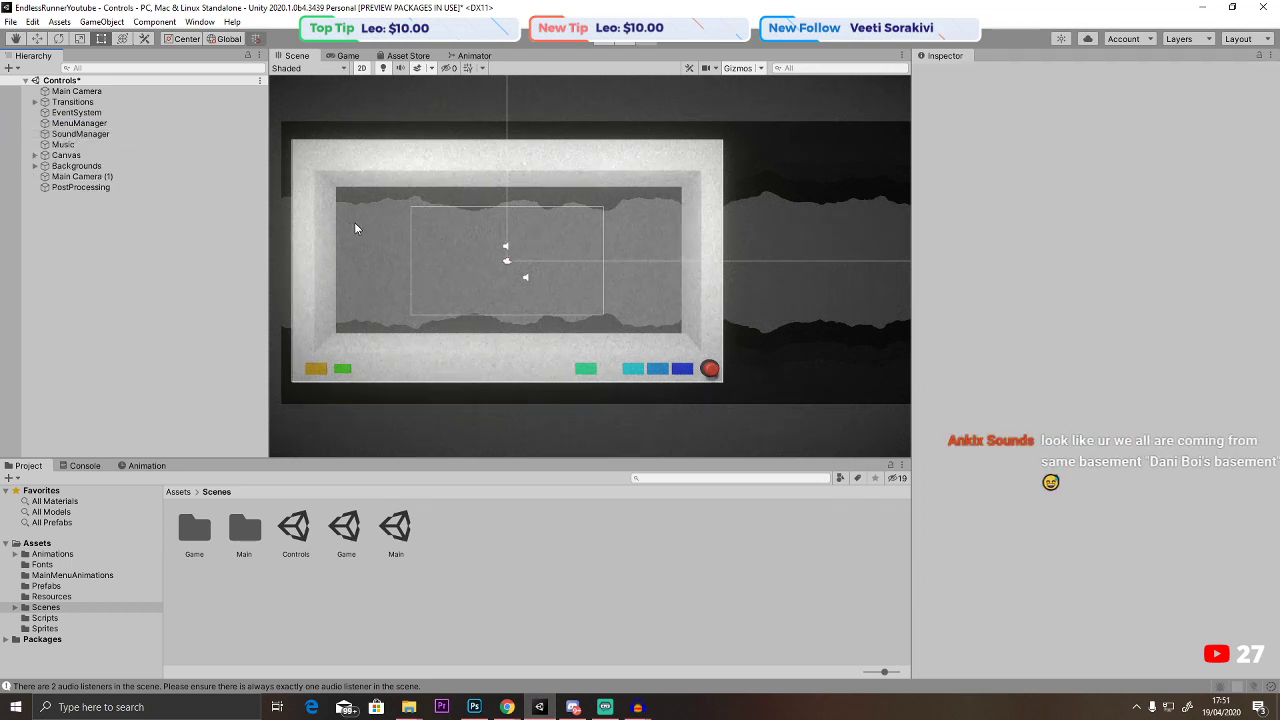
Move the Canvas's Button horizontally onto the blue rectangles beside the red button, to about X 300.4.
{"action": "left_click", "coordinate": [65, 155]}
{"action": "left_click", "coordinate": [35, 155]}
{"action": "left_click", "coordinate": [68, 166]}
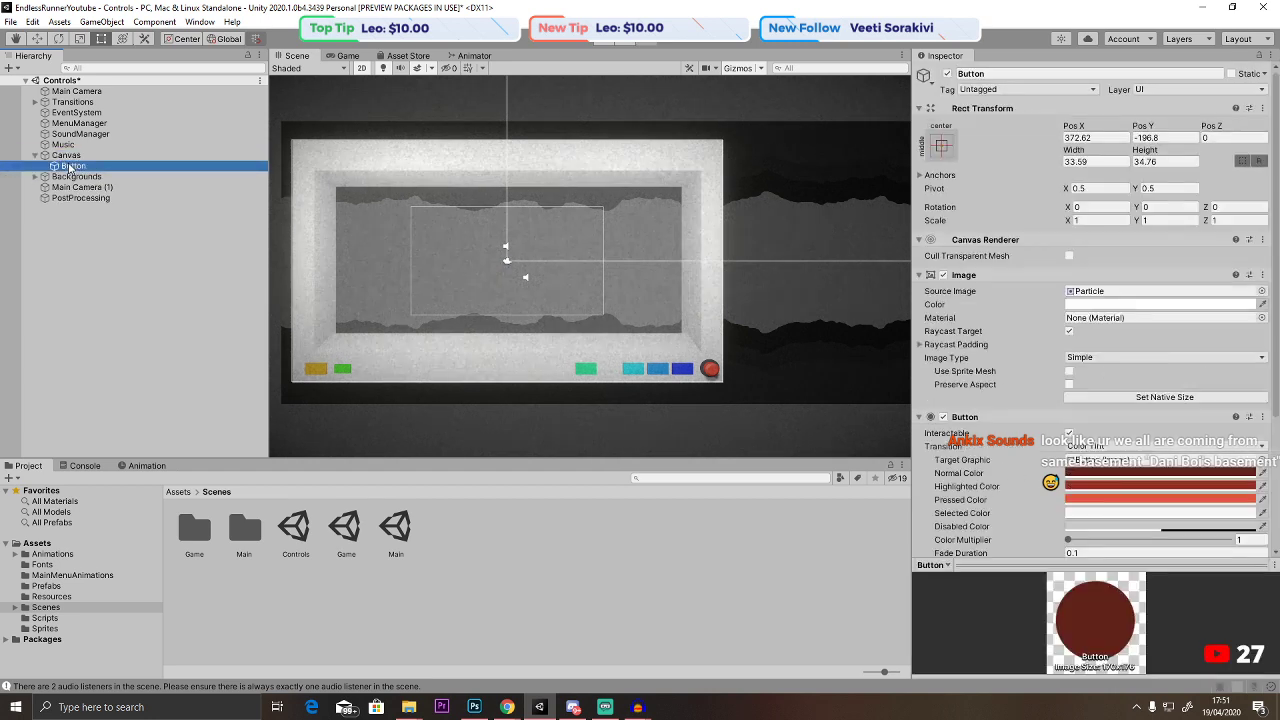
{"action": "key", "text": "f"}
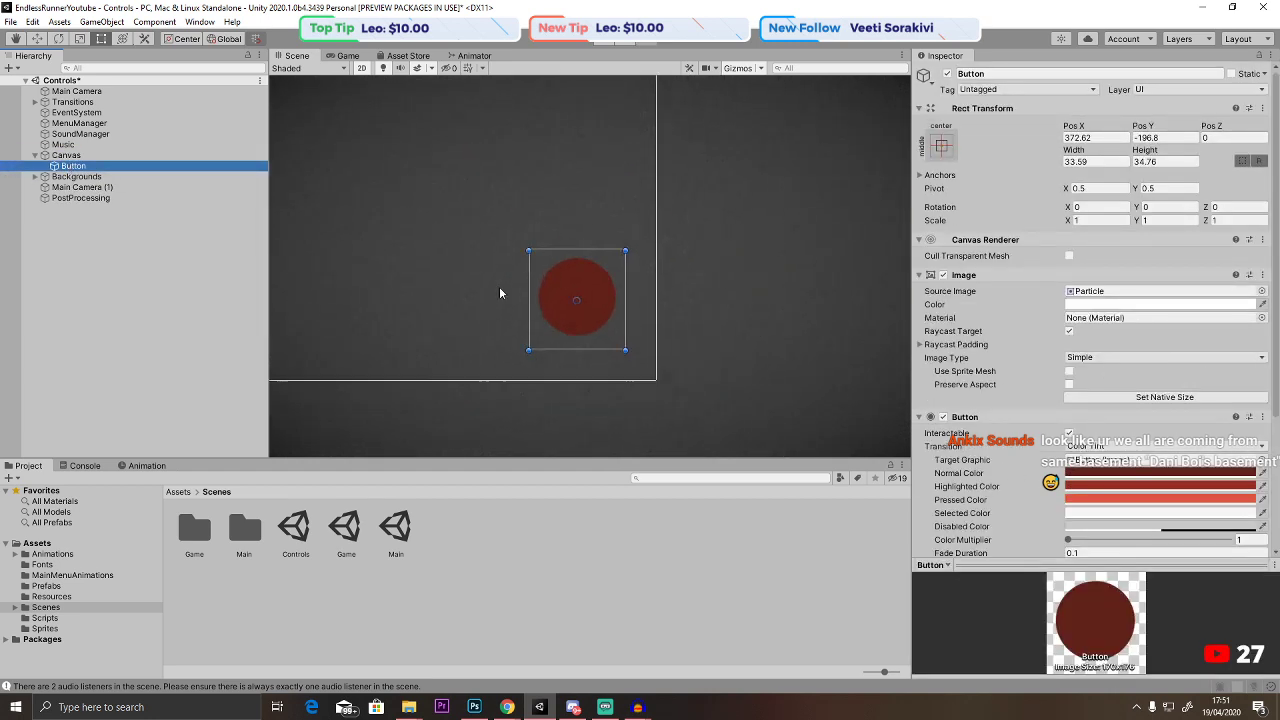
{"action": "left_click", "coordinate": [347, 55]}
{"action": "left_click", "coordinate": [297, 55]}
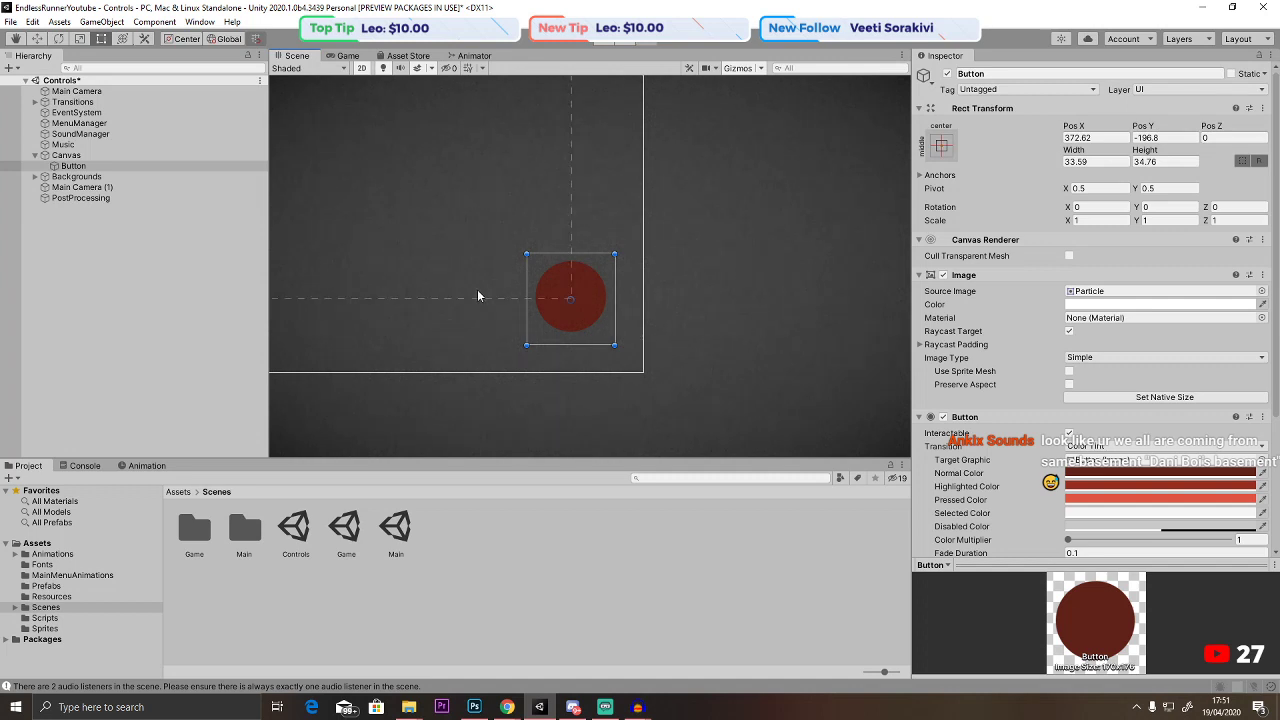
{"action": "left_click_drag", "start_coordinate": [565, 298], "coordinate": [380, 296]}
{"action": "left_click", "coordinate": [347, 55]}
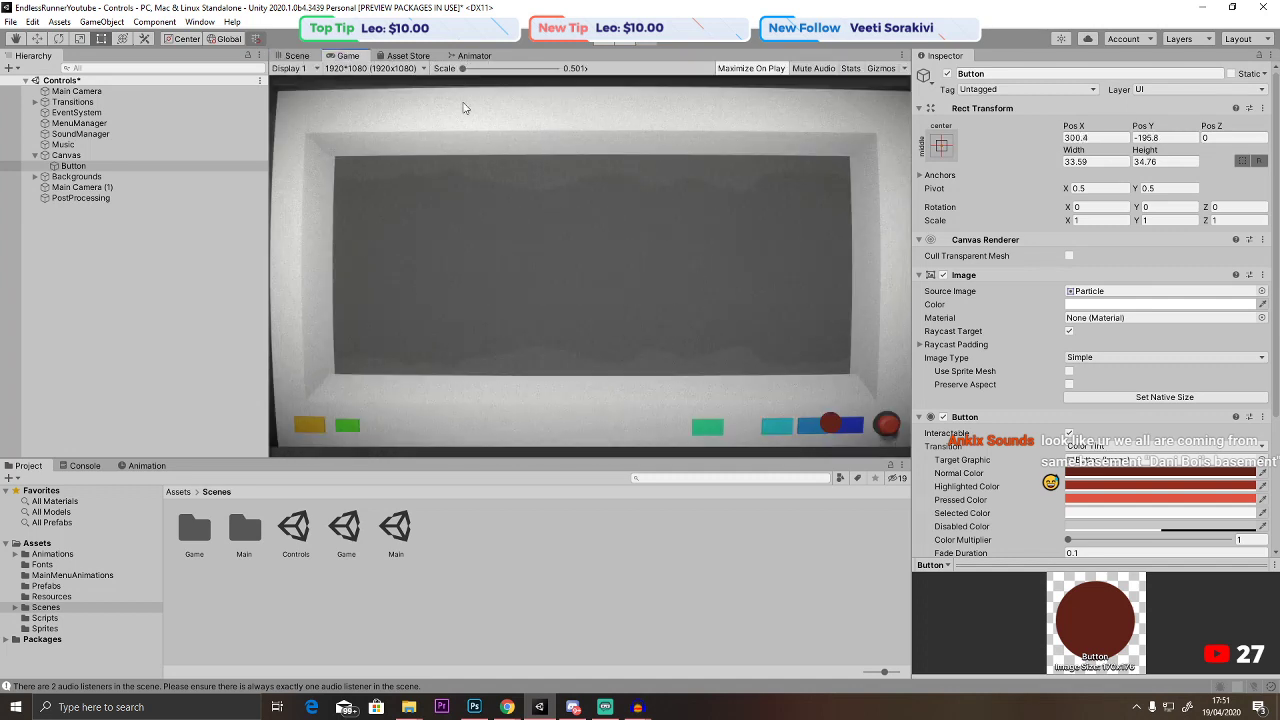
{"action": "left_click", "coordinate": [297, 55]}
{"action": "key", "text": "f"}
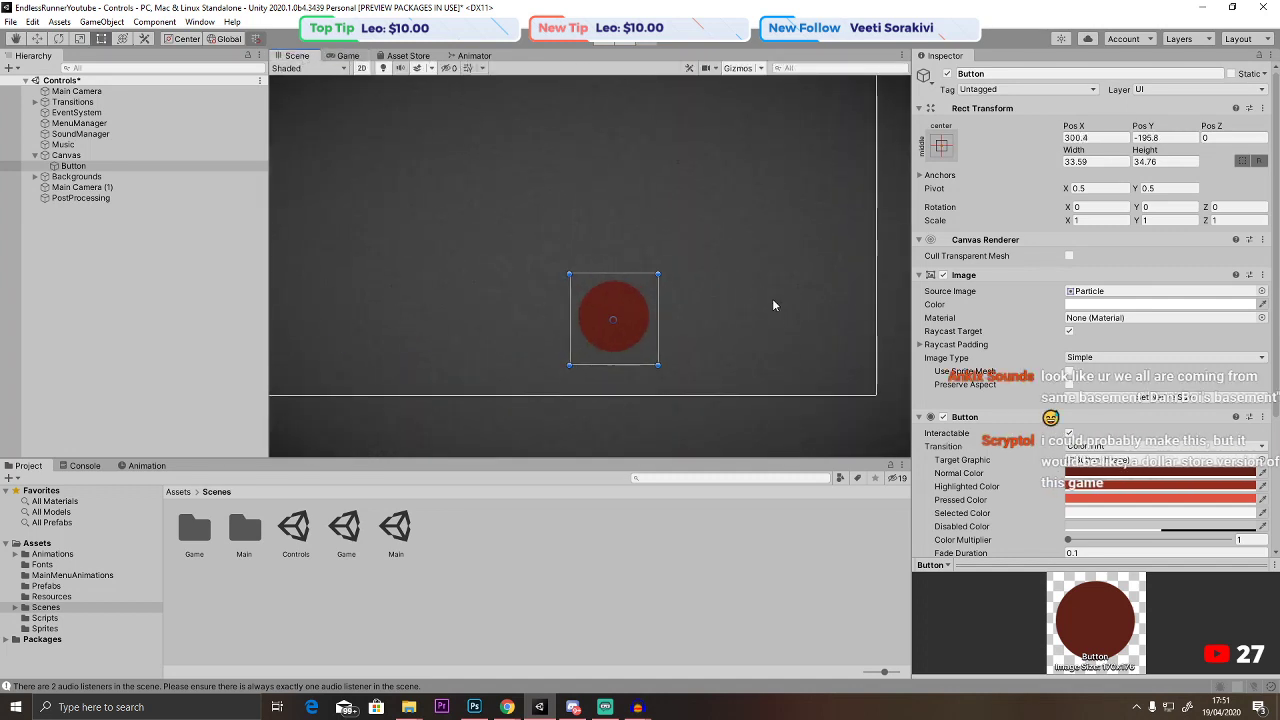
Set the Button's normal color to a dark blue, RGB 25, 57, 96, and check it in the Game view.
{"action": "left_click", "coordinate": [1172, 474]}
{"action": "left_click_drag", "start_coordinate": [1147, 490], "coordinate": [1132, 545]}
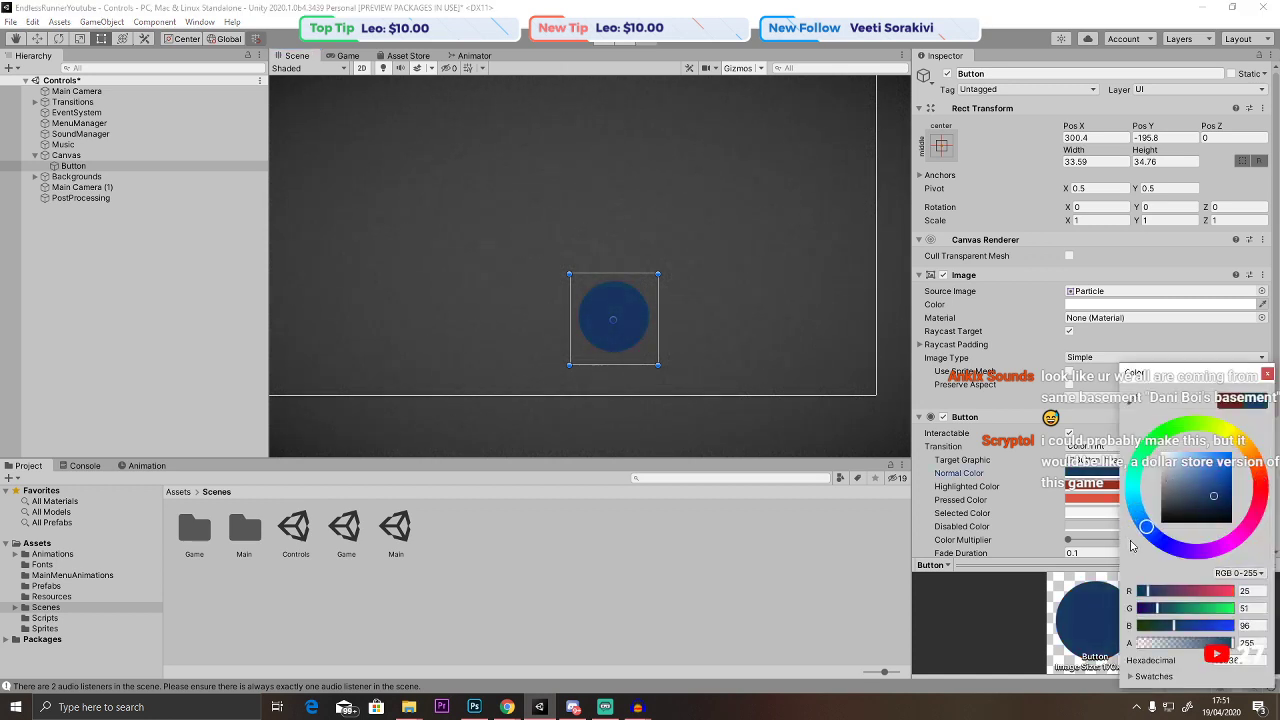
{"action": "left_click", "coordinate": [348, 55]}
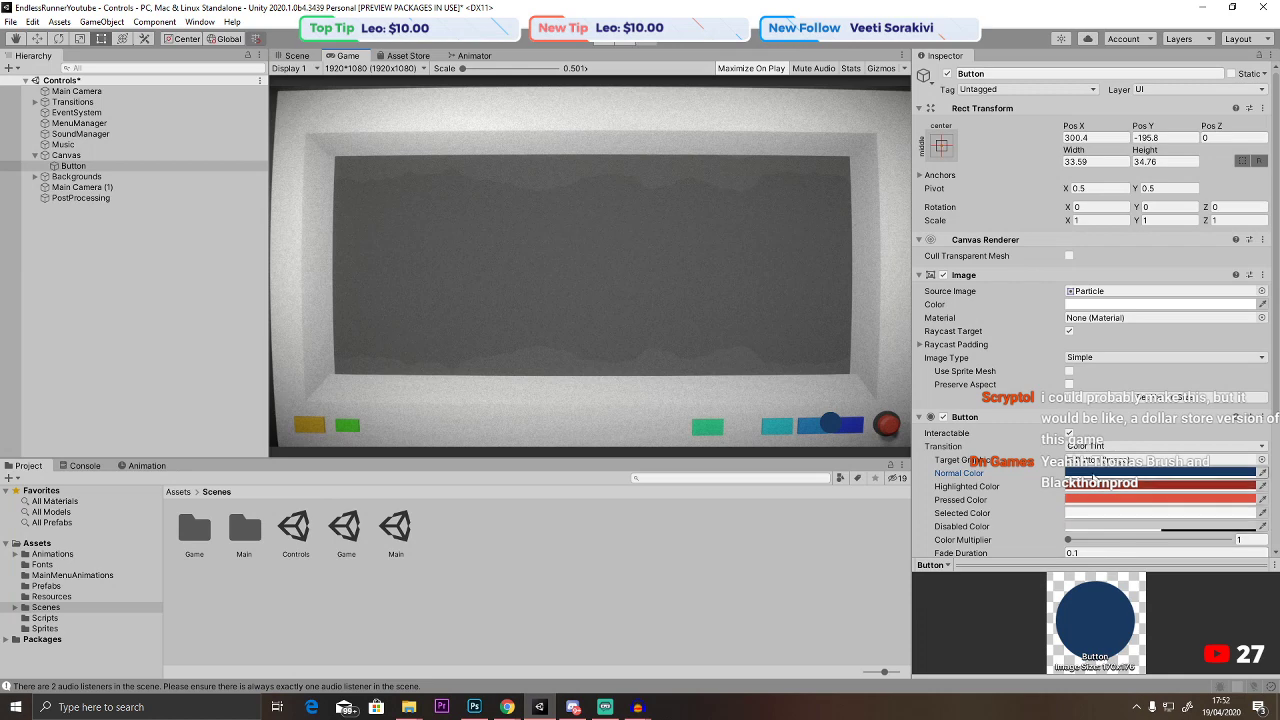
Set the Button's normal color by sampling the dark blue rectangle on the monitor frame with the eyedropper.
{"action": "left_click", "coordinate": [1165, 473]}
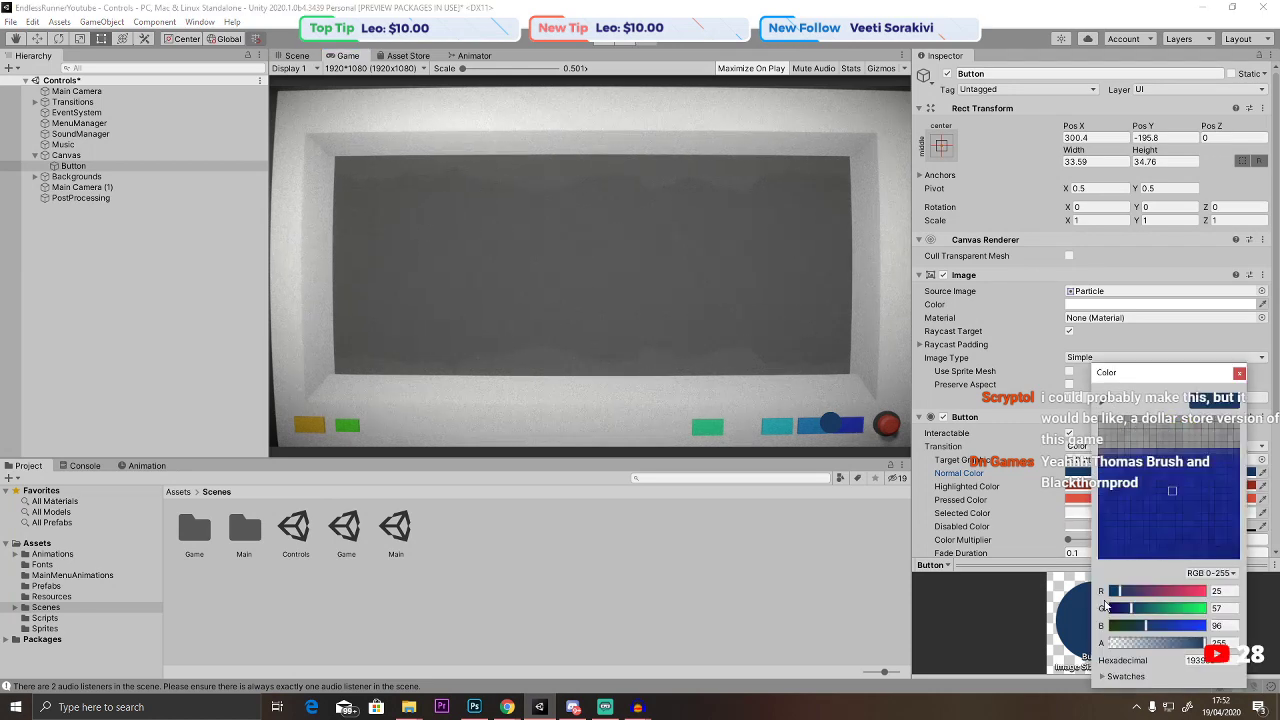
{"action": "left_click", "coordinate": [1103, 465]}
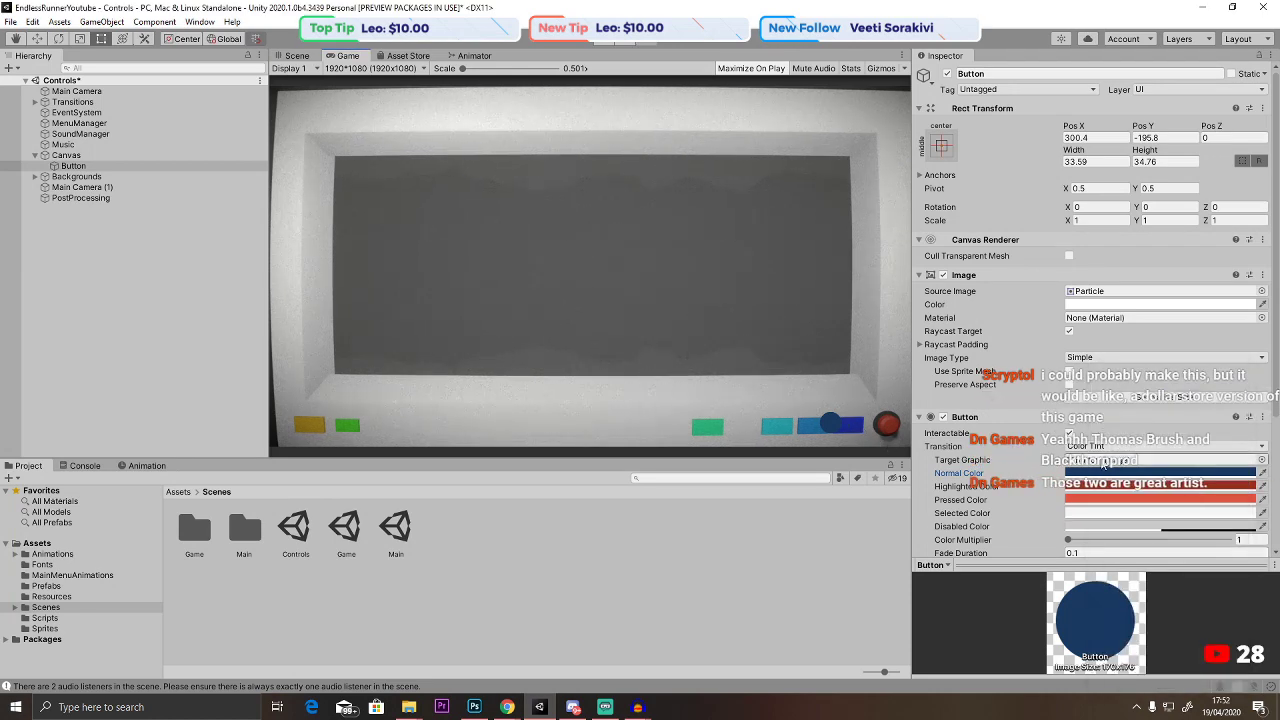
{"action": "left_click", "coordinate": [1104, 471]}
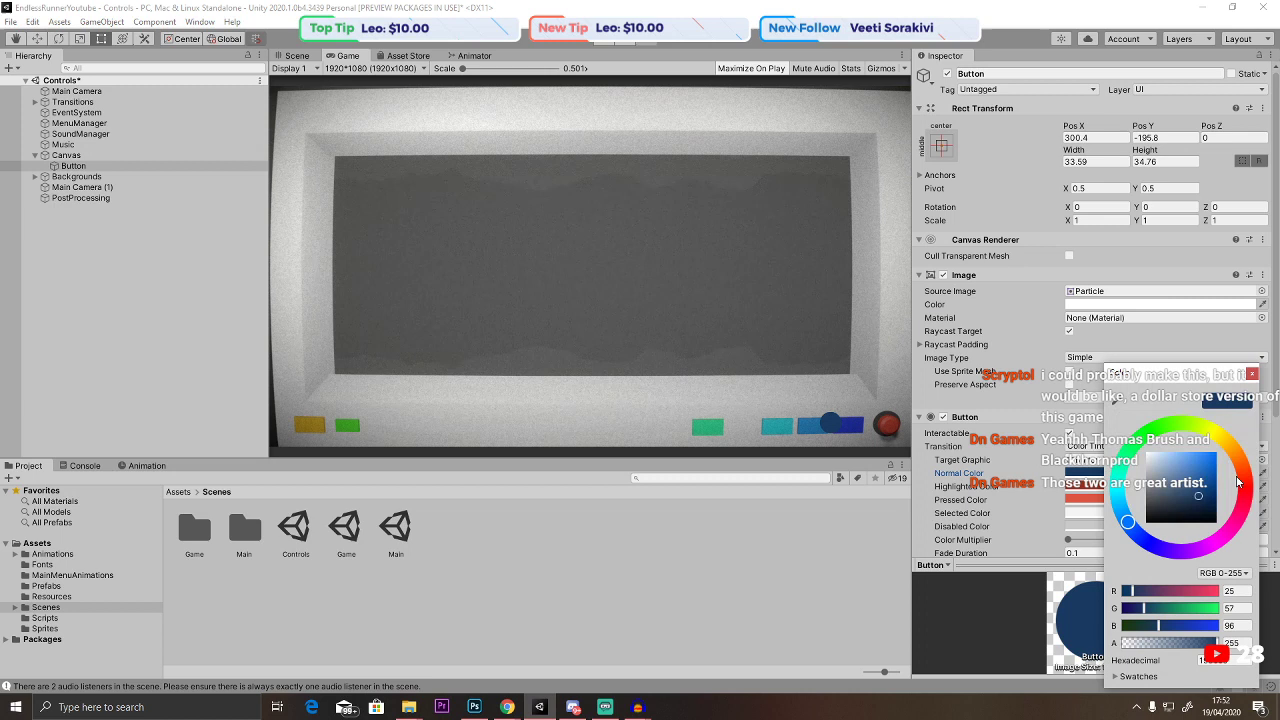
{"action": "left_click", "coordinate": [1117, 400]}
{"action": "left_click", "coordinate": [845, 425]}
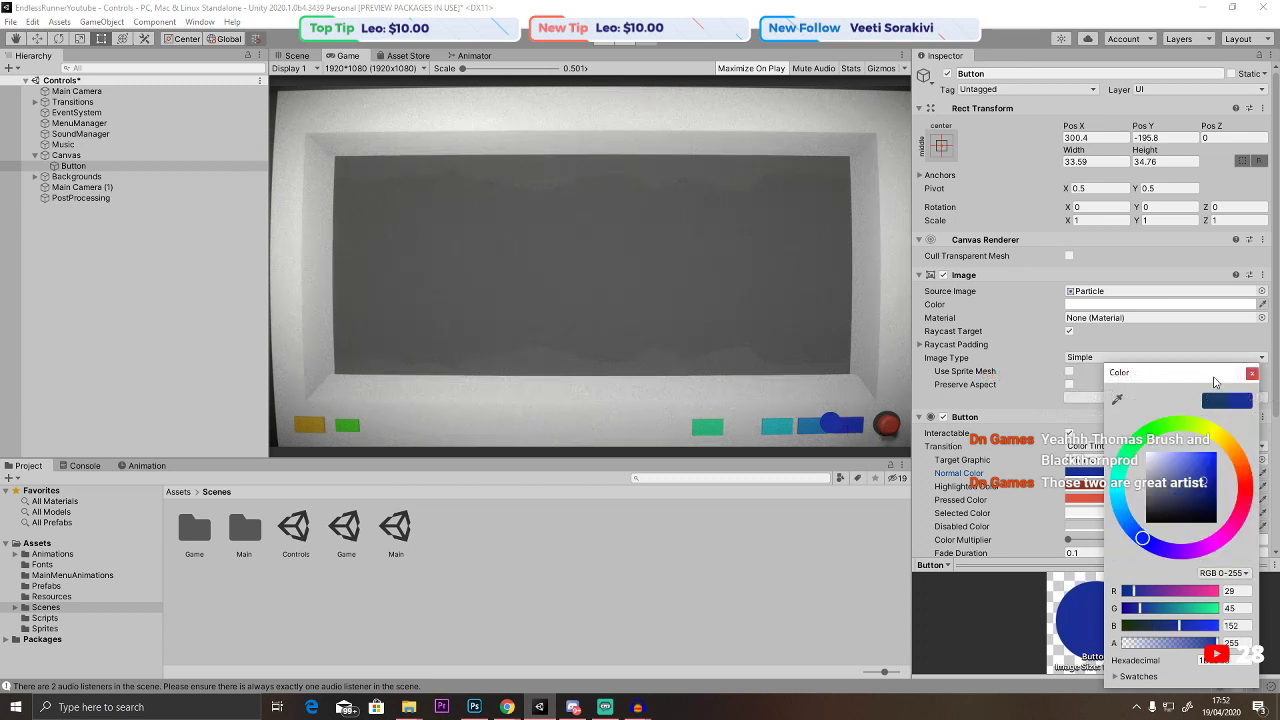
{"action": "left_click", "coordinate": [1252, 374]}
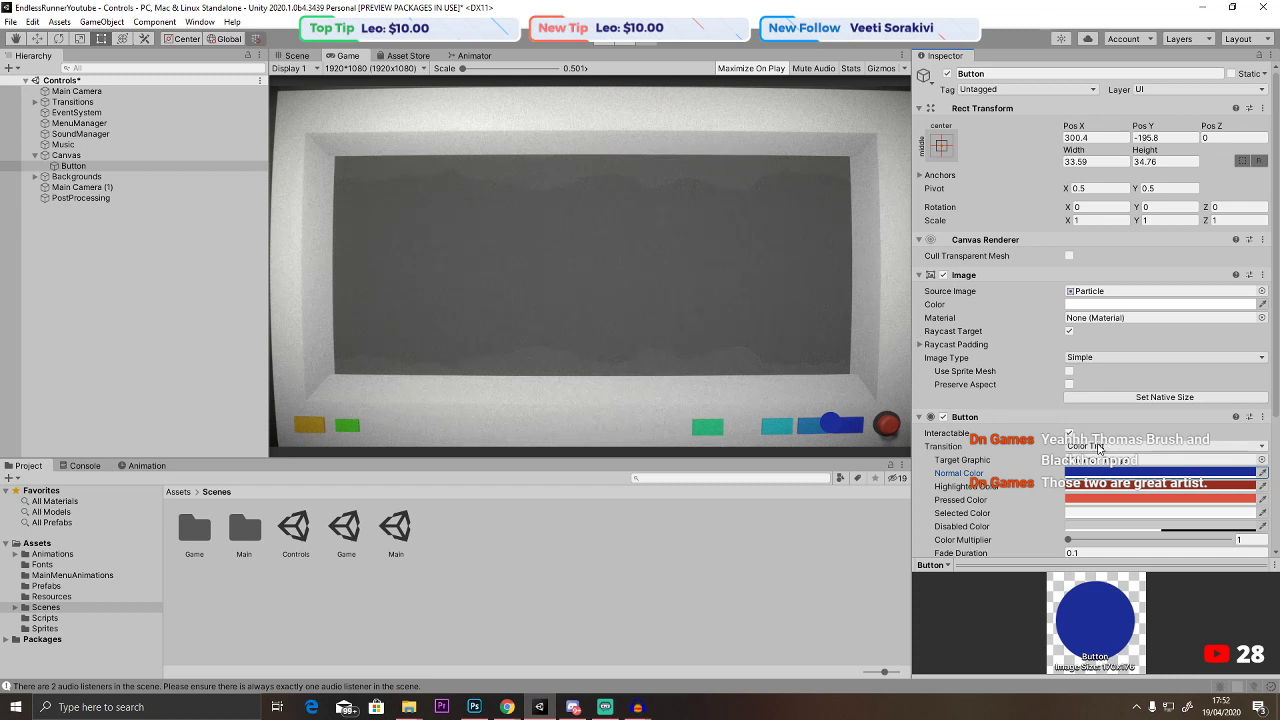
{"action": "left_click", "coordinate": [1126, 462]}
{"action": "left_click", "coordinate": [1261, 459]}
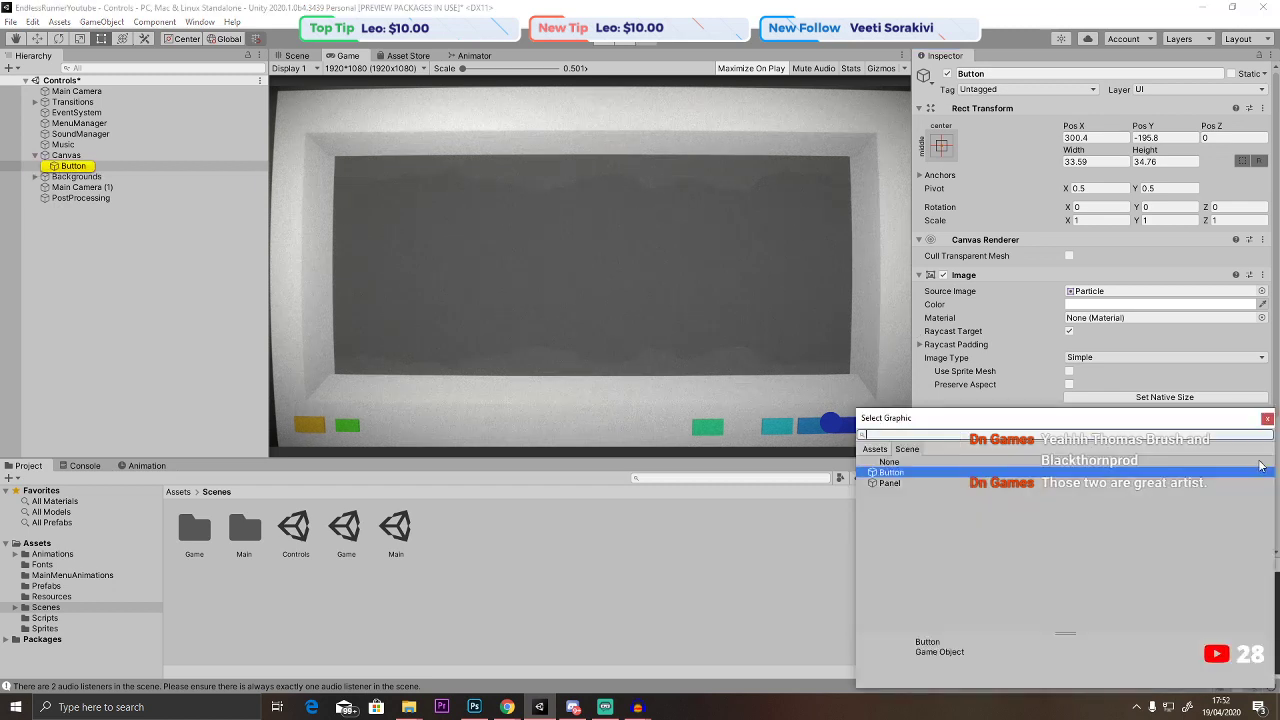
{"action": "left_click", "coordinate": [1267, 418]}
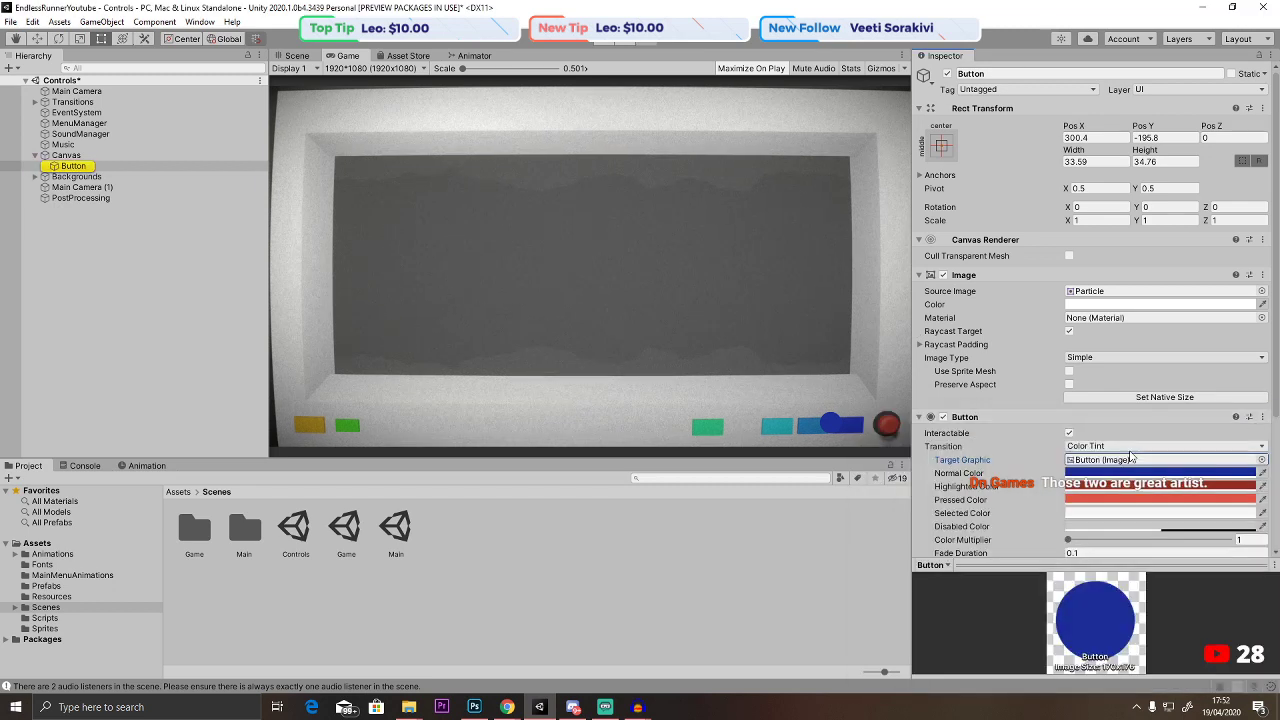
Set the Button's source image to the UISprite sprite and check its shape in the Game view.
{"action": "left_click", "coordinate": [297, 55]}
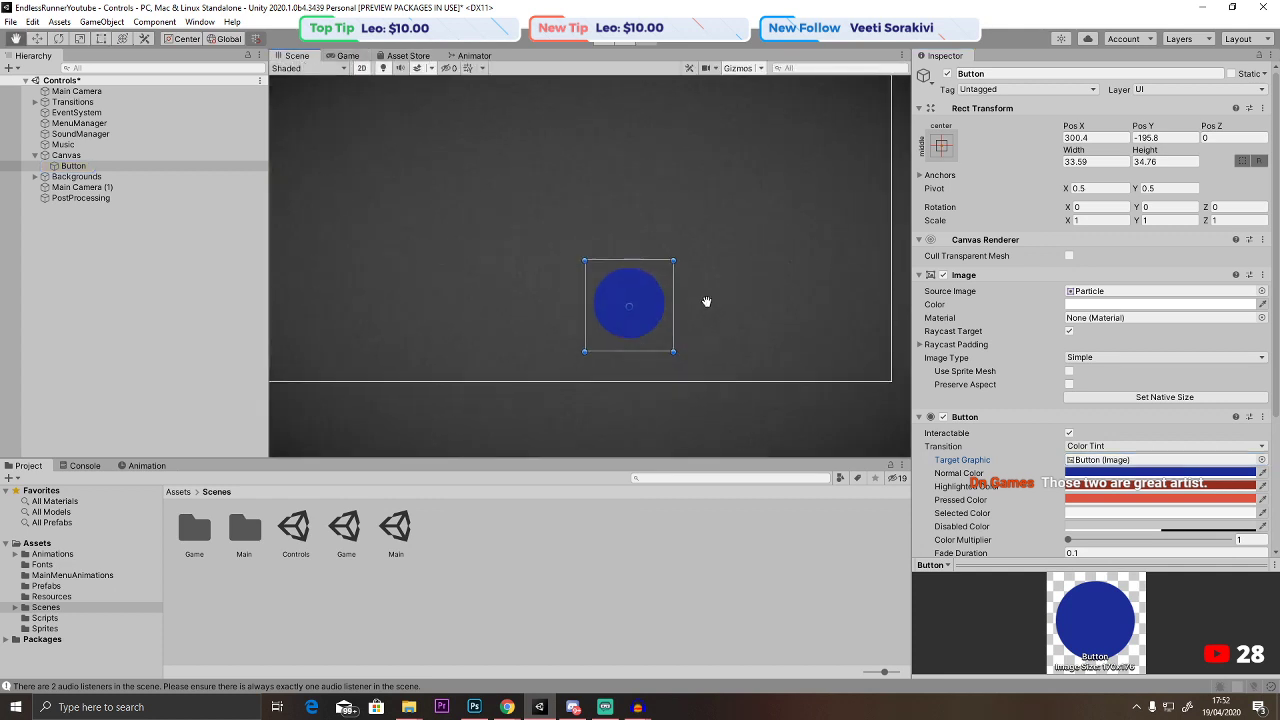
{"action": "left_click", "coordinate": [1158, 291]}
{"action": "left_click", "coordinate": [1261, 291]}
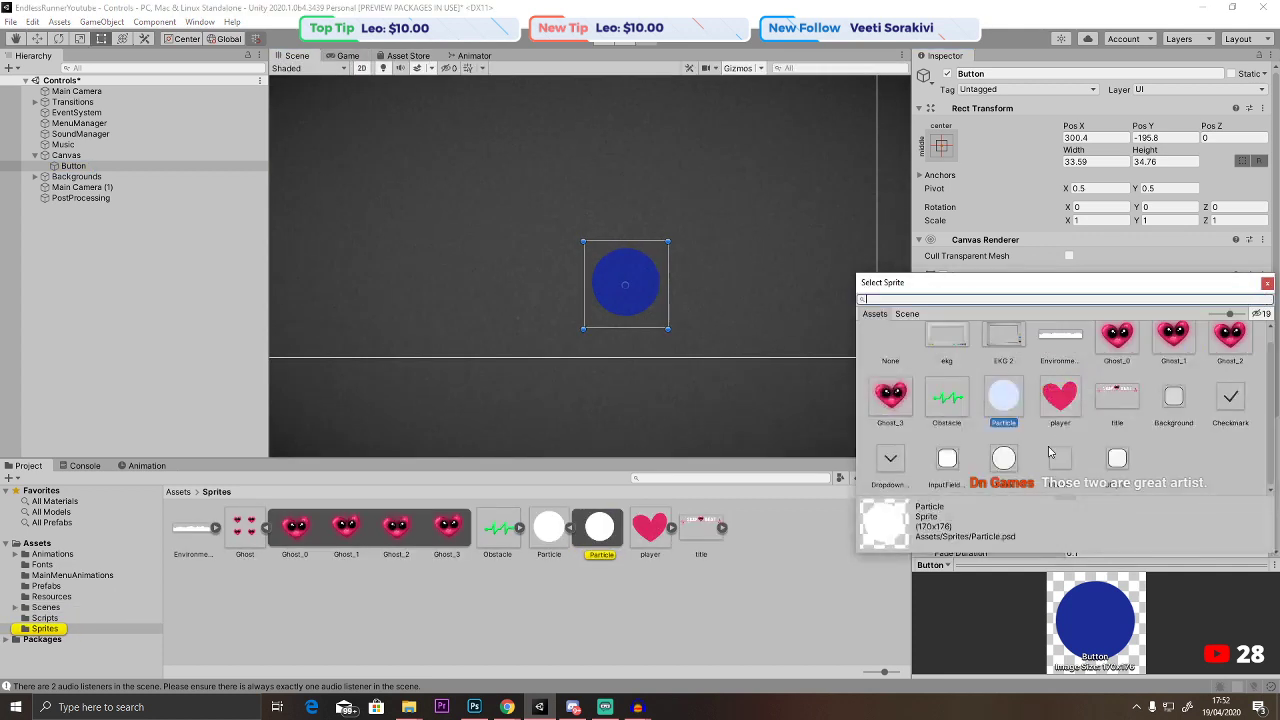
{"action": "left_click", "coordinate": [1120, 455]}
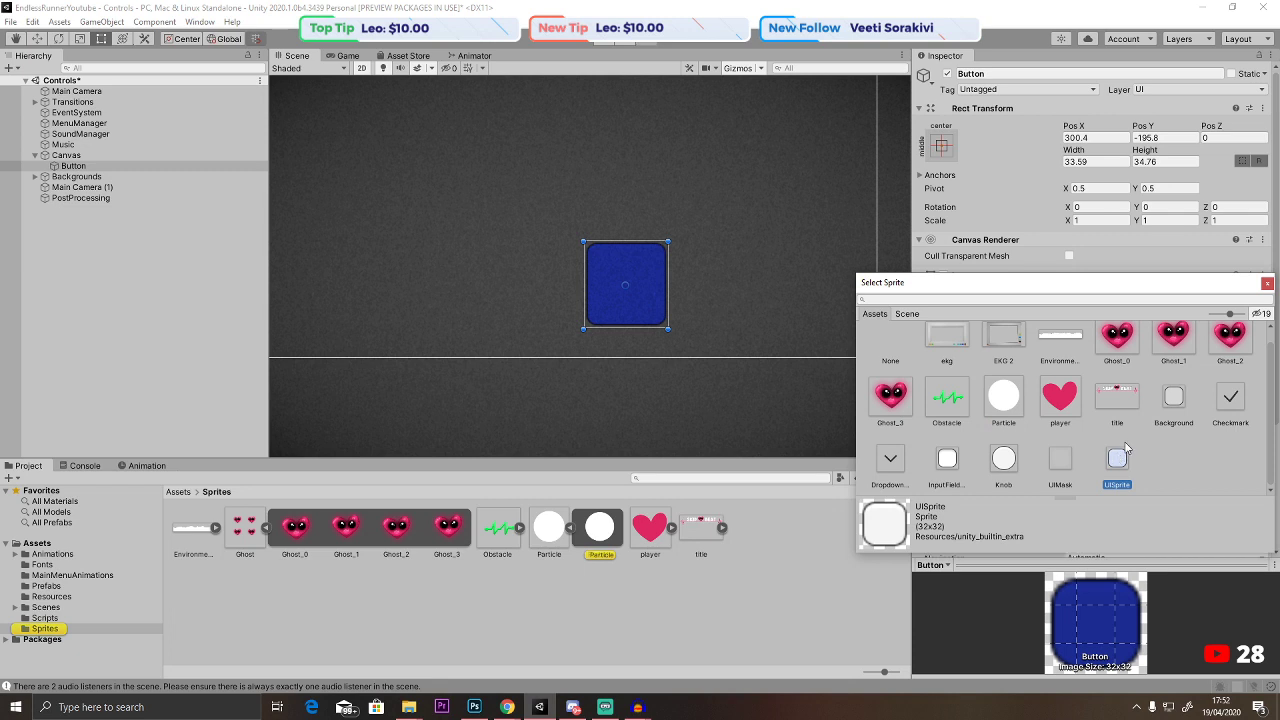
{"action": "scroll", "coordinate": [1125, 448], "scroll_direction": "up", "scroll_amount": 1}
{"action": "left_click", "coordinate": [1165, 425]}
{"action": "scroll", "coordinate": [1138, 478], "scroll_direction": "down", "scroll_amount": 1}
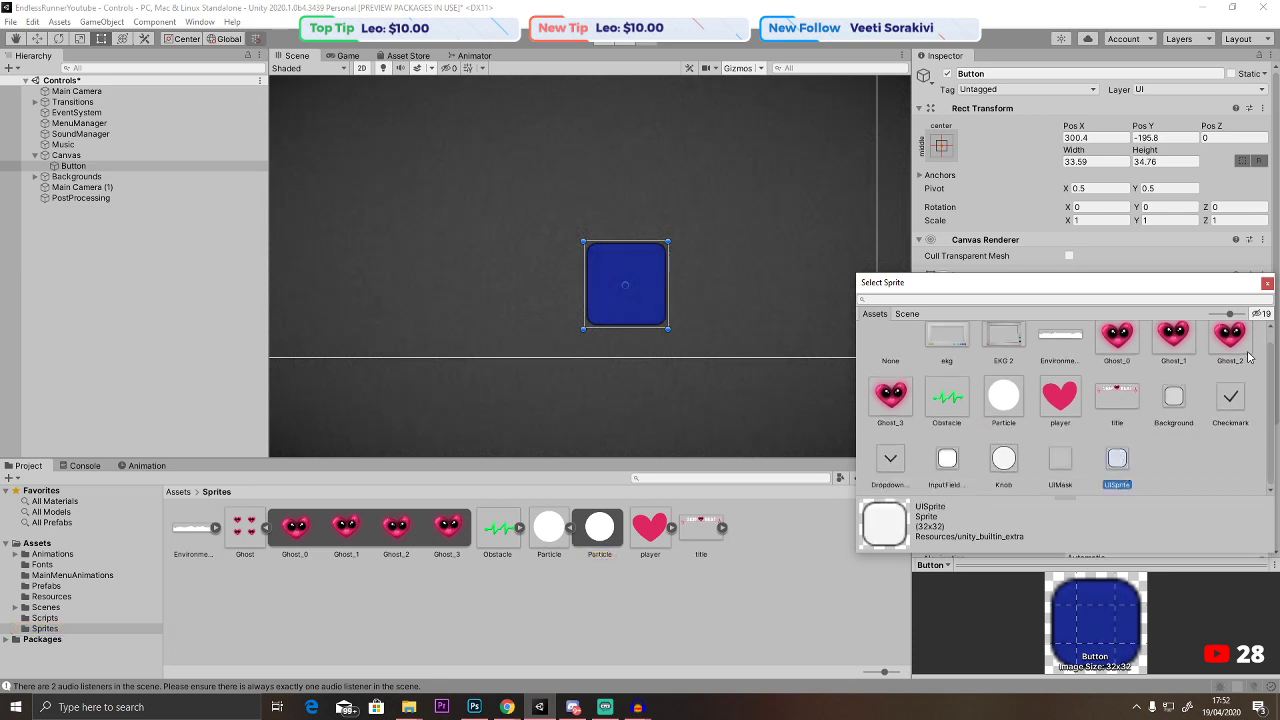
{"action": "left_click", "coordinate": [1267, 283]}
{"action": "left_click", "coordinate": [347, 55]}
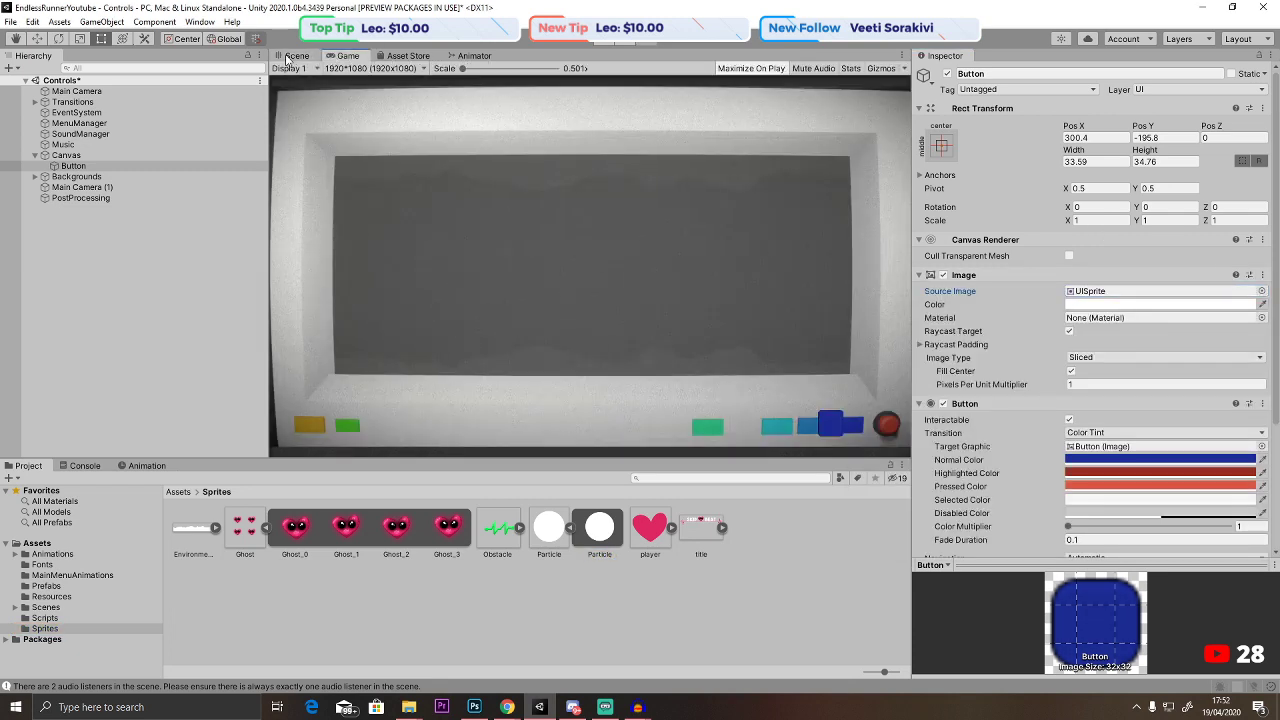
Set the Button's source image to the built-in Background sprite.
{"action": "left_click", "coordinate": [295, 55]}
{"action": "left_click", "coordinate": [1180, 291]}
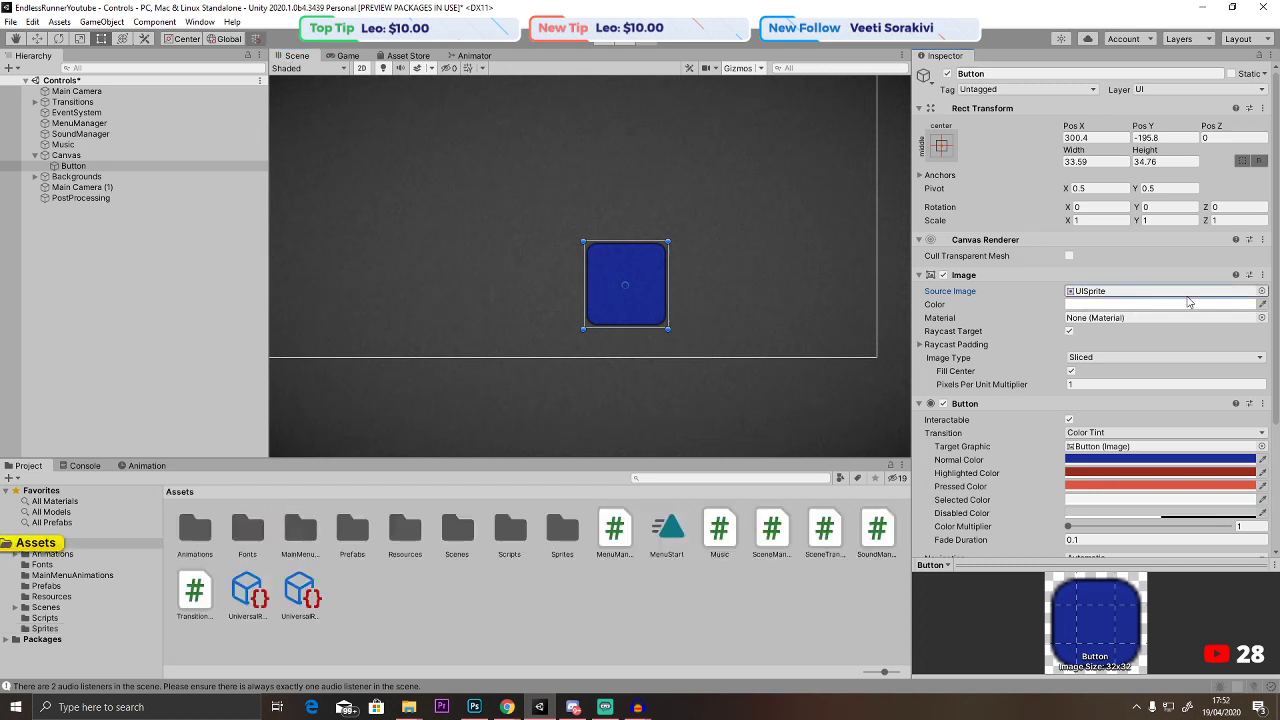
{"action": "left_click", "coordinate": [1262, 291]}
{"action": "scroll", "coordinate": [1086, 421], "scroll_direction": "up", "scroll_amount": 1}
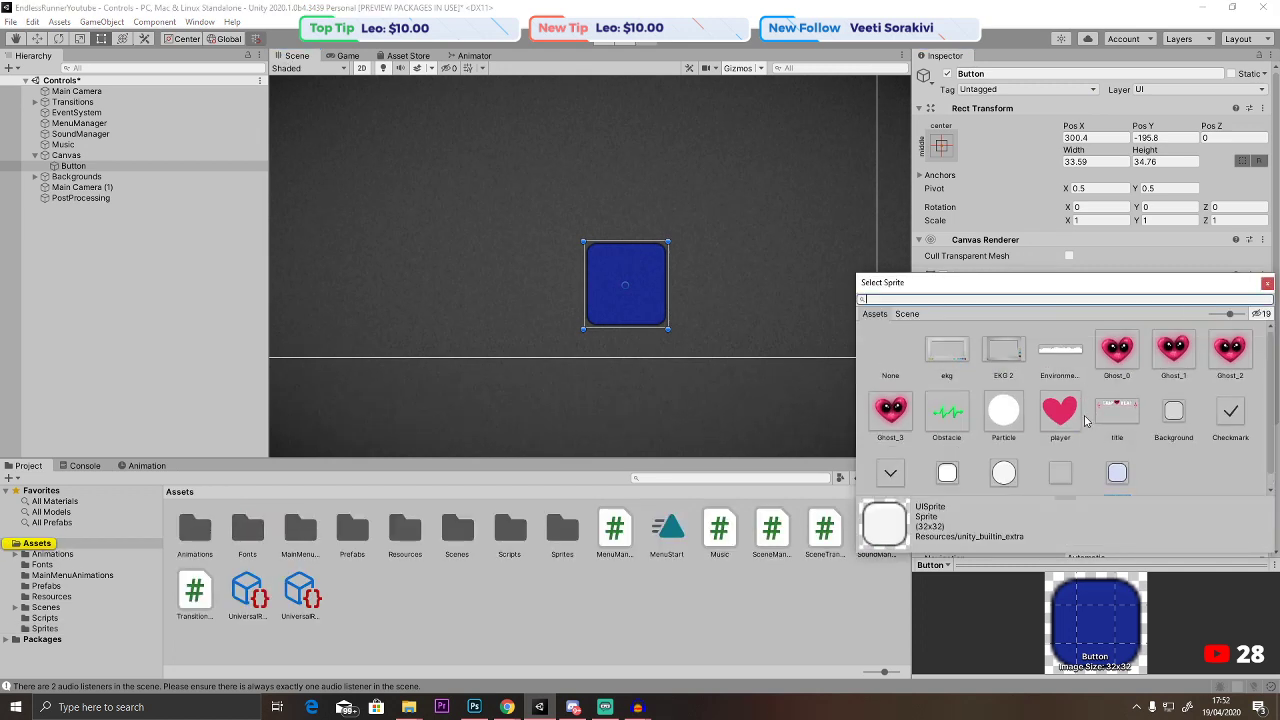
{"action": "left_click", "coordinate": [907, 314]}
{"action": "left_click", "coordinate": [875, 314]}
{"action": "scroll", "coordinate": [928, 402], "scroll_direction": "down", "scroll_amount": 1}
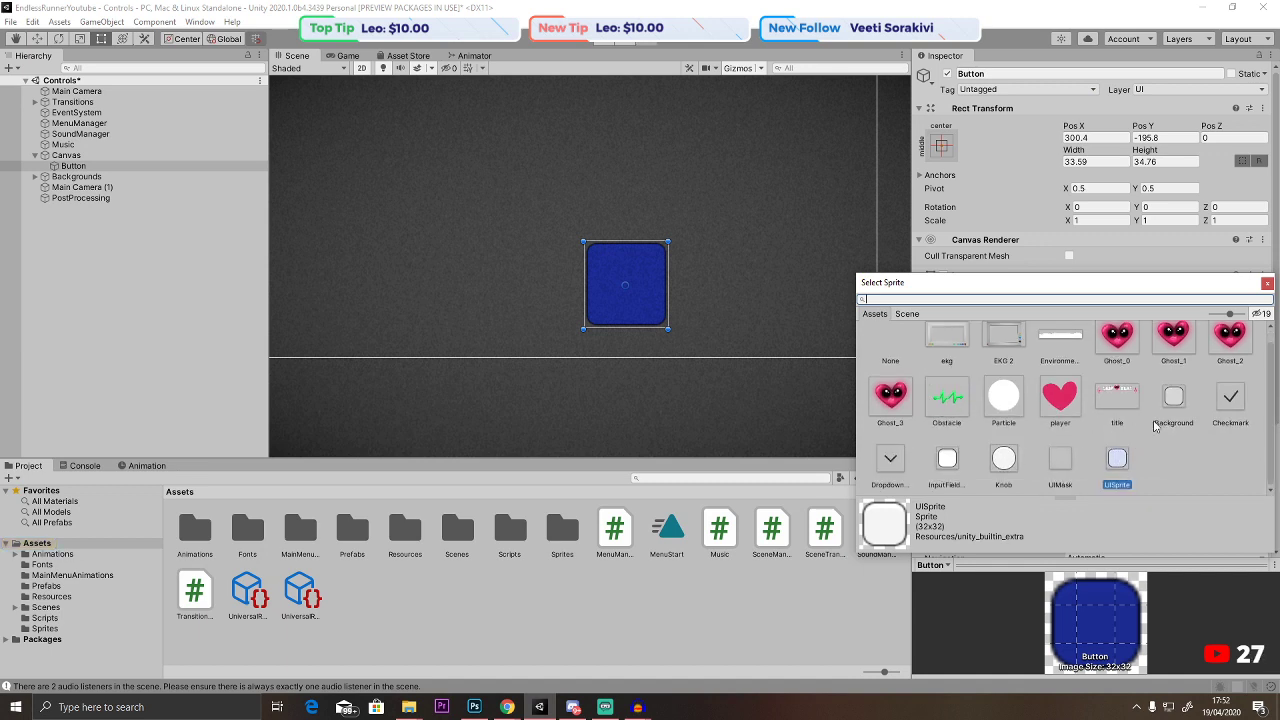
{"action": "left_click", "coordinate": [1062, 458]}
{"action": "left_click", "coordinate": [1174, 400]}
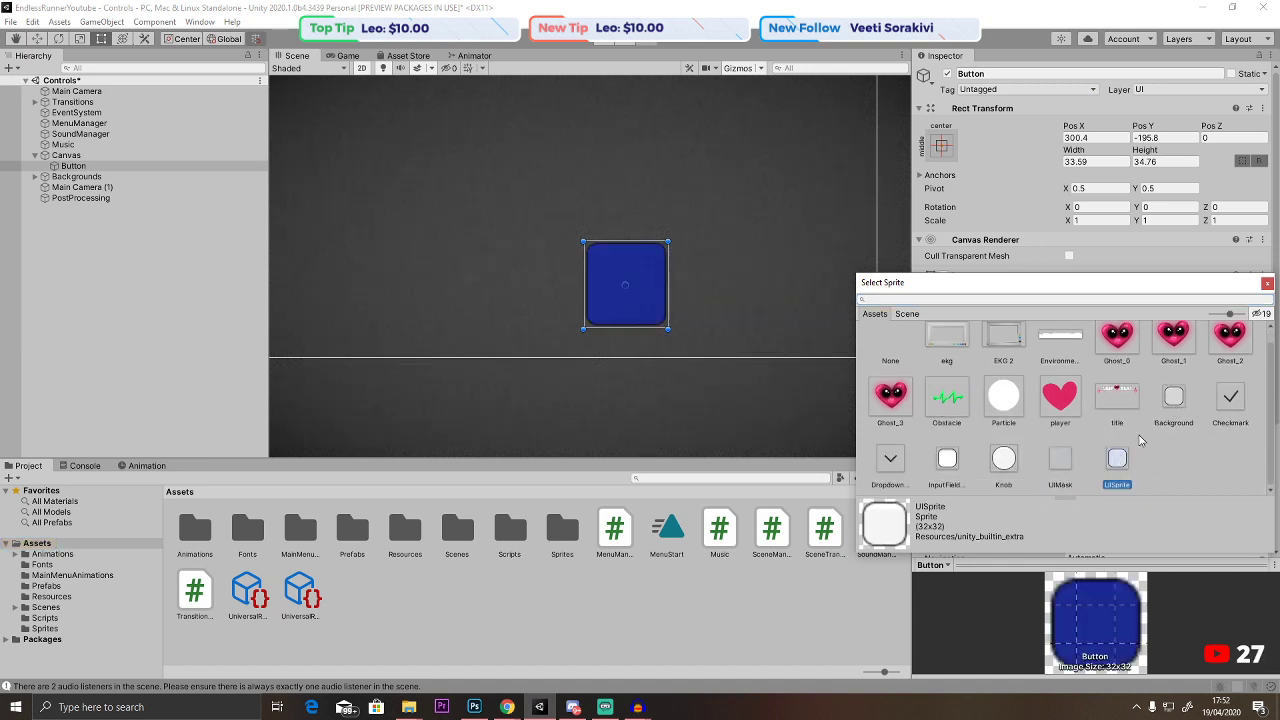
{"action": "left_click", "coordinate": [1267, 283]}
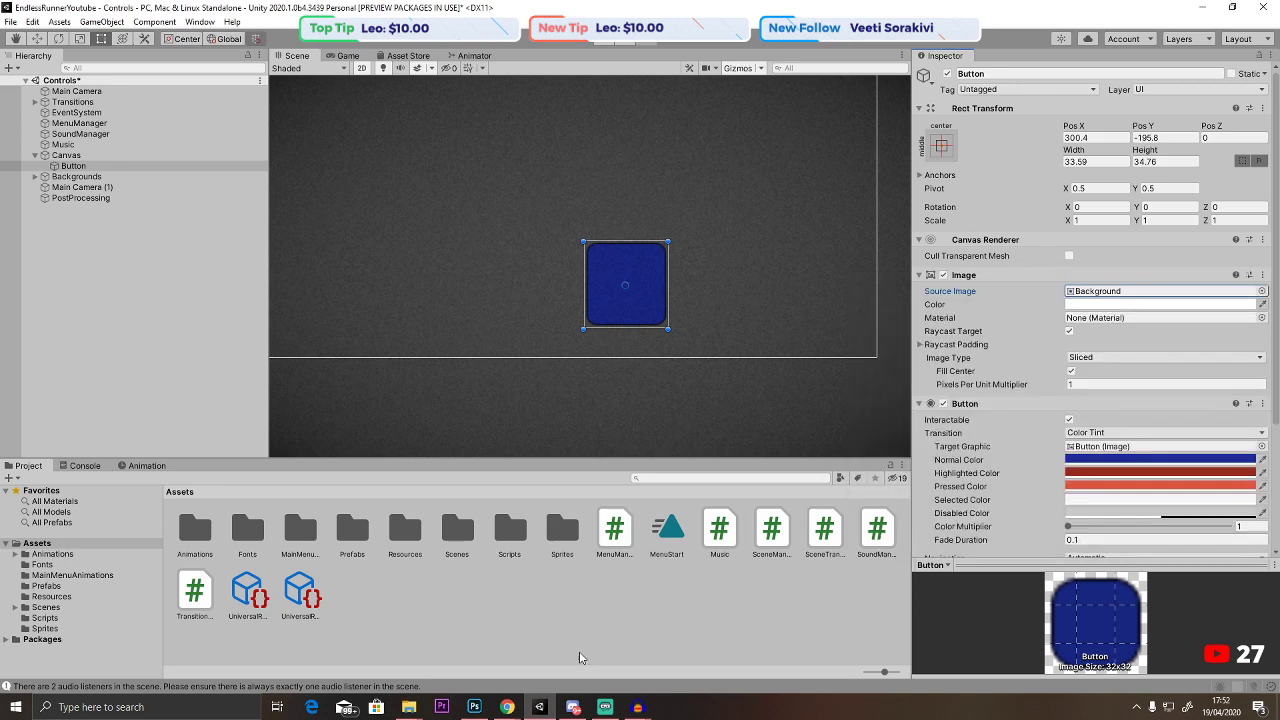
Switch to Photoshop and create a new 1920 × 1080 px document at 72 pixels/inch with a white background.
{"action": "left_click", "coordinate": [474, 707]}
{"action": "left_click", "coordinate": [29, 8]}
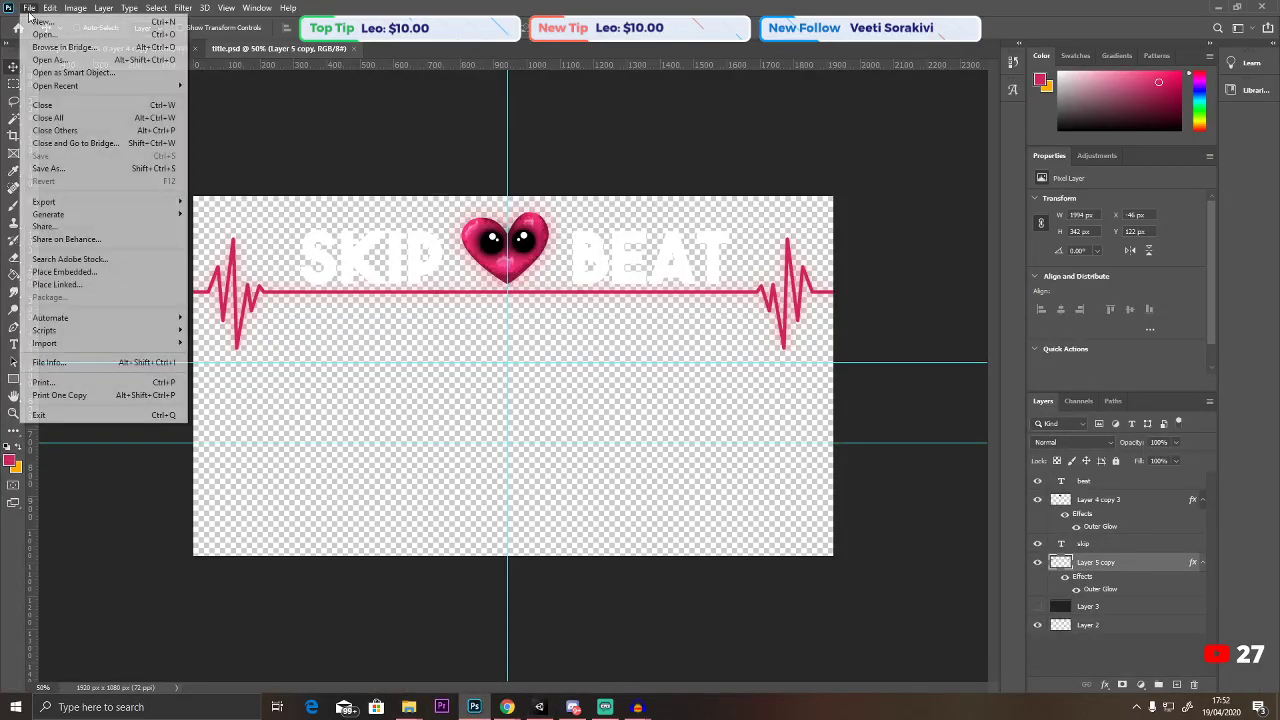
{"action": "left_click", "coordinate": [36, 25]}
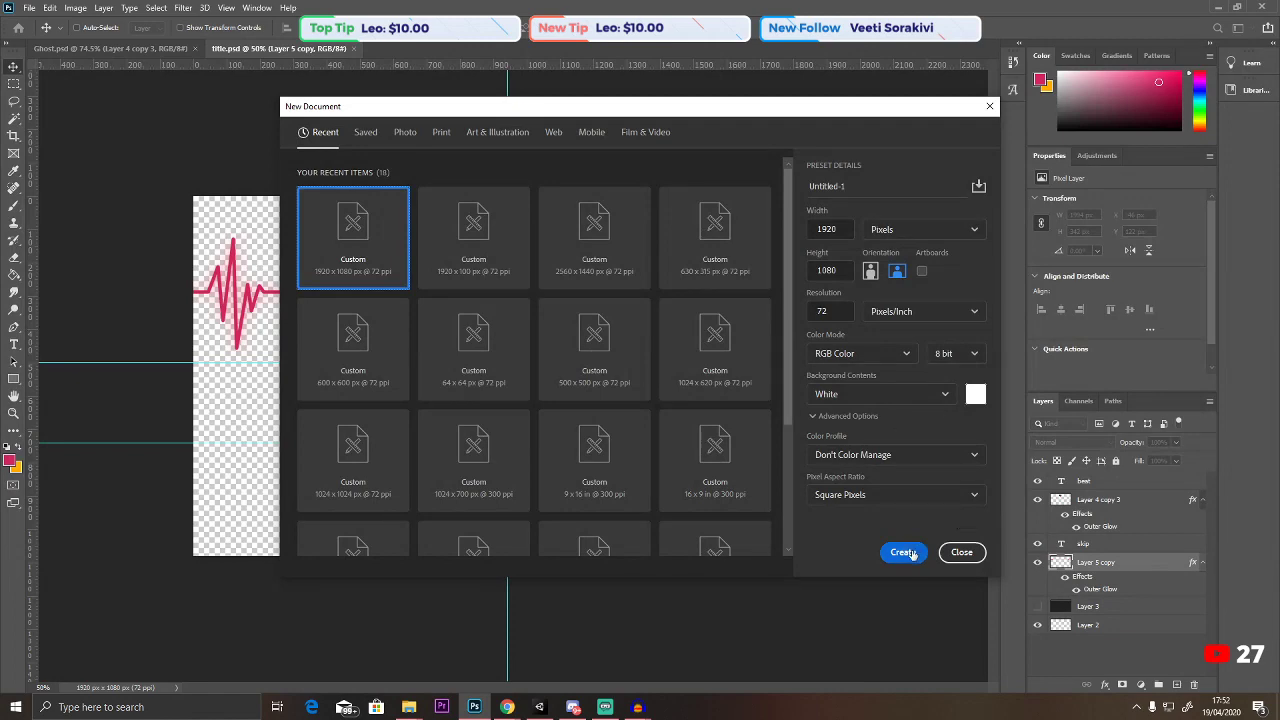
{"action": "left_click", "coordinate": [903, 551]}
Draw a rectangular selection about 300 × 125 px in the upper-left area of the canvas.
{"action": "left_click", "coordinate": [14, 83]}
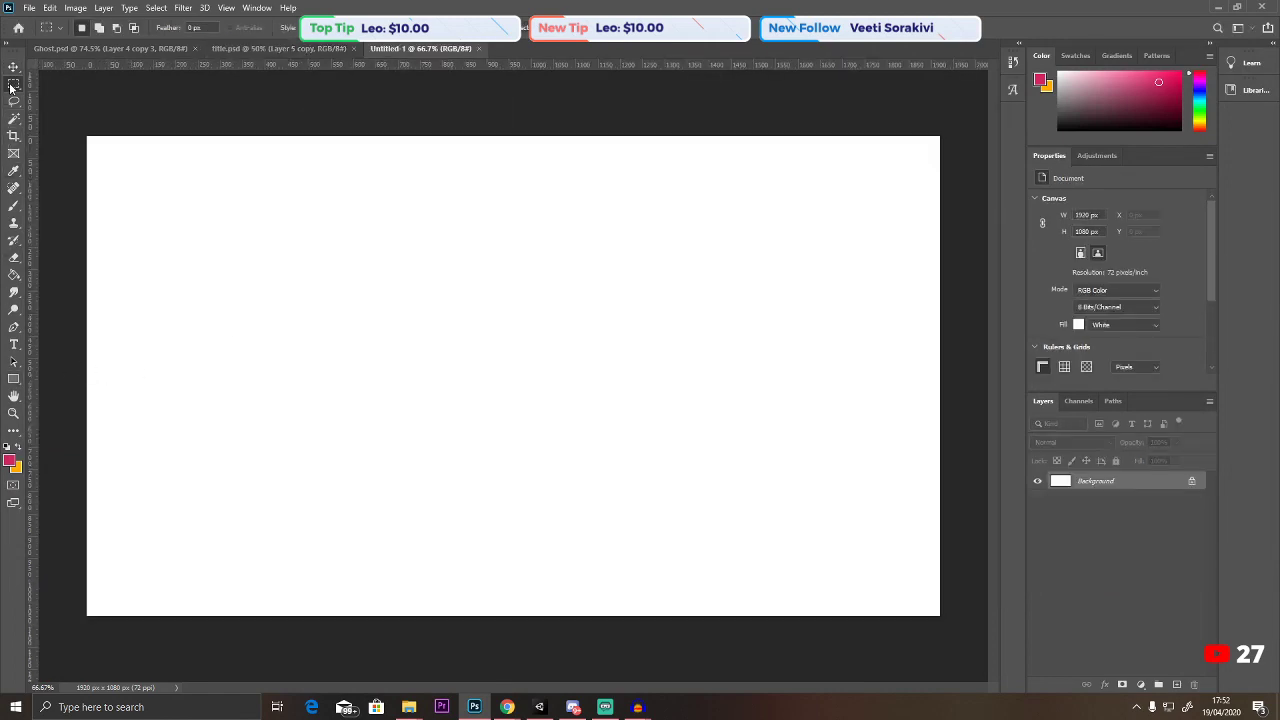
{"action": "left_click_drag", "start_coordinate": [247, 223], "coordinate": [353, 291]}
{"action": "left_click", "coordinate": [377, 276]}
Set the foreground color to white and fill the rectangular selection with it on a new layer.
{"action": "left_click", "coordinate": [12, 461]}
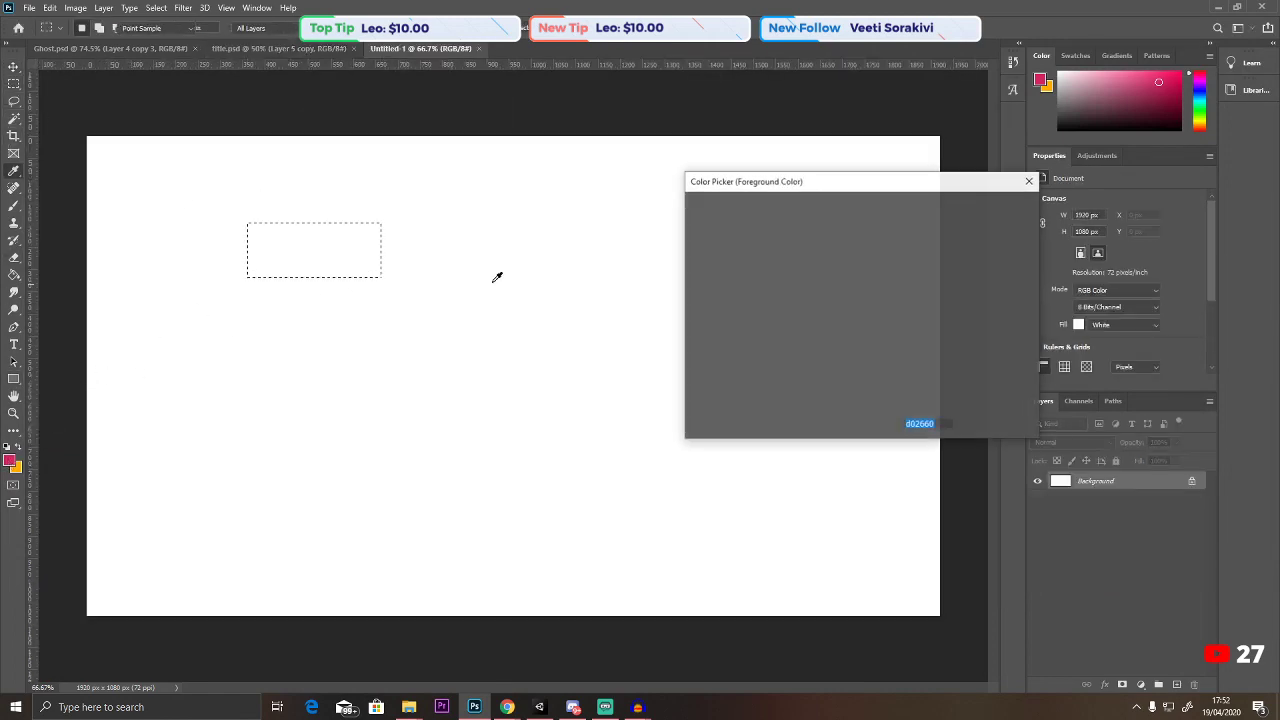
{"action": "left_click", "coordinate": [614, 160]}
{"action": "left_click", "coordinate": [991, 206]}
{"action": "left_click", "coordinate": [14, 276]}
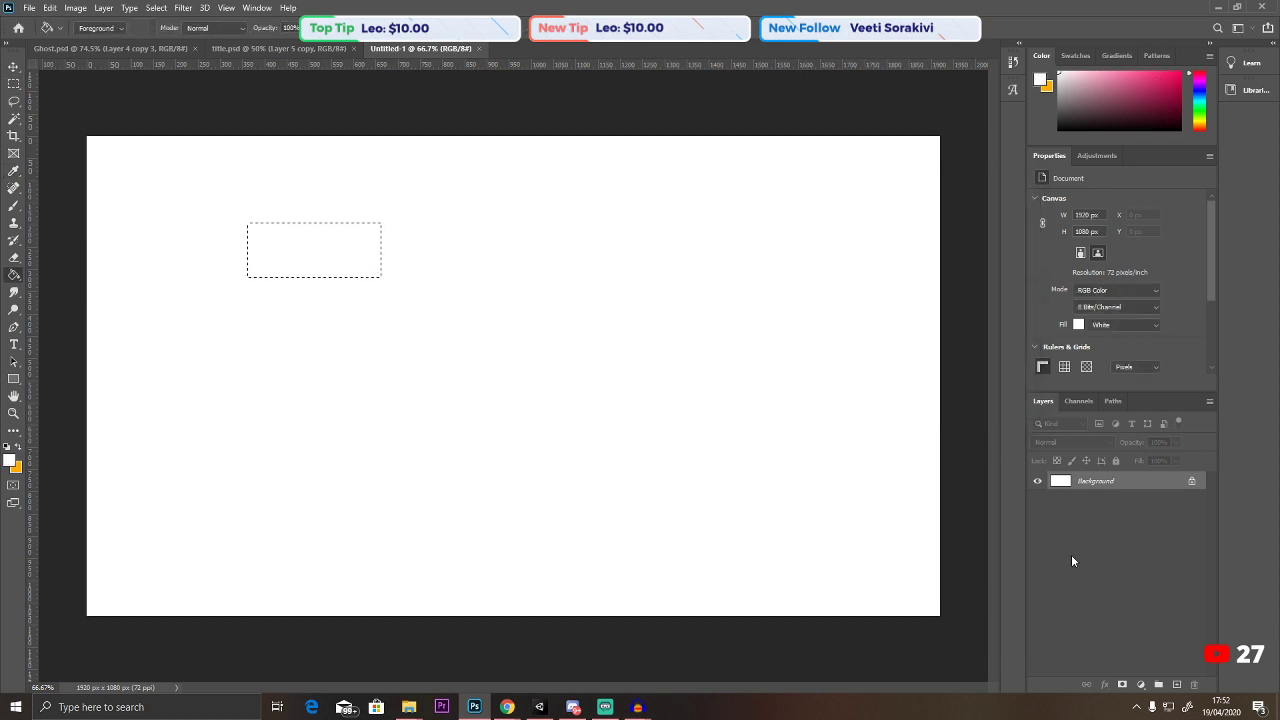
{"action": "left_click", "coordinate": [1176, 685]}
{"action": "left_click", "coordinate": [334, 249]}
Delete the Background layer so that only the white rectangle's layer is left.
{"action": "left_click", "coordinate": [1178, 501]}
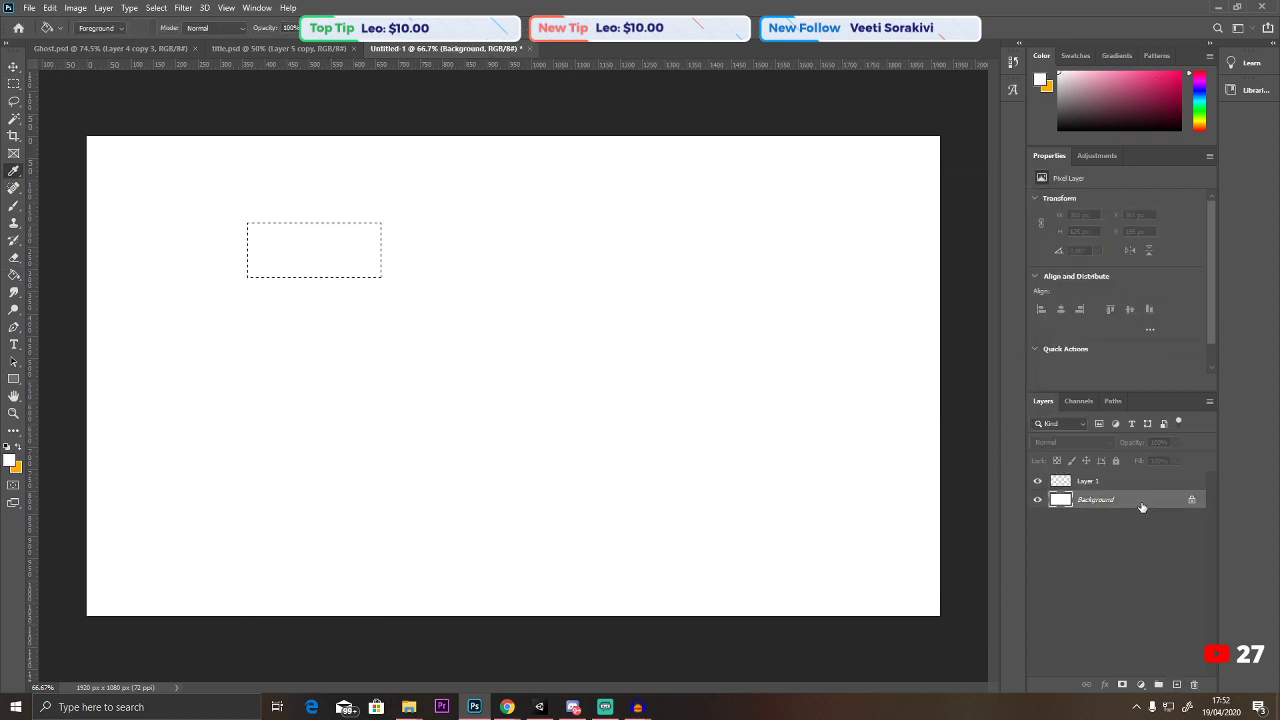
{"action": "key", "text": "shift+F5"}
{"action": "left_click", "coordinate": [721, 189]}
{"action": "key", "text": "shift+F5"}
{"action": "key", "text": "Return"}
{"action": "left_click", "coordinate": [14, 66]}
{"action": "left_click", "coordinate": [1193, 684]}
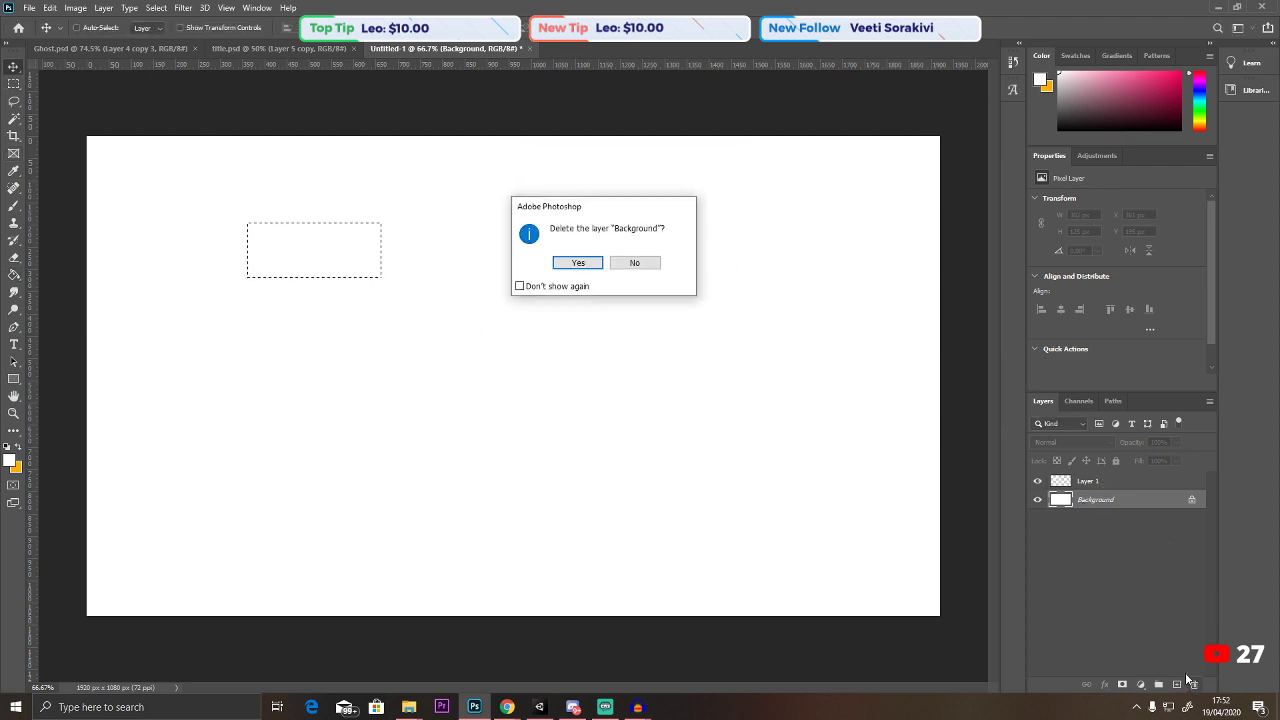
{"action": "key", "text": "Return"}
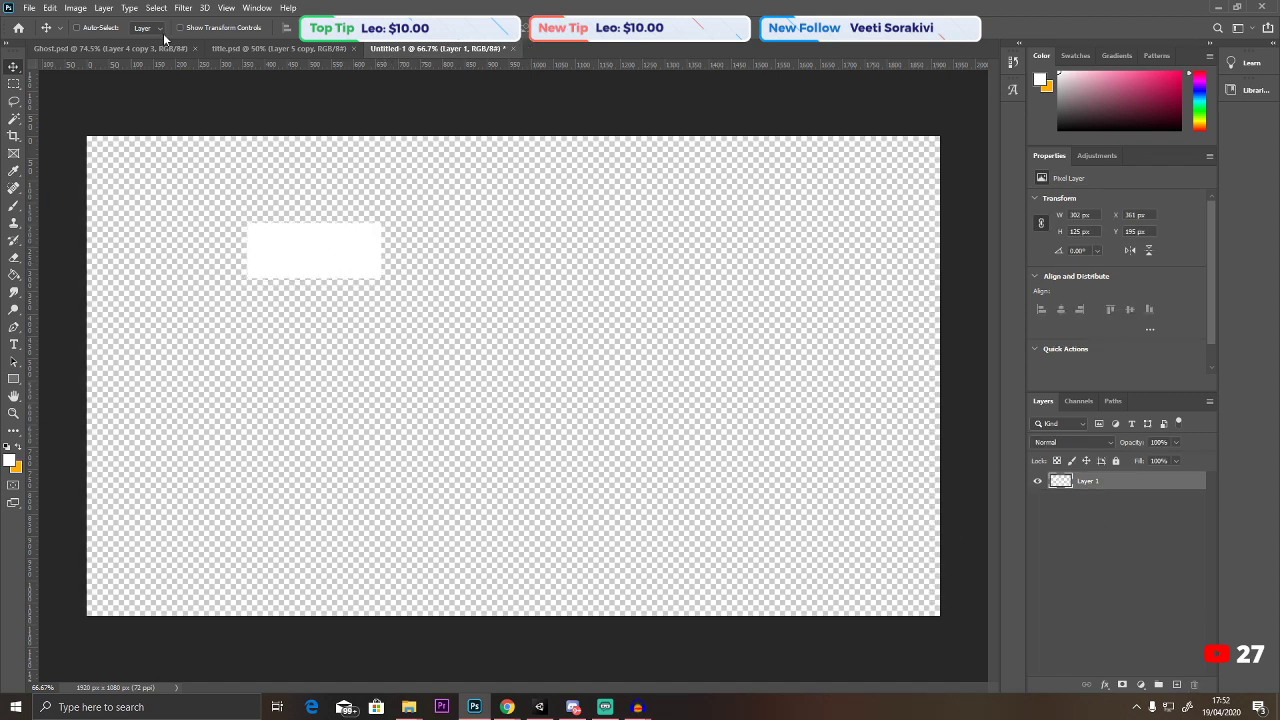
Trim the canvas to the bounds of the white rectangle.
{"action": "left_click", "coordinate": [76, 8]}
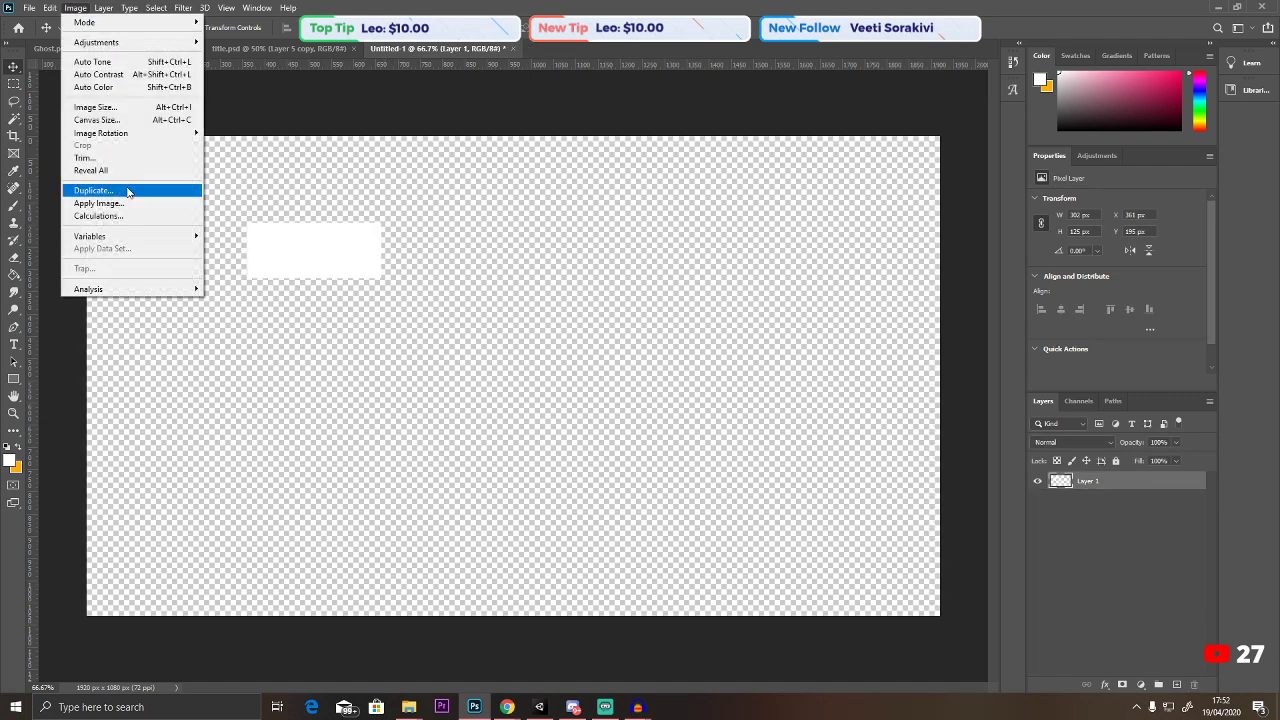
{"action": "left_click", "coordinate": [84, 158]}
{"action": "key", "text": "ctrl+z"}
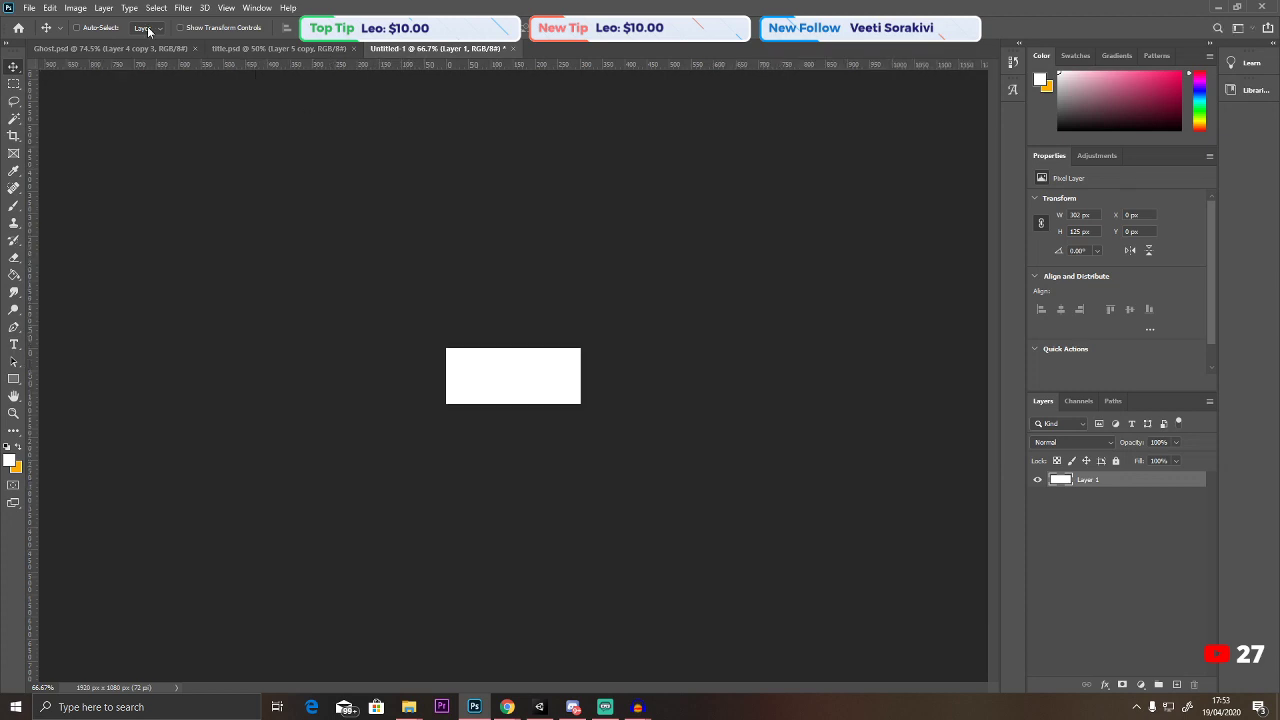
Save the white rectangle document as ButtonImage in Photoshop format in the LD46 folder, keeping maximum compatibility.
{"action": "left_click", "coordinate": [29, 7]}
{"action": "left_click", "coordinate": [57, 167]}
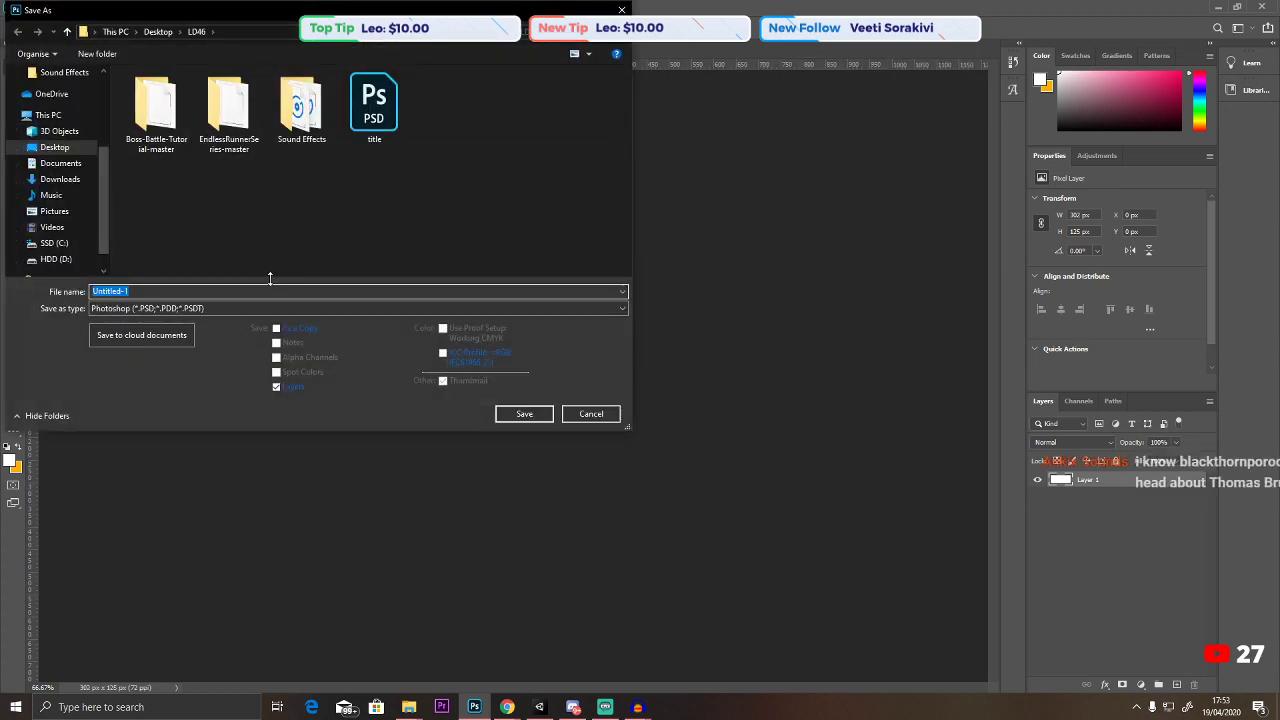
{"action": "type", "text": "ButtonImage"}
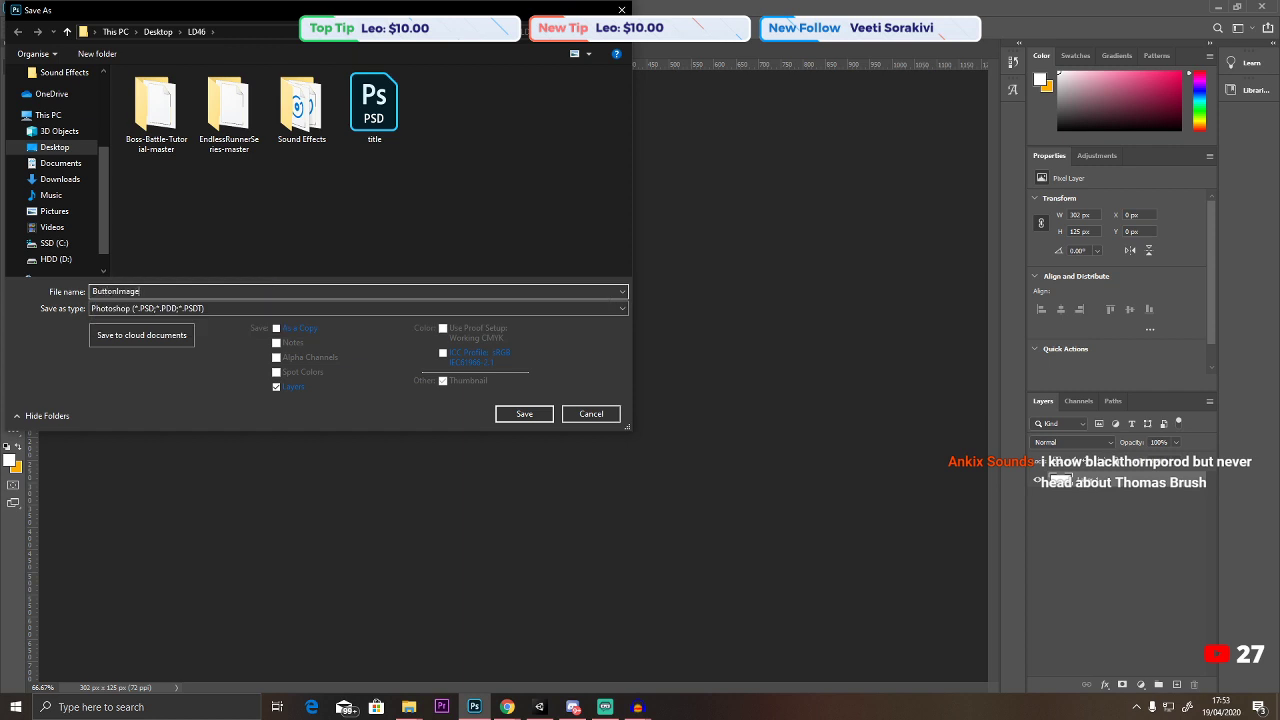
{"action": "left_click", "coordinate": [523, 414]}
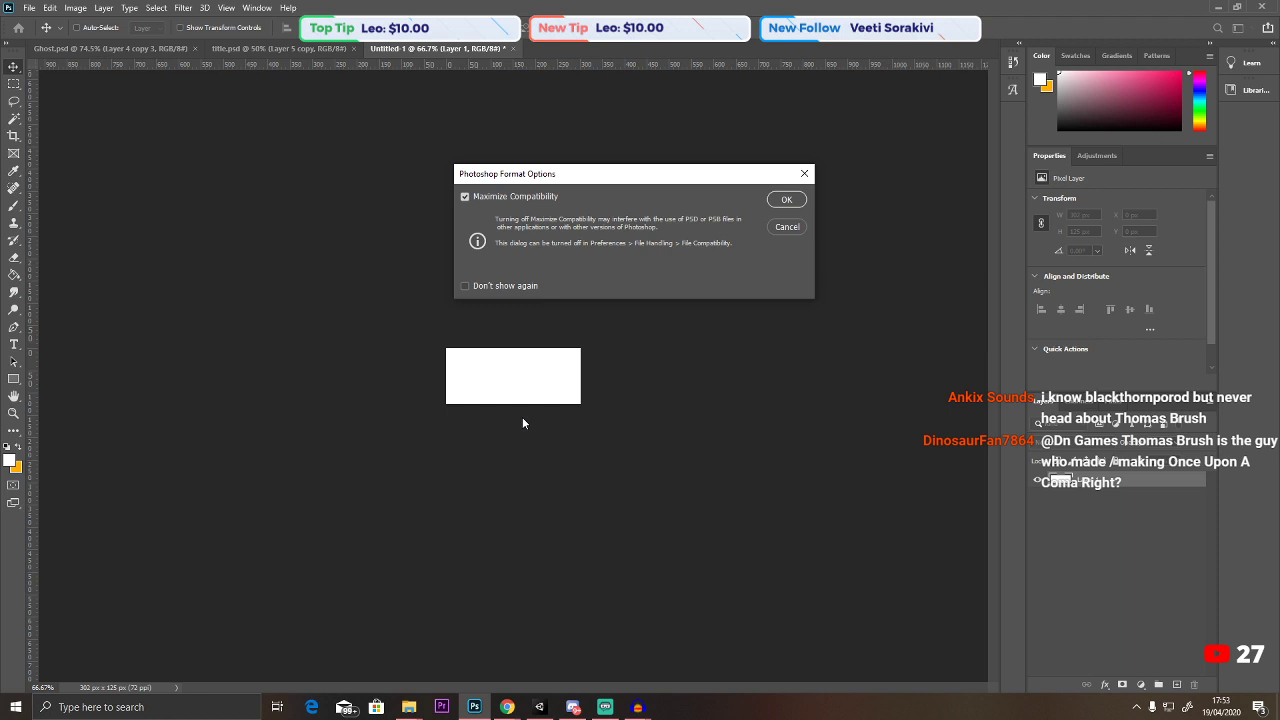
{"action": "left_click", "coordinate": [784, 199]}
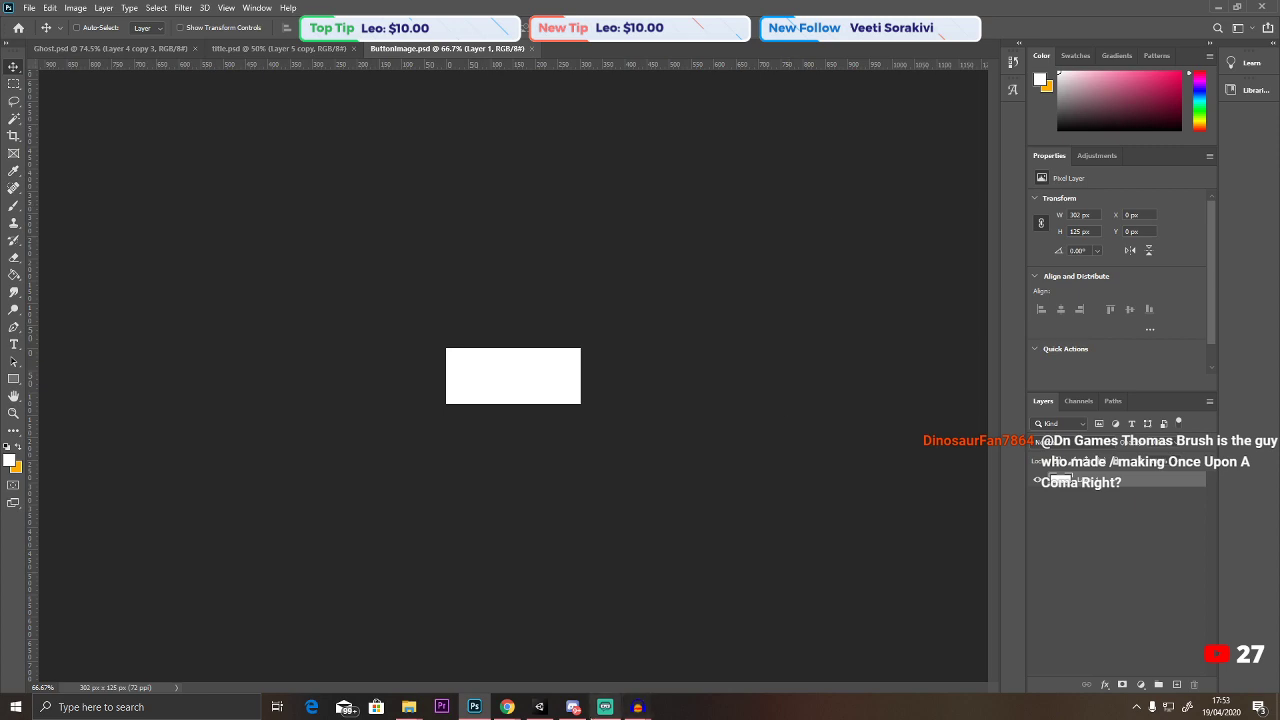
Switch to Unity, import ButtonImage from the Desktop's LD46 folder into the Sprites folder, and select the blue button in the scene.
{"action": "left_click", "coordinate": [539, 707]}
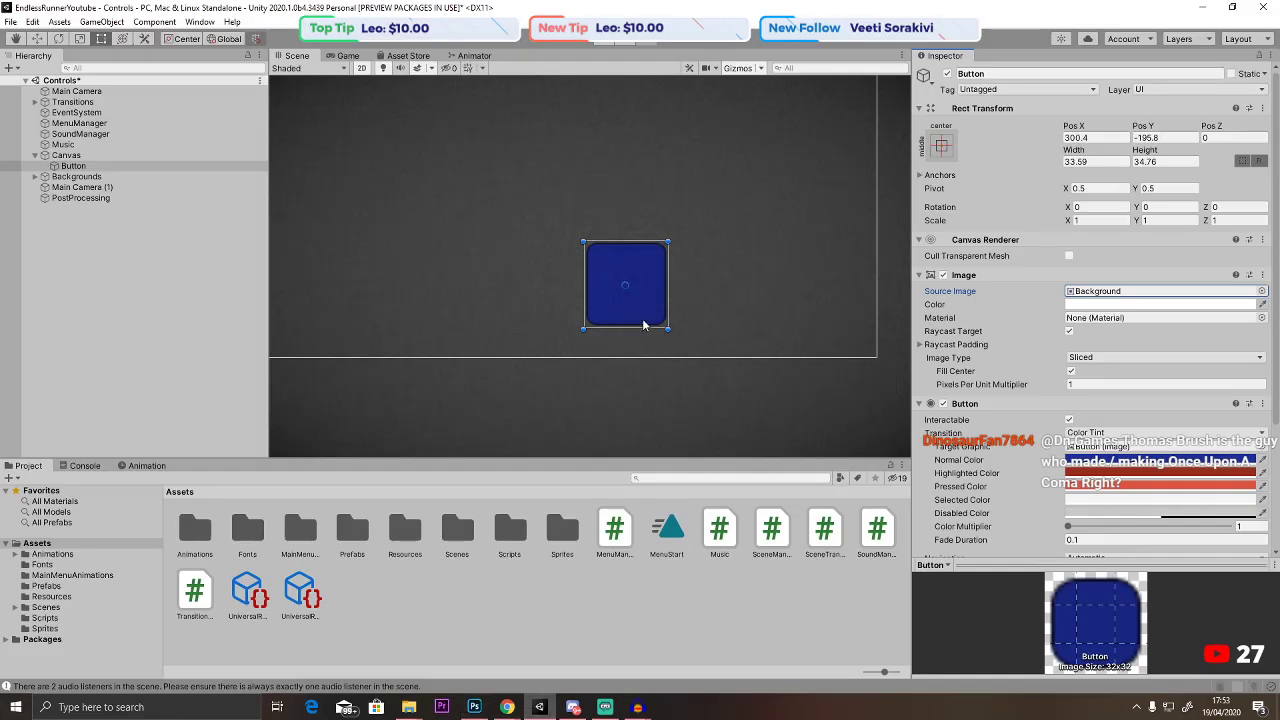
{"action": "middle_click_drag", "start_coordinate": [645, 325], "coordinate": [549, 343]}
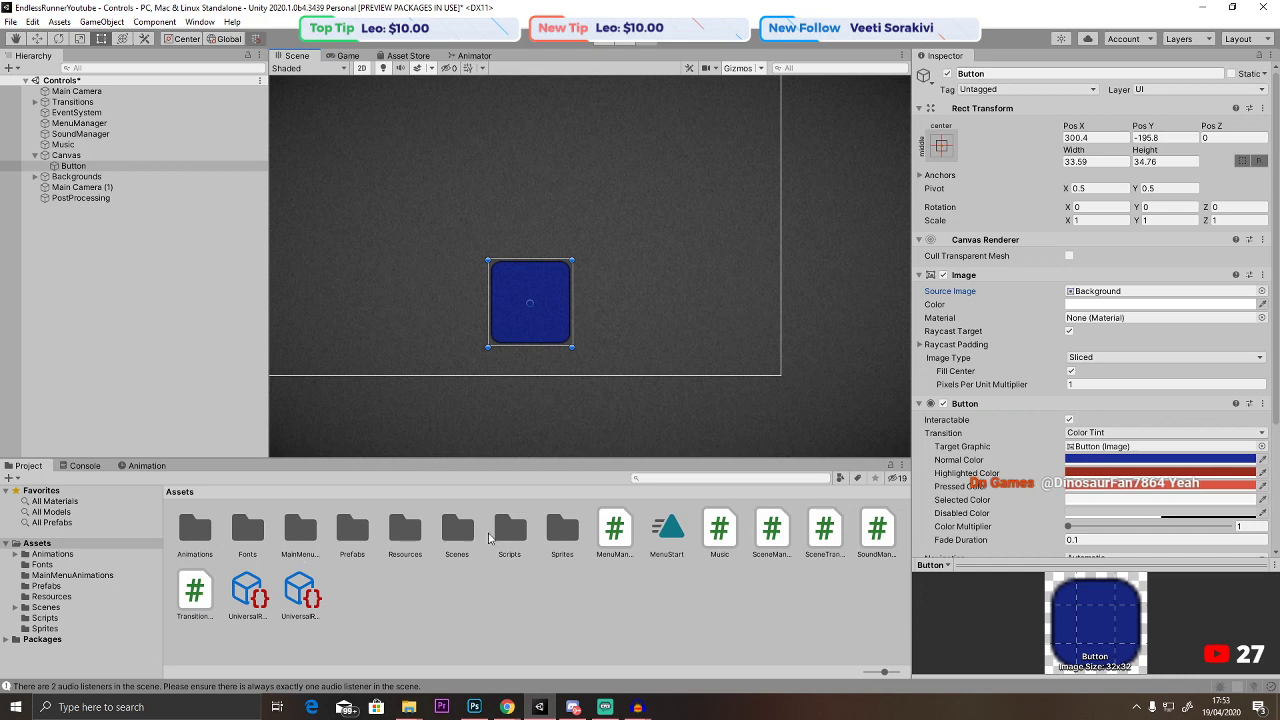
{"action": "double_click", "coordinate": [562, 530]}
{"action": "right_click", "coordinate": [451, 588]}
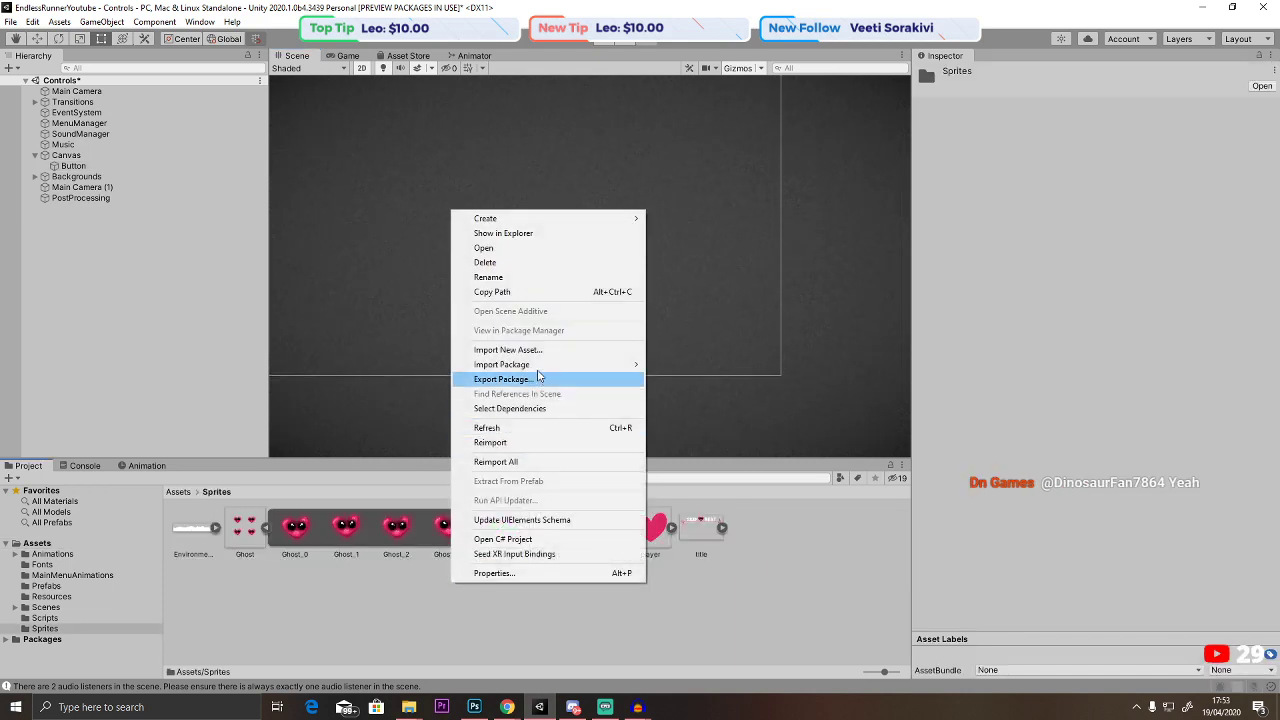
{"action": "left_click", "coordinate": [510, 350]}
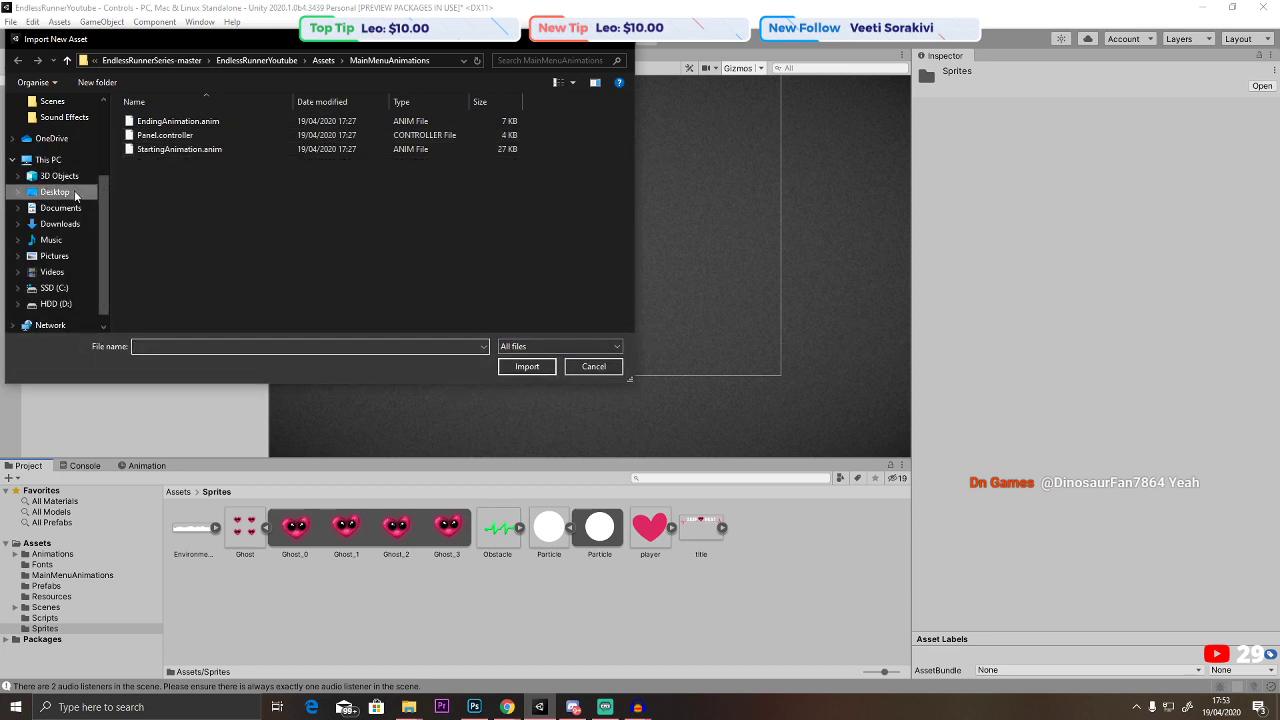
{"action": "left_click", "coordinate": [75, 195]}
{"action": "double_click", "coordinate": [299, 222]}
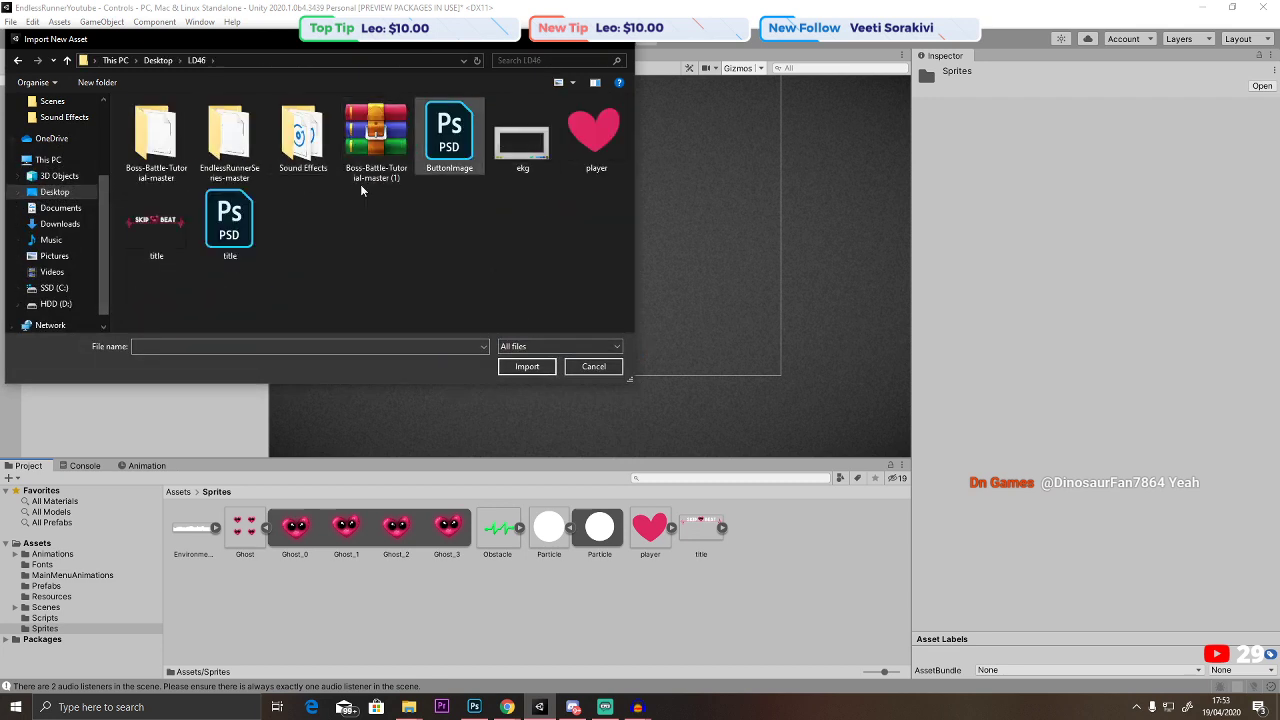
{"action": "double_click", "coordinate": [449, 135]}
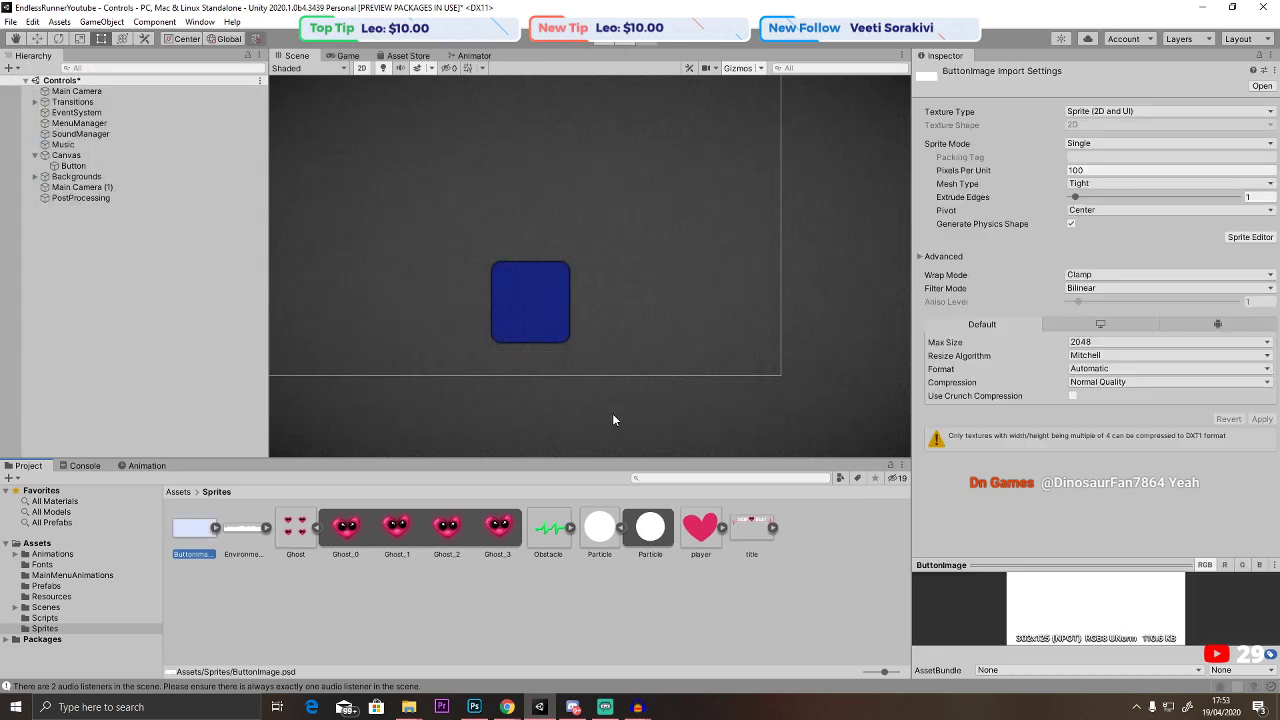
{"action": "left_click", "coordinate": [493, 303]}
{"action": "left_click", "coordinate": [493, 303]}
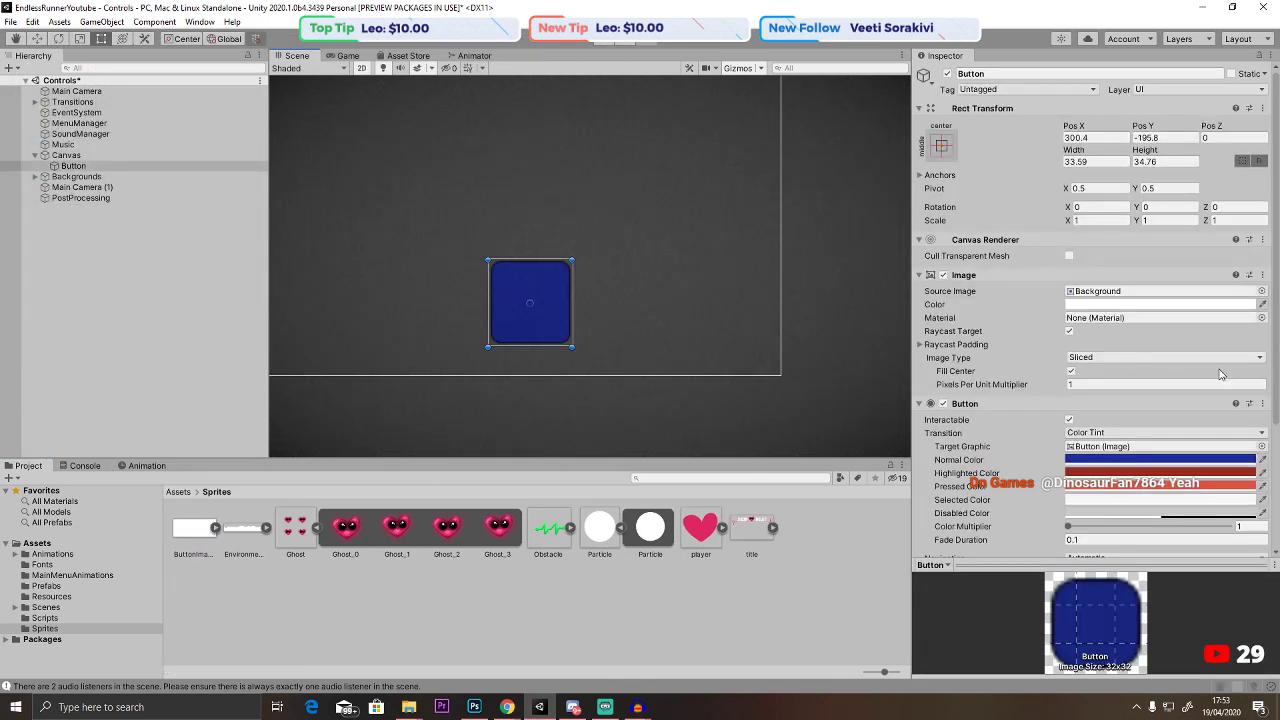
{"action": "left_click", "coordinate": [1260, 447]}
{"action": "left_click", "coordinate": [875, 449]}
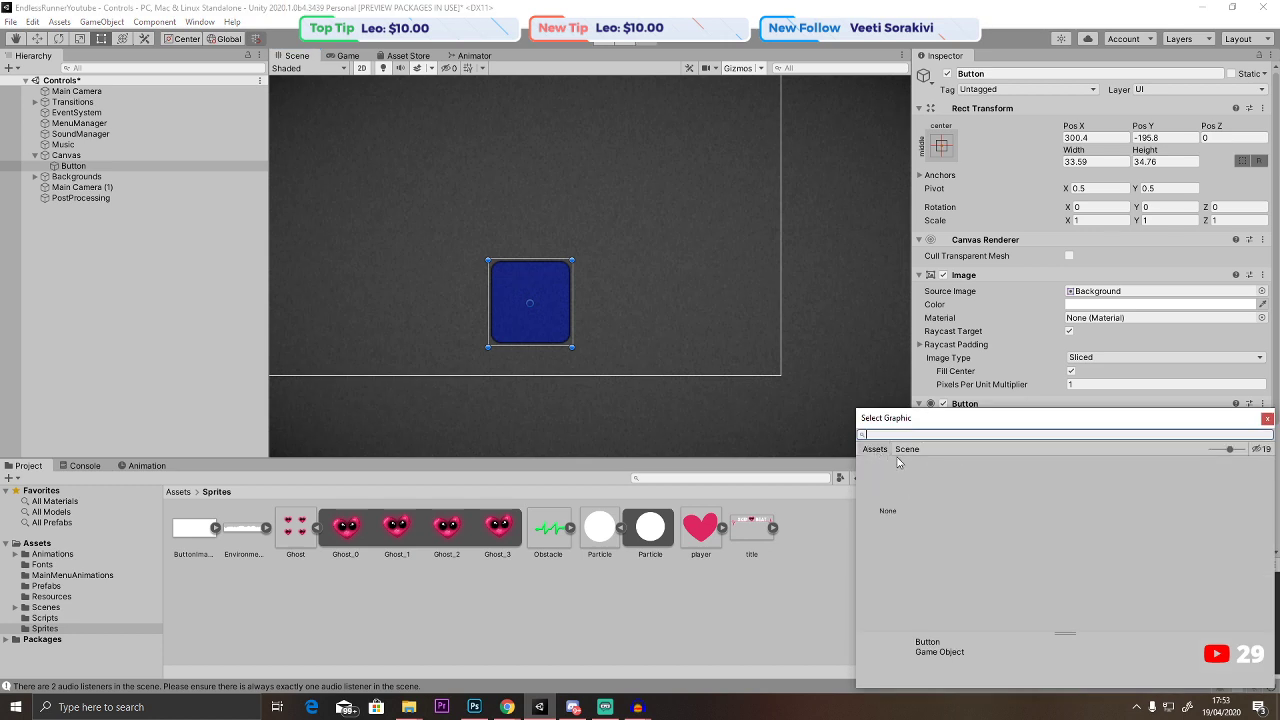
{"action": "left_click", "coordinate": [1266, 419]}
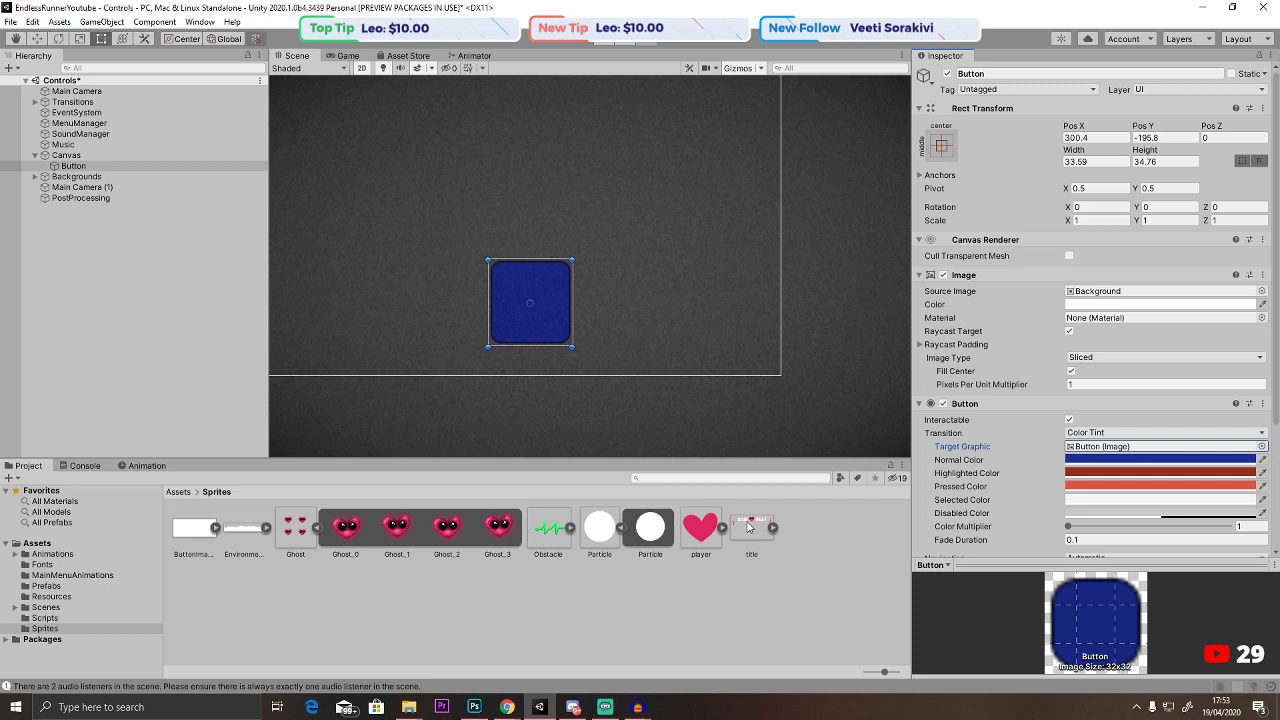
Assign the ButtonImage sprite as the button's source image and preview it in the Game view.
{"action": "left_click_drag", "start_coordinate": [199, 530], "coordinate": [1088, 300]}
{"action": "left_click_drag", "start_coordinate": [563, 346], "coordinate": [687, 356]}
{"action": "left_click", "coordinate": [347, 55]}
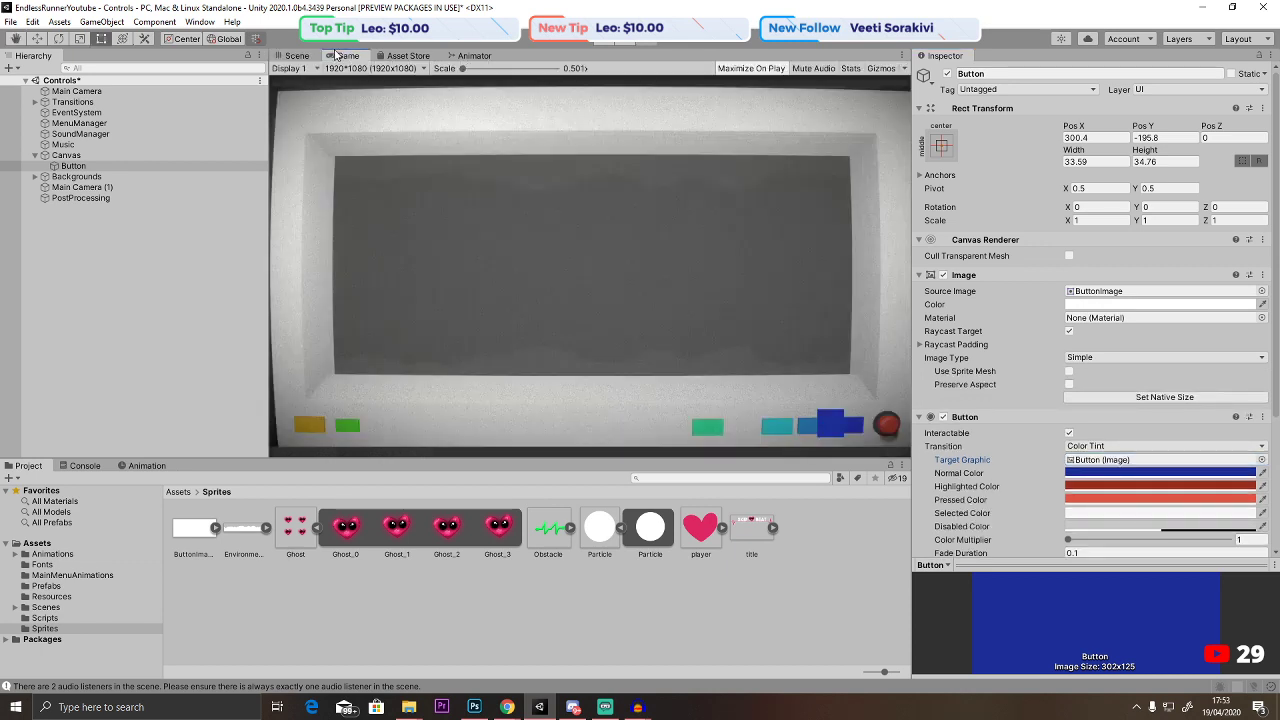
Resize the button to about 34.7 × 19.3 and place it at about X 325.7, Y -198.7 over the monitor's dark blue key, comparing in the Game view.
{"action": "left_click", "coordinate": [297, 55]}
{"action": "mouse_move", "coordinate": [680, 291]}
{"action": "left_mouse_down"}
{"action": "mouse_move", "coordinate": [685, 340]}
{"action": "mouse_move", "coordinate": [711, 366]}
{"action": "mouse_move", "coordinate": [750, 334]}
{"action": "mouse_move", "coordinate": [722, 367]}
{"action": "mouse_move", "coordinate": [706, 343]}
{"action": "left_mouse_up"}
{"action": "left_click", "coordinate": [347, 55]}
{"action": "left_click", "coordinate": [297, 55]}
{"action": "left_click", "coordinate": [347, 55]}
{"action": "left_click", "coordinate": [297, 55]}
{"action": "left_click", "coordinate": [347, 55]}
{"action": "left_click", "coordinate": [297, 55]}
{"action": "left_click", "coordinate": [347, 55]}
{"action": "left_click", "coordinate": [292, 57]}
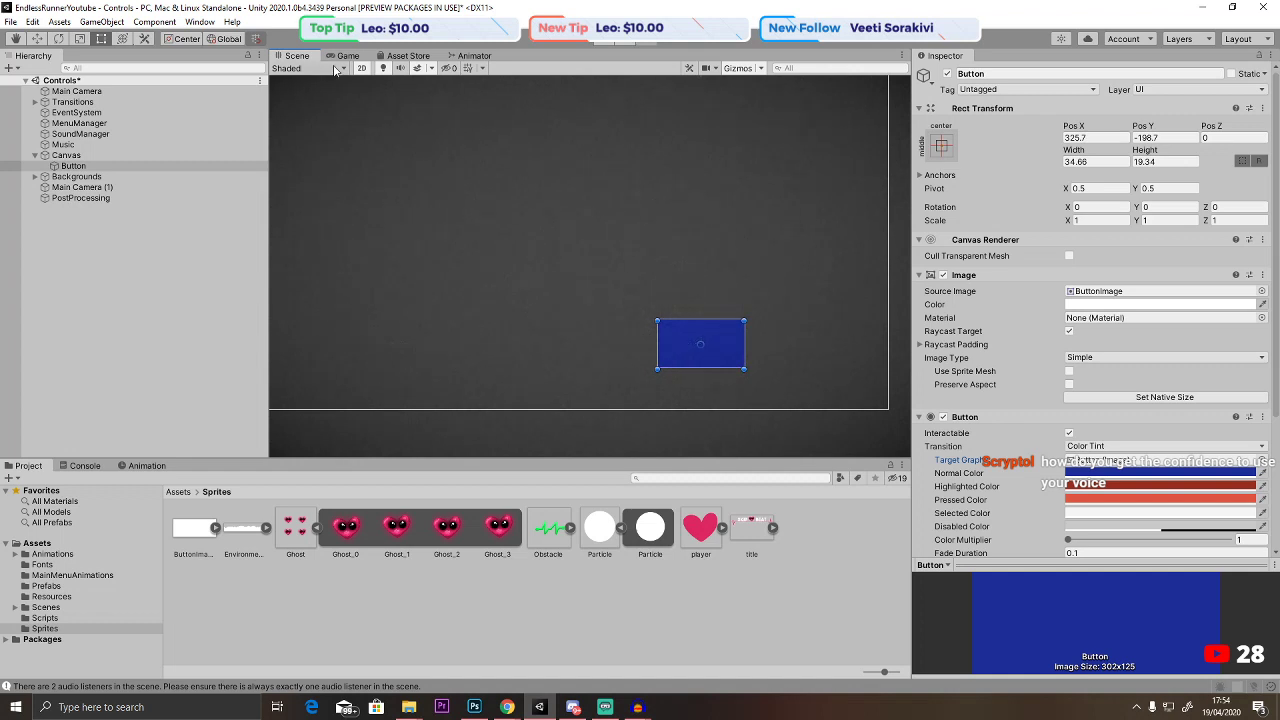
{"action": "left_click", "coordinate": [342, 68]}
{"action": "left_click", "coordinate": [361, 66]}
{"action": "left_click", "coordinate": [347, 56]}
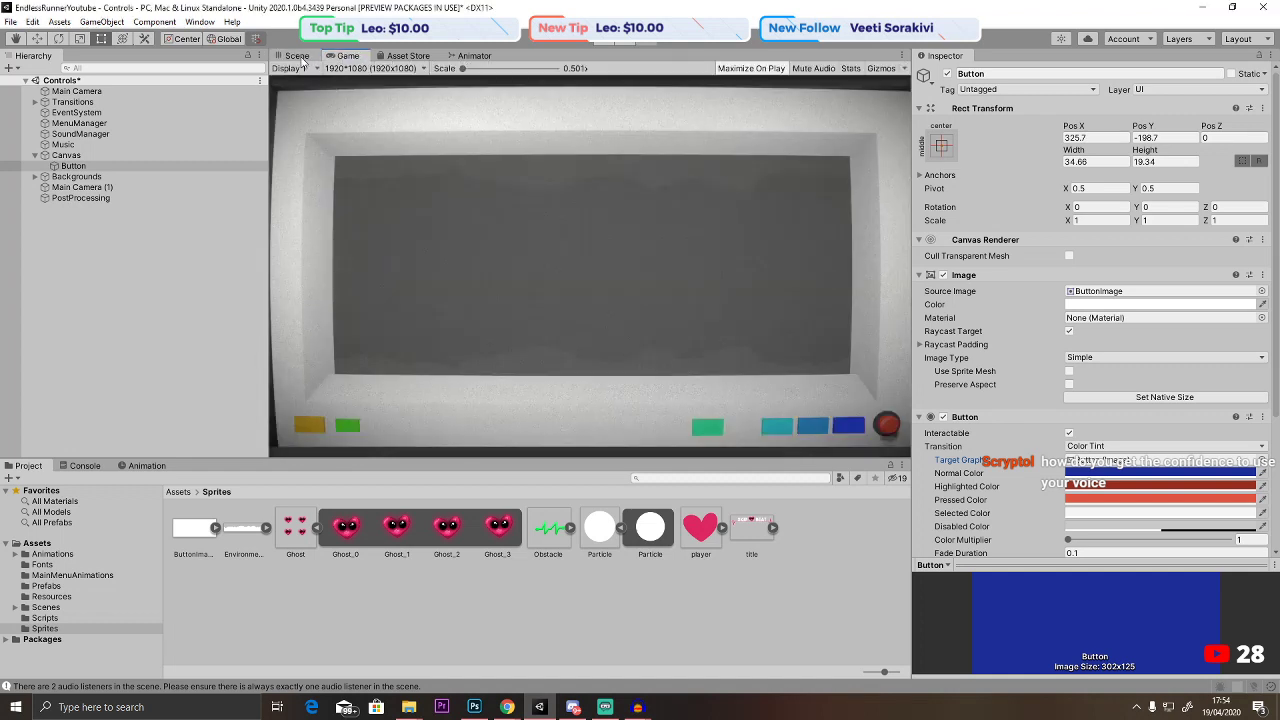
Extend the button's left edge to make it about 38.1 wide and 19.6 high, checking its fit over the blue key in the Game view.
{"action": "left_click", "coordinate": [298, 56]}
{"action": "left_click_drag", "start_coordinate": [657, 348], "coordinate": [650, 350]}
{"action": "left_click", "coordinate": [347, 56]}
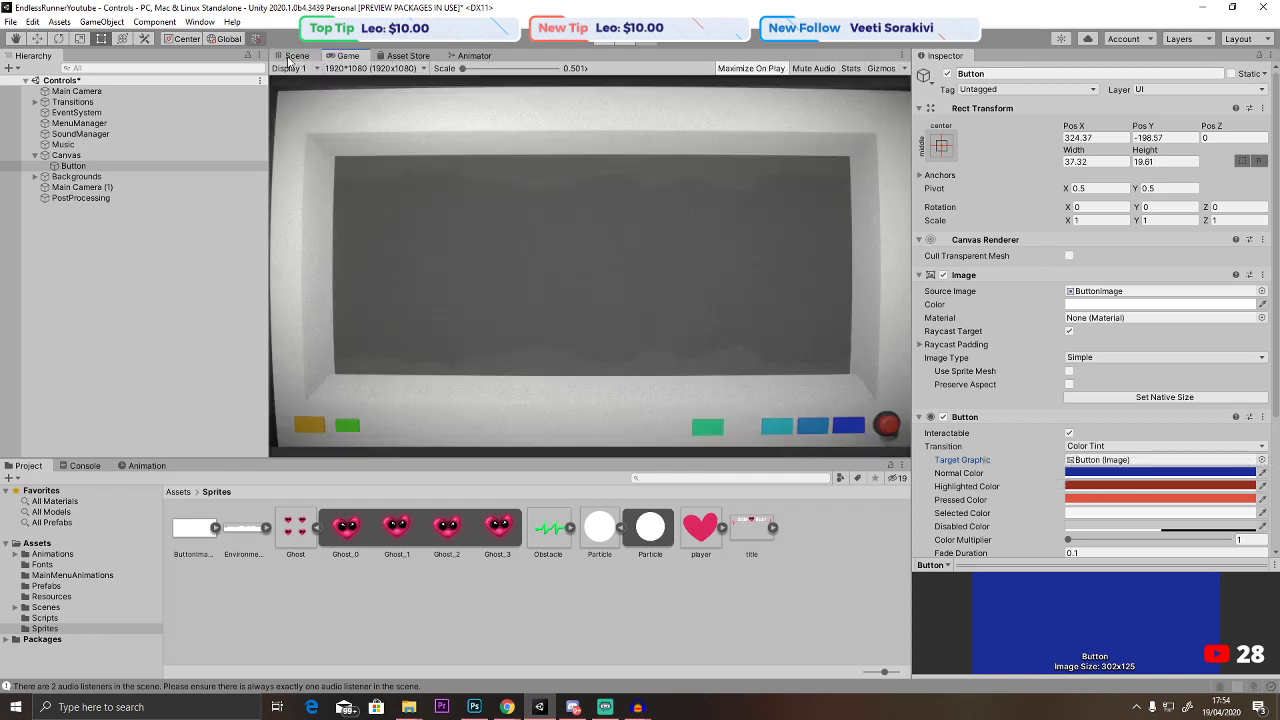
{"action": "left_click", "coordinate": [297, 56]}
{"action": "left_click_drag", "start_coordinate": [651, 349], "coordinate": [646, 350]}
{"action": "left_click", "coordinate": [347, 56]}
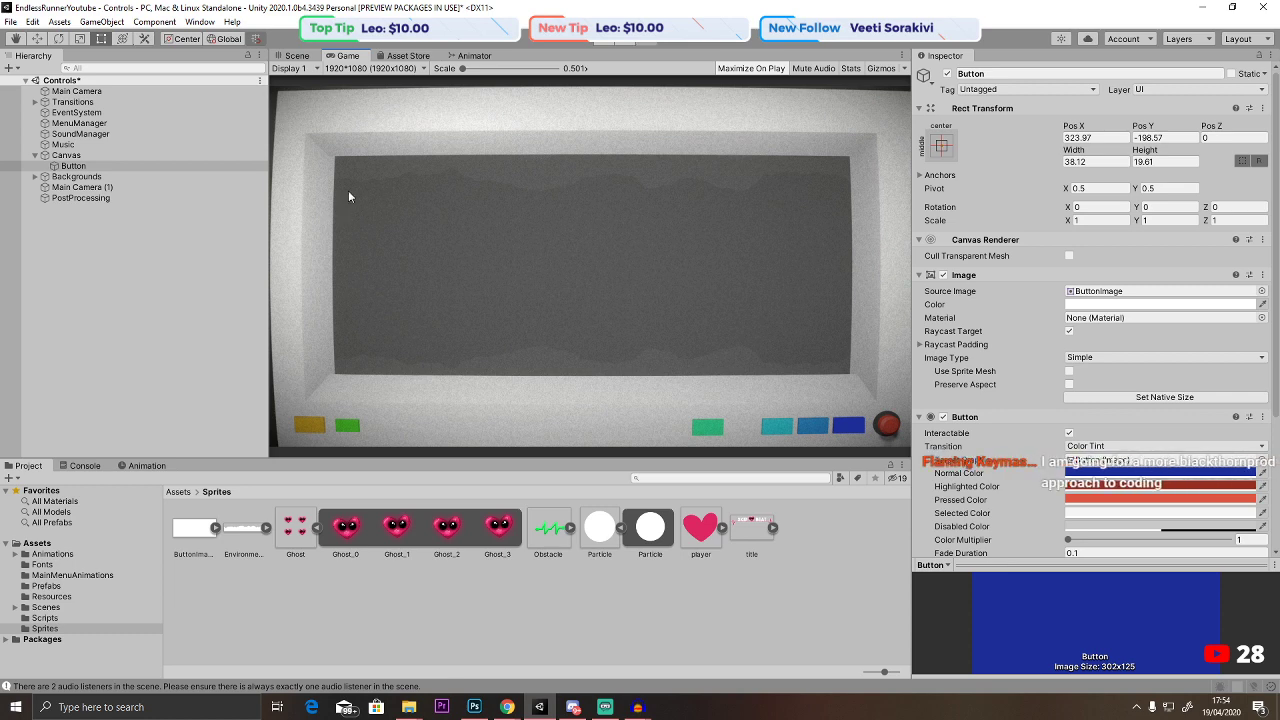
Check the button's On Click action and open the MenuManager object's MenuManagerScript in the code editor.
{"action": "left_click", "coordinate": [297, 56]}
{"action": "scroll", "coordinate": [606, 295], "scroll_direction": "down", "scroll_amount": 4}
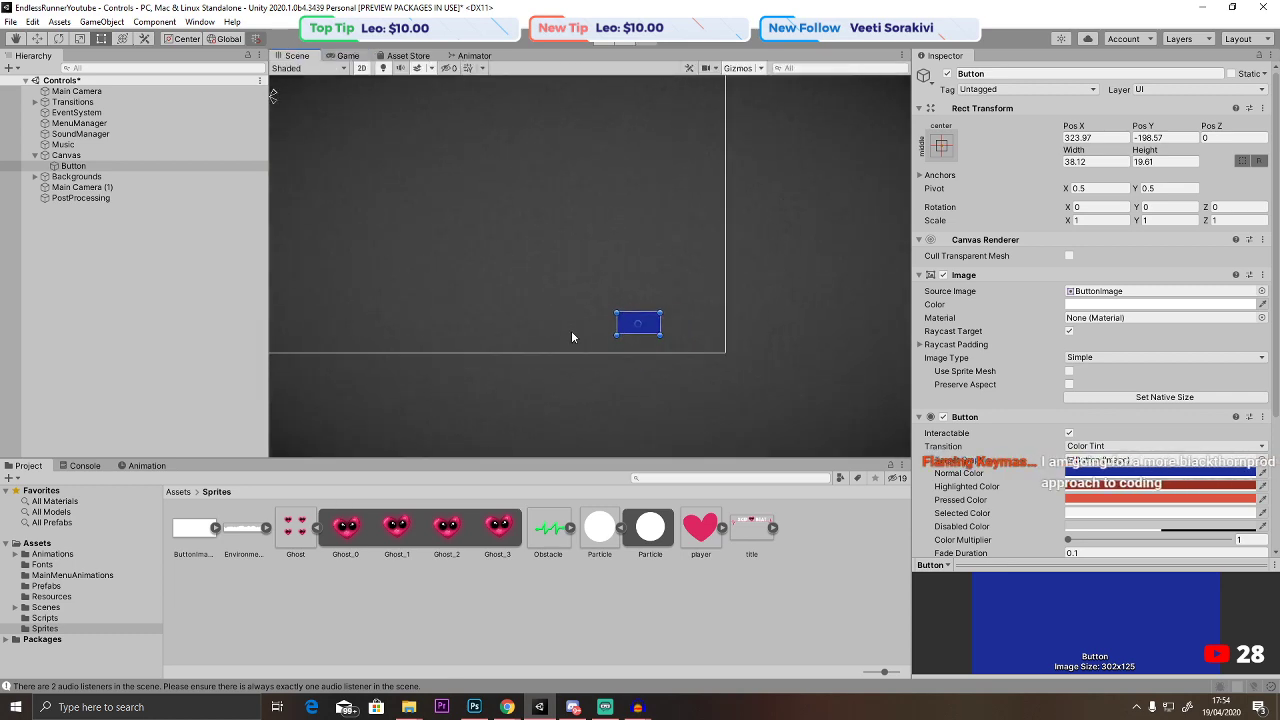
{"action": "scroll", "coordinate": [1008, 430], "scroll_direction": "down", "scroll_amount": 4}
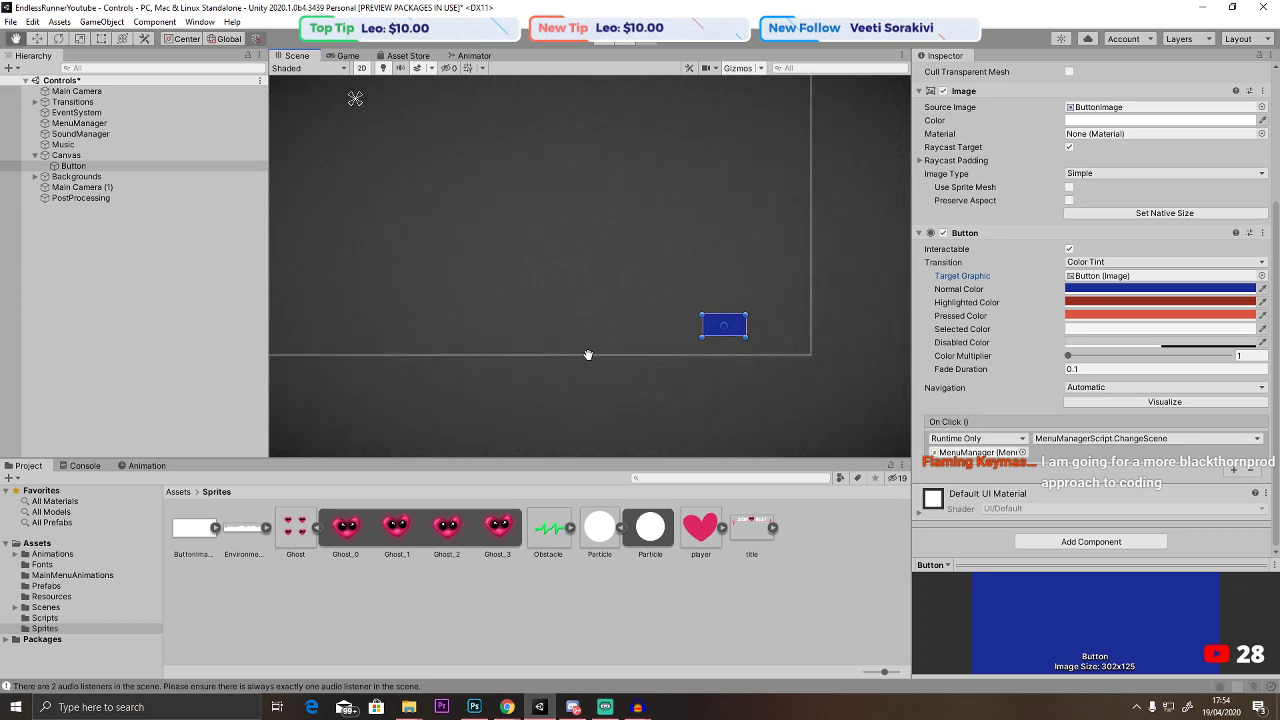
{"action": "middle_click_drag", "start_coordinate": [586, 354], "coordinate": [686, 391]}
{"action": "scroll", "coordinate": [662, 393], "scroll_direction": "down", "scroll_amount": 2}
{"action": "scroll", "coordinate": [662, 393], "scroll_direction": "down", "scroll_amount": 2}
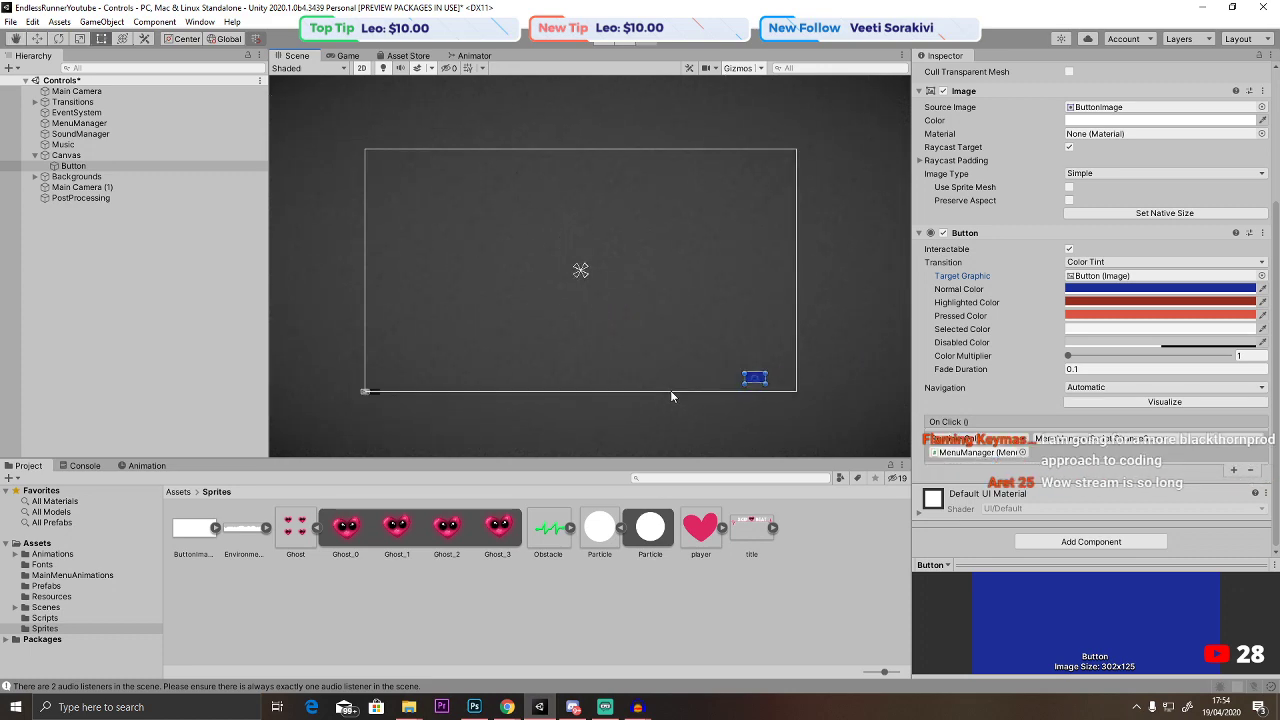
{"action": "left_click", "coordinate": [116, 134]}
{"action": "key", "text": "Up"}
{"action": "key", "text": "Up"}
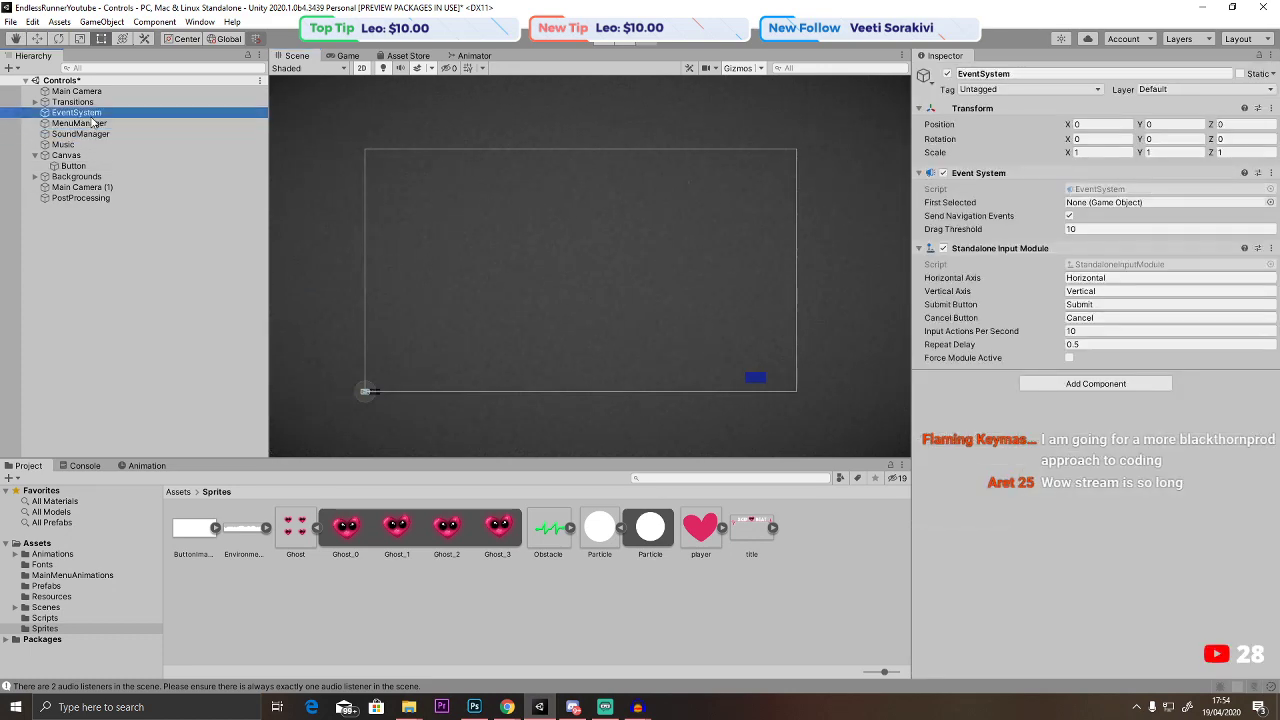
{"action": "key", "text": "Down"}
{"action": "double_click", "coordinate": [1068, 189]}
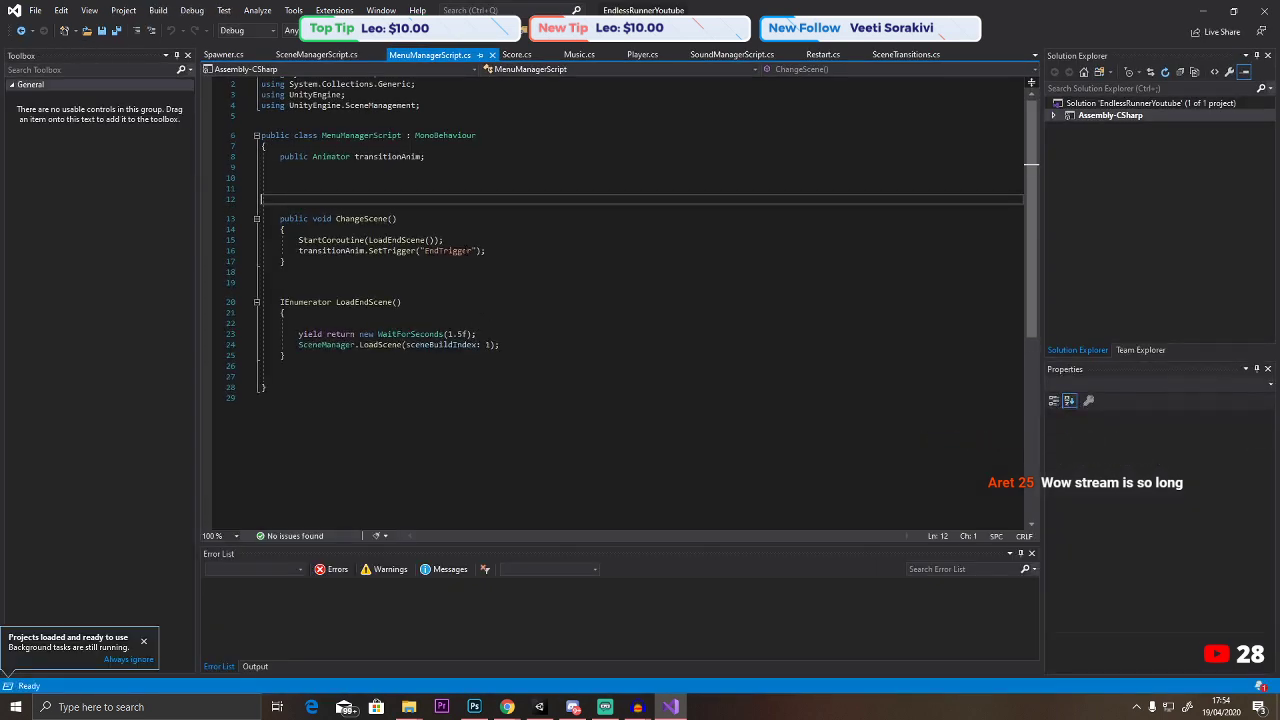
Set the sceneBuildIndex in LoadEndScene's LoadScene call to 0 and save the script.
{"action": "double_click", "coordinate": [489, 344]}
{"action": "type", "text": "0"}
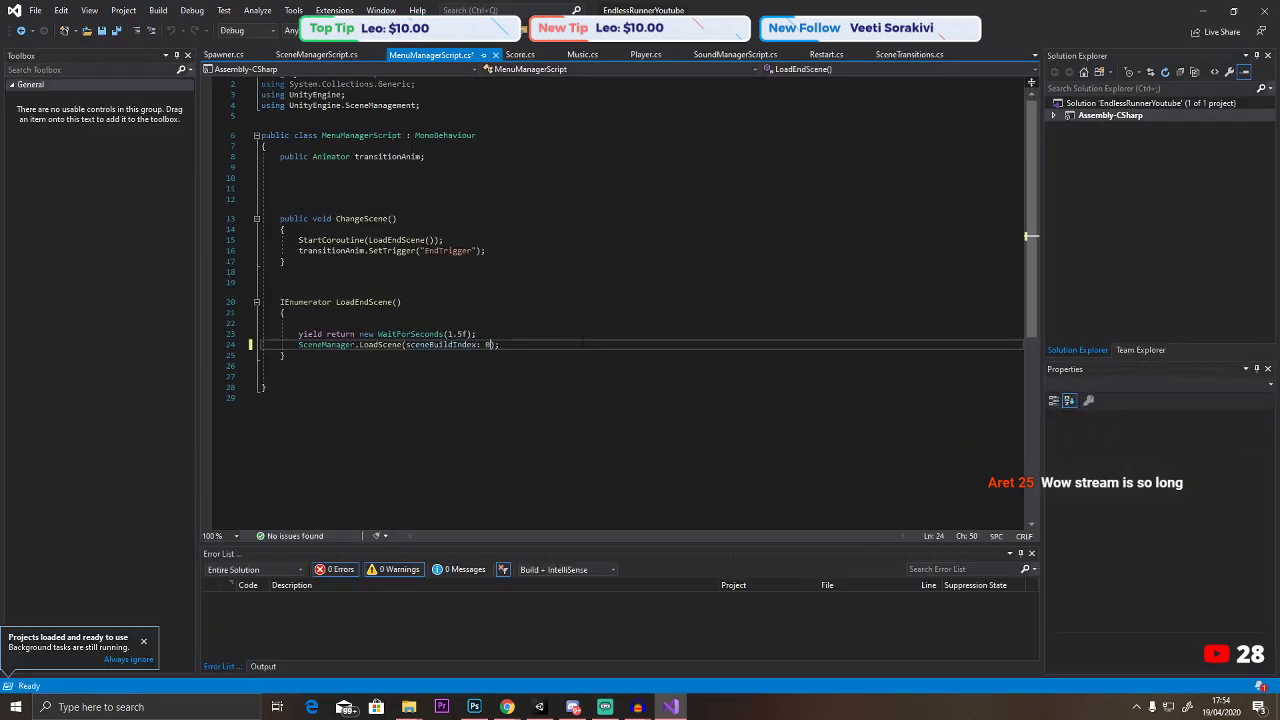
{"action": "left_click", "coordinate": [401, 302]}
{"action": "key", "text": "ctrl+s"}
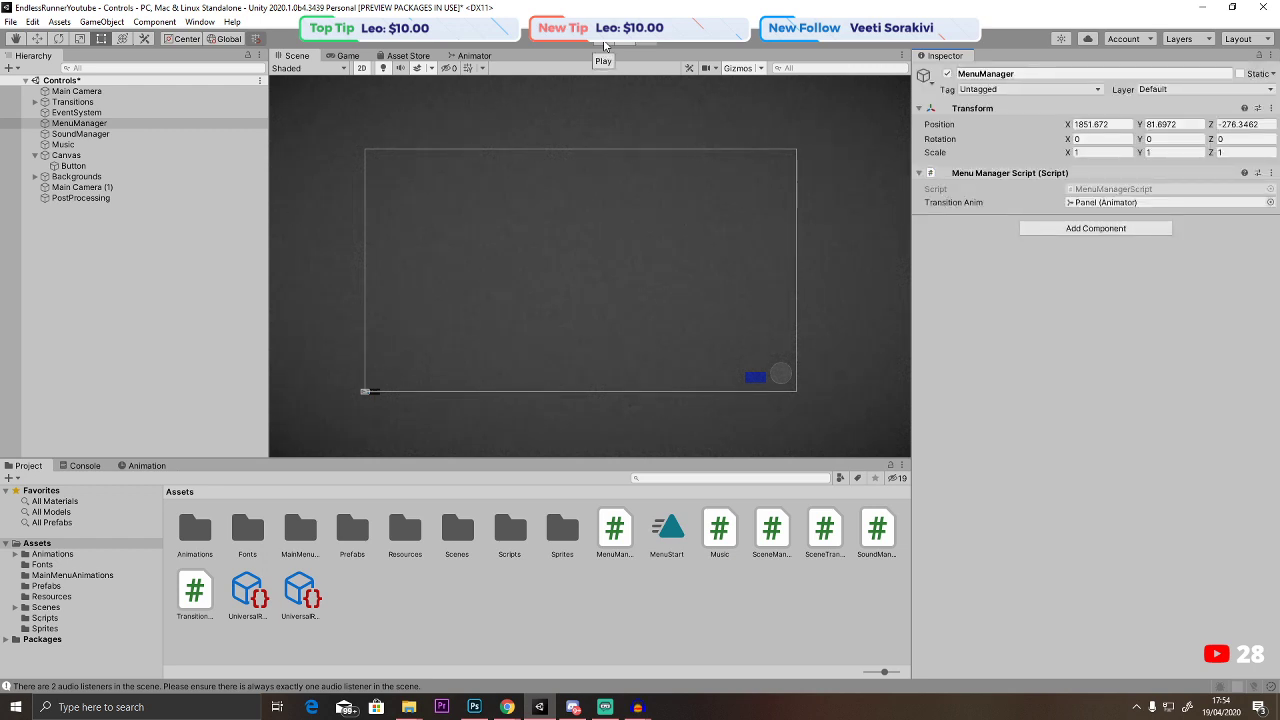
Play-test the Controls scene in Unity and stop it.
{"action": "left_click", "coordinate": [604, 44]}
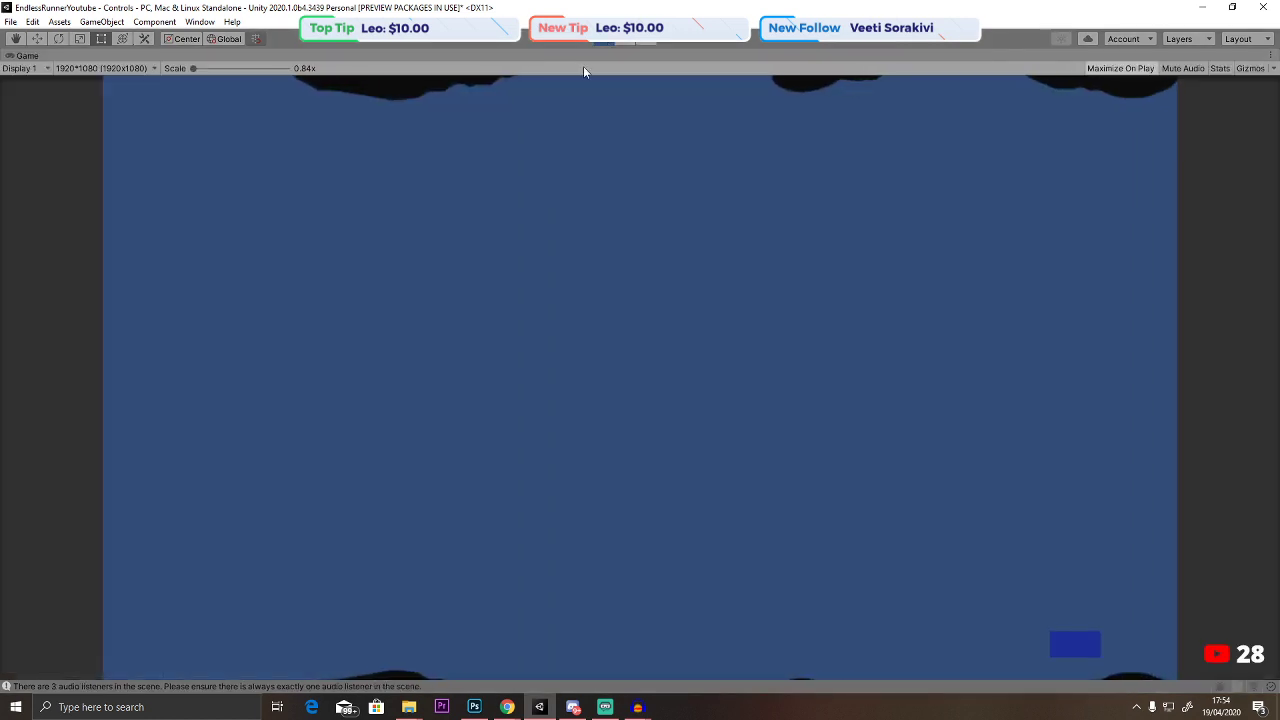
{"action": "left_click", "coordinate": [606, 44]}
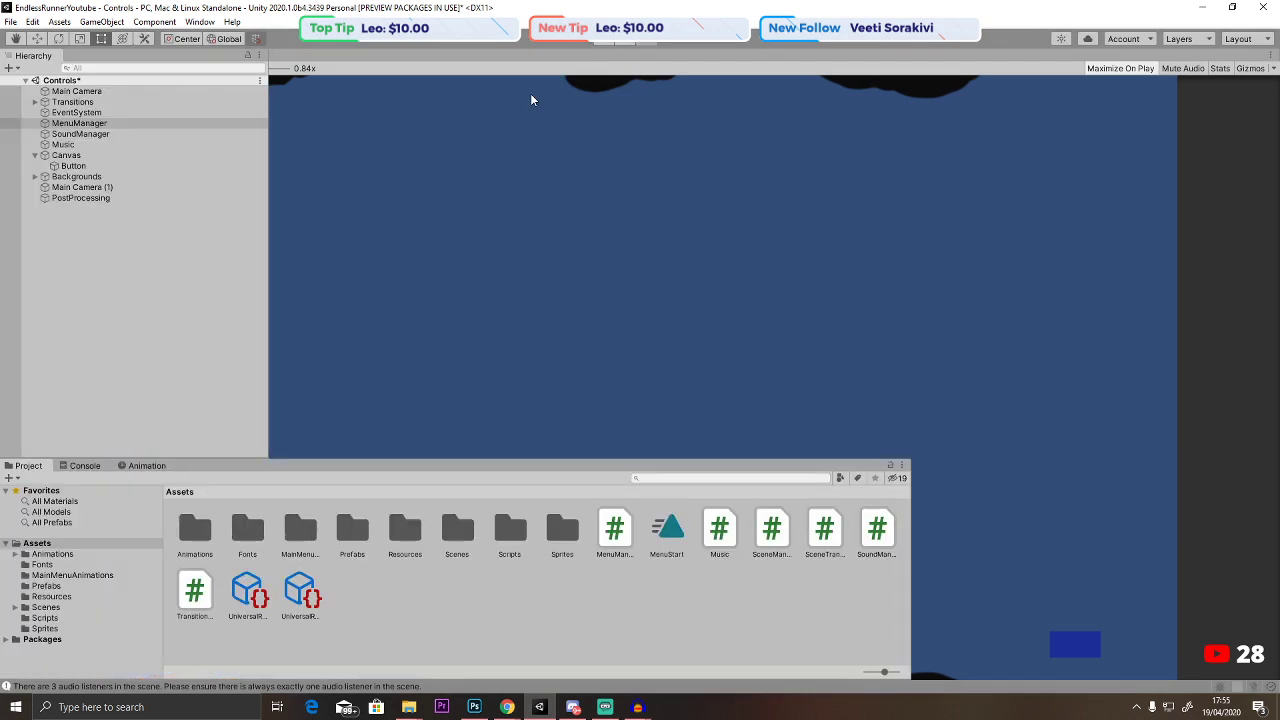
Try deleting Main Camera (1) from the Controls scene and play-test the result.
{"action": "left_click", "coordinate": [76, 91]}
{"action": "left_click", "coordinate": [85, 187]}
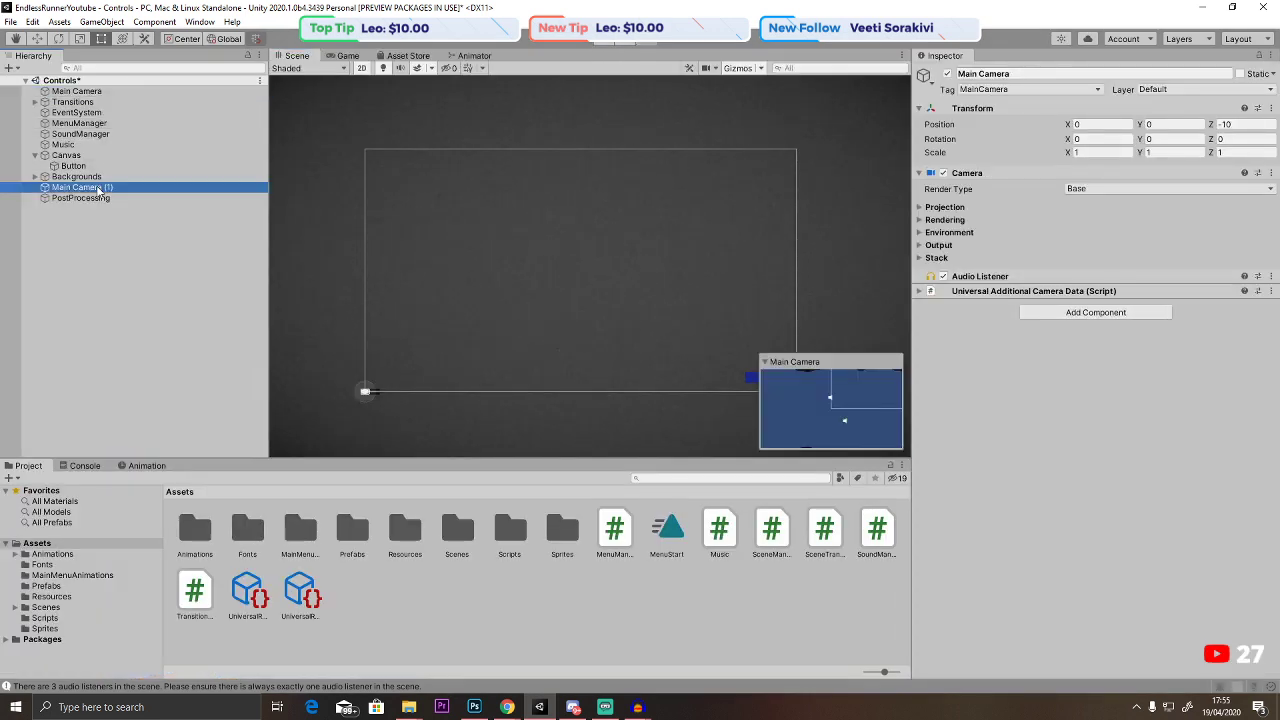
{"action": "key", "text": "Delete"}
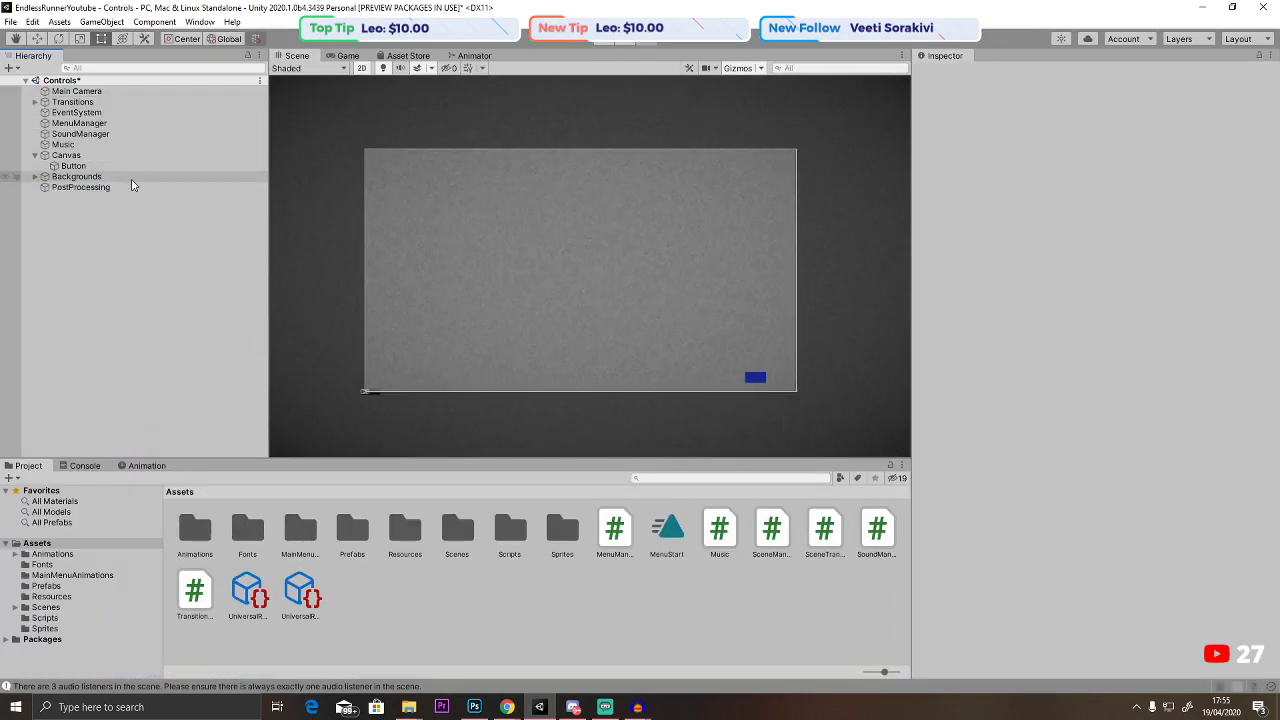
{"action": "left_click", "coordinate": [611, 43]}
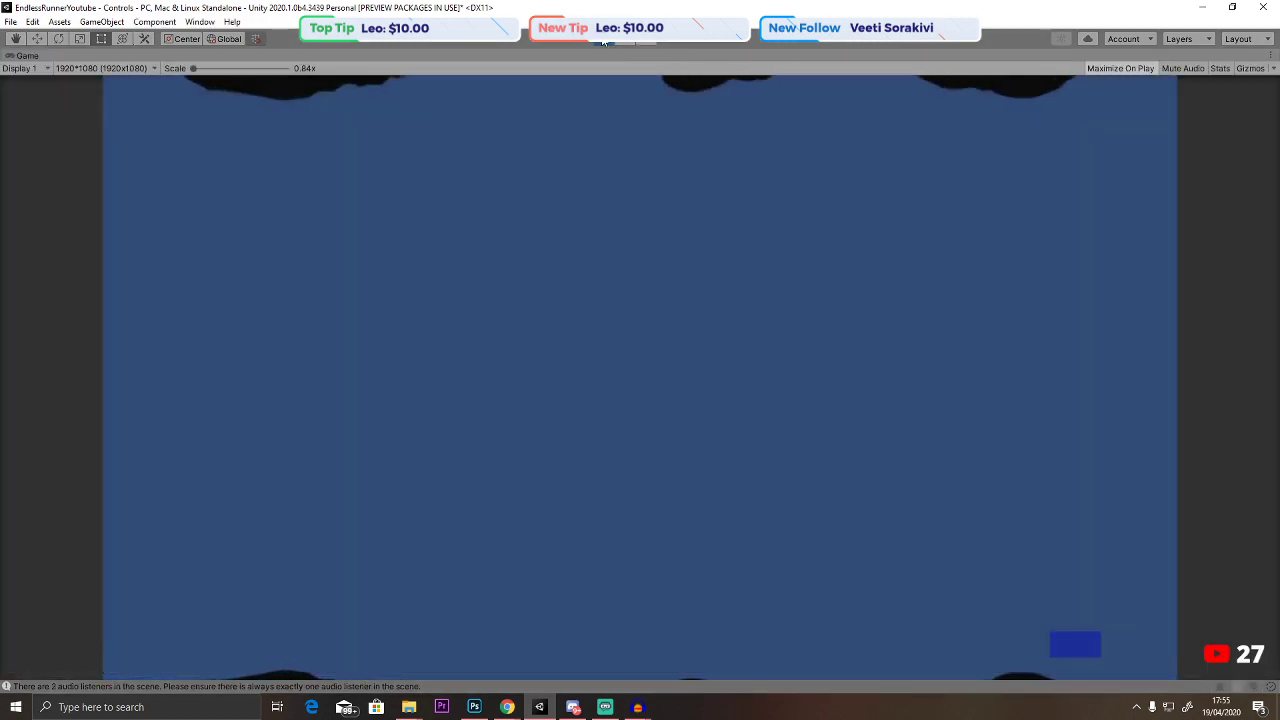
{"action": "left_click", "coordinate": [603, 40]}
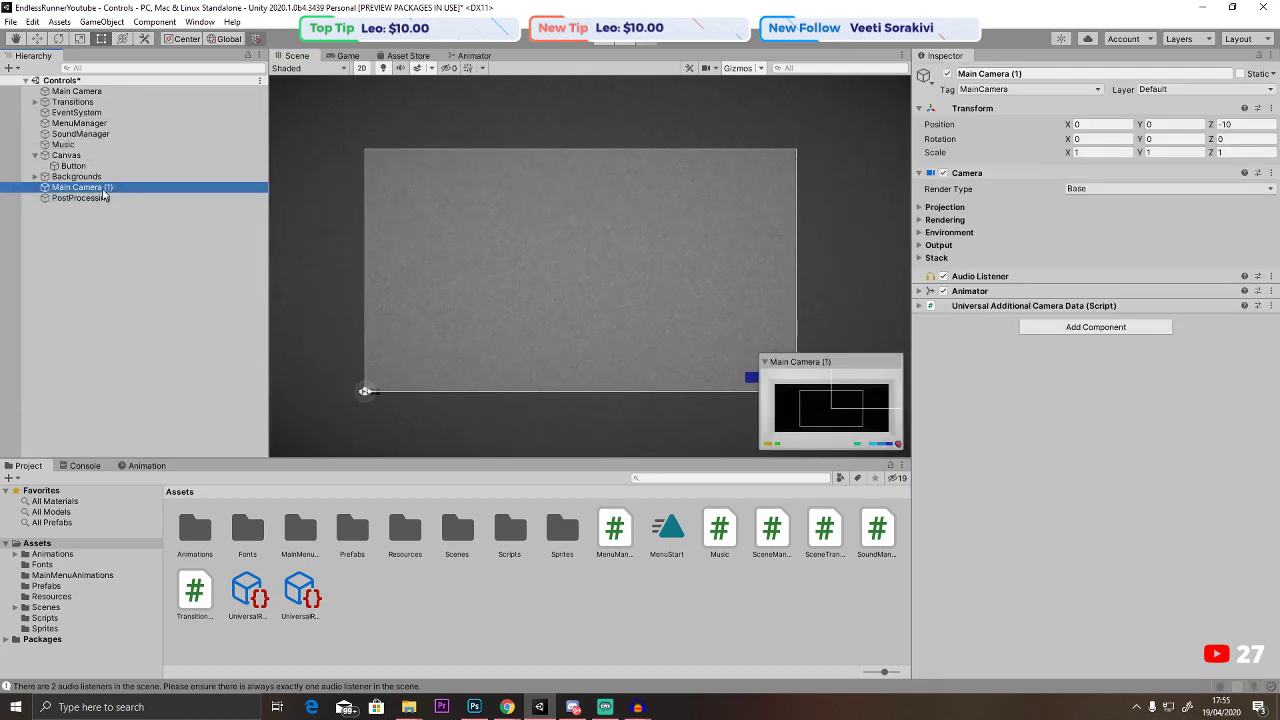
Delete the original Main Camera, keeping Main Camera (1), and play-test the Controls scene.
{"action": "left_click", "coordinate": [97, 91]}
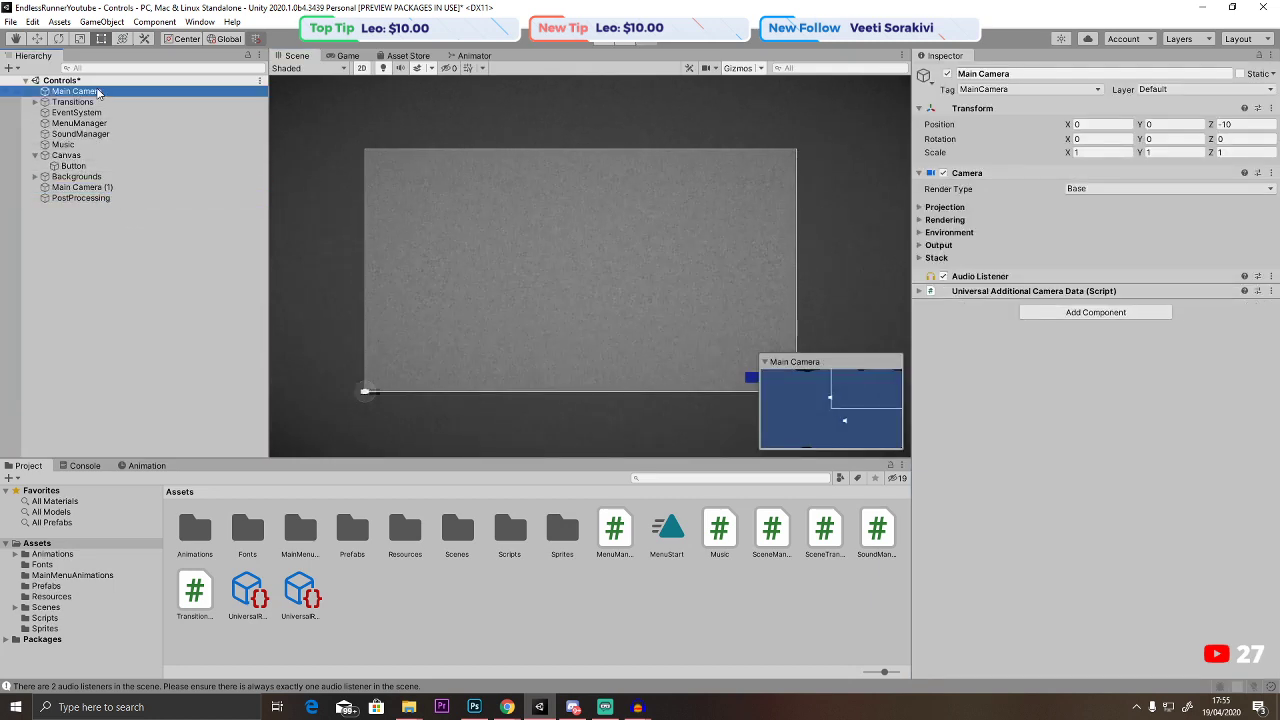
{"action": "key", "text": "Delete"}
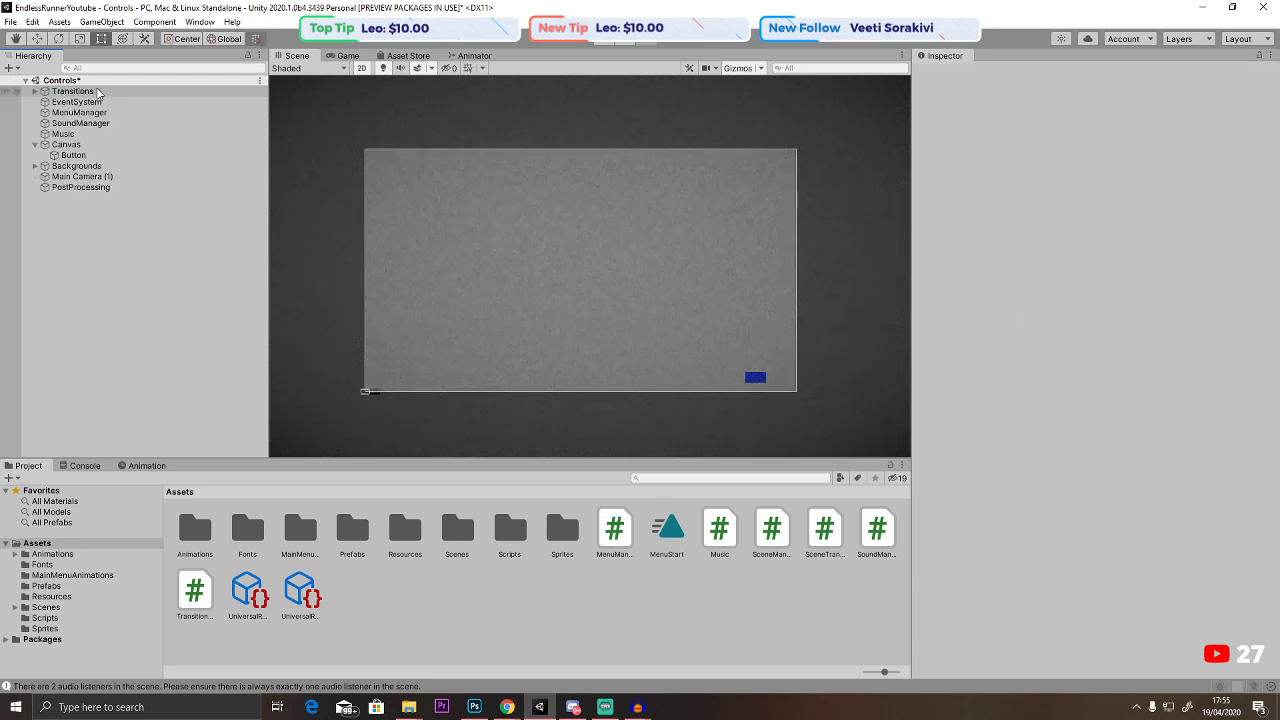
{"action": "left_click", "coordinate": [85, 177]}
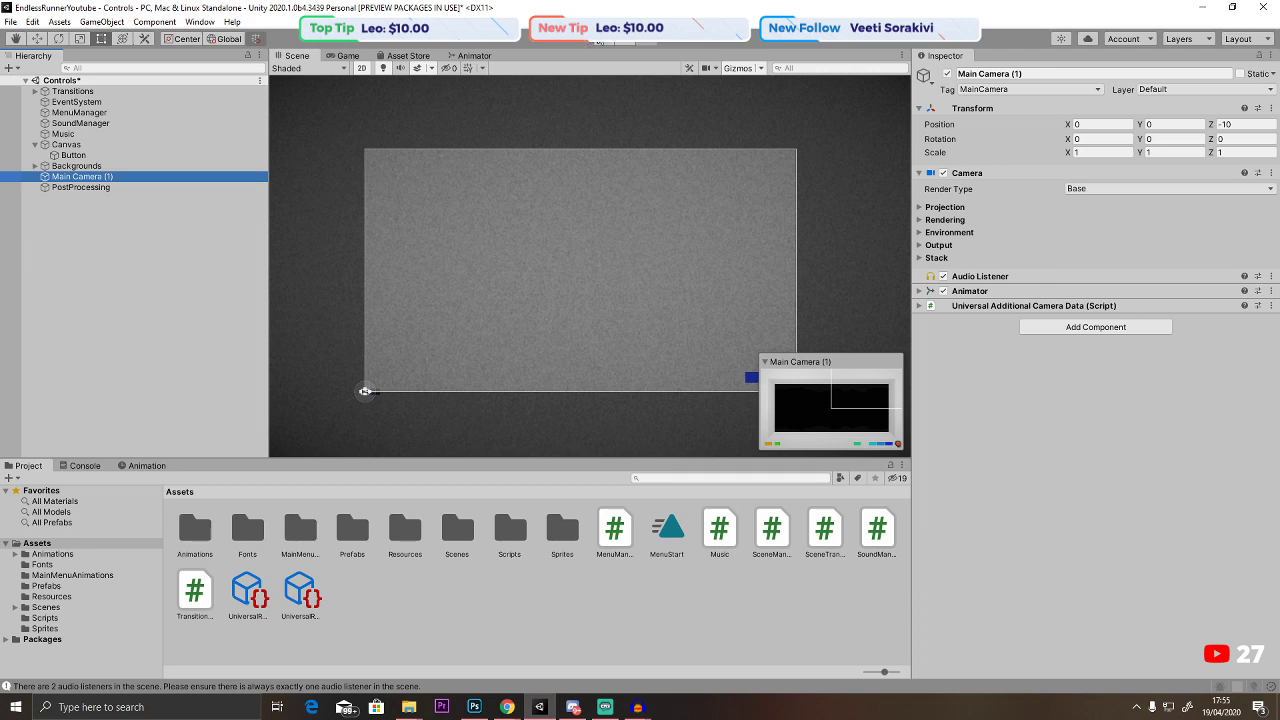
{"action": "left_click", "coordinate": [604, 40]}
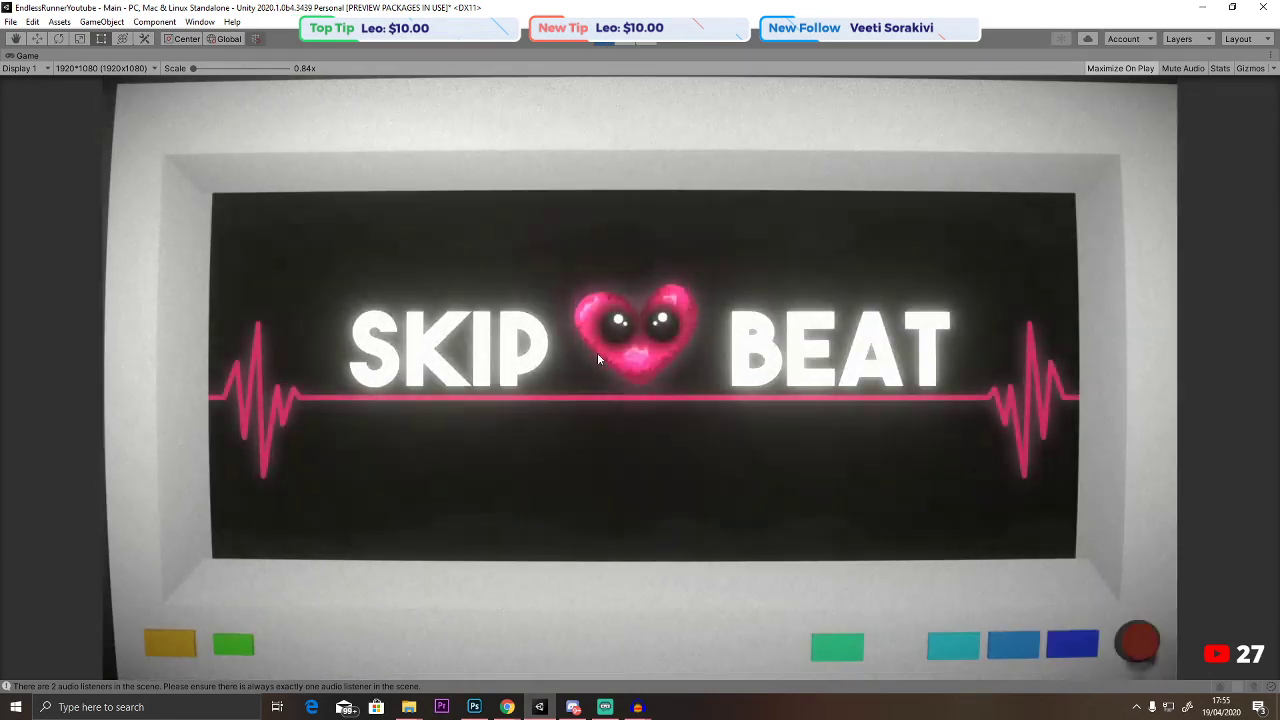
Play-test the Controls scene again, using the blue button to return to the main menu.
{"action": "left_click", "coordinate": [603, 42]}
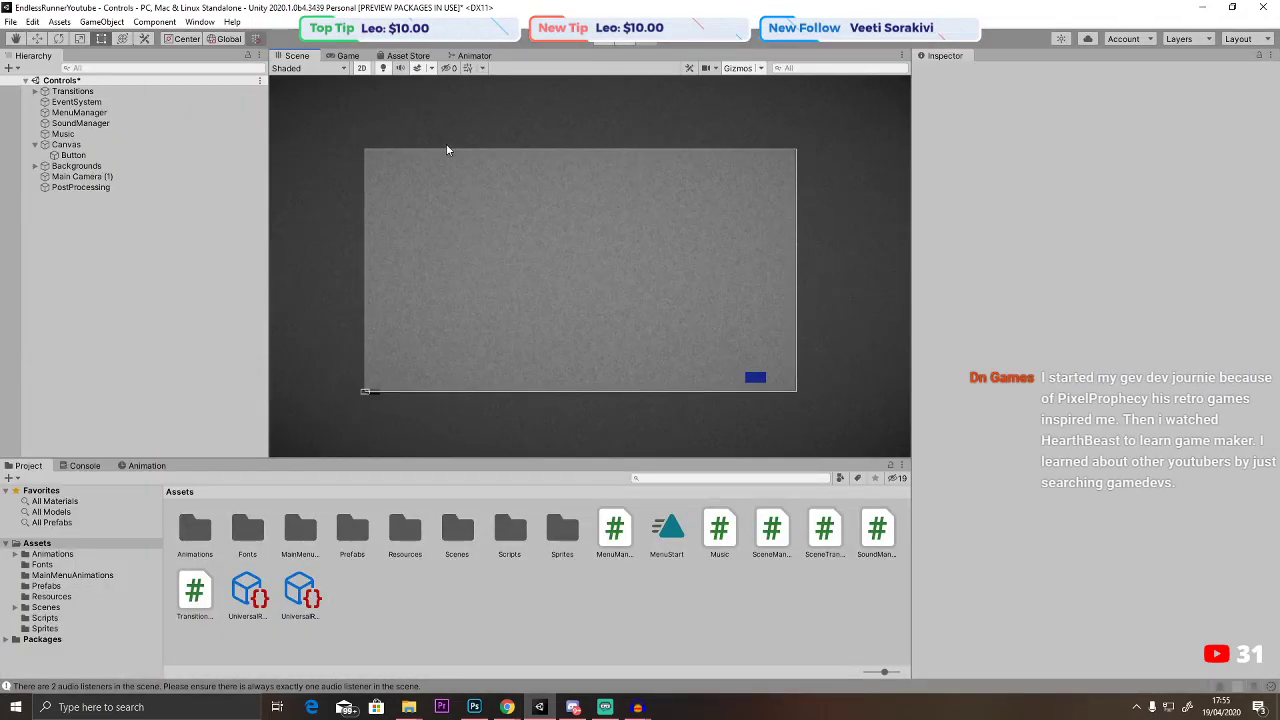
{"action": "left_click", "coordinate": [602, 42]}
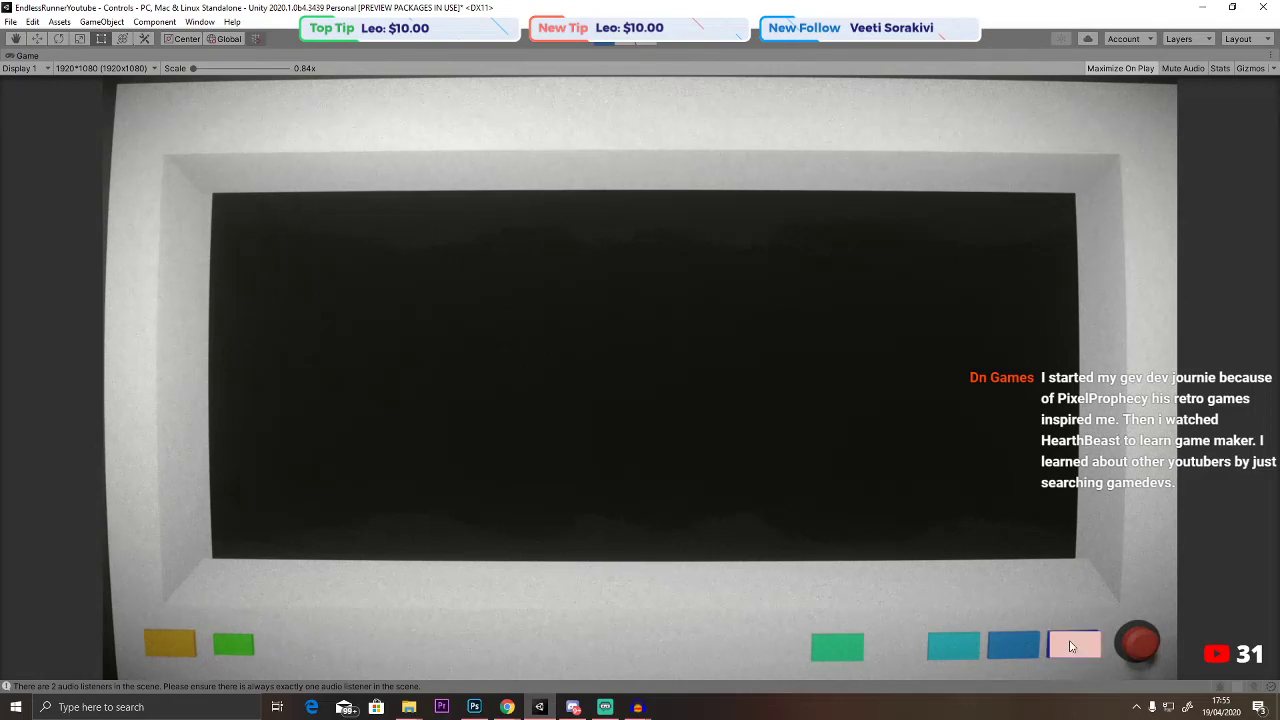
{"action": "left_click", "coordinate": [1070, 646]}
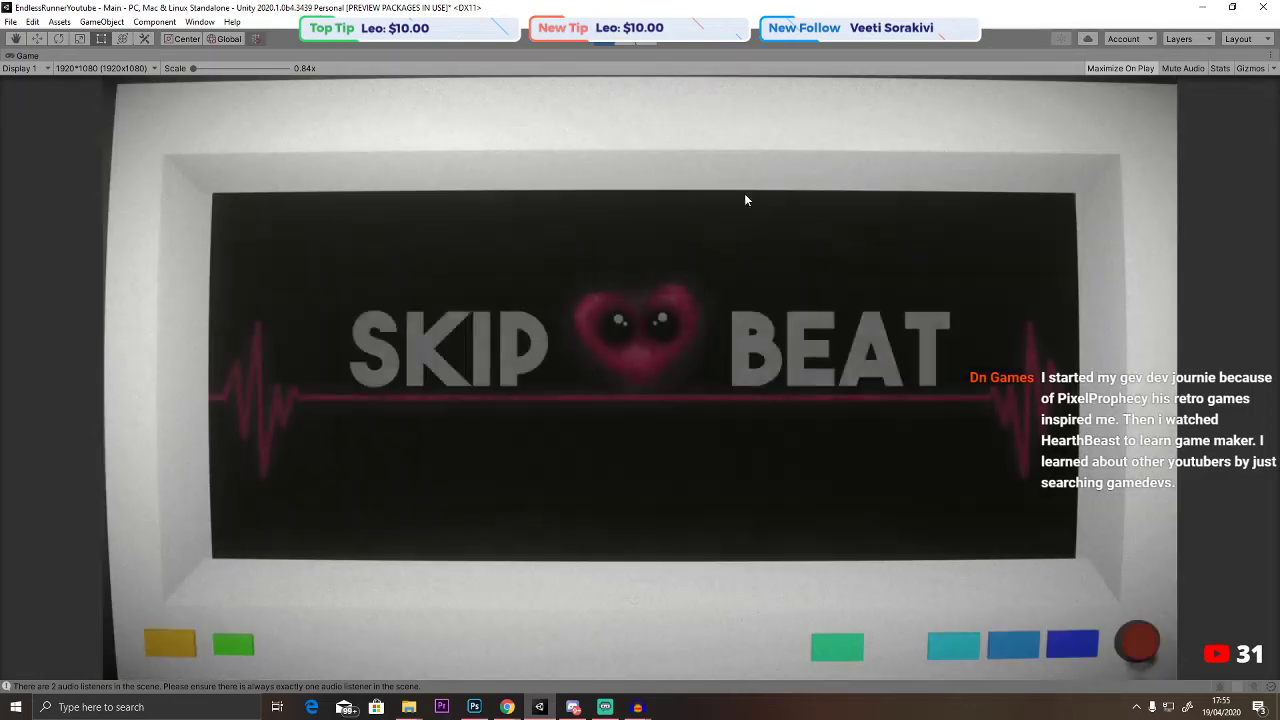
{"action": "left_click", "coordinate": [604, 40]}
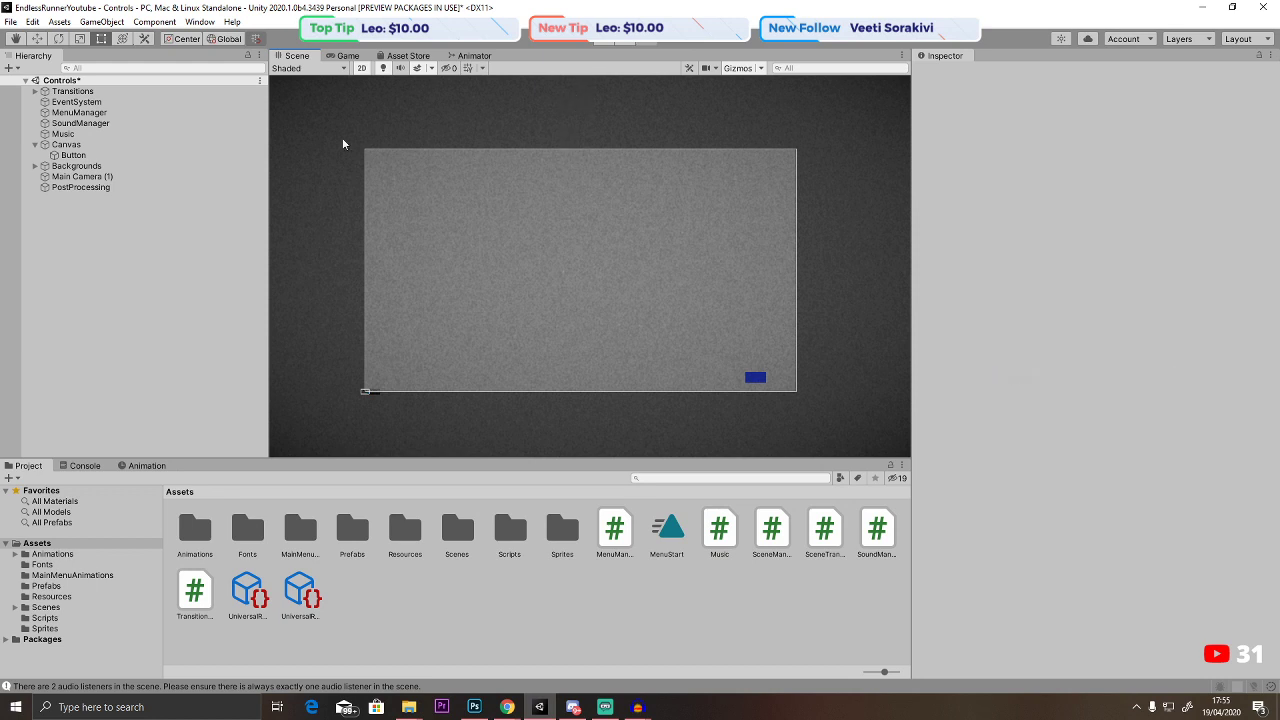
Set the Controls button's Highlighted Color to a lighter shade of its Normal Color blue, RGB 95, 114, 238.
{"action": "left_click", "coordinate": [73, 155]}
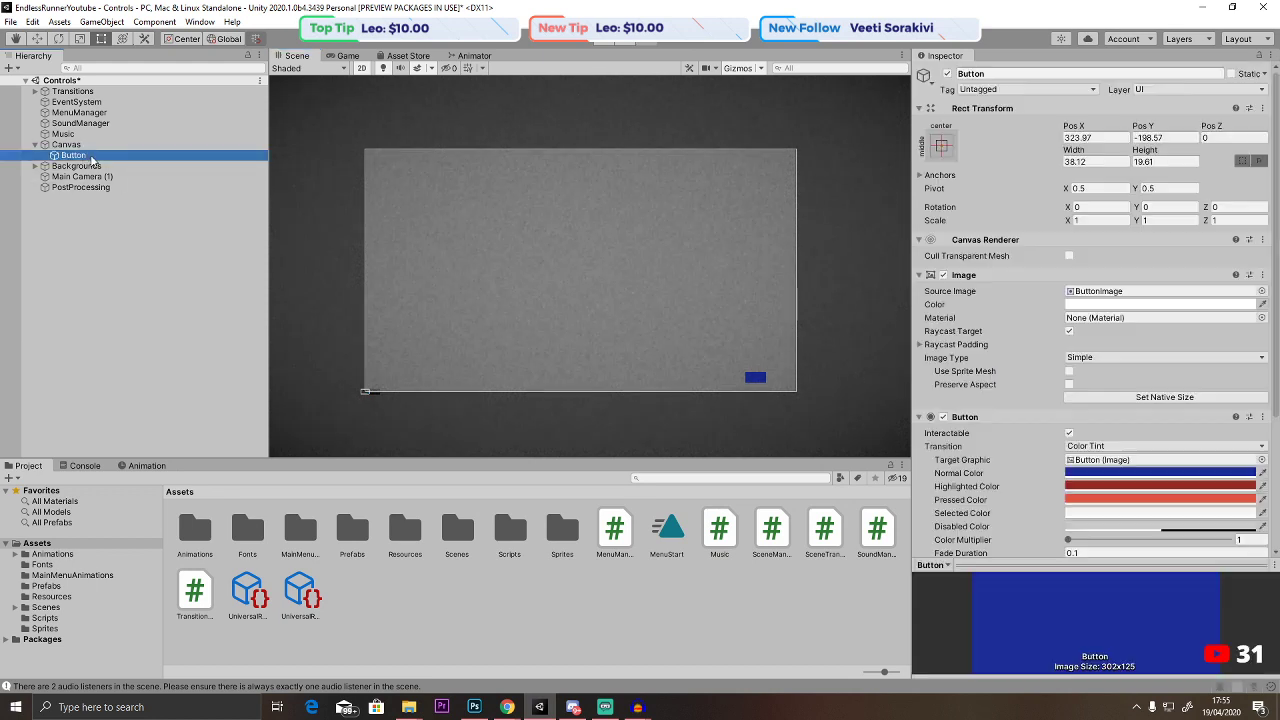
{"action": "left_click", "coordinate": [1186, 488]}
{"action": "left_click", "coordinate": [1133, 400]}
{"action": "left_click", "coordinate": [1090, 473]}
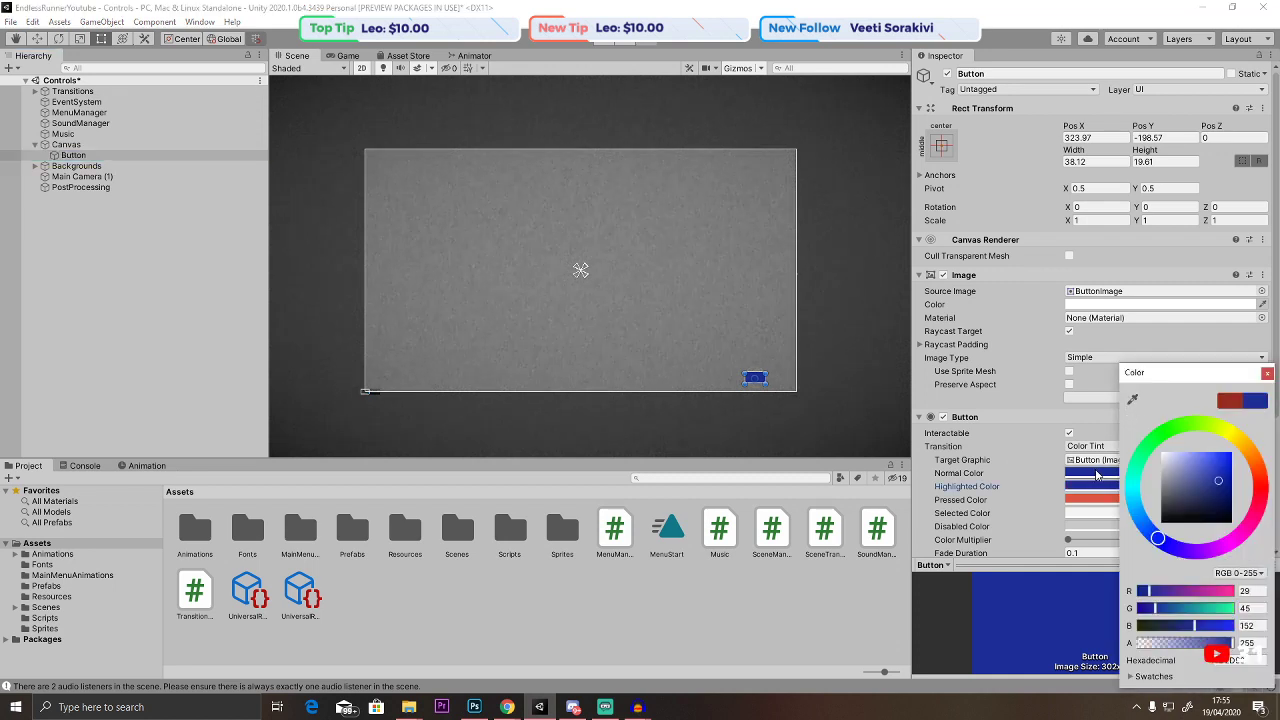
{"action": "left_click_drag", "start_coordinate": [1179, 477], "coordinate": [1205, 461]}
{"action": "left_click", "coordinate": [1268, 373]}
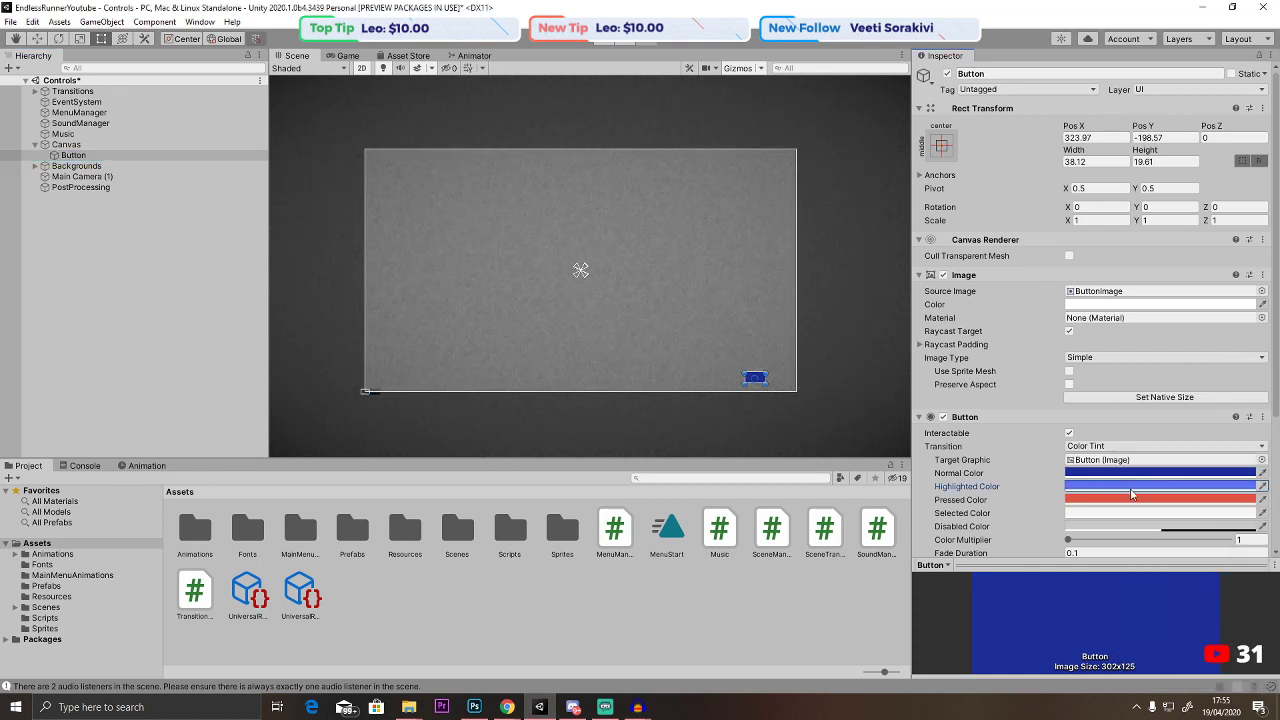
Set the button's Pressed Color to an even paler blue, starting from its Highlighted Color.
{"action": "left_click", "coordinate": [1130, 499]}
{"action": "left_click", "coordinate": [1133, 400]}
{"action": "left_click", "coordinate": [1090, 486]}
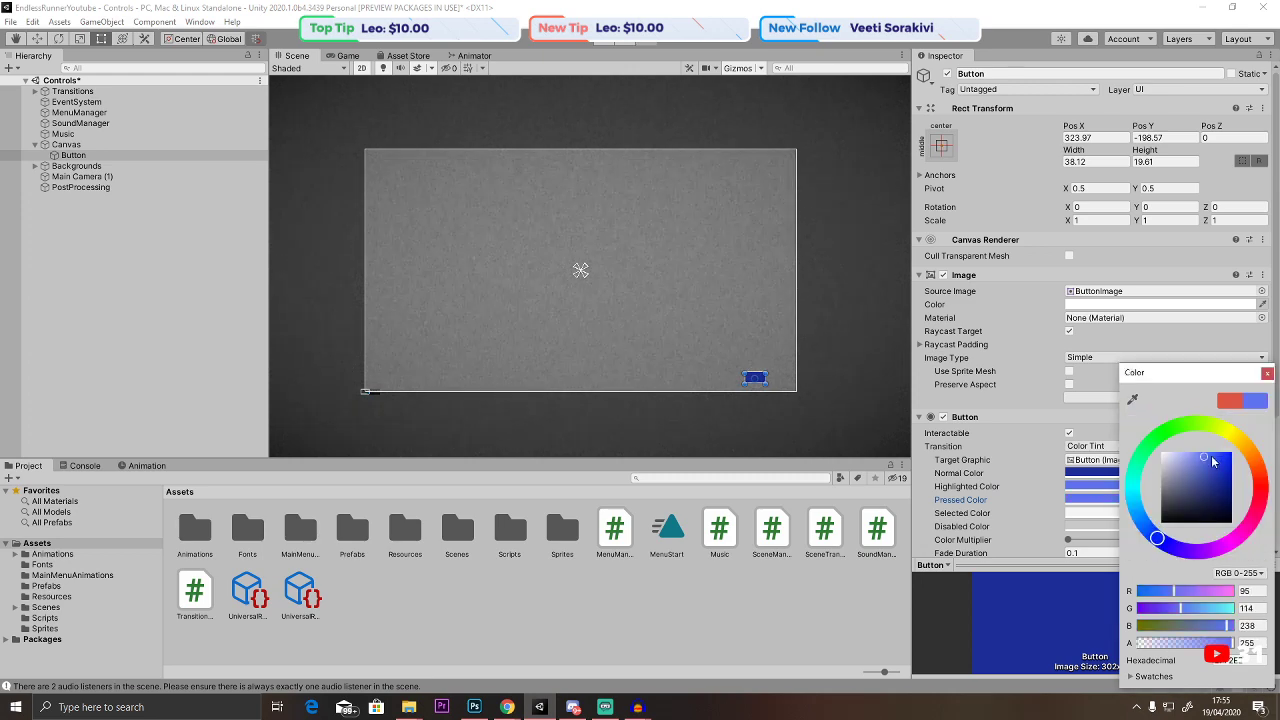
{"action": "left_click", "coordinate": [1184, 452]}
{"action": "left_click", "coordinate": [1266, 374]}
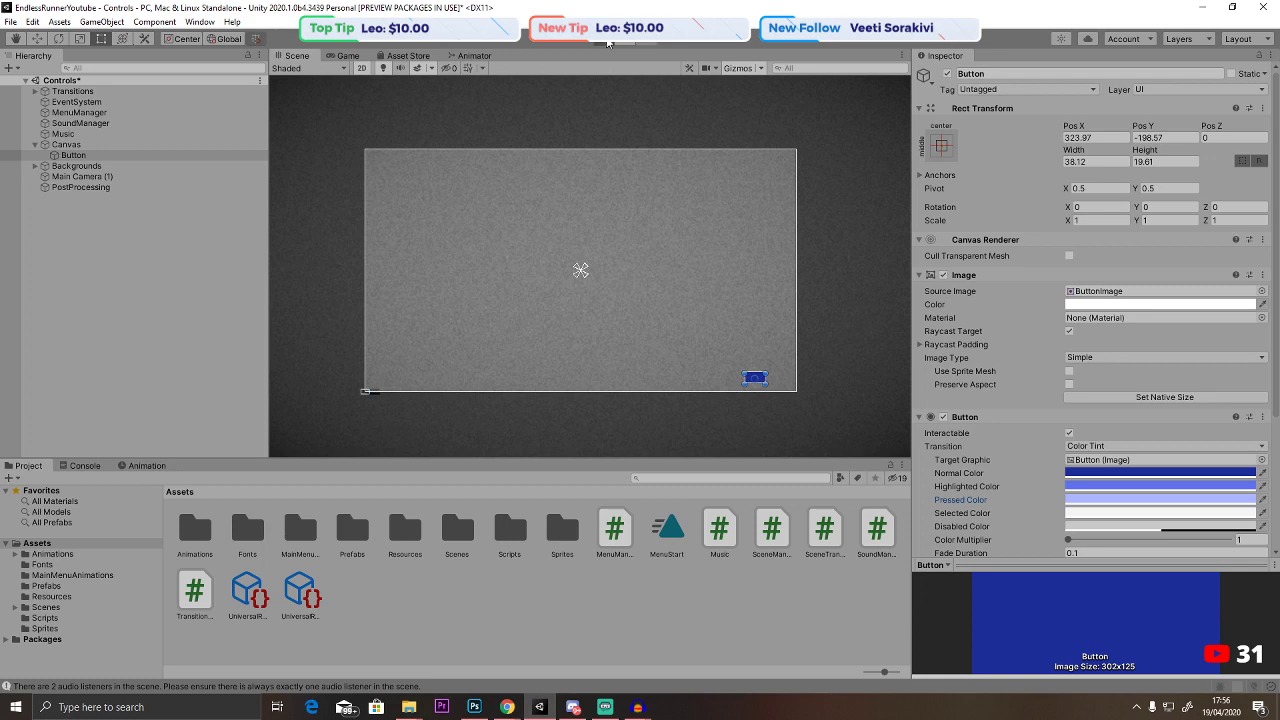
Play-test the Controls scene with the new button colours, return to the main menu and stop the game.
{"action": "left_click", "coordinate": [607, 41]}
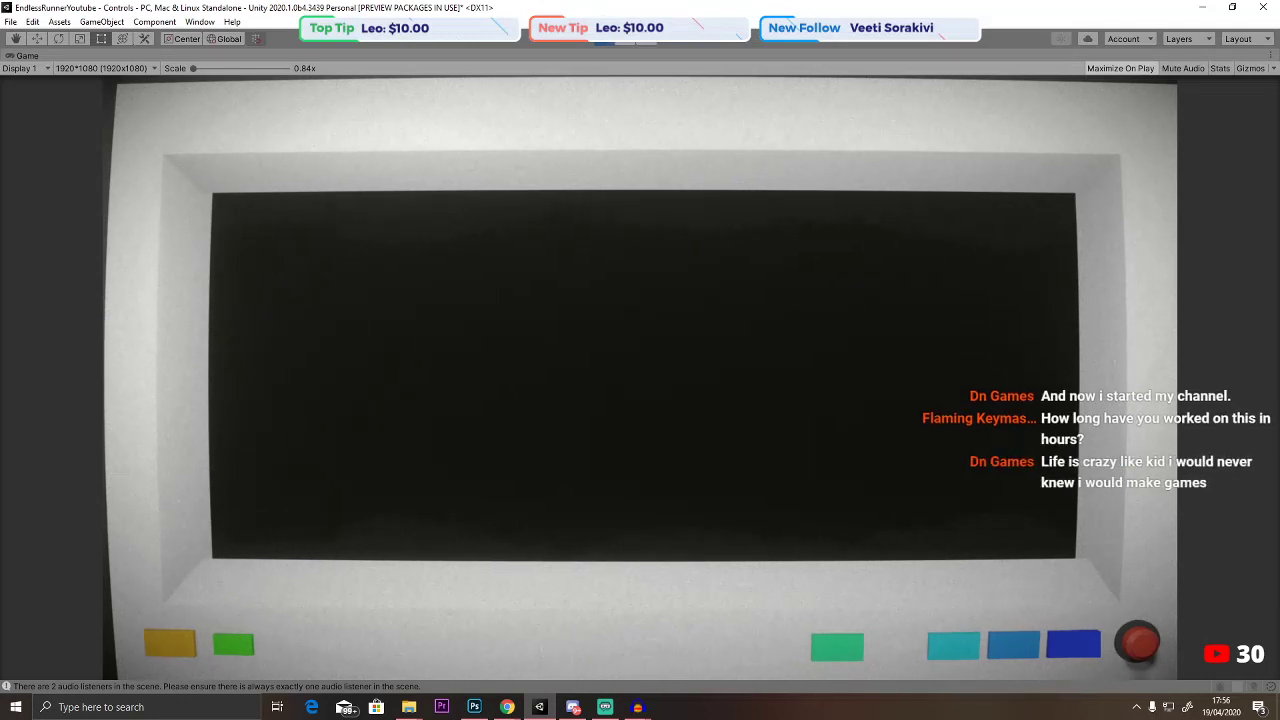
{"action": "left_click", "coordinate": [1077, 647]}
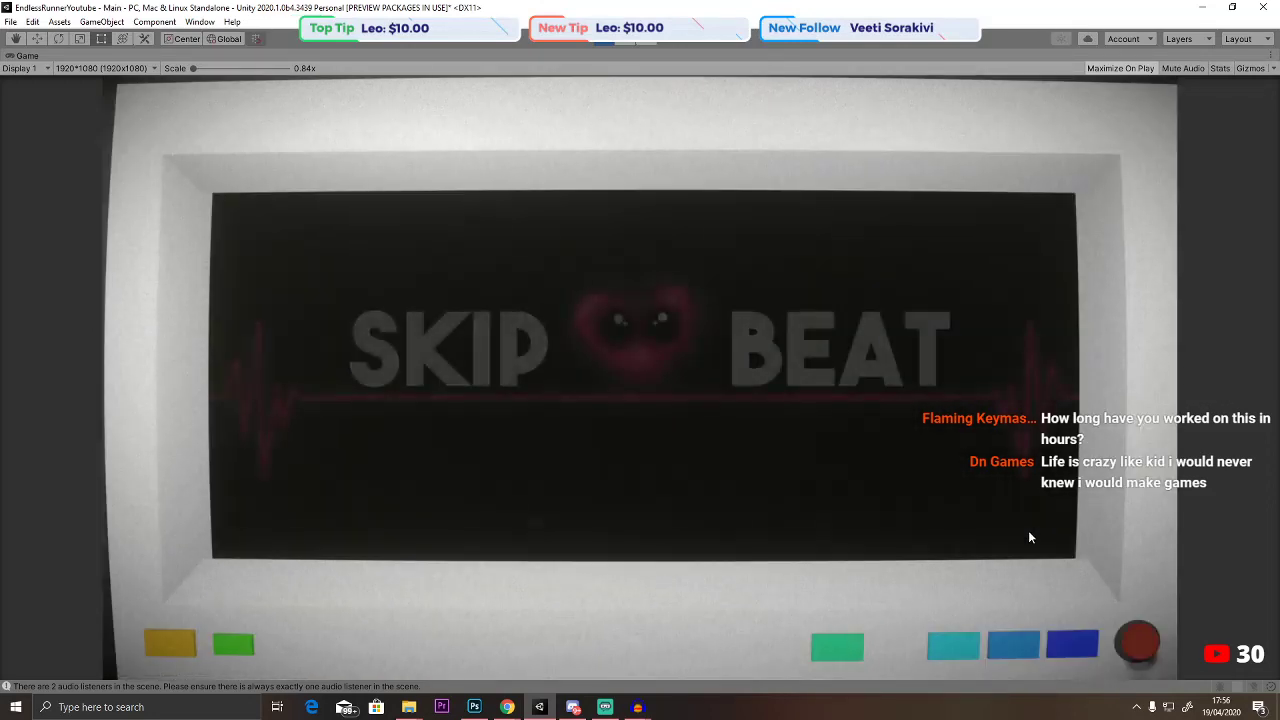
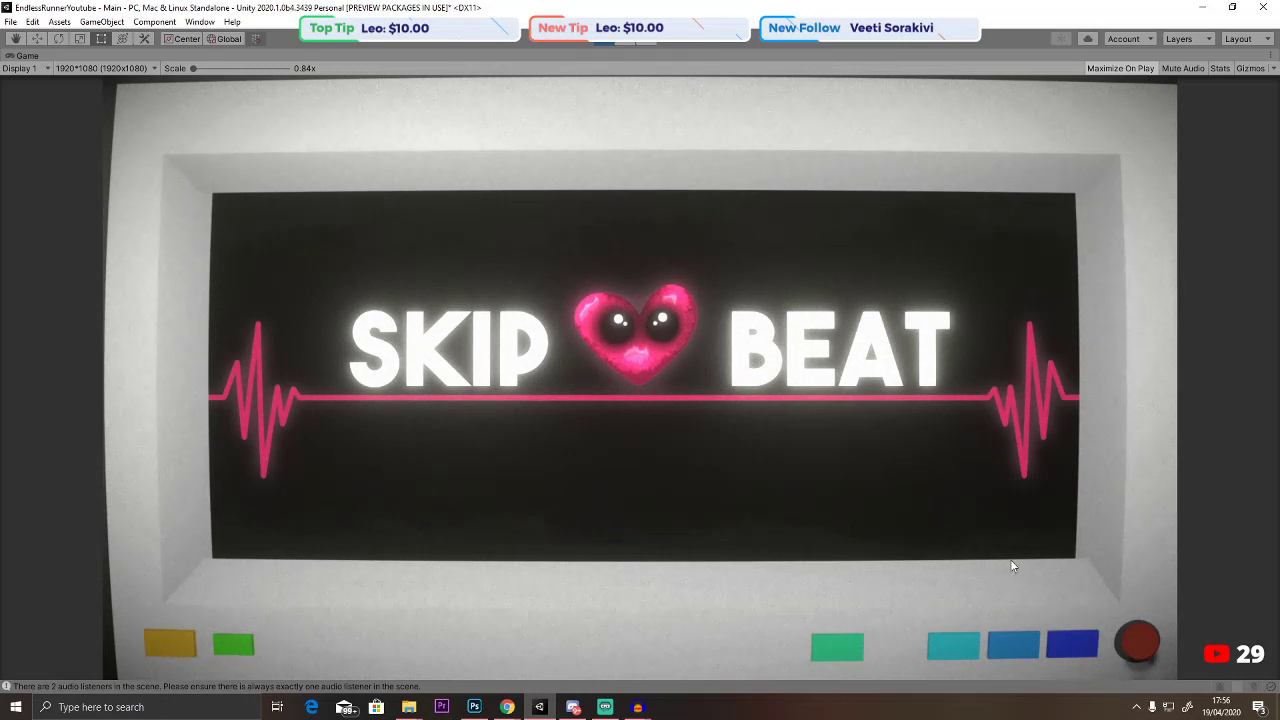
{"action": "left_click", "coordinate": [604, 42]}
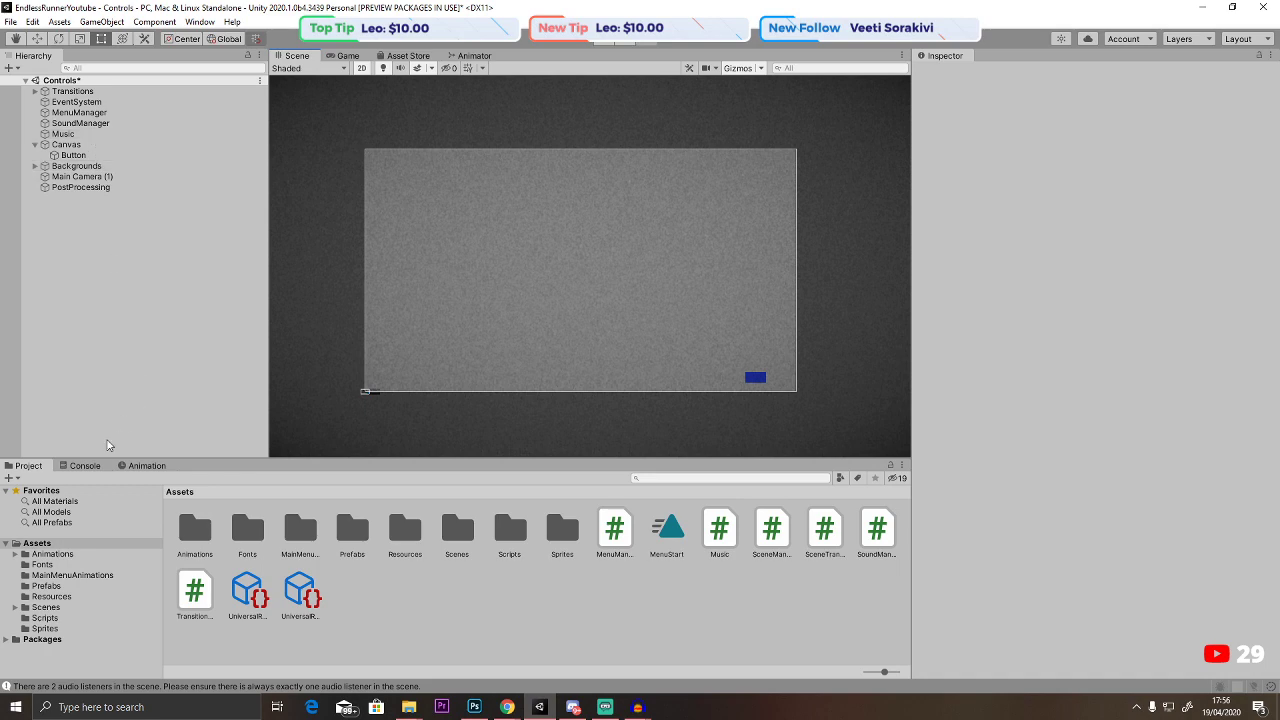
Add the open Controls scene to the Scenes In Build list.
{"action": "left_click", "coordinate": [85, 466]}
{"action": "left_click", "coordinate": [28, 466]}
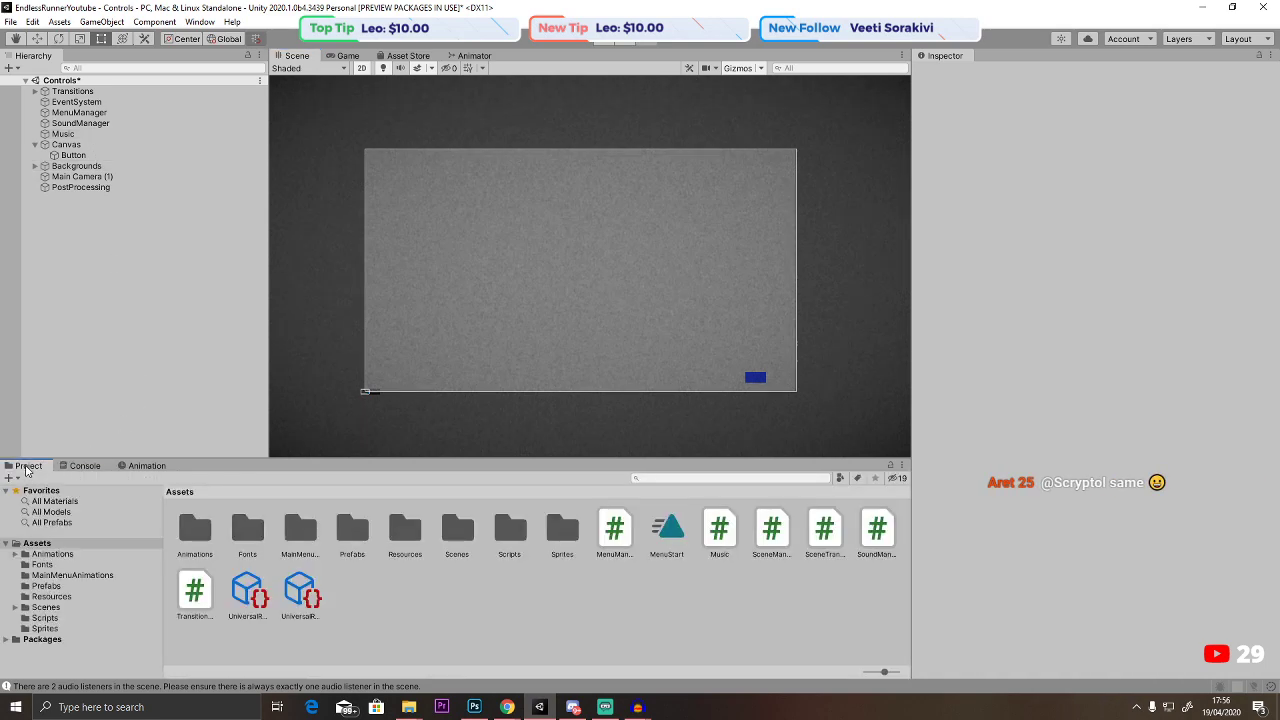
{"action": "left_click", "coordinate": [10, 21]}
{"action": "left_click", "coordinate": [42, 154]}
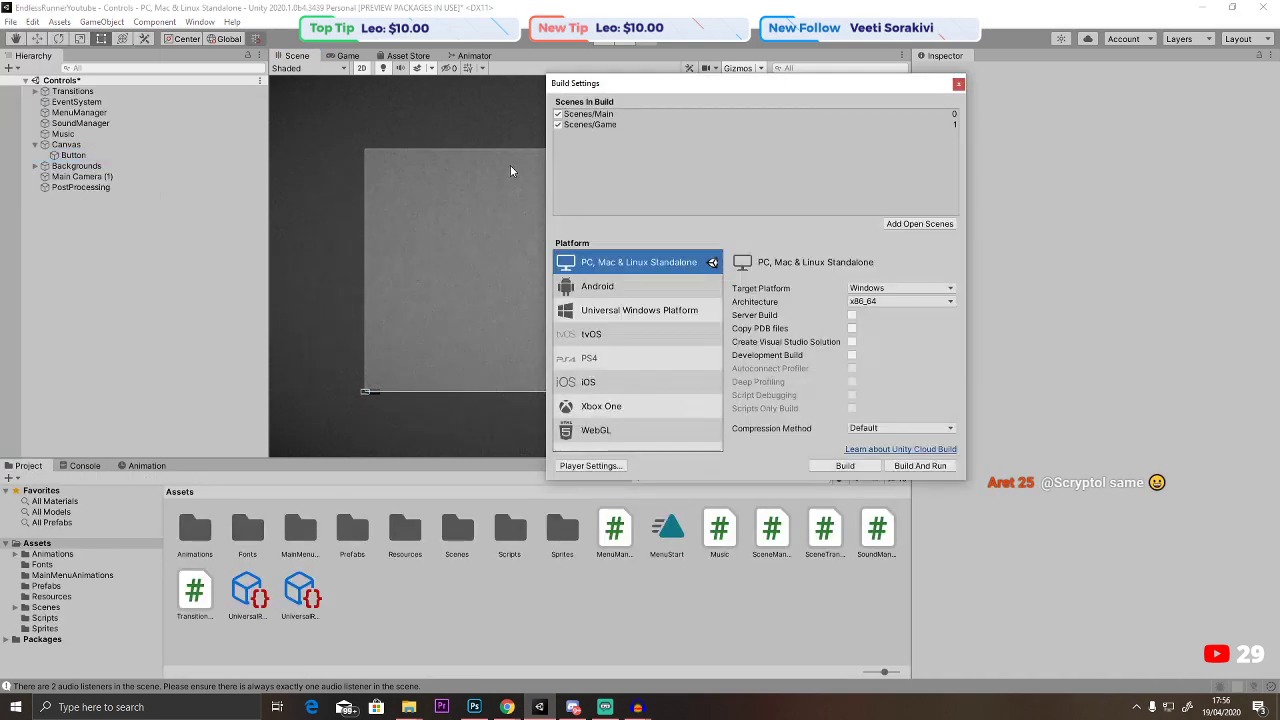
{"action": "left_click", "coordinate": [940, 224]}
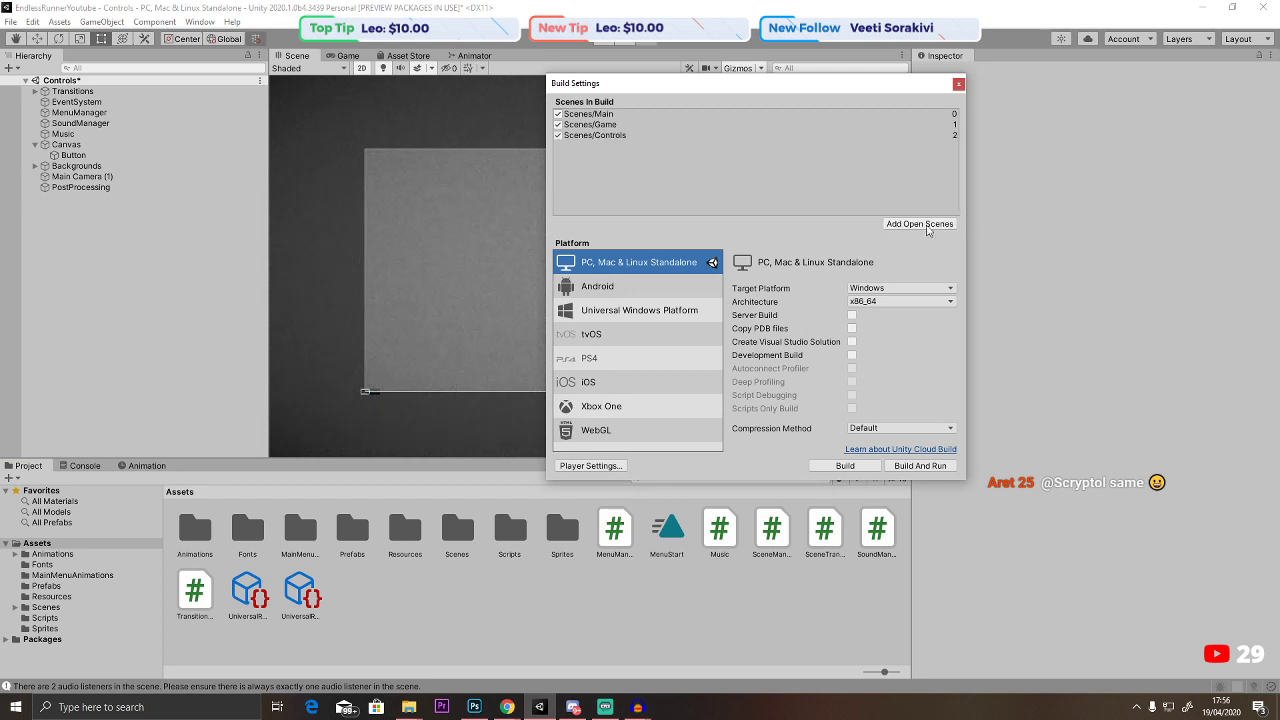
{"action": "left_click", "coordinate": [958, 85]}
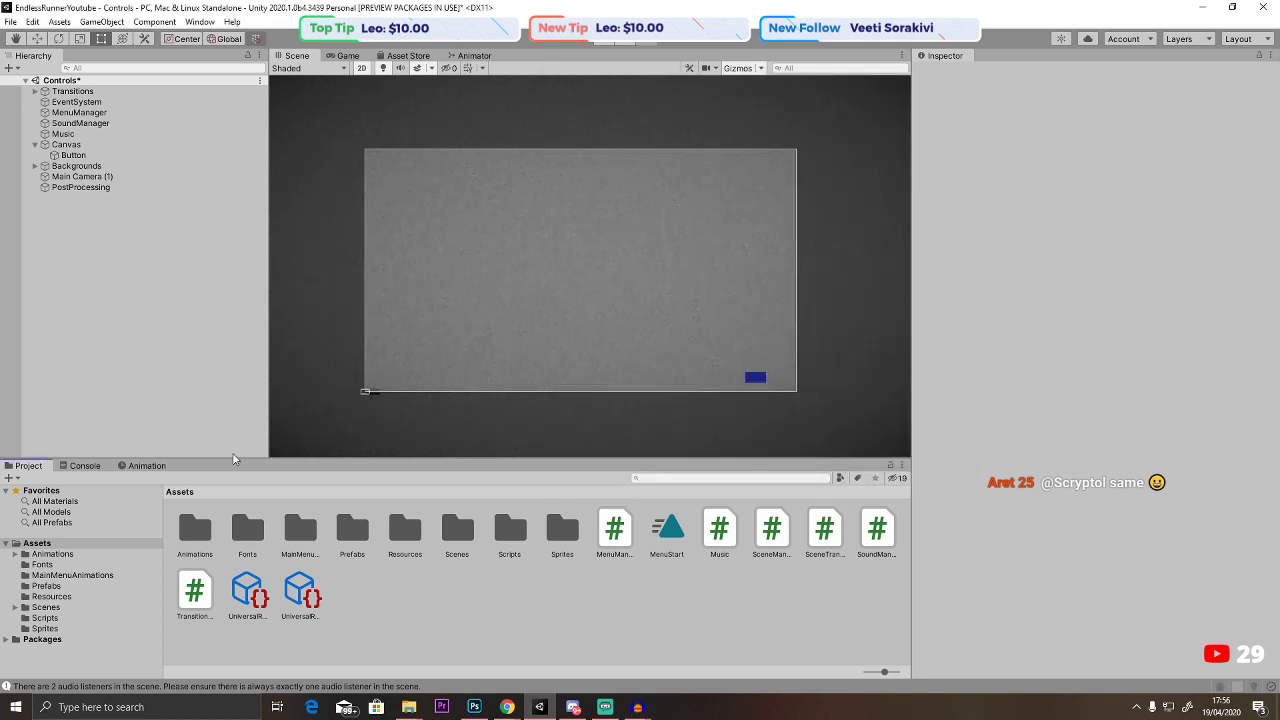
Open the Main scene from the Scenes folder, saving the changes to Controls.
{"action": "left_click", "coordinate": [481, 541]}
{"action": "double_click", "coordinate": [461, 535]}
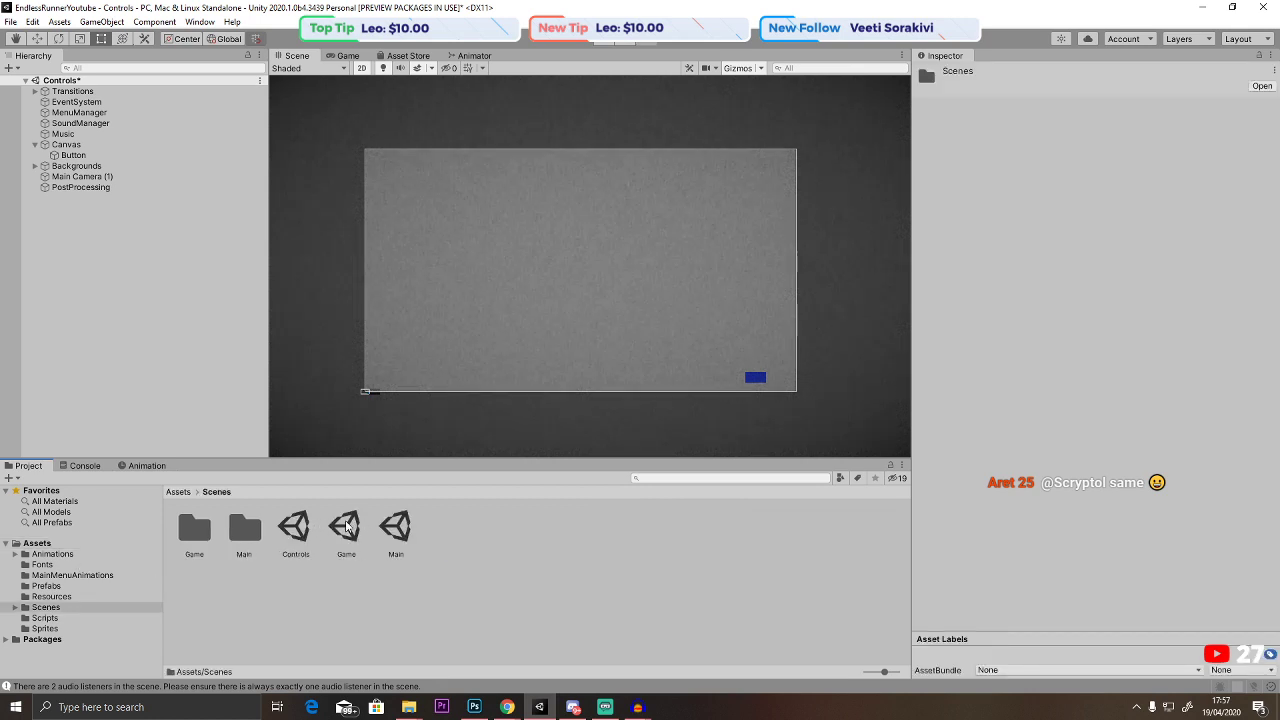
{"action": "double_click", "coordinate": [396, 530]}
{"action": "left_click", "coordinate": [612, 378]}
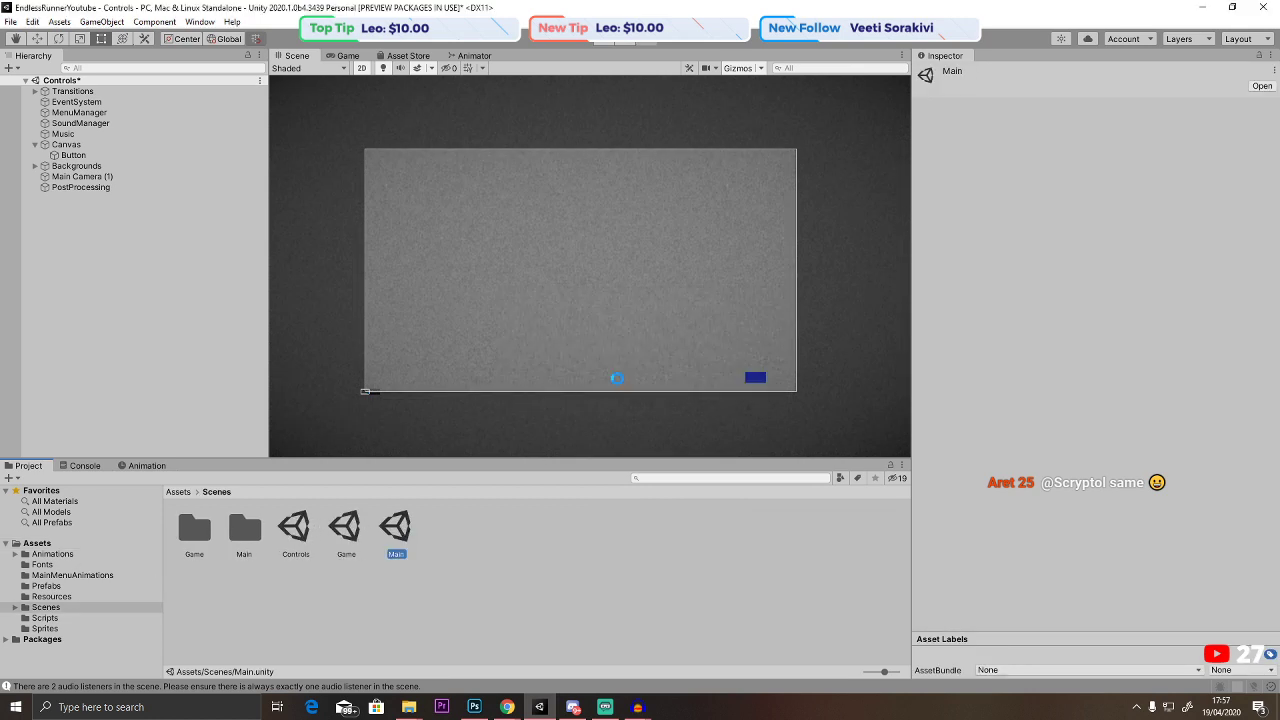
Copy the blue Button from the Controls scene into the Canvas of the Main scene.
{"action": "double_click", "coordinate": [295, 528]}
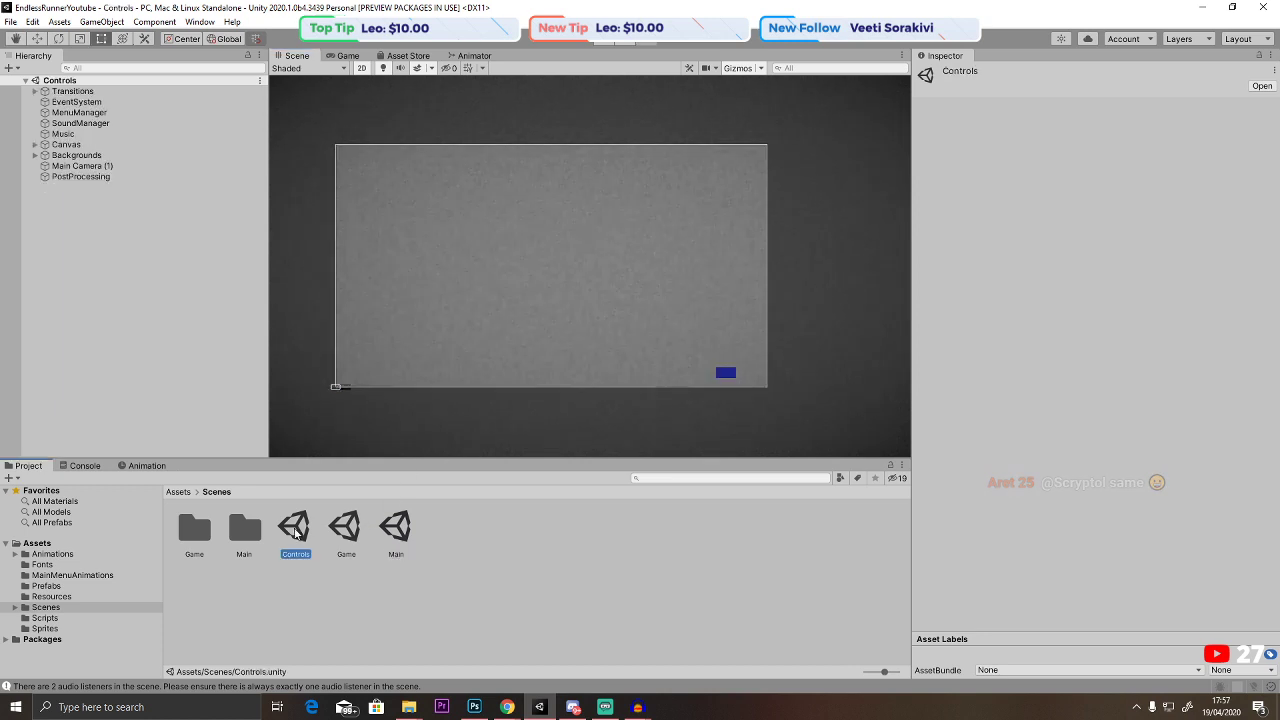
{"action": "left_click", "coordinate": [723, 374]}
{"action": "left_click", "coordinate": [35, 155]}
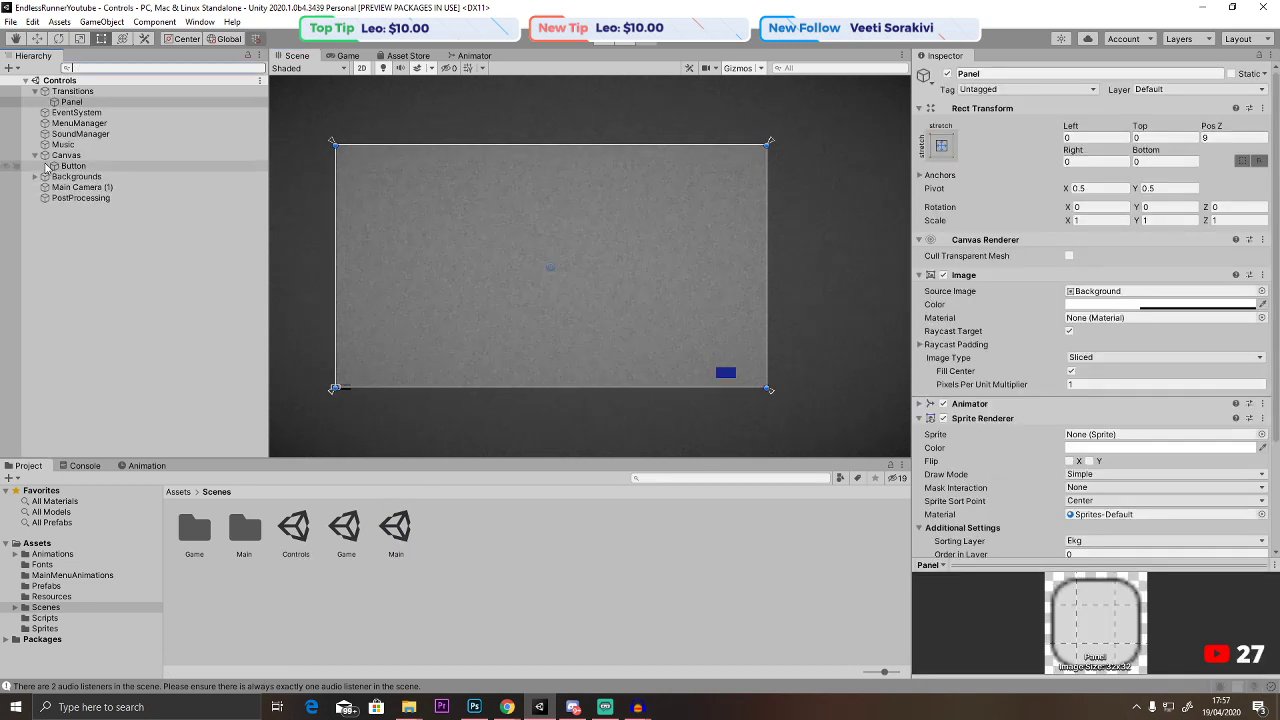
{"action": "left_click", "coordinate": [73, 165]}
{"action": "double_click", "coordinate": [398, 534]}
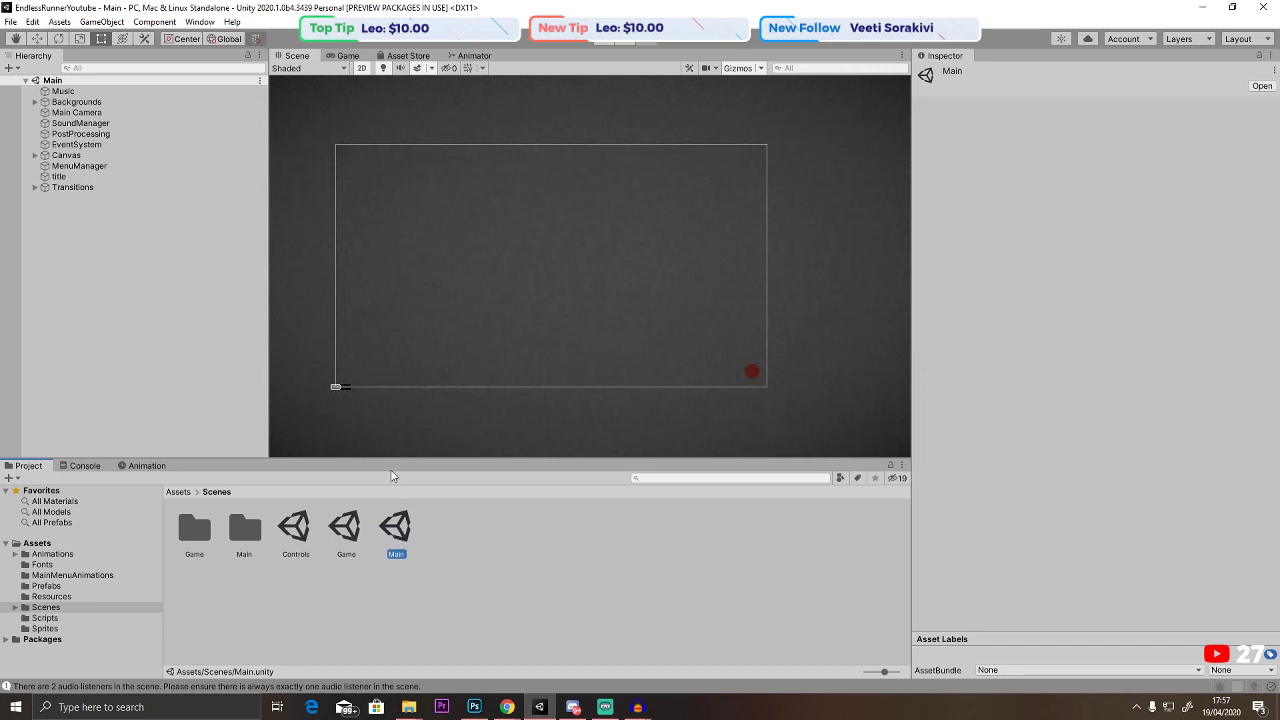
{"action": "left_click", "coordinate": [40, 157]}
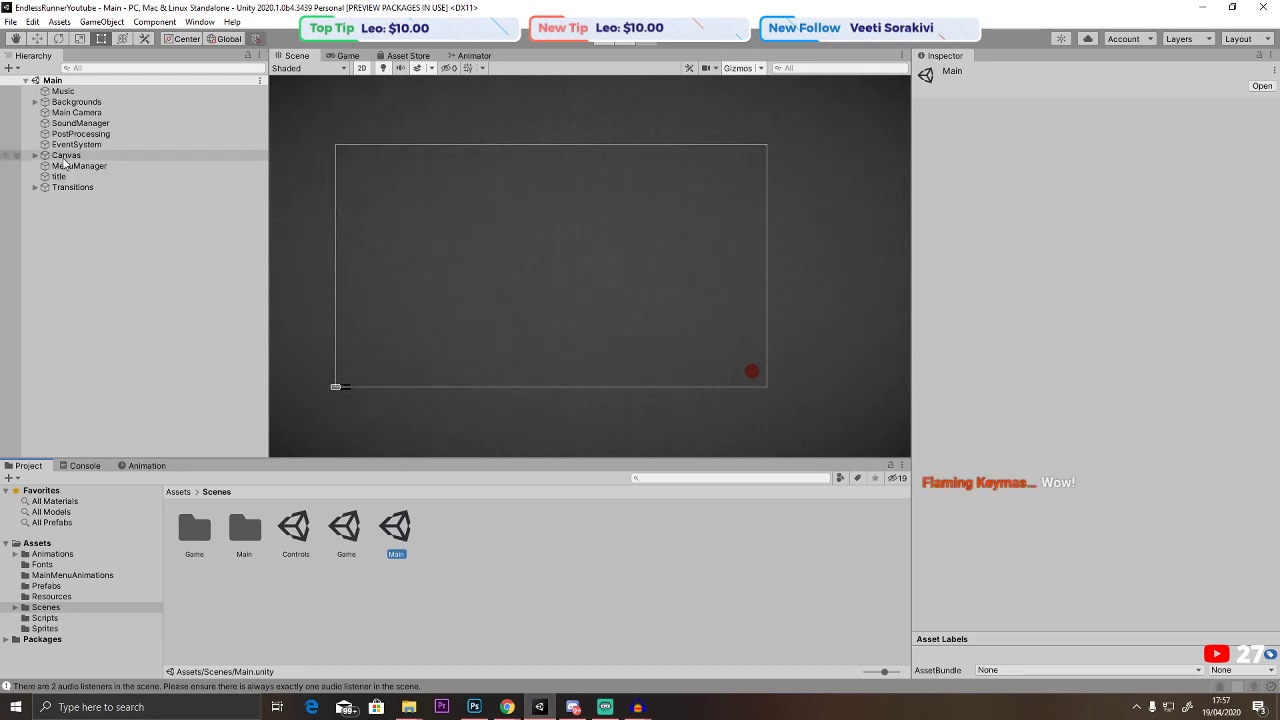
{"action": "left_click", "coordinate": [35, 155]}
{"action": "mouse_move", "coordinate": [73, 165]}
{"action": "left_mouse_down"}
{"action": "mouse_move", "coordinate": [60, 208]}
{"action": "mouse_move", "coordinate": [94, 161]}
{"action": "left_mouse_up"}
Assign MenuManager as the target object of the copied blue button's On Click event.
{"action": "scroll", "coordinate": [751, 380], "scroll_direction": "up", "scroll_amount": 3}
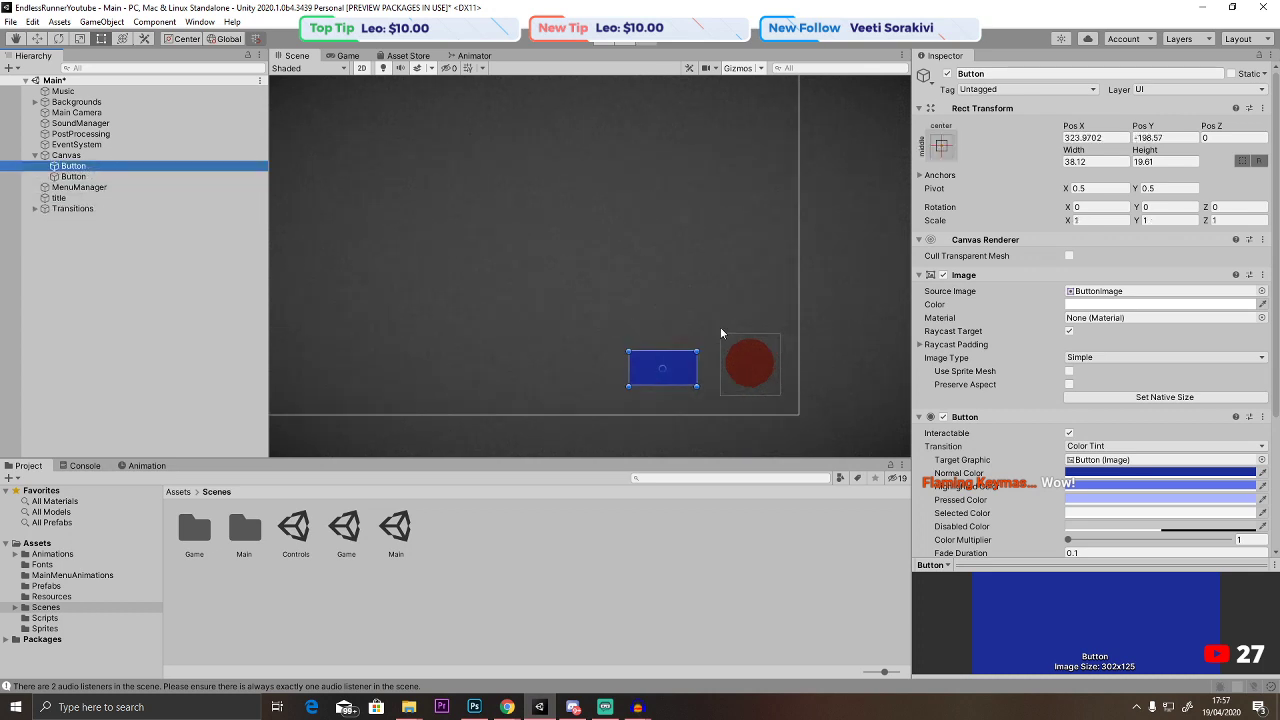
{"action": "scroll", "coordinate": [720, 334], "scroll_direction": "up", "scroll_amount": 1}
{"action": "left_click", "coordinate": [346, 56]}
{"action": "left_click", "coordinate": [297, 56]}
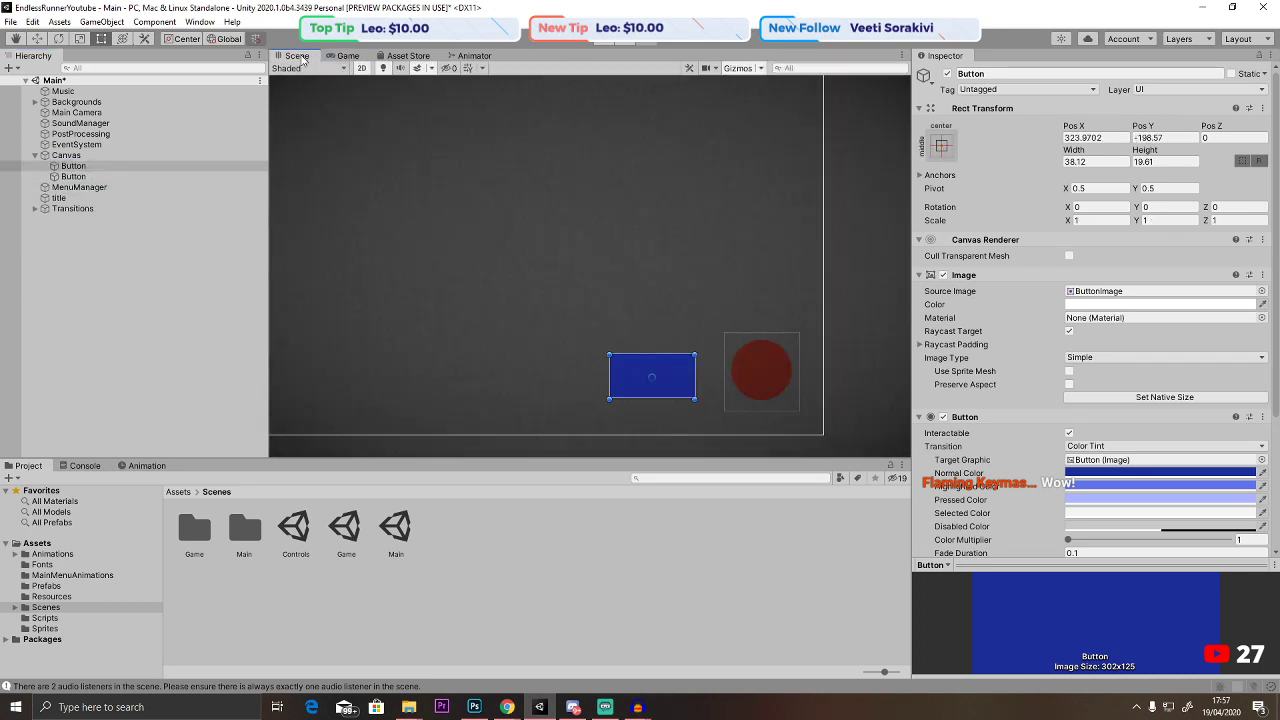
{"action": "scroll", "coordinate": [1059, 429], "scroll_direction": "down", "scroll_amount": 4}
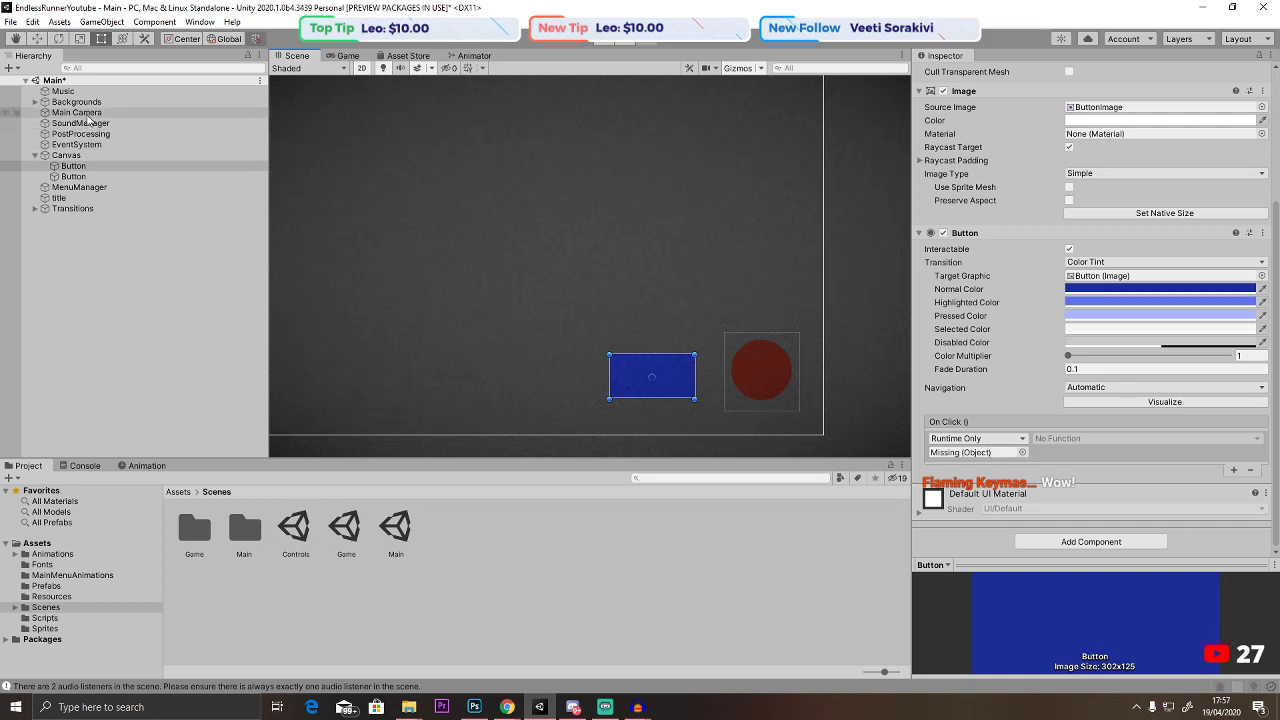
{"action": "left_click_drag", "start_coordinate": [79, 187], "coordinate": [1015, 456]}
Open MenuManagerScript from the MenuManager object and duplicate the ChangeScene method below the original.
{"action": "double_click", "coordinate": [70, 187]}
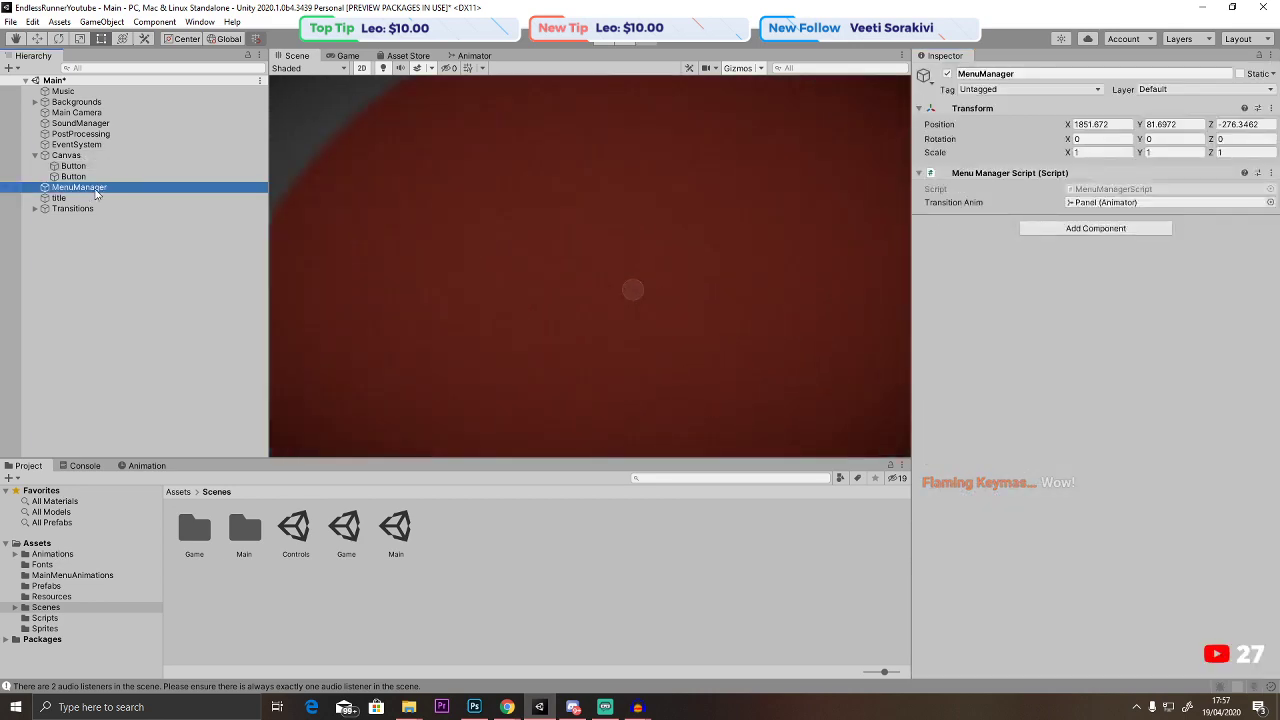
{"action": "double_click", "coordinate": [1115, 189]}
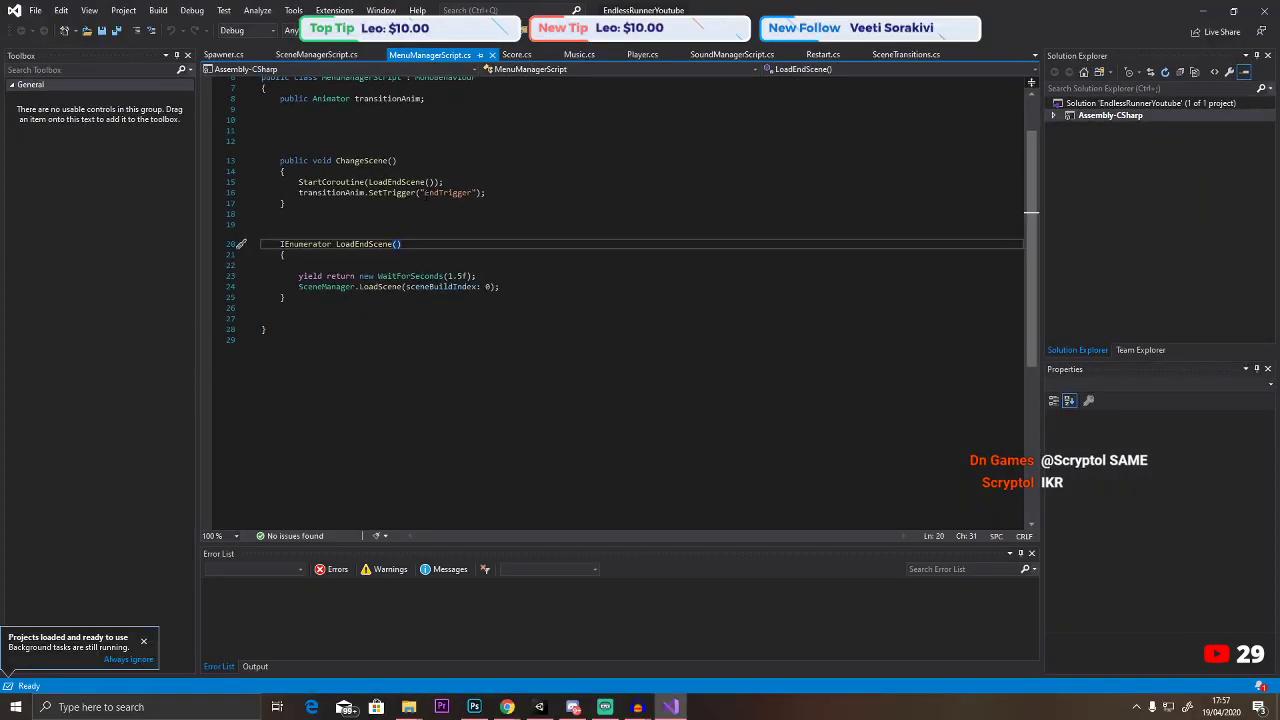
{"action": "left_click_drag", "start_coordinate": [301, 205], "coordinate": [276, 160]}
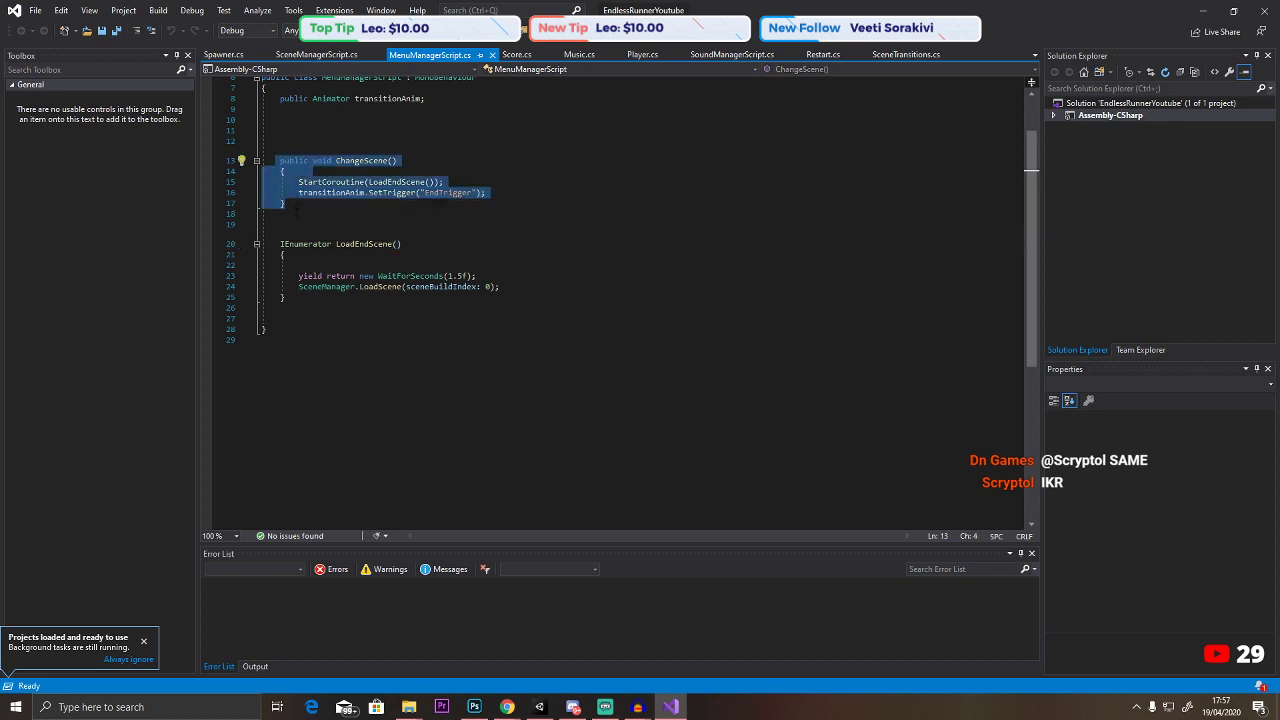
{"action": "key", "text": "ctrl+c"}
{"action": "left_click", "coordinate": [296, 210]}
{"action": "key", "text": "Return"}
{"action": "key", "text": "ctrl+v"}
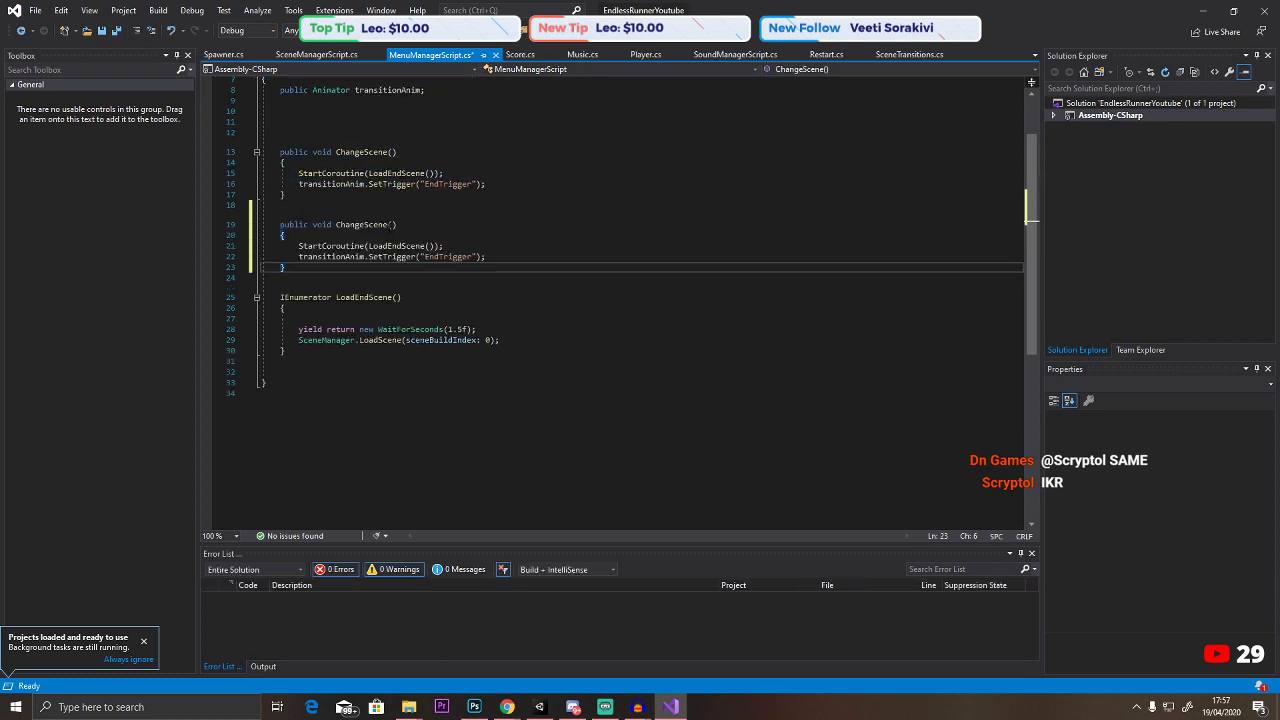
Rename the duplicated ChangeScene method as ControlsScene.
{"action": "left_click_drag", "start_coordinate": [388, 224], "coordinate": [336, 224]}
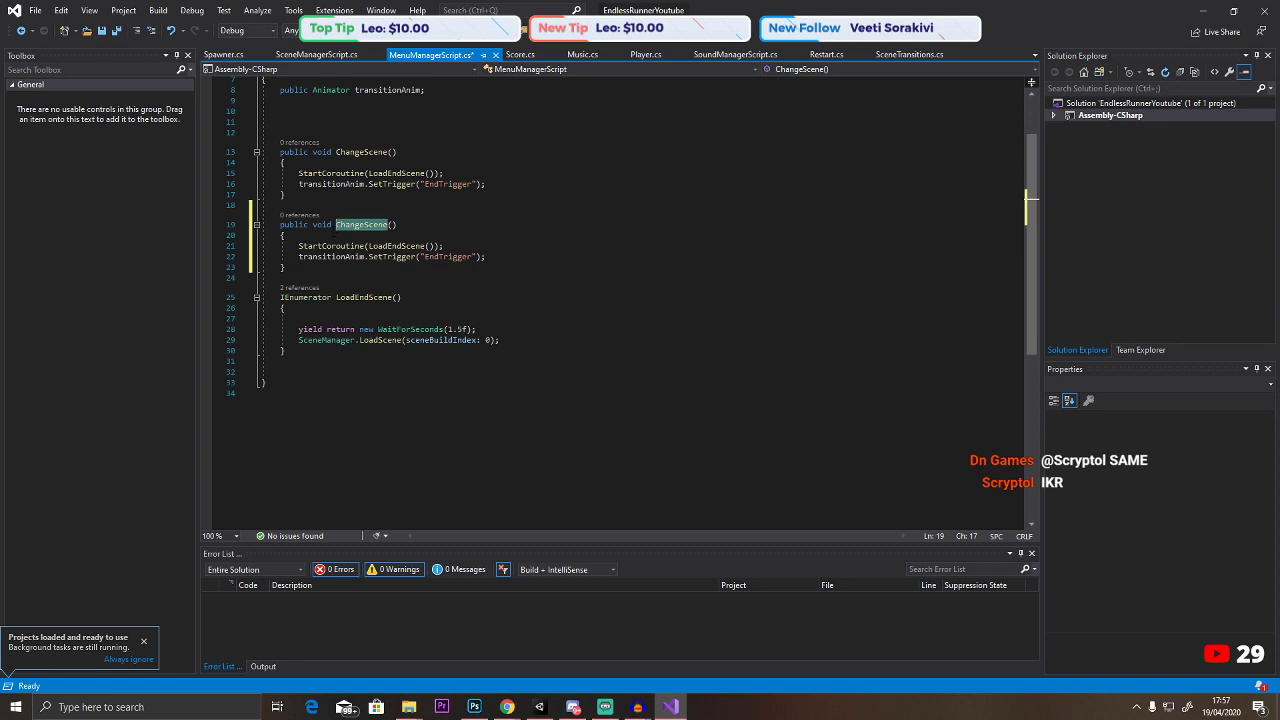
{"action": "type", "text": "ControlsSce"}
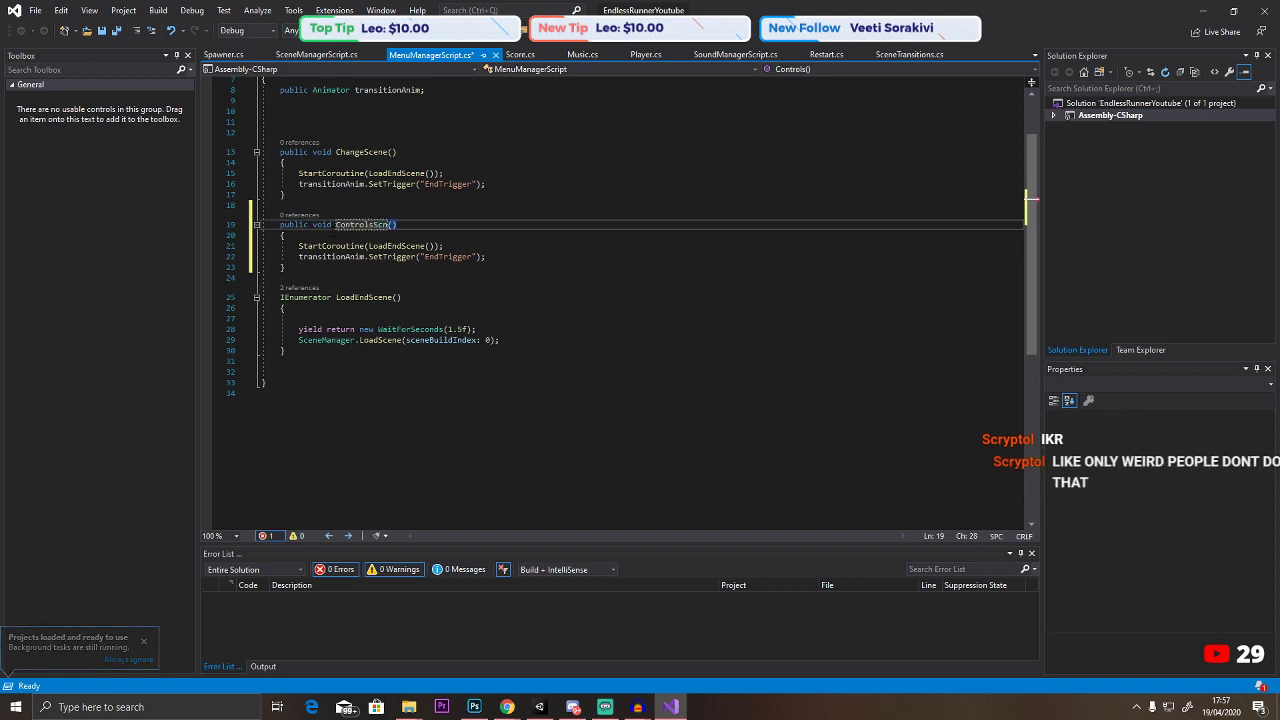
{"action": "type", "text": "ne"}
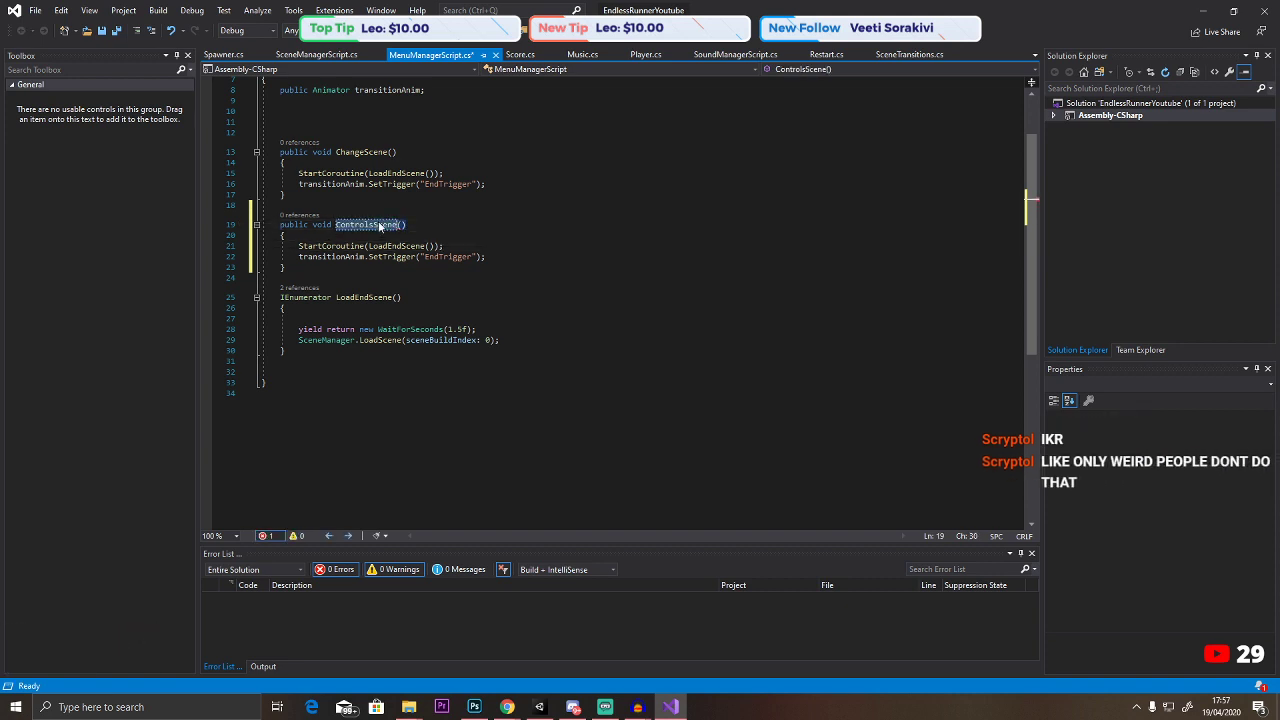
Duplicate the LoadEndScene coroutine between the ControlsScene method and the original coroutine.
{"action": "left_click", "coordinate": [331, 281]}
{"action": "key", "text": "Return"}
{"action": "key", "text": "Return"}
{"action": "key", "text": "Return"}
{"action": "key", "text": "Return"}
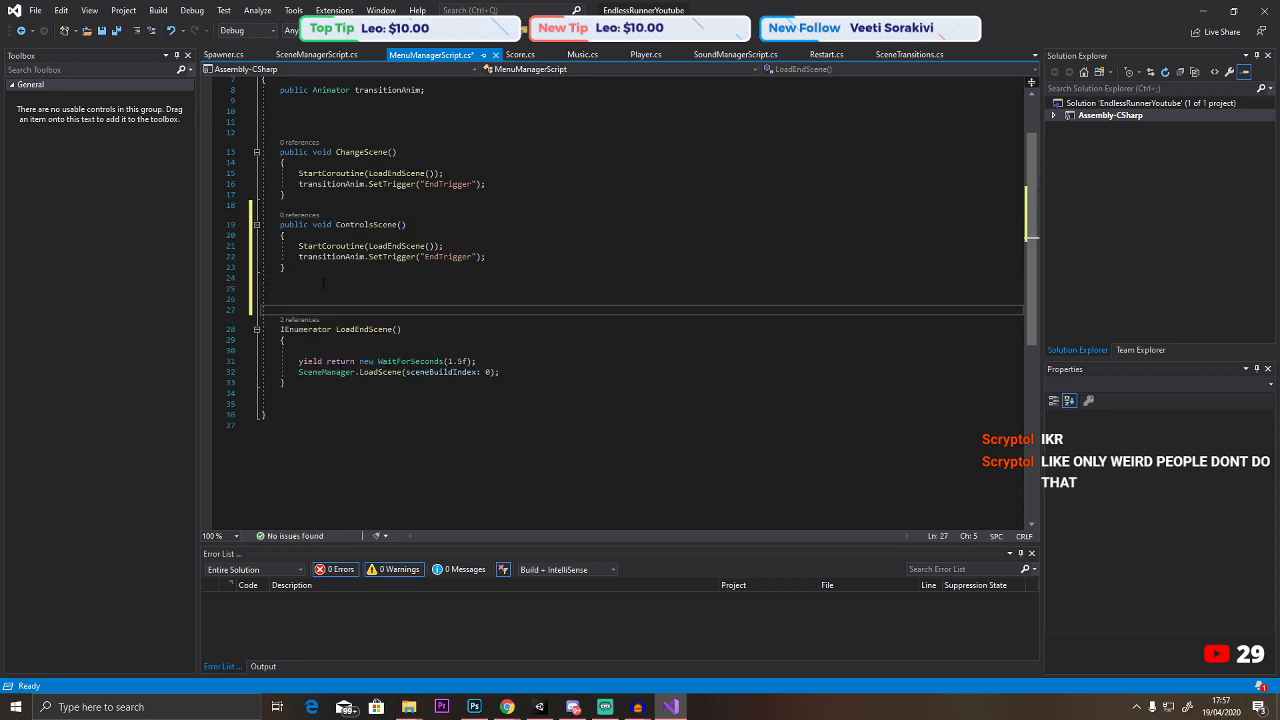
{"action": "left_click_drag", "start_coordinate": [288, 394], "coordinate": [273, 345]}
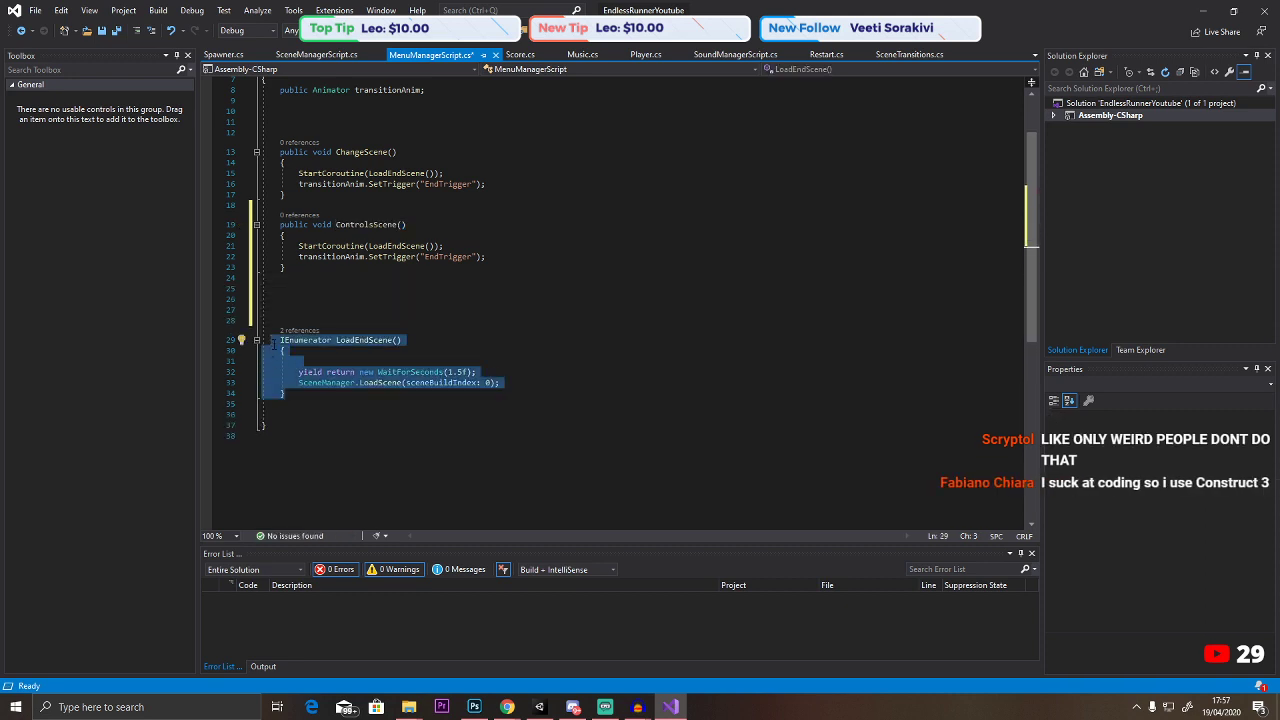
{"action": "left_click", "coordinate": [309, 290]}
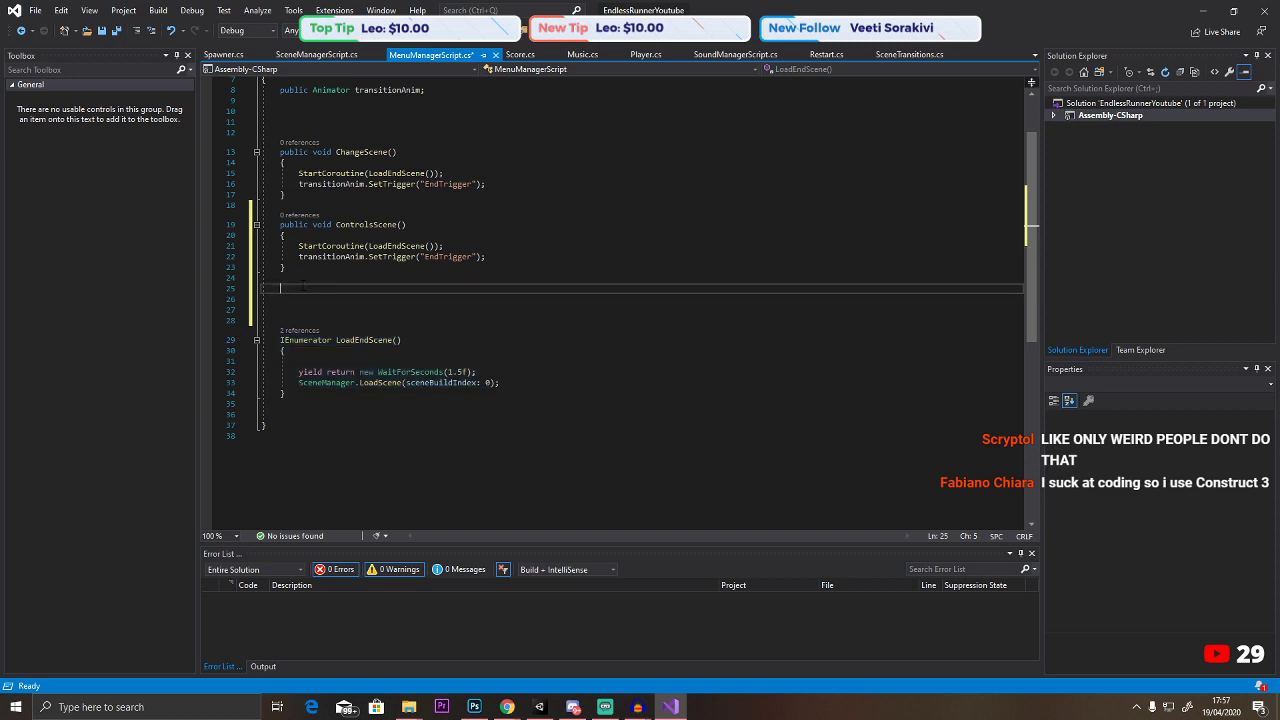
{"action": "key", "text": "ctrl+v"}
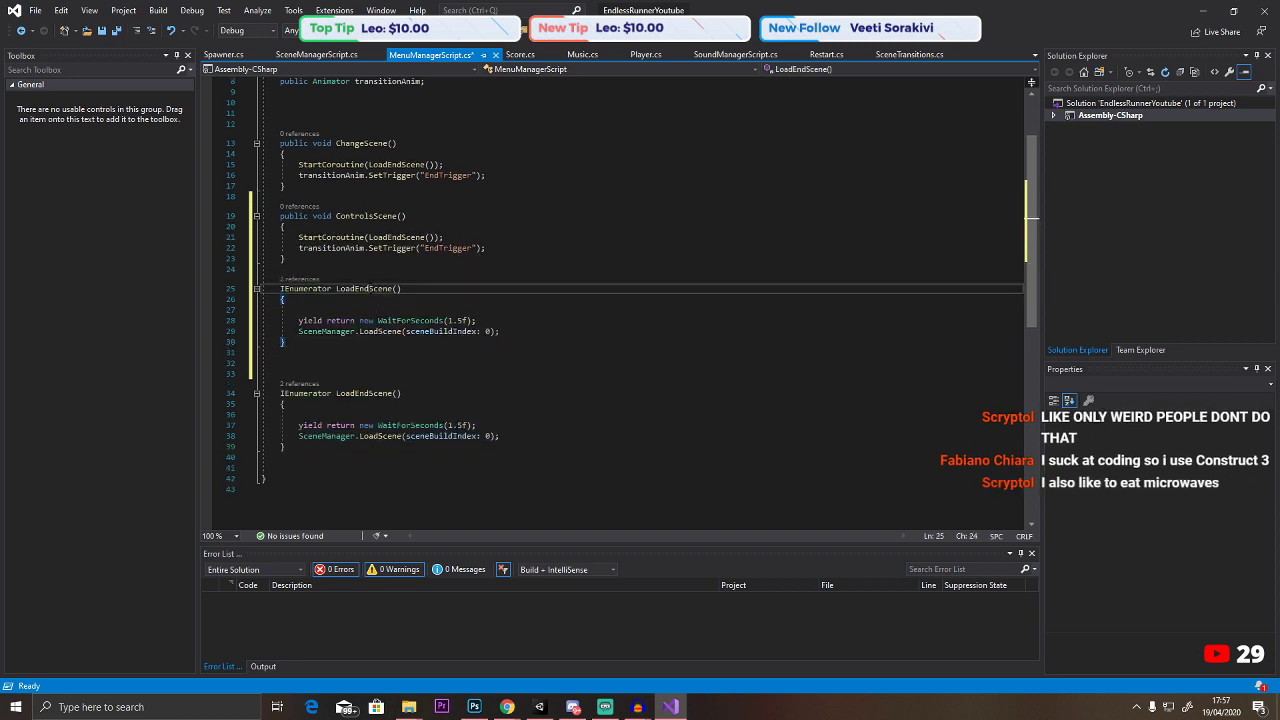
Rename the upper copy of the LoadEndScene coroutine as LoadControlsScene.
{"action": "left_click", "coordinate": [375, 289]}
{"action": "key", "text": "BackSpace"}
{"action": "key", "text": "BackSpace"}
{"action": "key", "text": "BackSpace"}
{"action": "type", "text": "Controls"}
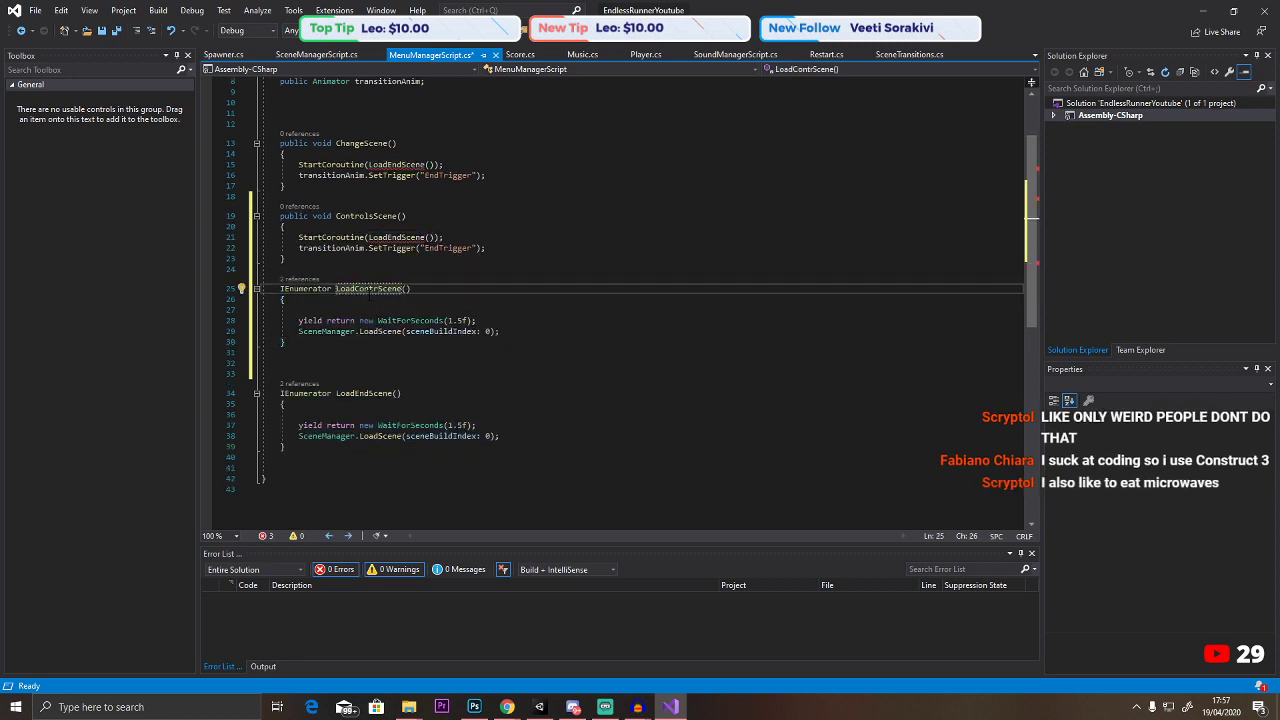
{"action": "type", "text": "ols"}
Make the ControlsScene method start the LoadControlsScene coroutine.
{"action": "left_click", "coordinate": [412, 238]}
{"action": "key", "text": "ctrl+v"}
{"action": "left_click", "coordinate": [509, 262]}
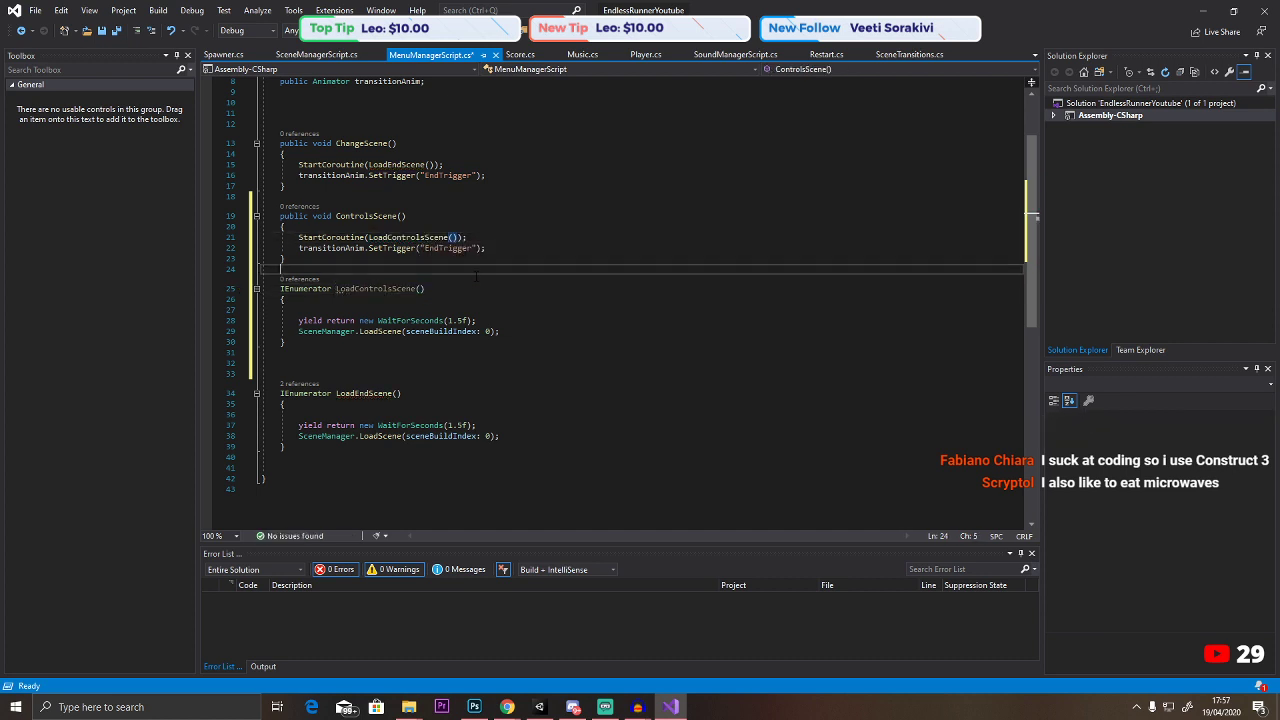
{"action": "left_click", "coordinate": [471, 248]}
{"action": "left_click", "coordinate": [460, 320]}
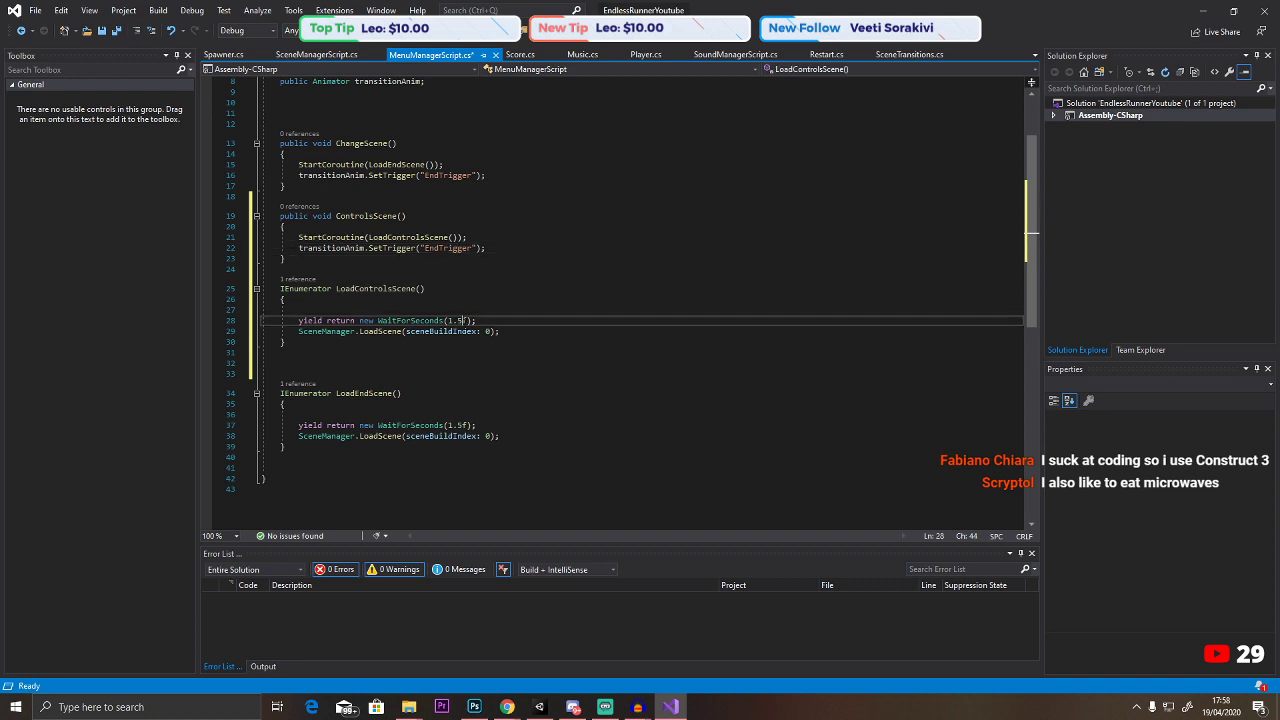
Set the scene build index loaded by LoadControlsScene to 2 and save the script.
{"action": "left_click", "coordinate": [587, 332]}
{"action": "key", "text": "BackSpace"}
{"action": "key", "text": "BackSpace"}
{"action": "key", "text": "BackSpace"}
{"action": "type", "text": "2);"}
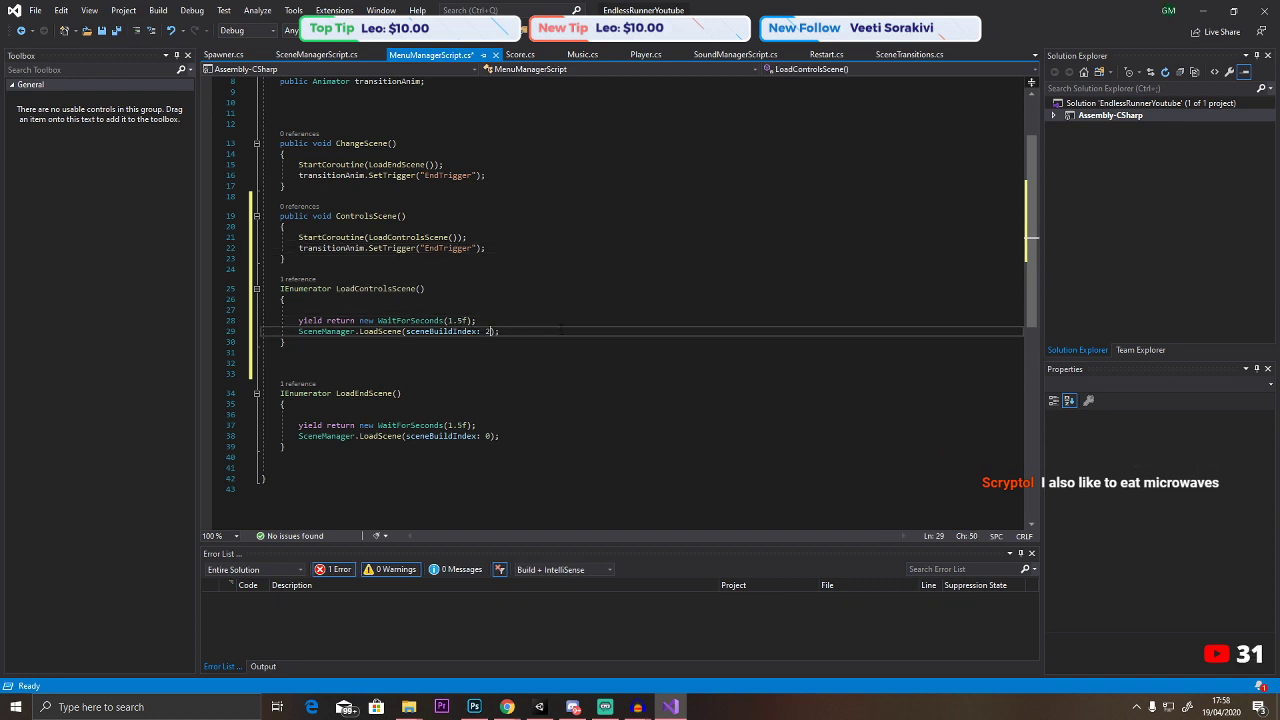
{"action": "key", "text": "ctrl+s"}
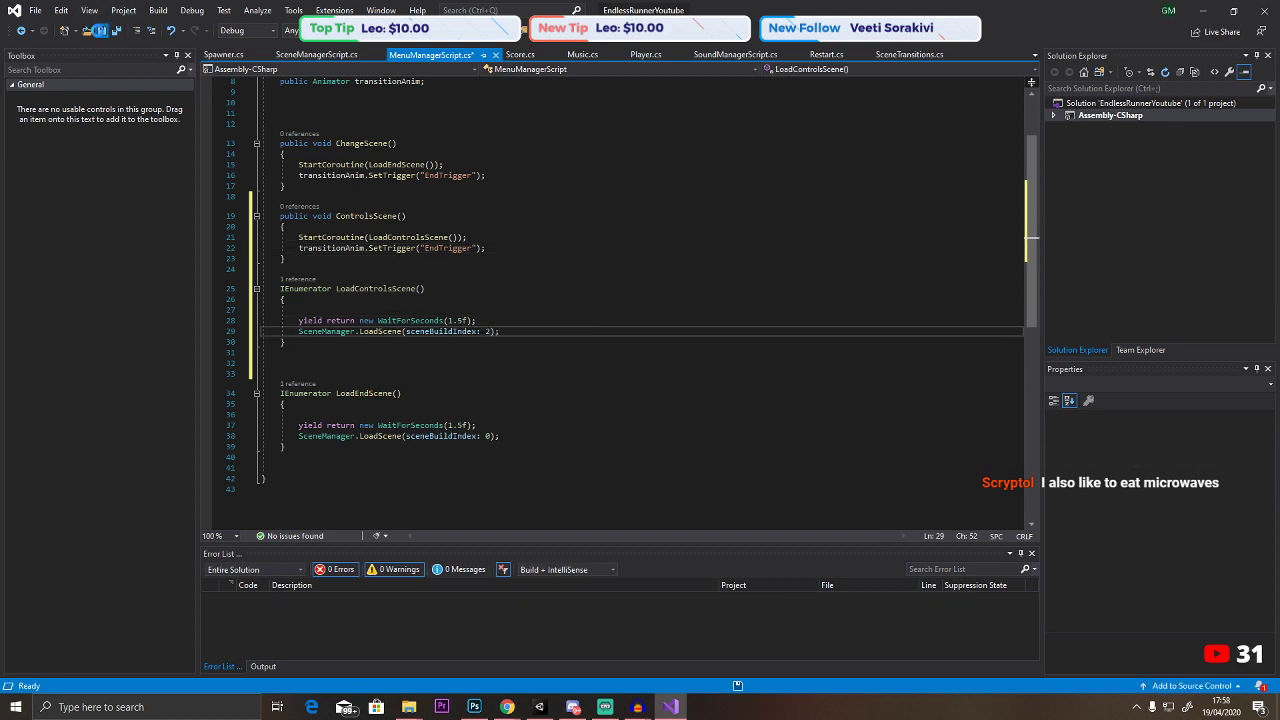
Switch to Unity and assign MenuManagerScript.ControlsScene as the On Click function of the Main scene's blue button.
{"action": "key", "text": "alt+Tab"}
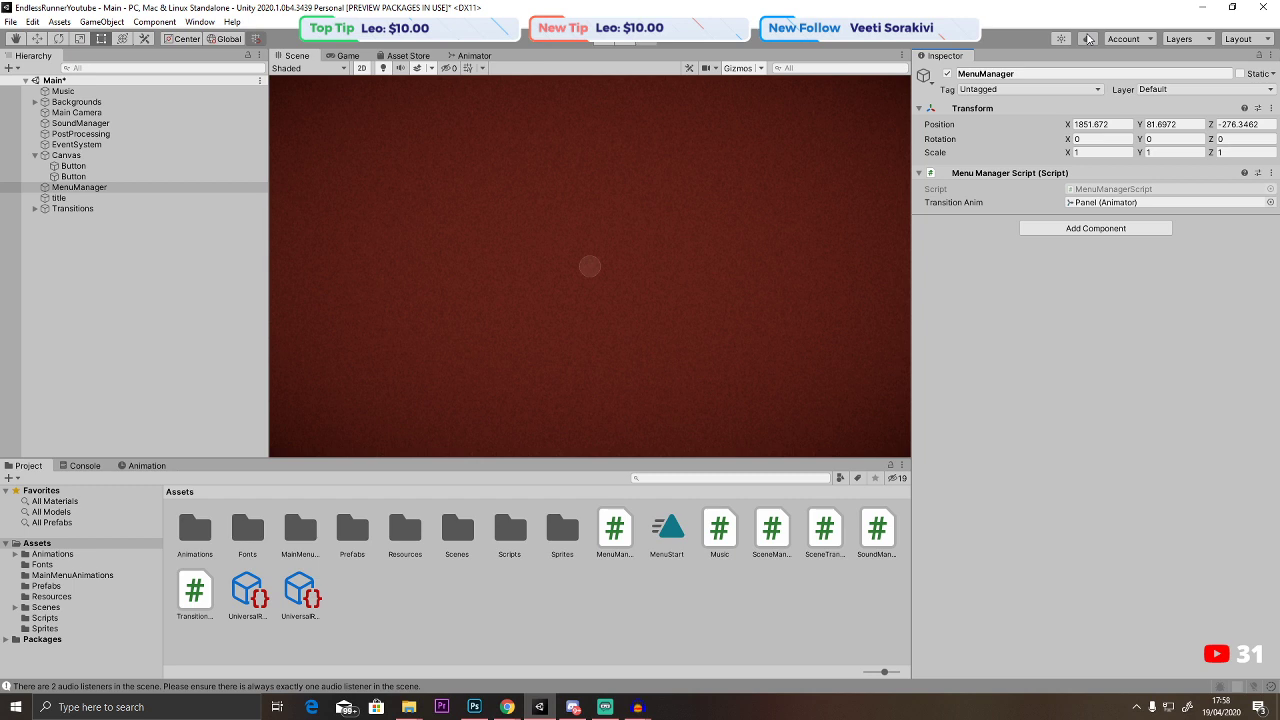
{"action": "scroll", "coordinate": [503, 309], "scroll_direction": "down", "scroll_amount": 5}
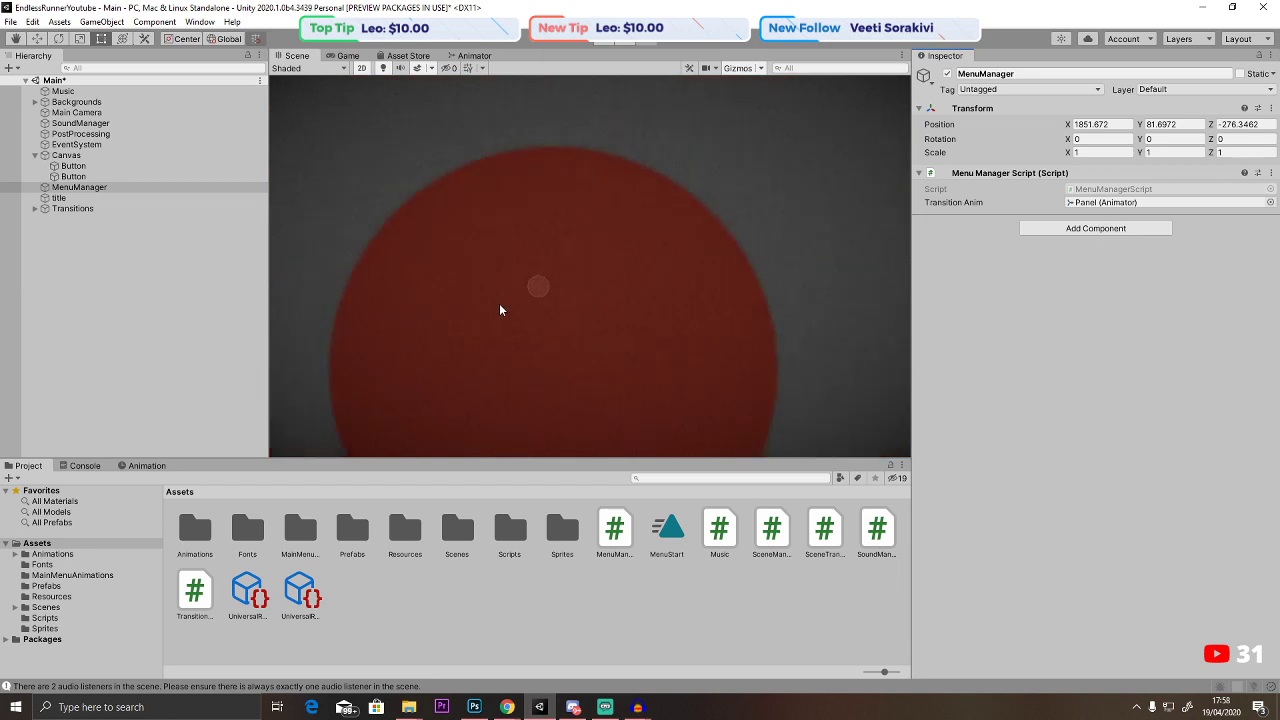
{"action": "scroll", "coordinate": [484, 326], "scroll_direction": "down", "scroll_amount": 8}
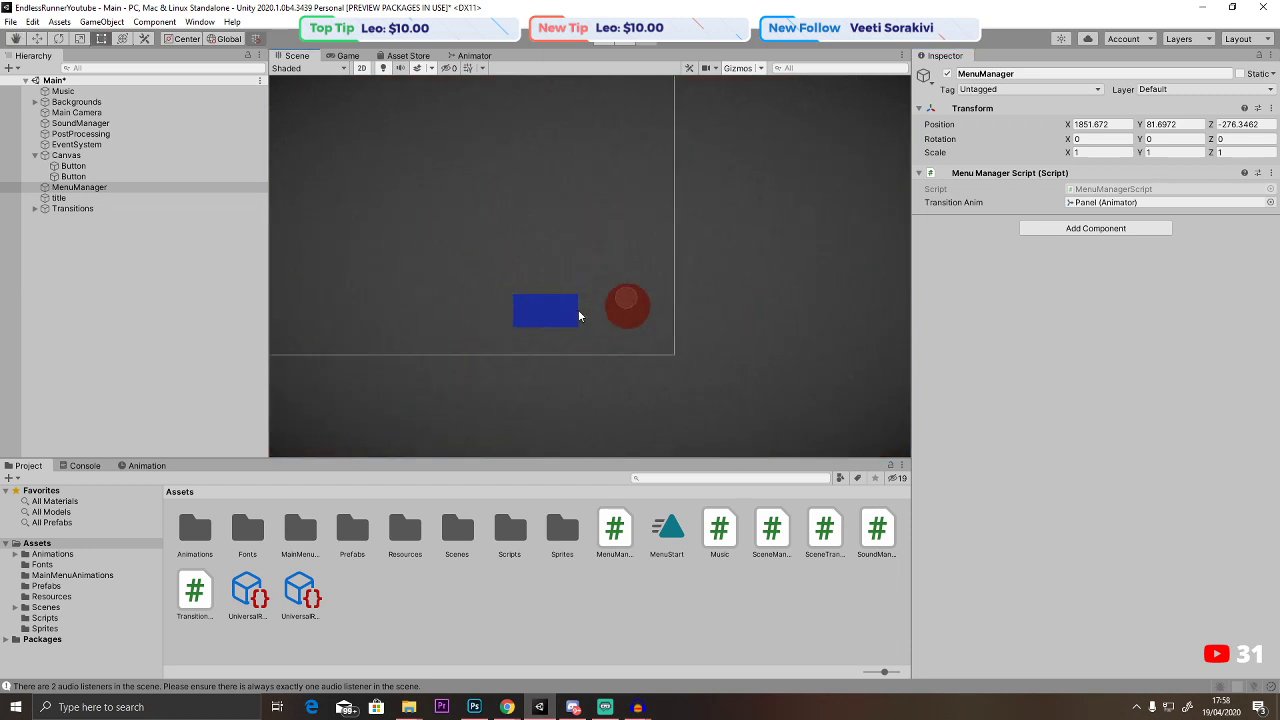
{"action": "left_click", "coordinate": [112, 176]}
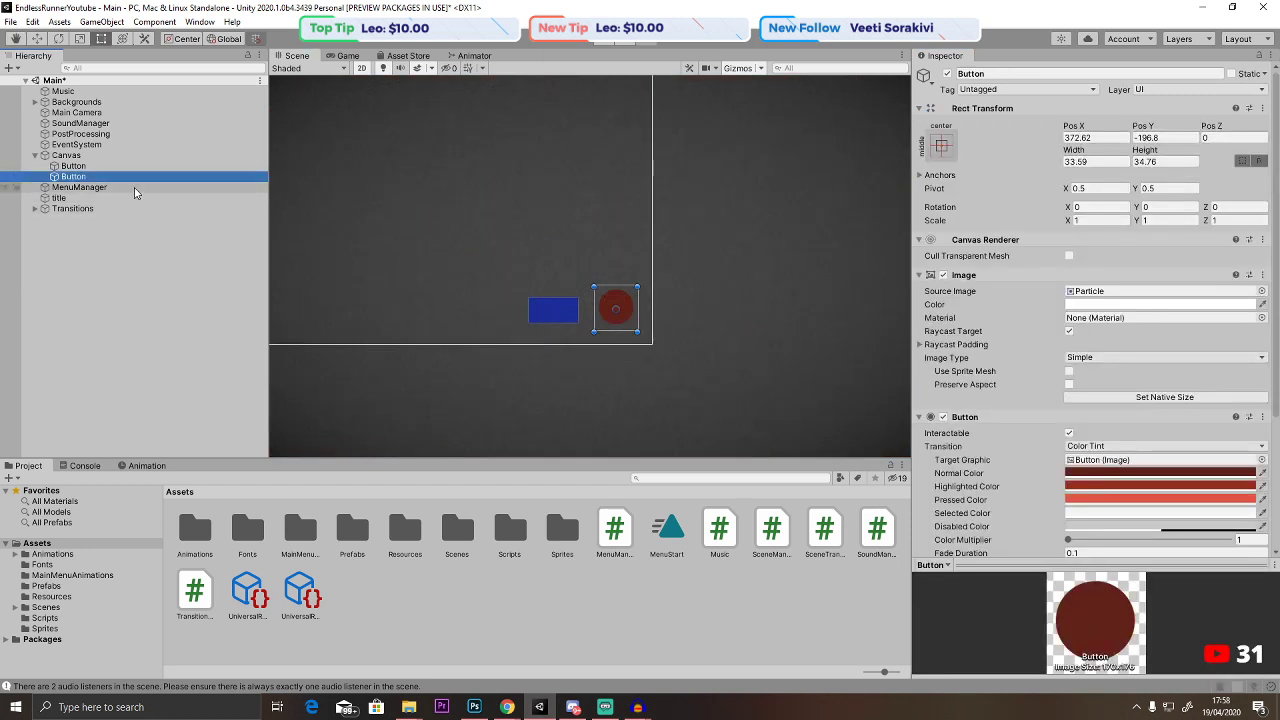
{"action": "left_click", "coordinate": [117, 168]}
{"action": "left_click", "coordinate": [117, 176]}
{"action": "scroll", "coordinate": [1045, 370], "scroll_direction": "down", "scroll_amount": 5}
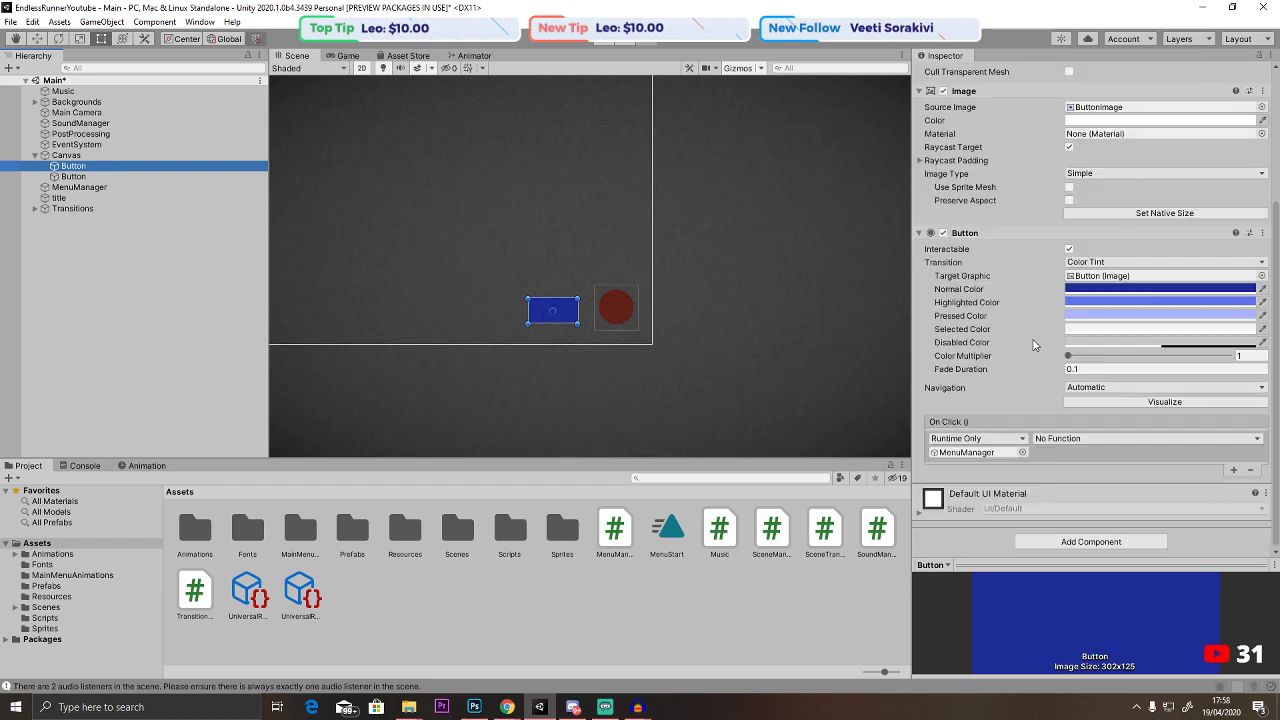
{"action": "left_click", "coordinate": [1085, 440]}
{"action": "mouse_move", "coordinate": [1120, 508]}
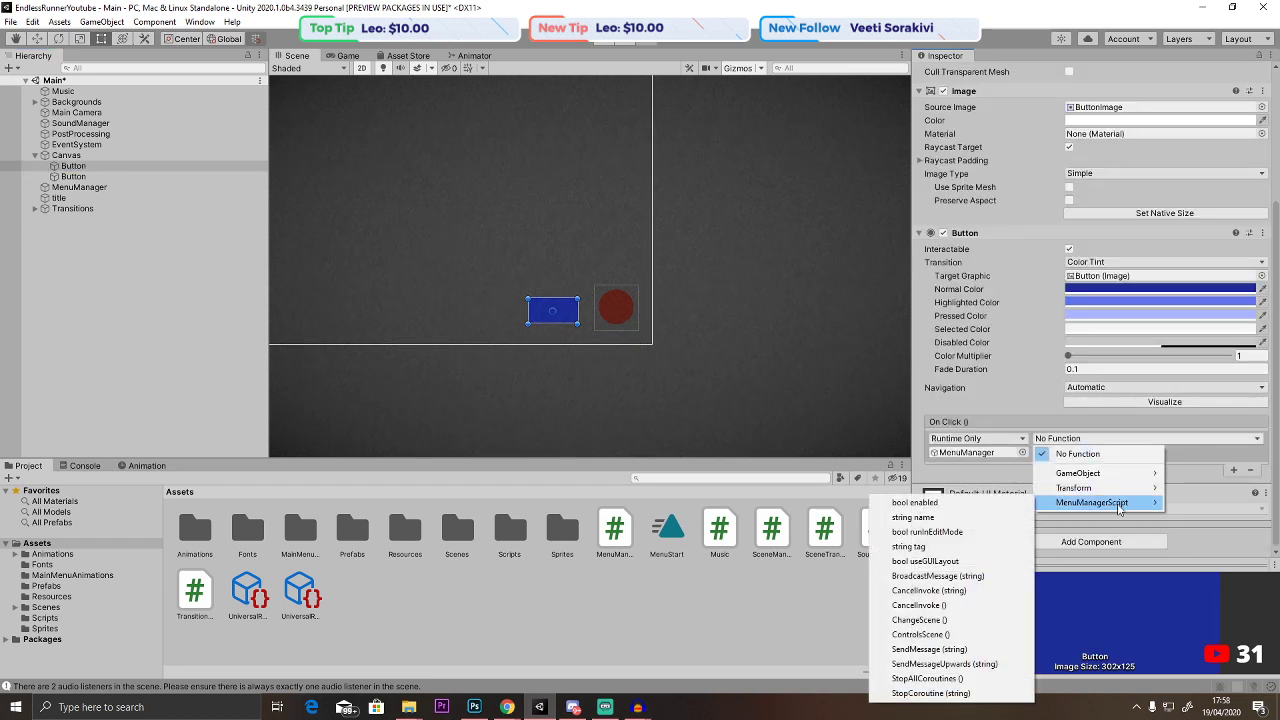
{"action": "left_click", "coordinate": [950, 634]}
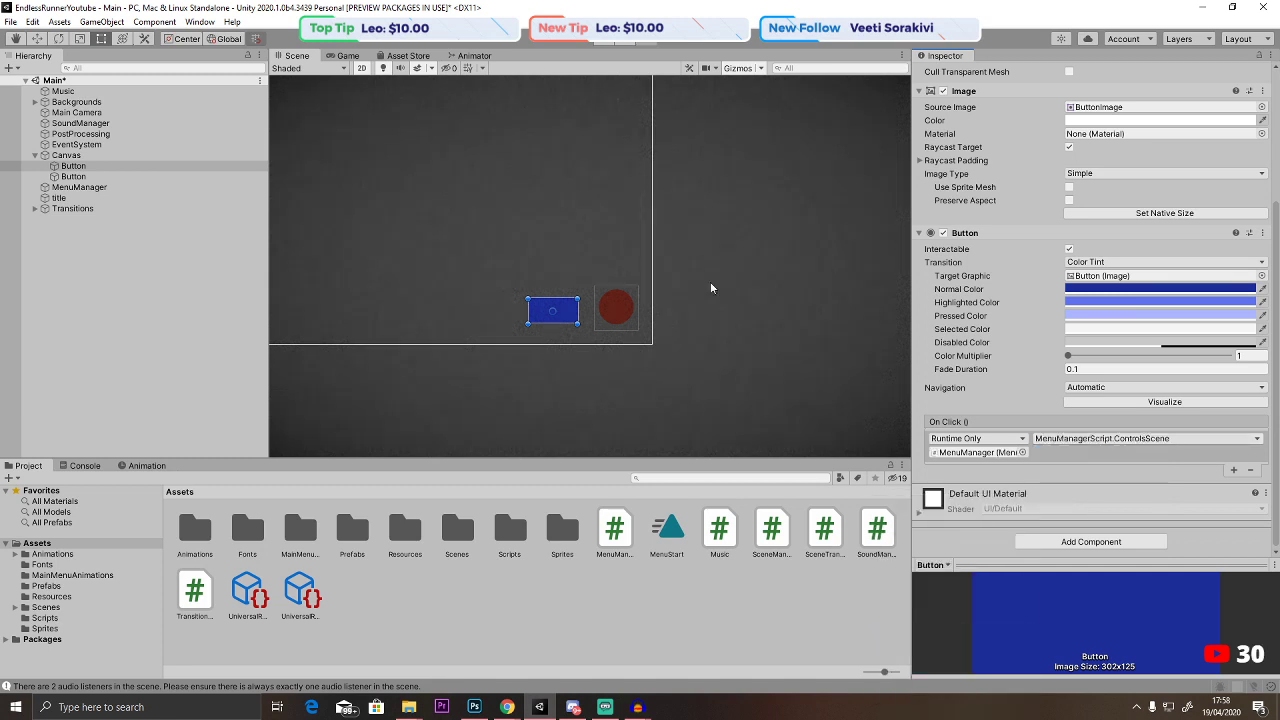
Play the game, test the blue button's switching between the Main and Controls scenes, and stop playback.
{"action": "left_click", "coordinate": [600, 45]}
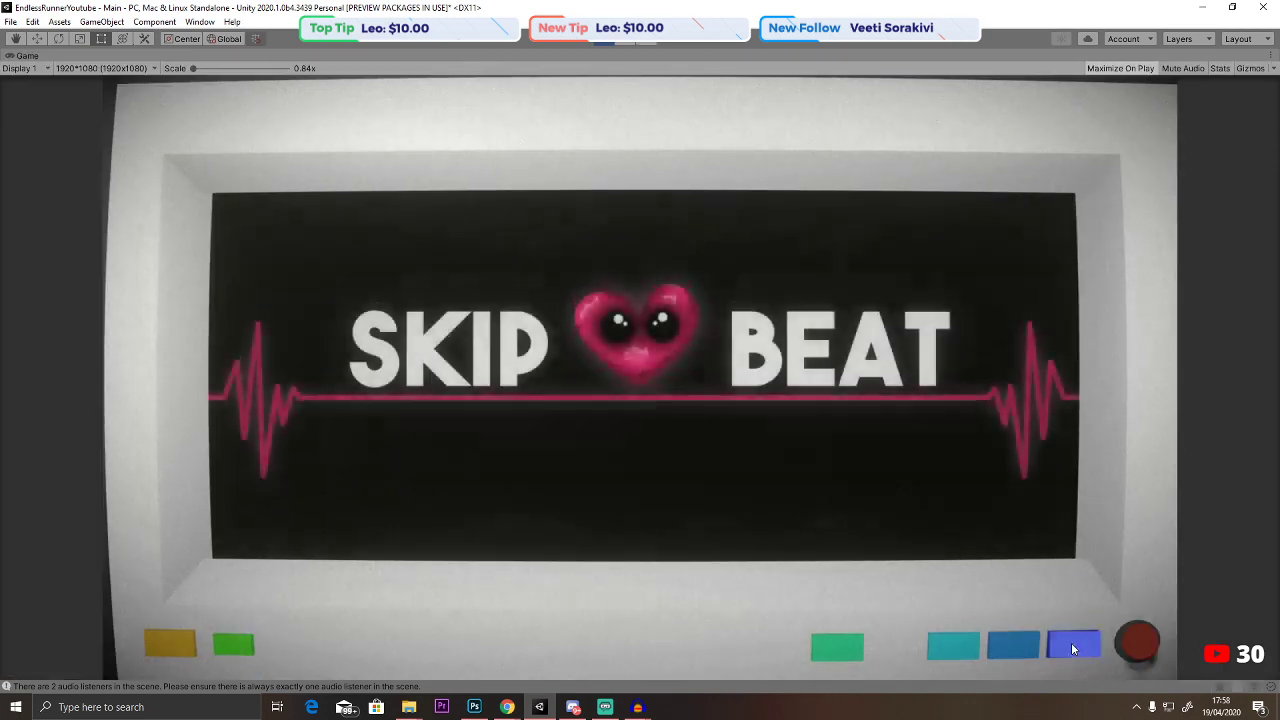
{"action": "left_click", "coordinate": [1071, 649]}
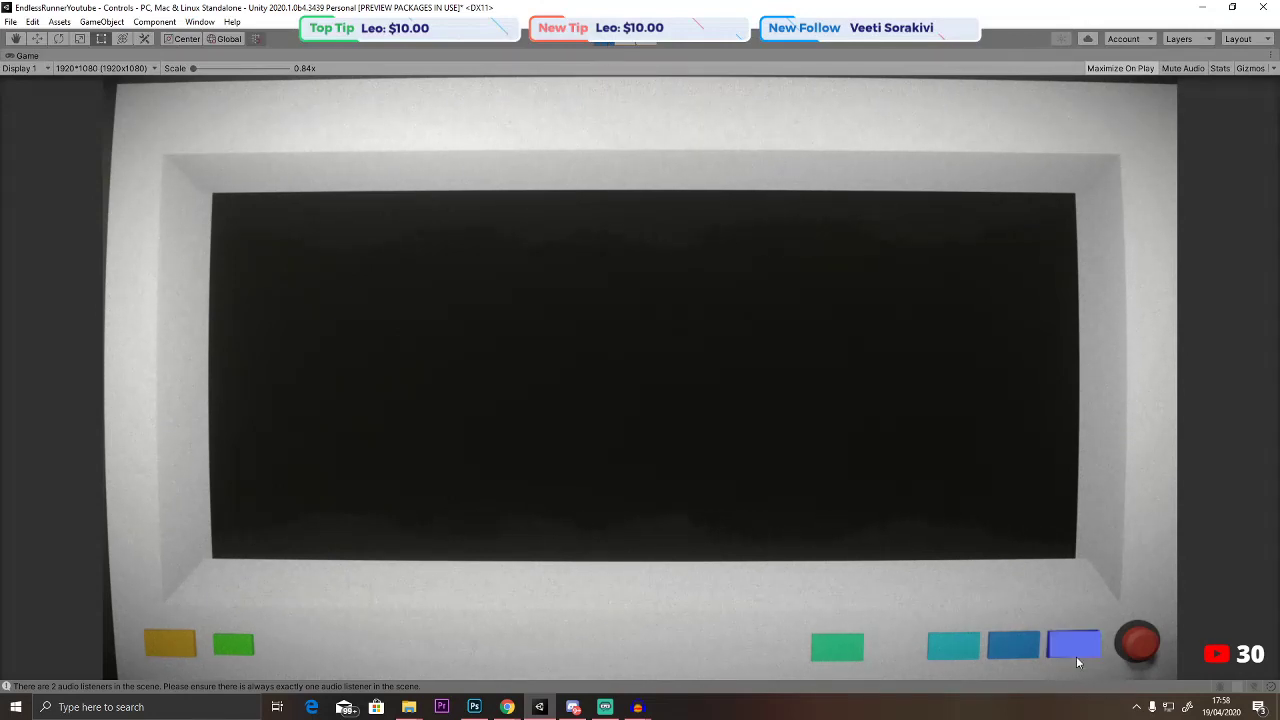
{"action": "left_click", "coordinate": [1075, 652]}
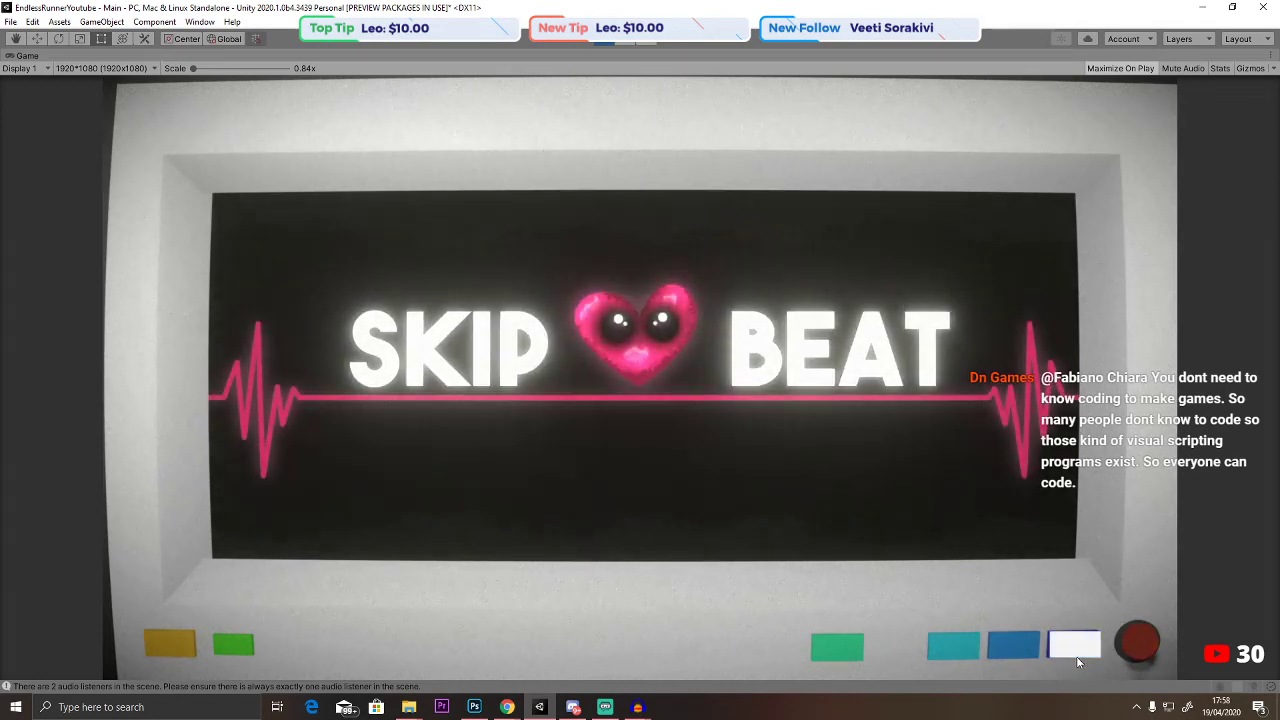
{"action": "left_click", "coordinate": [1078, 650]}
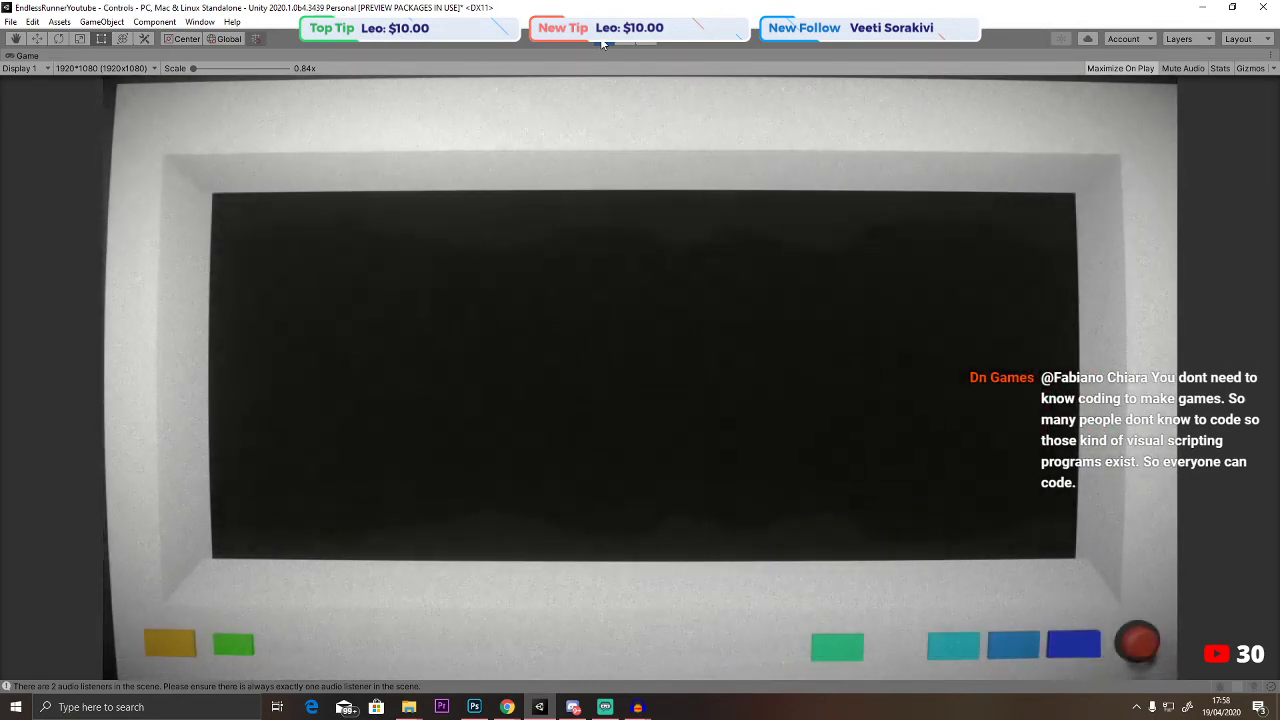
{"action": "key", "text": "ctrl+p"}
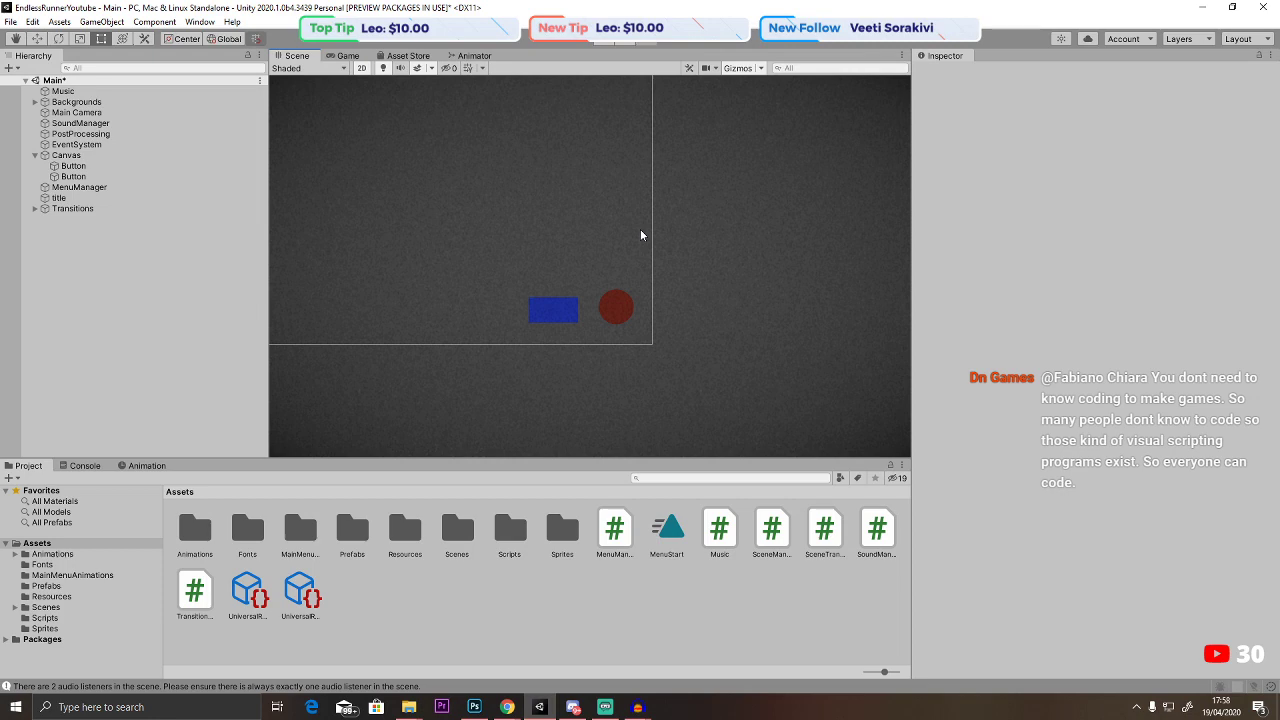
Set the Selected Color of the Main scene's blue button to the dark blue of its Normal Color.
{"action": "left_click", "coordinate": [565, 309]}
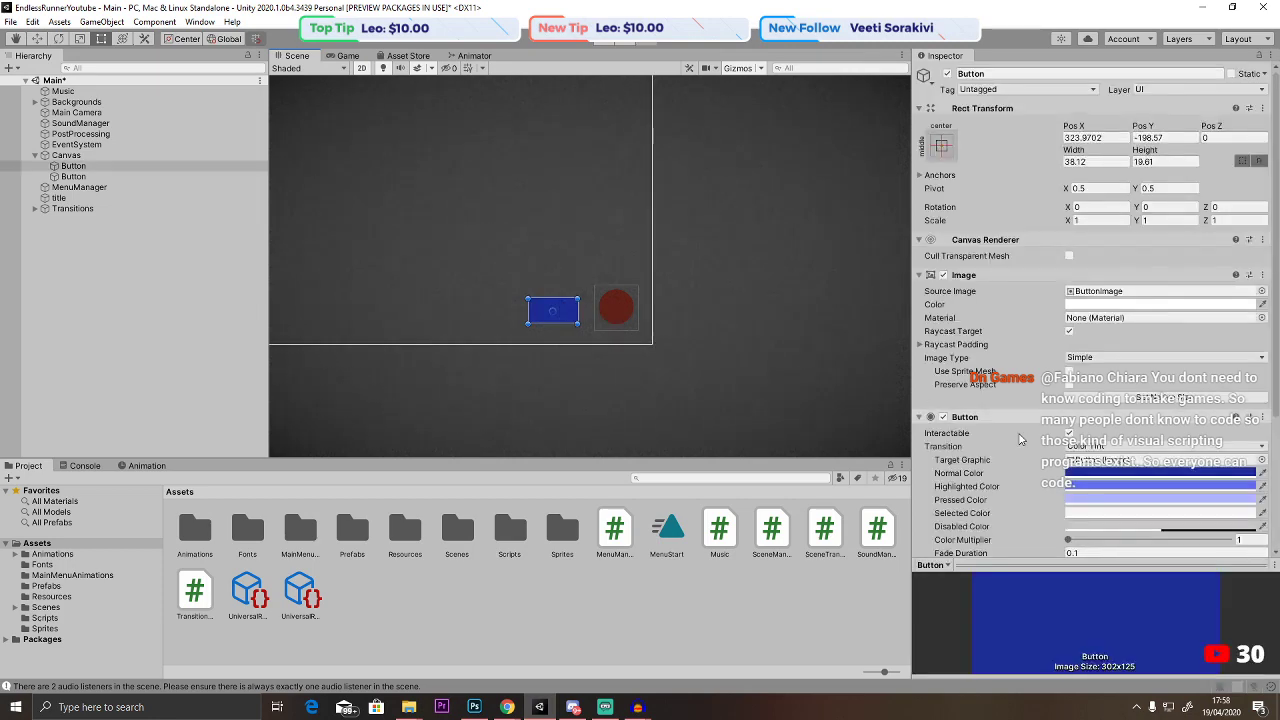
{"action": "left_click", "coordinate": [1130, 512]}
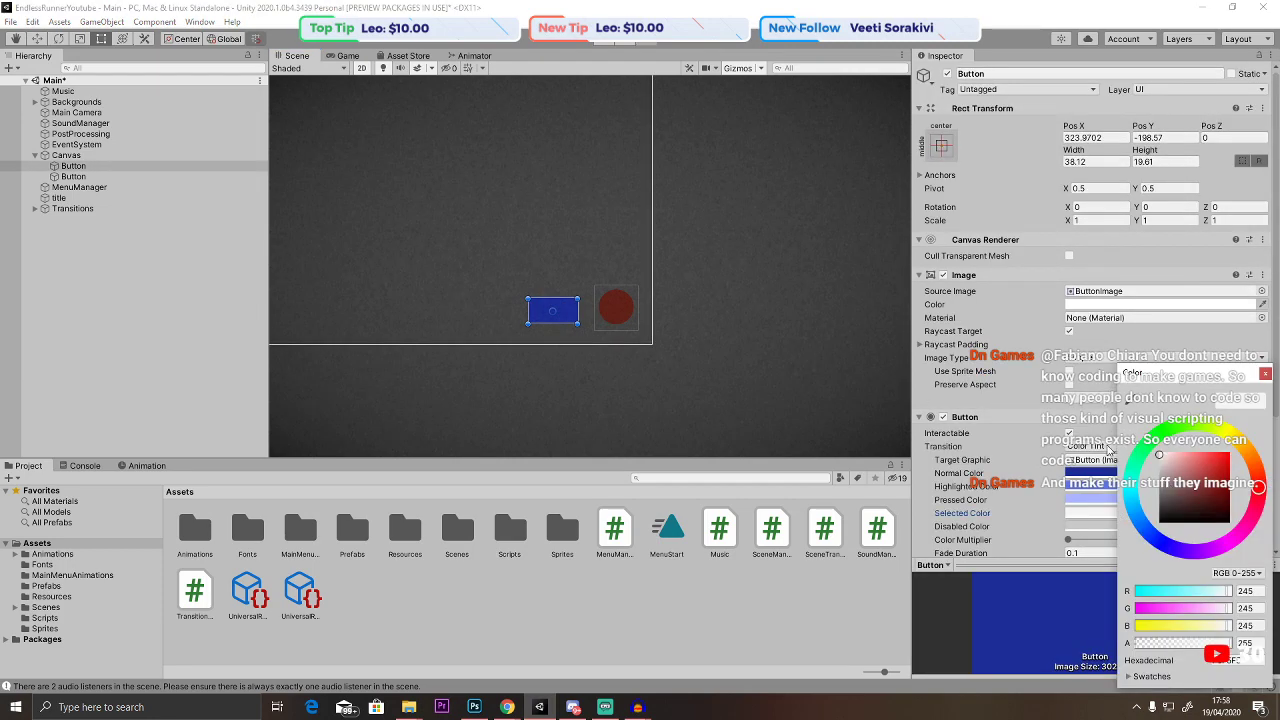
{"action": "left_click", "coordinate": [1155, 538]}
{"action": "left_click", "coordinate": [1183, 453]}
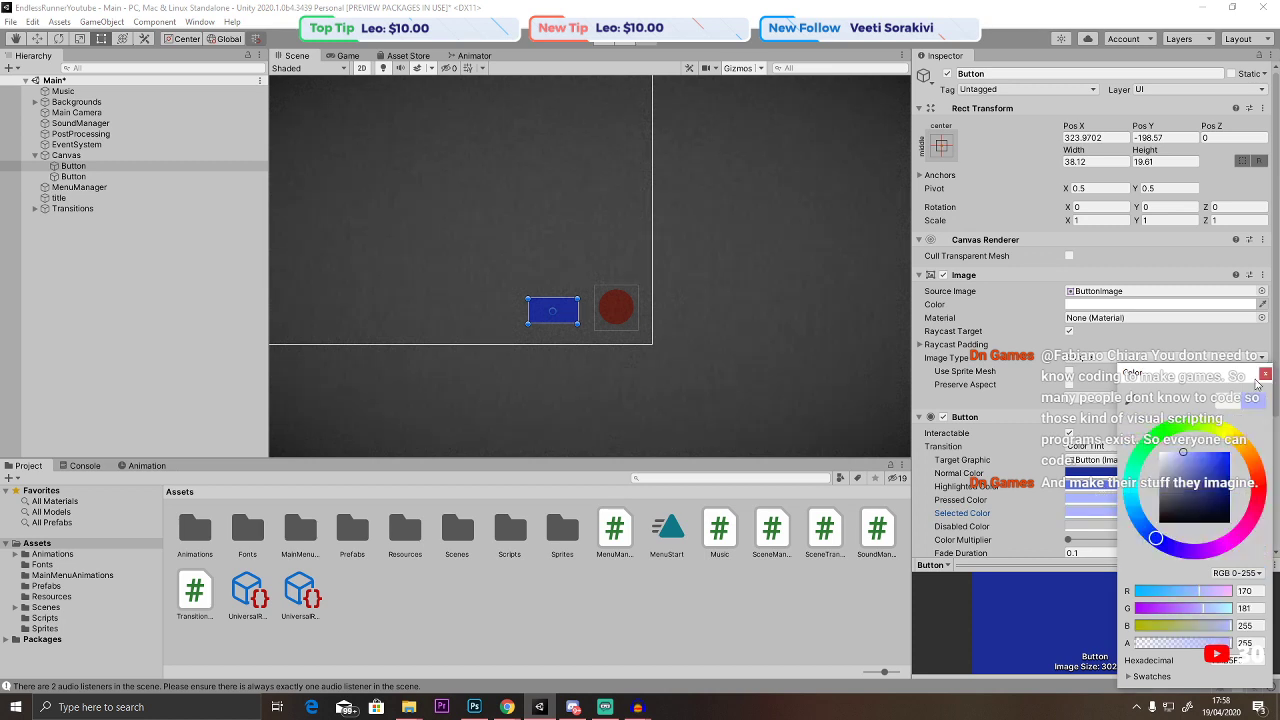
{"action": "left_click", "coordinate": [1130, 398]}
{"action": "left_click", "coordinate": [1093, 475]}
{"action": "left_click", "coordinate": [434, 263]}
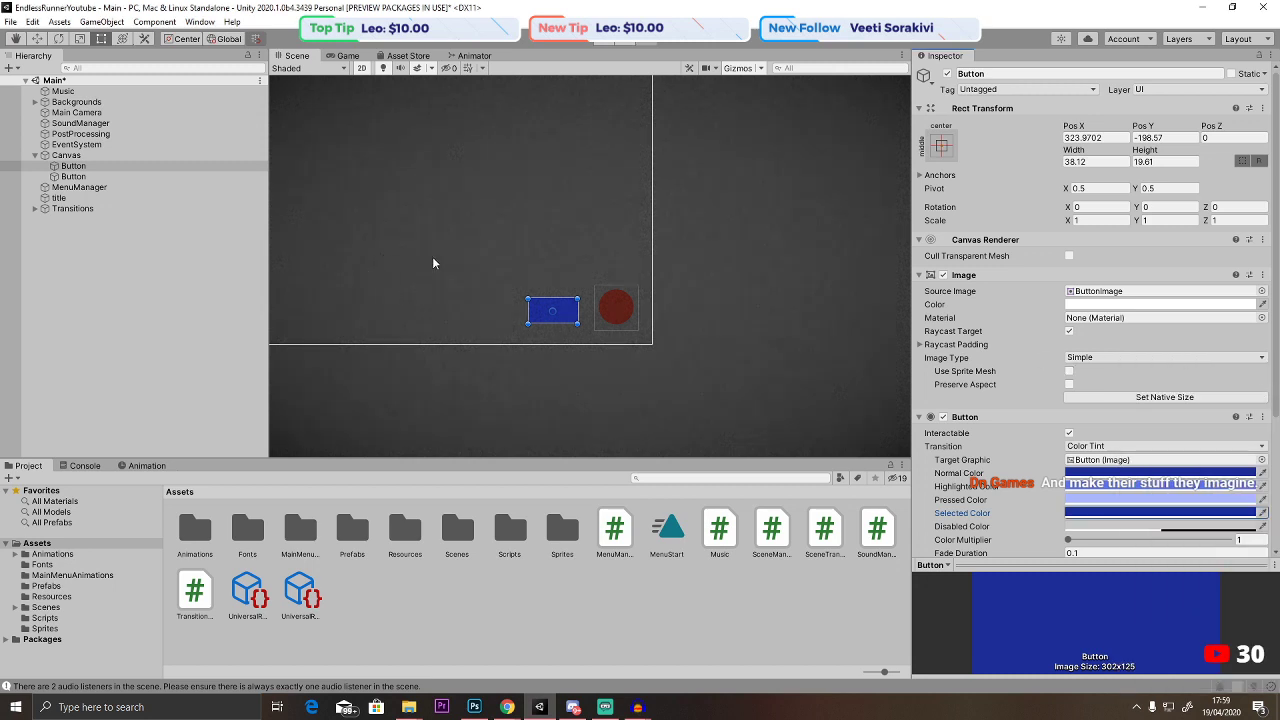
Save the Main scene and open the Controls scene from the Scenes folder.
{"action": "double_click", "coordinate": [452, 530]}
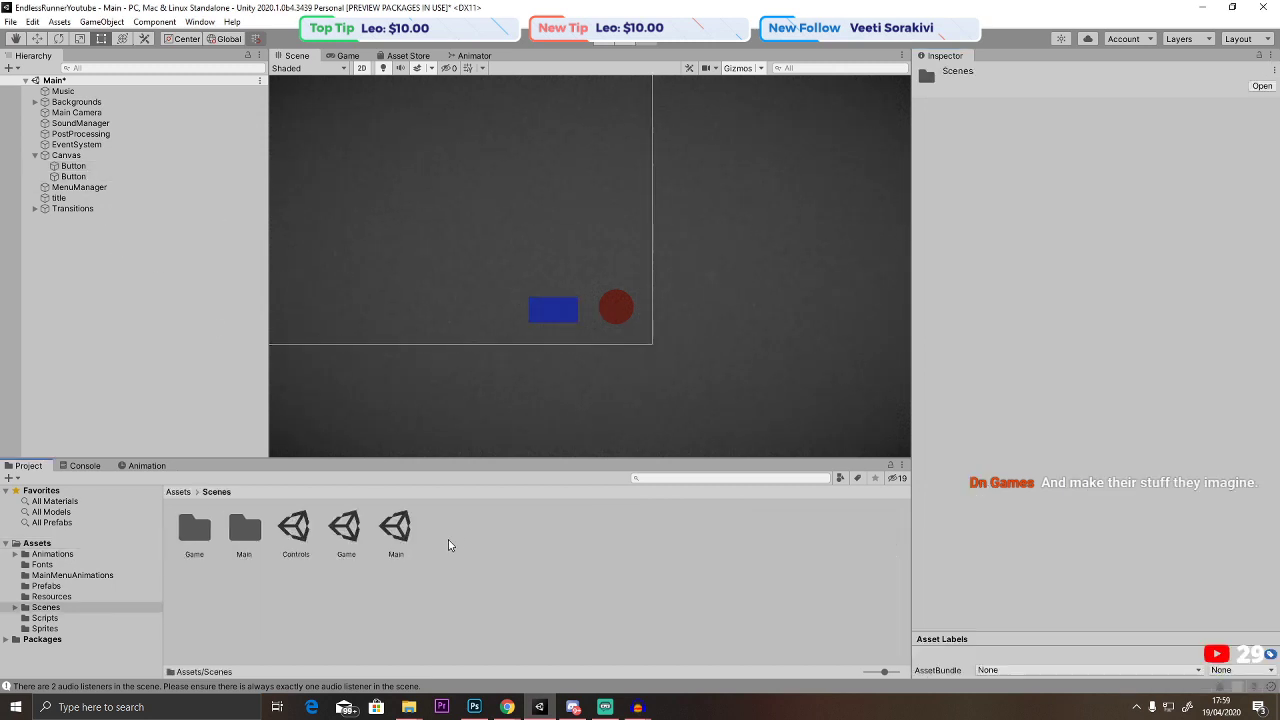
{"action": "left_click", "coordinate": [343, 525]}
{"action": "double_click", "coordinate": [343, 527]}
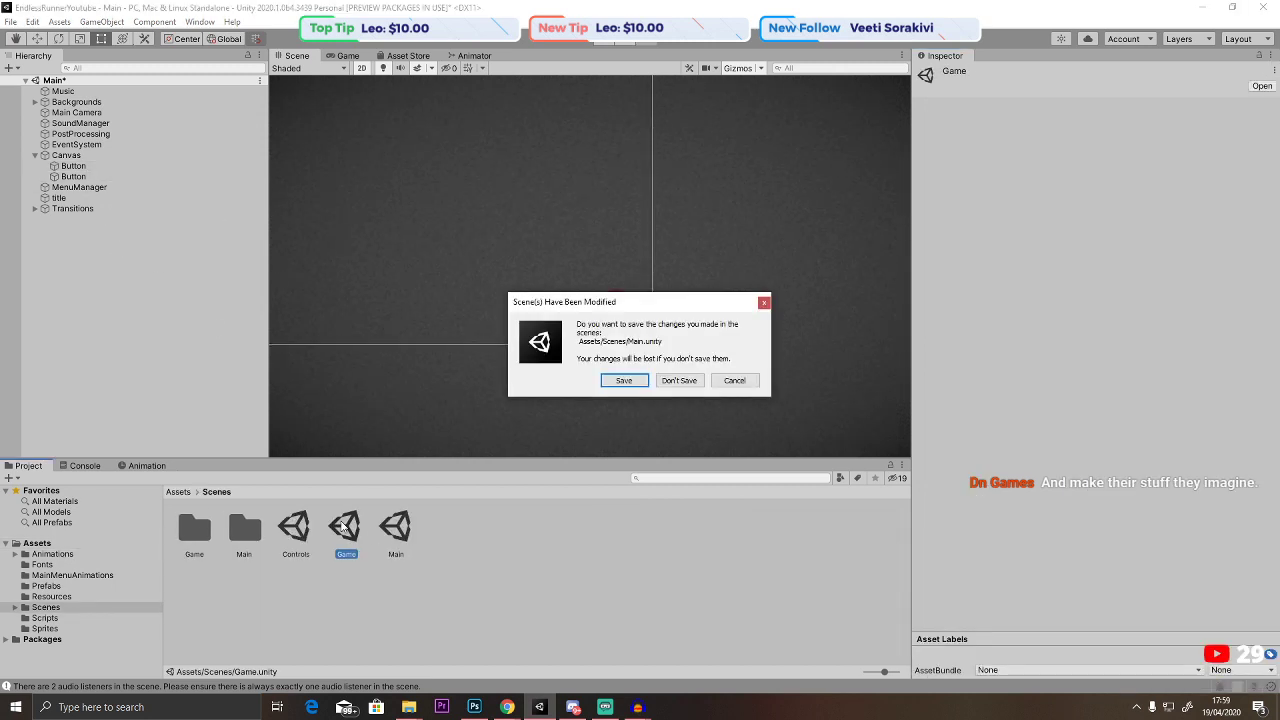
{"action": "left_click", "coordinate": [624, 381]}
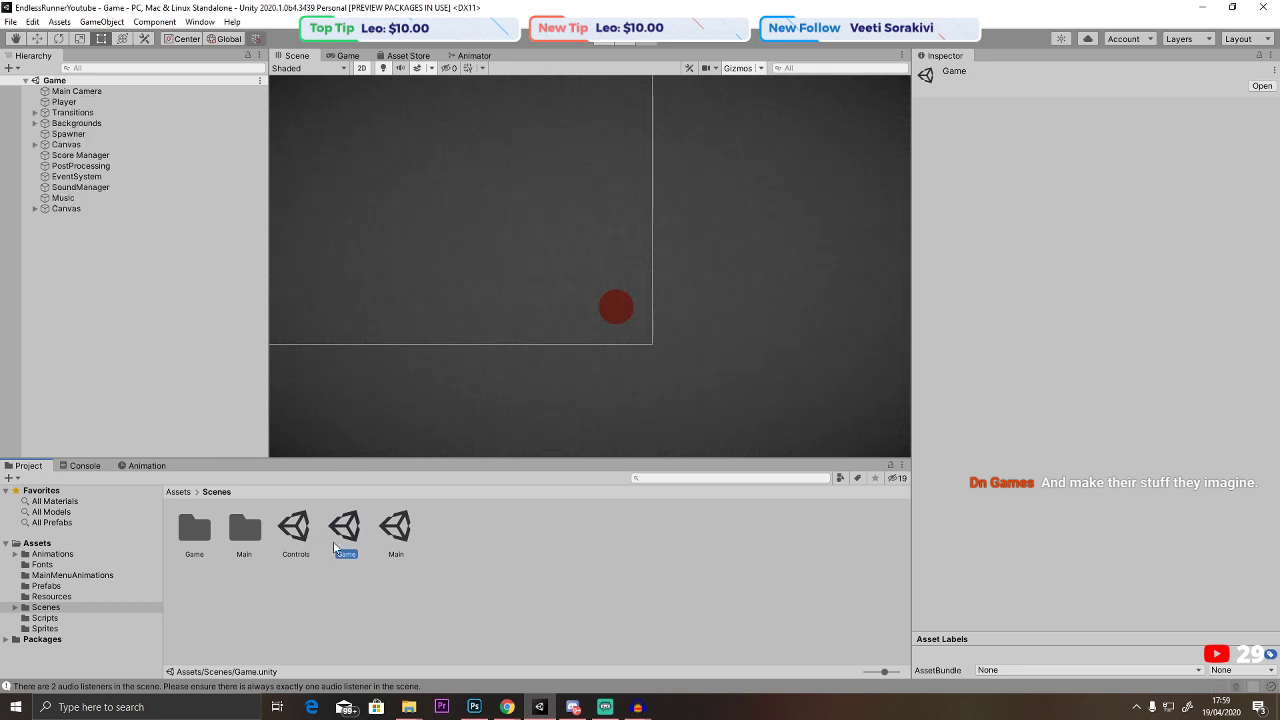
{"action": "double_click", "coordinate": [295, 527]}
Match the Selected Color of the Controls scene's blue button to its dark blue Normal Color.
{"action": "left_click", "coordinate": [563, 318]}
{"action": "left_click", "coordinate": [556, 318]}
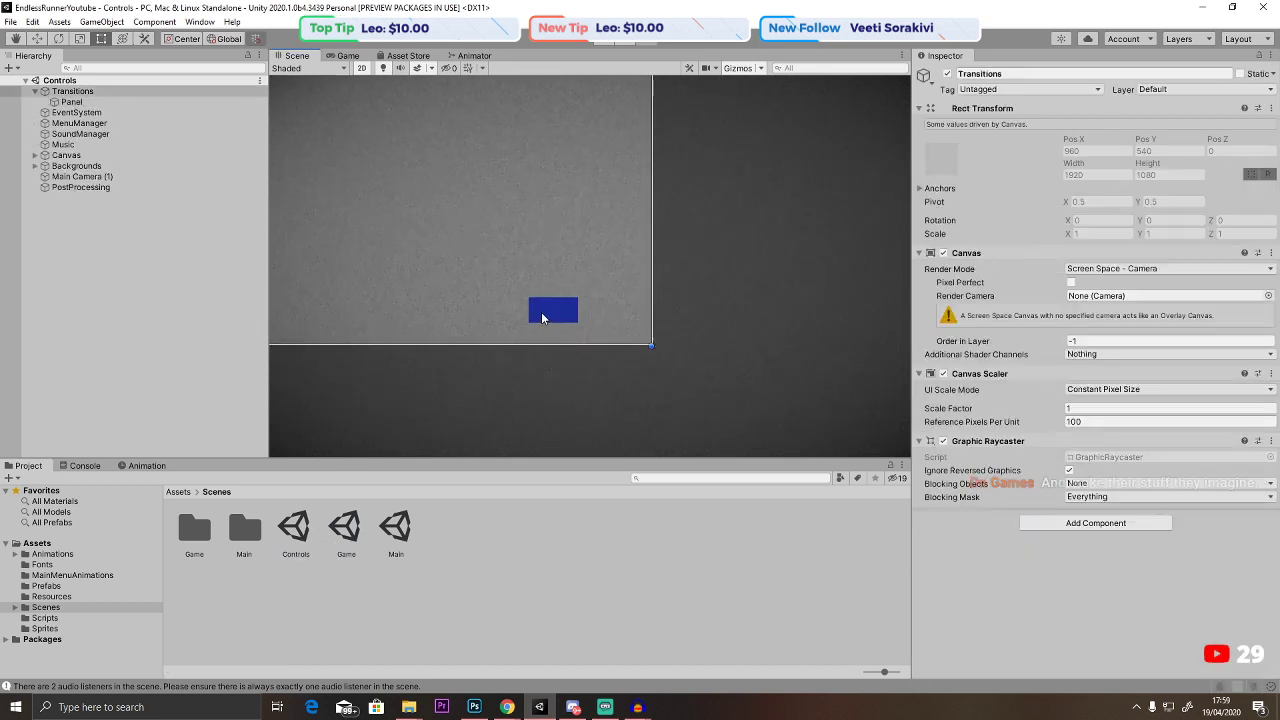
{"action": "left_click", "coordinate": [90, 166]}
{"action": "left_click", "coordinate": [35, 155]}
{"action": "left_click", "coordinate": [73, 166]}
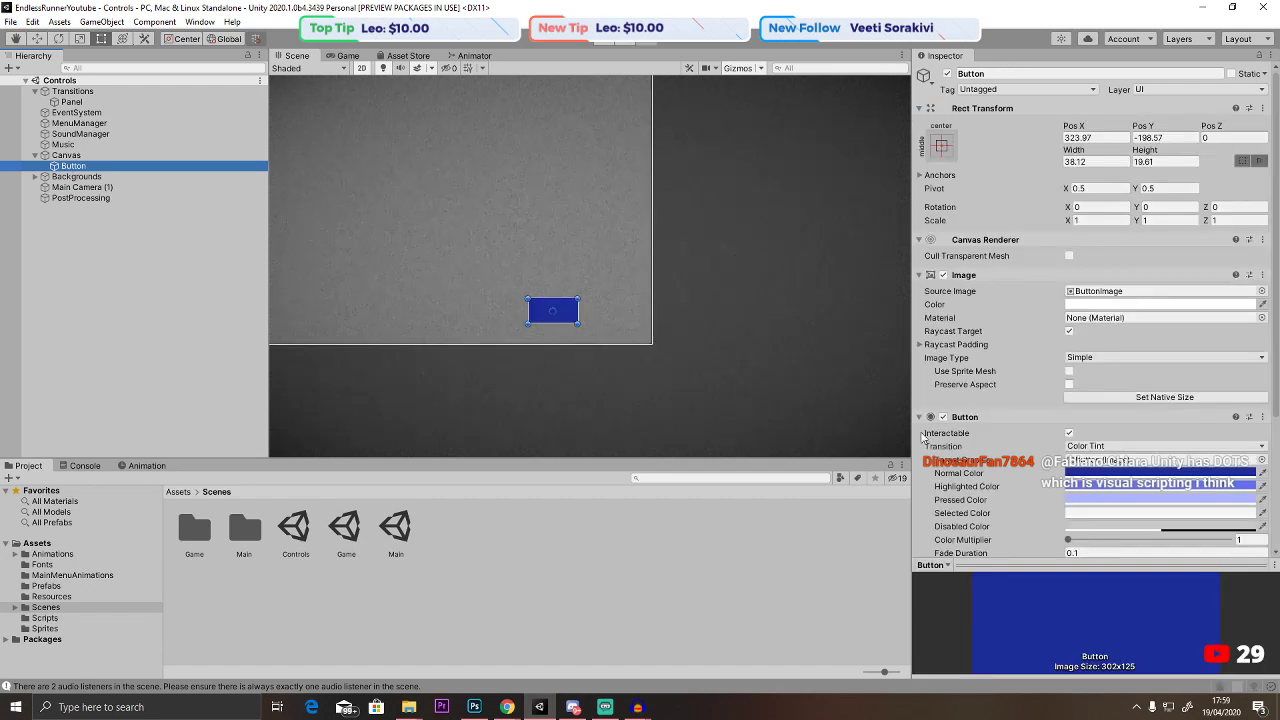
{"action": "left_click", "coordinate": [1098, 513]}
{"action": "left_click", "coordinate": [1113, 399]}
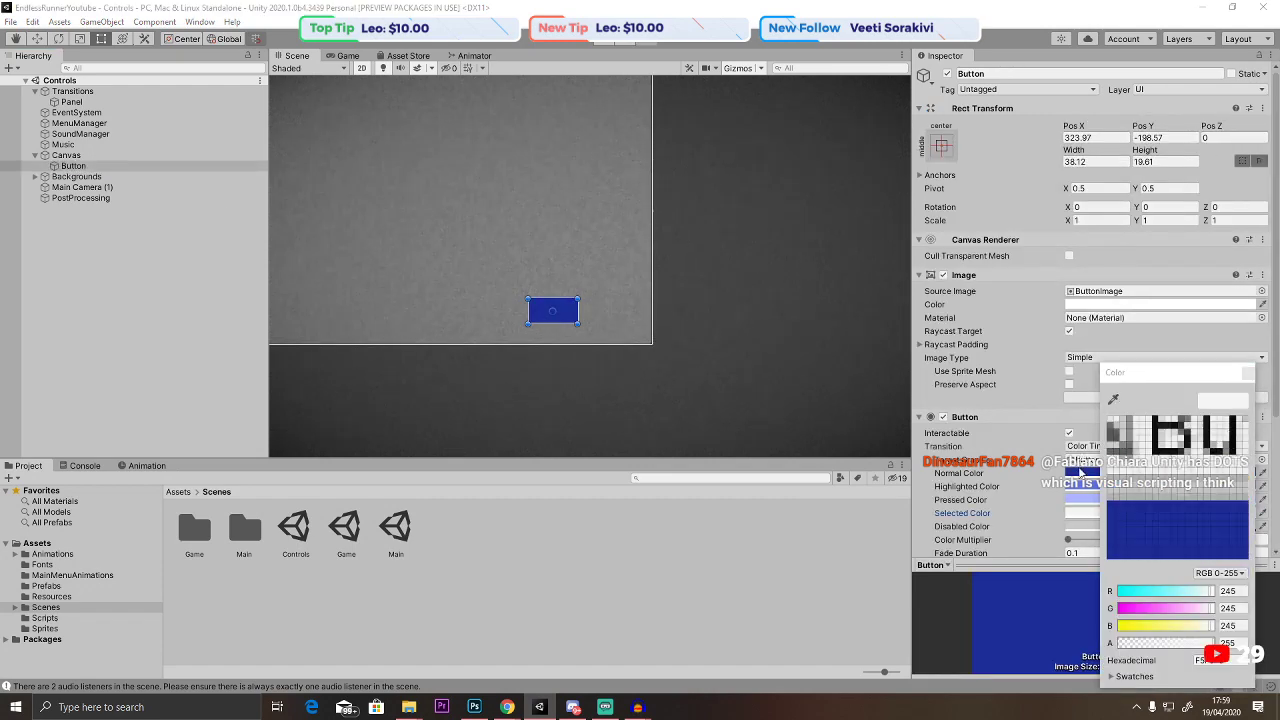
{"action": "left_click", "coordinate": [1082, 471]}
{"action": "left_click", "coordinate": [1249, 374]}
Examine the Controls scene's camera, Transitions canvas and backgrounds, including the ekg sprite's sorting settings and the project's sorting layers.
{"action": "scroll", "coordinate": [577, 358], "scroll_direction": "down", "scroll_amount": 5}
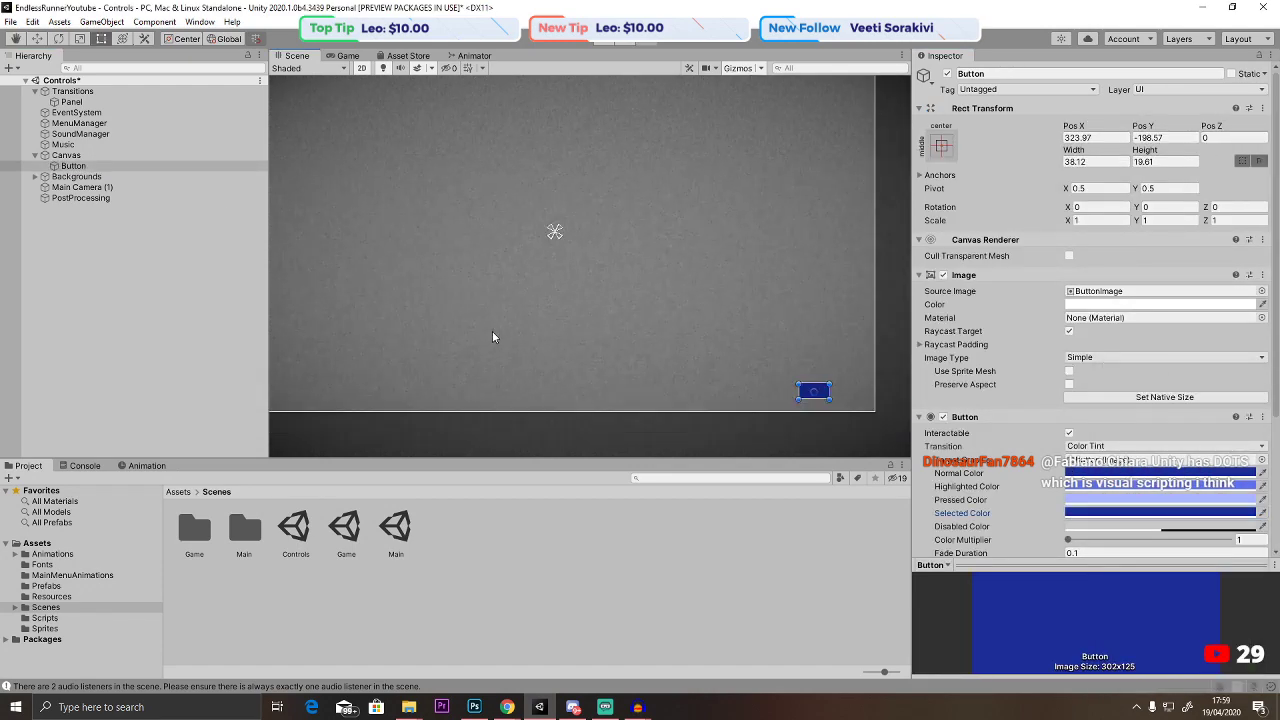
{"action": "left_click", "coordinate": [82, 187]}
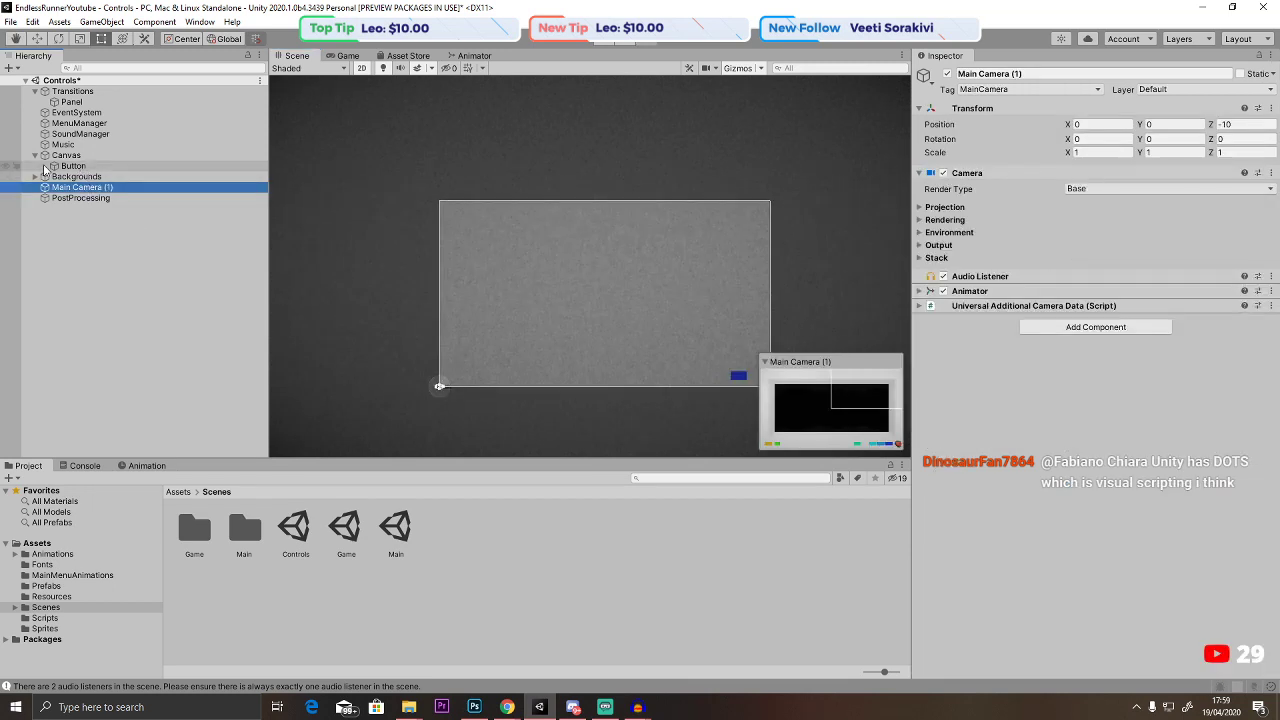
{"action": "left_click", "coordinate": [35, 155]}
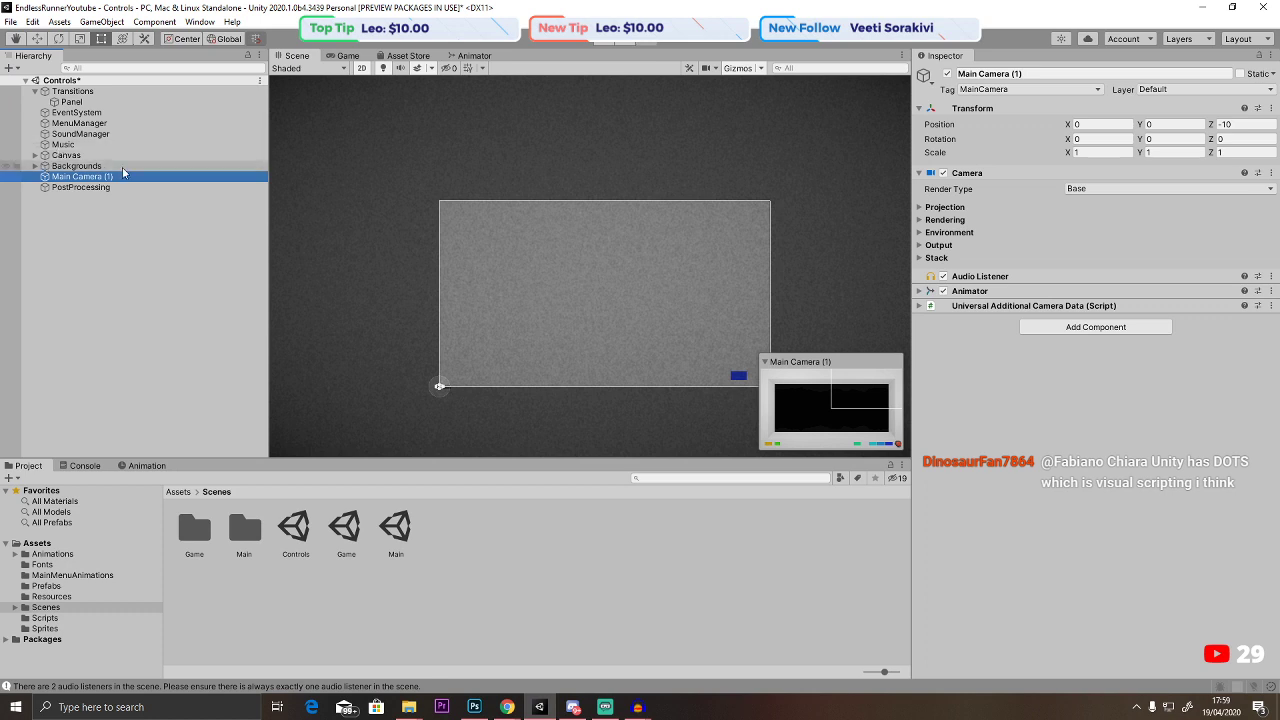
{"action": "left_click", "coordinate": [72, 91]}
{"action": "scroll", "coordinate": [428, 385], "scroll_direction": "up", "scroll_amount": 5}
{"action": "scroll", "coordinate": [428, 385], "scroll_direction": "up", "scroll_amount": 8}
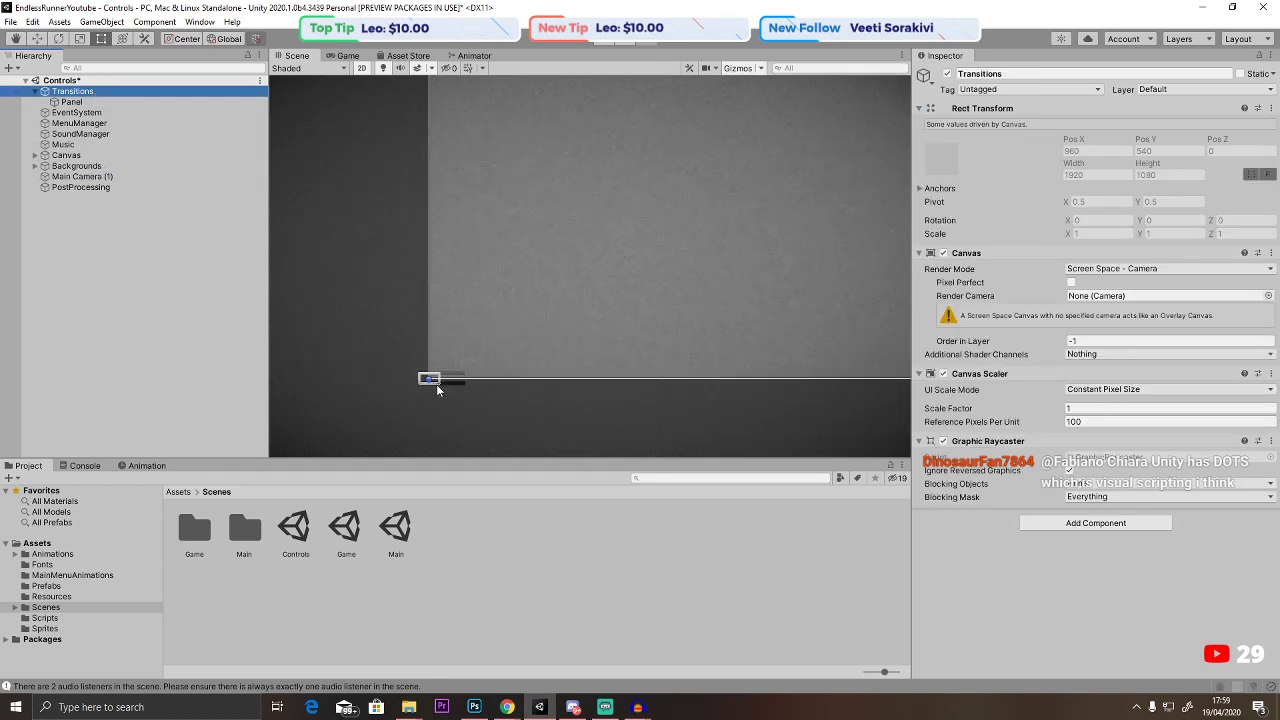
{"action": "scroll", "coordinate": [428, 385], "scroll_direction": "up", "scroll_amount": 3}
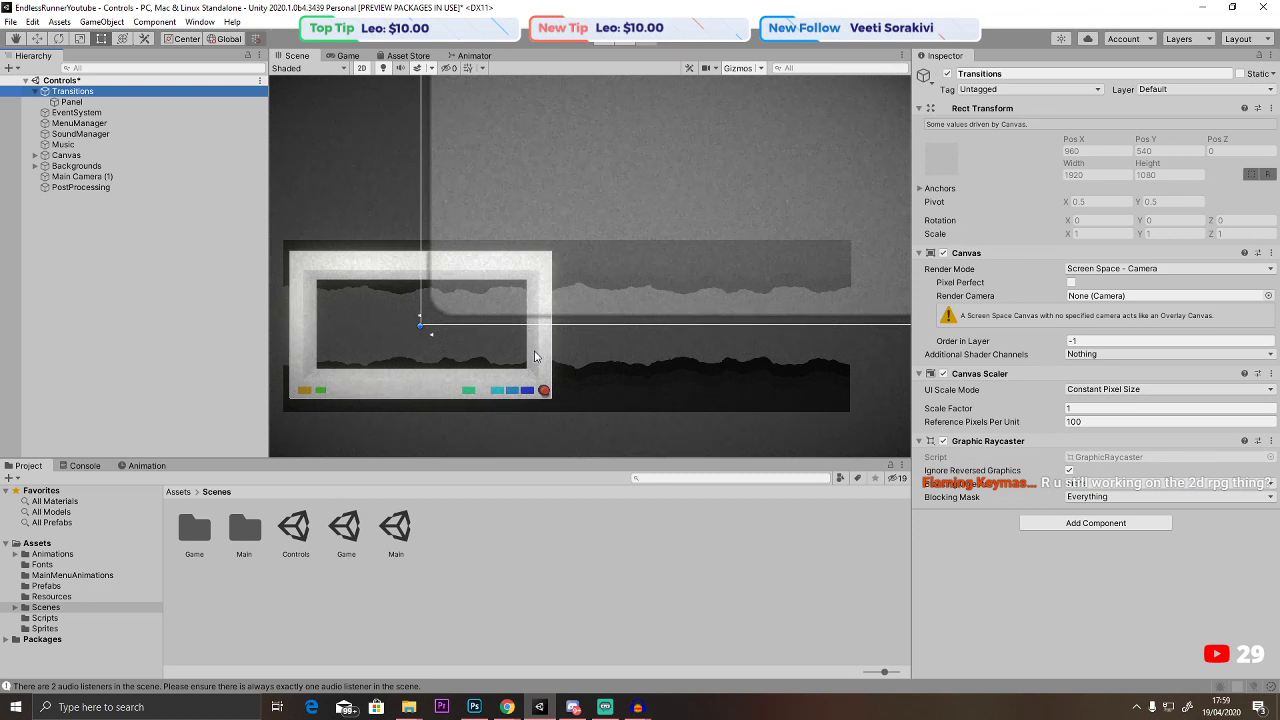
{"action": "left_click", "coordinate": [46, 113]}
{"action": "left_click", "coordinate": [35, 165]}
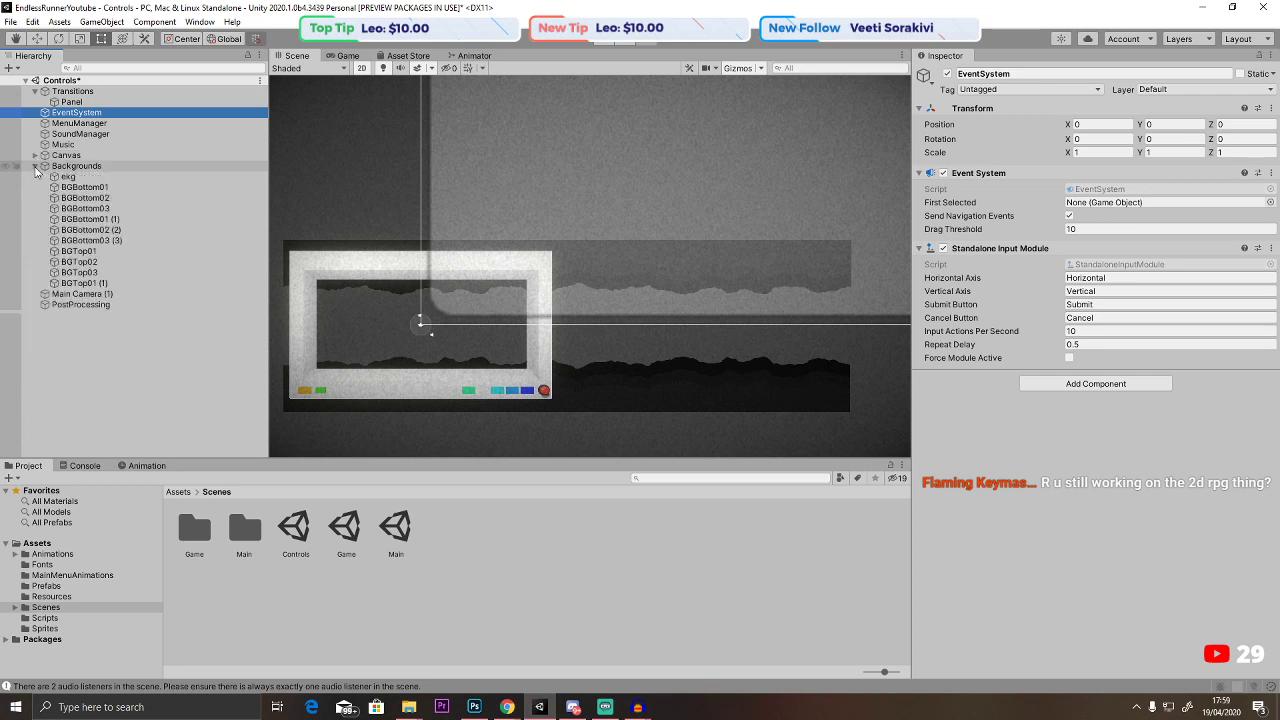
{"action": "left_click", "coordinate": [68, 176]}
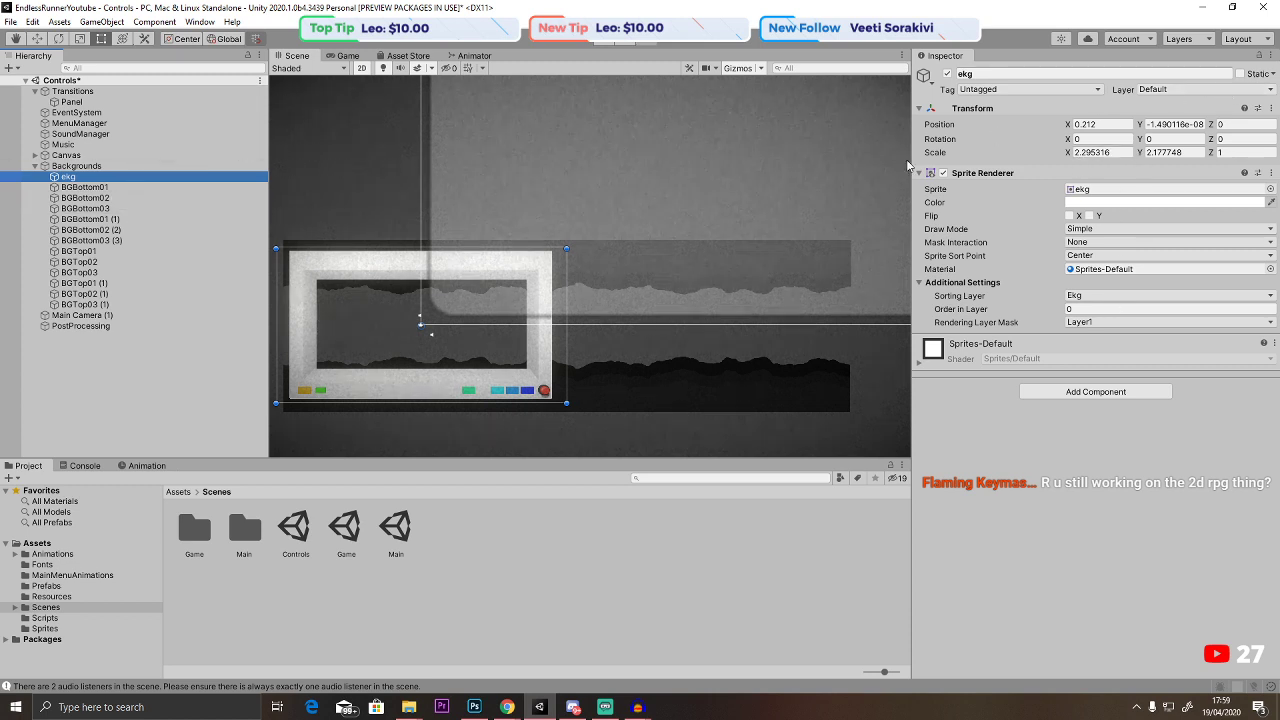
{"action": "left_click", "coordinate": [1190, 89]}
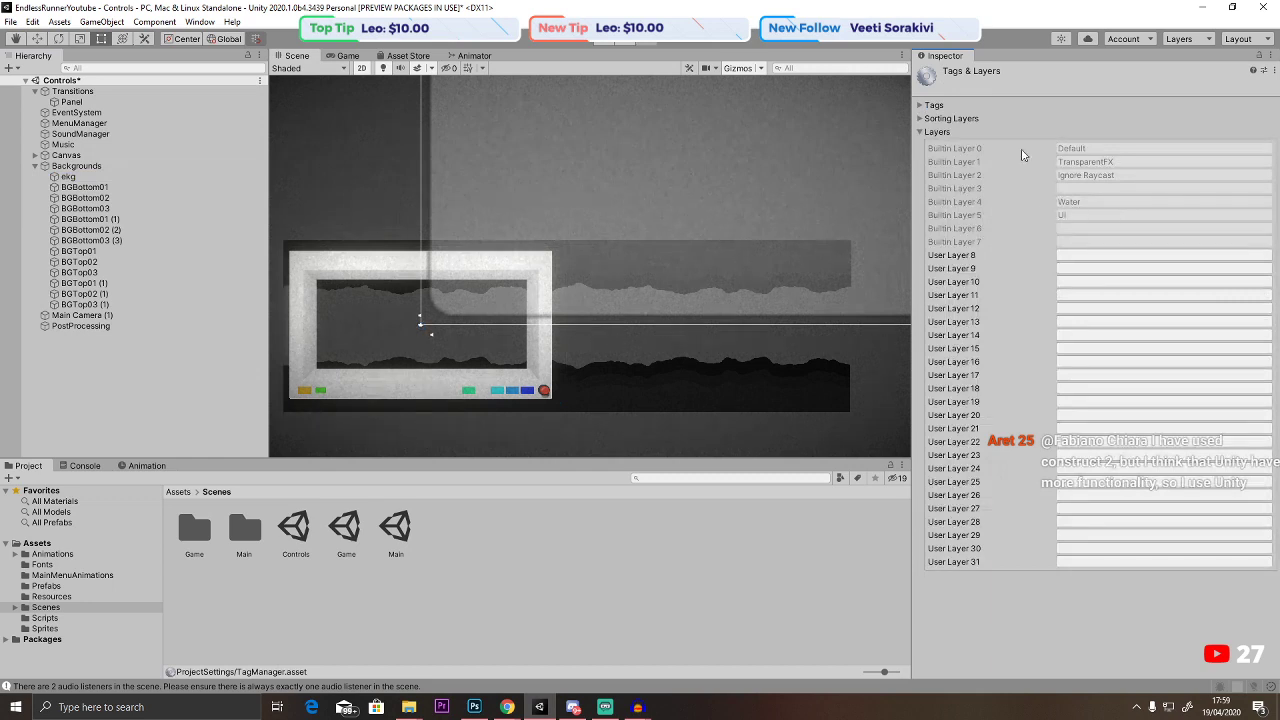
{"action": "left_click", "coordinate": [940, 118]}
{"action": "double_click", "coordinate": [68, 176]}
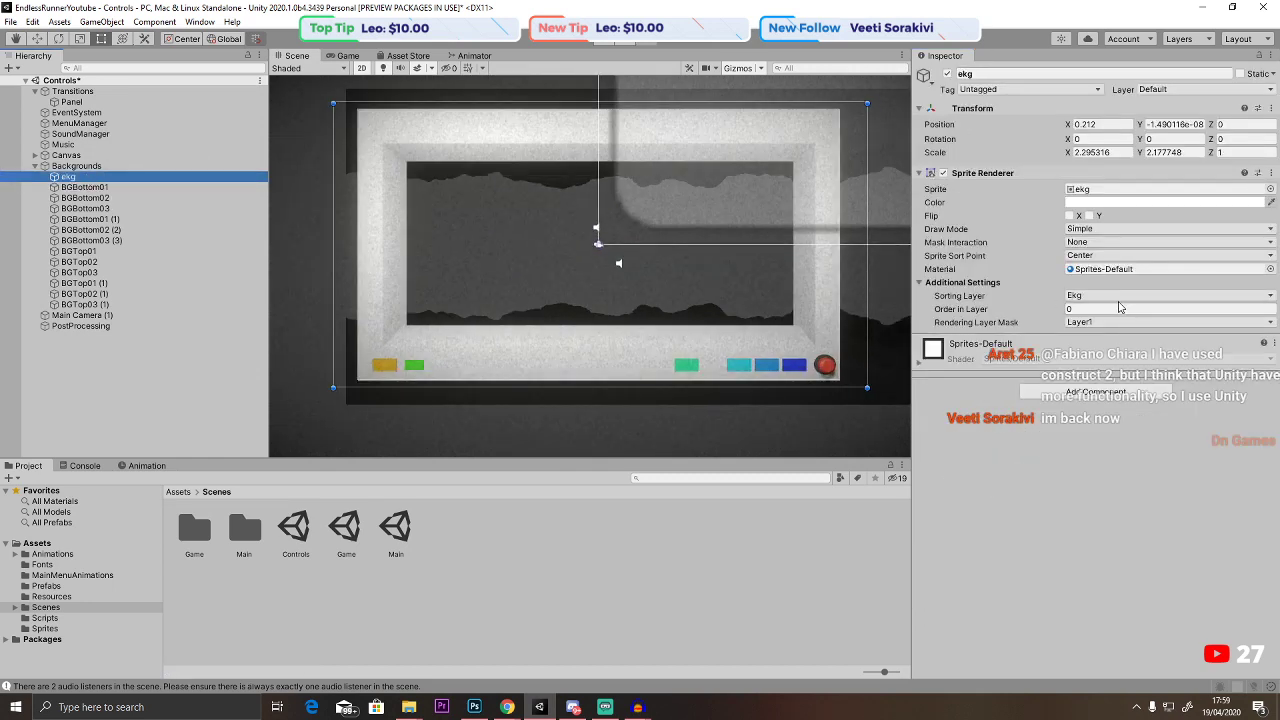
{"action": "left_click", "coordinate": [36, 166]}
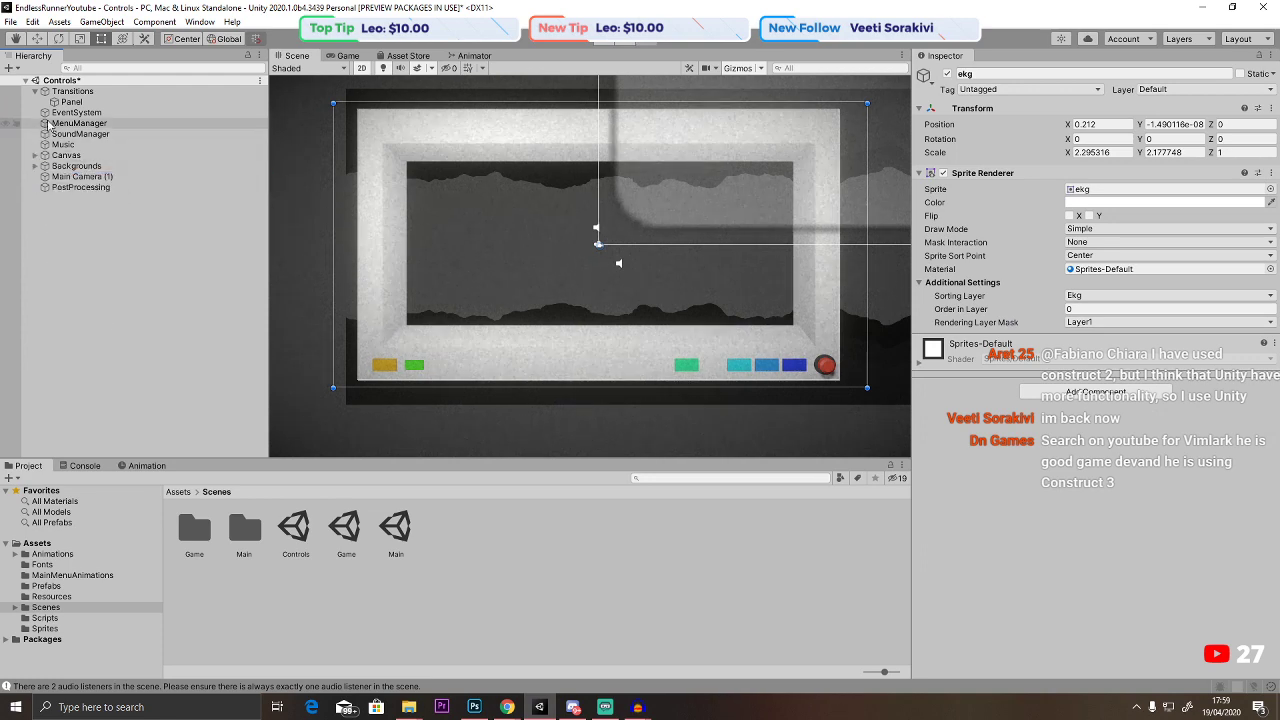
Keep the Transitions canvas in Screen Space - Camera mode and assign Main Camera (1) as its Render Camera.
{"action": "left_click", "coordinate": [72, 91]}
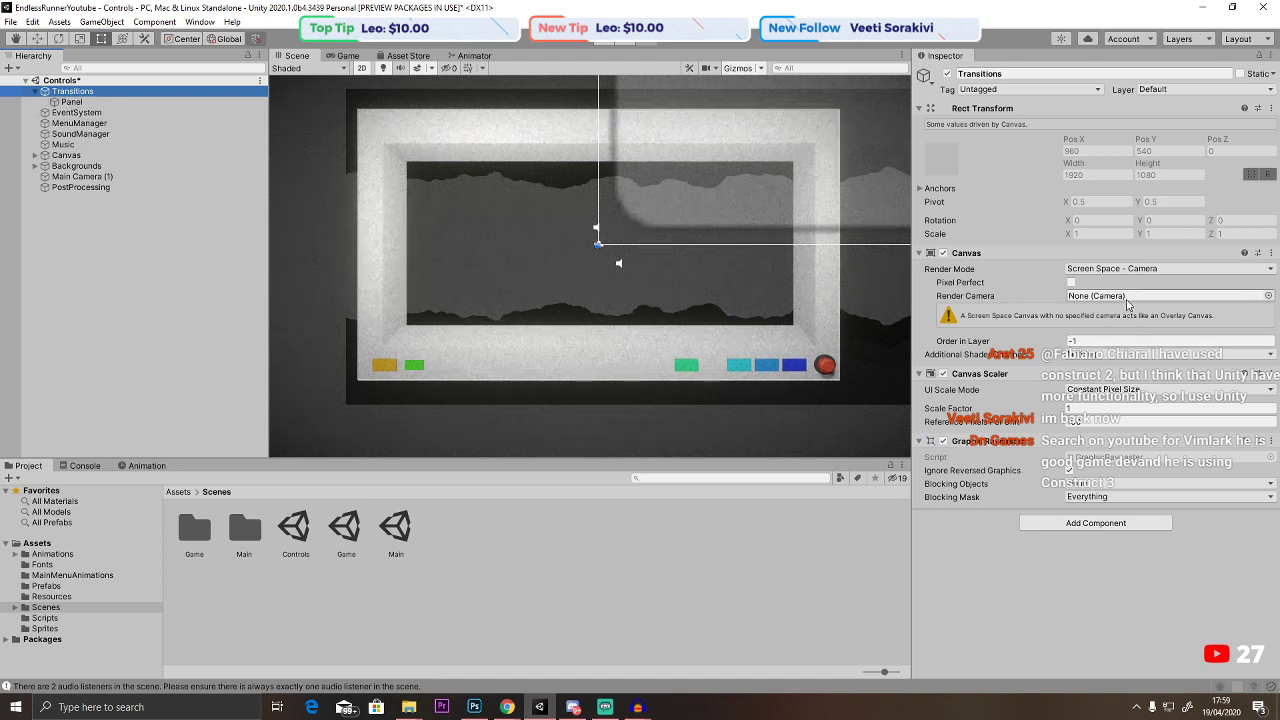
{"action": "left_click", "coordinate": [1150, 268]}
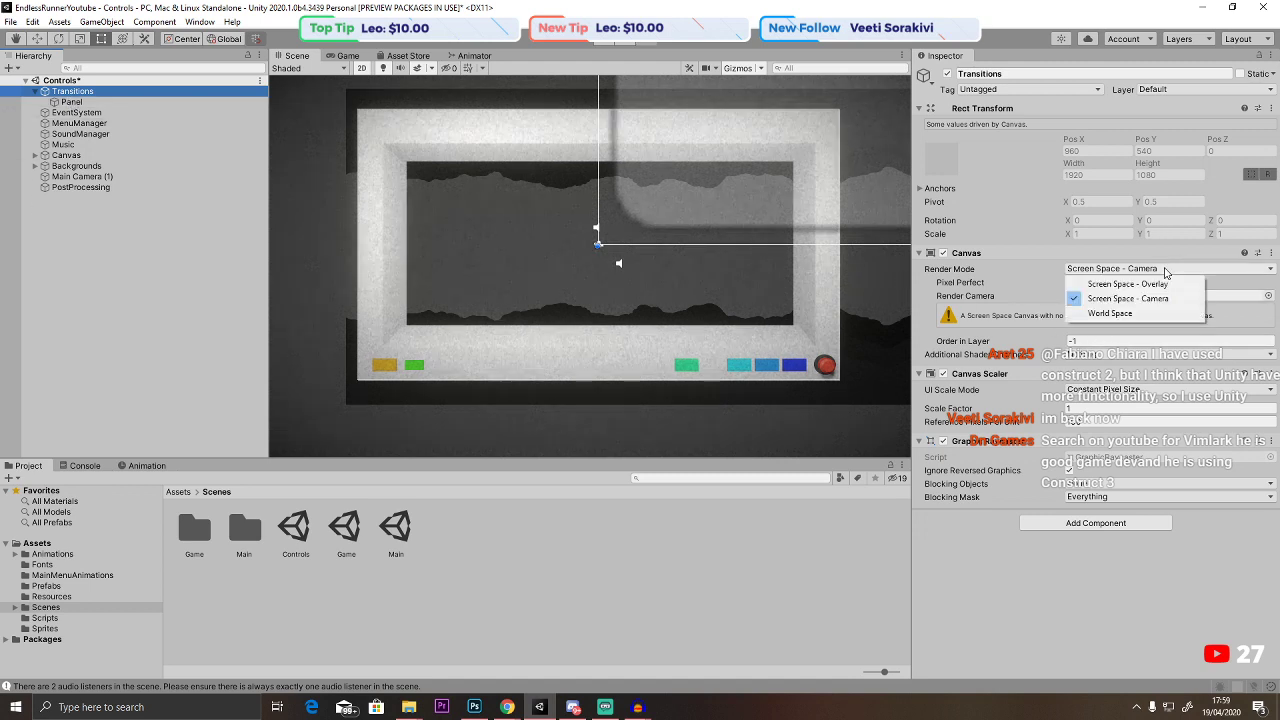
{"action": "left_click", "coordinate": [1120, 300]}
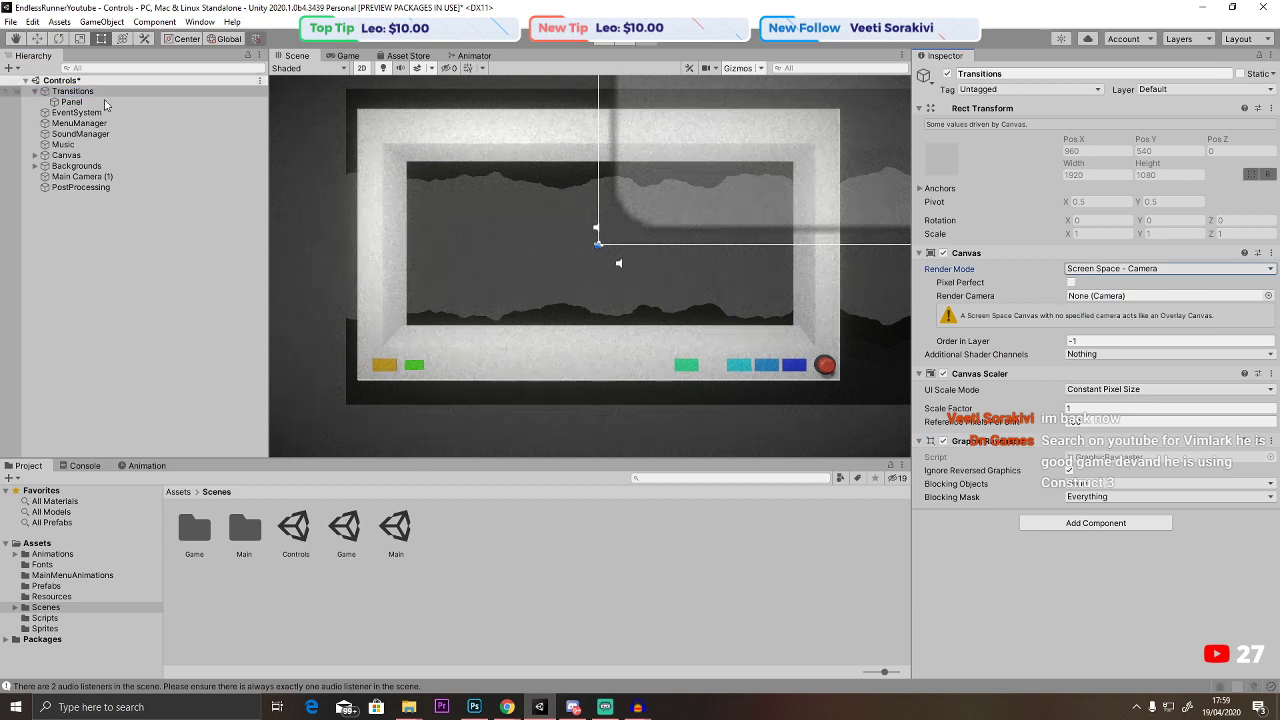
{"action": "left_click_drag", "start_coordinate": [408, 223], "coordinate": [1140, 296]}
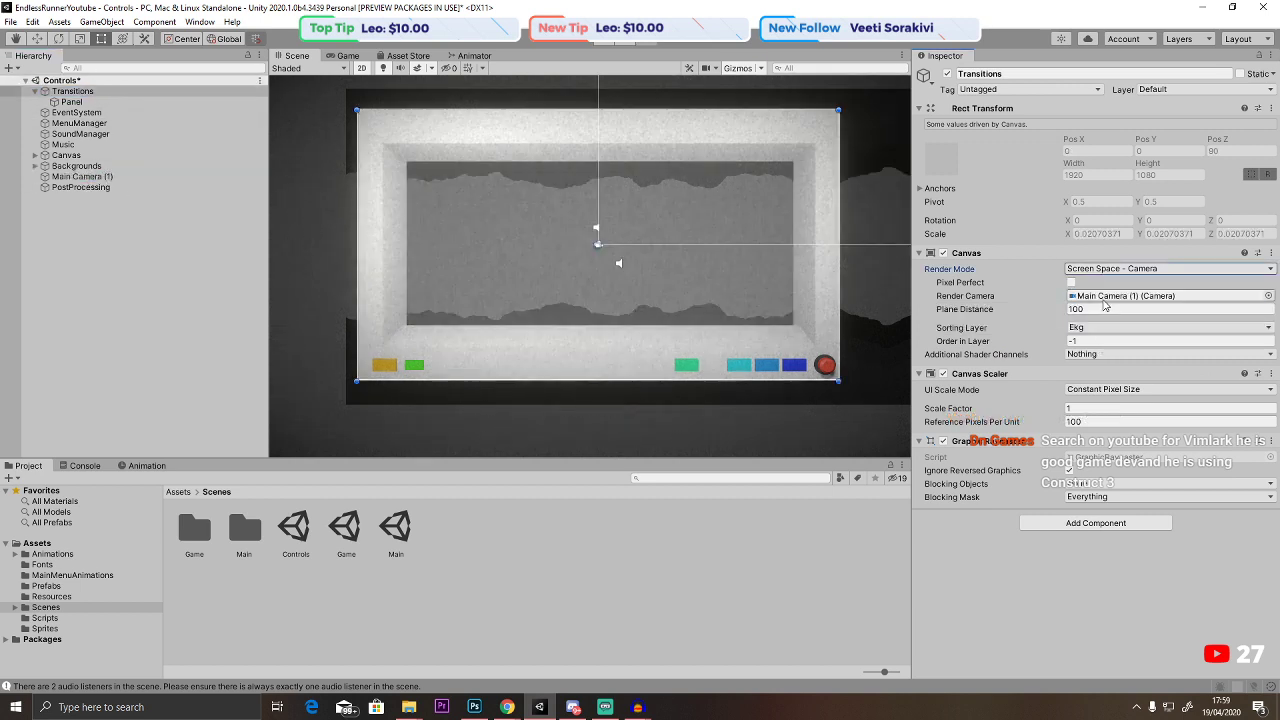
Play the Controls scene, use the blue button to switch to Main and back to check the transition, and stop playback.
{"action": "left_click", "coordinate": [604, 40]}
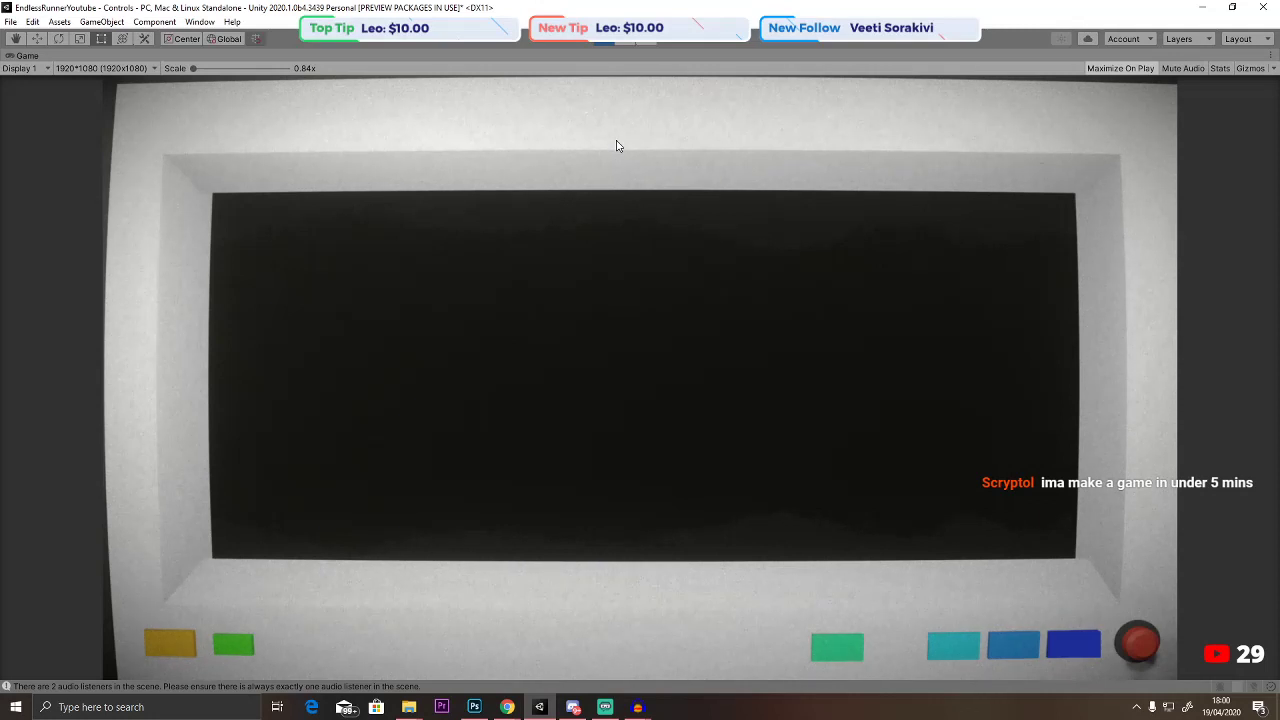
{"action": "left_click", "coordinate": [1071, 652]}
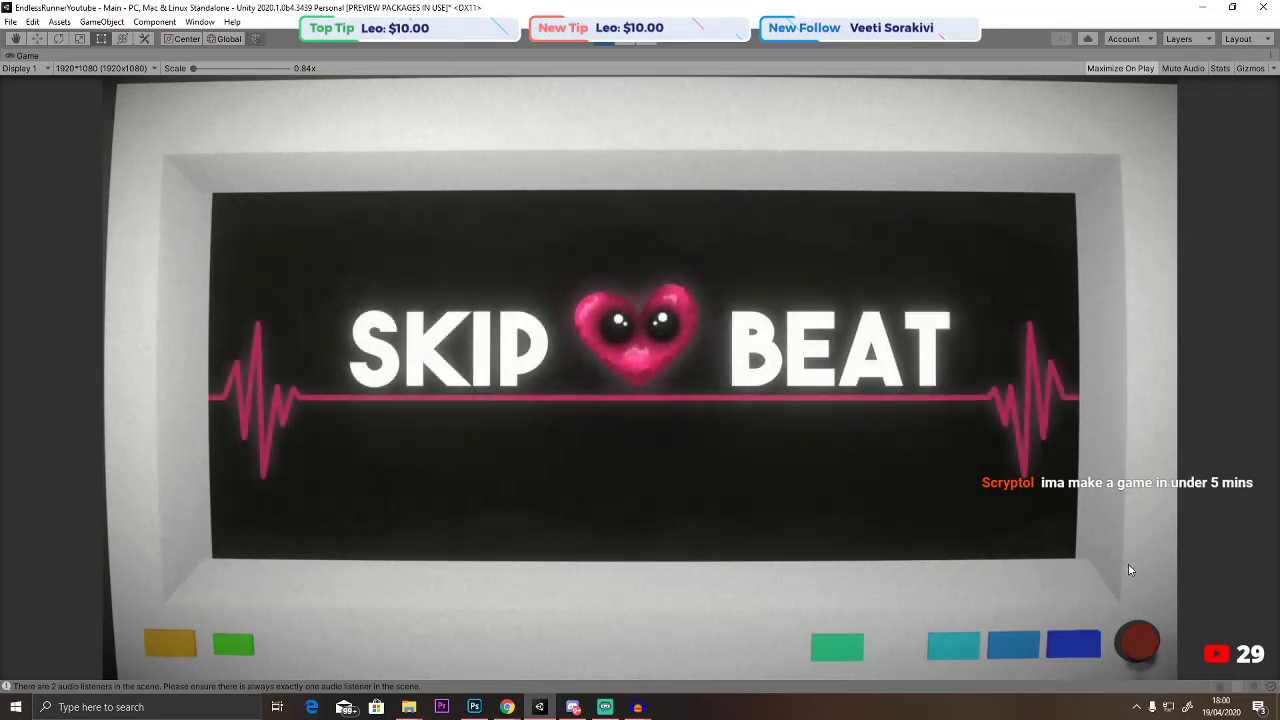
{"action": "left_click", "coordinate": [1066, 648]}
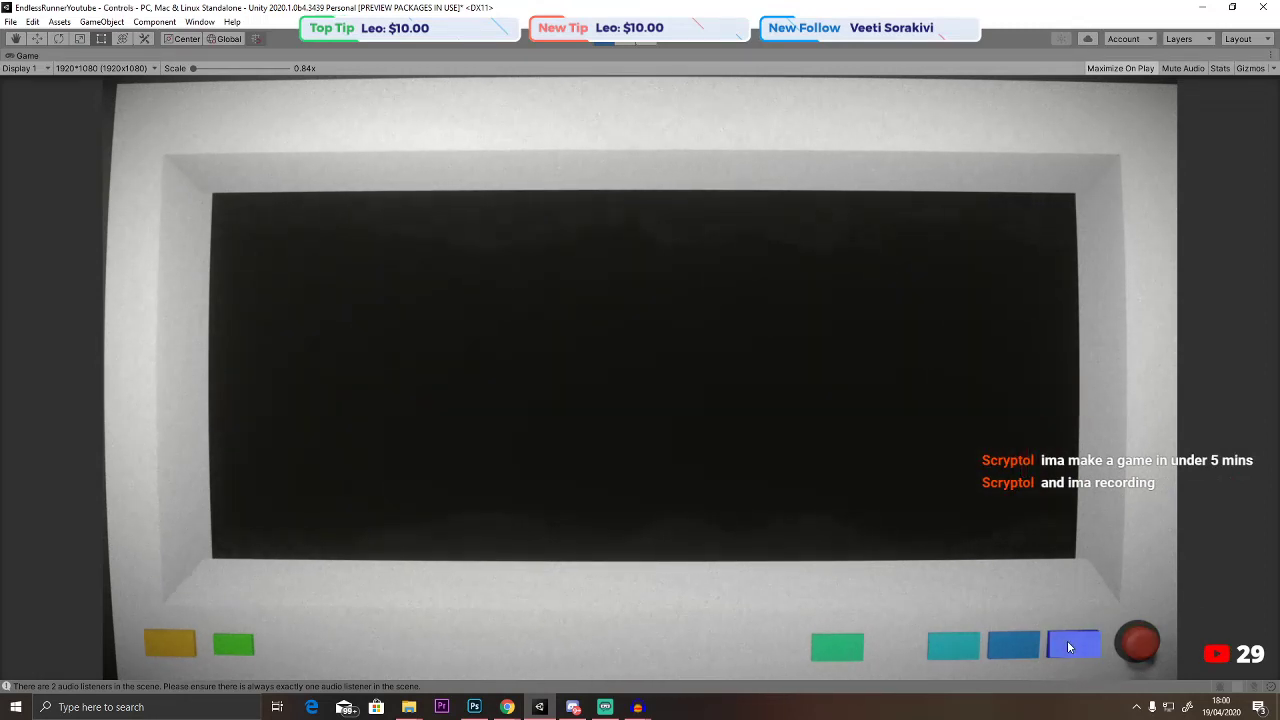
{"action": "left_click", "coordinate": [600, 44]}
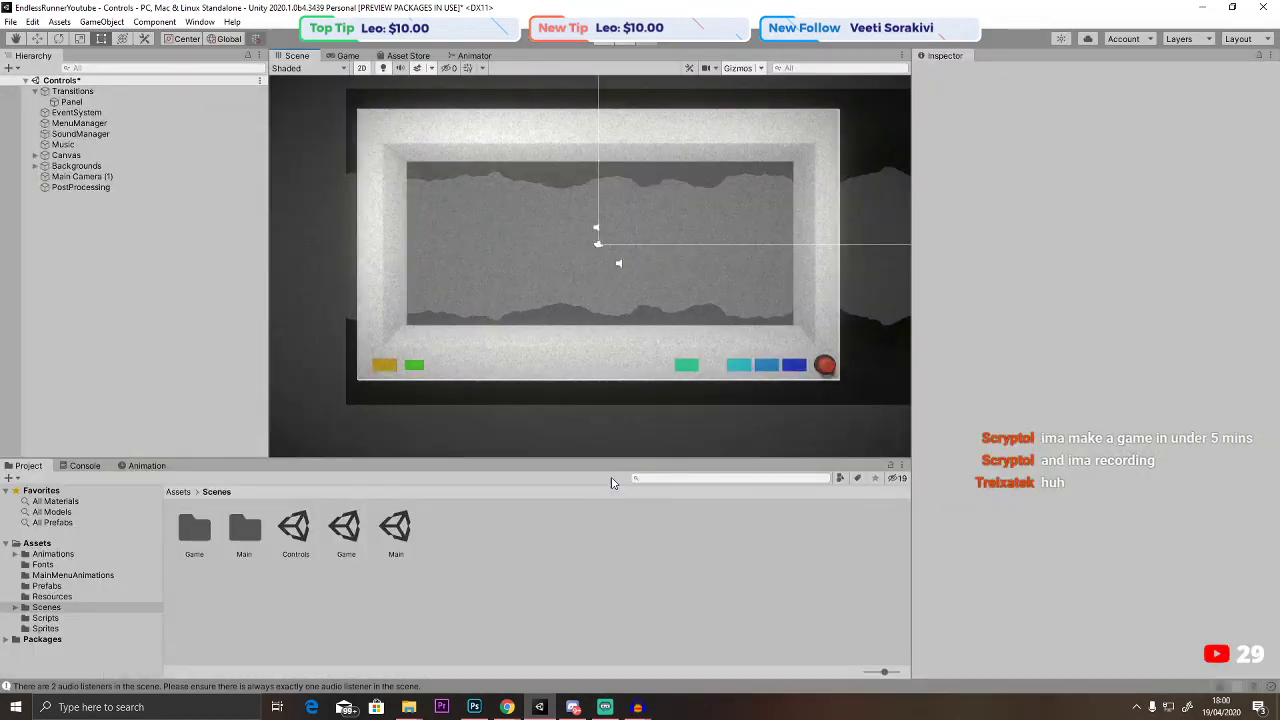
Switch to Photoshop and create a new 1920 x 1080 px document at 72 ppi with a white background.
{"action": "left_click", "coordinate": [474, 707]}
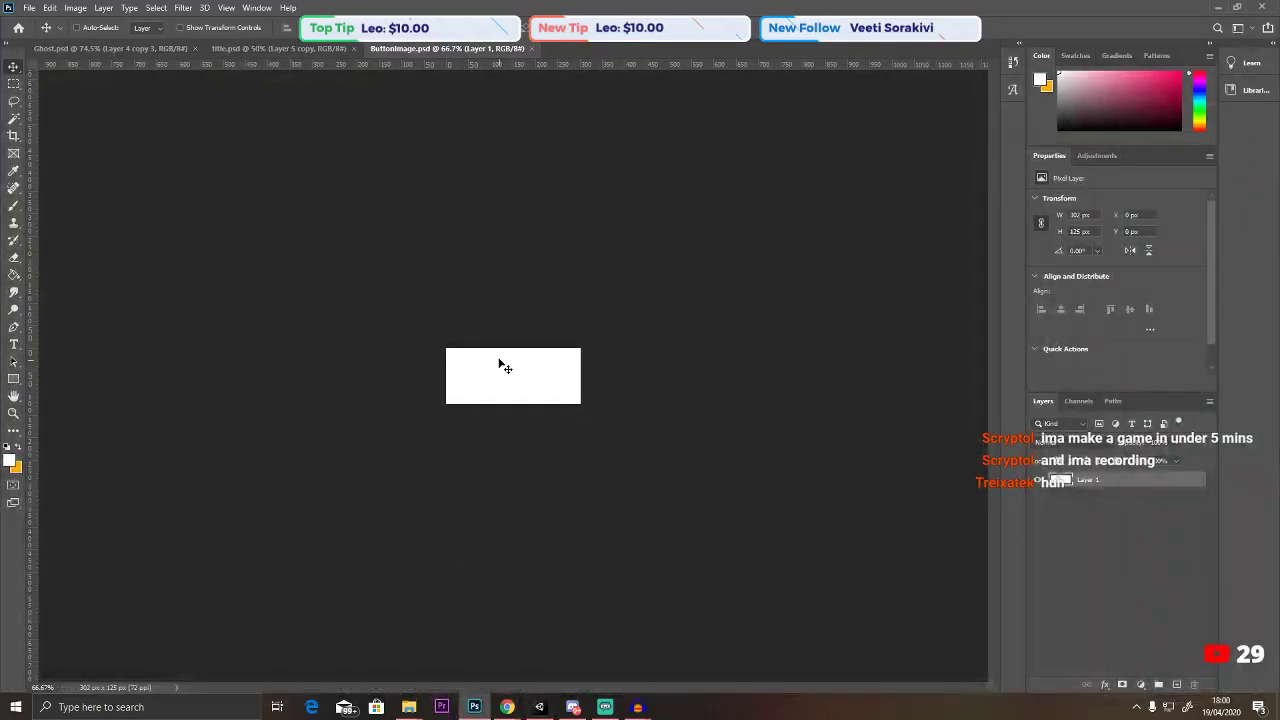
{"action": "left_click", "coordinate": [29, 7]}
{"action": "left_click", "coordinate": [36, 23]}
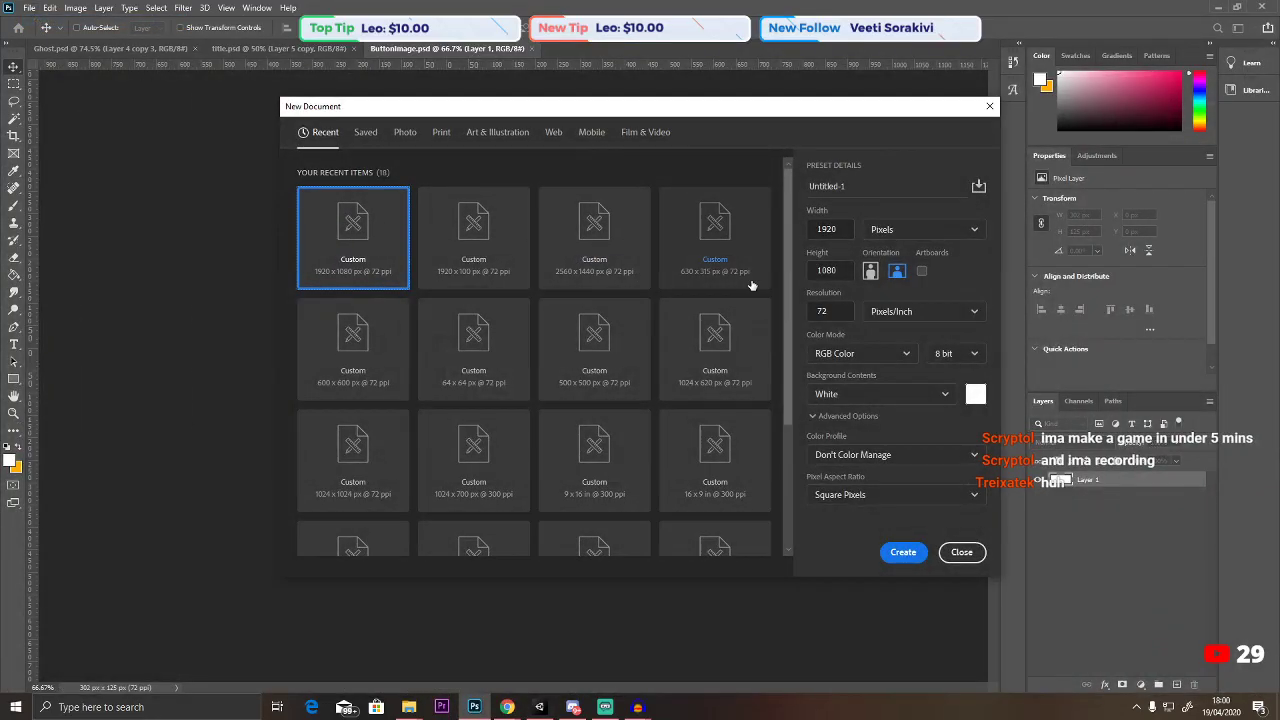
{"action": "left_click", "coordinate": [900, 552]}
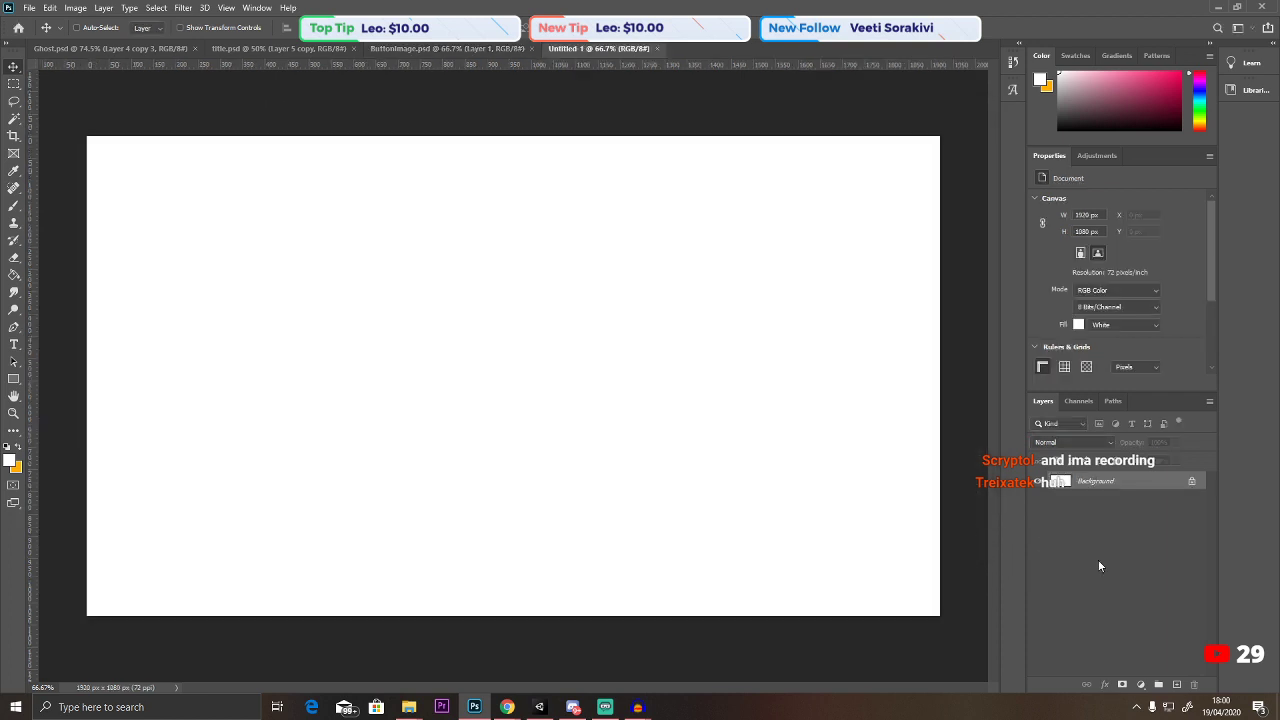
Add a new layer and fill the Background layer with a dark grey foreground colour.
{"action": "left_click", "coordinate": [1159, 685]}
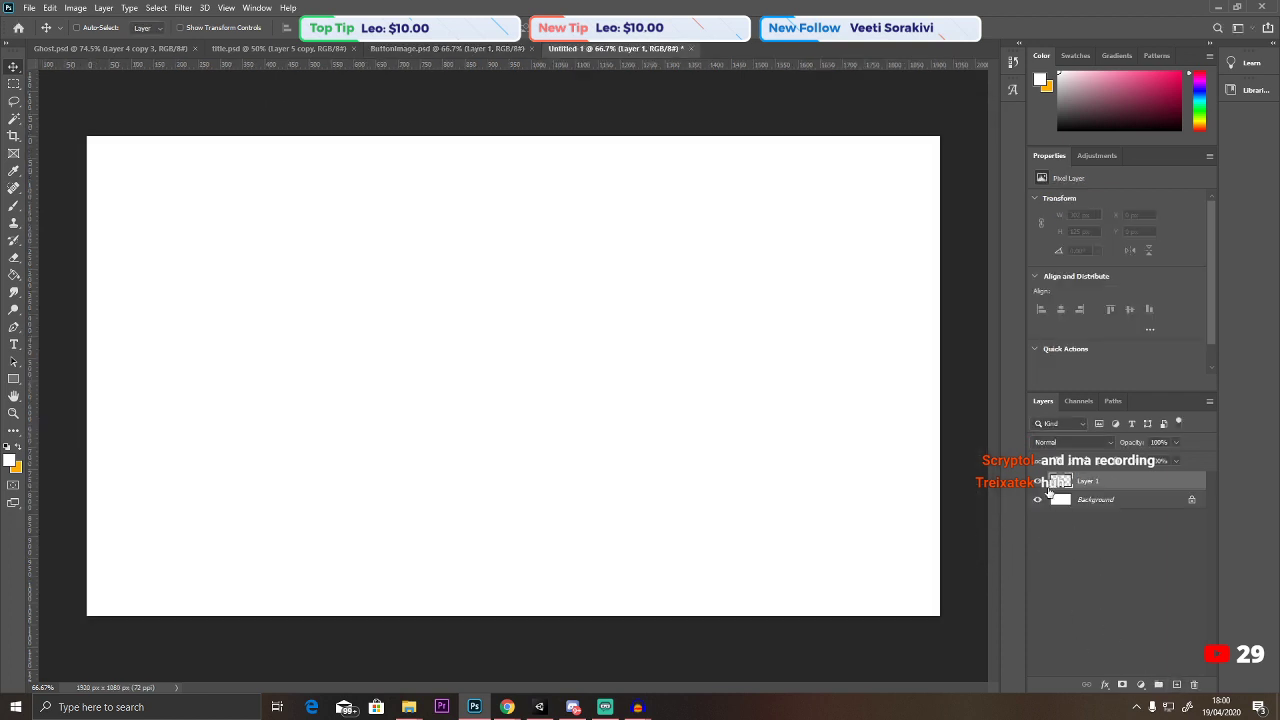
{"action": "left_click", "coordinate": [8, 452]}
{"action": "left_click", "coordinate": [677, 354]}
{"action": "left_click", "coordinate": [983, 205]}
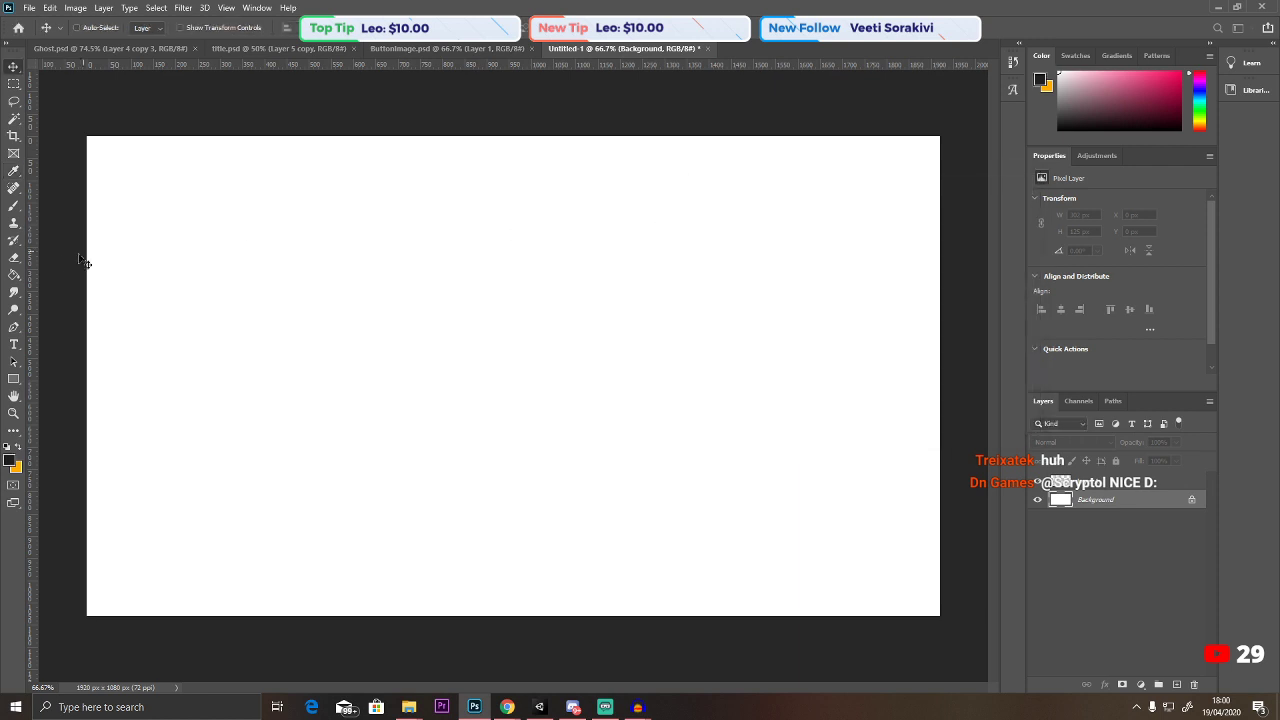
{"action": "key", "text": "g"}
{"action": "left_click", "coordinate": [251, 311]}
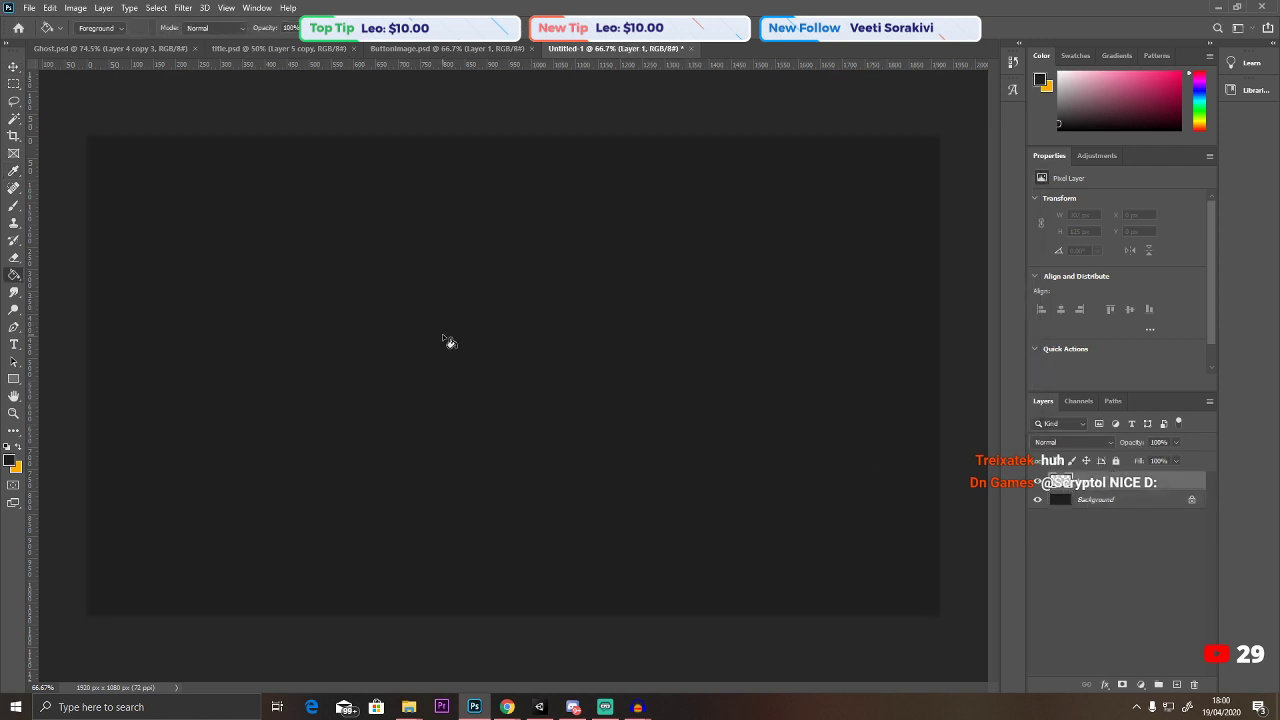
{"action": "left_click", "coordinate": [14, 343]}
{"action": "left_click", "coordinate": [240, 320]}
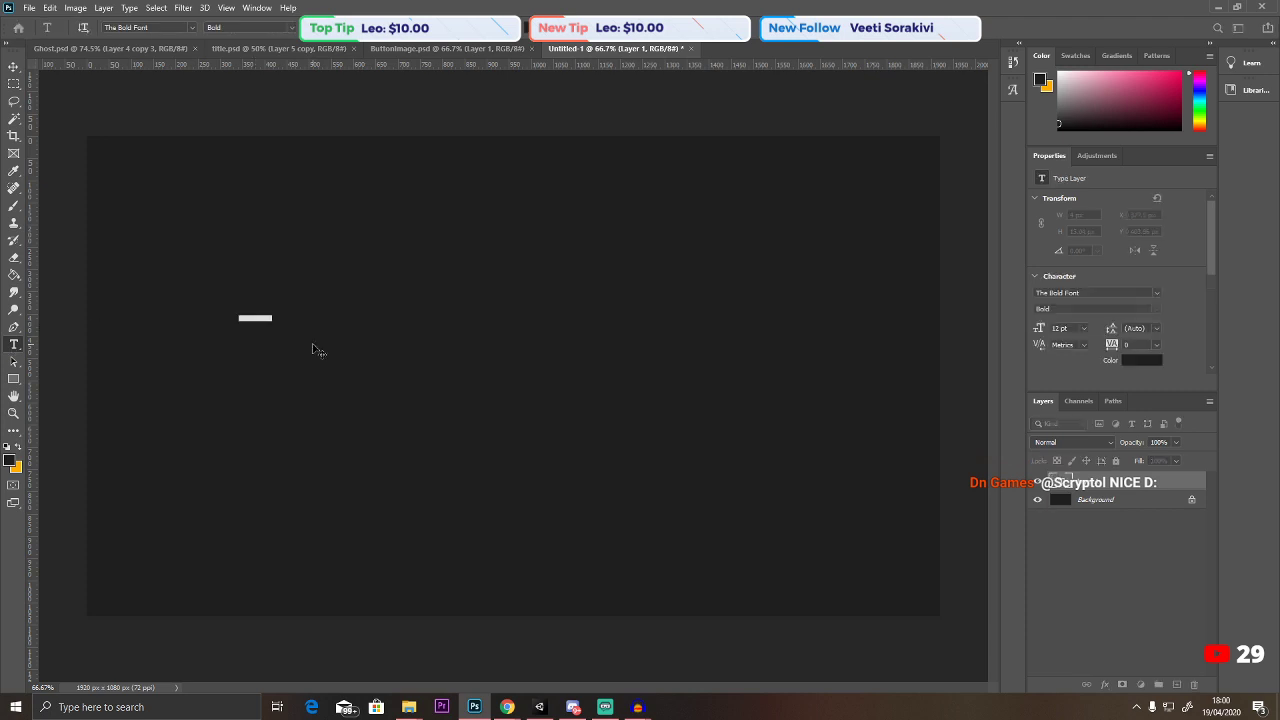
{"action": "key", "text": "BackSpace"}
Duplicate the BEAT text, heart, SKIP text and heartbeat line layers from title.psd into the Untitled-1 document.
{"action": "left_click", "coordinate": [110, 48]}
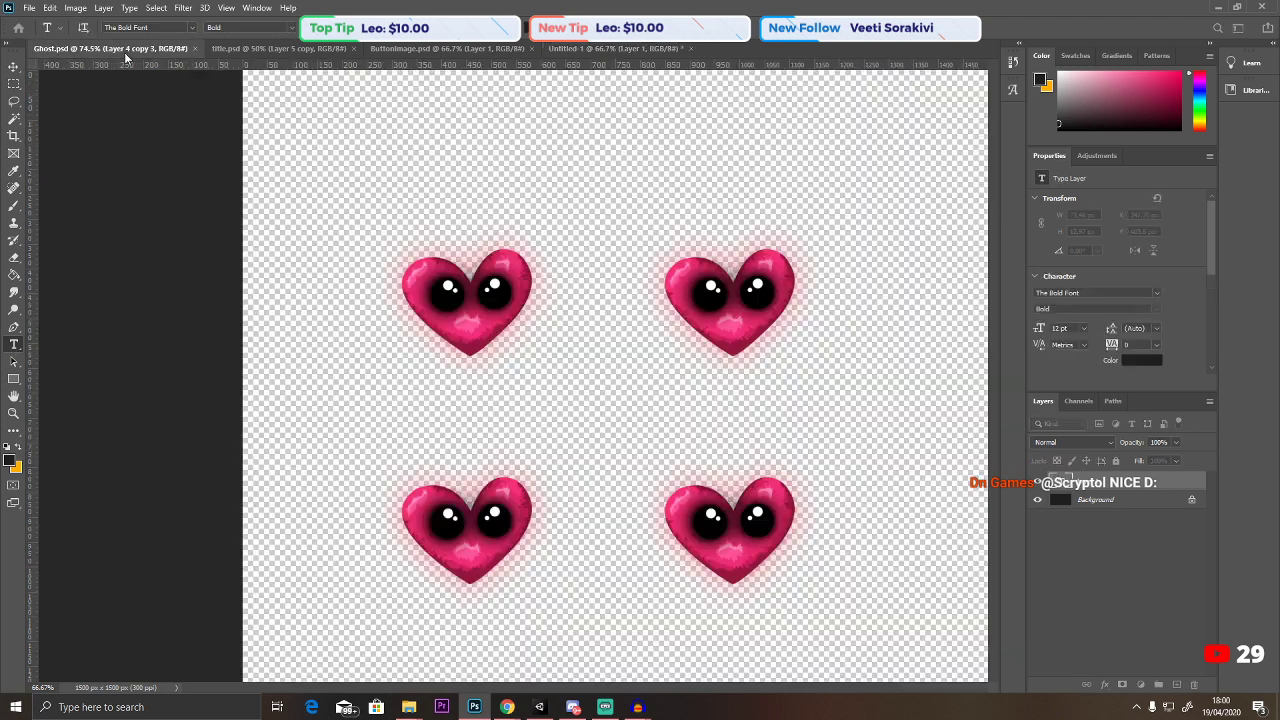
{"action": "left_click", "coordinate": [270, 48]}
{"action": "left_click", "coordinate": [445, 48]}
{"action": "left_click", "coordinate": [266, 48]}
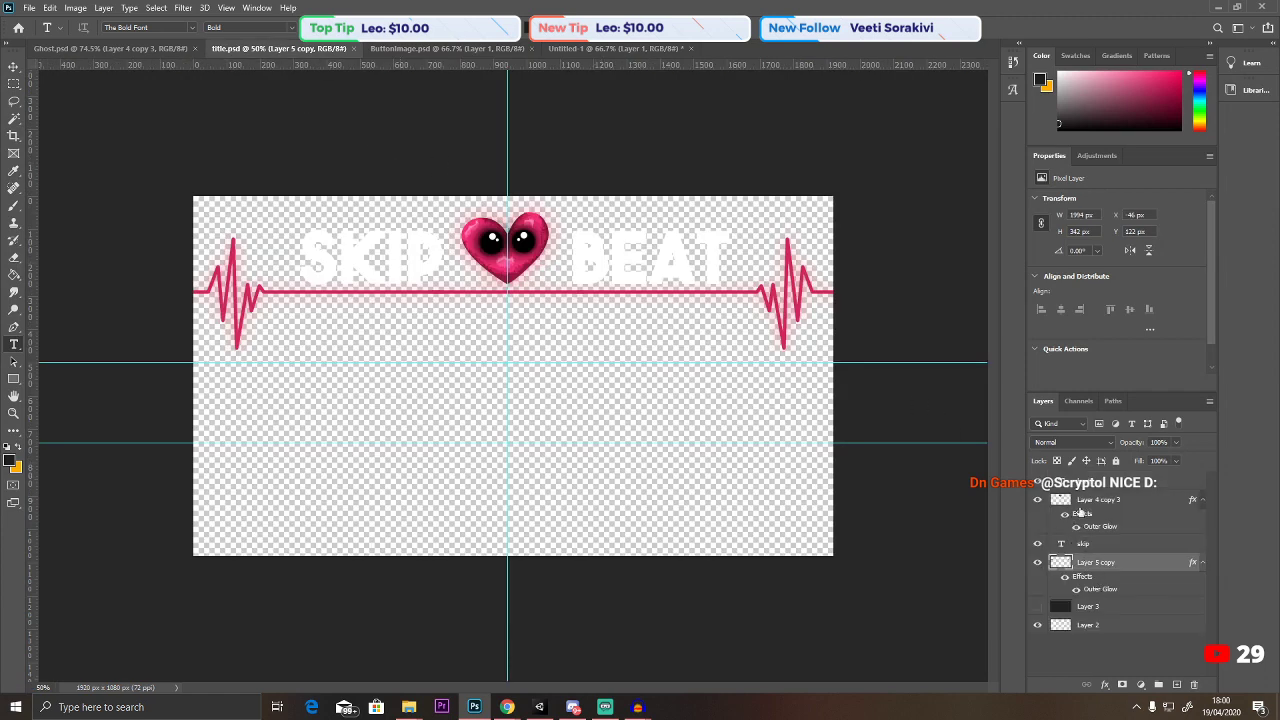
{"action": "left_click", "coordinate": [1090, 500], "text": "shift"}
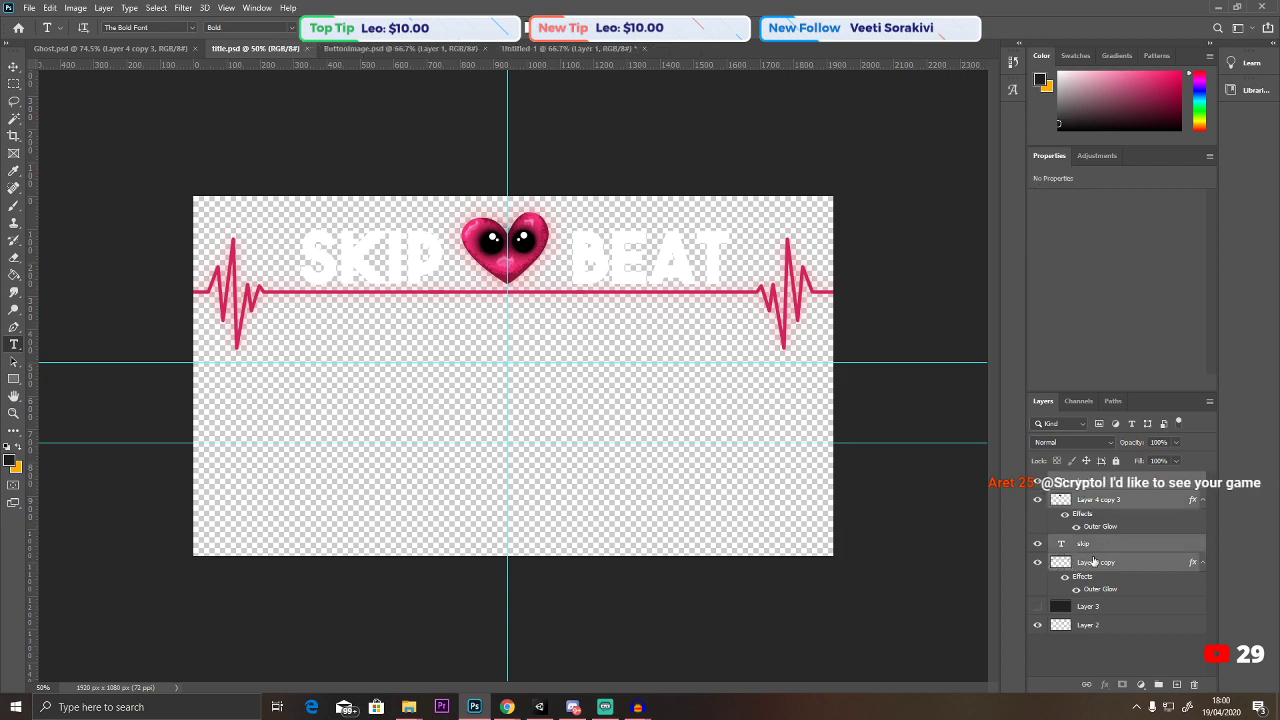
{"action": "right_click", "coordinate": [1090, 498]}
{"action": "left_click", "coordinate": [1135, 201]}
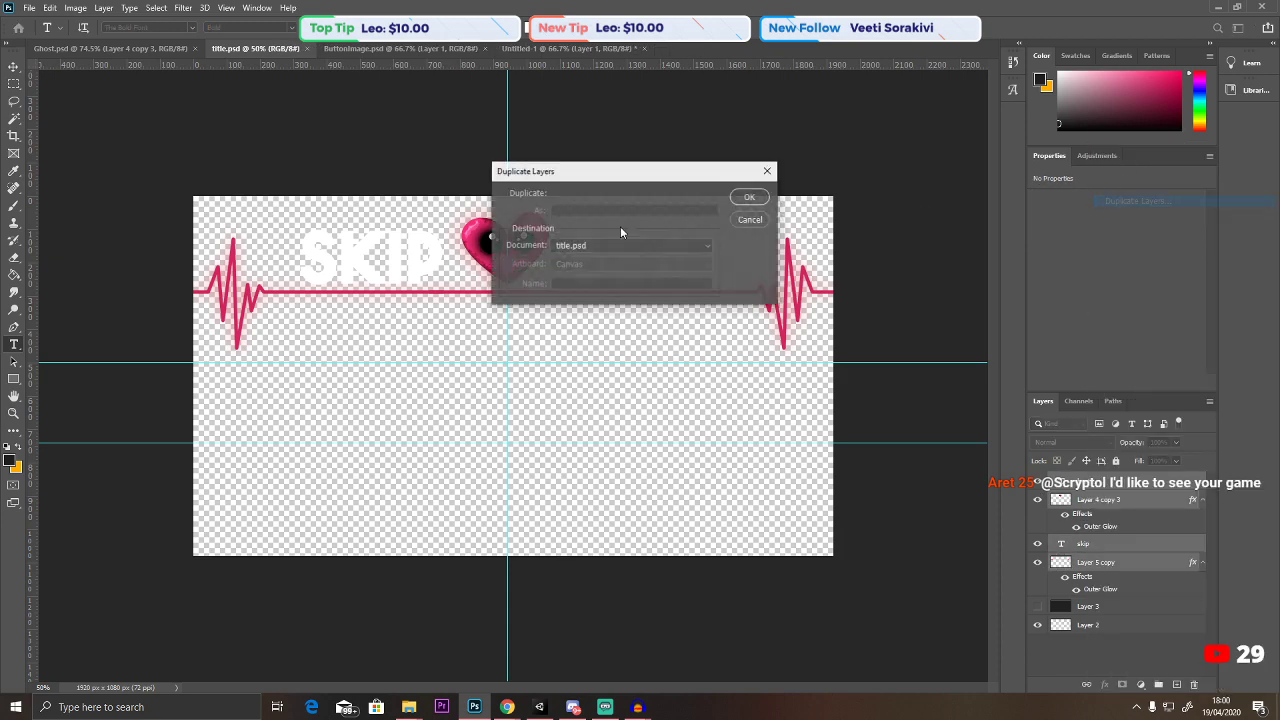
{"action": "left_click", "coordinate": [590, 245]}
{"action": "left_click", "coordinate": [585, 292]}
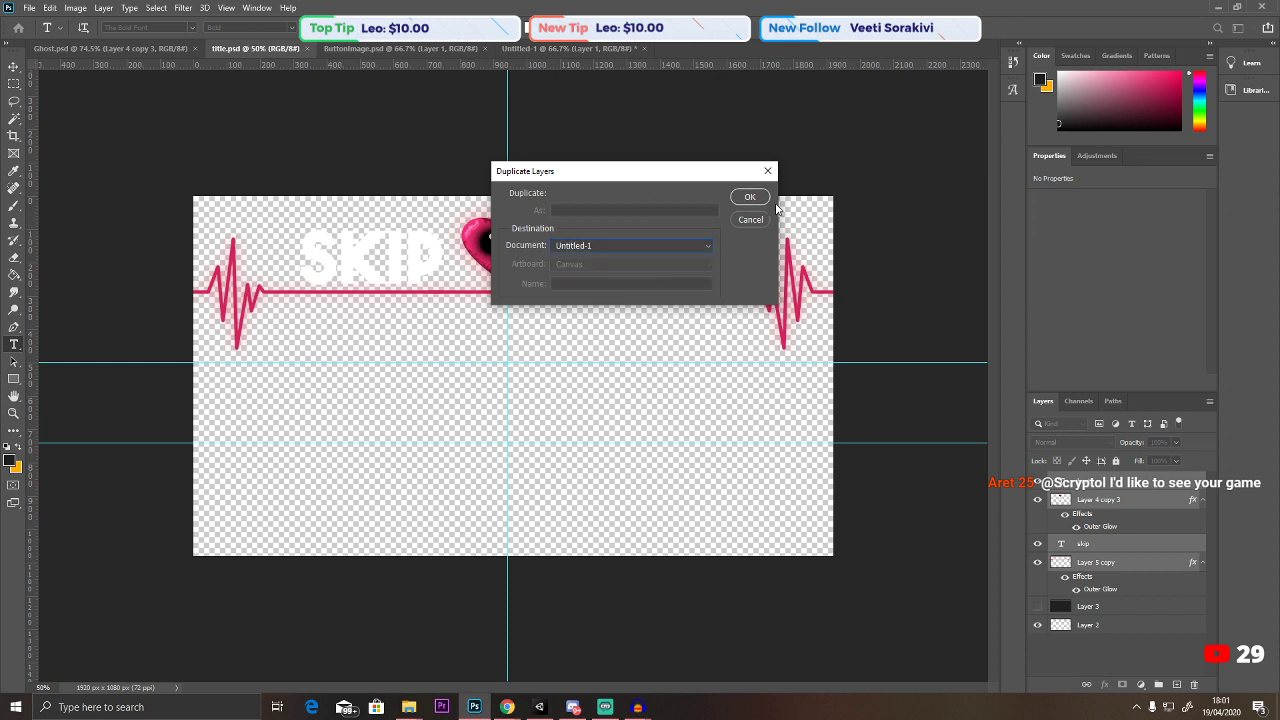
{"action": "left_click", "coordinate": [751, 197]}
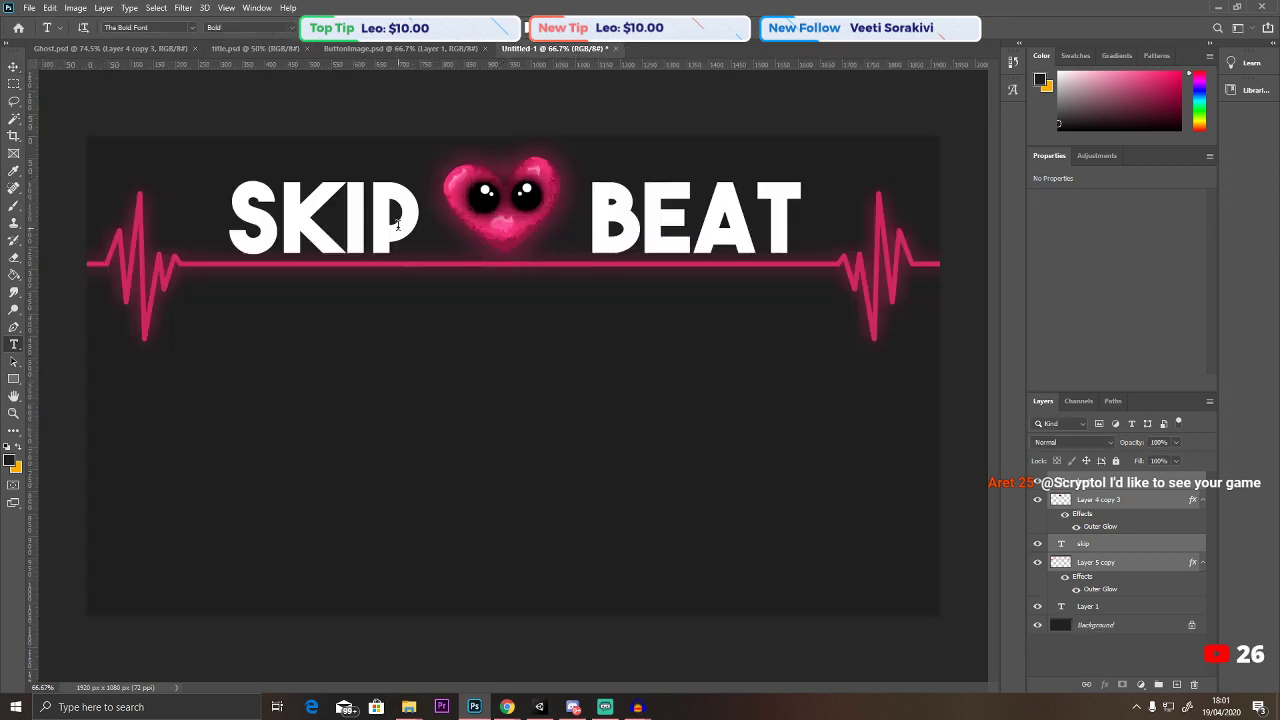
Replace the SKIP text in the copied title with CONTROLS.
{"action": "left_click_drag", "start_coordinate": [397, 224], "coordinate": [244, 212]}
{"action": "type", "text": "CONTR"}
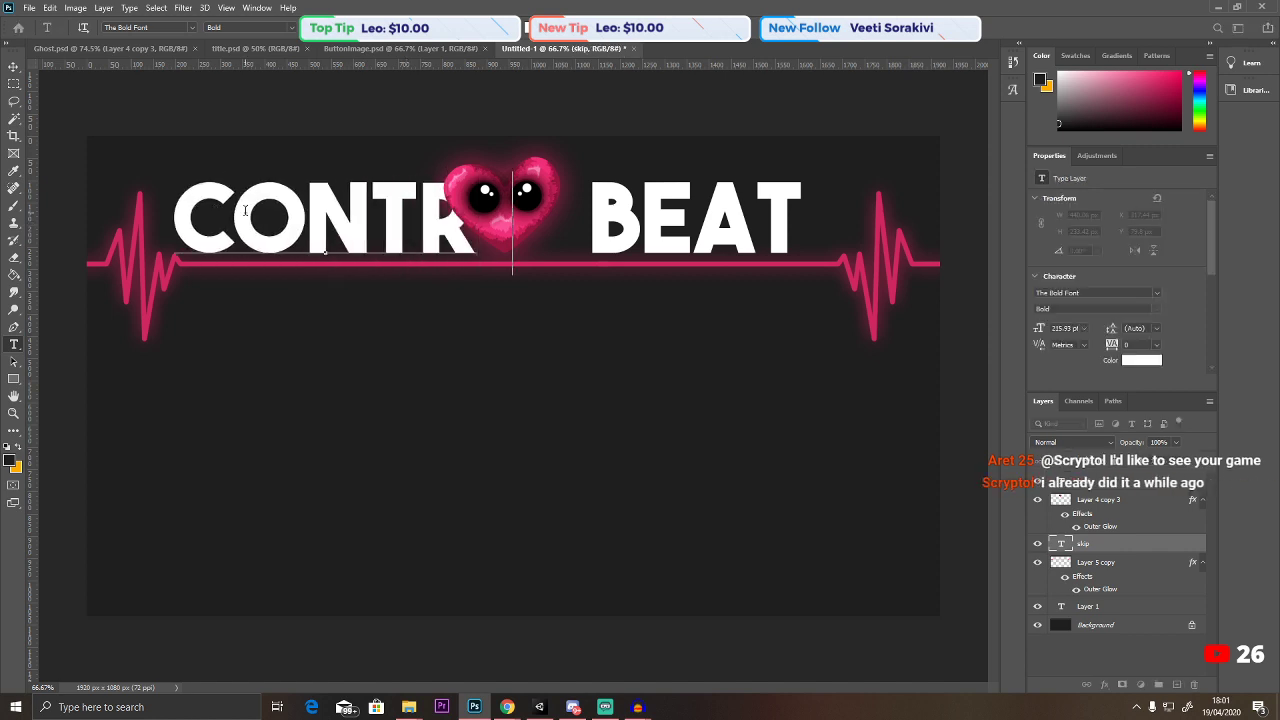
{"action": "type", "text": "OLS"}
Move the CONTROLS text towards the centre to an X position of about 379 px, and delete the BEAT text layer.
{"action": "left_click", "coordinate": [12, 67]}
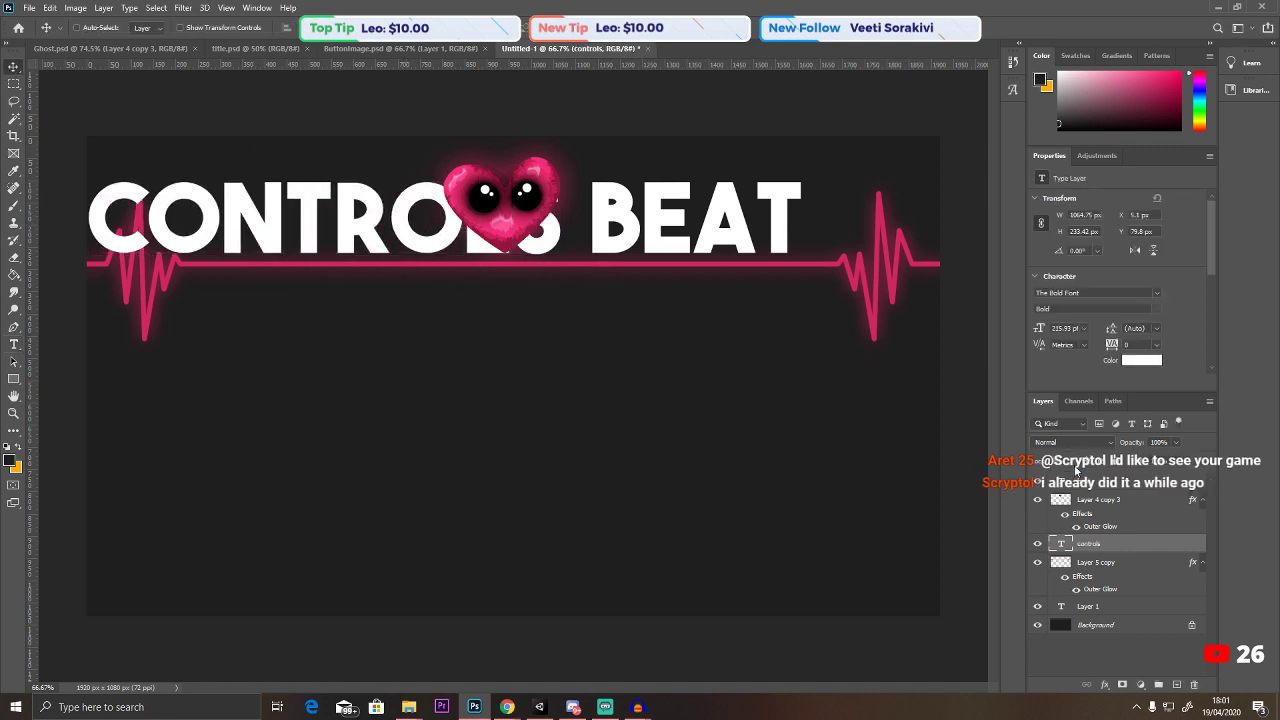
{"action": "left_click_drag", "start_coordinate": [404, 210], "coordinate": [559, 212]}
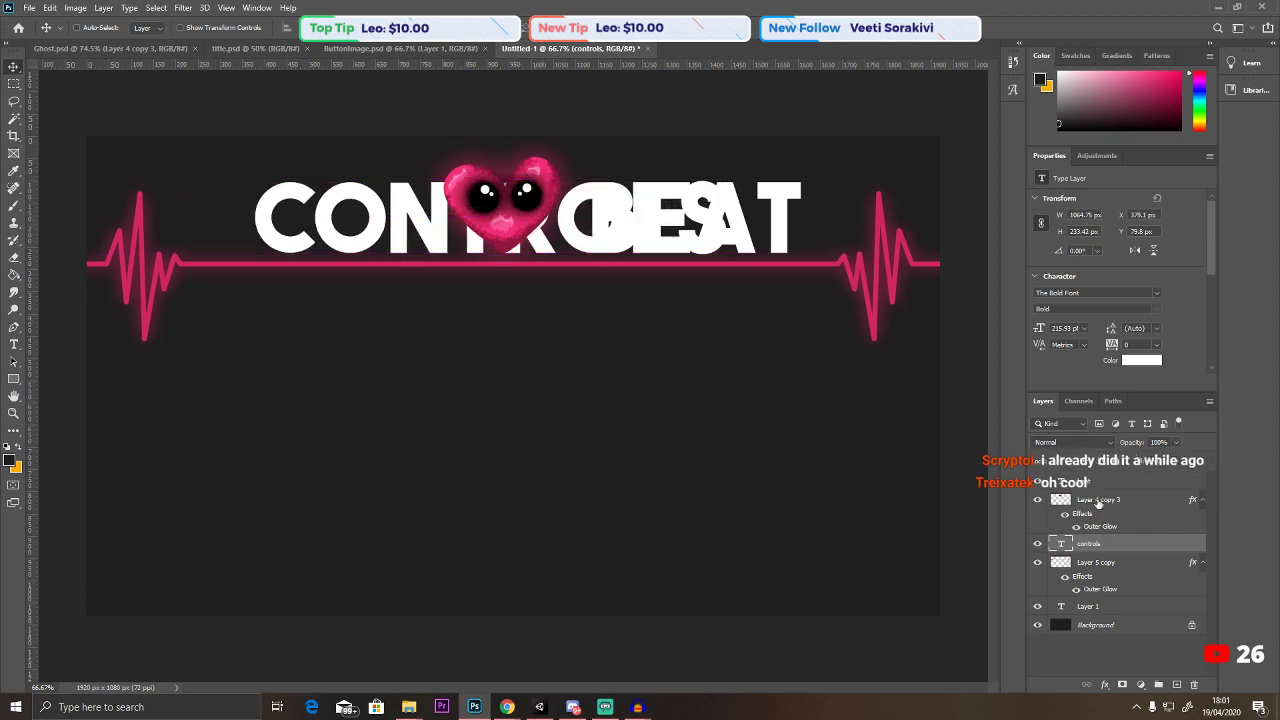
{"action": "left_click", "coordinate": [1093, 480]}
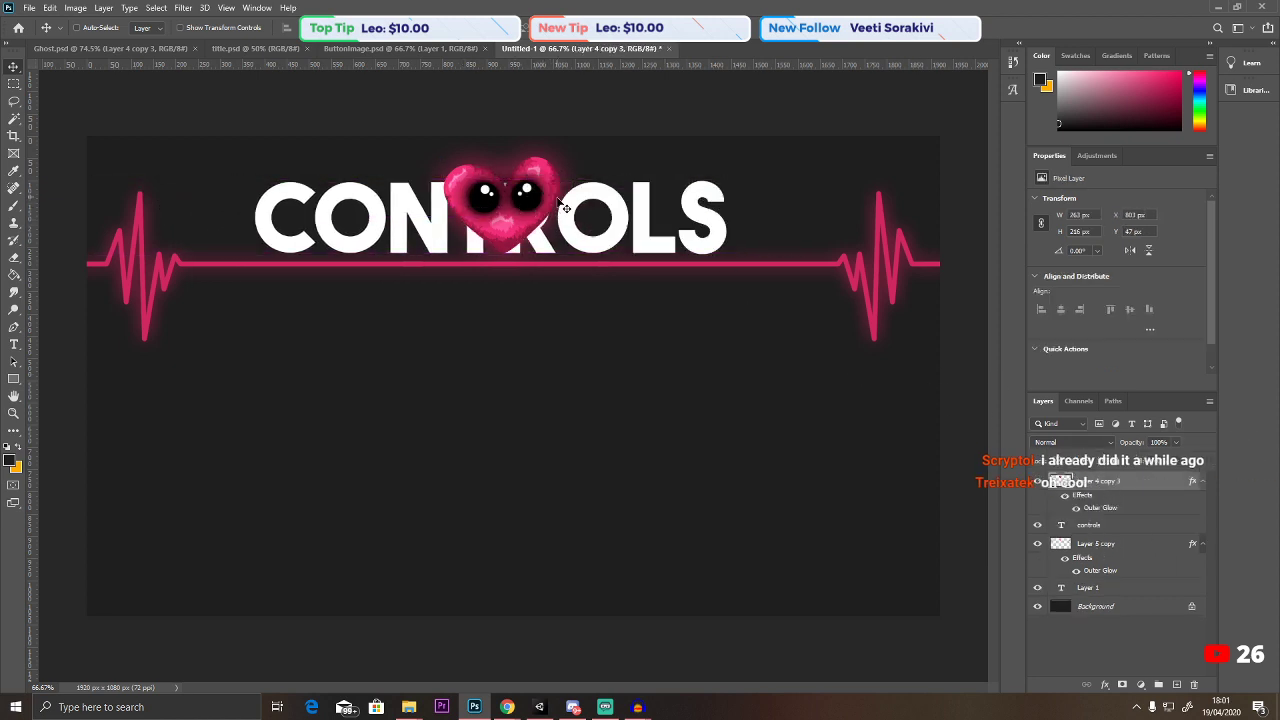
Scale the heart down to about 204 × 167 px and move it over the second O of CONTROLS.
{"action": "key", "text": "ctrl+t"}
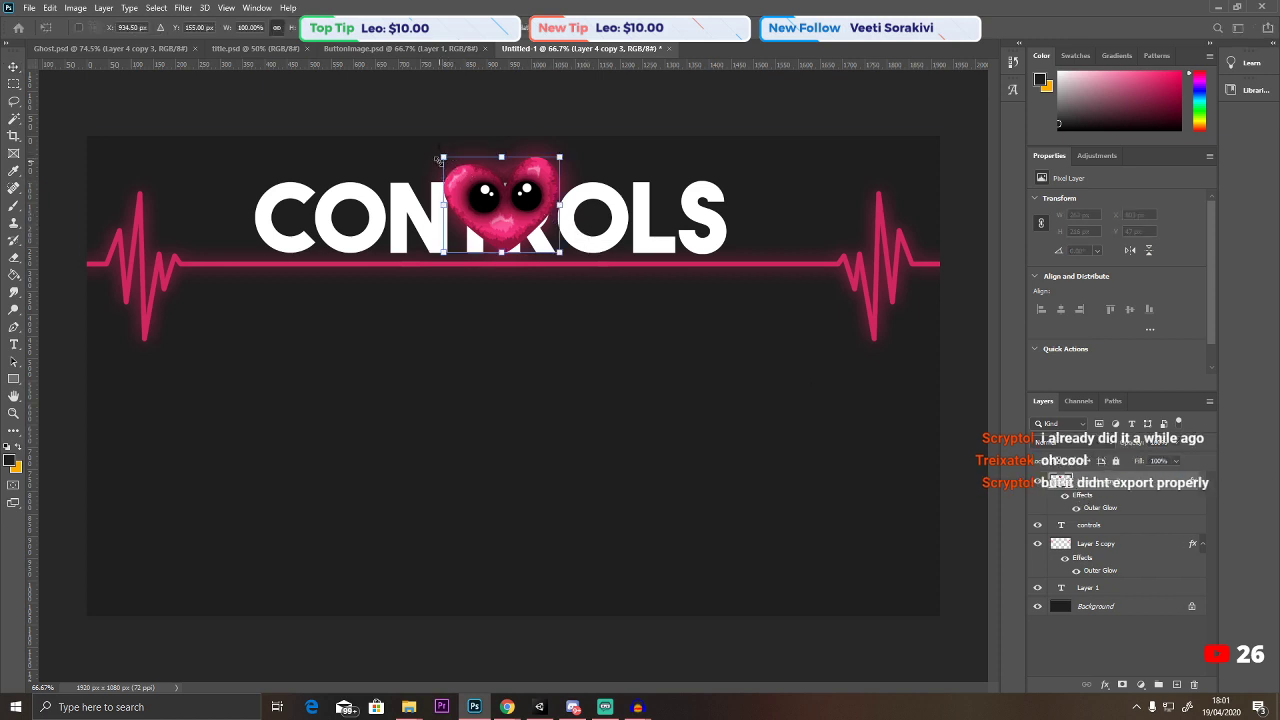
{"action": "left_click_drag", "start_coordinate": [440, 157], "coordinate": [479, 167]}
{"action": "left_click_drag", "start_coordinate": [515, 215], "coordinate": [589, 215]}
{"action": "key", "text": "Return"}
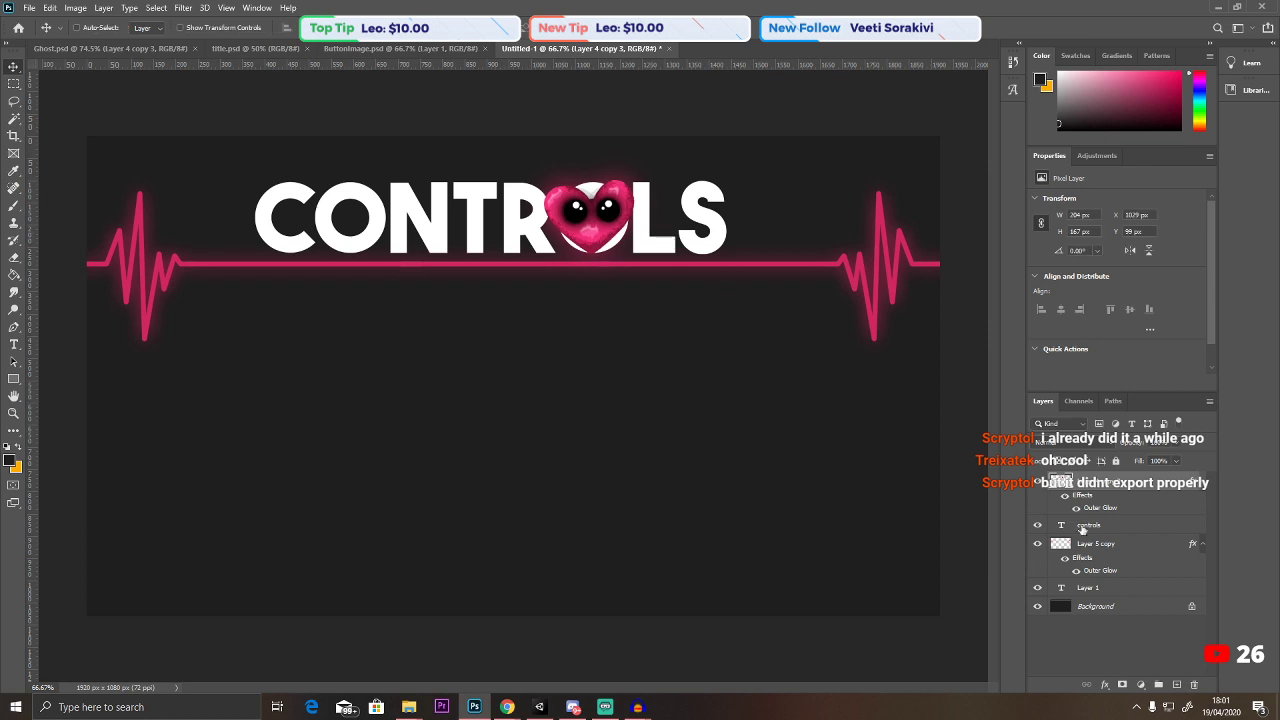
Hide the heart layer and rasterize the controls text layer.
{"action": "left_click", "coordinate": [1037, 482]}
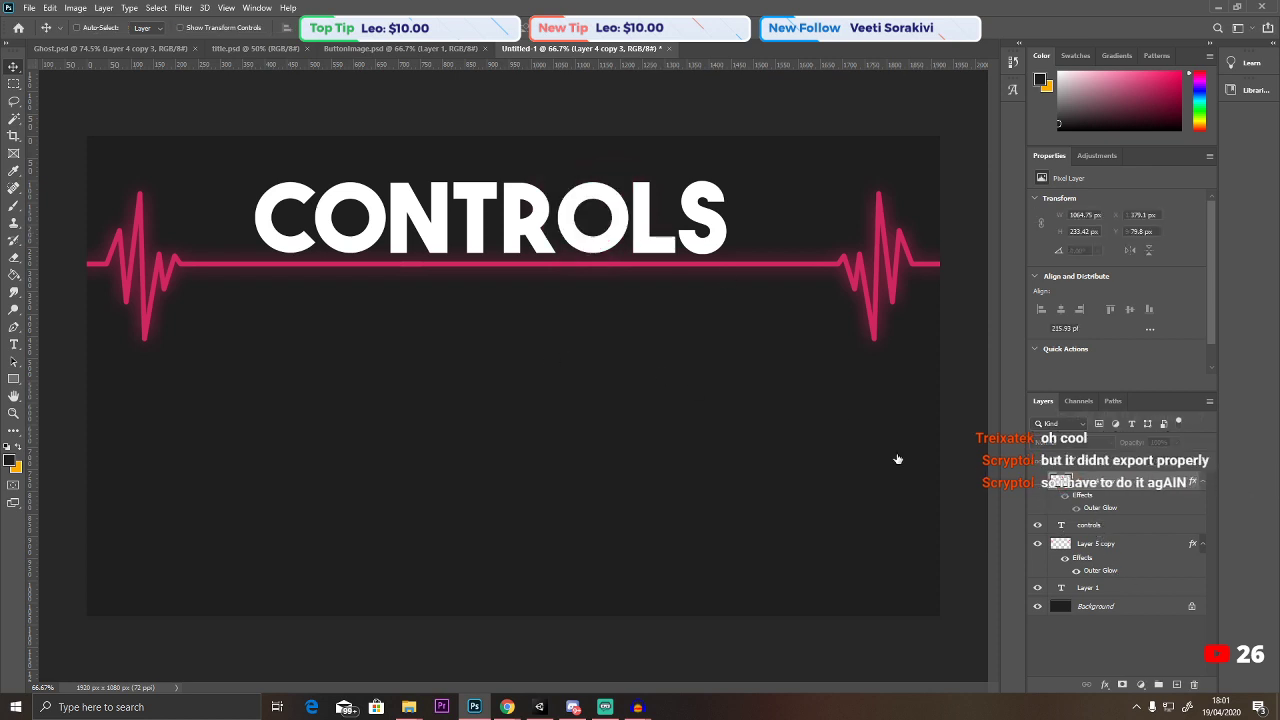
{"action": "left_click", "coordinate": [1097, 523]}
{"action": "right_click", "coordinate": [1118, 528]}
{"action": "left_click", "coordinate": [1032, 302]}
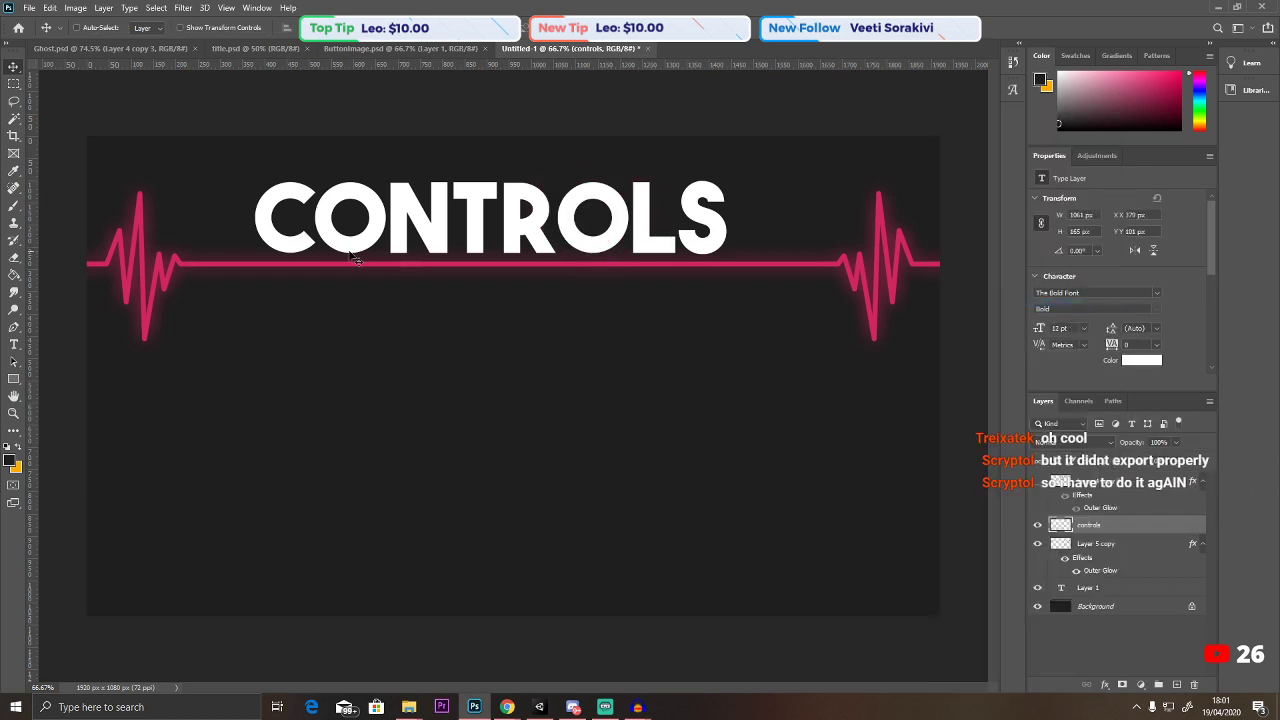
Erase every part of the second O from the controls layer and show the heart in its place.
{"action": "left_click", "coordinate": [13, 413]}
{"action": "left_click_drag", "start_coordinate": [704, 178], "coordinate": [509, 214]}
{"action": "key", "text": "m"}
{"action": "left_click_drag", "start_coordinate": [371, 172], "coordinate": [422, 212]}
{"action": "left_click", "coordinate": [657, 506]}
{"action": "key", "text": "Delete"}
{"action": "left_click", "coordinate": [408, 252]}
{"action": "left_click_drag", "start_coordinate": [388, 255], "coordinate": [455, 421]}
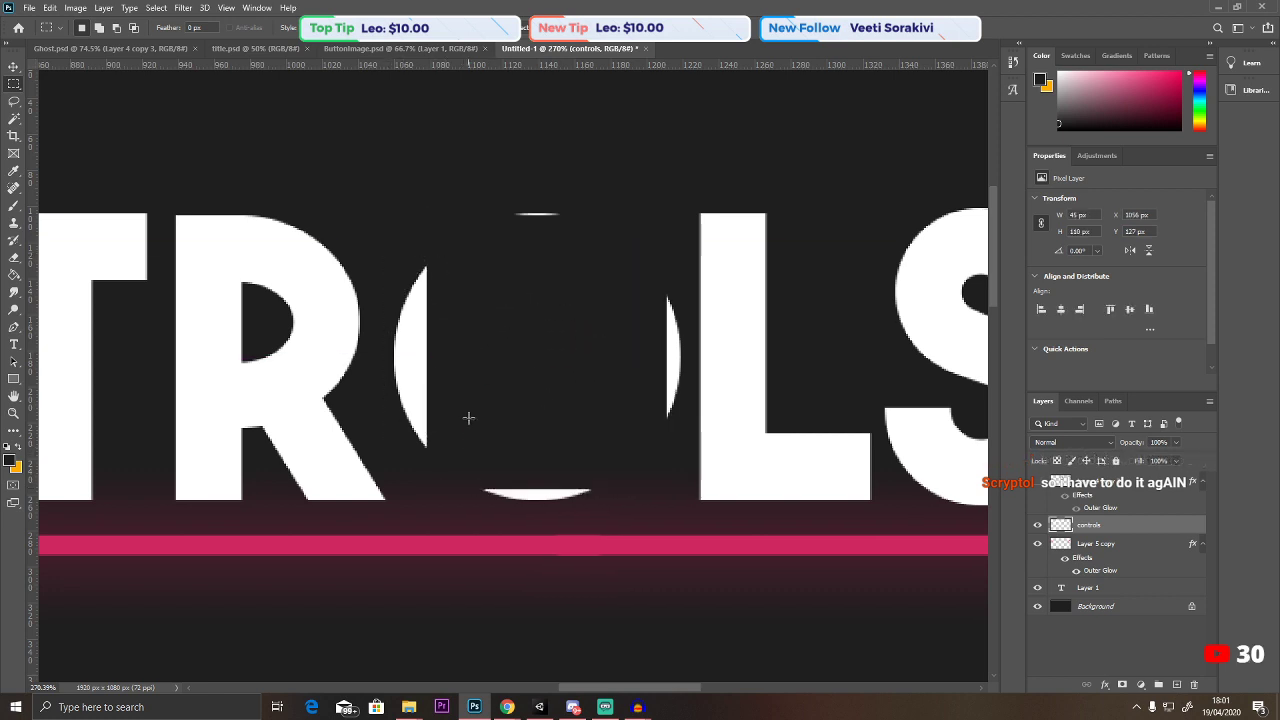
{"action": "key", "text": "Delete"}
{"action": "left_click_drag", "start_coordinate": [491, 206], "coordinate": [594, 251]}
{"action": "key", "text": "Delete"}
{"action": "left_click_drag", "start_coordinate": [651, 283], "coordinate": [688, 418]}
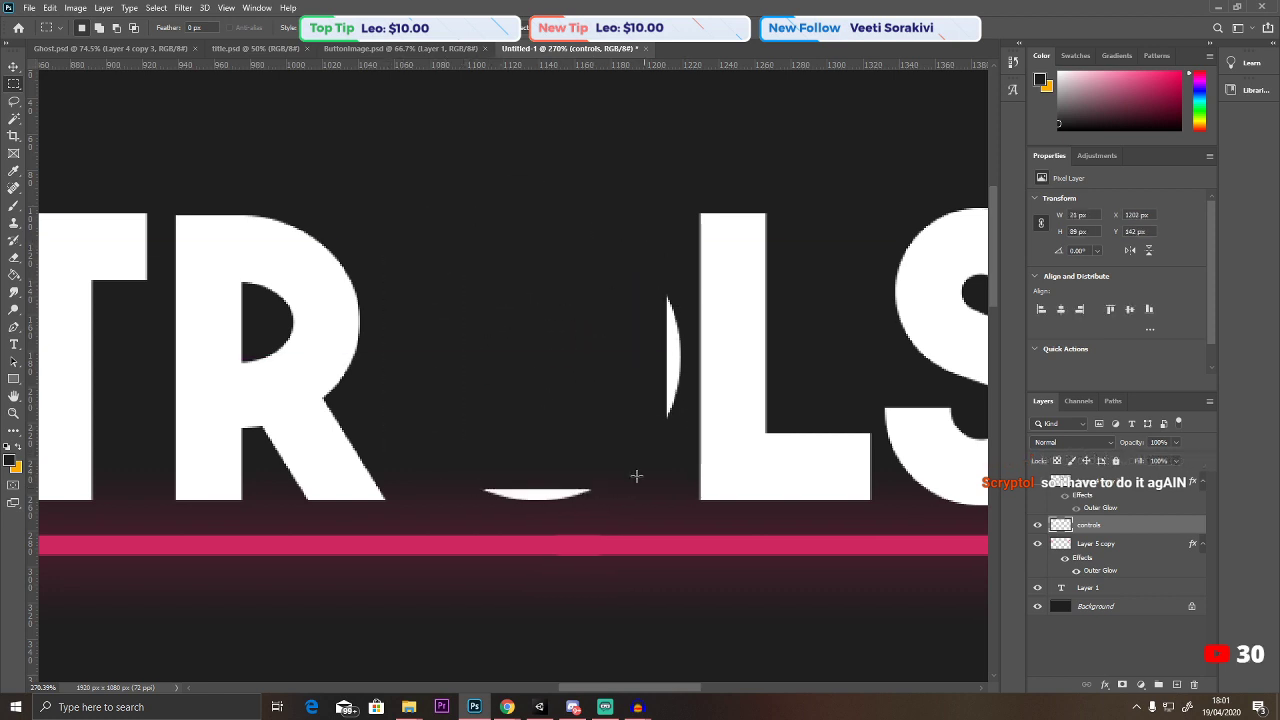
{"action": "key", "text": "Delete"}
{"action": "left_click_drag", "start_coordinate": [617, 503], "coordinate": [459, 457]}
{"action": "key", "text": "Delete"}
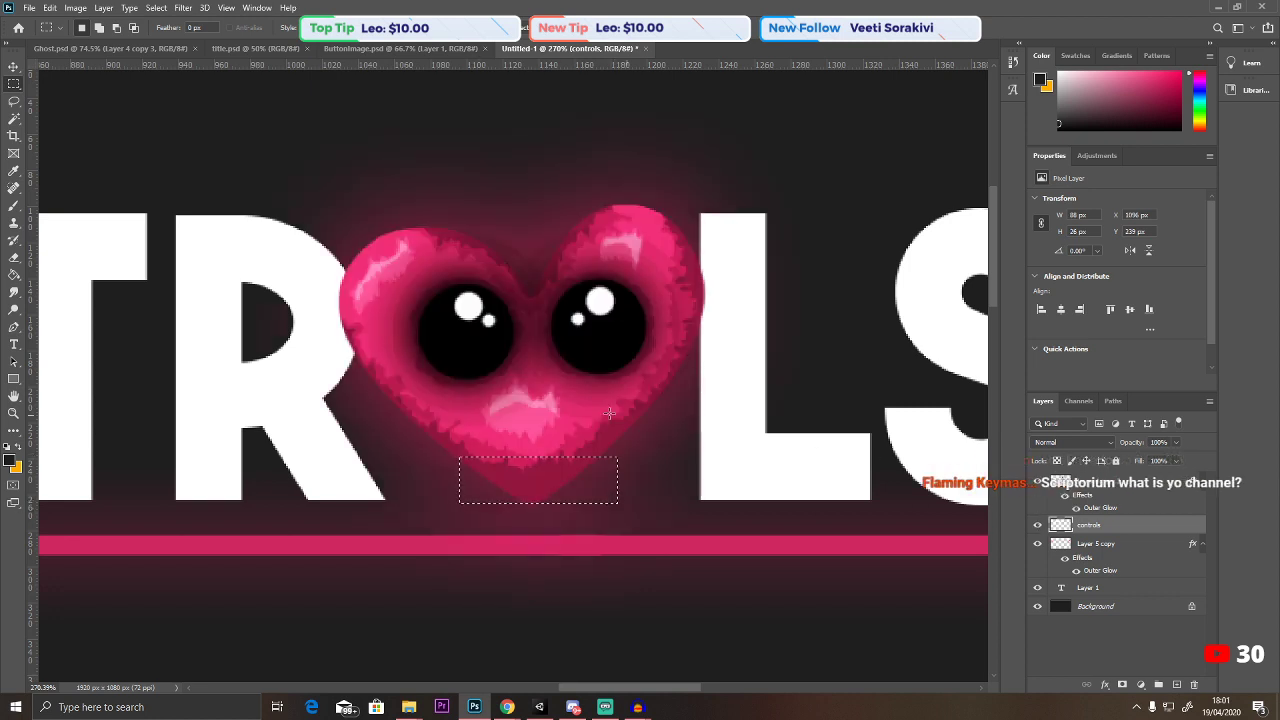
{"action": "left_click", "coordinate": [13, 413]}
{"action": "scroll", "coordinate": [424, 420], "scroll_direction": "down", "scroll_amount": 5, "text": "alt"}
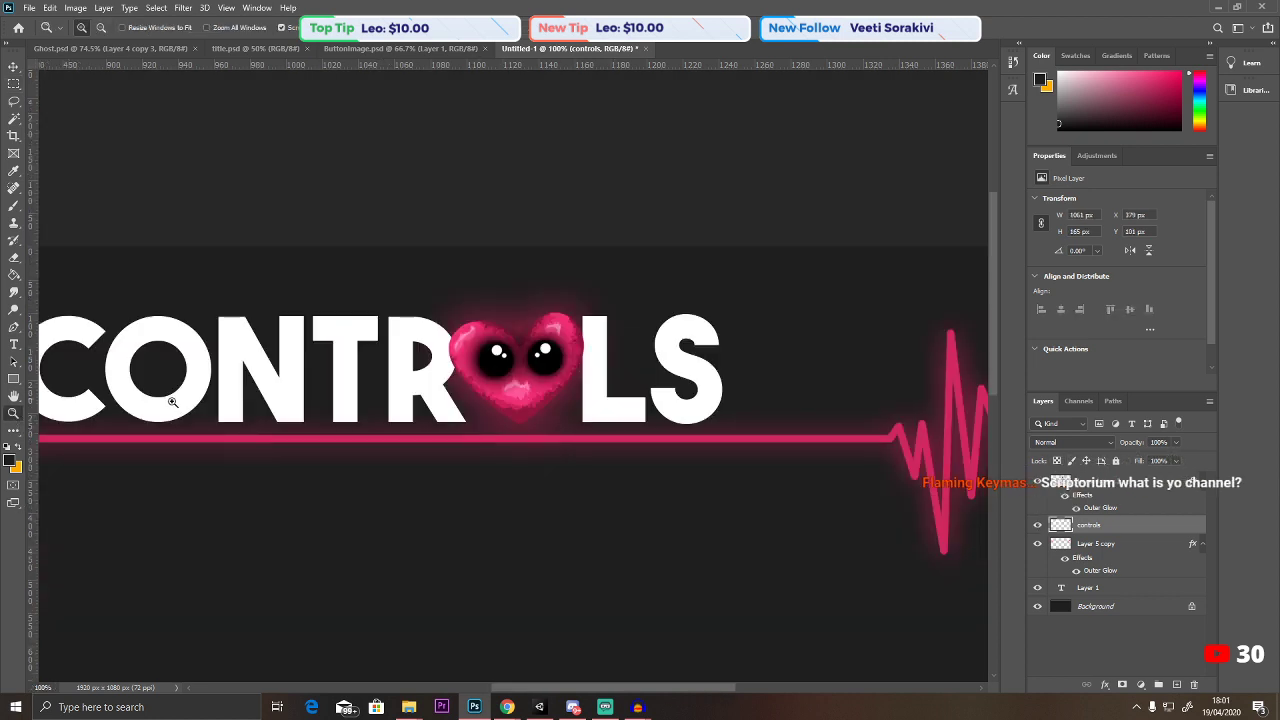
Scale the heart to about 176 × 145 px so that it fits the gap between the R and the L.
{"action": "scroll", "coordinate": [528, 300], "scroll_direction": "up", "scroll_amount": 3, "text": "alt"}
{"action": "key", "text": "ctrl+t"}
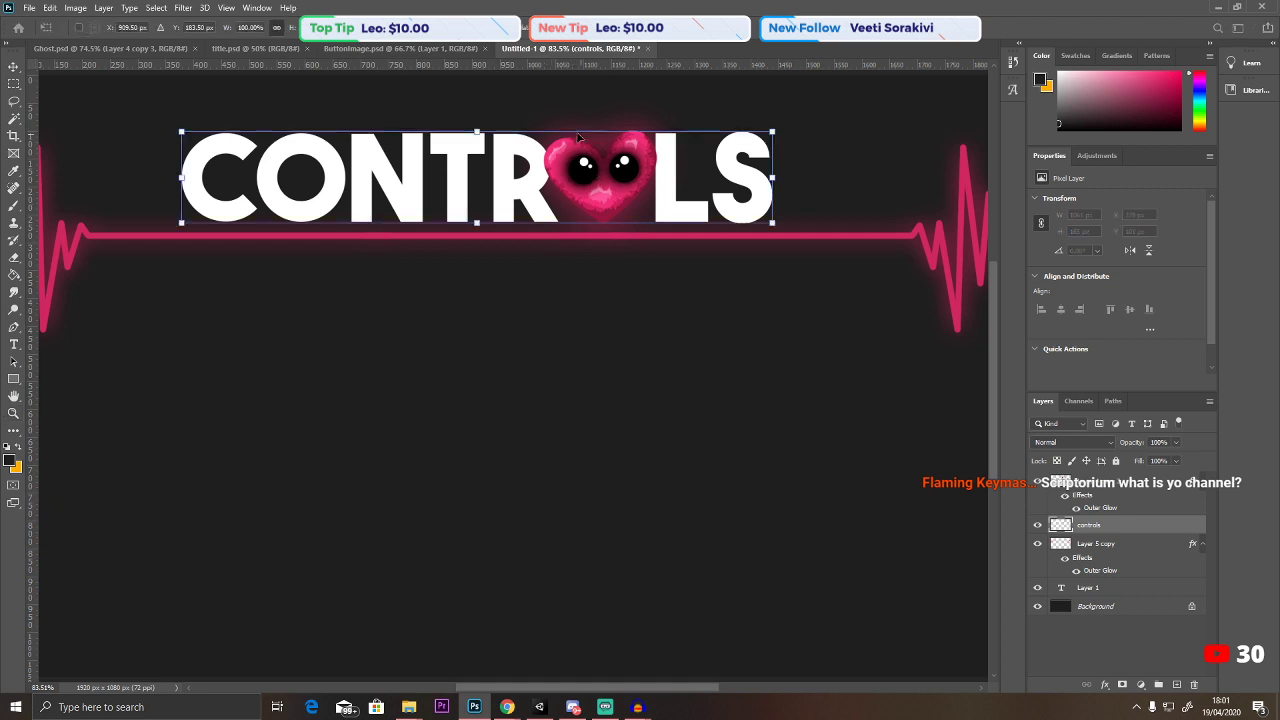
{"action": "left_click", "coordinate": [1090, 482]}
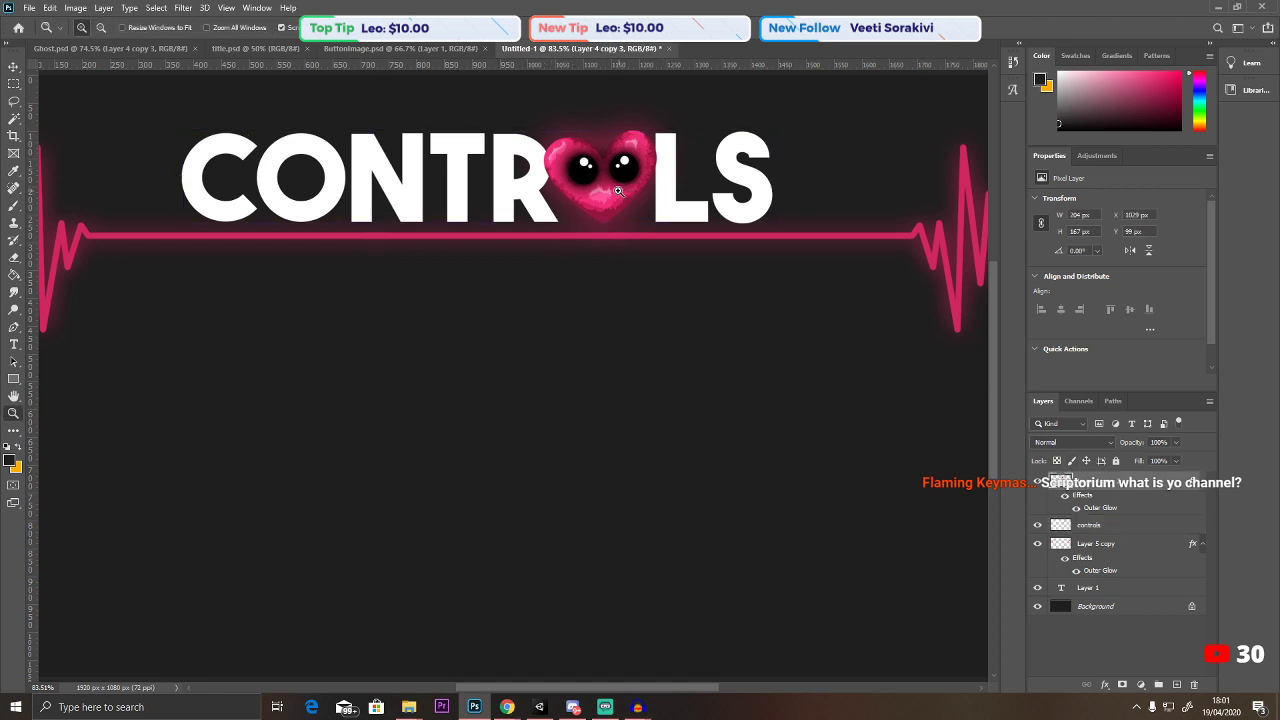
{"action": "key", "text": "ctrl+t"}
{"action": "left_click_drag", "start_coordinate": [540, 130], "coordinate": [589, 173]}
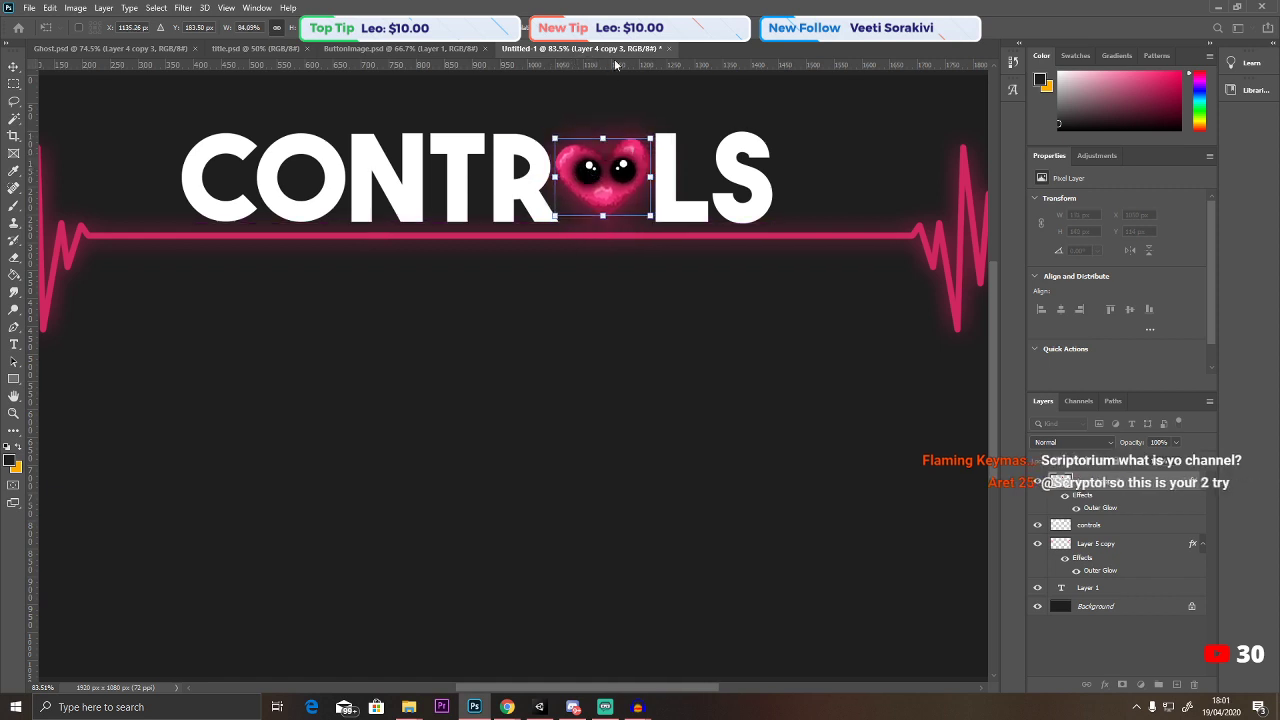
{"action": "key", "text": "Return"}
{"action": "key", "text": "z"}
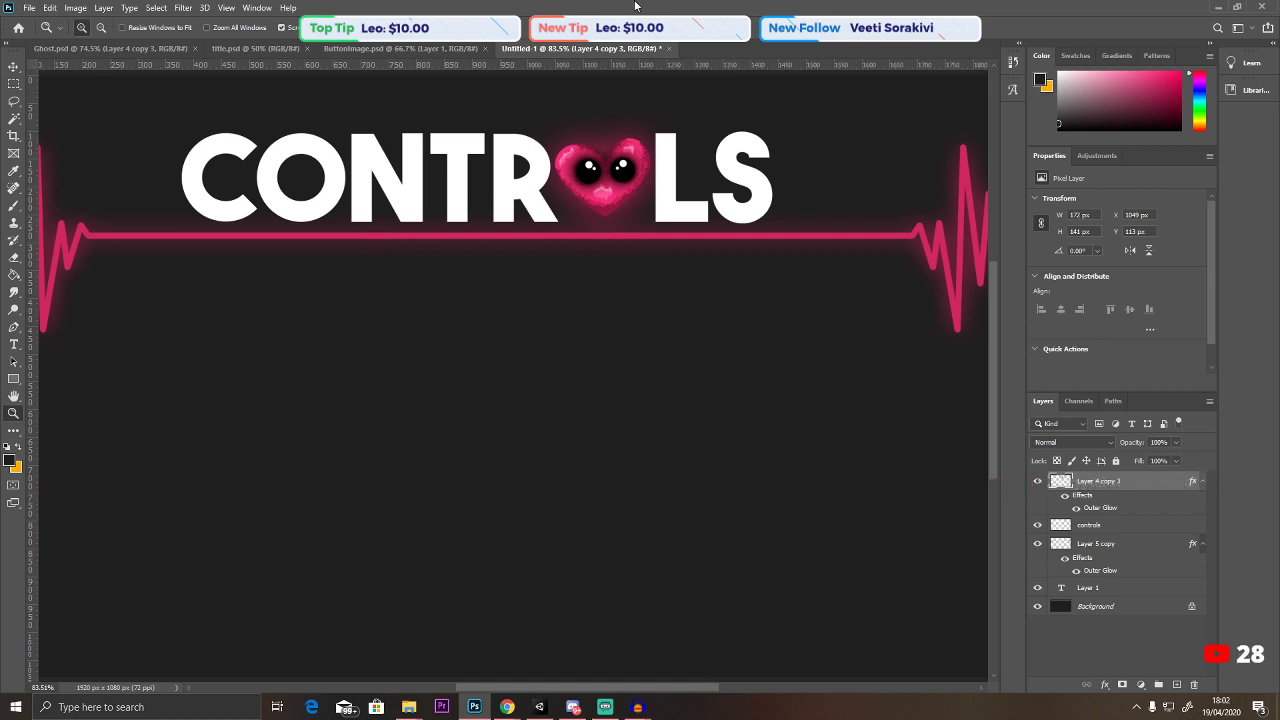
{"action": "key", "text": "v"}
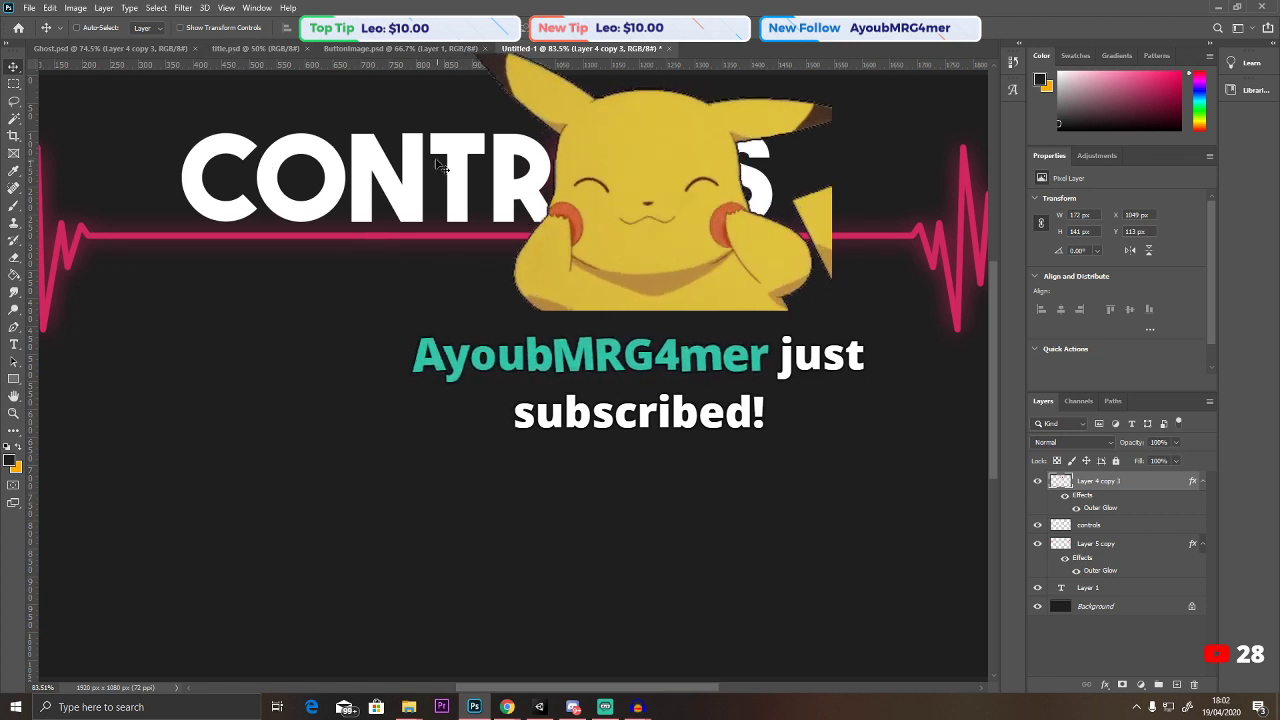
{"action": "key", "text": "ctrl+t"}
{"action": "left_click_drag", "start_coordinate": [553, 140], "coordinate": [553, 137]}
{"action": "key", "text": "Return"}
Duplicate the heart onto the first O at an X position of about 507 px and hide the copy.
{"action": "left_click_drag", "start_coordinate": [593, 174], "coordinate": [312, 184], "text": "alt"}
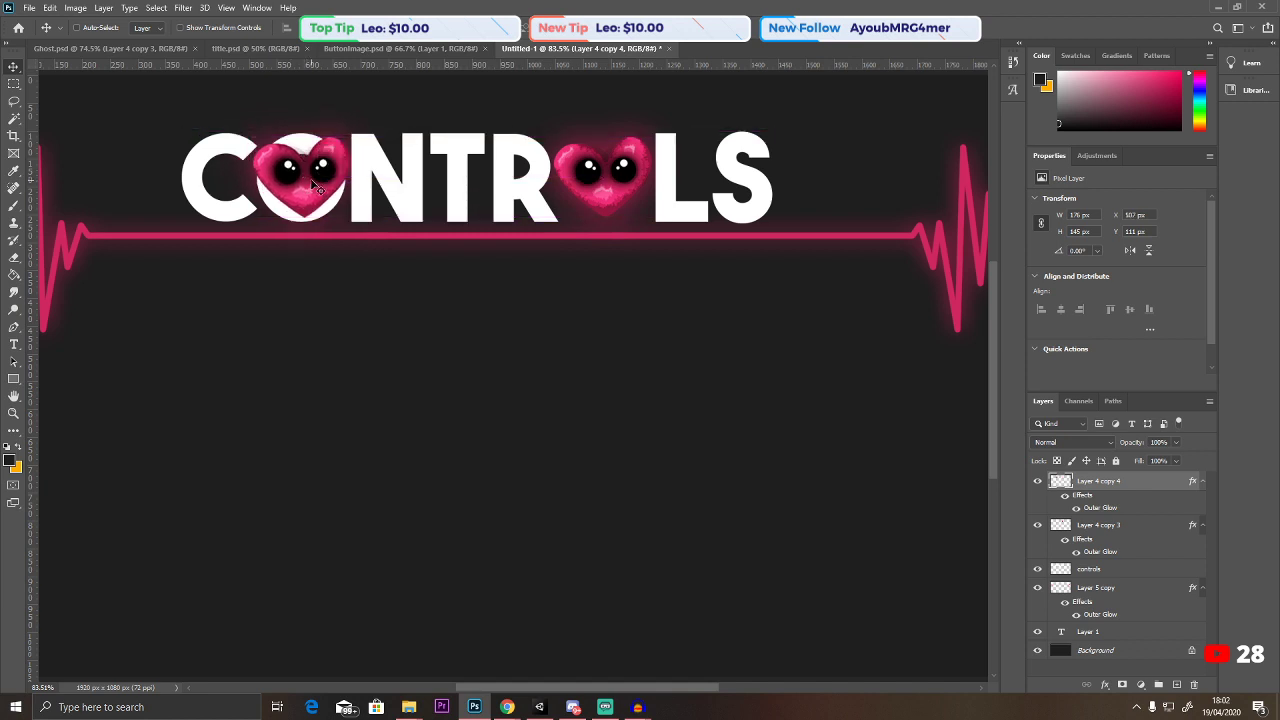
{"action": "left_click", "coordinate": [1097, 570]}
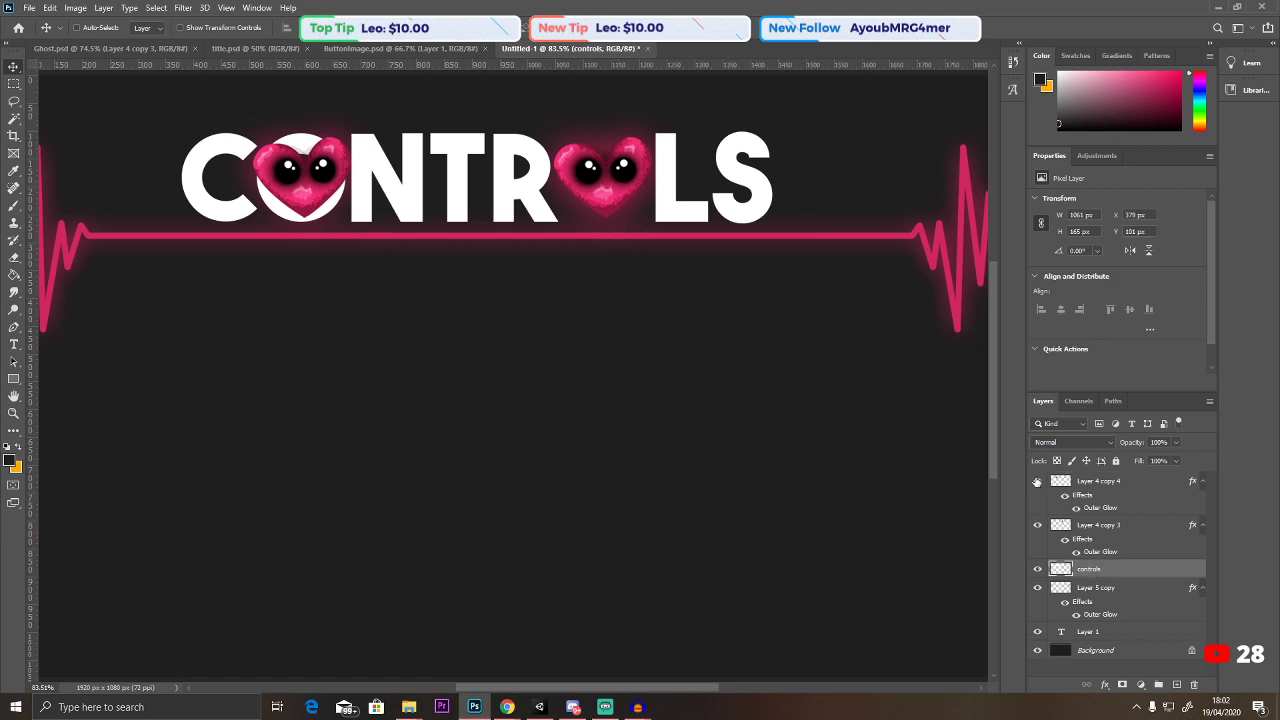
{"action": "left_click", "coordinate": [1037, 481]}
Erase every part of the first O from the controls layer and show the duplicated heart in its place.
{"action": "left_click", "coordinate": [13, 411]}
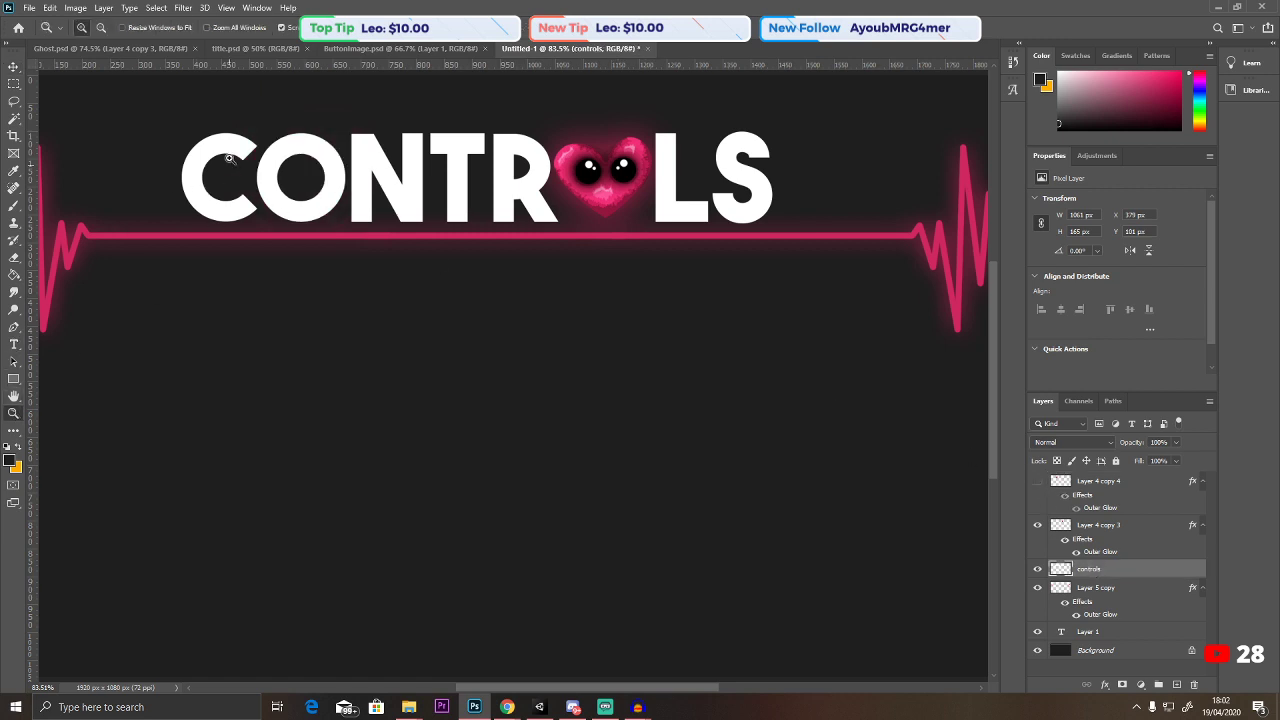
{"action": "left_click", "coordinate": [189, 171]}
{"action": "key", "text": "m"}
{"action": "left_click_drag", "start_coordinate": [316, 148], "coordinate": [450, 360]}
{"action": "key", "text": "Delete"}
{"action": "key", "text": "ctrl+d"}
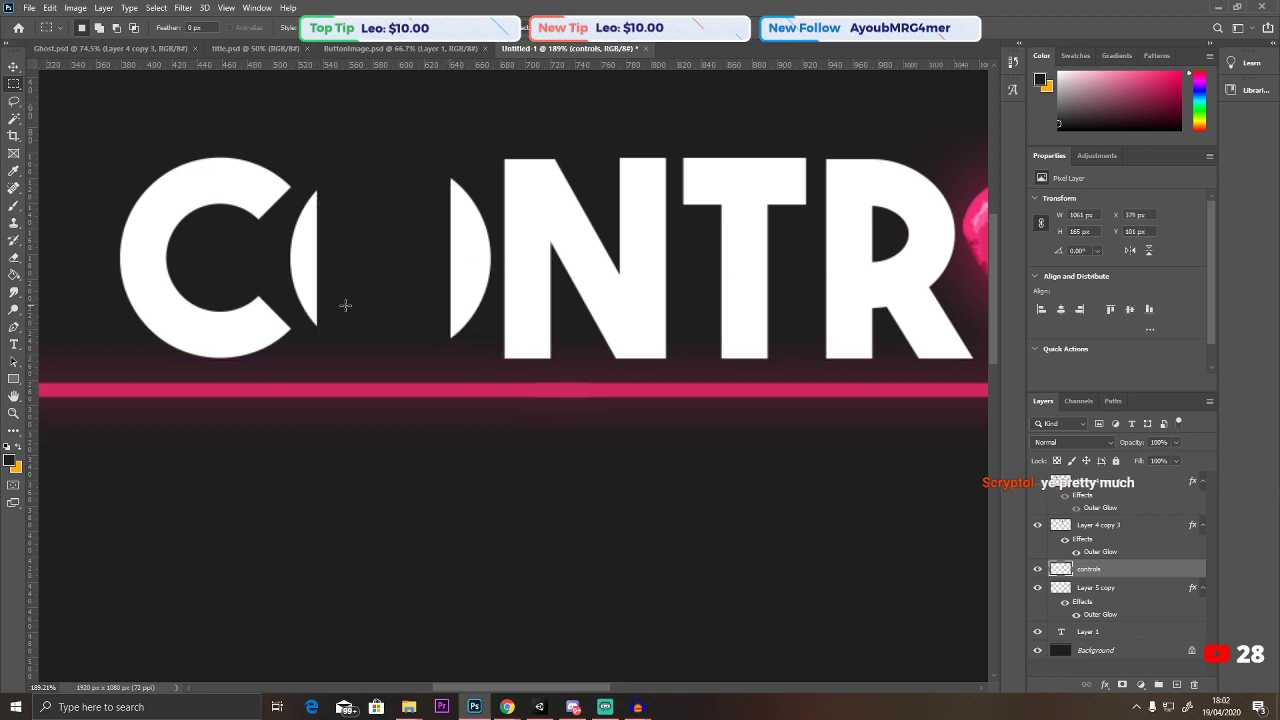
{"action": "mouse_move", "coordinate": [304, 182]}
{"action": "left_mouse_down"}
{"action": "mouse_move", "coordinate": [360, 296]}
{"action": "mouse_move", "coordinate": [343, 321]}
{"action": "mouse_move", "coordinate": [337, 232]}
{"action": "mouse_move", "coordinate": [304, 262]}
{"action": "mouse_move", "coordinate": [326, 310]}
{"action": "left_mouse_up"}
{"action": "key", "text": "Delete"}
{"action": "key", "text": "ctrl+d"}
{"action": "key", "text": "Delete"}
{"action": "left_click_drag", "start_coordinate": [288, 210], "coordinate": [313, 233]}
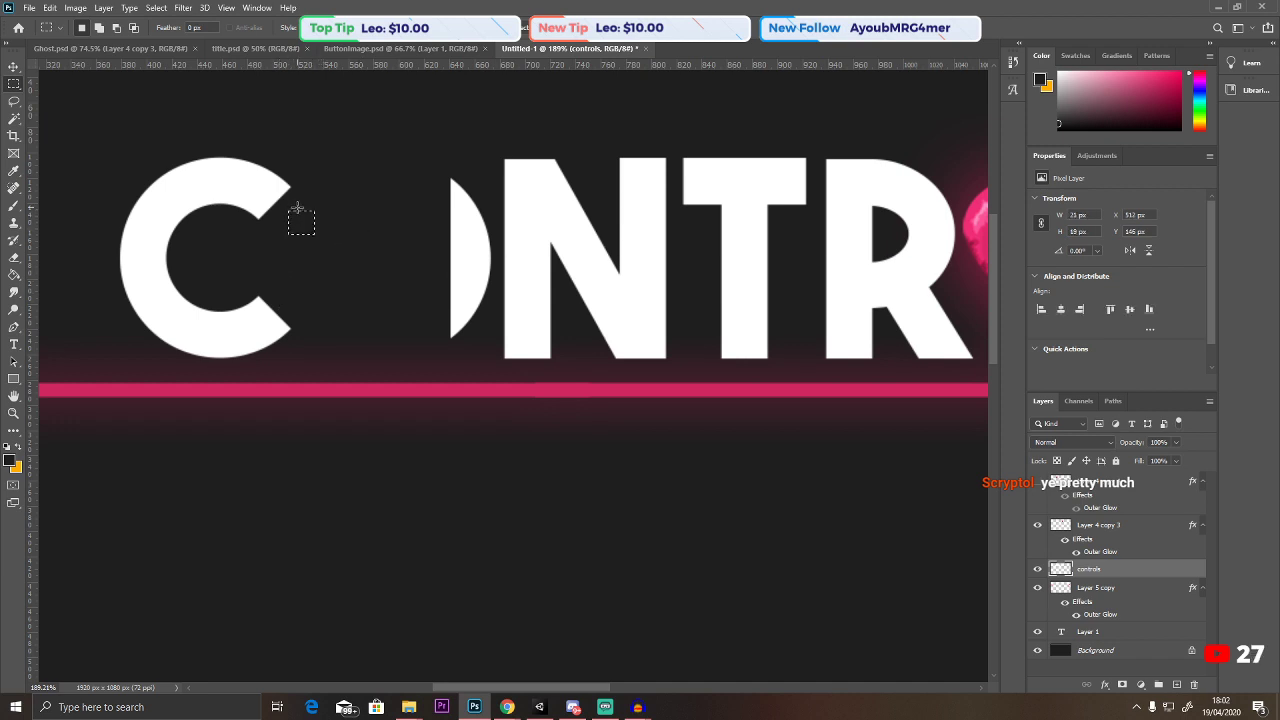
{"action": "key", "text": "Delete"}
{"action": "left_click_drag", "start_coordinate": [434, 164], "coordinate": [492, 324]}
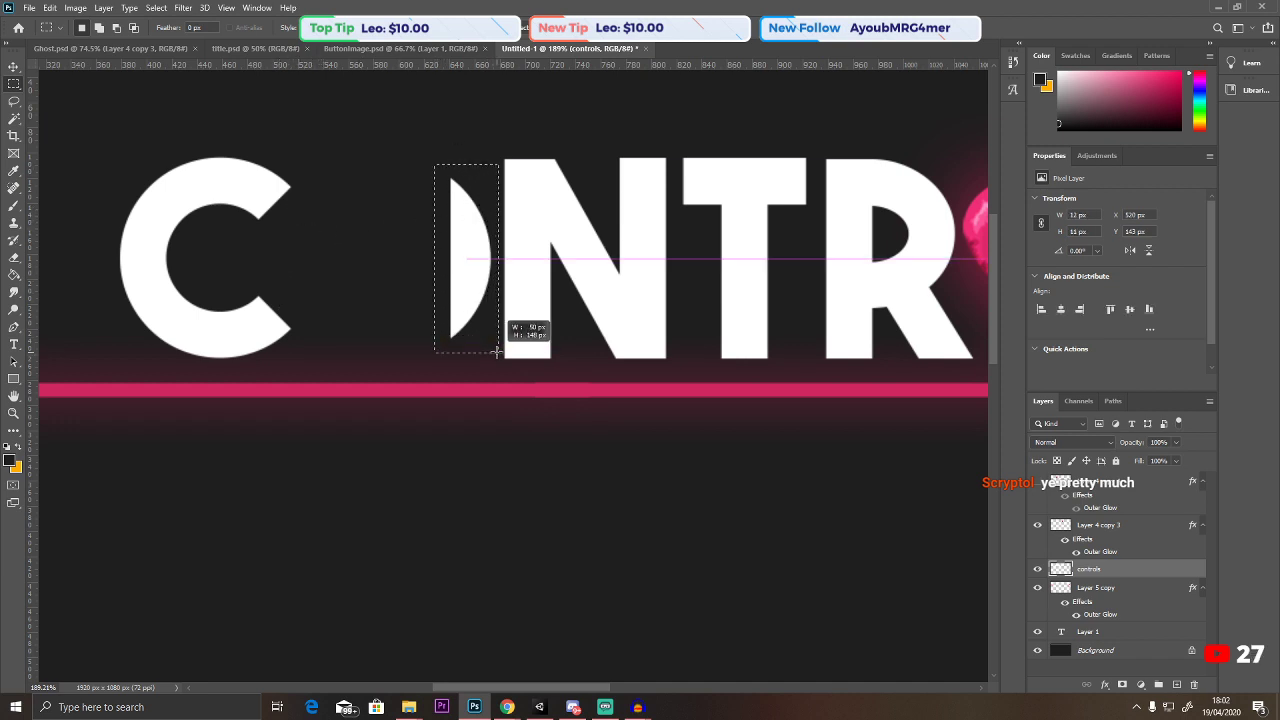
{"action": "key", "text": "Delete"}
{"action": "key", "text": "ctrl+d"}
{"action": "left_click", "coordinate": [1038, 482]}
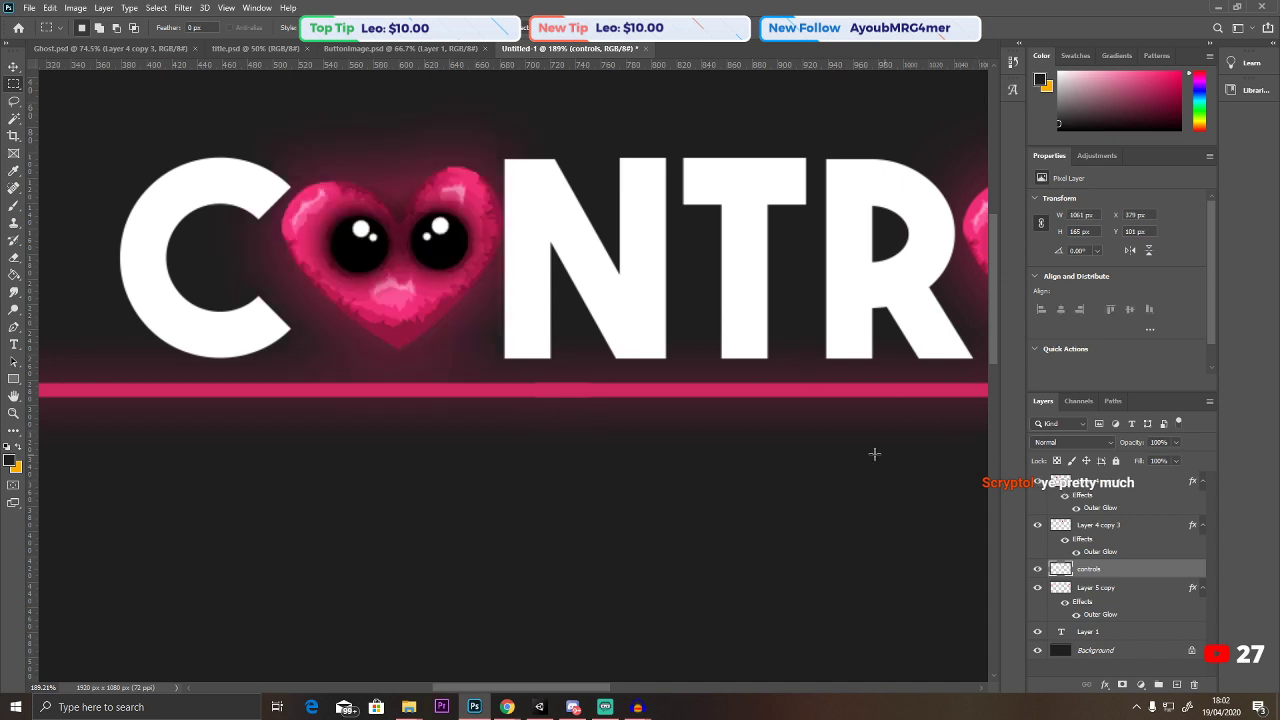
{"action": "left_click", "coordinate": [14, 412]}
{"action": "scroll", "coordinate": [257, 391], "scroll_direction": "down", "scroll_amount": 5, "text": "alt"}
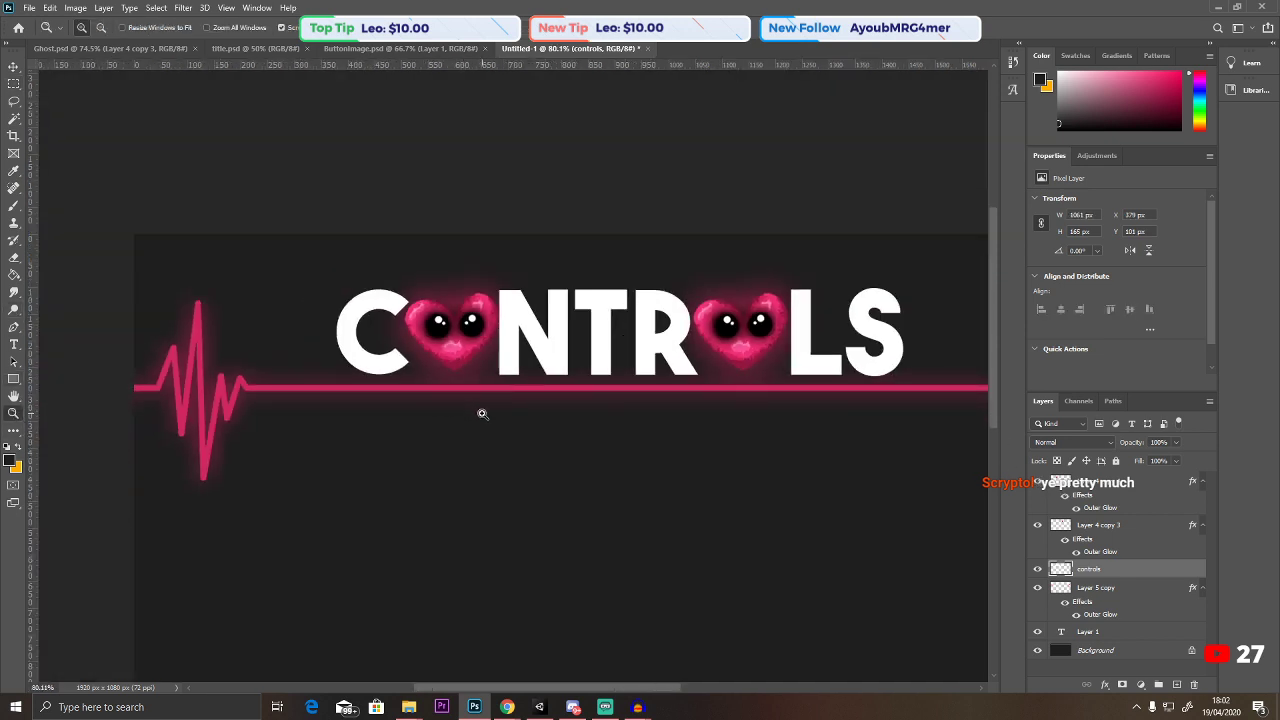
{"action": "scroll", "coordinate": [442, 410], "scroll_direction": "up", "scroll_amount": 1, "text": "alt"}
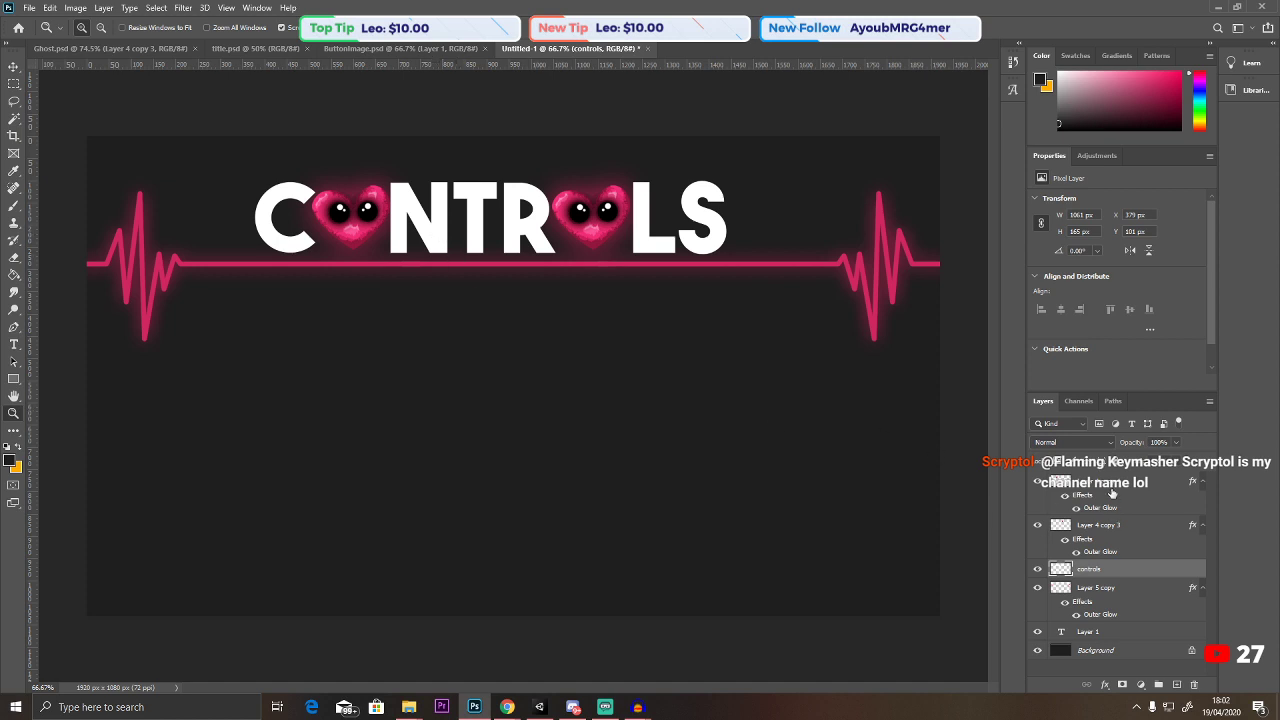
Add a new layer above the hearts, then switch to Chrome and search Google Images for "keyboard up arrow".
{"action": "left_click", "coordinate": [1078, 486]}
{"action": "left_click", "coordinate": [1180, 685]}
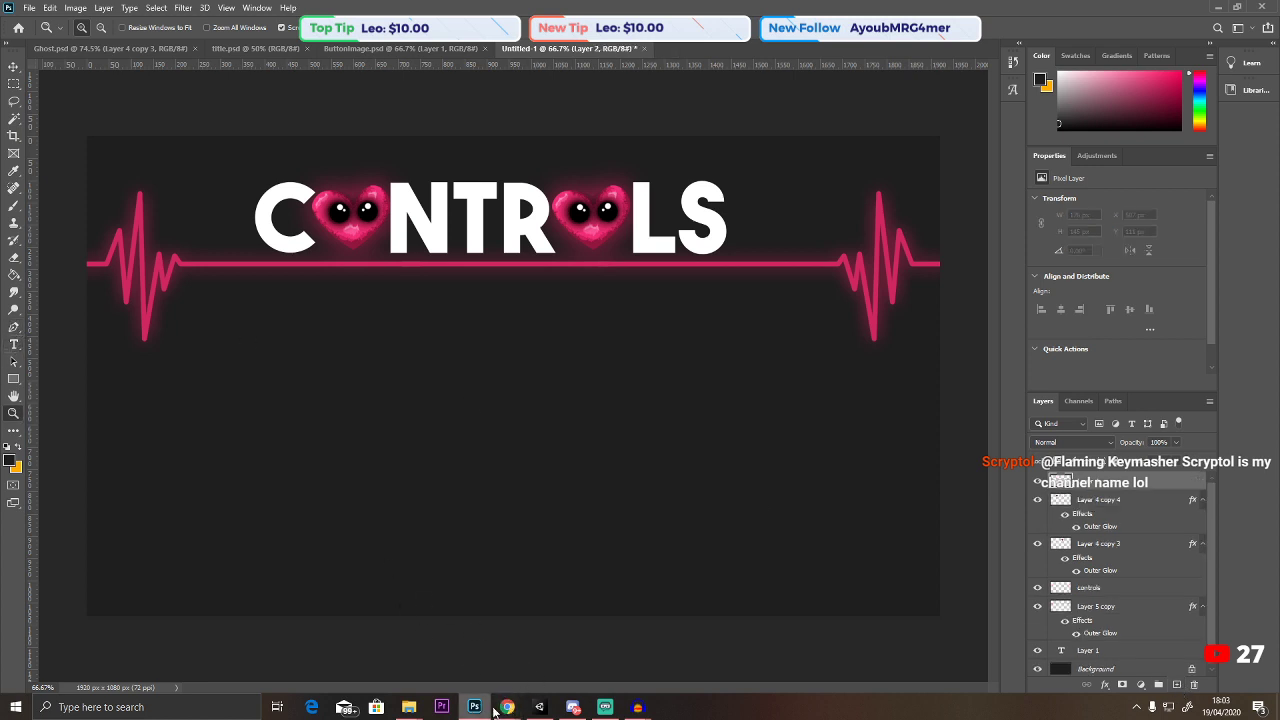
{"action": "mouse_move", "coordinate": [507, 707]}
{"action": "left_click", "coordinate": [730, 640]}
{"action": "left_click", "coordinate": [336, 10]}
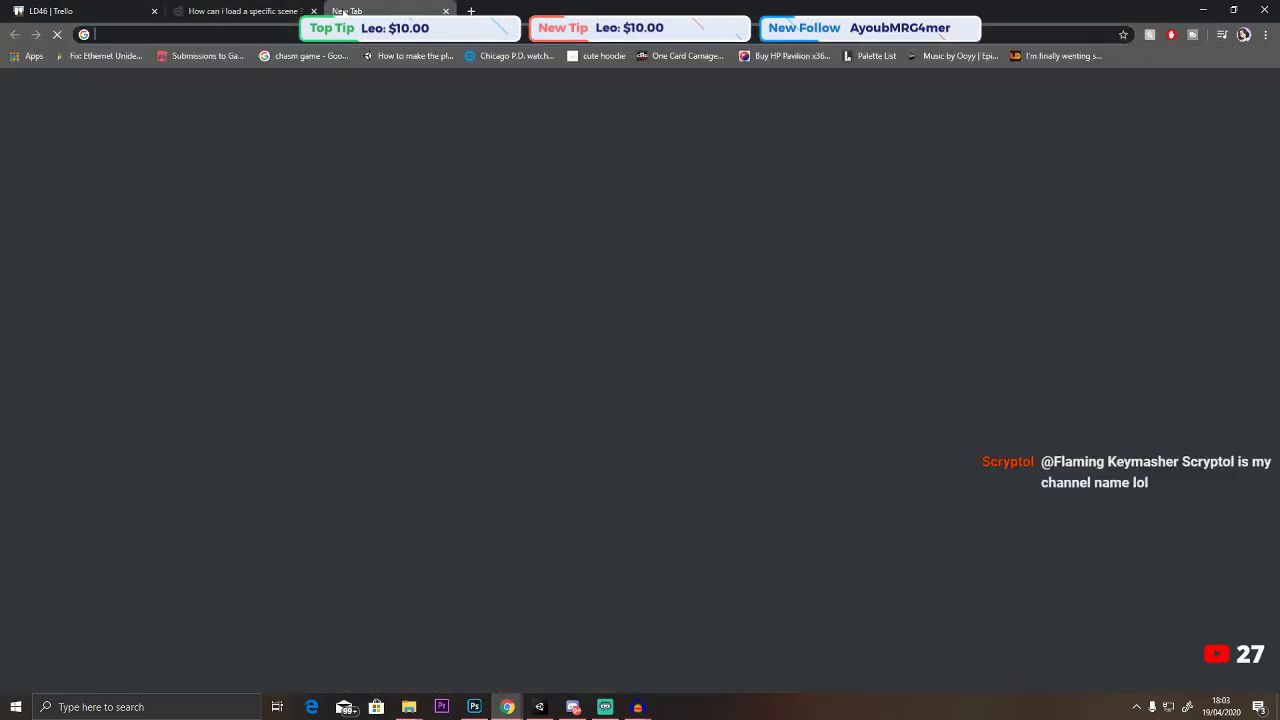
{"action": "type", "text": "keyboard "}
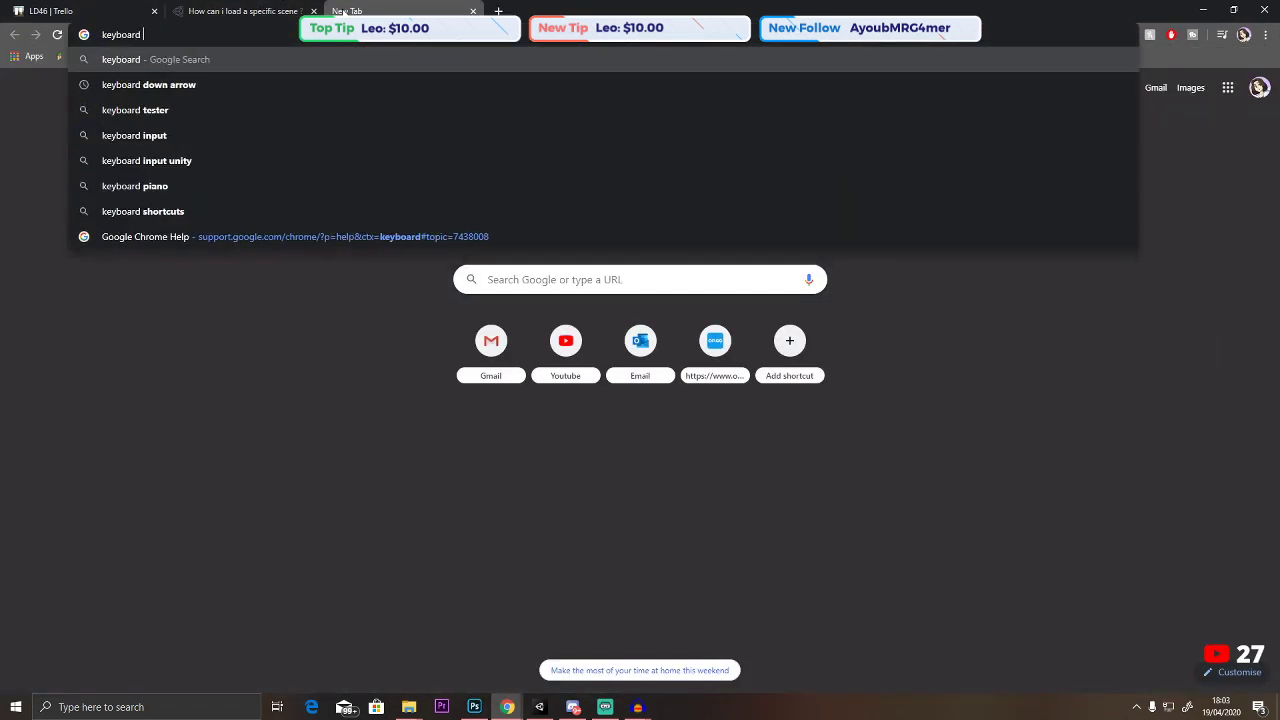
{"action": "type", "text": "up arrow"}
{"action": "key", "text": "Return"}
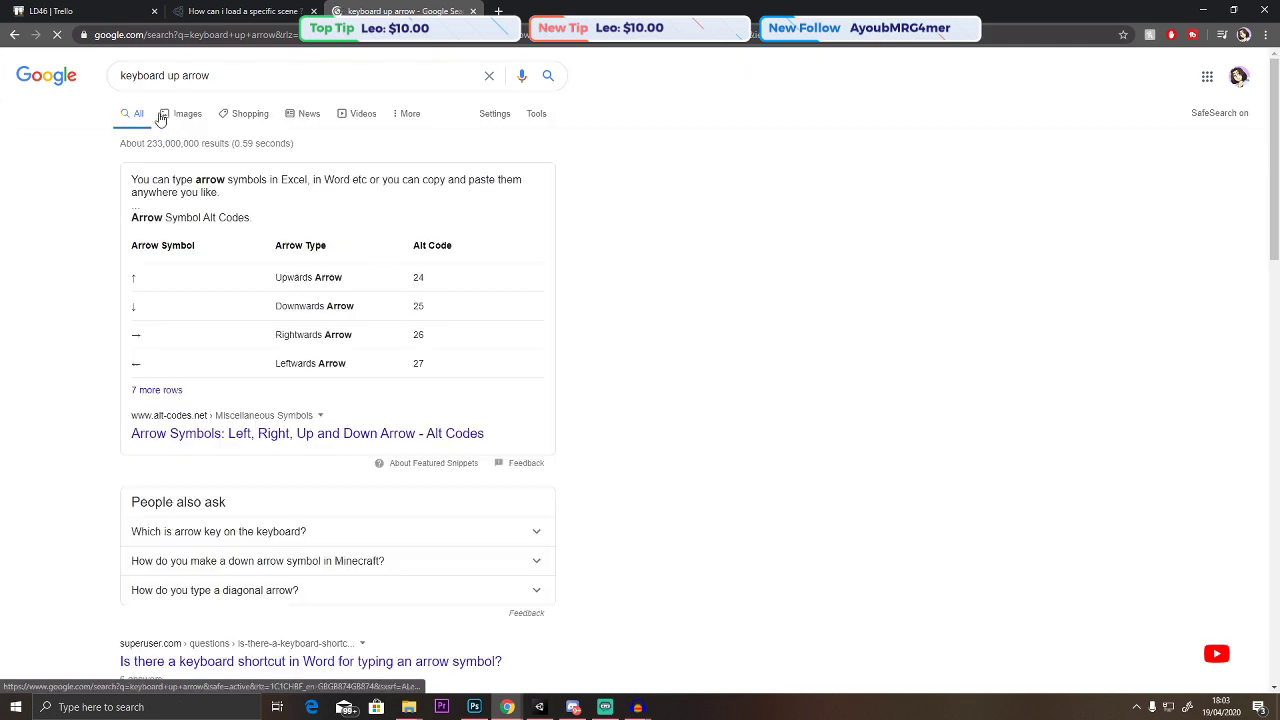
{"action": "left_click", "coordinate": [177, 119]}
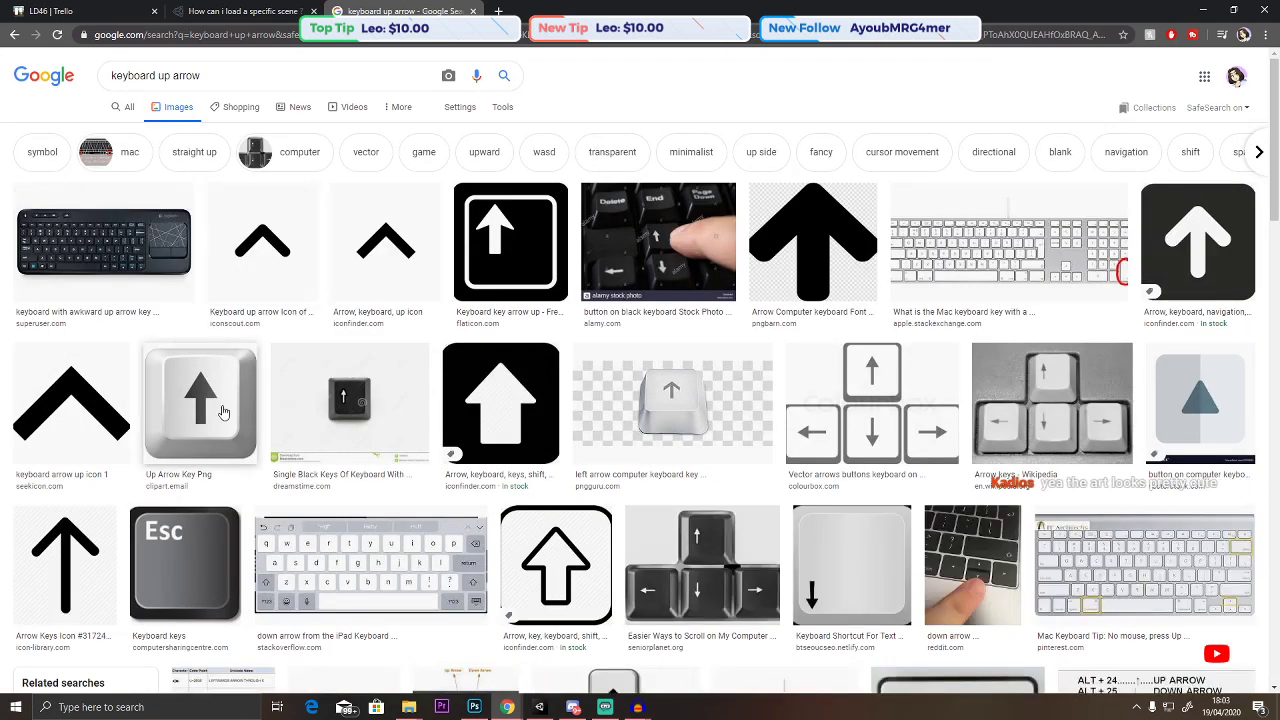
Copy the Iconfinder image of a white up arrow on a dark rounded square and switch back to Photoshop.
{"action": "left_click", "coordinate": [1198, 242]}
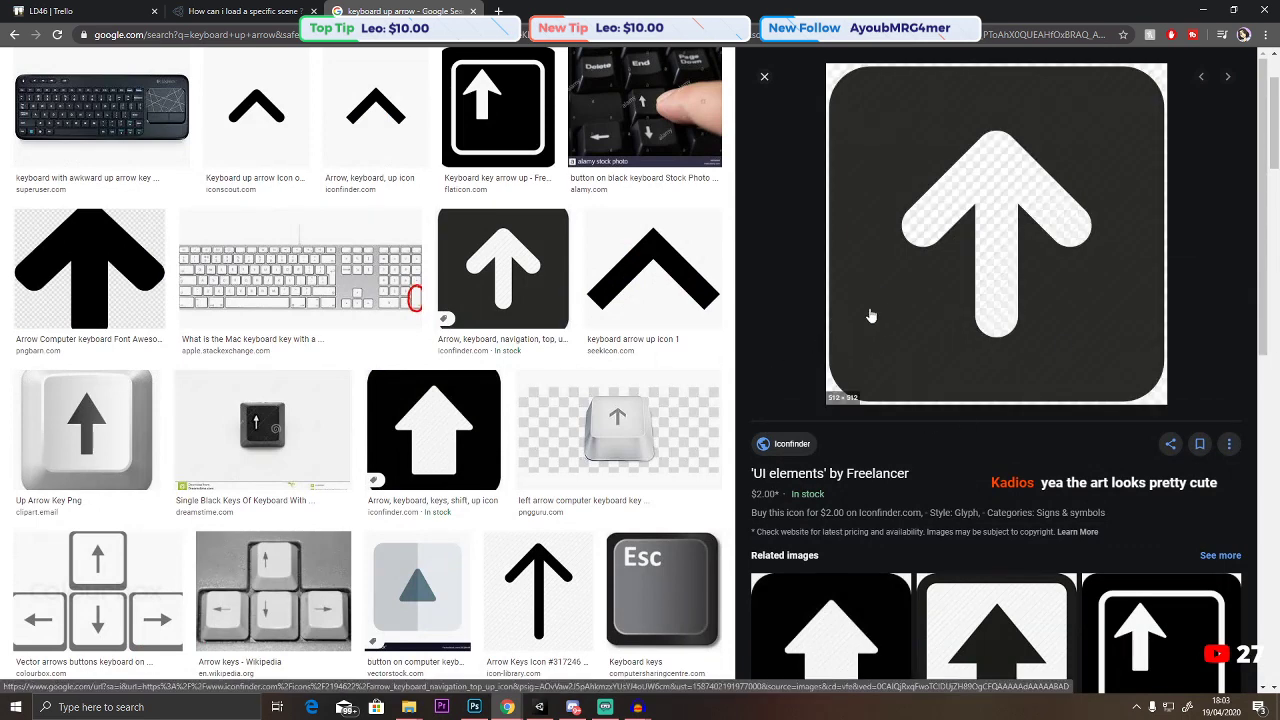
{"action": "right_click", "coordinate": [915, 295]}
{"action": "left_click", "coordinate": [97, 593]}
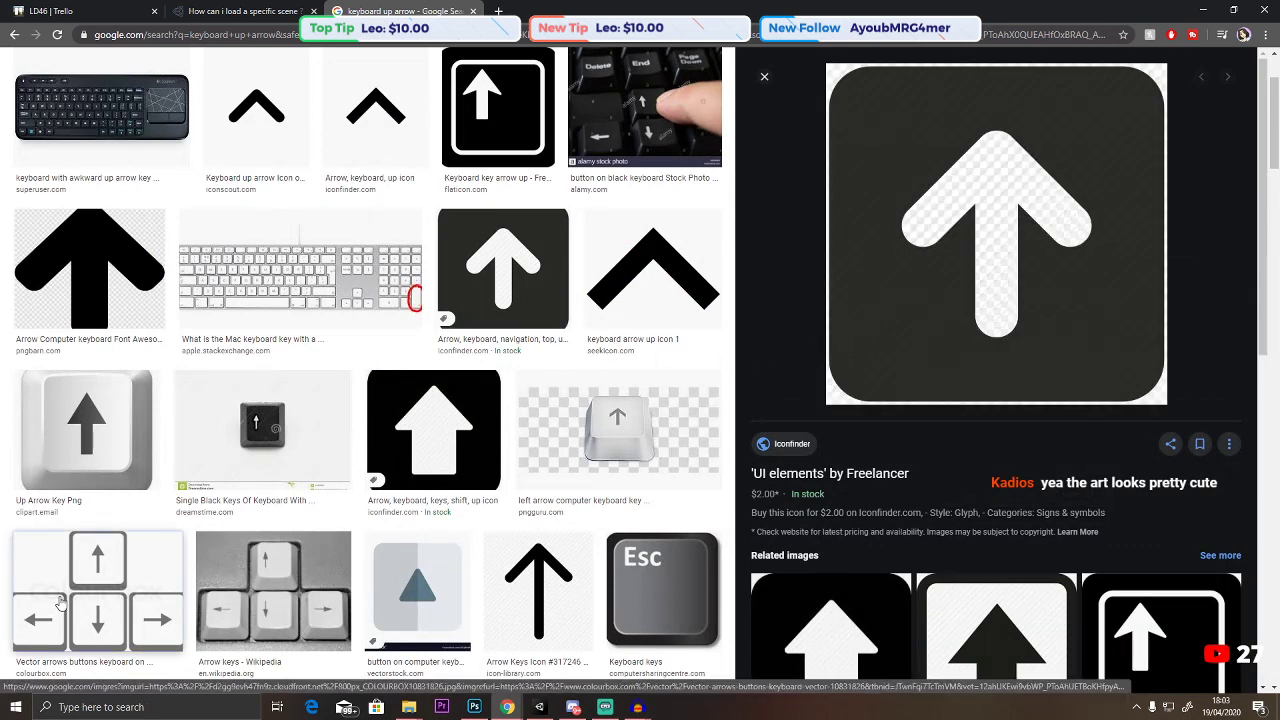
{"action": "scroll", "coordinate": [300, 521], "scroll_direction": "up", "scroll_amount": 3}
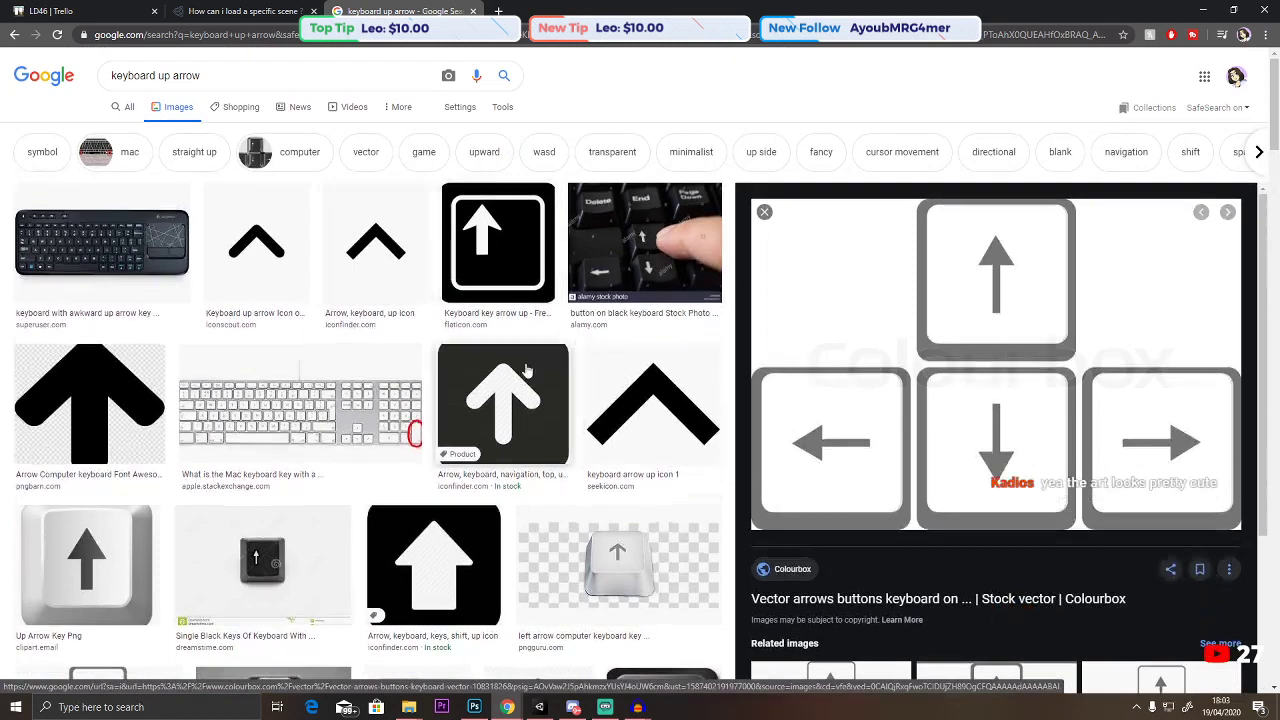
{"action": "scroll", "coordinate": [500, 200], "scroll_direction": "down", "scroll_amount": 3}
{"action": "left_click", "coordinate": [503, 268]}
{"action": "scroll", "coordinate": [940, 250], "scroll_direction": "down", "scroll_amount": 1}
{"action": "right_click", "coordinate": [940, 246]}
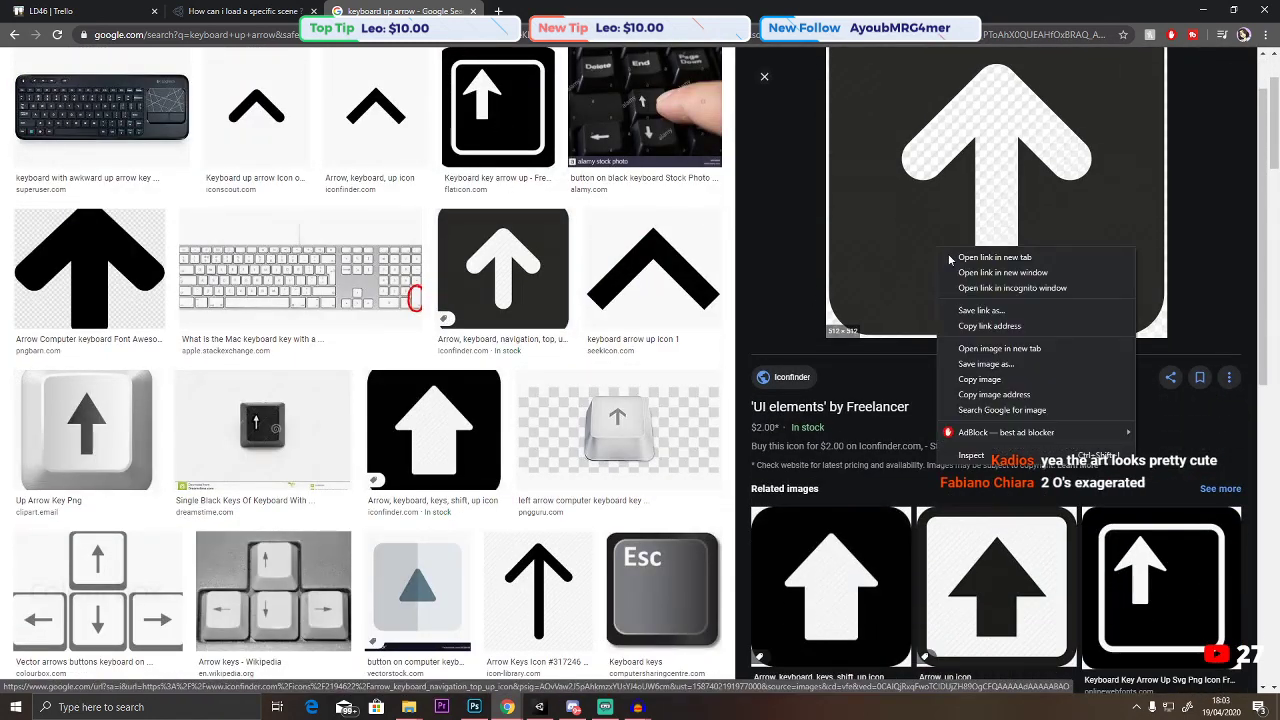
{"action": "left_click", "coordinate": [965, 388]}
{"action": "left_click", "coordinate": [474, 707]}
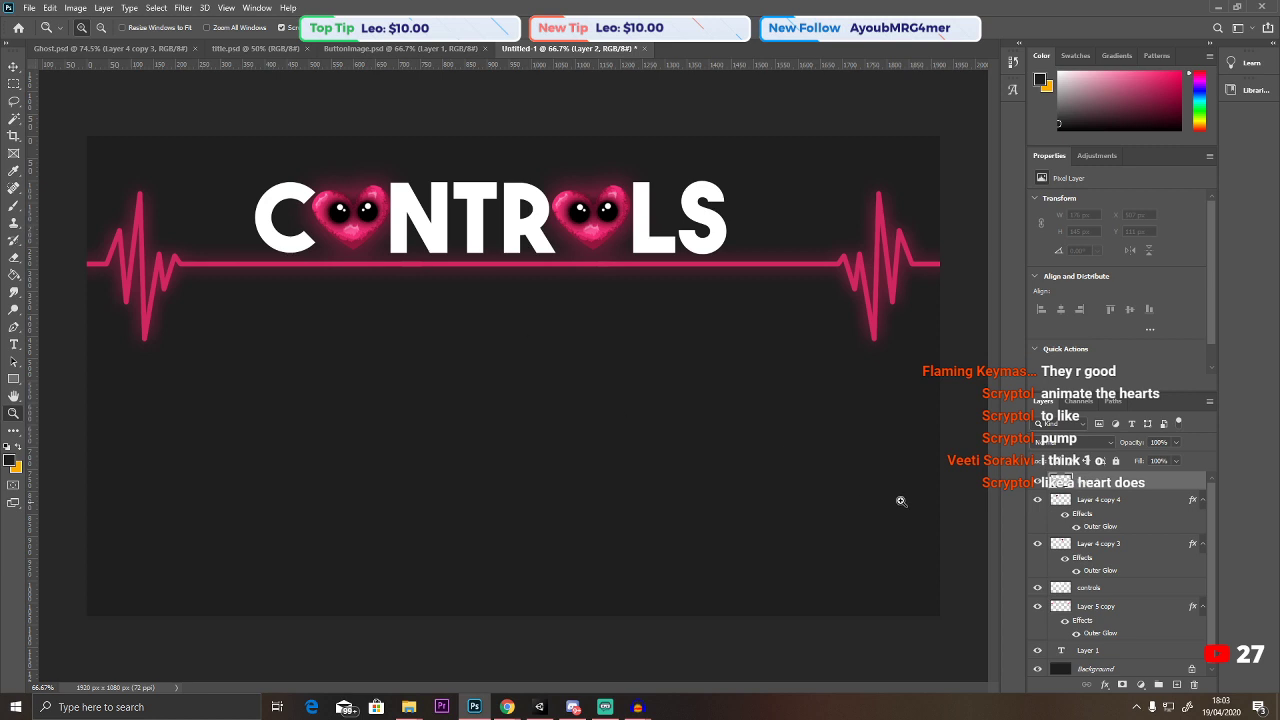
Delete the heart copy on the first O and the rasterized controls layer, and add a new layer below the remaining heart.
{"action": "left_click", "coordinate": [1078, 500]}
{"action": "key", "text": "Delete"}
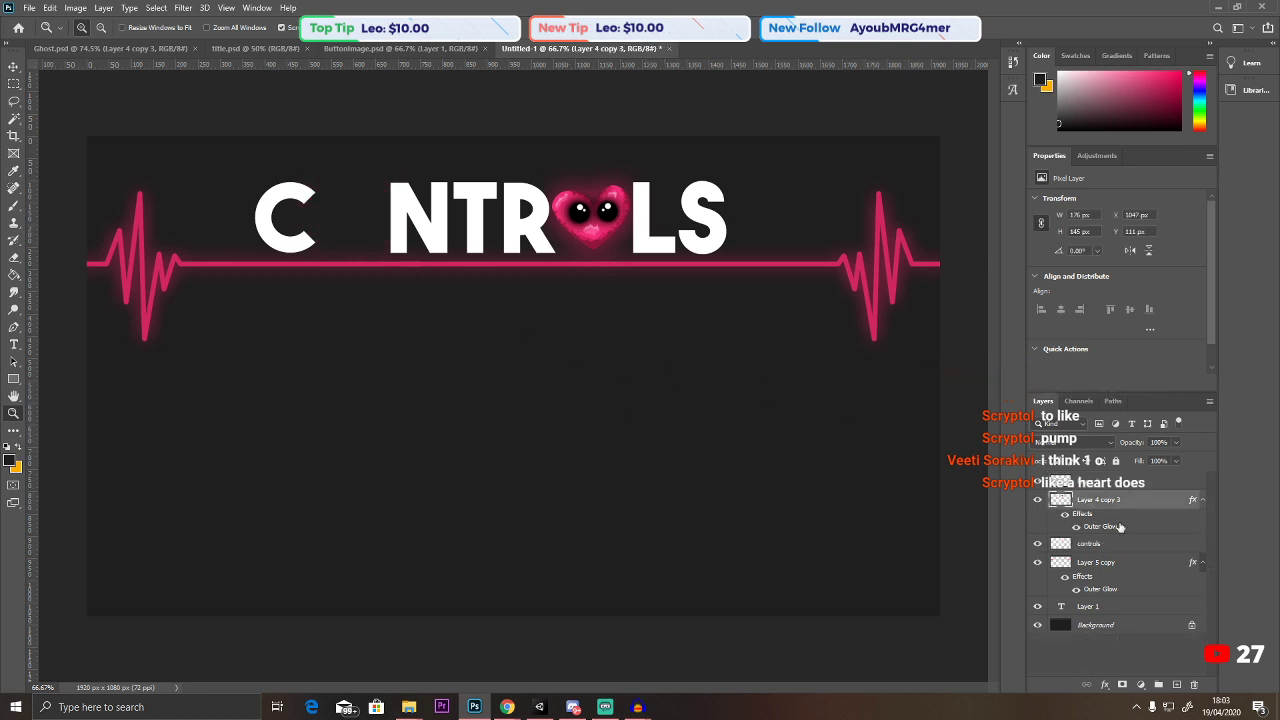
{"action": "left_click", "coordinate": [1096, 545]}
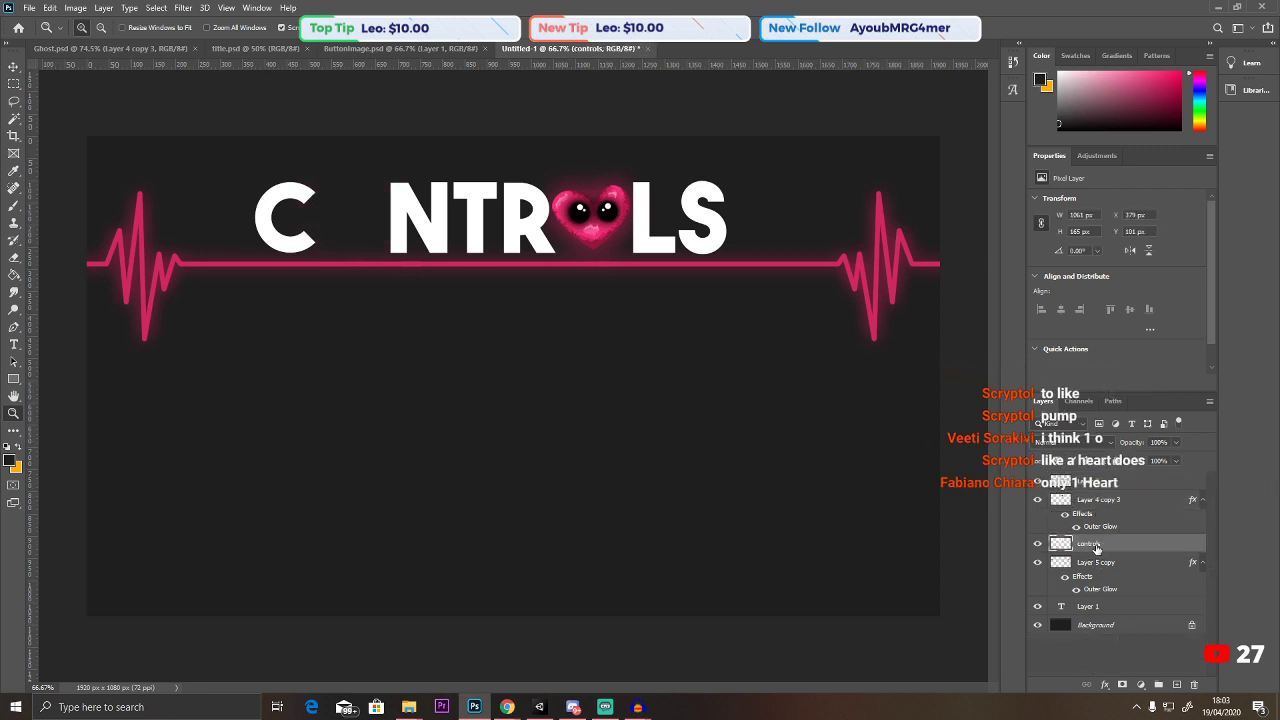
{"action": "key", "text": "Delete"}
{"action": "left_click", "coordinate": [1176, 685]}
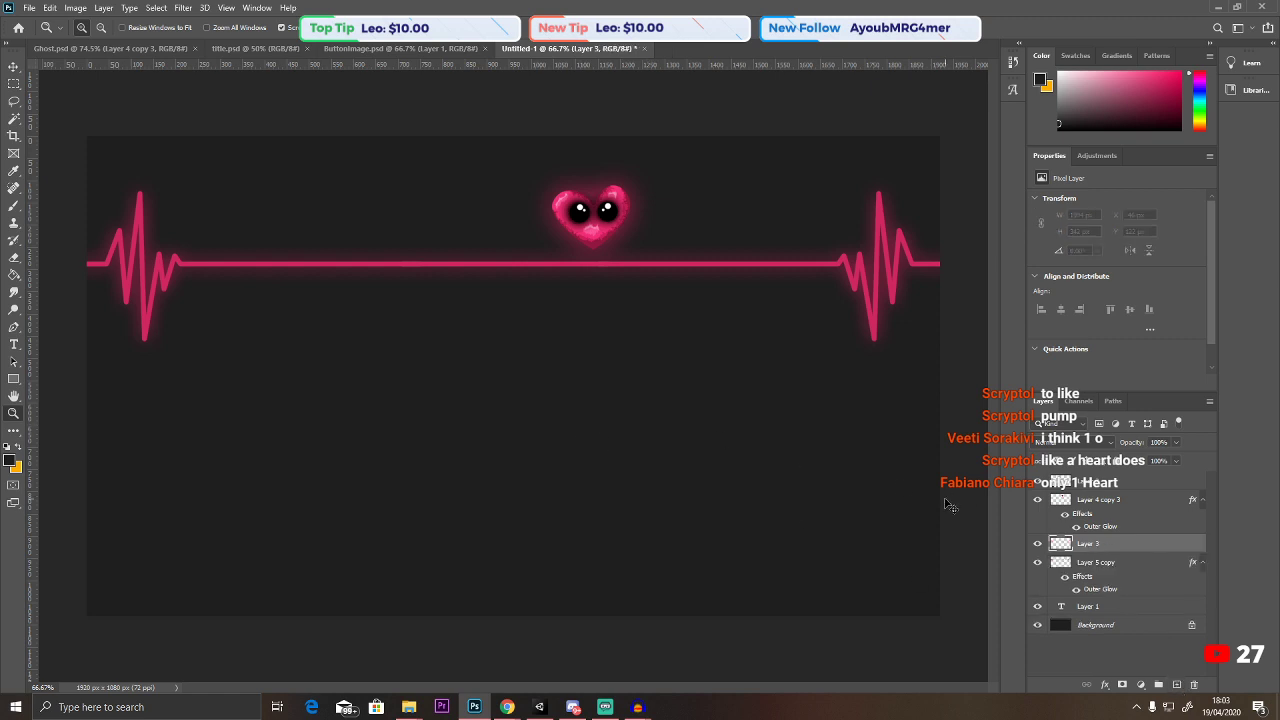
Undo the recent layer deletions and all erasing of the first O on the controls layer.
{"action": "key", "text": "ctrl+z"}
{"action": "key", "text": "ctrl+z"}
{"action": "key", "text": "ctrl+z"}
{"action": "key", "text": "ctrl+z"}
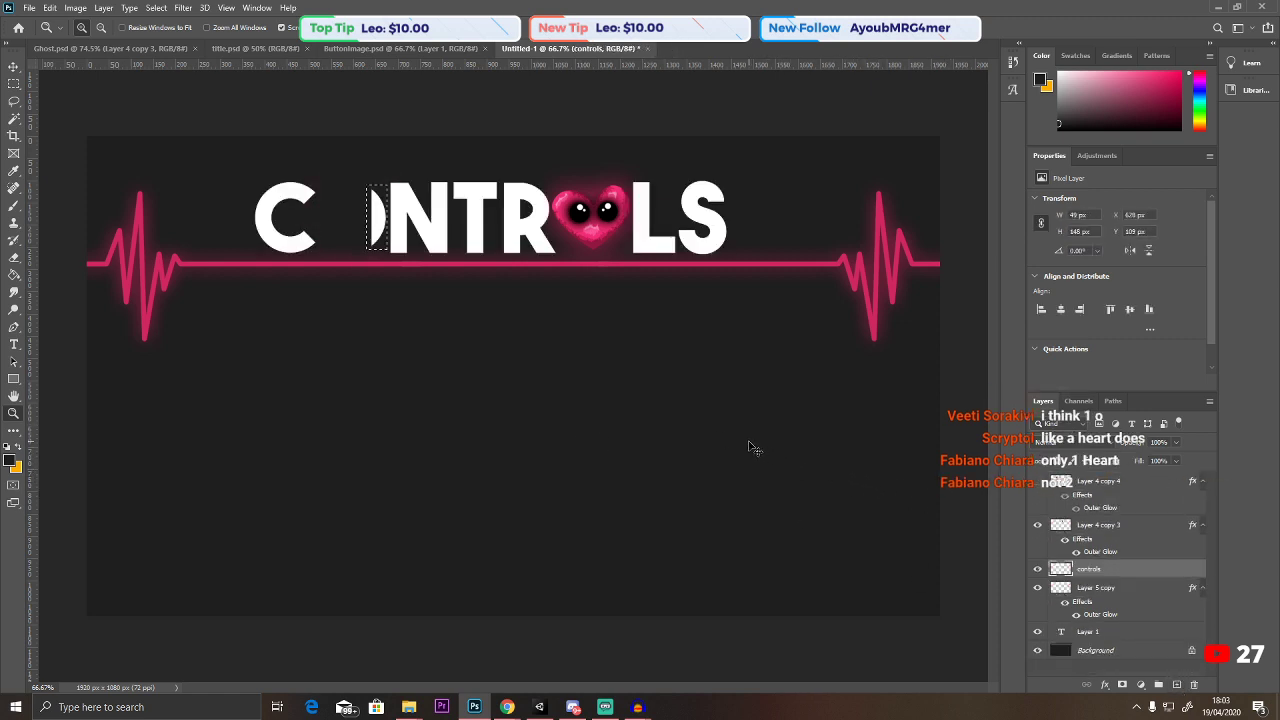
{"action": "key", "text": "ctrl+z"}
{"action": "key", "text": "ctrl+z"}
{"action": "key", "text": "ctrl+z"}
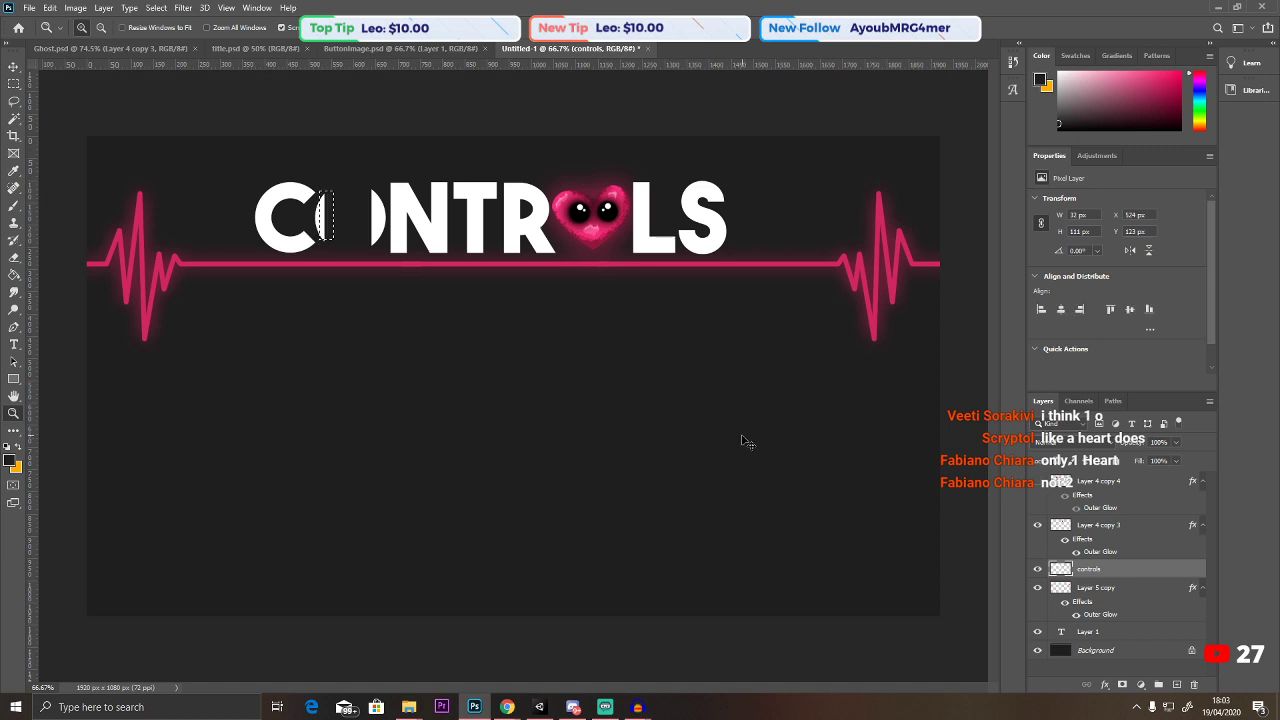
{"action": "key", "text": "ctrl+z"}
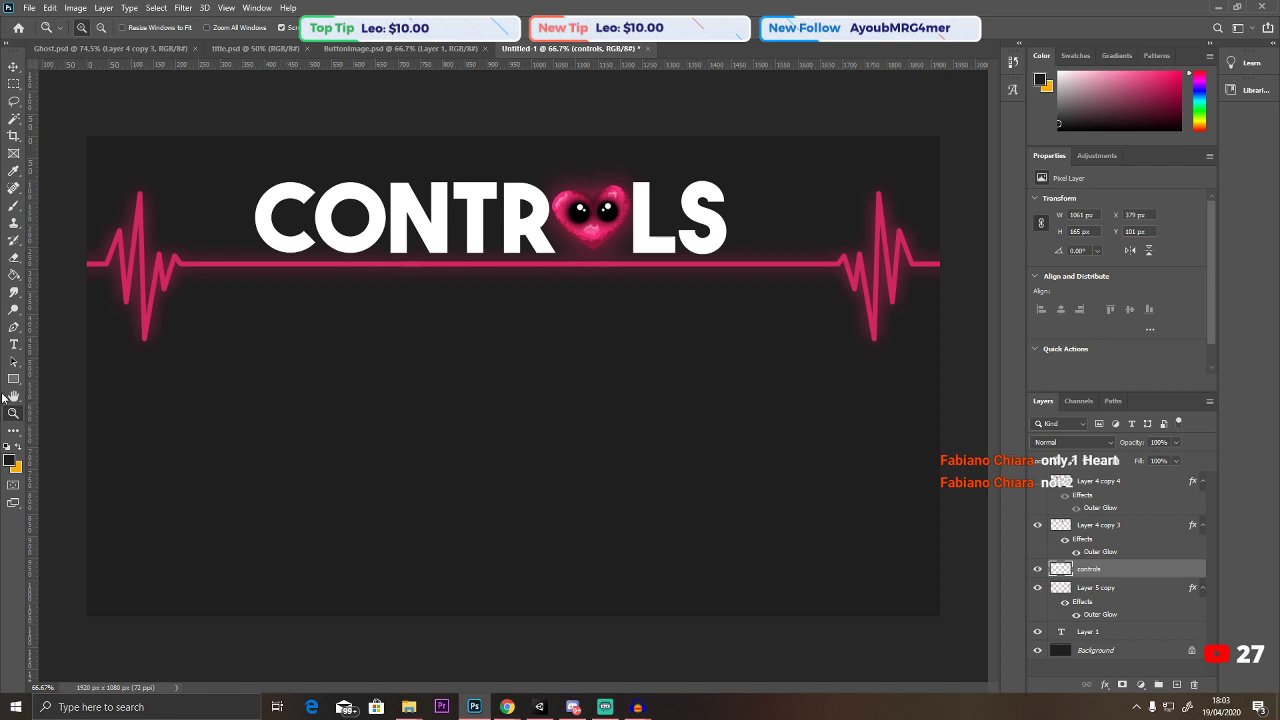
Delete the heart layer that sits on the title's second O.
{"action": "left_click", "coordinate": [14, 346]}
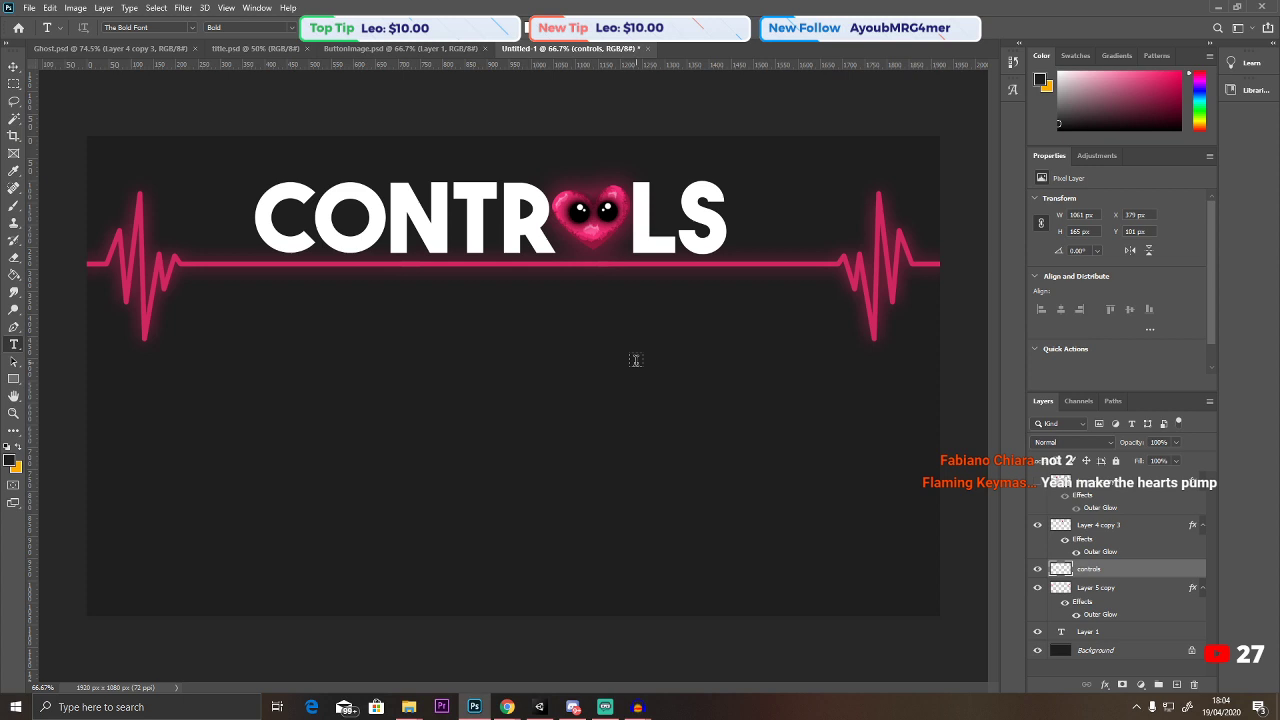
{"action": "left_click", "coordinate": [1113, 481]}
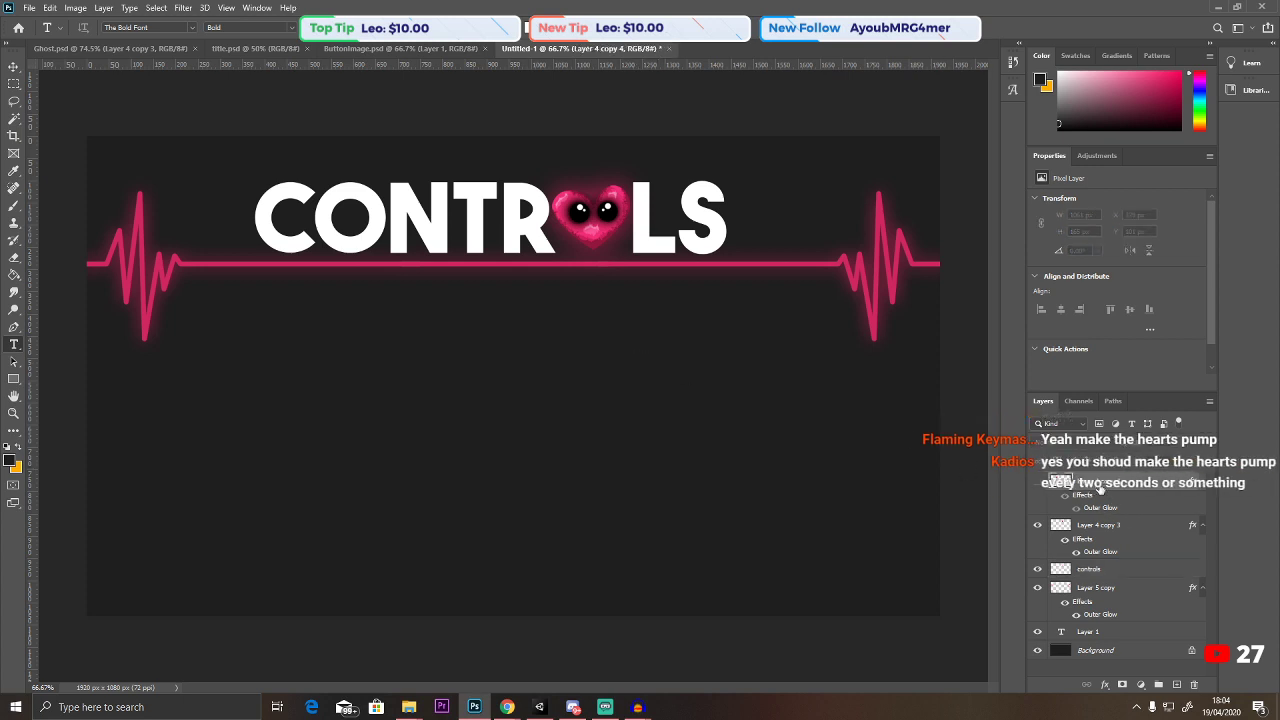
{"action": "left_click", "coordinate": [1090, 527]}
{"action": "key", "text": "Delete"}
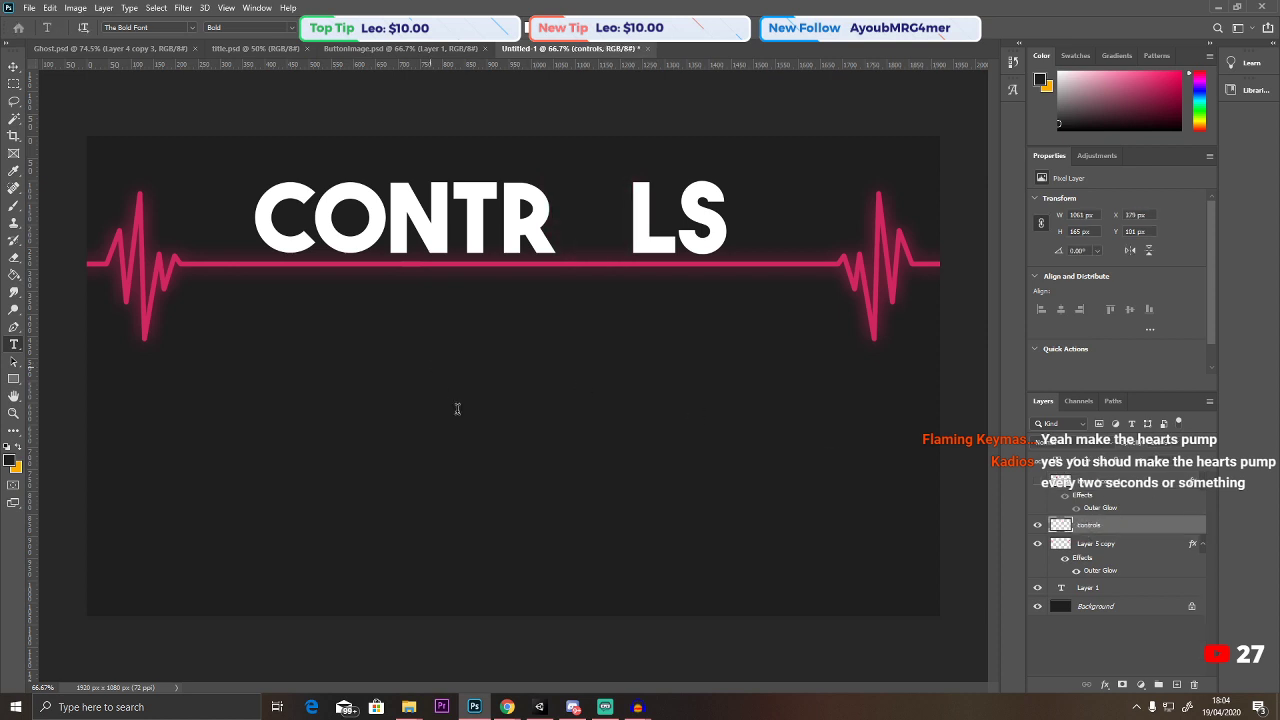
Paste the copied up-arrow image and position it just below the heartbeat line, left of the canvas centre.
{"action": "left_click", "coordinate": [414, 368]}
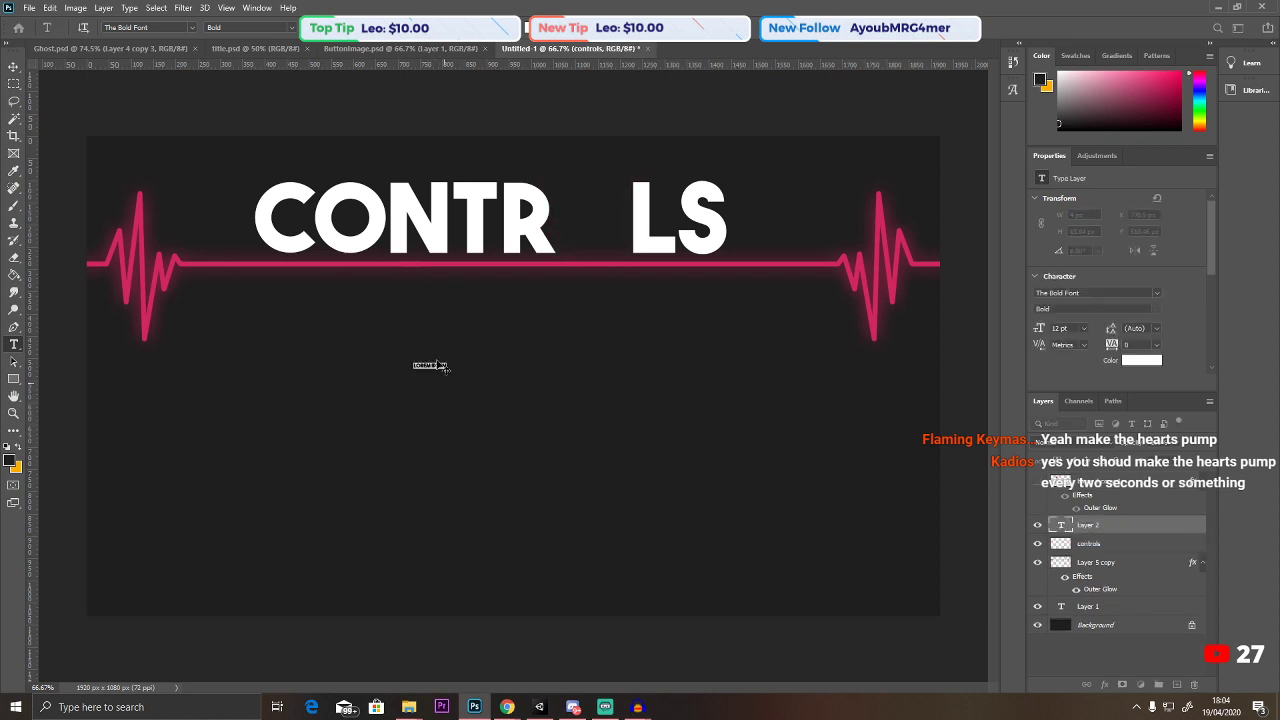
{"action": "key", "text": "ctrl+v"}
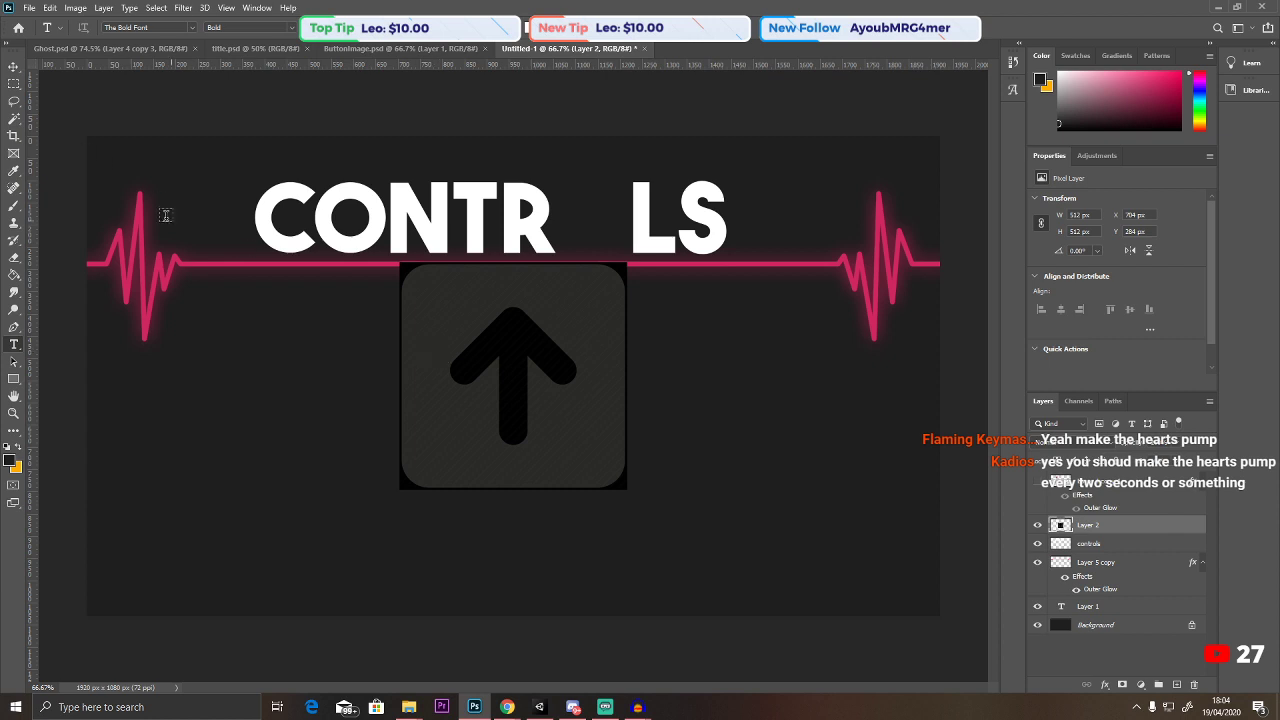
{"action": "left_click", "coordinate": [13, 67]}
{"action": "left_click_drag", "start_coordinate": [469, 338], "coordinate": [438, 357]}
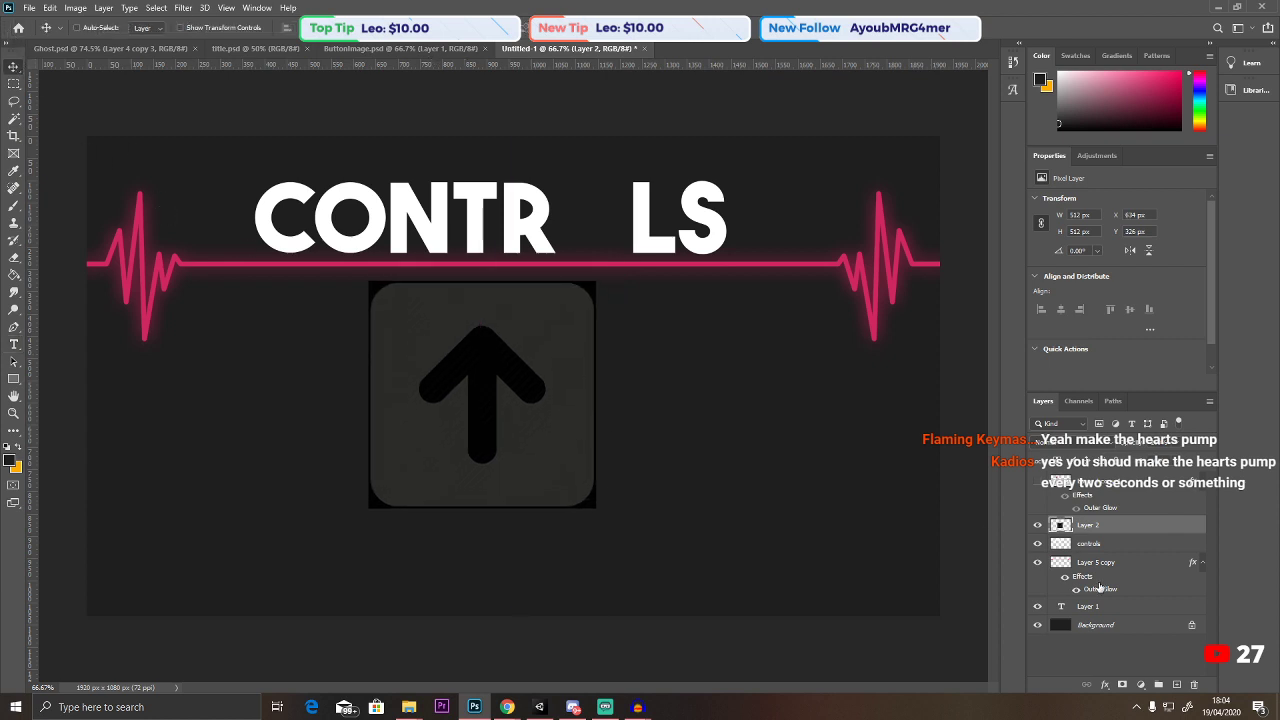
Add a new layer above the arrow image and place a horizontal and a vertical guide through the arrow's centre.
{"action": "left_click", "coordinate": [1178, 684]}
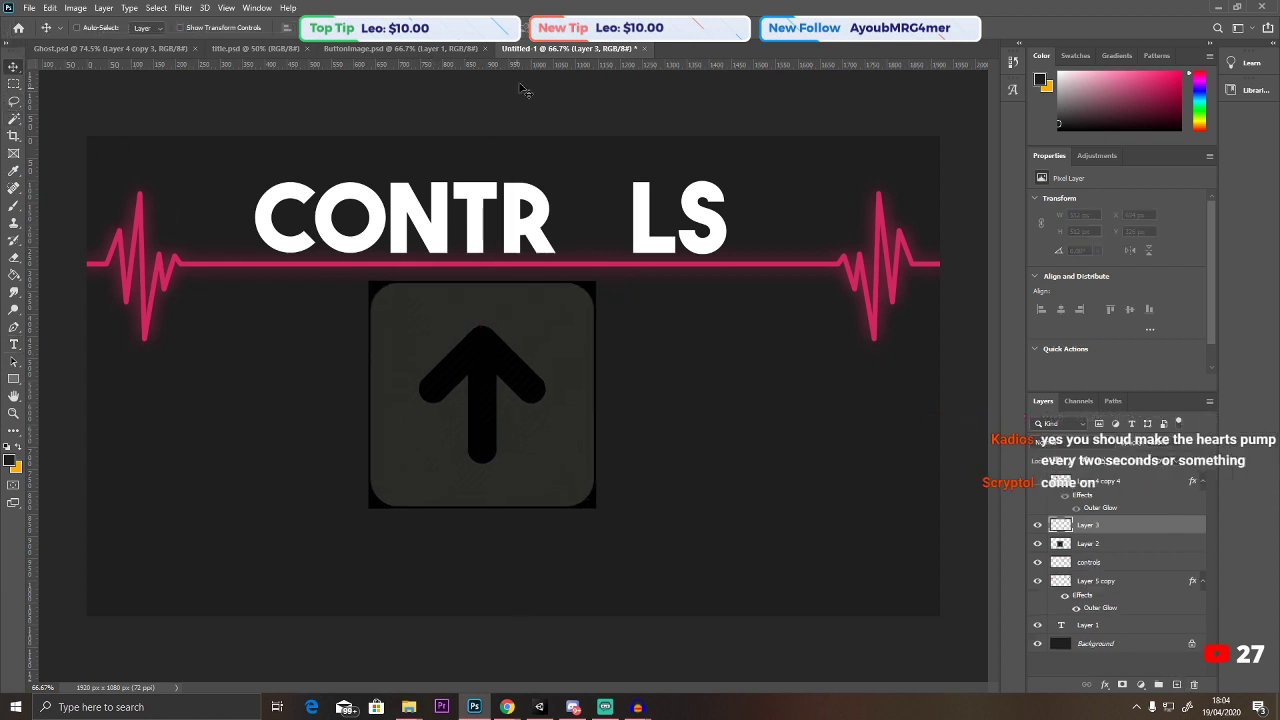
{"action": "left_click_drag", "start_coordinate": [529, 64], "coordinate": [542, 401]}
{"action": "left_click_drag", "start_coordinate": [34, 463], "coordinate": [480, 440]}
{"action": "left_click", "coordinate": [14, 83]}
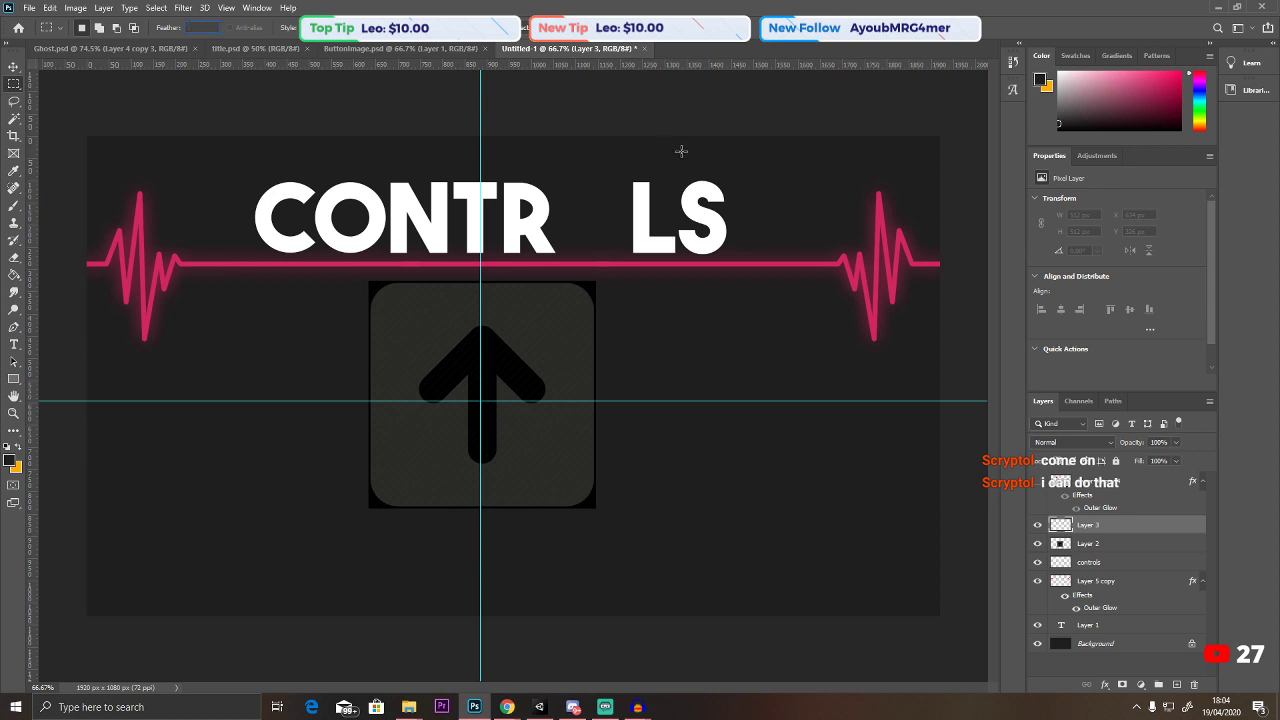
Delete the pasted up-arrow image layer.
{"action": "left_click", "coordinate": [1062, 523], "text": "ctrl"}
{"action": "key", "text": "Return"}
{"action": "left_click", "coordinate": [1066, 513]}
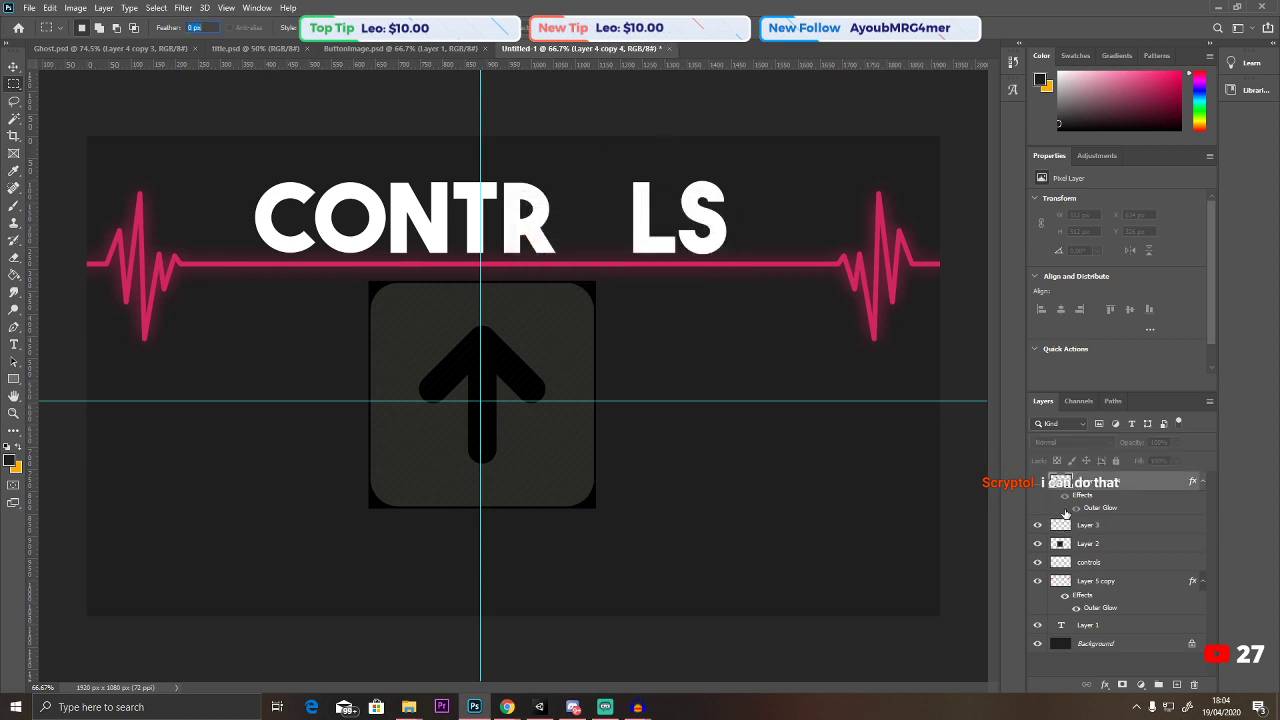
{"action": "left_click", "coordinate": [1090, 526]}
{"action": "left_click", "coordinate": [1095, 545]}
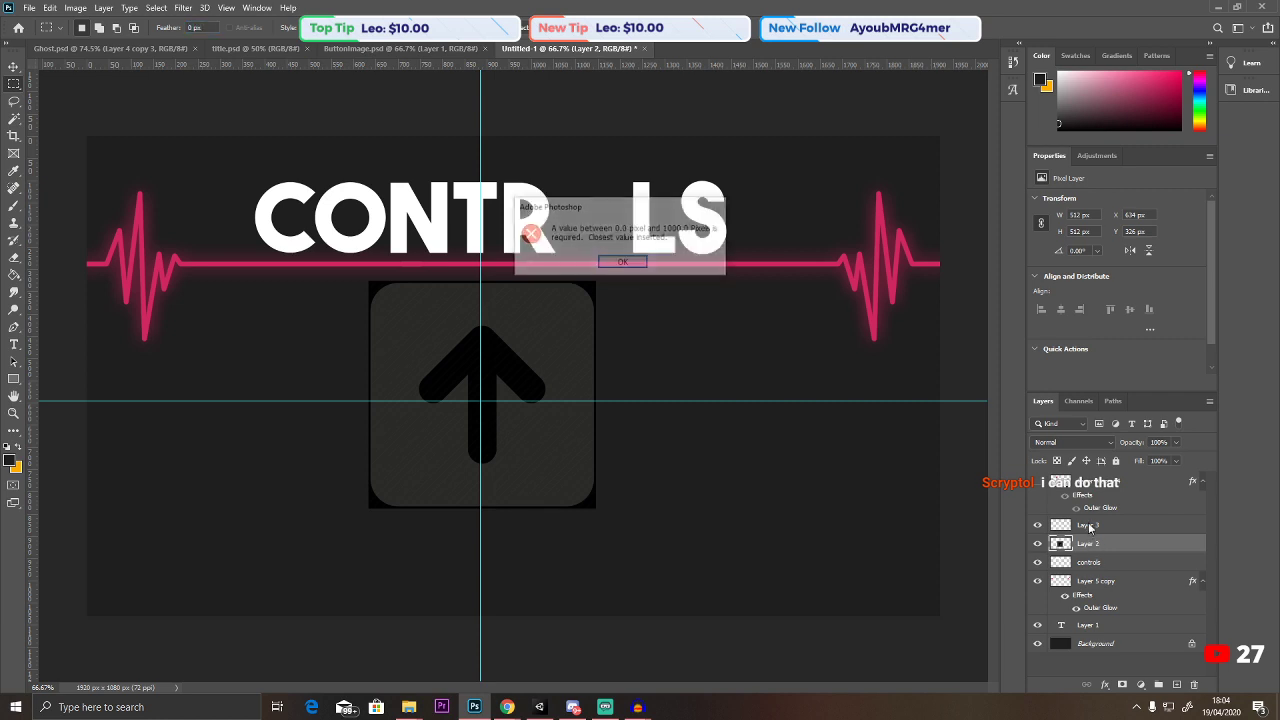
{"action": "key", "text": "Return"}
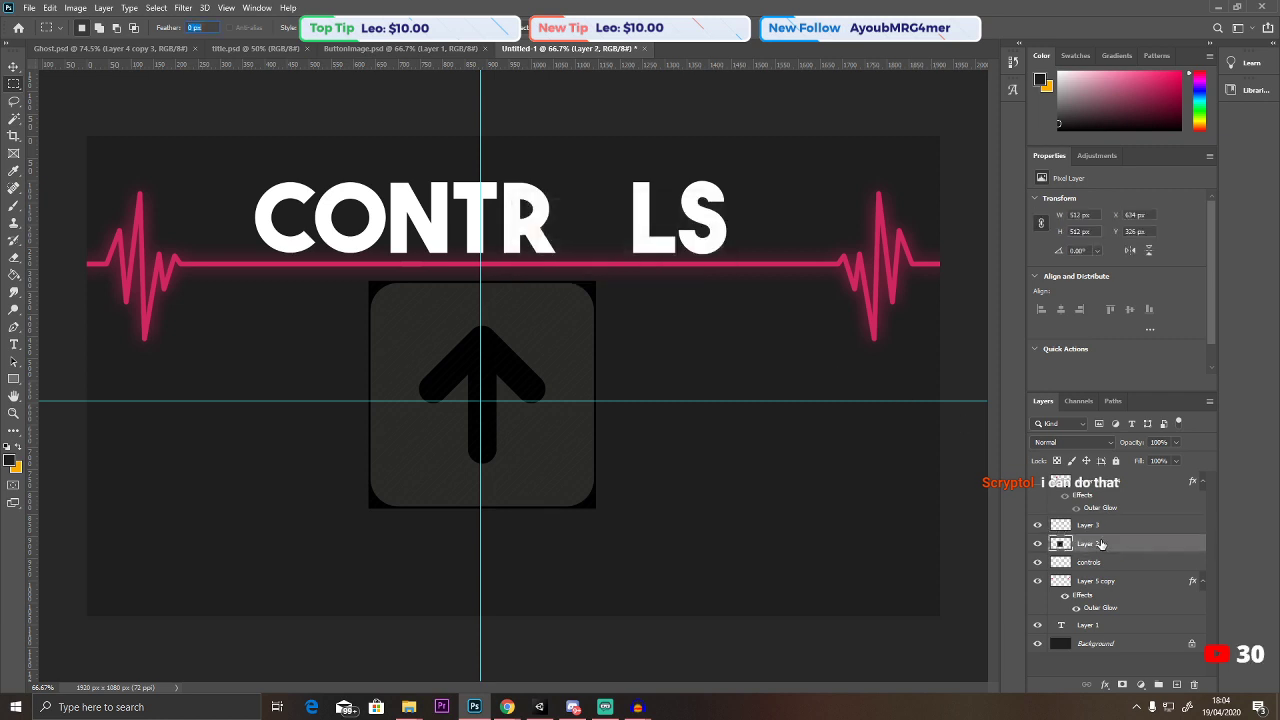
{"action": "left_click", "coordinate": [1100, 544]}
{"action": "key", "text": "Return"}
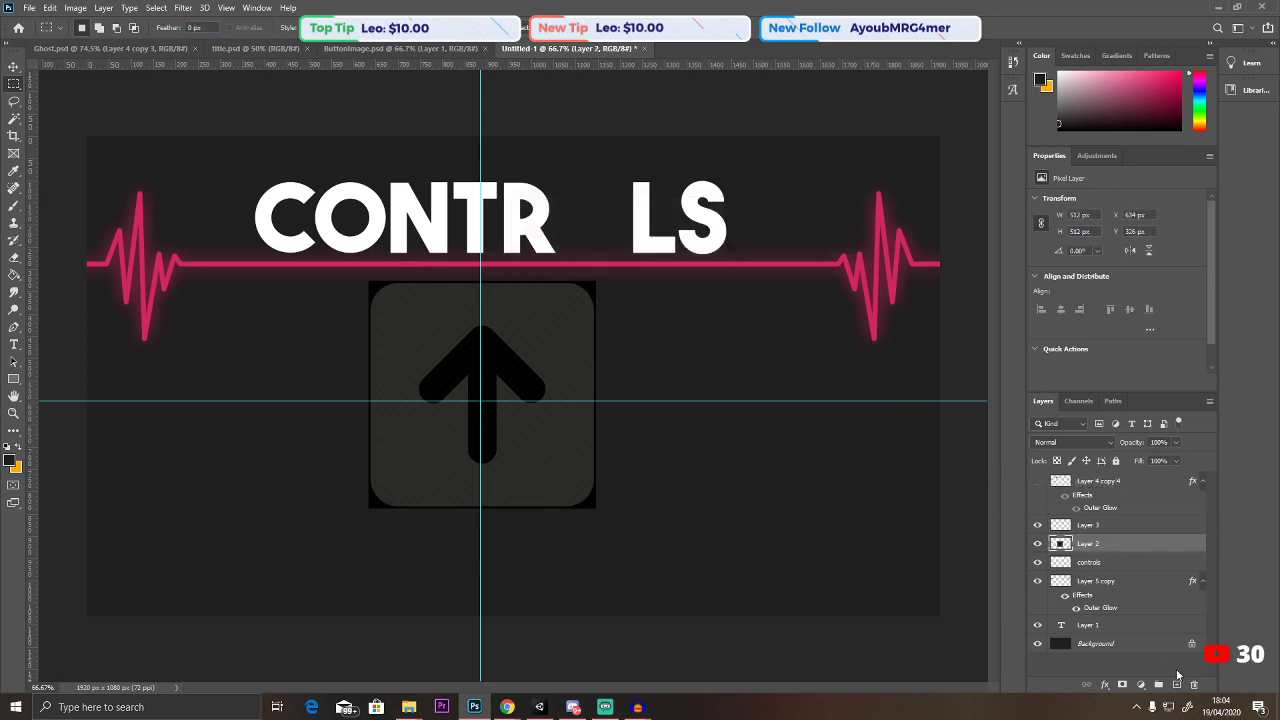
{"action": "left_click", "coordinate": [1192, 684]}
{"action": "left_click", "coordinate": [580, 263]}
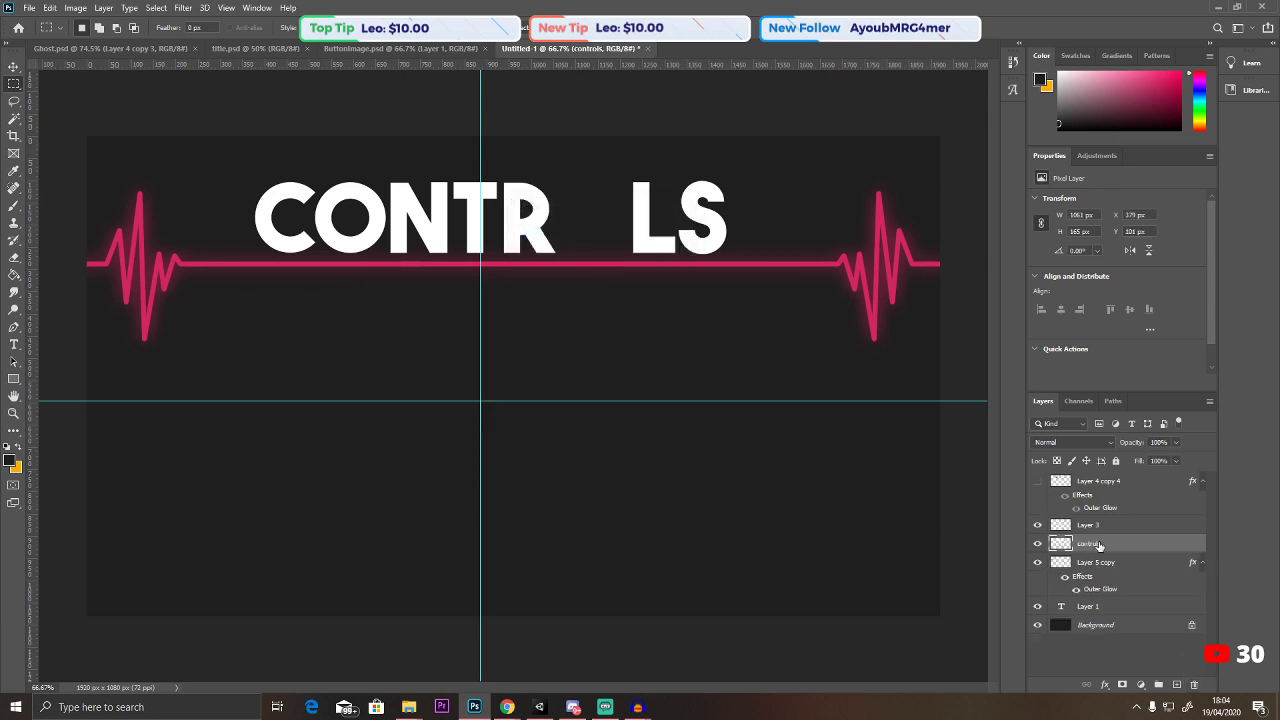
Move the vertical guide off the canvas to its left and the horizontal guide above the canvas.
{"action": "left_click", "coordinate": [13, 66]}
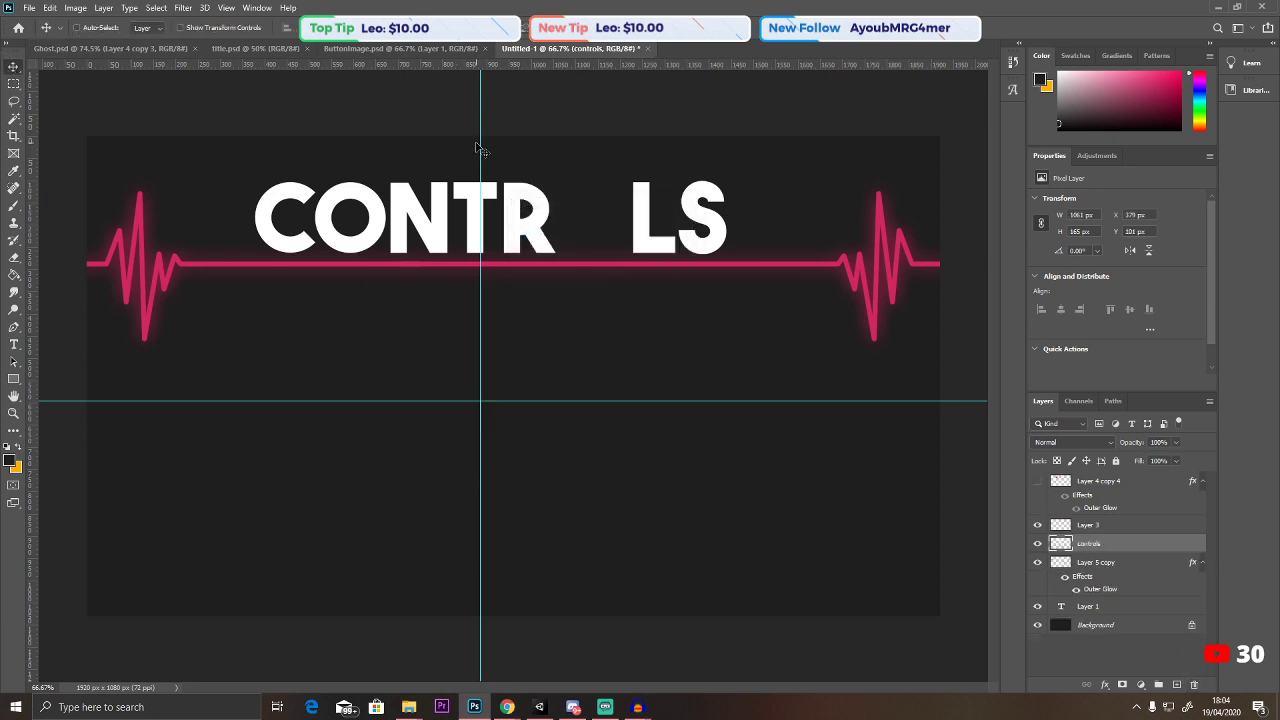
{"action": "left_click_drag", "start_coordinate": [473, 143], "coordinate": [85, 150]}
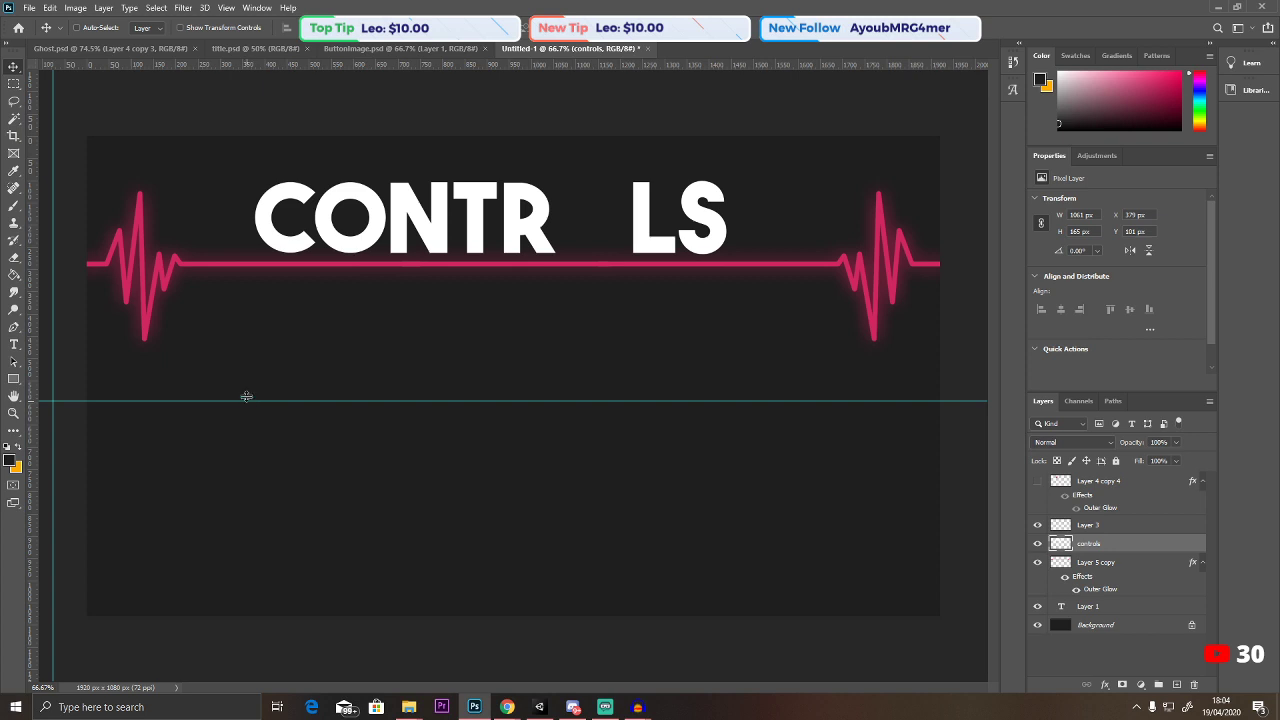
{"action": "left_click_drag", "start_coordinate": [246, 397], "coordinate": [260, 97]}
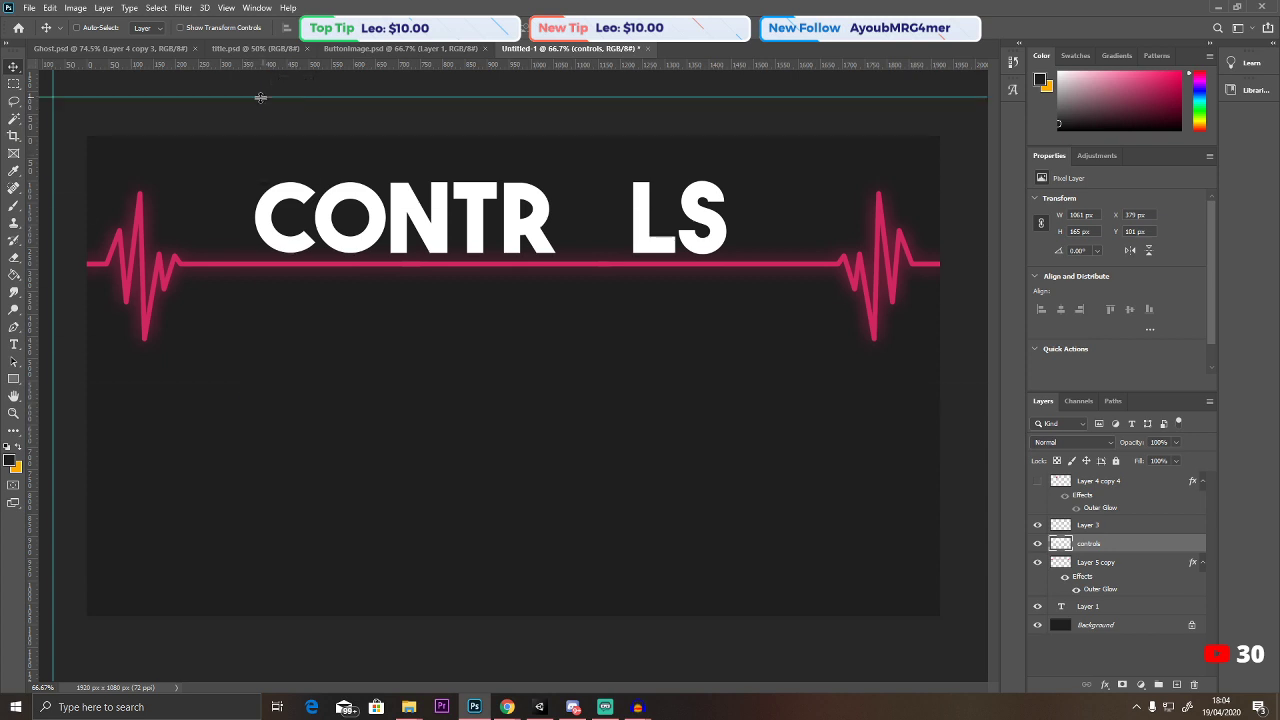
Start a text line below the left heartbeat, copy the upwards arrow symbol from the Google results in Chrome, and return to Photoshop.
{"action": "left_click", "coordinate": [13, 344]}
{"action": "left_click", "coordinate": [197, 388]}
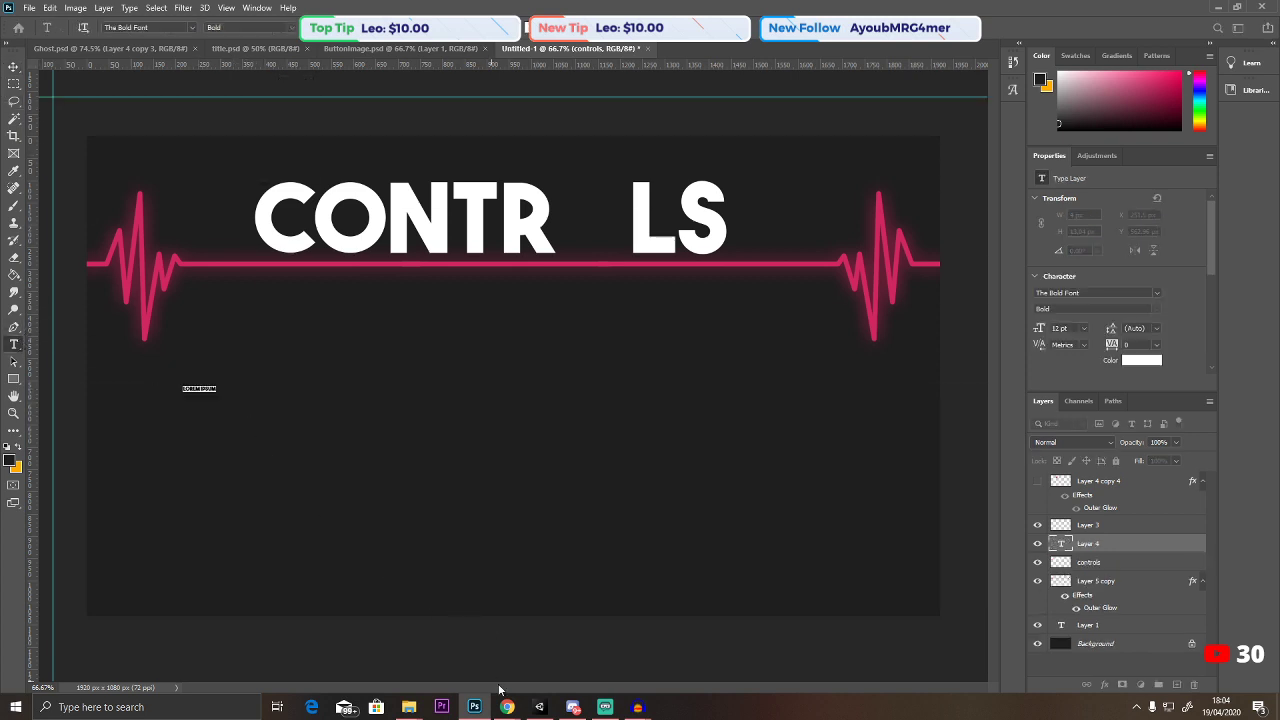
{"action": "mouse_move", "coordinate": [507, 705]}
{"action": "left_click", "coordinate": [720, 640]}
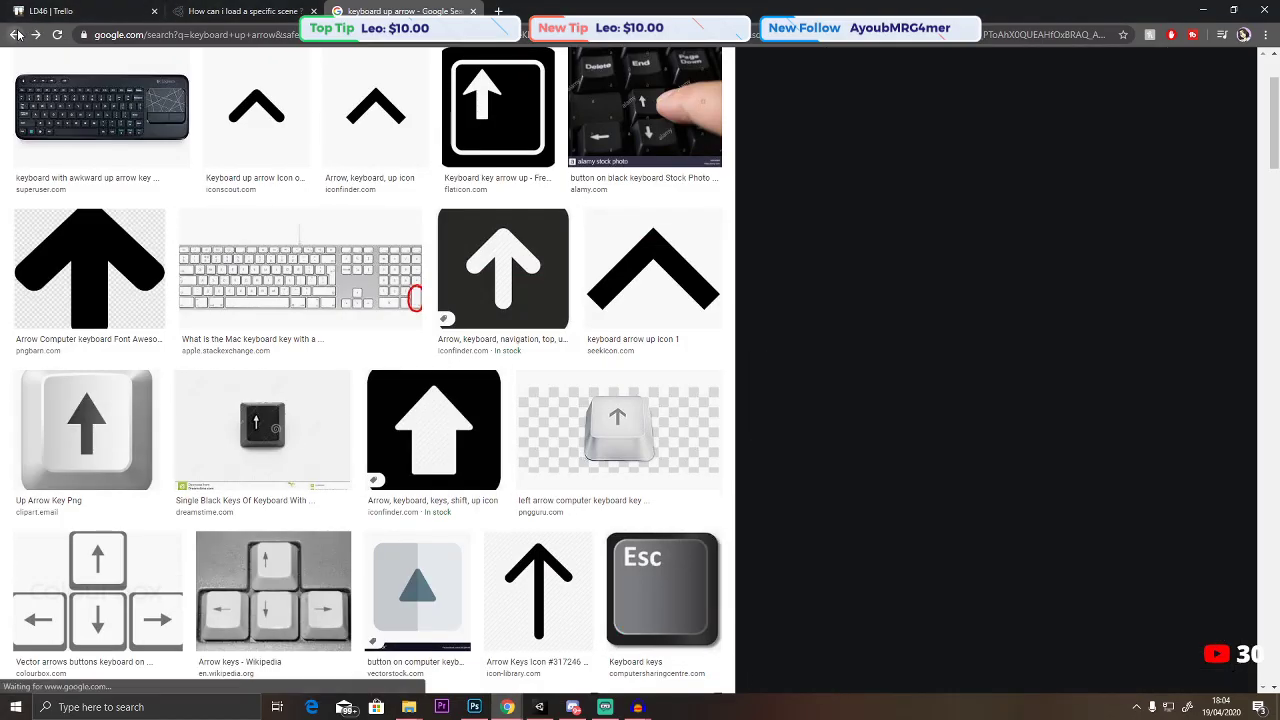
{"action": "left_click", "coordinate": [15, 35]}
{"action": "left_click", "coordinate": [15, 35]}
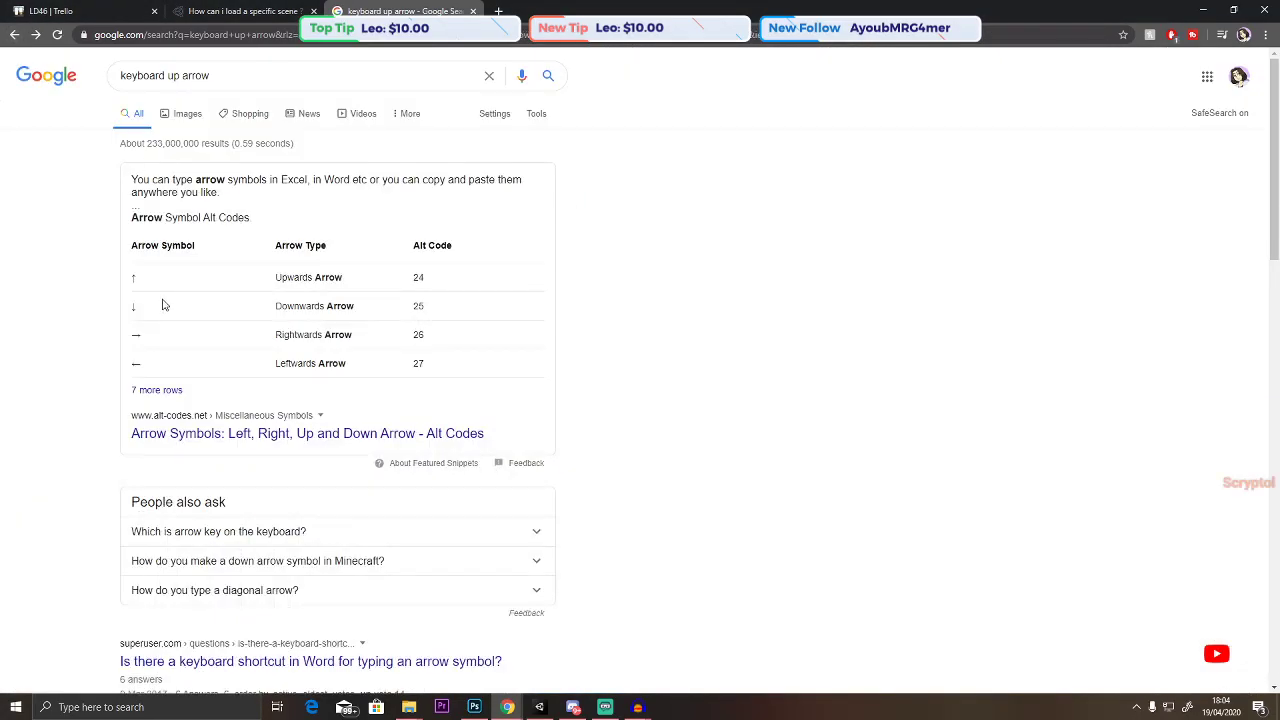
{"action": "mouse_move", "coordinate": [133, 280]}
{"action": "left_mouse_down"}
{"action": "mouse_move", "coordinate": [140, 250]}
{"action": "mouse_move", "coordinate": [135, 280]}
{"action": "left_mouse_up"}
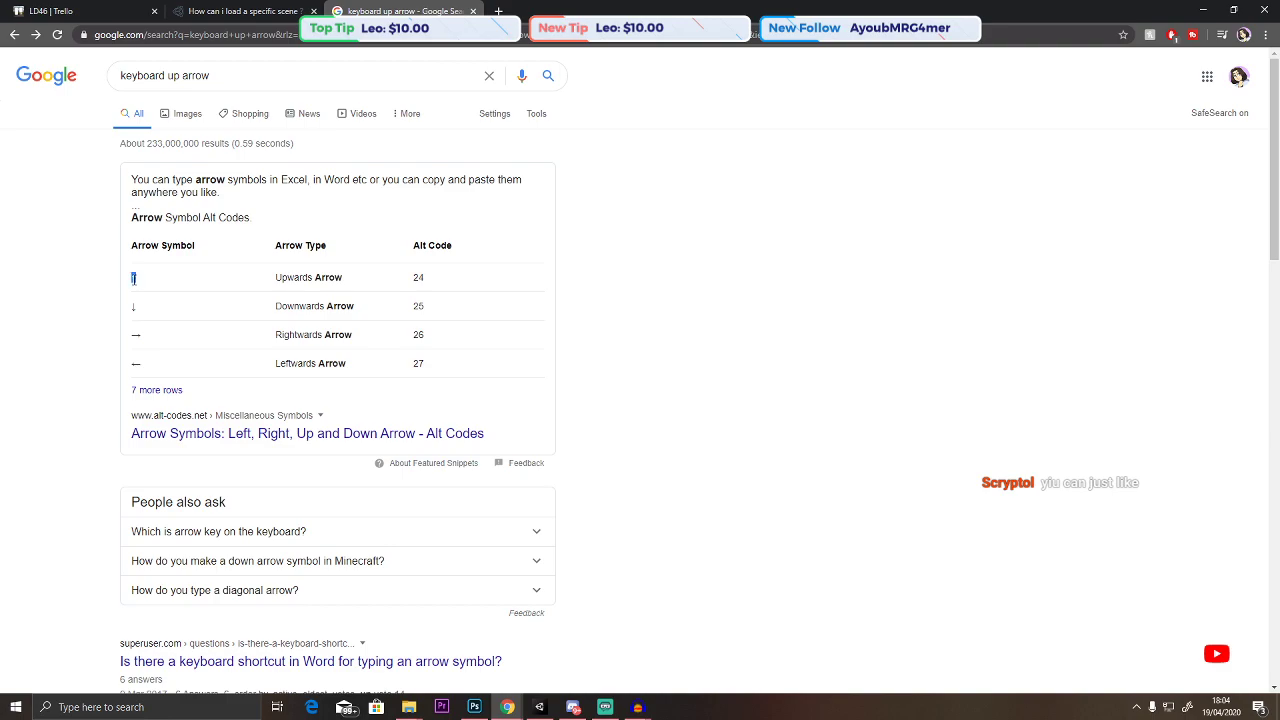
{"action": "left_click", "coordinate": [1207, 8]}
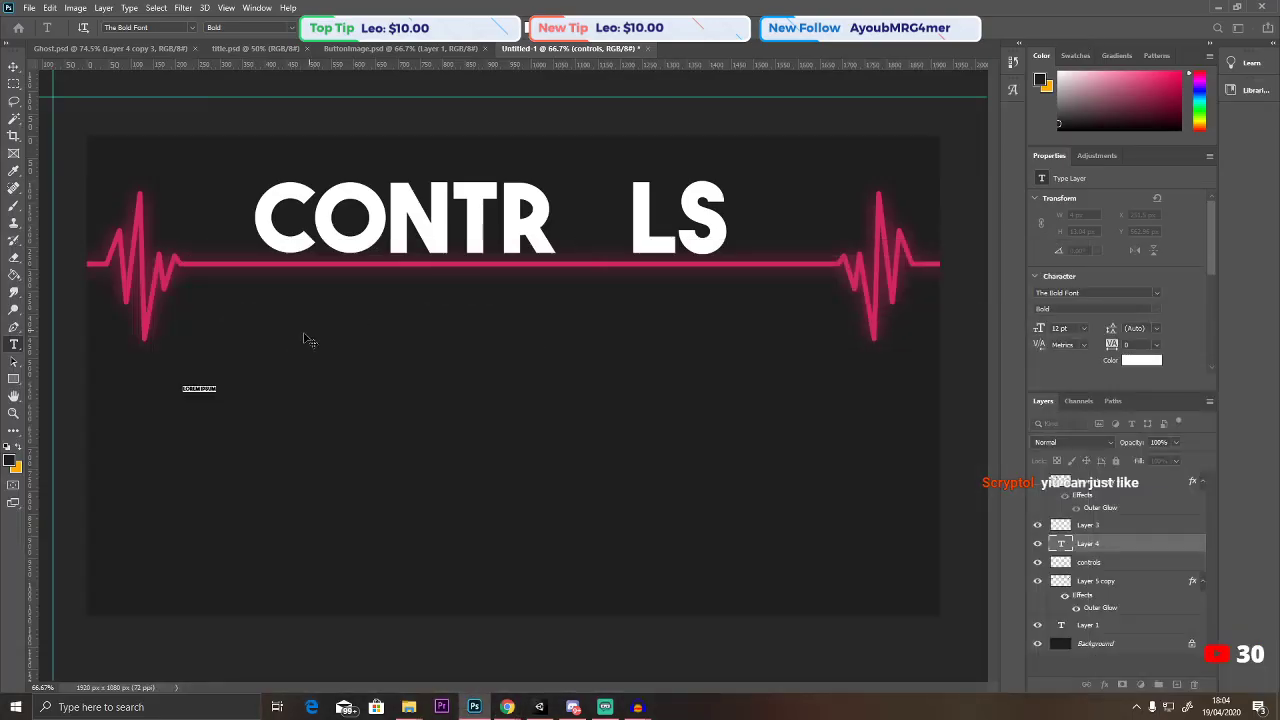
Insert ↑ as the text below the left heartbeat and scale it up to about 375 pt.
{"action": "left_click", "coordinate": [199, 389]}
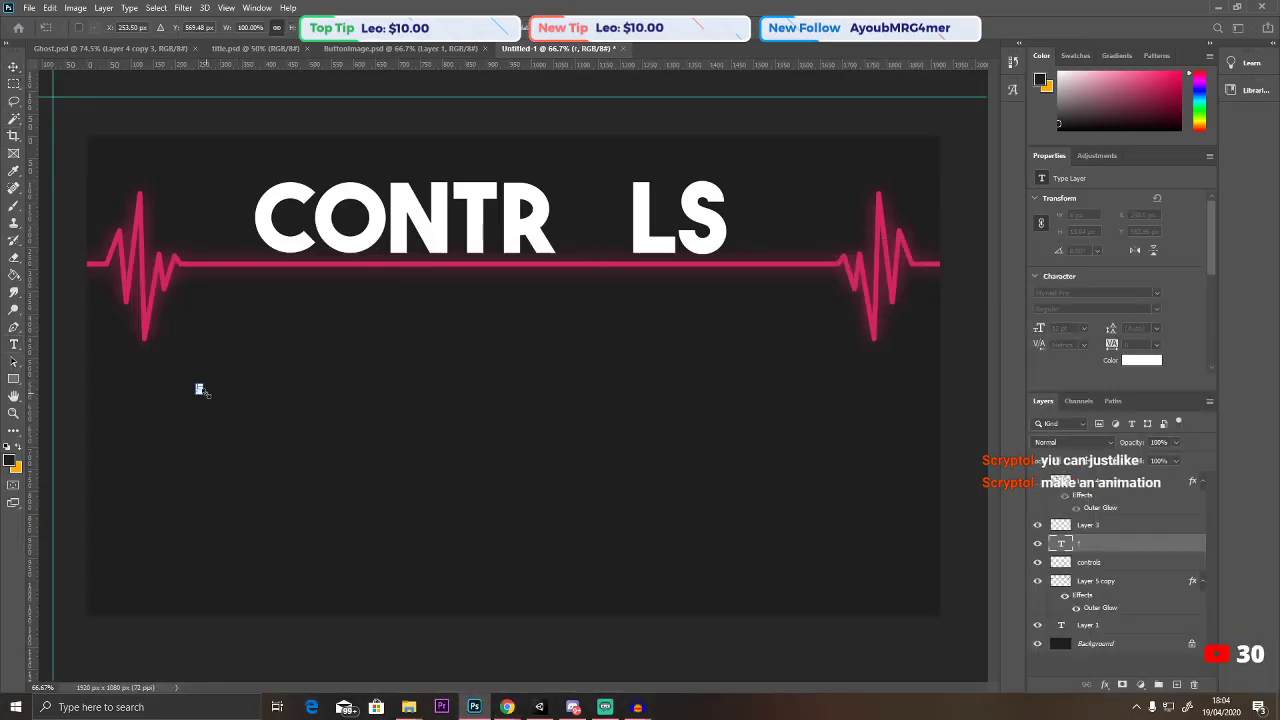
{"action": "type", "text": "↑"}
{"action": "left_click_drag", "start_coordinate": [212, 404], "coordinate": [385, 500], "text": "ctrl"}
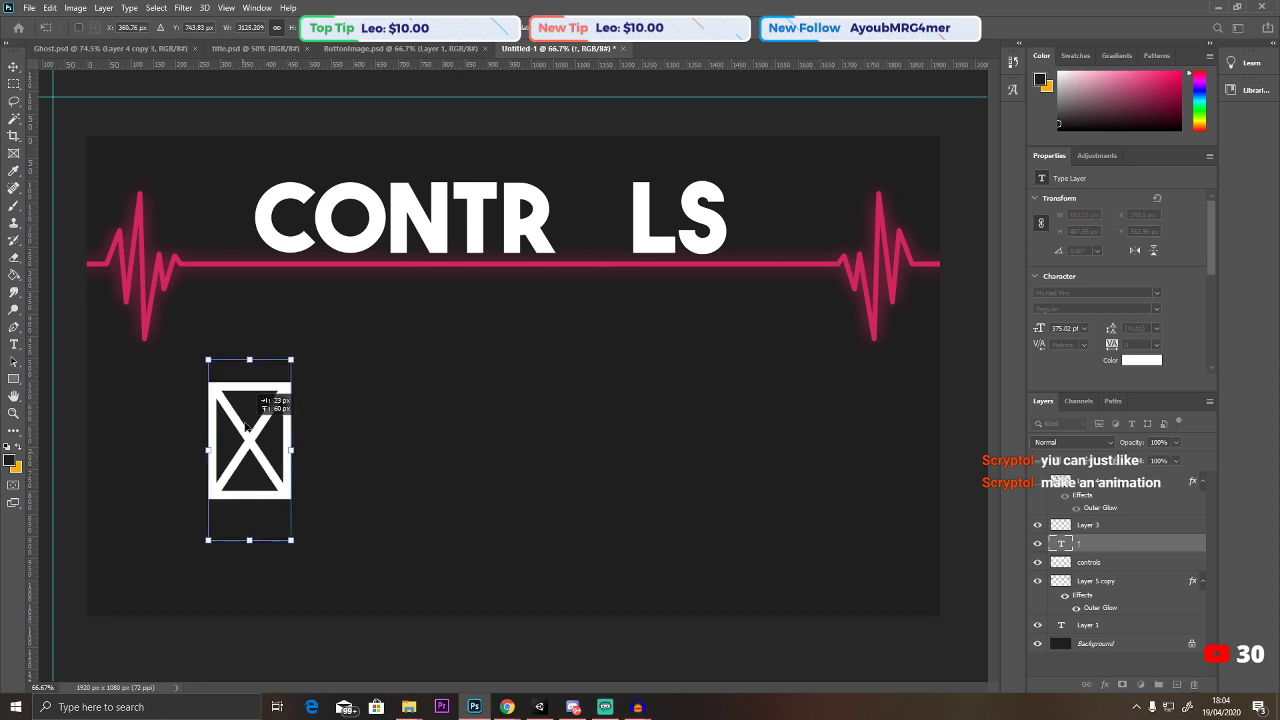
Replace the arrow character in the large text with ^.
{"action": "left_click", "coordinate": [14, 344]}
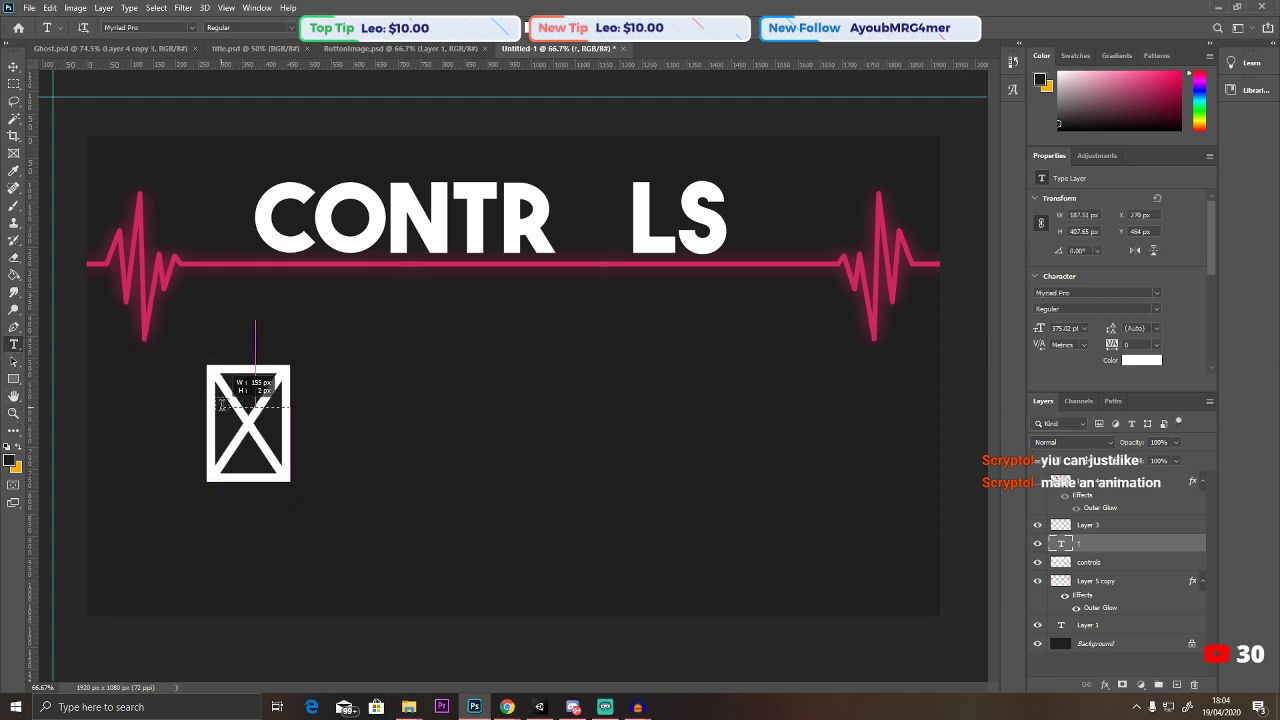
{"action": "left_click_drag", "start_coordinate": [289, 427], "coordinate": [346, 406]}
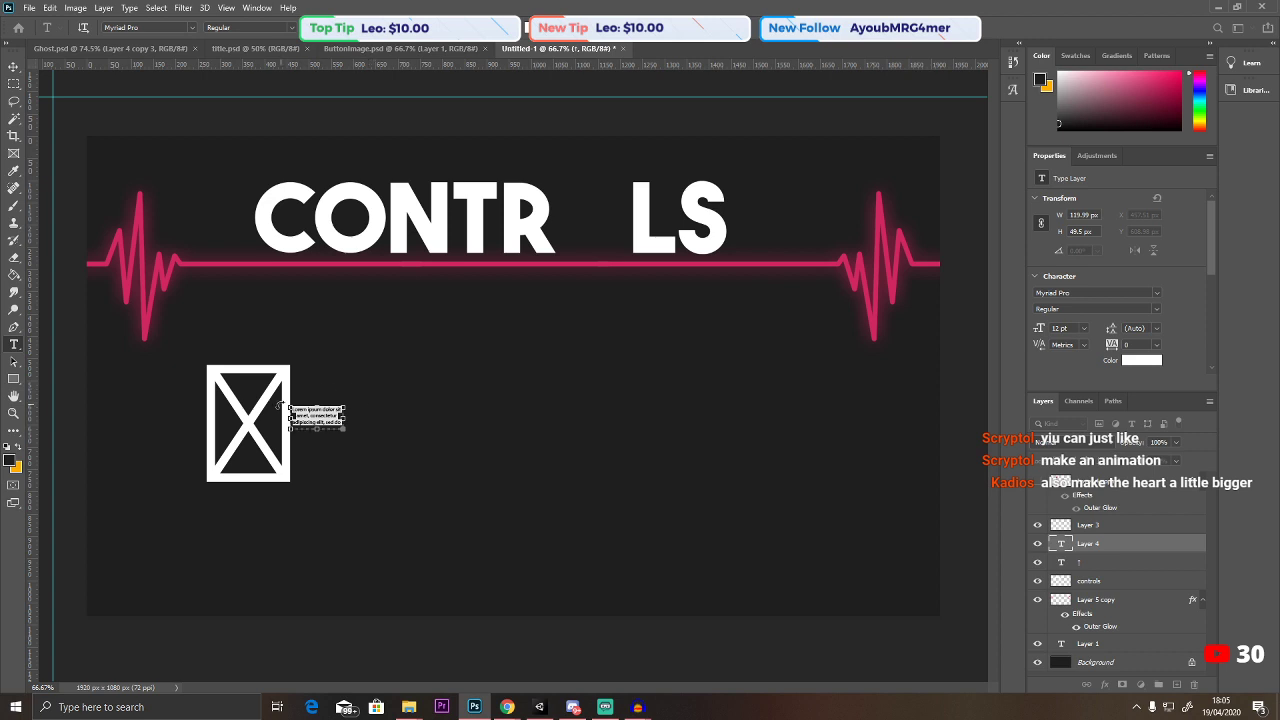
{"action": "key", "text": "Escape"}
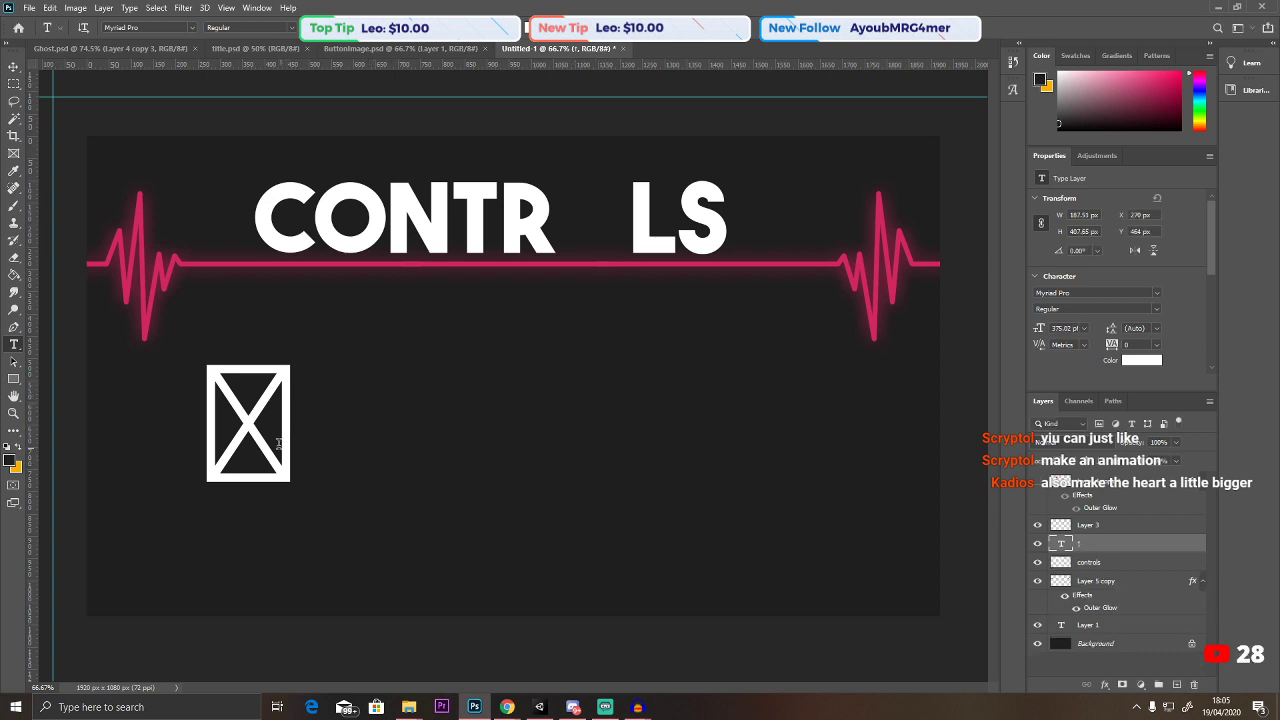
{"action": "left_click", "coordinate": [290, 429]}
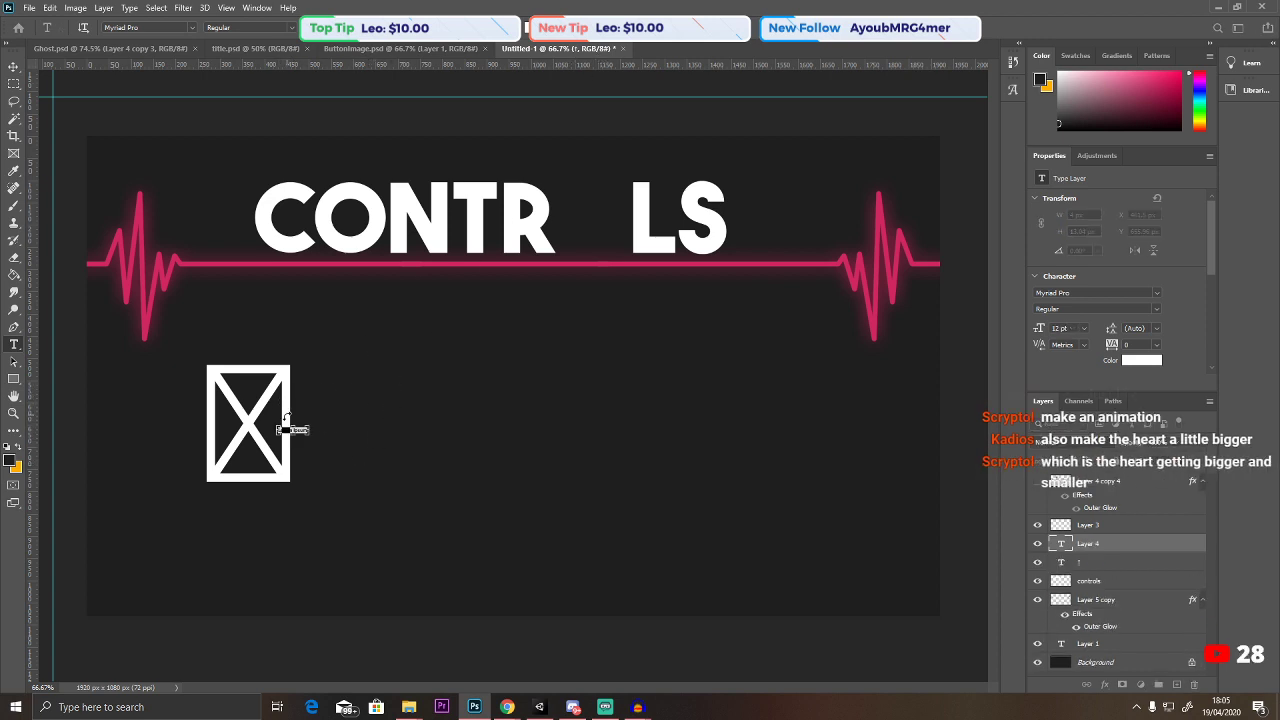
{"action": "key", "text": "Escape"}
{"action": "left_click", "coordinate": [287, 426]}
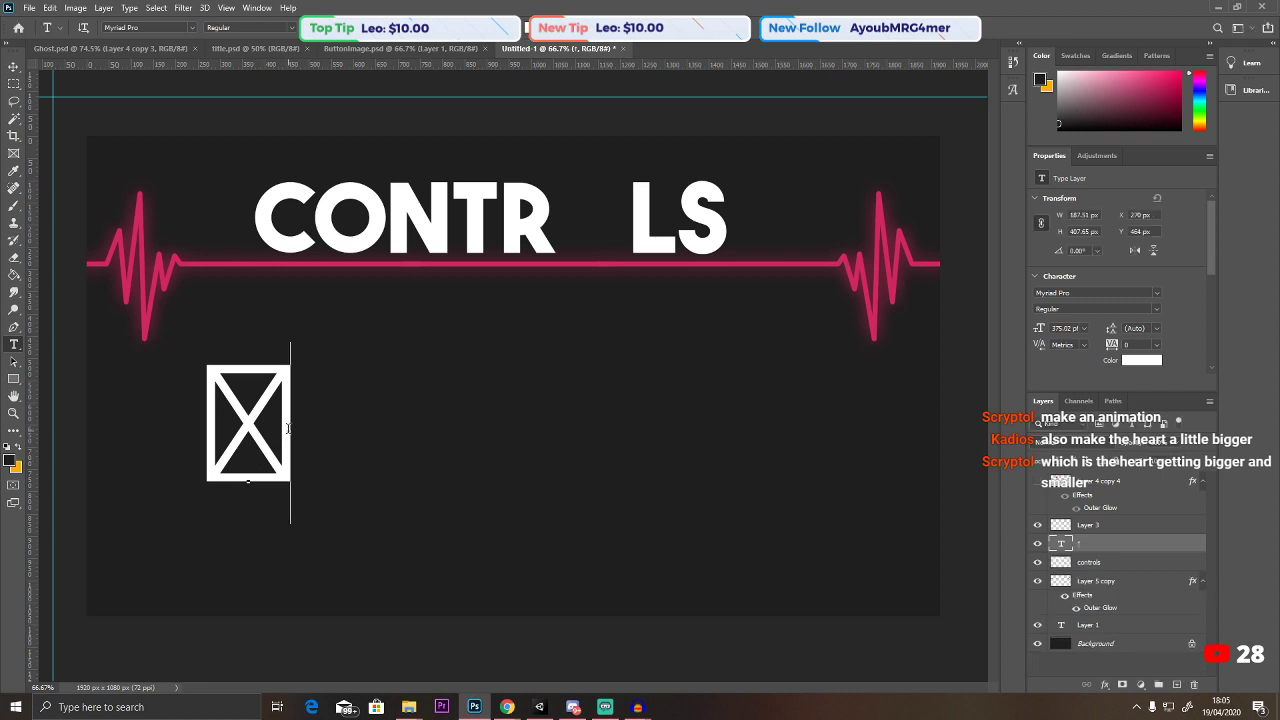
{"action": "key", "text": "BackSpace"}
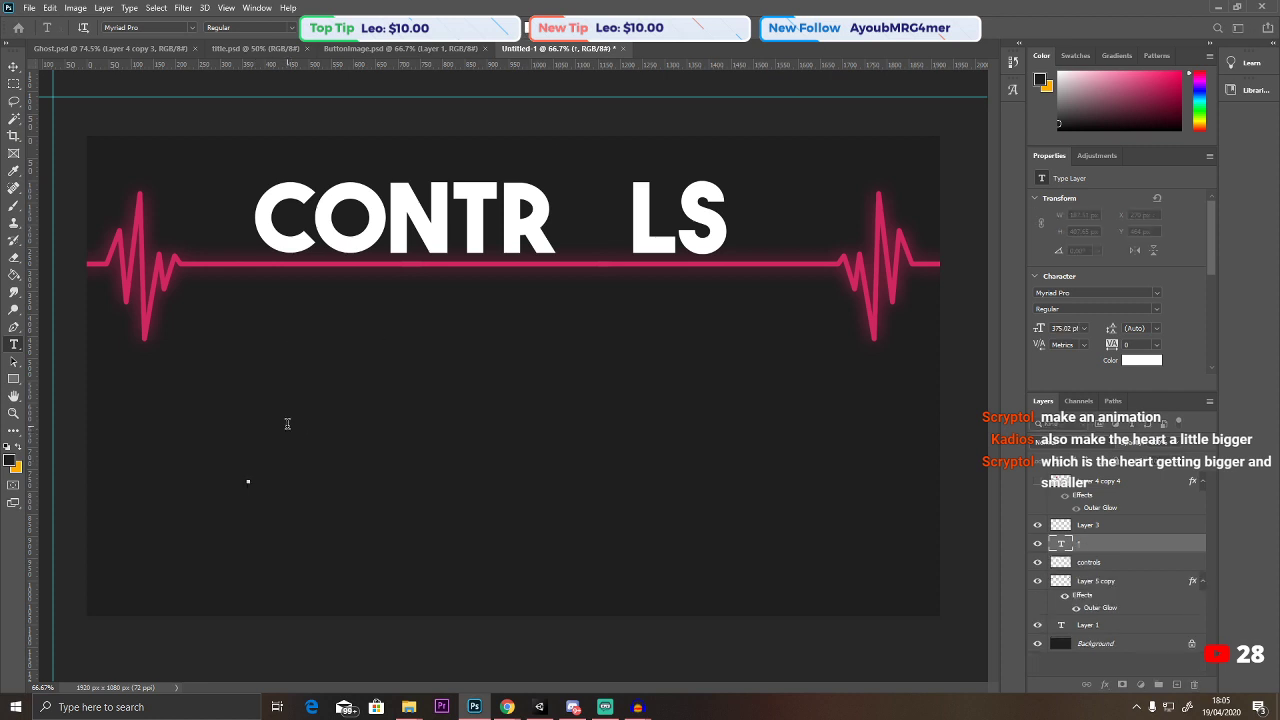
{"action": "type", "text": "^"}
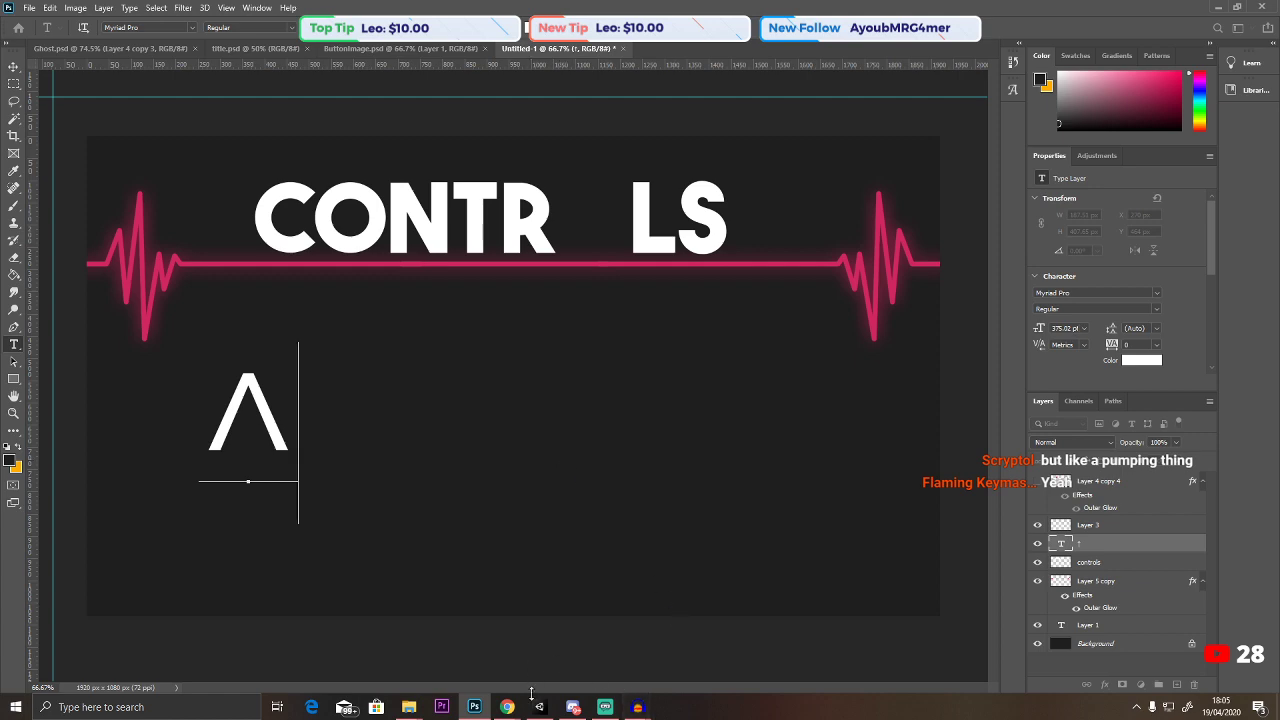
Switch to Chrome and open the Alt Codes arrow symbols page at its table of arrow types.
{"action": "mouse_move", "coordinate": [507, 707]}
{"action": "left_click", "coordinate": [709, 648]}
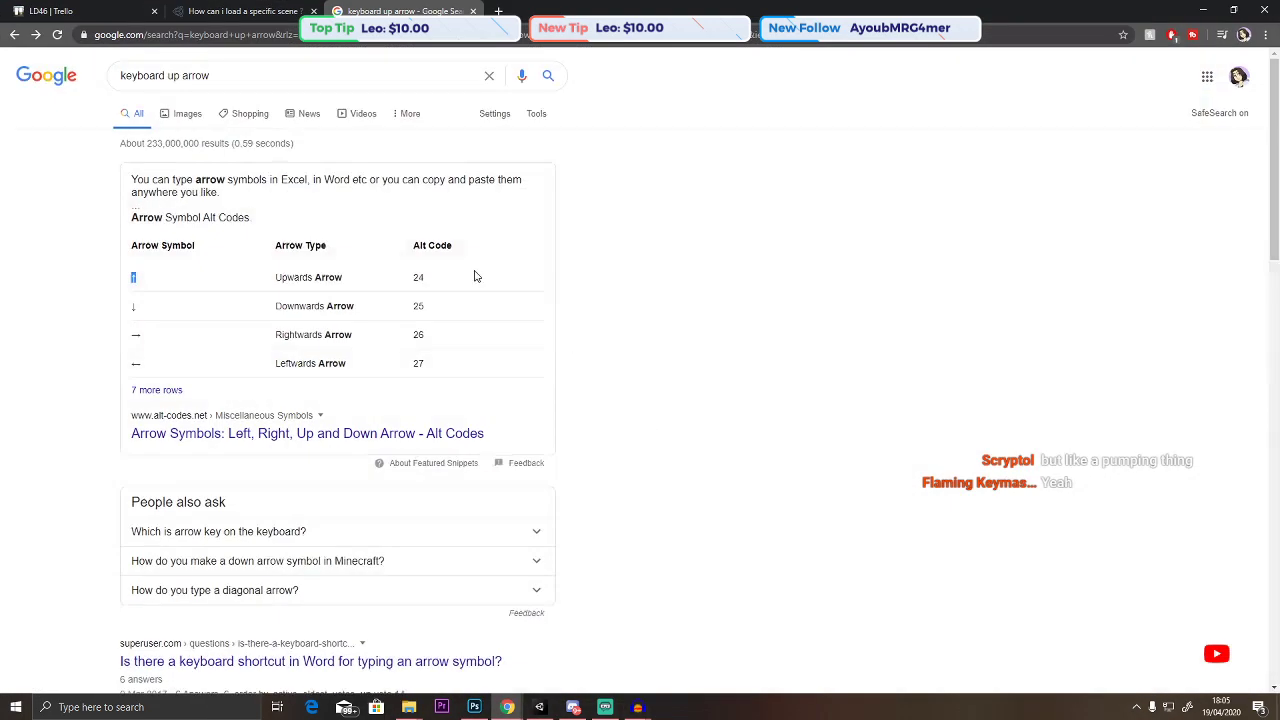
{"action": "left_click", "coordinate": [244, 433]}
{"action": "scroll", "coordinate": [321, 364], "scroll_direction": "down", "scroll_amount": 3}
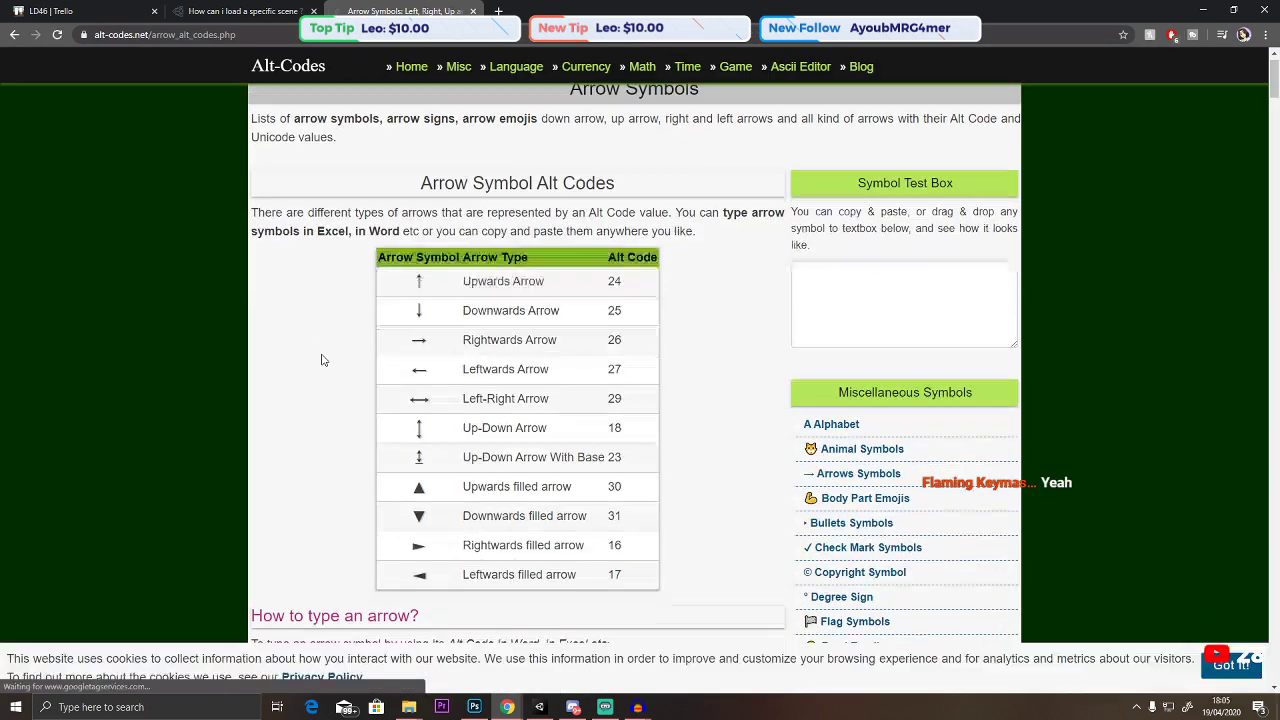
Copy the upwards filled arrow symbol, try it in place of the large text in Photoshop, and restore the ^ character.
{"action": "left_click", "coordinate": [419, 268]}
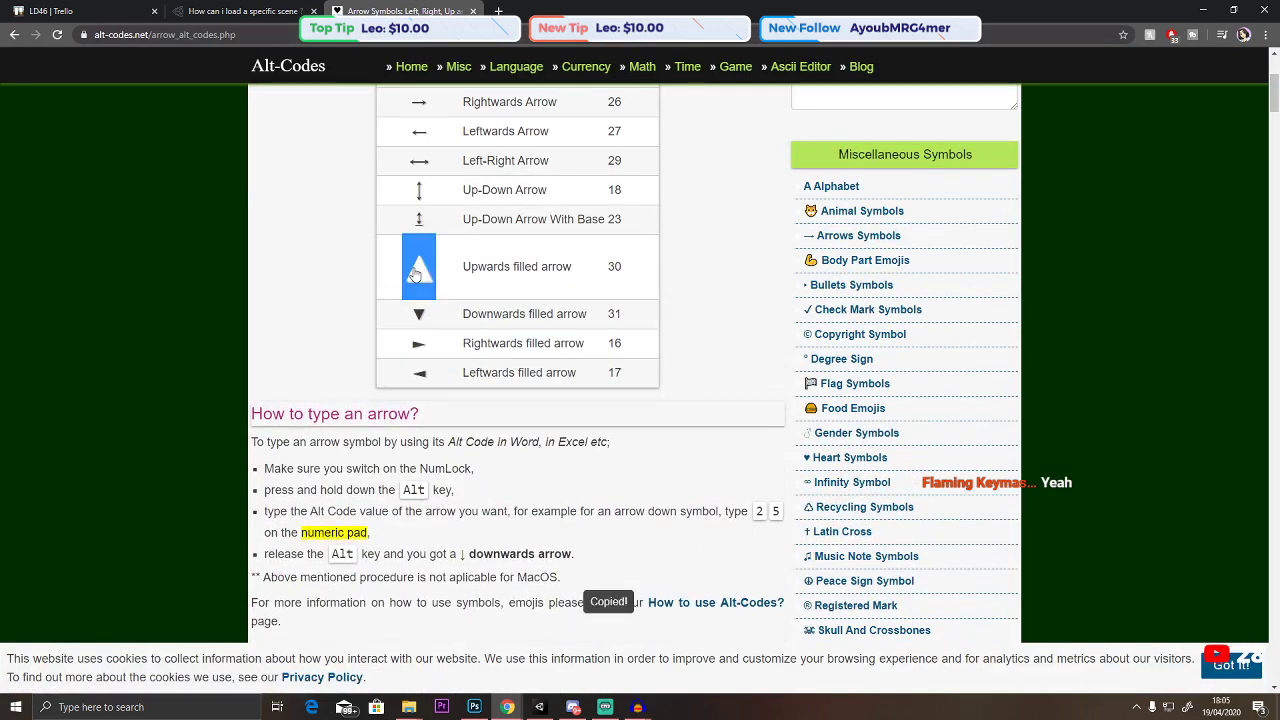
{"action": "scroll", "coordinate": [717, 194], "scroll_direction": "down", "scroll_amount": 1}
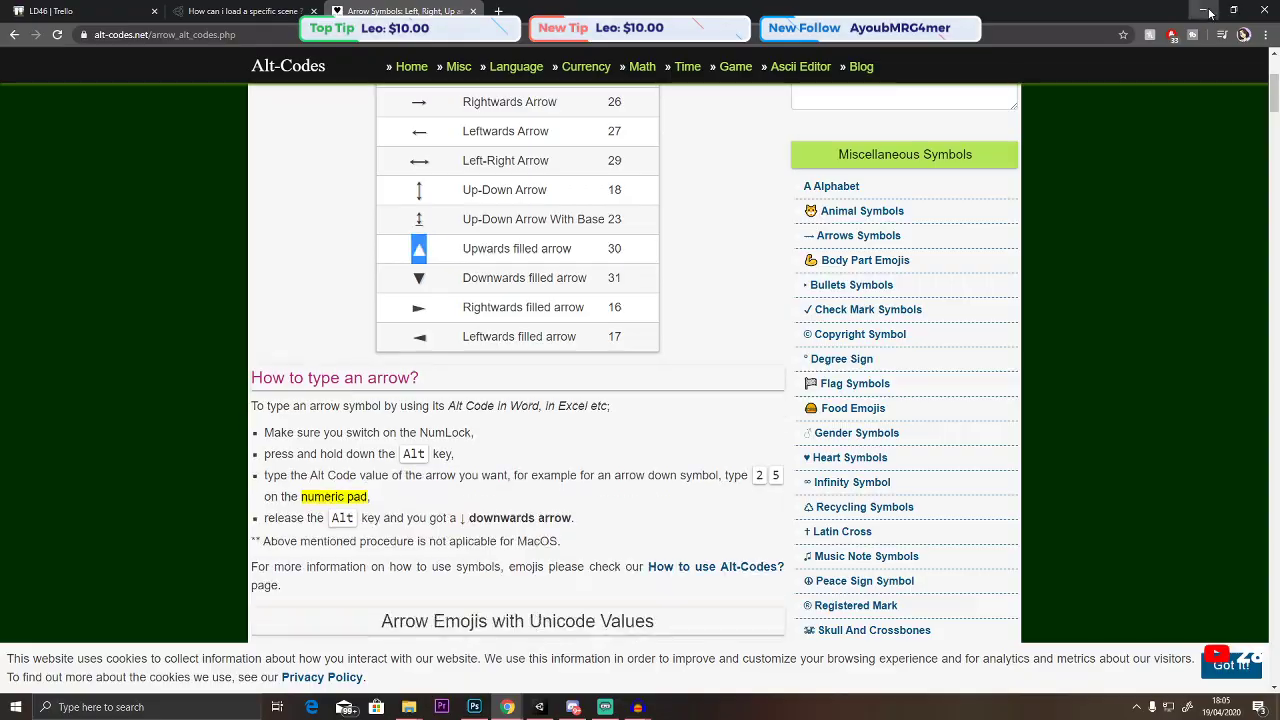
{"action": "key", "text": "alt+Tab"}
{"action": "key", "text": "ctrl+a"}
{"action": "key", "text": "ctrl+v"}
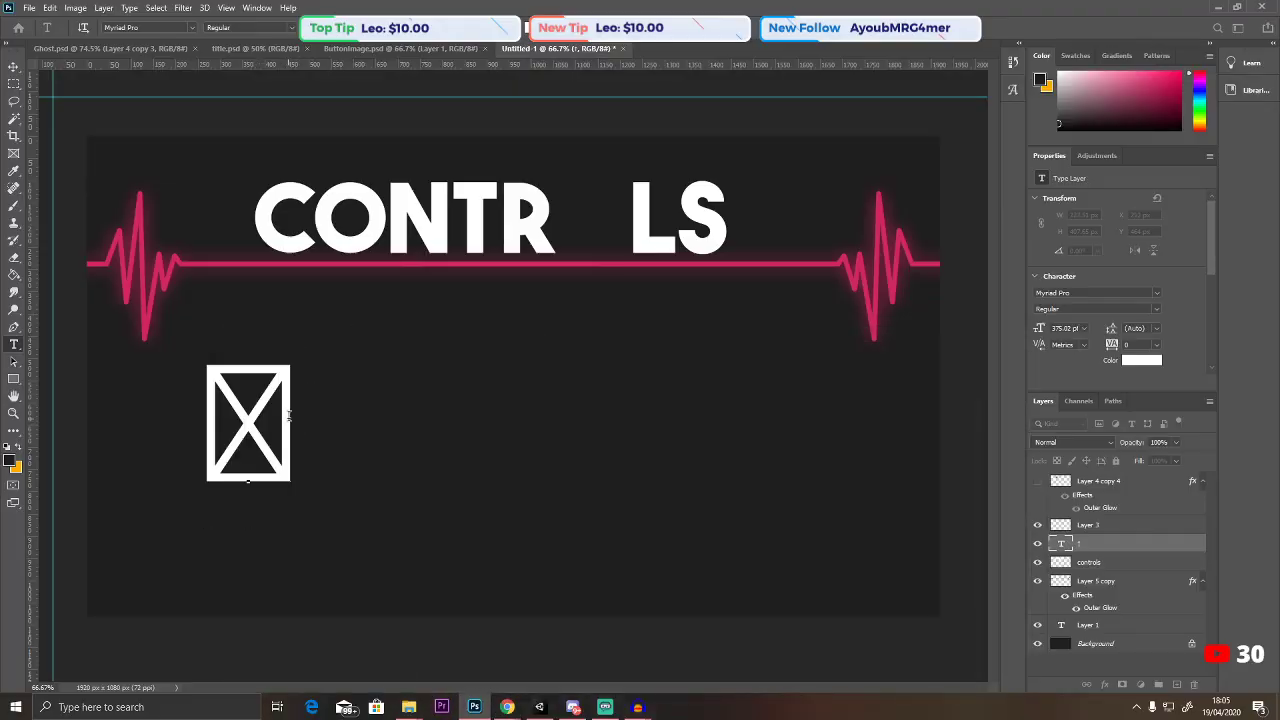
{"action": "left_click_drag", "start_coordinate": [288, 418], "coordinate": [212, 410]}
{"action": "type", "text": "^"}
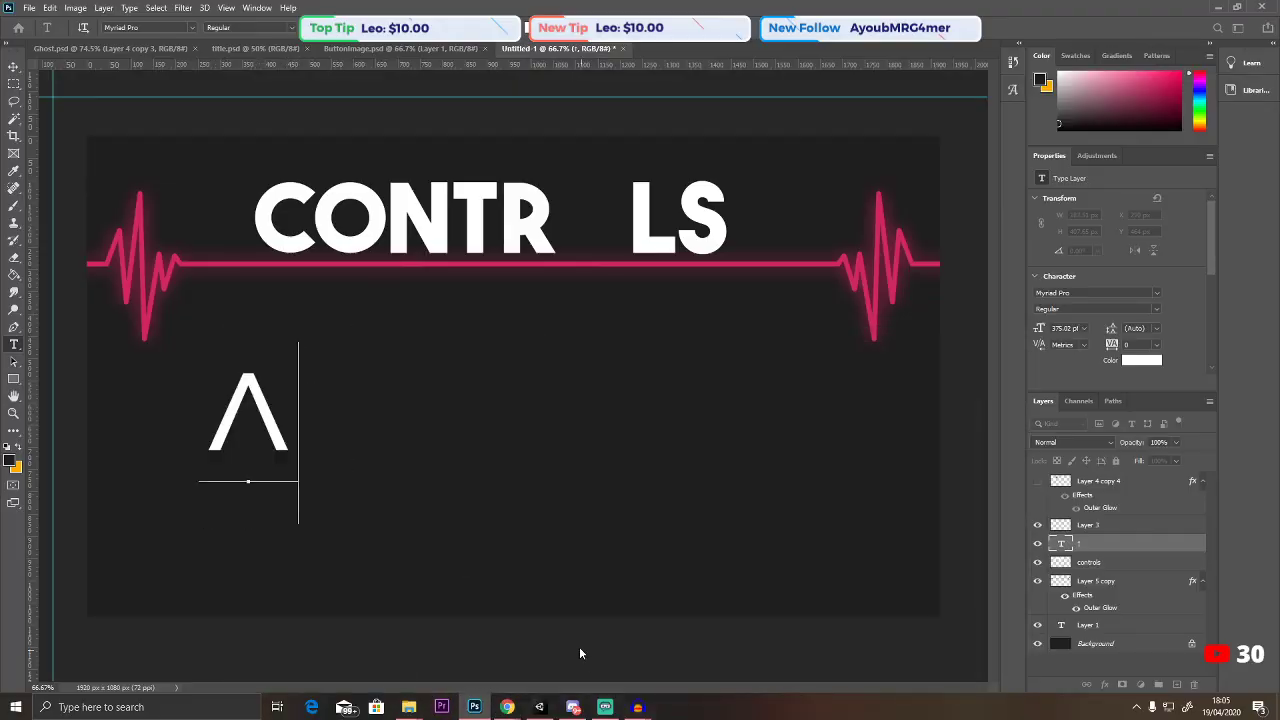
Switch to the Alt Codes page in Chrome and look through its Unicode arrow tables for a suitable symbol.
{"action": "mouse_move", "coordinate": [507, 705]}
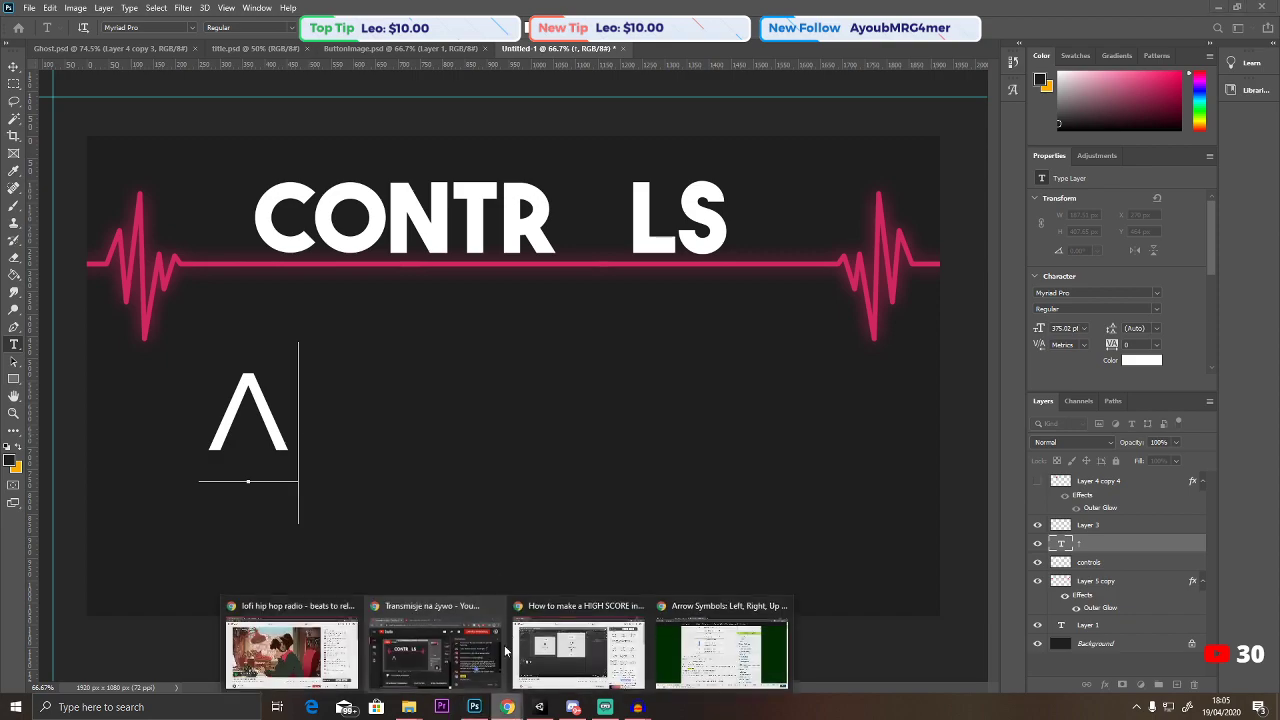
{"action": "left_click", "coordinate": [720, 650]}
{"action": "scroll", "coordinate": [237, 341], "scroll_direction": "down", "scroll_amount": 15}
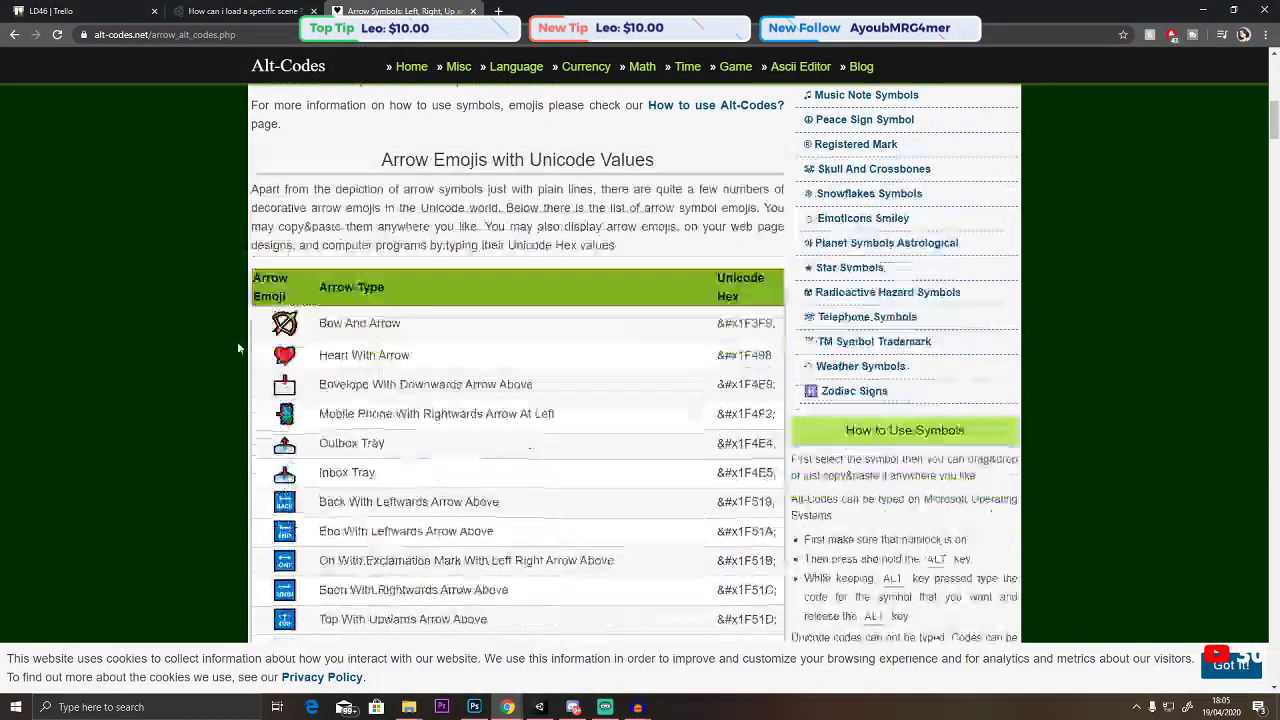
{"action": "scroll", "coordinate": [230, 320], "scroll_direction": "down", "scroll_amount": 10}
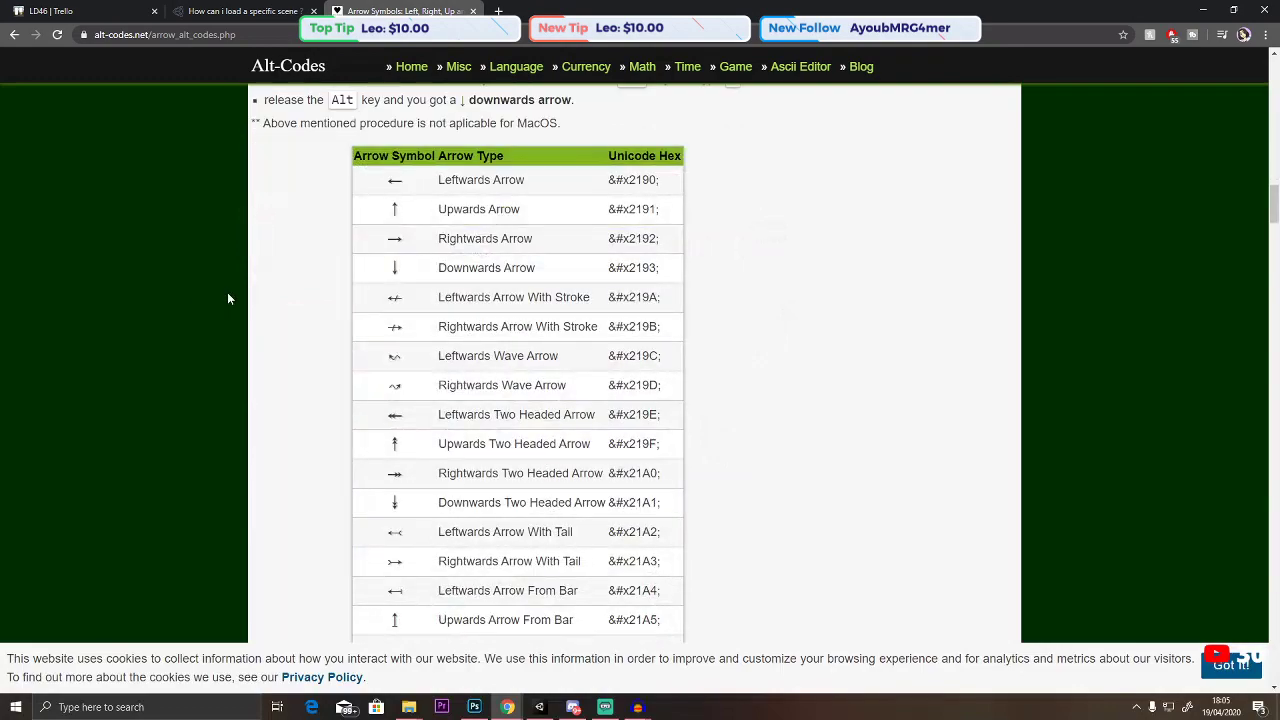
{"action": "scroll", "coordinate": [231, 297], "scroll_direction": "down", "scroll_amount": 8}
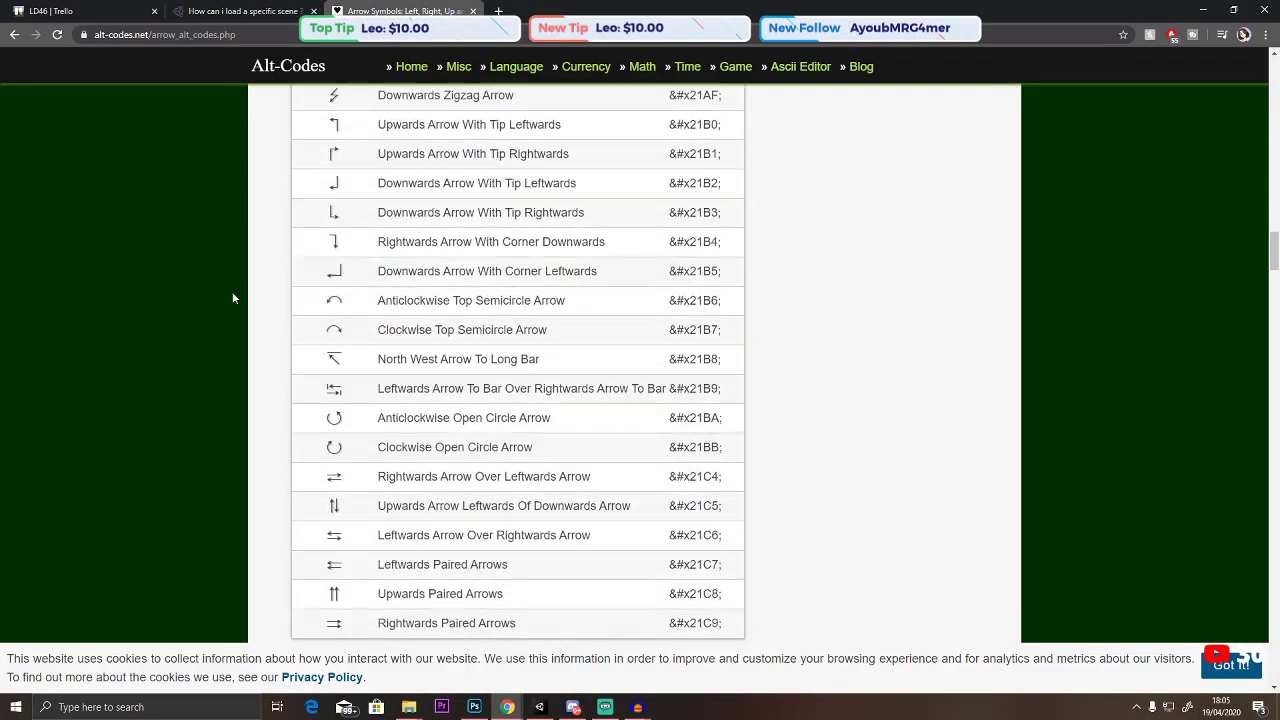
{"action": "scroll", "coordinate": [237, 298], "scroll_direction": "down", "scroll_amount": 12}
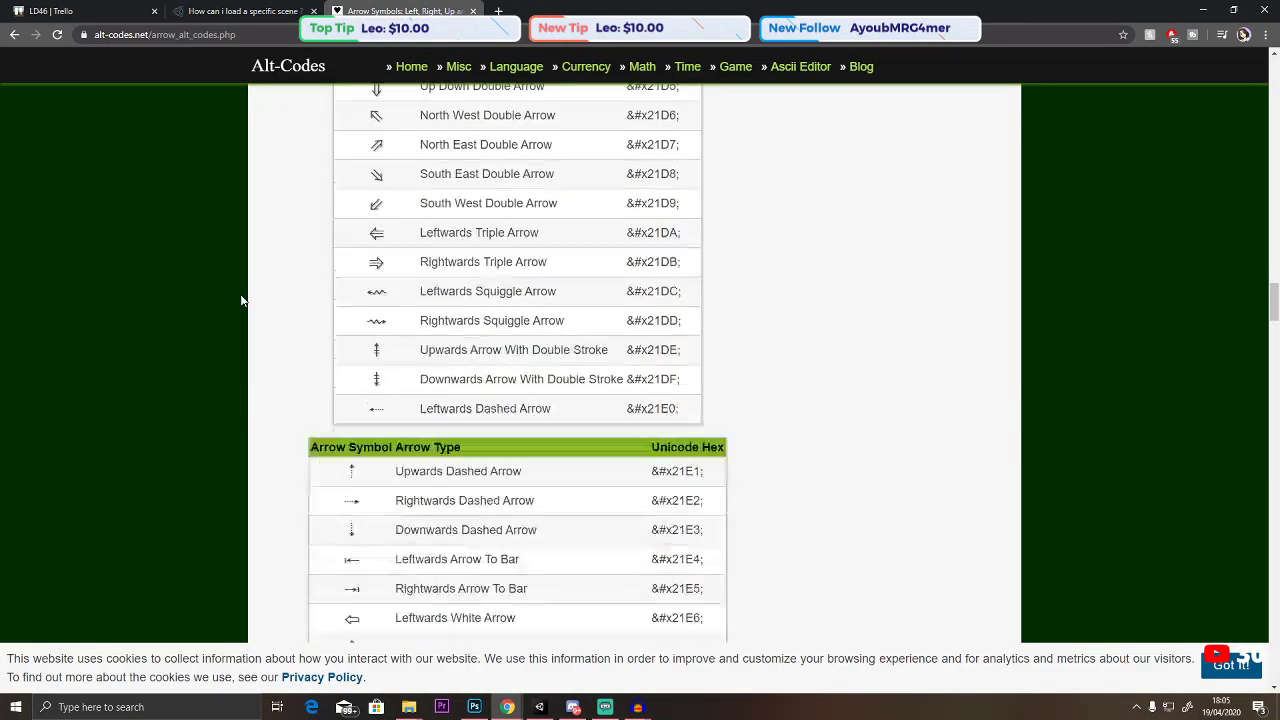
{"action": "scroll", "coordinate": [248, 301], "scroll_direction": "down", "scroll_amount": 15}
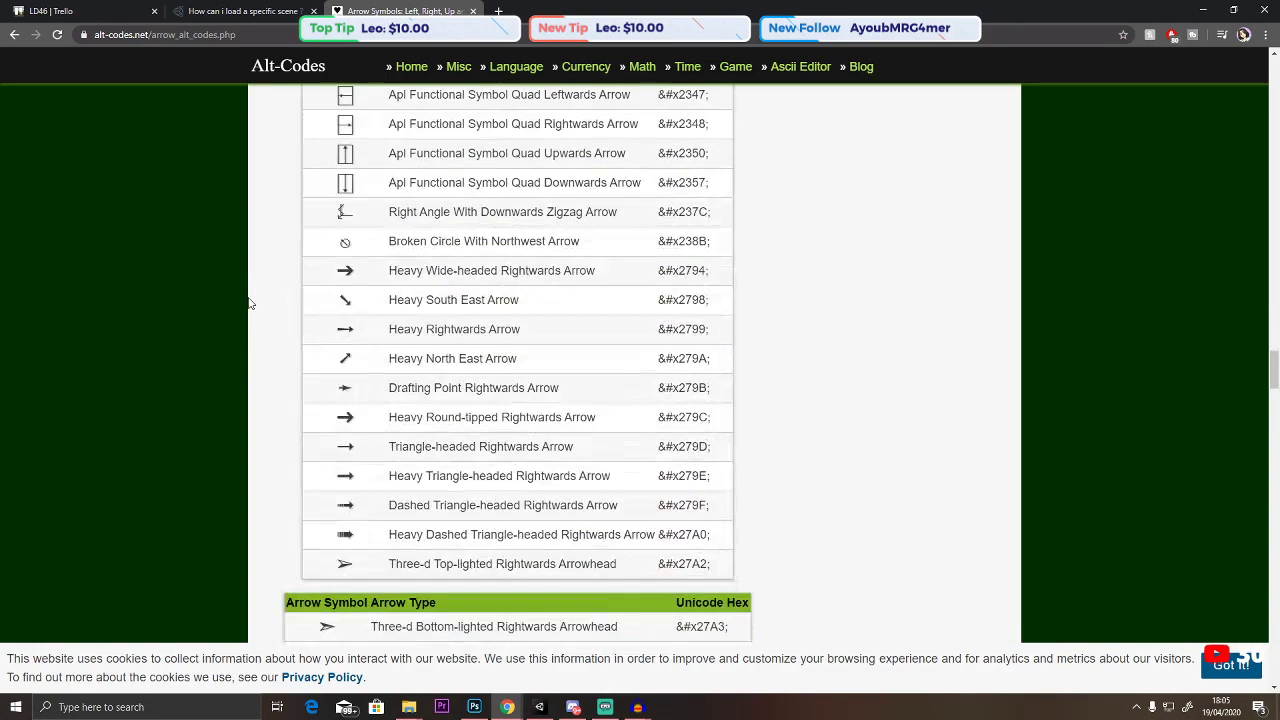
{"action": "scroll", "coordinate": [250, 302], "scroll_direction": "down", "scroll_amount": 3}
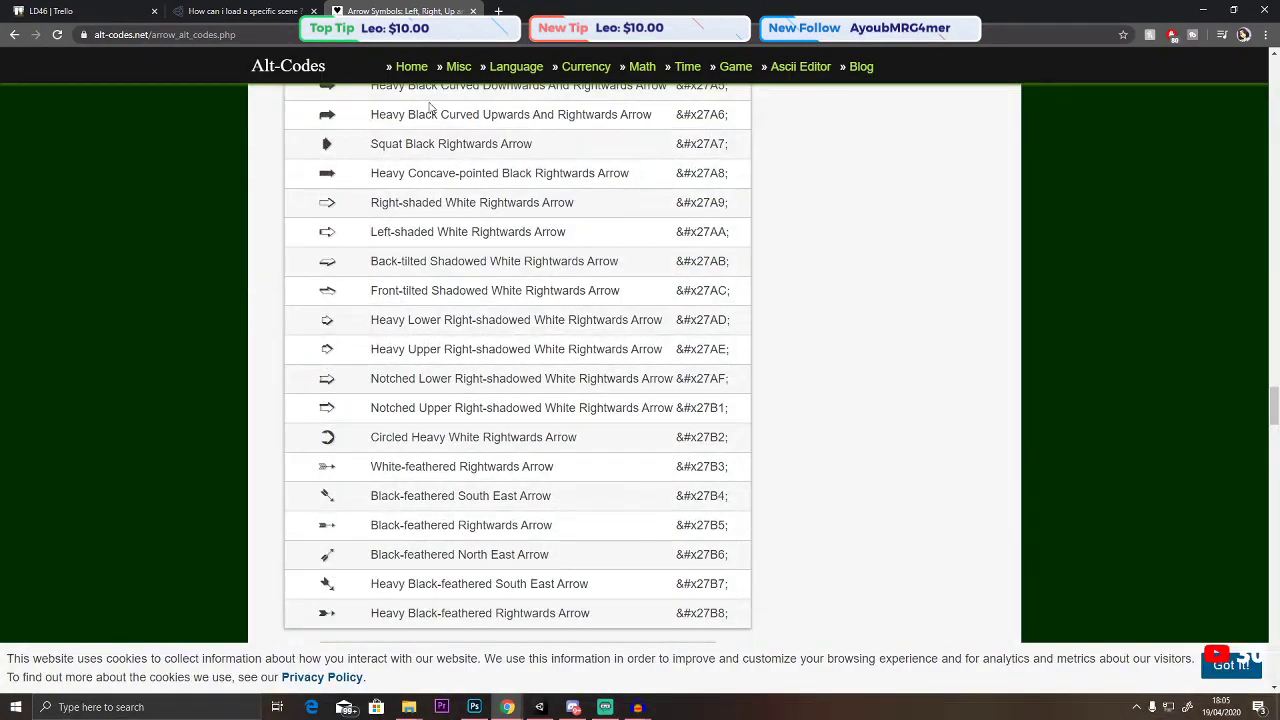
Search Google for "upsidedown ^", refine the search to "upsidedown ^ symbol", and return to Photoshop.
{"action": "left_click", "coordinate": [432, 42]}
{"action": "type", "text": "upside"}
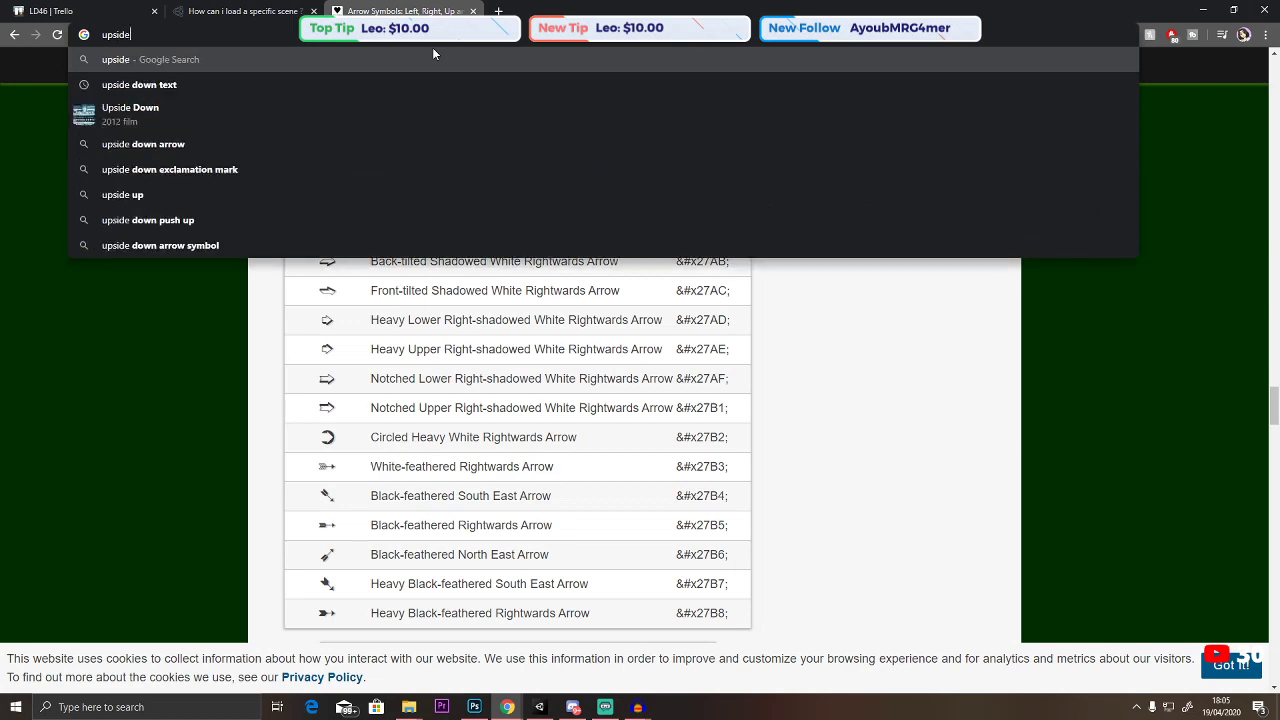
{"action": "type", "text": "down ^"}
{"action": "key", "text": "Return"}
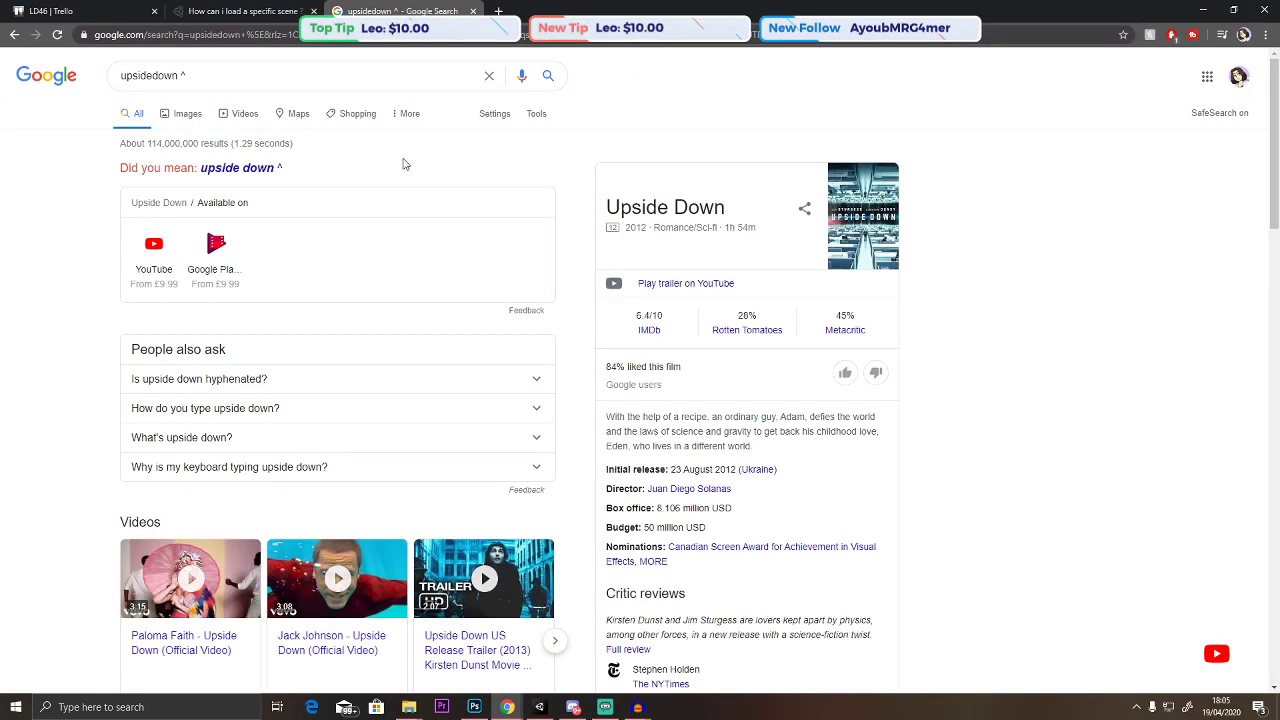
{"action": "scroll", "coordinate": [366, 251], "scroll_direction": "down", "scroll_amount": 3}
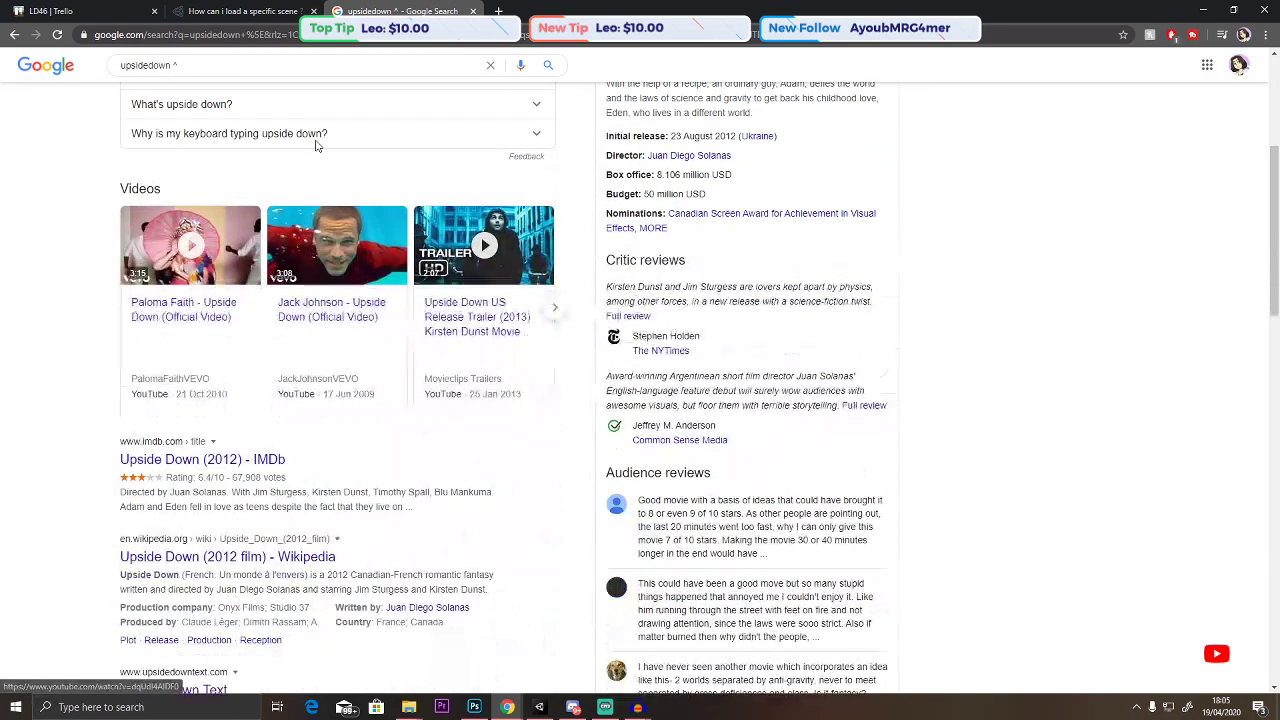
{"action": "left_click", "coordinate": [296, 62]}
{"action": "type", "text": "symbol"}
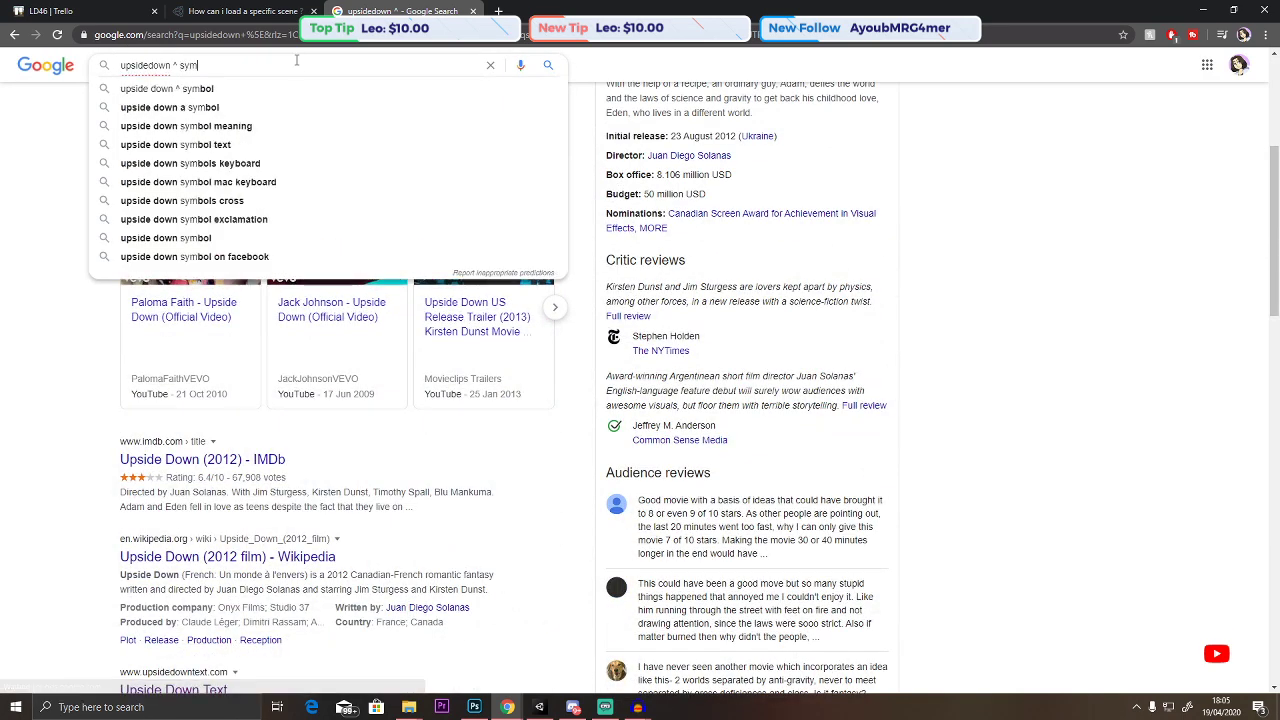
{"action": "key", "text": "Return"}
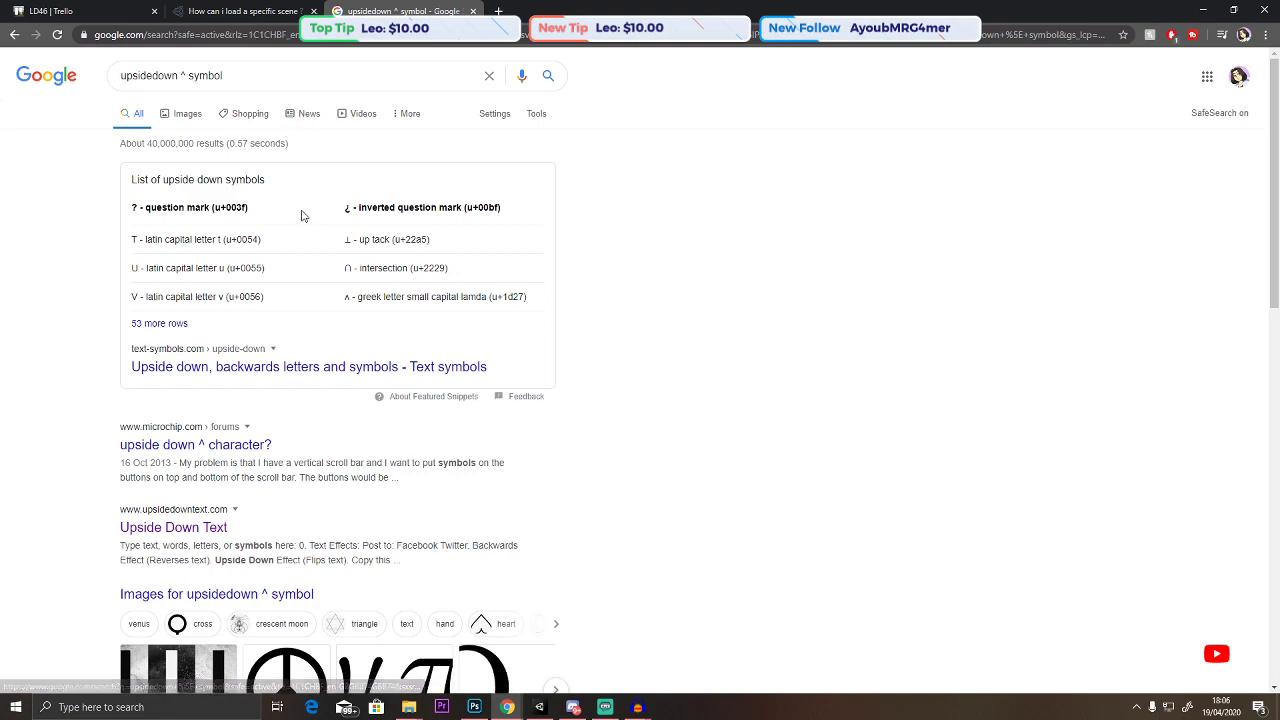
{"action": "left_click", "coordinate": [1205, 10]}
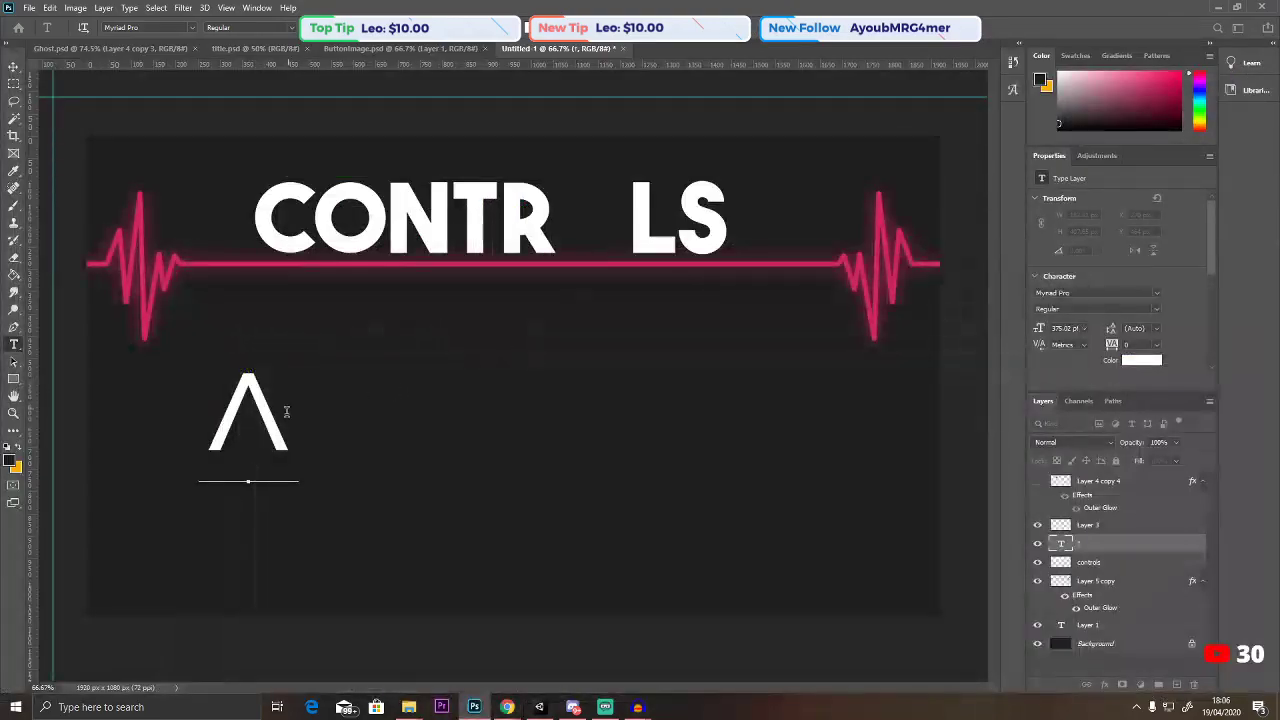
{"action": "type", "text": "-"}
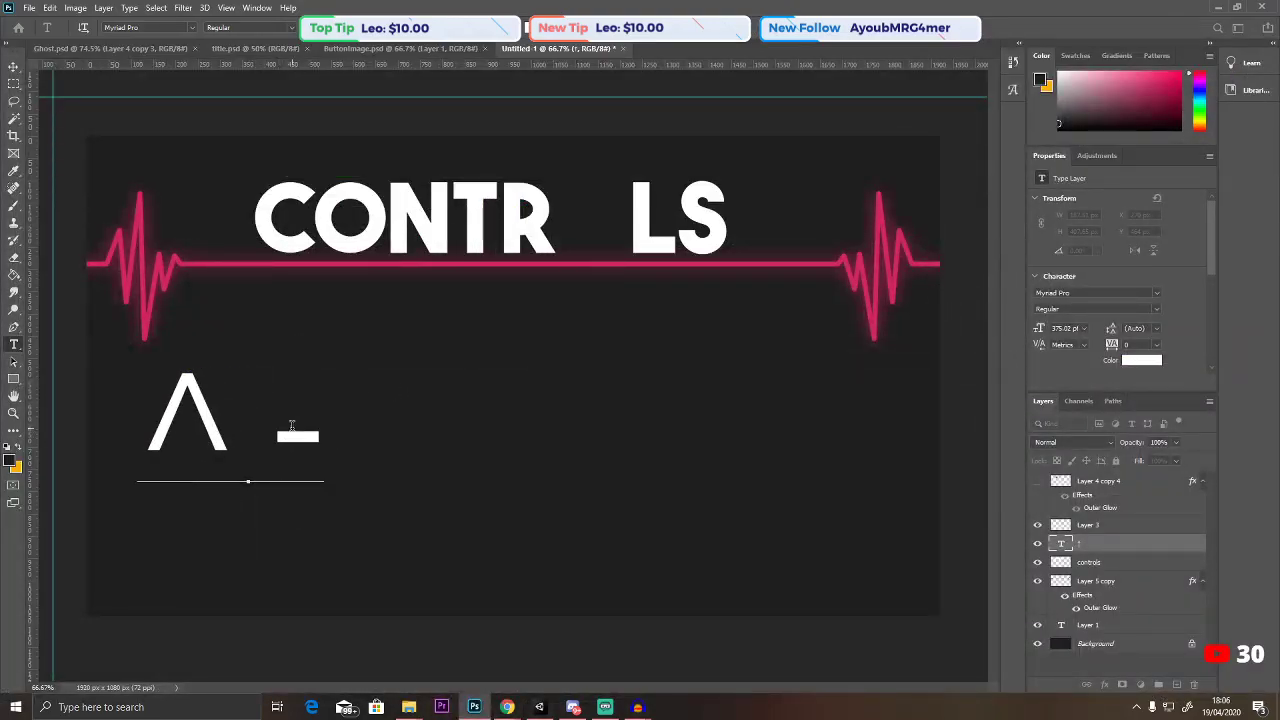
{"action": "key", "text": "BackSpace"}
{"action": "key", "text": "BackSpace"}
Move the ^ text up below the start of the title, duplicate it underneath, and rotate the copy 180°.
{"action": "left_click", "coordinate": [13, 67]}
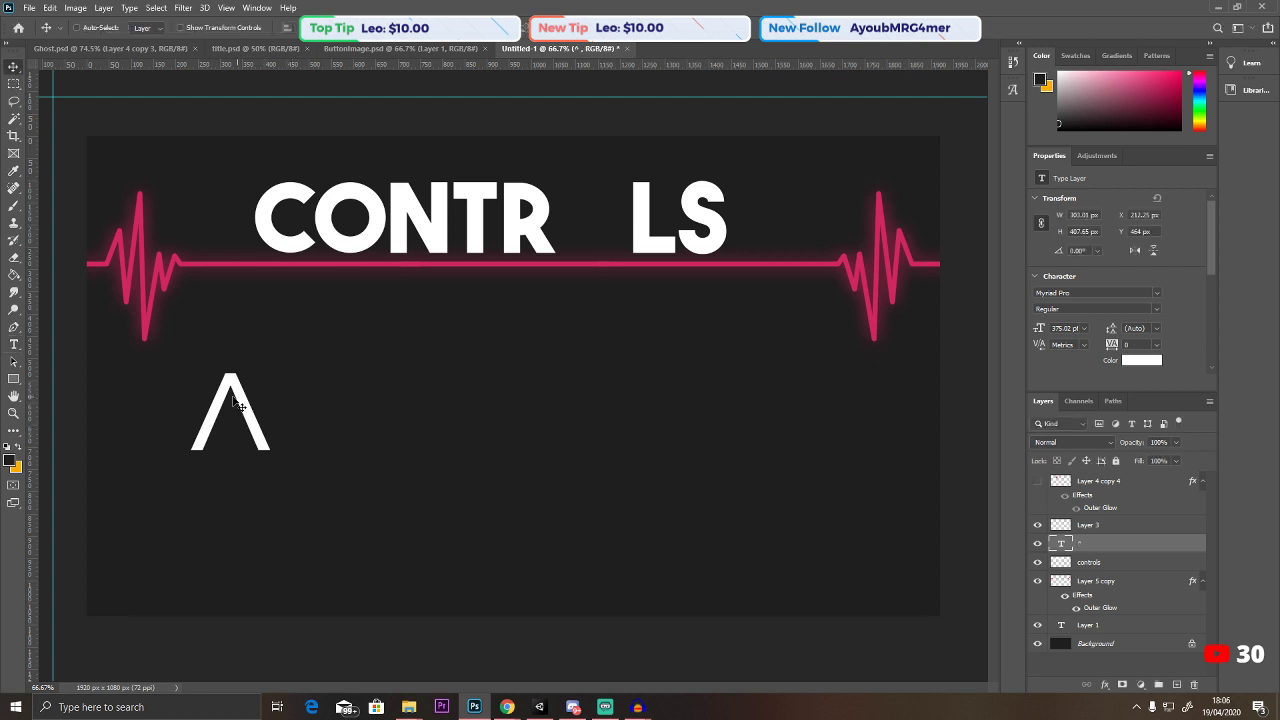
{"action": "left_click_drag", "start_coordinate": [238, 404], "coordinate": [343, 453]}
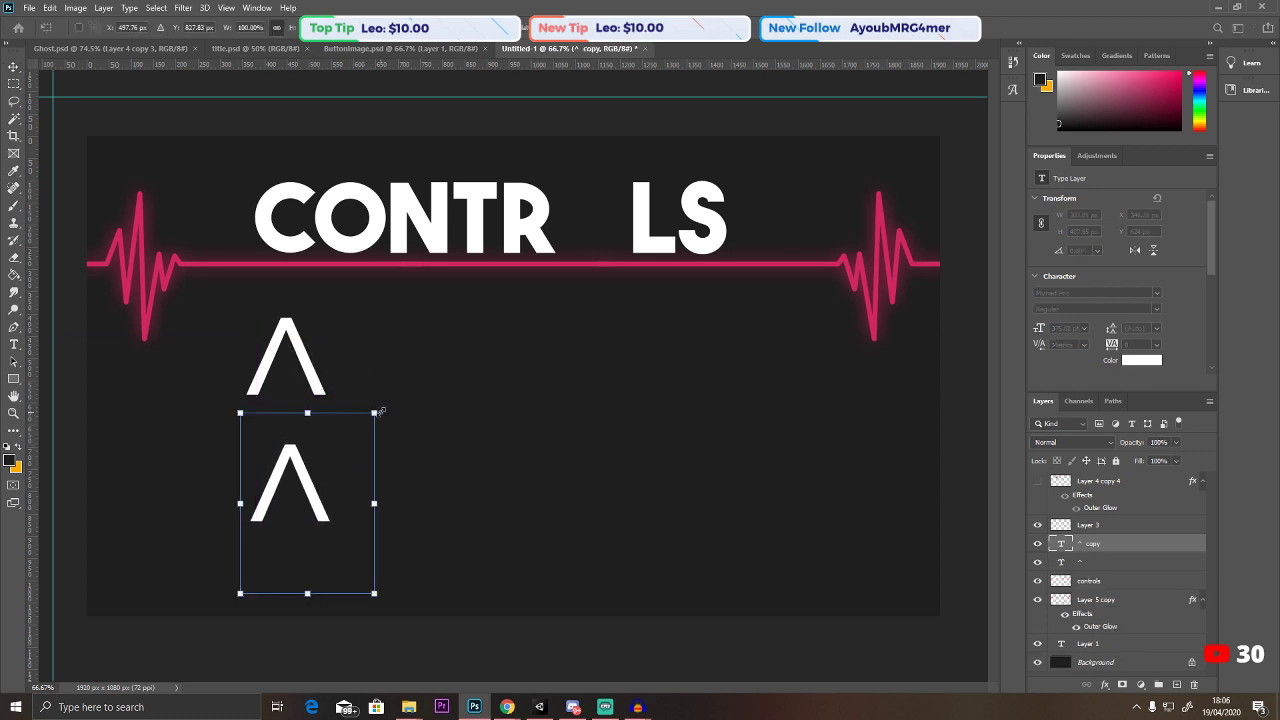
{"action": "left_click_drag", "start_coordinate": [381, 411], "coordinate": [233, 595]}
{"action": "left_click", "coordinate": [14, 65]}
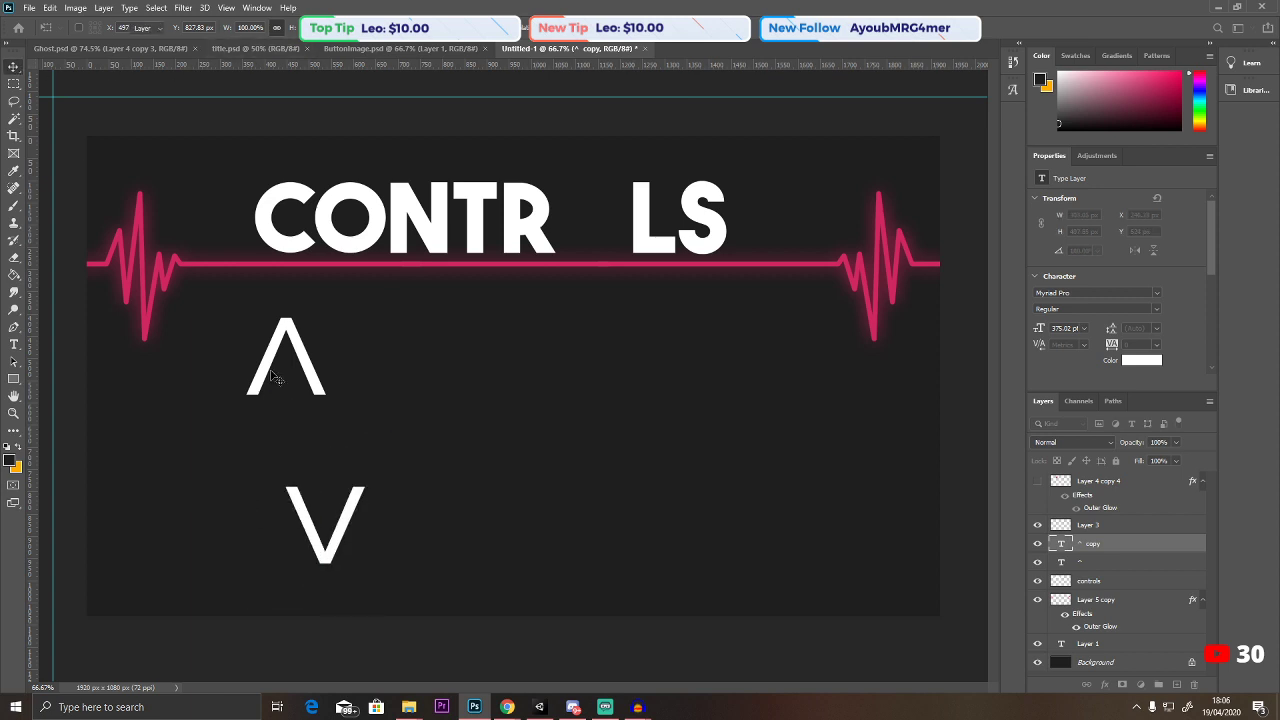
Align the inverted arrow vertically beneath the upright one, placing it at about X 257 px, Y 620 px.
{"action": "left_click_drag", "start_coordinate": [343, 514], "coordinate": [298, 494]}
{"action": "left_click_drag", "start_coordinate": [300, 491], "coordinate": [306, 430]}
{"action": "key", "text": "Down"}
{"action": "key", "text": "Down"}
{"action": "key", "text": "Down"}
{"action": "key", "text": "Down"}
{"action": "key", "text": "Down"}
{"action": "key", "text": "Down"}
{"action": "key", "text": "Down"}
{"action": "key", "text": "Down"}
{"action": "key", "text": "Down"}
{"action": "key", "text": "Down"}
{"action": "key", "text": "Down"}
{"action": "key", "text": "Down"}
{"action": "key", "text": "Down"}
{"action": "key", "text": "Down"}
{"action": "key", "text": "Down"}
{"action": "key", "text": "Down"}
{"action": "key", "text": "Down"}
{"action": "key", "text": "Down"}
{"action": "key", "text": "Down"}
{"action": "key", "text": "Down"}
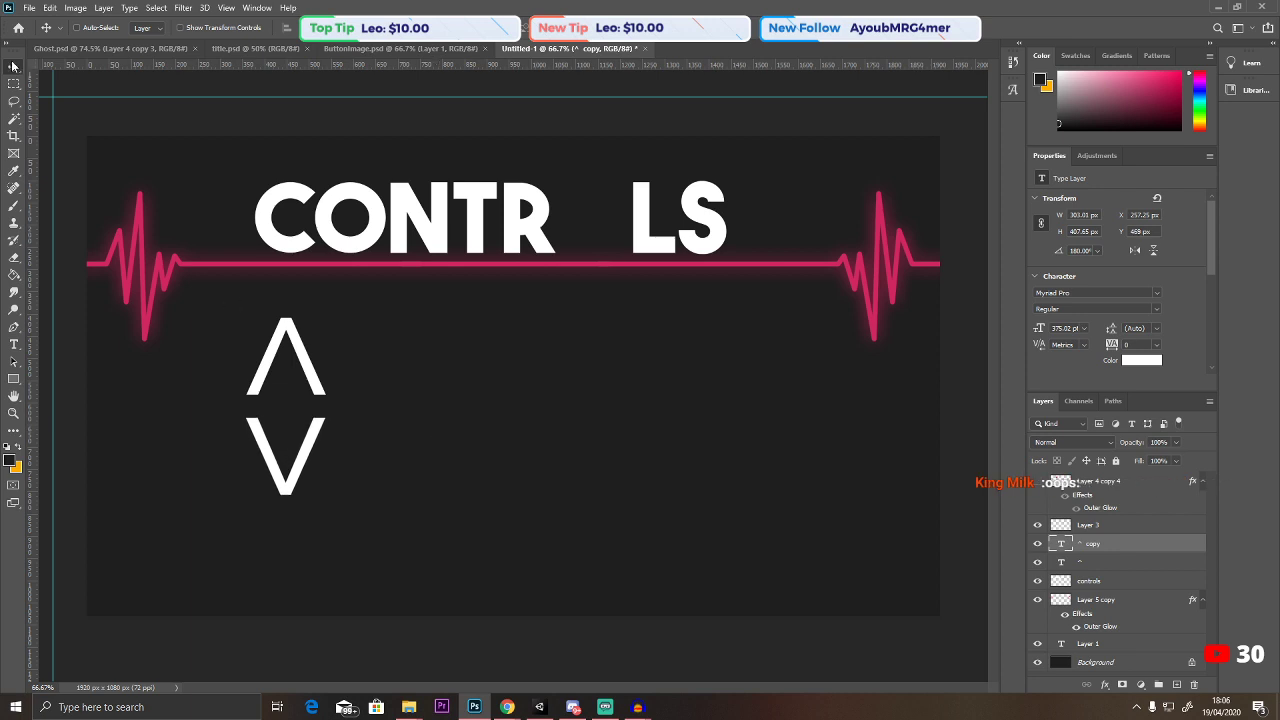
{"action": "left_click_drag", "start_coordinate": [323, 430], "coordinate": [325, 497]}
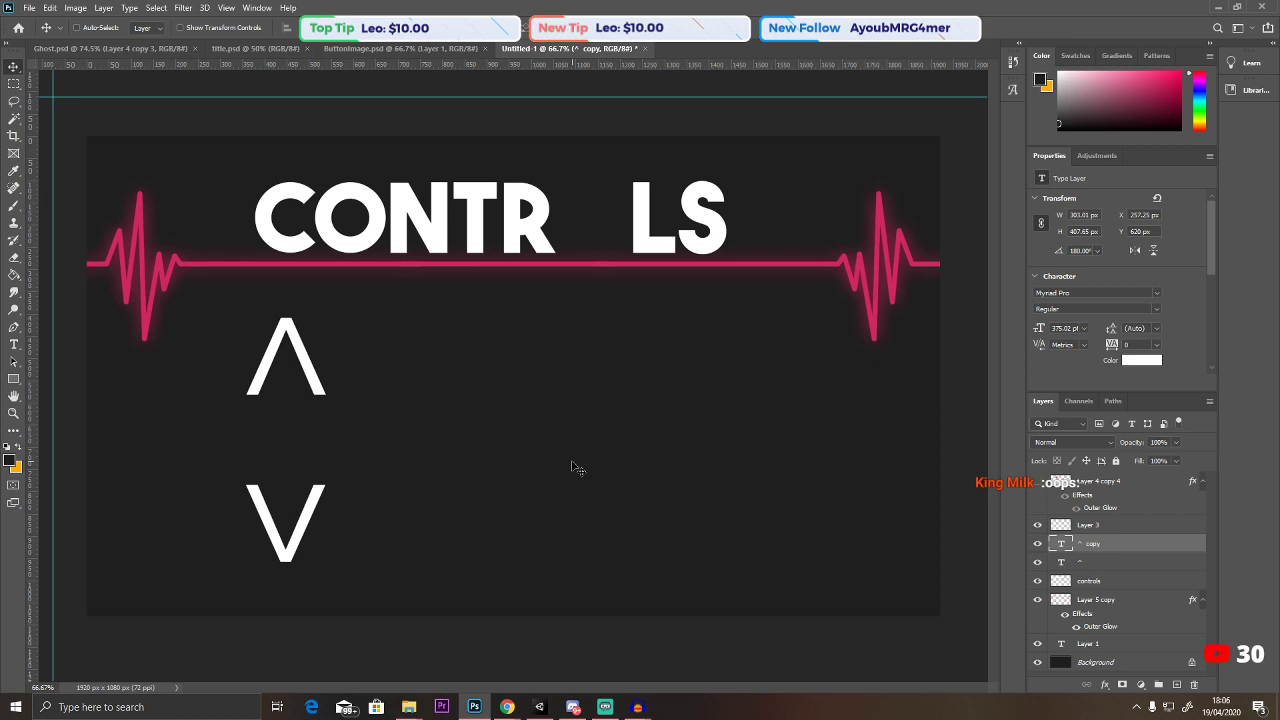
Add the text "move up", scale it to about 190 pt, and place it beside the upright arrow.
{"action": "key", "text": "t"}
{"action": "left_click", "coordinate": [413, 367]}
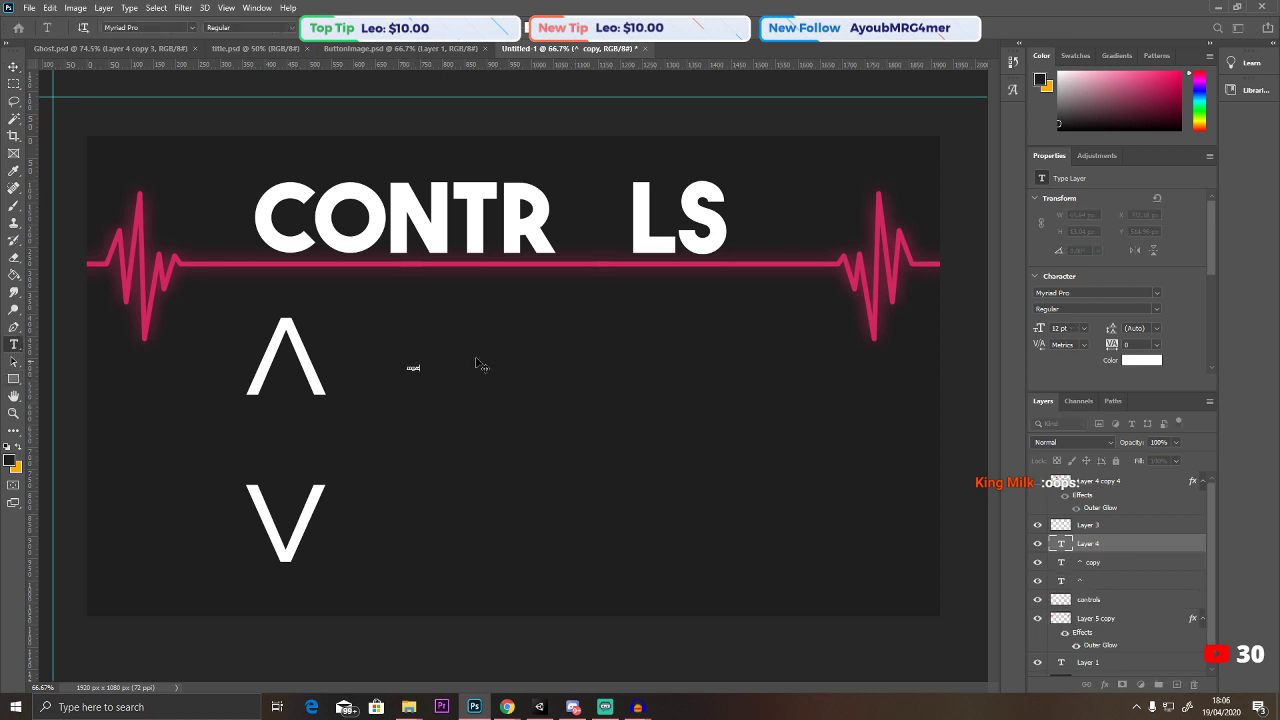
{"action": "left_click", "coordinate": [13, 67]}
{"action": "key", "text": "ctrl+t"}
{"action": "left_click_drag", "start_coordinate": [426, 371], "coordinate": [702, 490]}
{"action": "left_click_drag", "start_coordinate": [617, 390], "coordinate": [580, 320]}
{"action": "key", "text": "Return"}
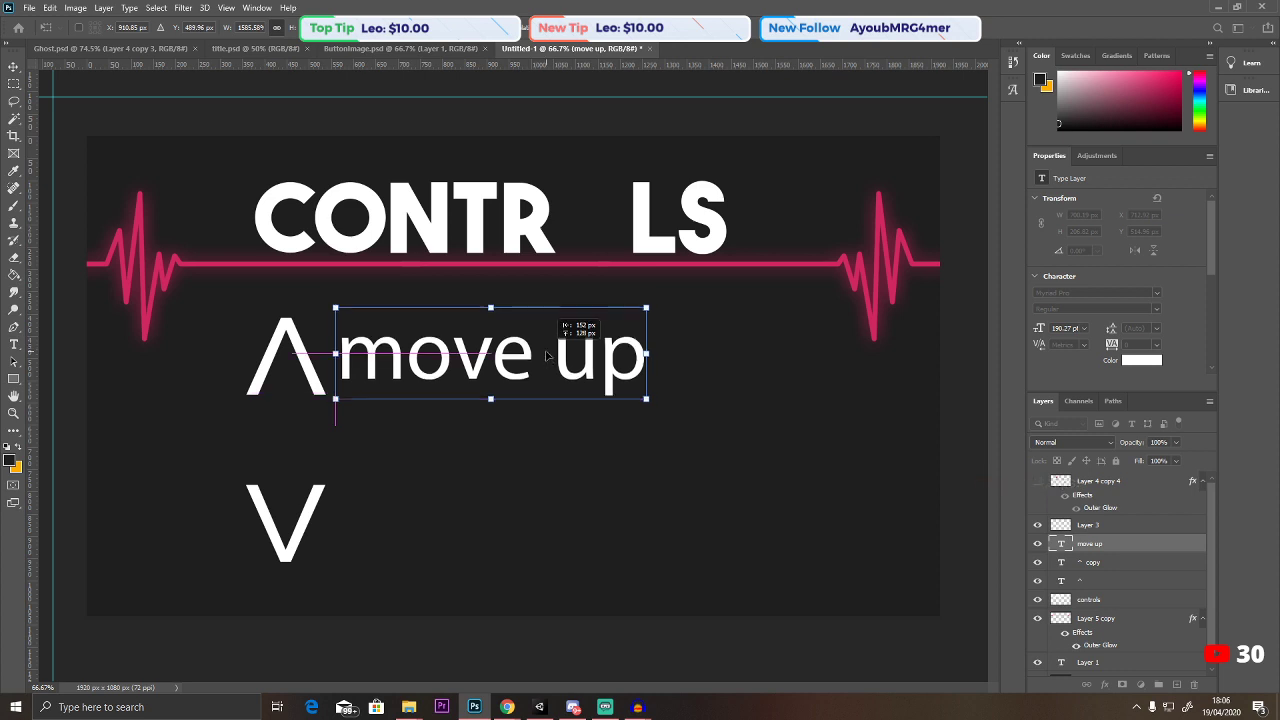
Set the "move up" text in The Bold Font and shift it clear of the upright arrow.
{"action": "key", "text": "t"}
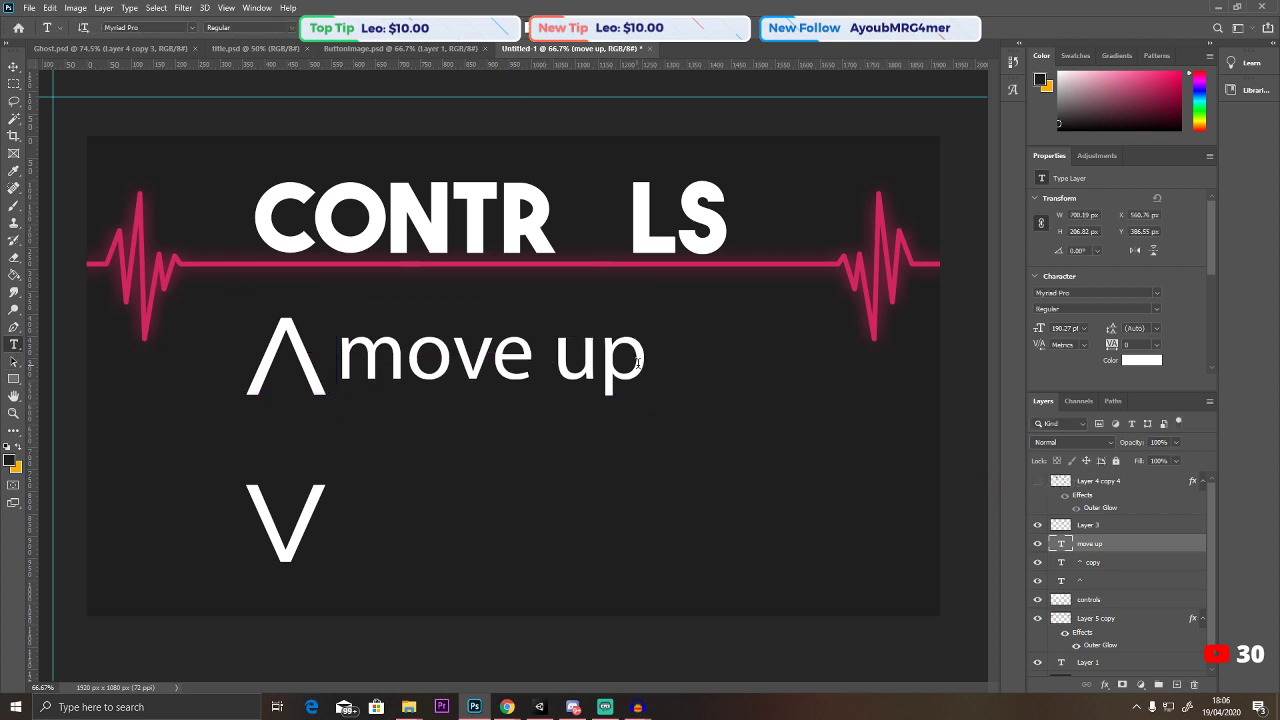
{"action": "left_click_drag", "start_coordinate": [648, 360], "coordinate": [329, 351]}
{"action": "left_click", "coordinate": [192, 27]}
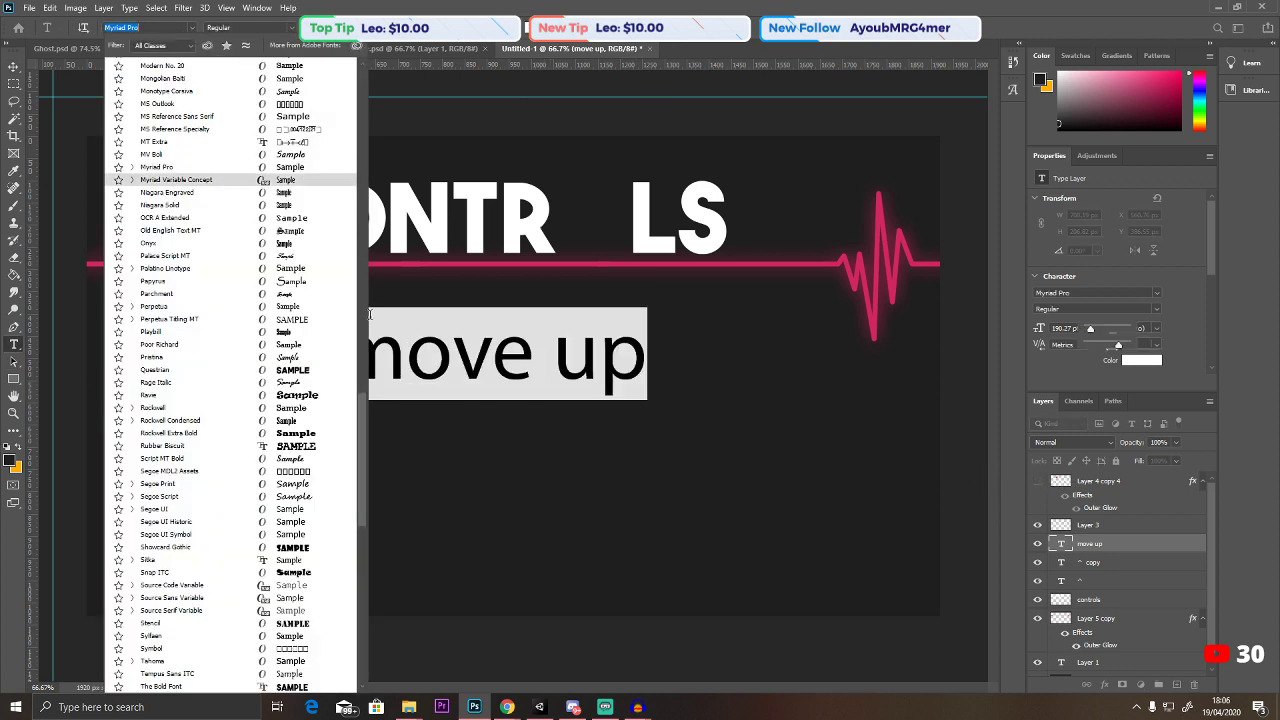
{"action": "left_click_drag", "start_coordinate": [362, 441], "coordinate": [360, 537]}
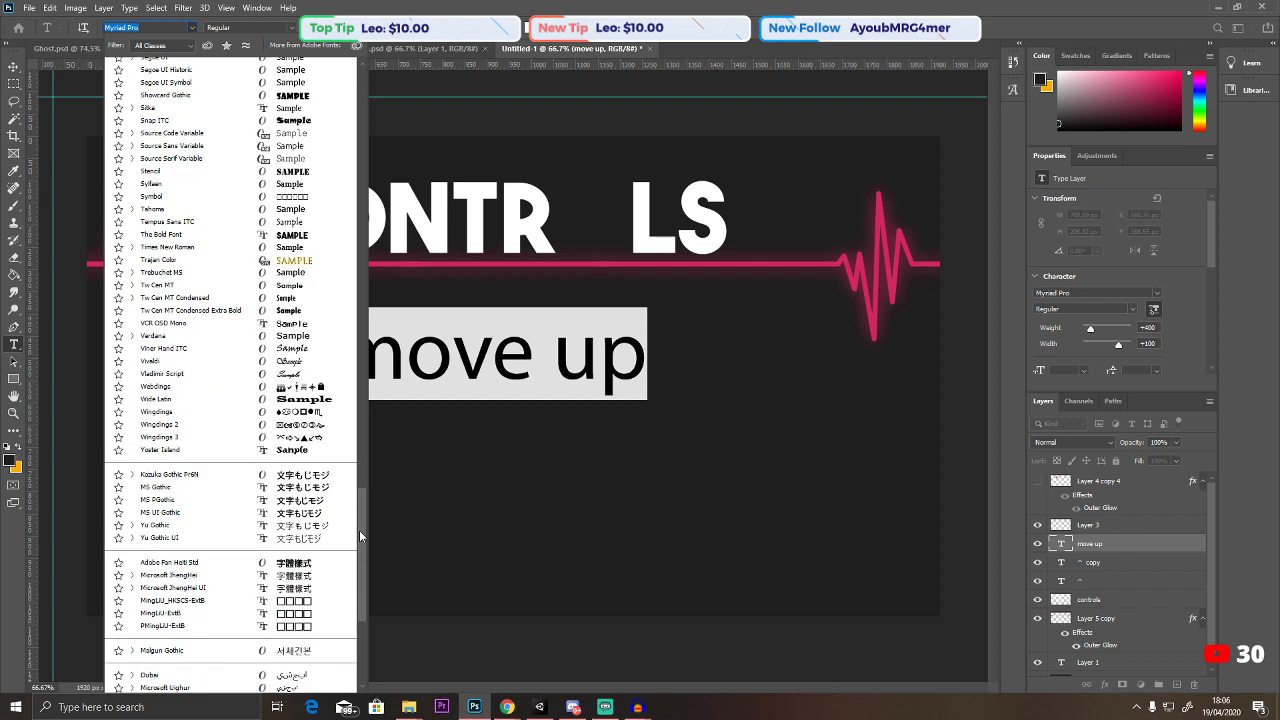
{"action": "left_click", "coordinate": [161, 234]}
{"action": "left_click", "coordinate": [12, 67]}
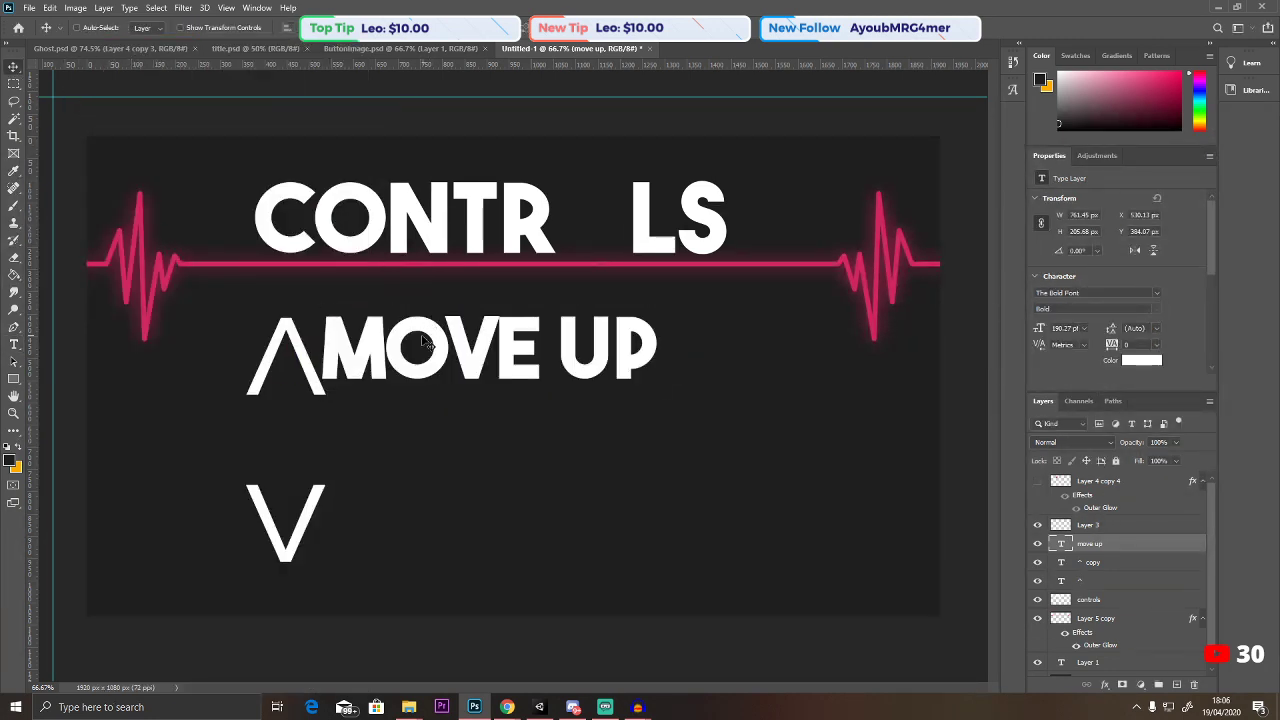
{"action": "left_click_drag", "start_coordinate": [404, 358], "coordinate": [447, 360]}
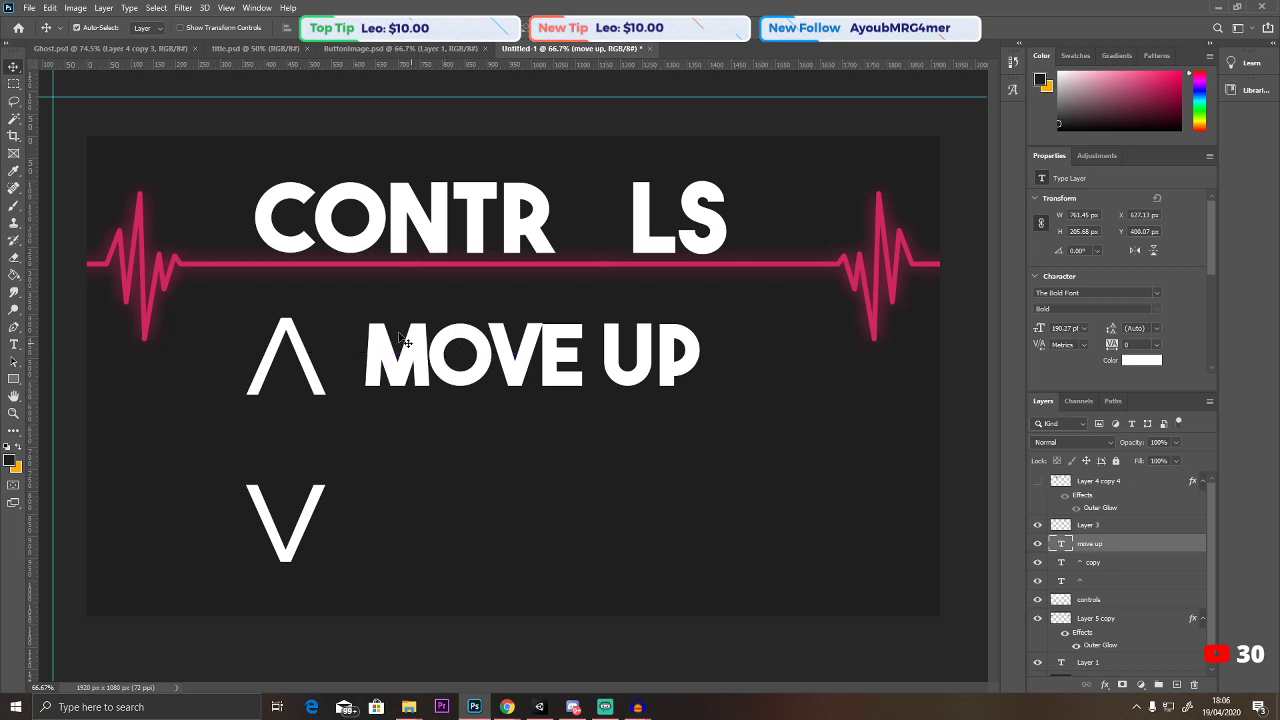
Scale the MOVE UP text down to about 119 pt and place a duplicate beside the inverted arrow.
{"action": "key", "text": "ctrl+t"}
{"action": "left_click_drag", "start_coordinate": [366, 309], "coordinate": [491, 343]}
{"action": "left_click_drag", "start_coordinate": [572, 370], "coordinate": [455, 528]}
{"action": "key", "text": "Return"}
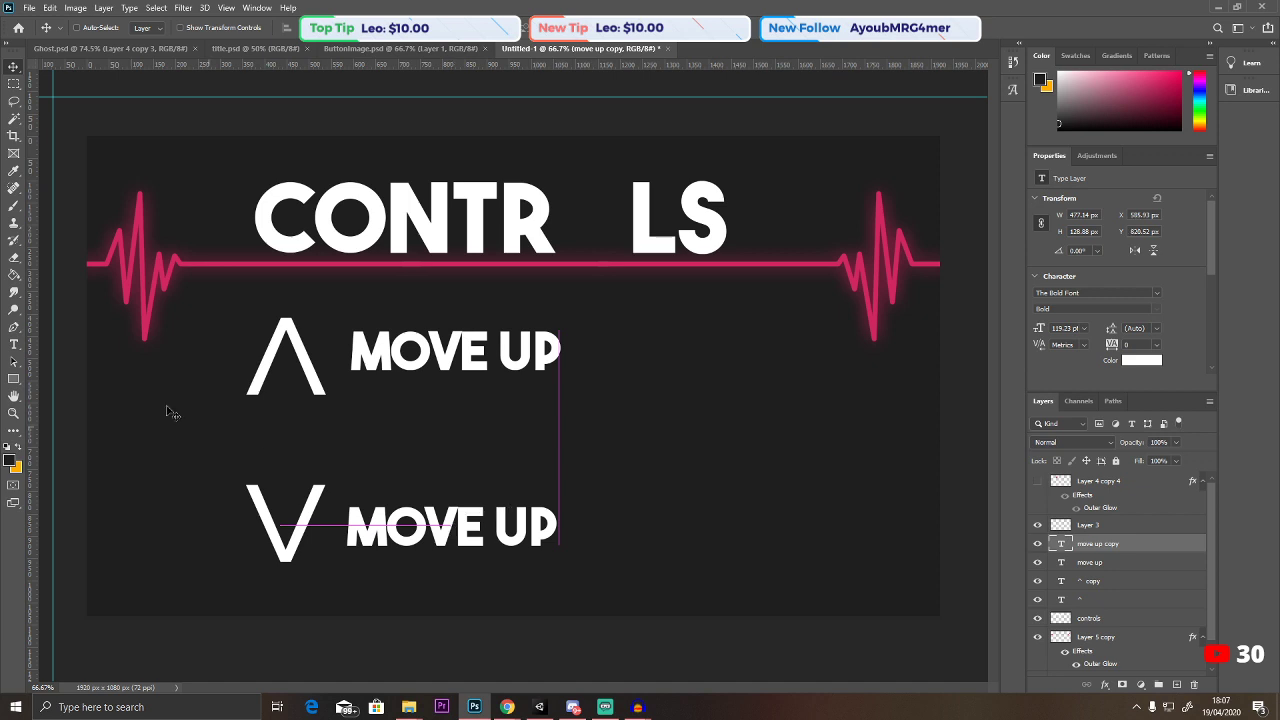
Change the duplicate's wording to "move down" and align its start with the MOVE UP text above.
{"action": "key", "text": "t"}
{"action": "left_click_drag", "start_coordinate": [559, 527], "coordinate": [492, 531]}
{"action": "type", "text": "down"}
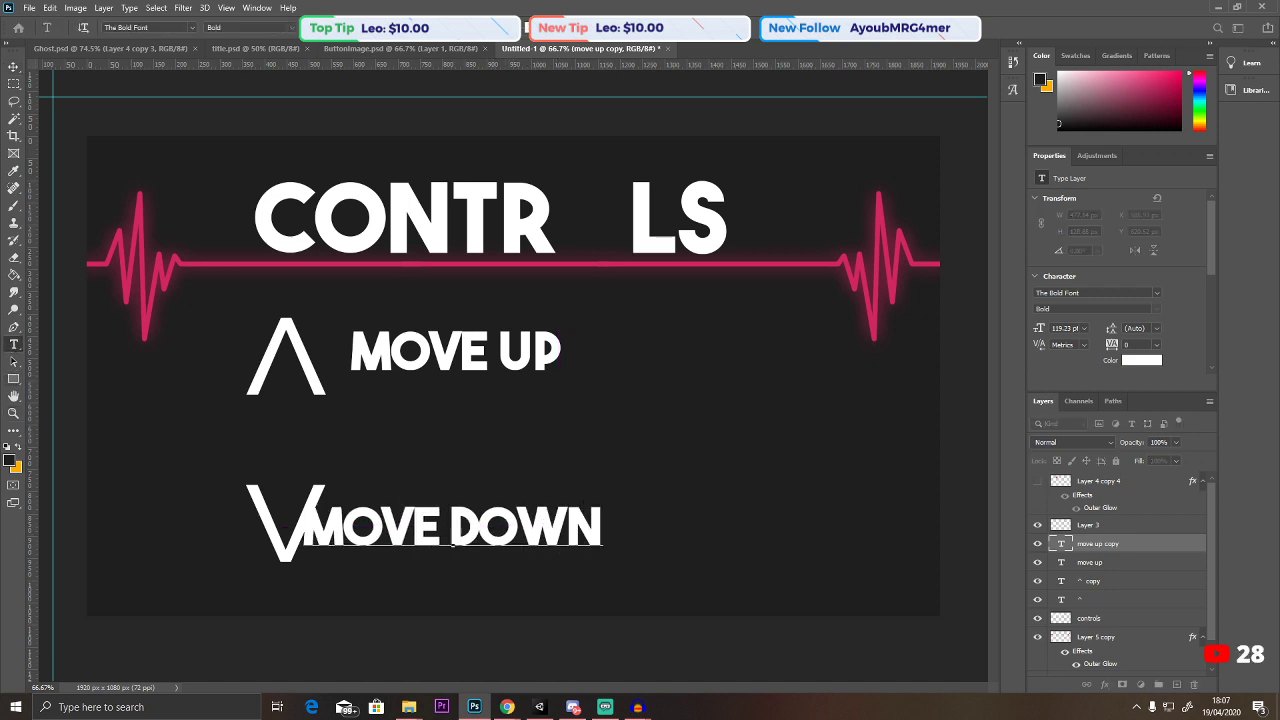
{"action": "left_click", "coordinate": [14, 66]}
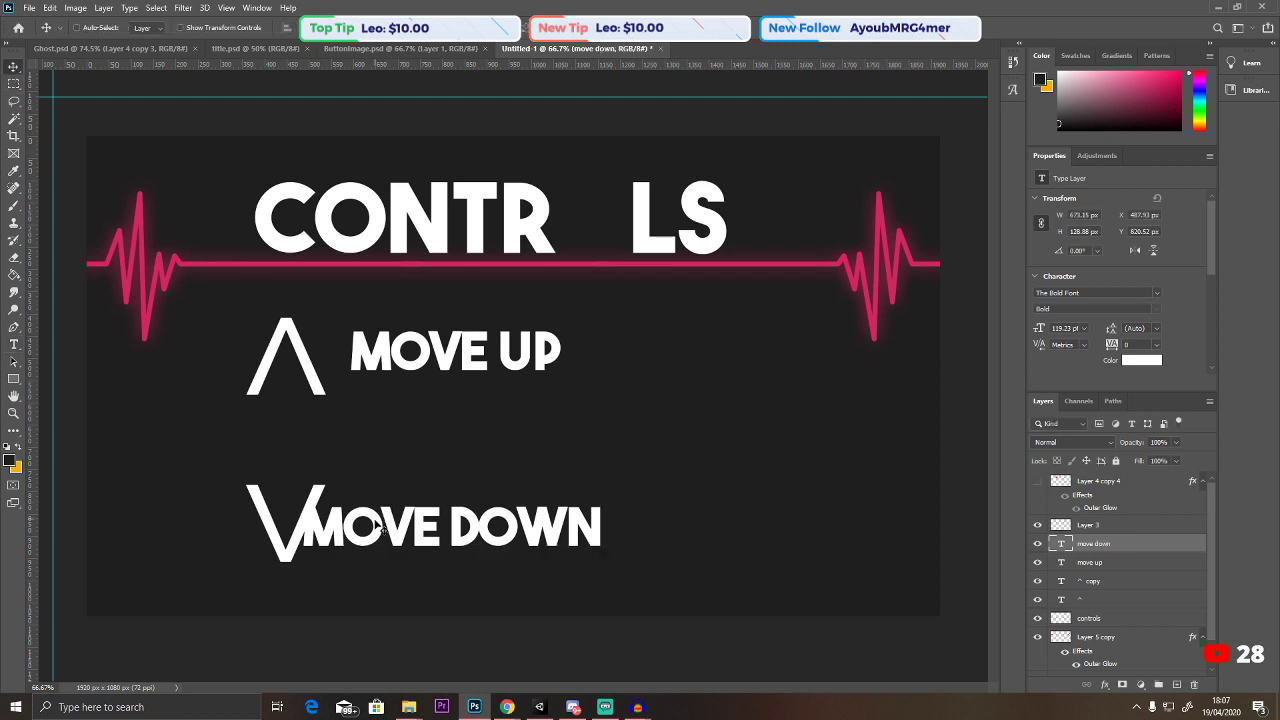
{"action": "left_click_drag", "start_coordinate": [371, 526], "coordinate": [421, 528]}
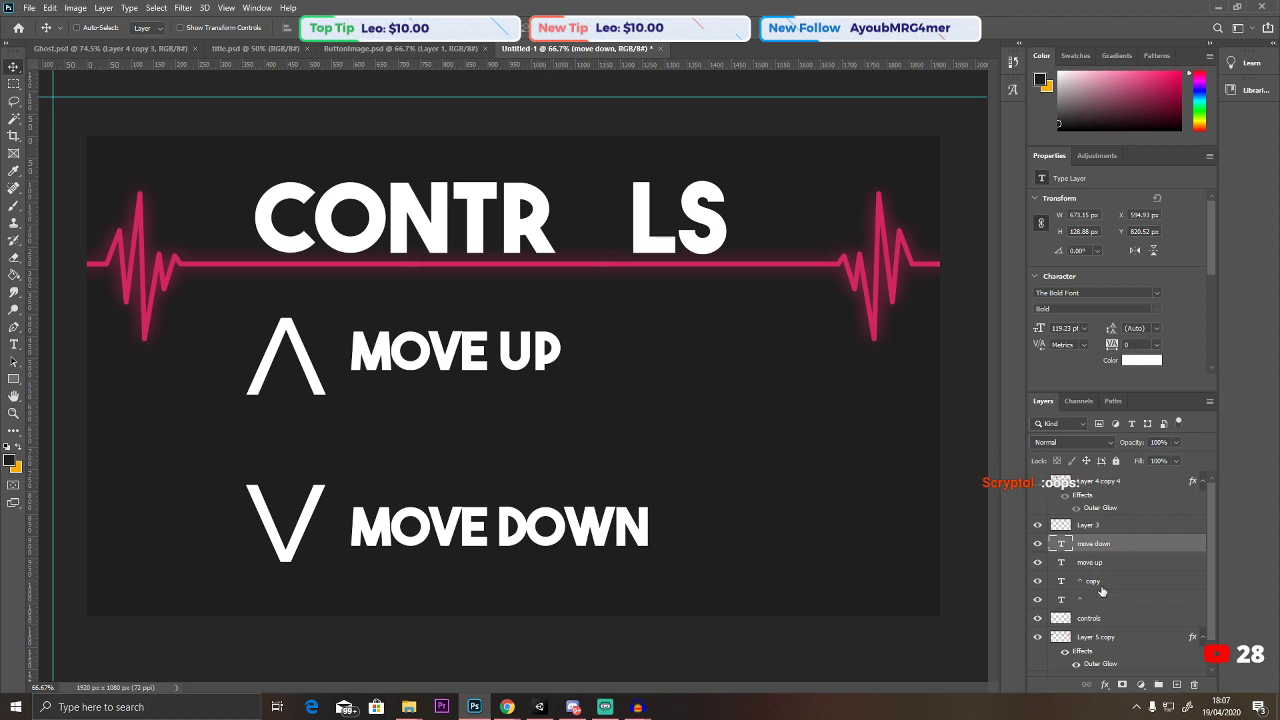
Place the inverted arrow's layer directly above the move down layer, and move both objects up together to about Y 678 px.
{"action": "left_click_drag", "start_coordinate": [1093, 582], "coordinate": [1095, 537]}
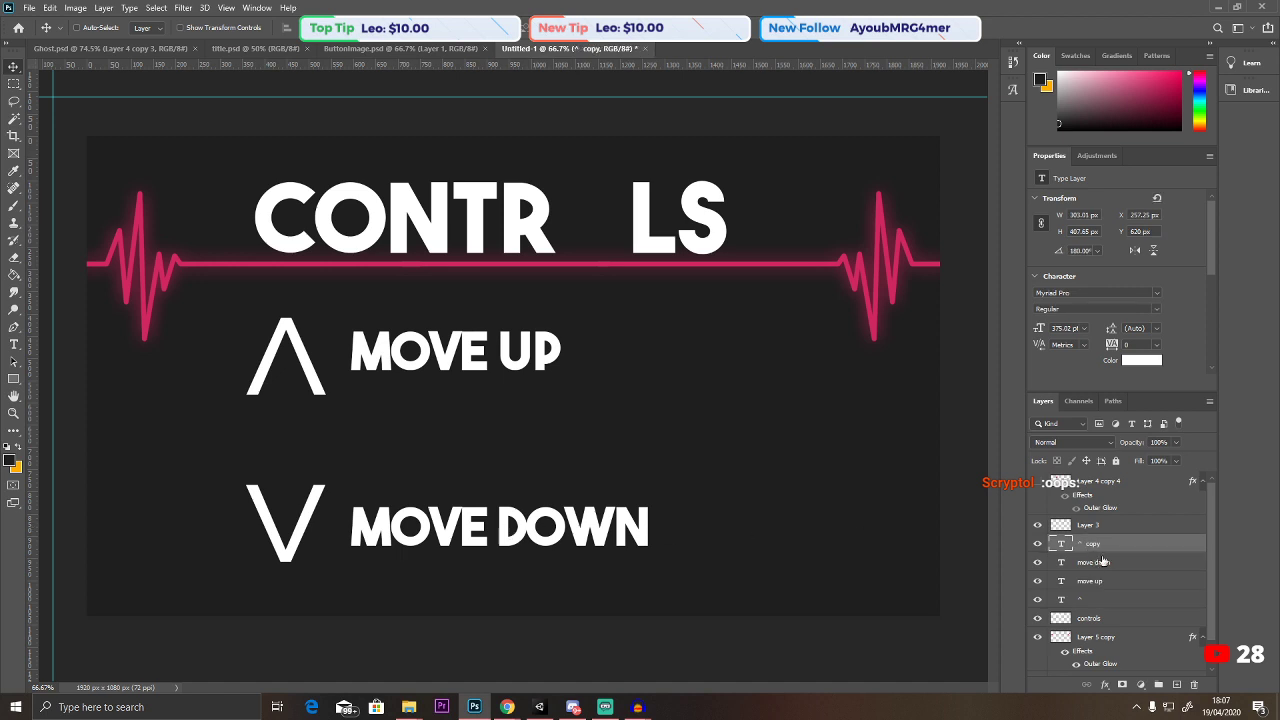
{"action": "right_click", "coordinate": [1099, 546]}
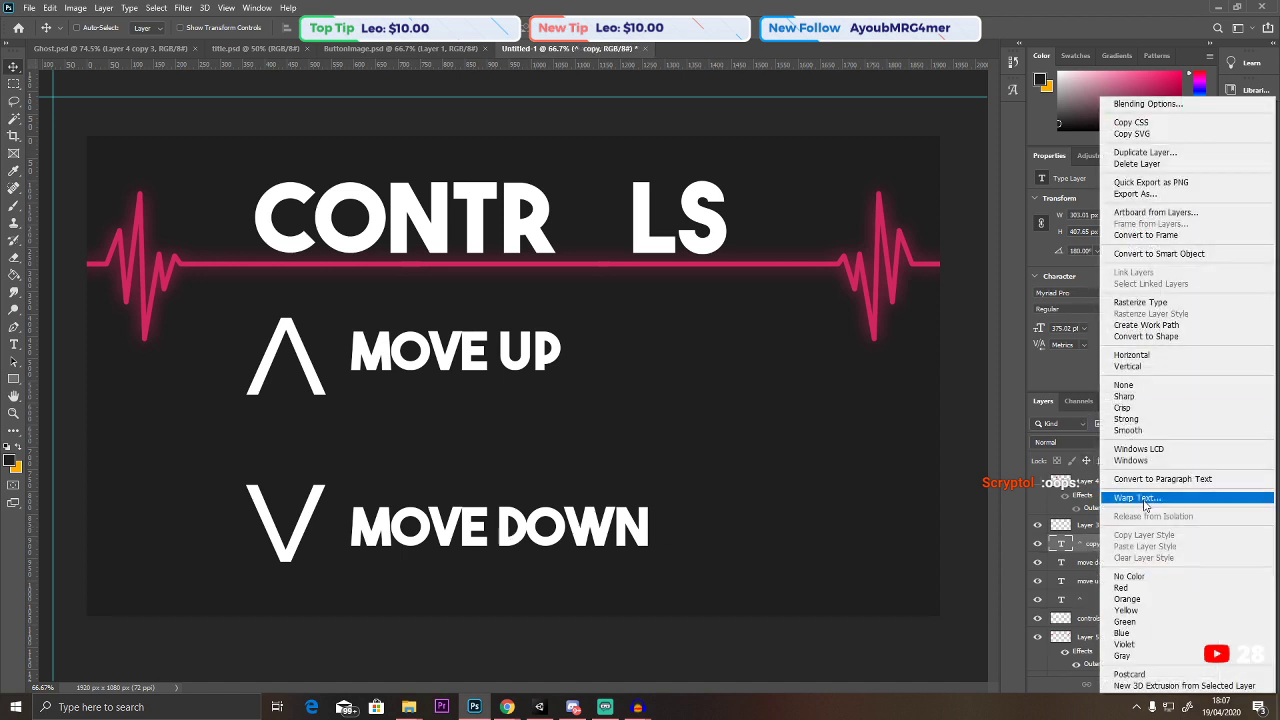
{"action": "left_click", "coordinate": [1082, 582]}
{"action": "left_click", "coordinate": [1093, 563]}
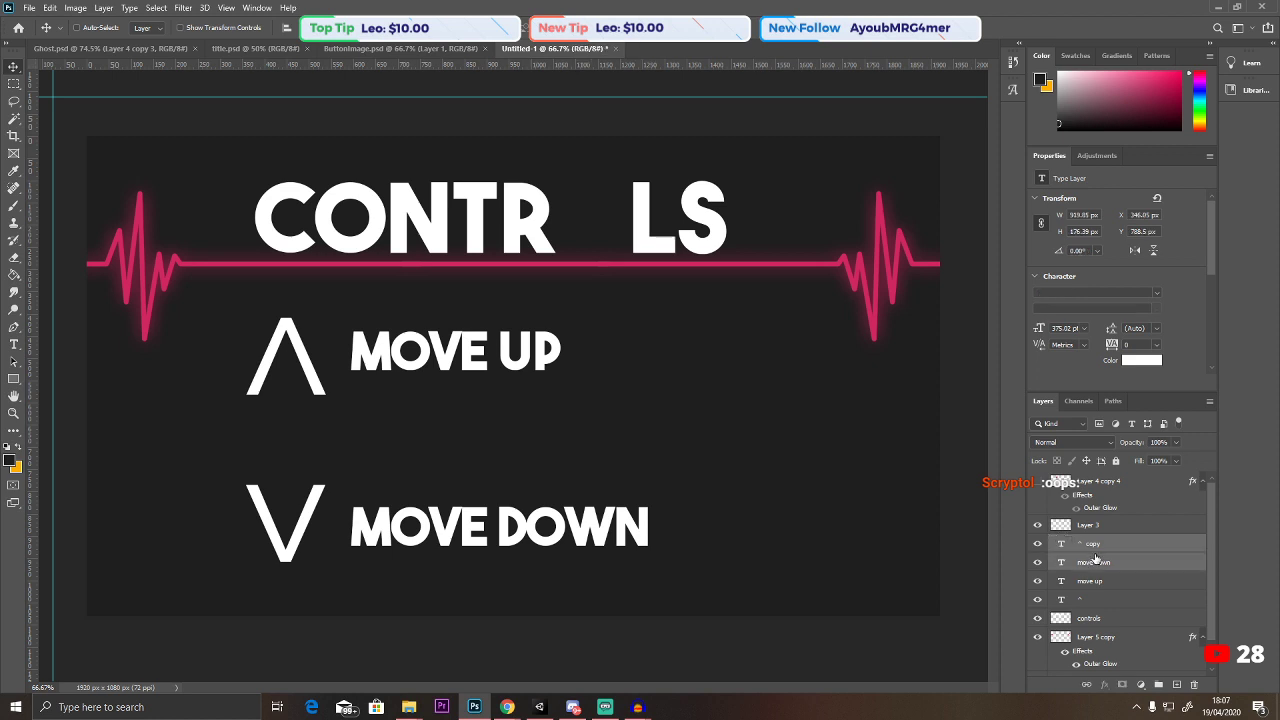
{"action": "right_click", "coordinate": [1094, 561]}
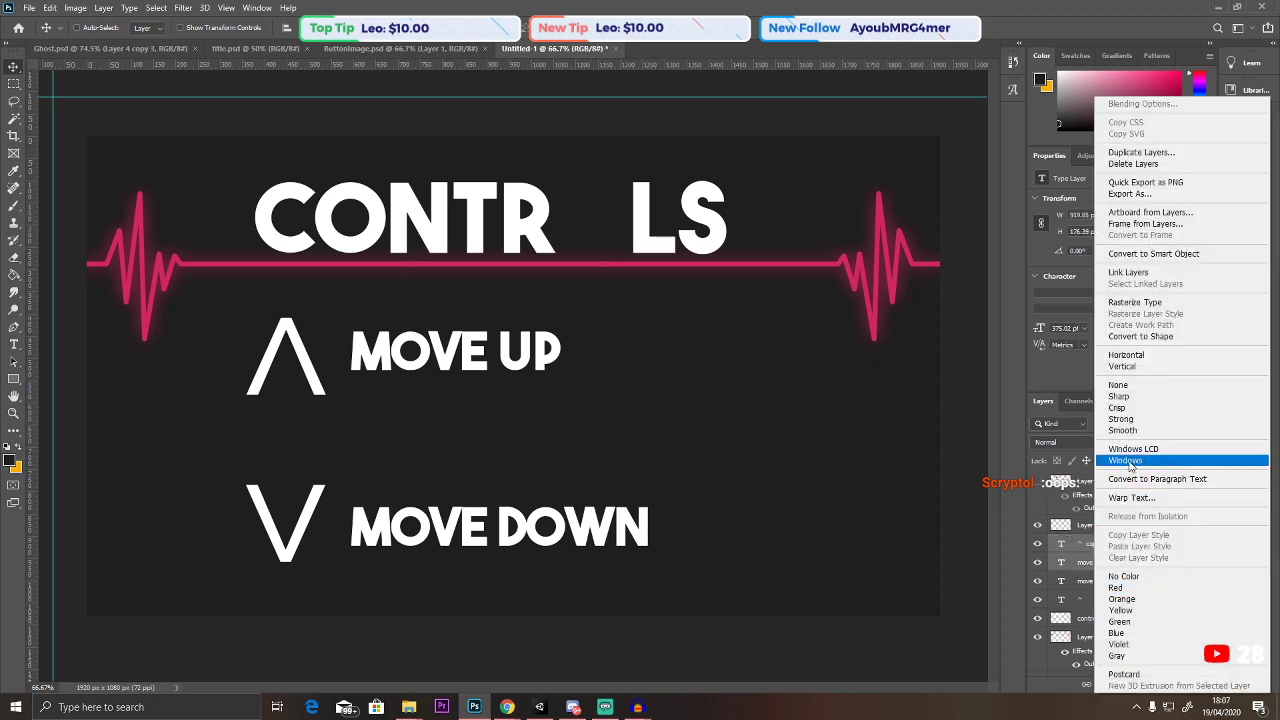
{"action": "left_click", "coordinate": [1068, 545]}
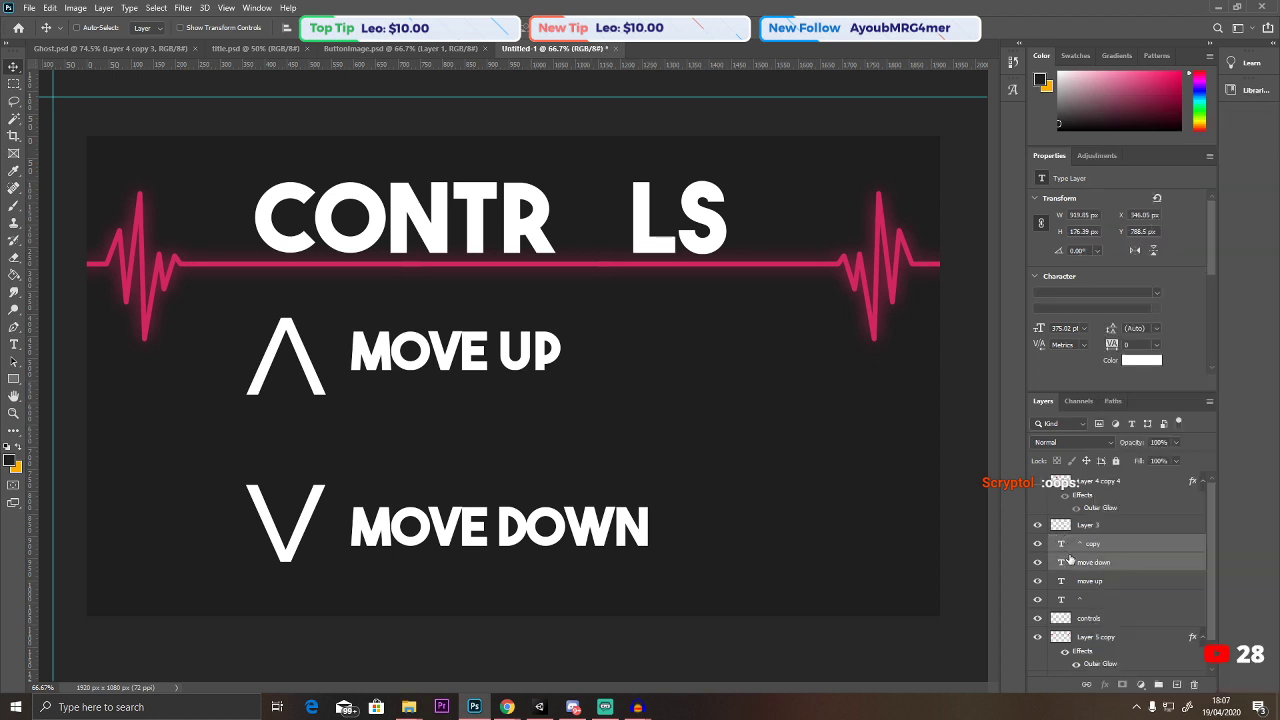
{"action": "left_click_drag", "start_coordinate": [557, 523], "coordinate": [560, 472]}
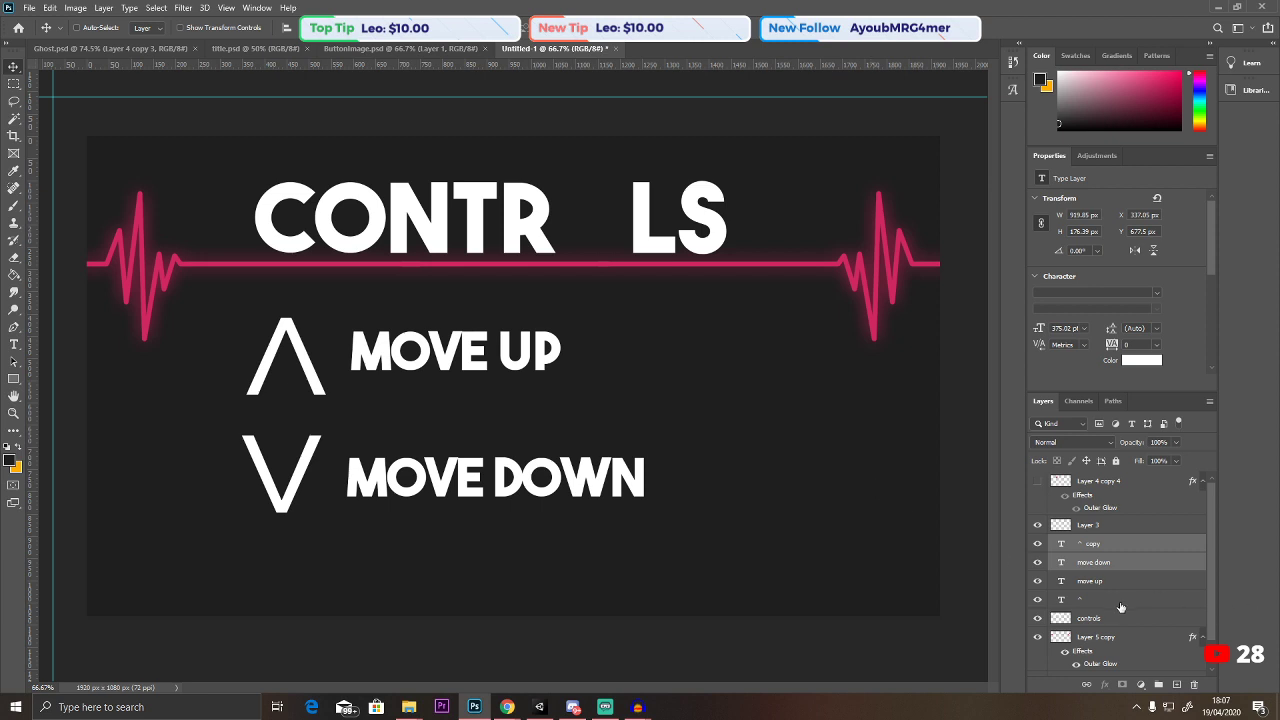
Shift both arrows and the MOVE UP and MOVE DOWN labels right together, and hide the Background layer.
{"action": "left_click", "coordinate": [520, 395], "text": "ctrl+shift"}
{"action": "left_click_drag", "start_coordinate": [473, 371], "coordinate": [560, 368]}
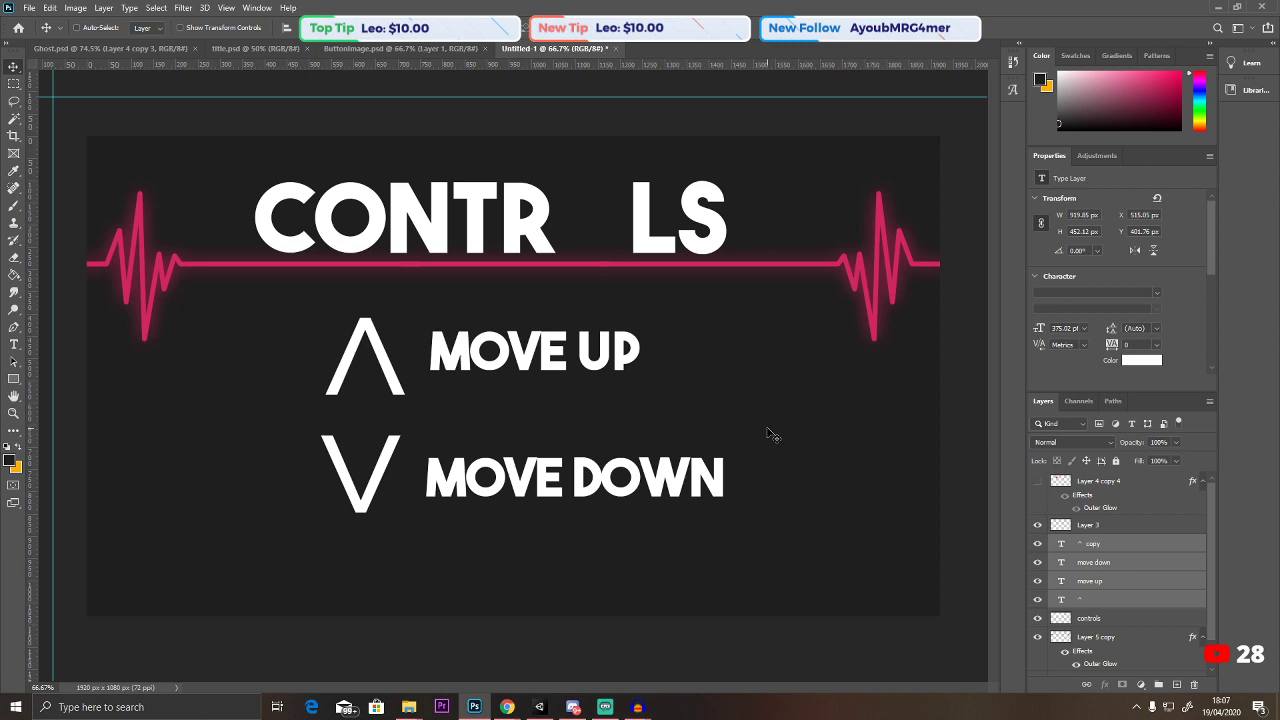
{"action": "scroll", "coordinate": [1130, 637], "scroll_direction": "down", "scroll_amount": 1}
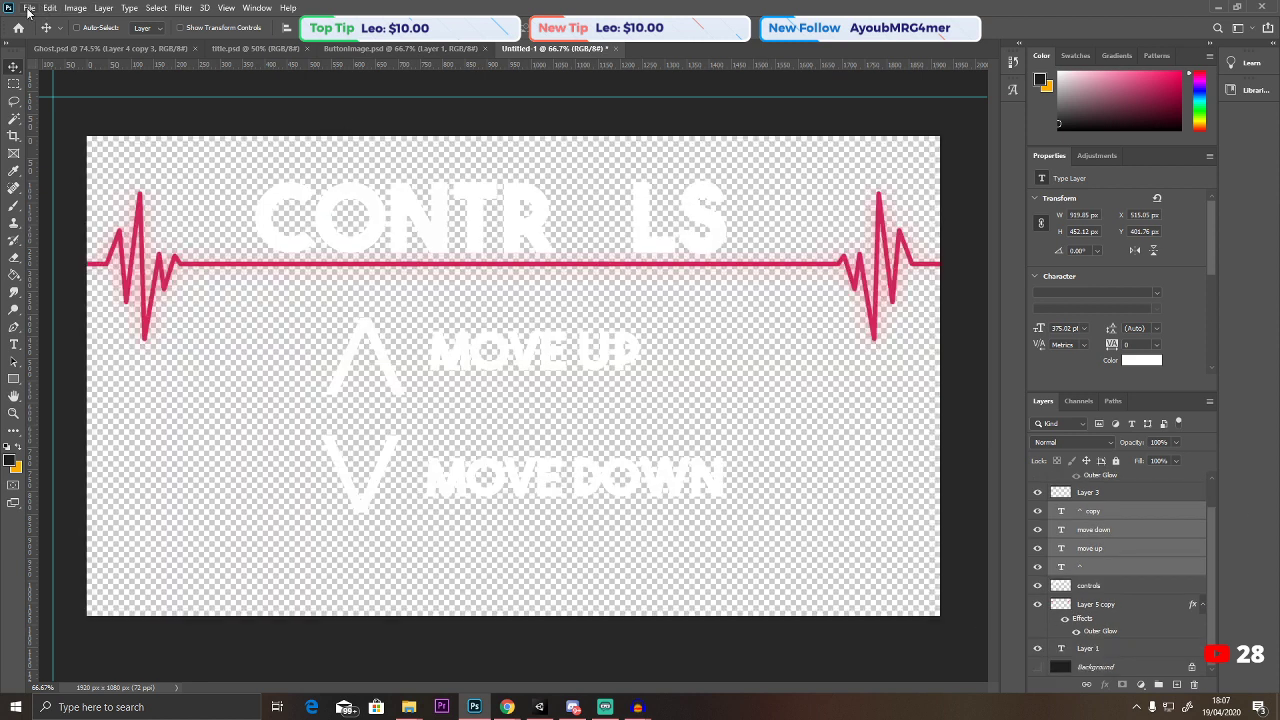
Save the document as a Photoshop file named controls.
{"action": "left_click", "coordinate": [29, 9]}
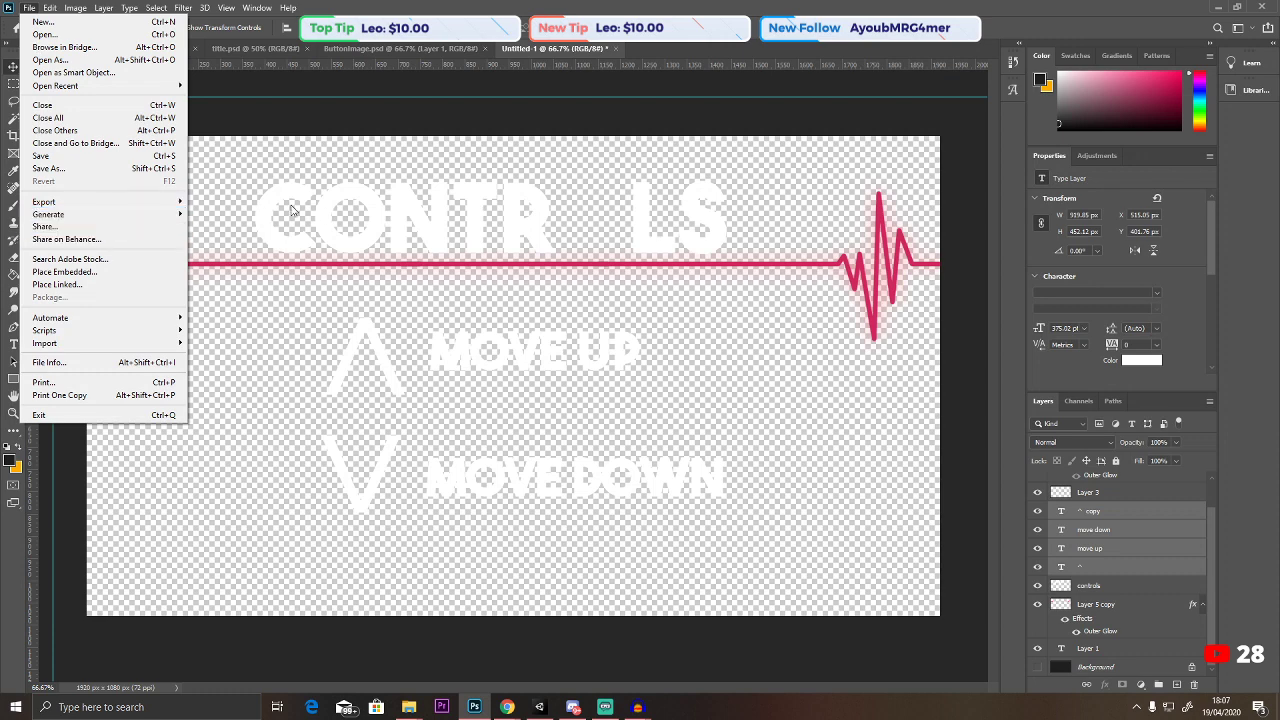
{"action": "left_click", "coordinate": [48, 168]}
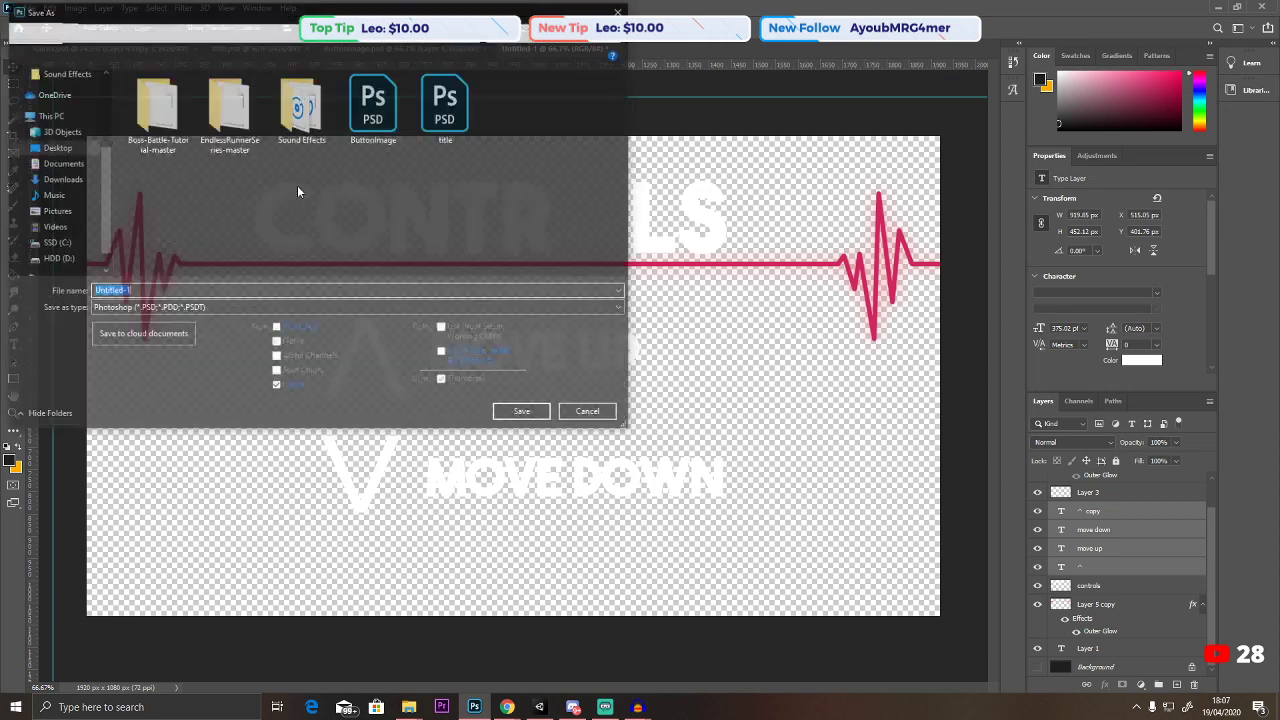
{"action": "type", "text": "controls"}
{"action": "key", "text": "Return"}
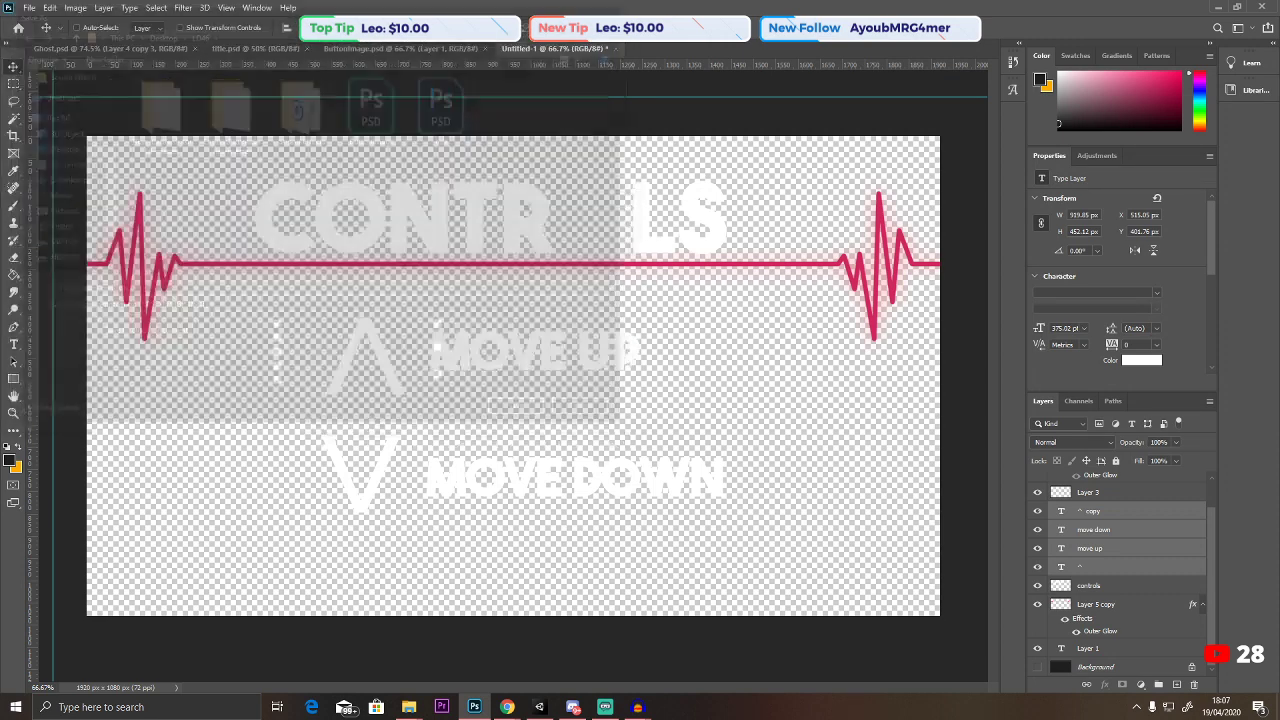
{"action": "key", "text": "Return"}
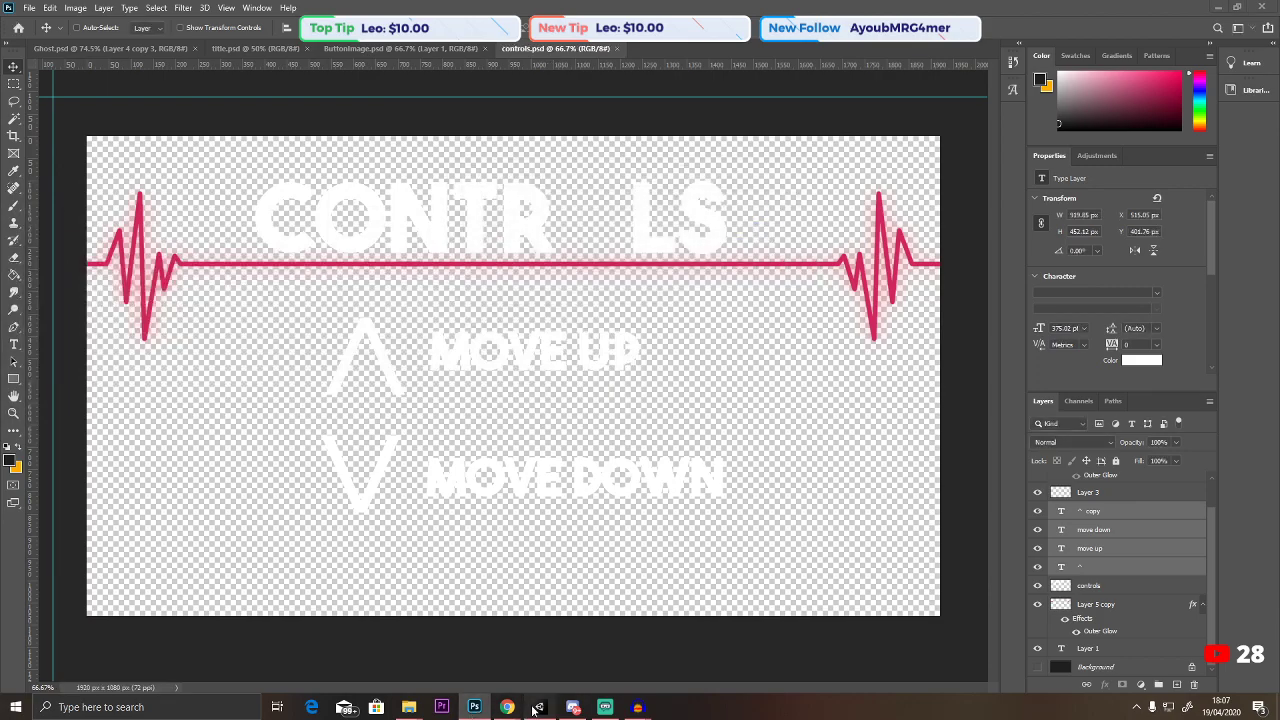
Switch to Unity and import the controls PSD into the Sprites folder.
{"action": "left_click", "coordinate": [539, 707]}
{"action": "left_click", "coordinate": [178, 492]}
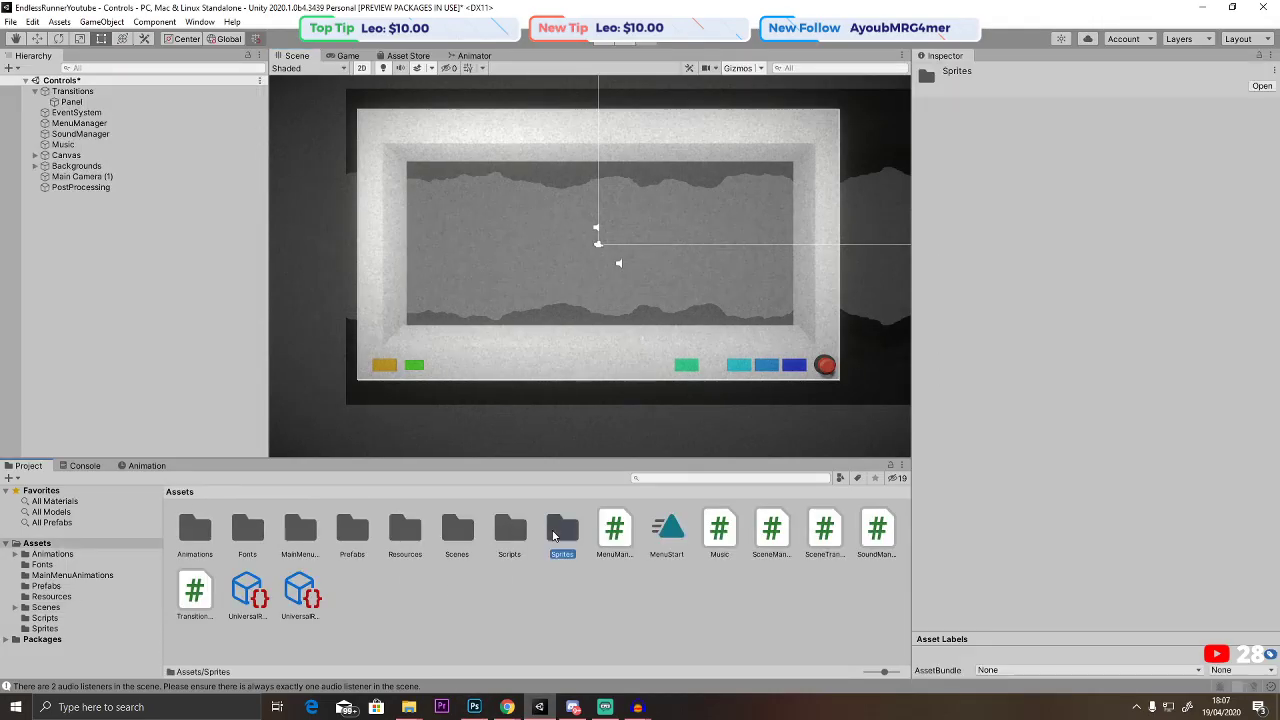
{"action": "double_click", "coordinate": [563, 531]}
{"action": "right_click", "coordinate": [498, 590]}
{"action": "left_click", "coordinate": [558, 334]}
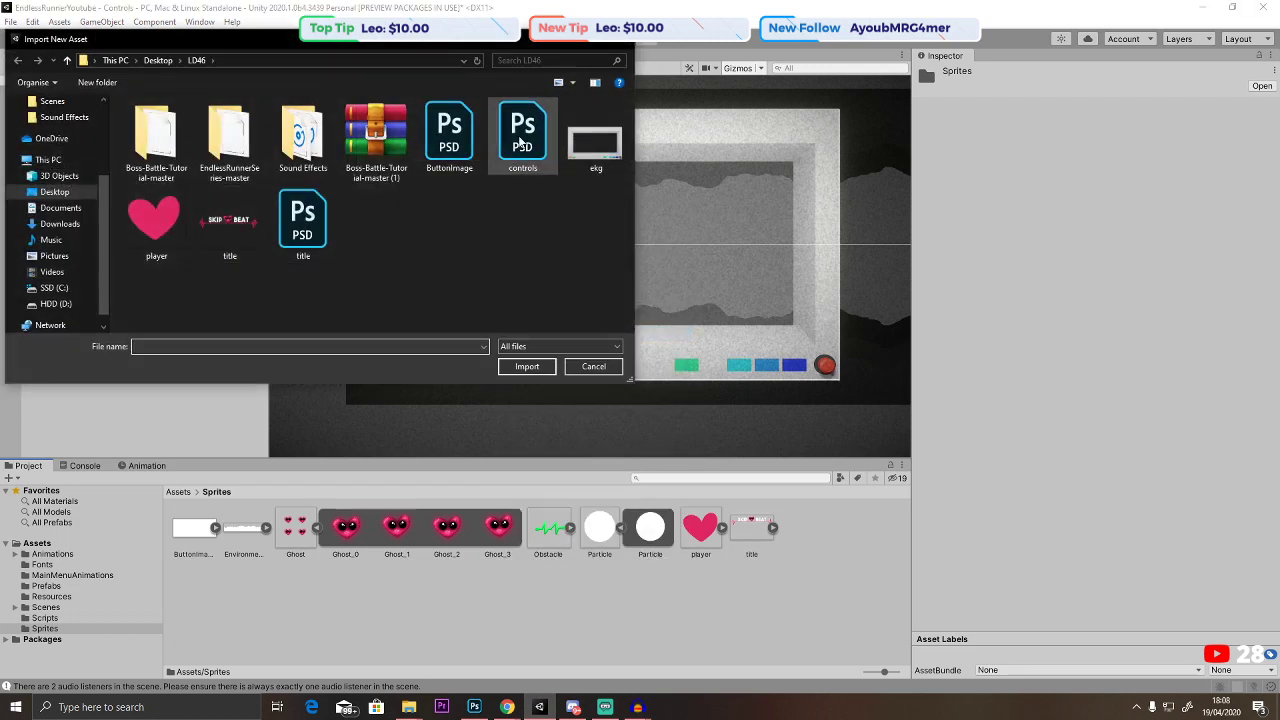
{"action": "double_click", "coordinate": [520, 143]}
{"action": "middle_click_drag", "start_coordinate": [523, 160], "coordinate": [431, 164]}
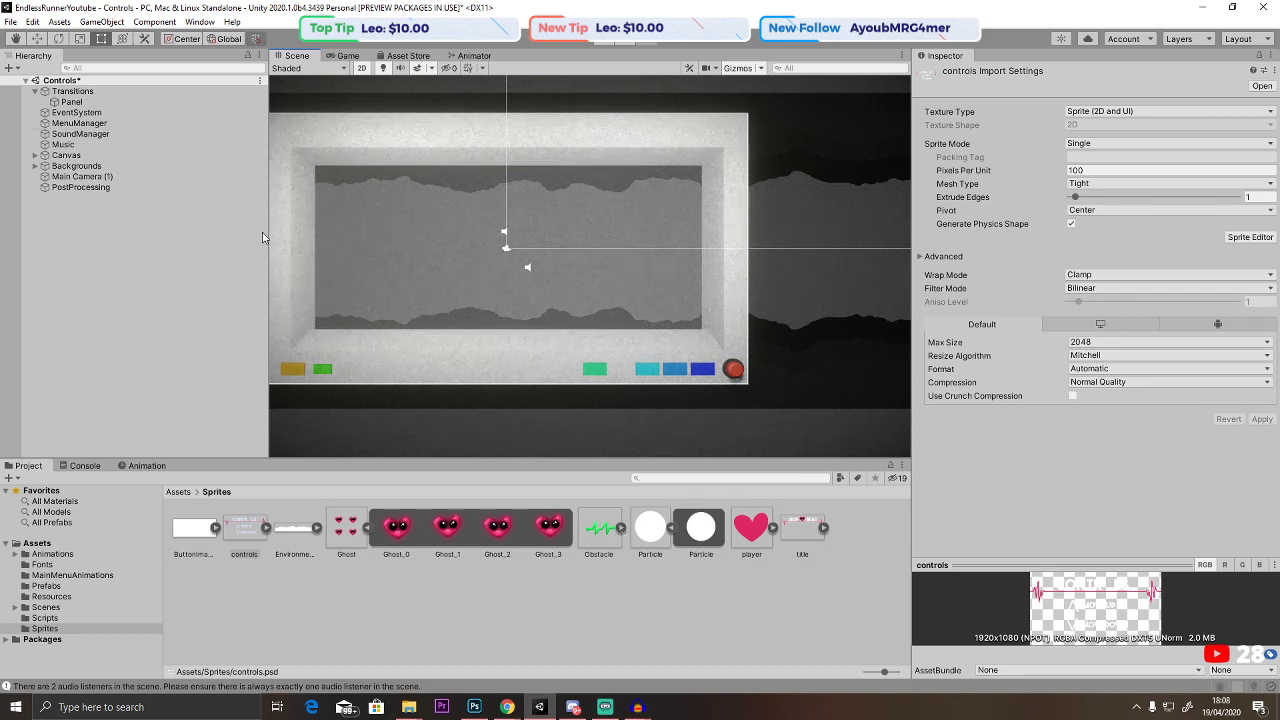
Place the controls sprite in the scene and make it a child of Transitions.
{"action": "middle_click_drag", "start_coordinate": [414, 292], "coordinate": [429, 293]}
{"action": "left_click_drag", "start_coordinate": [253, 519], "coordinate": [509, 265]}
{"action": "scroll", "coordinate": [452, 228], "scroll_direction": "up", "scroll_amount": 2}
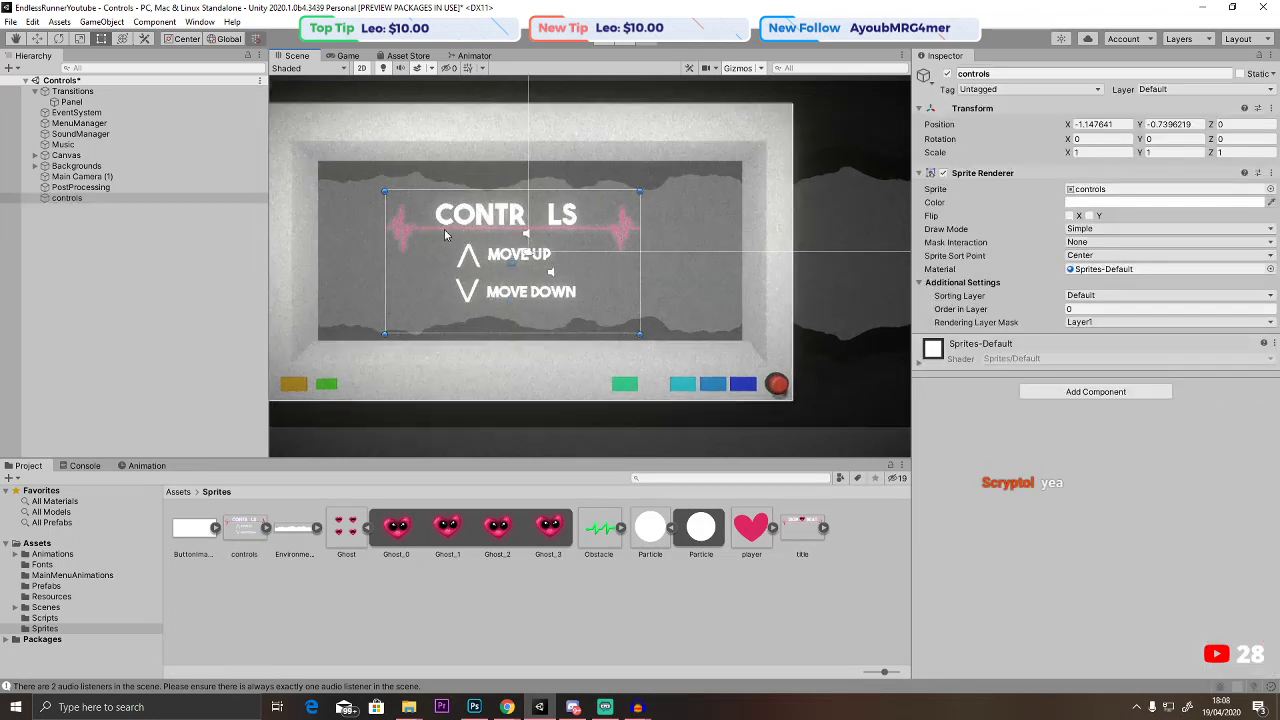
{"action": "left_click_drag", "start_coordinate": [104, 200], "coordinate": [86, 103]}
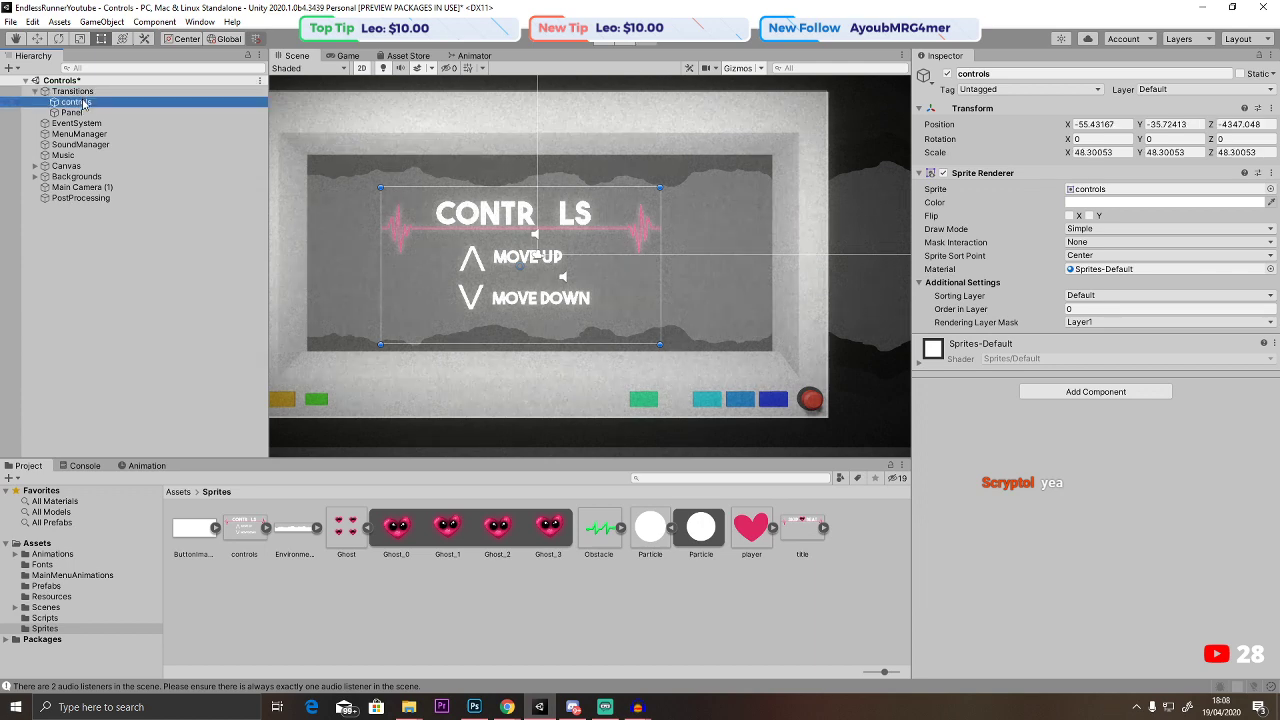
Enlarge and reposition the controls sprite to fit the monitor's grey display area.
{"action": "left_click", "coordinate": [379, 187]}
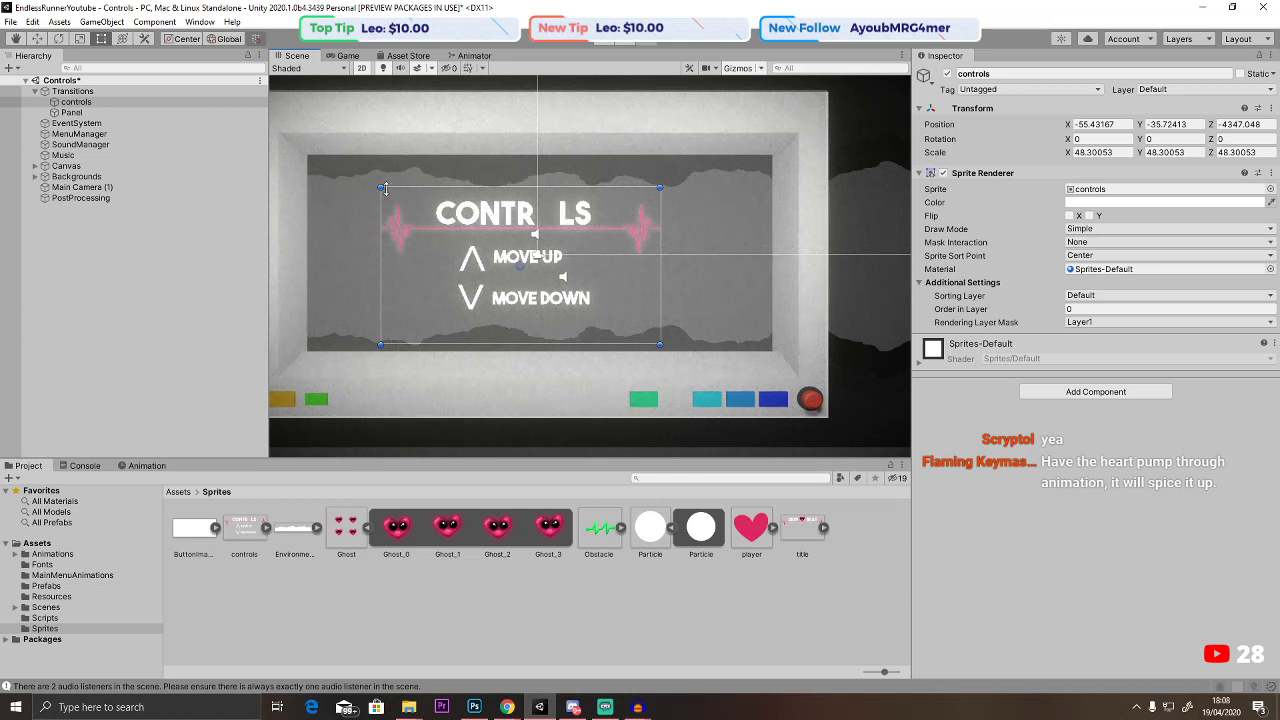
{"action": "left_click_drag", "start_coordinate": [383, 187], "coordinate": [316, 145]}
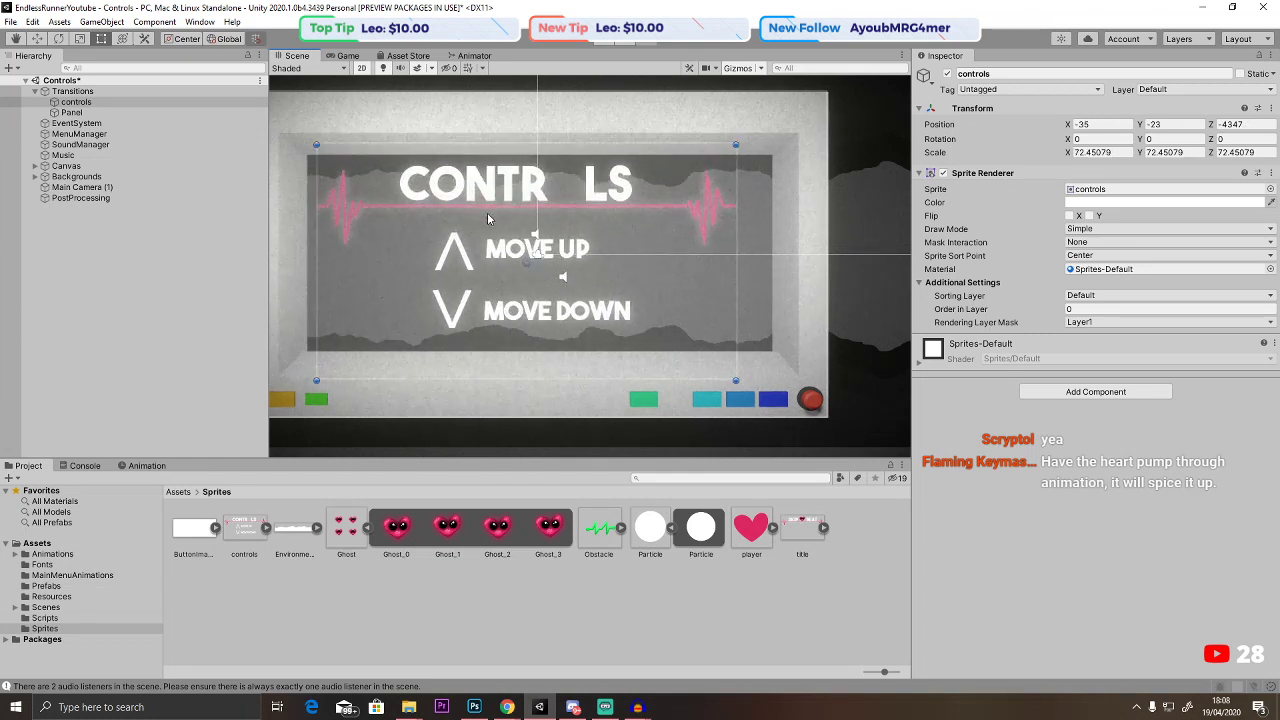
{"action": "left_click_drag", "start_coordinate": [487, 212], "coordinate": [457, 236]}
{"action": "left_click_drag", "start_coordinate": [311, 143], "coordinate": [530, 194]}
{"action": "left_click_drag", "start_coordinate": [432, 205], "coordinate": [321, 140]}
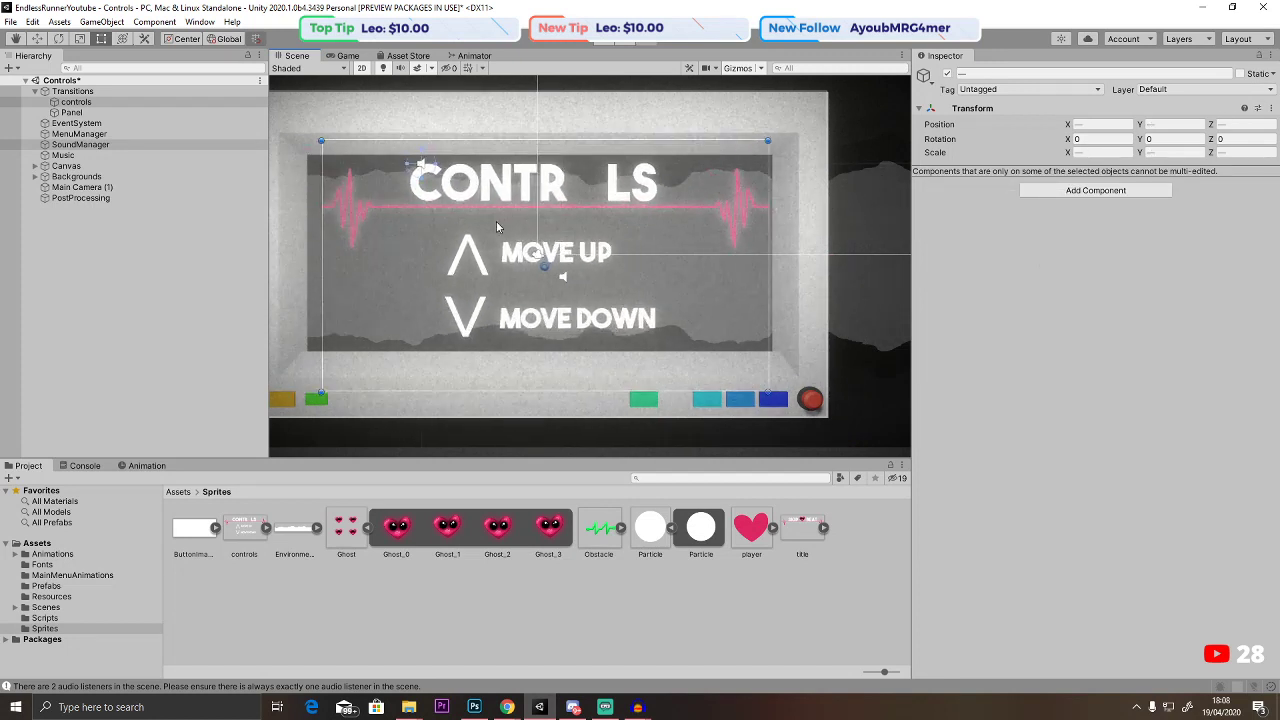
{"action": "left_click_drag", "start_coordinate": [497, 226], "coordinate": [446, 213]}
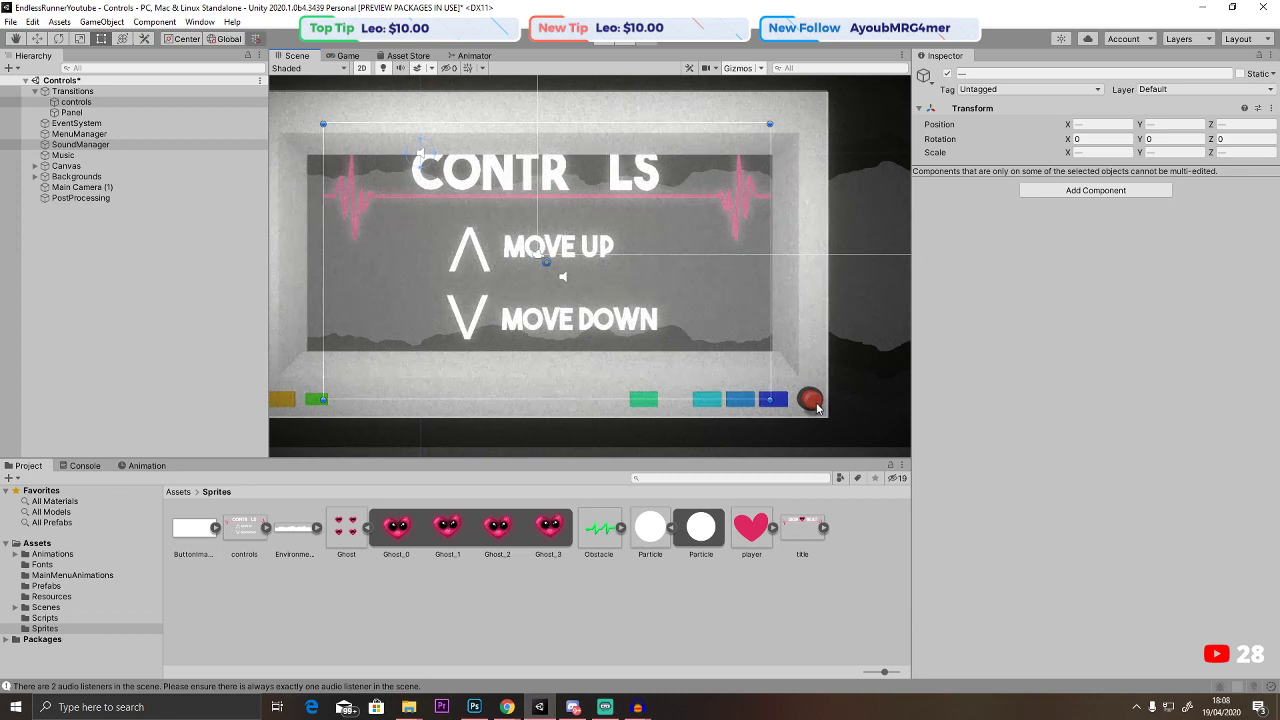
{"action": "mouse_move", "coordinate": [771, 399]}
{"action": "left_mouse_down"}
{"action": "mouse_move", "coordinate": [801, 368]}
{"action": "mouse_move", "coordinate": [767, 379]}
{"action": "left_mouse_up"}
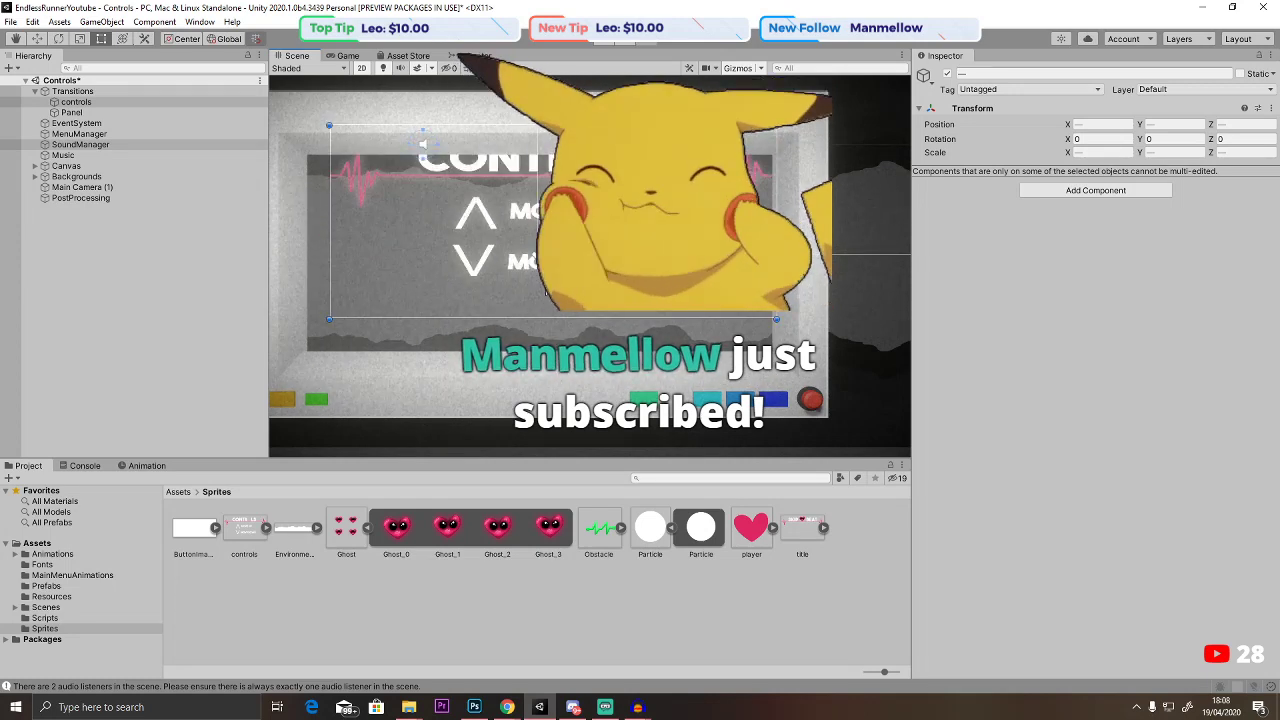
{"action": "left_click_drag", "start_coordinate": [320, 187], "coordinate": [313, 125]}
{"action": "left_click_drag", "start_coordinate": [401, 168], "coordinate": [401, 180]}
{"action": "left_click_drag", "start_coordinate": [757, 245], "coordinate": [783, 245]}
{"action": "left_click_drag", "start_coordinate": [687, 212], "coordinate": [685, 209]}
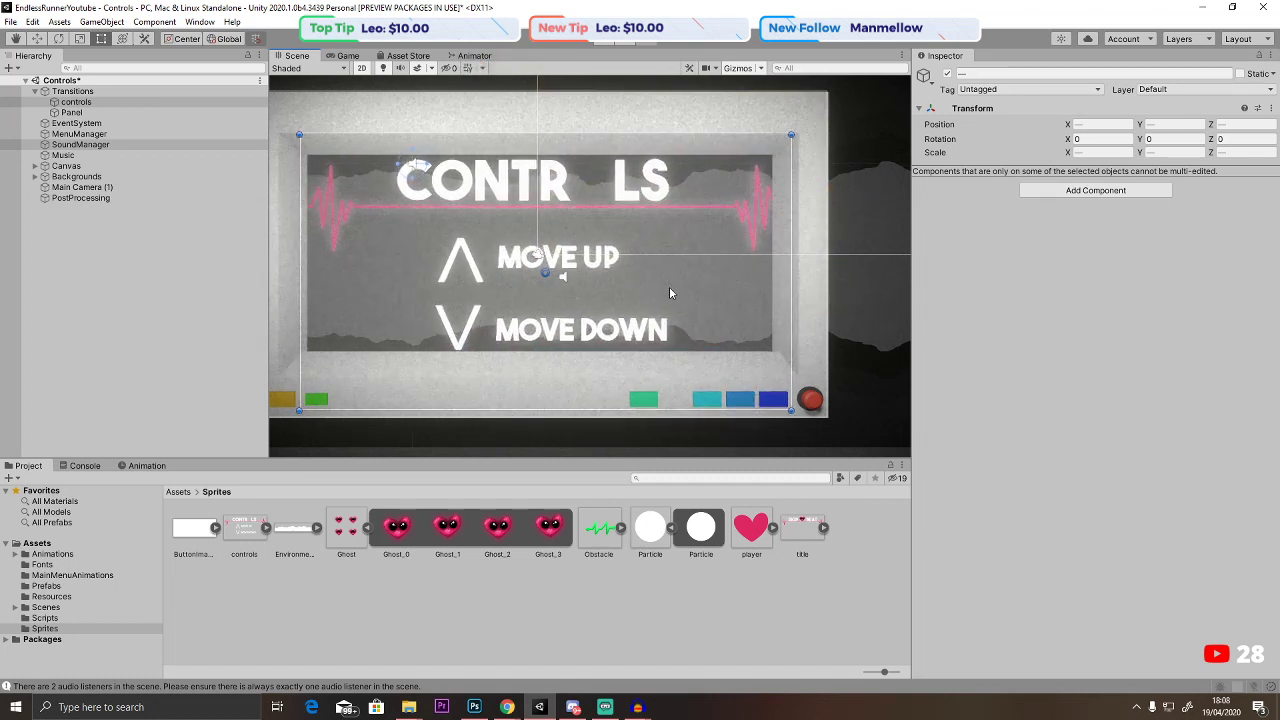
Switch to Photoshop and scale both arrows and the MOVE UP and MOVE DOWN labels together to about 64%.
{"action": "left_click", "coordinate": [474, 707]}
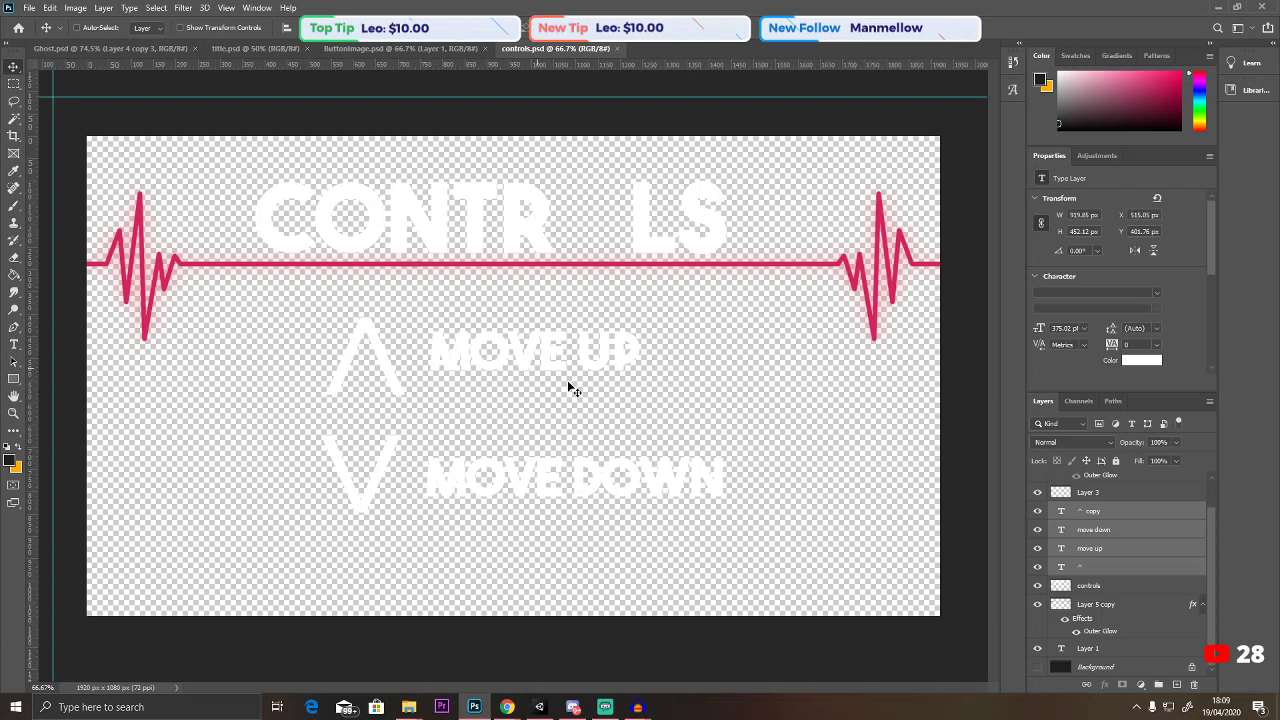
{"action": "left_click", "coordinate": [1095, 590]}
{"action": "left_click", "coordinate": [1090, 548]}
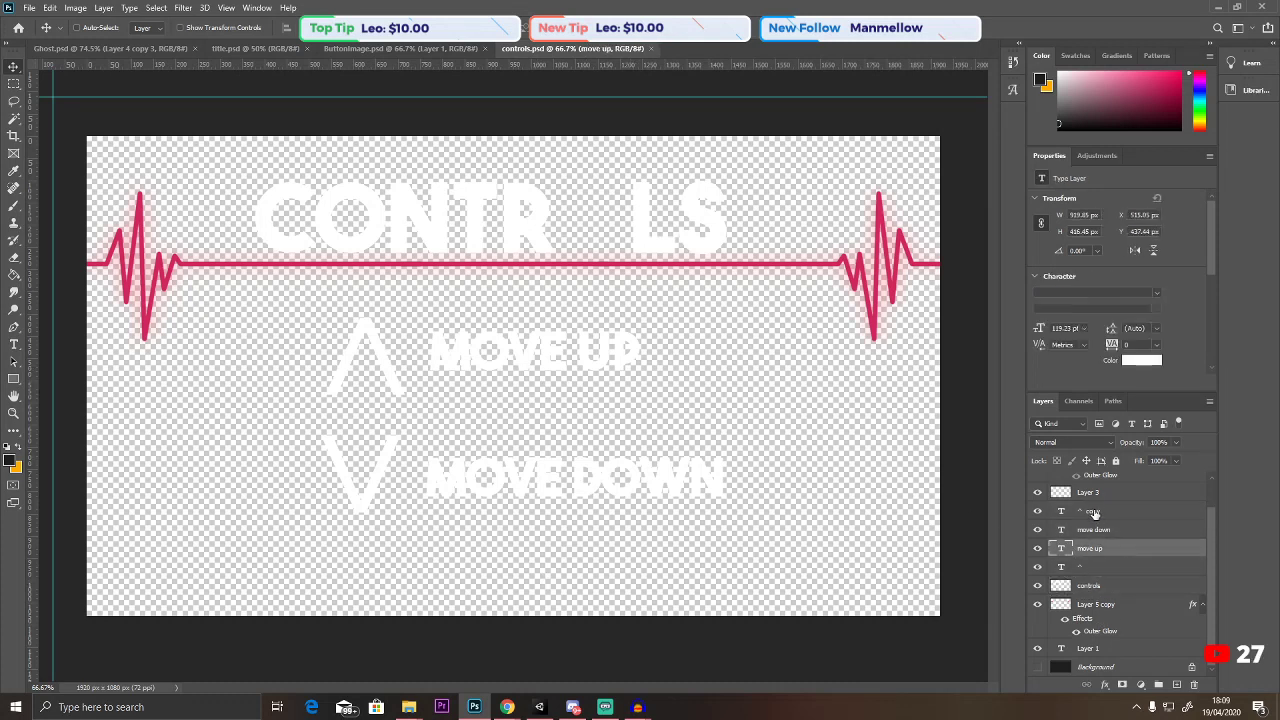
{"action": "left_click", "coordinate": [1090, 512], "text": "shift"}
{"action": "left_click", "coordinate": [1087, 566]}
{"action": "left_click", "coordinate": [1098, 515], "text": "shift"}
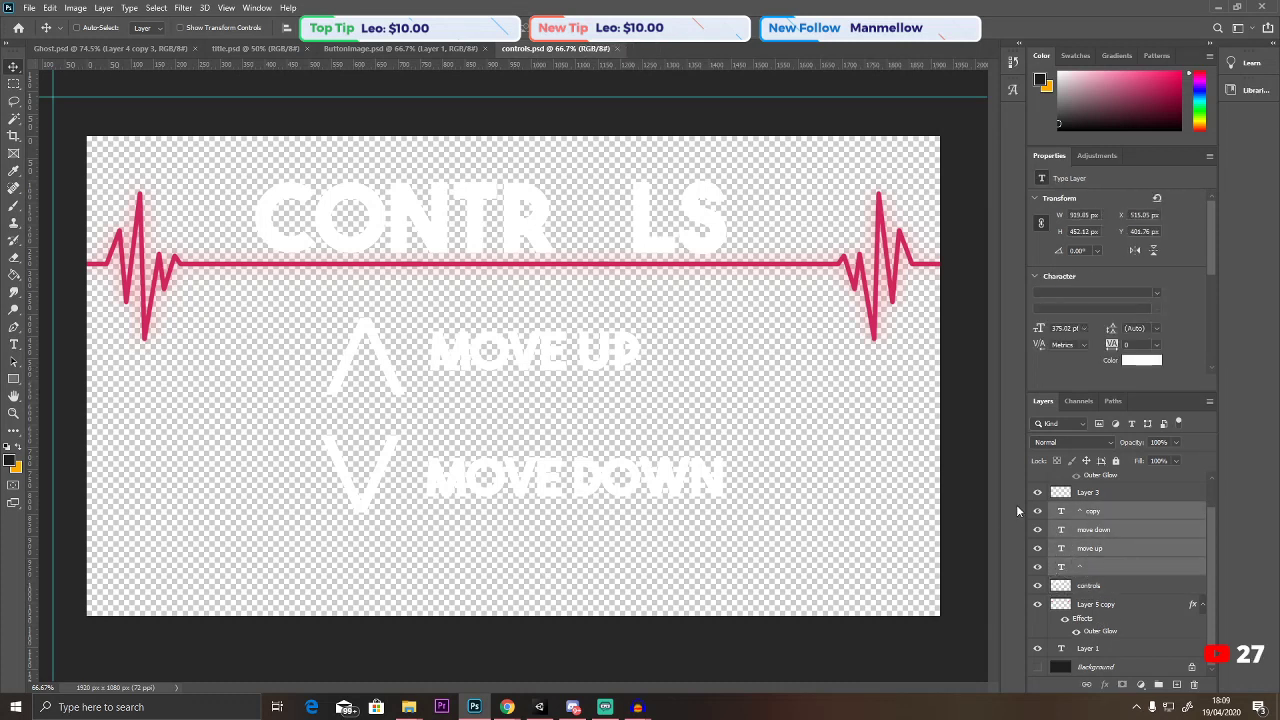
{"action": "key", "text": "ctrl+t"}
{"action": "left_click_drag", "start_coordinate": [315, 312], "coordinate": [442, 374]}
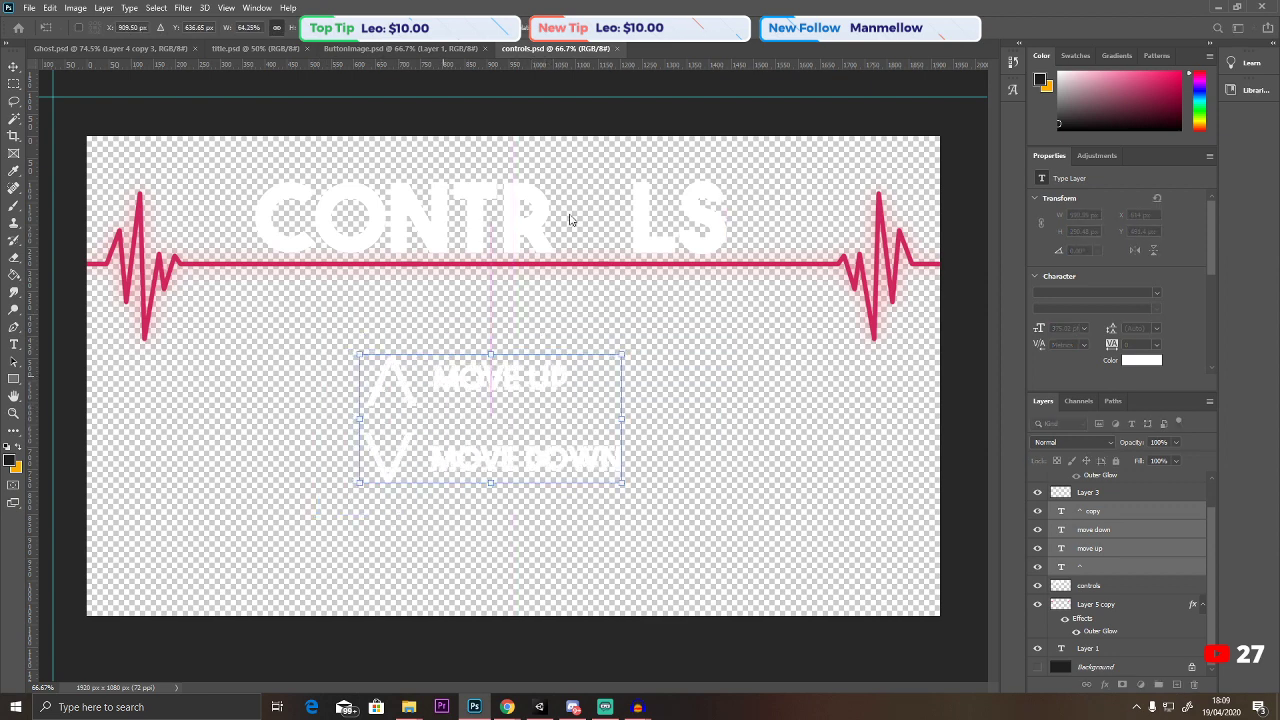
{"action": "key", "text": "Return"}
Save controls.psd and switch back to Unity.
{"action": "left_click", "coordinate": [29, 7]}
{"action": "left_click", "coordinate": [90, 151]}
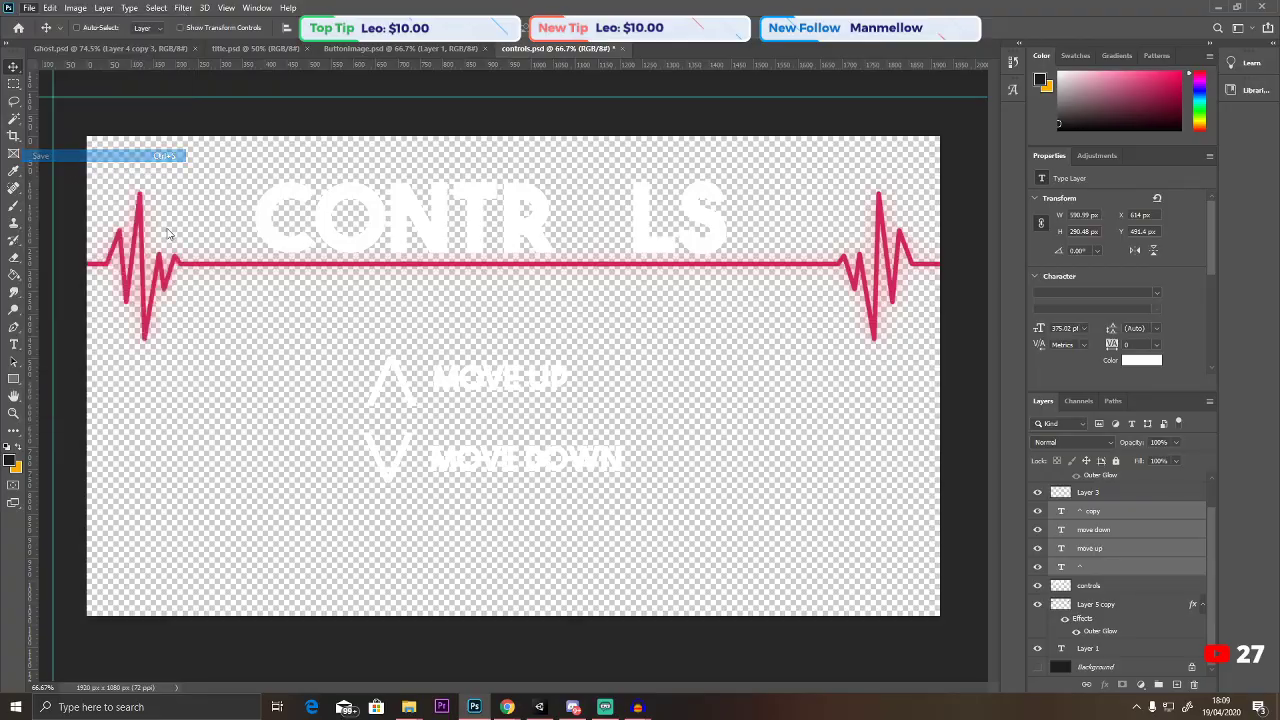
{"action": "left_click", "coordinate": [538, 709]}
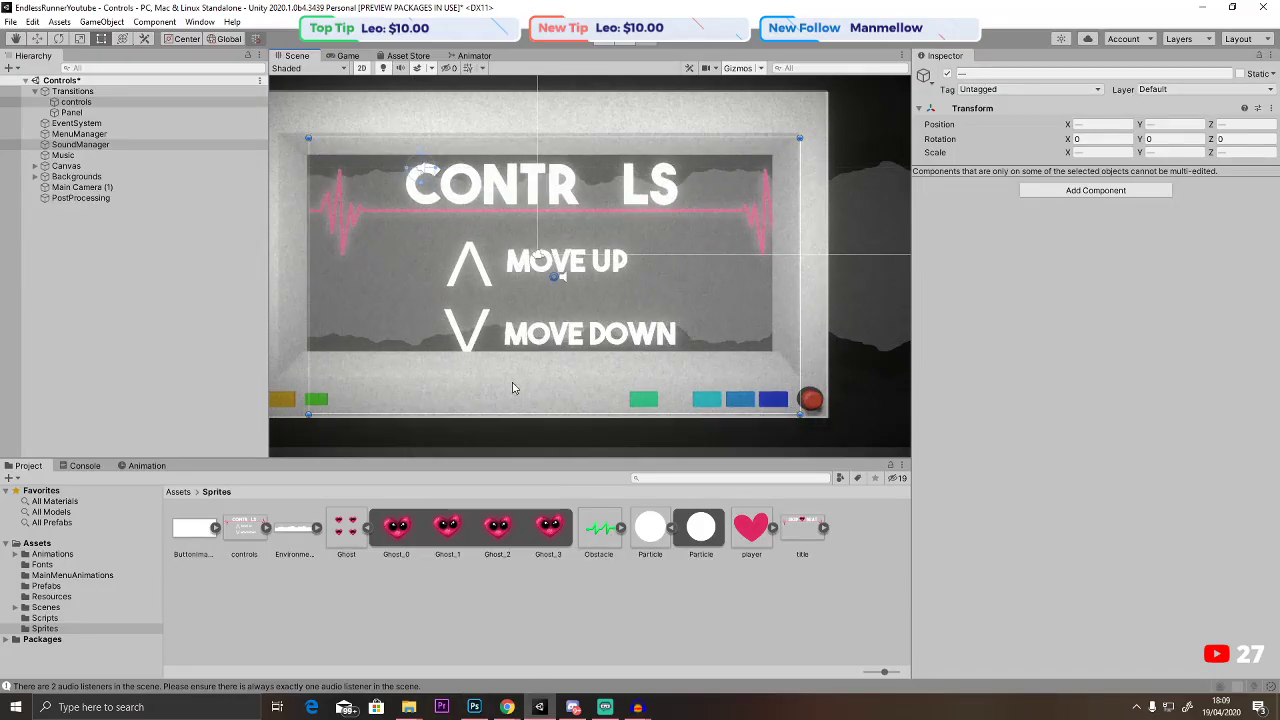
Open the imported controls sprite in Photoshop and scale its arrows and MOVE UP and MOVE DOWN labels to about 70%.
{"action": "double_click", "coordinate": [256, 522]}
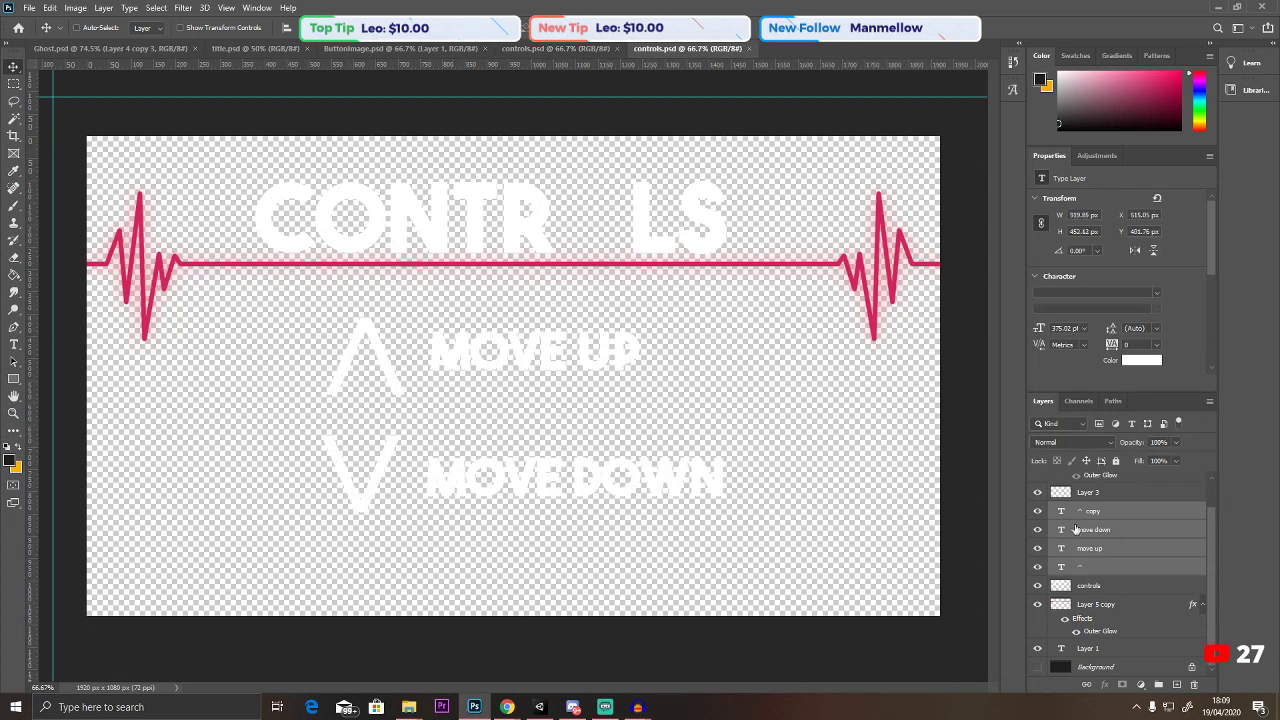
{"action": "key", "text": "ctrl+t"}
{"action": "left_click_drag", "start_coordinate": [316, 315], "coordinate": [445, 393]}
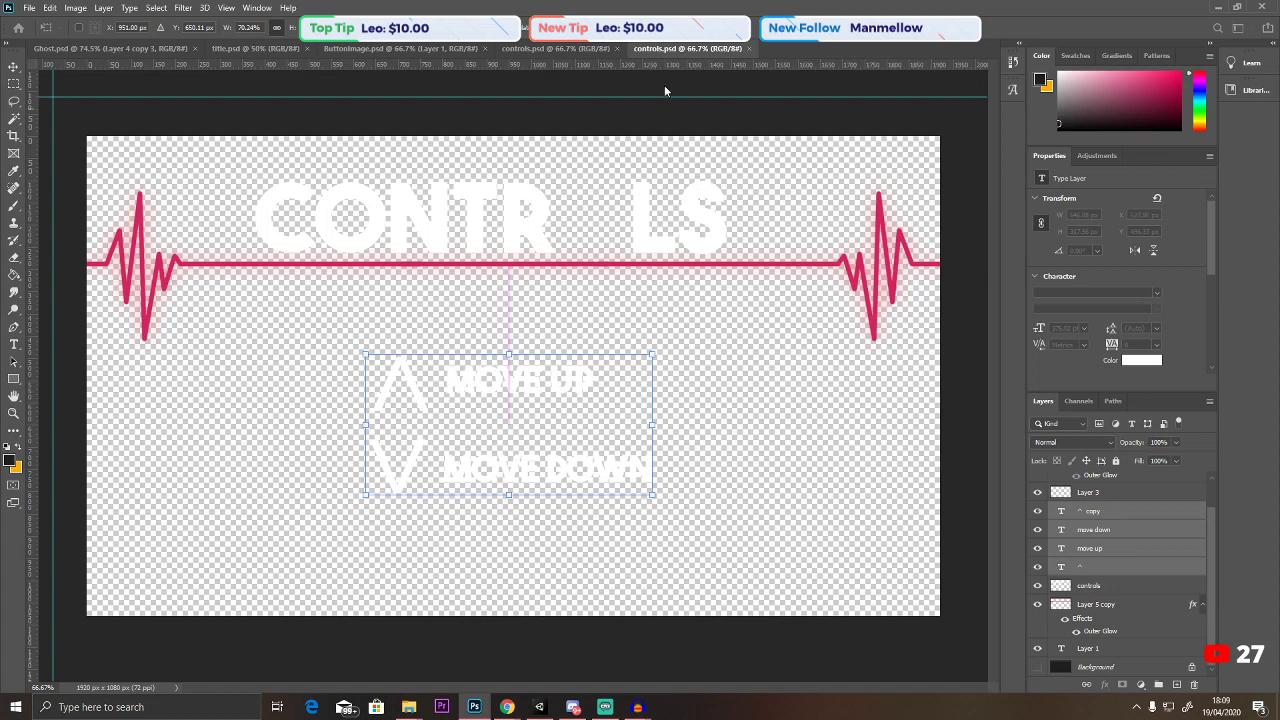
{"action": "key", "text": "Return"}
Save the imported copy of controls.psd and return to the Unity scene.
{"action": "left_click", "coordinate": [30, 8]}
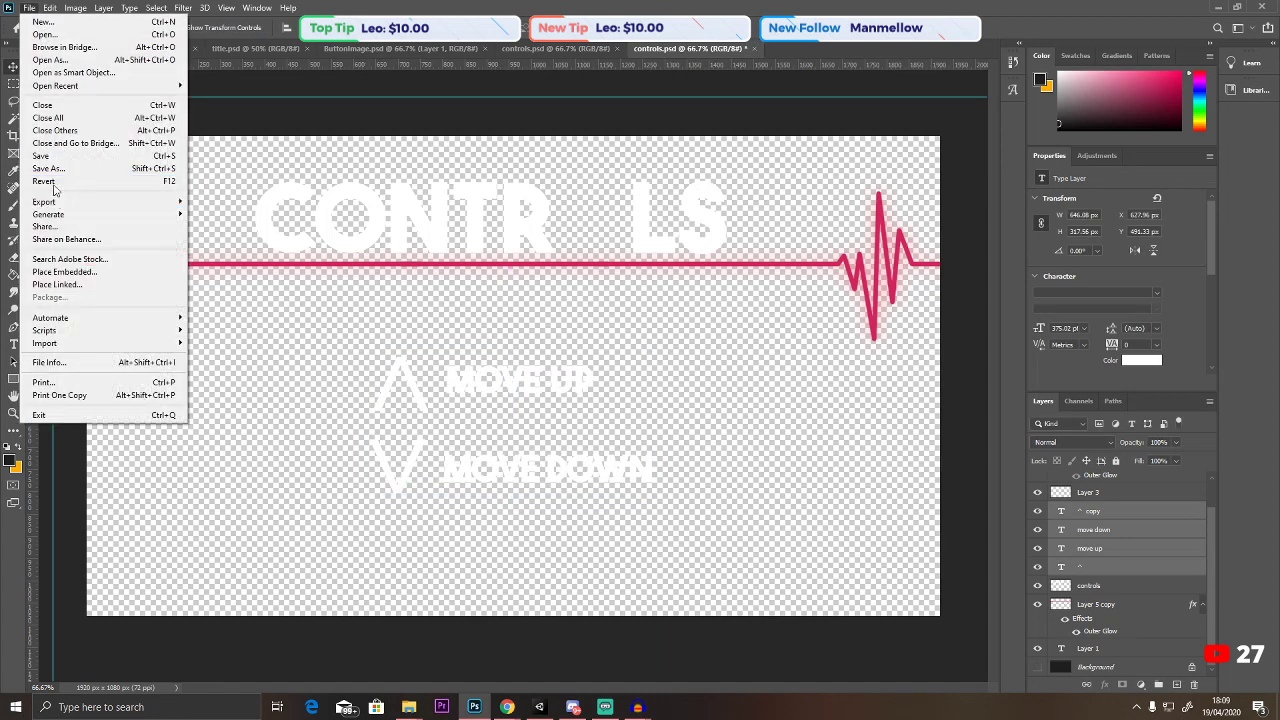
{"action": "left_click", "coordinate": [40, 156]}
{"action": "left_click", "coordinate": [539, 707]}
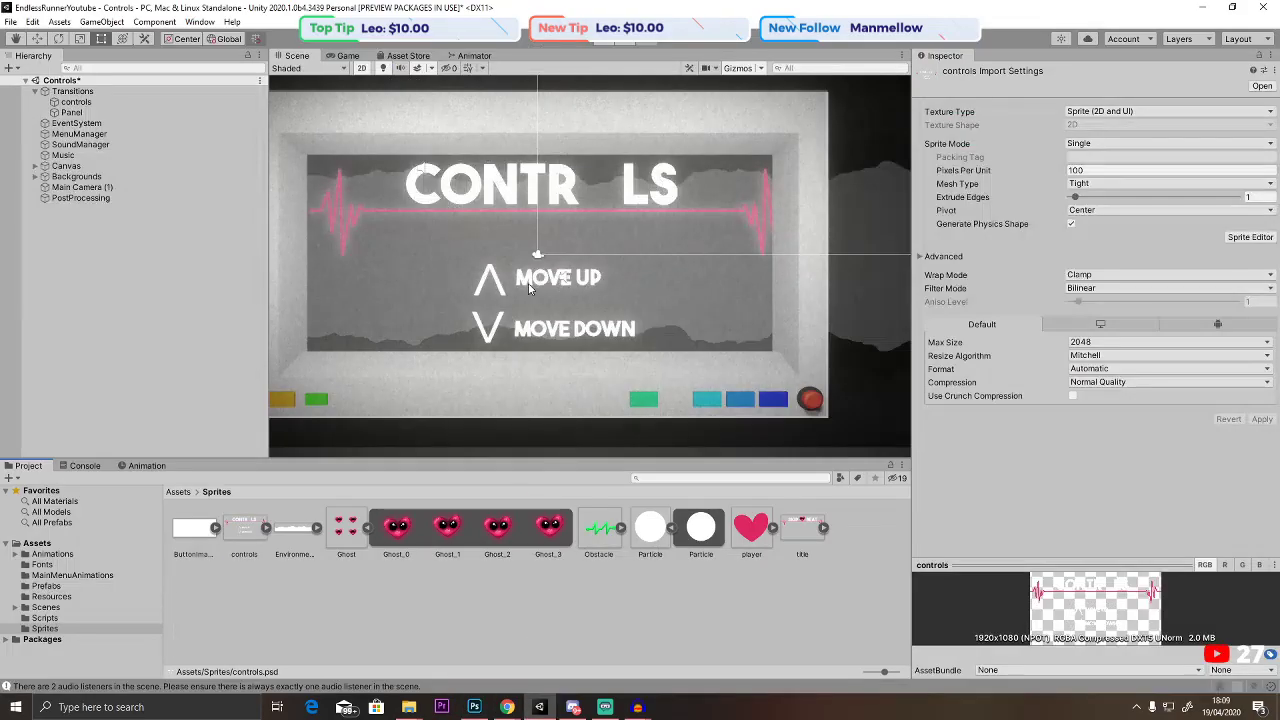
Delete the controls object from under Transitions.
{"action": "left_click", "coordinate": [40, 40]}
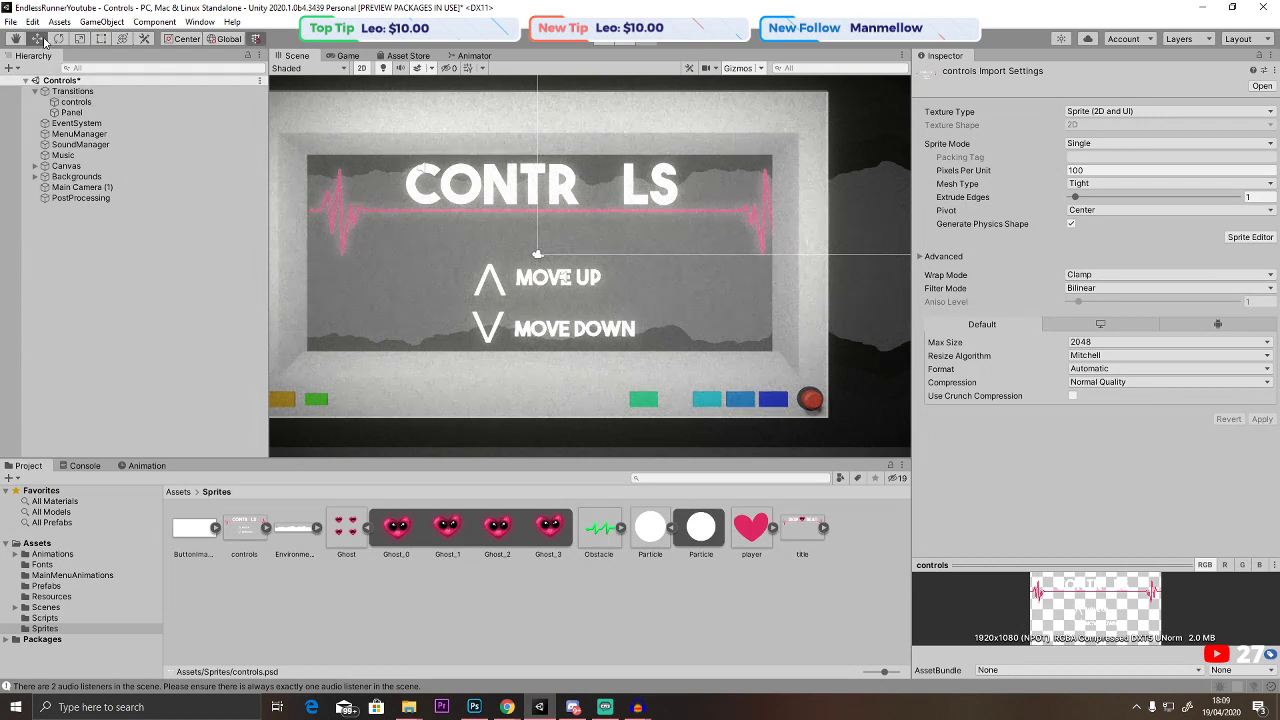
{"action": "left_click", "coordinate": [483, 209]}
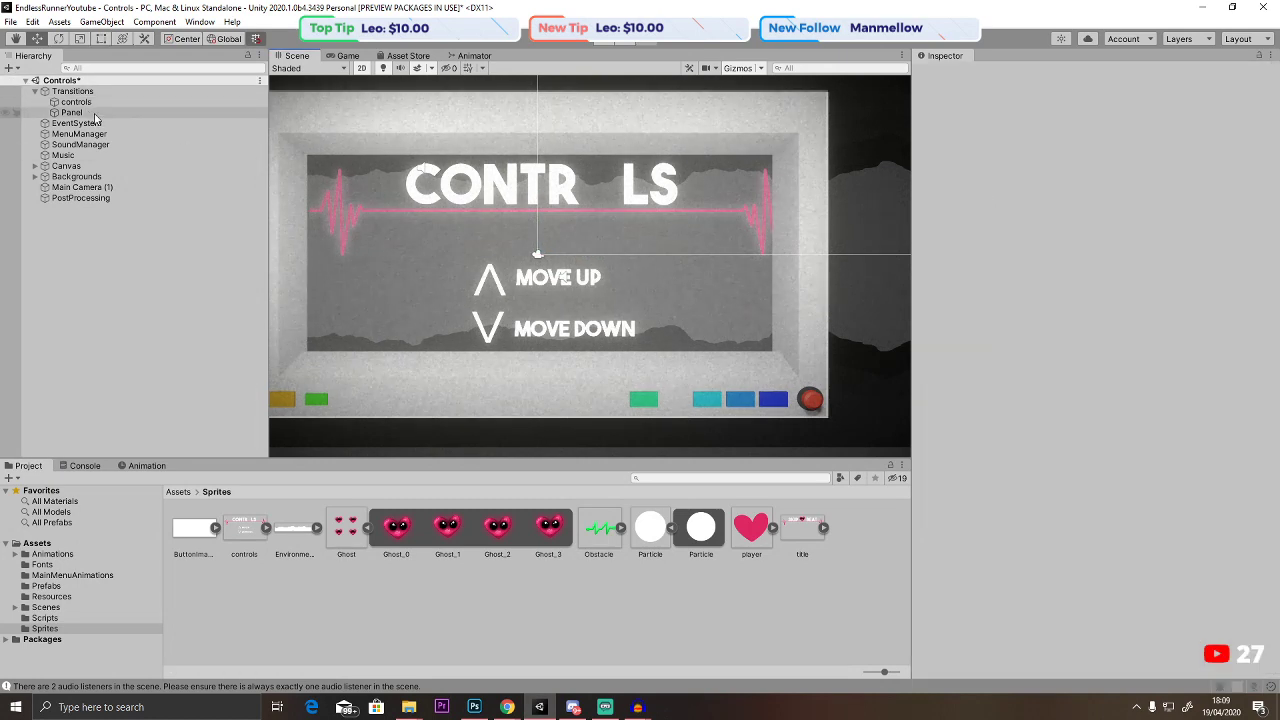
{"action": "left_click", "coordinate": [76, 123]}
{"action": "left_click", "coordinate": [76, 101]}
{"action": "key", "text": "Delete"}
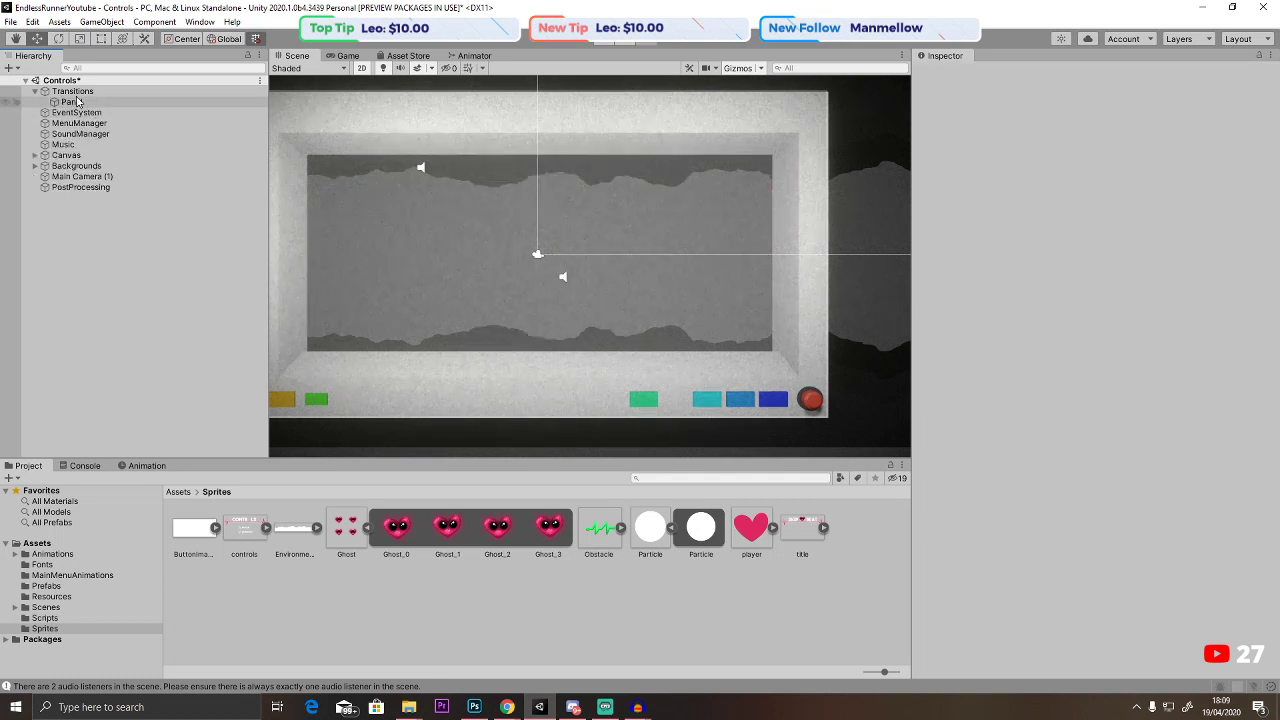
Place the controls sprite in the scene again and move it above Transitions at the root of the hierarchy.
{"action": "left_click", "coordinate": [60, 91]}
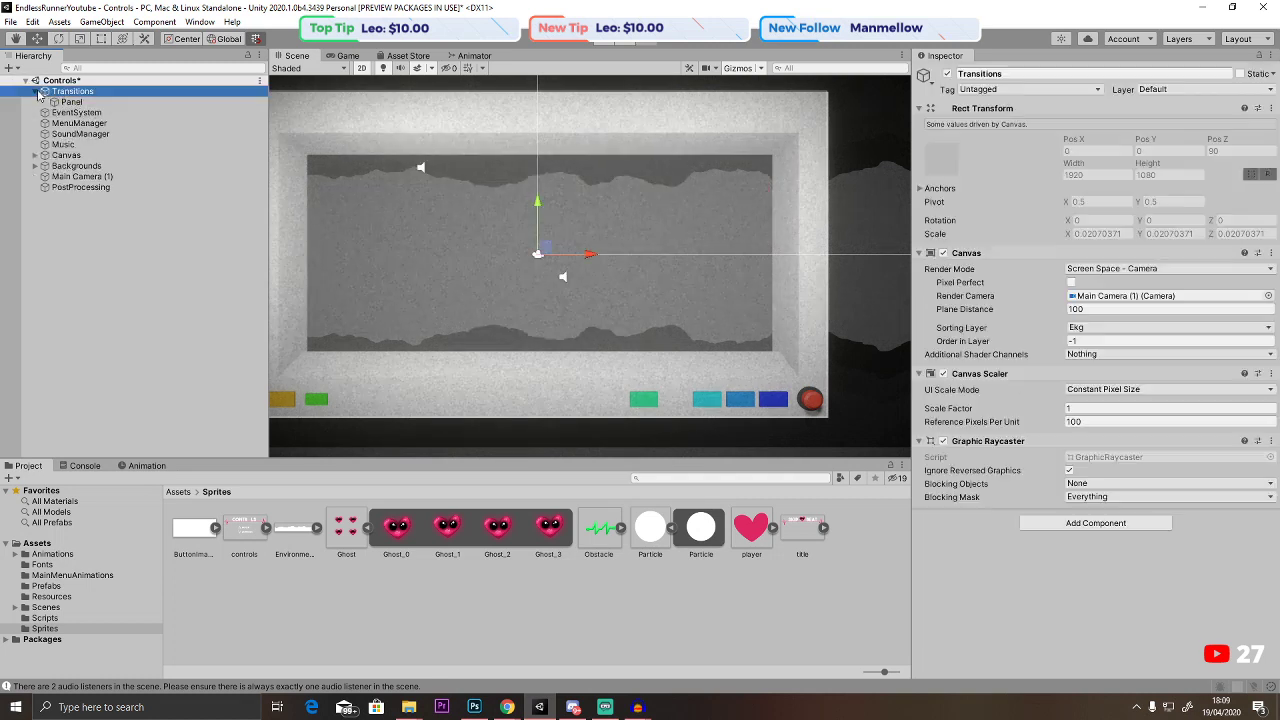
{"action": "left_click", "coordinate": [221, 318]}
{"action": "mouse_move", "coordinate": [795, 540]}
{"action": "left_mouse_down"}
{"action": "mouse_move", "coordinate": [565, 302]}
{"action": "mouse_move", "coordinate": [796, 546]}
{"action": "left_mouse_up"}
{"action": "left_click_drag", "start_coordinate": [244, 527], "coordinate": [500, 274]}
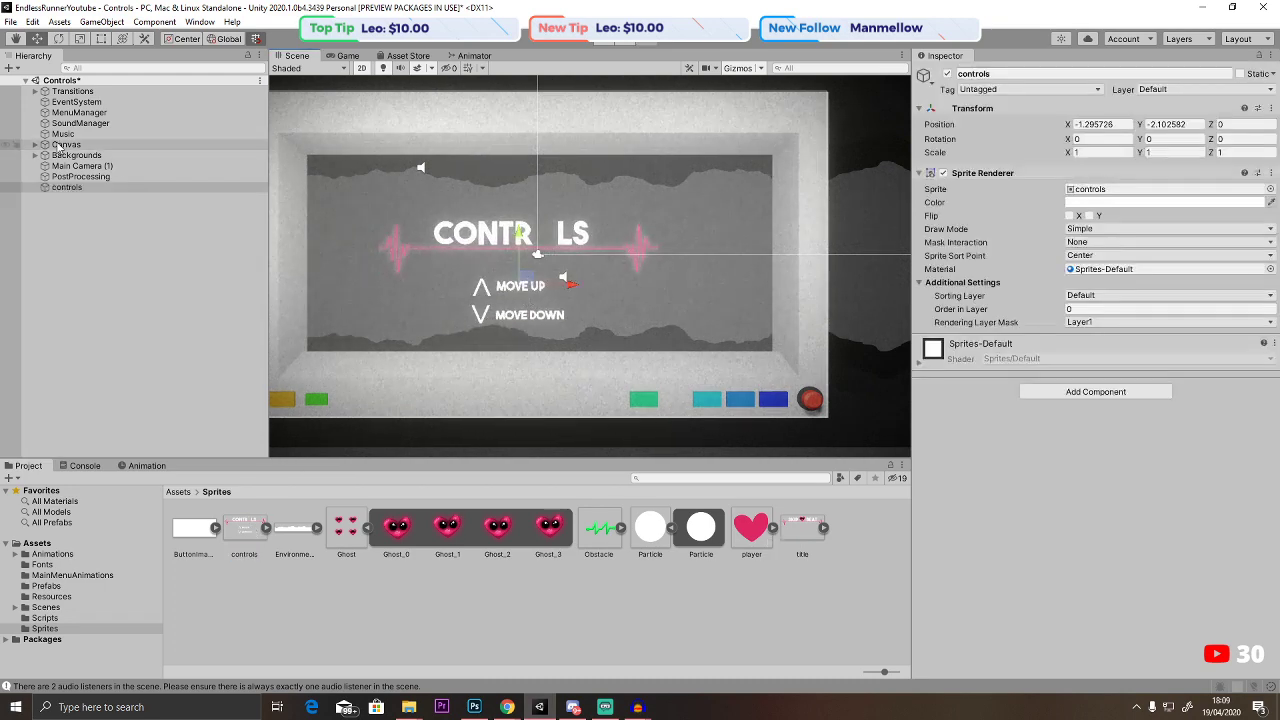
{"action": "left_click_drag", "start_coordinate": [75, 90], "coordinate": [75, 86]}
Scale the controls sprite to about 1.681 and move it to about X 0.02, Y -1 in the monitor display.
{"action": "left_click", "coordinate": [453, 250]}
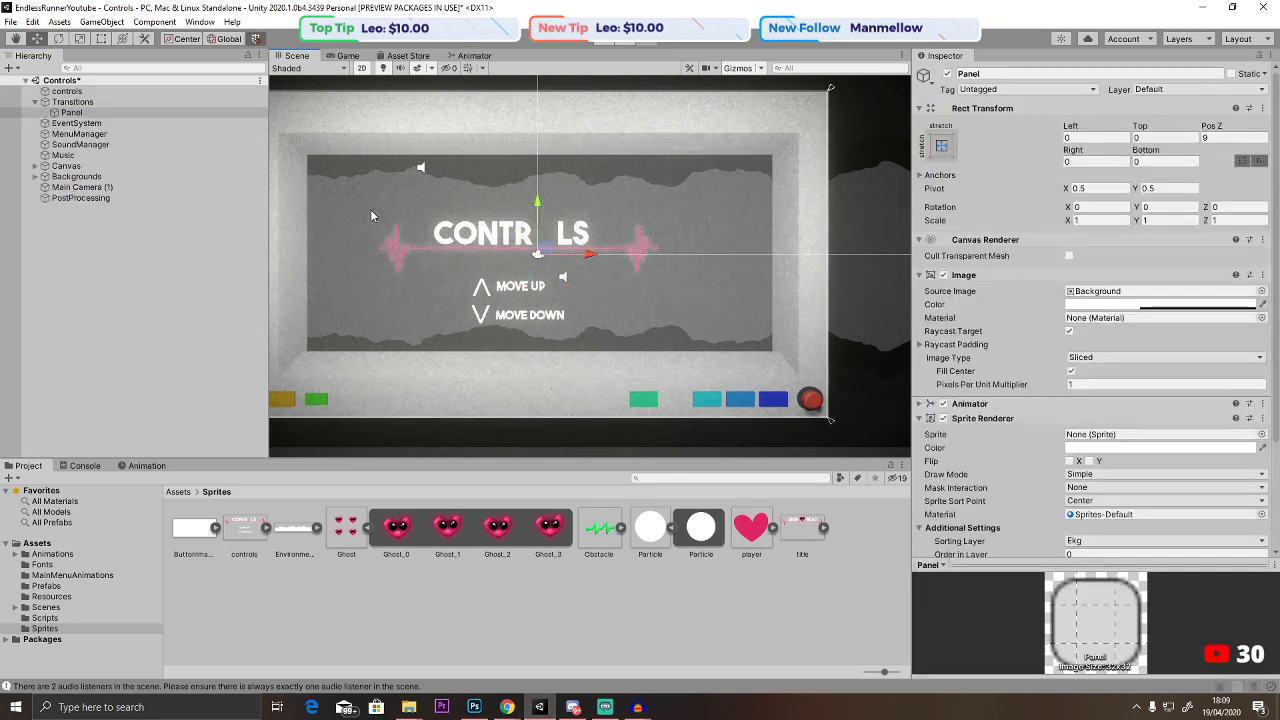
{"action": "left_click", "coordinate": [66, 91]}
{"action": "left_click_drag", "start_coordinate": [376, 207], "coordinate": [190, 102], "text": "shift"}
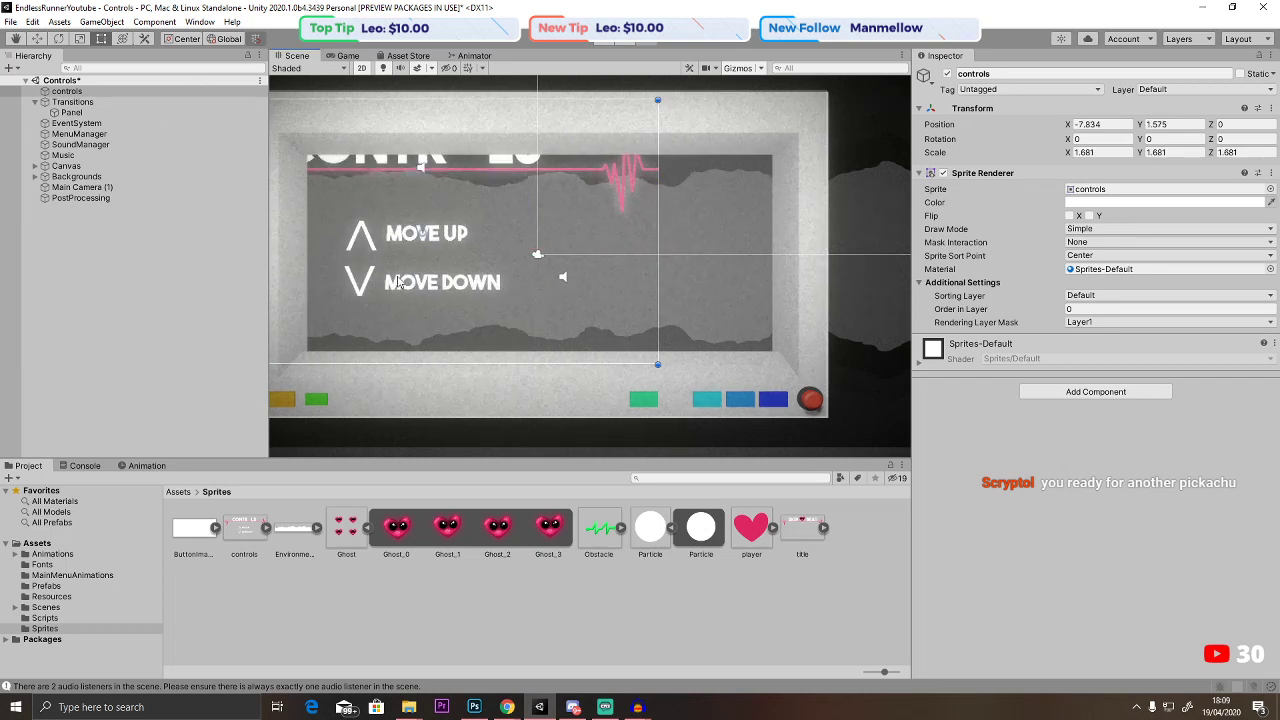
{"action": "left_click_drag", "start_coordinate": [398, 282], "coordinate": [520, 322]}
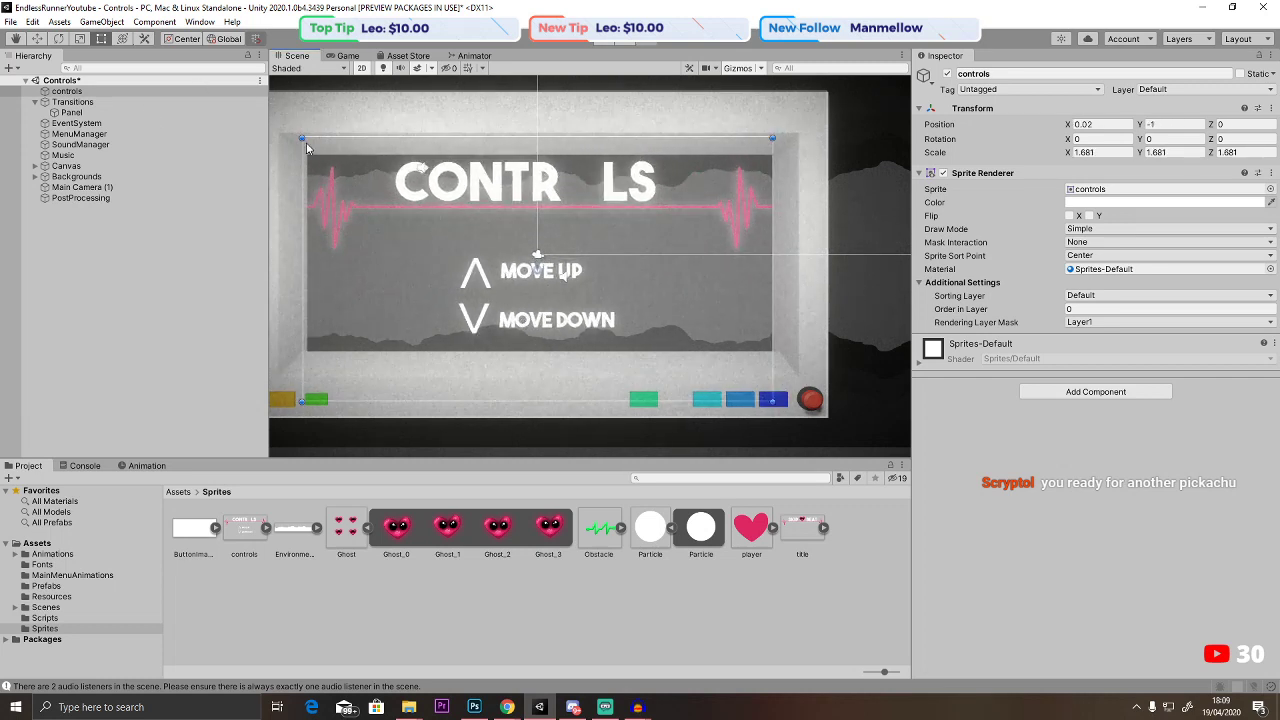
Rescale the controls sprite to about 1.677 and reposition it at about X 0.01, Y -1.07 to fit the monitor display.
{"action": "left_click_drag", "start_coordinate": [307, 148], "coordinate": [406, 190], "text": "shift"}
{"action": "left_click_drag", "start_coordinate": [295, 137], "coordinate": [439, 210], "text": "shift"}
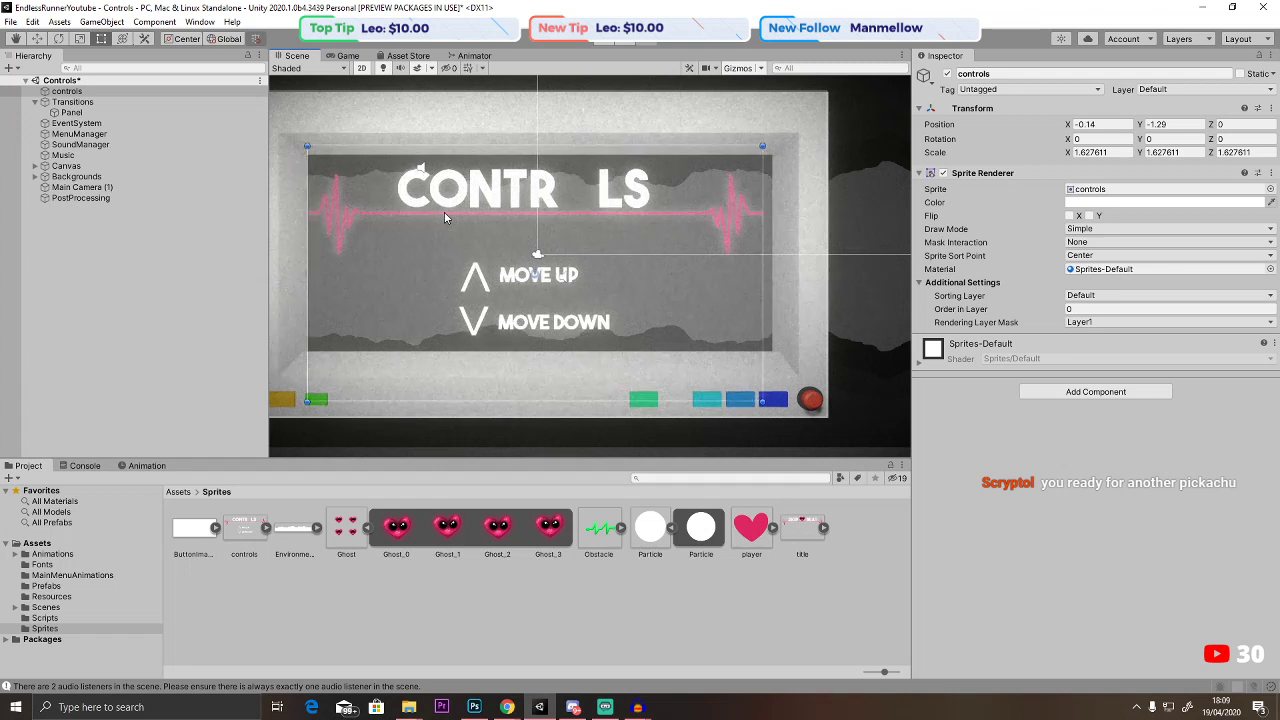
{"action": "left_click_drag", "start_coordinate": [760, 144], "coordinate": [771, 139], "text": "shift"}
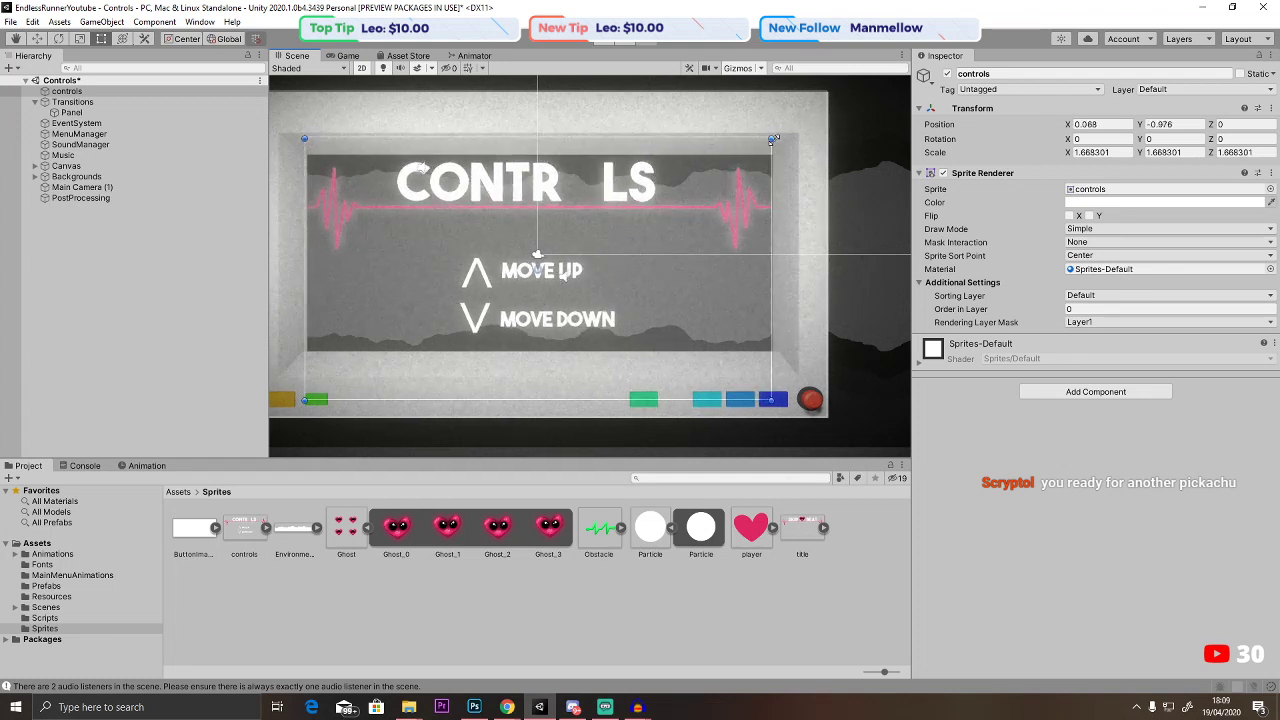
{"action": "left_click", "coordinate": [610, 202]}
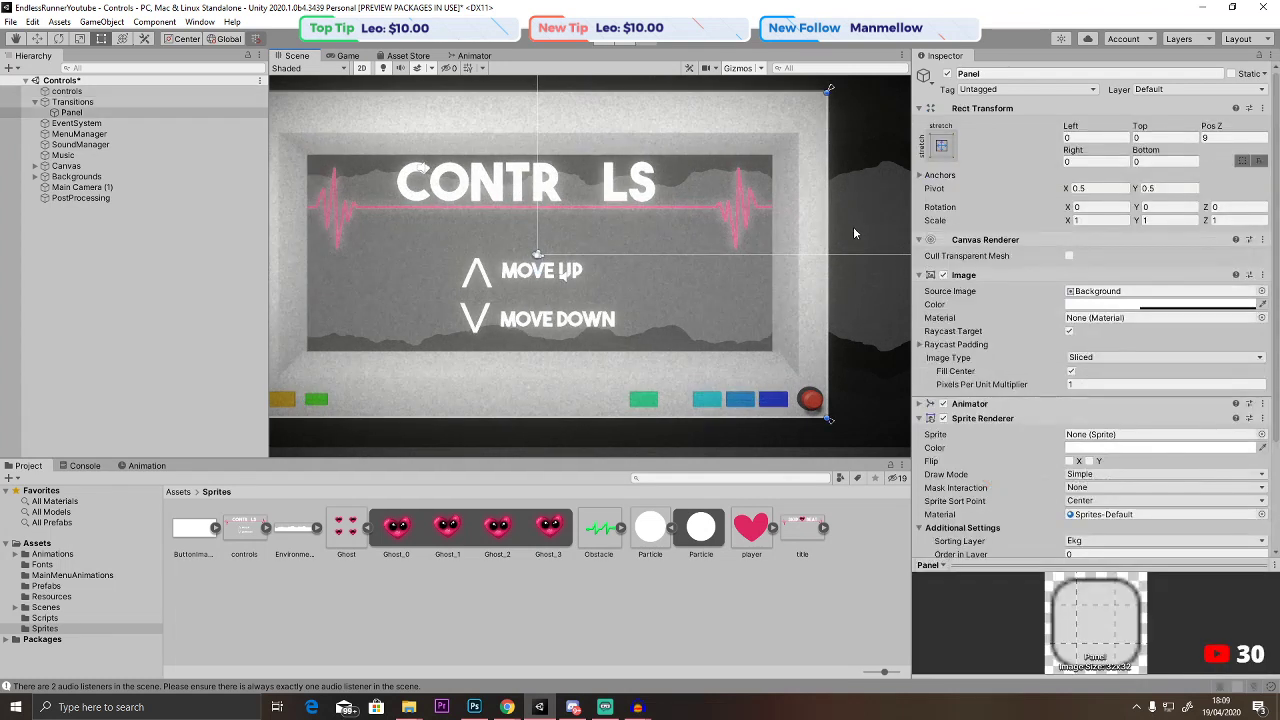
{"action": "left_click", "coordinate": [707, 192]}
{"action": "left_click", "coordinate": [705, 216]}
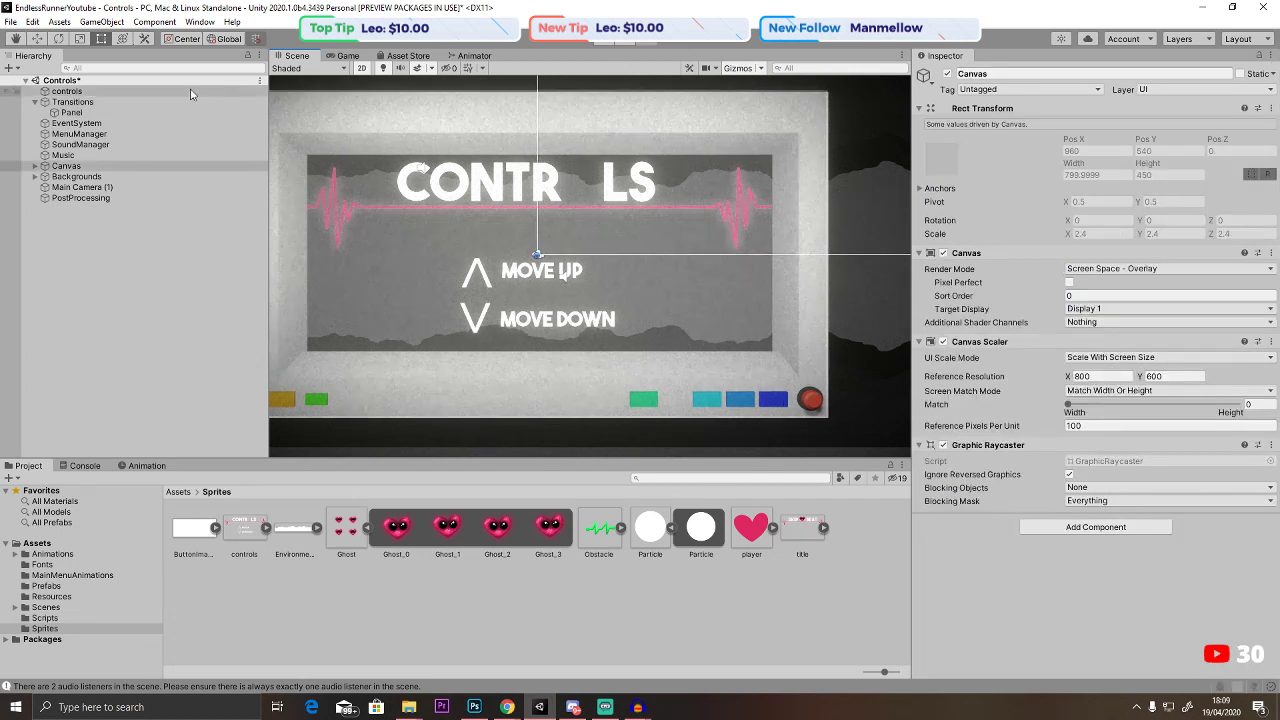
{"action": "left_click_drag", "start_coordinate": [772, 139], "coordinate": [775, 138], "text": "shift"}
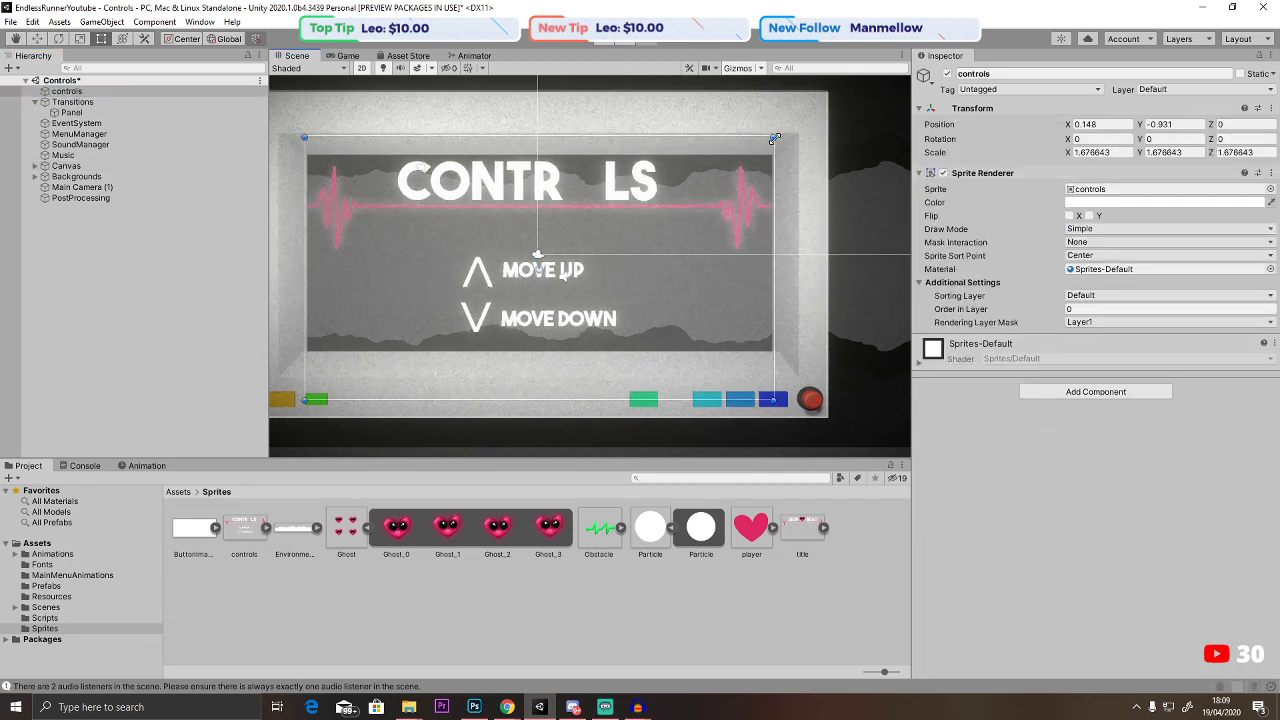
{"action": "left_click_drag", "start_coordinate": [610, 205], "coordinate": [607, 208]}
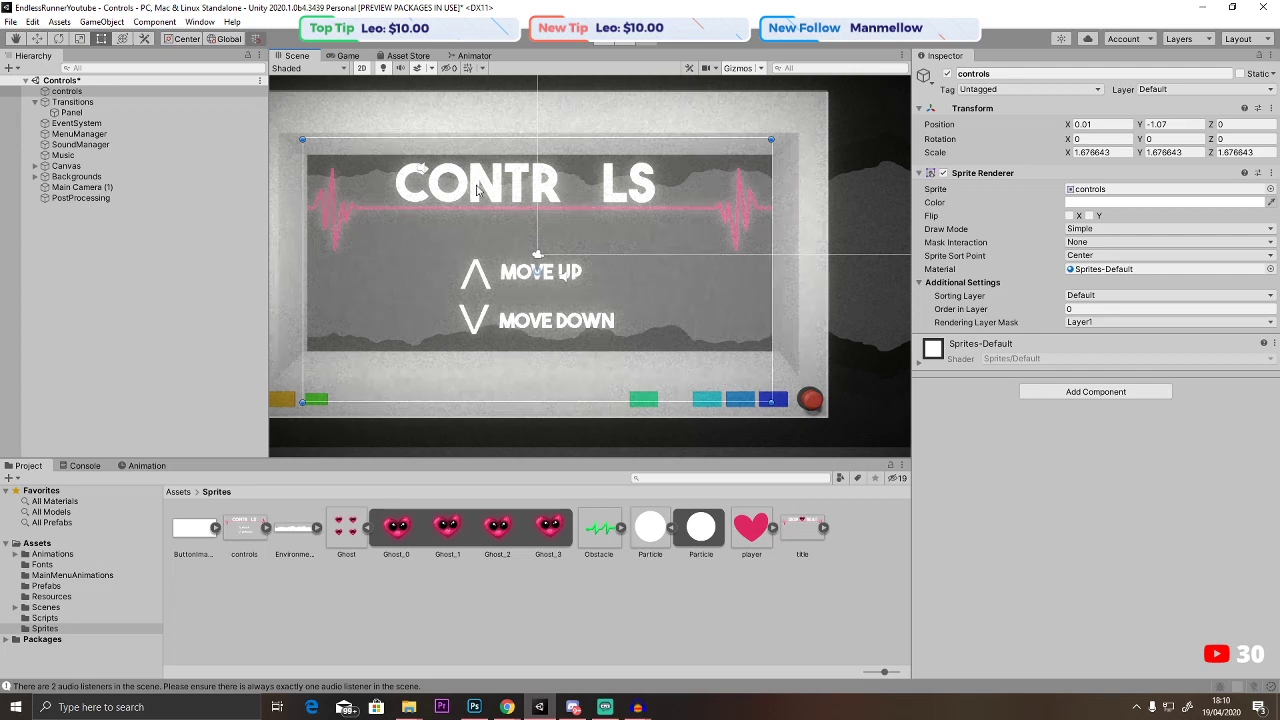
Move the controls object directly below Backgrounds in the hierarchy and test-play the scene.
{"action": "left_click_drag", "start_coordinate": [68, 91], "coordinate": [77, 186]}
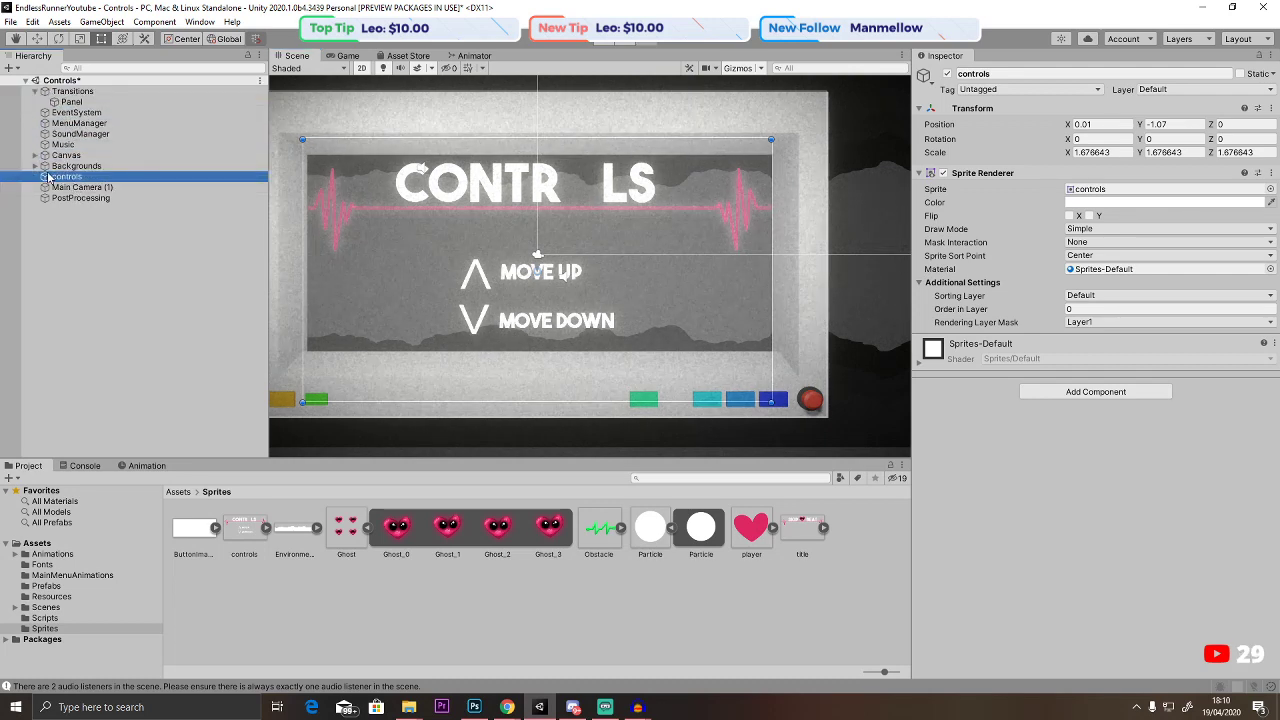
{"action": "left_click", "coordinate": [36, 167]}
{"action": "left_click", "coordinate": [70, 166]}
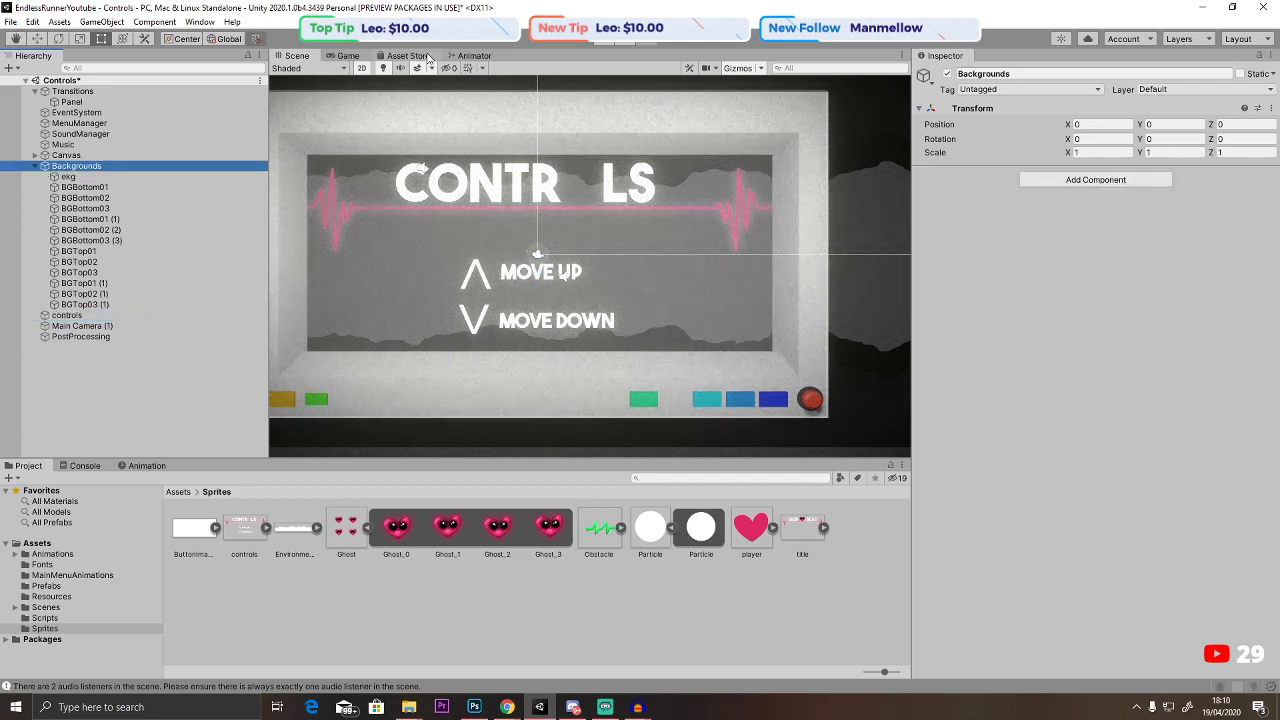
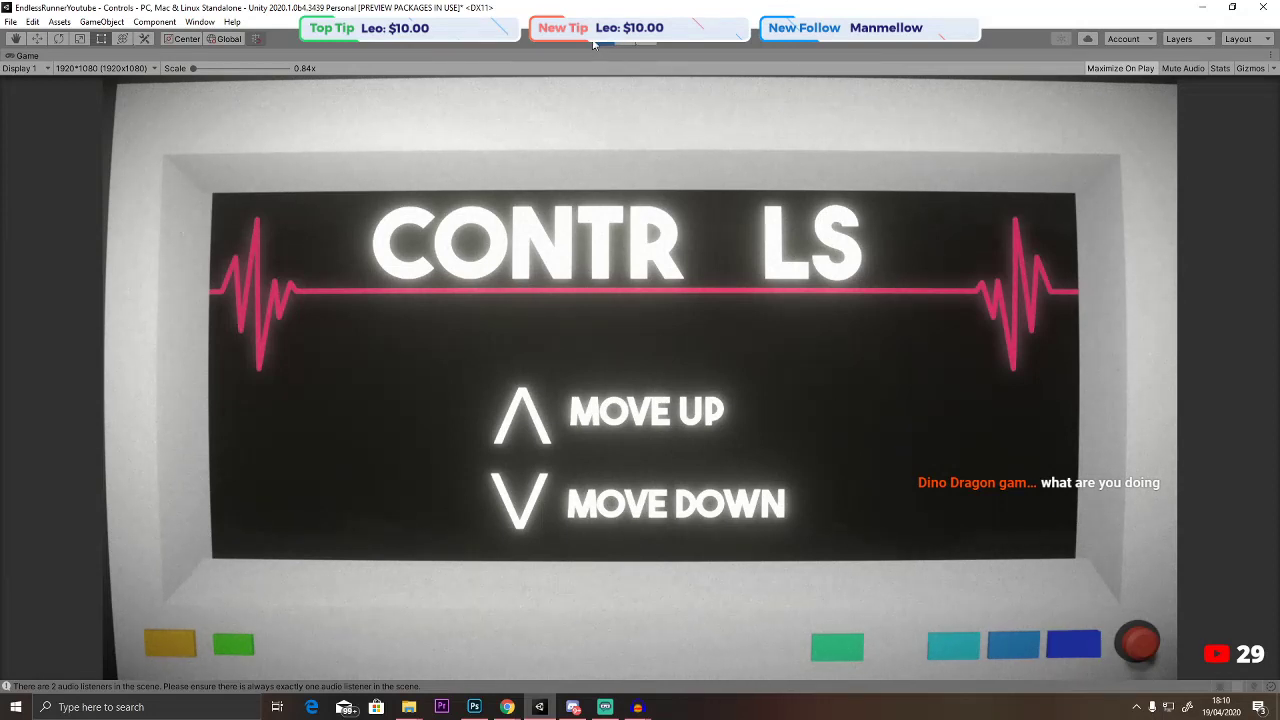
{"action": "left_click", "coordinate": [596, 40]}
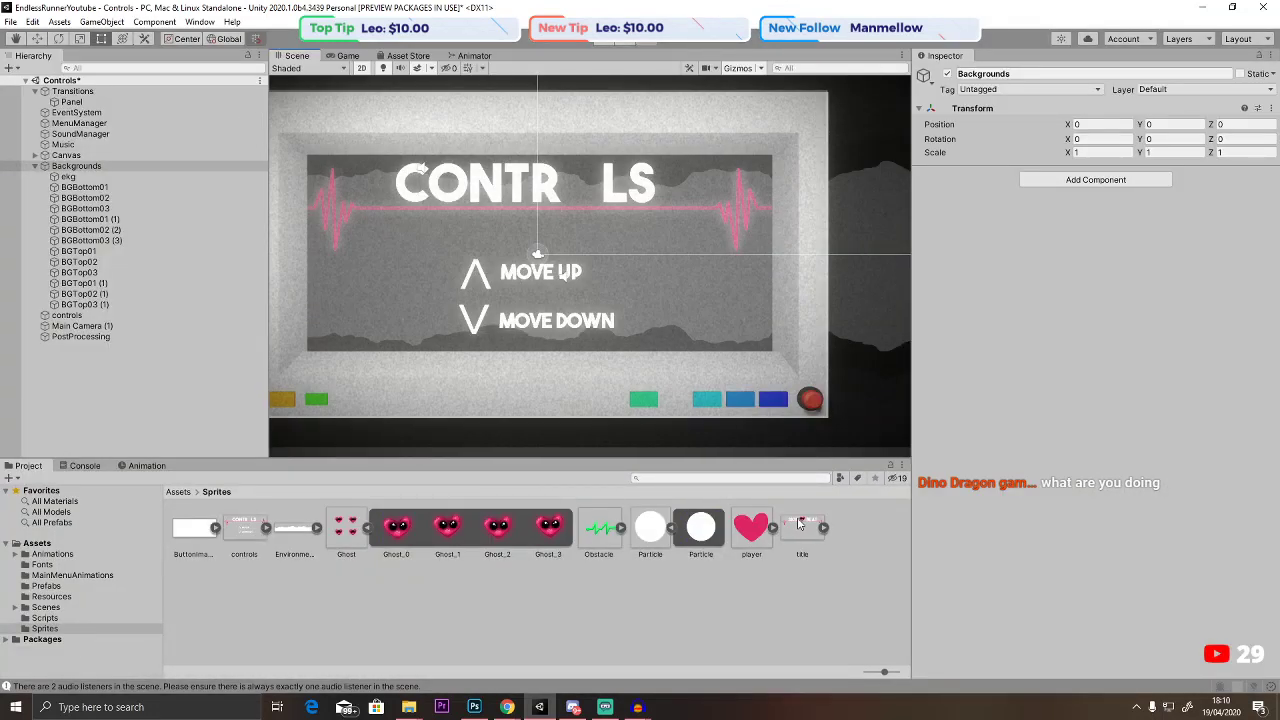
Open controls.psd in Photoshop, shift the arrows and MOVE UP / MOVE DOWN labels upward, save, and return to Unity.
{"action": "double_click", "coordinate": [250, 530]}
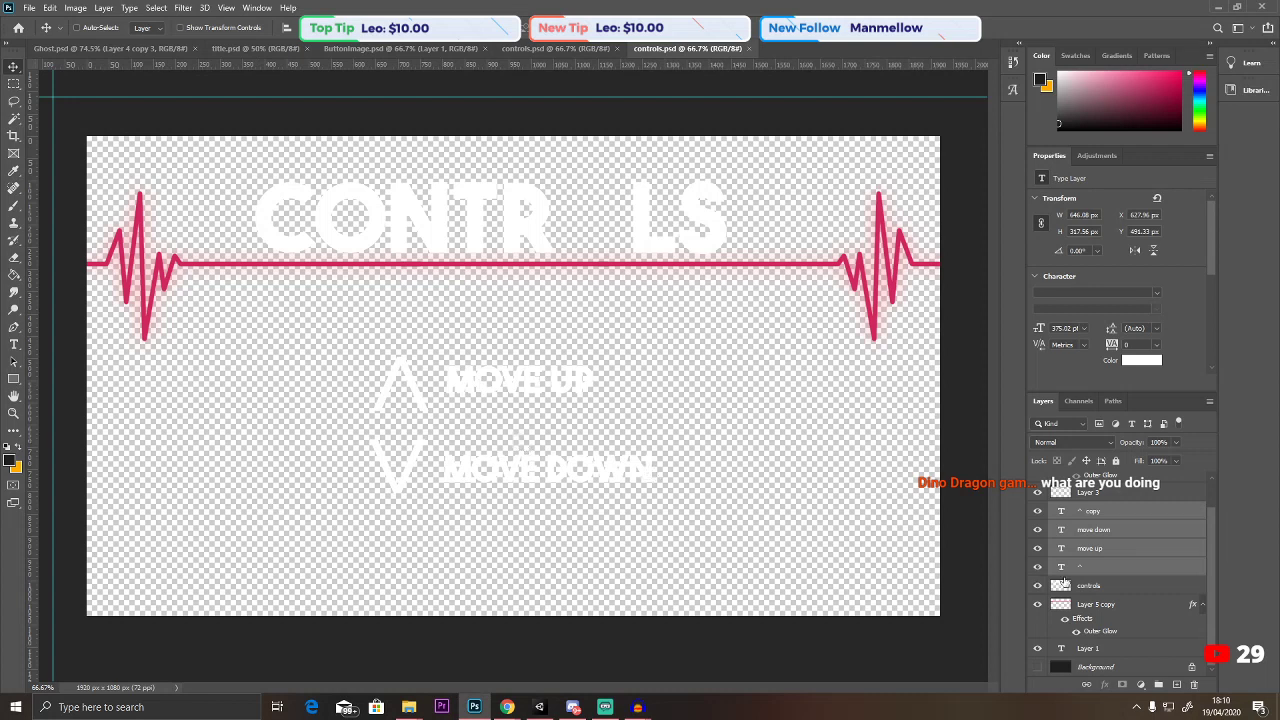
{"action": "left_click_drag", "start_coordinate": [451, 413], "coordinate": [473, 372]}
{"action": "left_click", "coordinate": [30, 8]}
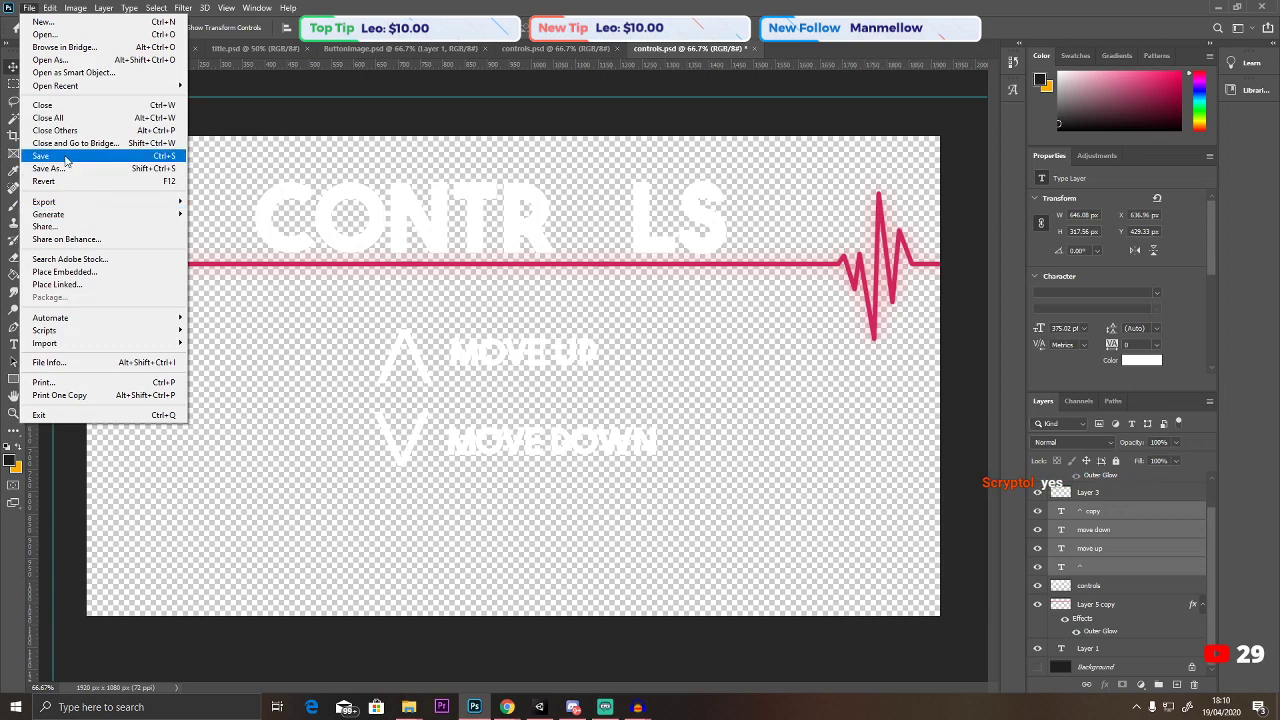
{"action": "left_click", "coordinate": [70, 157]}
{"action": "left_click", "coordinate": [539, 707]}
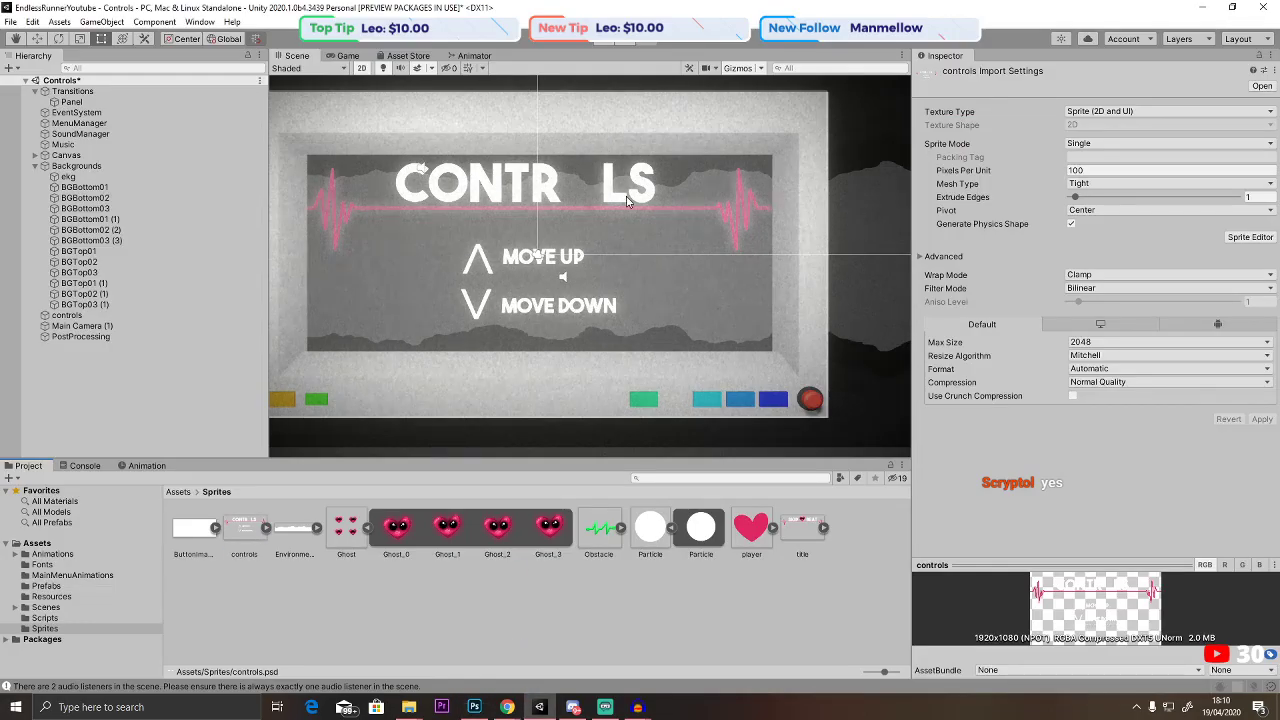
Open the Game scene from the Scenes folder, saving the changes to the Controls scene.
{"action": "scroll", "coordinate": [628, 201], "scroll_direction": "up", "scroll_amount": 4}
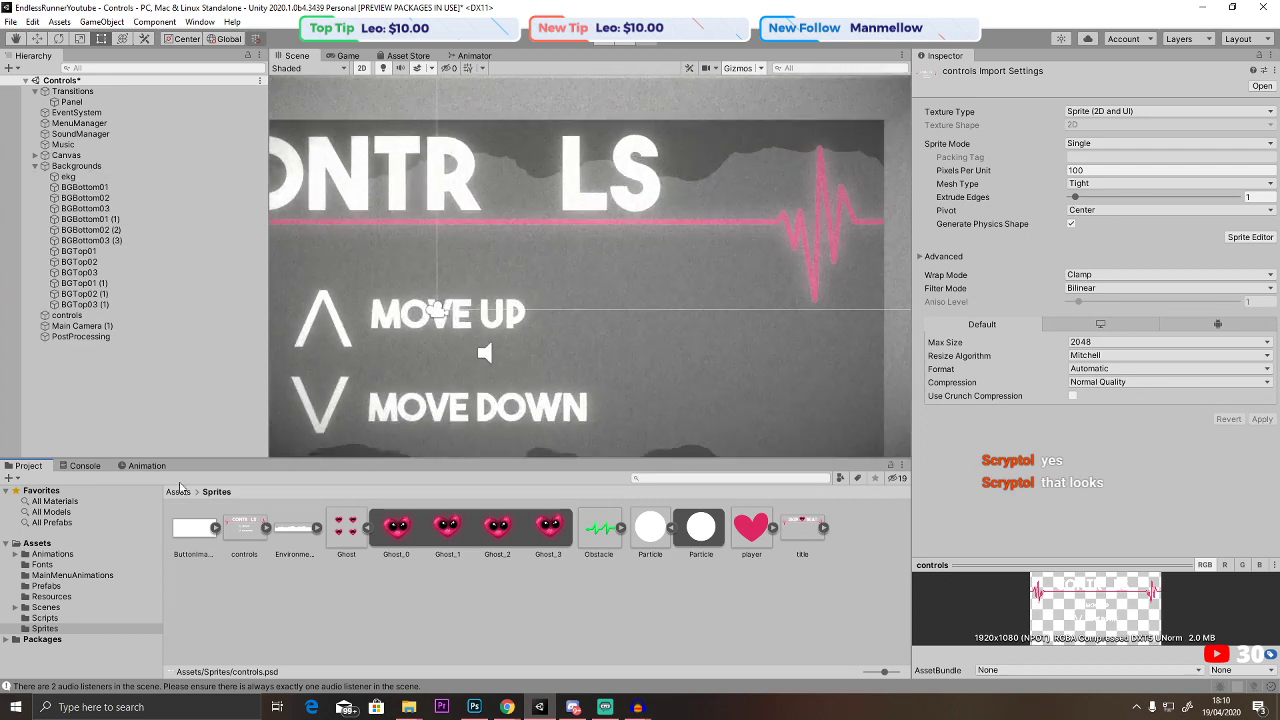
{"action": "left_click", "coordinate": [178, 491]}
{"action": "double_click", "coordinate": [348, 530]}
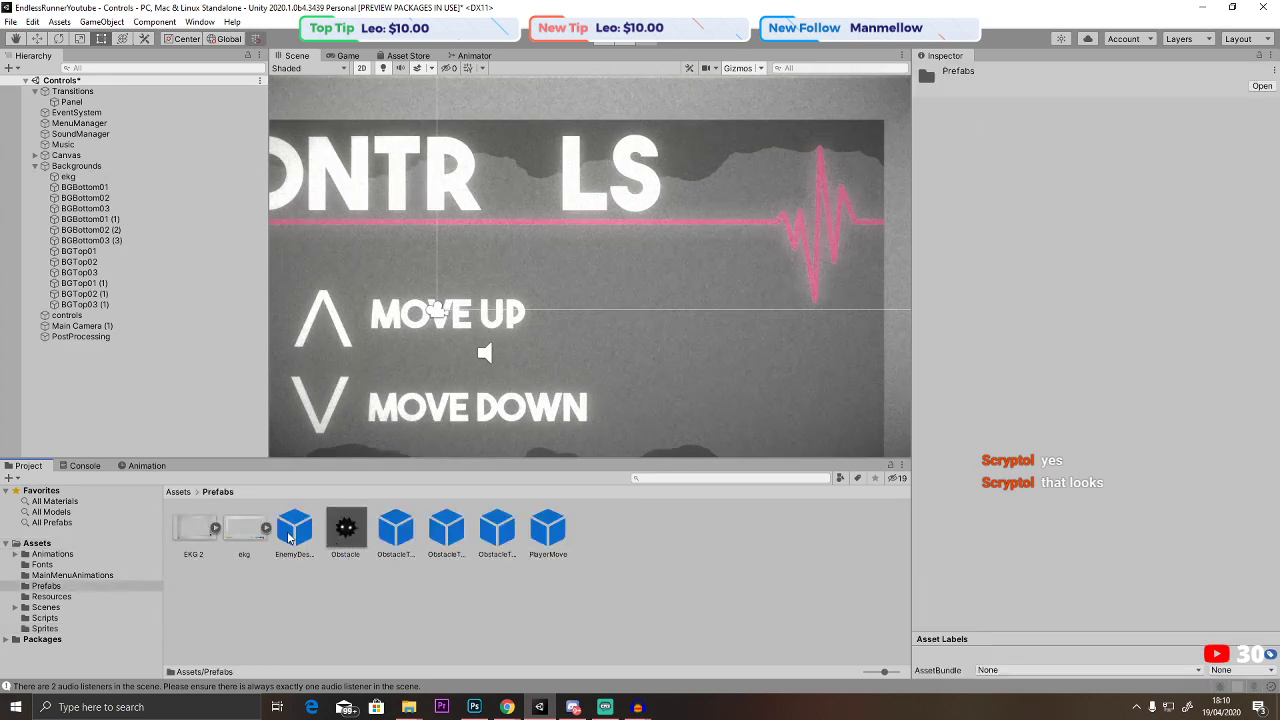
{"action": "key", "text": "BackSpace"}
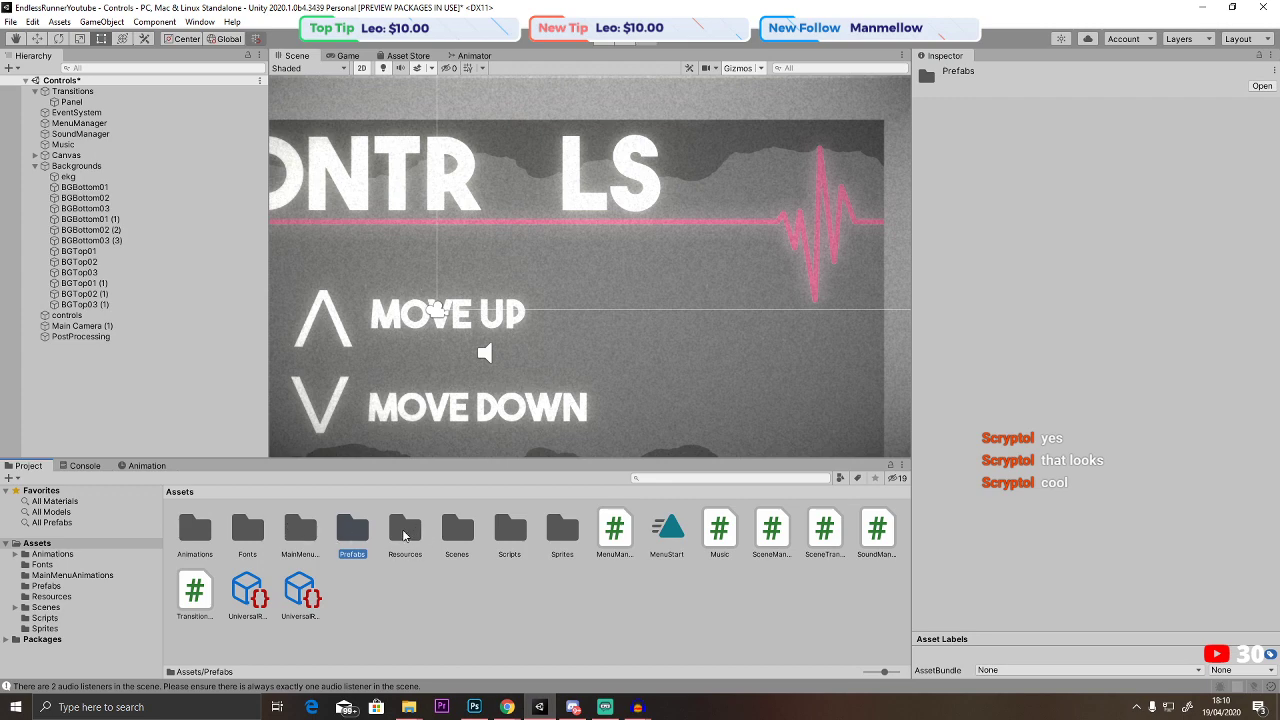
{"action": "double_click", "coordinate": [460, 530]}
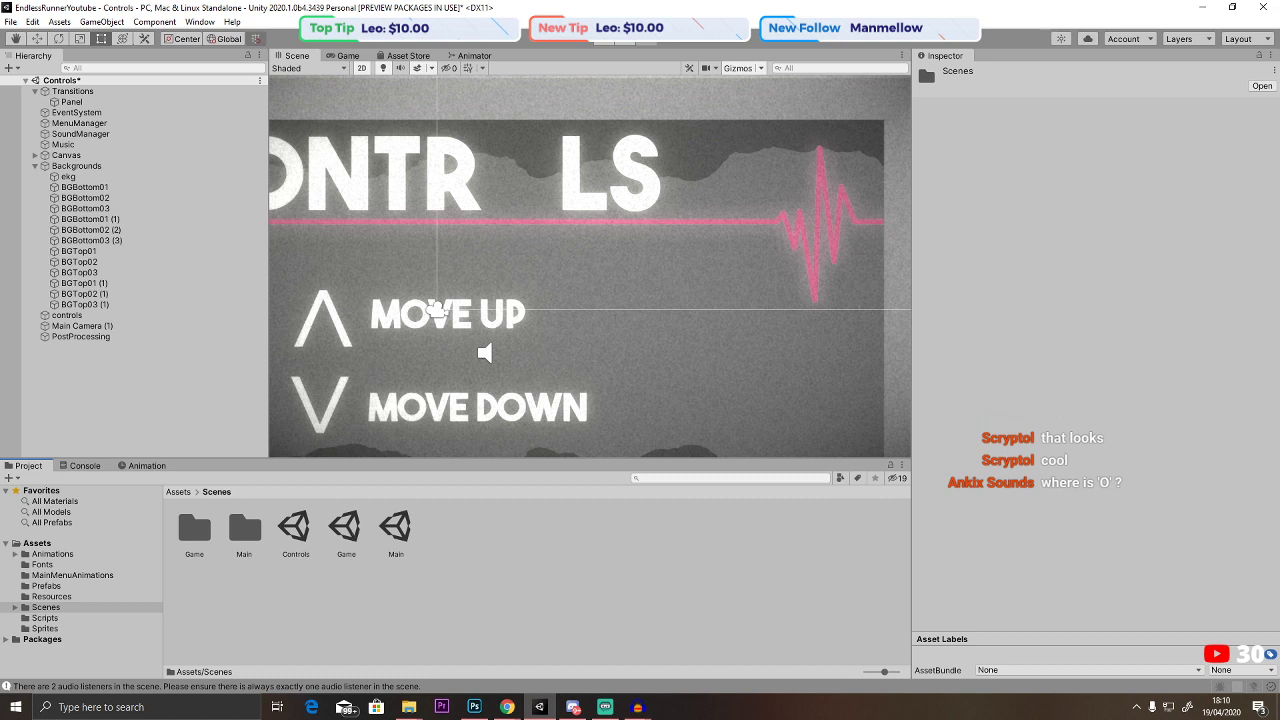
{"action": "double_click", "coordinate": [356, 528]}
{"action": "left_click", "coordinate": [617, 380]}
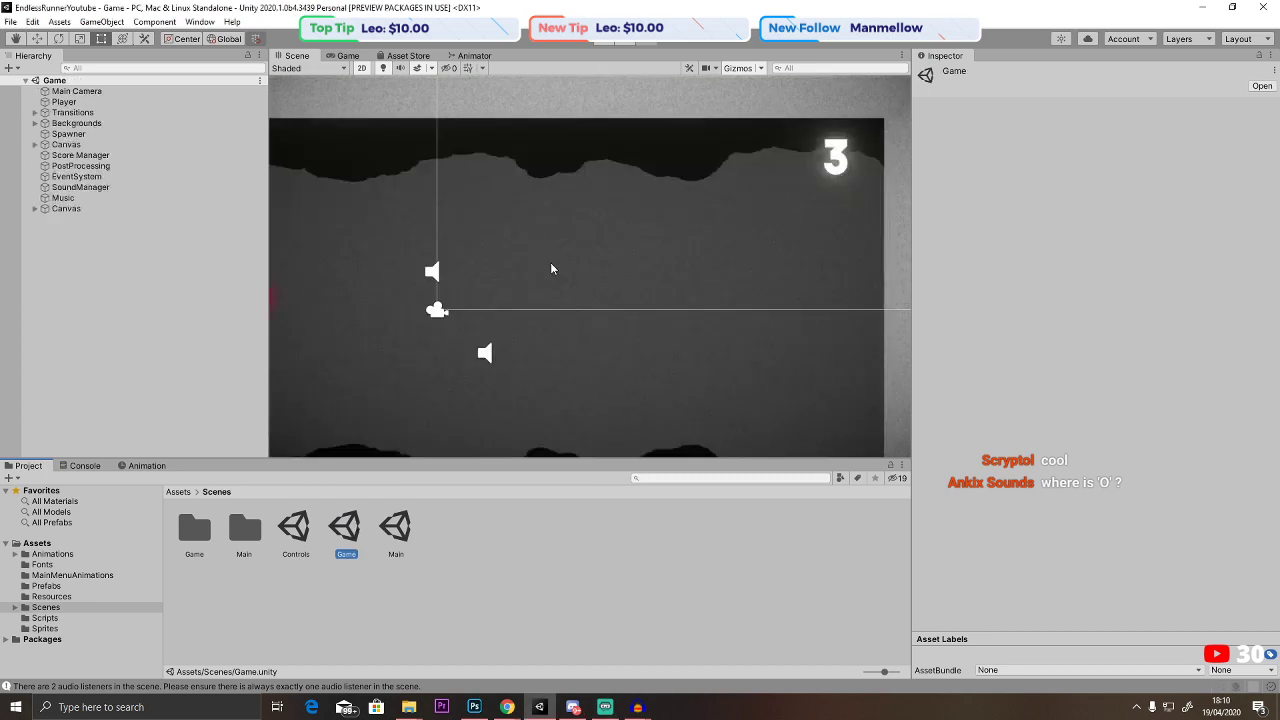
Copy the Player object from the Game scene and paste it into the Controls scene.
{"action": "scroll", "coordinate": [399, 283], "scroll_direction": "down", "scroll_amount": 2}
{"action": "left_click", "coordinate": [66, 102]}
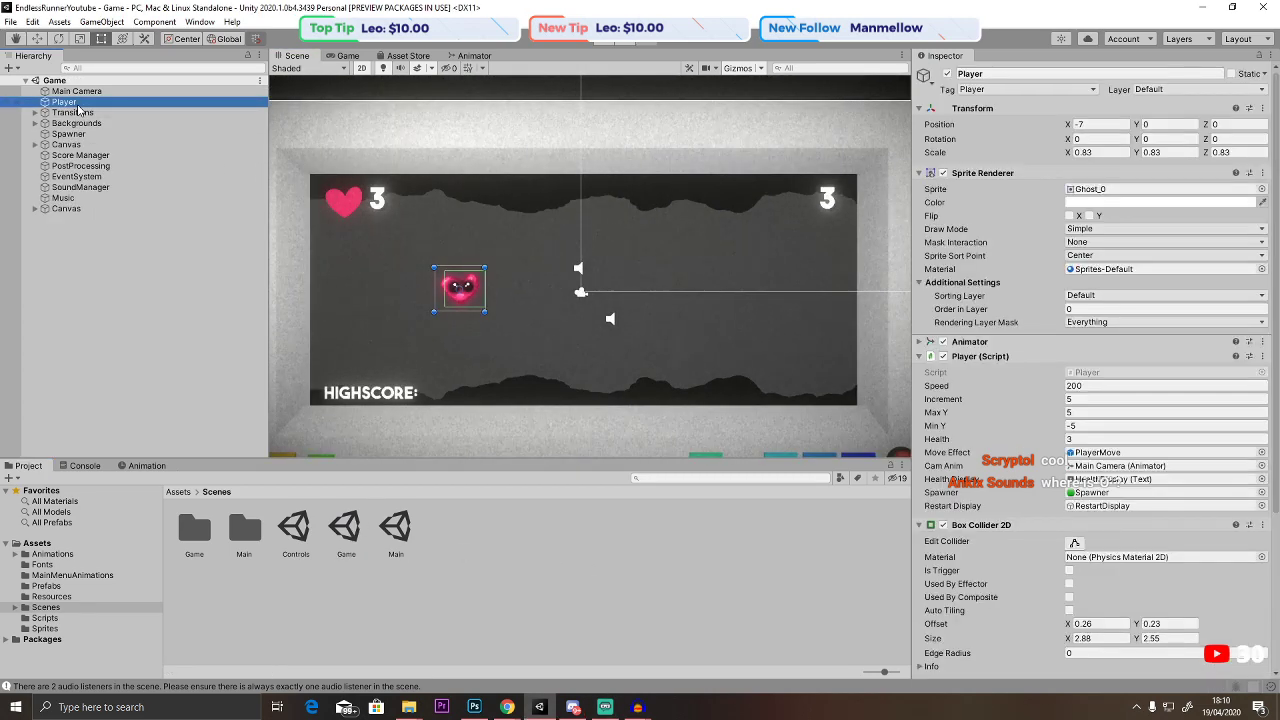
{"action": "double_click", "coordinate": [396, 528]}
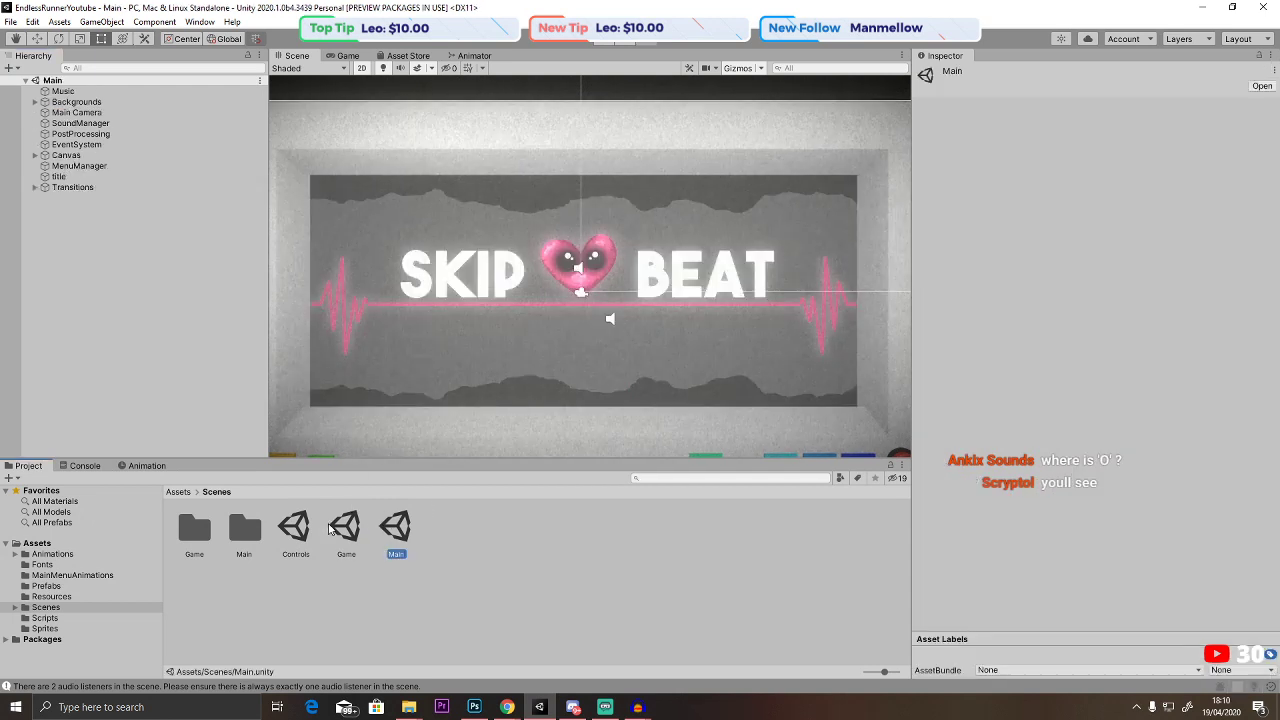
{"action": "double_click", "coordinate": [294, 528]}
{"action": "key", "text": "ctrl+v"}
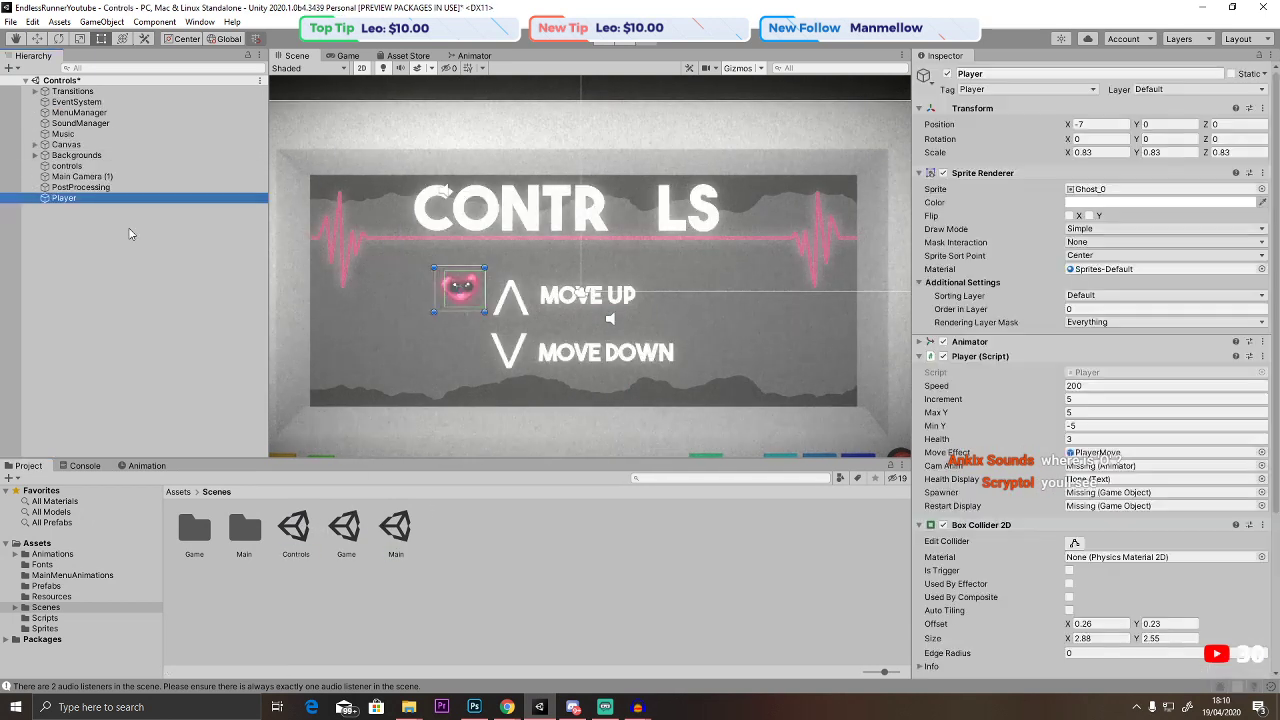
Move the Player heart into the gap between R and L in the title, at about X 2.99, Y 4.68.
{"action": "left_click_drag", "start_coordinate": [445, 288], "coordinate": [647, 224]}
{"action": "scroll", "coordinate": [647, 224], "scroll_direction": "up", "scroll_amount": 1}
{"action": "scroll", "coordinate": [642, 222], "scroll_direction": "up", "scroll_amount": 3}
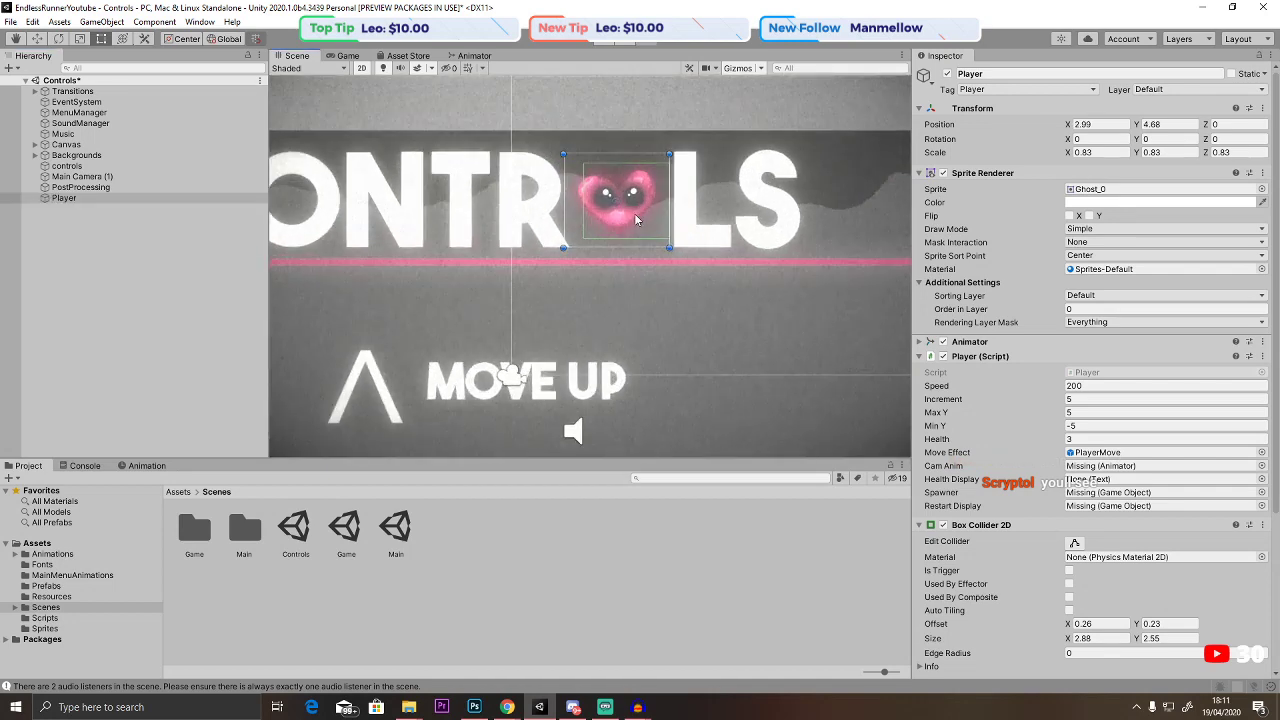
Remove the Player script, Rigidbody 2D and Box Collider 2D components from the Player object.
{"action": "left_click", "coordinate": [1022, 357]}
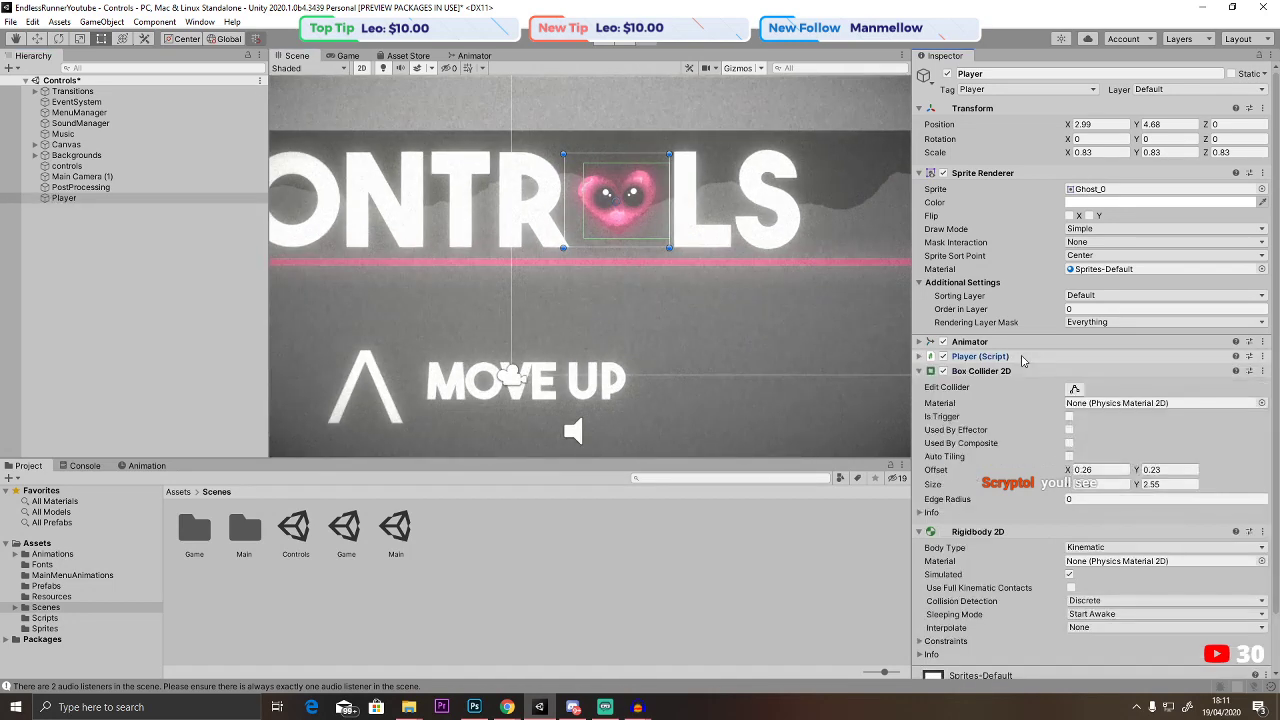
{"action": "left_click", "coordinate": [1014, 358]}
{"action": "right_click", "coordinate": [1020, 357]}
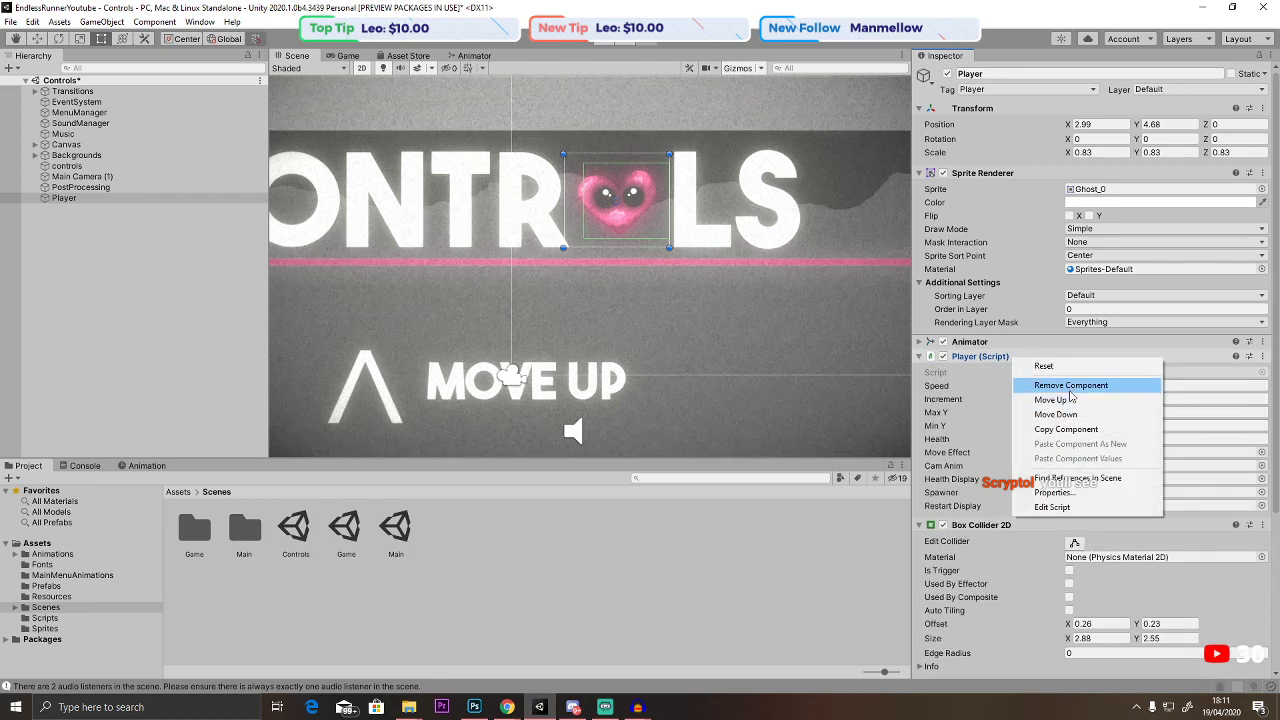
{"action": "left_click", "coordinate": [1040, 381]}
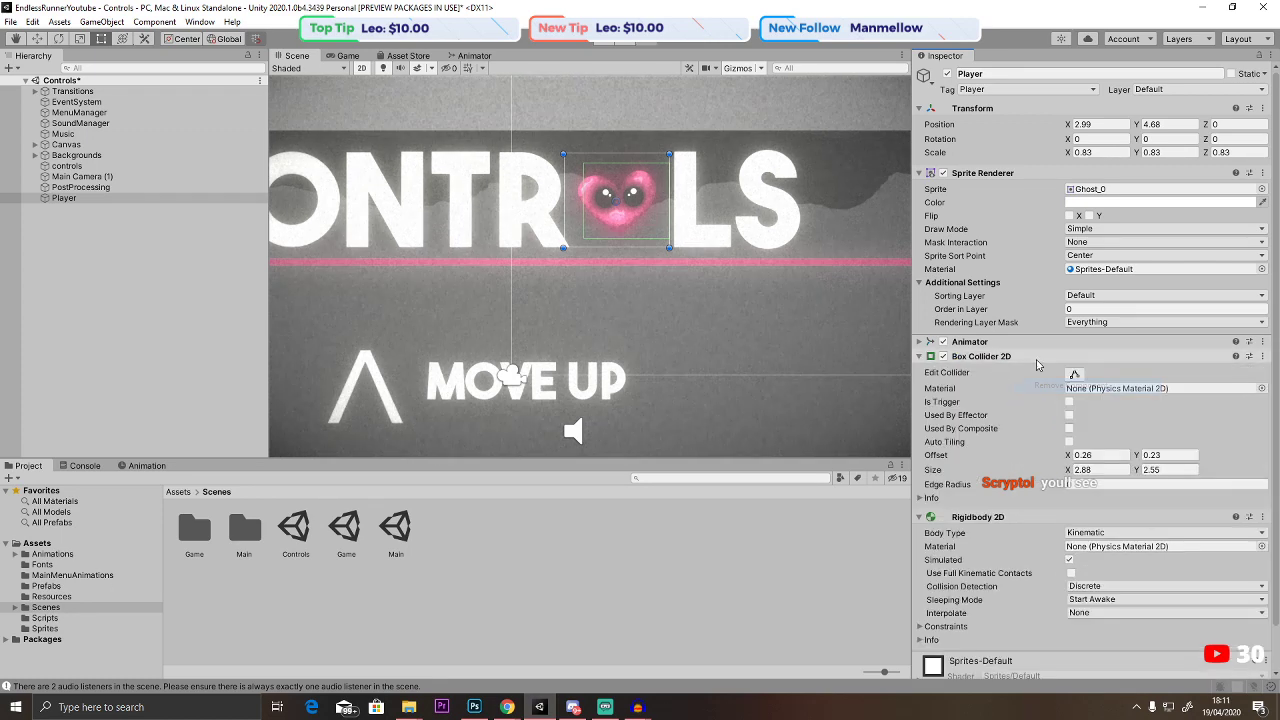
{"action": "right_click", "coordinate": [976, 514]}
{"action": "left_click", "coordinate": [1022, 545]}
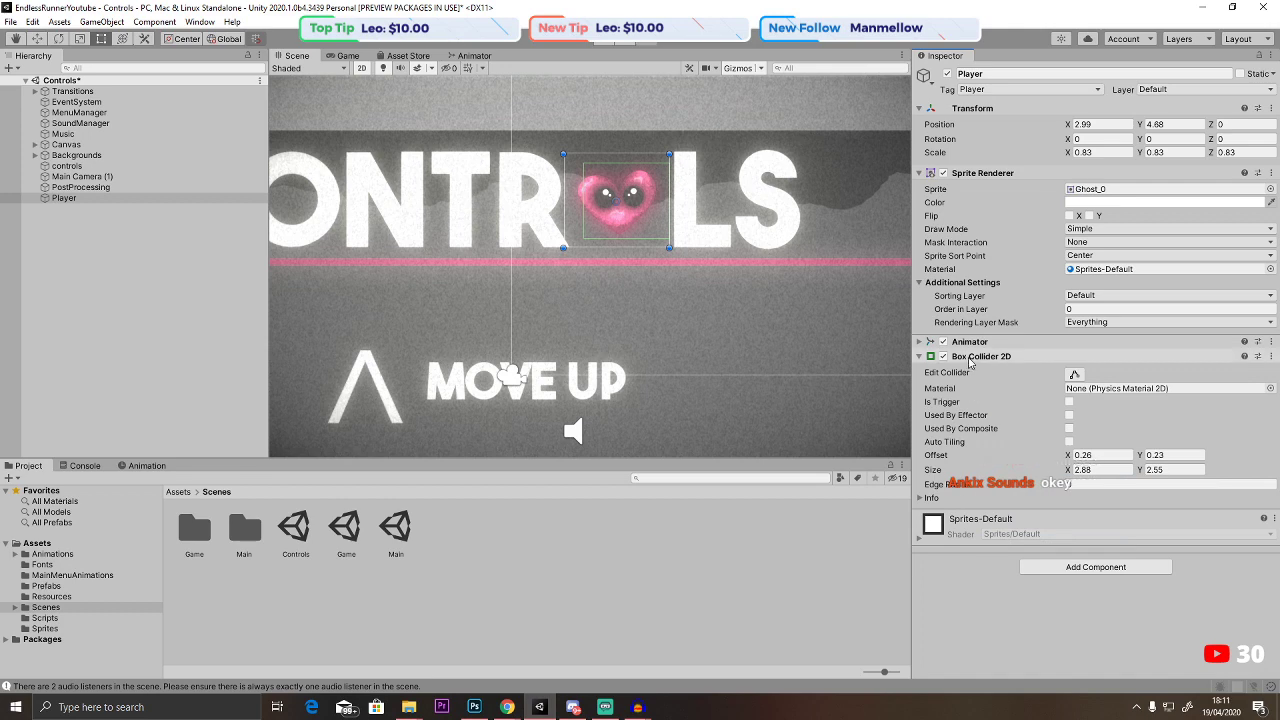
{"action": "right_click", "coordinate": [986, 357]}
{"action": "left_click", "coordinate": [1031, 386]}
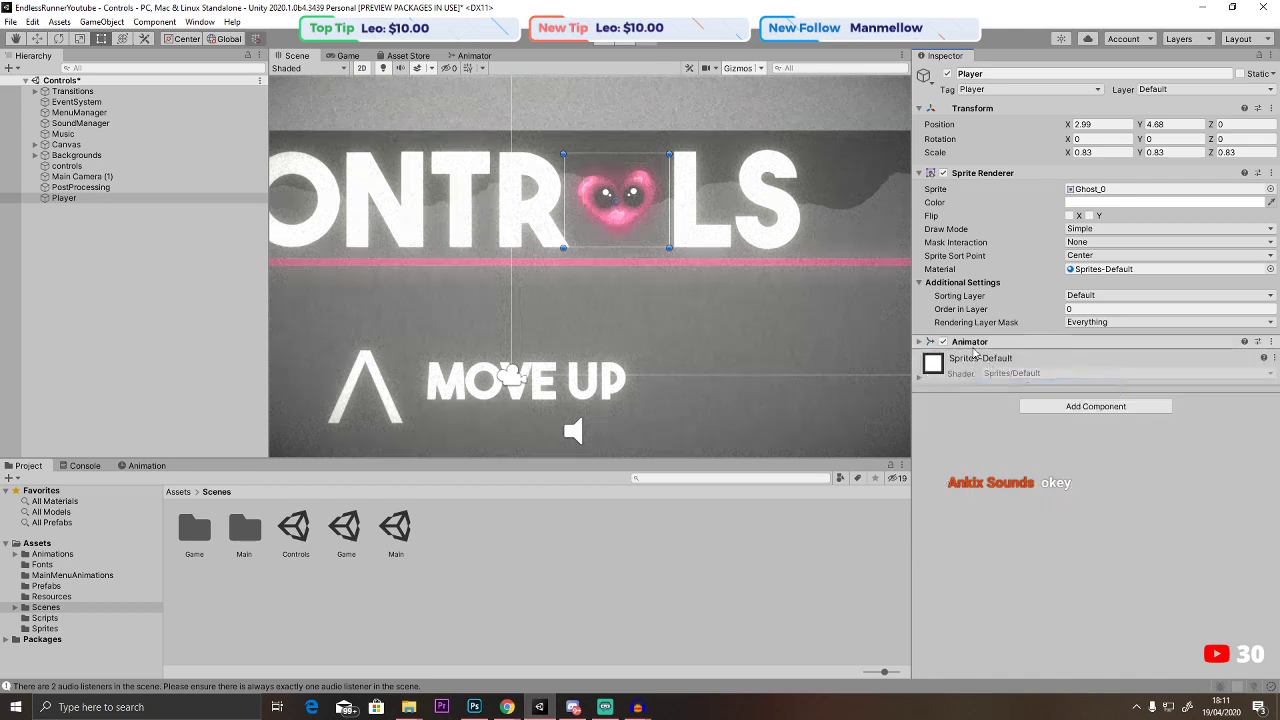
Scale the Player heart to about 1.06 and fit it in the title's missing O at about X 3.06, Y 4.58.
{"action": "left_click_drag", "start_coordinate": [672, 156], "coordinate": [714, 114]}
{"action": "key", "text": "ctrl+z"}
{"action": "left_click_drag", "start_coordinate": [672, 155], "coordinate": [690, 130]}
{"action": "left_click_drag", "start_coordinate": [620, 215], "coordinate": [623, 218]}
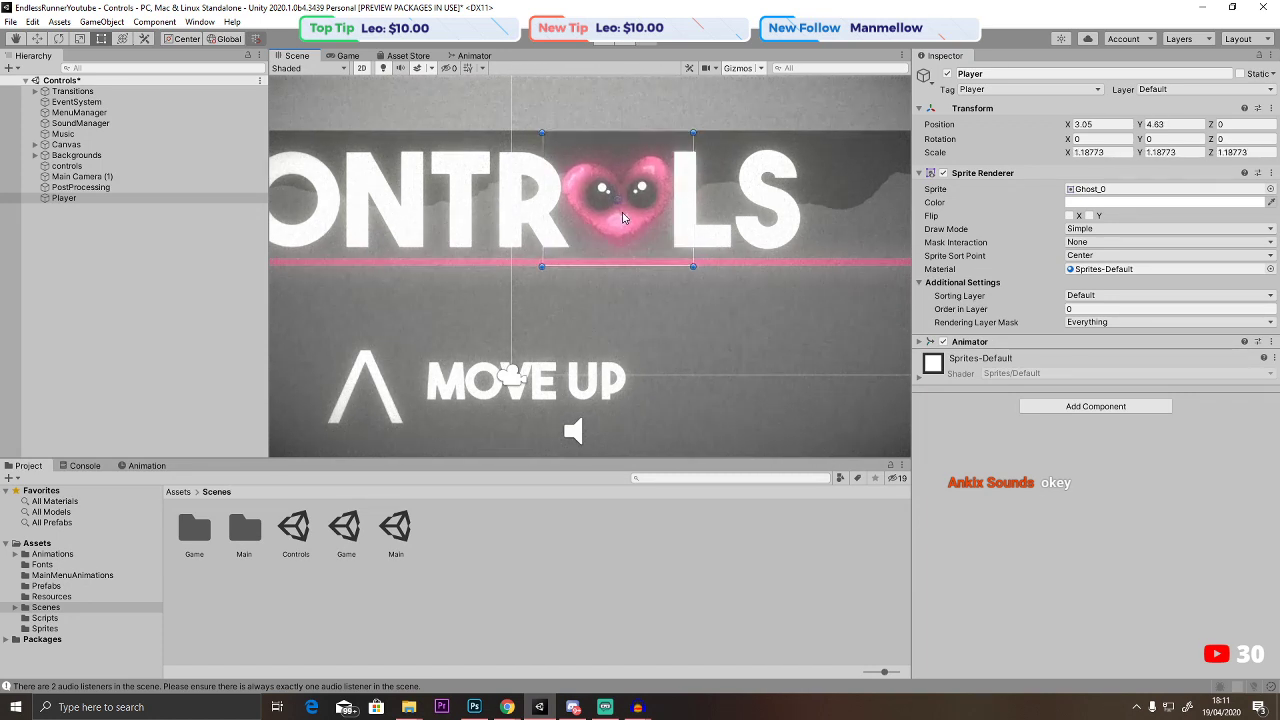
{"action": "left_click_drag", "start_coordinate": [692, 131], "coordinate": [685, 143]}
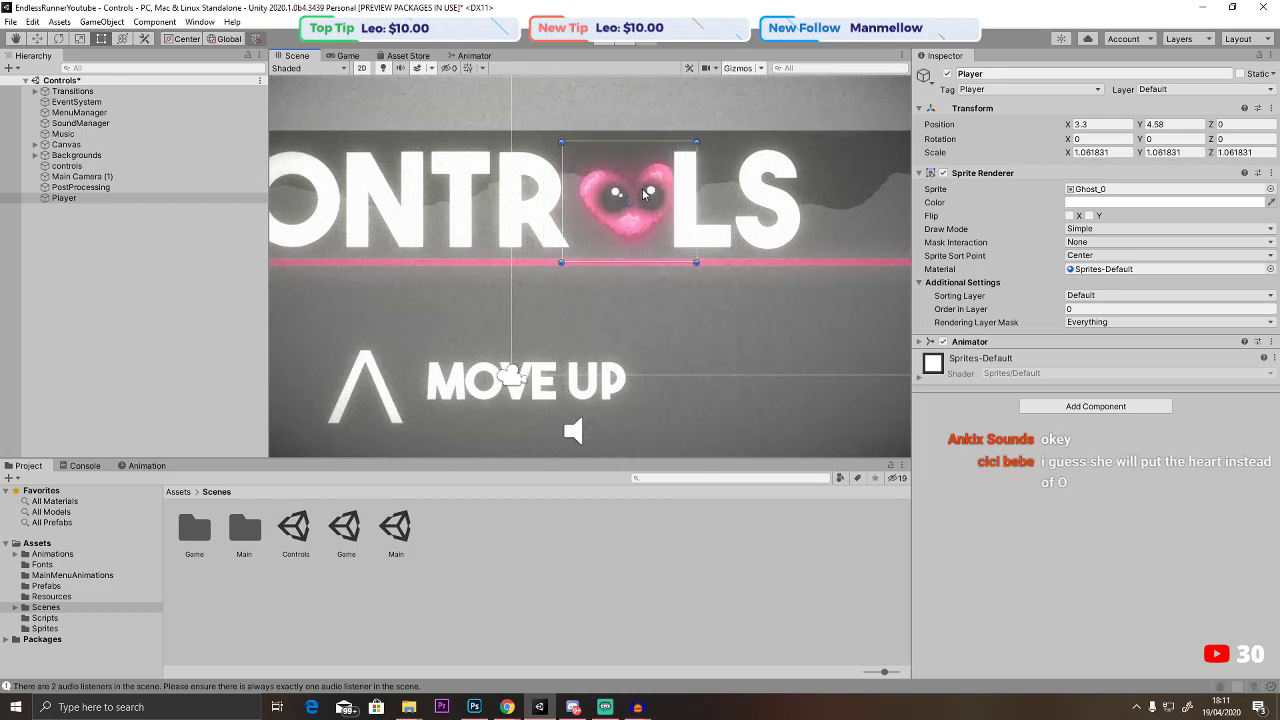
Place Player directly above controls in the hierarchy and test-play the Controls scene.
{"action": "left_click_drag", "start_coordinate": [86, 197], "coordinate": [88, 160]}
{"action": "left_click", "coordinate": [540, 137]}
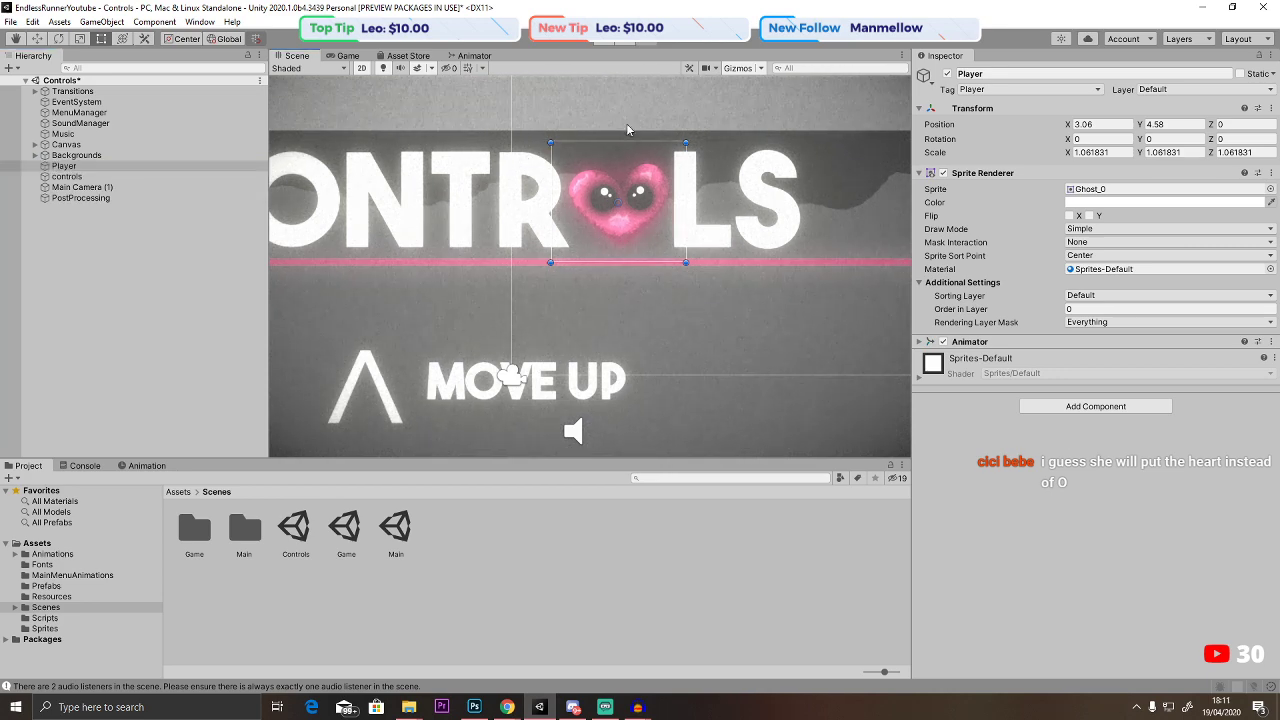
{"action": "left_click", "coordinate": [612, 42]}
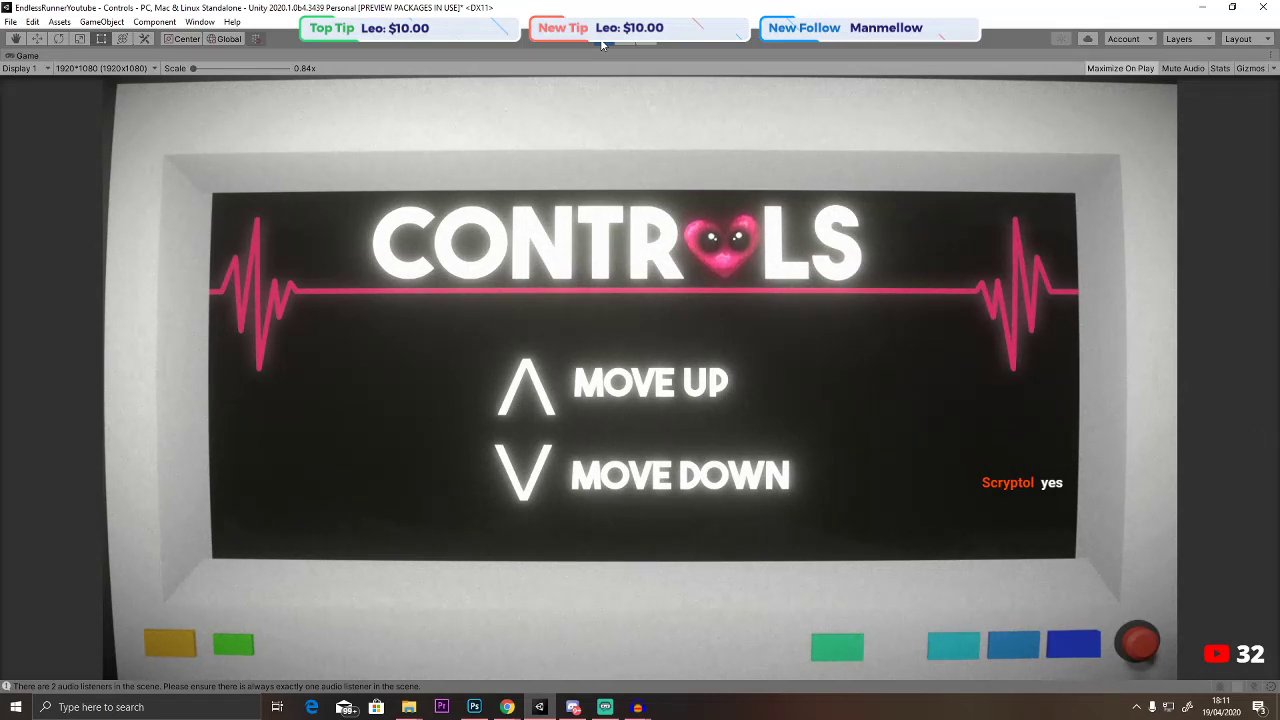
{"action": "left_click", "coordinate": [601, 40]}
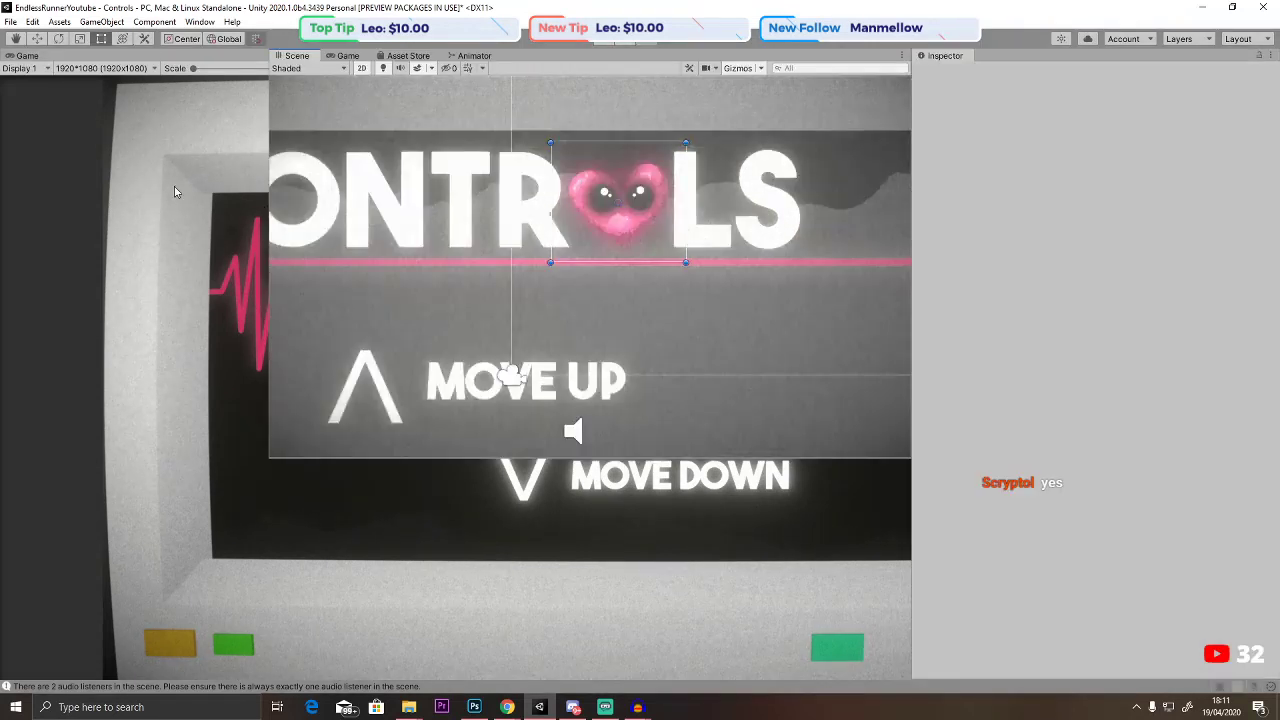
Expand the Player's Animator settings and open its float animation clip.
{"action": "left_click", "coordinate": [113, 167]}
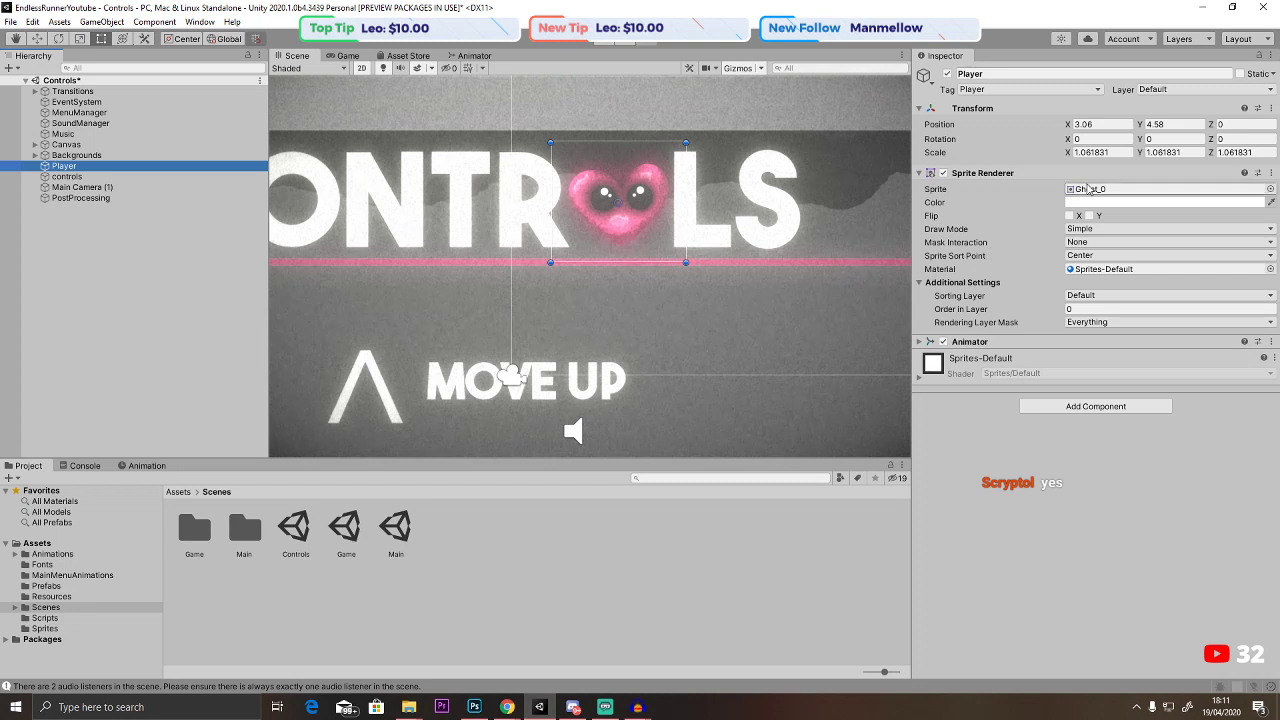
{"action": "left_click", "coordinate": [930, 342]}
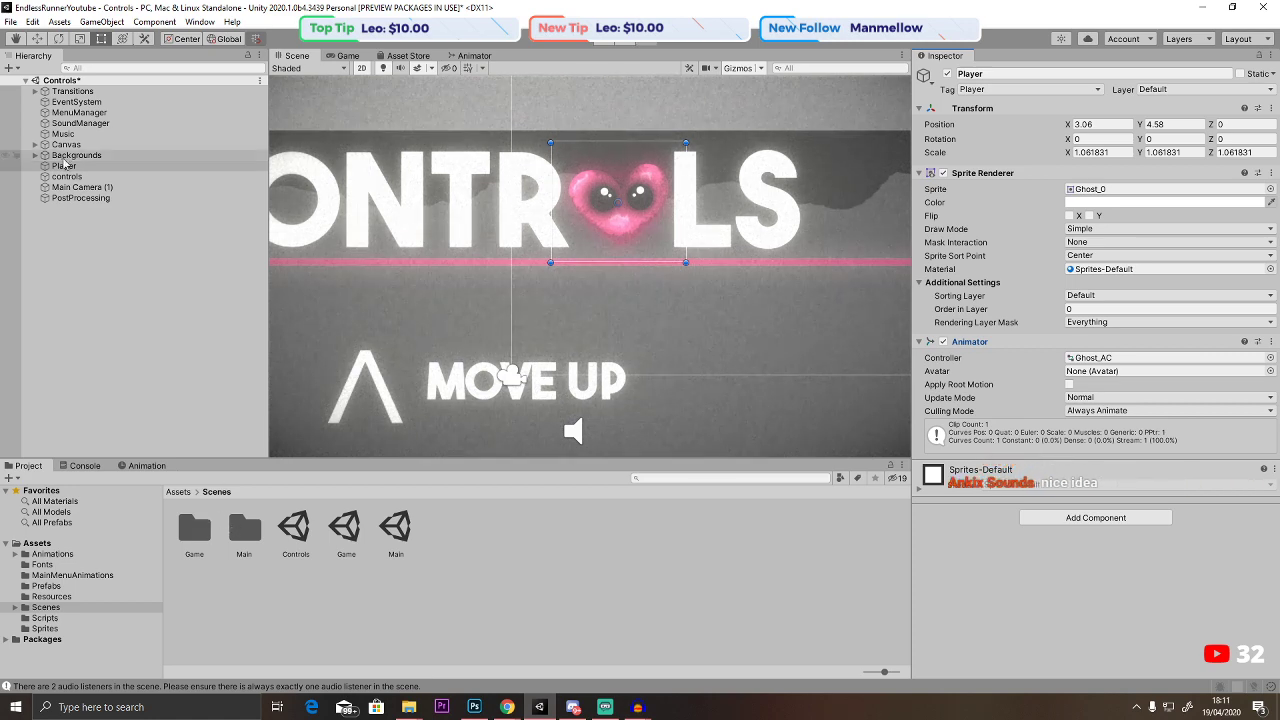
{"action": "left_click", "coordinate": [140, 467]}
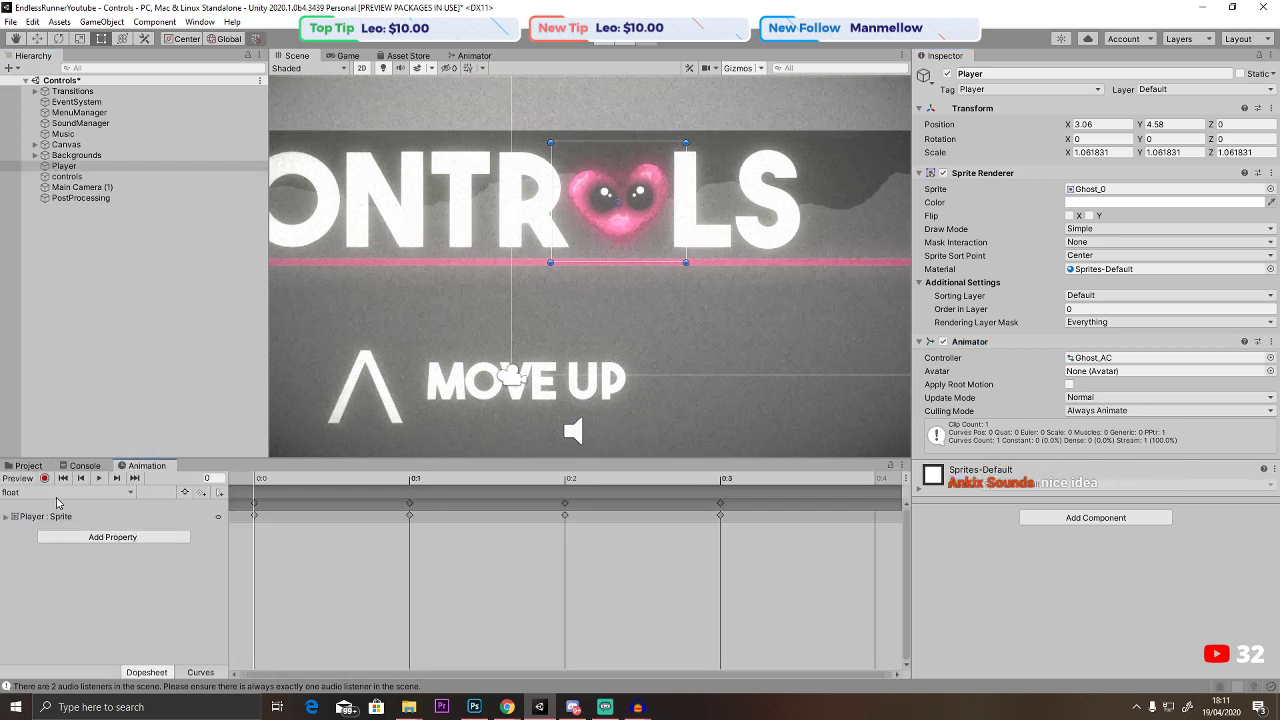
Create a new animation clip for Player named Pump in the Assets Scenes folder.
{"action": "left_click", "coordinate": [65, 492]}
{"action": "left_click", "coordinate": [50, 526]}
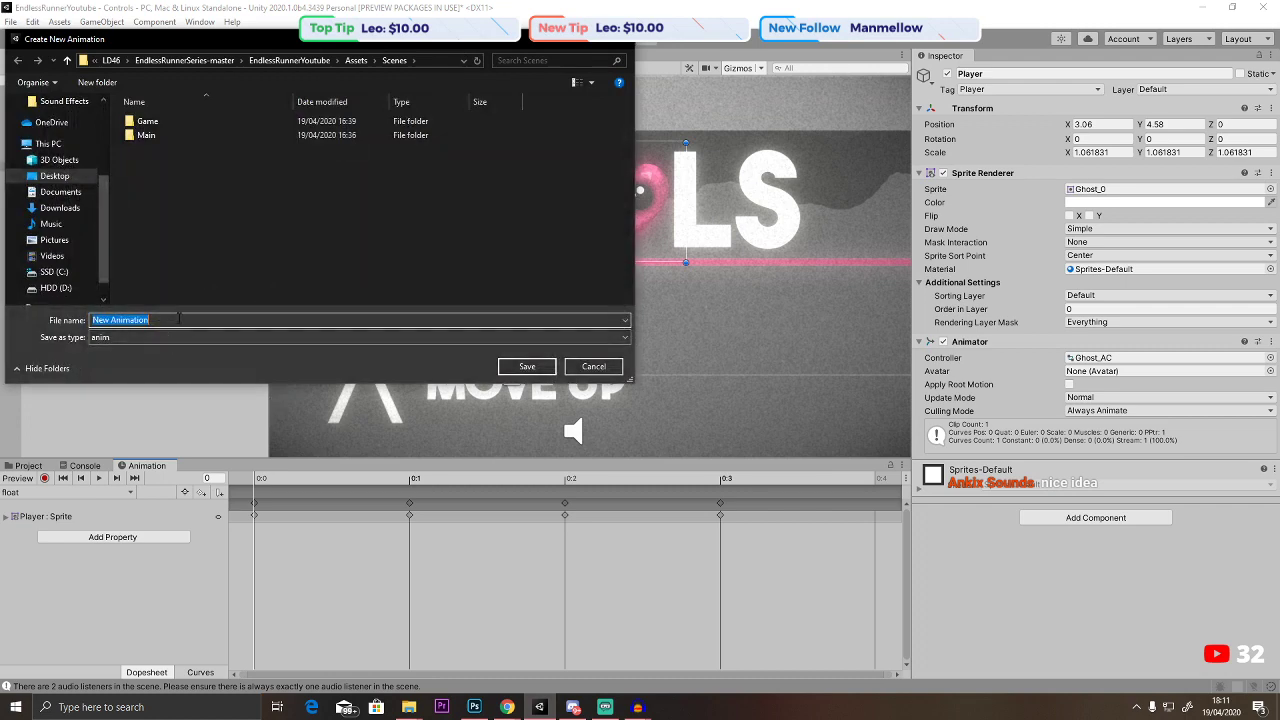
{"action": "type", "text": "Pump"}
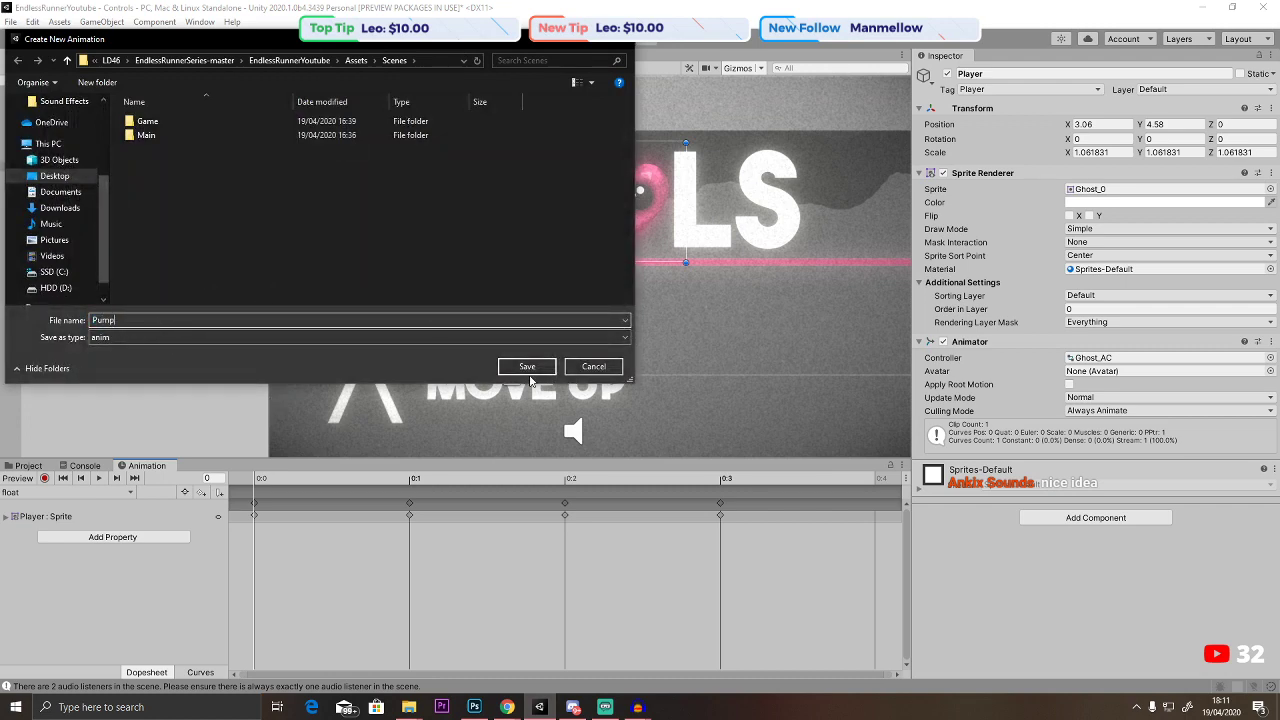
{"action": "left_click", "coordinate": [528, 367]}
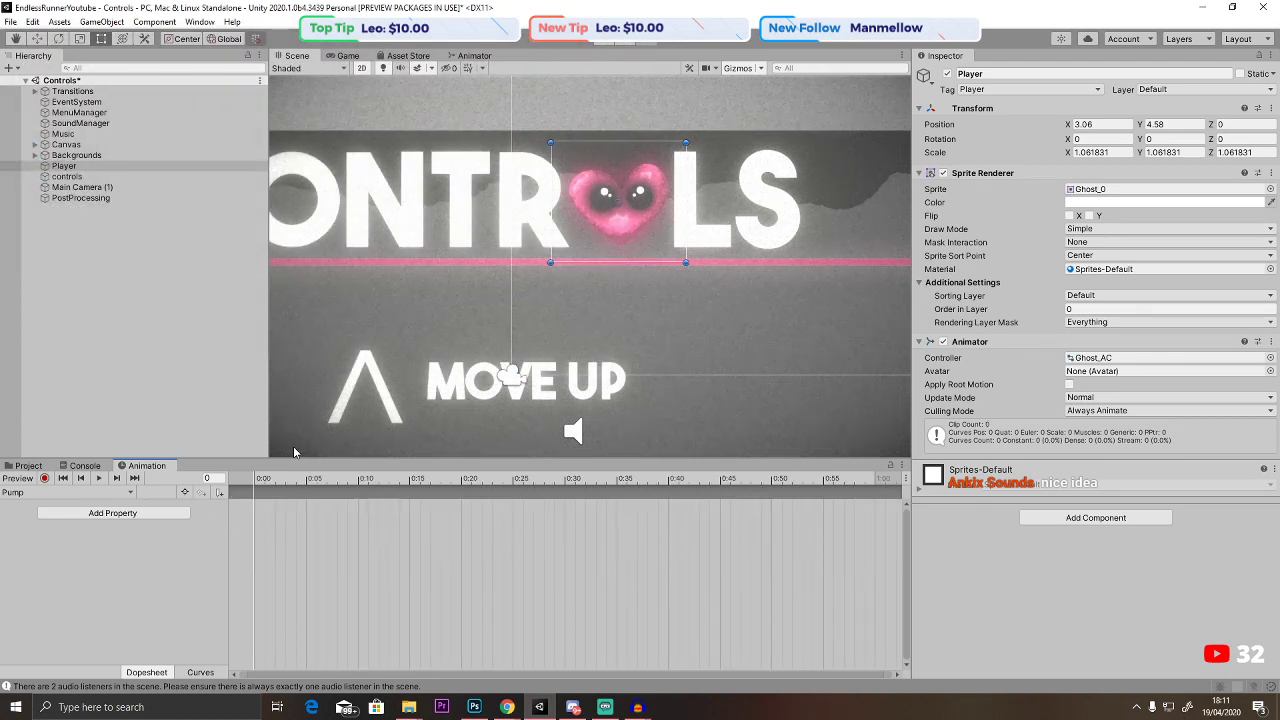
Record a frame 25 keyframe with the heart enlarged to about 1.31 and moved to X 2.93, Y 4.78.
{"action": "left_click", "coordinate": [44, 478]}
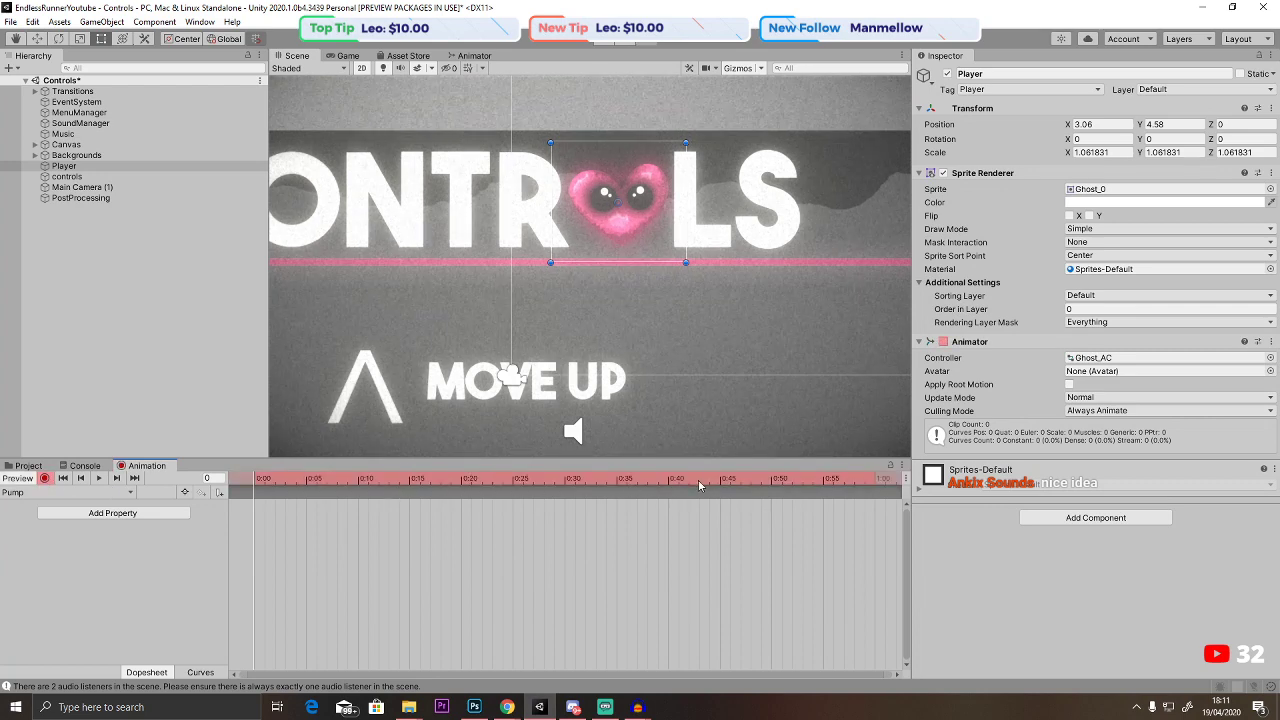
{"action": "left_click", "coordinate": [517, 481]}
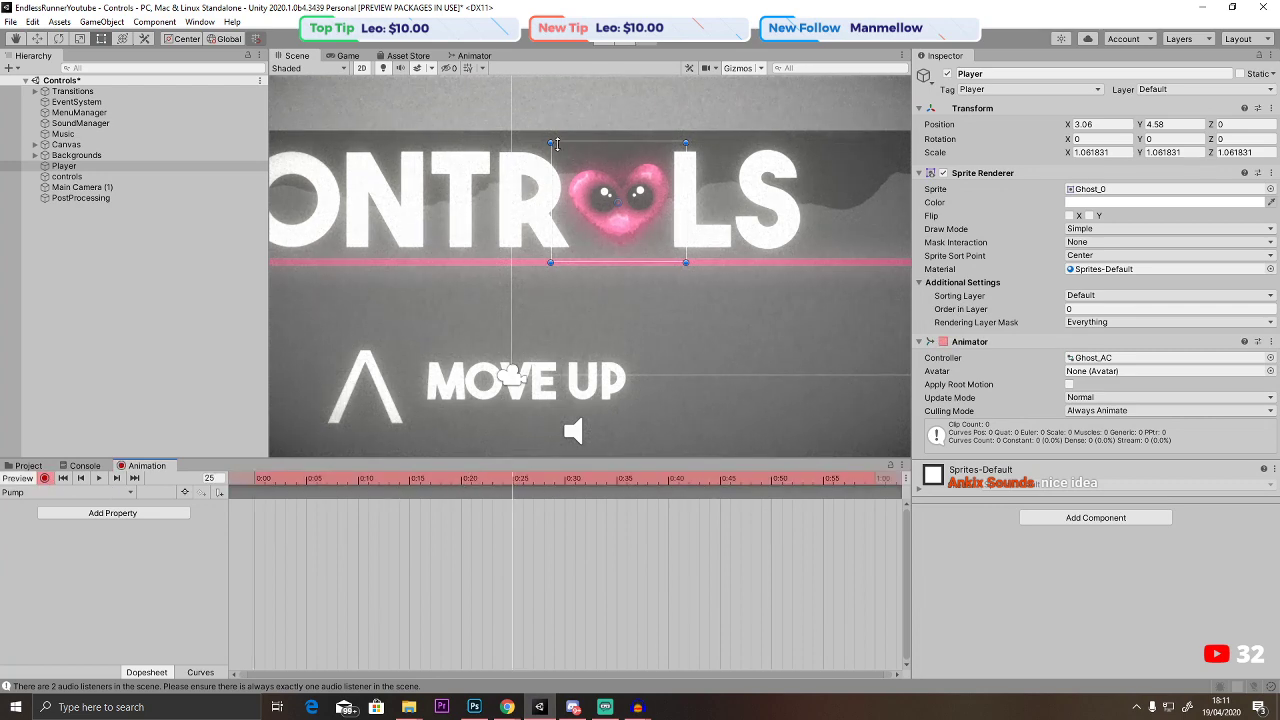
{"action": "left_click_drag", "start_coordinate": [550, 143], "coordinate": [528, 118]}
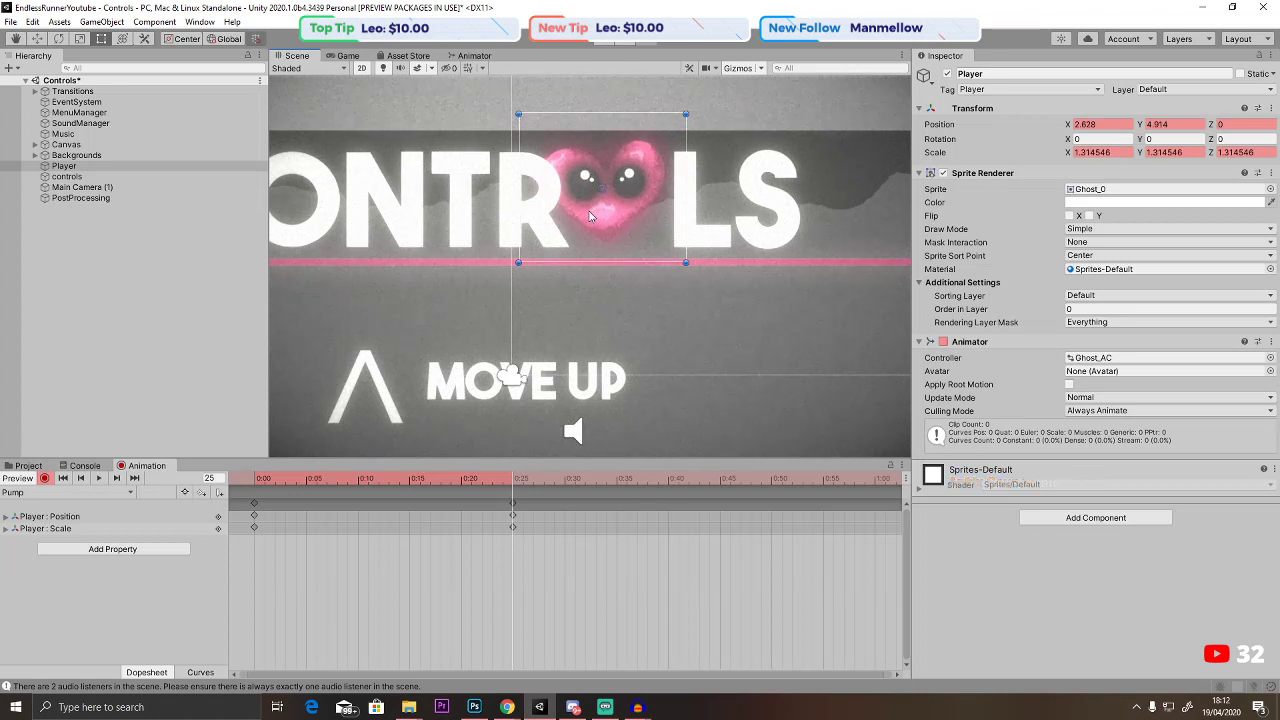
{"action": "left_click_drag", "start_coordinate": [604, 218], "coordinate": [605, 228]}
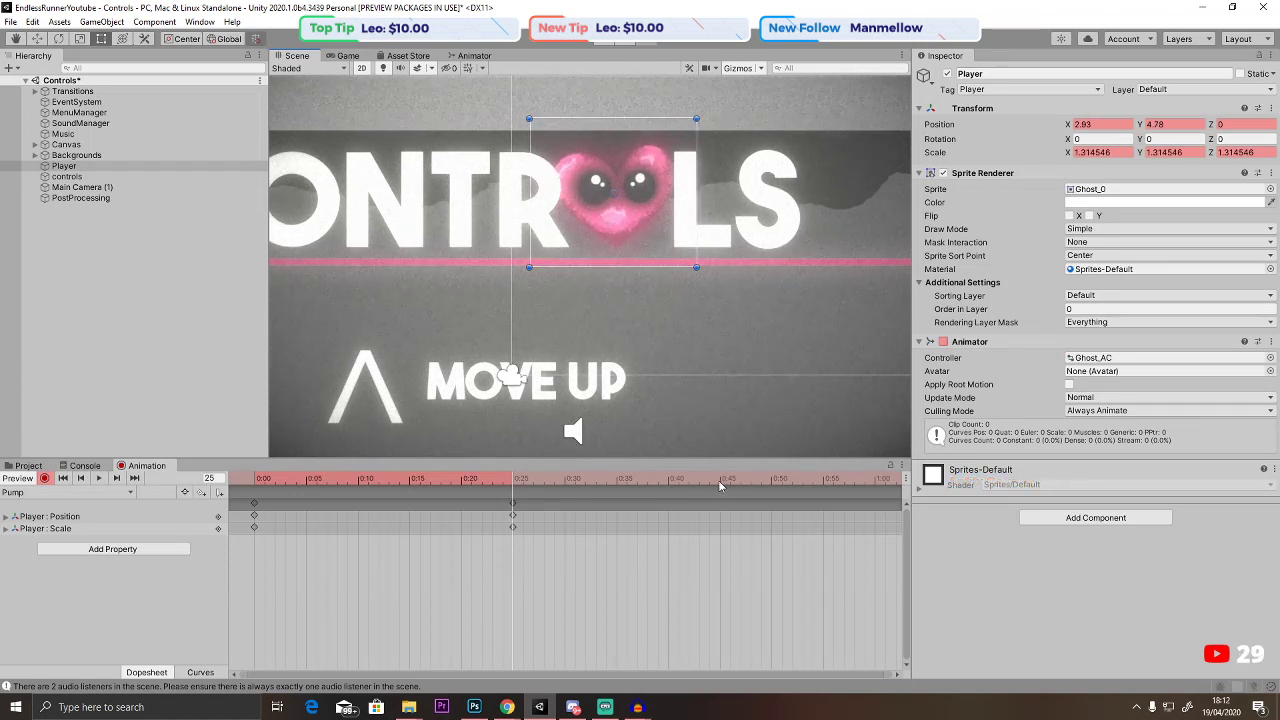
Copy the heart's scale of 1.061831 from frame 0 into all three scale axes at frame 60.
{"action": "left_click", "coordinate": [876, 481]}
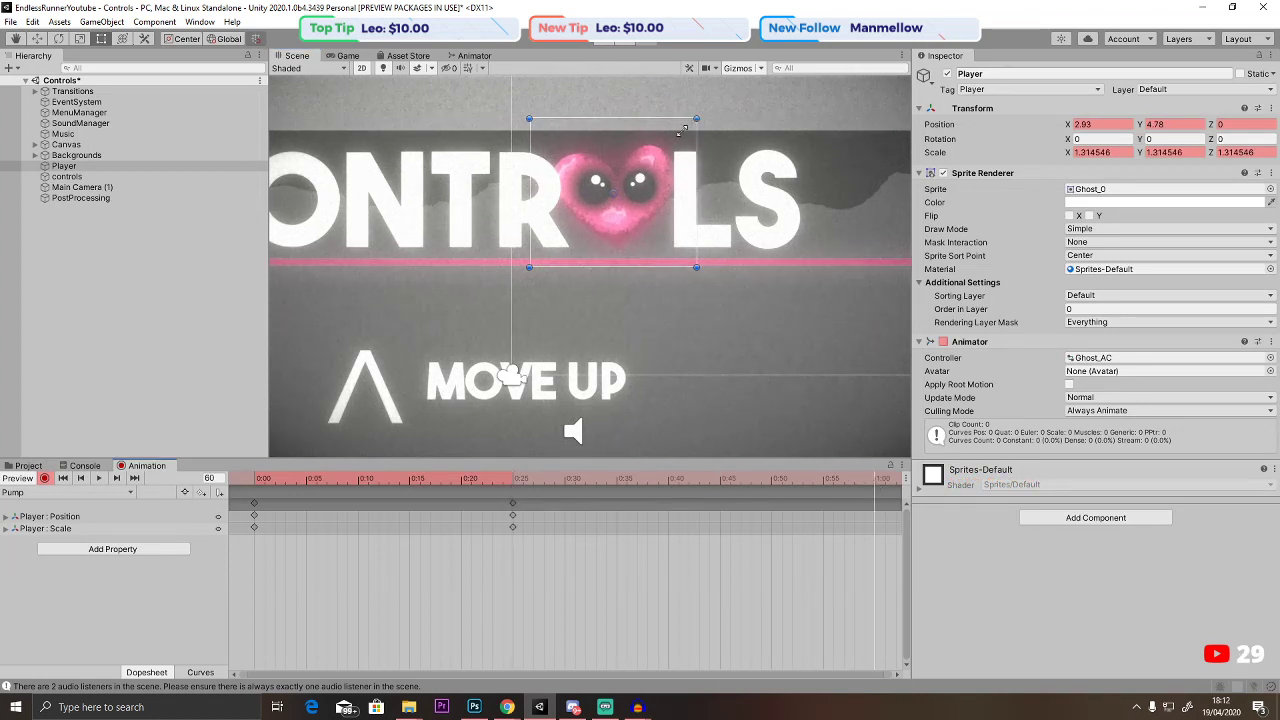
{"action": "left_click", "coordinate": [255, 482]}
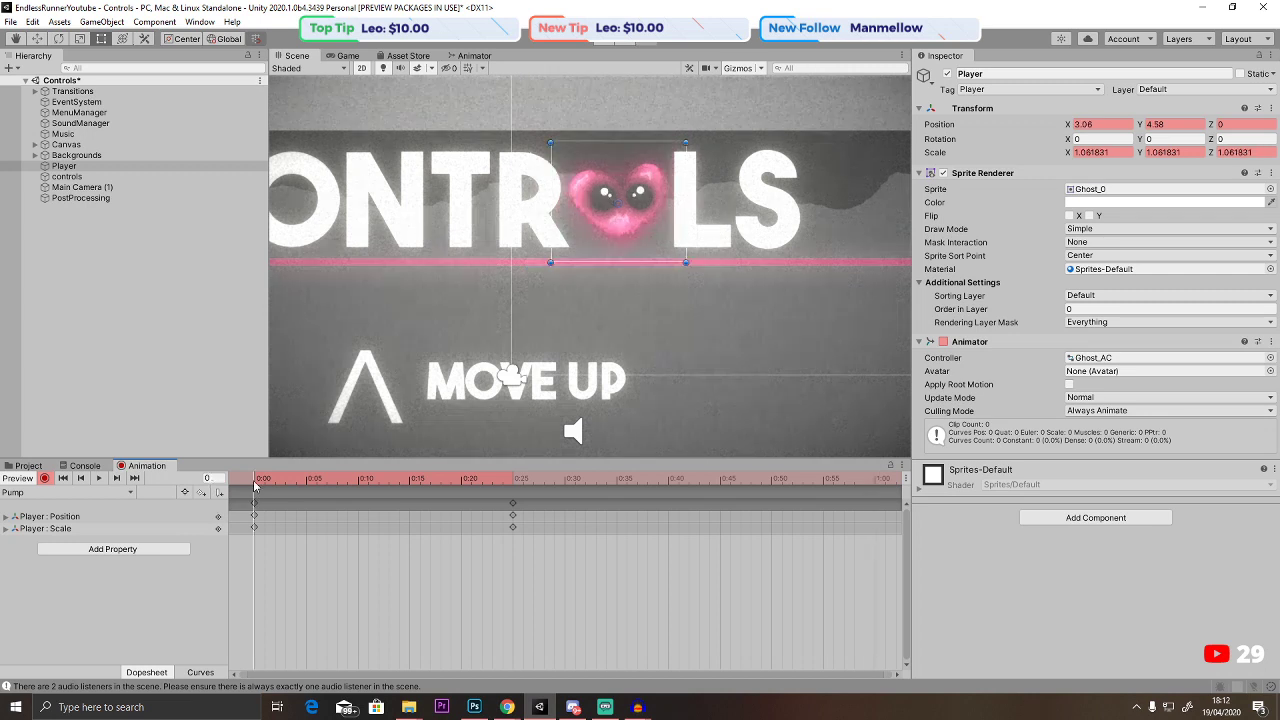
{"action": "left_click", "coordinate": [1188, 151]}
{"action": "key", "text": "ctrl+c"}
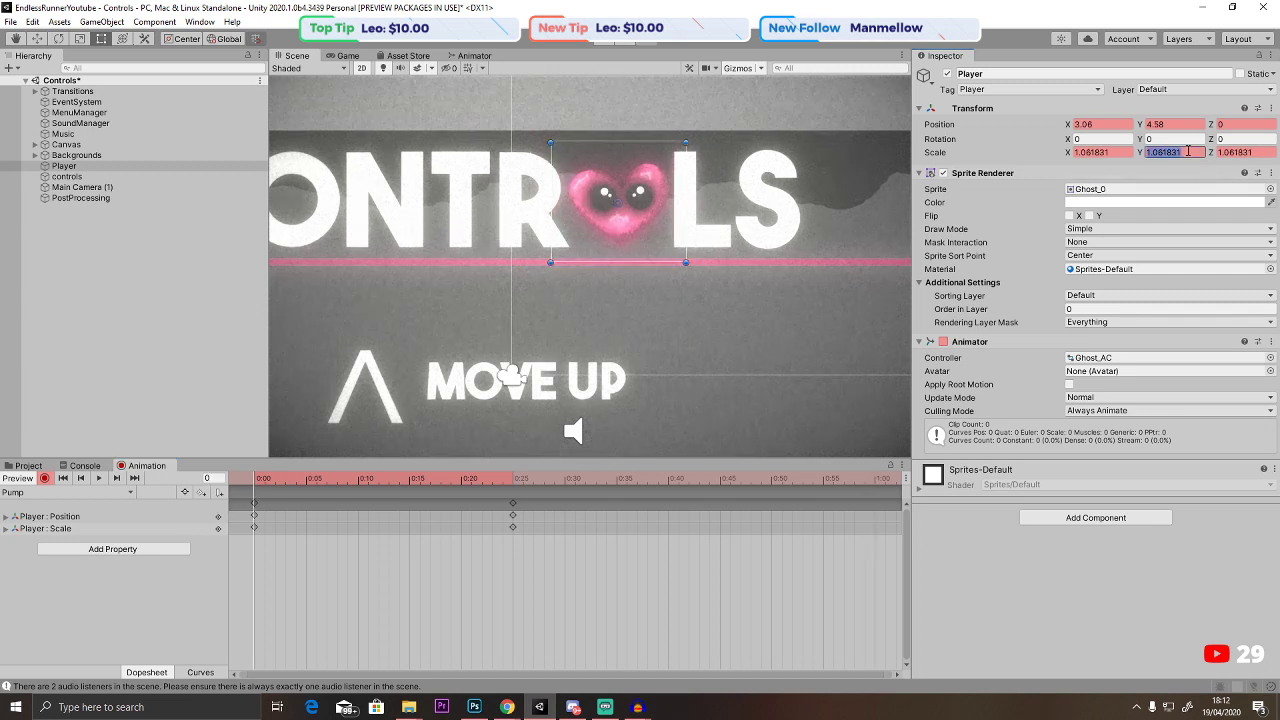
{"action": "left_click", "coordinate": [516, 481]}
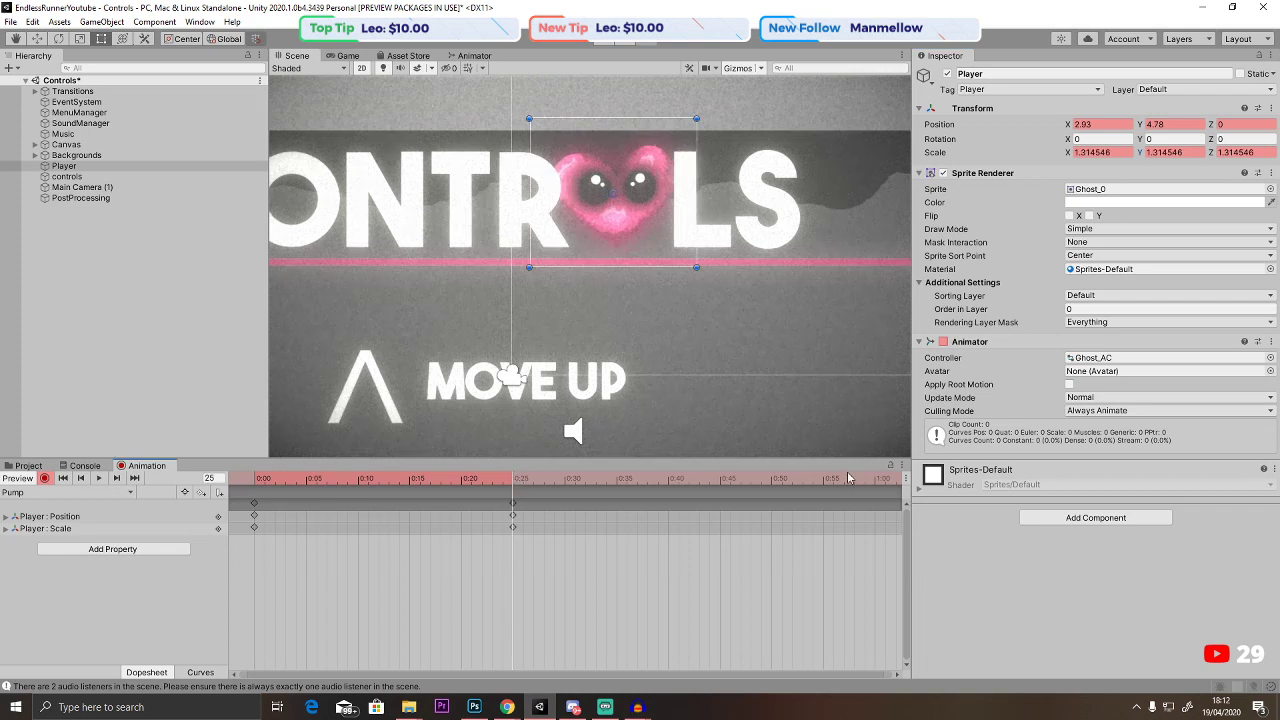
{"action": "left_click", "coordinate": [876, 481]}
{"action": "left_click", "coordinate": [1100, 152]}
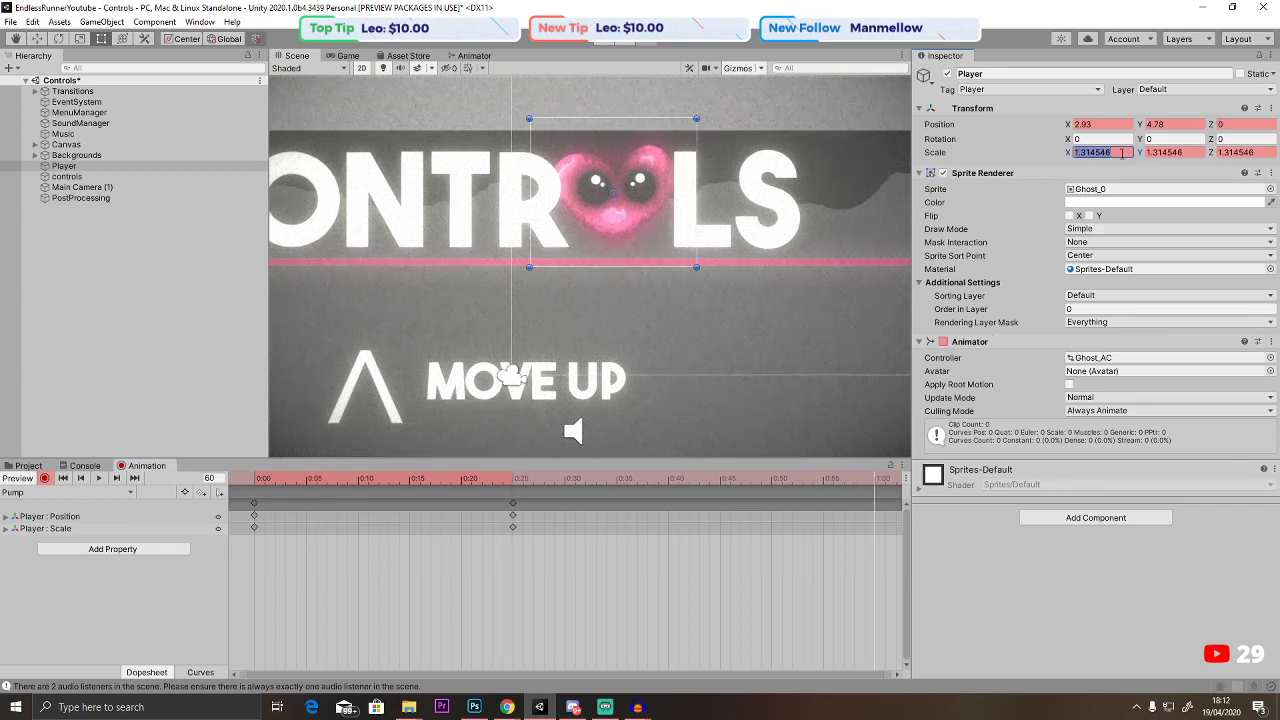
{"action": "key", "text": "ctrl+v"}
{"action": "left_click", "coordinate": [1172, 152]}
{"action": "key", "text": "ctrl+v"}
{"action": "left_click", "coordinate": [1245, 152]}
{"action": "key", "text": "ctrl+v"}
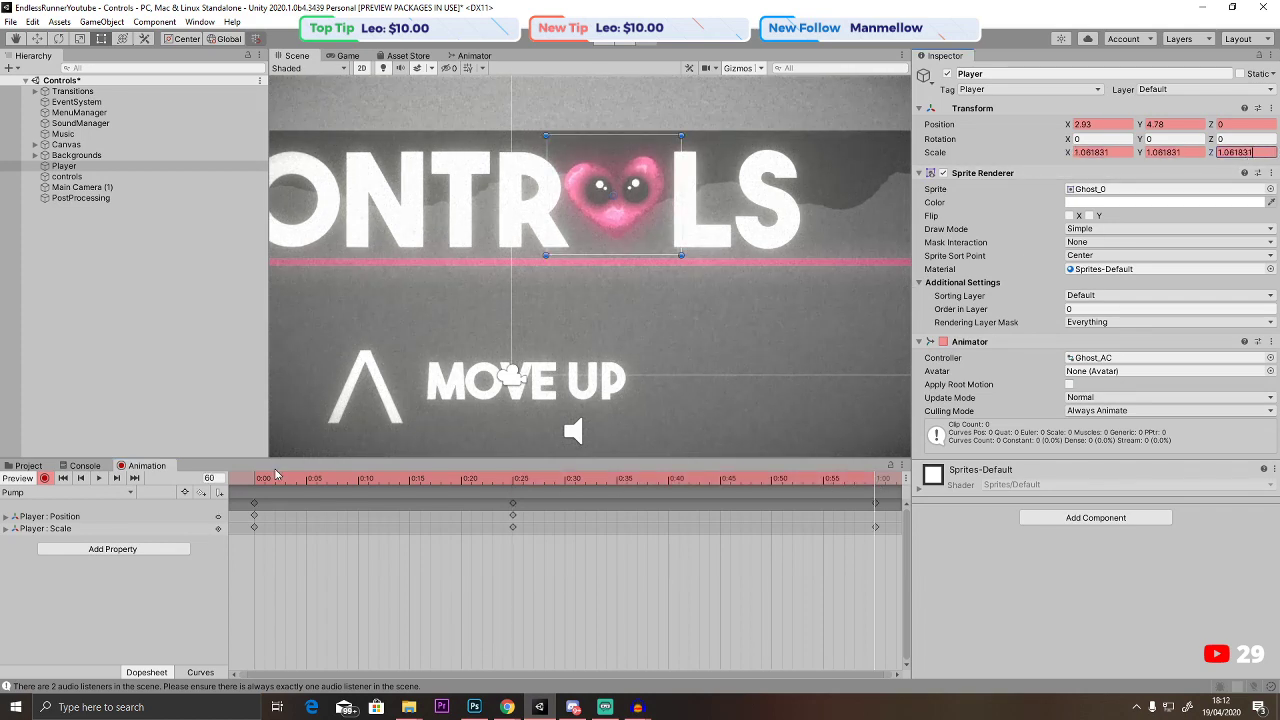
Stop recording, preview the Pump clip and return the playhead to frame 0.
{"action": "left_click", "coordinate": [47, 479]}
{"action": "left_click", "coordinate": [98, 479]}
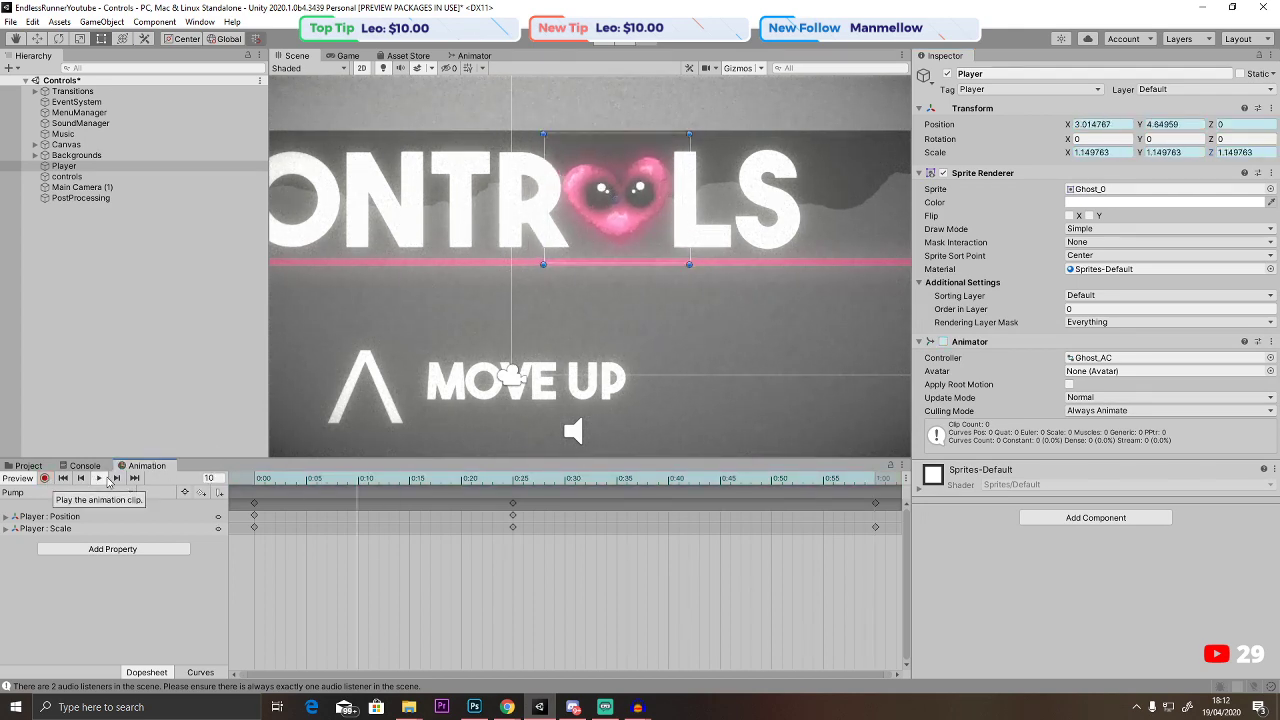
{"action": "left_click", "coordinate": [258, 480]}
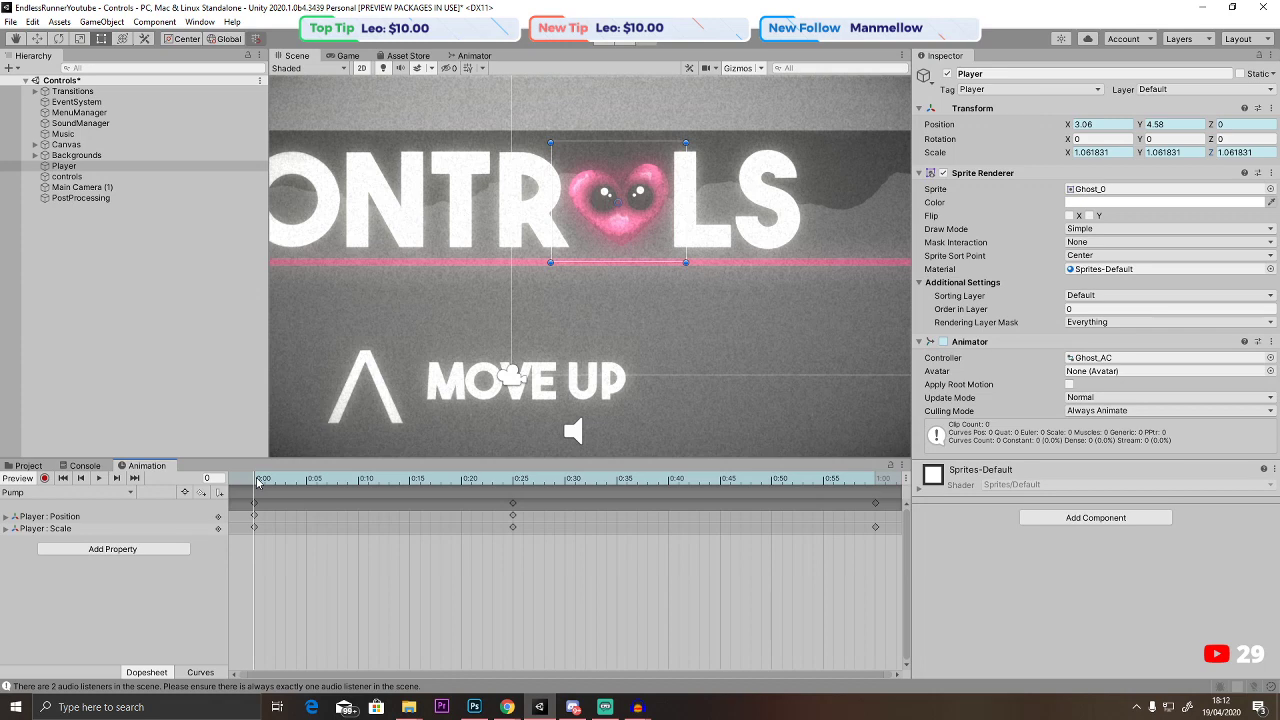
Undo the frame 60 keyframes and delete the frame 25 keyframes of the Pump clip.
{"action": "key", "text": "ctrl+z"}
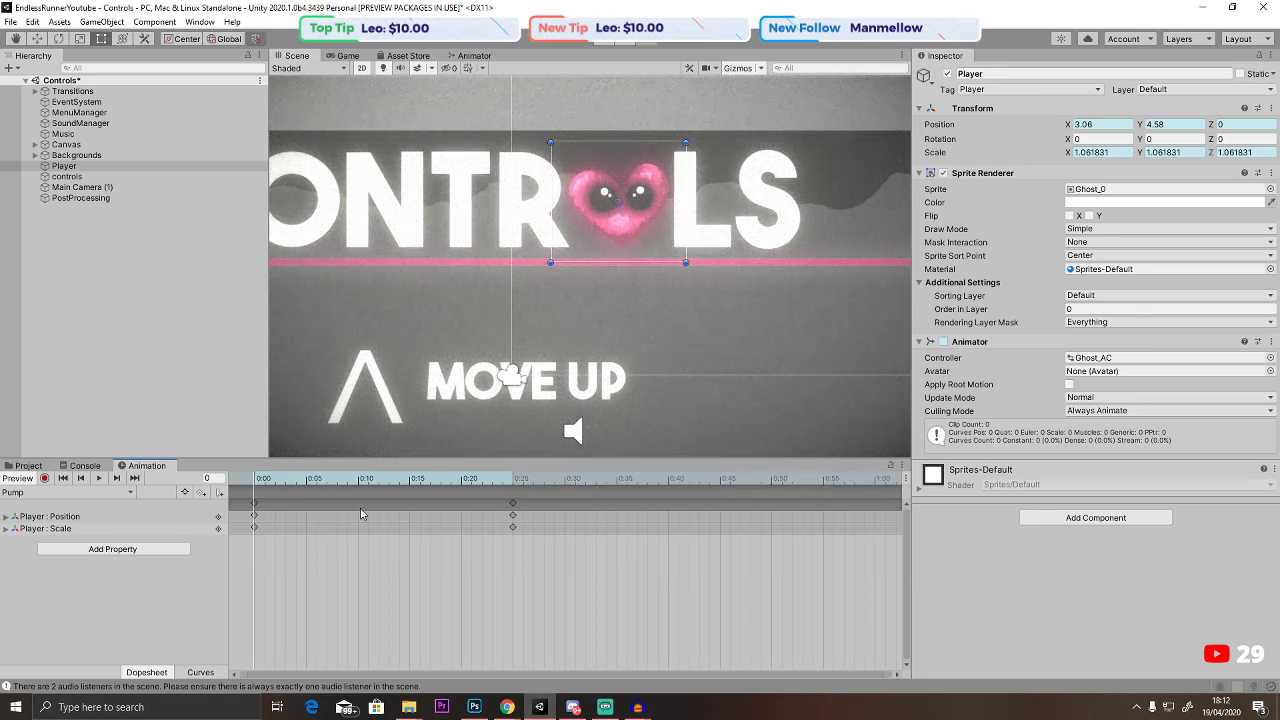
{"action": "left_click", "coordinate": [513, 503]}
{"action": "key", "text": "Delete"}
Try setting the heart's X, Y and Z scale to 1.3 at frame 25 with recording off.
{"action": "left_click", "coordinate": [515, 480]}
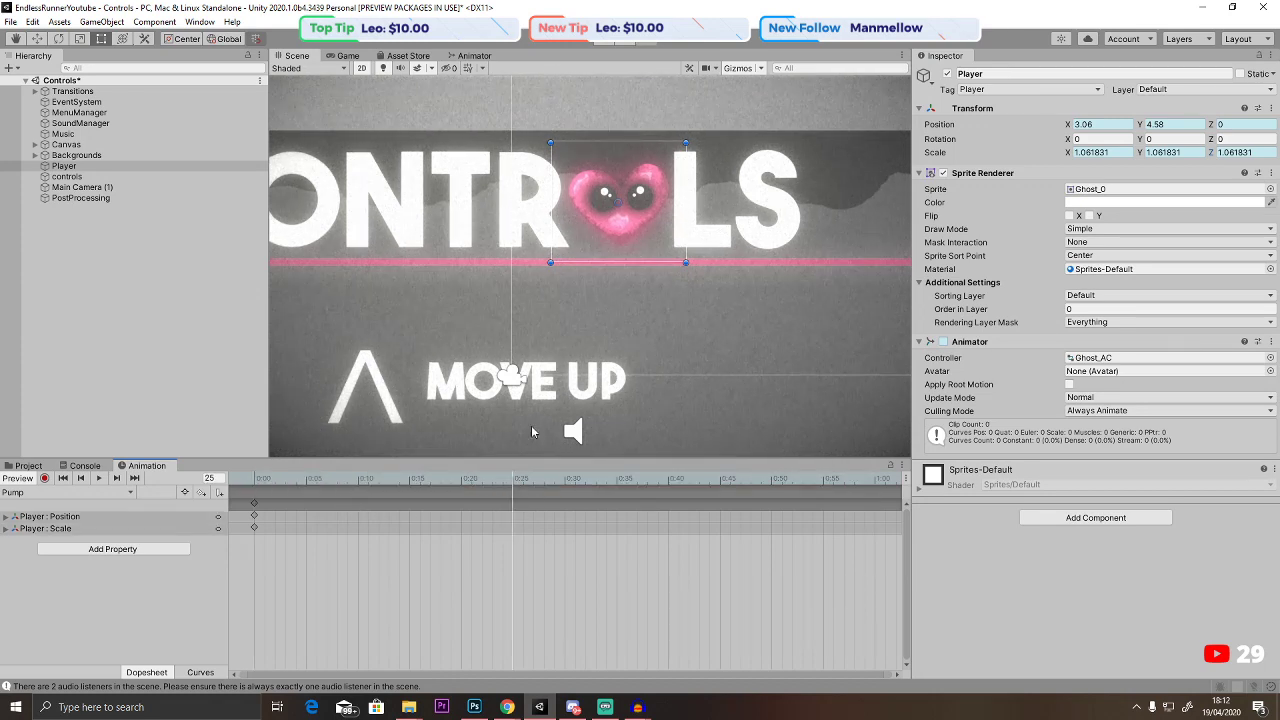
{"action": "left_click", "coordinate": [1098, 152]}
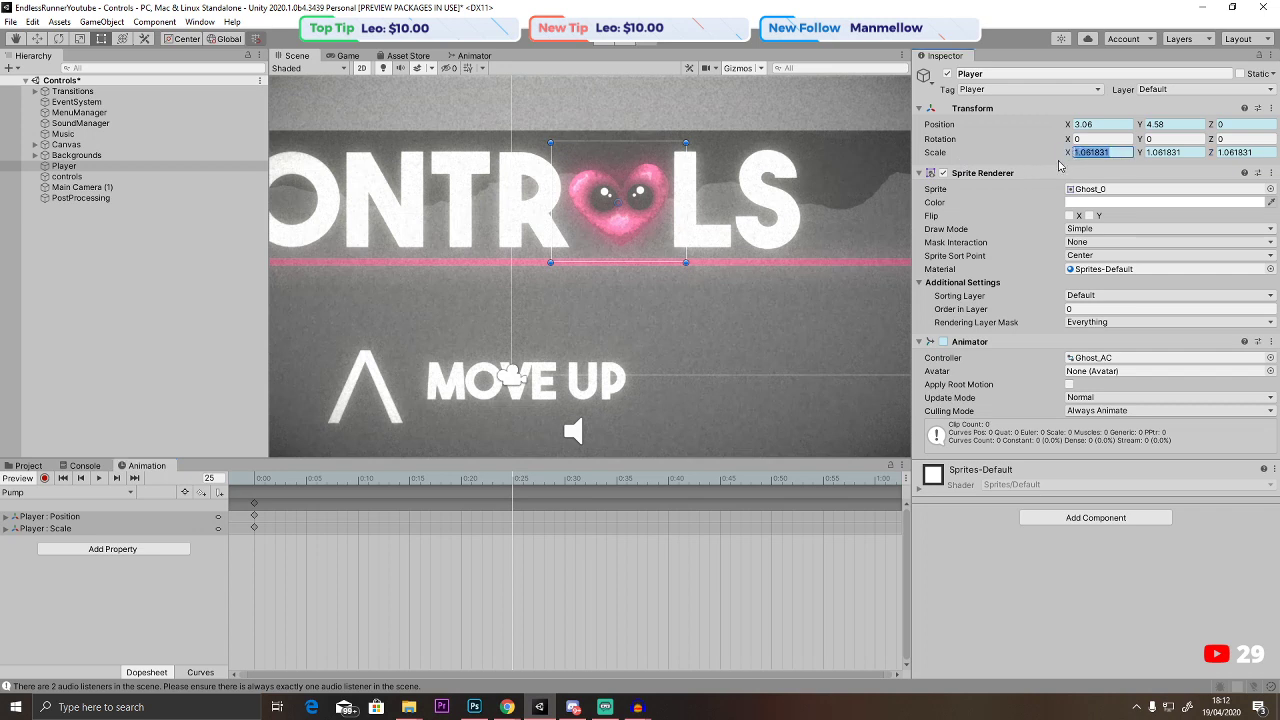
{"action": "type", "text": "1.5"}
{"action": "key", "text": "BackSpace"}
{"action": "key", "text": "BackSpace"}
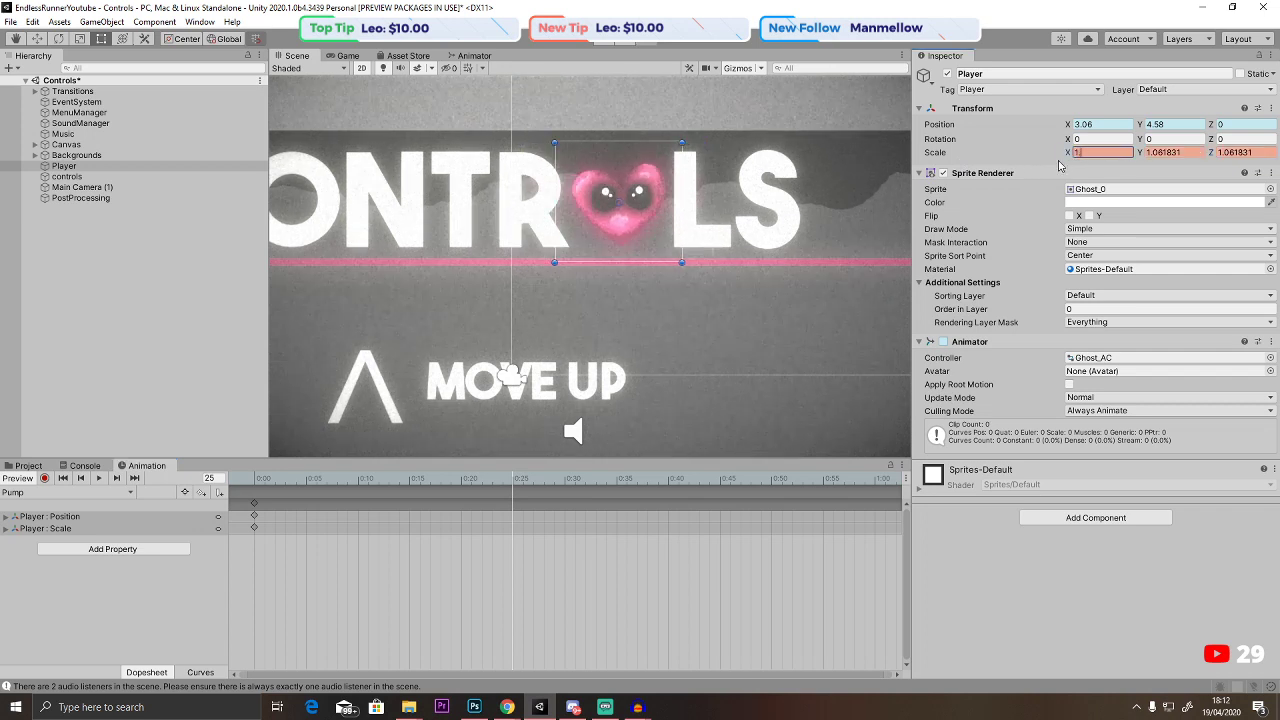
{"action": "type", "text": ".3"}
{"action": "key", "text": "Return"}
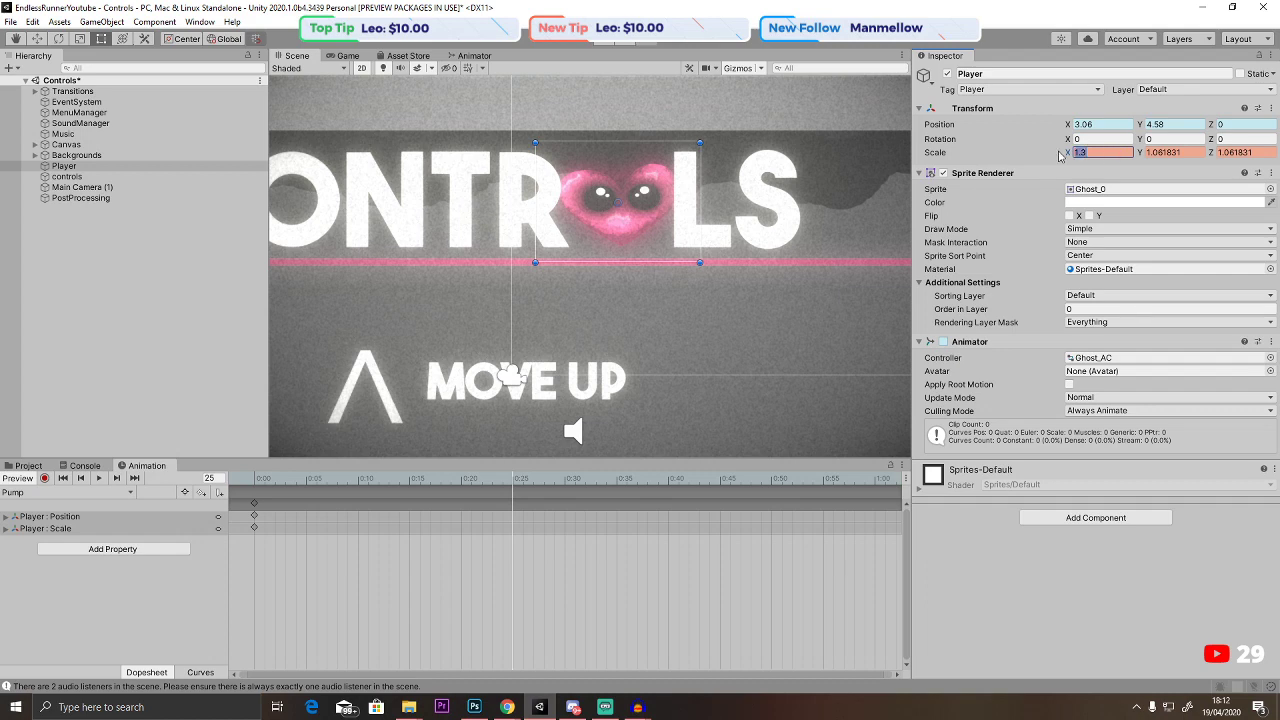
{"action": "left_click", "coordinate": [1165, 152]}
{"action": "type", "text": "1.3"}
{"action": "key", "text": "Tab"}
{"action": "type", "text": "1.3"}
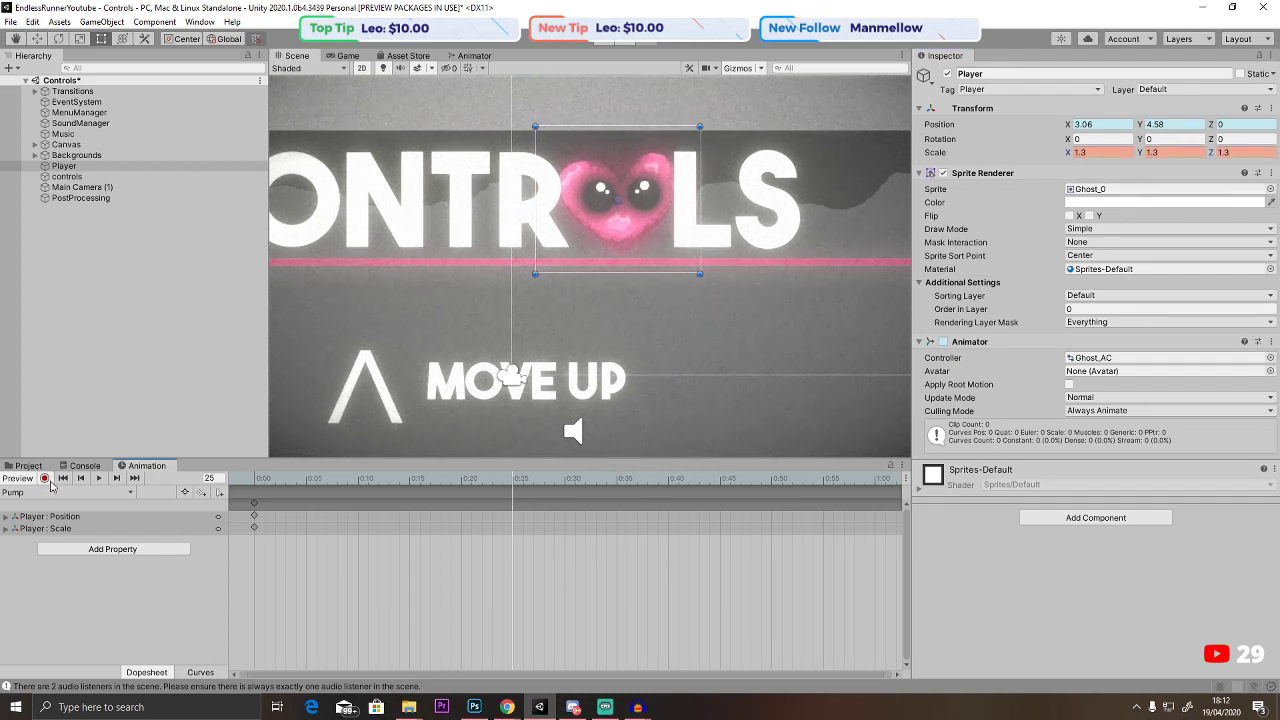
Turn on keyframe recording and set the heart's X, Y and Z scale to 1.3 at frame 25.
{"action": "left_click", "coordinate": [44, 478]}
{"action": "left_click", "coordinate": [1113, 151]}
{"action": "type", "text": "1.3"}
{"action": "key", "text": "Tab"}
{"action": "type", "text": "1.3"}
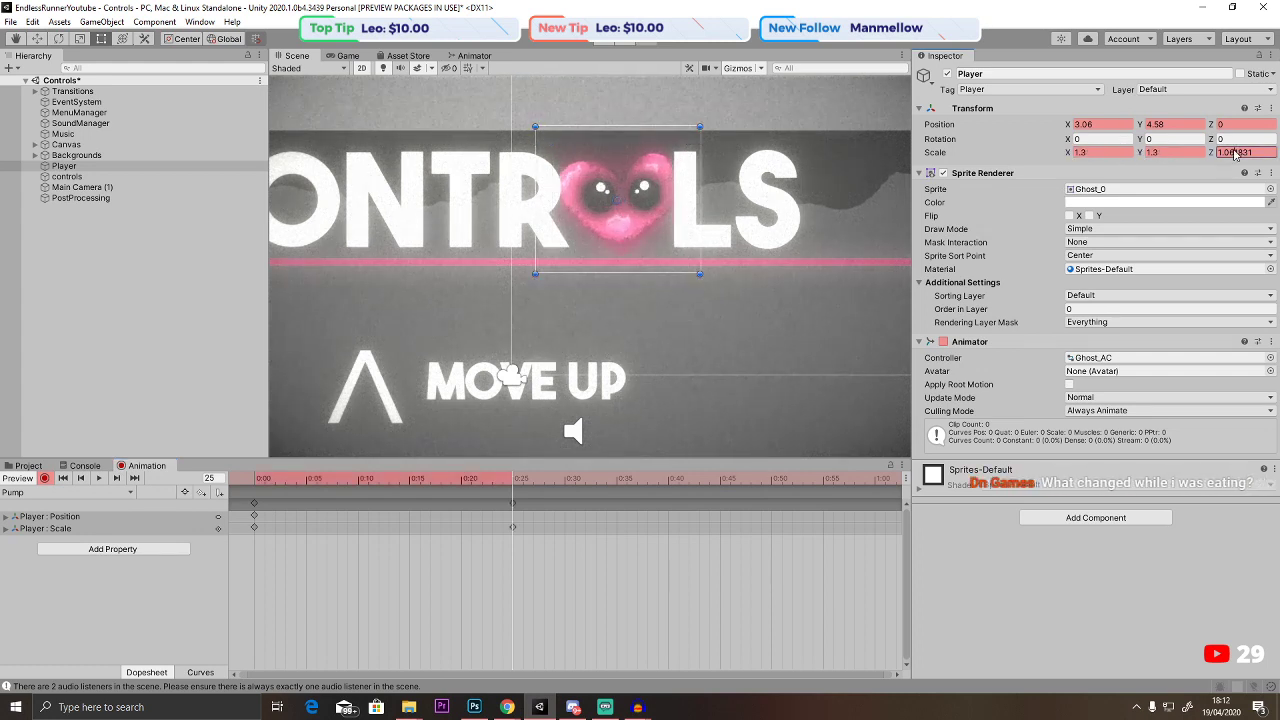
{"action": "key", "text": "Tab"}
{"action": "type", "text": "1.3"}
Key the frame 0 scale of 1.061831 on all axes at frame 60, then stop recording and preview the clip.
{"action": "left_click", "coordinate": [257, 480]}
{"action": "left_click", "coordinate": [1110, 152]}
{"action": "key", "text": "ctrl+c"}
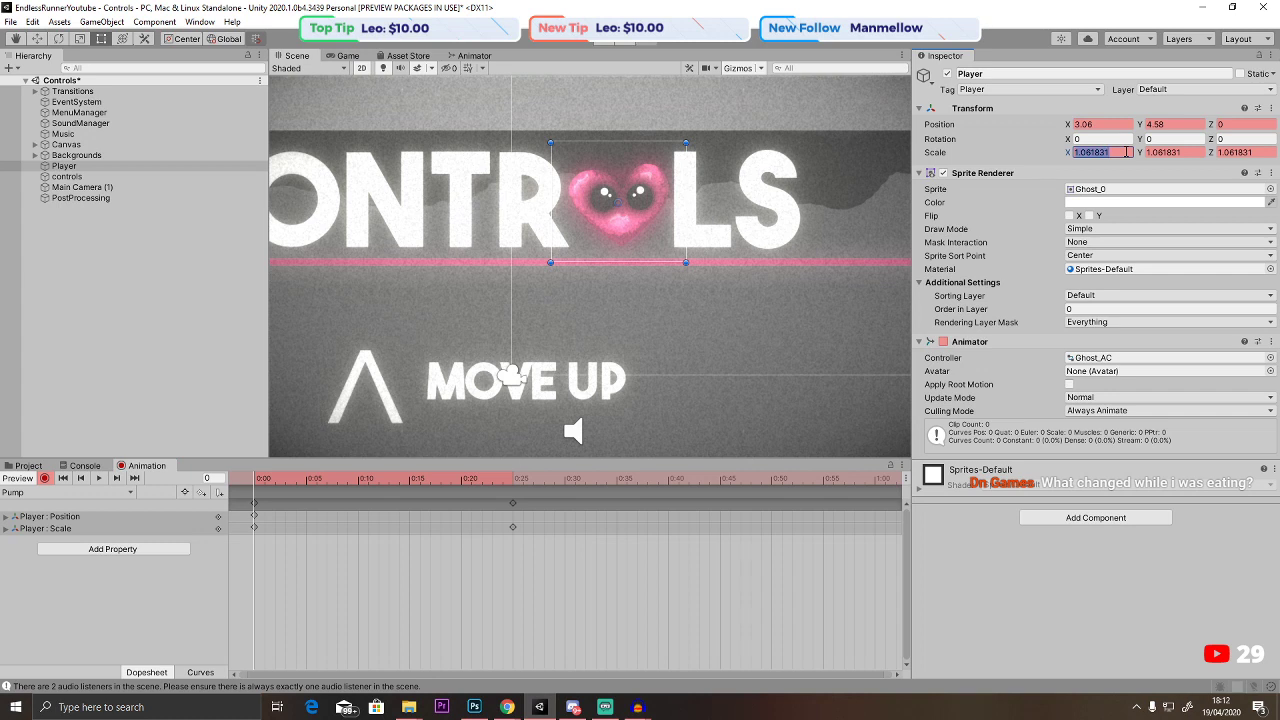
{"action": "left_click", "coordinate": [880, 480]}
{"action": "left_click", "coordinate": [1100, 152]}
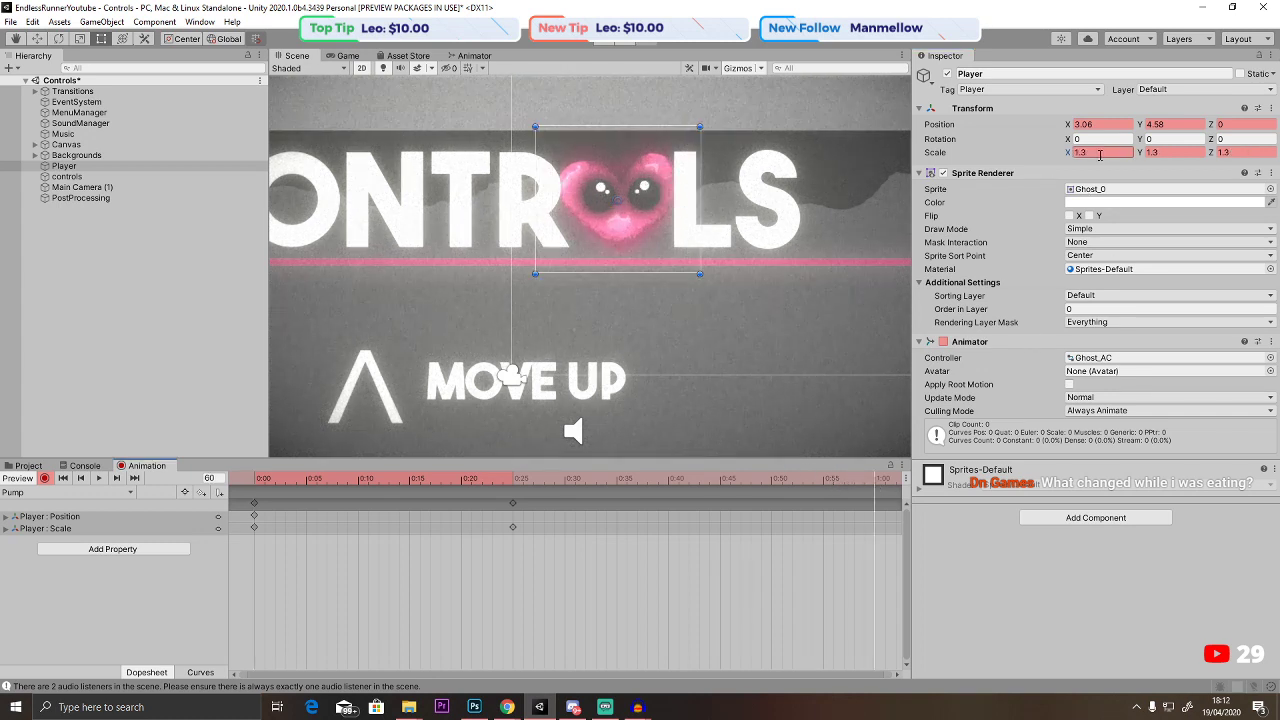
{"action": "key", "text": "ctrl+v"}
{"action": "key", "text": "Tab"}
{"action": "key", "text": "ctrl+v"}
{"action": "key", "text": "Tab"}
{"action": "key", "text": "ctrl+v"}
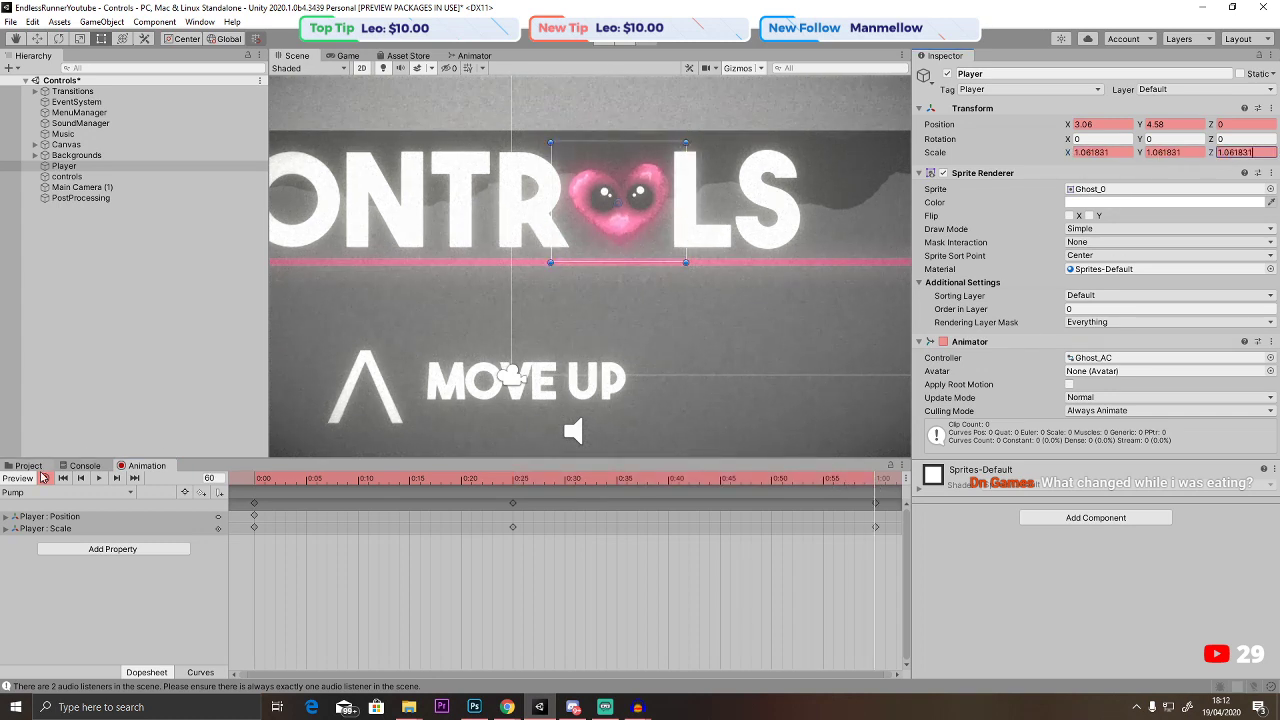
{"action": "left_click", "coordinate": [44, 478]}
{"action": "left_click", "coordinate": [99, 479]}
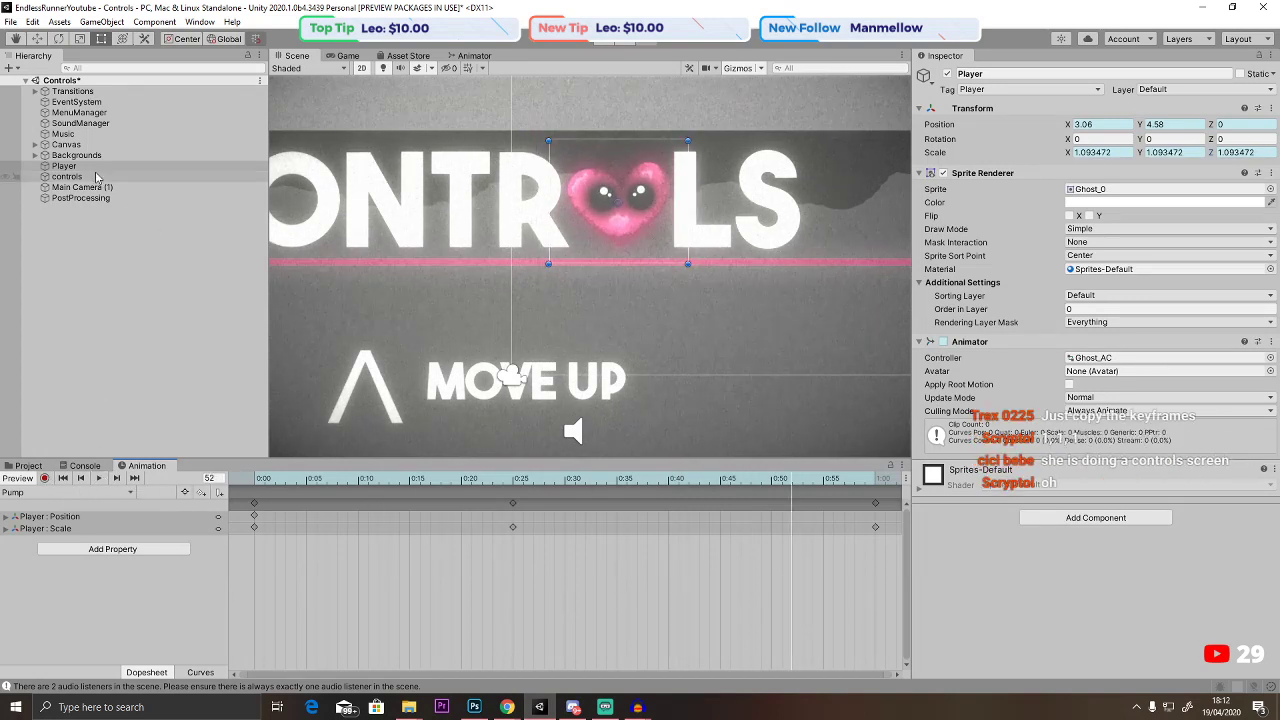
Add a transition from Entry to Pump in the Ghost_AC state machine and delete the float state.
{"action": "left_click", "coordinate": [474, 55]}
{"action": "key", "text": "a"}
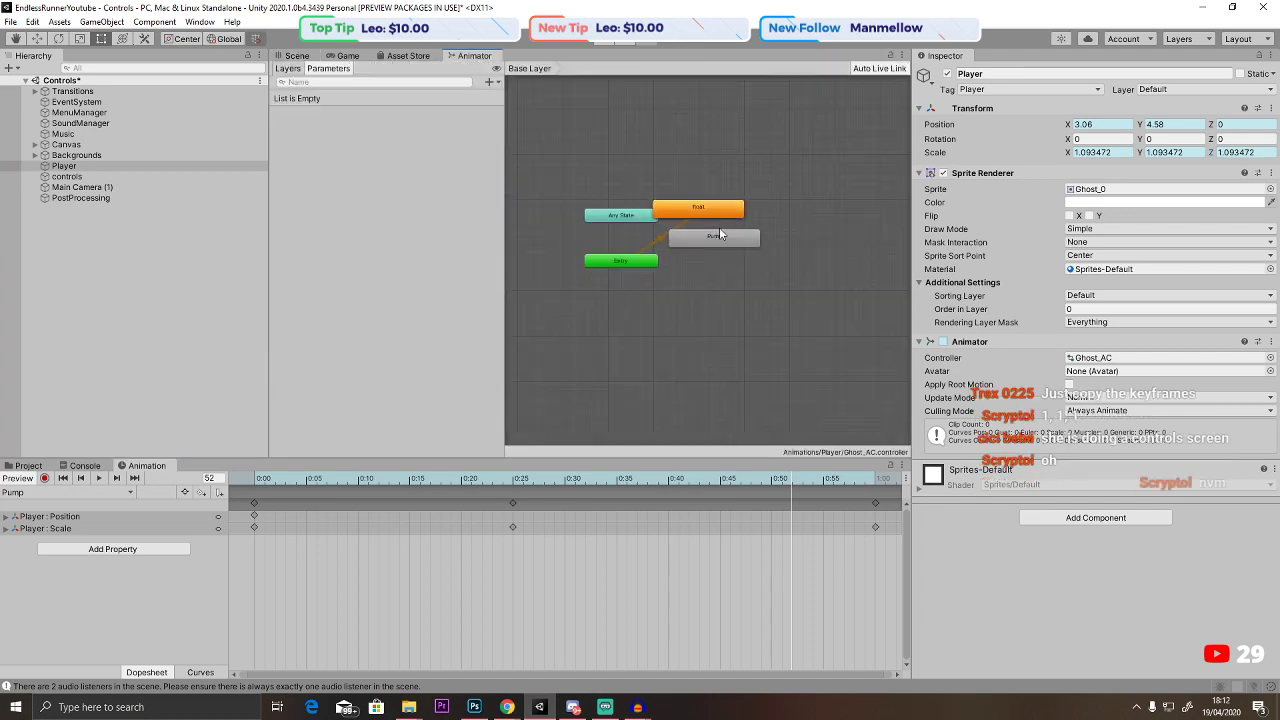
{"action": "left_click", "coordinate": [640, 274]}
{"action": "right_click", "coordinate": [645, 272]}
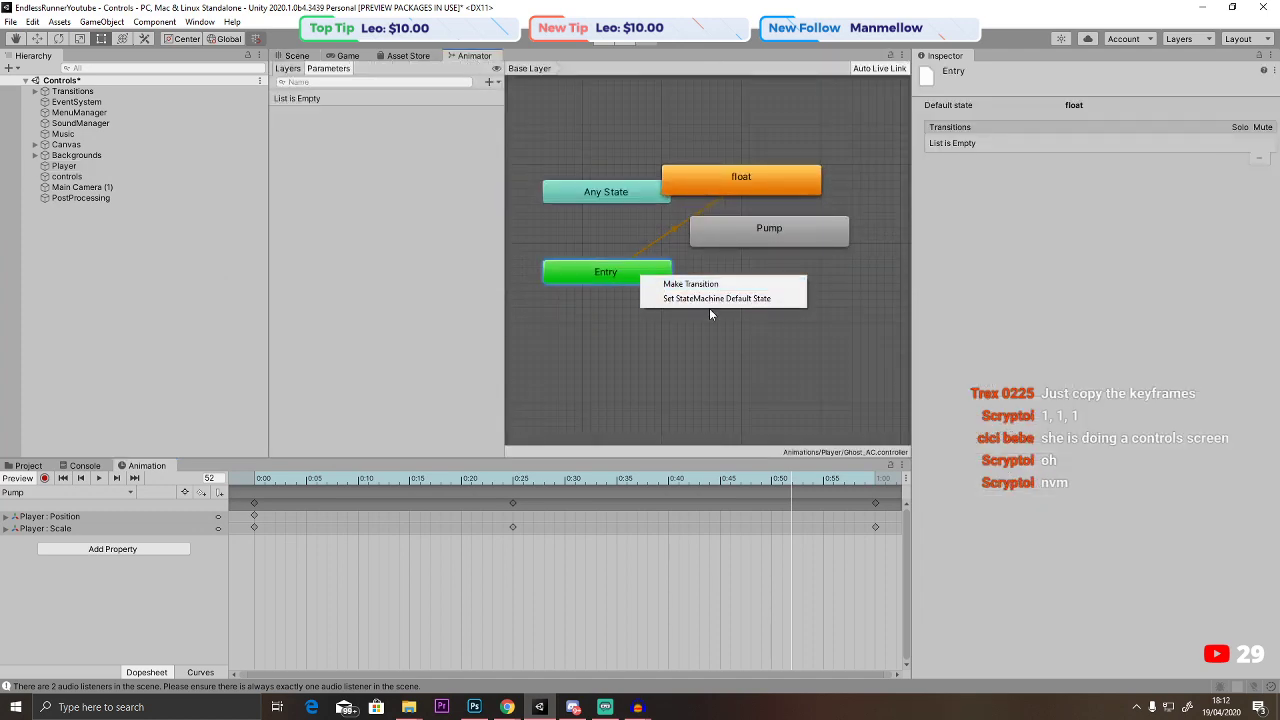
{"action": "left_click", "coordinate": [705, 283]}
{"action": "left_click", "coordinate": [765, 229]}
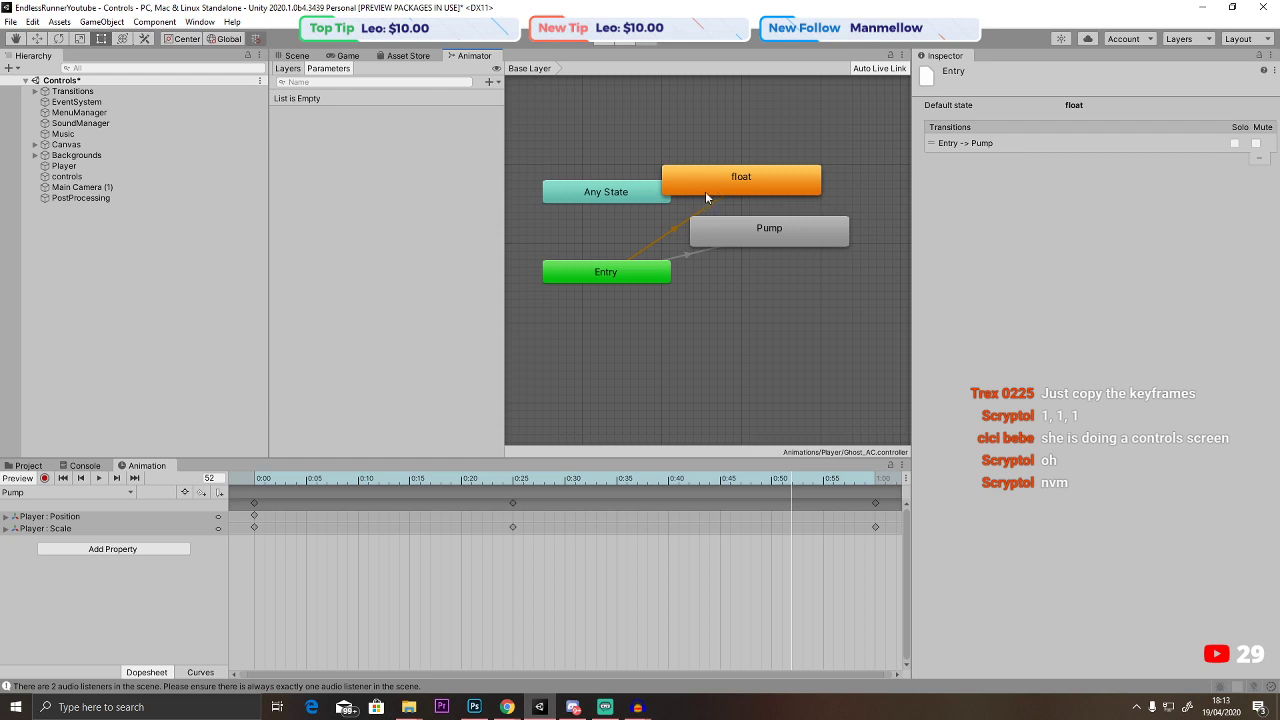
{"action": "left_click", "coordinate": [706, 190]}
{"action": "key", "text": "Delete"}
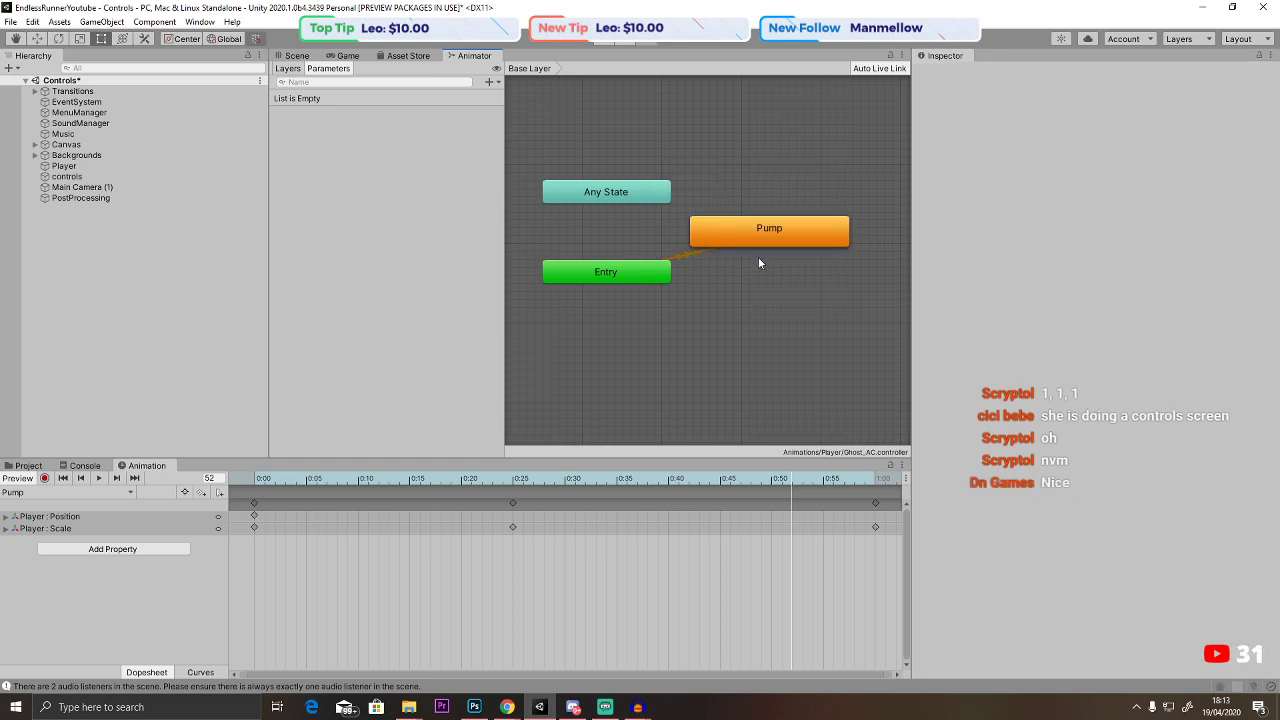
Set the Pump state's speed to 0.6.
{"action": "left_click", "coordinate": [765, 232]}
{"action": "left_click", "coordinate": [1100, 119]}
{"action": "type", "text": "0.8"}
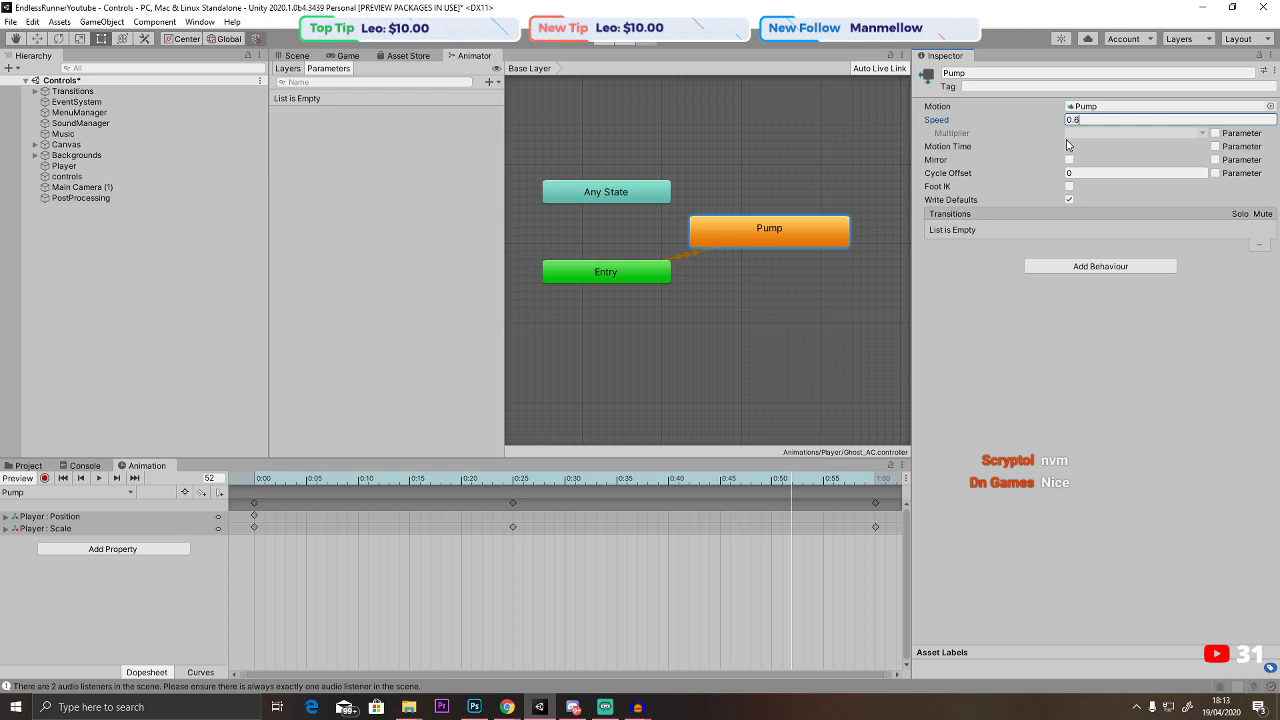
Test-play the Controls scene to check the pumping heart in the title, and stop it.
{"action": "left_click", "coordinate": [308, 56]}
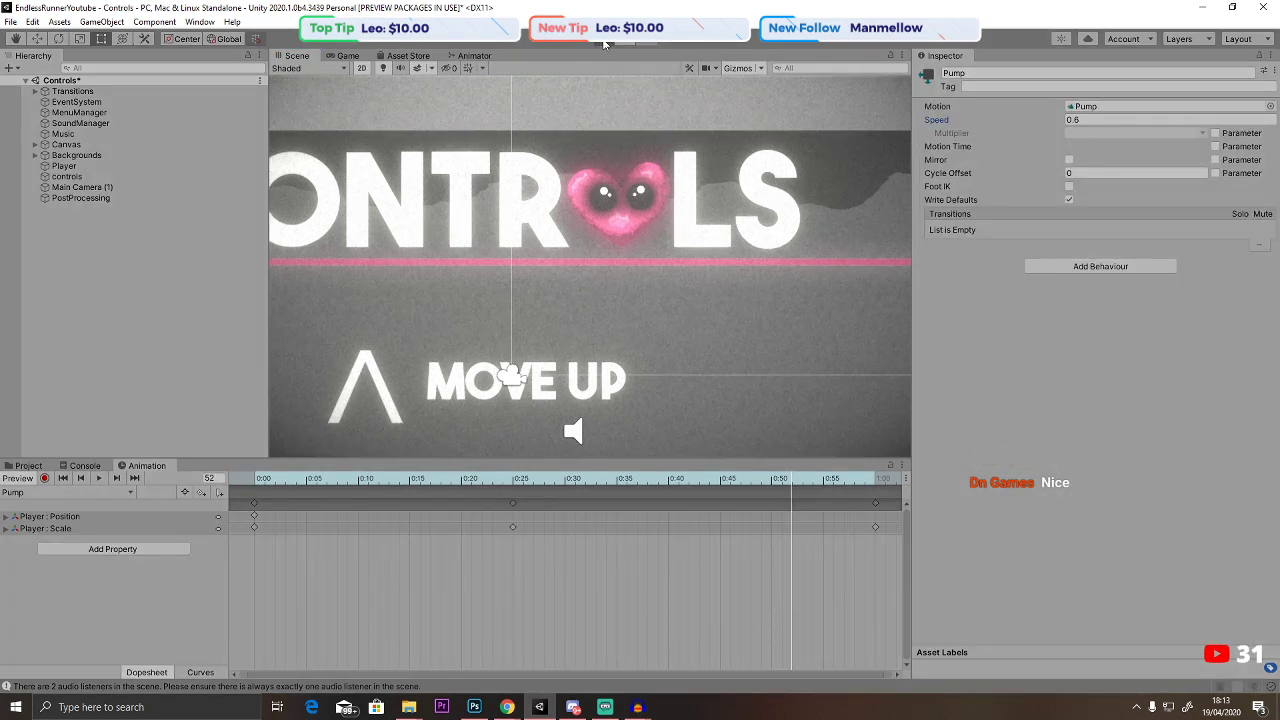
{"action": "left_click", "coordinate": [604, 42]}
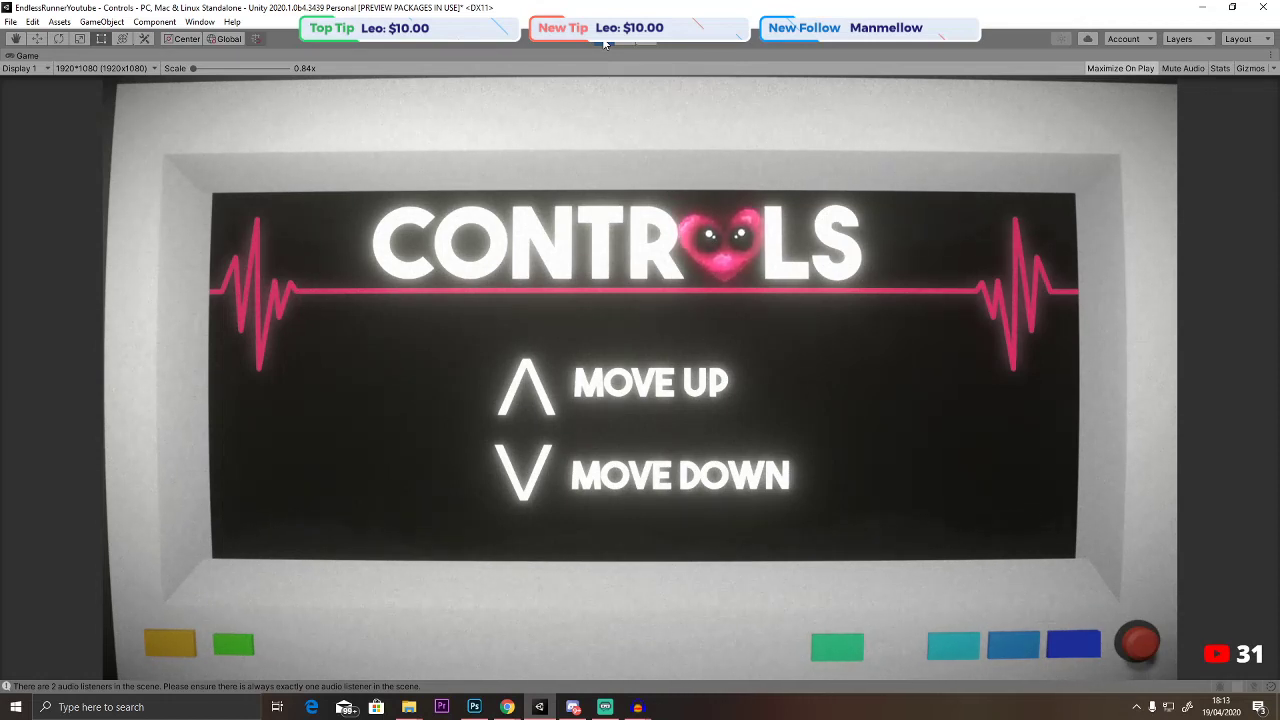
{"action": "left_click", "coordinate": [604, 40]}
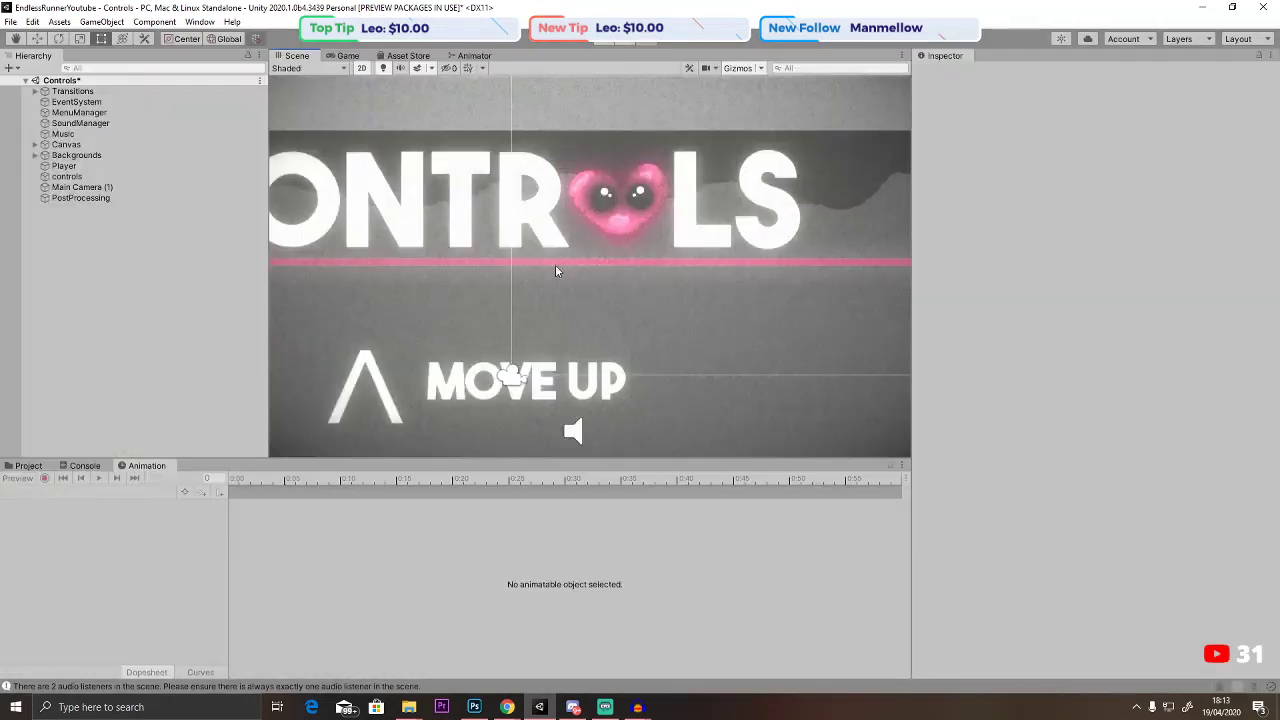
{"action": "scroll", "coordinate": [657, 186], "scroll_direction": "down", "scroll_amount": 5}
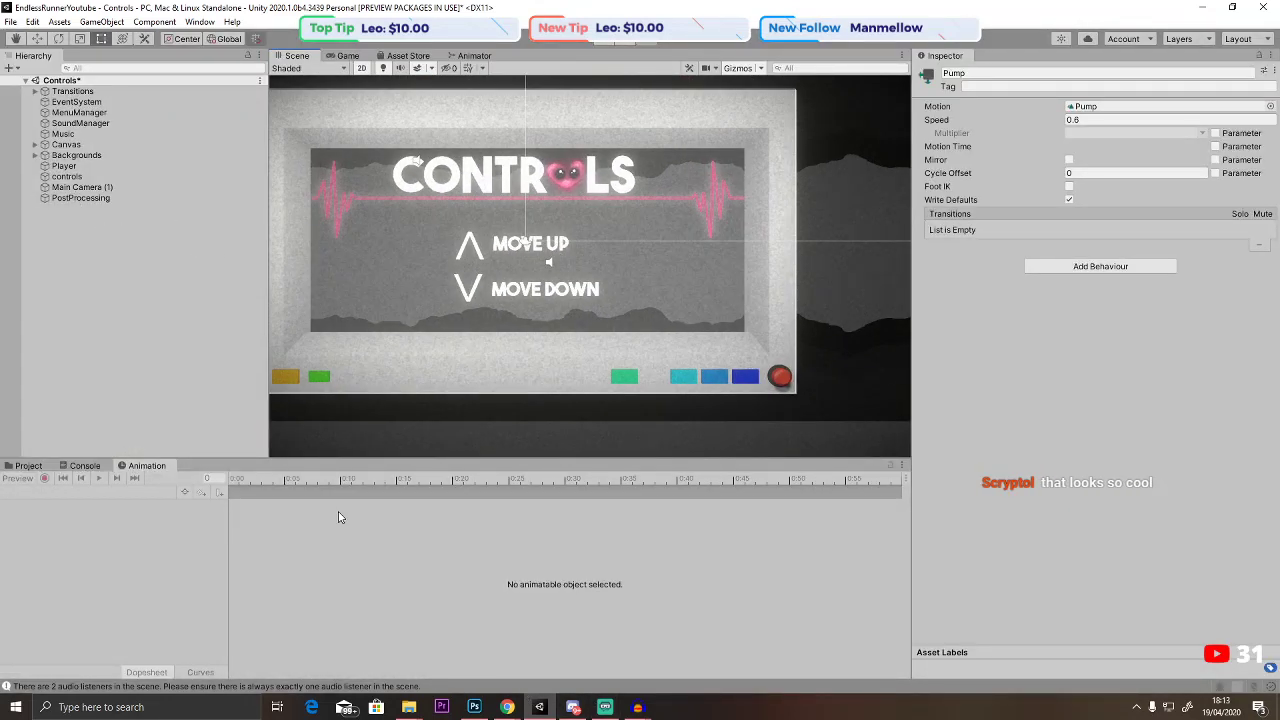
Open the controls sprite from the Sprites folder for editing in Photoshop.
{"action": "left_click", "coordinate": [28, 465]}
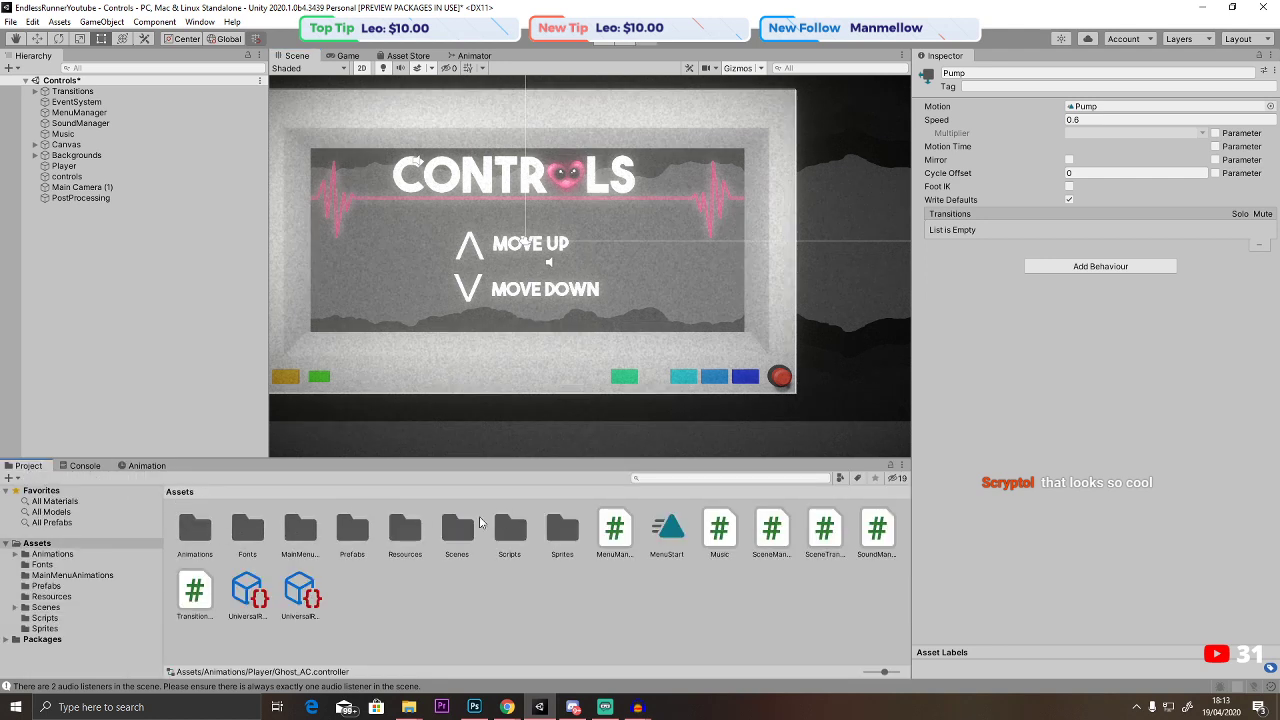
{"action": "double_click", "coordinate": [550, 535]}
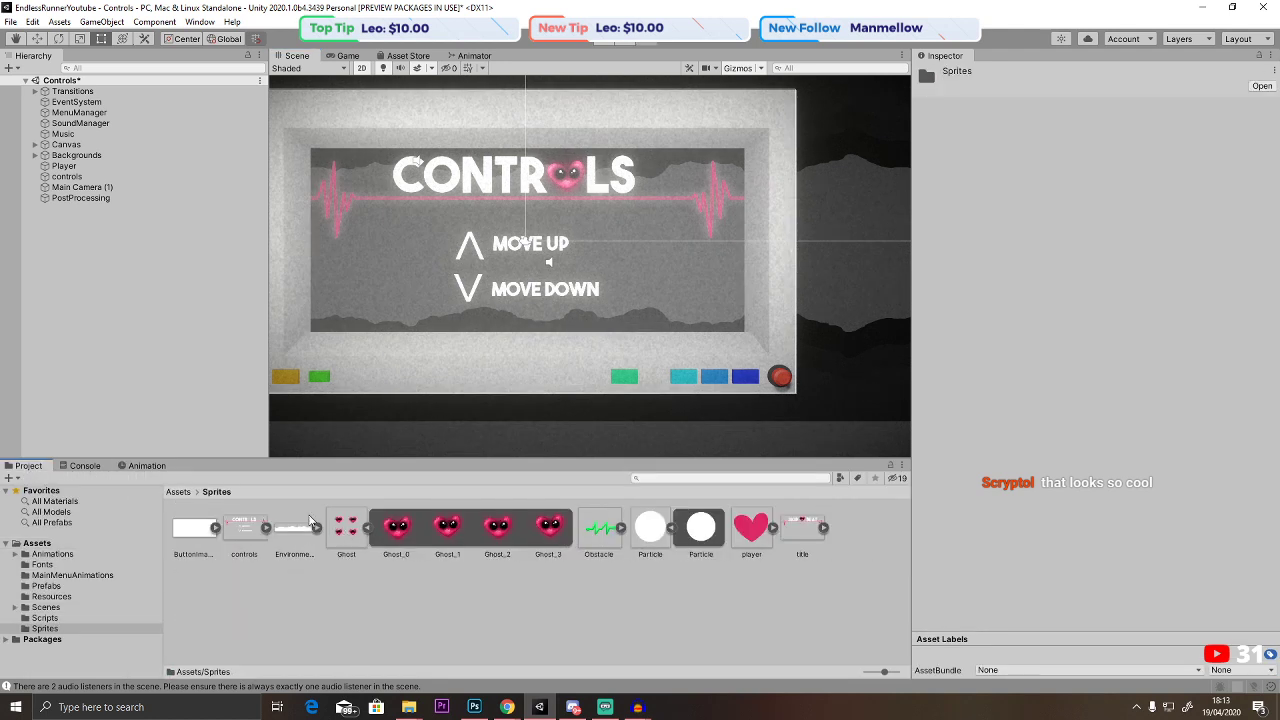
{"action": "double_click", "coordinate": [244, 527]}
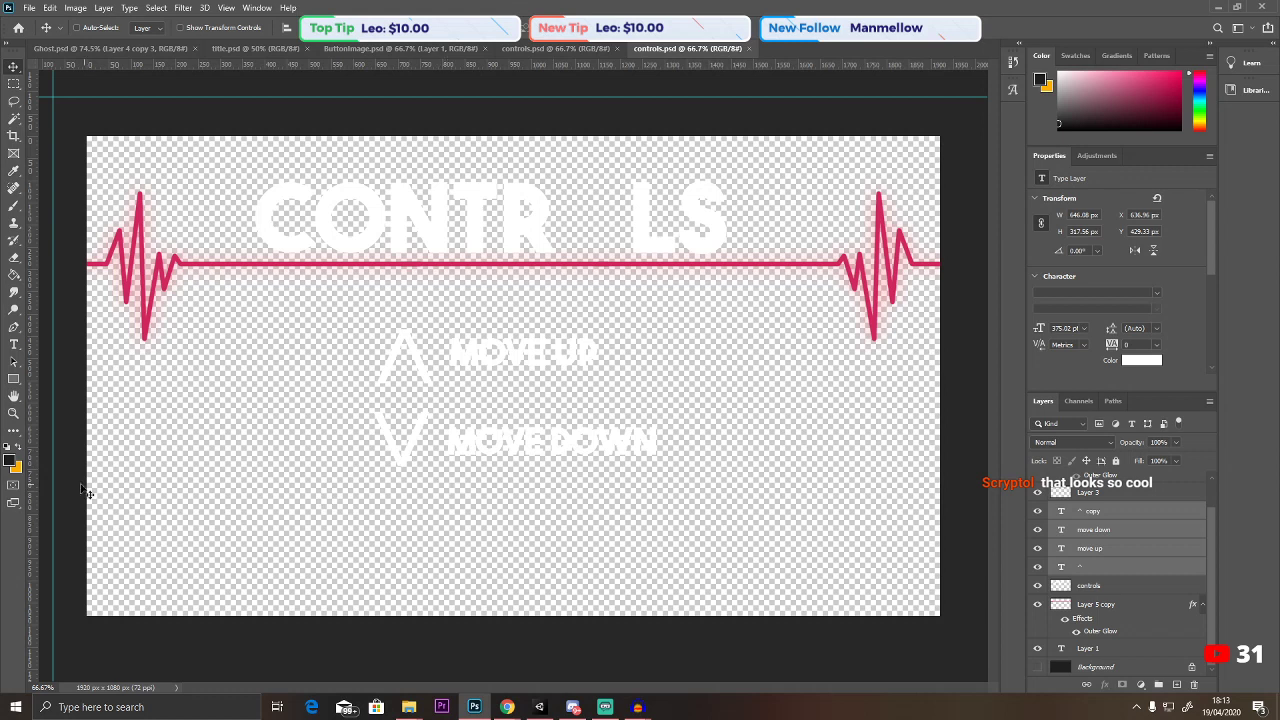
Add the text "press blue button to go back" in The Bold Font below the move instructions.
{"action": "left_click", "coordinate": [13, 344]}
{"action": "left_click", "coordinate": [366, 562]}
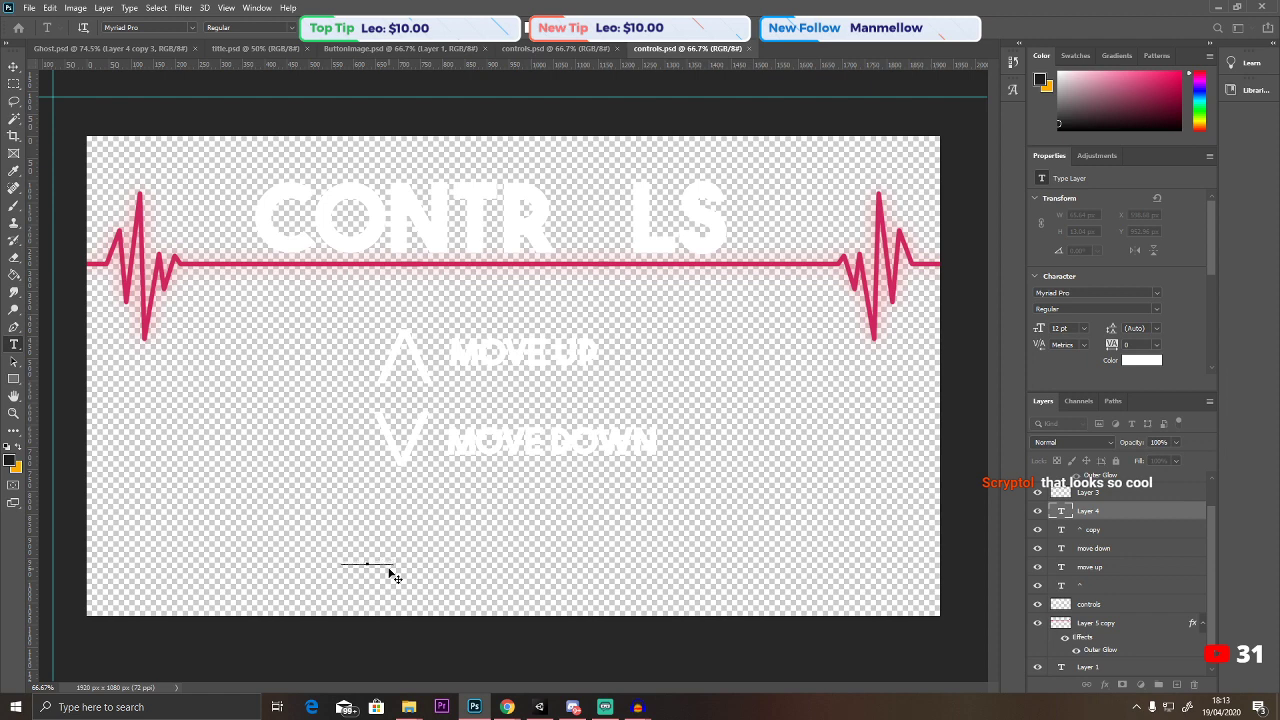
{"action": "left_click", "coordinate": [192, 27]}
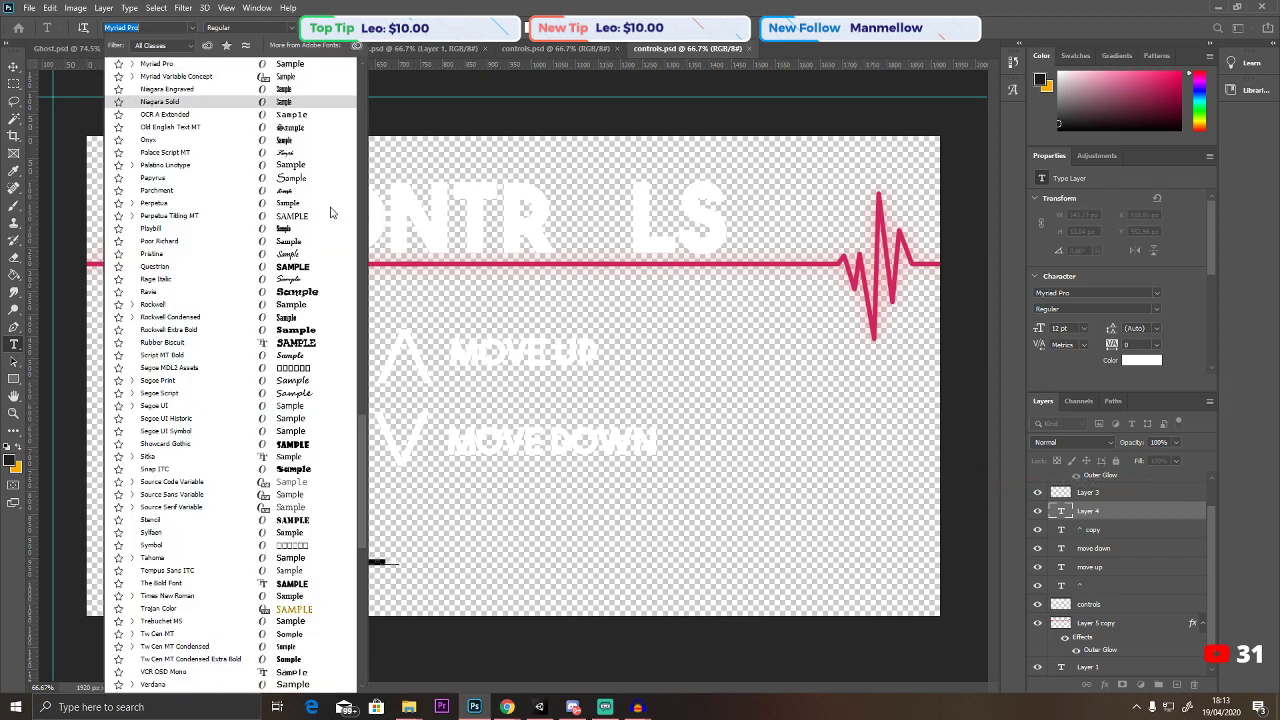
{"action": "scroll", "coordinate": [200, 342], "scroll_direction": "down", "scroll_amount": 3}
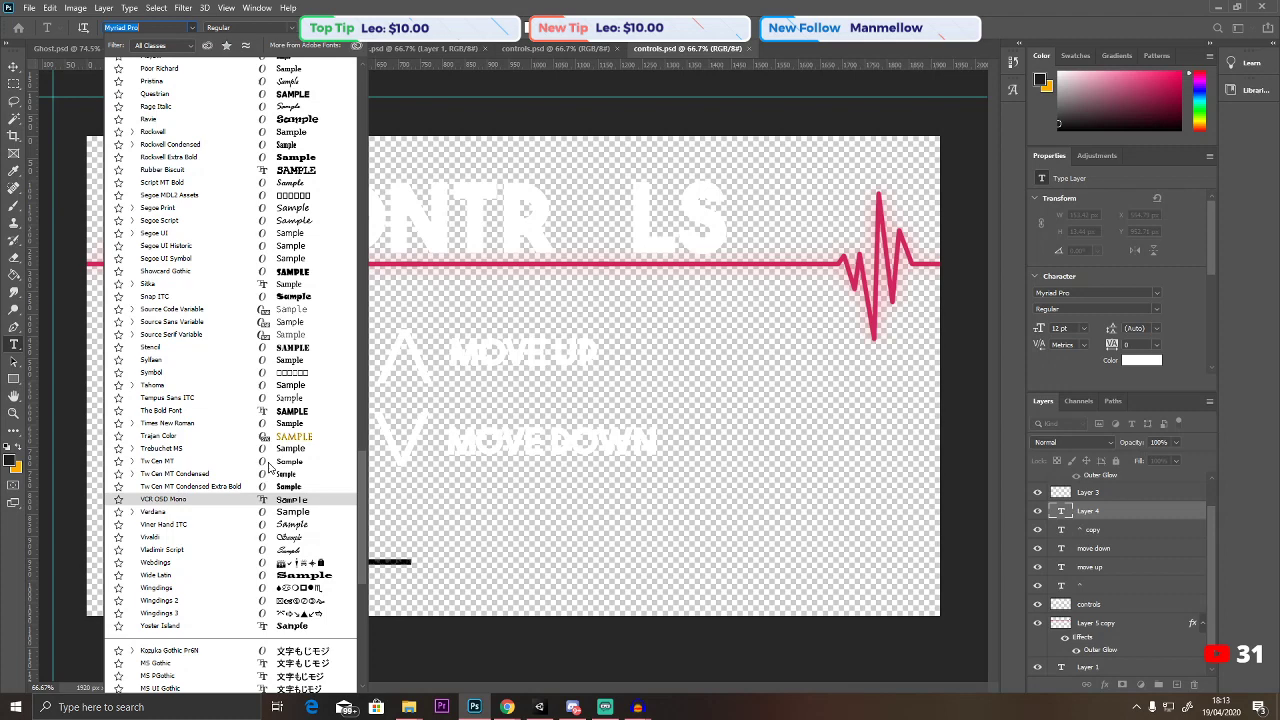
{"action": "left_click", "coordinate": [180, 416]}
{"action": "left_click", "coordinate": [13, 66]}
Show the Background layer, enlarge the go-back text to about 403% and place it just below MOVE DOWN.
{"action": "scroll", "coordinate": [1092, 600], "scroll_direction": "down", "scroll_amount": 1}
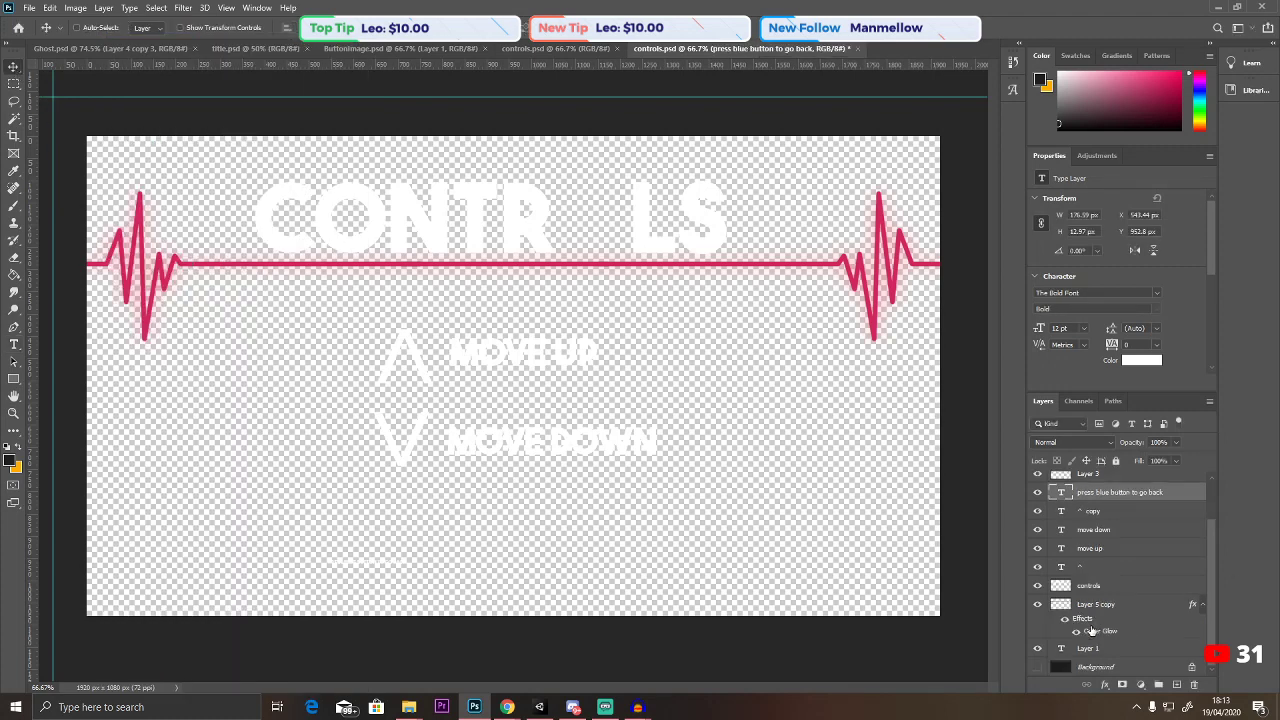
{"action": "left_click", "coordinate": [1037, 667]}
{"action": "key", "text": "ctrl+t"}
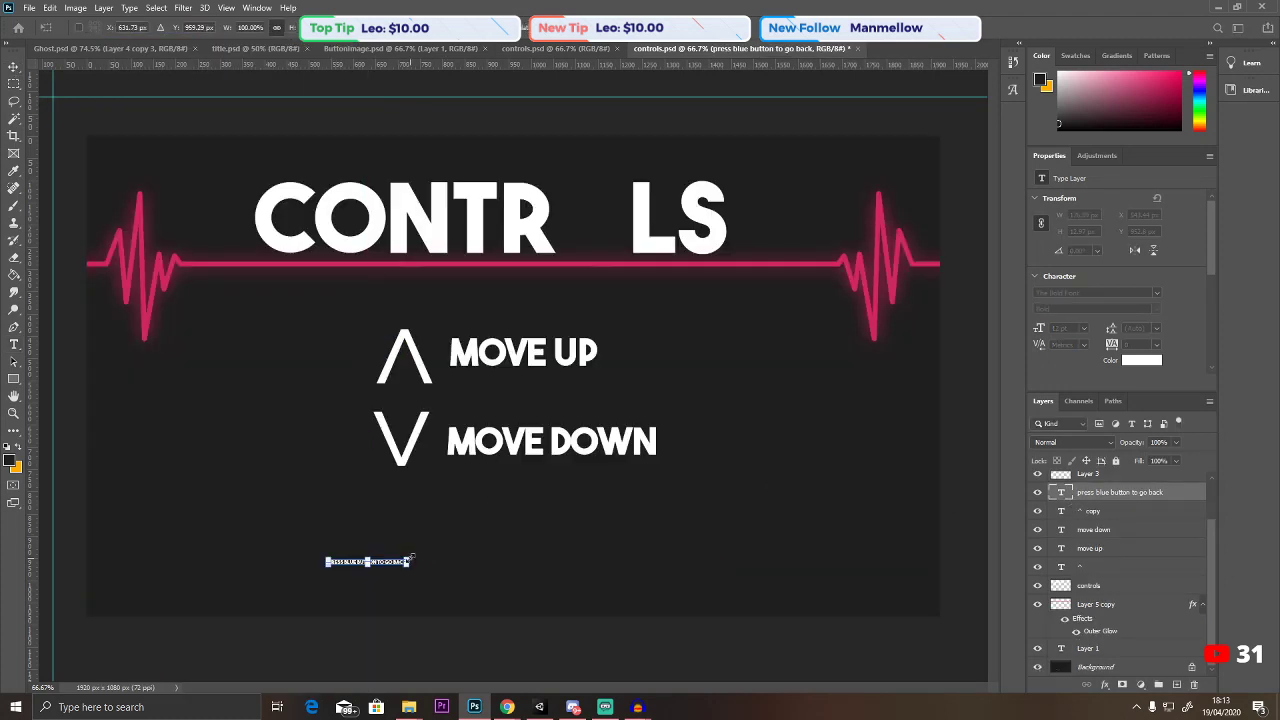
{"action": "left_click_drag", "start_coordinate": [408, 563], "coordinate": [648, 522]}
{"action": "left_click_drag", "start_coordinate": [576, 560], "coordinate": [614, 506]}
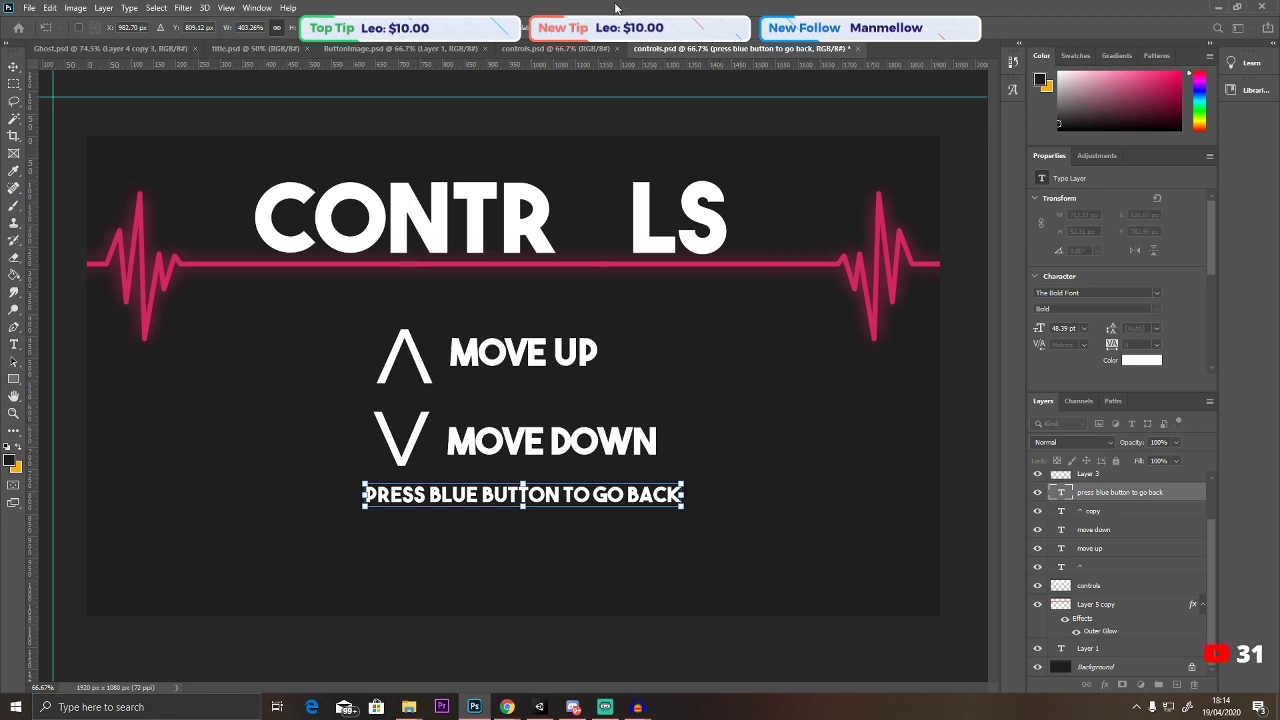
{"action": "key", "text": "Return"}
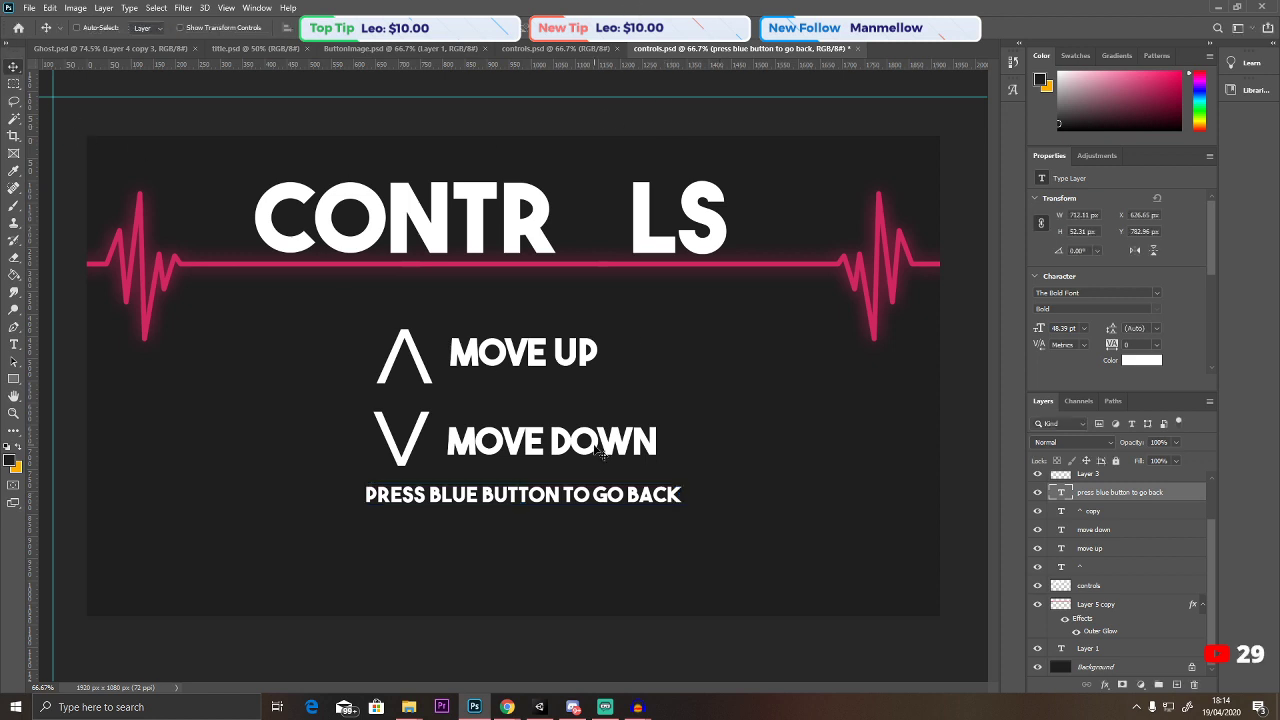
{"action": "left_click_drag", "start_coordinate": [600, 497], "coordinate": [598, 497]}
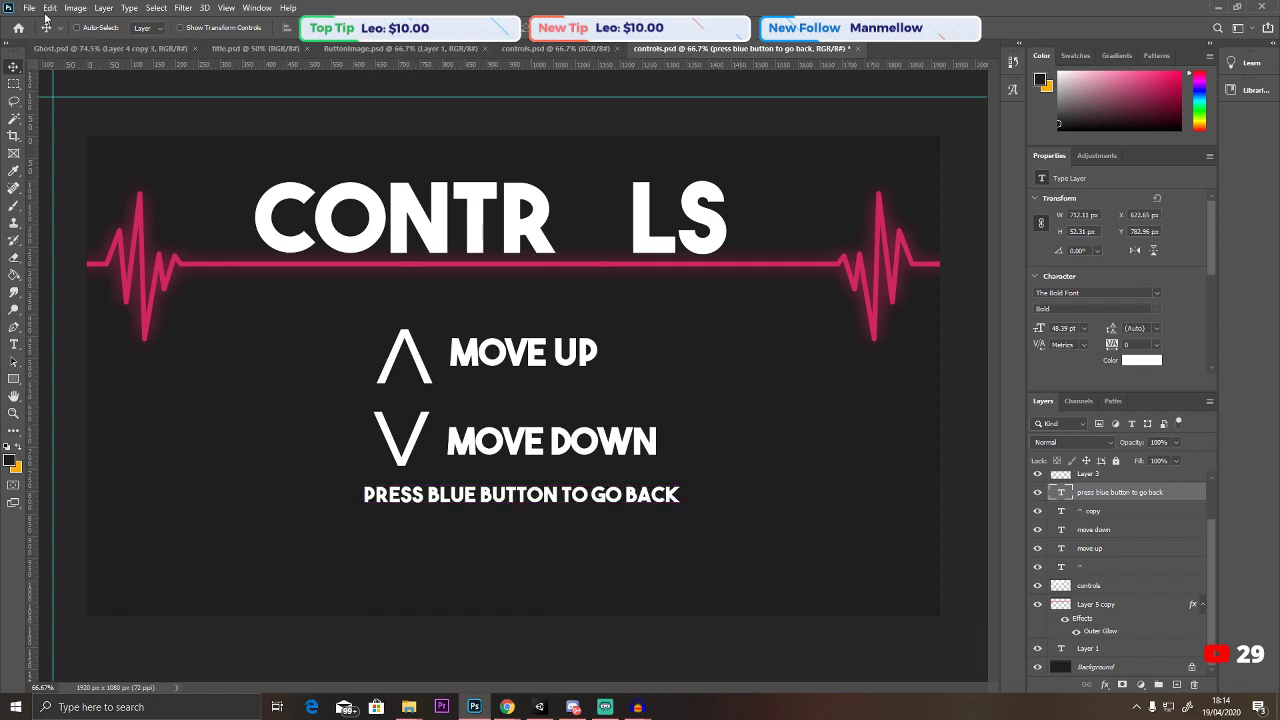
Hide the Background layer, save controls.psd and switch back to Unity.
{"action": "left_click", "coordinate": [29, 8]}
{"action": "left_click", "coordinate": [1037, 667]}
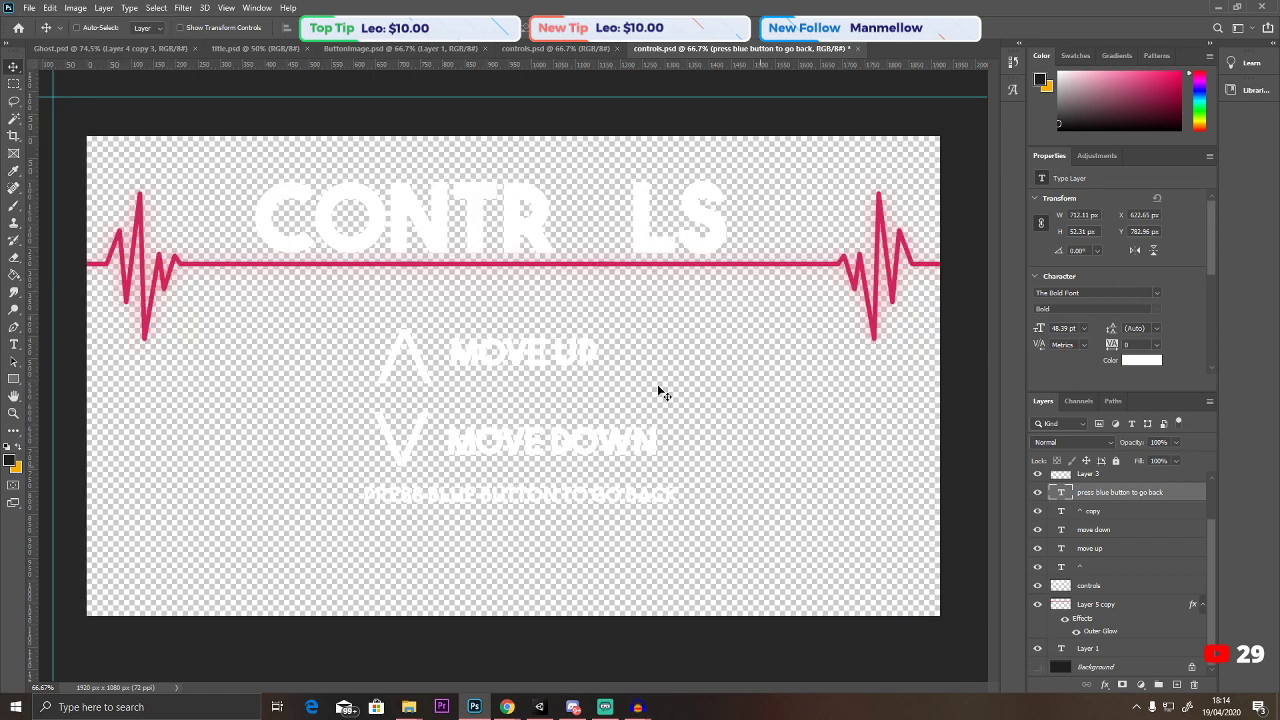
{"action": "left_click", "coordinate": [29, 8]}
{"action": "left_click", "coordinate": [60, 155]}
{"action": "left_click", "coordinate": [539, 707]}
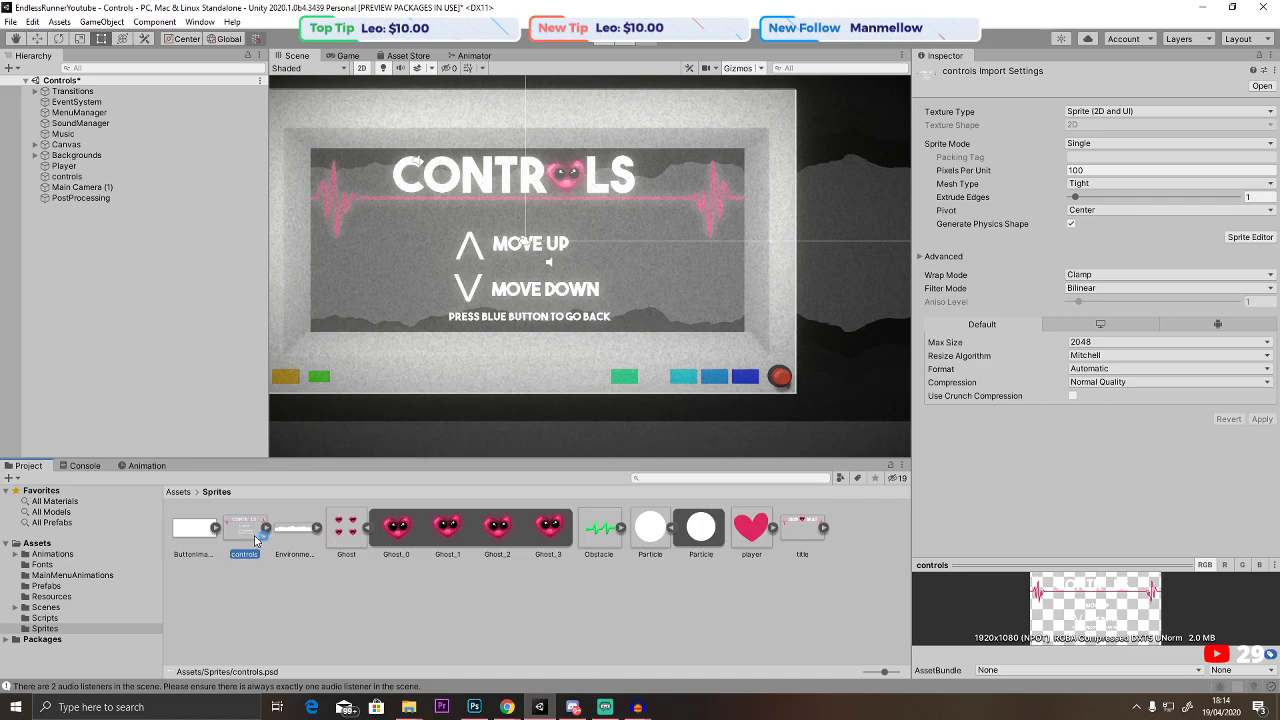
Reopen the controls sprite, move the go-back text down about 30 px, save the file and return to Unity.
{"action": "double_click", "coordinate": [255, 538]}
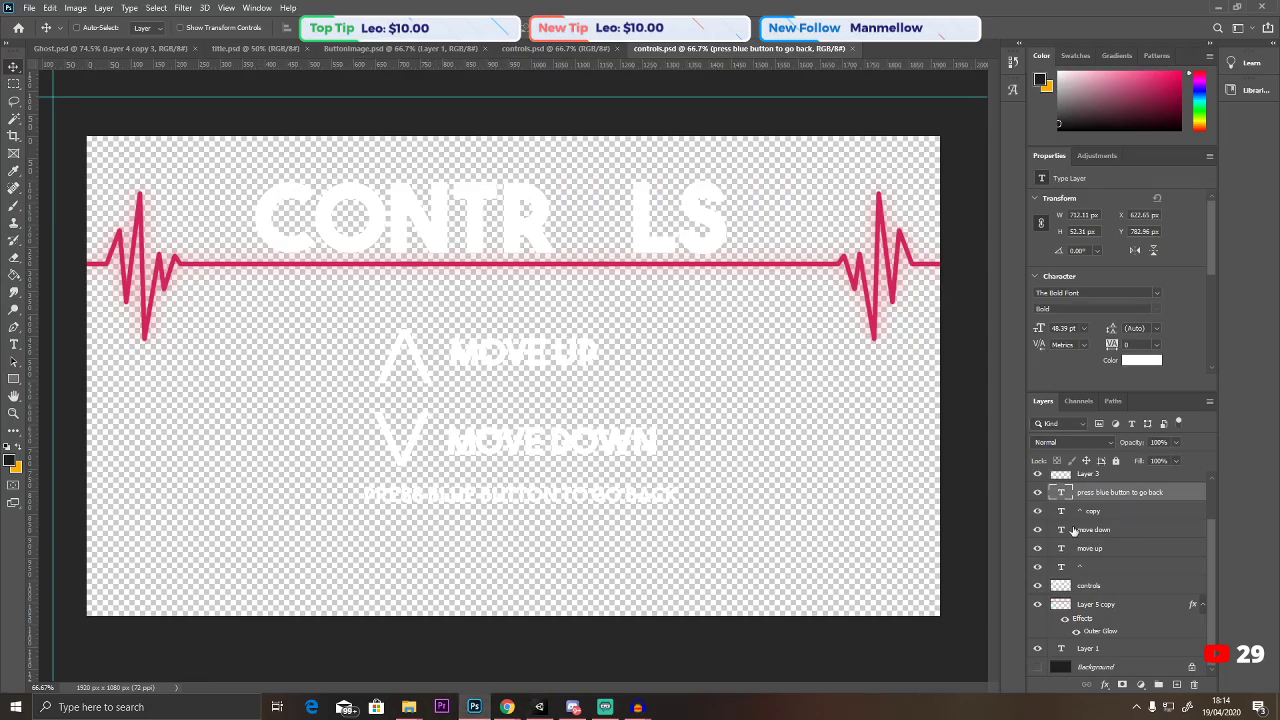
{"action": "left_click_drag", "start_coordinate": [505, 490], "coordinate": [497, 505]}
{"action": "left_click", "coordinate": [28, 8]}
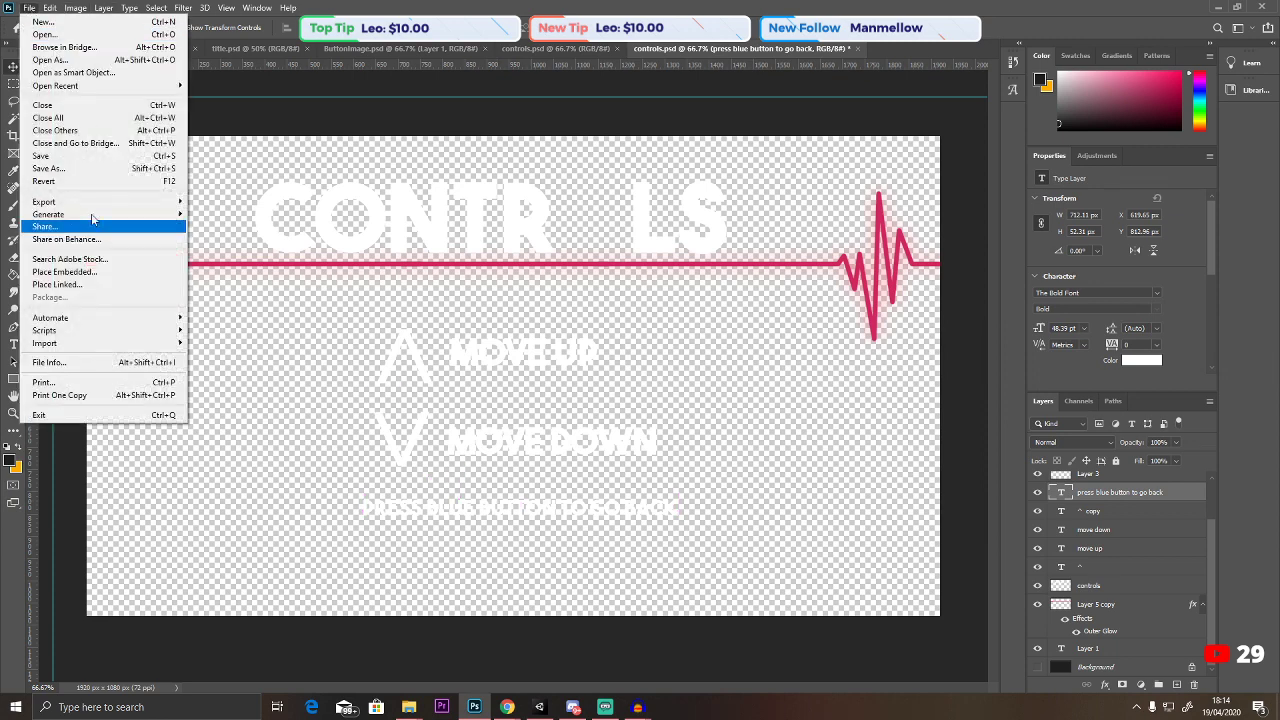
{"action": "left_click", "coordinate": [70, 155]}
{"action": "left_click", "coordinate": [531, 707]}
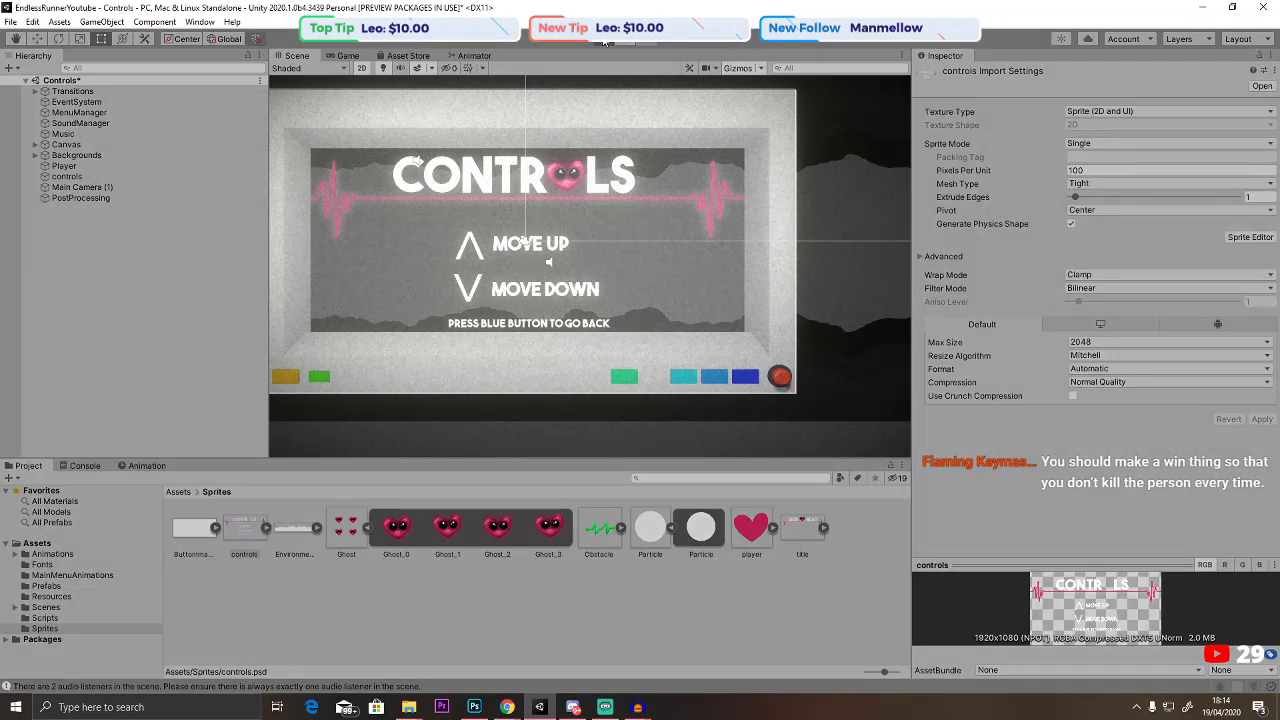
Test-play the Controls scene, use the monitor's dark blue button to go back to the main menu, and stop.
{"action": "left_click", "coordinate": [604, 38]}
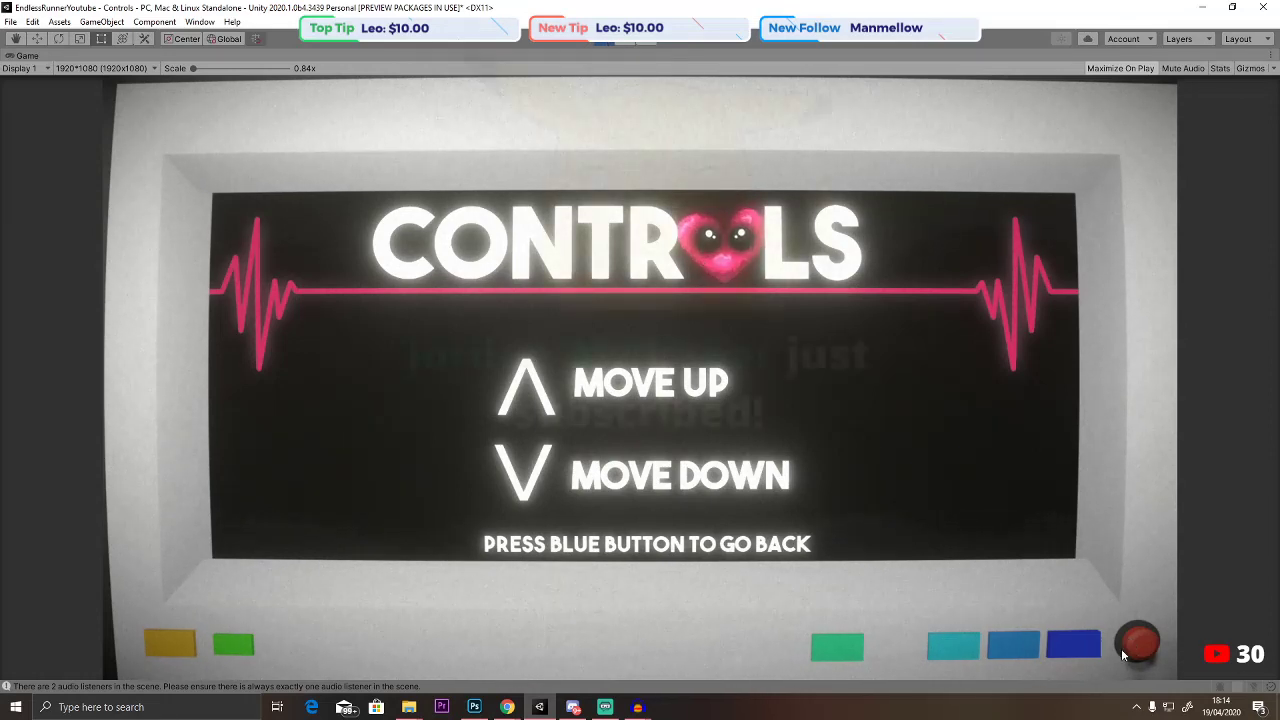
{"action": "left_click", "coordinate": [1075, 647]}
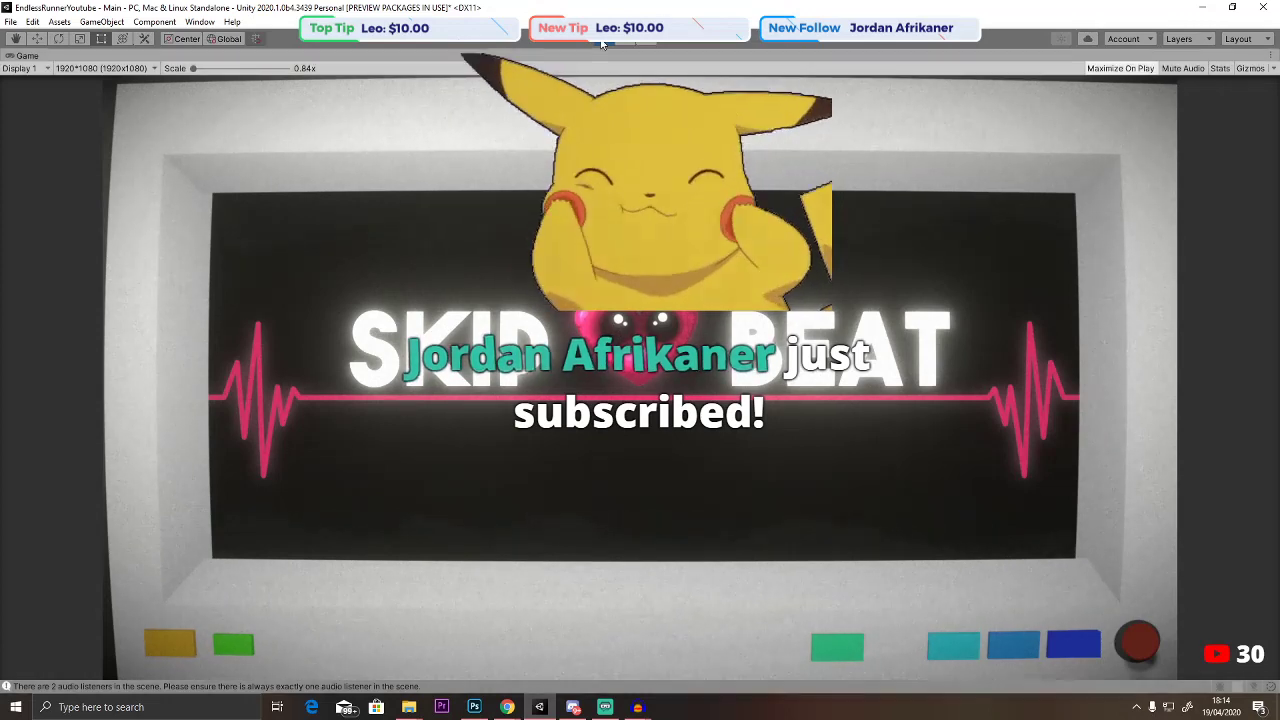
{"action": "key", "text": "ctrl+p"}
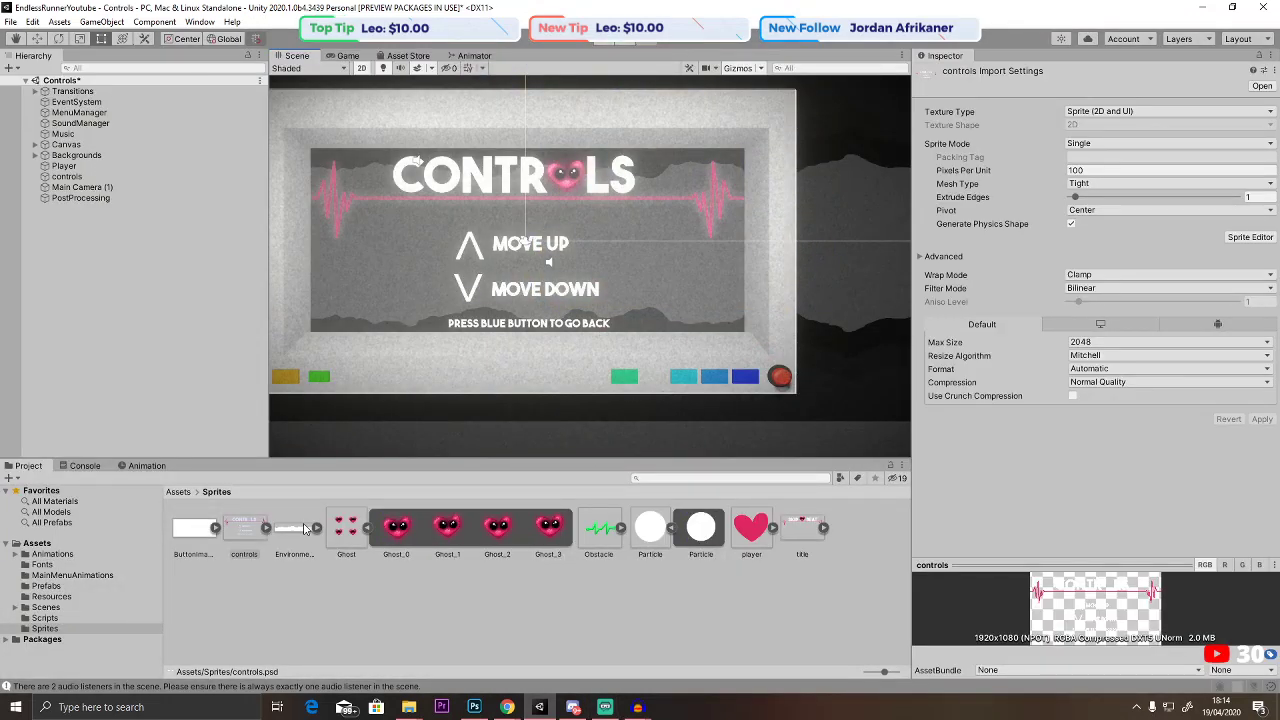
Open the title sprite in Photoshop, hide the heart layer "Layer 4 copy 3", and save title.psd.
{"action": "double_click", "coordinate": [812, 531]}
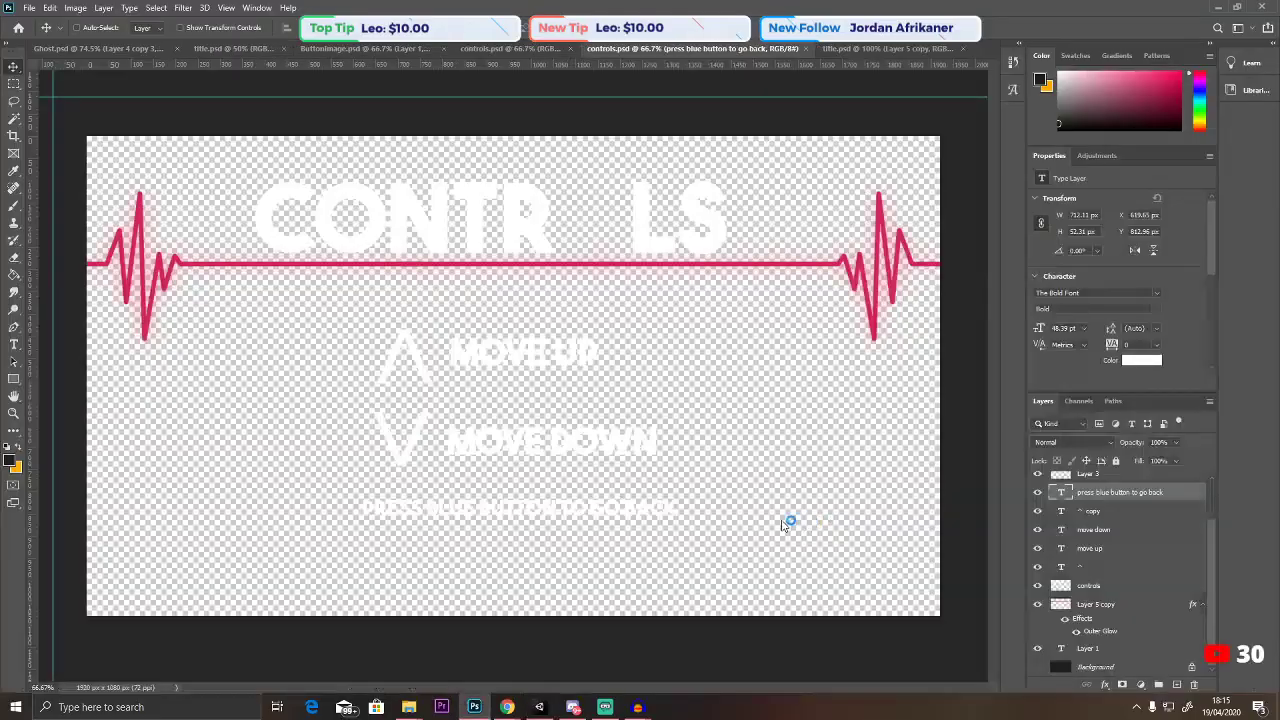
{"action": "left_click", "coordinate": [1038, 500]}
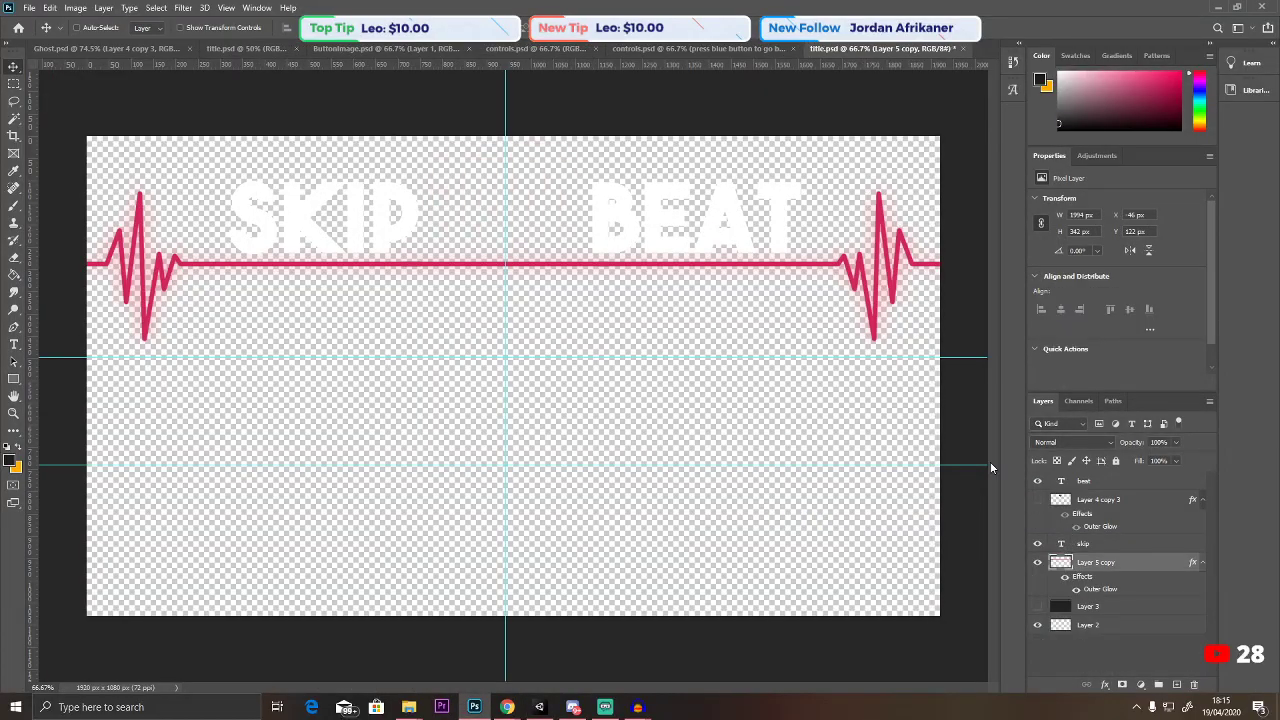
{"action": "left_click", "coordinate": [30, 8]}
{"action": "left_click", "coordinate": [65, 158]}
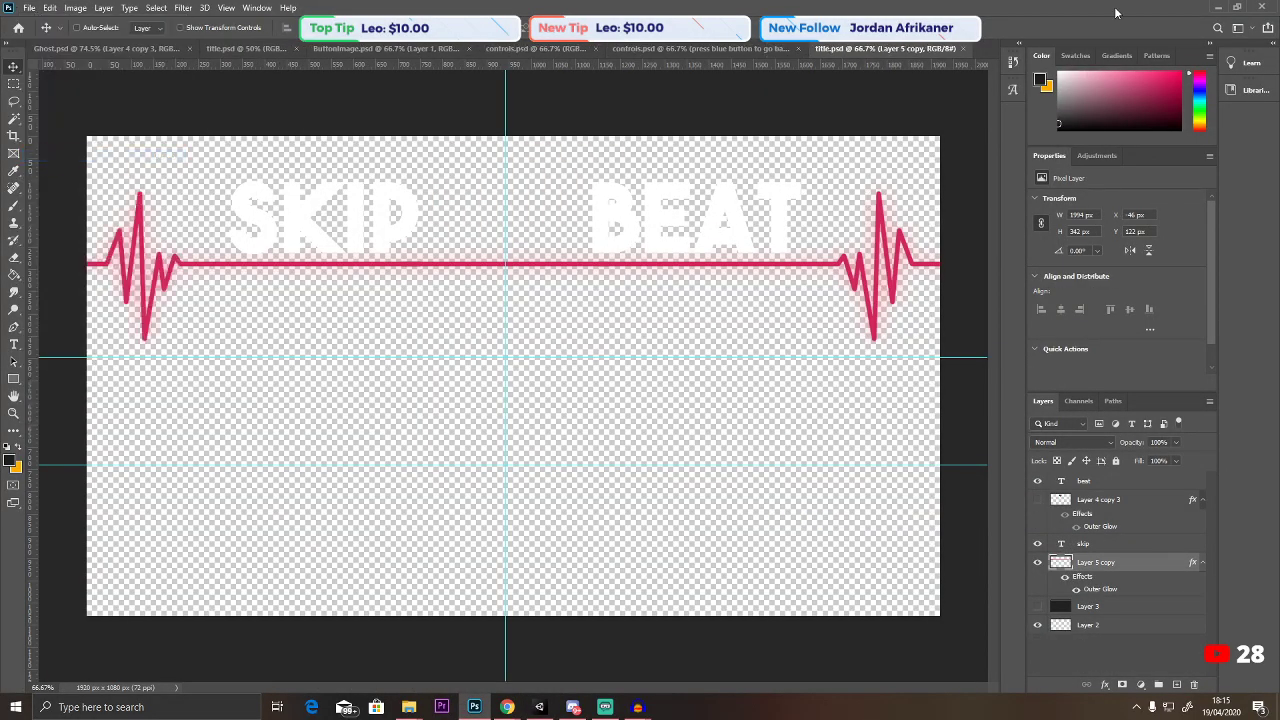
{"action": "left_click", "coordinate": [1216, 8]}
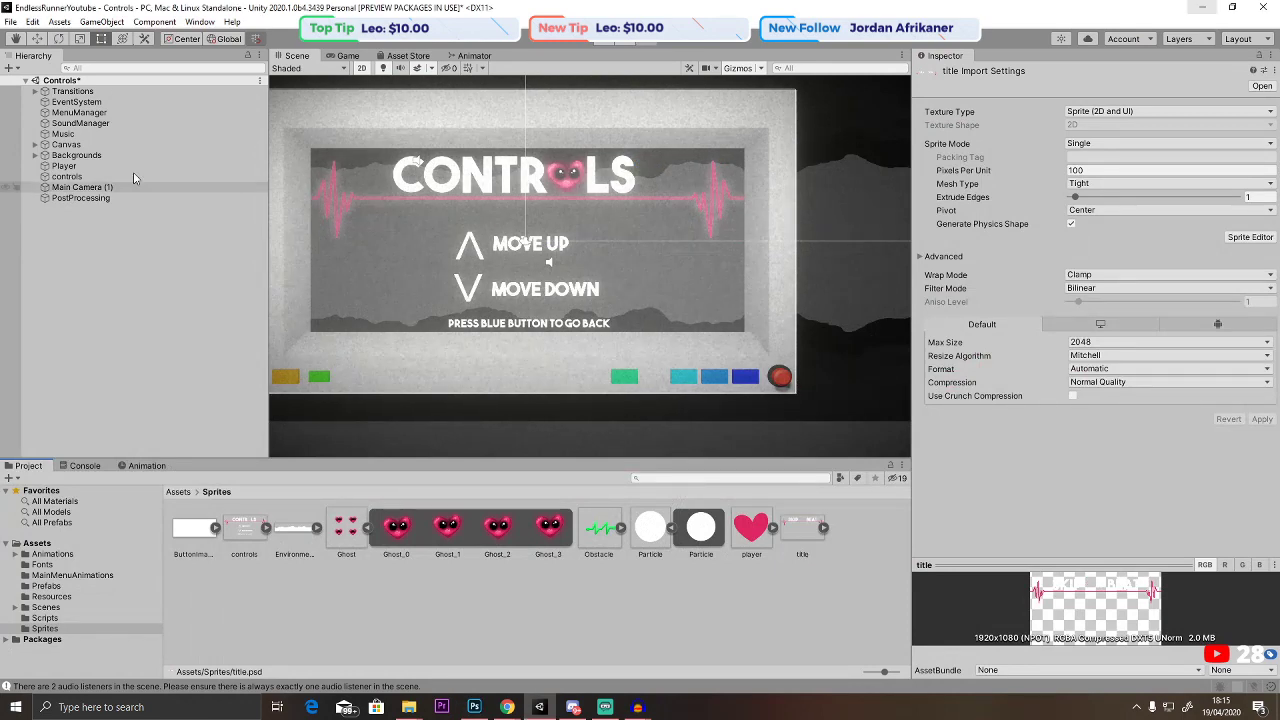
Copy the Player heart from the Controls scene and open the Main scene, saving the Controls changes.
{"action": "left_click", "coordinate": [78, 198]}
{"action": "left_click", "coordinate": [72, 113]}
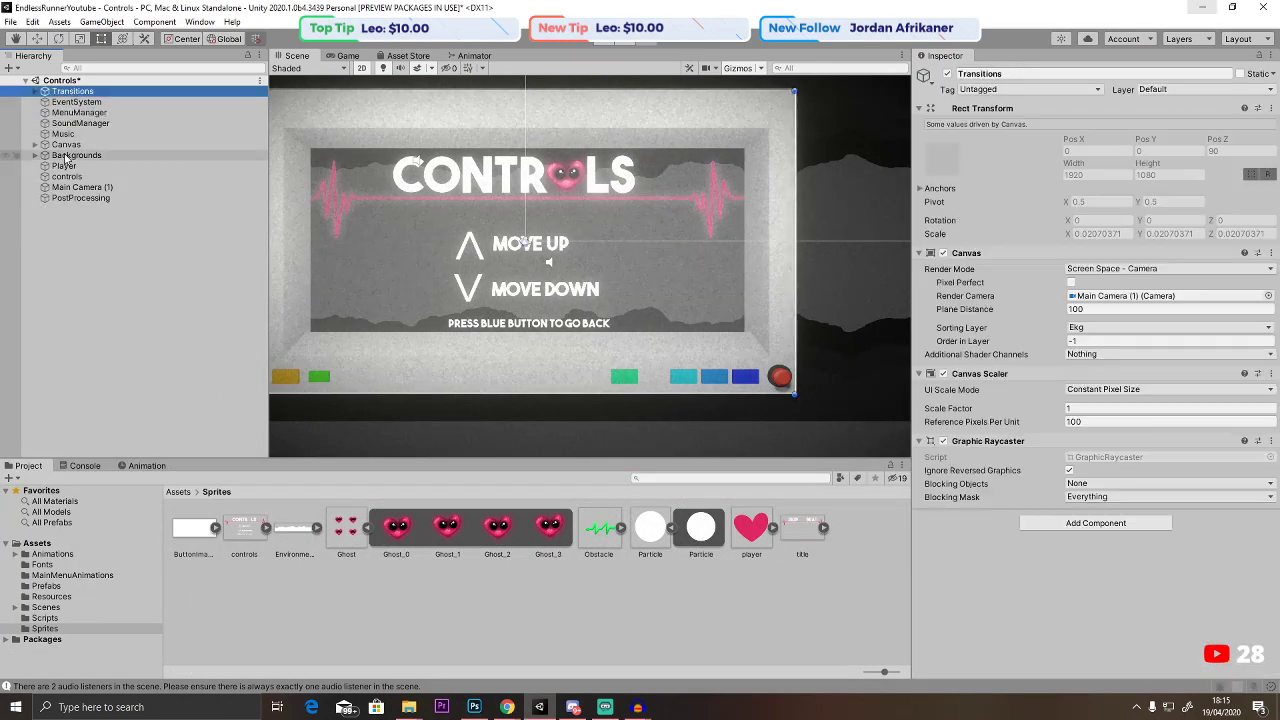
{"action": "left_click", "coordinate": [70, 166]}
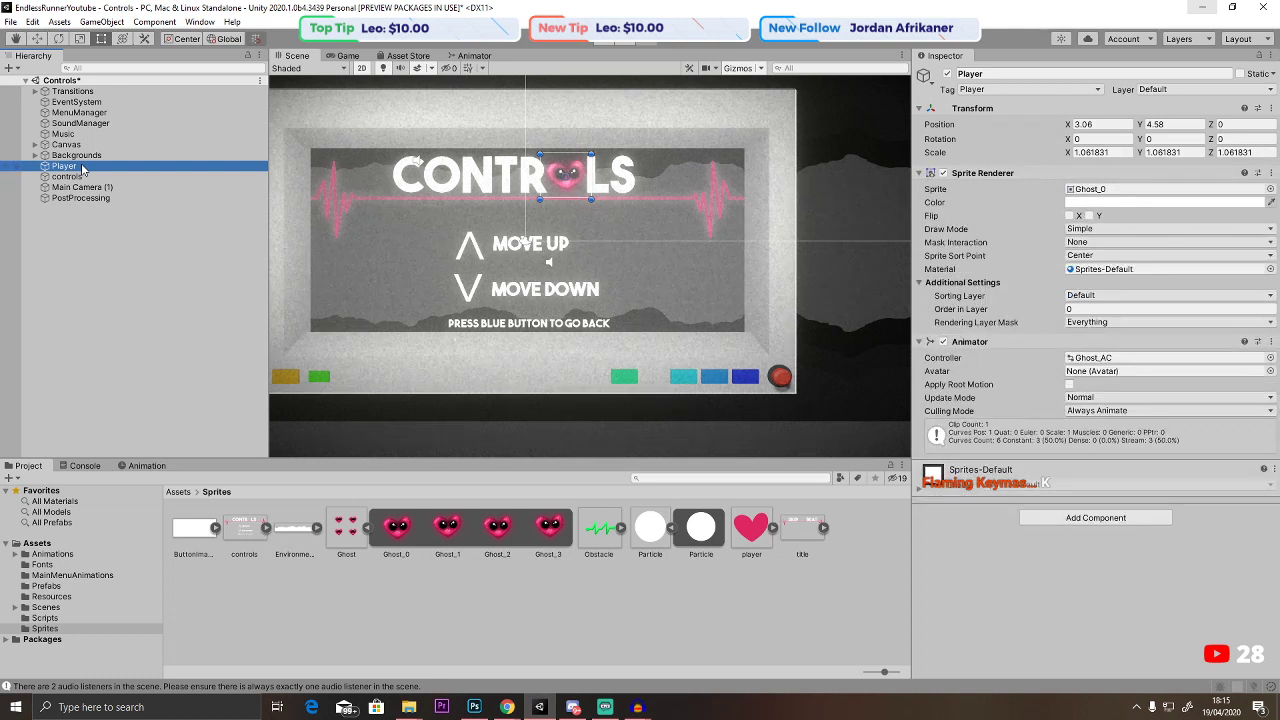
{"action": "left_click", "coordinate": [177, 492]}
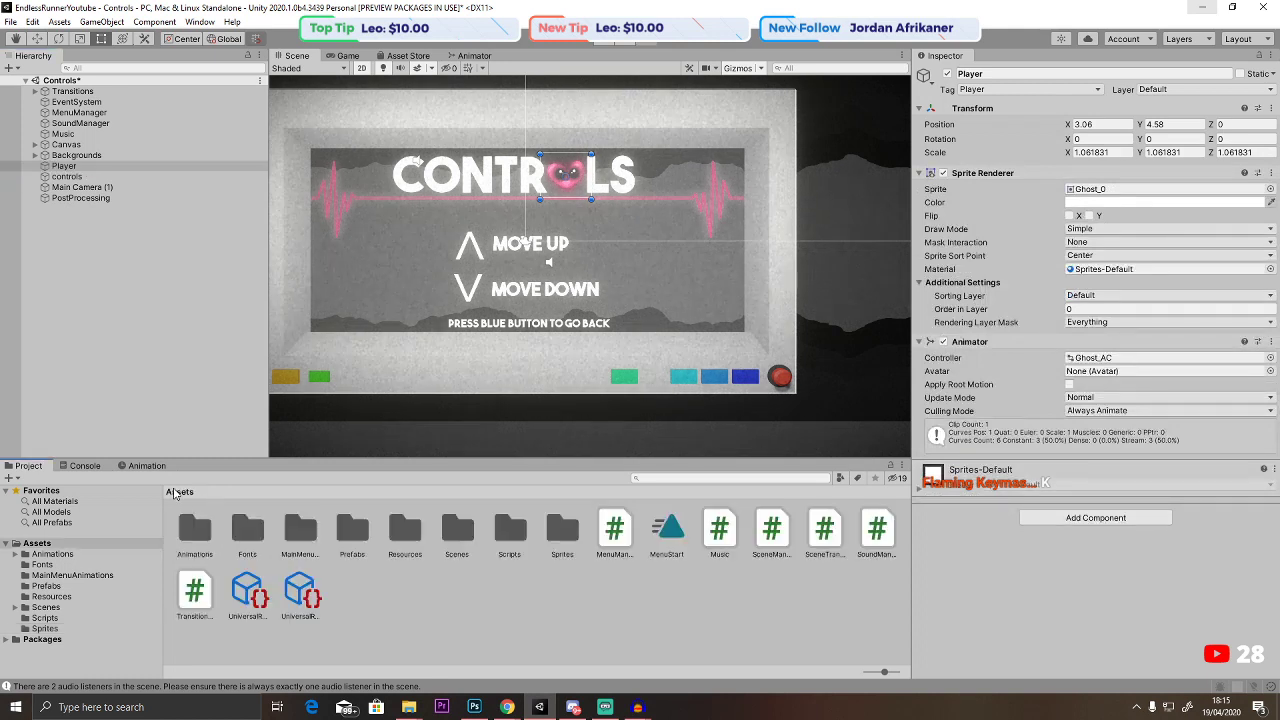
{"action": "double_click", "coordinate": [459, 532]}
{"action": "double_click", "coordinate": [346, 530]}
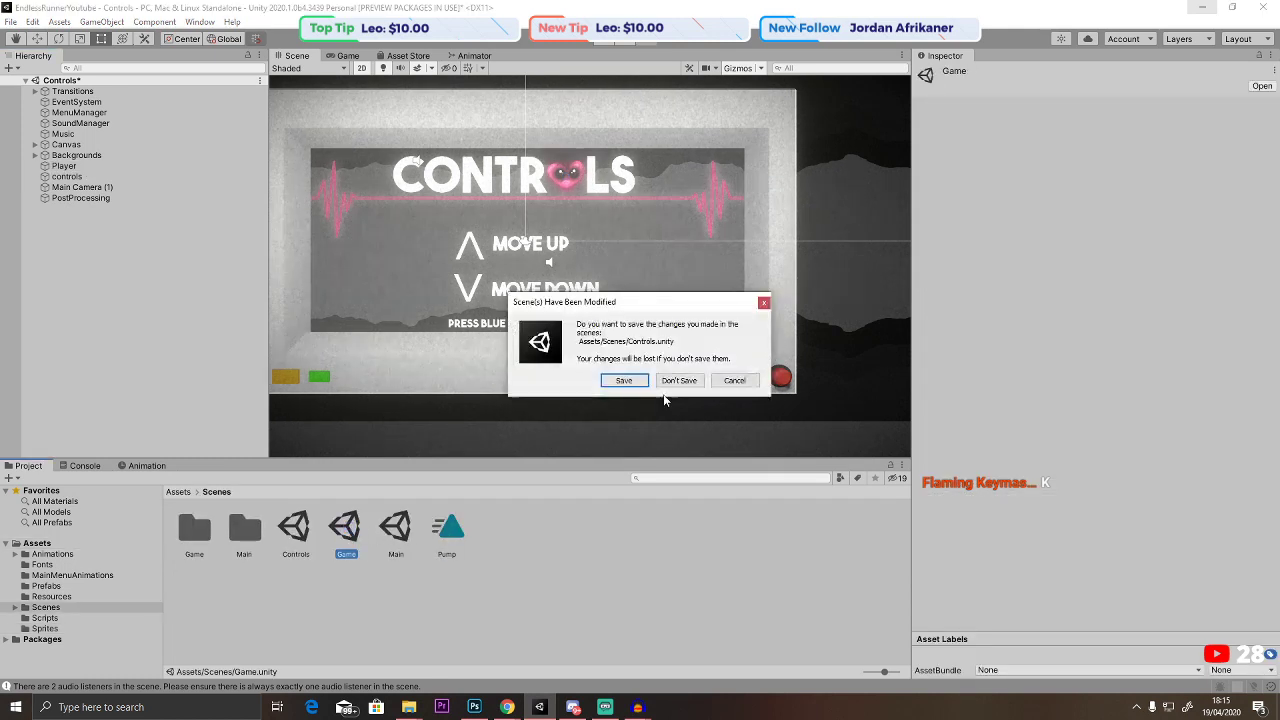
{"action": "left_click", "coordinate": [624, 380]}
{"action": "double_click", "coordinate": [396, 530]}
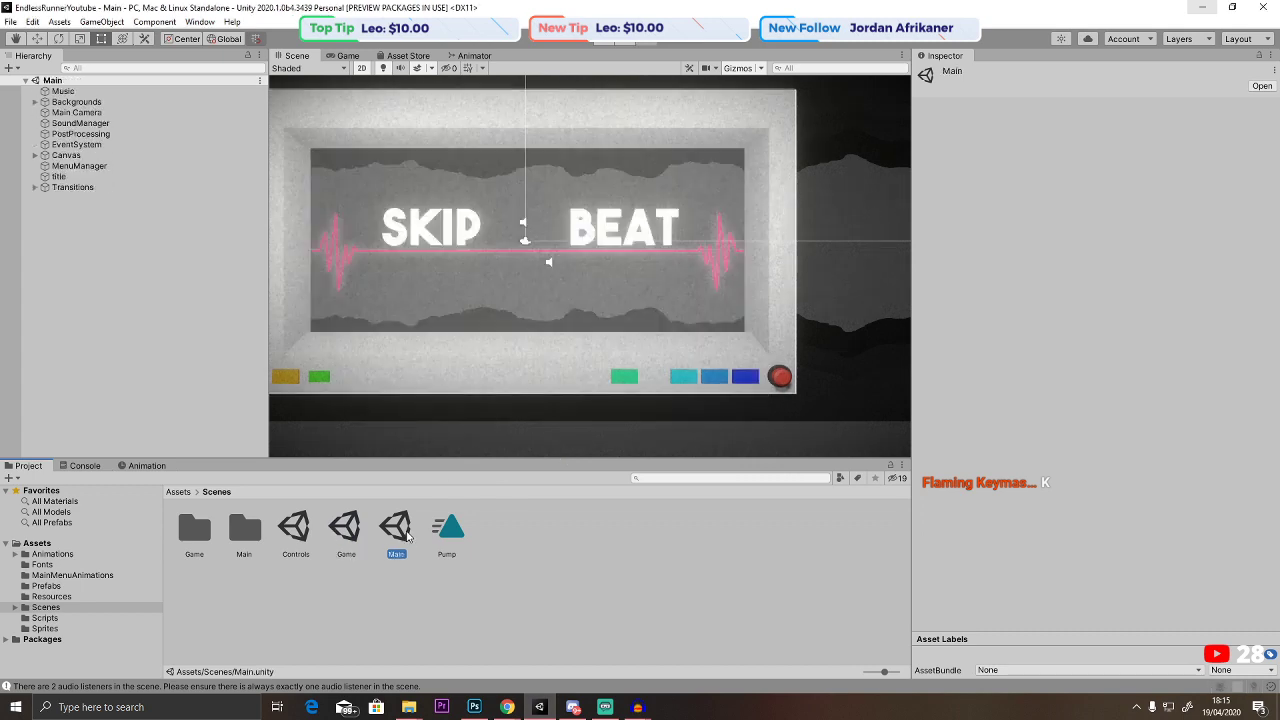
Paste the Player heart into the Main scene and fit it between SKIP and BEAT at about 1.958 scale on all axes.
{"action": "left_click", "coordinate": [91, 220]}
{"action": "key", "text": "ctrl+v"}
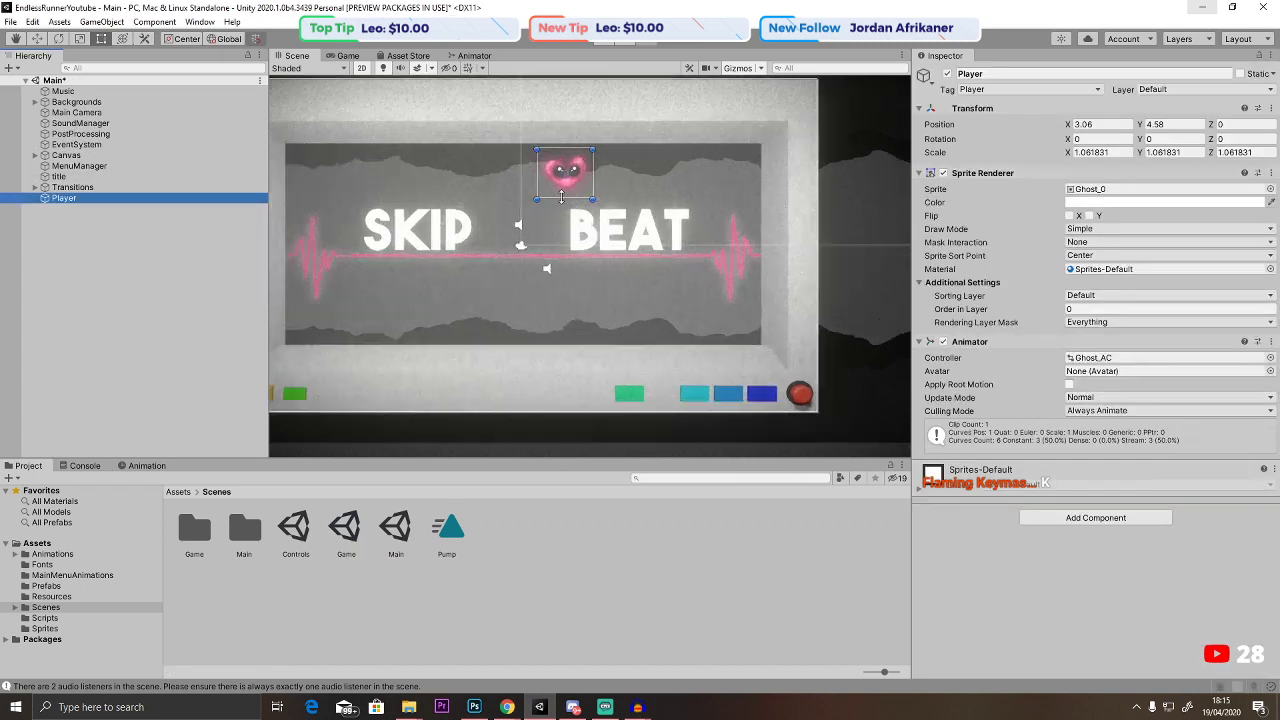
{"action": "scroll", "coordinate": [547, 185], "scroll_direction": "up", "scroll_amount": 5}
{"action": "left_click_drag", "start_coordinate": [547, 185], "coordinate": [392, 169]}
{"action": "left_click_drag", "start_coordinate": [453, 234], "coordinate": [452, 233]}
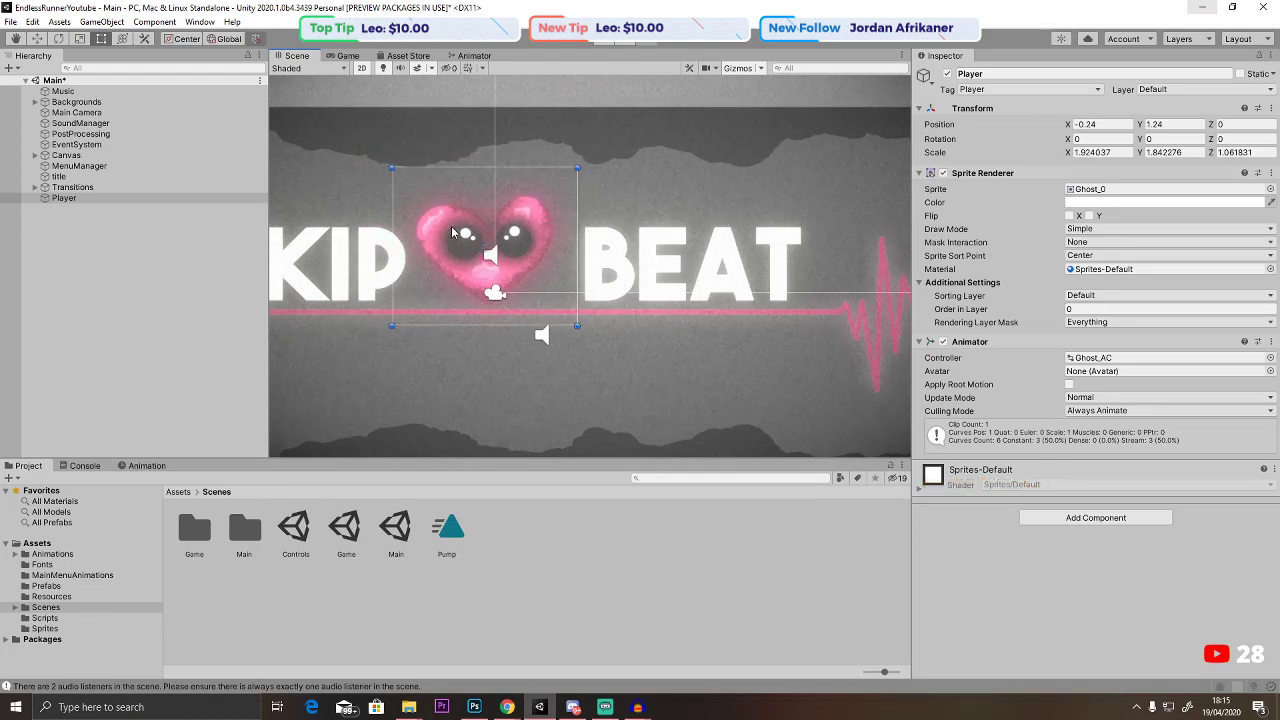
{"action": "key", "text": "ctrl+z"}
{"action": "key", "text": "ctrl+z"}
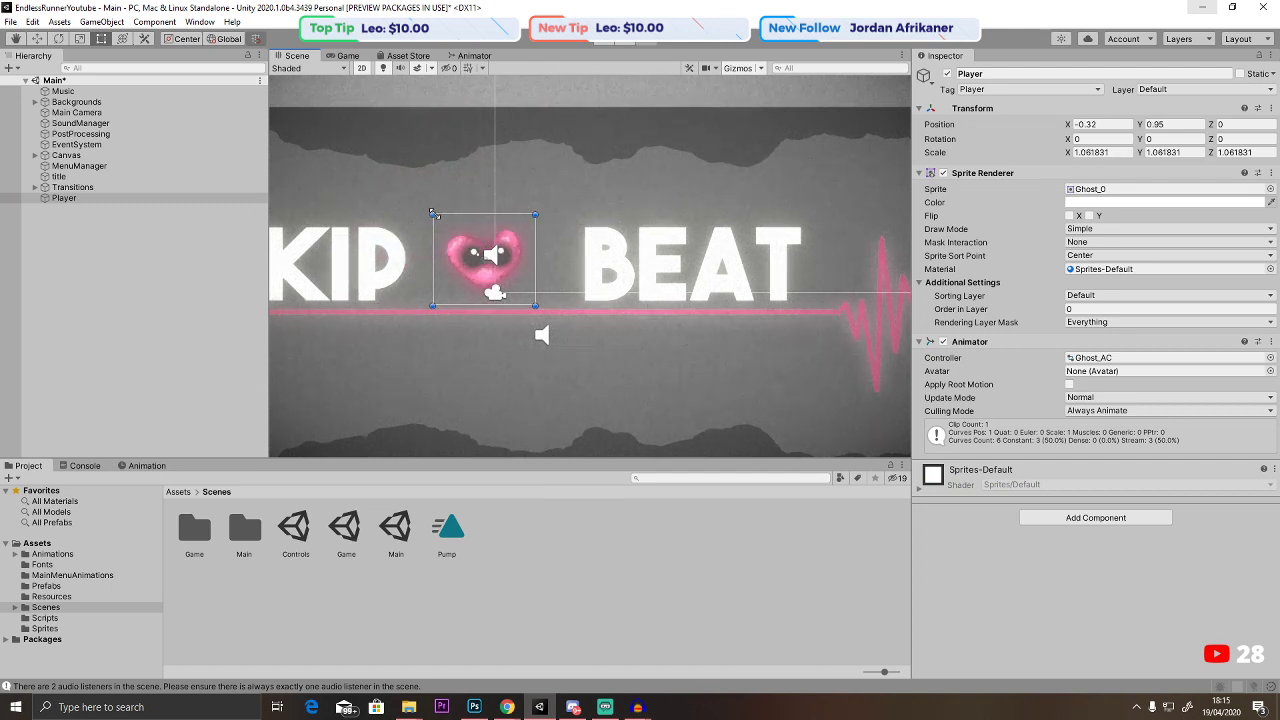
{"action": "left_click_drag", "start_coordinate": [432, 214], "coordinate": [392, 159]}
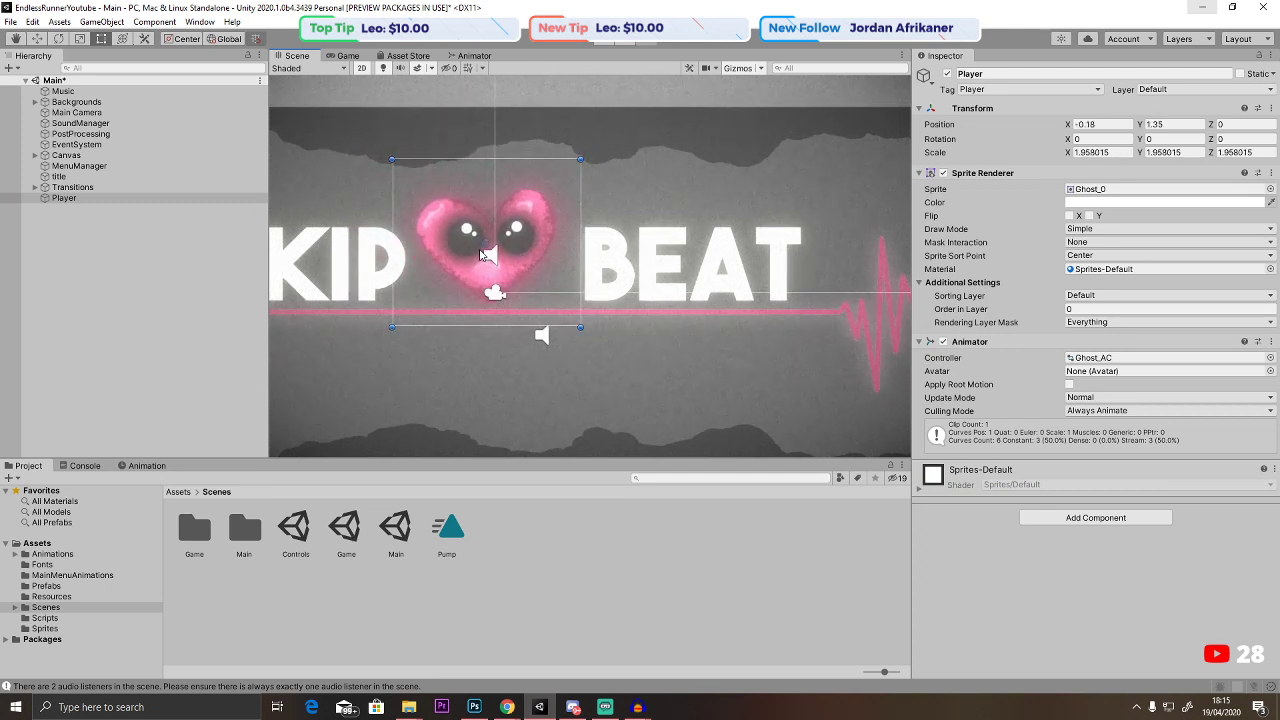
Preview the Pump clip on the Main scene's Player heart at frame 0.
{"action": "left_click", "coordinate": [122, 200]}
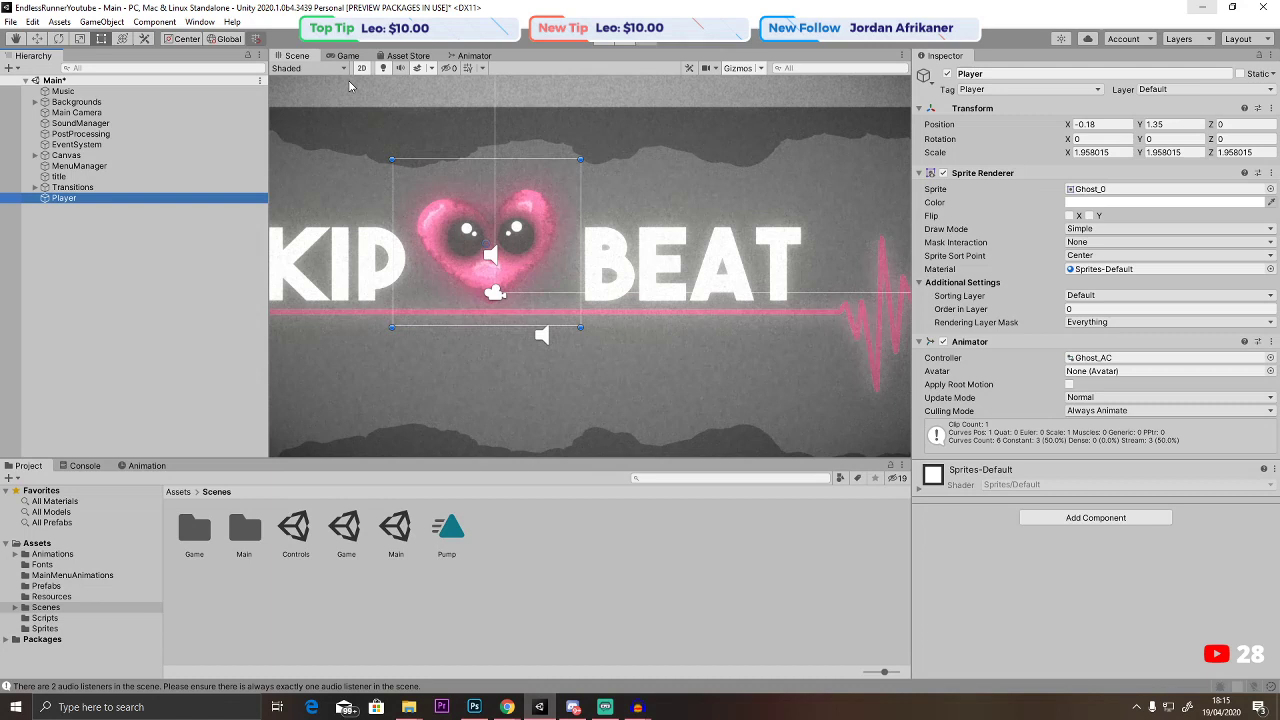
{"action": "left_click", "coordinate": [138, 466]}
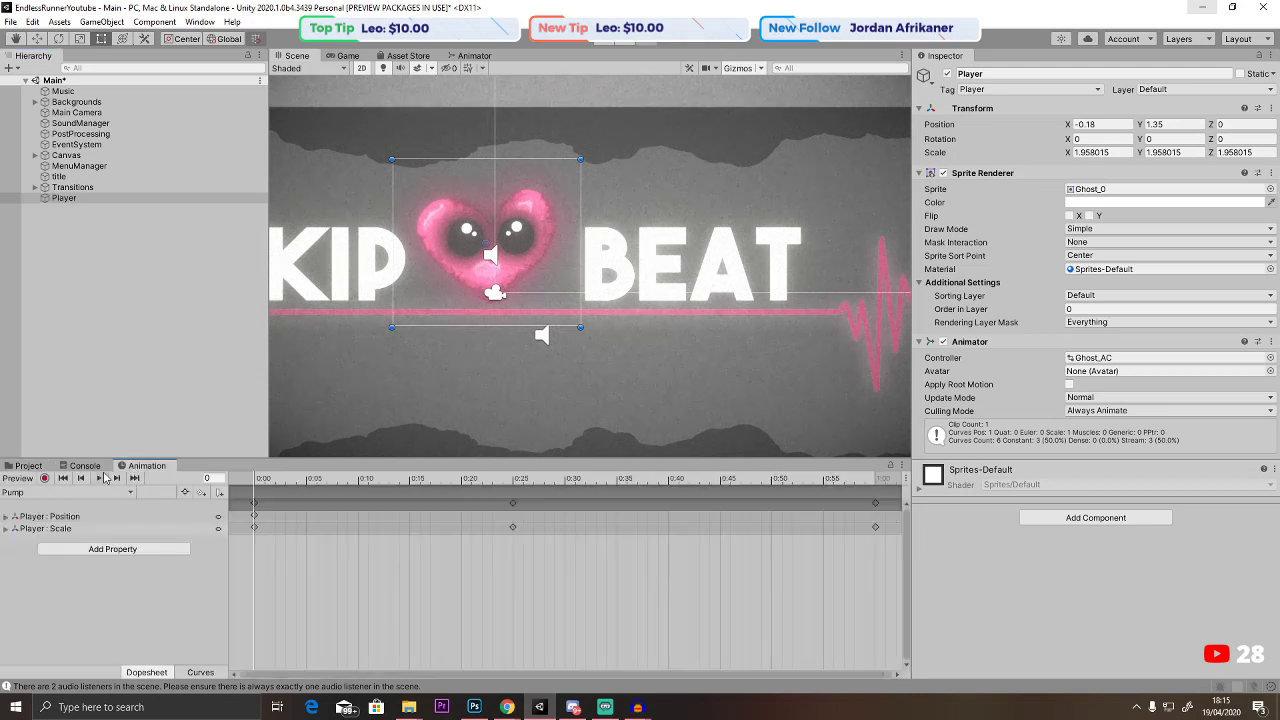
{"action": "left_click", "coordinate": [258, 484]}
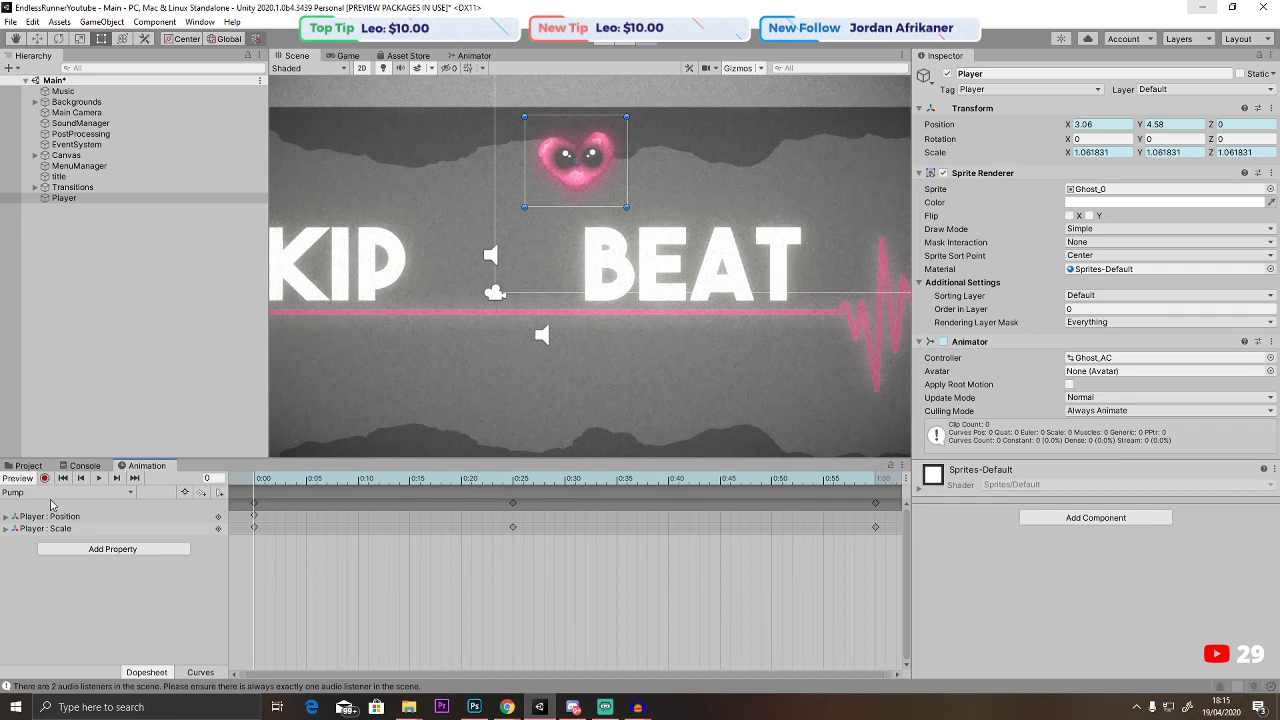
Create a new animation clip named PumpMain for the Main scene's Player heart.
{"action": "left_click", "coordinate": [50, 493]}
{"action": "left_click", "coordinate": [45, 526]}
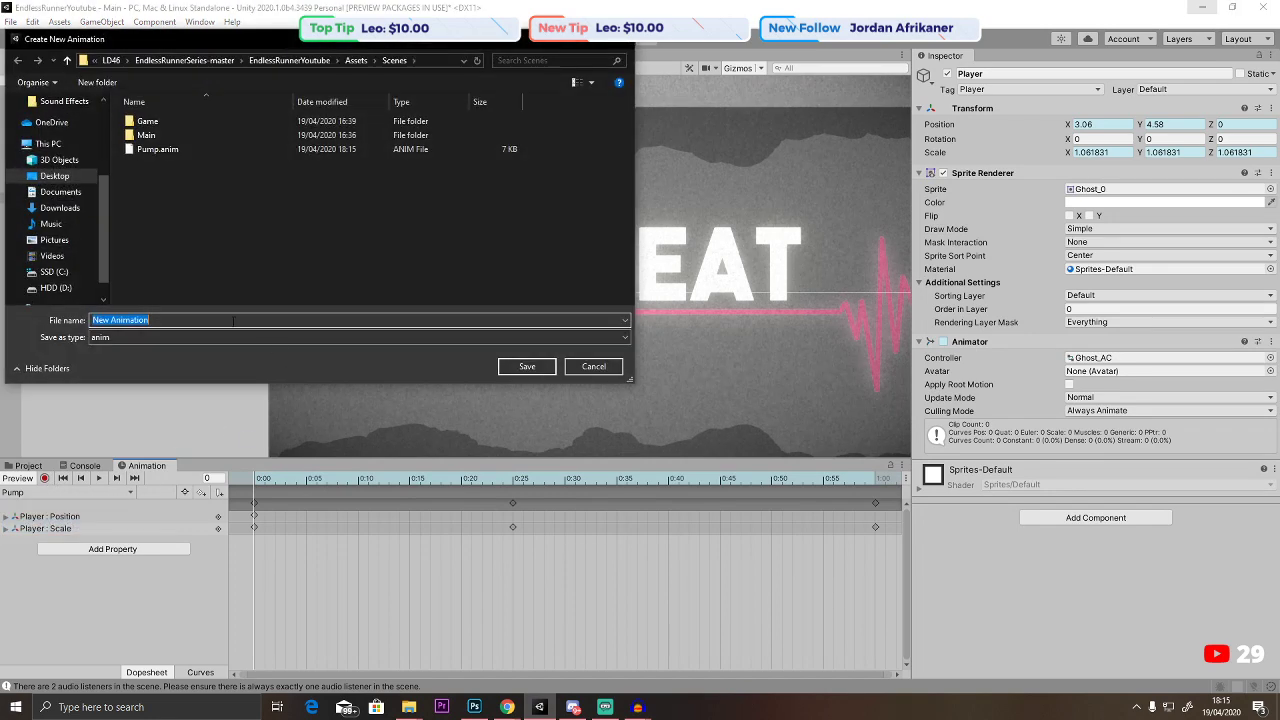
{"action": "type", "text": "PumpMain"}
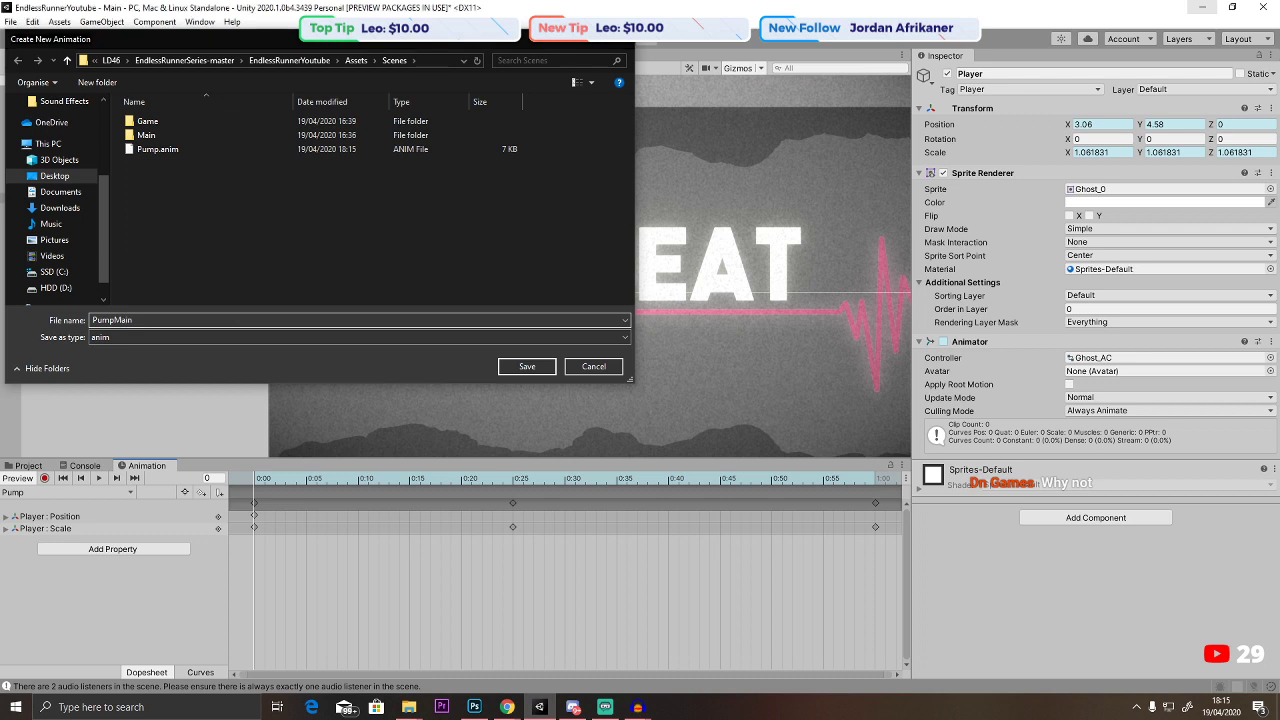
{"action": "key", "text": "Return"}
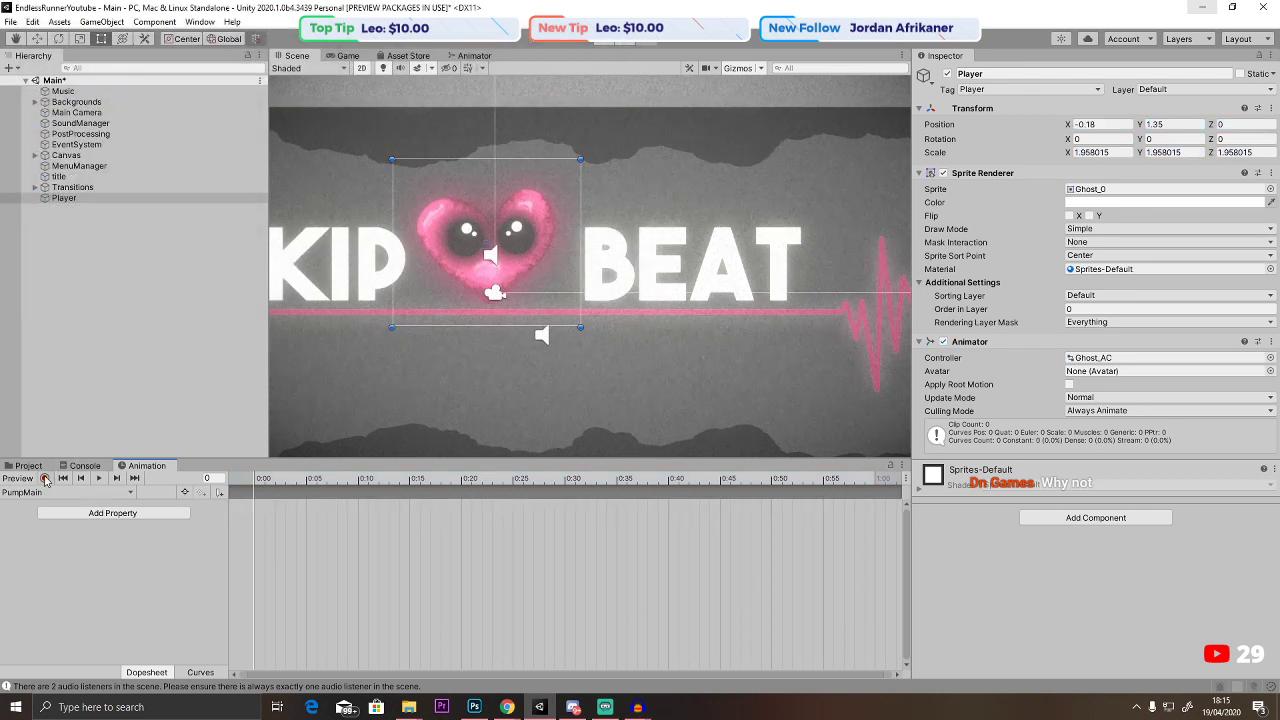
Start recording PumpMain and key the heart's scale at frame 25 as 2.3 on all three axes.
{"action": "left_click", "coordinate": [45, 479]}
{"action": "left_click", "coordinate": [514, 481]}
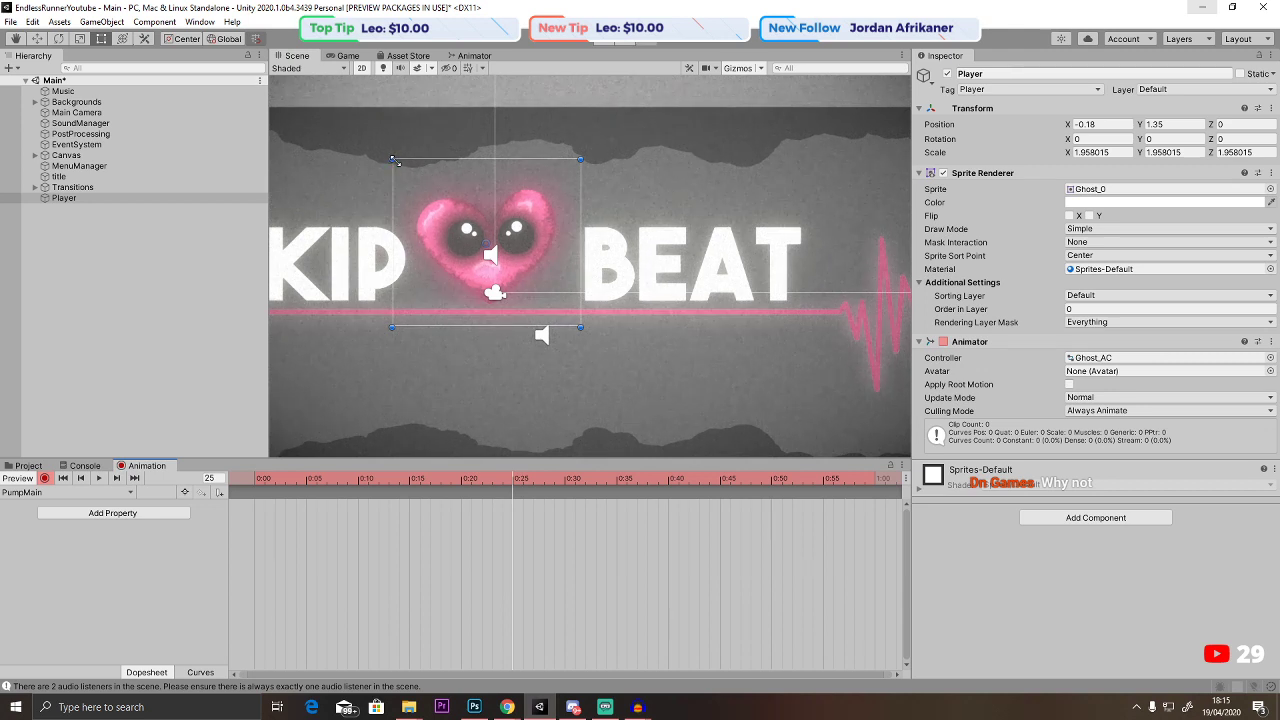
{"action": "left_click", "coordinate": [1115, 152]}
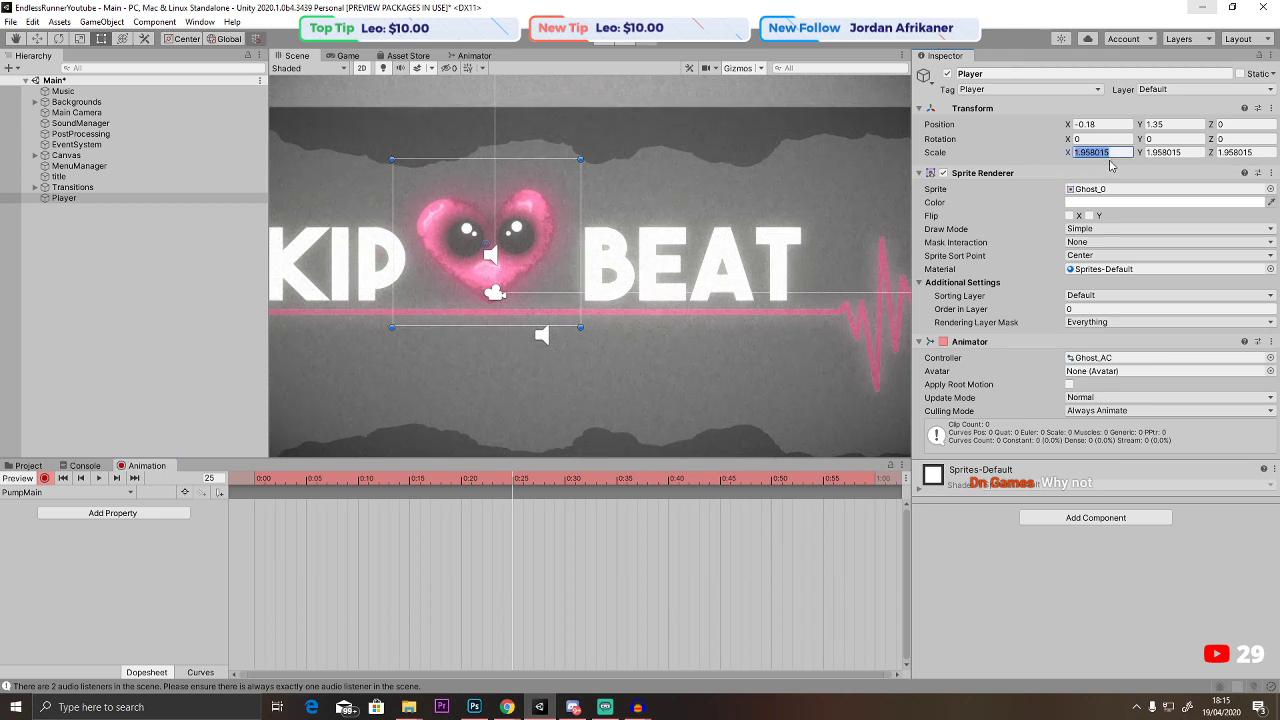
{"action": "type", "text": "2.1"}
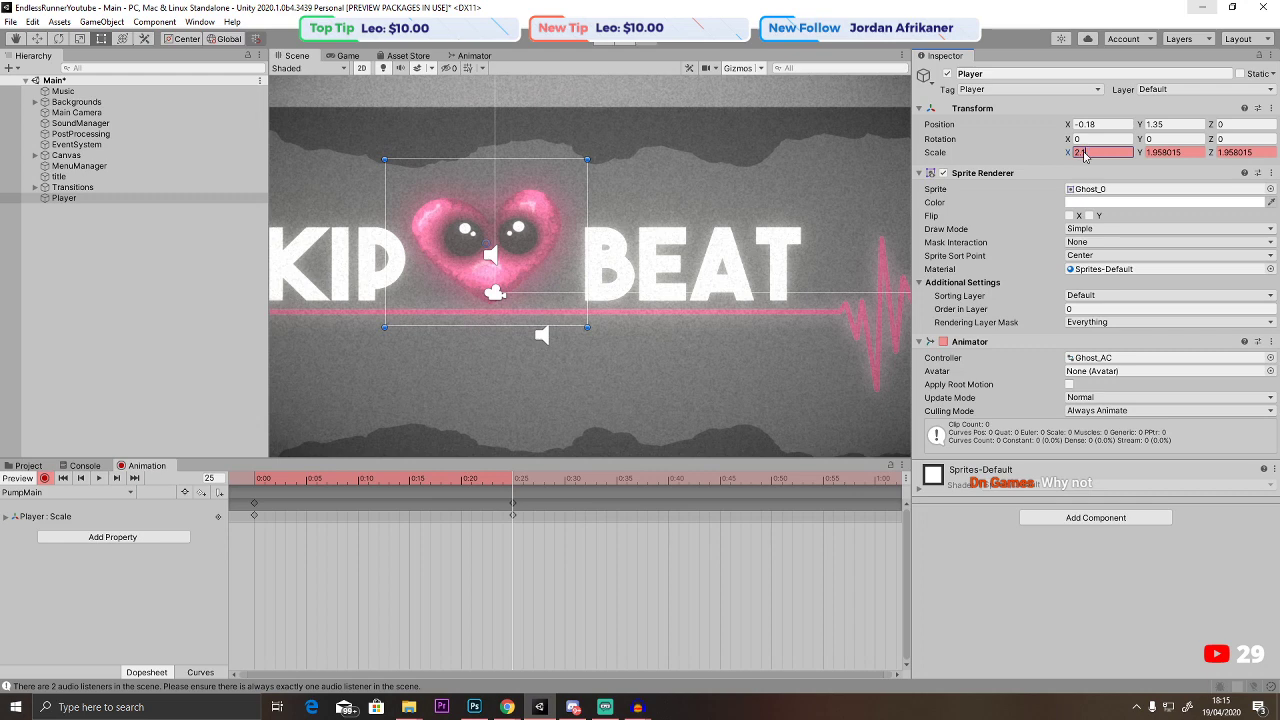
{"action": "type", "text": "3"}
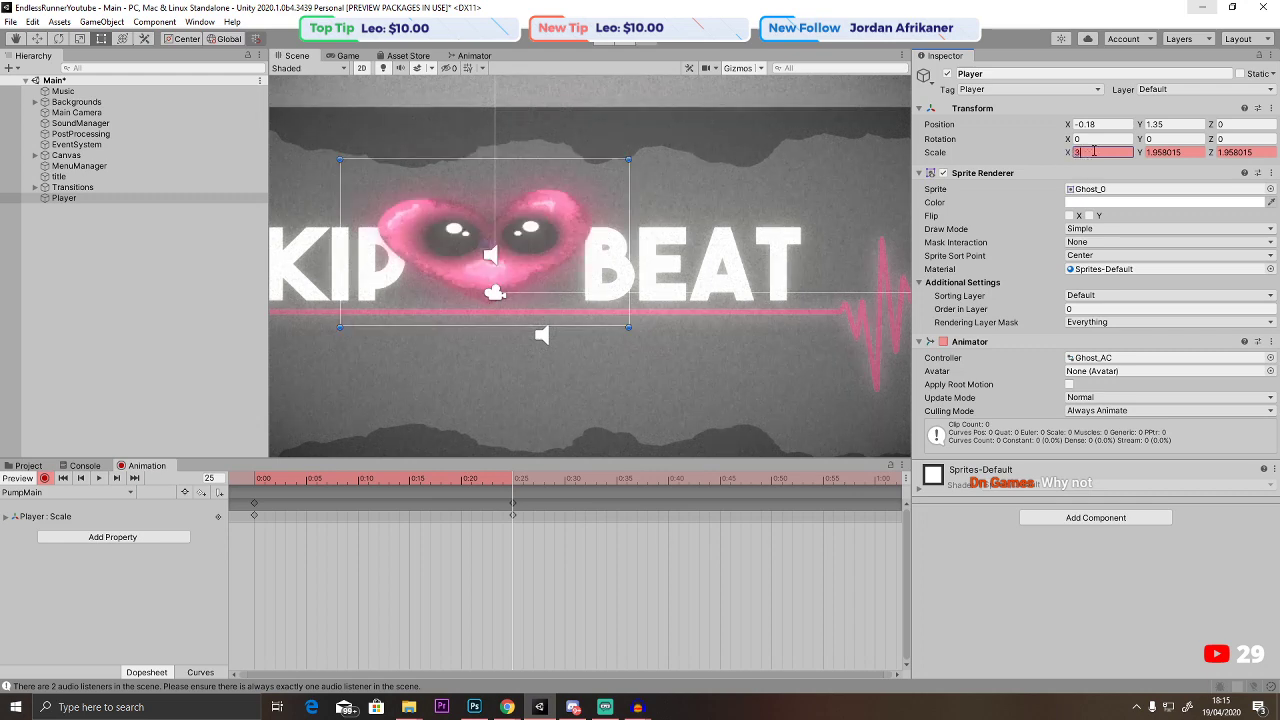
{"action": "key", "text": "BackSpace"}
{"action": "type", "text": "2.3"}
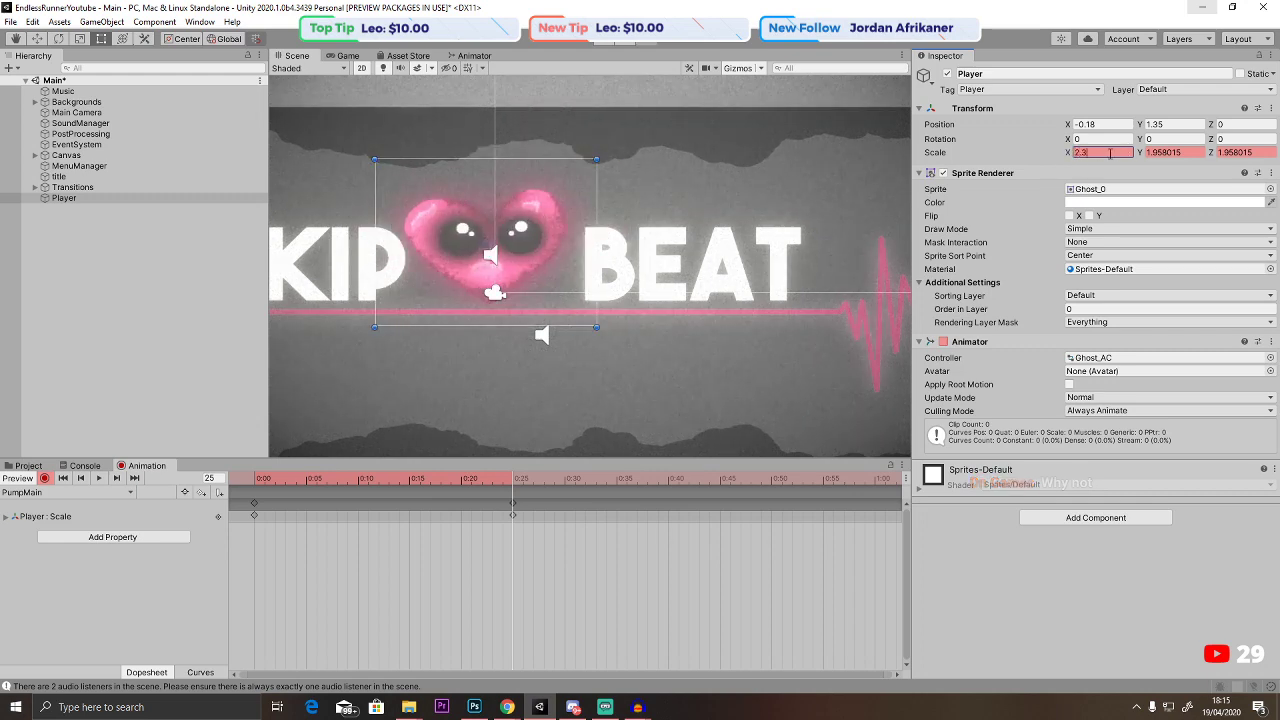
{"action": "left_click", "coordinate": [1170, 152]}
{"action": "type", "text": "2.3"}
{"action": "left_click", "coordinate": [1245, 152]}
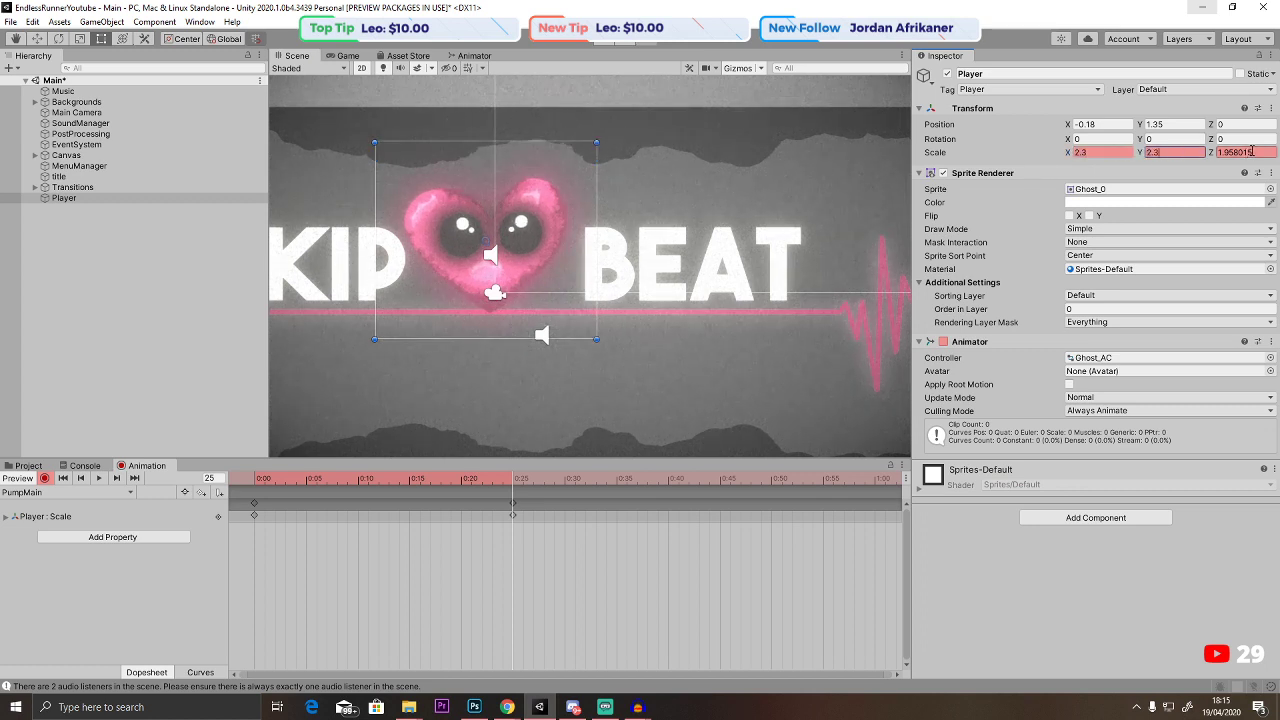
{"action": "type", "text": "2.3"}
Raise the heart's frame 25 scale to 2.5 on X, Y and Z.
{"action": "left_click", "coordinate": [1124, 152]}
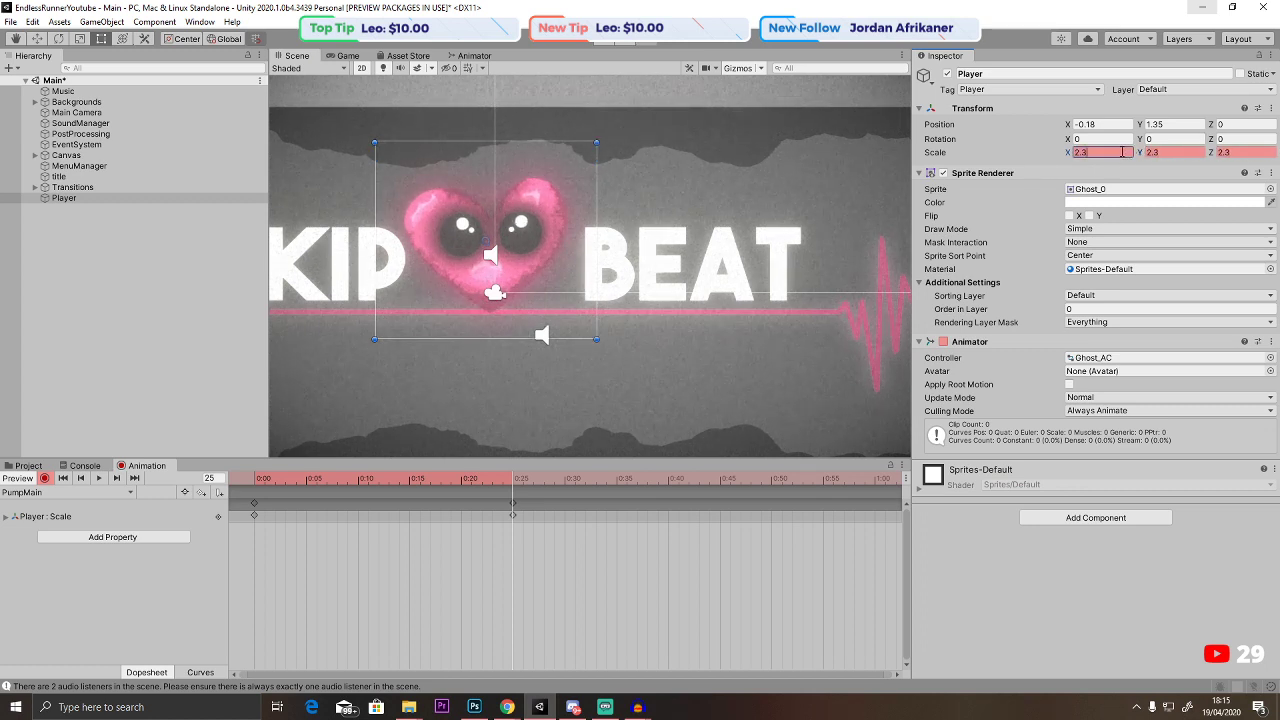
{"action": "type", "text": "2.5"}
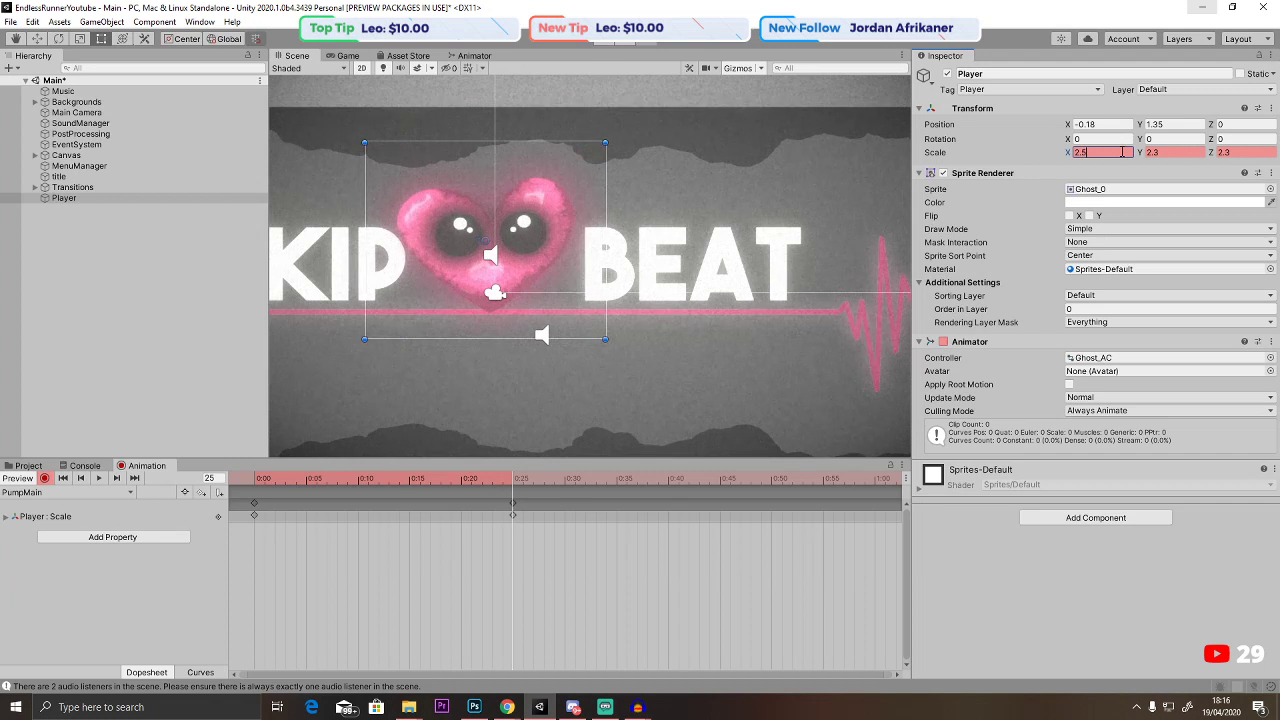
{"action": "left_click", "coordinate": [1193, 152]}
{"action": "type", "text": "2.5"}
{"action": "left_click", "coordinate": [1262, 151]}
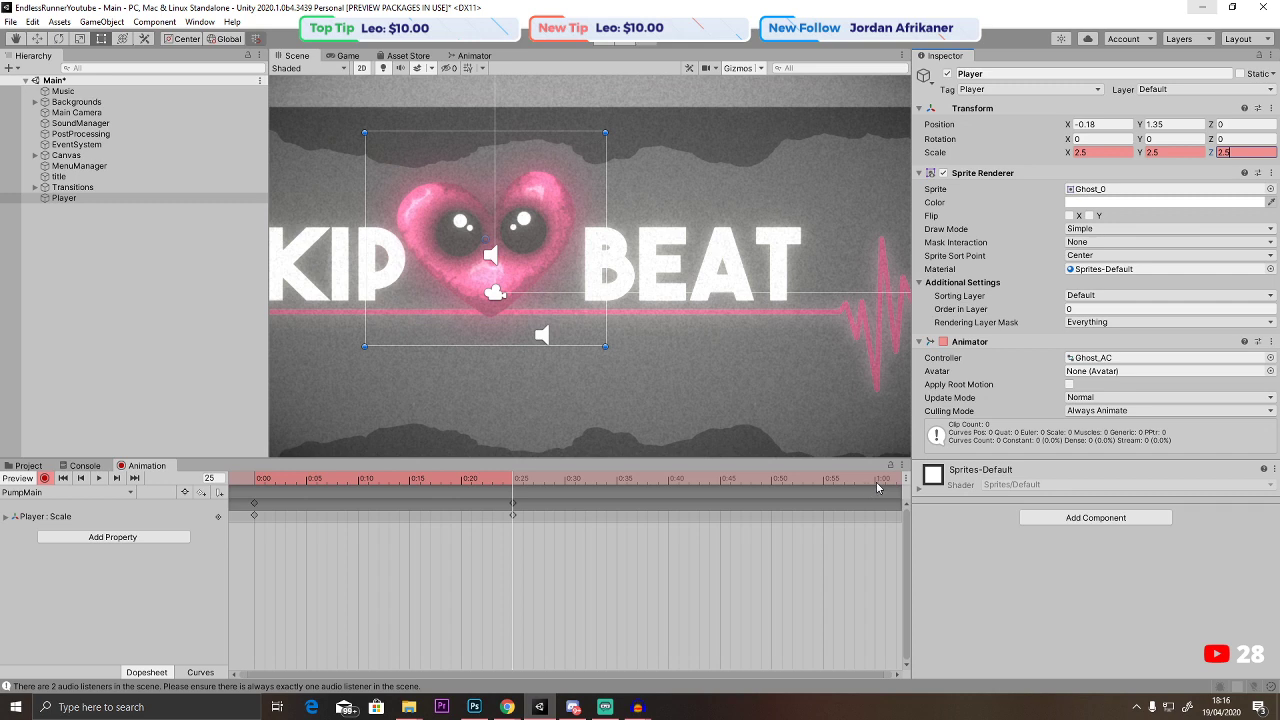
Key the heart's starting scale of 1.958015 on all axes at frame 60 and stop recording.
{"action": "left_click", "coordinate": [258, 480]}
{"action": "left_click", "coordinate": [1118, 152]}
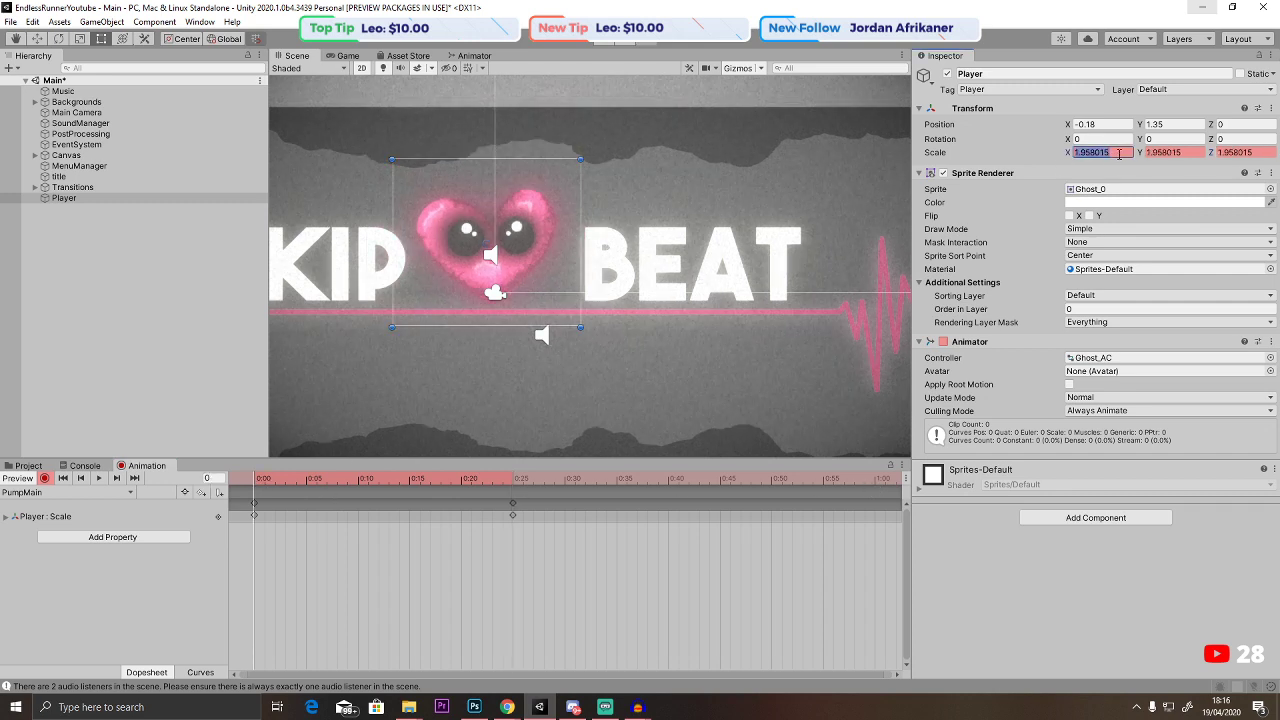
{"action": "left_click", "coordinate": [887, 486]}
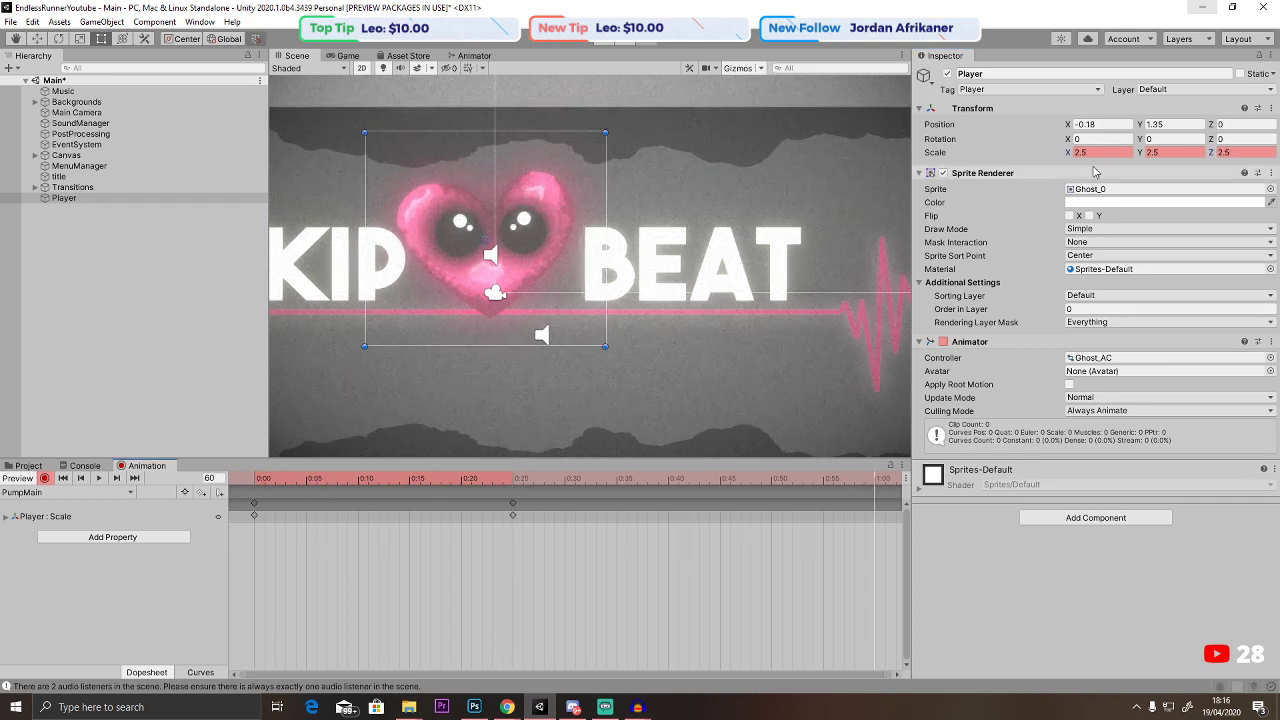
{"action": "left_click", "coordinate": [1232, 152]}
{"action": "type", "text": "2.5"}
{"action": "key", "text": "ctrl+z"}
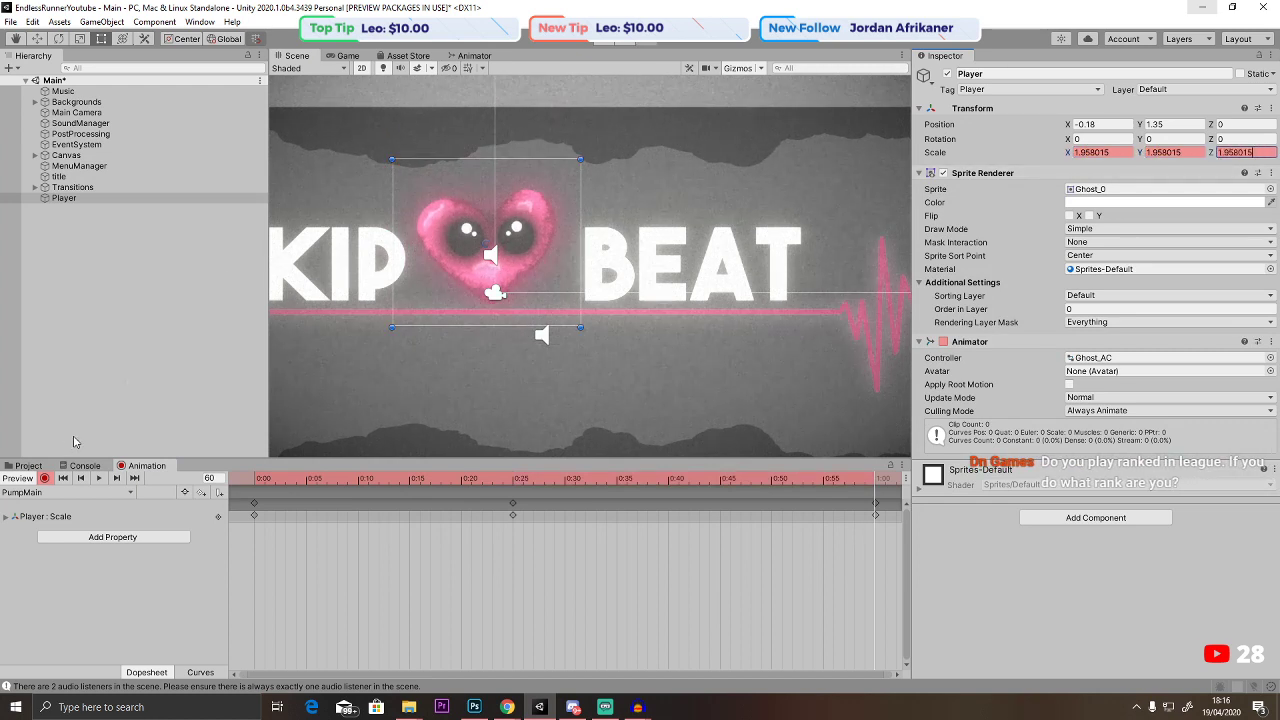
{"action": "left_click", "coordinate": [44, 478]}
Make PumpMain the default state of the heart's Animator controller and delete the Pump state.
{"action": "left_click", "coordinate": [474, 55]}
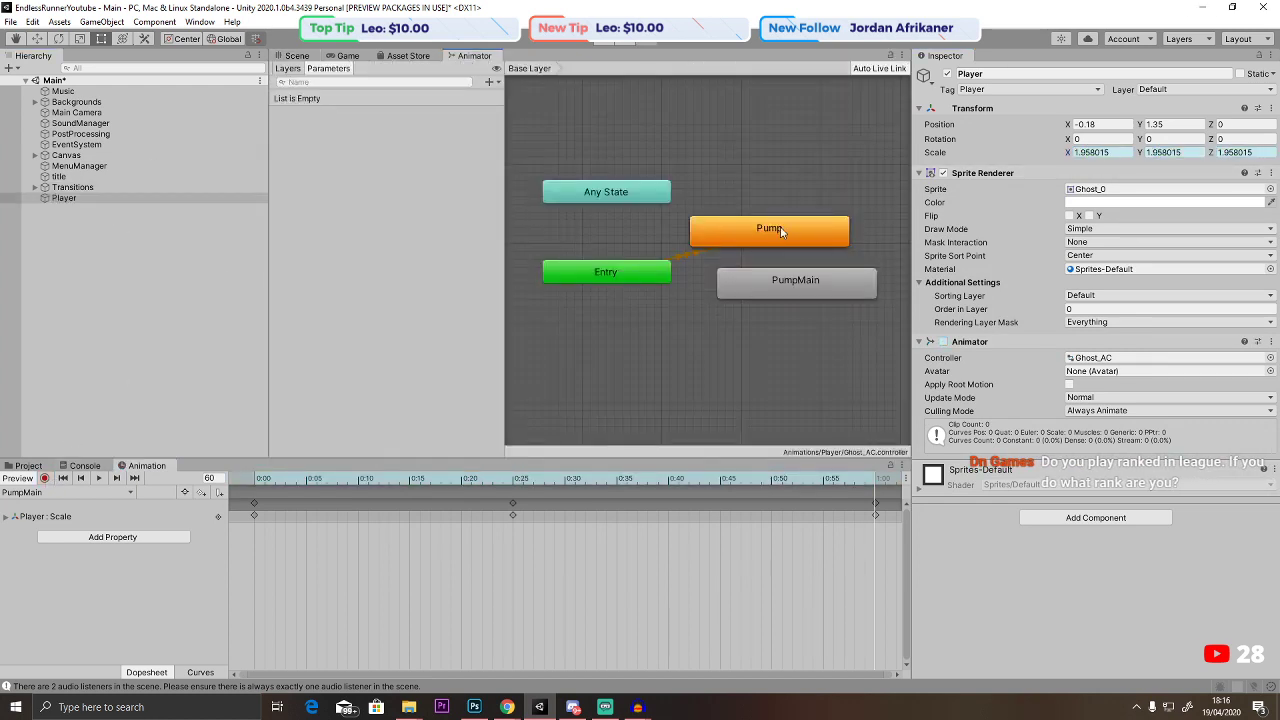
{"action": "left_click", "coordinate": [762, 236]}
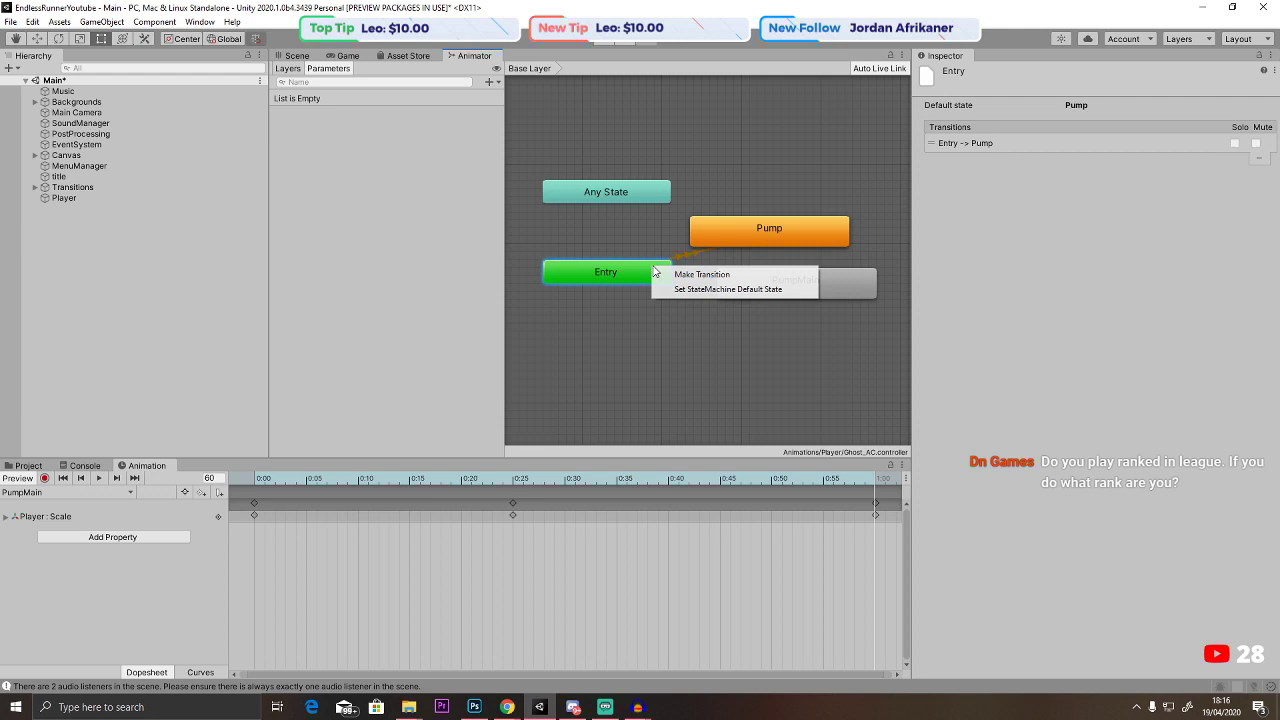
{"action": "left_click", "coordinate": [728, 289]}
{"action": "left_click", "coordinate": [753, 288]}
{"action": "left_click", "coordinate": [742, 223]}
{"action": "key", "text": "Delete"}
{"action": "right_click", "coordinate": [652, 273]}
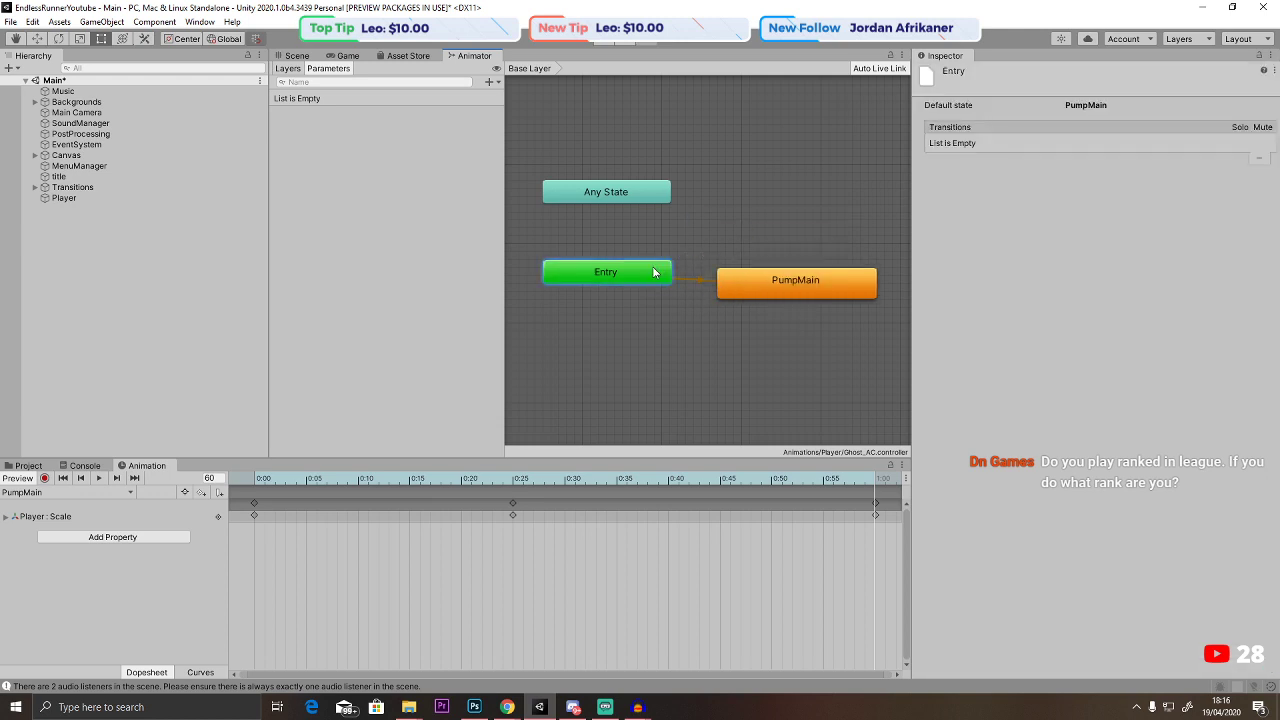
{"action": "left_click", "coordinate": [688, 291]}
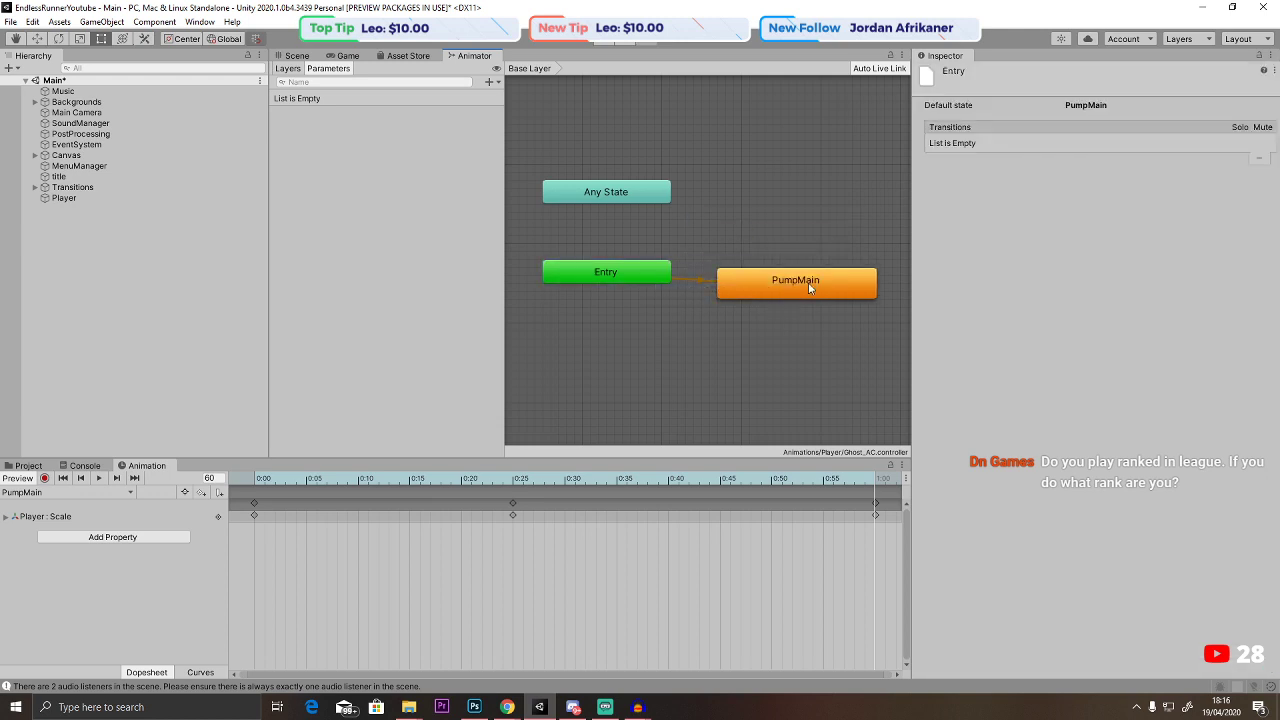
Set the PumpMain state's speed to 0.6 and return to the Scene view.
{"action": "left_click", "coordinate": [808, 282]}
{"action": "left_click", "coordinate": [1095, 119]}
{"action": "type", "text": "0"}
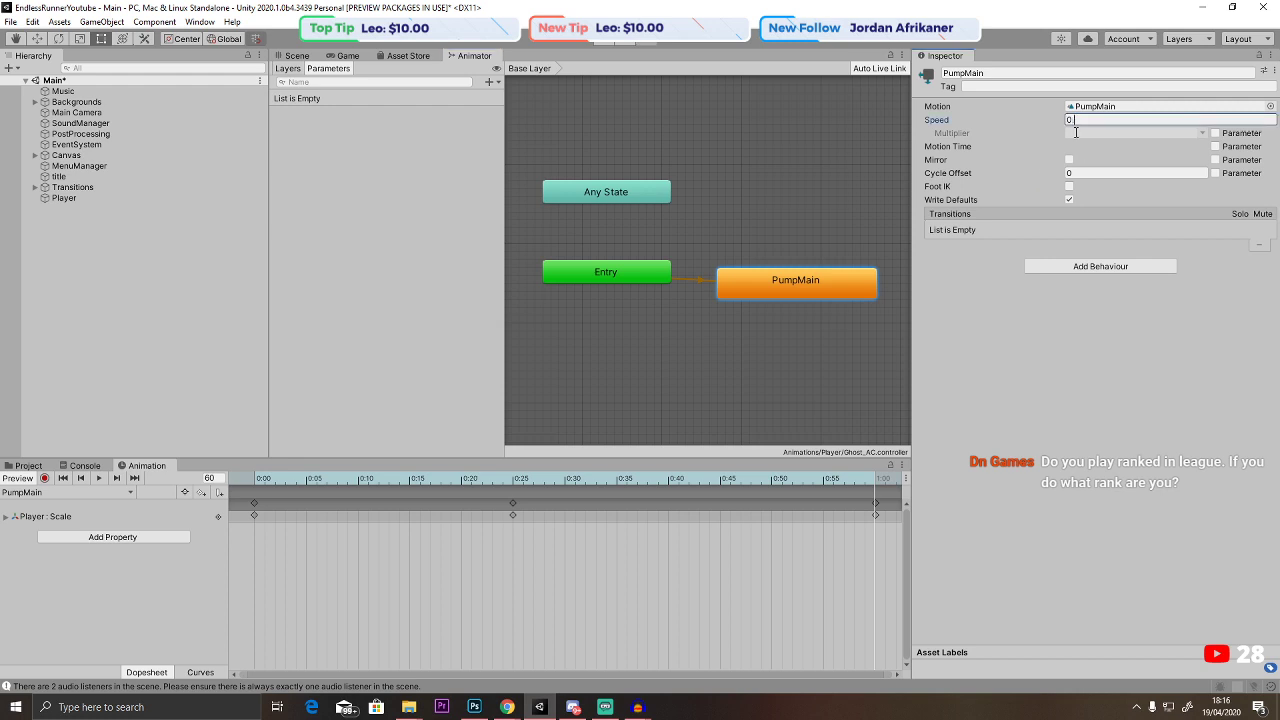
{"action": "type", "text": ".6"}
{"action": "left_click", "coordinate": [294, 55]}
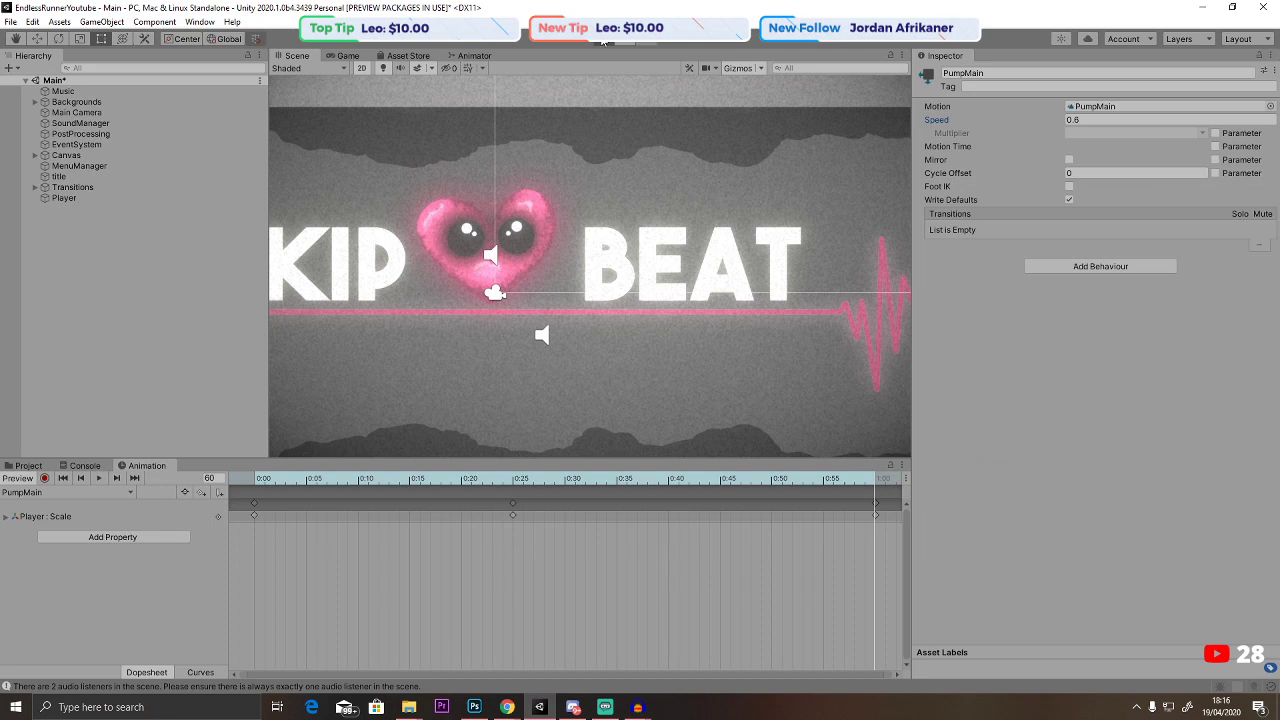
Play the game to check the heart on the Main menu and the Controls screen, and stop it.
{"action": "left_click", "coordinate": [603, 40]}
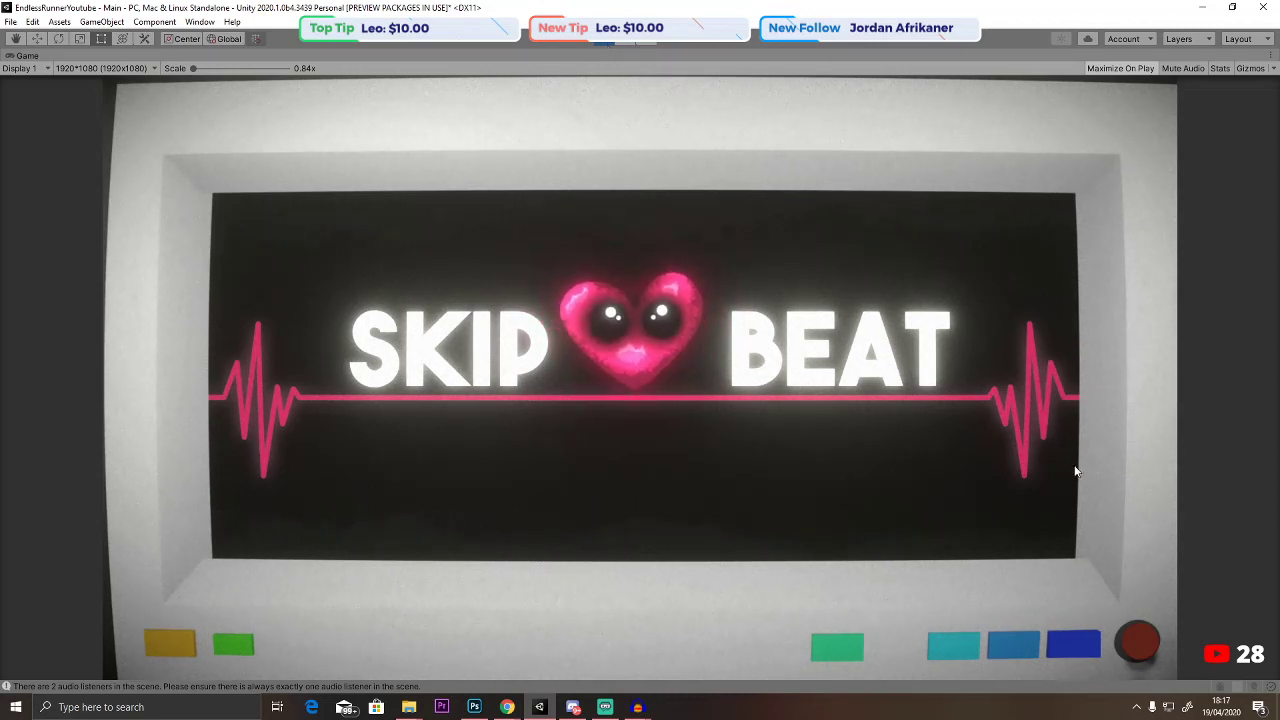
{"action": "left_click", "coordinate": [1066, 645]}
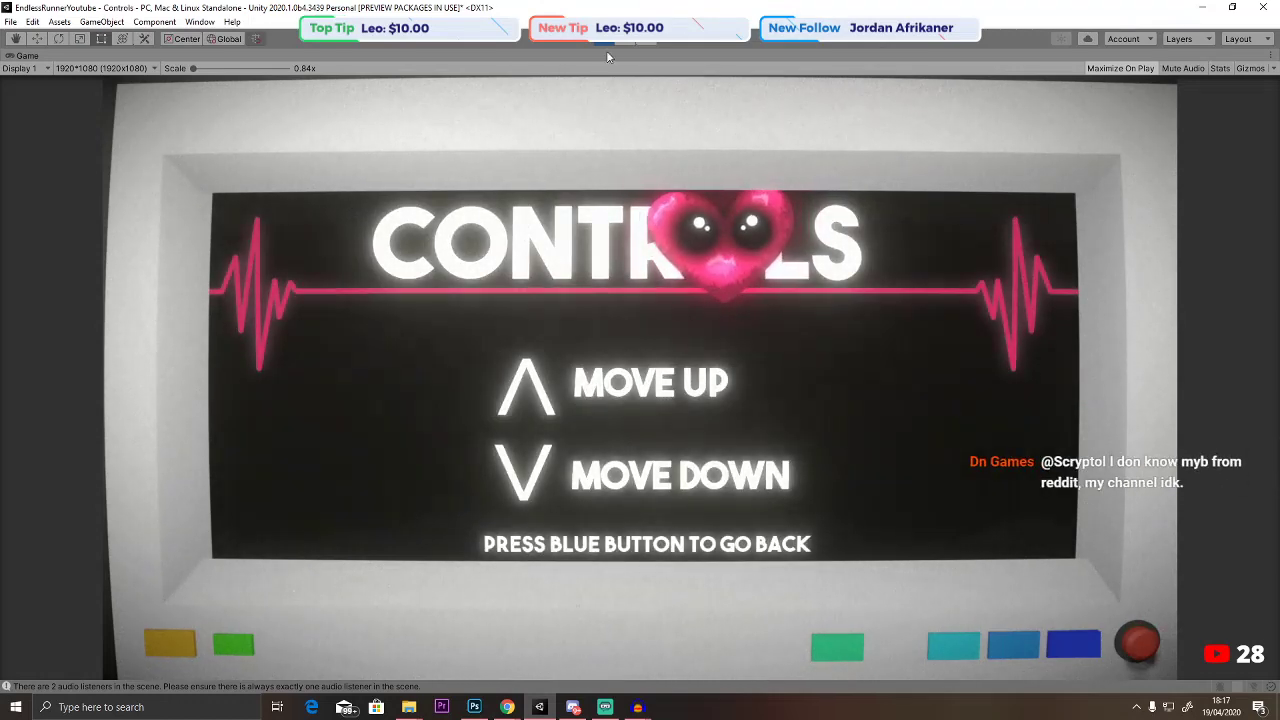
{"action": "key", "text": "ctrl+p"}
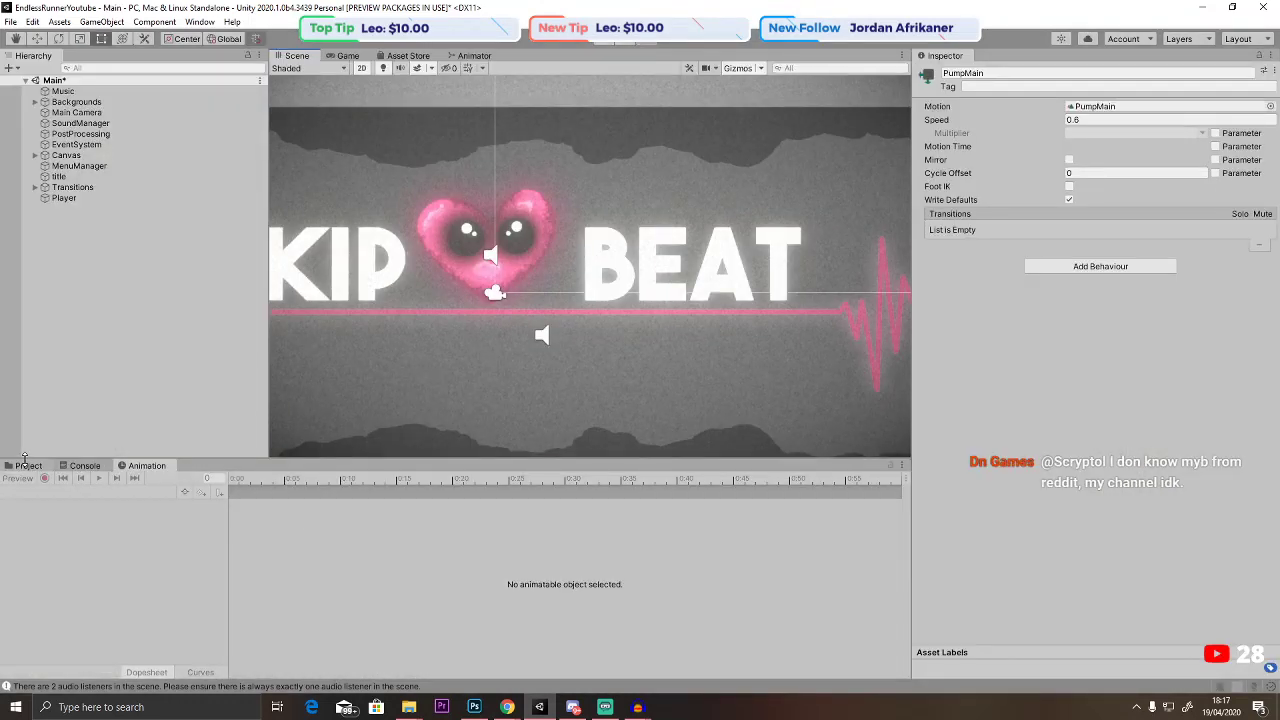
Open the Controls scene, saving the changes made to the Main scene.
{"action": "left_click", "coordinate": [28, 465]}
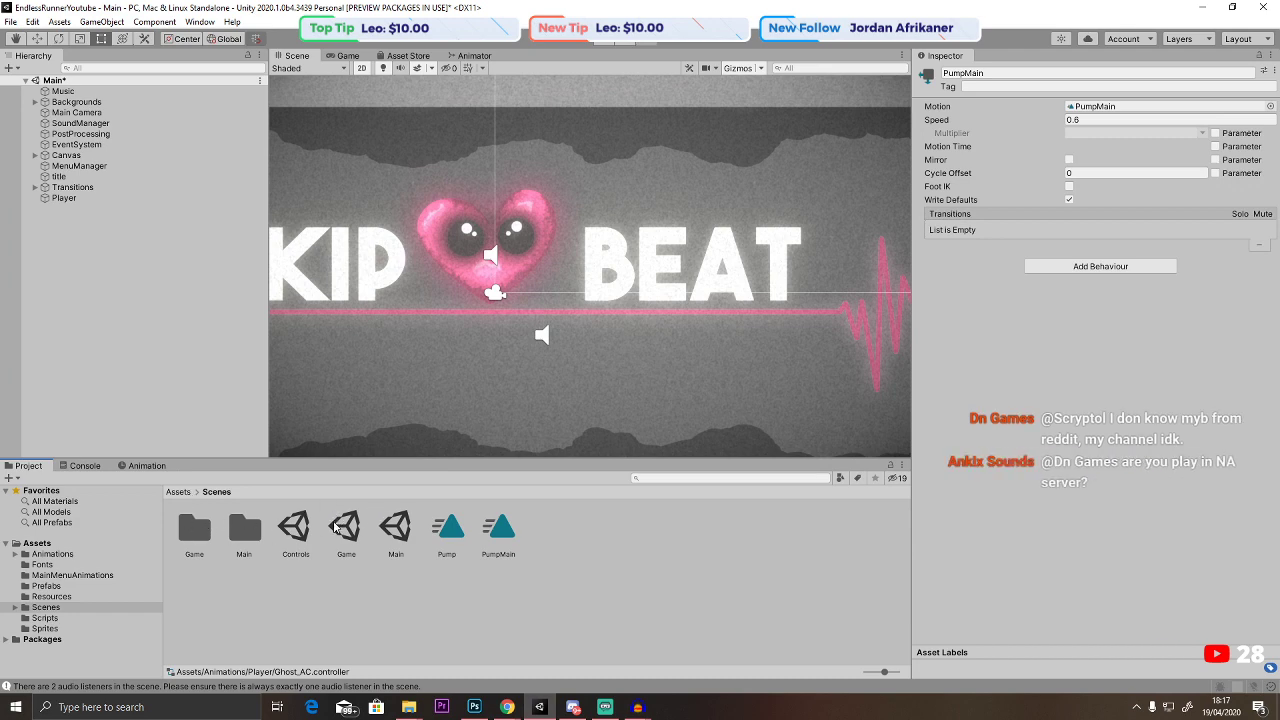
{"action": "double_click", "coordinate": [295, 530]}
{"action": "left_click", "coordinate": [604, 403]}
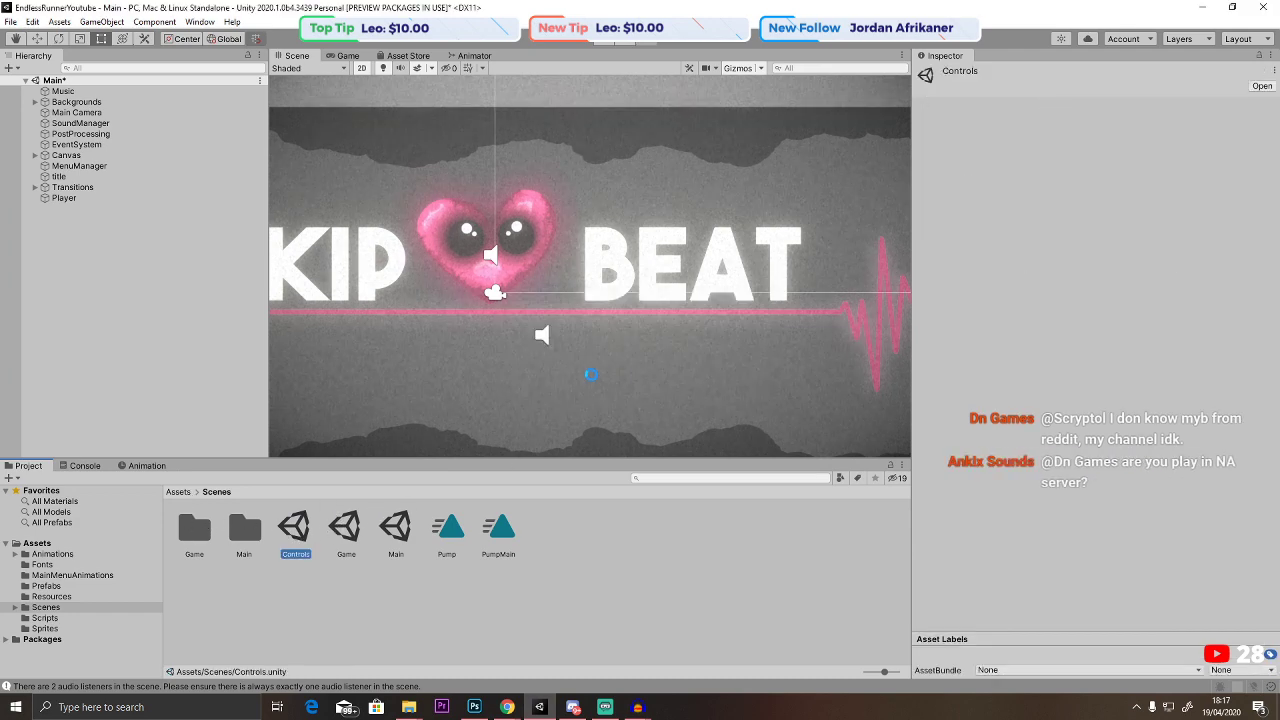
{"action": "left_click", "coordinate": [76, 102]}
Examine the Controls scene's Player heart, its animation clips and Animator states, and the Pump clip asset's settings.
{"action": "left_click", "coordinate": [64, 165]}
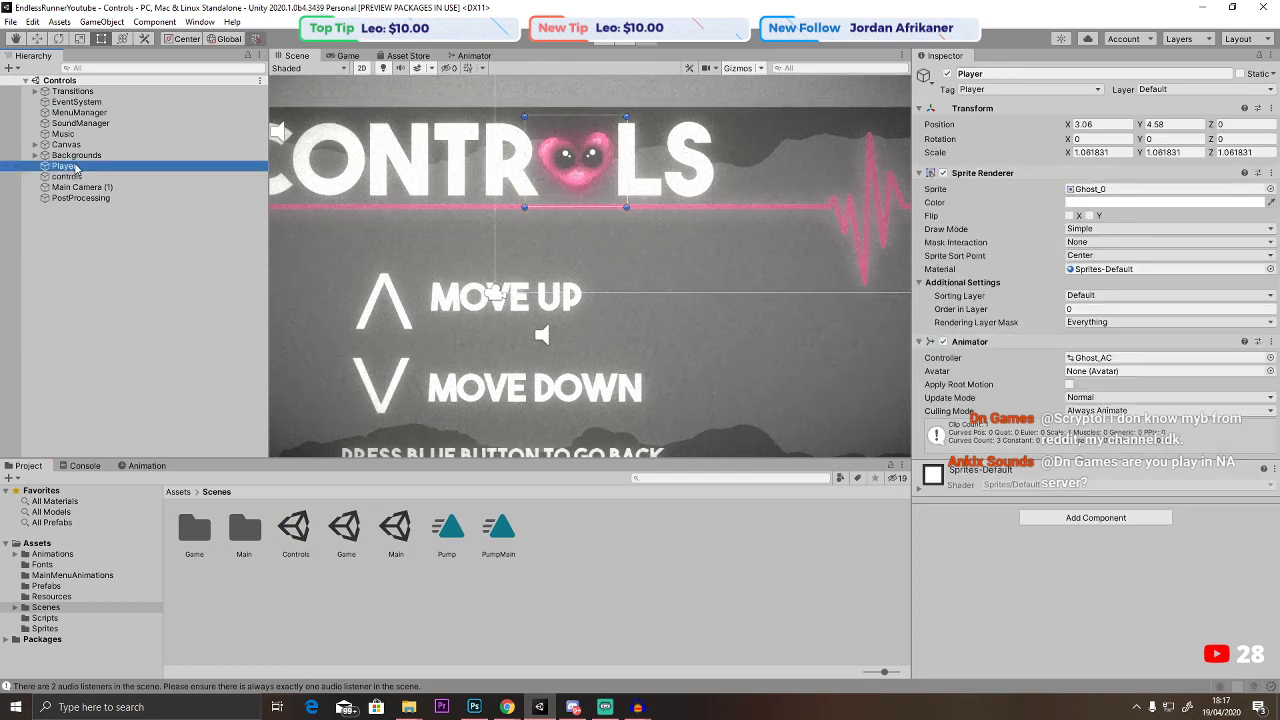
{"action": "left_click", "coordinate": [146, 466]}
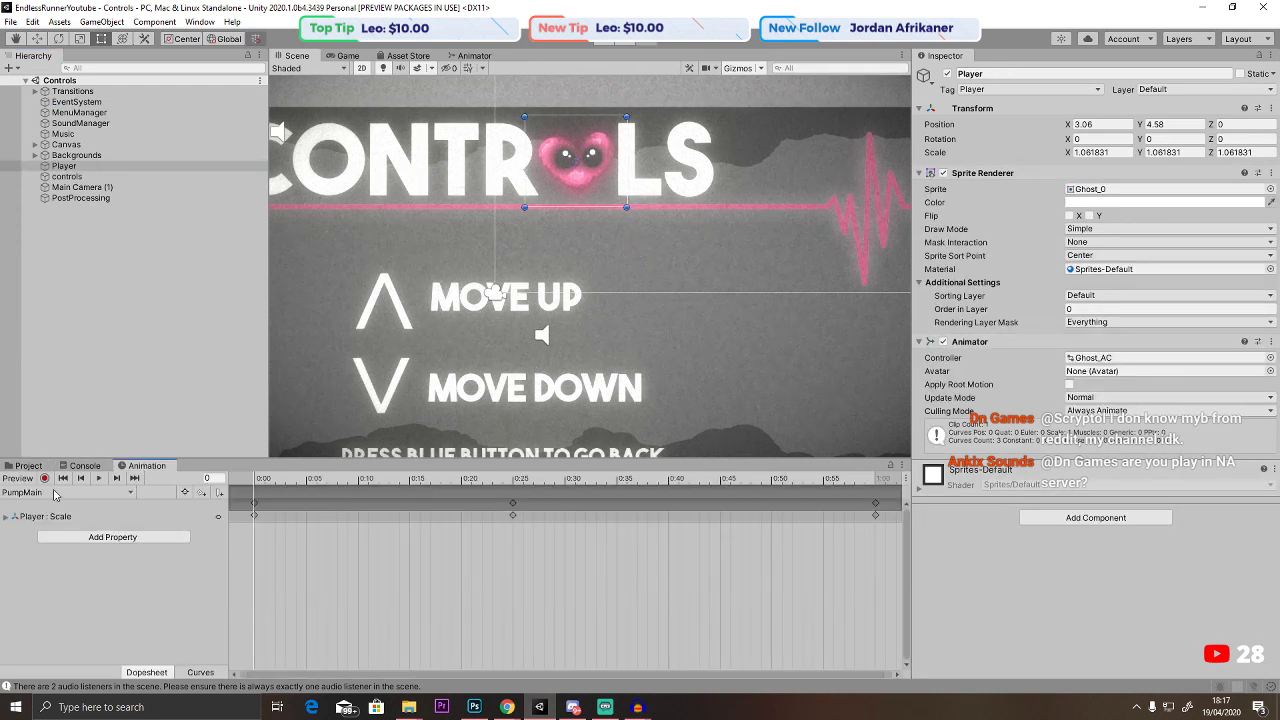
{"action": "left_click", "coordinate": [48, 493]}
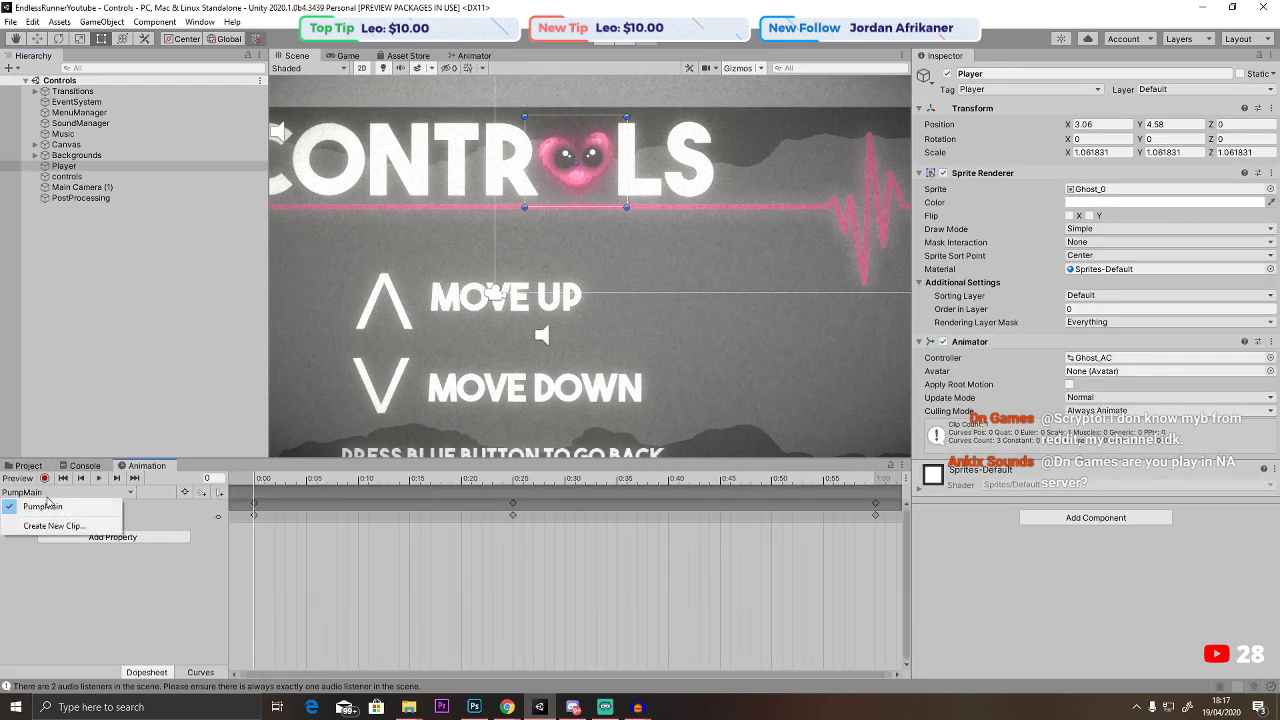
{"action": "left_click", "coordinate": [469, 57]}
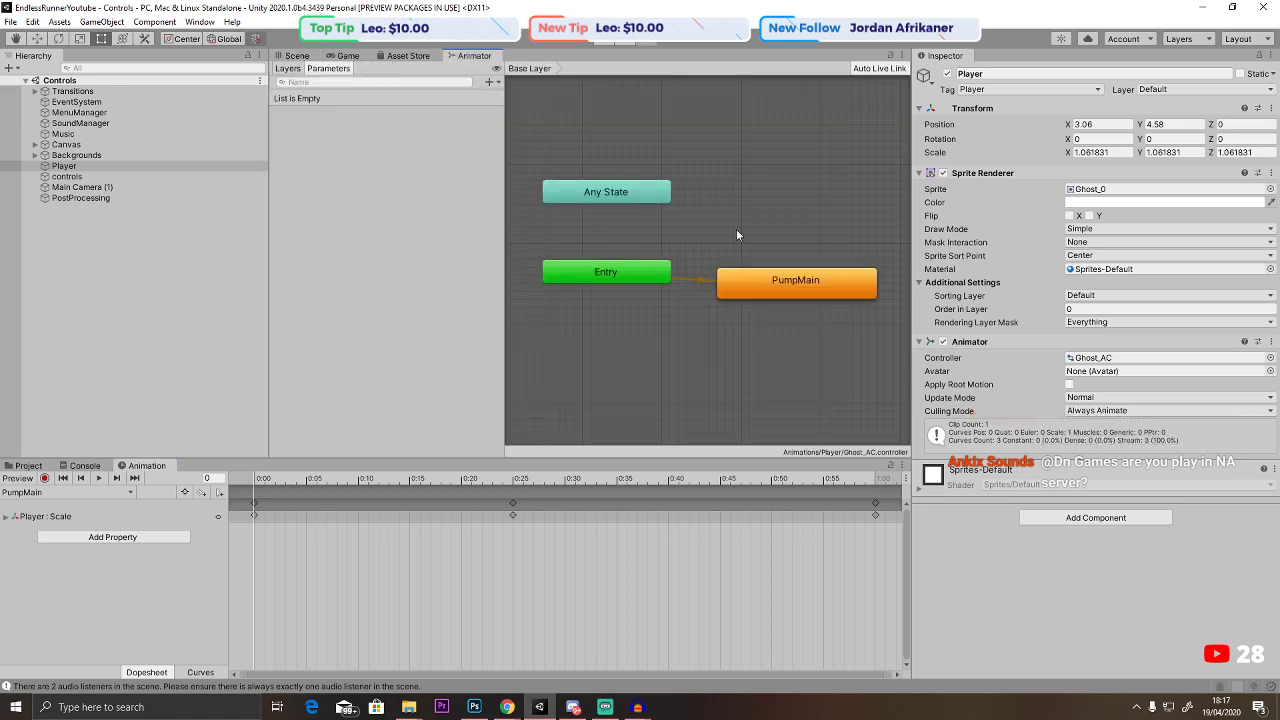
{"action": "left_click", "coordinate": [286, 55]}
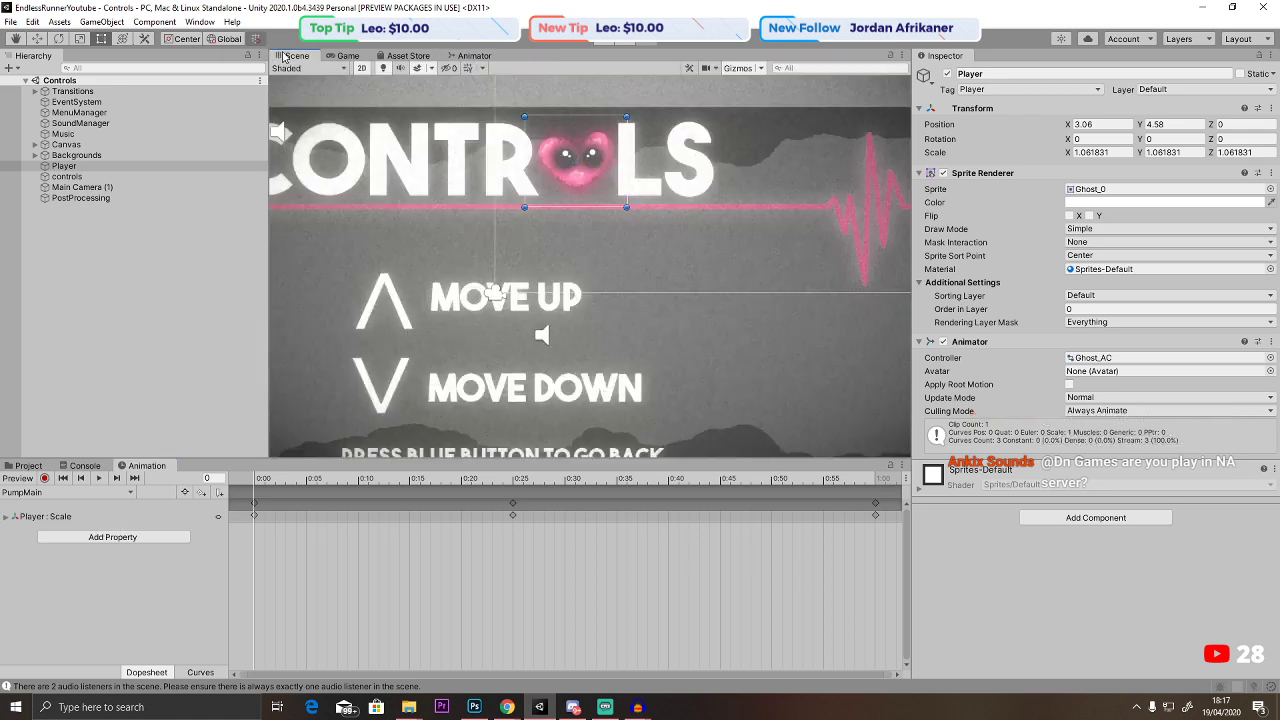
{"action": "key", "text": "f"}
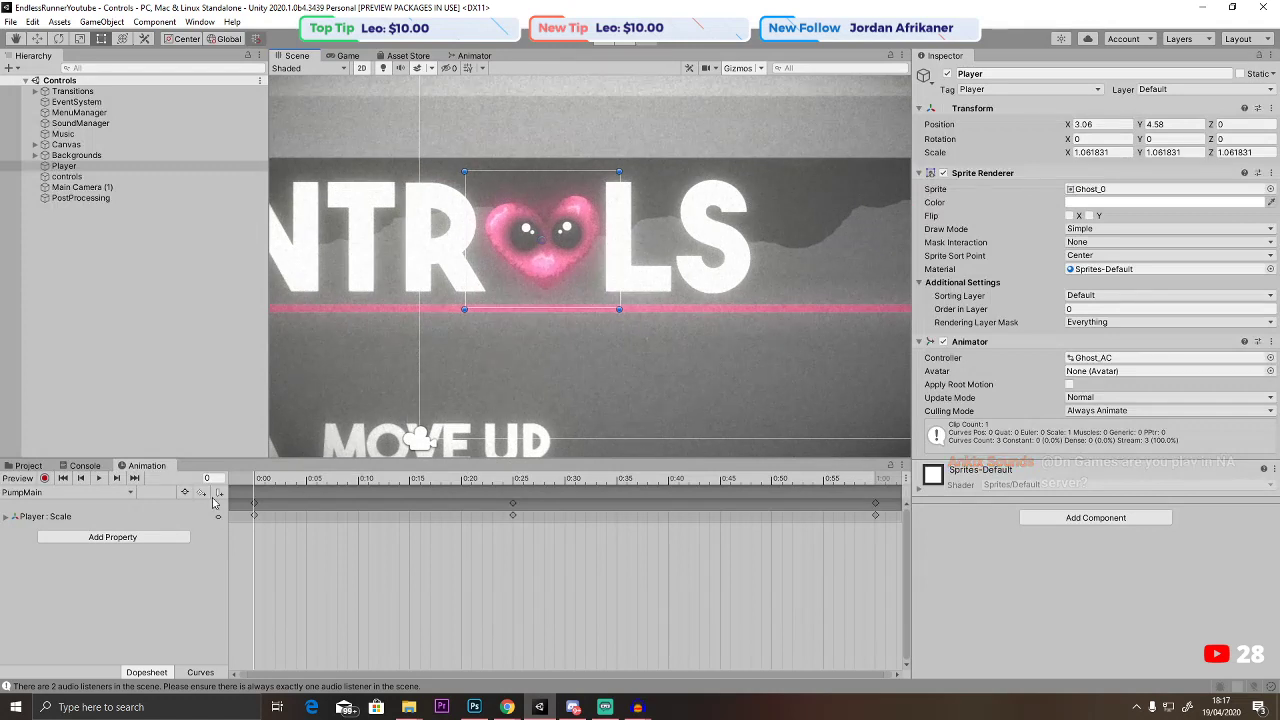
{"action": "left_click", "coordinate": [28, 465]}
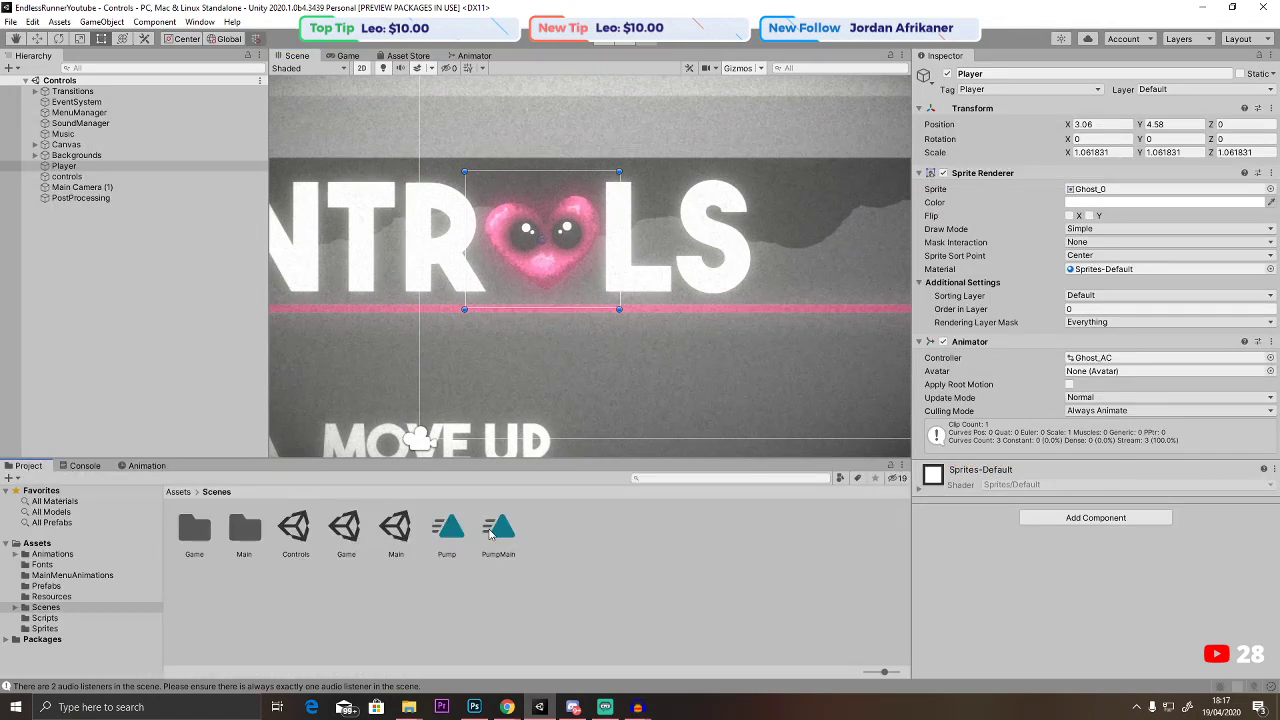
{"action": "left_click", "coordinate": [450, 530]}
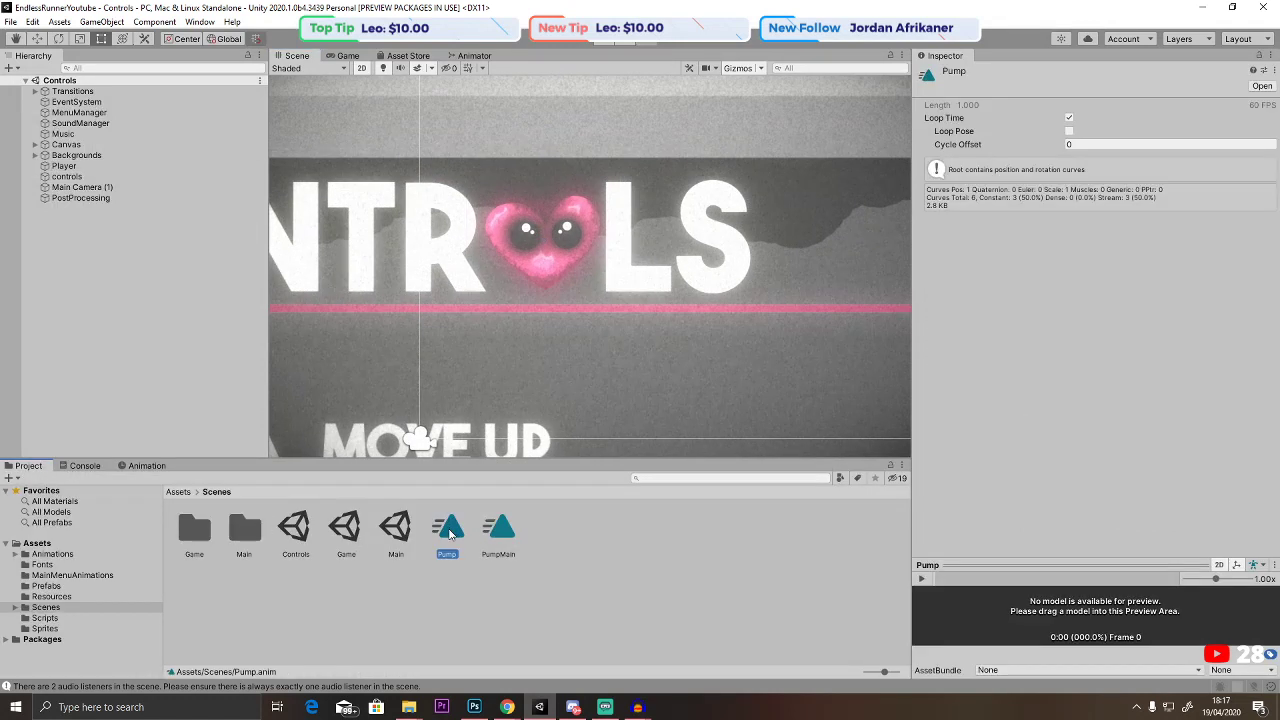
{"action": "left_click", "coordinate": [62, 166]}
{"action": "key", "text": "f"}
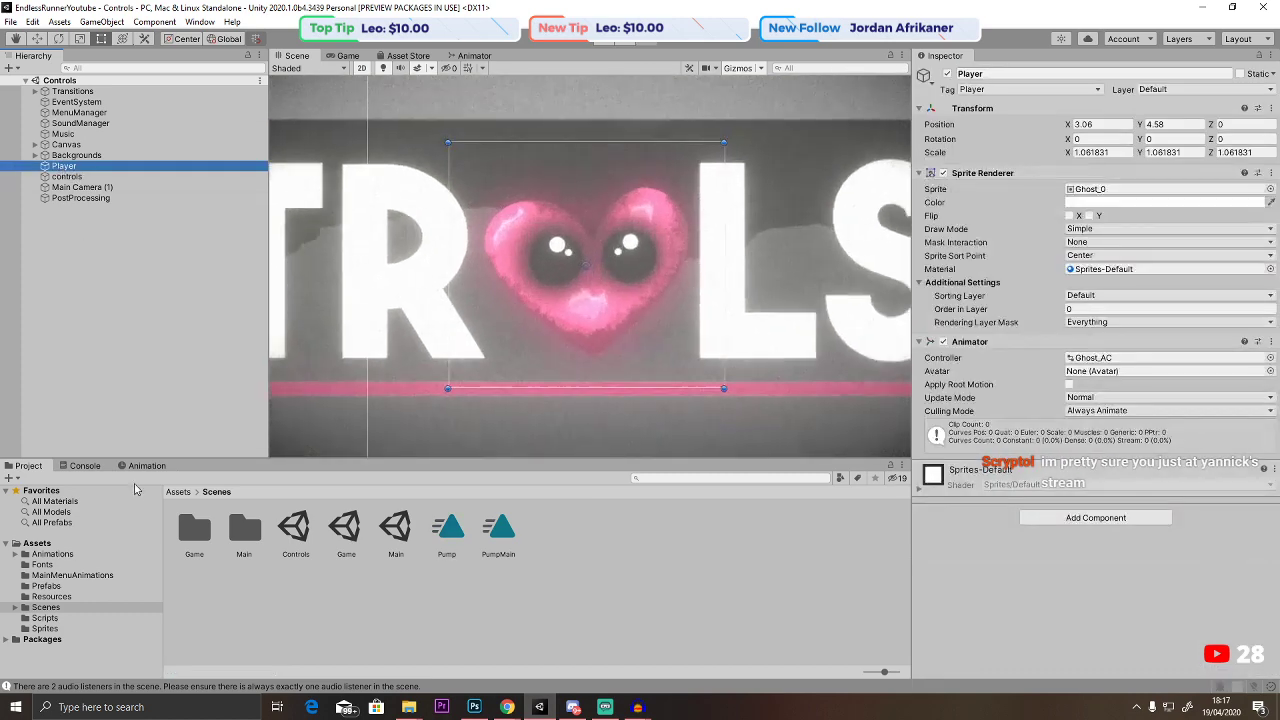
Show the Player's Pump clip in the Animation window and make Pump the default state in the Animator.
{"action": "left_click", "coordinate": [147, 465]}
{"action": "left_click", "coordinate": [65, 492]}
{"action": "left_click", "coordinate": [34, 507]}
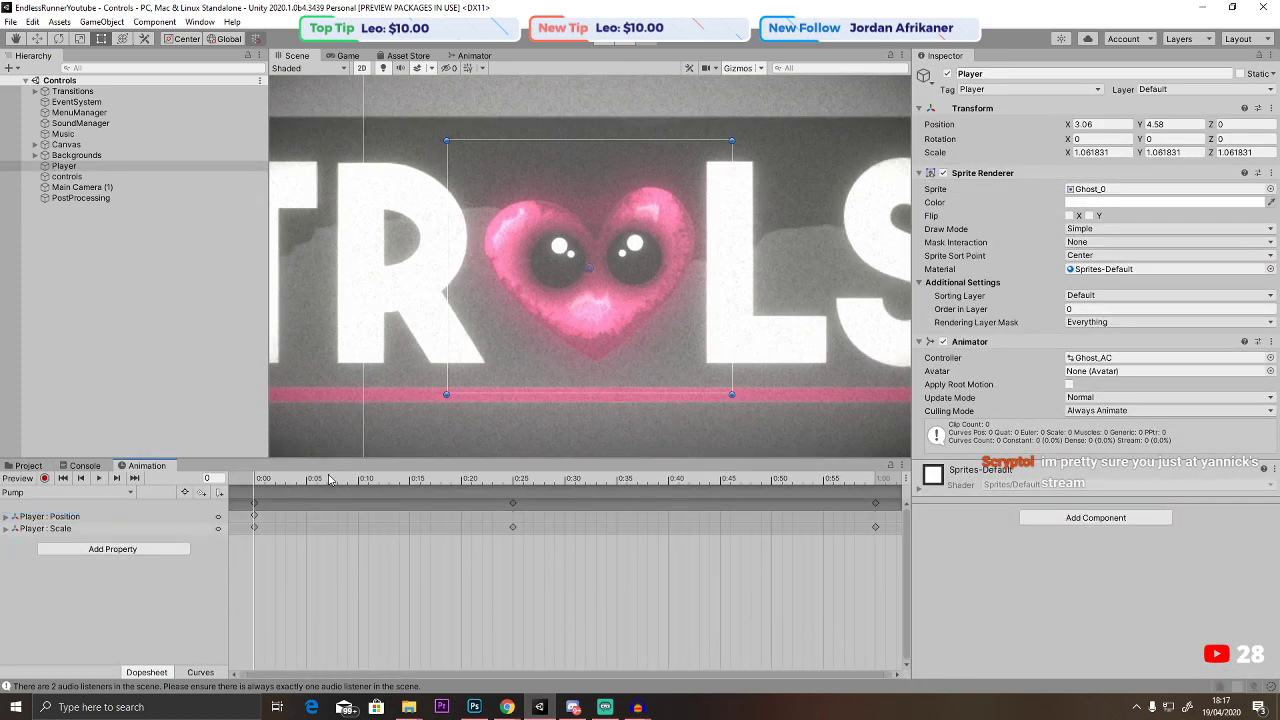
{"action": "left_click", "coordinate": [475, 55]}
{"action": "left_click", "coordinate": [584, 273]}
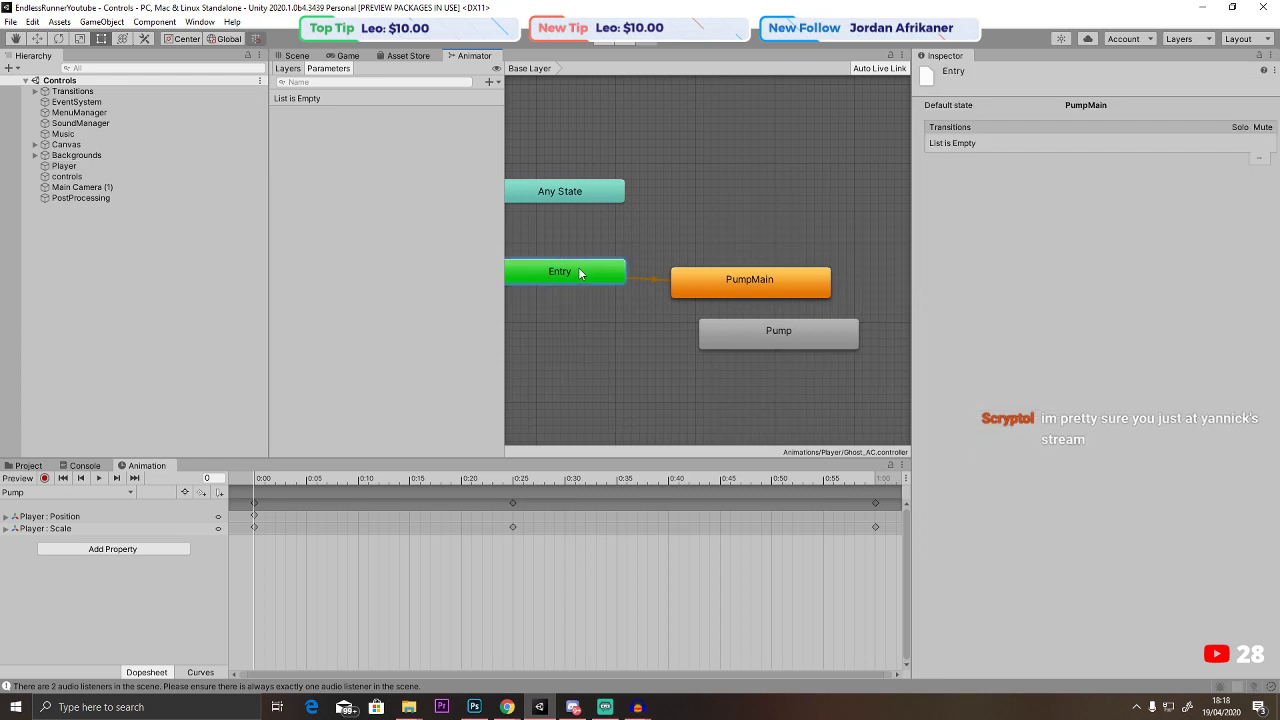
{"action": "right_click", "coordinate": [580, 272]}
{"action": "left_click", "coordinate": [631, 296]}
{"action": "left_click", "coordinate": [706, 333]}
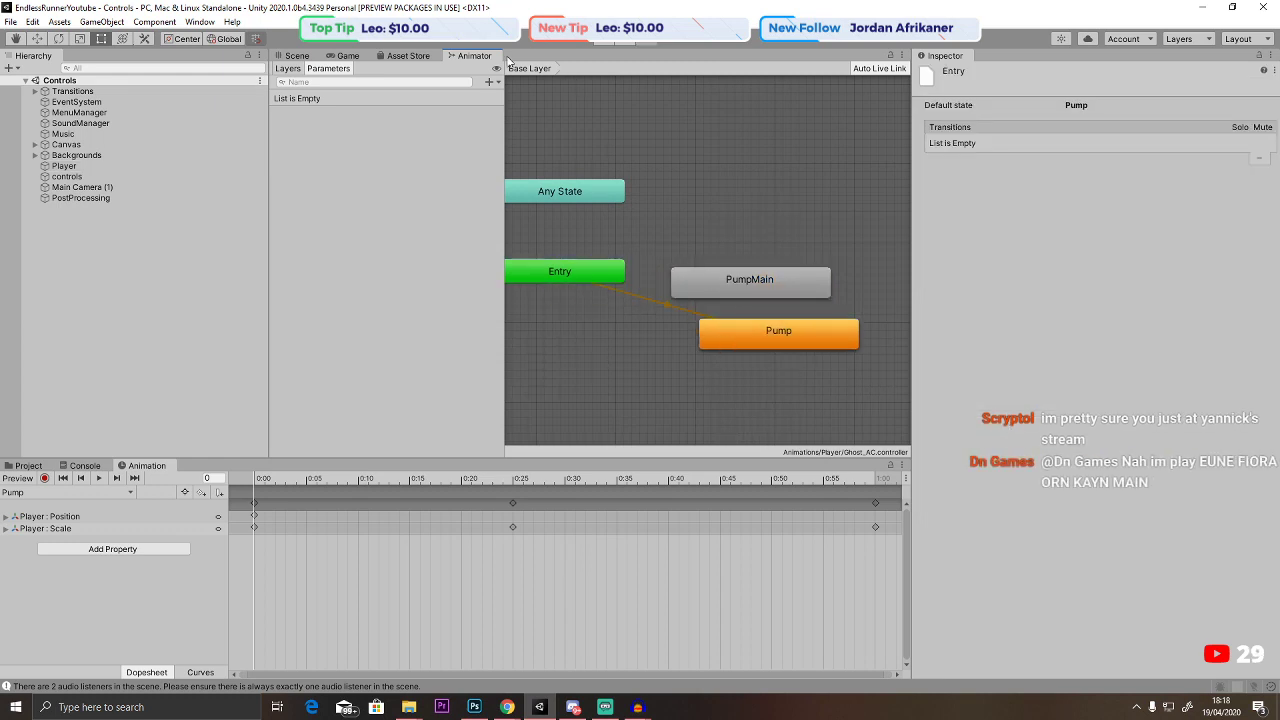
Play the Controls scene to check the heart, go back to the Main menu to compare, and stop the game.
{"action": "left_click", "coordinate": [296, 55]}
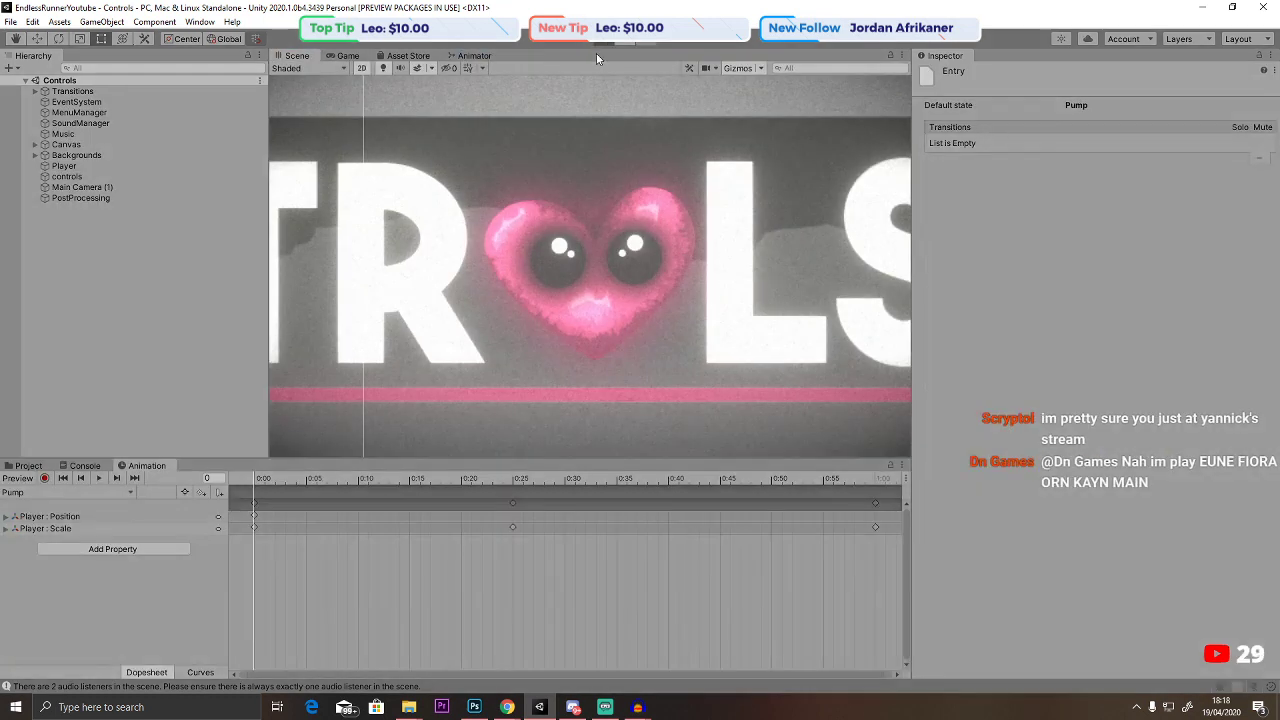
{"action": "key", "text": "ctrl+p"}
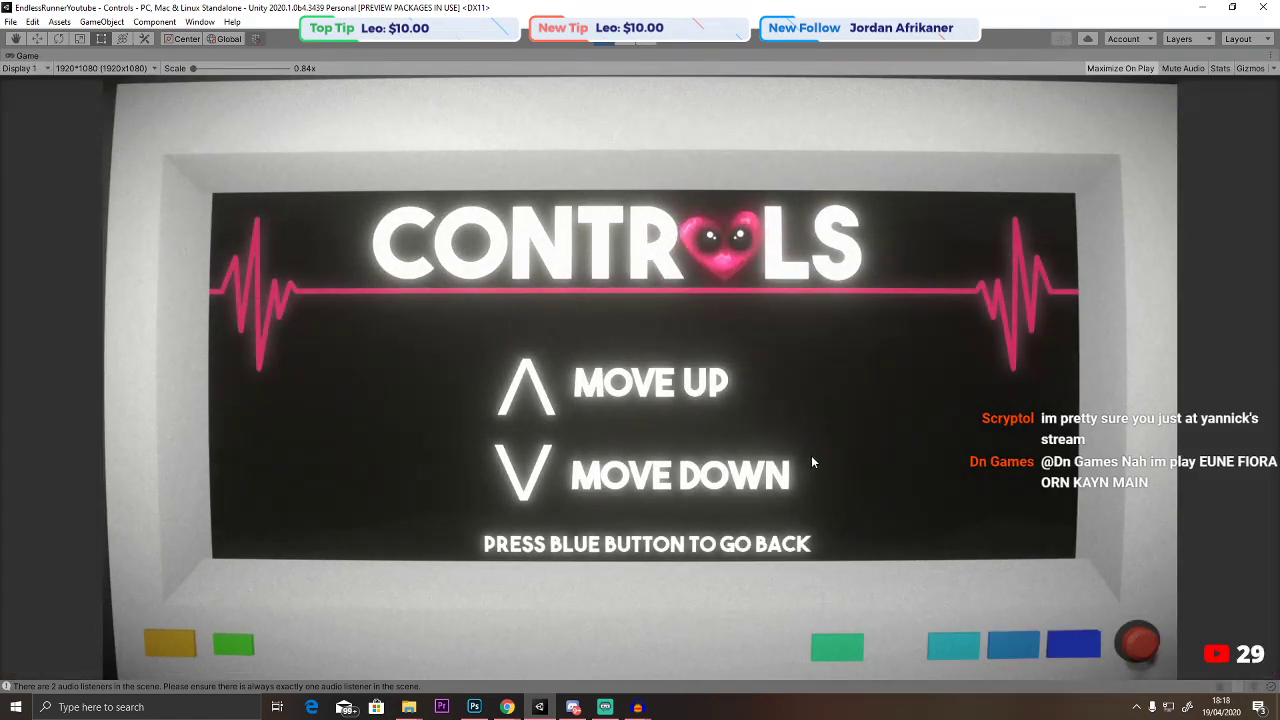
{"action": "left_click", "coordinate": [1066, 639]}
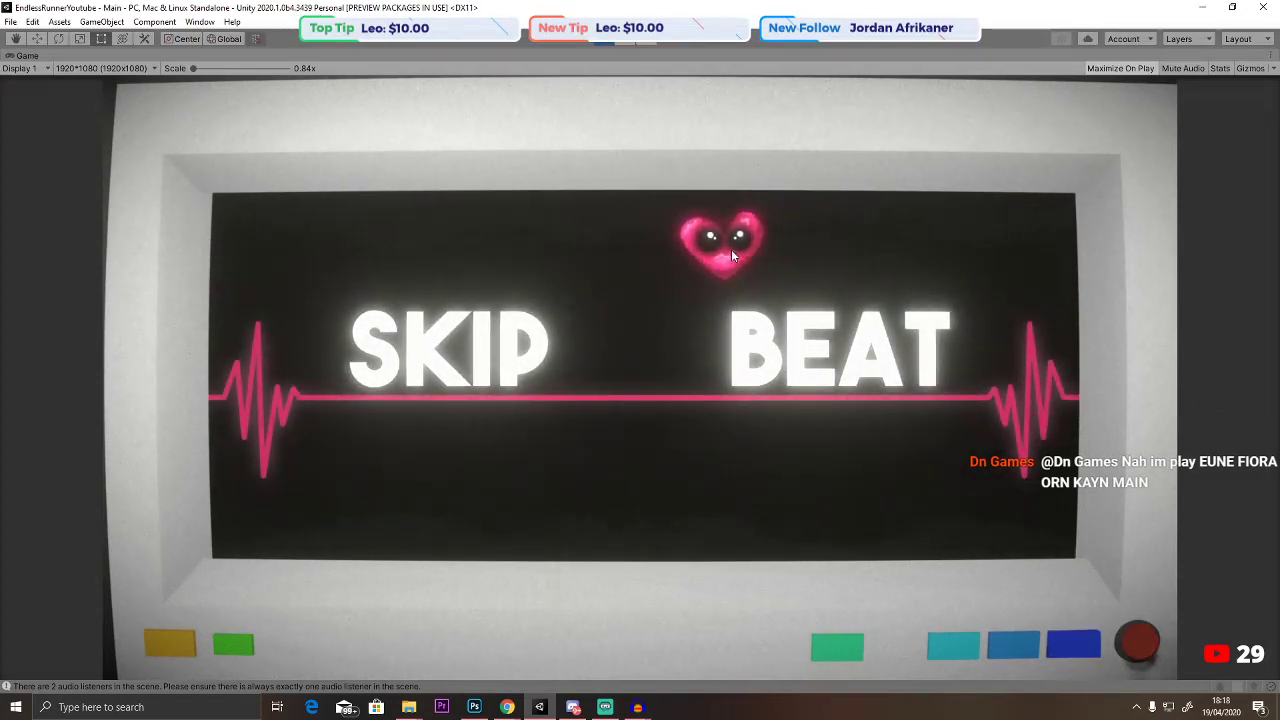
{"action": "left_click", "coordinate": [606, 38]}
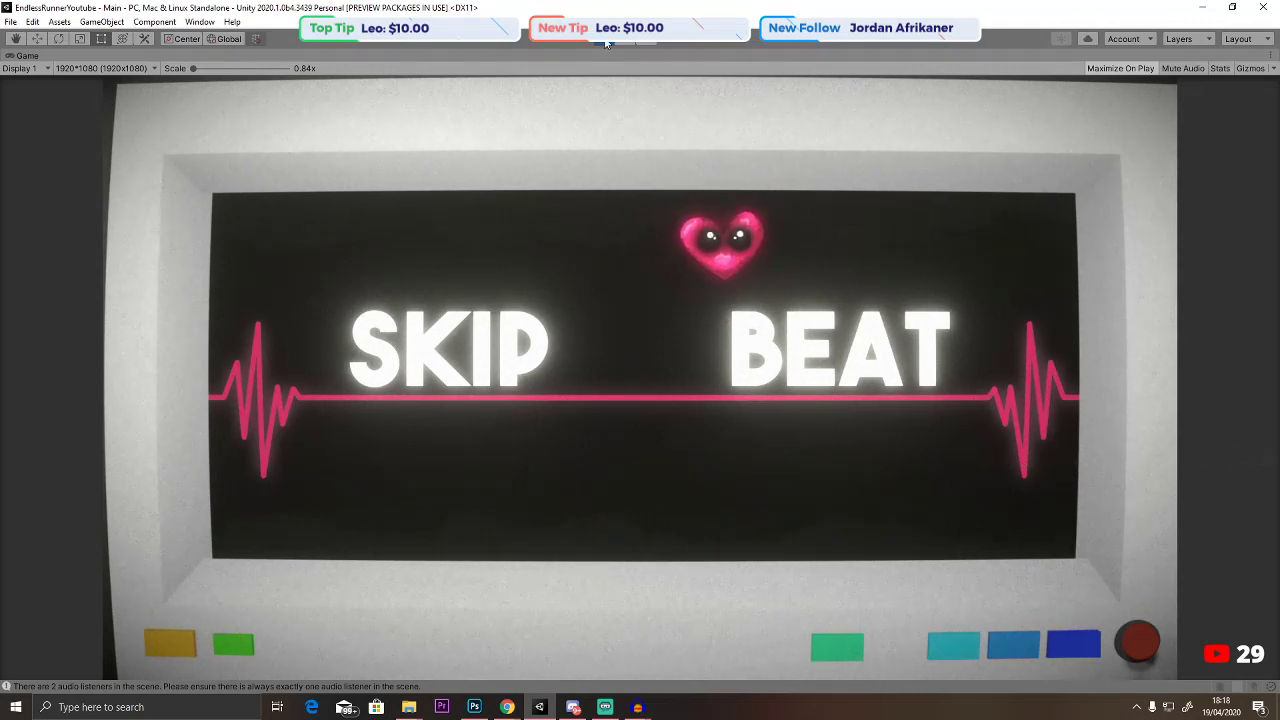
{"action": "scroll", "coordinate": [555, 300], "scroll_direction": "down", "scroll_amount": 10}
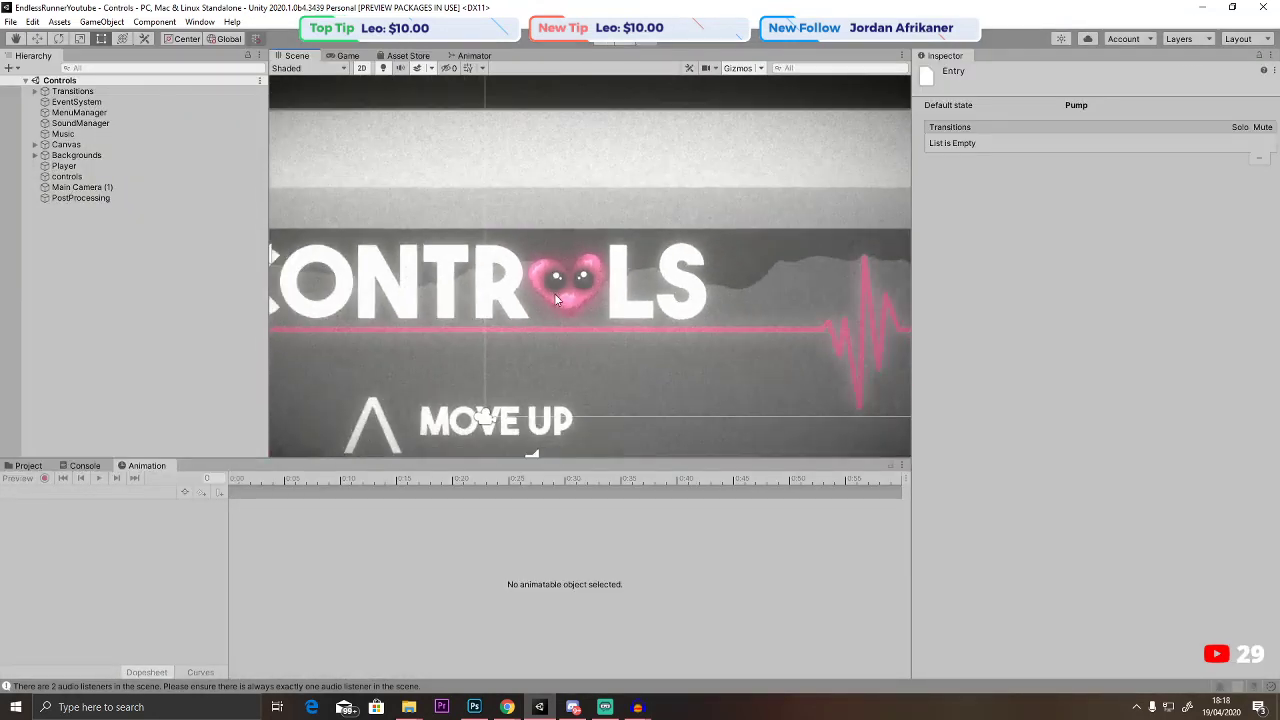
Set the Pump state's speed to 0.7 in the Animator.
{"action": "left_click", "coordinate": [482, 68]}
{"action": "left_click", "coordinate": [474, 56]}
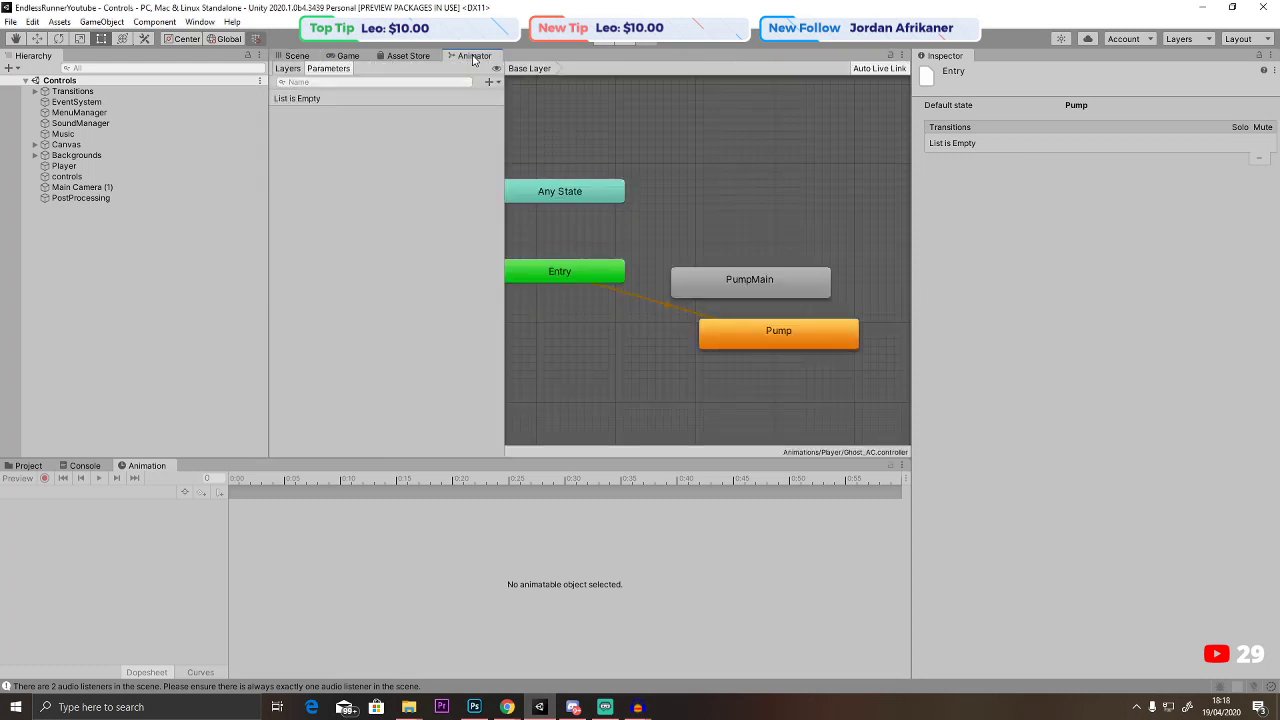
{"action": "left_click", "coordinate": [756, 343]}
{"action": "left_click", "coordinate": [1104, 120]}
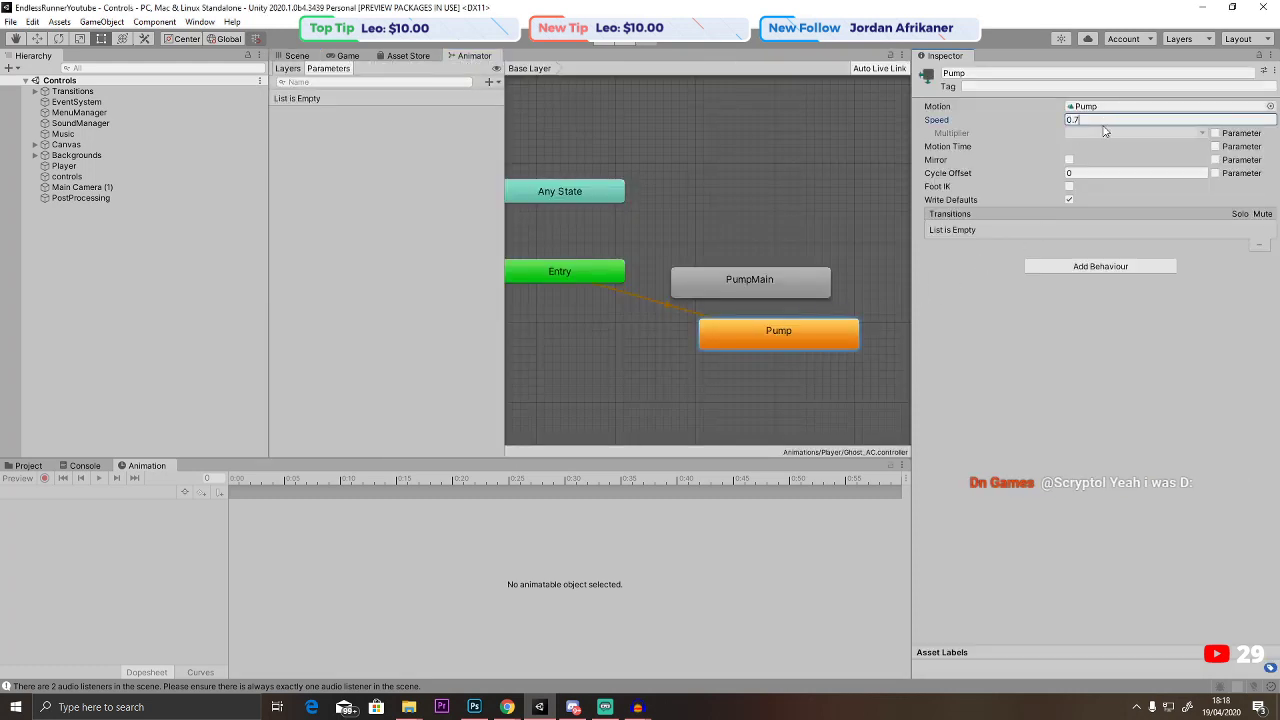
{"action": "left_click", "coordinate": [1078, 311]}
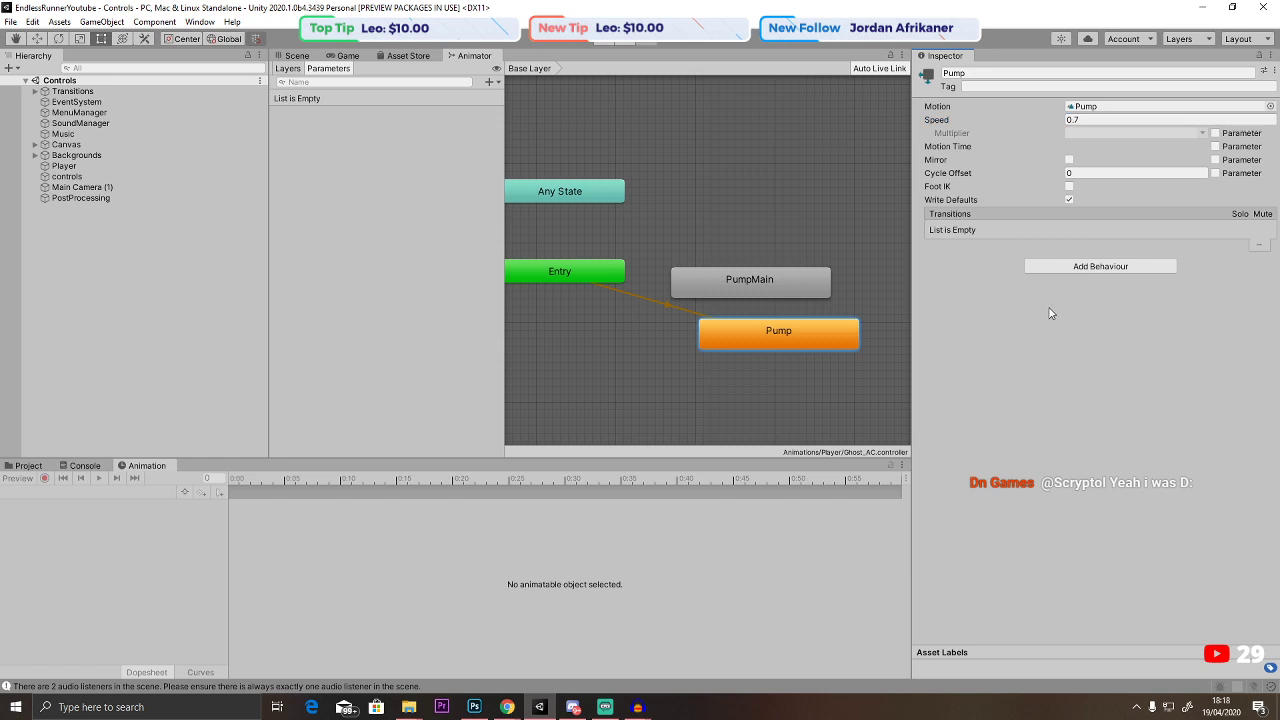
{"action": "left_click", "coordinate": [589, 277]}
{"action": "left_click", "coordinate": [763, 343]}
{"action": "left_click", "coordinate": [583, 273]}
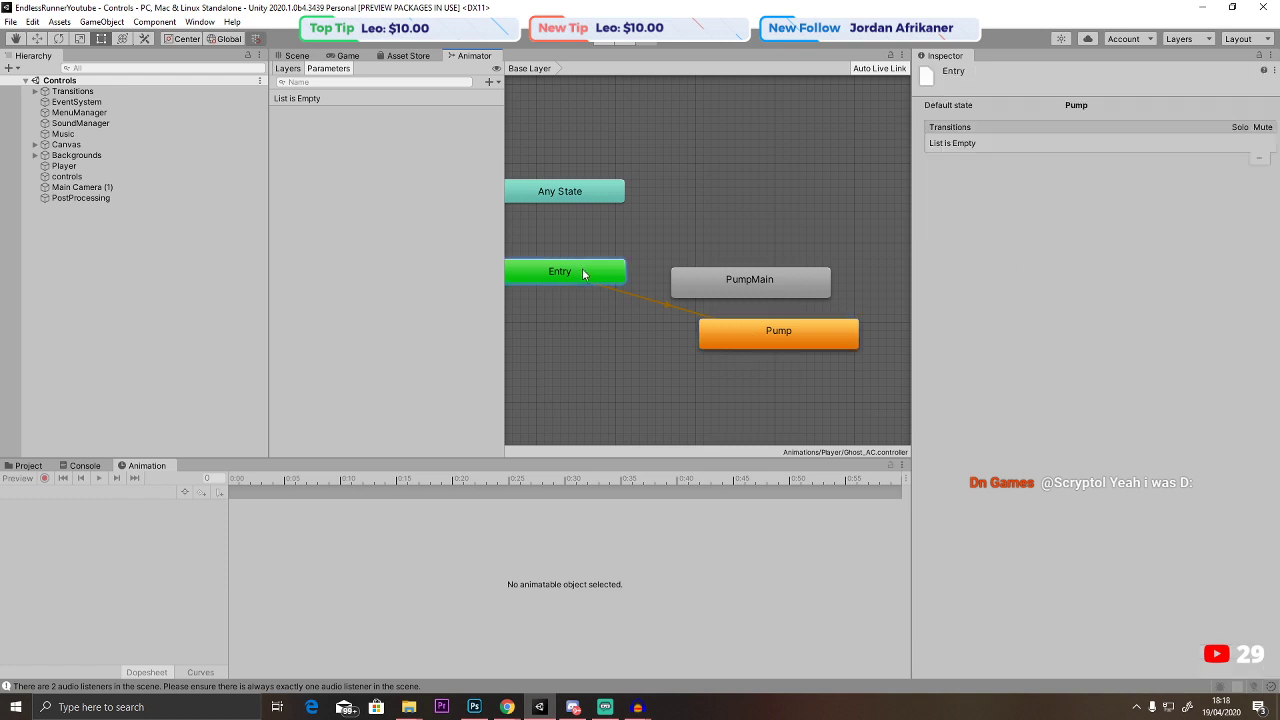
{"action": "left_click_drag", "start_coordinate": [763, 330], "coordinate": [760, 334]}
{"action": "left_click", "coordinate": [640, 150]}
Add two trigger parameters named Main and Controls to the Ghost_AC animator controller.
{"action": "left_click", "coordinate": [489, 81]}
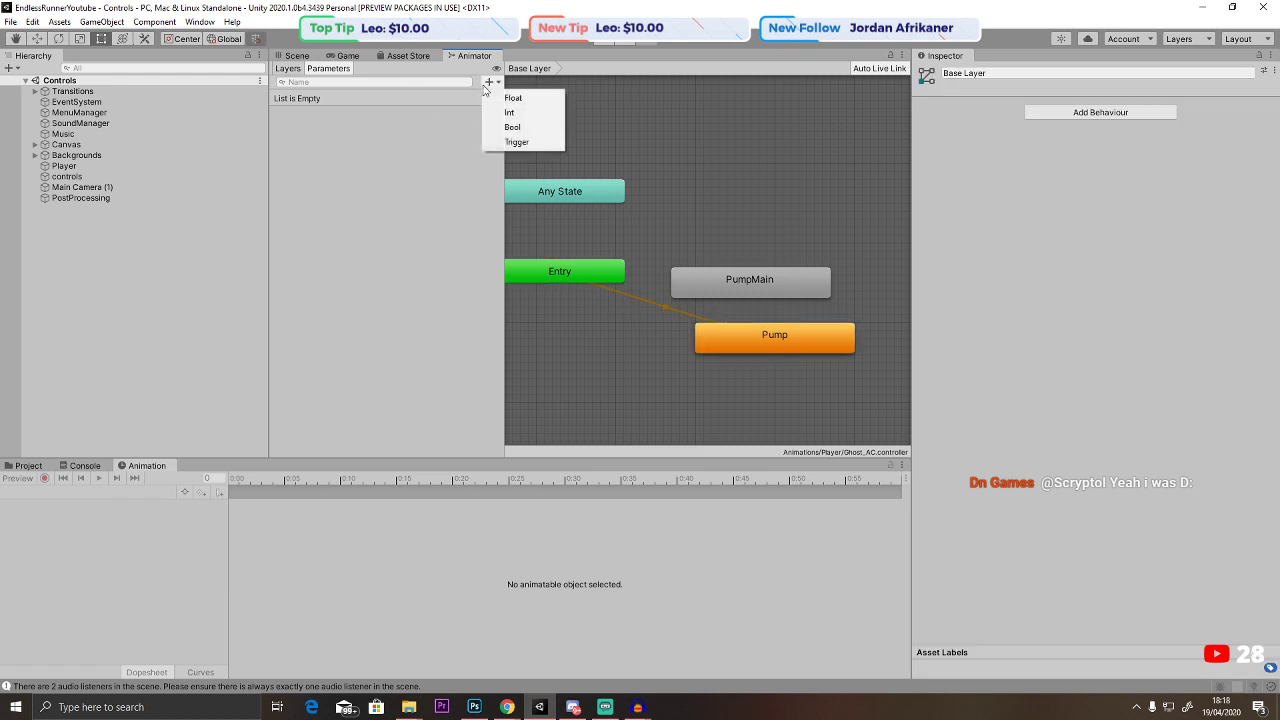
{"action": "left_click", "coordinate": [517, 142]}
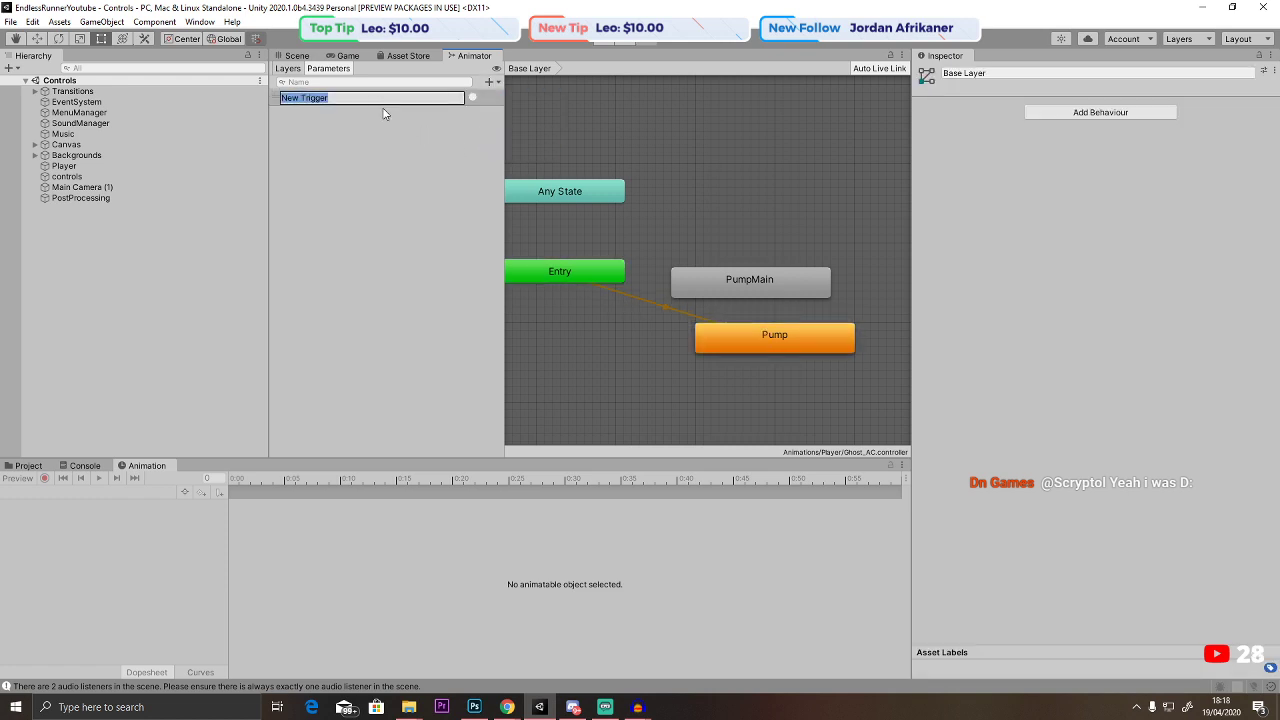
{"action": "type", "text": "Main"}
{"action": "key", "text": "Return"}
{"action": "left_click", "coordinate": [489, 81]}
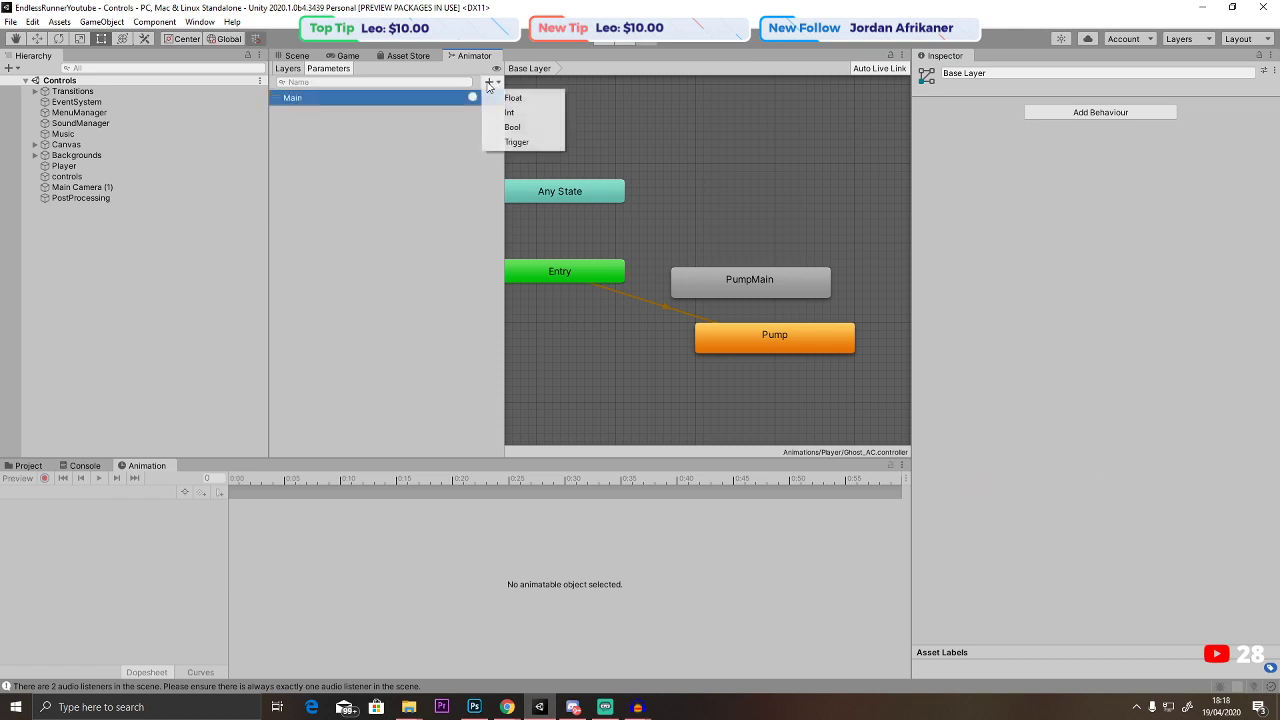
{"action": "left_click", "coordinate": [535, 143]}
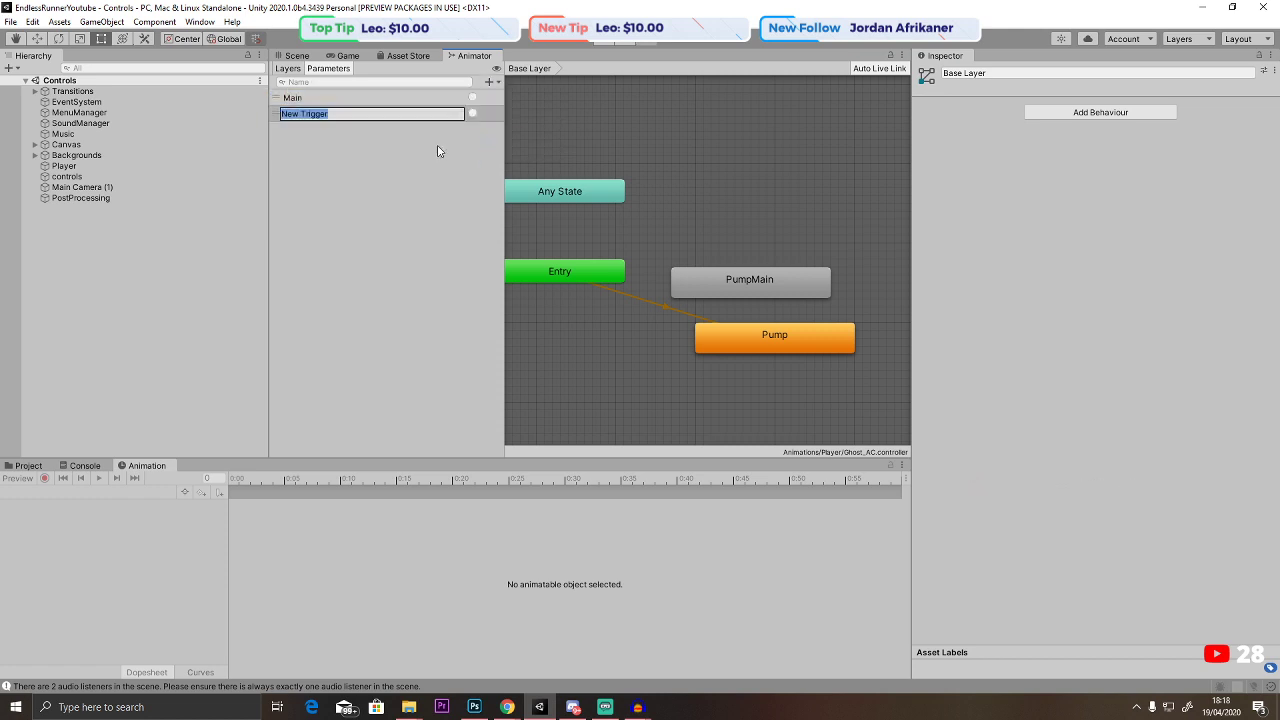
{"action": "type", "text": "Controls"}
{"action": "key", "text": "Return"}
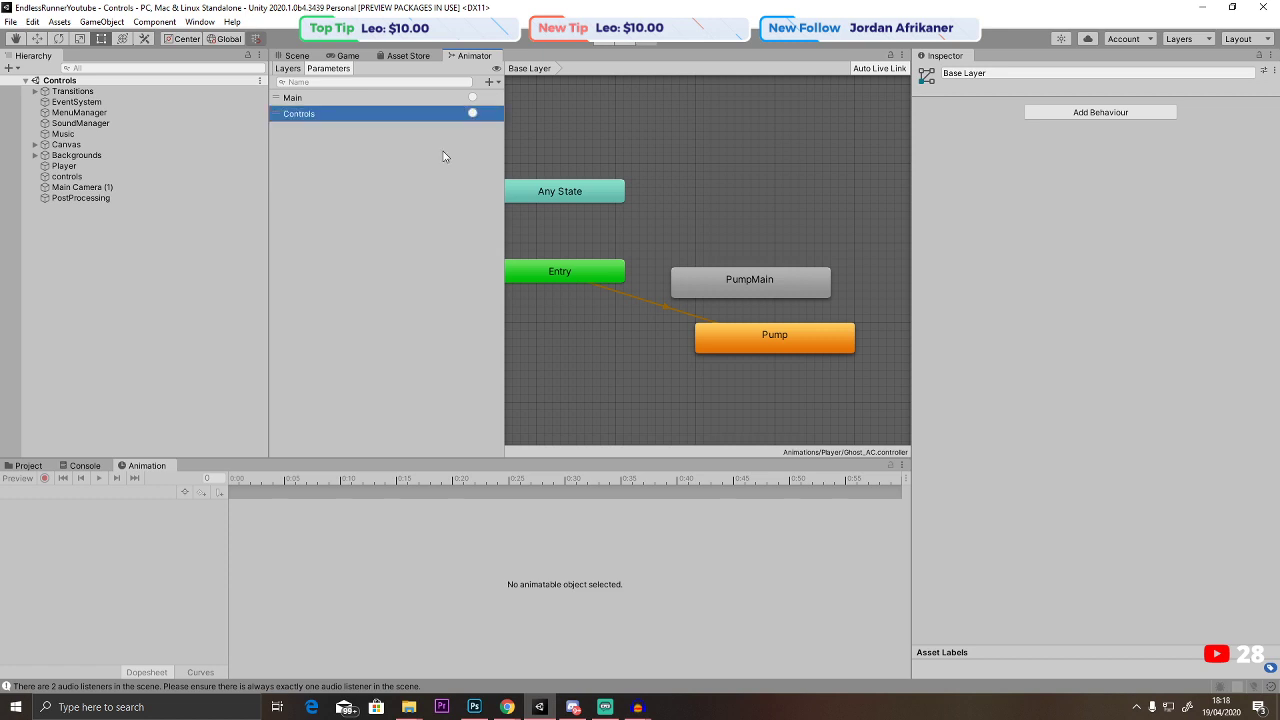
{"action": "left_click", "coordinate": [648, 303]}
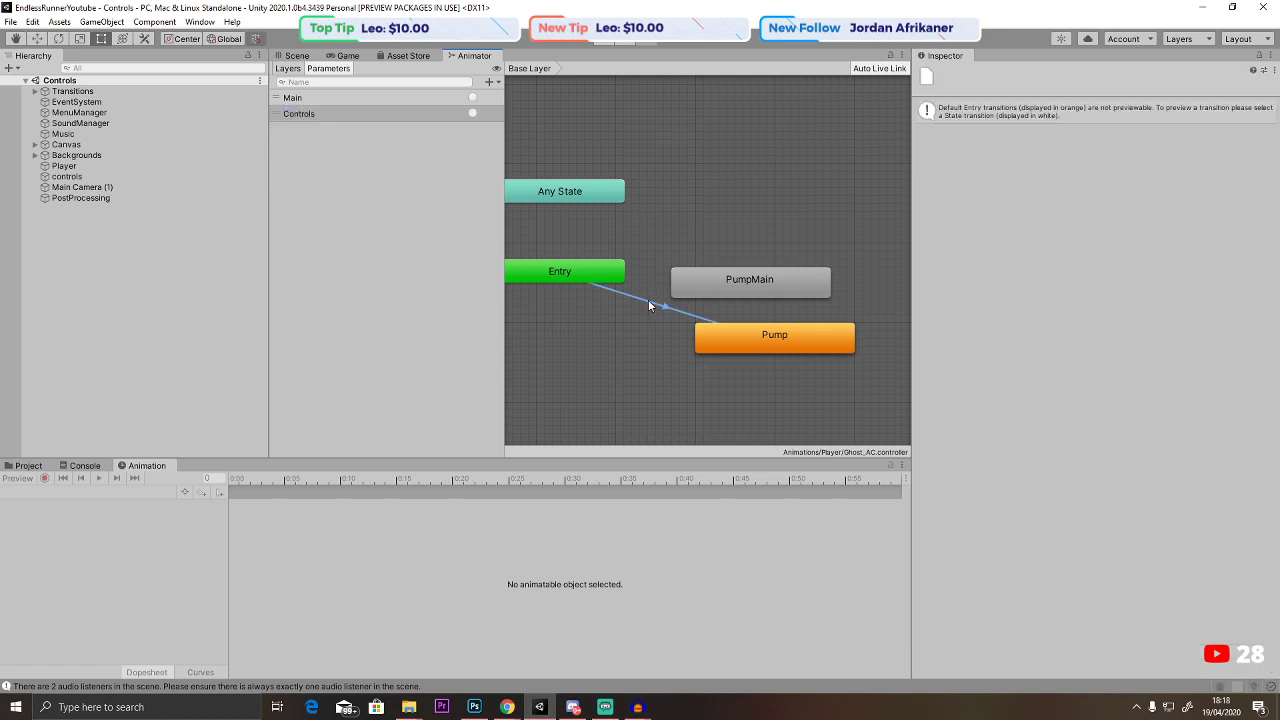
{"action": "left_click", "coordinate": [596, 272]}
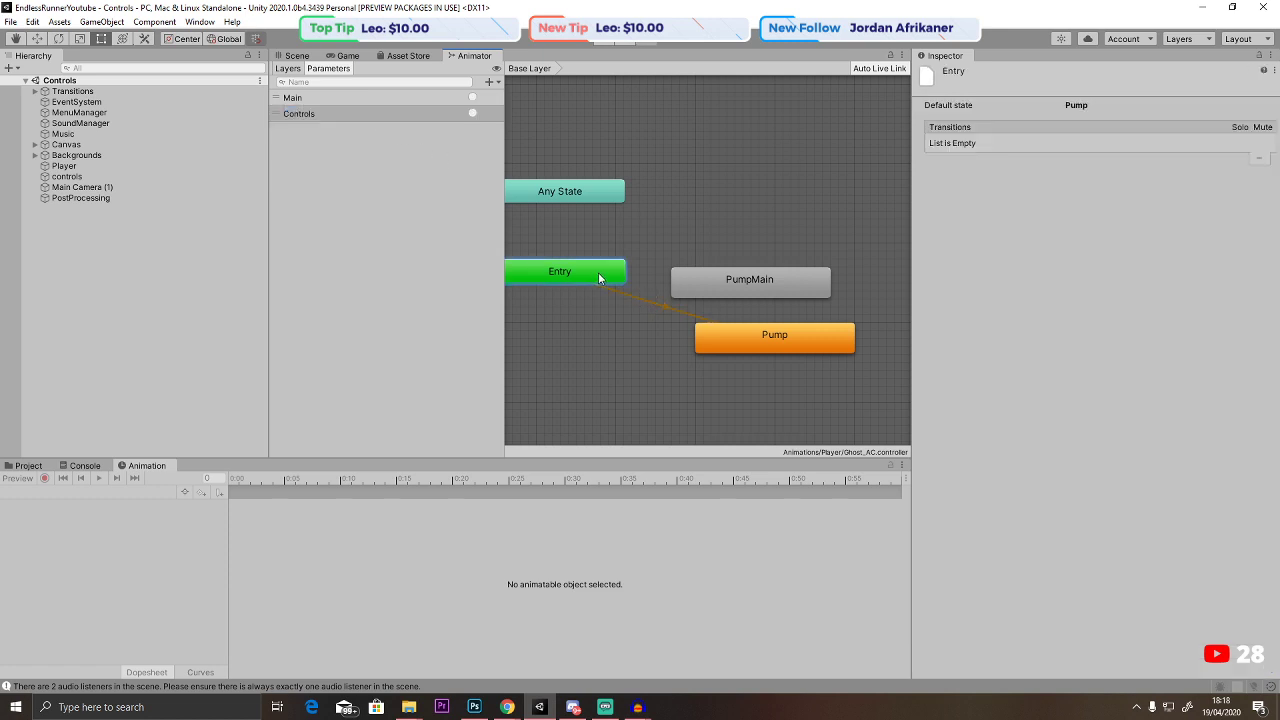
{"action": "right_click", "coordinate": [598, 272]}
{"action": "left_click", "coordinate": [615, 279]}
{"action": "left_click", "coordinate": [600, 336]}
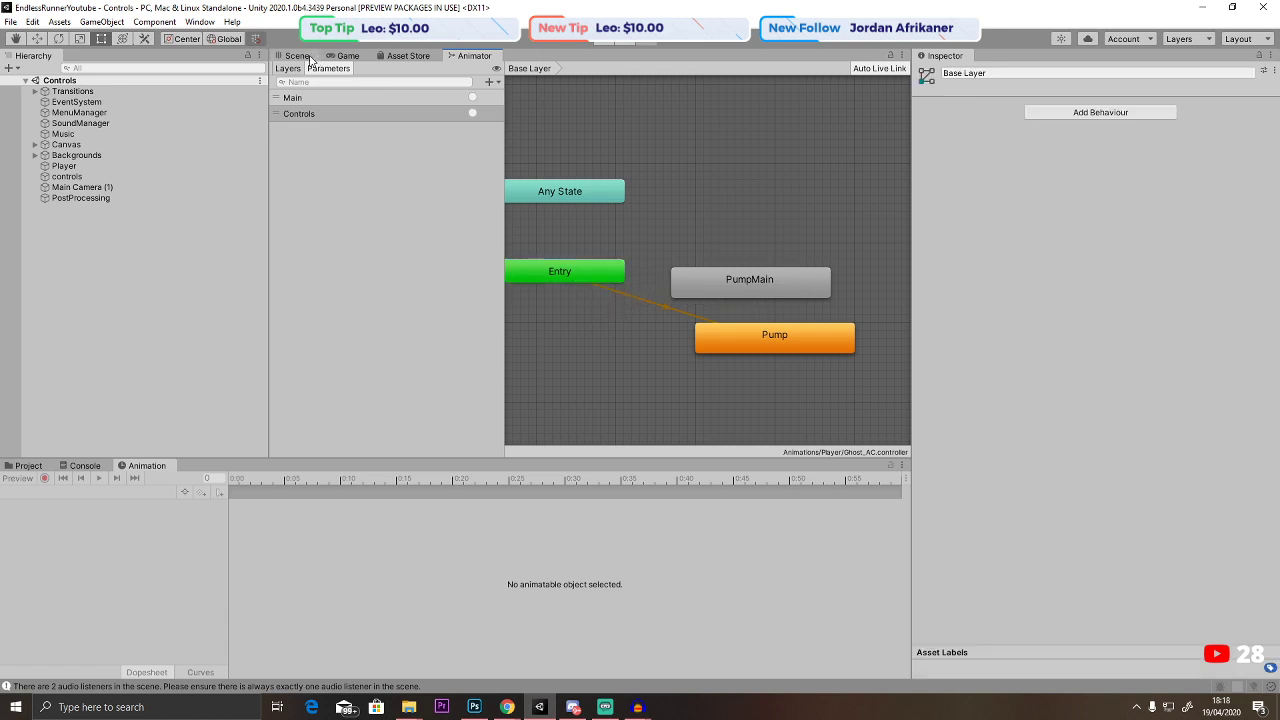
{"action": "left_click", "coordinate": [666, 302]}
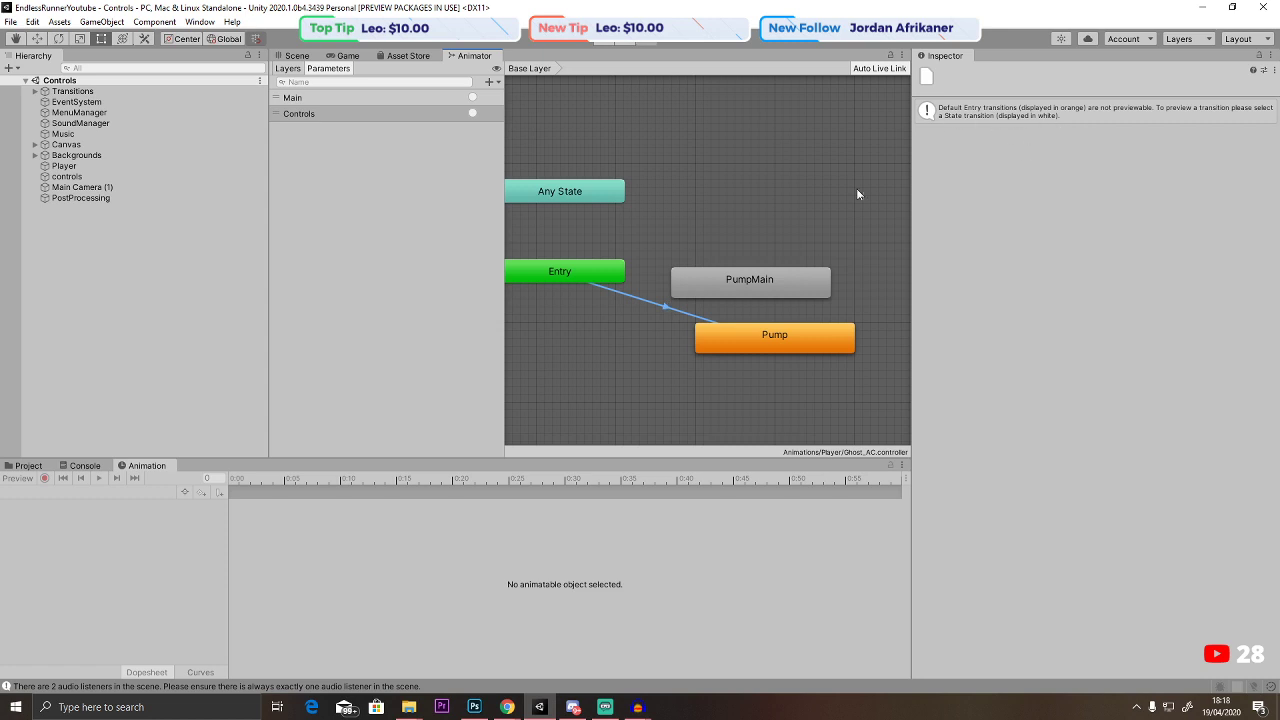
Create a new animation clip named idle for the Player in the Scenes folder.
{"action": "left_click", "coordinate": [297, 55]}
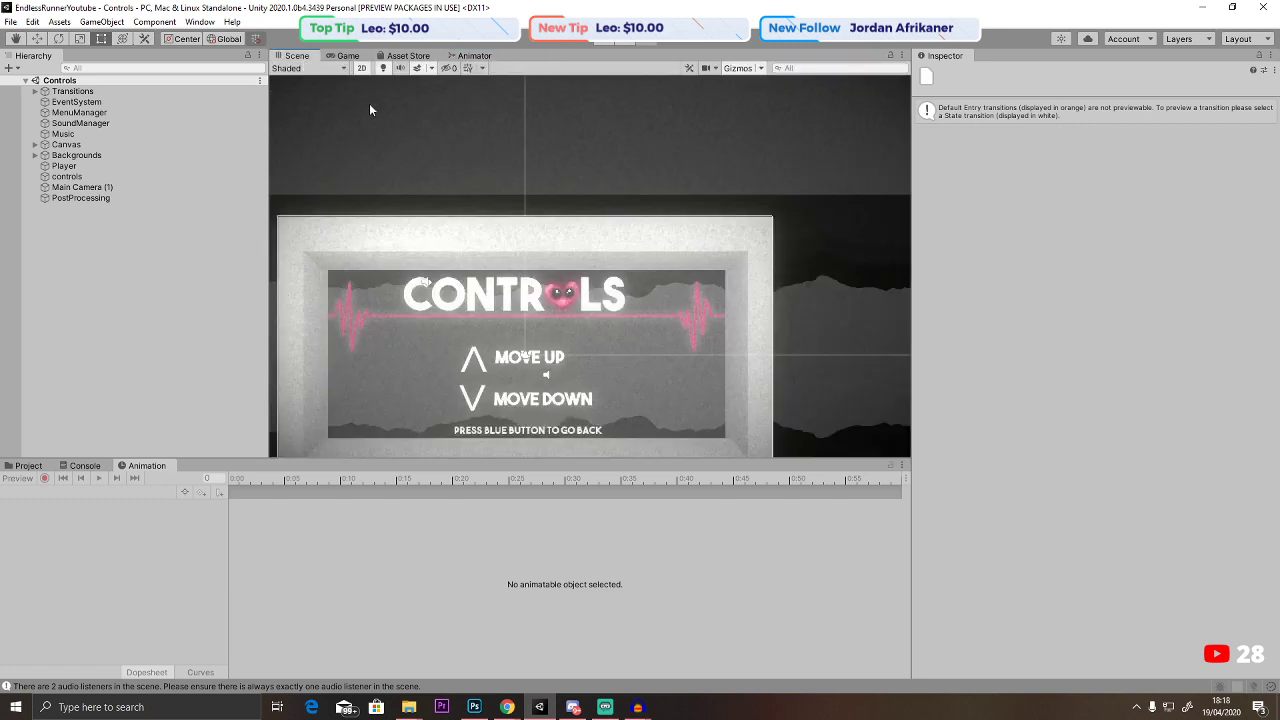
{"action": "scroll", "coordinate": [369, 103], "scroll_direction": "up", "scroll_amount": 5}
{"action": "left_click", "coordinate": [64, 166]}
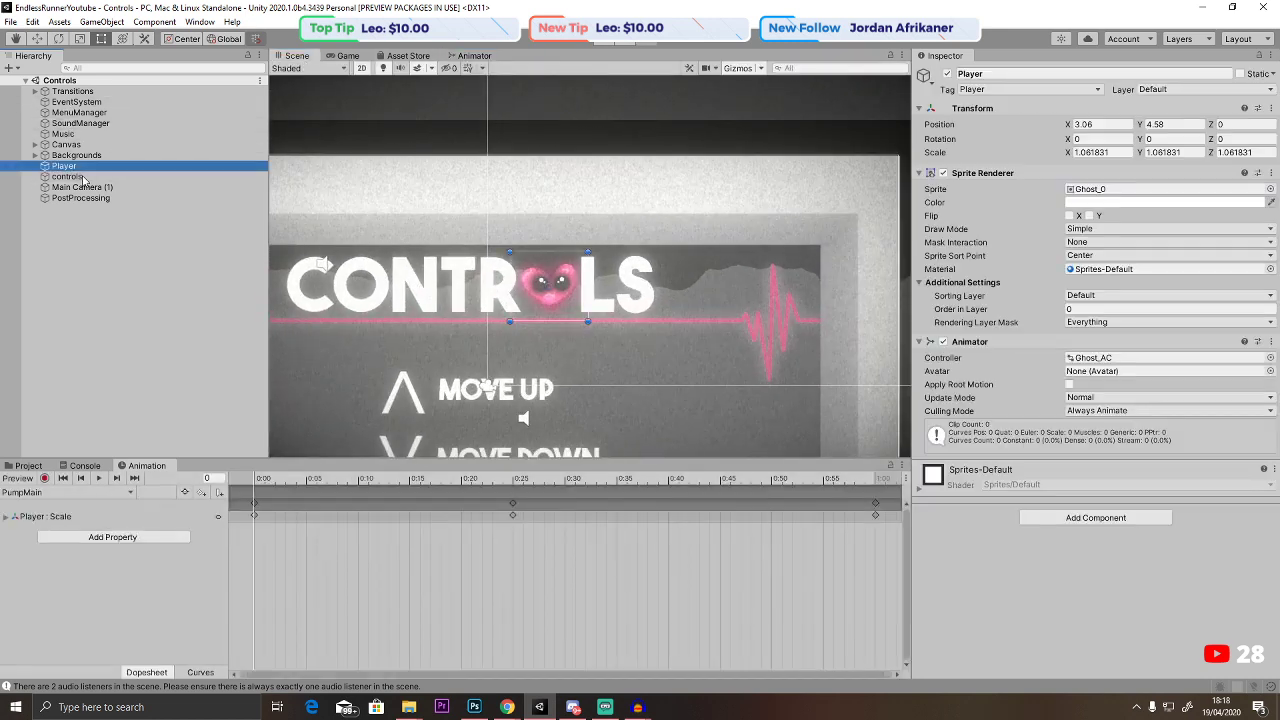
{"action": "left_click", "coordinate": [50, 492]}
{"action": "left_click", "coordinate": [54, 540]}
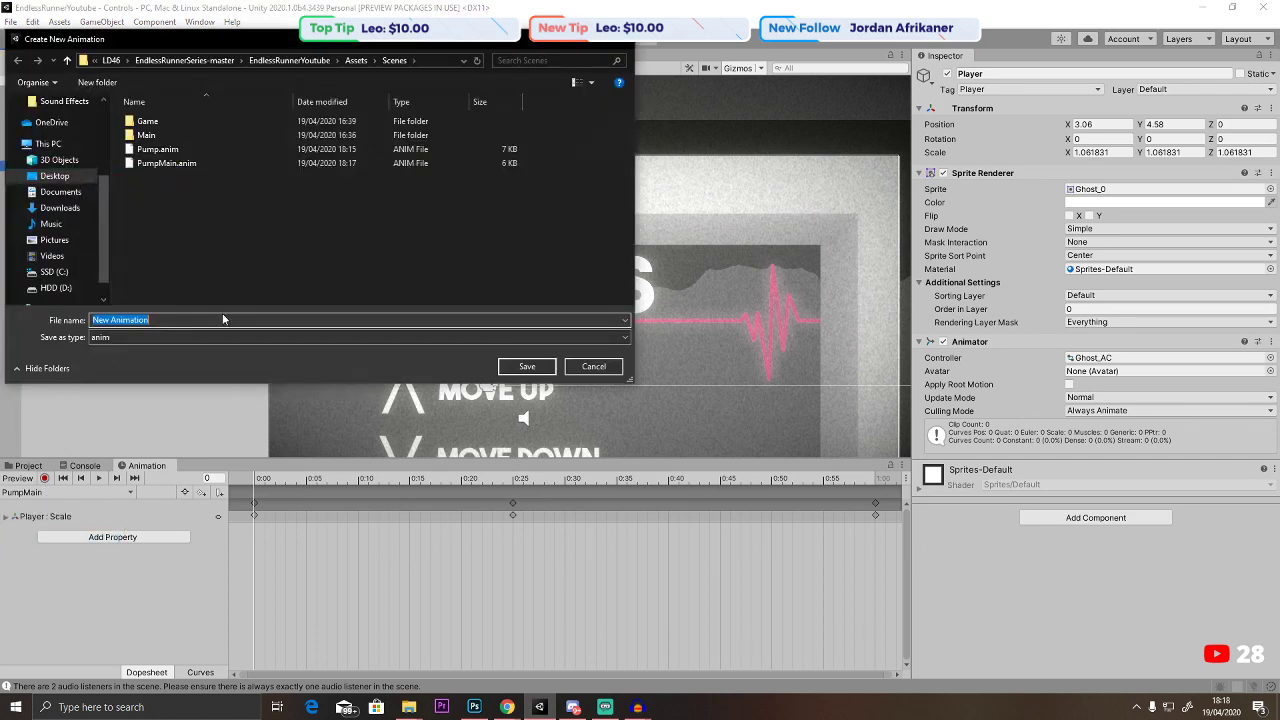
{"action": "type", "text": "idle"}
{"action": "key", "text": "Return"}
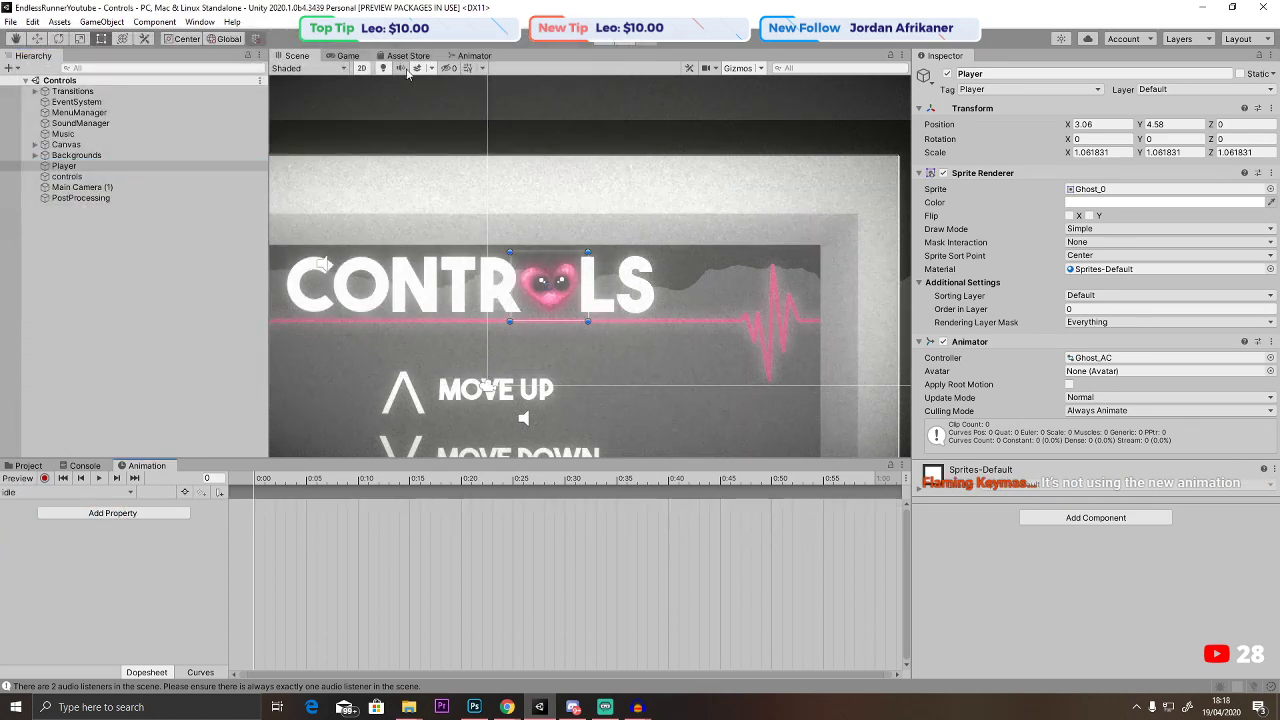
Make idle the default state and arrange it below Entry, with Pump and PumpMain apart on the other side.
{"action": "left_click", "coordinate": [474, 55]}
{"action": "right_click", "coordinate": [560, 271]}
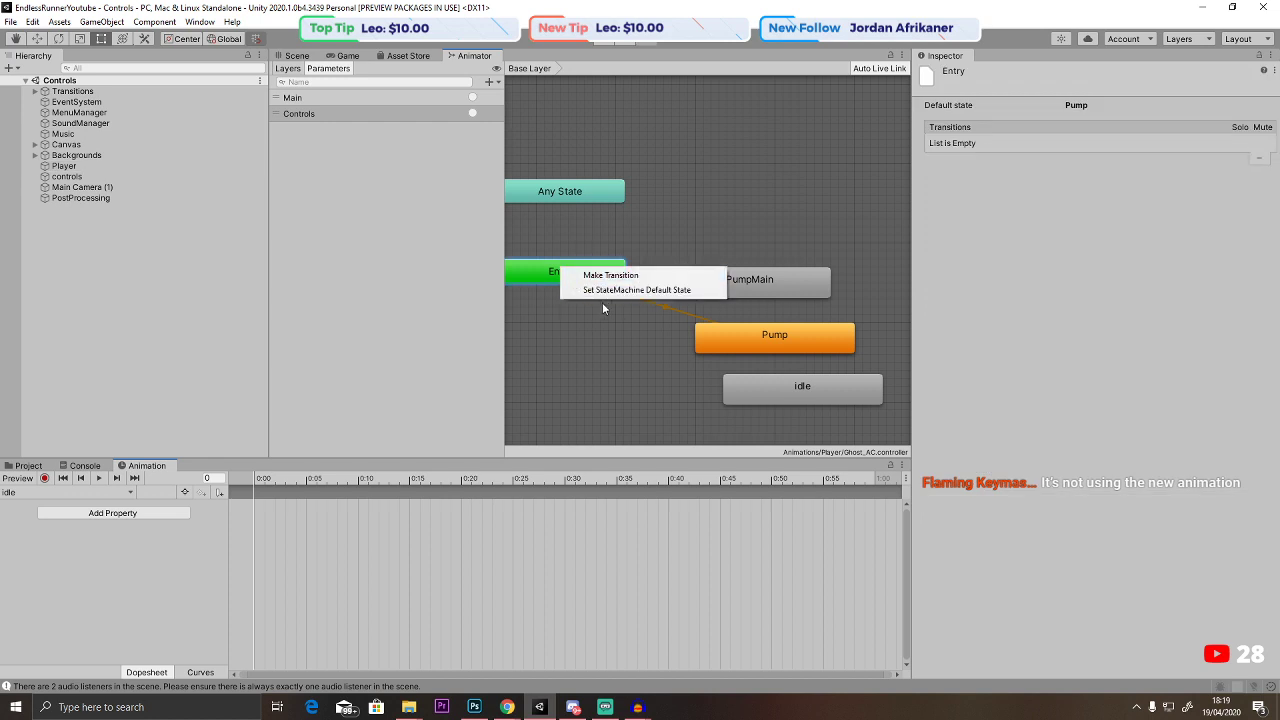
{"action": "left_click", "coordinate": [600, 290]}
{"action": "left_click", "coordinate": [763, 392]}
{"action": "left_click_drag", "start_coordinate": [750, 346], "coordinate": [782, 199]}
{"action": "left_click_drag", "start_coordinate": [735, 378], "coordinate": [516, 350]}
{"action": "left_click_drag", "start_coordinate": [758, 291], "coordinate": [822, 370]}
Make transitions from the idle state to Pump and to PumpMain.
{"action": "right_click", "coordinate": [613, 355]}
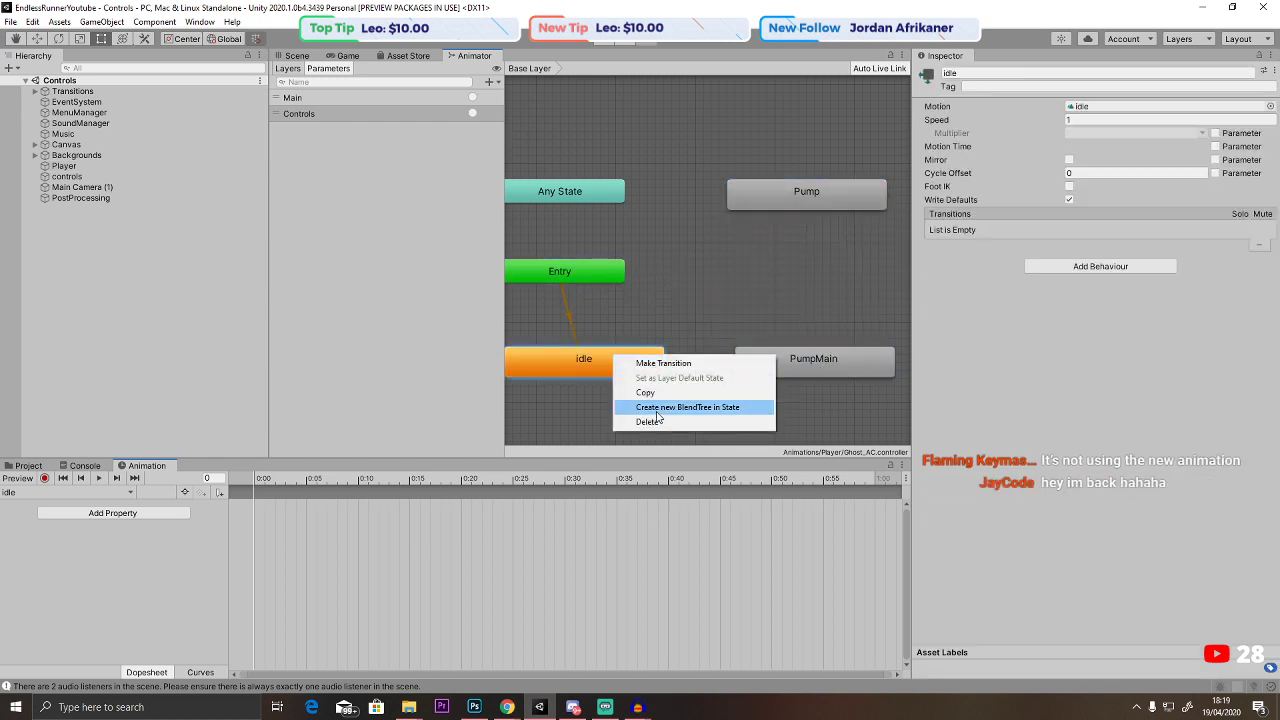
{"action": "left_click", "coordinate": [663, 363]}
{"action": "left_click", "coordinate": [814, 201]}
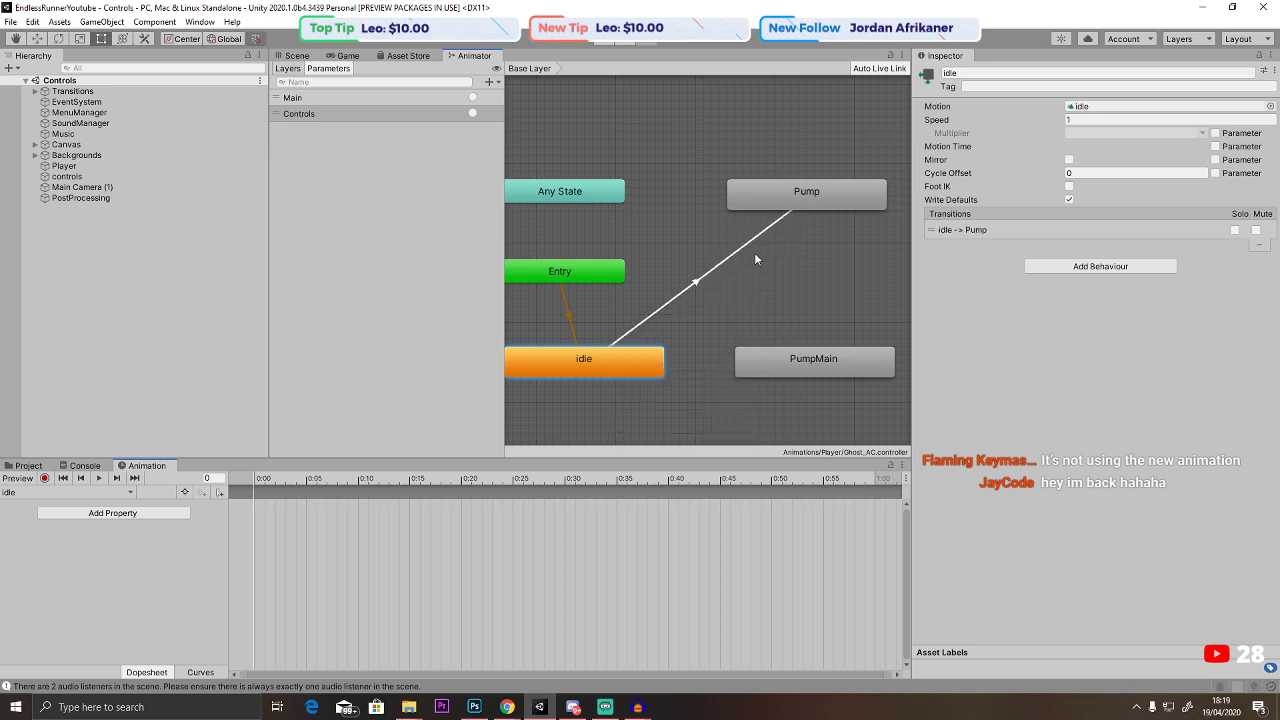
{"action": "right_click", "coordinate": [628, 371]}
{"action": "left_click", "coordinate": [668, 380]}
{"action": "left_click", "coordinate": [780, 358]}
Turn off exit time and fixed duration on the idle to Pump transition and set its transition duration to 0.
{"action": "left_click", "coordinate": [745, 250]}
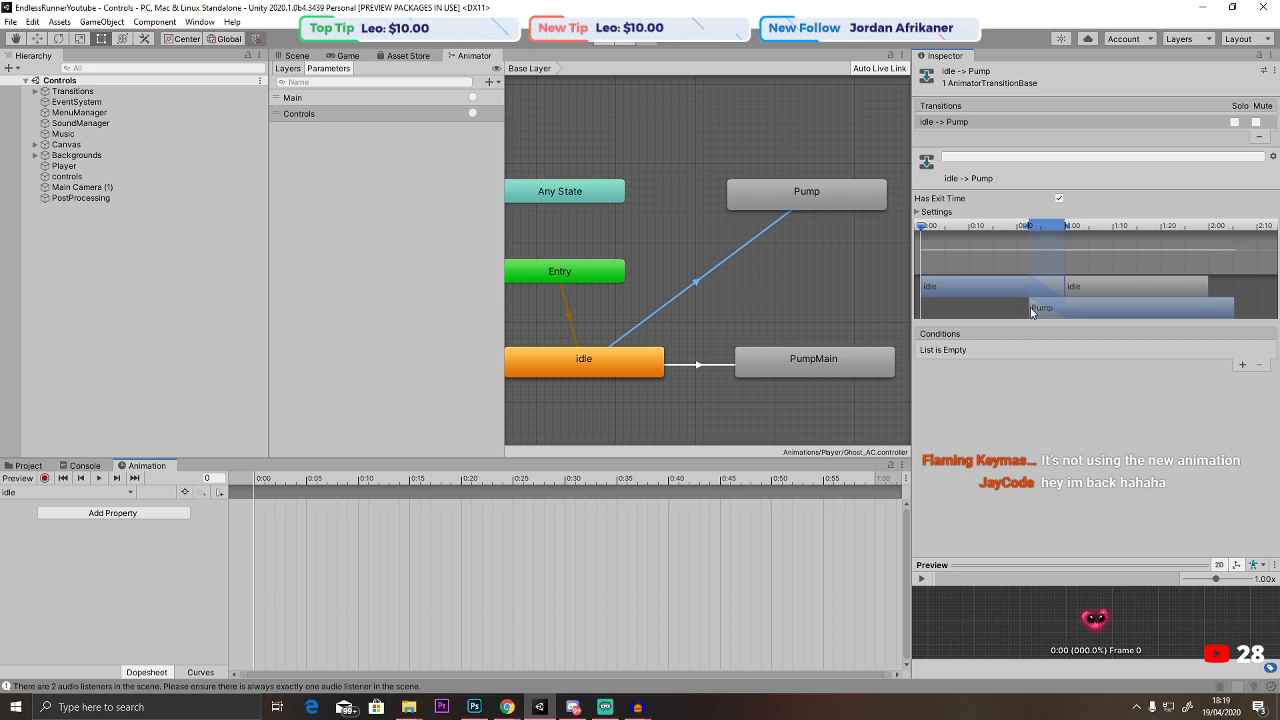
{"action": "mouse_move", "coordinate": [1032, 312]}
{"action": "left_mouse_down"}
{"action": "mouse_move", "coordinate": [1066, 308]}
{"action": "mouse_move", "coordinate": [1030, 308]}
{"action": "left_mouse_up"}
{"action": "left_click", "coordinate": [932, 212]}
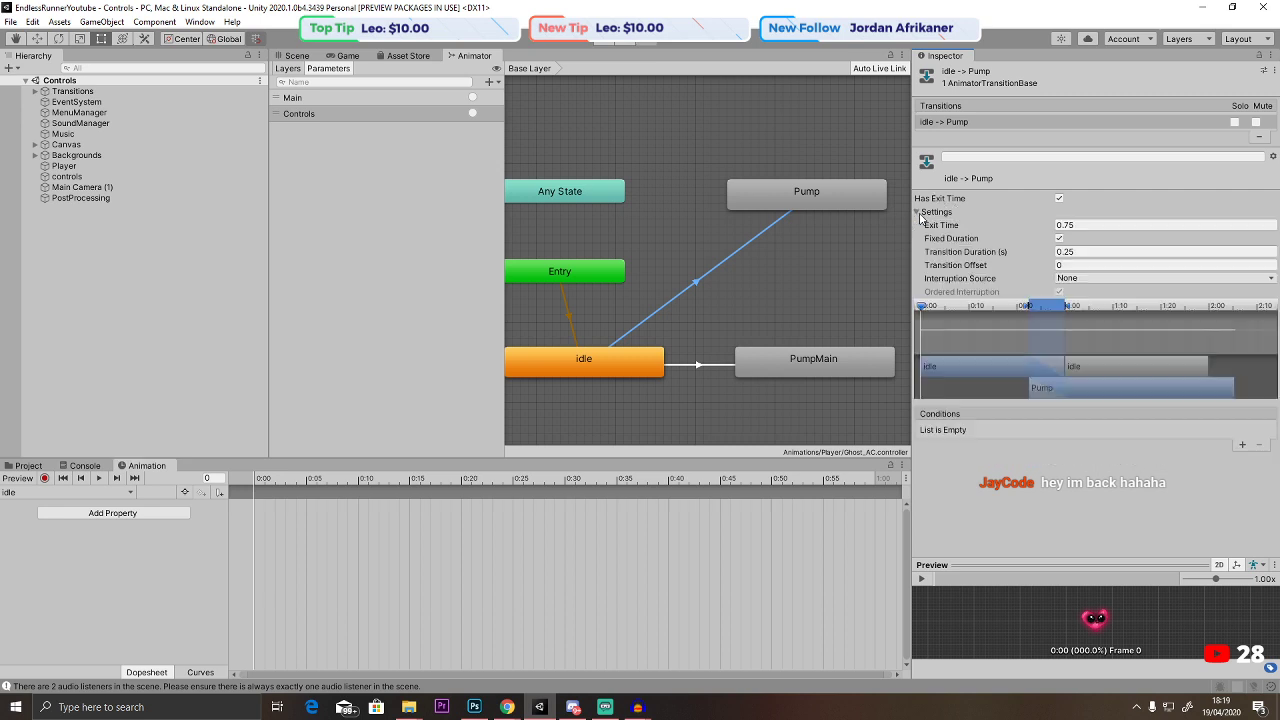
{"action": "left_click", "coordinate": [1059, 198]}
{"action": "left_click", "coordinate": [1082, 252]}
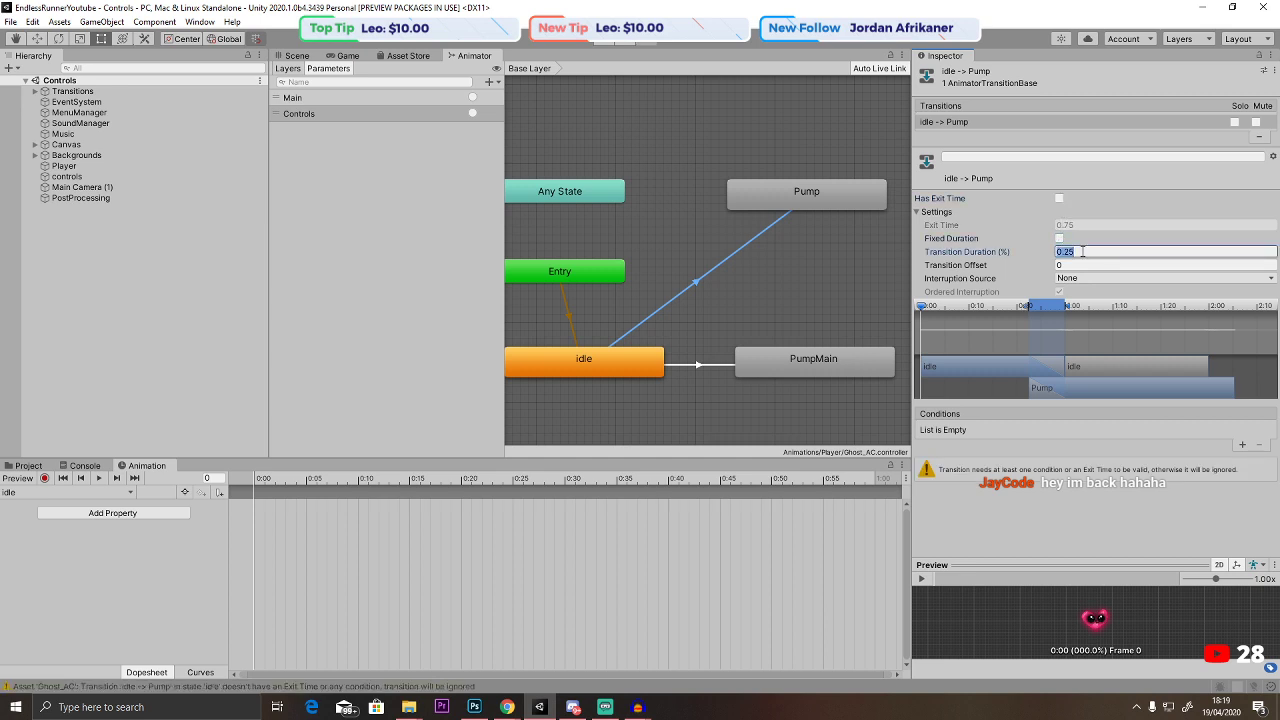
{"action": "type", "text": "0"}
{"action": "key", "text": "Return"}
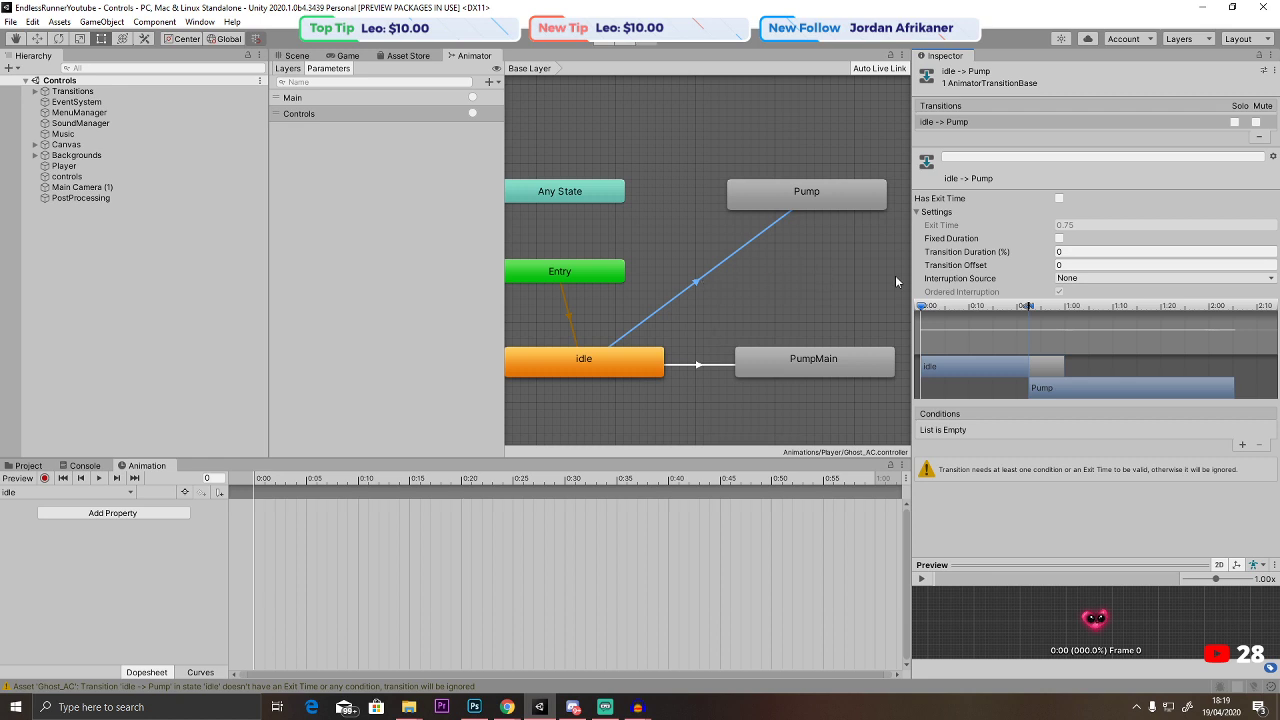
Add the Controls trigger as the condition of the idle to Pump transition.
{"action": "left_click", "coordinate": [1242, 444]}
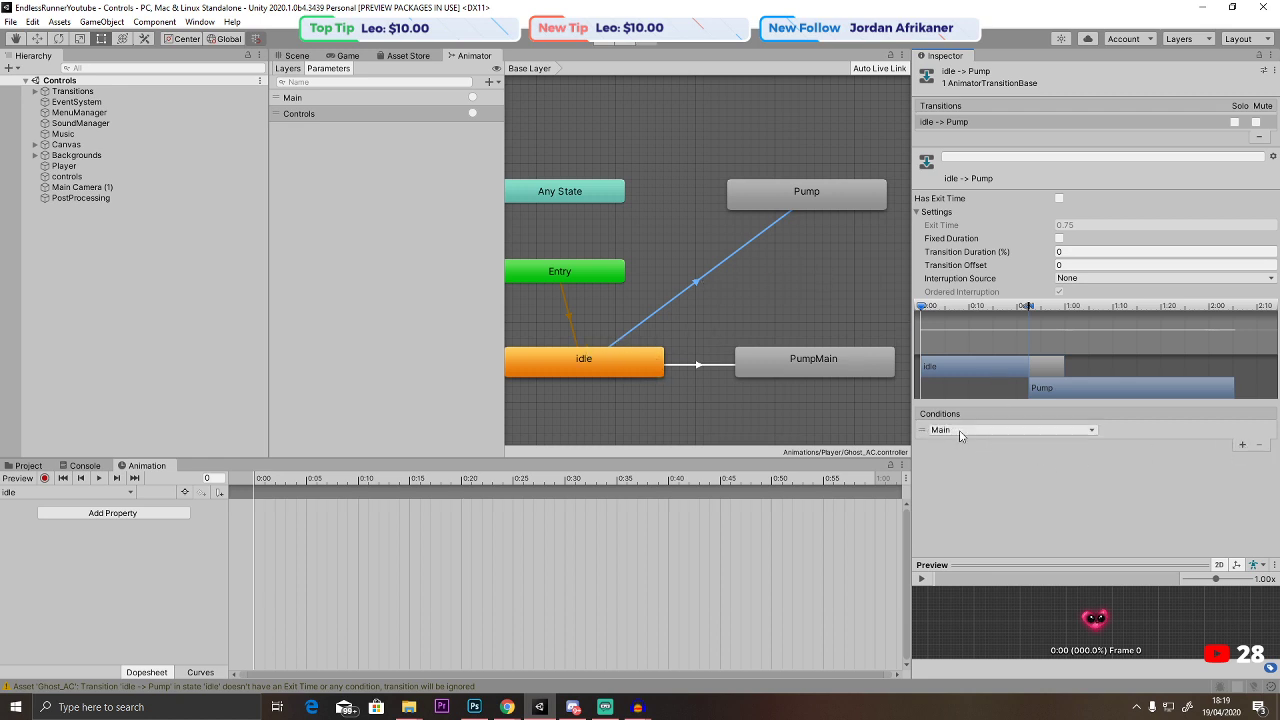
{"action": "left_click", "coordinate": [1013, 430]}
{"action": "left_click", "coordinate": [960, 481]}
Turn off exit time and fixed duration on the idle to PumpMain transition, set its duration to 0, and add the Main trigger condition.
{"action": "left_click", "coordinate": [805, 369]}
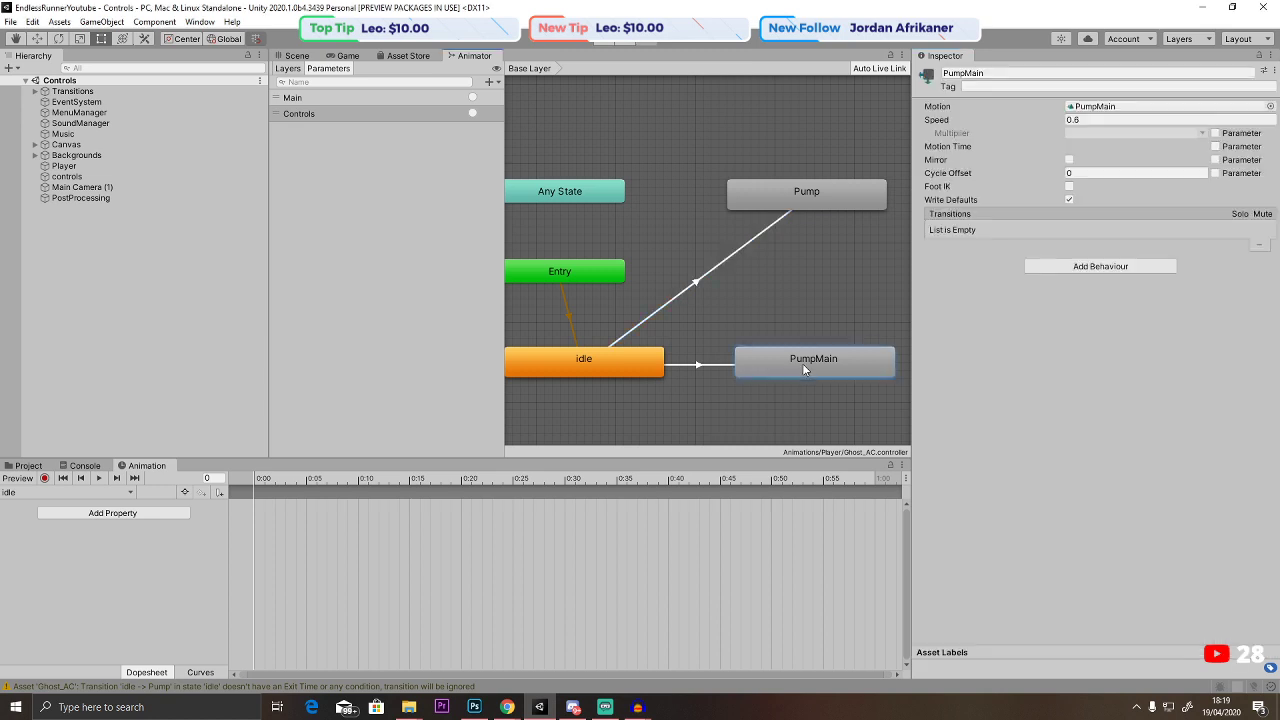
{"action": "left_click", "coordinate": [699, 365]}
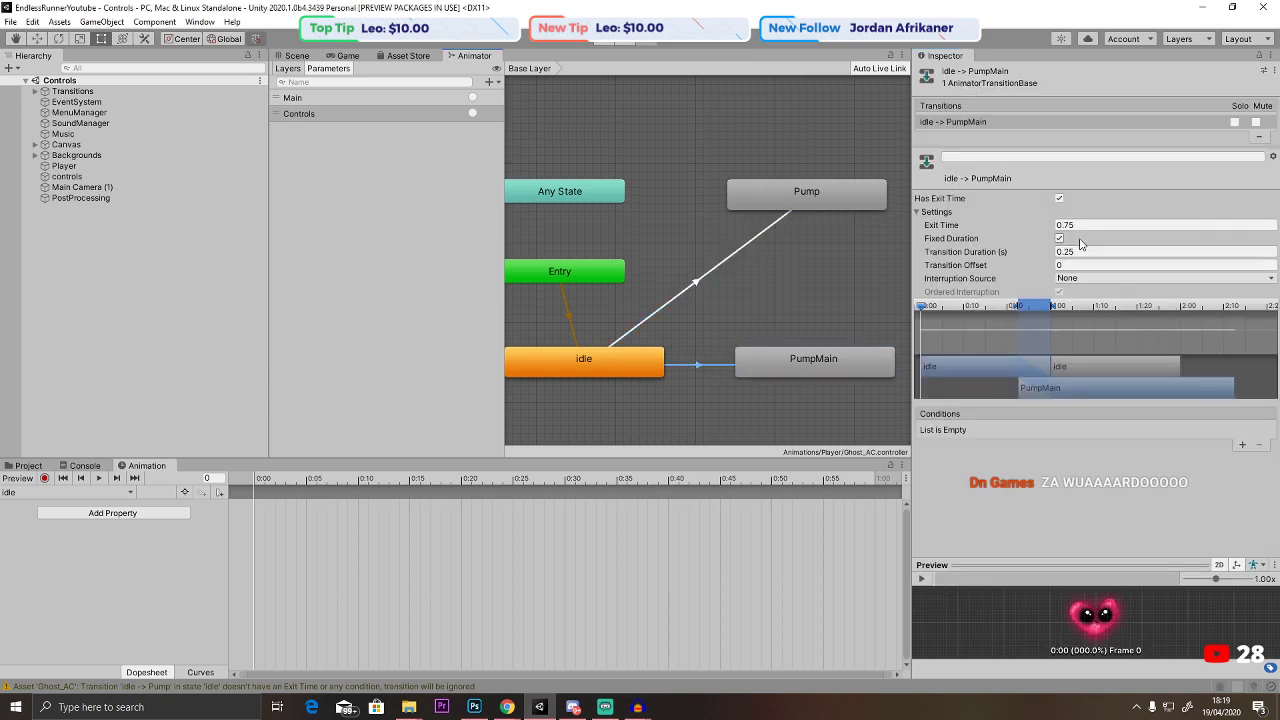
{"action": "left_click", "coordinate": [1085, 225]}
{"action": "left_click", "coordinate": [1086, 252]}
{"action": "type", "text": "0"}
{"action": "left_click", "coordinate": [1059, 238]}
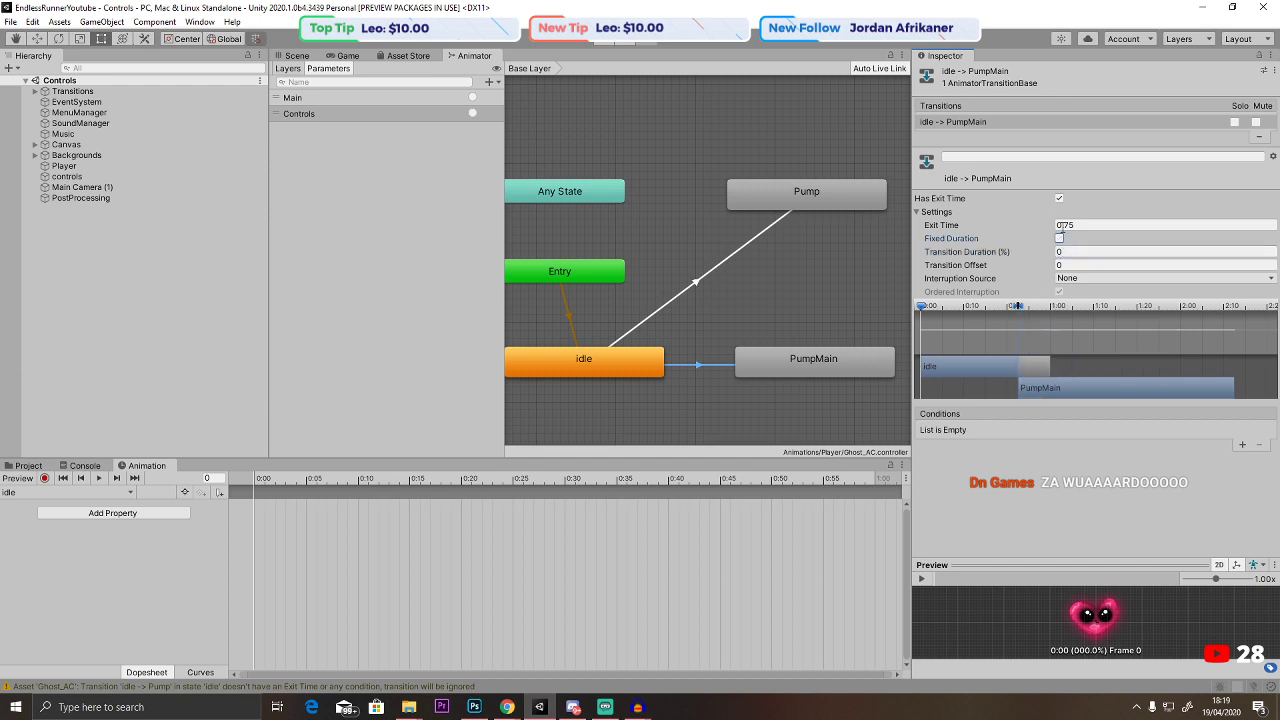
{"action": "left_click", "coordinate": [1059, 198]}
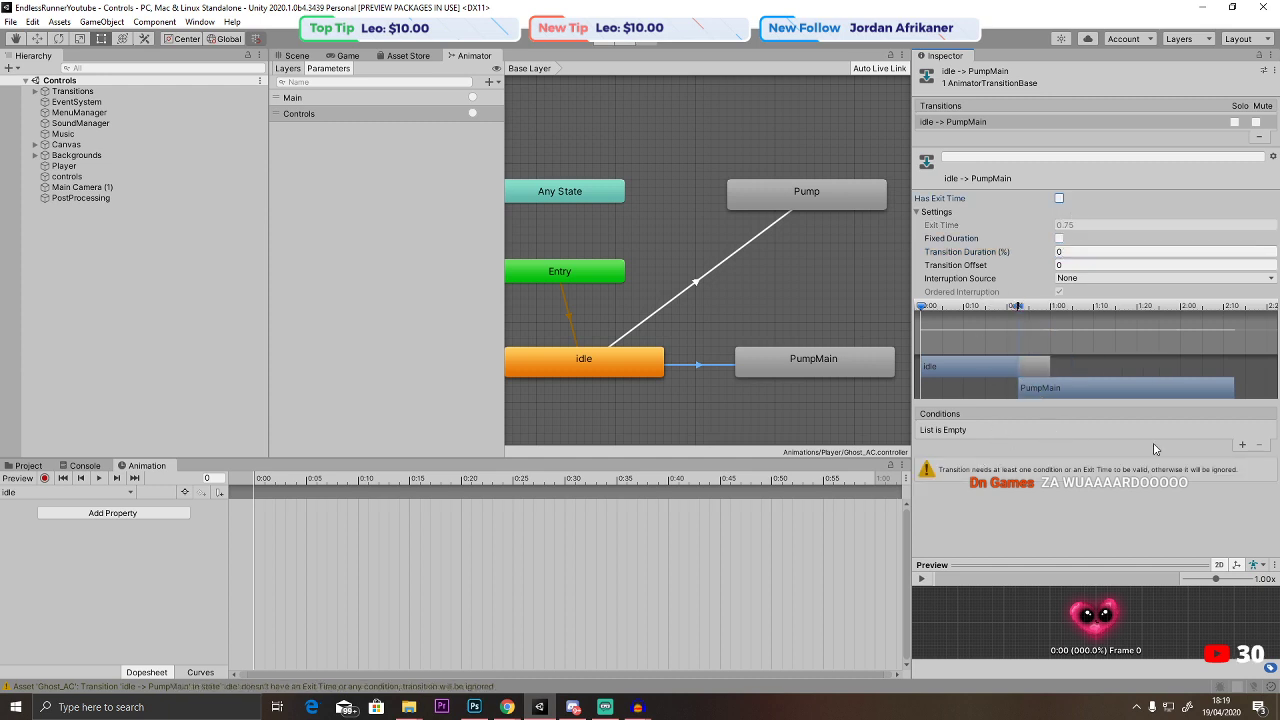
{"action": "left_click", "coordinate": [1241, 444]}
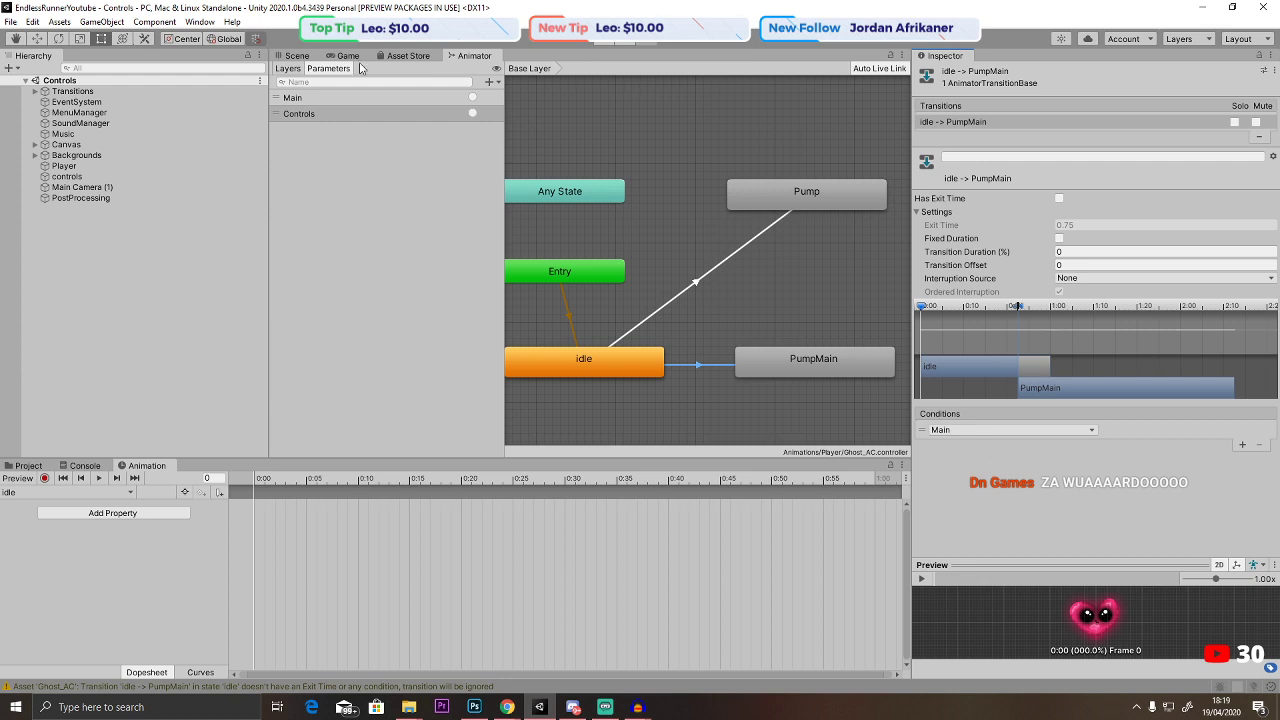
Look over the Controls scene's objects and open the script attached to MenuManager for a brief check, returning to the scene.
{"action": "left_click", "coordinate": [296, 55]}
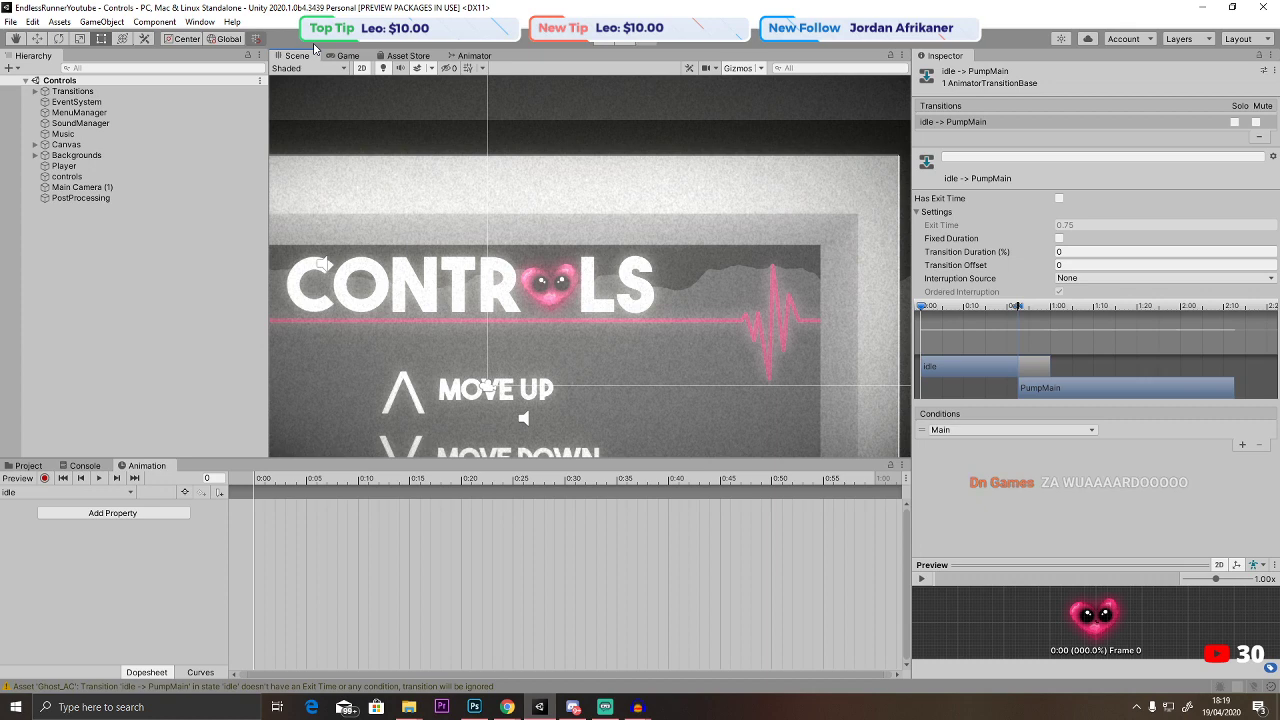
{"action": "scroll", "coordinate": [395, 289], "scroll_direction": "down", "scroll_amount": 2}
{"action": "scroll", "coordinate": [395, 289], "scroll_direction": "down", "scroll_amount": 2}
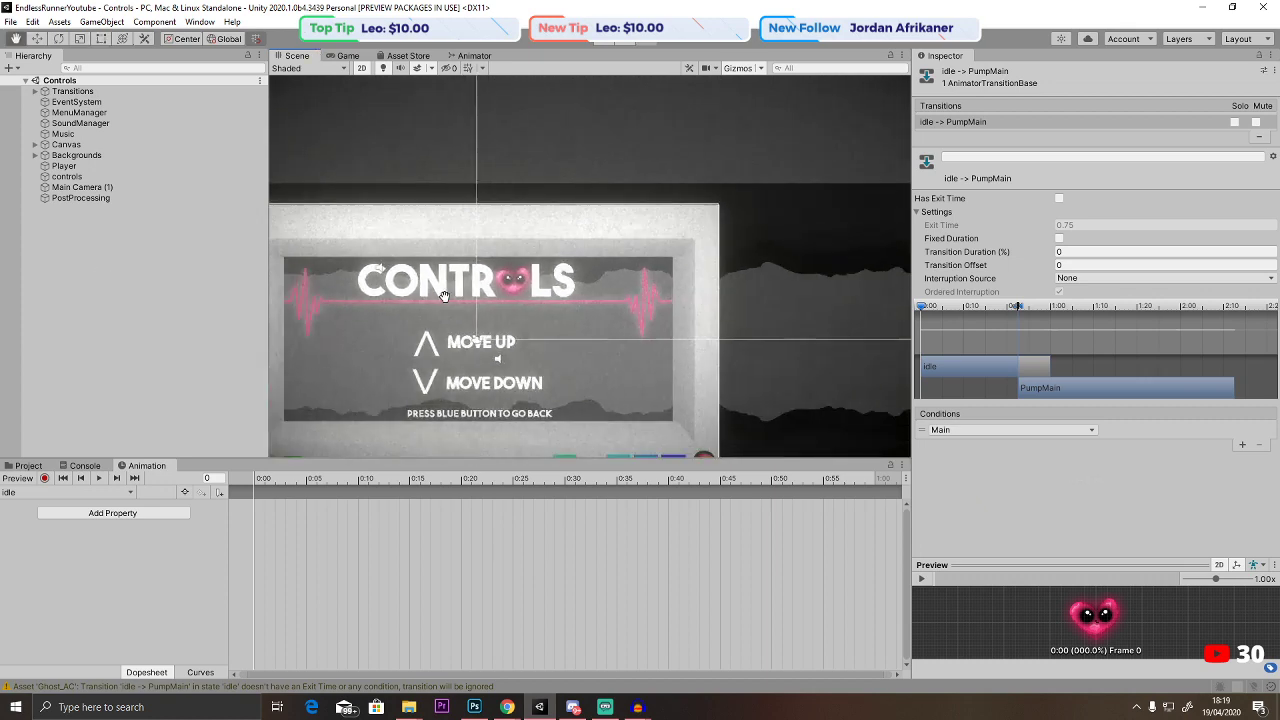
{"action": "middle_click_drag", "start_coordinate": [430, 310], "coordinate": [516, 263]}
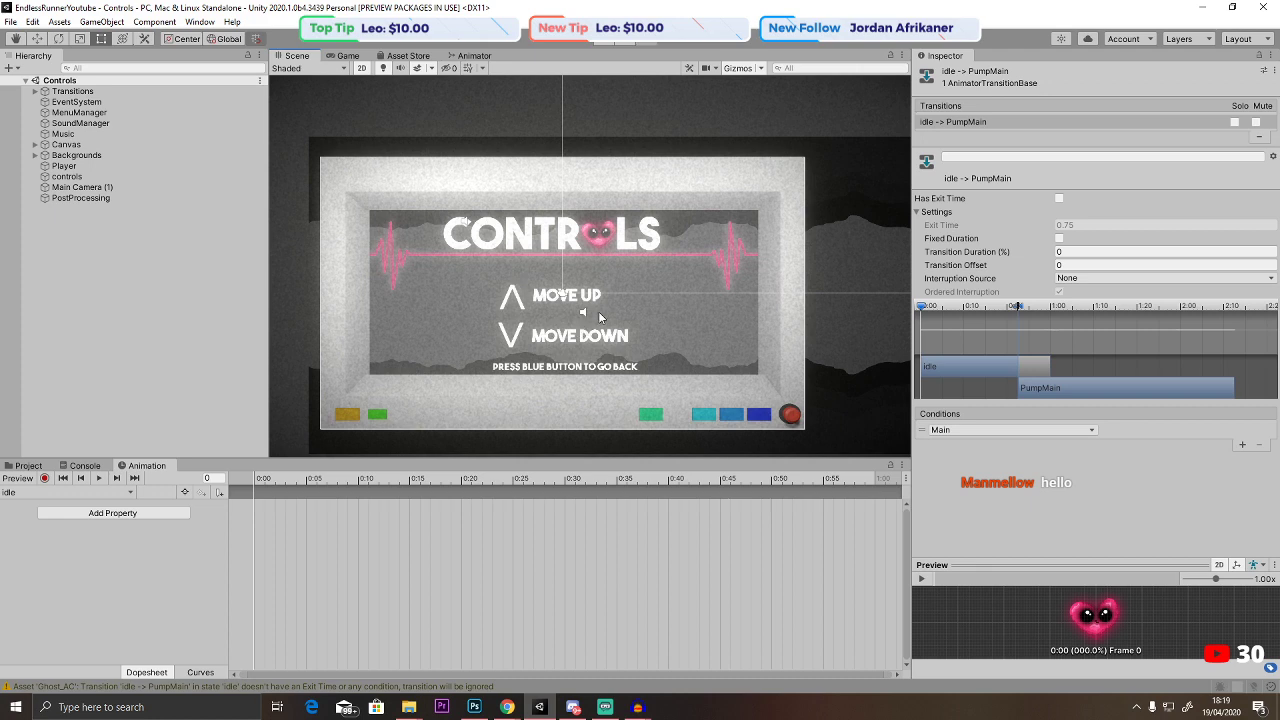
{"action": "left_click", "coordinate": [80, 92]}
{"action": "left_click", "coordinate": [80, 102]}
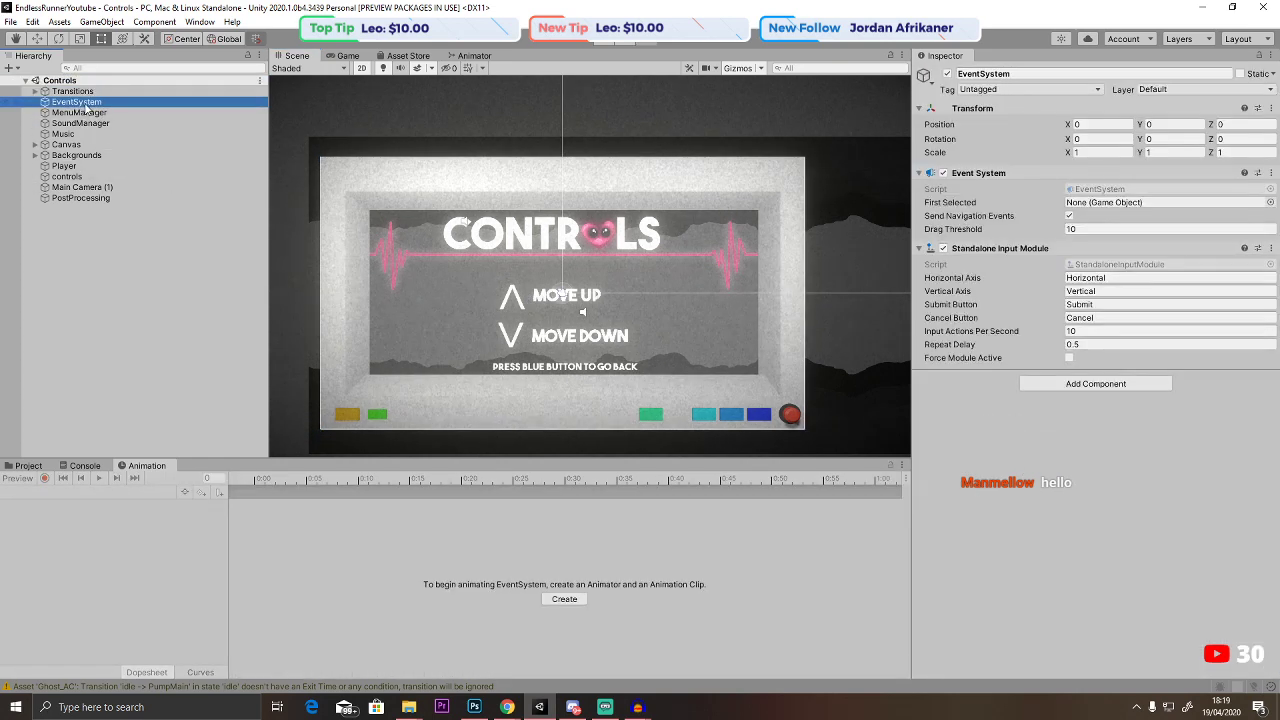
{"action": "left_click", "coordinate": [82, 113]}
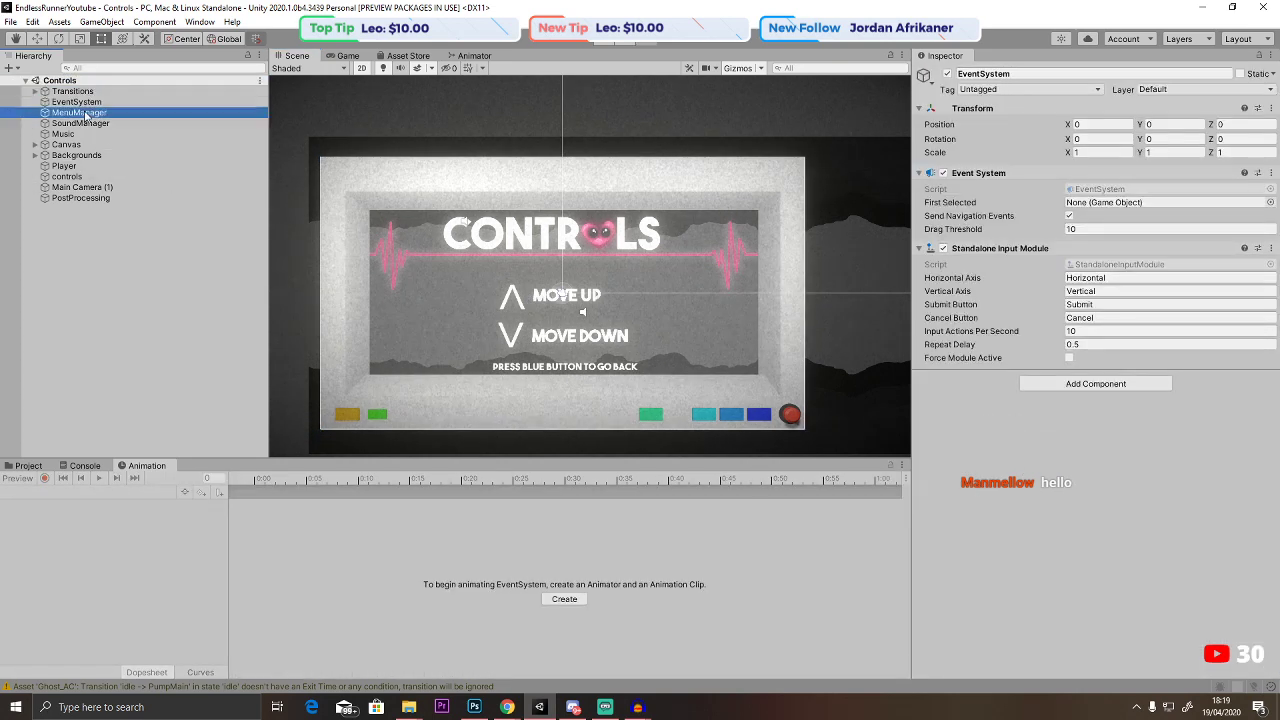
{"action": "left_click", "coordinate": [86, 188]}
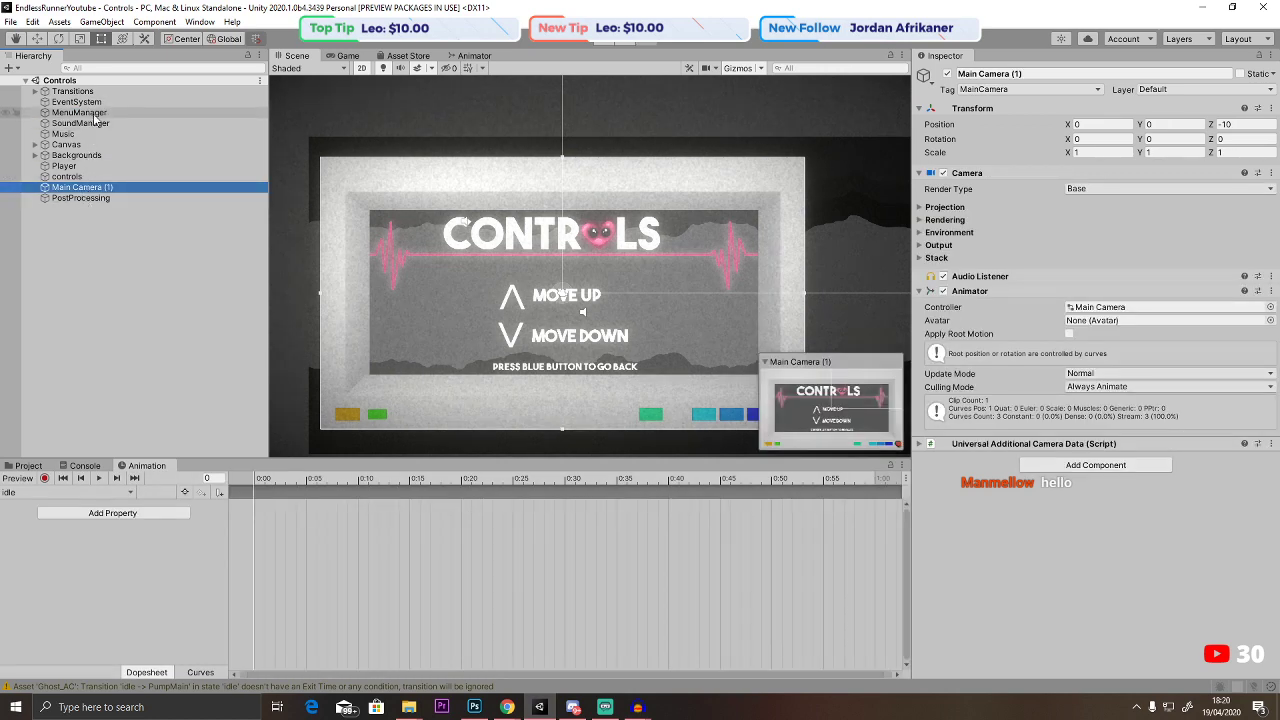
{"action": "left_click", "coordinate": [190, 113]}
{"action": "double_click", "coordinate": [1087, 189]}
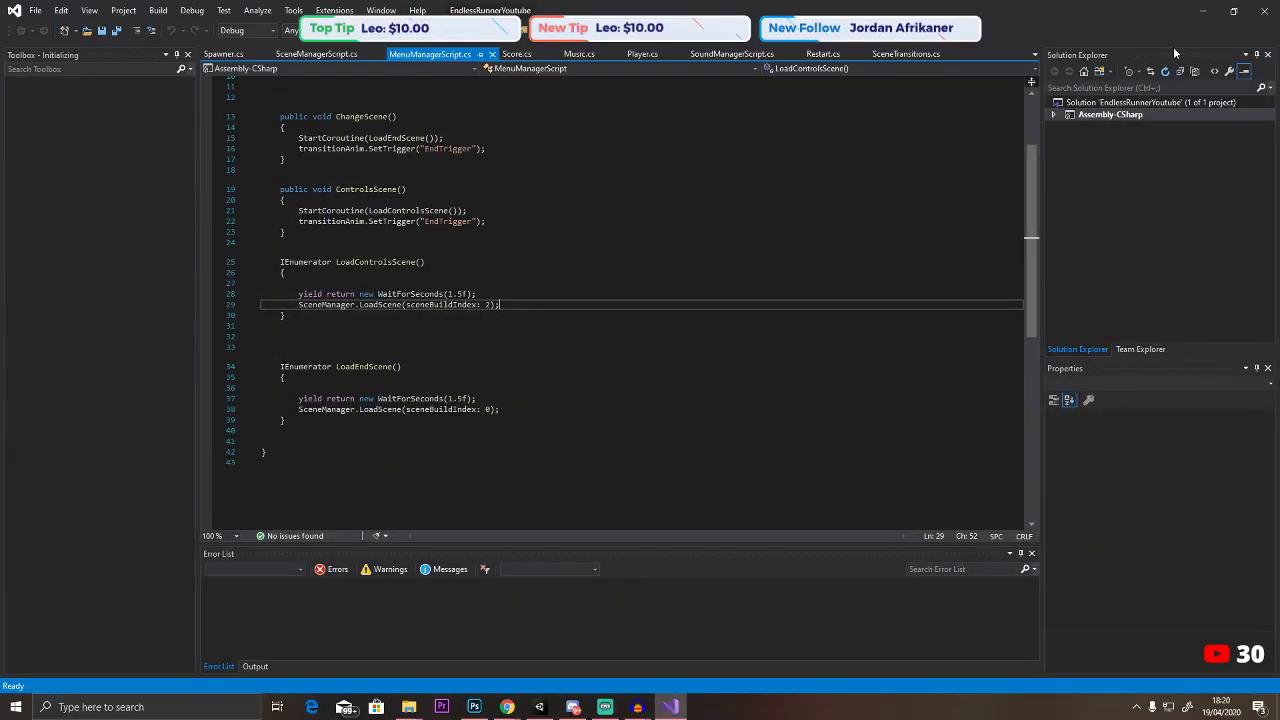
{"action": "left_click", "coordinate": [1203, 10]}
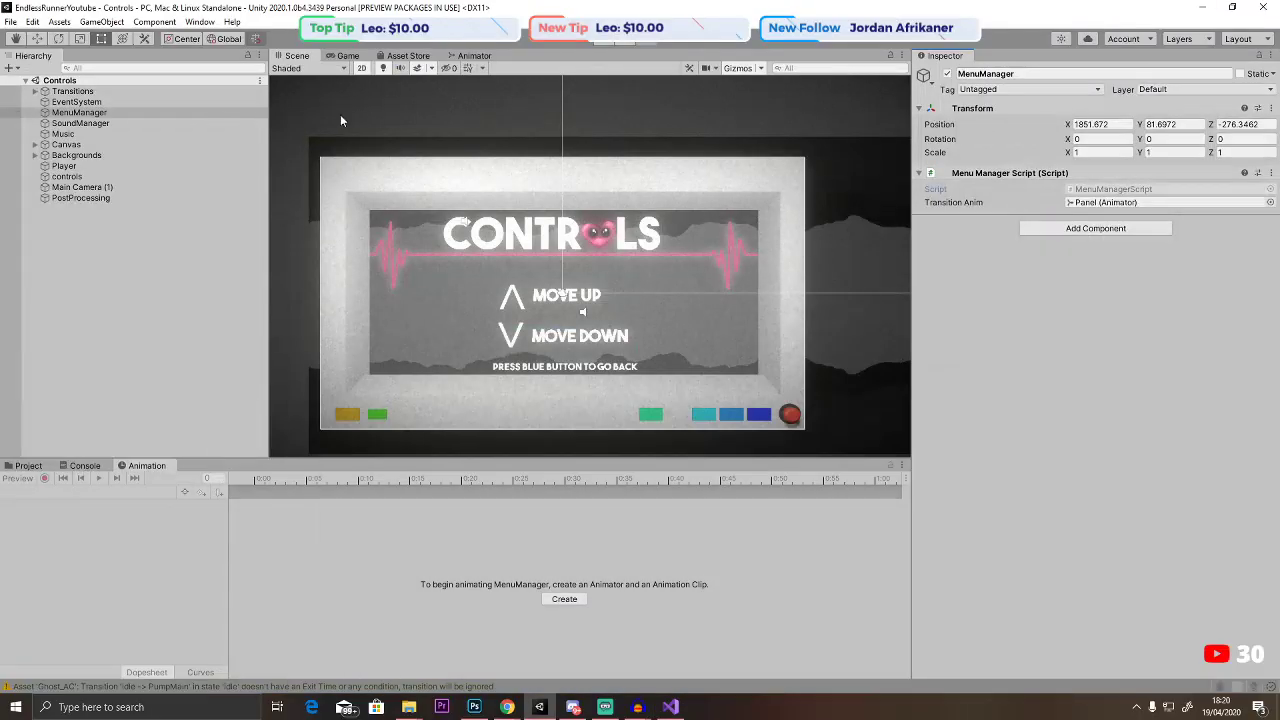
Pick Ghost_AC as the Animator controller of the Player heart.
{"action": "left_click", "coordinate": [68, 166]}
{"action": "scroll", "coordinate": [615, 235], "scroll_direction": "up", "scroll_amount": 4}
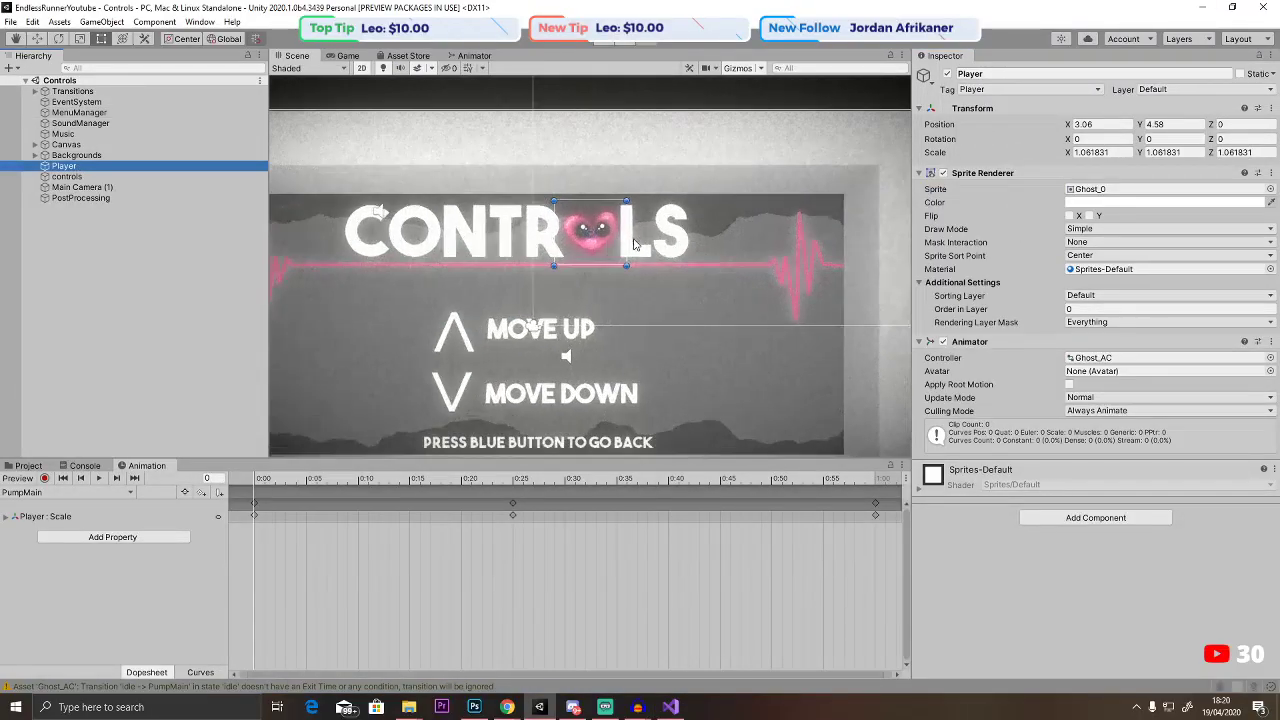
{"action": "left_click", "coordinate": [1270, 357]}
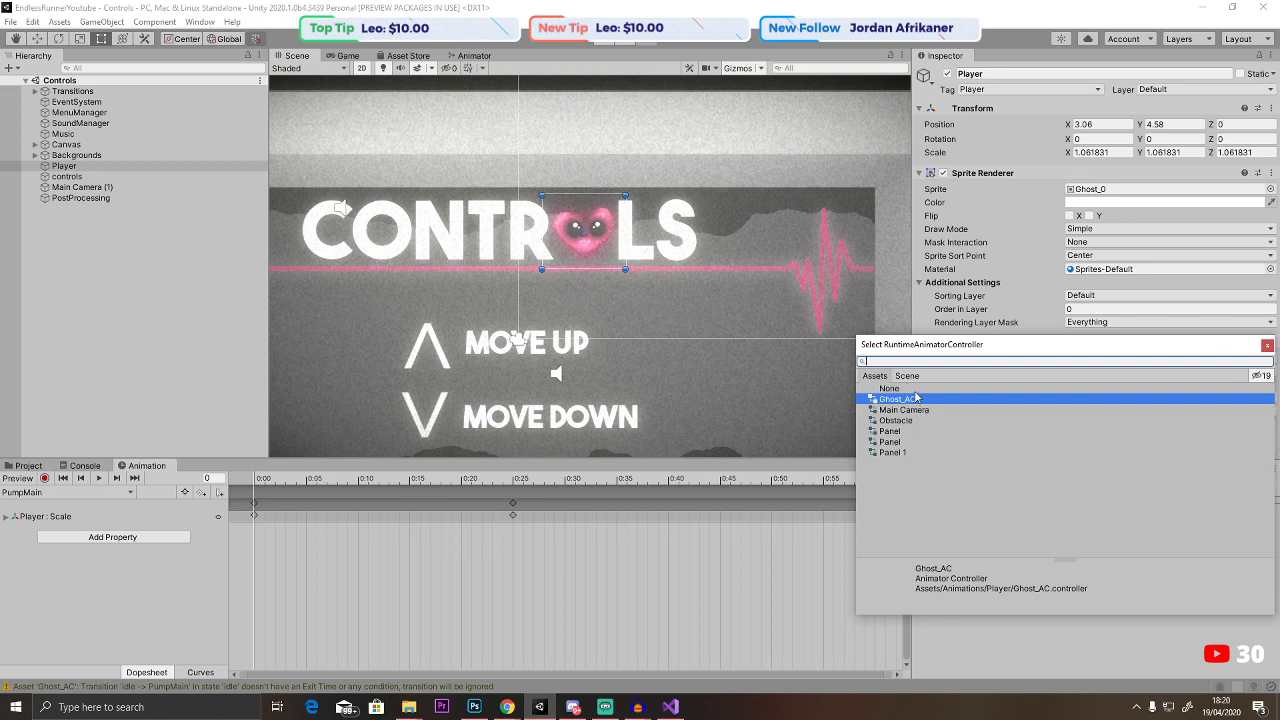
{"action": "double_click", "coordinate": [900, 398]}
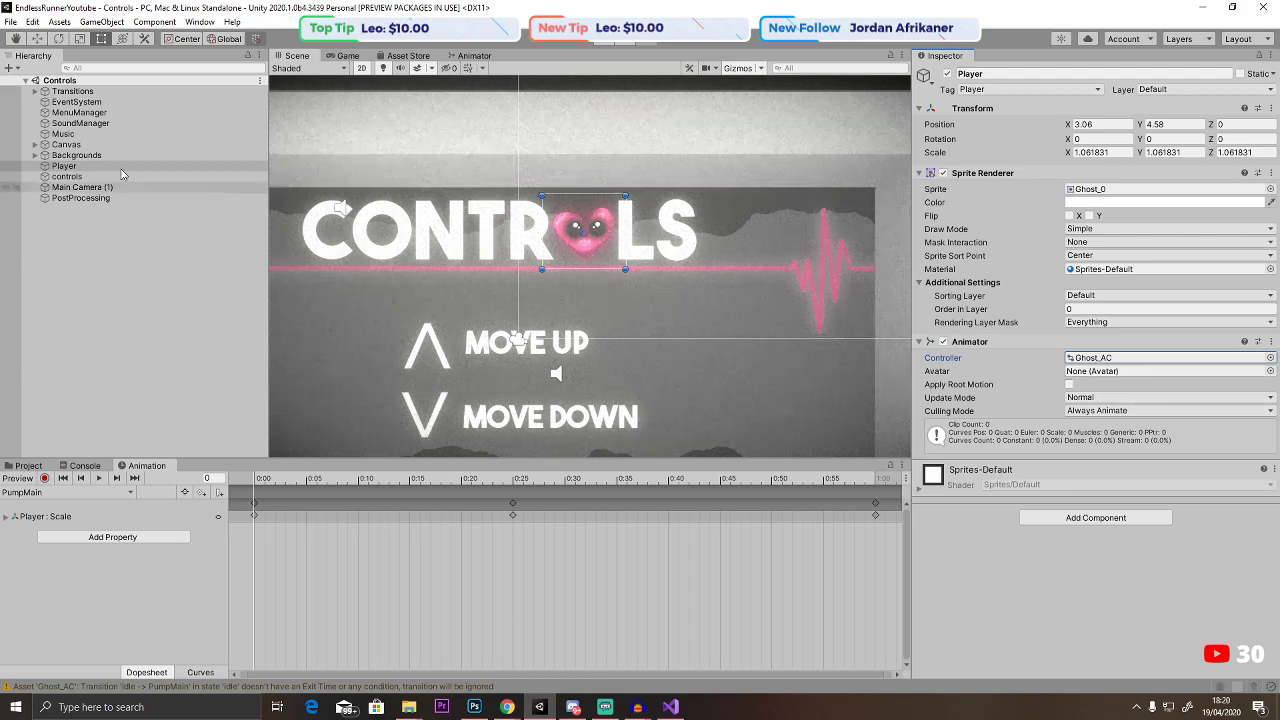
Switch to Visual Studio and examine how MenuManagerScript declares its Animator and sets the EndTrigger trigger in ControlsScene.
{"action": "left_click", "coordinate": [669, 707]}
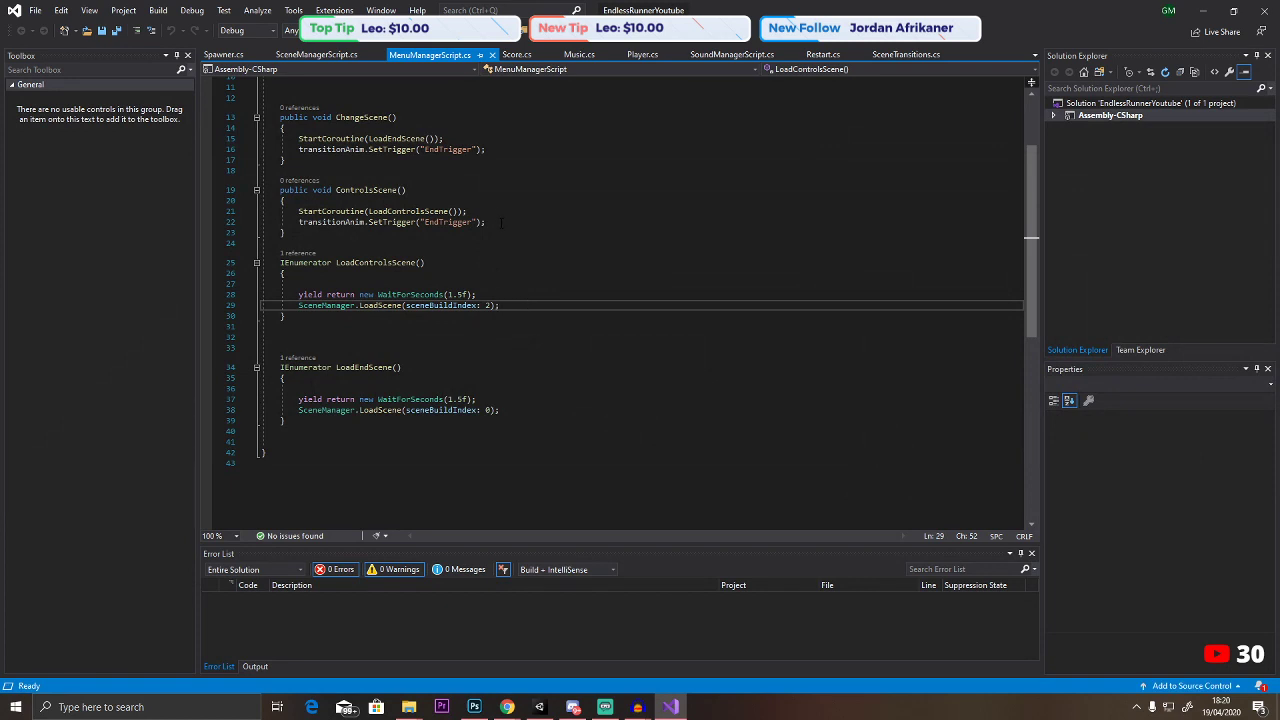
{"action": "left_click_drag", "start_coordinate": [500, 222], "coordinate": [298, 222]}
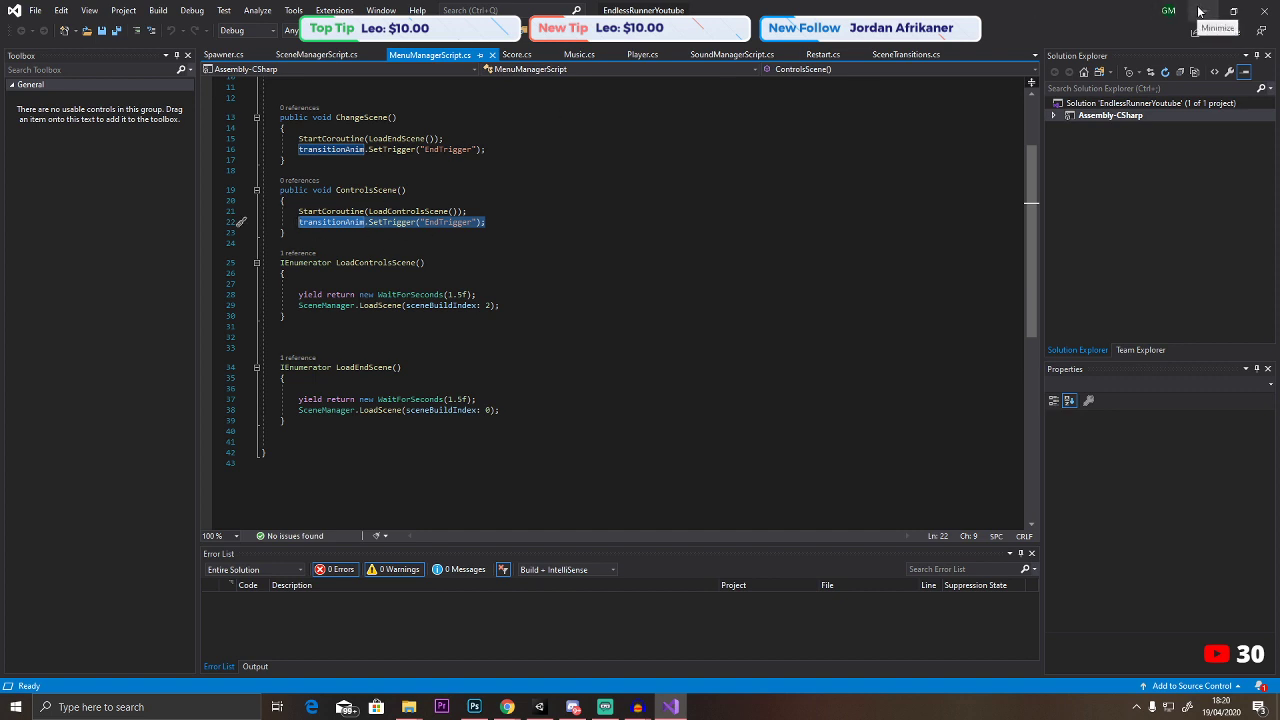
{"action": "scroll", "coordinate": [607, 235], "scroll_direction": "up", "scroll_amount": 4}
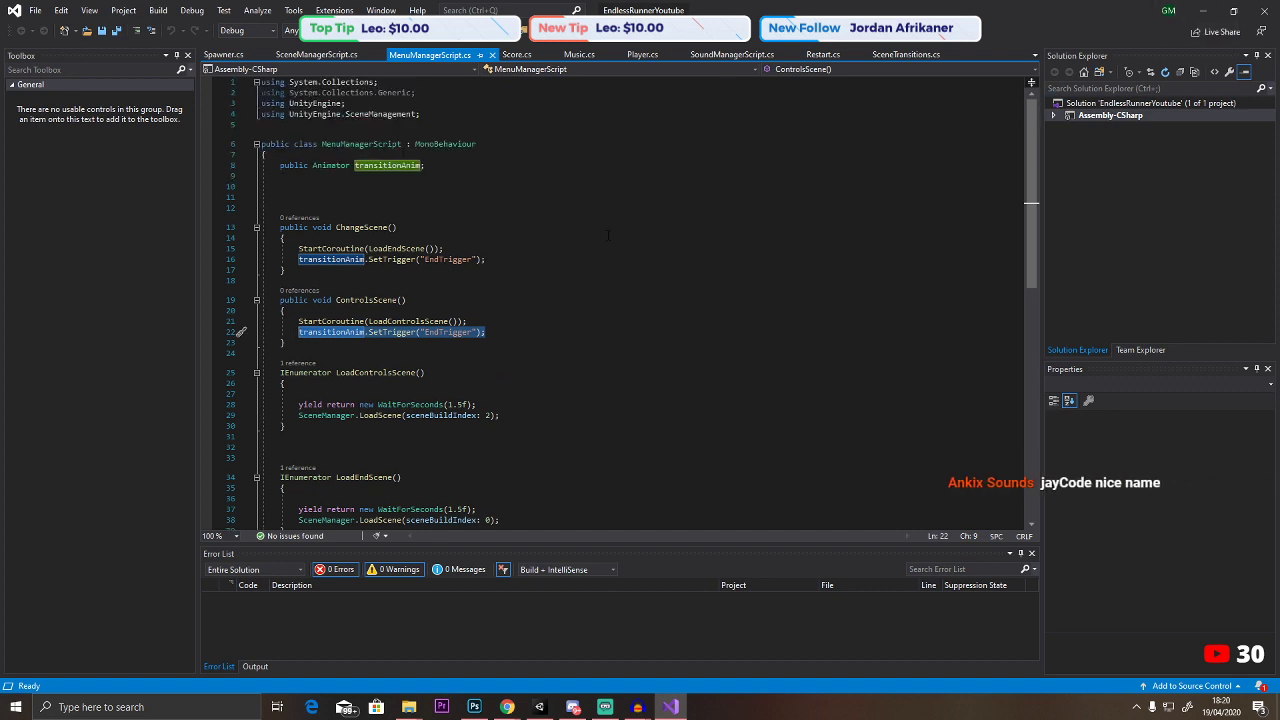
{"action": "left_click", "coordinate": [276, 186]}
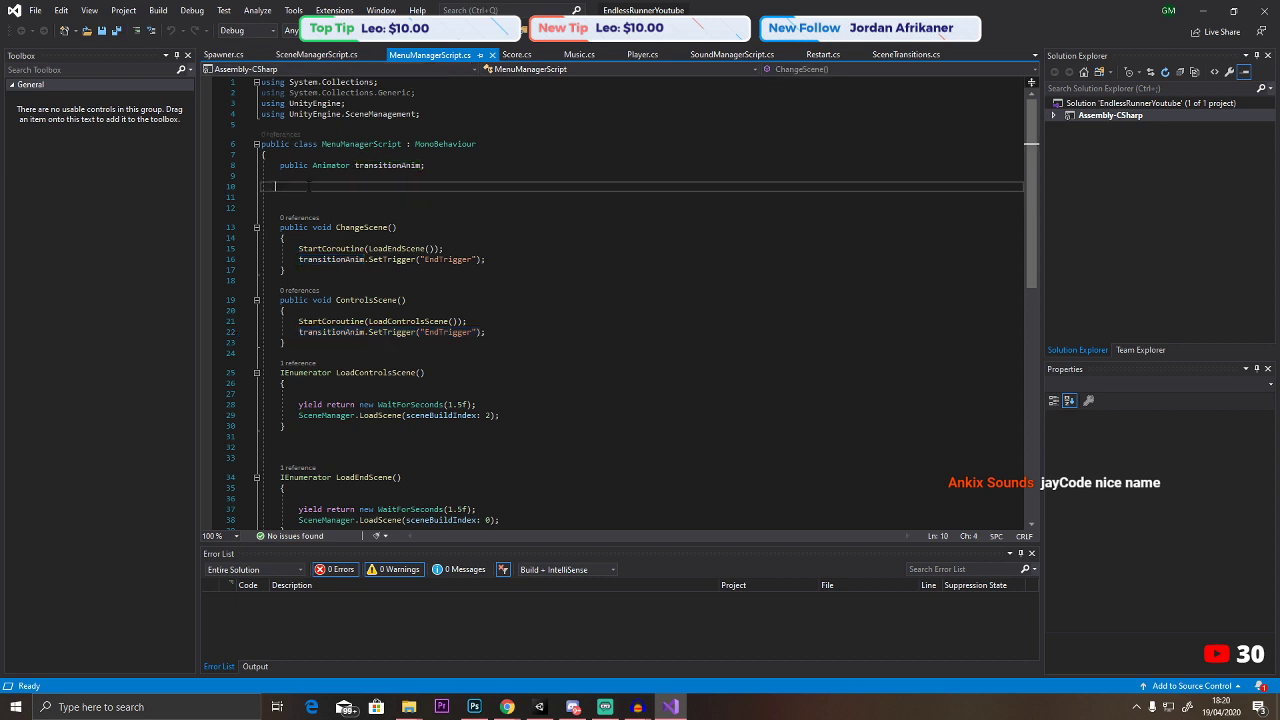
{"action": "type", "text": "poubli"}
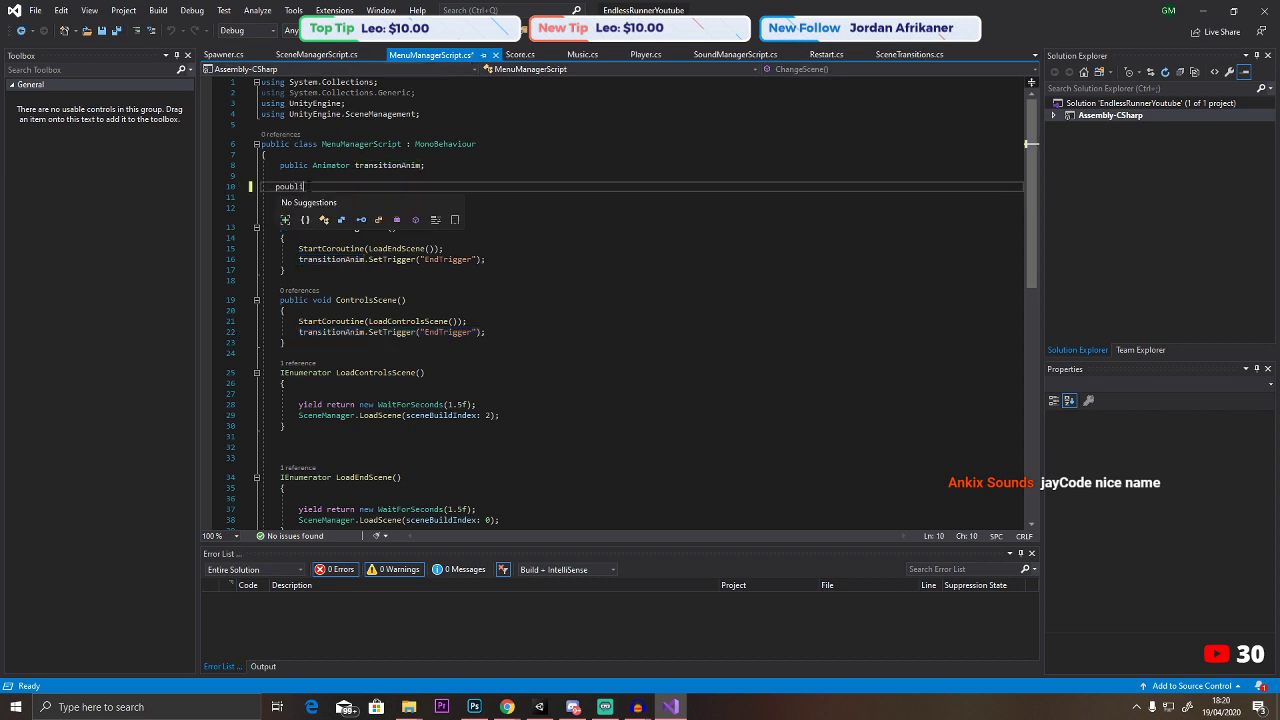
{"action": "key", "text": "BackSpace"}
{"action": "key", "text": "BackSpace"}
{"action": "left_click", "coordinate": [560, 227]}
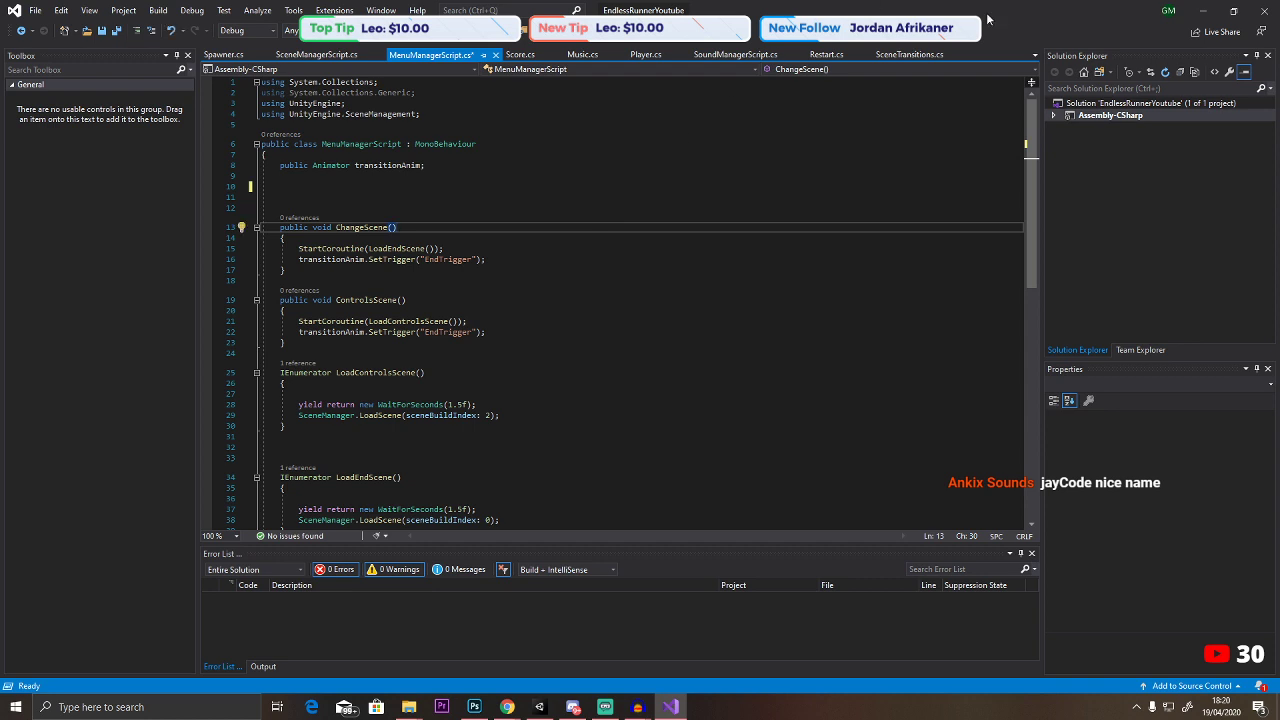
{"action": "left_click", "coordinate": [1264, 10]}
{"action": "left_click", "coordinate": [639, 431]}
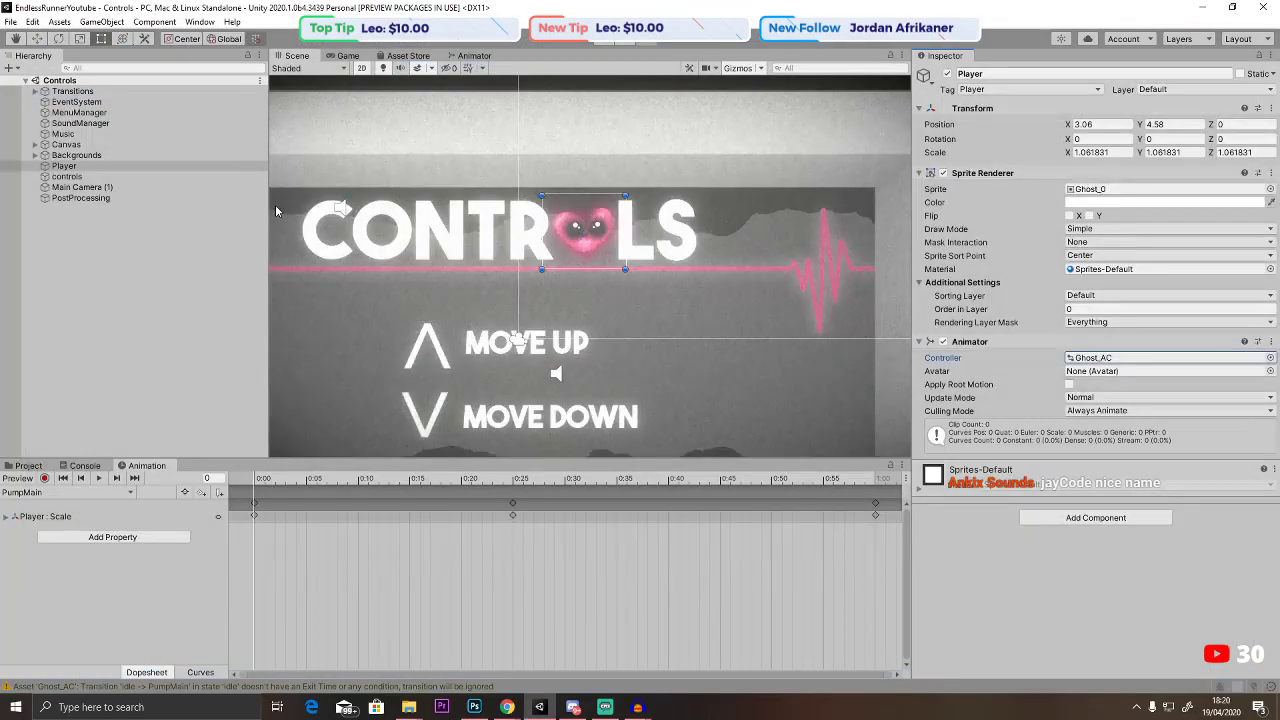
{"action": "right_click", "coordinate": [90, 231]}
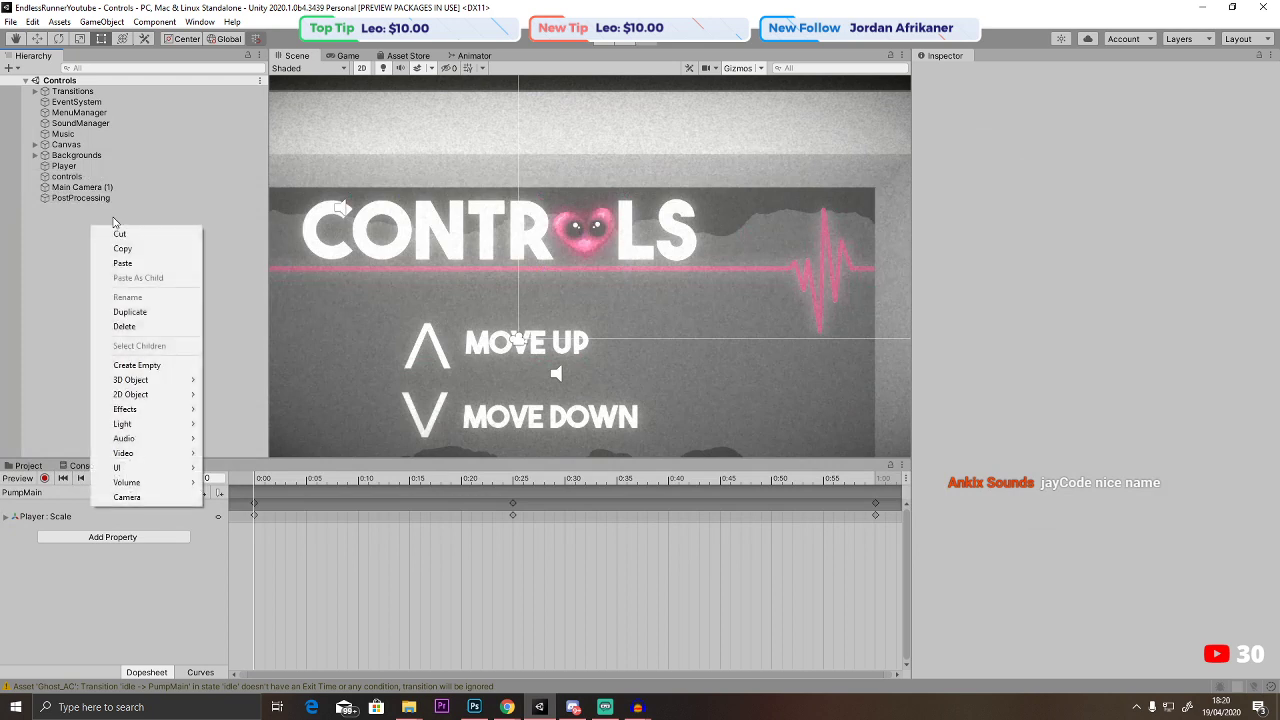
{"action": "left_click", "coordinate": [112, 367]}
{"action": "right_click", "coordinate": [92, 206]}
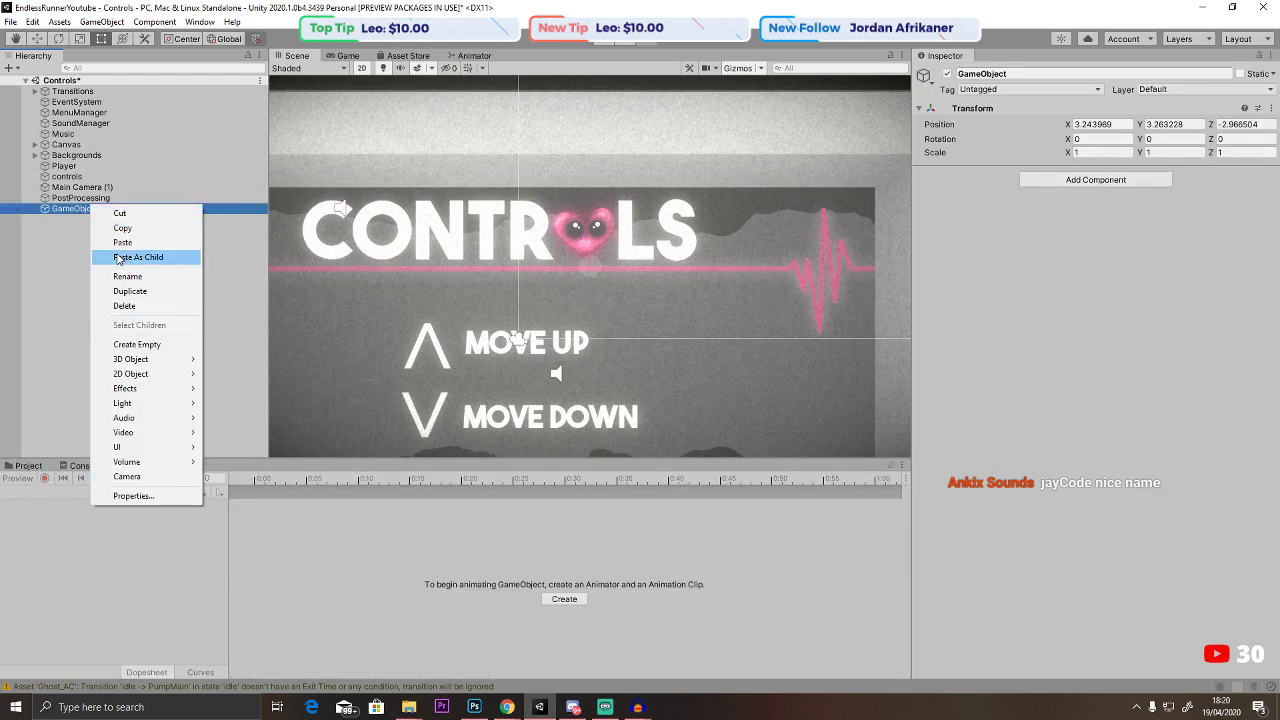
{"action": "left_click", "coordinate": [64, 224]}
{"action": "key", "text": "Delete"}
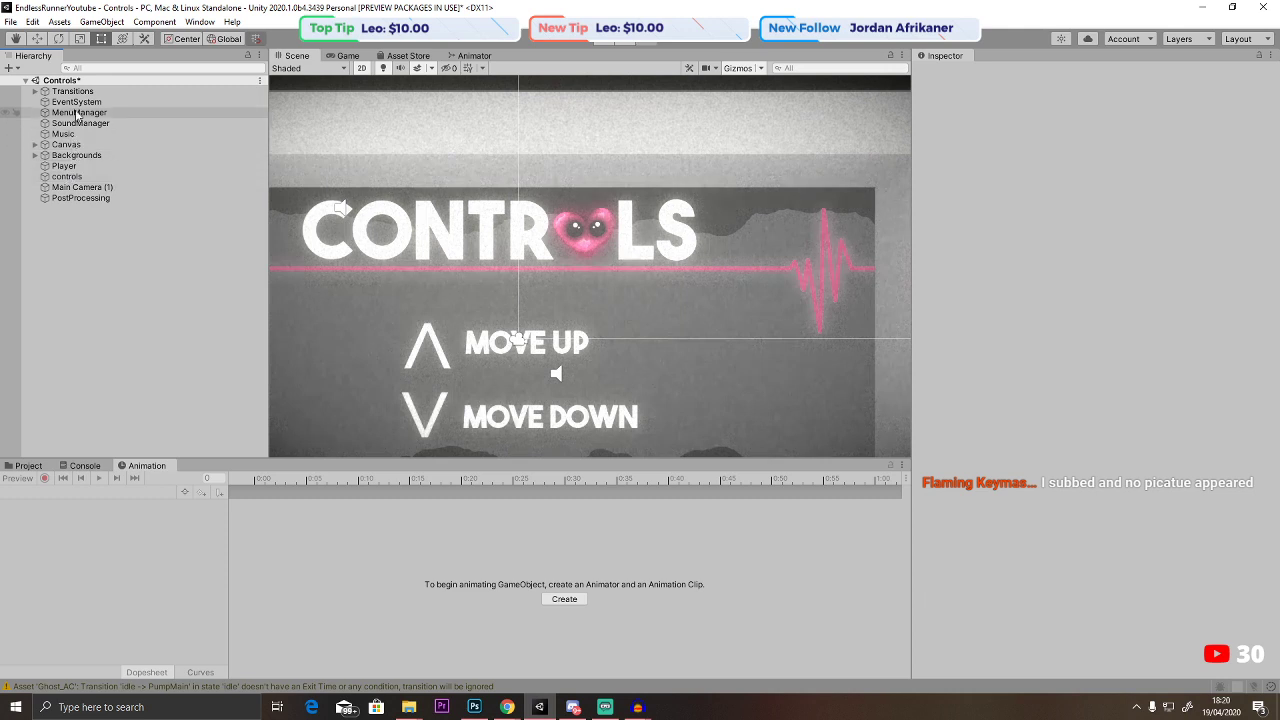
Create a new script component named AnimatorScript on the Player.
{"action": "left_click", "coordinate": [64, 165]}
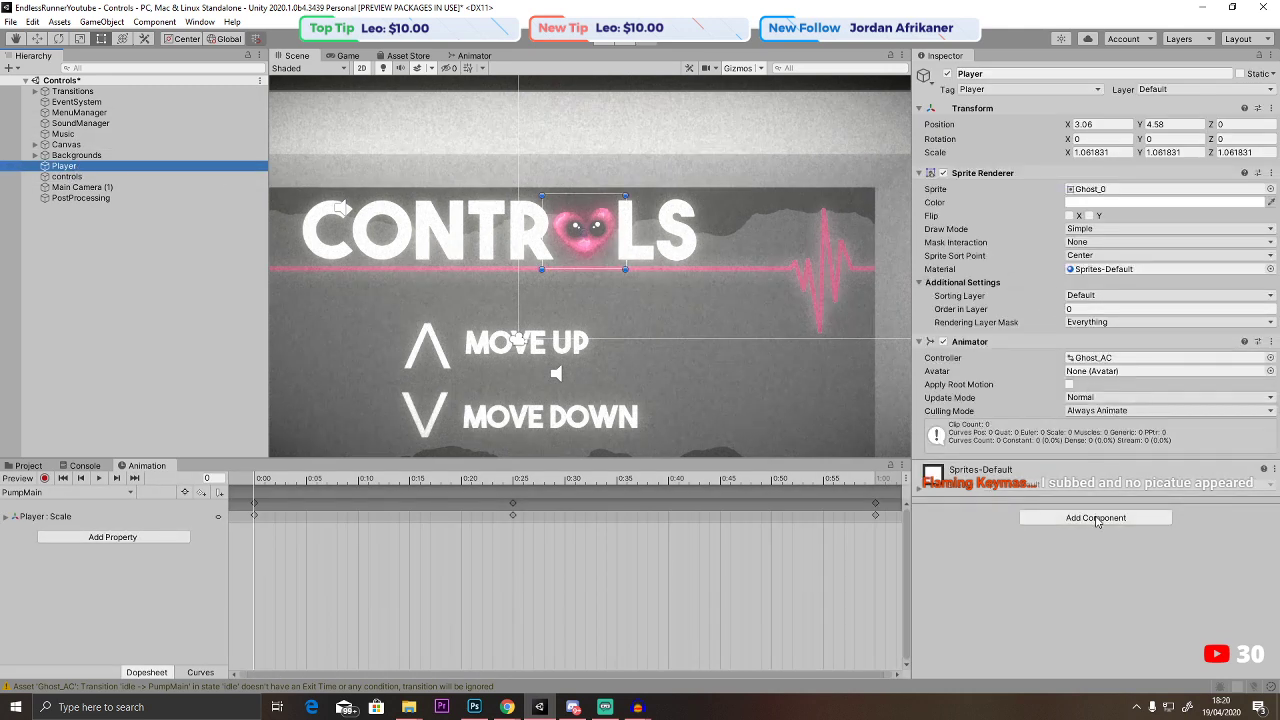
{"action": "left_click", "coordinate": [1094, 500]}
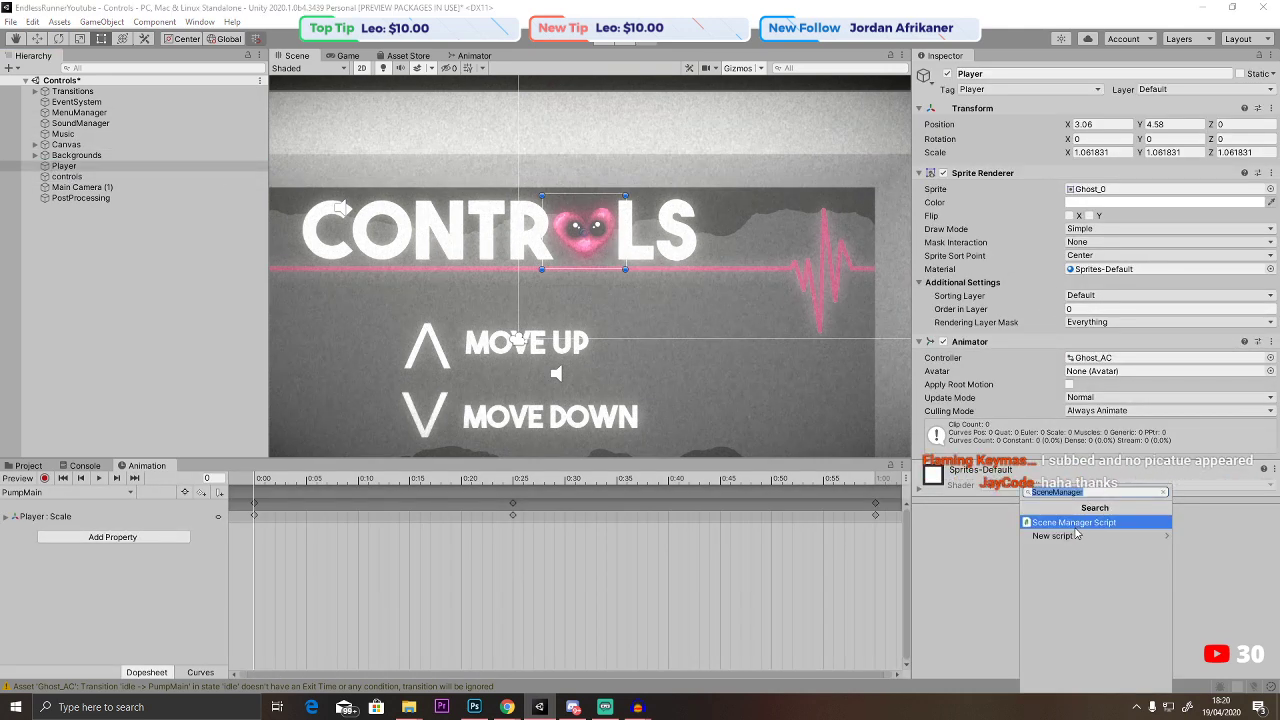
{"action": "type", "text": "Animator"}
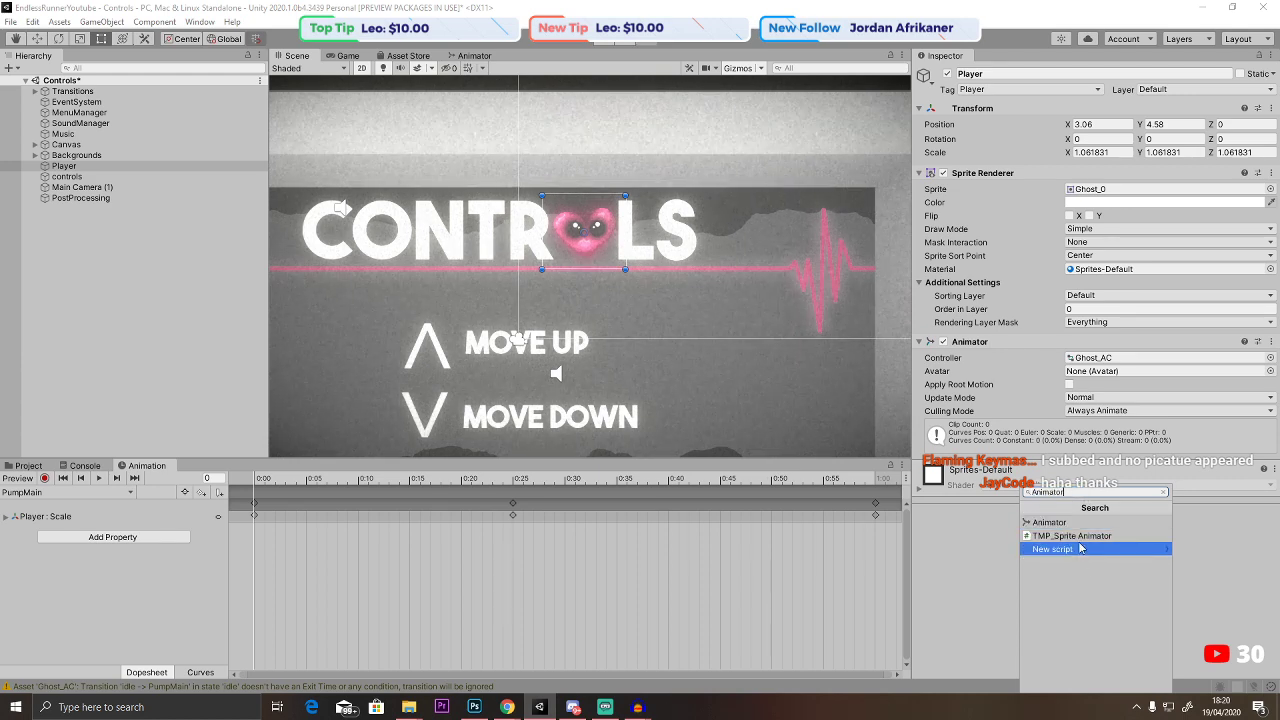
{"action": "type", "text": "S"}
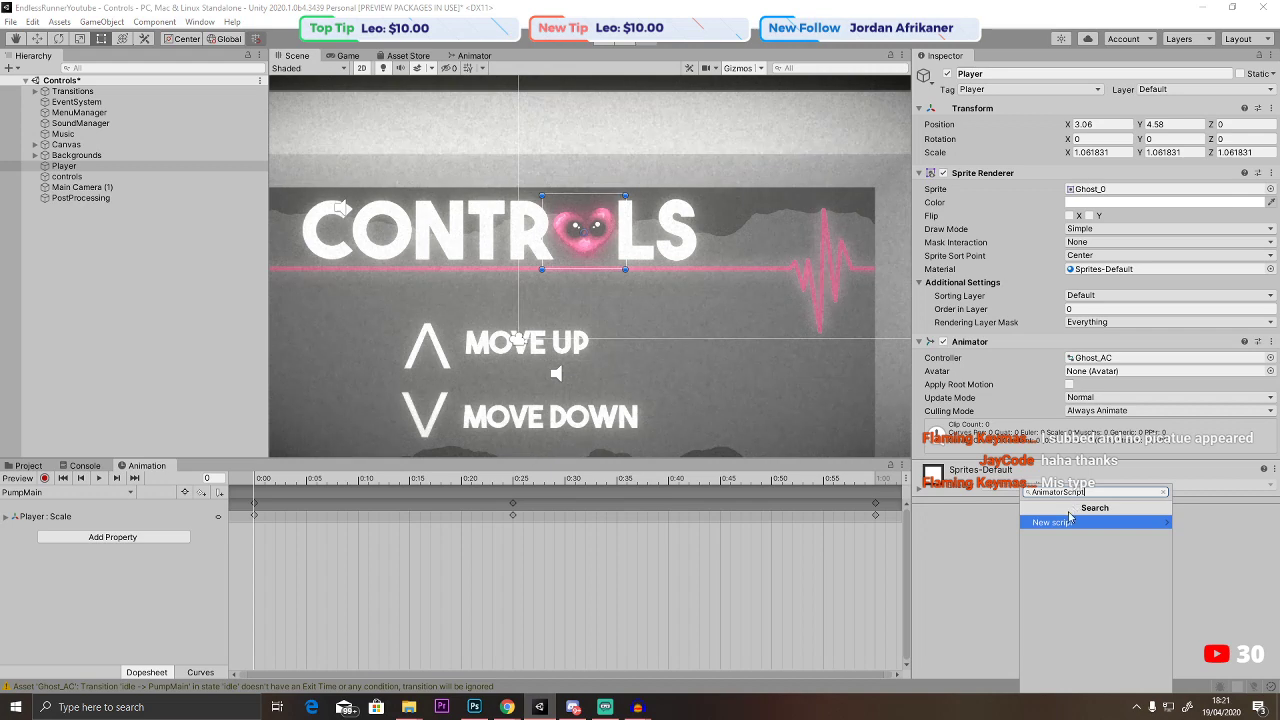
{"action": "type", "text": "cript"}
{"action": "left_click", "coordinate": [1069, 521]}
{"action": "key", "text": "Return"}
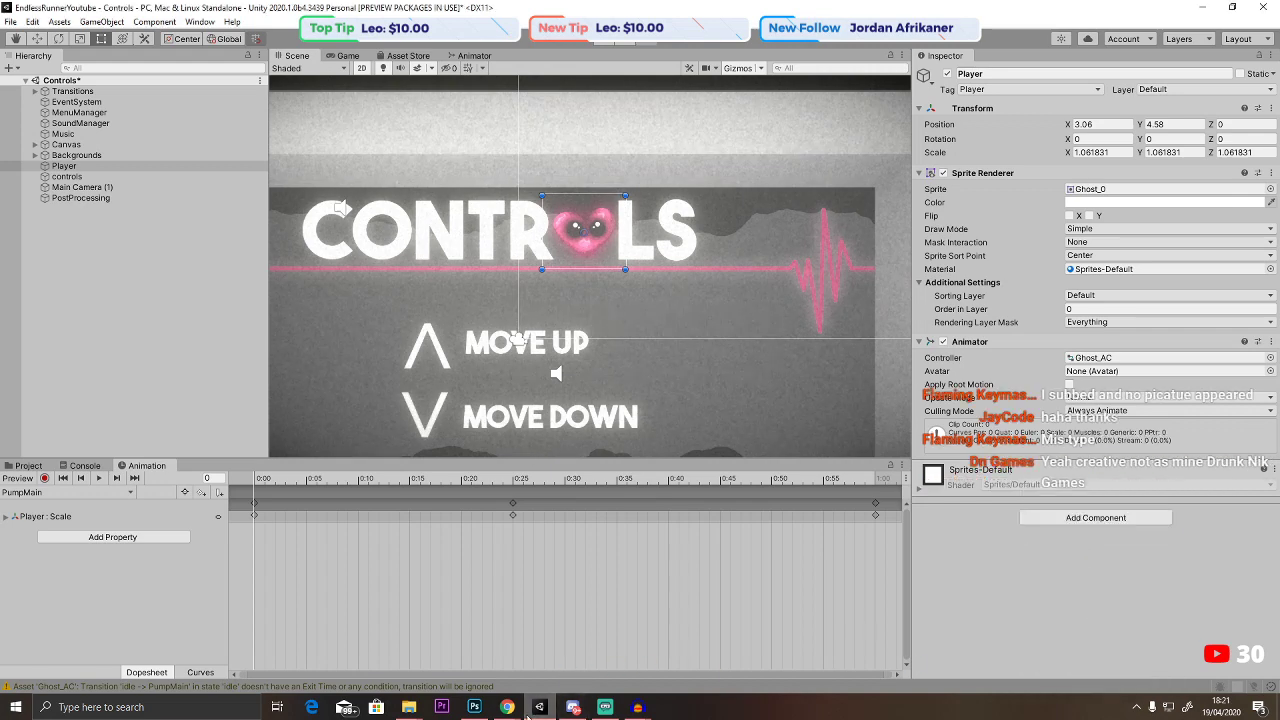
Switch to Chrome, search Google for "unity check what scene is loaded" and open the Unity Answers page on checking which scene is loaded.
{"action": "mouse_move", "coordinate": [507, 707]}
{"action": "left_click", "coordinate": [720, 640]}
{"action": "left_click_drag", "start_coordinate": [346, 77], "coordinate": [76, 77]}
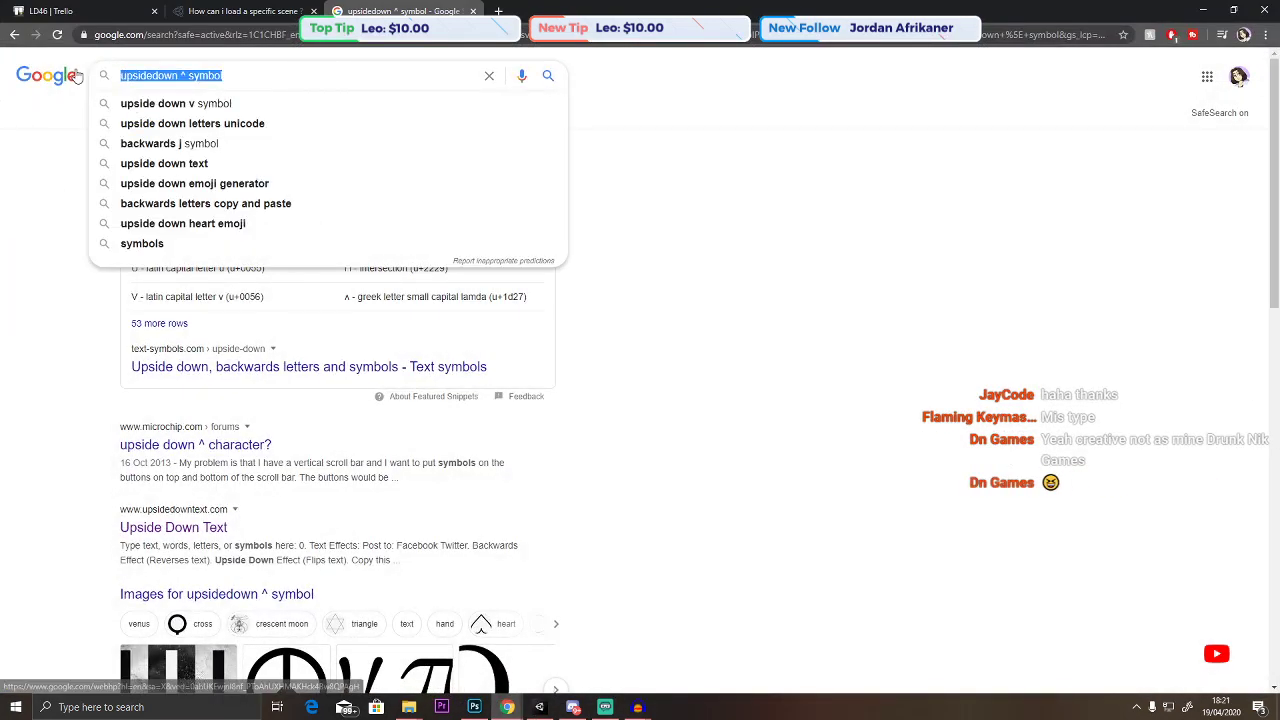
{"action": "type", "text": "unity chekc what "}
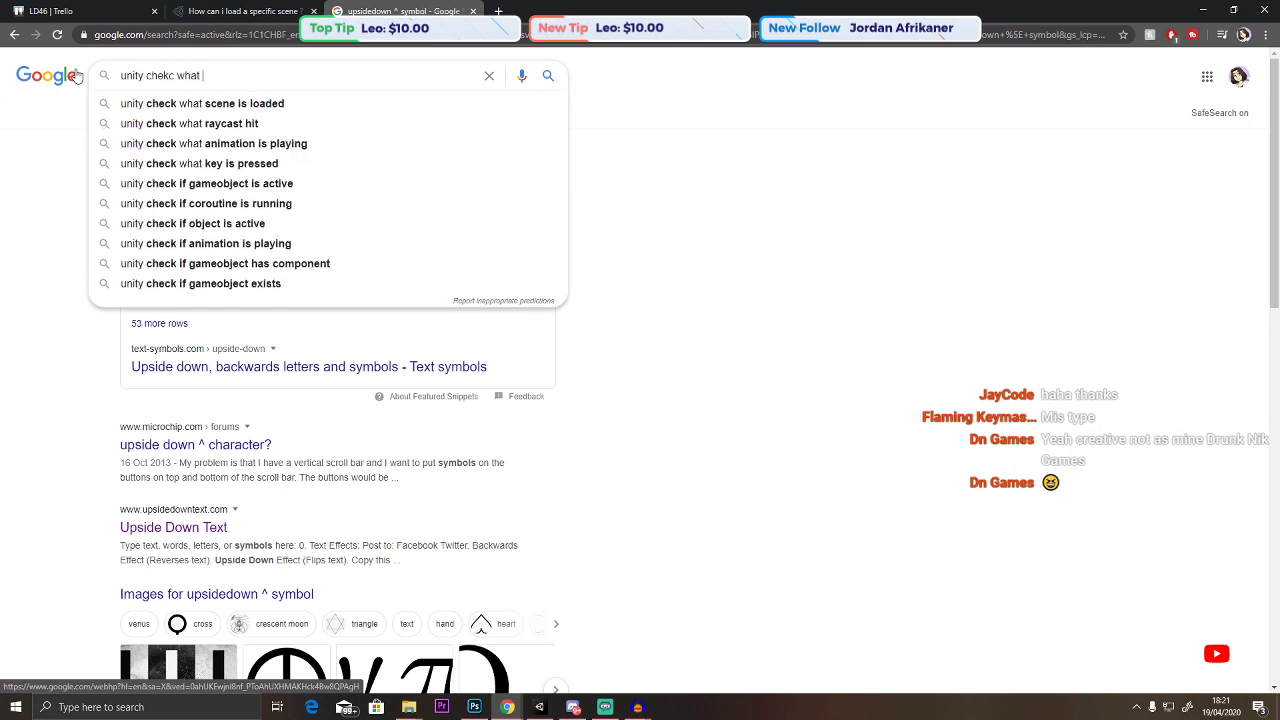
{"action": "type", "text": "scnene"}
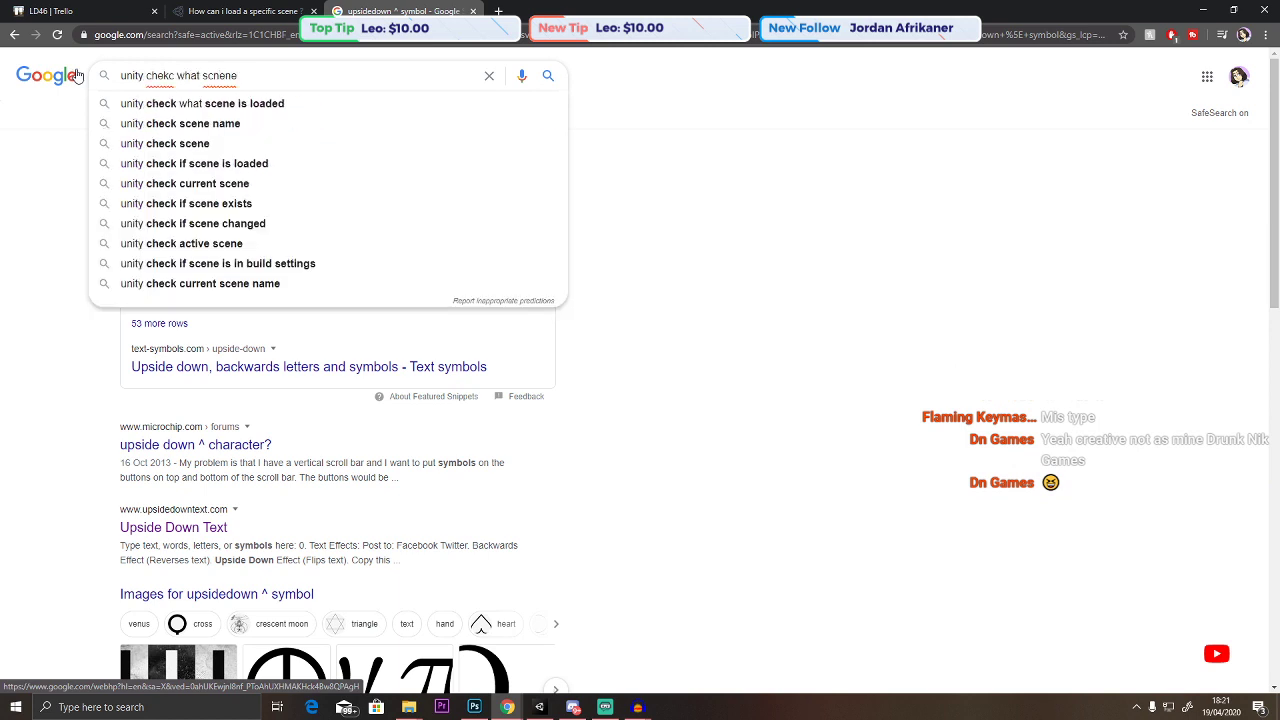
{"action": "key", "text": "Down"}
{"action": "key", "text": "Return"}
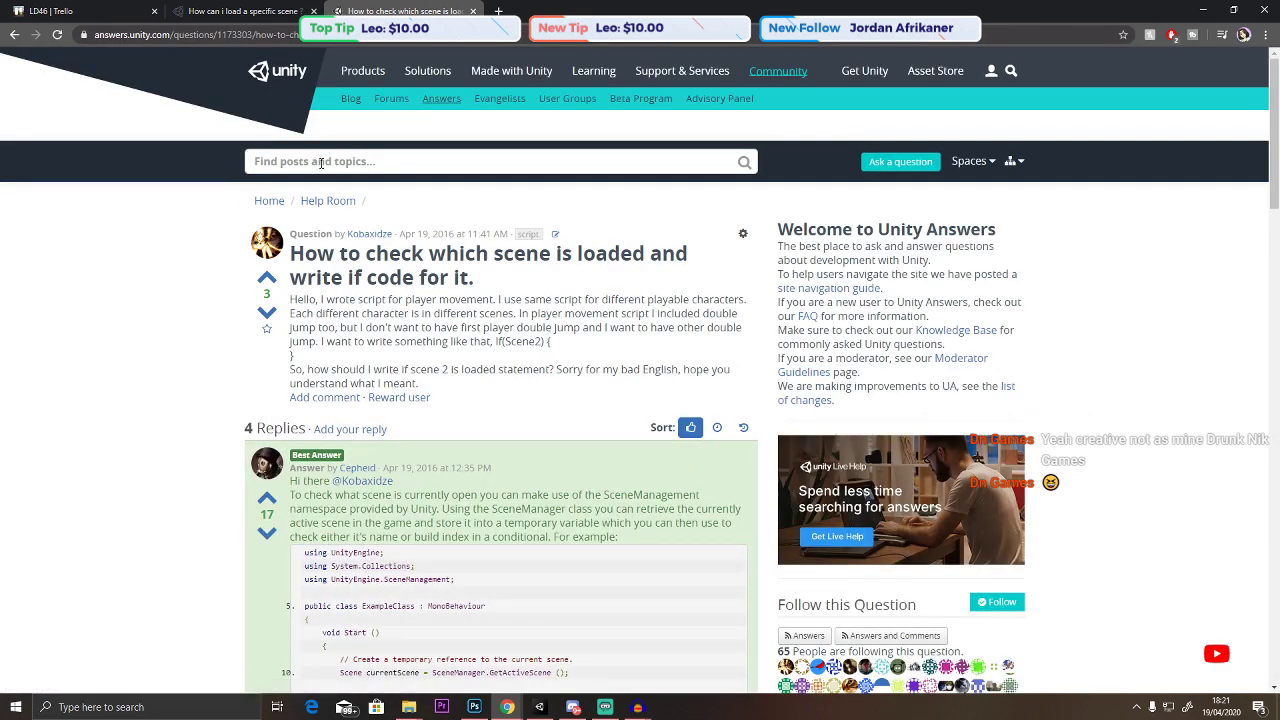
Read the answer's example comparing GetActiveScene with GetSceneByName, switch back to Unity and open the Player's AnimatorScript in Visual Studio.
{"action": "scroll", "coordinate": [184, 318], "scroll_direction": "down", "scroll_amount": 3}
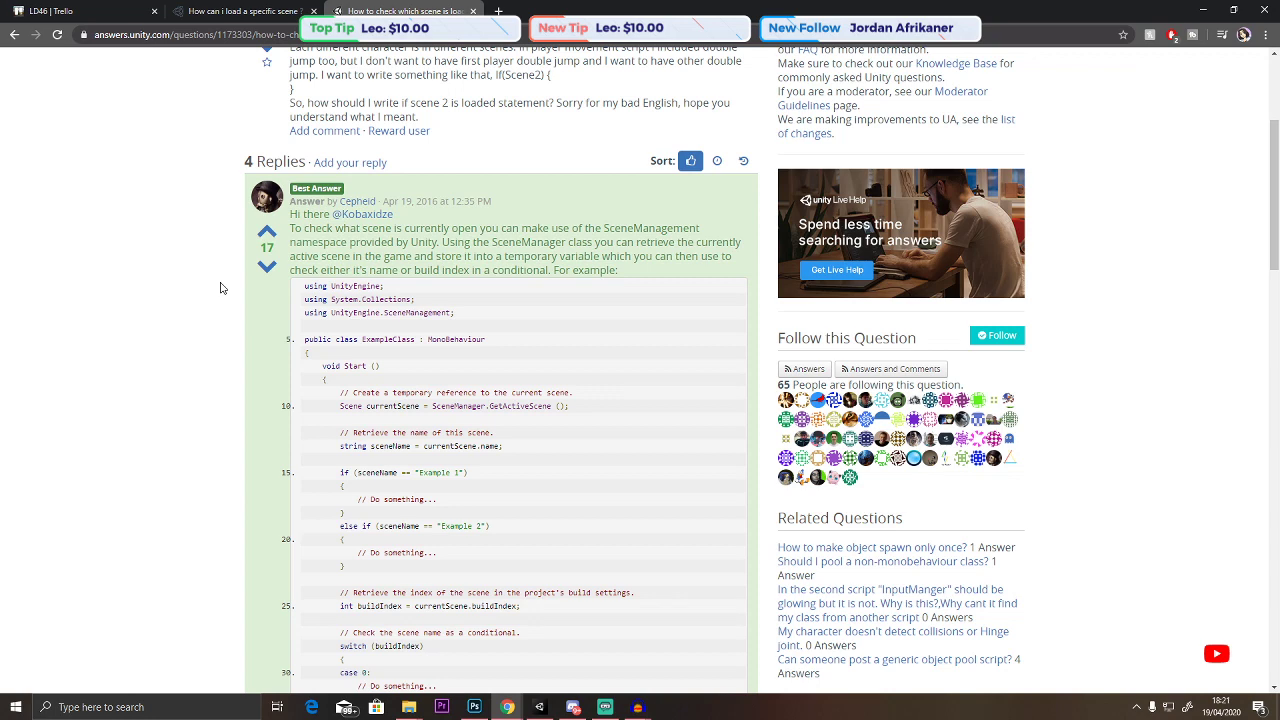
{"action": "scroll", "coordinate": [157, 289], "scroll_direction": "down", "scroll_amount": 7}
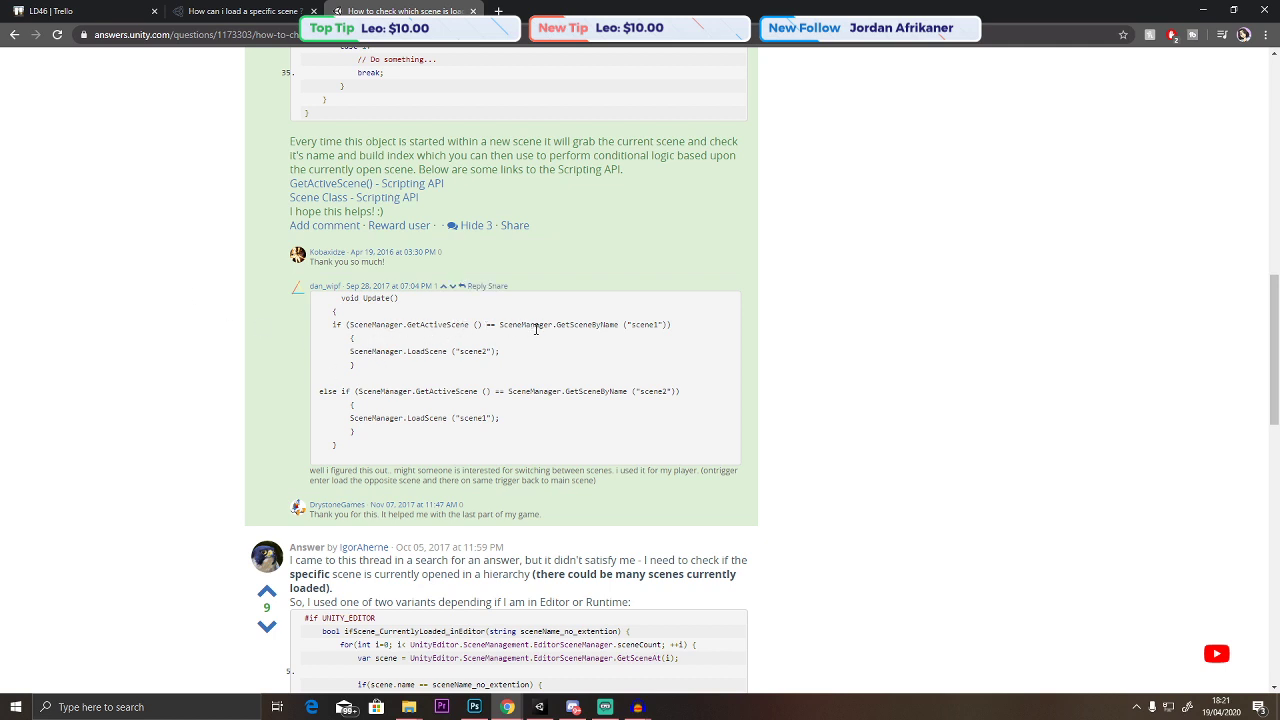
{"action": "key", "text": "alt+Tab"}
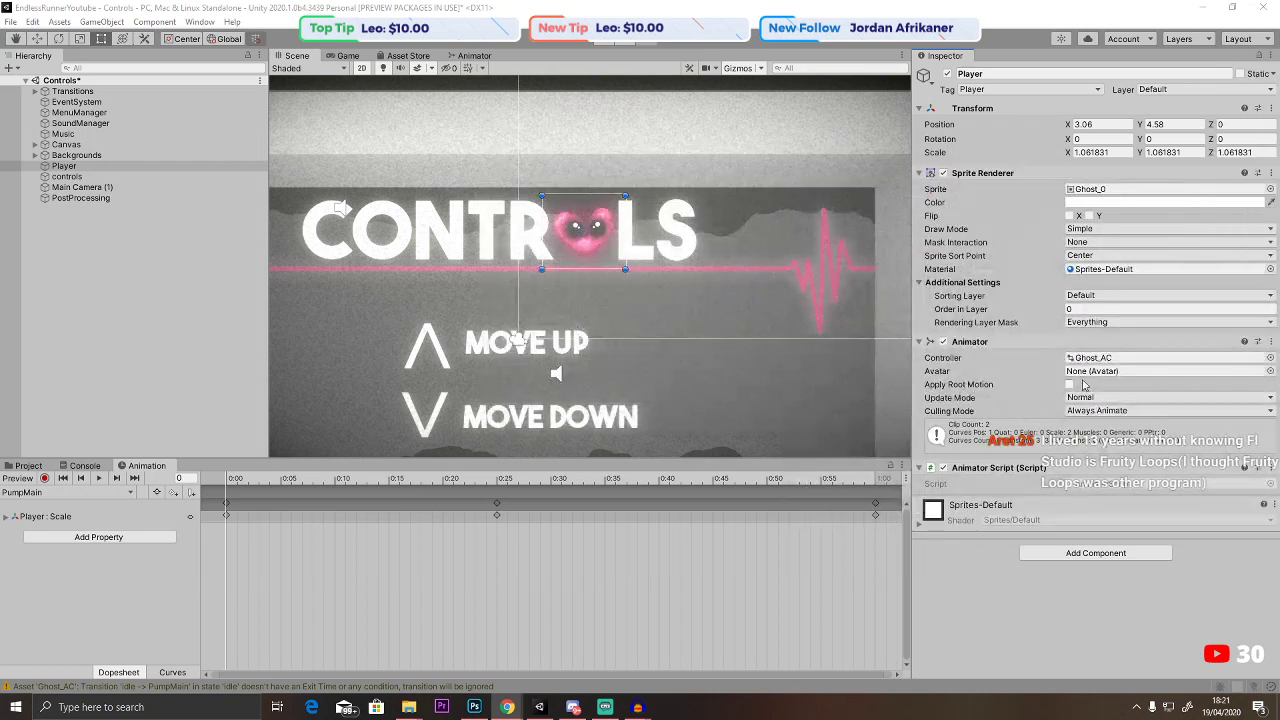
{"action": "double_click", "coordinate": [1100, 484]}
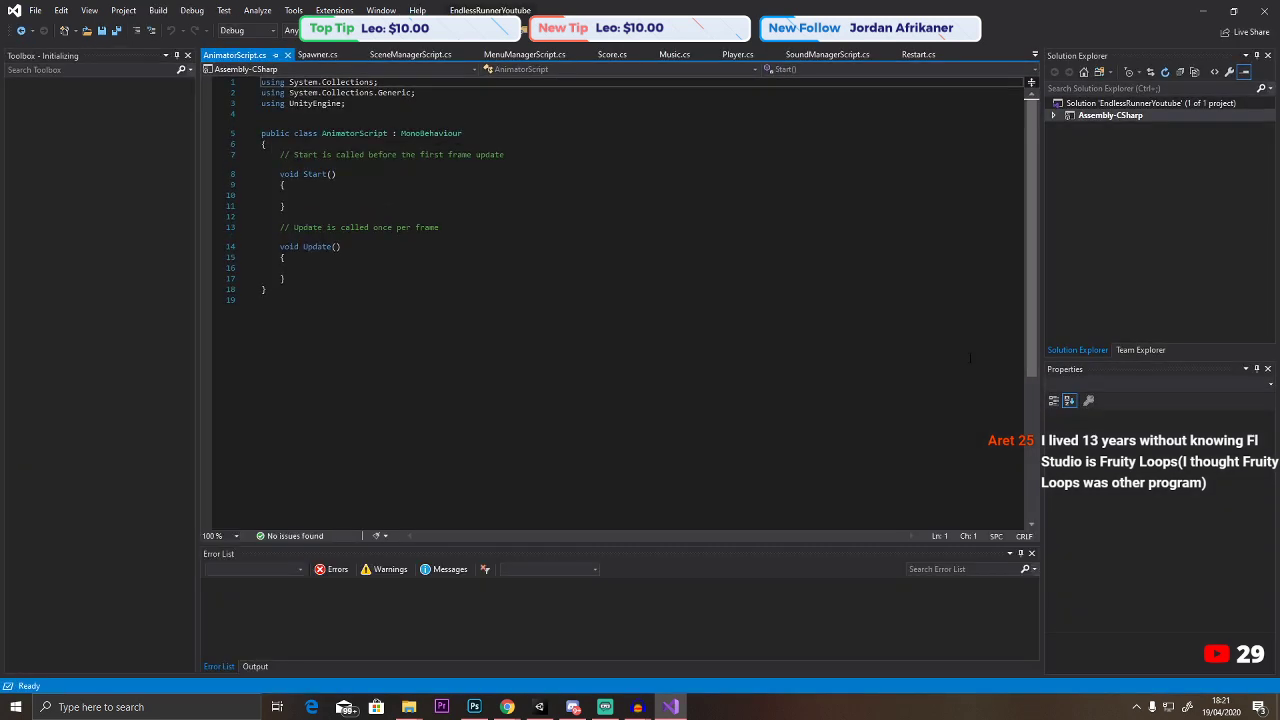
{"action": "key", "text": "BackSpace"}
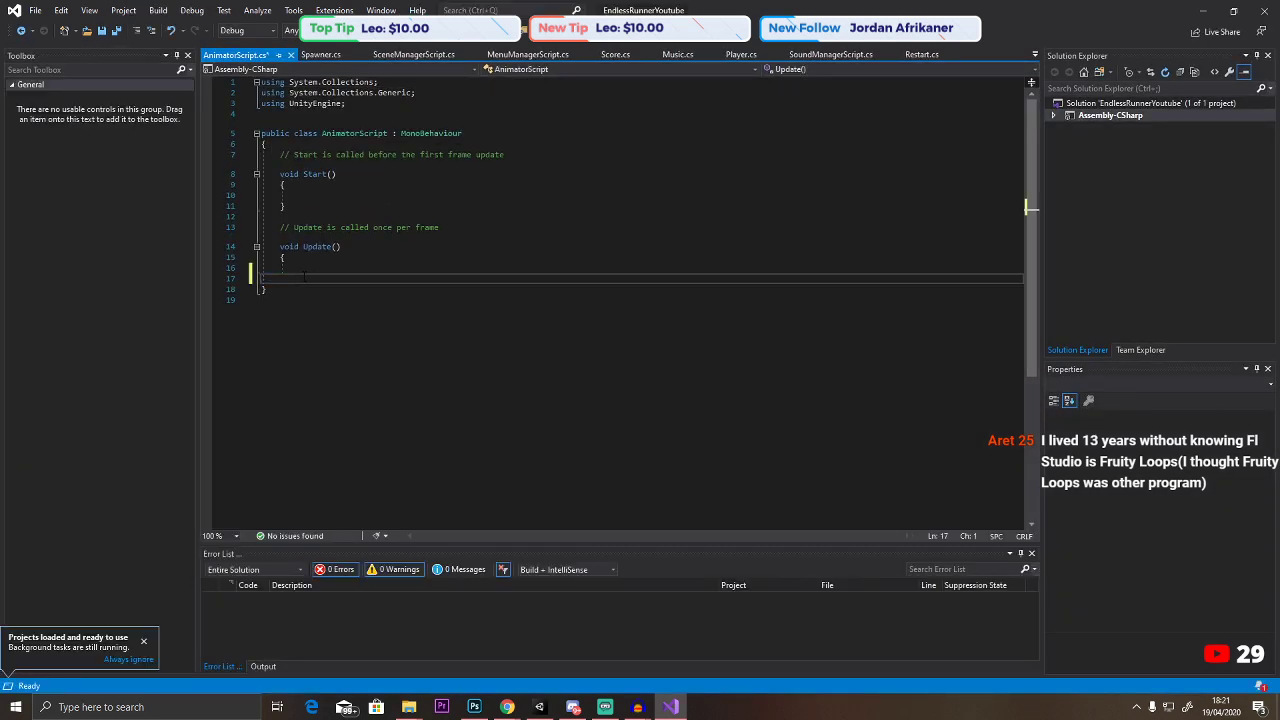
{"action": "type", "text": "}"}
Replace the comment above Start() with the line transitionAnim.SetTrigger("EndTrigger");.
{"action": "left_click_drag", "start_coordinate": [504, 155], "coordinate": [267, 155]}
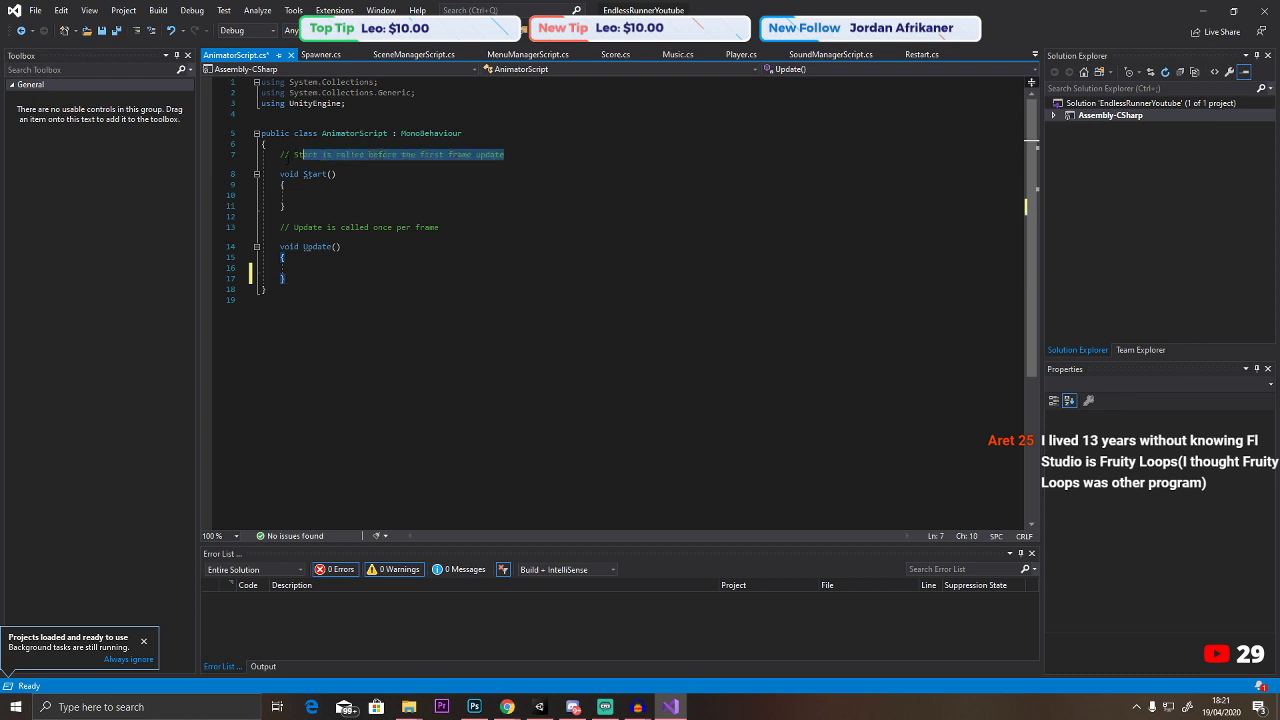
{"action": "key", "text": "BackSpace"}
{"action": "type", "text": "transitionAnim.SetTrigger(\"EndTrigger\");"}
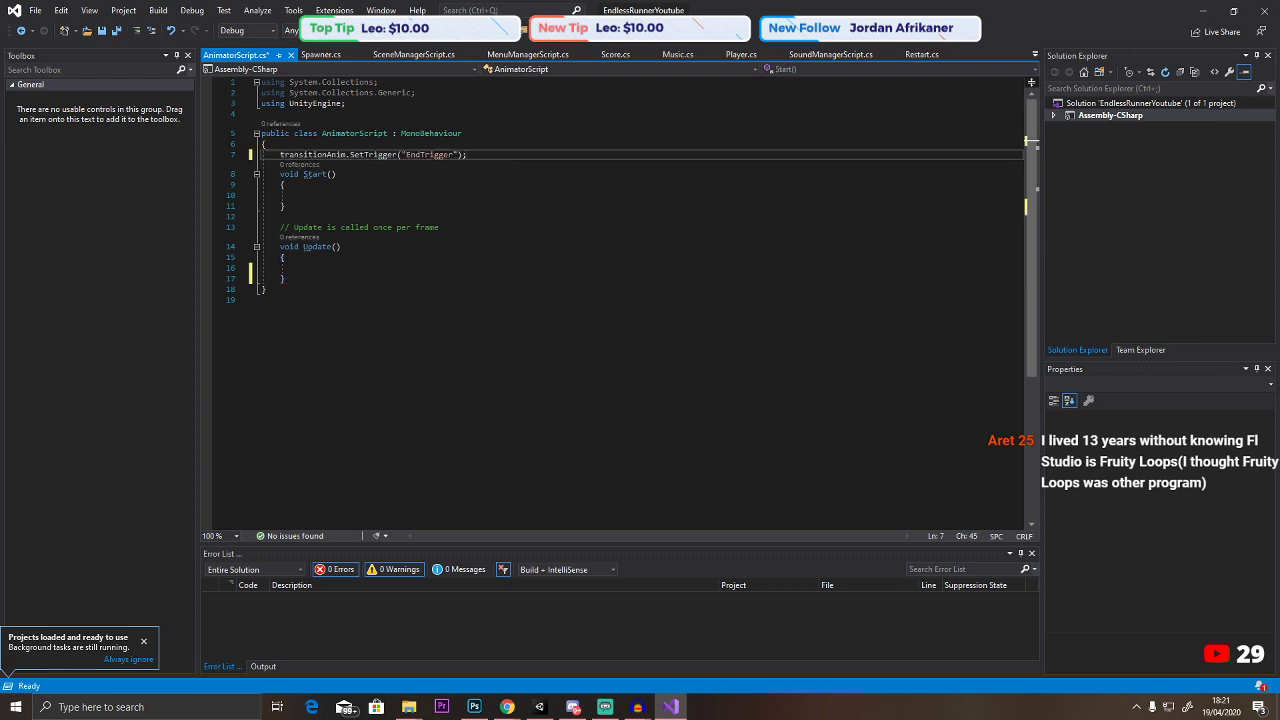
Add an if block in Update() checking SceneManager.GetActiveScene() == SceneManager.GetSceneByName("Main").
{"action": "key", "text": "alt+Tab"}
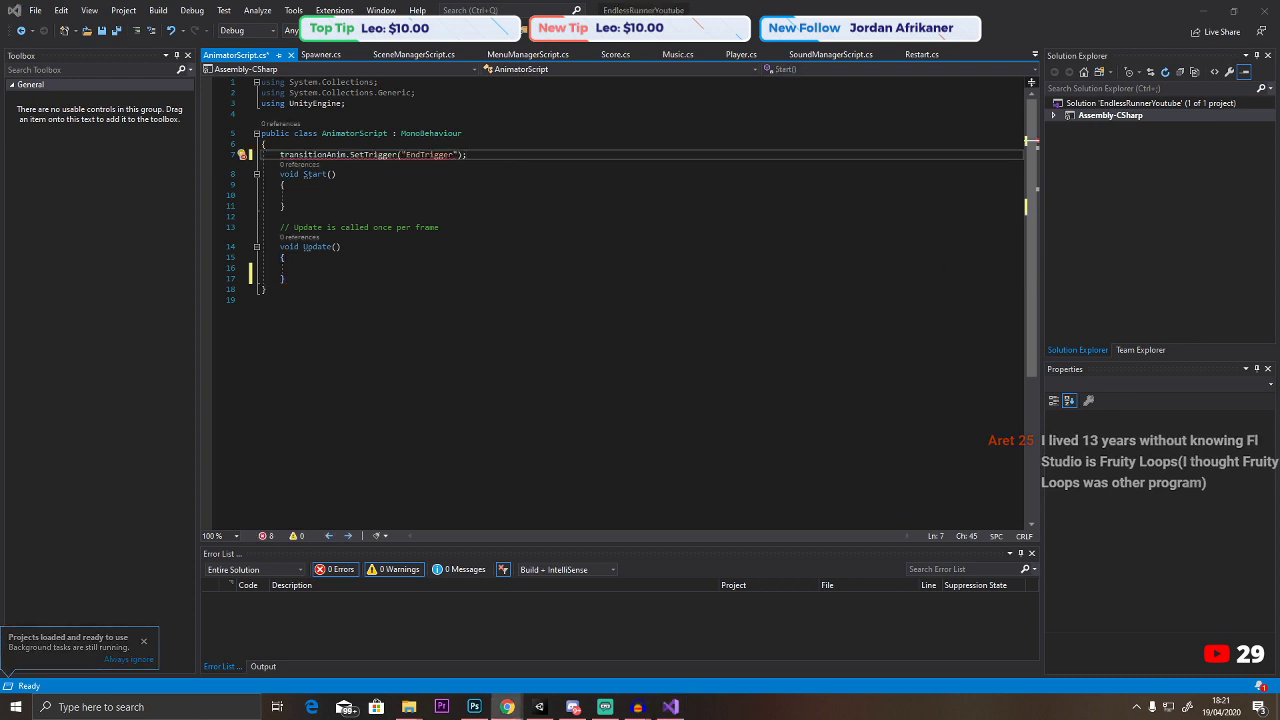
{"action": "left_click", "coordinate": [313, 268]}
{"action": "type", "text": "if (SceneManager.GetActiveScene() == SceneManager.GetSceneByName(\"scene1\"))"}
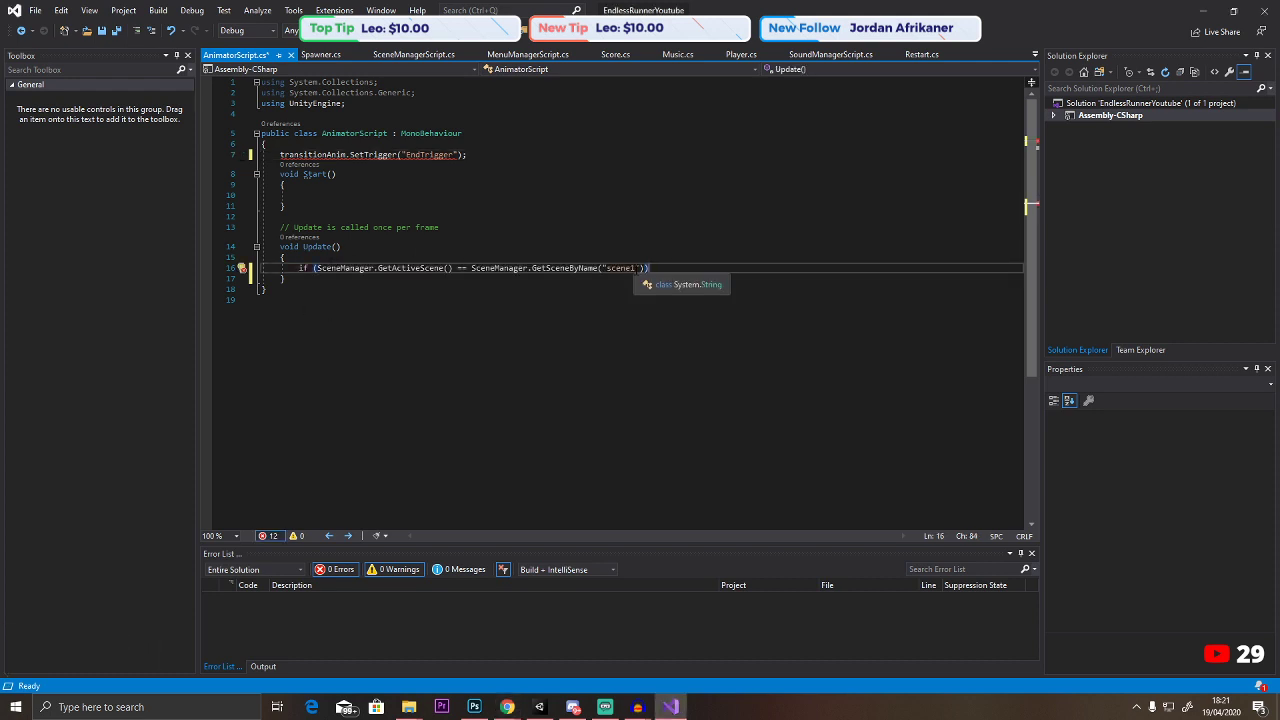
{"action": "double_click", "coordinate": [620, 268]}
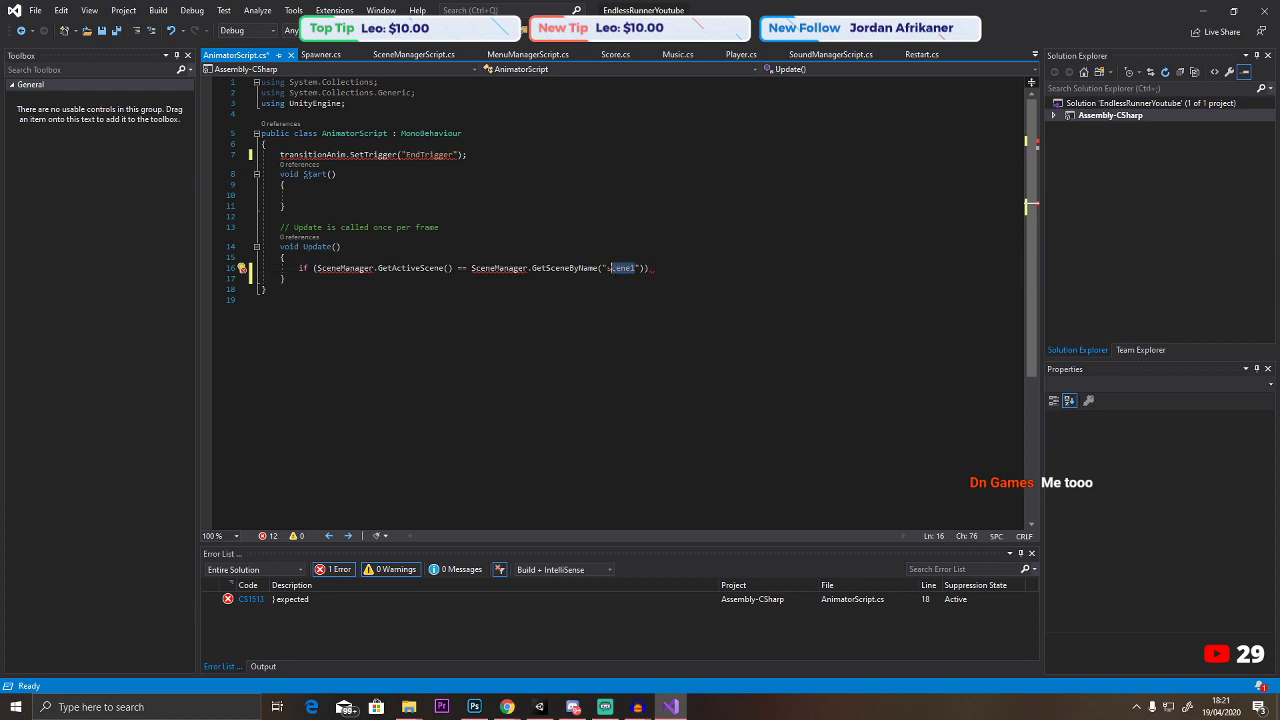
{"action": "type", "text": "l"}
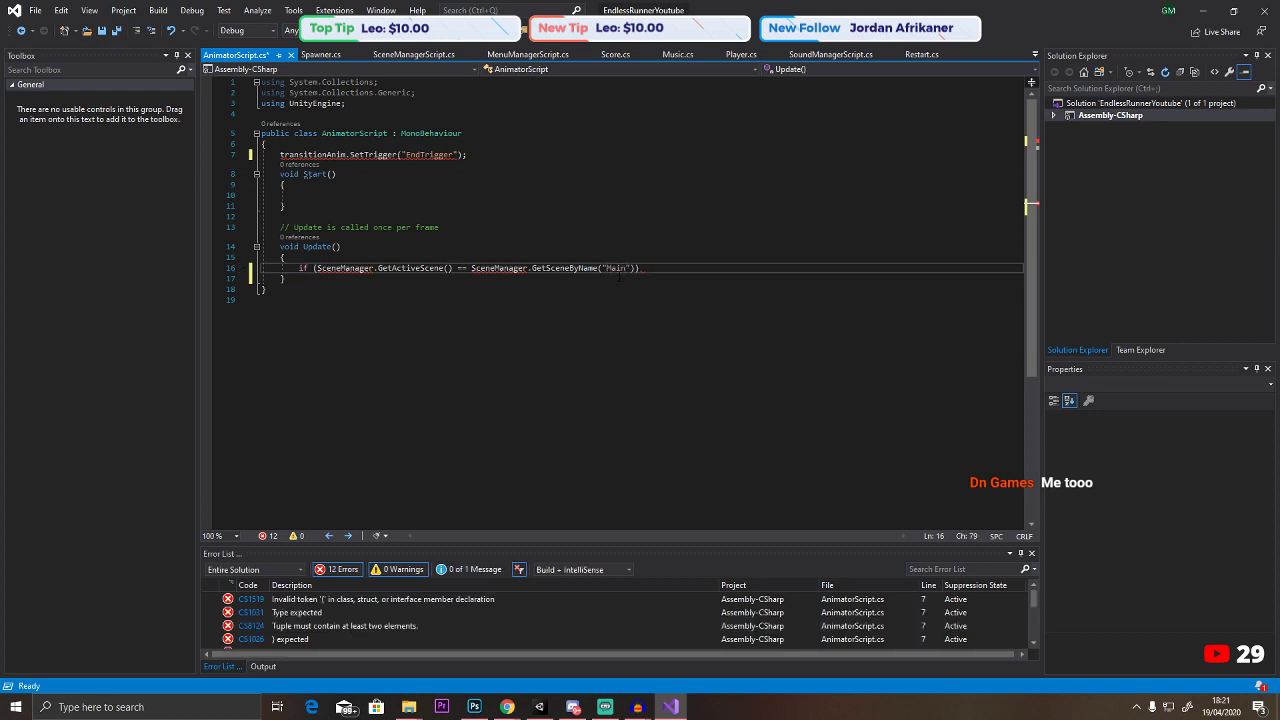
{"action": "type", "text": "ain"}
{"action": "left_click", "coordinate": [670, 267]}
{"action": "key", "text": "Return"}
{"action": "type", "text": "{"}
{"action": "key", "text": "Return"}
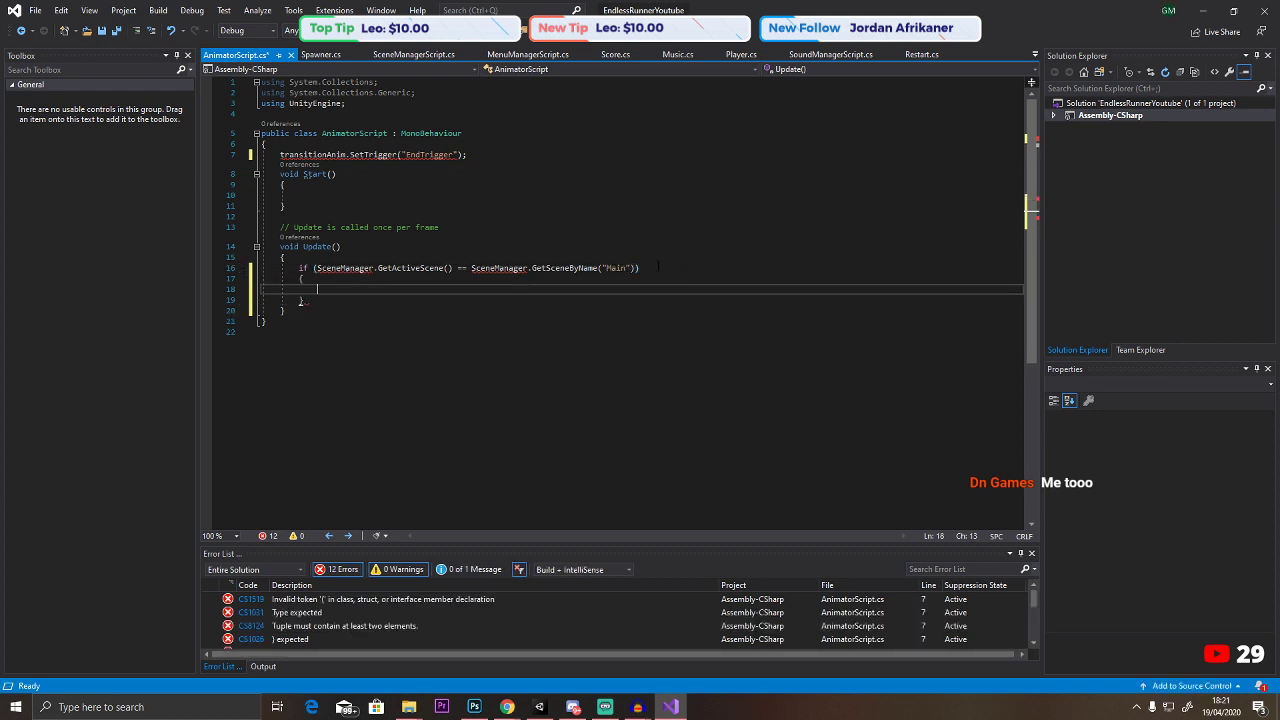
Remove the SetTrigger line above Start() and paste a GetSceneByName("scene1") check inside the Main if block.
{"action": "left_click_drag", "start_coordinate": [468, 155], "coordinate": [278, 155]}
{"action": "key", "text": "BackSpace"}
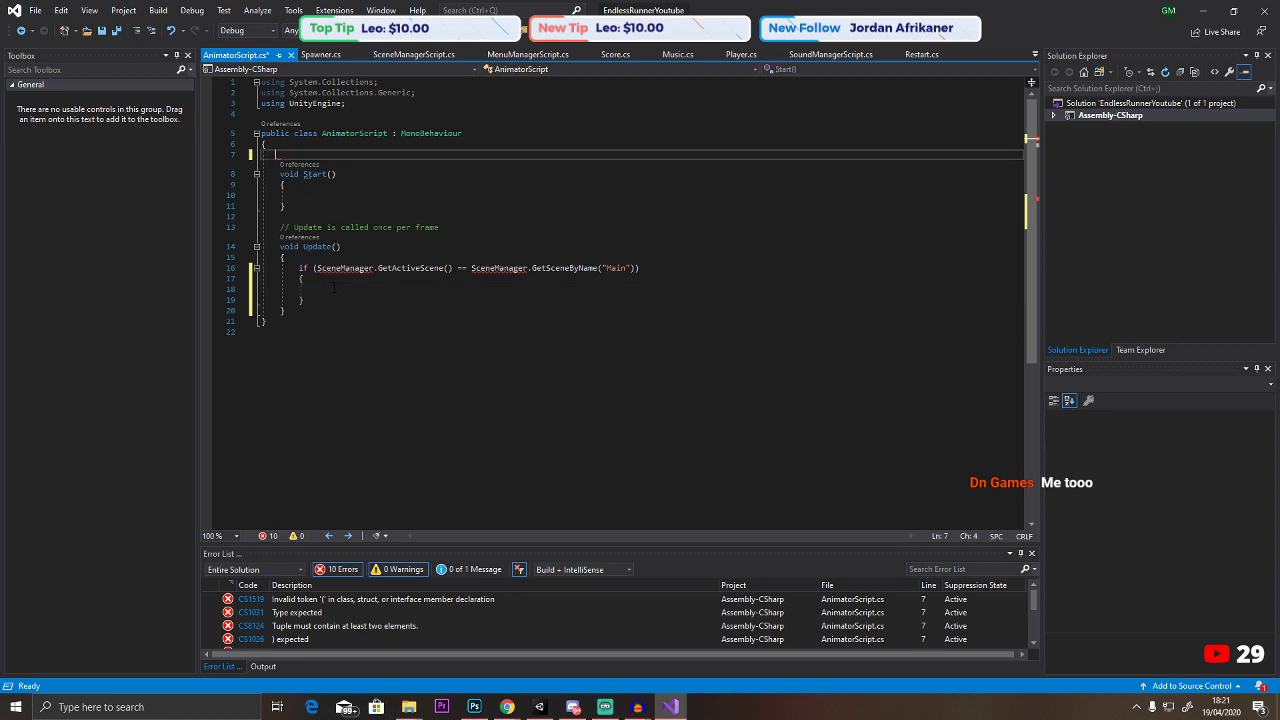
{"action": "left_click", "coordinate": [333, 288]}
{"action": "left_click", "coordinate": [345, 114]}
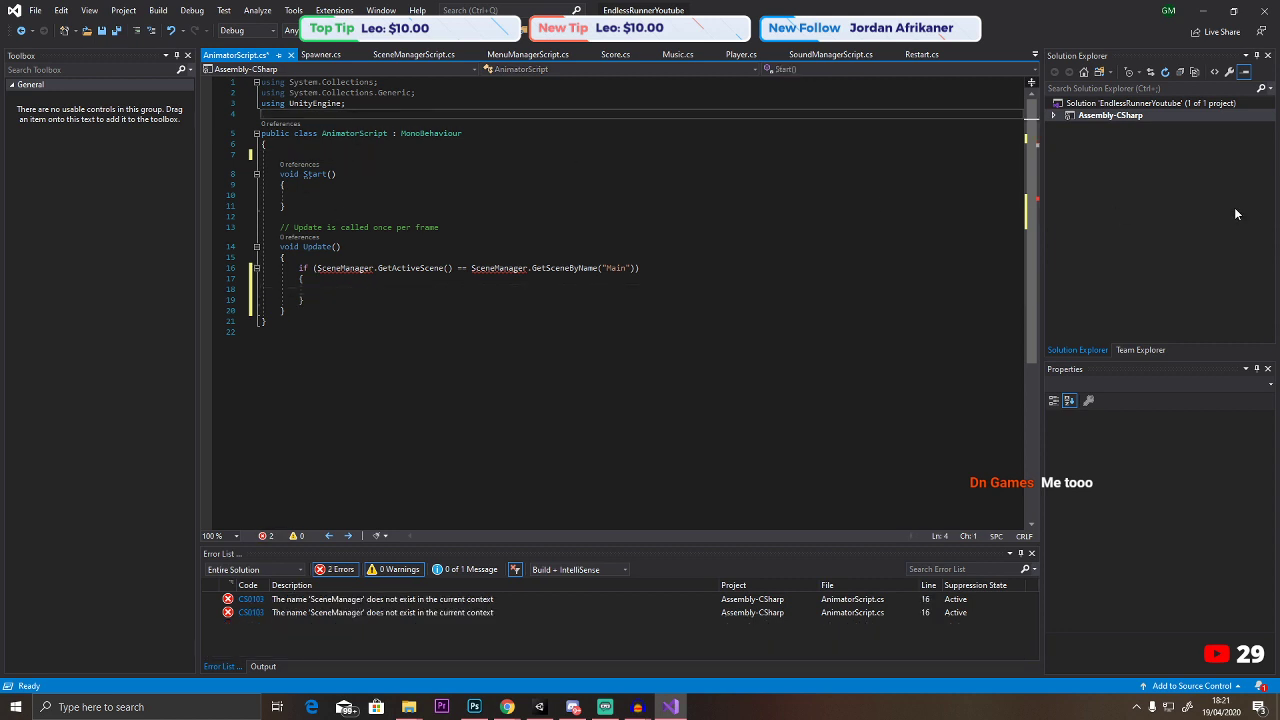
{"action": "left_click", "coordinate": [390, 289]}
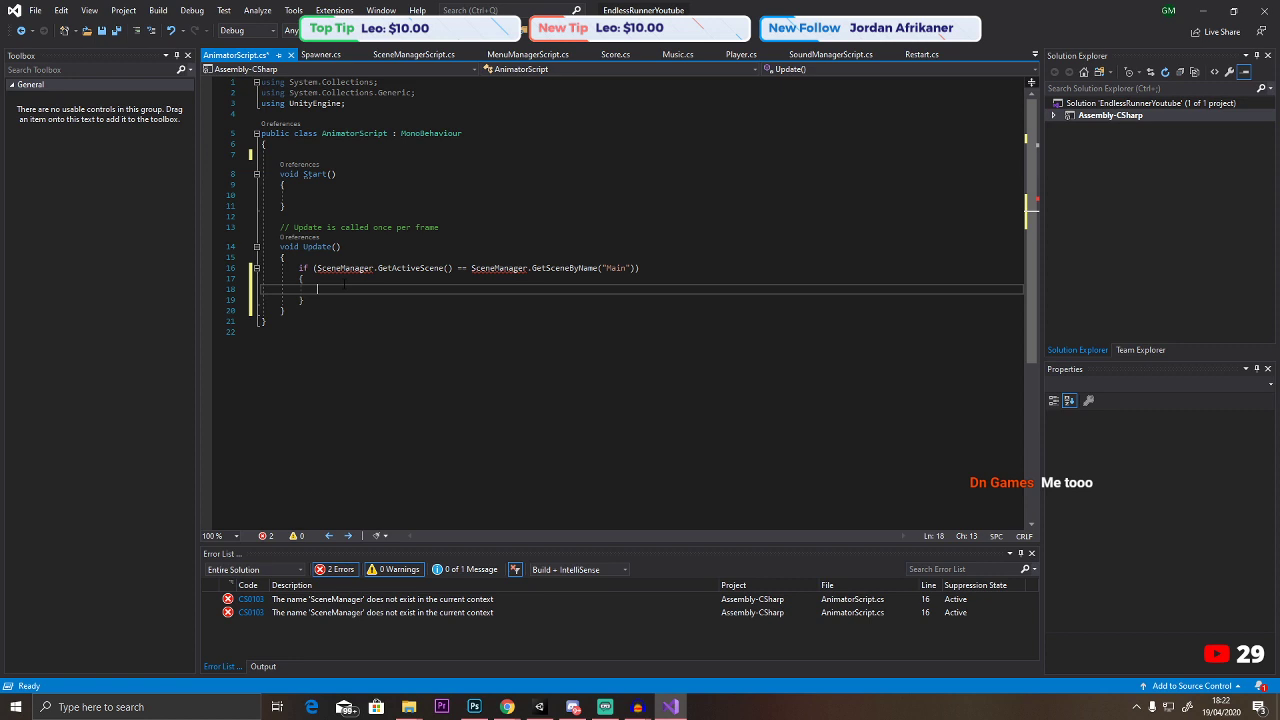
{"action": "type", "text": "if (SceneManager.GetActiveScene() == SceneManager.GetSceneByName(\"scene1\"))"}
Copy the using UnityEngine.SceneManagement; line from SceneManagerScript into the using directives of AnimatorScript.
{"action": "left_click", "coordinate": [414, 54]}
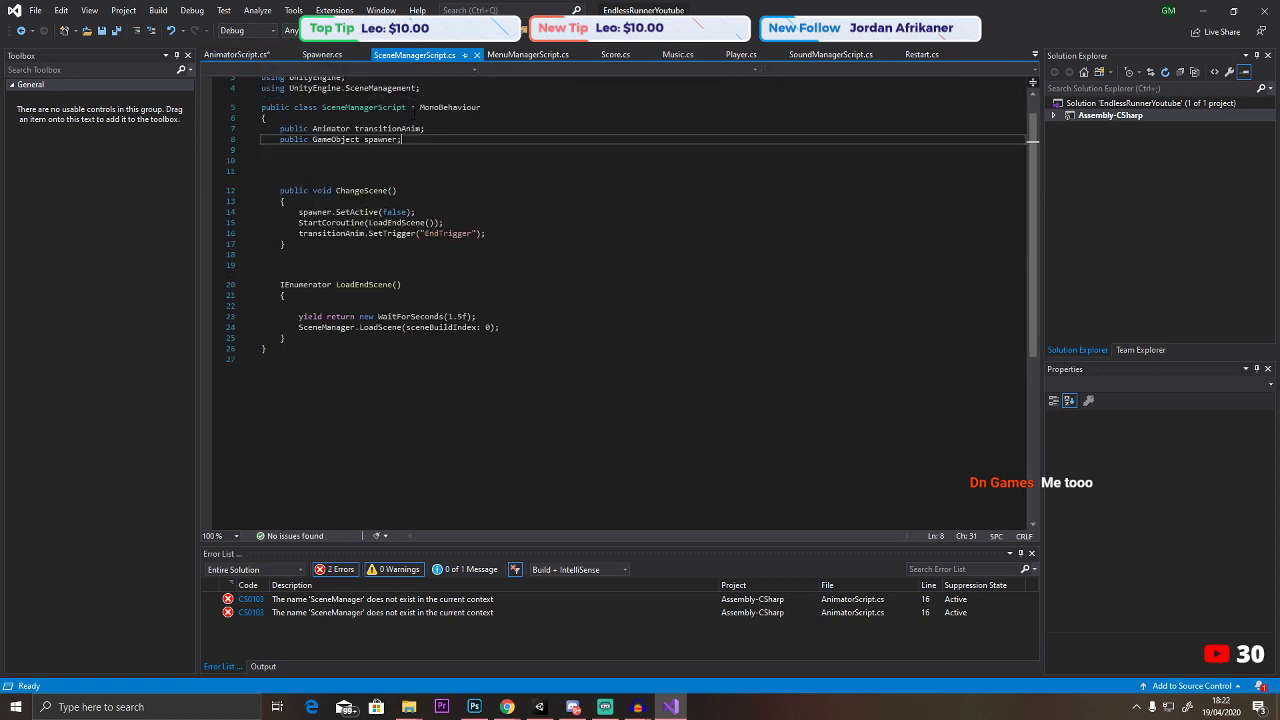
{"action": "left_click_drag", "start_coordinate": [420, 88], "coordinate": [272, 88]}
{"action": "key", "text": "ctrl+c"}
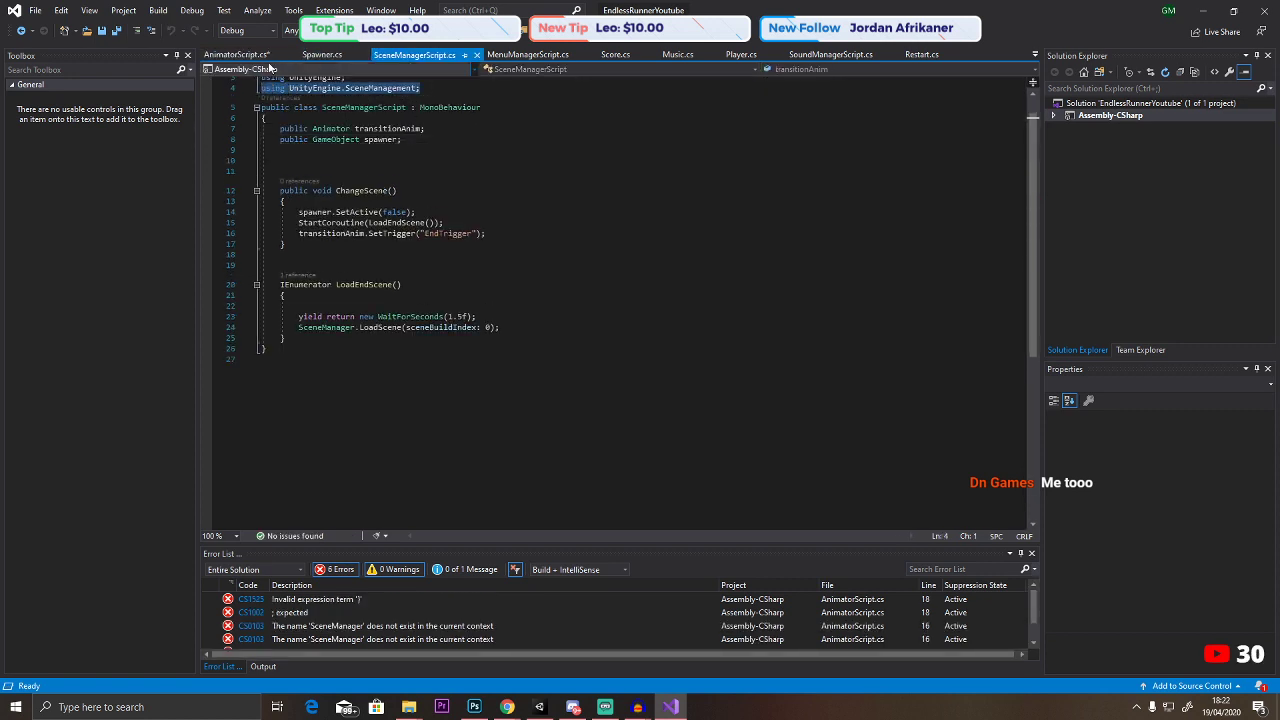
{"action": "left_click", "coordinate": [237, 54]}
{"action": "left_click", "coordinate": [262, 114]}
{"action": "key", "text": "ctrl+v"}
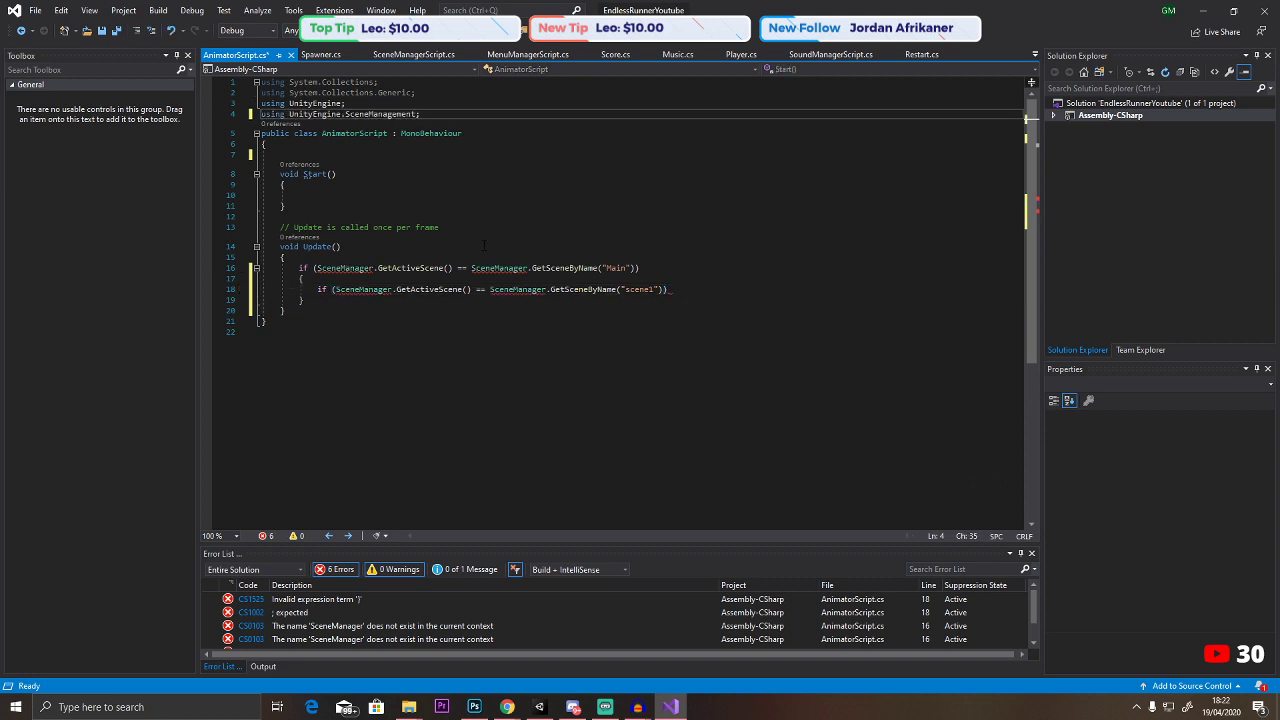
Delete the nested "scene1" check from inside the Main if block.
{"action": "left_click", "coordinate": [479, 310]}
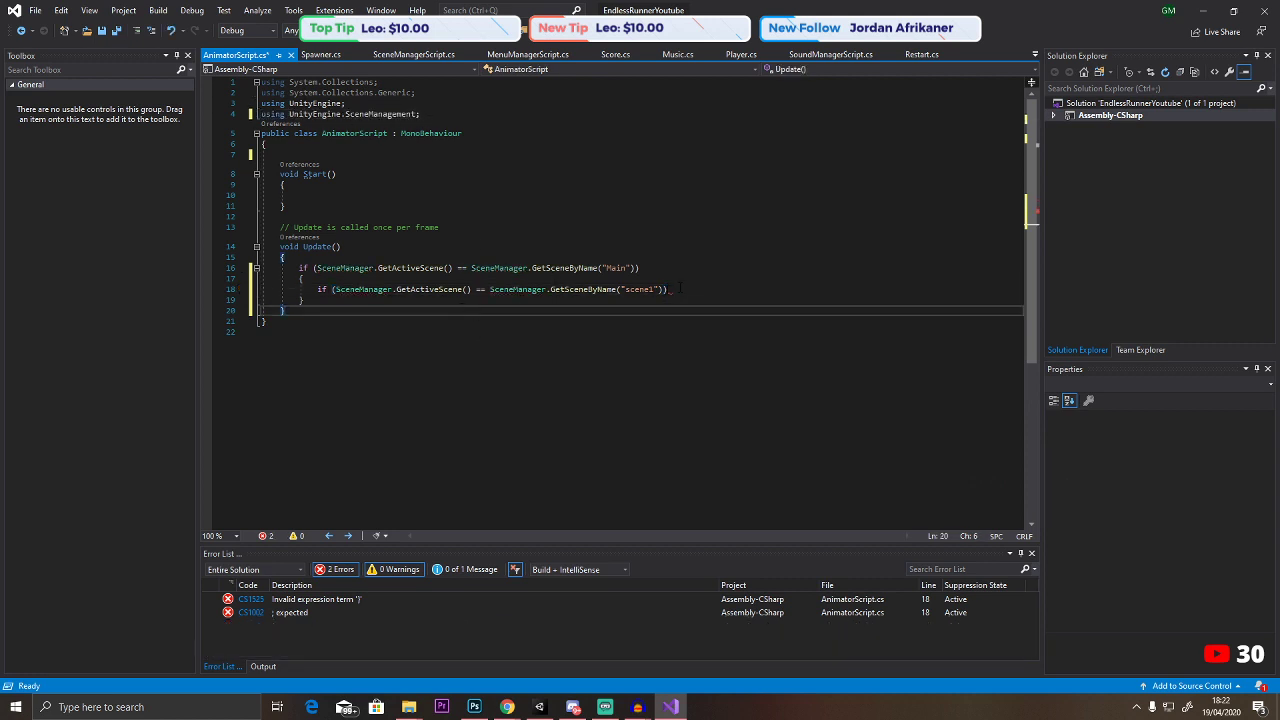
{"action": "left_click_drag", "start_coordinate": [680, 288], "coordinate": [308, 289]}
{"action": "key", "text": "BackSpace"}
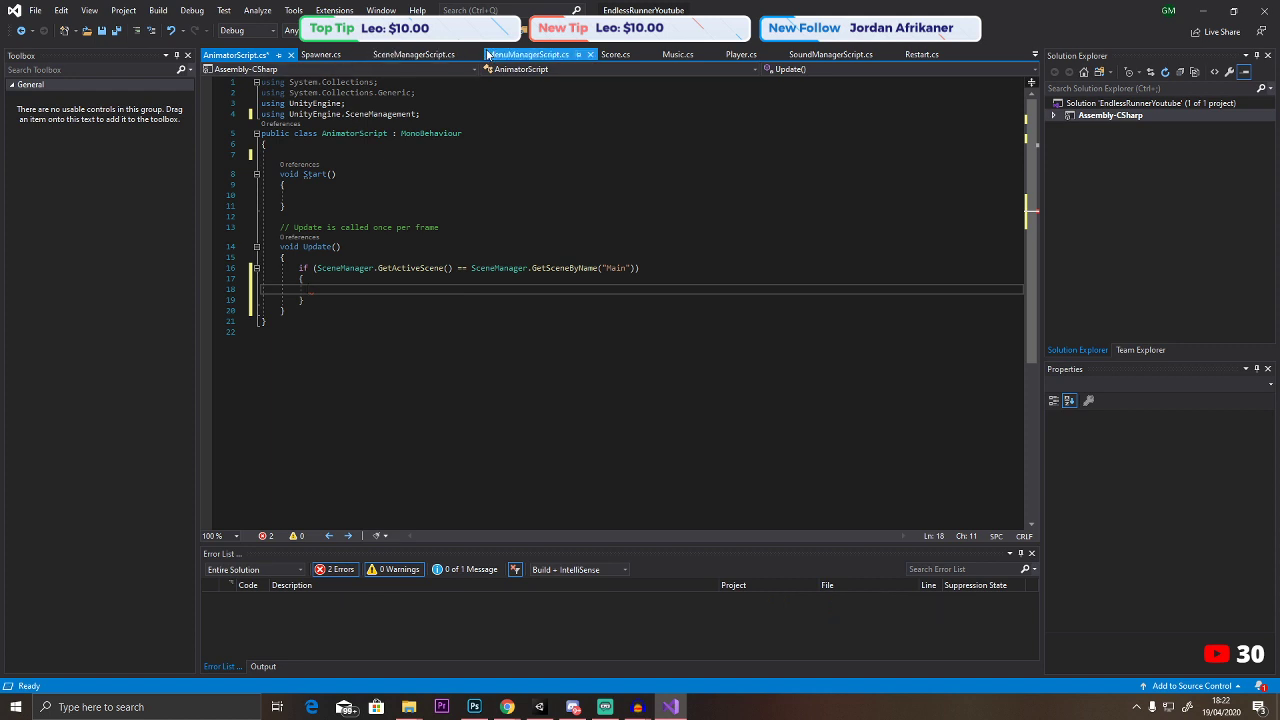
Copy the transitionAnim.SetTrigger line from MenuManagerScript into the Main if block and set its trigger name to "Main".
{"action": "left_click", "coordinate": [520, 55]}
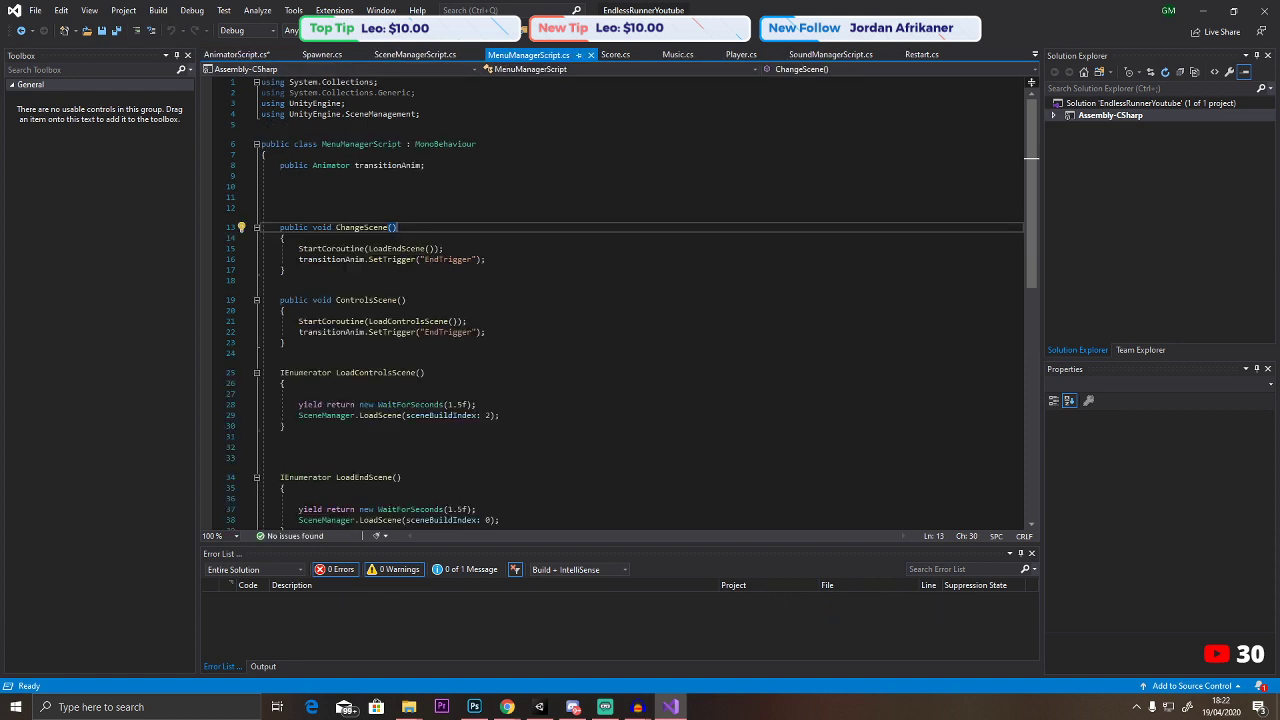
{"action": "left_click_drag", "start_coordinate": [487, 259], "coordinate": [298, 260]}
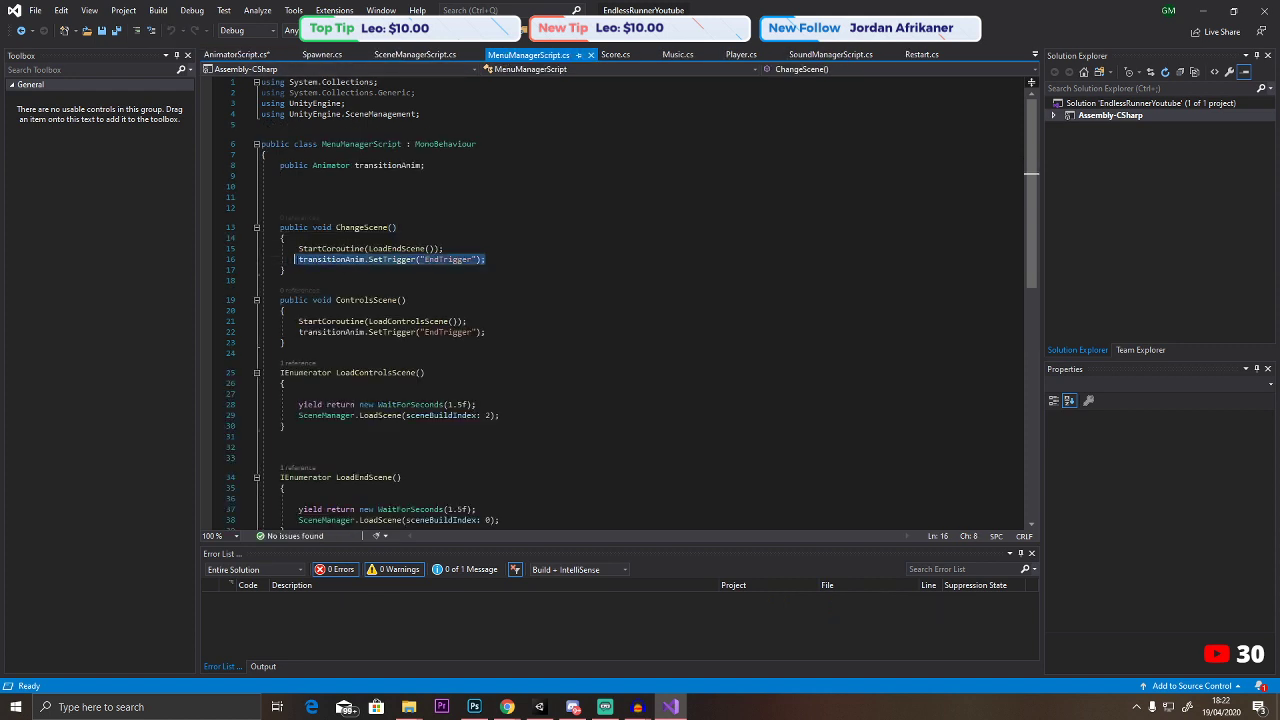
{"action": "left_click", "coordinate": [238, 55]}
{"action": "key", "text": "ctrl+v"}
{"action": "double_click", "coordinate": [484, 289]}
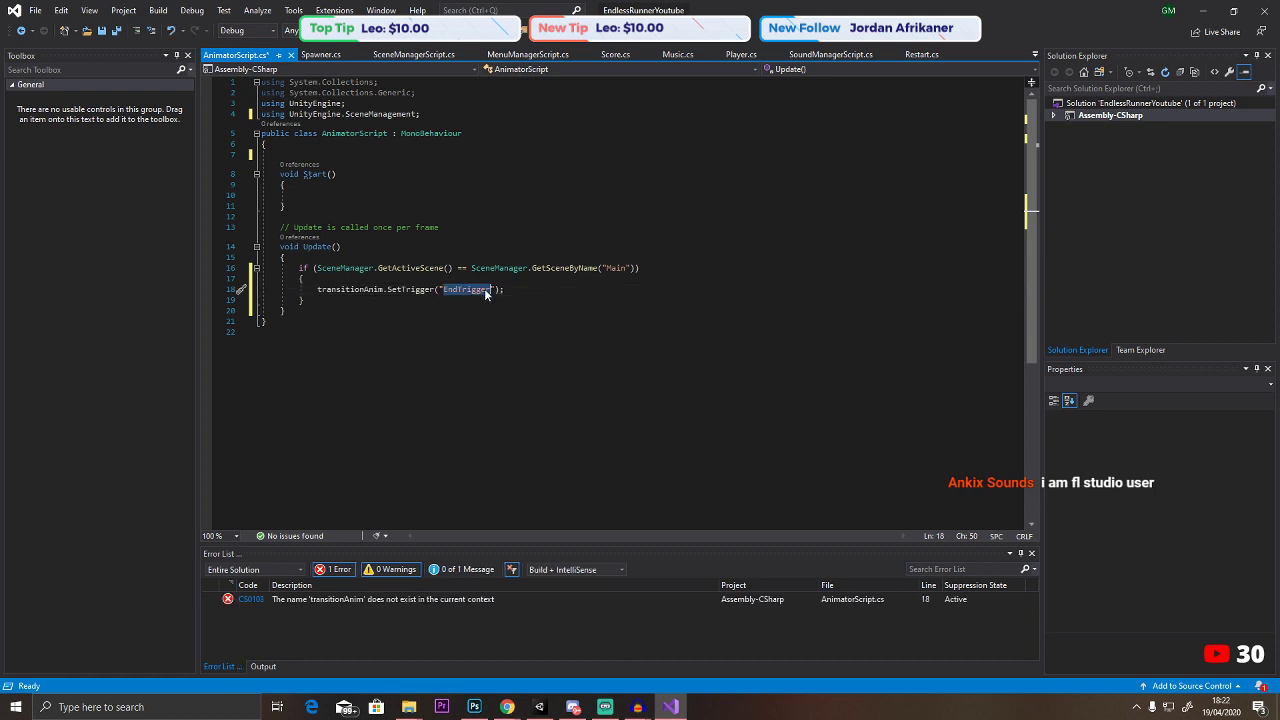
{"action": "type", "text": "Main"}
{"action": "left_click", "coordinate": [262, 331]}
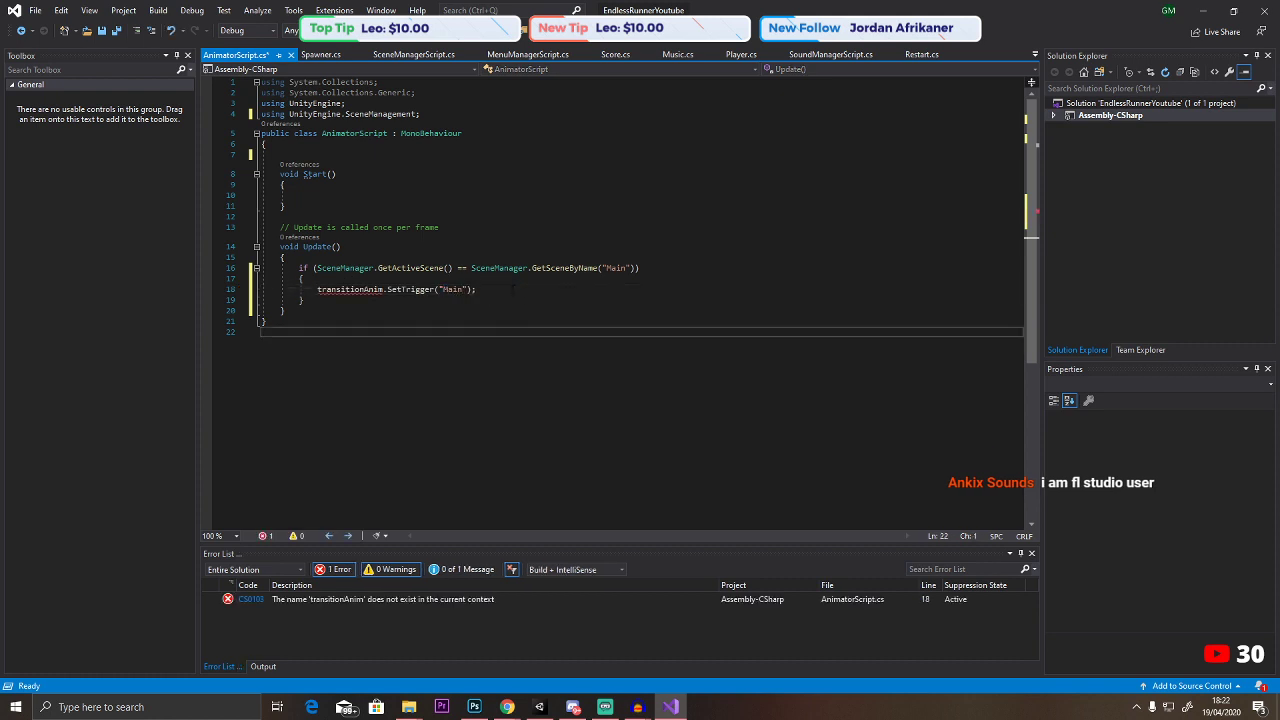
{"action": "left_click", "coordinate": [513, 289]}
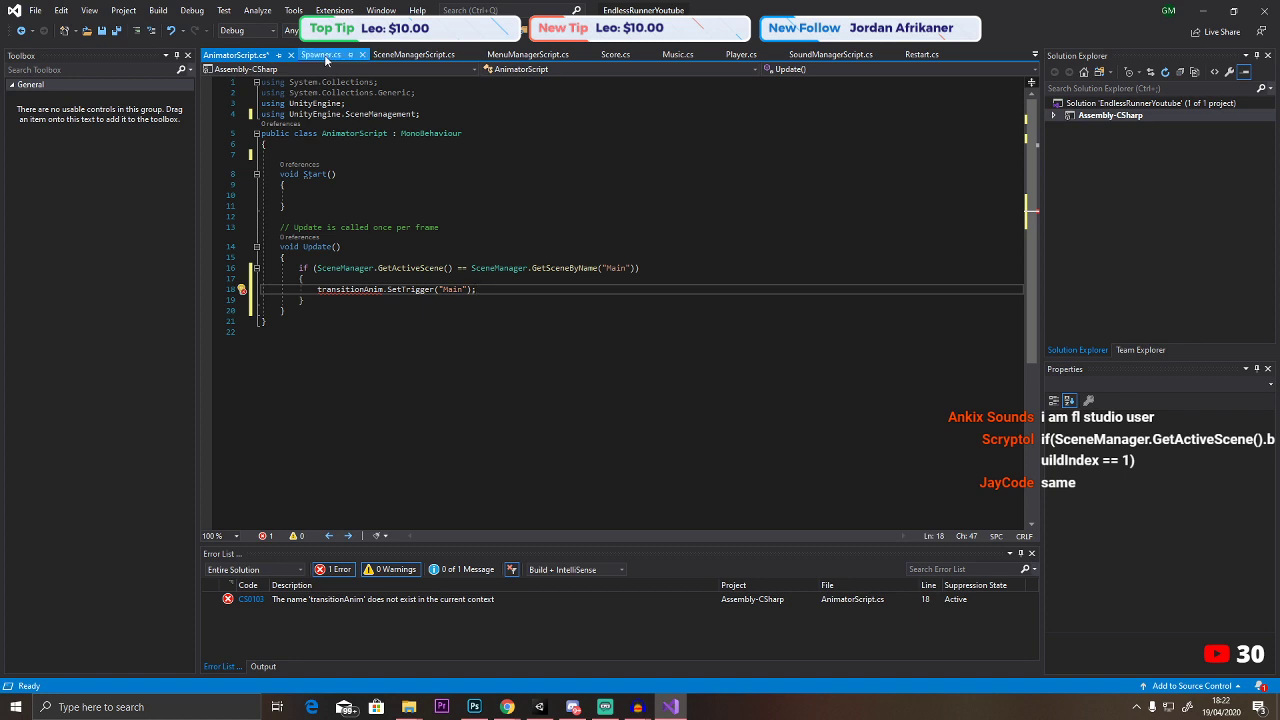
Copy the public Animator transitionAnim declaration from MenuManagerScript to the start of the AnimatorScript class.
{"action": "left_click", "coordinate": [414, 55]}
{"action": "left_click", "coordinate": [528, 55]}
{"action": "left_click_drag", "start_coordinate": [444, 168], "coordinate": [280, 166]}
{"action": "left_click", "coordinate": [236, 55]}
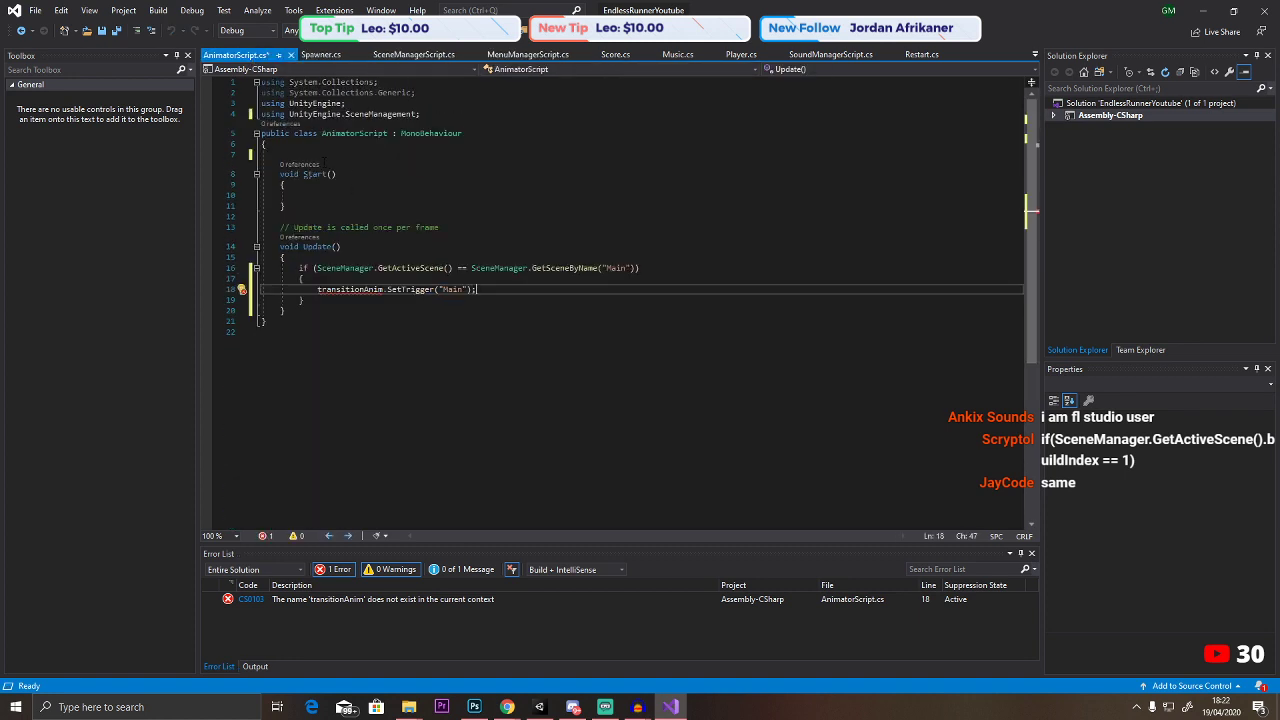
{"action": "key", "text": "ctrl+v"}
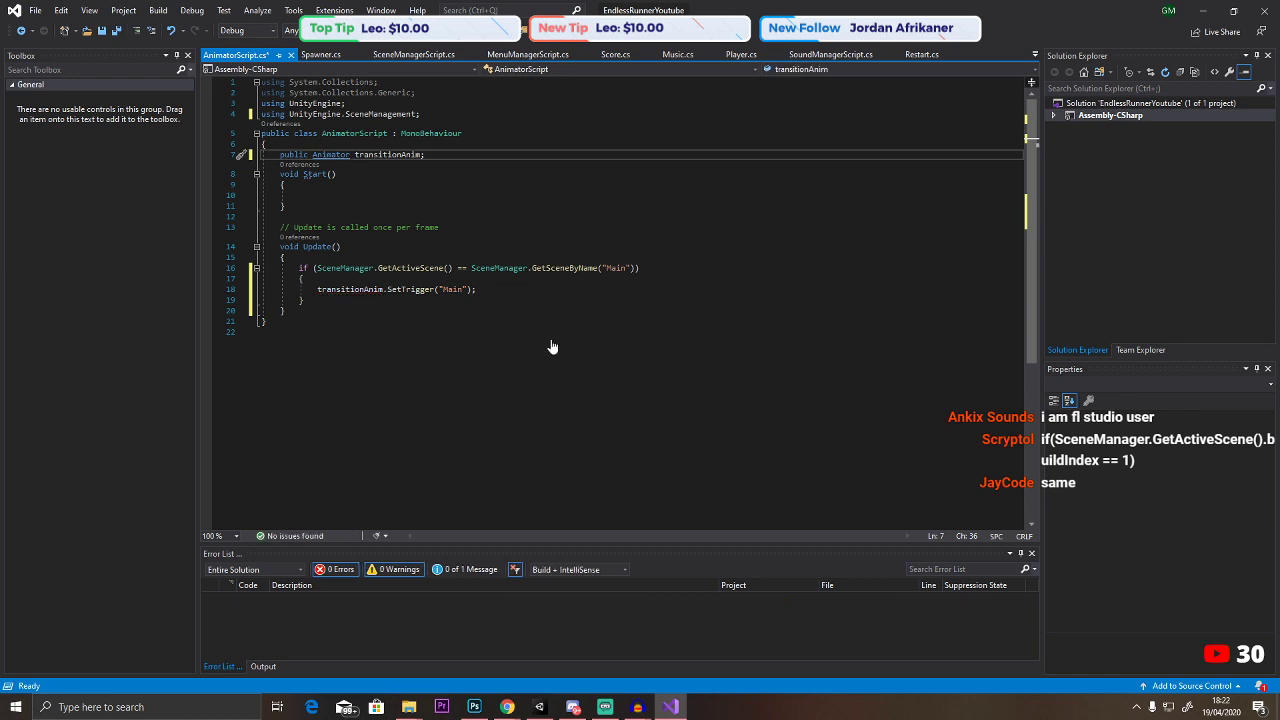
Duplicate the Main if block below itself in Update() and set the copy's scene name to "Controls".
{"action": "left_click", "coordinate": [316, 303]}
{"action": "key", "text": "Return"}
{"action": "key", "text": "Return"}
{"action": "key", "text": "Return"}
{"action": "key", "text": "Return"}
{"action": "key", "text": "Return"}
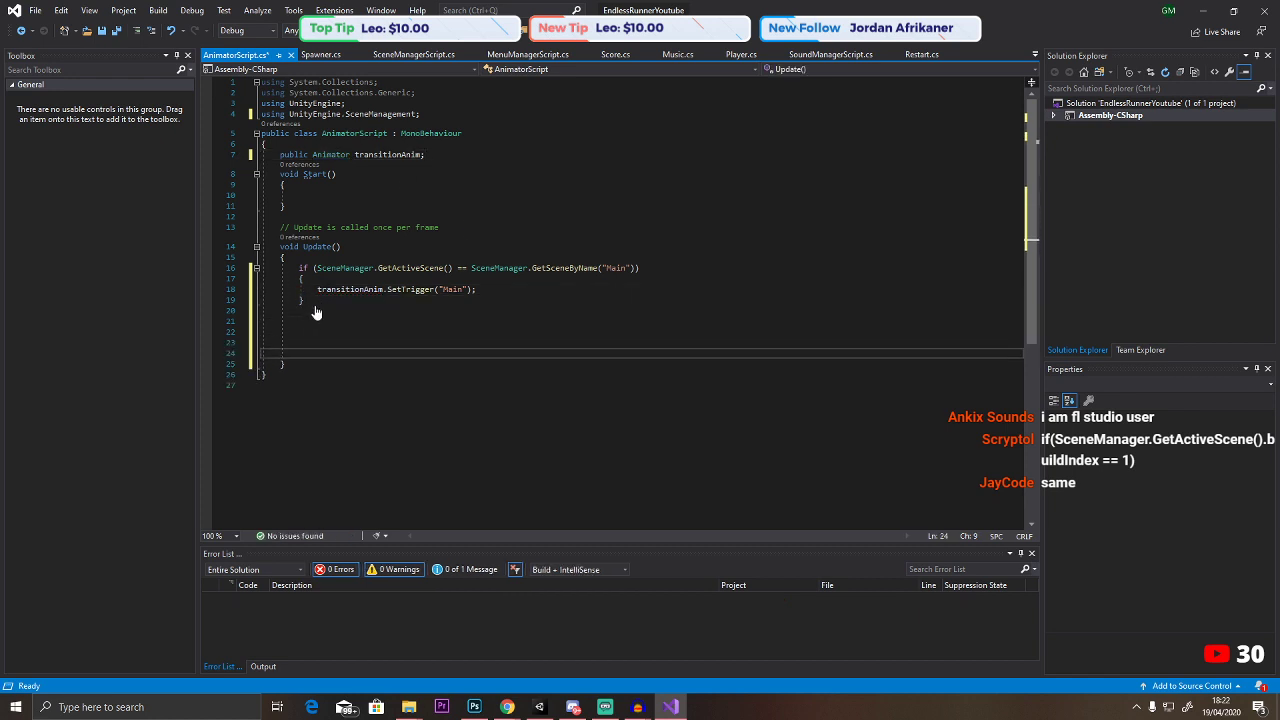
{"action": "left_click_drag", "start_coordinate": [316, 313], "coordinate": [298, 268]}
{"action": "left_click", "coordinate": [313, 320]}
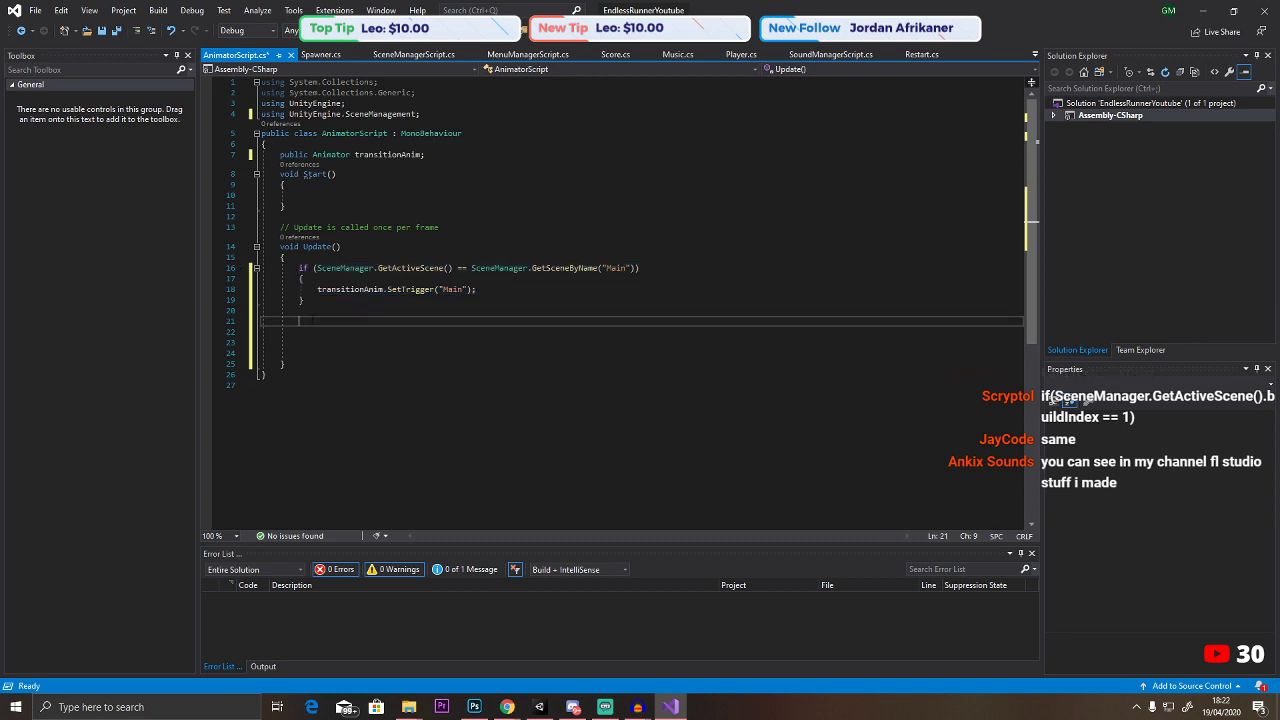
{"action": "key", "text": "ctrl+v"}
{"action": "left_click_drag", "start_coordinate": [626, 321], "coordinate": [612, 321]}
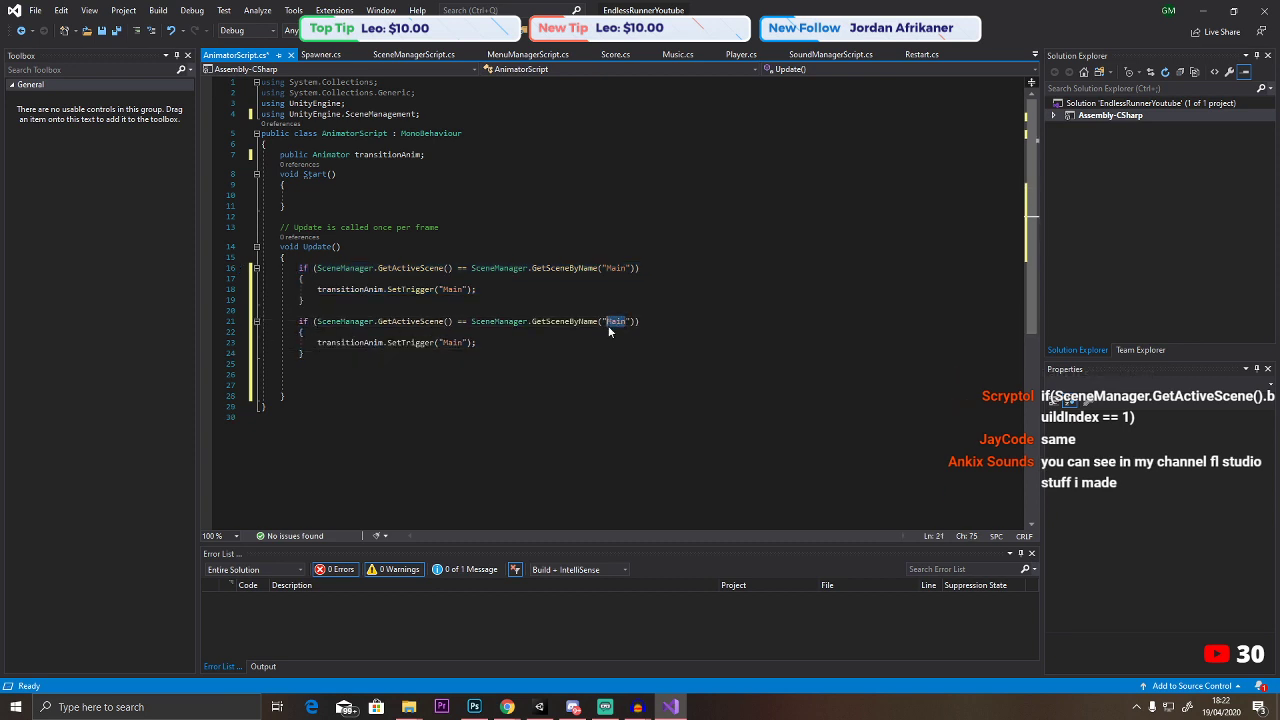
{"action": "type", "text": "Contr"}
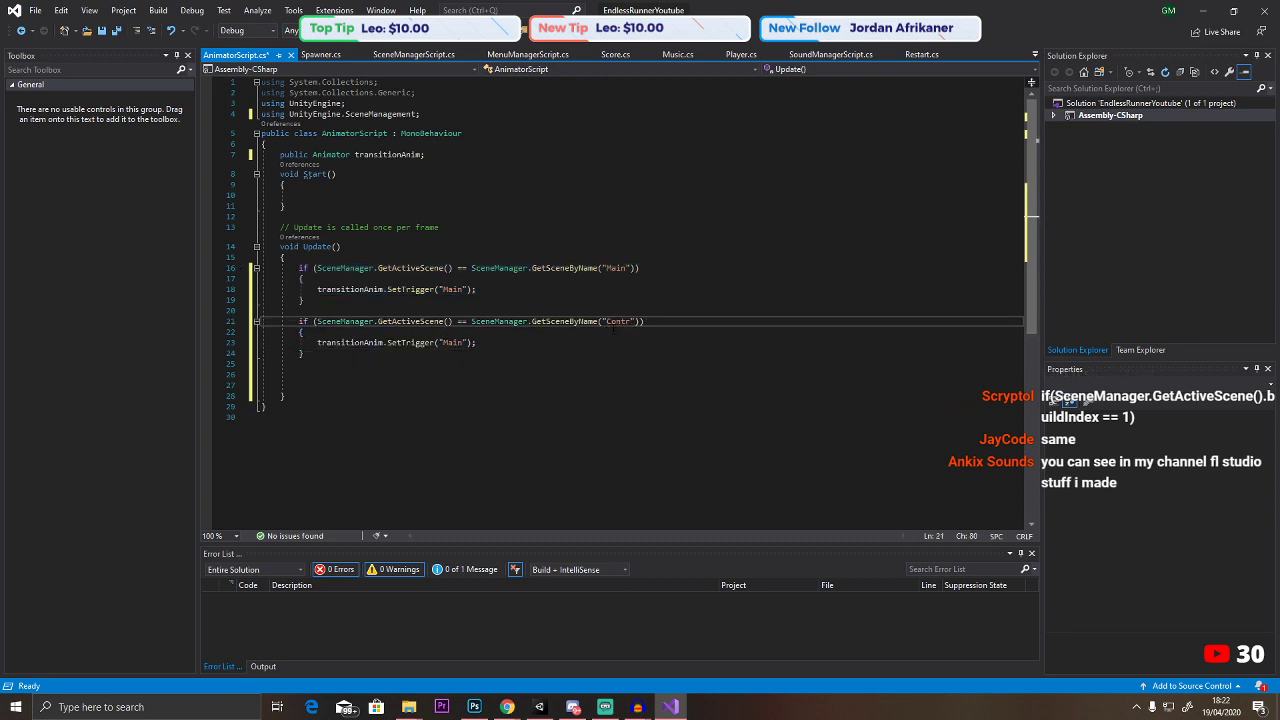
{"action": "type", "text": "ols"}
Set the trigger name to "pump" in the Controls block and "PumpMain" in the Main block, and return to Unity.
{"action": "left_click", "coordinate": [457, 342]}
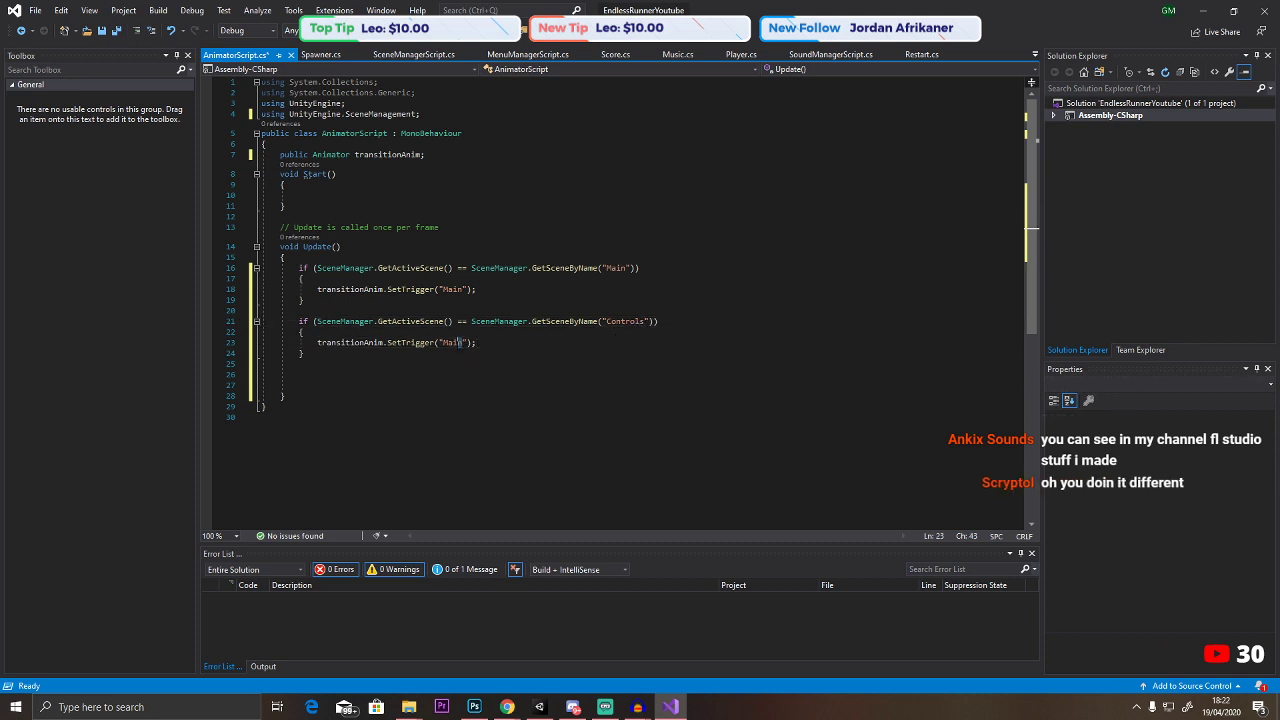
{"action": "type", "text": "P"}
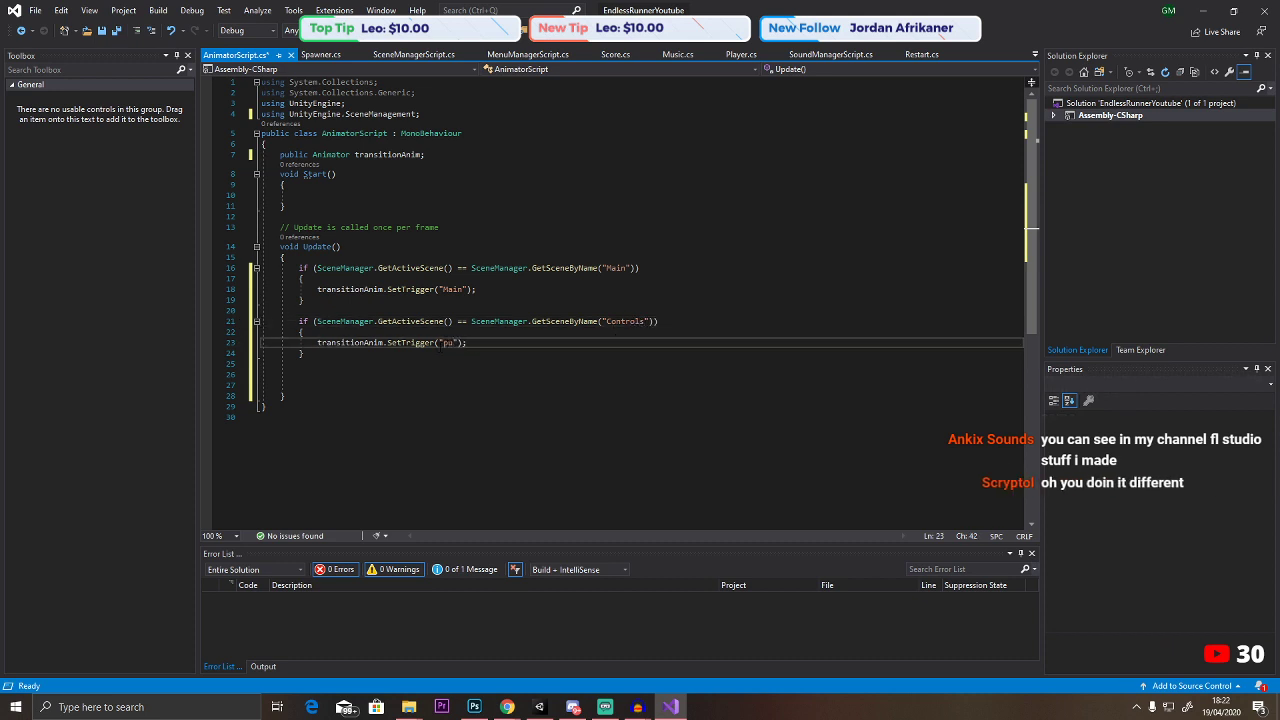
{"action": "left_click", "coordinate": [443, 289]}
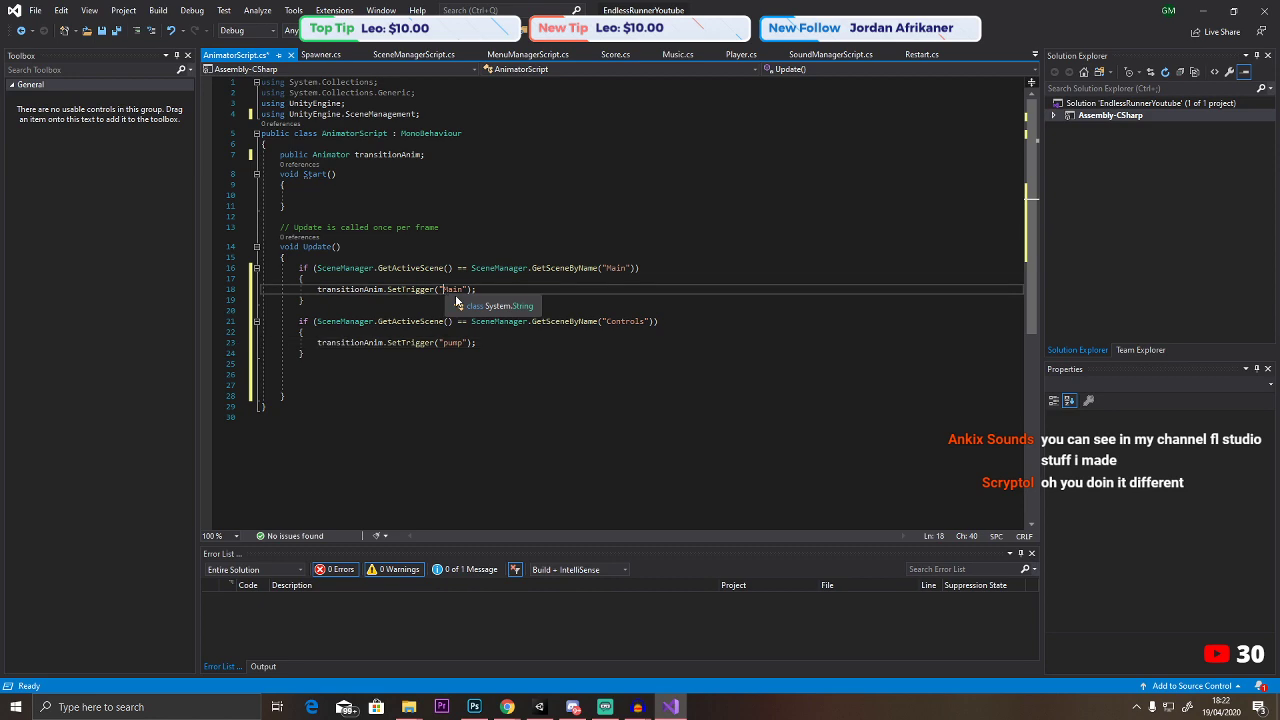
{"action": "type", "text": "Pump"}
{"action": "left_click", "coordinate": [1203, 10]}
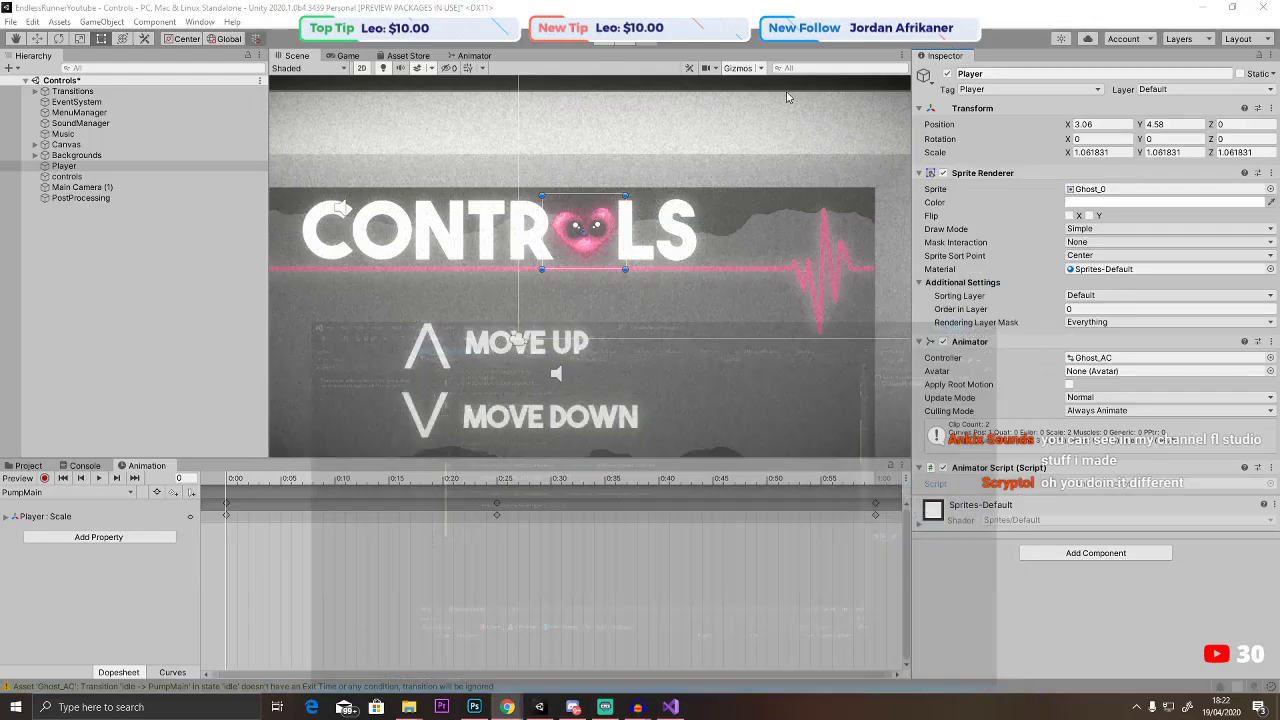
Inspect the Pump, PumpMain and idle states of the Ghost_AC animator controller and return to the Scene view.
{"action": "left_click", "coordinate": [468, 56]}
{"action": "left_click", "coordinate": [826, 200]}
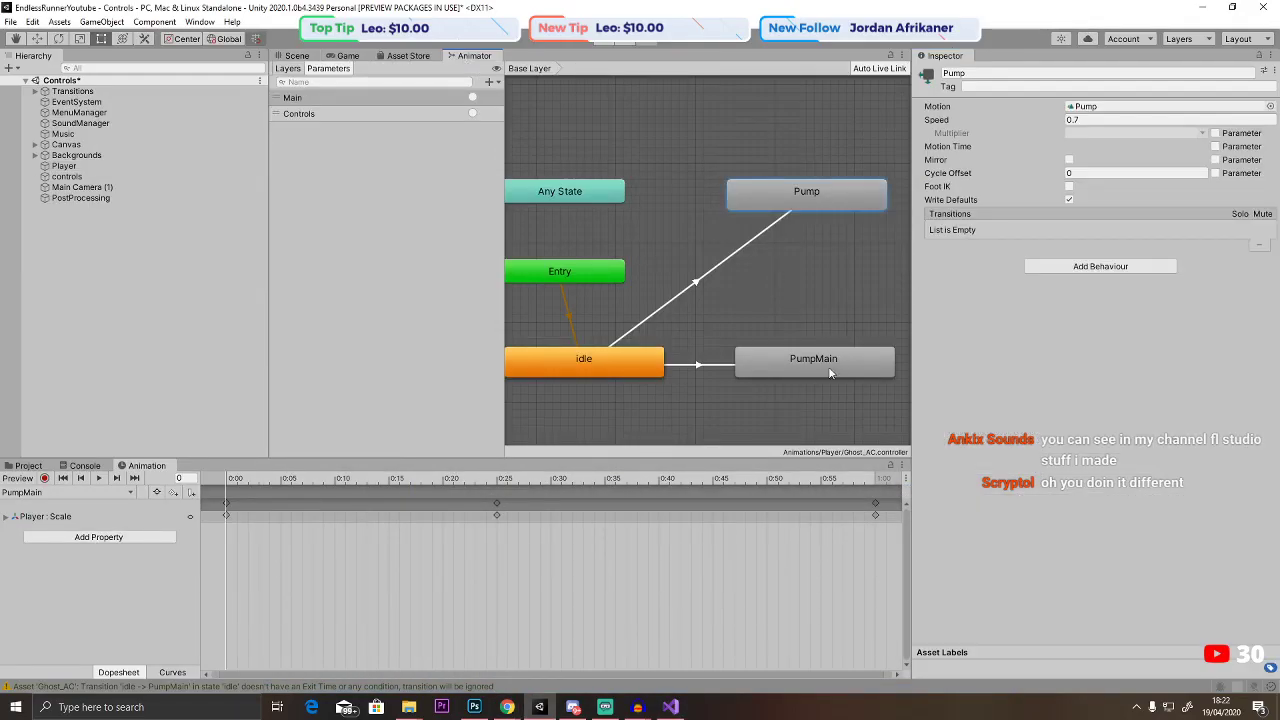
{"action": "left_click", "coordinate": [870, 364]}
{"action": "left_click", "coordinate": [590, 362]}
{"action": "left_click", "coordinate": [300, 56]}
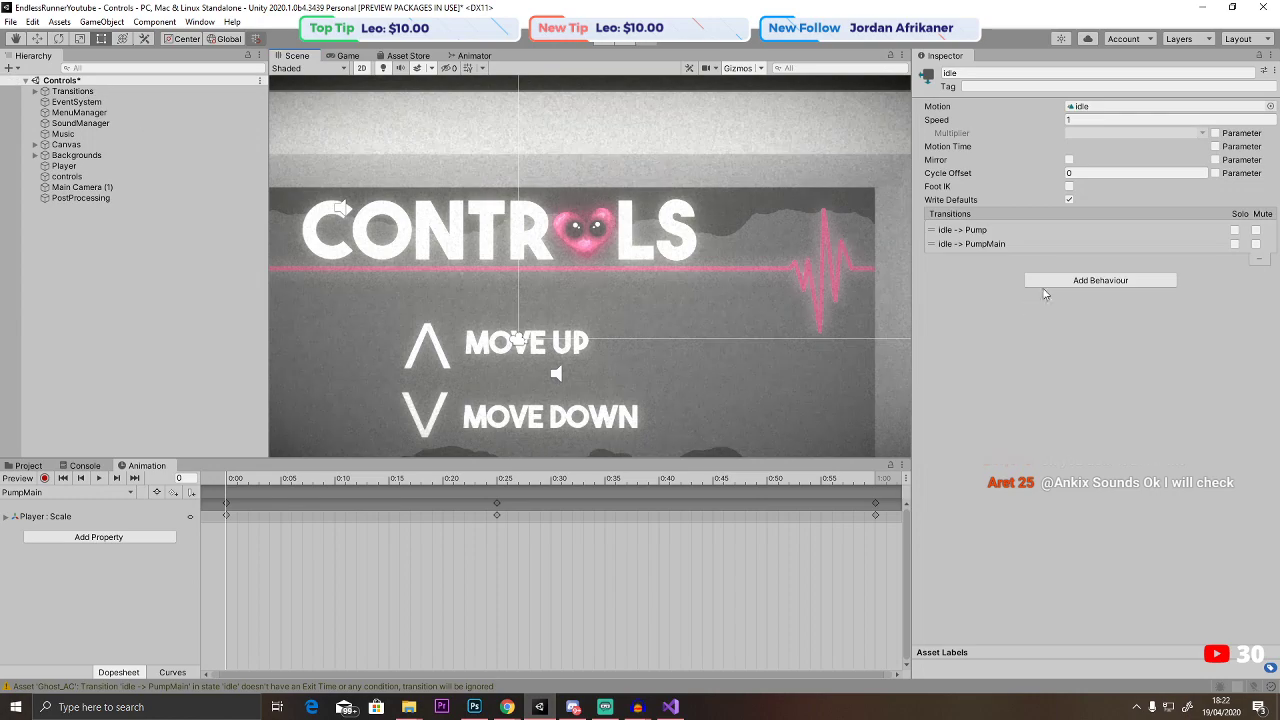
Save AnimatorScript in Visual Studio and play-test the Controls scene in Unity.
{"action": "left_click", "coordinate": [670, 707]}
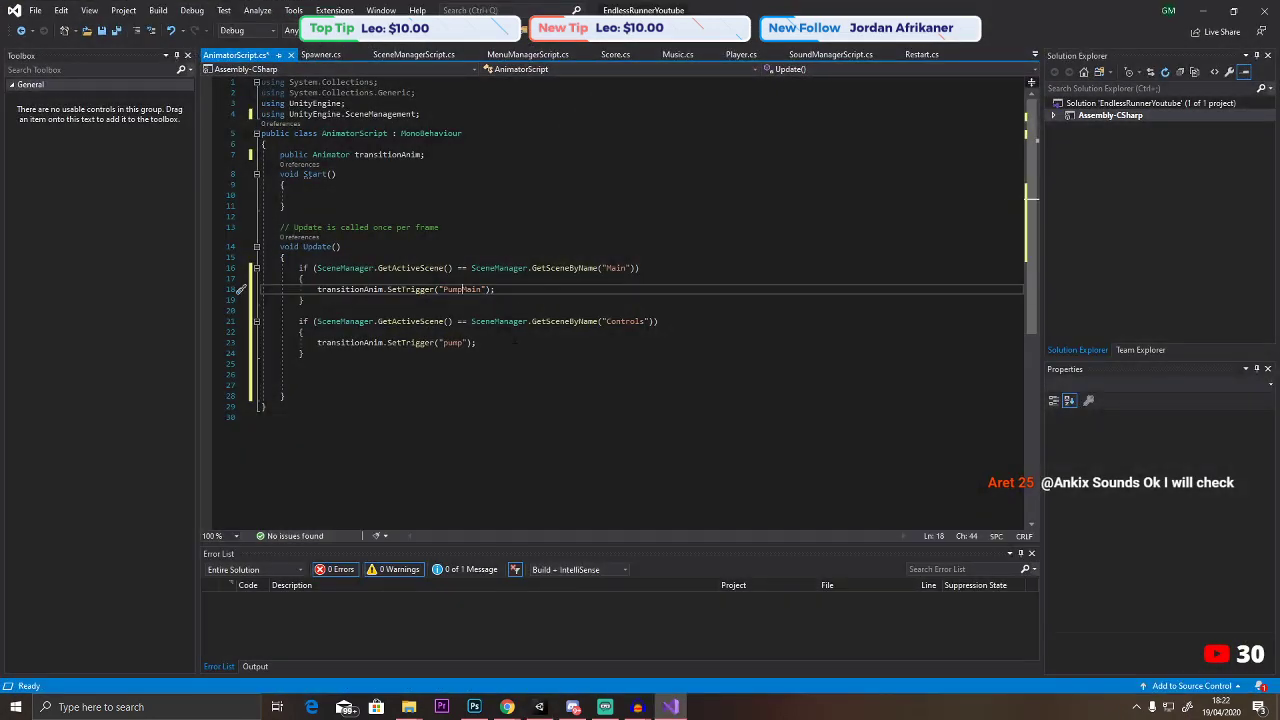
{"action": "key", "text": "ctrl+s"}
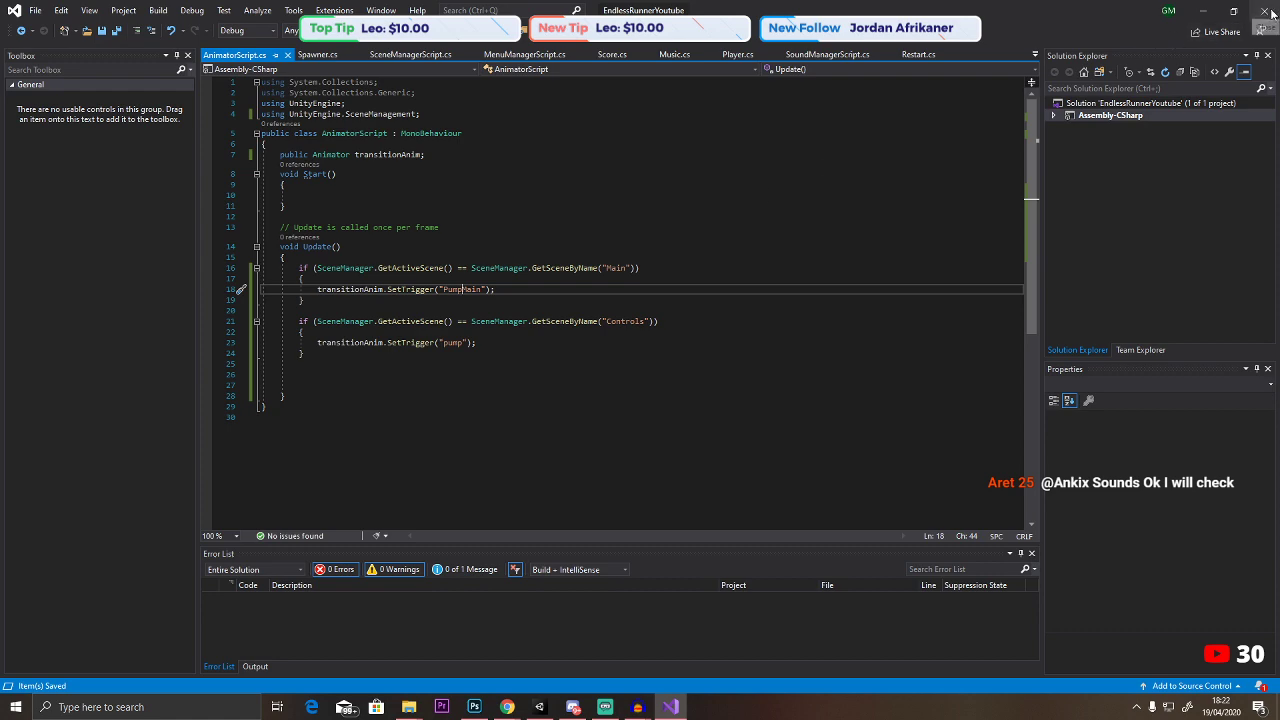
{"action": "key", "text": "alt+Tab"}
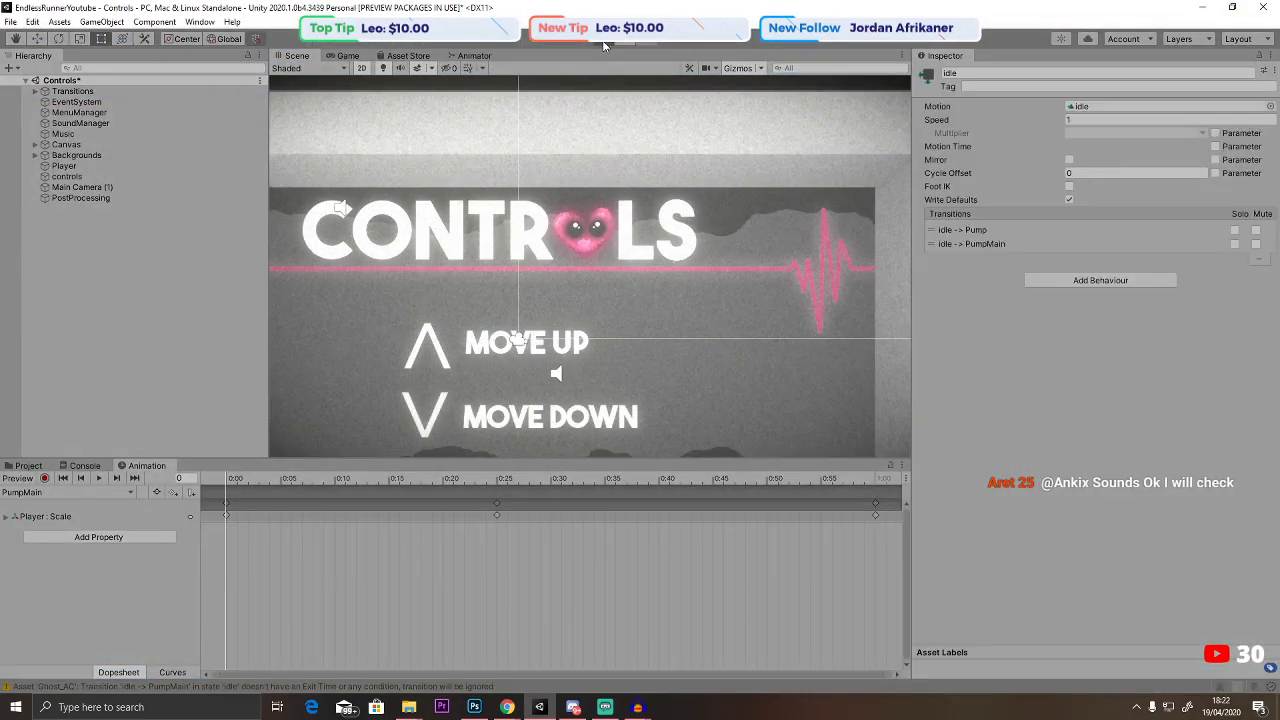
{"action": "key", "text": "ctrl+p"}
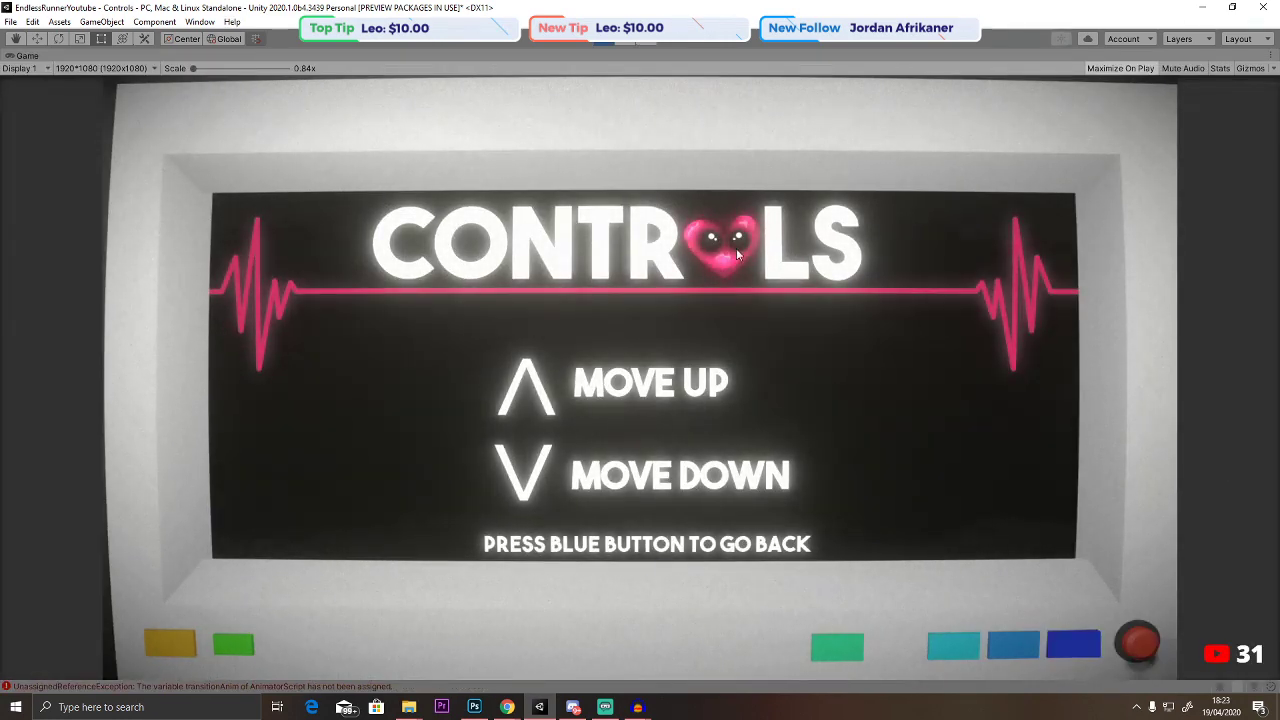
{"action": "left_click", "coordinate": [605, 42]}
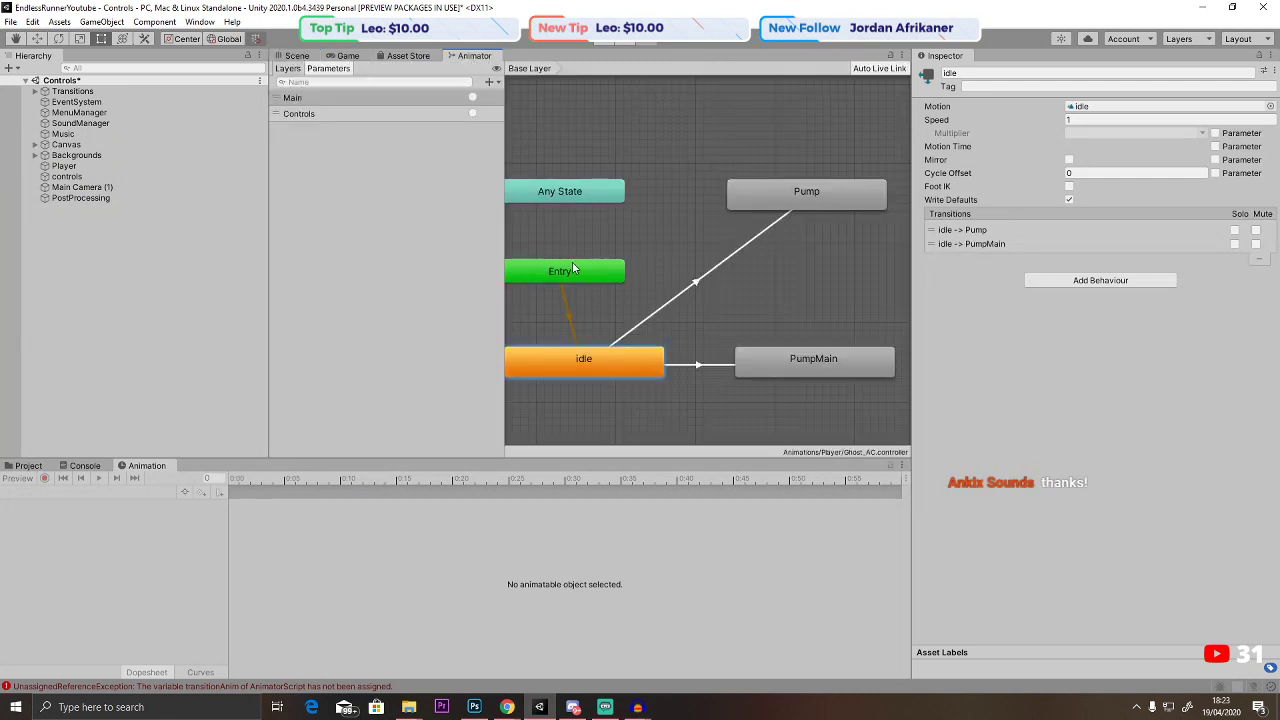
Make Pump the default state that Entry leads to in the animator graph, and delete the idle state.
{"action": "right_click", "coordinate": [600, 371]}
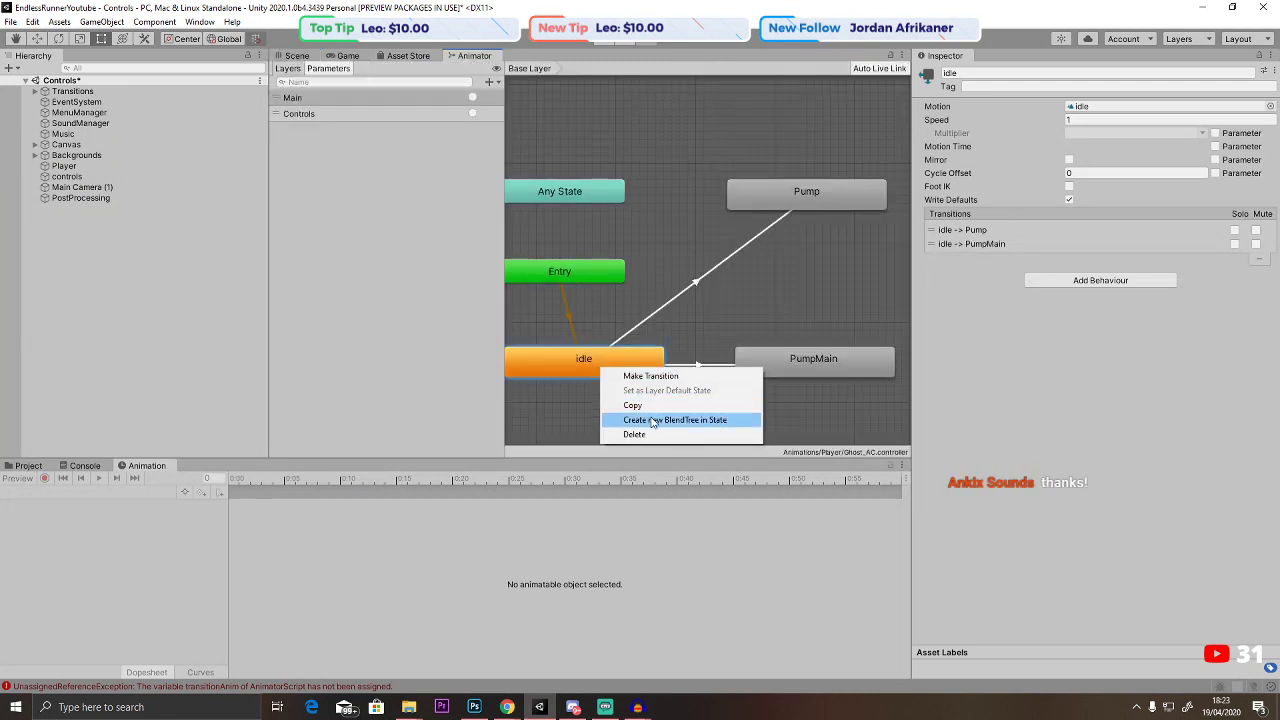
{"action": "left_click", "coordinate": [560, 282]}
{"action": "left_click", "coordinate": [560, 268]}
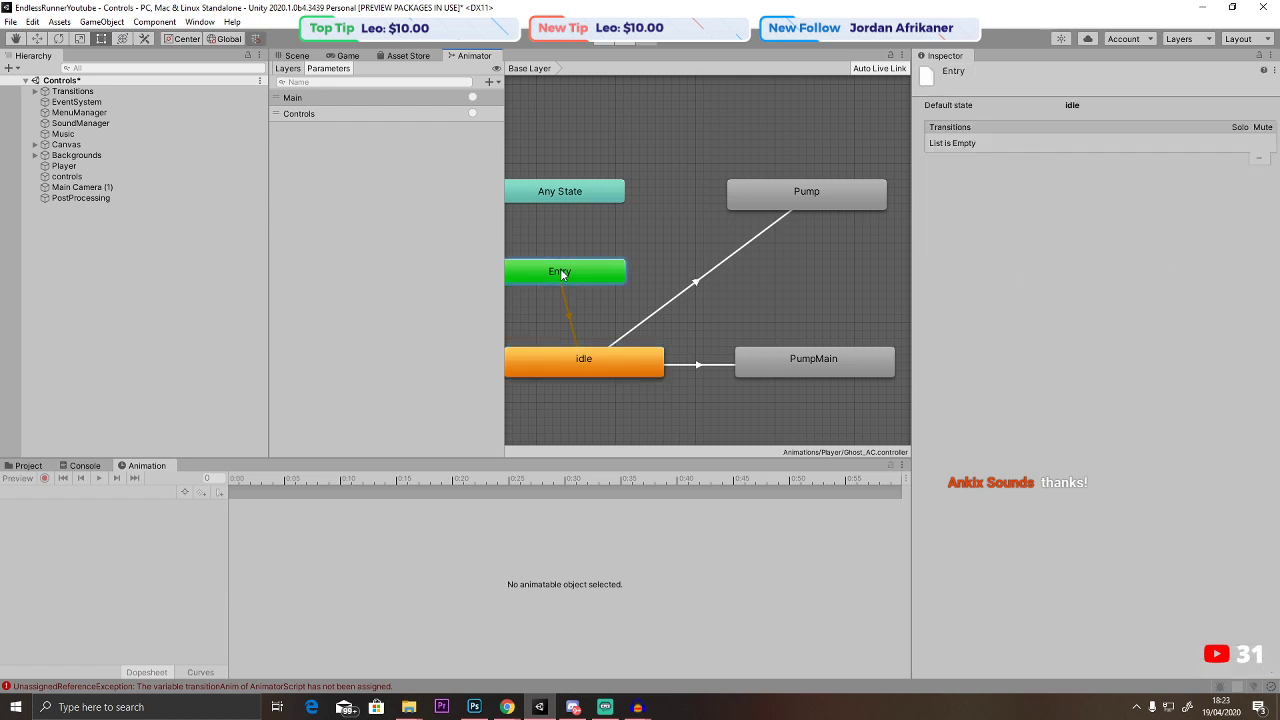
{"action": "right_click", "coordinate": [560, 268]}
{"action": "left_click", "coordinate": [605, 276]}
{"action": "left_click", "coordinate": [784, 204]}
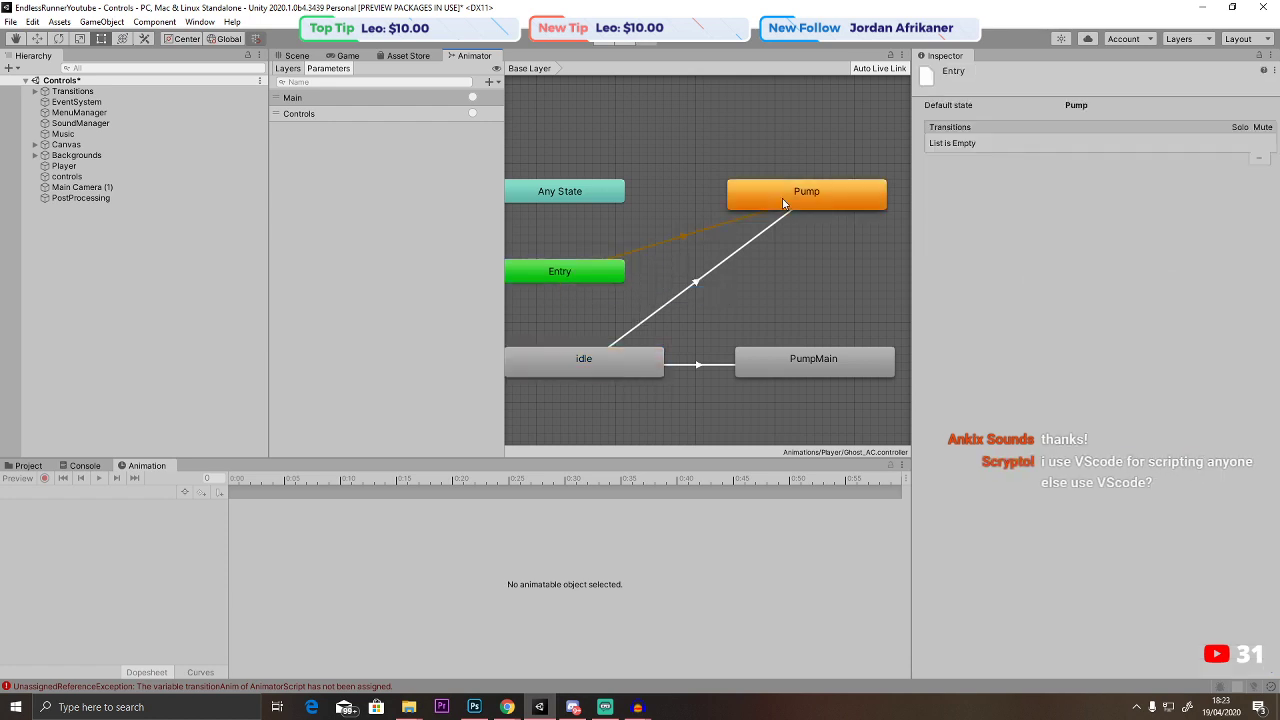
{"action": "left_click", "coordinate": [624, 372]}
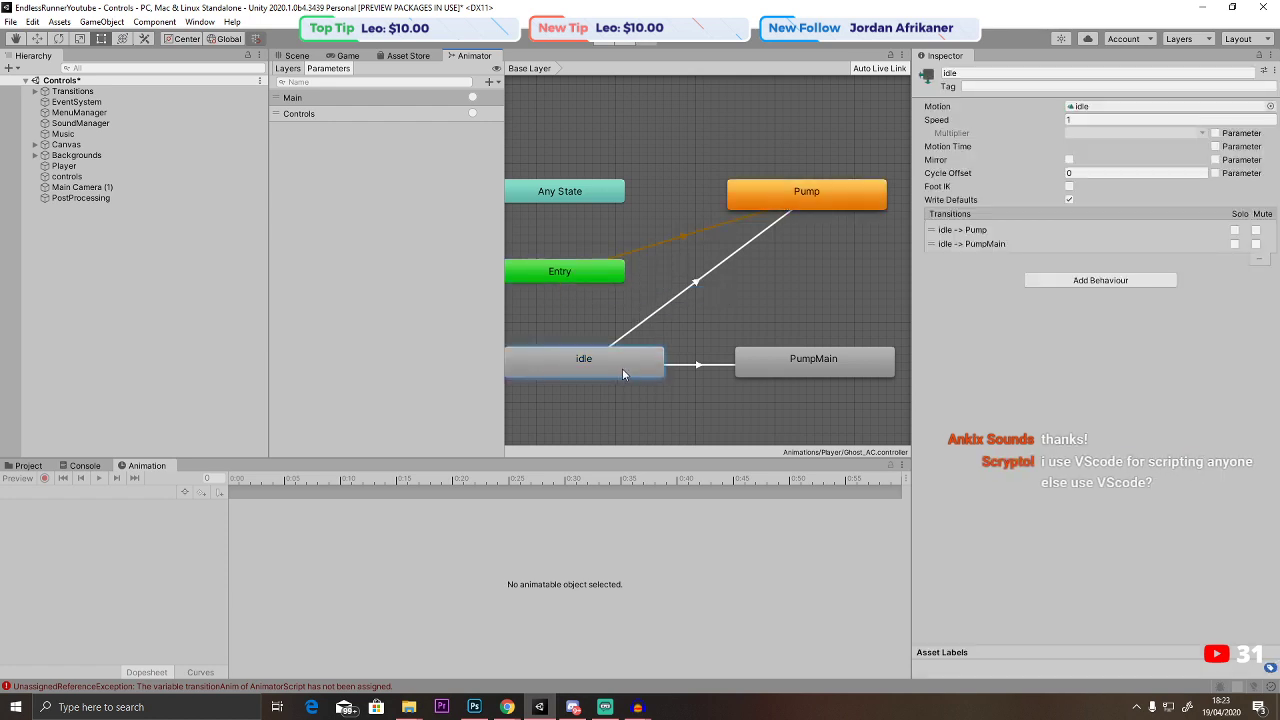
{"action": "key", "text": "Delete"}
Try adding a separate transition from Entry to Pump and inspect its settings.
{"action": "left_click", "coordinate": [683, 238]}
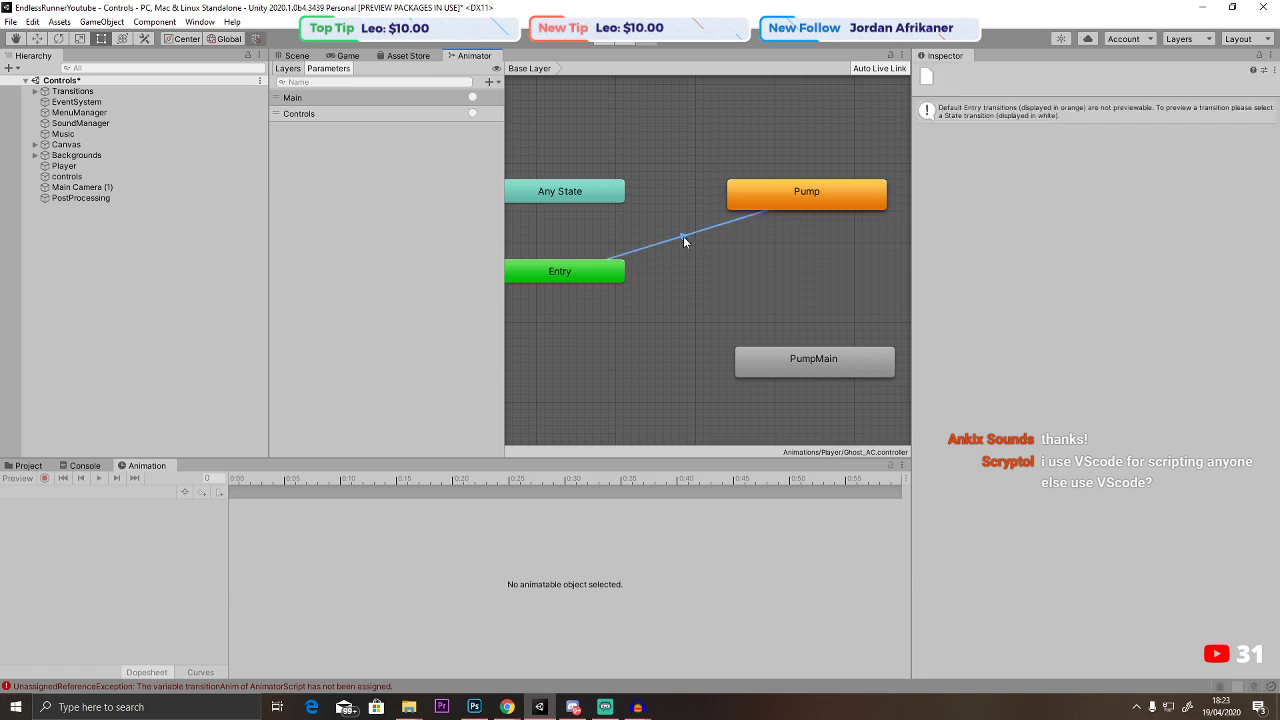
{"action": "right_click", "coordinate": [607, 271]}
{"action": "left_click", "coordinate": [650, 278]}
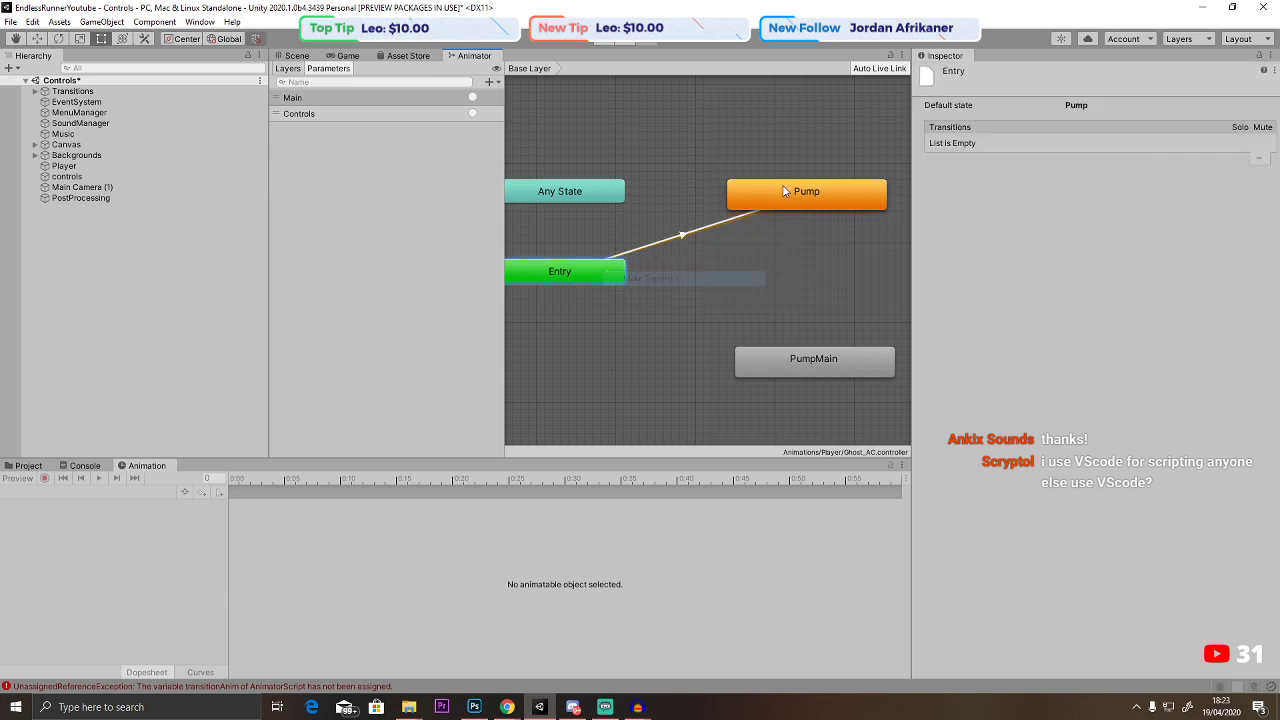
{"action": "left_click", "coordinate": [740, 204]}
{"action": "left_click", "coordinate": [671, 242]}
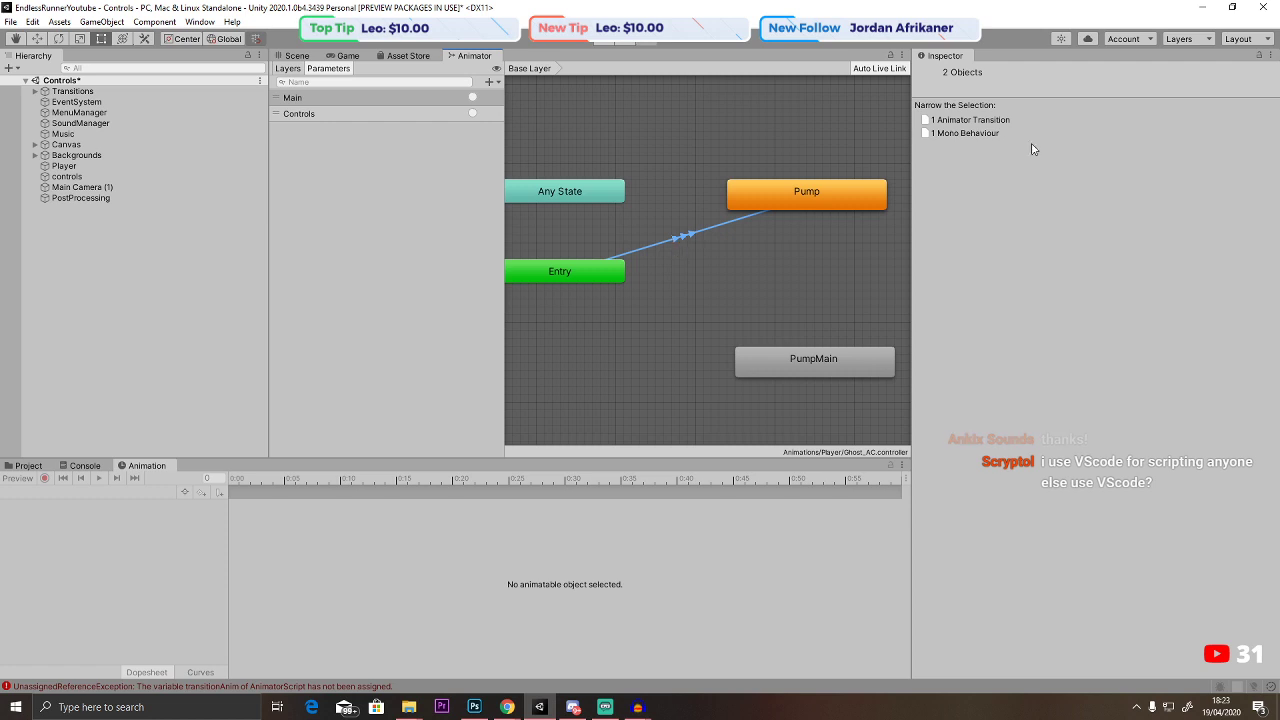
{"action": "left_click", "coordinate": [675, 240]}
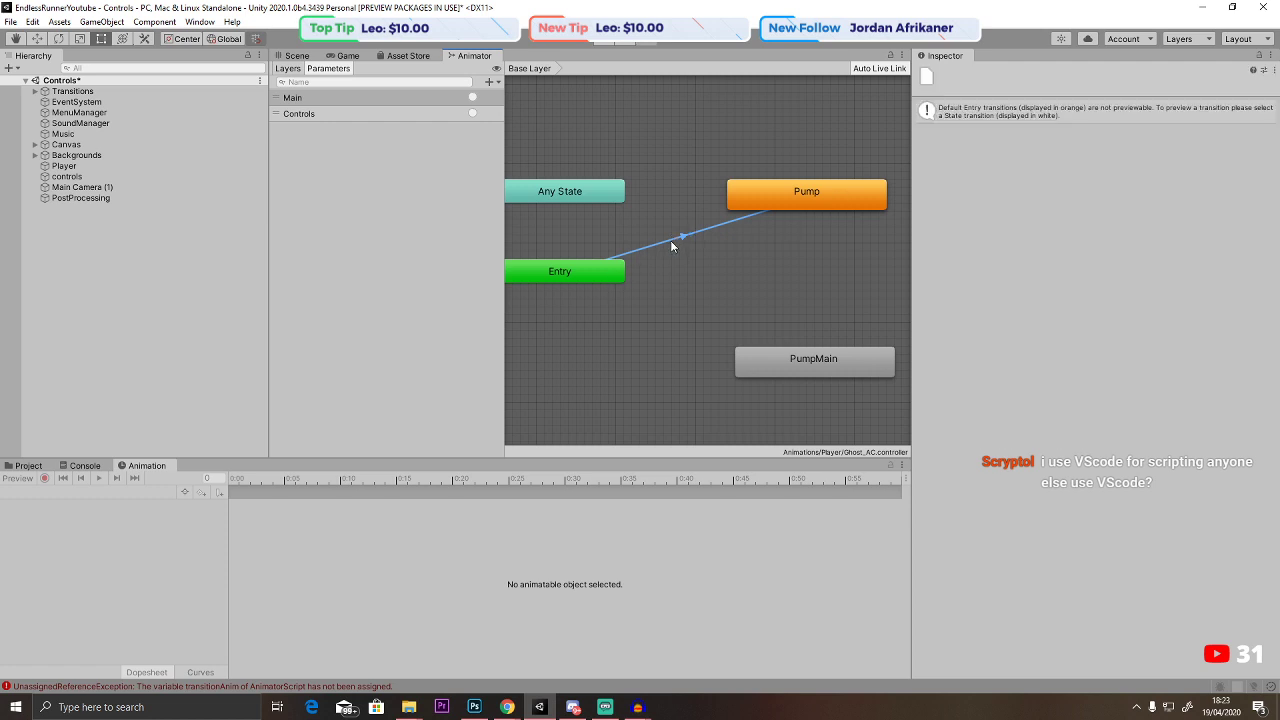
Add a transition from Entry to PumpMain and select it to inspect its conditions.
{"action": "right_click", "coordinate": [610, 275]}
{"action": "left_click", "coordinate": [652, 282]}
{"action": "left_click", "coordinate": [775, 371]}
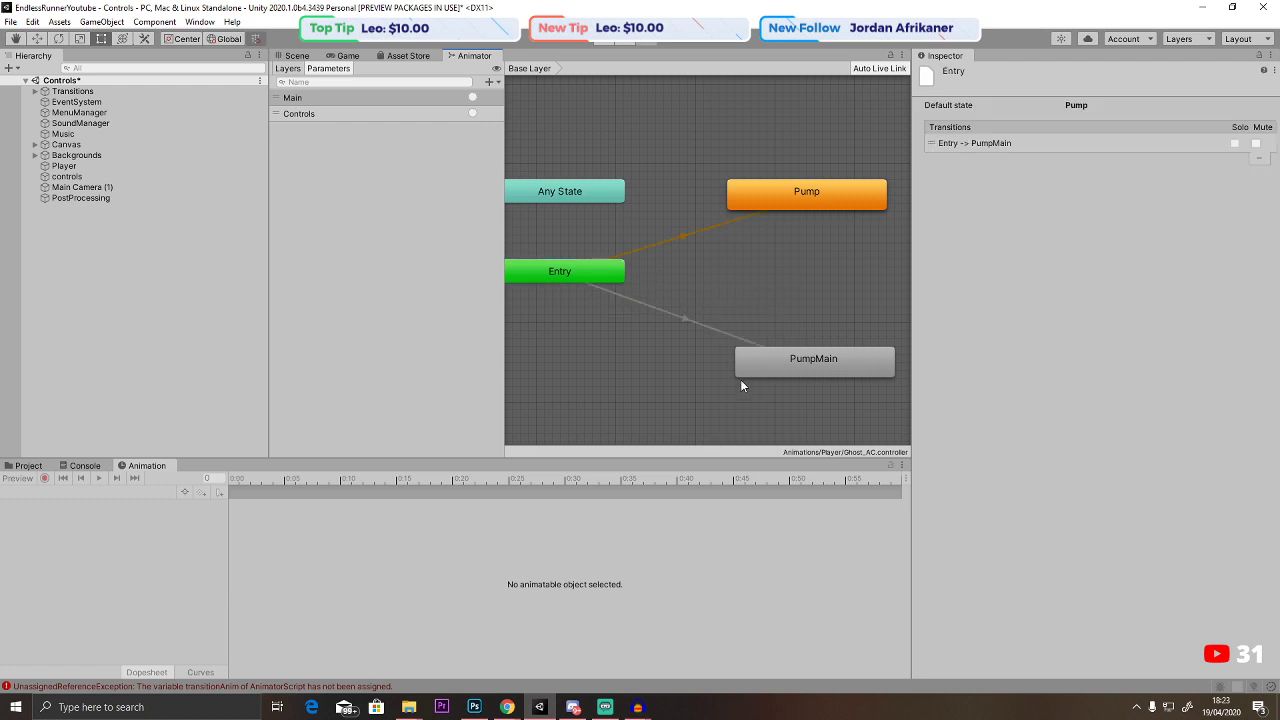
{"action": "left_click", "coordinate": [685, 319]}
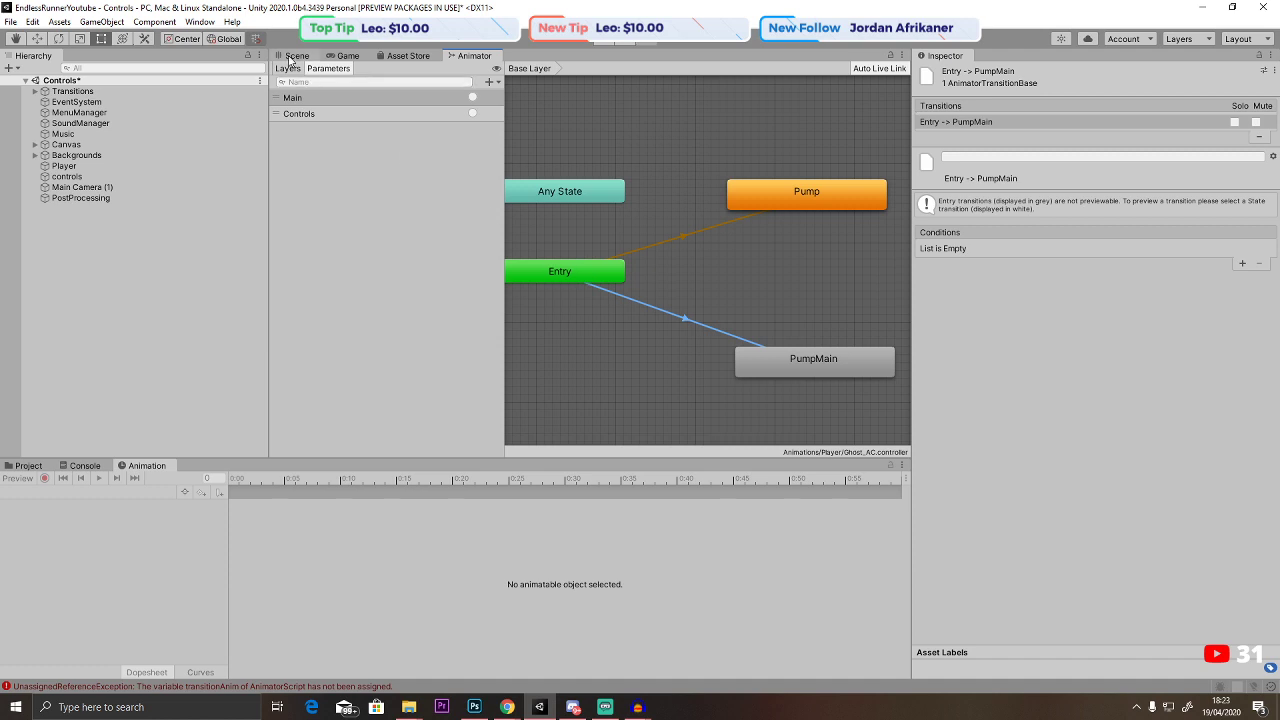
Remove the Animator Script component from the Player object in the Controls scene.
{"action": "key", "text": "ctrl+1"}
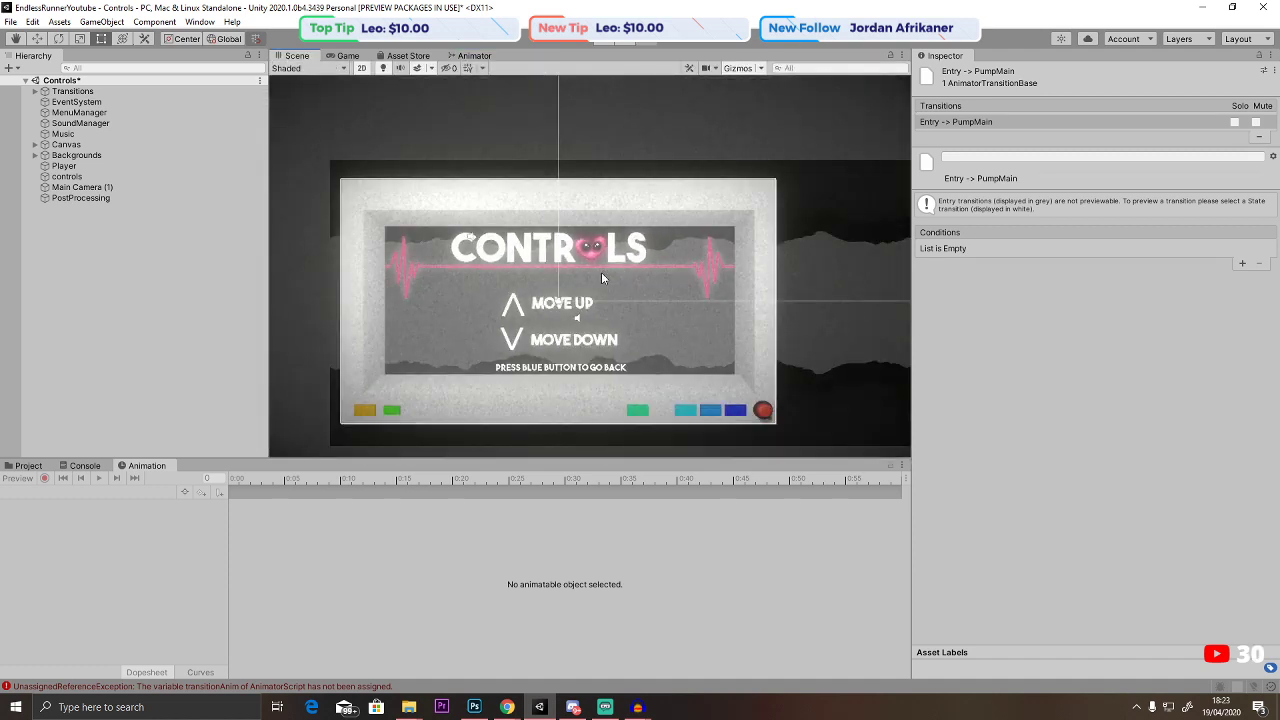
{"action": "left_click", "coordinate": [80, 123]}
{"action": "left_click", "coordinate": [64, 166]}
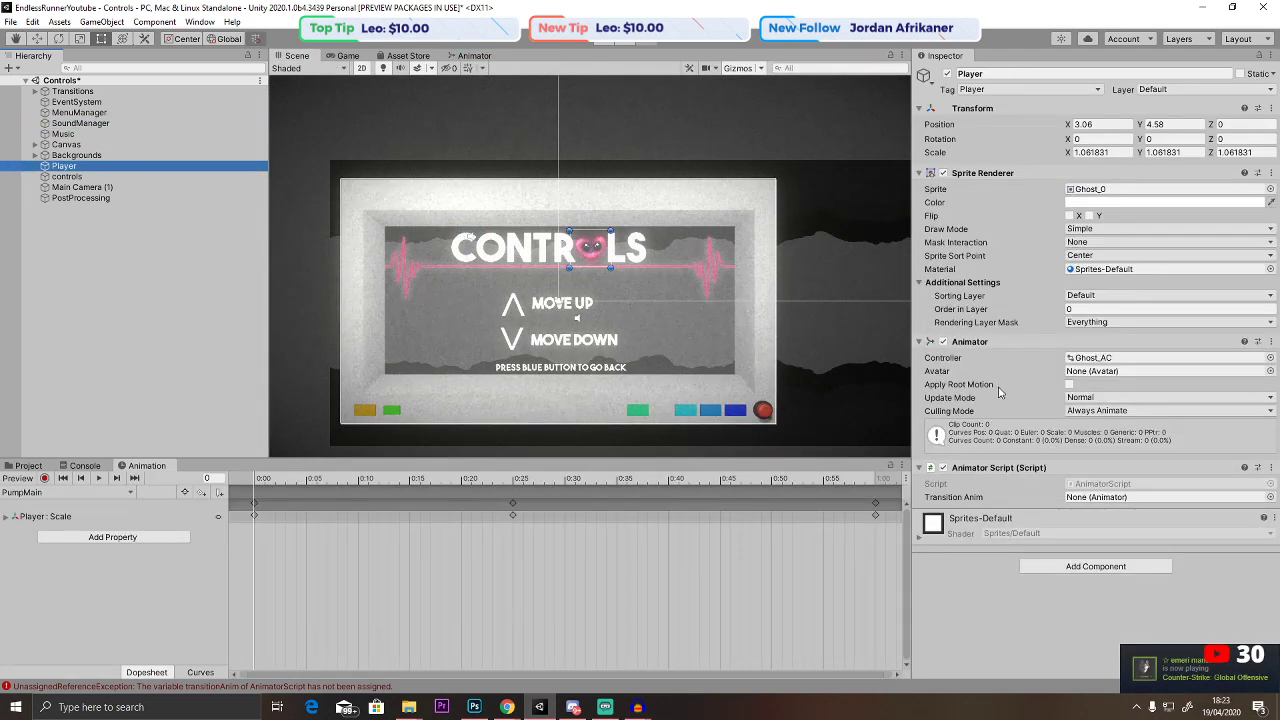
{"action": "right_click", "coordinate": [1010, 467]}
{"action": "left_click", "coordinate": [1030, 492]}
{"action": "key", "text": "f"}
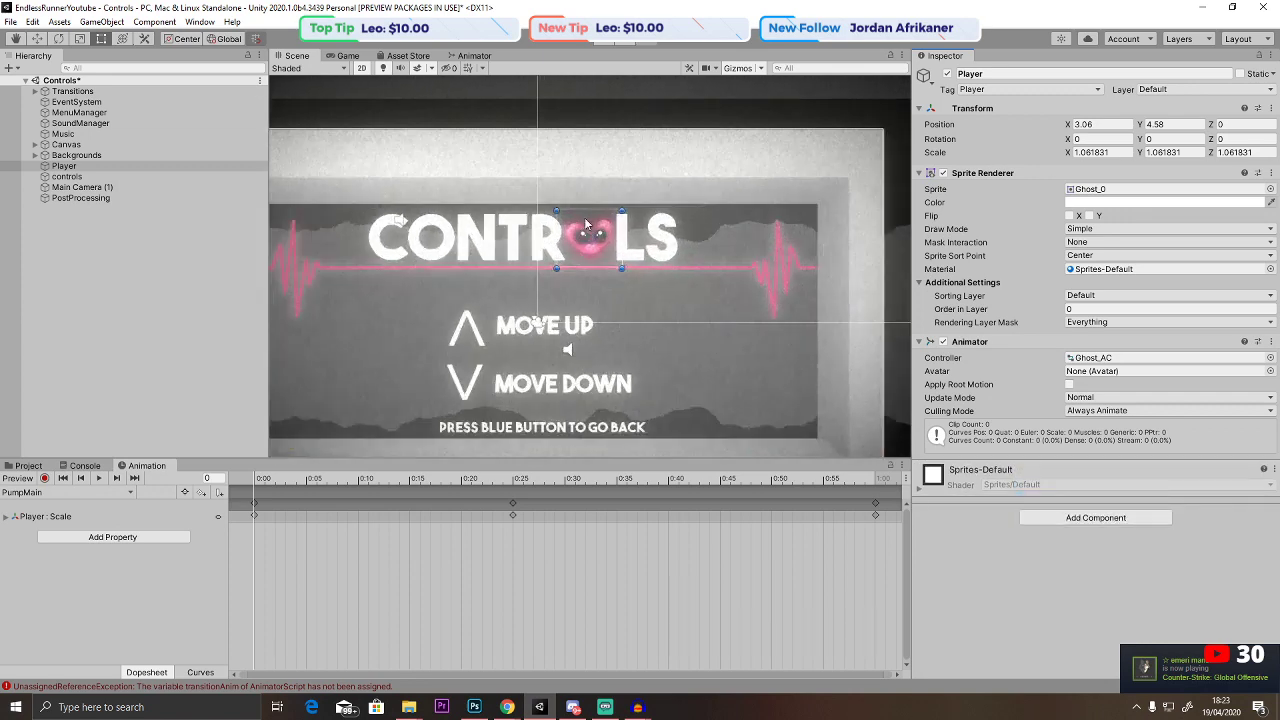
Delete the transition from Entry to PumpMain in the animator graph.
{"action": "left_click", "coordinate": [474, 56]}
{"action": "left_click", "coordinate": [570, 288]}
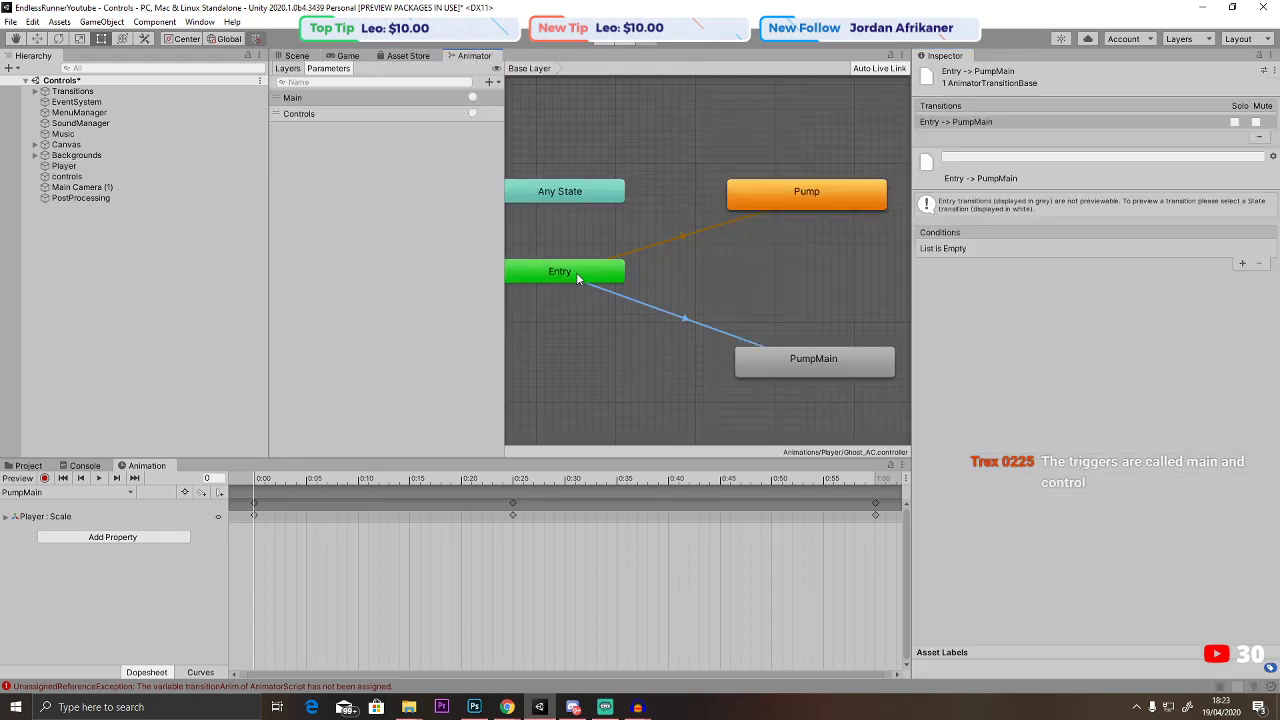
{"action": "left_click", "coordinate": [773, 361]}
{"action": "left_click", "coordinate": [707, 326]}
{"action": "key", "text": "Delete"}
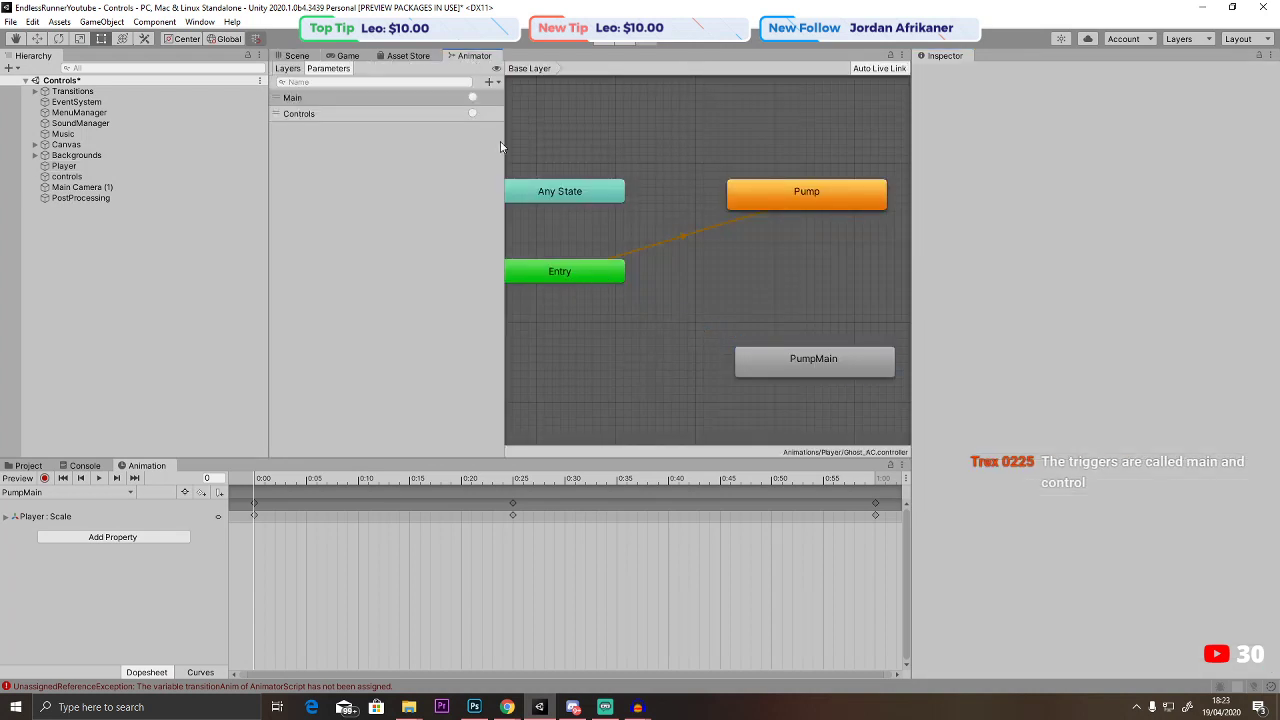
Run the Controls scene to check the heart's animation, and stop the game.
{"action": "left_click", "coordinate": [293, 56]}
{"action": "scroll", "coordinate": [551, 327], "scroll_direction": "down", "scroll_amount": 4}
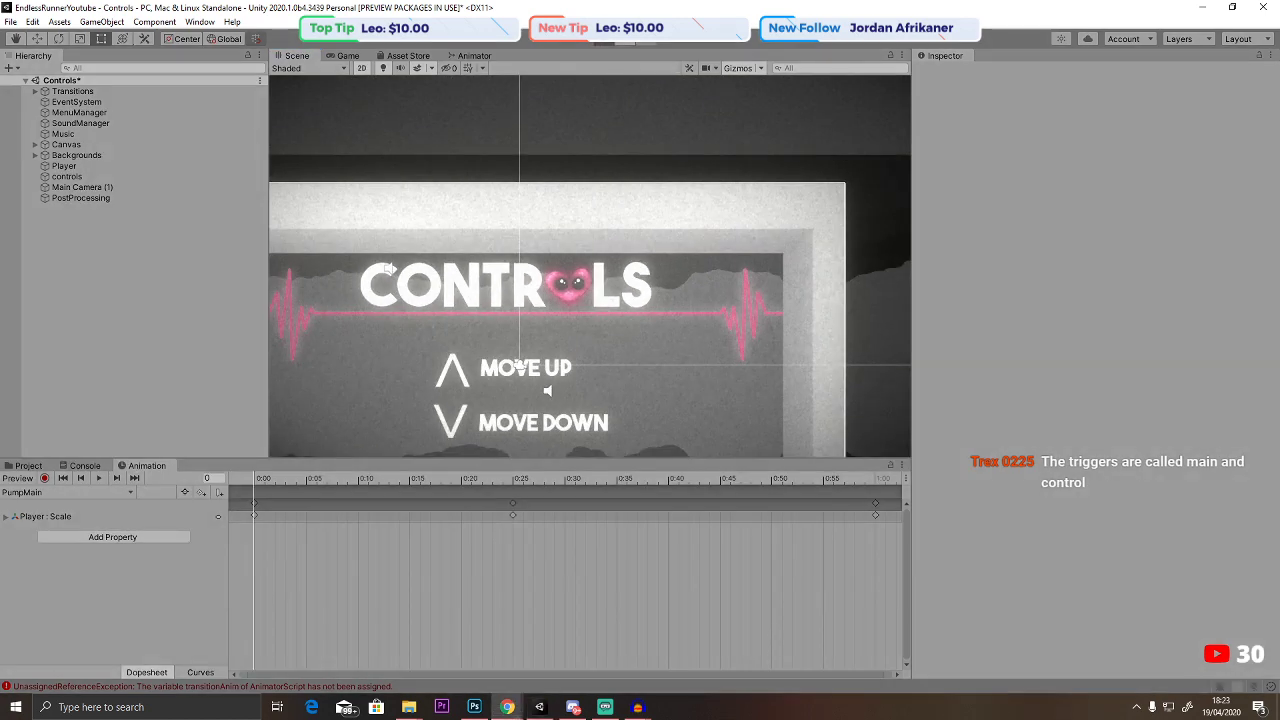
{"action": "key", "text": "ctrl+p"}
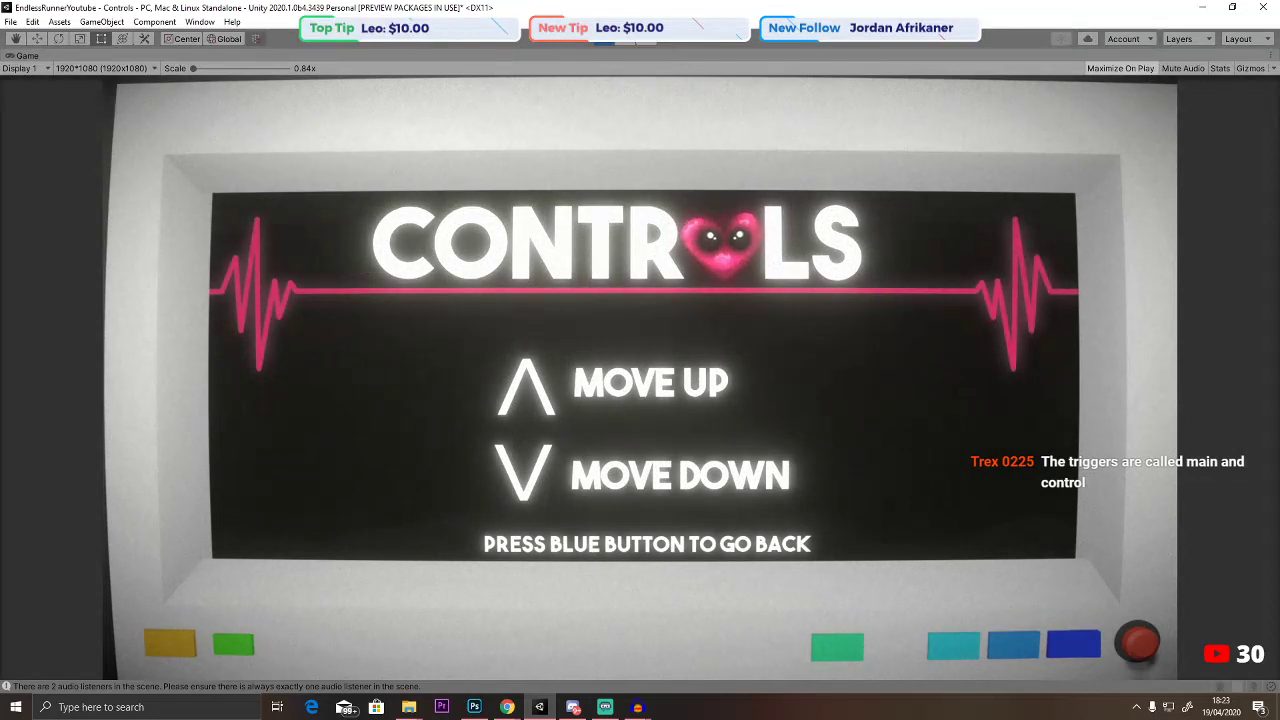
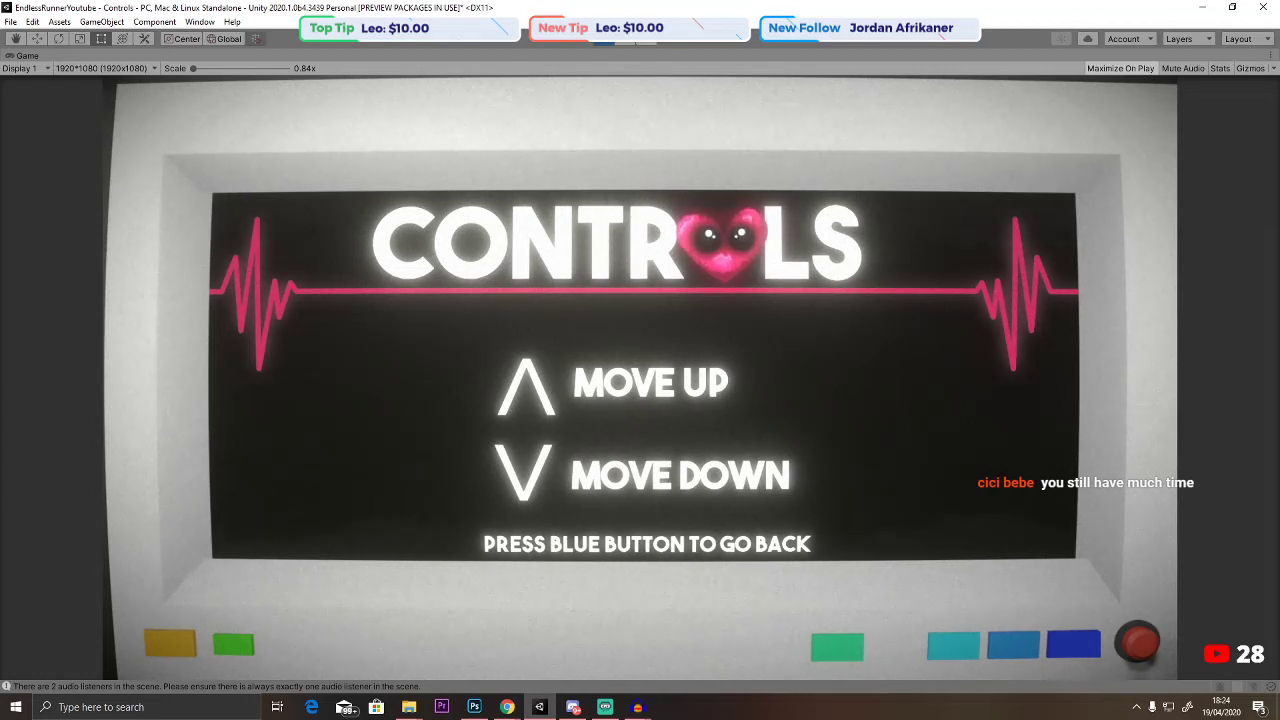
{"action": "left_click", "coordinate": [605, 40]}
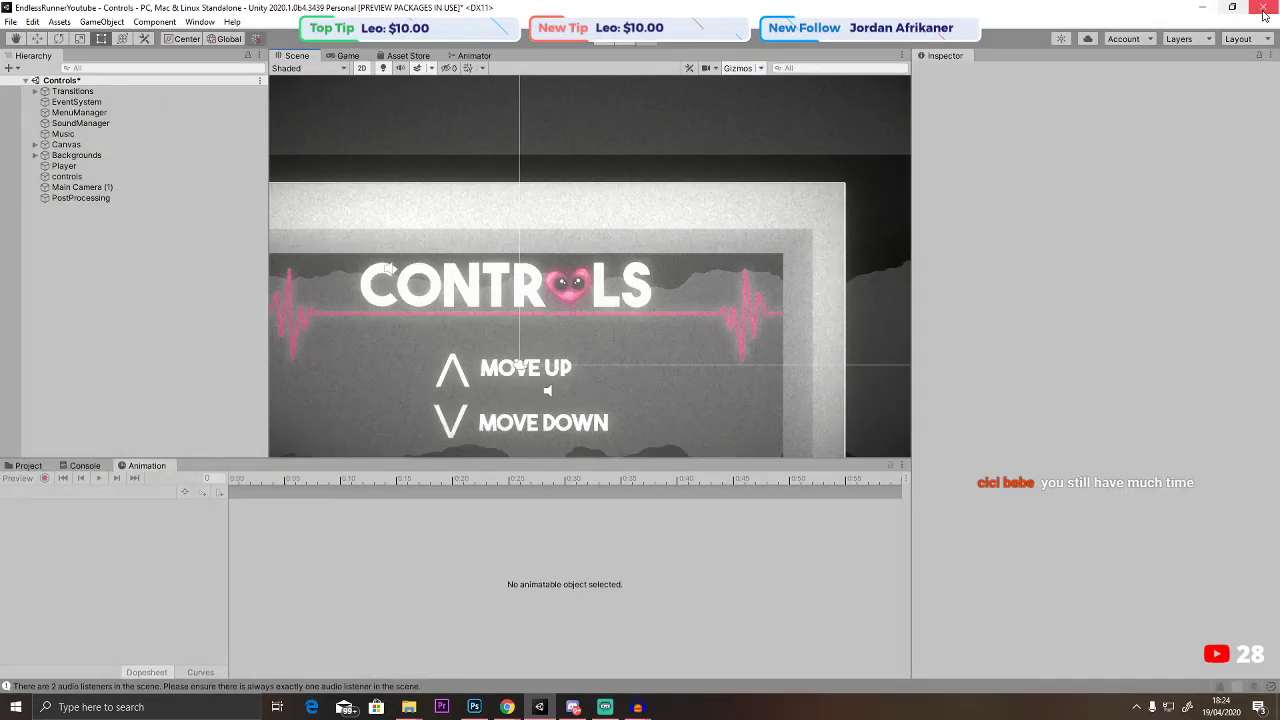
Save the Controls scene, keeping the Unity editor open.
{"action": "left_click", "coordinate": [1263, 10]}
{"action": "left_click", "coordinate": [736, 380]}
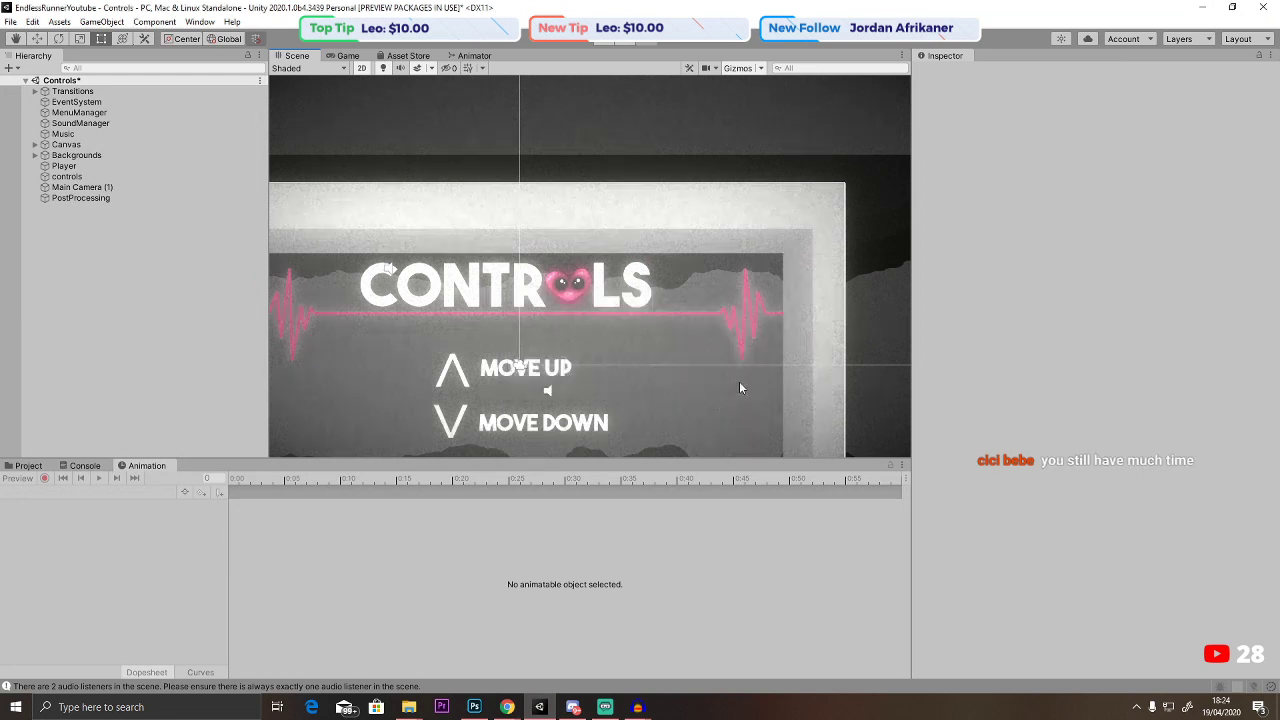
{"action": "left_click", "coordinate": [10, 21]}
{"action": "left_click", "coordinate": [31, 70]}
Add the AnimatorScript component to the Player object and check the trigger names among the animator parameters.
{"action": "left_click", "coordinate": [64, 165]}
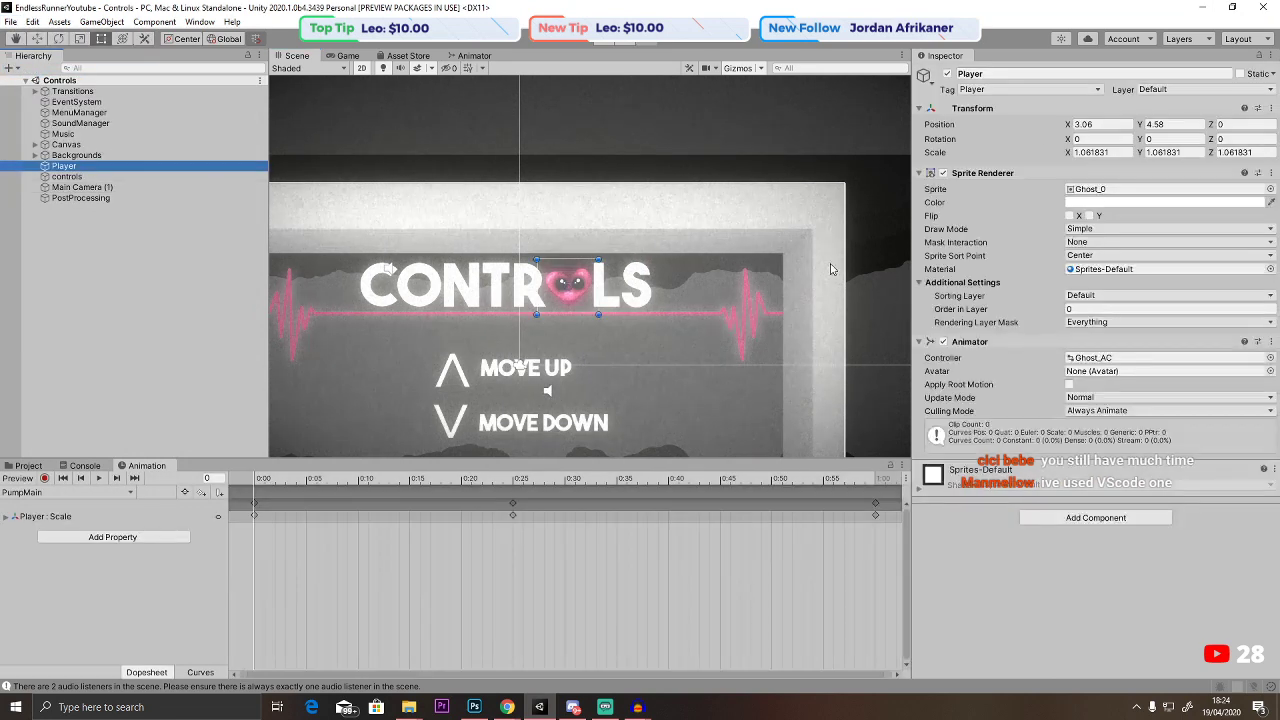
{"action": "left_click", "coordinate": [1065, 517]}
{"action": "left_click", "coordinate": [1075, 522]}
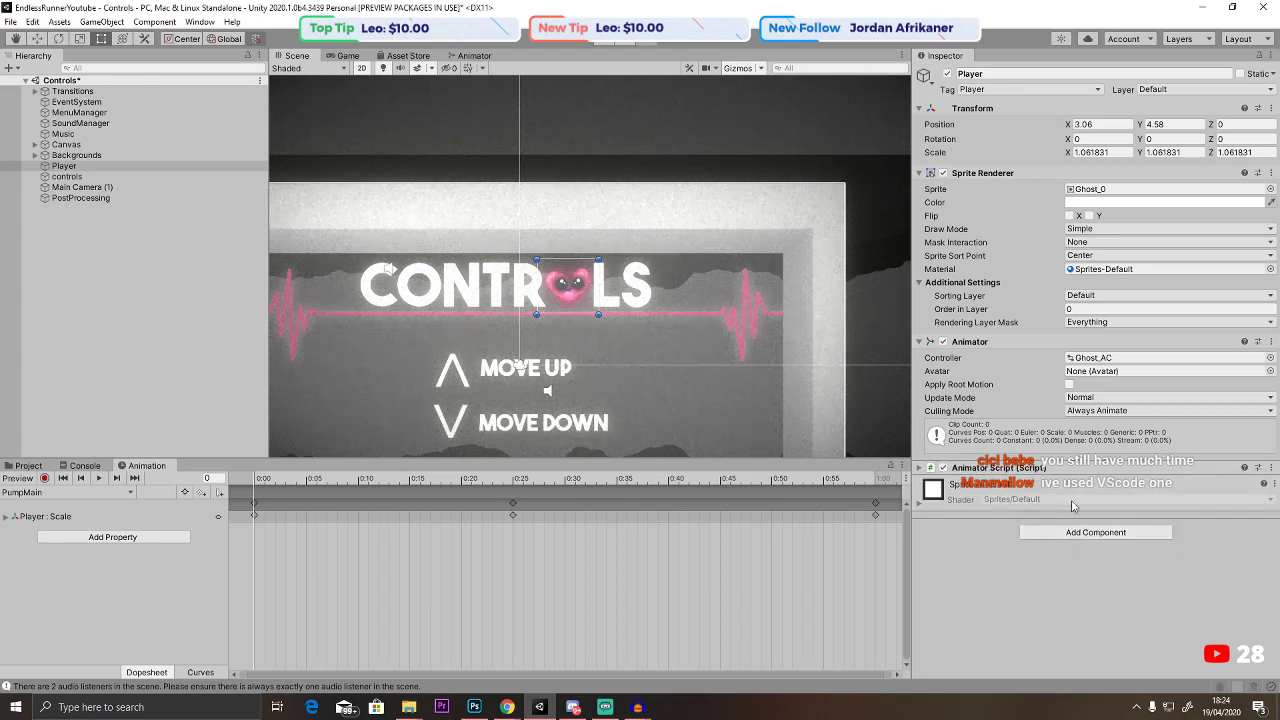
{"action": "left_click", "coordinate": [451, 56]}
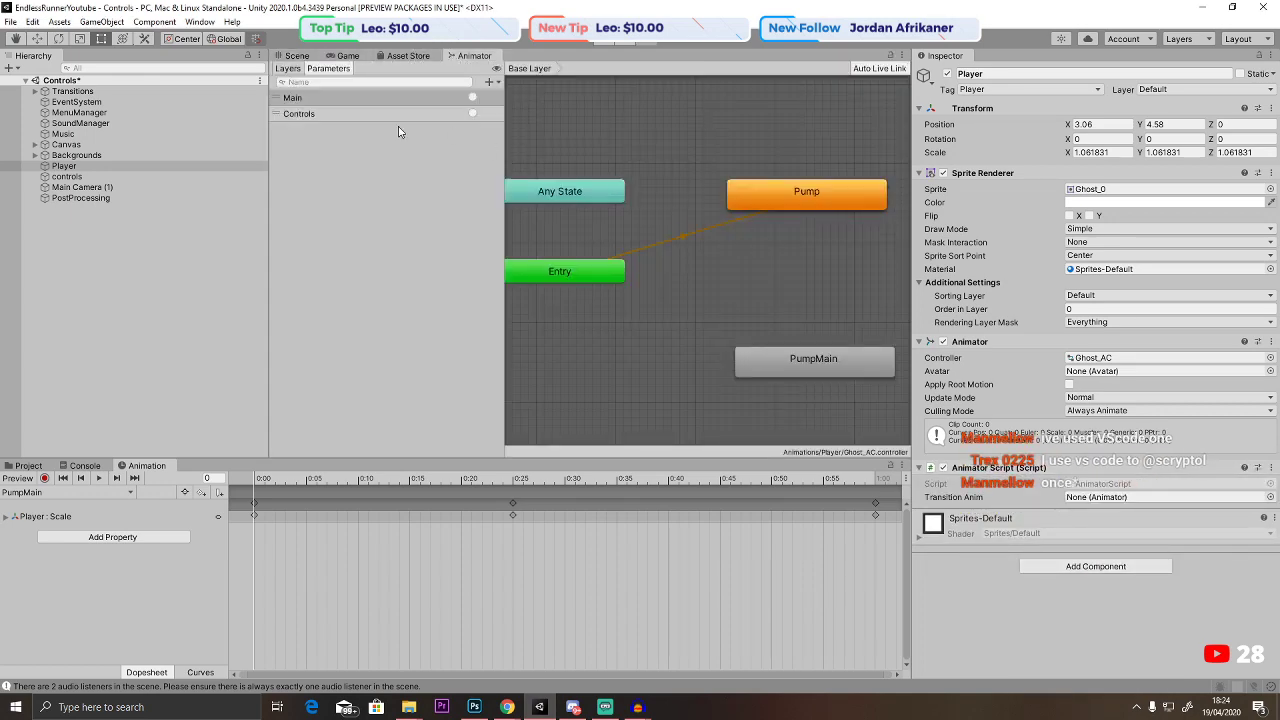
{"action": "left_click", "coordinate": [296, 55]}
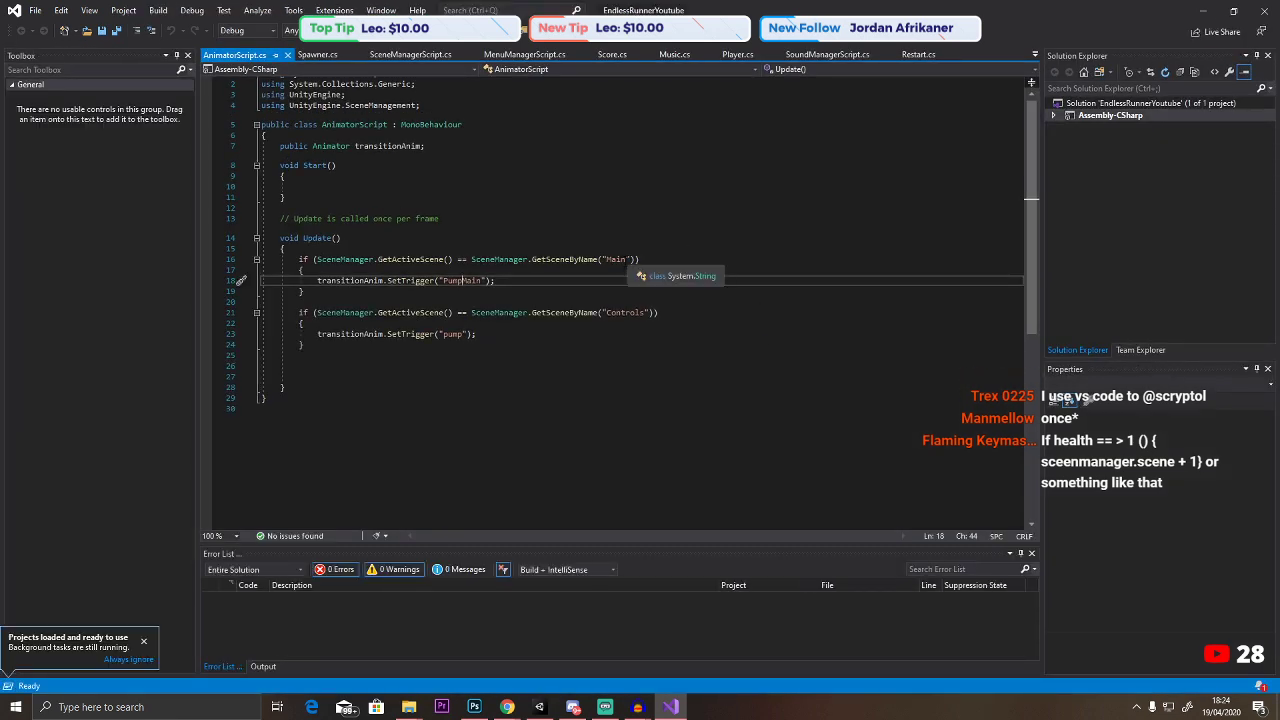
In AnimatorScript in Visual Studio, set the trigger name to "Main" in the Main block and "Controls" in the Controls block.
{"action": "key", "text": "Left"}
{"action": "double_click", "coordinate": [461, 281]}
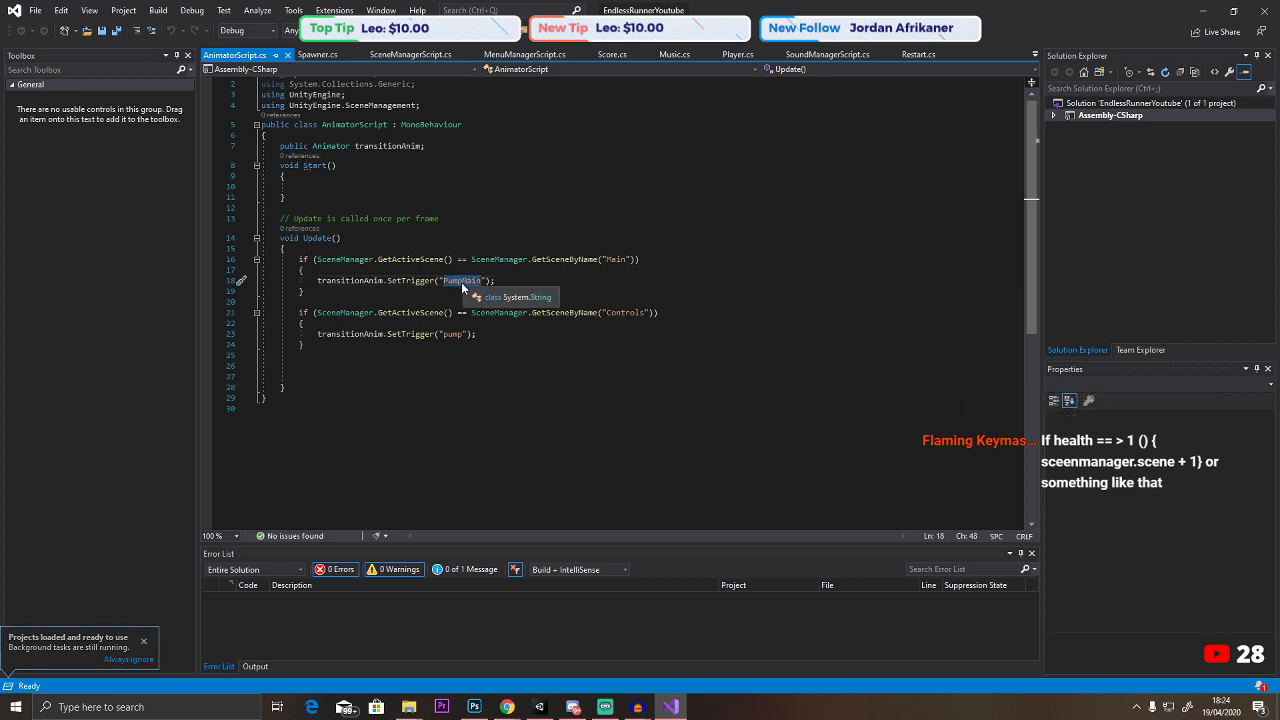
{"action": "type", "text": "Main"}
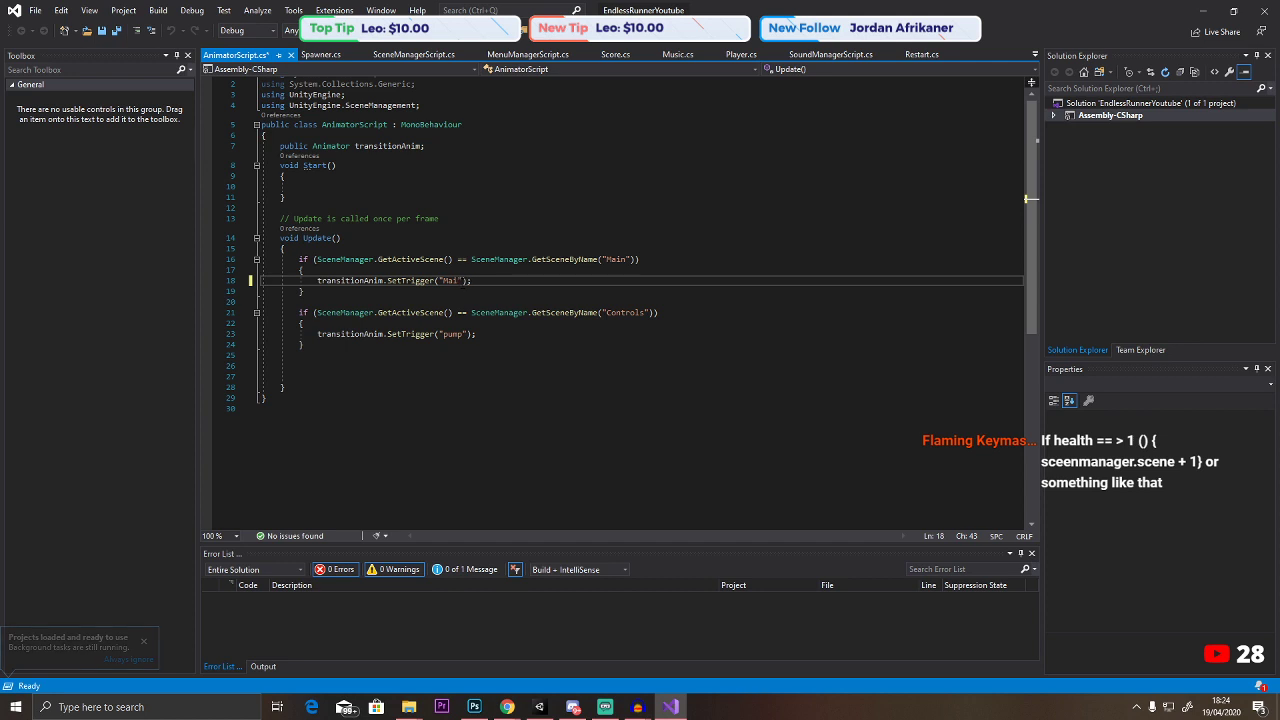
{"action": "double_click", "coordinate": [452, 334]}
{"action": "type", "text": "Controls"}
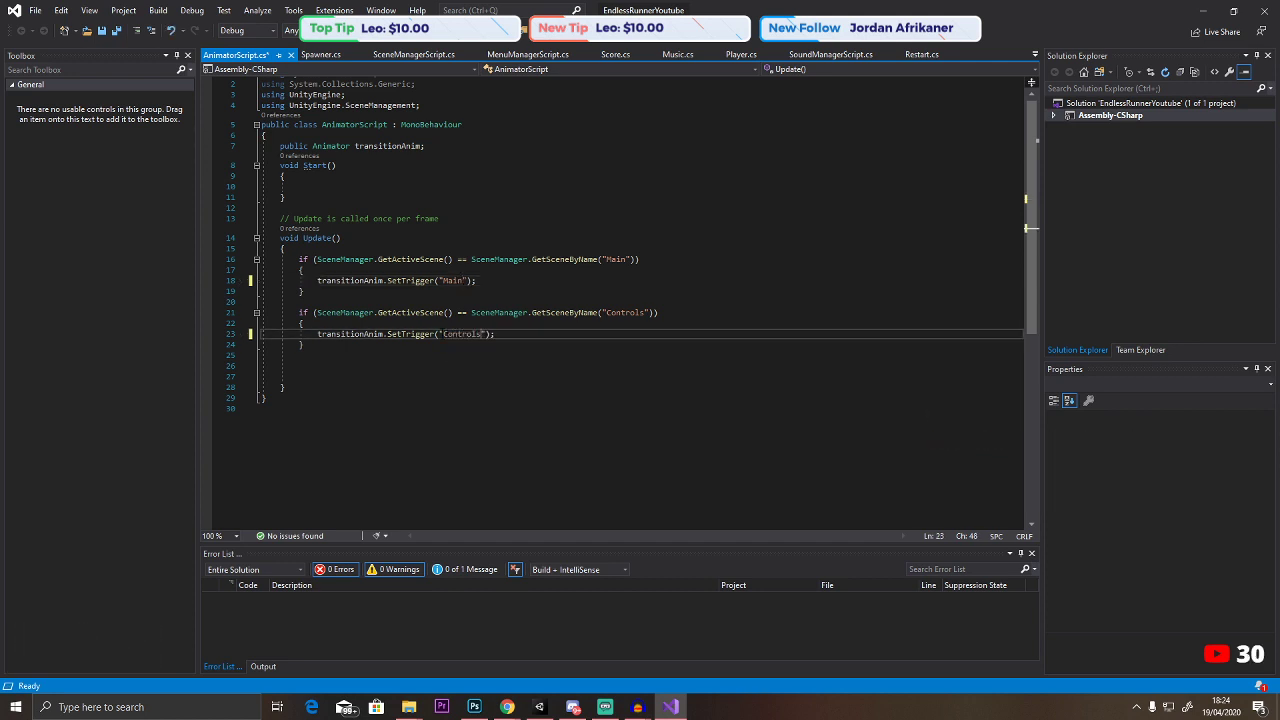
{"action": "left_click", "coordinate": [298, 365]}
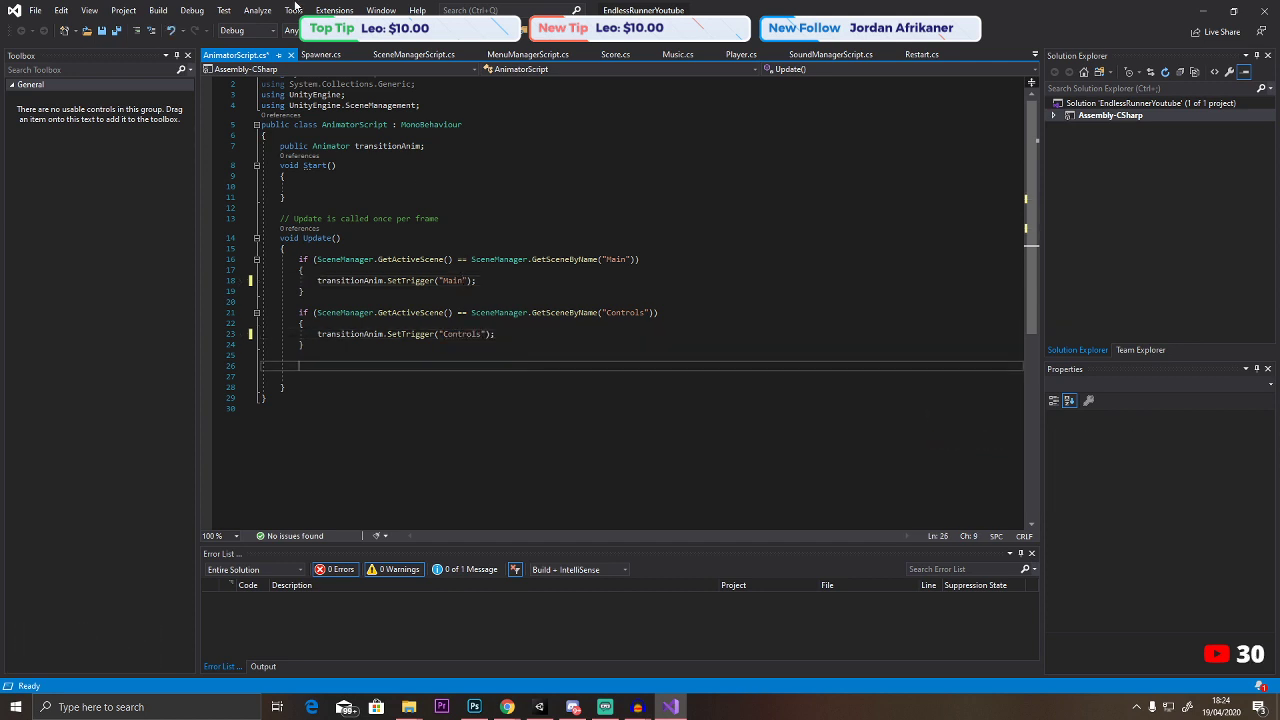
Save AnimatorScript and close Visual Studio, returning to Unity to assign the Player's Animator to Transition Anim.
{"action": "left_click", "coordinate": [102, 31]}
{"action": "left_click", "coordinate": [1262, 11]}
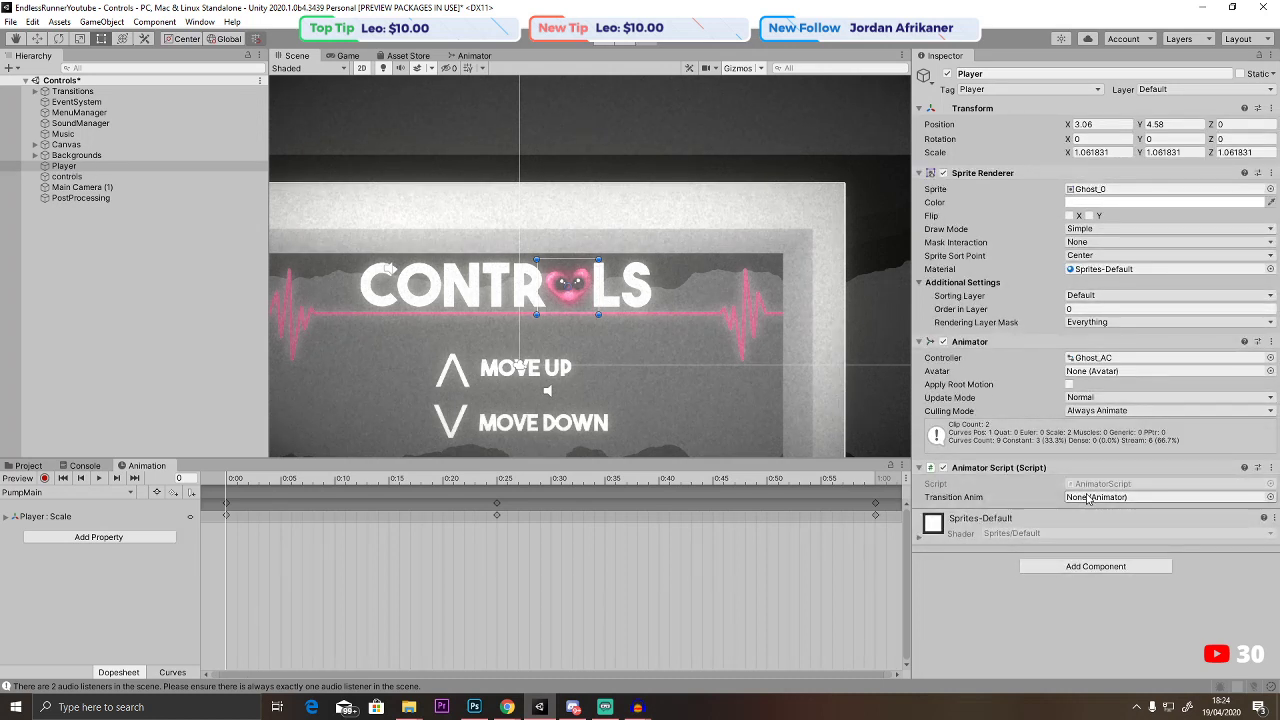
{"action": "left_click_drag", "start_coordinate": [94, 172], "coordinate": [1110, 497]}
Run the Controls scene, go back to the main menu with the blue button to check the heart, and stop the game.
{"action": "left_click", "coordinate": [602, 39]}
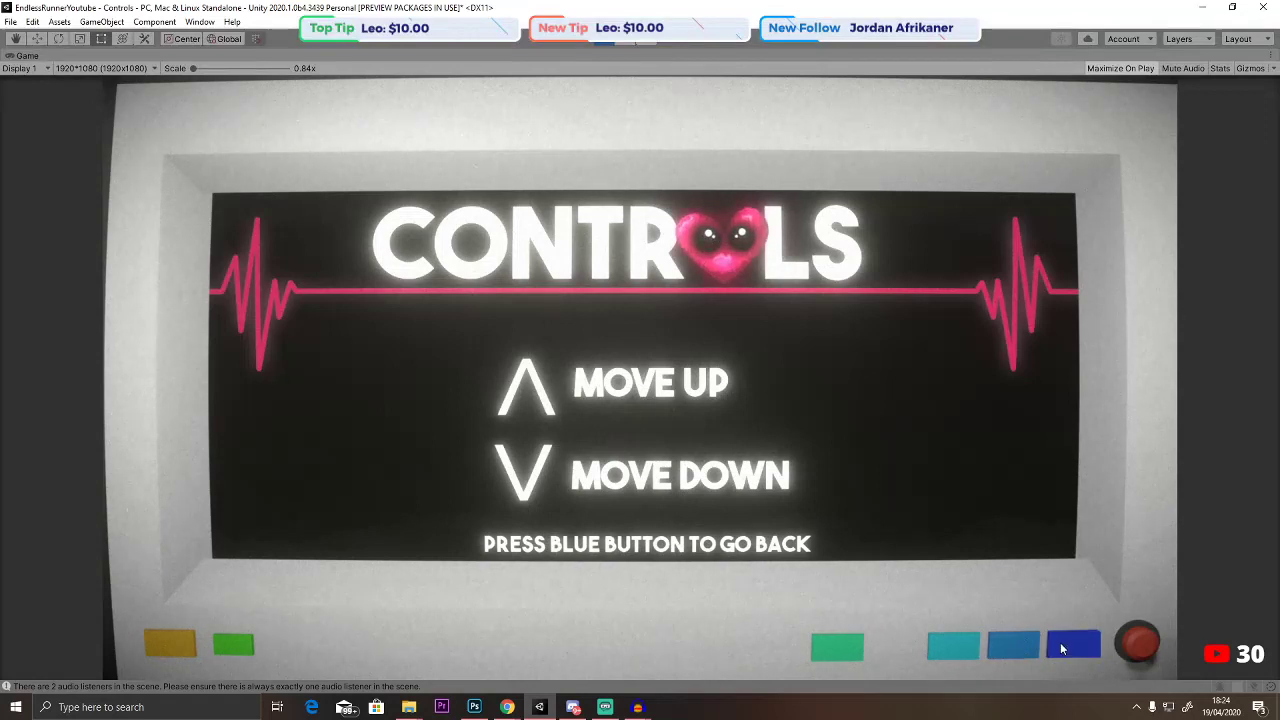
{"action": "left_click", "coordinate": [1060, 642]}
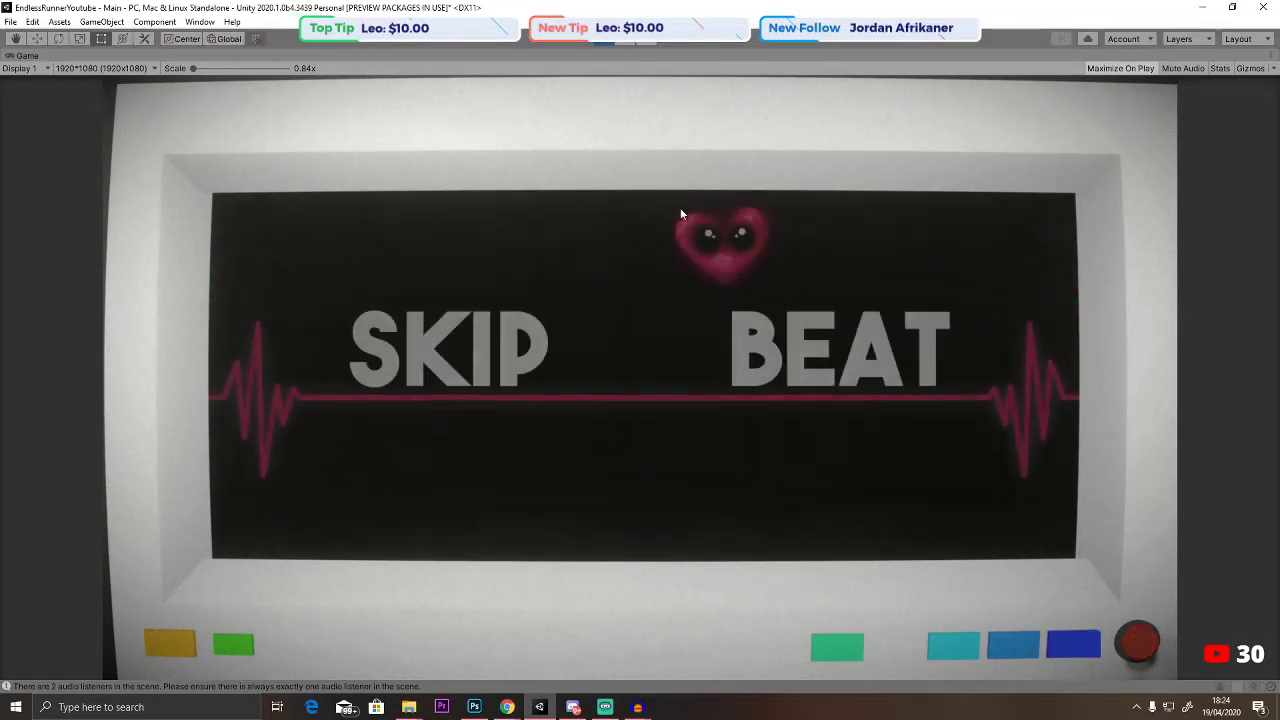
{"action": "left_click", "coordinate": [602, 39]}
Create a new animation clip named Idle for the Player in the Scenes folder, replacing the existing idle.anim.
{"action": "left_click", "coordinate": [452, 57]}
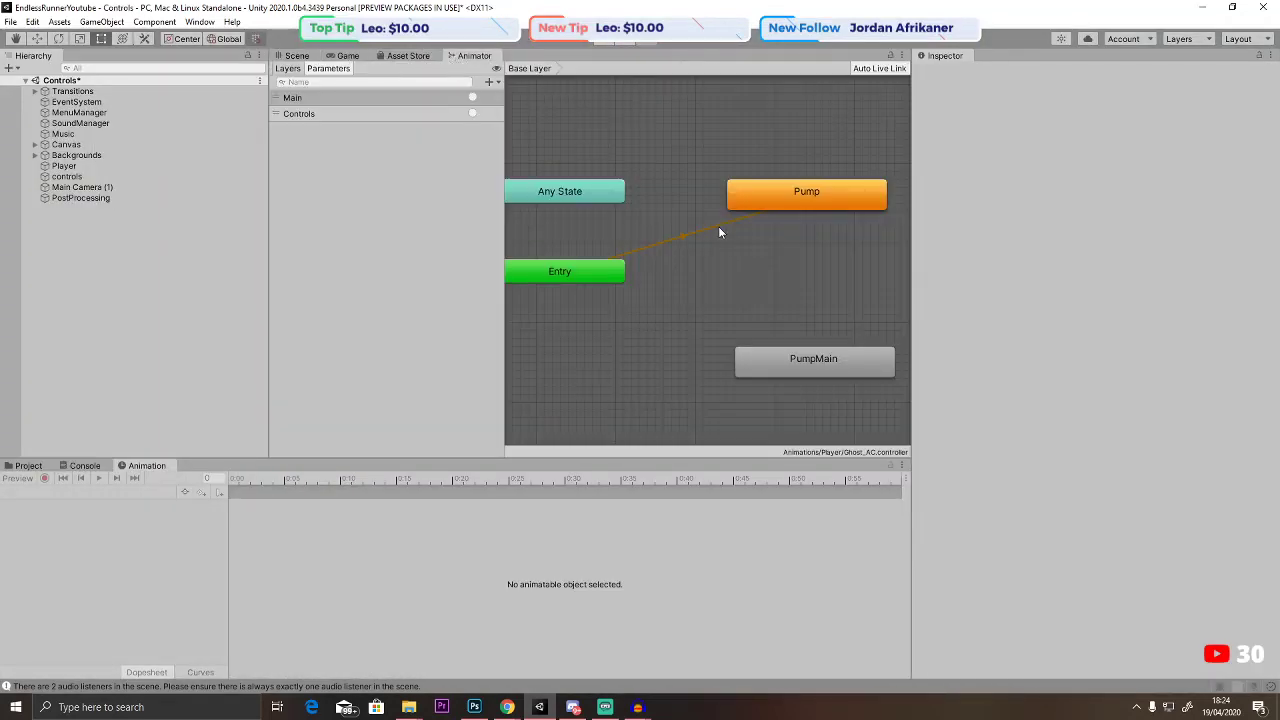
{"action": "right_click", "coordinate": [565, 305]}
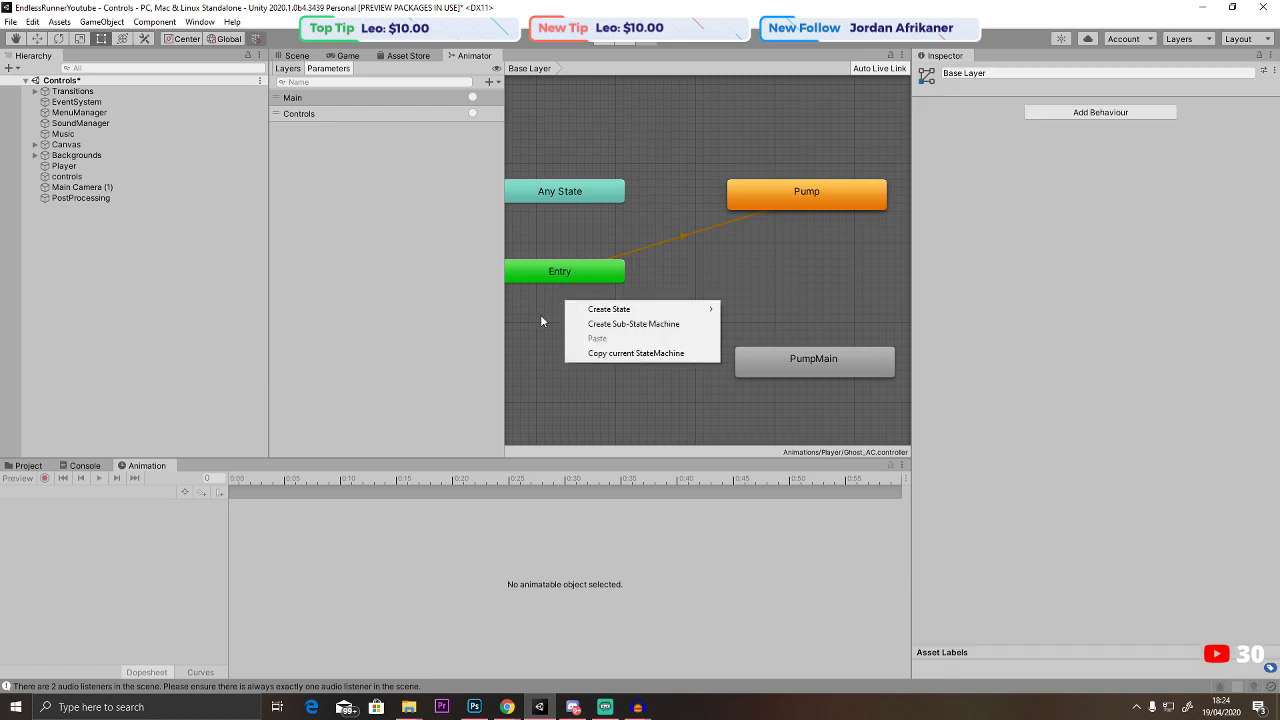
{"action": "left_click", "coordinate": [298, 56]}
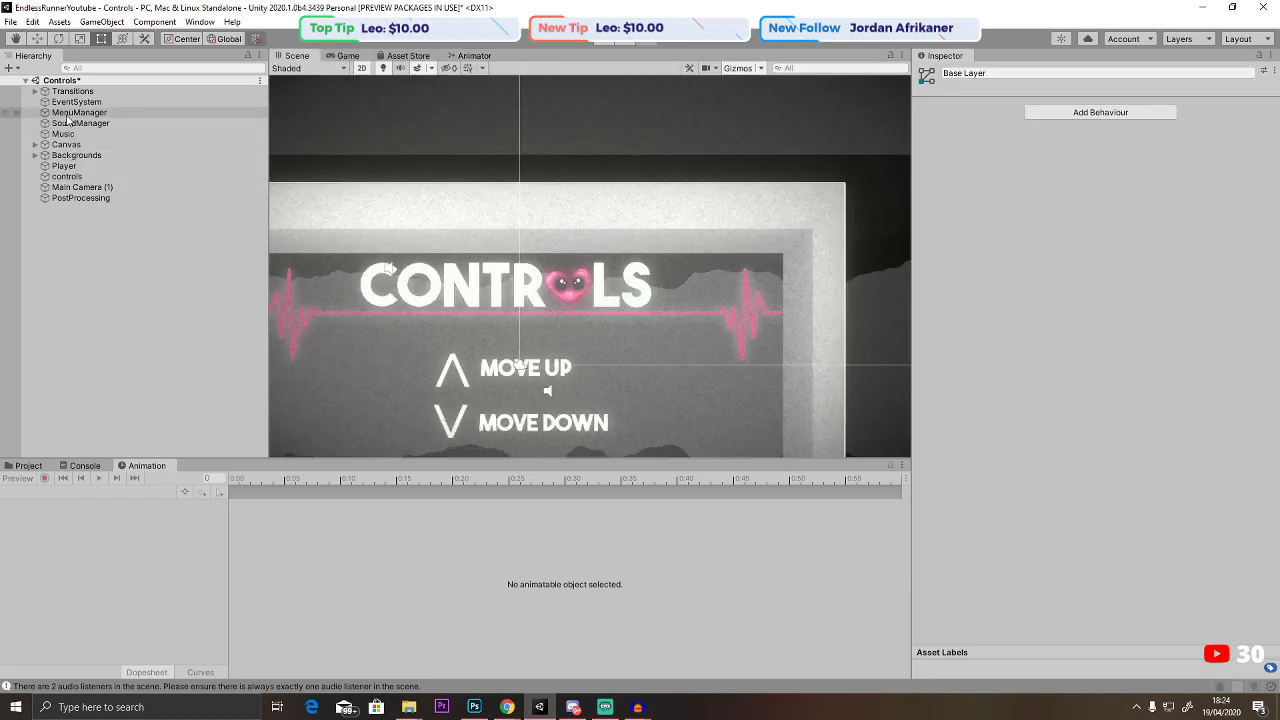
{"action": "left_click", "coordinate": [64, 166]}
{"action": "left_click", "coordinate": [70, 492]}
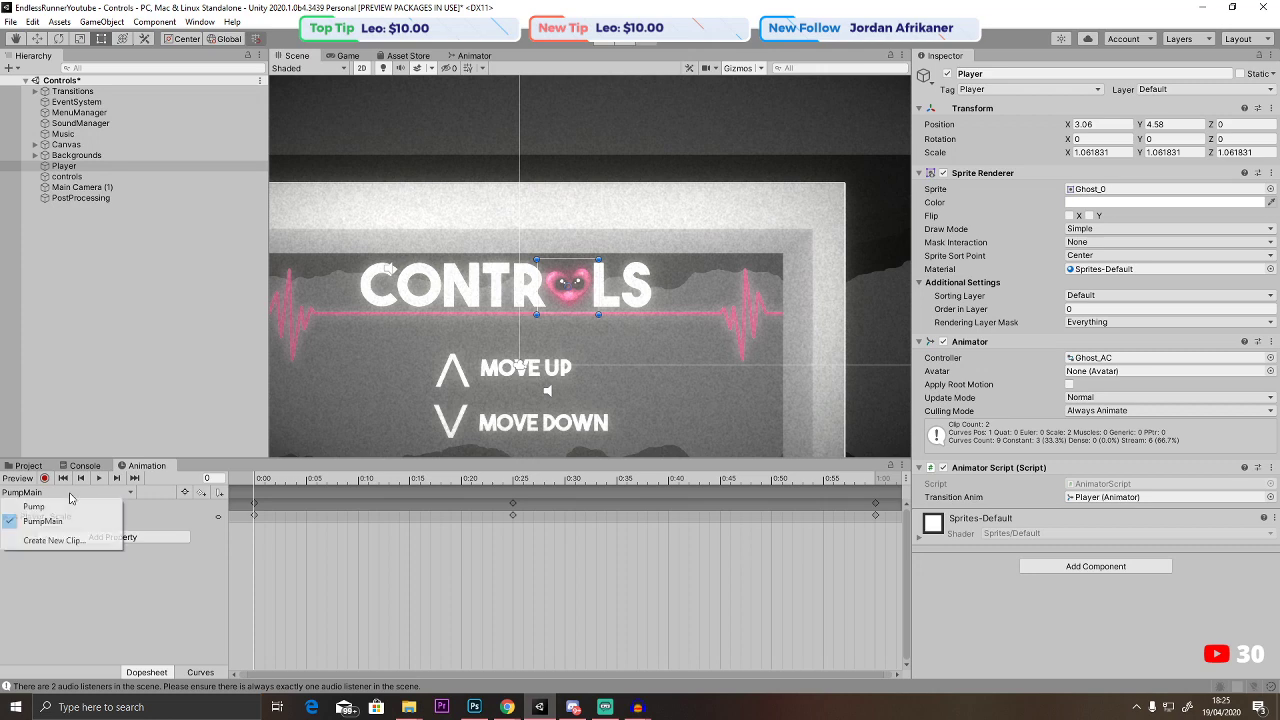
{"action": "left_click", "coordinate": [50, 538]}
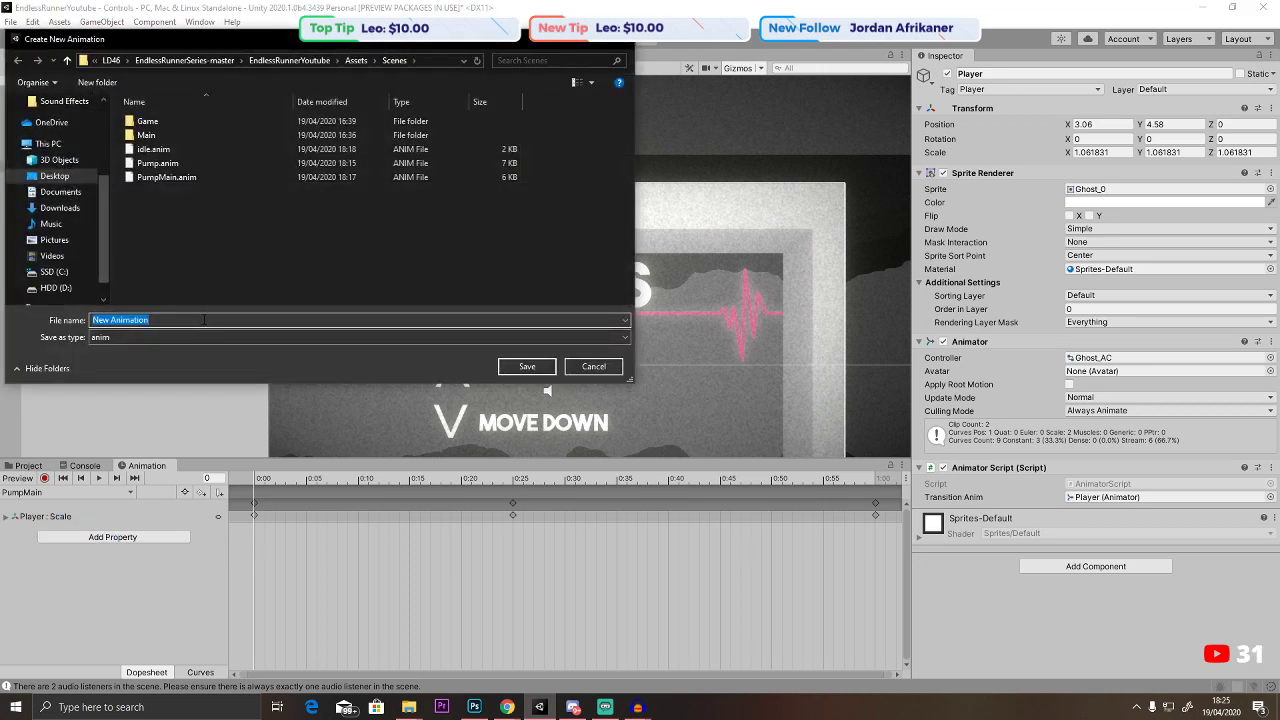
{"action": "type", "text": "Idle"}
{"action": "key", "text": "Return"}
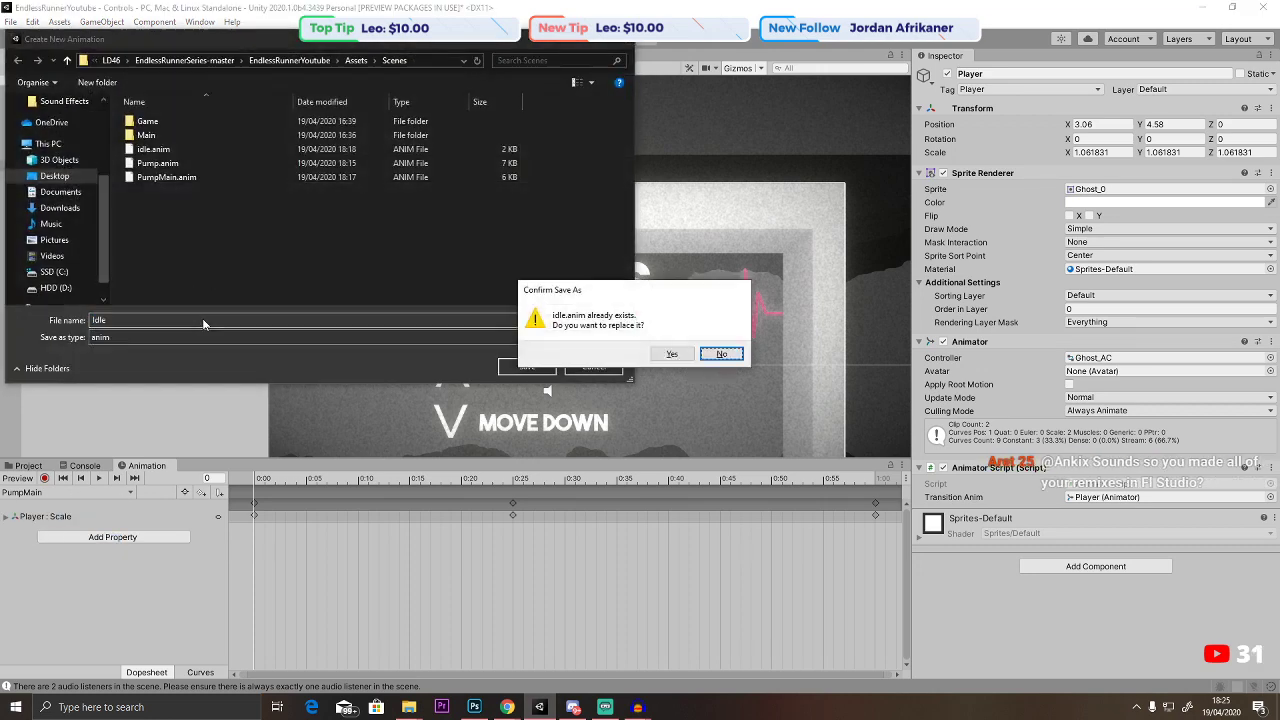
{"action": "left_click", "coordinate": [673, 353]}
Make idle the default state by connecting Entry to it in the Player's Animator graph.
{"action": "left_click", "coordinate": [474, 55]}
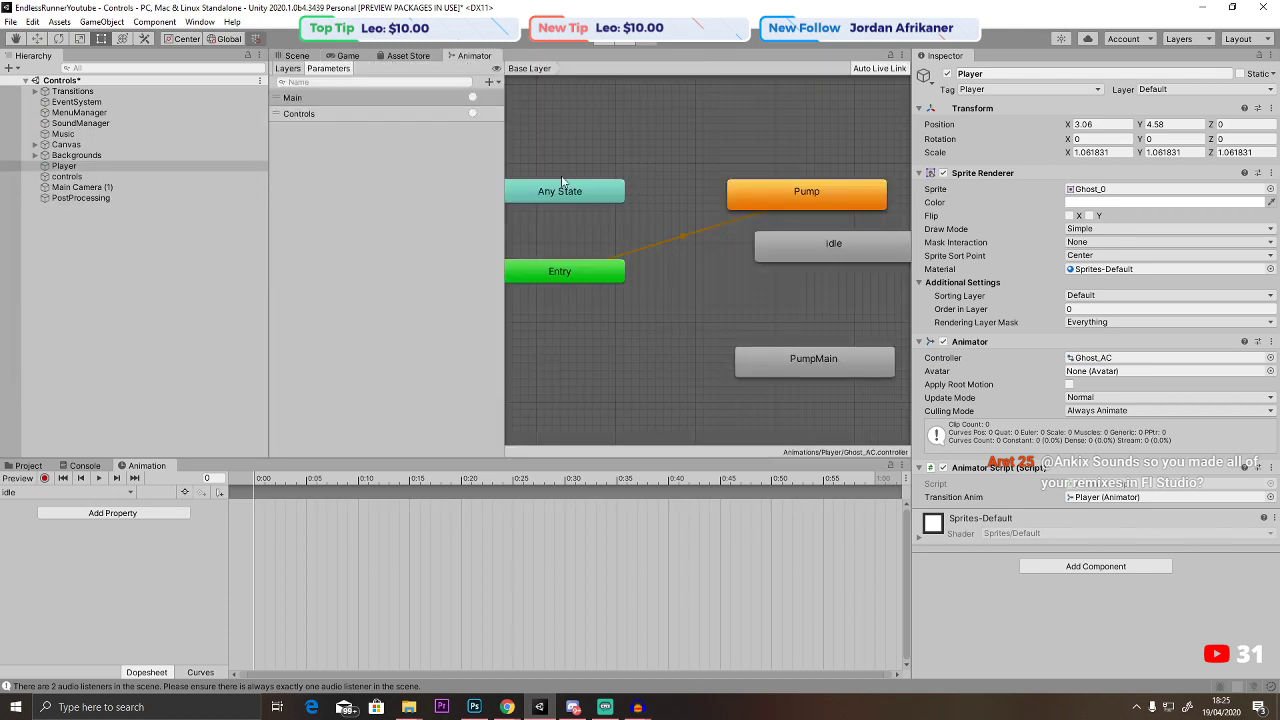
{"action": "right_click", "coordinate": [626, 271]}
{"action": "left_click", "coordinate": [625, 292]}
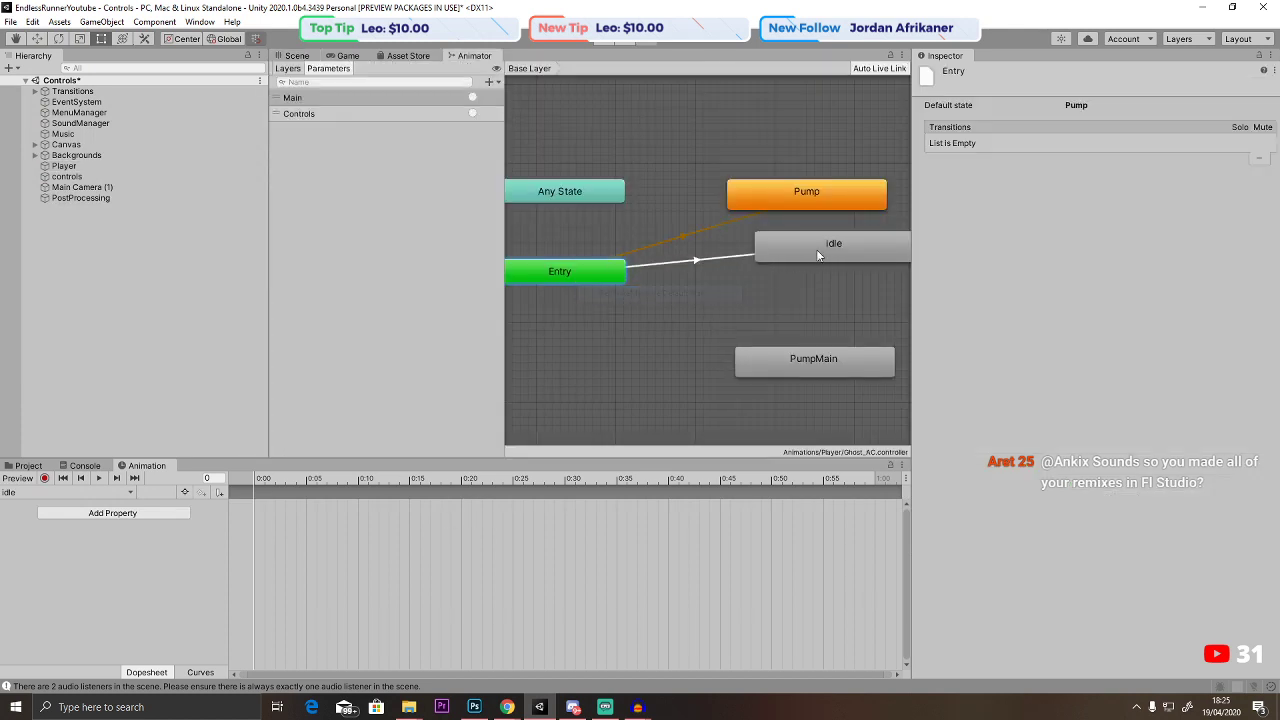
{"action": "left_click", "coordinate": [822, 251]}
Add transitions from the idle state to Pump and from idle to PumpMain.
{"action": "right_click", "coordinate": [824, 249]}
{"action": "left_click", "coordinate": [868, 253]}
{"action": "left_click", "coordinate": [818, 201]}
{"action": "right_click", "coordinate": [830, 247]}
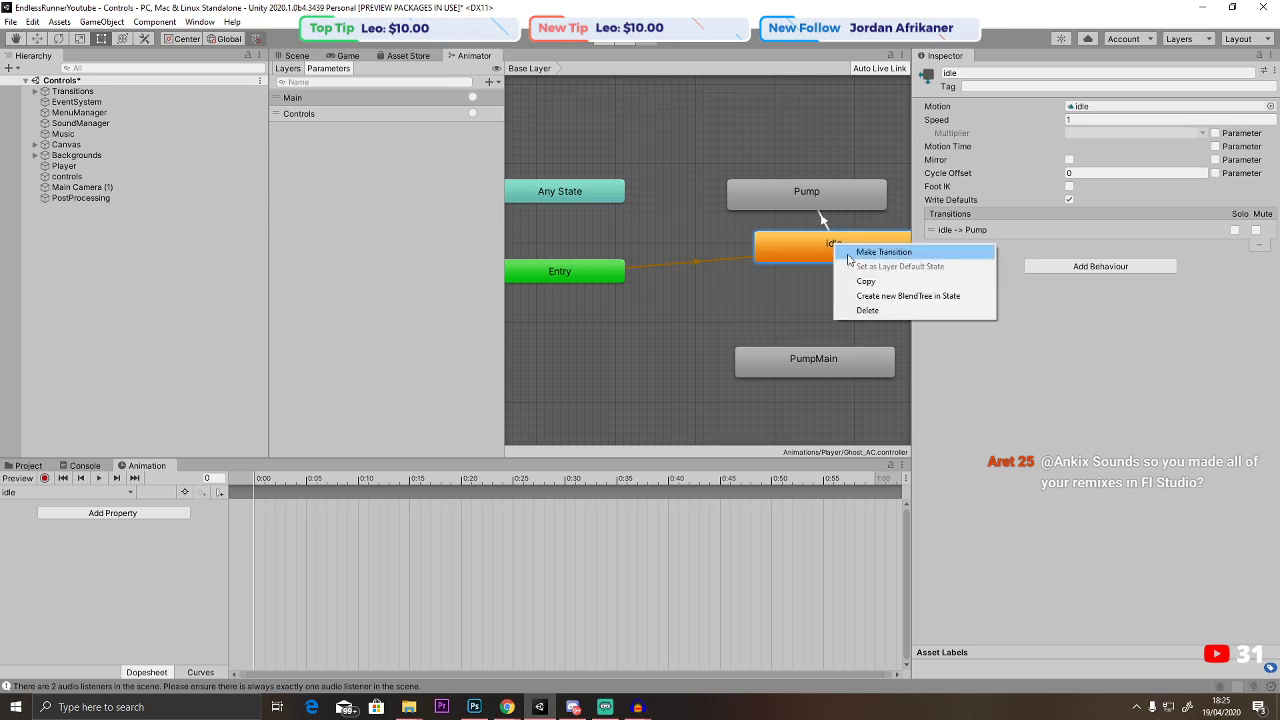
{"action": "left_click", "coordinate": [868, 252]}
{"action": "left_click", "coordinate": [860, 352]}
{"action": "left_click", "coordinate": [821, 222]}
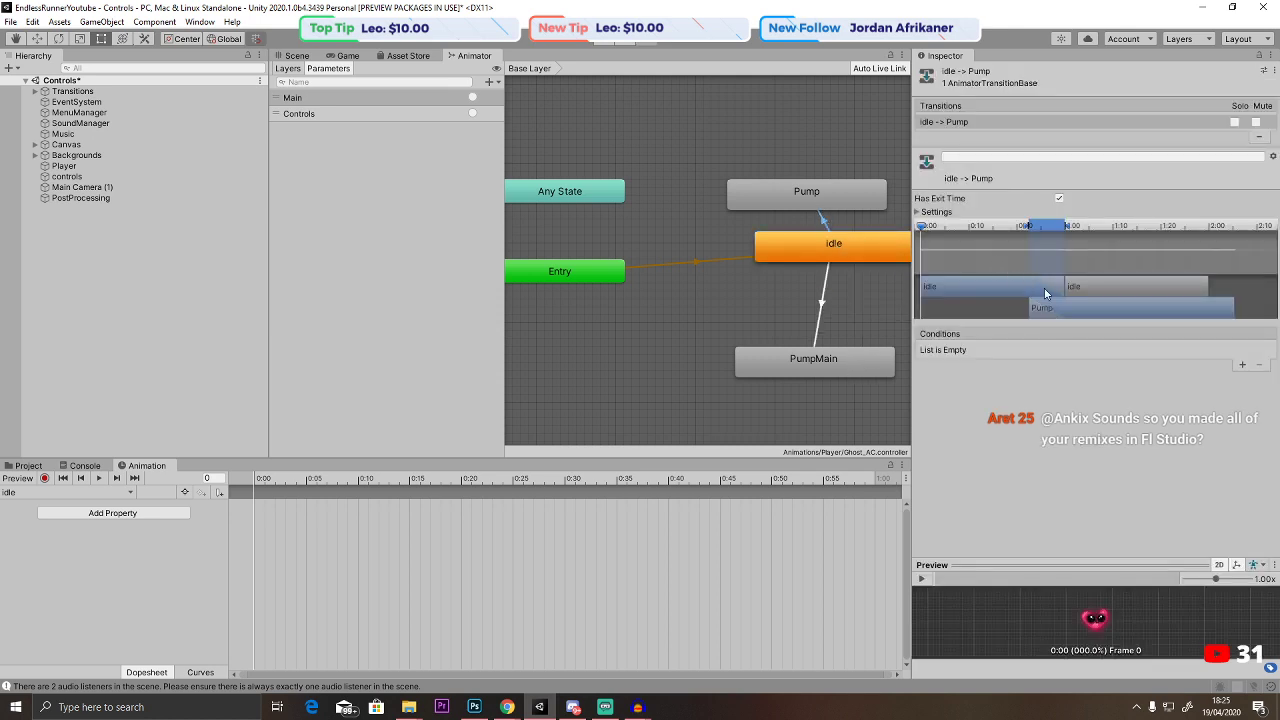
{"action": "left_click", "coordinate": [1046, 211]}
{"action": "left_click", "coordinate": [1059, 198]}
{"action": "left_click", "coordinate": [1079, 252]}
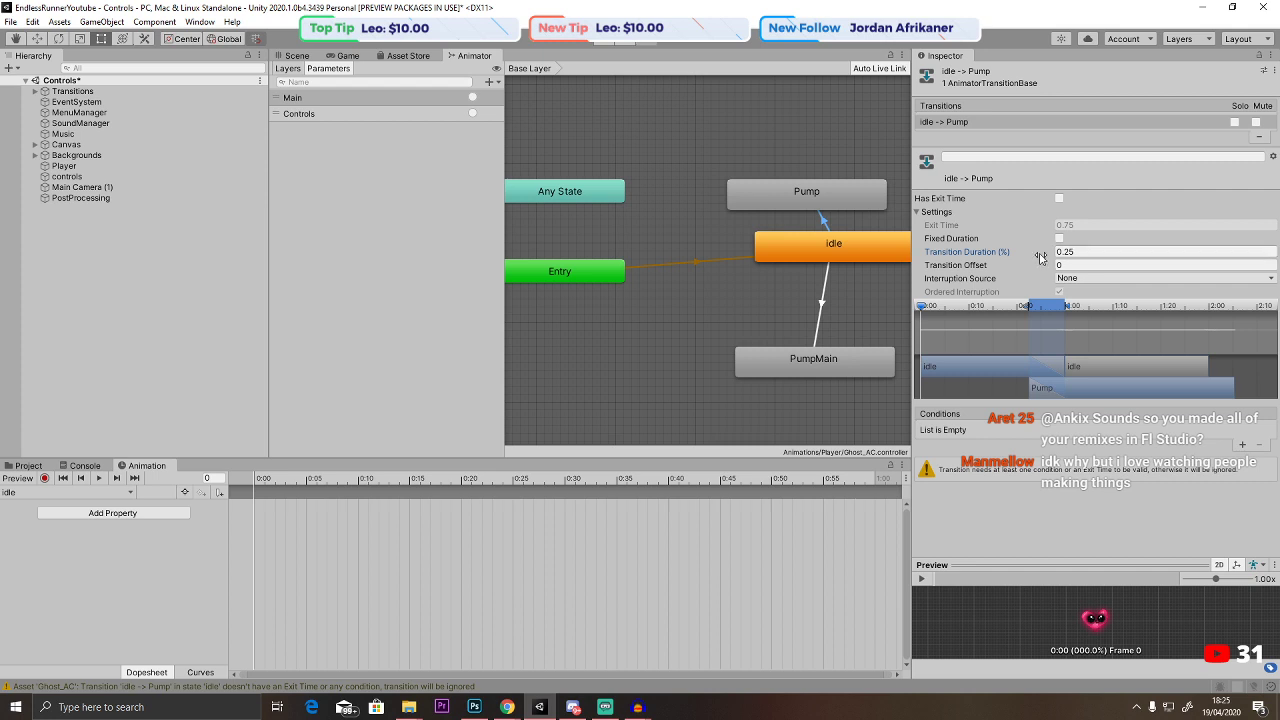
{"action": "middle_click_drag", "start_coordinate": [805, 253], "coordinate": [690, 258]}
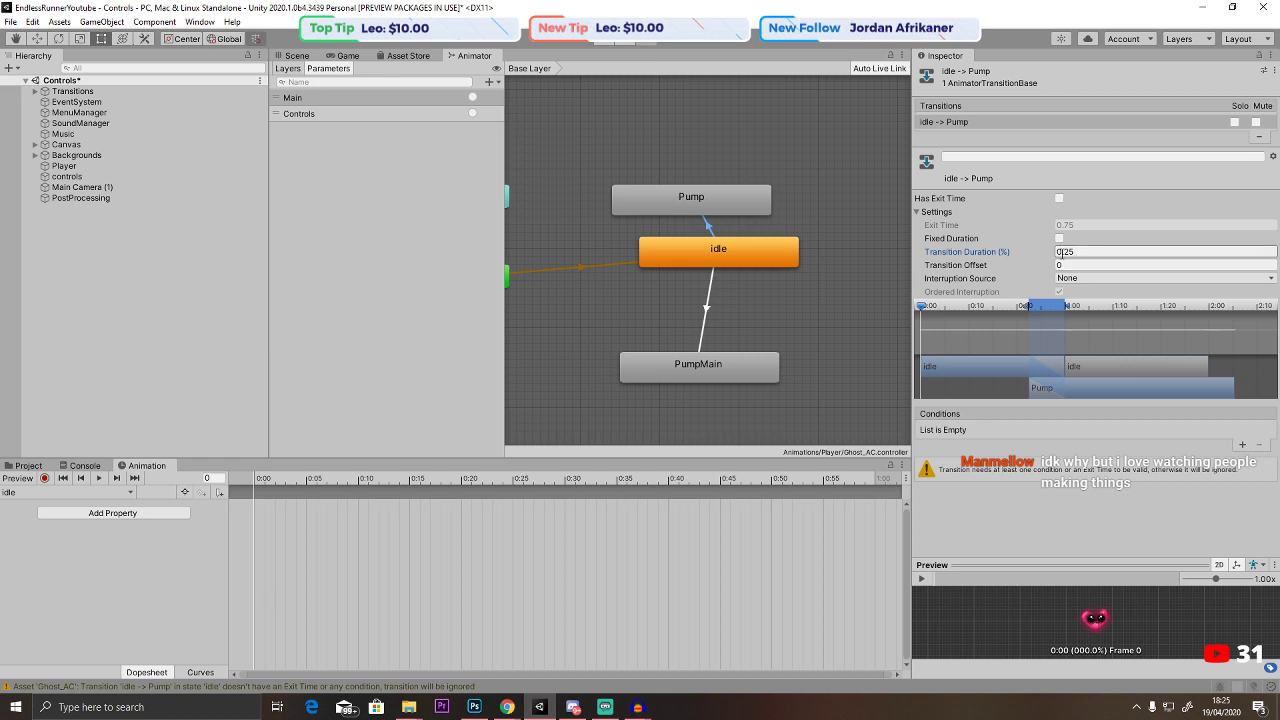
{"action": "key", "text": "ctrl+z"}
{"action": "key", "text": "ctrl+z"}
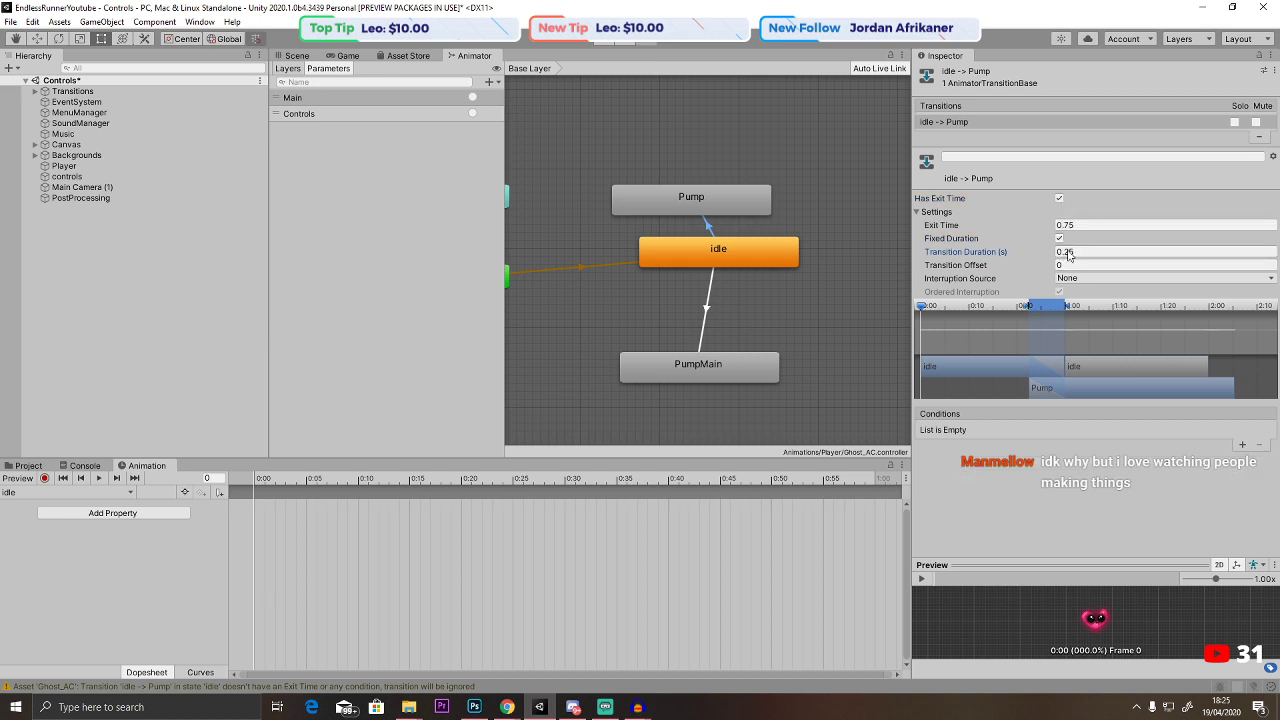
Turn off Has Exit Time and Fixed Duration on the idle-to-PumpMain transition and shorten its duration to about 0.24.
{"action": "left_click", "coordinate": [714, 300]}
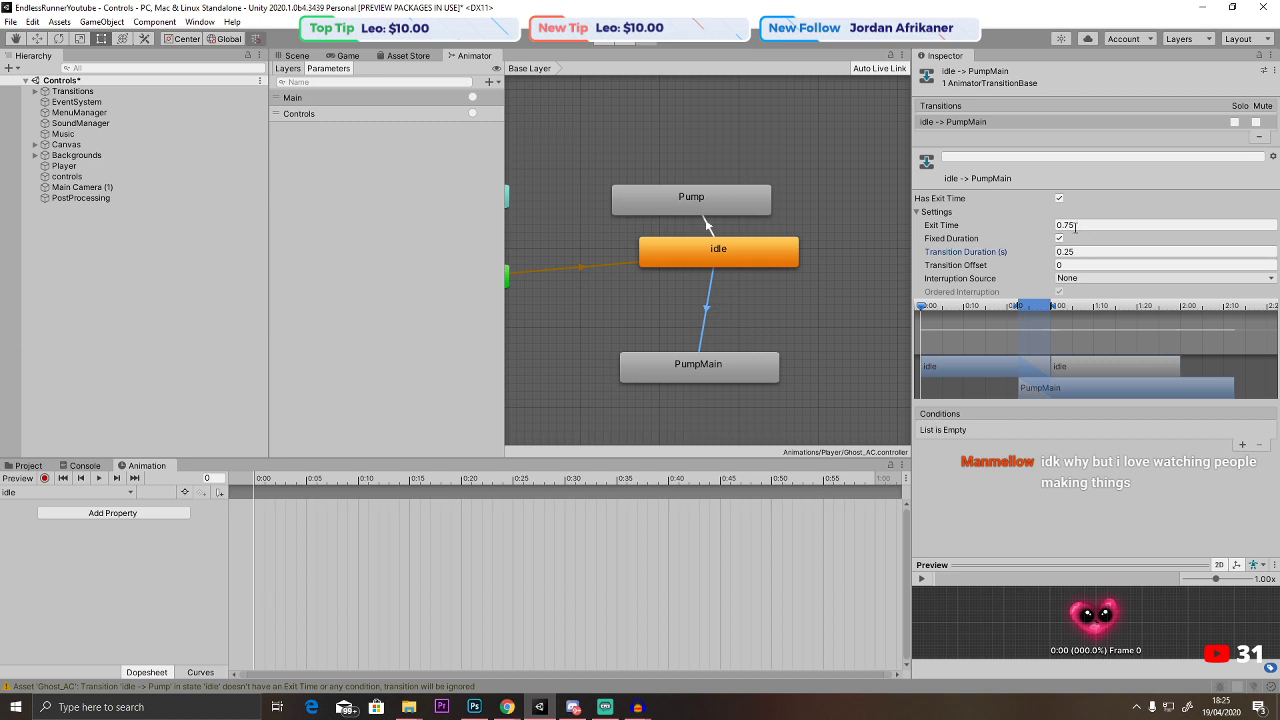
{"action": "left_click", "coordinate": [1059, 198]}
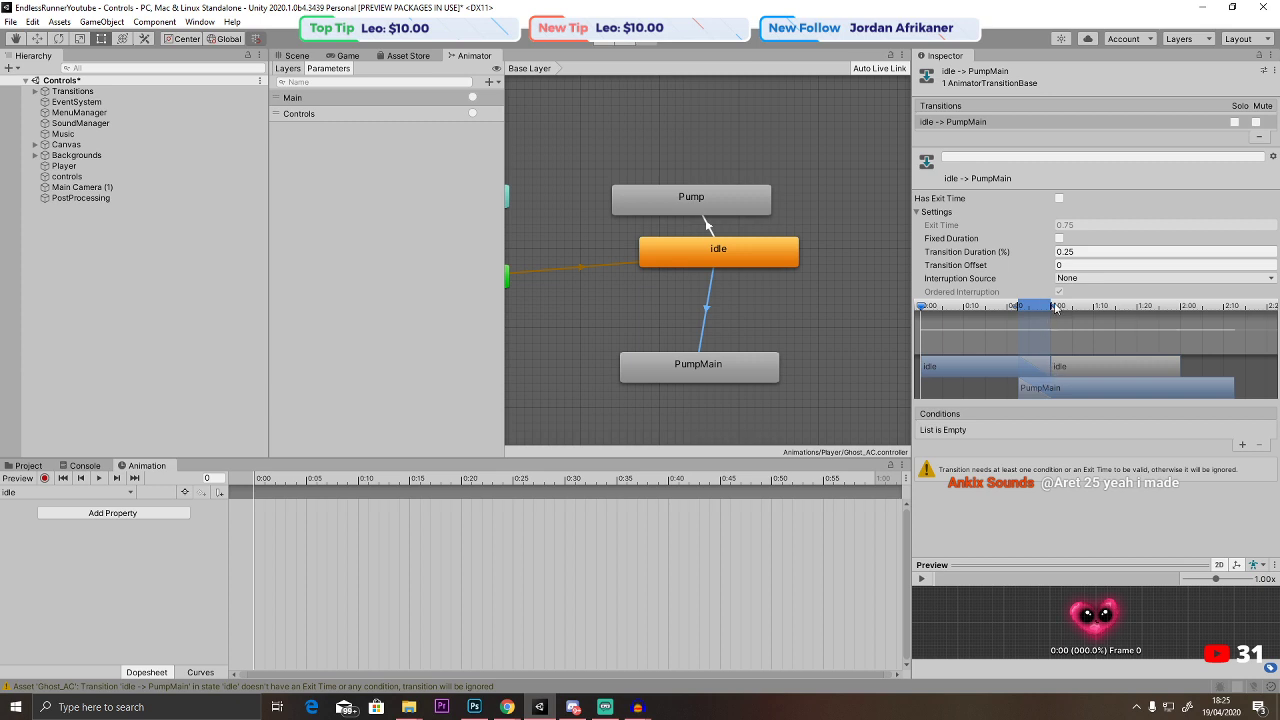
{"action": "left_click_drag", "start_coordinate": [1055, 308], "coordinate": [1049, 308]}
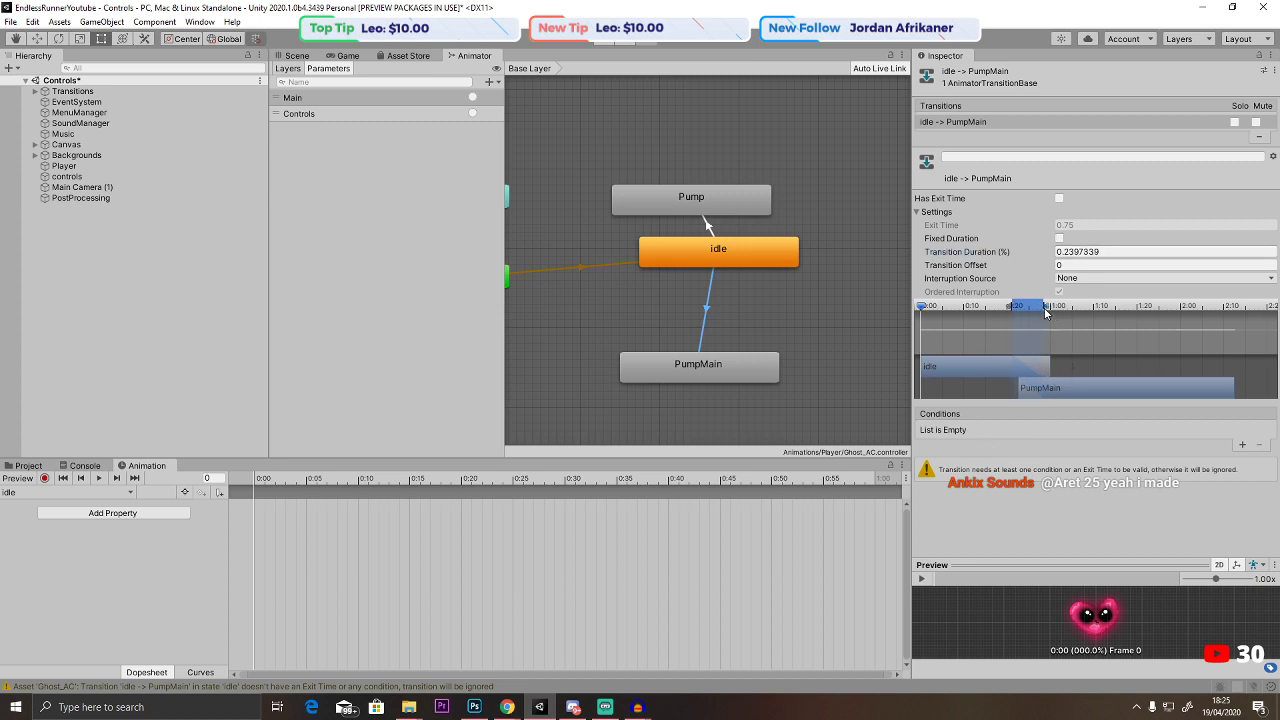
{"action": "left_click_drag", "start_coordinate": [1050, 314], "coordinate": [1050, 319]}
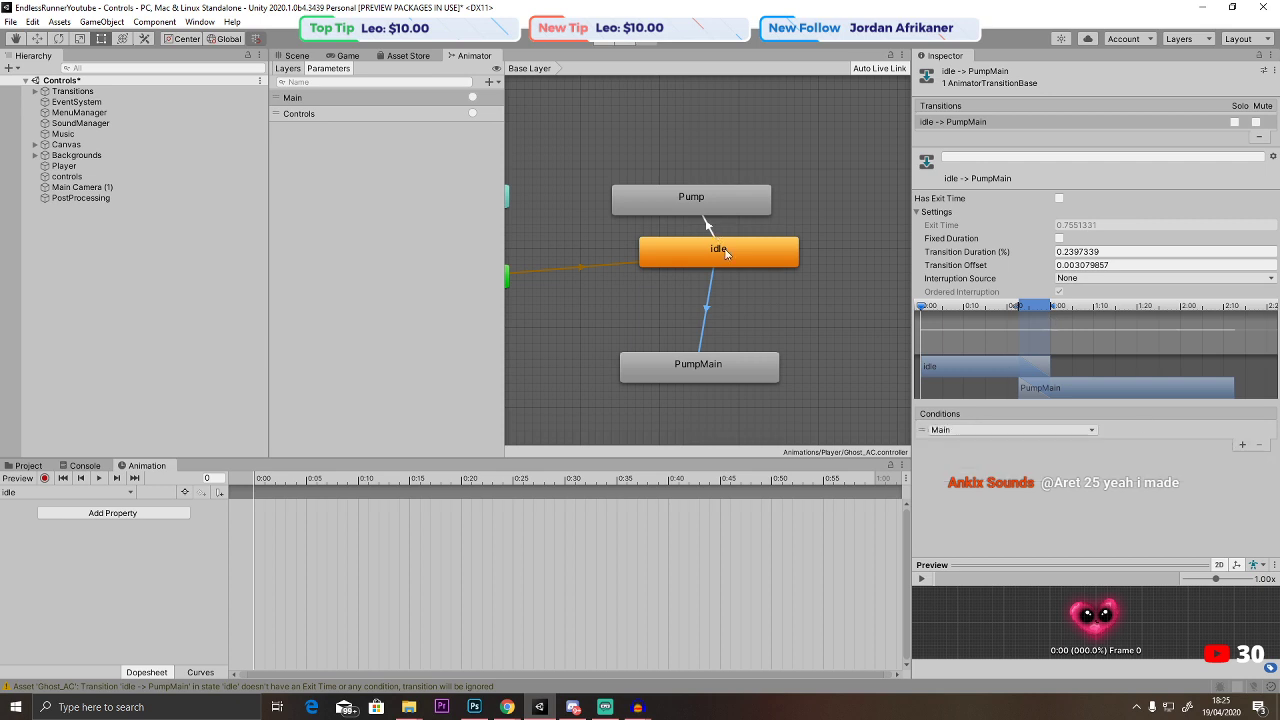
Use the Main trigger as the condition of the idle-to-PumpMain transition.
{"action": "left_click", "coordinate": [720, 252]}
{"action": "left_click", "coordinate": [707, 305]}
{"action": "left_click", "coordinate": [1050, 430]}
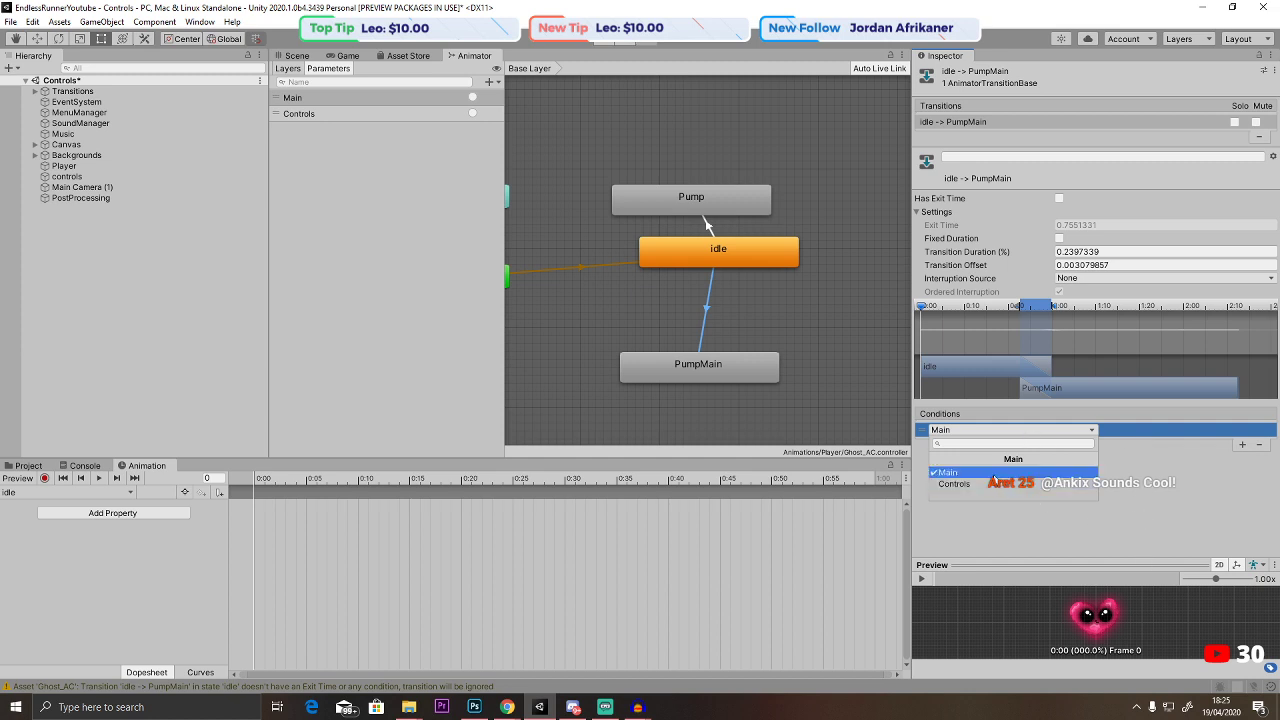
{"action": "left_click", "coordinate": [1063, 474]}
Add a condition to the idle-to-Pump transition and set it to the Controls trigger.
{"action": "left_click", "coordinate": [706, 226]}
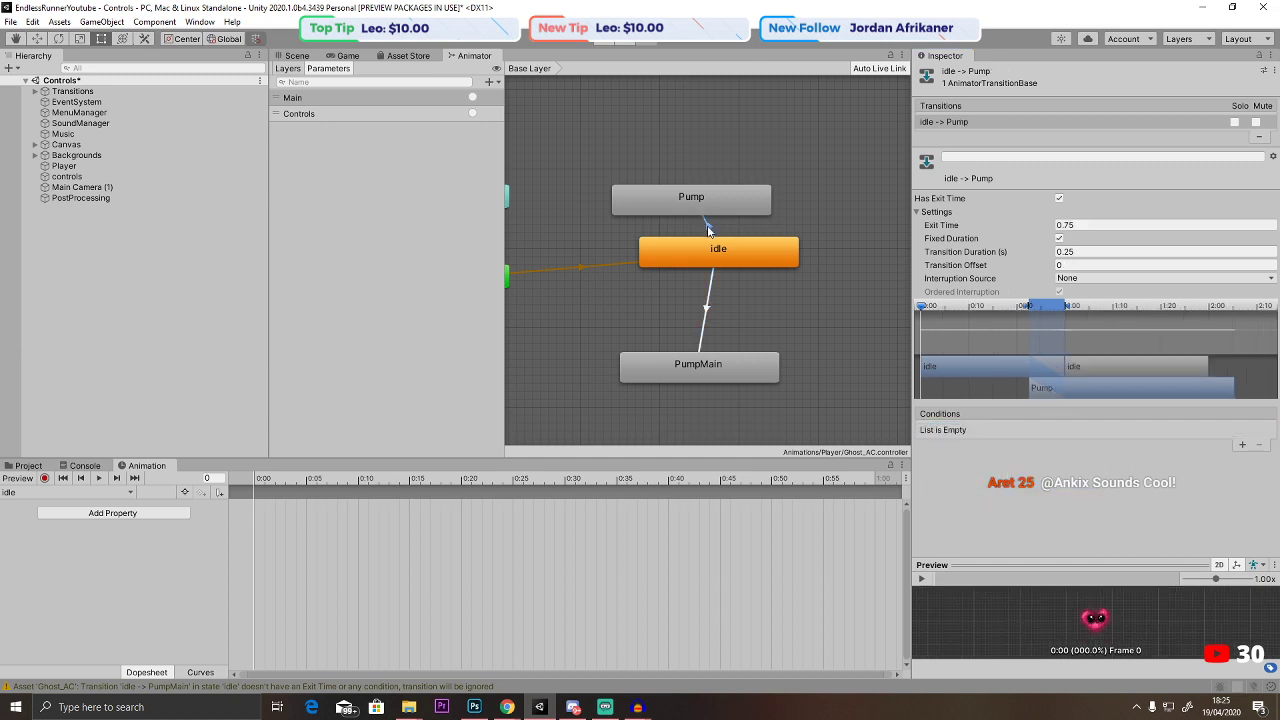
{"action": "left_click", "coordinate": [1242, 446]}
{"action": "left_click", "coordinate": [1010, 430]}
{"action": "left_click", "coordinate": [1000, 486]}
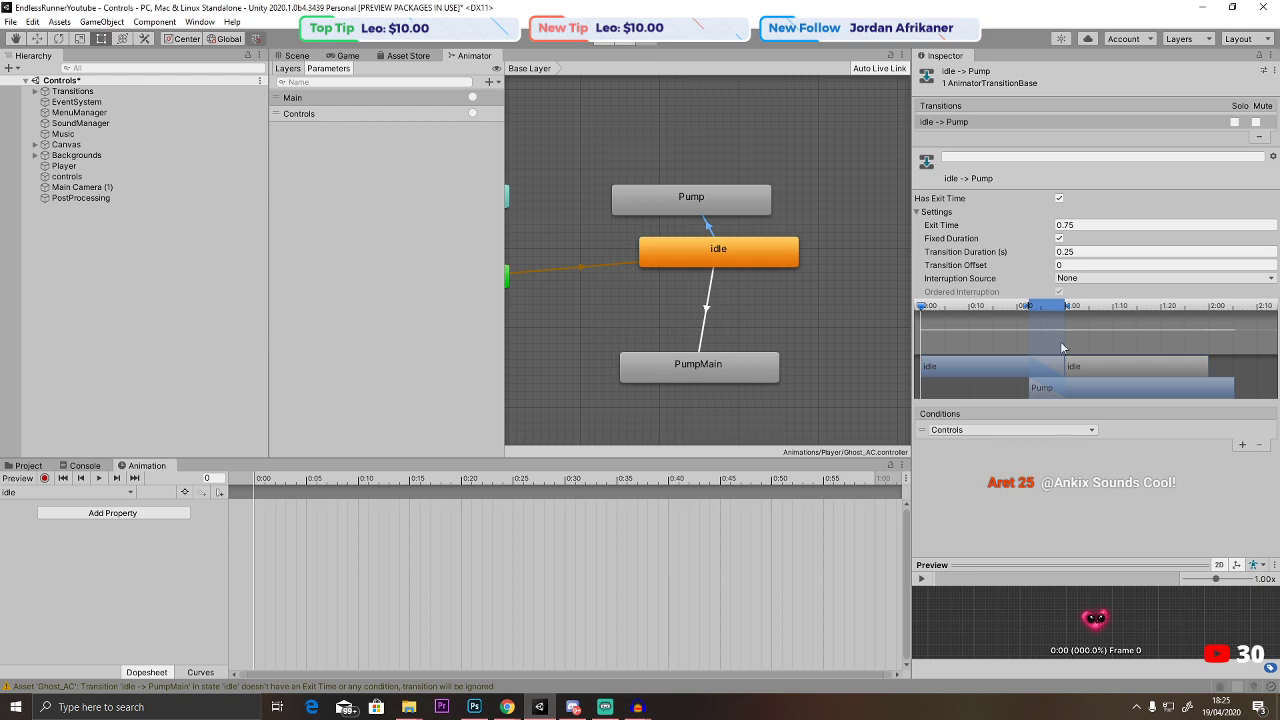
Turn off Fixed Duration and Has Exit Time on idle-to-Pump, and shorten the blends of both idle transitions, with PumpMain's duration at 0.
{"action": "left_click", "coordinate": [1059, 238]}
{"action": "left_click", "coordinate": [1059, 198]}
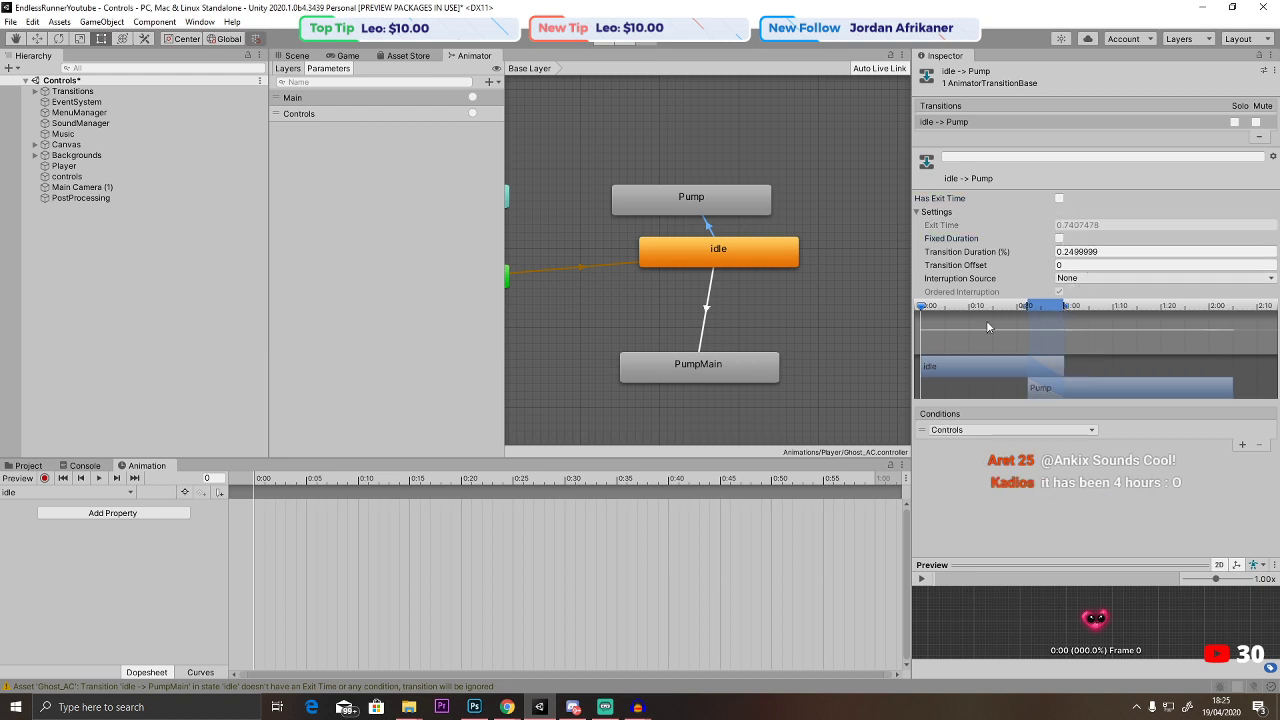
{"action": "left_click_drag", "start_coordinate": [1031, 312], "coordinate": [1068, 314]}
{"action": "left_click", "coordinate": [709, 294]}
Test the new transitions by running the Controls scene and returning to the main menu, and stop the game.
{"action": "left_click", "coordinate": [300, 56]}
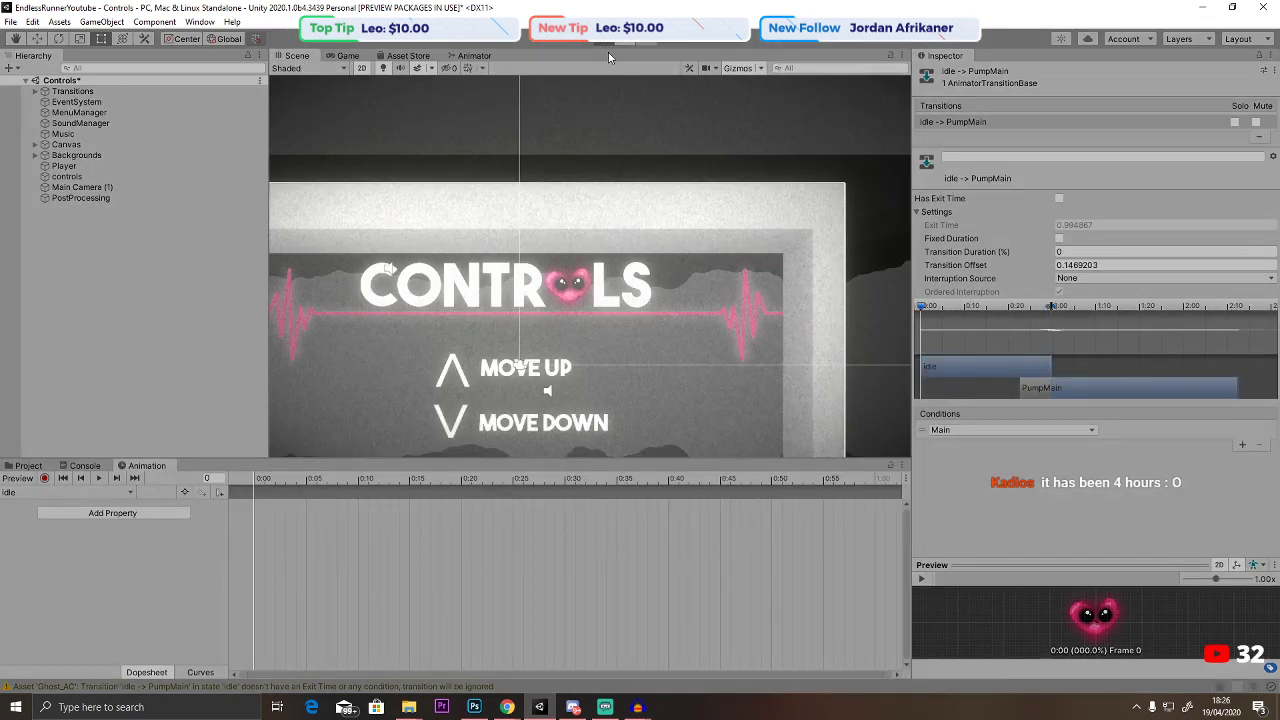
{"action": "left_click", "coordinate": [608, 46]}
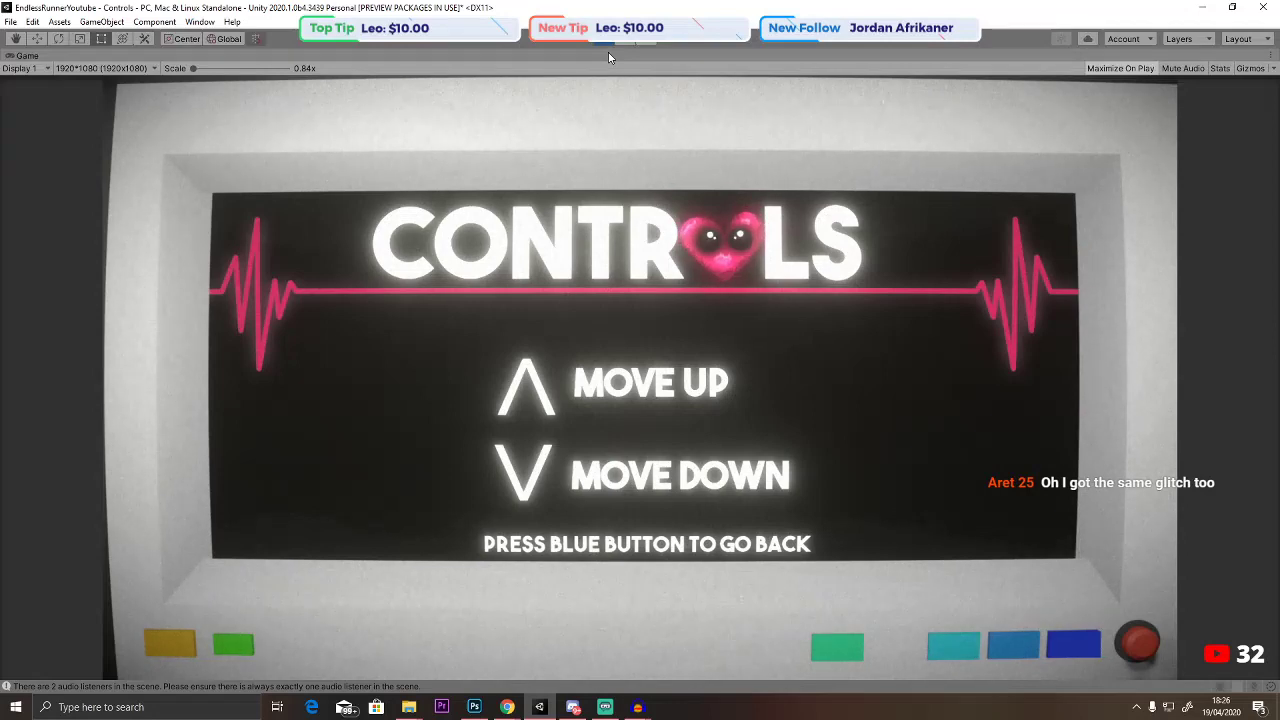
{"action": "left_click", "coordinate": [1060, 648]}
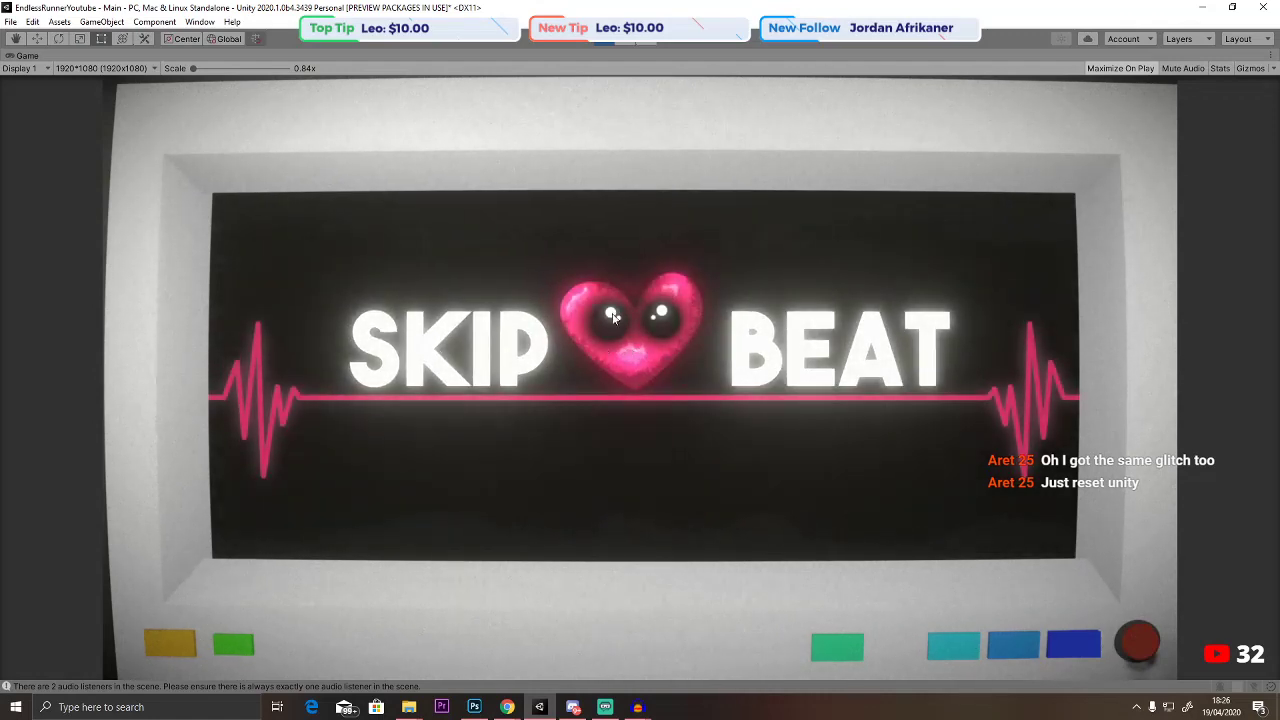
{"action": "left_click", "coordinate": [604, 45]}
Bring up the project's Scenes folder with its scene and animation assets.
{"action": "scroll", "coordinate": [456, 307], "scroll_direction": "down", "scroll_amount": 3}
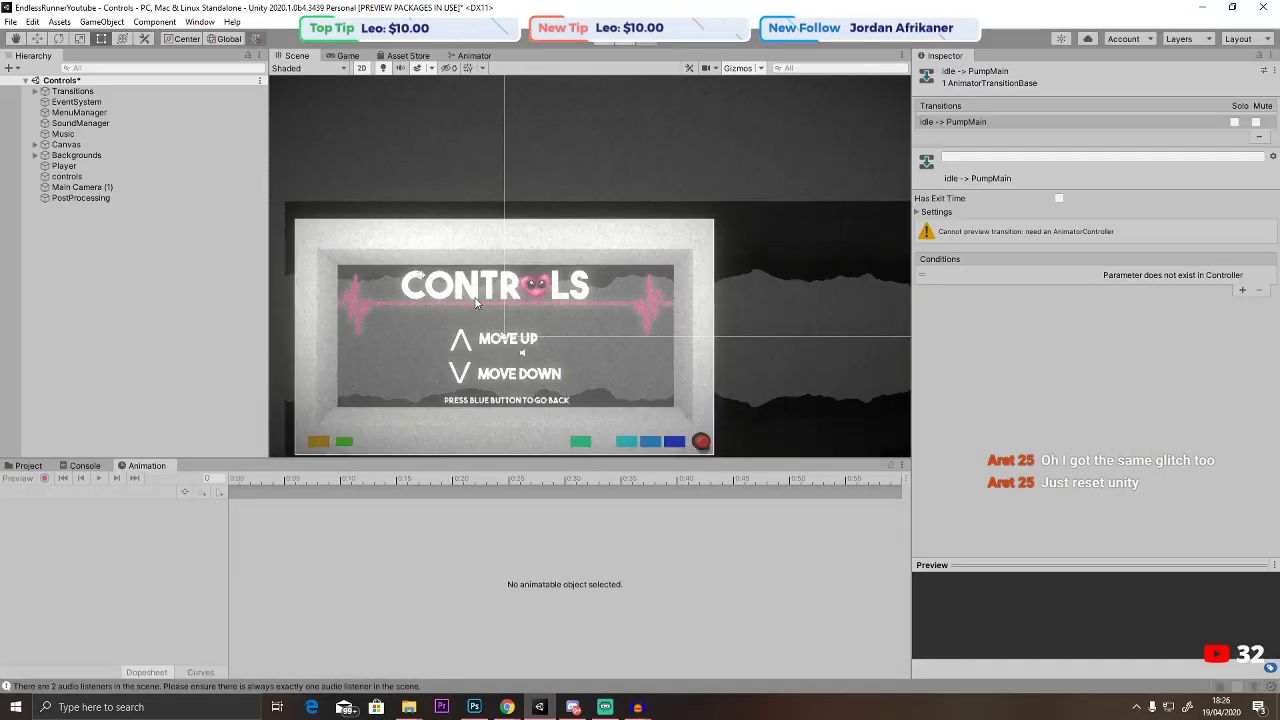
{"action": "middle_click_drag", "start_coordinate": [456, 307], "coordinate": [493, 296]}
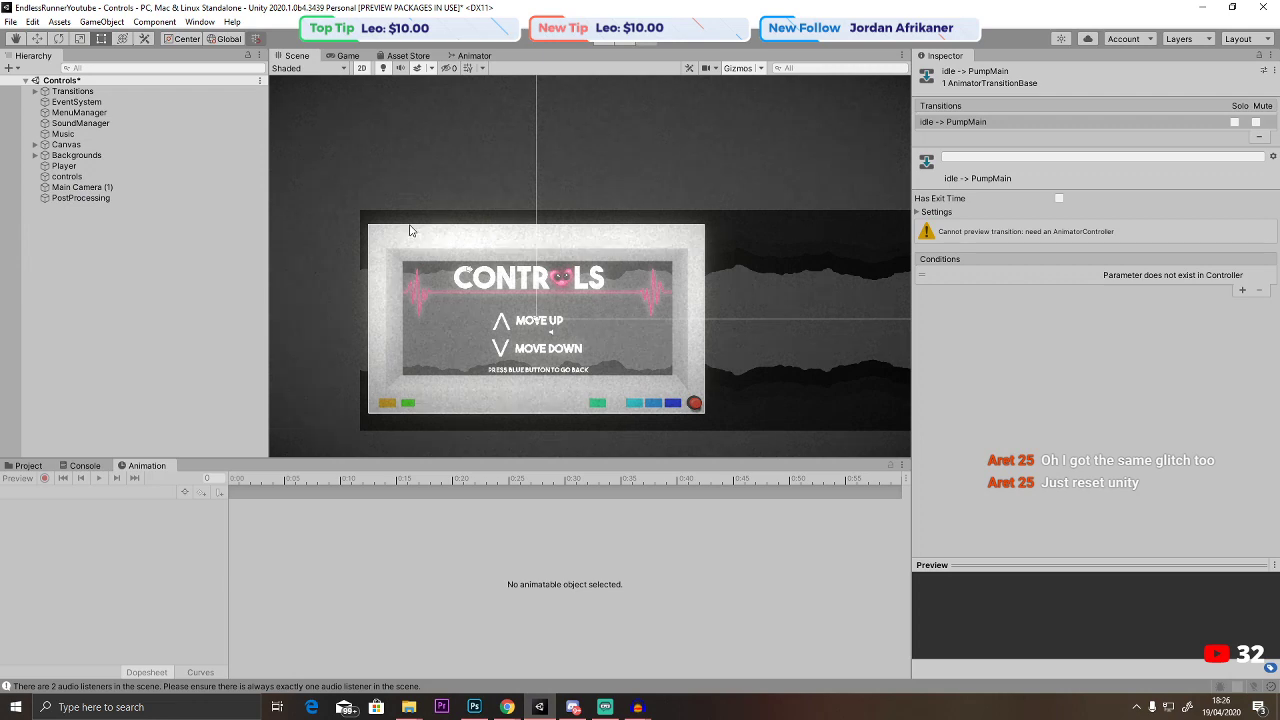
{"action": "scroll", "coordinate": [484, 292], "scroll_direction": "up", "scroll_amount": 2}
{"action": "left_click", "coordinate": [28, 466]}
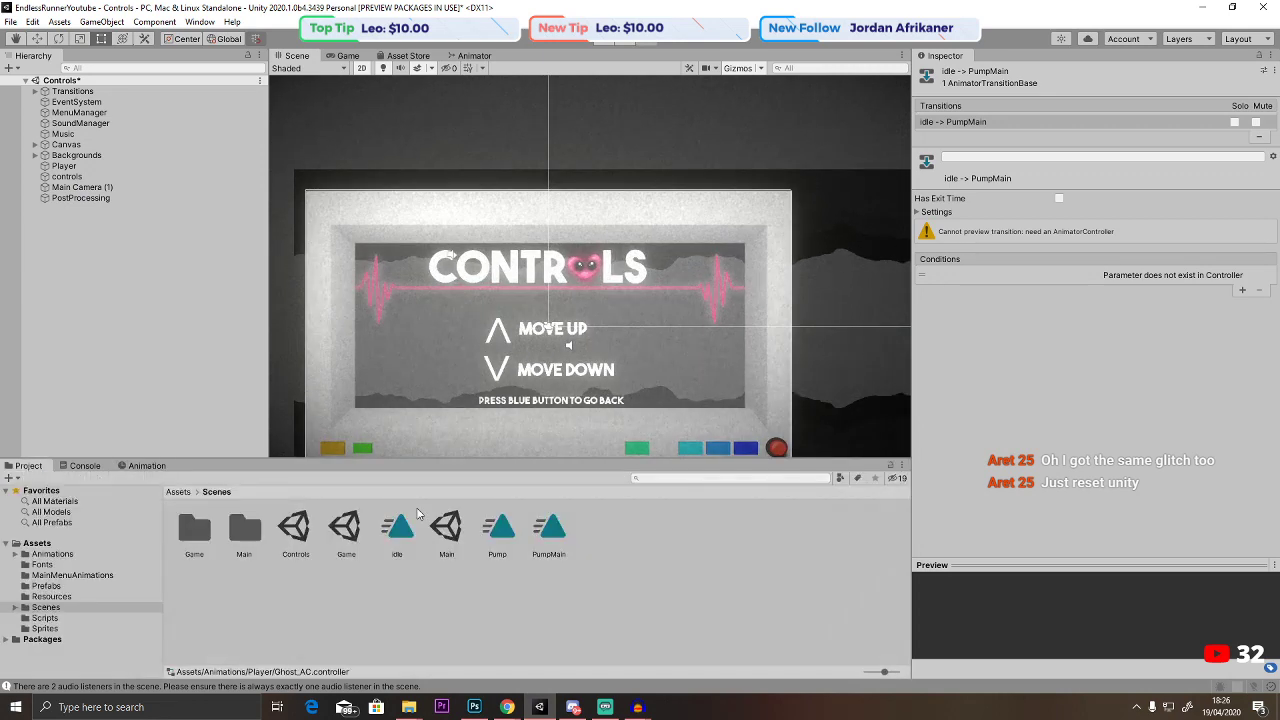
Save the changes to the Controls scene and open the Main scene.
{"action": "double_click", "coordinate": [446, 530]}
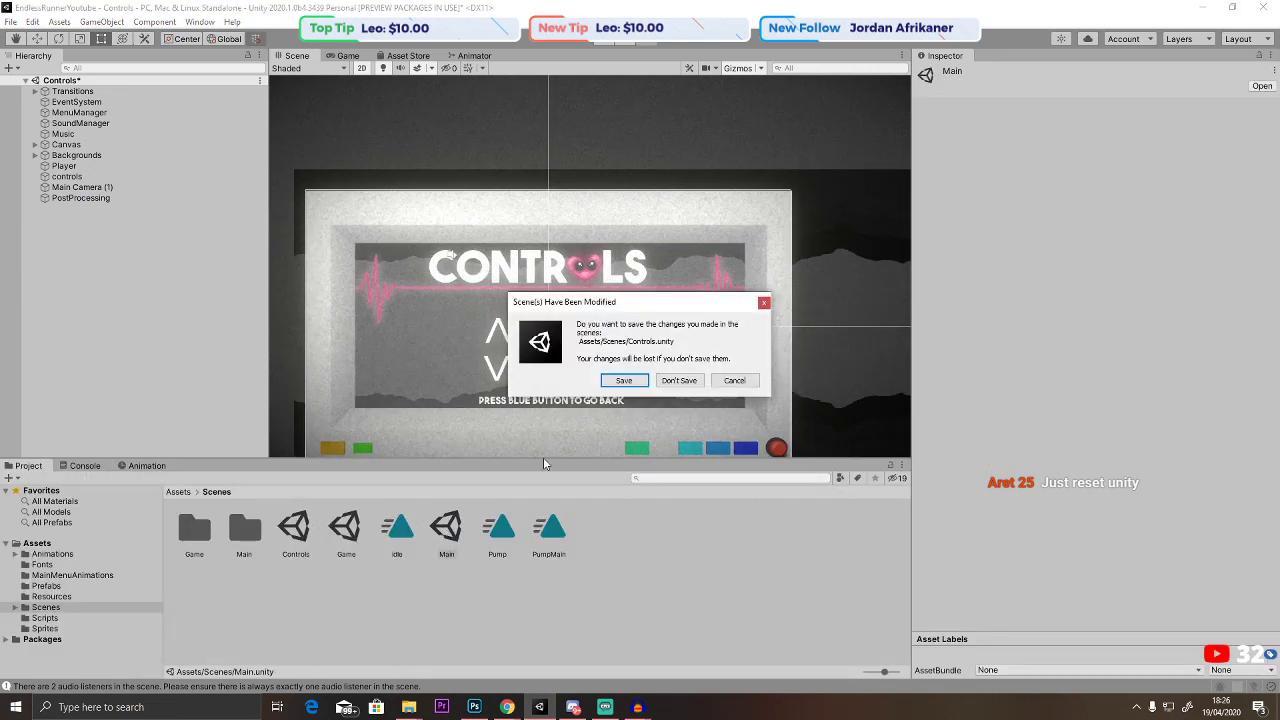
{"action": "left_click", "coordinate": [624, 380]}
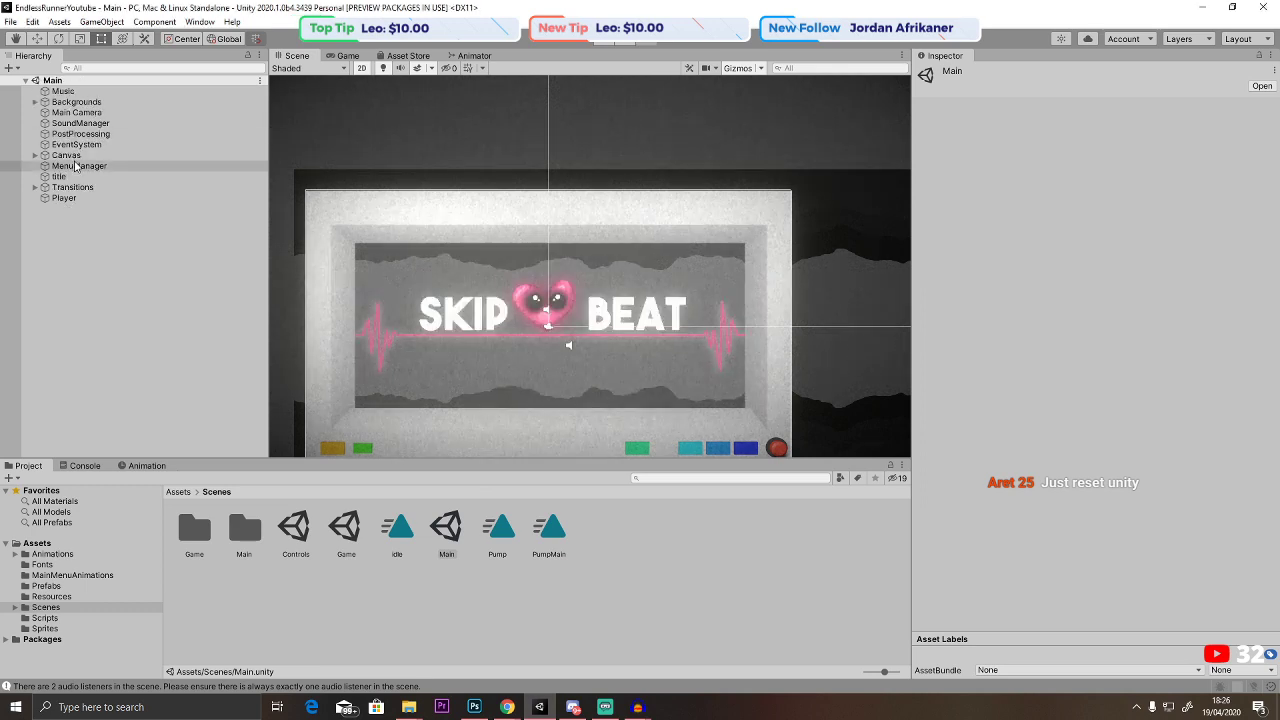
Add the Animator Script component to the Player object and assign Player's Animator as its Transition Anim.
{"action": "left_click", "coordinate": [64, 198]}
{"action": "left_click", "coordinate": [1057, 543]}
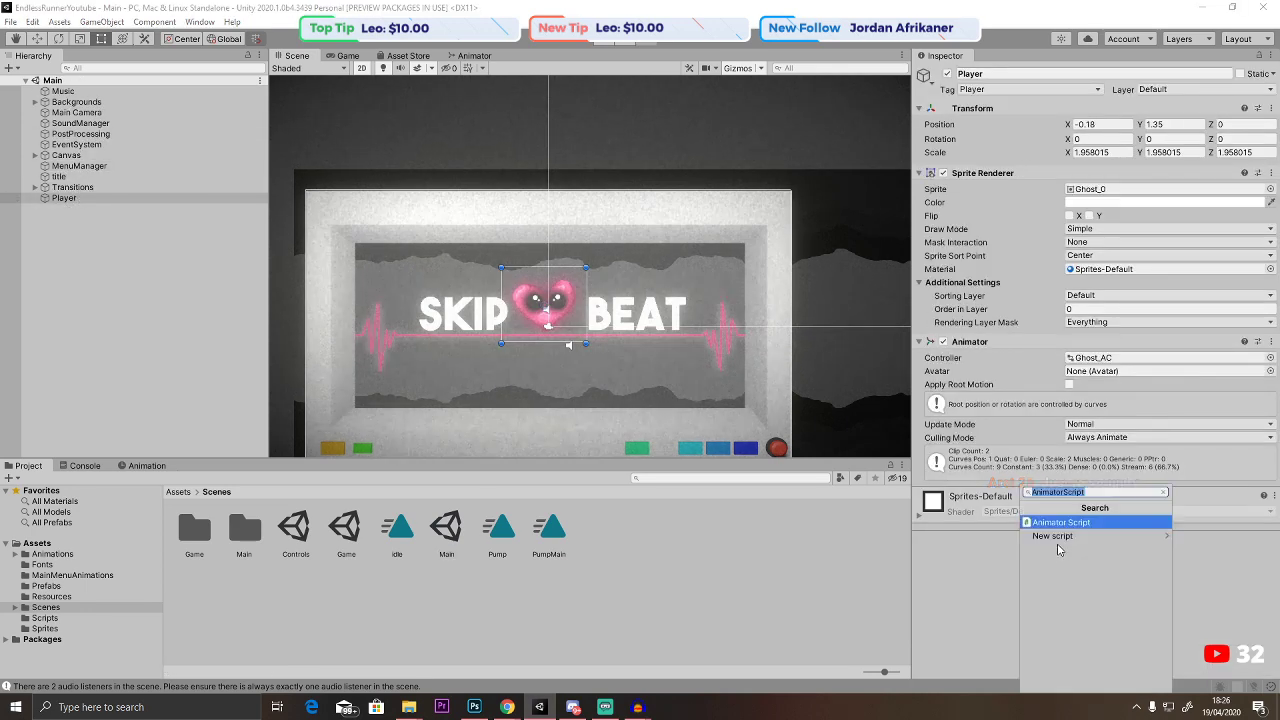
{"action": "left_click", "coordinate": [1060, 523]}
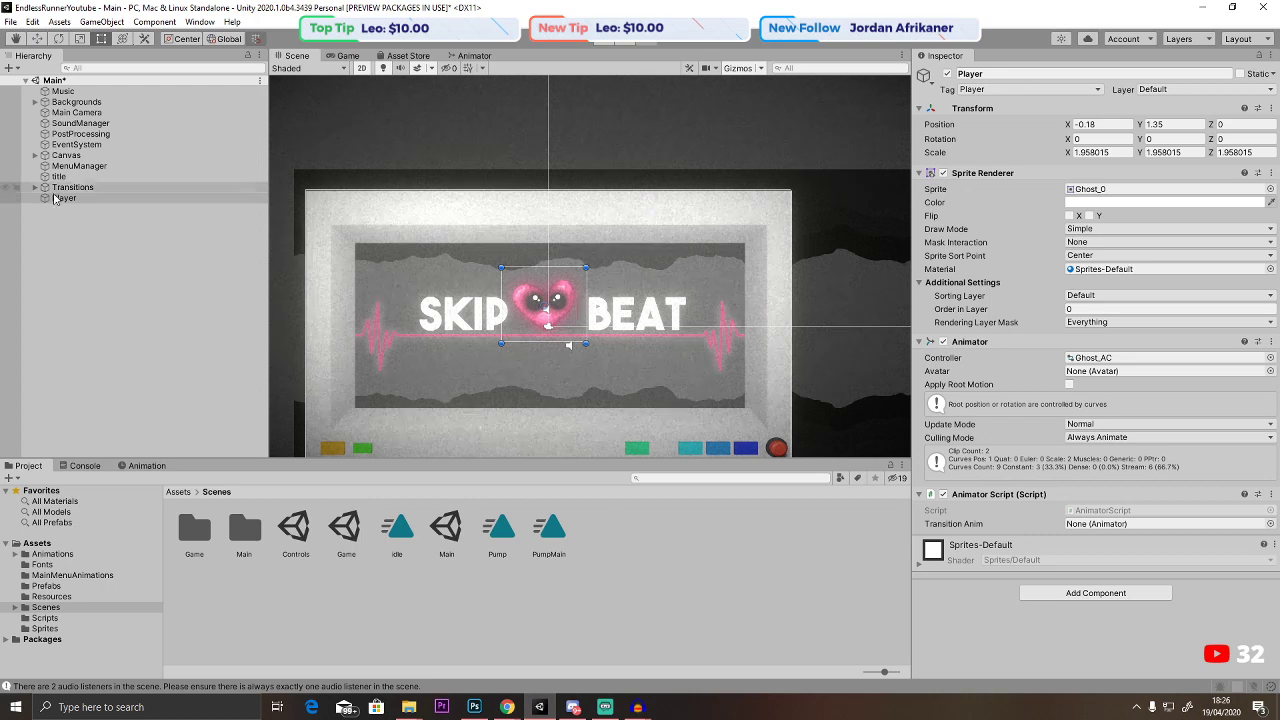
{"action": "left_click_drag", "start_coordinate": [64, 198], "coordinate": [1150, 523]}
Check the PumpMain state in the Animator graph and preview its animation clip on the Player object.
{"action": "left_click", "coordinate": [462, 57]}
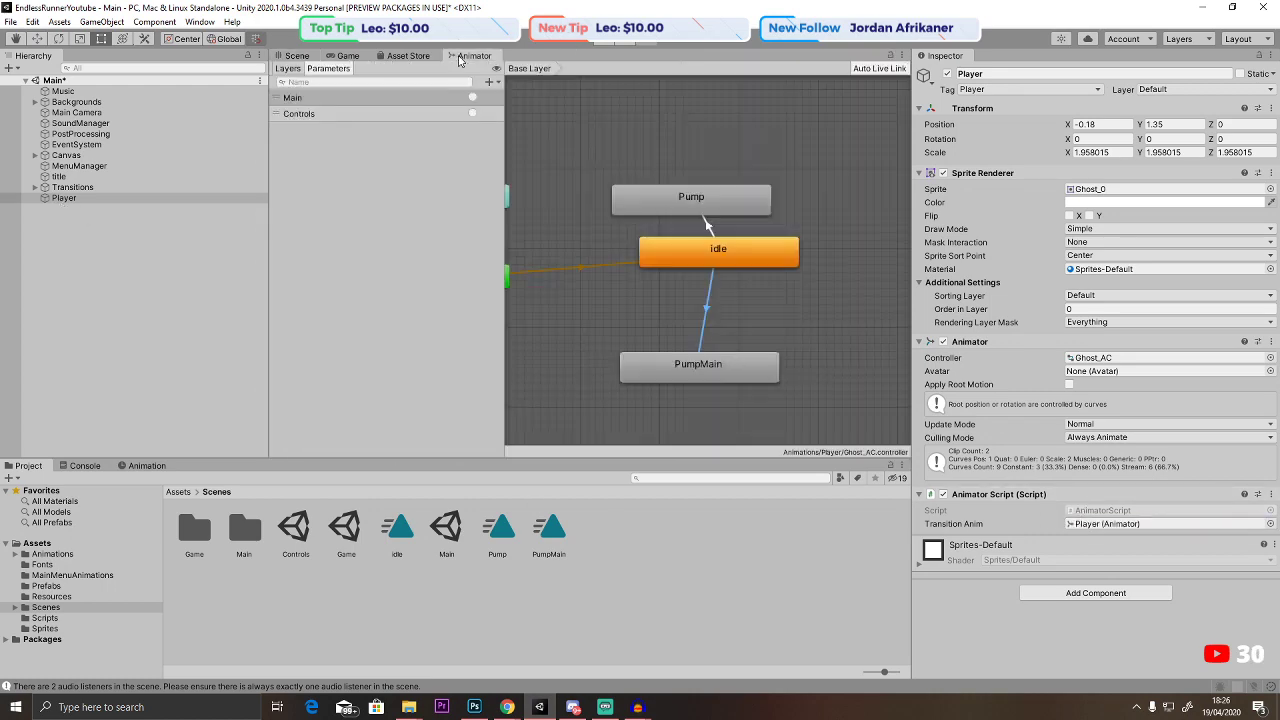
{"action": "left_click", "coordinate": [738, 263]}
{"action": "left_click", "coordinate": [296, 55]}
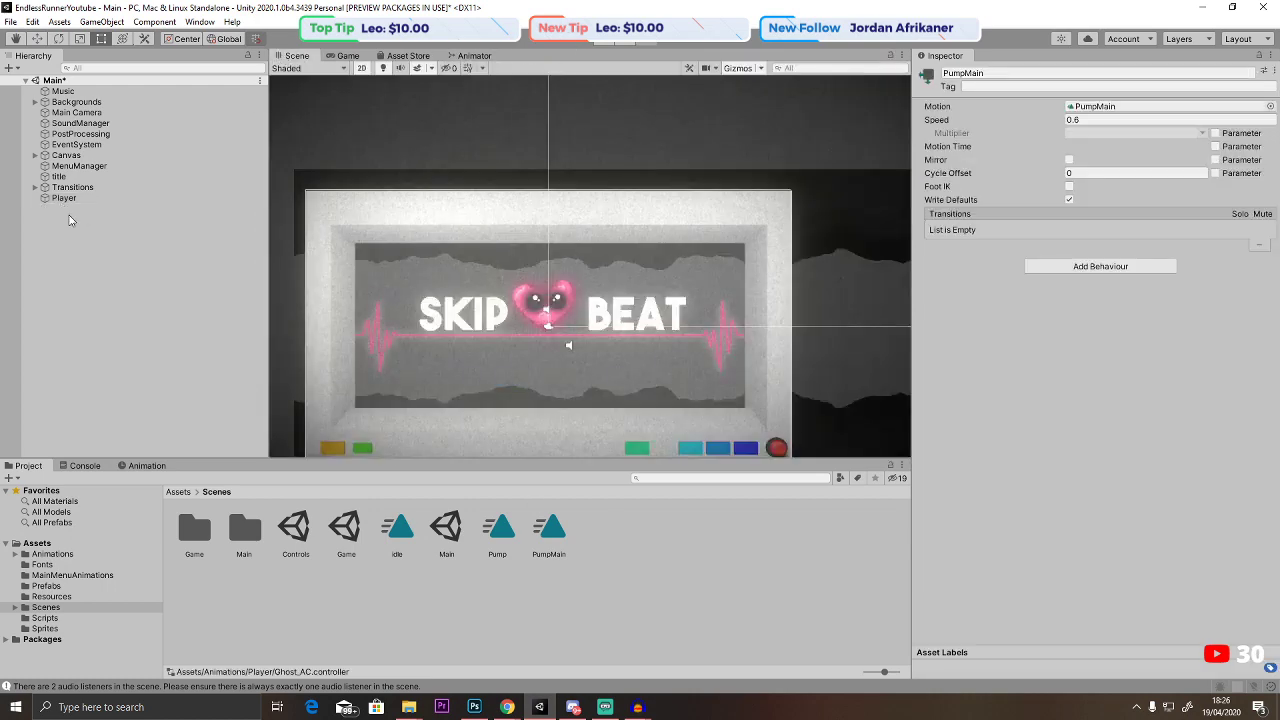
{"action": "left_click", "coordinate": [64, 198]}
{"action": "left_click", "coordinate": [145, 465]}
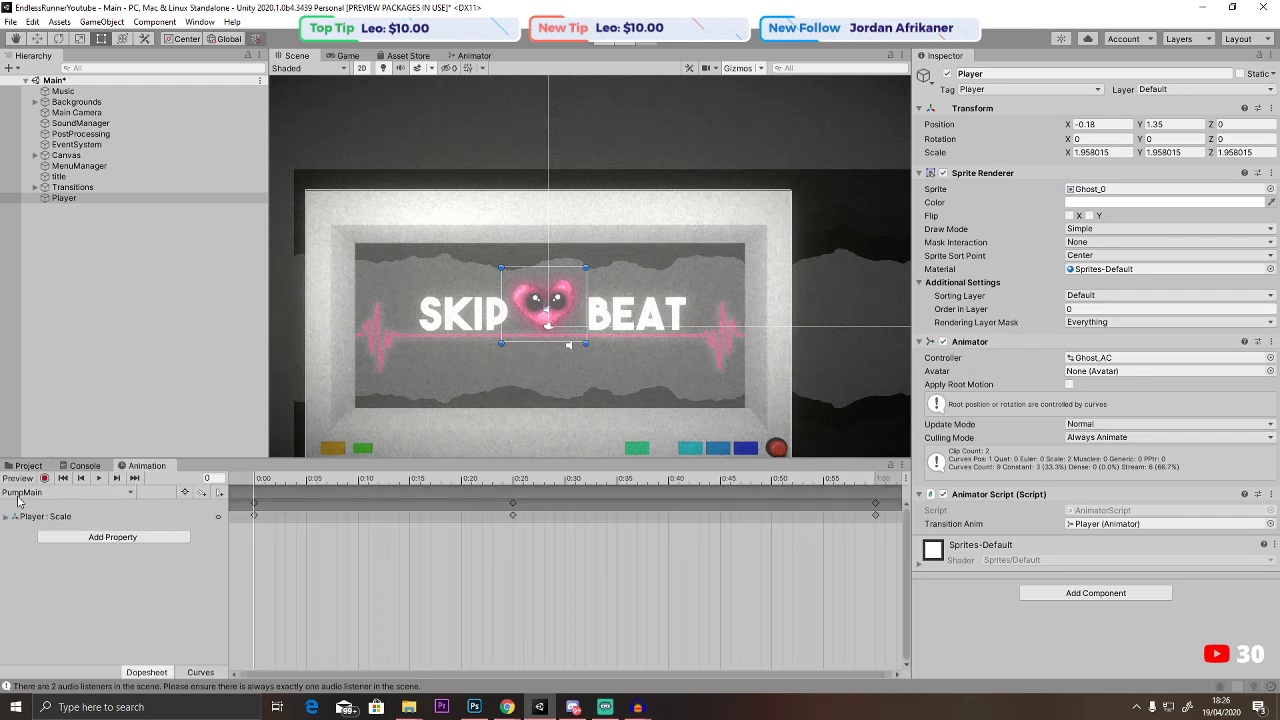
{"action": "left_click", "coordinate": [97, 478]}
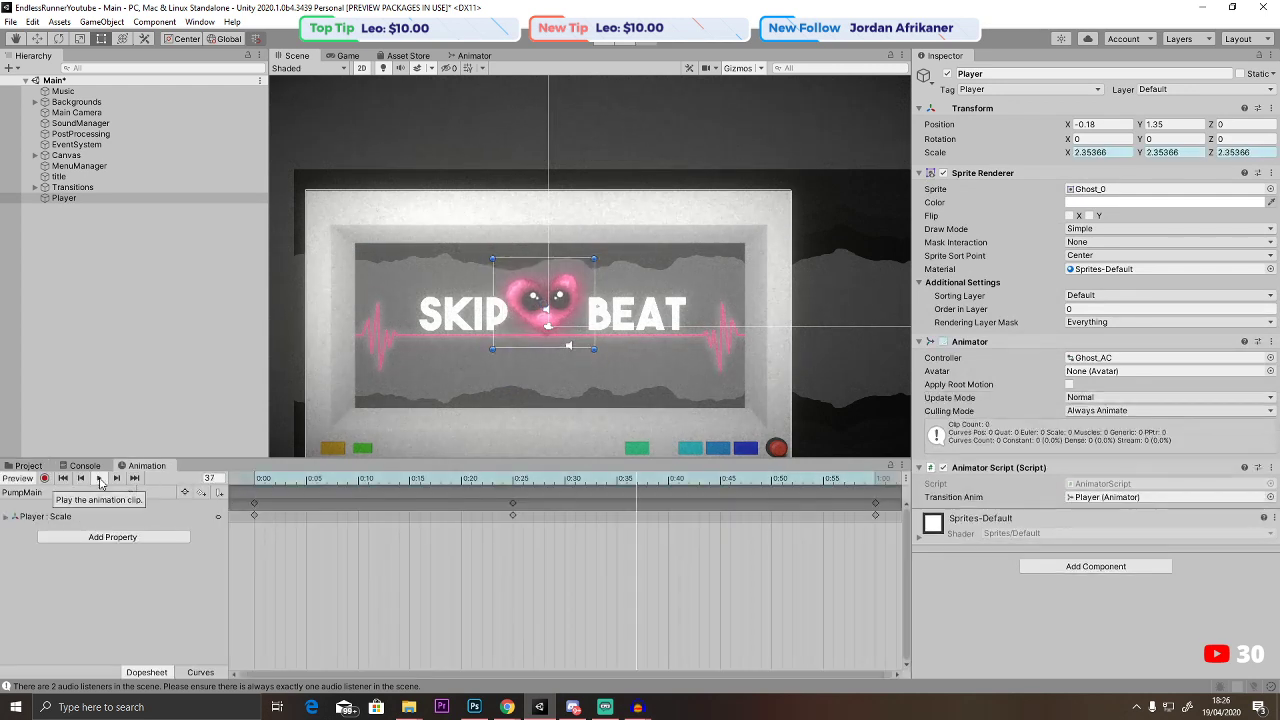
Compare the speed settings of the PumpMain and Pump animation states.
{"action": "left_click", "coordinate": [474, 56]}
{"action": "left_click", "coordinate": [703, 368]}
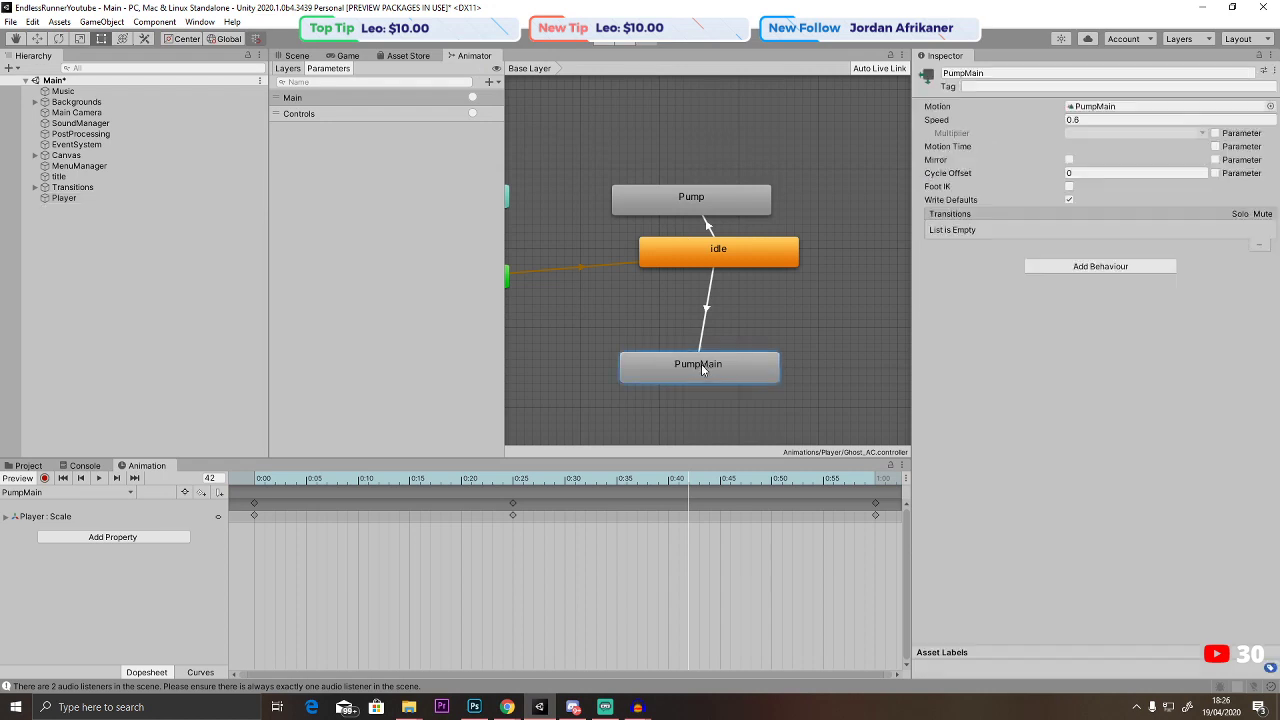
{"action": "left_click", "coordinate": [708, 203]}
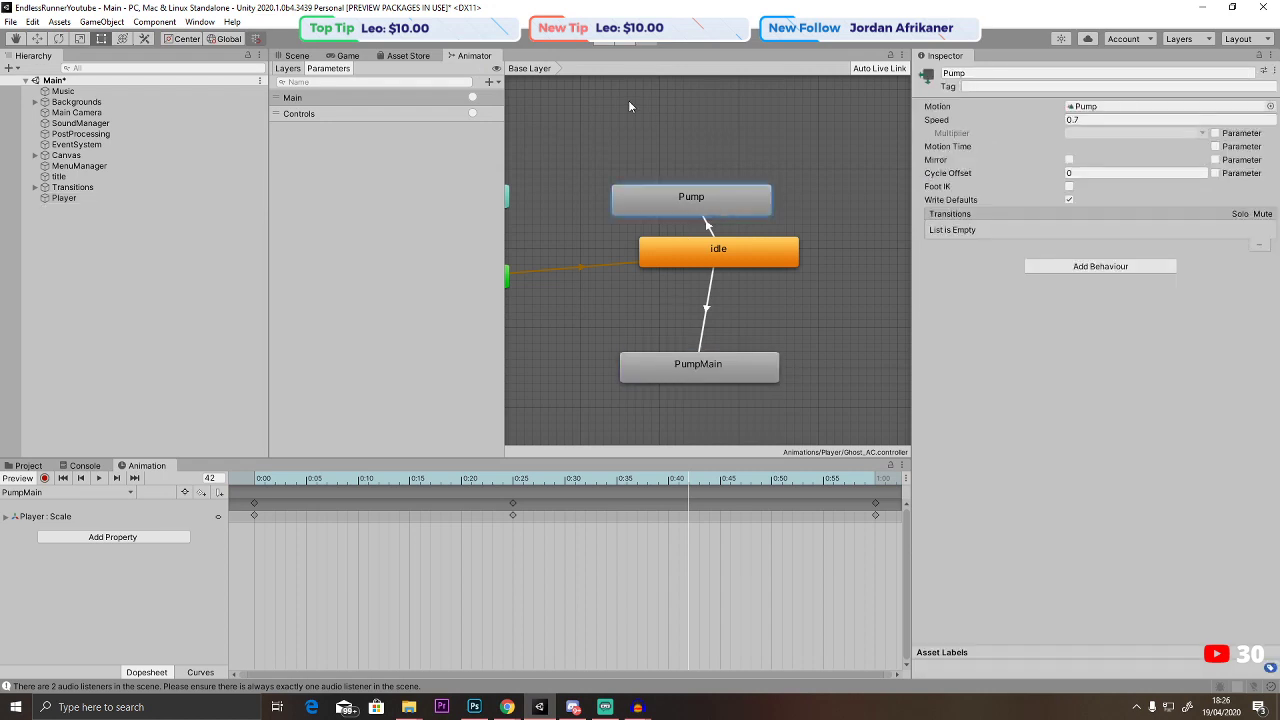
{"action": "left_click", "coordinate": [1089, 122]}
{"action": "double_click", "coordinate": [729, 202]}
{"action": "left_click", "coordinate": [719, 205]}
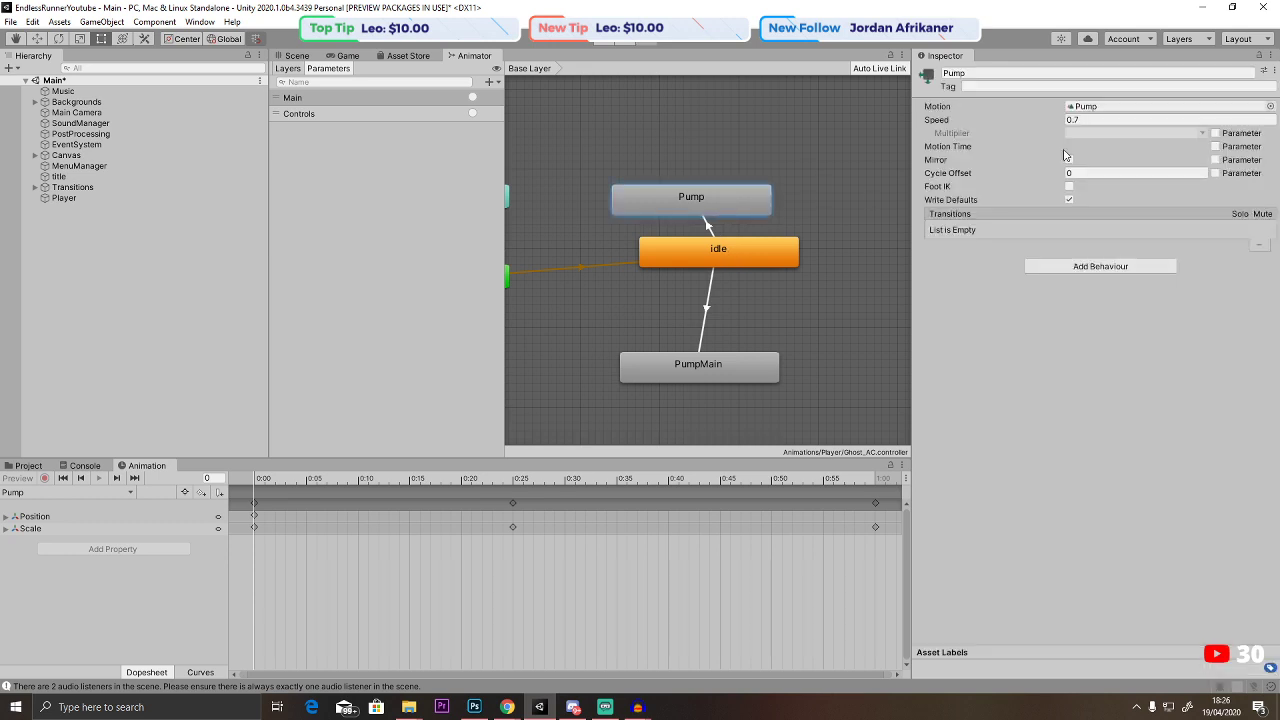
{"action": "left_click", "coordinate": [1070, 120]}
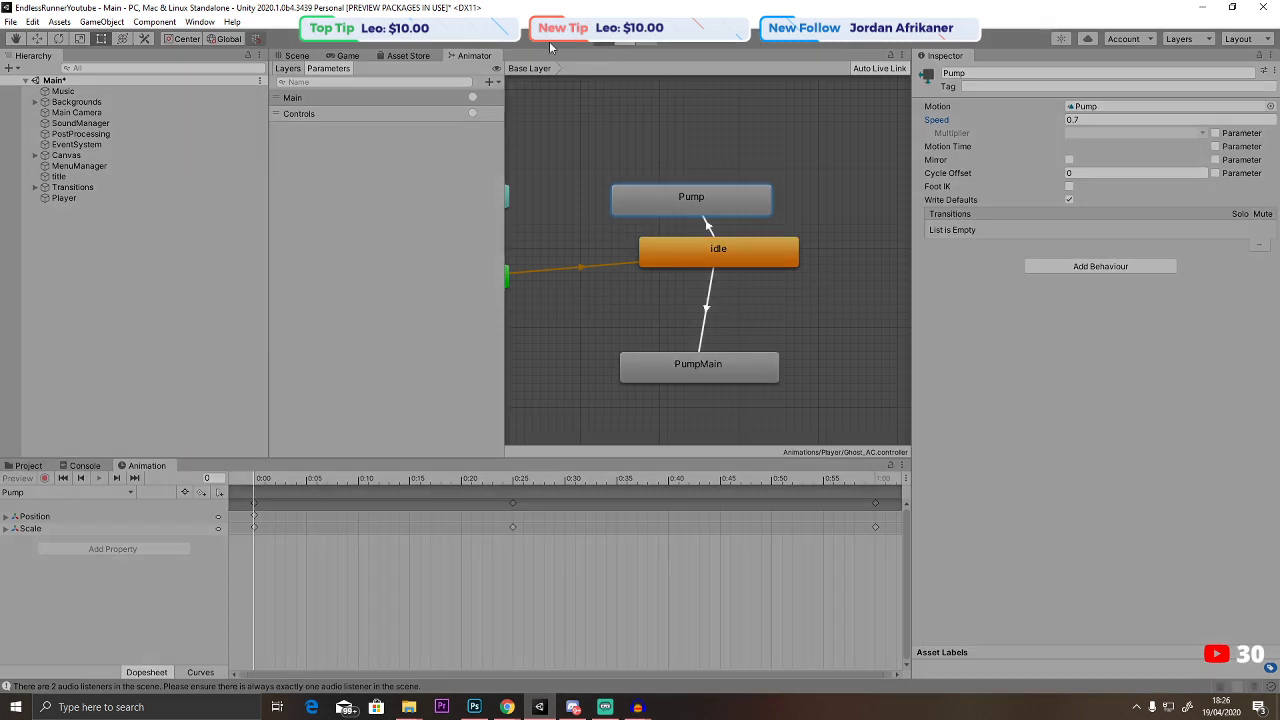
Play-test the Main scene, going to the Controls screen and back to the title, and stop the game.
{"action": "key", "text": "ctrl+p"}
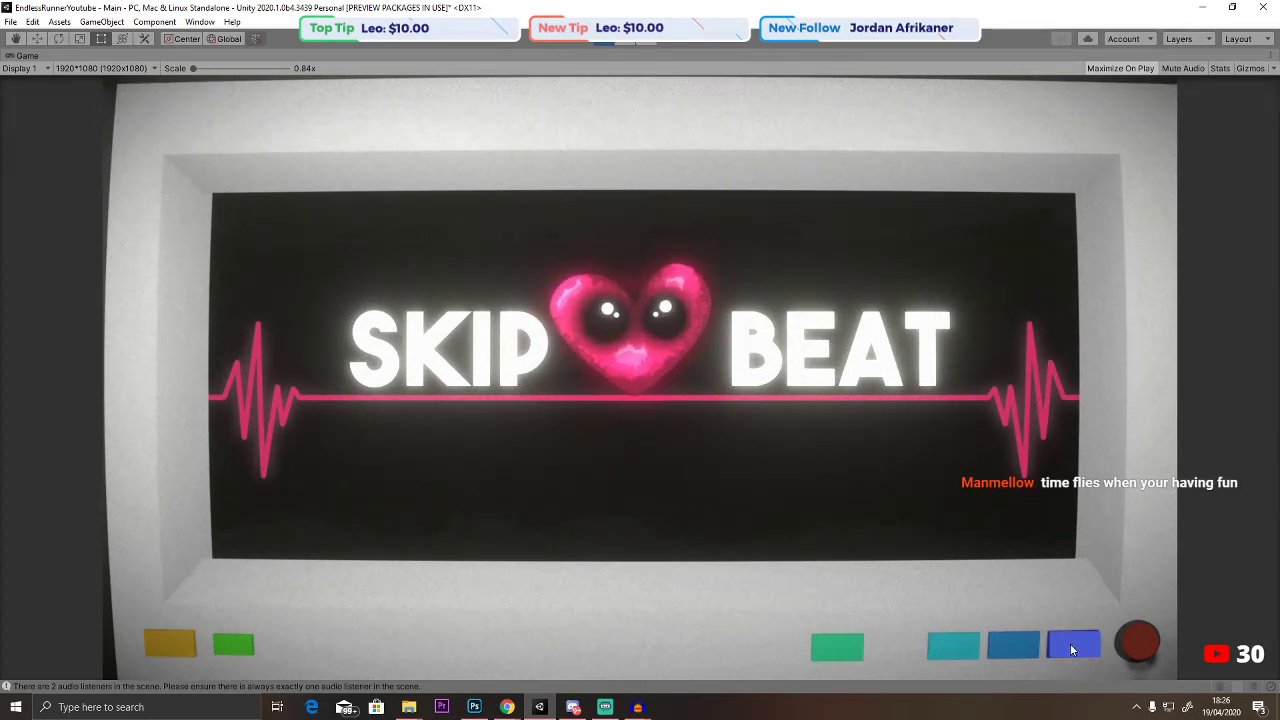
{"action": "key", "text": "space"}
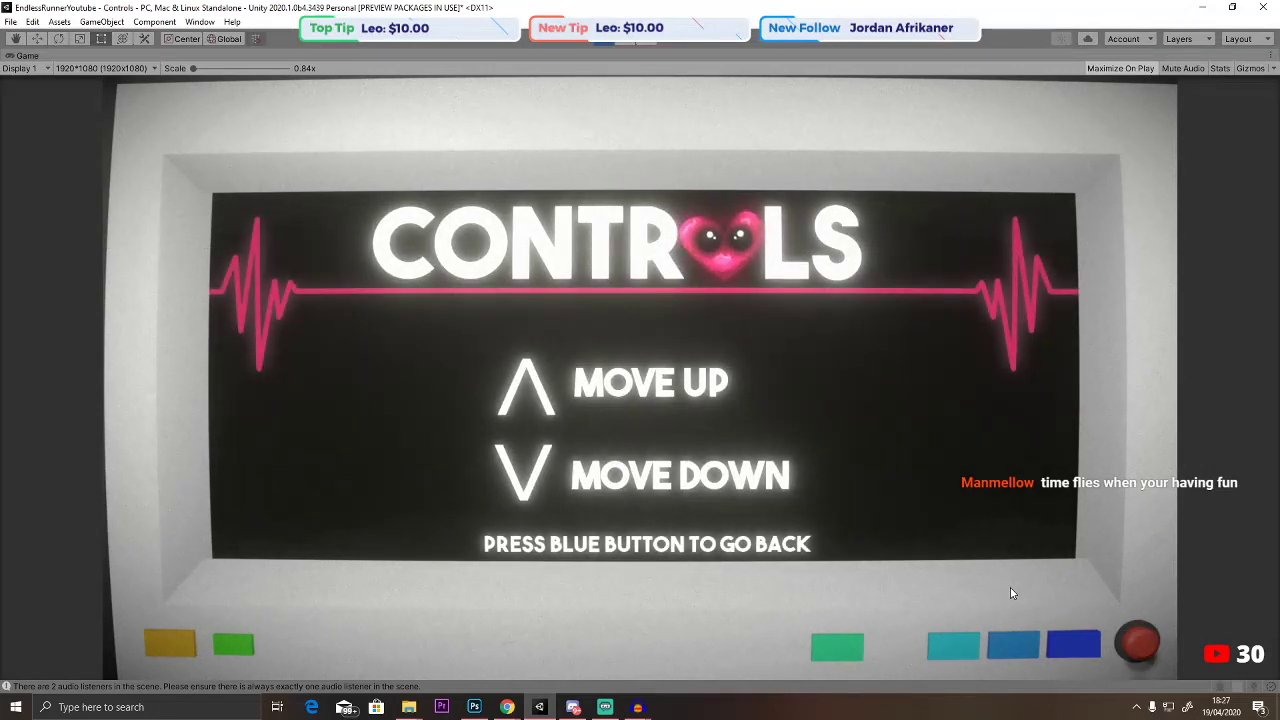
{"action": "left_click", "coordinate": [1074, 650]}
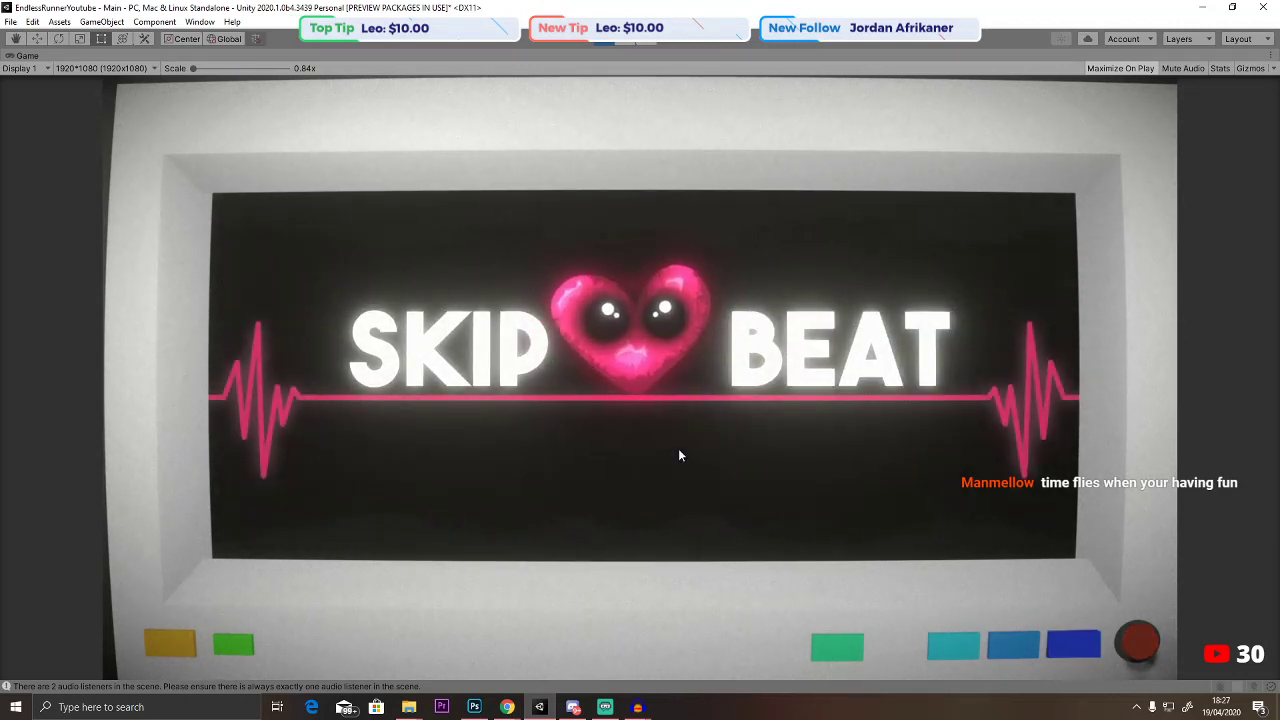
{"action": "key", "text": "ctrl+p"}
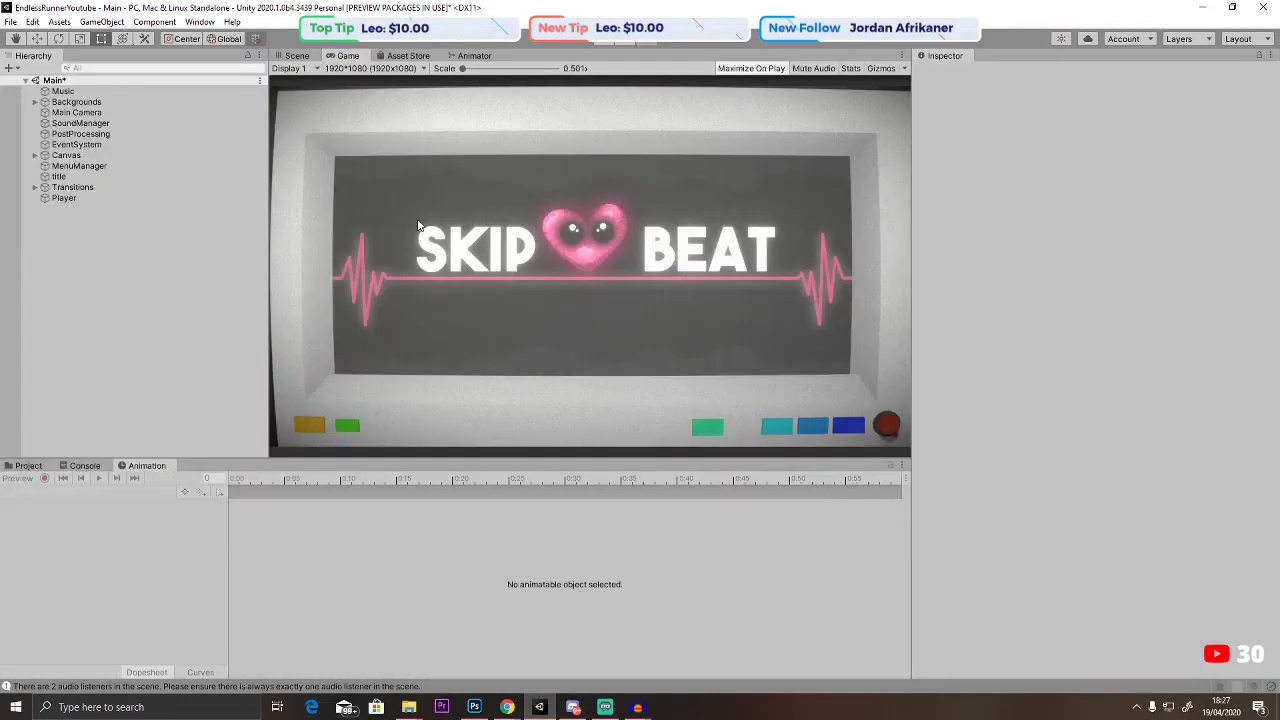
Switch to the LD46 Trello board, move the "About Page/ Controls" card to the DONE! list, and return to Unity.
{"action": "left_click", "coordinate": [28, 466]}
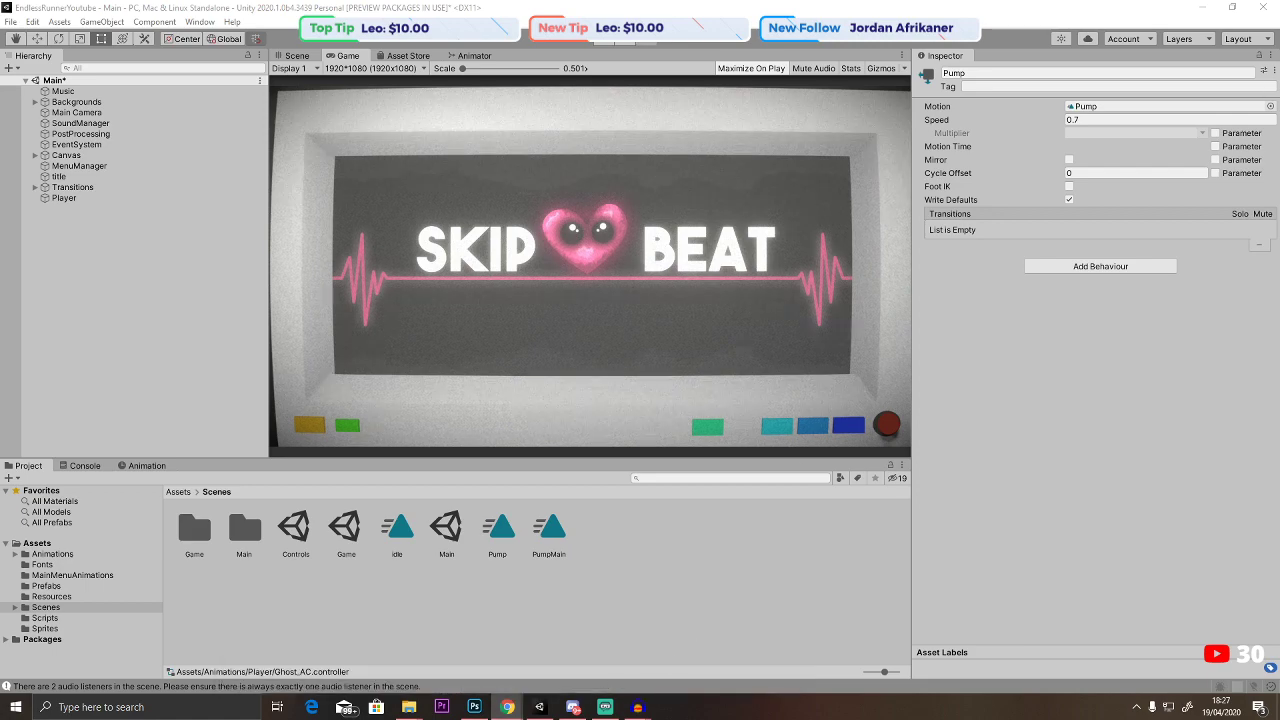
{"action": "key", "text": "alt+Tab"}
{"action": "left_click_drag", "start_coordinate": [242, 170], "coordinate": [455, 197]}
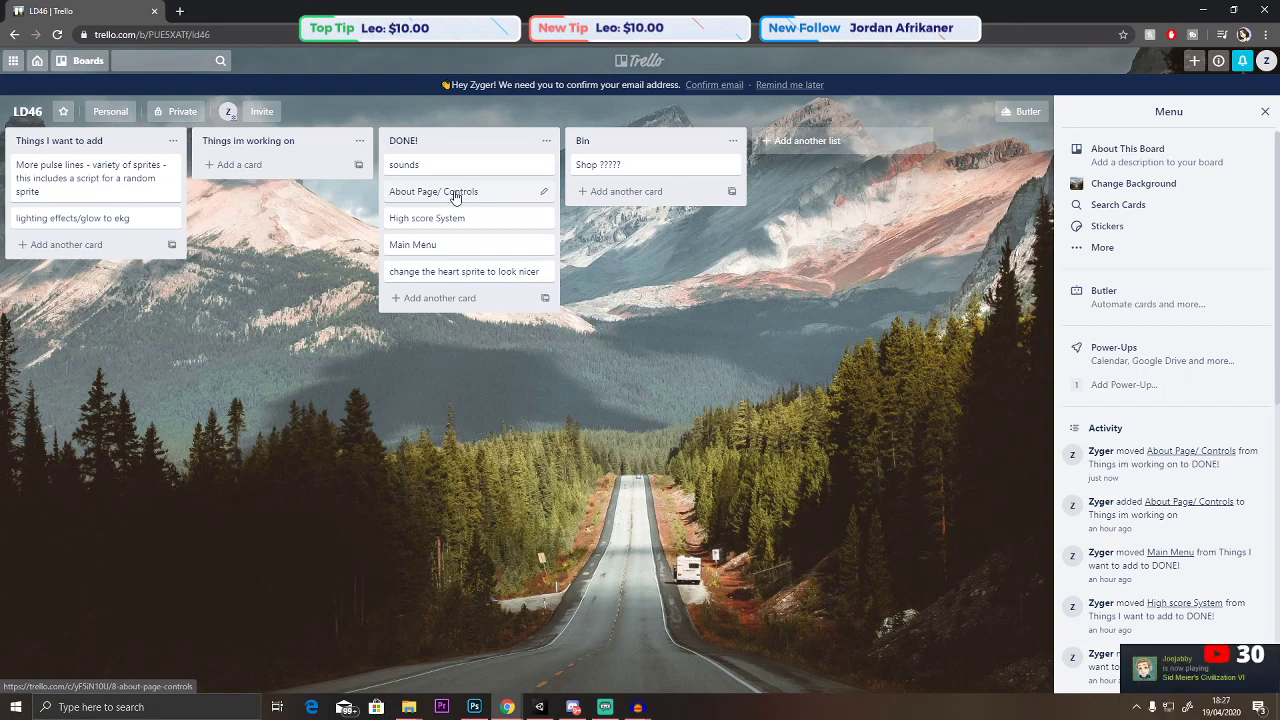
{"action": "key", "text": "alt+Tab"}
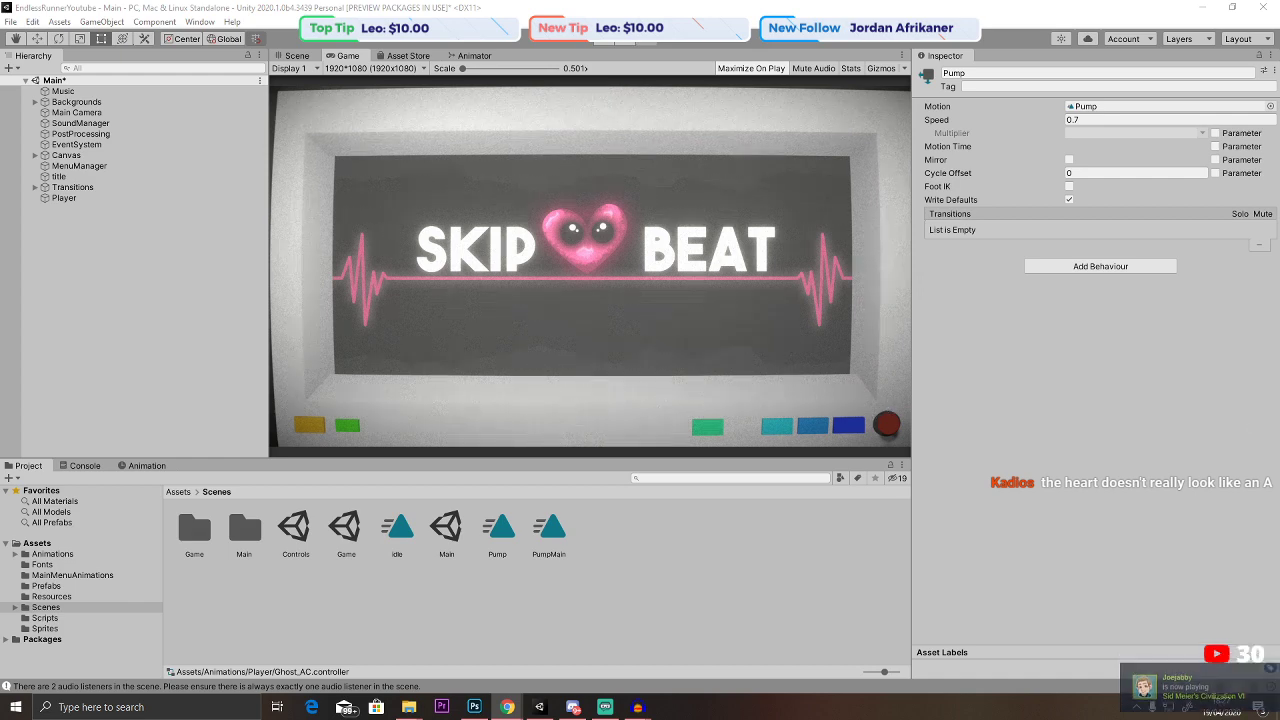
{"action": "left_click", "coordinate": [516, 453]}
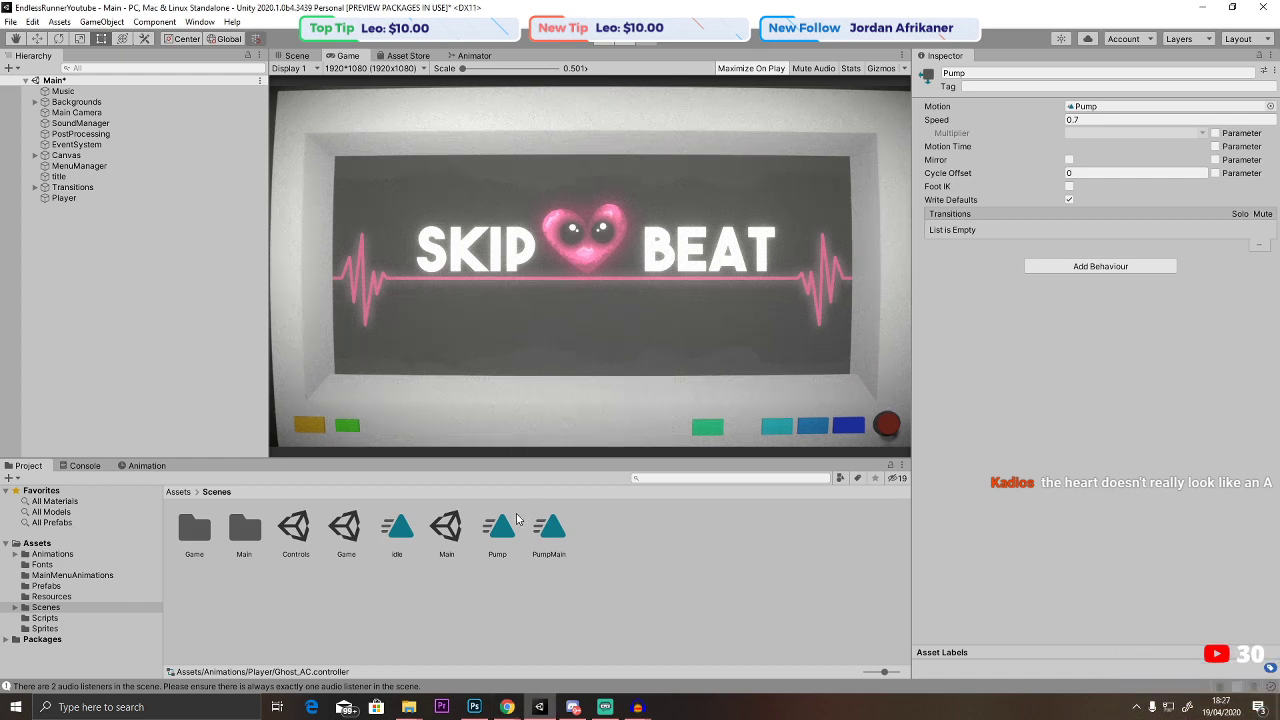
Open the title sprite from the Sprites folder in Photoshop for editing.
{"action": "left_click", "coordinate": [311, 55]}
{"action": "middle_click_drag", "start_coordinate": [632, 288], "coordinate": [630, 337]}
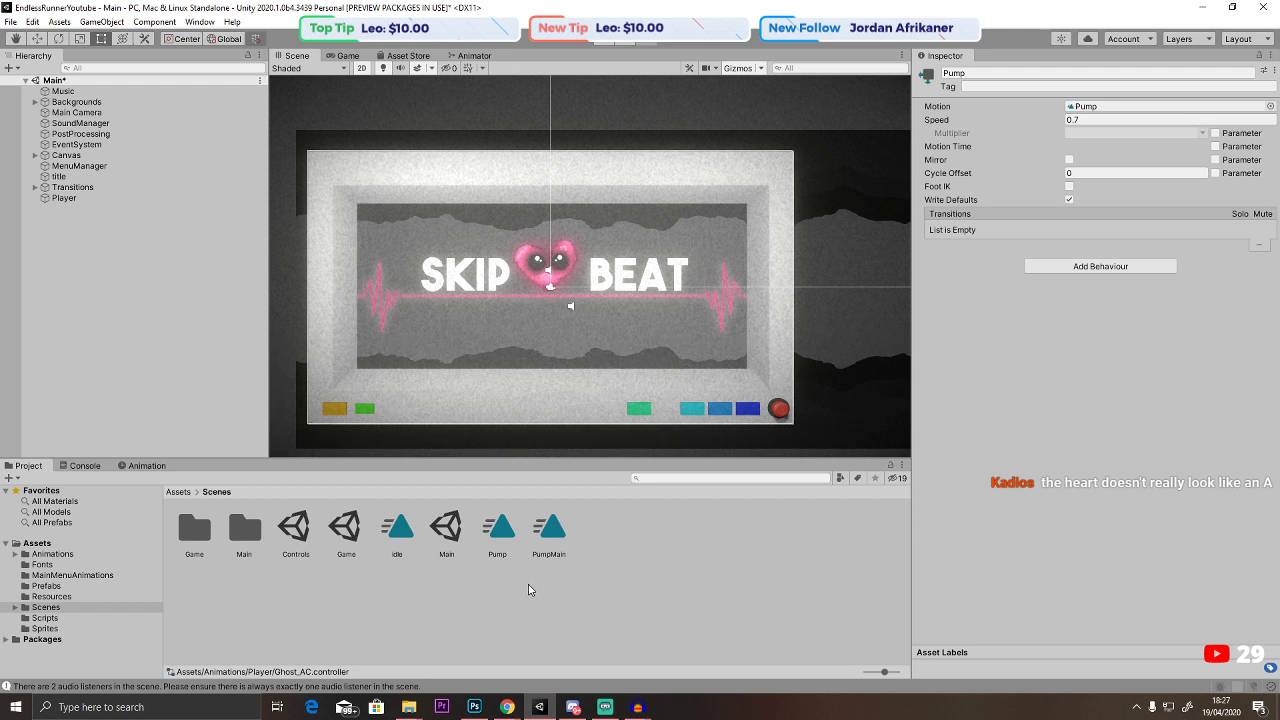
{"action": "scroll", "coordinate": [541, 353], "scroll_direction": "up", "scroll_amount": 2}
{"action": "left_click", "coordinate": [179, 492]}
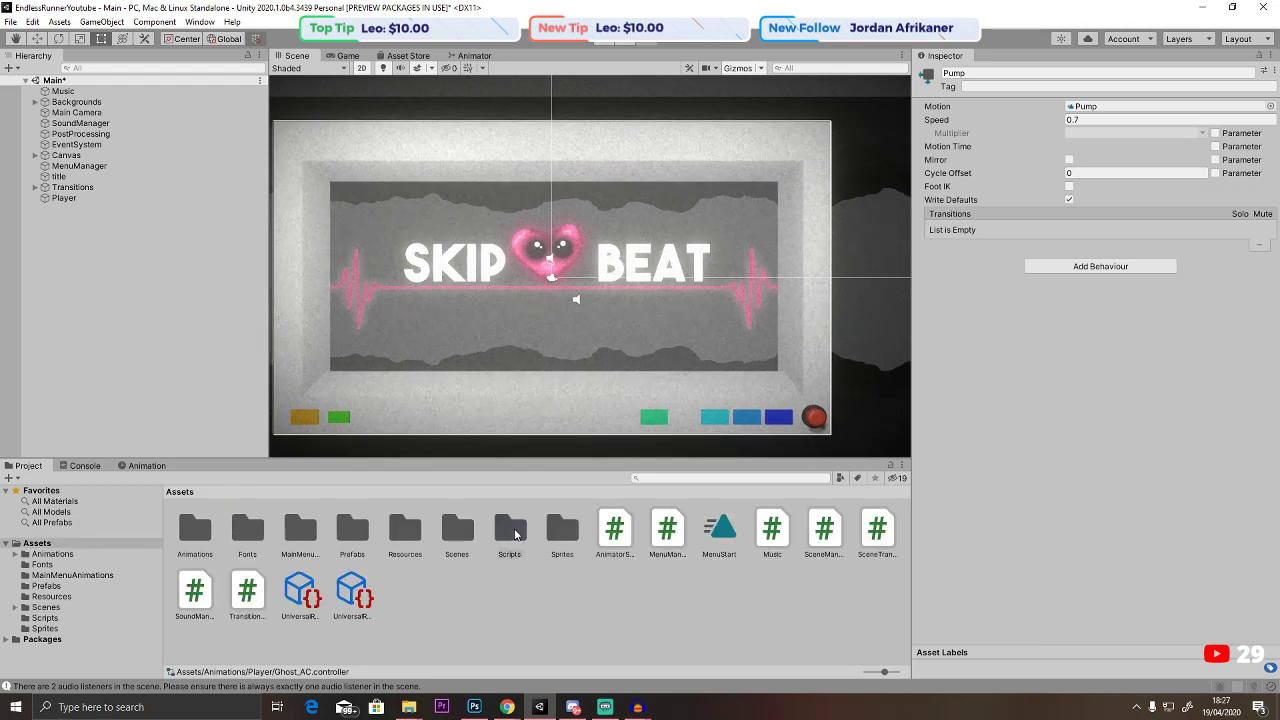
{"action": "double_click", "coordinate": [566, 535]}
{"action": "double_click", "coordinate": [810, 521]}
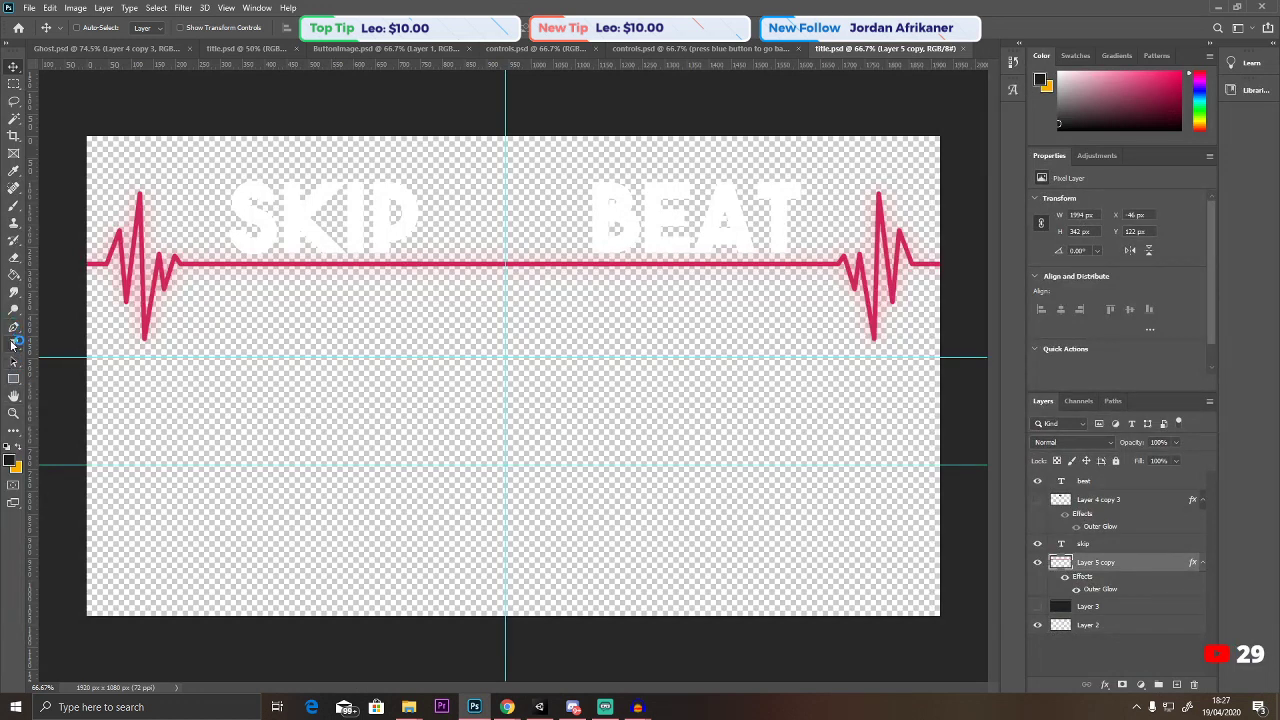
Add a text layer reading "press red button to begin" below the heartbeat line.
{"action": "left_click", "coordinate": [14, 343]}
{"action": "left_click", "coordinate": [391, 381]}
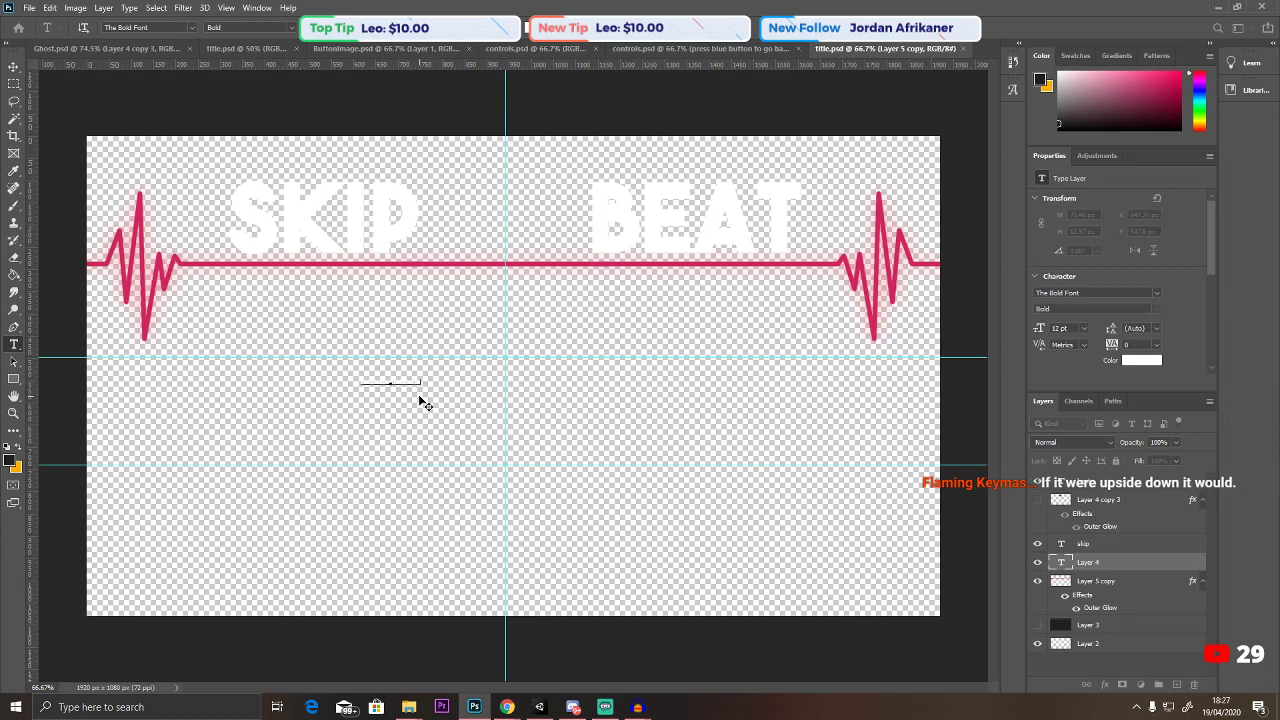
{"action": "left_click", "coordinate": [14, 66]}
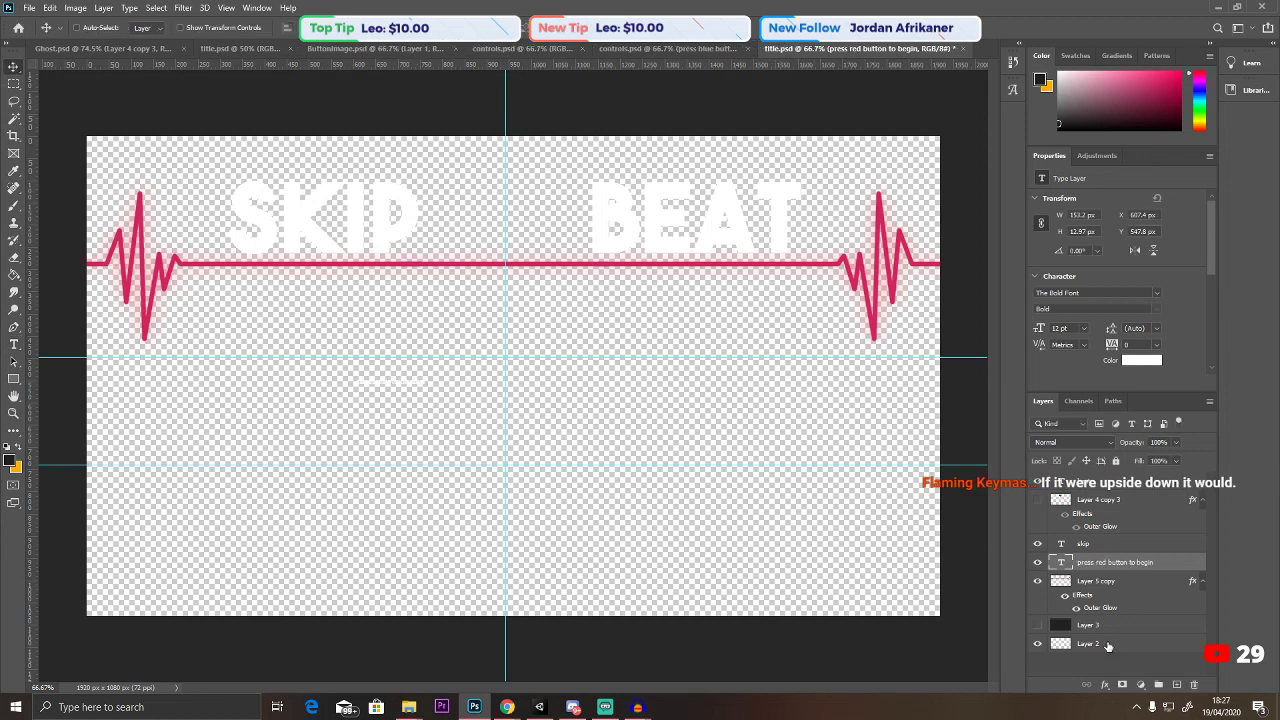
Using the dark Layer 3 as a backdrop, enlarge the new text to about 60 pt and centre it horizontally beneath the title.
{"action": "left_click", "coordinate": [1037, 624]}
{"action": "key", "text": "ctrl+t"}
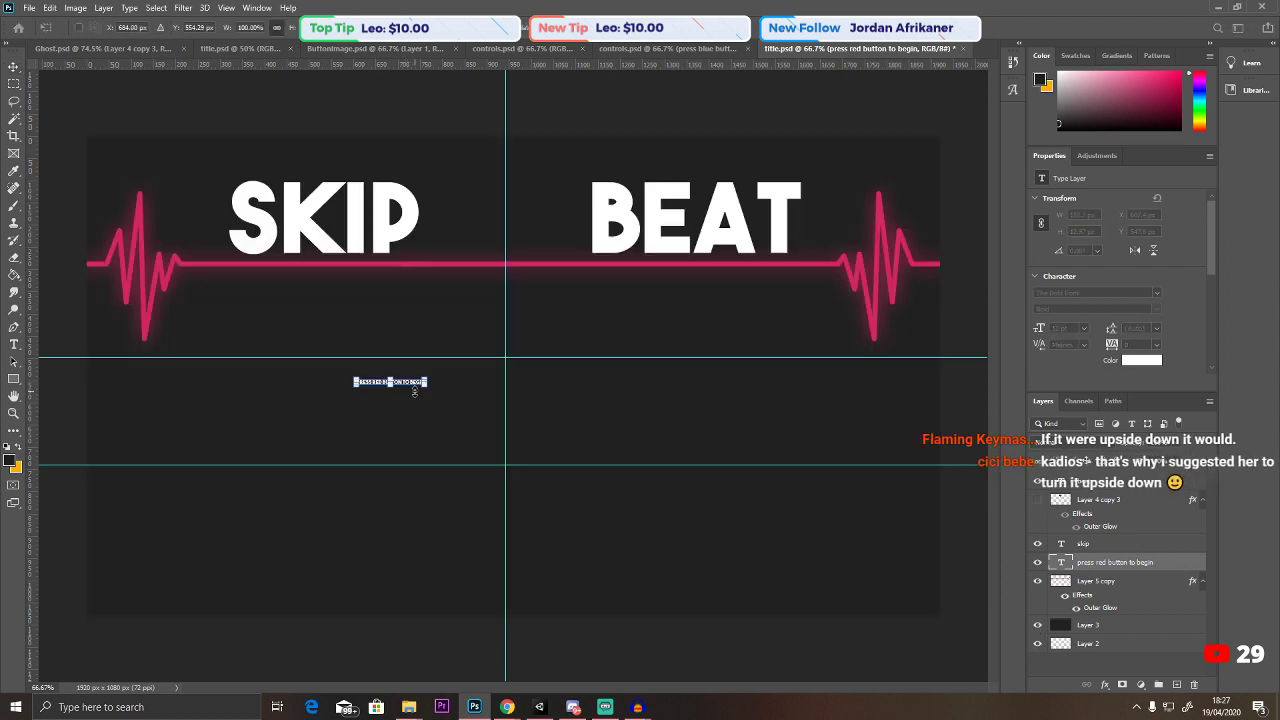
{"action": "left_click_drag", "start_coordinate": [428, 386], "coordinate": [694, 481]}
{"action": "left_click_drag", "start_coordinate": [596, 402], "coordinate": [585, 366]}
{"action": "key", "text": "Return"}
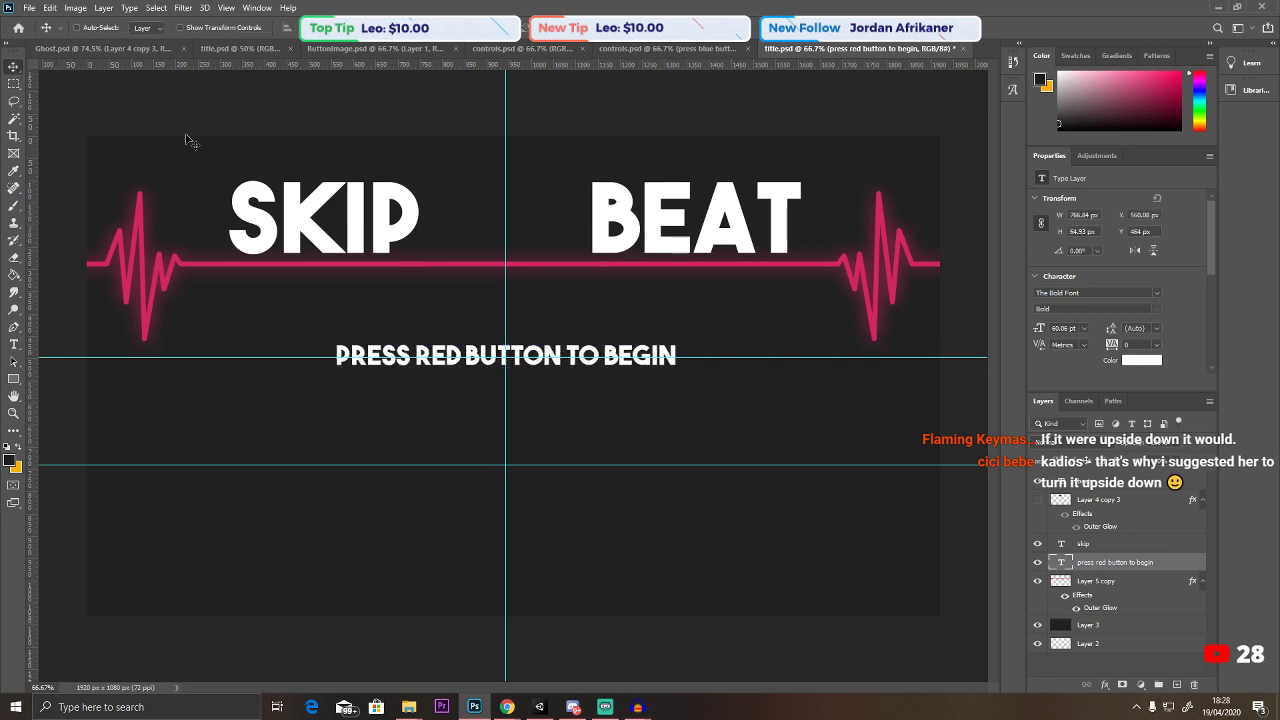
{"action": "left_click_drag", "start_coordinate": [531, 355], "coordinate": [540, 355]}
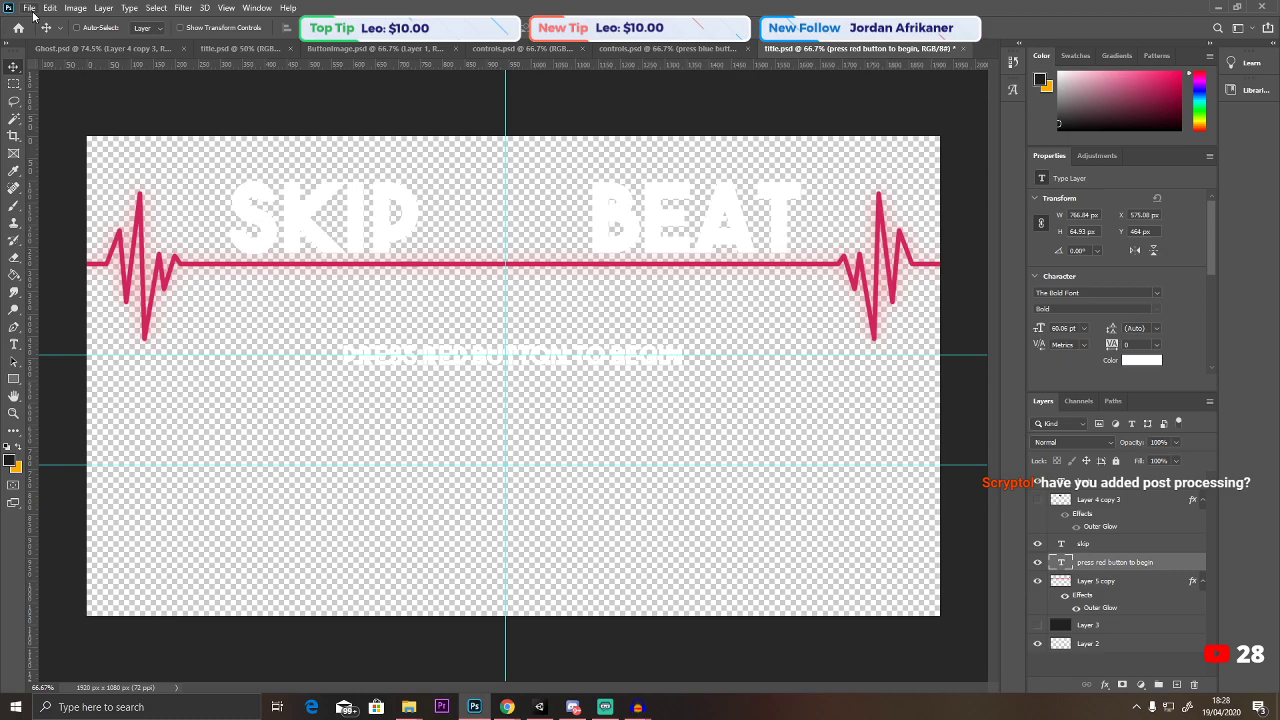
Save title.psd and switch back to Unity to reimport the updated title sprite.
{"action": "left_click", "coordinate": [29, 7]}
{"action": "left_click", "coordinate": [60, 157]}
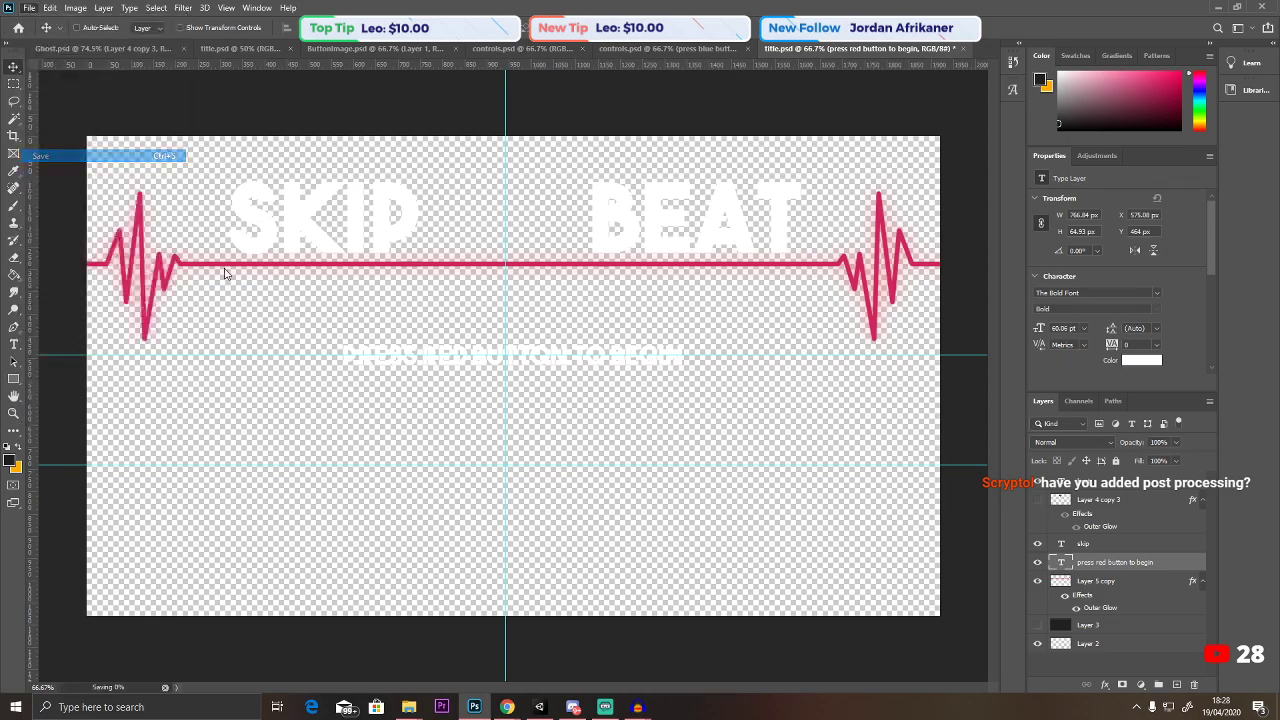
{"action": "left_click", "coordinate": [539, 705]}
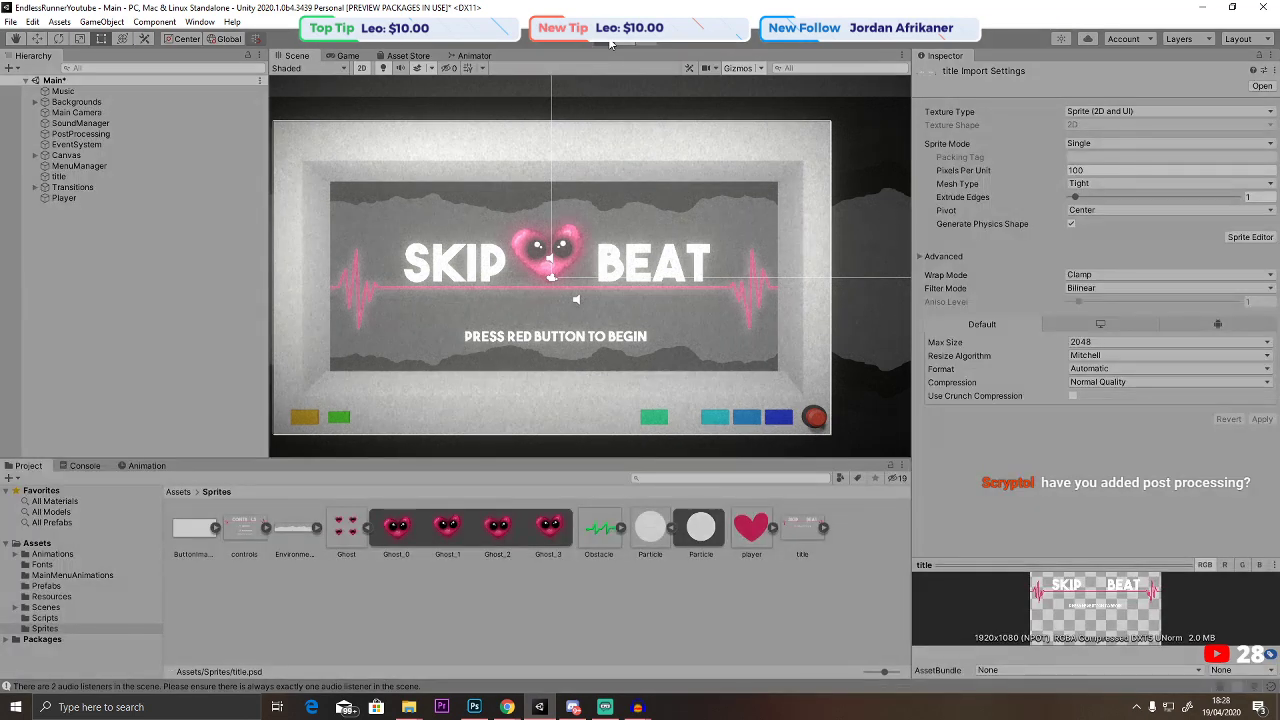
Run the game with the updated title image, visit the Controls screen, return to the title, and stop playing.
{"action": "left_click", "coordinate": [609, 41]}
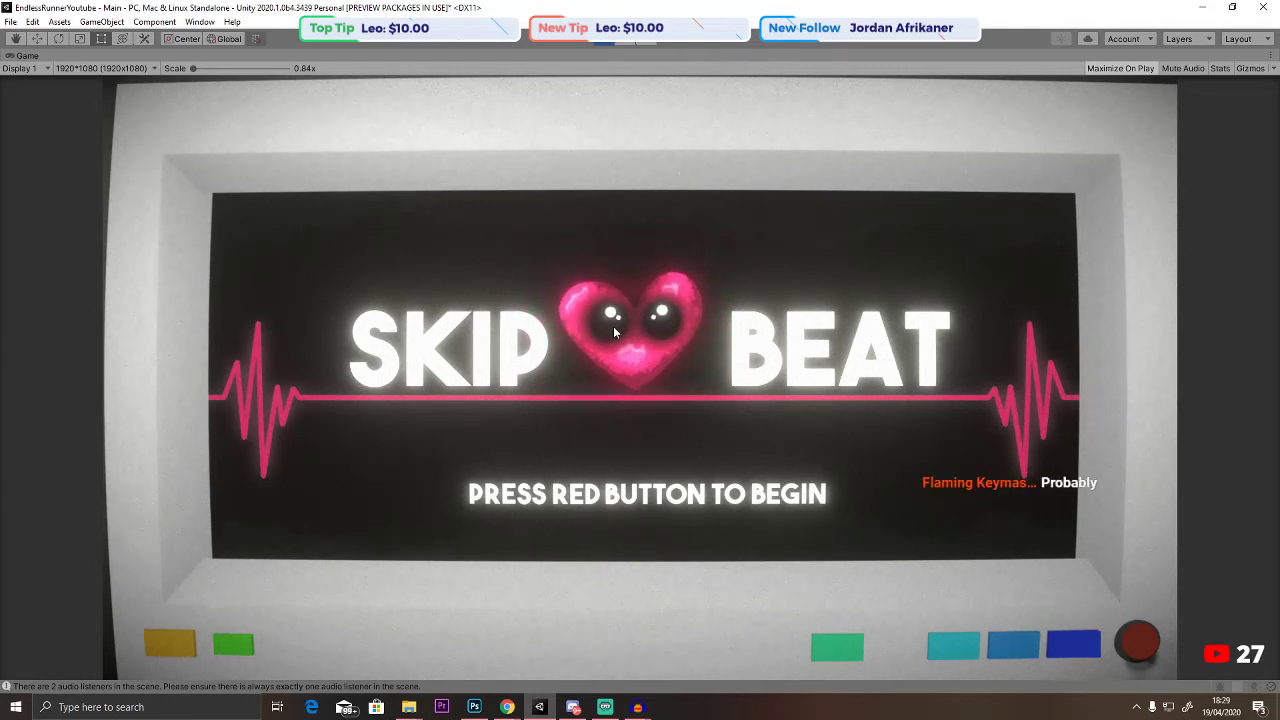
{"action": "left_click", "coordinate": [1063, 650]}
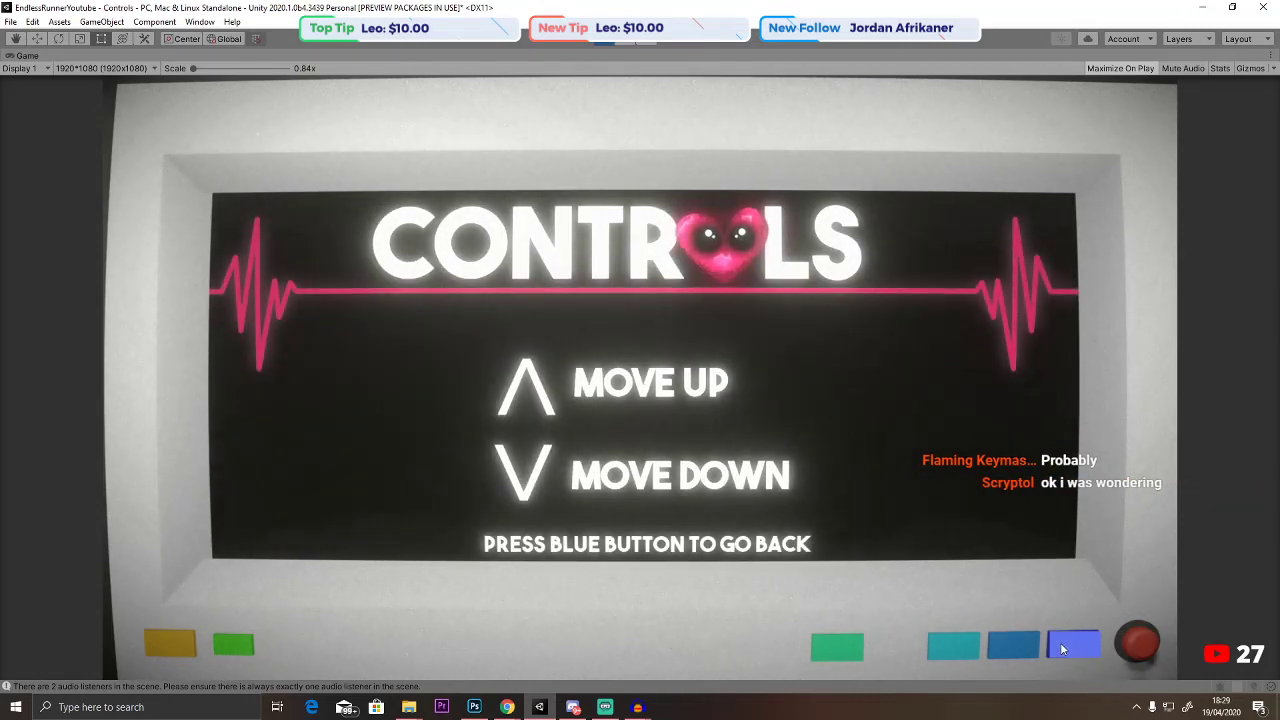
{"action": "left_click", "coordinate": [1067, 646]}
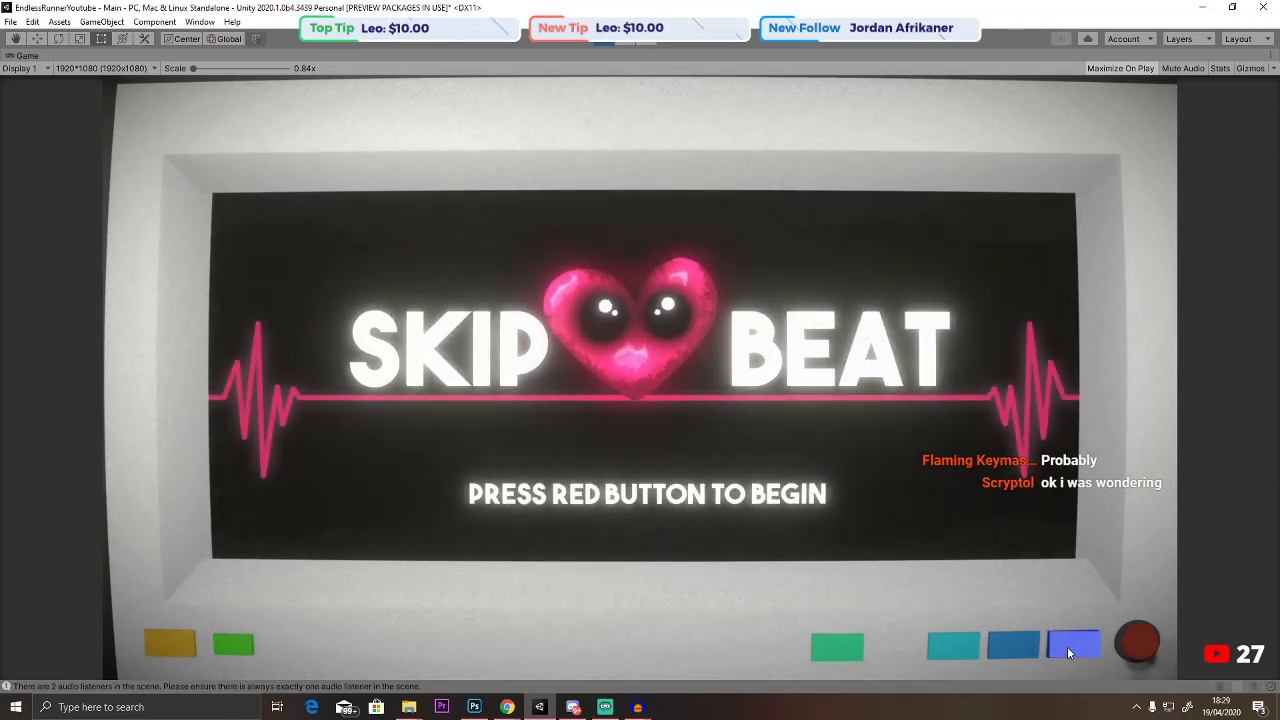
{"action": "left_click", "coordinate": [627, 38]}
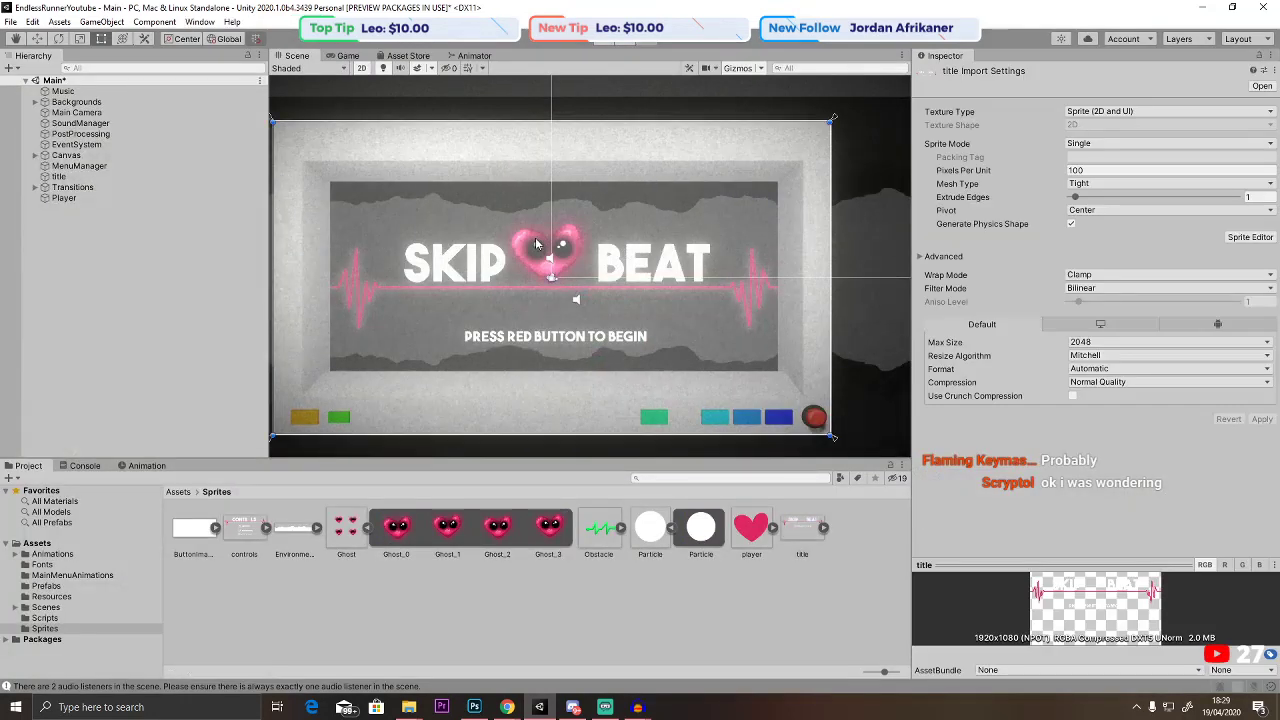
Try turning the Player heart upside down in the title, rotating it about 179 degrees.
{"action": "left_click", "coordinate": [618, 252]}
{"action": "double_click", "coordinate": [63, 209]}
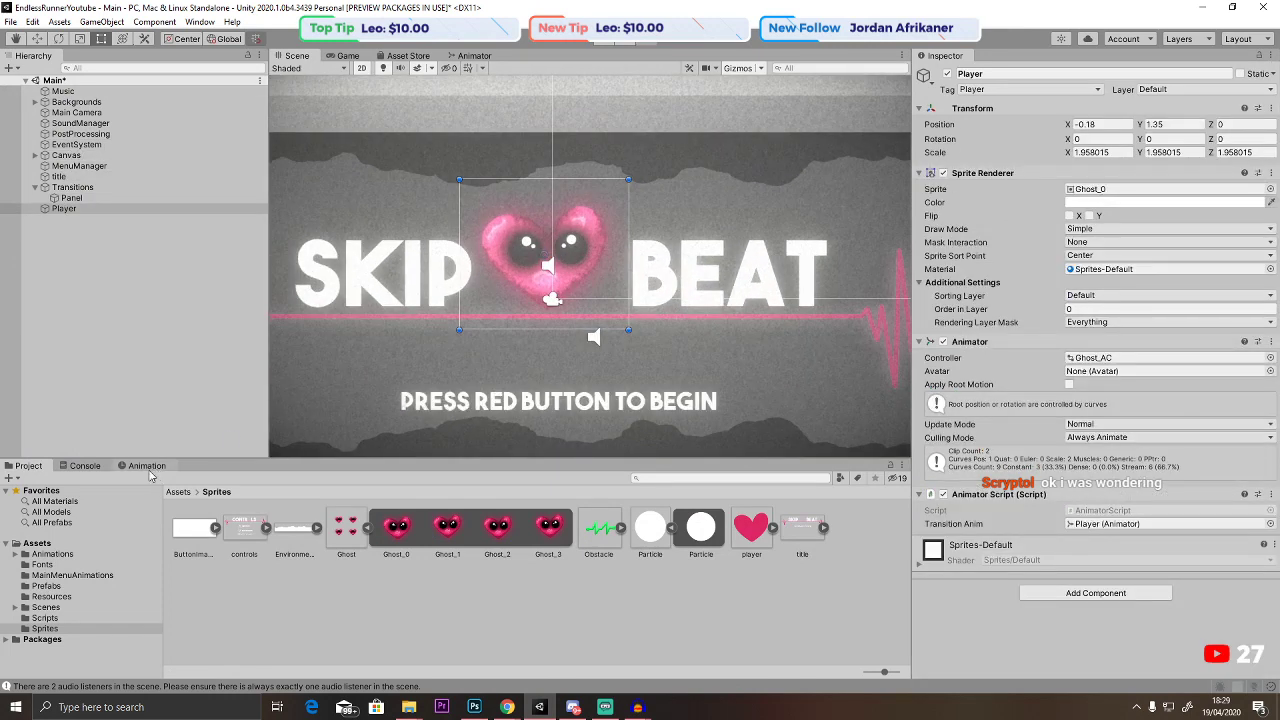
{"action": "left_click_drag", "start_coordinate": [636, 344], "coordinate": [424, 150]}
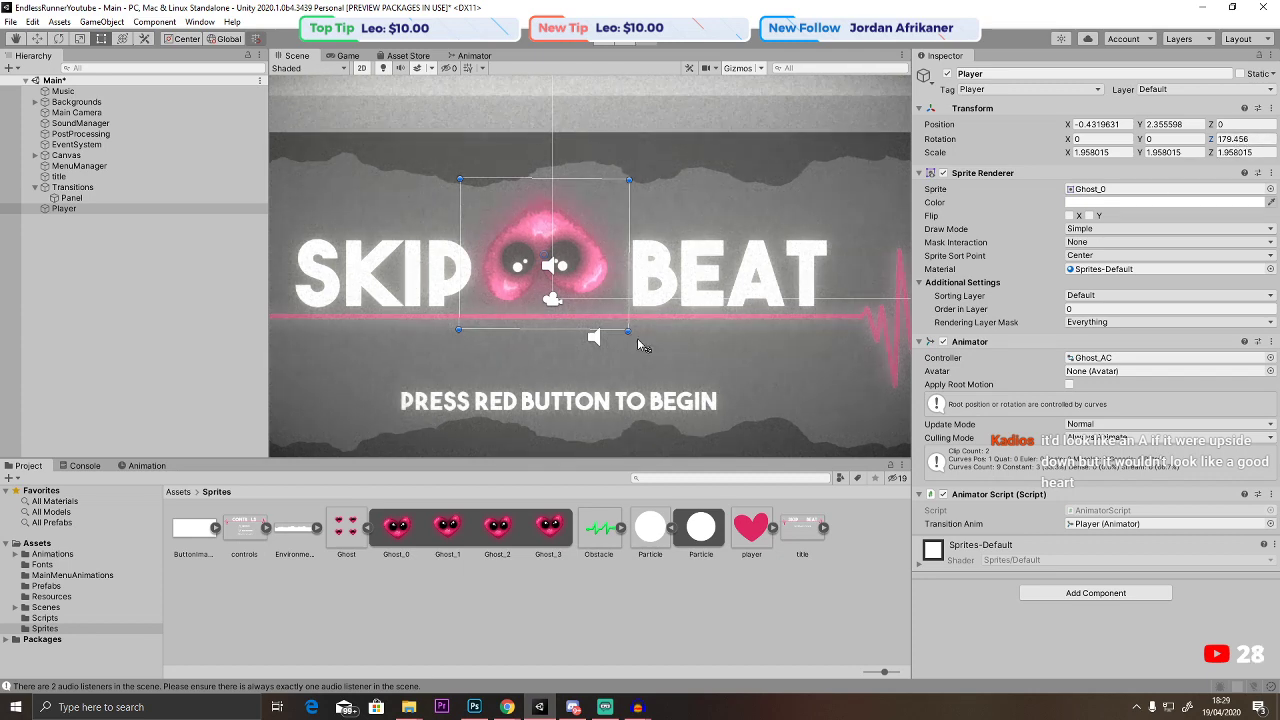
{"action": "key", "text": "ctrl+z"}
Save the Main scene and open the Game scene file from EndlessRunnerYoutube's Assets/Scenes folder in File Explorer.
{"action": "left_click", "coordinate": [10, 22]}
{"action": "left_click", "coordinate": [30, 86]}
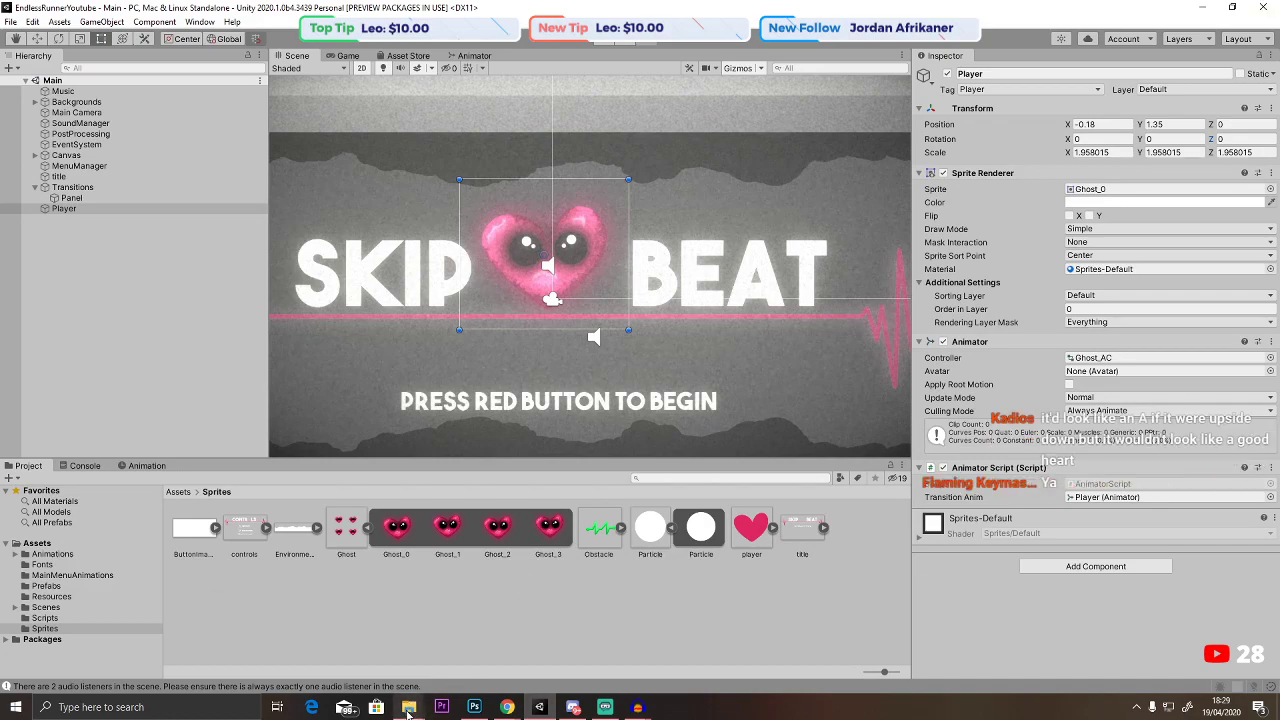
{"action": "mouse_move", "coordinate": [409, 707]}
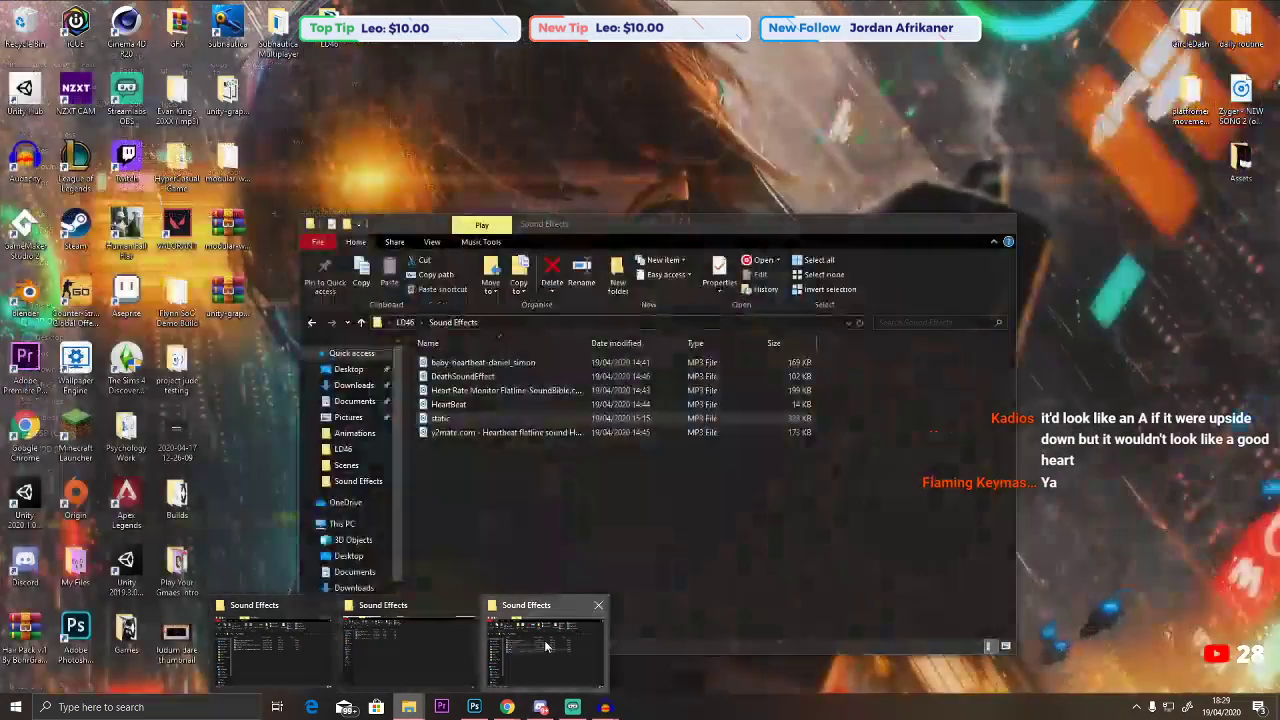
{"action": "left_click", "coordinate": [545, 647]}
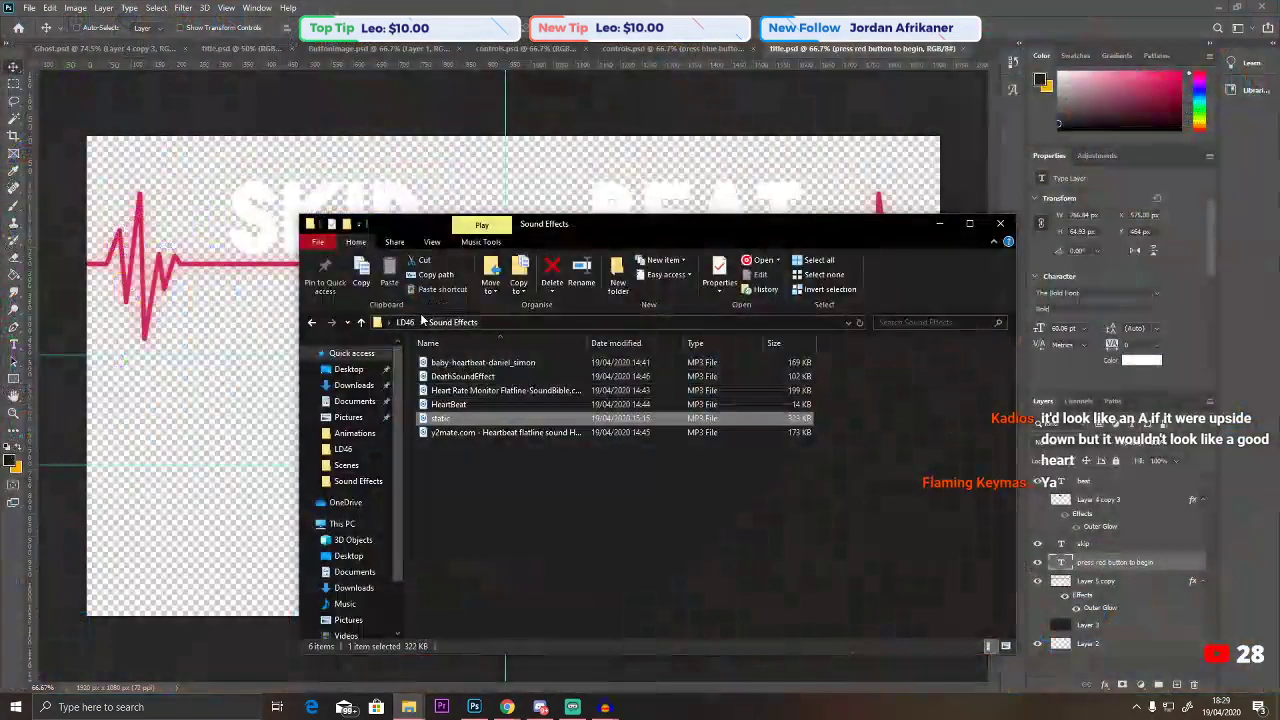
{"action": "left_click", "coordinate": [404, 322]}
{"action": "double_click", "coordinate": [543, 388]}
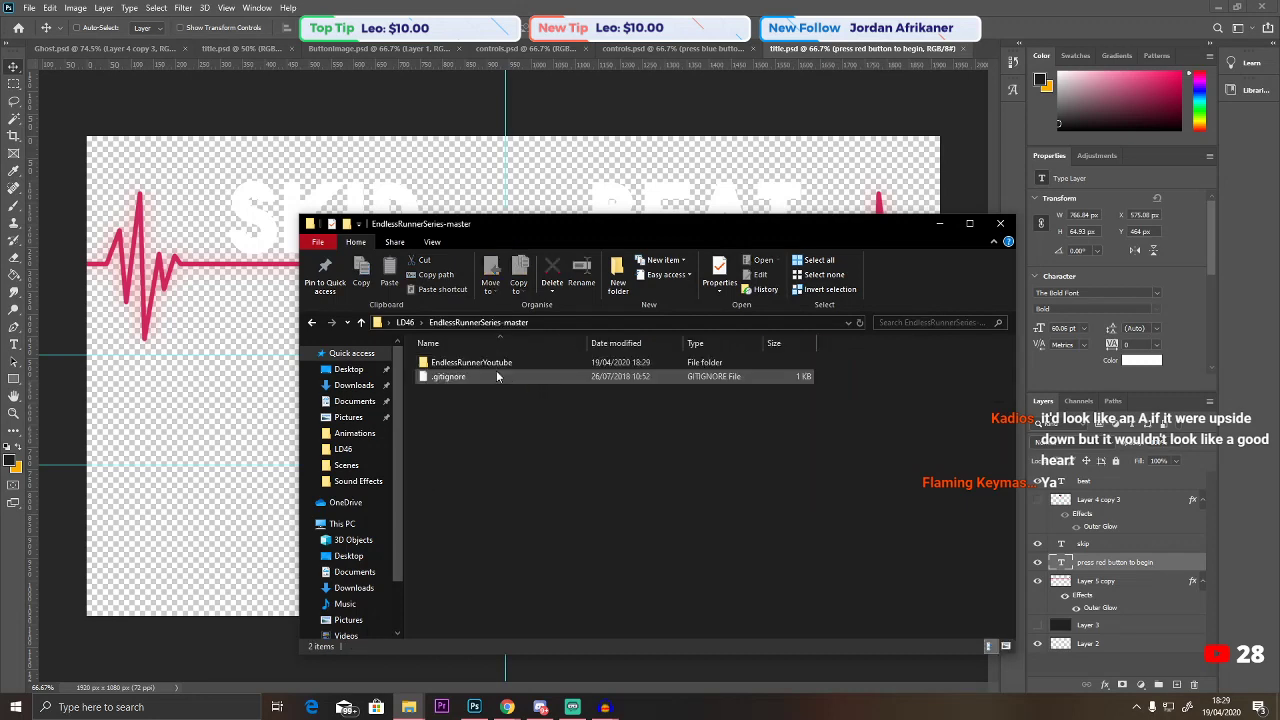
{"action": "double_click", "coordinate": [480, 362]}
{"action": "double_click", "coordinate": [455, 366]}
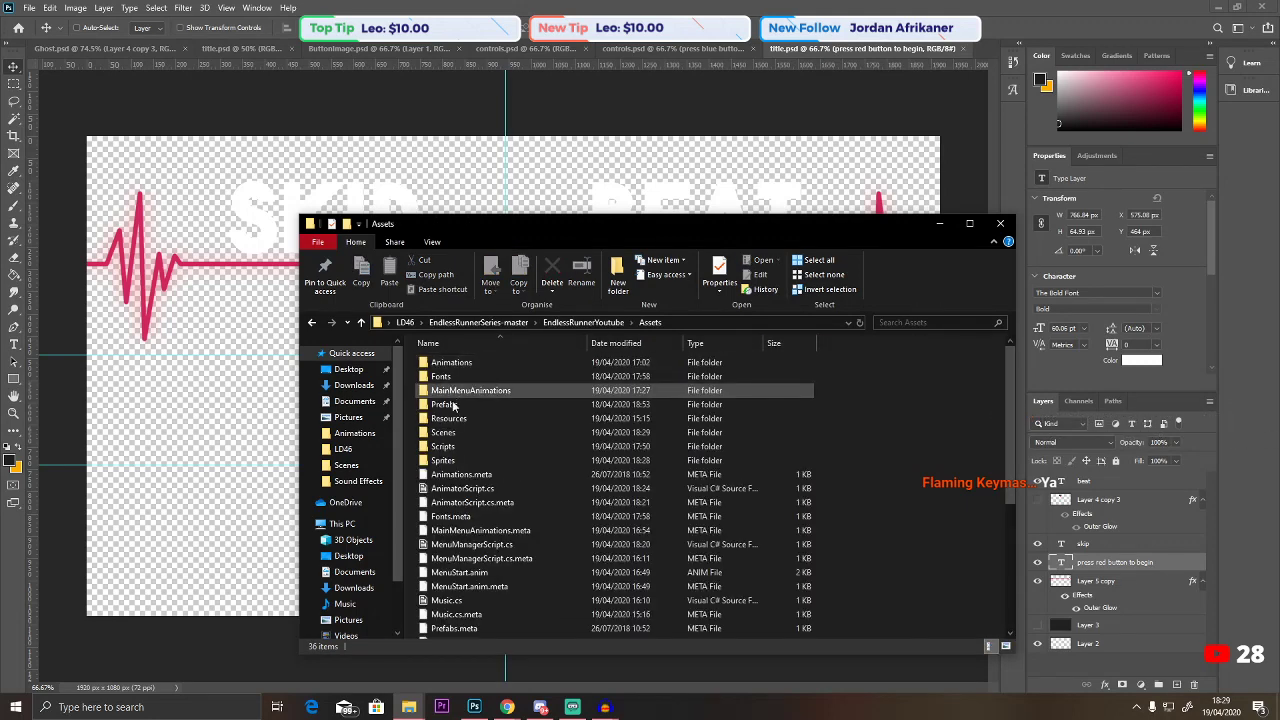
{"action": "double_click", "coordinate": [459, 433]}
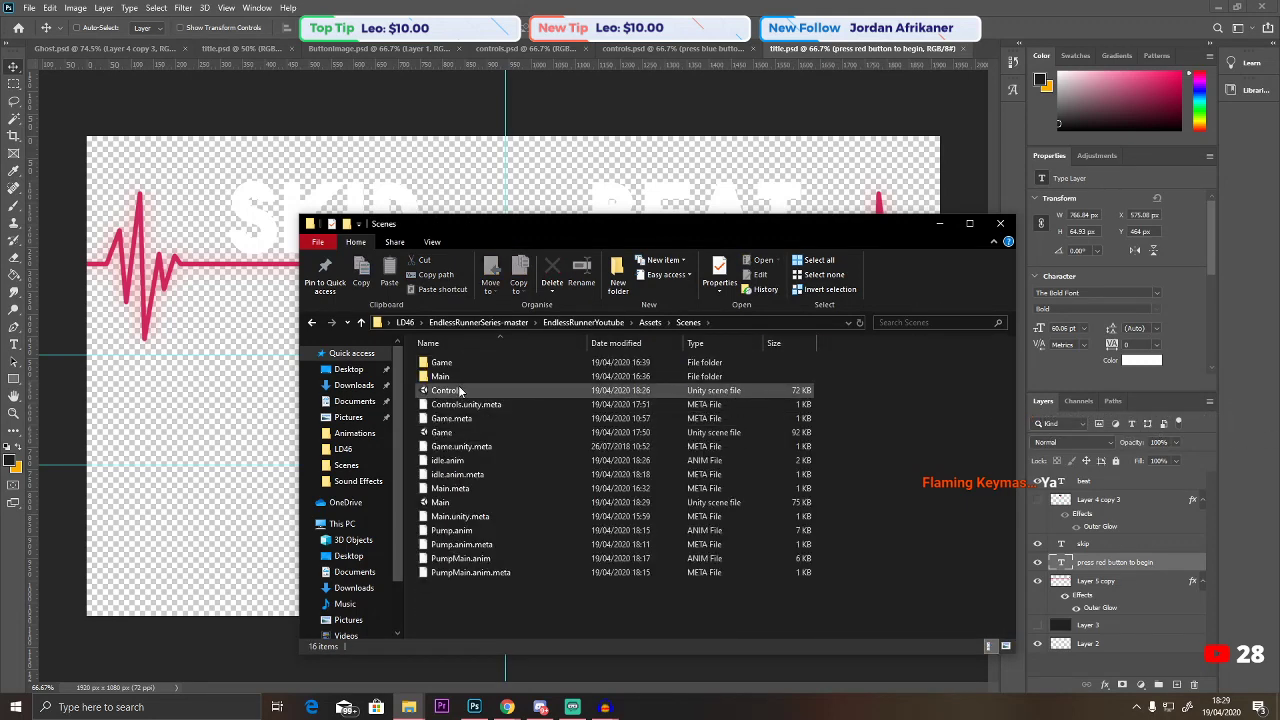
{"action": "double_click", "coordinate": [455, 433]}
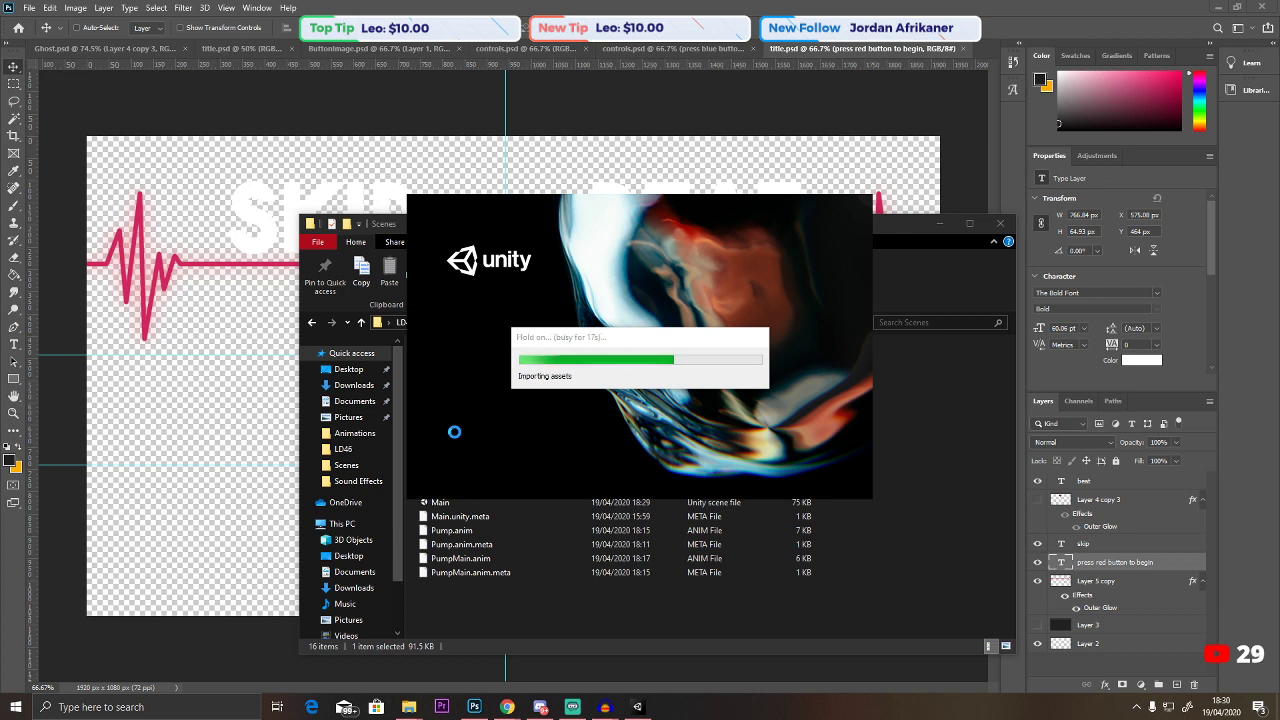
Switch to Photoshop and create a new white 1920 x 1080 px document at 72 pixels per inch.
{"action": "left_click", "coordinate": [474, 707]}
{"action": "left_click", "coordinate": [30, 8]}
{"action": "left_click", "coordinate": [42, 21]}
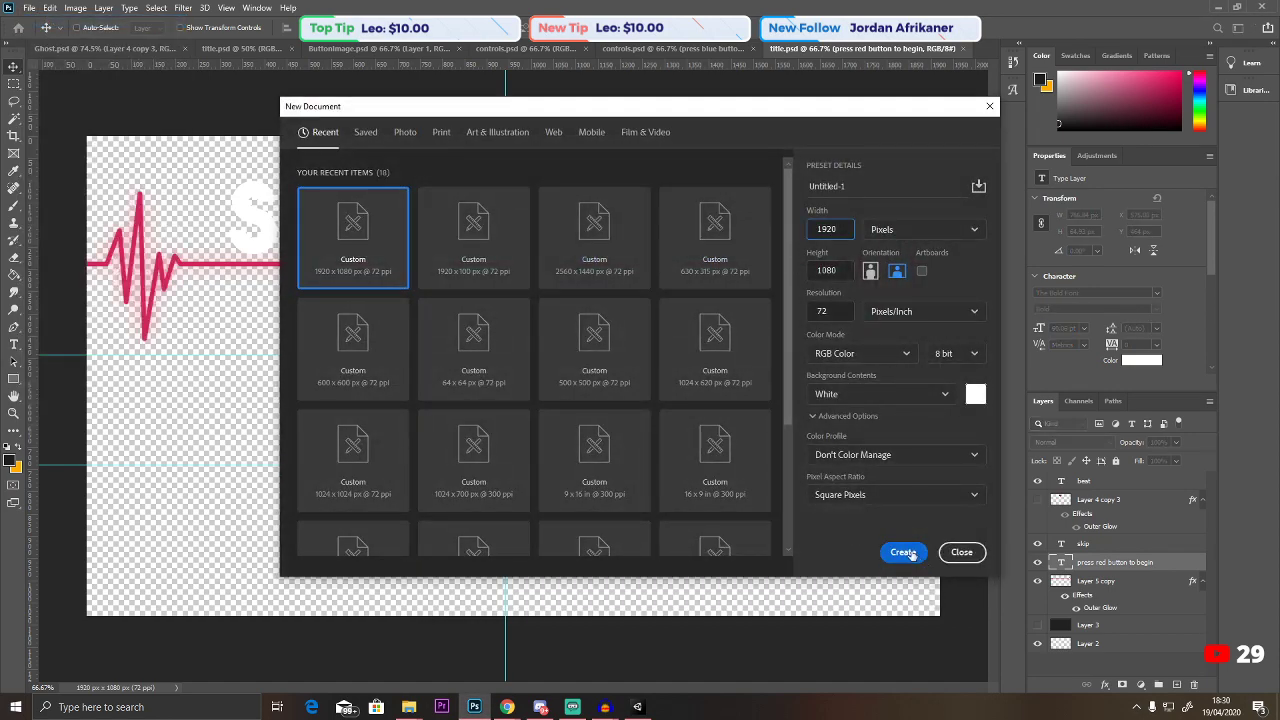
{"action": "left_click", "coordinate": [903, 552]}
{"action": "left_click", "coordinate": [14, 412]}
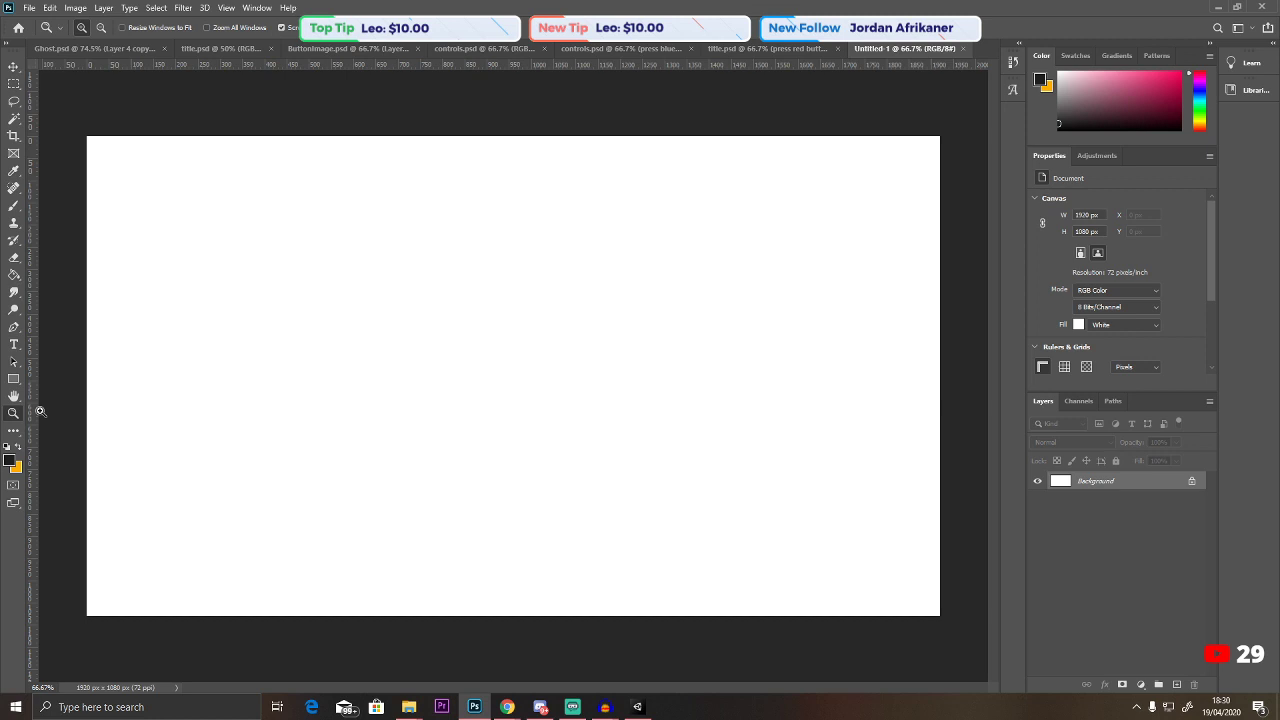
Add an empty layer above the Background, fill the Background with the dark foreground colour, and make the new layer active.
{"action": "left_click", "coordinate": [1175, 684]}
{"action": "left_click", "coordinate": [1064, 503]}
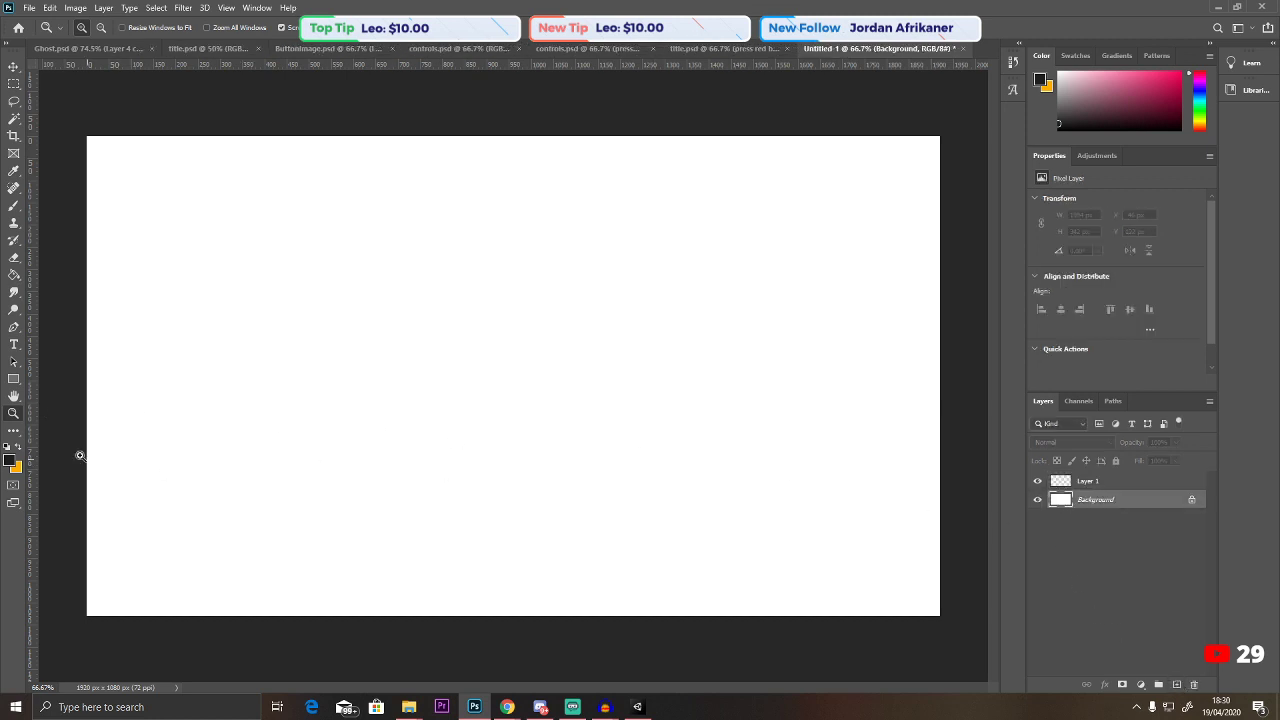
{"action": "left_click", "coordinate": [14, 274]}
{"action": "left_click", "coordinate": [900, 452]}
{"action": "left_click", "coordinate": [1130, 481]}
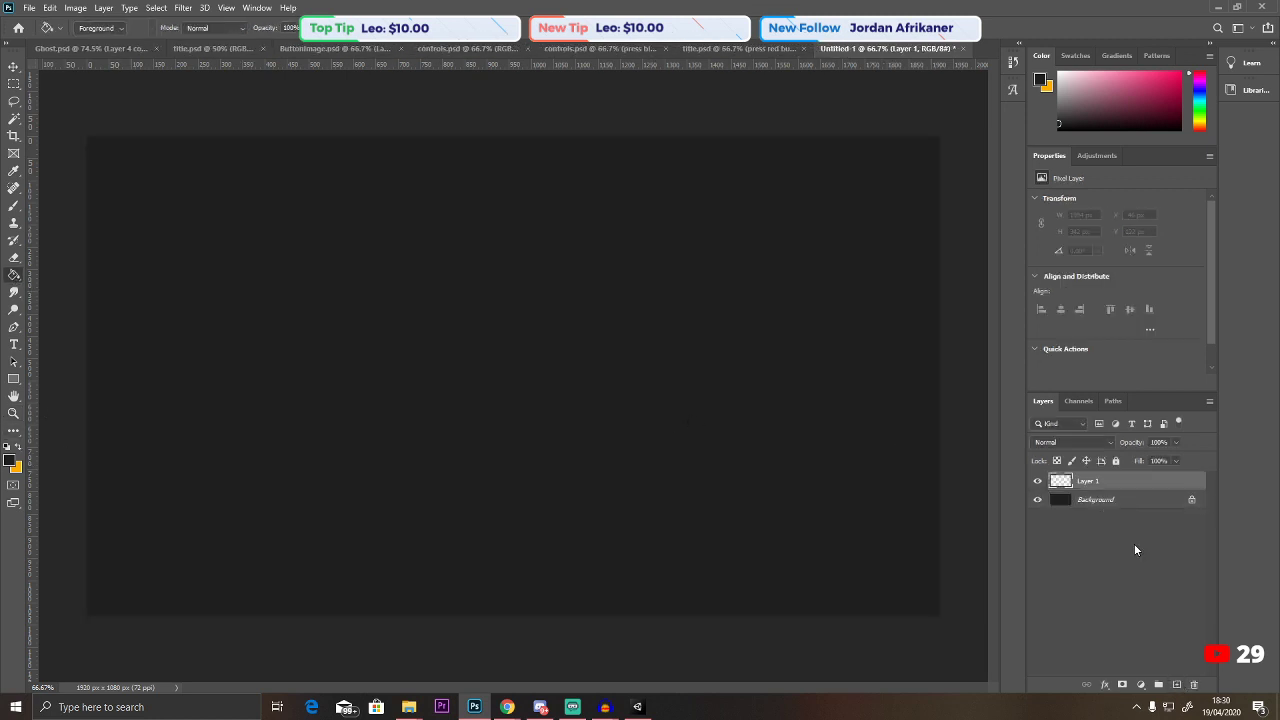
Draw a rectangular marquee selection with a 20 px feather near the middle of the canvas.
{"action": "left_click", "coordinate": [11, 416]}
{"action": "left_click", "coordinate": [286, 357]}
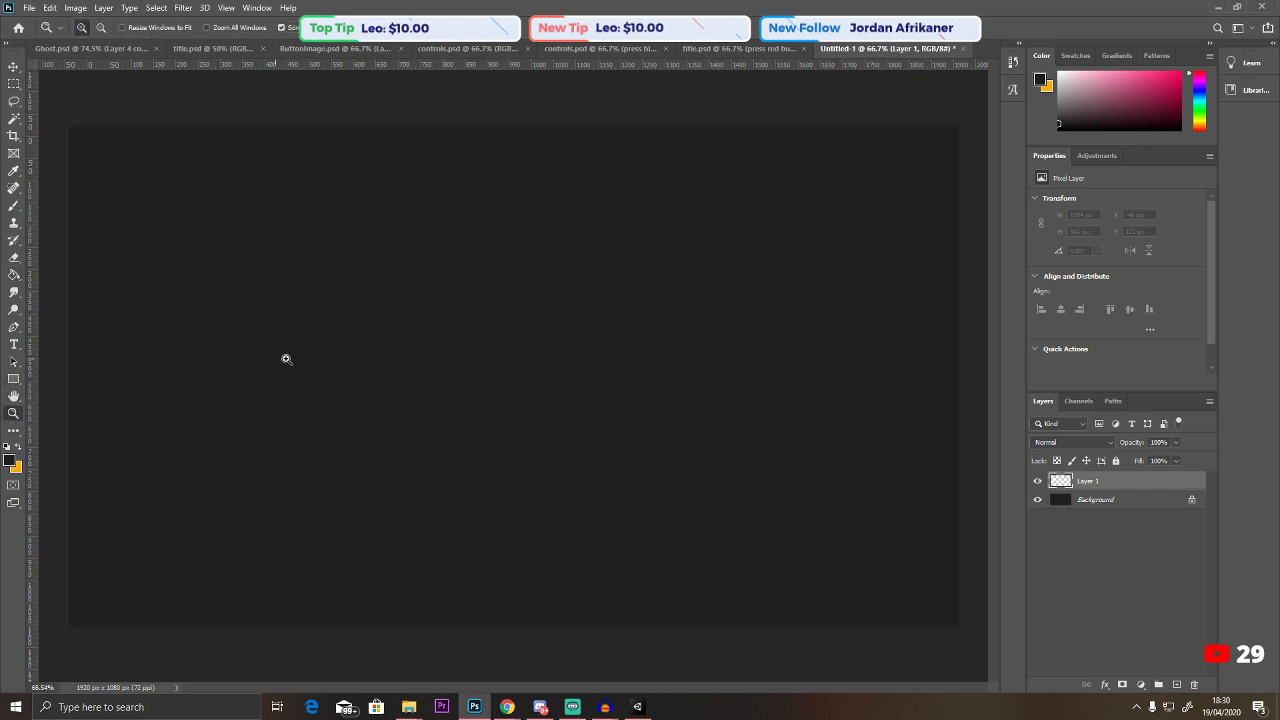
{"action": "left_click", "coordinate": [14, 83]}
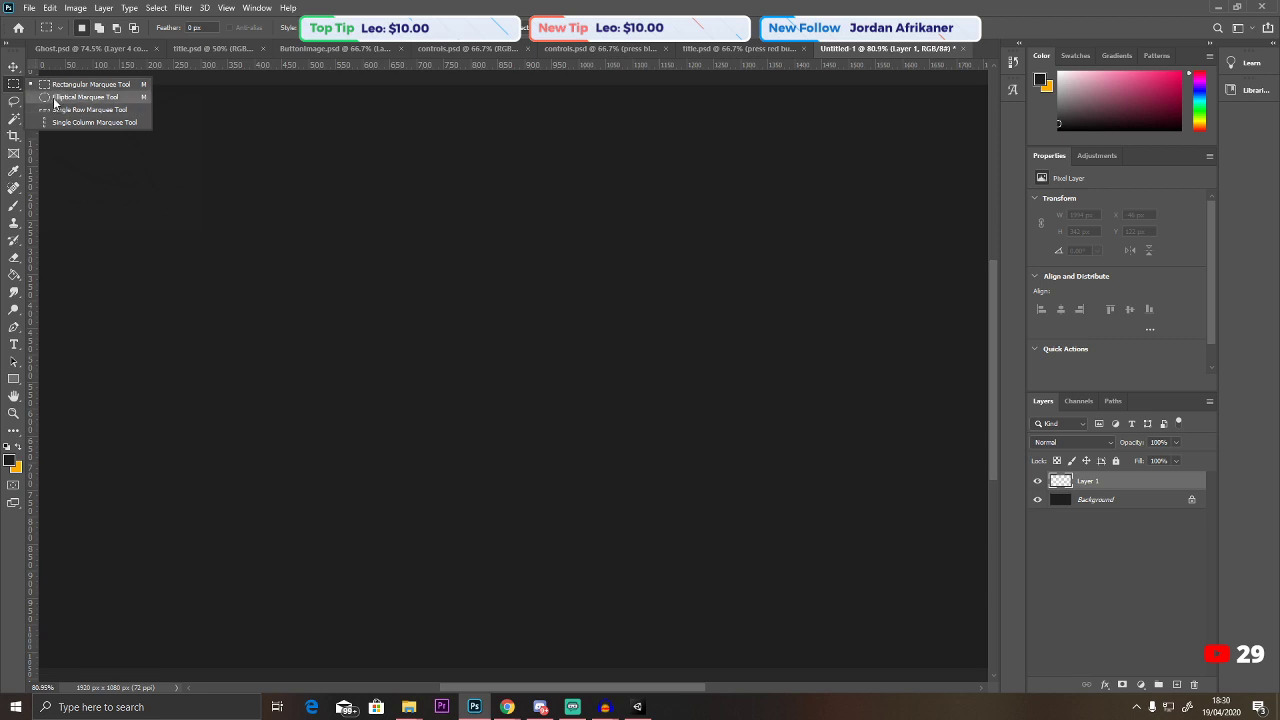
{"action": "left_click", "coordinate": [59, 83]}
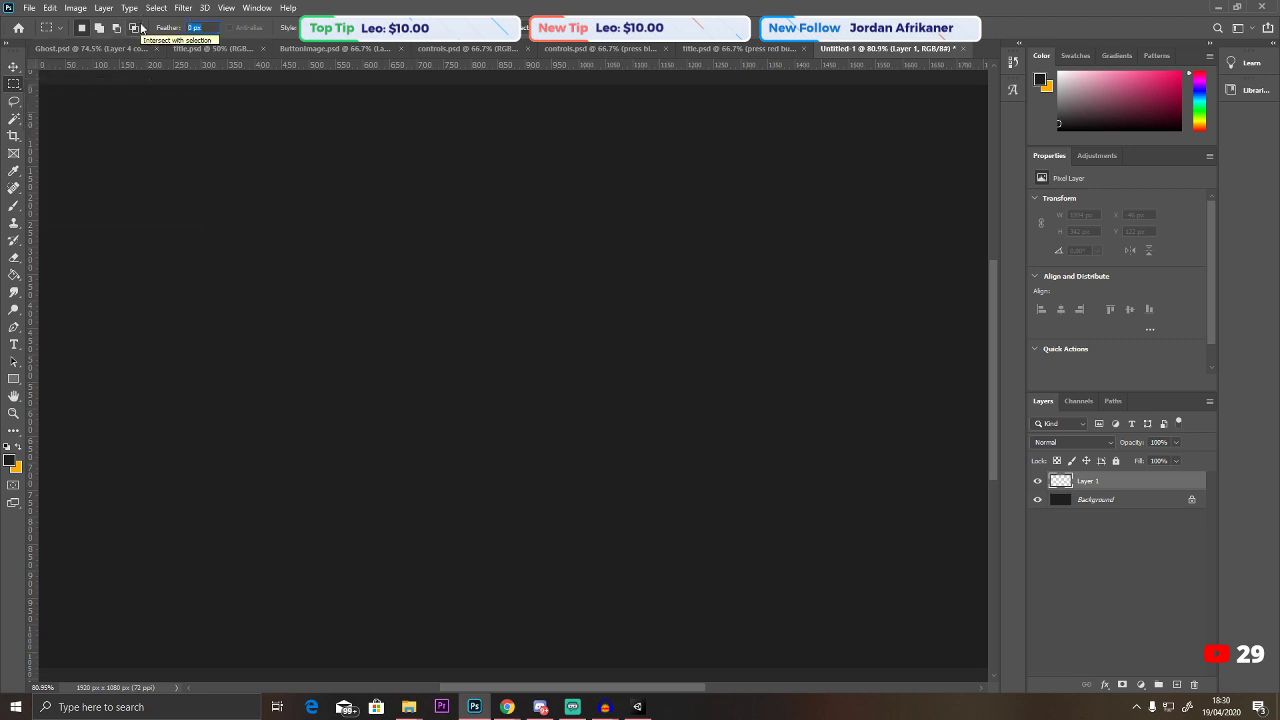
{"action": "type", "text": "20"}
{"action": "left_click_drag", "start_coordinate": [416, 262], "coordinate": [669, 413]}
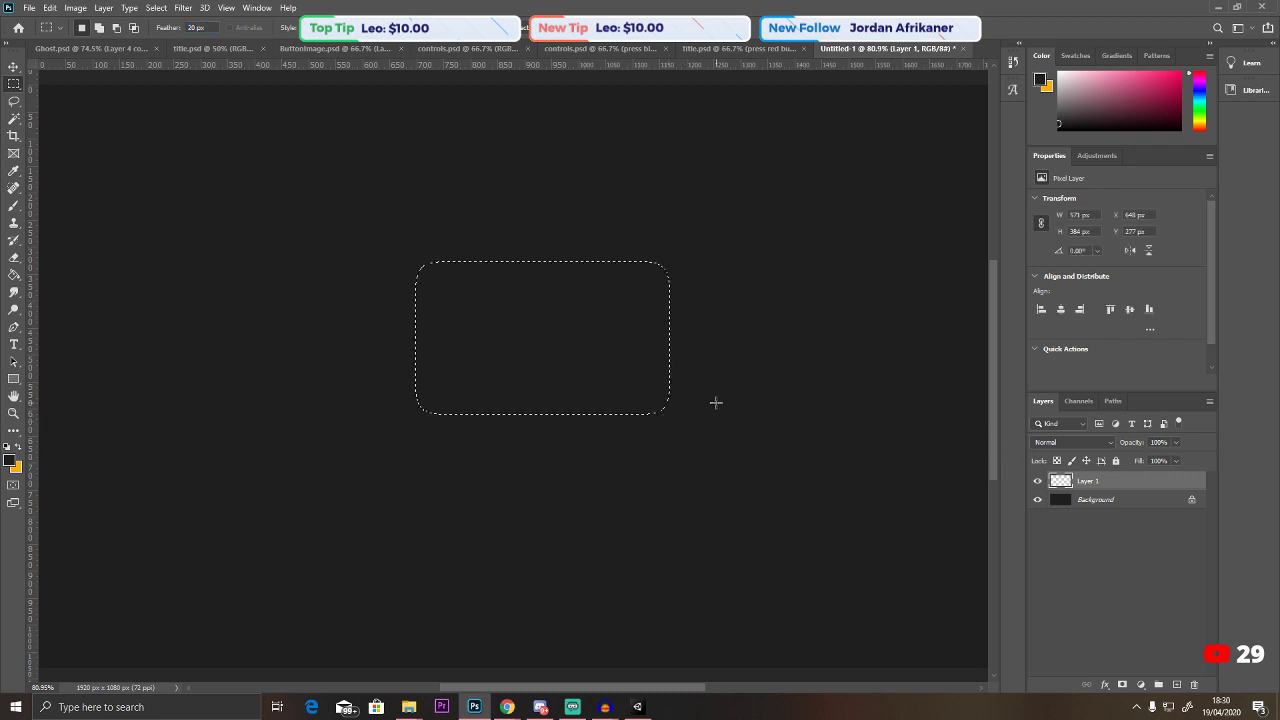
Try filling the feathered selection with bright red #ff2424 on Layer 1.
{"action": "left_click", "coordinate": [10, 461]}
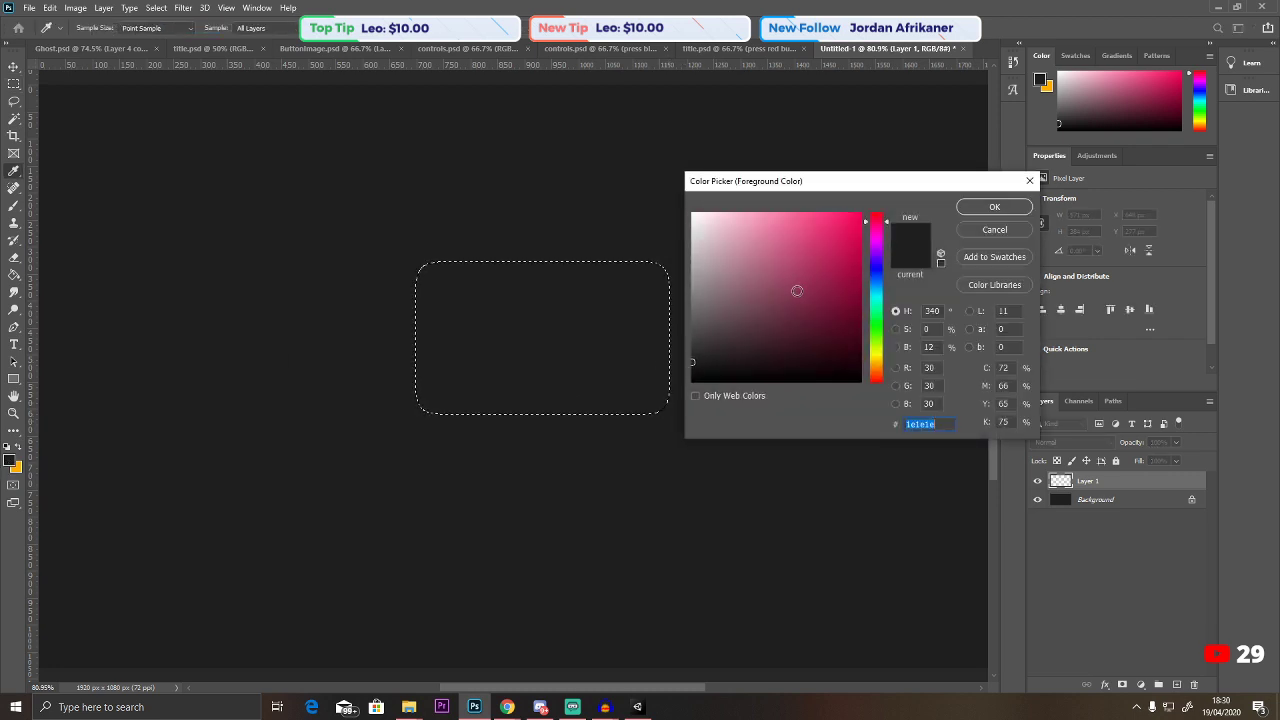
{"action": "left_click_drag", "start_coordinate": [835, 228], "coordinate": [837, 210]}
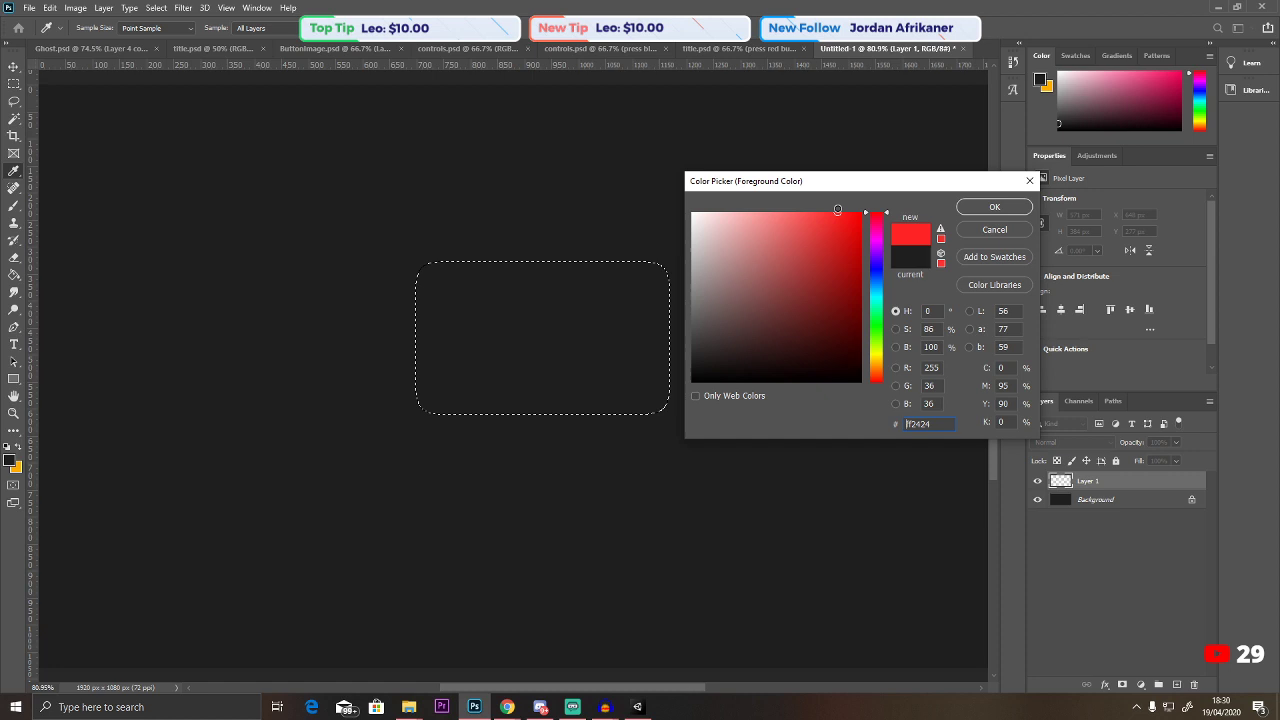
{"action": "left_click", "coordinate": [995, 207]}
{"action": "key", "text": "g"}
{"action": "left_click", "coordinate": [445, 297]}
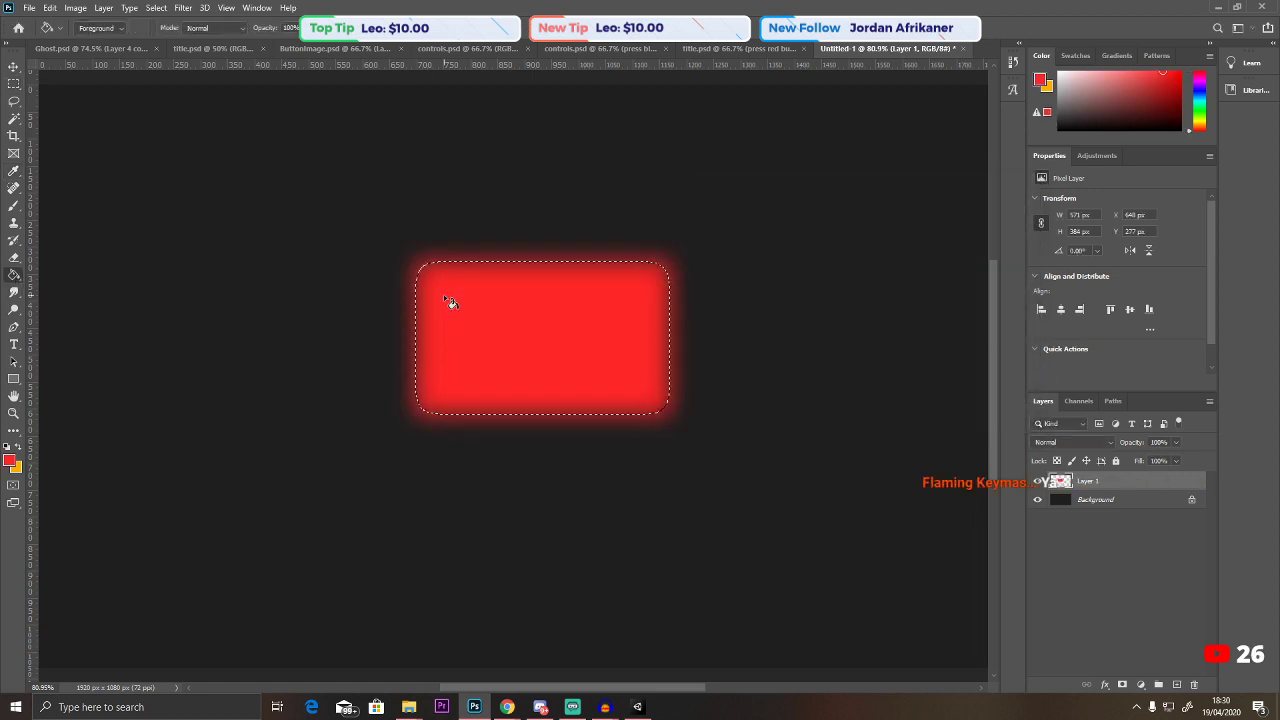
{"action": "key", "text": "ctrl+z"}
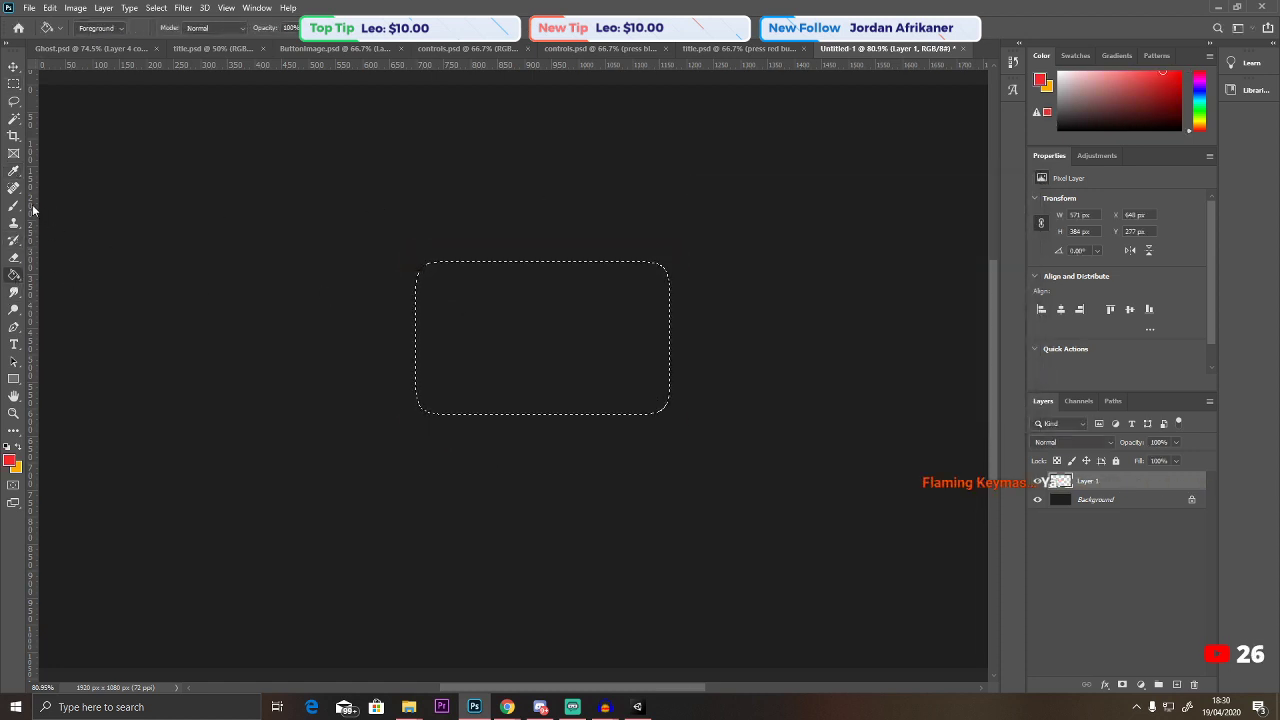
Try stroking the feathered selection in red on Layer 1.
{"action": "key", "text": "m"}
{"action": "right_click", "coordinate": [321, 198]}
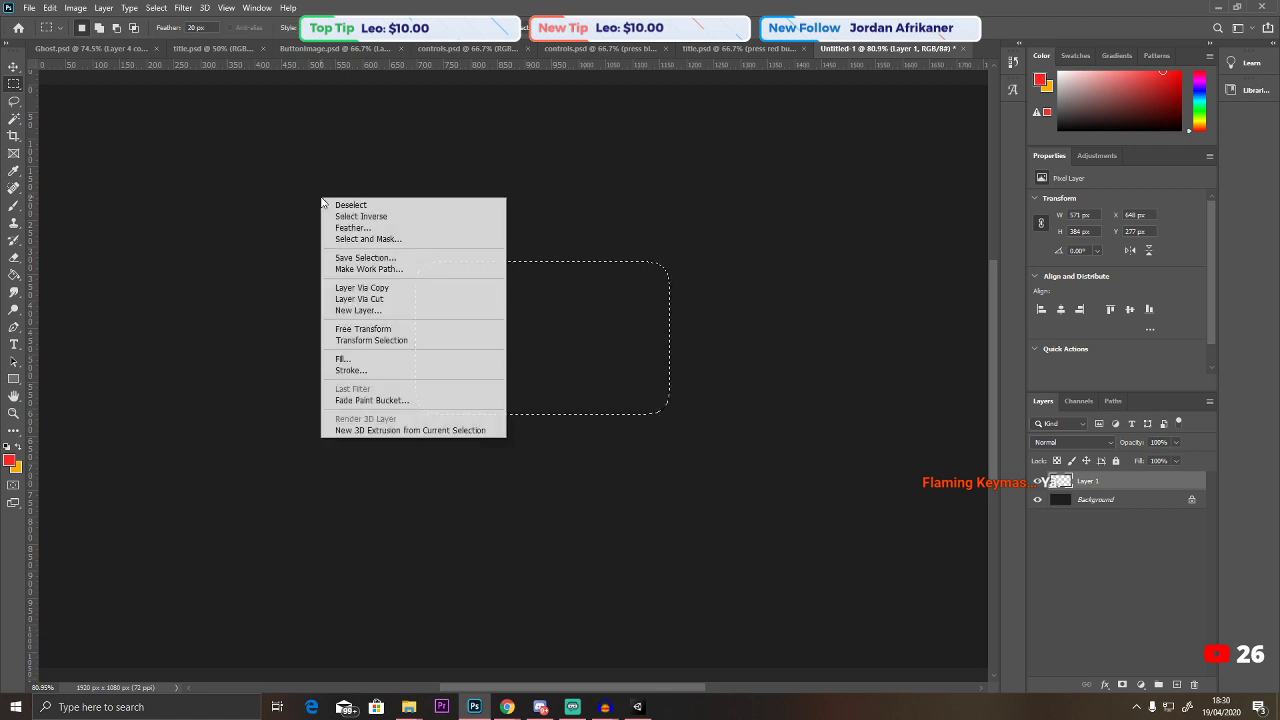
{"action": "left_click", "coordinate": [374, 369]}
{"action": "left_click", "coordinate": [723, 177]}
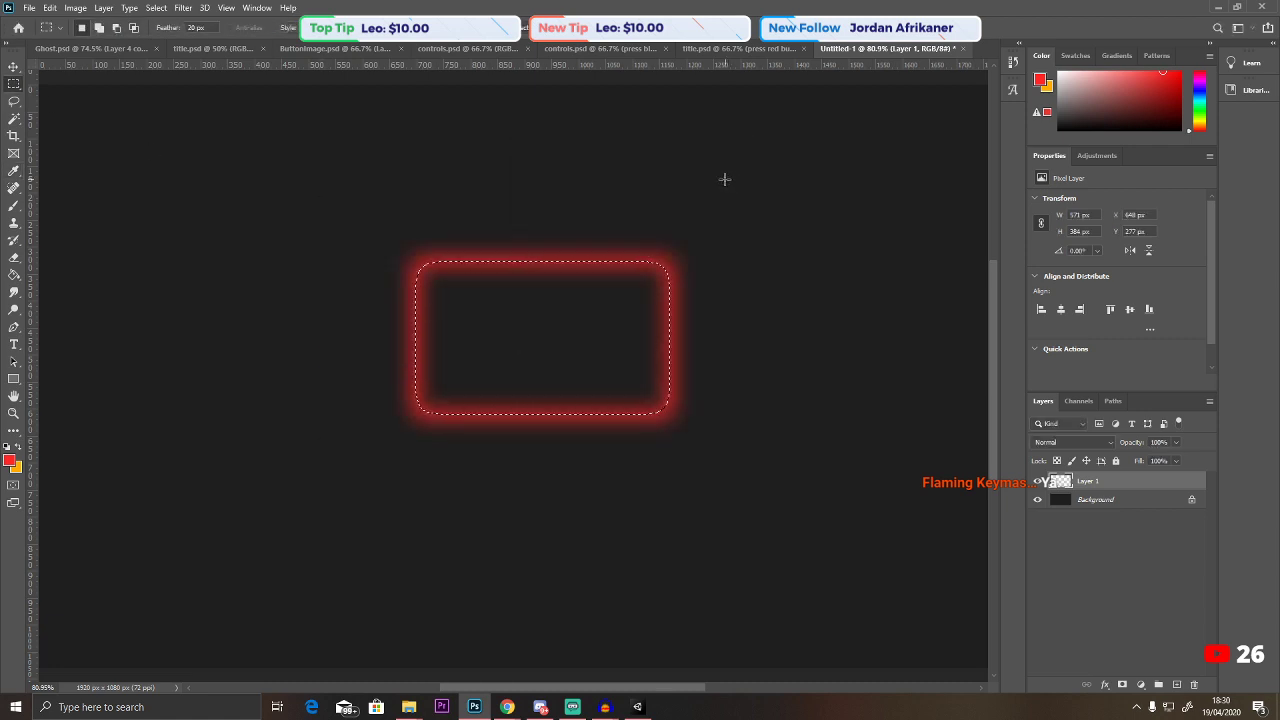
{"action": "key", "text": "ctrl+z"}
Try a Content-Aware fill of the selection in Normal mode at 100% opacity.
{"action": "right_click", "coordinate": [713, 206]}
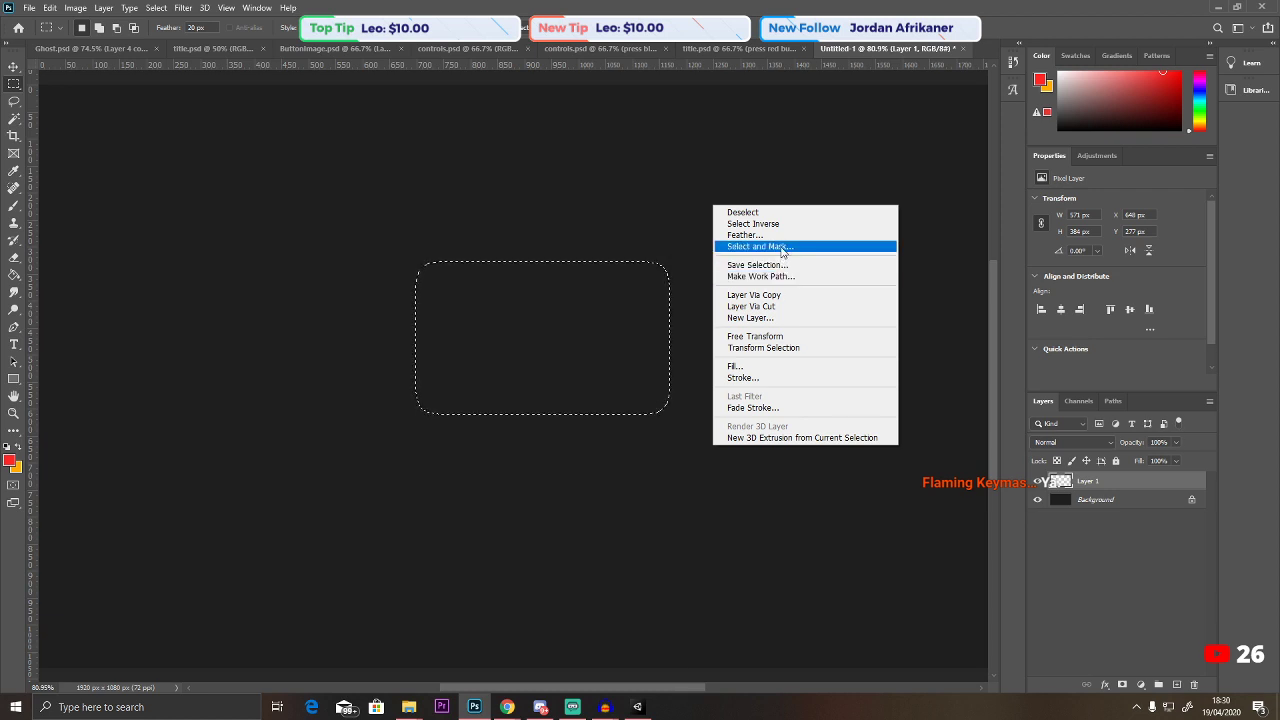
{"action": "left_click", "coordinate": [760, 368]}
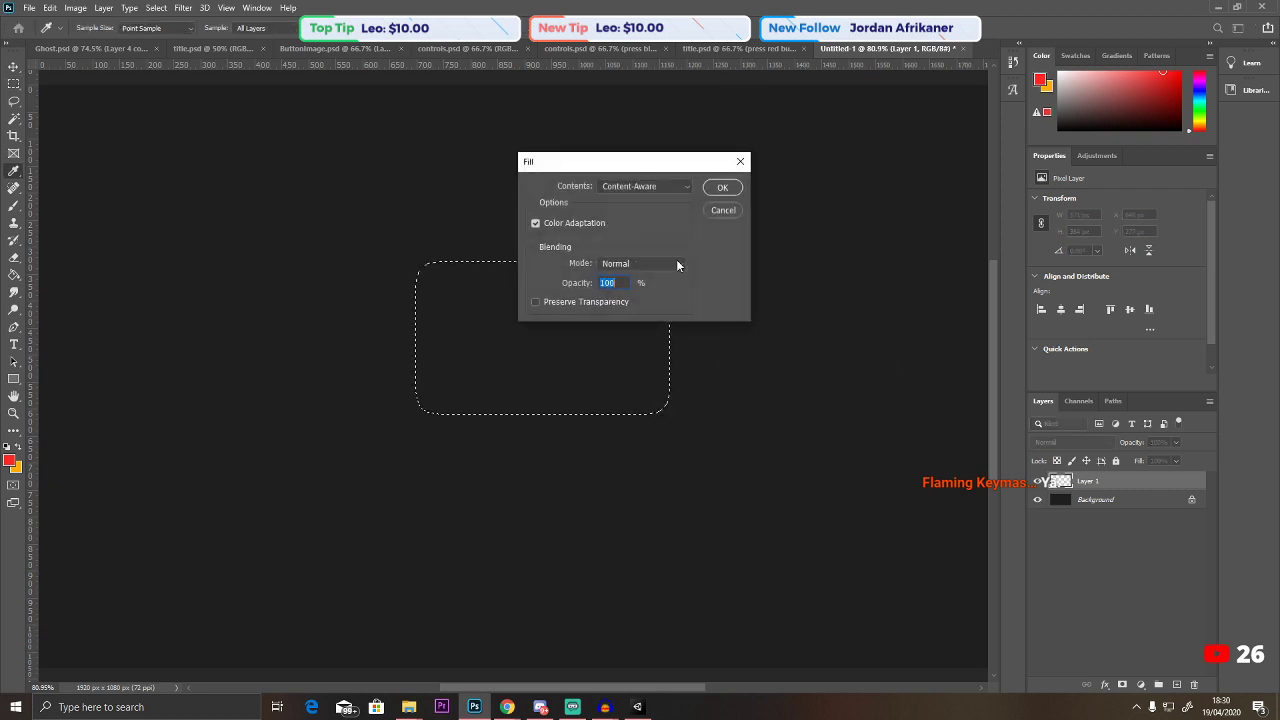
{"action": "left_click", "coordinate": [722, 187]}
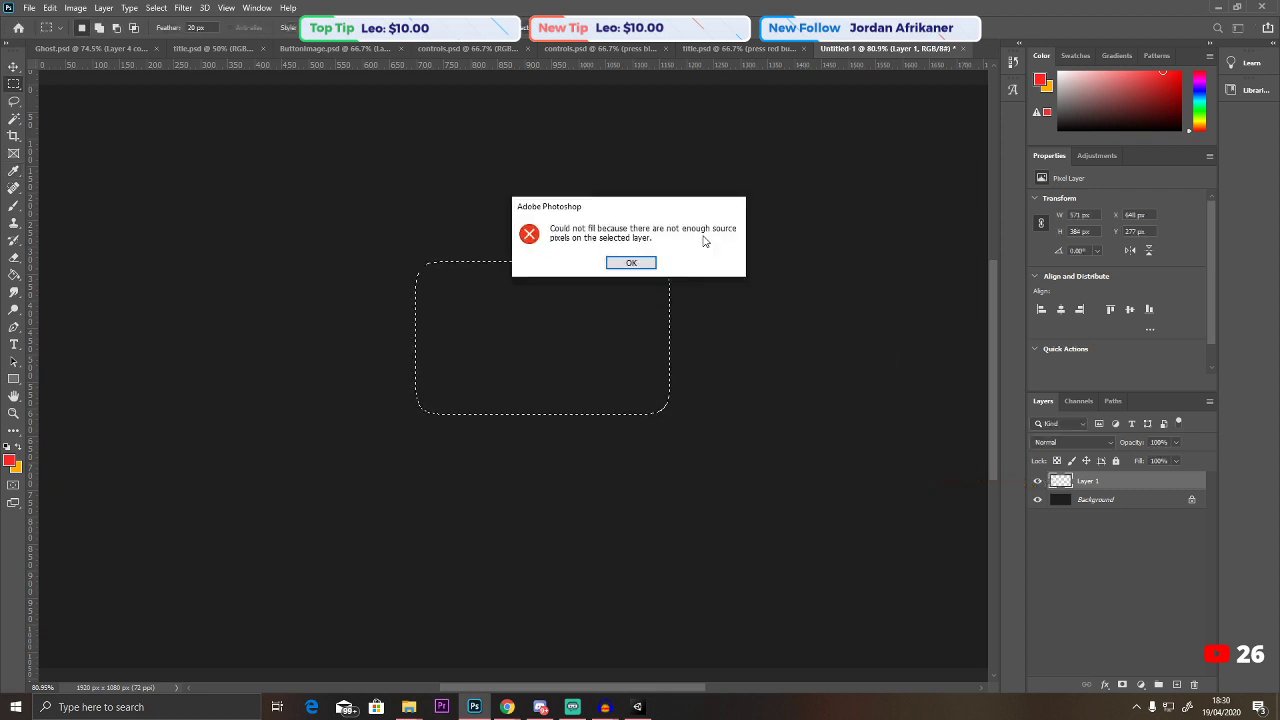
{"action": "left_click", "coordinate": [628, 262]}
In Chrome, search Google Images for "youtube button" and copy the crimson YouTube Play Button PNG from favpng.com.
{"action": "mouse_move", "coordinate": [507, 707]}
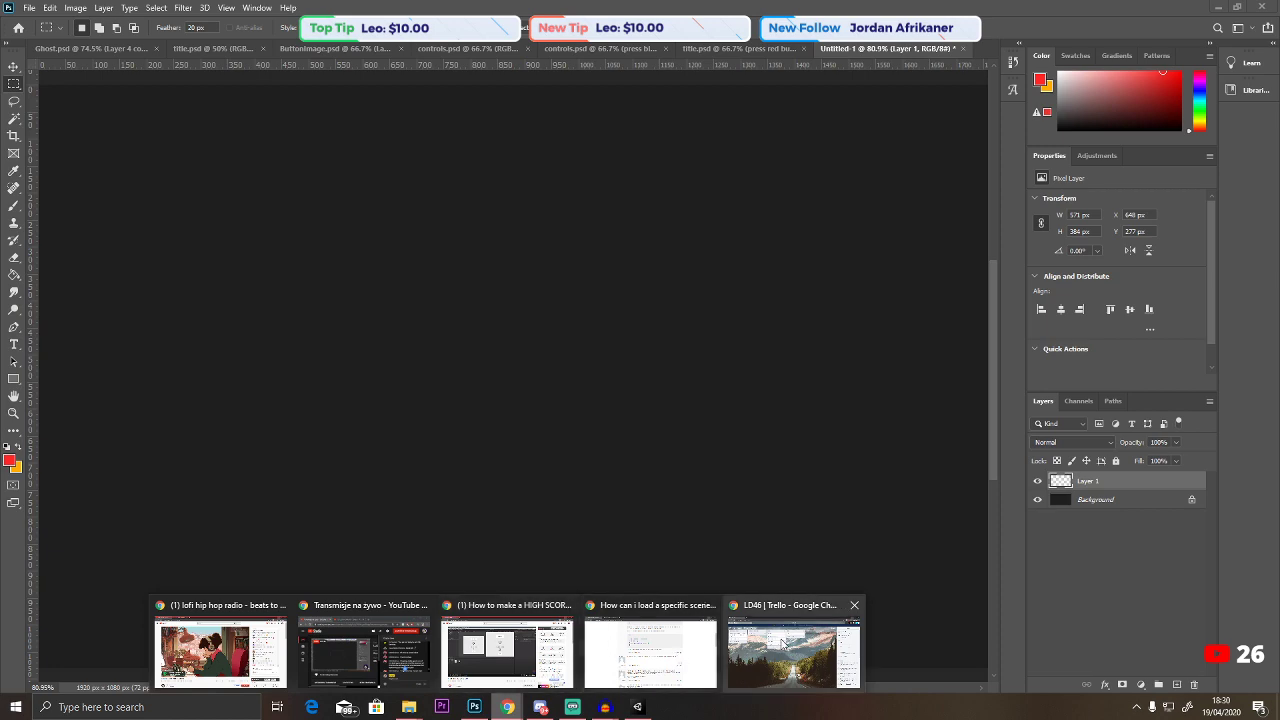
{"action": "left_click", "coordinate": [752, 604]}
{"action": "left_click", "coordinate": [179, 10]}
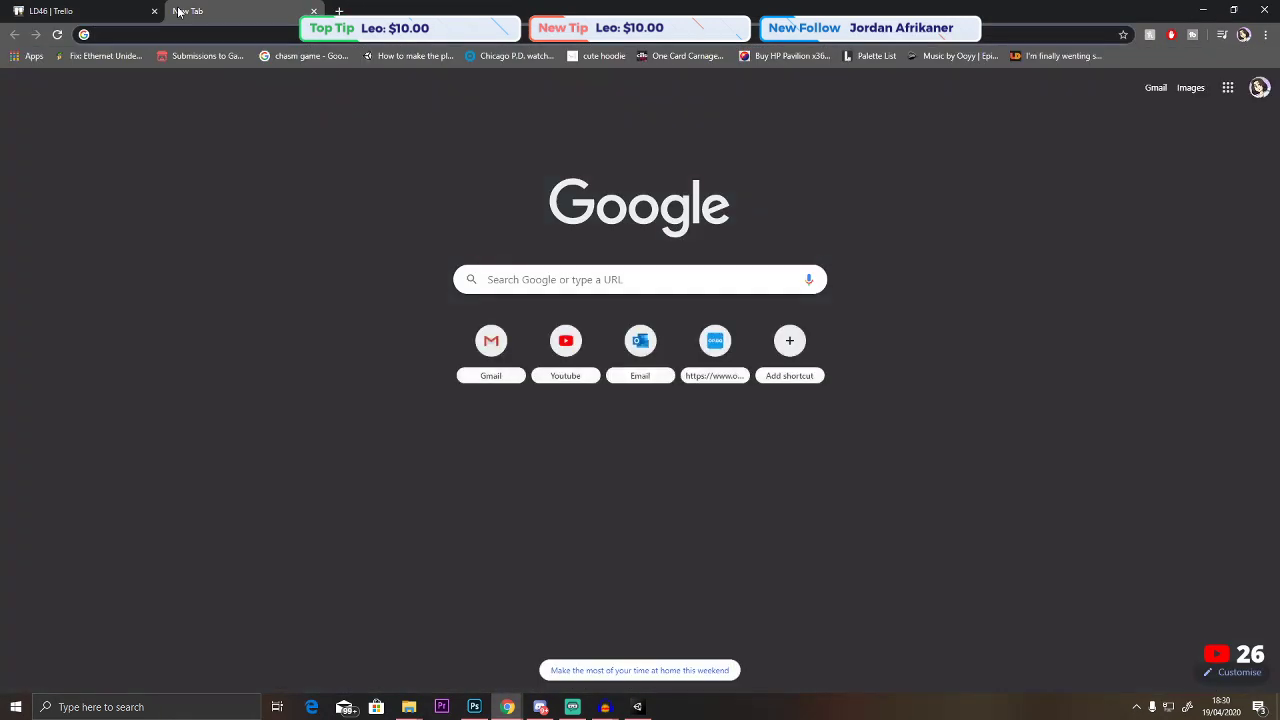
{"action": "type", "text": "youtube button"}
{"action": "key", "text": "Return"}
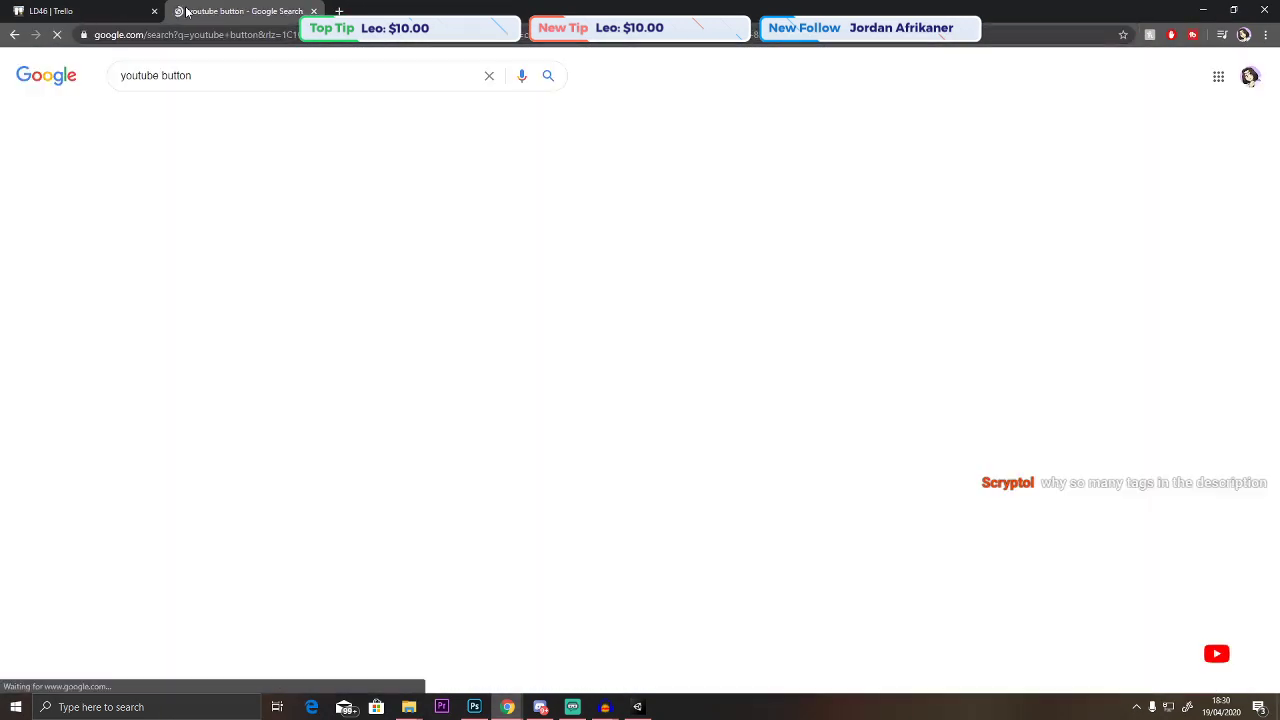
{"action": "left_click", "coordinate": [165, 115]}
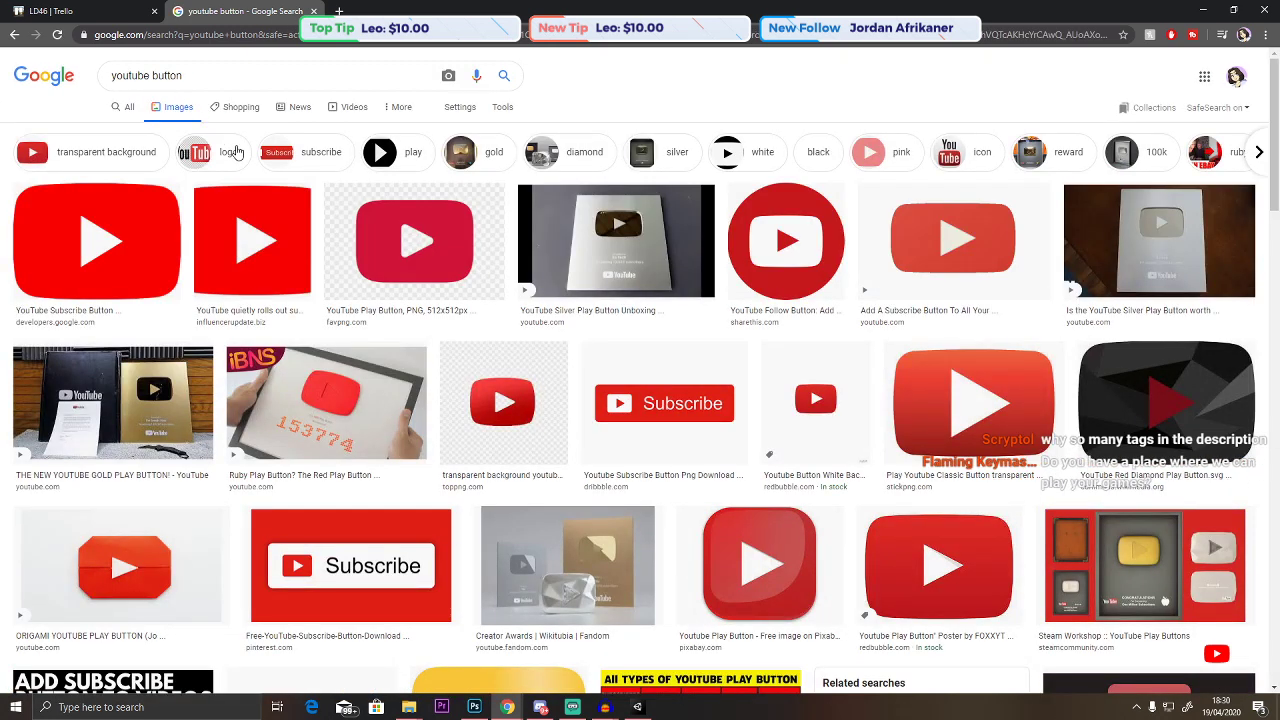
{"action": "left_click", "coordinate": [414, 238]}
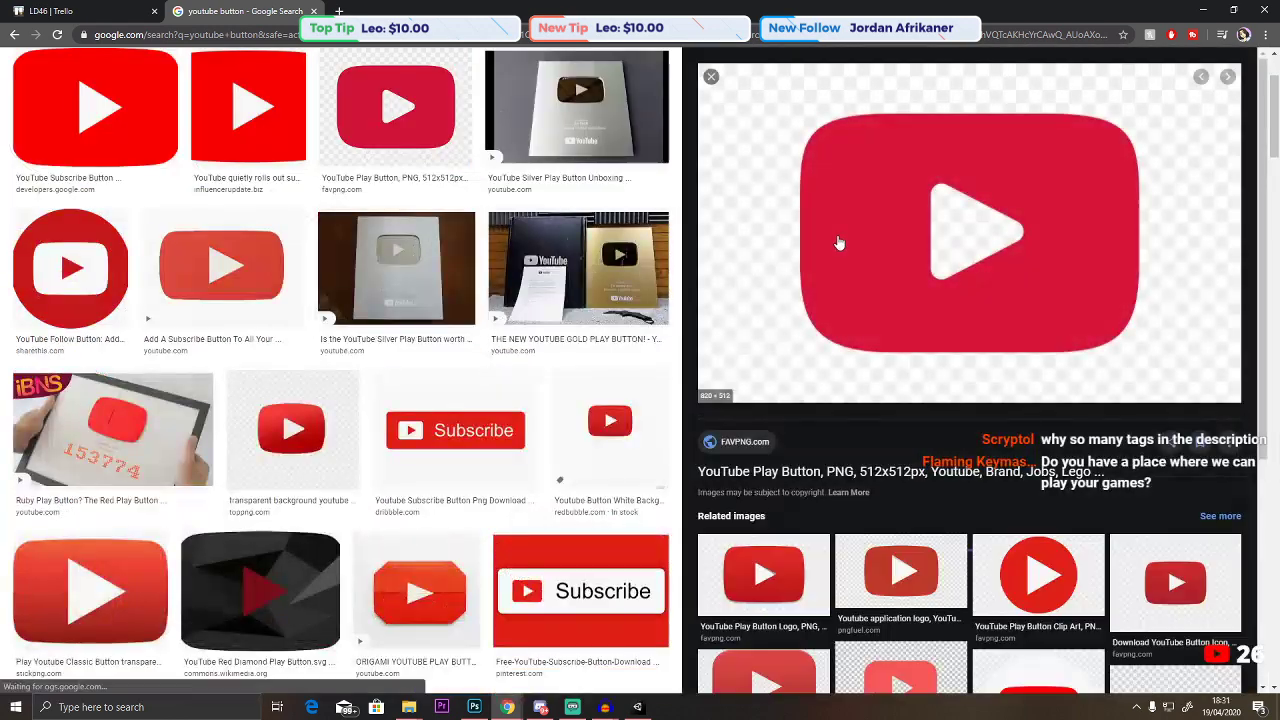
{"action": "right_click", "coordinate": [899, 245]}
{"action": "left_click", "coordinate": [940, 375]}
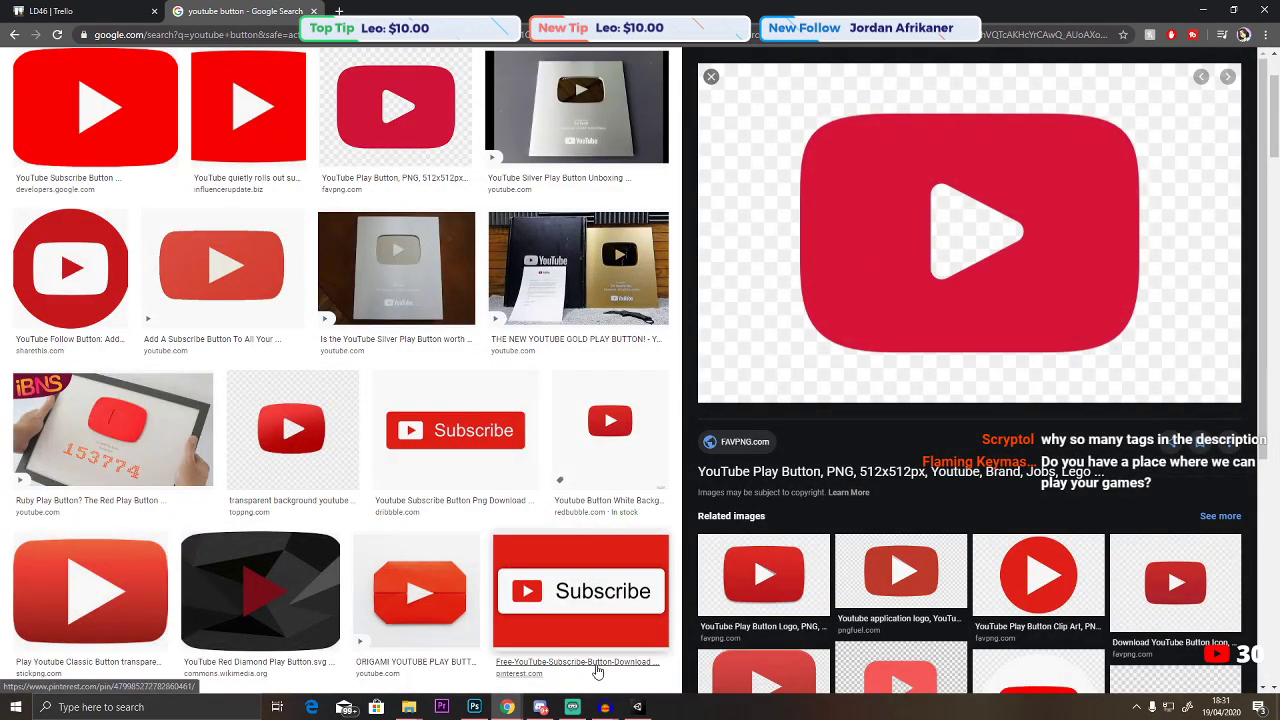
Return to Photoshop and paste the copied play button image into Layer 1 of the untitled document.
{"action": "left_click", "coordinate": [636, 708]}
{"action": "left_click", "coordinate": [474, 707]}
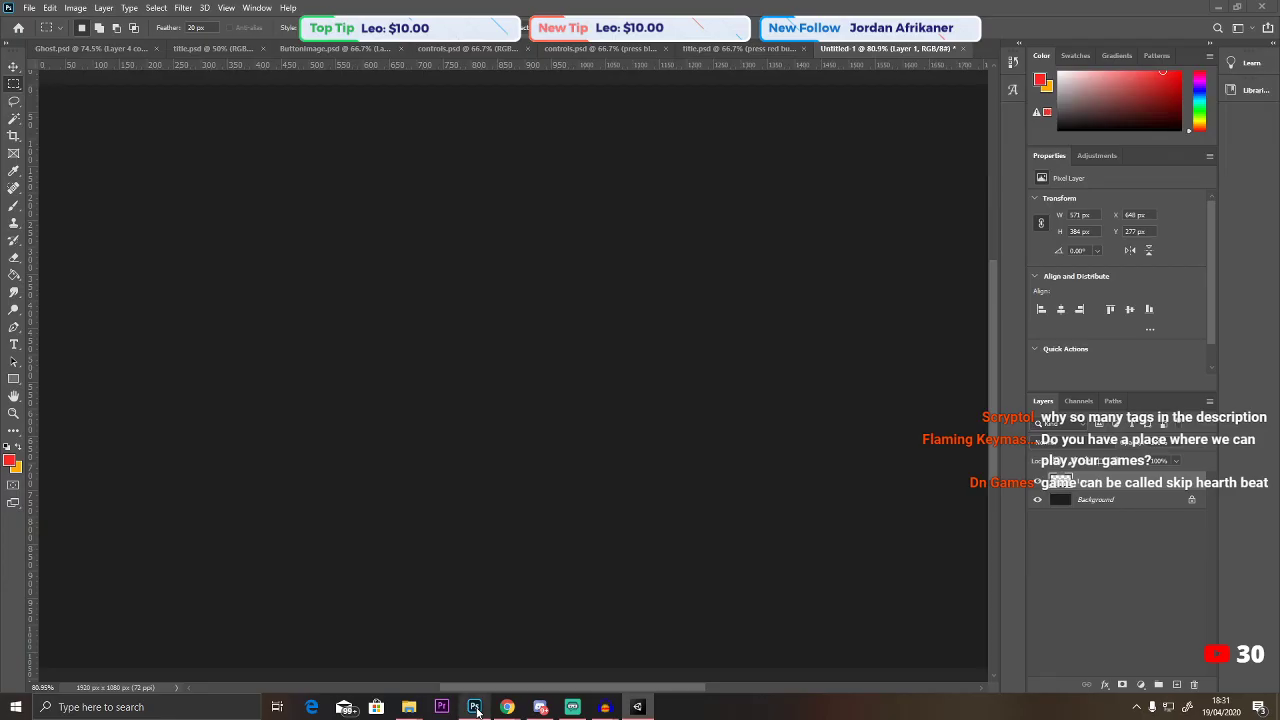
{"action": "key", "text": "ctrl+v"}
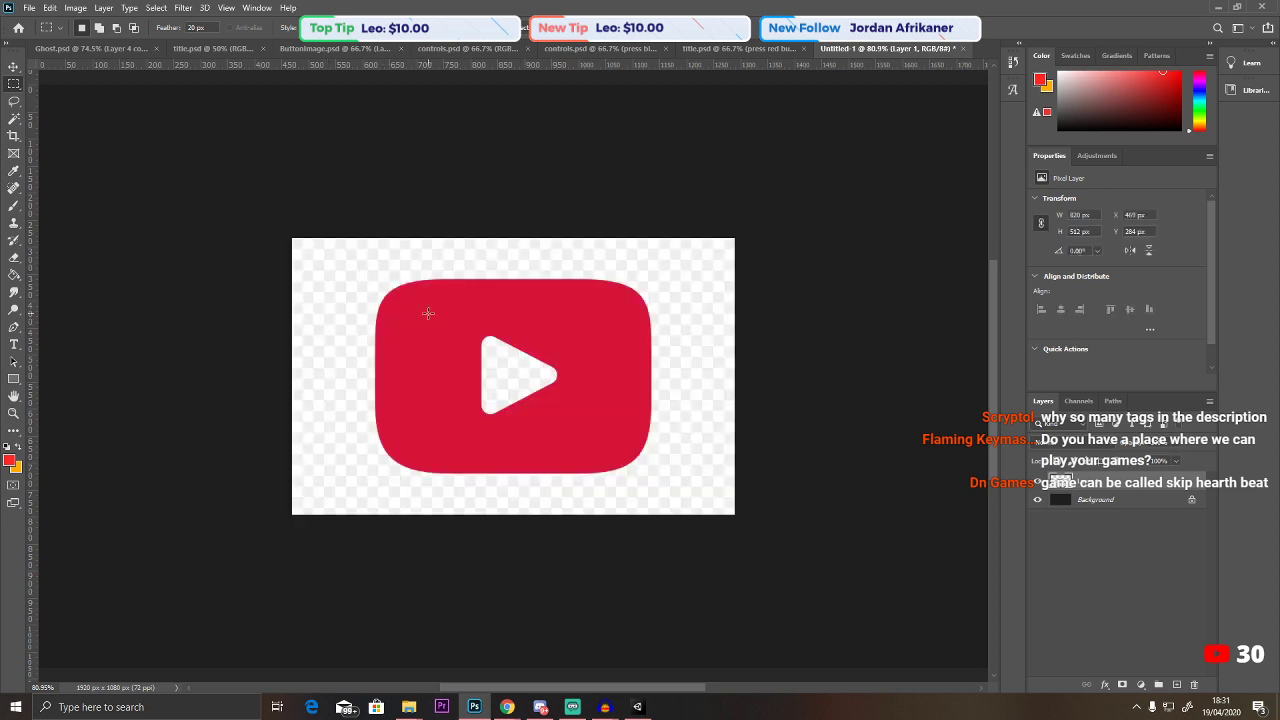
Select the checkered area around the red play button with the Magic Wand and delete it.
{"action": "left_click", "coordinate": [14, 118]}
{"action": "left_click", "coordinate": [349, 246]}
{"action": "key", "text": "Delete"}
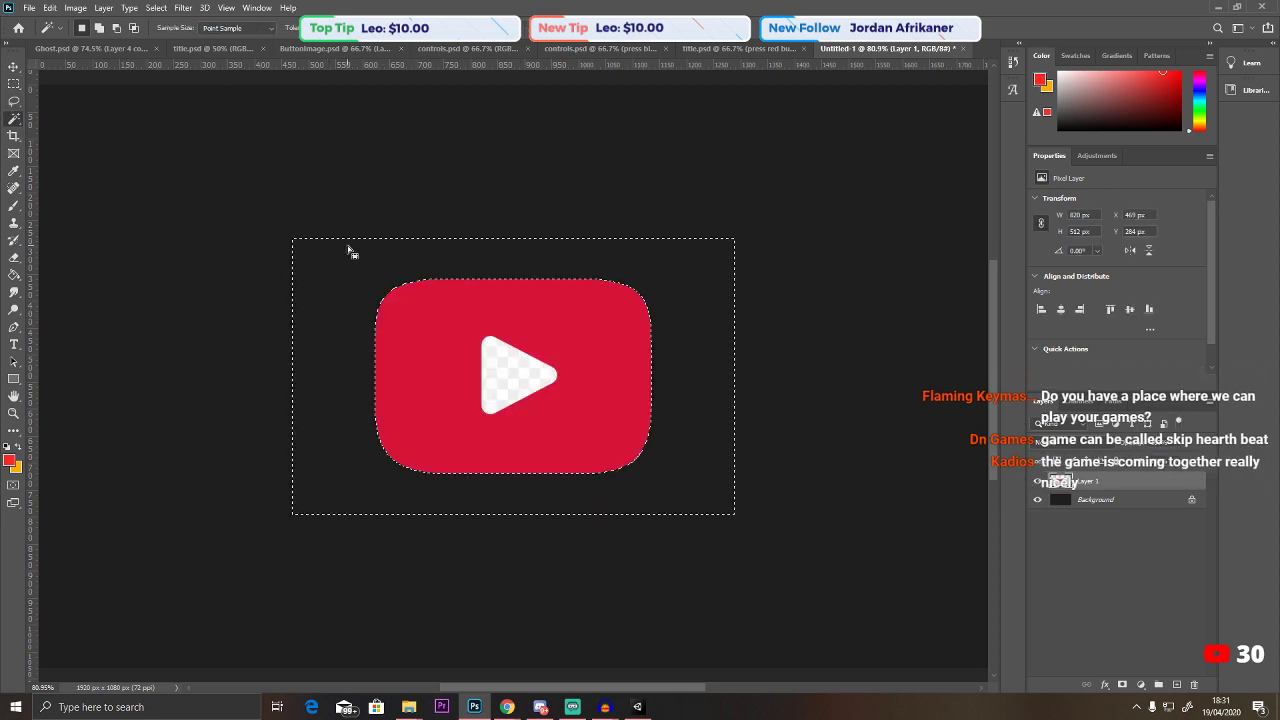
Select the red button shape with the Magic Wand, invert the selection, and delete the checkered play triangle.
{"action": "key", "text": "ctrl+d"}
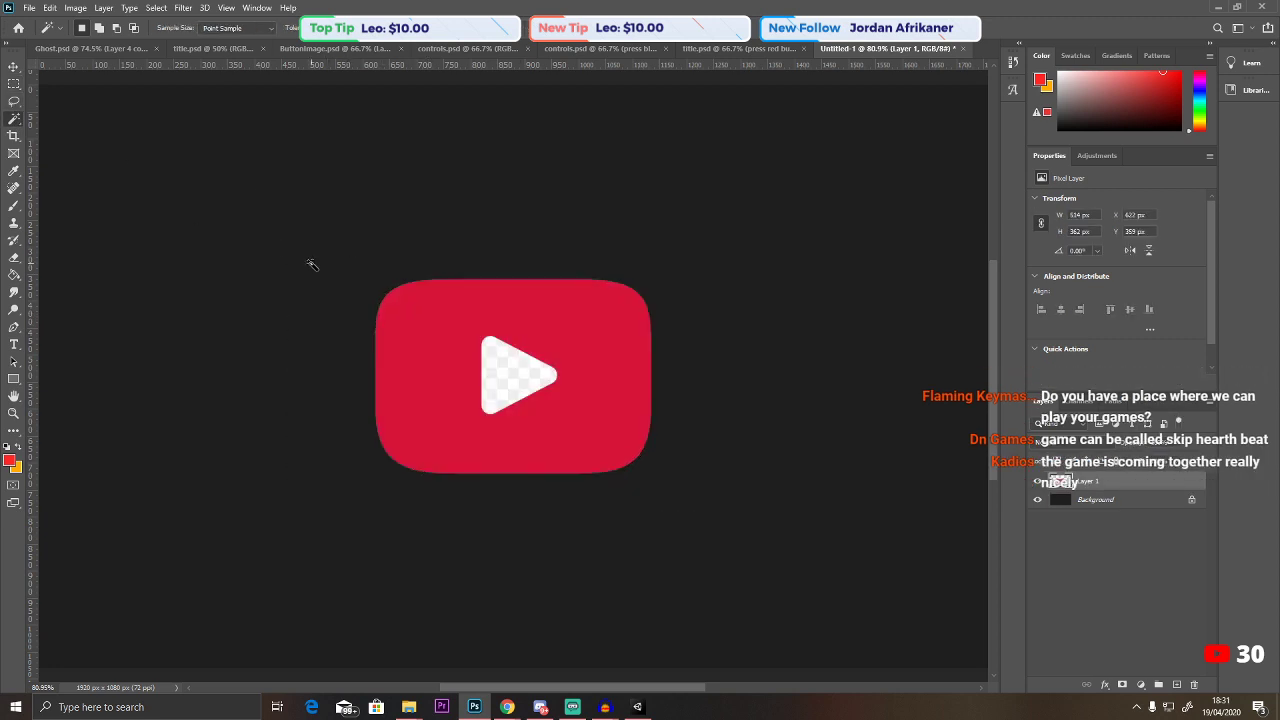
{"action": "left_click", "coordinate": [437, 298]}
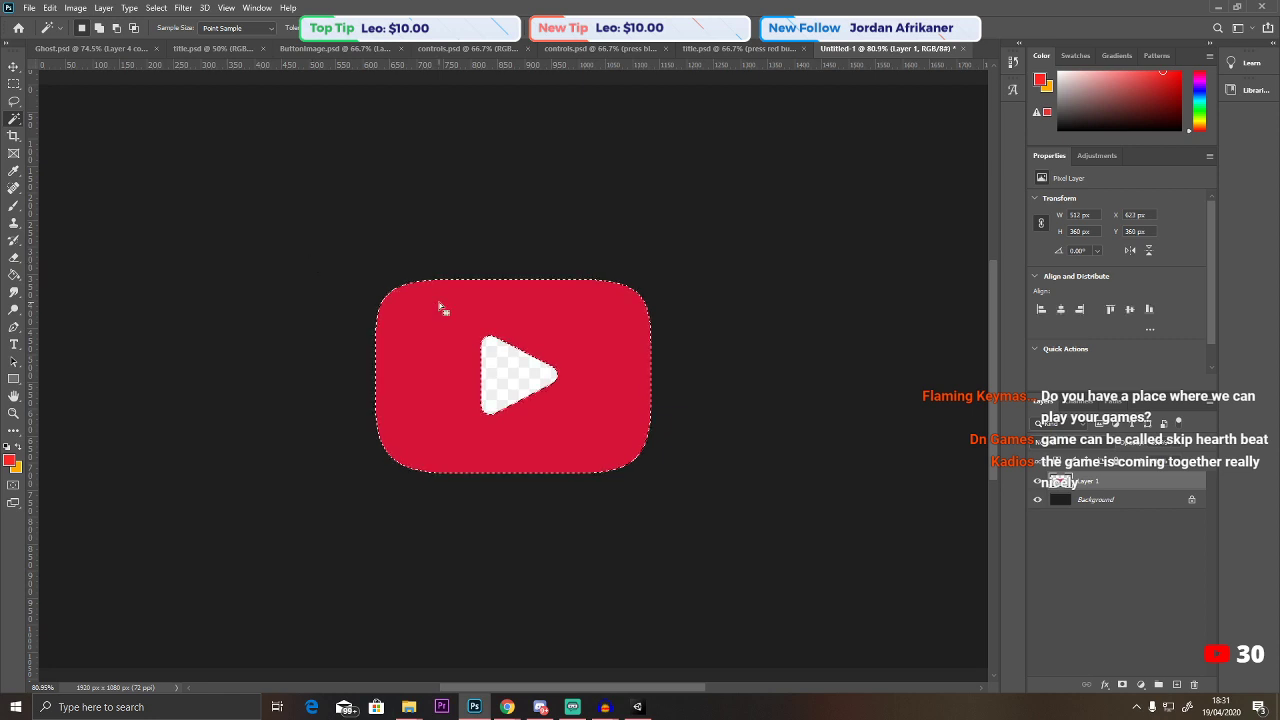
{"action": "left_click", "coordinate": [156, 8]}
{"action": "left_click", "coordinate": [170, 57]}
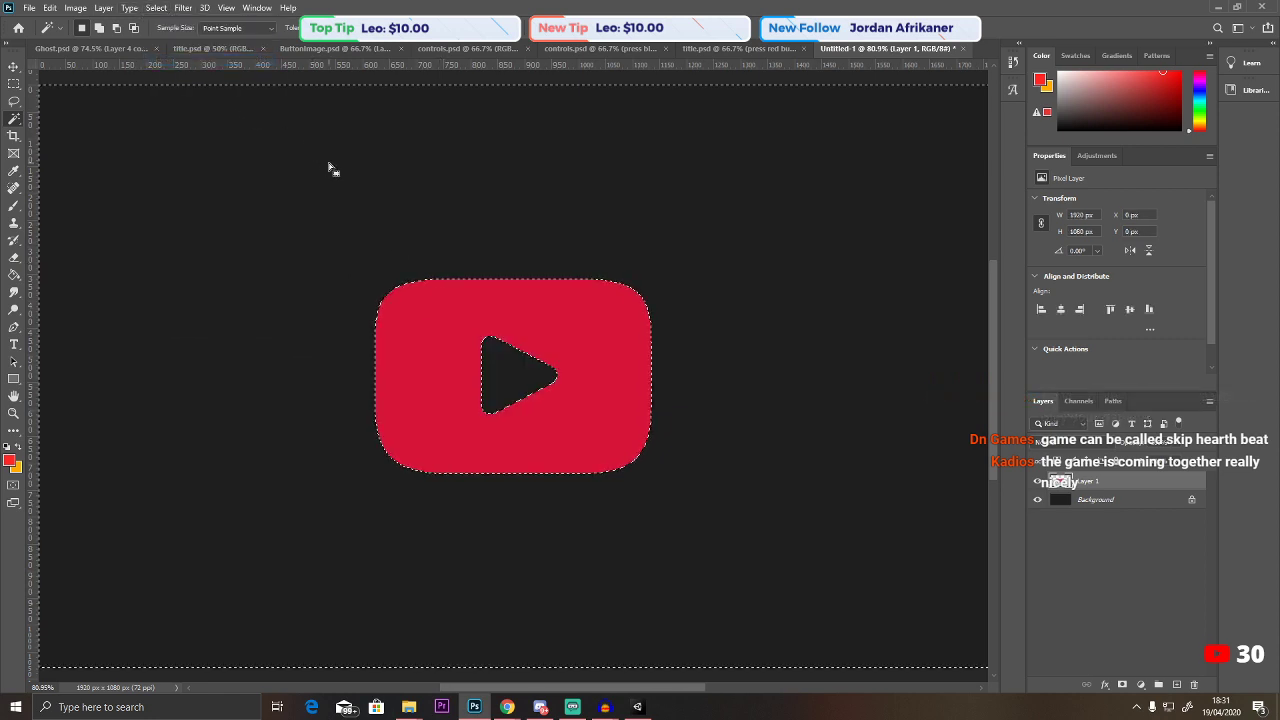
{"action": "key", "text": "ctrl+d"}
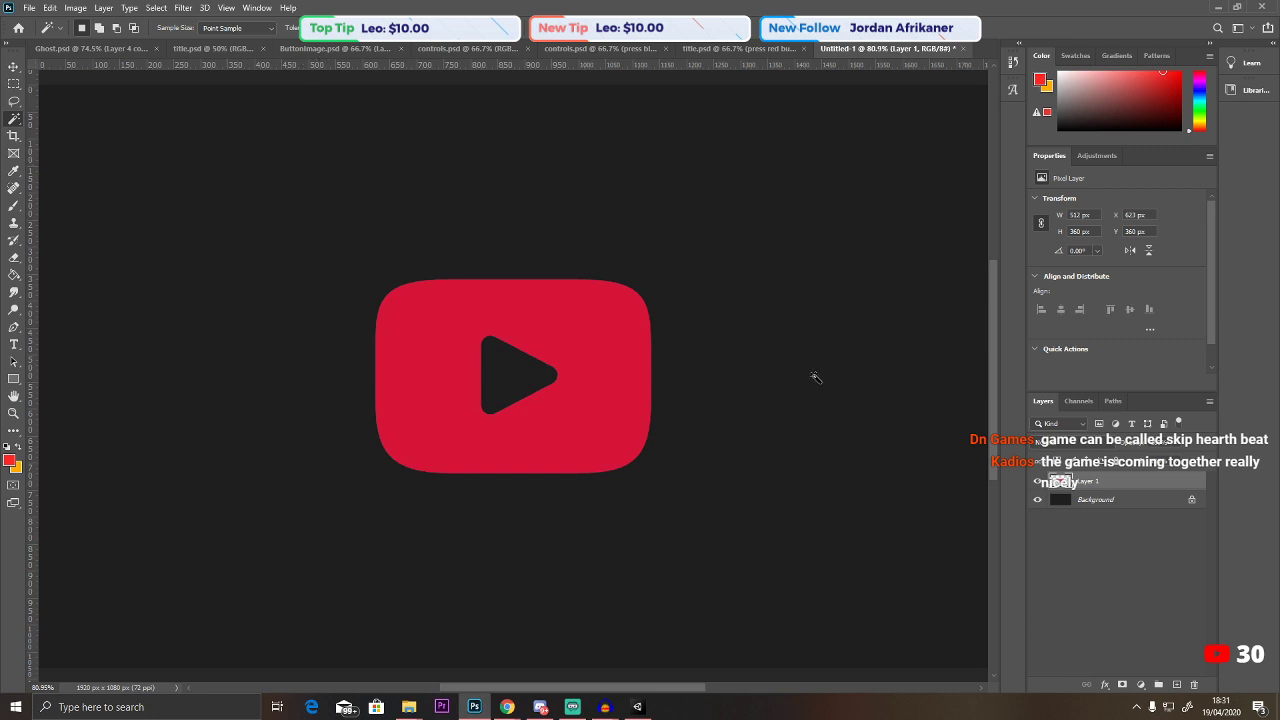
Add a new layer directly above Background and brush the play triangle area in white (ffffff).
{"action": "left_click", "coordinate": [1090, 503]}
{"action": "left_click", "coordinate": [1176, 685]}
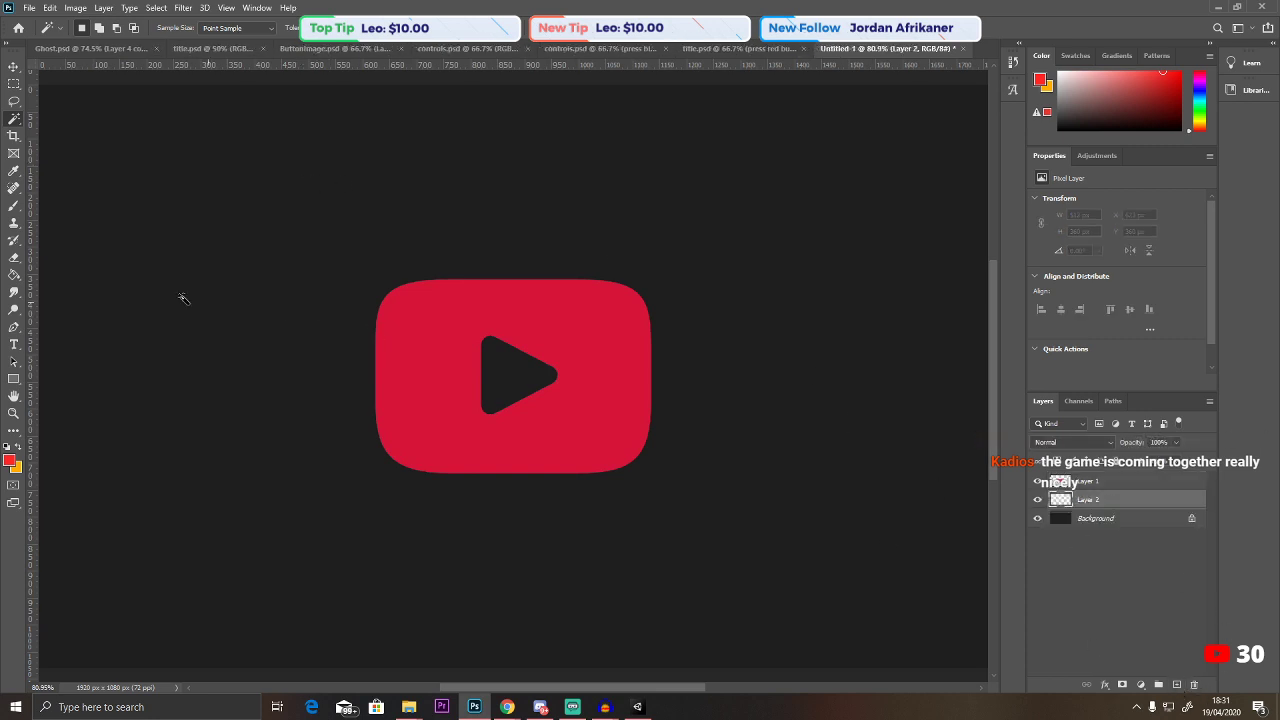
{"action": "left_click", "coordinate": [9, 460]}
{"action": "left_click", "coordinate": [700, 212]}
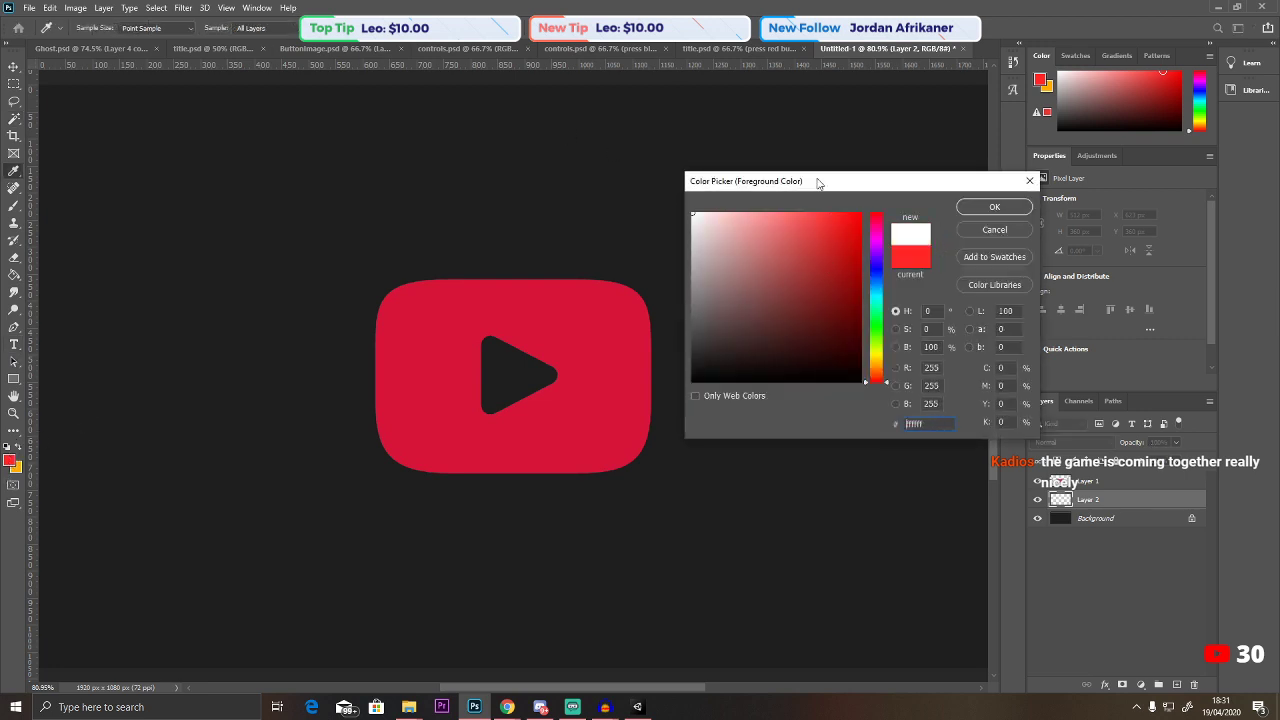
{"action": "key", "text": "Return"}
{"action": "left_click", "coordinate": [13, 208]}
{"action": "left_click_drag", "start_coordinate": [500, 377], "coordinate": [543, 371]}
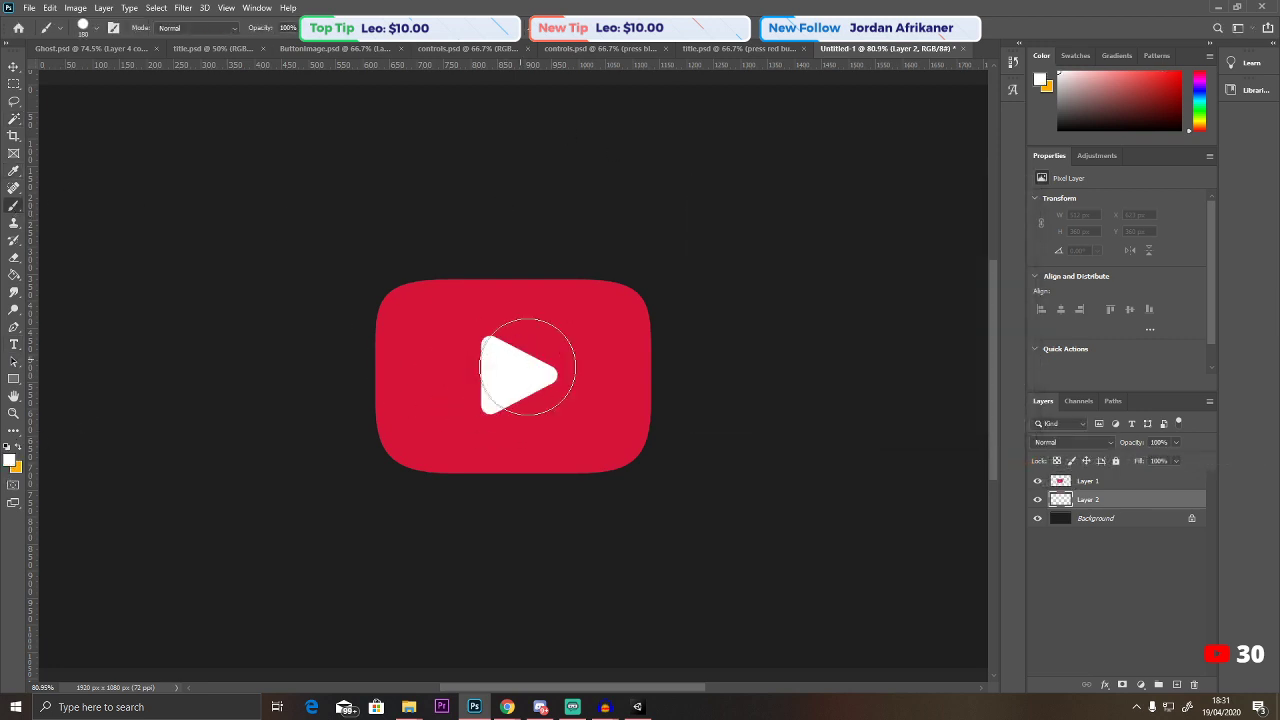
{"action": "left_click", "coordinate": [1068, 485]}
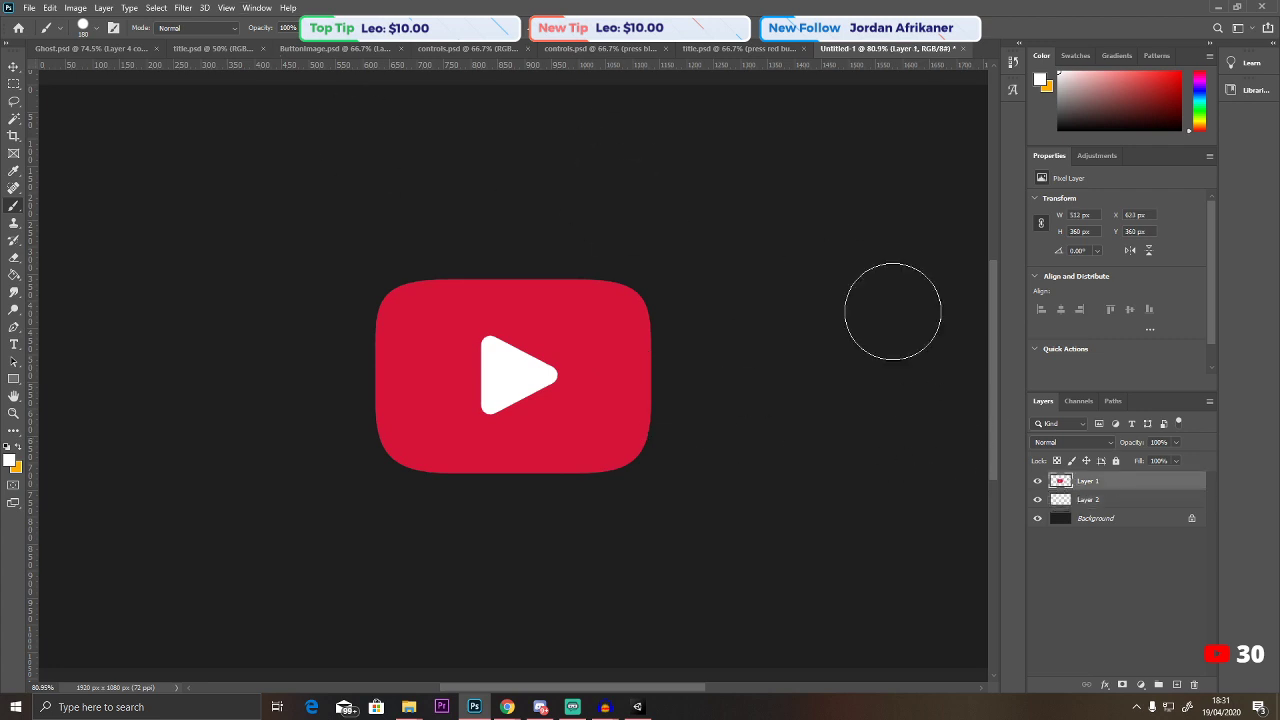
{"action": "left_click", "coordinate": [76, 8]}
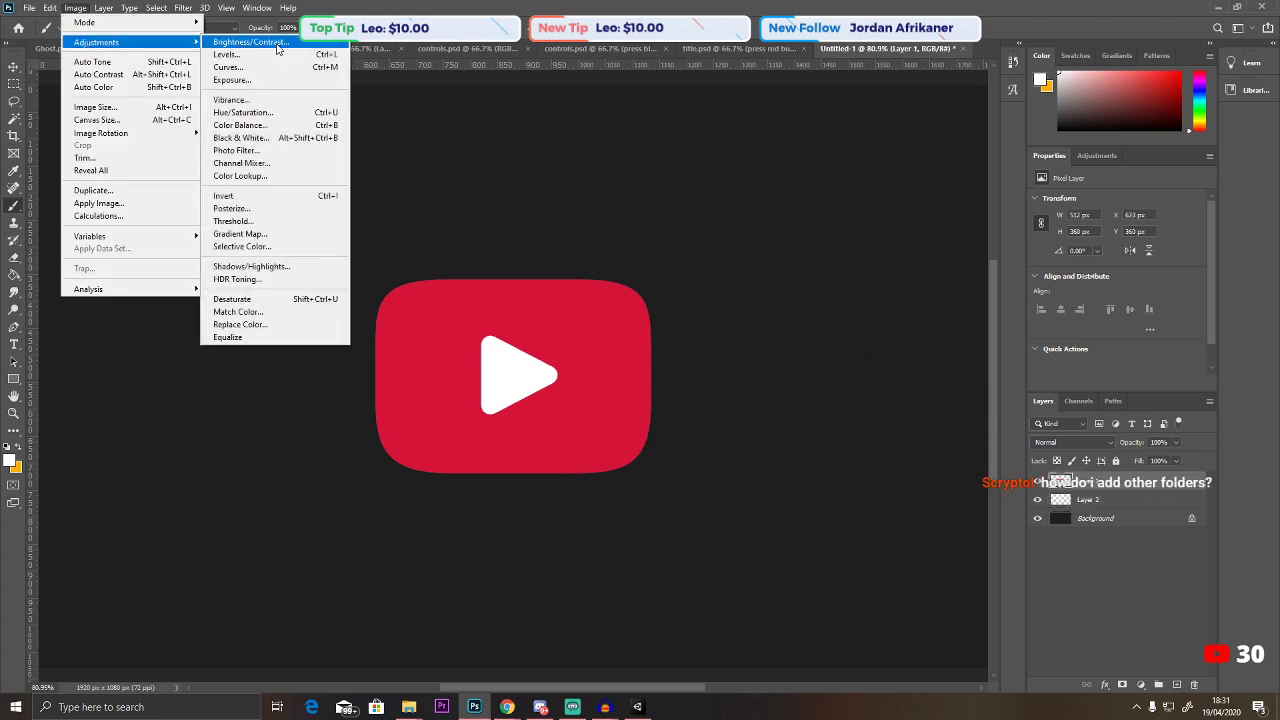
{"action": "key", "text": "Escape"}
Delete the Background layer and trim the canvas on all four sides based on transparent pixels.
{"action": "left_click", "coordinate": [1091, 519]}
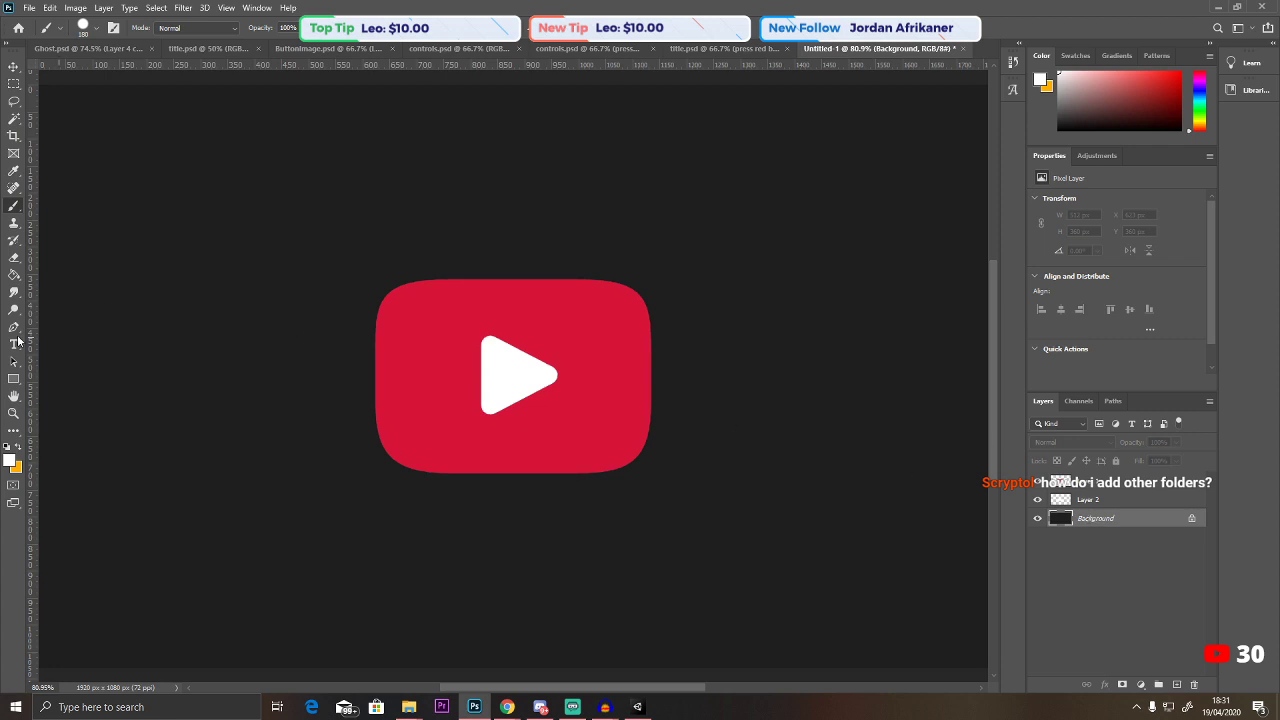
{"action": "left_click", "coordinate": [13, 413]}
{"action": "left_click_drag", "start_coordinate": [343, 409], "coordinate": [455, 423]}
{"action": "key", "text": "Delete"}
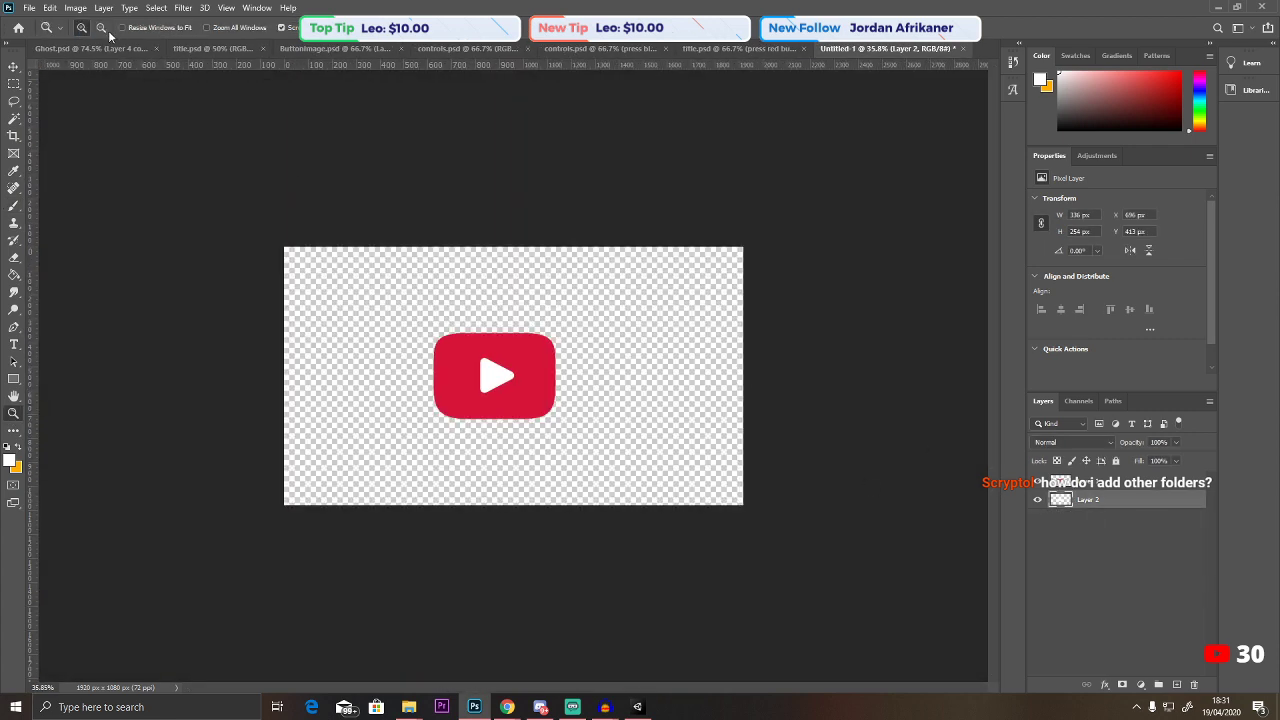
{"action": "left_click", "coordinate": [75, 7]}
{"action": "left_click", "coordinate": [134, 159]}
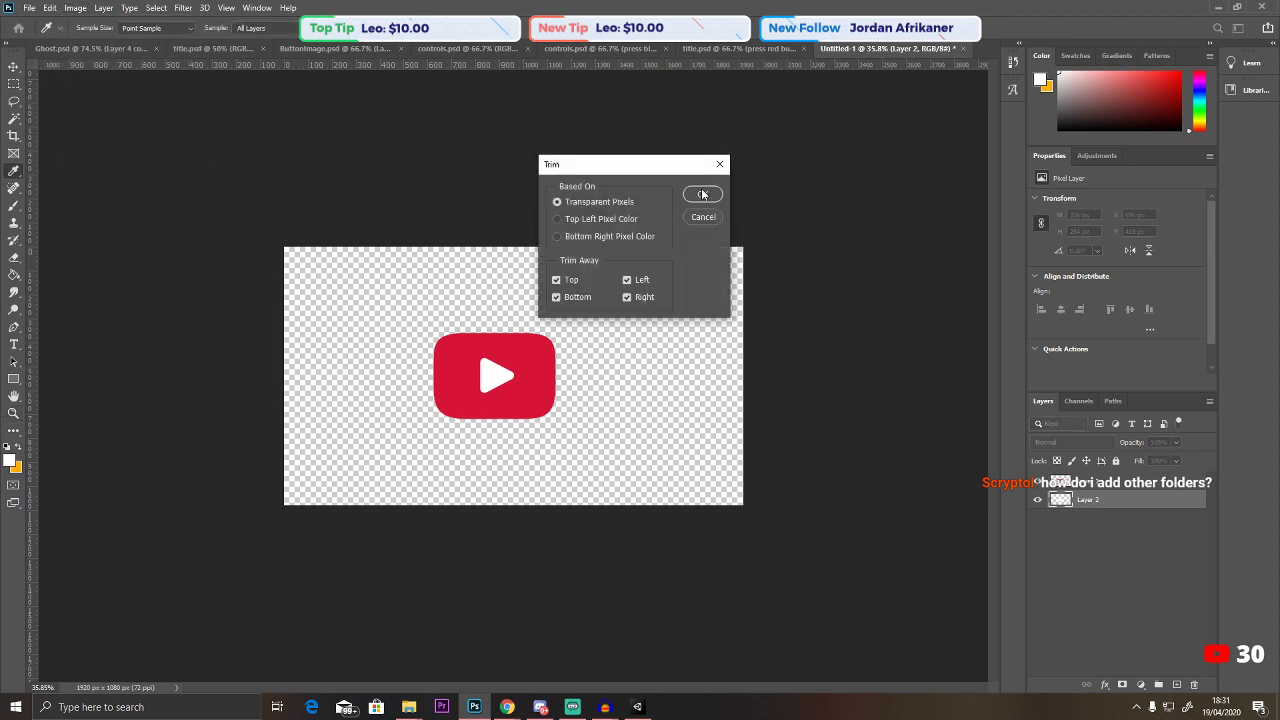
{"action": "left_click", "coordinate": [704, 193]}
Save the document as a Photoshop file named youtubeButton in the Desktop's LD46 folder.
{"action": "left_click", "coordinate": [30, 8]}
{"action": "left_click", "coordinate": [100, 158]}
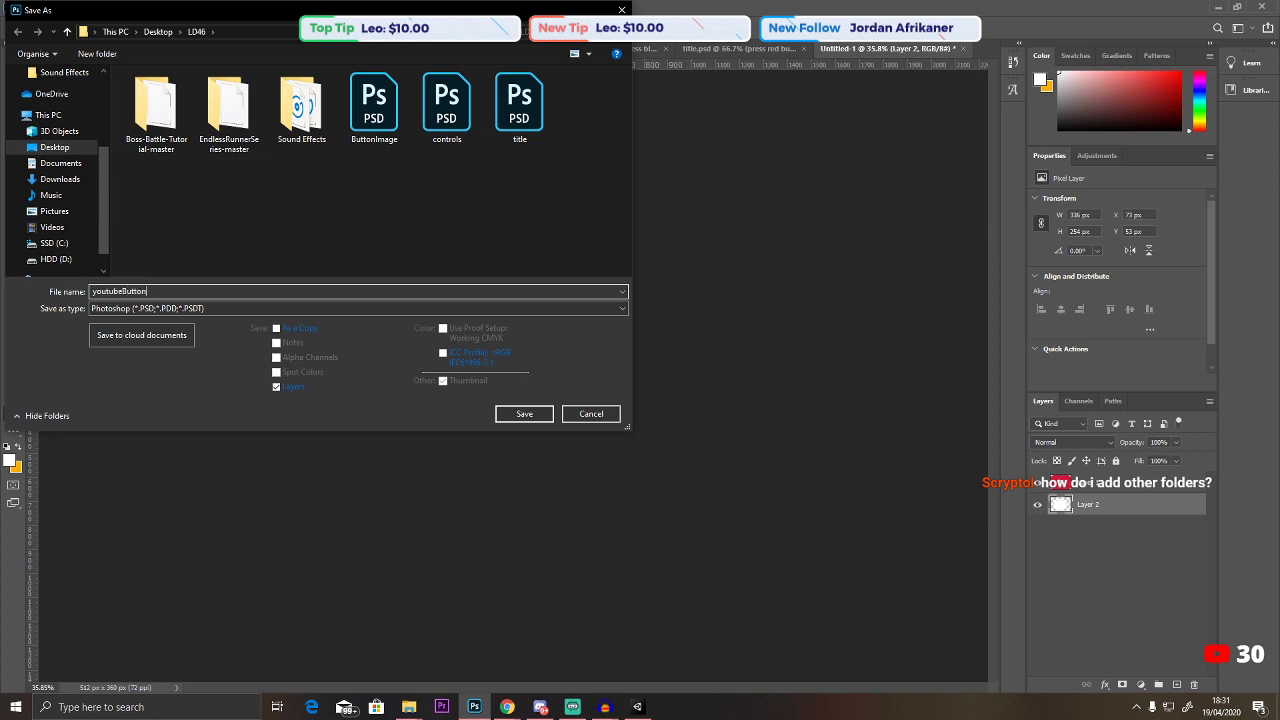
{"action": "type", "text": "youtubeButton"}
{"action": "key", "text": "Return"}
{"action": "left_click", "coordinate": [789, 197]}
Switch to Unity and import youtubeButton from the Desktop's LD46 folder into the Sprites folder.
{"action": "left_click", "coordinate": [637, 707]}
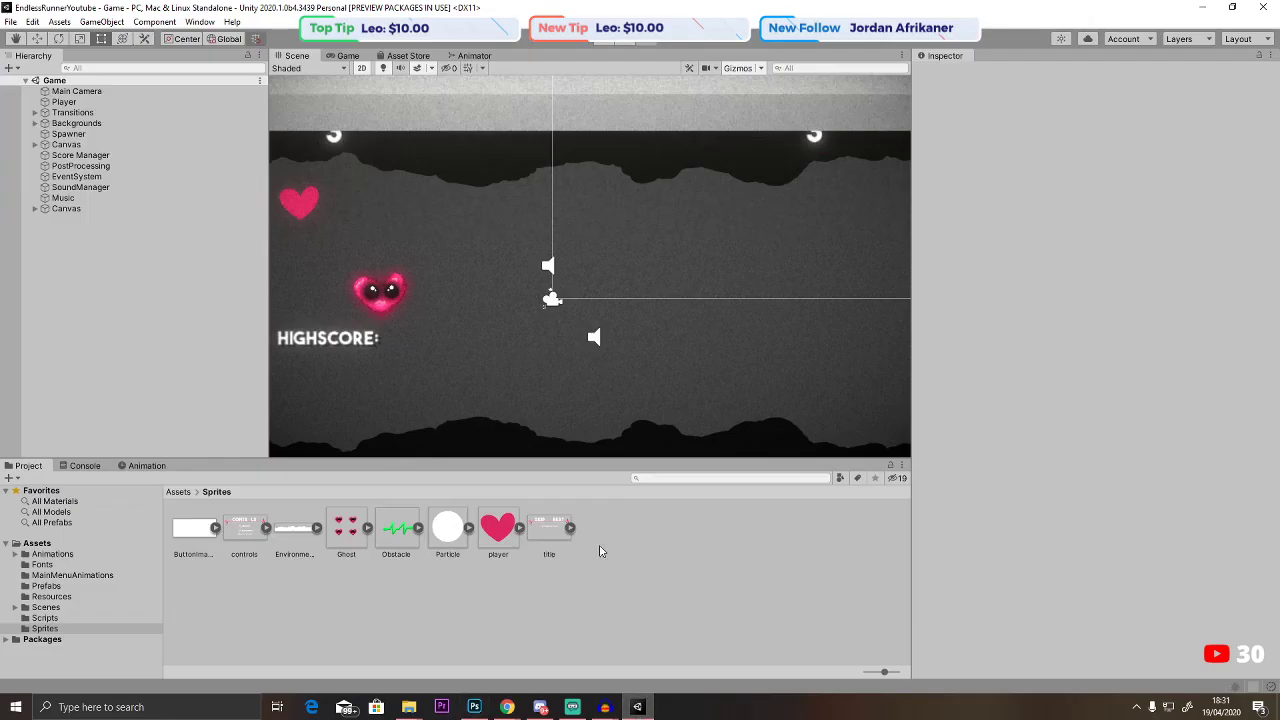
{"action": "right_click", "coordinate": [616, 579]}
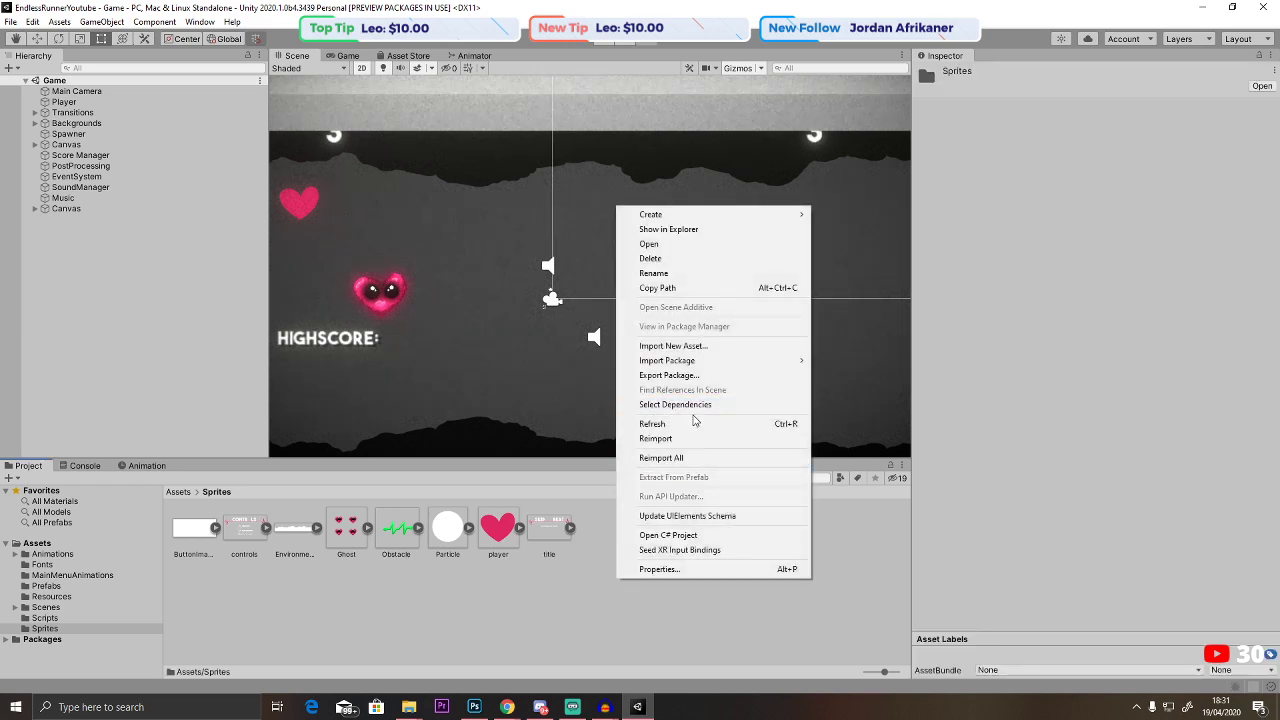
{"action": "left_click", "coordinate": [690, 346]}
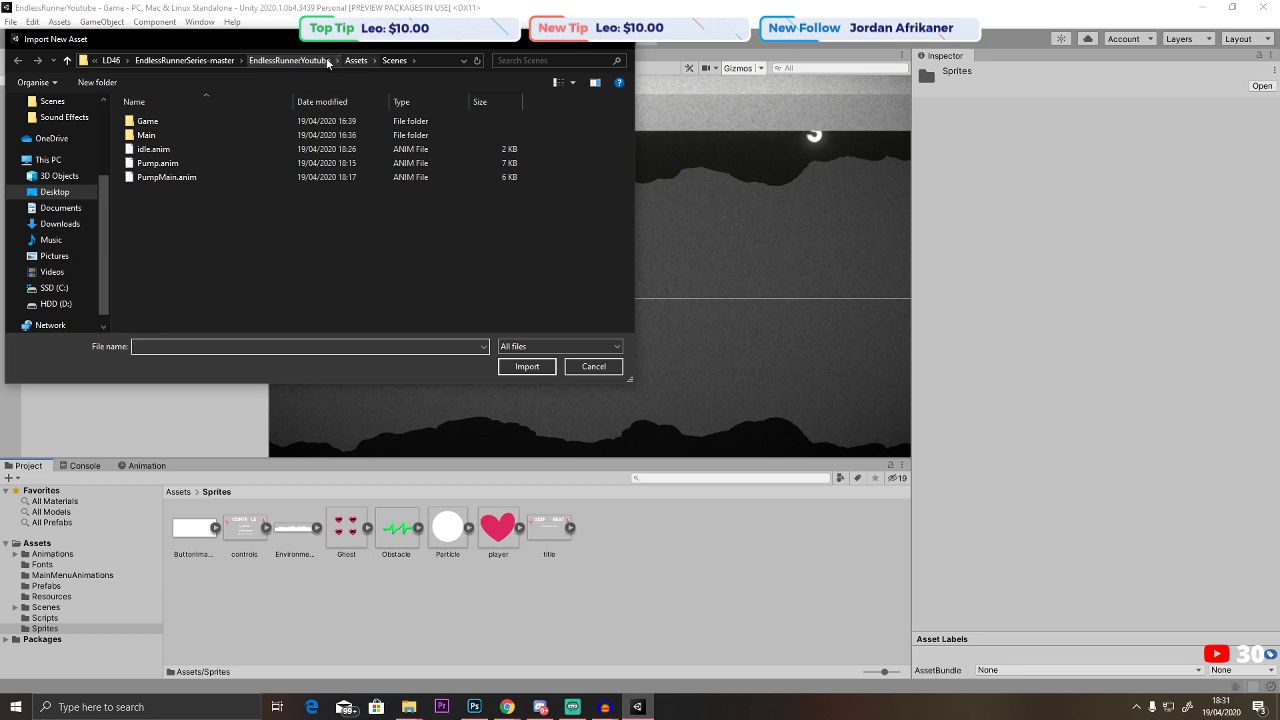
{"action": "left_click", "coordinate": [297, 61]}
{"action": "left_click", "coordinate": [164, 61]}
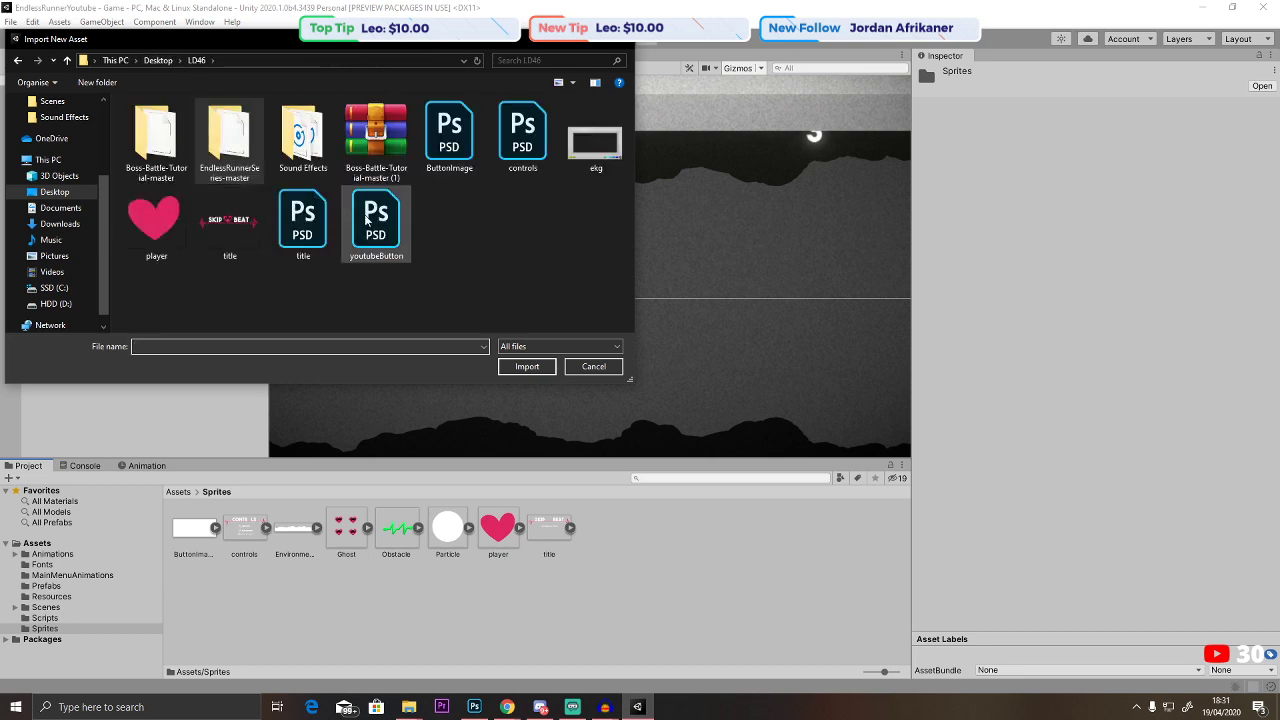
{"action": "double_click", "coordinate": [376, 220]}
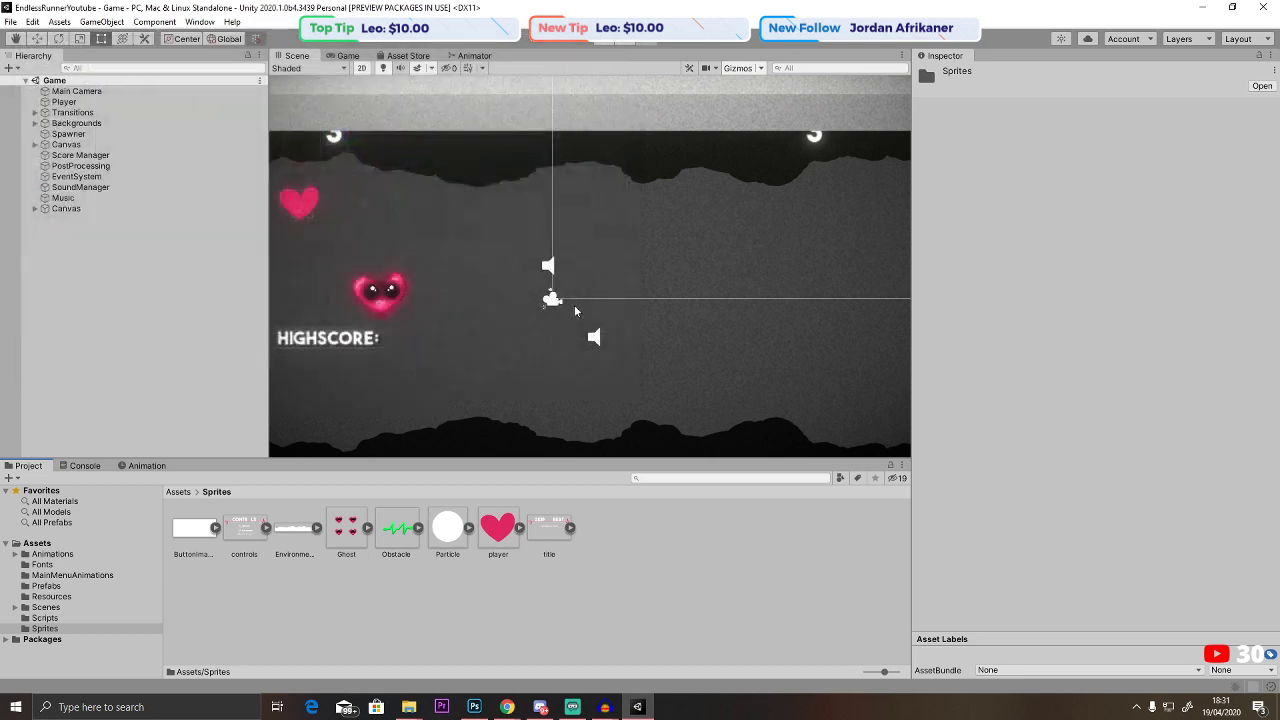
Open the Main scene from the project's Scenes folder.
{"action": "scroll", "coordinate": [575, 305], "scroll_direction": "down", "scroll_amount": 3}
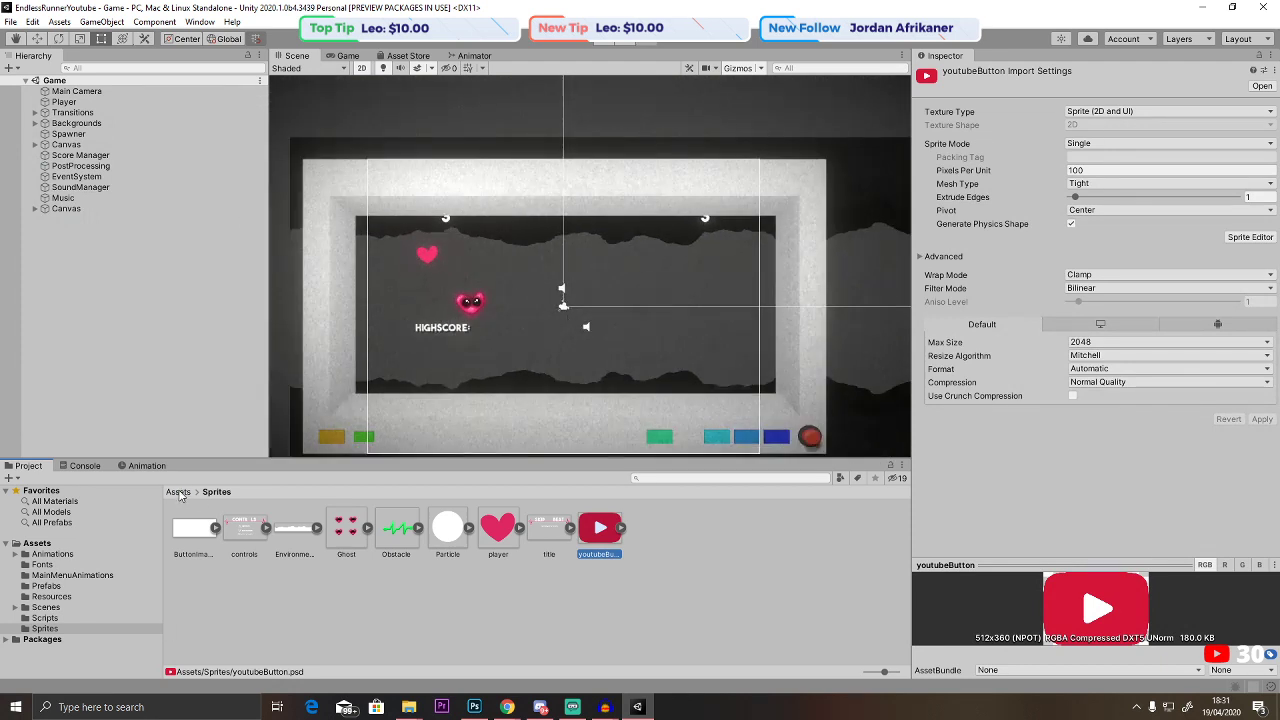
{"action": "left_click", "coordinate": [178, 492]}
{"action": "double_click", "coordinate": [460, 538]}
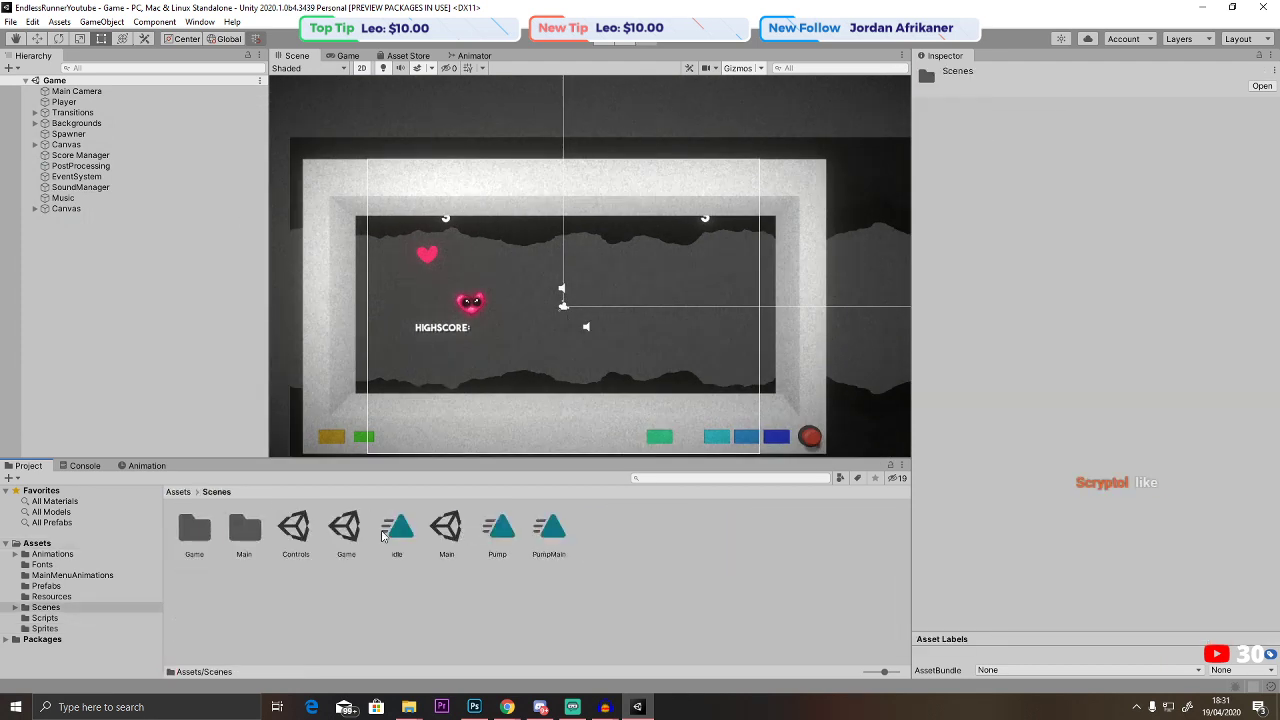
{"action": "double_click", "coordinate": [441, 535]}
{"action": "middle_click_drag", "start_coordinate": [502, 425], "coordinate": [472, 403]}
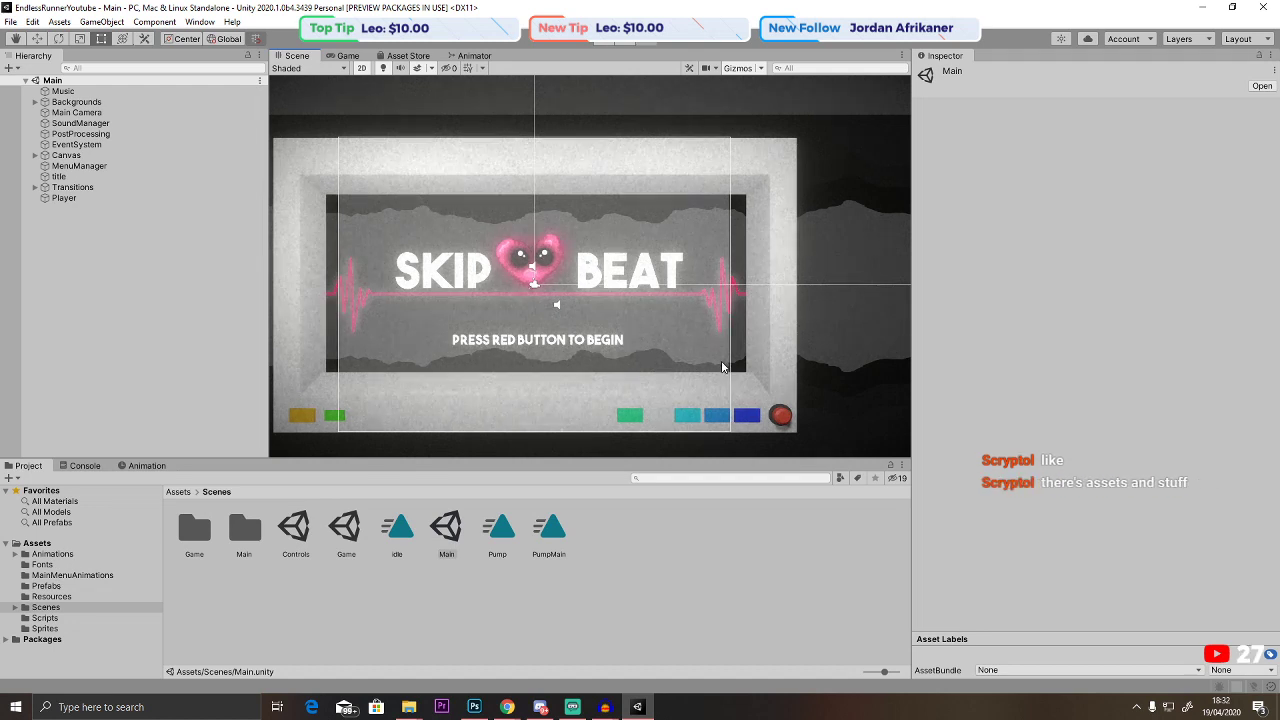
{"action": "right_click", "coordinate": [662, 546]}
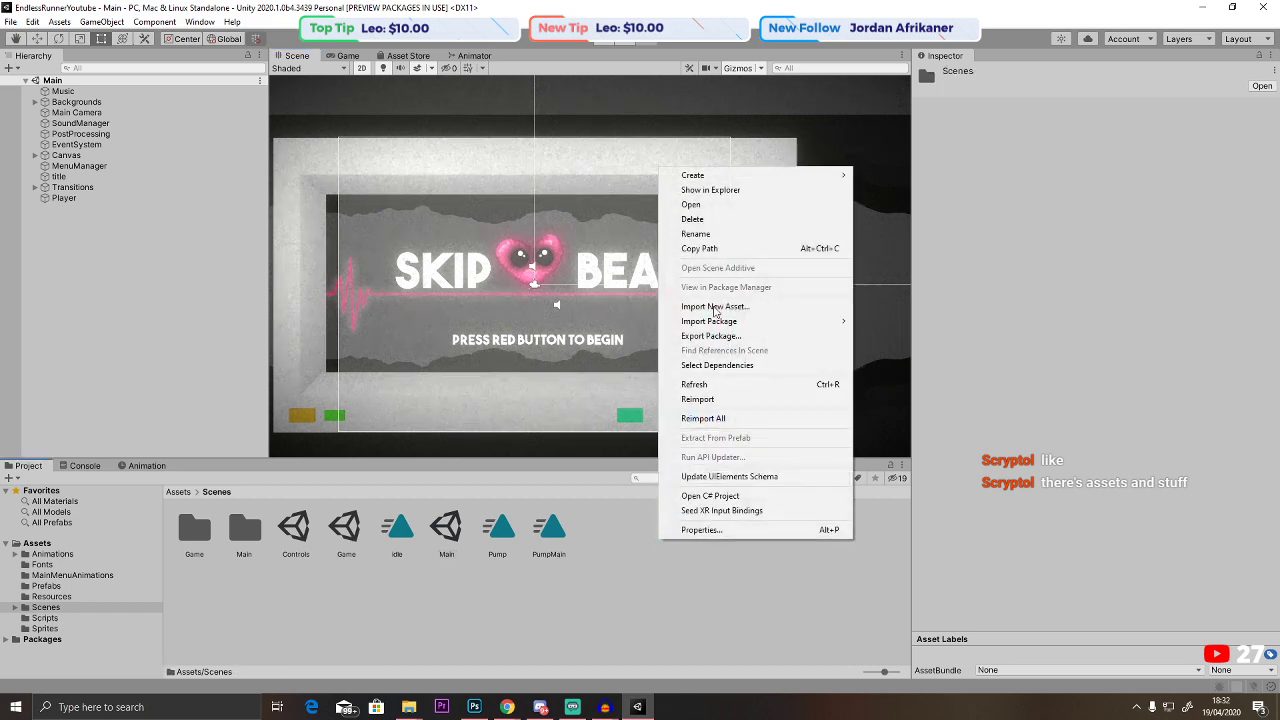
{"action": "mouse_move", "coordinate": [731, 174]}
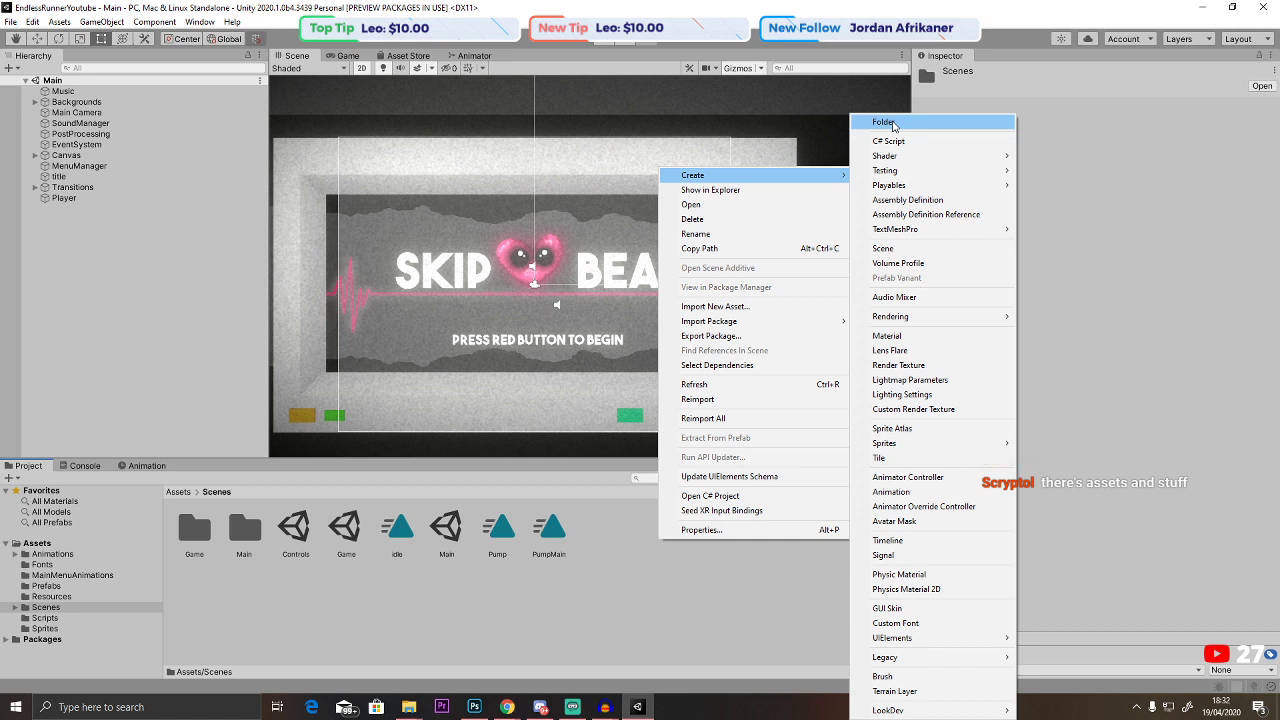
{"action": "left_click", "coordinate": [617, 597]}
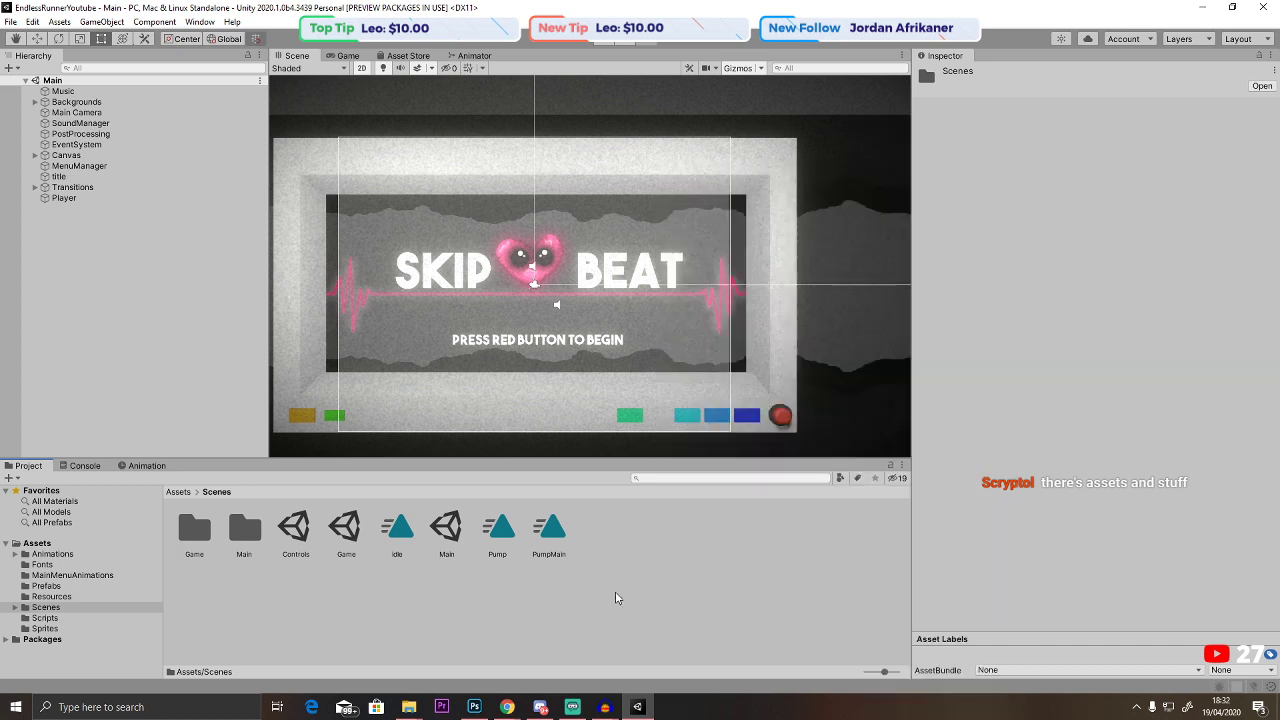
Place the youtubeButton sprite from the Sprites folder in the scene, to the right of the PRESS RED BUTTON TO BEGIN text.
{"action": "scroll", "coordinate": [711, 350], "scroll_direction": "up", "scroll_amount": 5}
{"action": "scroll", "coordinate": [715, 368], "scroll_direction": "down", "scroll_amount": 1}
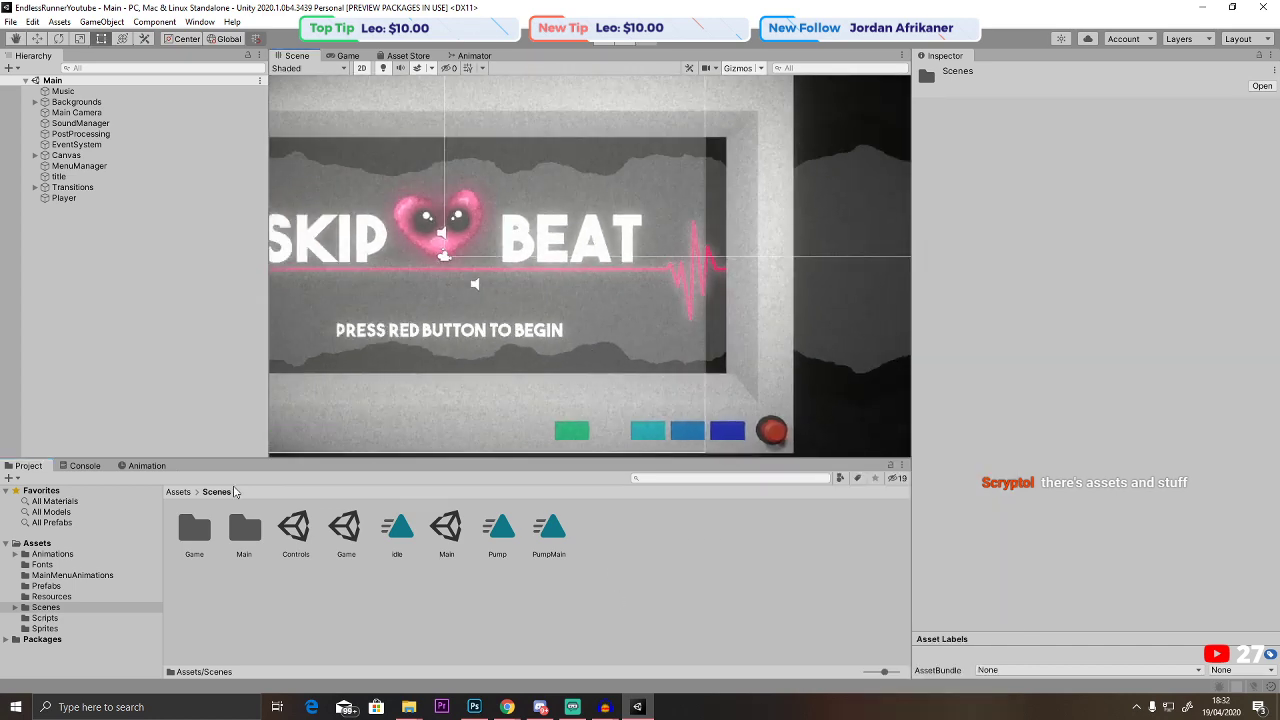
{"action": "left_click", "coordinate": [179, 492]}
{"action": "double_click", "coordinate": [561, 537]}
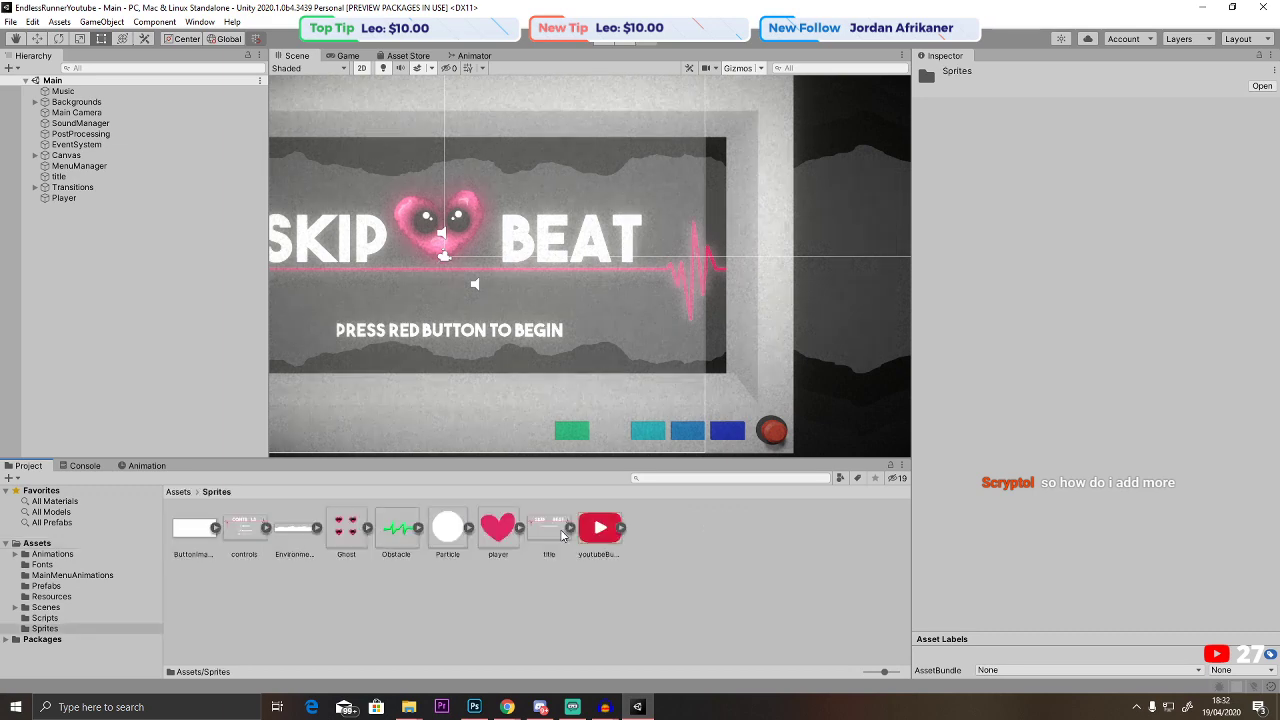
{"action": "left_click_drag", "start_coordinate": [600, 528], "coordinate": [629, 341]}
{"action": "left_click", "coordinate": [629, 341]}
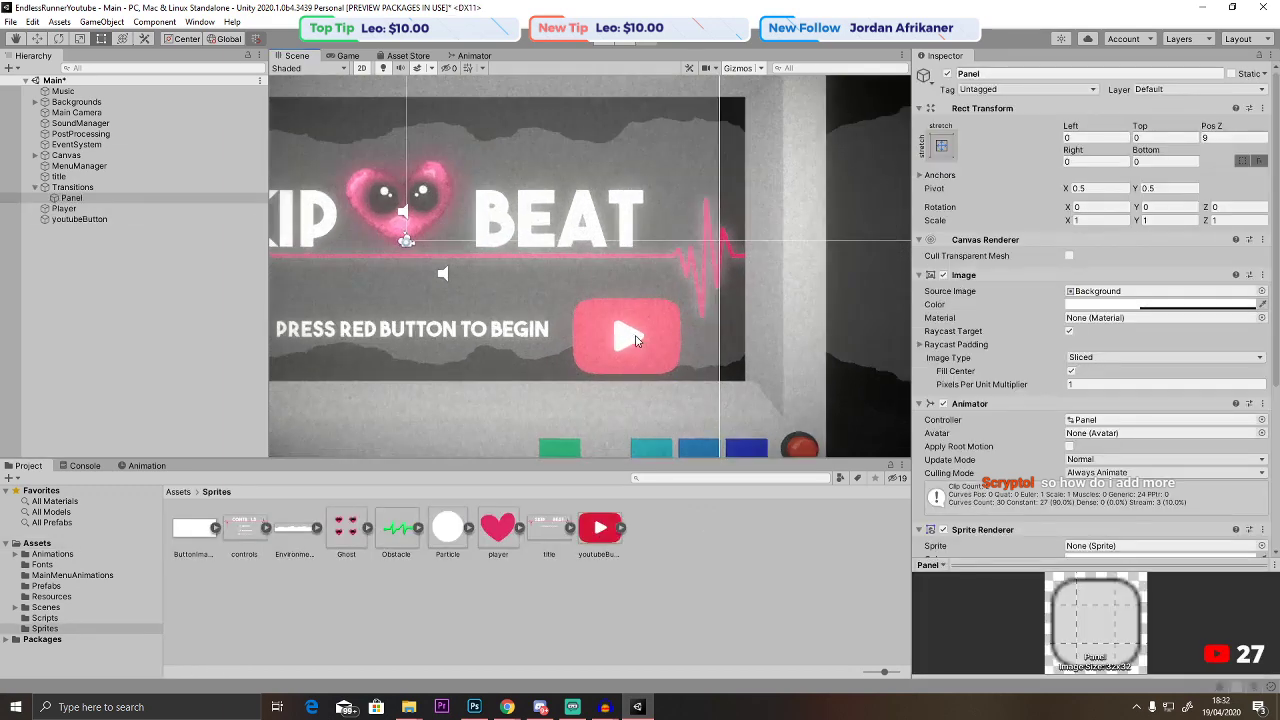
Scale the youtubeButton object to 0.38, fit it into the monitor screen's lower-right corner, and check it in Play mode.
{"action": "left_click", "coordinate": [635, 330]}
{"action": "scroll", "coordinate": [635, 330], "scroll_direction": "up", "scroll_amount": 2}
{"action": "left_click", "coordinate": [651, 304]}
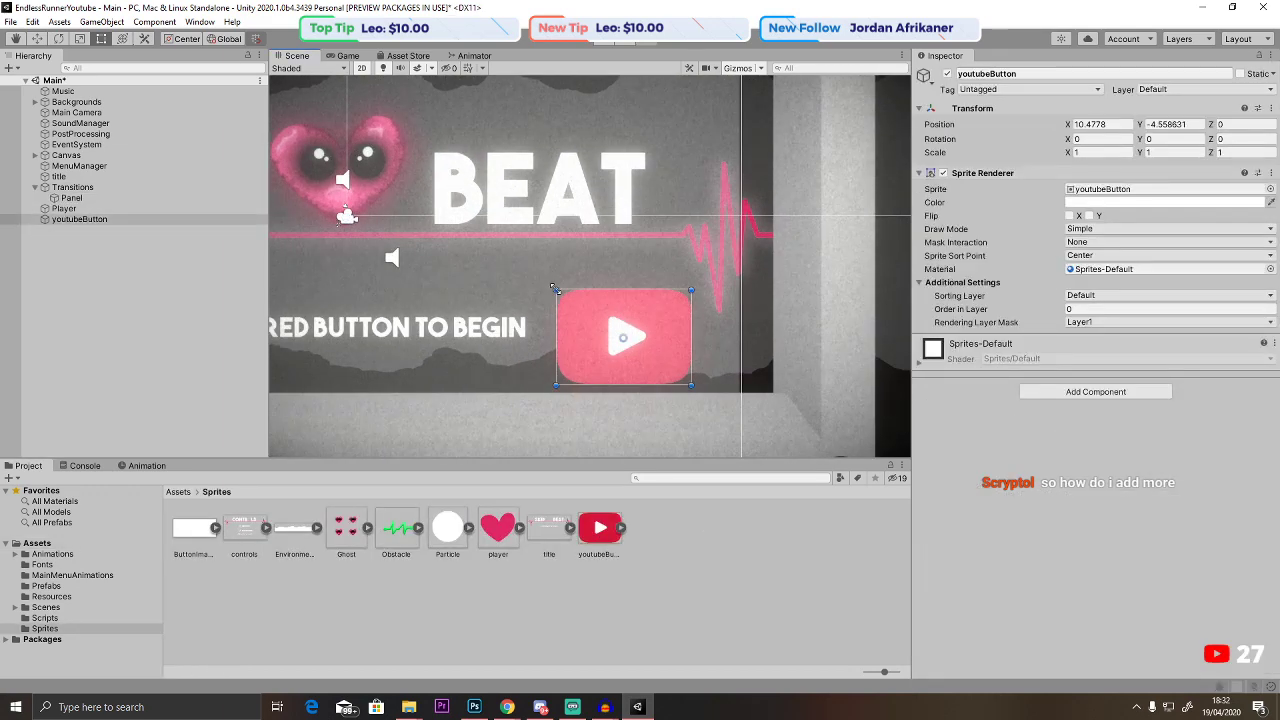
{"action": "left_click_drag", "start_coordinate": [556, 289], "coordinate": [745, 365]}
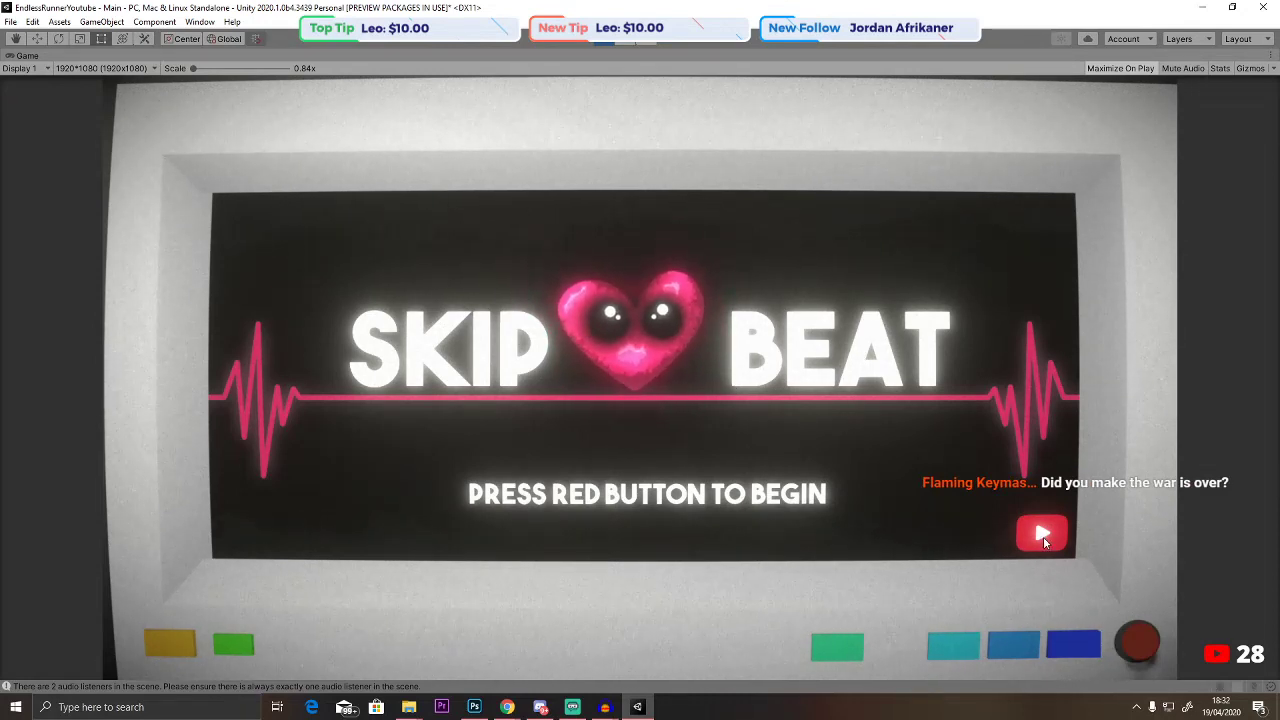
{"action": "key", "text": "ctrl+p"}
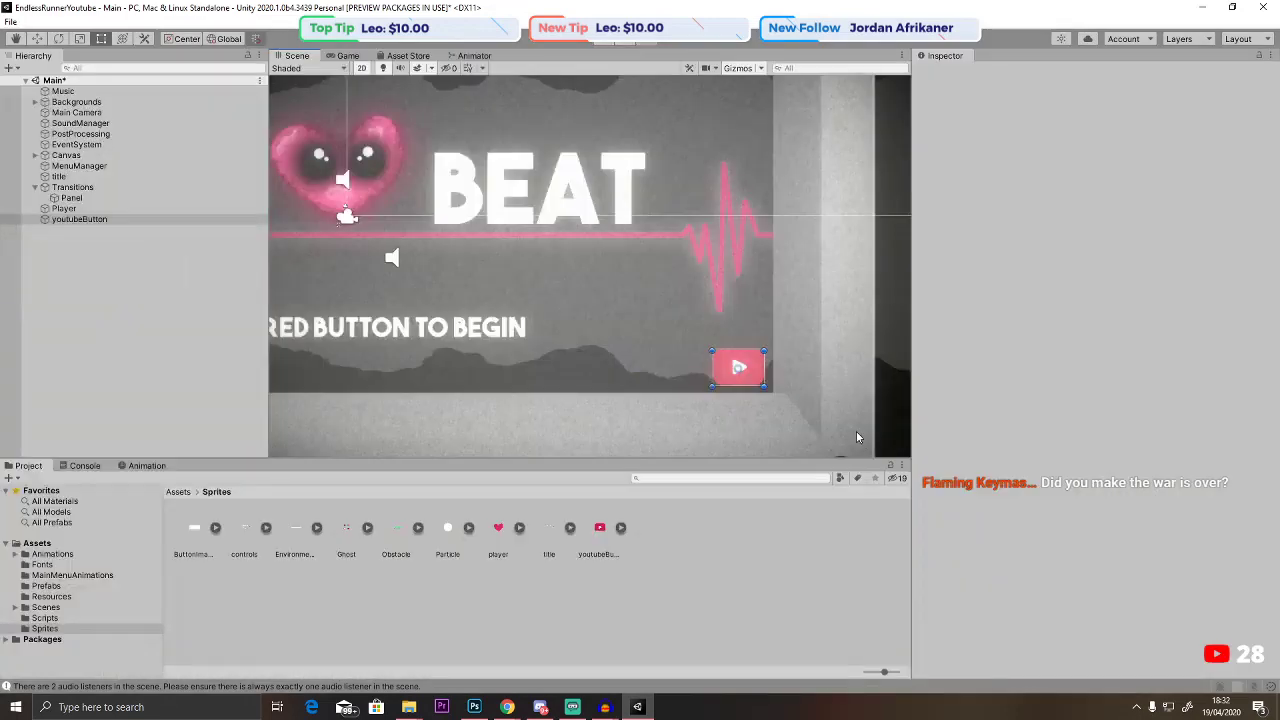
Move the YouTube button beneath the PRESS RED BUTTON TO BEGIN text at about X -0.22, Y -5.56, and test it in Play mode.
{"action": "left_click_drag", "start_coordinate": [869, 364], "coordinate": [476, 359]}
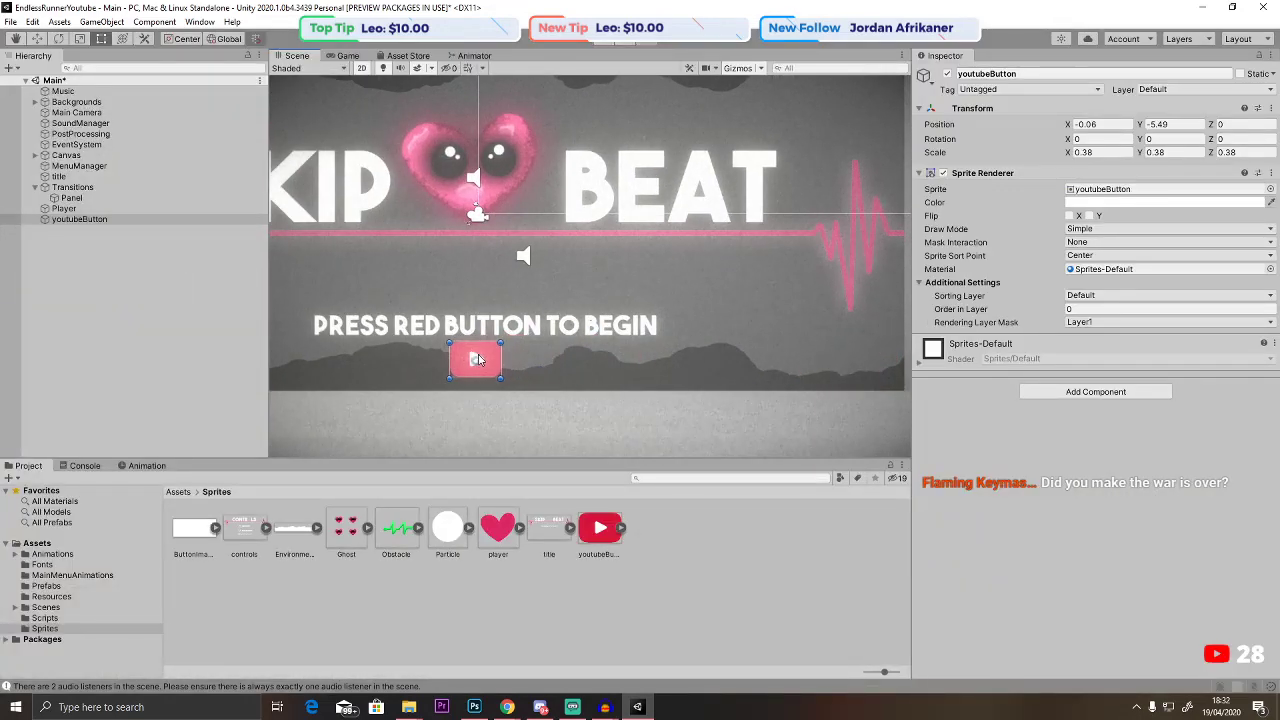
{"action": "middle_click_drag", "start_coordinate": [476, 359], "coordinate": [546, 377]}
{"action": "left_click_drag", "start_coordinate": [536, 378], "coordinate": [537, 197]}
{"action": "left_click", "coordinate": [37, 39]}
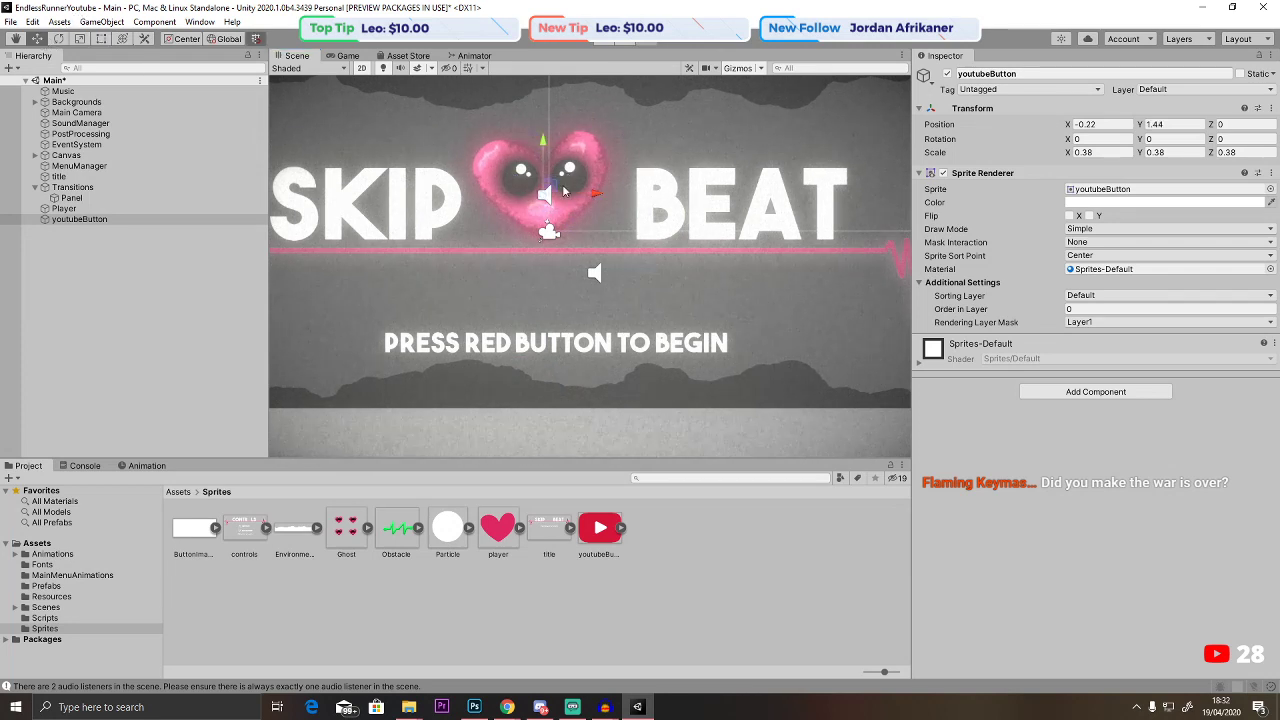
{"action": "left_click_drag", "start_coordinate": [545, 147], "coordinate": [544, 343]}
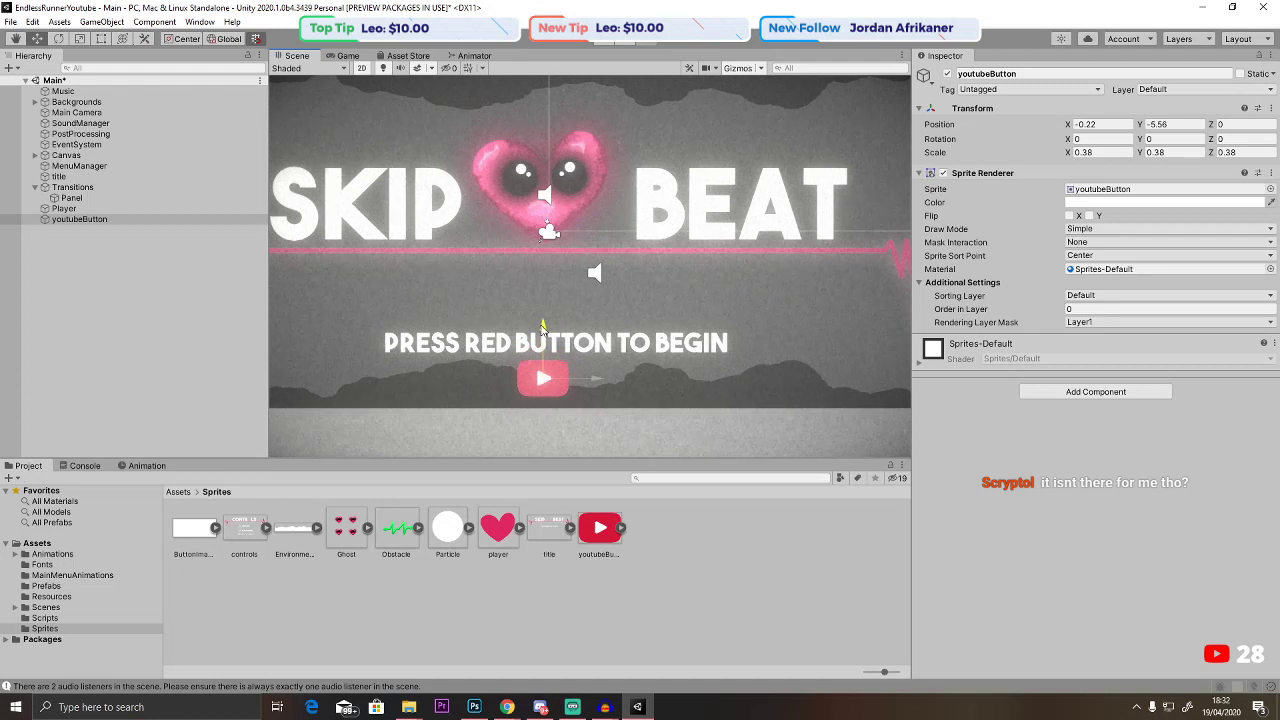
{"action": "left_click", "coordinate": [345, 56]}
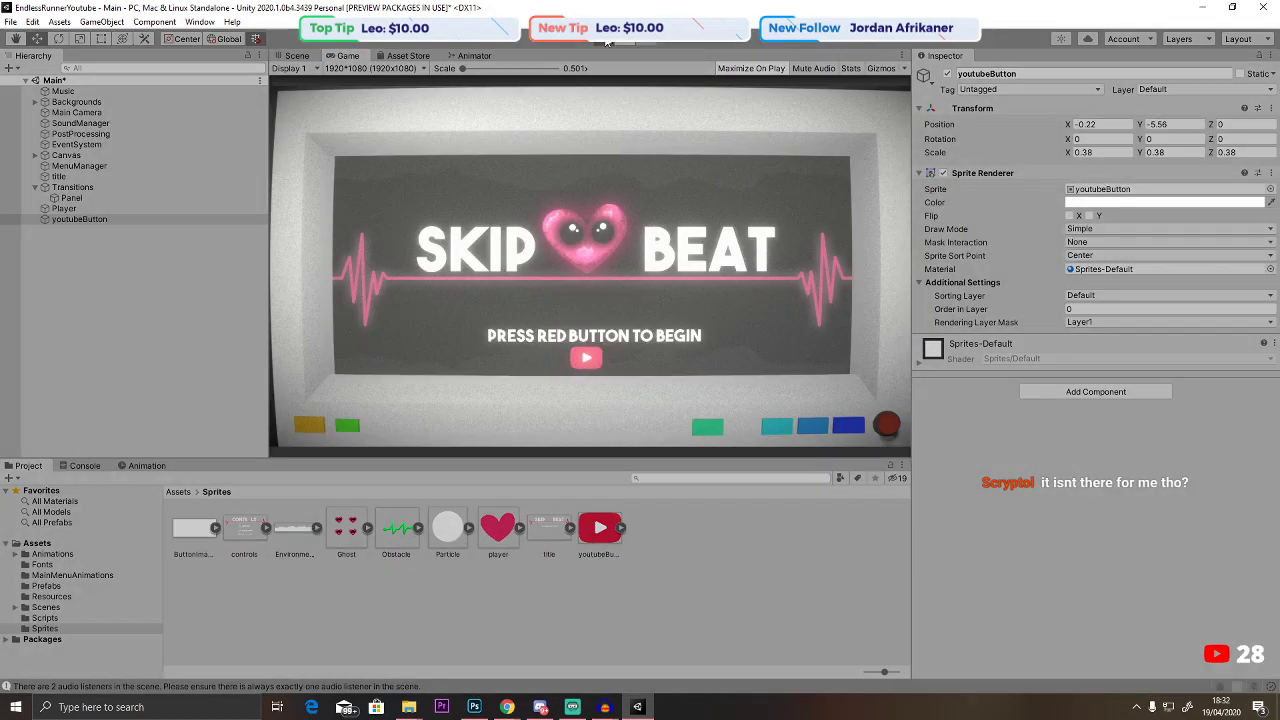
{"action": "left_click", "coordinate": [606, 40]}
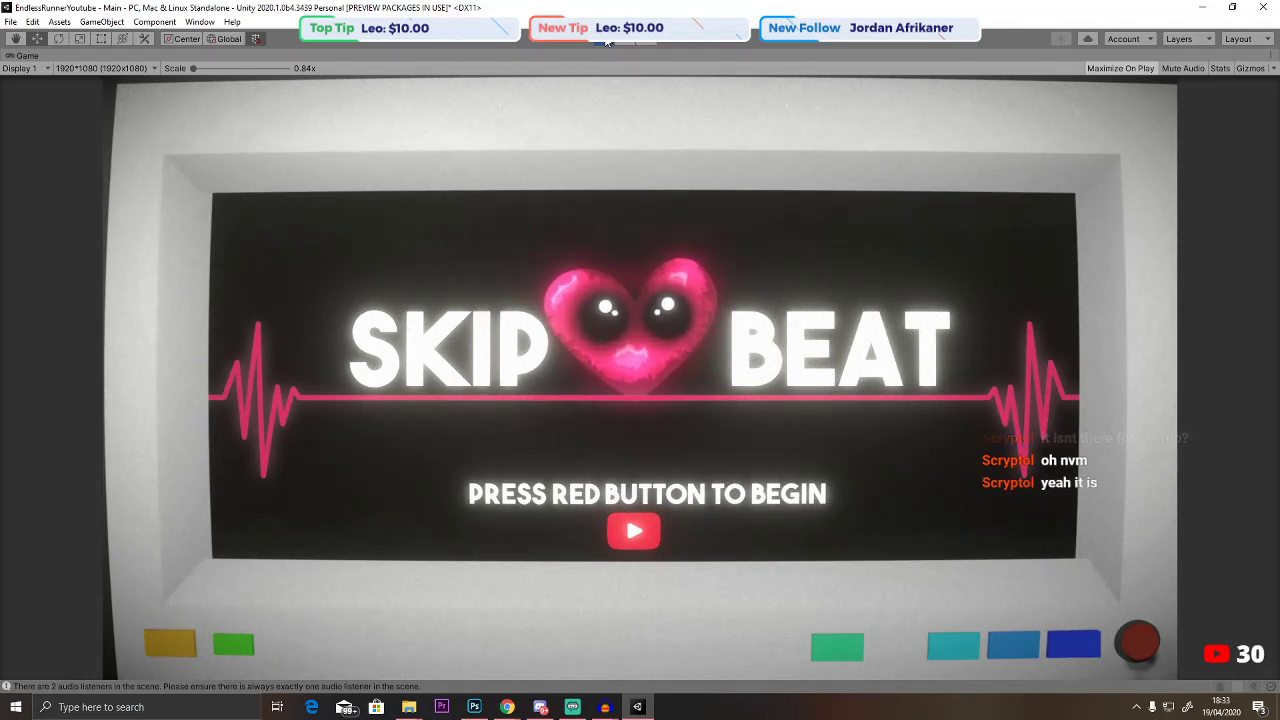
Stop Play mode, switch to Chrome and search Google for how to make a Unity button lead to a link.
{"action": "left_click", "coordinate": [605, 42]}
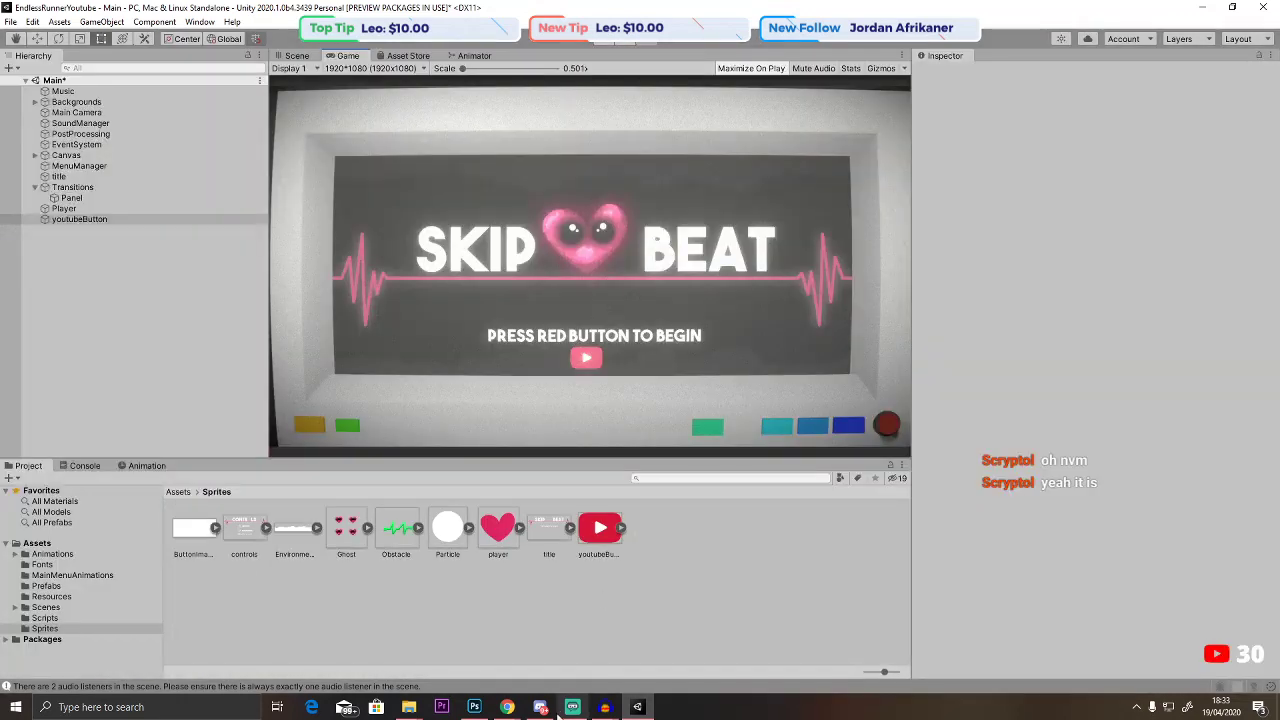
{"action": "key", "text": "alt+Tab"}
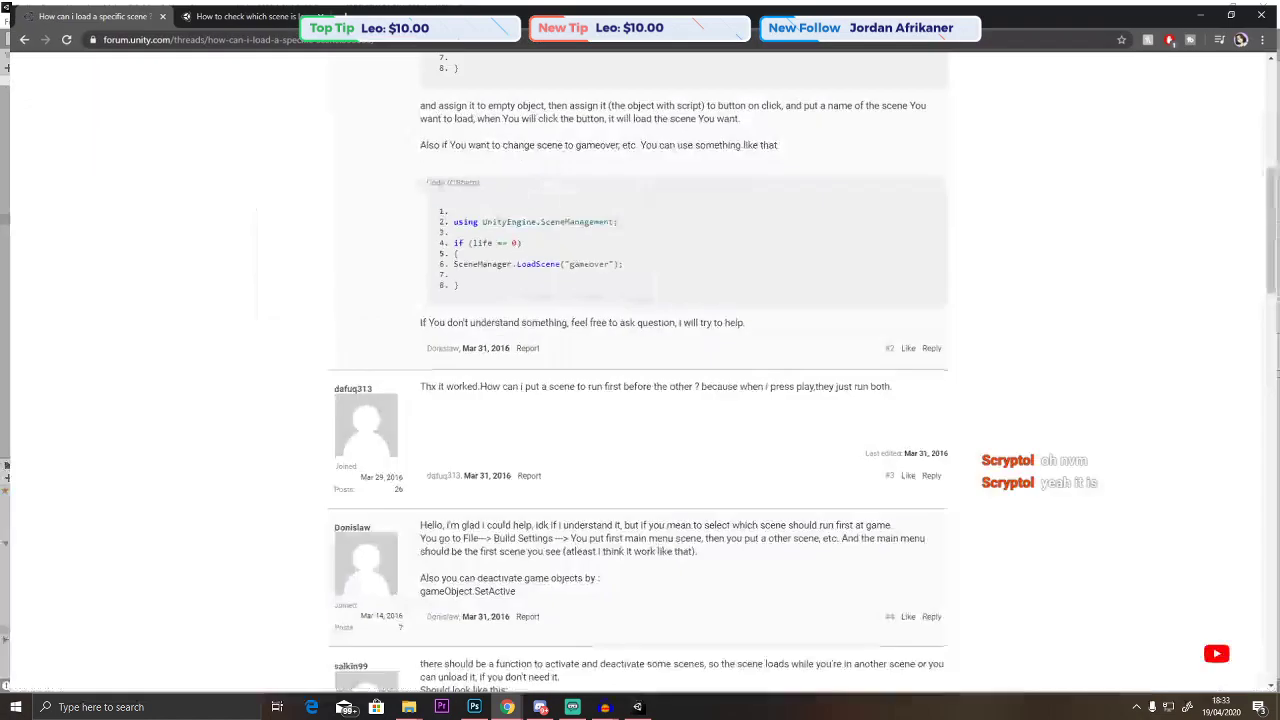
{"action": "left_click", "coordinate": [335, 10]}
{"action": "type", "text": "unikty "}
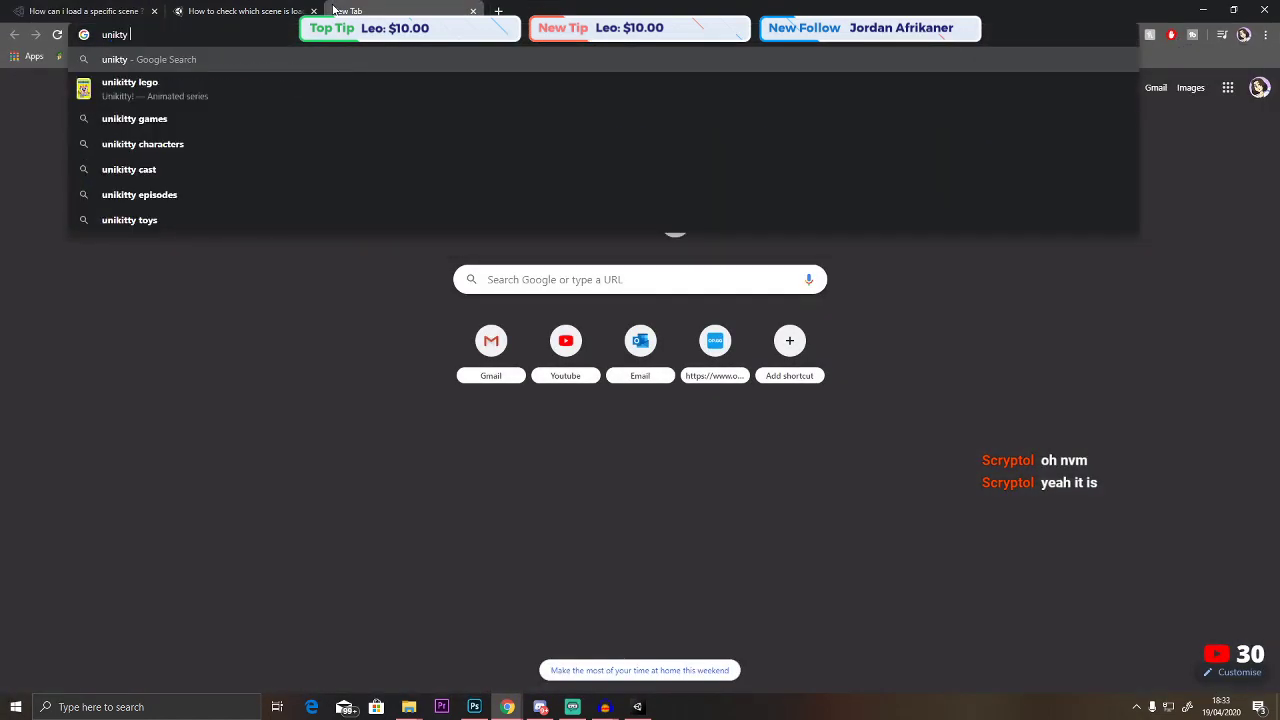
{"action": "type", "text": "button lead to link"}
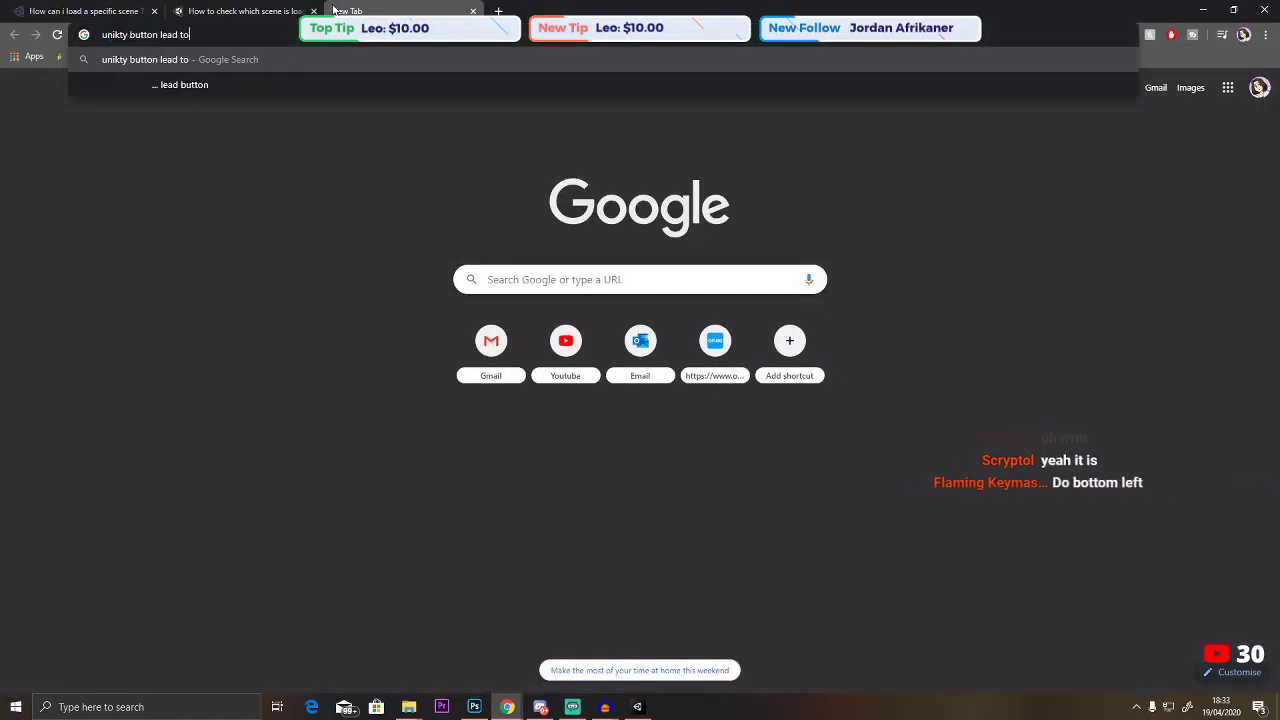
{"action": "key", "text": "Return"}
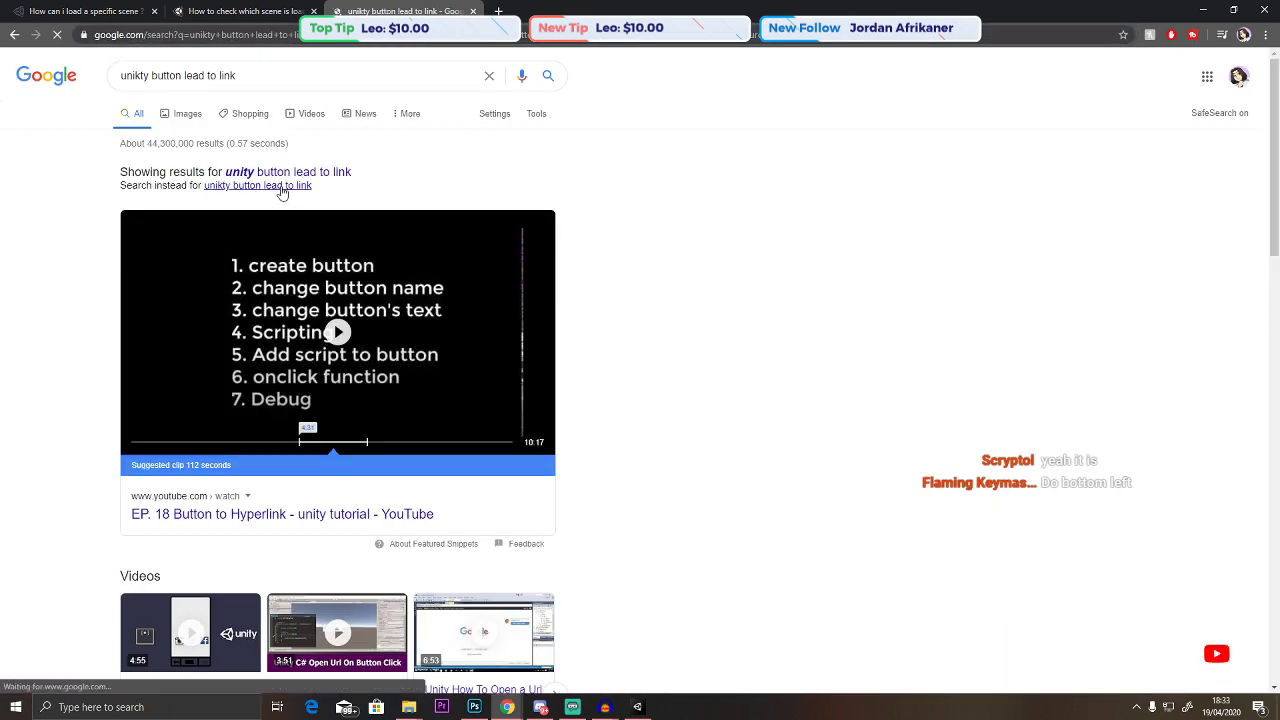
{"action": "scroll", "coordinate": [337, 432], "scroll_direction": "down", "scroll_amount": 7}
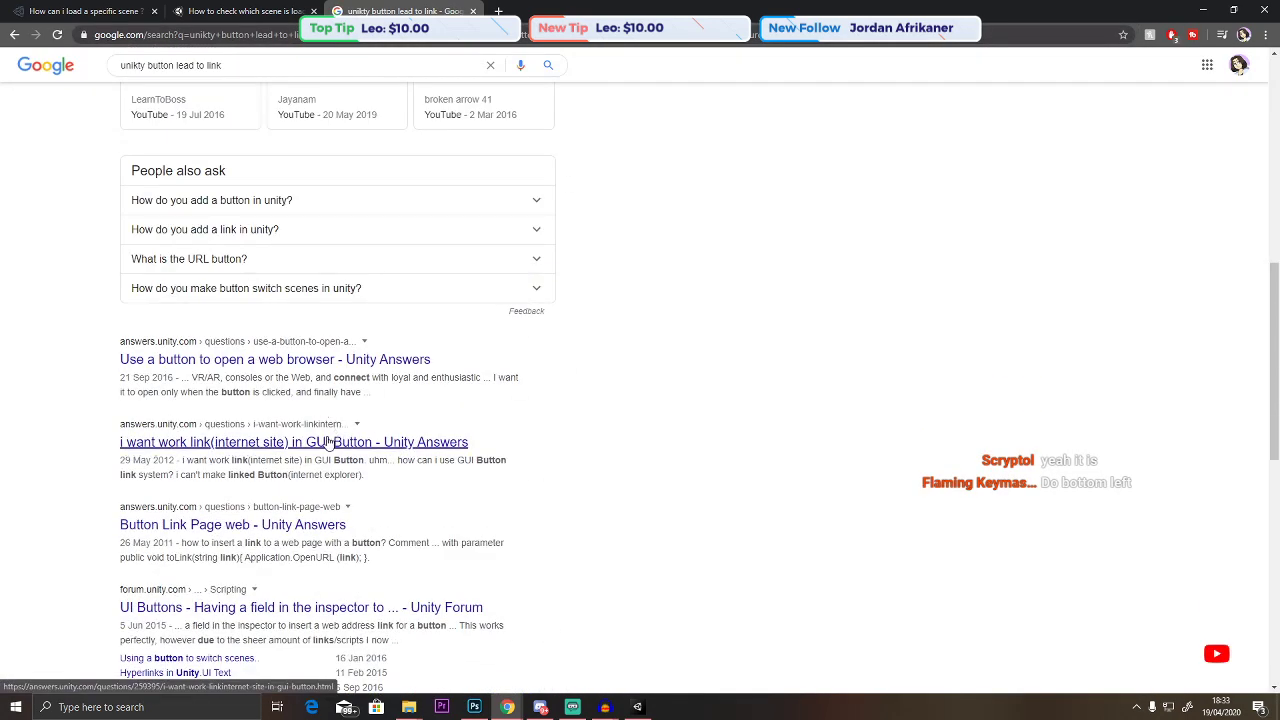
Find and select the Application.OpenURL line in the Unity Answers thread on links in a GUI Button, and switch back to Unity.
{"action": "left_click", "coordinate": [328, 443]}
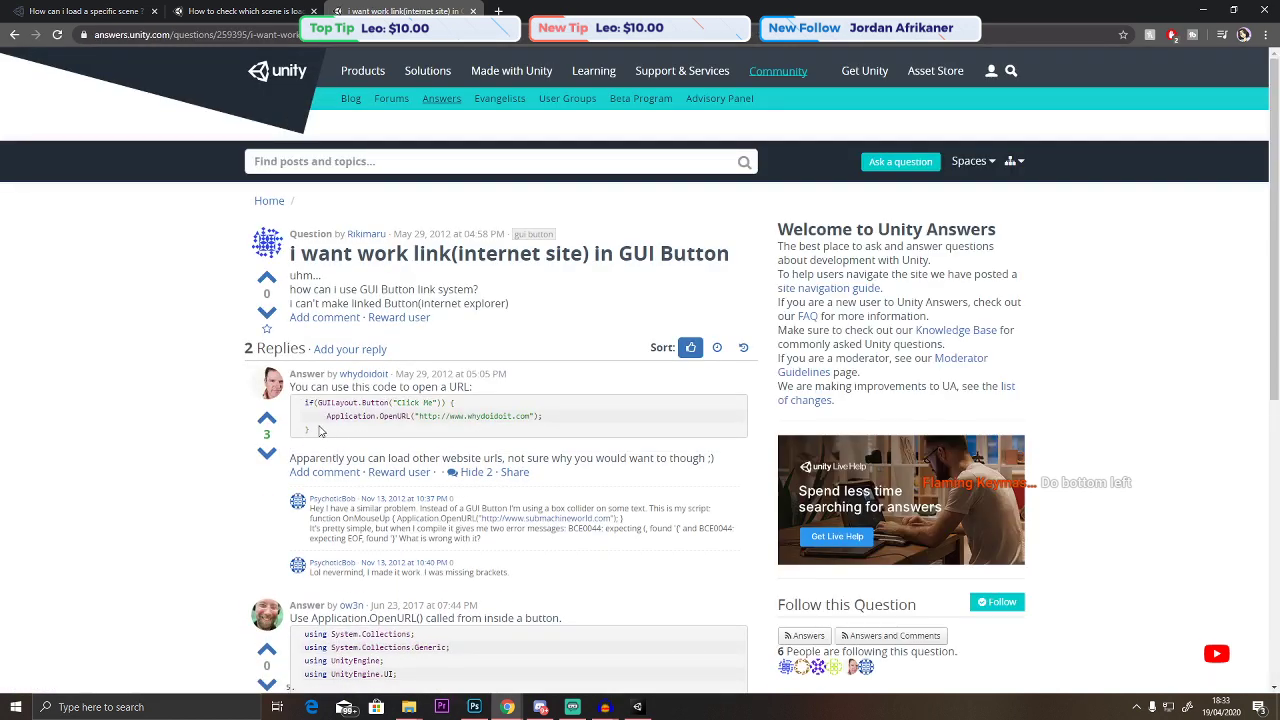
{"action": "triple_click", "coordinate": [320, 430]}
{"action": "left_click", "coordinate": [536, 418]}
{"action": "left_click_drag", "start_coordinate": [545, 418], "coordinate": [330, 416]}
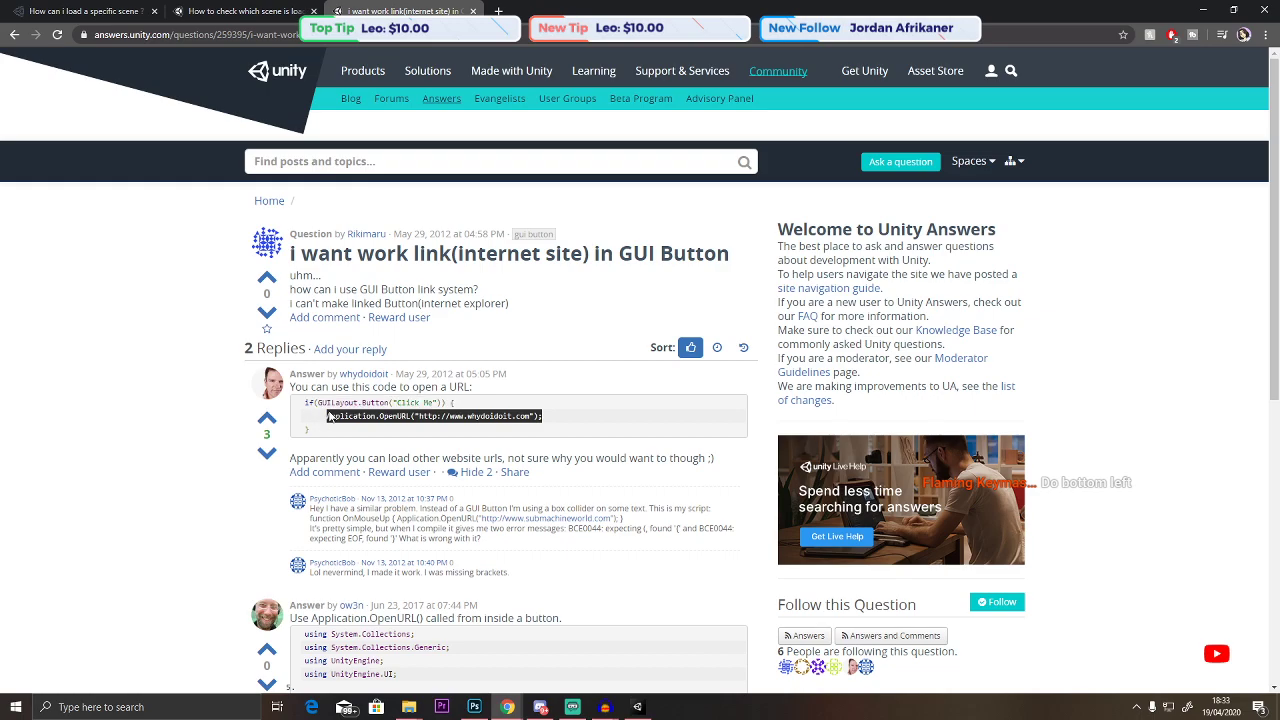
{"action": "left_click", "coordinate": [640, 708]}
{"action": "left_click", "coordinate": [60, 220]}
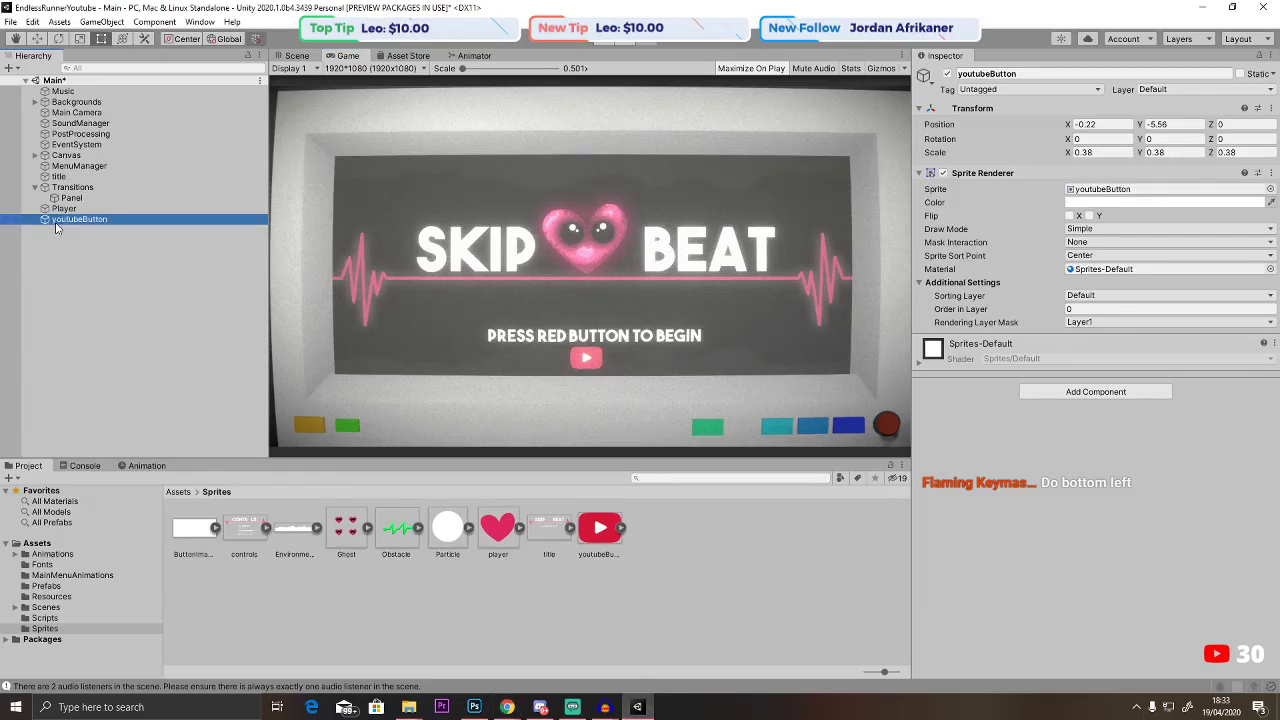
{"action": "left_click", "coordinate": [1064, 394]}
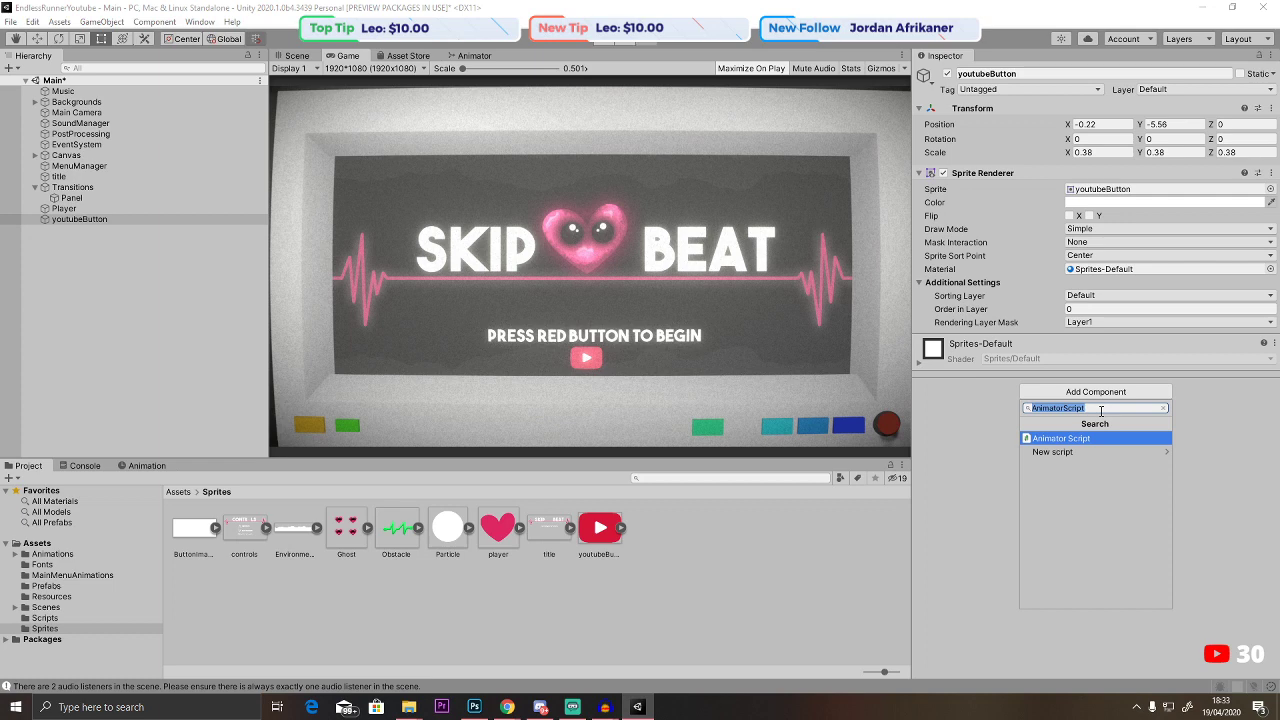
{"action": "left_click", "coordinate": [981, 471]}
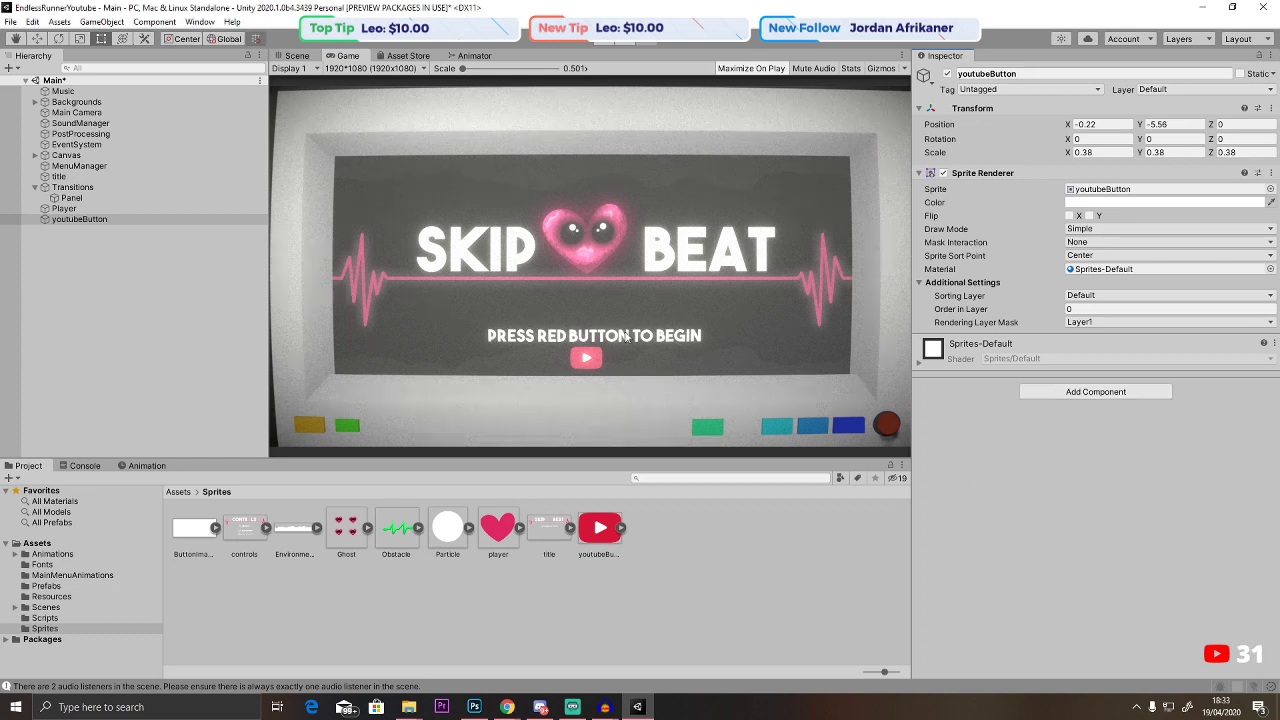
Replace the youtubeButton sprite object with a UI Button under the Canvas that uses youtubeButton as its source image.
{"action": "right_click", "coordinate": [83, 157]}
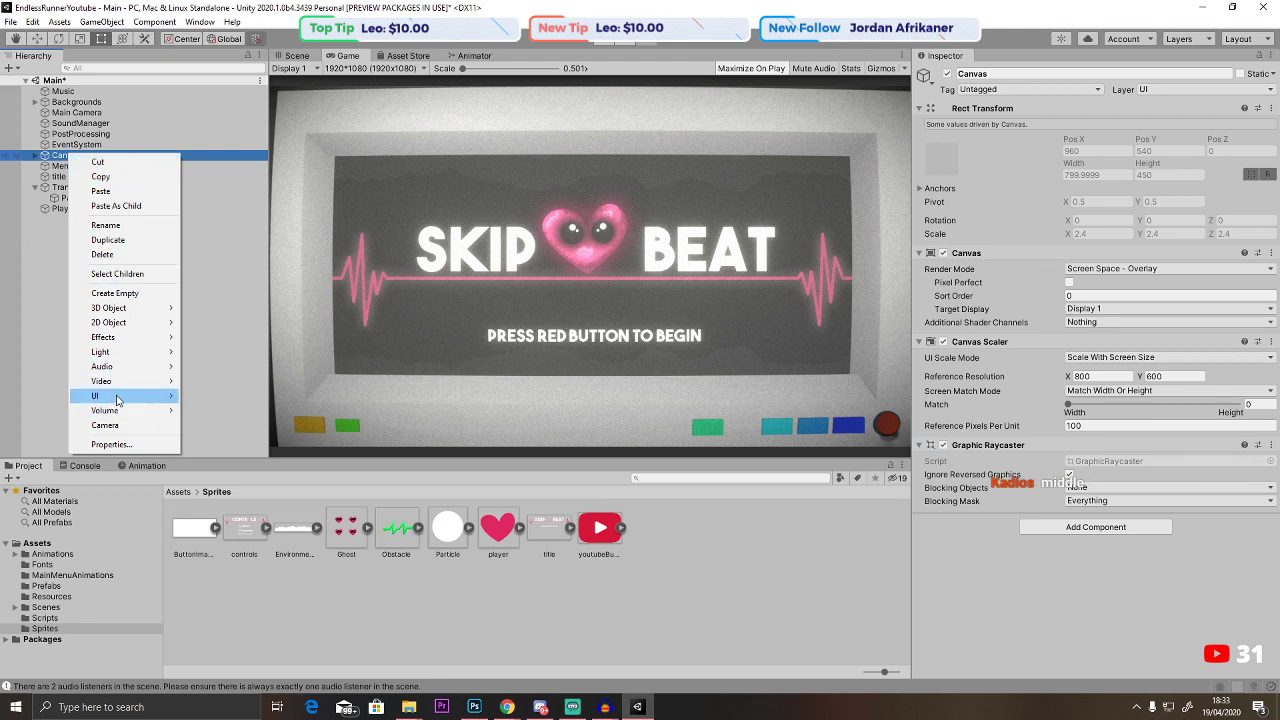
{"action": "mouse_move", "coordinate": [118, 396]}
{"action": "left_click", "coordinate": [212, 454]}
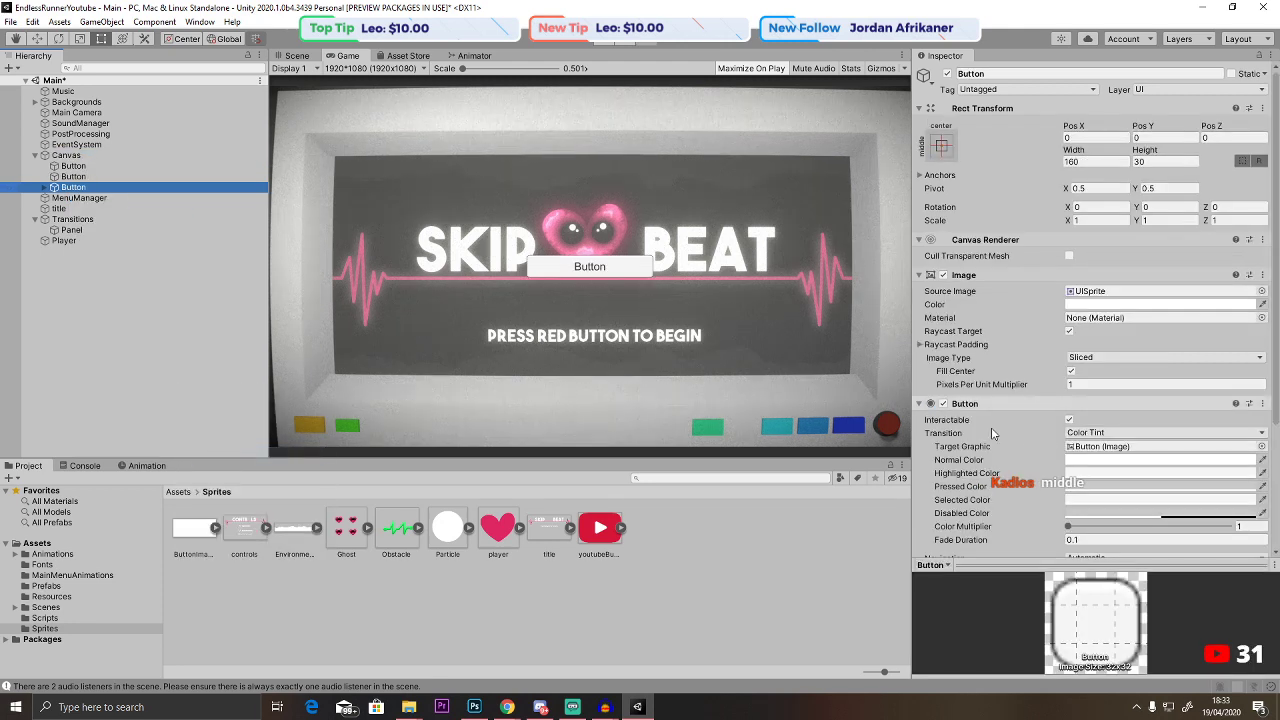
{"action": "left_click_drag", "start_coordinate": [602, 530], "coordinate": [1158, 291]}
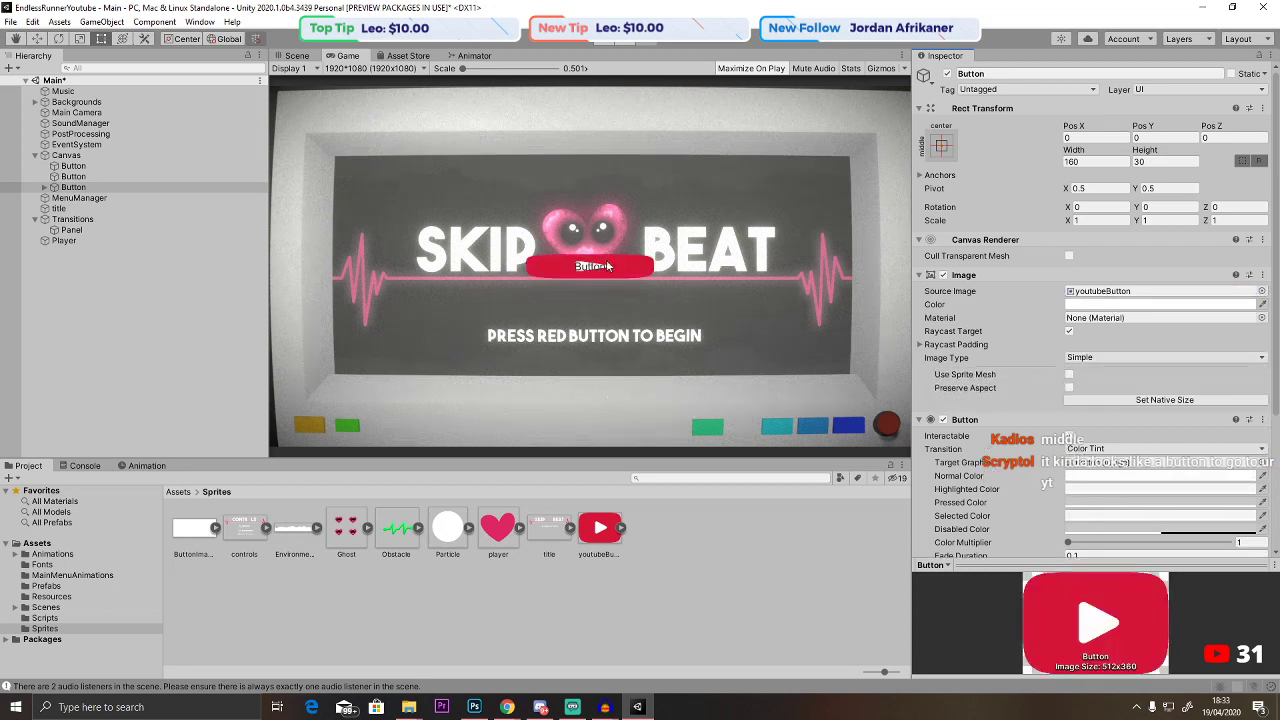
Delete the text child object of the new Canvas button.
{"action": "scroll", "coordinate": [565, 262], "scroll_direction": "up", "scroll_amount": 3}
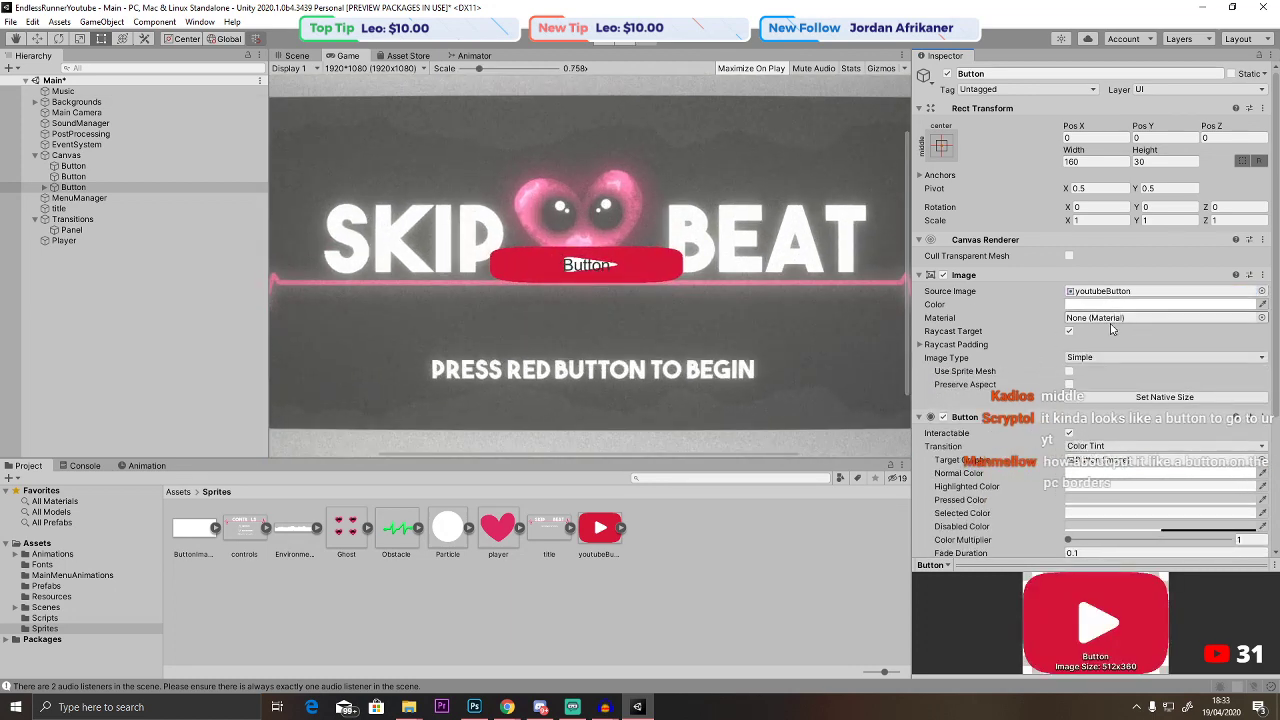
{"action": "left_click", "coordinate": [44, 187]}
{"action": "left_click", "coordinate": [80, 197]}
{"action": "key", "text": "Delete"}
Shrink the new Canvas button in the Scene view to about 30 wide and 18.3 high.
{"action": "left_click", "coordinate": [80, 188]}
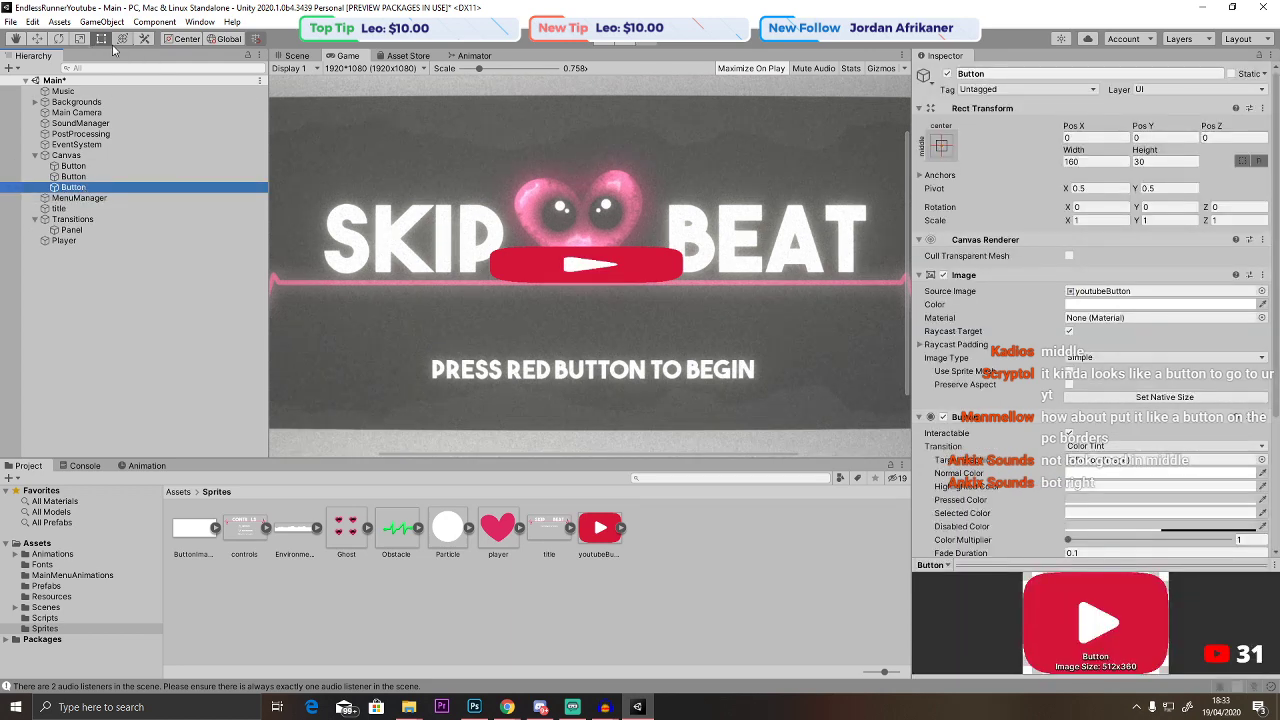
{"action": "left_click", "coordinate": [106, 43]}
{"action": "left_click", "coordinate": [1100, 159]}
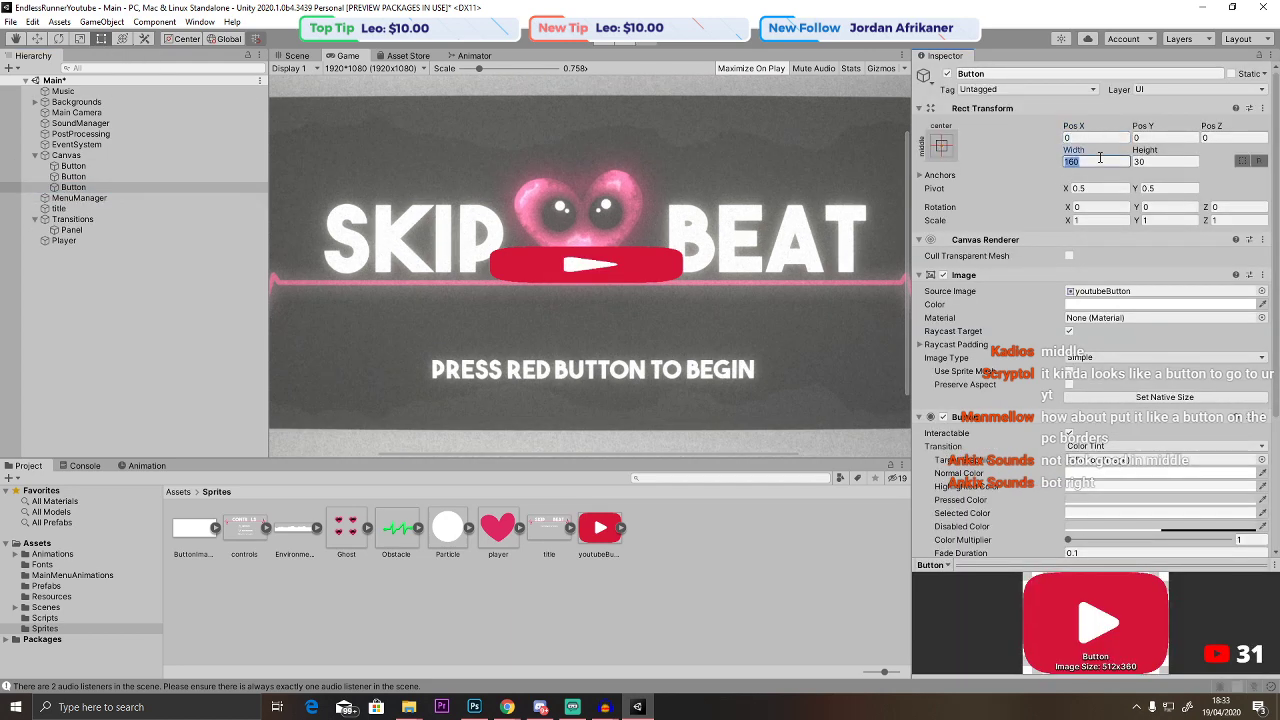
{"action": "left_click", "coordinate": [586, 236]}
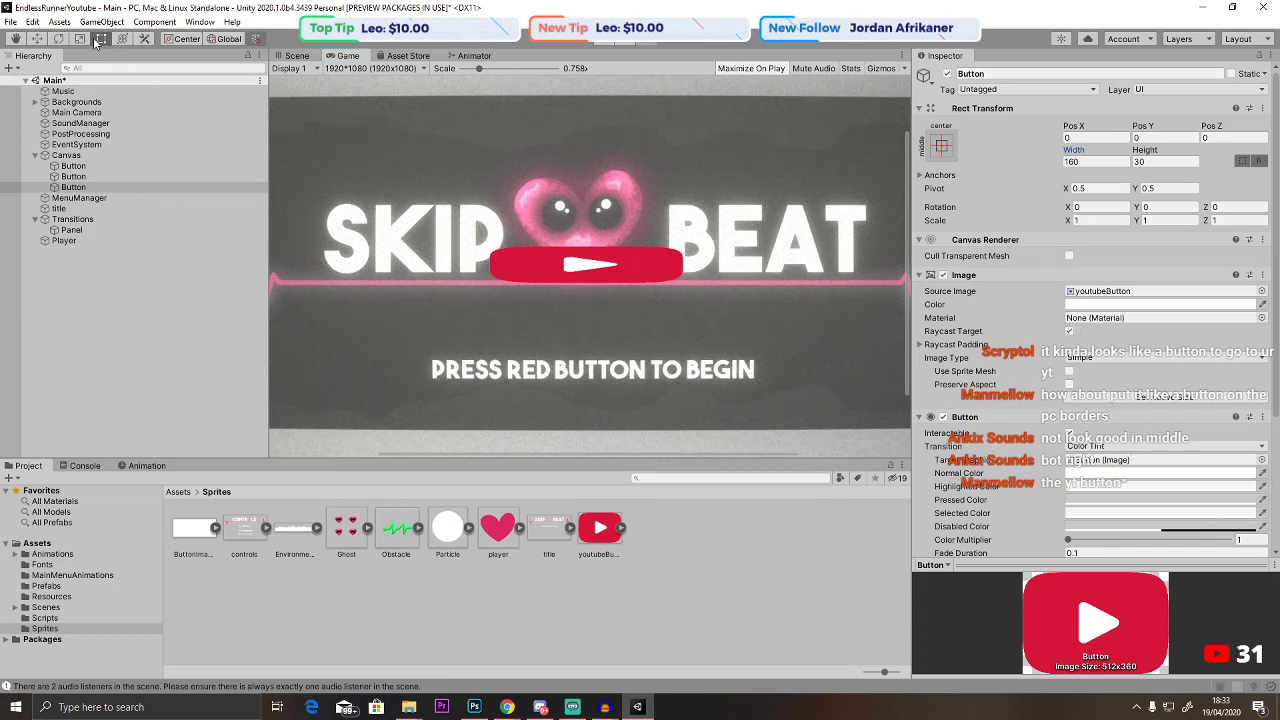
{"action": "scroll", "coordinate": [536, 295], "scroll_direction": "down", "scroll_amount": 2}
{"action": "scroll", "coordinate": [537, 292], "scroll_direction": "down", "scroll_amount": 1}
{"action": "left_click", "coordinate": [297, 55]}
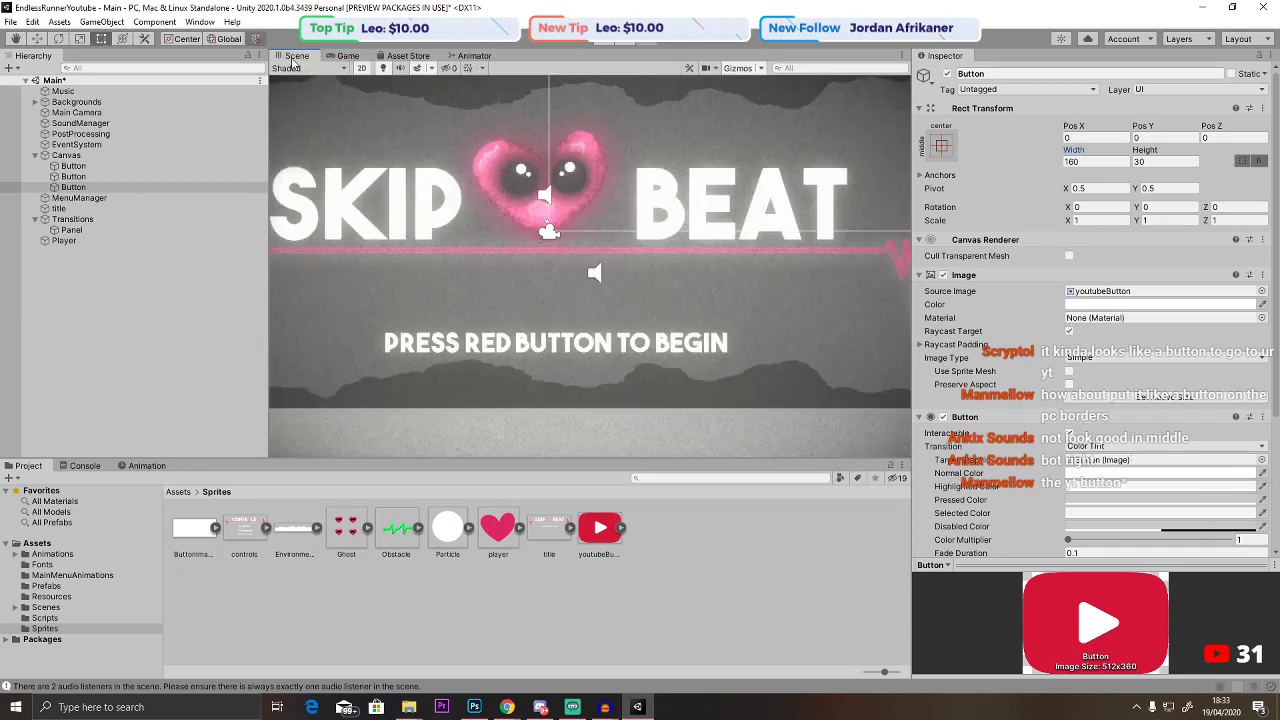
{"action": "scroll", "coordinate": [590, 242], "scroll_direction": "down", "scroll_amount": 10}
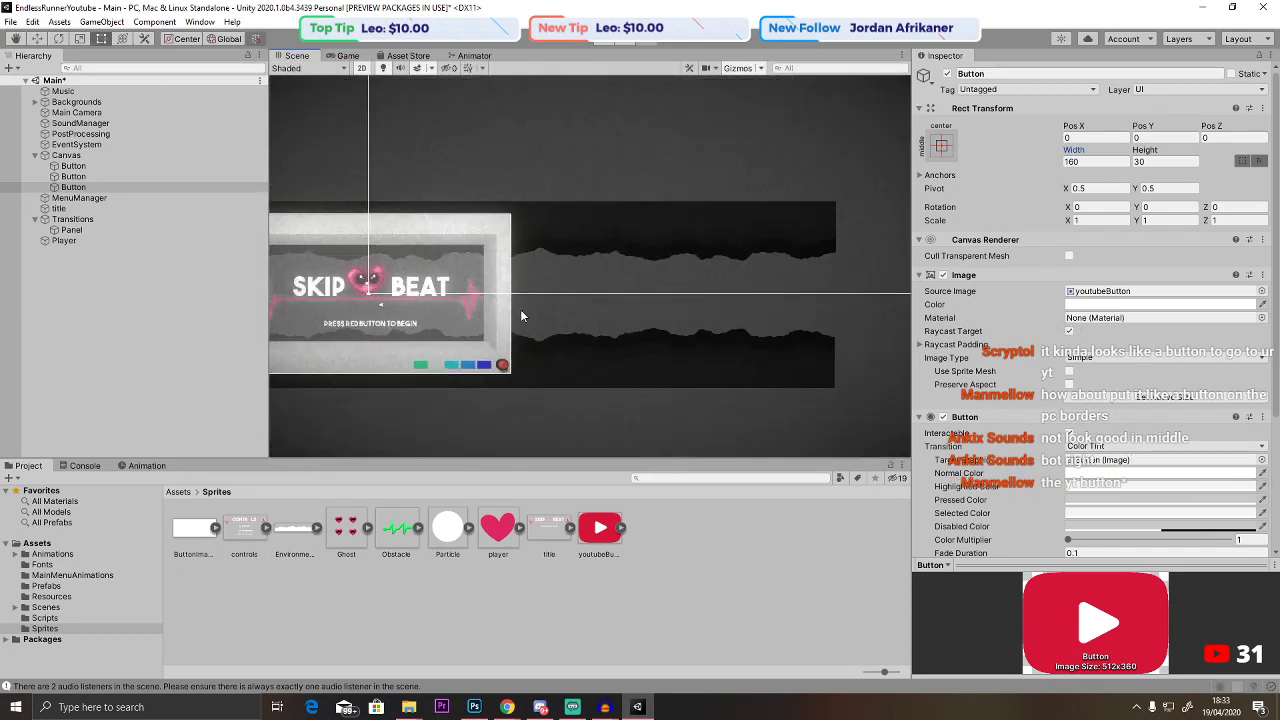
{"action": "scroll", "coordinate": [652, 286], "scroll_direction": "down", "scroll_amount": 5}
{"action": "left_click", "coordinate": [135, 188]}
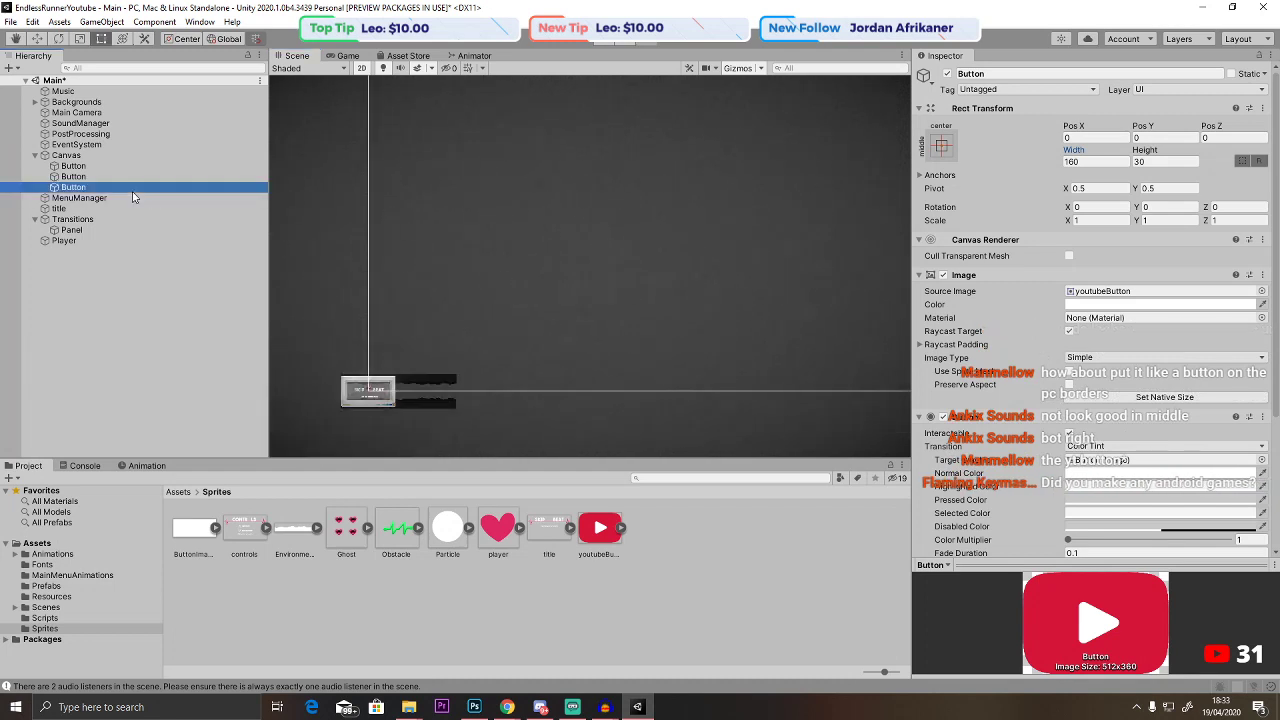
{"action": "key", "text": "f"}
{"action": "left_click_drag", "start_coordinate": [401, 234], "coordinate": [700, 265]}
{"action": "scroll", "coordinate": [658, 308], "scroll_direction": "down", "scroll_amount": 8}
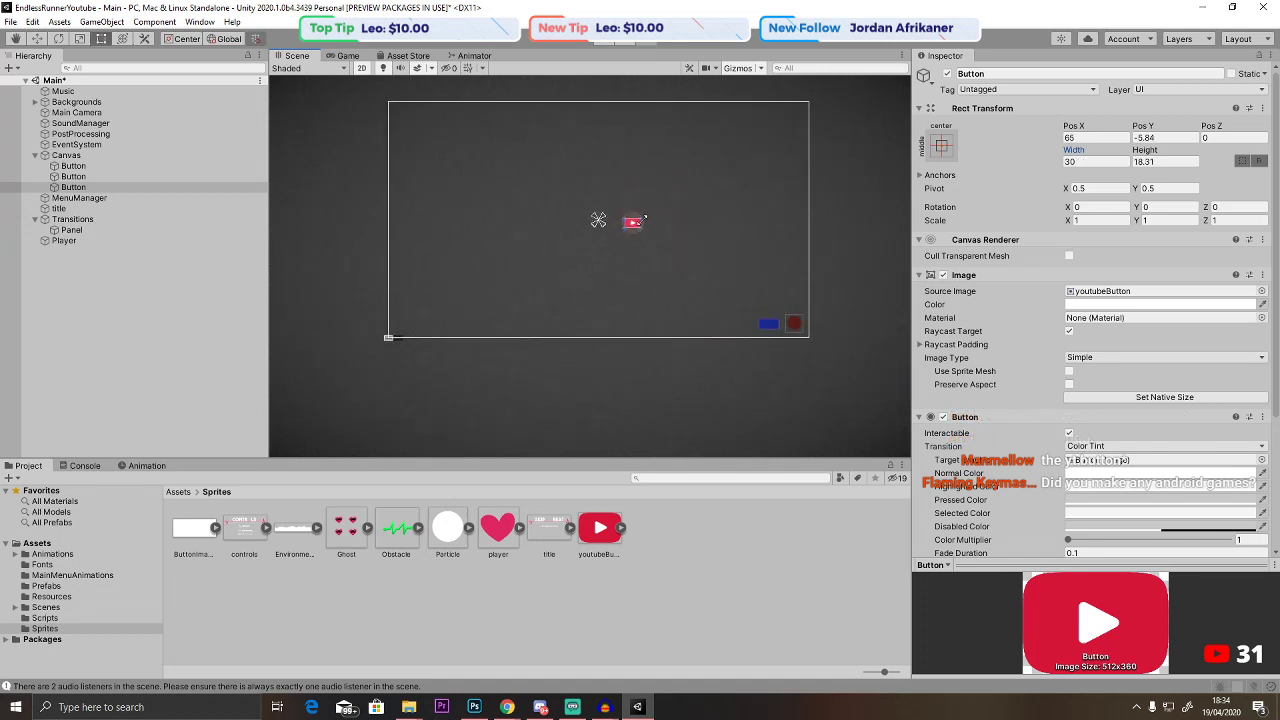
Move the Canvas button just above the PRESS RED BUTTON TO BEGIN text, enlarge it to about 37.8 by 25, and check the Game view.
{"action": "left_click_drag", "start_coordinate": [633, 229], "coordinate": [600, 253]}
{"action": "left_click", "coordinate": [346, 56]}
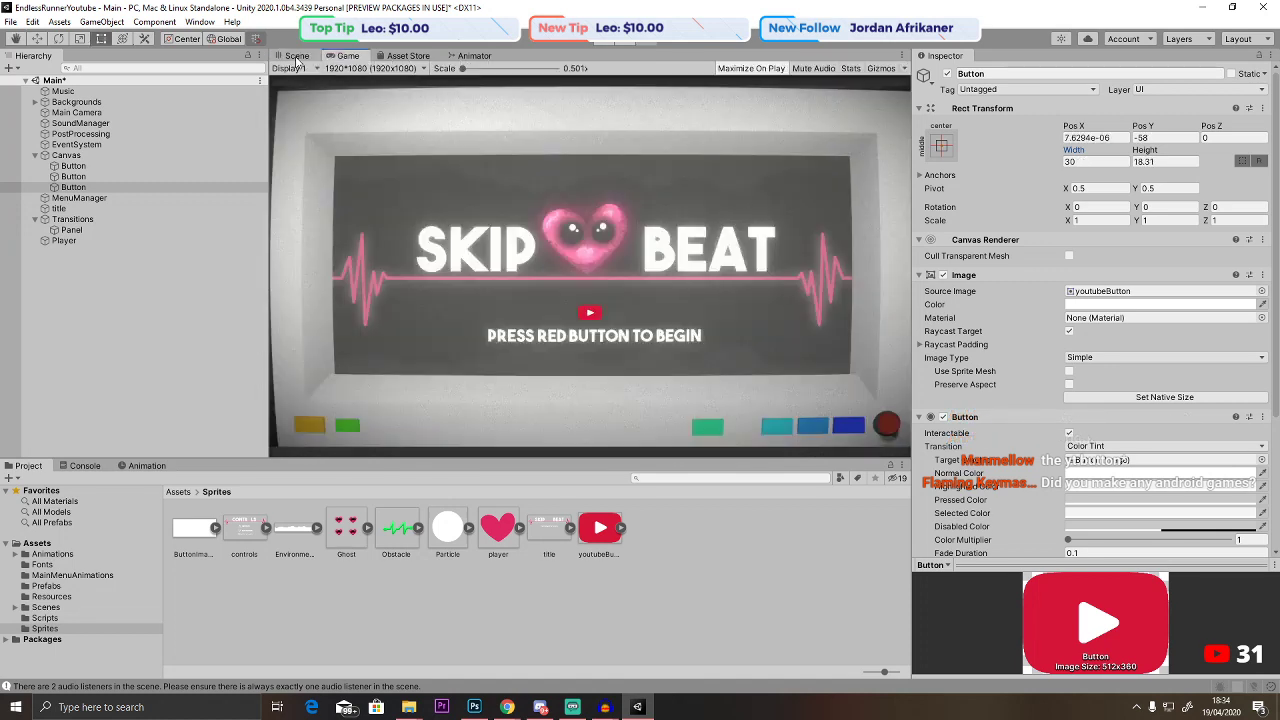
{"action": "left_click", "coordinate": [297, 56]}
{"action": "scroll", "coordinate": [598, 230], "scroll_direction": "up", "scroll_amount": 5}
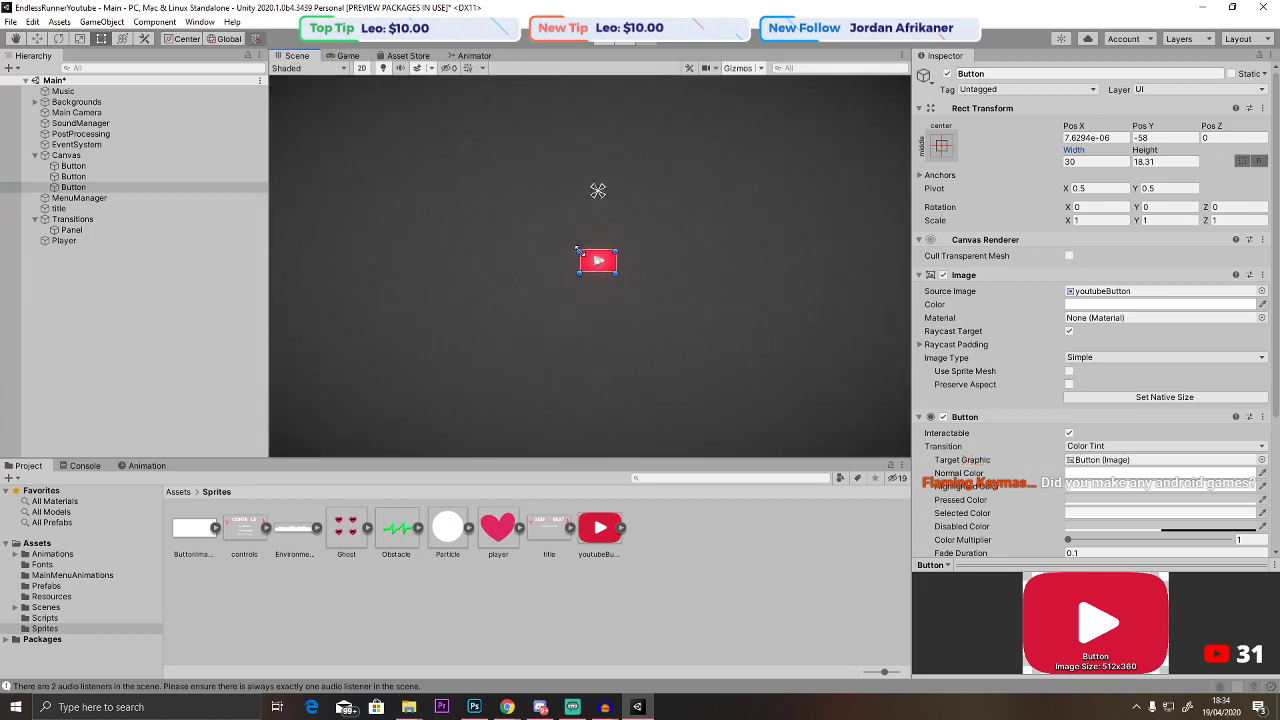
{"action": "left_click_drag", "start_coordinate": [580, 250], "coordinate": [567, 241]}
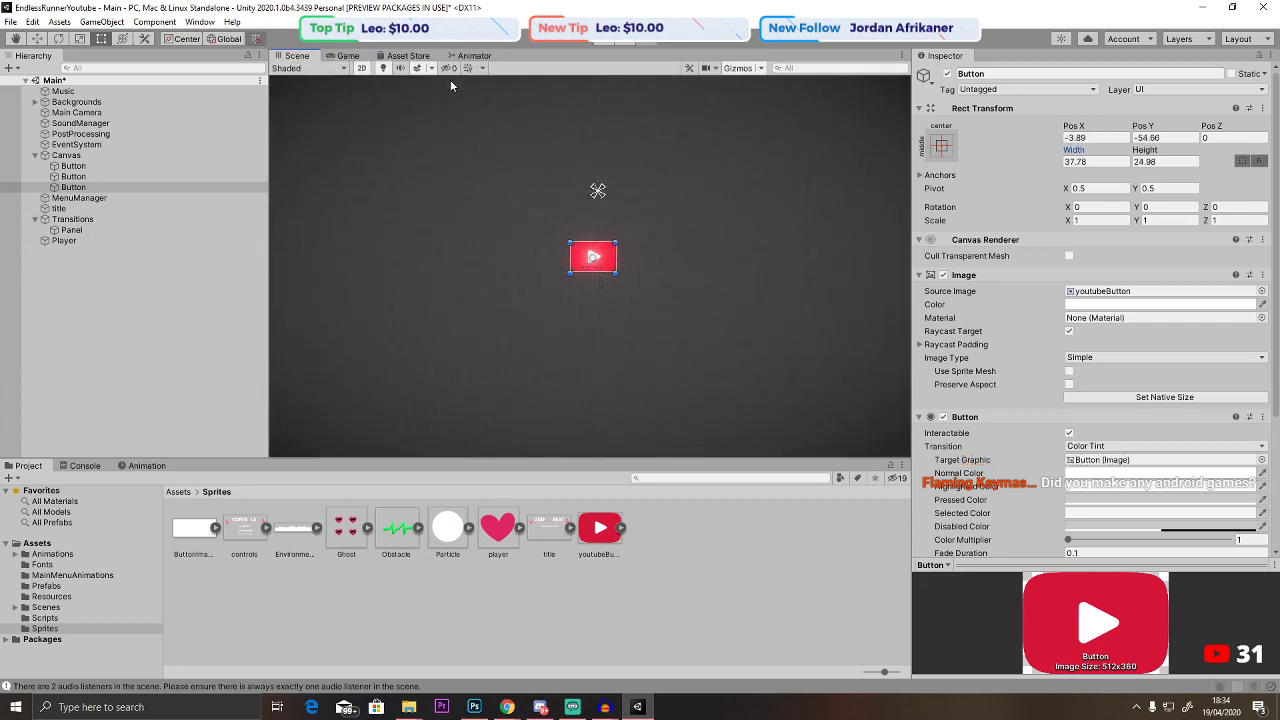
{"action": "left_click", "coordinate": [346, 56]}
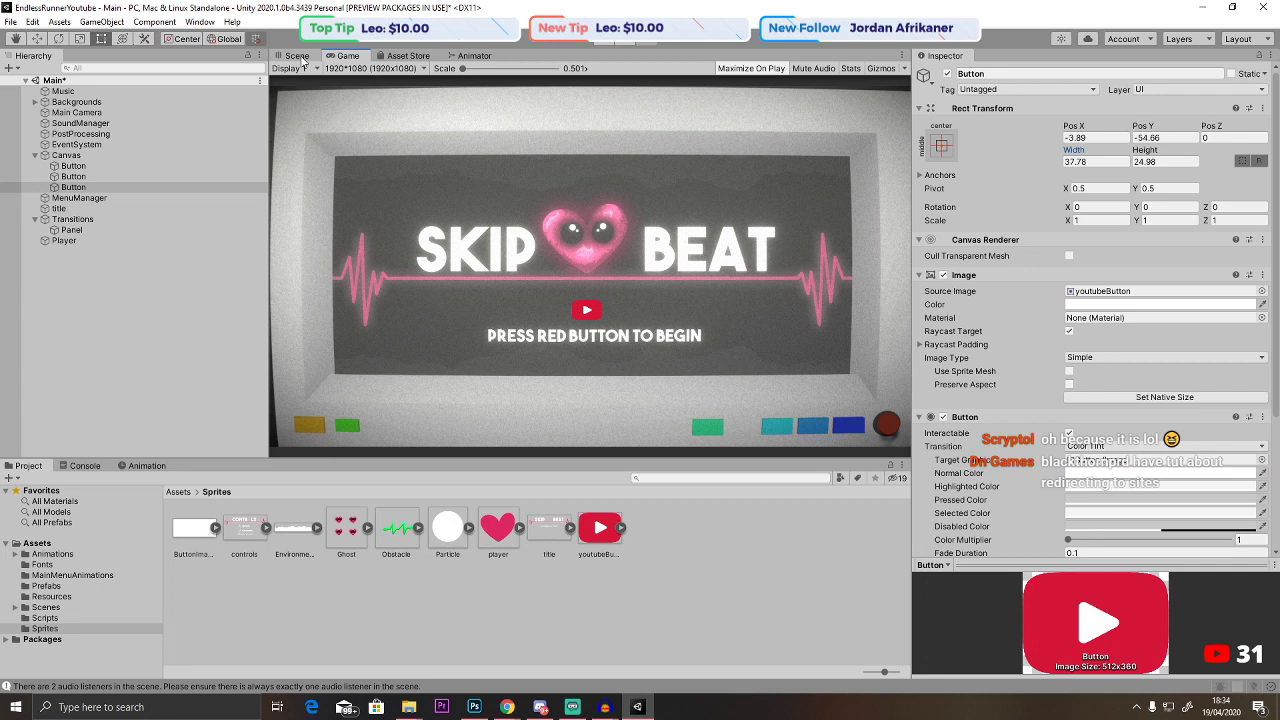
{"action": "left_click", "coordinate": [298, 56]}
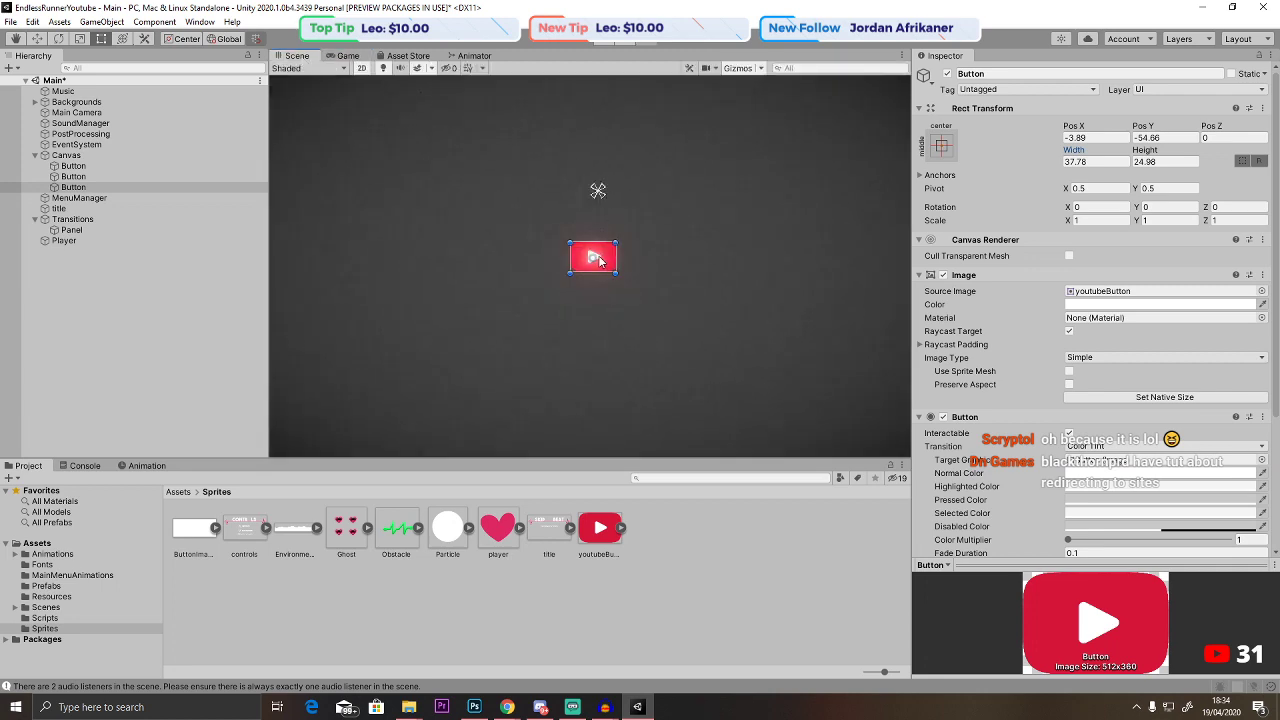
Delete the Canvas button and undo back to the original youtubeButton sprite object beneath the PRESS RED BUTTON TO BEGIN text.
{"action": "key", "text": "Delete"}
{"action": "scroll", "coordinate": [557, 250], "scroll_direction": "down", "scroll_amount": 3}
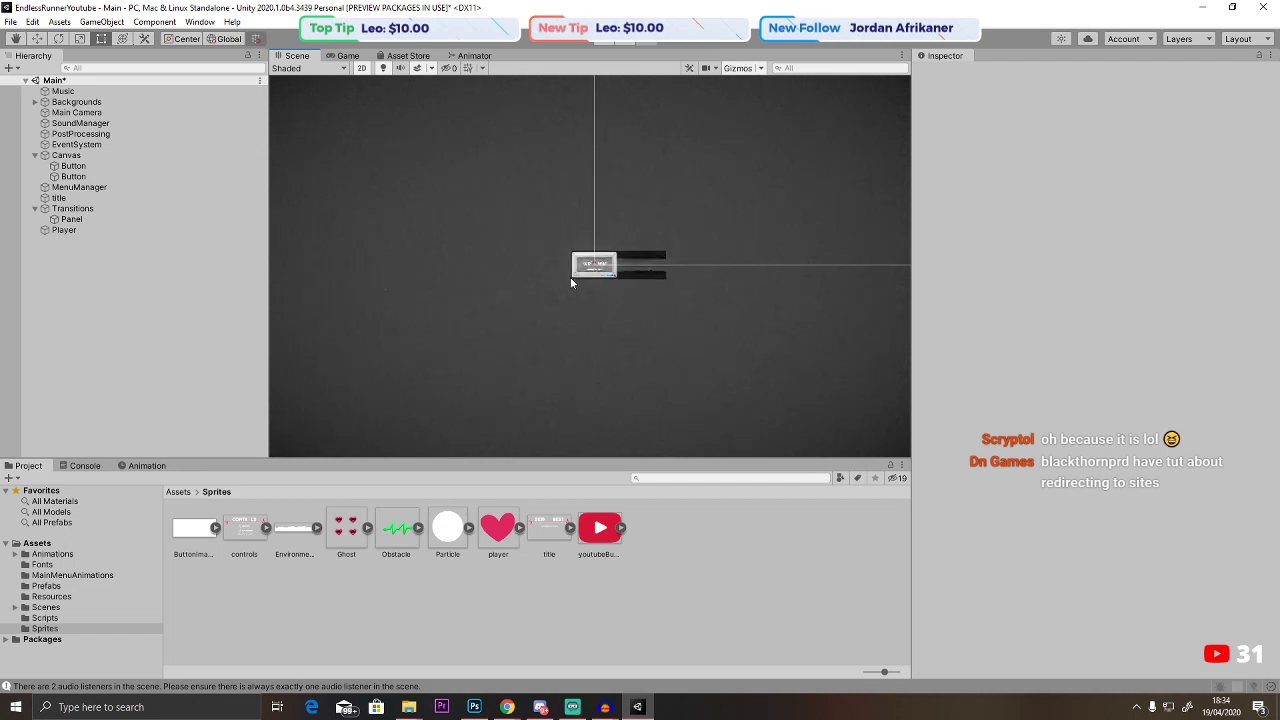
{"action": "scroll", "coordinate": [590, 280], "scroll_direction": "up", "scroll_amount": 10}
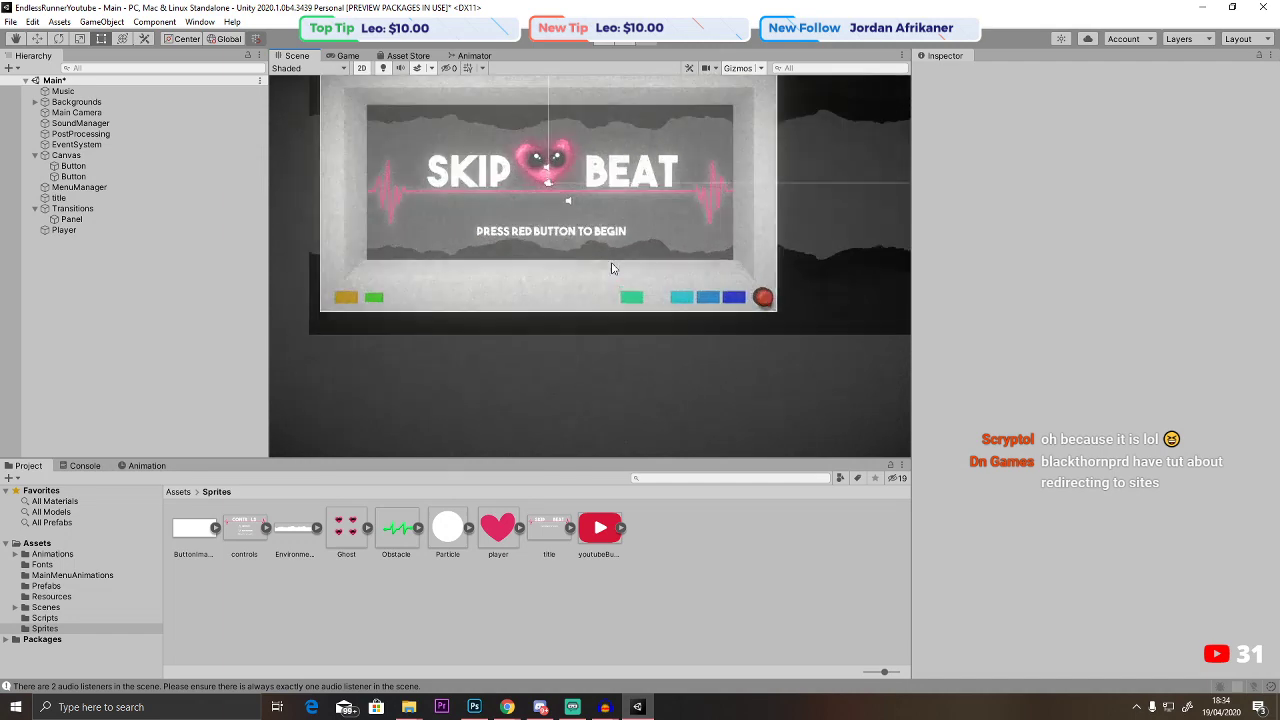
{"action": "key", "text": "ctrl+z"}
{"action": "key", "text": "ctrl+z"}
{"action": "key", "text": "ctrl+z"}
{"action": "key", "text": "ctrl+z"}
{"action": "key", "text": "ctrl+z"}
{"action": "key", "text": "ctrl+z"}
{"action": "key", "text": "ctrl+z"}
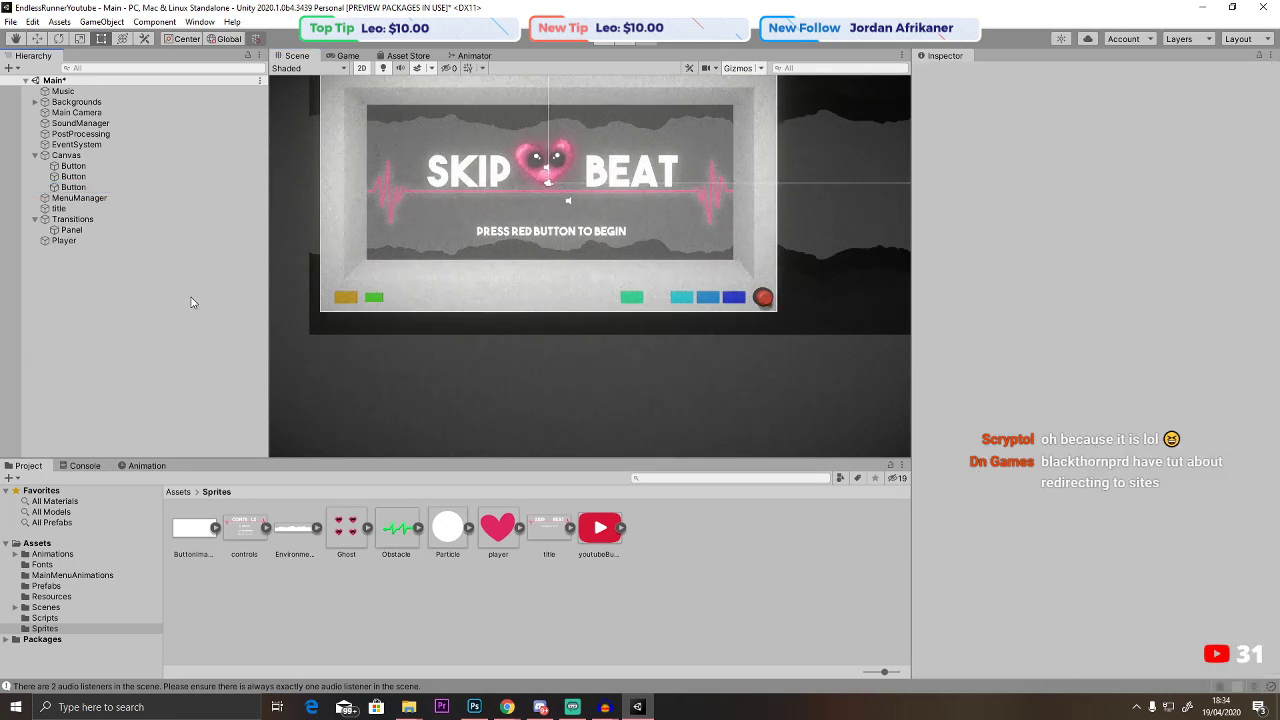
{"action": "key", "text": "ctrl+z"}
{"action": "key", "text": "ctrl+z"}
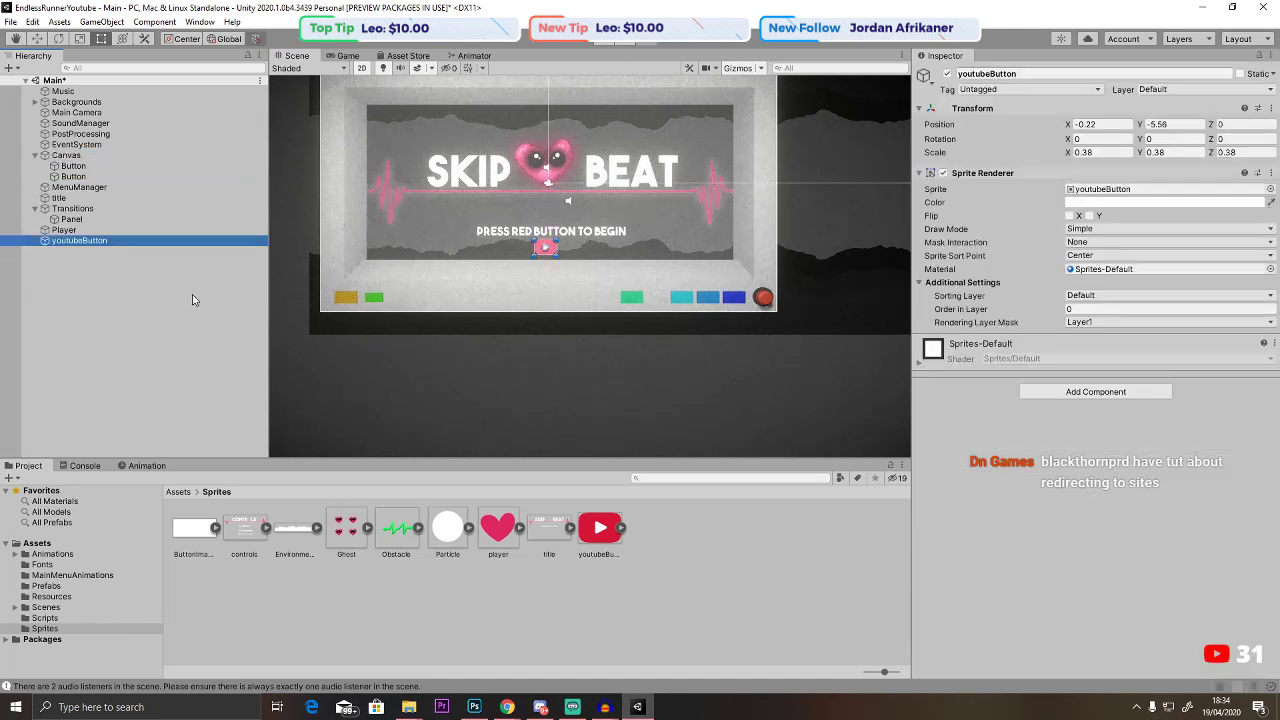
Create a new script named YouTubeButton on the youtubeButton sprite object and open it in Visual Studio.
{"action": "scroll", "coordinate": [570, 240], "scroll_direction": "up", "scroll_amount": 5}
{"action": "scroll", "coordinate": [577, 237], "scroll_direction": "up", "scroll_amount": 3}
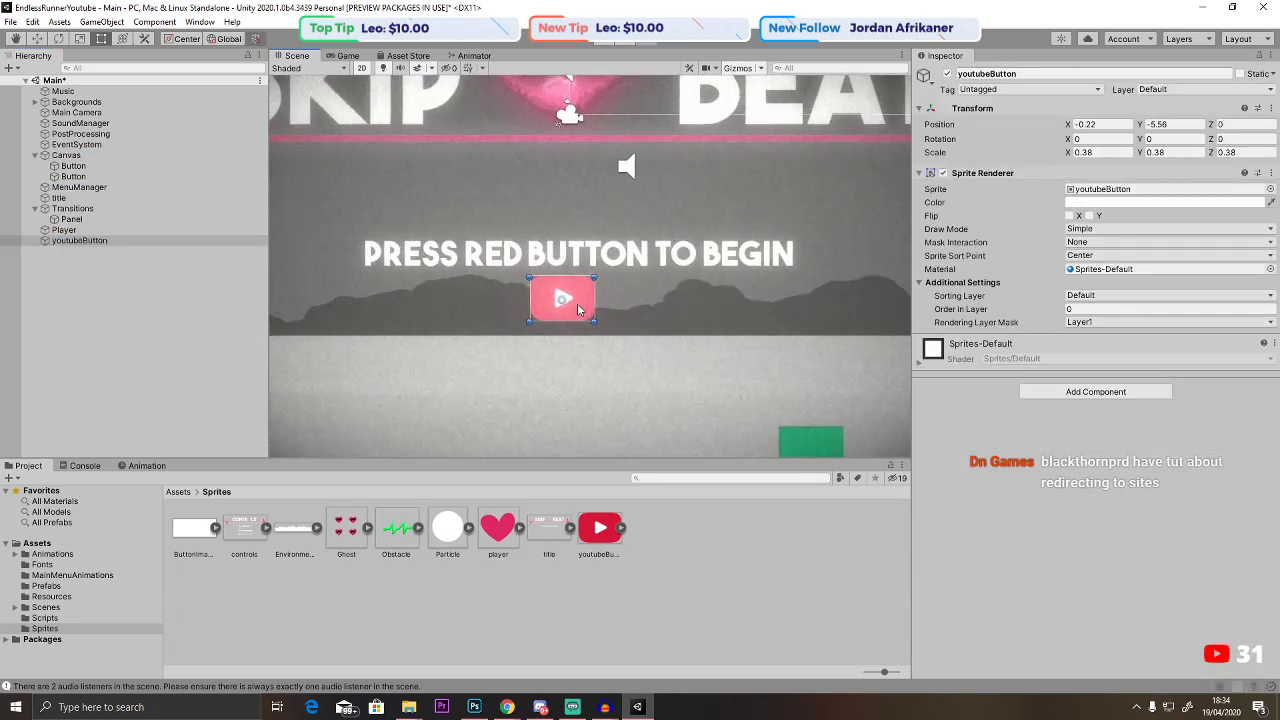
{"action": "left_click", "coordinate": [42, 39]}
{"action": "mouse_move", "coordinate": [568, 250]}
{"action": "left_mouse_down"}
{"action": "mouse_move", "coordinate": [570, 130]}
{"action": "mouse_move", "coordinate": [575, 262]}
{"action": "left_mouse_up"}
{"action": "left_click", "coordinate": [1075, 392]}
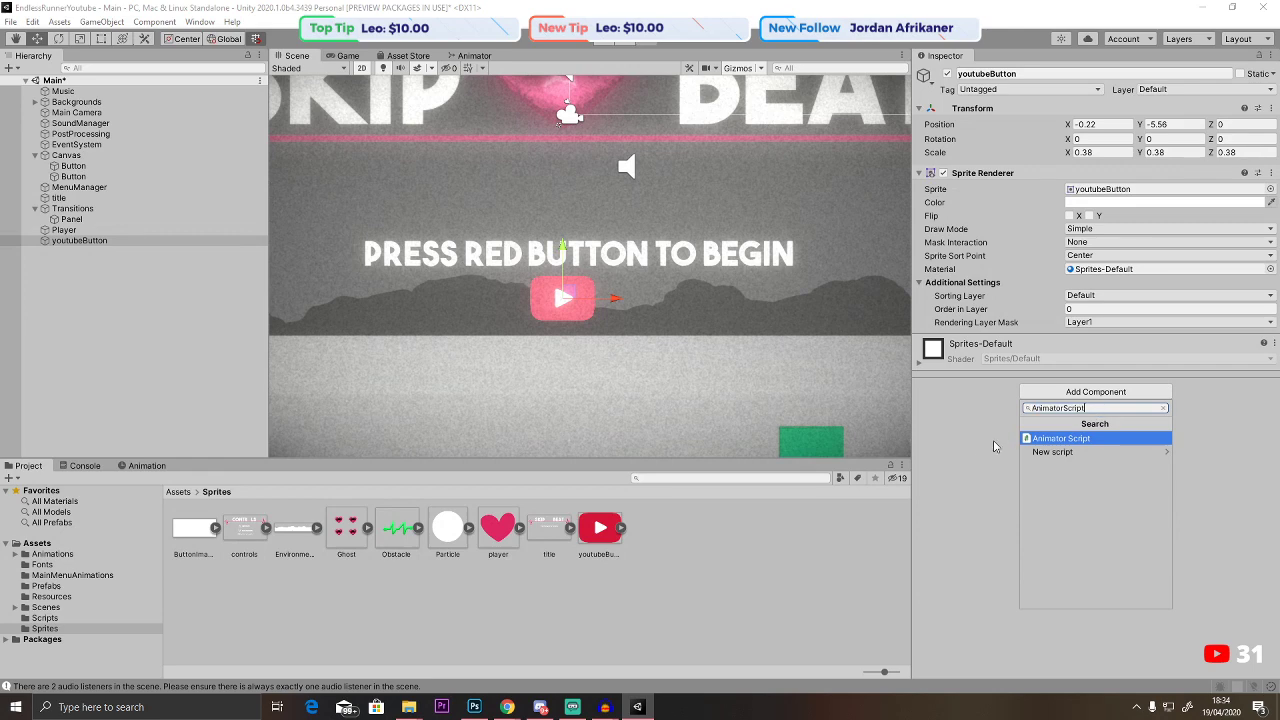
{"action": "type", "text": "Youtub"}
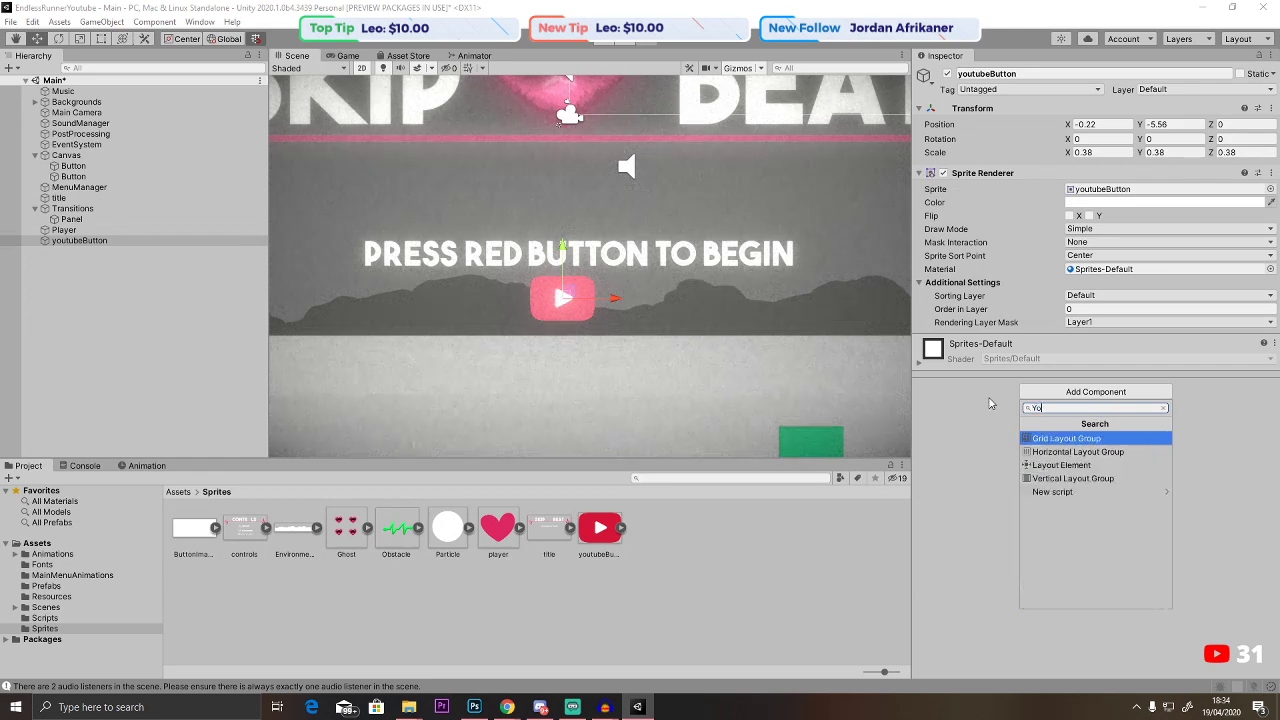
{"action": "key", "text": "BackSpace"}
{"action": "key", "text": "BackSpace"}
{"action": "key", "text": "BackSpace"}
{"action": "type", "text": "TubeButto"}
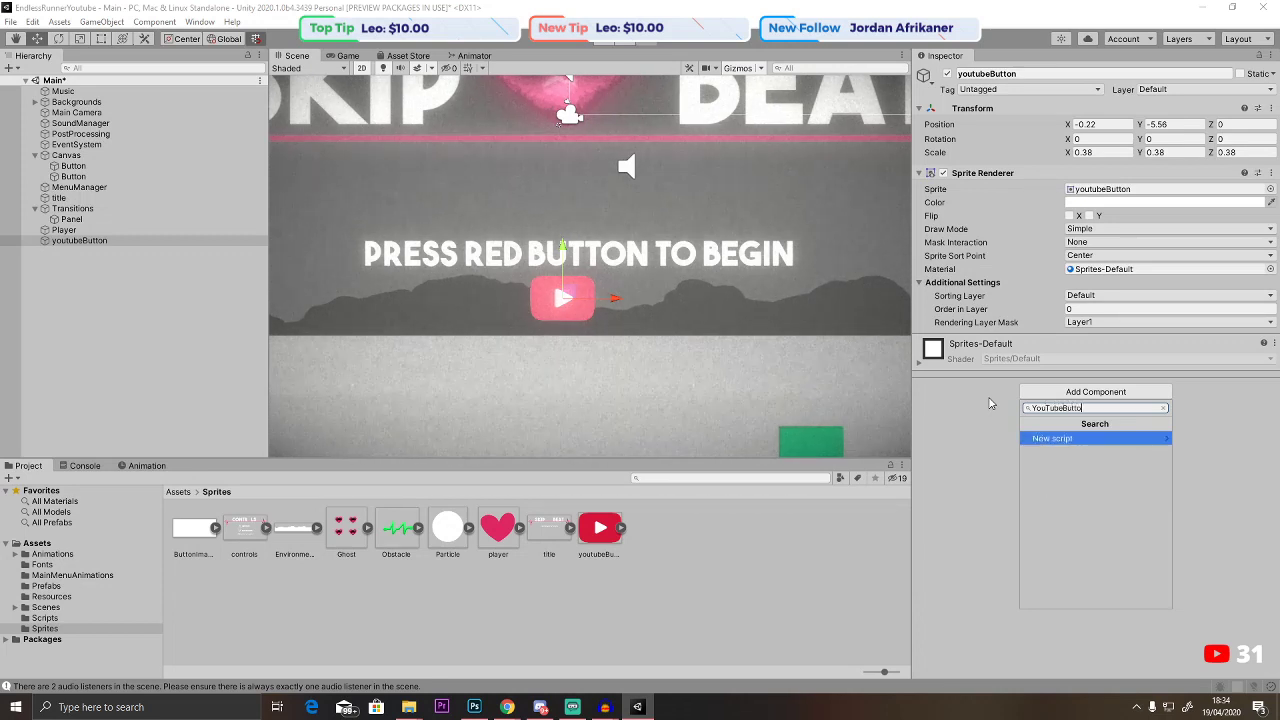
{"action": "type", "text": "n"}
{"action": "left_click", "coordinate": [1088, 438]}
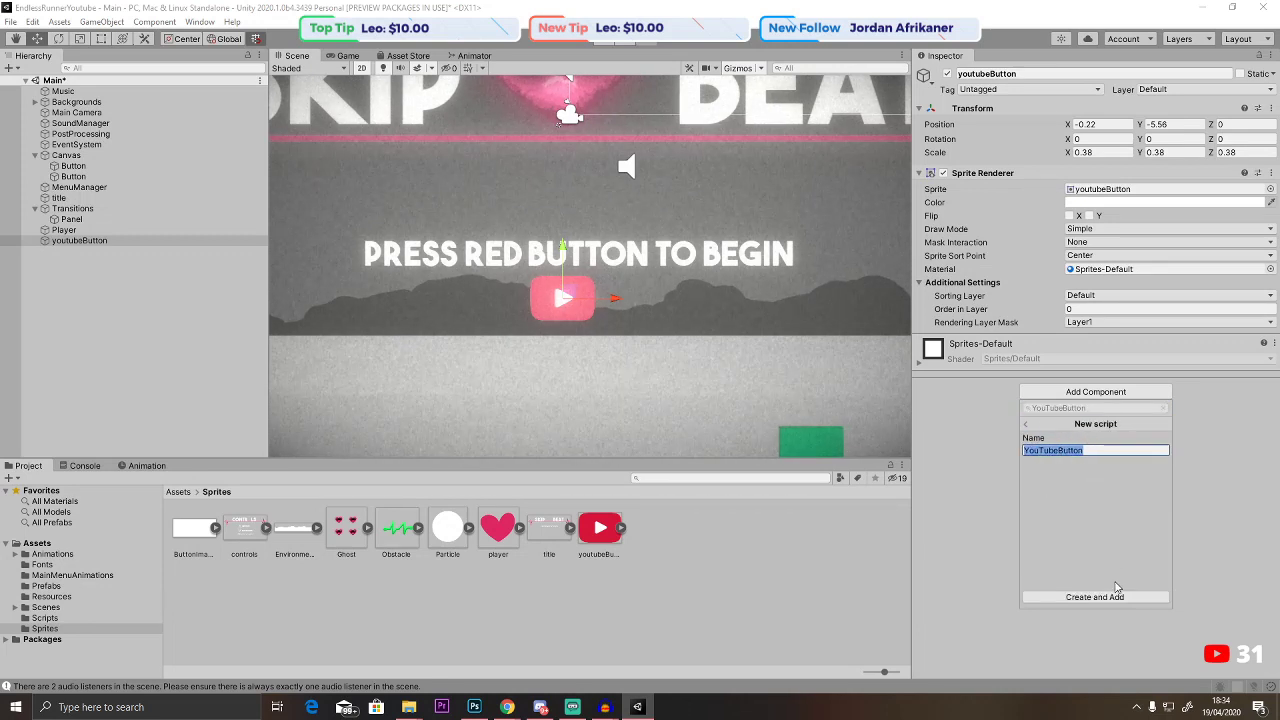
{"action": "left_click", "coordinate": [1112, 597]}
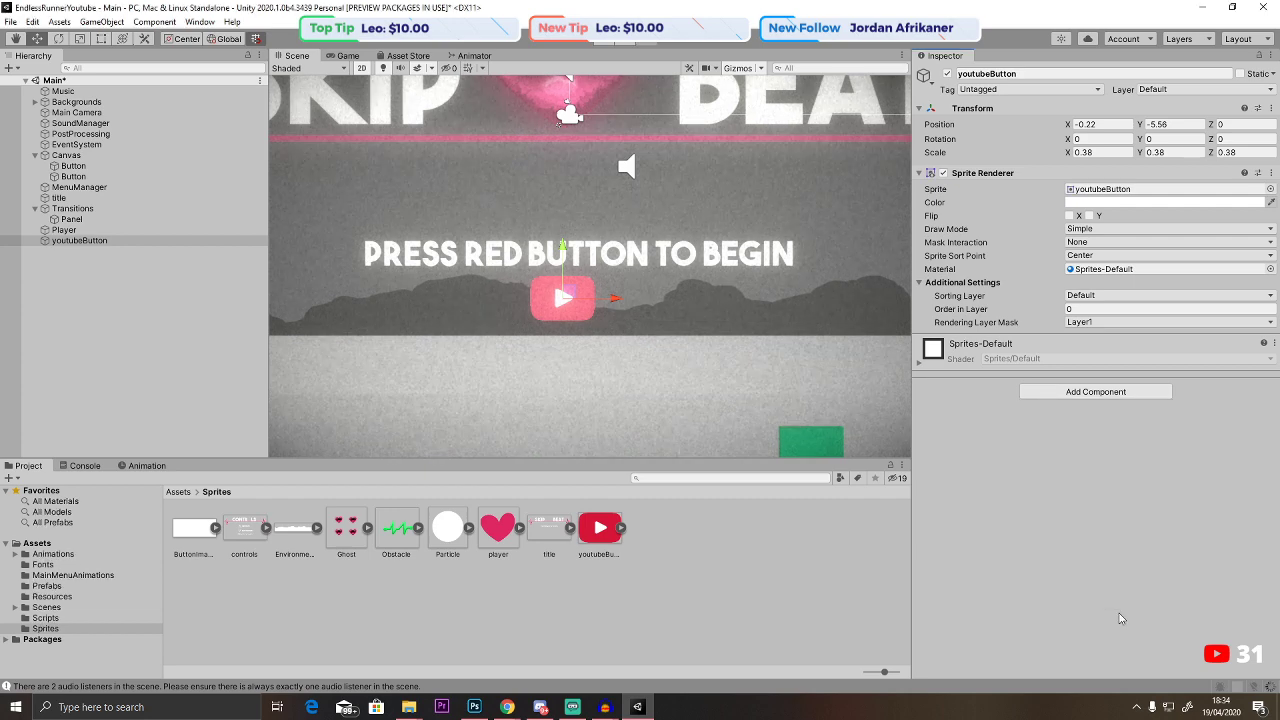
{"action": "double_click", "coordinate": [1100, 358]}
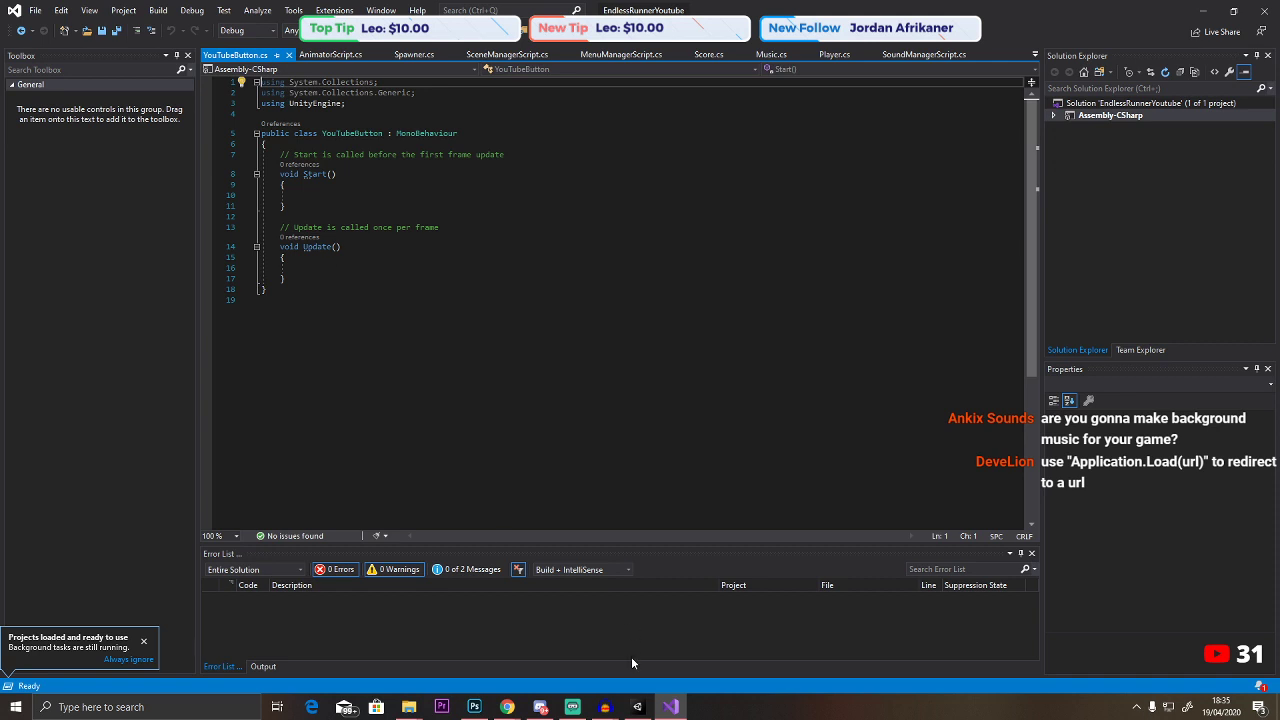
Switch to Chrome and review the Unity Answers threads on checking the active scene and opening a web link from a GUI button.
{"action": "mouse_move", "coordinate": [507, 707]}
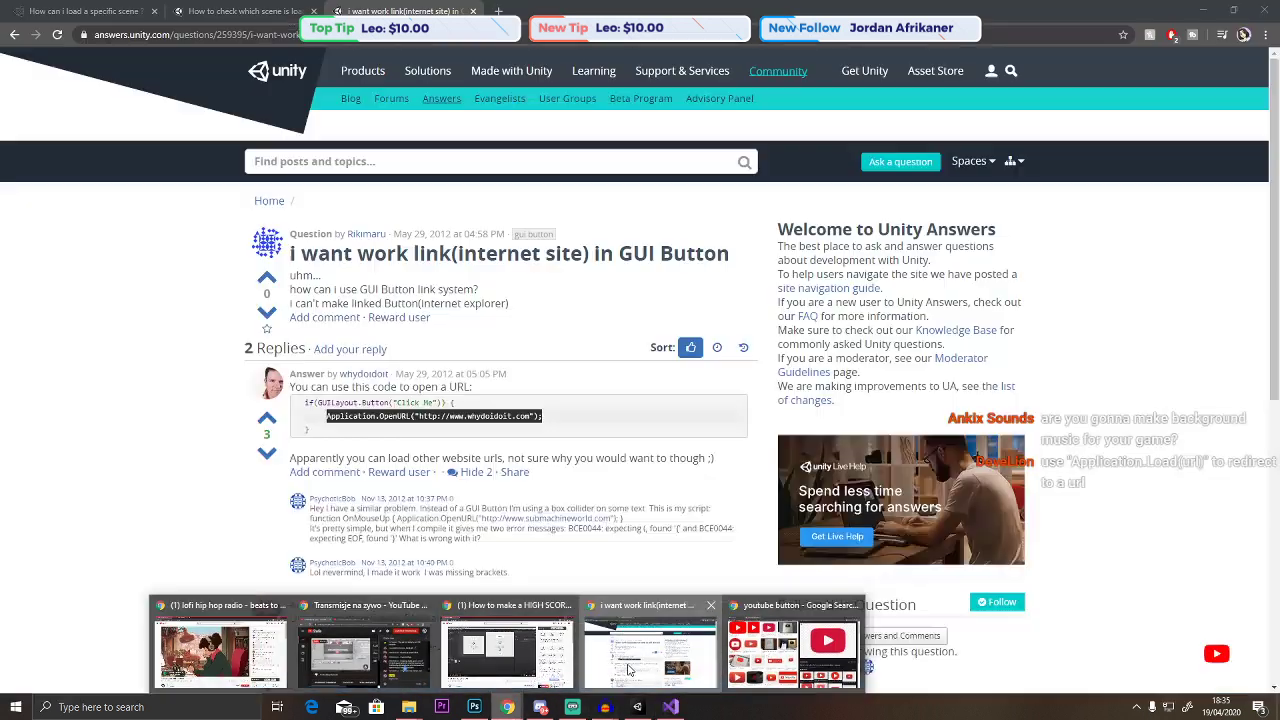
{"action": "left_click", "coordinate": [650, 650]}
{"action": "left_click", "coordinate": [240, 11]}
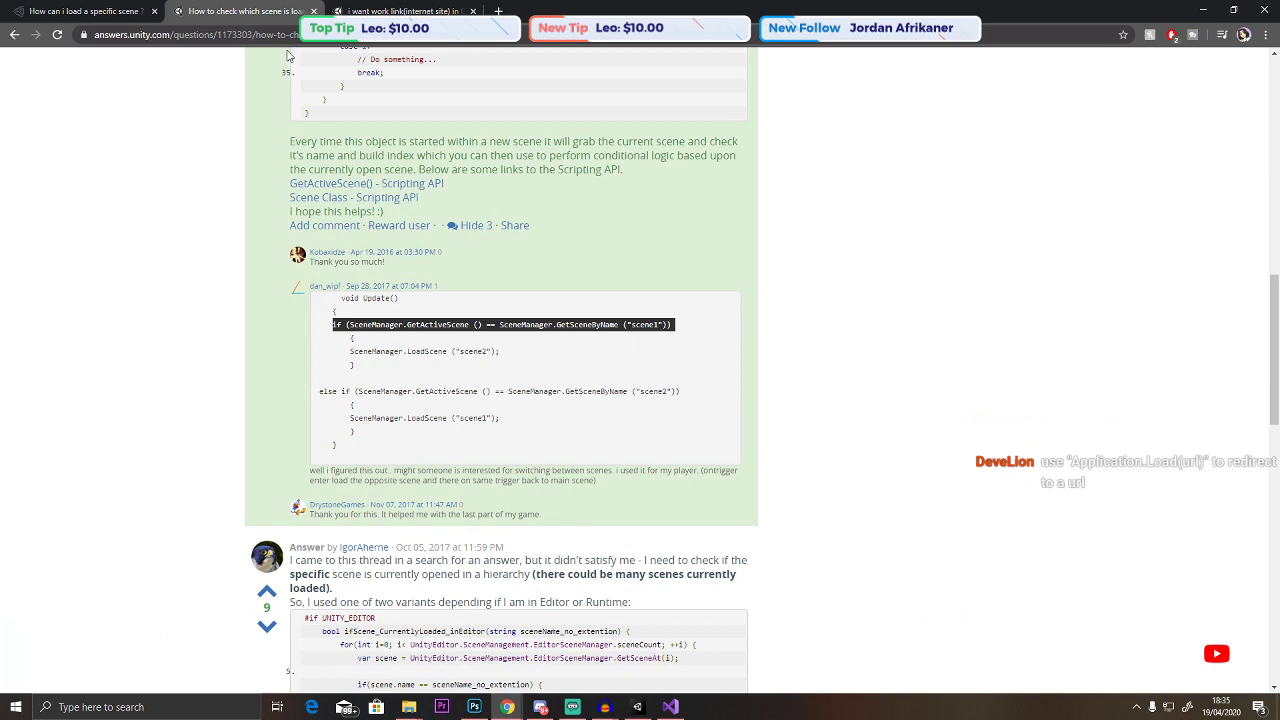
{"action": "left_click", "coordinate": [840, 391]}
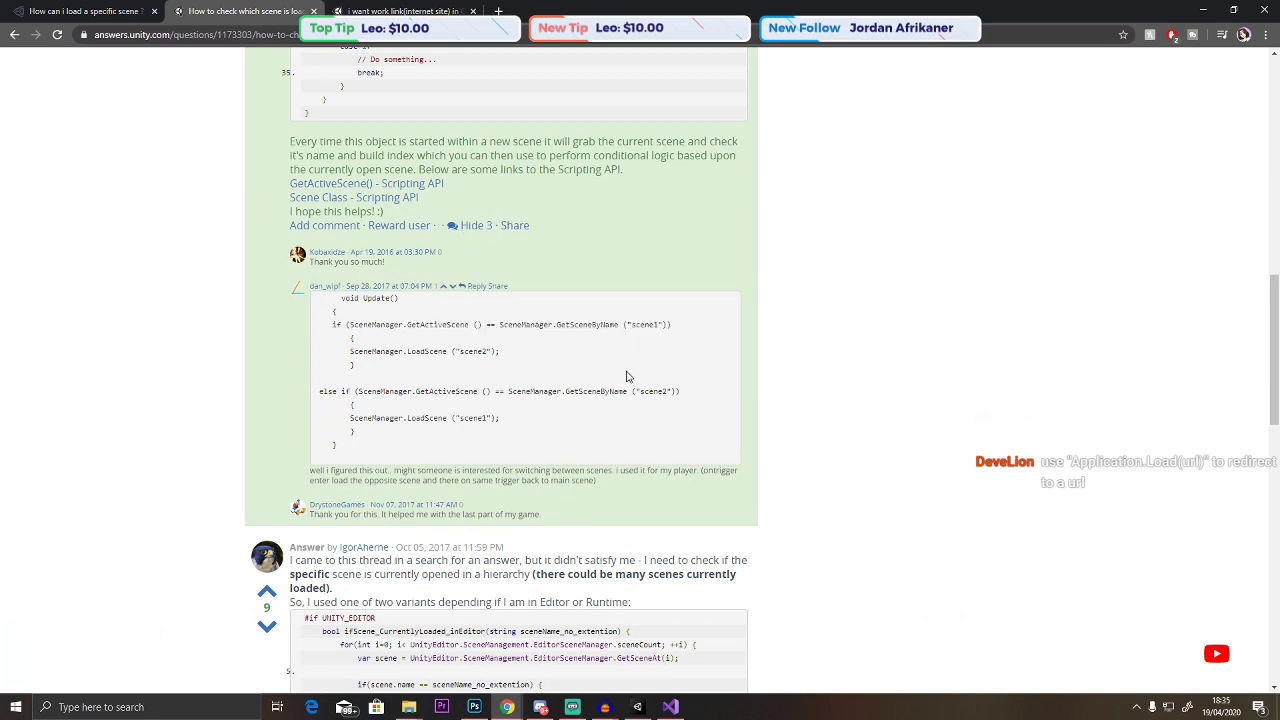
{"action": "scroll", "coordinate": [709, 402], "scroll_direction": "up", "scroll_amount": 3}
{"action": "left_click", "coordinate": [390, 11]}
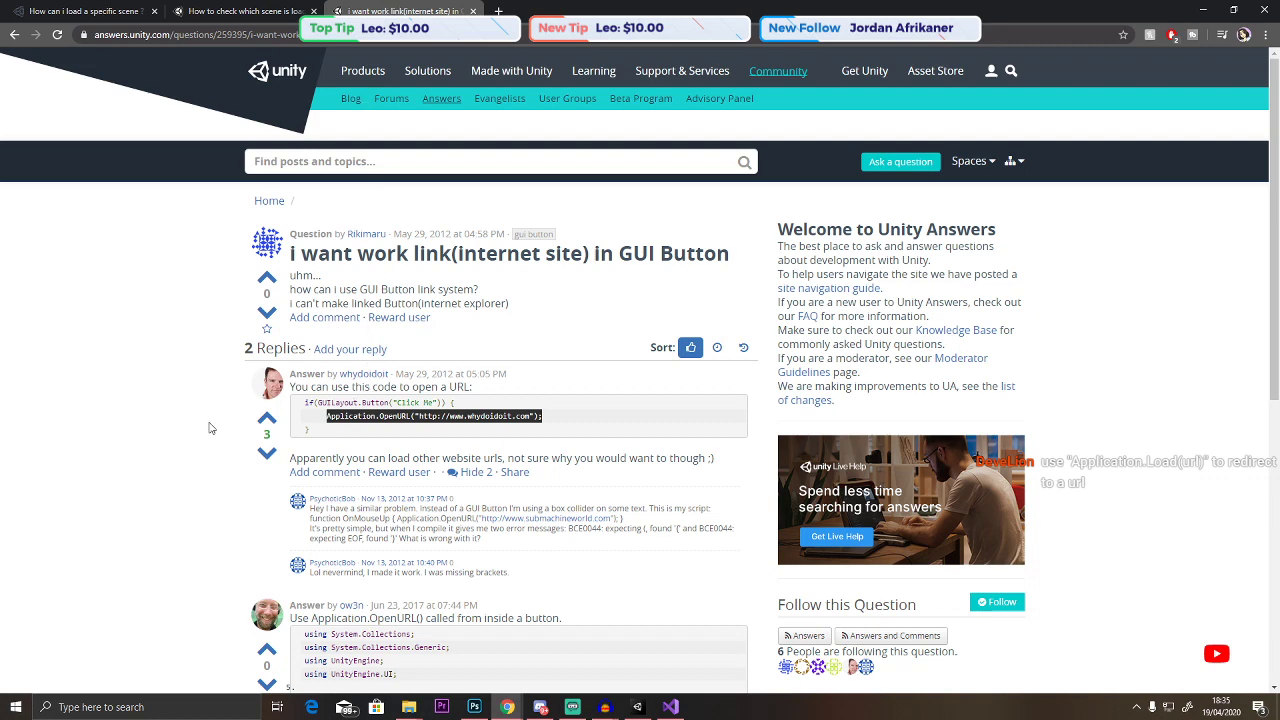
{"action": "left_click", "coordinate": [125, 405]}
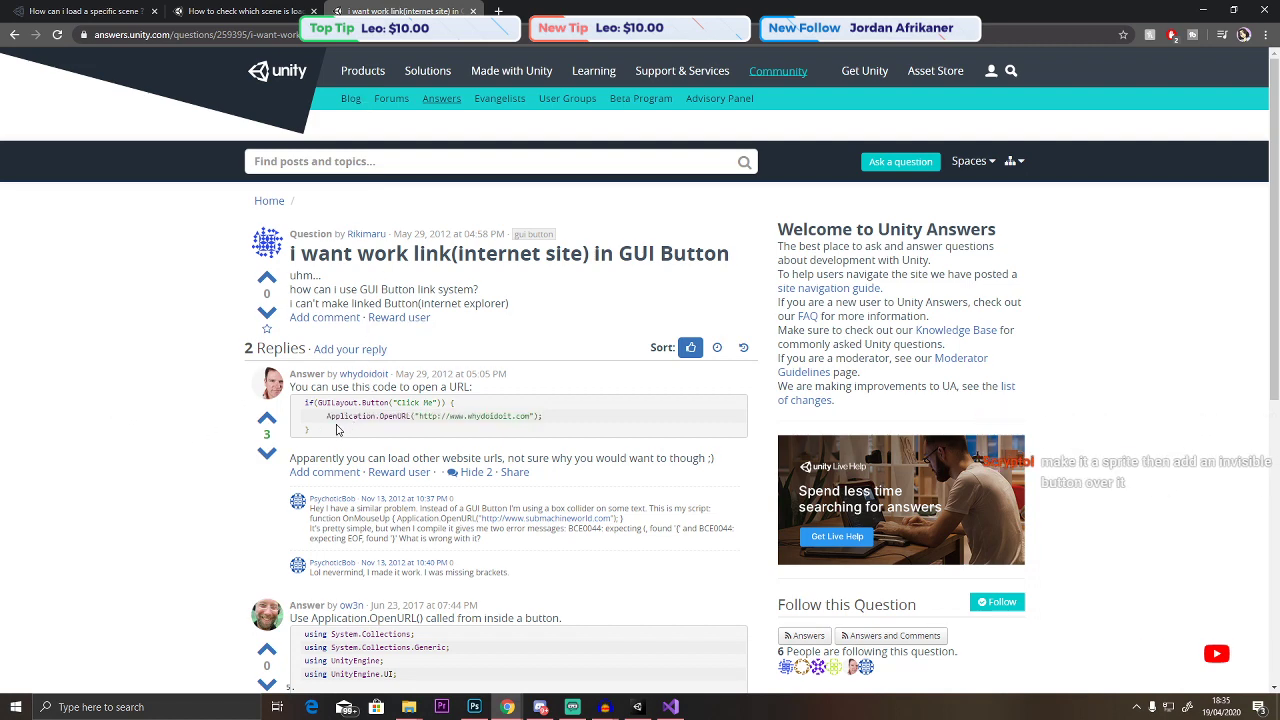
{"action": "scroll", "coordinate": [302, 413], "scroll_direction": "down", "scroll_amount": 3}
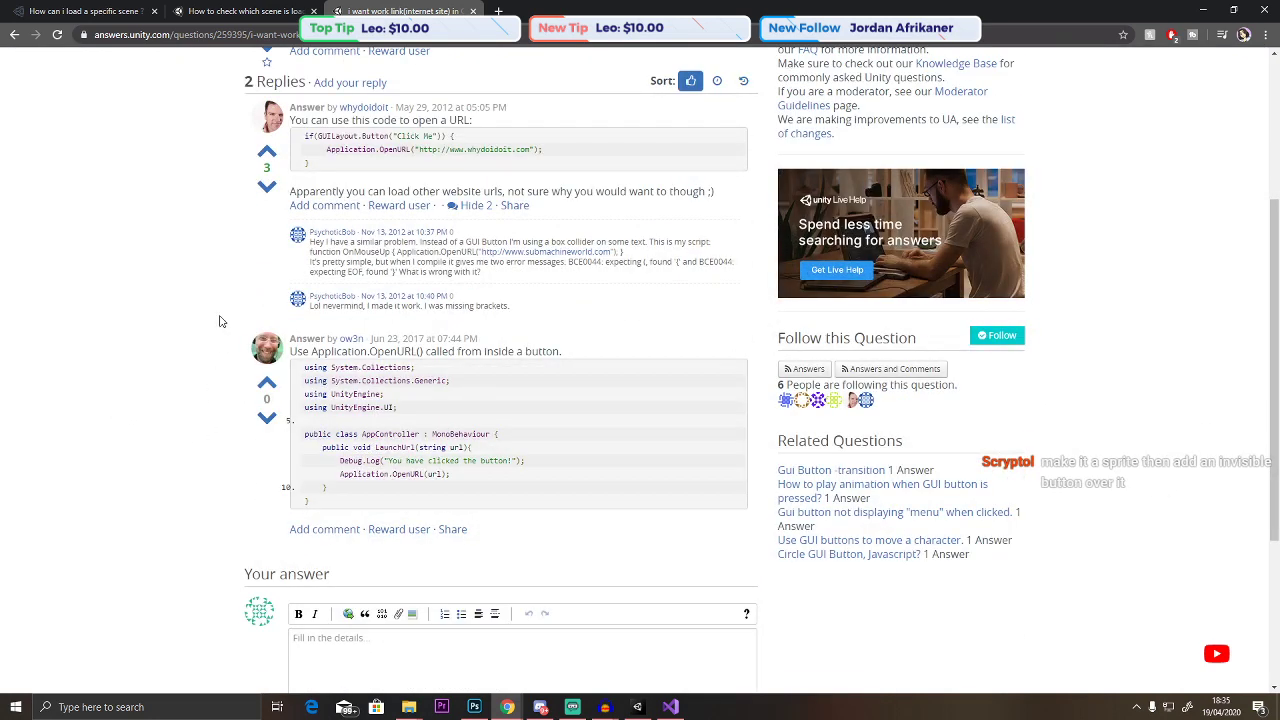
Search the web in a new tab for "unity how to chekc if you pressed the sprite".
{"action": "left_click", "coordinate": [498, 11]}
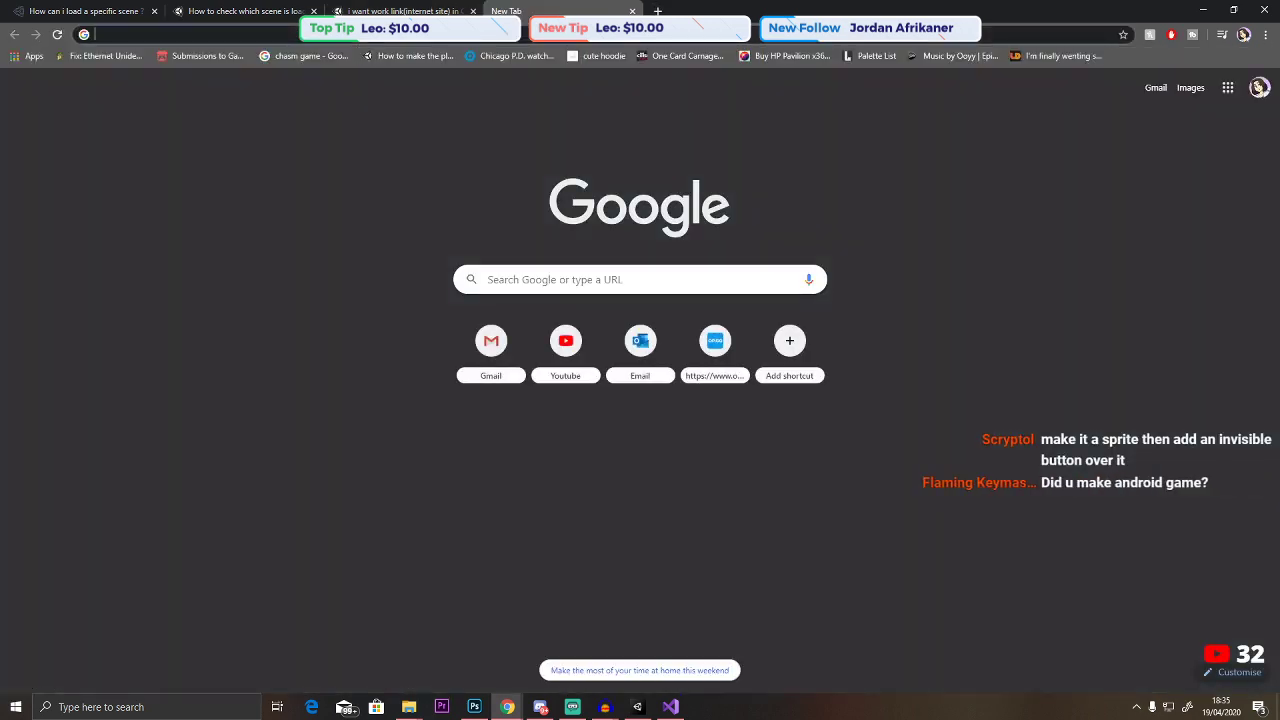
{"action": "type", "text": "unity how to chekc i"}
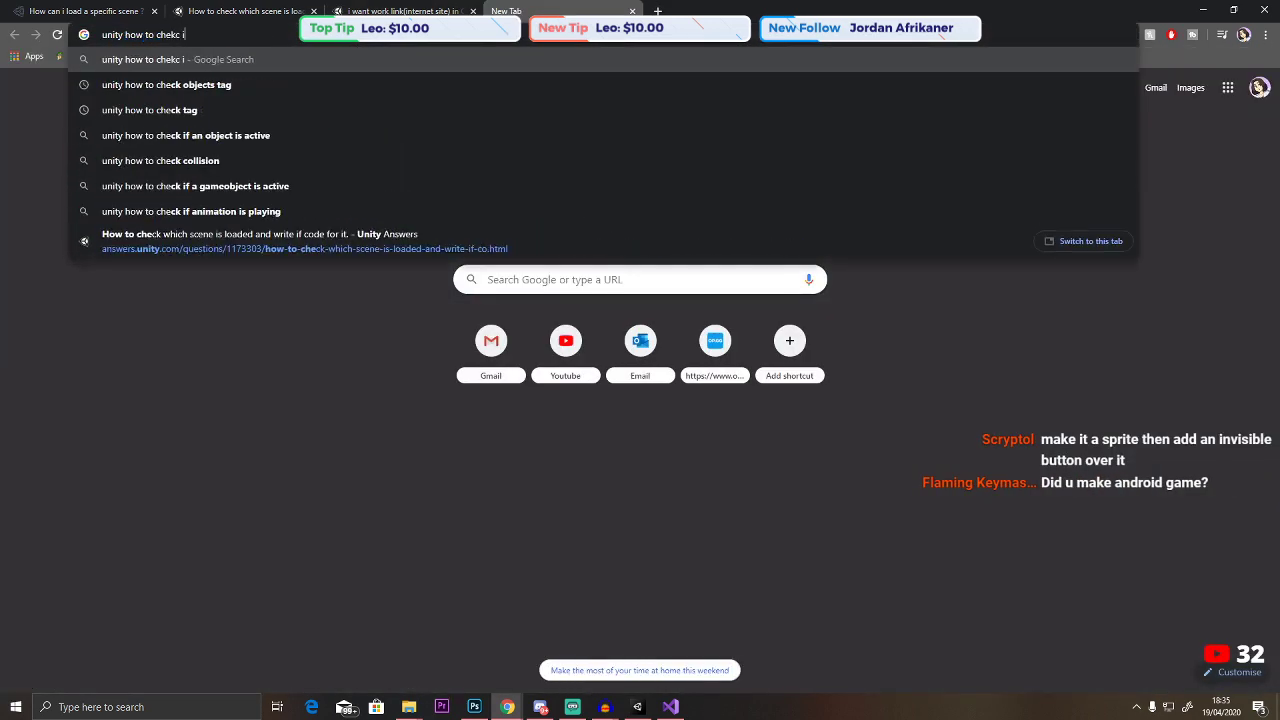
{"action": "type", "text": "f you pressed "}
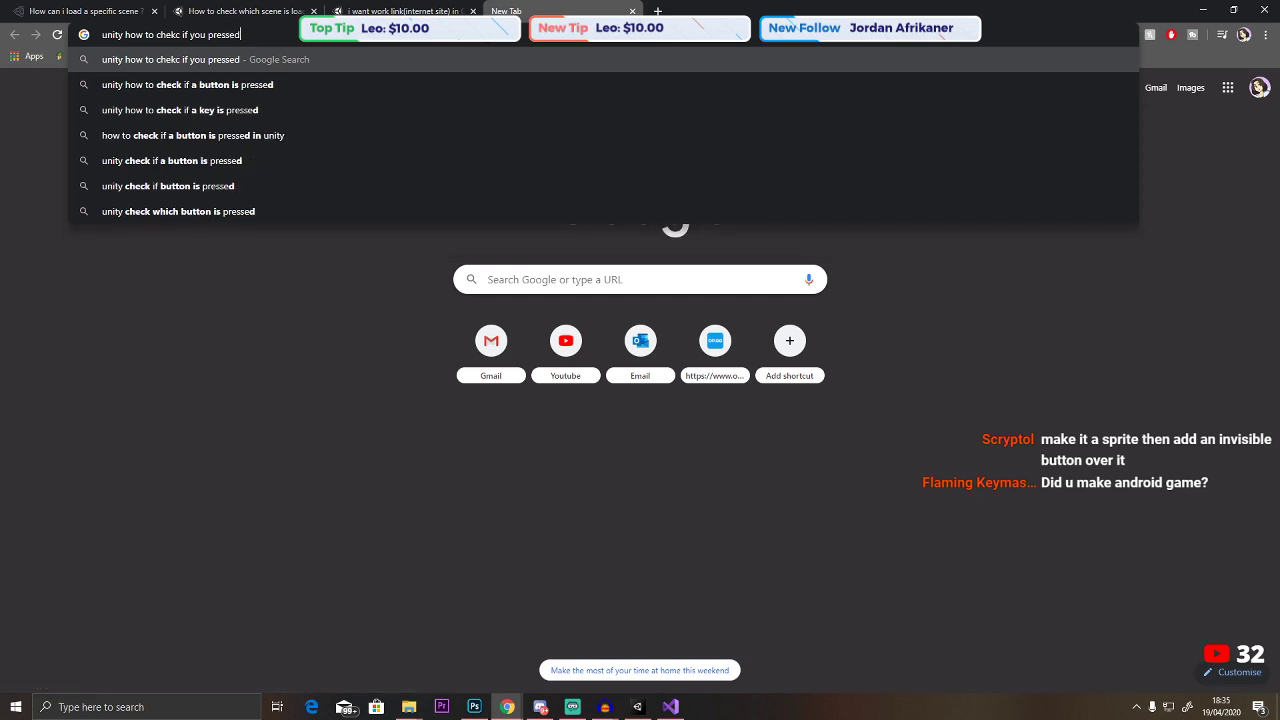
{"action": "type", "text": "the spr"}
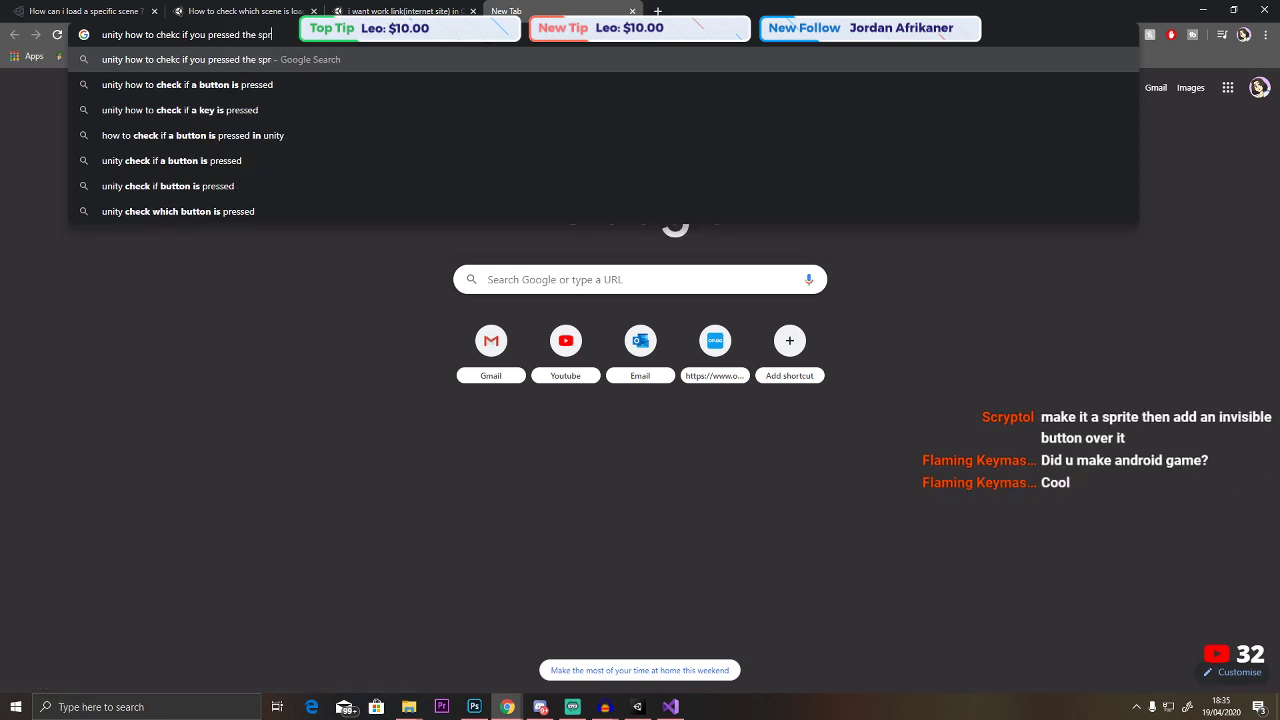
{"action": "type", "text": "ite"}
{"action": "key", "text": "Return"}
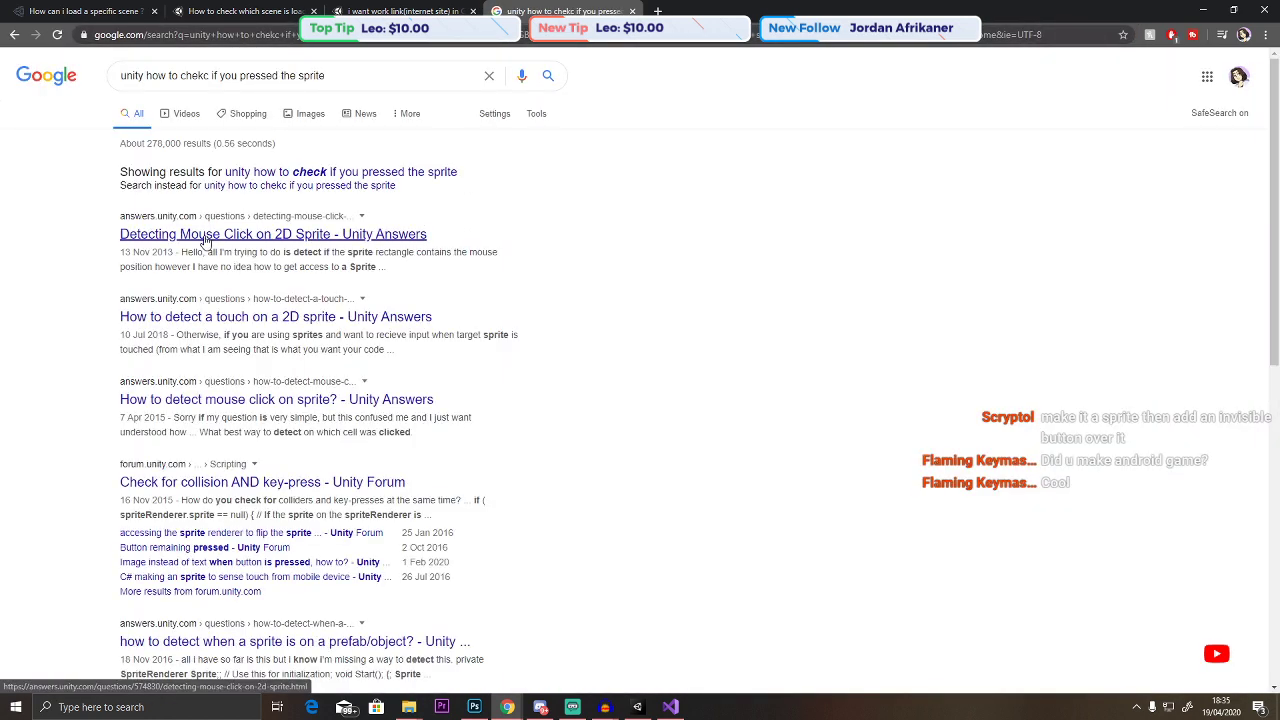
Read the replies in the "Detecting Mouse Click on 2D Sprite" thread and return to the YouTubeButton script.
{"action": "left_click", "coordinate": [205, 237]}
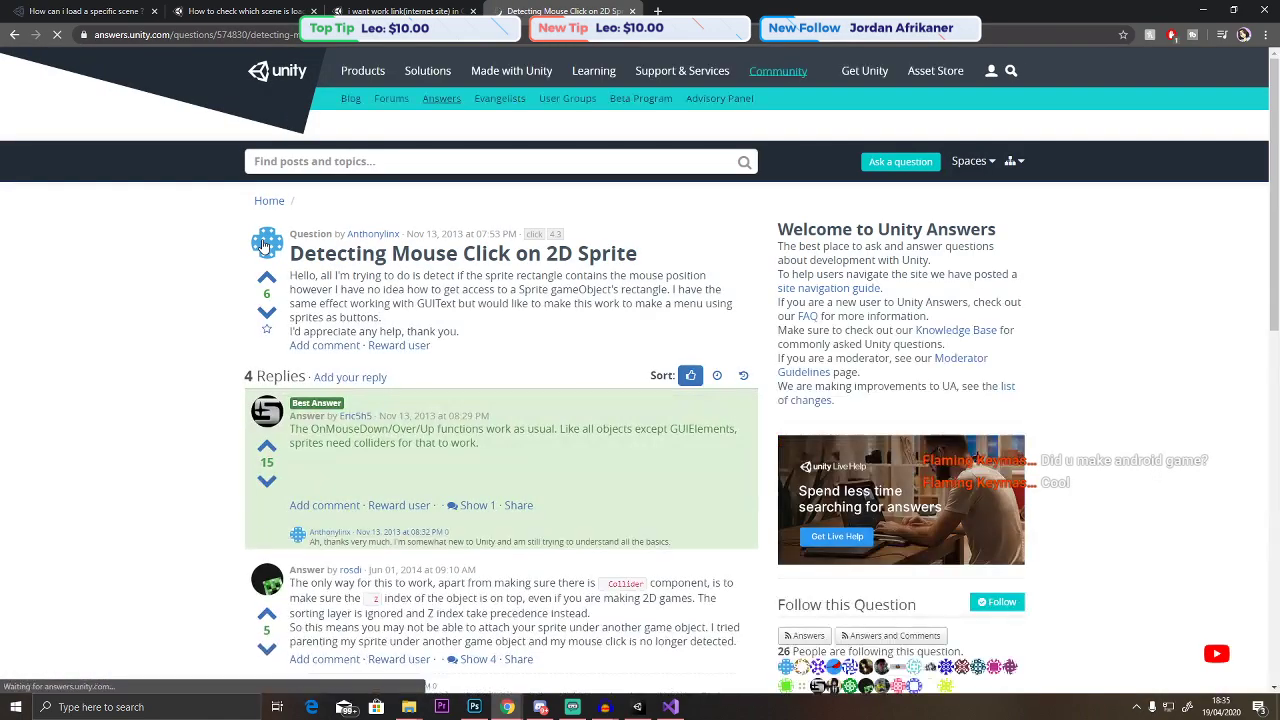
{"action": "scroll", "coordinate": [228, 253], "scroll_direction": "down", "scroll_amount": 5}
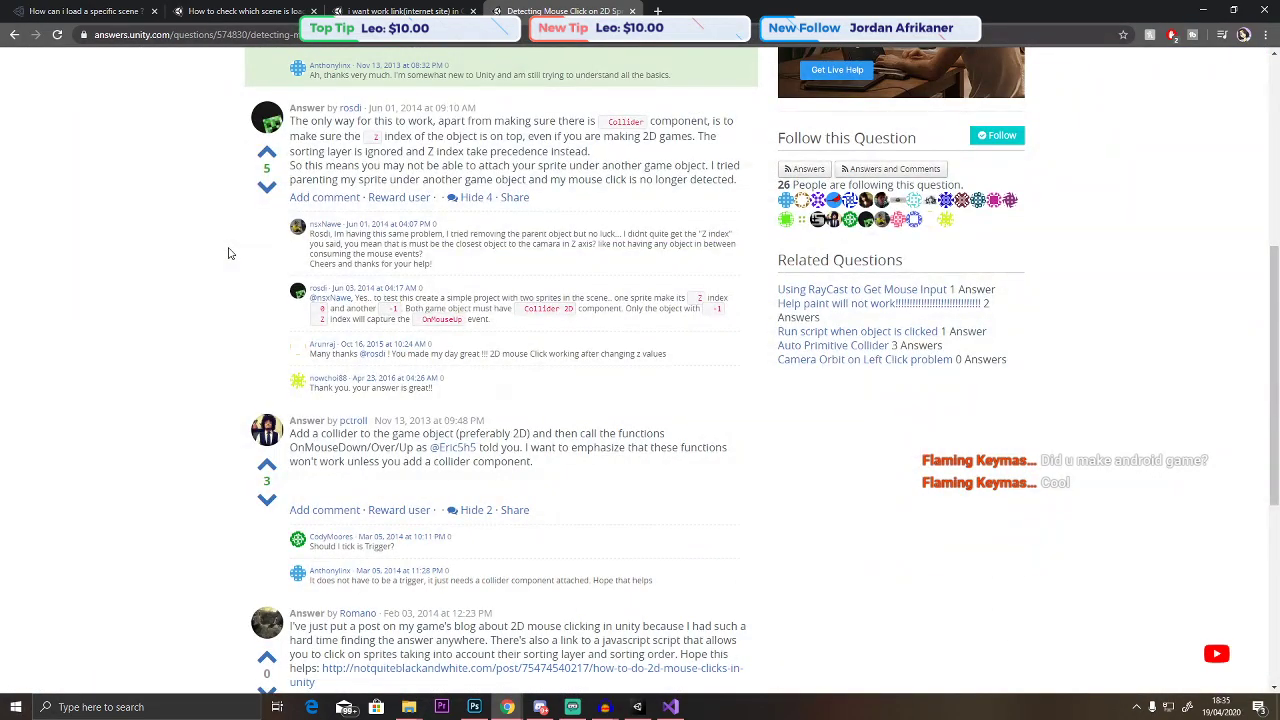
{"action": "scroll", "coordinate": [237, 265], "scroll_direction": "down", "scroll_amount": 3}
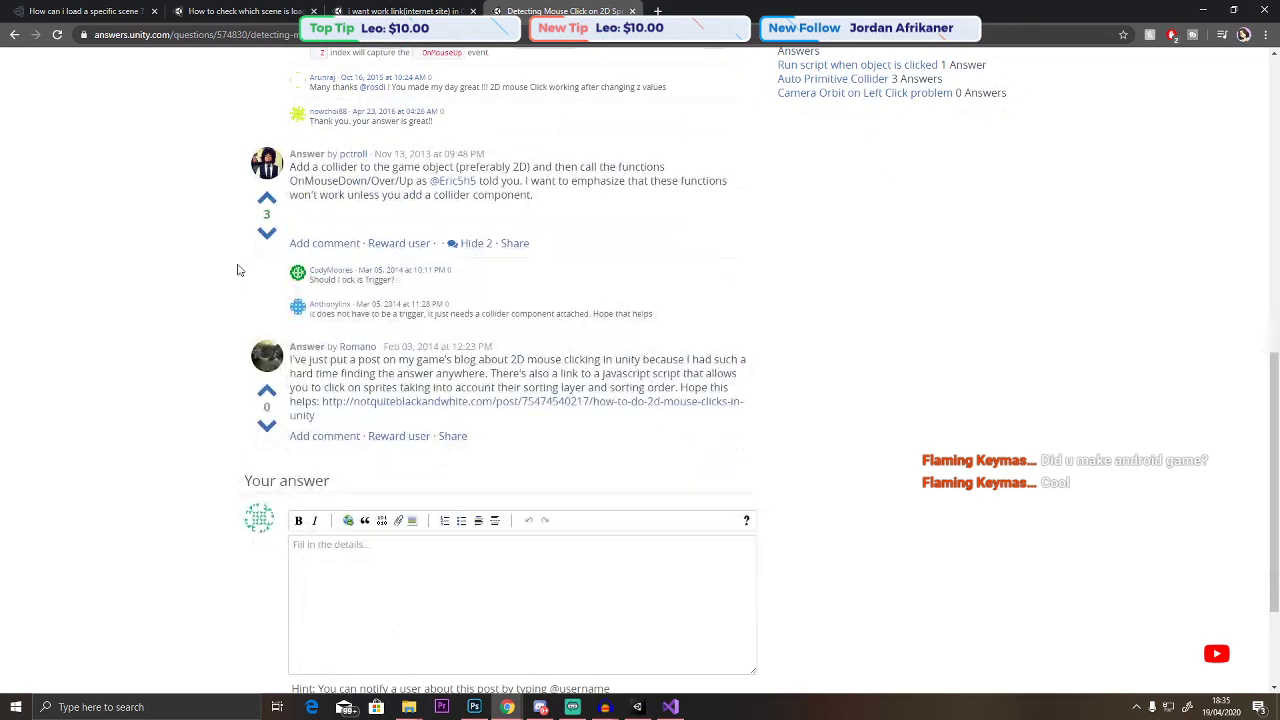
{"action": "scroll", "coordinate": [237, 266], "scroll_direction": "up", "scroll_amount": 2}
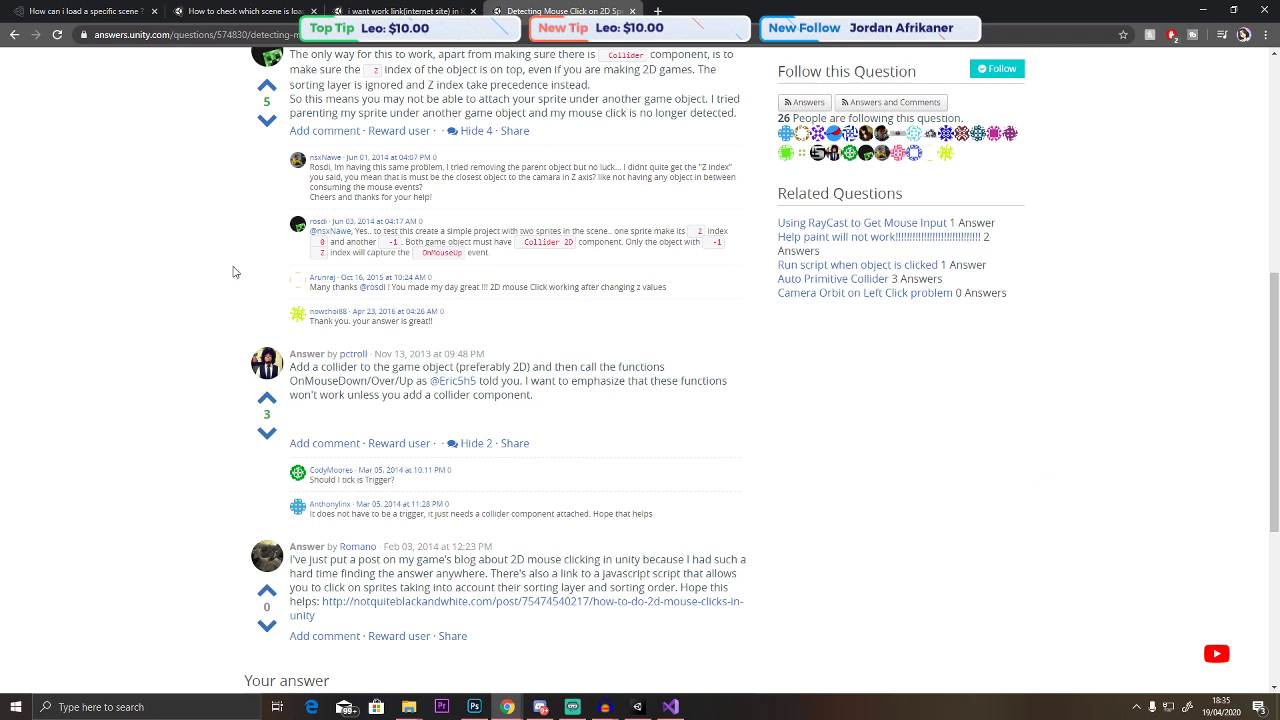
{"action": "left_click", "coordinate": [1203, 7]}
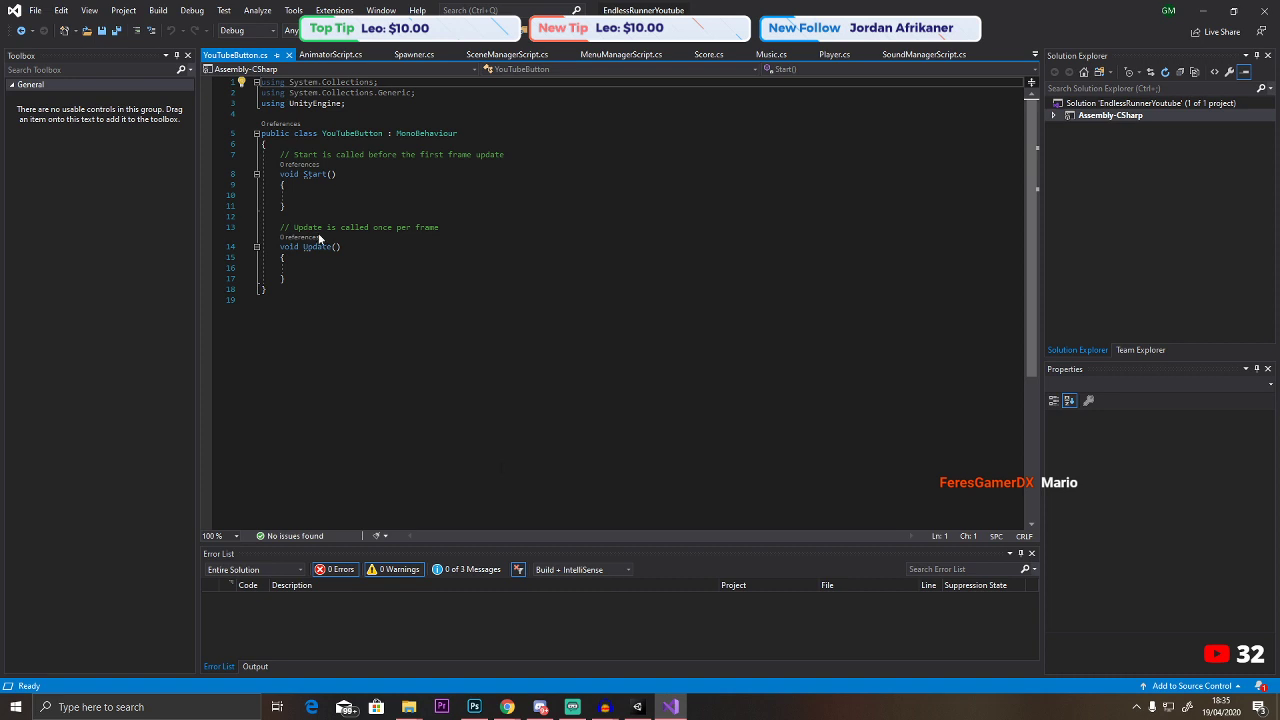
Switch to the Chrome window with the YouTube button images and search for "unity detect if sprite clicked".
{"action": "mouse_move", "coordinate": [507, 707]}
{"action": "left_click", "coordinate": [793, 643]}
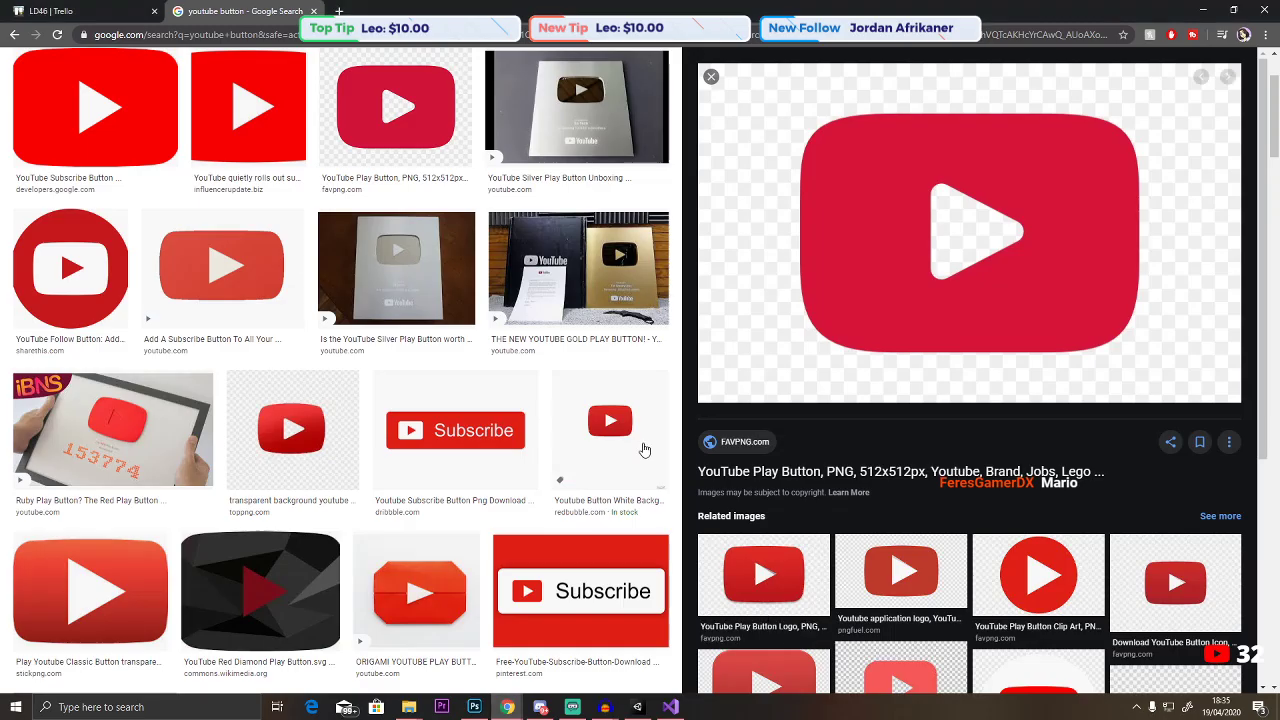
{"action": "left_click", "coordinate": [426, 36]}
{"action": "type", "text": "unity de"}
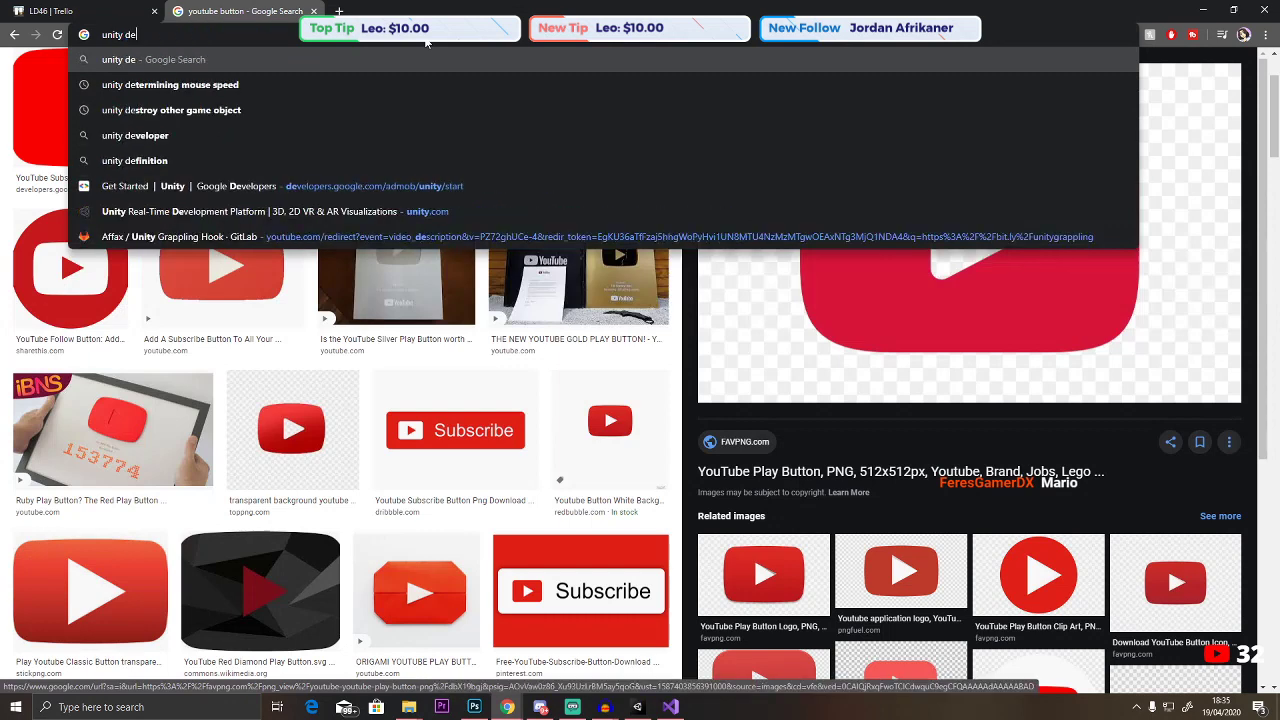
{"action": "type", "text": "tect if sprite"}
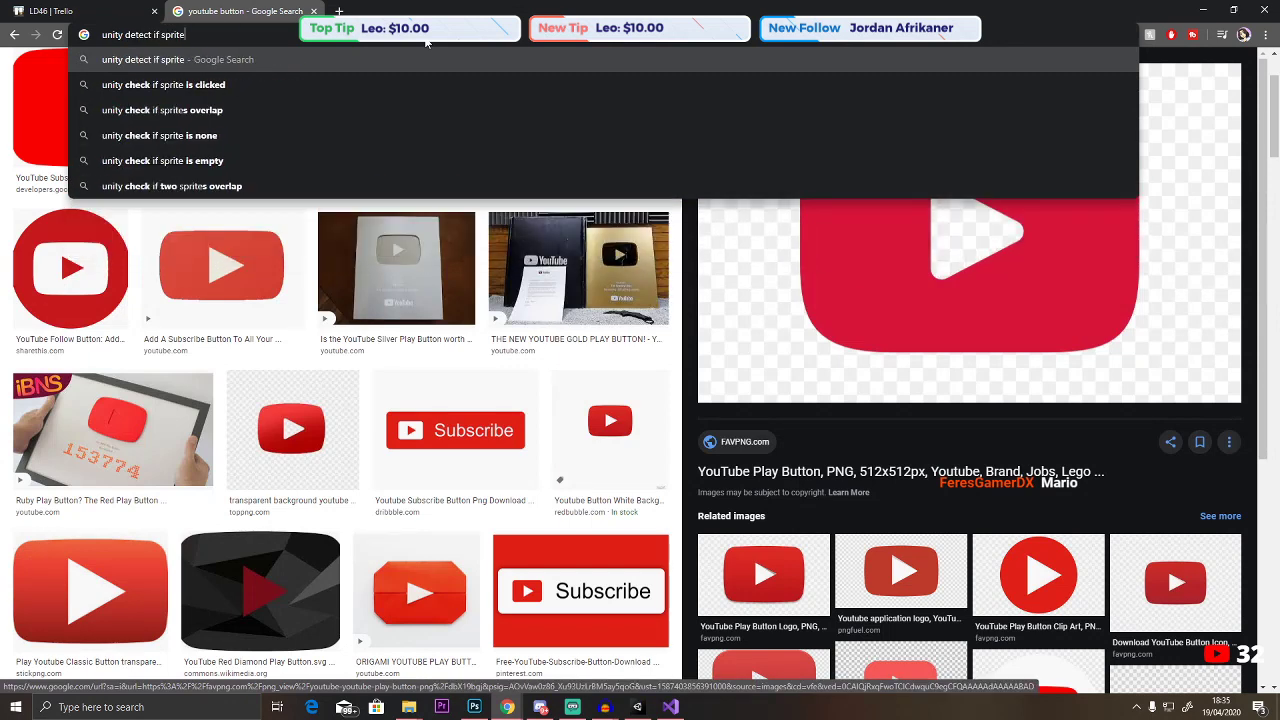
{"action": "type", "text": " clicked"}
{"action": "key", "text": "Return"}
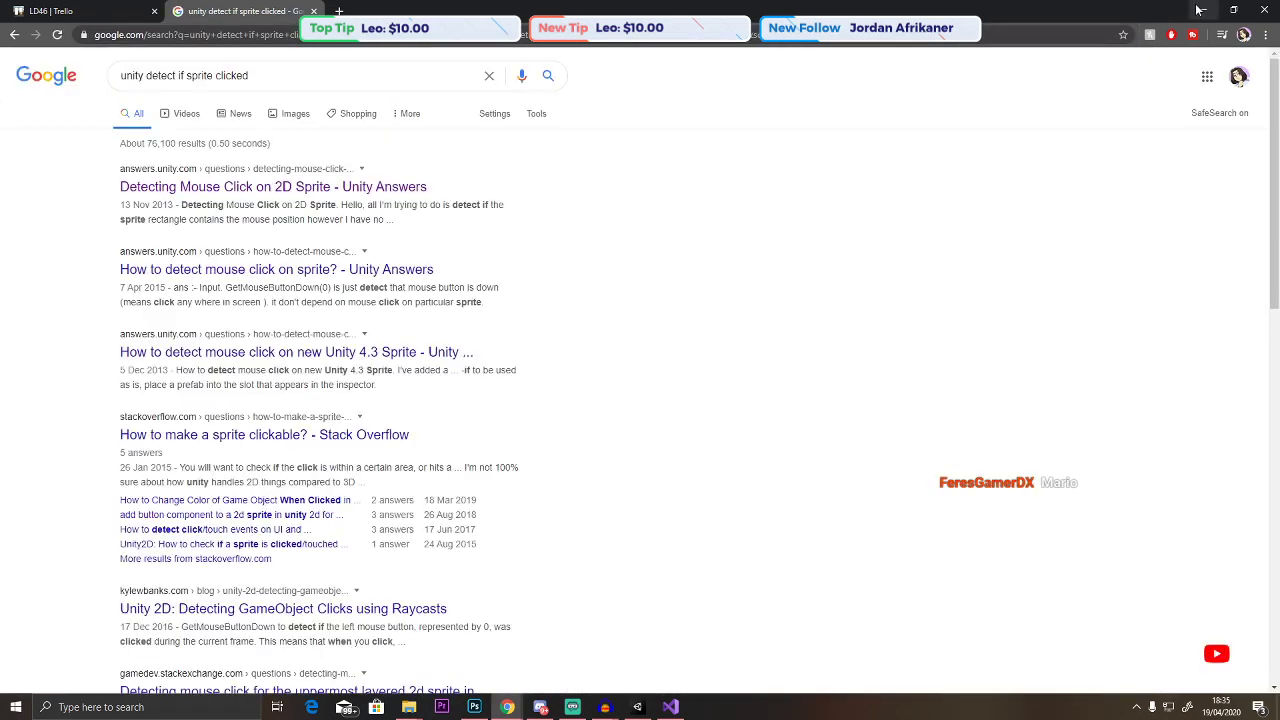
Read the replies in the "How to detect mouse click on sprite?" thread and go back to the search results.
{"action": "left_click", "coordinate": [279, 272]}
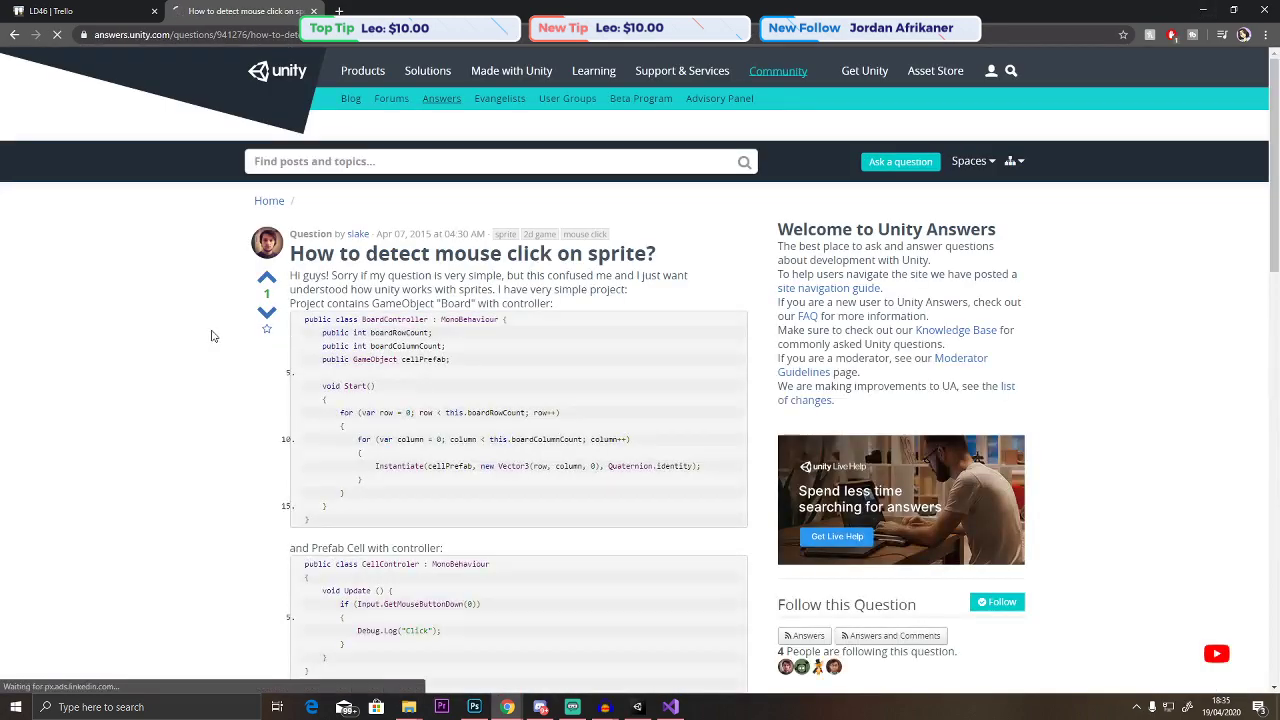
{"action": "scroll", "coordinate": [211, 334], "scroll_direction": "down", "scroll_amount": 10}
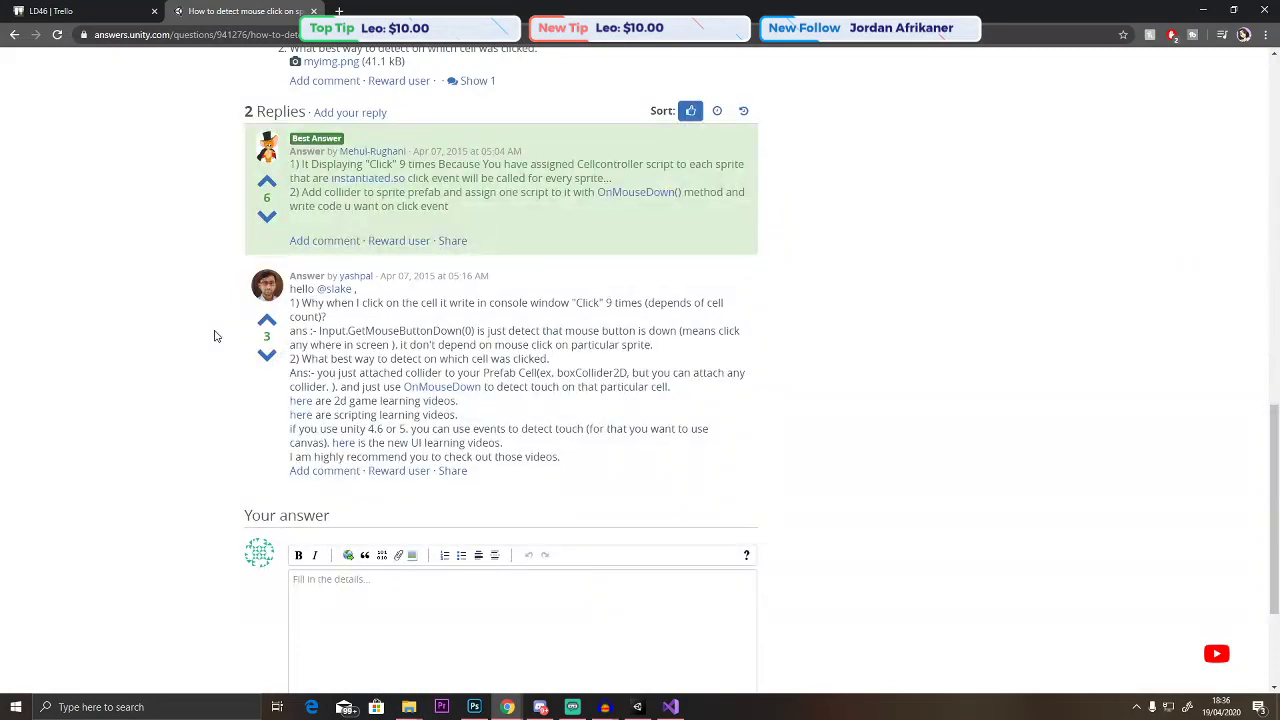
{"action": "scroll", "coordinate": [214, 335], "scroll_direction": "up", "scroll_amount": 3}
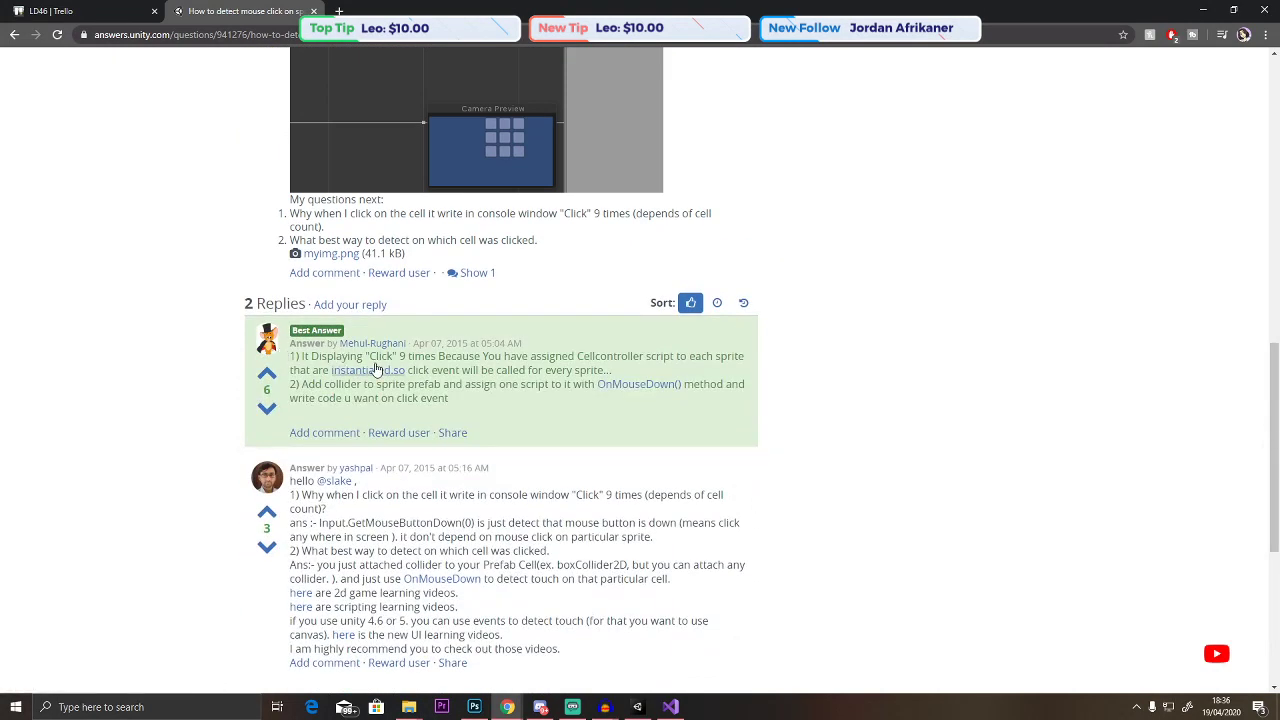
{"action": "left_click", "coordinate": [16, 35]}
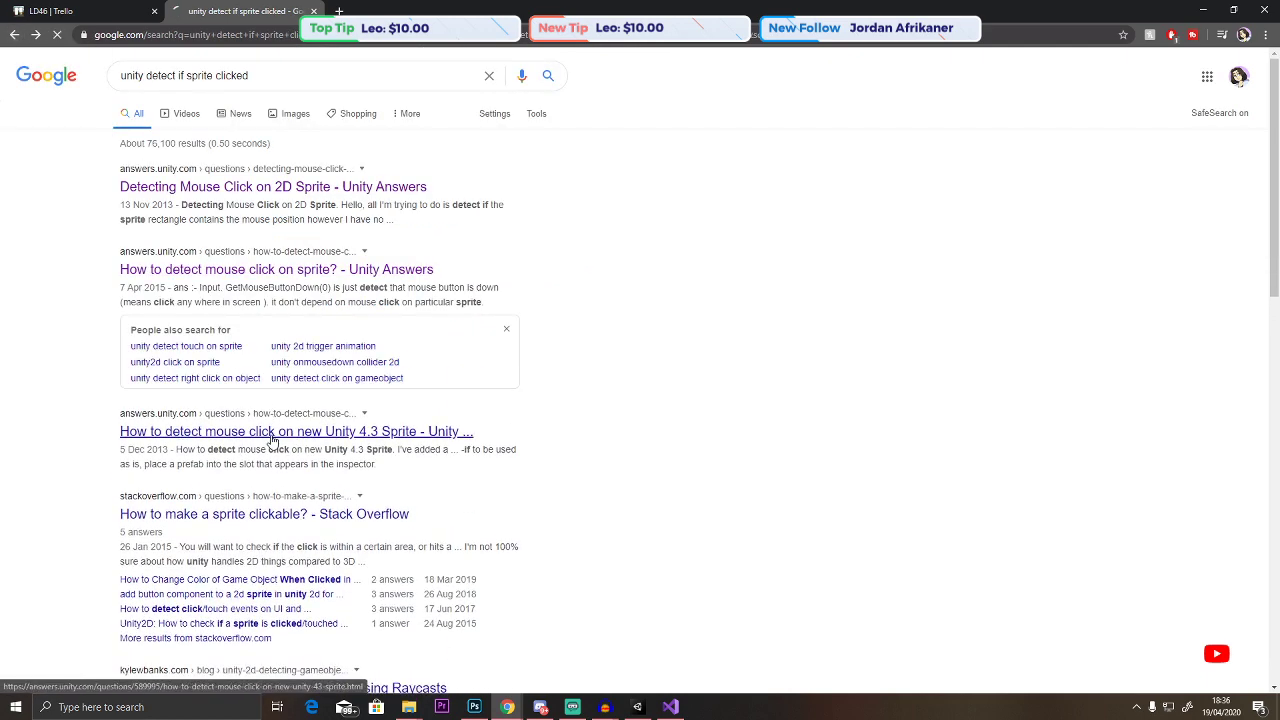
Read the replies in the "How to detect mouse click on new Unity 4.3 Sprite" thread, then return to the Unity editor.
{"action": "left_click", "coordinate": [272, 436]}
{"action": "scroll", "coordinate": [215, 350], "scroll_direction": "down", "scroll_amount": 2}
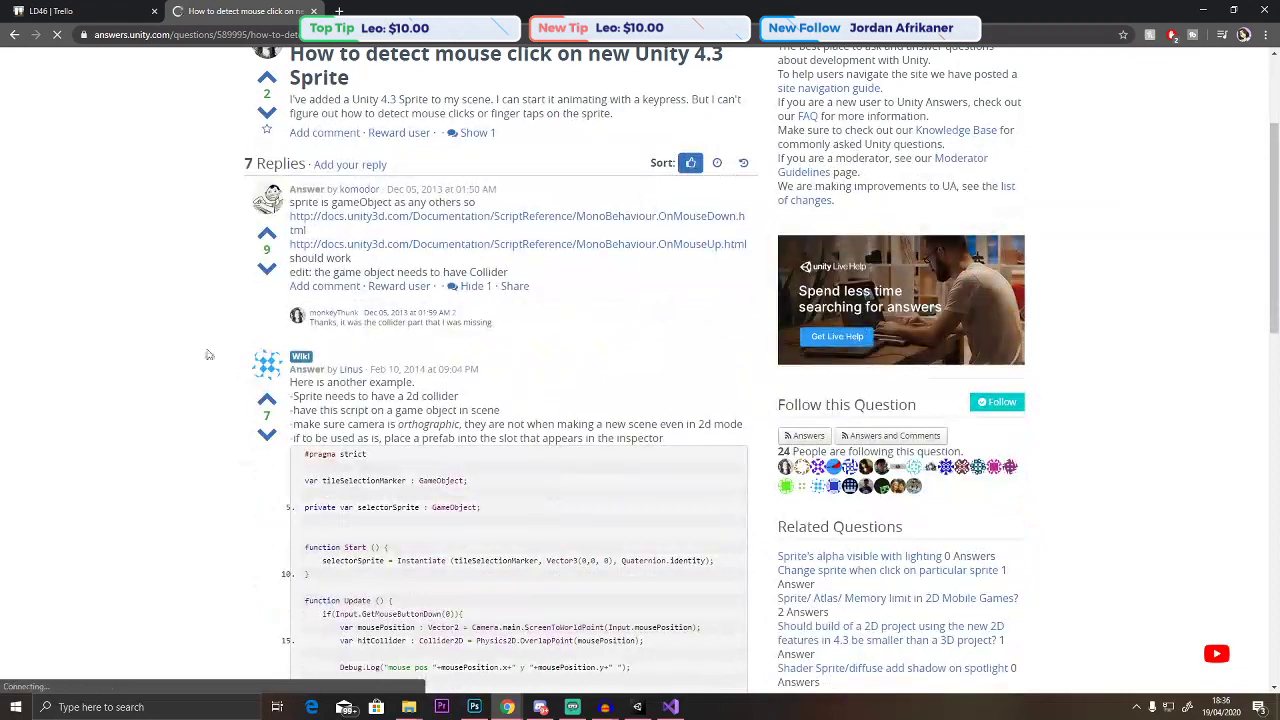
{"action": "scroll", "coordinate": [198, 360], "scroll_direction": "down", "scroll_amount": 3}
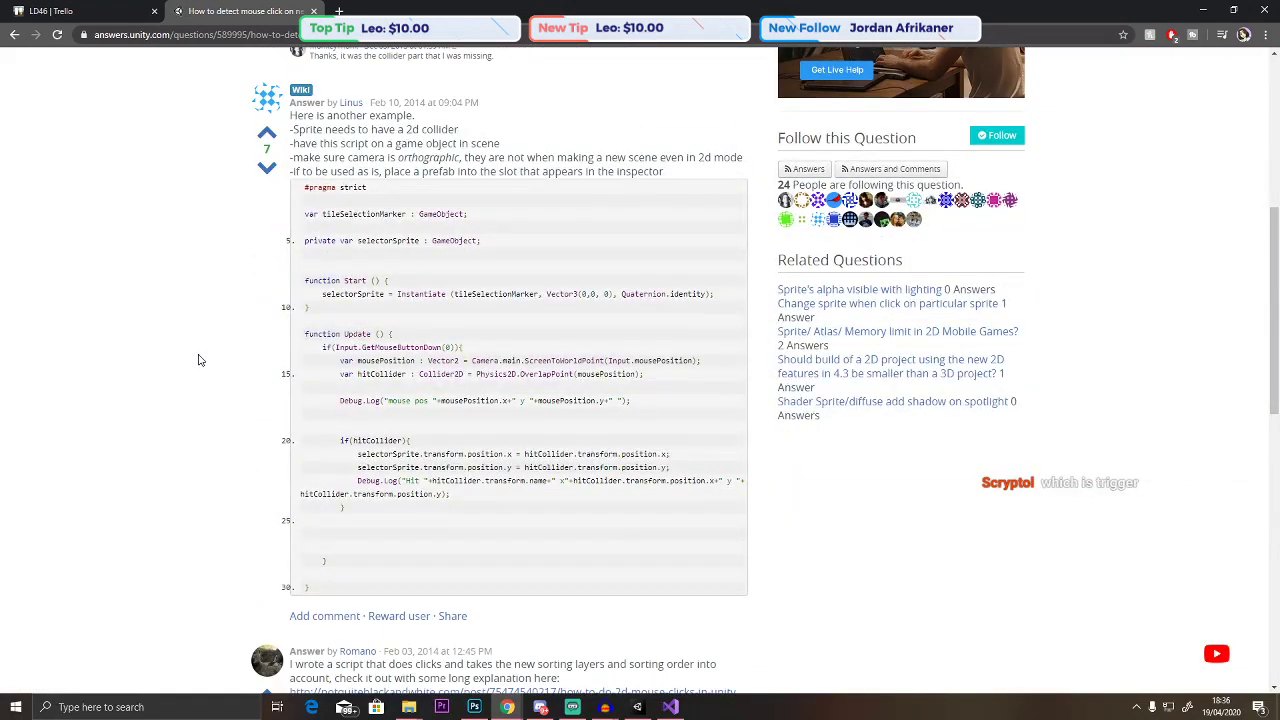
{"action": "scroll", "coordinate": [595, 337], "scroll_direction": "down", "scroll_amount": 4}
{"action": "left_click", "coordinate": [1204, 9]}
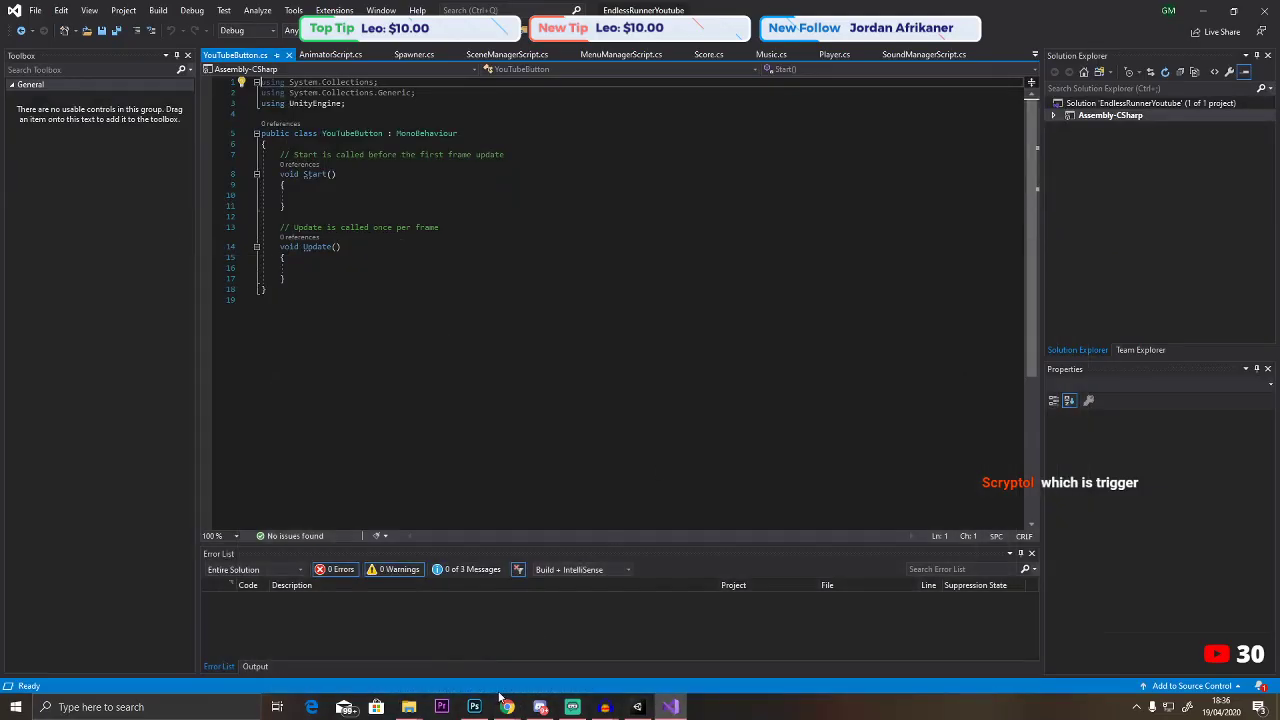
{"action": "left_click", "coordinate": [1204, 9]}
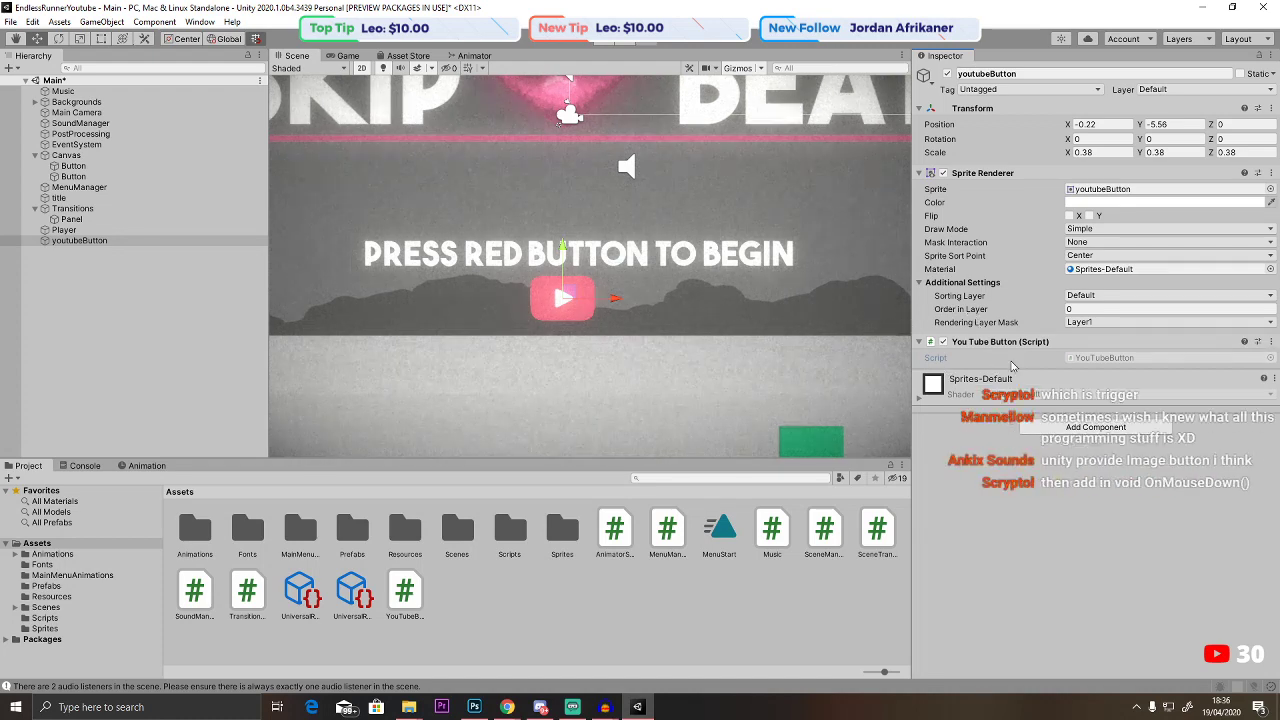
Delete the youtubeButton sprite object and add a new UI Button under the Canvas.
{"action": "left_click", "coordinate": [72, 242]}
{"action": "key", "text": "Delete"}
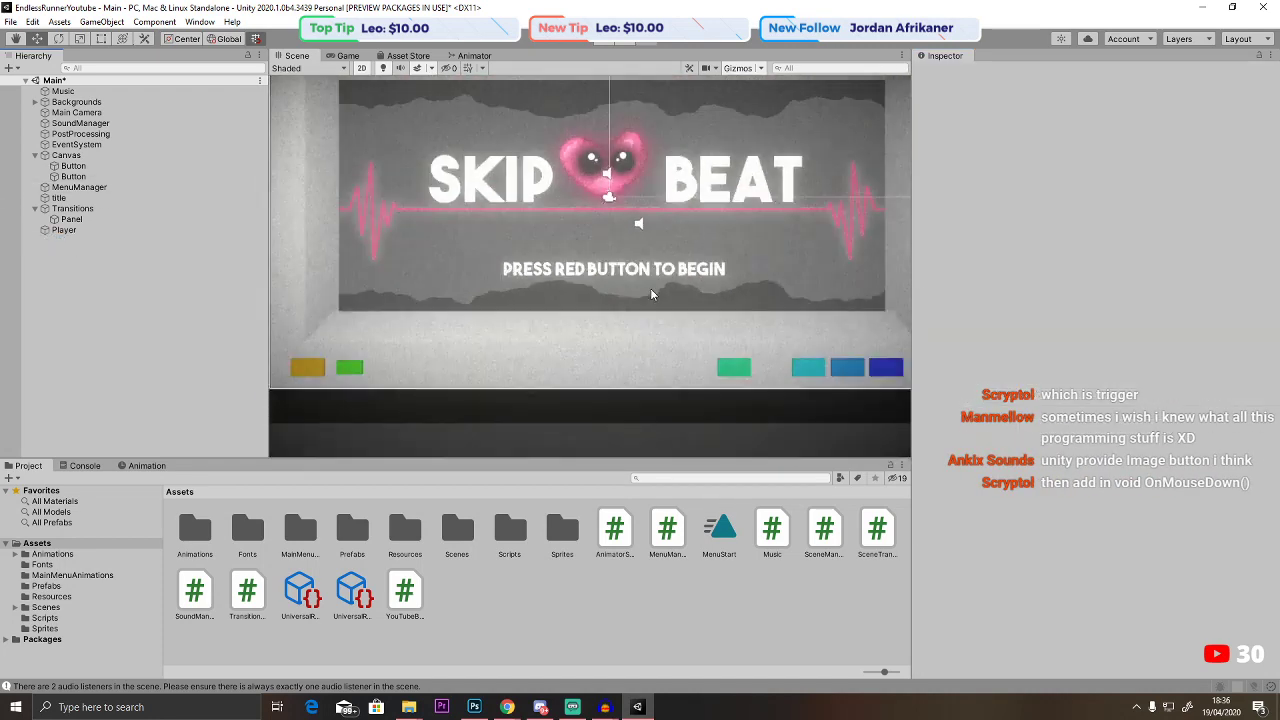
{"action": "left_click", "coordinate": [70, 155]}
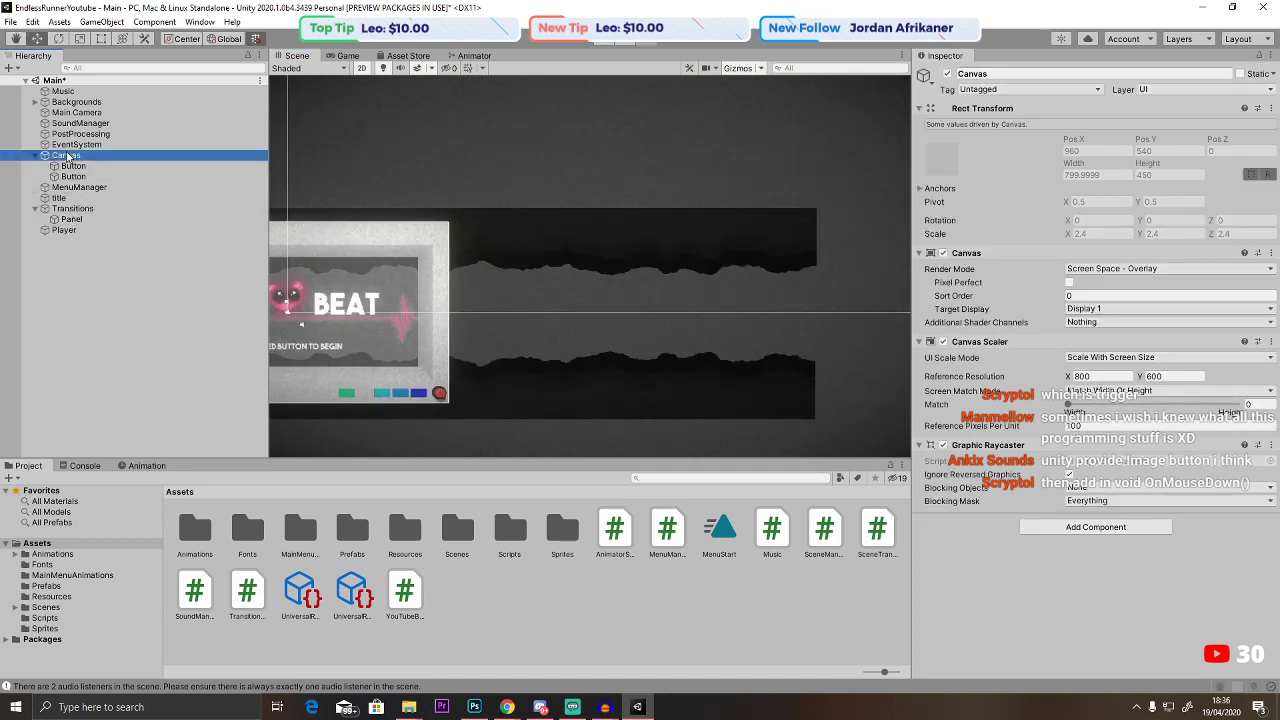
{"action": "right_click", "coordinate": [80, 155]}
{"action": "mouse_move", "coordinate": [98, 396]}
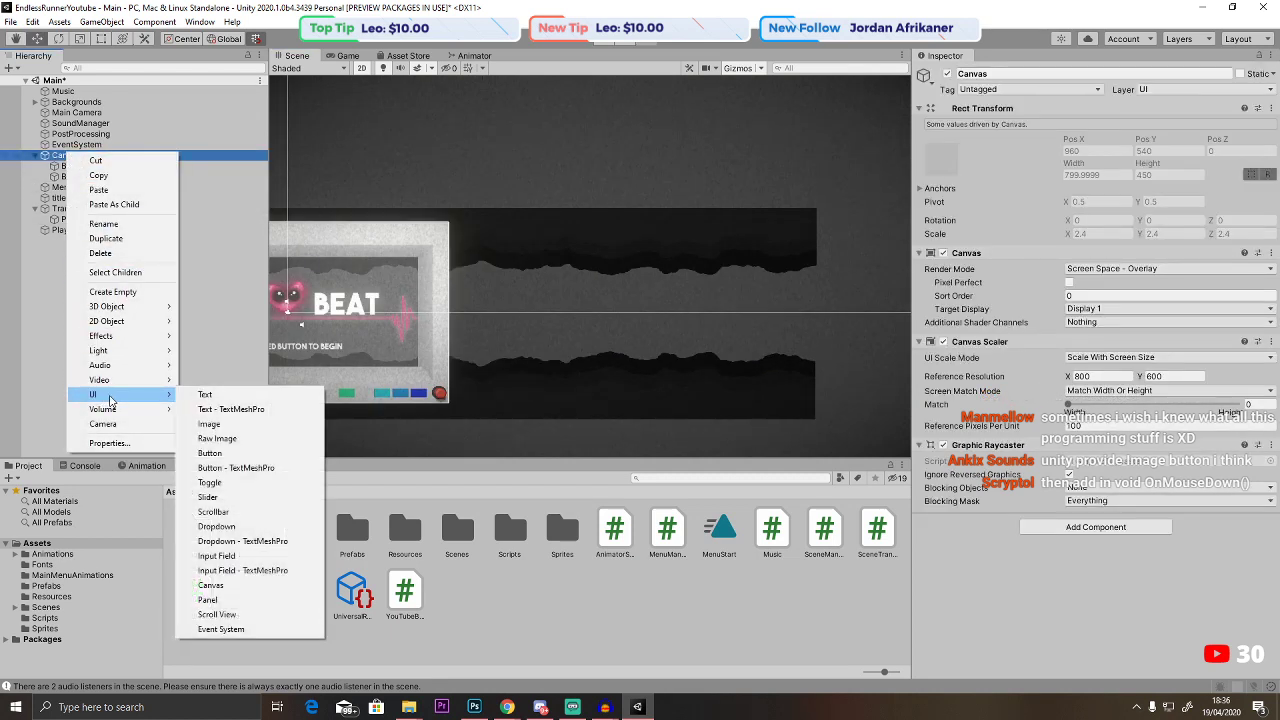
{"action": "left_click", "coordinate": [275, 457]}
{"action": "key", "text": "f"}
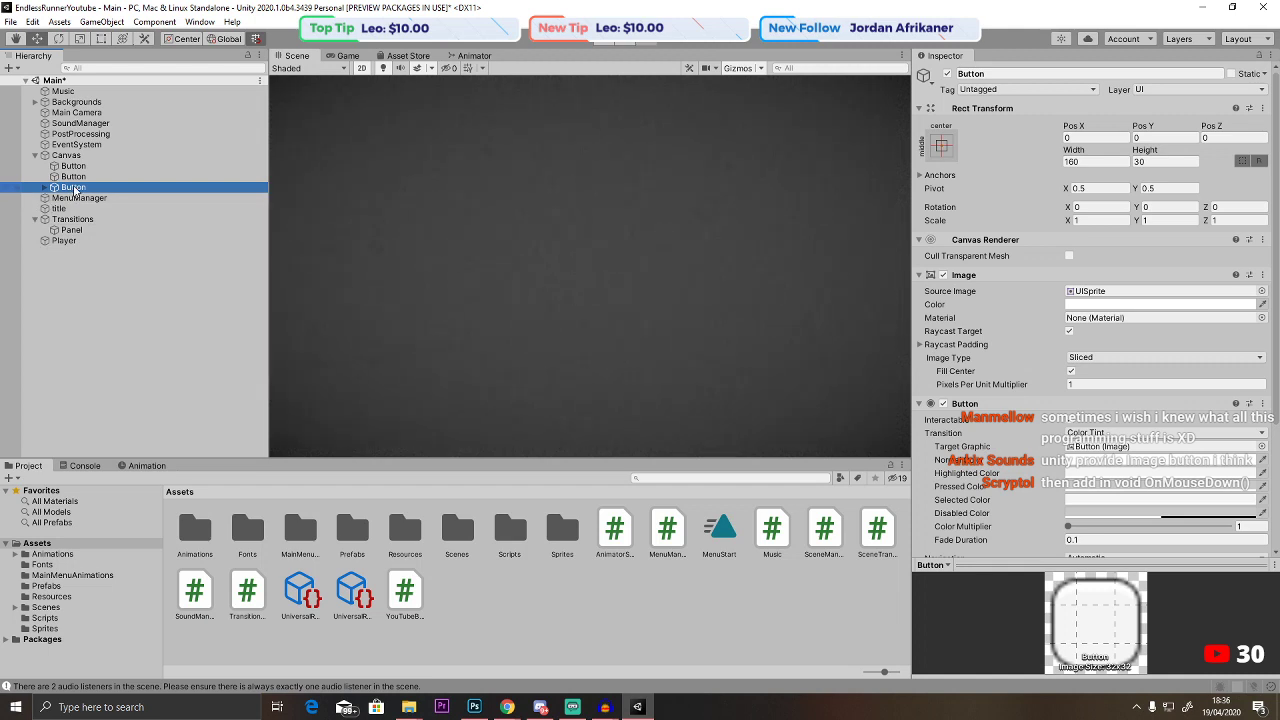
Assign the youtubeButton sprite as the new button's source image and delete its child text object.
{"action": "left_click", "coordinate": [1261, 290]}
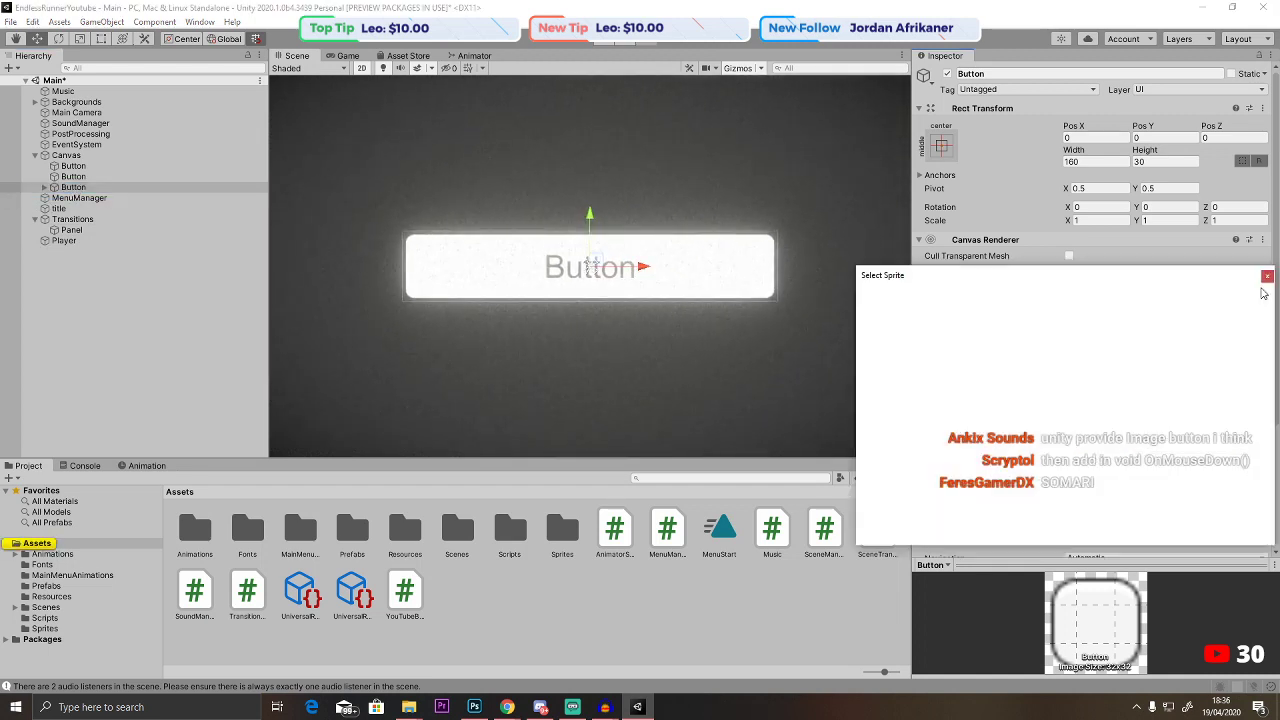
{"action": "left_click", "coordinate": [890, 389]}
{"action": "left_click", "coordinate": [60, 187]}
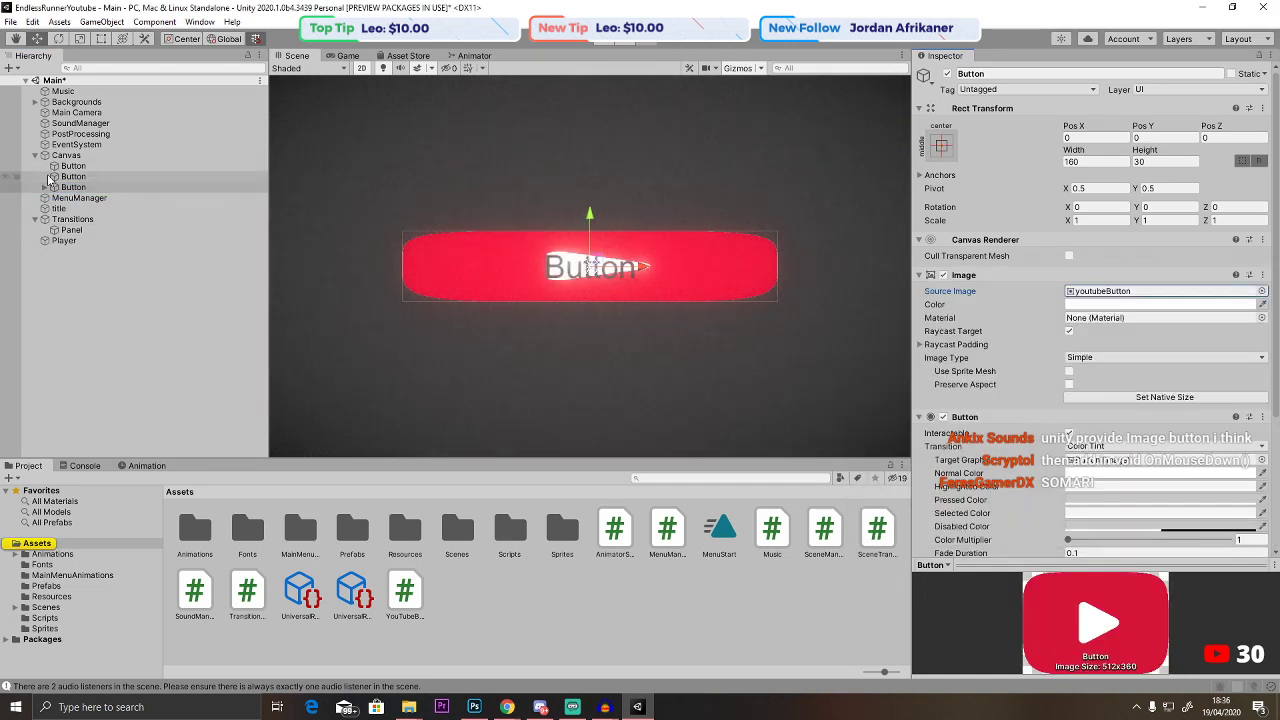
{"action": "left_click", "coordinate": [45, 187]}
{"action": "left_click", "coordinate": [70, 198]}
{"action": "key", "text": "Delete"}
{"action": "left_click", "coordinate": [73, 187]}
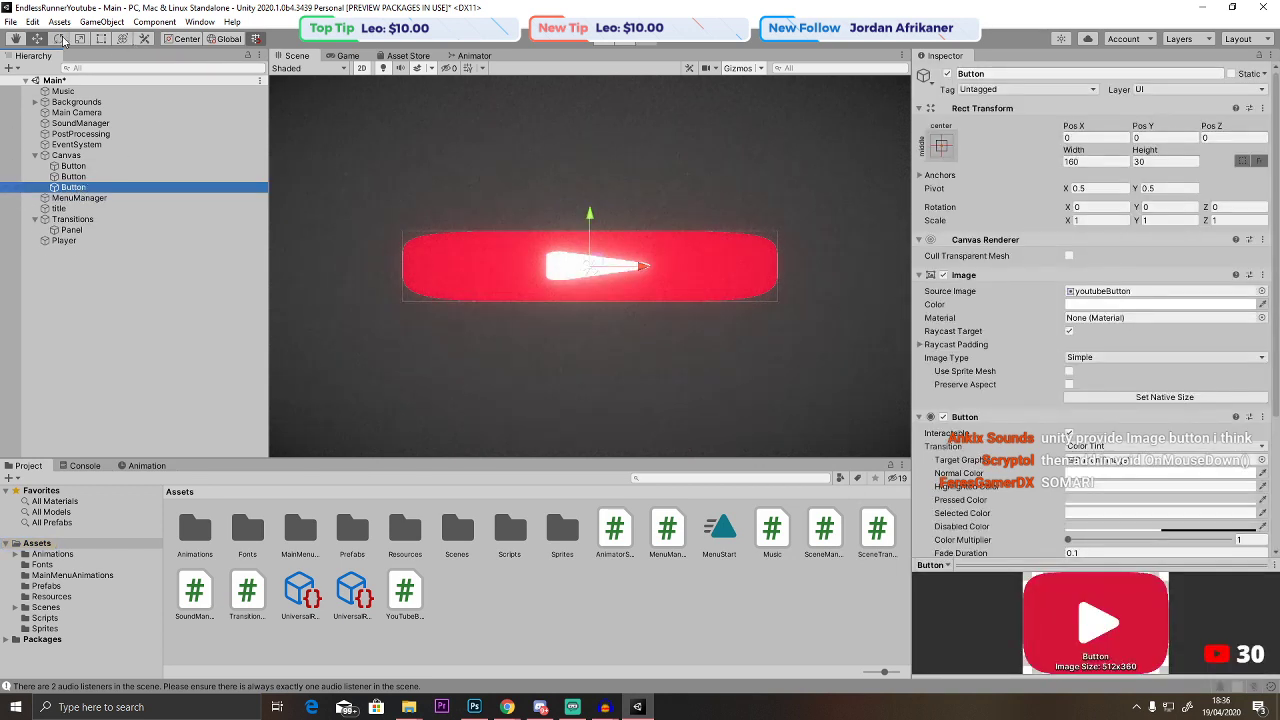
Resize the new button to about 33.7 by 20.88 and place it below "PRESS RED BUTTON TO BEGIN" at Pos Y -116.
{"action": "key", "text": "t"}
{"action": "left_click_drag", "start_coordinate": [401, 233], "coordinate": [604, 266]}
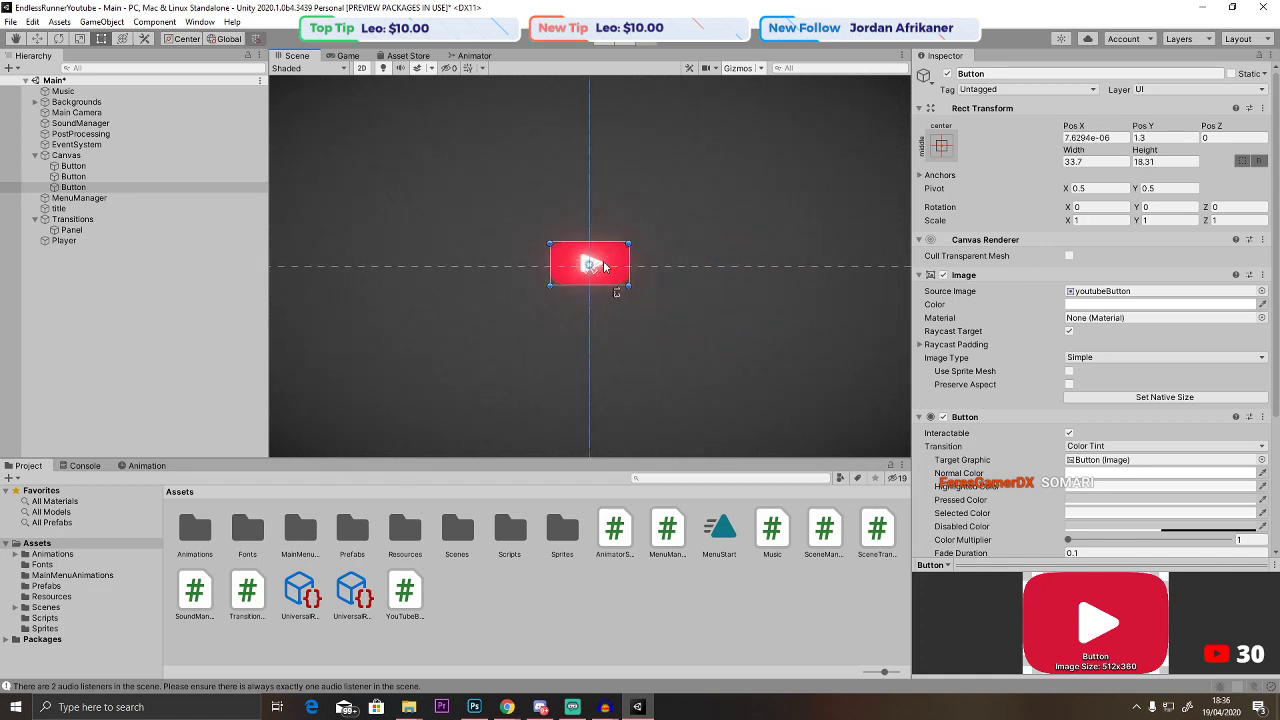
{"action": "left_click", "coordinate": [358, 57]}
{"action": "left_click", "coordinate": [299, 57]}
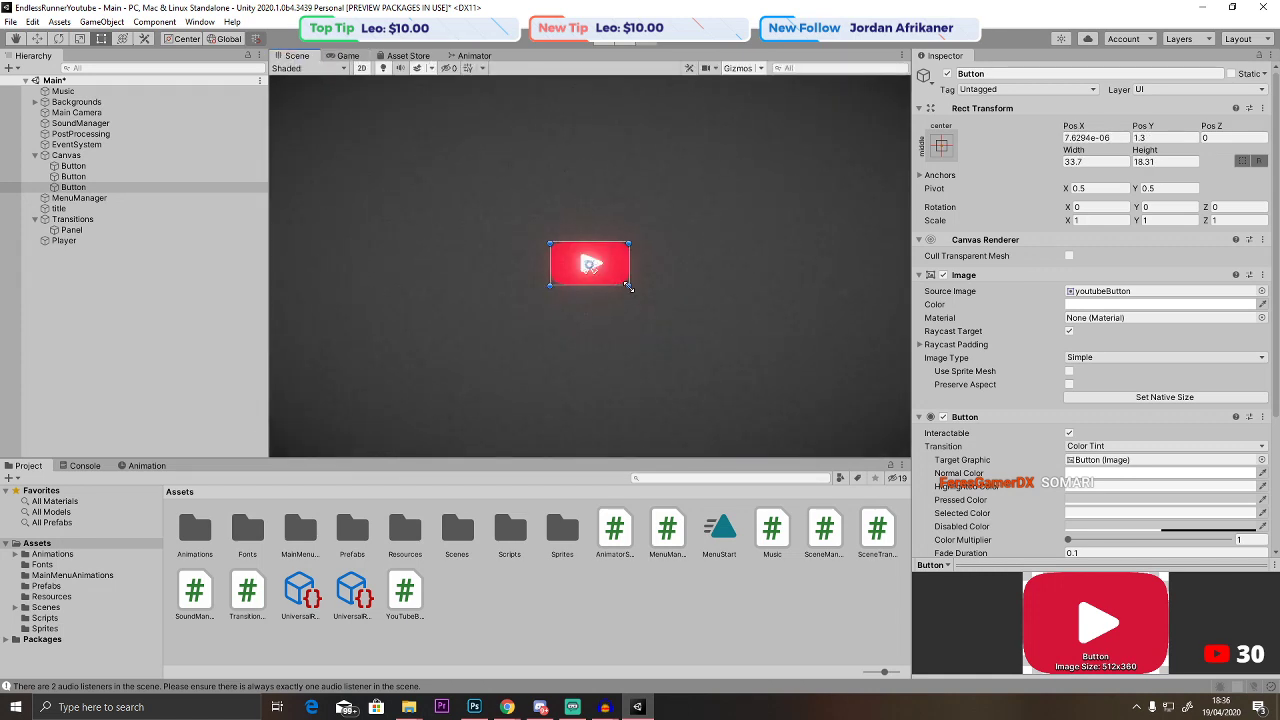
{"action": "left_click_drag", "start_coordinate": [617, 277], "coordinate": [585, 355]}
{"action": "left_click", "coordinate": [329, 57]}
{"action": "left_click", "coordinate": [298, 57]}
{"action": "left_click", "coordinate": [343, 57]}
{"action": "left_click", "coordinate": [298, 57]}
{"action": "left_click", "coordinate": [347, 57]}
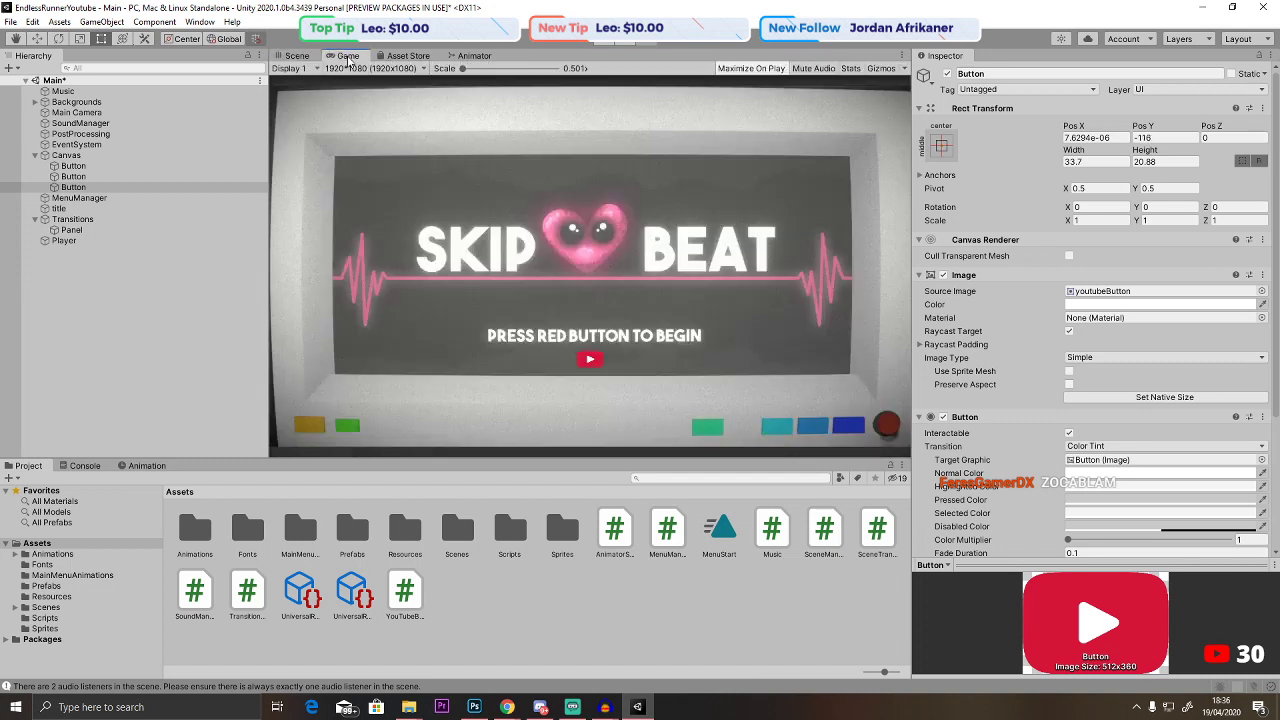
{"action": "left_click", "coordinate": [284, 57]}
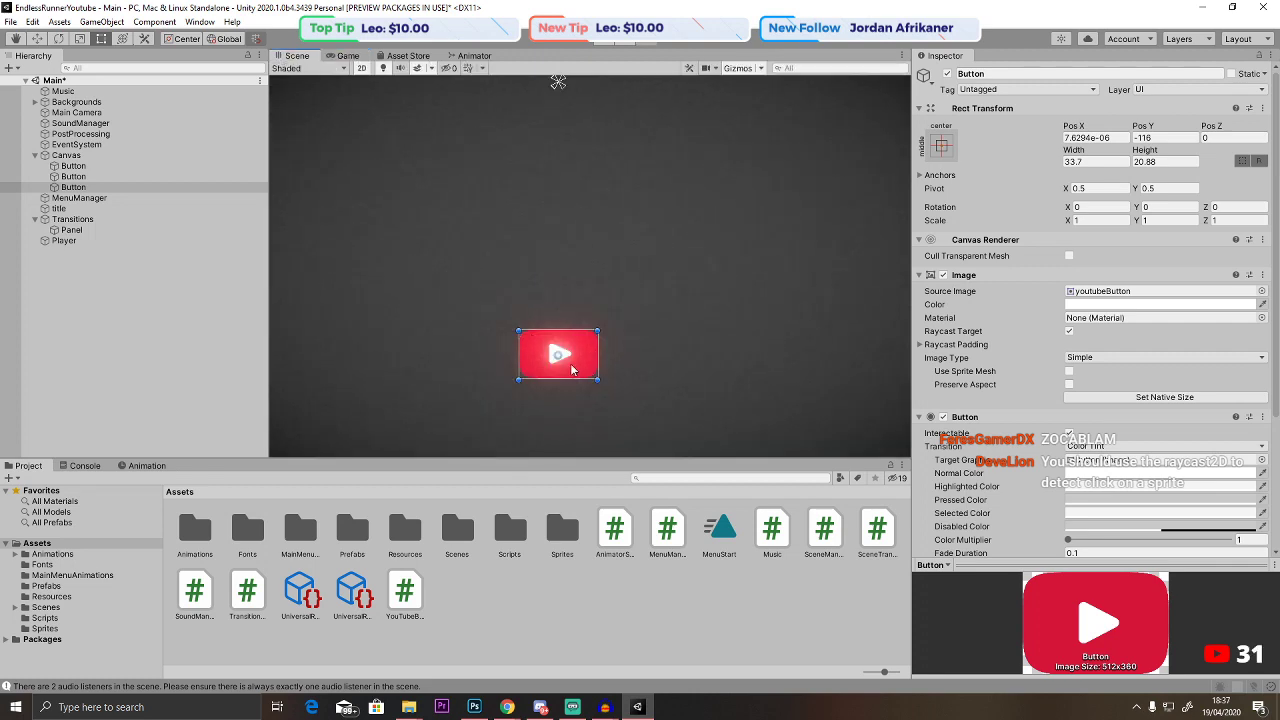
Undo the UI button's edits and creation, back through the deletion of the youtubeButton sprite object.
{"action": "key", "text": "ctrl+z"}
{"action": "key", "text": "ctrl+z"}
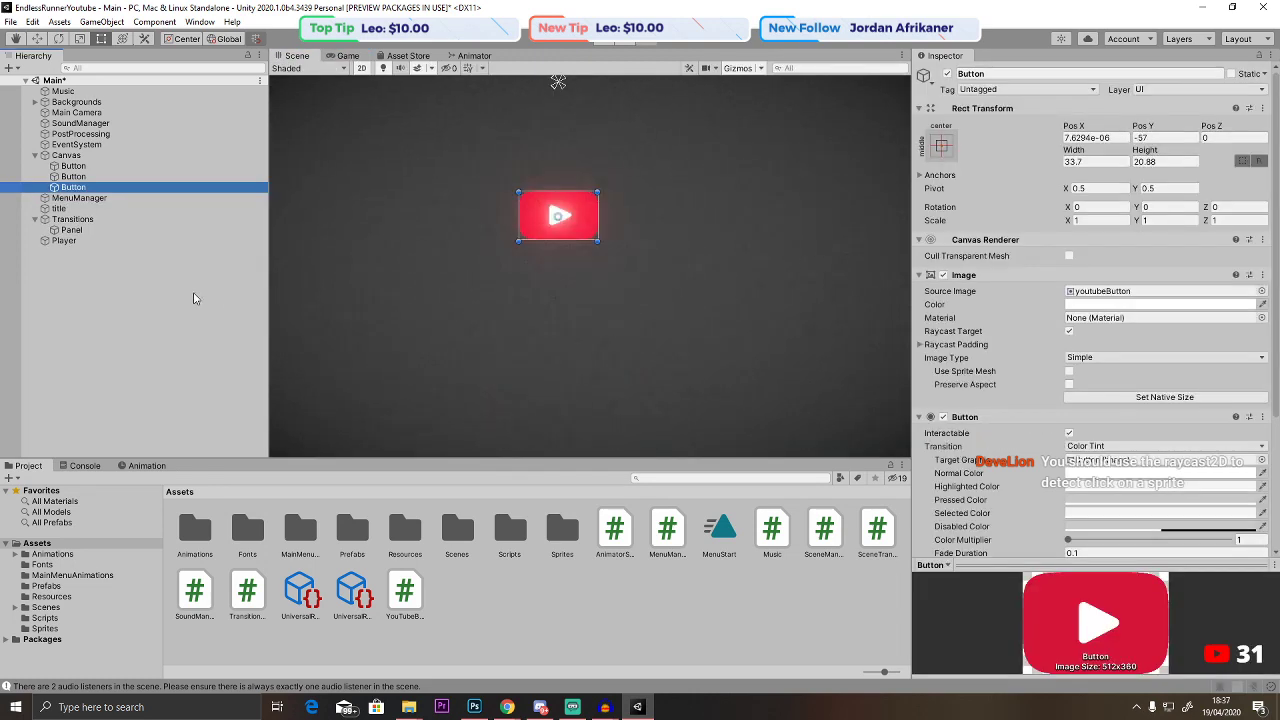
{"action": "key", "text": "ctrl+z"}
{"action": "key", "text": "ctrl+z"}
{"action": "key", "text": "ctrl+z"}
{"action": "key", "text": "ctrl+z"}
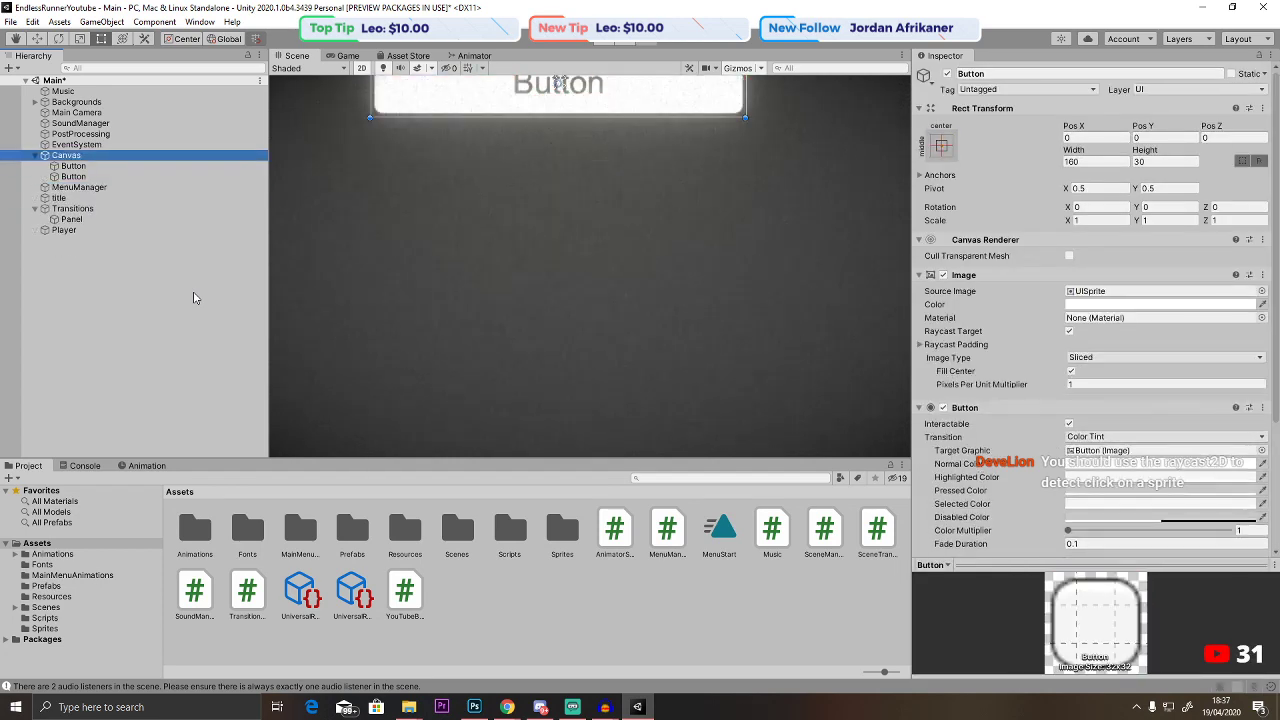
{"action": "key", "text": "ctrl+z"}
{"action": "key", "text": "ctrl+z"}
Add another YouTubeButton script component to the youtubeButton sprite and open the YouTubeButton script for editing.
{"action": "left_click", "coordinate": [83, 241]}
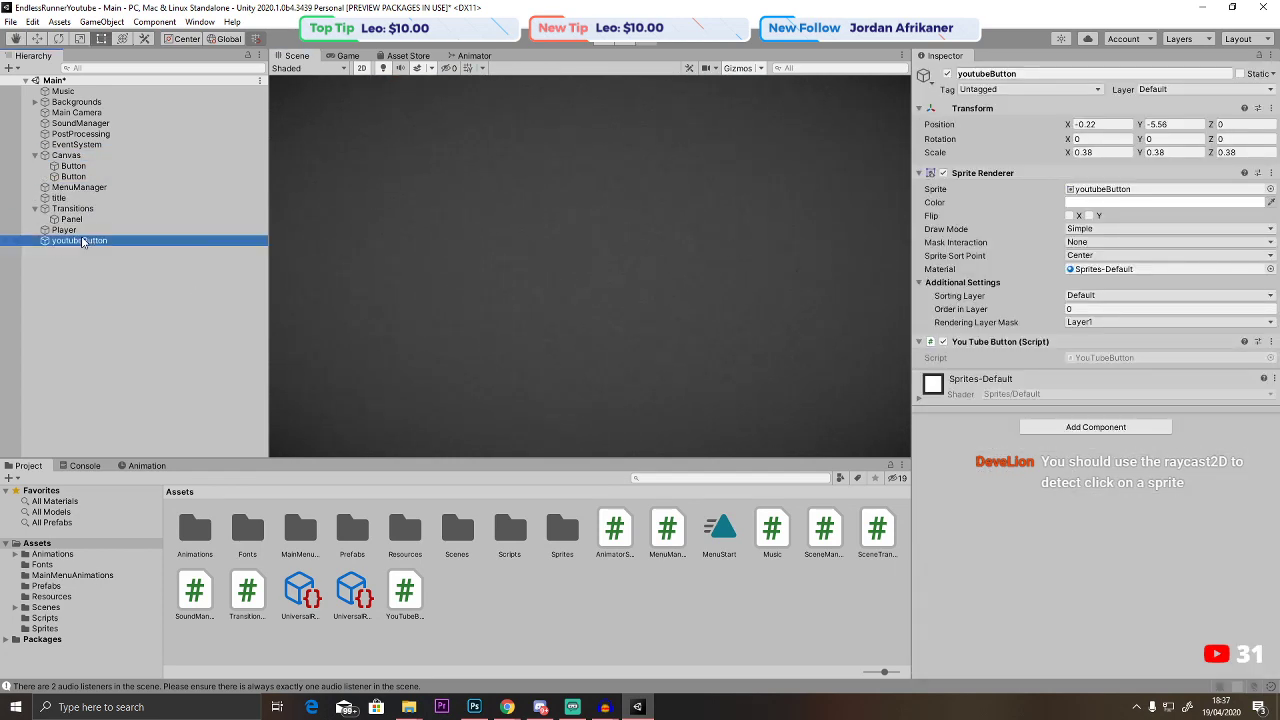
{"action": "key", "text": "f"}
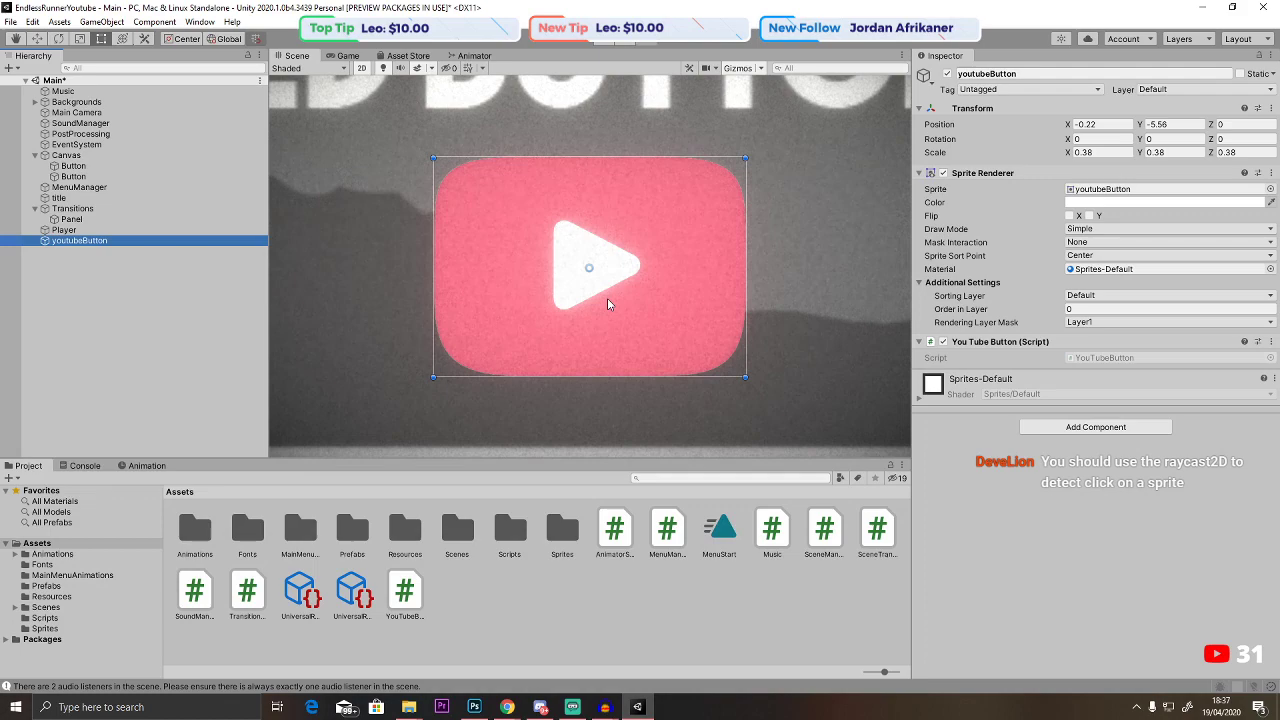
{"action": "left_click", "coordinate": [1104, 427]}
{"action": "left_click", "coordinate": [1088, 476]}
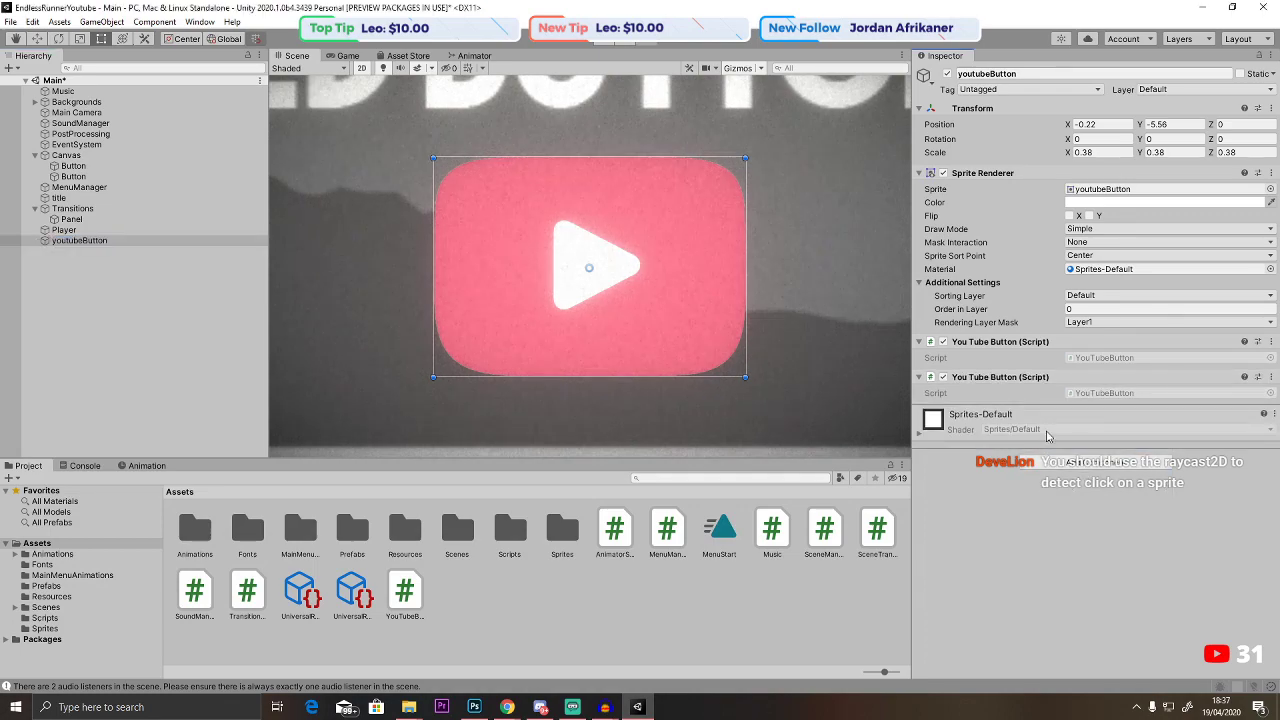
{"action": "double_click", "coordinate": [404, 590]}
Switch to Chrome, skim the linked Not Quite Black and White article on 2D mouse clicks, and return to the search results.
{"action": "mouse_move", "coordinate": [507, 707]}
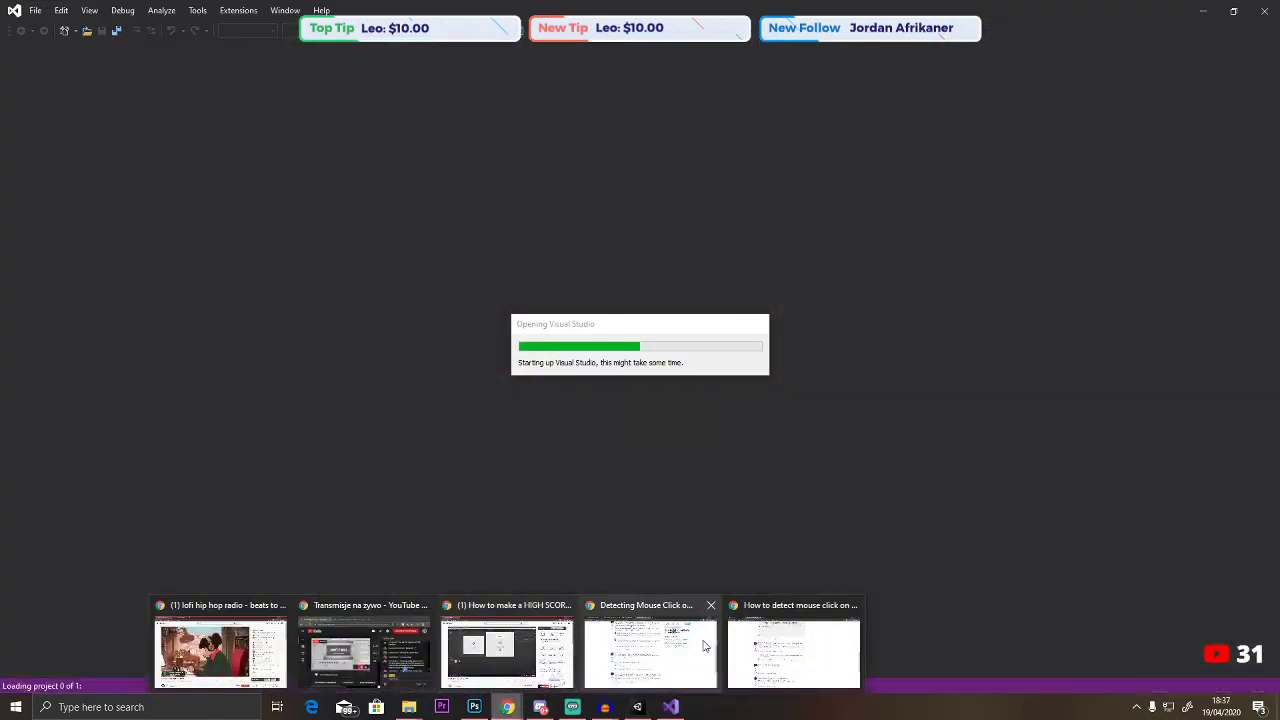
{"action": "left_click", "coordinate": [790, 650]}
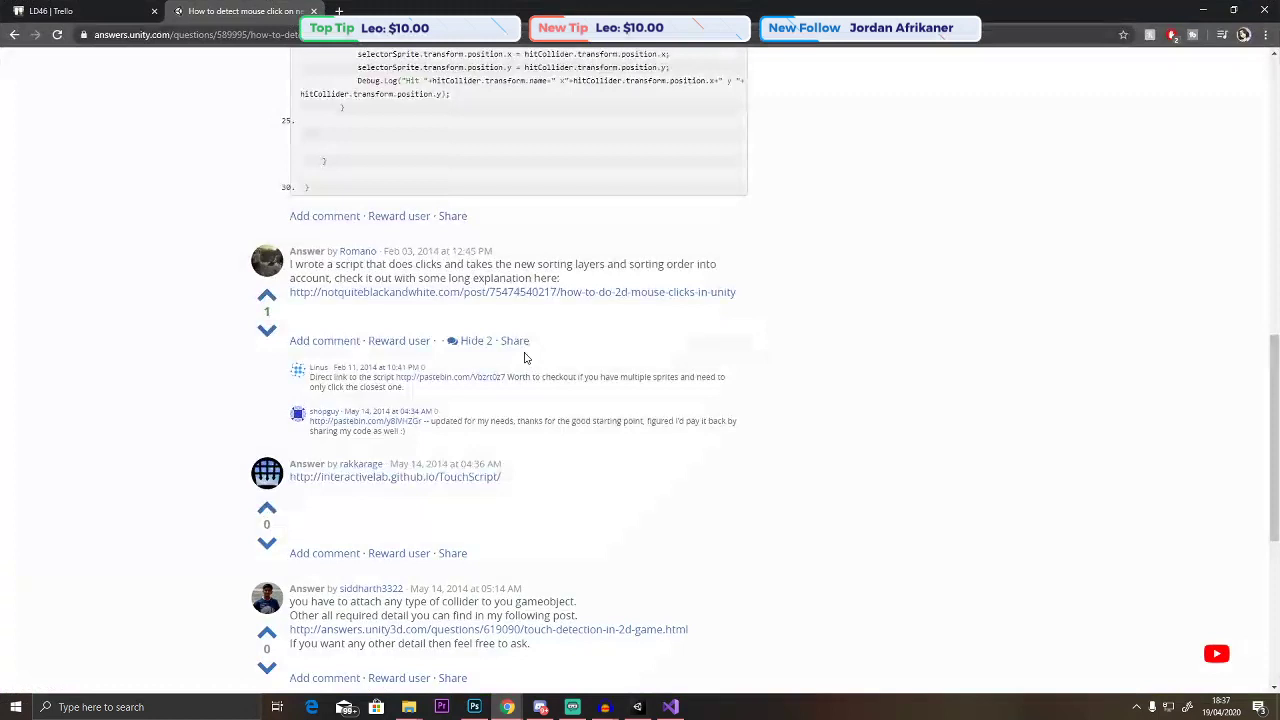
{"action": "middle_click", "coordinate": [383, 294]}
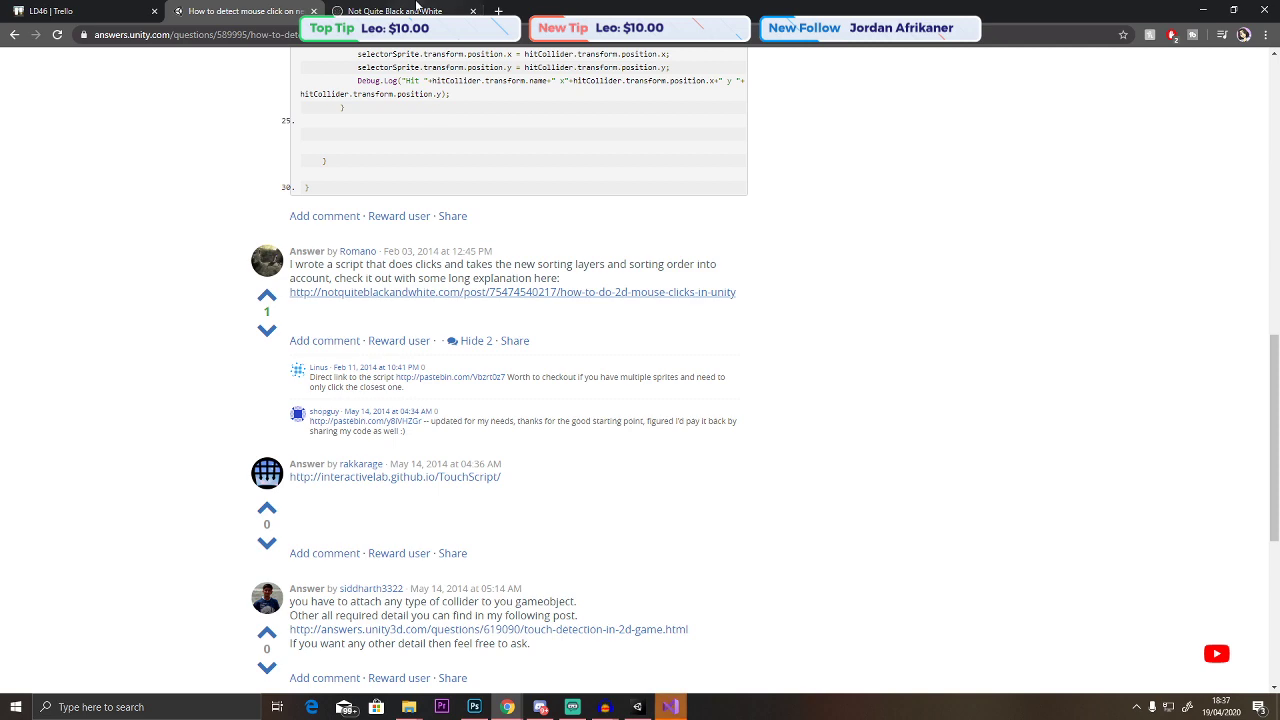
{"action": "left_click", "coordinate": [416, 11]}
{"action": "scroll", "coordinate": [354, 114], "scroll_direction": "down", "scroll_amount": 3}
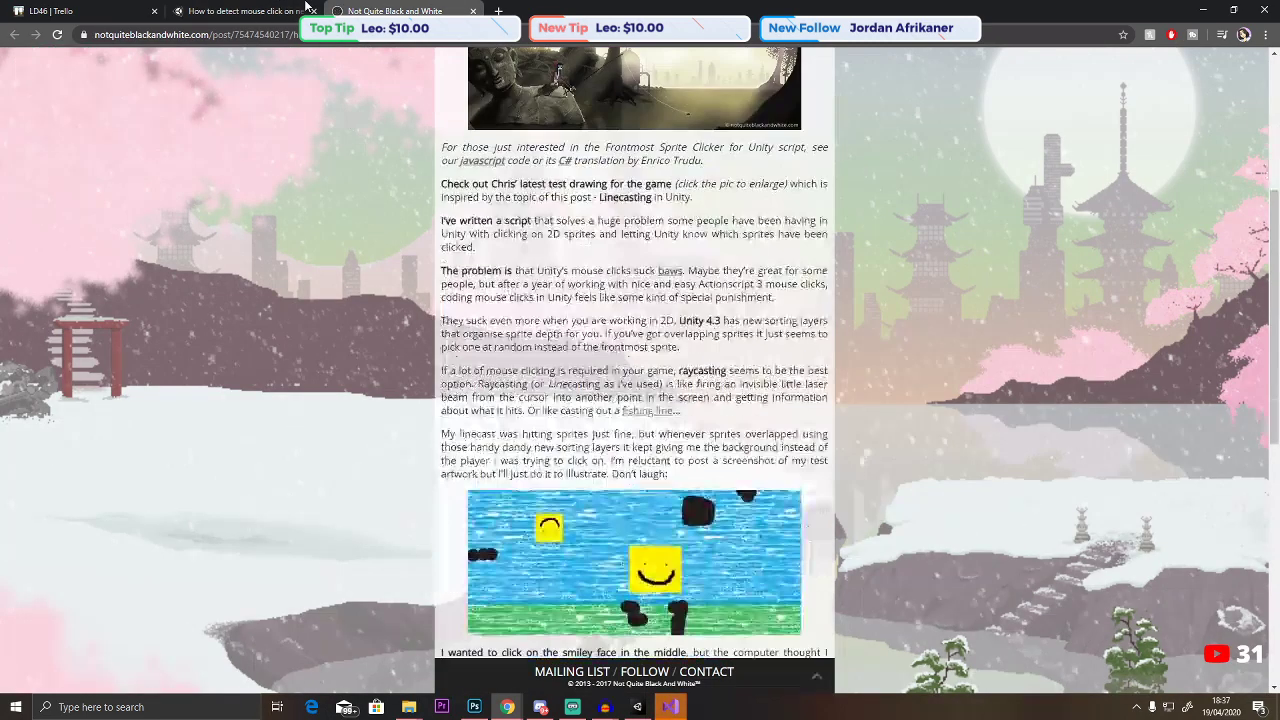
{"action": "left_click", "coordinate": [245, 11]}
{"action": "left_click", "coordinate": [14, 34]}
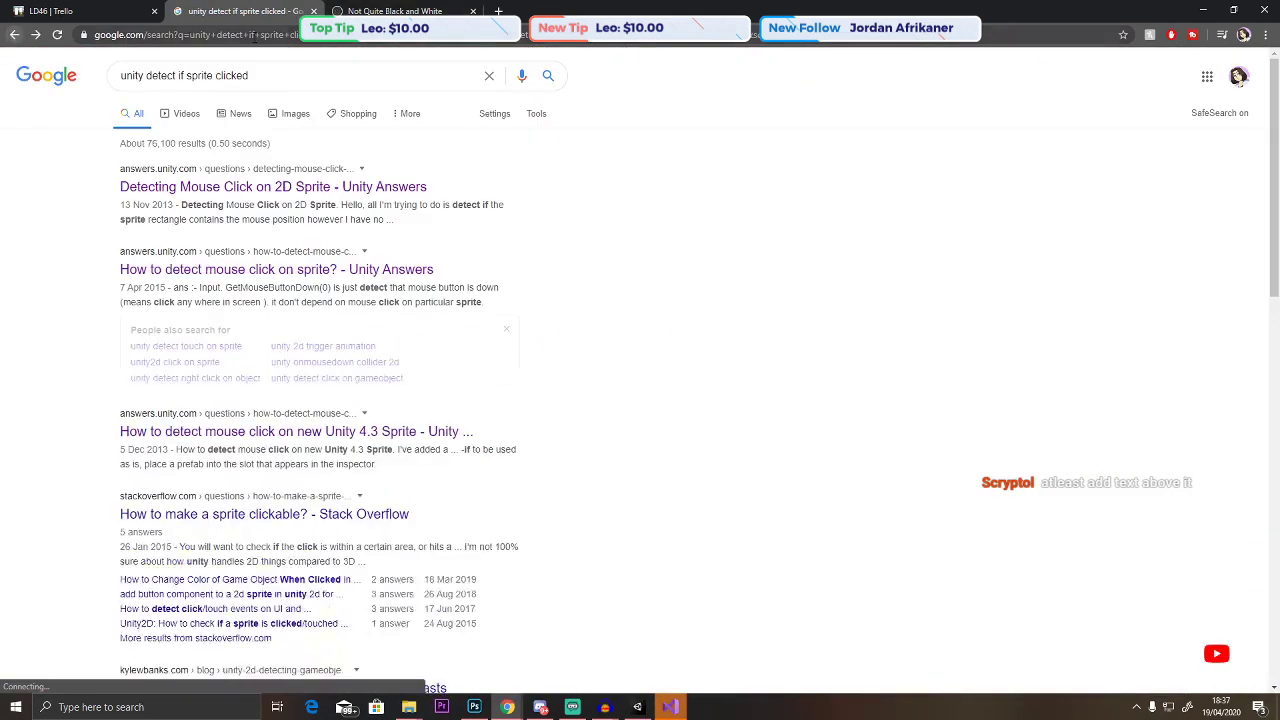
Open the "How to make a sprite clickable?" result and read the "Unity 2D: Detecting GameObject Clicks using Raycasts" article down to its full script.
{"action": "left_click", "coordinate": [294, 77]}
{"action": "left_click", "coordinate": [784, 389]}
{"action": "middle_click", "coordinate": [330, 514]}
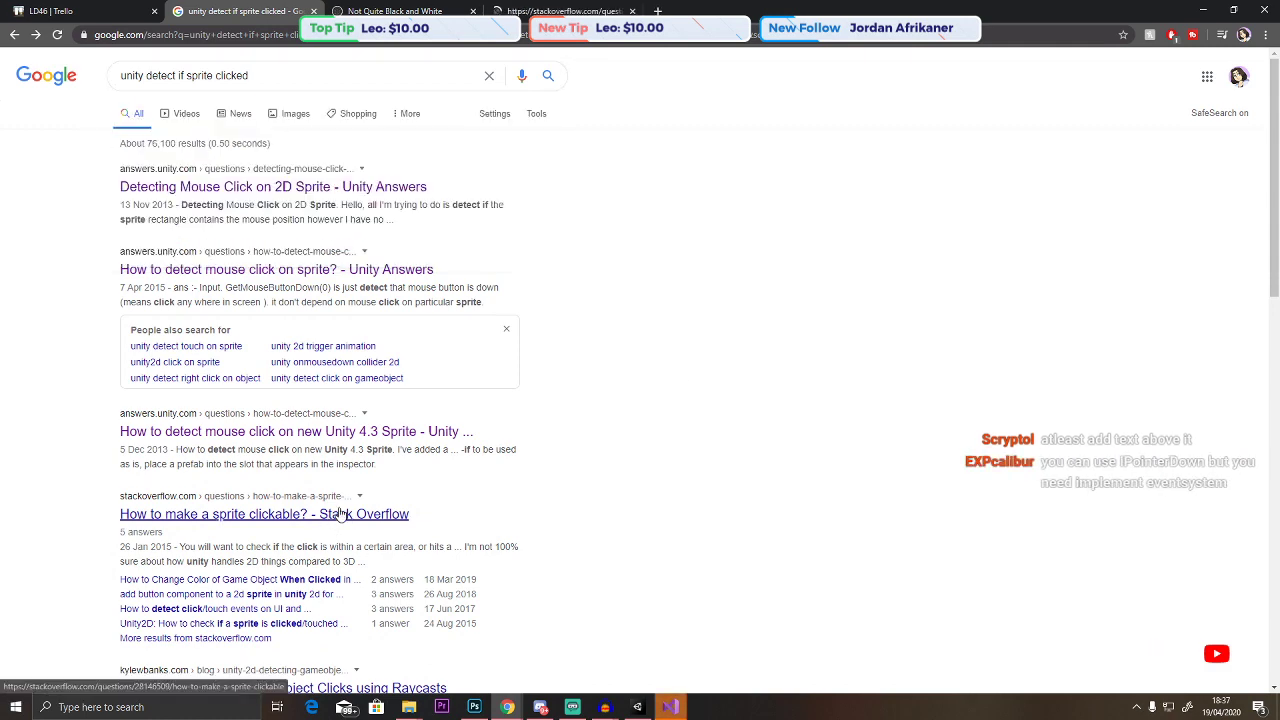
{"action": "scroll", "coordinate": [340, 490], "scroll_direction": "down", "scroll_amount": 3}
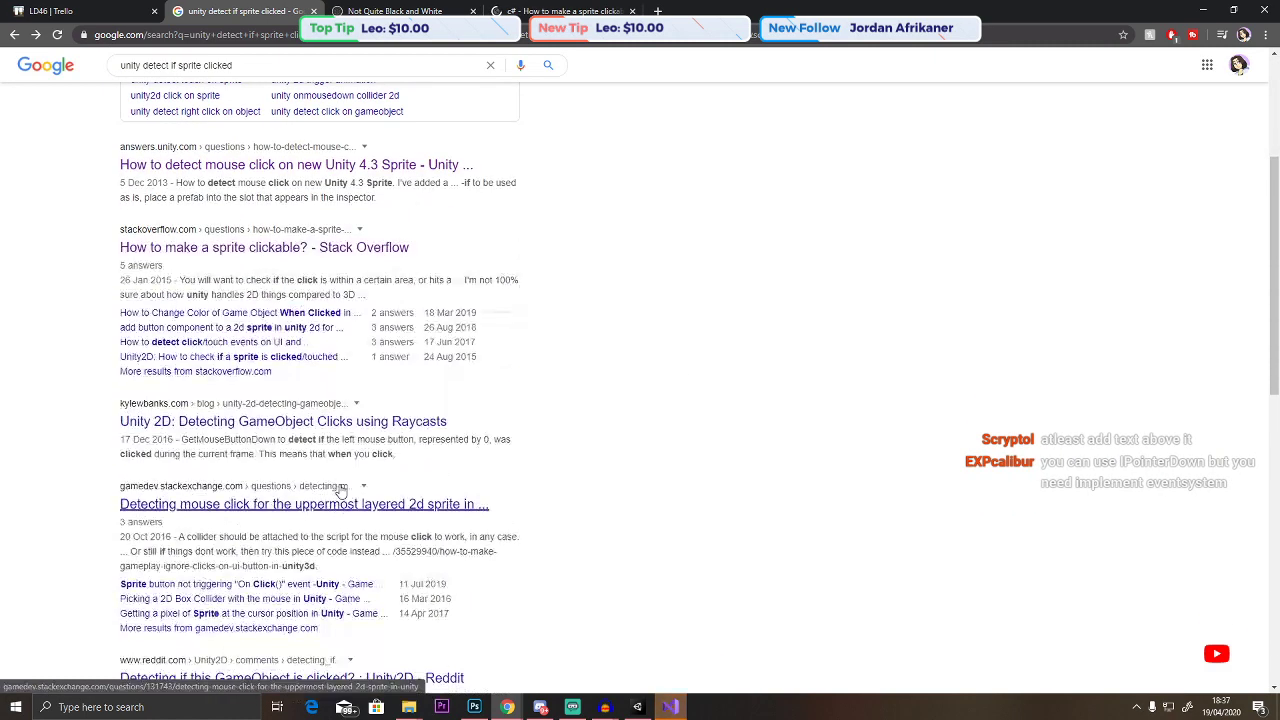
{"action": "middle_click", "coordinate": [313, 422]}
{"action": "left_click", "coordinate": [720, 11]}
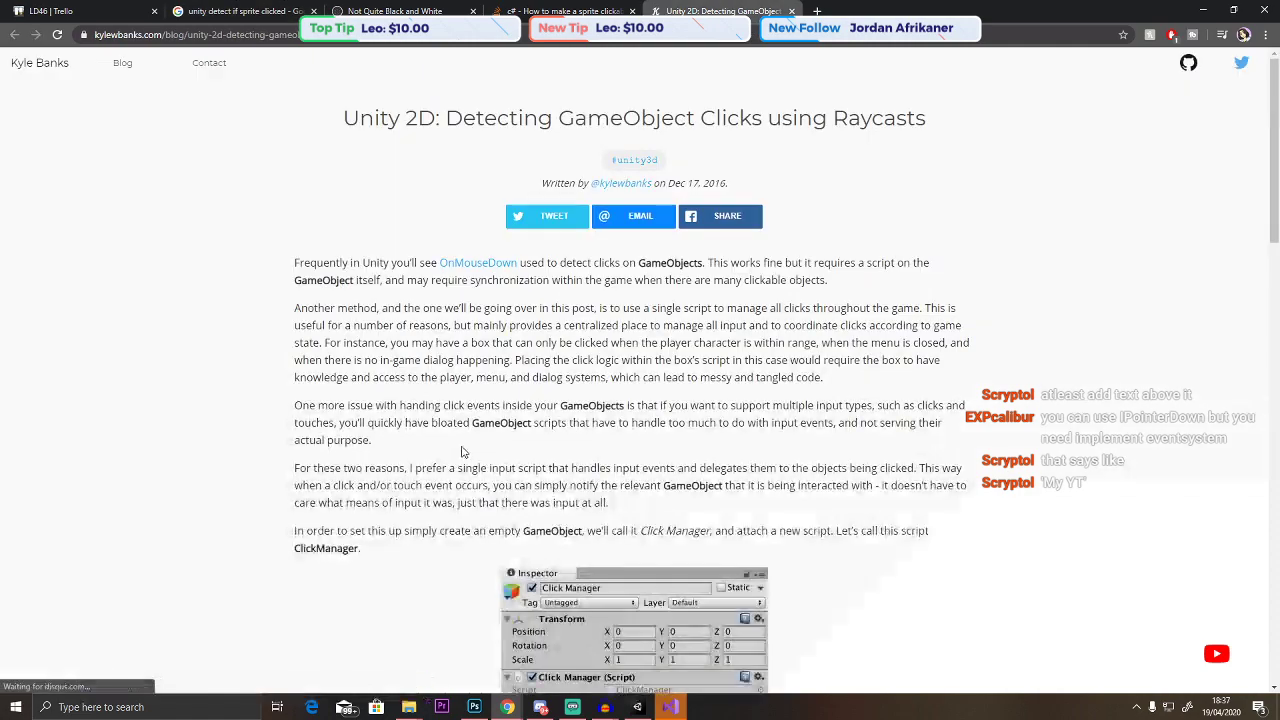
{"action": "scroll", "coordinate": [190, 372], "scroll_direction": "down", "scroll_amount": 3}
{"action": "scroll", "coordinate": [200, 365], "scroll_direction": "down", "scroll_amount": 3}
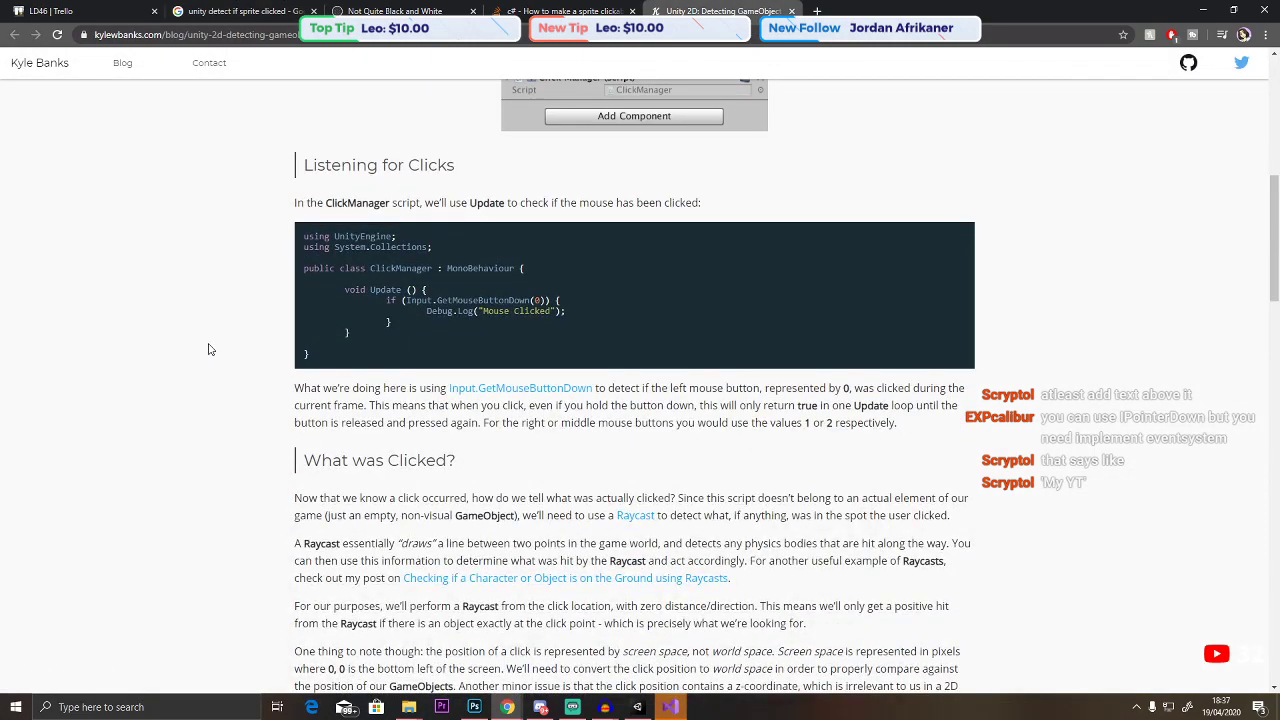
{"action": "scroll", "coordinate": [210, 345], "scroll_direction": "down", "scroll_amount": 5}
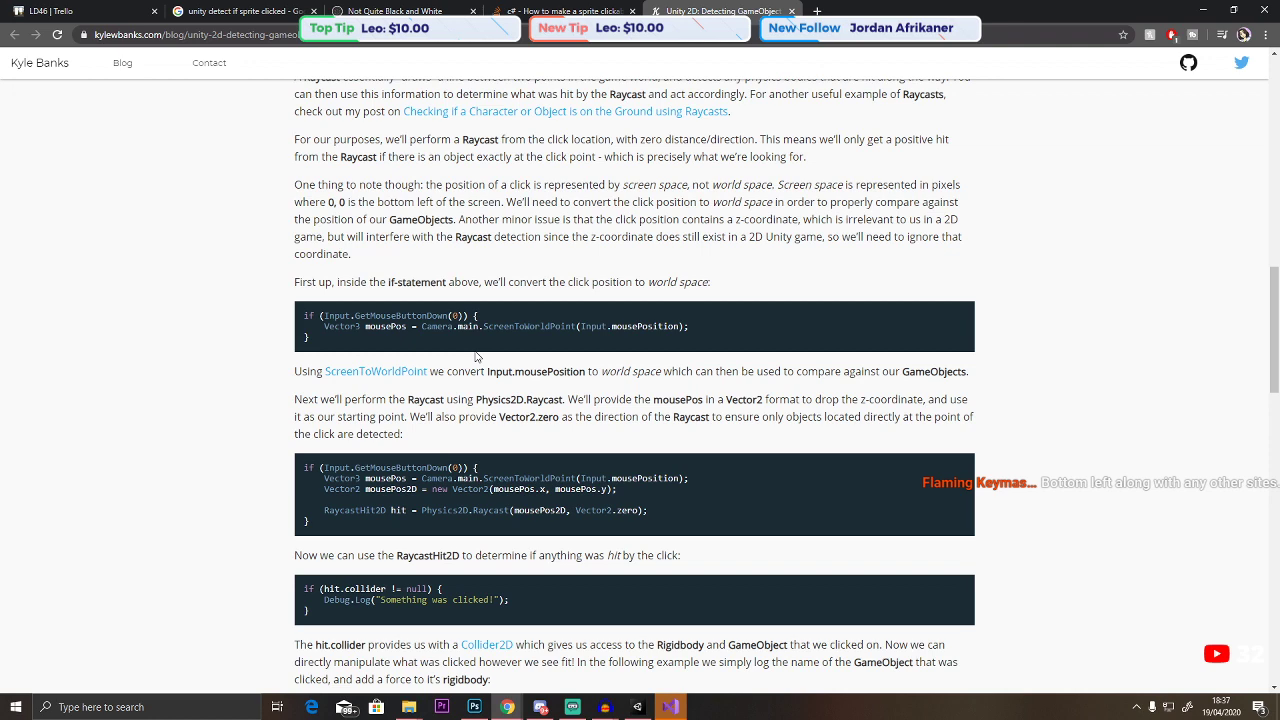
{"action": "scroll", "coordinate": [476, 356], "scroll_direction": "down", "scroll_amount": 6}
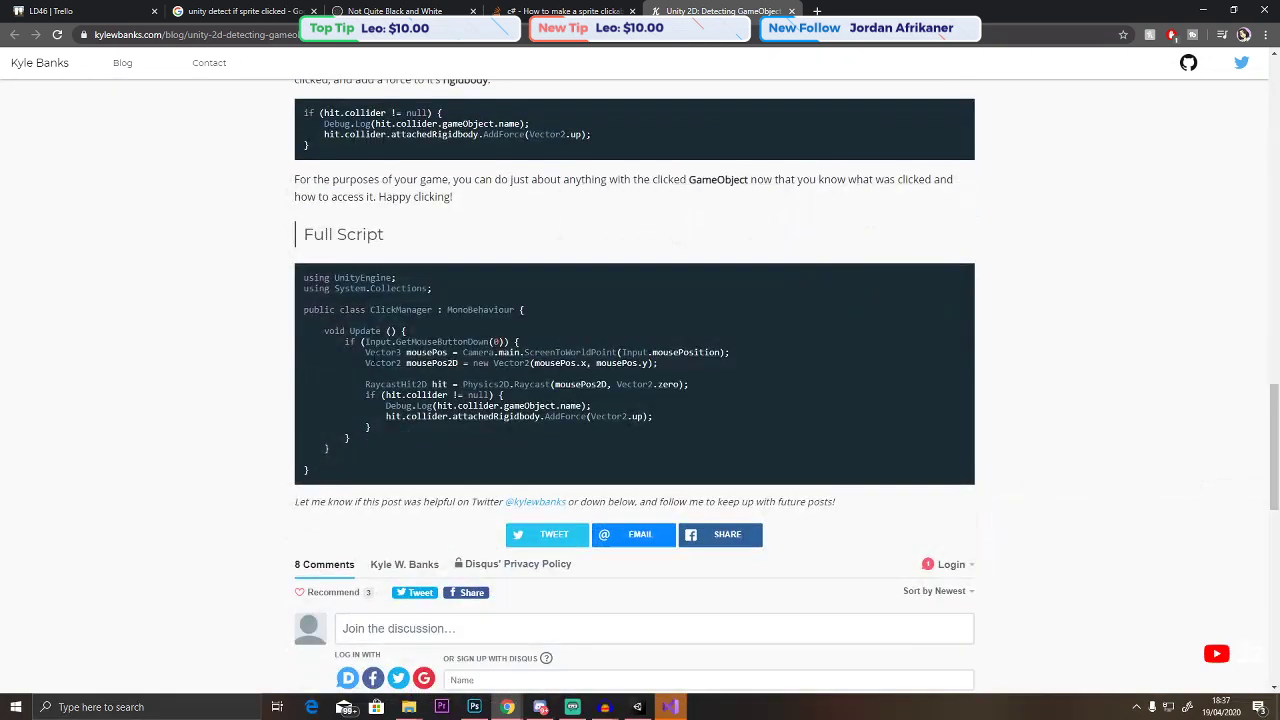
Copy the whole Update method from the article's full ClickManager script.
{"action": "left_click_drag", "start_coordinate": [324, 330], "coordinate": [441, 428]}
{"action": "left_click", "coordinate": [441, 440]}
{"action": "left_click_drag", "start_coordinate": [316, 330], "coordinate": [520, 345]}
{"action": "left_click", "coordinate": [548, 375]}
{"action": "left_click_drag", "start_coordinate": [324, 330], "coordinate": [534, 453]}
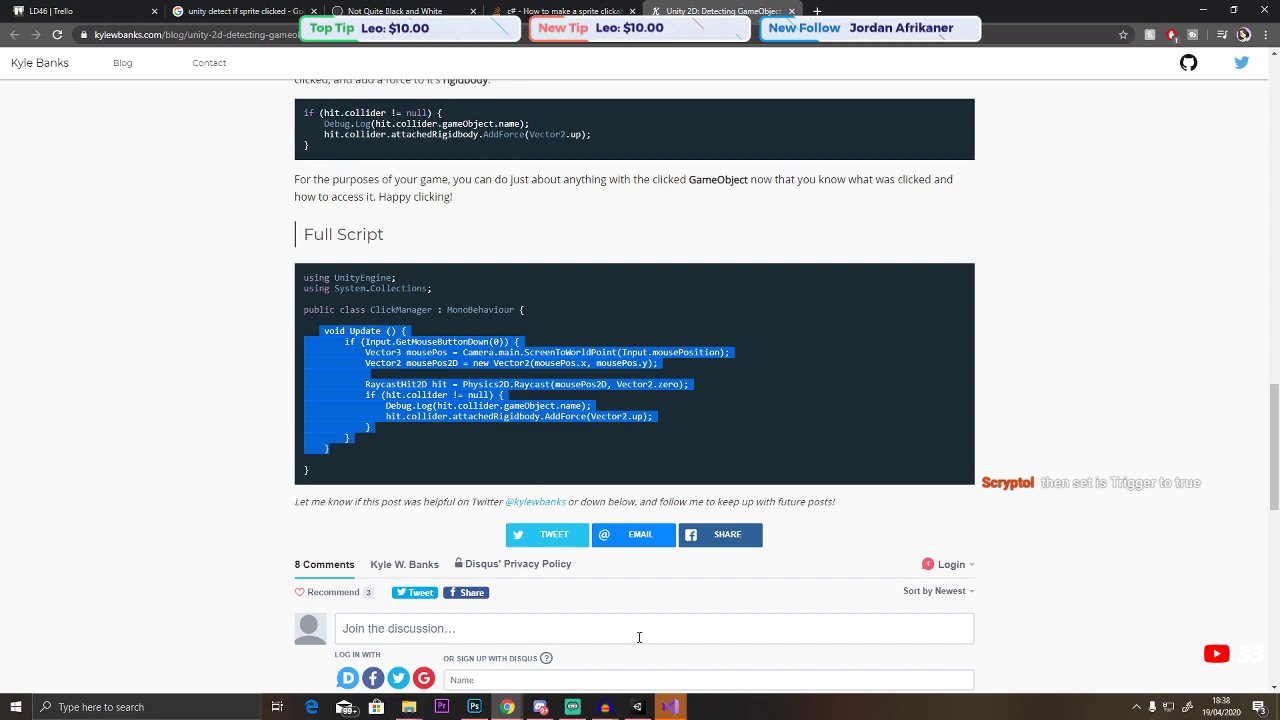
In Visual Studio, replace the YouTubeButton class's default methods and comment with the copied Update method containing the mouse-click raycast.
{"action": "left_click", "coordinate": [670, 707]}
{"action": "left_click_drag", "start_coordinate": [290, 282], "coordinate": [280, 174]}
{"action": "key", "text": "BackSpace"}
{"action": "left_click_drag", "start_coordinate": [505, 154], "coordinate": [280, 154]}
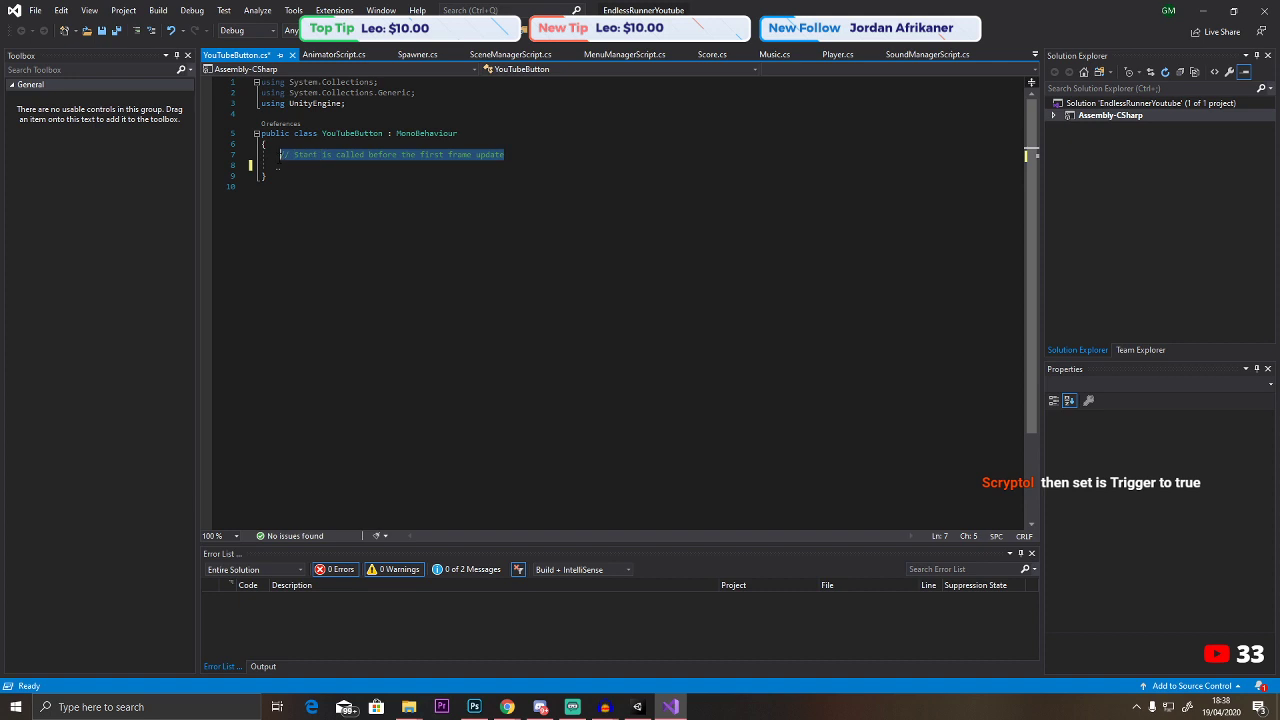
{"action": "key", "text": "BackSpace"}
{"action": "type", "text": "void Update() { if (Input.GetMouseButtonDown(0)) { Vector3 mousePos = Camera.main.ScreenToWorldPoint(Input.mousePosition); Vector2 mousePos2D = new Vector2(mousePos.x, mousePos.y);  RaycastHit2D hit = Physics2D.Raycast(mousePos2D, Vector2.zero); if (hit.collider != null) { Debug.Log(hit.collider.gameObject.name); hit.collider.attachedRigidbody.AddForce(Vector2.up); } } }"}
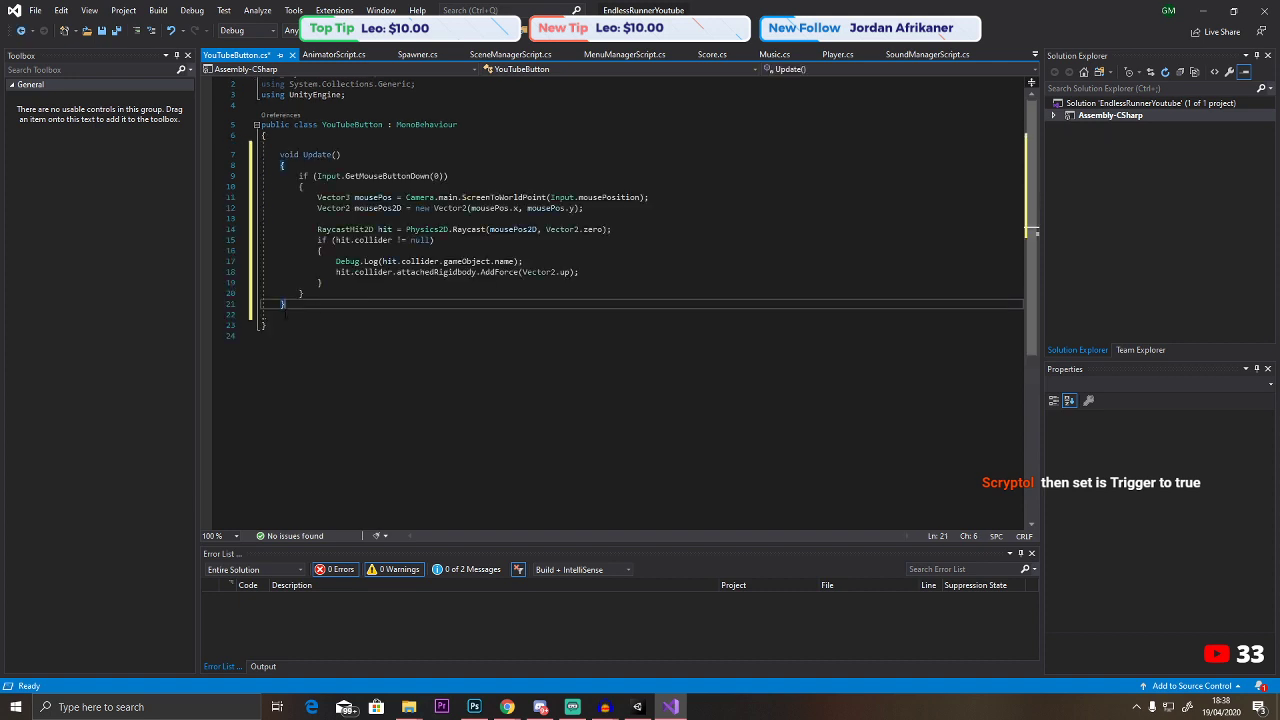
Insert a blank line above the Debug.Log call in the hit.collider check, save the YouTubeButton script, and minimize Visual Studio.
{"action": "left_click", "coordinate": [370, 327]}
{"action": "left_click", "coordinate": [425, 353]}
{"action": "left_click", "coordinate": [671, 209]}
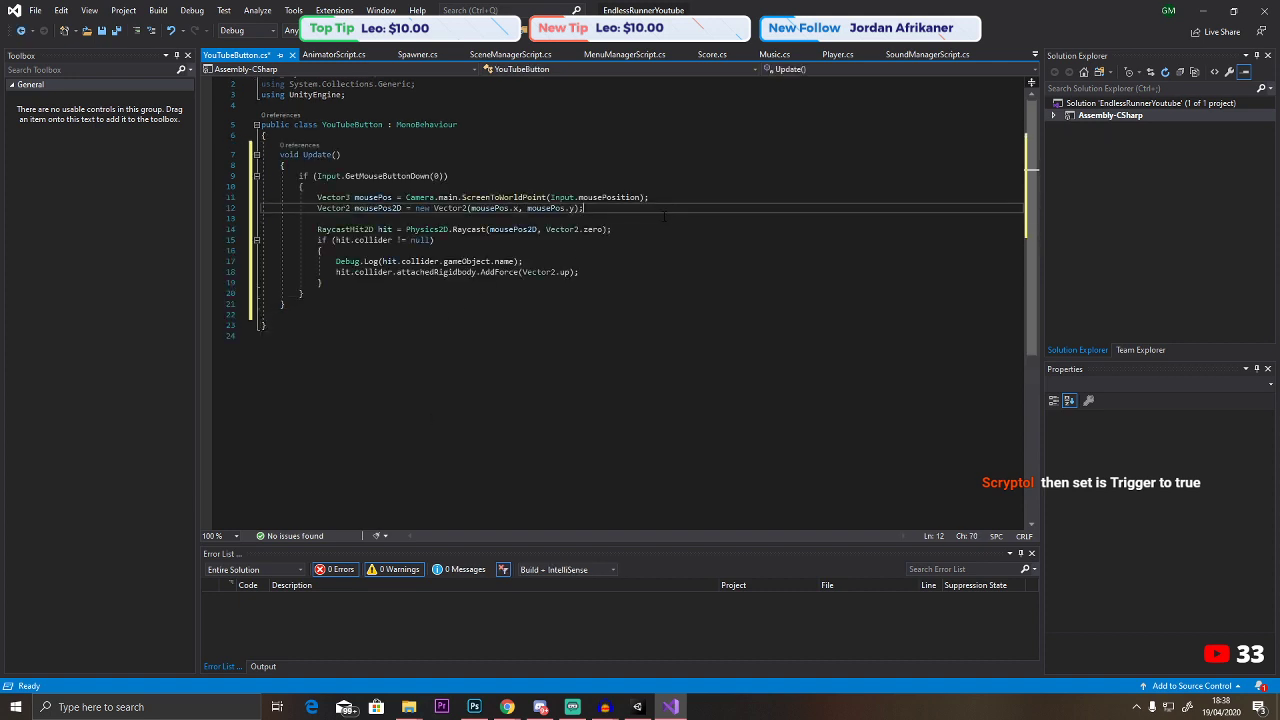
{"action": "left_click", "coordinate": [683, 199]}
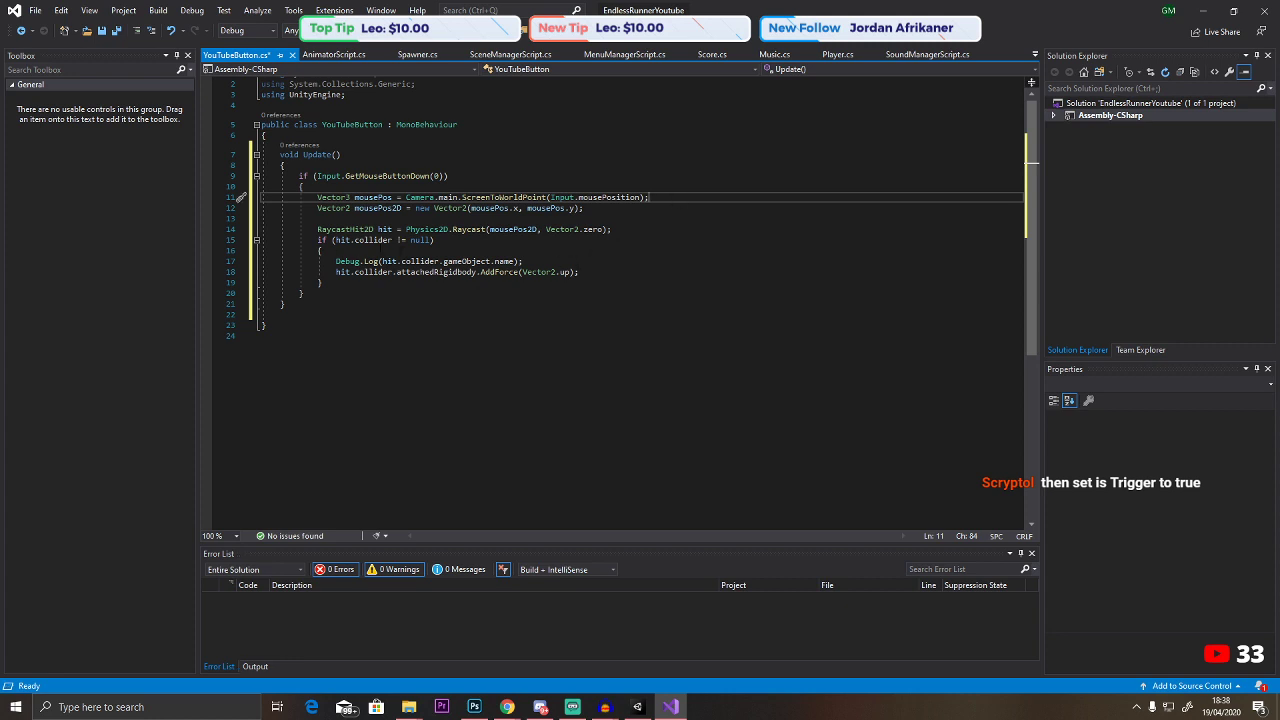
{"action": "left_click", "coordinate": [322, 250]}
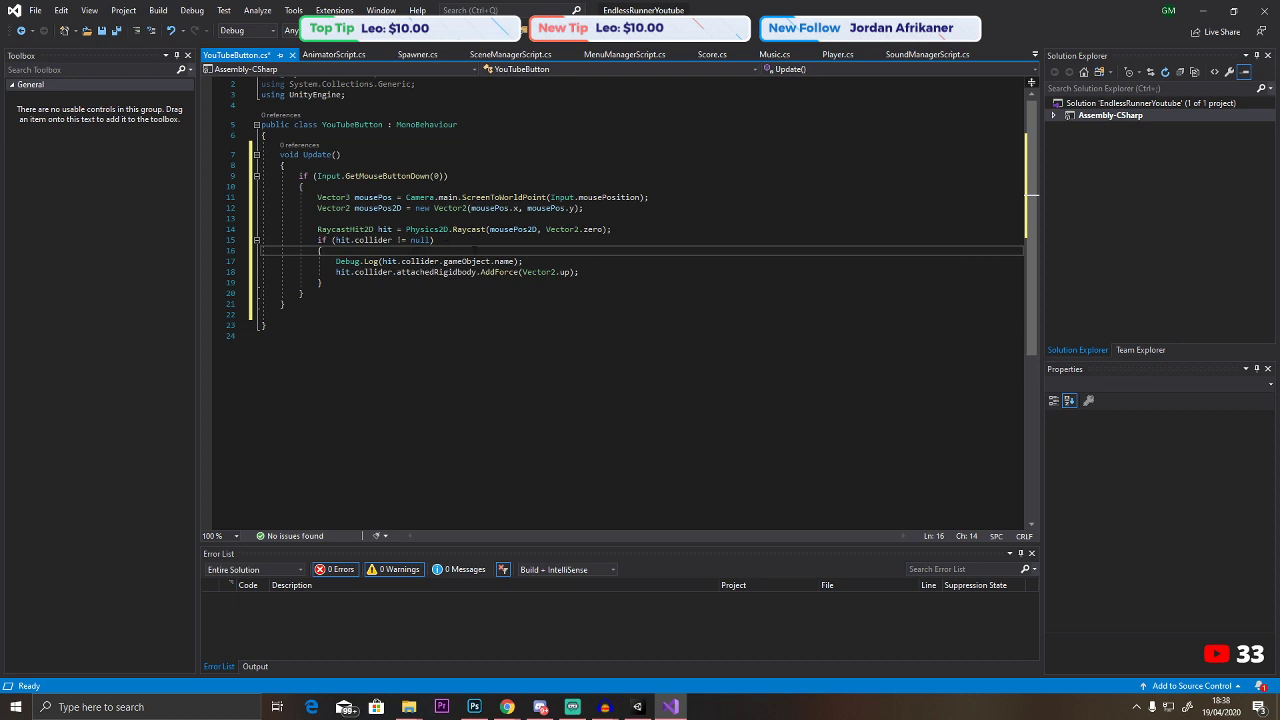
{"action": "key", "text": "Return"}
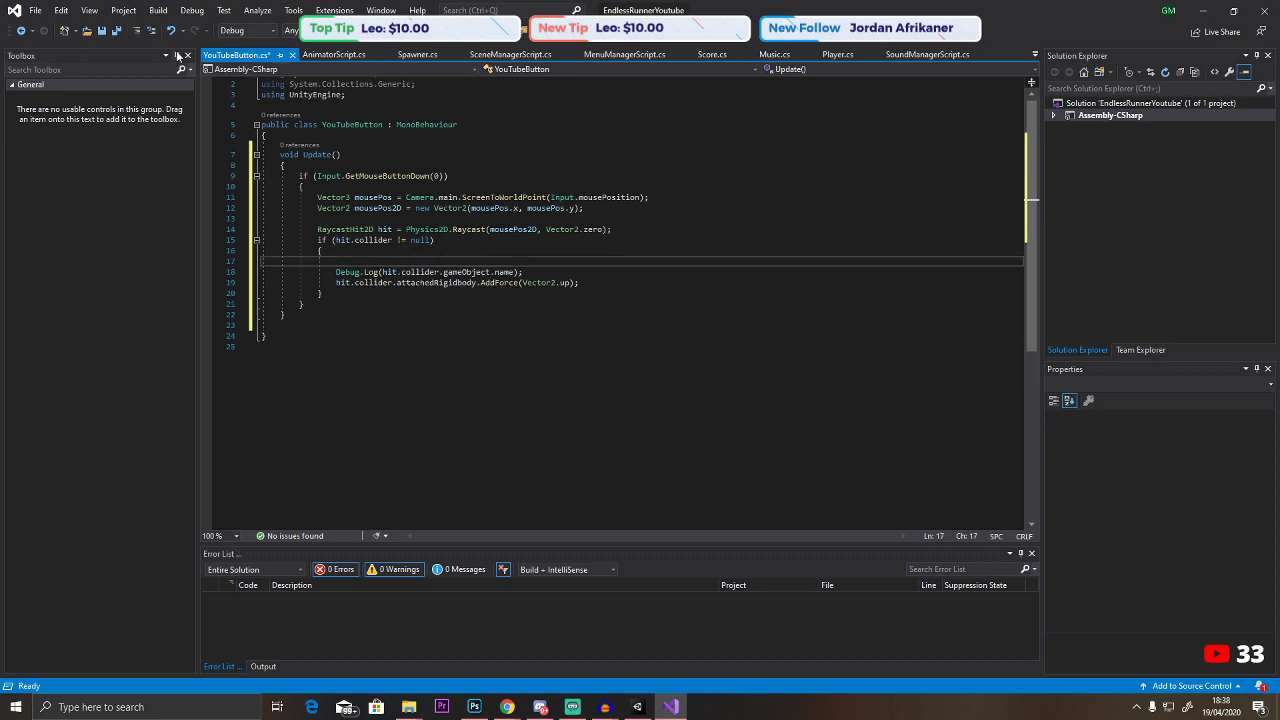
{"action": "left_click", "coordinate": [103, 31]}
{"action": "left_click", "coordinate": [1203, 11]}
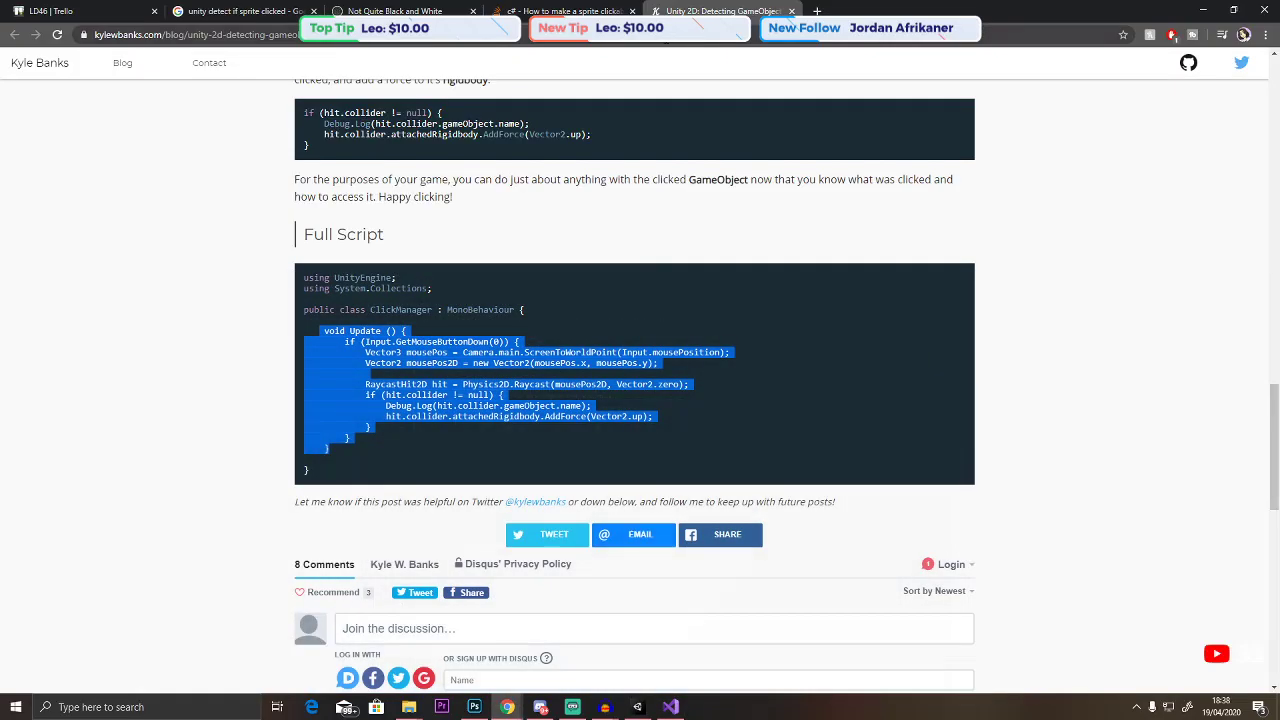
Switch to Unity and run the scene with the Console open to test clicking the YouTube button, stopping play mode after each run.
{"action": "left_click", "coordinate": [637, 707]}
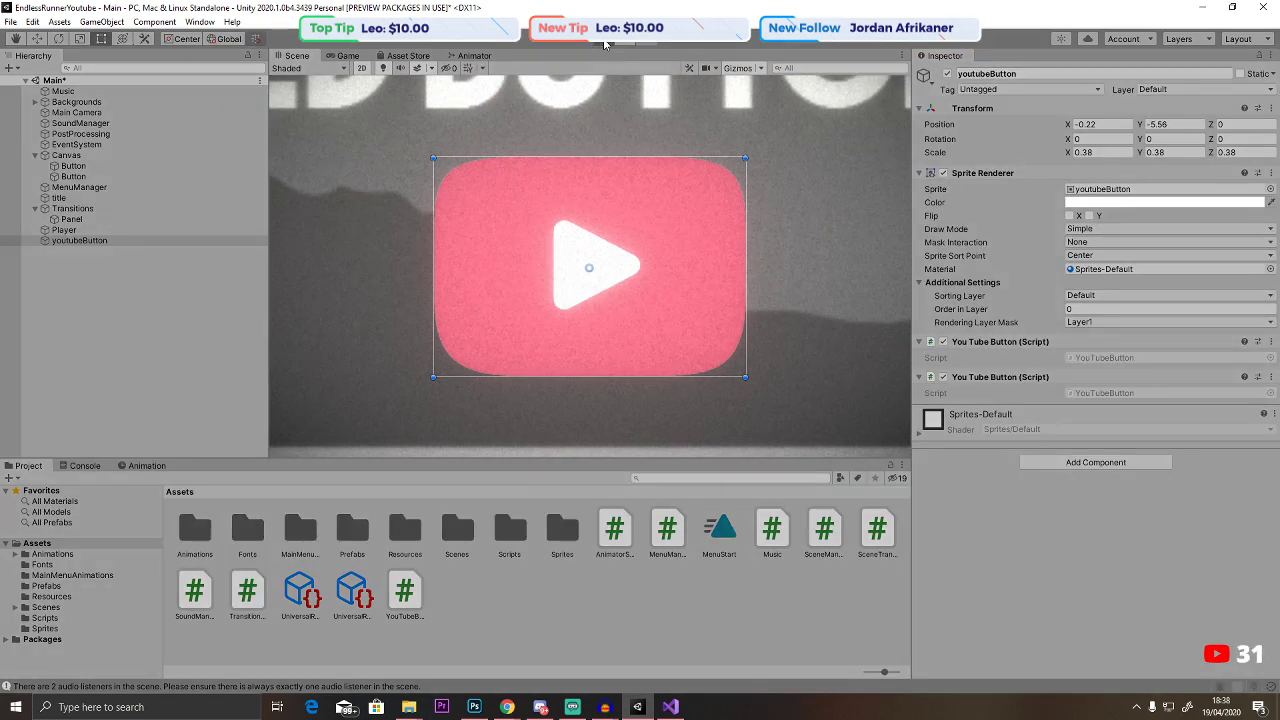
{"action": "left_click", "coordinate": [604, 40]}
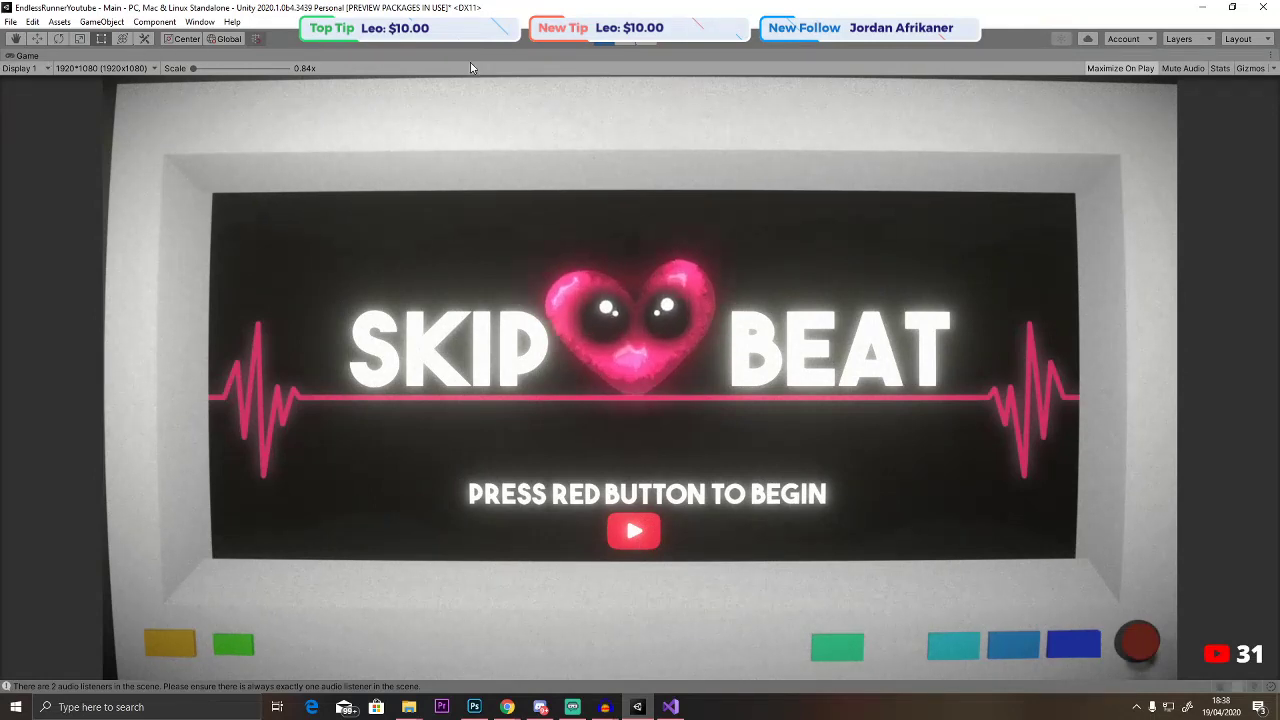
{"action": "key", "text": "ctrl+p"}
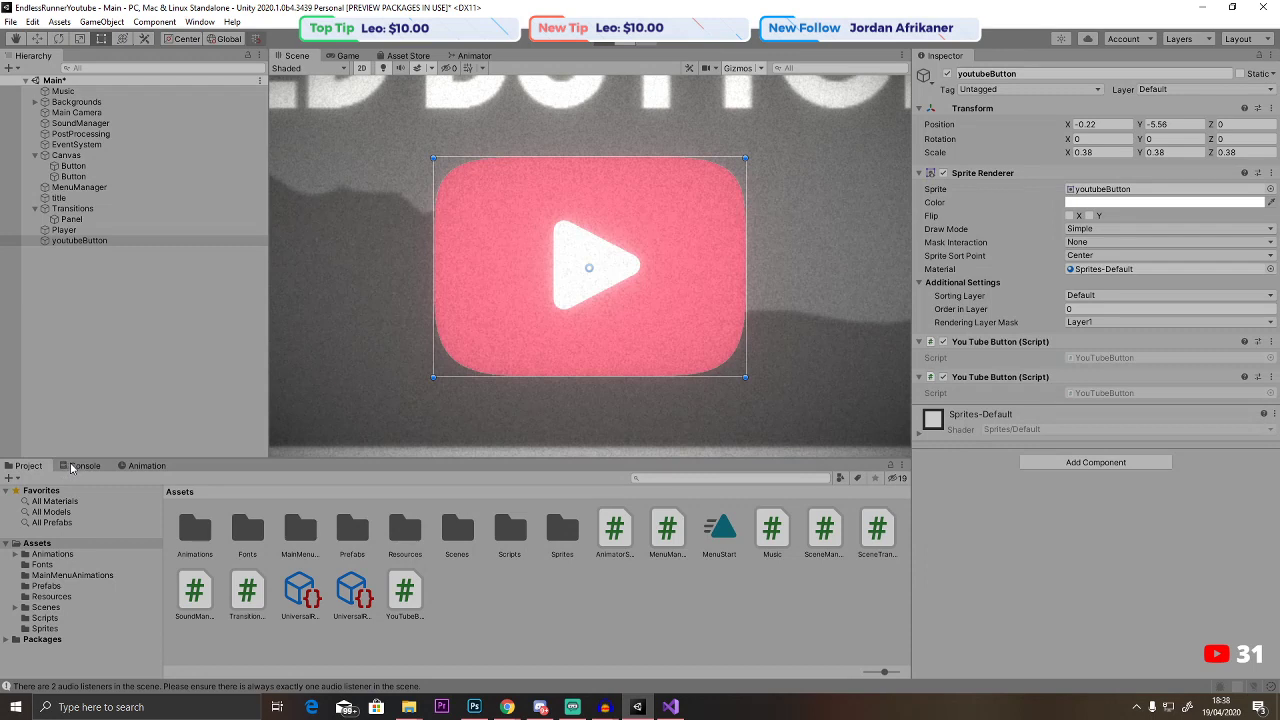
{"action": "key", "text": "ctrl+p"}
{"action": "left_click", "coordinate": [80, 466]}
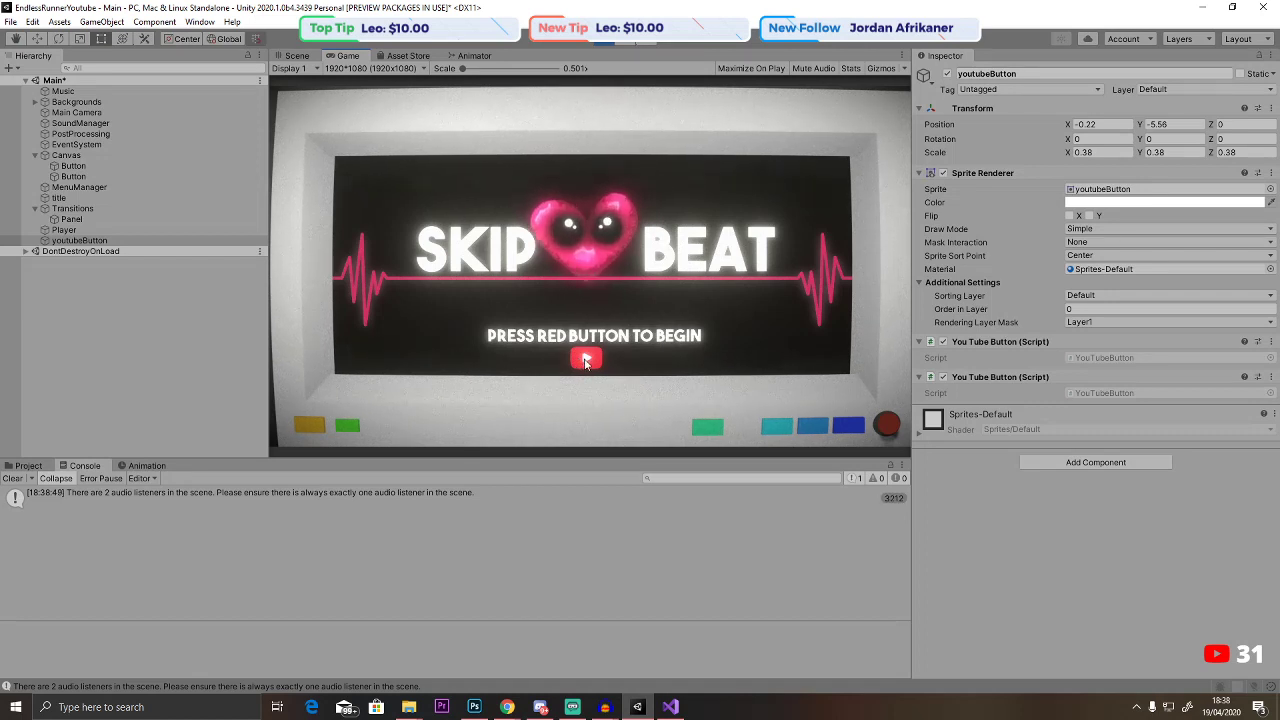
{"action": "key", "text": "ctrl+p"}
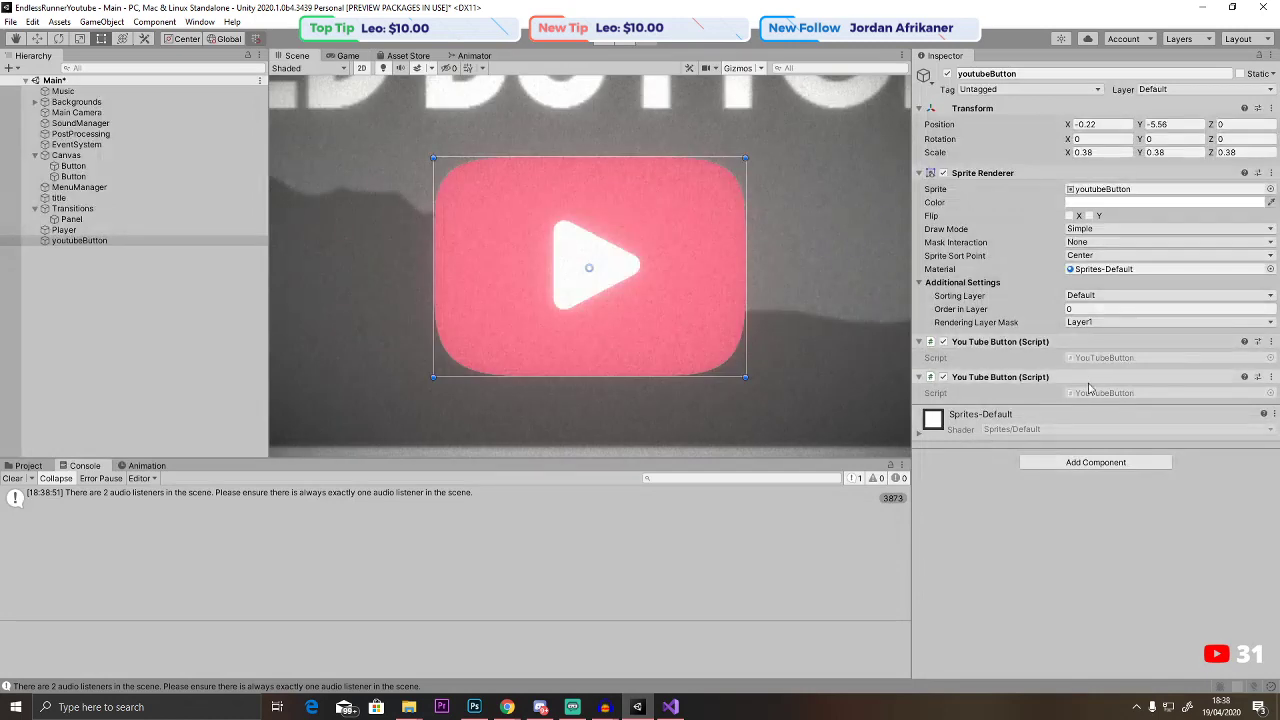
Open the YouTubeButton script and add a blank line below the AddForce call, undoing the stray paste of the Update method there.
{"action": "double_click", "coordinate": [1092, 390]}
{"action": "left_click", "coordinate": [578, 282]}
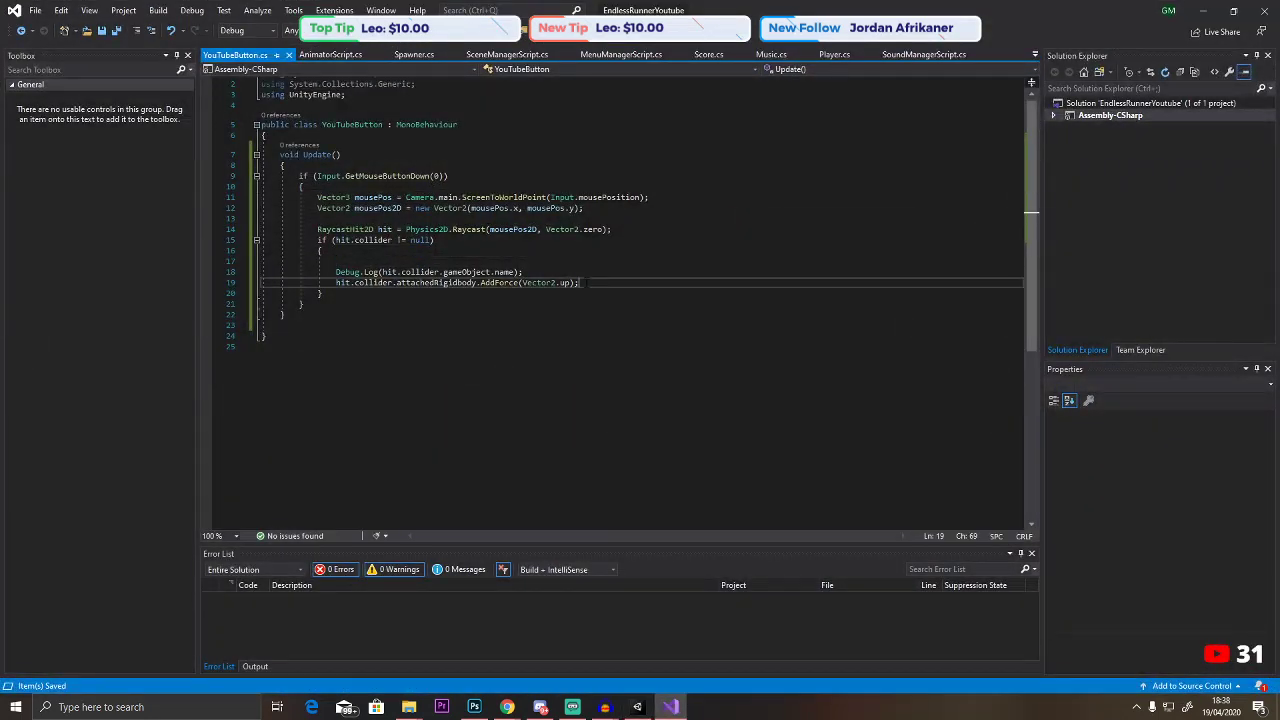
{"action": "key", "text": "Return"}
{"action": "type", "text": "void Update() {     if (Input.GetMouseButtonDown(0))     {         Vector3 mousePos = Camera.main.ScreenToWorldPoint(Input.mousePosition);         Vector2 mousePos2D = new Vector2(mousePos.x, mousePos.y);          RaycastHit2D hit = Physics2D.Raycast(mousePos2D, Vector2.zero);         if (hit.collider != null)         {             Debug.Log(hit.collider.gameObject.name);             hit.collider.attachedRigidbody.AddForce(Vector2.up);         }     } }"}
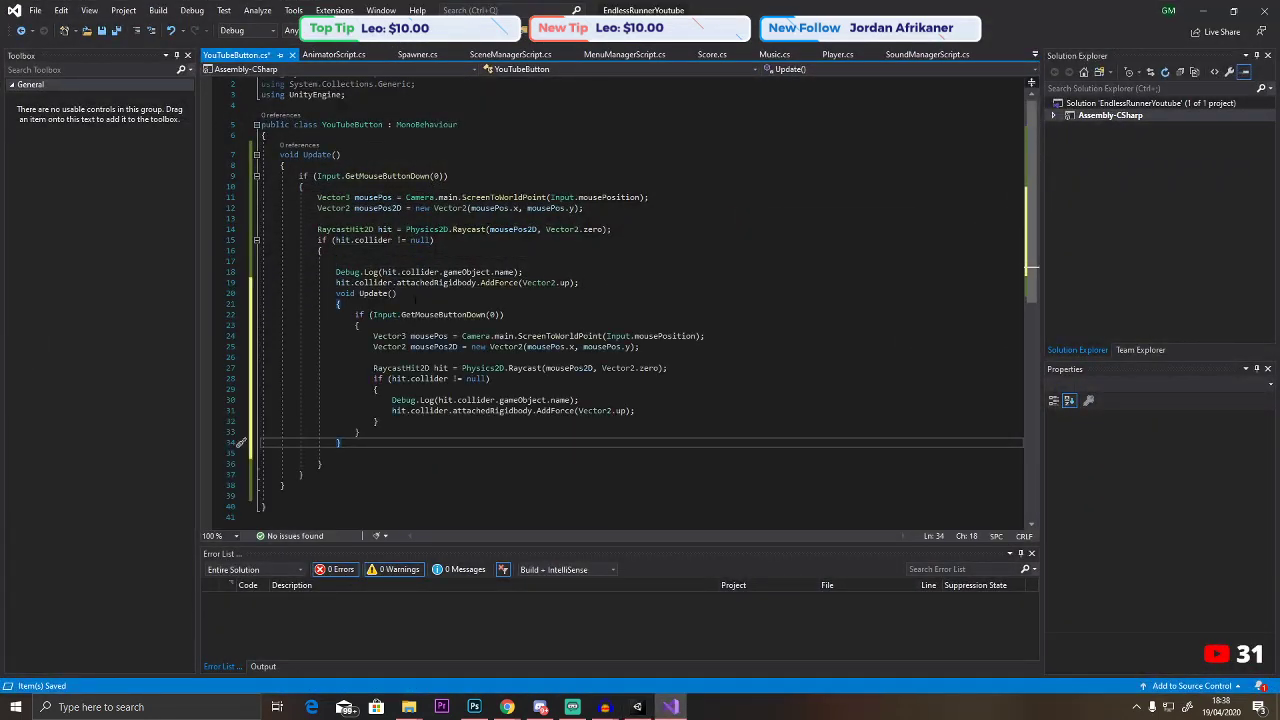
{"action": "key", "text": "ctrl+z"}
{"action": "key", "text": "ctrl+z"}
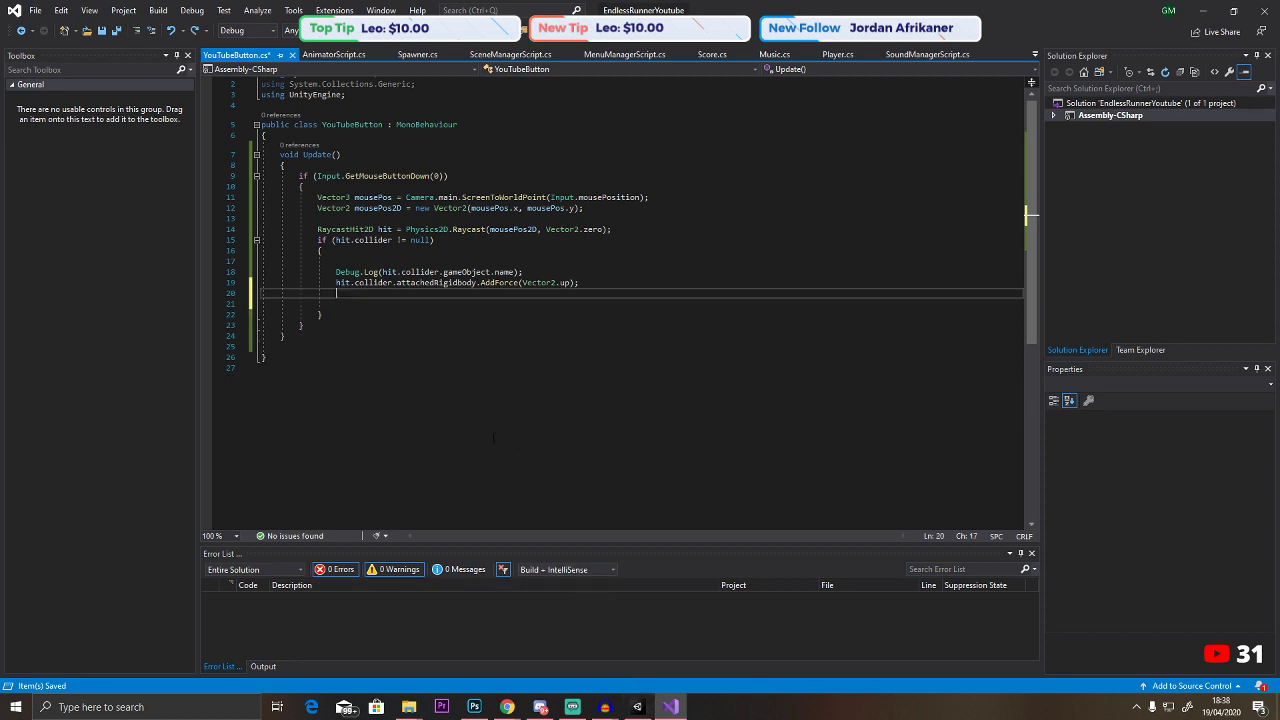
Switch to the browser and search Google for "button to go to url unity" in place of the previous sprite-click search.
{"action": "mouse_move", "coordinate": [531, 683]}
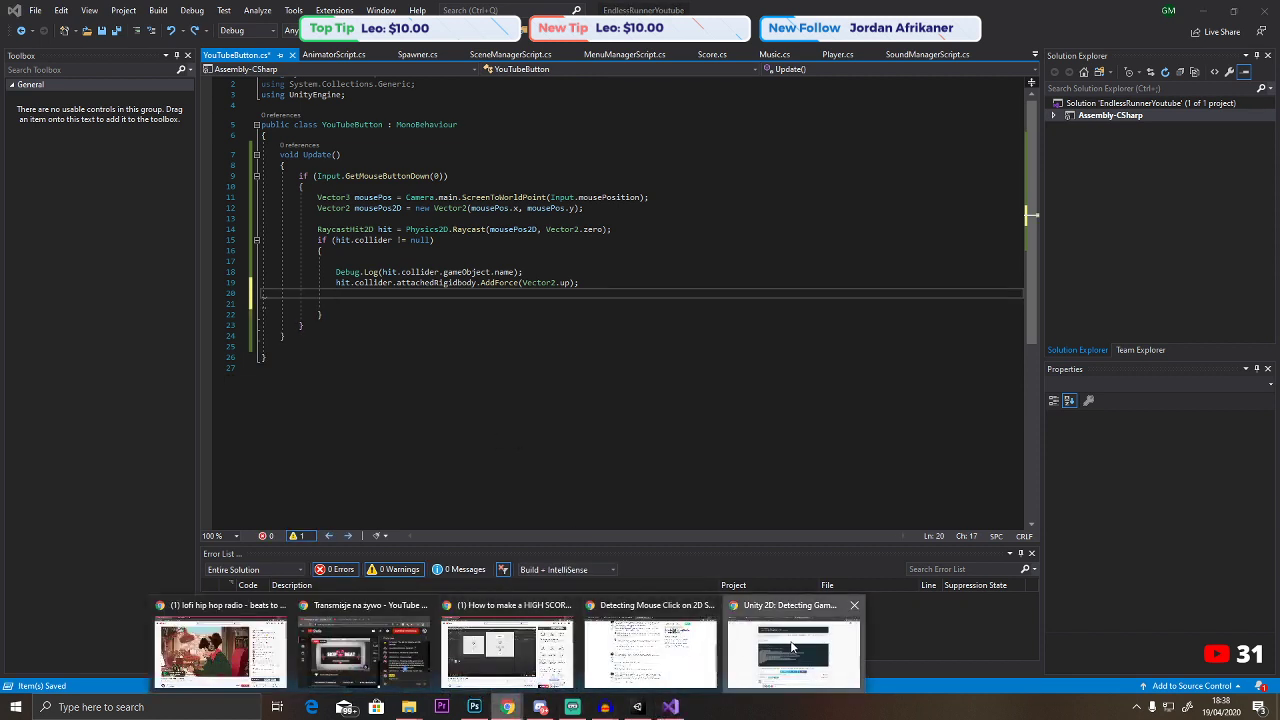
{"action": "left_click", "coordinate": [793, 655]}
{"action": "left_click", "coordinate": [562, 11]}
{"action": "left_click", "coordinate": [393, 11]}
{"action": "left_click", "coordinate": [240, 11]}
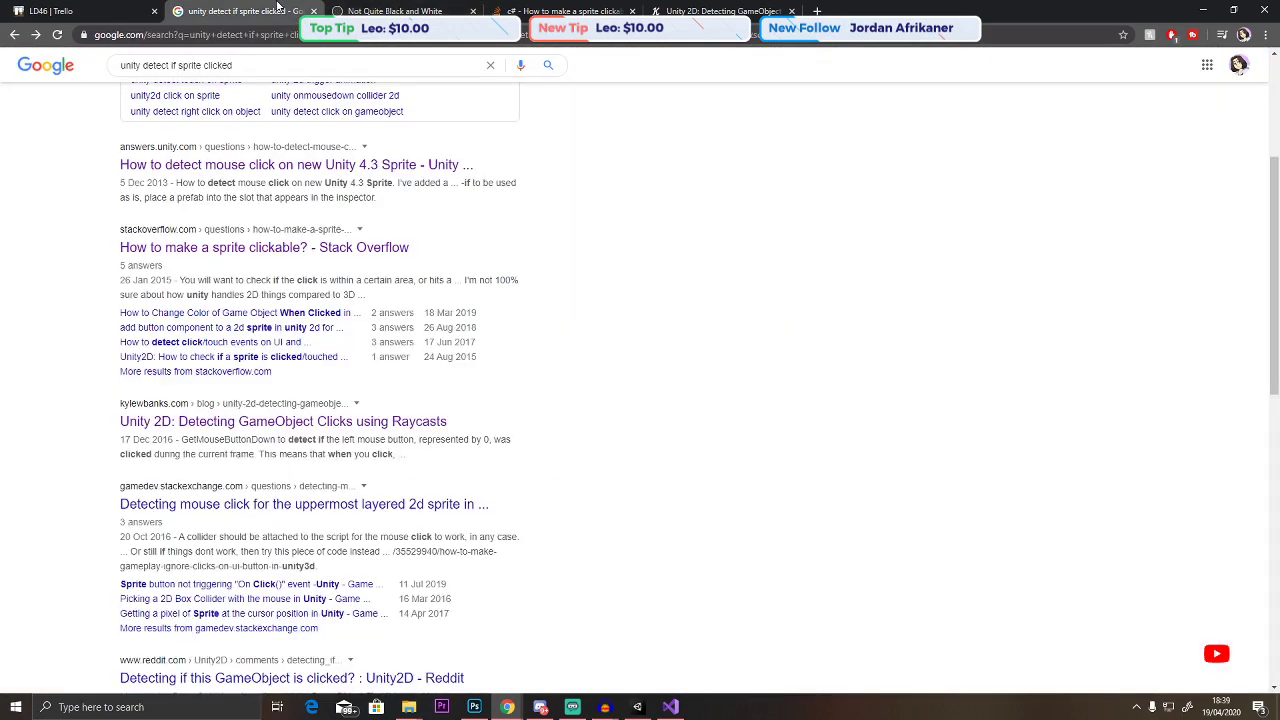
{"action": "left_click", "coordinate": [50, 11]}
{"action": "left_click", "coordinate": [240, 11]}
{"action": "left_click", "coordinate": [247, 36]}
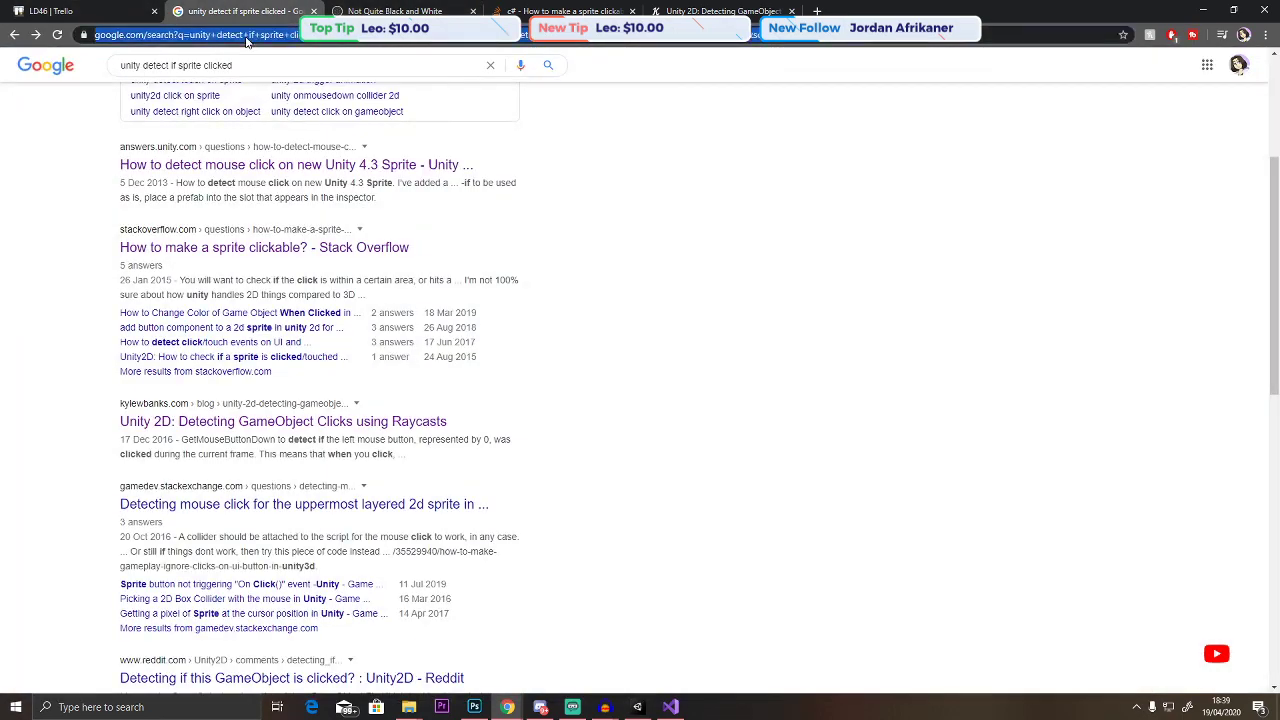
{"action": "type", "text": "bu"}
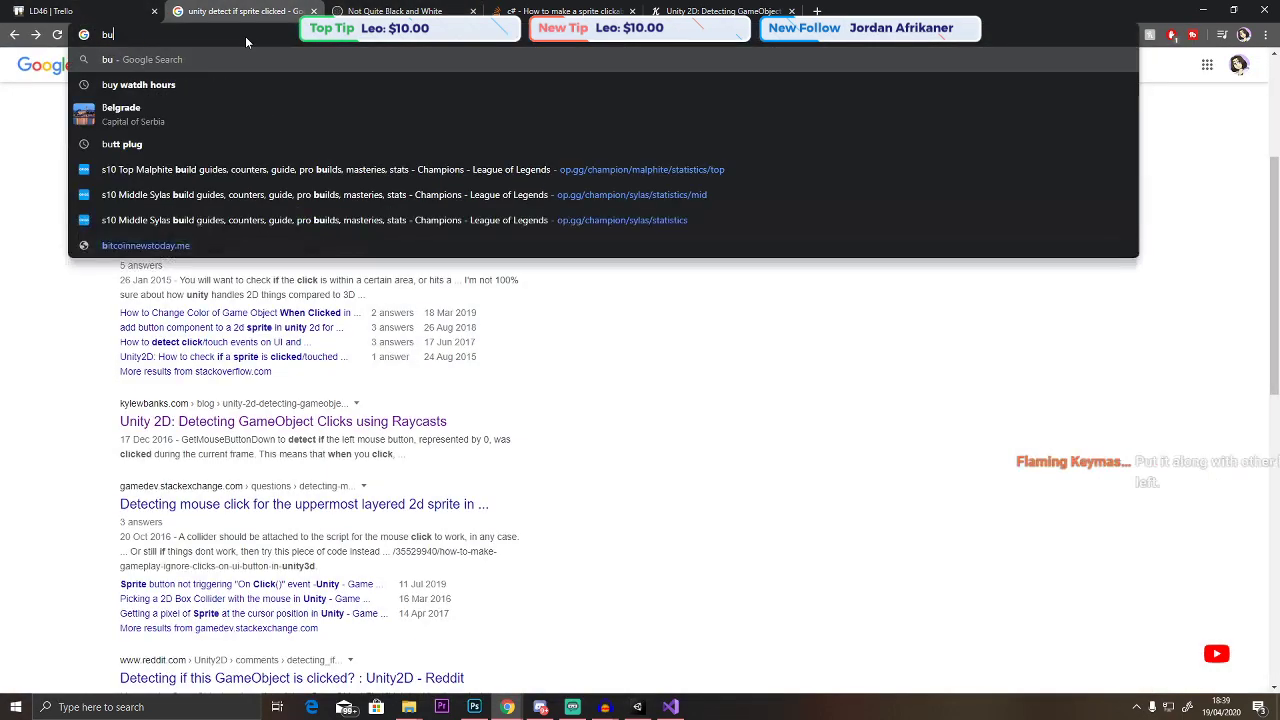
{"action": "type", "text": "tton to go to url unity"}
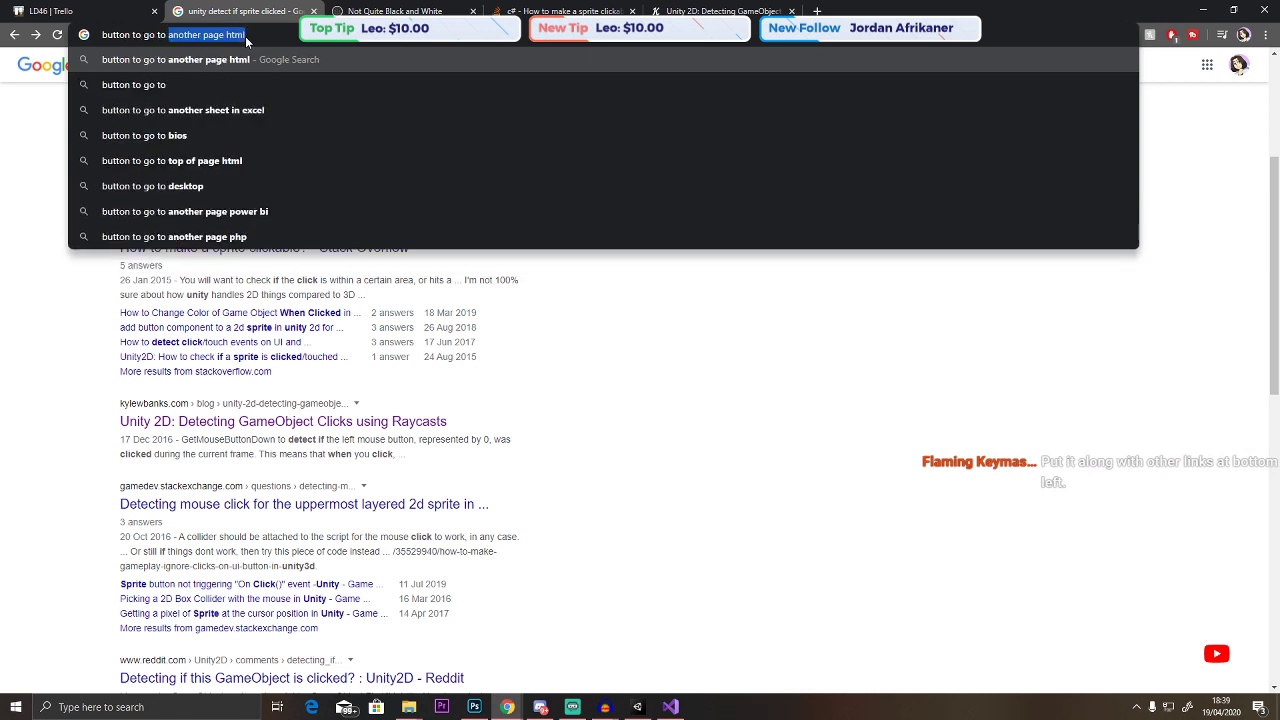
{"action": "key", "text": "Return"}
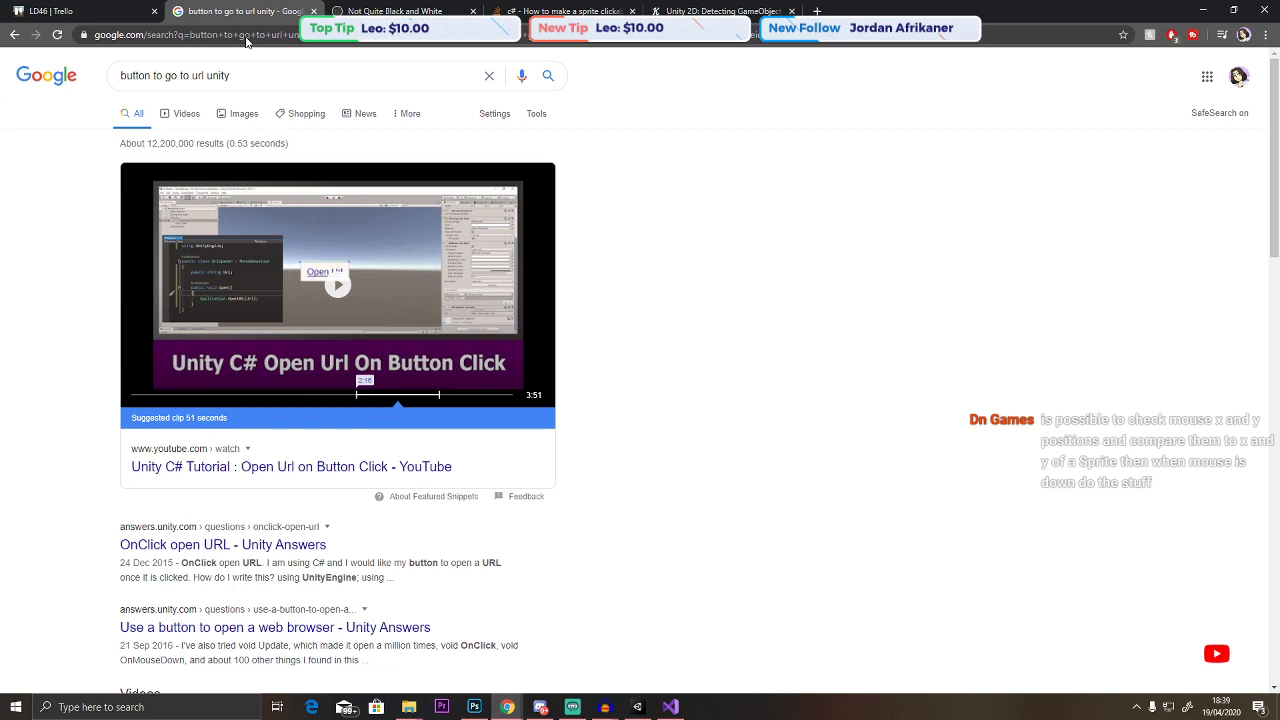
Open the "OnClick open URL" Unity Answers result and read its code sample and reply.
{"action": "scroll", "coordinate": [110, 252], "scroll_direction": "down", "scroll_amount": 3}
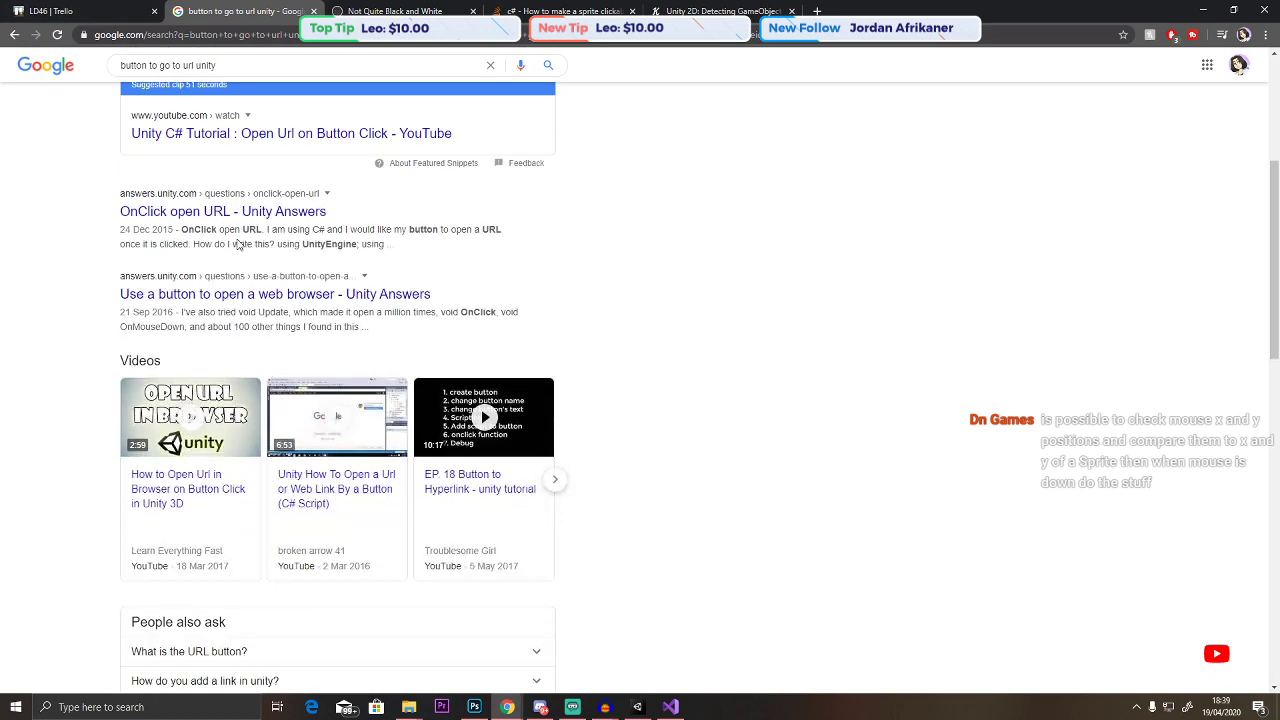
{"action": "left_click", "coordinate": [223, 213]}
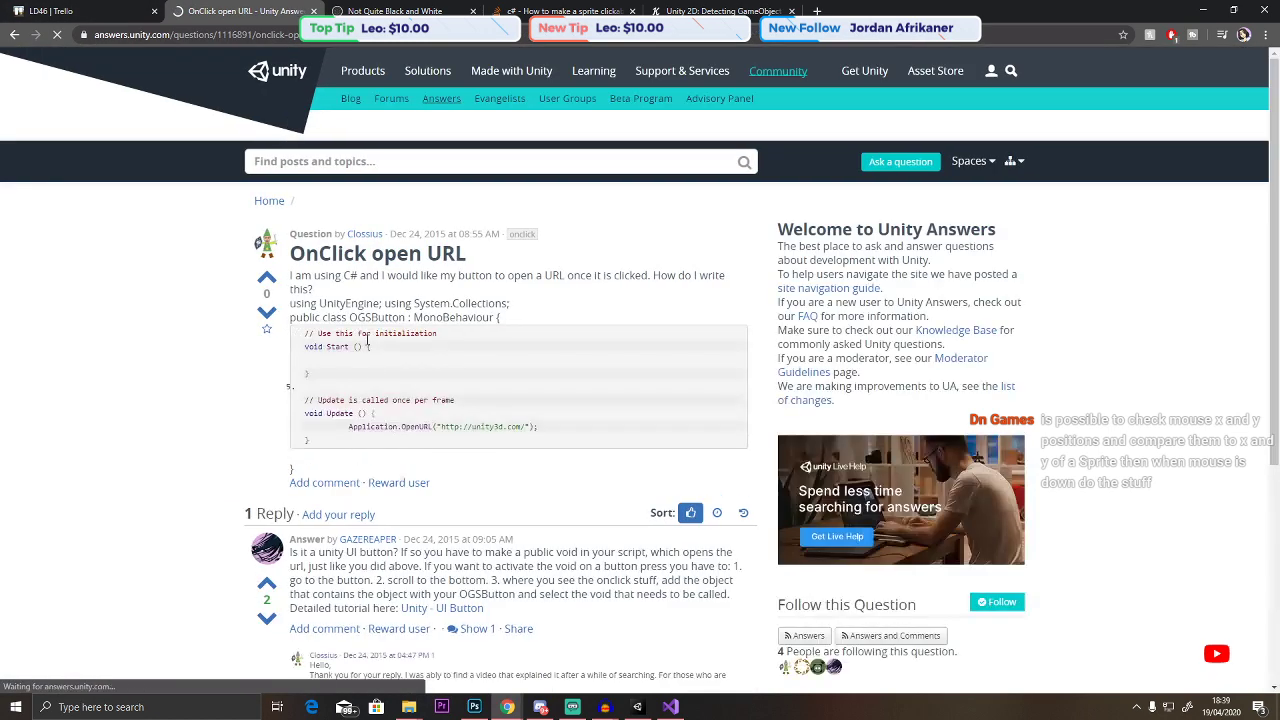
{"action": "left_click_drag", "start_coordinate": [540, 426], "coordinate": [386, 460]}
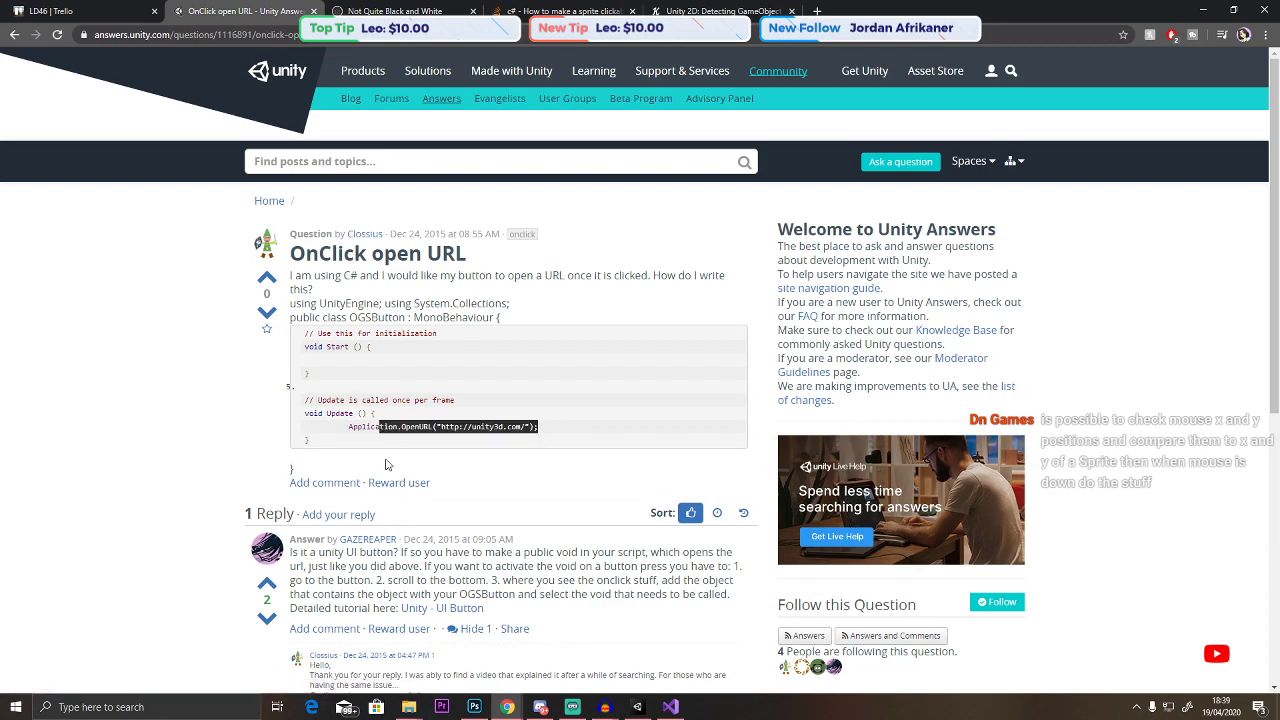
{"action": "left_click", "coordinate": [215, 490]}
{"action": "scroll", "coordinate": [215, 490], "scroll_direction": "down", "scroll_amount": 3}
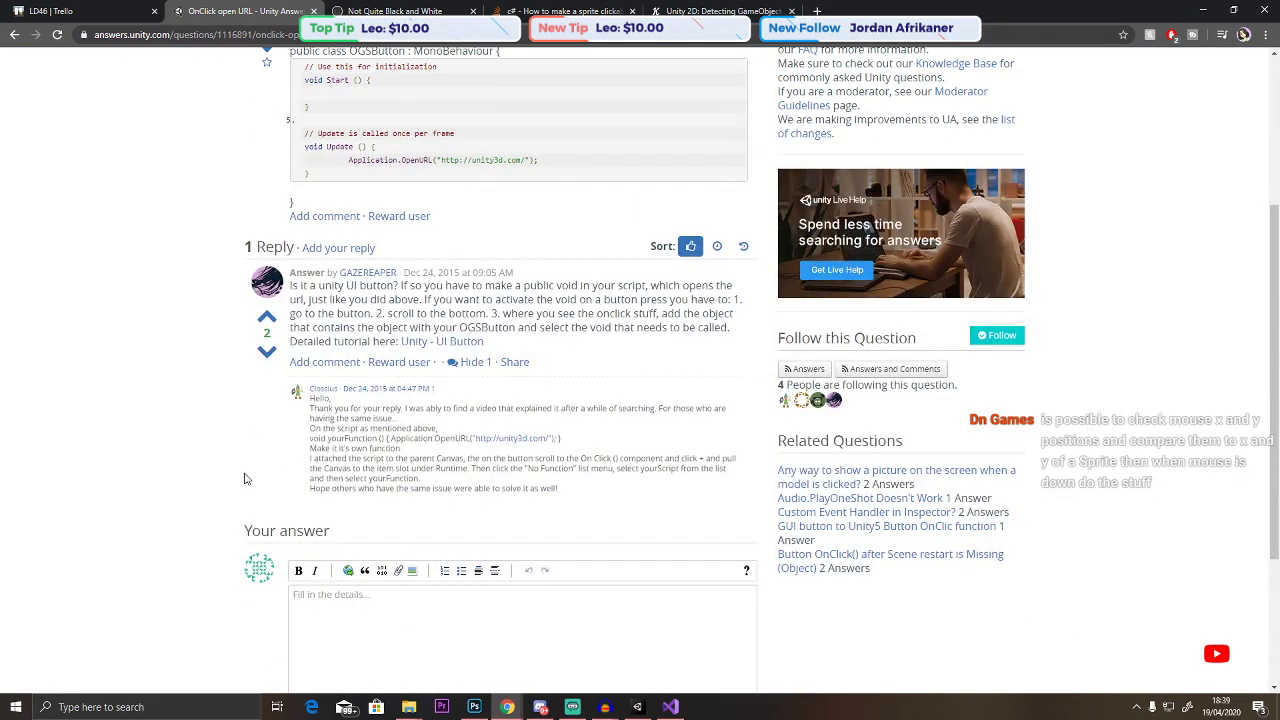
{"action": "scroll", "coordinate": [244, 479], "scroll_direction": "up", "scroll_amount": 3}
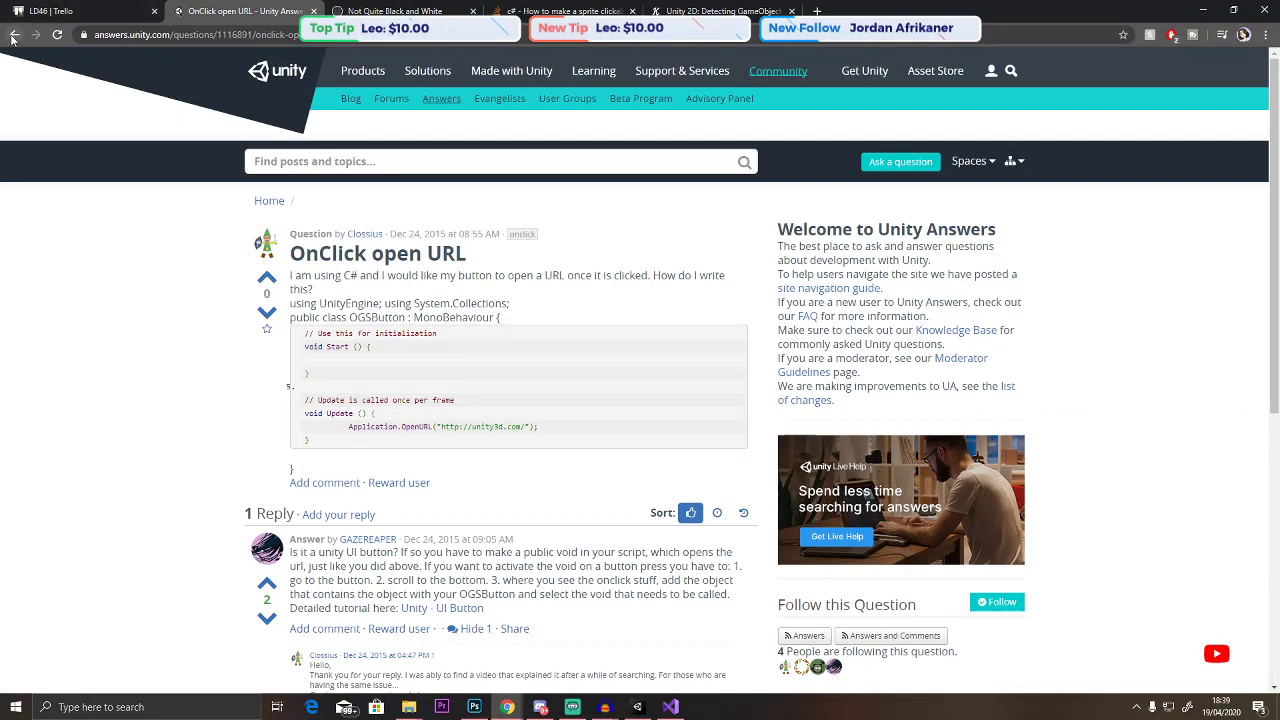
{"action": "left_click", "coordinate": [12, 38]}
{"action": "left_click", "coordinate": [183, 261]}
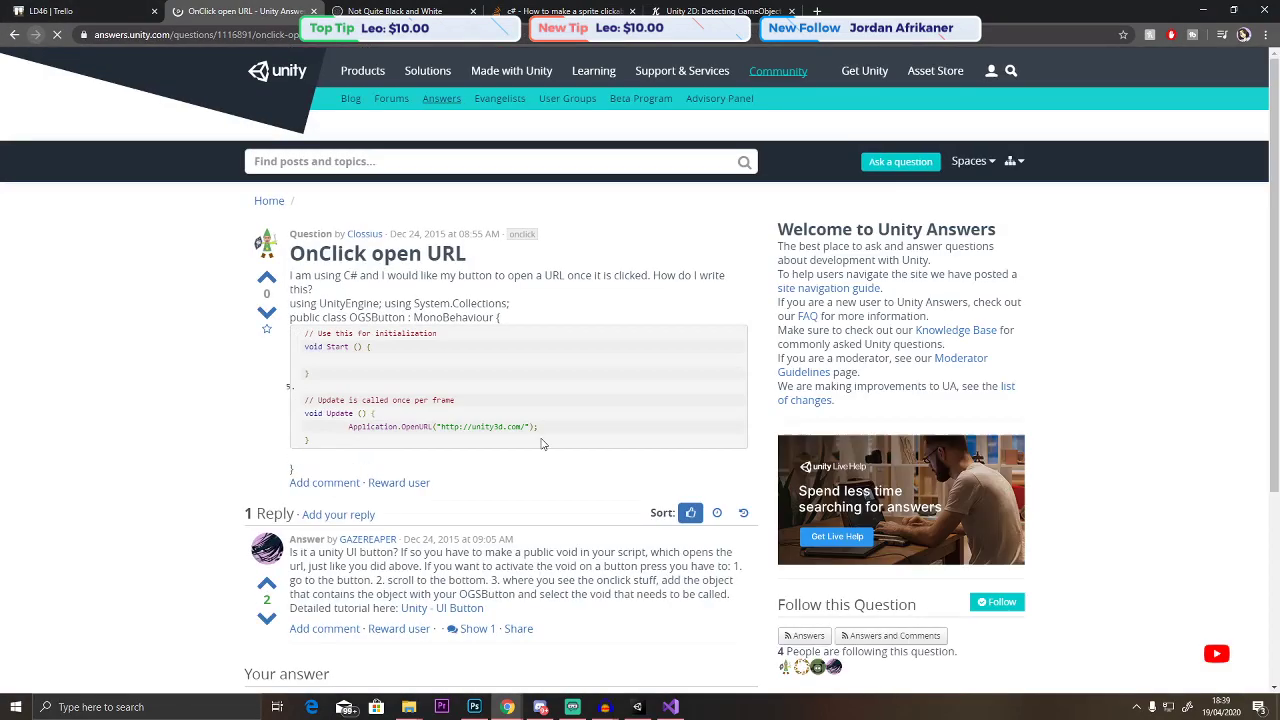
{"action": "left_click_drag", "start_coordinate": [540, 427], "coordinate": [346, 427]}
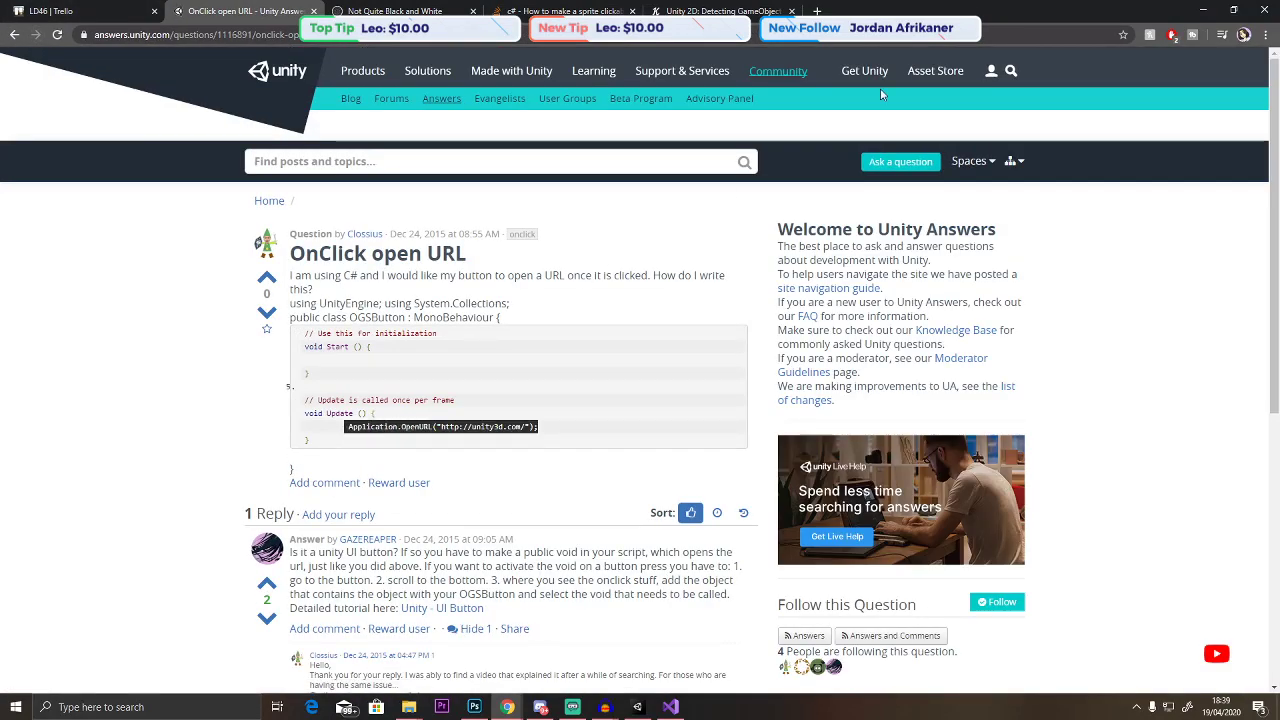
{"action": "key", "text": "ctrl+c"}
Paste the copied Application.OpenURL line below the AddForce call in the YouTubeButton script, save it, and return to Unity.
{"action": "key", "text": "alt+Tab"}
{"action": "key", "text": "ctrl+v"}
{"action": "key", "text": "ctrl+s"}
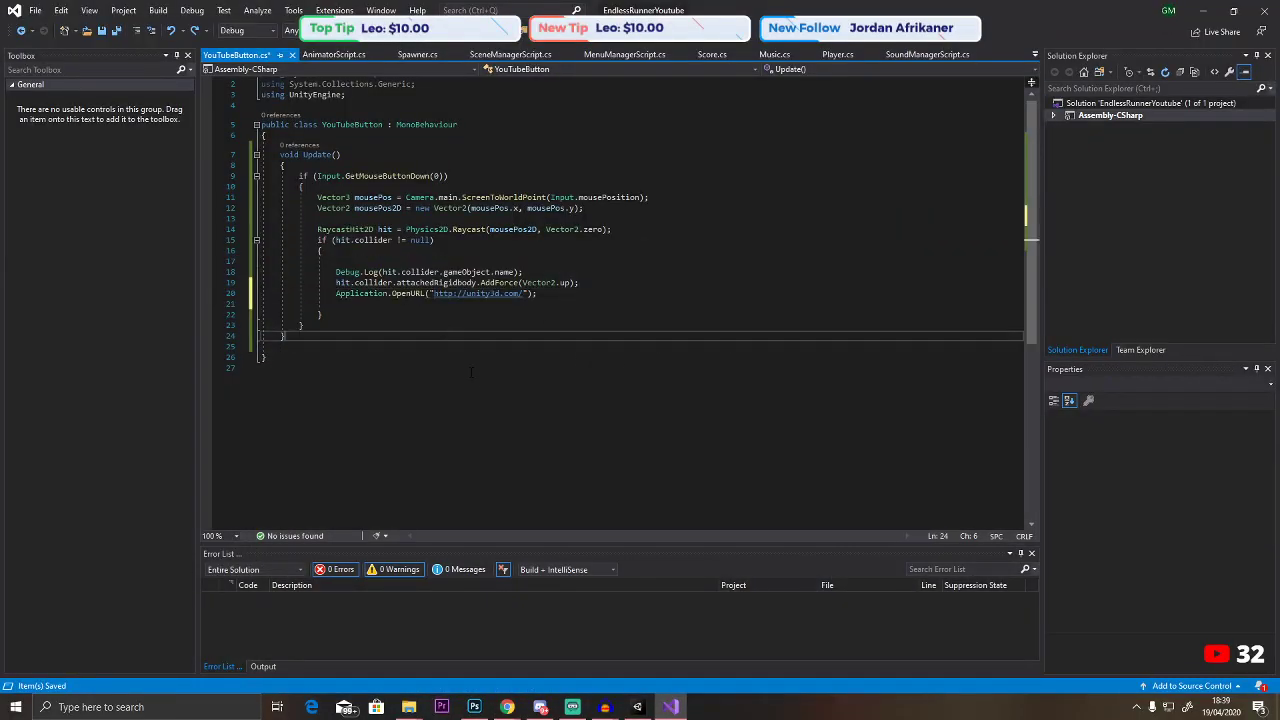
{"action": "left_click", "coordinate": [571, 300]}
{"action": "key", "text": "Down"}
{"action": "key", "text": "Down"}
{"action": "key", "text": "Down"}
{"action": "key", "text": "Down"}
{"action": "key", "text": "Down"}
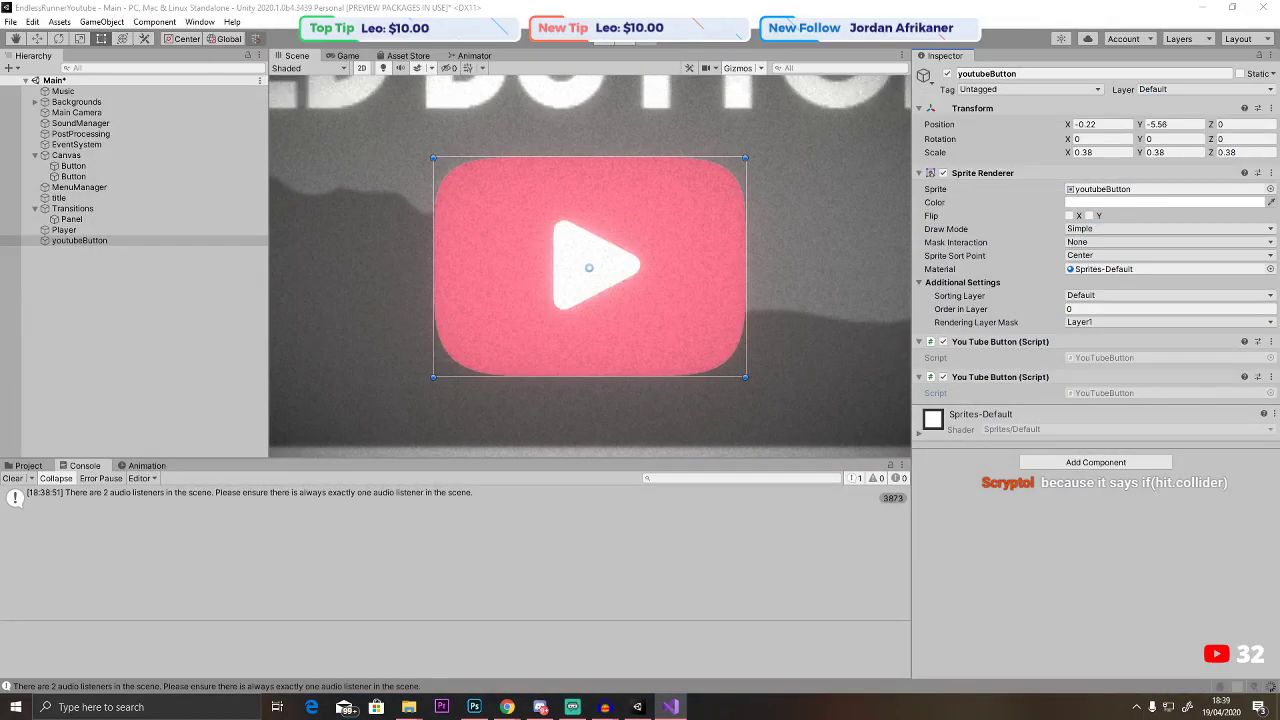
Run the scene again to test whether clicking the YouTube button opens the link, and stop play mode.
{"action": "left_click", "coordinate": [602, 42]}
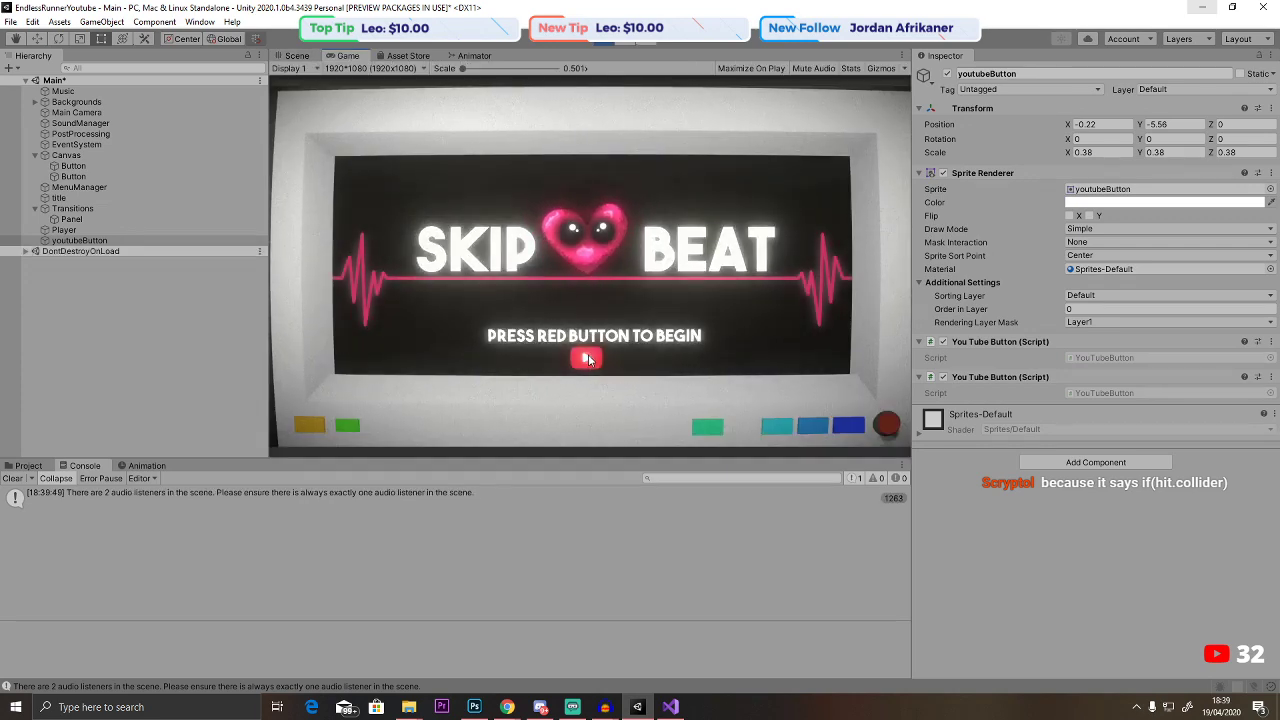
{"action": "key", "text": "ctrl+p"}
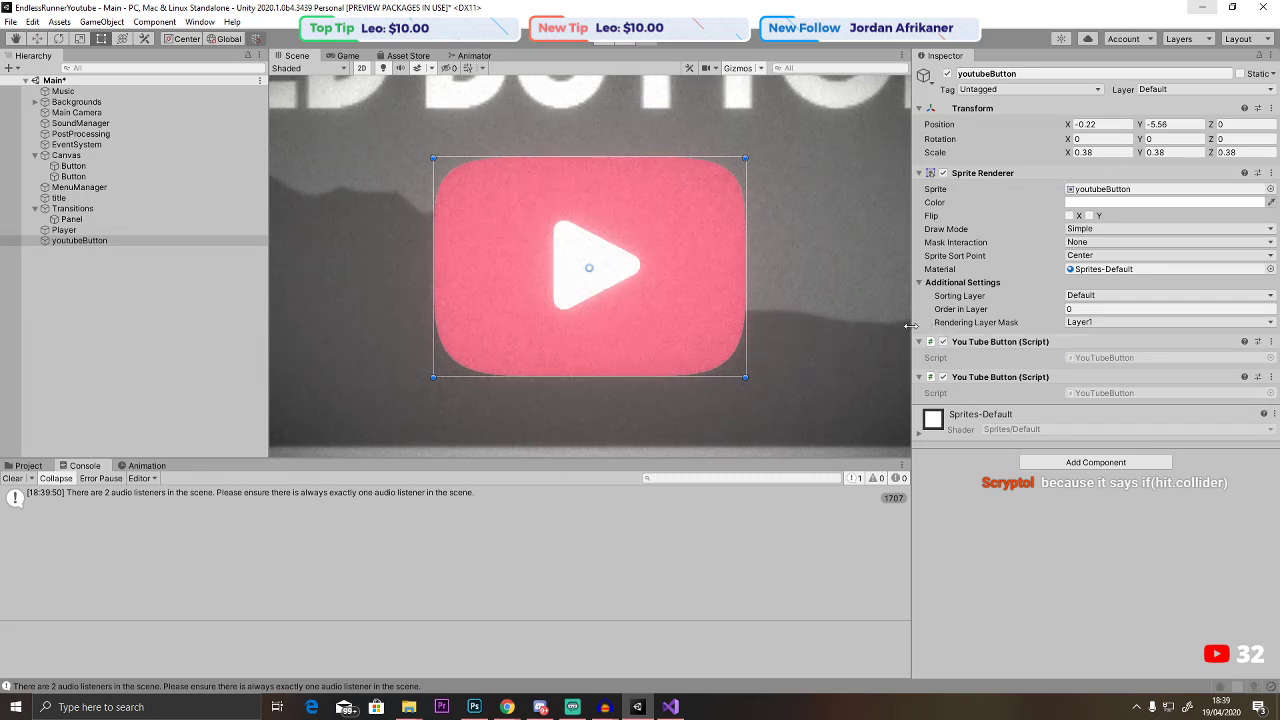
{"action": "left_click", "coordinate": [1071, 459]}
Return to the browser's Unity Answers page and search Google for "chekc if sprite is cliked unity".
{"action": "mouse_move", "coordinate": [507, 707]}
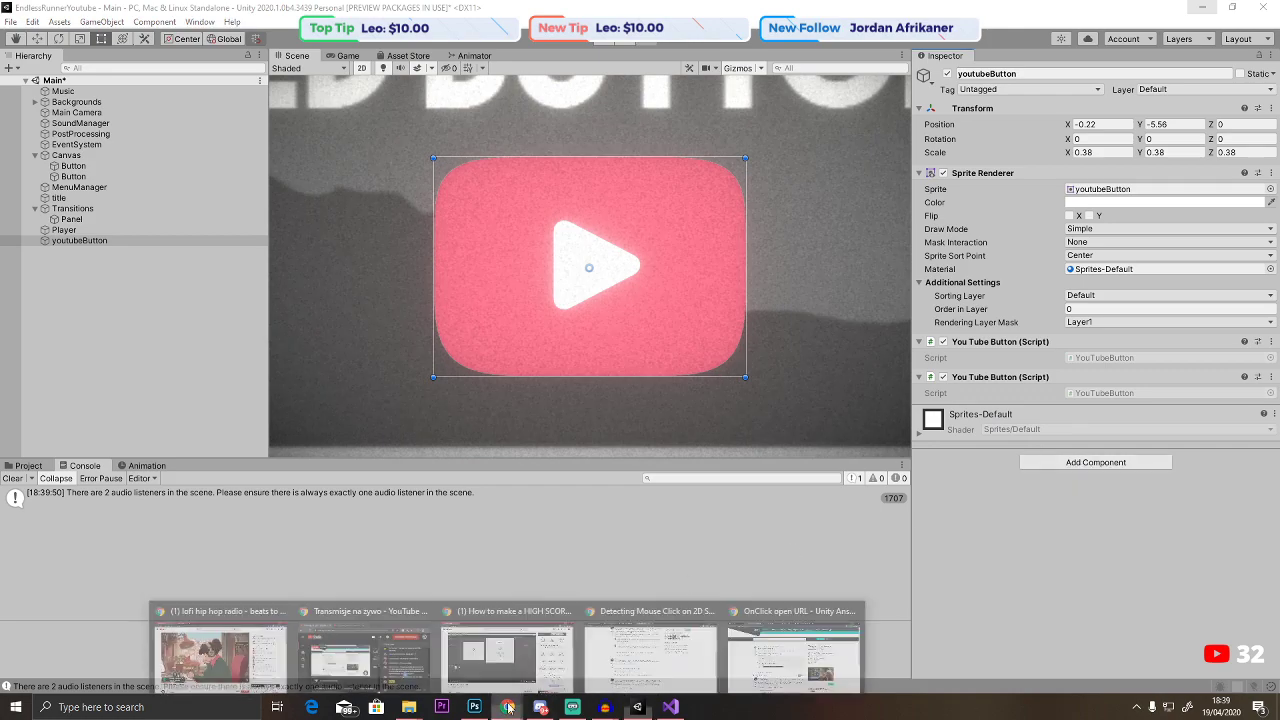
{"action": "left_click", "coordinate": [650, 650]}
{"action": "scroll", "coordinate": [449, 500], "scroll_direction": "down", "scroll_amount": 3}
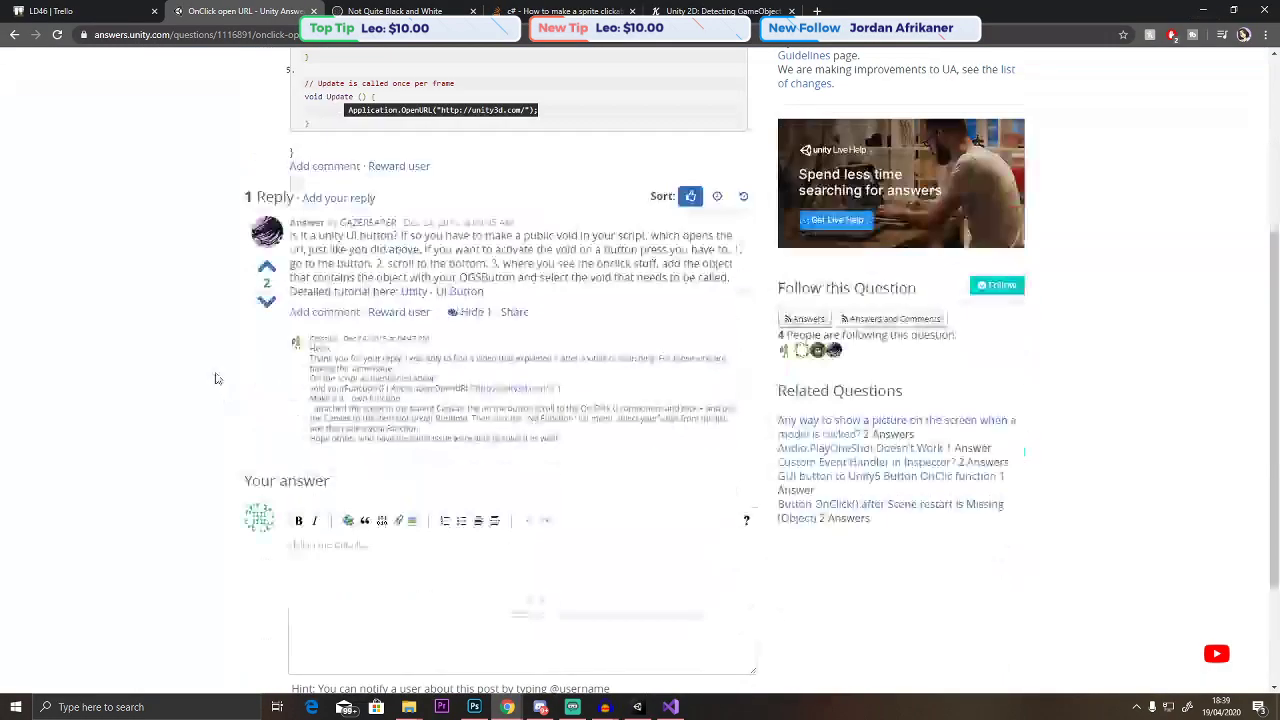
{"action": "left_click", "coordinate": [400, 34]}
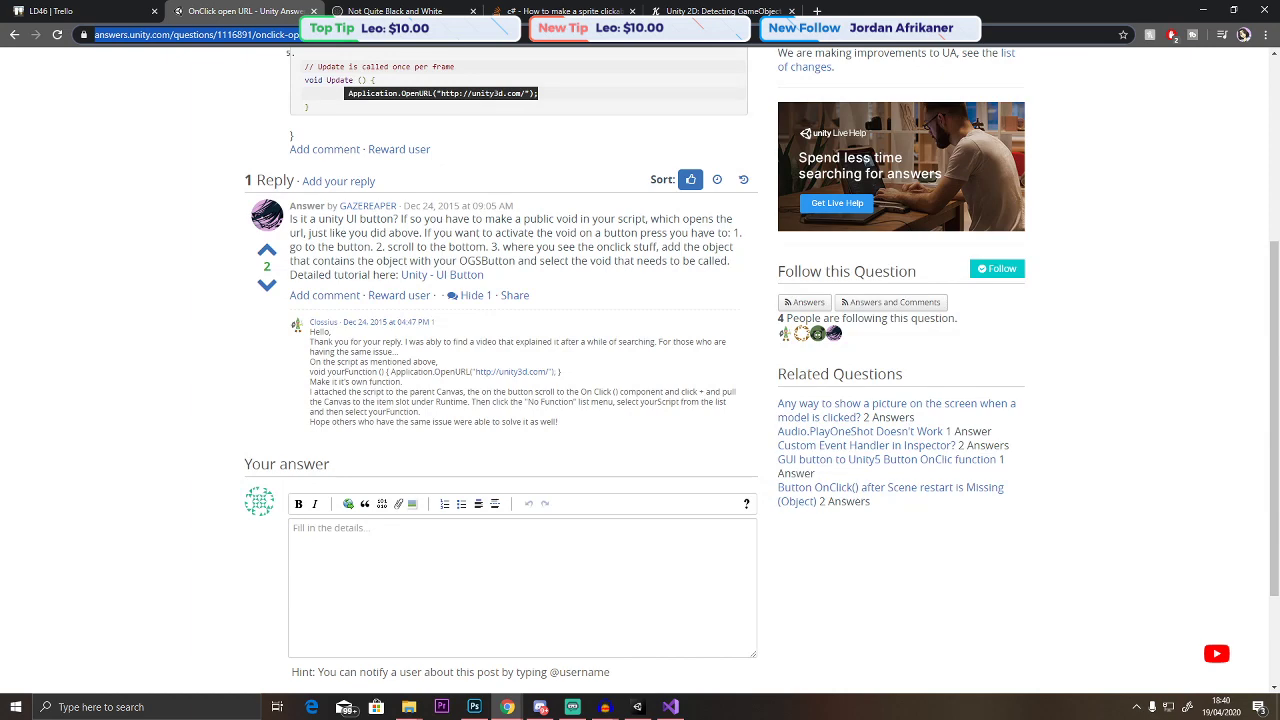
{"action": "type", "text": "chekc if sprite"}
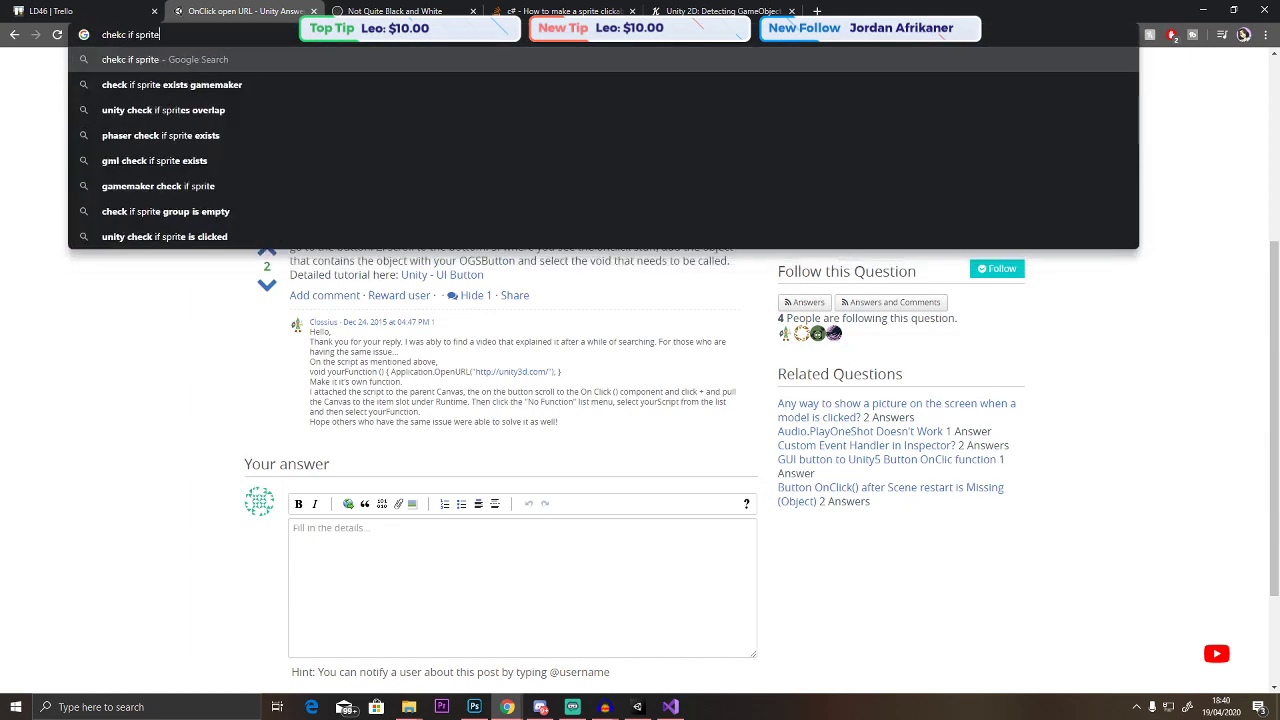
{"action": "type", "text": " is clicked unity"}
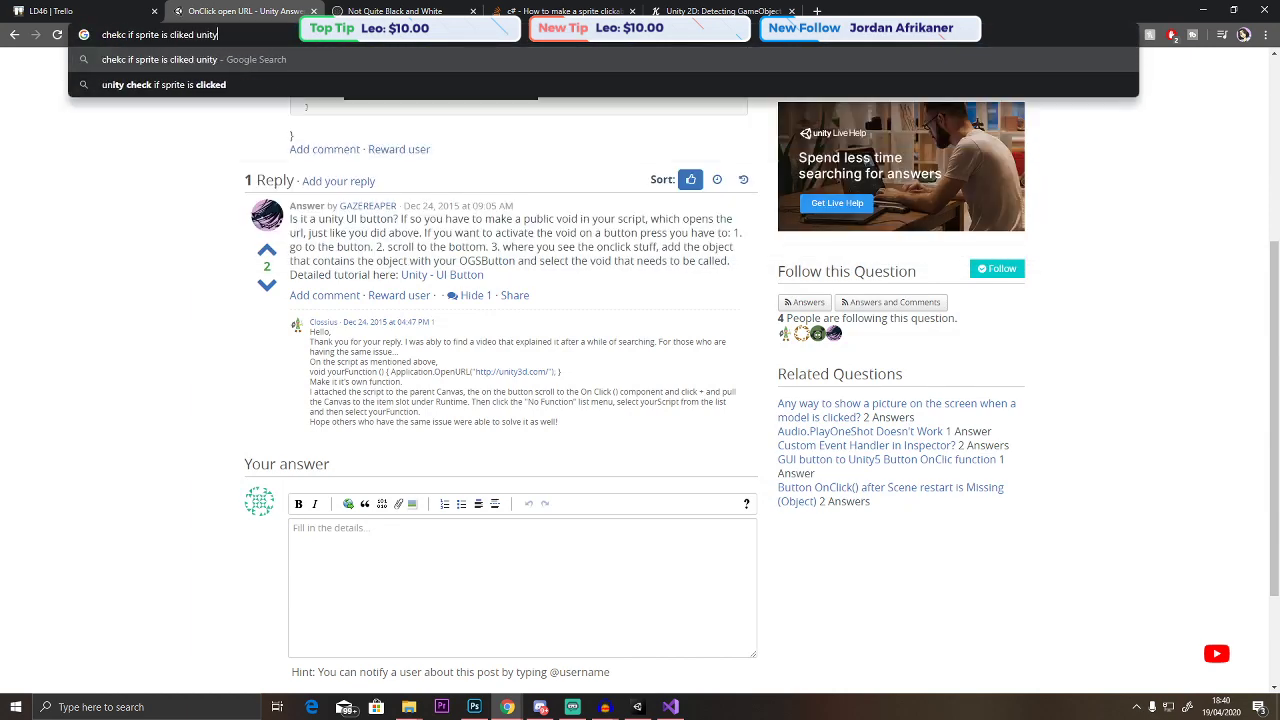
{"action": "key", "text": "Return"}
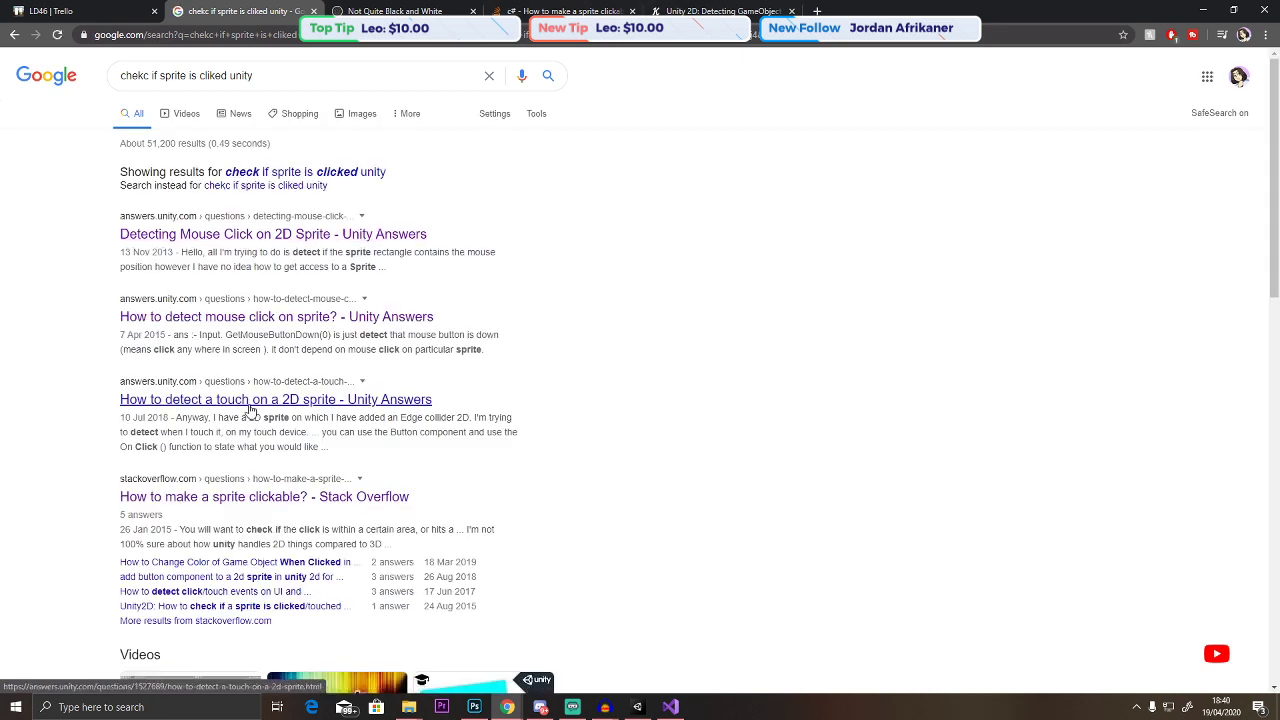
Open the "How to detect a touch on a 2D sprite" result and read its replies about colliders and OnMouseDown.
{"action": "left_click", "coordinate": [250, 408]}
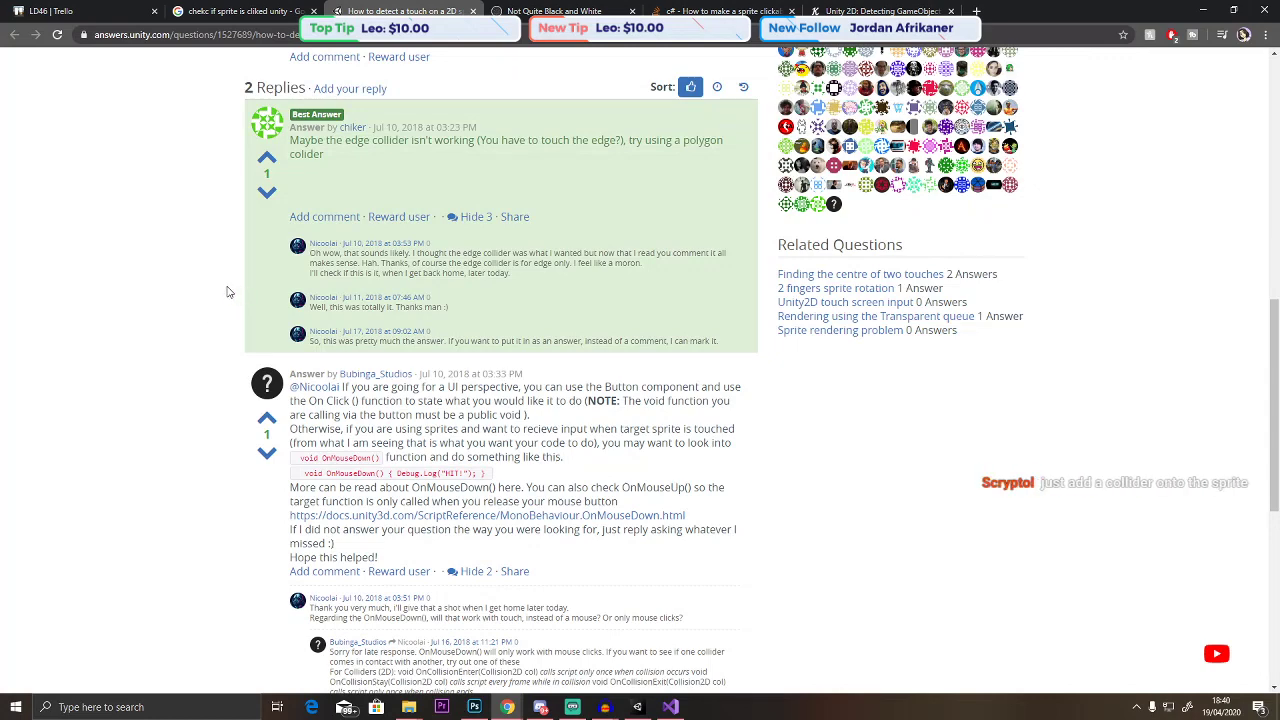
{"action": "scroll", "coordinate": [228, 292], "scroll_direction": "up", "scroll_amount": 3}
{"action": "scroll", "coordinate": [228, 292], "scroll_direction": "down", "scroll_amount": 3}
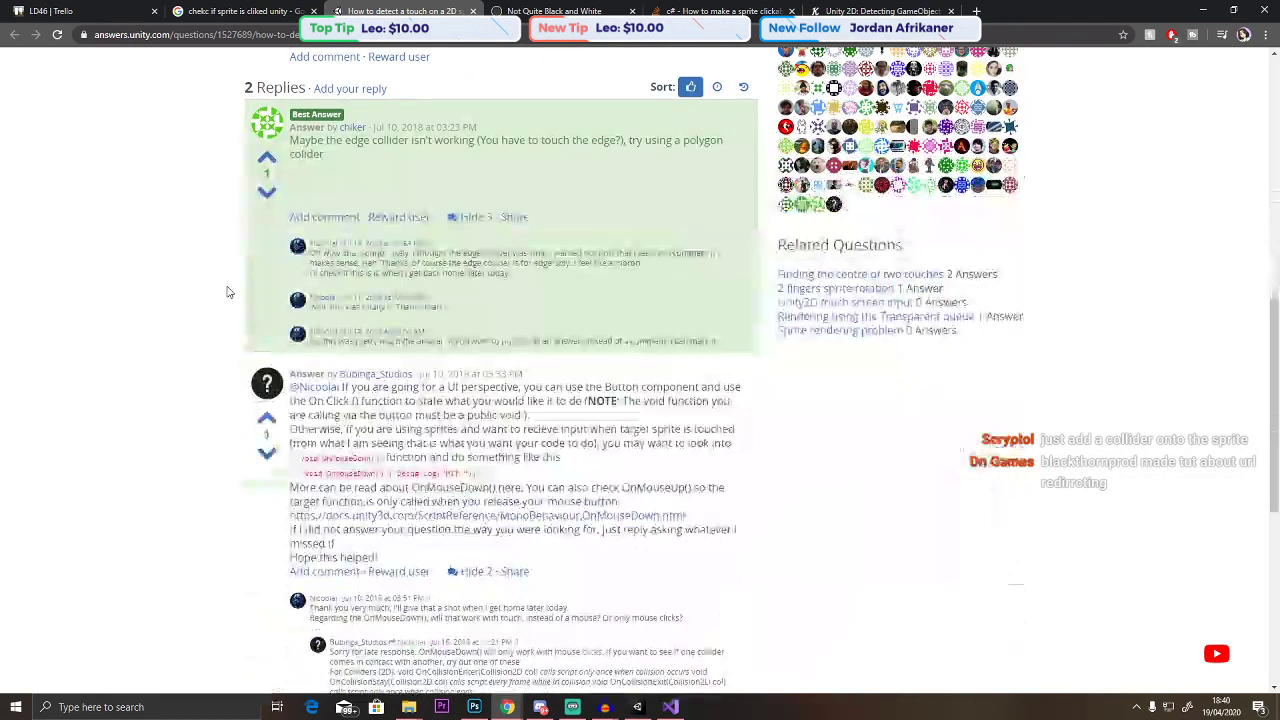
{"action": "scroll", "coordinate": [228, 292], "scroll_direction": "down", "scroll_amount": 1}
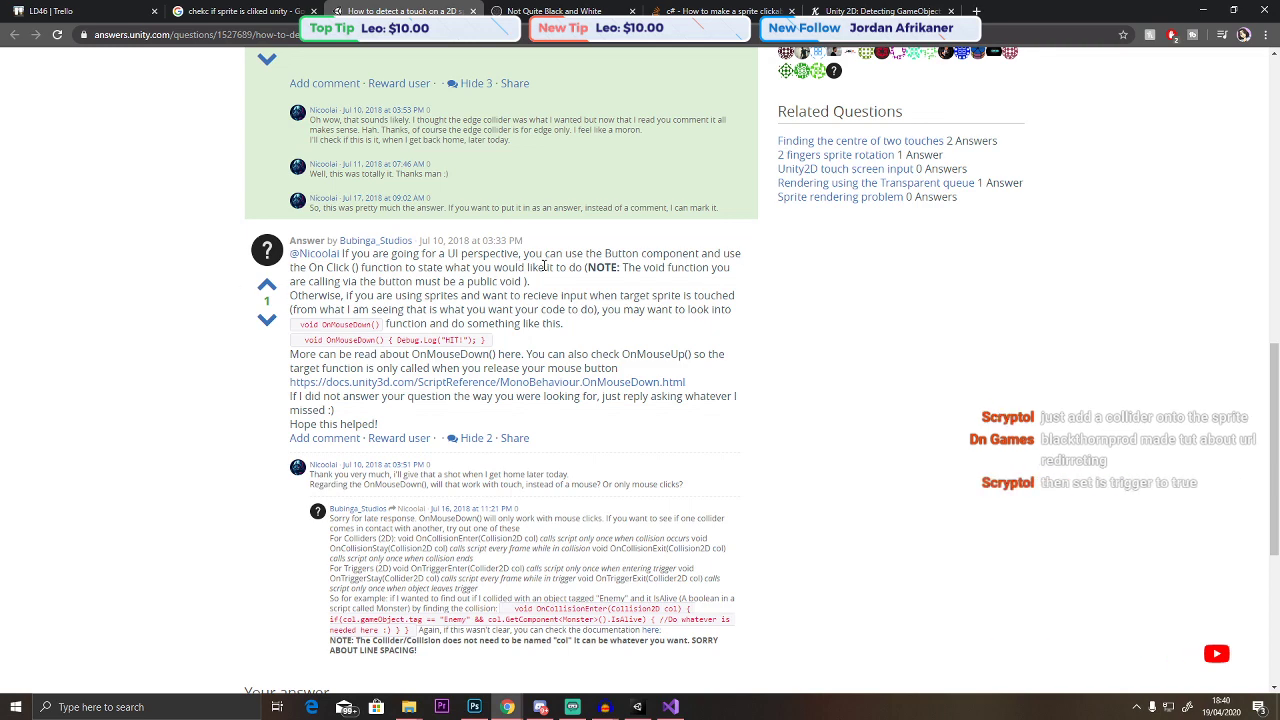
{"action": "scroll", "coordinate": [297, 330], "scroll_direction": "down", "scroll_amount": 3}
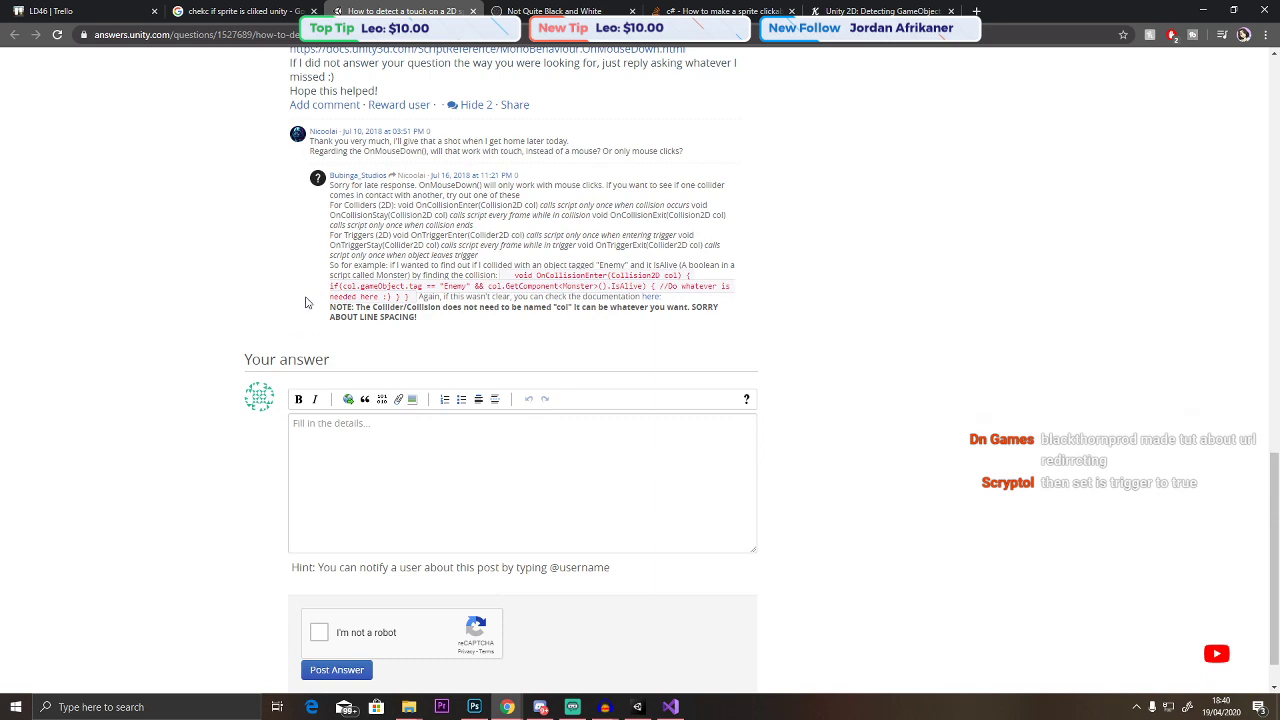
Look over the Google results again, switch to Unity, and remove both You Tube Button script components from the youtubeButton object.
{"action": "left_click", "coordinate": [242, 10]}
{"action": "scroll", "coordinate": [178, 292], "scroll_direction": "down", "scroll_amount": 4}
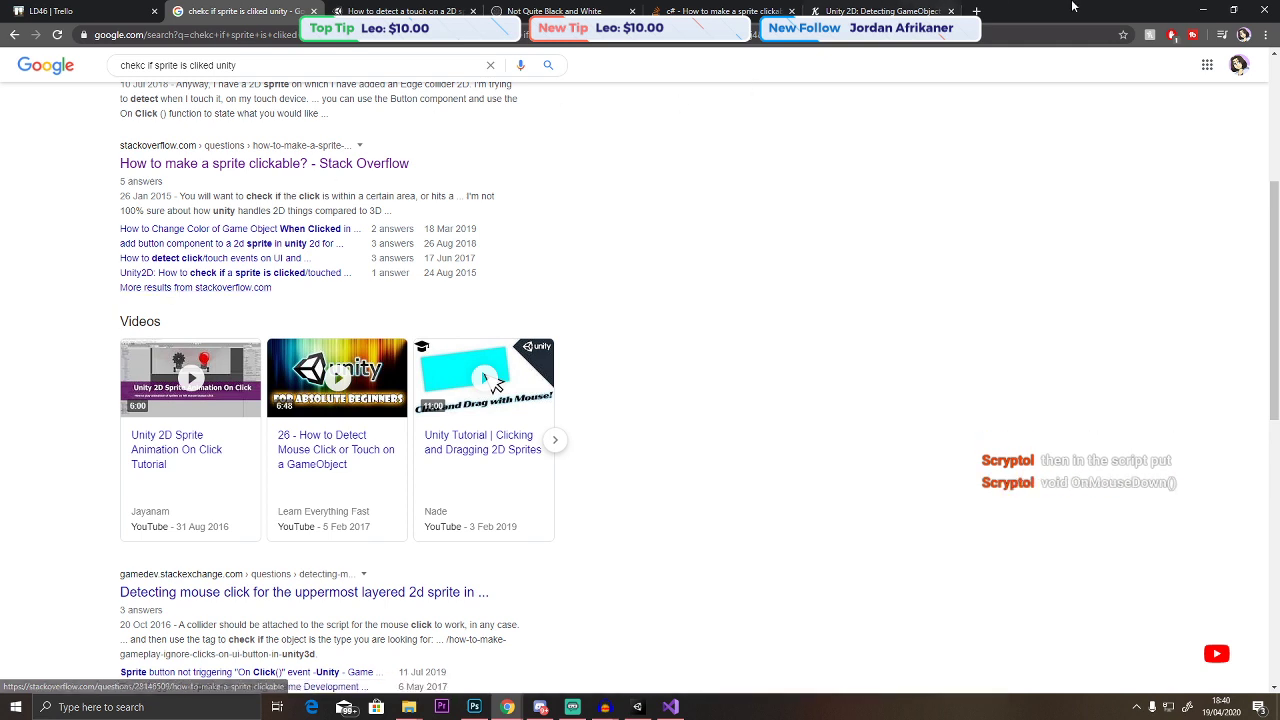
{"action": "key", "text": "alt+Tab"}
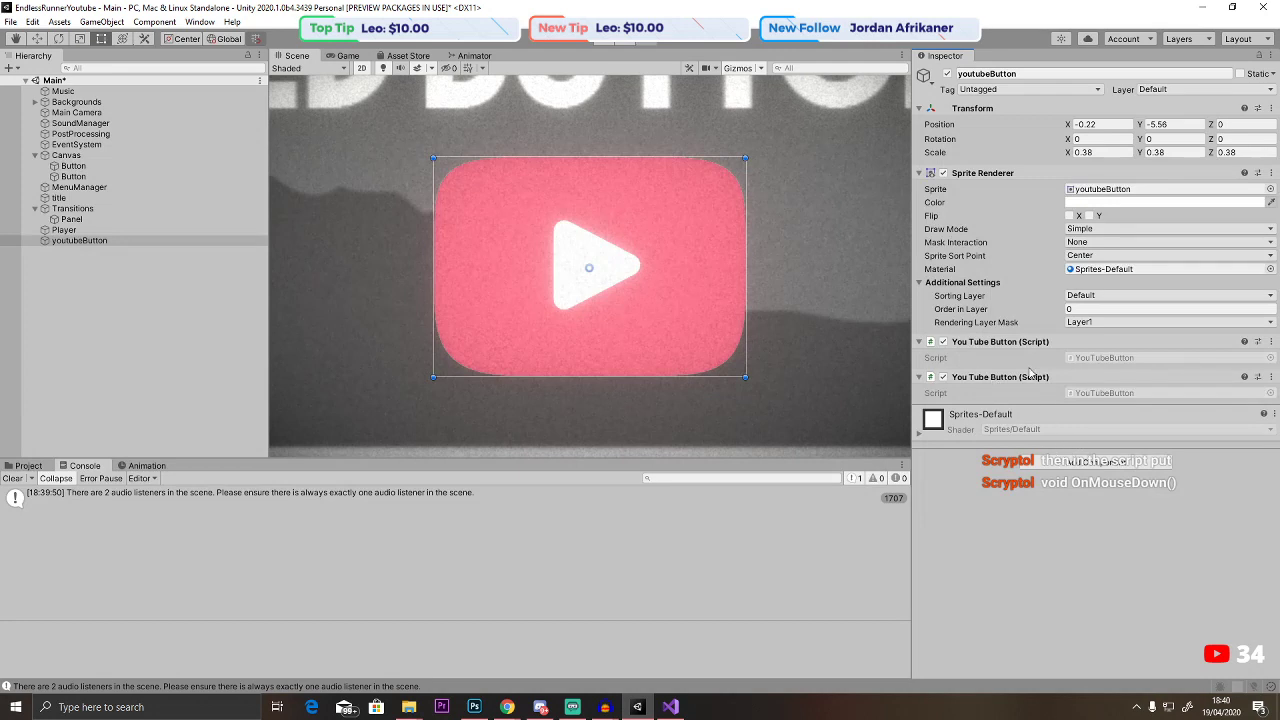
{"action": "right_click", "coordinate": [1058, 378]}
{"action": "left_click", "coordinate": [1095, 400]}
{"action": "right_click", "coordinate": [1084, 346]}
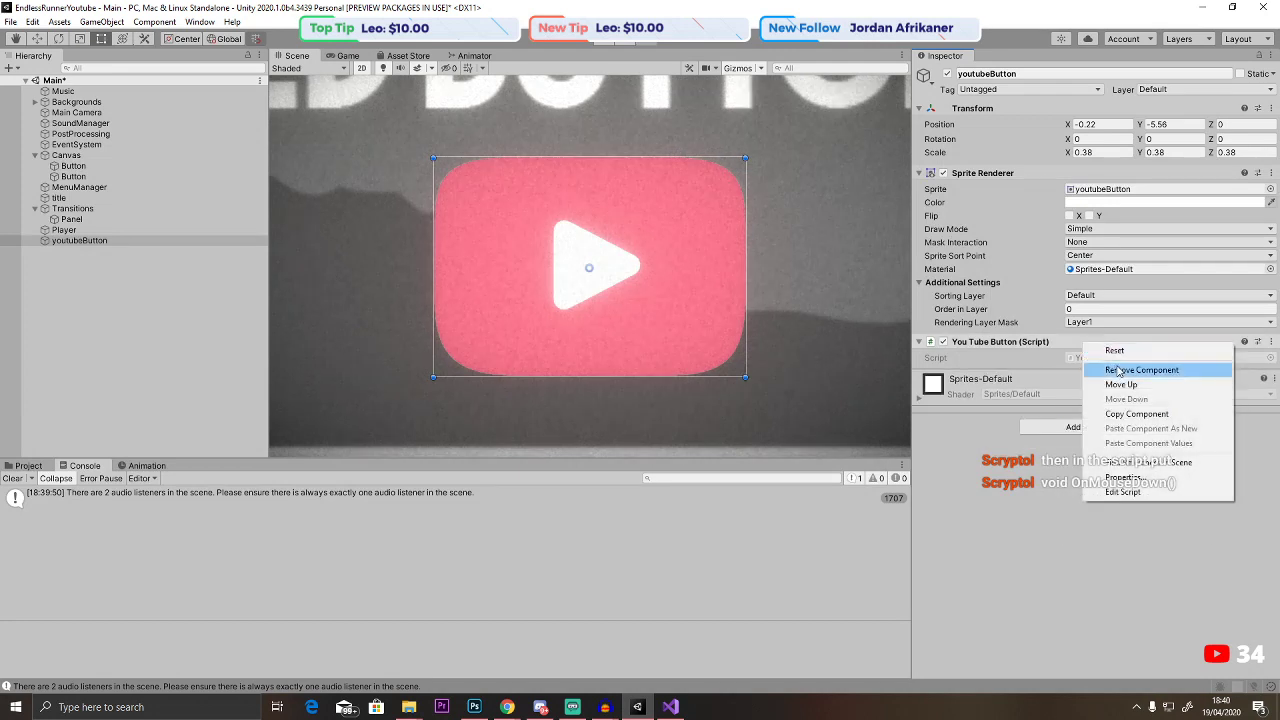
{"action": "left_click", "coordinate": [1071, 371]}
Add a Polygon Collider 2D component to youtubeButton and enable its Is Trigger option.
{"action": "left_click", "coordinate": [1086, 392]}
{"action": "type", "text": "collider"}
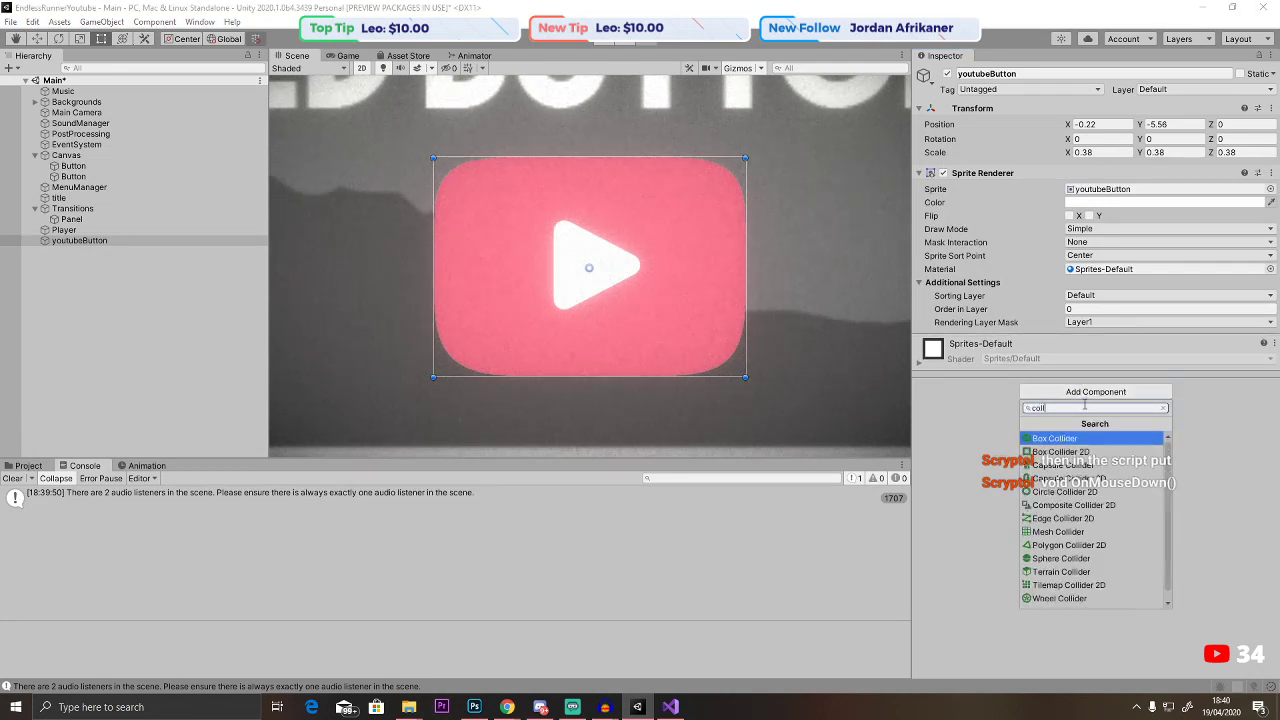
{"action": "left_click", "coordinate": [1088, 547]}
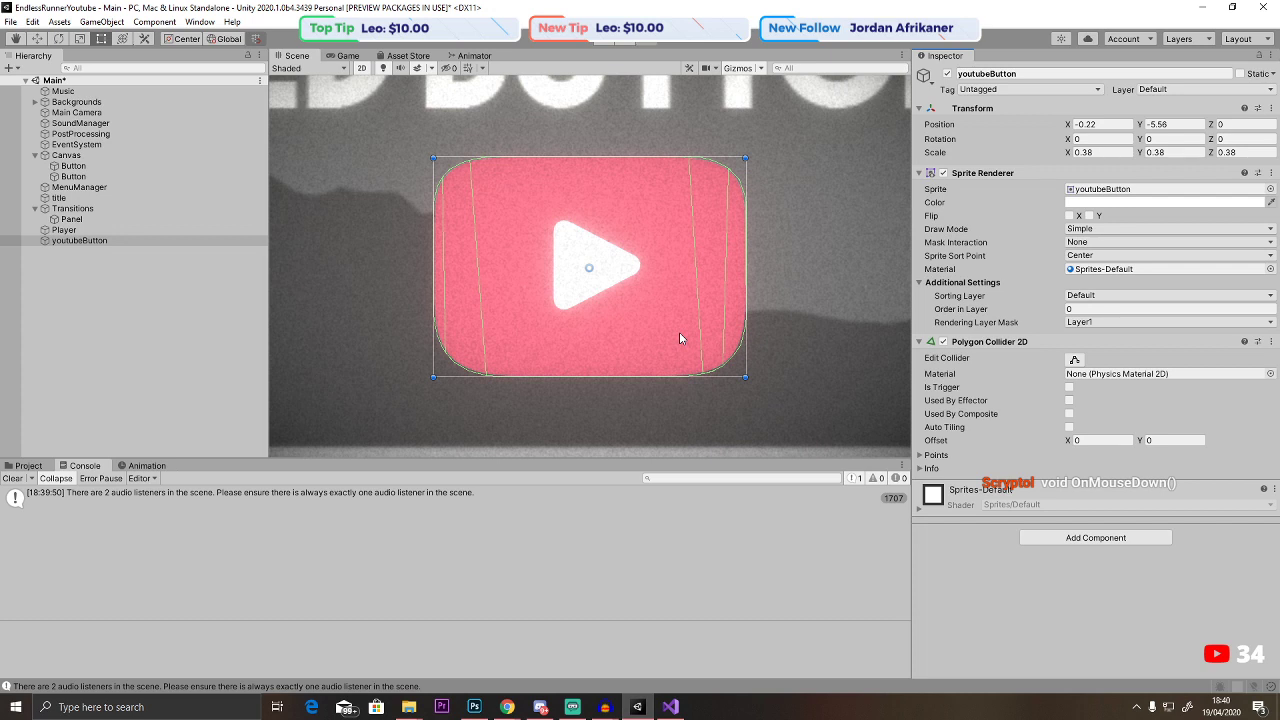
{"action": "left_click", "coordinate": [1070, 388]}
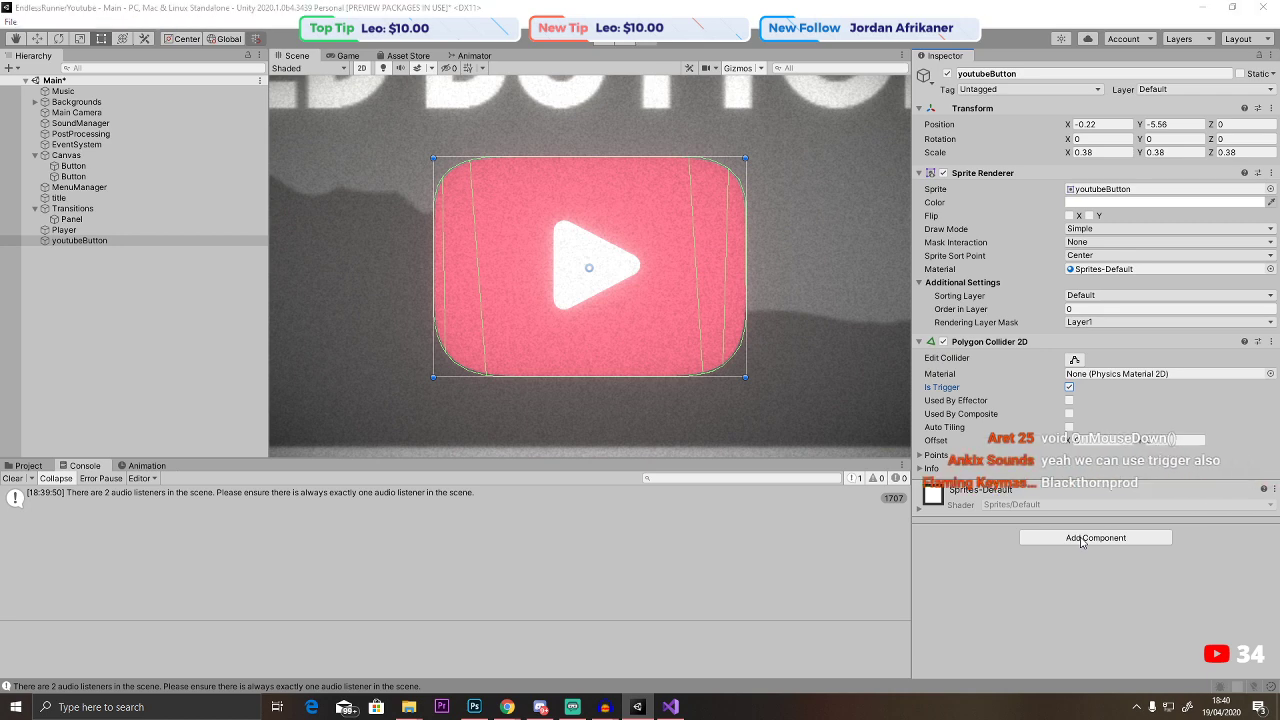
Attach the You Tube Button script to the youtubeButton object again.
{"action": "left_click", "coordinate": [1081, 540]}
{"action": "type", "text": "youtube"}
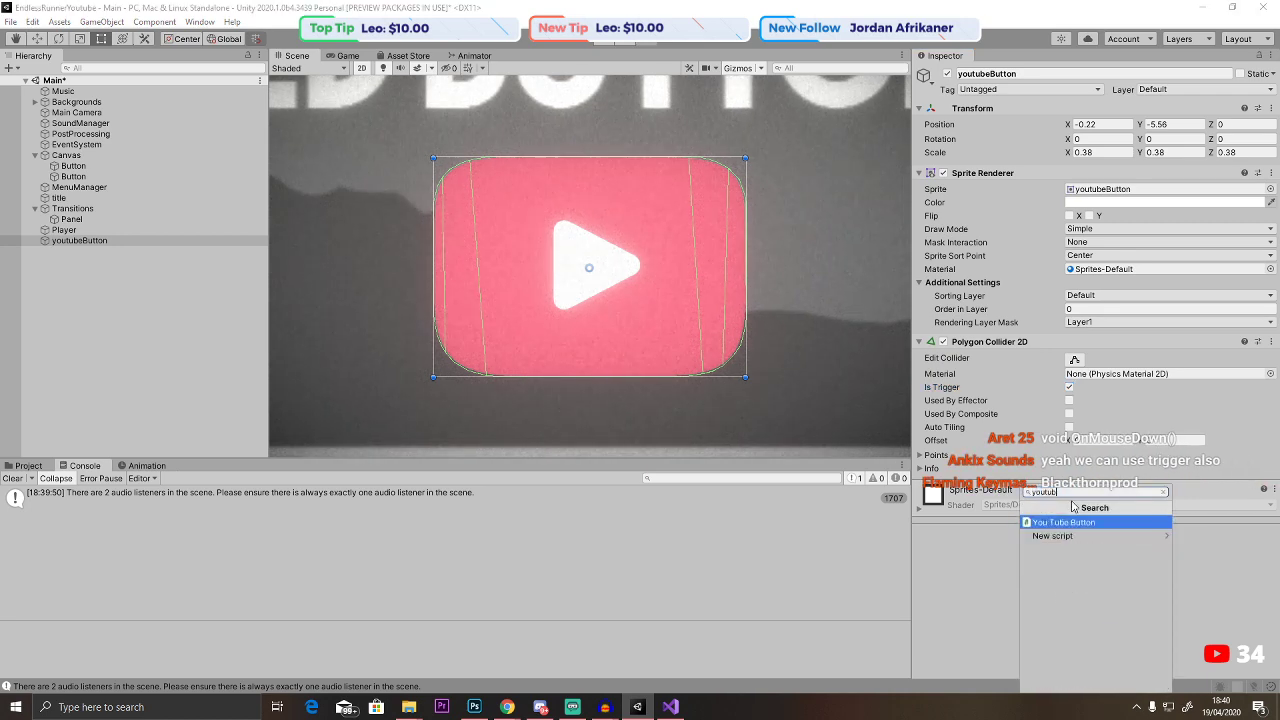
{"action": "key", "text": "Return"}
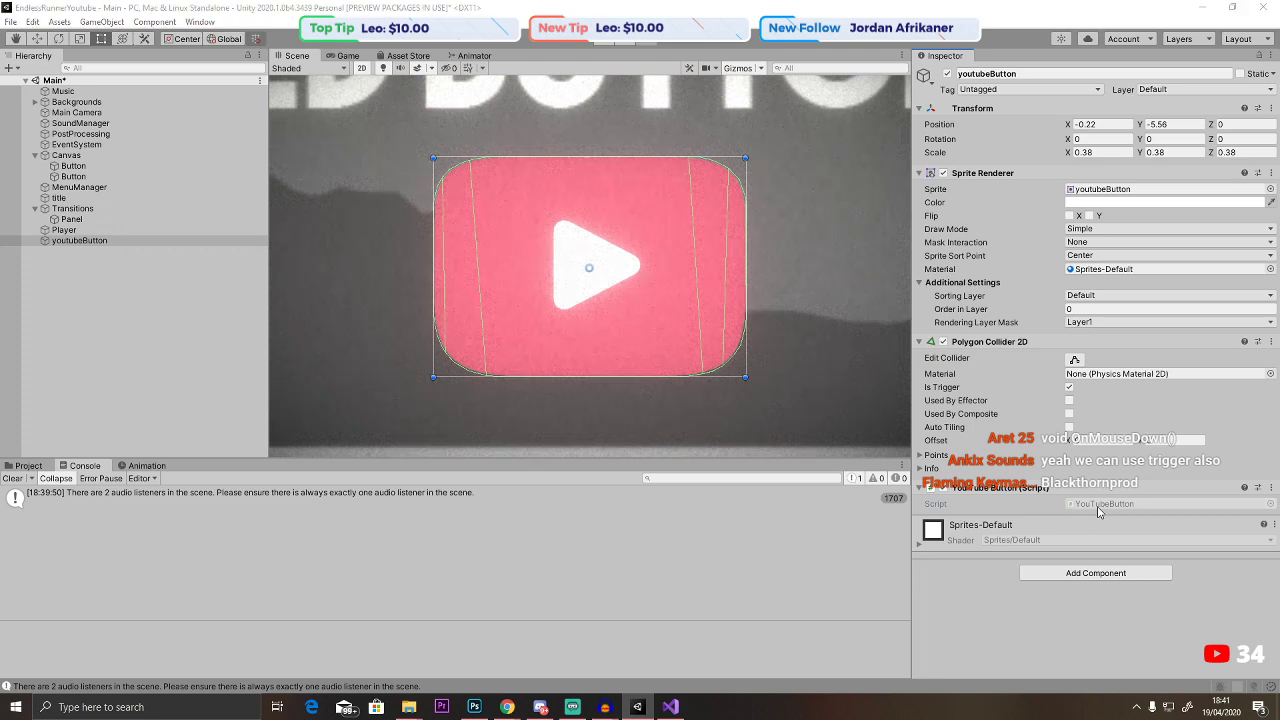
Open the YouTubeButton script in Visual Studio and delete all the raycast code inside the Update method.
{"action": "double_click", "coordinate": [1100, 506]}
{"action": "left_click_drag", "start_coordinate": [241, 346], "coordinate": [262, 176]}
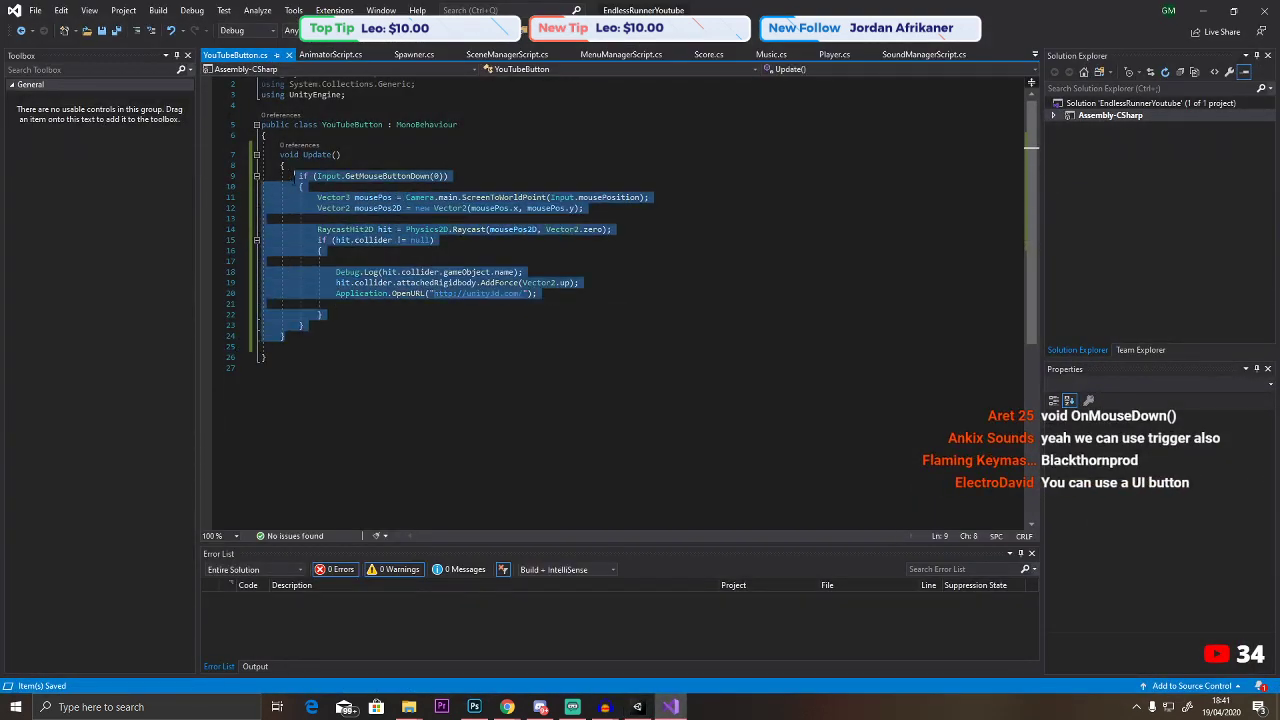
{"action": "key", "text": "BackSpace"}
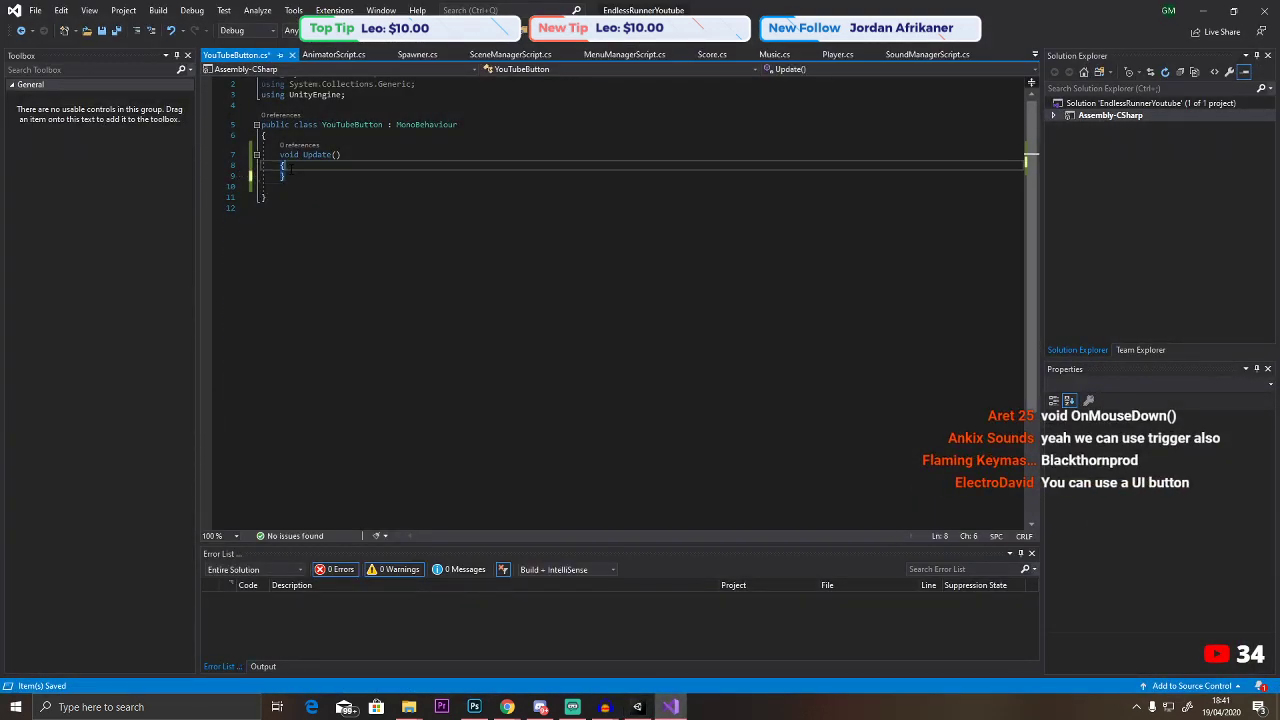
{"action": "key", "text": "Return"}
{"action": "type", "text": "if Tr"}
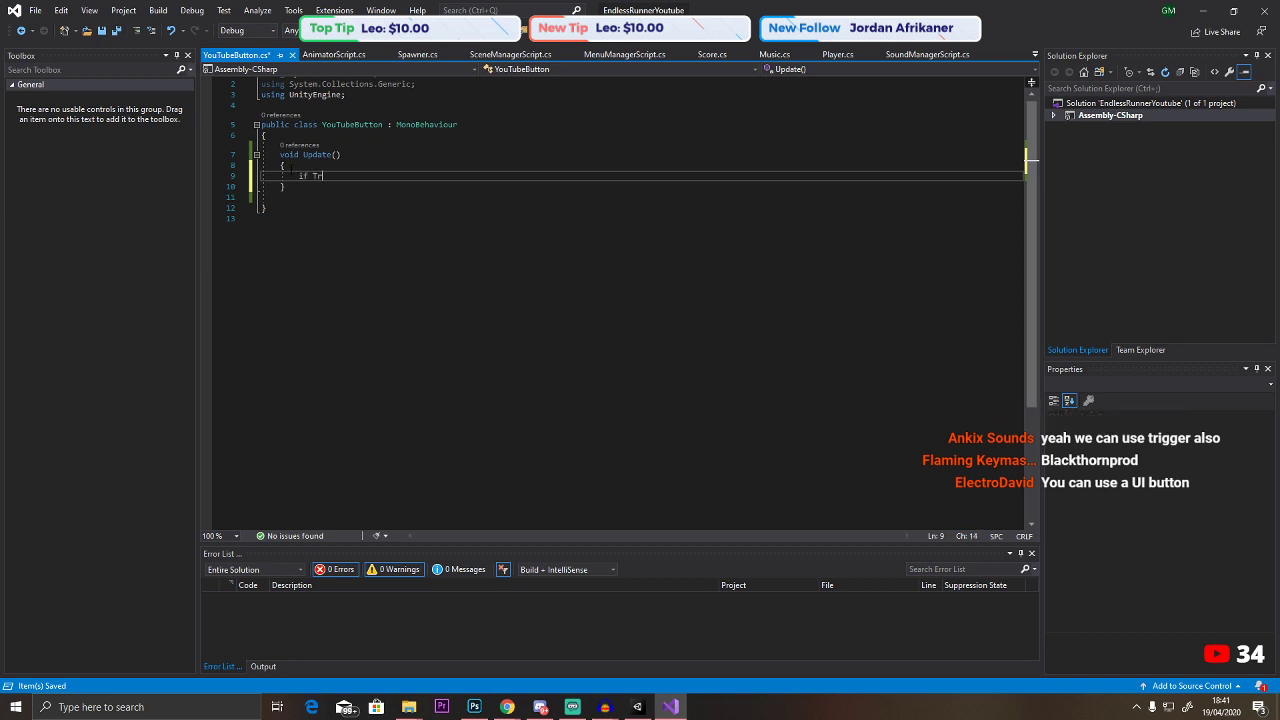
{"action": "type", "text": "igger"}
{"action": "key", "text": "BackSpace"}
{"action": "key", "text": "BackSpace"}
{"action": "key", "text": "BackSpace"}
{"action": "key", "text": "BackSpace"}
{"action": "key", "text": "BackSpace"}
{"action": "key", "text": "BackSpace"}
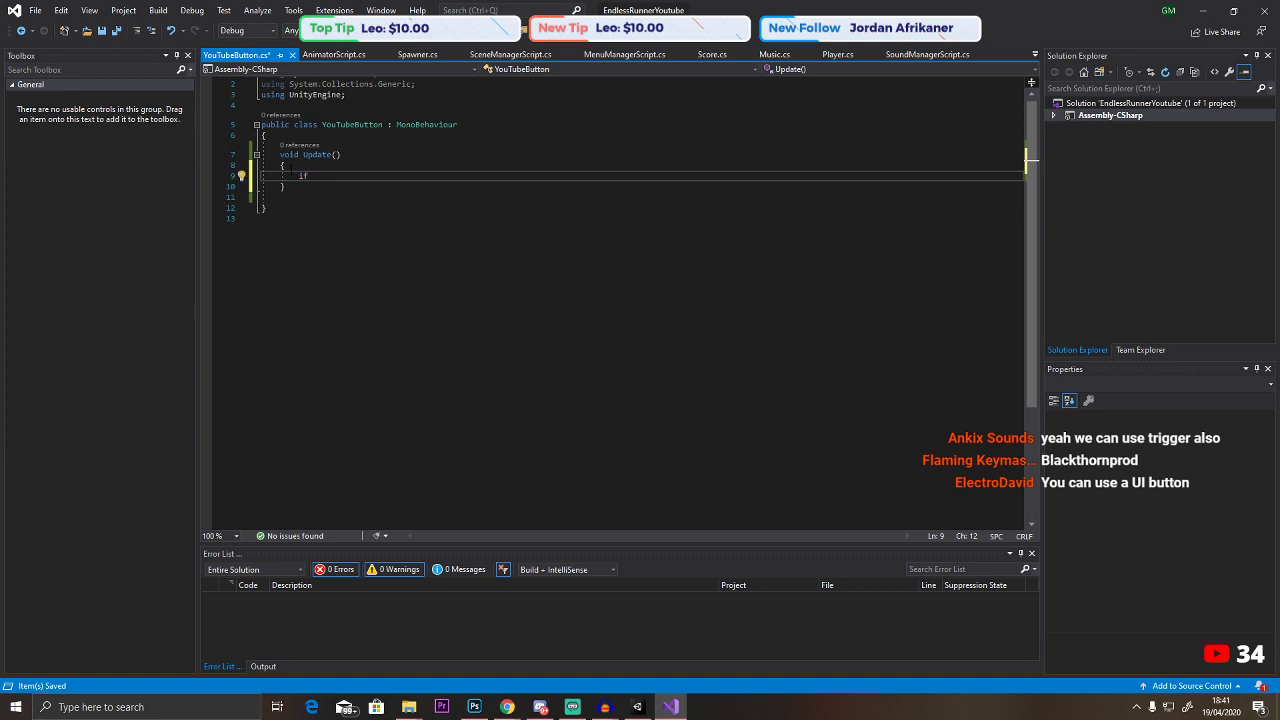
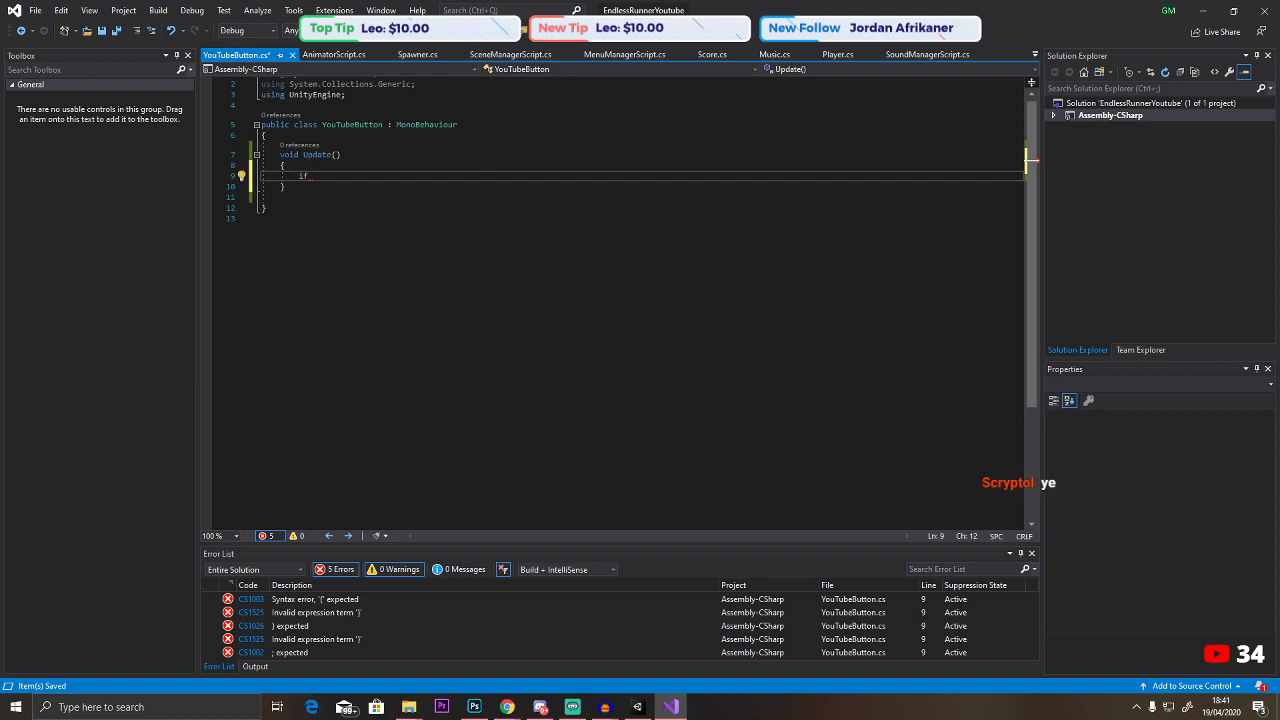
{"action": "key", "text": "alt+Tab"}
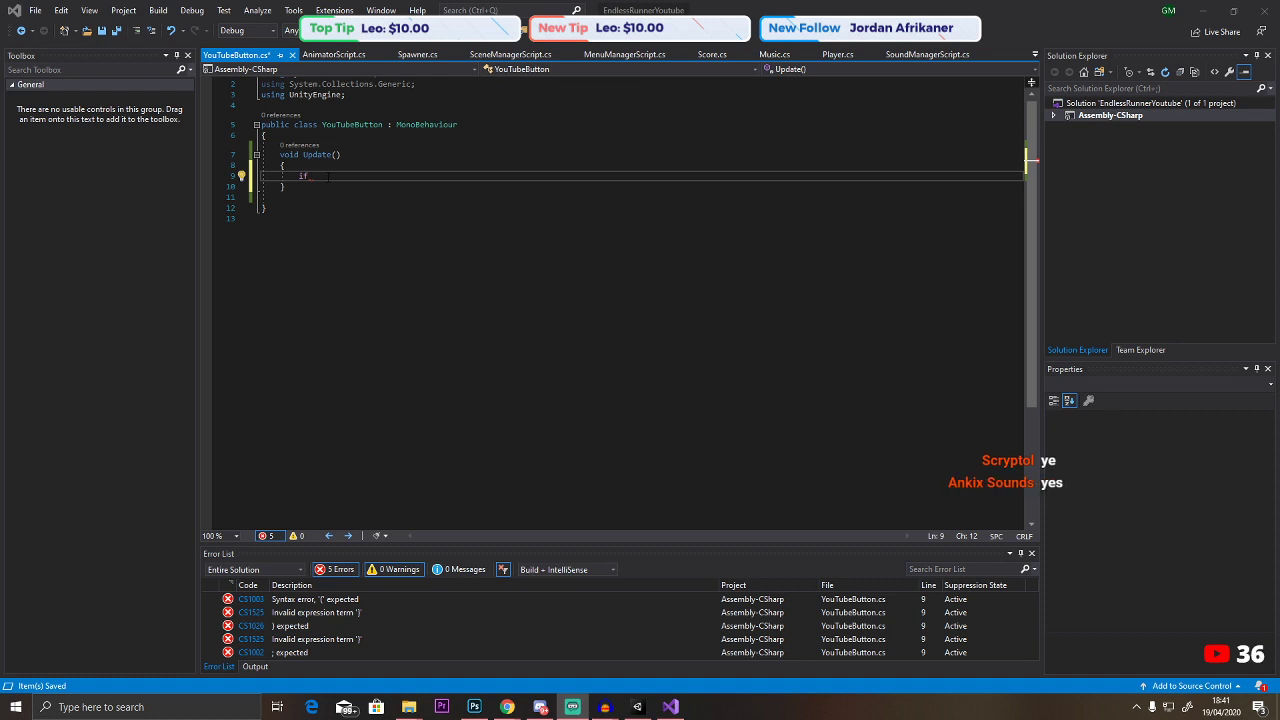
{"action": "key", "text": "alt+Tab"}
{"action": "key", "text": "BackSpace"}
{"action": "key", "text": "BackSpace"}
{"action": "key", "text": "BackSpace"}
Try declaring a void OnMouseDown() block inside Update, with 1 between its parentheses.
{"action": "type", "text": "void OnMouseDown()"}
{"action": "type", "text": "{"}
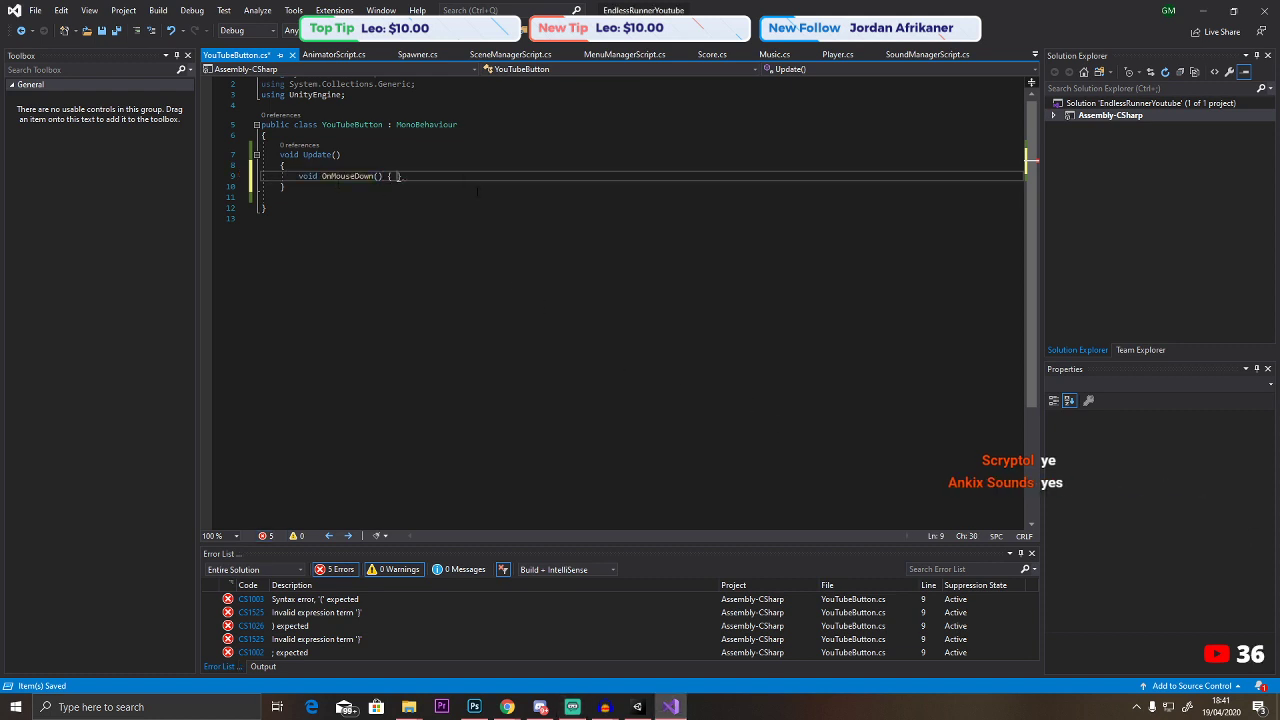
{"action": "key", "text": "Return"}
{"action": "left_click", "coordinate": [379, 176]}
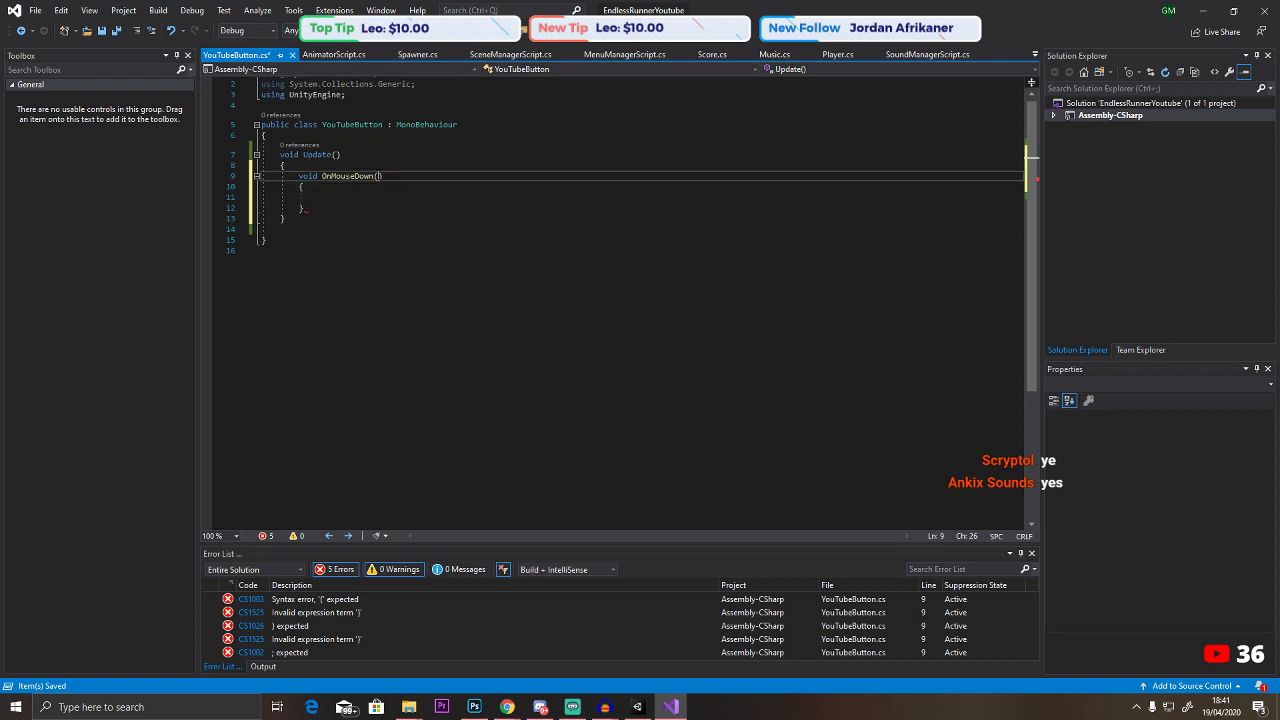
{"action": "type", "text": "1"}
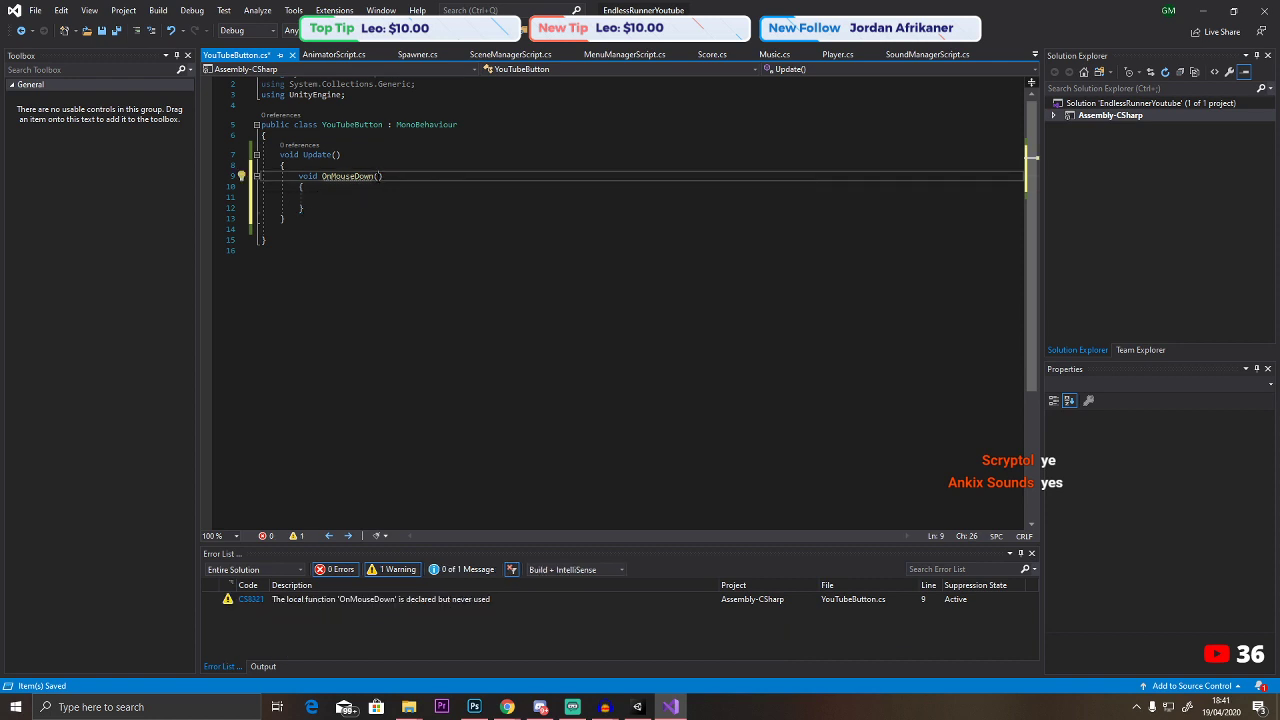
{"action": "left_click", "coordinate": [317, 197]}
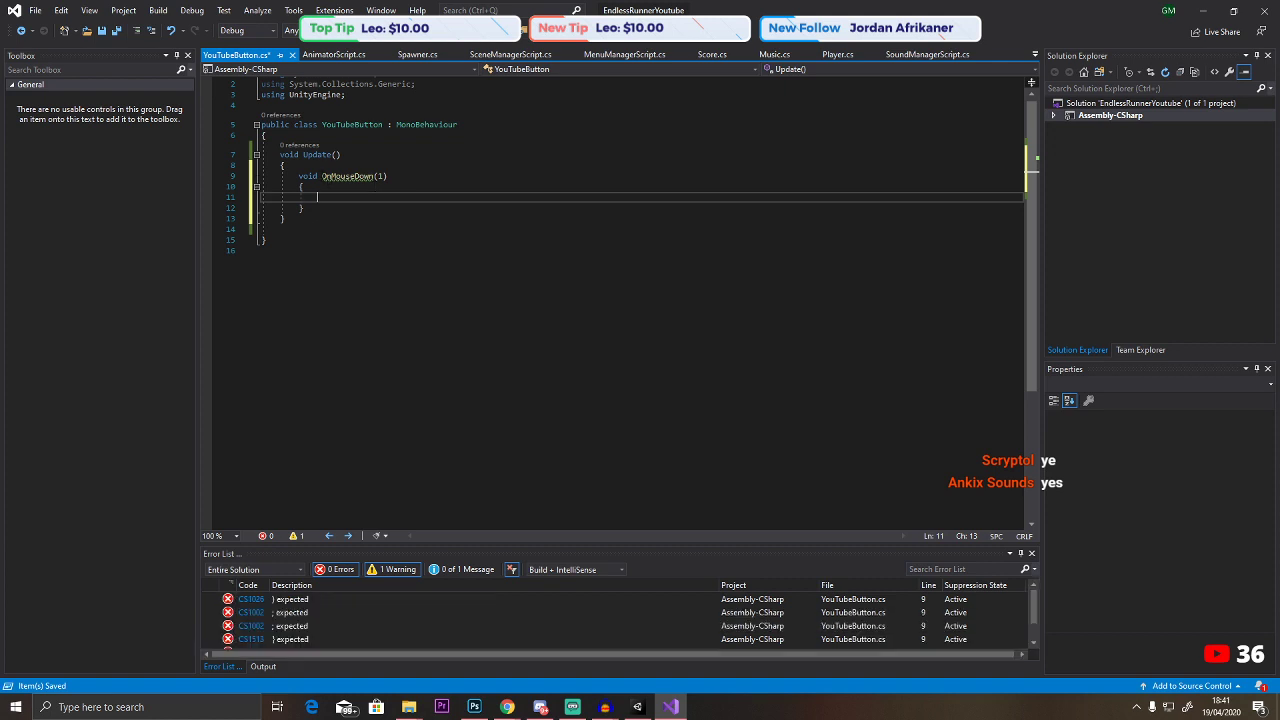
Replace the OnMouseDown block inside Update with an if statement that has an empty condition.
{"action": "left_click_drag", "start_coordinate": [304, 208], "coordinate": [298, 176]}
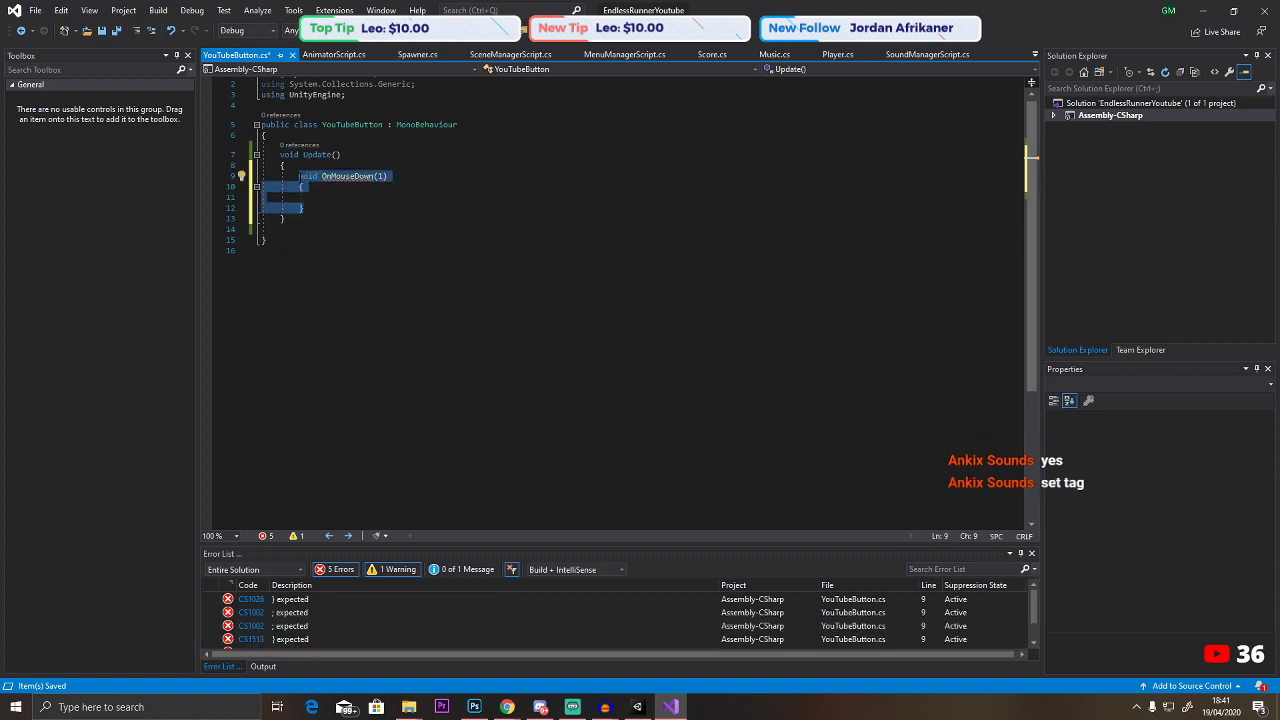
{"action": "key", "text": "BackSpace"}
{"action": "type", "text": "if("}
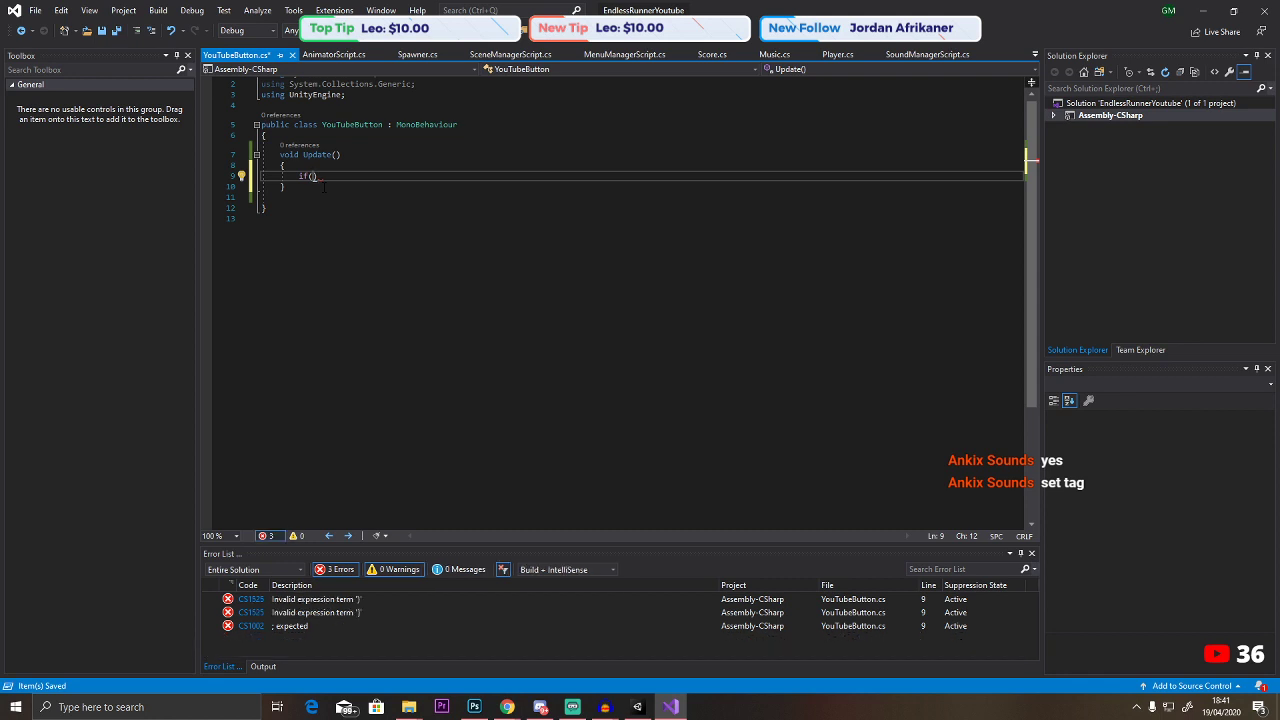
Replace the empty if statement inside Update with a void OnMouseDown() block with an empty body.
{"action": "key", "text": "shift+Home"}
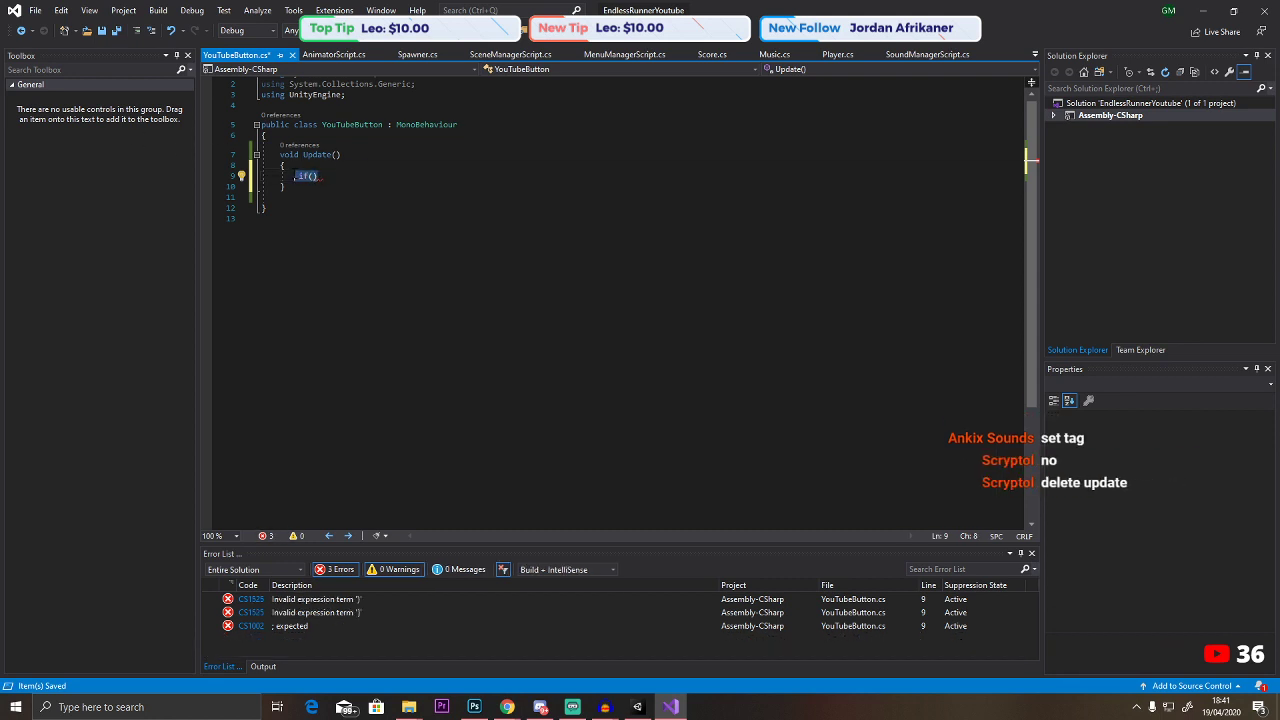
{"action": "key", "text": "BackSpace"}
{"action": "type", "text": "void OnMouseDown("}
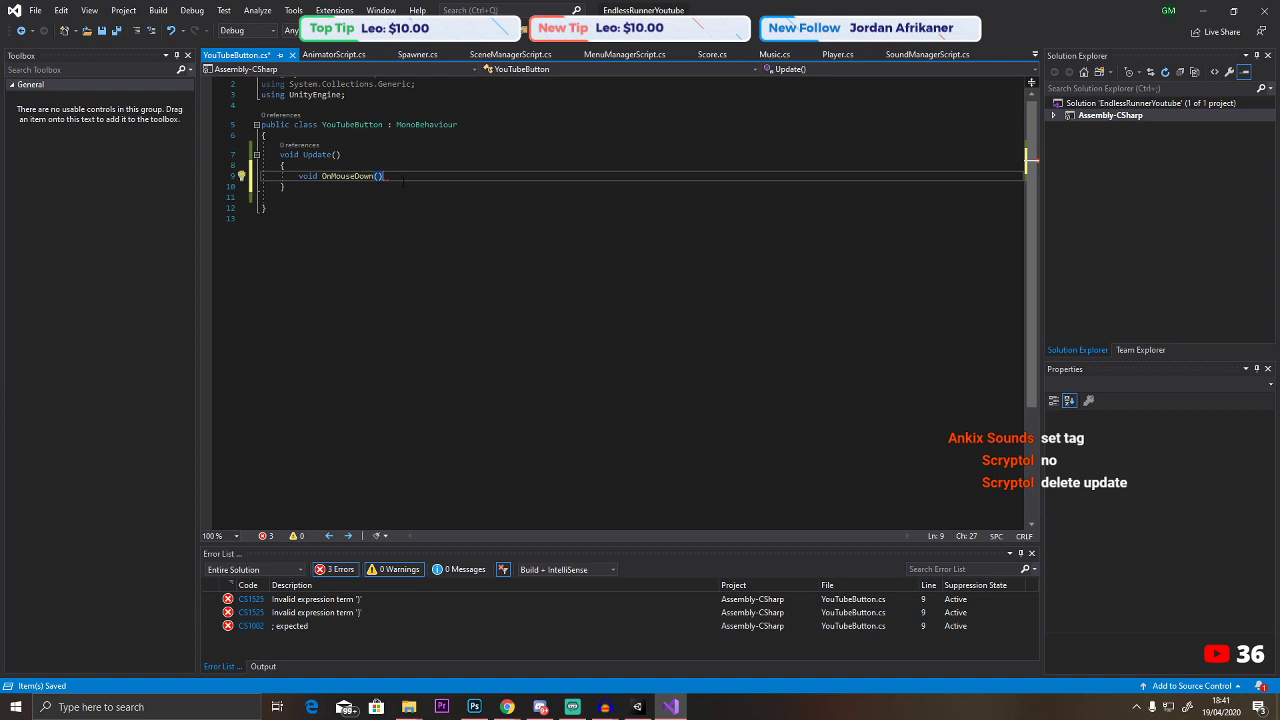
{"action": "key", "text": "Return"}
{"action": "type", "text": "{"}
{"action": "key", "text": "Return"}
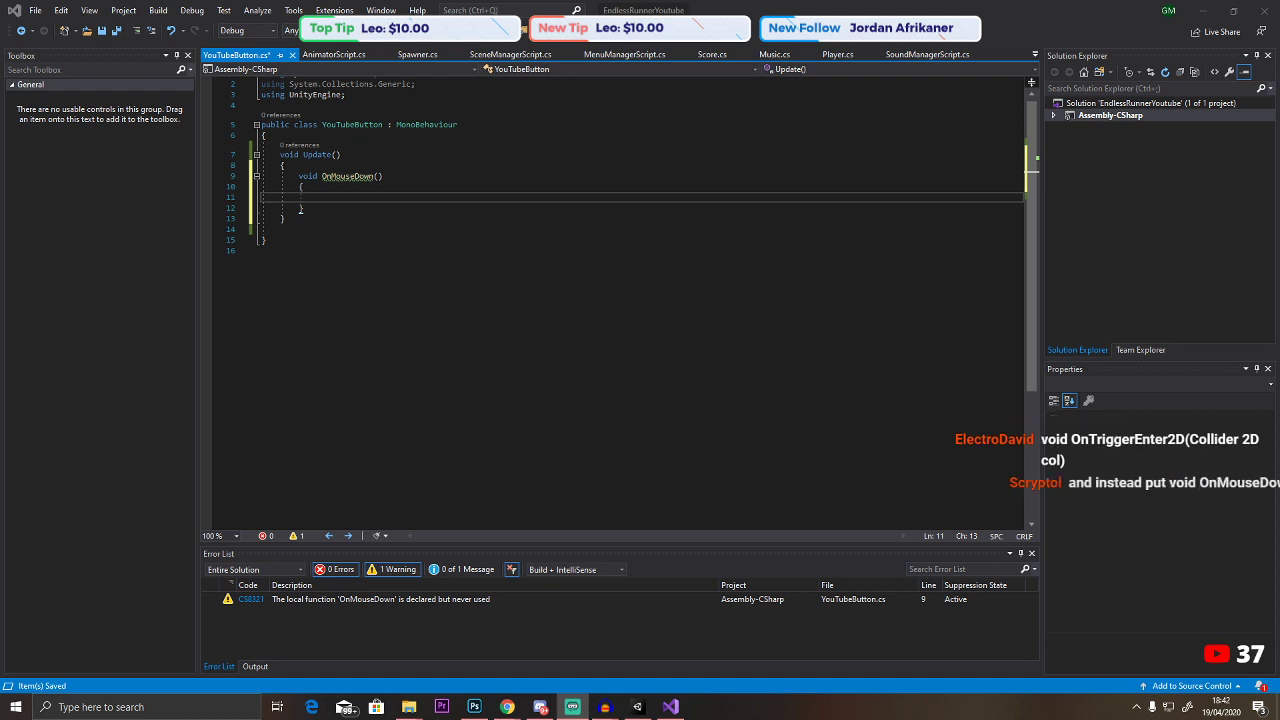
Strip the void keyword from OnMouseDown, and delete its whole block from the Update method.
{"action": "left_click", "coordinate": [300, 176]}
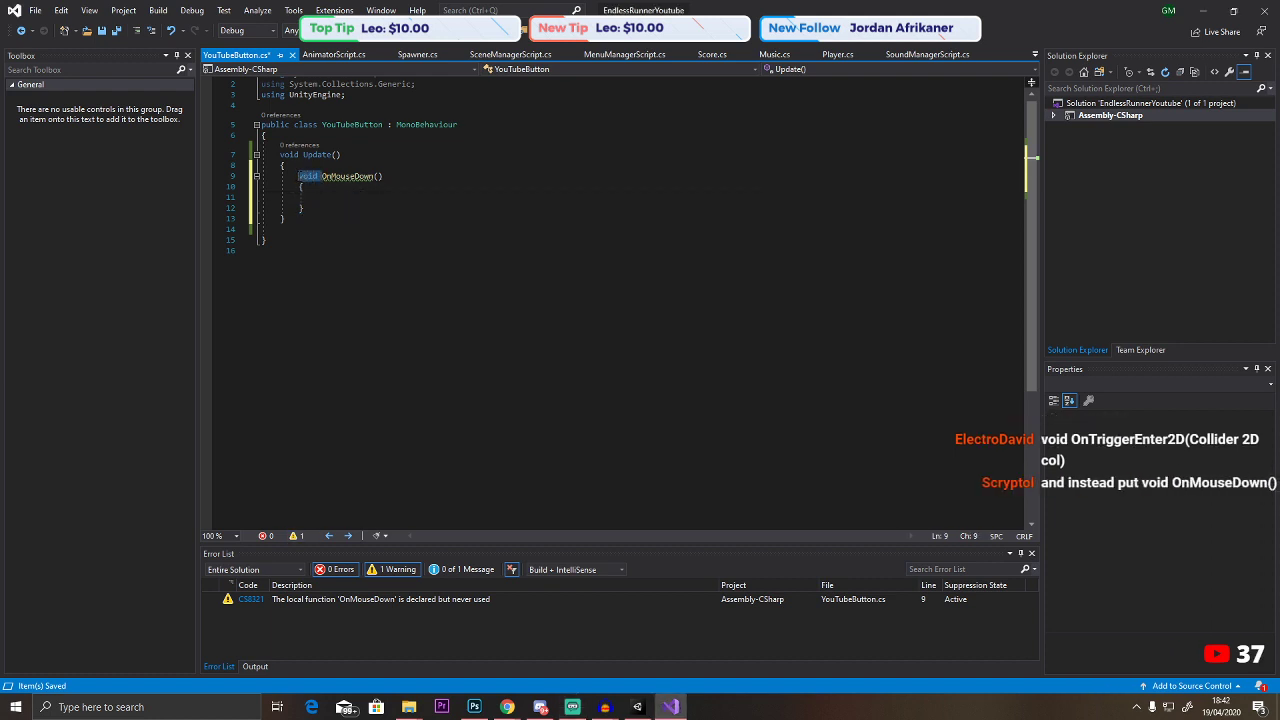
{"action": "key", "text": "ctrl+Delete"}
{"action": "key", "text": "Down"}
{"action": "key", "text": "Down"}
{"action": "key", "text": "BackSpace"}
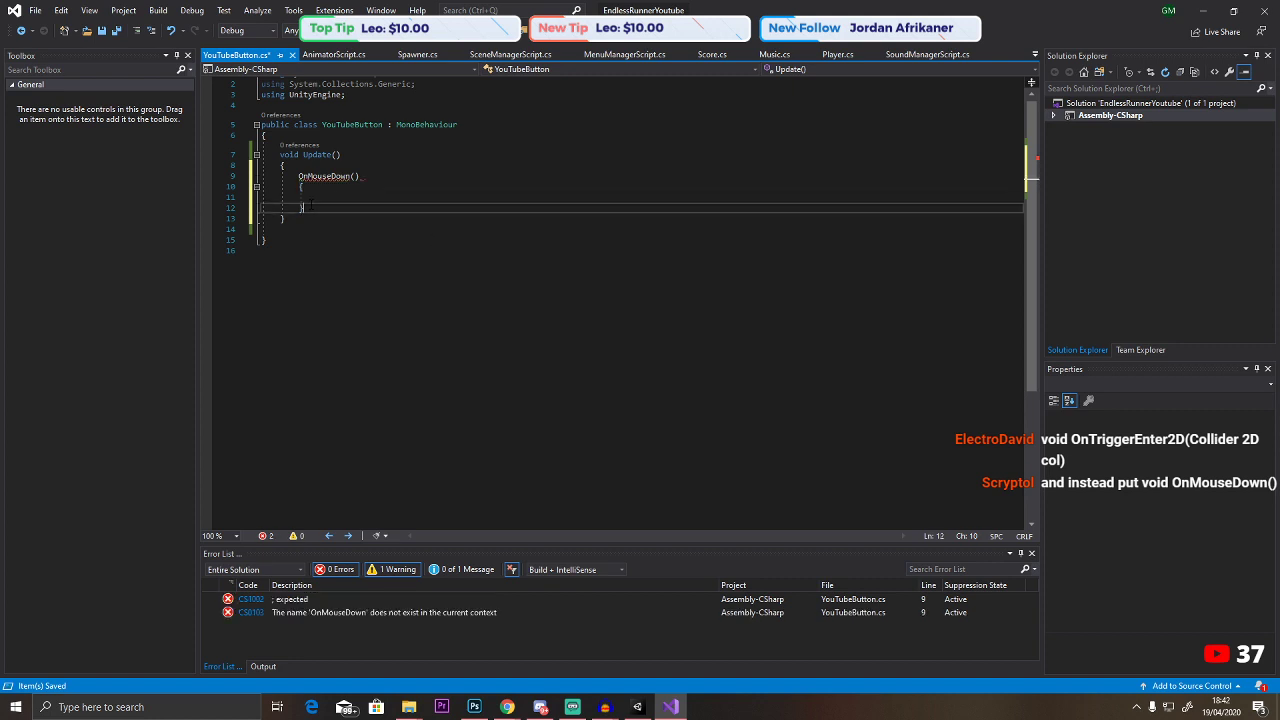
{"action": "key", "text": "shift+Up"}
{"action": "key", "text": "shift+Up"}
{"action": "key", "text": "shift+Up"}
{"action": "key", "text": "Delete"}
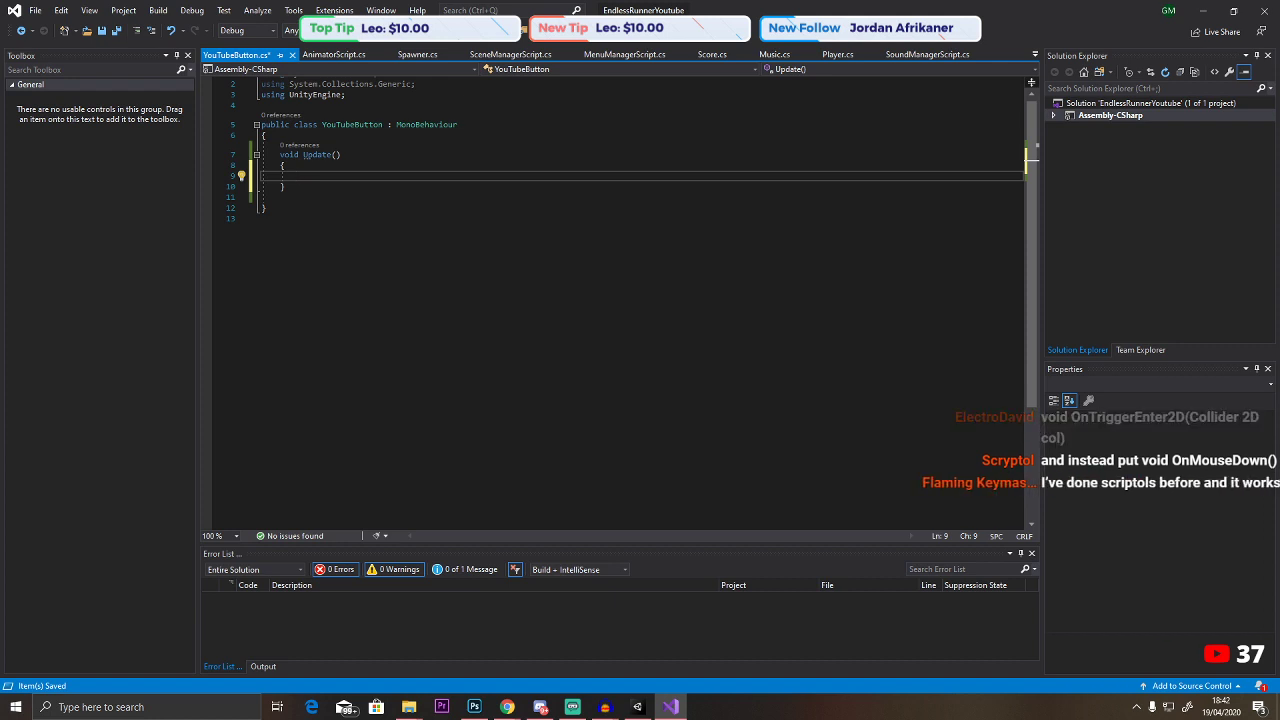
Write a void OnTriggerEnter2D(Collider 2D col) block inside Update, with blank lines between its braces.
{"action": "key", "text": "alt+Tab"}
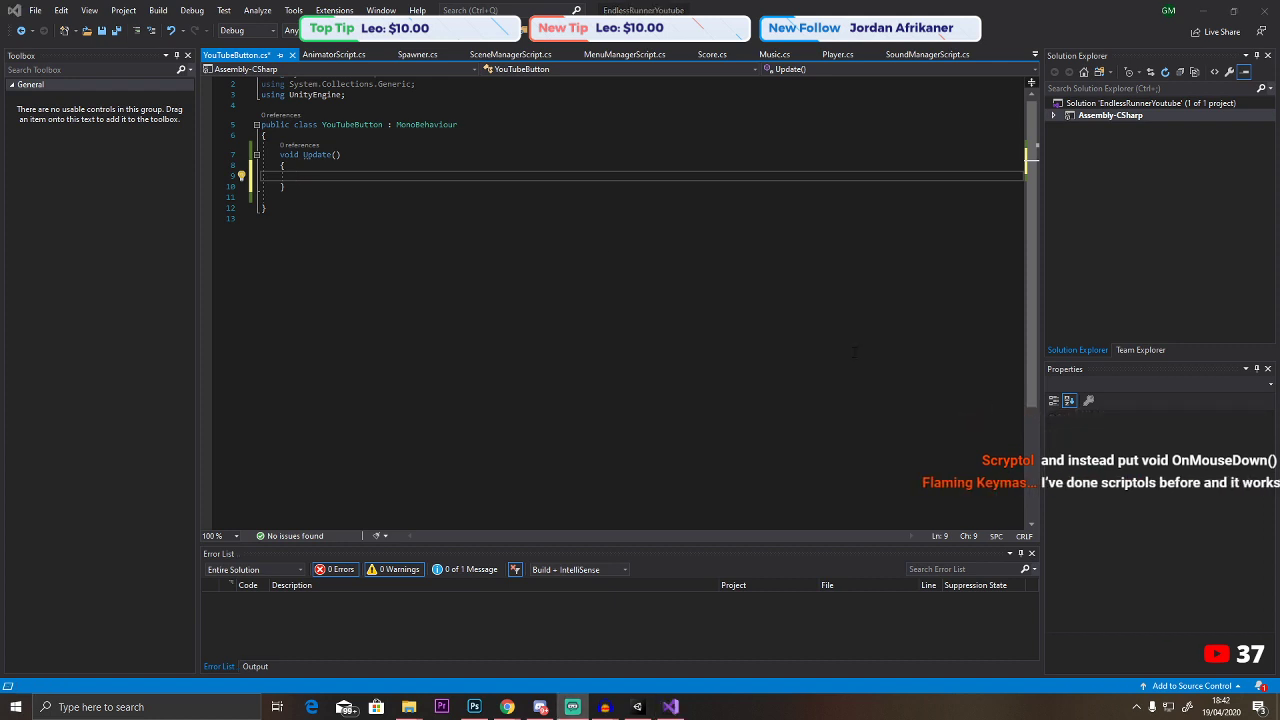
{"action": "key", "text": "alt+Tab"}
{"action": "type", "text": "void OnTriggerEnter2D(Collider 2D col)"}
{"action": "type", "text": "{"}
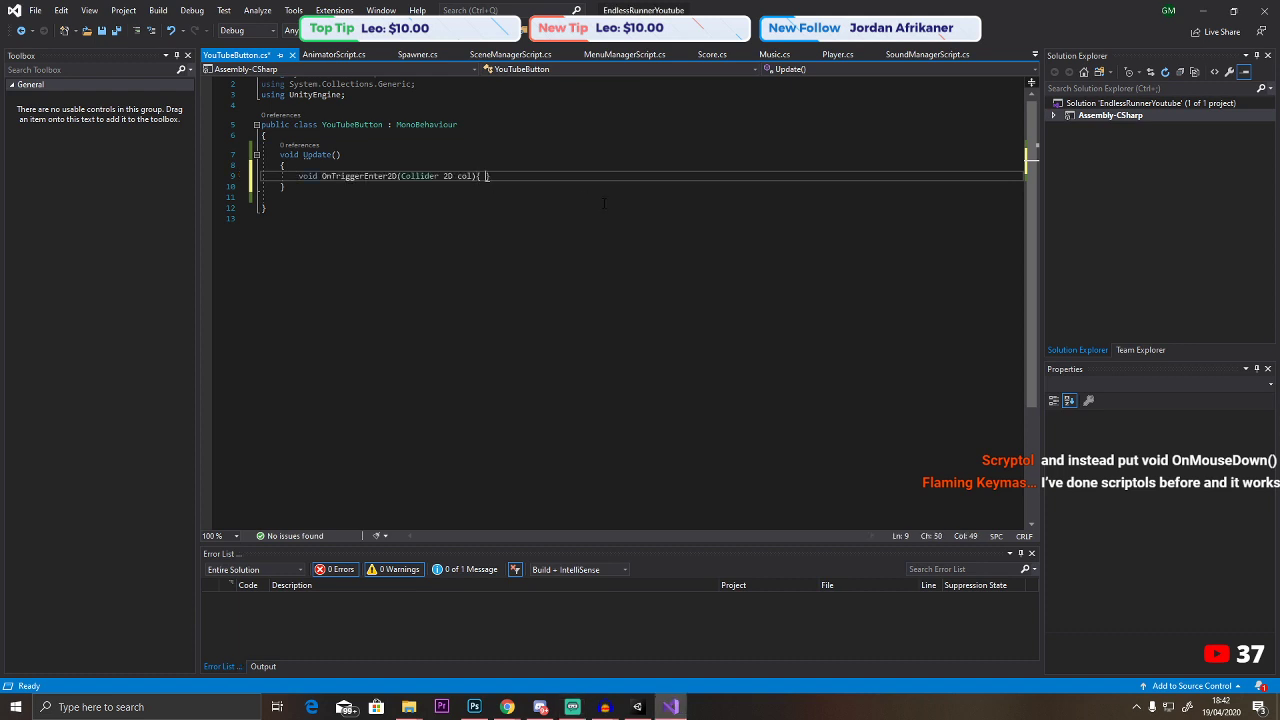
{"action": "key", "text": "Return"}
{"action": "key", "text": "Return"}
{"action": "key", "text": "Return"}
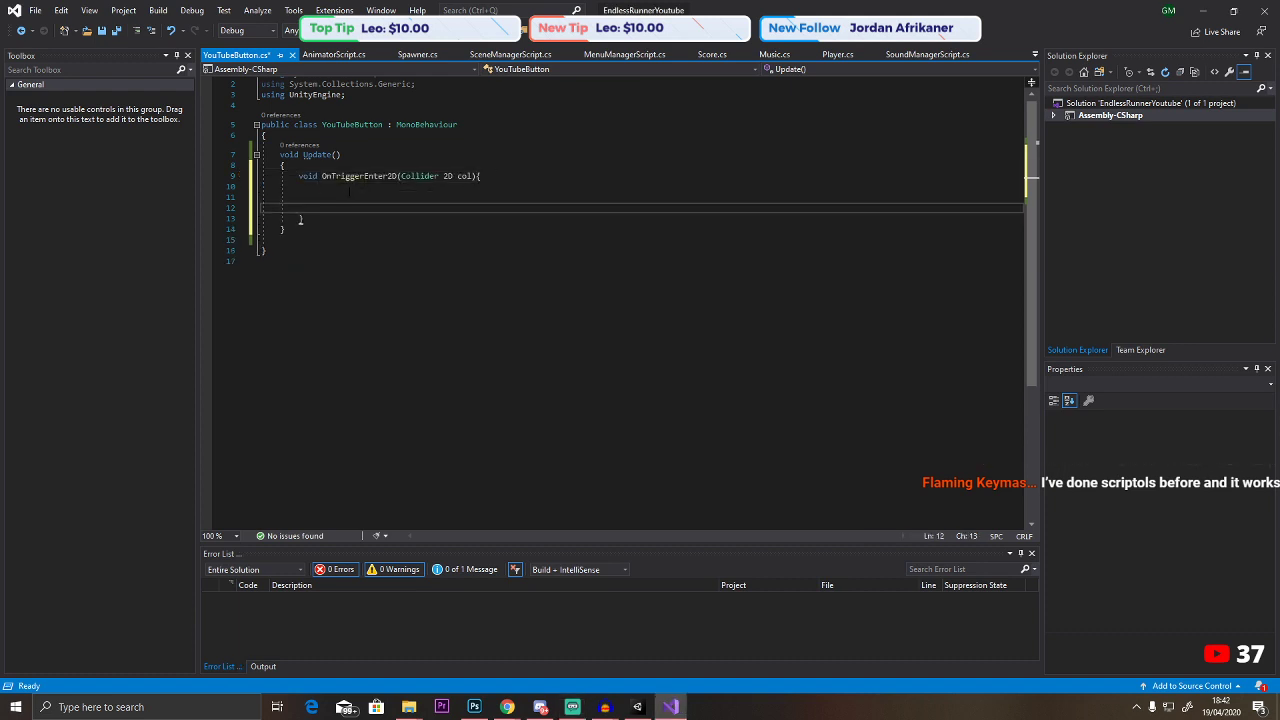
{"action": "left_click", "coordinate": [349, 188]}
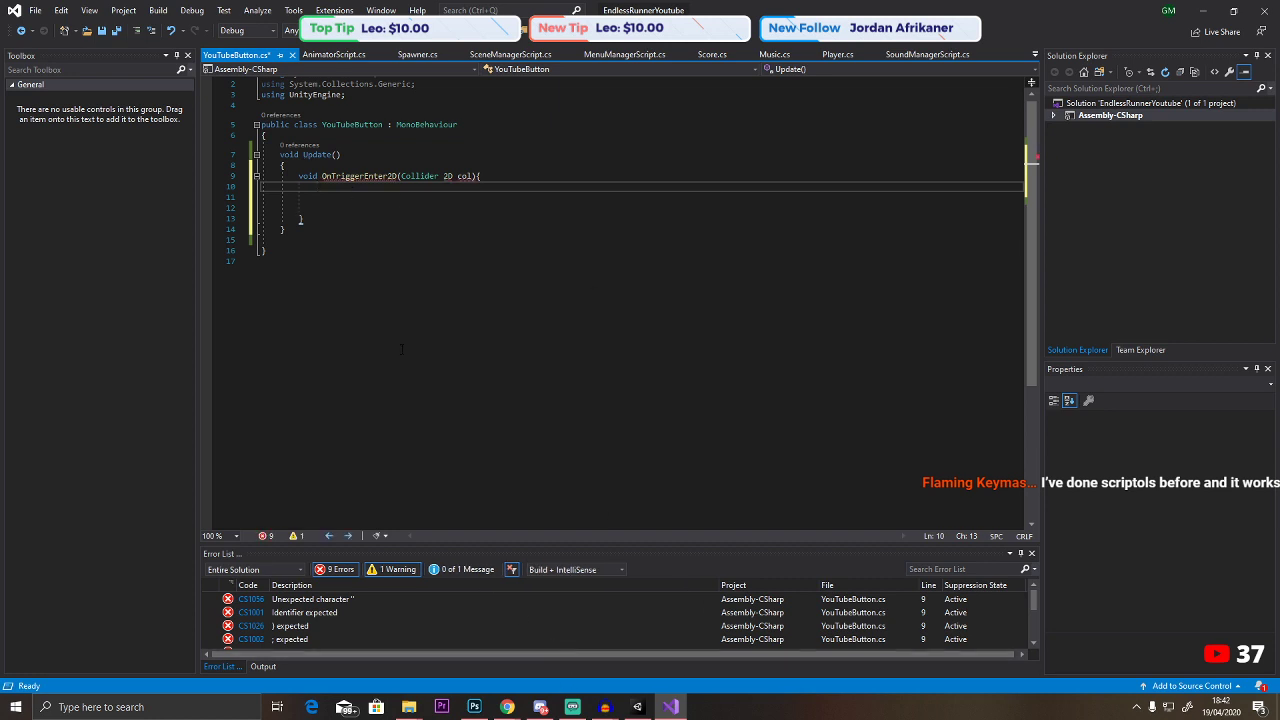
Rewrite the OnTriggerEnter2D parameters as "Collider2D, col".
{"action": "left_click", "coordinate": [442, 176]}
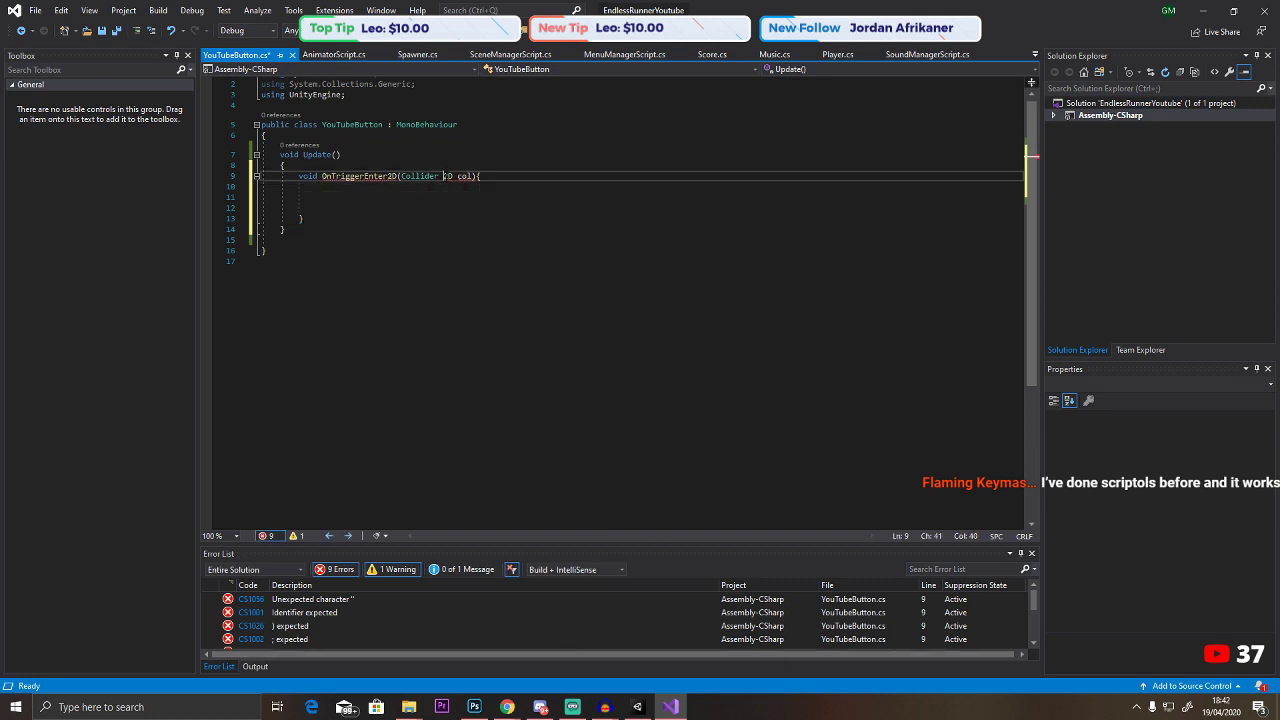
{"action": "key", "text": "BackSpace"}
{"action": "type", "text": ","}
{"action": "key", "text": "Down"}
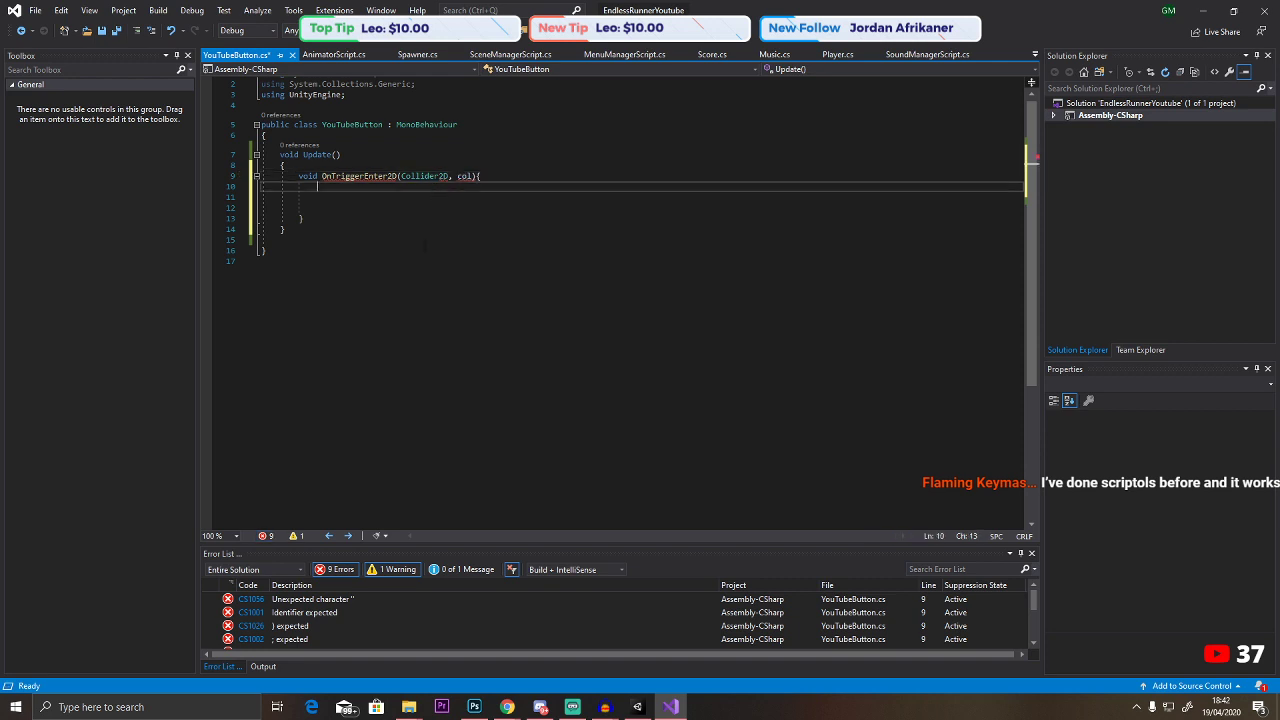
{"action": "key", "text": "Down"}
{"action": "key", "text": "Down"}
Insert a semicolon between the OnTriggerEnter2D parameter list and its opening brace, and place the cursor inside the body.
{"action": "mouse_move", "coordinate": [462, 181]}
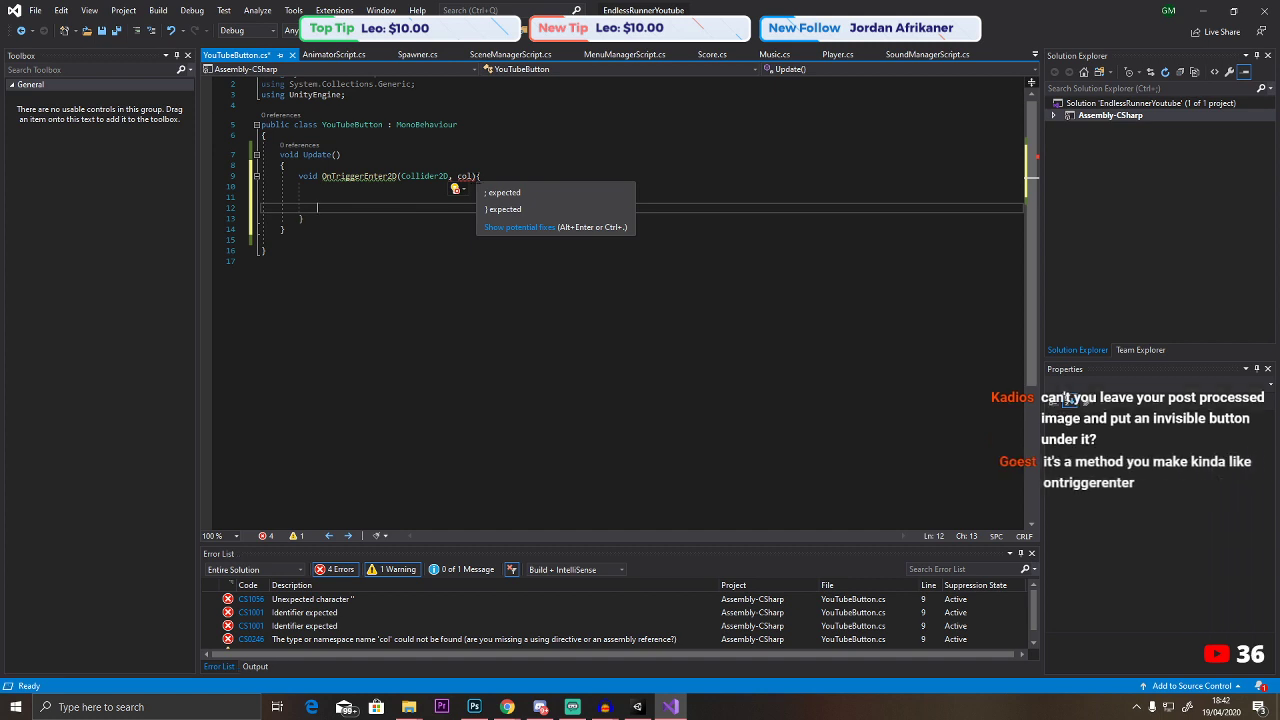
{"action": "left_click", "coordinate": [481, 176]}
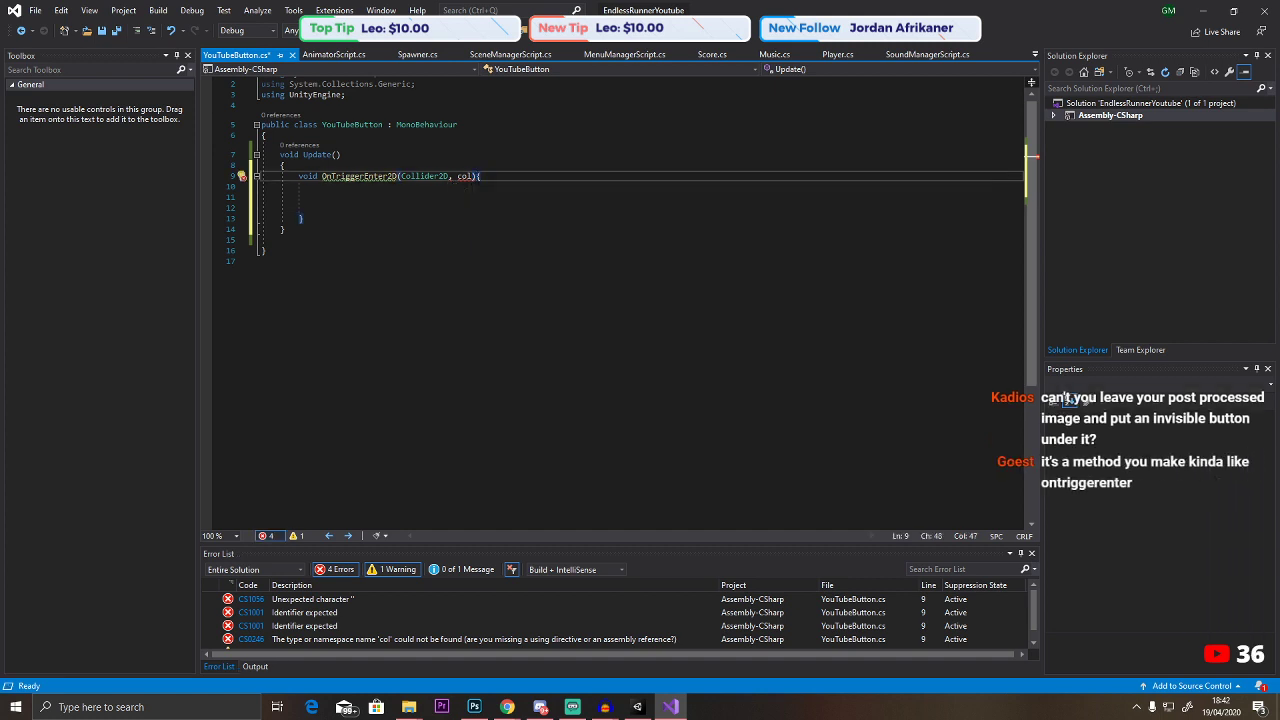
{"action": "key", "text": "Left"}
{"action": "type", "text": ";"}
{"action": "left_click", "coordinate": [489, 205]}
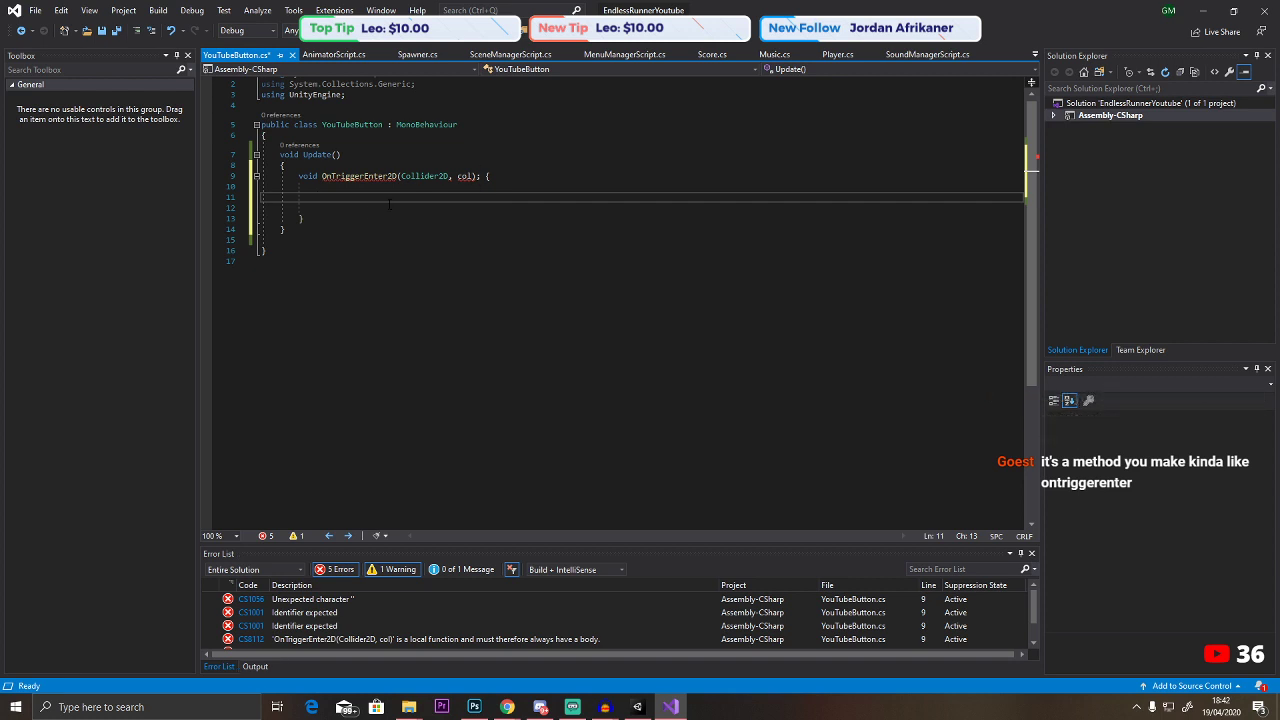
Delete the OnTriggerEnter2D block and the whole Update method from the YouTubeButton class.
{"action": "left_click_drag", "start_coordinate": [313, 214], "coordinate": [298, 176]}
{"action": "key", "text": "Delete"}
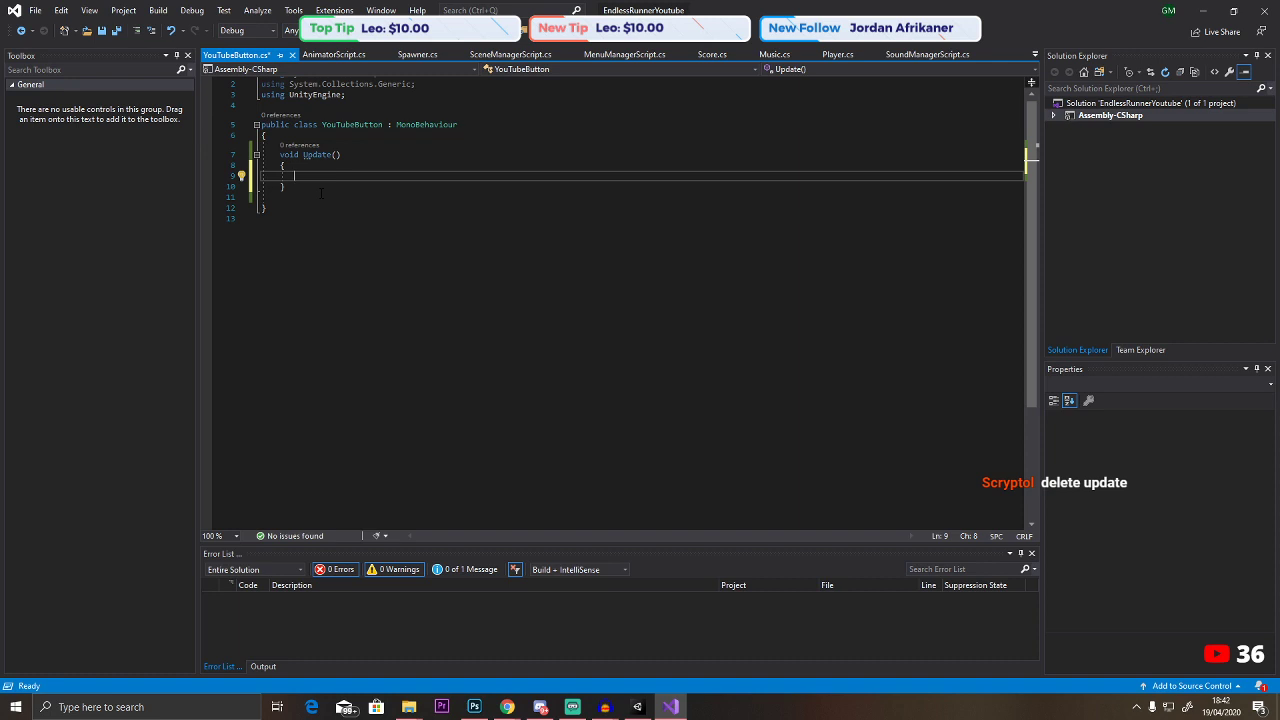
{"action": "left_click_drag", "start_coordinate": [277, 154], "coordinate": [288, 186]}
{"action": "key", "text": "Delete"}
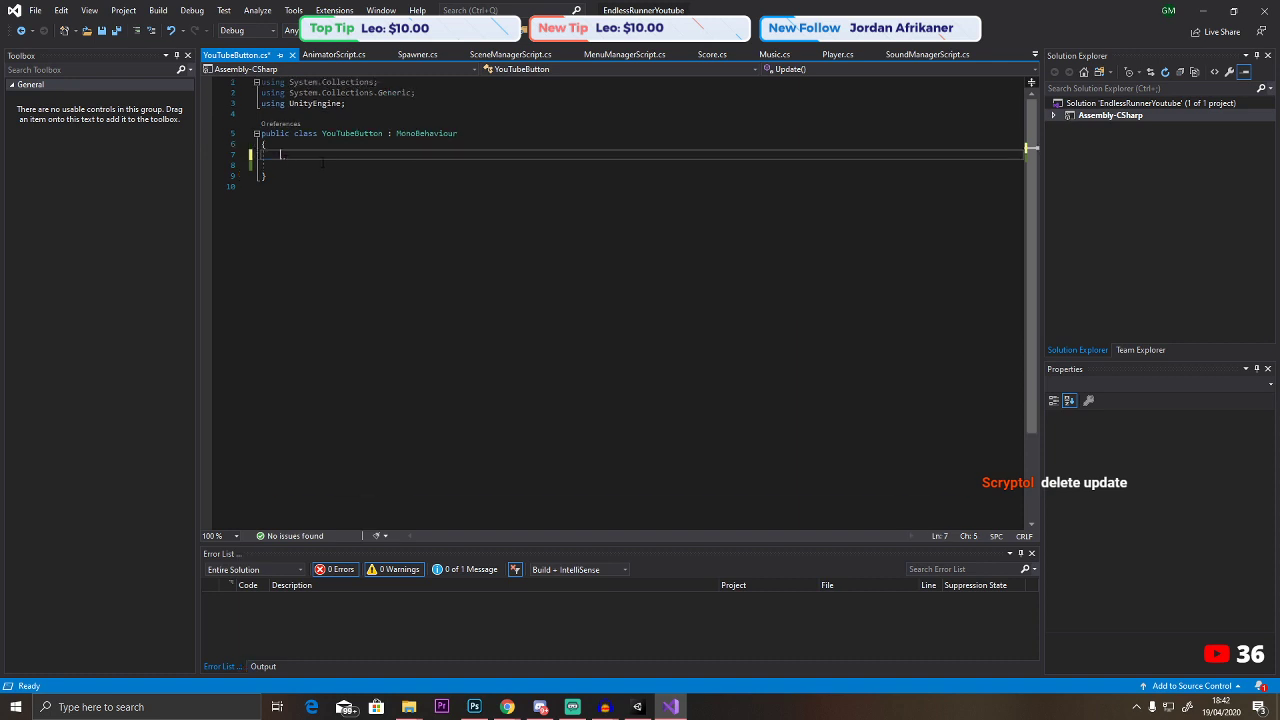
Add an empty private void OnMouseDown() method to the YouTubeButton class using the code completion suggestion.
{"action": "type", "text": "void "}
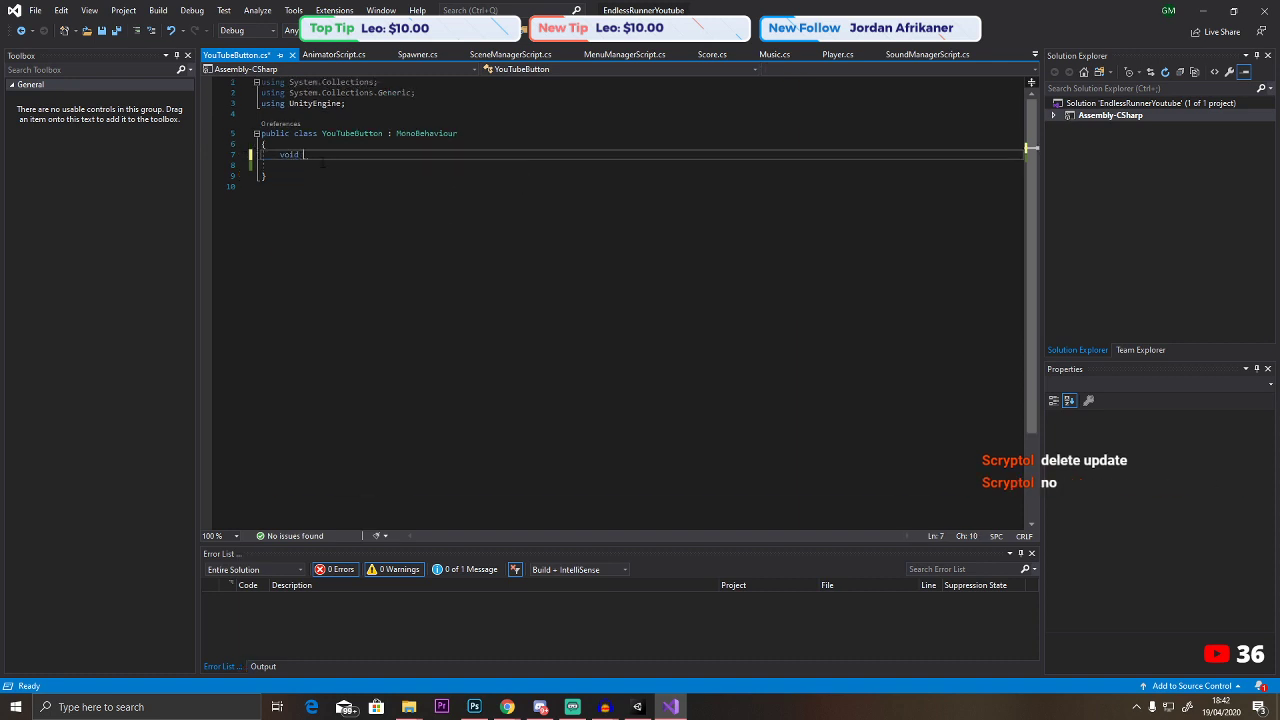
{"action": "type", "text": "OnMouse"}
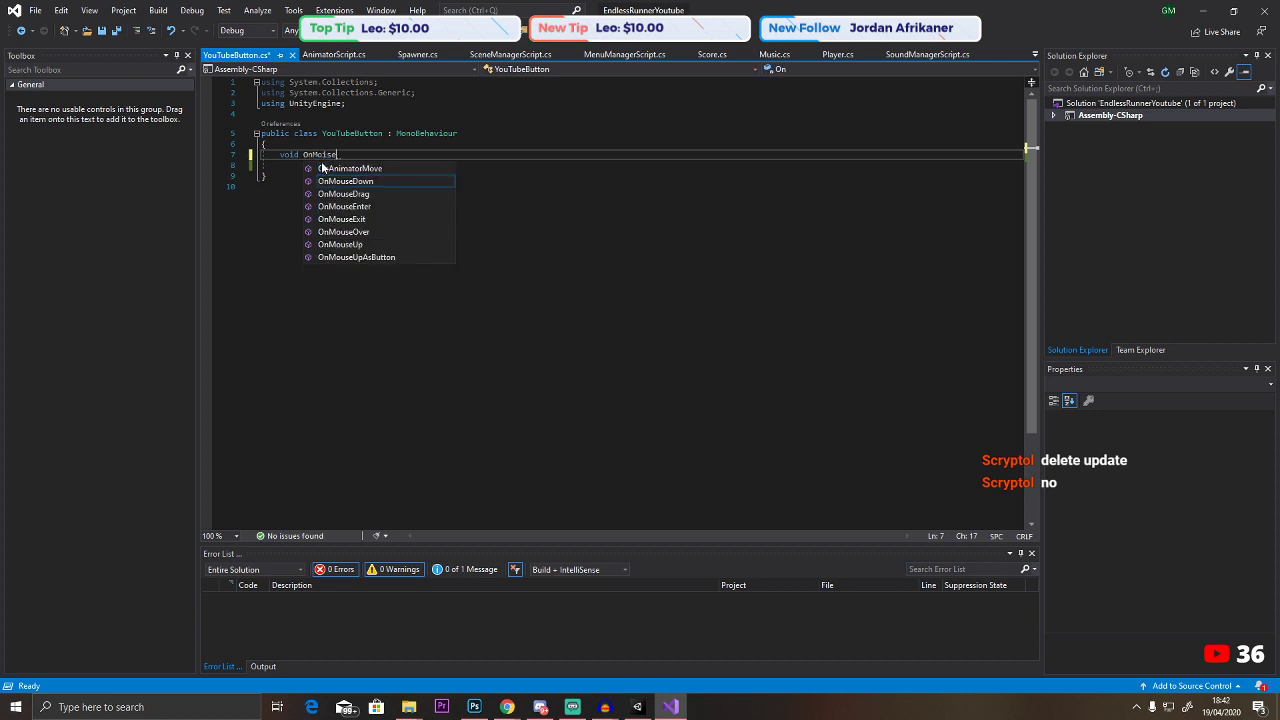
{"action": "key", "text": "Return"}
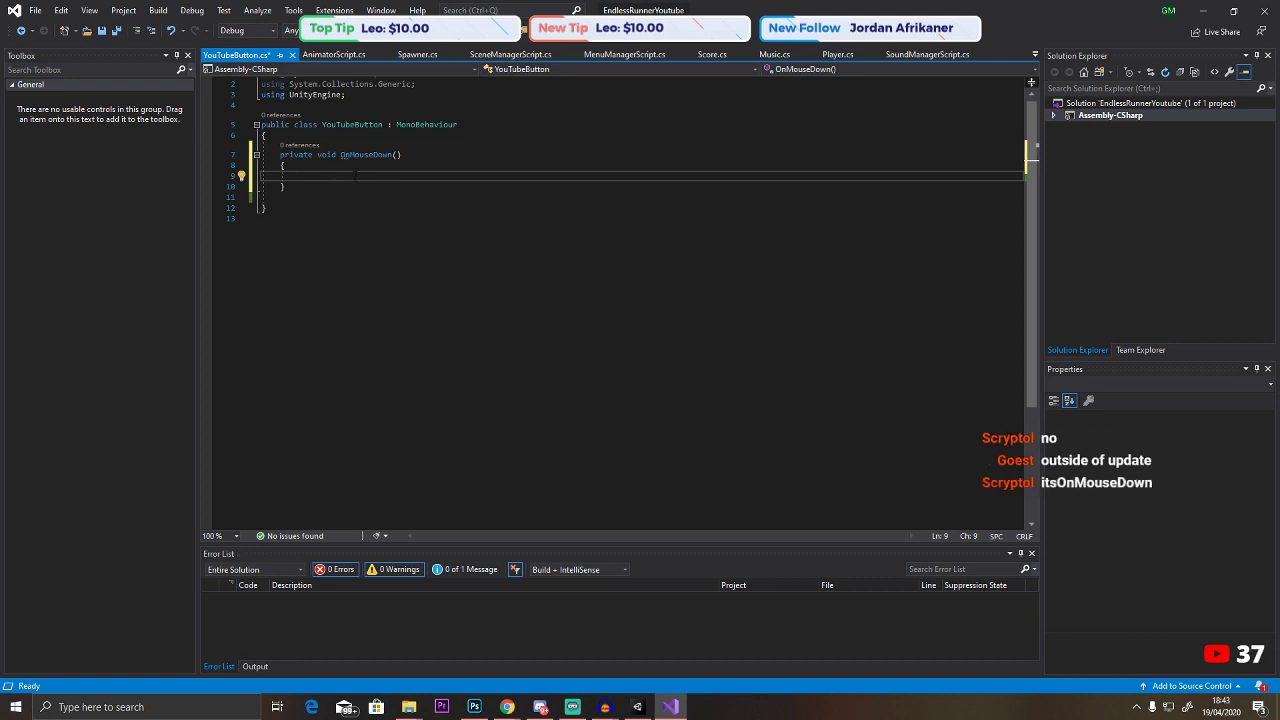
Switch to Chrome and search Google for how to go to a URL in Unity.
{"action": "mouse_move", "coordinate": [507, 707]}
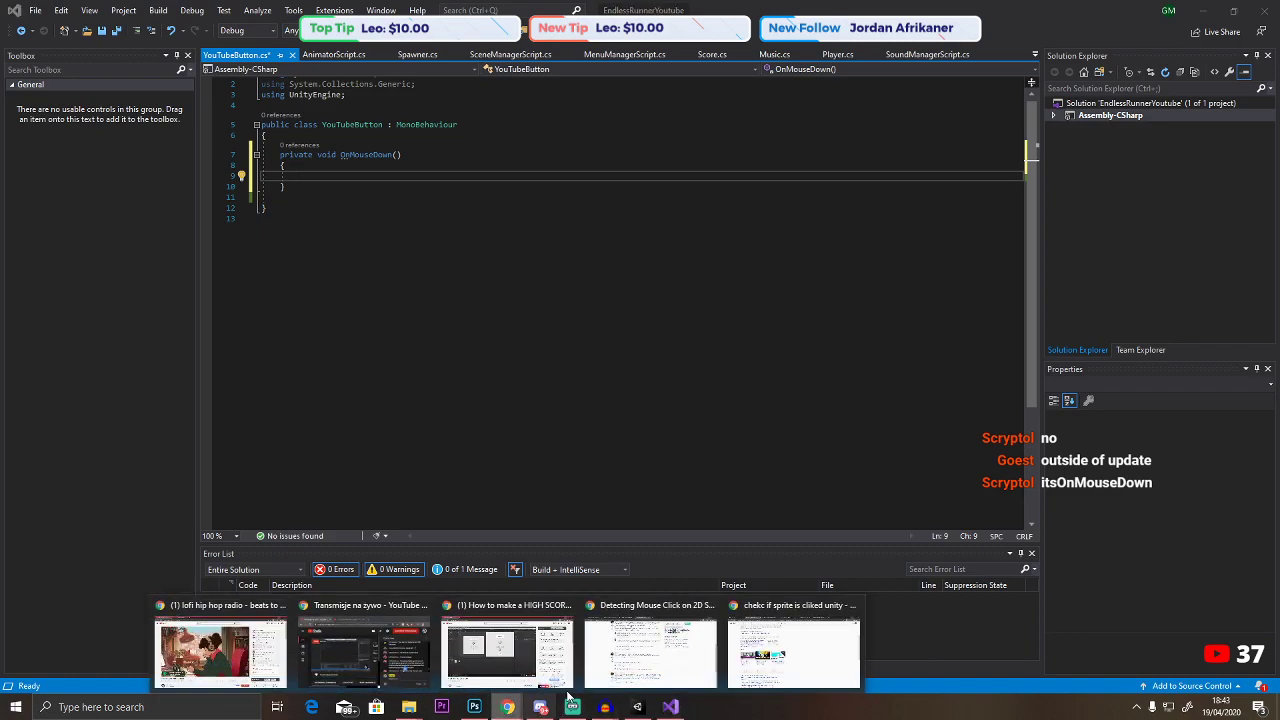
{"action": "left_click", "coordinate": [783, 646]}
{"action": "left_click", "coordinate": [395, 10]}
{"action": "left_click", "coordinate": [725, 10]}
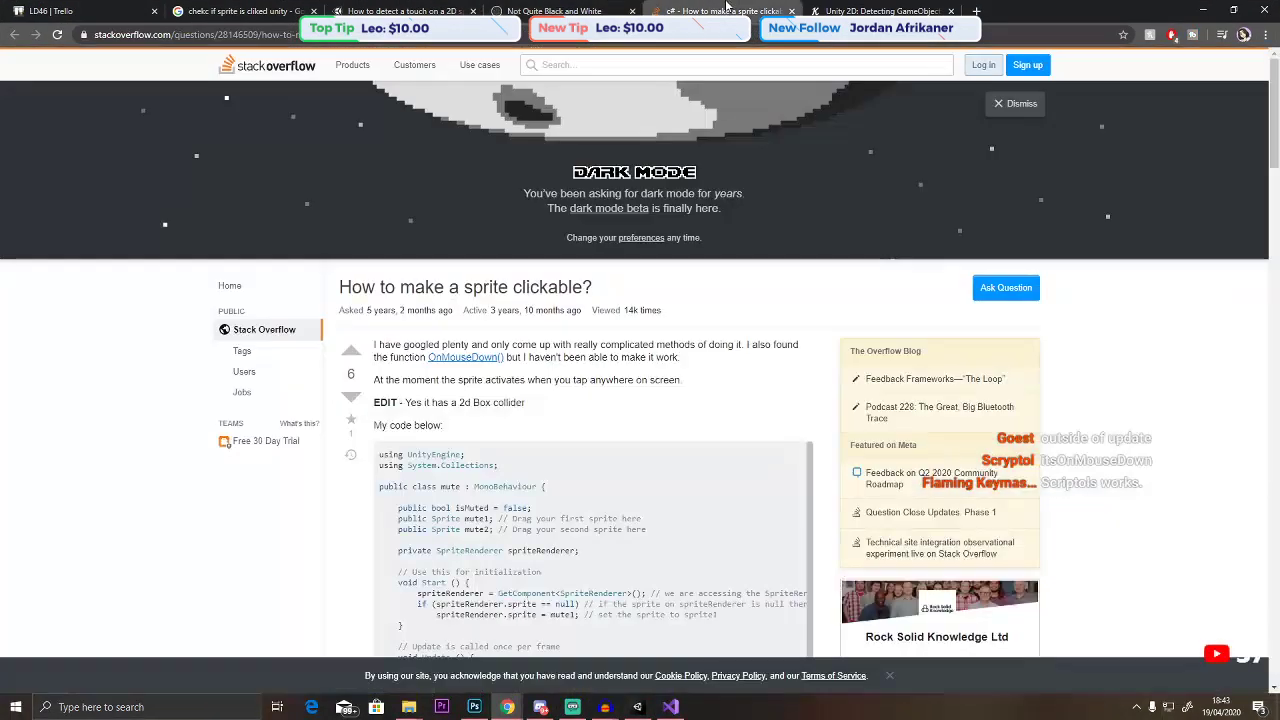
{"action": "left_click", "coordinate": [876, 10]}
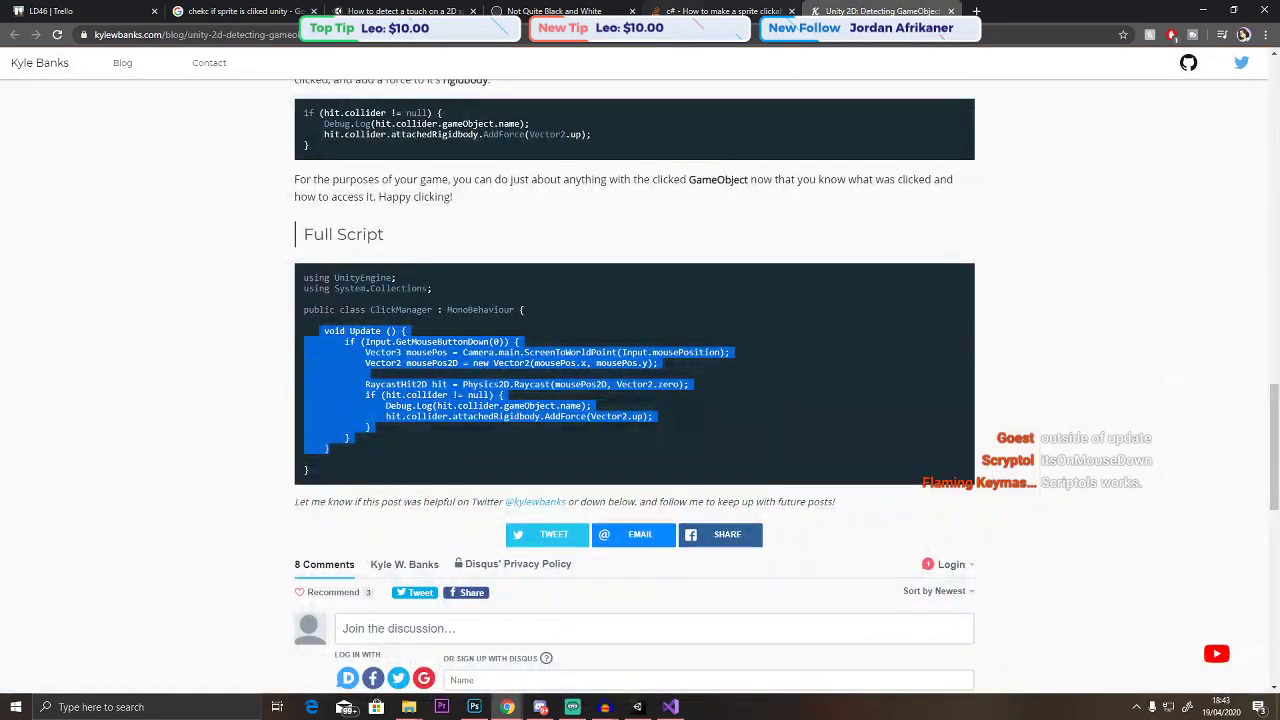
{"action": "left_click", "coordinate": [230, 10]}
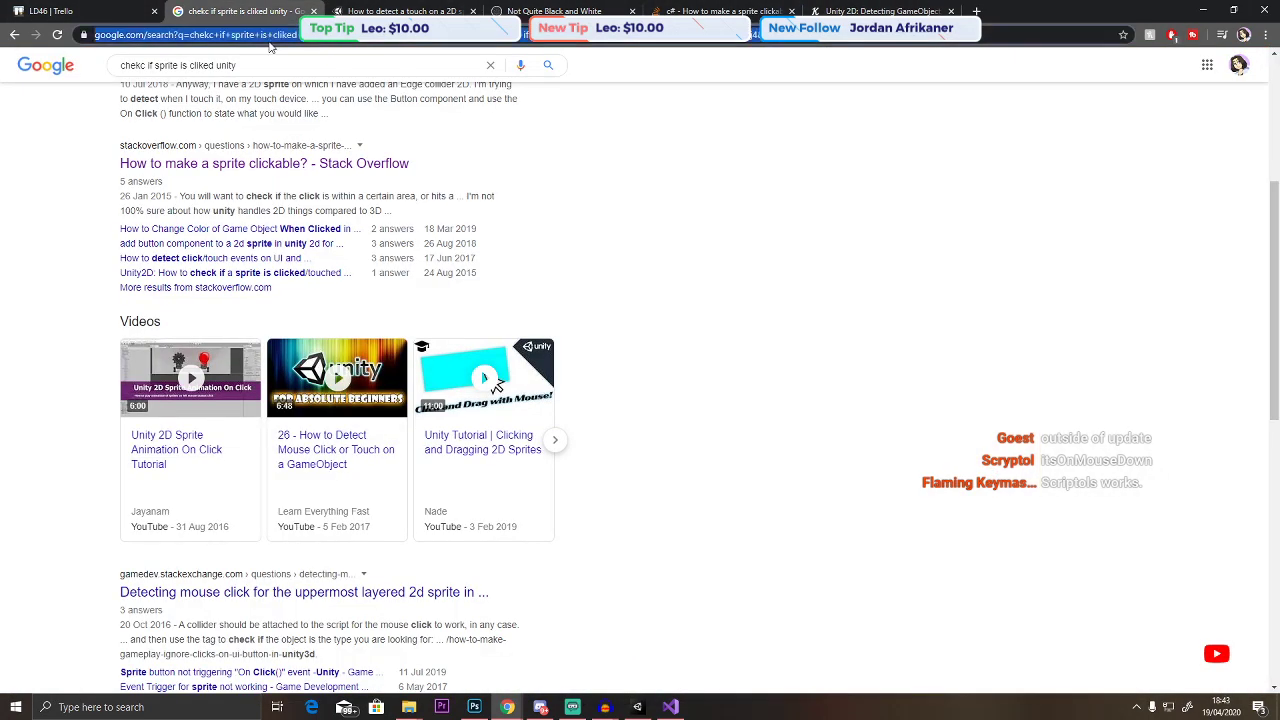
{"action": "type", "text": "uinity go to ur"}
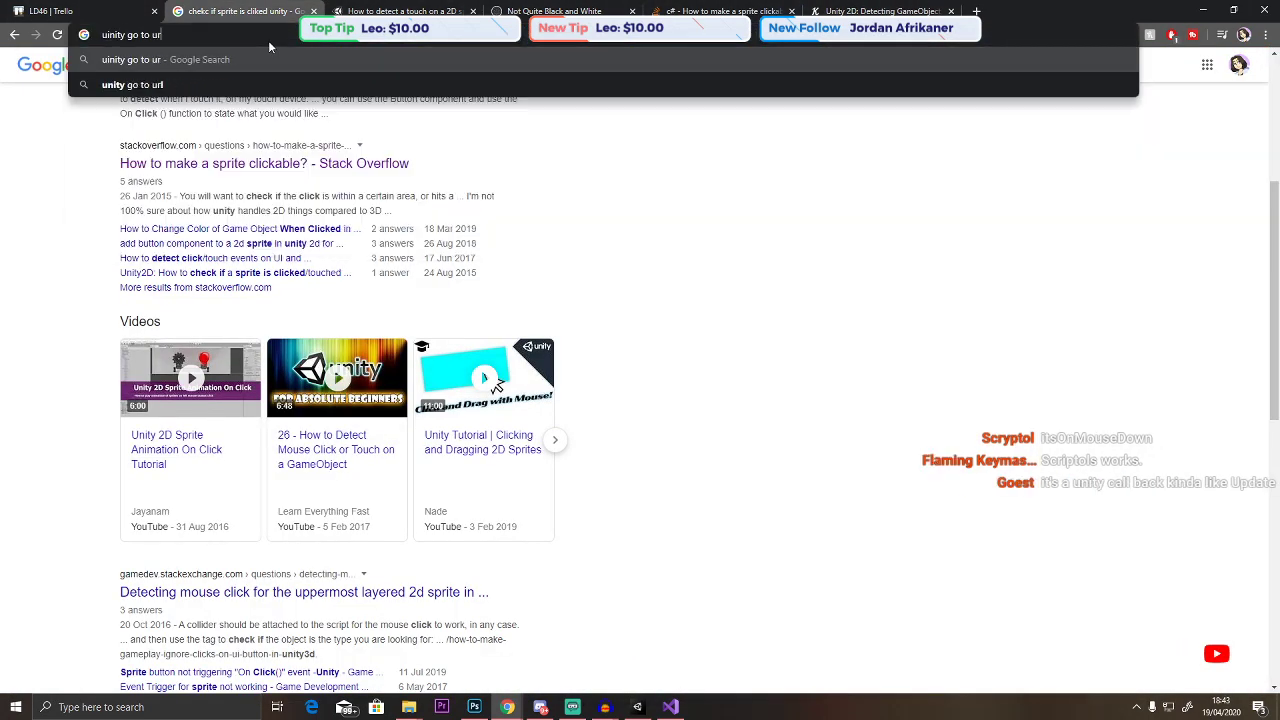
{"action": "type", "text": "l"}
{"action": "key", "text": "Return"}
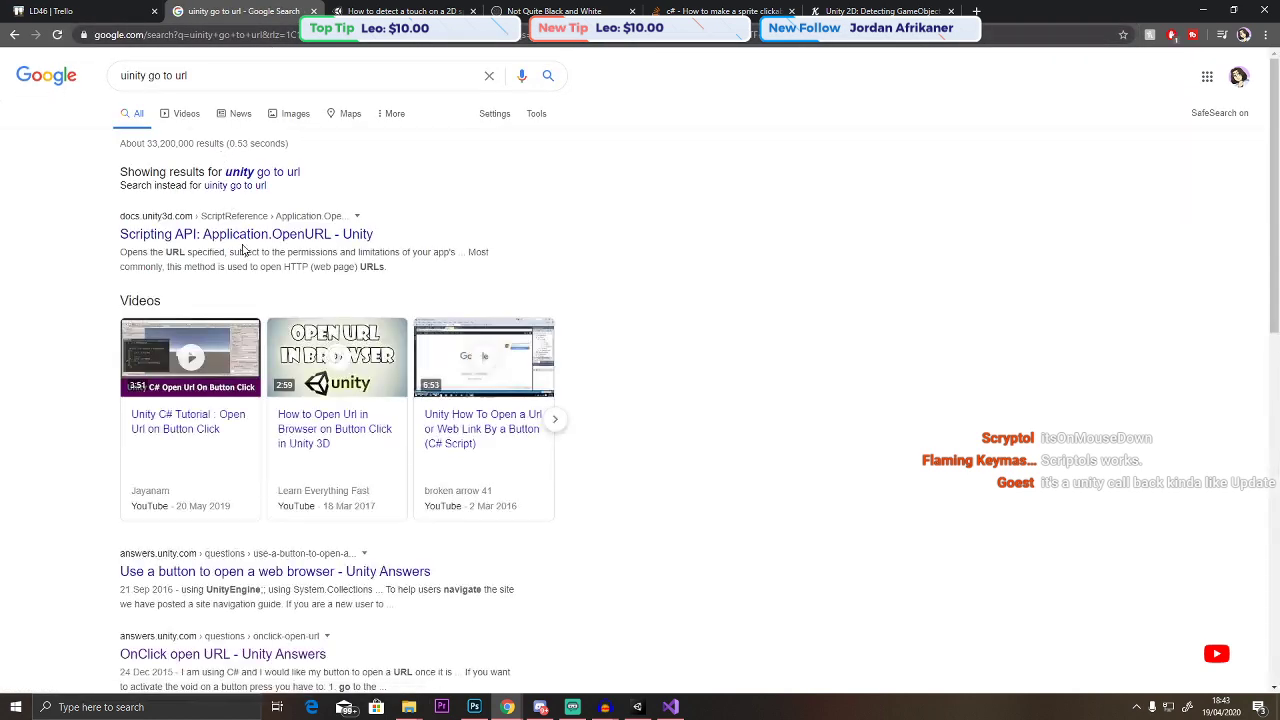
{"action": "left_click", "coordinate": [185, 660]}
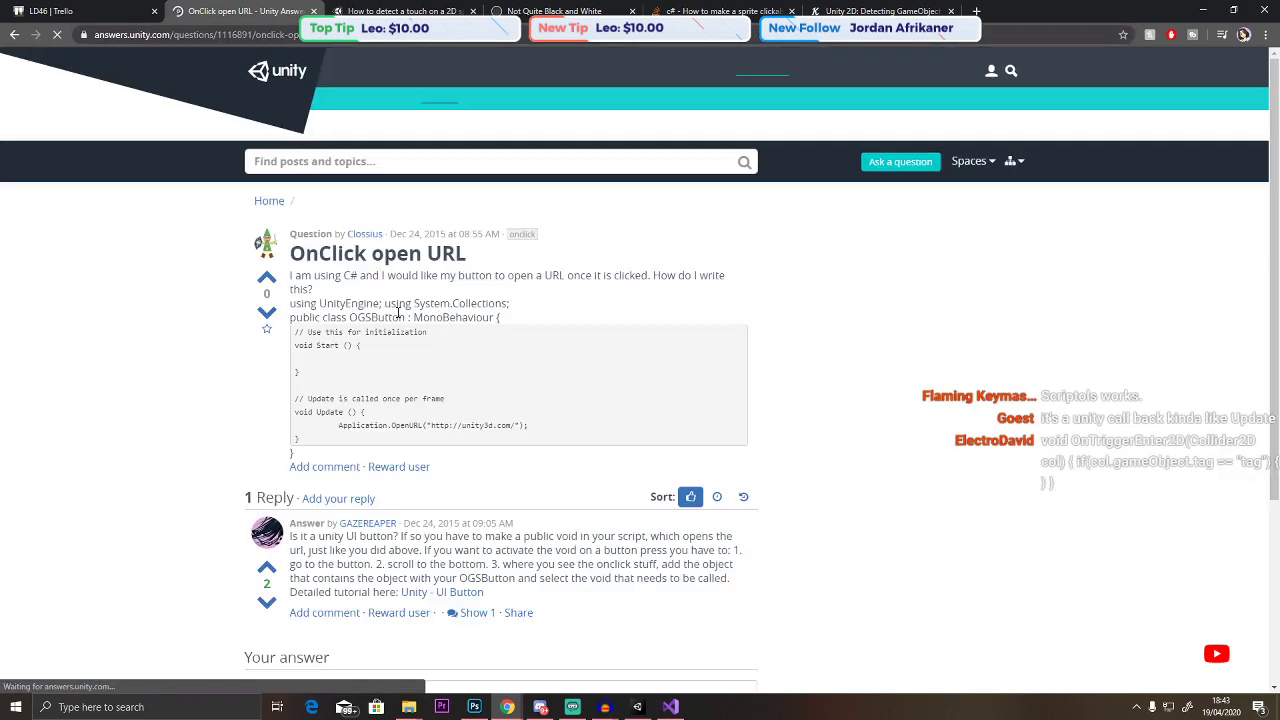
{"action": "left_click_drag", "start_coordinate": [538, 426], "coordinate": [341, 426]}
{"action": "key", "text": "ctrl+c"}
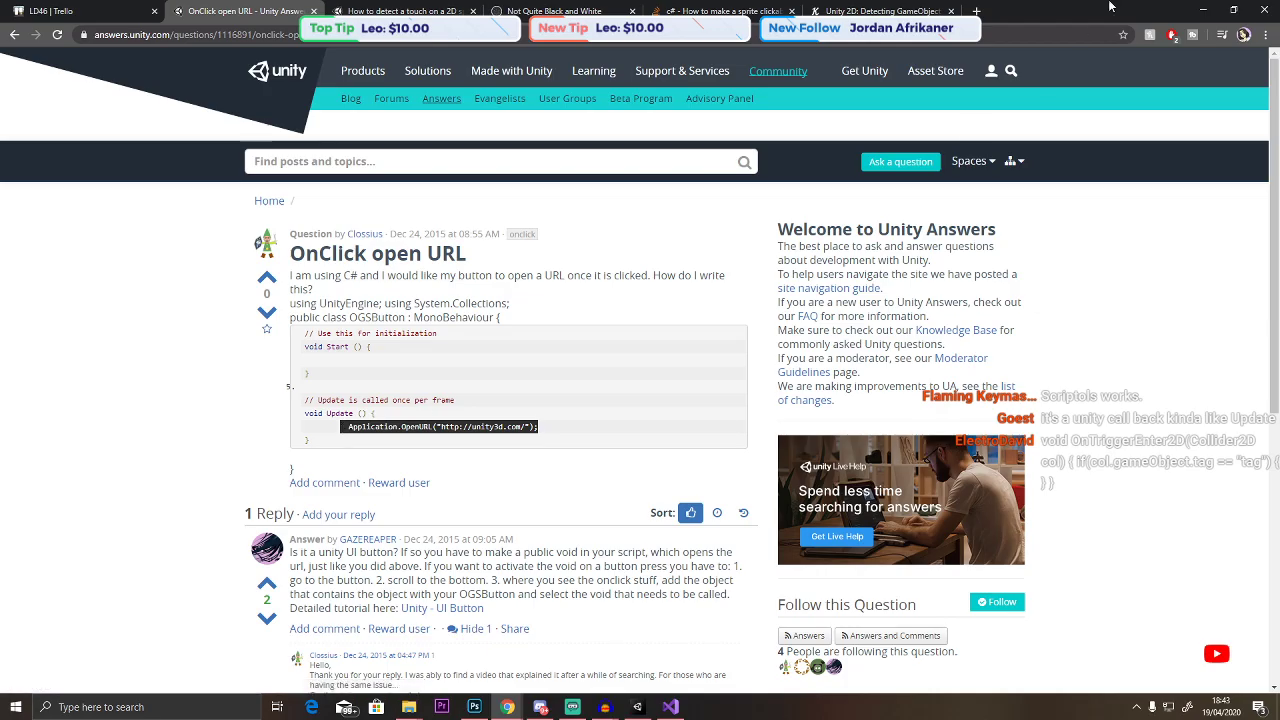
{"action": "left_click", "coordinate": [1203, 9]}
{"action": "key", "text": "ctrl+v"}
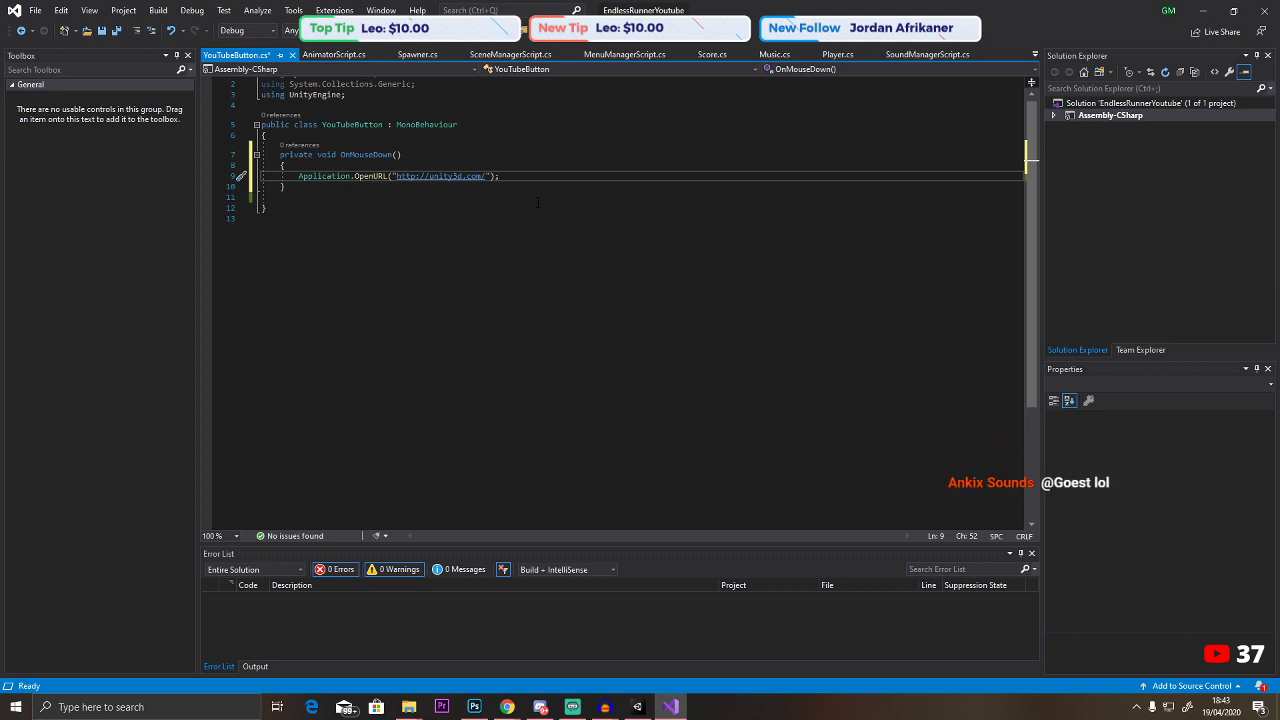
{"action": "left_click", "coordinate": [113, 35]}
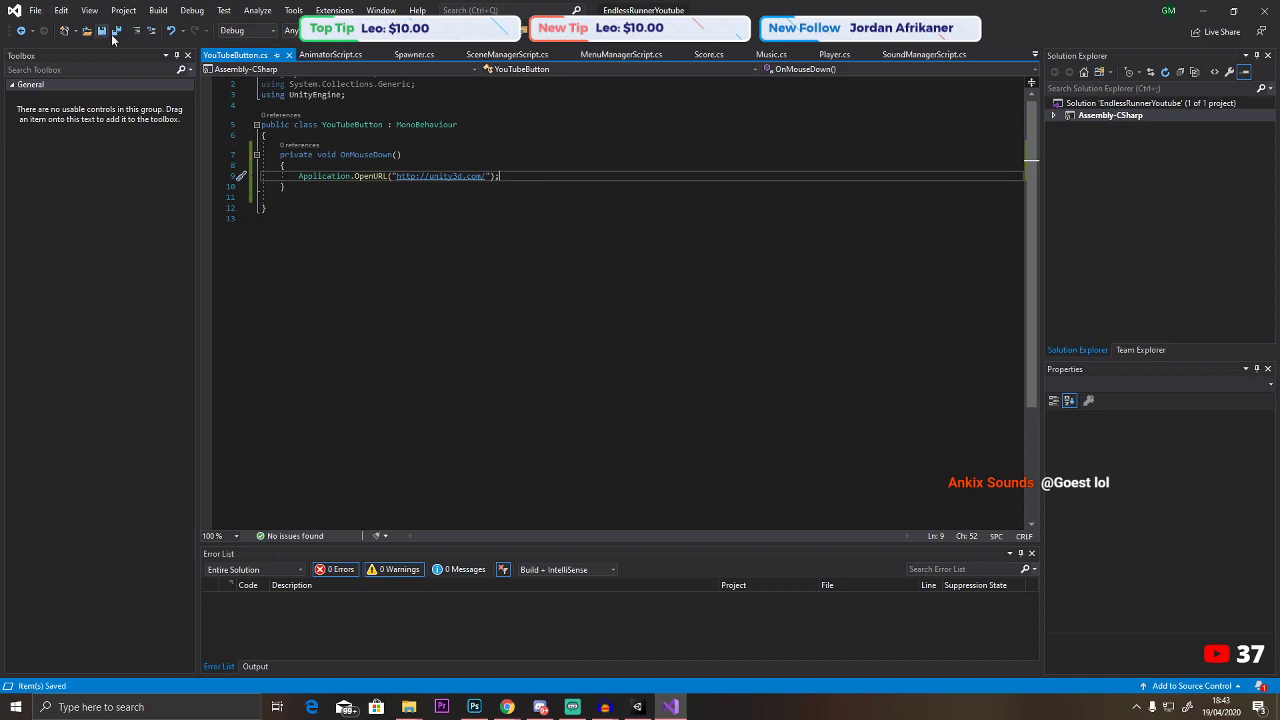
Play the game in Unity, test the YouTube button's link twice, and stop play mode.
{"action": "left_click", "coordinate": [1203, 9]}
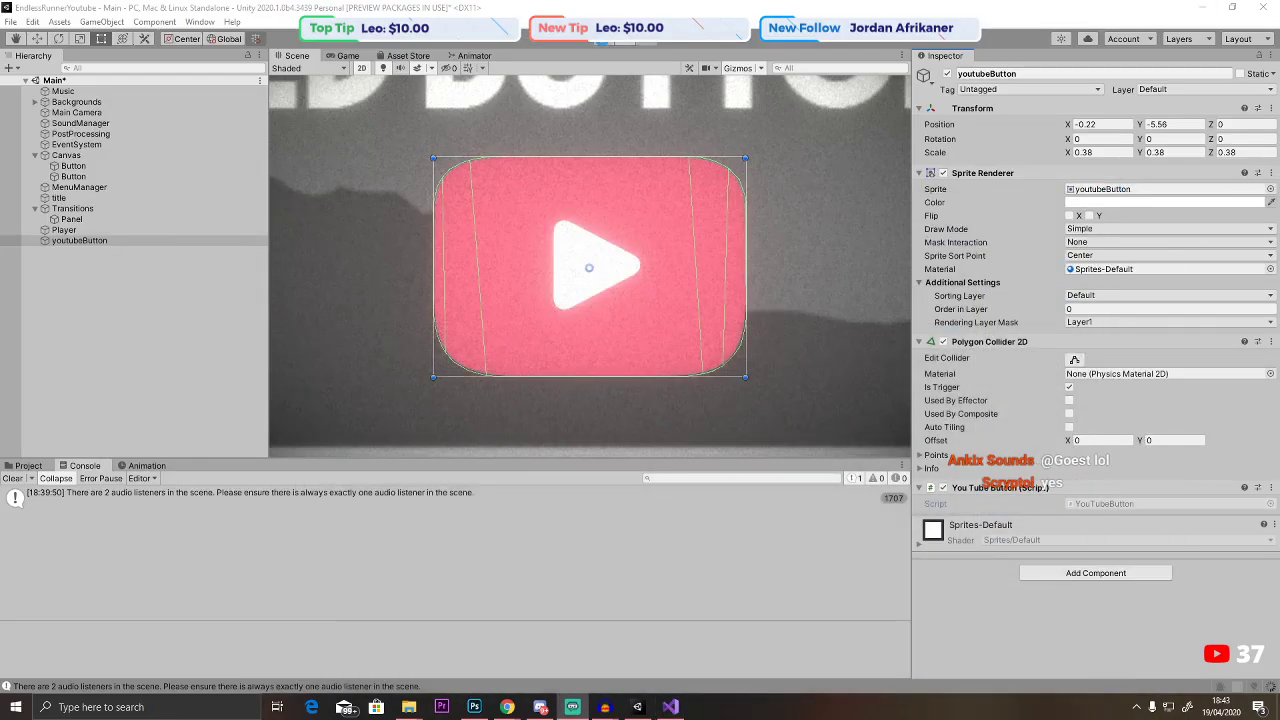
{"action": "left_click", "coordinate": [603, 44]}
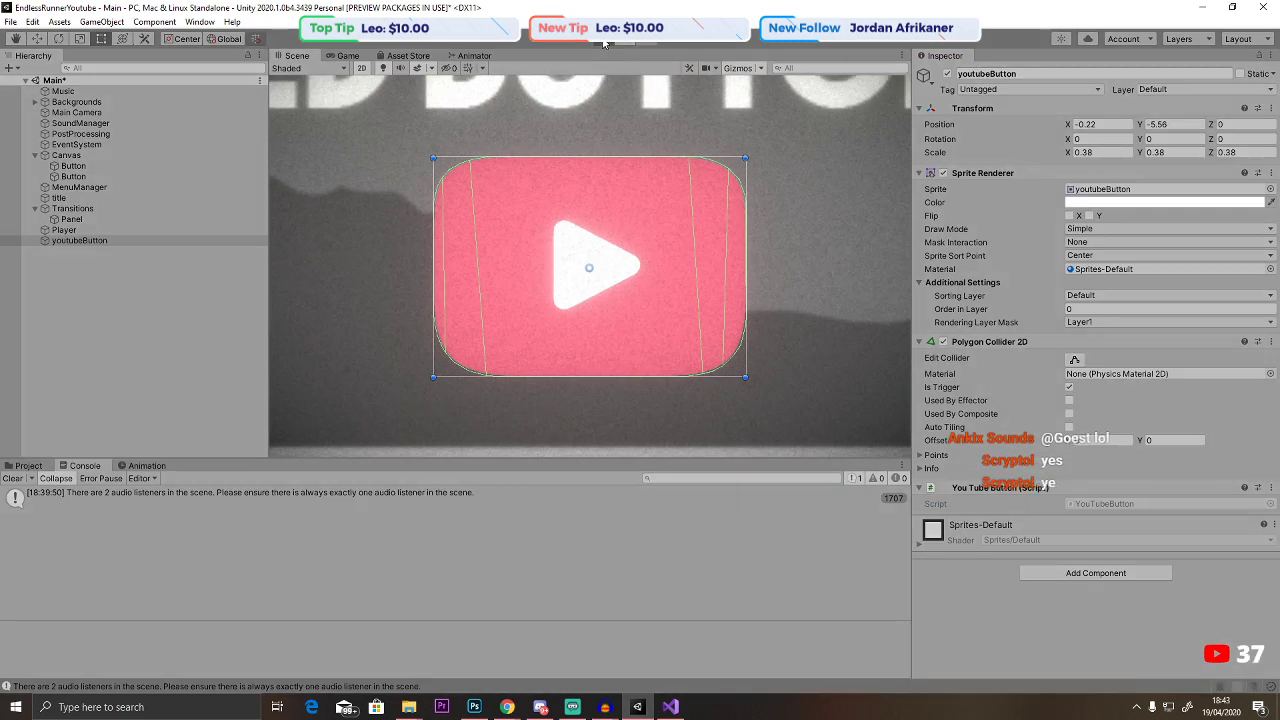
{"action": "left_click", "coordinate": [587, 364]}
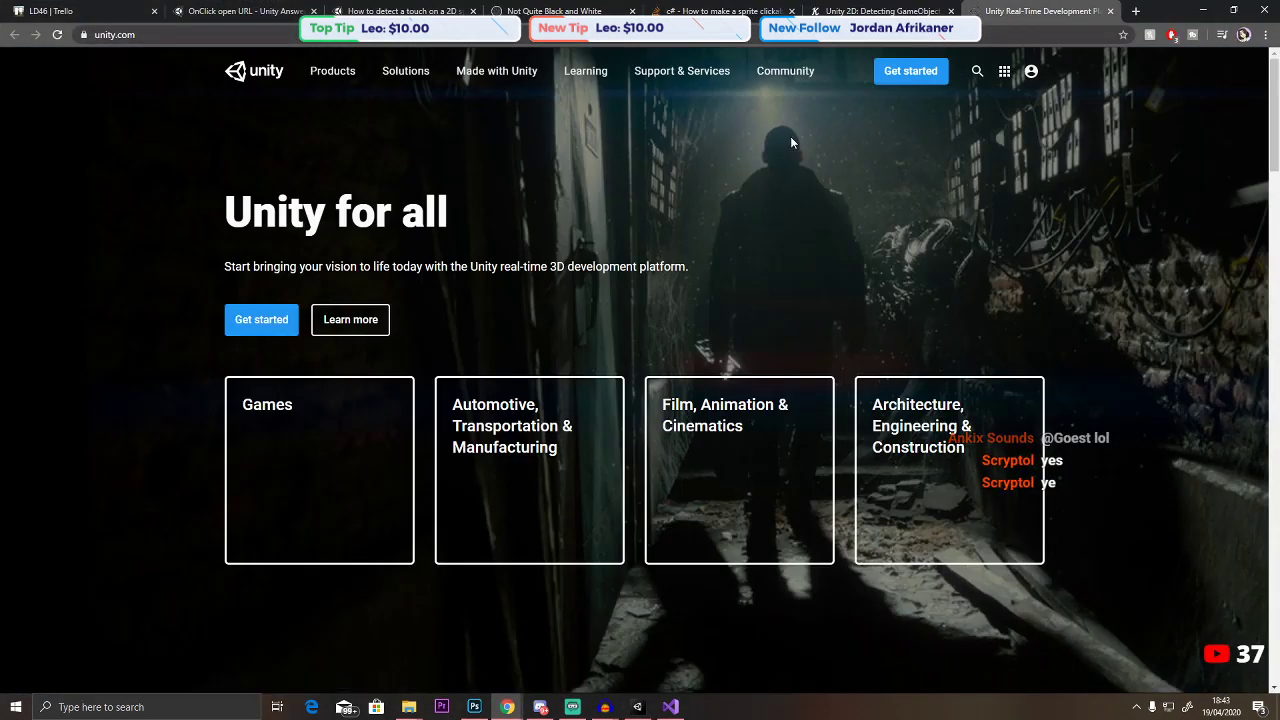
{"action": "left_click", "coordinate": [1203, 10]}
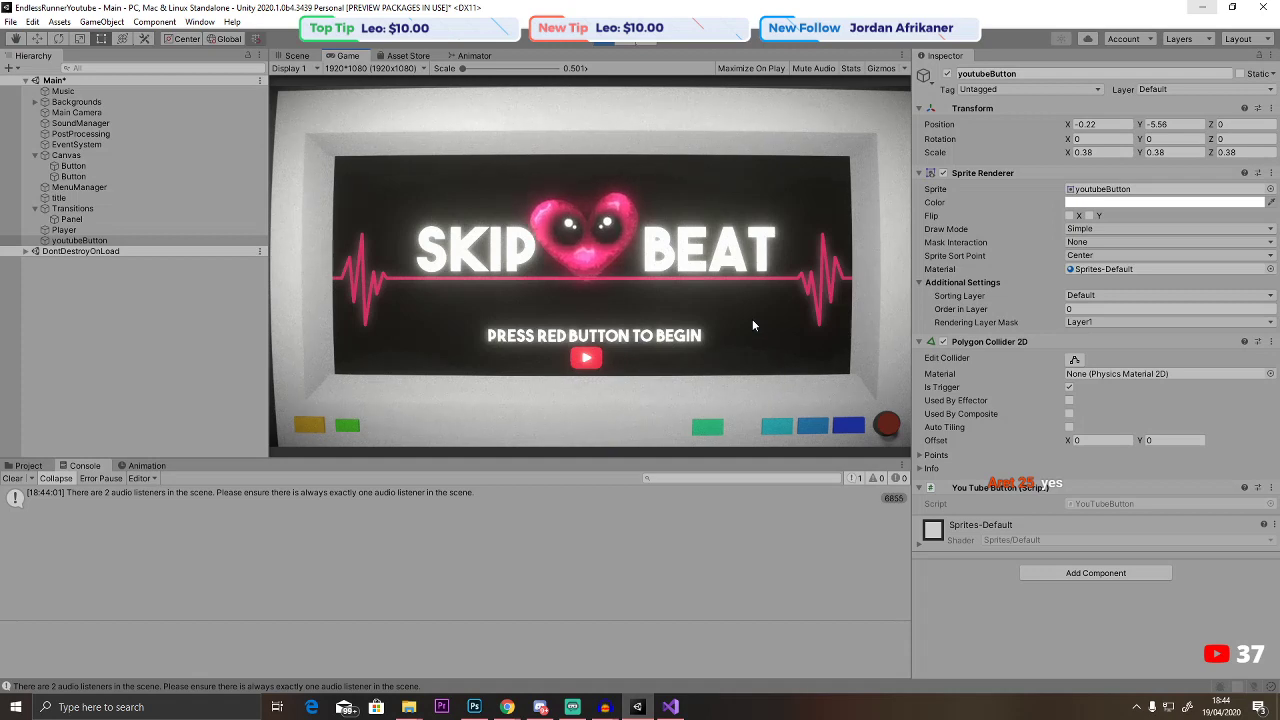
{"action": "left_click", "coordinate": [587, 359]}
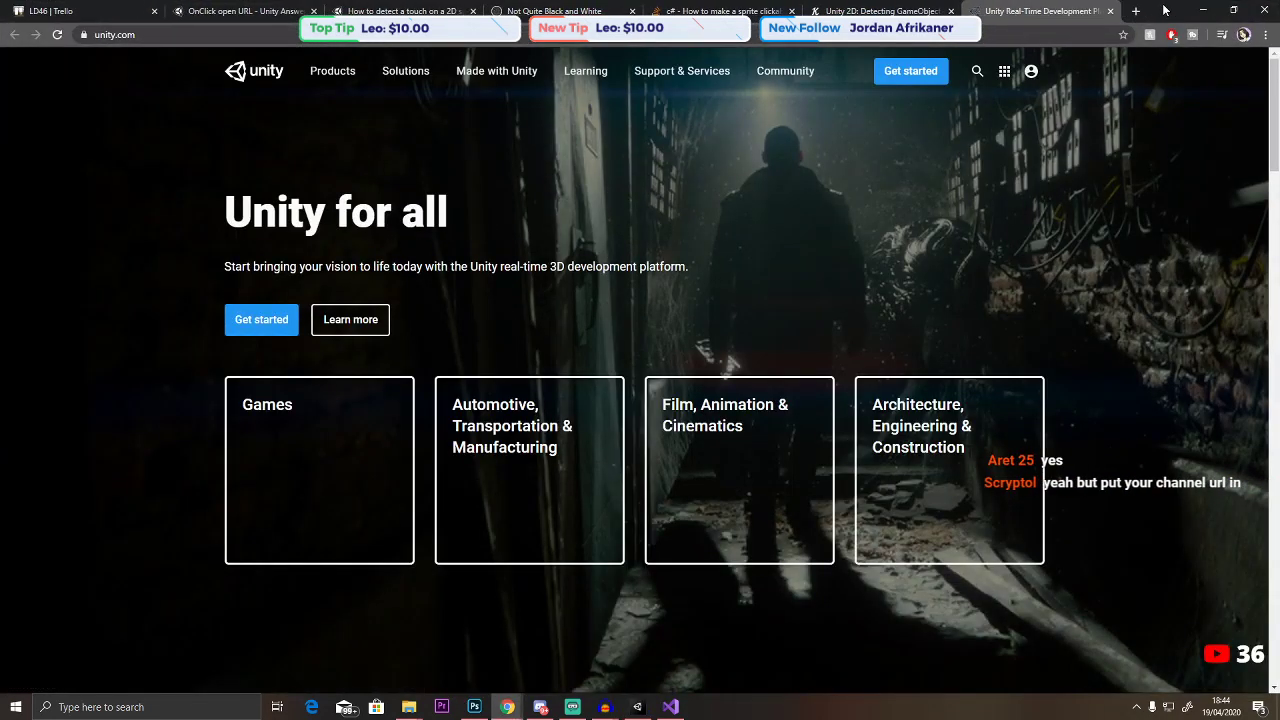
{"action": "left_click", "coordinate": [1203, 10]}
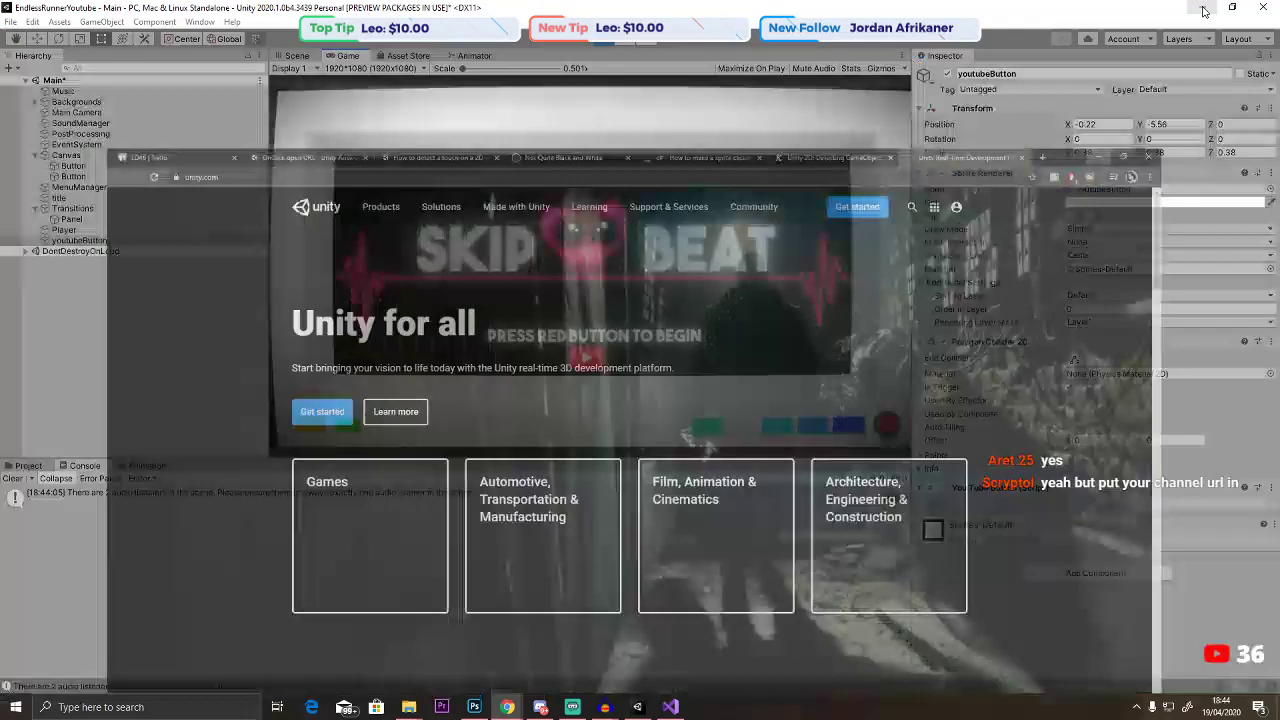
{"action": "key", "text": "ctrl+p"}
{"action": "double_click", "coordinate": [1100, 504]}
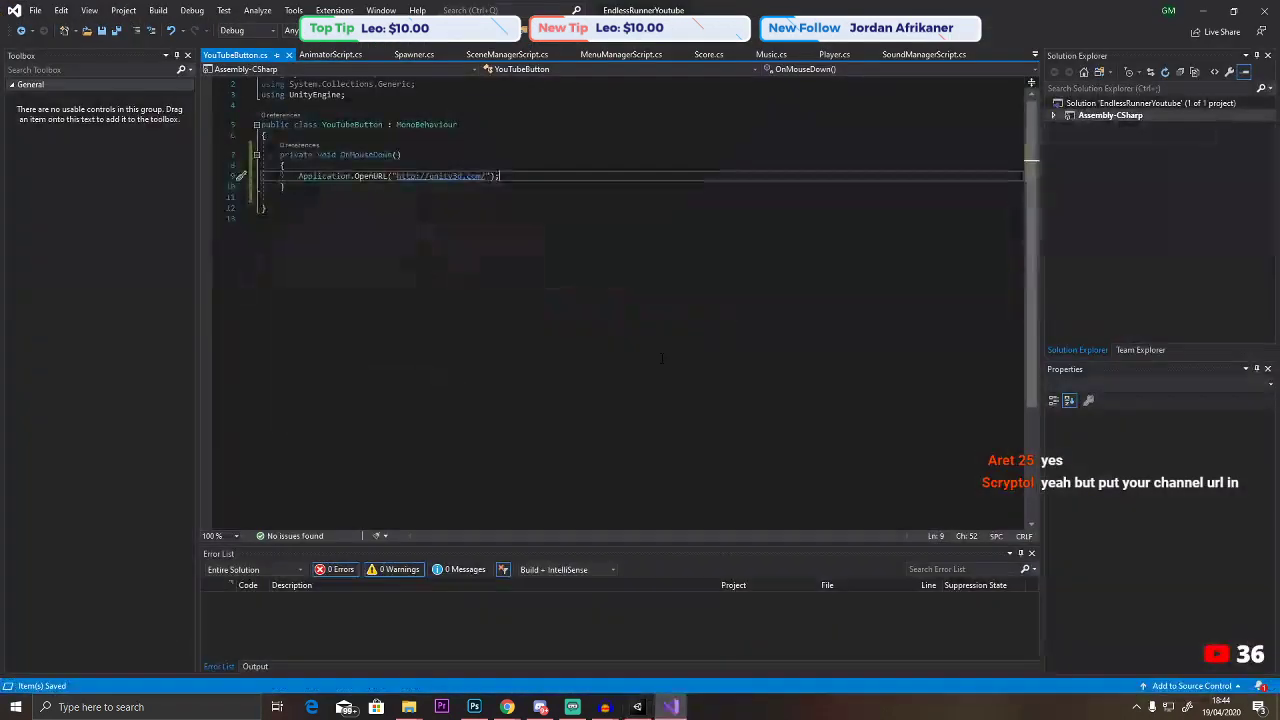
{"action": "key", "text": "BackSpace"}
{"action": "key", "text": "BackSpace"}
{"action": "key", "text": "BackSpace"}
{"action": "key", "text": "BackSpace"}
{"action": "key", "text": "BackSpace"}
{"action": "key", "text": "BackSpace"}
{"action": "key", "text": "BackSpace"}
{"action": "key", "text": "BackSpace"}
{"action": "key", "text": "BackSpace"}
{"action": "key", "text": "BackSpace"}
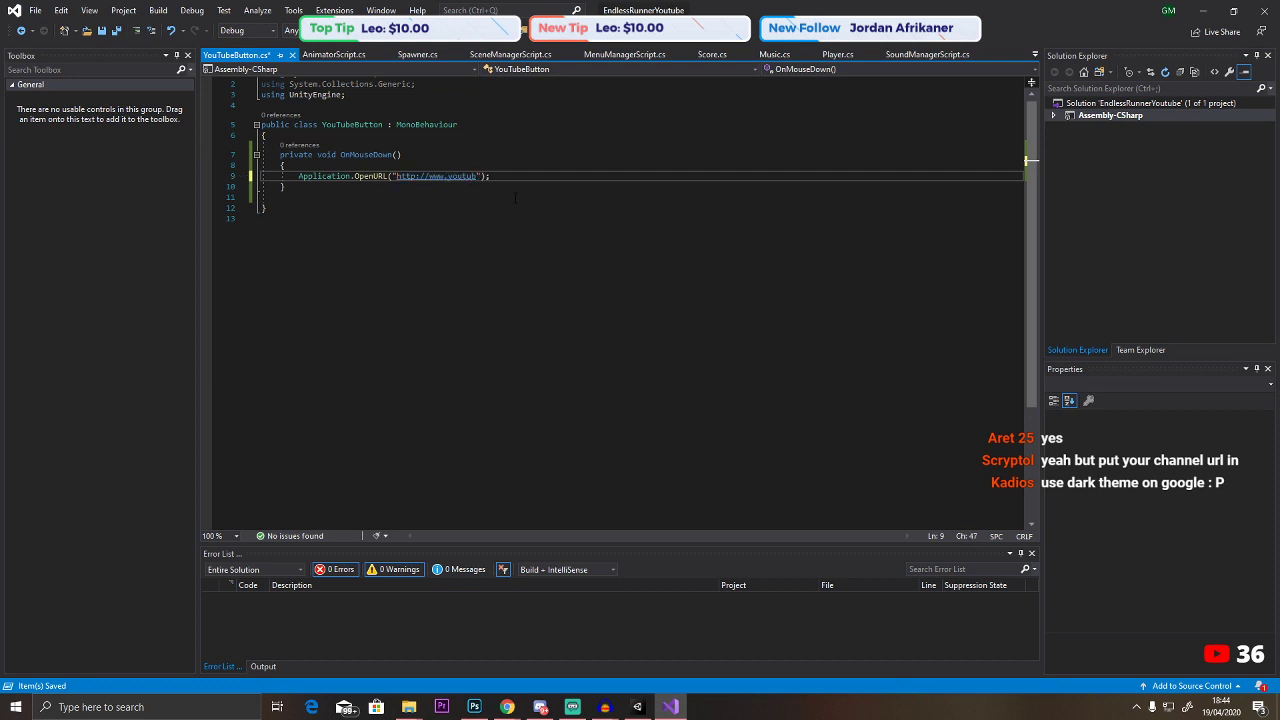
{"action": "type", "text": "/cypergfx"}
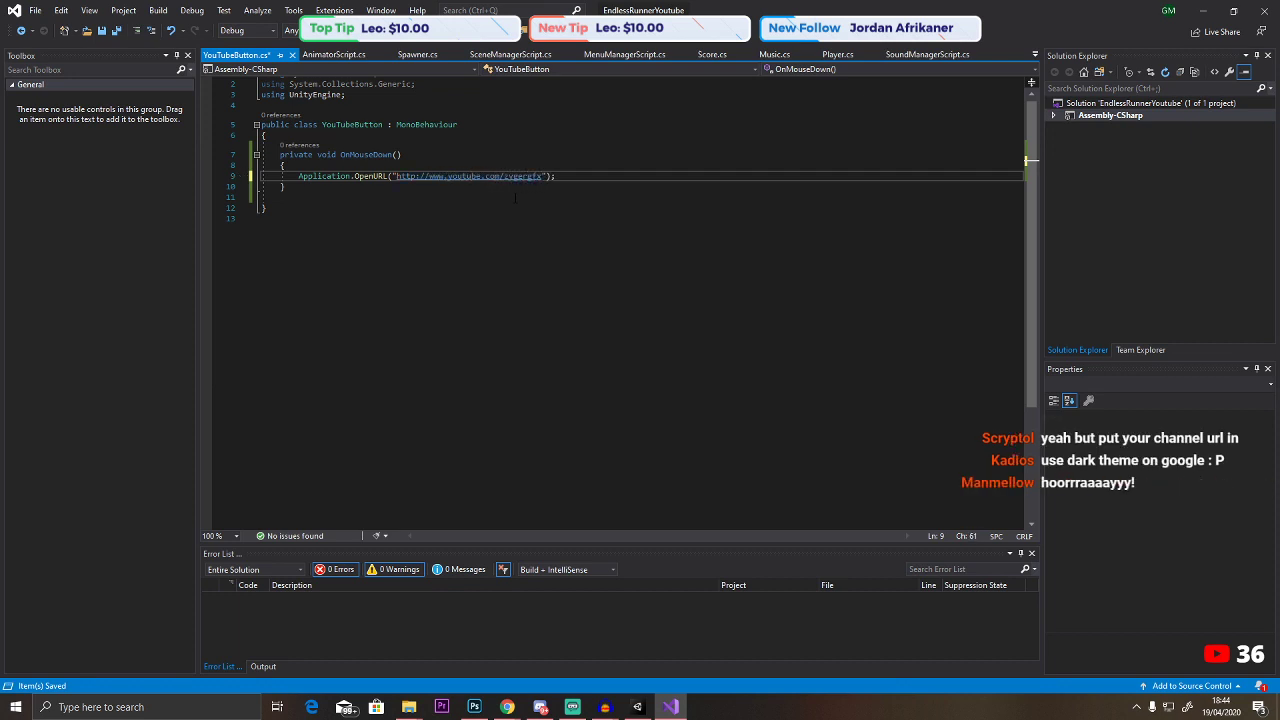
{"action": "left_click", "coordinate": [516, 209]}
{"action": "left_click", "coordinate": [104, 30]}
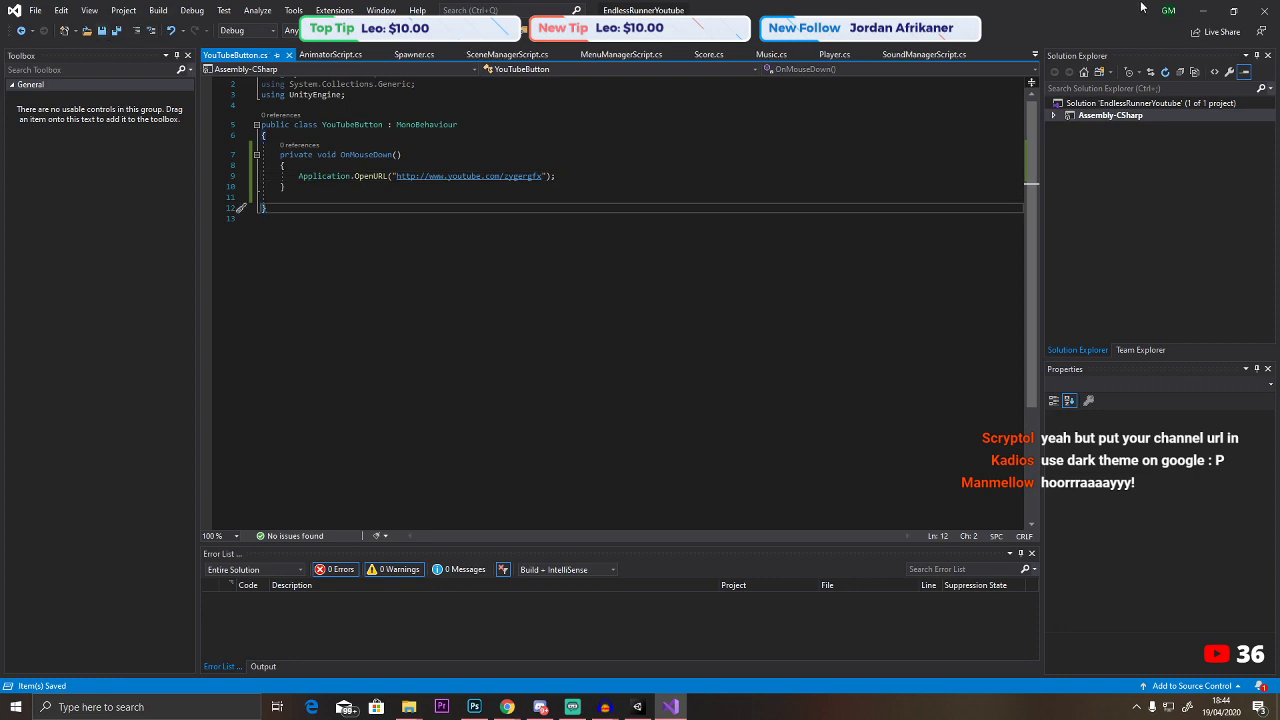
Play the game in Unity again, test that the YouTube button opens the channel page, and stop play mode.
{"action": "left_click", "coordinate": [1203, 10]}
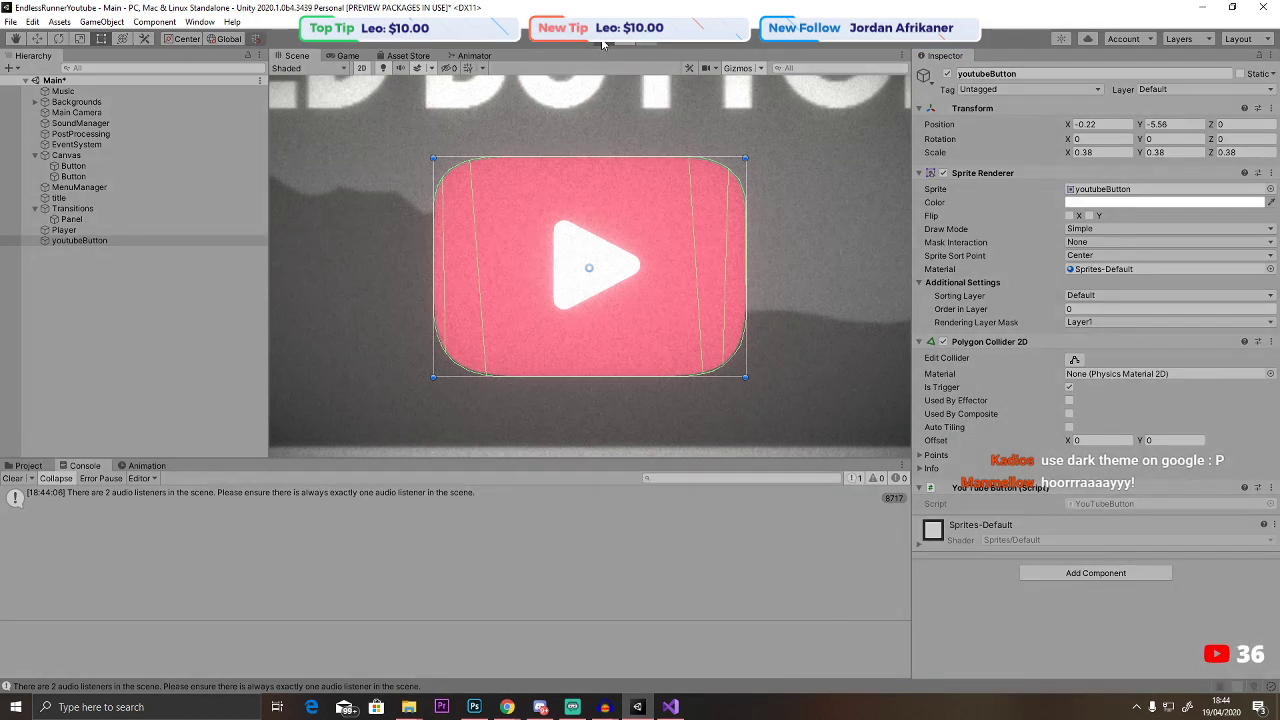
{"action": "left_click", "coordinate": [603, 42]}
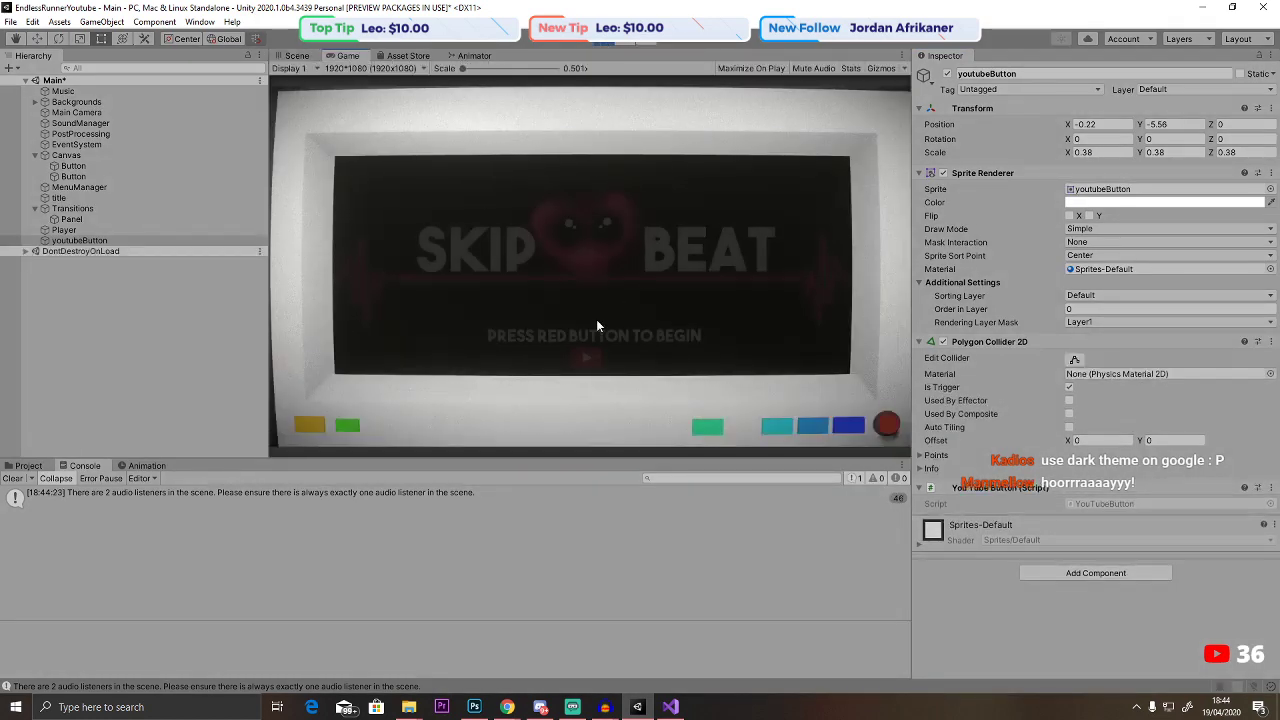
{"action": "left_click", "coordinate": [585, 360]}
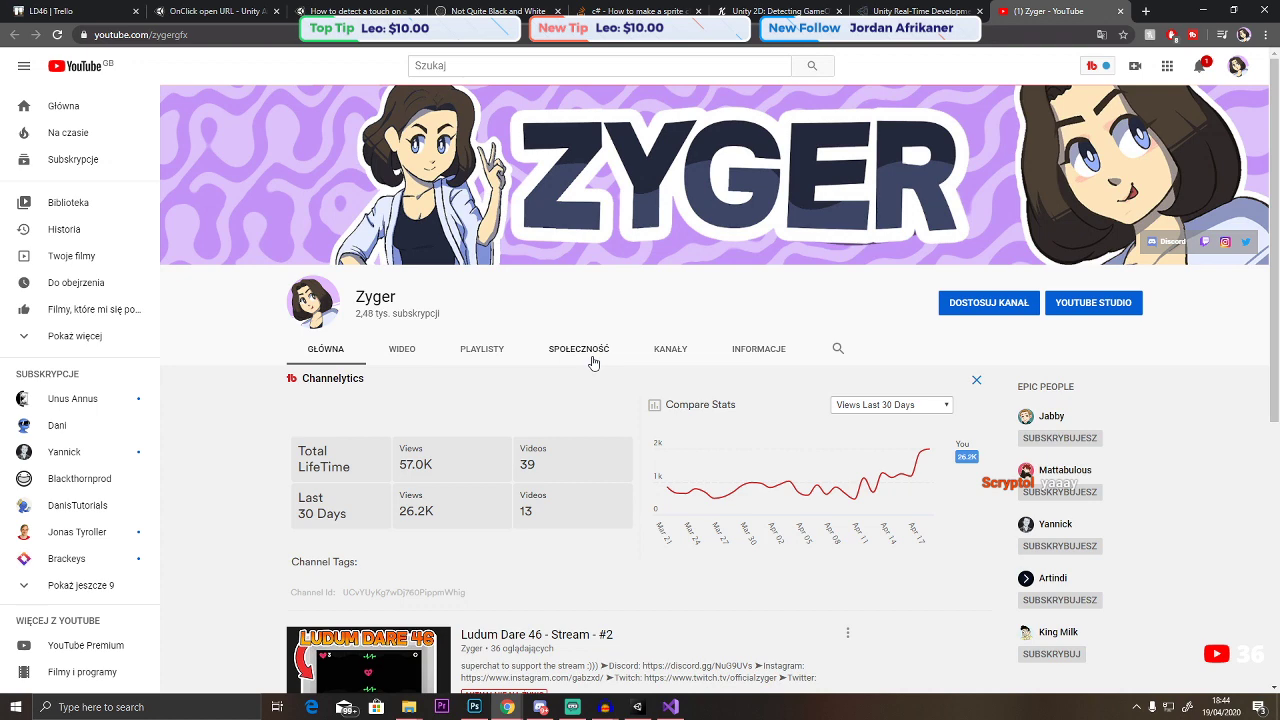
{"action": "left_click", "coordinate": [1199, 66]}
{"action": "key", "text": "super+Down"}
{"action": "key", "text": "super+Down"}
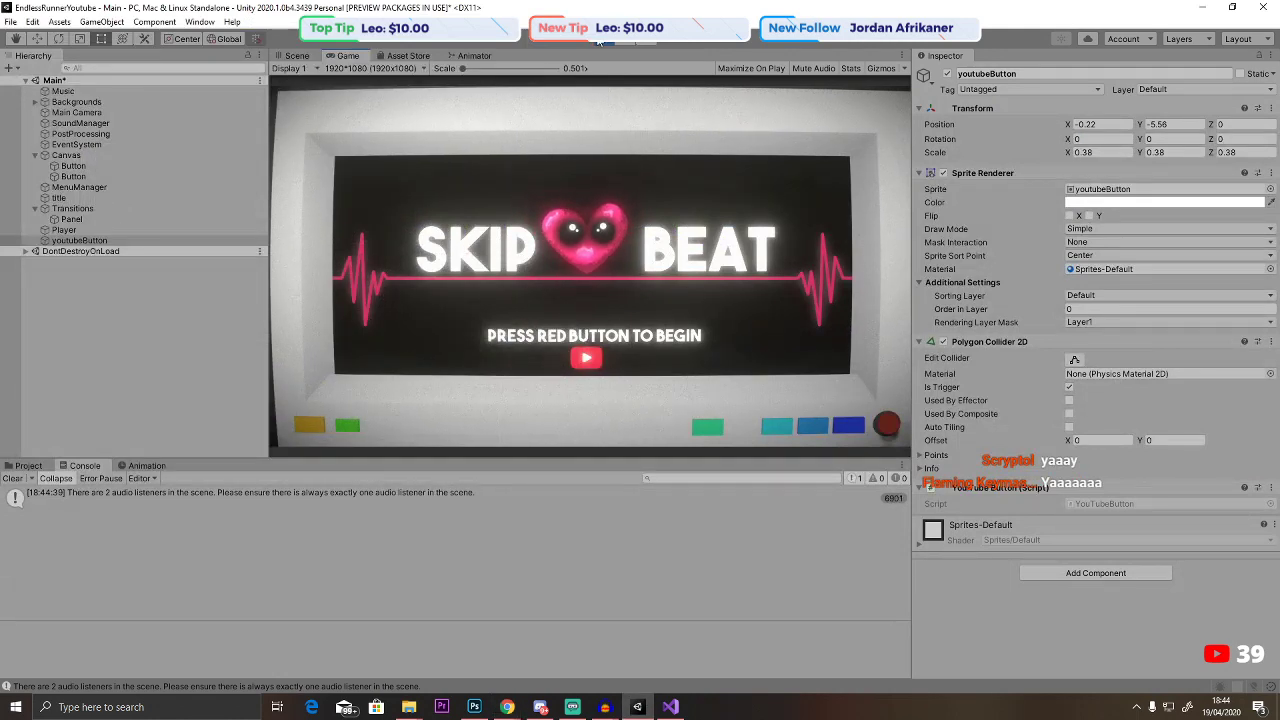
{"action": "key", "text": "ctrl+p"}
Open the title sprite's PSD from the Sprites assets folder in Photoshop.
{"action": "left_click", "coordinate": [29, 466]}
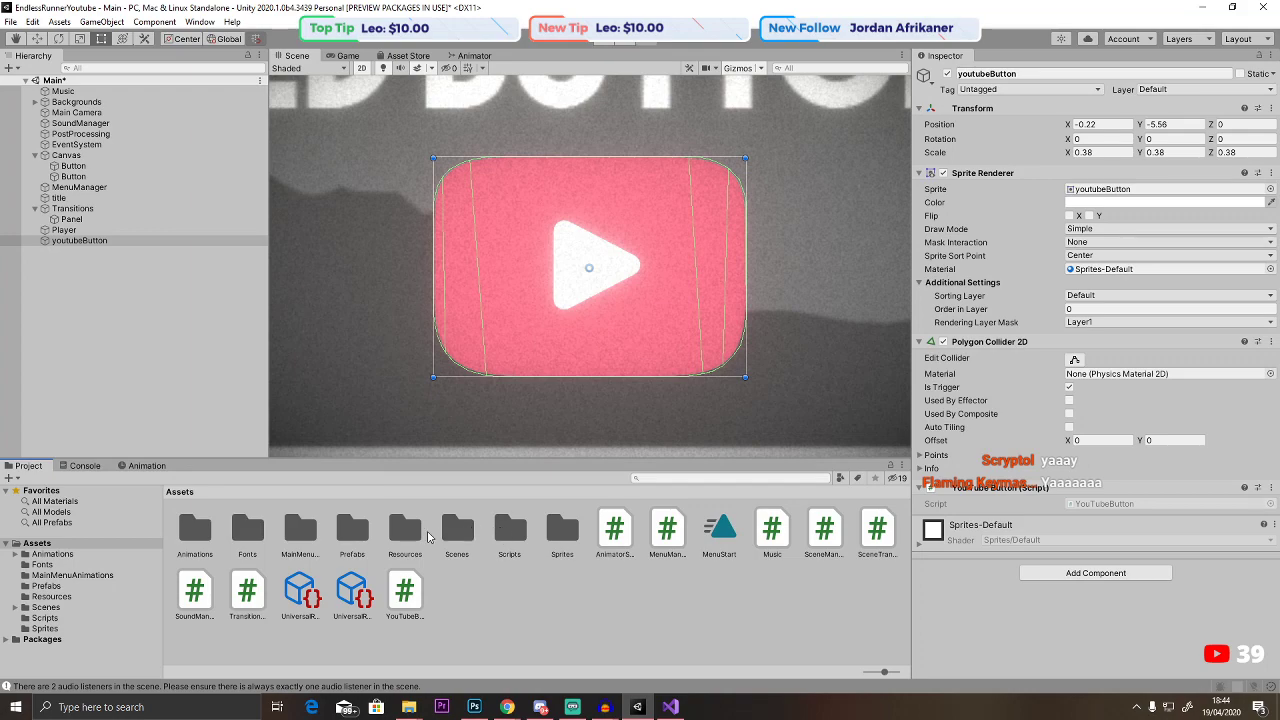
{"action": "double_click", "coordinate": [566, 532]}
{"action": "double_click", "coordinate": [253, 533]}
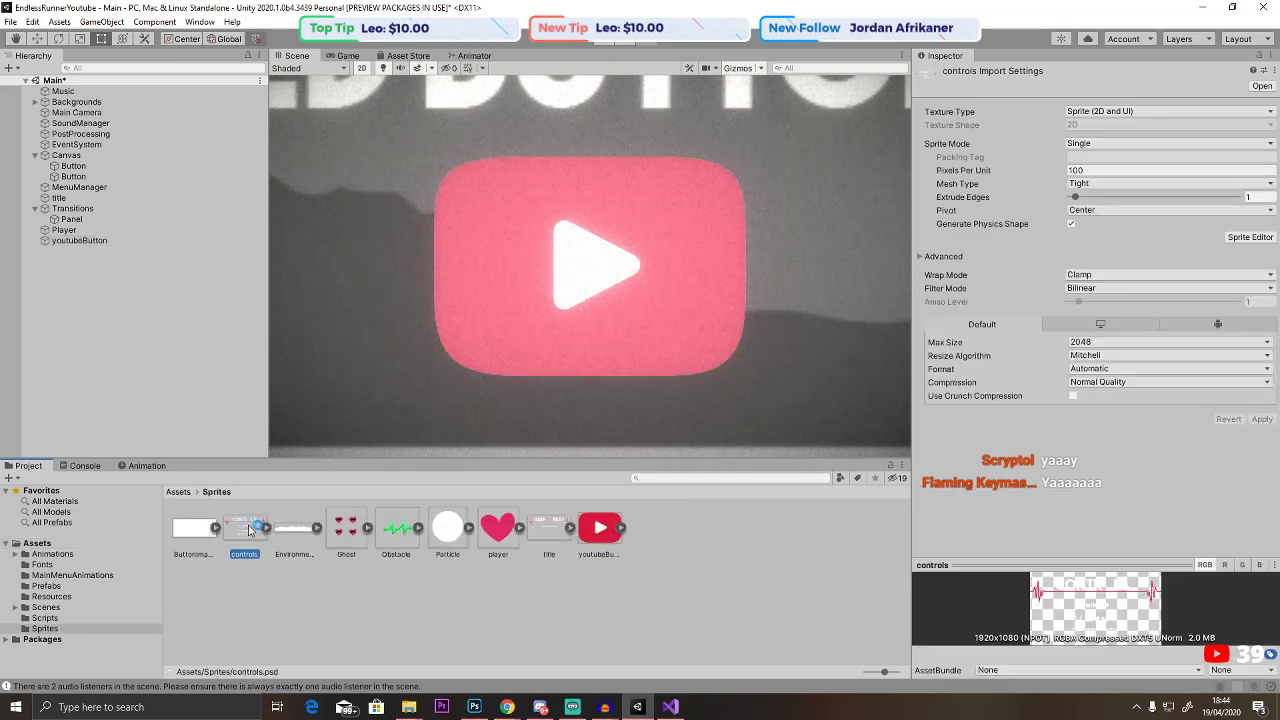
{"action": "left_click", "coordinate": [1222, 8]}
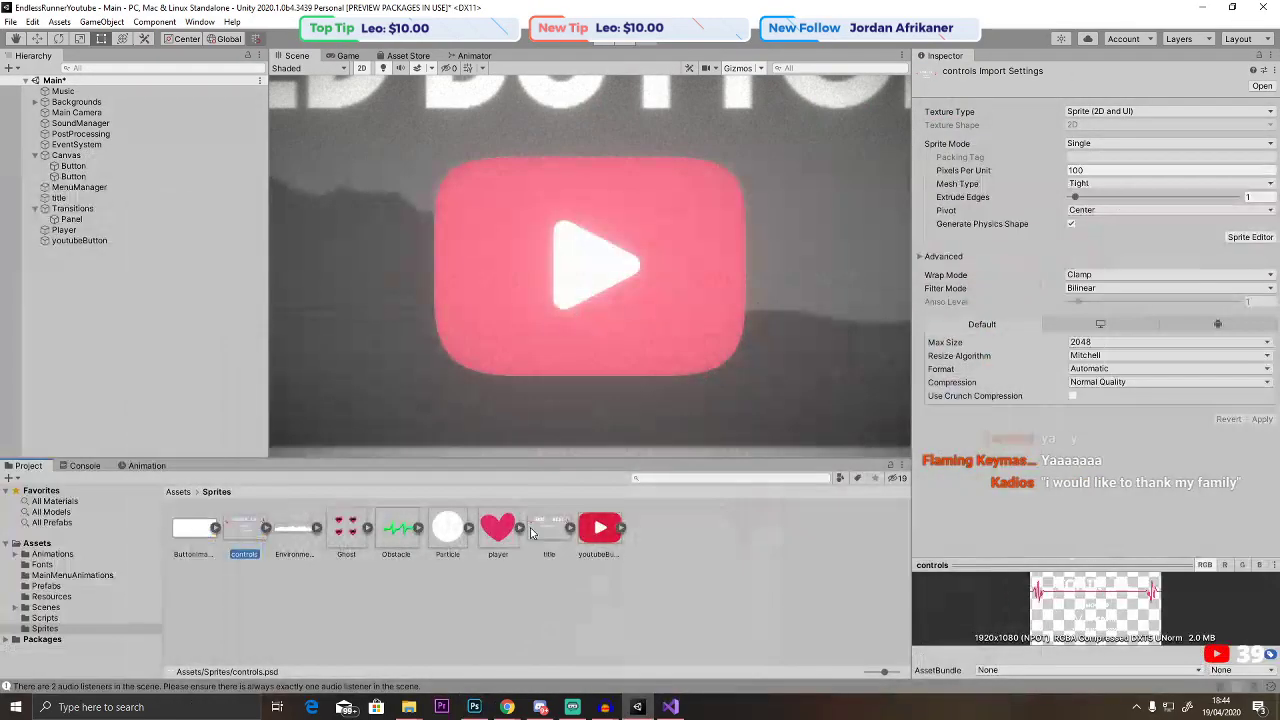
{"action": "double_click", "coordinate": [245, 530]}
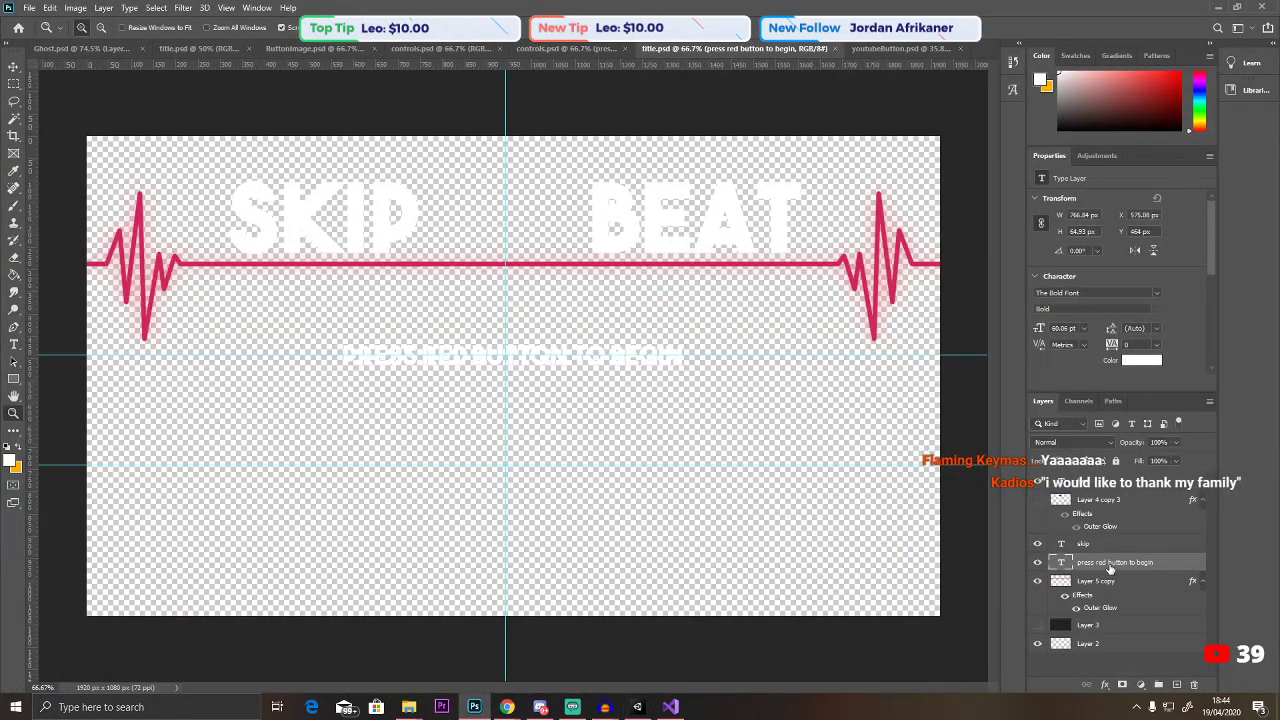
Move the "press red button to begin" text layer up closer to the heartbeat line, and save title.psd.
{"action": "left_click", "coordinate": [13, 66]}
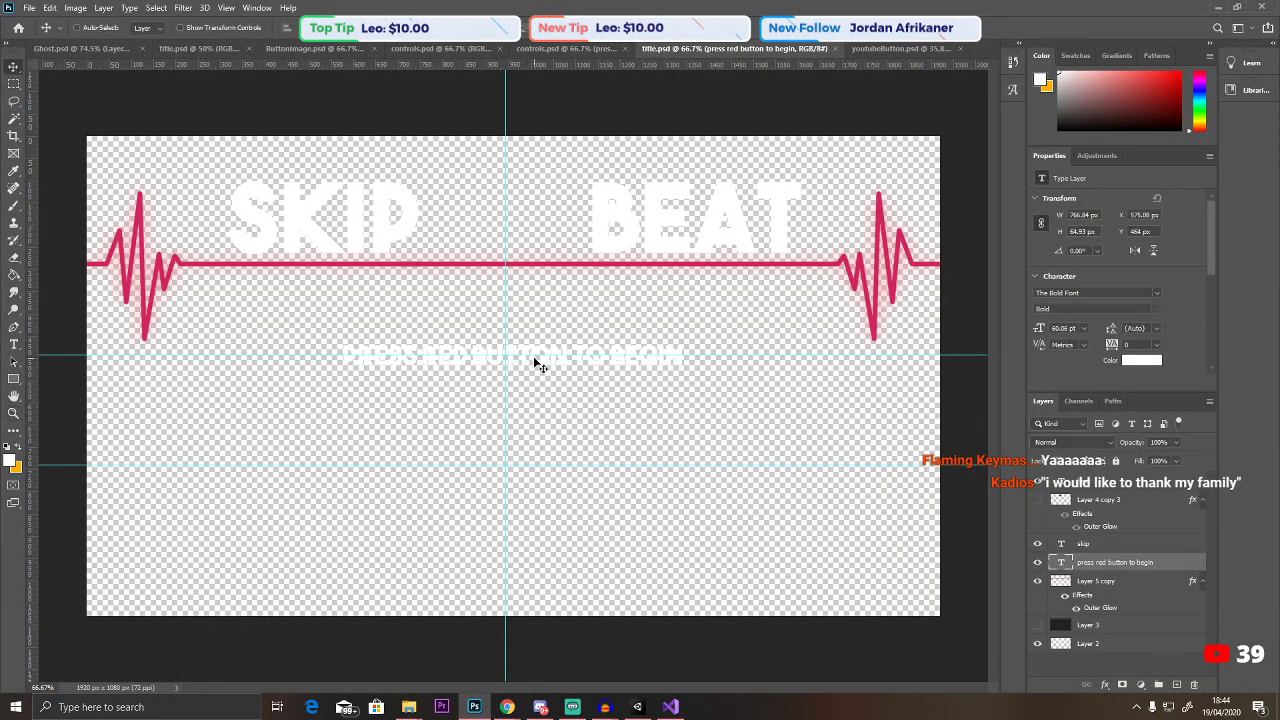
{"action": "left_click_drag", "start_coordinate": [534, 357], "coordinate": [532, 330]}
{"action": "left_click", "coordinate": [29, 8]}
{"action": "left_click", "coordinate": [60, 154]}
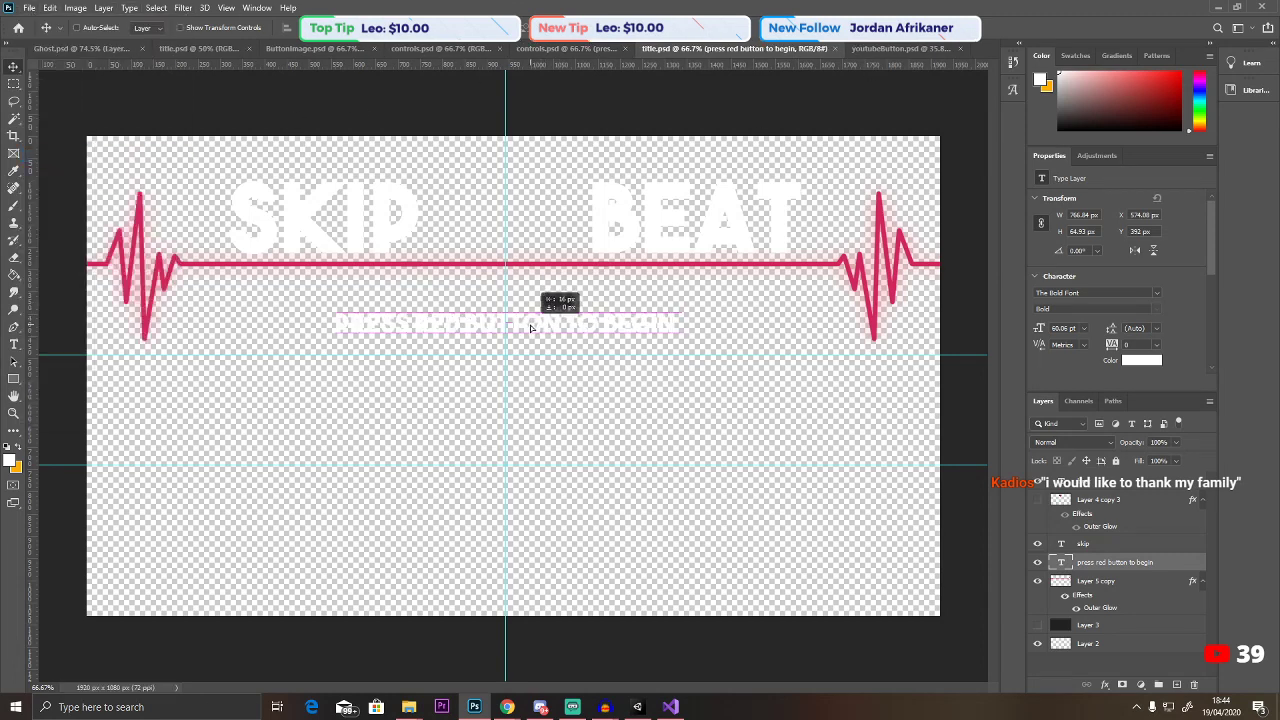
Shift the "press red button to begin" text layer horizontally to centre it on the vertical guide, and save title.psd.
{"action": "mouse_move", "coordinate": [531, 328]}
{"action": "left_mouse_down"}
{"action": "mouse_move", "coordinate": [532, 299]}
{"action": "mouse_move", "coordinate": [530, 328]}
{"action": "left_mouse_up"}
{"action": "left_click", "coordinate": [29, 8]}
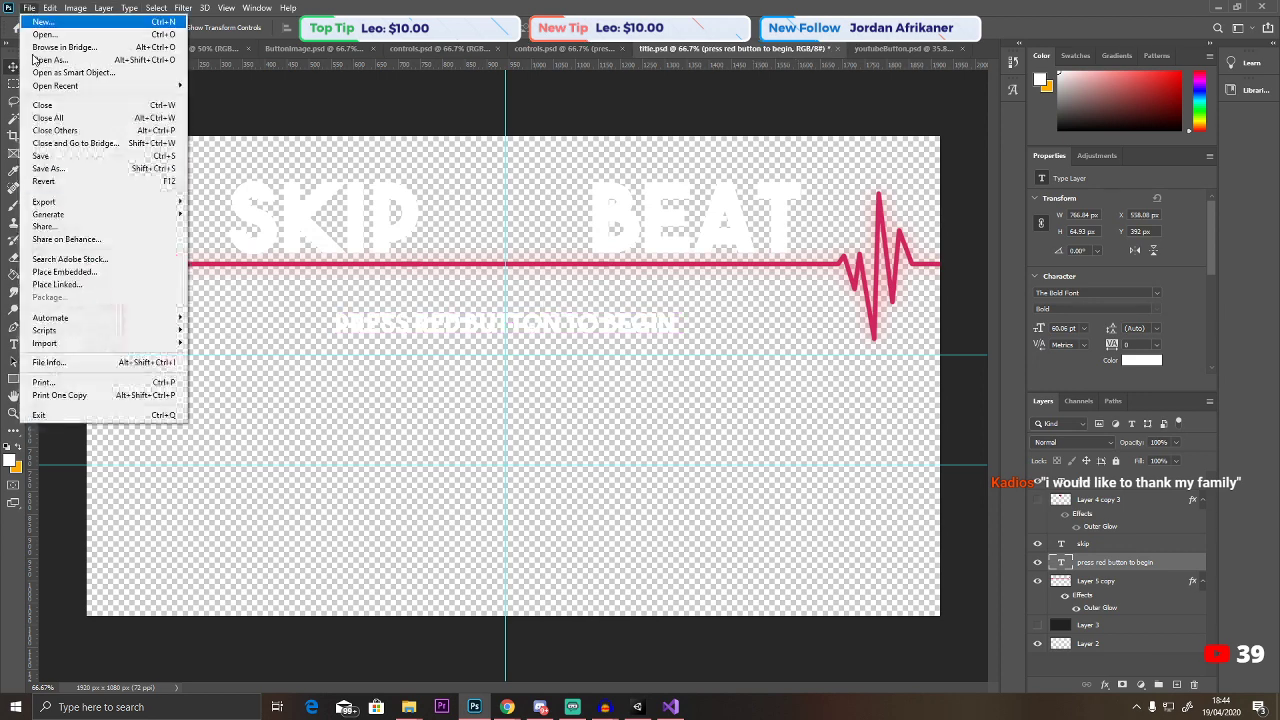
{"action": "left_click", "coordinate": [56, 157]}
Switch back to Unity and move the youtubeButton object up in the scene to Y position -5.
{"action": "key", "text": "alt+Tab"}
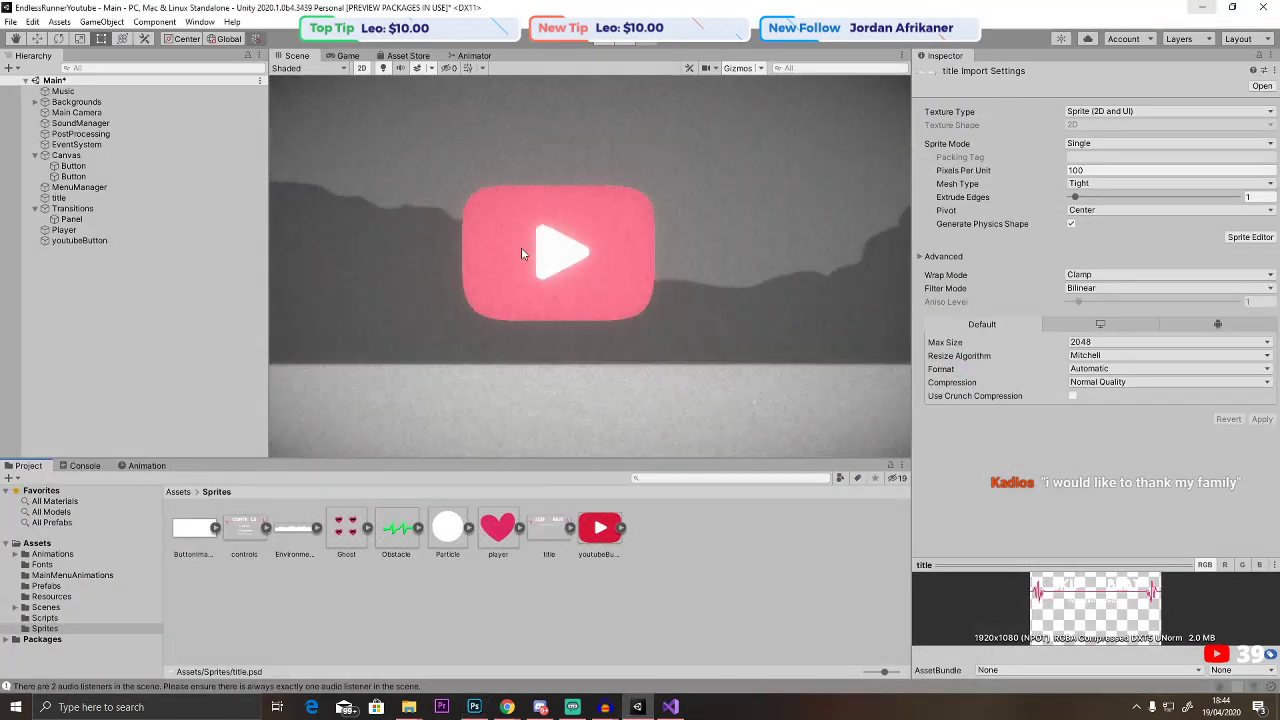
{"action": "scroll", "coordinate": [521, 247], "scroll_direction": "down", "scroll_amount": 10}
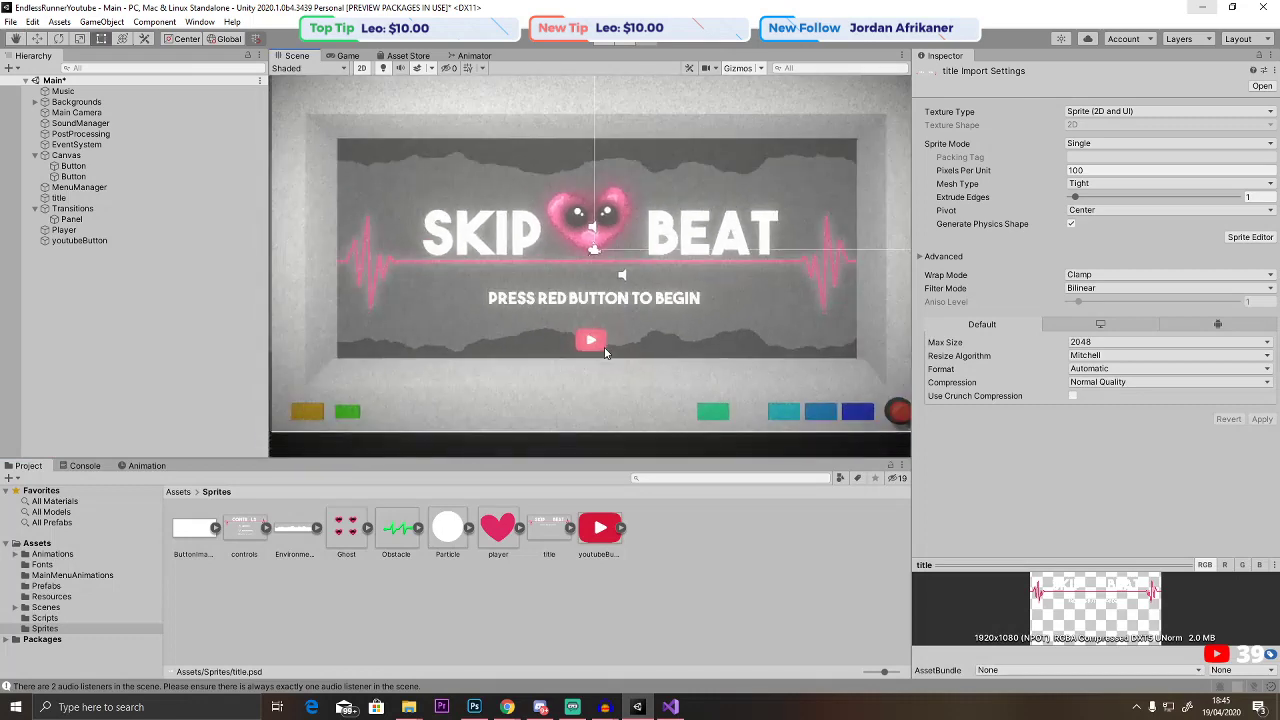
{"action": "left_click", "coordinate": [591, 345]}
{"action": "left_click", "coordinate": [79, 240]}
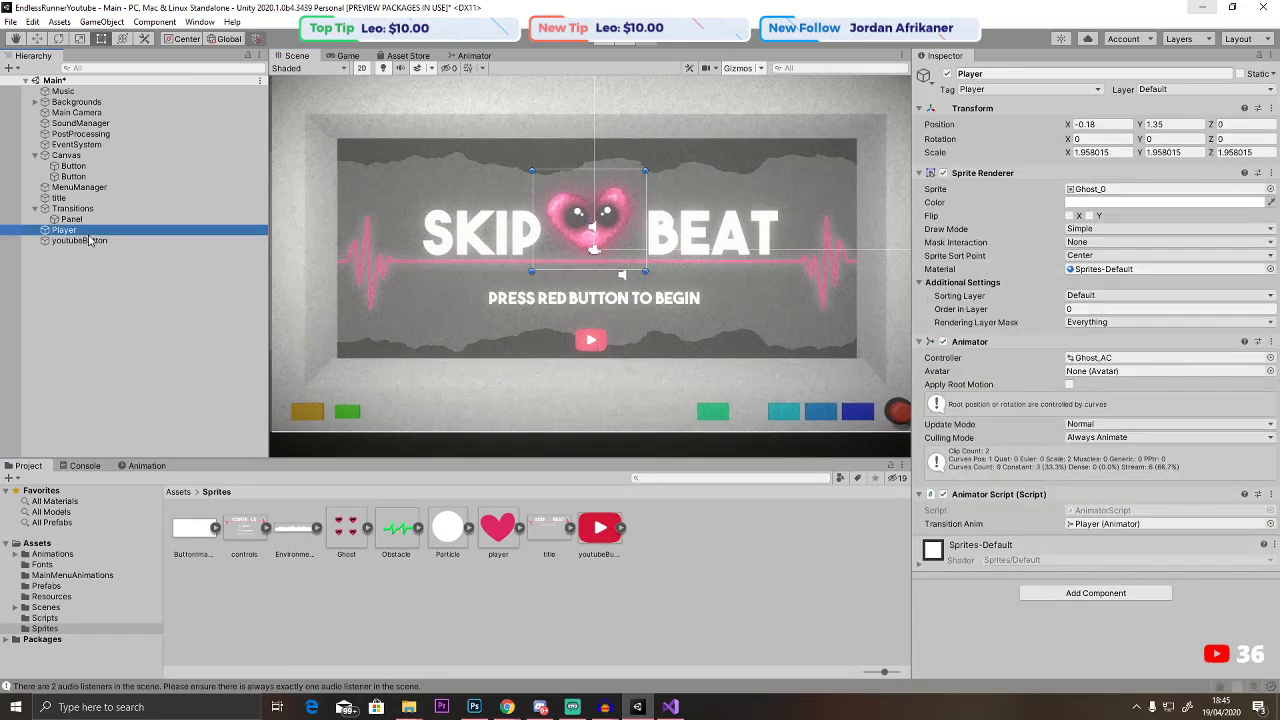
{"action": "left_click", "coordinate": [37, 38]}
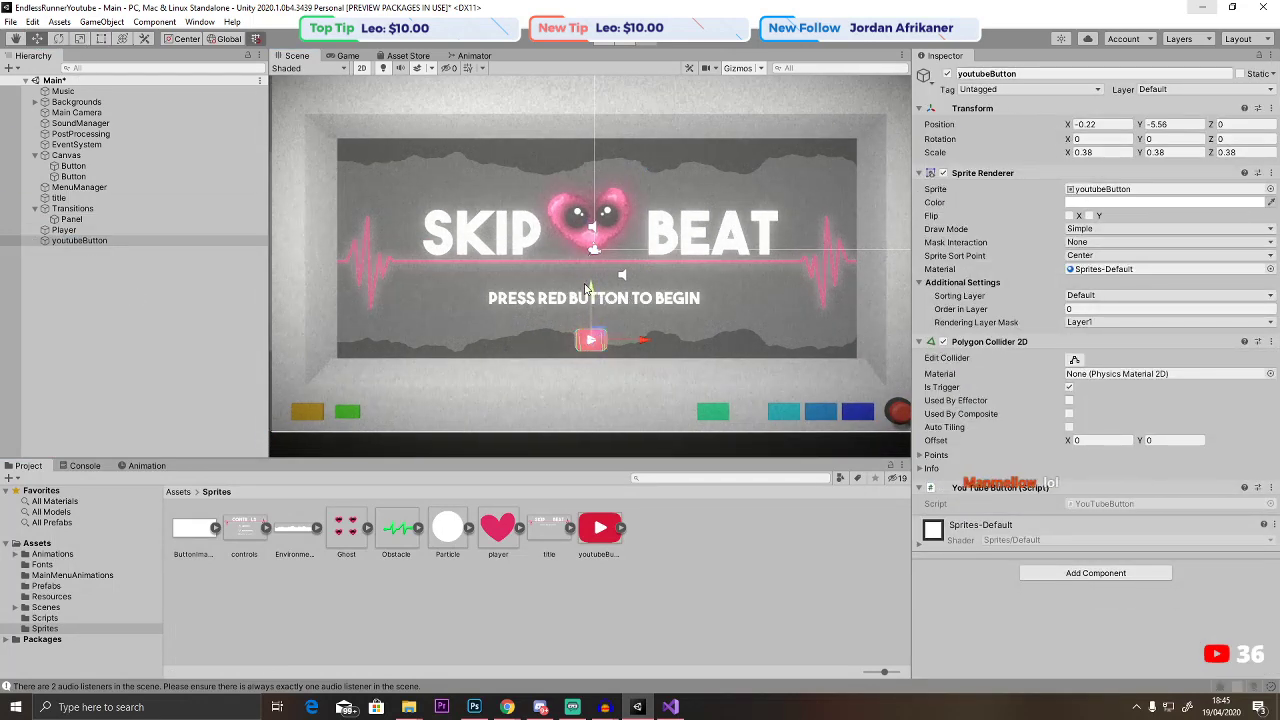
{"action": "left_click_drag", "start_coordinate": [588, 286], "coordinate": [588, 276]}
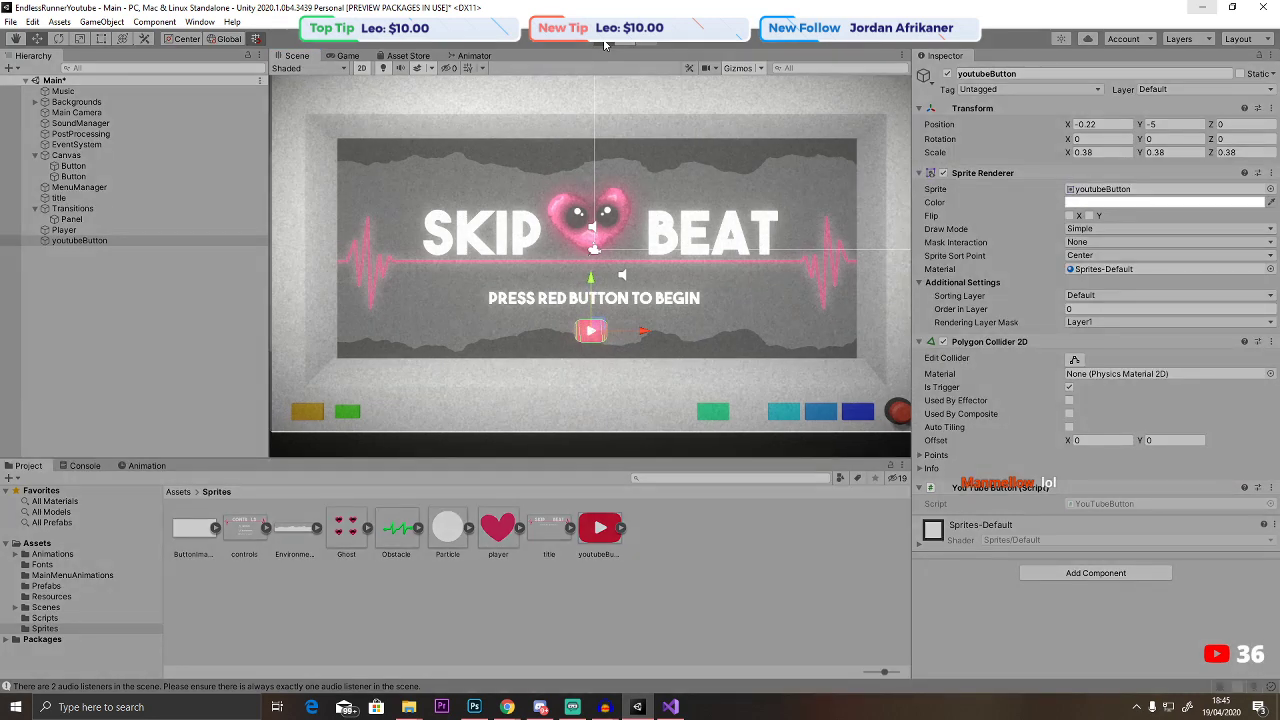
Play the game, test that the repositioned YouTube button opens the channel page, and stop play mode.
{"action": "left_click", "coordinate": [604, 44]}
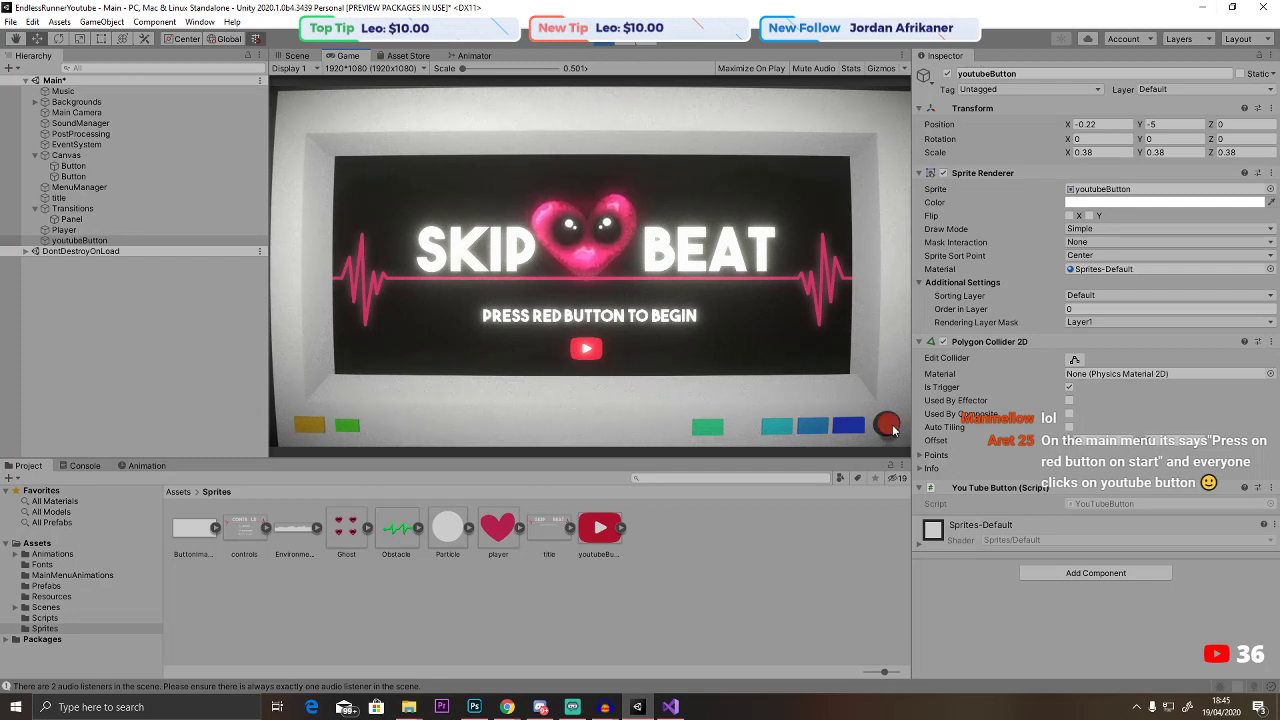
{"action": "left_click", "coordinate": [584, 351]}
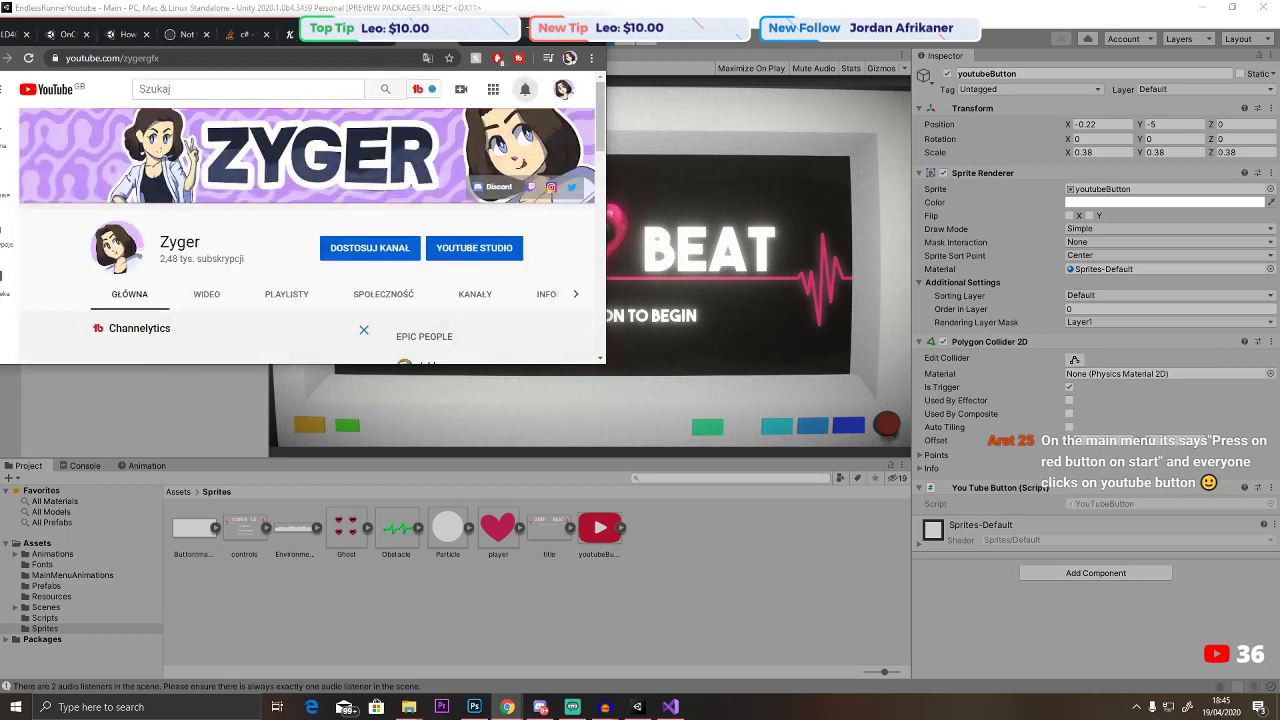
{"action": "key", "text": "alt+Tab"}
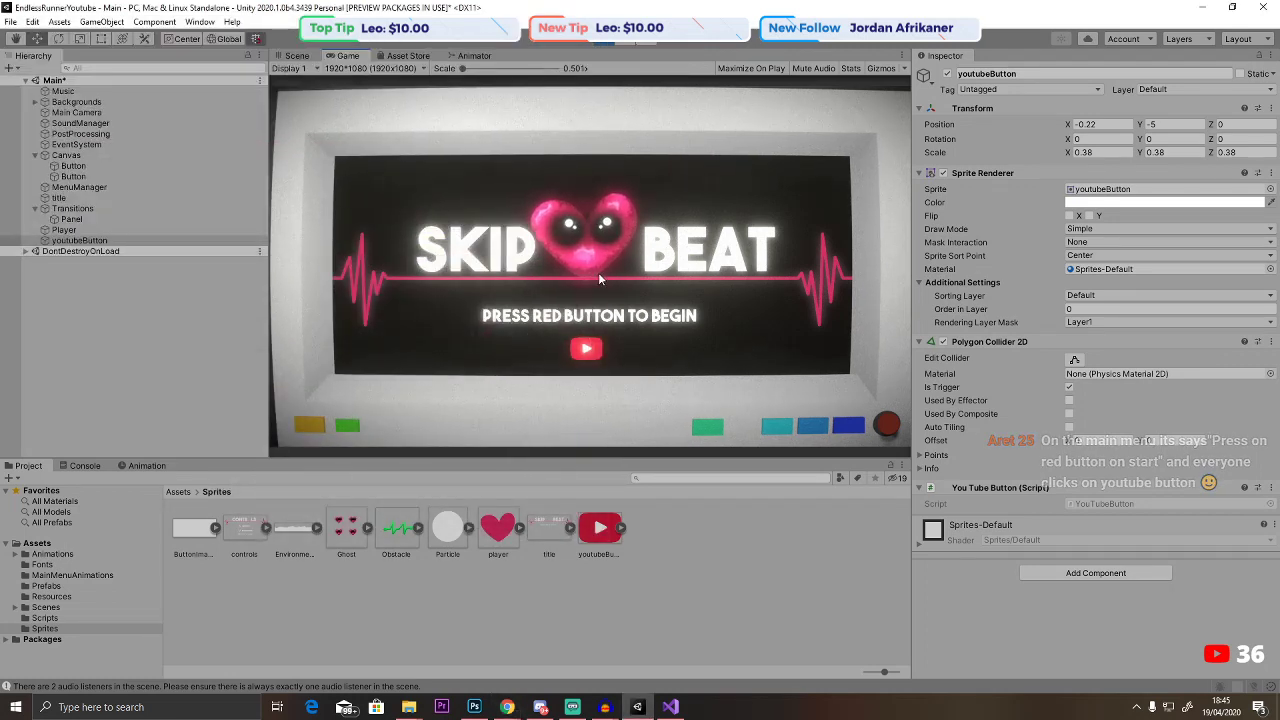
{"action": "left_click", "coordinate": [601, 42]}
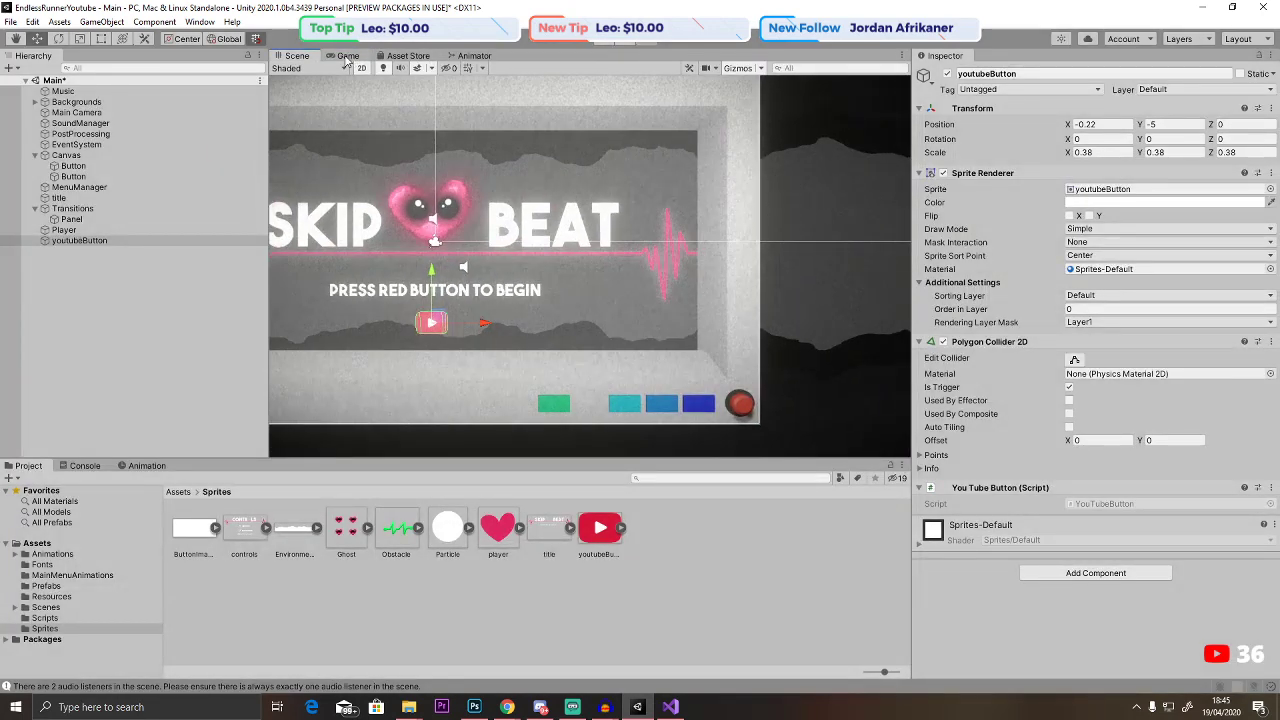
Set the round Canvas button's Normal Color to a bright, fully saturated red and check it in play mode.
{"action": "left_click", "coordinate": [73, 165]}
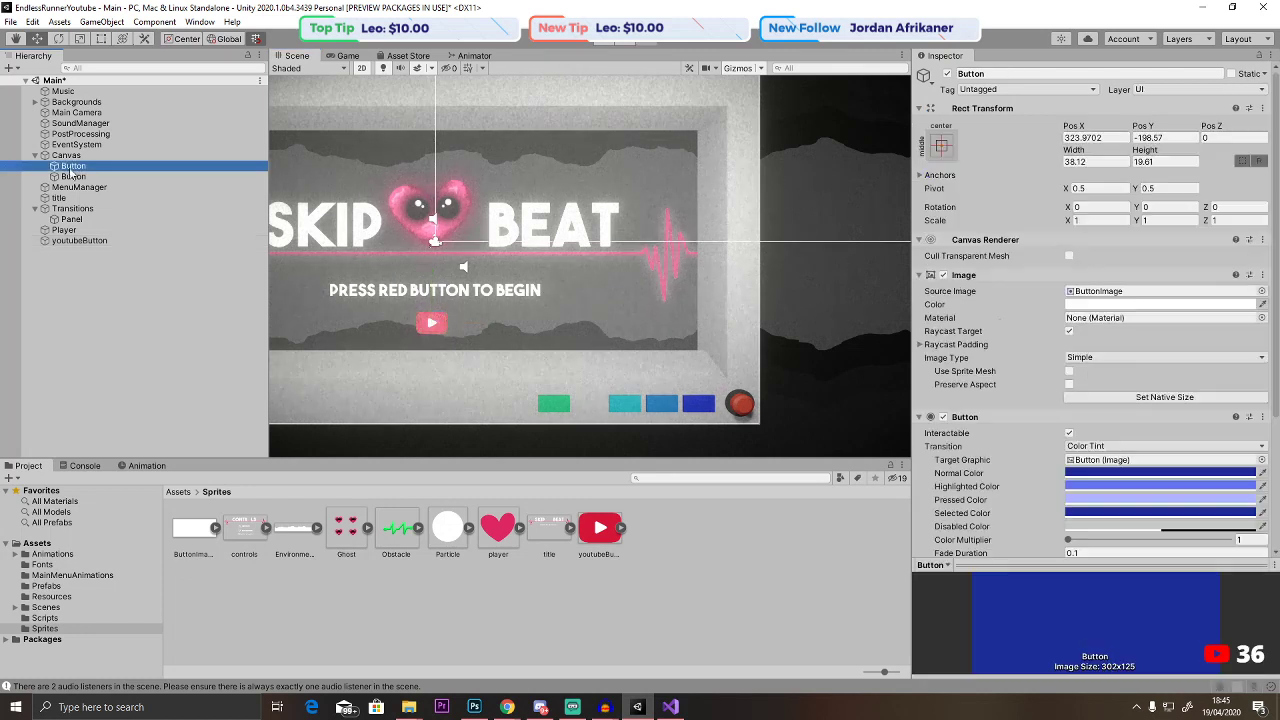
{"action": "double_click", "coordinate": [73, 176]}
{"action": "left_click", "coordinate": [1160, 472]}
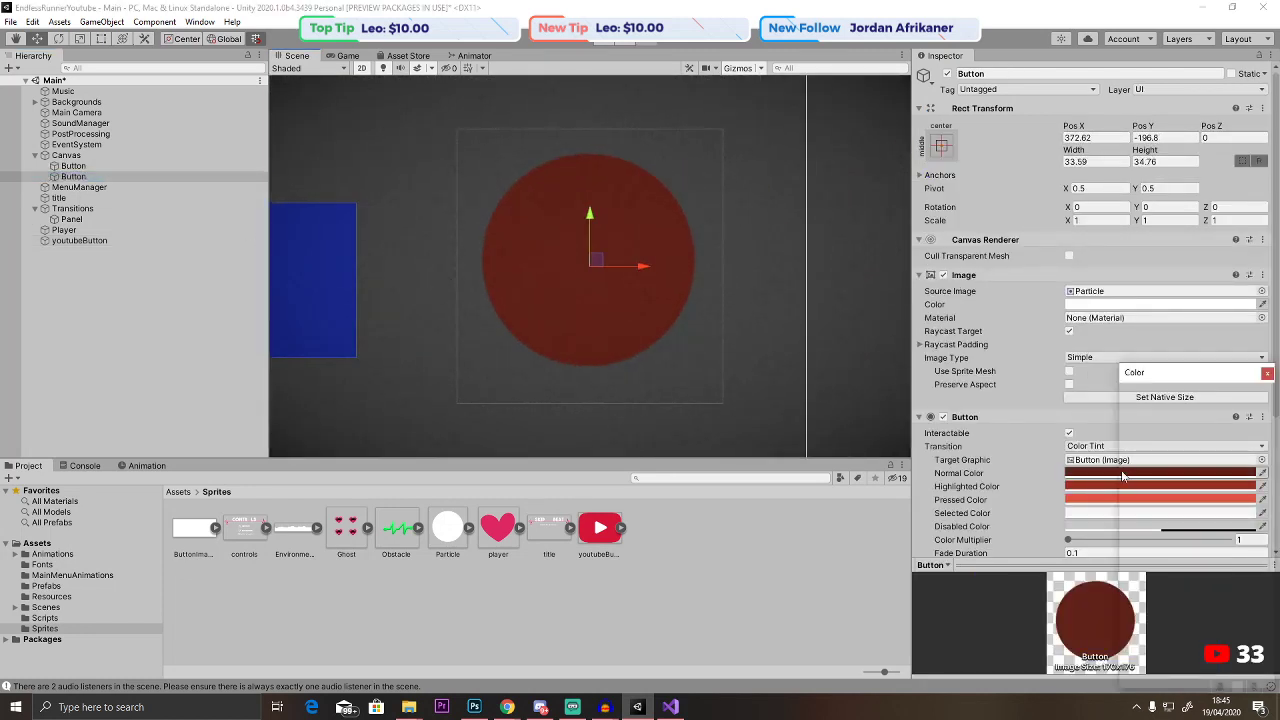
{"action": "left_click_drag", "start_coordinate": [1214, 492], "coordinate": [1247, 455]}
{"action": "left_click", "coordinate": [1267, 373]}
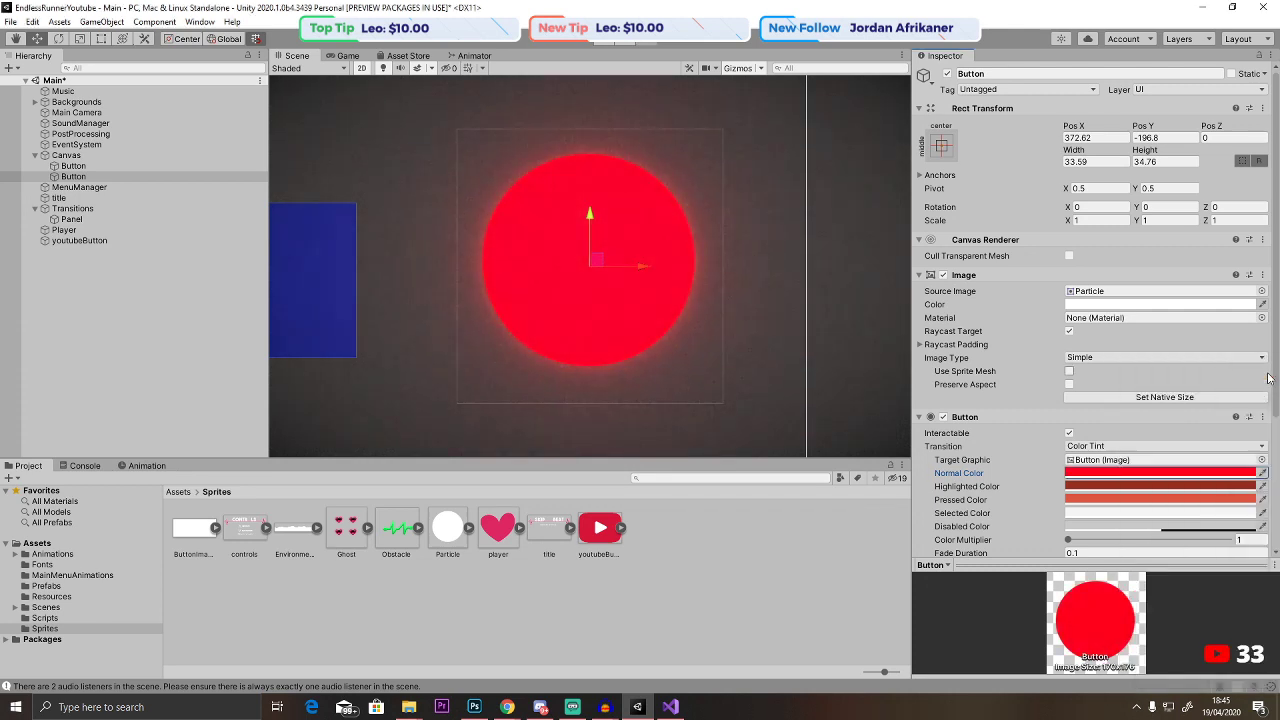
{"action": "left_click", "coordinate": [605, 40]}
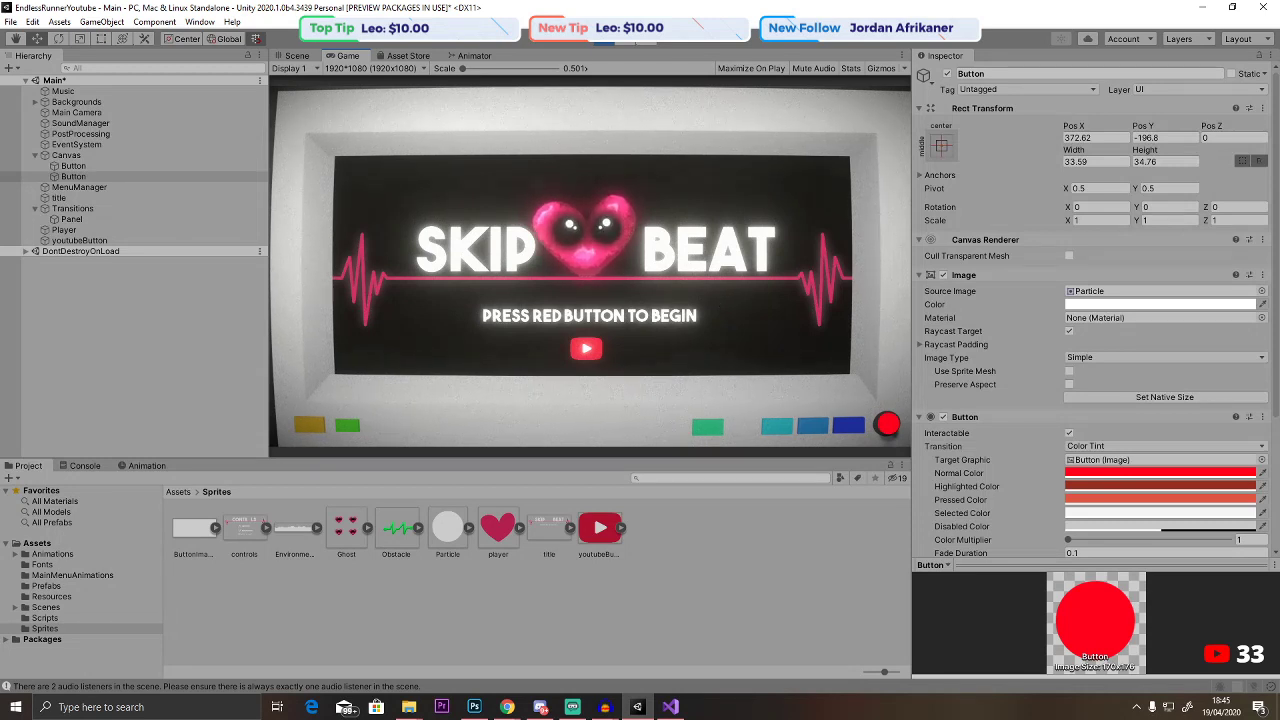
{"action": "left_click", "coordinate": [594, 43]}
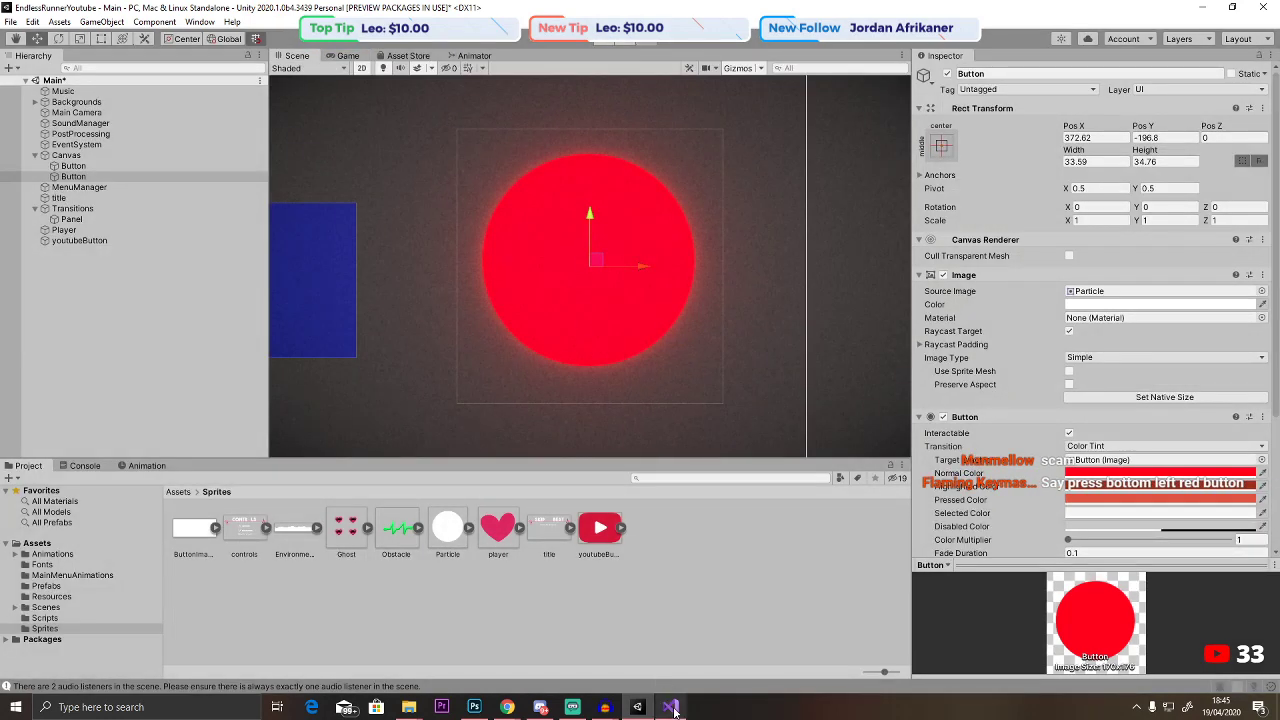
Change the prompt text in Photoshop's title.psd to "press Left red button to begin" and save the file.
{"action": "left_click", "coordinate": [474, 707]}
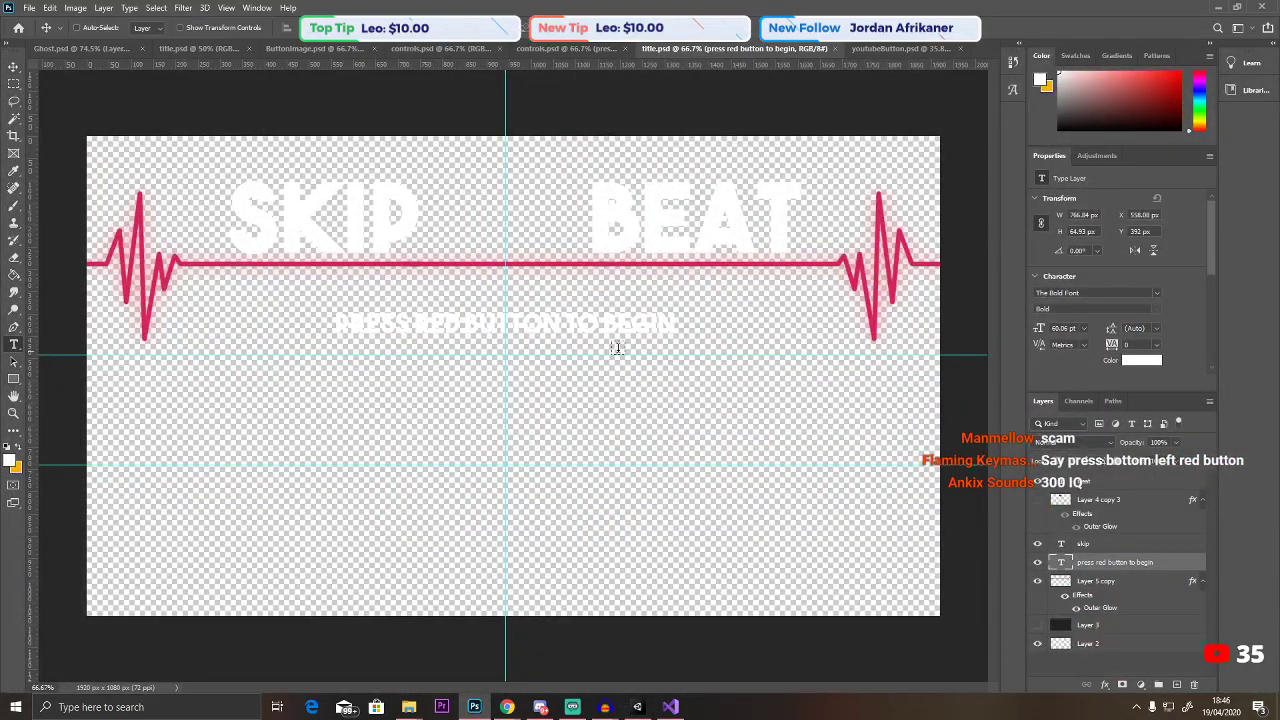
{"action": "left_click_drag", "start_coordinate": [676, 325], "coordinate": [386, 328]}
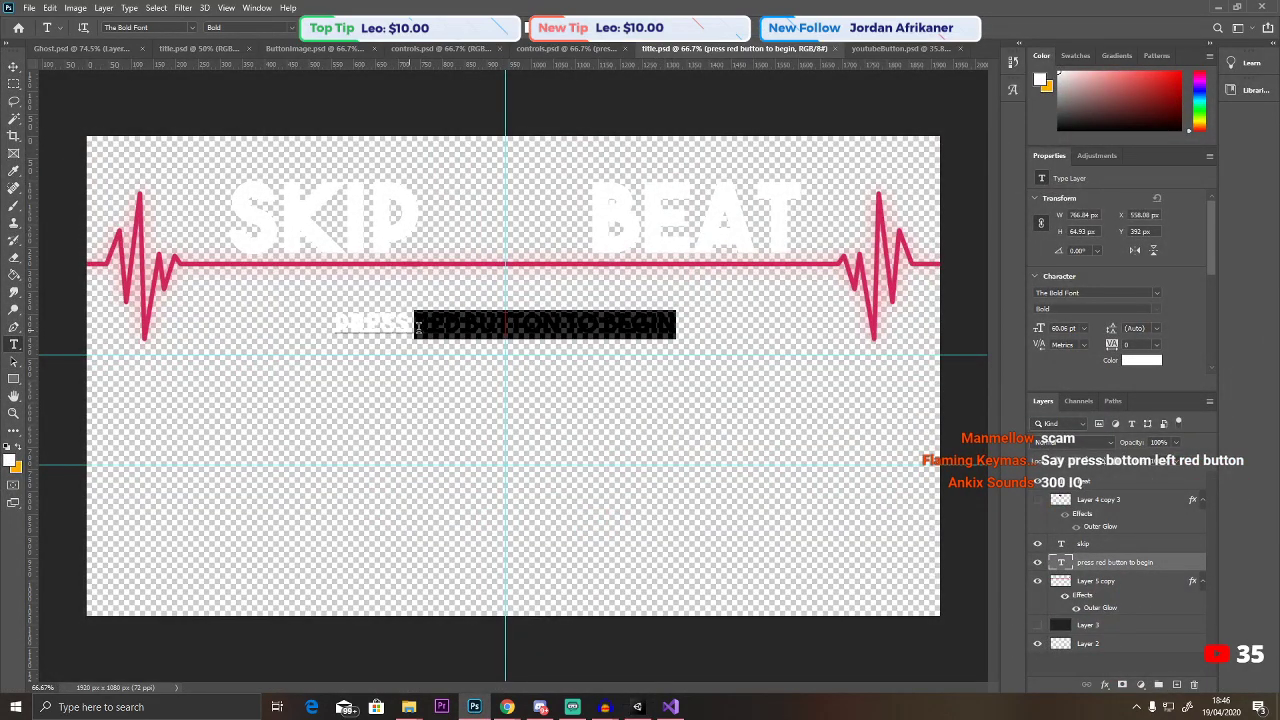
{"action": "key", "text": "BackSpace"}
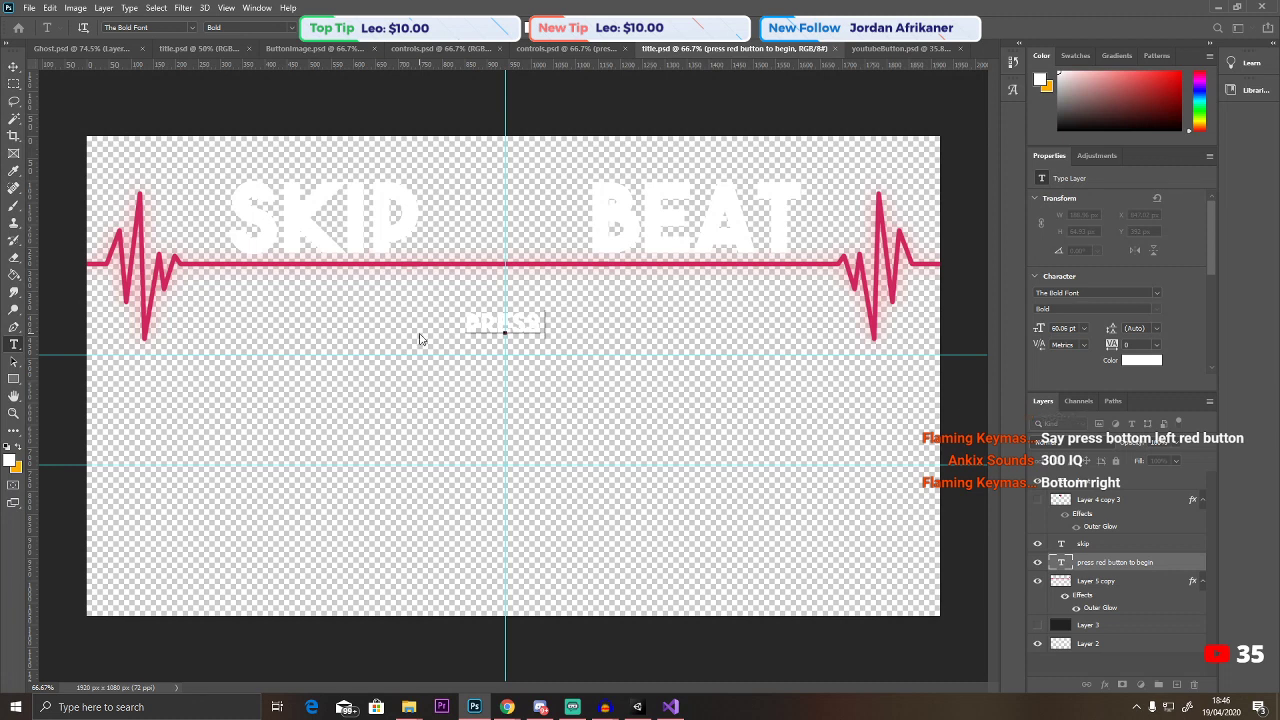
{"action": "type", "text": "LEFT"}
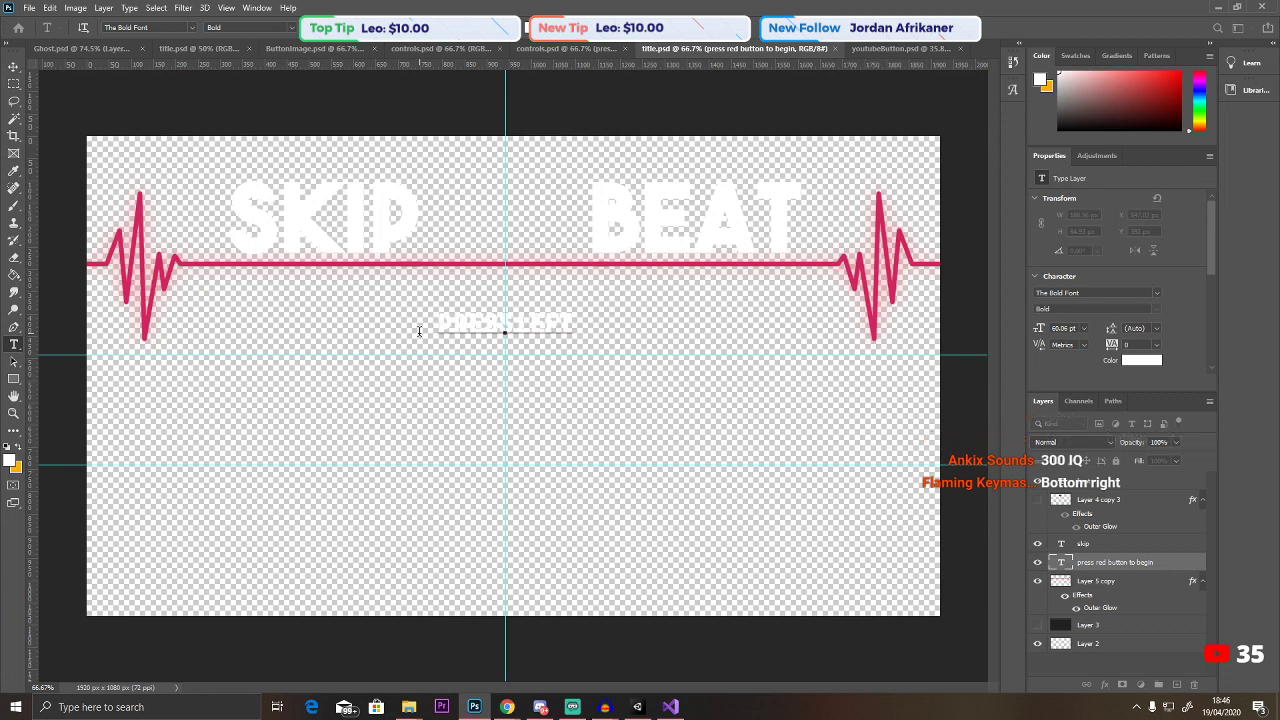
{"action": "type", "text": " RE"}
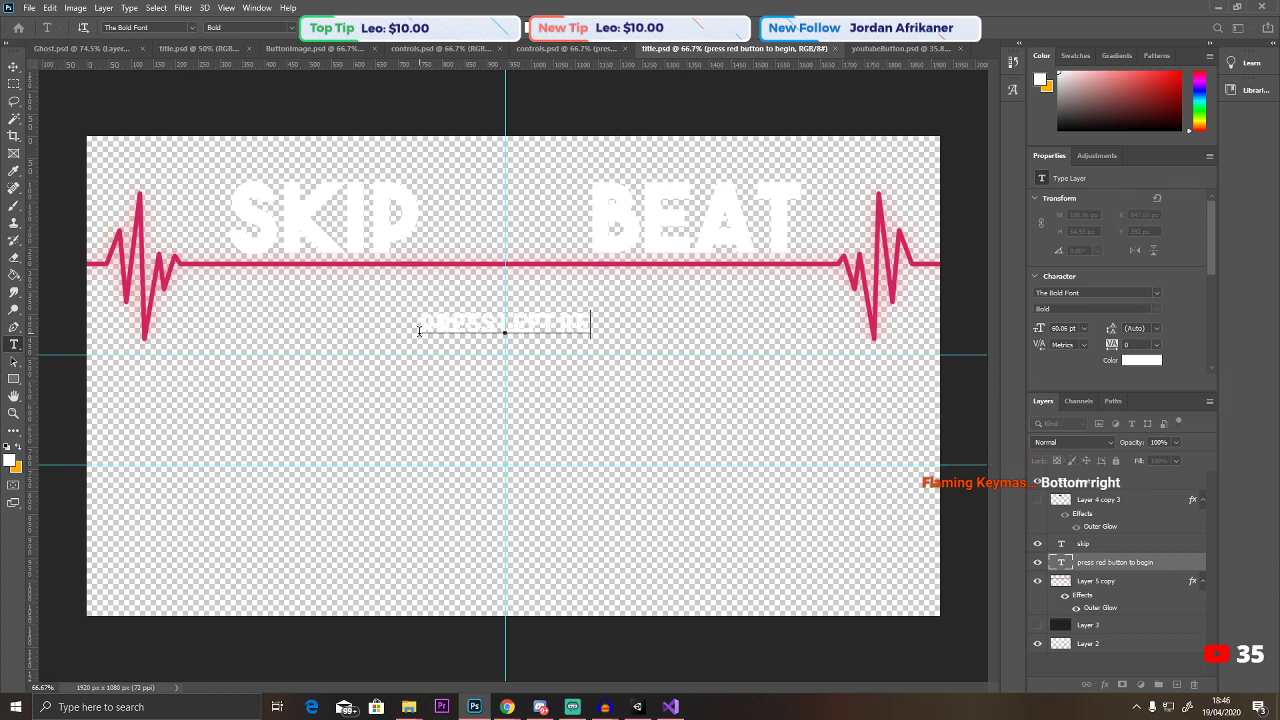
{"action": "type", "text": "D BUTTON TO"}
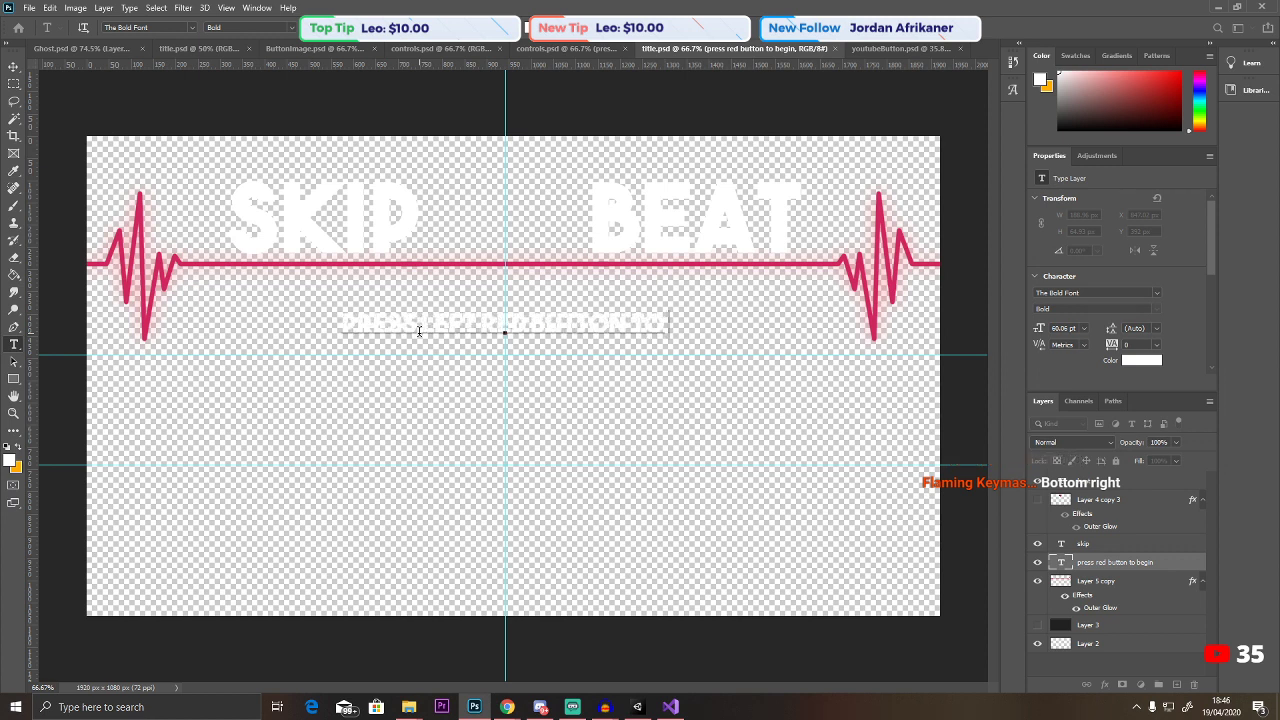
{"action": "type", "text": " BEGIN"}
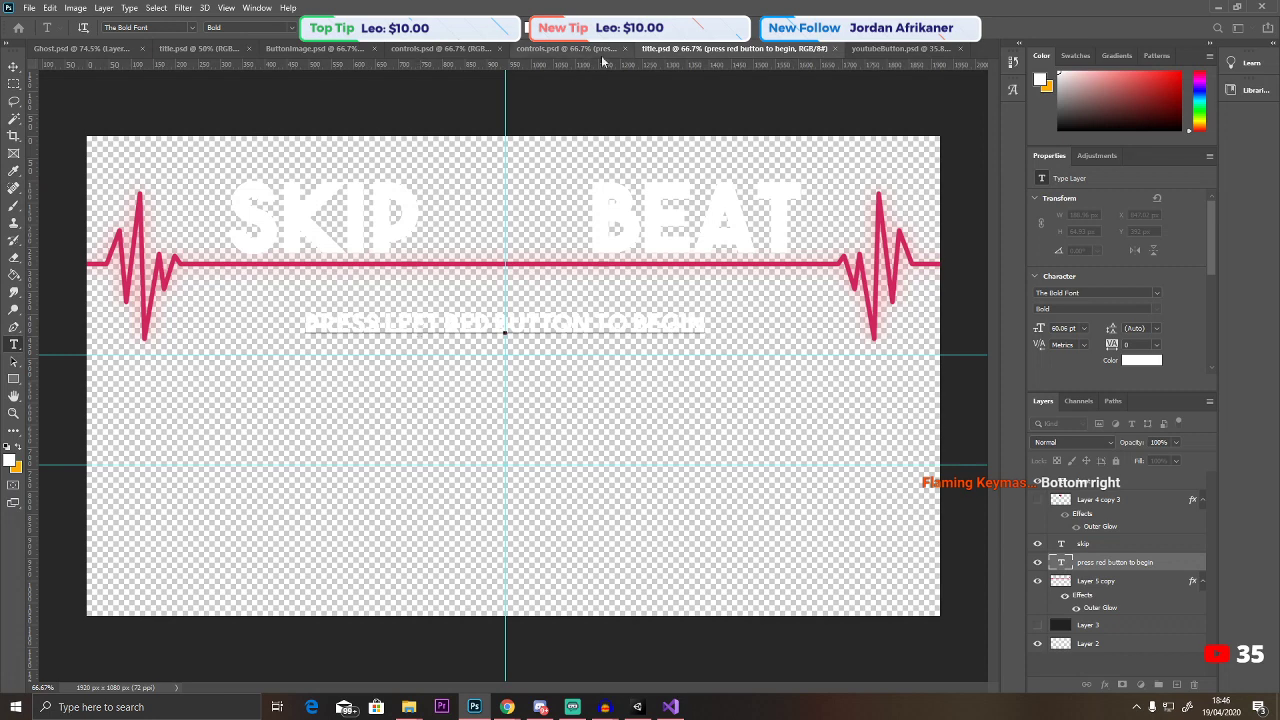
{"action": "key", "text": "ctrl+Return"}
{"action": "left_click", "coordinate": [29, 7]}
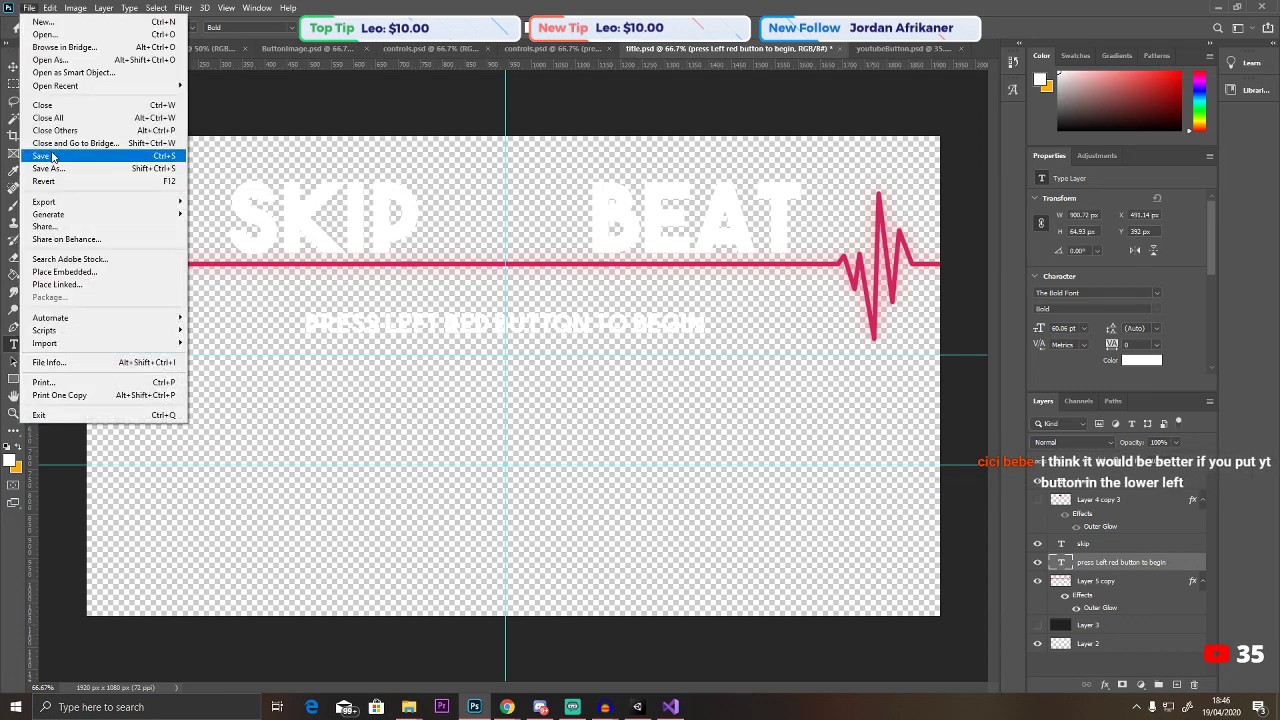
{"action": "left_click", "coordinate": [40, 156]}
Play the game in Unity to check the reworded prompt on the title screen, and stop play mode.
{"action": "left_click", "coordinate": [637, 707]}
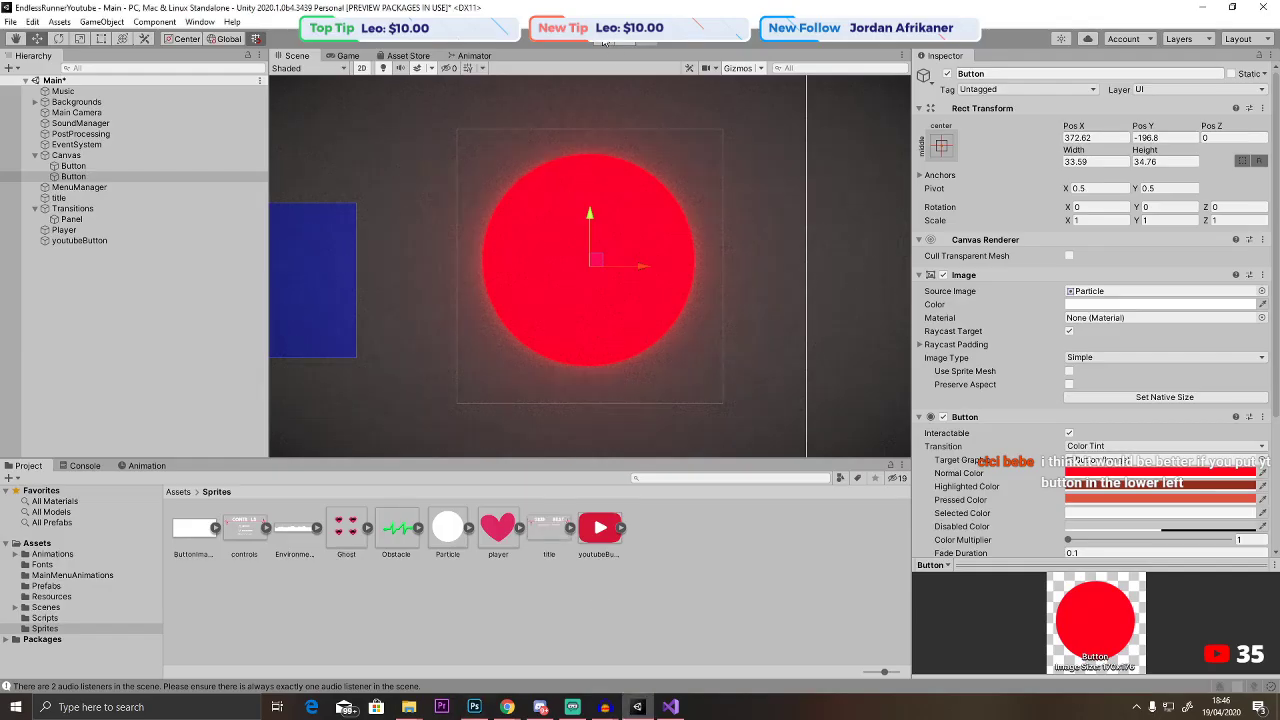
{"action": "key", "text": "ctrl+p"}
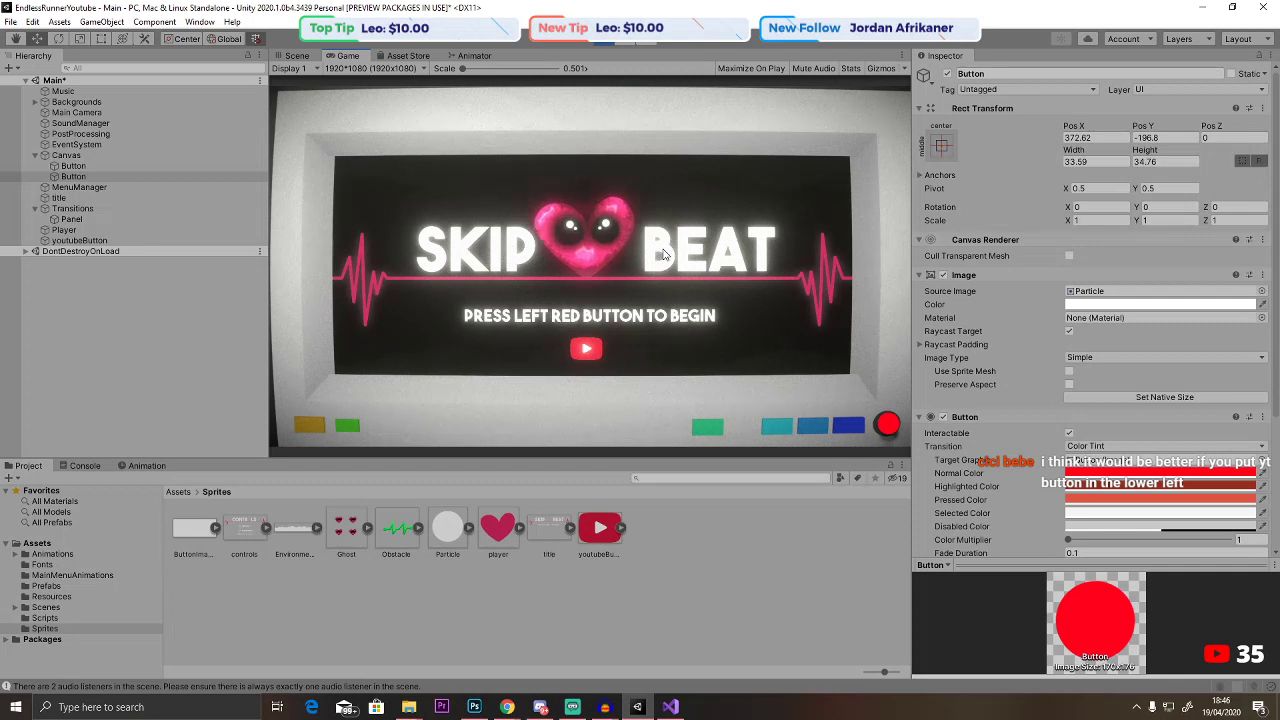
{"action": "key", "text": "ctrl+p"}
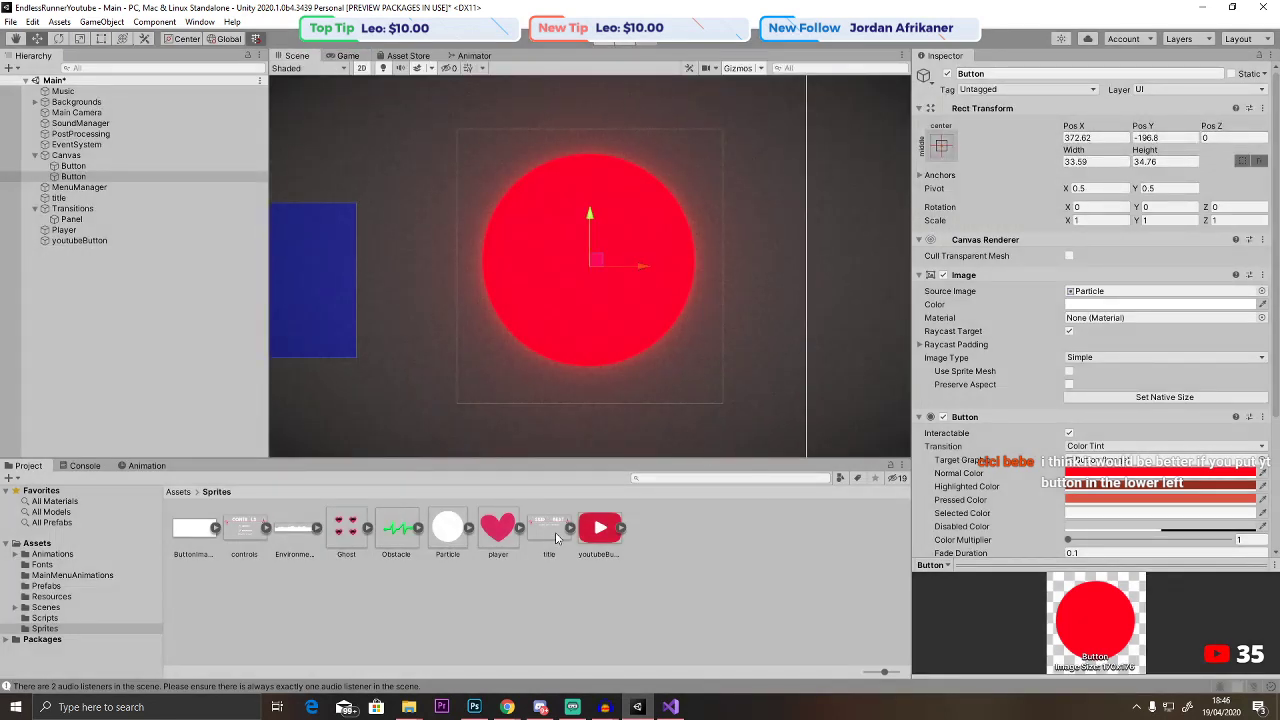
Reopen the title sprite's PSD in Photoshop, replace "Left" with "right" in the prompt text, and save it.
{"action": "left_click", "coordinate": [555, 535]}
{"action": "double_click", "coordinate": [556, 535]}
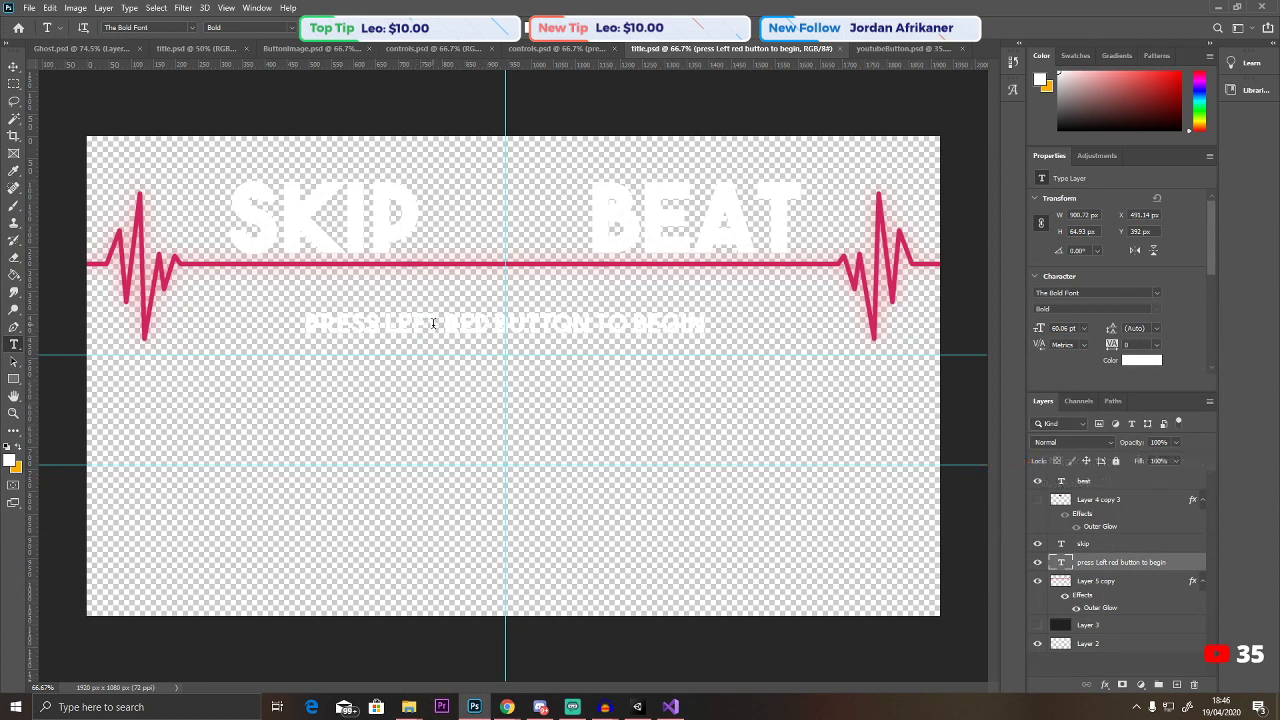
{"action": "left_click_drag", "start_coordinate": [440, 324], "coordinate": [385, 323]}
{"action": "type", "text": "Right"}
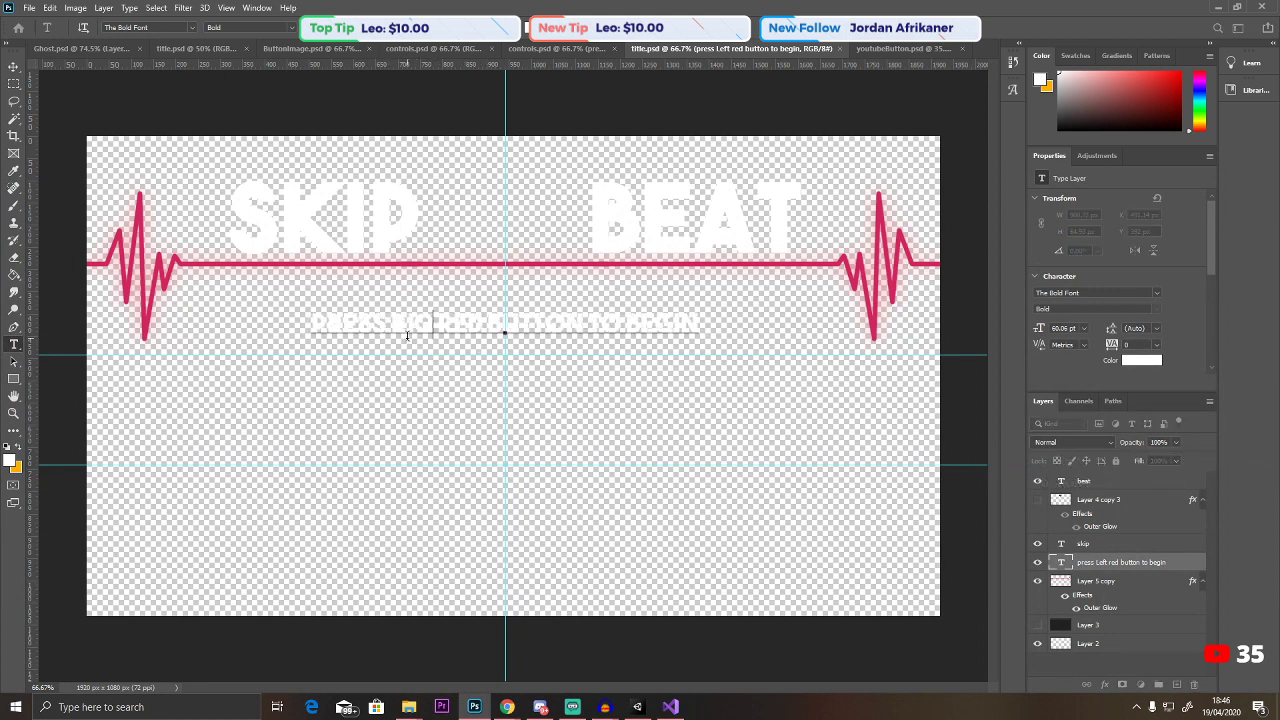
{"action": "key", "text": "ctrl+Return"}
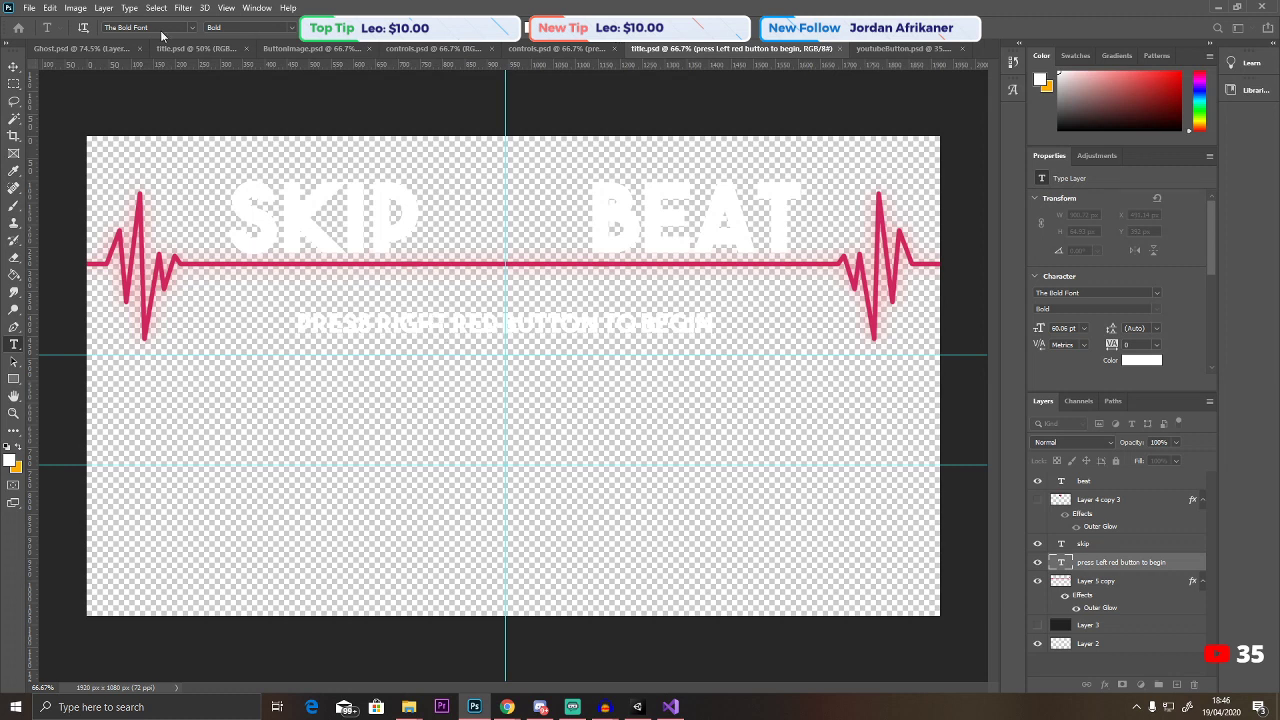
{"action": "left_click", "coordinate": [29, 7]}
{"action": "left_click", "coordinate": [50, 156]}
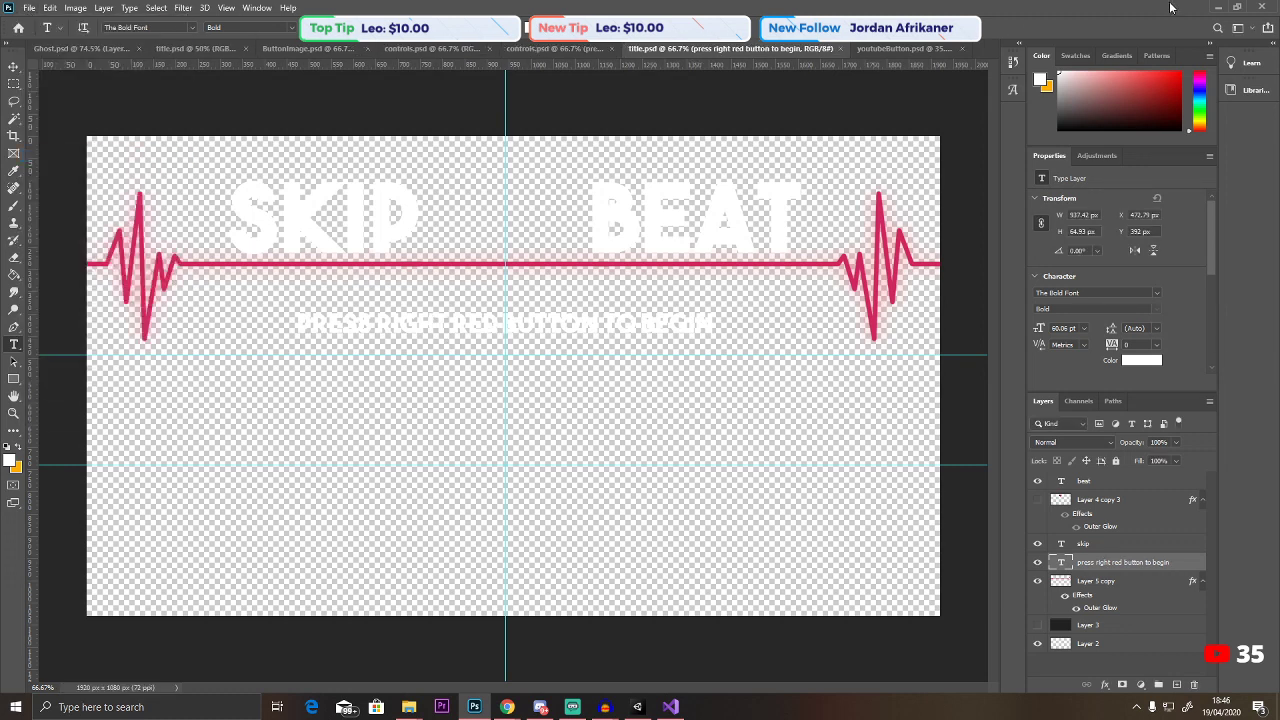
Return to Unity, check the "press right red button to begin" prompt in play mode, and stop the game.
{"action": "left_click", "coordinate": [1220, 7]}
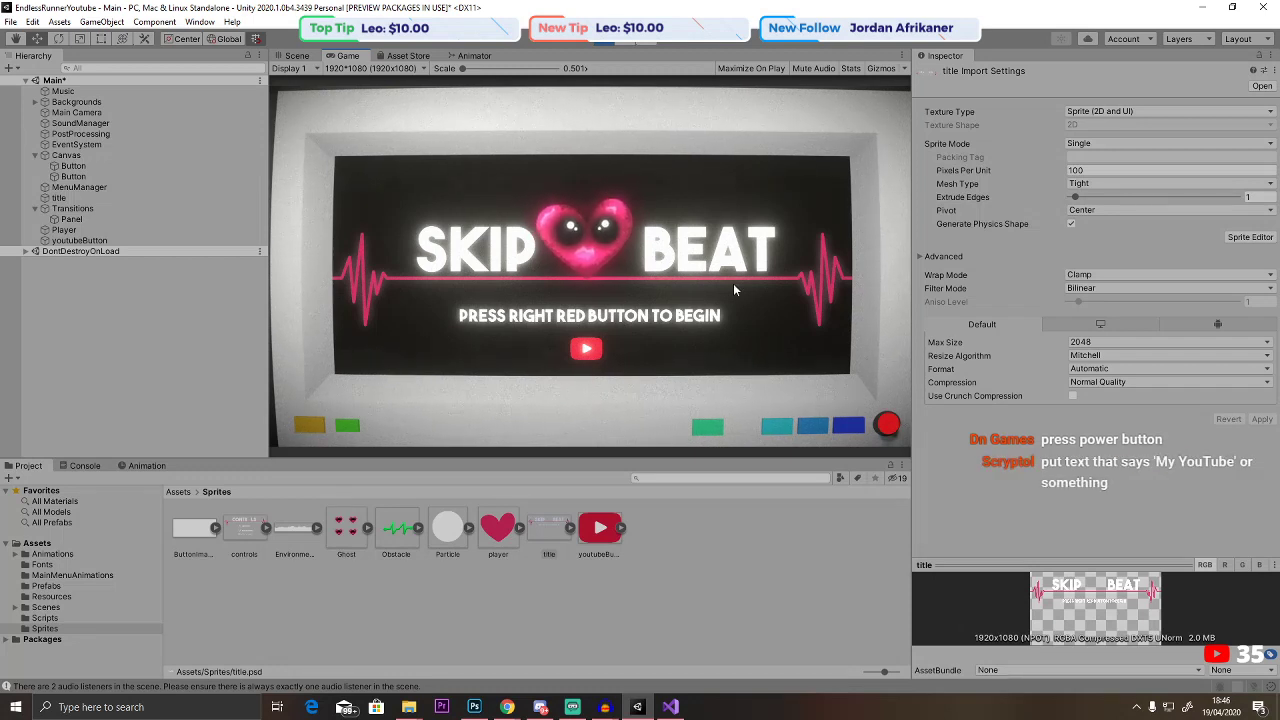
{"action": "key", "text": "ctrl+p"}
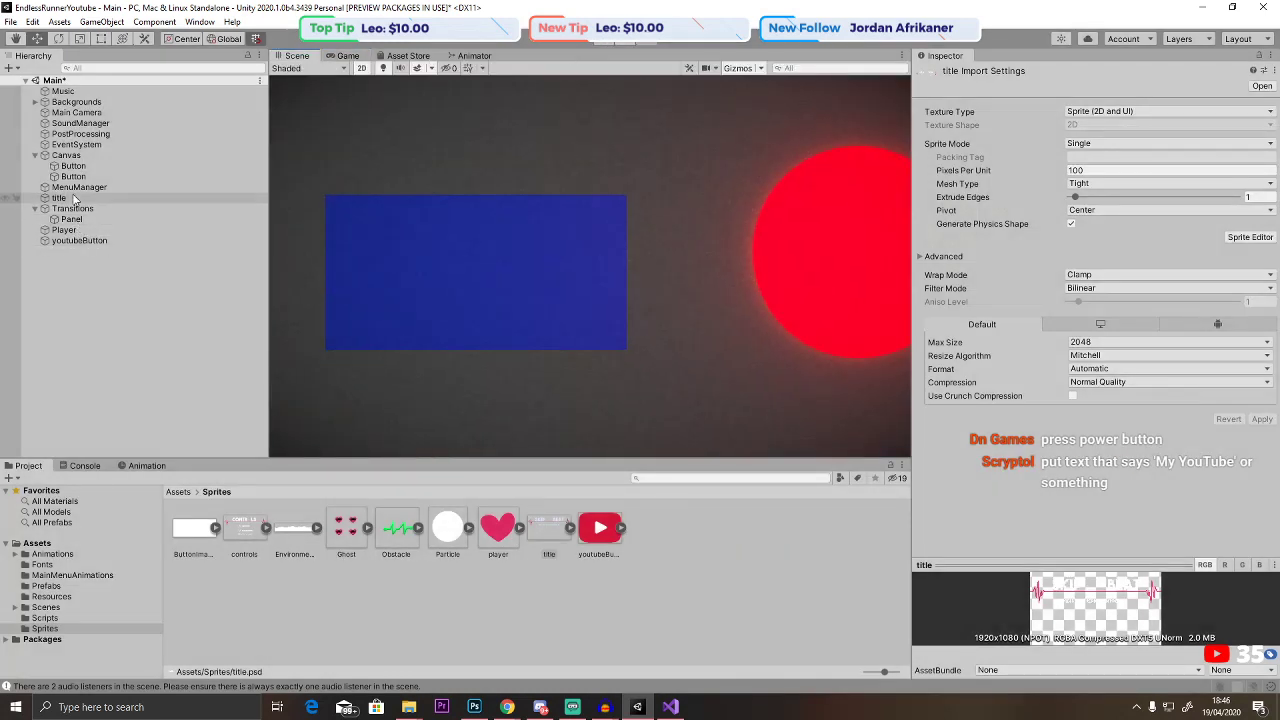
Select the youtubeButton object and frame it in the scene together with the prompt text.
{"action": "double_click", "coordinate": [79, 240]}
{"action": "scroll", "coordinate": [455, 299], "scroll_direction": "down", "scroll_amount": 10}
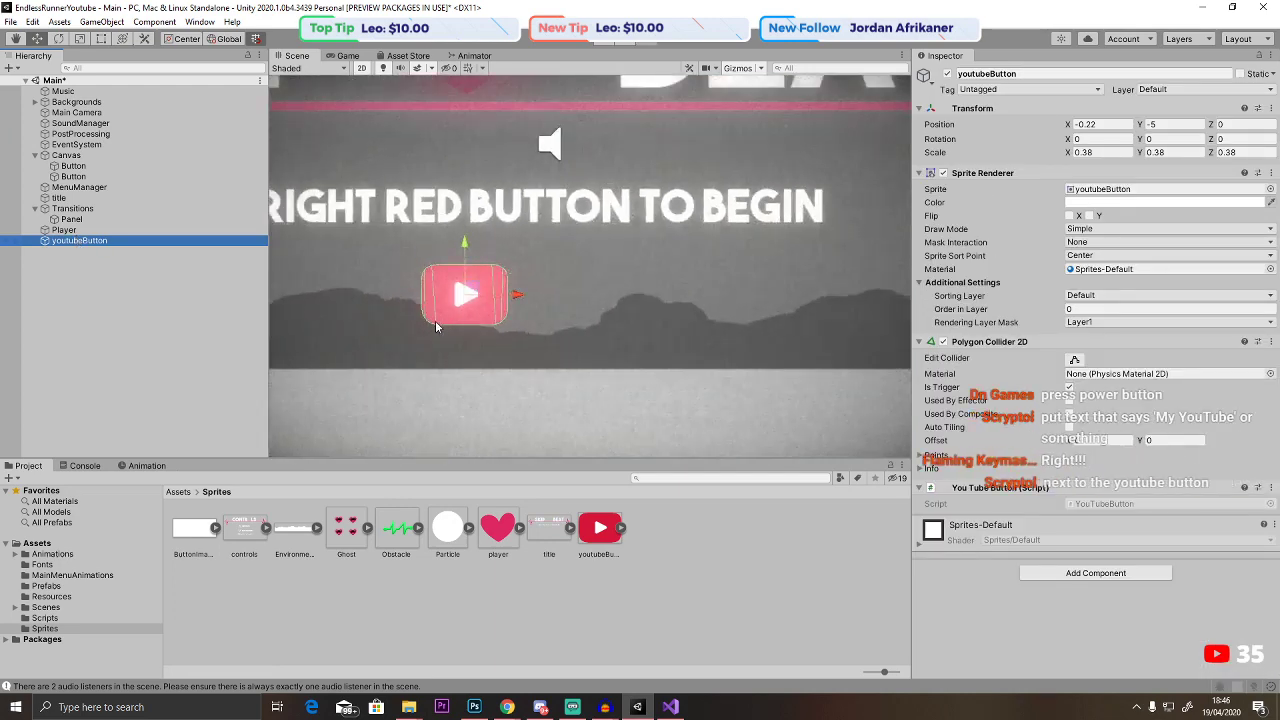
Move the YouTube button sprite to the lower-left corner of the monitor display, at position X -14.25, Y -5.5.
{"action": "left_click_drag", "start_coordinate": [765, 337], "coordinate": [481, 346]}
{"action": "left_click_drag", "start_coordinate": [432, 283], "coordinate": [433, 290]}
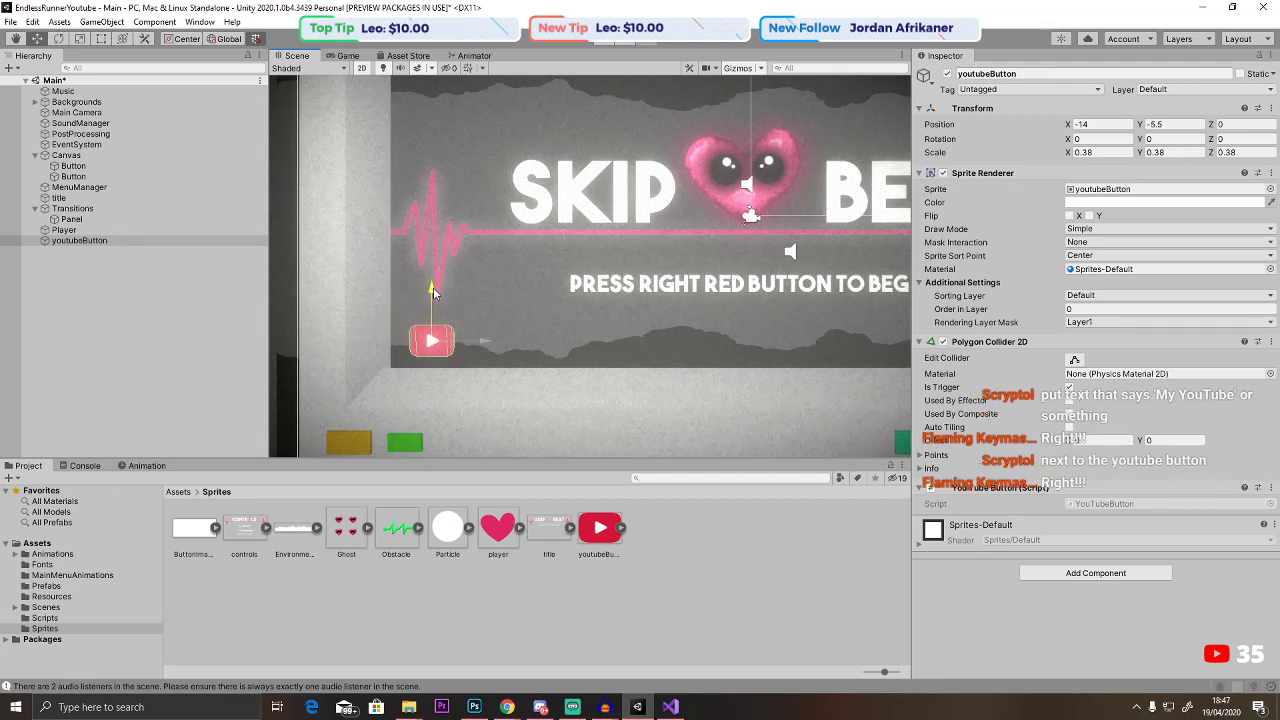
{"action": "left_click_drag", "start_coordinate": [486, 340], "coordinate": [481, 338]}
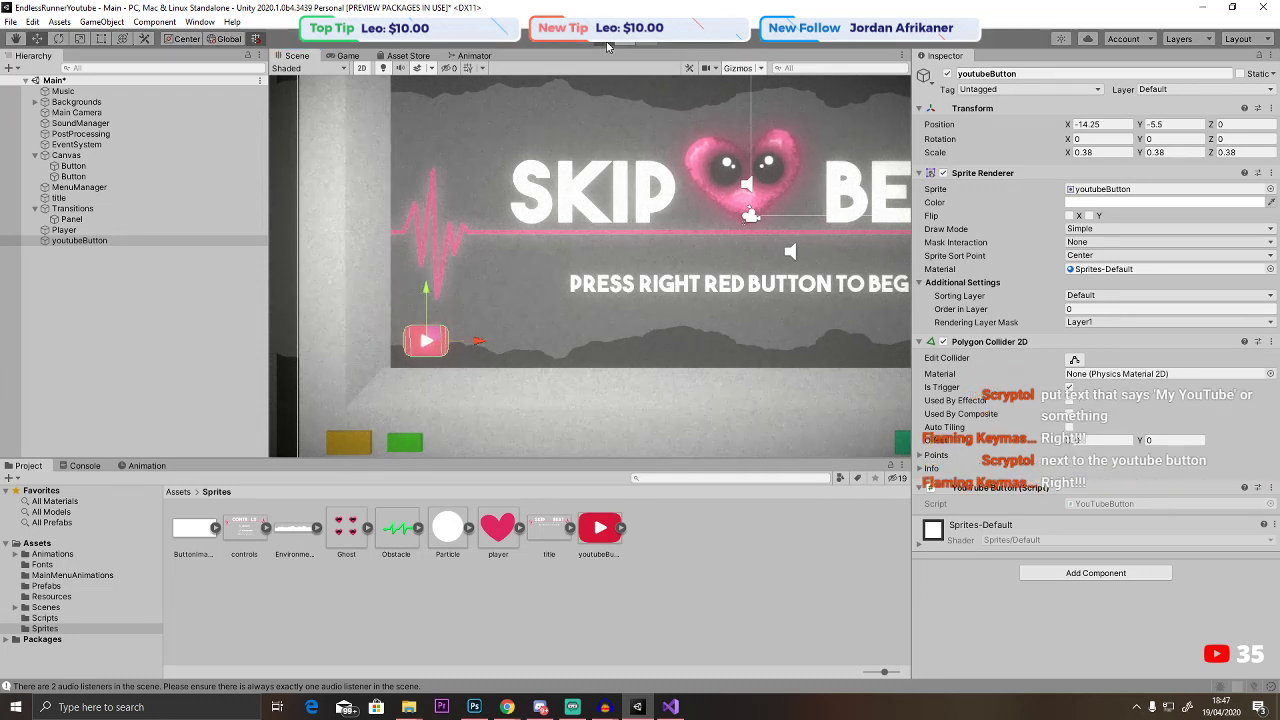
Play-test the main menu by starting the game with the red button, and stop the test.
{"action": "key", "text": "ctrl+p"}
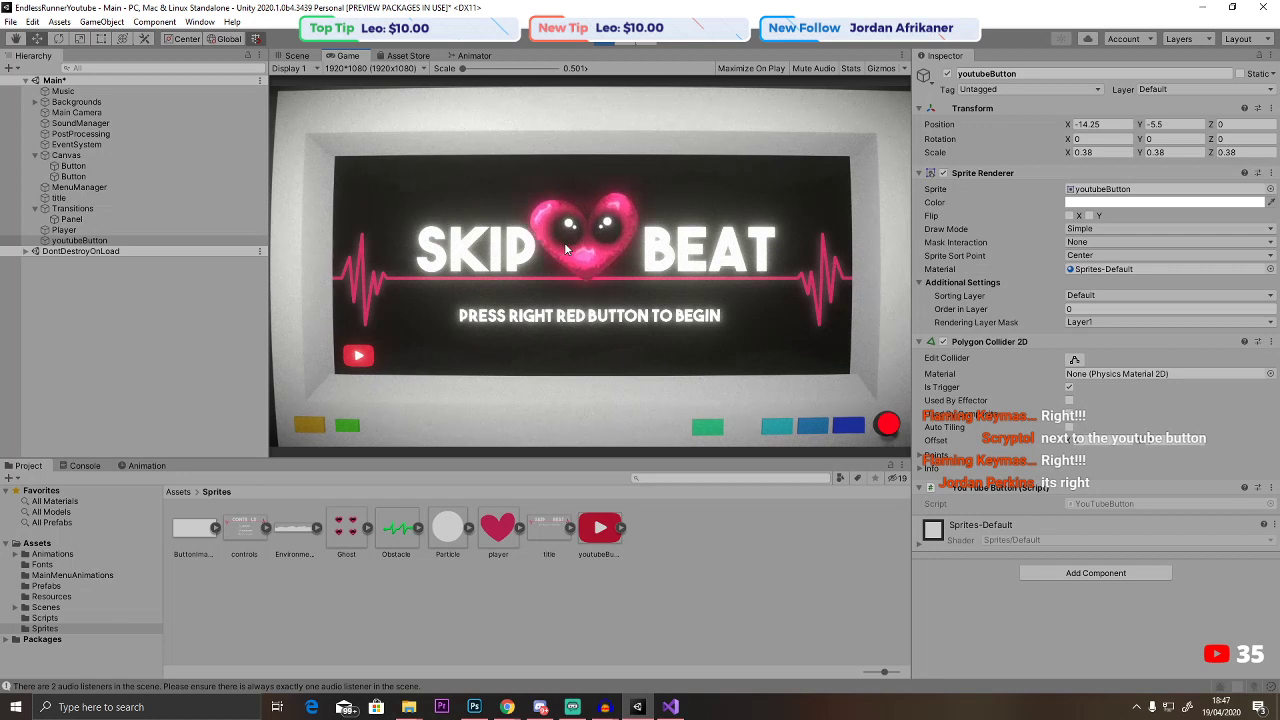
{"action": "left_click", "coordinate": [889, 426]}
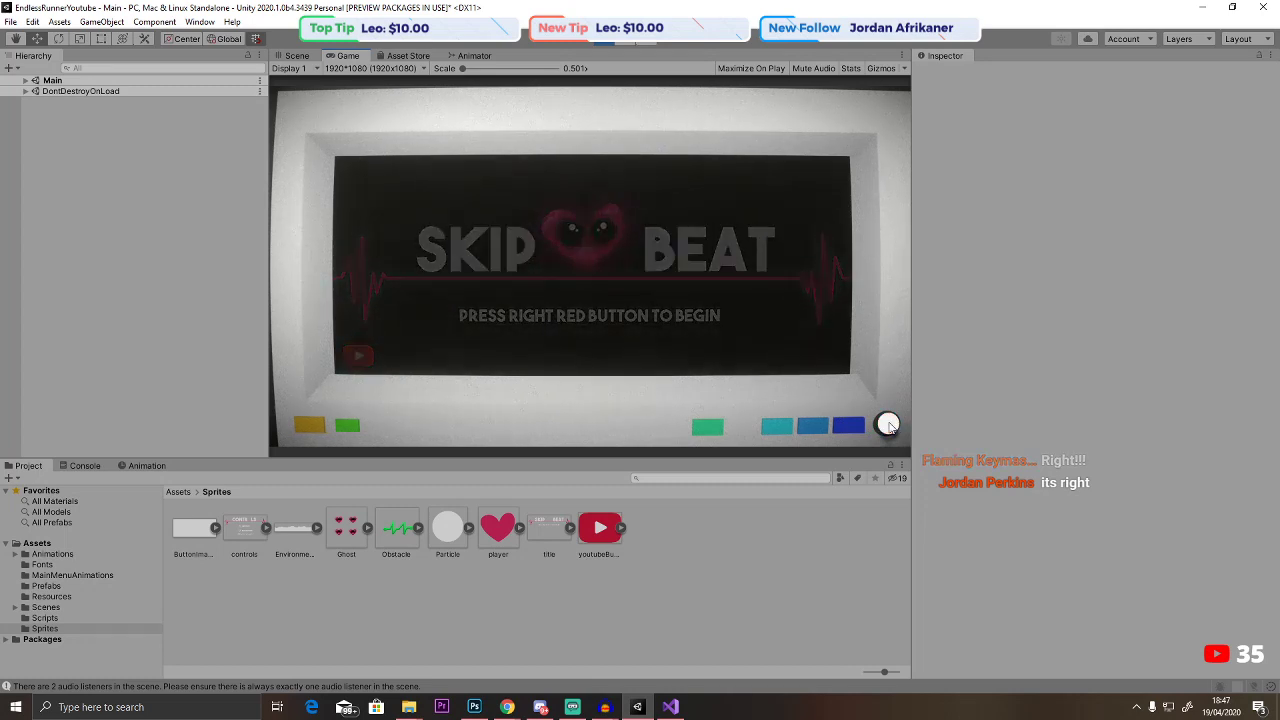
{"action": "left_click", "coordinate": [610, 40]}
Set the Selected Color of the red start button on the Canvas to the same red as its Normal Color.
{"action": "scroll", "coordinate": [560, 220], "scroll_direction": "down", "scroll_amount": 5}
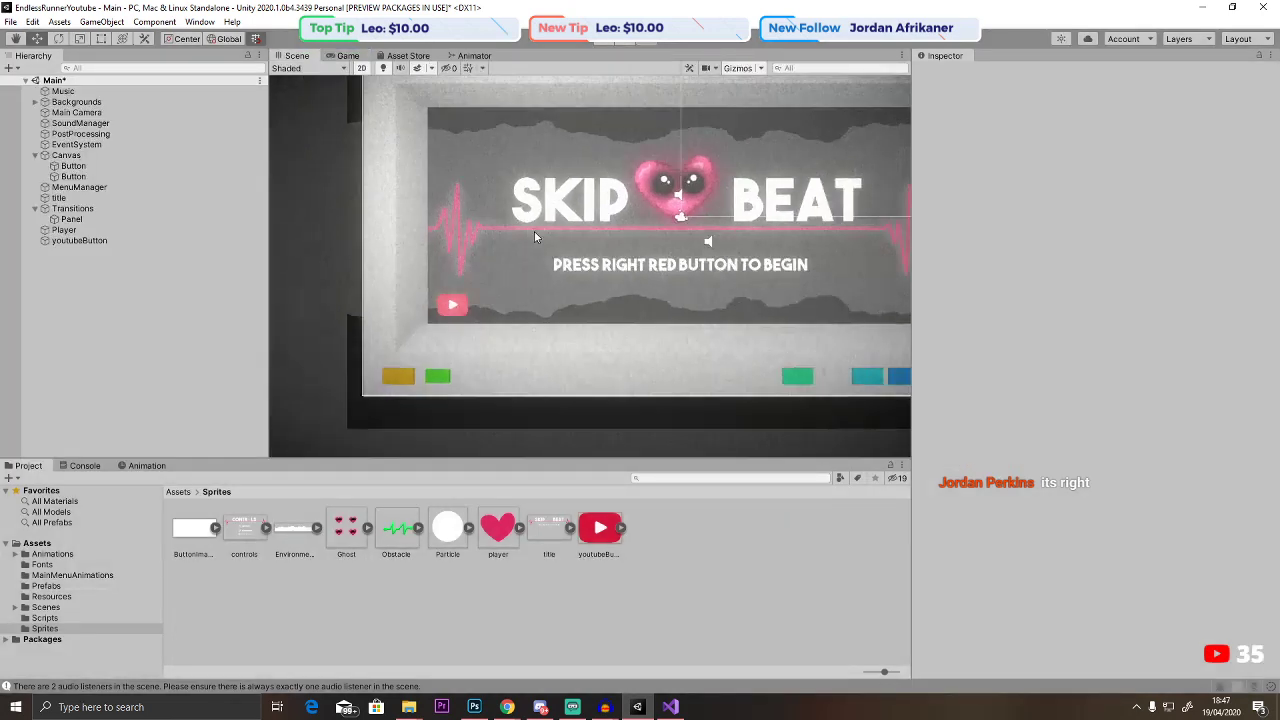
{"action": "scroll", "coordinate": [575, 249], "scroll_direction": "up", "scroll_amount": 2}
{"action": "left_click", "coordinate": [575, 249]}
{"action": "left_click", "coordinate": [347, 56]}
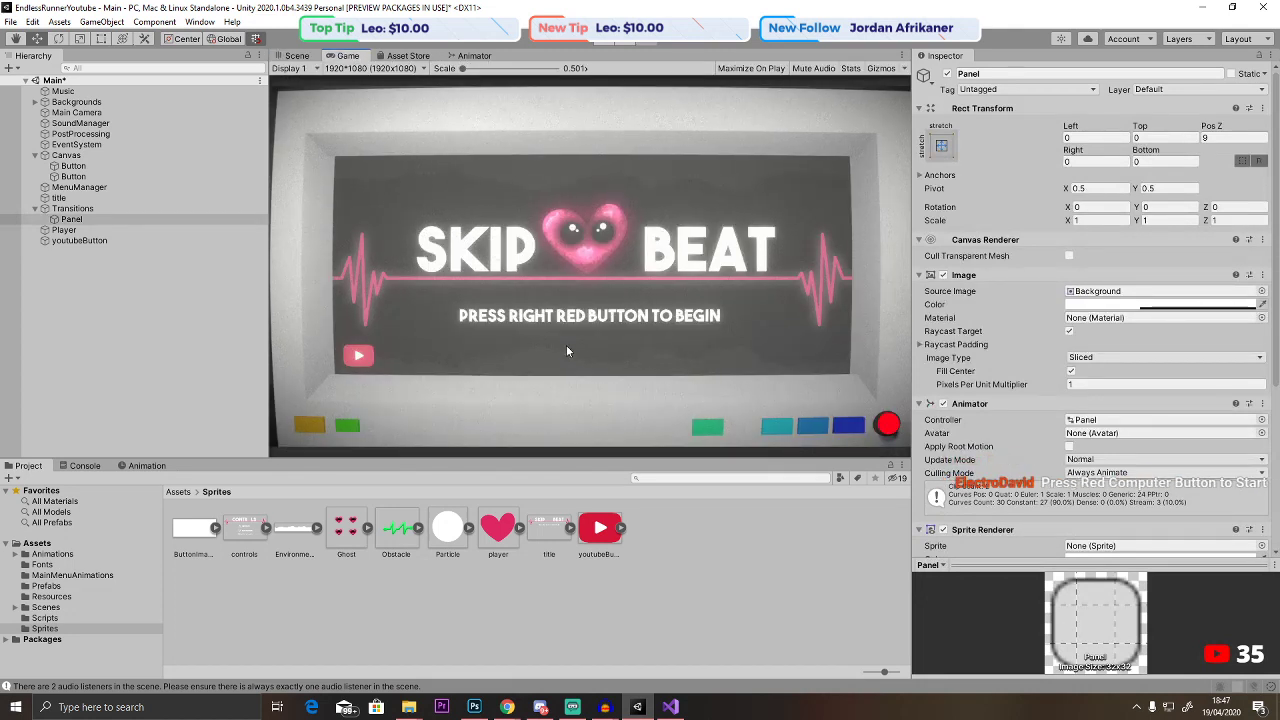
{"action": "left_click", "coordinate": [72, 208]}
{"action": "left_click", "coordinate": [79, 240]}
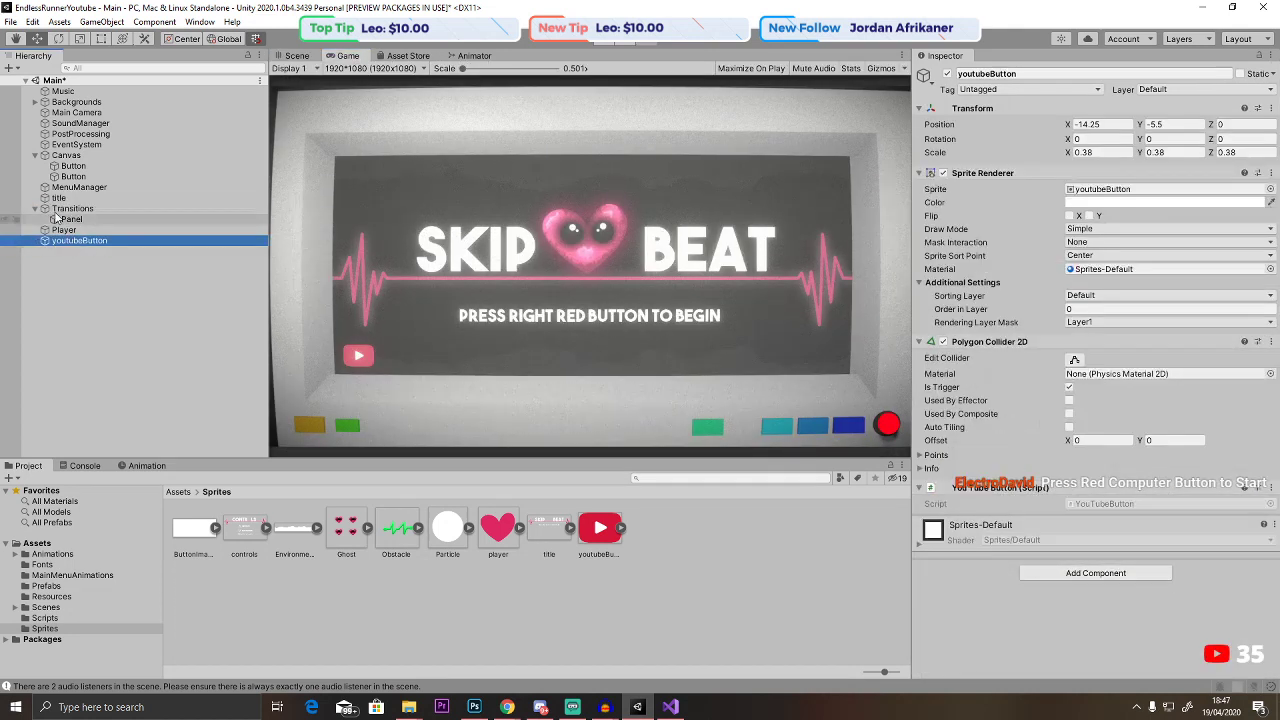
{"action": "left_click", "coordinate": [79, 187]}
{"action": "left_click", "coordinate": [73, 176]}
{"action": "left_click", "coordinate": [1100, 513]}
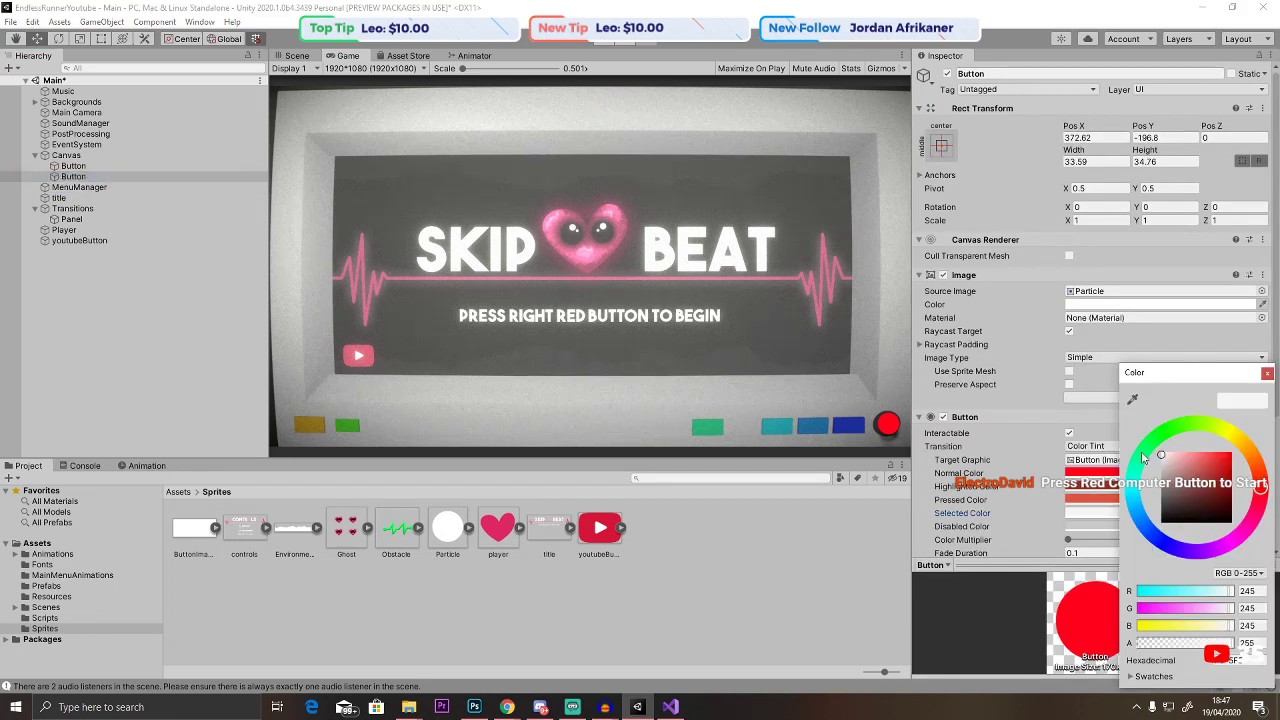
{"action": "left_click", "coordinate": [1131, 399]}
{"action": "left_click", "coordinate": [1092, 473]}
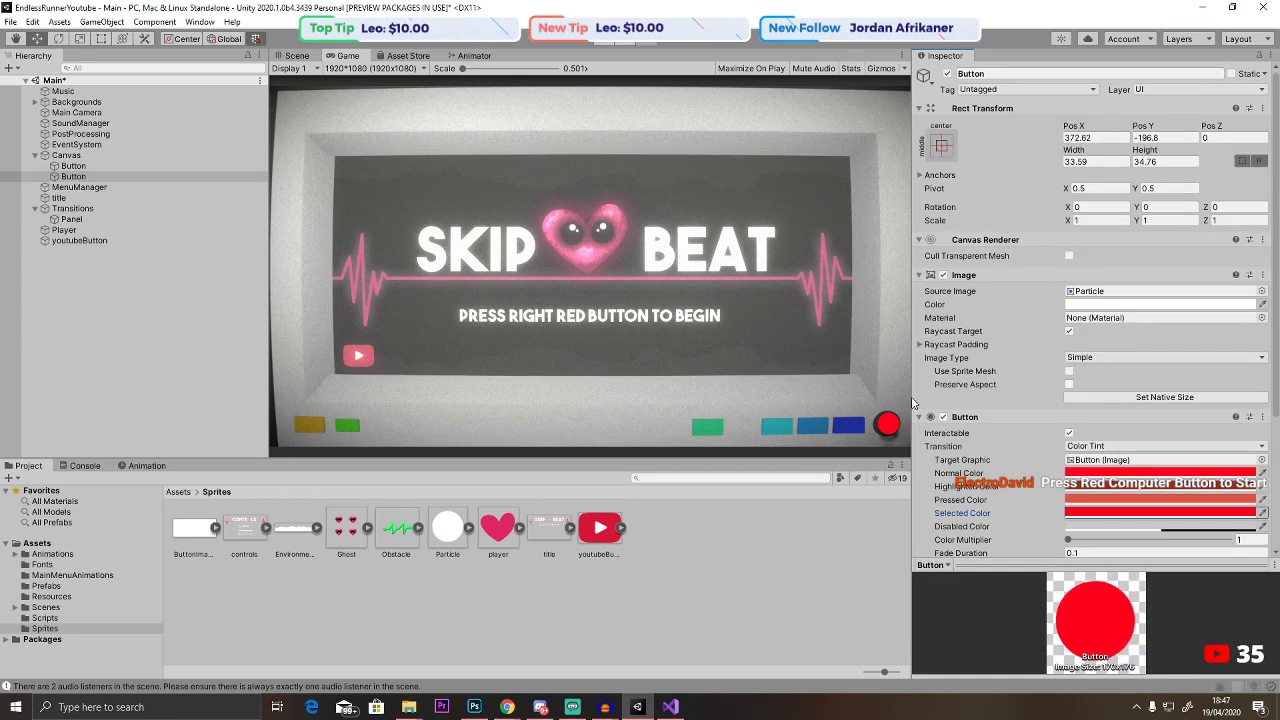
{"action": "left_click", "coordinate": [1267, 373]}
Check the red button's On Click event and its target object, leaving the assignment as it is.
{"action": "scroll", "coordinate": [1020, 465], "scroll_direction": "down", "scroll_amount": 4}
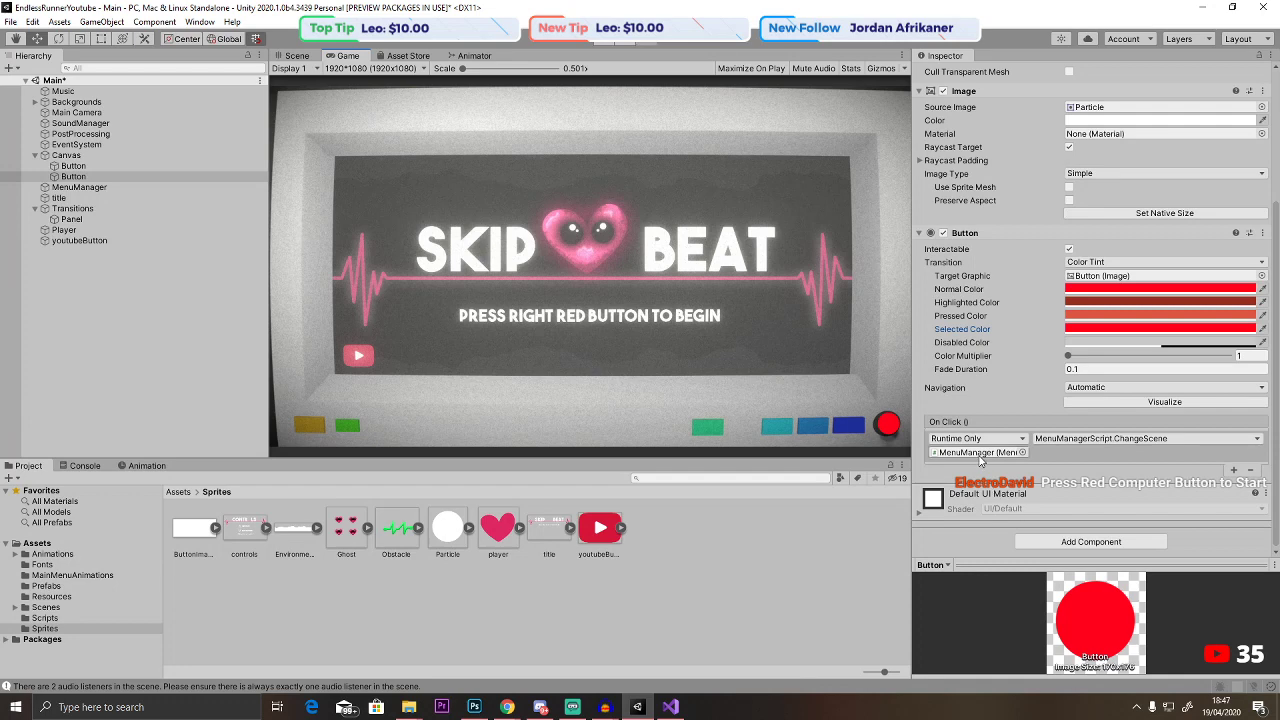
{"action": "left_click", "coordinate": [1022, 452]}
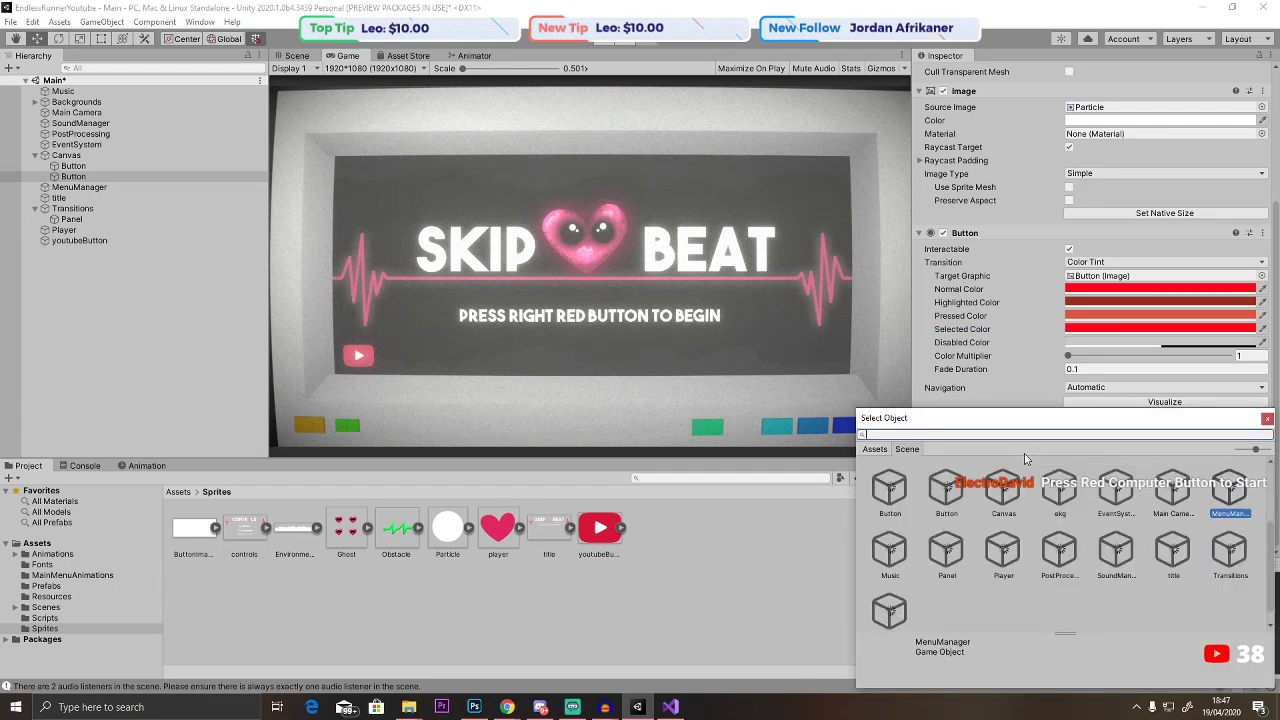
{"action": "left_click", "coordinate": [1266, 419]}
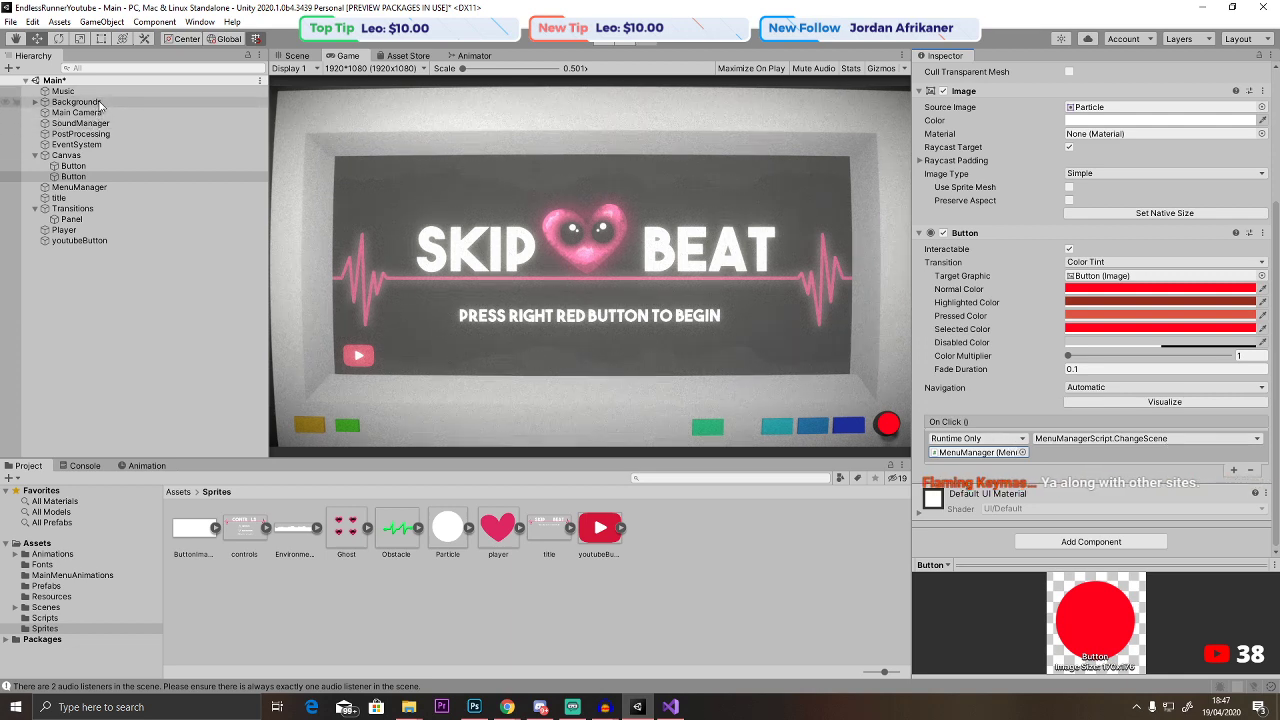
Look up the scene order and index numbers in the Build Settings.
{"action": "left_click", "coordinate": [14, 20]}
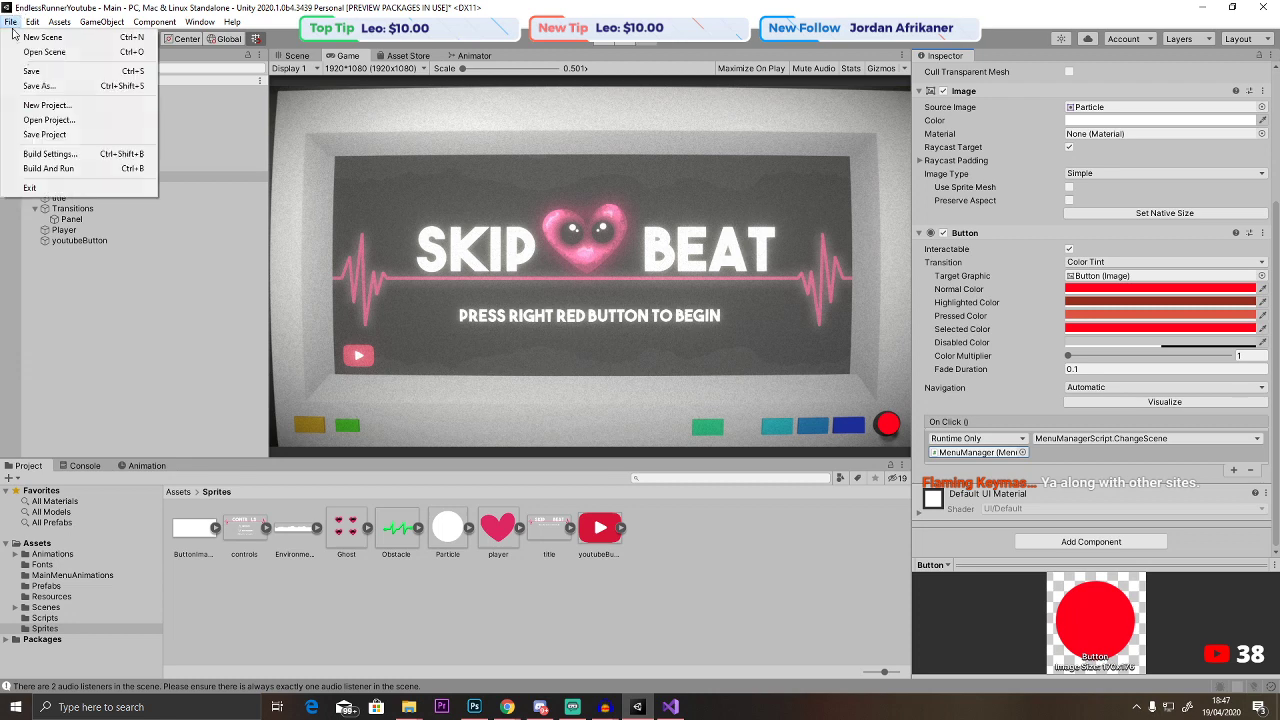
{"action": "left_click", "coordinate": [50, 154]}
{"action": "left_click", "coordinate": [600, 124]}
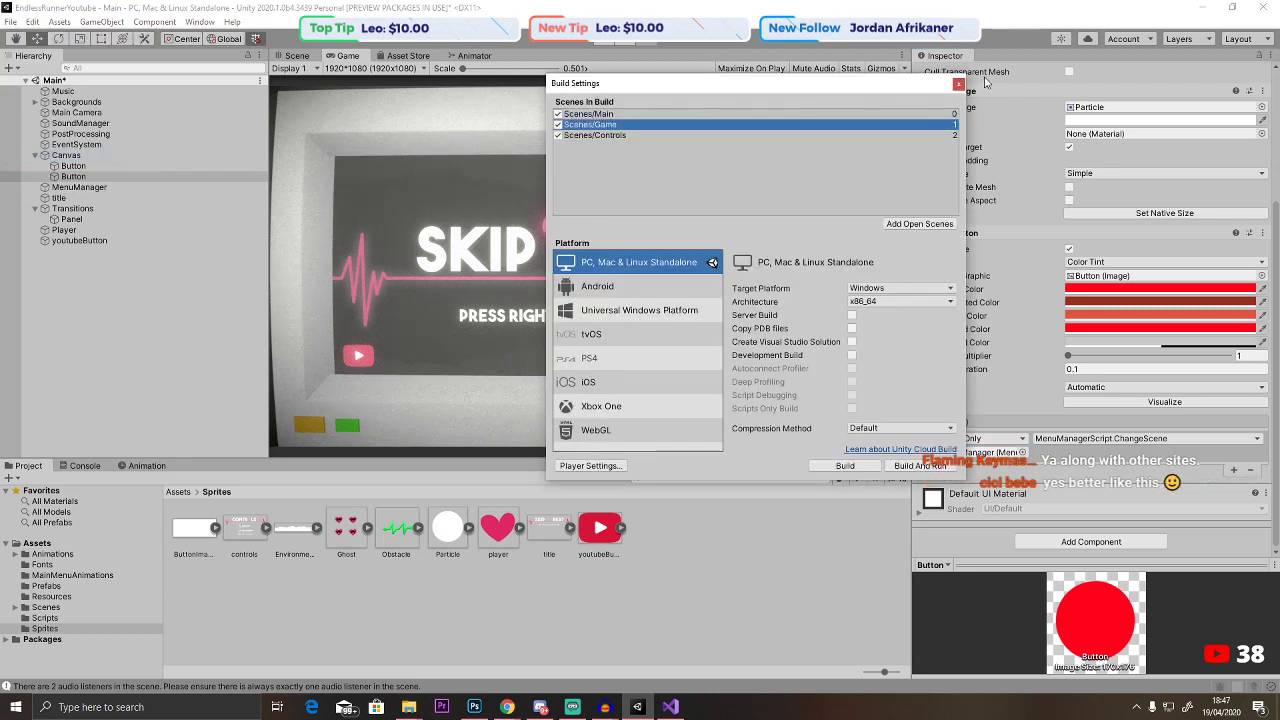
{"action": "left_click", "coordinate": [958, 83]}
In the MenuManager's script, set the scene build index loaded by LoadEndScene to 1 and save the file.
{"action": "left_click", "coordinate": [95, 187]}
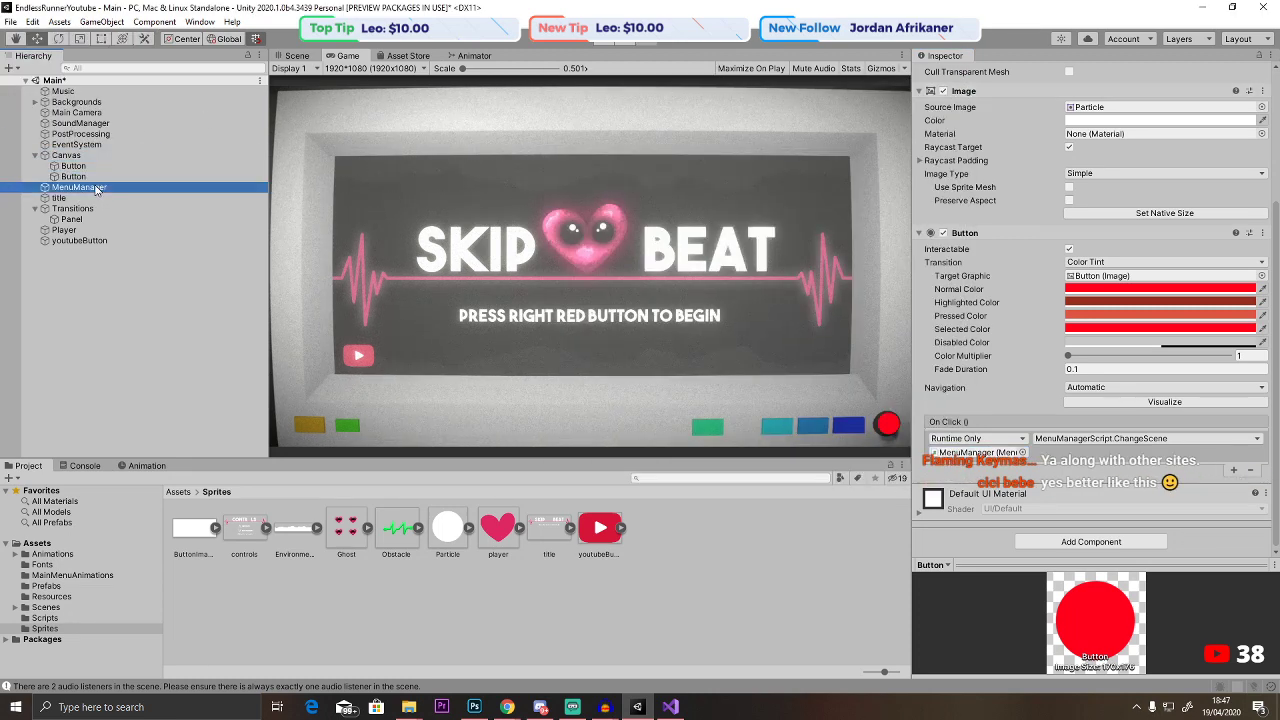
{"action": "double_click", "coordinate": [1091, 197]}
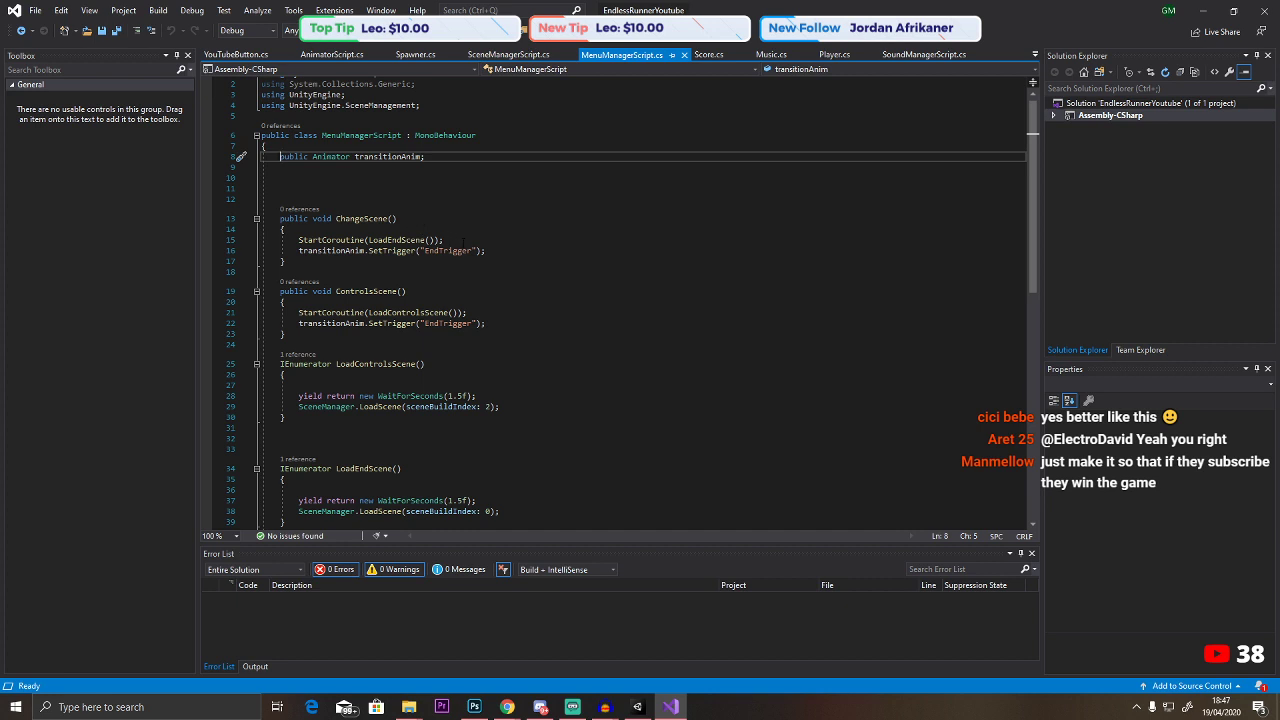
{"action": "scroll", "coordinate": [479, 247], "scroll_direction": "down", "scroll_amount": 3}
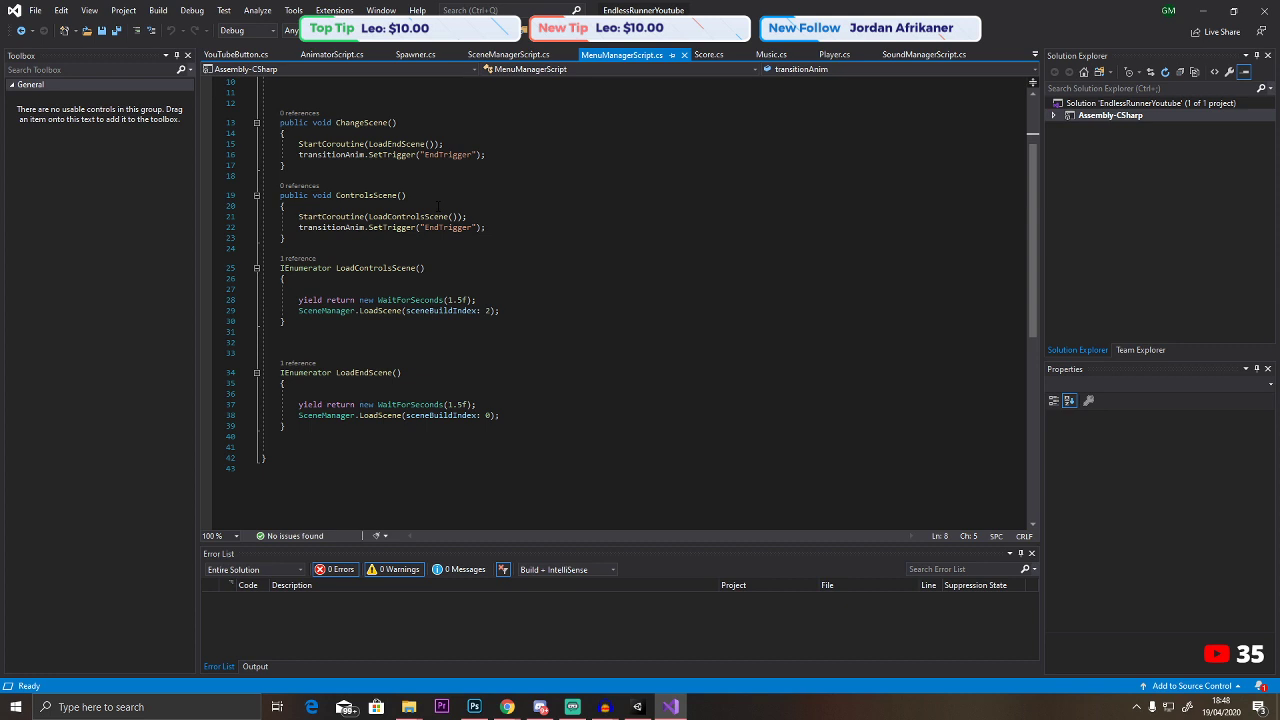
{"action": "double_click", "coordinate": [488, 415]}
{"action": "type", "text": "1"}
{"action": "key", "text": "Up"}
{"action": "key", "text": "Up"}
{"action": "left_click", "coordinate": [103, 33]}
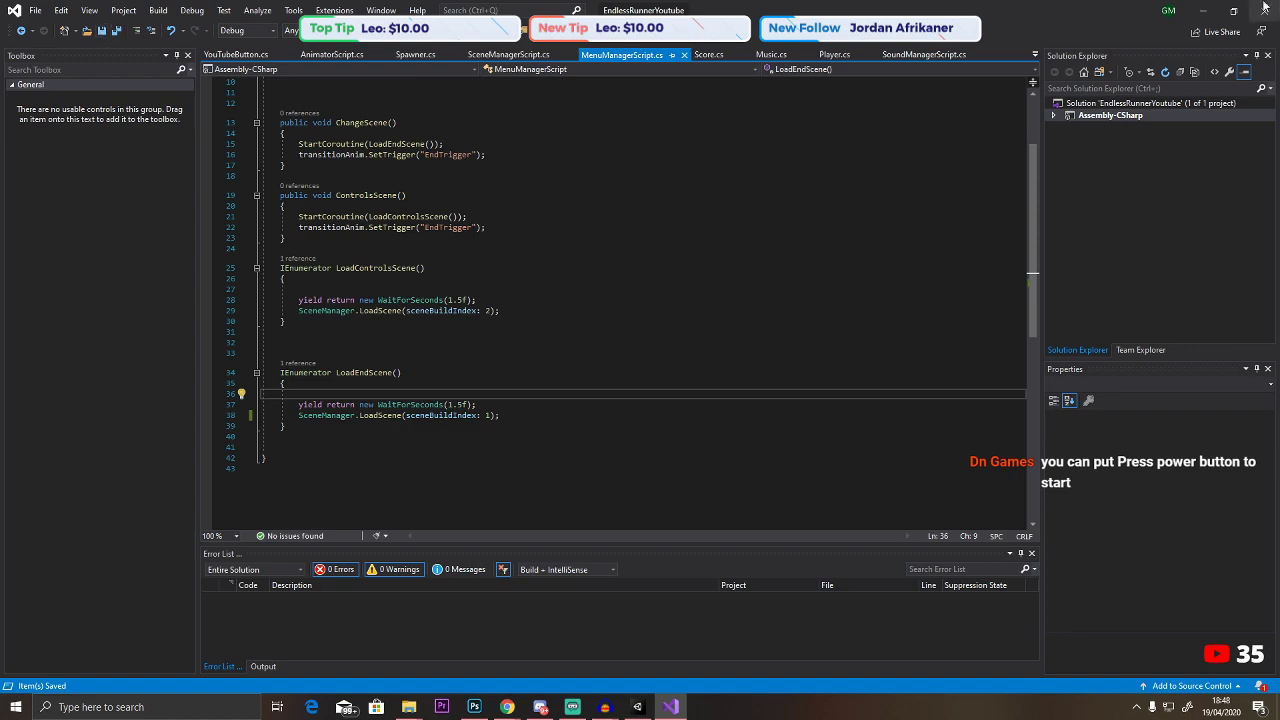
Switch back to Unity and play-test the menu, including the blue back button on the controls screen.
{"action": "key", "text": "alt+Tab"}
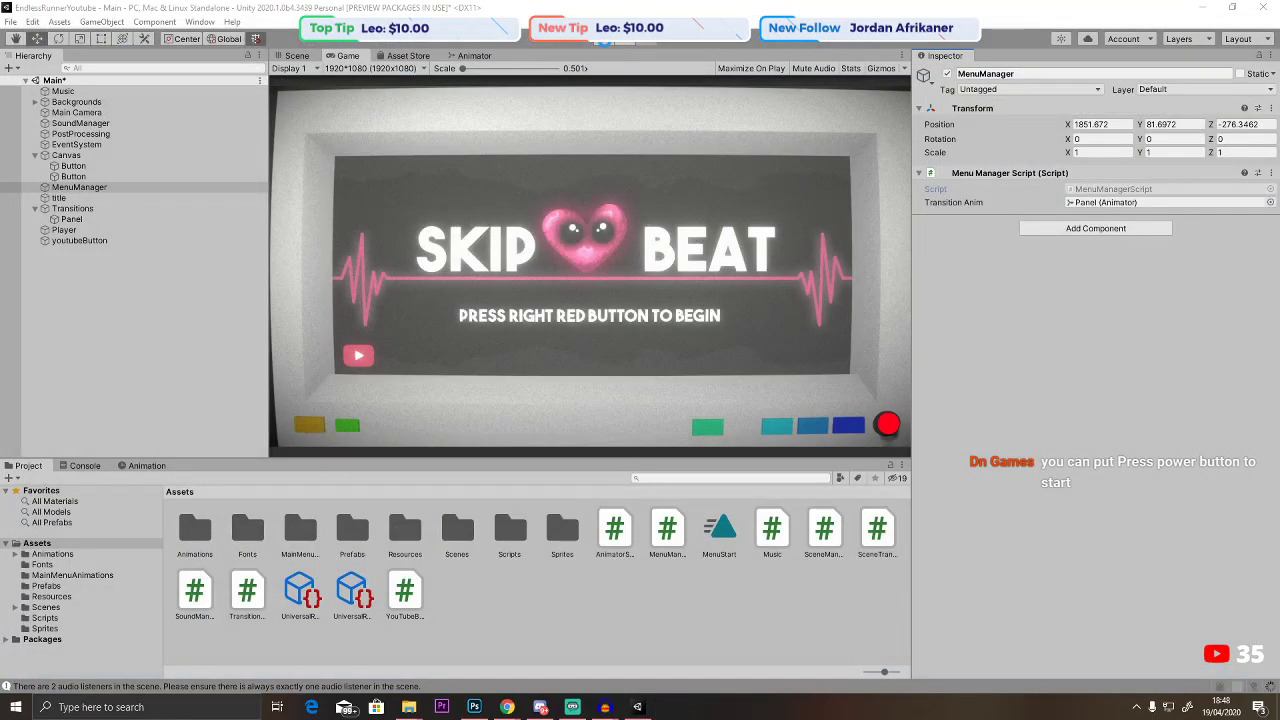
{"action": "left_click", "coordinate": [609, 47]}
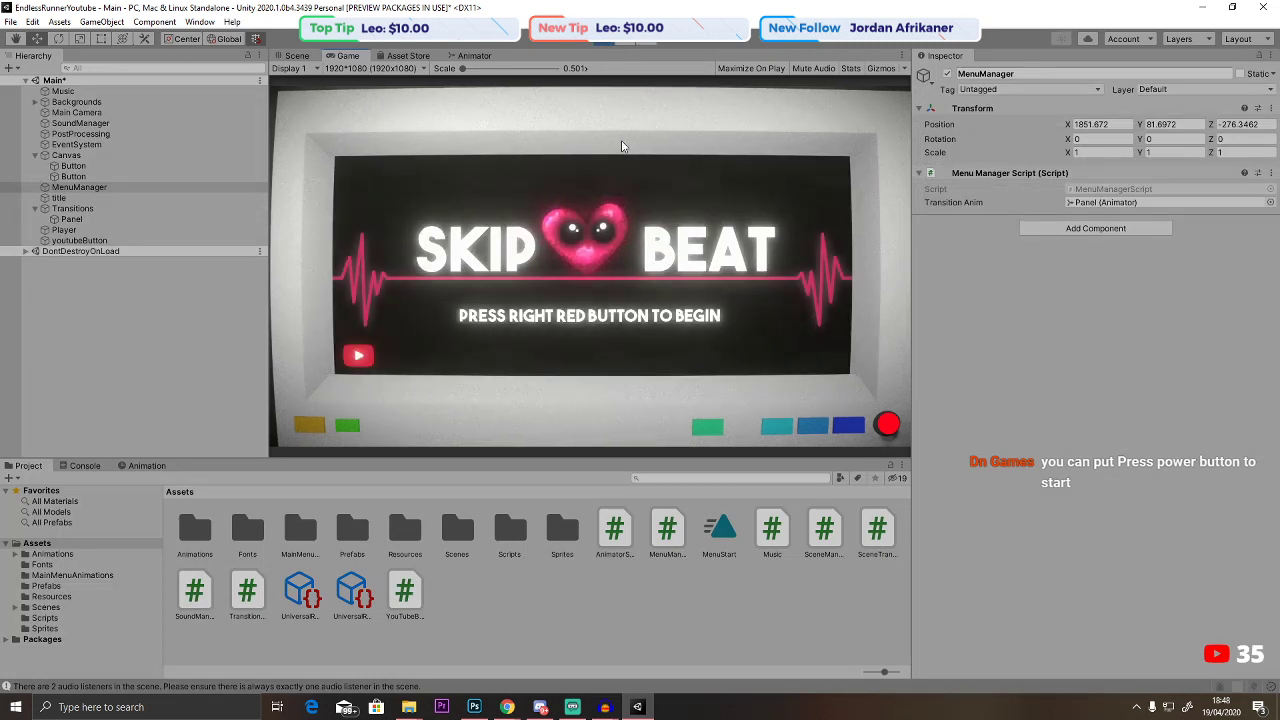
{"action": "left_click", "coordinate": [889, 427]}
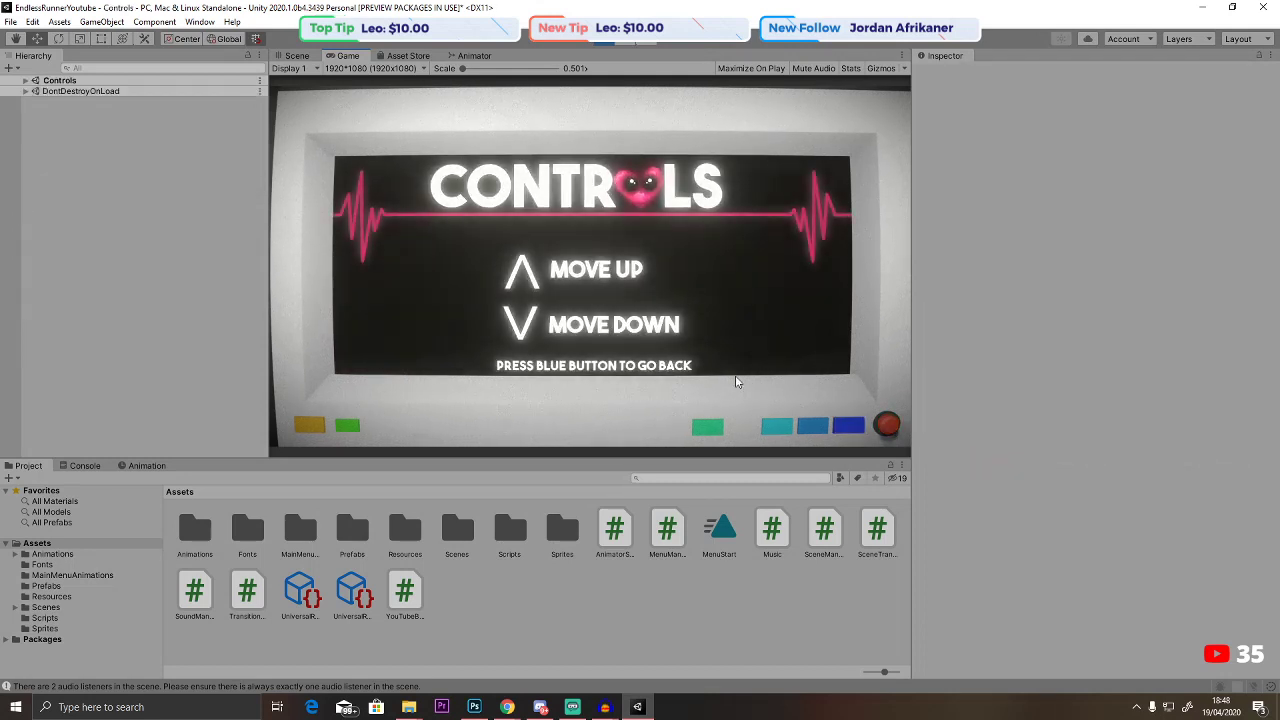
{"action": "left_click", "coordinate": [869, 428]}
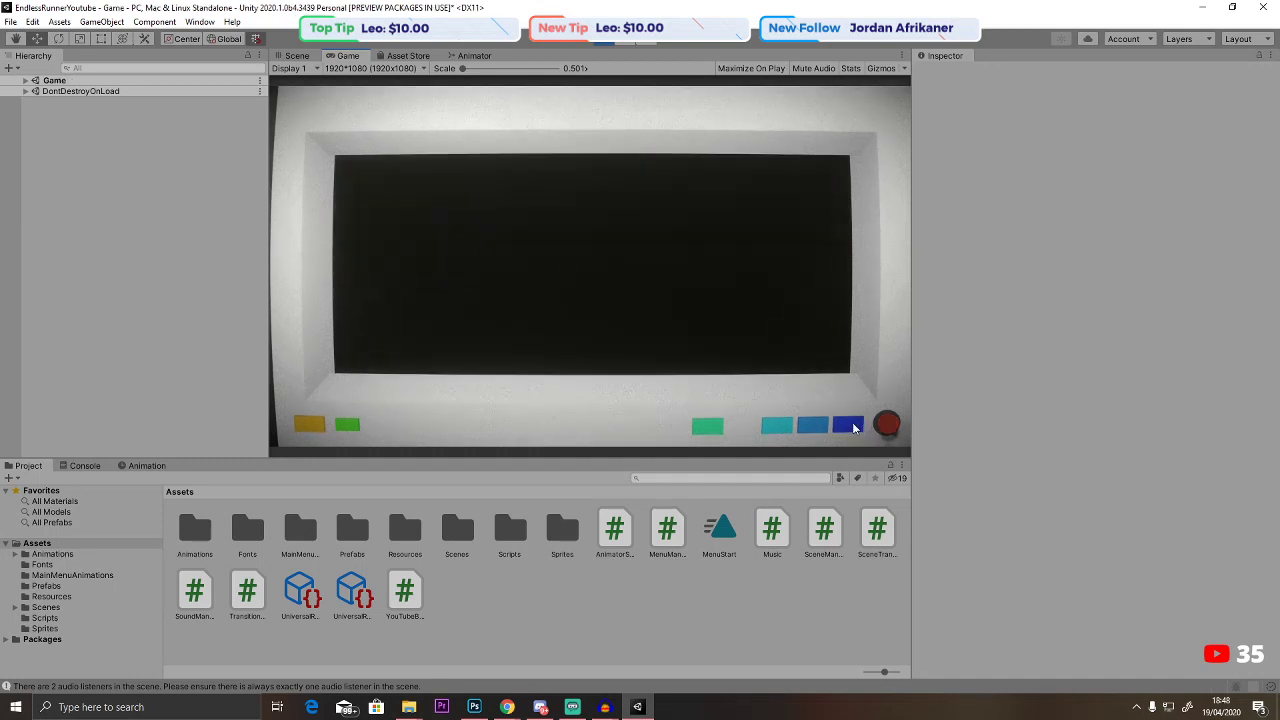
{"action": "left_click", "coordinate": [602, 44]}
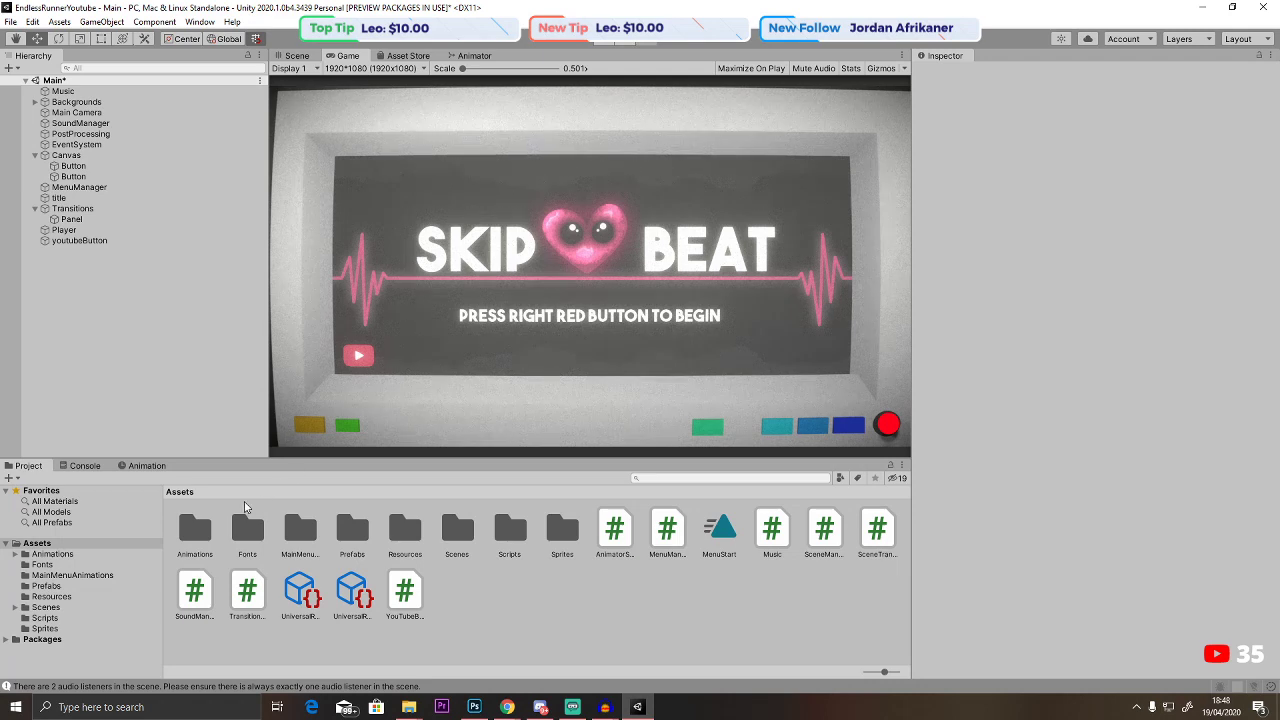
Open the Controls scene from the project's Scenes folder.
{"action": "double_click", "coordinate": [463, 530]}
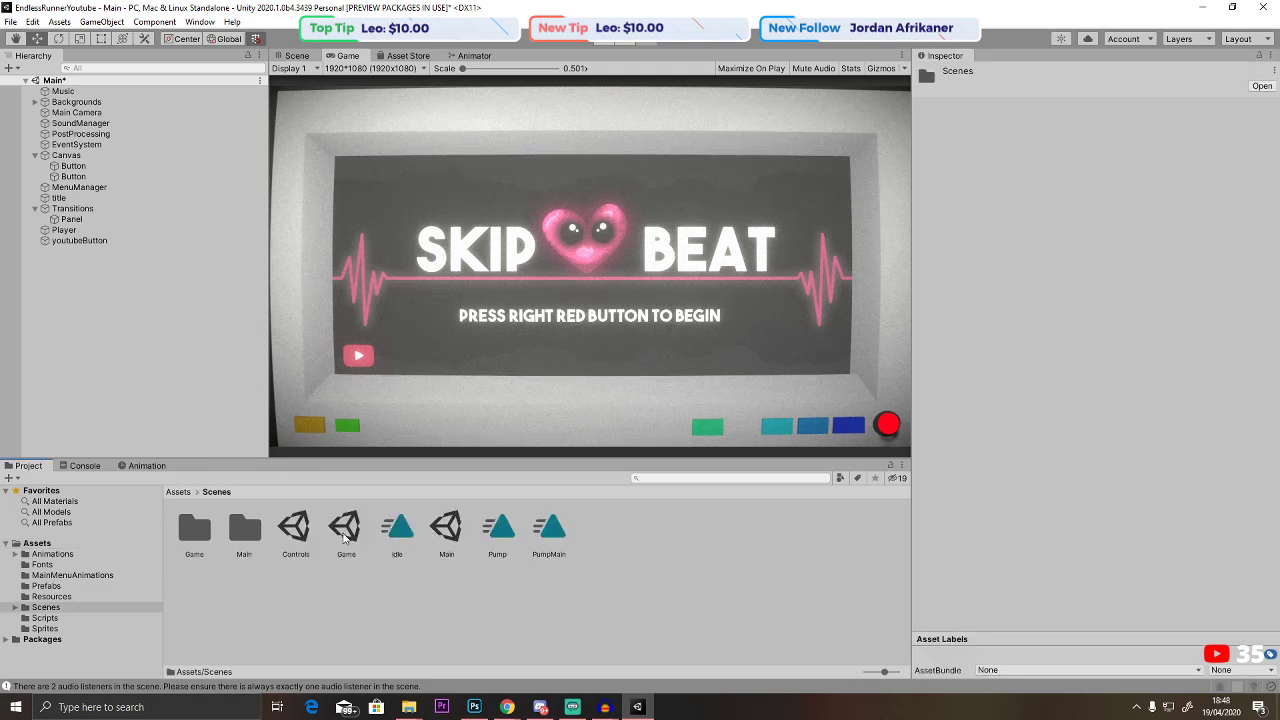
{"action": "double_click", "coordinate": [300, 529]}
{"action": "left_click", "coordinate": [624, 380]}
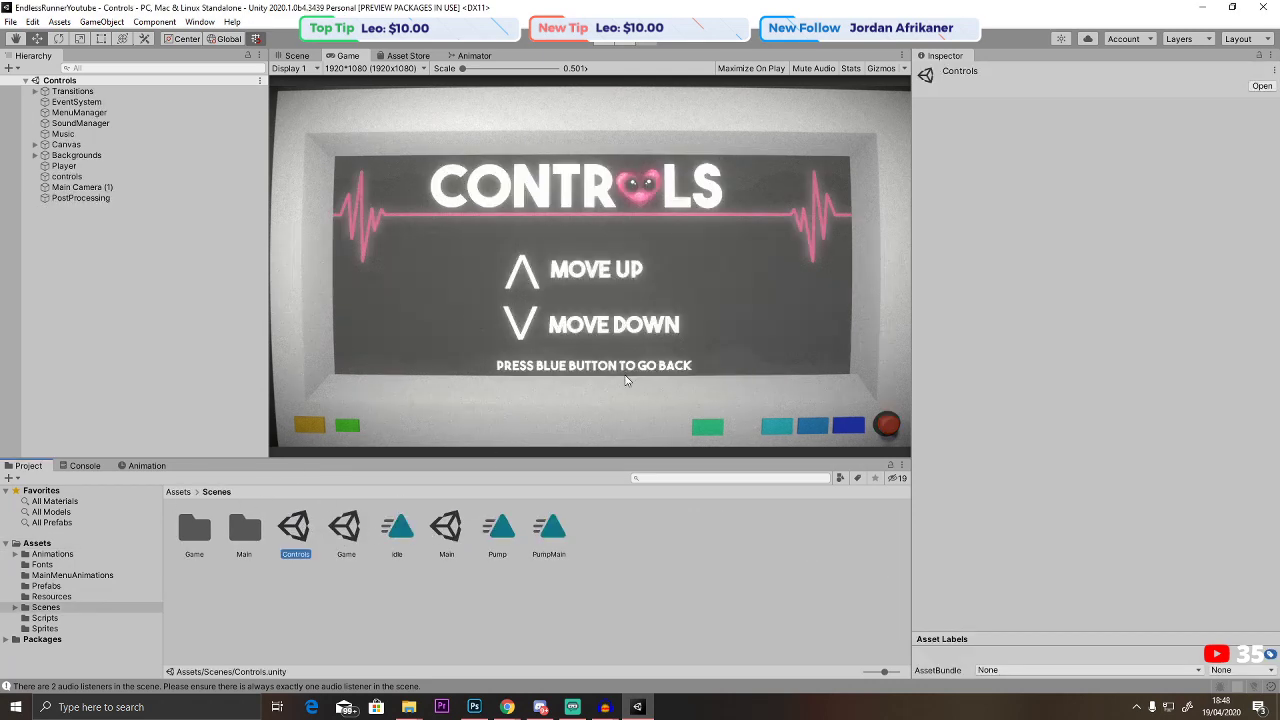
Examine the On Click function assigned to the blue back button under the Canvas.
{"action": "left_click", "coordinate": [76, 155]}
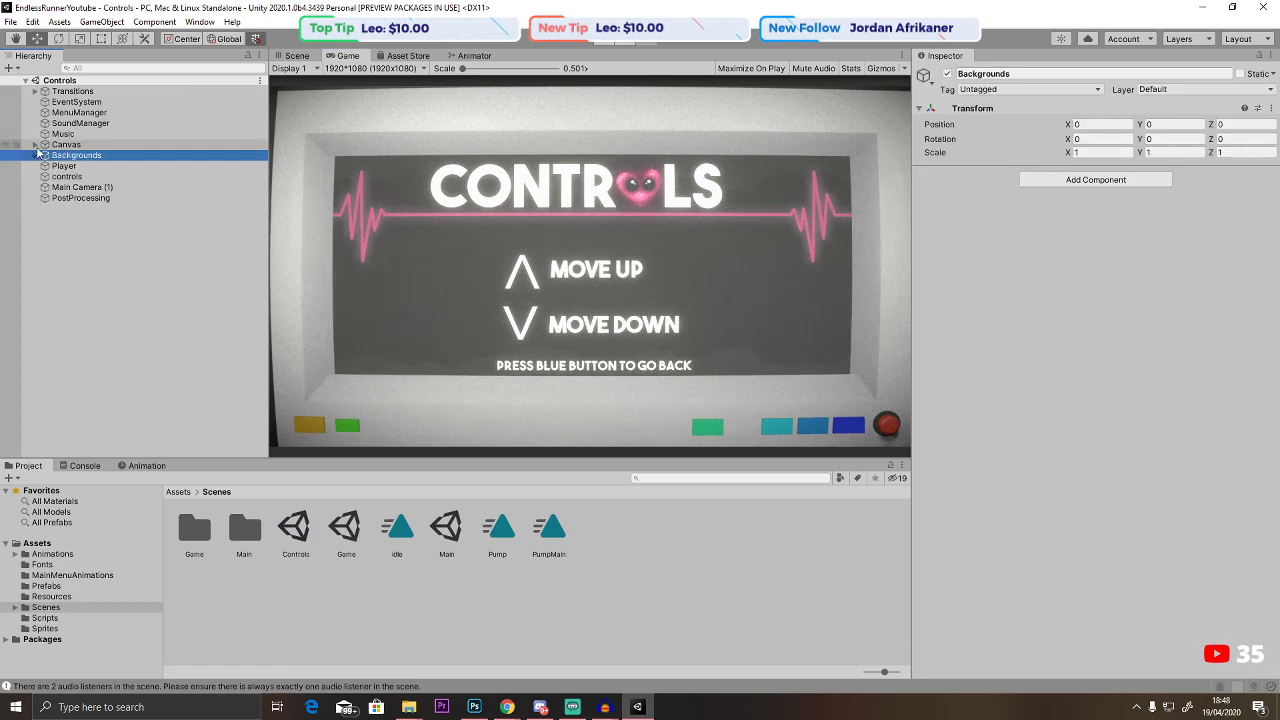
{"action": "left_click", "coordinate": [35, 144]}
{"action": "left_click", "coordinate": [73, 155]}
{"action": "scroll", "coordinate": [1100, 190], "scroll_direction": "down", "scroll_amount": 5}
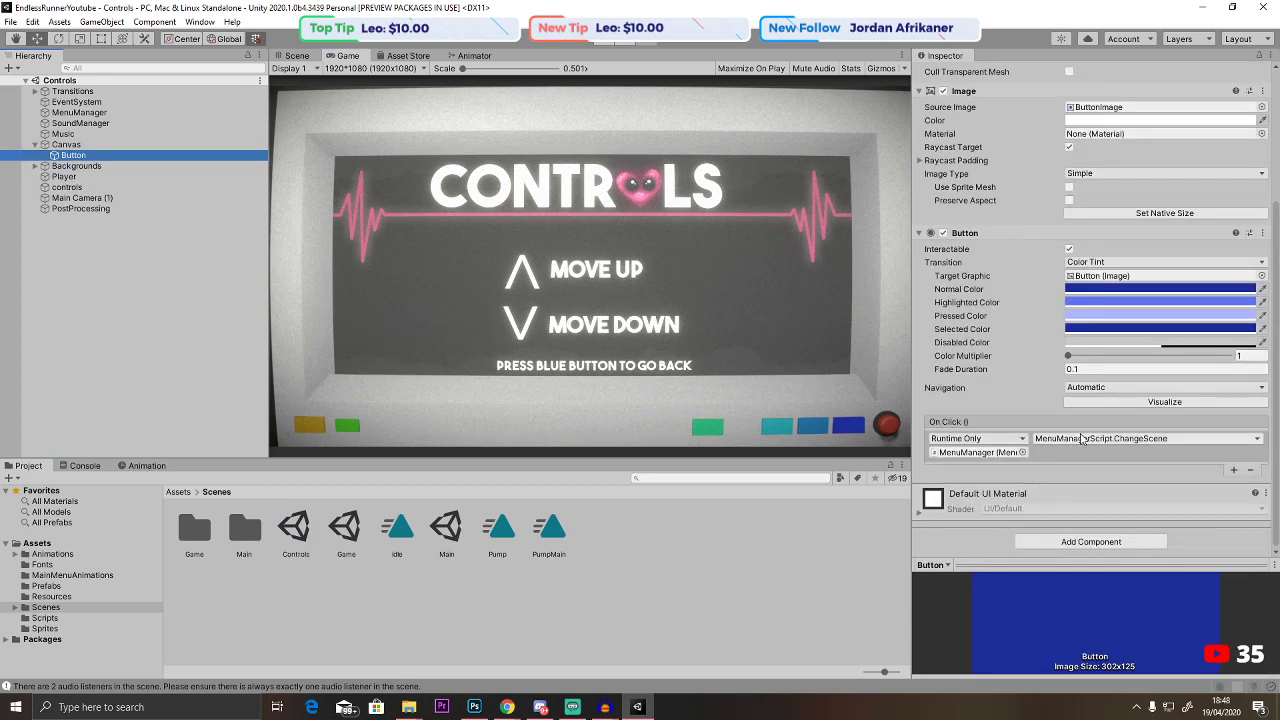
Open the MenuManager's script and add blank lines at the end of the class after LoadEndScene.
{"action": "left_click", "coordinate": [96, 113]}
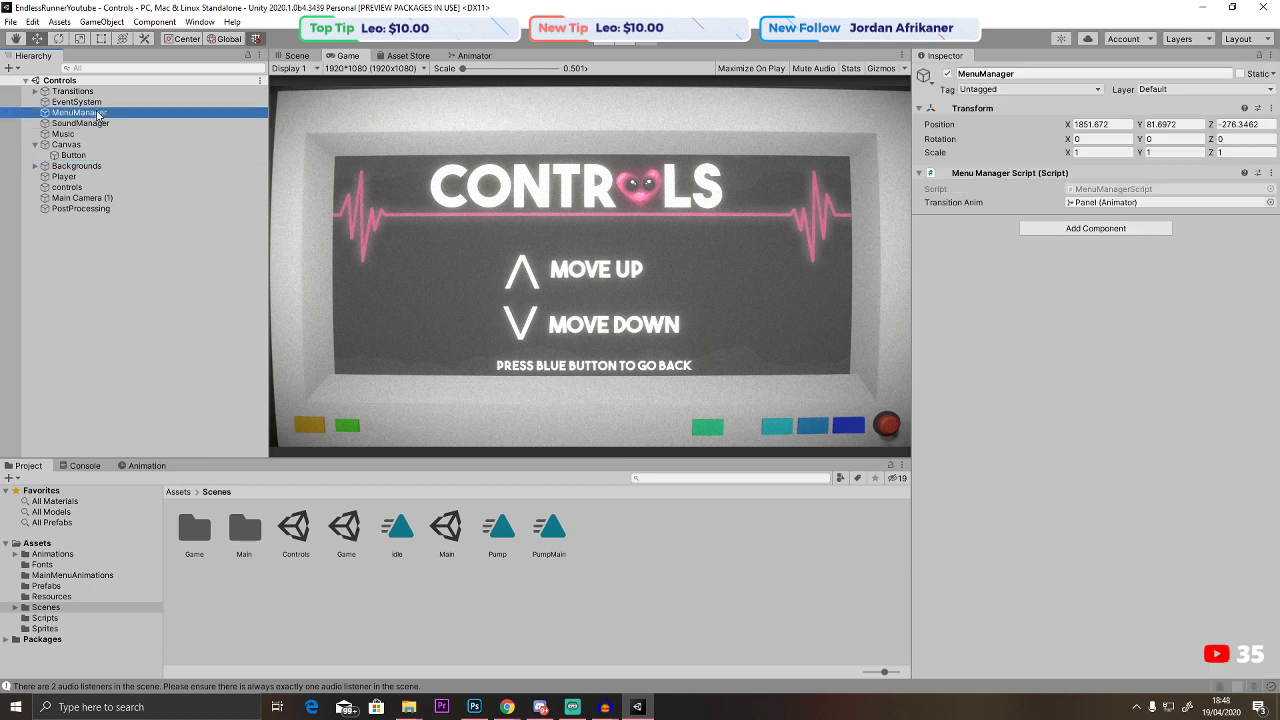
{"action": "double_click", "coordinate": [1093, 190]}
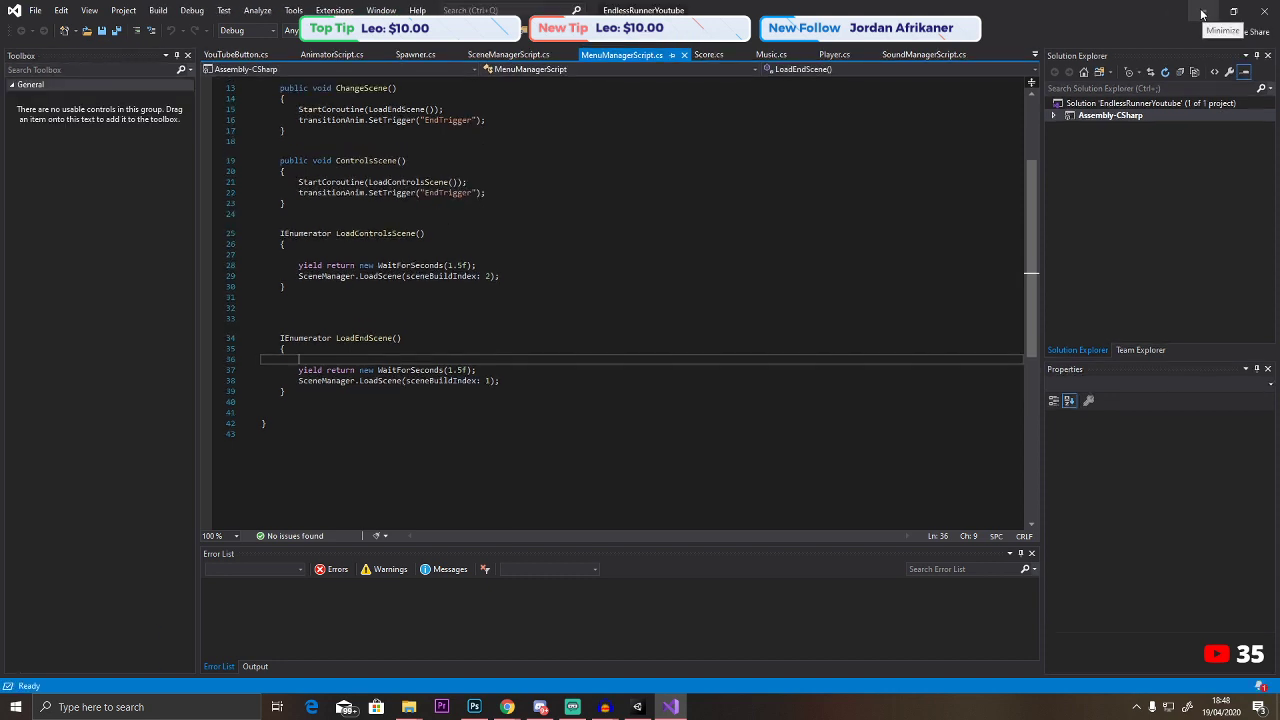
{"action": "left_click", "coordinate": [298, 411]}
{"action": "key", "text": "Return"}
{"action": "key", "text": "Return"}
{"action": "scroll", "coordinate": [240, 497], "scroll_direction": "up", "scroll_amount": 2}
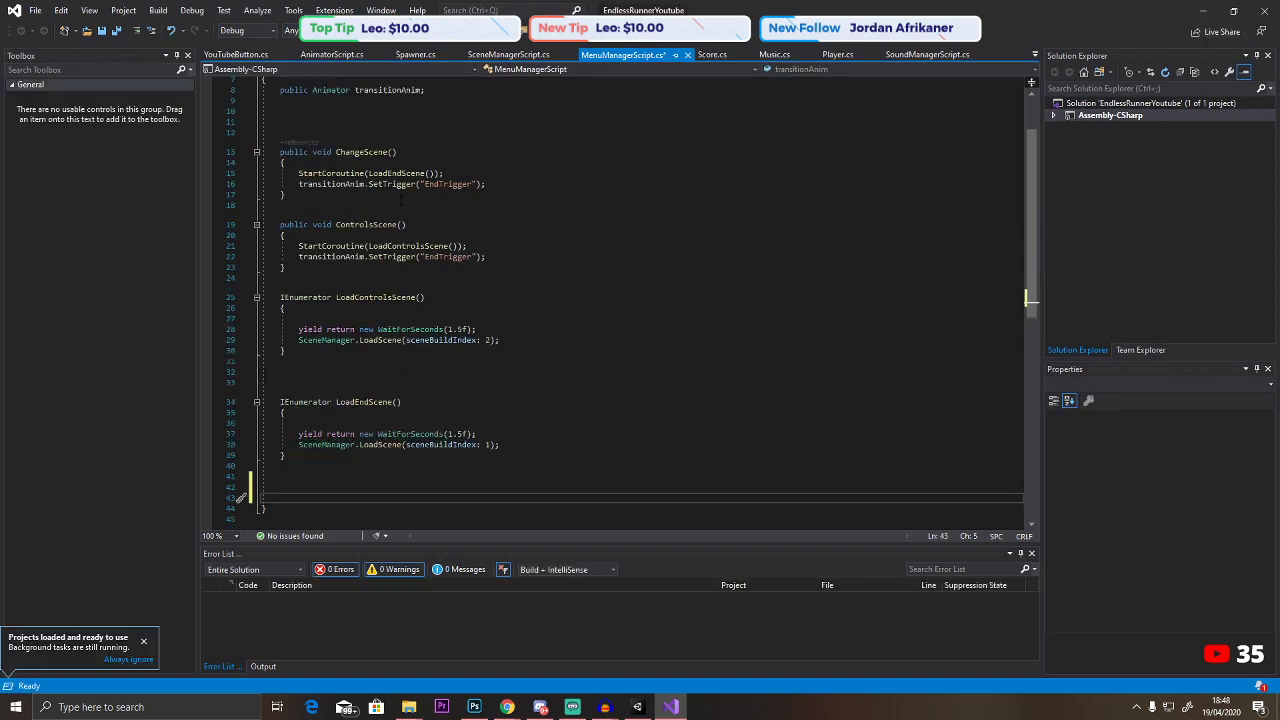
Duplicate the ChangeScene method directly below the original and rename the copy MenuScene.
{"action": "left_click_drag", "start_coordinate": [286, 194], "coordinate": [280, 152]}
{"action": "key", "text": "ctrl+c"}
{"action": "left_click", "coordinate": [296, 205]}
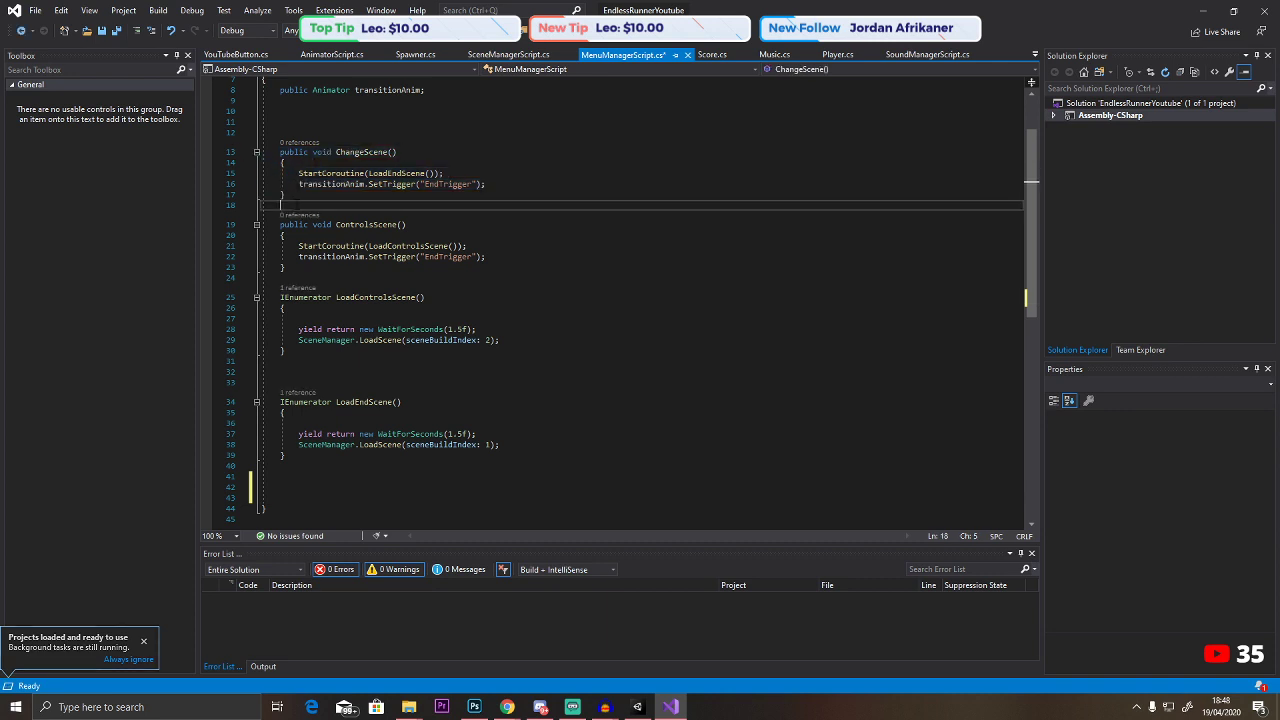
{"action": "key", "text": "Return"}
{"action": "key", "text": "ctrl+v"}
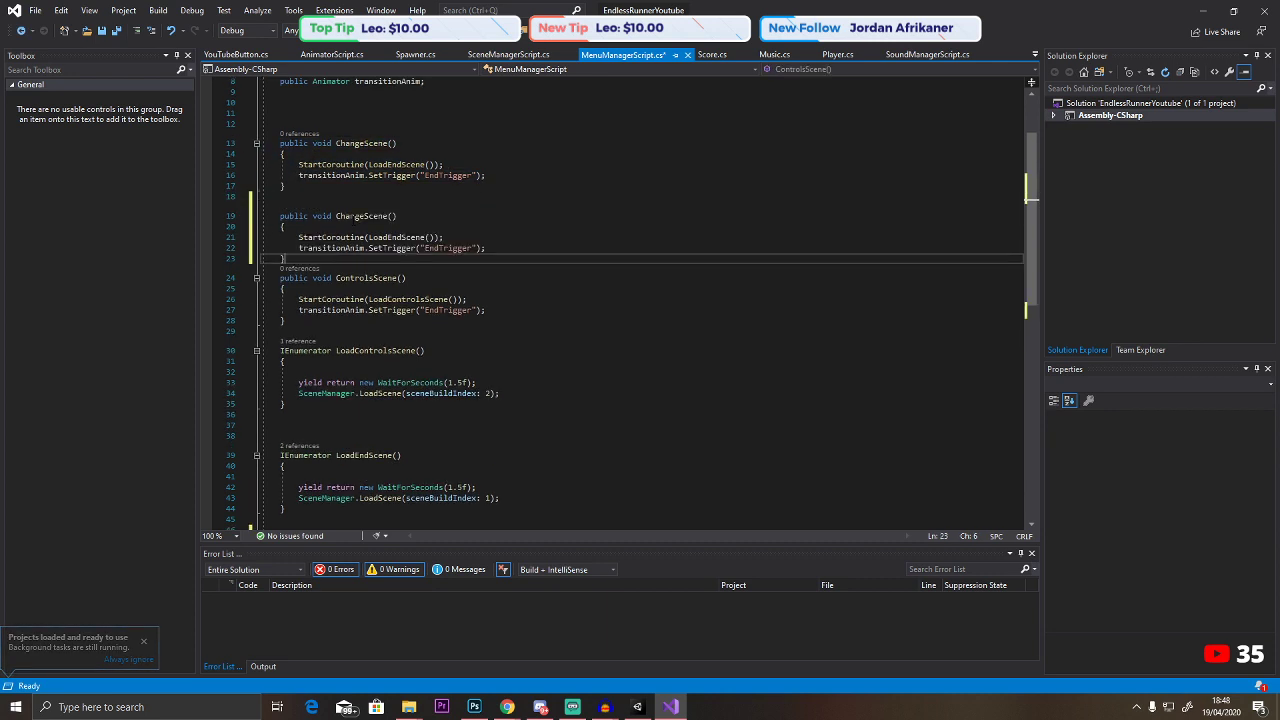
{"action": "left_click", "coordinate": [337, 216]}
{"action": "left_click_drag", "start_coordinate": [364, 216], "coordinate": [337, 216]}
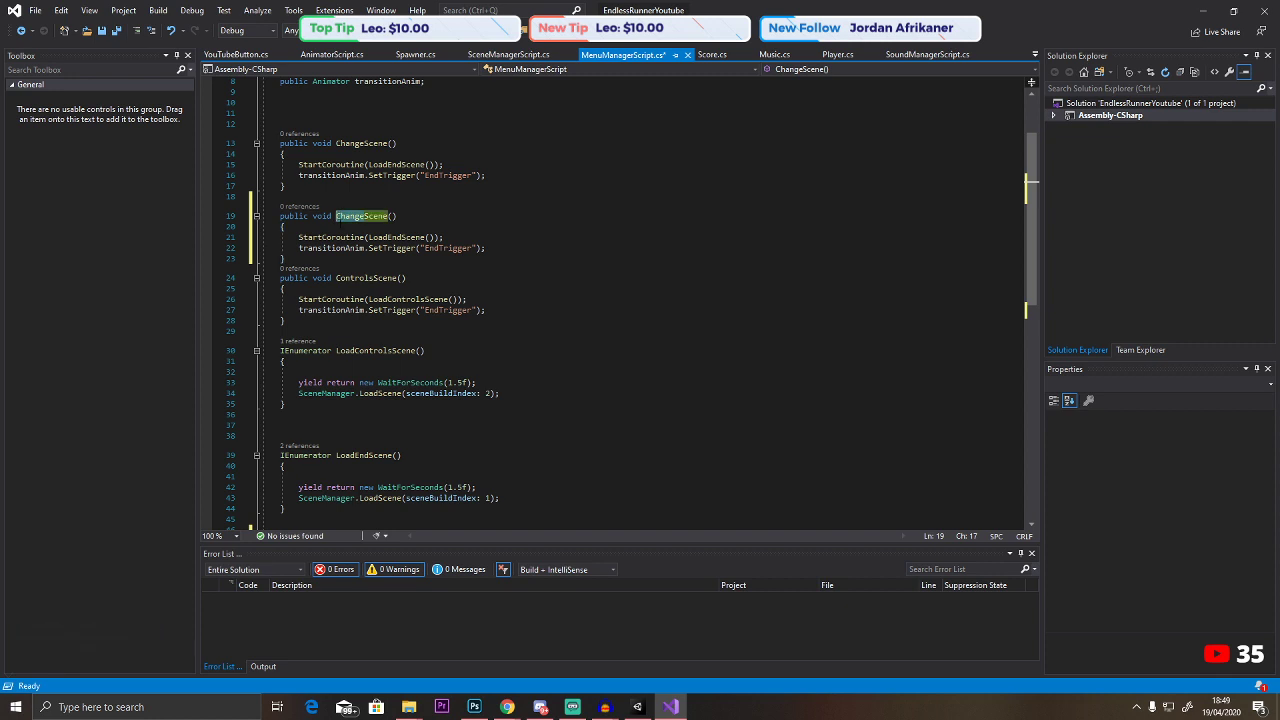
{"action": "type", "text": "Menu"}
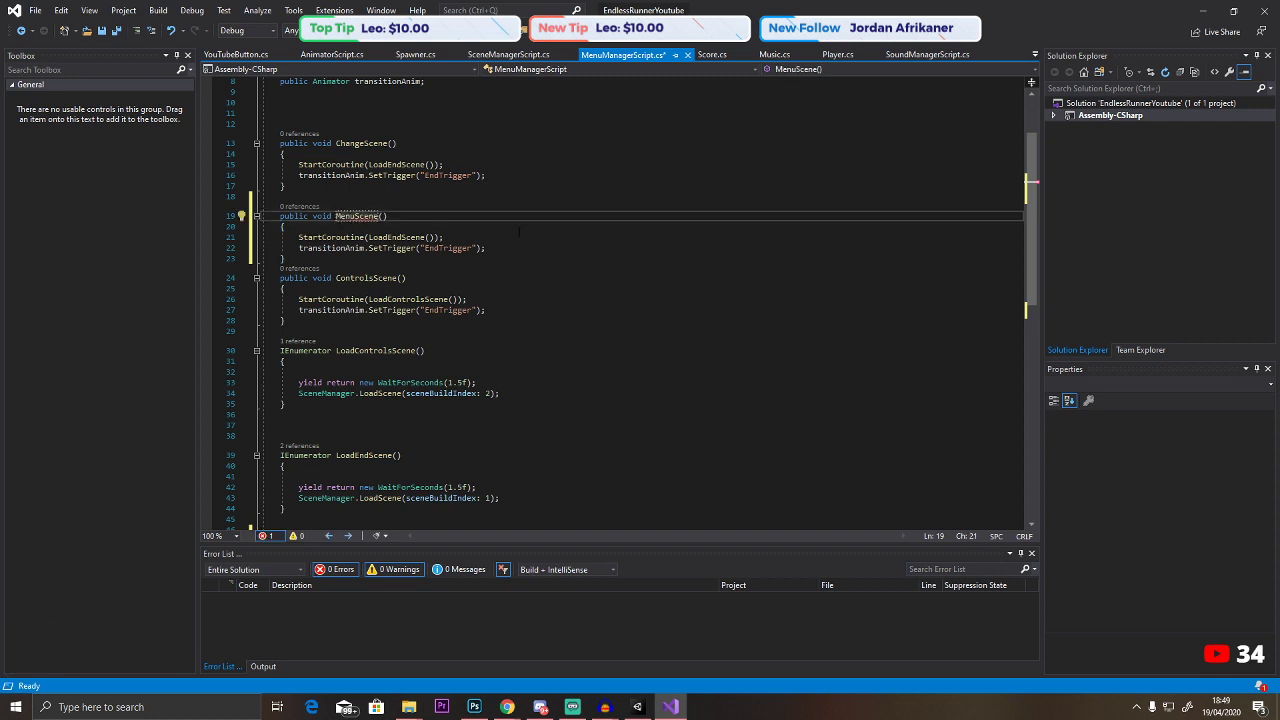
Duplicate the LoadEndScene coroutine directly below the original, near the end of the class.
{"action": "left_click", "coordinate": [519, 248]}
{"action": "scroll", "coordinate": [520, 300], "scroll_direction": "down", "scroll_amount": 4}
{"action": "left_click_drag", "start_coordinate": [290, 381], "coordinate": [281, 328]}
{"action": "key", "text": "ctrl+c"}
{"action": "left_click", "coordinate": [288, 396]}
{"action": "key", "text": "ctrl+v"}
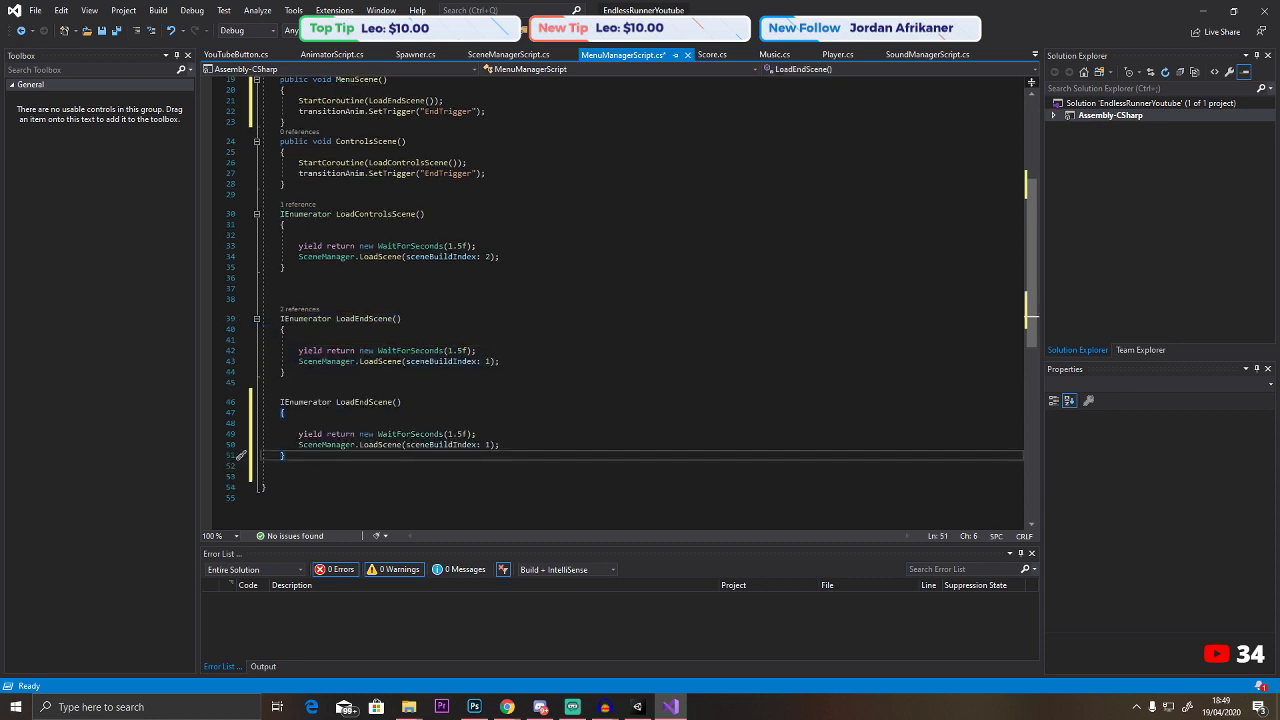
Rename the duplicated LoadEndScene coroutine to LoadMenuScene and make the MenuScene method start LoadMenuScene.
{"action": "left_click_drag", "start_coordinate": [369, 402], "coordinate": [356, 402]}
{"action": "type", "text": "Menu"}
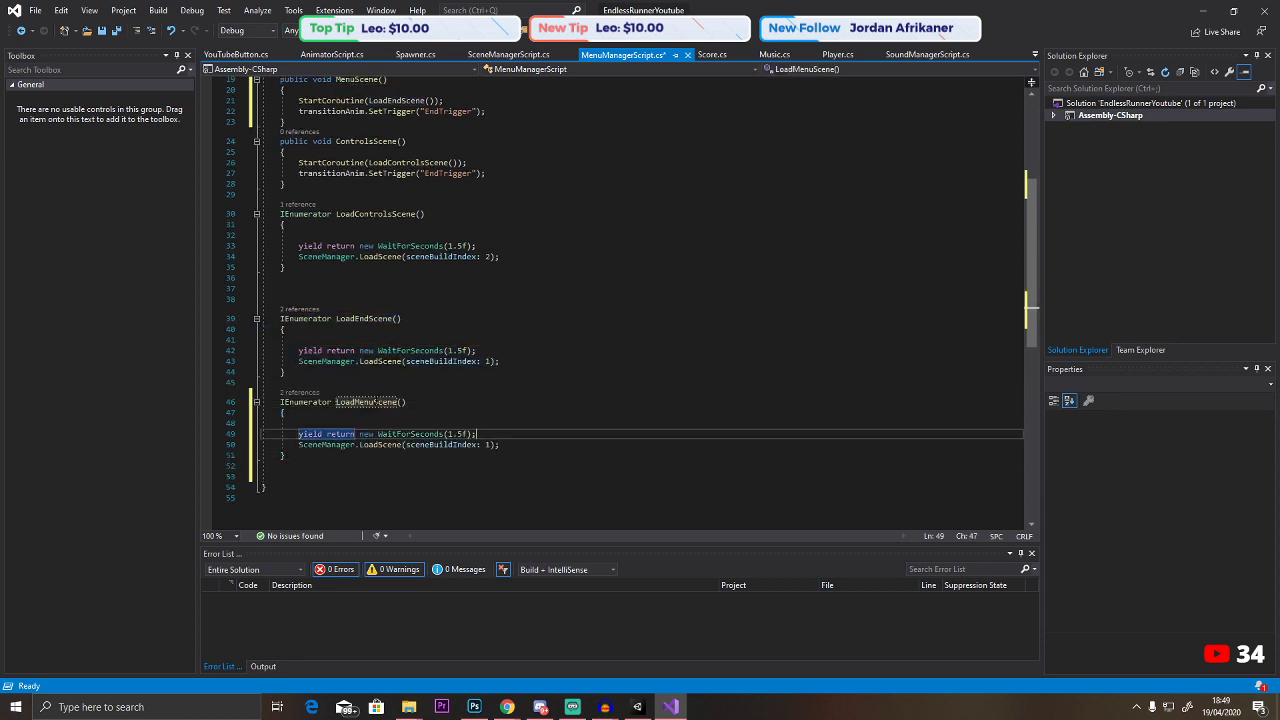
{"action": "key", "text": "ctrl+Right"}
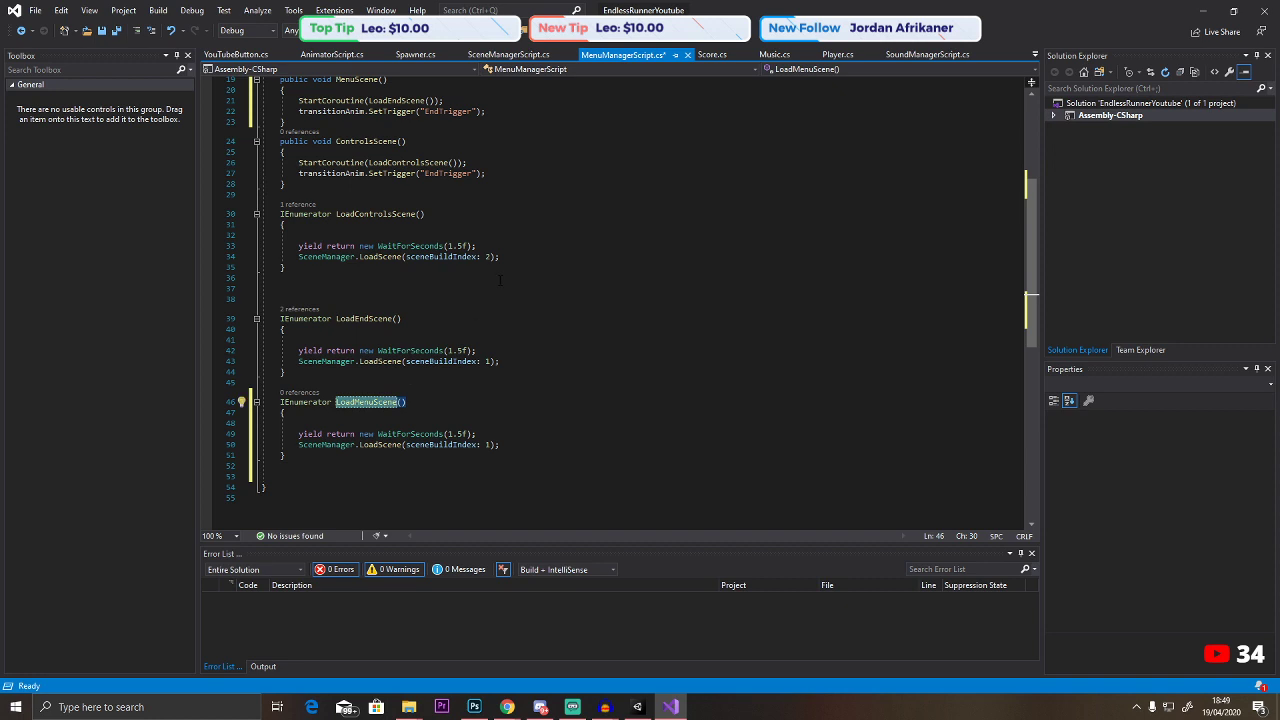
{"action": "scroll", "coordinate": [467, 245], "scroll_direction": "up", "scroll_amount": 3}
{"action": "double_click", "coordinate": [395, 196]}
{"action": "type", "text": "LoadMenuScene"}
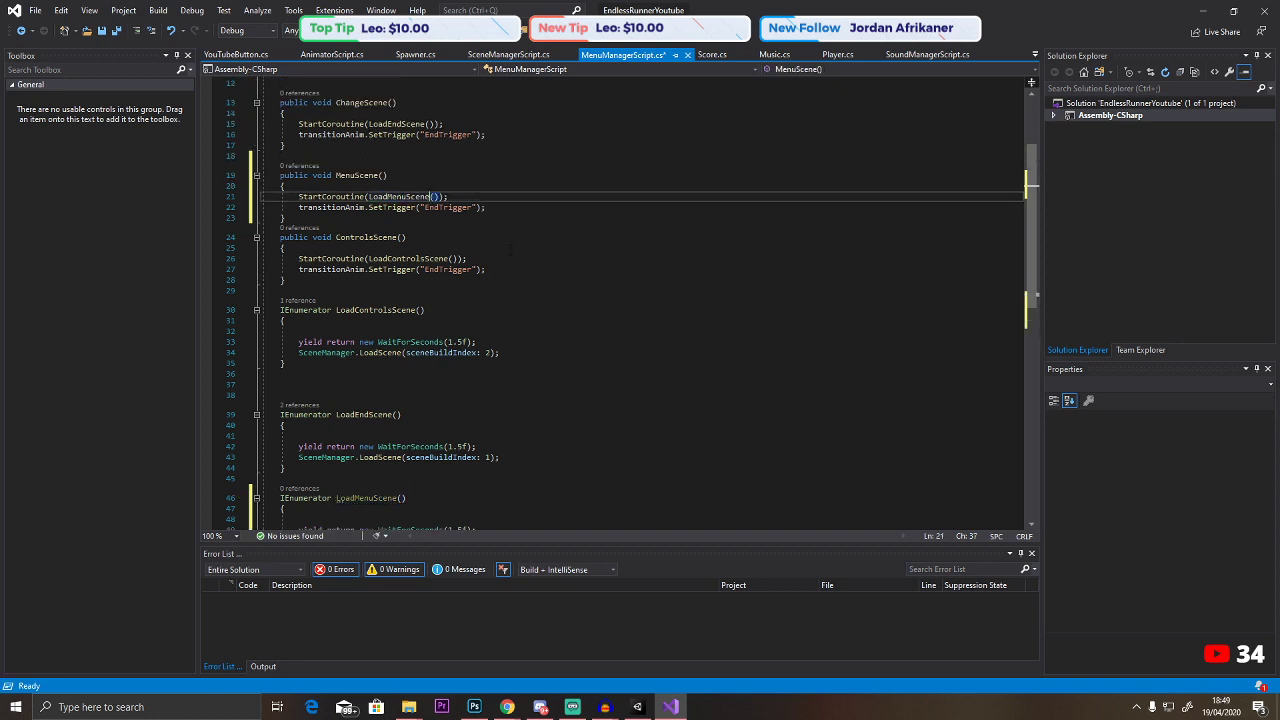
Set the scene build index loaded by LoadMenuScene to 0 and save all scripts.
{"action": "scroll", "coordinate": [490, 413], "scroll_direction": "down", "scroll_amount": 4}
{"action": "double_click", "coordinate": [490, 413]}
{"action": "type", "text": "0"}
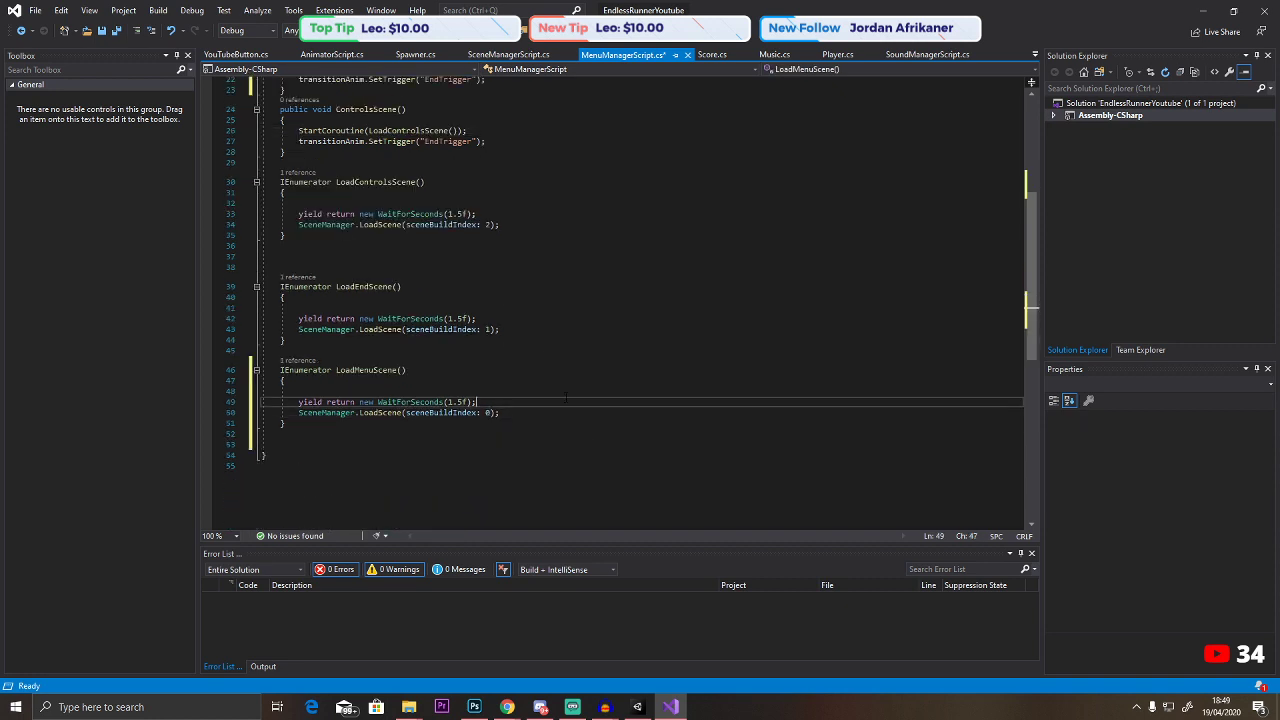
{"action": "key", "text": "Up"}
{"action": "left_click", "coordinate": [116, 31]}
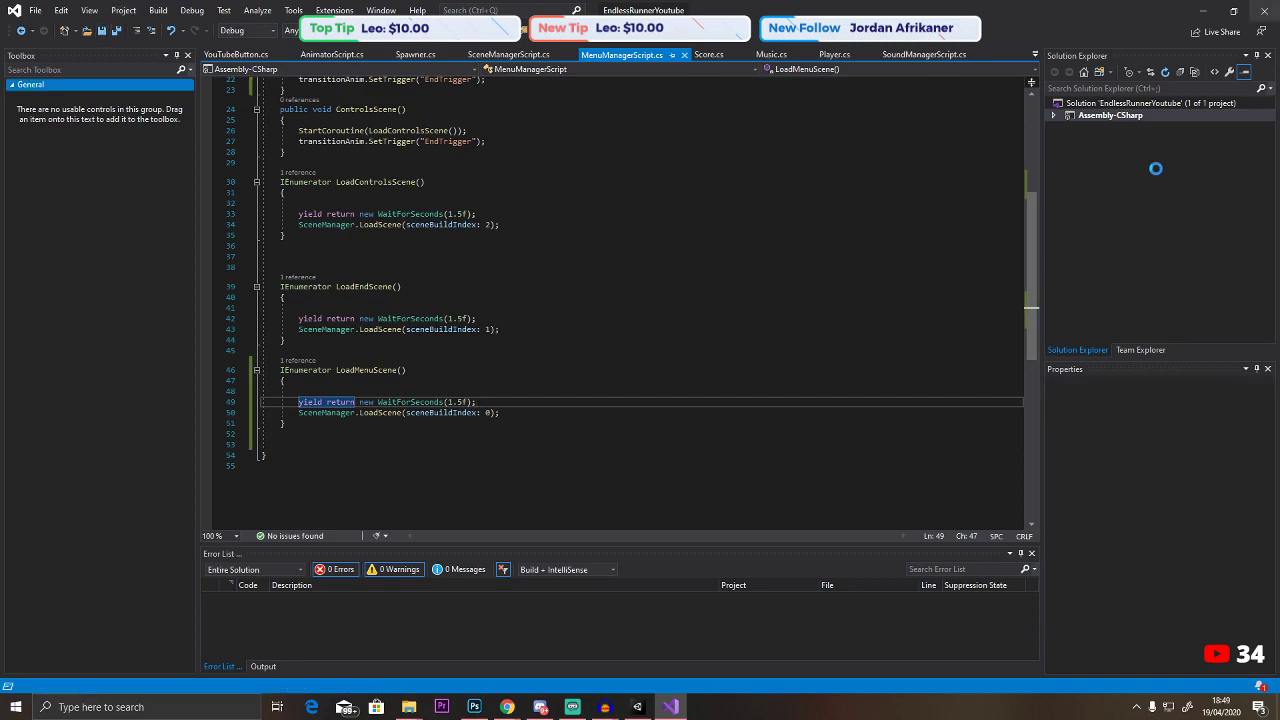
Back in Unity, assign MenuManagerScript's MenuScene function to the On Click event of the Button under the Canvas.
{"action": "key", "text": "alt+Tab"}
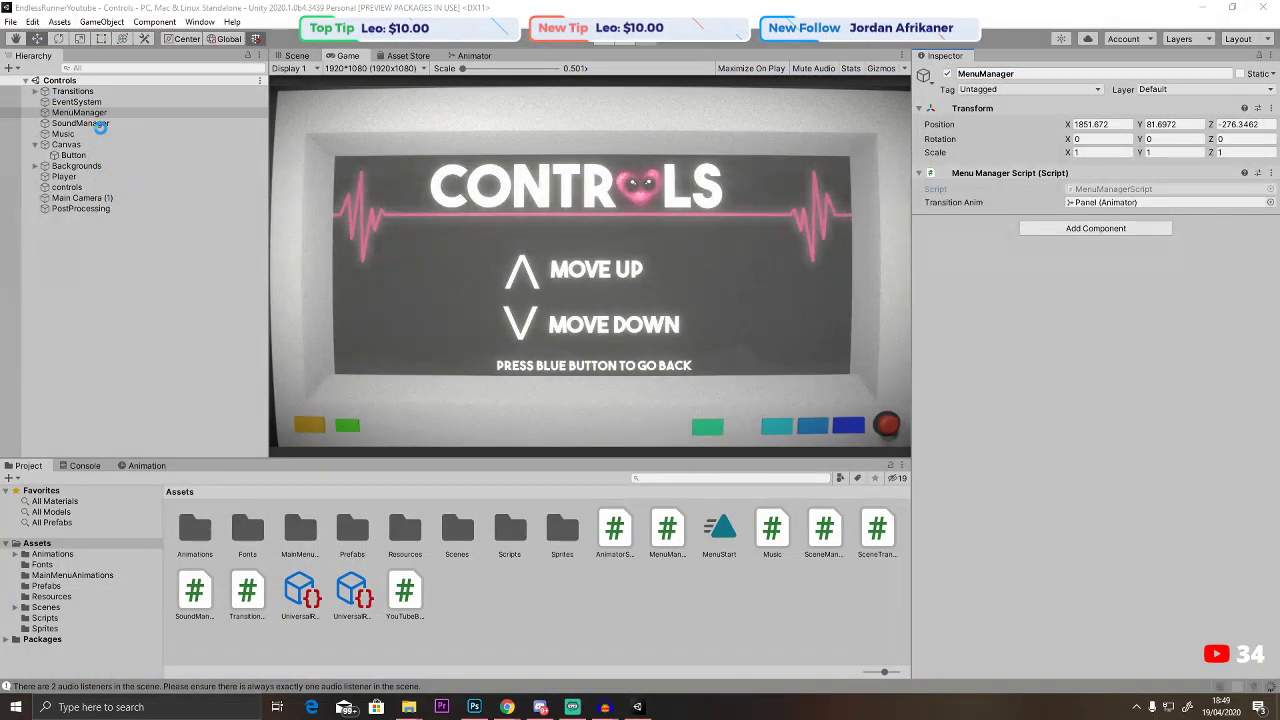
{"action": "left_click", "coordinate": [73, 155]}
{"action": "scroll", "coordinate": [1160, 461], "scroll_direction": "down", "scroll_amount": 5}
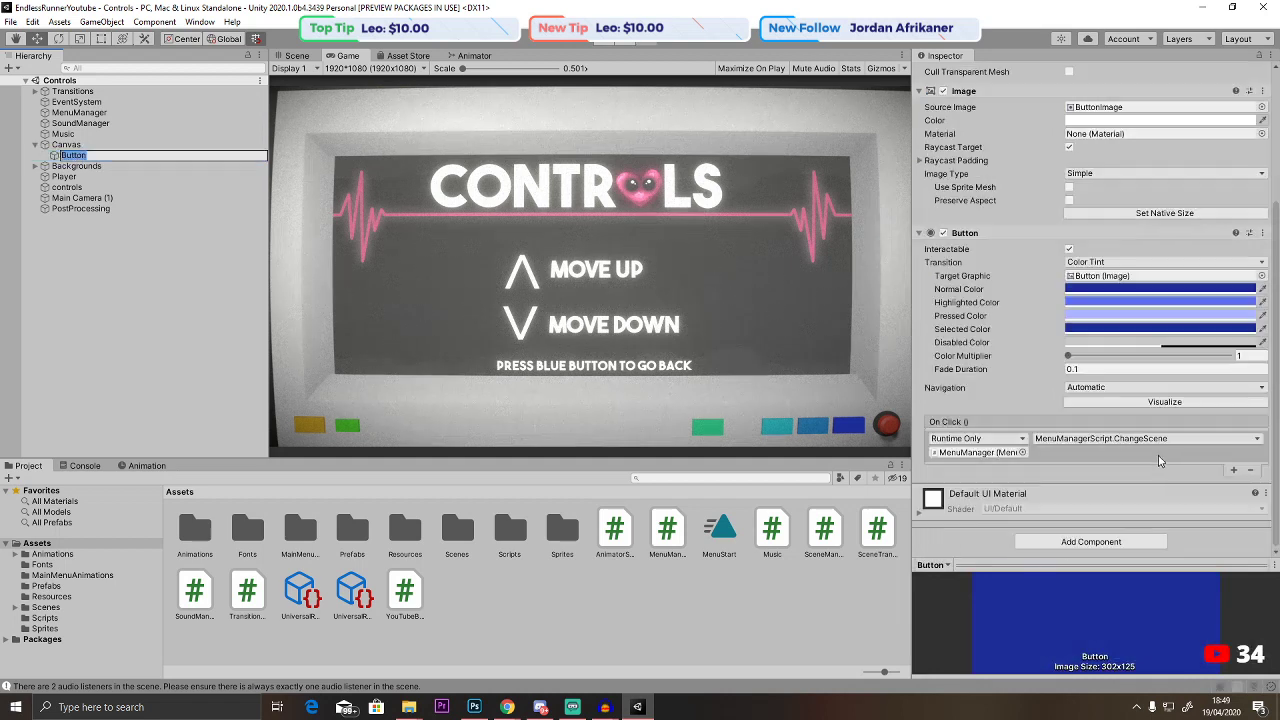
{"action": "left_click", "coordinate": [1248, 442]}
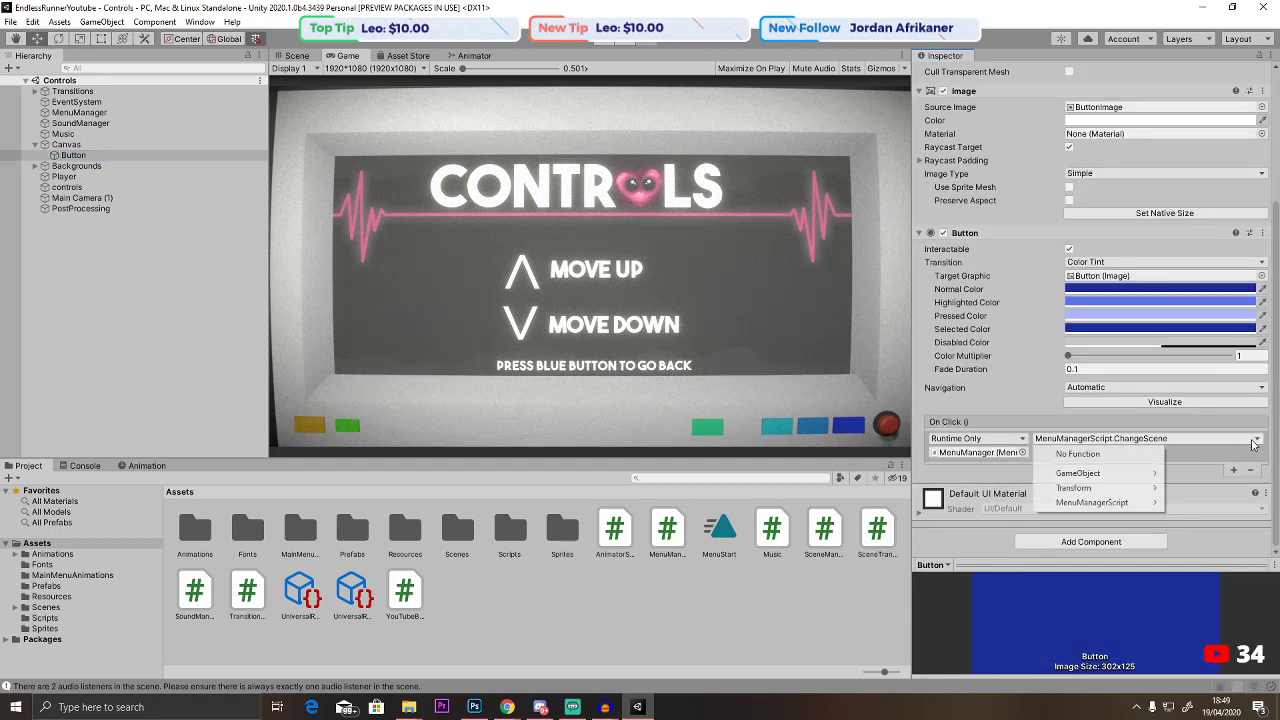
{"action": "mouse_move", "coordinate": [1092, 502]}
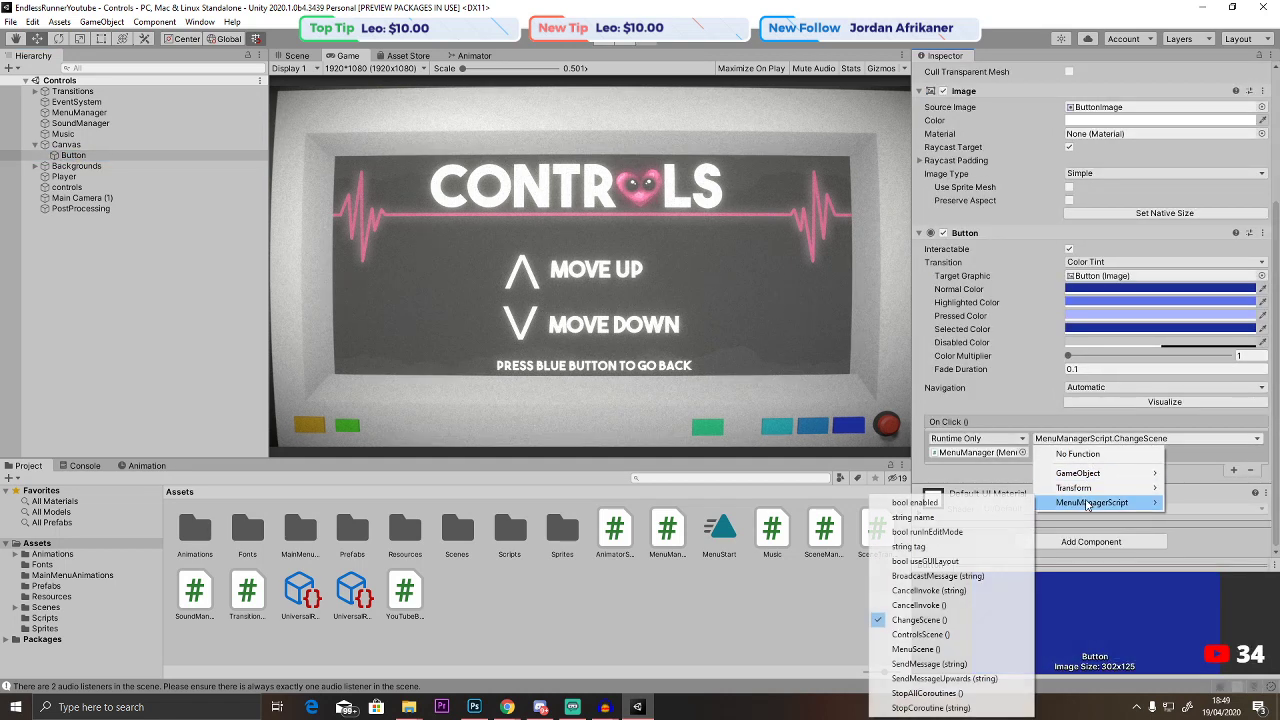
{"action": "left_click", "coordinate": [925, 649]}
Play-test the Controls scene, try the blue back button to return to the menu, and stop play mode.
{"action": "left_click", "coordinate": [608, 42]}
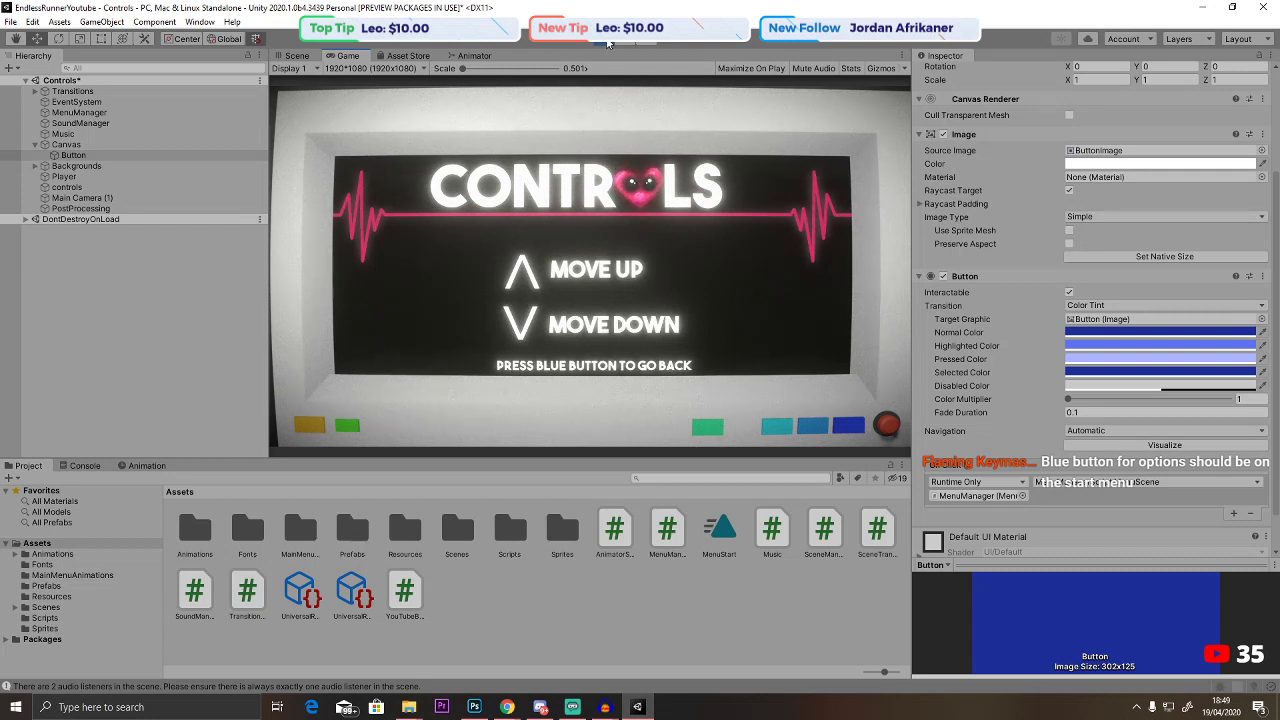
{"action": "left_click", "coordinate": [885, 428]}
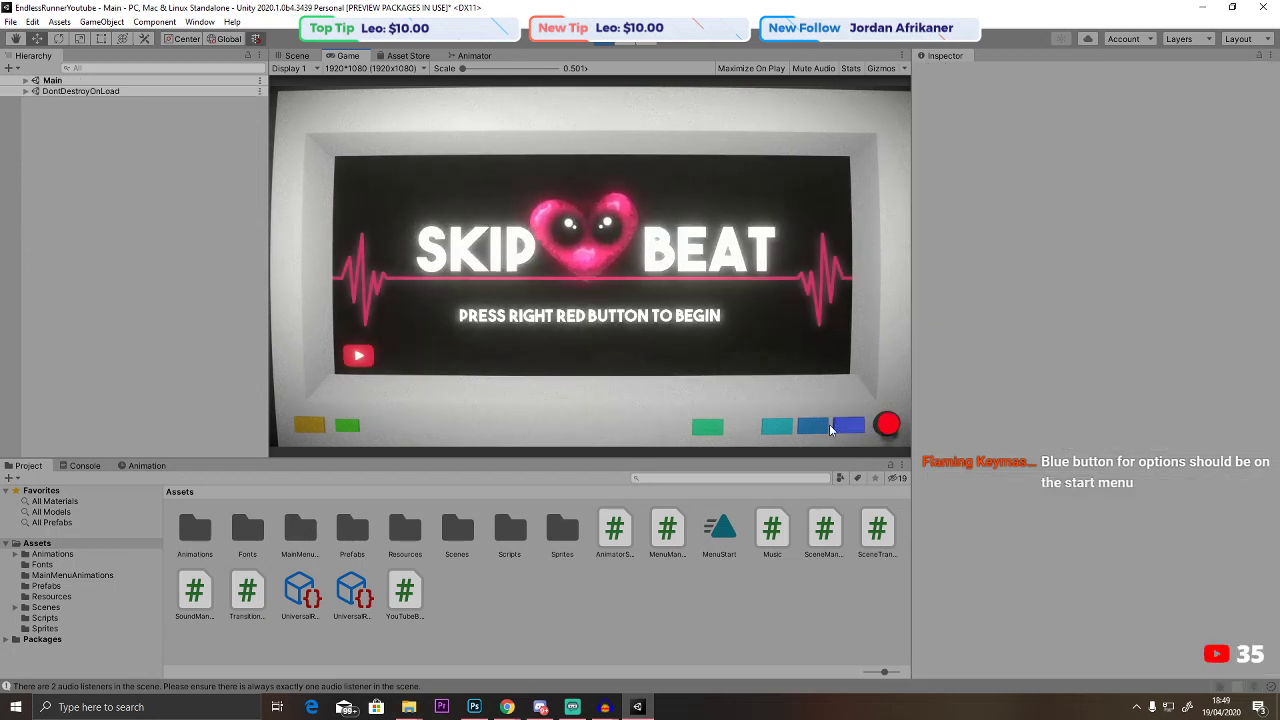
{"action": "left_click", "coordinate": [602, 42]}
Switch to Chrome, search Google Images for "controls icon" in a new tab and browse the results.
{"action": "mouse_move", "coordinate": [507, 707]}
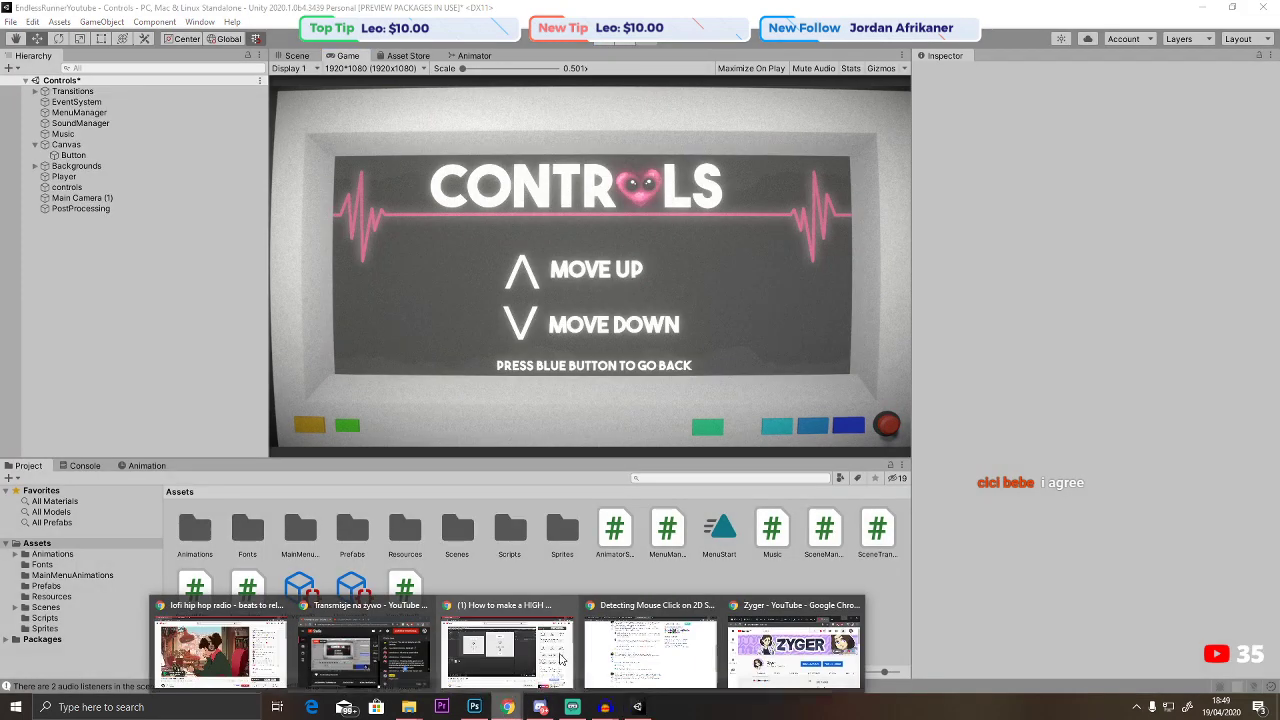
{"action": "left_click", "coordinate": [785, 655]}
{"action": "key", "text": "ctrl+t"}
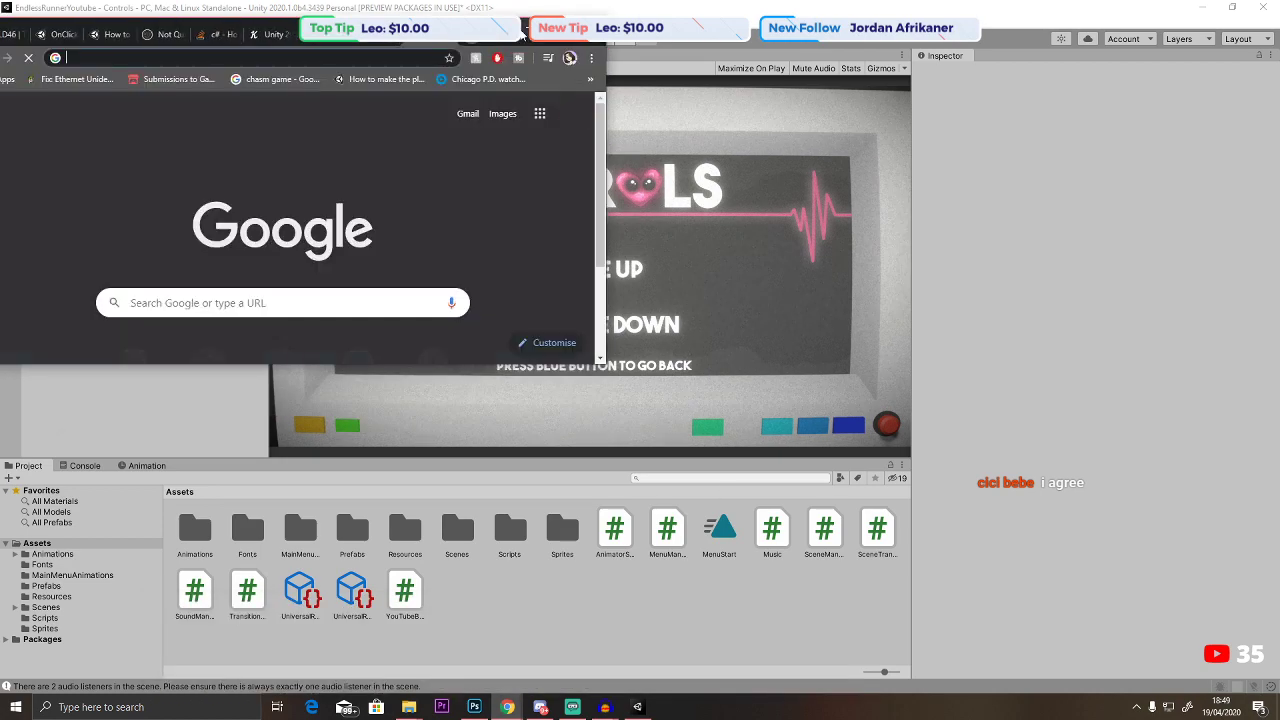
{"action": "key", "text": "super+Up"}
{"action": "type", "text": "controls icon"}
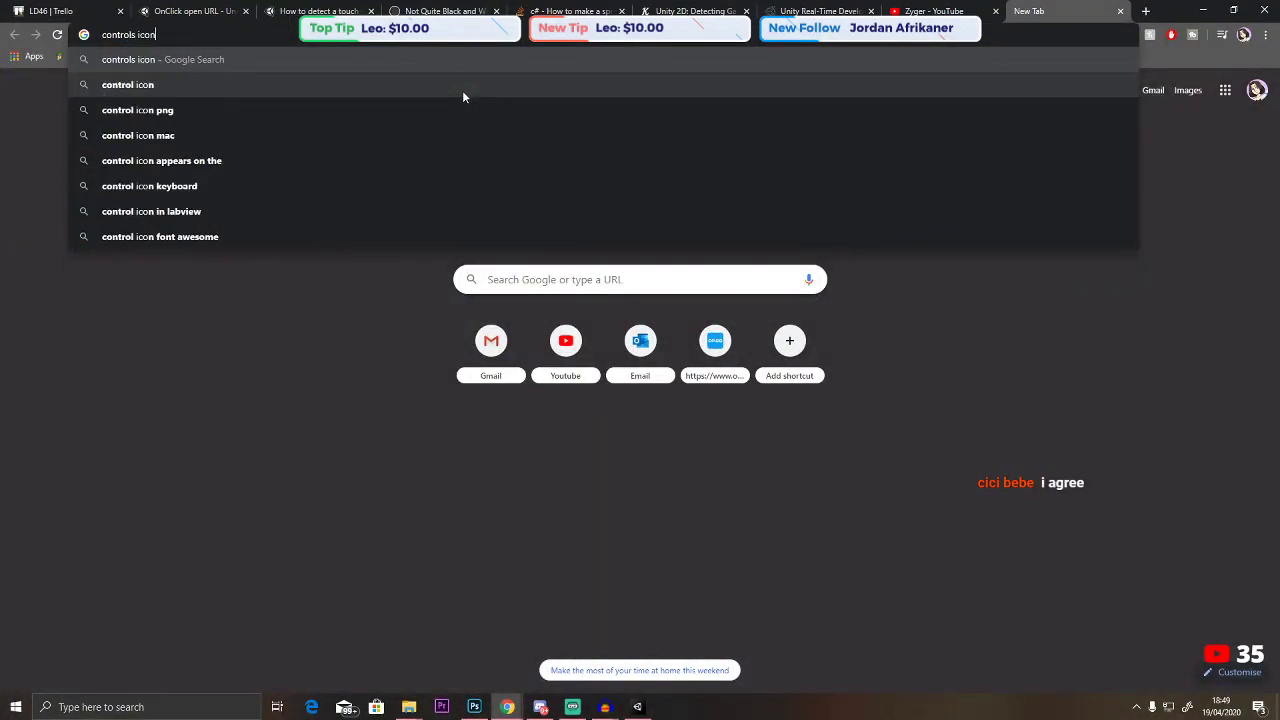
{"action": "key", "text": "Return"}
{"action": "left_click", "coordinate": [171, 108]}
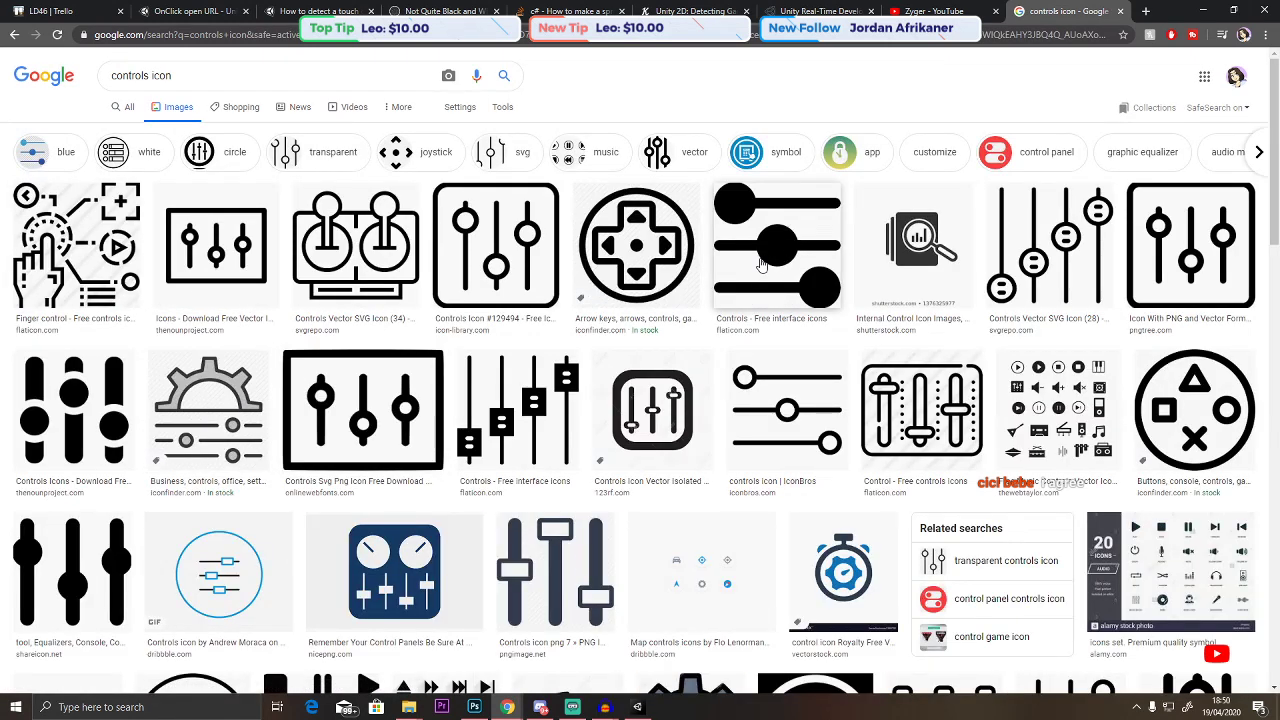
{"action": "scroll", "coordinate": [737, 268], "scroll_direction": "down", "scroll_amount": 3}
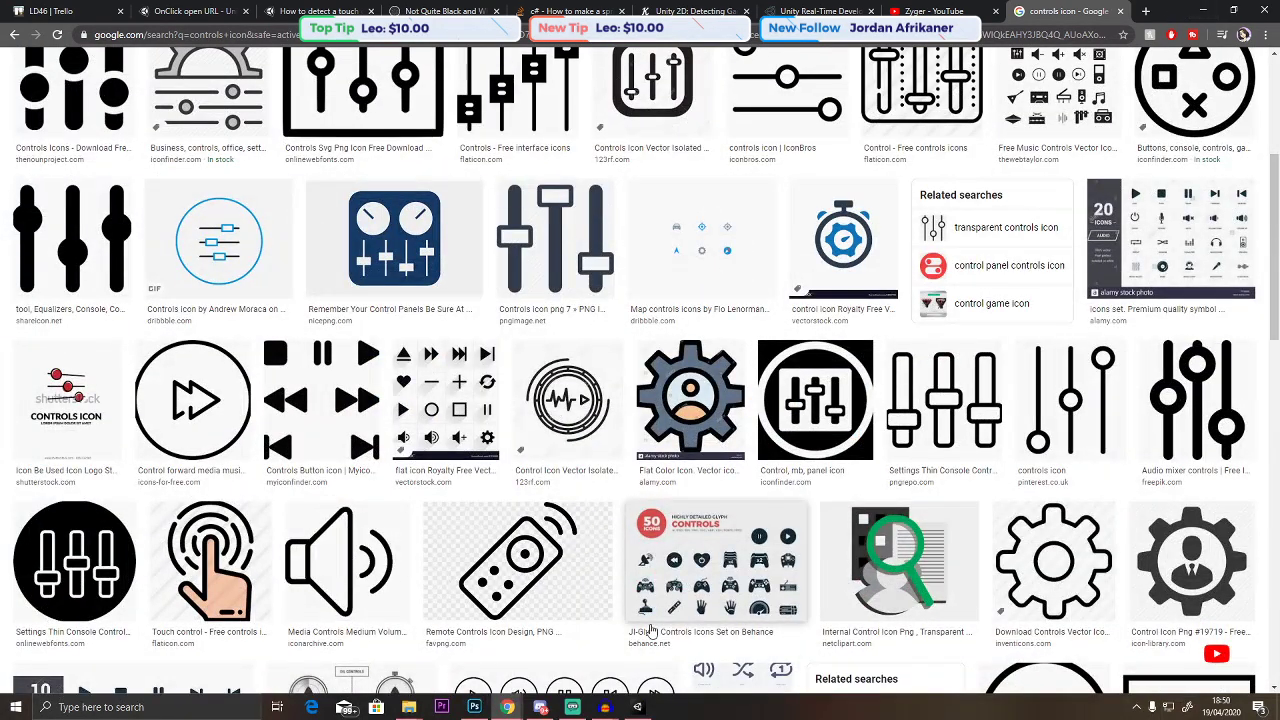
Switch to Photoshop, change the prompt text in title.psd to "press Power button to begin" and save the file.
{"action": "left_click", "coordinate": [475, 706]}
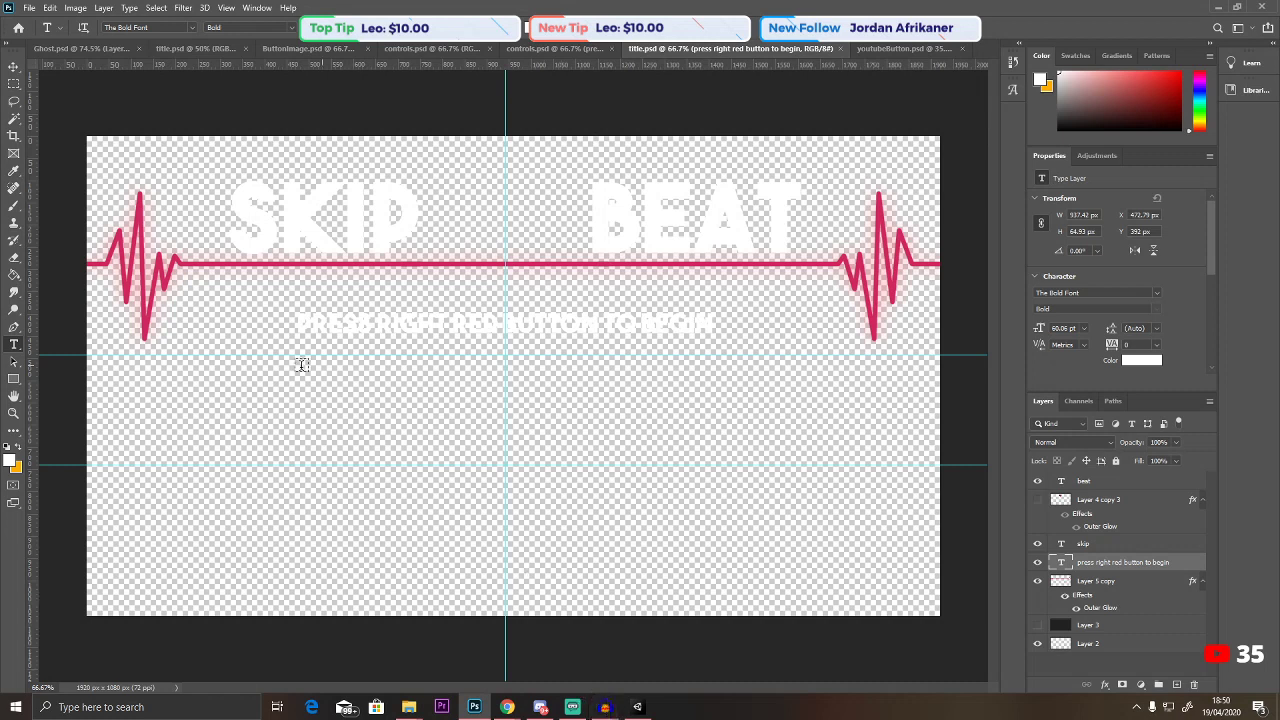
{"action": "left_click", "coordinate": [706, 323]}
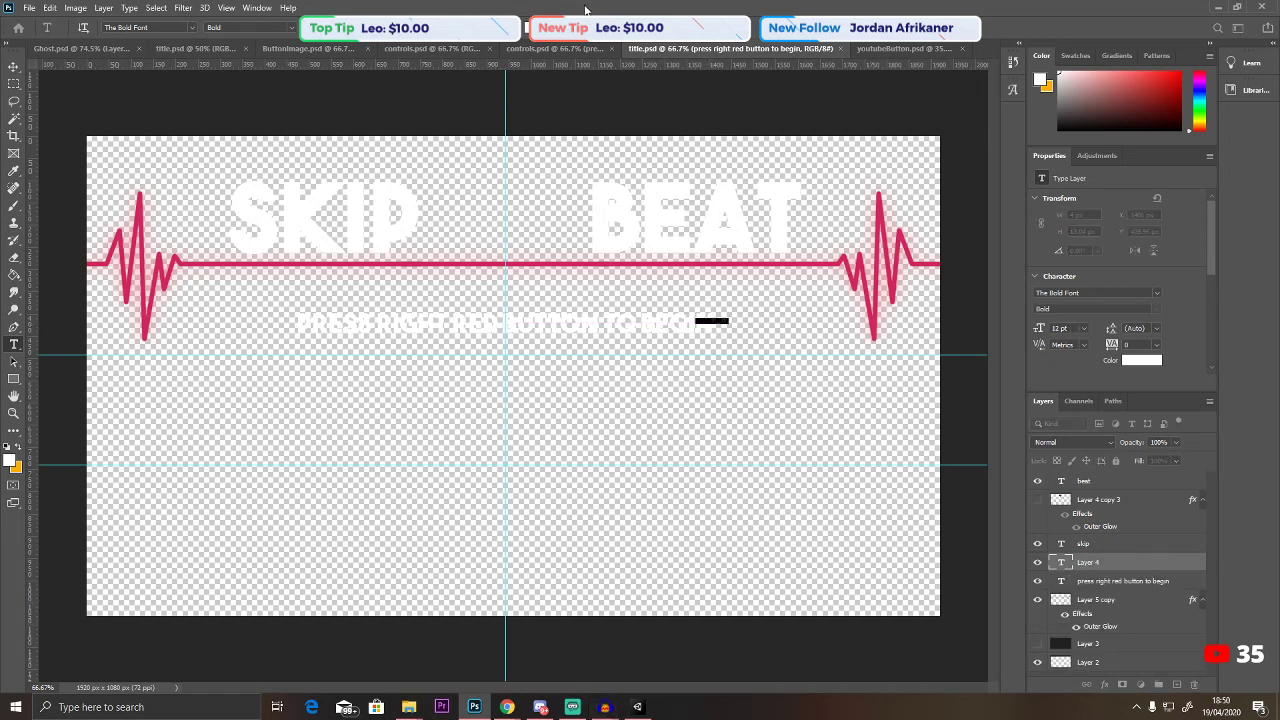
{"action": "key", "text": "Escape"}
{"action": "left_click_drag", "start_coordinate": [714, 324], "coordinate": [380, 326]}
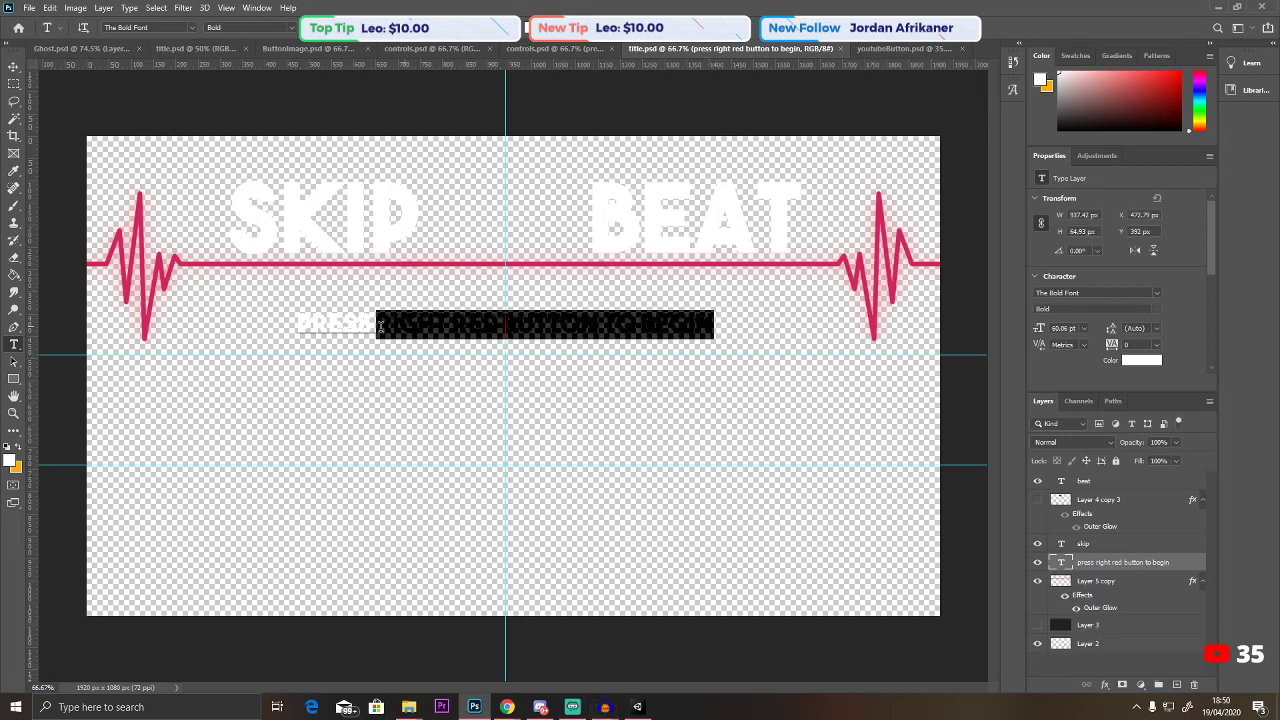
{"action": "type", "text": "power"}
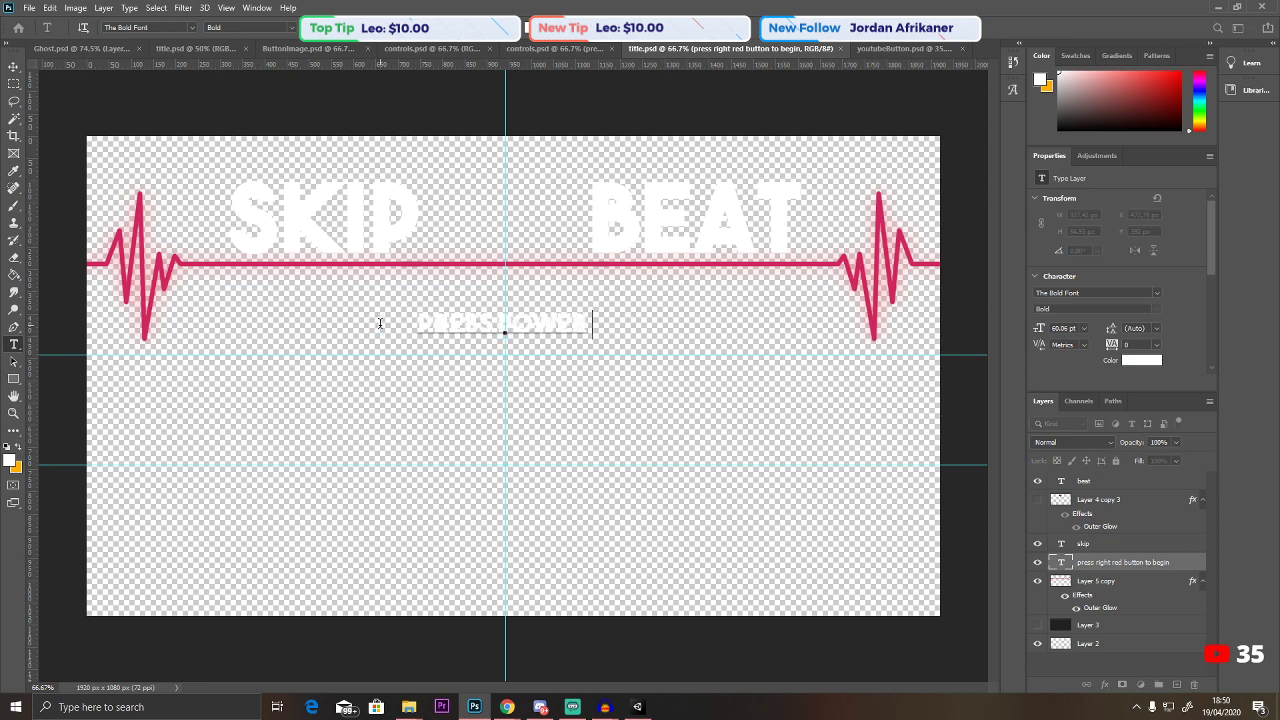
{"action": "type", "text": " button to begin"}
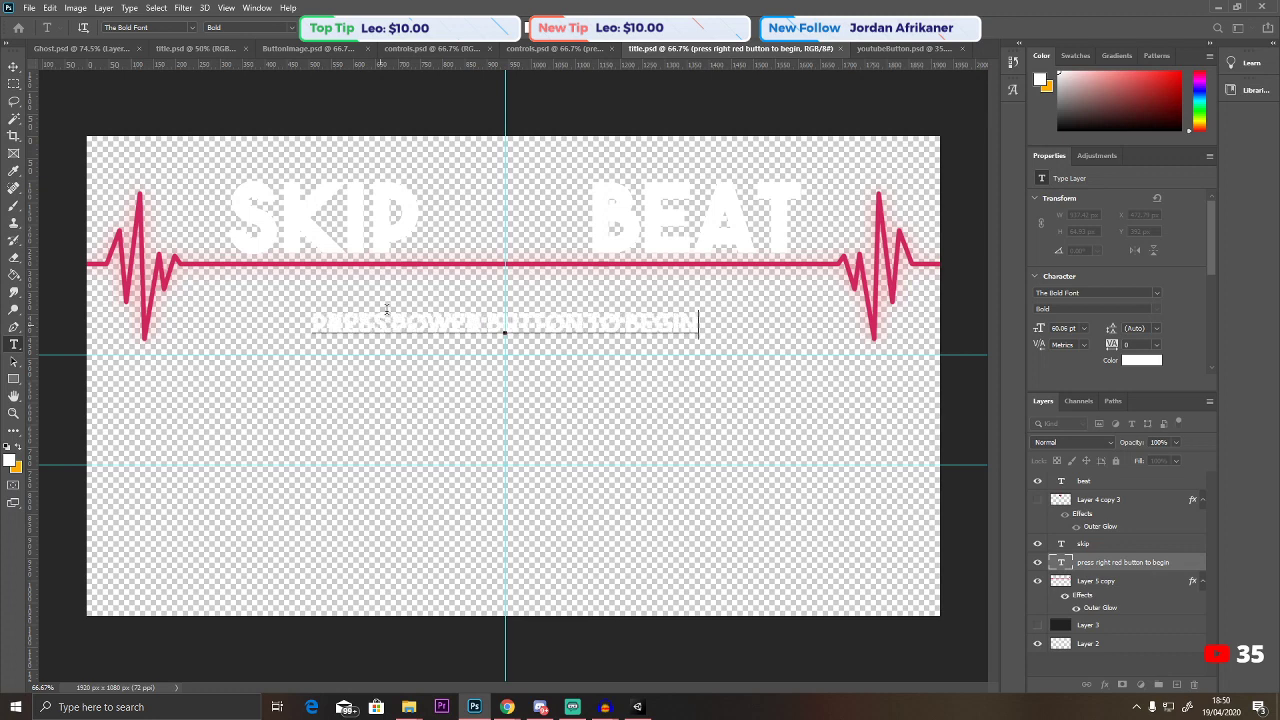
{"action": "key", "text": "Escape"}
{"action": "left_click", "coordinate": [29, 7]}
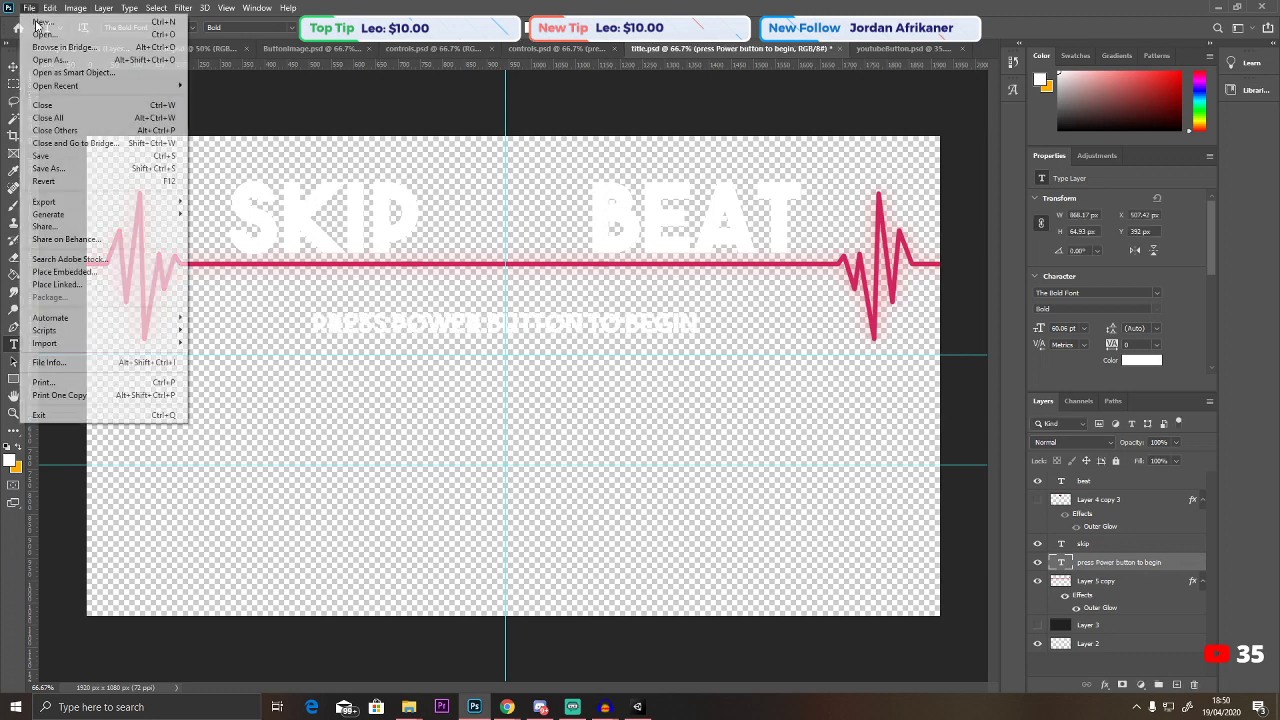
{"action": "left_click", "coordinate": [60, 157]}
Return to Unity, play the Controls scene, go back with the blue button to check the menu's prompt text, and stop.
{"action": "left_click", "coordinate": [640, 708]}
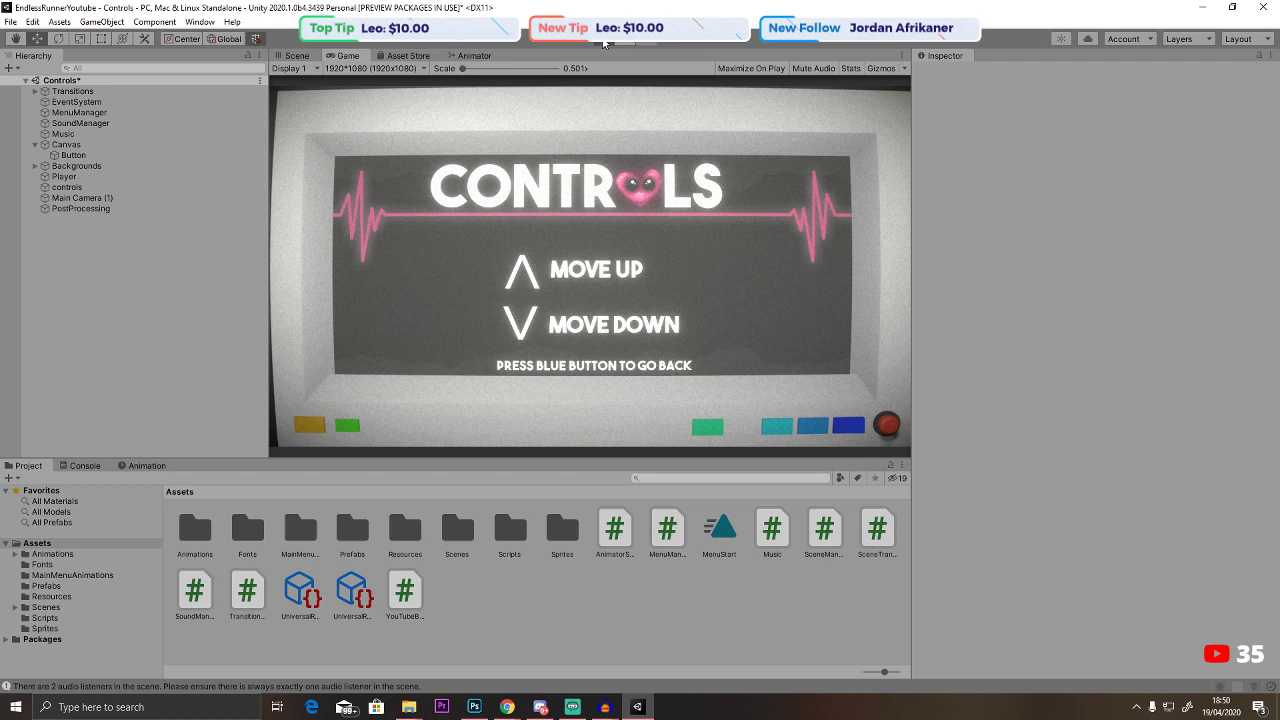
{"action": "left_click", "coordinate": [604, 42]}
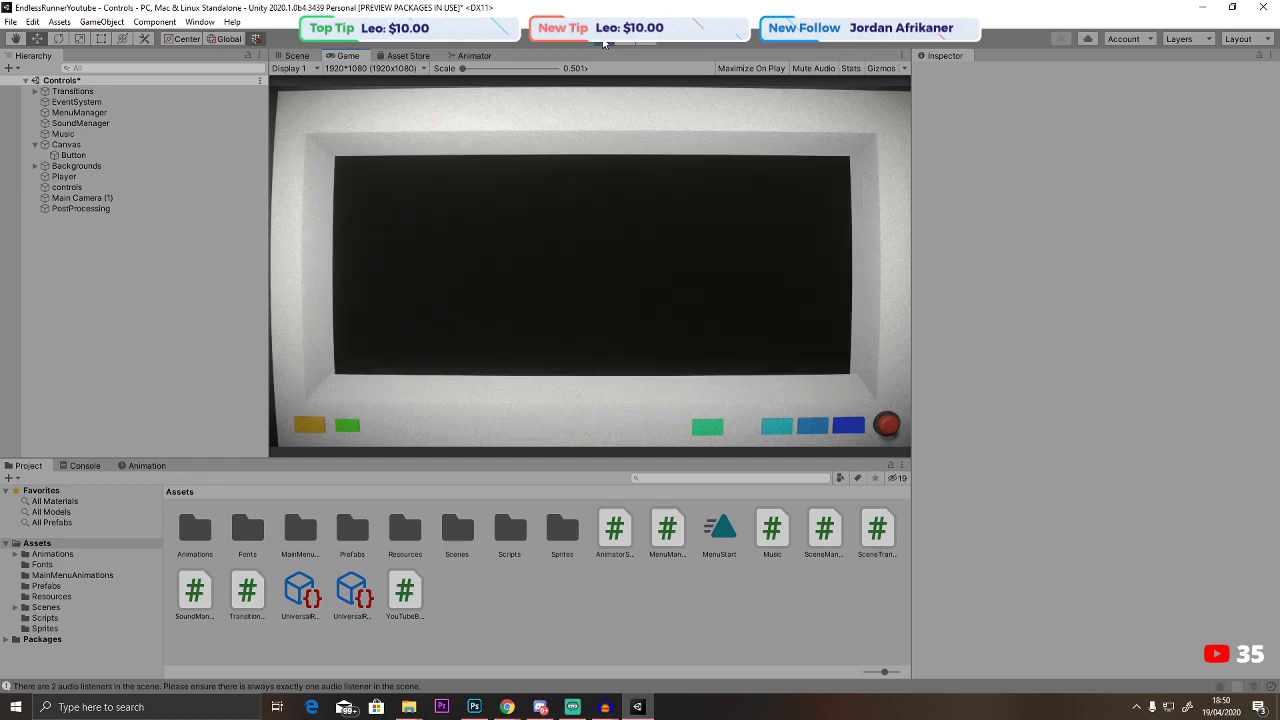
{"action": "left_click", "coordinate": [850, 427]}
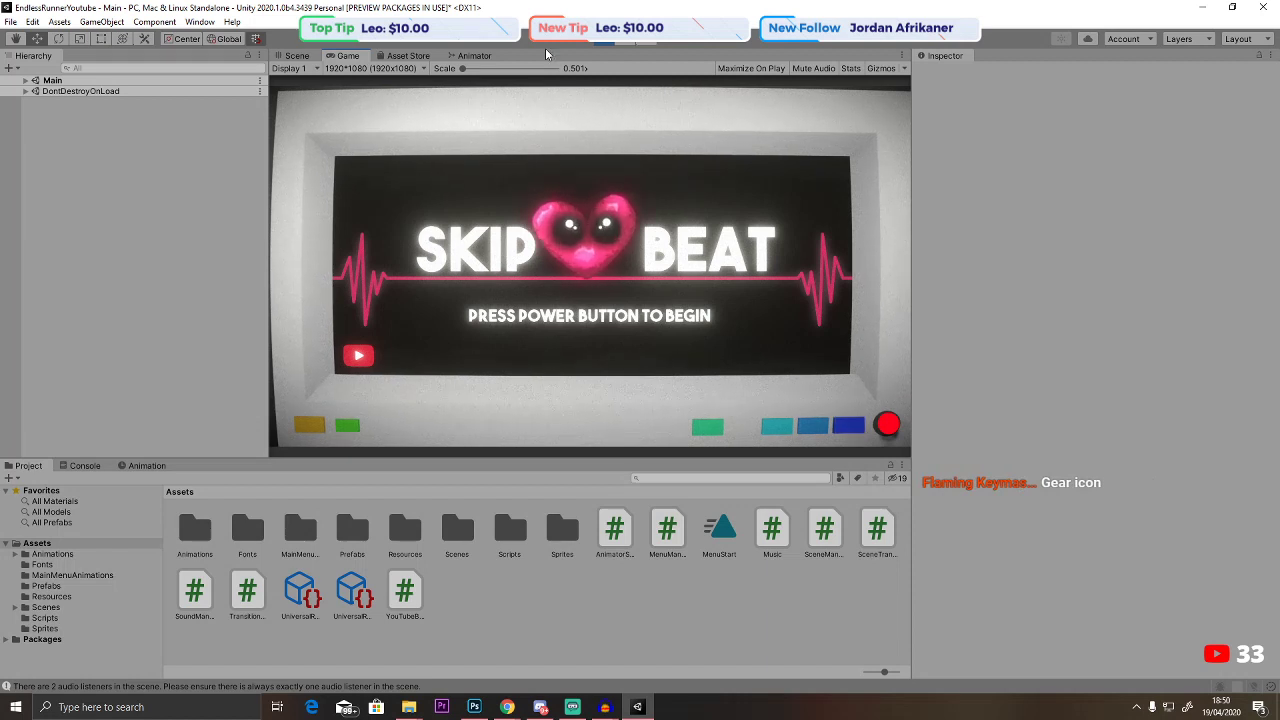
{"action": "left_click", "coordinate": [603, 40]}
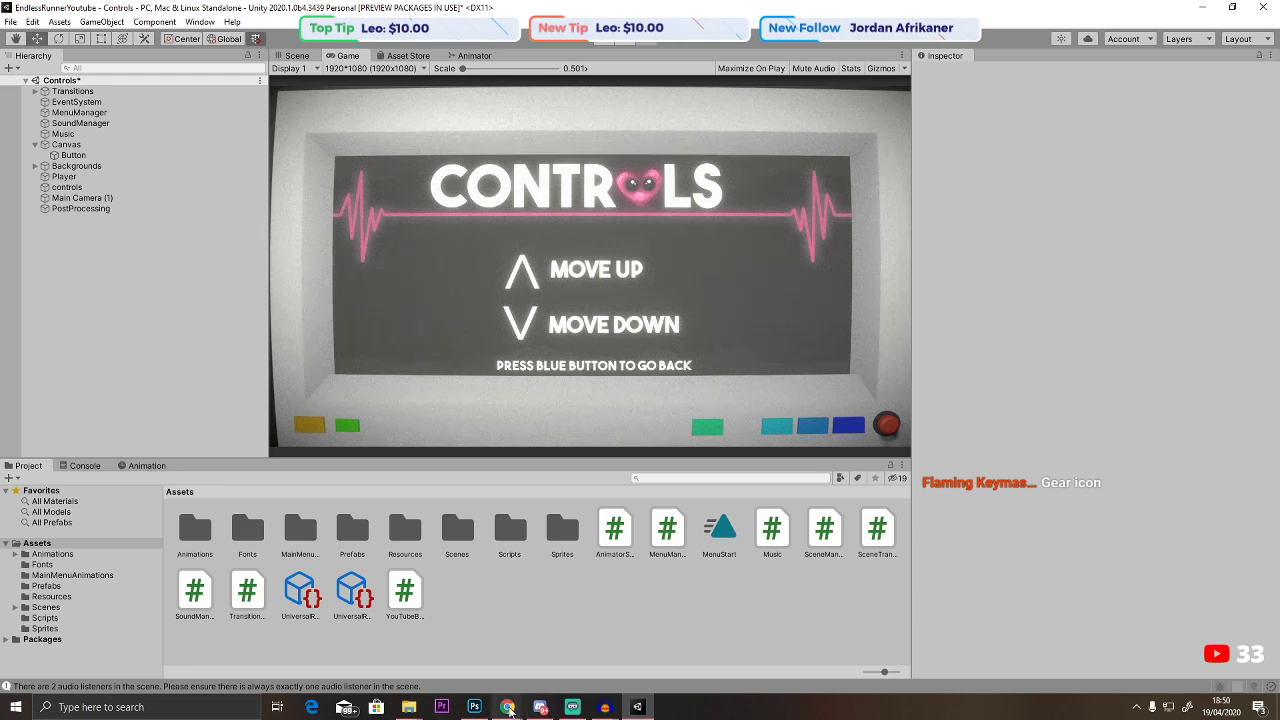
Switch back to Chrome, preview the gear-style controls icons among the image results and filter them by "transparent".
{"action": "mouse_move", "coordinate": [507, 707]}
{"action": "left_click", "coordinate": [795, 650]}
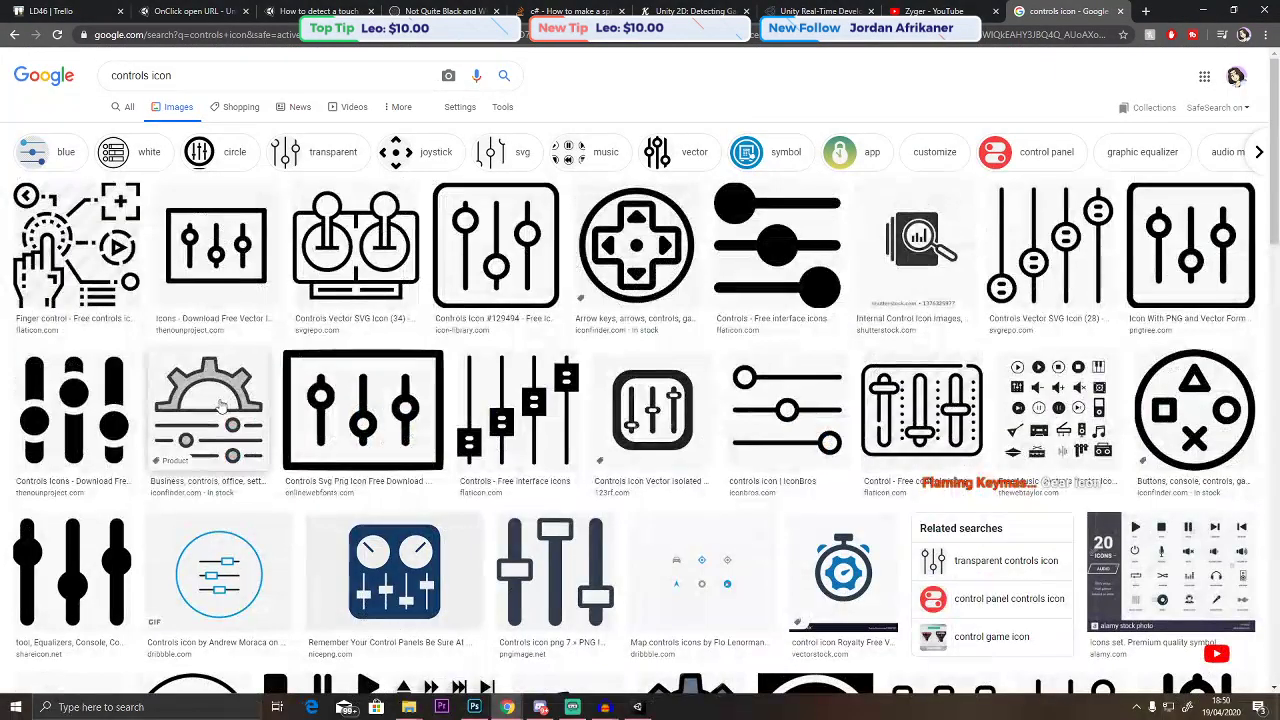
{"action": "left_click", "coordinate": [208, 410]}
{"action": "scroll", "coordinate": [424, 350], "scroll_direction": "down", "scroll_amount": 8}
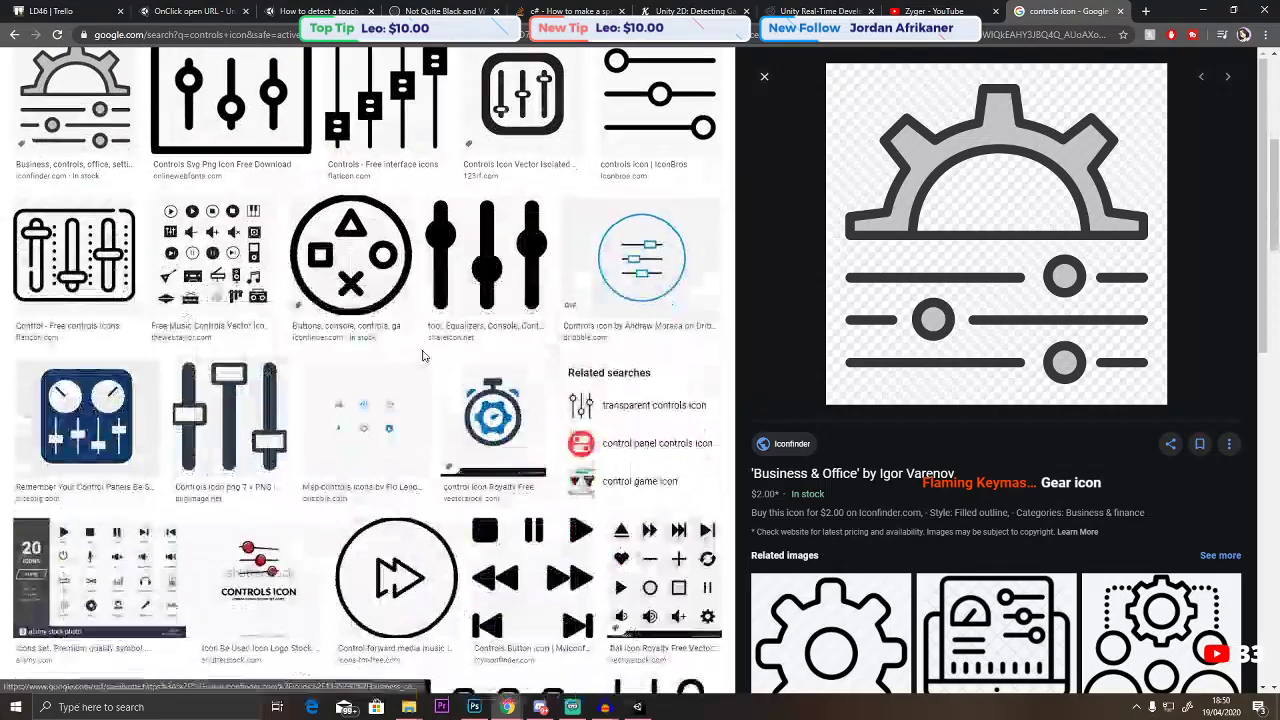
{"action": "scroll", "coordinate": [424, 354], "scroll_direction": "up", "scroll_amount": 3}
{"action": "scroll", "coordinate": [424, 354], "scroll_direction": "down", "scroll_amount": 4}
{"action": "scroll", "coordinate": [424, 354], "scroll_direction": "down", "scroll_amount": 4}
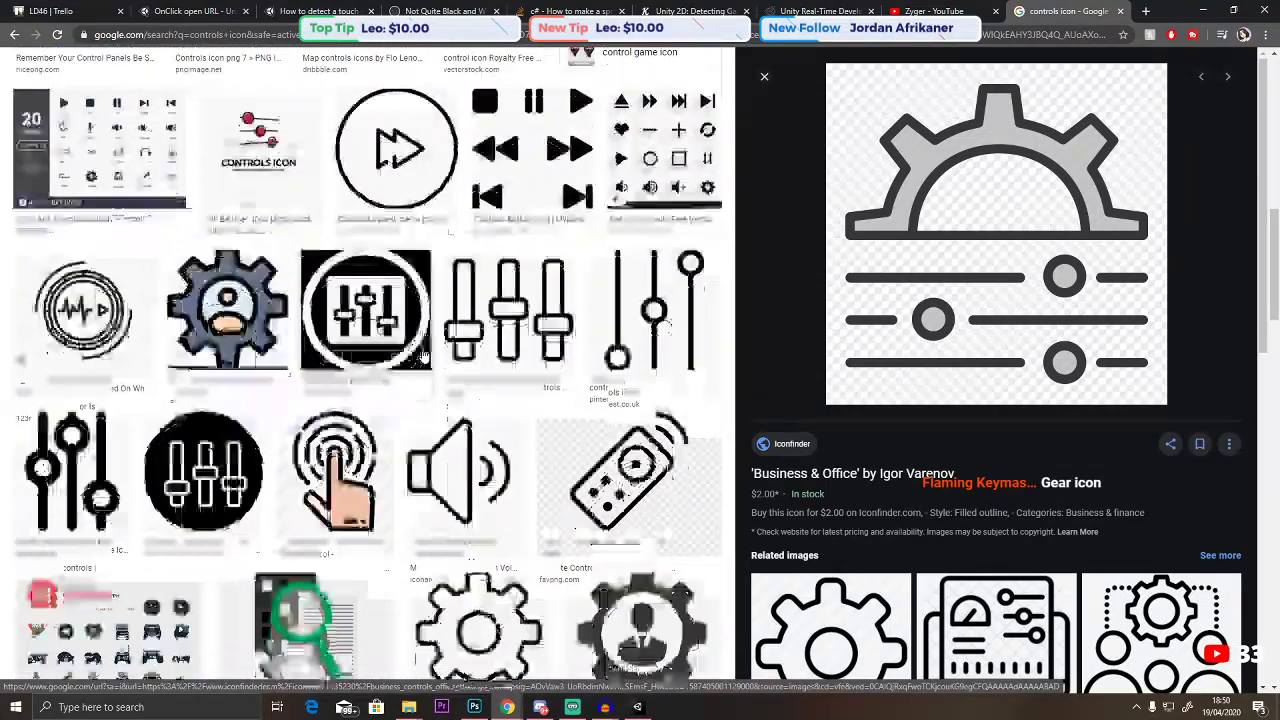
{"action": "left_click", "coordinate": [507, 389]}
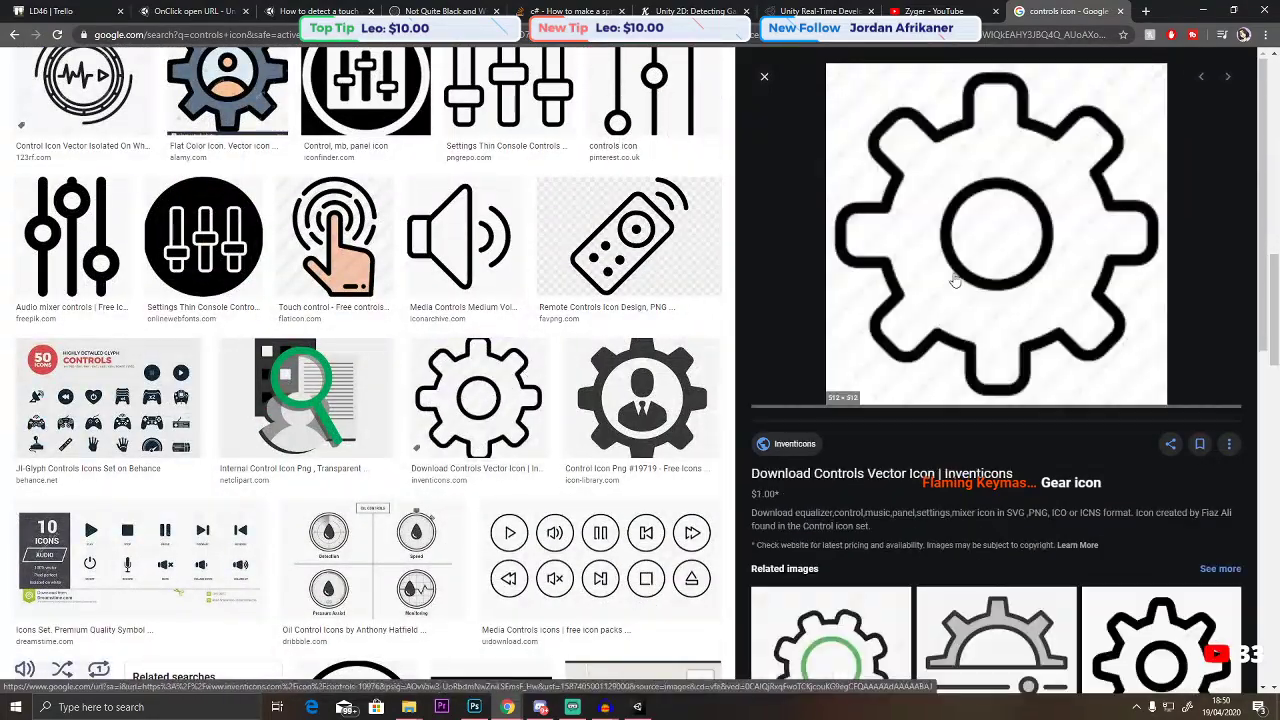
{"action": "scroll", "coordinate": [972, 262], "scroll_direction": "up", "scroll_amount": 10}
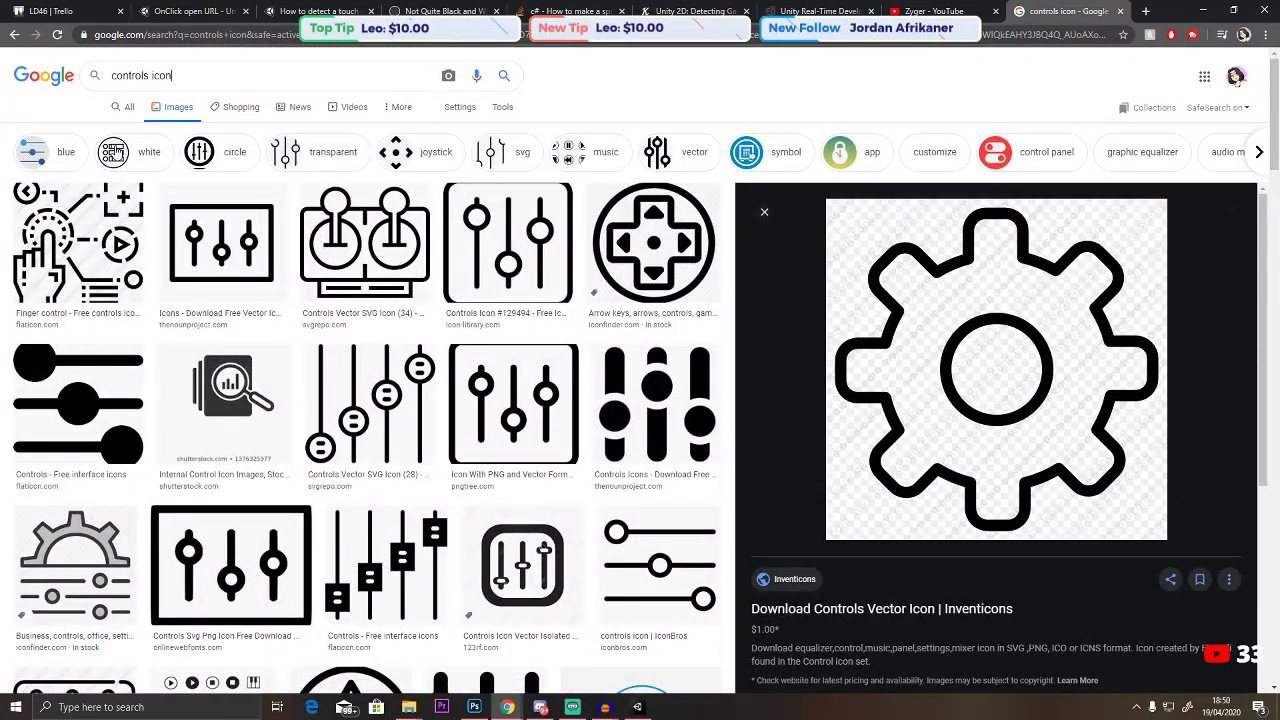
{"action": "left_click", "coordinate": [337, 161]}
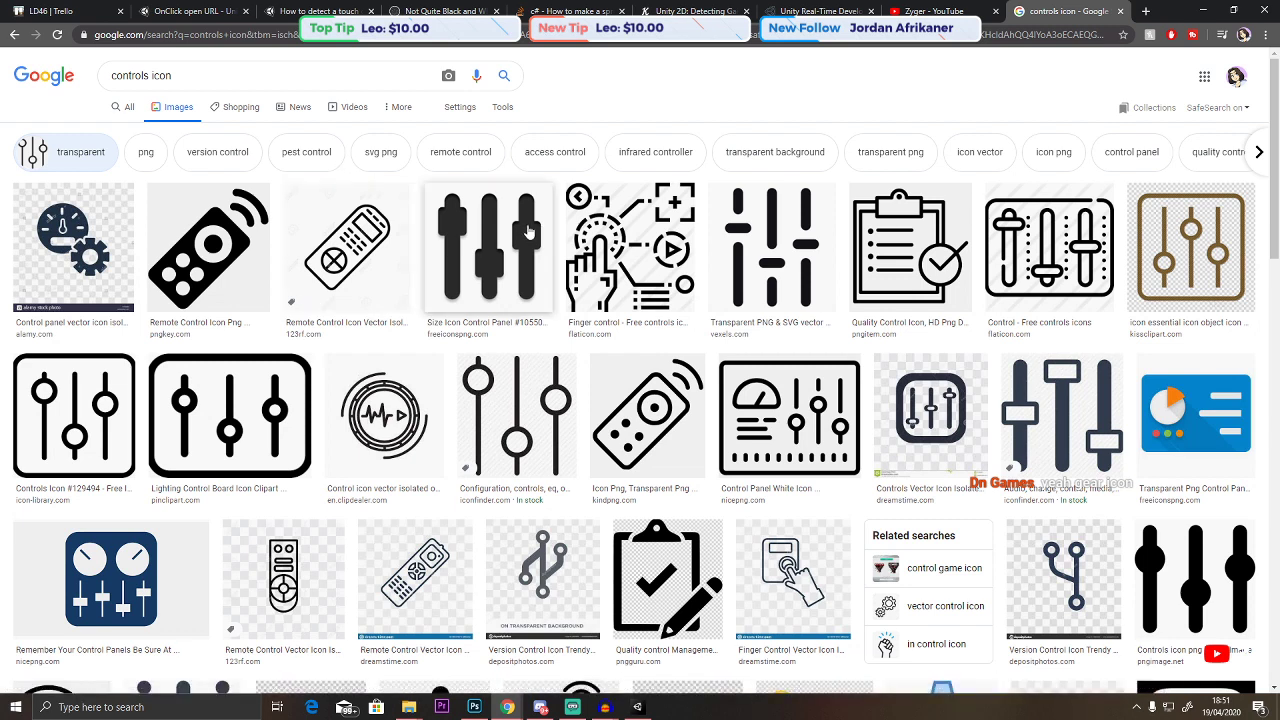
Search Google Images for "gear icon png".
{"action": "triple_click", "coordinate": [204, 75]}
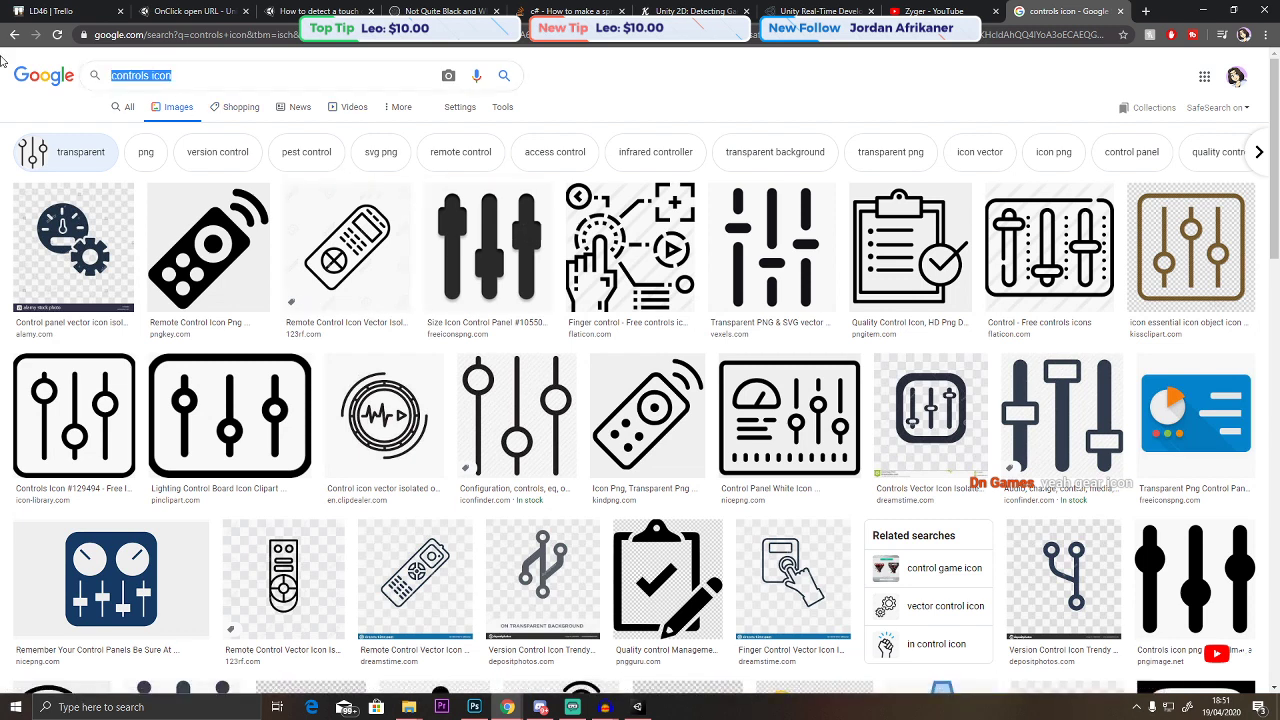
{"action": "type", "text": "gear icon "}
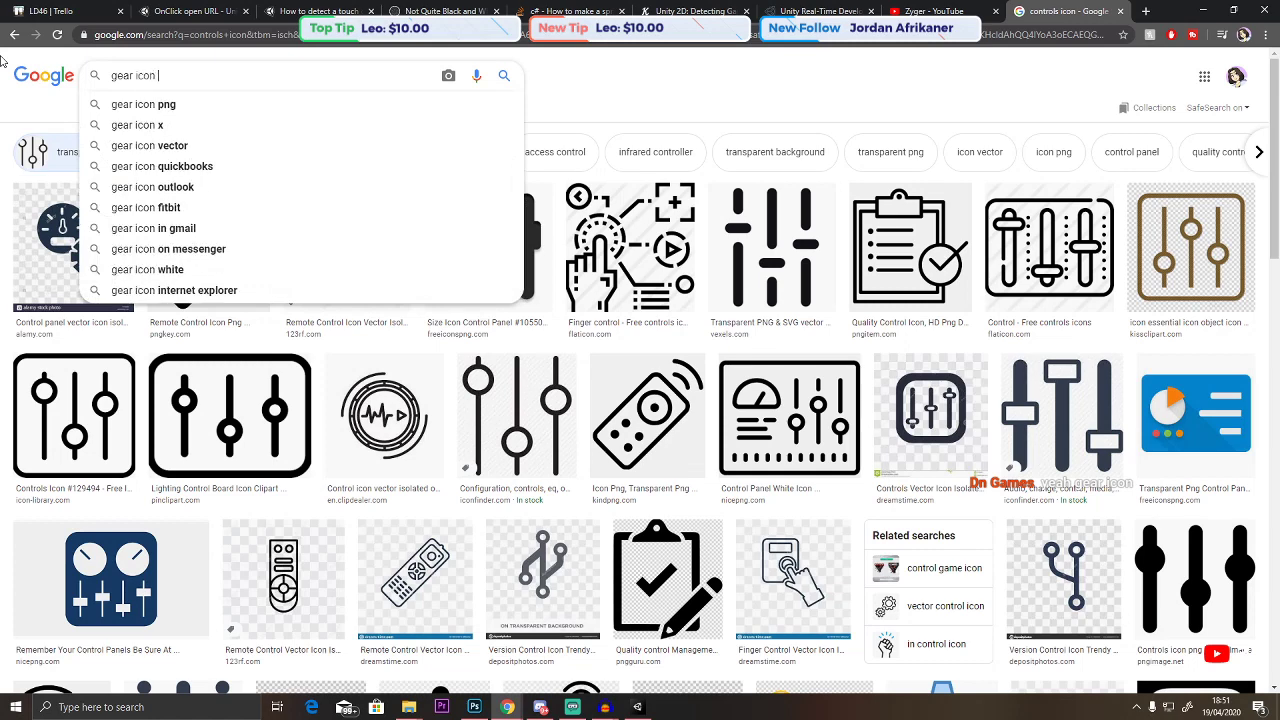
{"action": "type", "text": "png"}
{"action": "key", "text": "Return"}
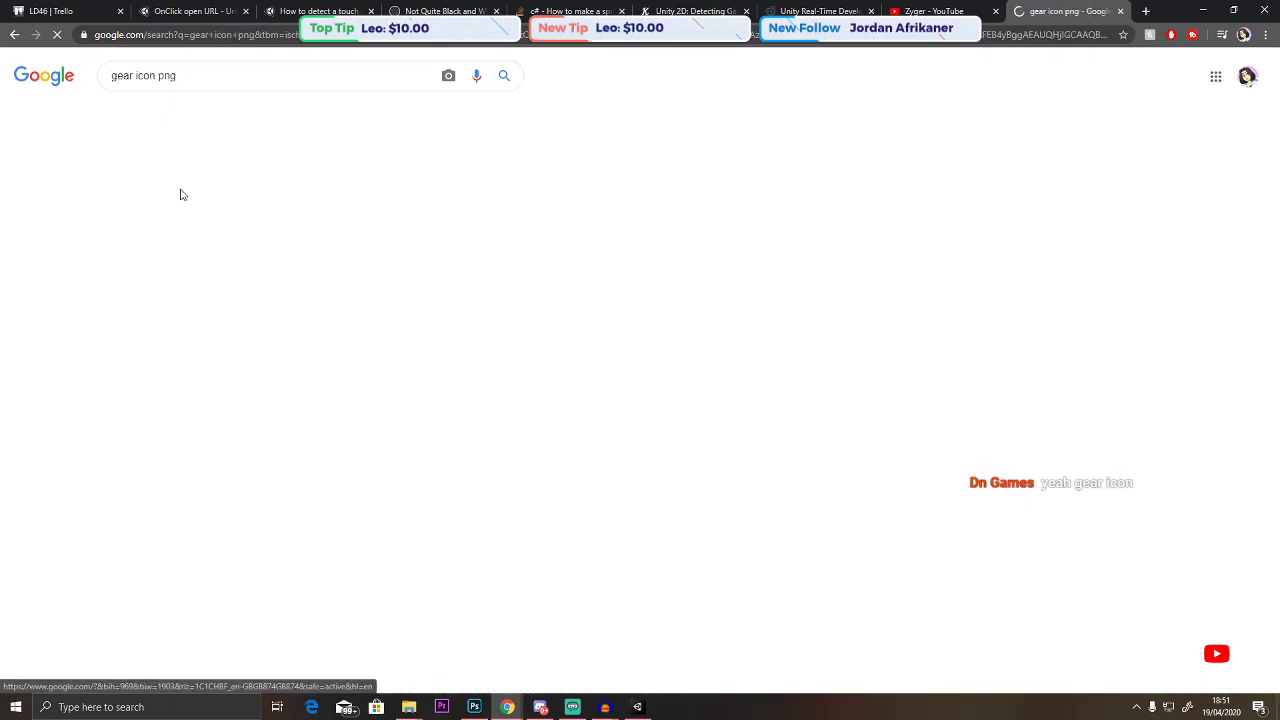
Preview the gear icons among the image results and copy the Freepik black single-gear image.
{"action": "left_click", "coordinate": [86, 247]}
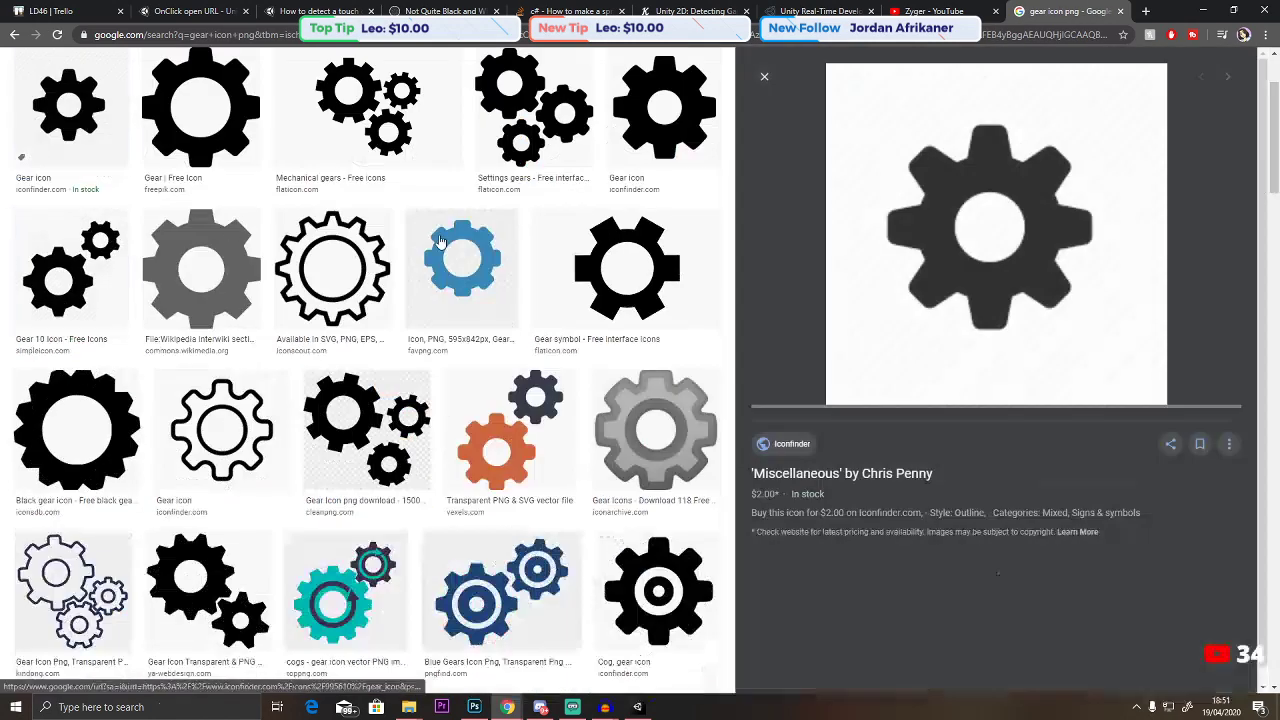
{"action": "left_click", "coordinate": [177, 127]}
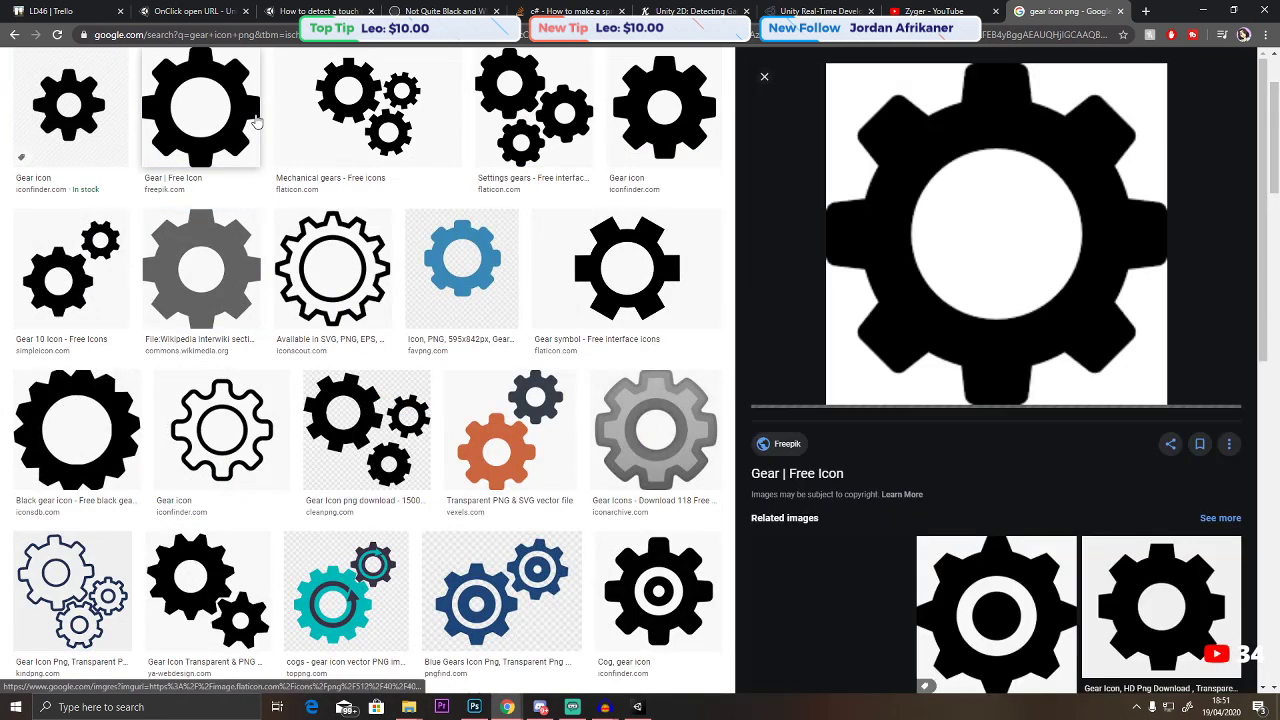
{"action": "right_click", "coordinate": [1027, 272]}
{"action": "left_click", "coordinate": [1064, 335]}
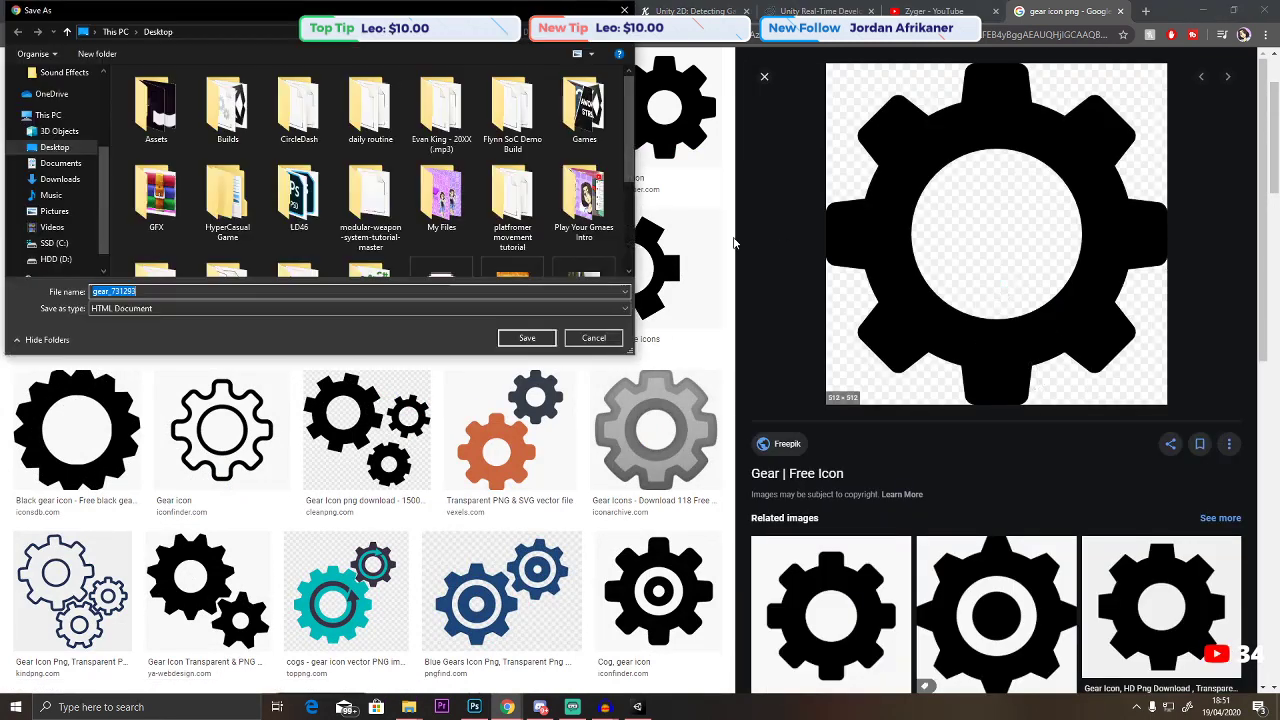
{"action": "key", "text": "Escape"}
{"action": "right_click", "coordinate": [1027, 310]}
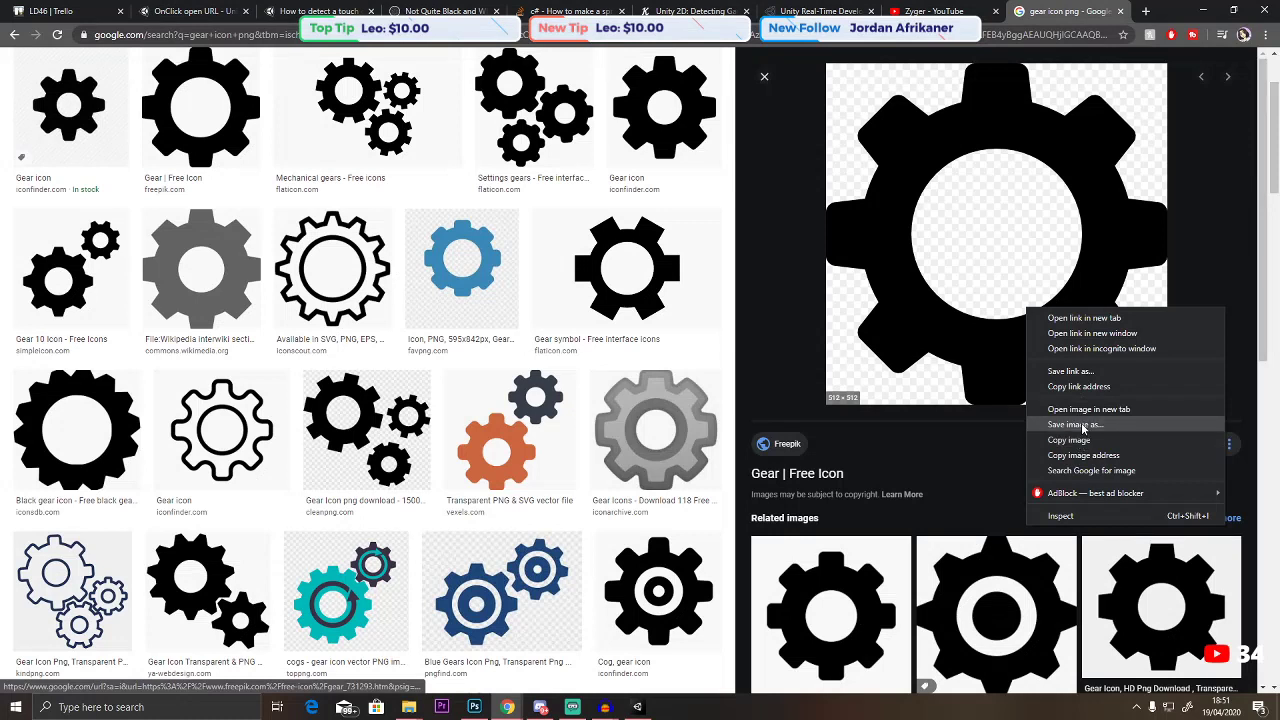
{"action": "left_click", "coordinate": [1070, 440]}
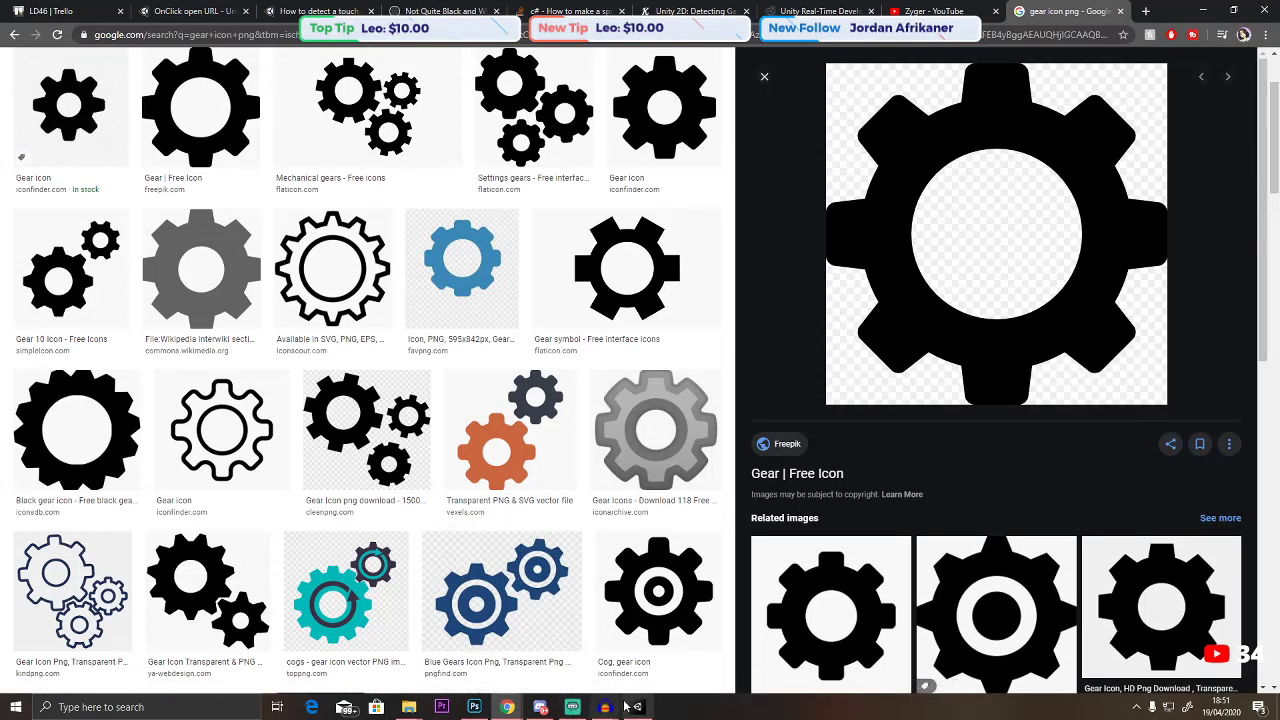
Switch to Photoshop and create a new 300 × 300 pixel document.
{"action": "left_click", "coordinate": [474, 703]}
{"action": "left_click", "coordinate": [30, 8]}
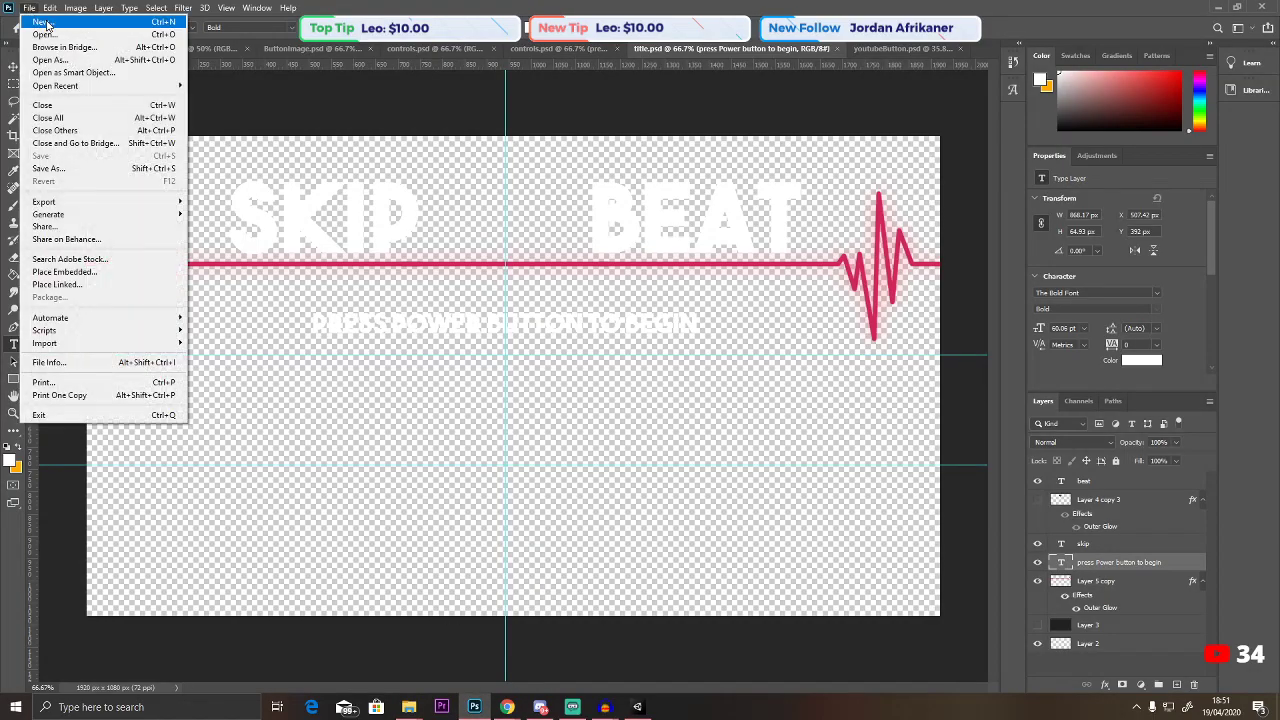
{"action": "left_click", "coordinate": [50, 24]}
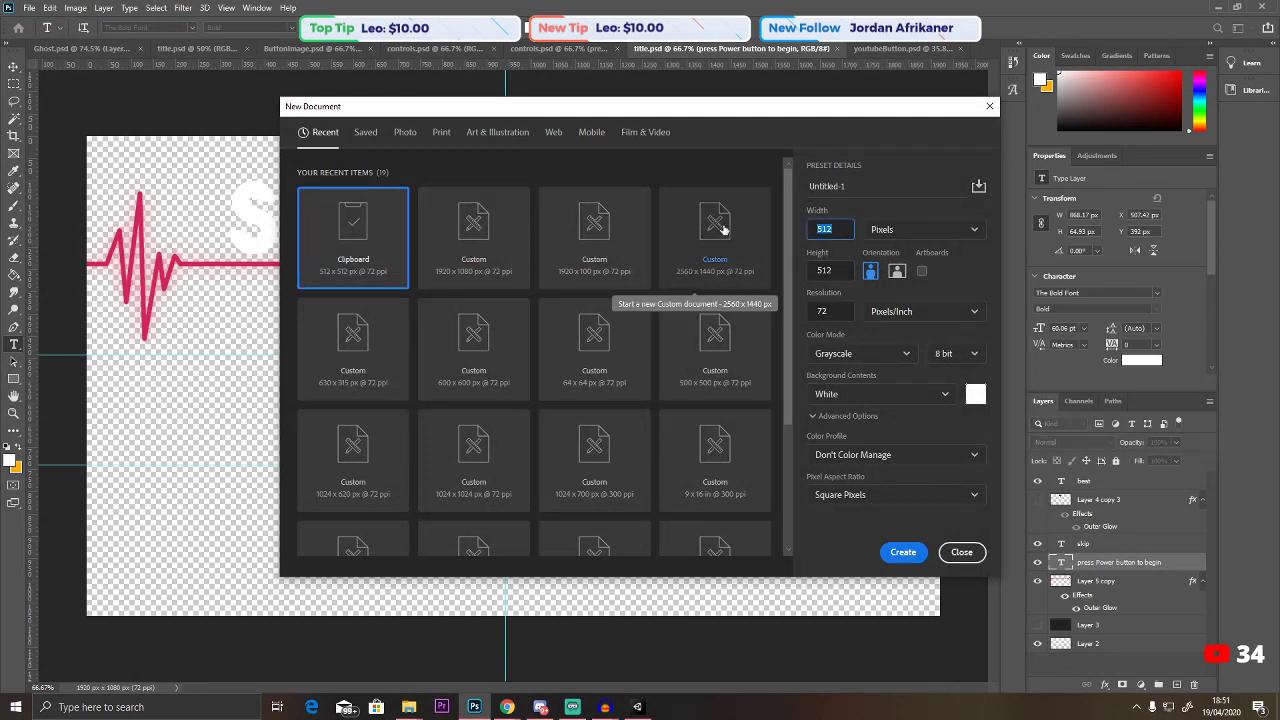
{"action": "type", "text": "300"}
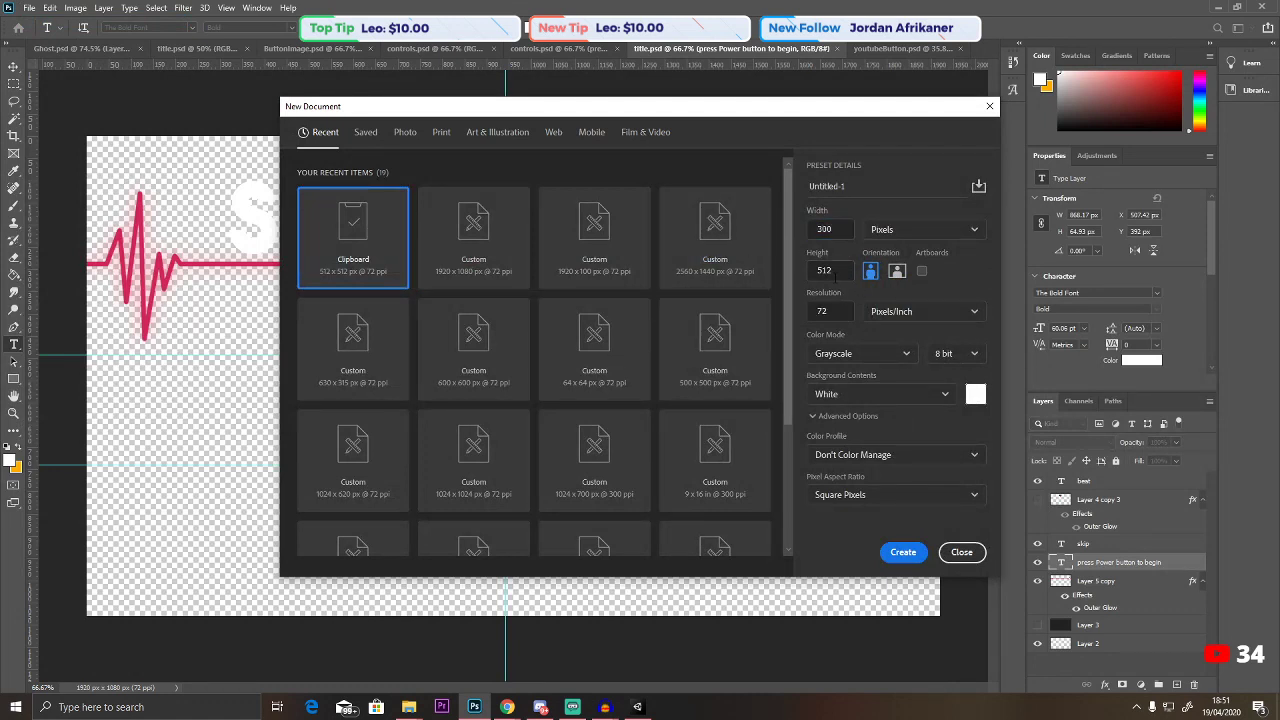
{"action": "left_click", "coordinate": [912, 554]}
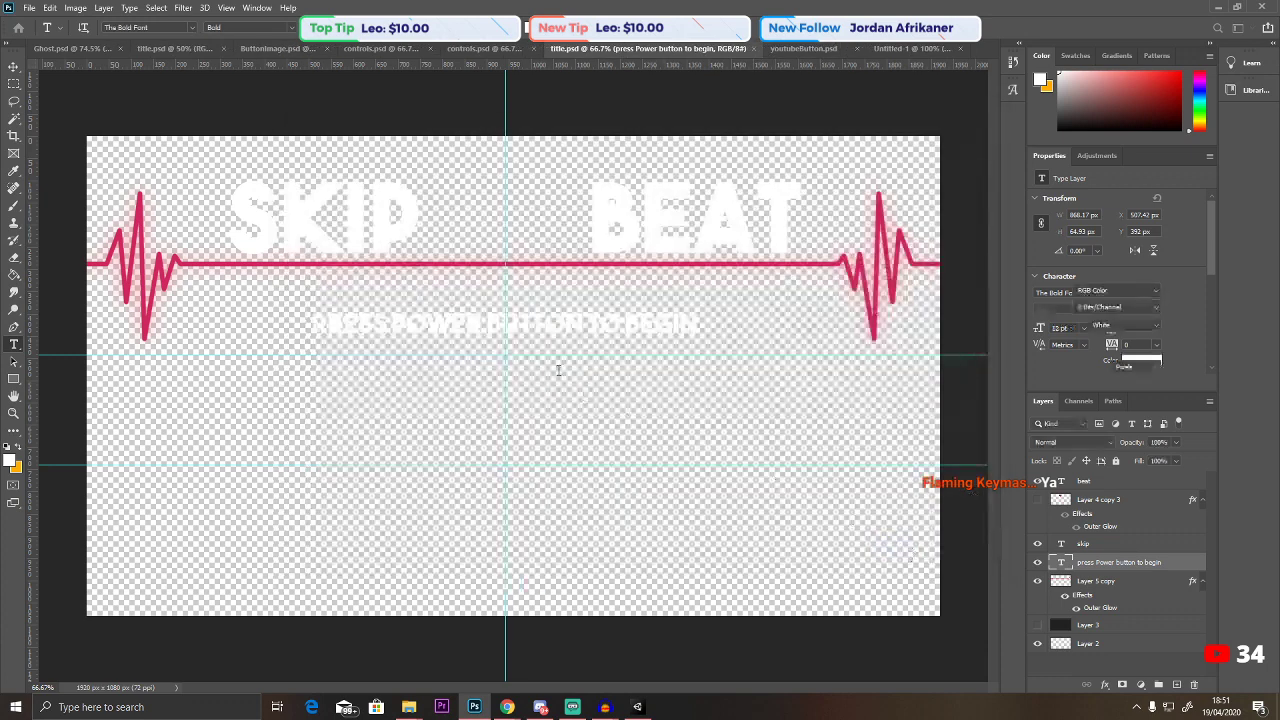
Try fitting the pasted black gear image to the canvas and delete its layer.
{"action": "key", "text": "ctrl+t"}
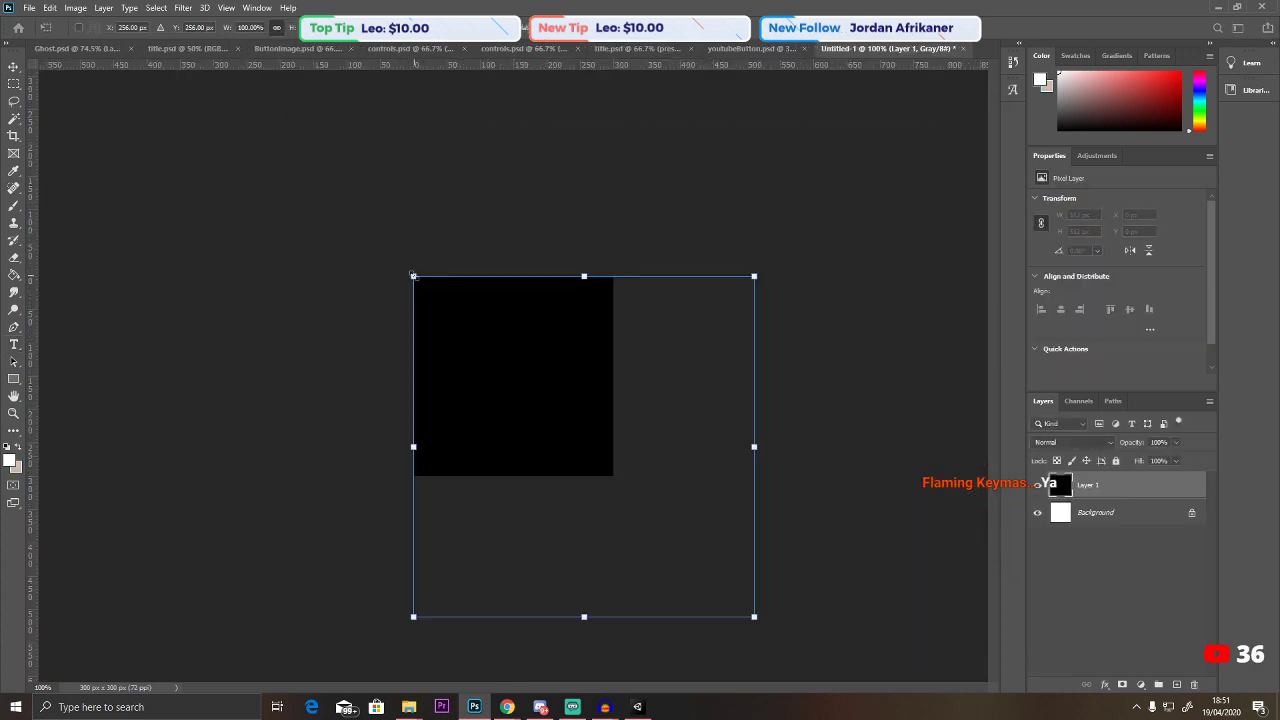
{"action": "left_click_drag", "start_coordinate": [413, 276], "coordinate": [604, 466]}
{"action": "key", "text": "t"}
{"action": "key", "text": "Escape"}
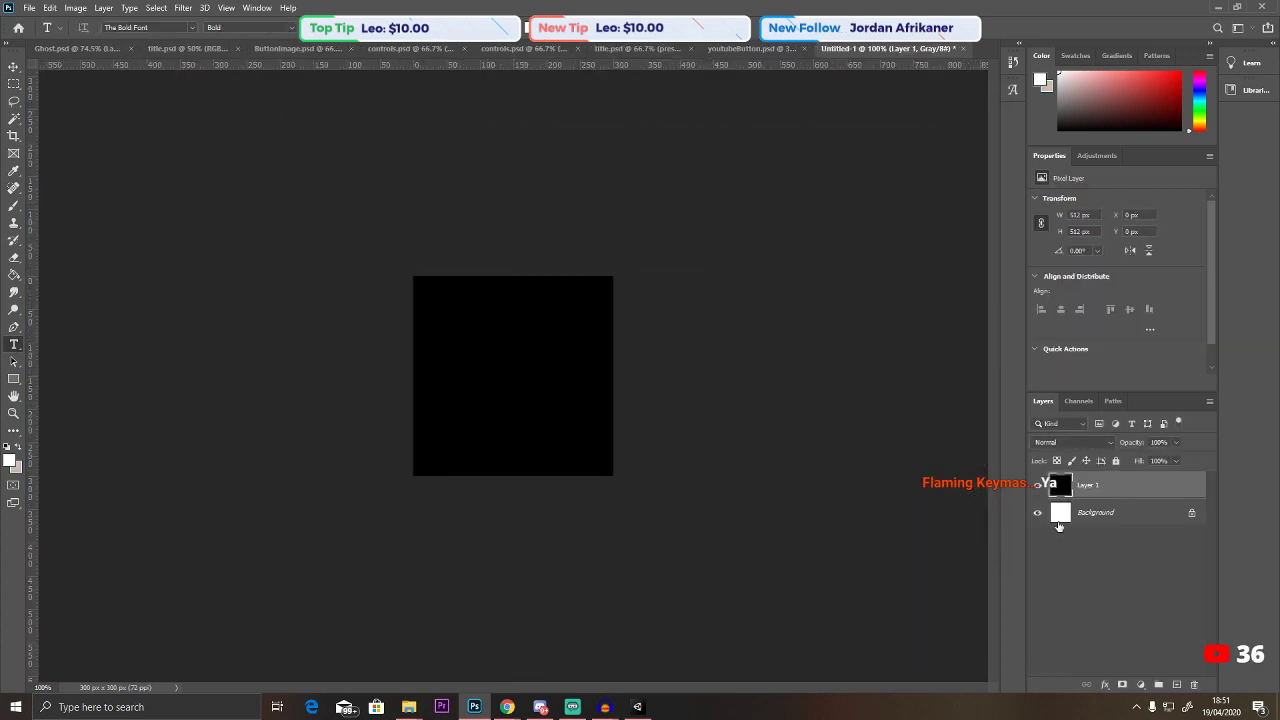
{"action": "key", "text": "Delete"}
Switch back to Chrome and copy the Vexels two-gear icon in orange and dark blue.
{"action": "mouse_move", "coordinate": [507, 707]}
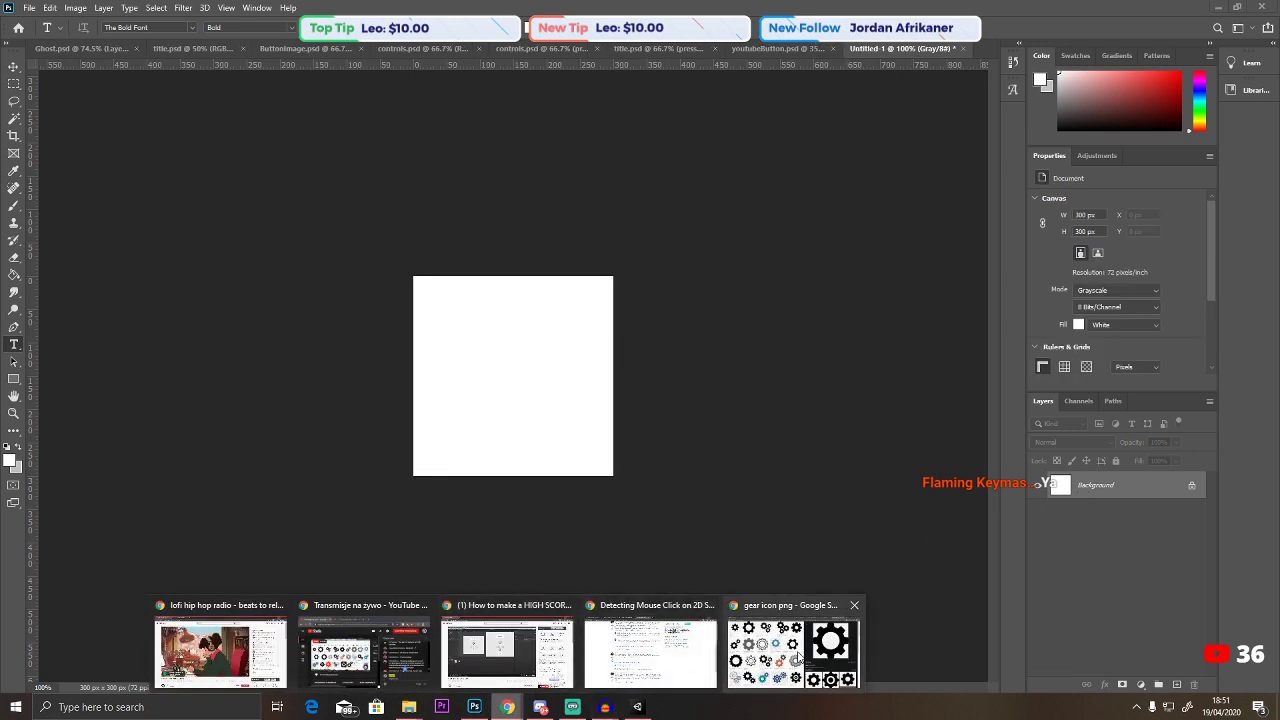
{"action": "left_click", "coordinate": [797, 655]}
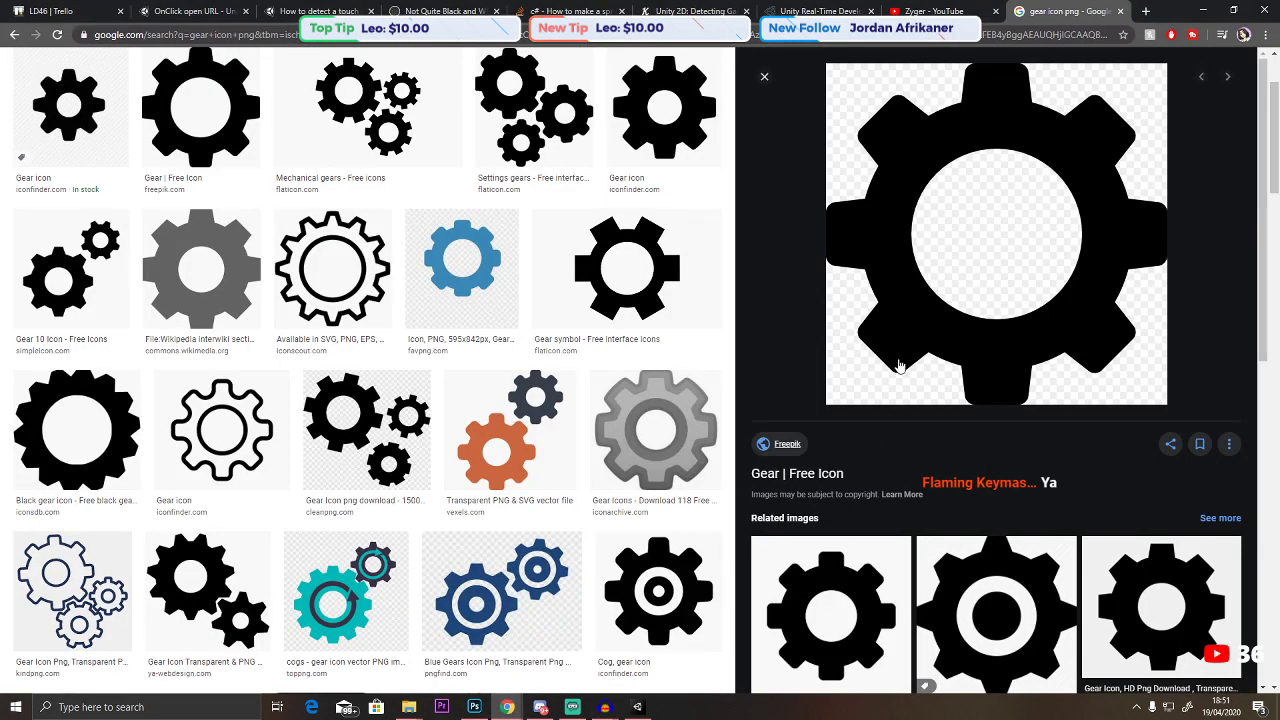
{"action": "left_click", "coordinate": [533, 427]}
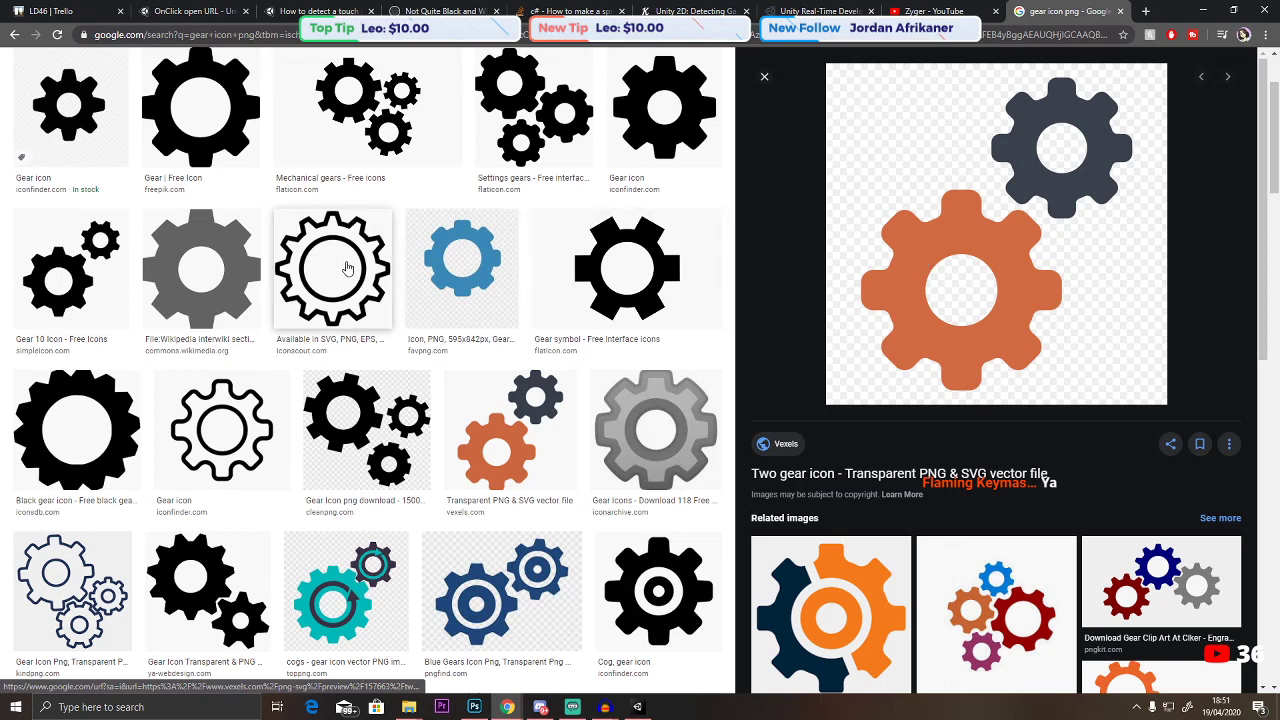
{"action": "right_click", "coordinate": [963, 225]}
{"action": "left_click", "coordinate": [1034, 358]}
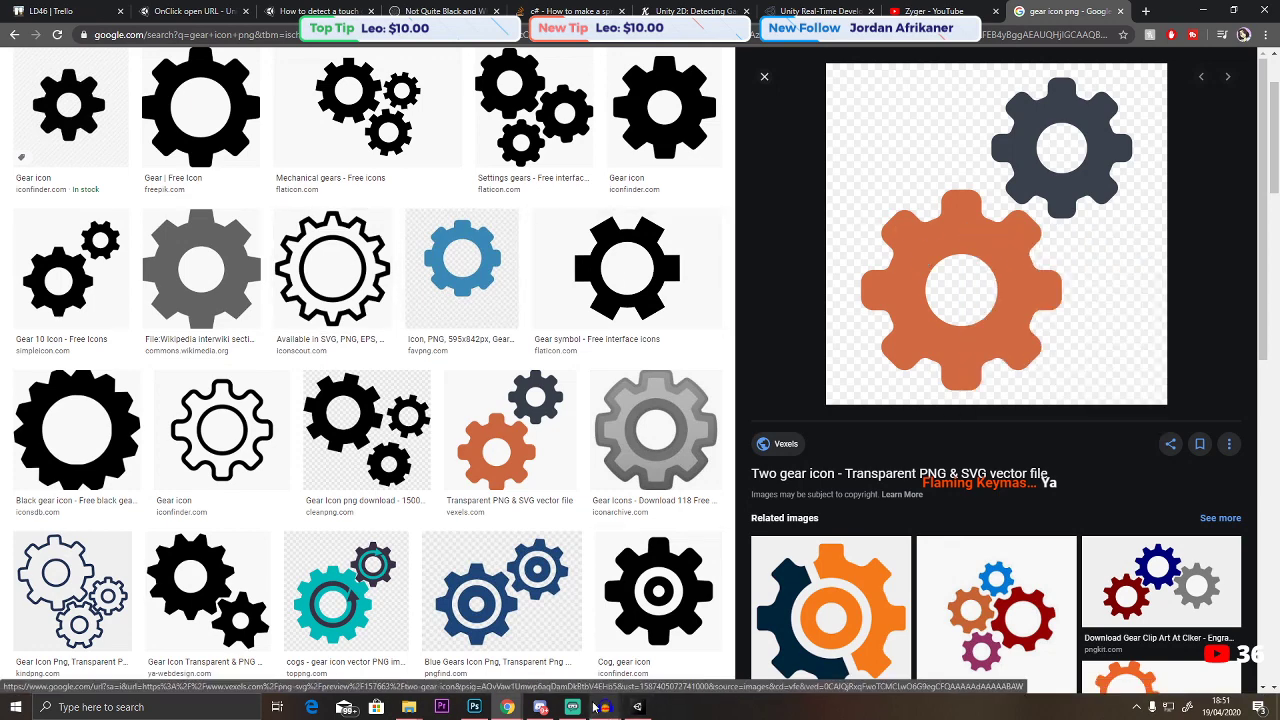
Paste the two-gear icon into the new Photoshop document and convert the document to RGB Color, flattening the image.
{"action": "left_click", "coordinate": [474, 707]}
{"action": "key", "text": "ctrl+v"}
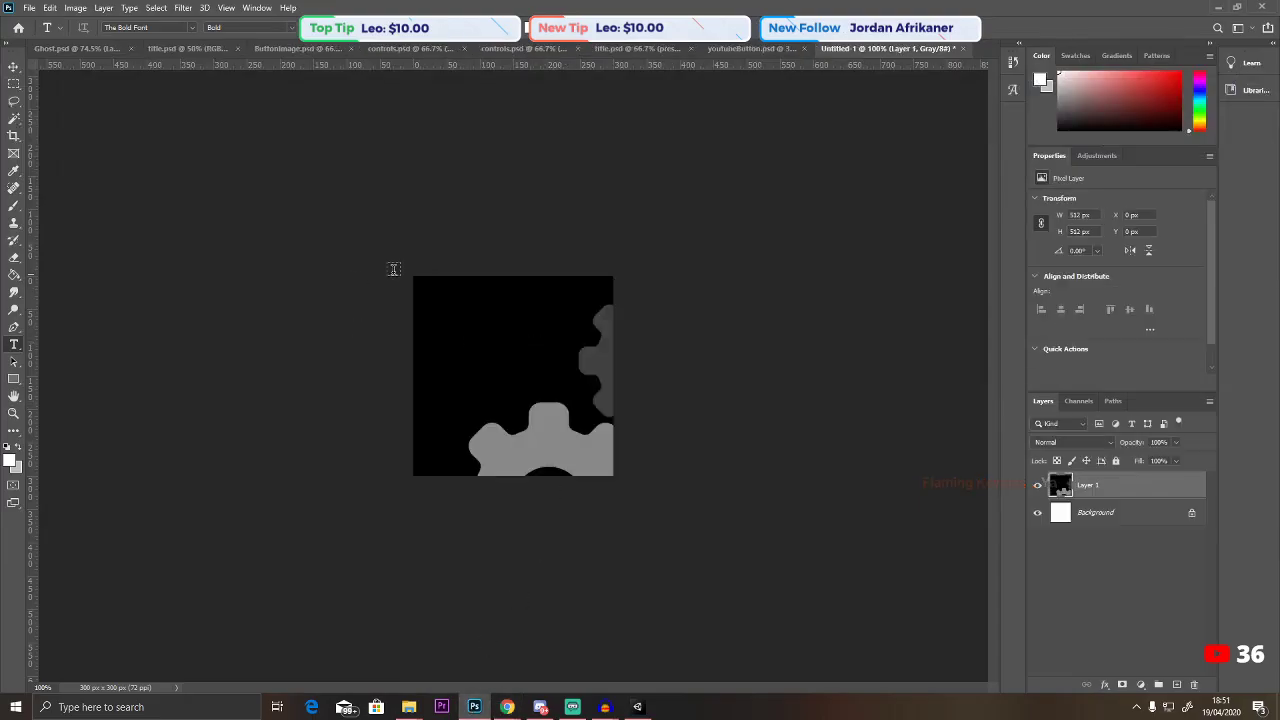
{"action": "key", "text": "ctrl+t"}
{"action": "key", "text": "Return"}
{"action": "left_click", "coordinate": [75, 8]}
{"action": "mouse_move", "coordinate": [99, 24]}
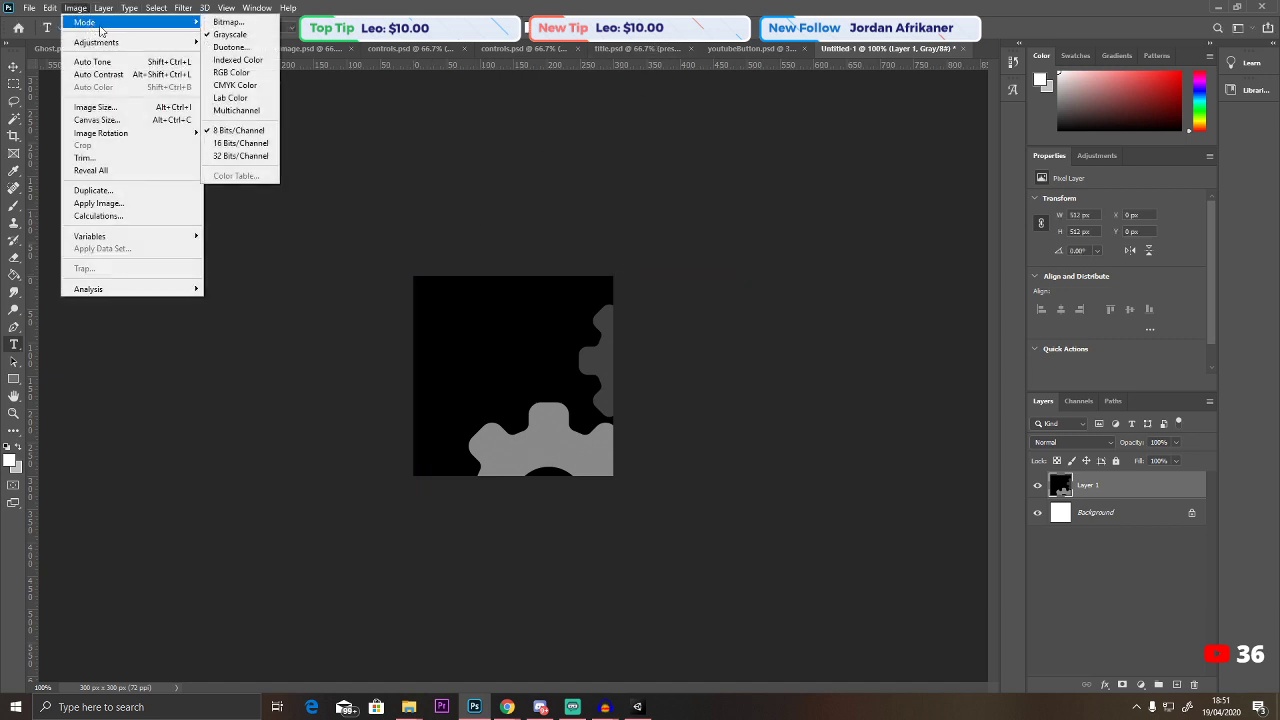
{"action": "left_click", "coordinate": [231, 72]}
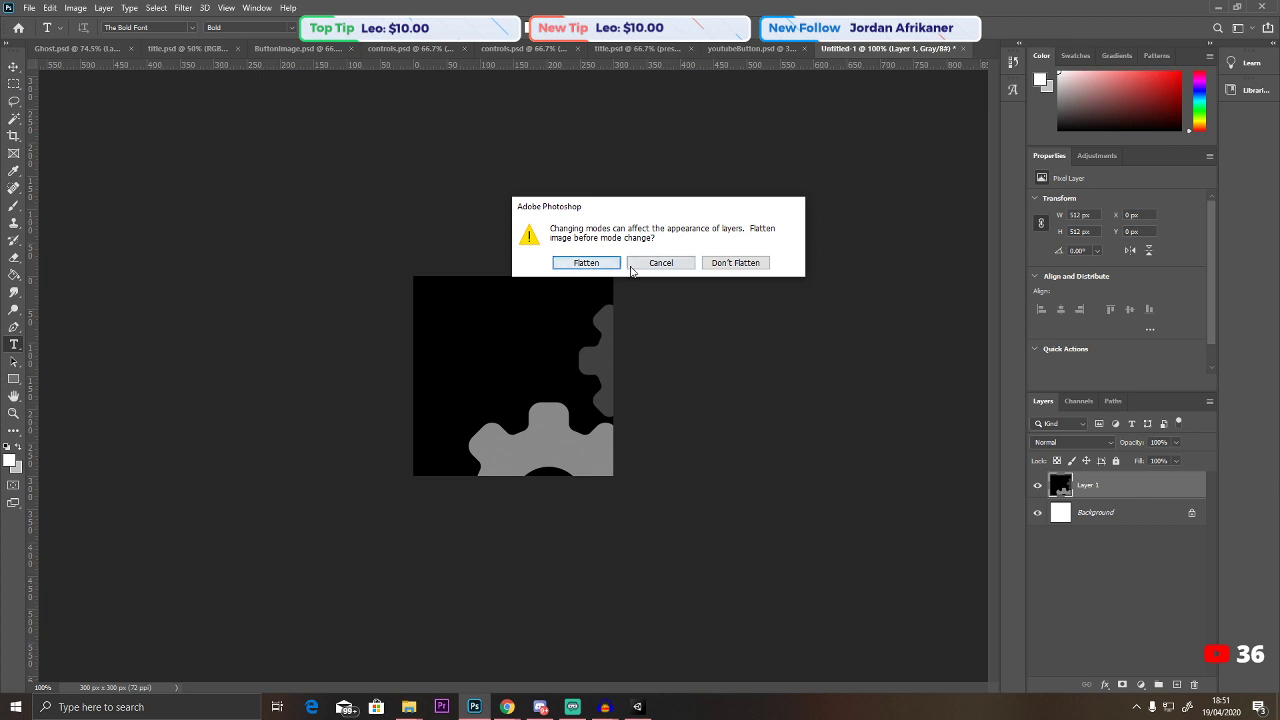
{"action": "left_click", "coordinate": [597, 266]}
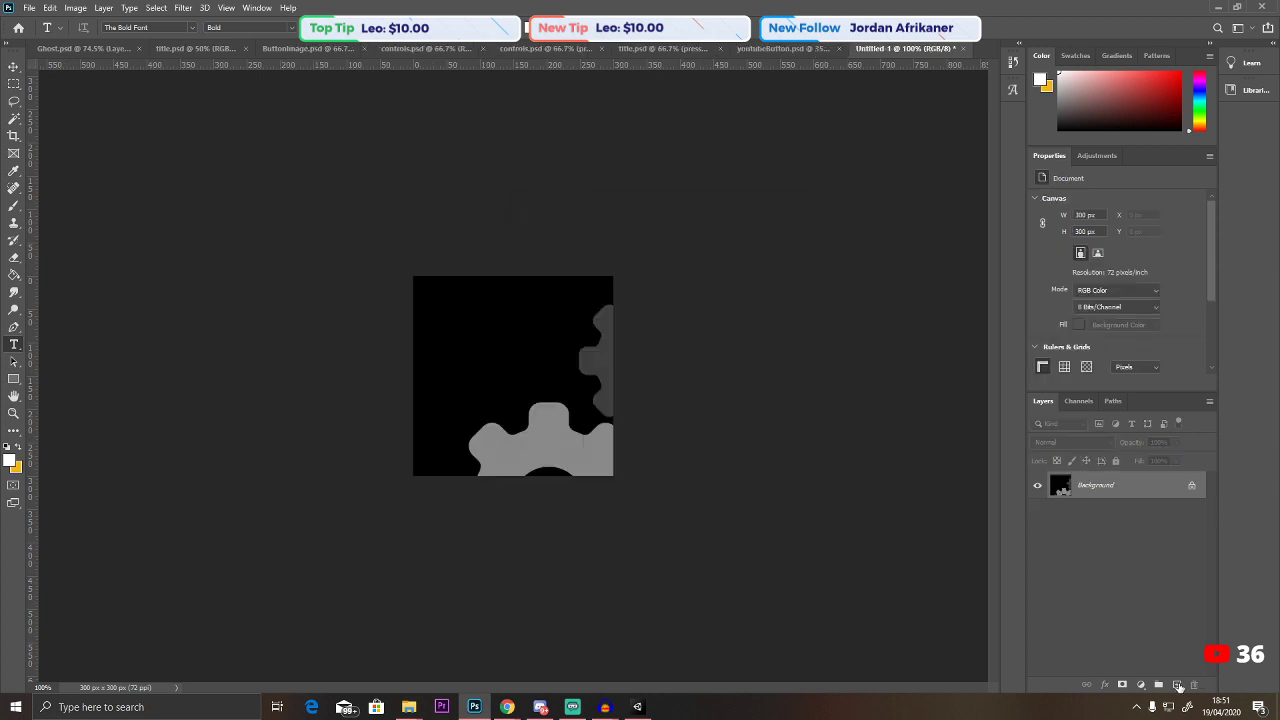
Add a new layer, delete the flattened background and paste the two-gear icon again in color.
{"action": "left_click", "coordinate": [1177, 685]}
{"action": "left_click", "coordinate": [1125, 514]}
{"action": "key", "text": "Delete"}
{"action": "key", "text": "ctrl+v"}
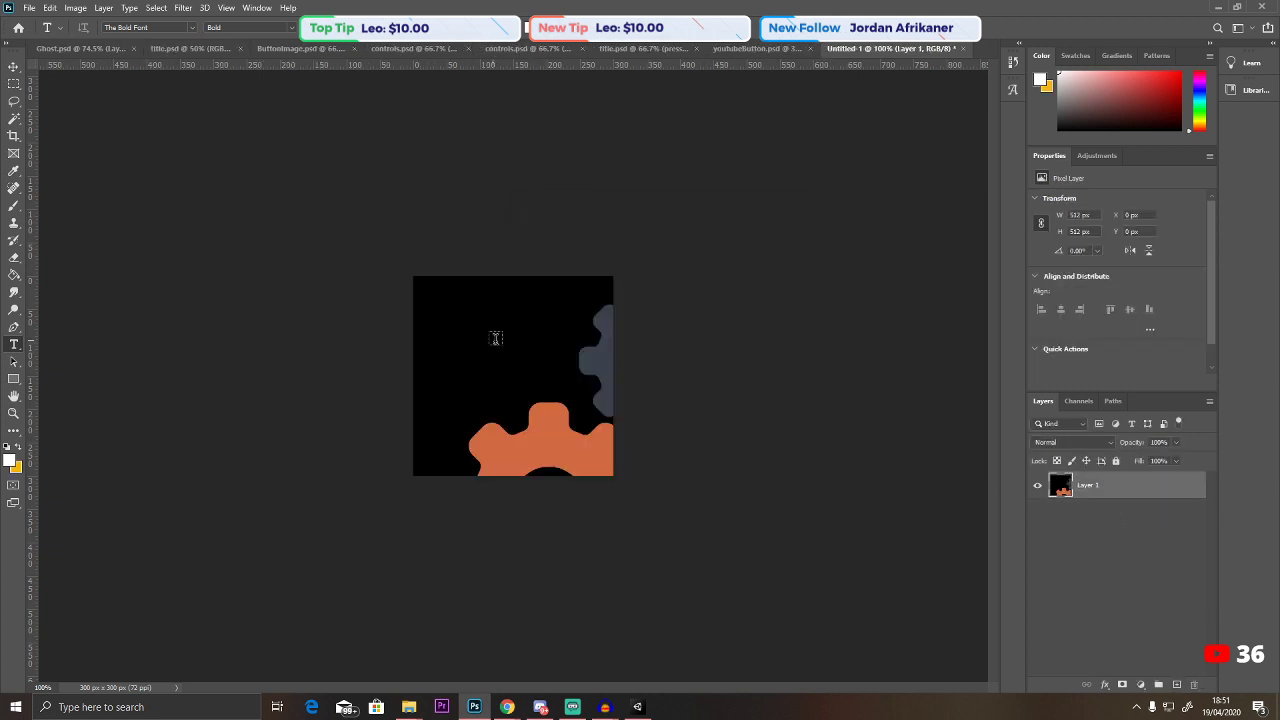
Scale the two-gear icon down with Free Transform so it fits the 300 × 300 pixel canvas.
{"action": "key", "text": "ctrl+t"}
{"action": "left_click_drag", "start_coordinate": [414, 277], "coordinate": [594, 430]}
{"action": "left_click_drag", "start_coordinate": [560, 330], "coordinate": [456, 323]}
{"action": "left_click_drag", "start_coordinate": [575, 437], "coordinate": [616, 477]}
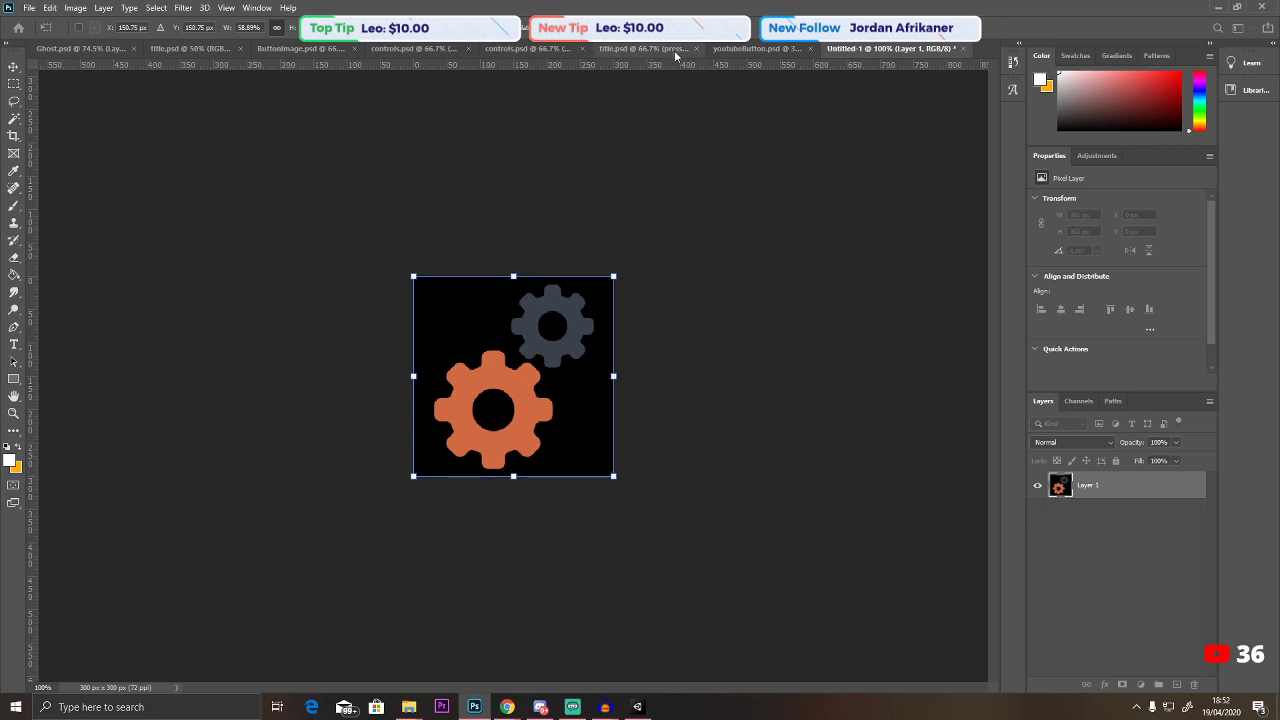
{"action": "key", "text": "Return"}
Remove the black background around the gears and inside their center holes using the Magic Wand.
{"action": "key", "text": "w"}
{"action": "left_click", "coordinate": [428, 290]}
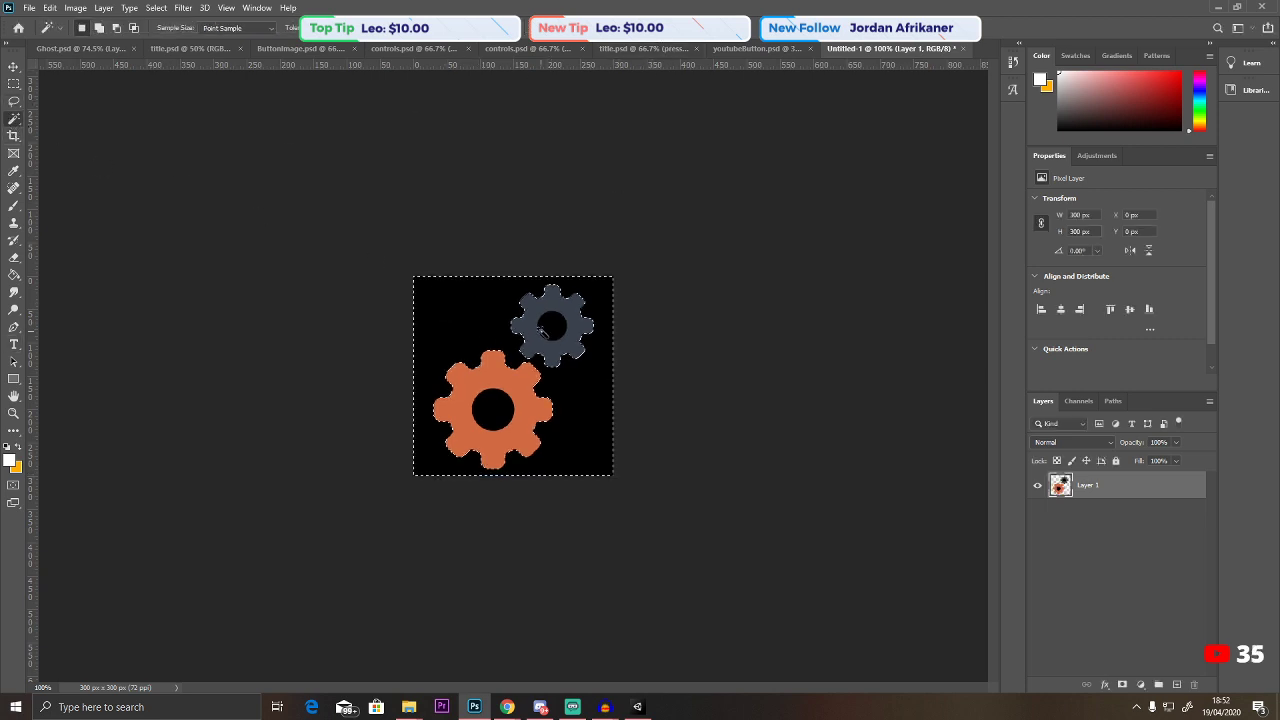
{"action": "key", "text": "Delete"}
{"action": "left_click", "coordinate": [491, 405]}
{"action": "key", "text": "Delete"}
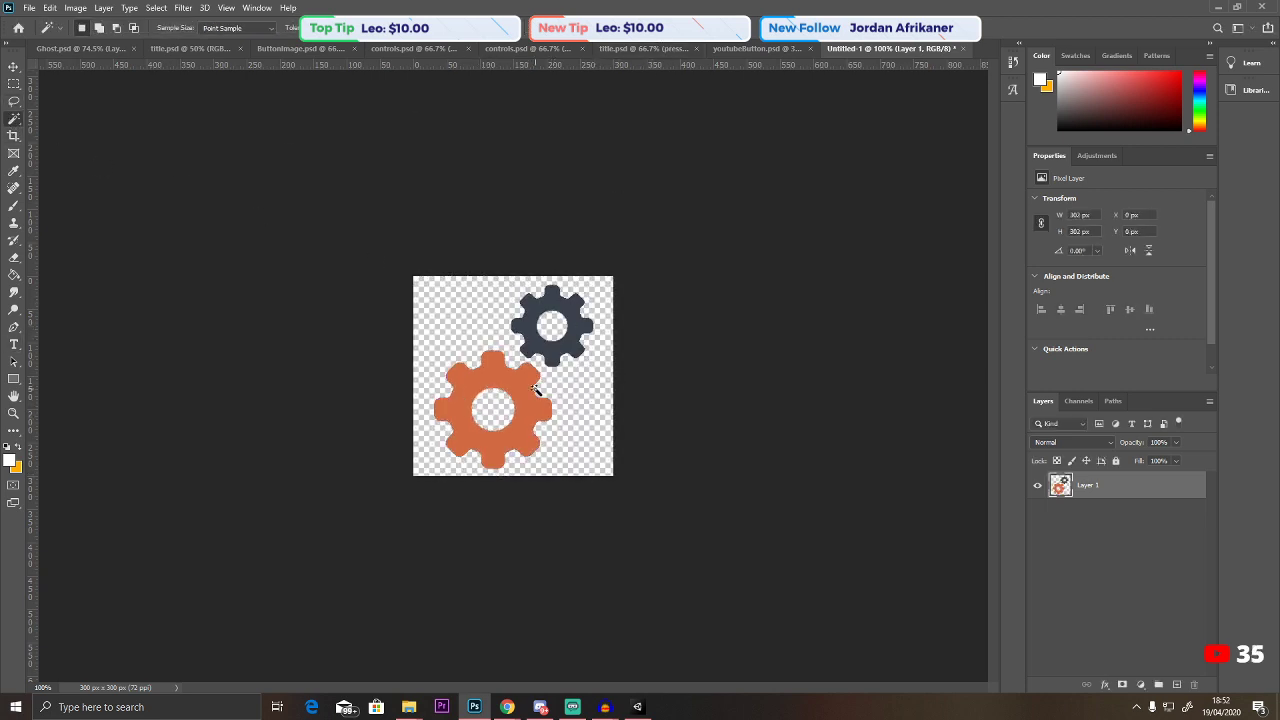
{"action": "key", "text": "ctrl+d"}
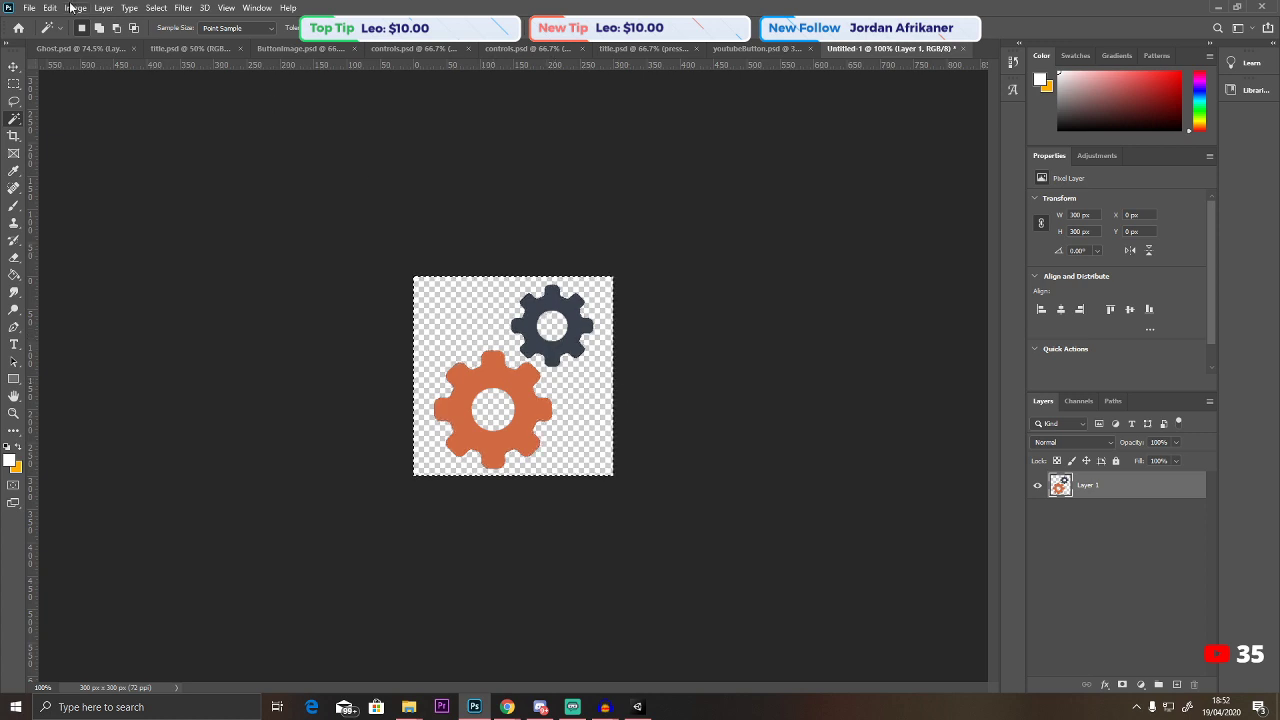
{"action": "left_click", "coordinate": [75, 8]}
{"action": "mouse_move", "coordinate": [88, 42]}
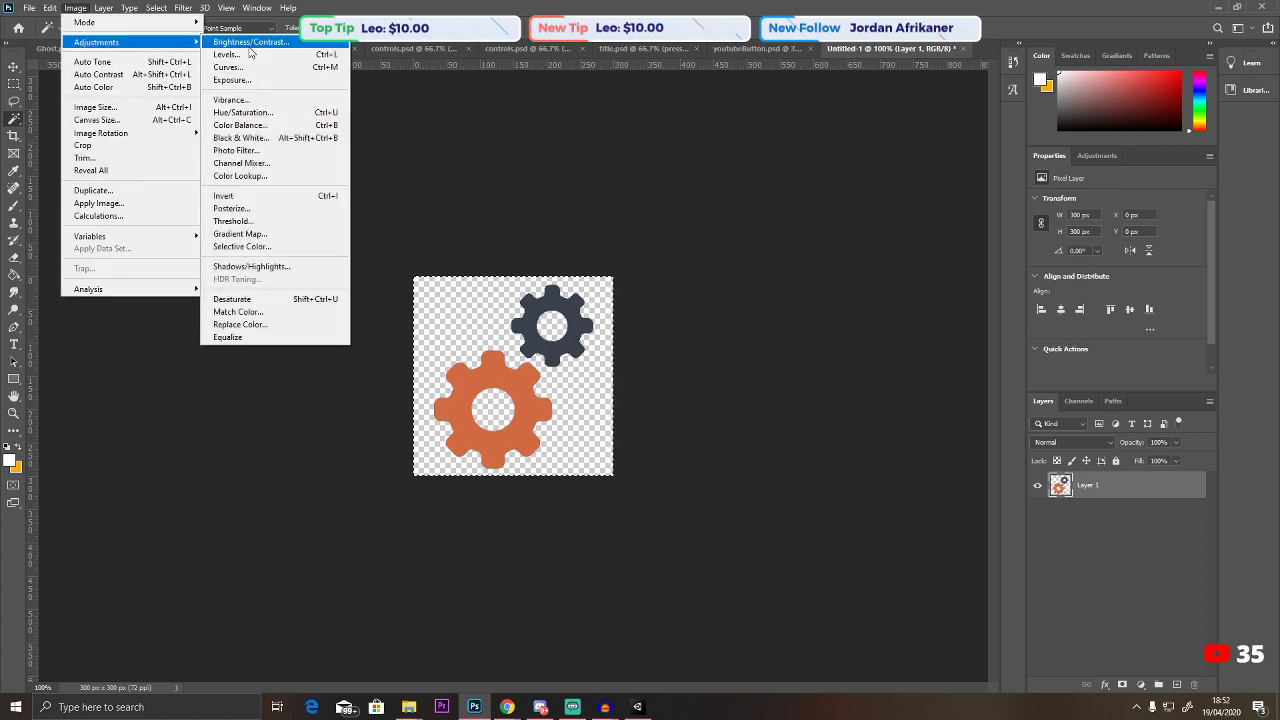
{"action": "left_click", "coordinate": [250, 42]}
{"action": "left_click_drag", "start_coordinate": [603, 248], "coordinate": [451, 248]}
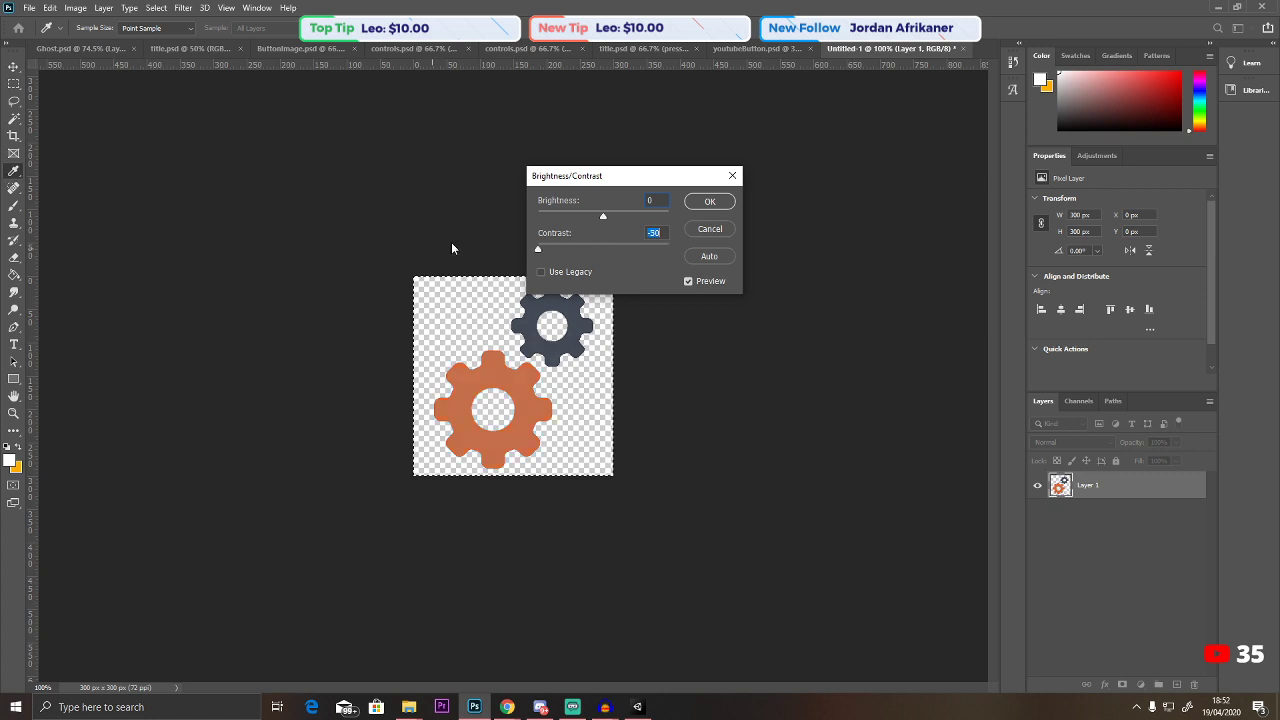
{"action": "left_click_drag", "start_coordinate": [603, 216], "coordinate": [783, 220]}
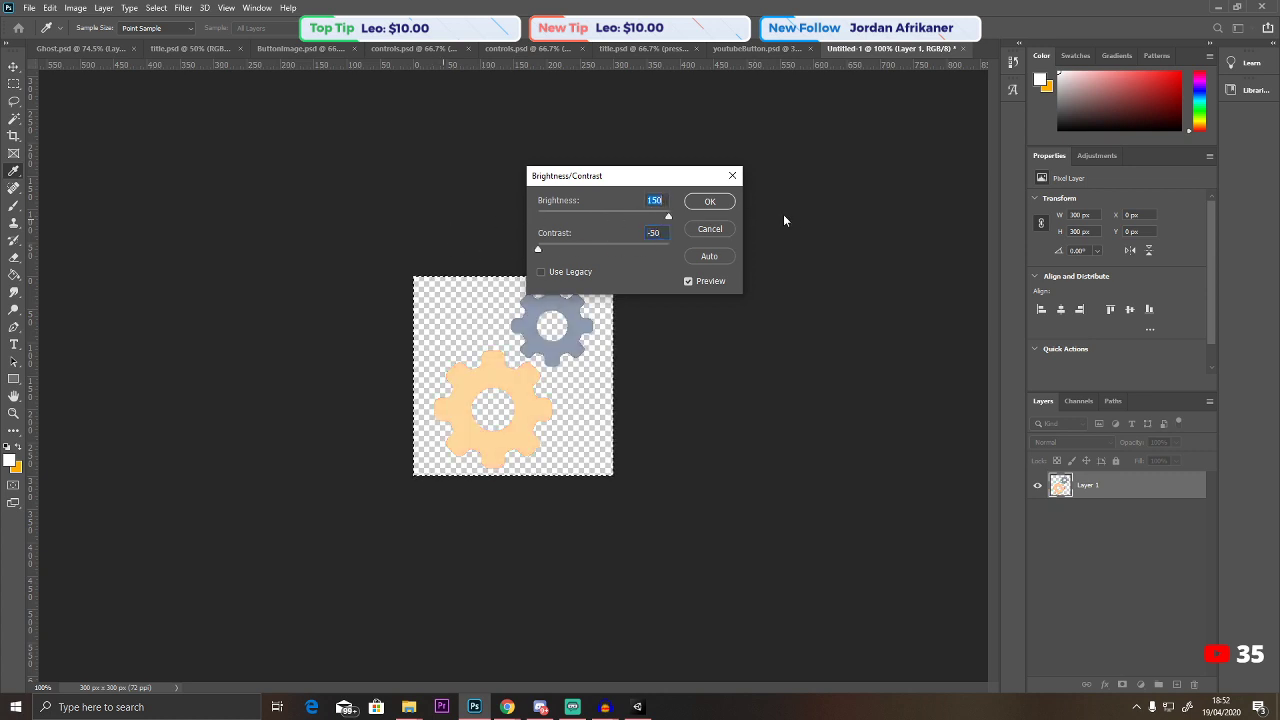
{"action": "left_click", "coordinate": [710, 228]}
Turn both gears white with a Hue/Saturation adjustment, setting Lightness to +100.
{"action": "left_click", "coordinate": [75, 8]}
{"action": "mouse_move", "coordinate": [96, 42]}
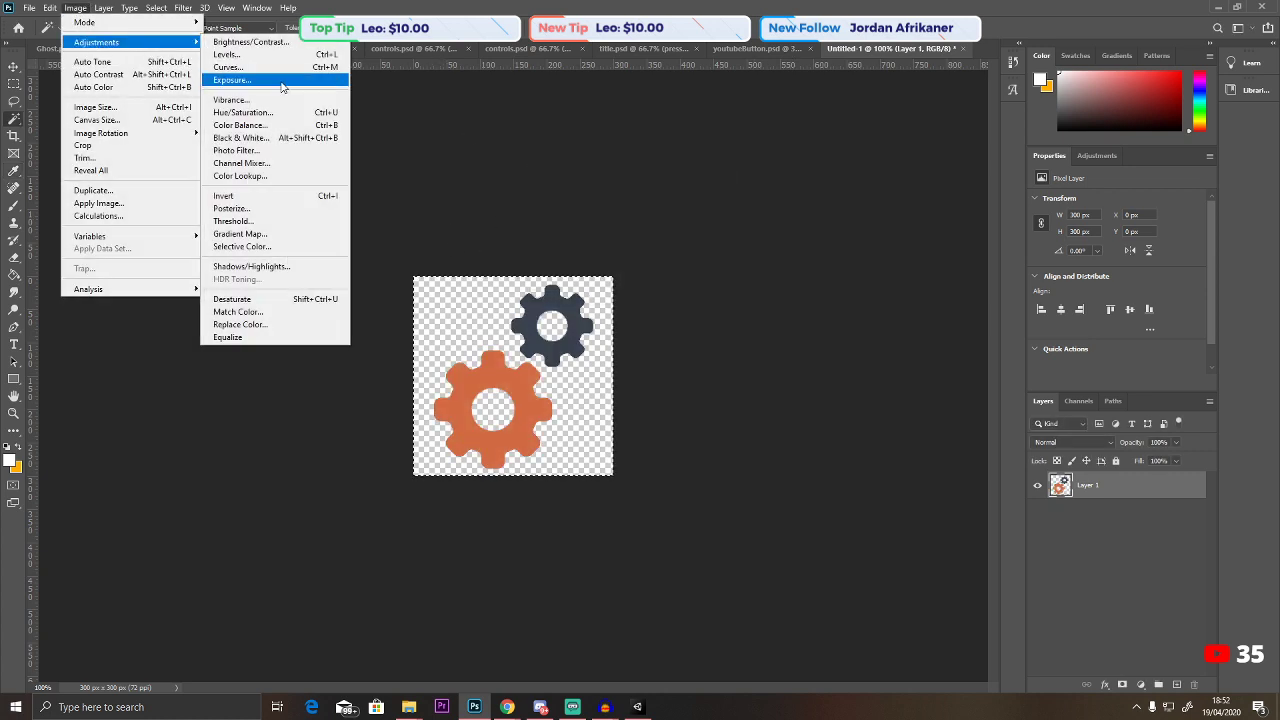
{"action": "left_click", "coordinate": [243, 112]}
{"action": "left_click_drag", "start_coordinate": [873, 278], "coordinate": [1000, 290]}
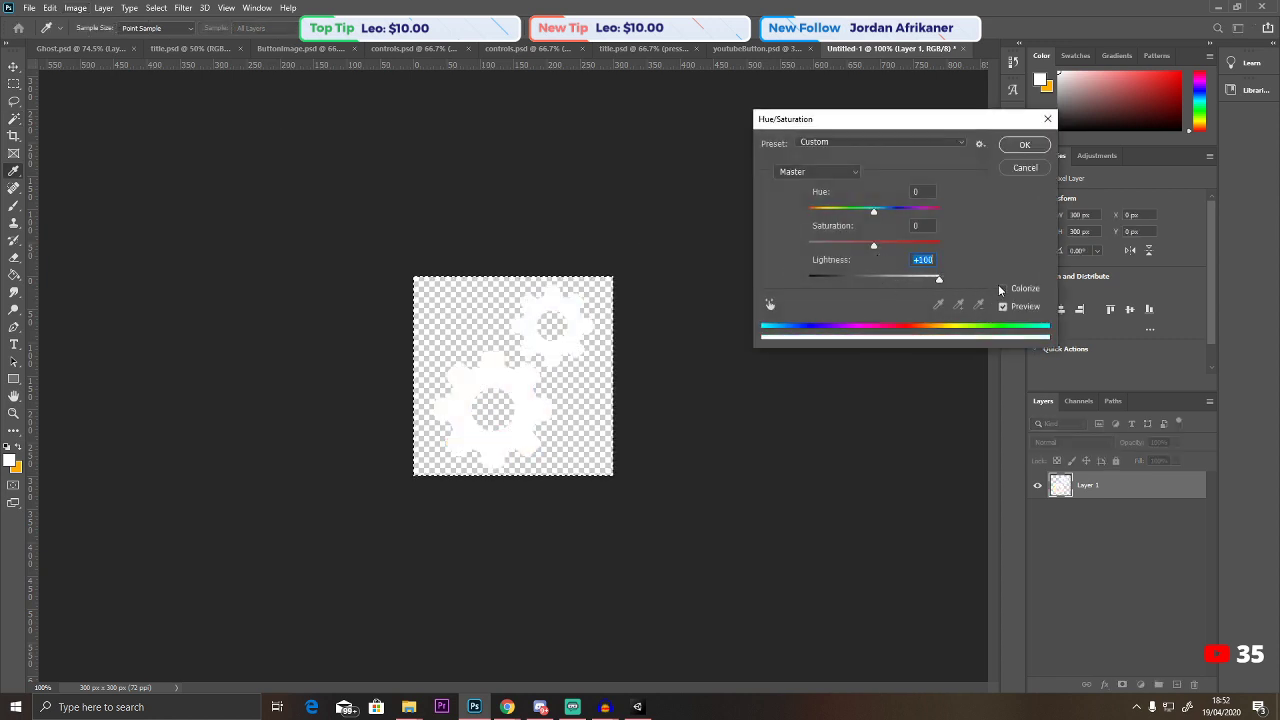
{"action": "left_click", "coordinate": [1020, 145]}
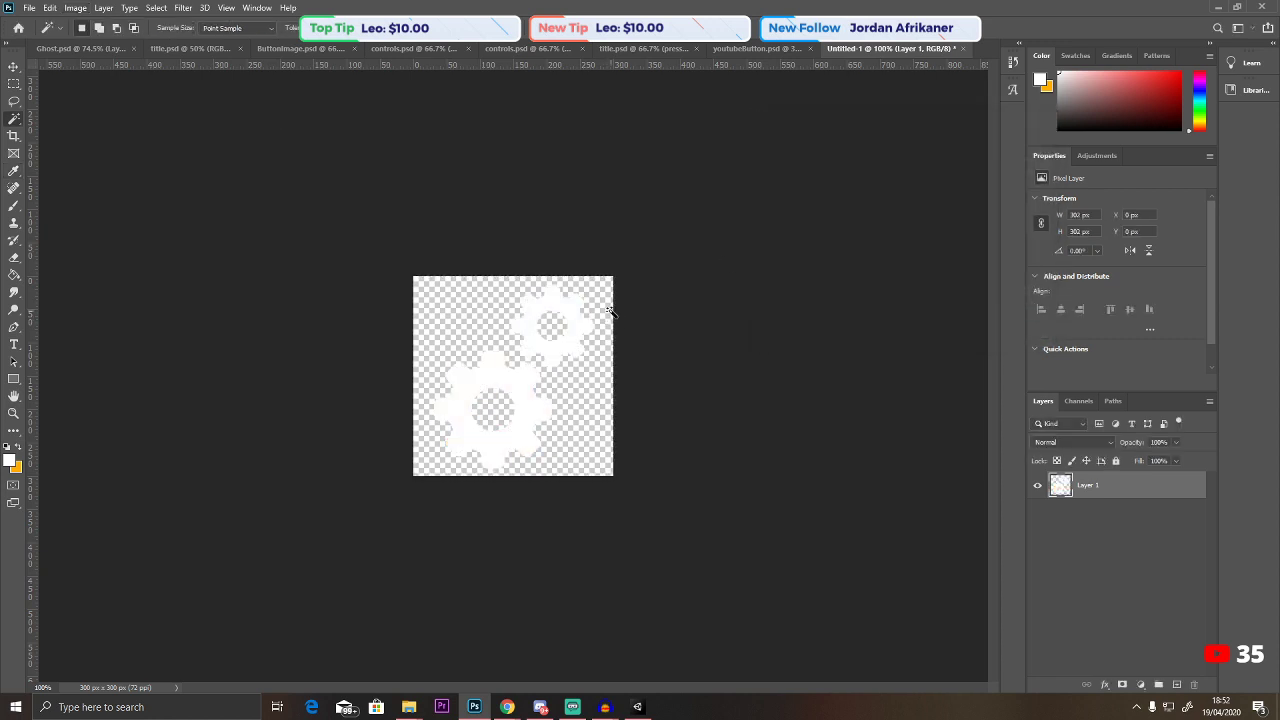
Save the gear image as controlsIcon.psd in the LD46 folder with Maximize Compatibility on.
{"action": "left_click", "coordinate": [29, 8]}
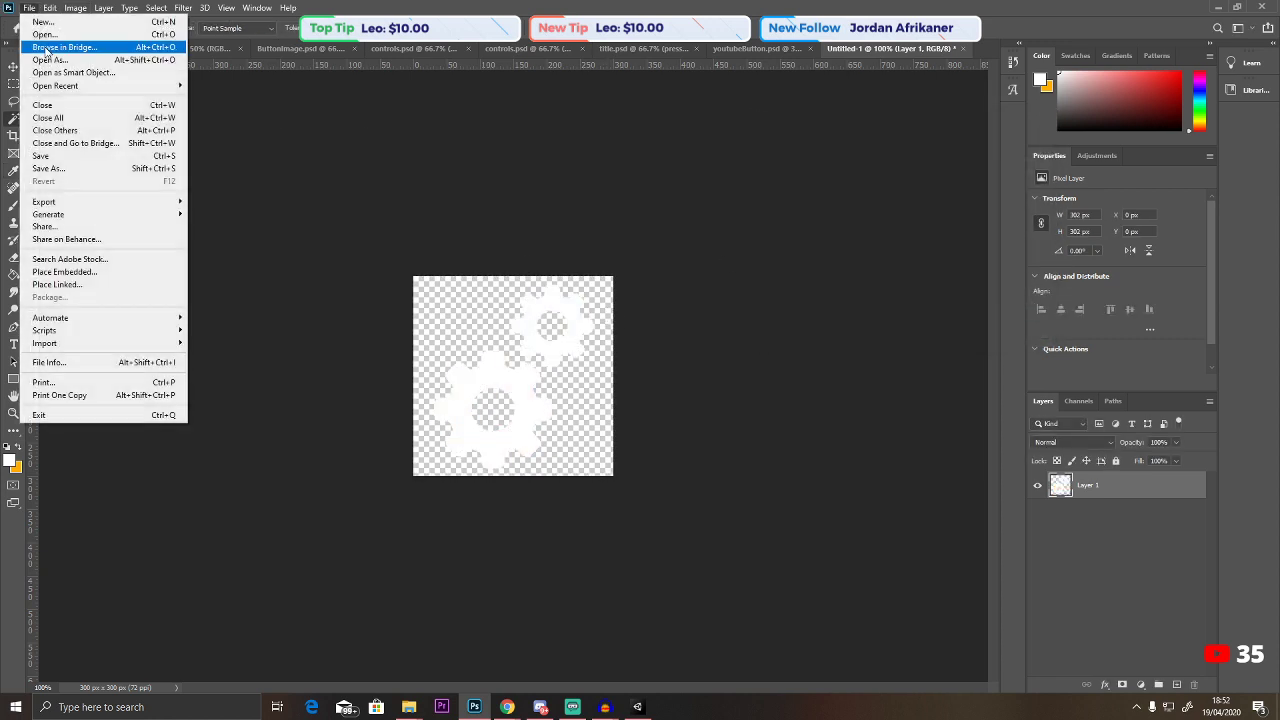
{"action": "left_click", "coordinate": [81, 169]}
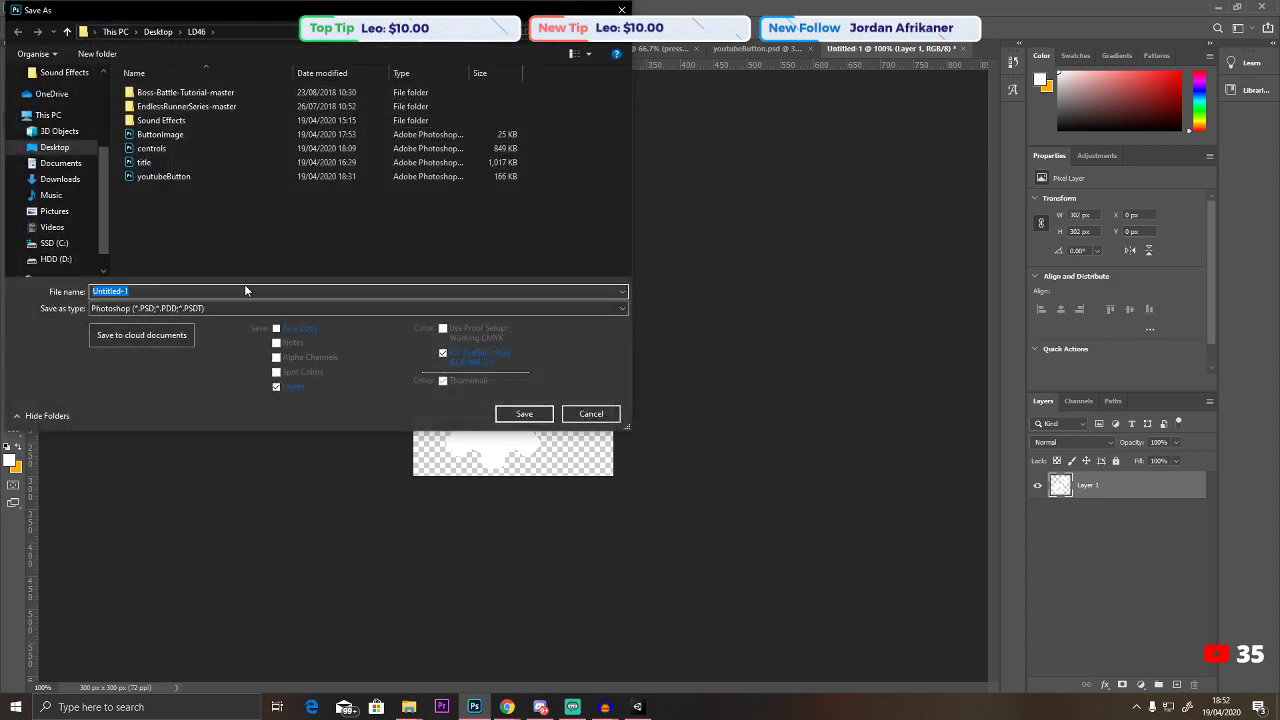
{"action": "type", "text": "contr"}
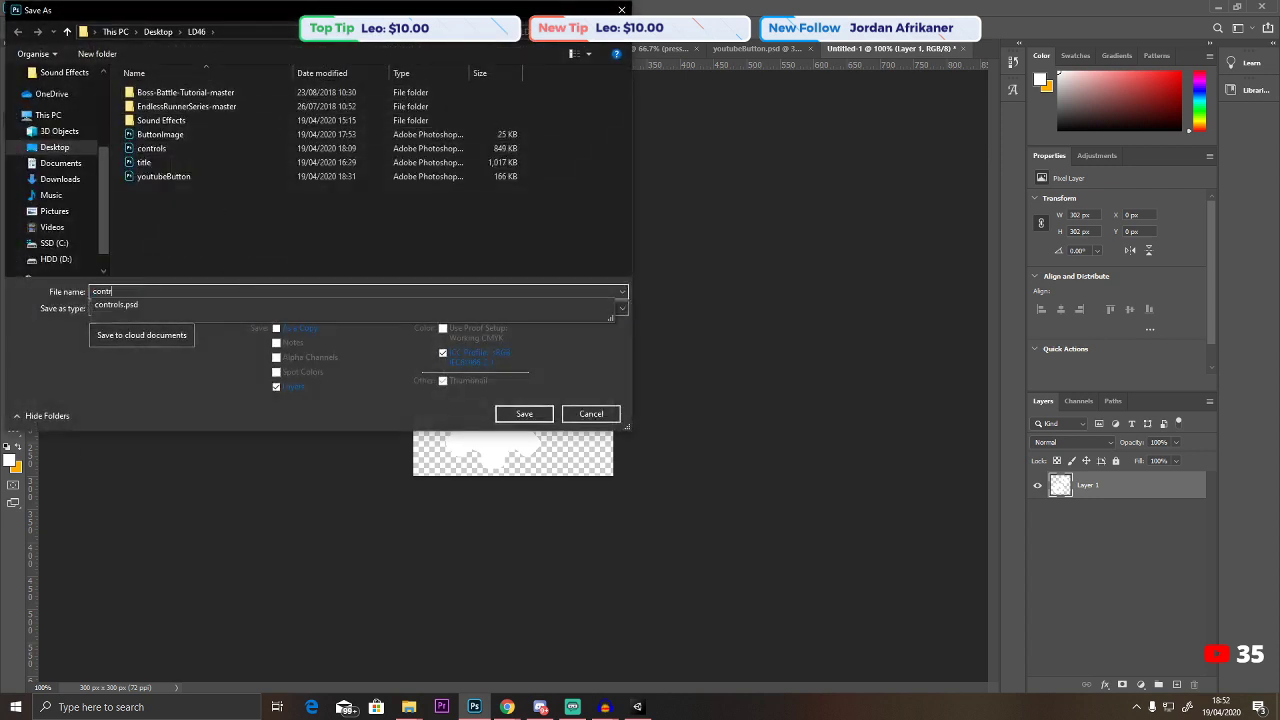
{"action": "type", "text": "ols"}
{"action": "key", "text": "Return"}
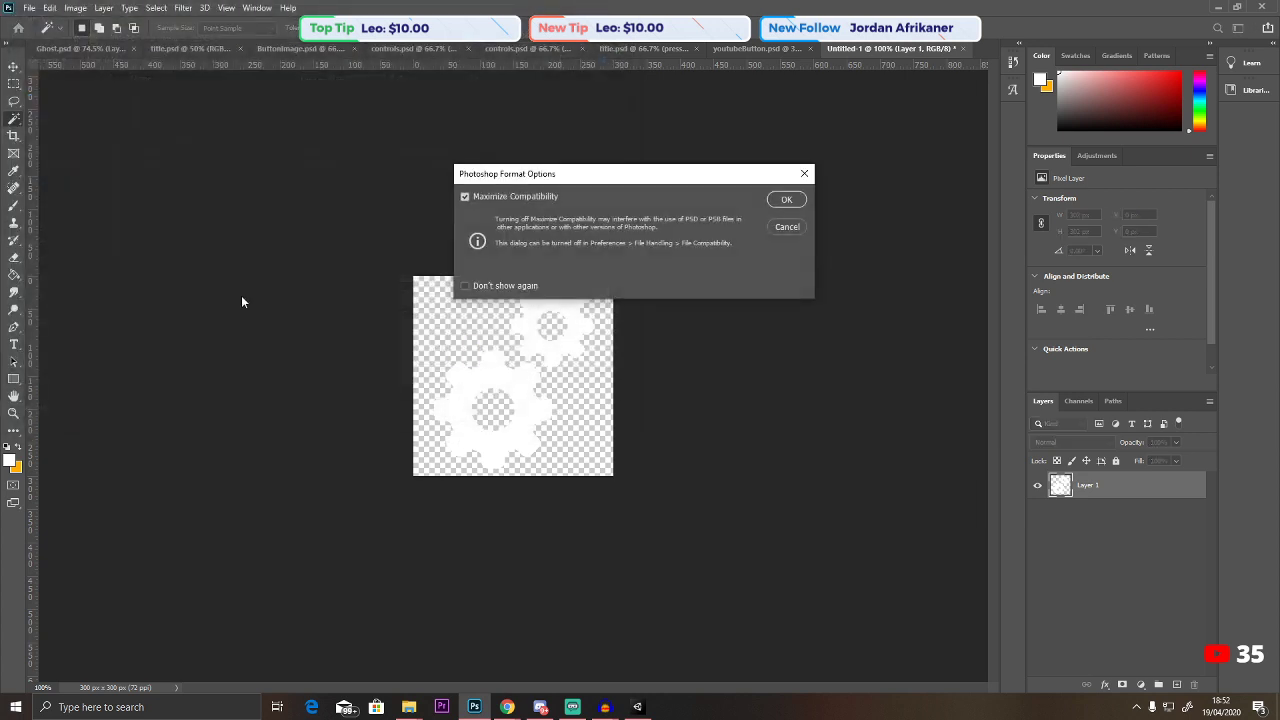
{"action": "key", "text": "Return"}
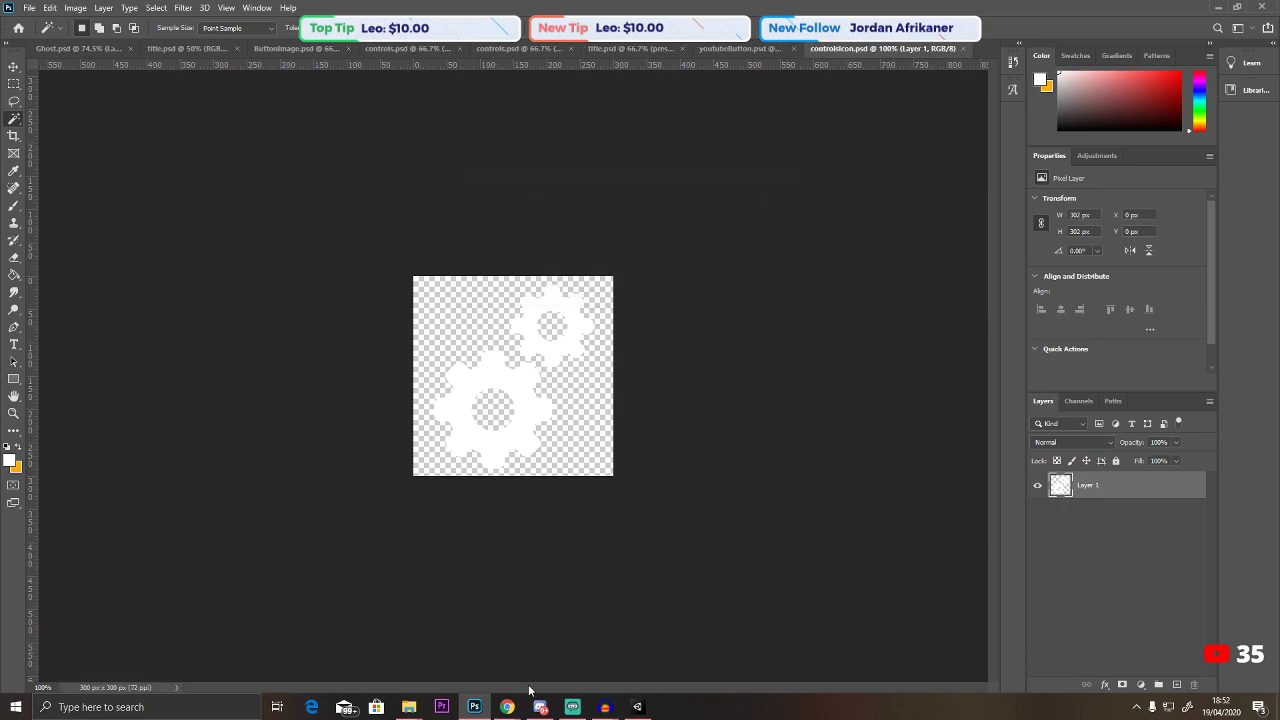
Switch to Unity and import the controlsIcon file from the LD46 folder into the project's Sprites folder.
{"action": "left_click", "coordinate": [635, 708]}
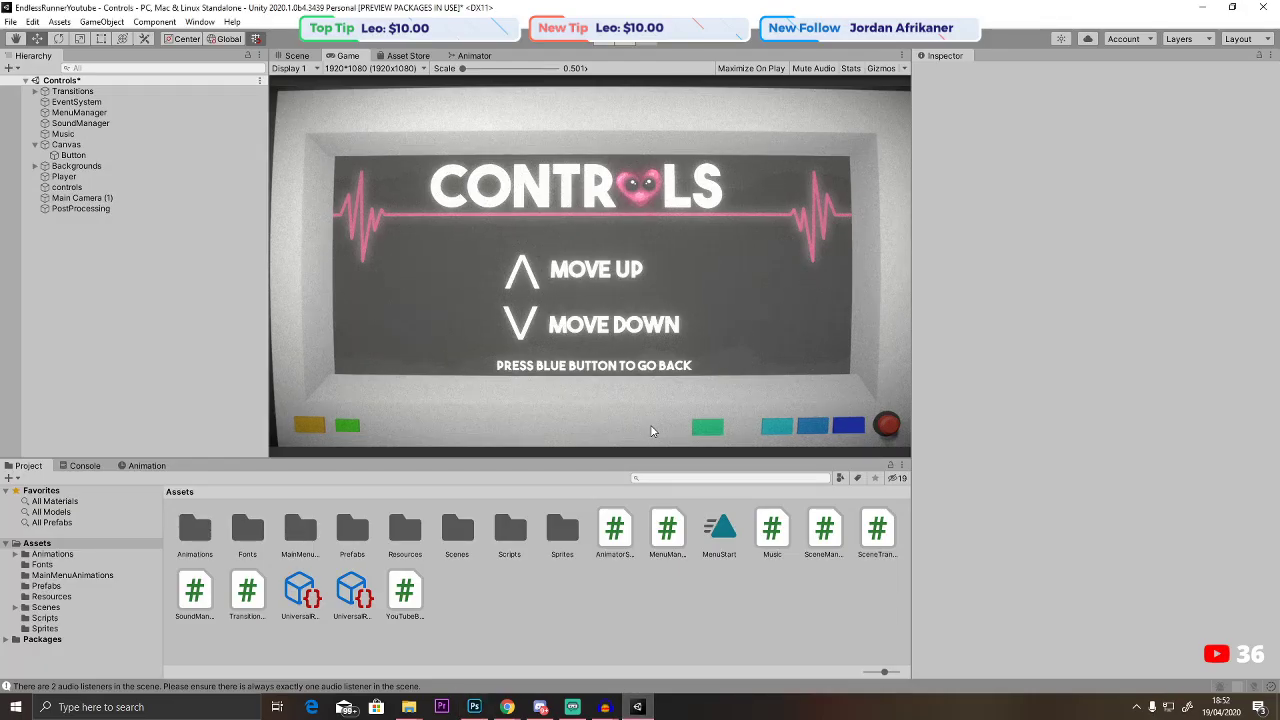
{"action": "double_click", "coordinate": [562, 530]}
{"action": "right_click", "coordinate": [568, 567]}
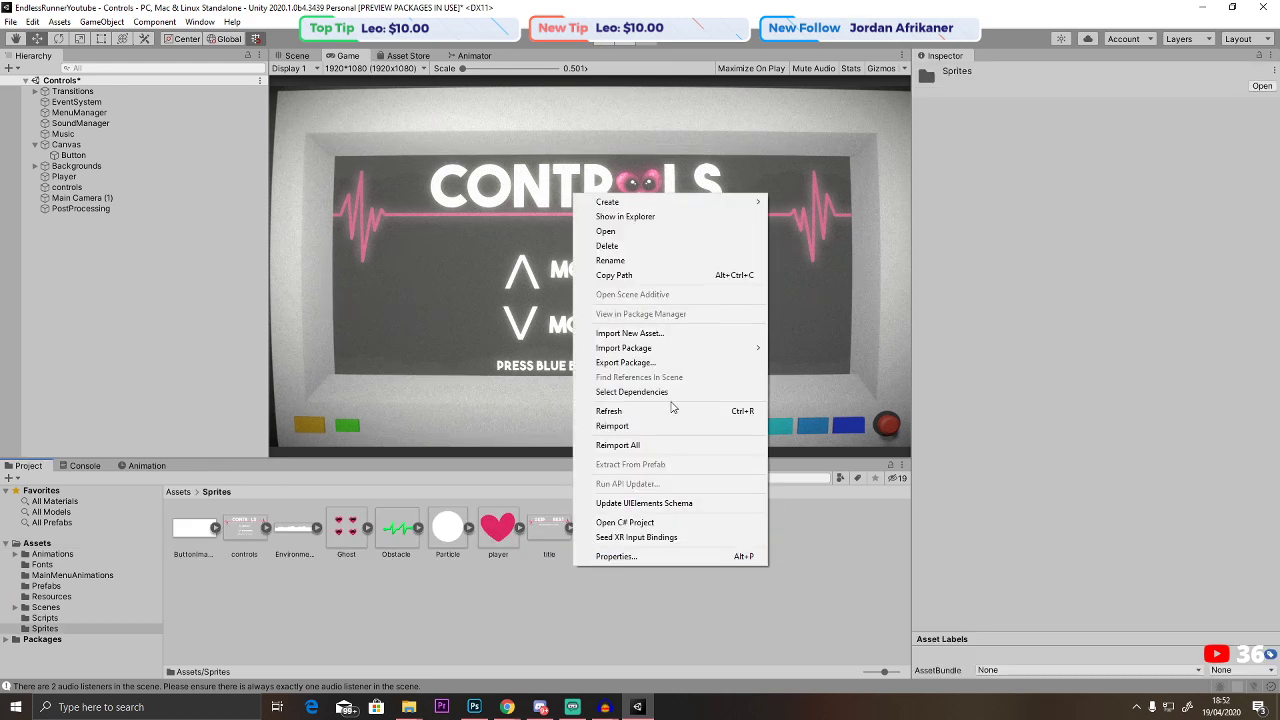
{"action": "left_click", "coordinate": [642, 333]}
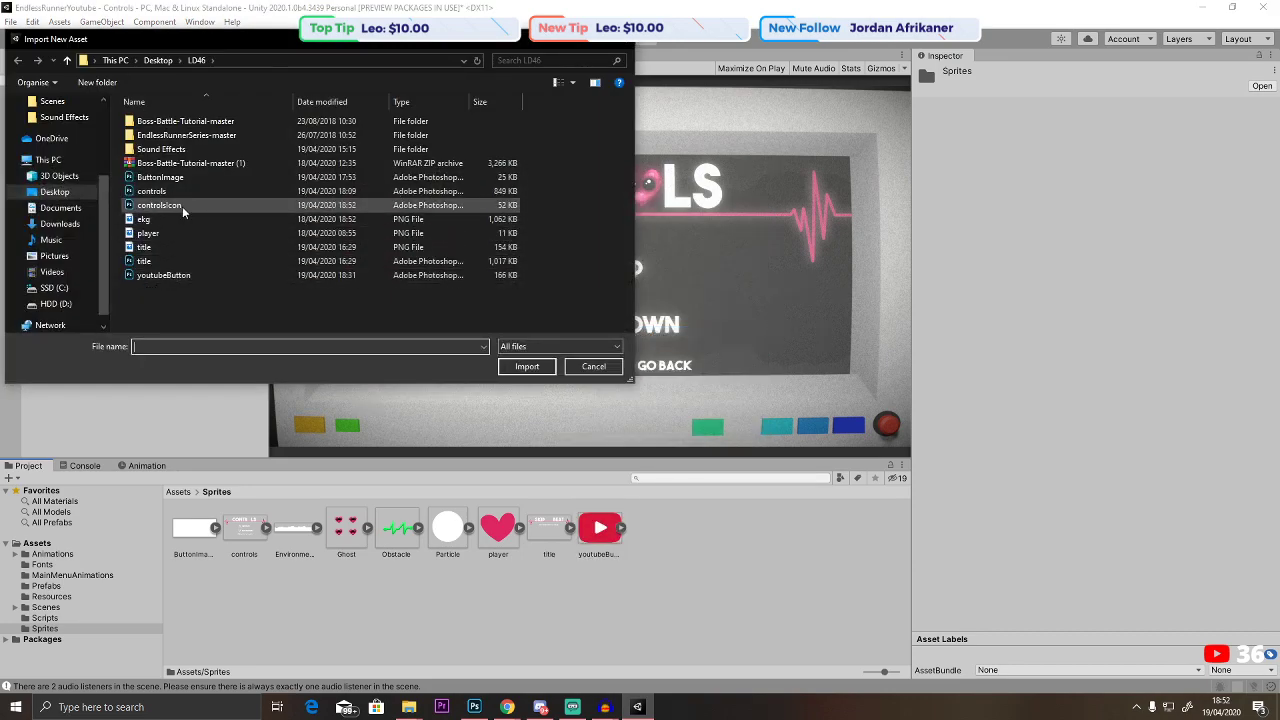
{"action": "double_click", "coordinate": [181, 203]}
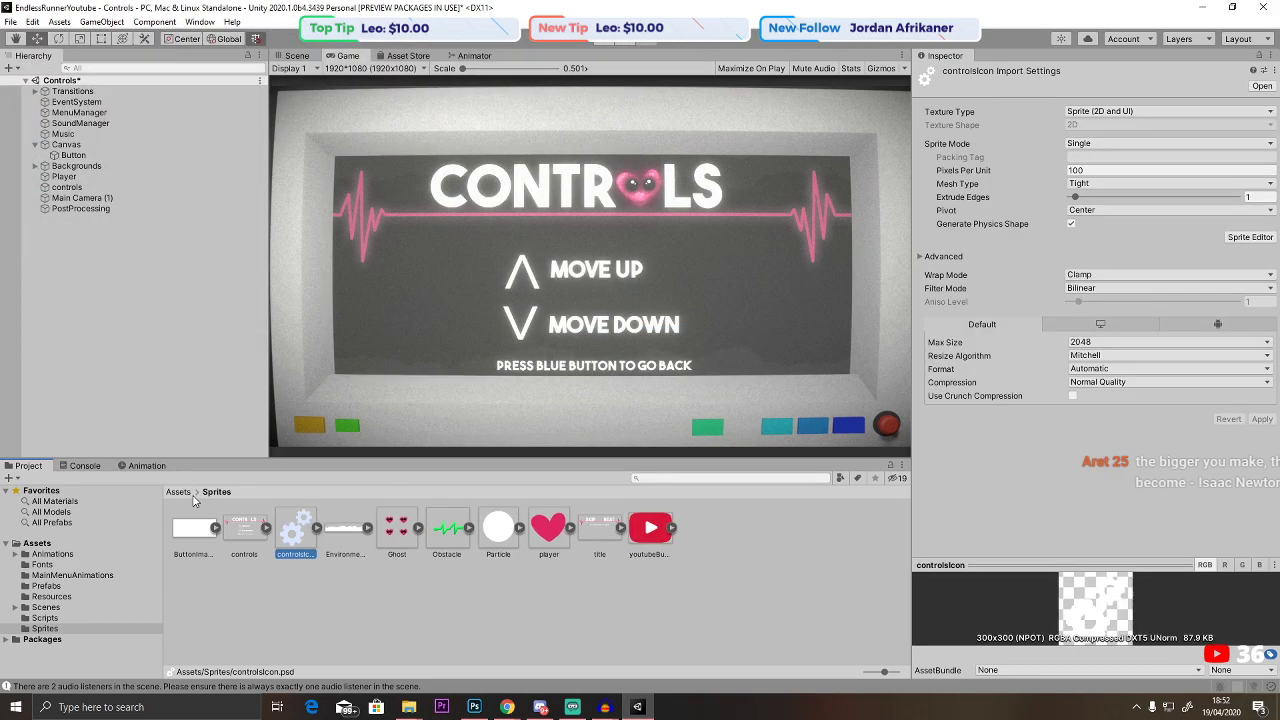
Open the Main scene from the Scenes folder, saving the changes made to the Controls scene.
{"action": "left_click", "coordinate": [186, 494]}
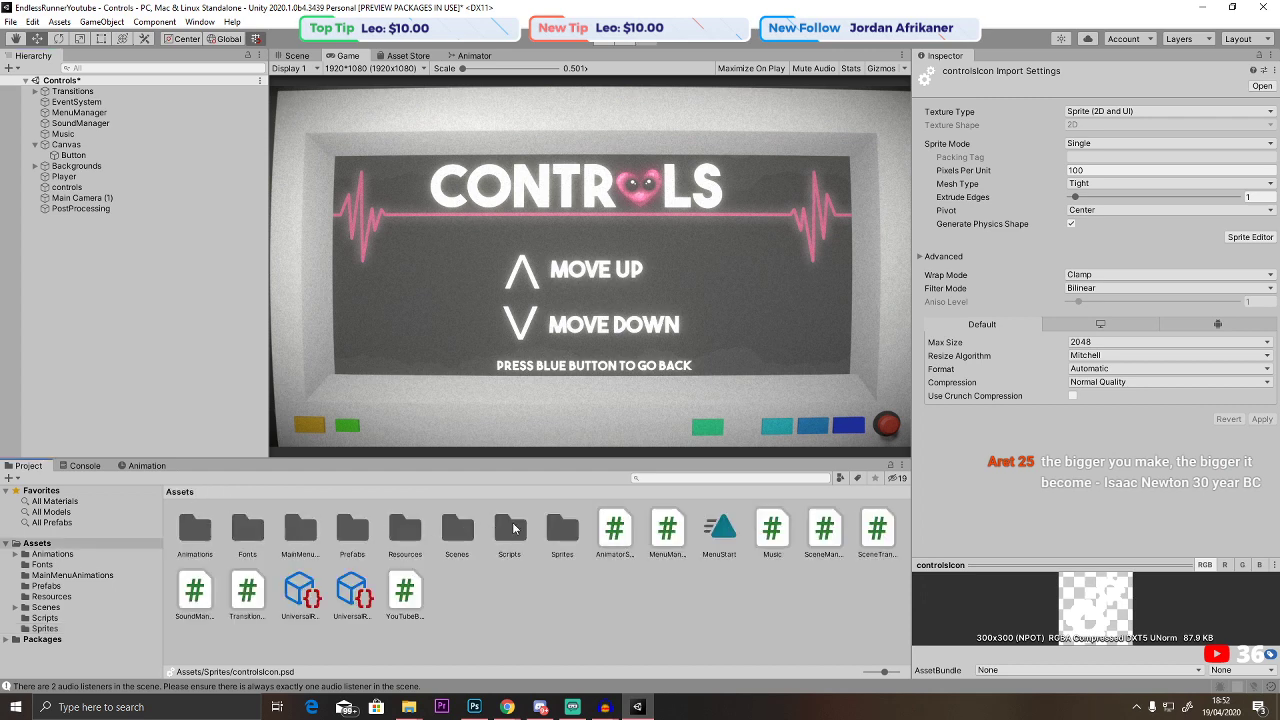
{"action": "double_click", "coordinate": [457, 532]}
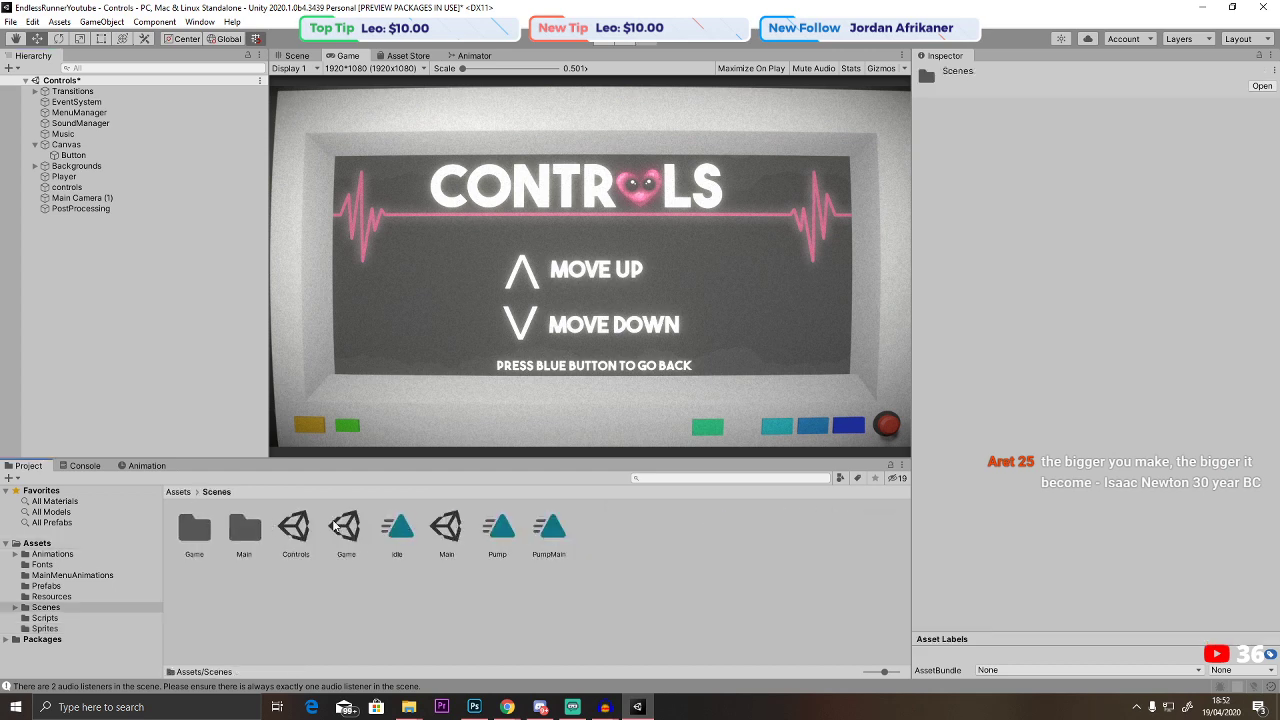
{"action": "double_click", "coordinate": [436, 529]}
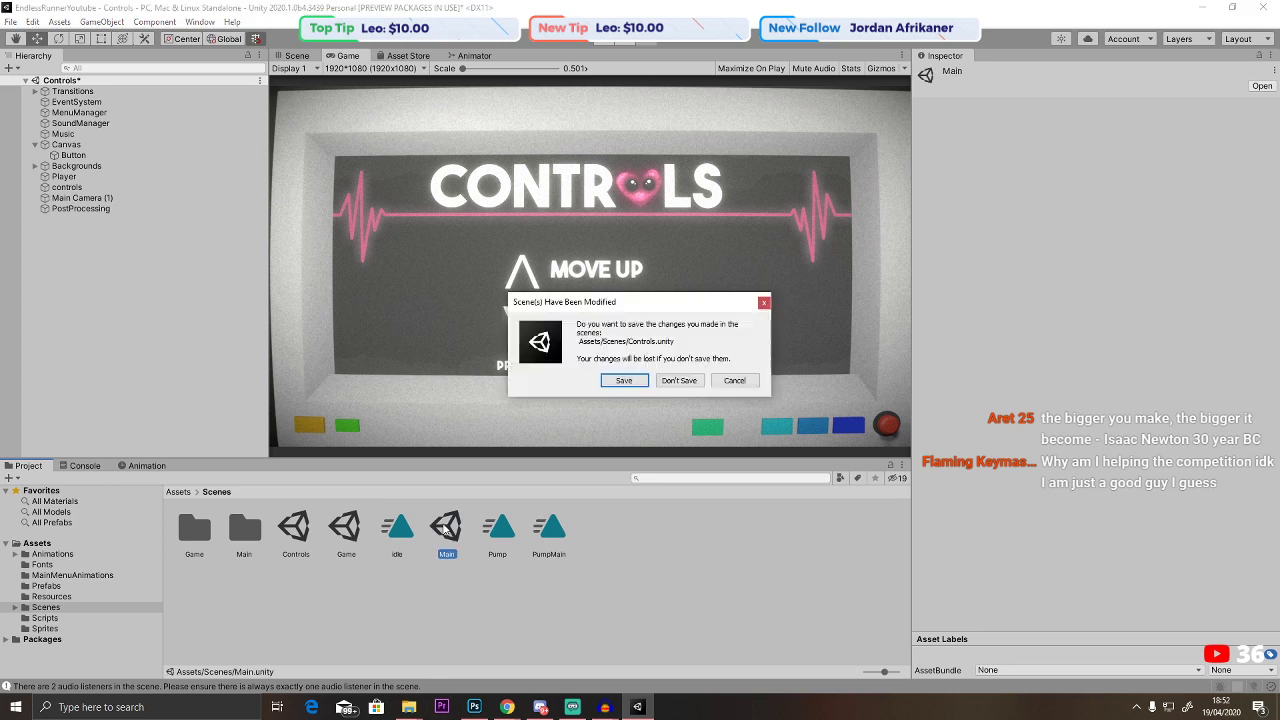
{"action": "left_click", "coordinate": [622, 382]}
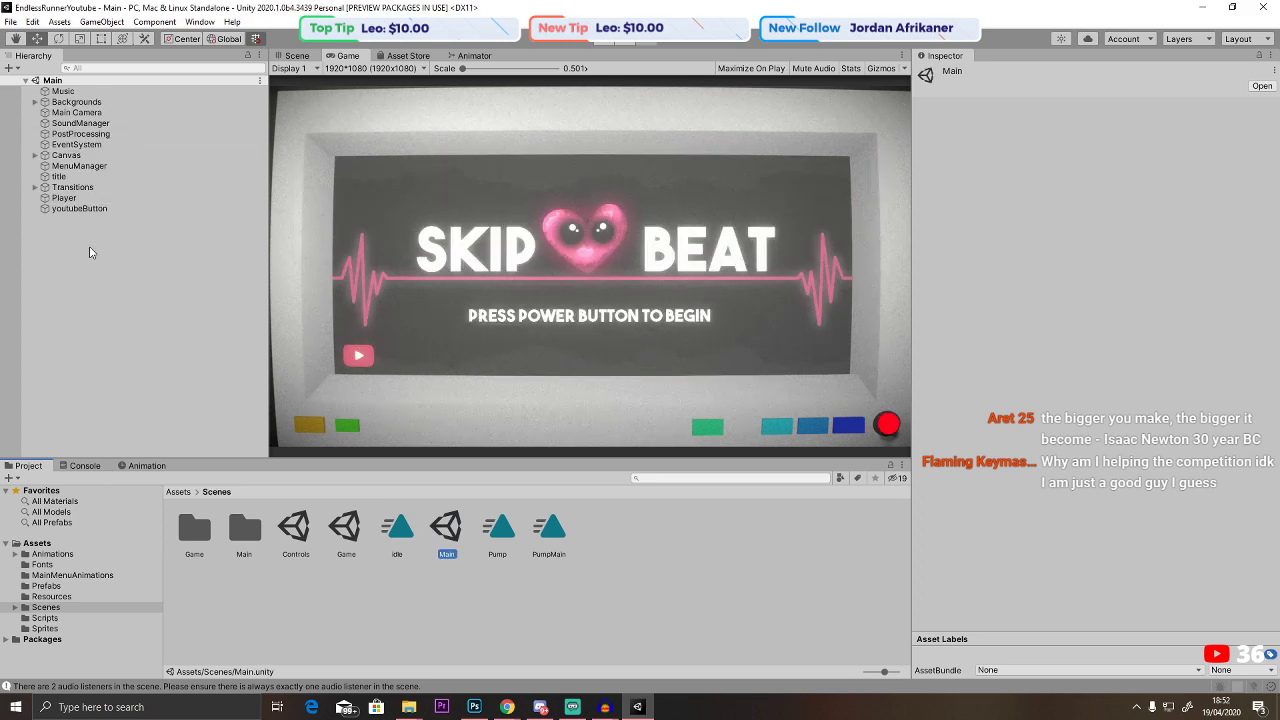
Show the Sprites folder and the Scene view, and add a UI Image as a child of the Canvas.
{"action": "left_click", "coordinate": [180, 492]}
{"action": "double_click", "coordinate": [550, 533]}
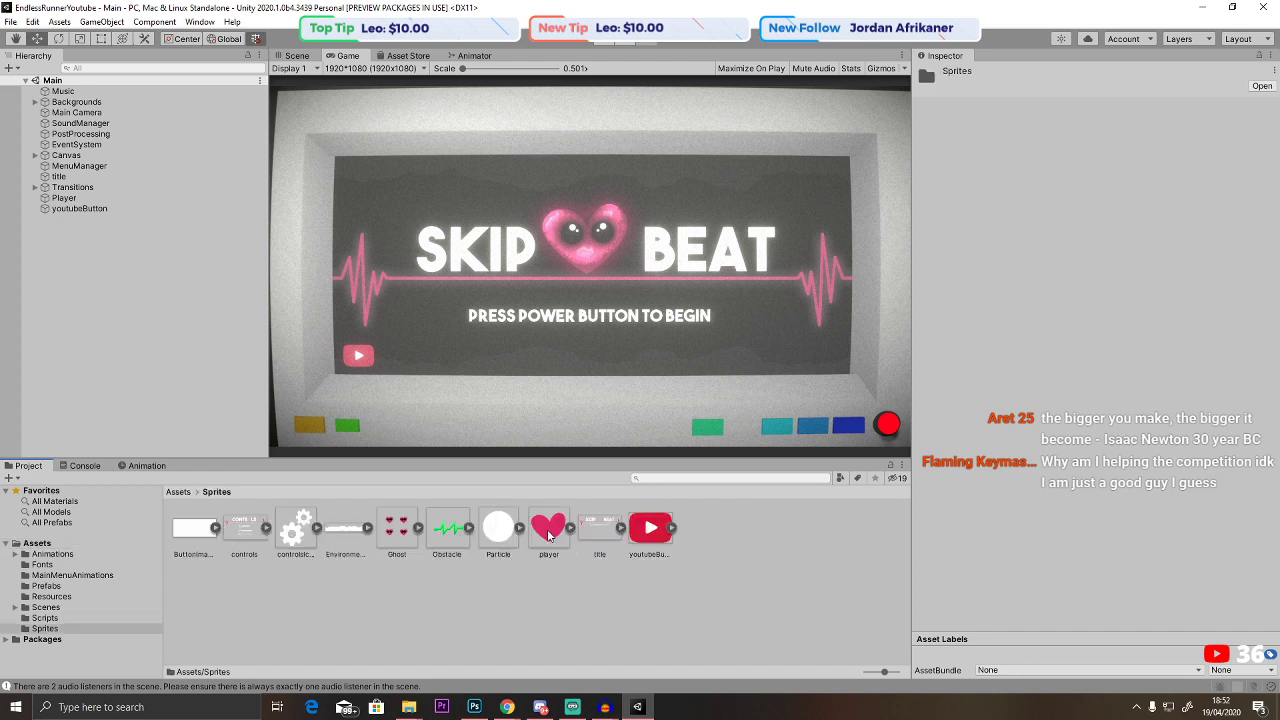
{"action": "left_click", "coordinate": [297, 55]}
{"action": "middle_click_drag", "start_coordinate": [560, 250], "coordinate": [585, 289]}
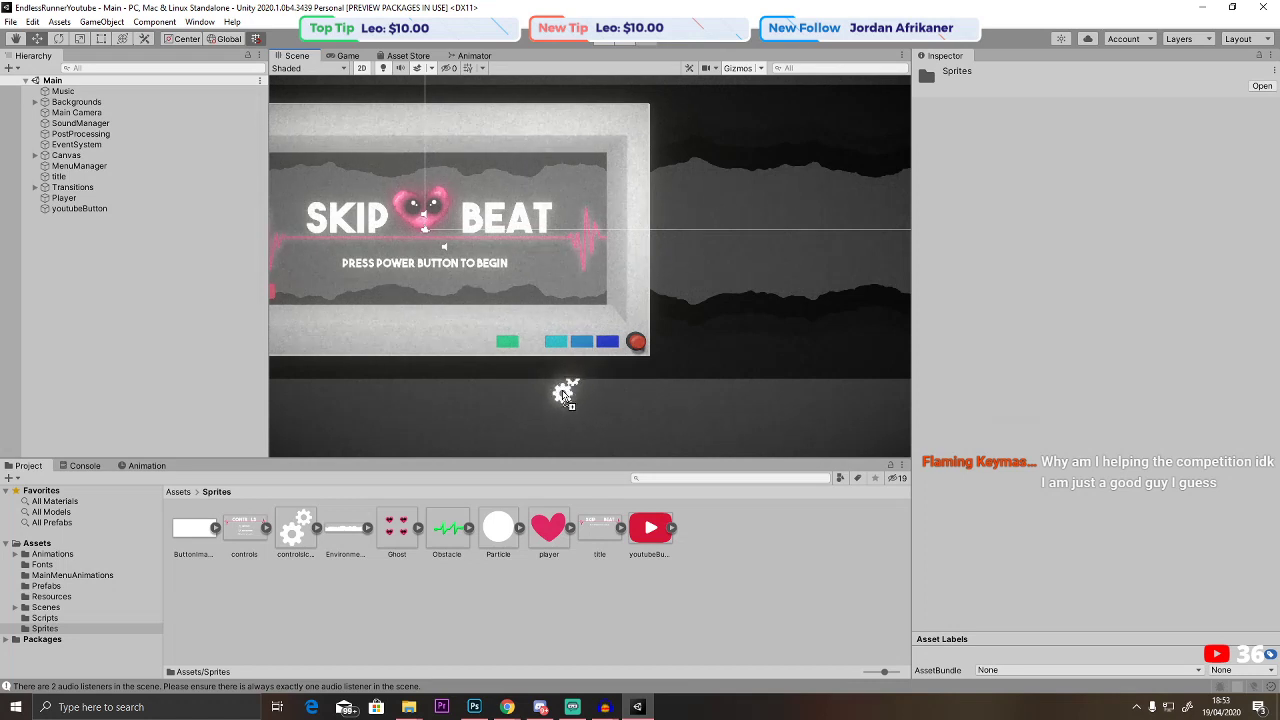
{"action": "scroll", "coordinate": [329, 394], "scroll_direction": "up", "scroll_amount": 5}
{"action": "middle_click_drag", "start_coordinate": [329, 394], "coordinate": [360, 371]}
{"action": "scroll", "coordinate": [577, 289], "scroll_direction": "down", "scroll_amount": 4}
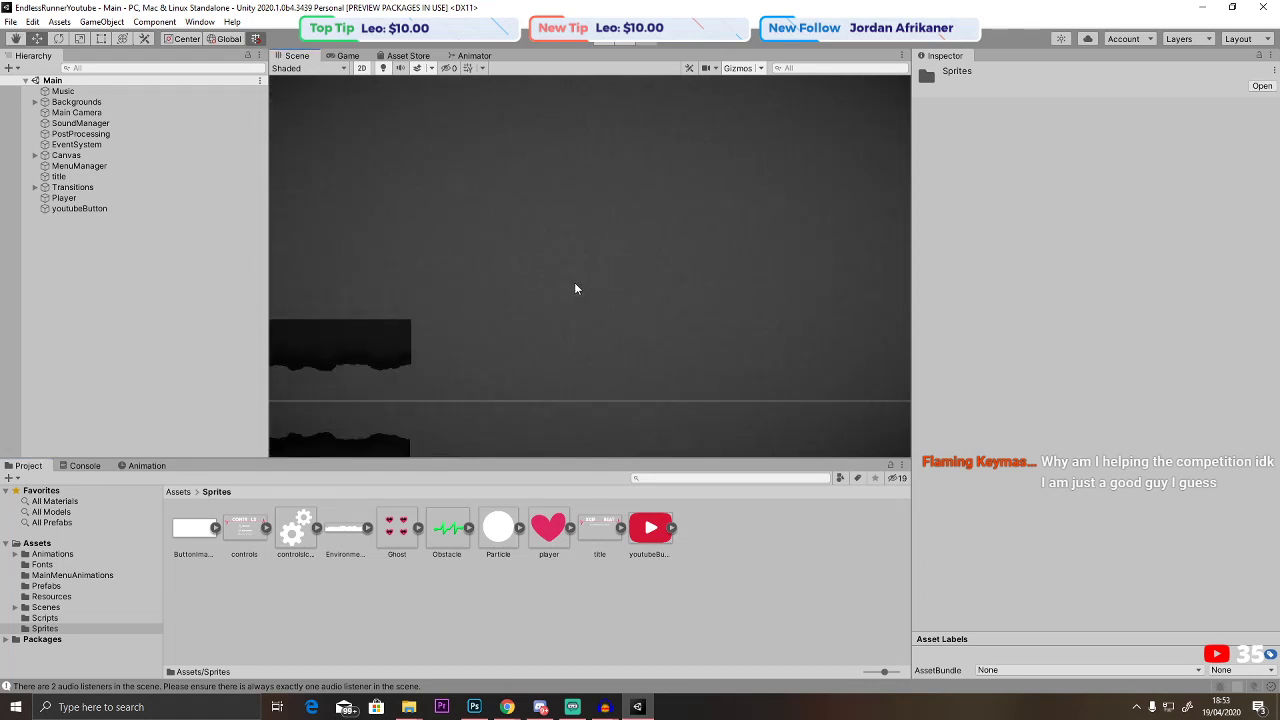
{"action": "mouse_move", "coordinate": [578, 275]}
{"action": "middle_mouse_down"}
{"action": "mouse_move", "coordinate": [694, 257]}
{"action": "mouse_move", "coordinate": [743, 289]}
{"action": "mouse_move", "coordinate": [374, 297]}
{"action": "middle_mouse_up"}
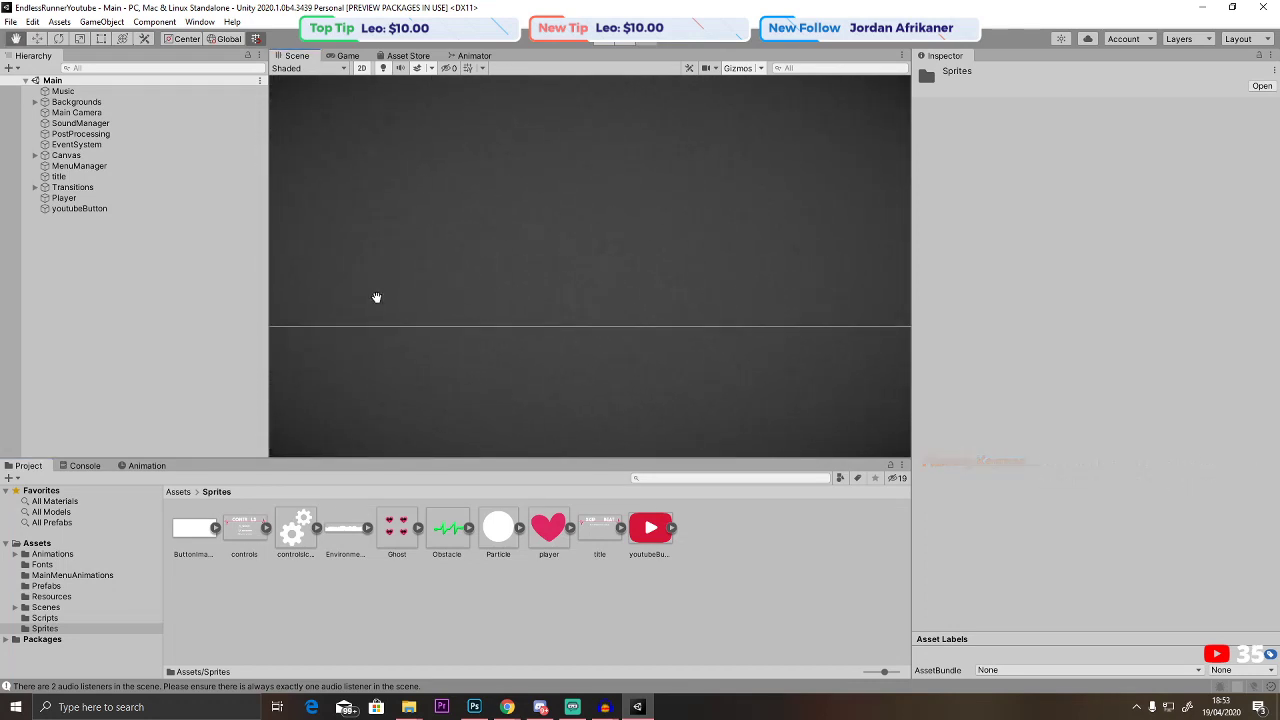
{"action": "mouse_move", "coordinate": [737, 306]}
{"action": "middle_mouse_down"}
{"action": "mouse_move", "coordinate": [380, 306]}
{"action": "mouse_move", "coordinate": [611, 329]}
{"action": "middle_mouse_up"}
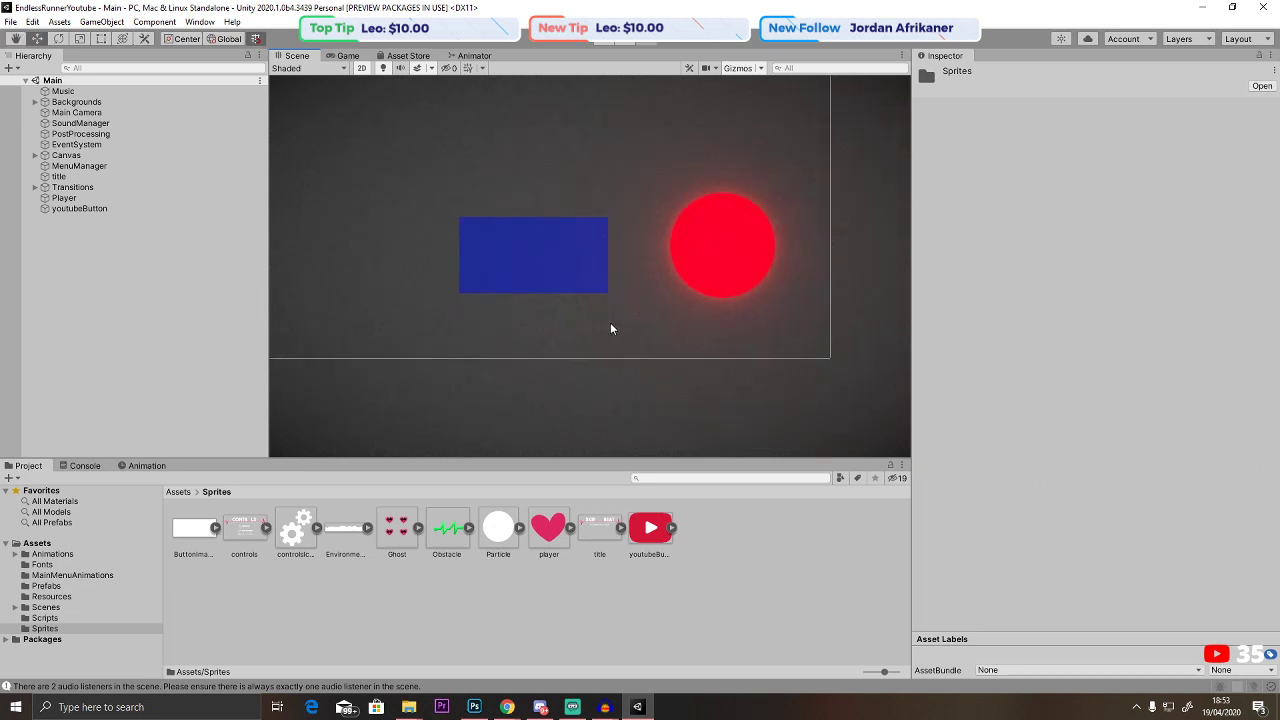
{"action": "left_click", "coordinate": [66, 155]}
{"action": "left_click", "coordinate": [35, 155]}
{"action": "right_click", "coordinate": [74, 157]}
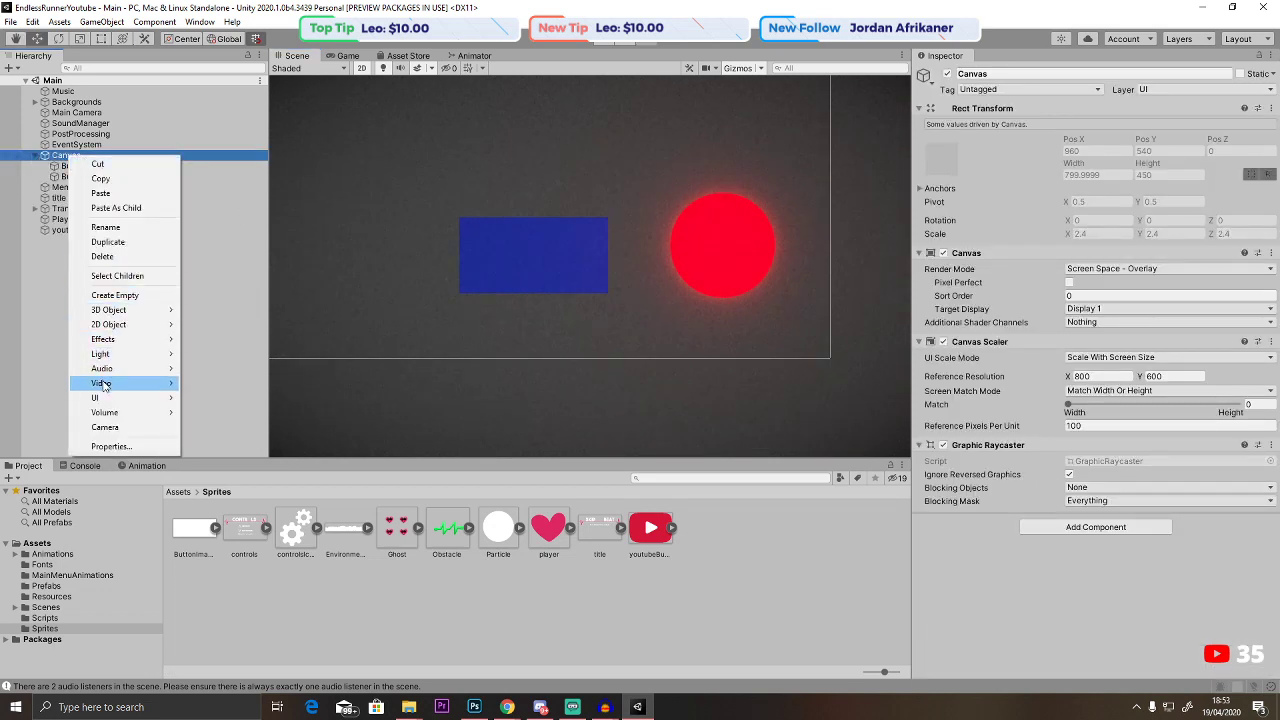
{"action": "mouse_move", "coordinate": [108, 398]}
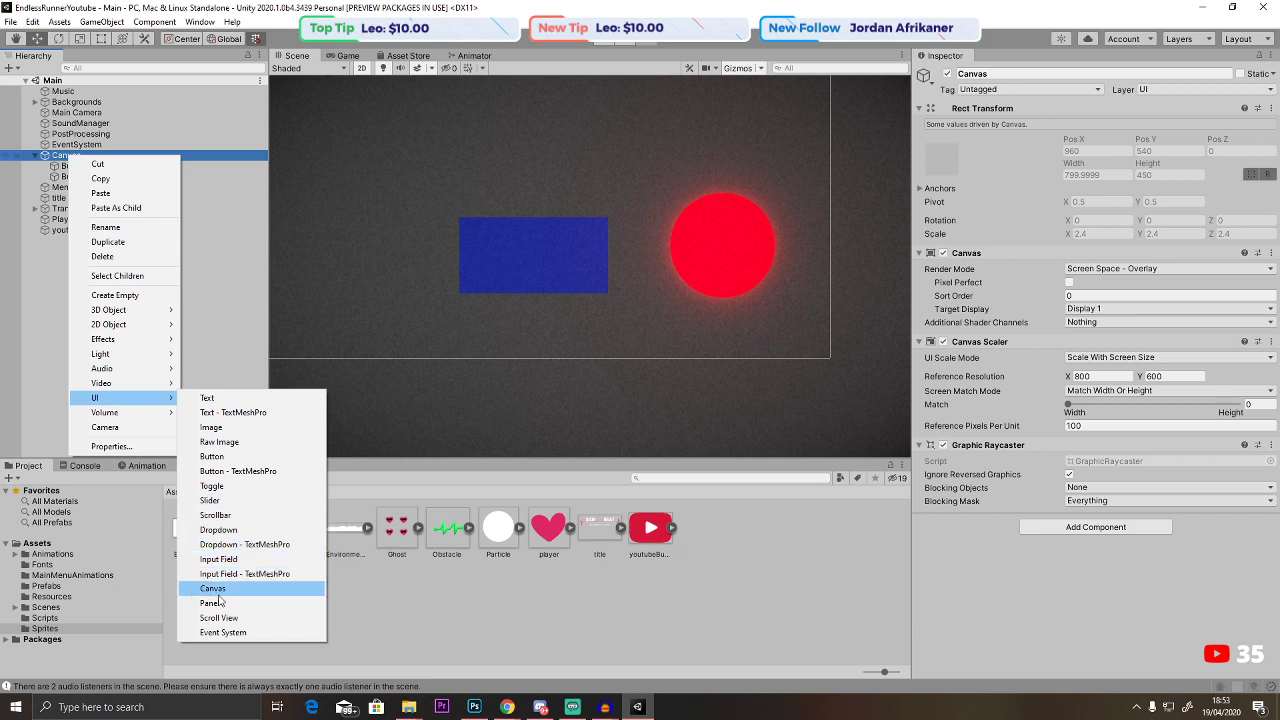
{"action": "left_click", "coordinate": [211, 427]}
Move the new image just above the blue button, to about X 311.7, Y -140, and assign controlsIcon as its source image.
{"action": "scroll", "coordinate": [551, 274], "scroll_direction": "down", "scroll_amount": 2}
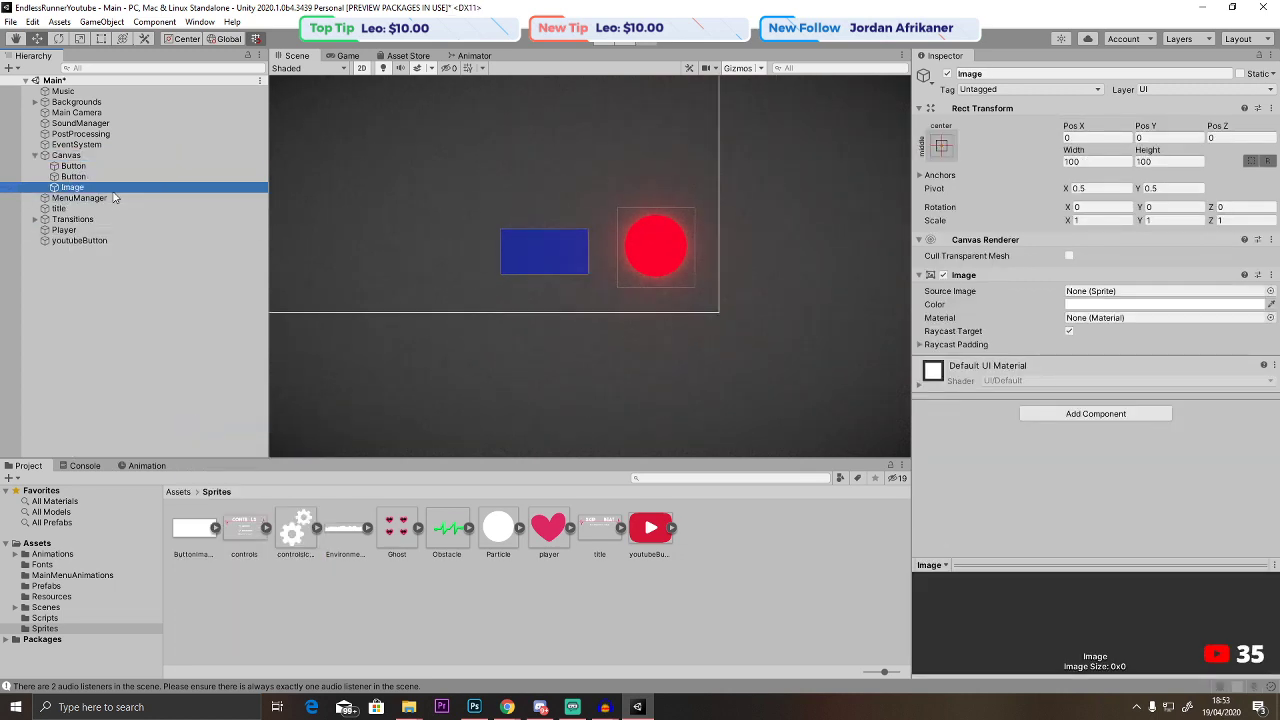
{"action": "key", "text": "f"}
{"action": "scroll", "coordinate": [649, 283], "scroll_direction": "down", "scroll_amount": 3}
{"action": "scroll", "coordinate": [600, 280], "scroll_direction": "down", "scroll_amount": 2}
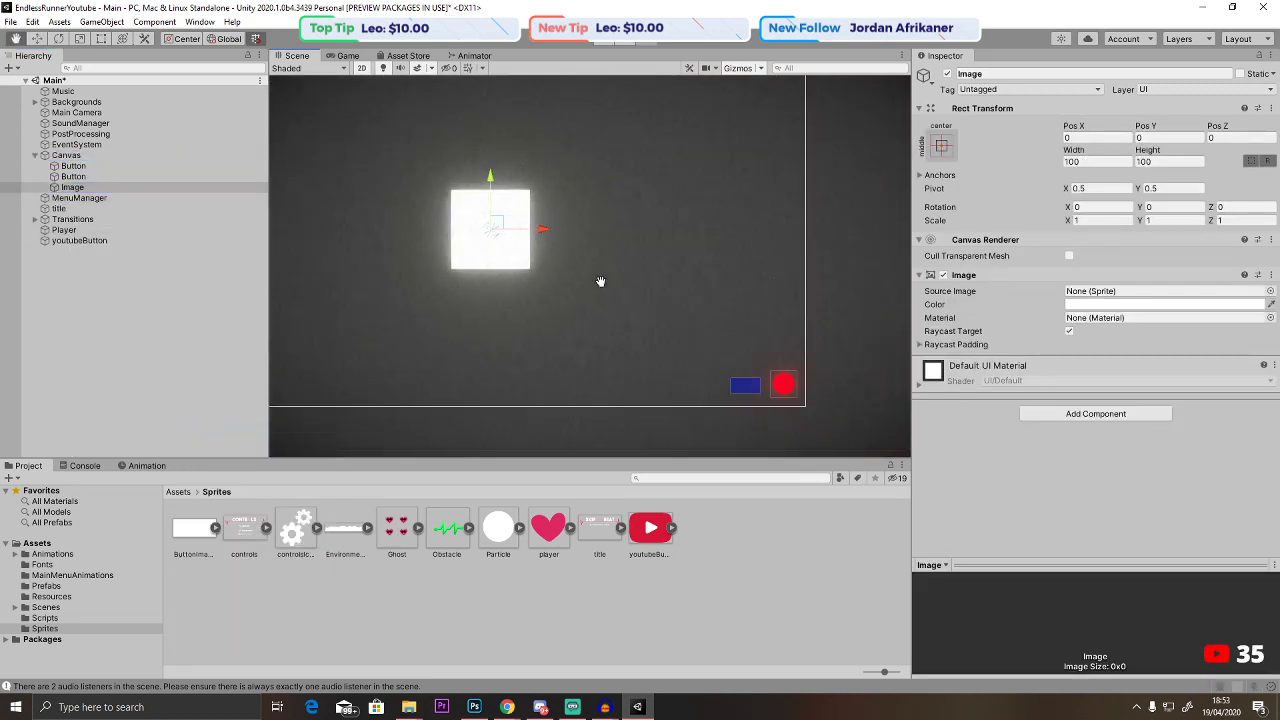
{"action": "middle_click_drag", "start_coordinate": [600, 280], "coordinate": [478, 237]}
{"action": "left_click_drag", "start_coordinate": [368, 145], "coordinate": [632, 319]}
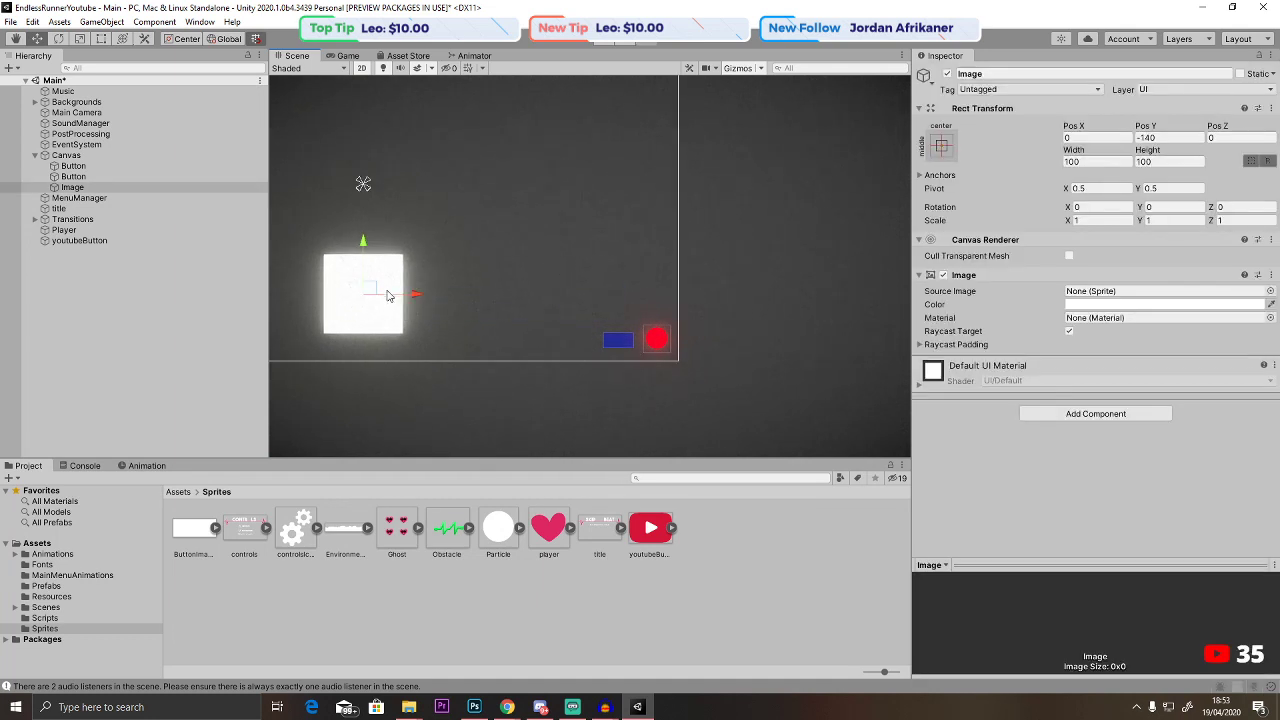
{"action": "left_click_drag", "start_coordinate": [418, 293], "coordinate": [667, 293]}
{"action": "scroll", "coordinate": [600, 313], "scroll_direction": "up", "scroll_amount": 3}
{"action": "scroll", "coordinate": [577, 313], "scroll_direction": "up", "scroll_amount": 1}
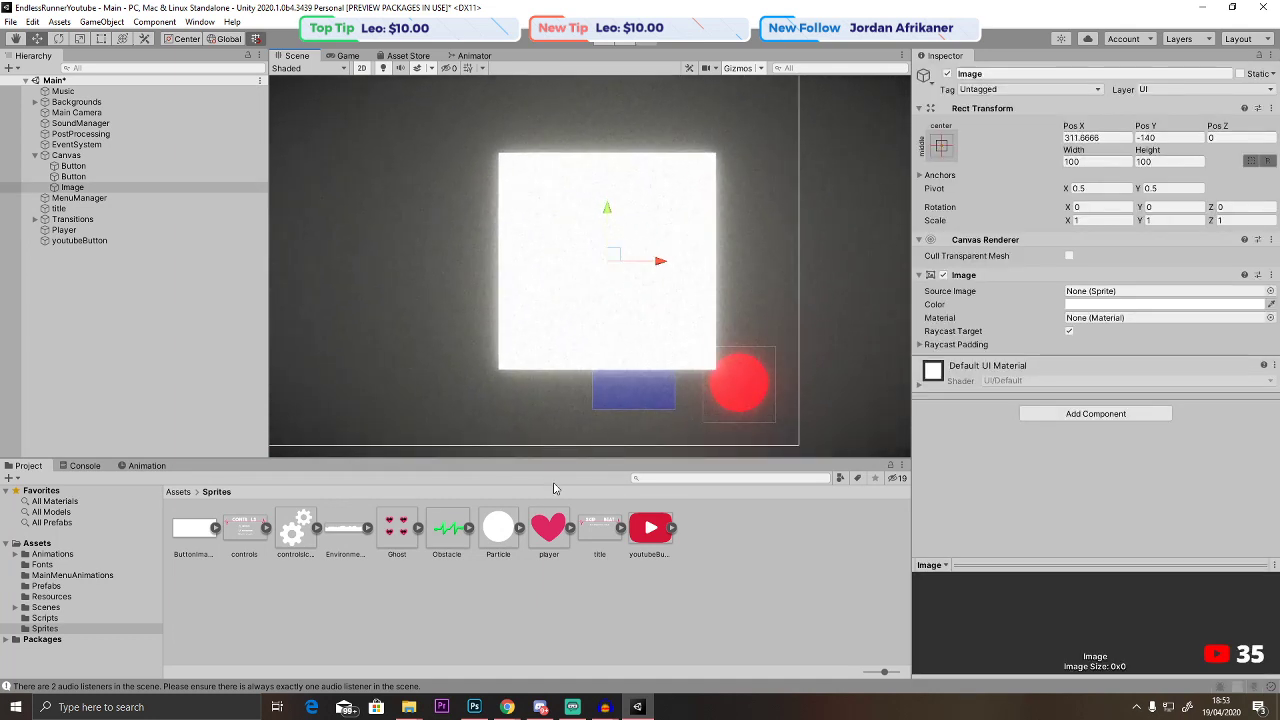
{"action": "left_click_drag", "start_coordinate": [293, 531], "coordinate": [1090, 292]}
{"action": "scroll", "coordinate": [717, 341], "scroll_direction": "up", "scroll_amount": 2}
Shrink the gear image with the Rect tool to about 18.43 × 18.43 and center it on the blue button.
{"action": "key", "text": "t"}
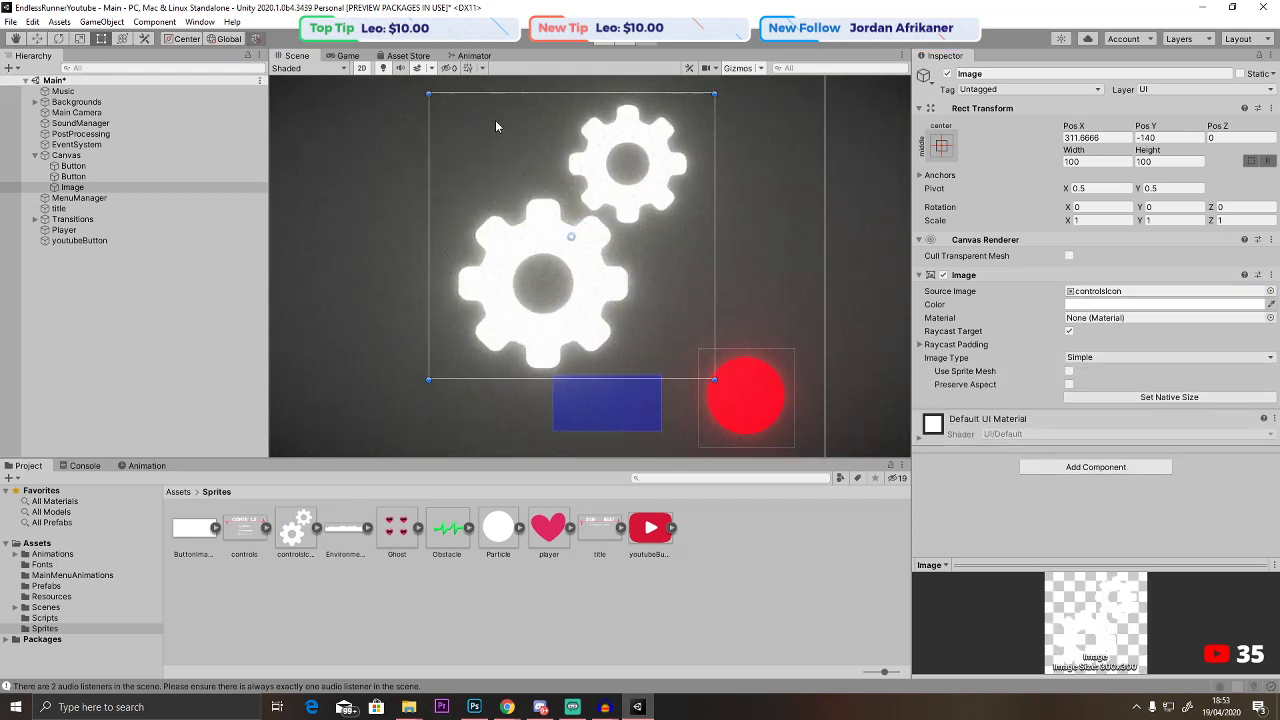
{"action": "left_click_drag", "start_coordinate": [428, 95], "coordinate": [635, 300]}
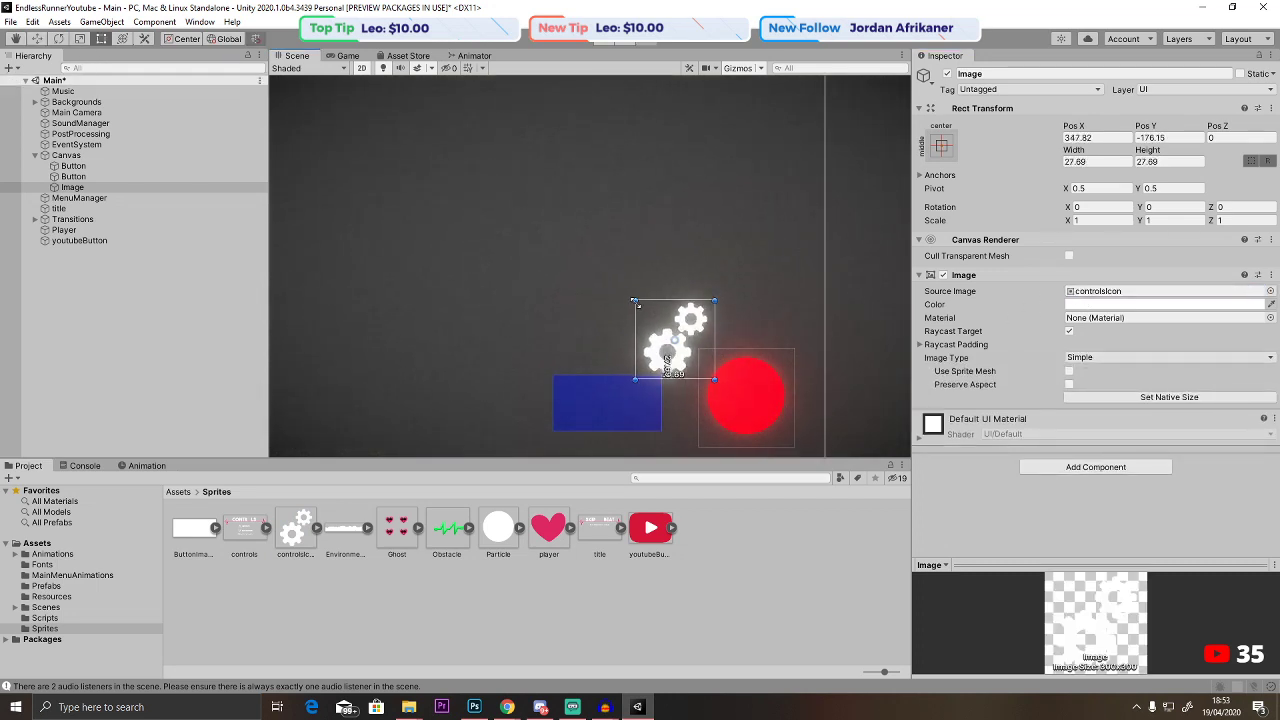
{"action": "key", "text": "ctrl+z"}
{"action": "left_click_drag", "start_coordinate": [428, 95], "coordinate": [652, 302]}
{"action": "left_click_drag", "start_coordinate": [720, 355], "coordinate": [655, 424]}
{"action": "scroll", "coordinate": [650, 428], "scroll_direction": "up", "scroll_amount": 4}
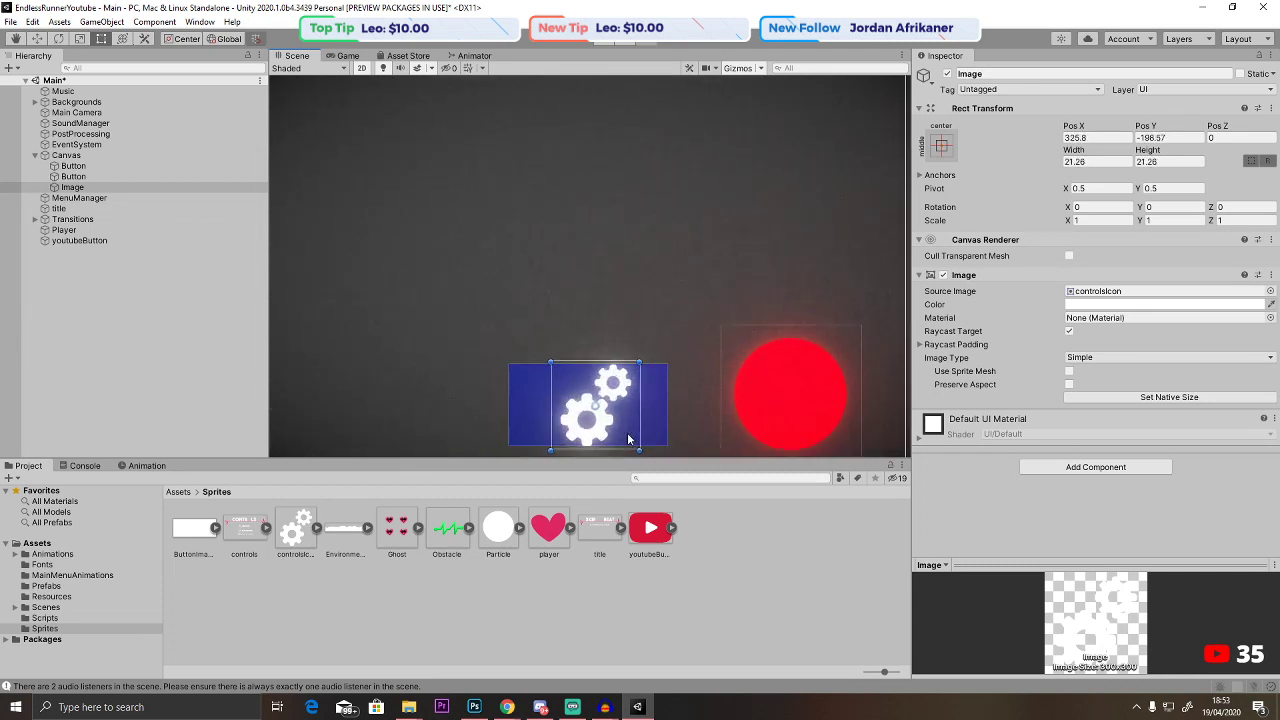
{"action": "left_click_drag", "start_coordinate": [501, 328], "coordinate": [519, 345]}
{"action": "left_click_drag", "start_coordinate": [569, 406], "coordinate": [549, 400]}
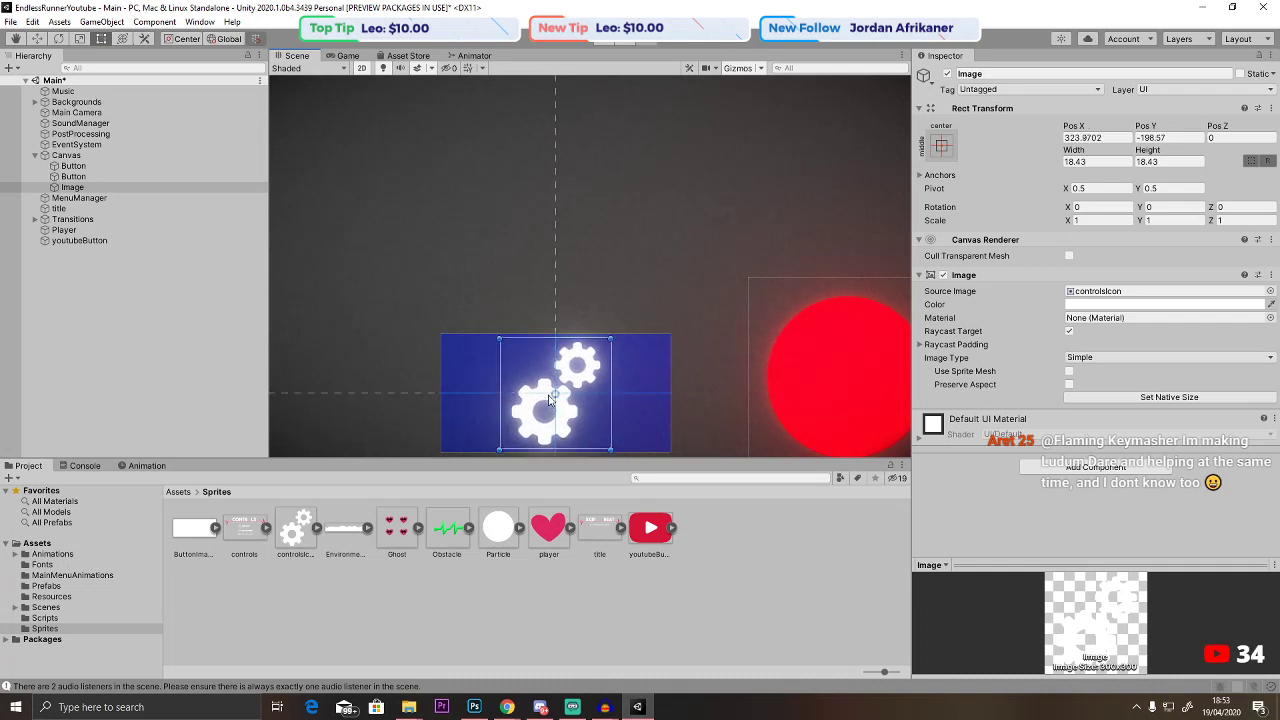
{"action": "left_click", "coordinate": [673, 275]}
{"action": "middle_click_drag", "start_coordinate": [673, 275], "coordinate": [700, 224]}
Run the Main scene briefly to check the gear icon on the blue button, and stop the game.
{"action": "left_click", "coordinate": [344, 55]}
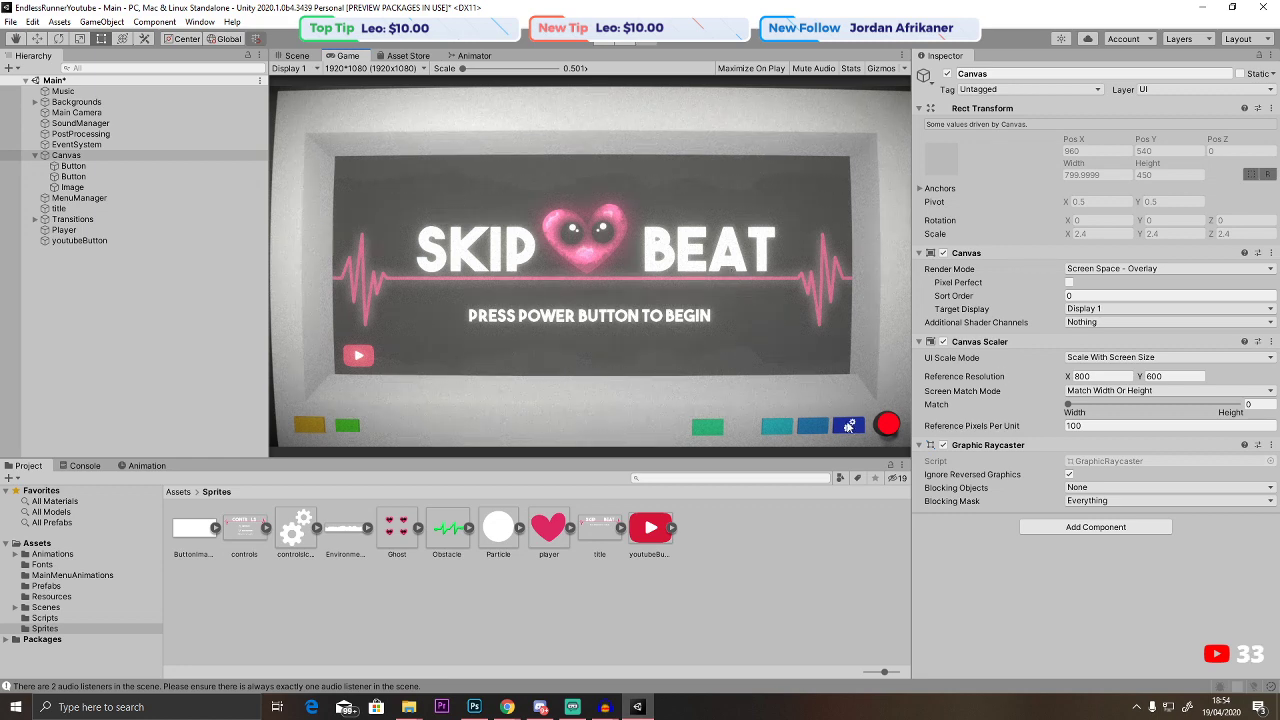
{"action": "left_click", "coordinate": [604, 42]}
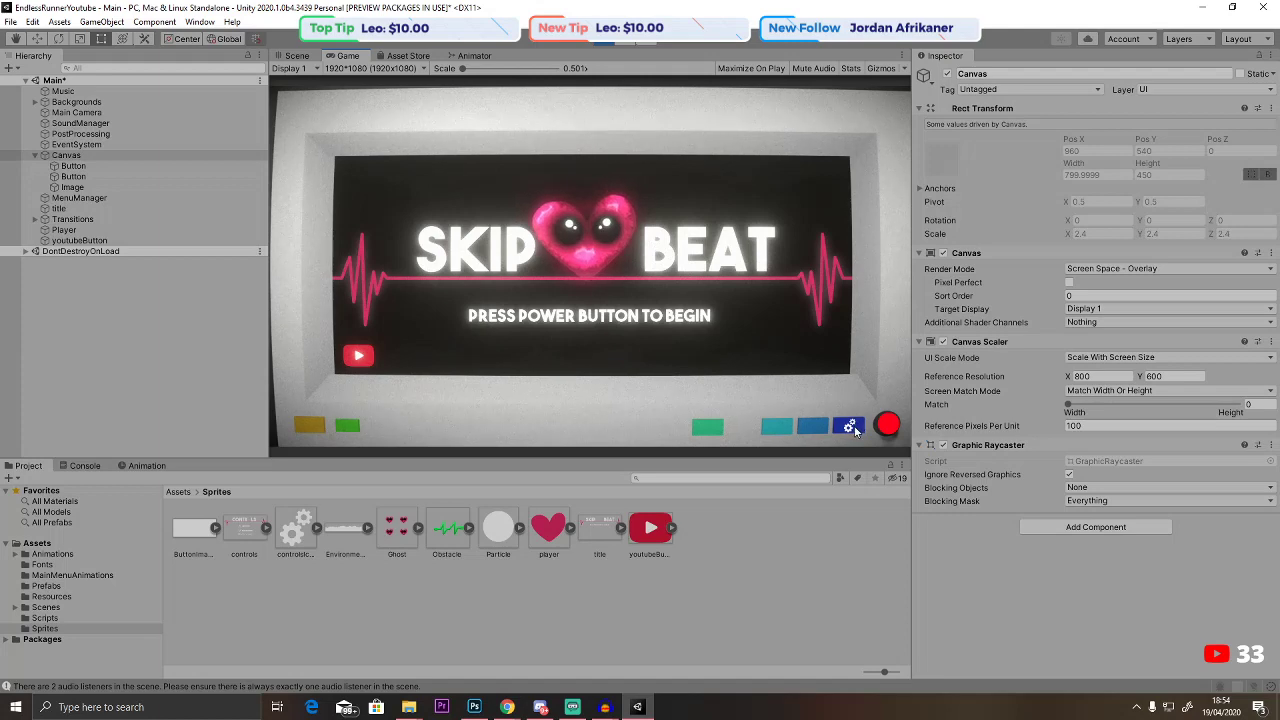
{"action": "left_click", "coordinate": [617, 38]}
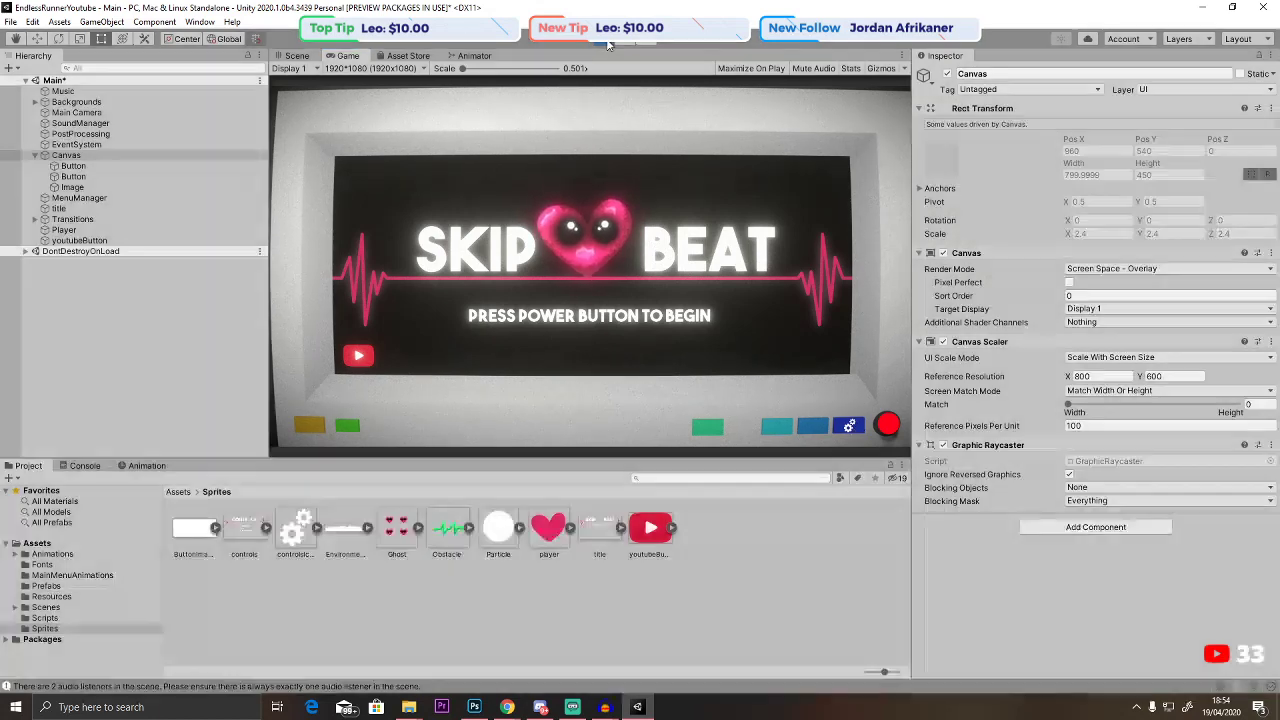
Make the gear Image a child of the blue Button in the Canvas hierarchy.
{"action": "left_click", "coordinate": [408, 55]}
{"action": "left_click", "coordinate": [310, 56]}
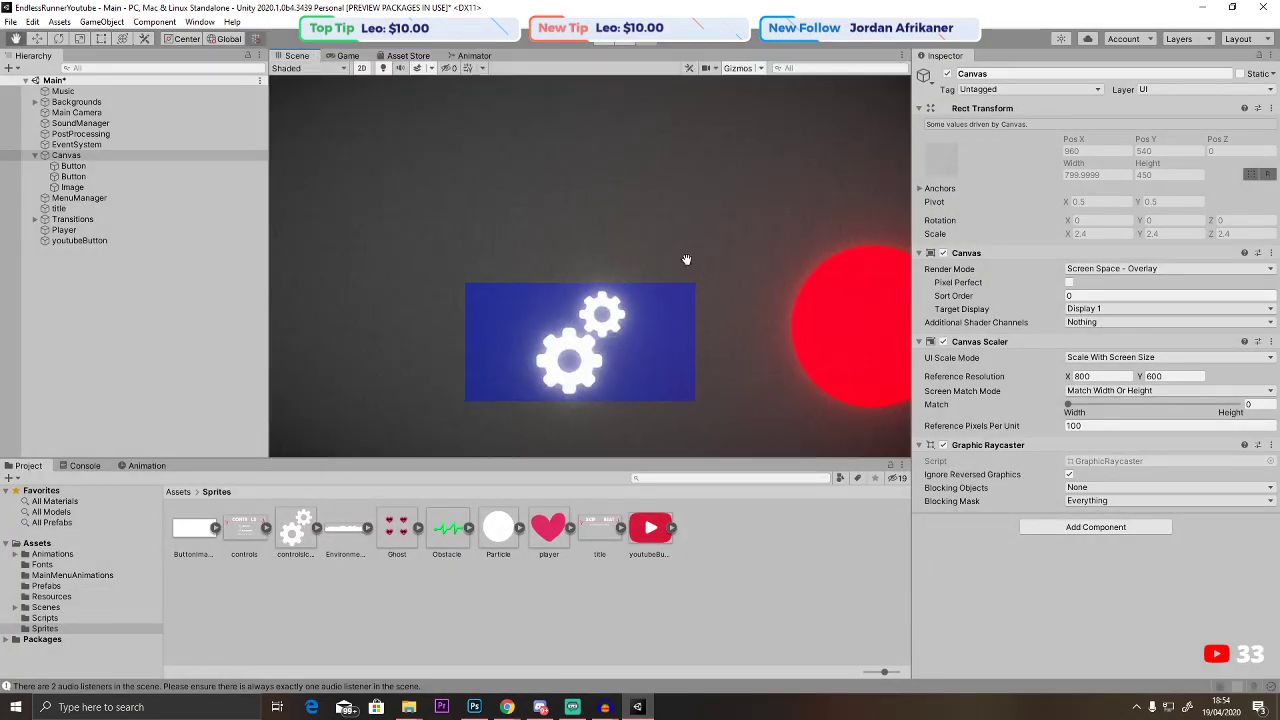
{"action": "left_click", "coordinate": [73, 166]}
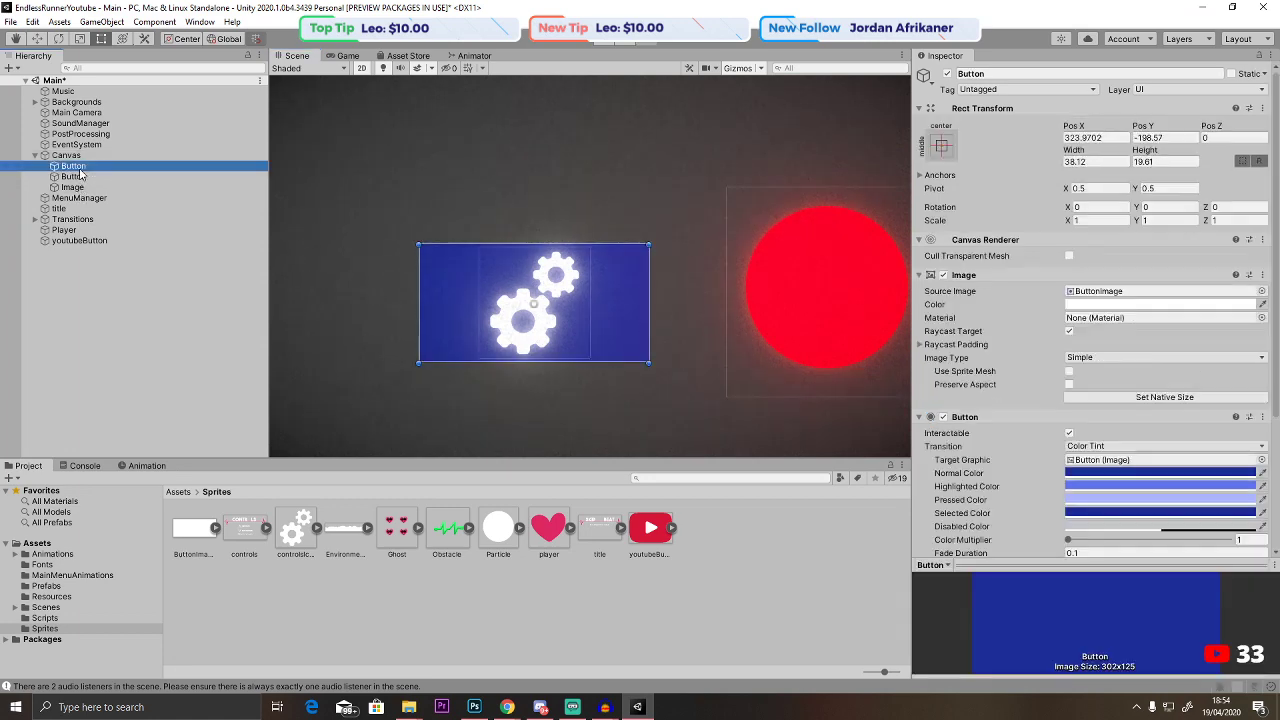
{"action": "left_click_drag", "start_coordinate": [72, 187], "coordinate": [76, 167]}
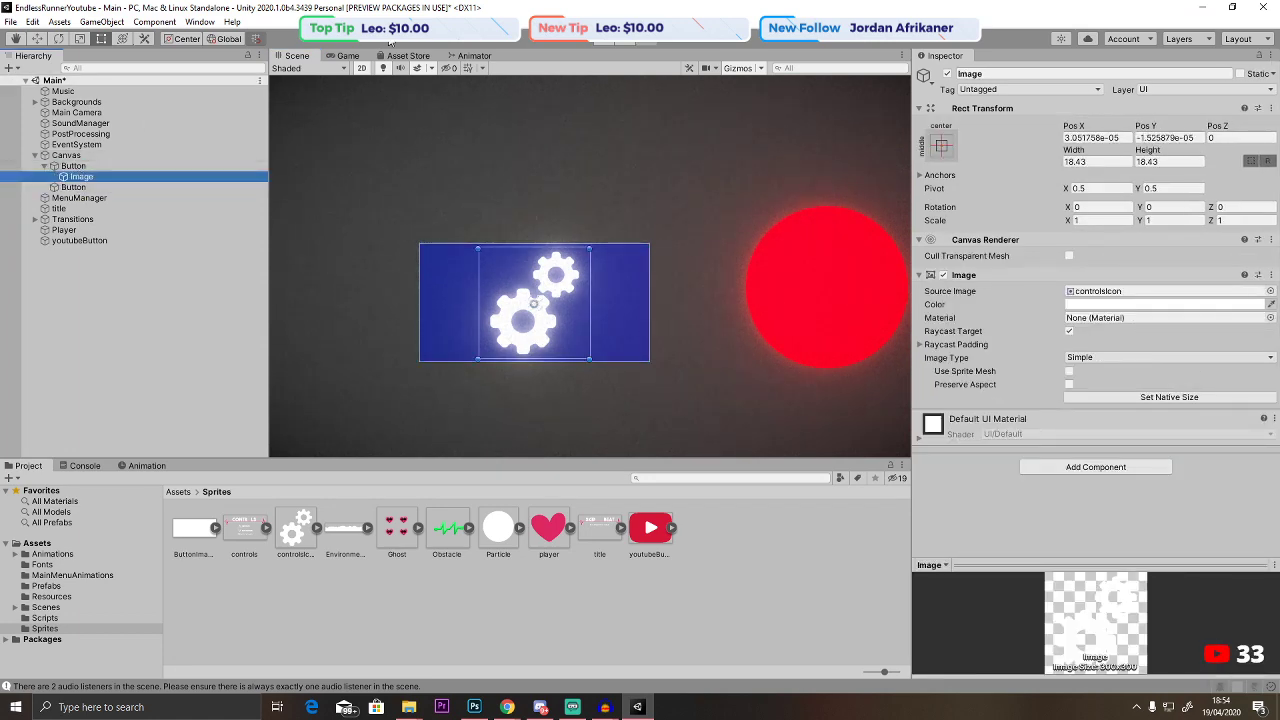
Play the game and test the gear button by going to the Controls screen and back to the main menu.
{"action": "left_click", "coordinate": [603, 45]}
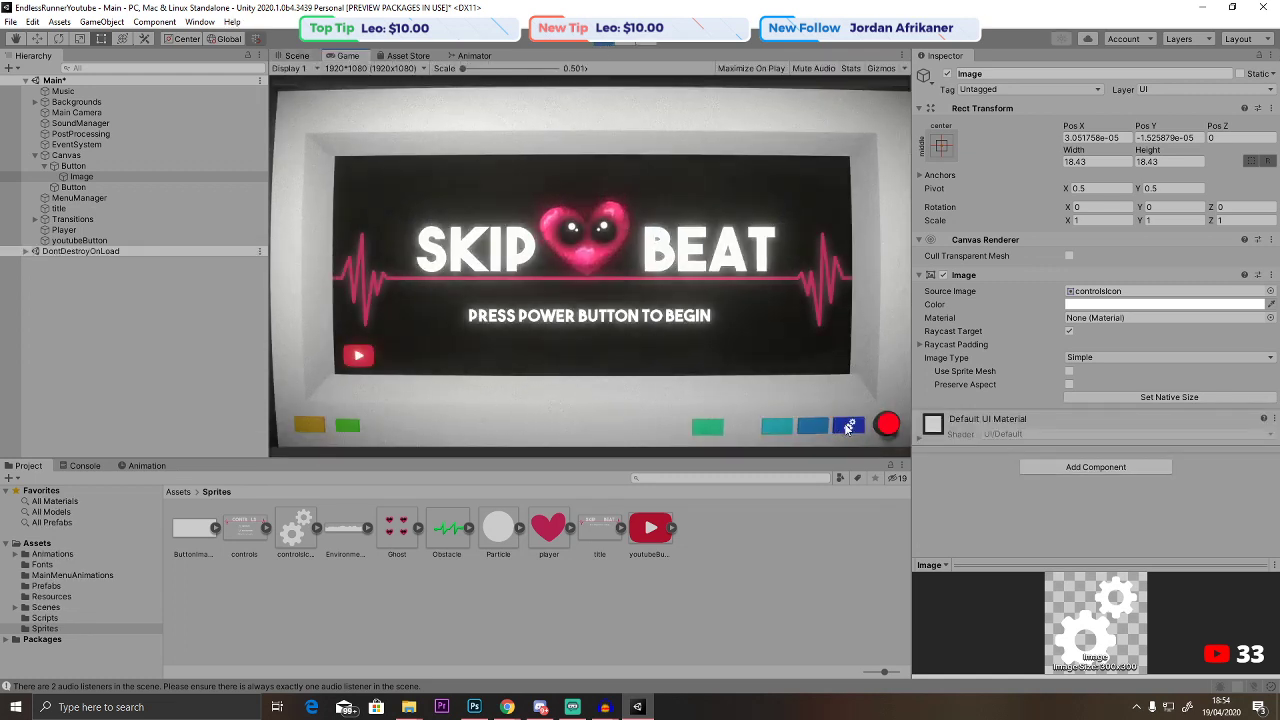
{"action": "left_click", "coordinate": [847, 427]}
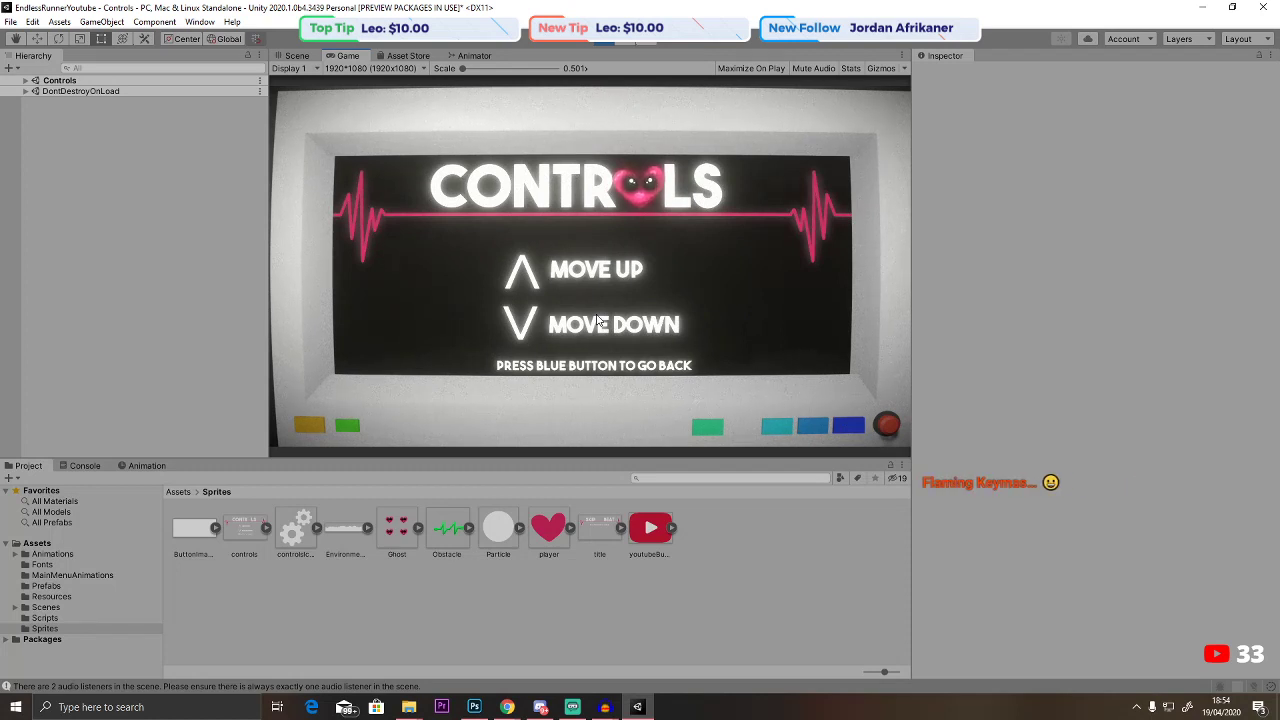
{"action": "left_click", "coordinate": [834, 436]}
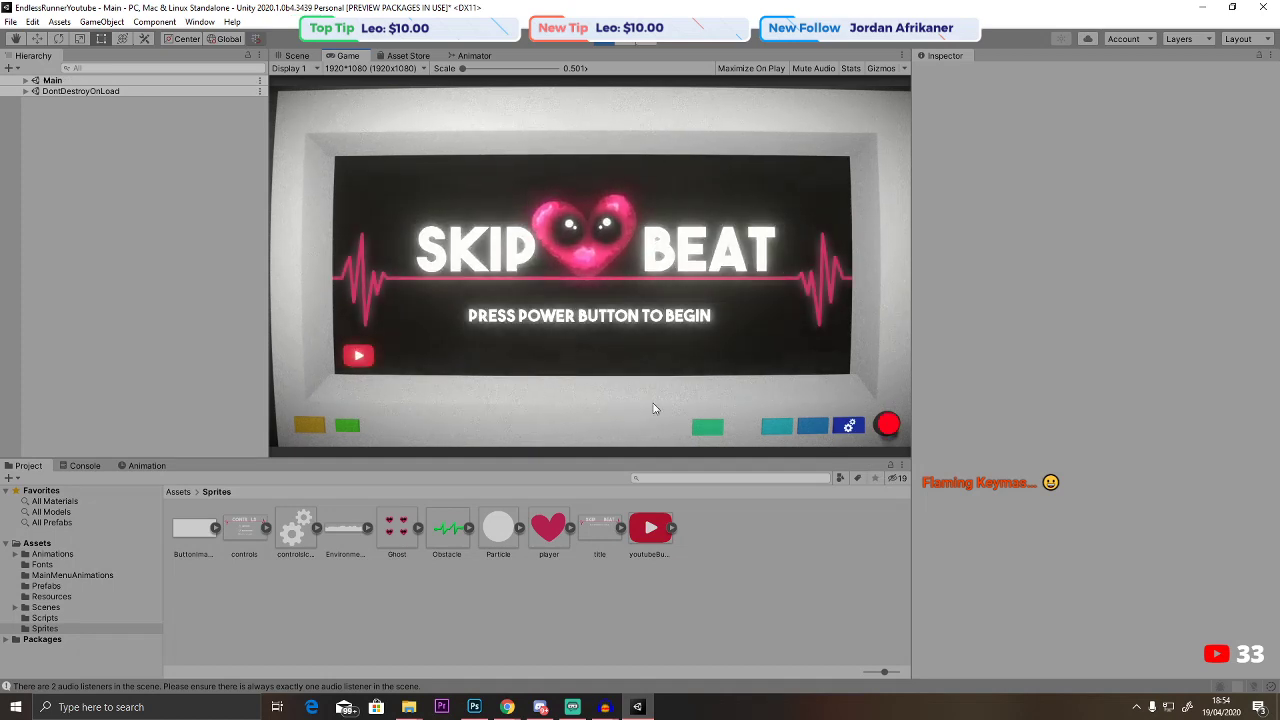
Switch to Chrome and open Trello in a new tab.
{"action": "mouse_move", "coordinate": [507, 707]}
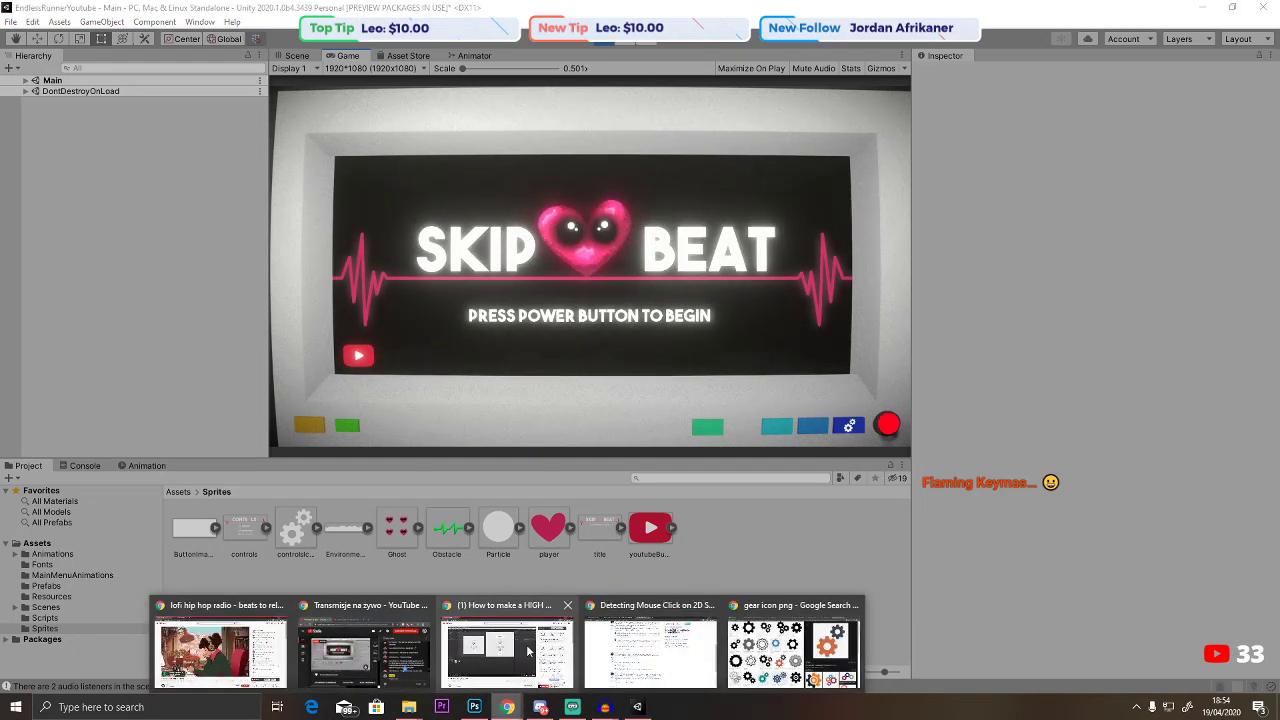
{"action": "left_click", "coordinate": [651, 650]}
{"action": "left_click", "coordinate": [85, 11]}
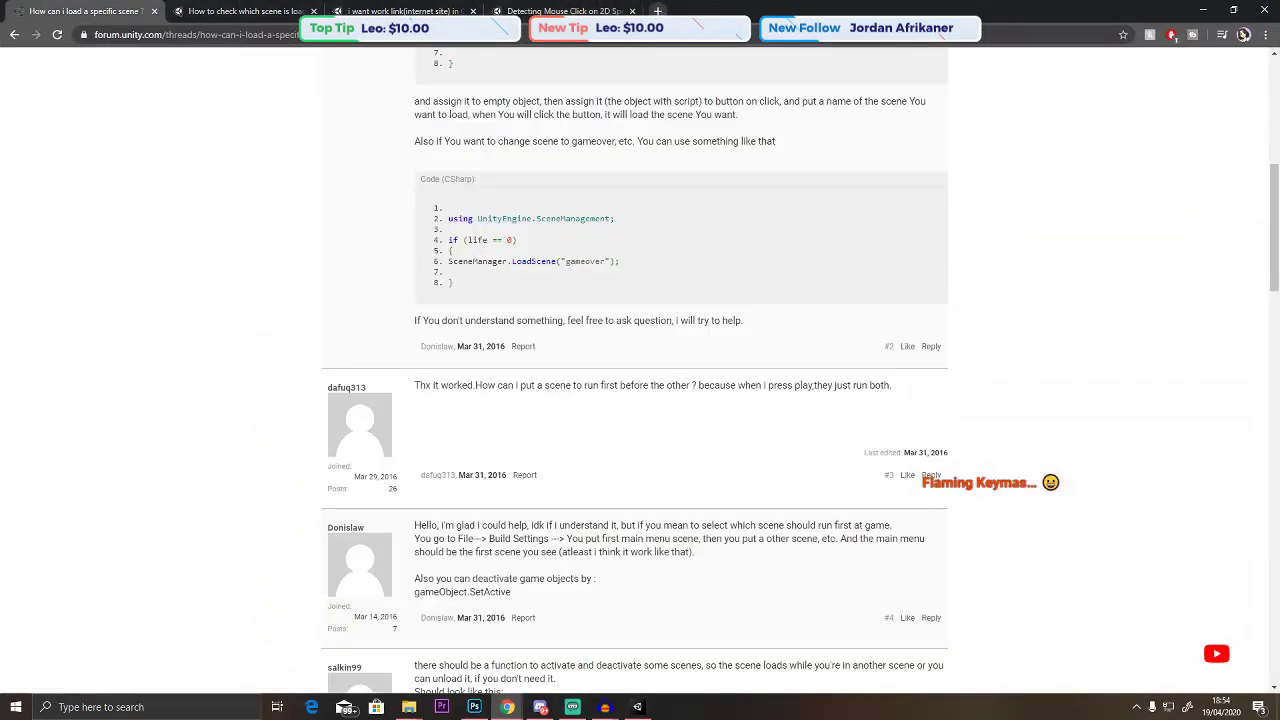
{"action": "left_click", "coordinate": [657, 11]}
{"action": "type", "text": "tre"}
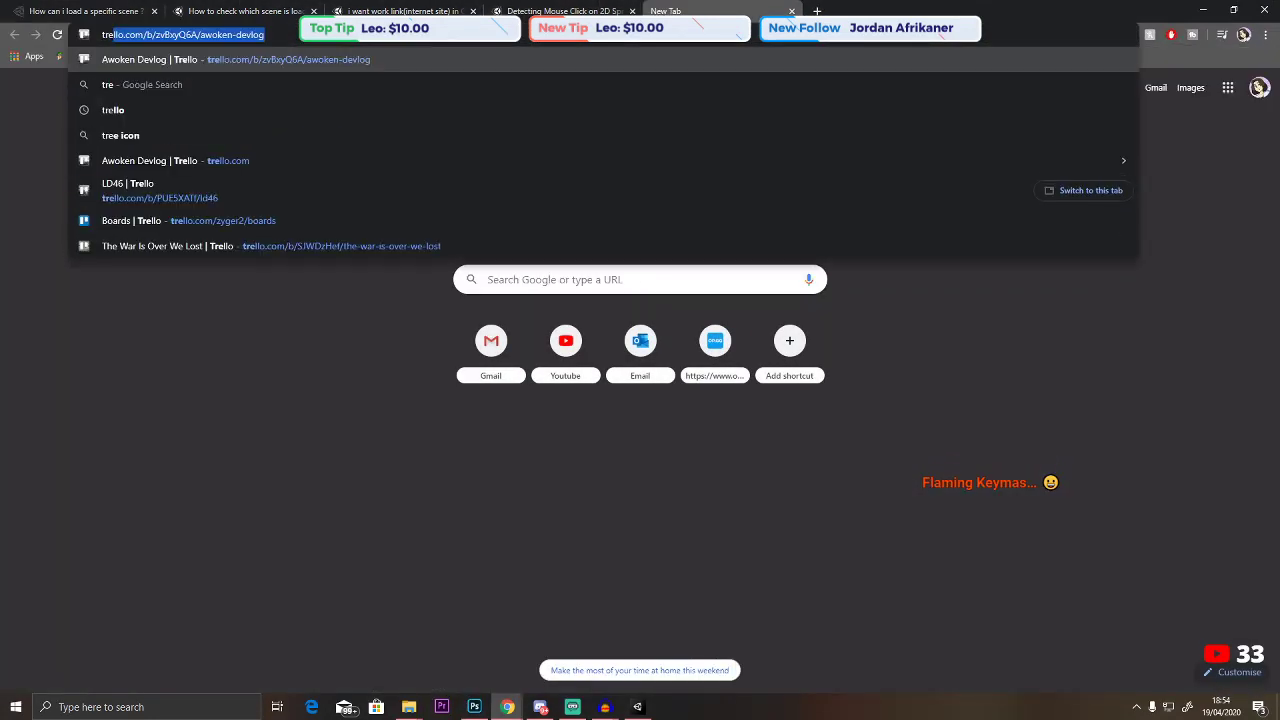
{"action": "key", "text": "Return"}
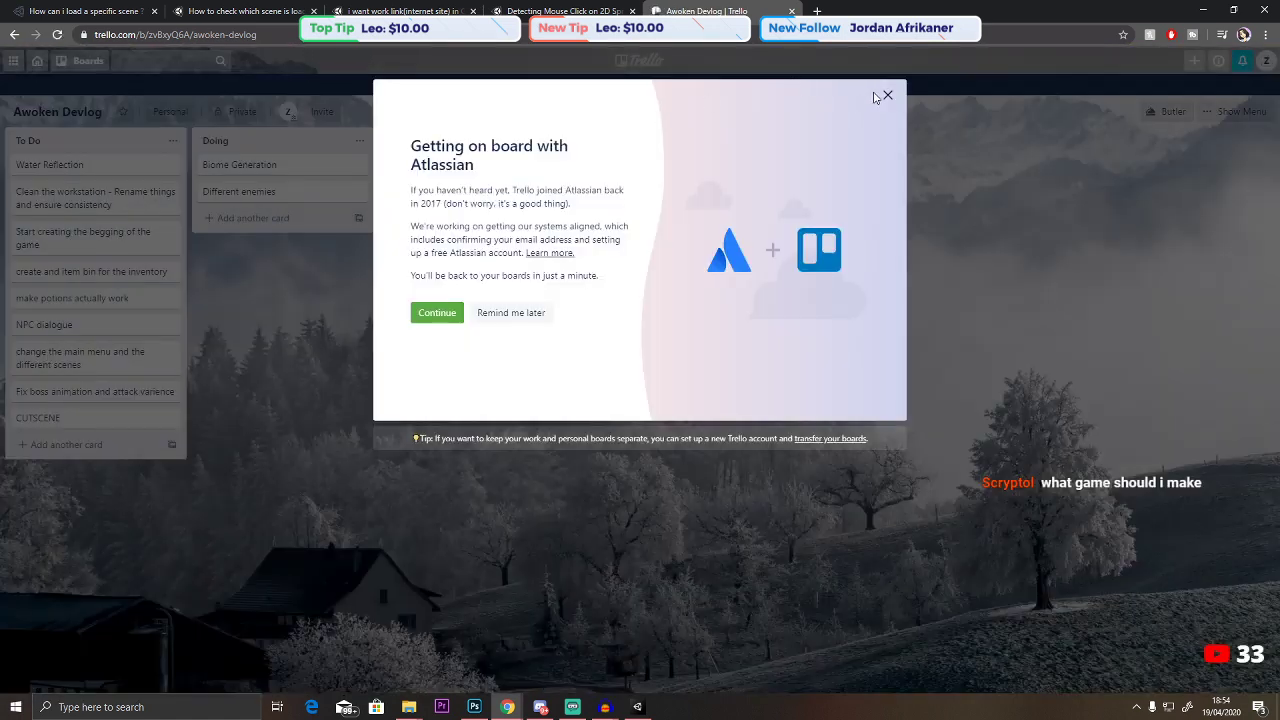
Dismiss the Atlassian notice and open the LD46 board from the boards overview to review its cards.
{"action": "left_click", "coordinate": [885, 95]}
{"action": "left_click", "coordinate": [13, 61]}
{"action": "left_click", "coordinate": [37, 61]}
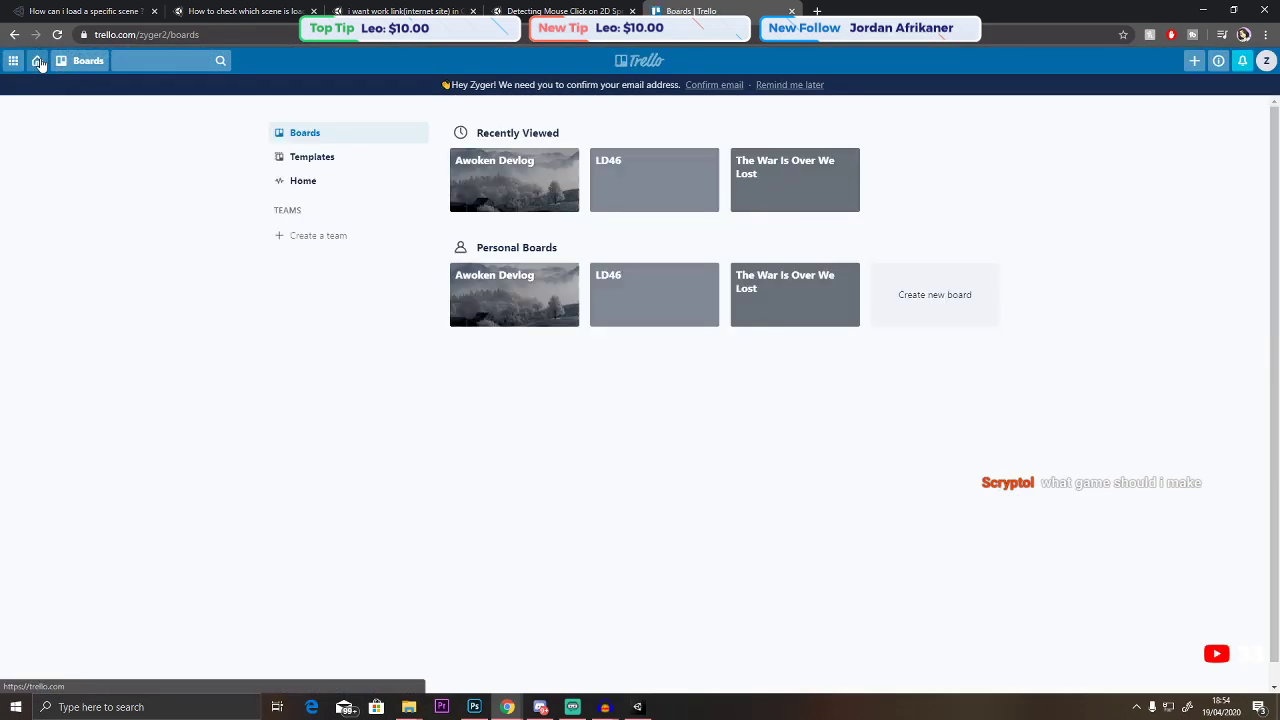
{"action": "left_click", "coordinate": [645, 185]}
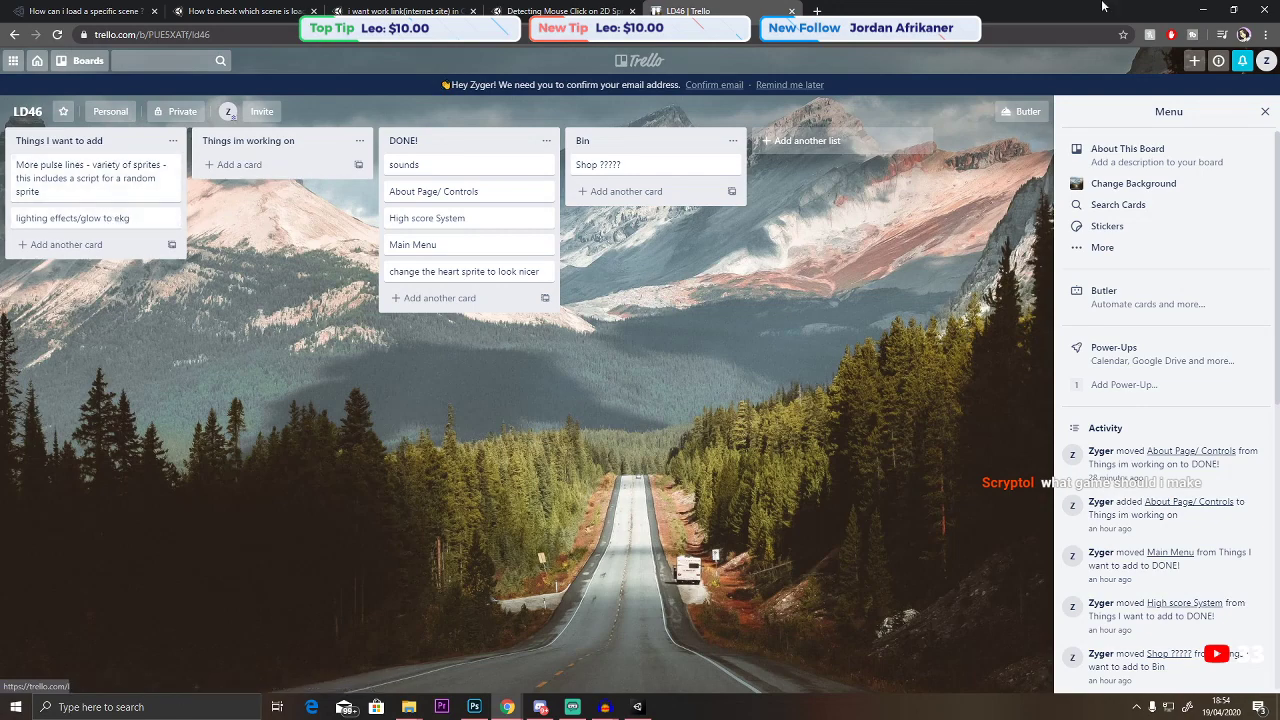
Return to Unity, stop the running game, and open the controls sprite for editing in Photoshop.
{"action": "key", "text": "alt+Tab"}
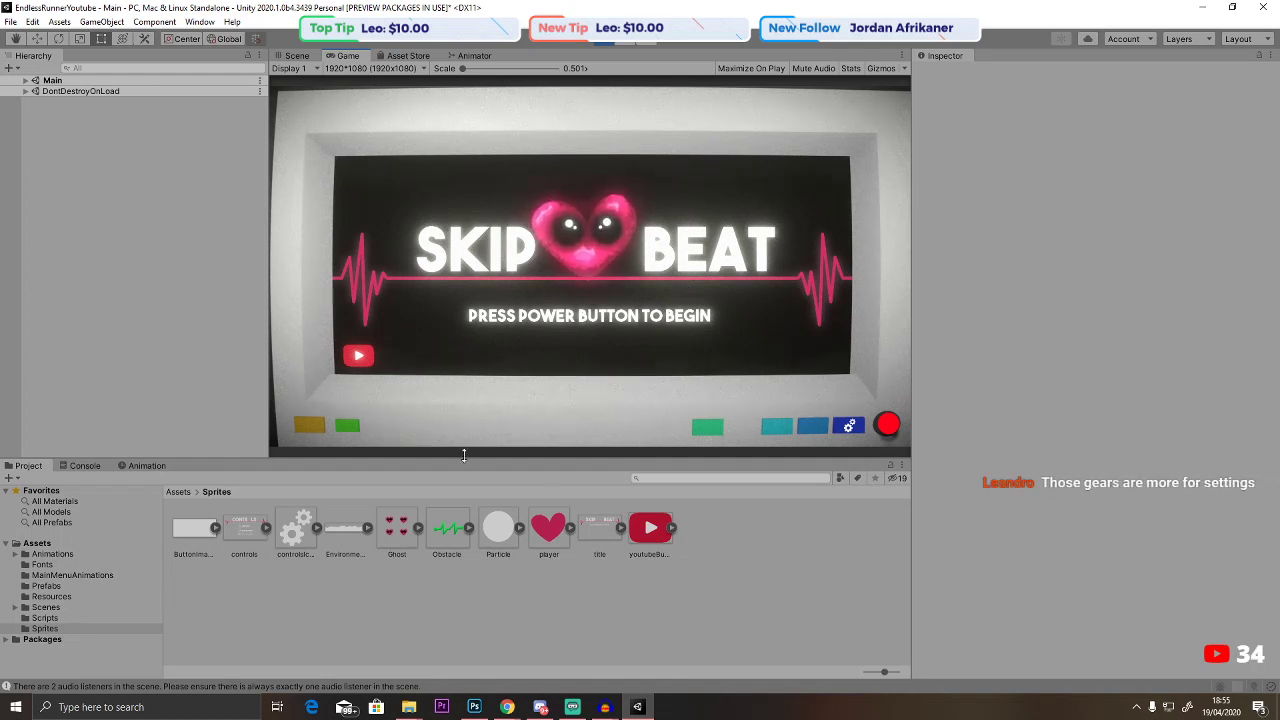
{"action": "left_click", "coordinate": [625, 38]}
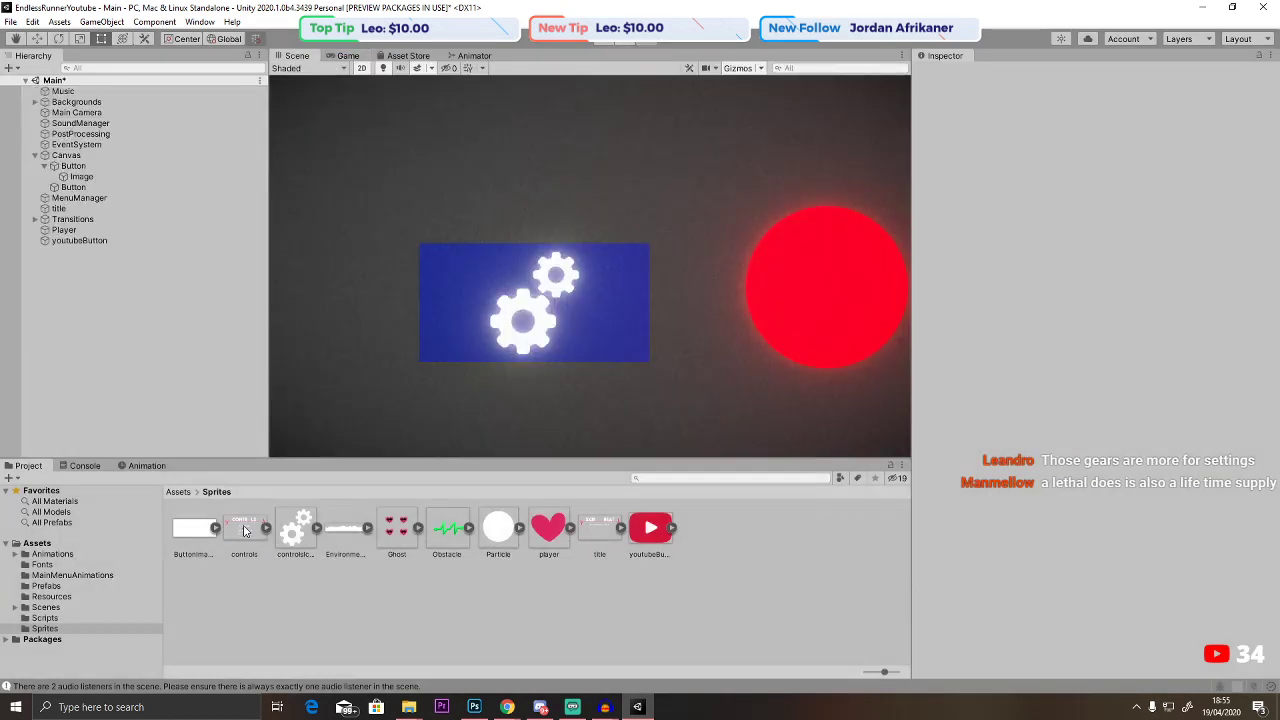
{"action": "double_click", "coordinate": [245, 530]}
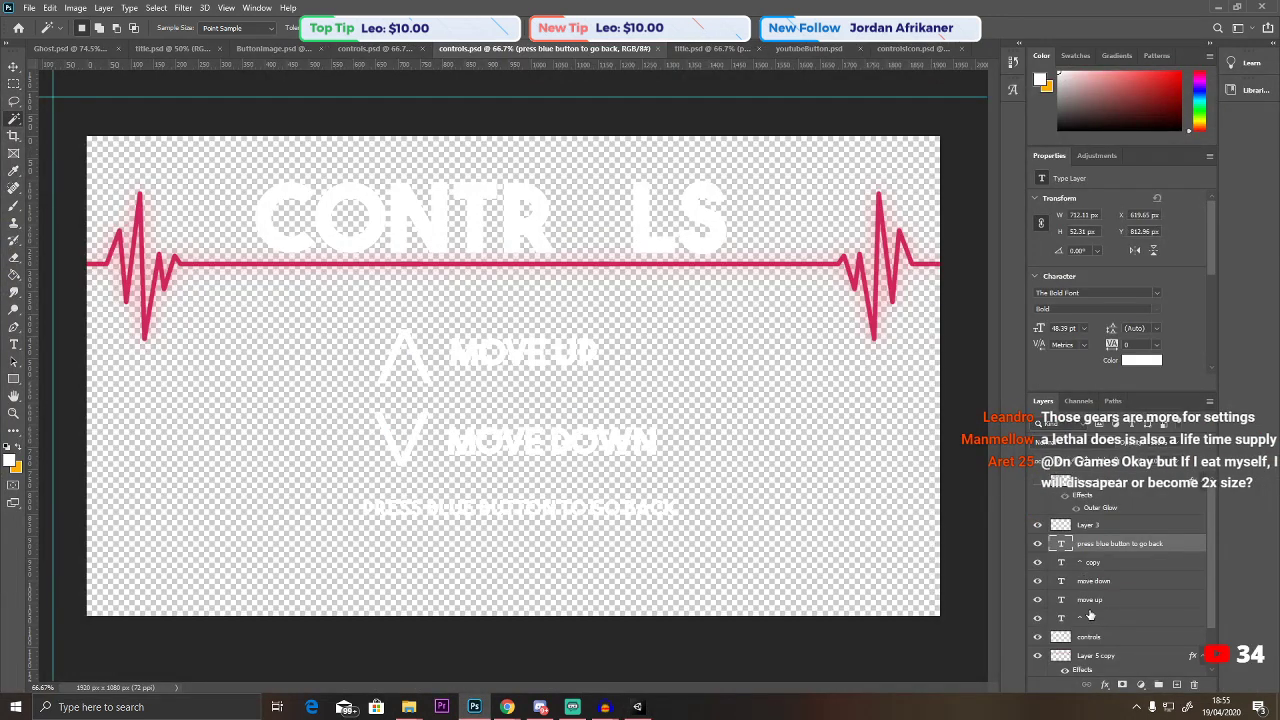
Move both arrows and the "move up", "move down" and "press blue button to go back" text layers up together, closer to the title.
{"action": "left_click", "coordinate": [1090, 617], "text": "shift"}
{"action": "left_click", "coordinate": [13, 68]}
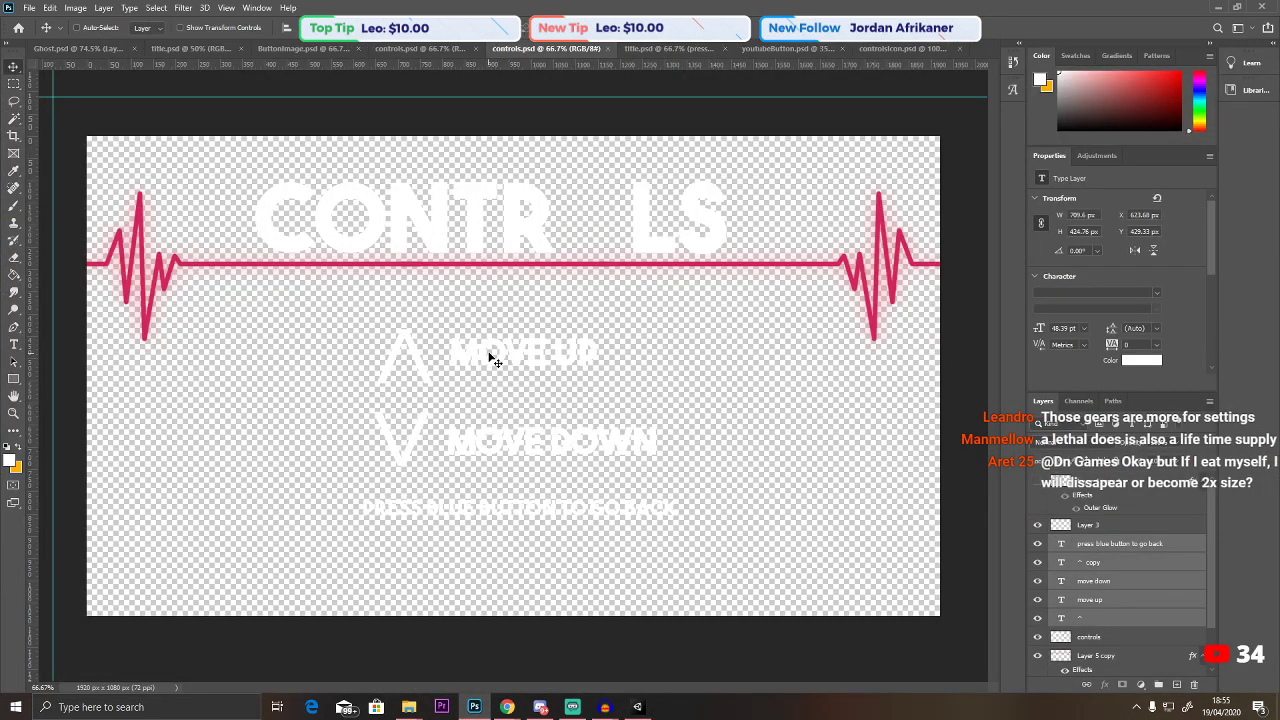
{"action": "left_click_drag", "start_coordinate": [493, 360], "coordinate": [493, 324]}
Shift the "press blue button to go back" text slightly down on its own and save controls.psd.
{"action": "left_click", "coordinate": [578, 480]}
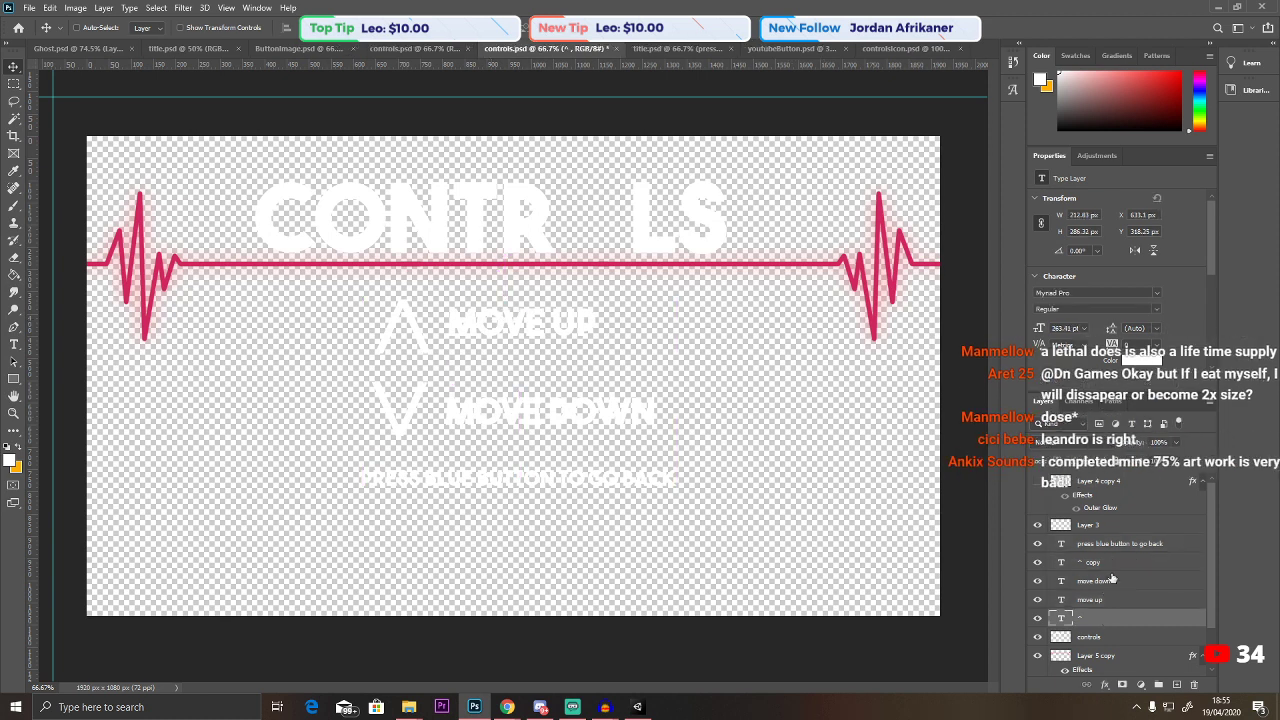
{"action": "mouse_move", "coordinate": [578, 480]}
{"action": "left_mouse_down"}
{"action": "mouse_move", "coordinate": [578, 507]}
{"action": "mouse_move", "coordinate": [574, 492]}
{"action": "left_mouse_up"}
{"action": "left_click", "coordinate": [27, 8]}
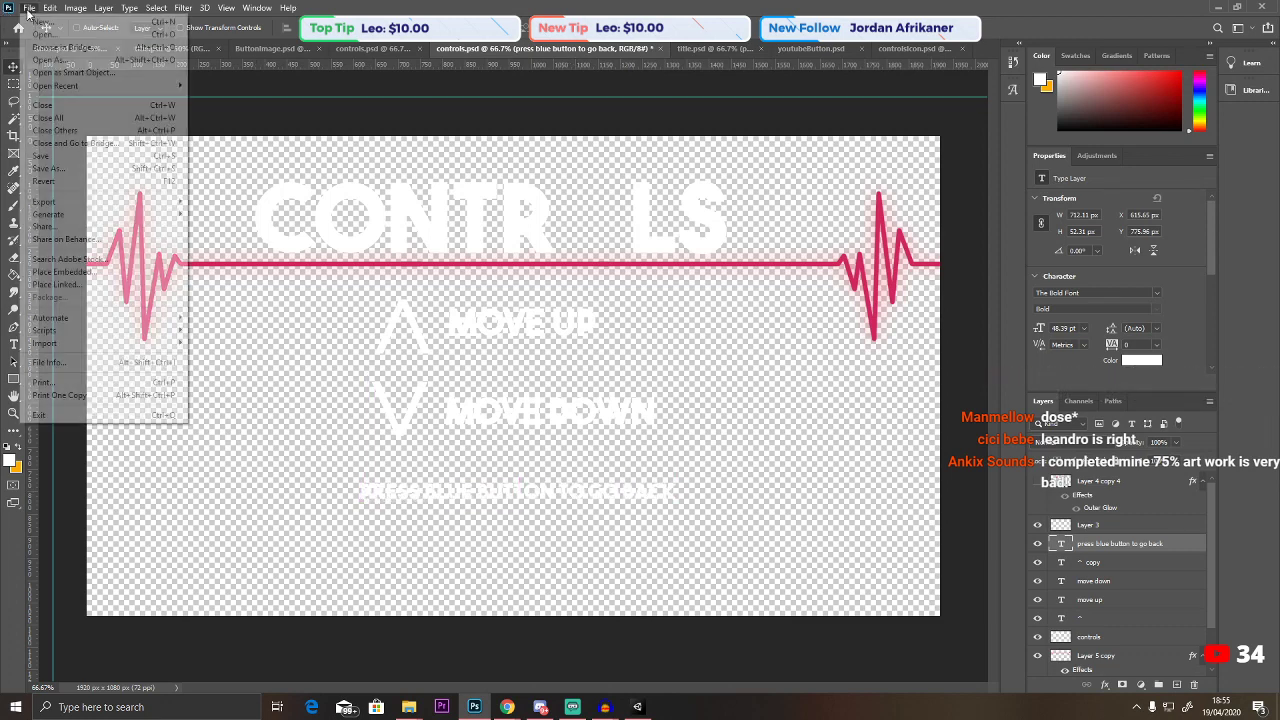
{"action": "left_click", "coordinate": [49, 158]}
Switch to Unity and open the Controls scene from the Scenes folder to check the updated text layout.
{"action": "key", "text": "alt+Tab"}
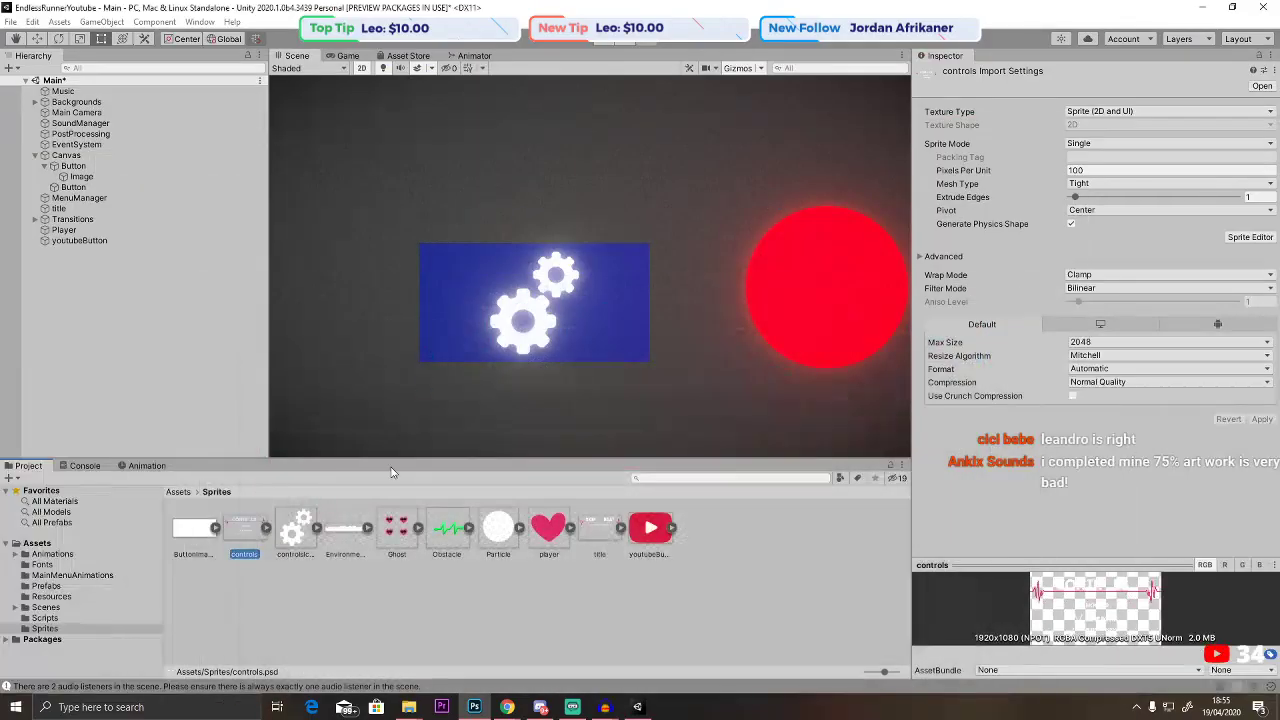
{"action": "scroll", "coordinate": [505, 335], "scroll_direction": "down", "scroll_amount": 5}
{"action": "middle_click_drag", "start_coordinate": [300, 300], "coordinate": [650, 300]}
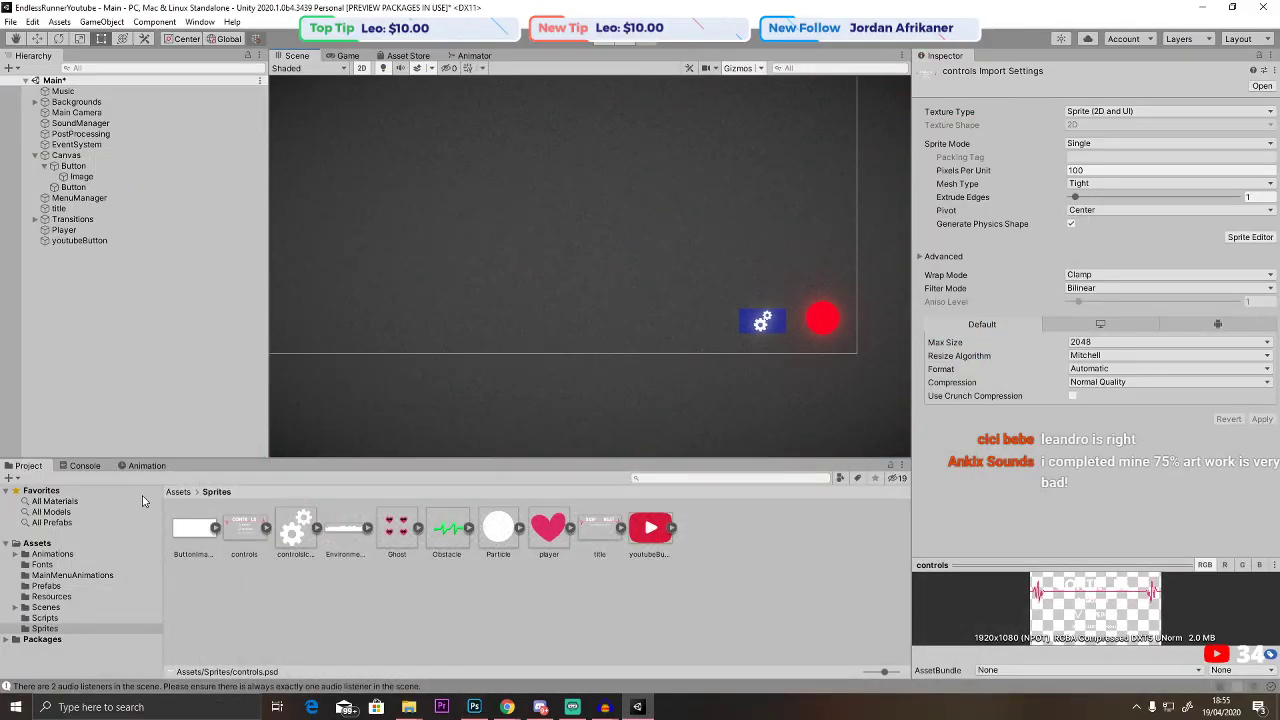
{"action": "left_click", "coordinate": [179, 491]}
{"action": "double_click", "coordinate": [460, 530]}
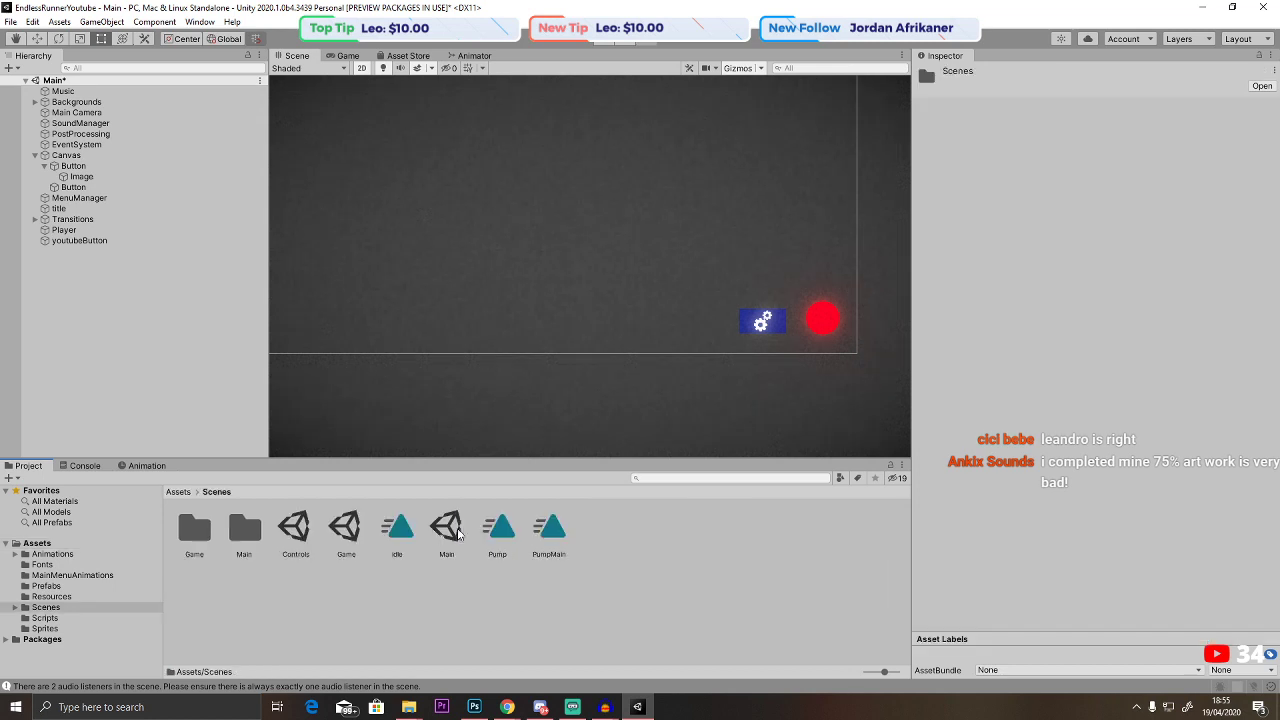
{"action": "double_click", "coordinate": [294, 530]}
{"action": "left_click", "coordinate": [615, 381]}
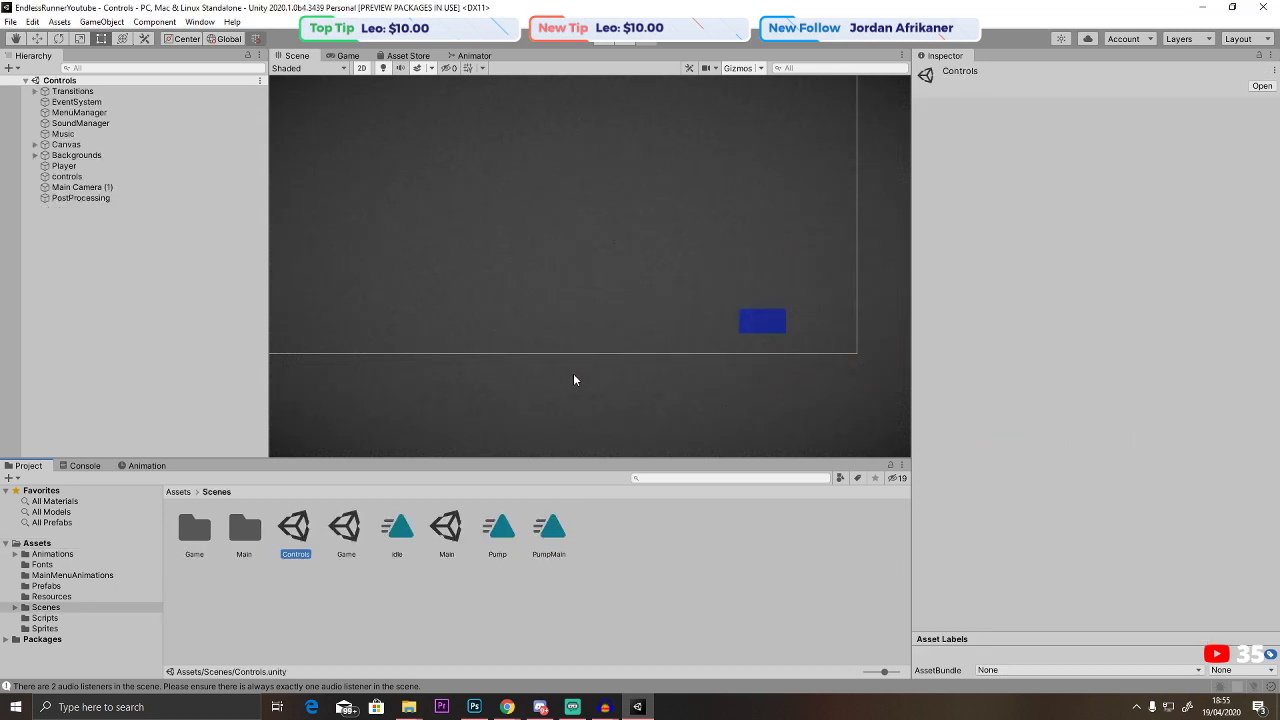
{"action": "scroll", "coordinate": [629, 300], "scroll_direction": "left", "scroll_amount": 10}
{"action": "scroll", "coordinate": [664, 332], "scroll_direction": "up", "scroll_amount": 8}
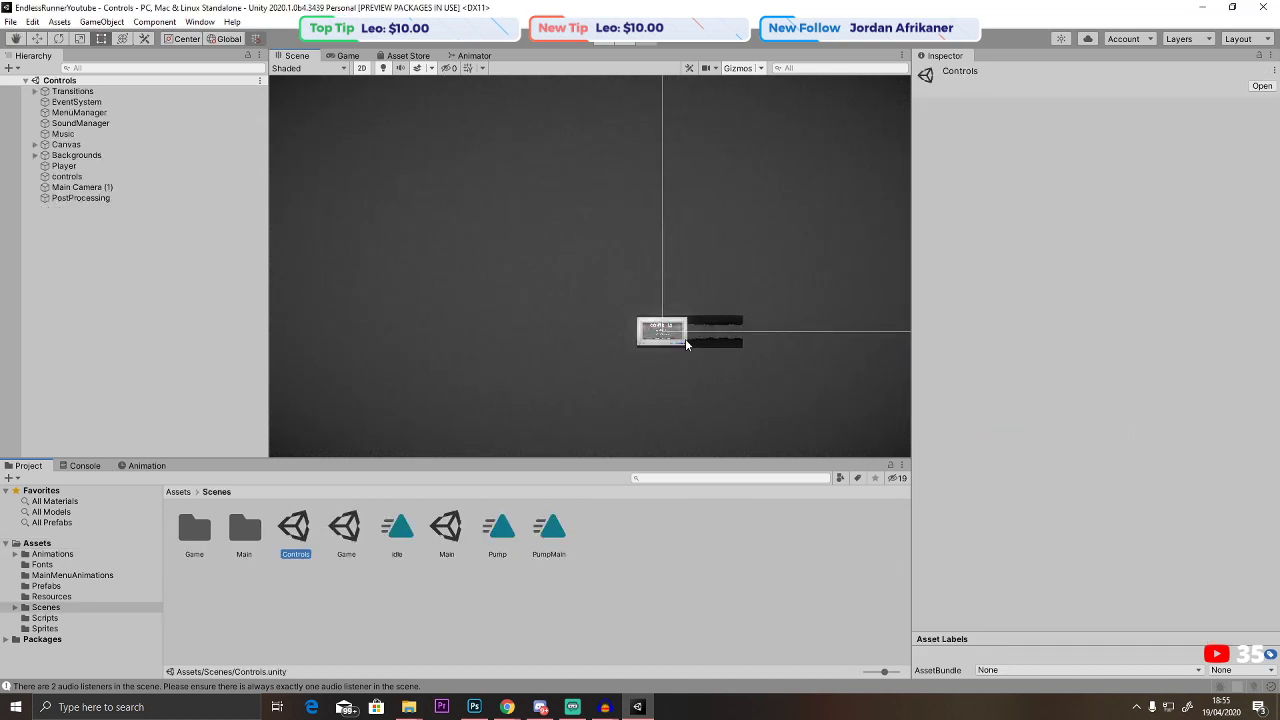
{"action": "scroll", "coordinate": [664, 332], "scroll_direction": "up", "scroll_amount": 5}
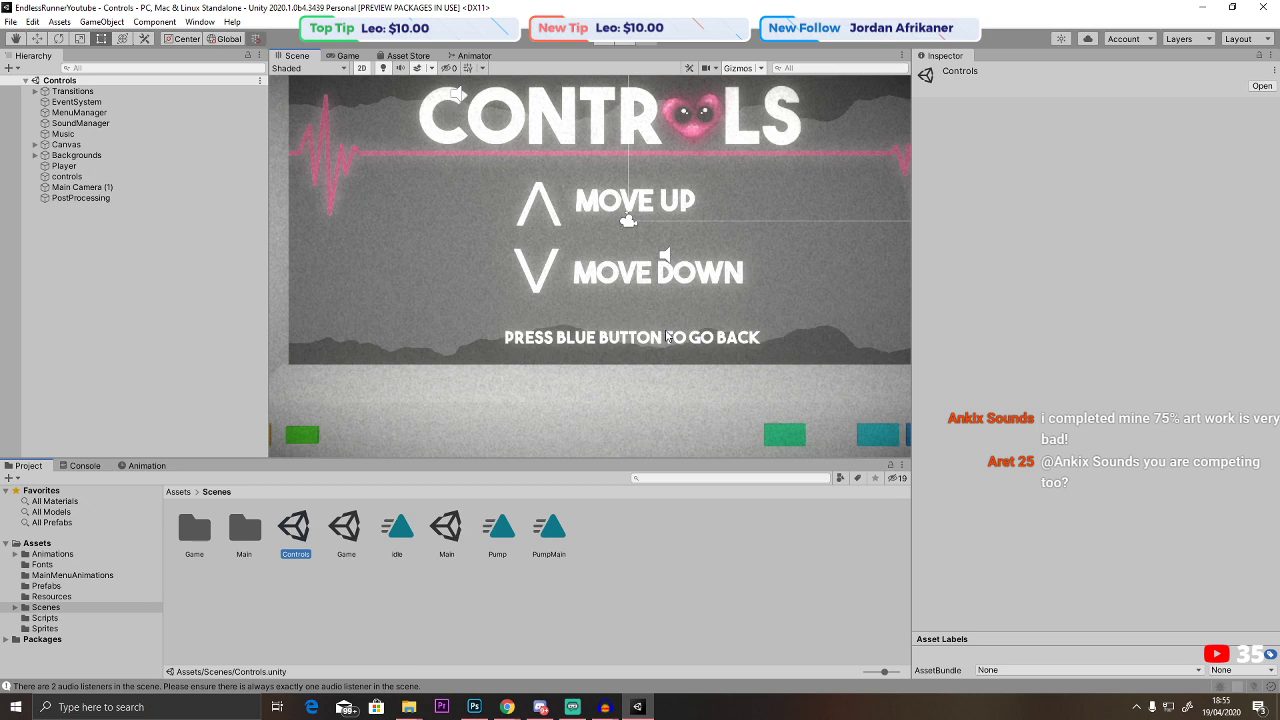
{"action": "scroll", "coordinate": [668, 337], "scroll_direction": "down", "scroll_amount": 4}
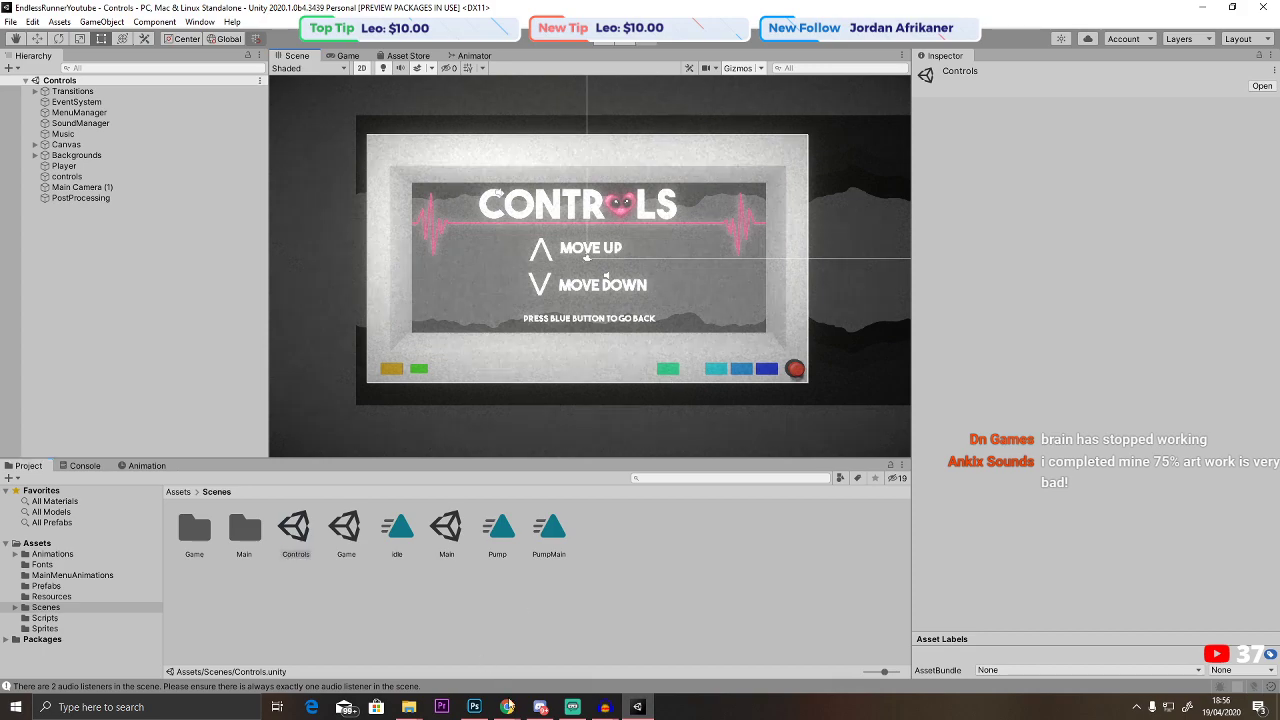
Open the Ludum Dare 46 event page in a new Chrome tab, check its theme and deadlines, and minimize the browser.
{"action": "mouse_move", "coordinate": [507, 707]}
{"action": "left_click", "coordinate": [648, 650]}
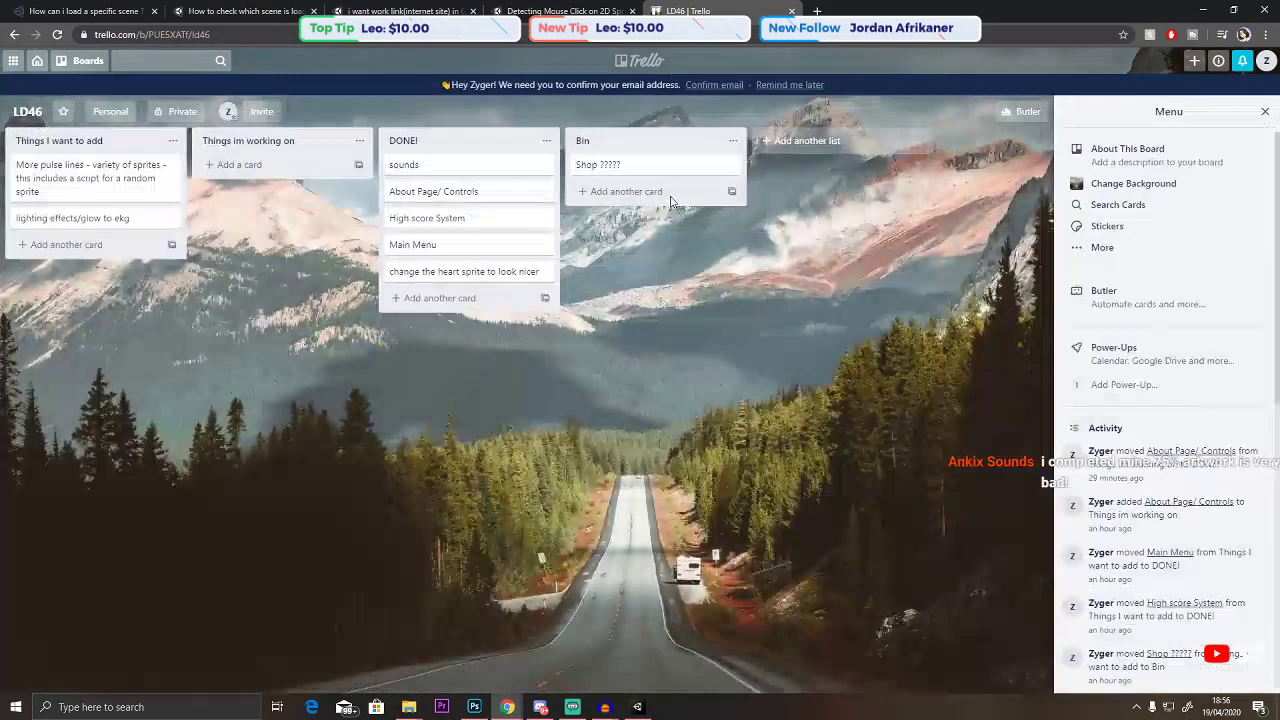
{"action": "left_click", "coordinate": [817, 11]}
{"action": "key", "text": "Return"}
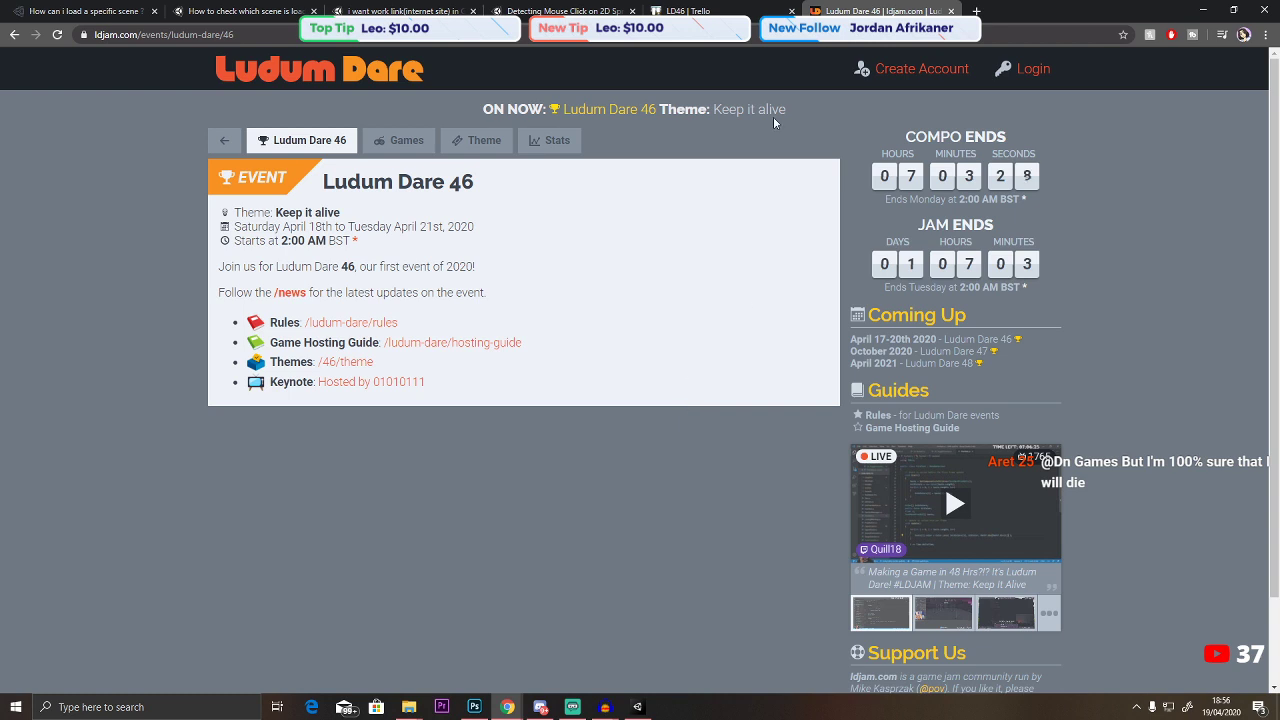
{"action": "left_click", "coordinate": [1207, 8]}
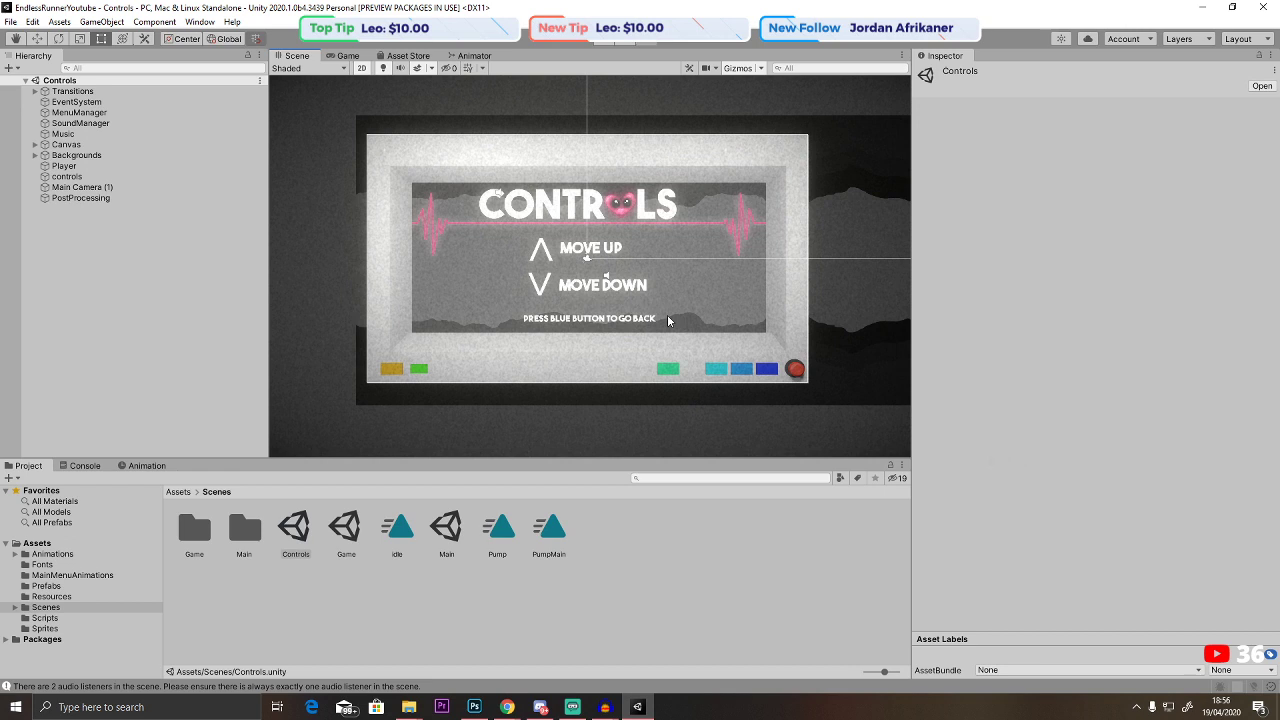
Open the Main scene in Unity and look over the Skip Beat menu screen.
{"action": "double_click", "coordinate": [446, 530]}
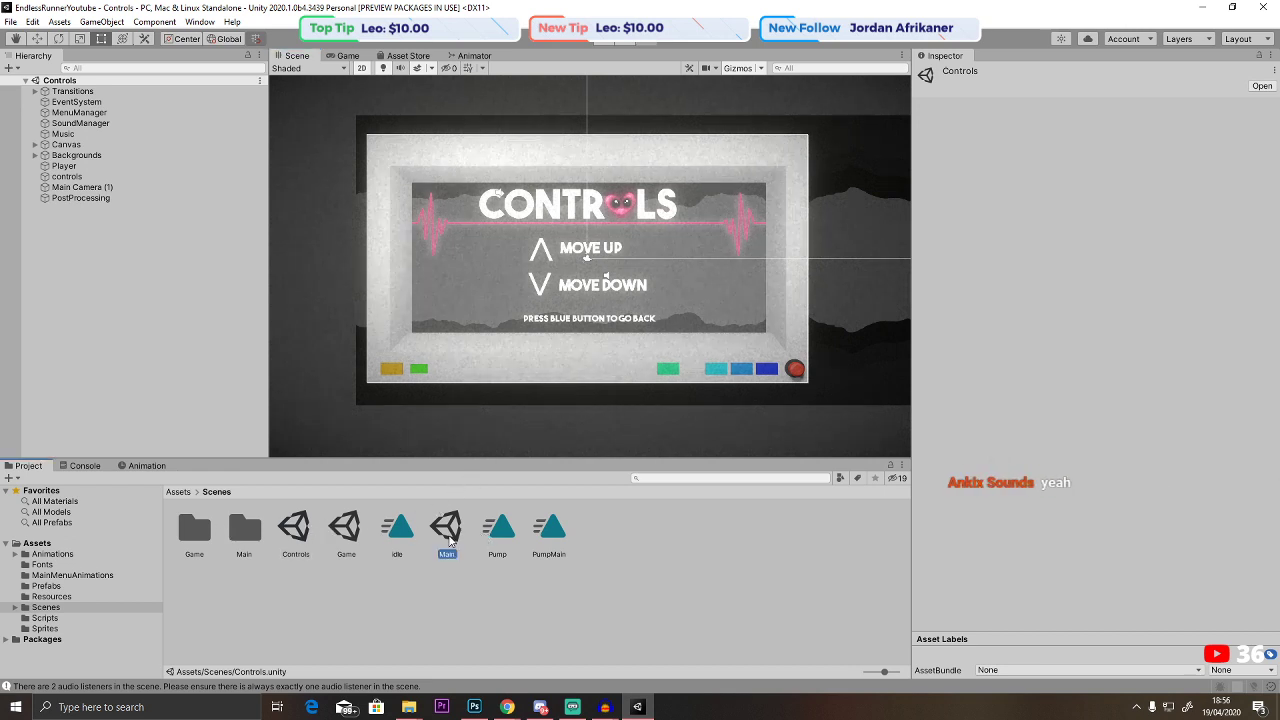
{"action": "scroll", "coordinate": [455, 327], "scroll_direction": "up", "scroll_amount": 2}
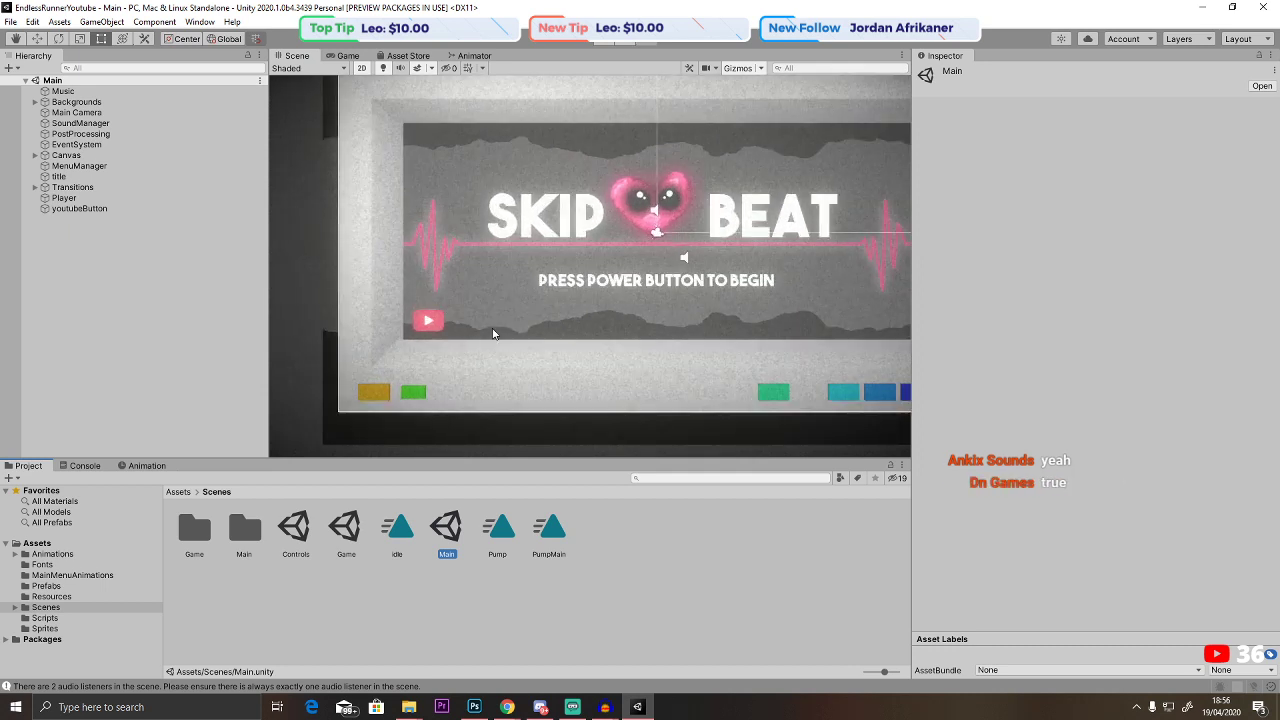
{"action": "right_click_drag", "start_coordinate": [493, 334], "coordinate": [576, 108]}
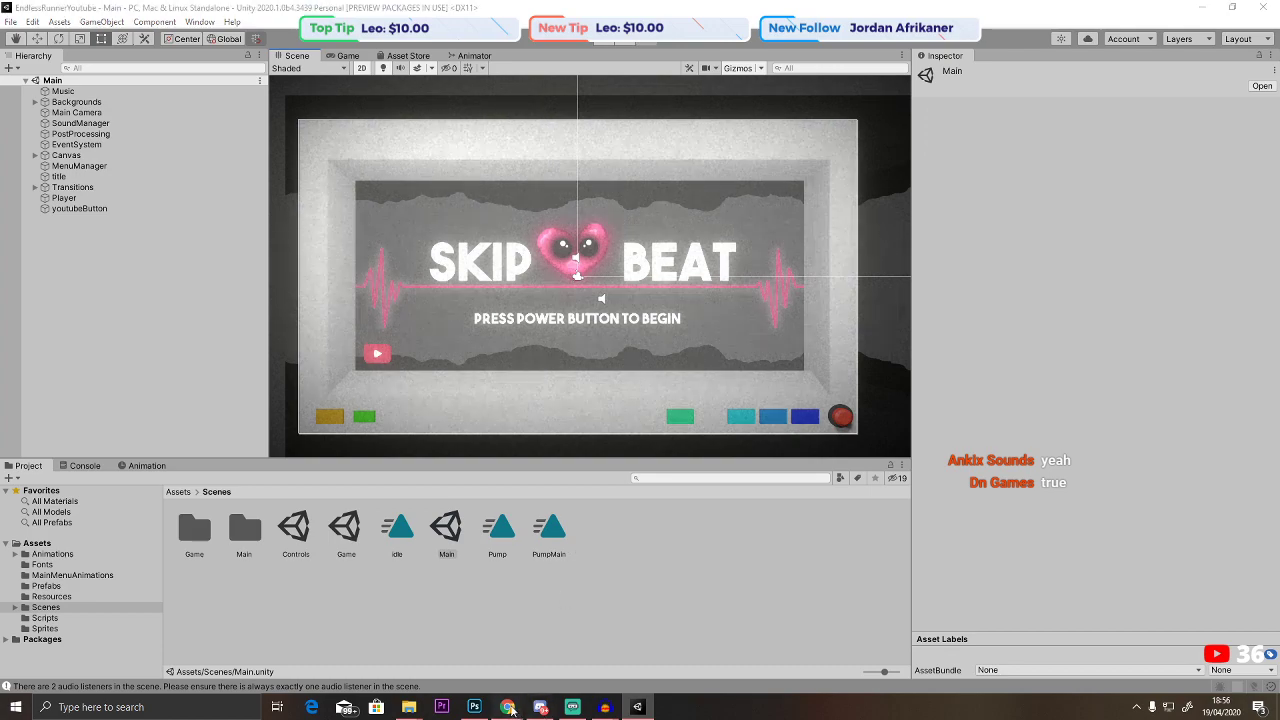
Switch to the Chrome window with the gear icon results and search Google for "ekg company names".
{"action": "mouse_move", "coordinate": [507, 707]}
{"action": "left_click", "coordinate": [795, 645]}
{"action": "left_click", "coordinate": [406, 36]}
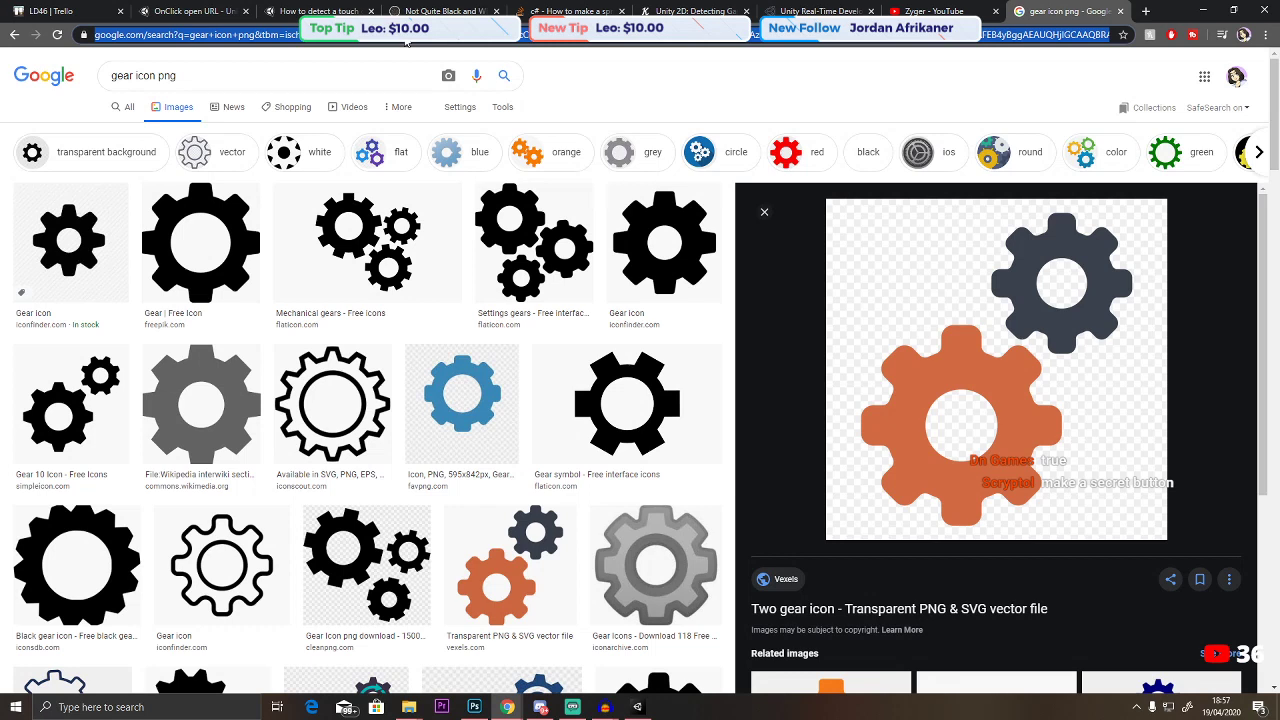
{"action": "type", "text": "ekg comp"}
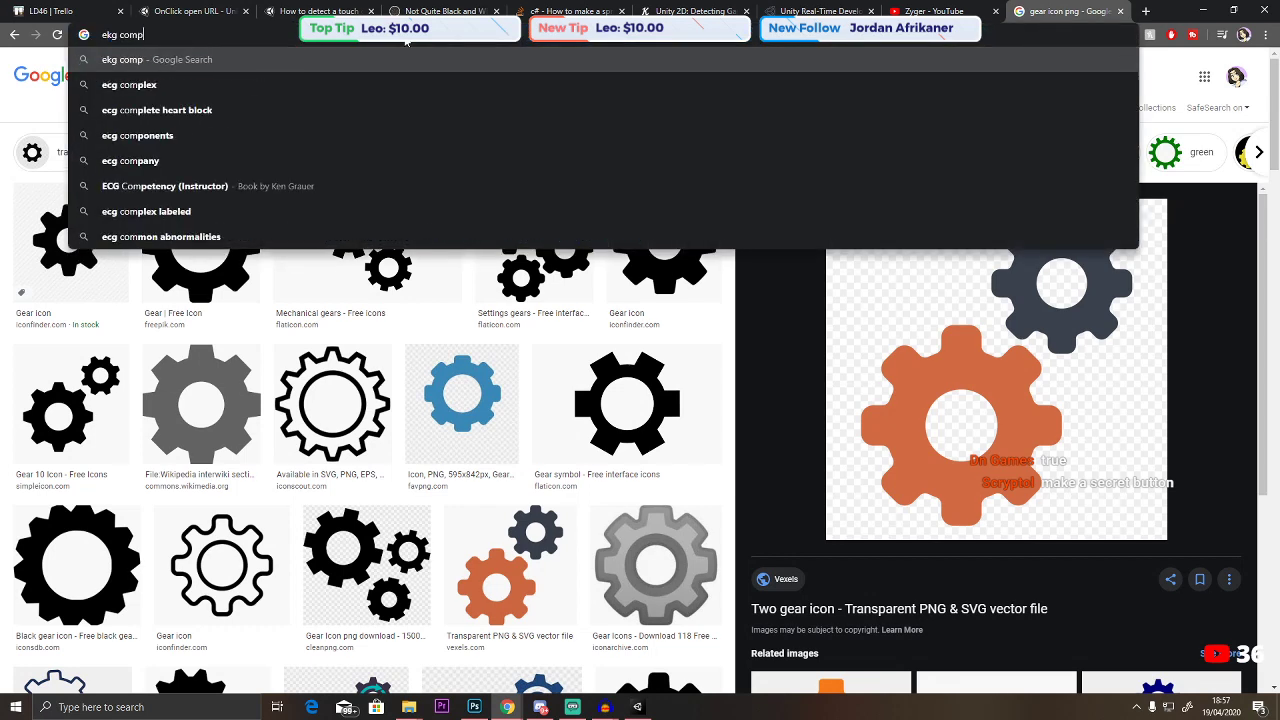
{"action": "type", "text": "any names"}
{"action": "key", "text": "Return"}
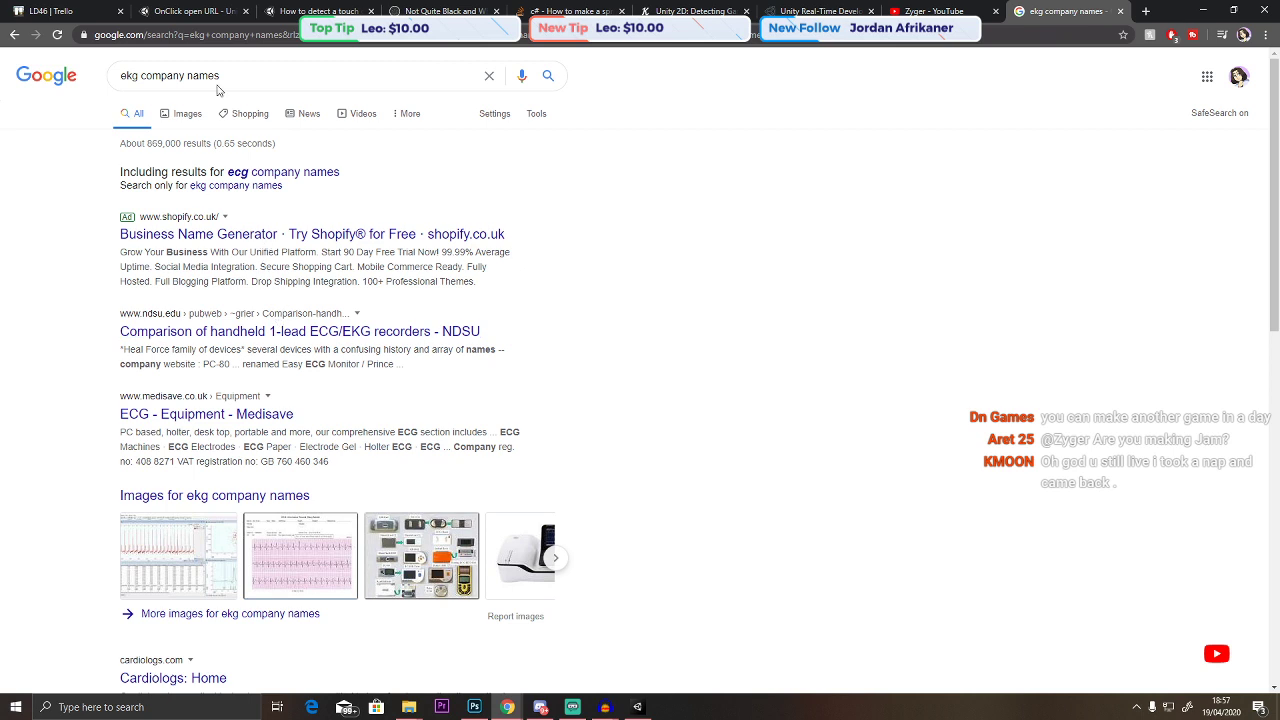
Replace the Google query with "machine names" and run the search.
{"action": "left_click_drag", "start_coordinate": [248, 72], "coordinate": [107, 79]}
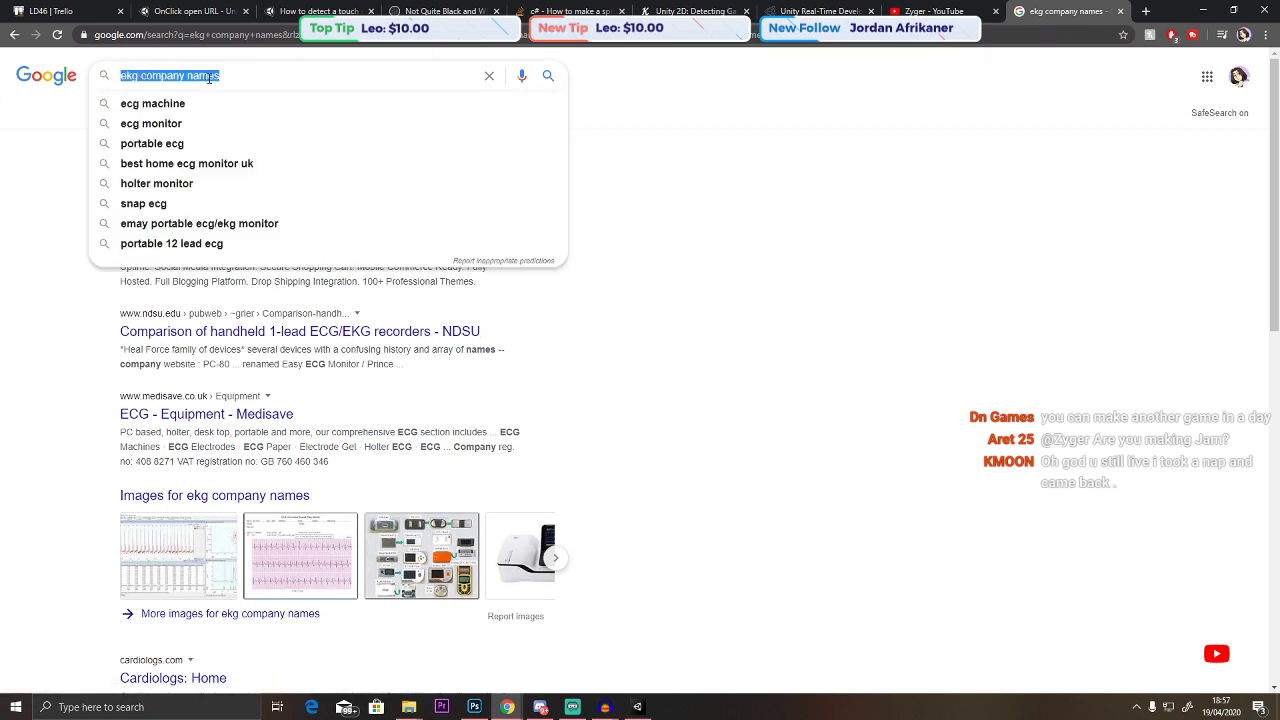
{"action": "type", "text": "machine n"}
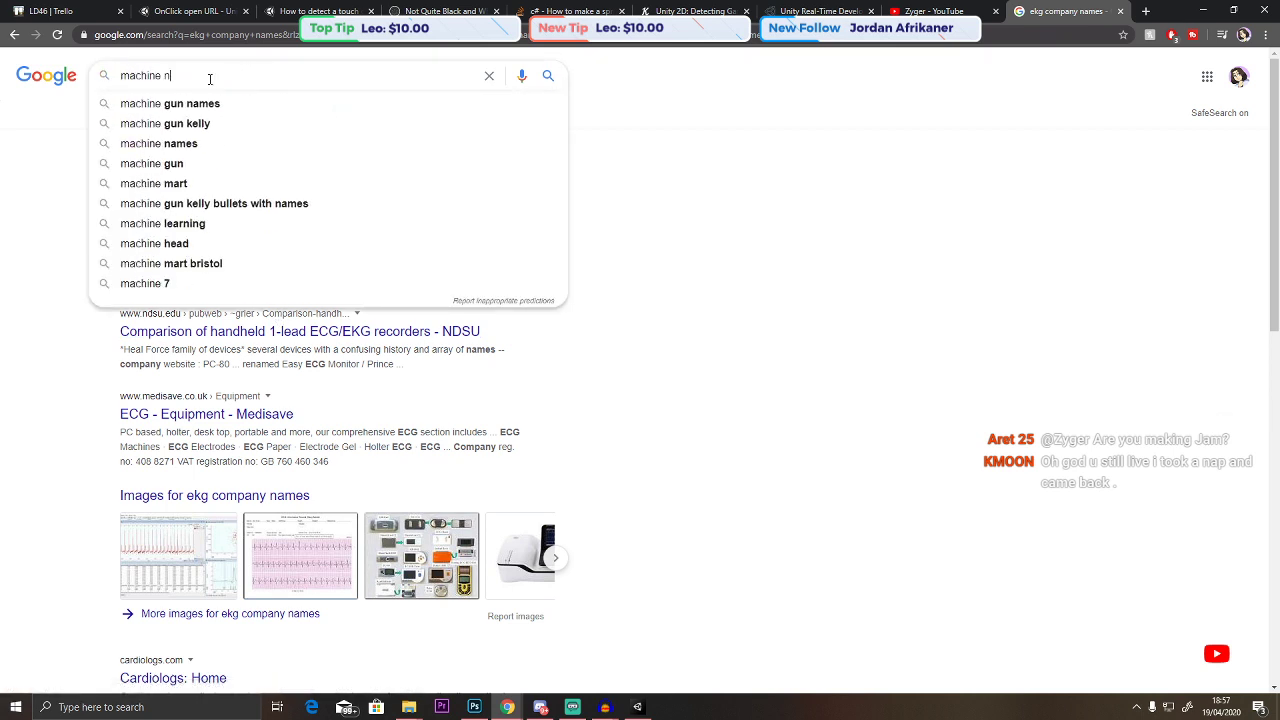
{"action": "type", "text": "ames"}
{"action": "key", "text": "Return"}
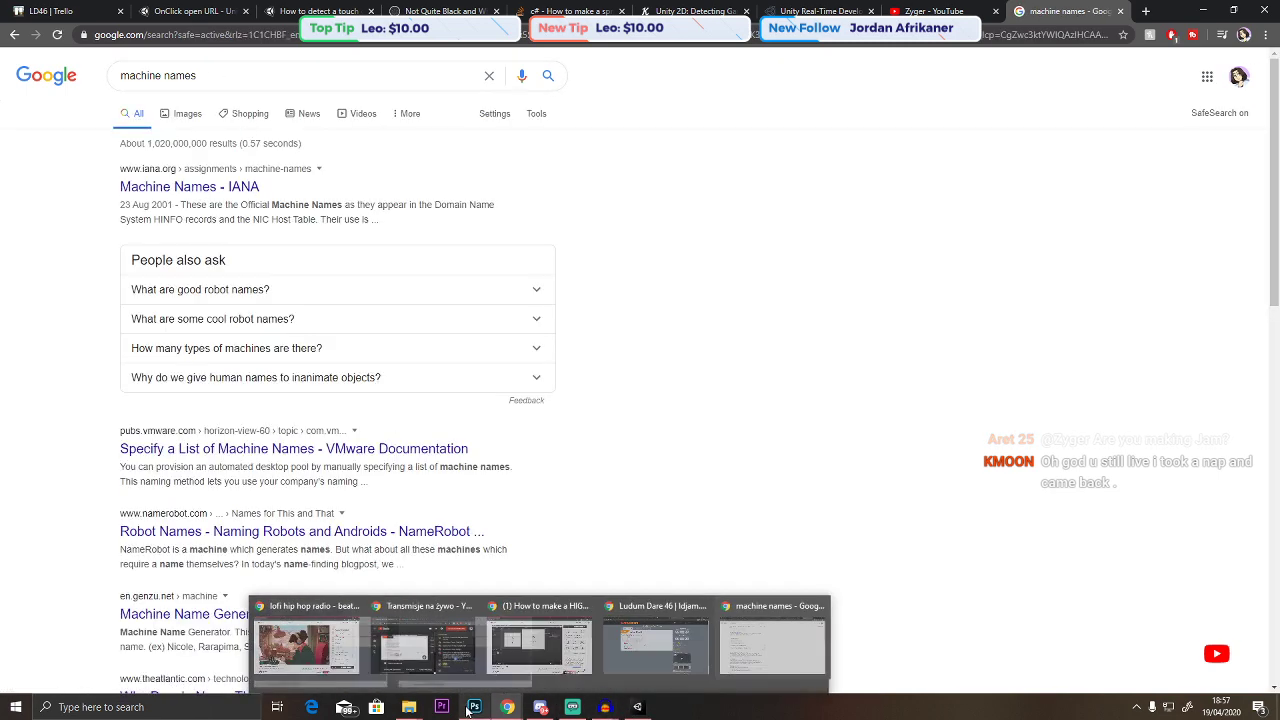
Switch to Photoshop and create a new 1920 × 1080 px document with a white background.
{"action": "left_click", "coordinate": [468, 708]}
{"action": "left_click", "coordinate": [29, 7]}
{"action": "left_click", "coordinate": [40, 28]}
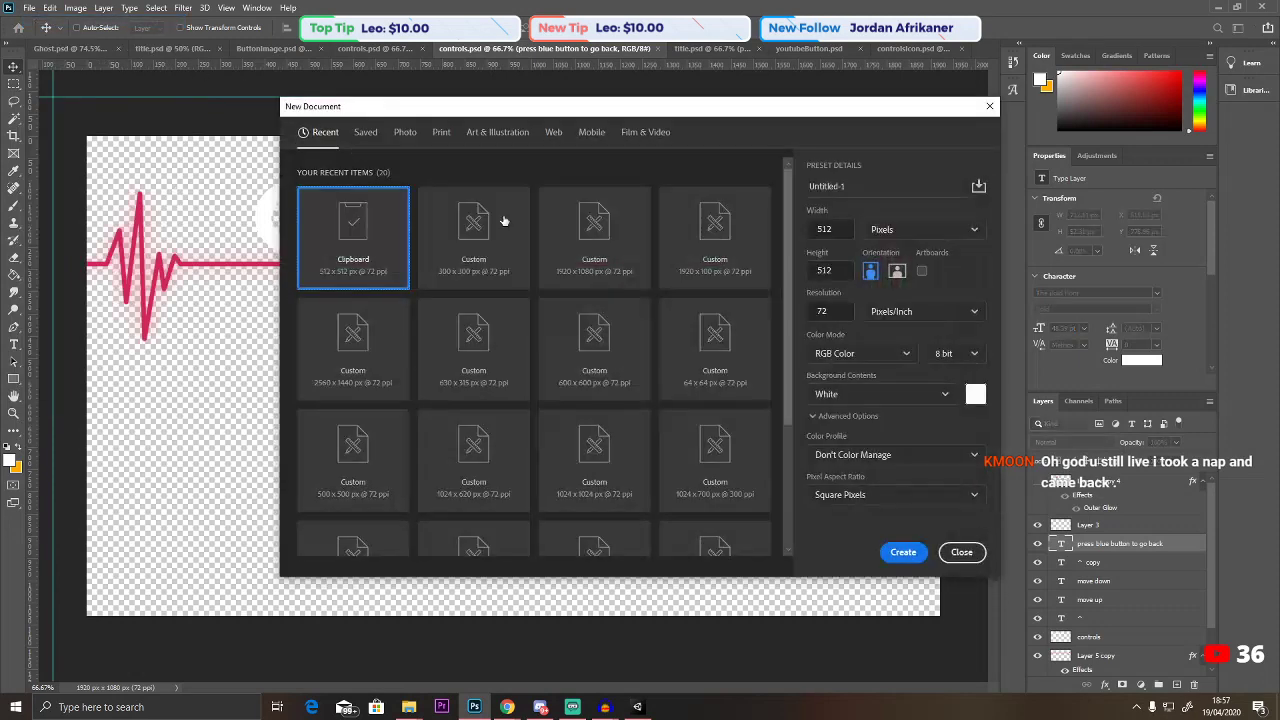
{"action": "double_click", "coordinate": [828, 229]}
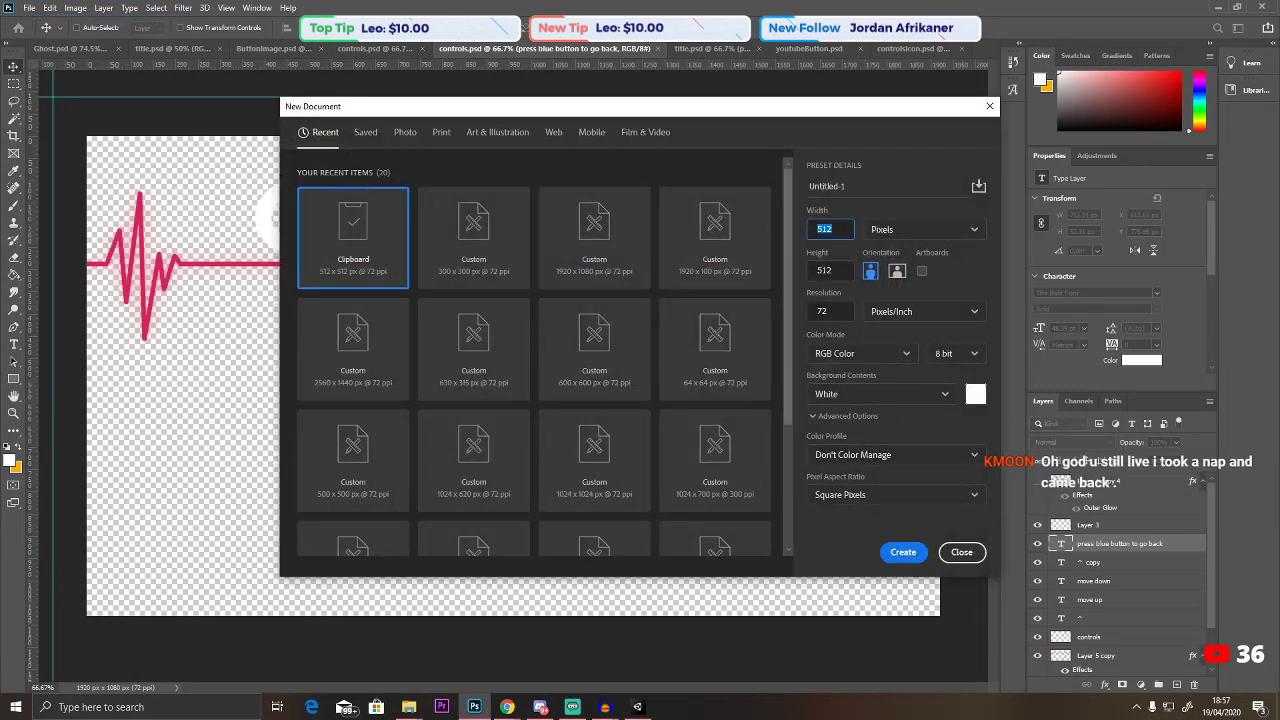
{"action": "type", "text": "1920"}
{"action": "key", "text": "Tab"}
{"action": "type", "text": "1"}
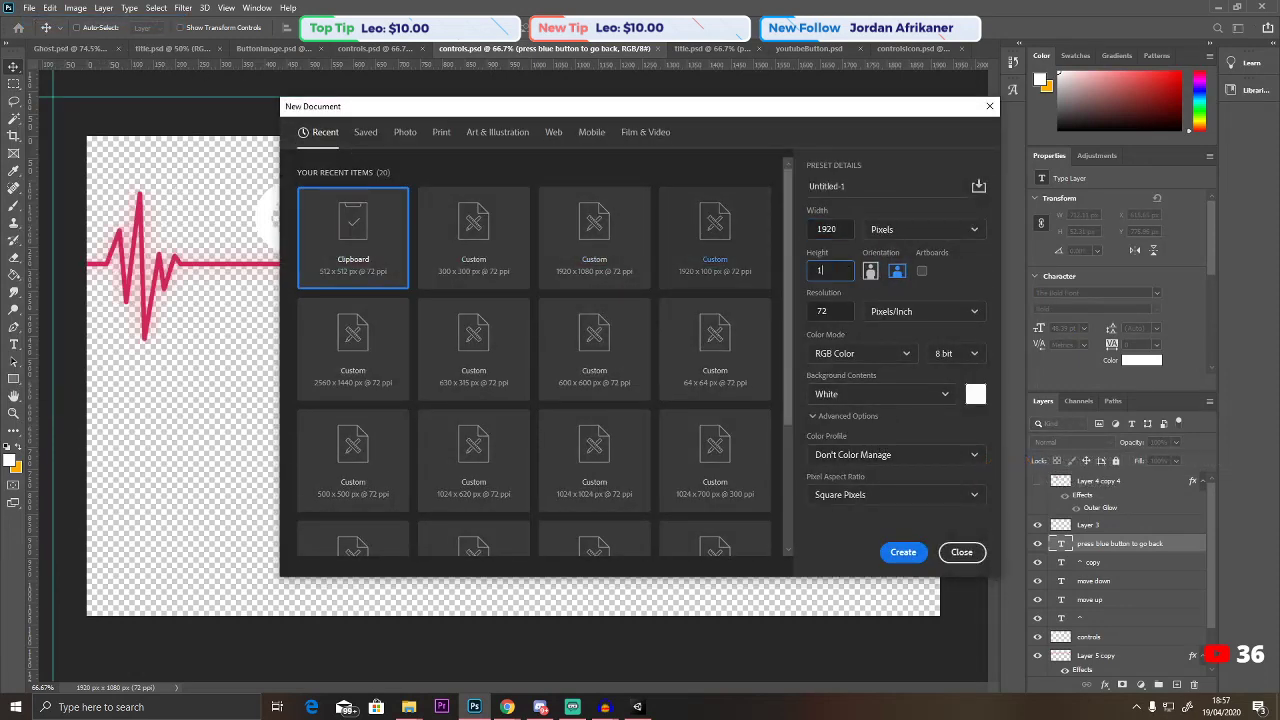
{"action": "type", "text": "080"}
{"action": "key", "text": "Return"}
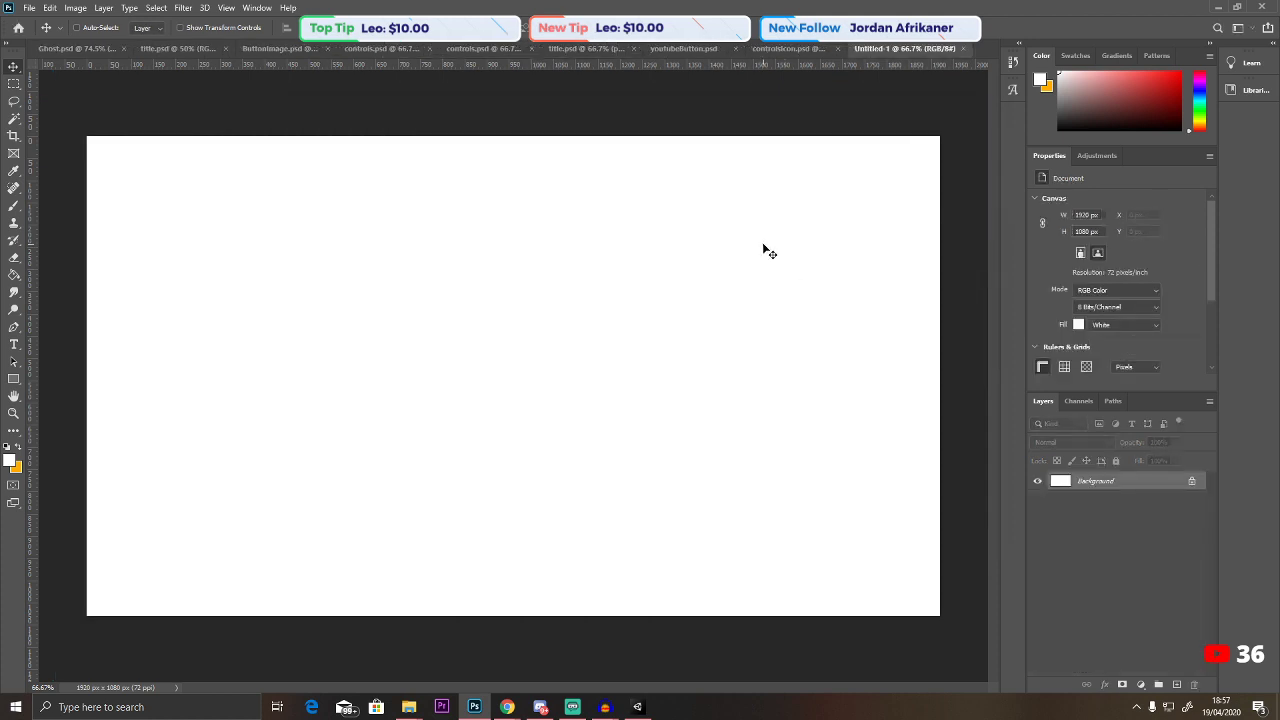
Add a new empty layer and fill the Background layer with dark grey #222222.
{"action": "left_click", "coordinate": [1176, 685]}
{"action": "left_click", "coordinate": [1038, 500]}
{"action": "left_click", "coordinate": [1038, 500]}
{"action": "left_click", "coordinate": [1090, 500]}
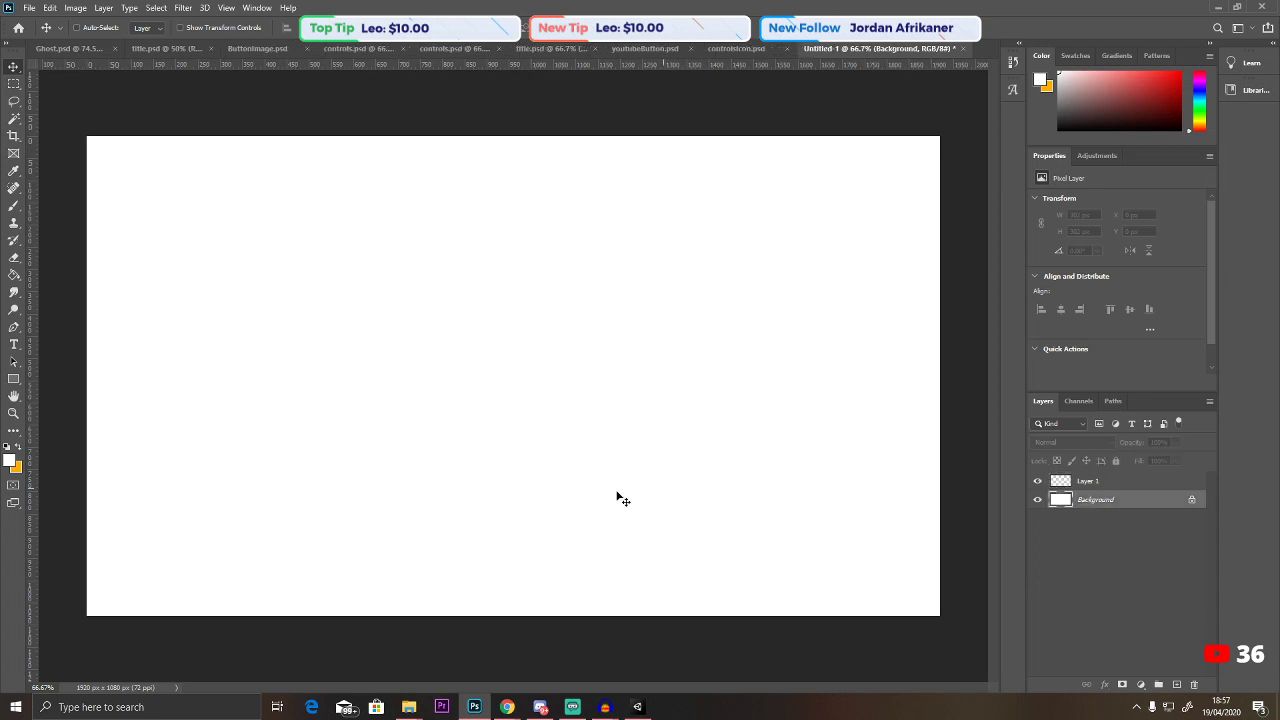
{"action": "left_click", "coordinate": [11, 461]}
{"action": "type", "text": "222222"}
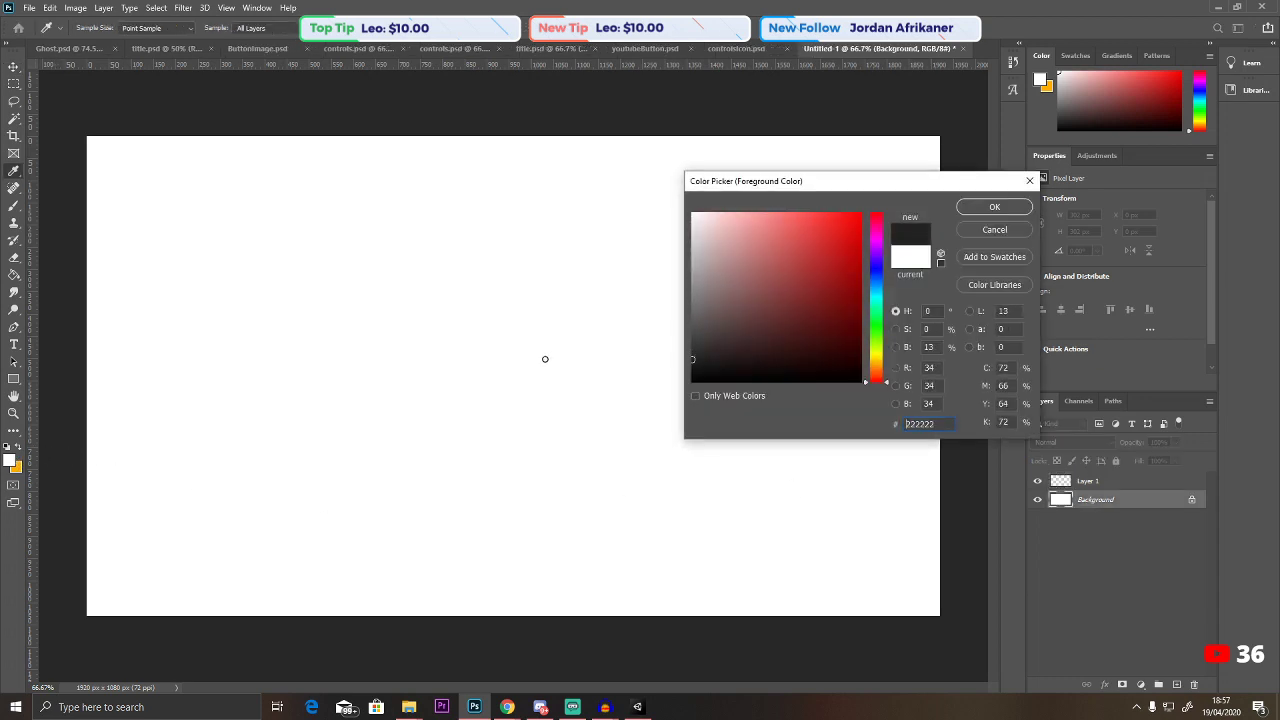
{"action": "left_click", "coordinate": [994, 207]}
{"action": "left_click", "coordinate": [14, 274]}
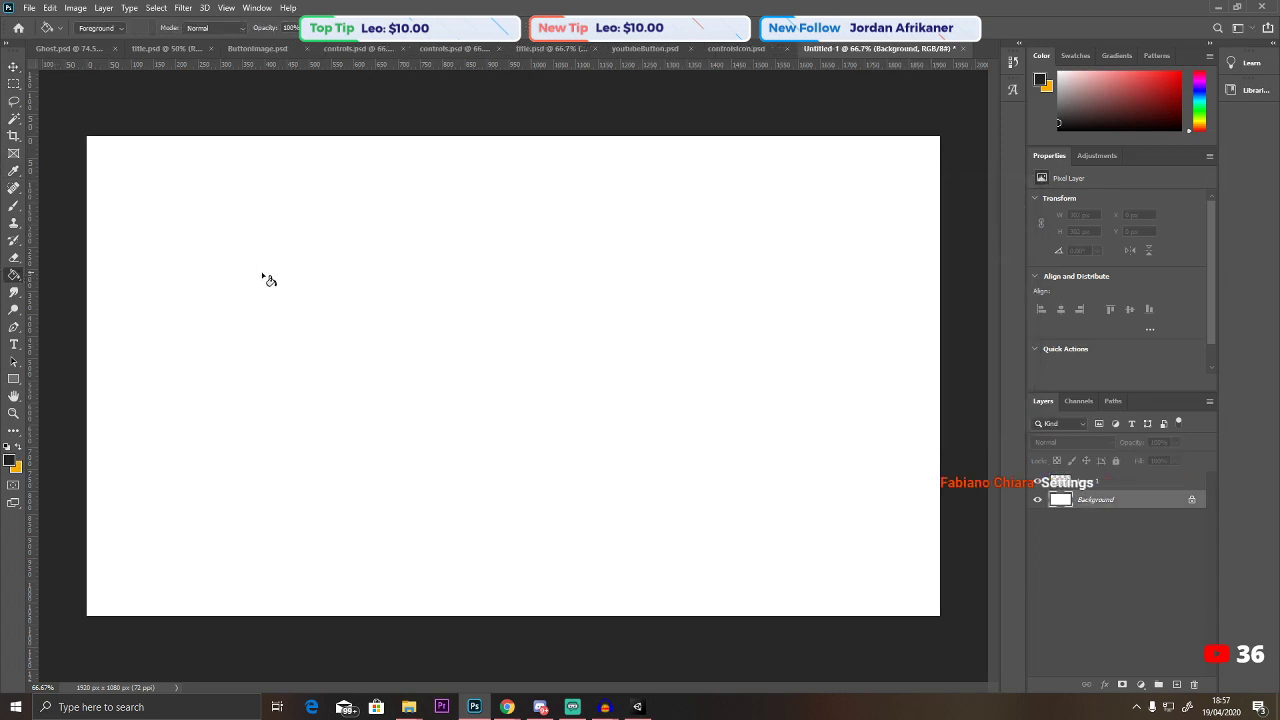
{"action": "left_click", "coordinate": [300, 280]}
On the new layer, add the text "zyger 6000" in The Bold Font, coloured white #ffffff.
{"action": "left_click", "coordinate": [1176, 484]}
{"action": "left_click", "coordinate": [14, 344]}
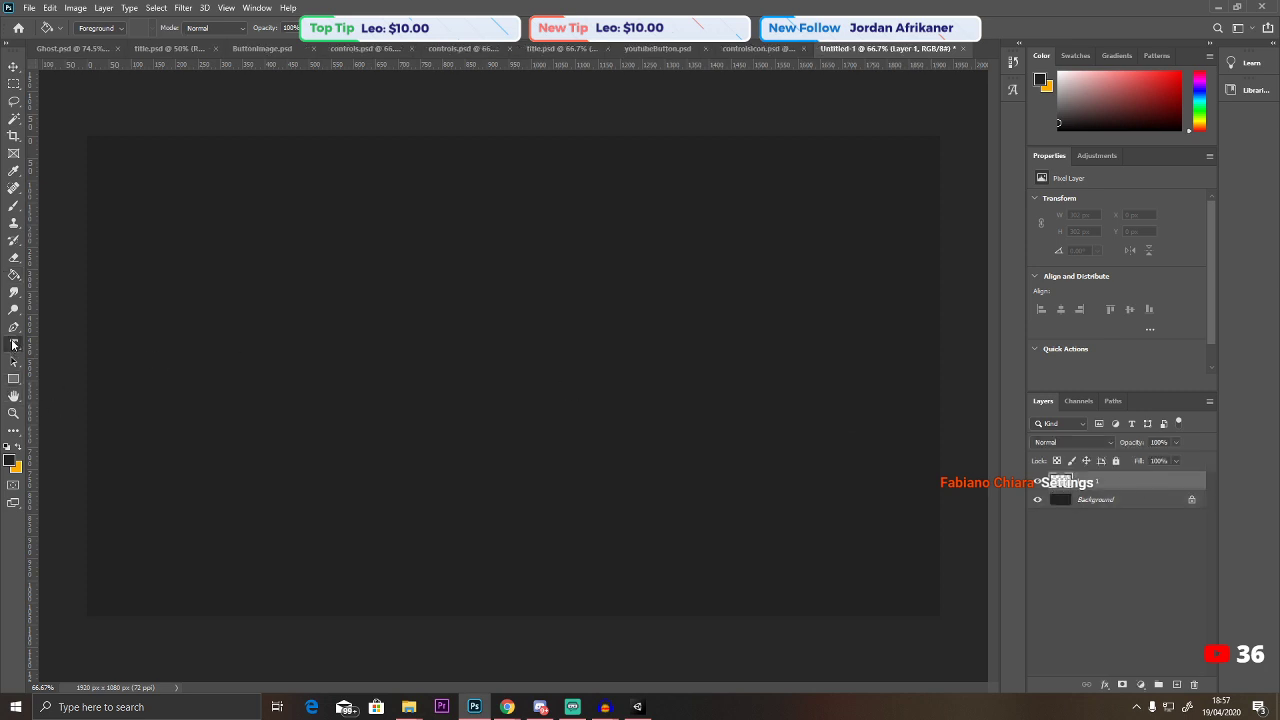
{"action": "left_click", "coordinate": [292, 342]}
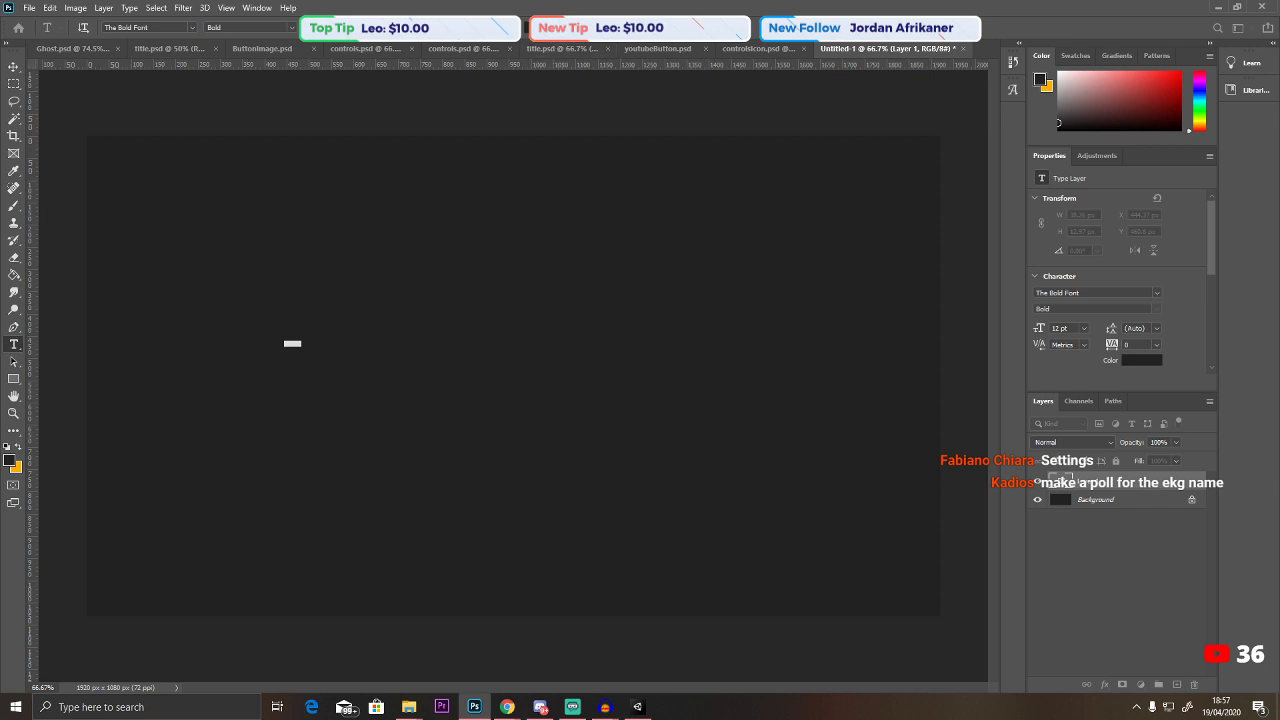
{"action": "left_click", "coordinate": [1141, 360]}
{"action": "type", "text": "ffffff"}
{"action": "left_click", "coordinate": [960, 207]}
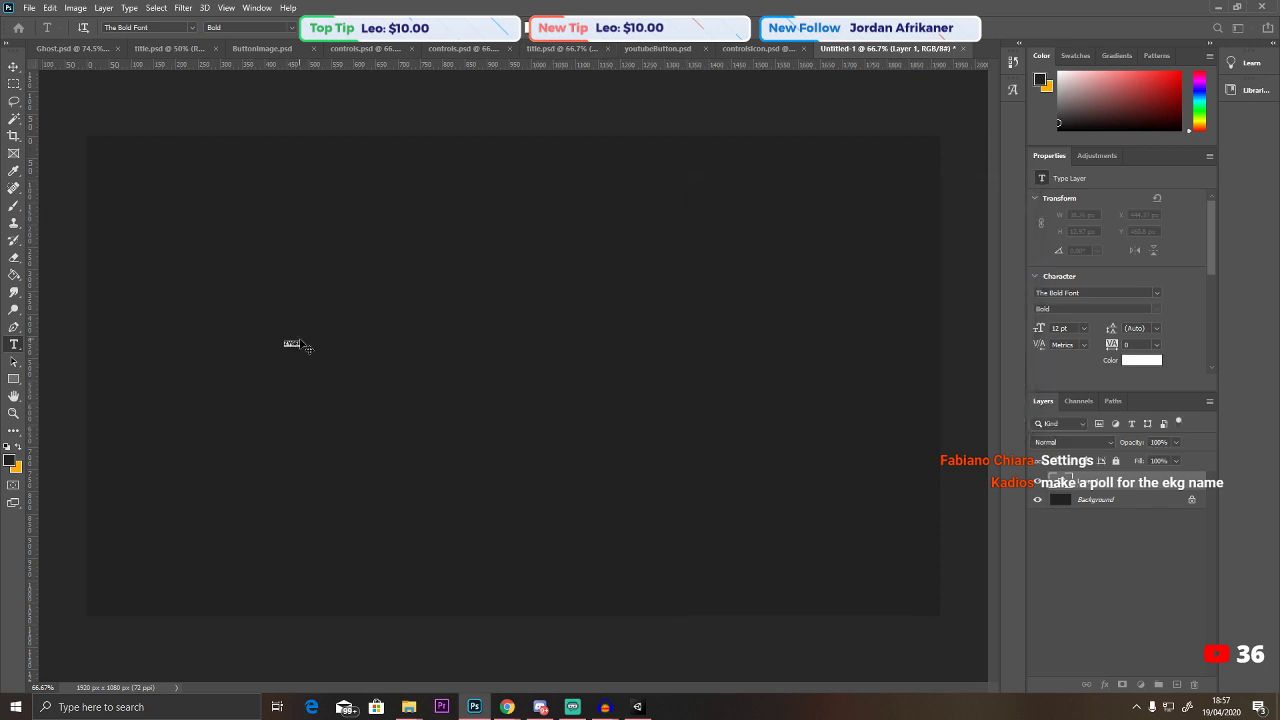
{"action": "left_click", "coordinate": [303, 345]}
{"action": "type", "text": "zyger"}
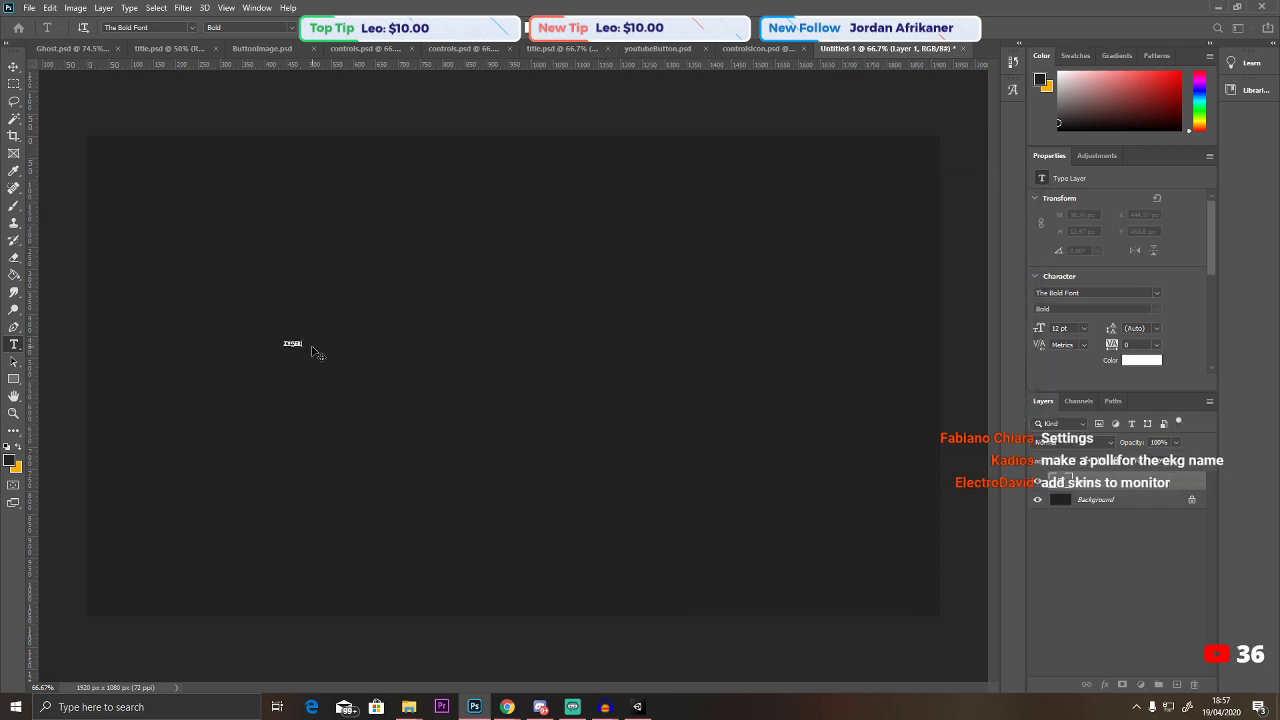
{"action": "type", "text": " 6000"}
Enlarge the "zyger 6000" text to about 136.64 pt and move it to the upper middle of the canvas.
{"action": "left_click", "coordinate": [14, 65]}
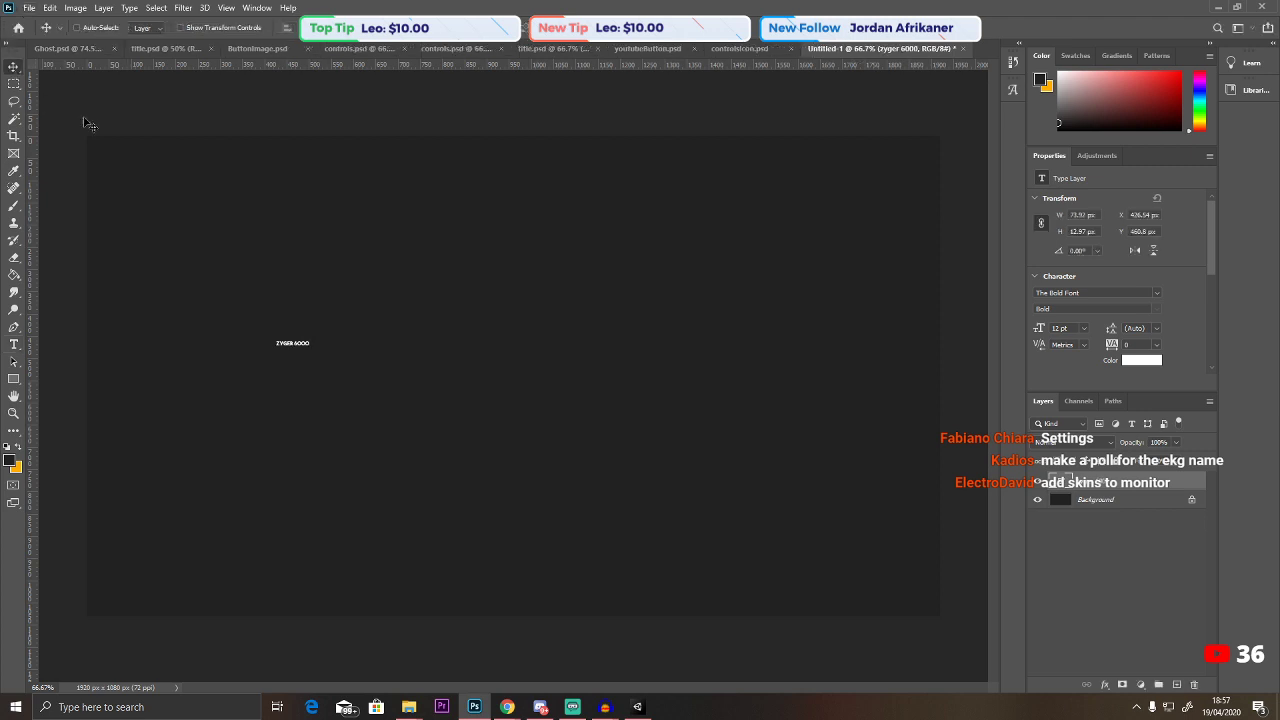
{"action": "key", "text": "ctrl+t"}
{"action": "left_click_drag", "start_coordinate": [310, 348], "coordinate": [800, 480]}
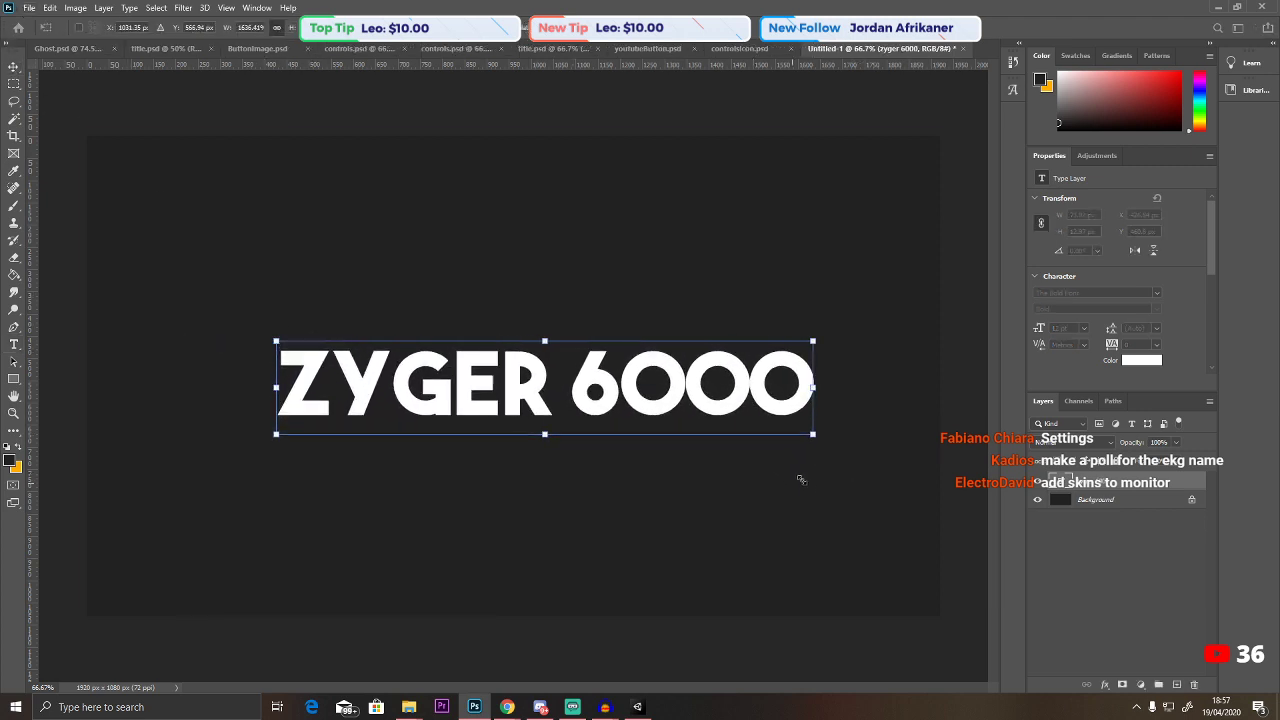
{"action": "left_click_drag", "start_coordinate": [691, 386], "coordinate": [678, 203]}
{"action": "left_click_drag", "start_coordinate": [813, 251], "coordinate": [656, 199]}
{"action": "key", "text": "Return"}
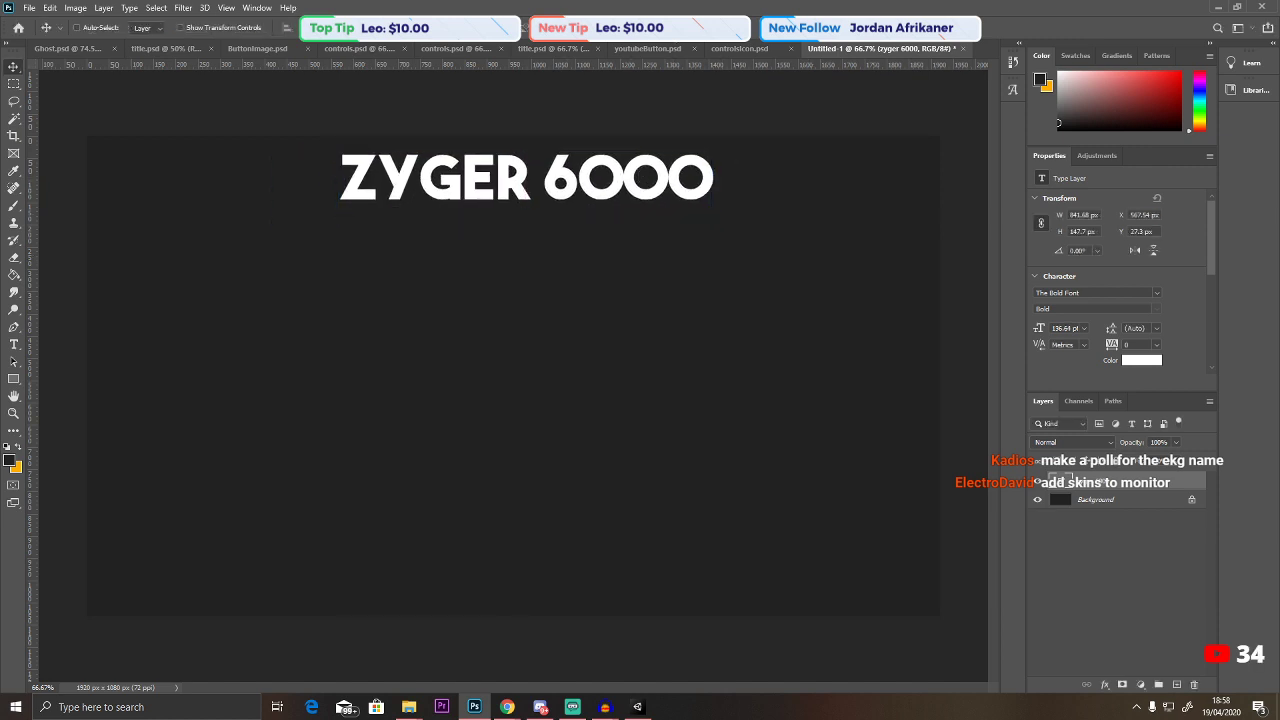
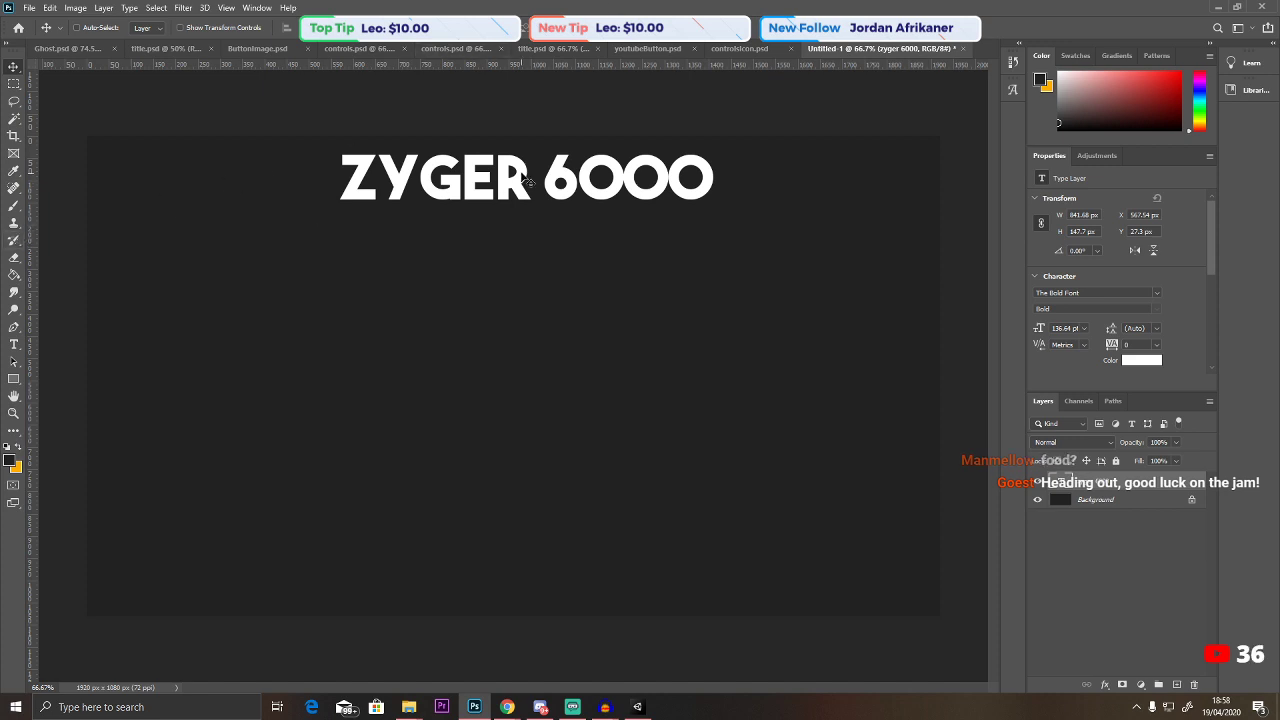
Insert a hyphen directly after "zyger" in the title text.
{"action": "left_click", "coordinate": [13, 344]}
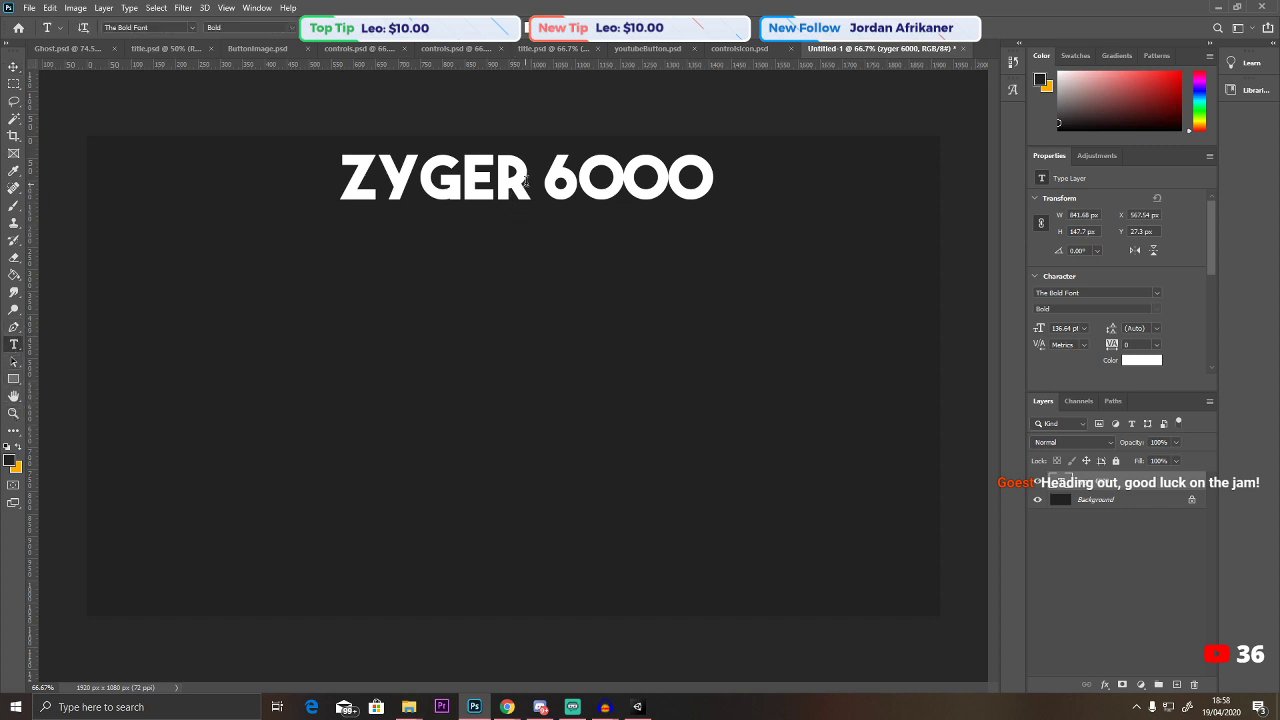
{"action": "left_click", "coordinate": [520, 180]}
{"action": "type", "text": "TRO"}
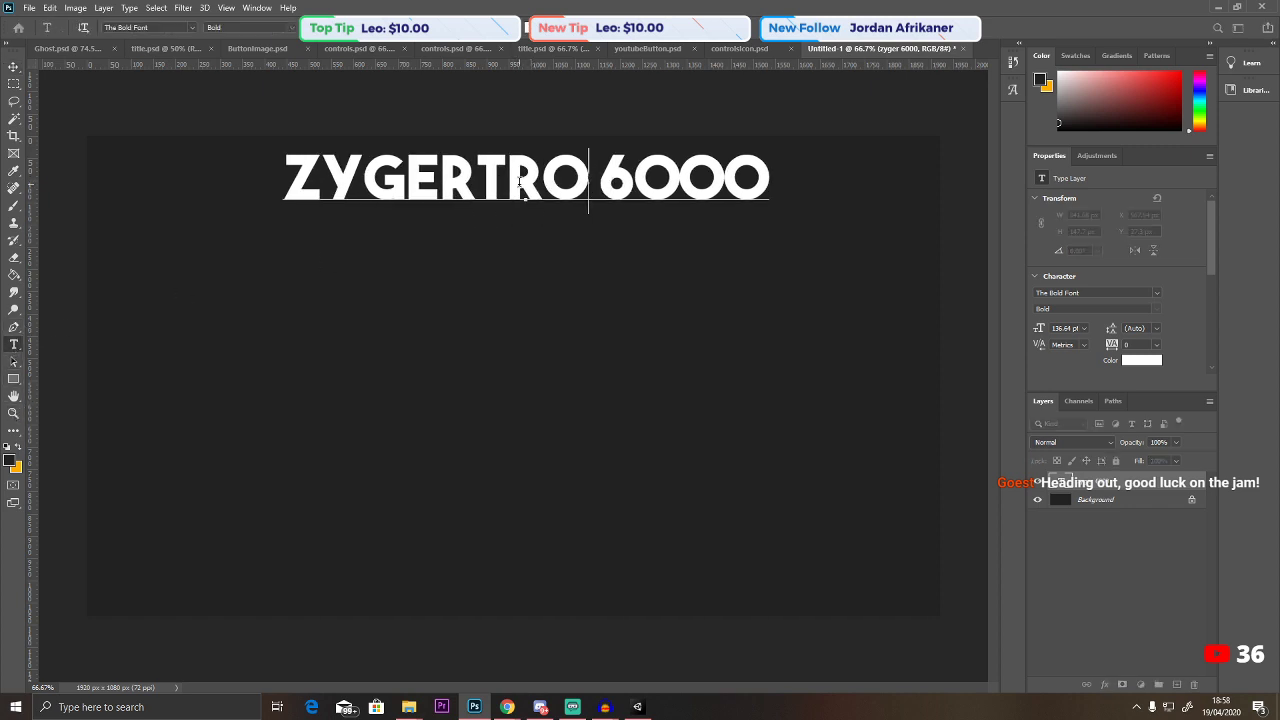
{"action": "key", "text": "BackSpace"}
{"action": "key", "text": "BackSpace"}
{"action": "key", "text": "BackSpace"}
{"action": "type", "text": "-"}
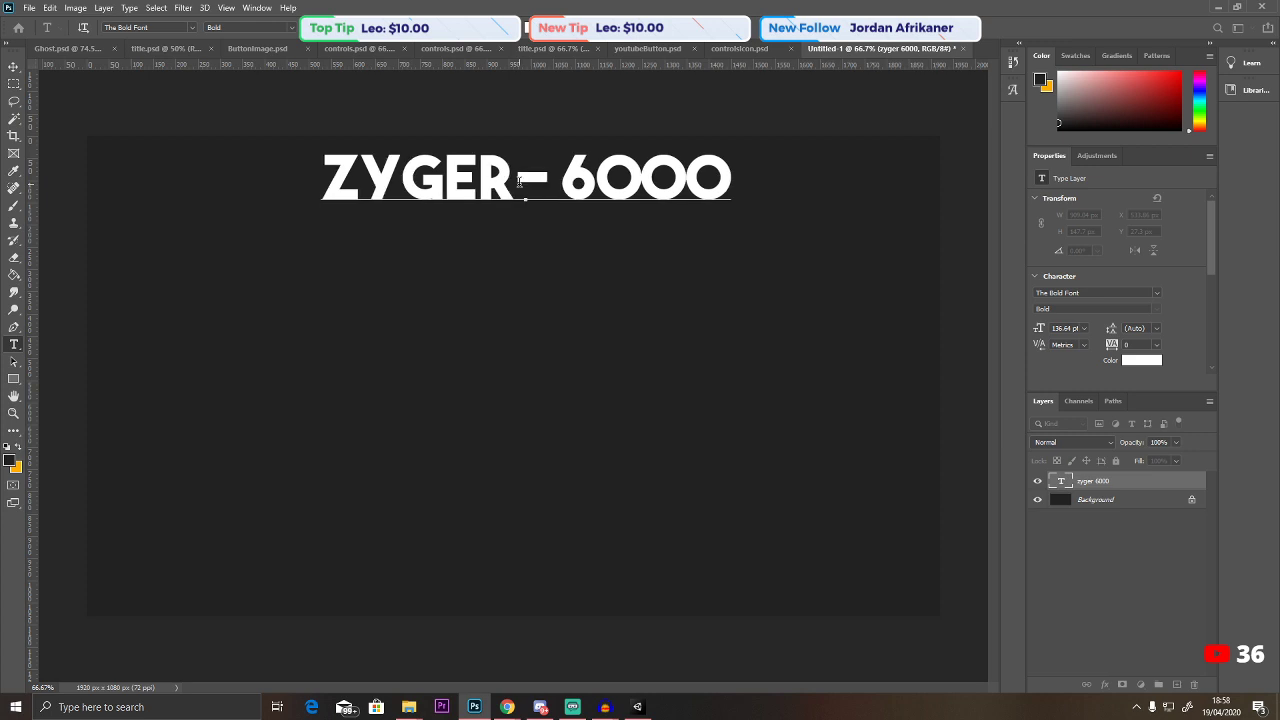
Scale the title text down to about 108.67 pt and centre it along the canvas's upper edge.
{"action": "left_click", "coordinate": [13, 66]}
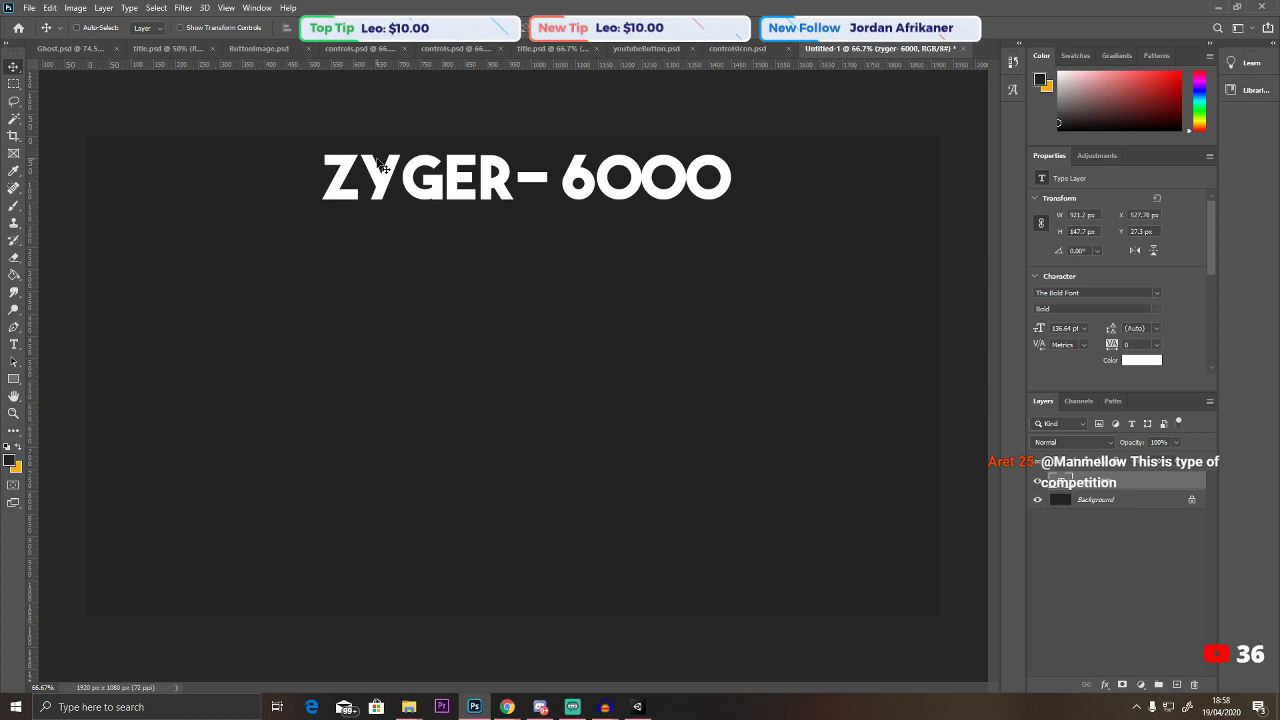
{"action": "key", "text": "ctrl+t"}
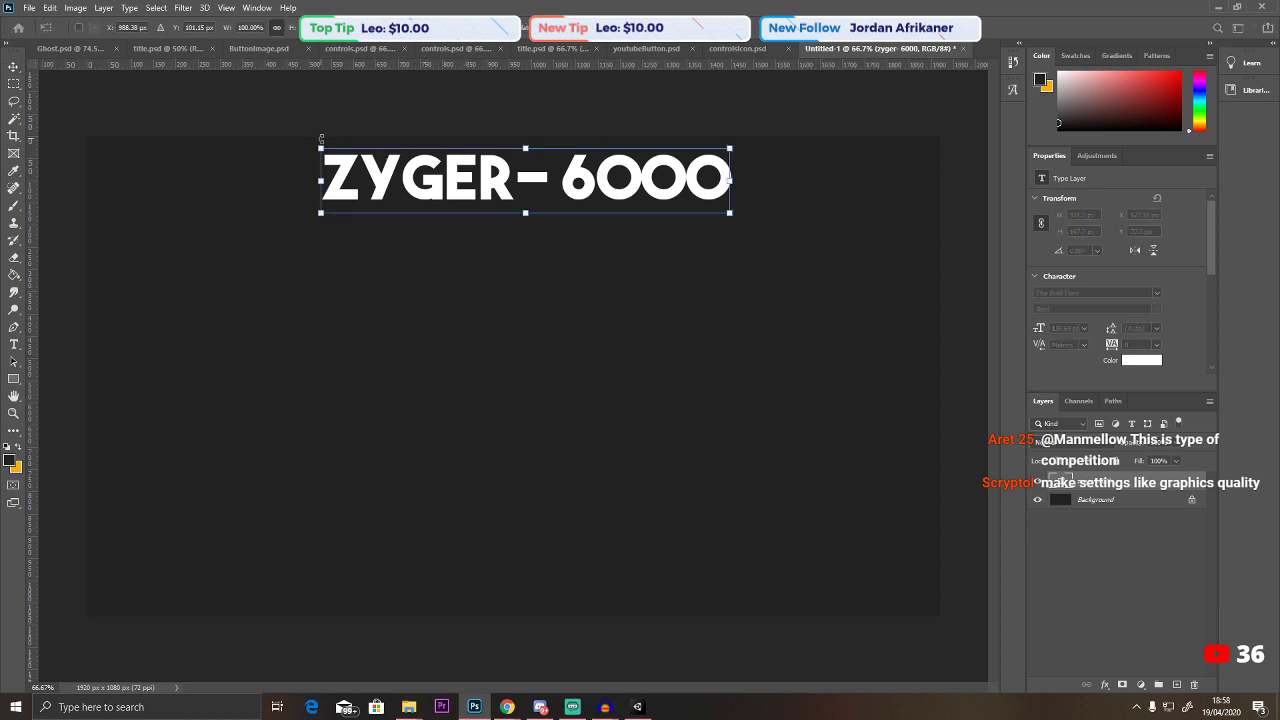
{"action": "left_click_drag", "start_coordinate": [321, 137], "coordinate": [405, 164]}
{"action": "key", "text": "Return"}
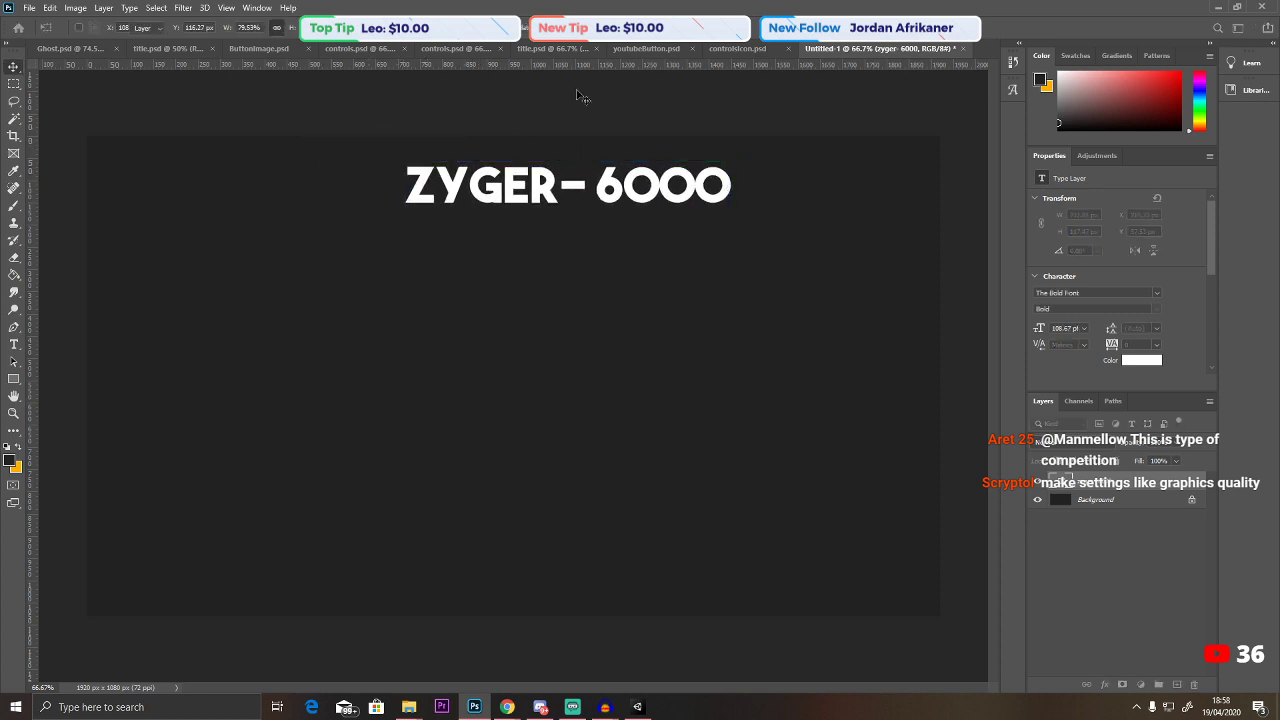
{"action": "left_click_drag", "start_coordinate": [577, 96], "coordinate": [522, 78]}
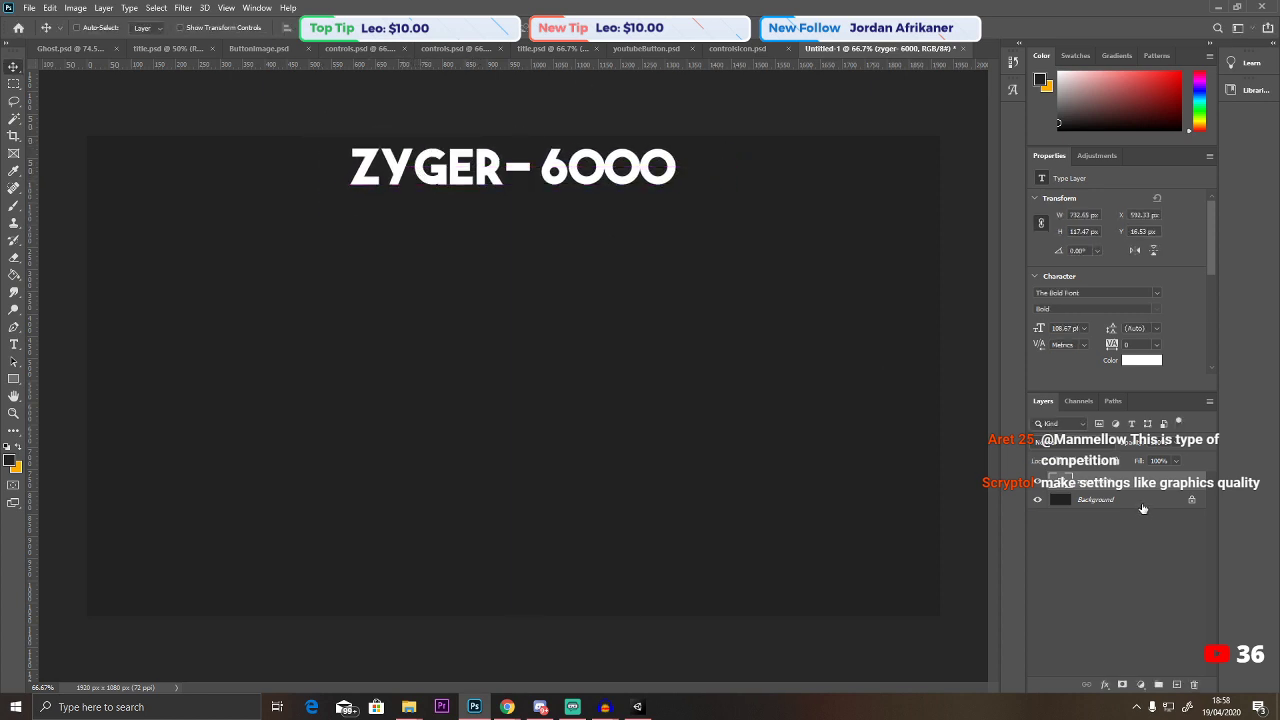
Delete the Background layer and trim the canvas to the title text.
{"action": "left_click", "coordinate": [1100, 499]}
{"action": "key", "text": "Delete"}
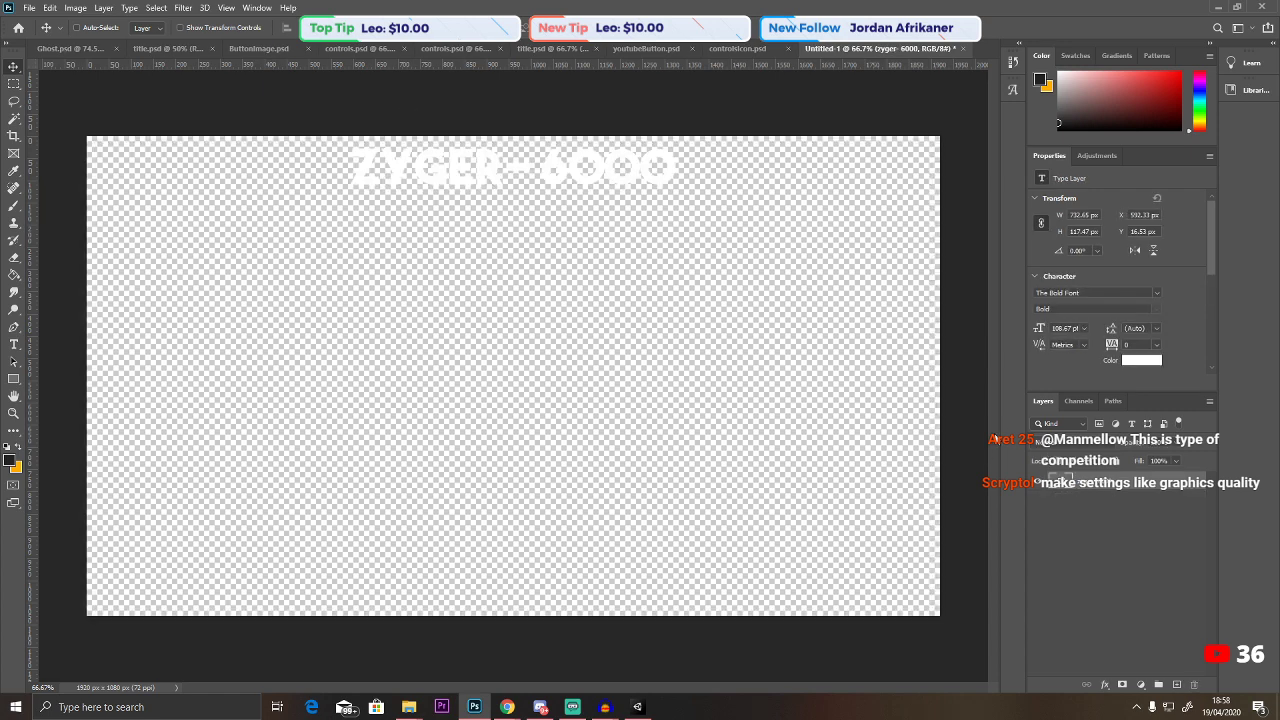
{"action": "left_click", "coordinate": [75, 8]}
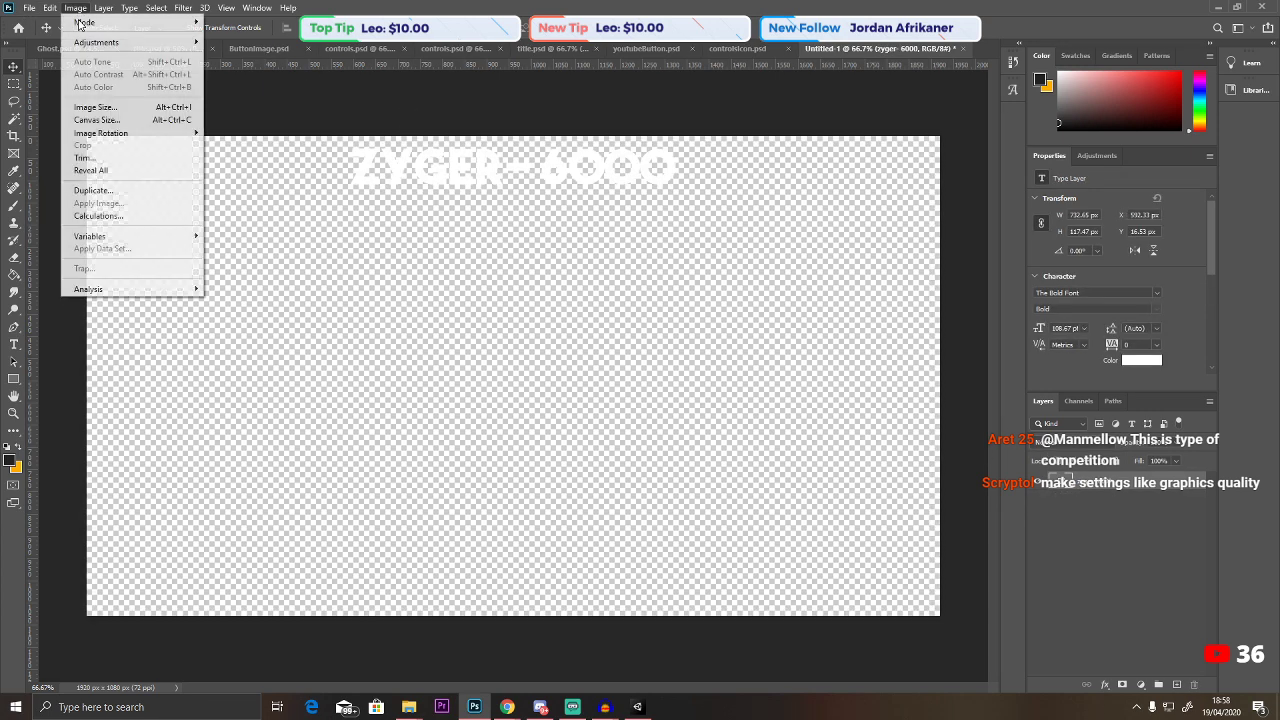
{"action": "left_click", "coordinate": [100, 160]}
{"action": "left_click", "coordinate": [702, 193]}
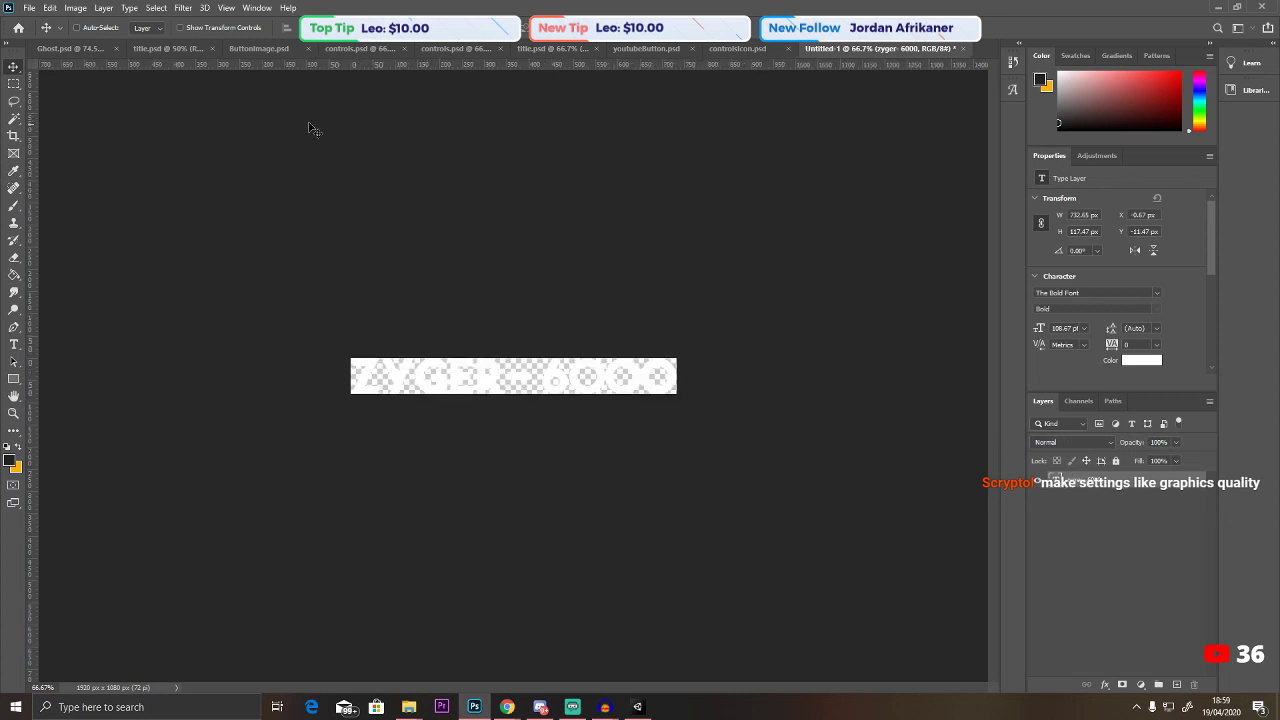
Save the document as the Photoshop file ekgName in the LD46 folder with Maximize Compatibility enabled.
{"action": "left_click", "coordinate": [20, 7]}
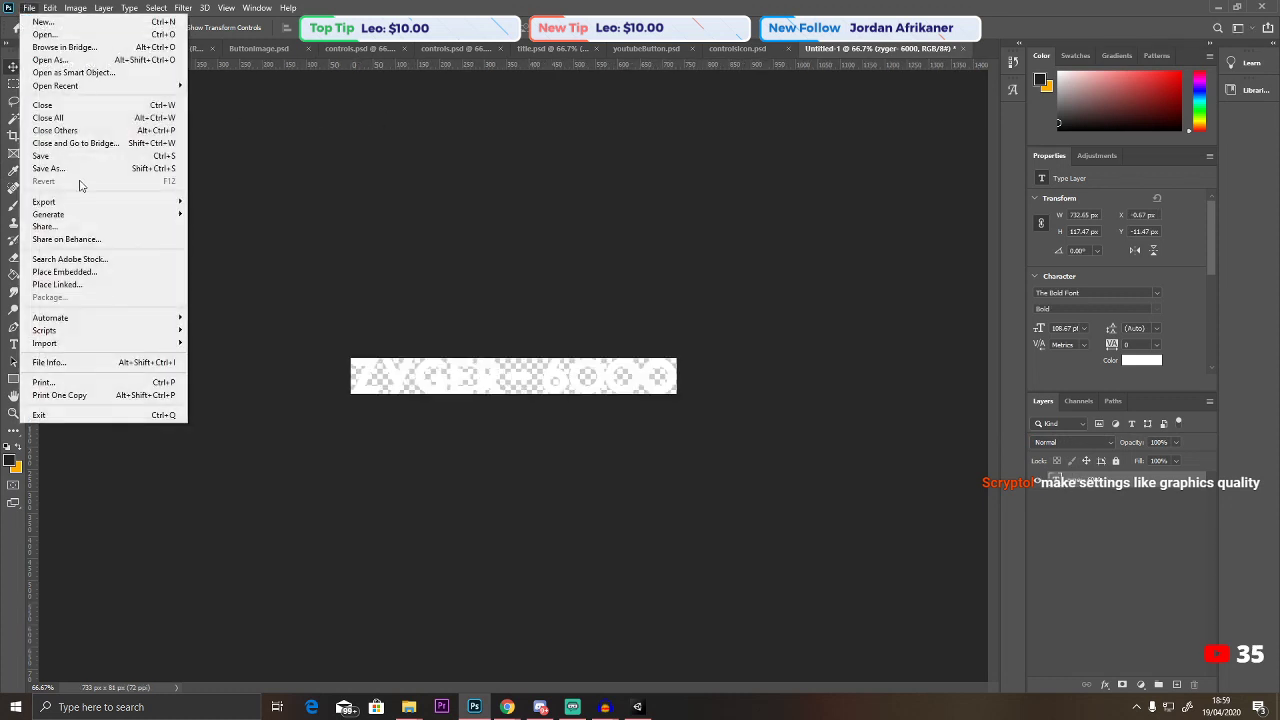
{"action": "left_click", "coordinate": [60, 160]}
{"action": "type", "text": "e"}
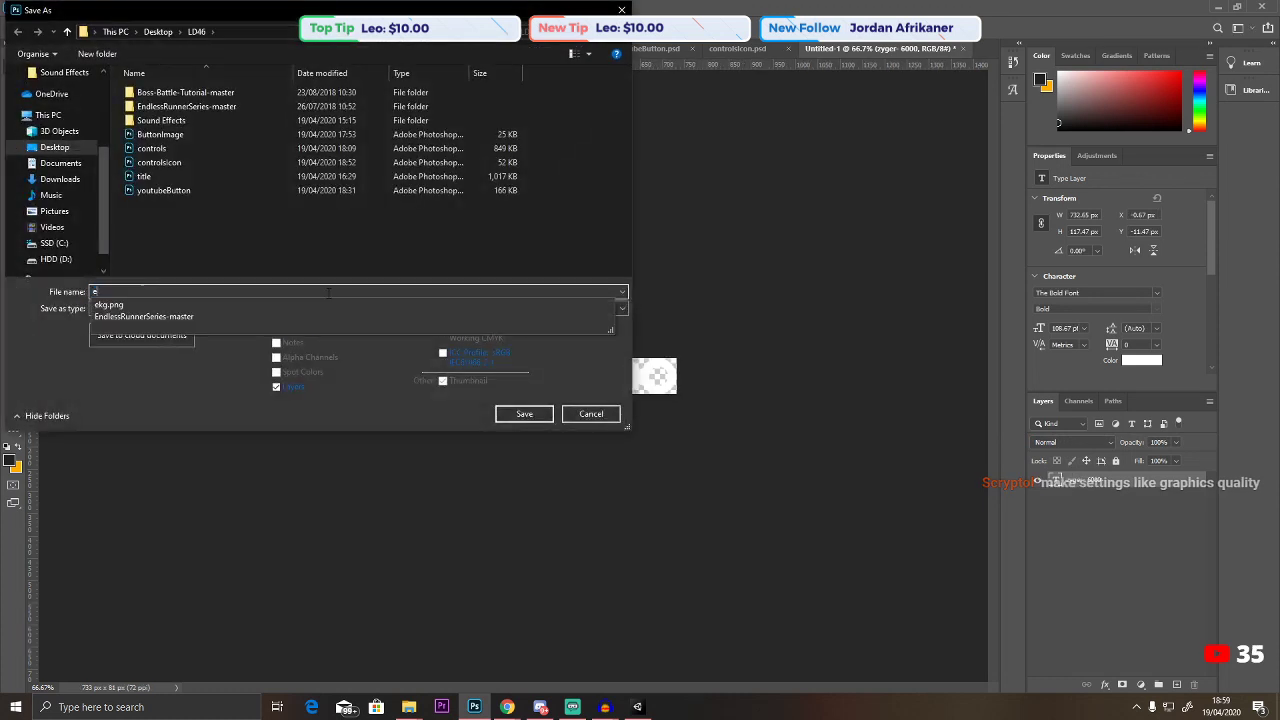
{"action": "type", "text": "kgName"}
{"action": "key", "text": "Return"}
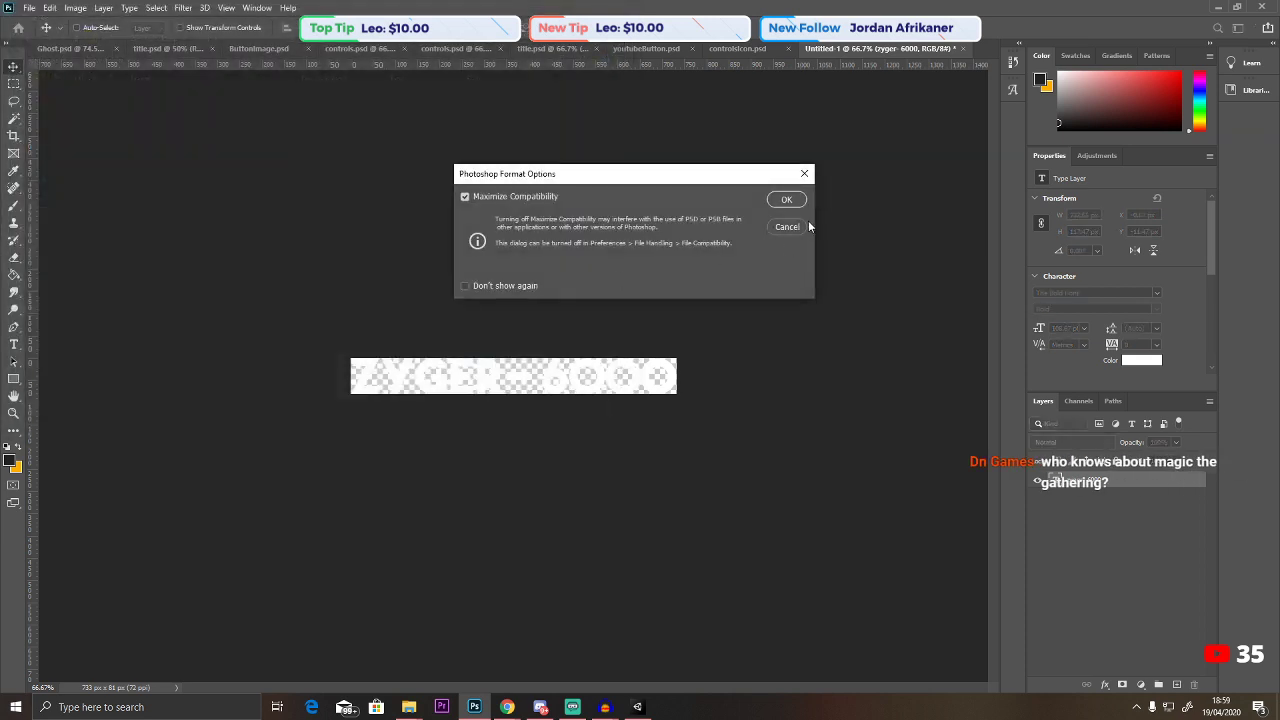
{"action": "left_click", "coordinate": [787, 199]}
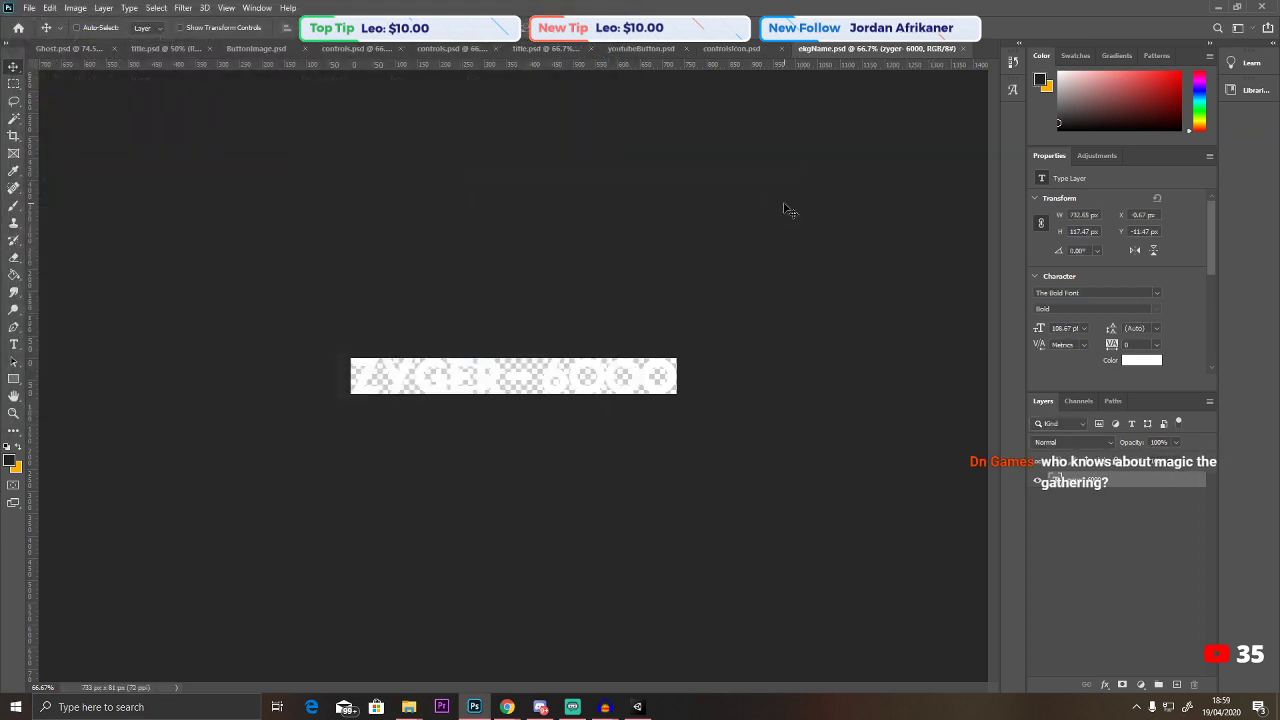
Switch to Unity and import ekgName from the LD46 folder into the project's Sprites folder.
{"action": "left_click", "coordinate": [637, 707]}
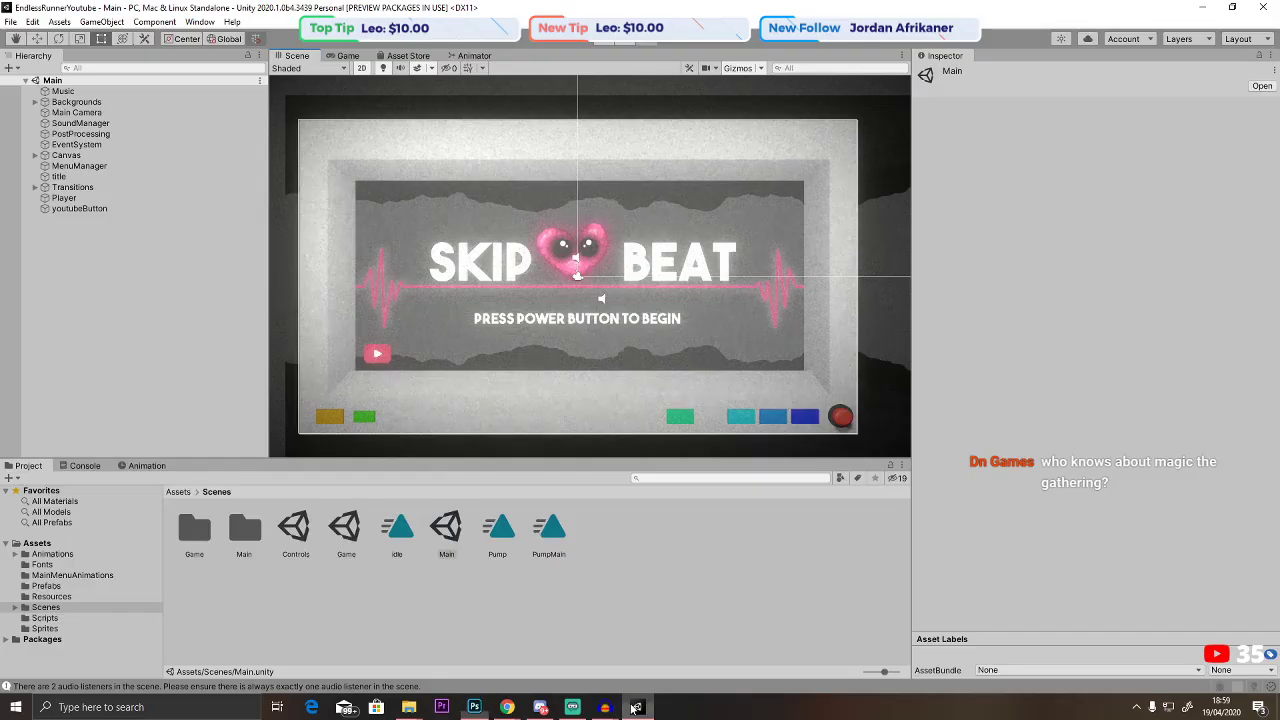
{"action": "left_click", "coordinate": [550, 441]}
{"action": "scroll", "coordinate": [522, 346], "scroll_direction": "down", "scroll_amount": 4}
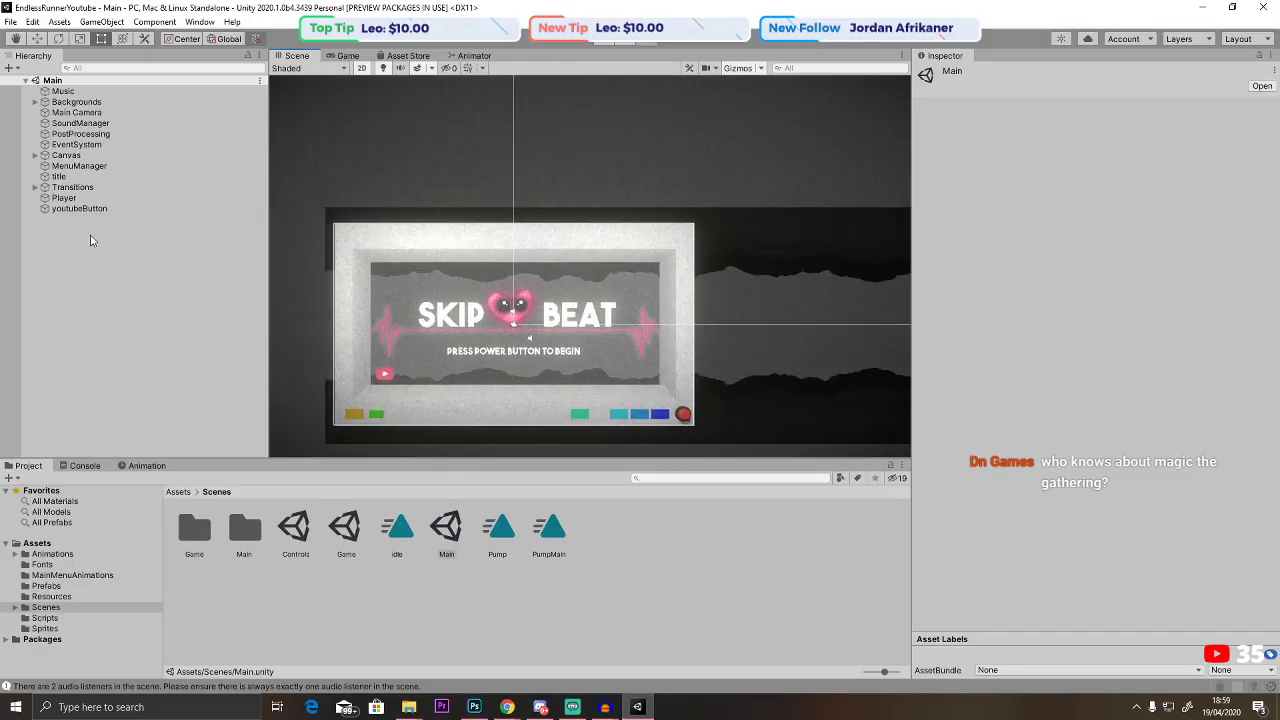
{"action": "left_click", "coordinate": [180, 492]}
{"action": "double_click", "coordinate": [550, 528]}
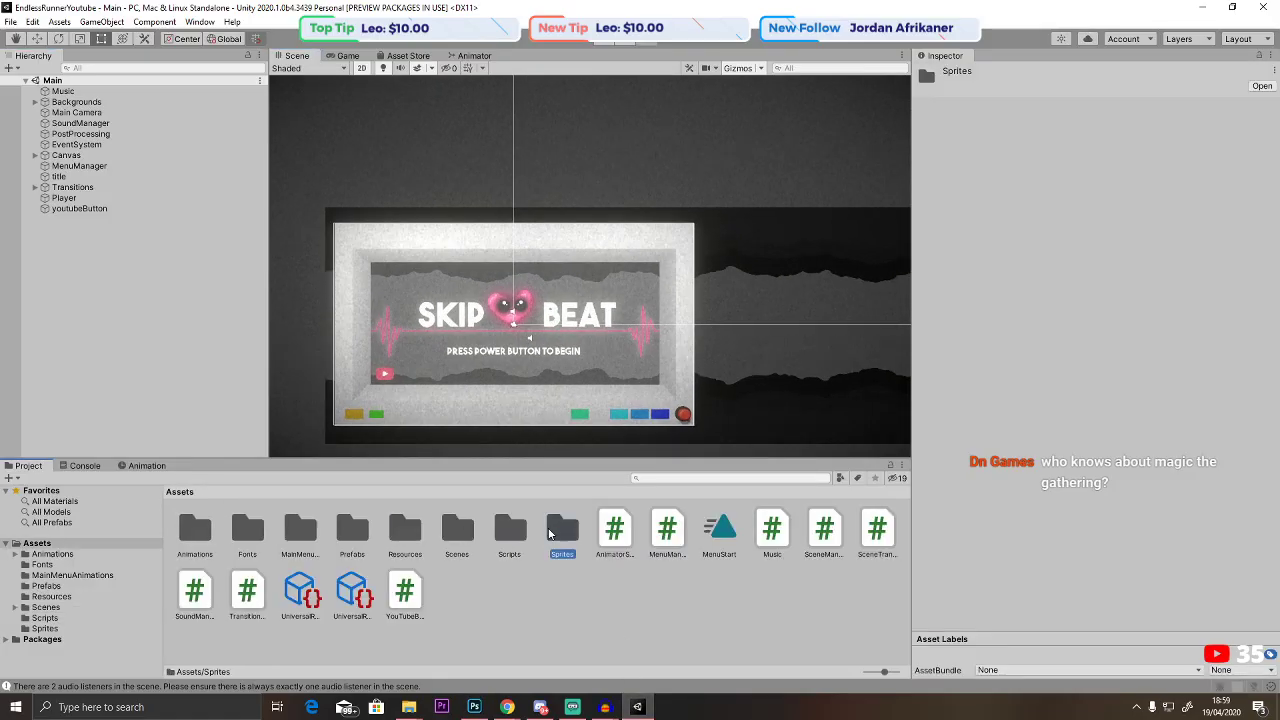
{"action": "right_click", "coordinate": [516, 569]}
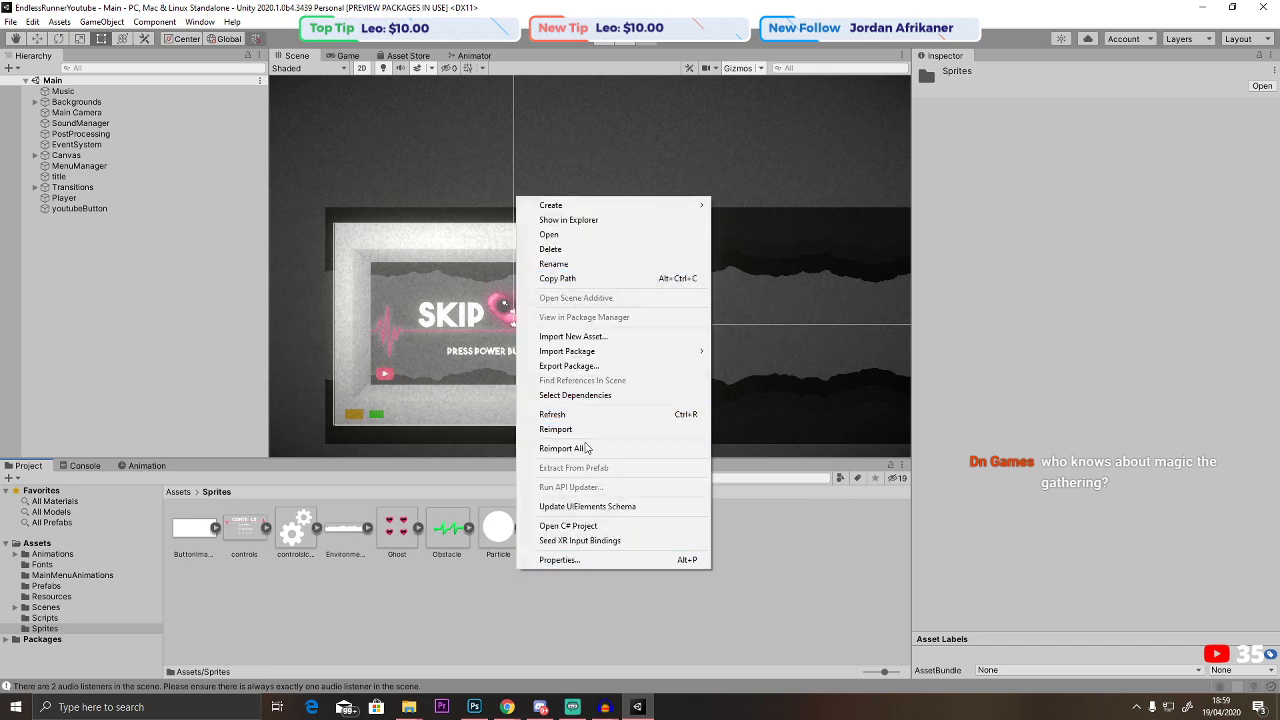
{"action": "left_click", "coordinate": [572, 336]}
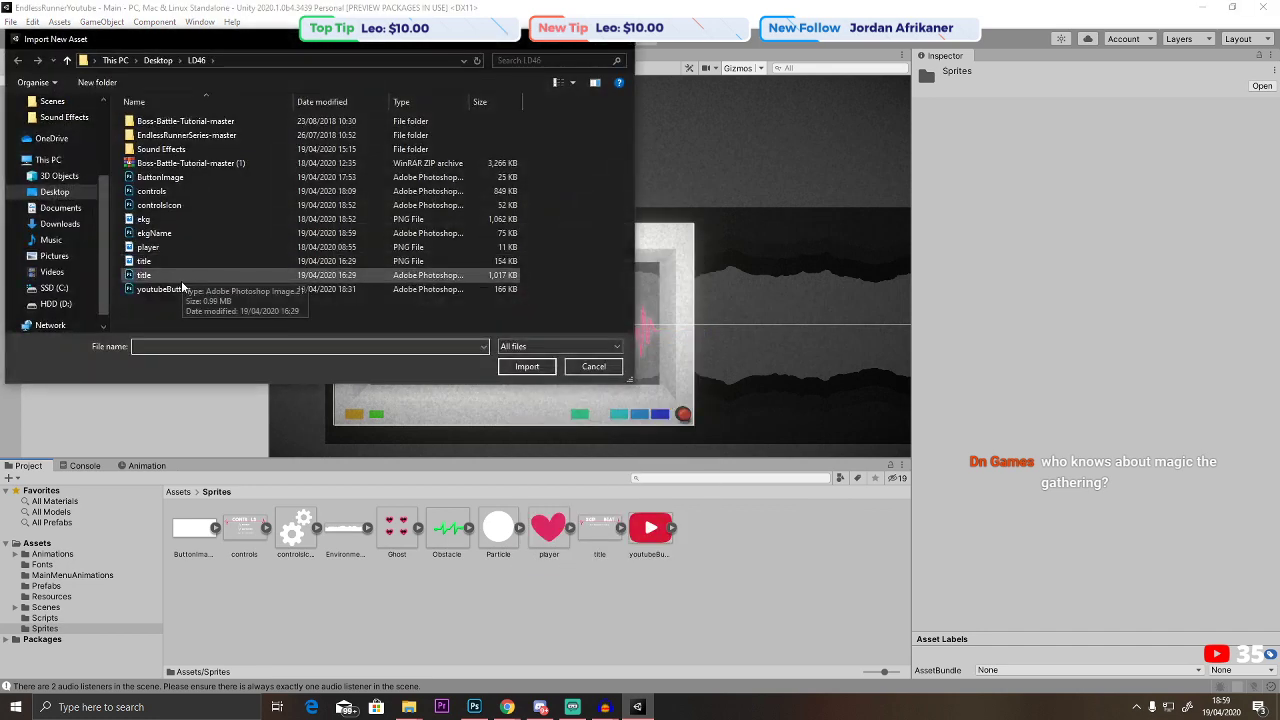
{"action": "double_click", "coordinate": [179, 232]}
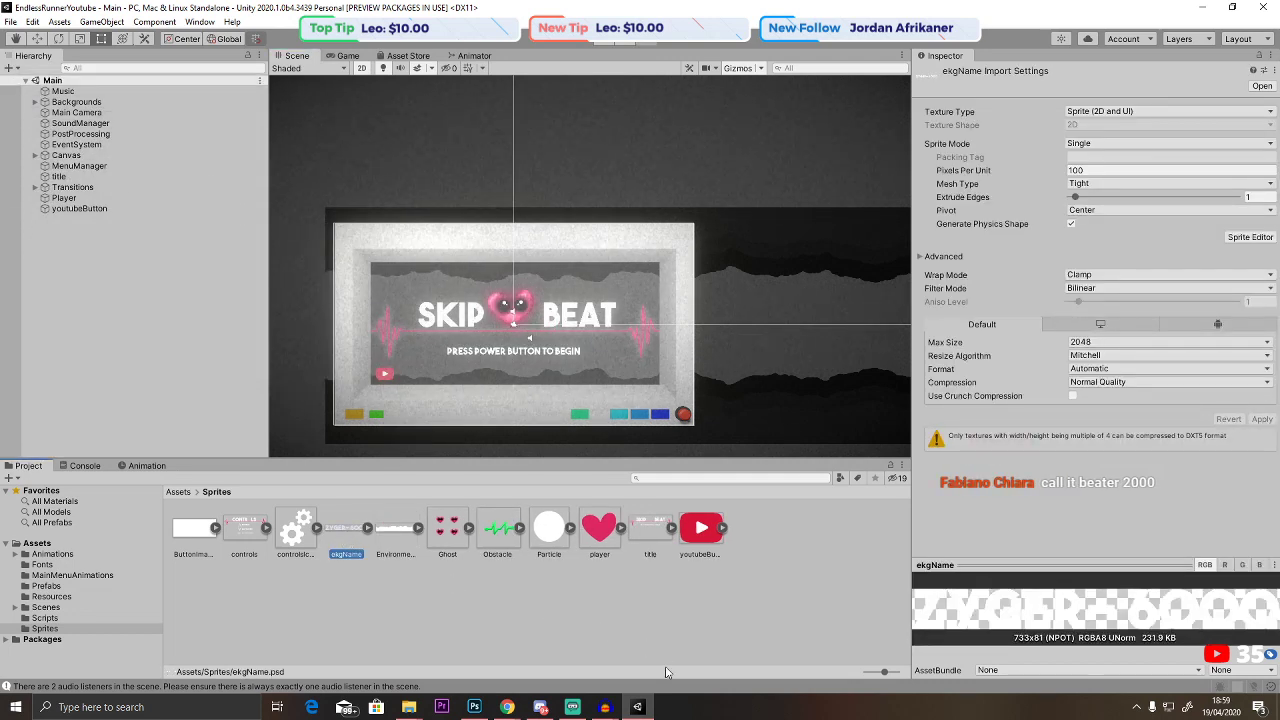
Open the imported ekgName sprite in Photoshop and recolour its entire text from white to a near-black shade.
{"action": "double_click", "coordinate": [335, 535]}
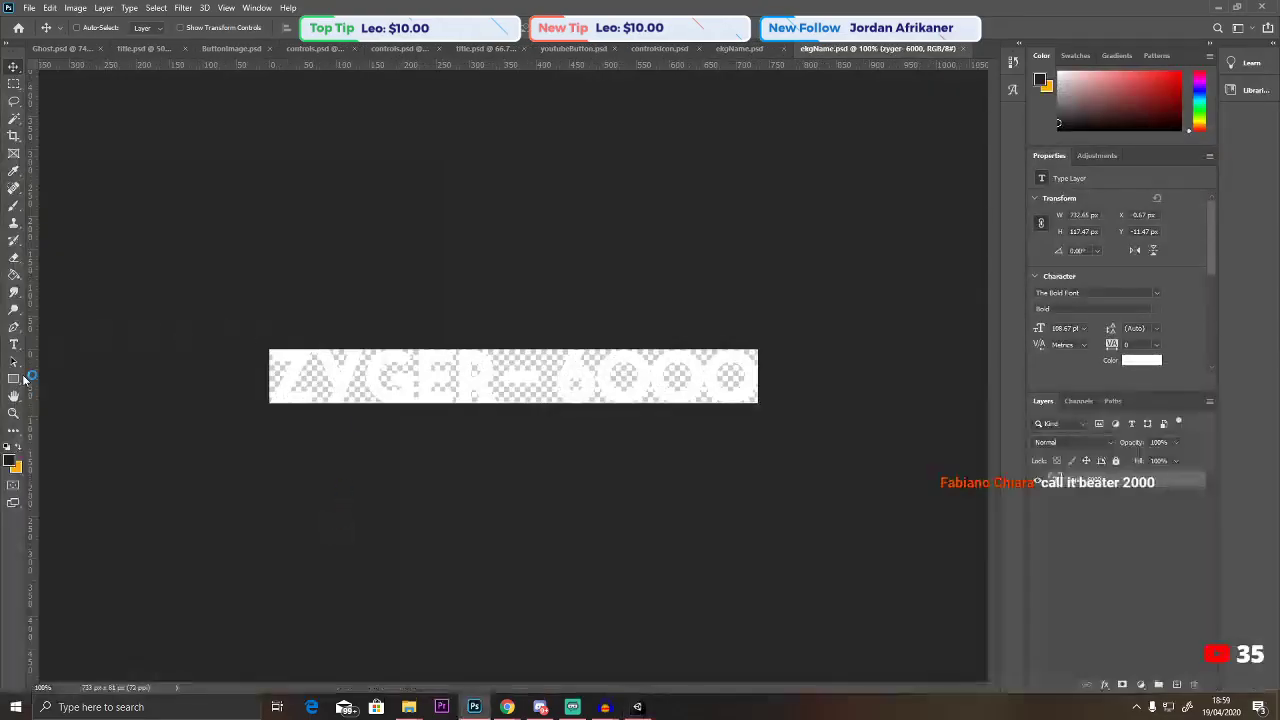
{"action": "left_click", "coordinate": [14, 344]}
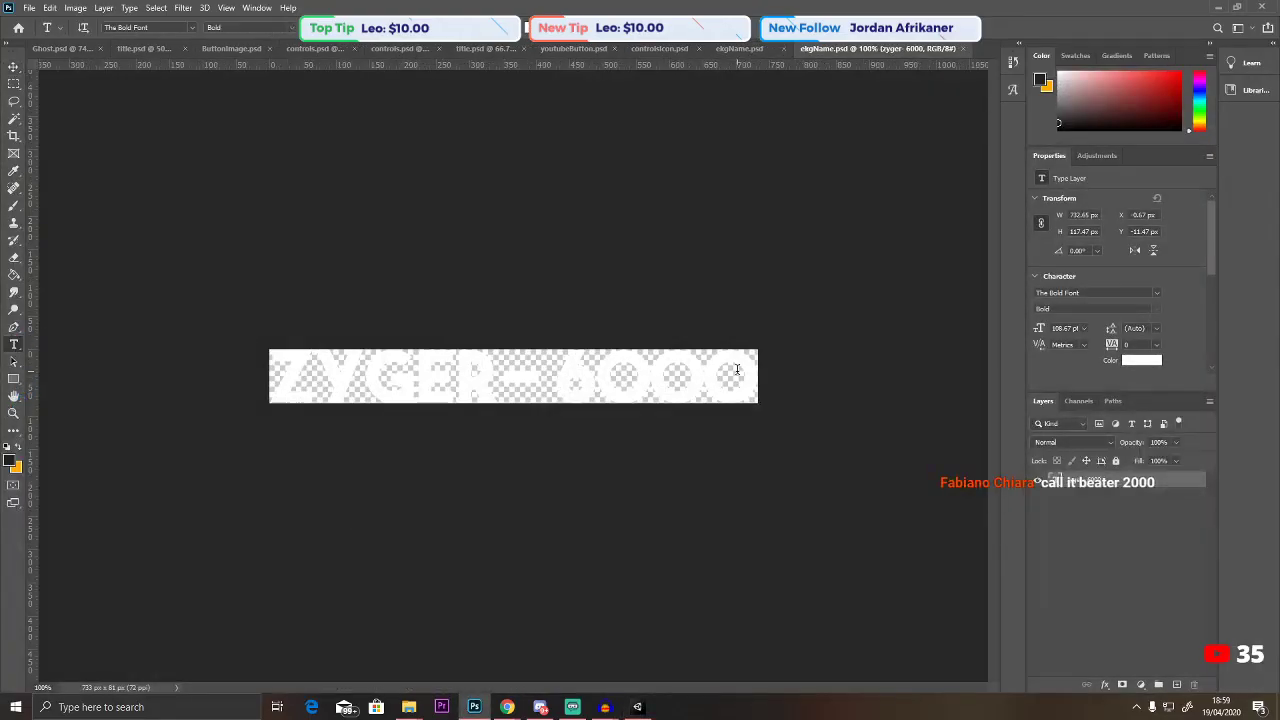
{"action": "left_click_drag", "start_coordinate": [749, 370], "coordinate": [644, 372]}
{"action": "key", "text": "ctrl+a"}
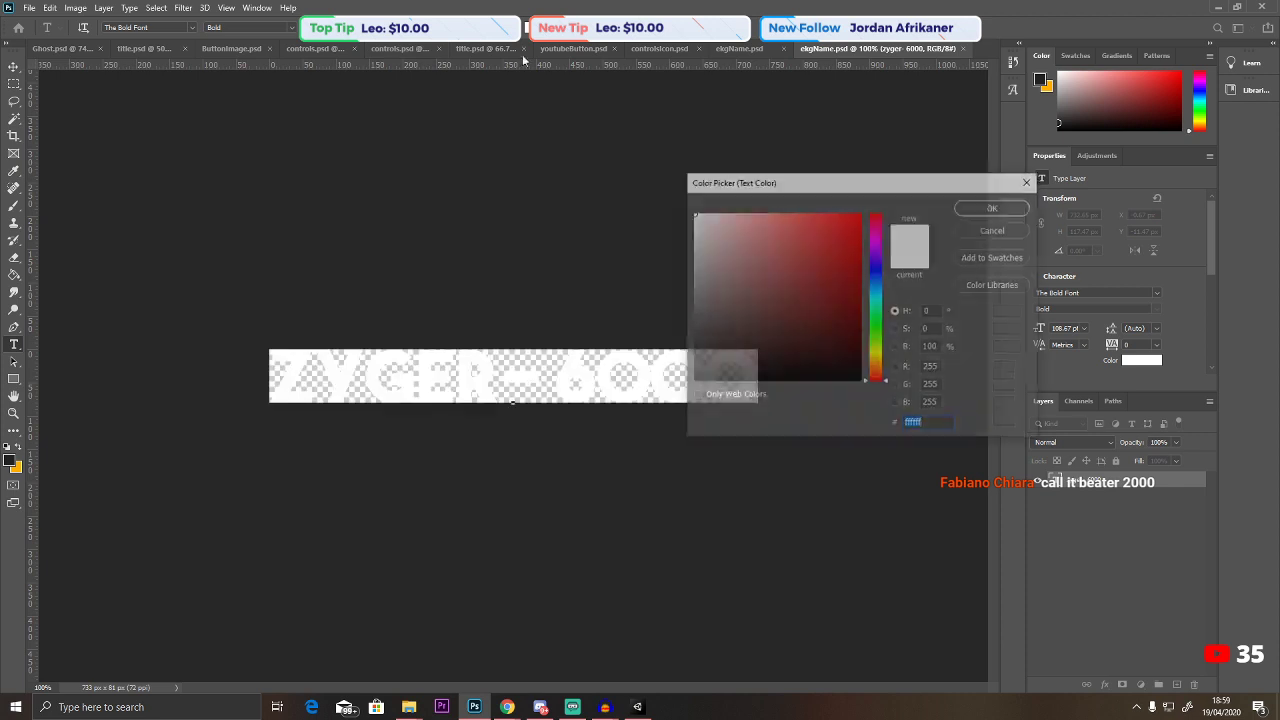
{"action": "left_click", "coordinate": [11, 461]}
{"action": "type", "text": "000000"}
{"action": "left_click", "coordinate": [994, 206]}
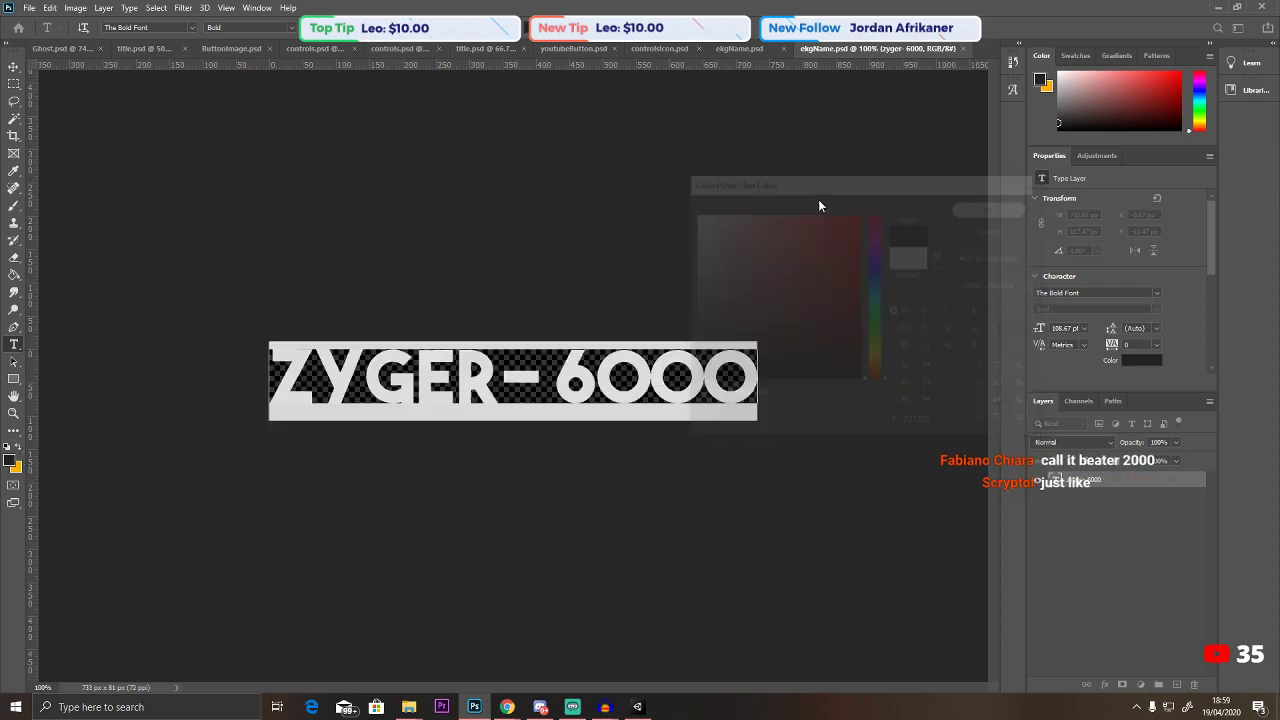
Save the recoloured ekgName document and switch to Unity.
{"action": "left_click", "coordinate": [49, 8]}
{"action": "left_click", "coordinate": [60, 151]}
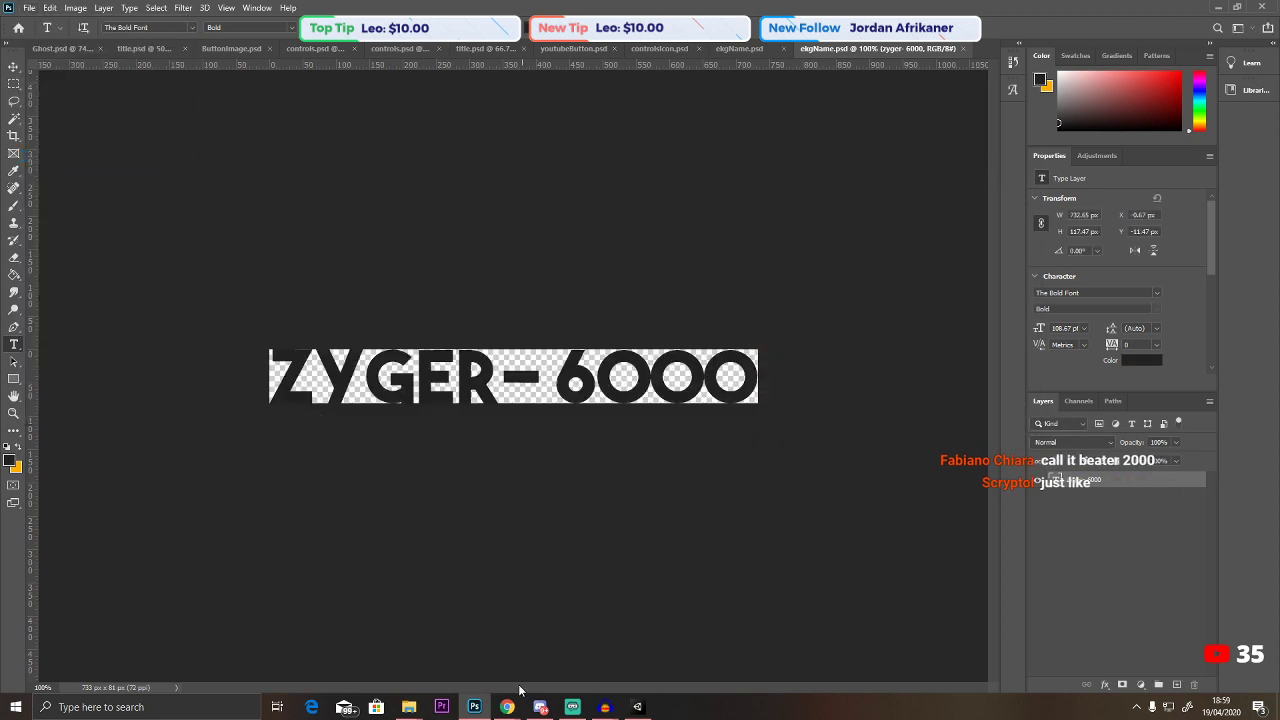
{"action": "left_click", "coordinate": [605, 707]}
Place the ekgName sprite in the Main scene above the EKG machine and nest it as the first child of Backgrounds.
{"action": "left_click", "coordinate": [63, 91]}
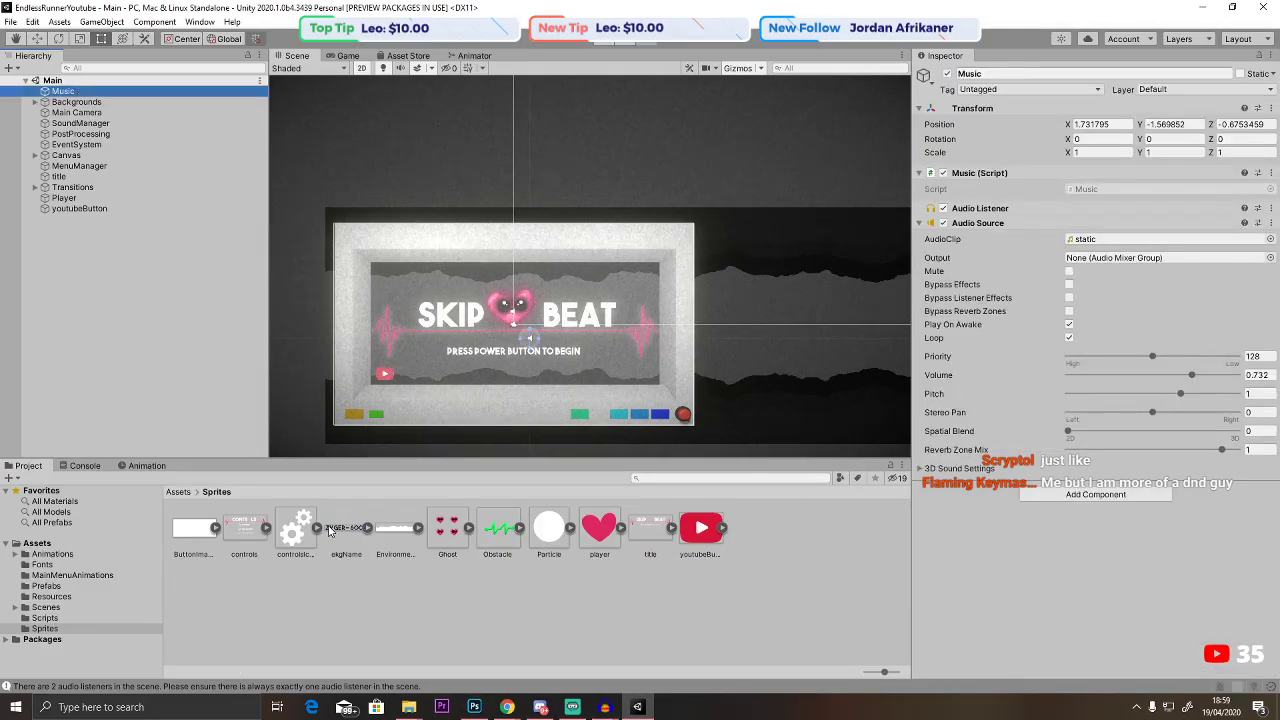
{"action": "left_click_drag", "start_coordinate": [330, 530], "coordinate": [460, 180]}
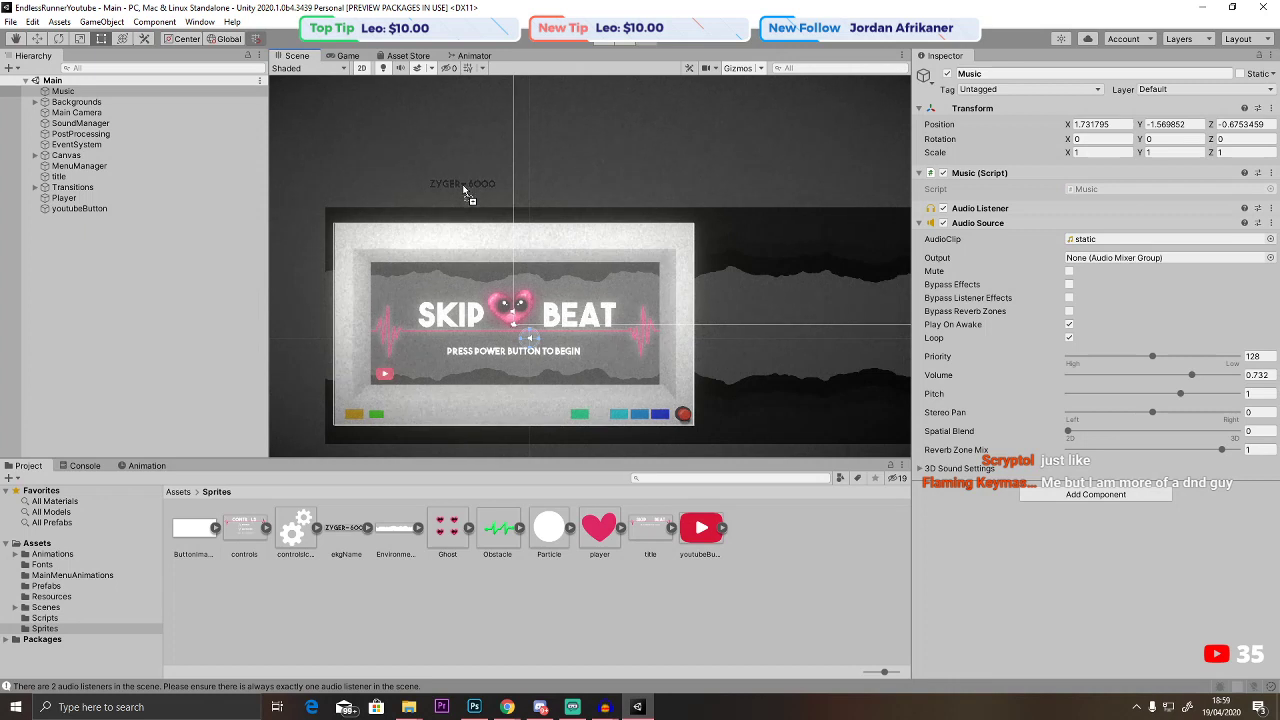
{"action": "left_click_drag", "start_coordinate": [465, 190], "coordinate": [465, 190]}
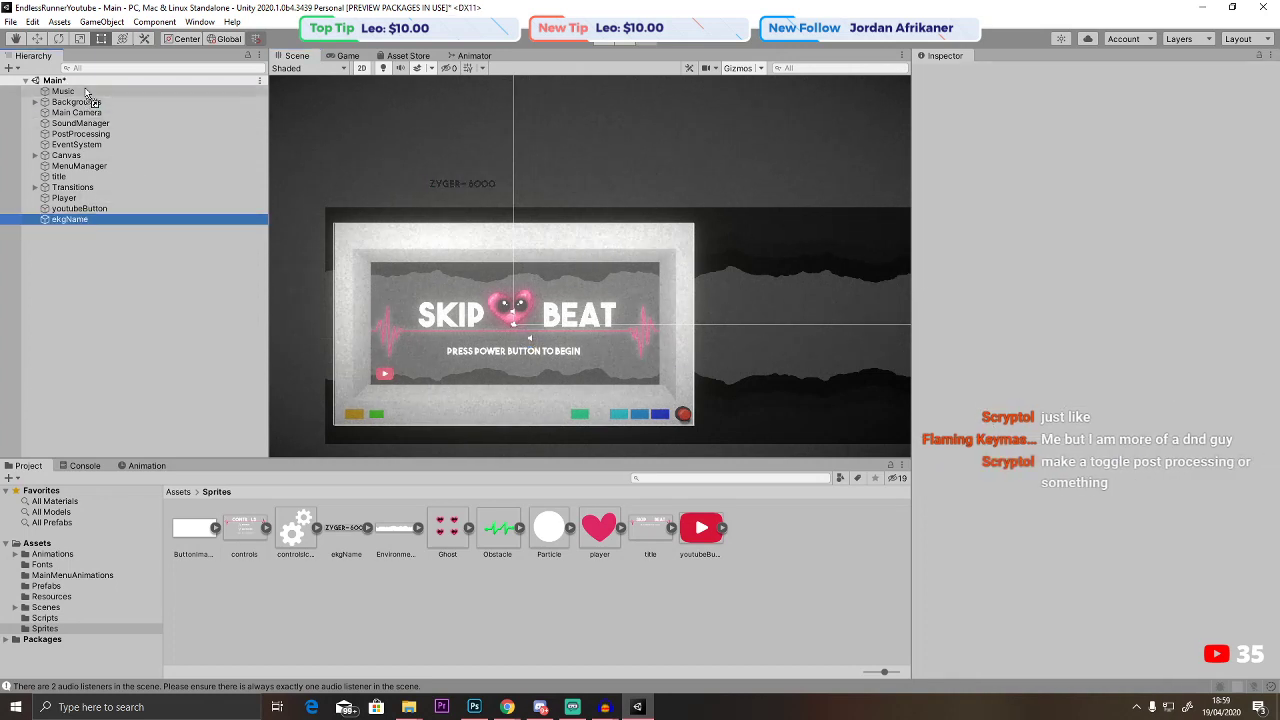
{"action": "left_click_drag", "start_coordinate": [86, 93], "coordinate": [86, 90]}
{"action": "left_click_drag", "start_coordinate": [466, 190], "coordinate": [418, 183]}
{"action": "left_click_drag", "start_coordinate": [70, 91], "coordinate": [64, 120]}
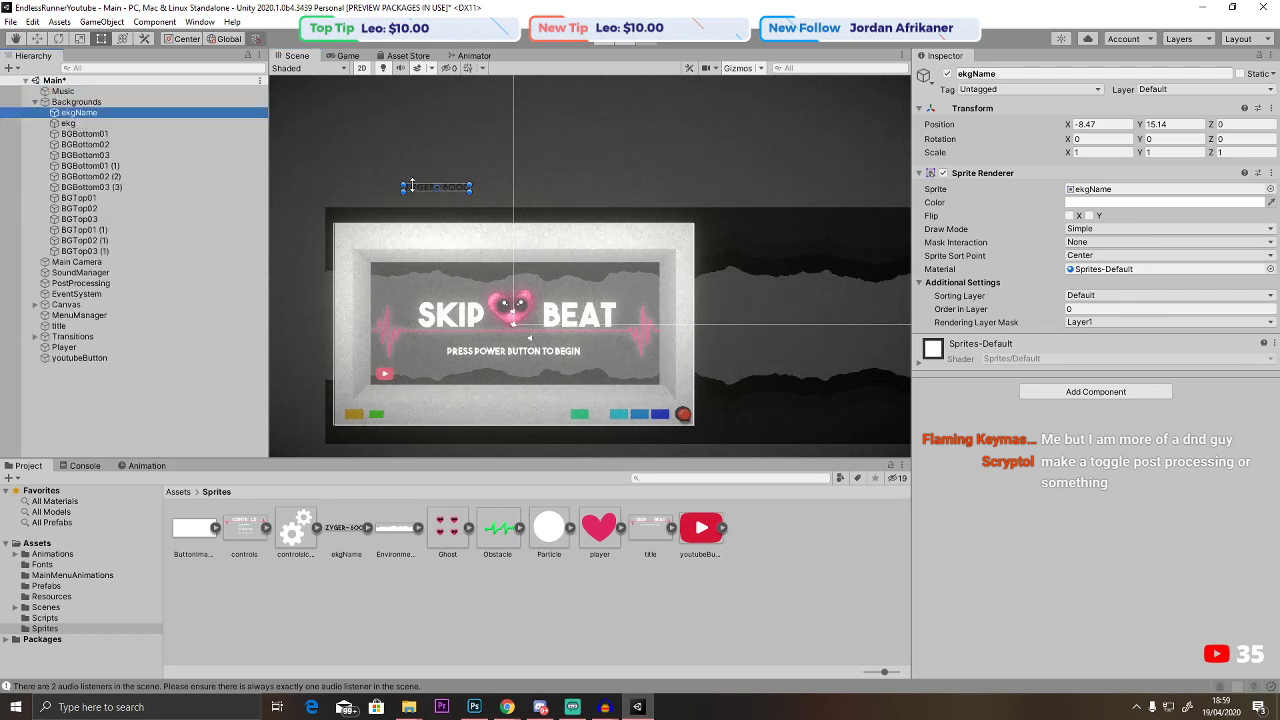
Assign ekgName to the Ekg sorting layer, matching the ekg object, with Order in Layer 1.
{"action": "left_click", "coordinate": [90, 123]}
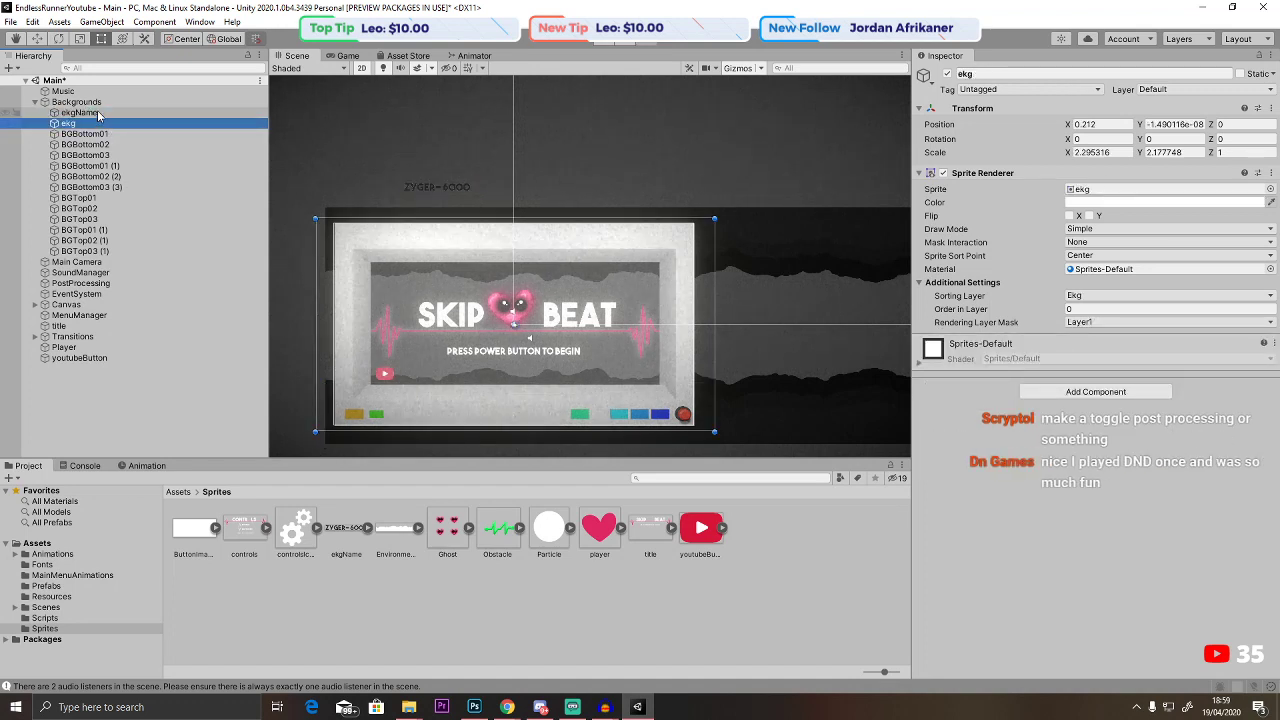
{"action": "left_click", "coordinate": [96, 114]}
{"action": "left_click", "coordinate": [1160, 295]}
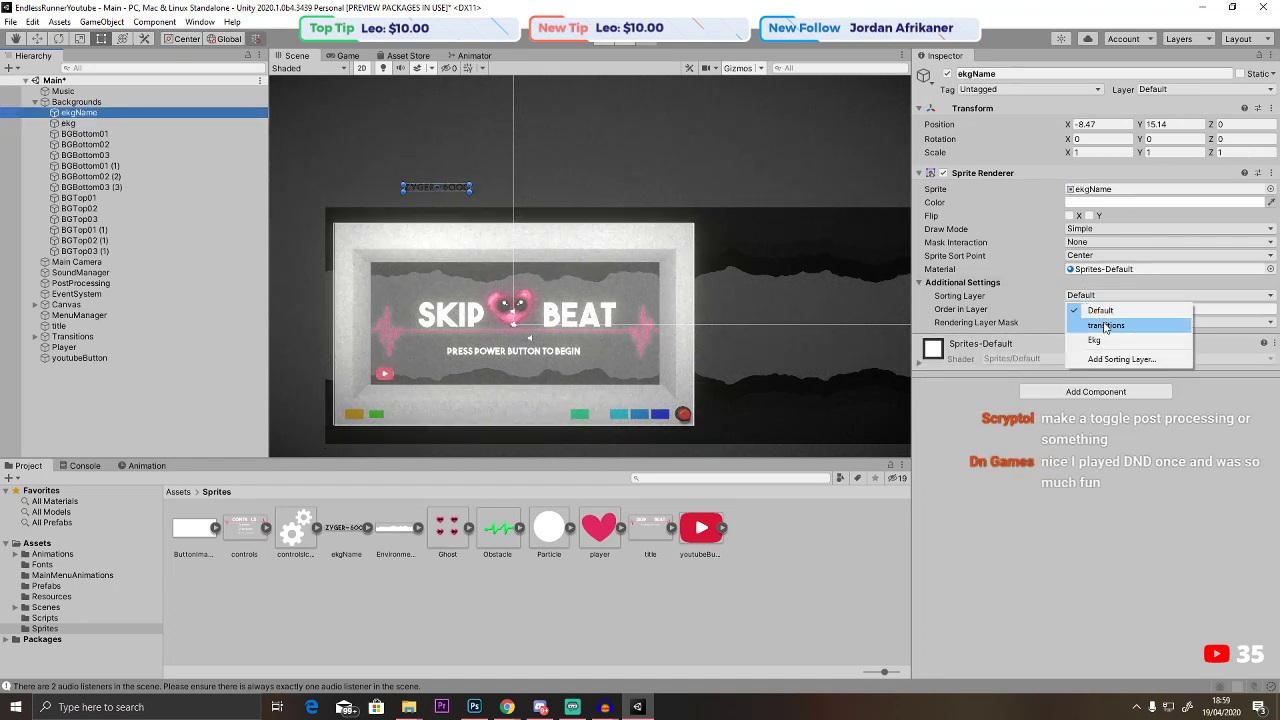
{"action": "left_click", "coordinate": [1100, 334]}
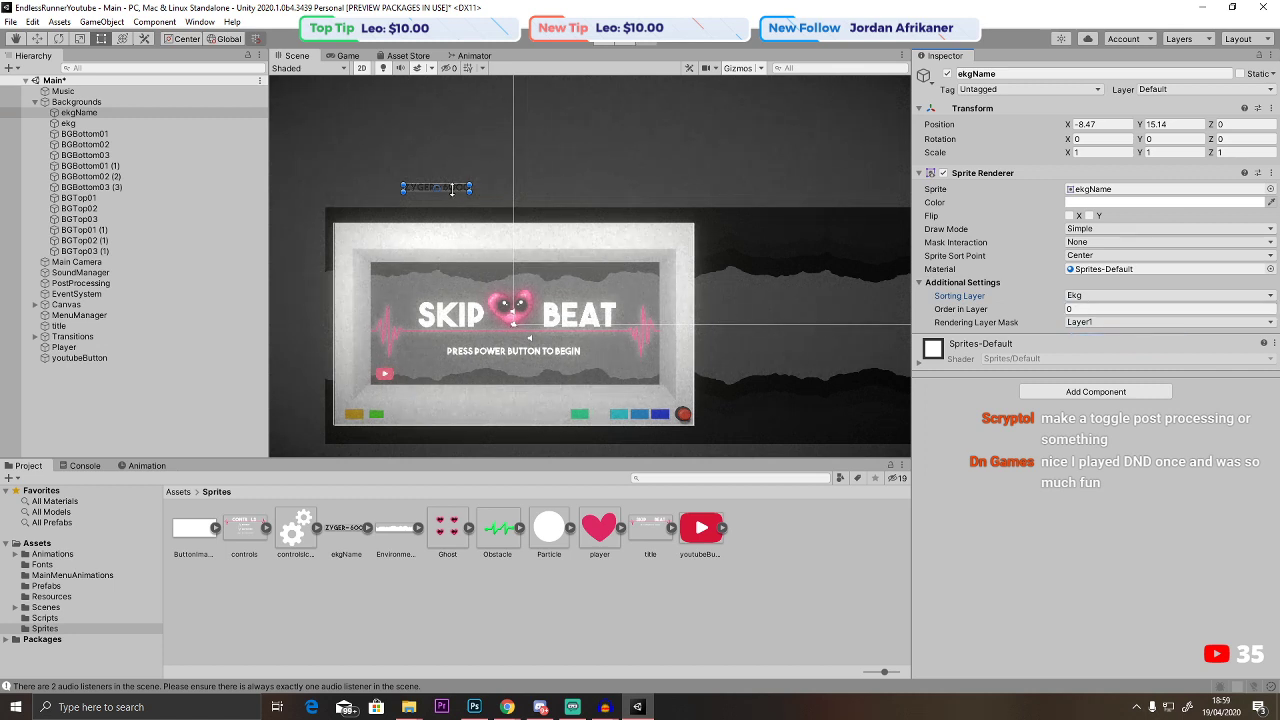
{"action": "left_click", "coordinate": [70, 121]}
{"action": "left_click", "coordinate": [72, 113]}
{"action": "left_click", "coordinate": [1086, 309]}
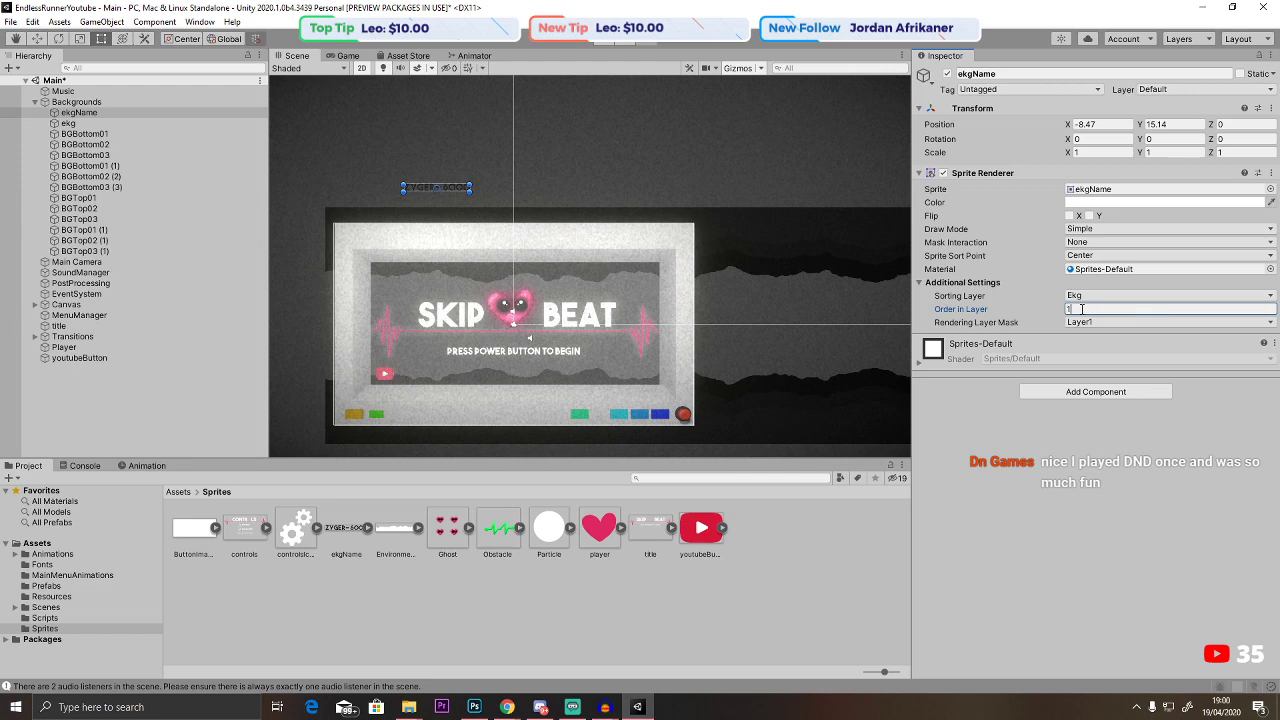
Move ekgName onto the upper frame of the EKG machine, centred at X 0 and Y 9.5.
{"action": "left_click", "coordinate": [37, 38]}
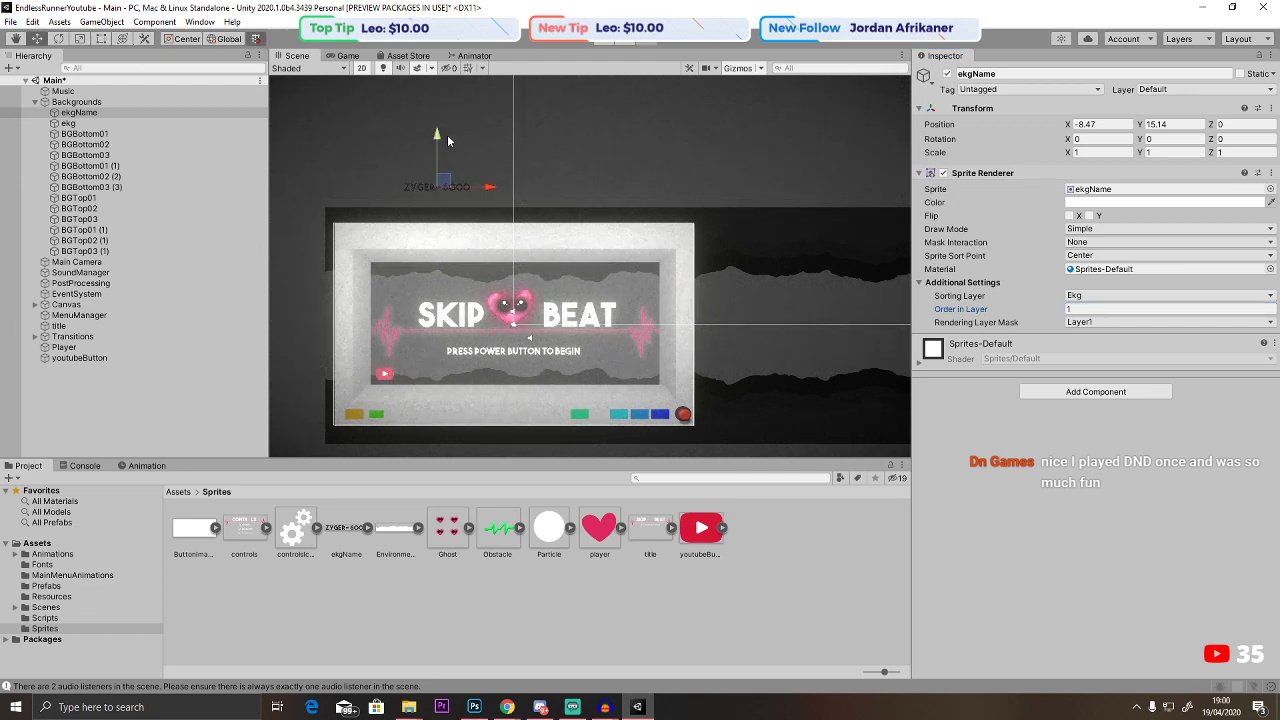
{"action": "left_click_drag", "start_coordinate": [445, 136], "coordinate": [443, 190]}
{"action": "scroll", "coordinate": [490, 212], "scroll_direction": "up", "scroll_amount": 2}
{"action": "scroll", "coordinate": [490, 212], "scroll_direction": "up", "scroll_amount": 3}
{"action": "left_click_drag", "start_coordinate": [435, 278], "coordinate": [590, 280]}
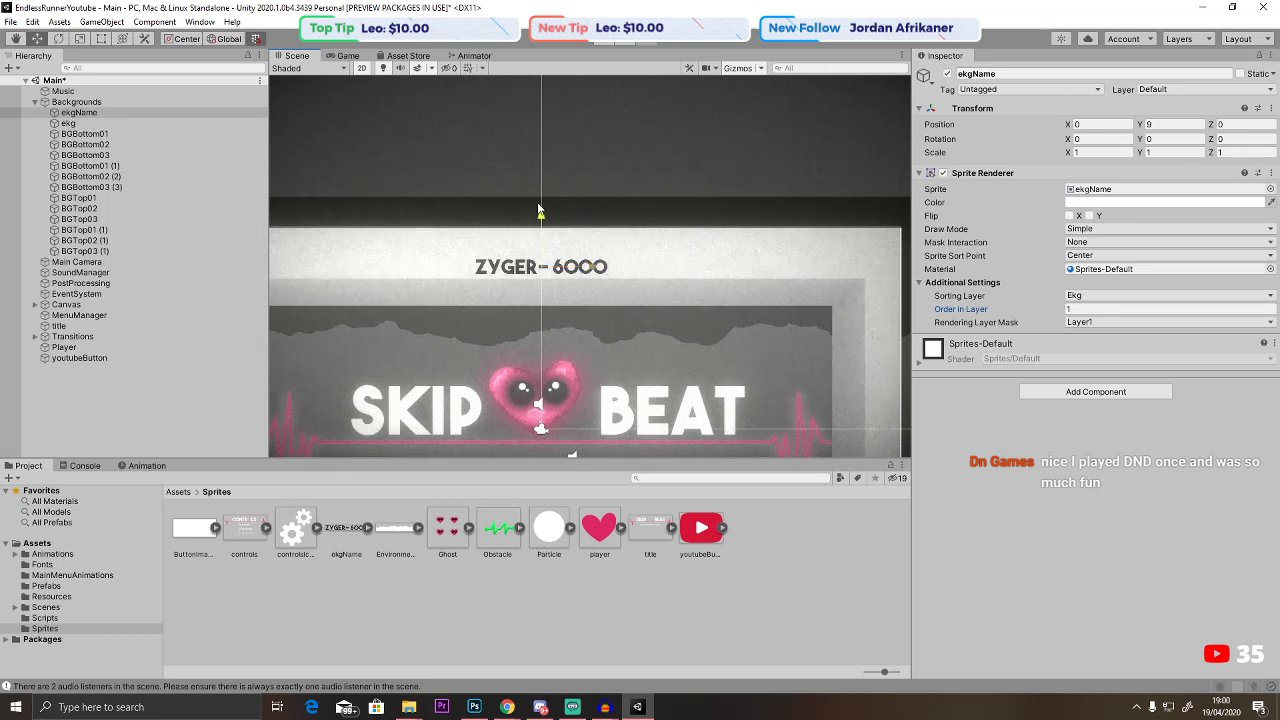
{"action": "left_click_drag", "start_coordinate": [539, 211], "coordinate": [539, 204]}
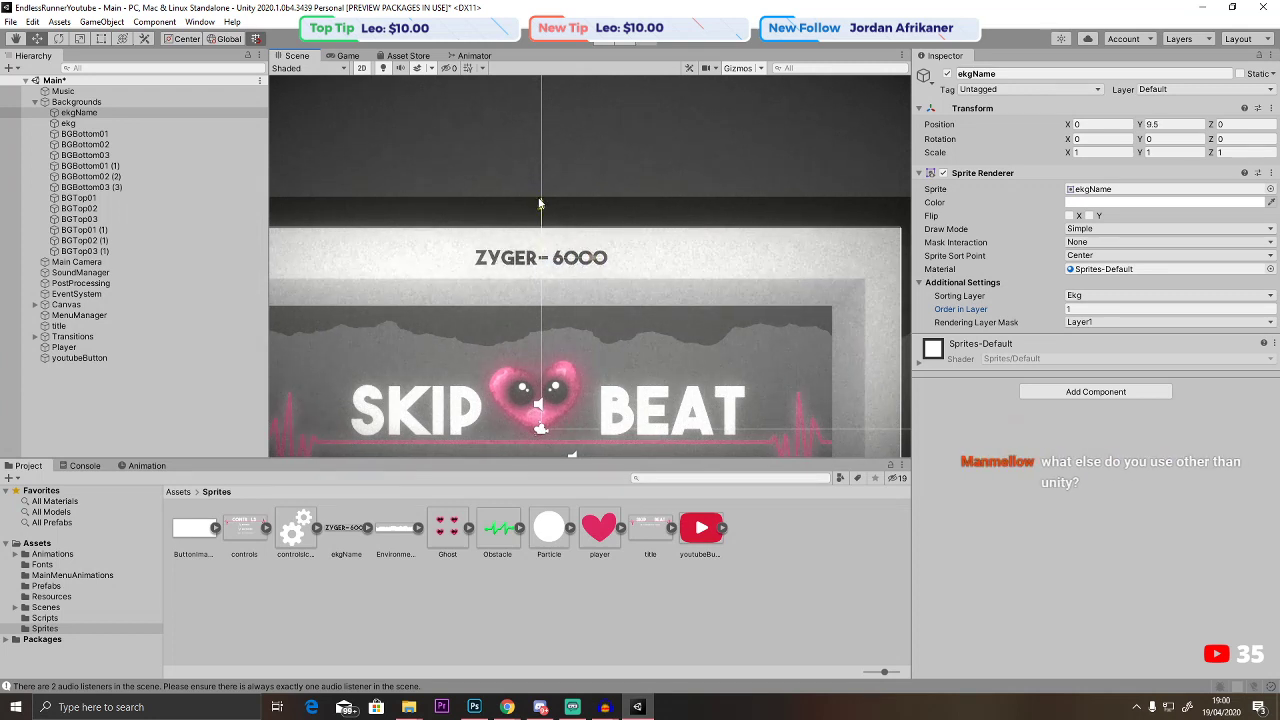
Play-test the main menu and raise ekgName slightly to Y 9.75 on the machine's frame.
{"action": "left_click", "coordinate": [600, 45]}
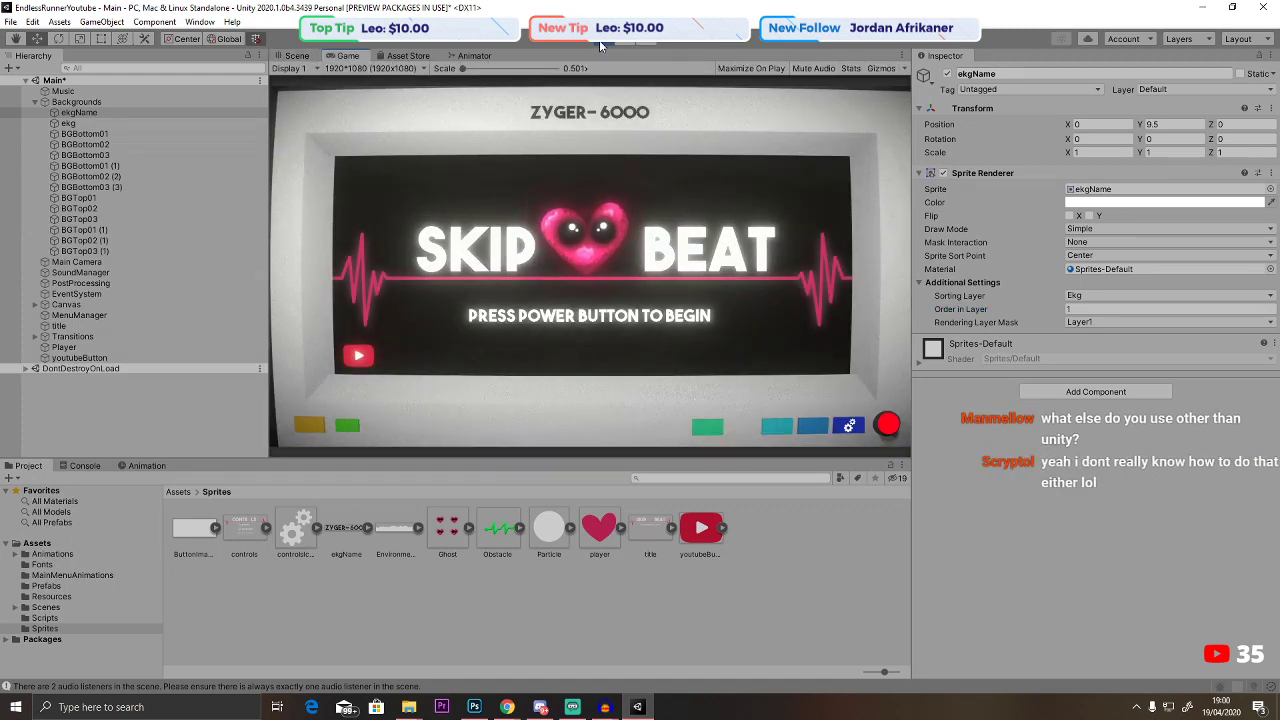
{"action": "left_click", "coordinate": [600, 45]}
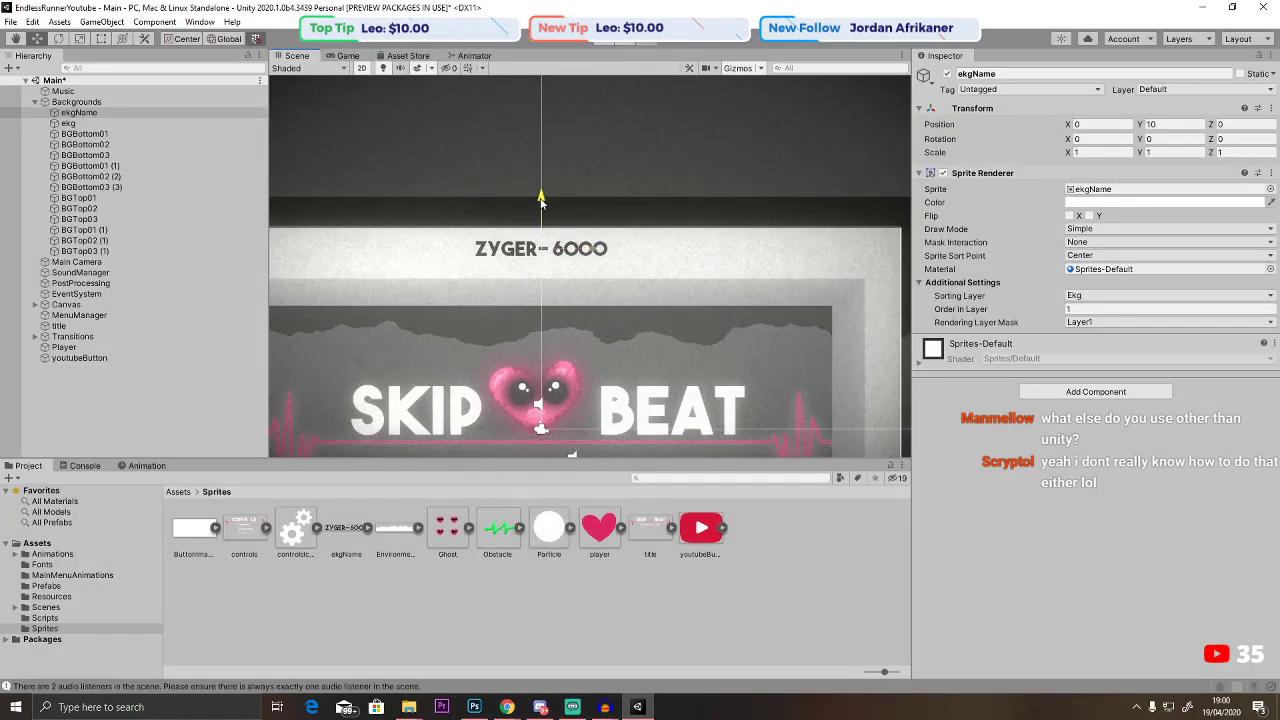
{"action": "left_click_drag", "start_coordinate": [540, 213], "coordinate": [540, 204]}
{"action": "left_click", "coordinate": [343, 56]}
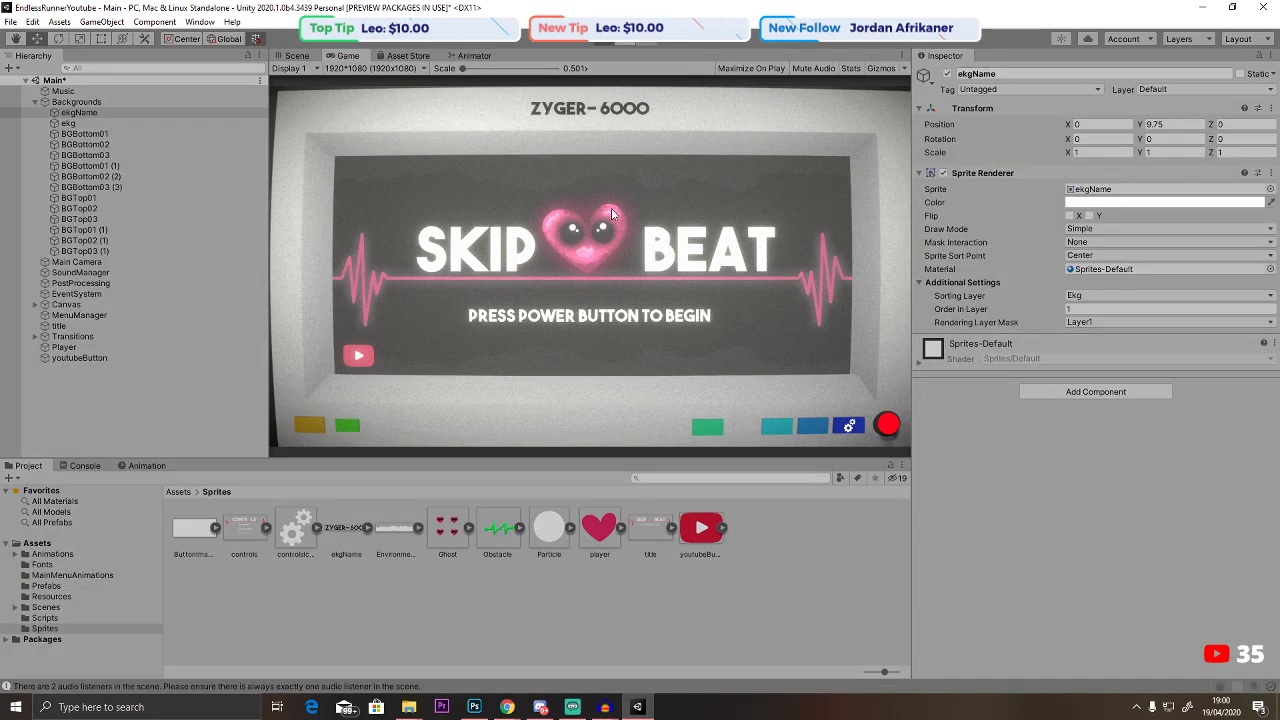
{"action": "key", "text": "ctrl+p"}
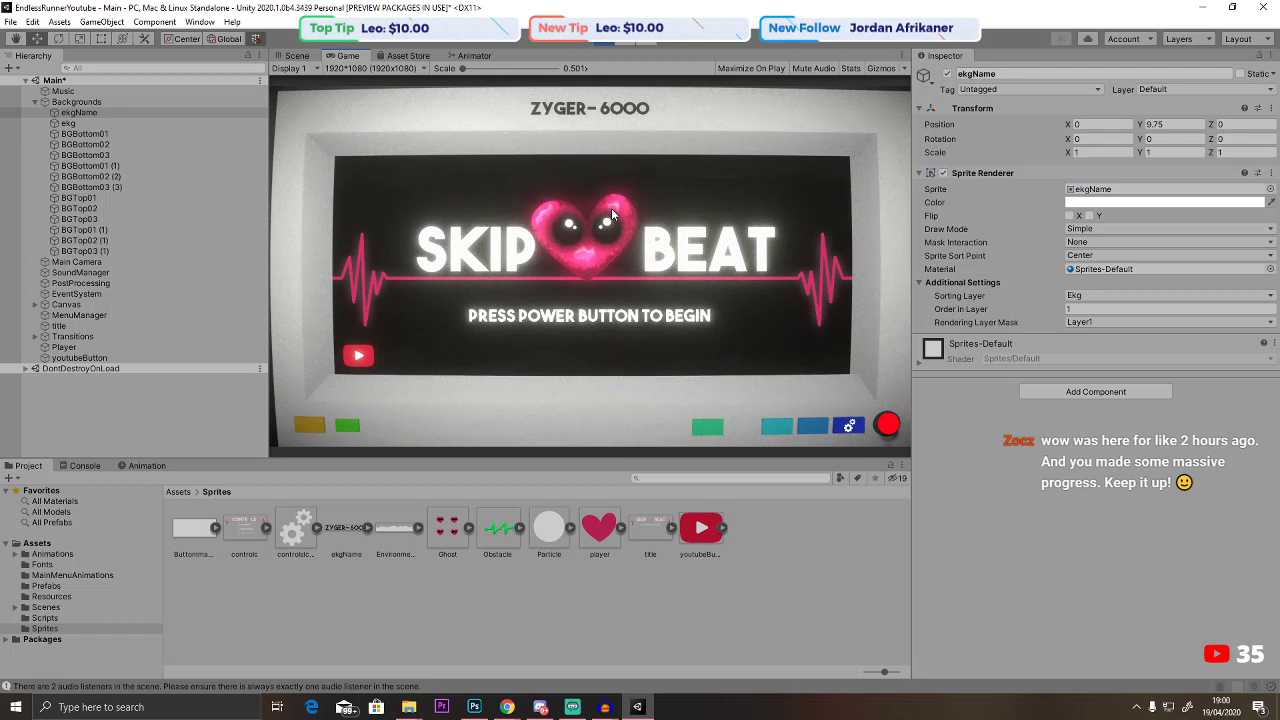
{"action": "key", "text": "ctrl+p"}
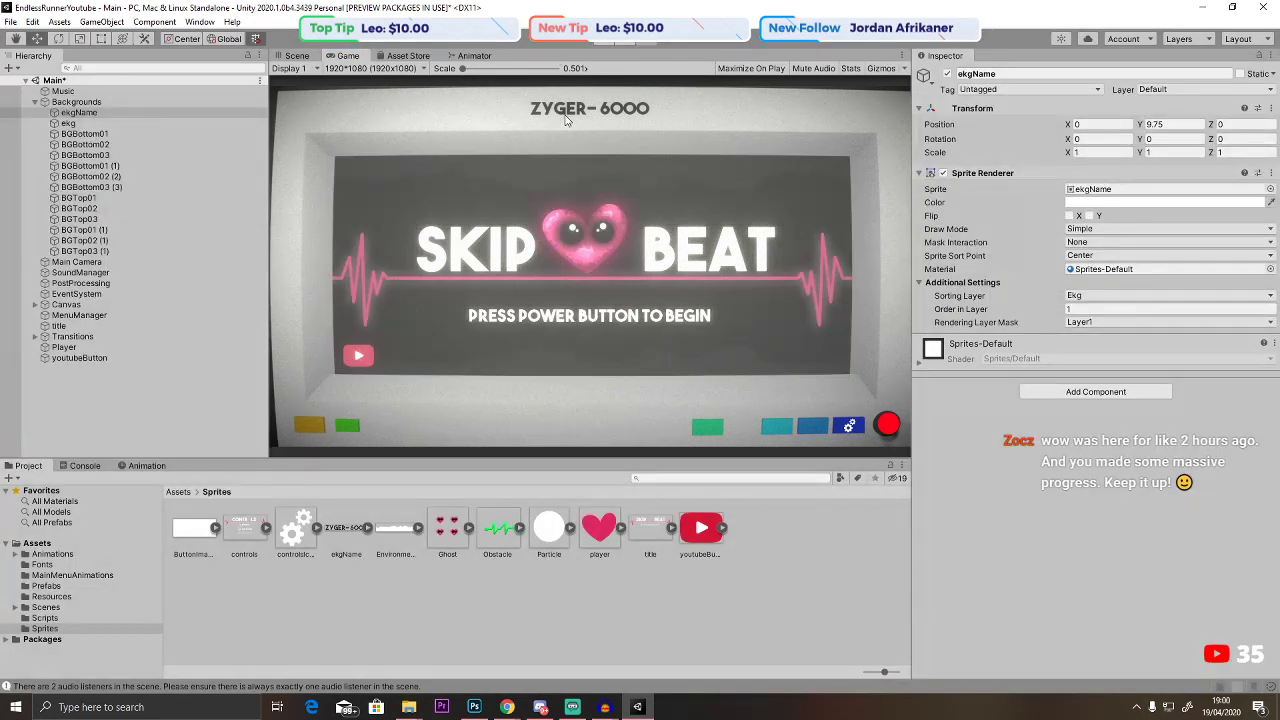
Copy ekgName from the Main scene into the Controls scene, saving the changes to Main.
{"action": "left_click", "coordinate": [75, 113]}
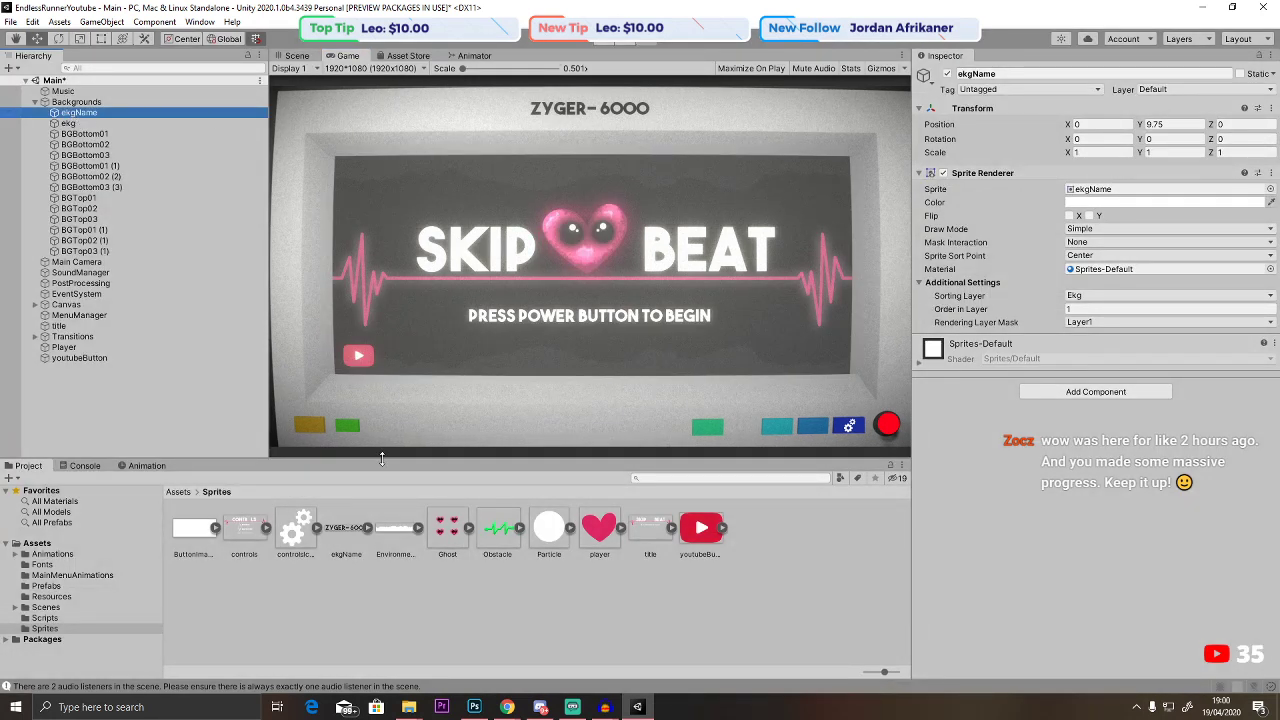
{"action": "left_click", "coordinate": [178, 493]}
{"action": "double_click", "coordinate": [459, 532]}
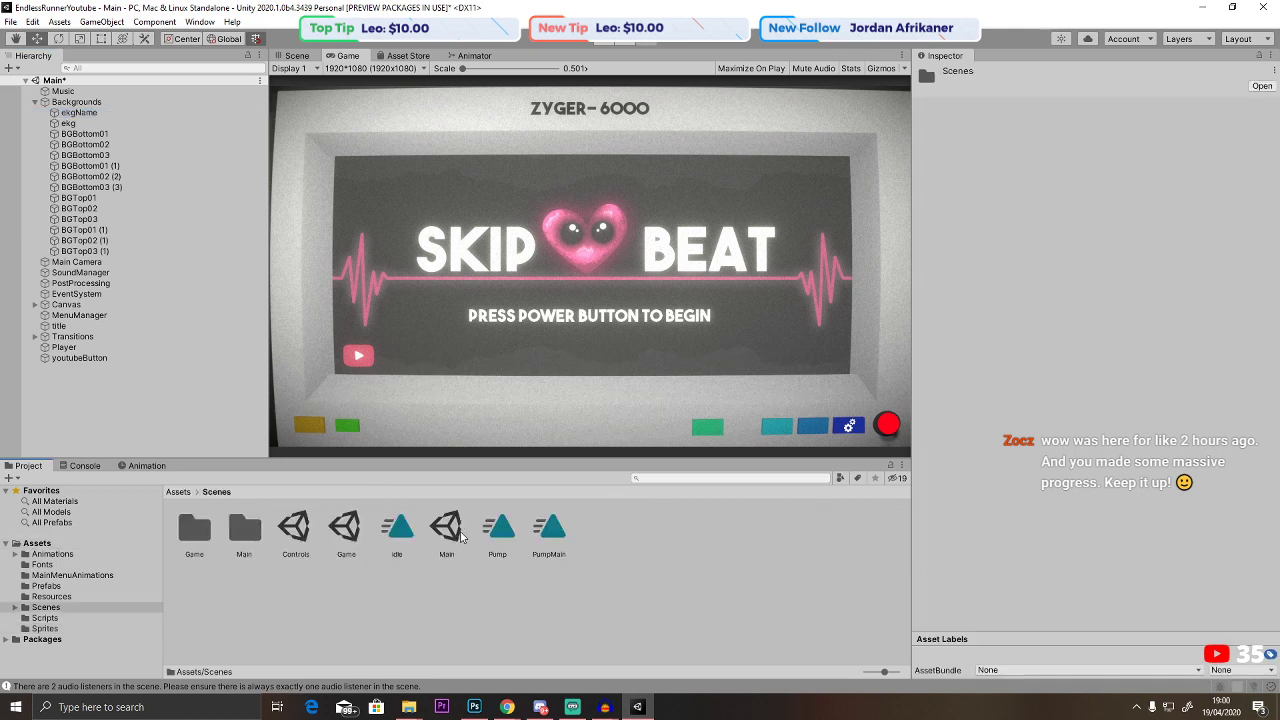
{"action": "double_click", "coordinate": [295, 530]}
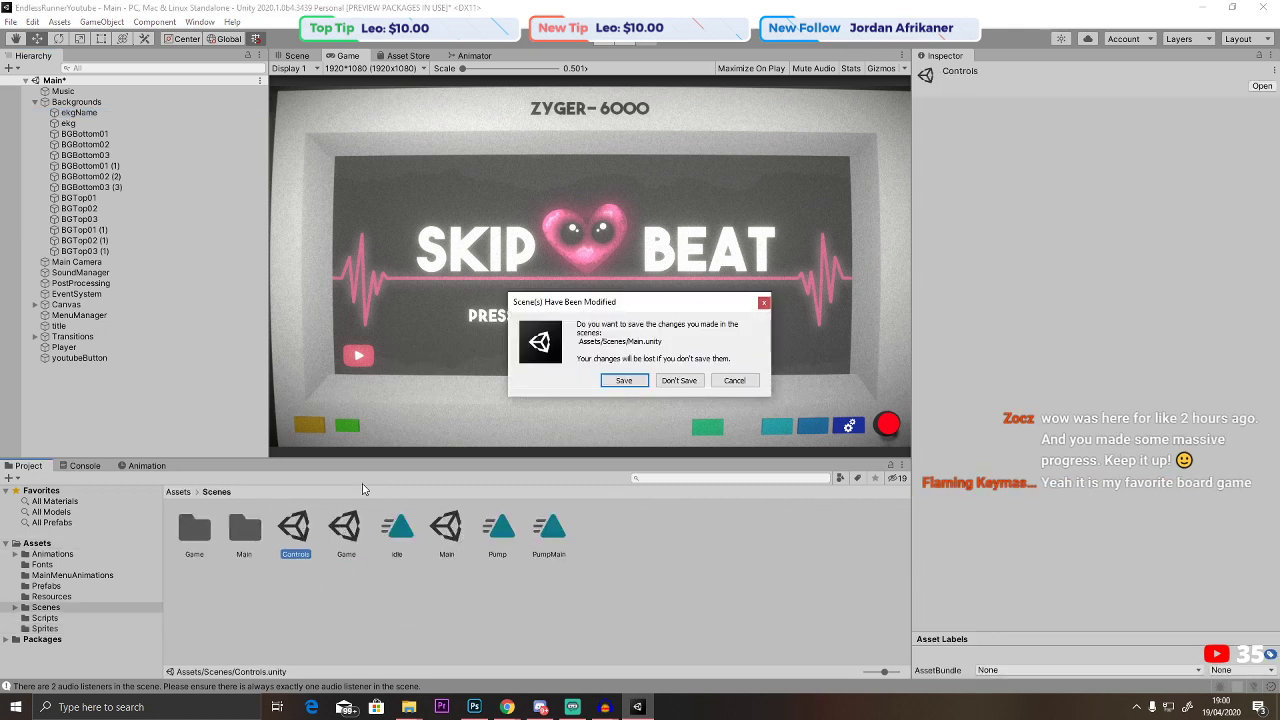
{"action": "left_click", "coordinate": [625, 386]}
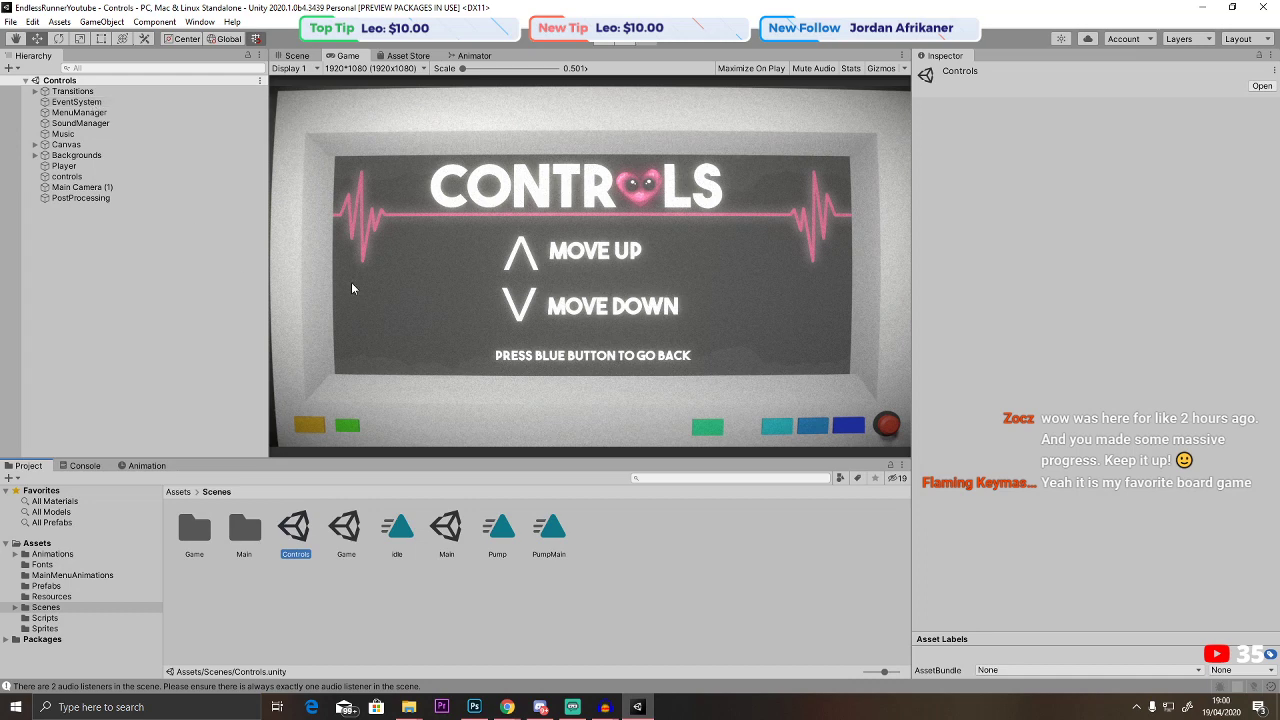
{"action": "left_click", "coordinate": [297, 55]}
{"action": "key", "text": "ctrl+v"}
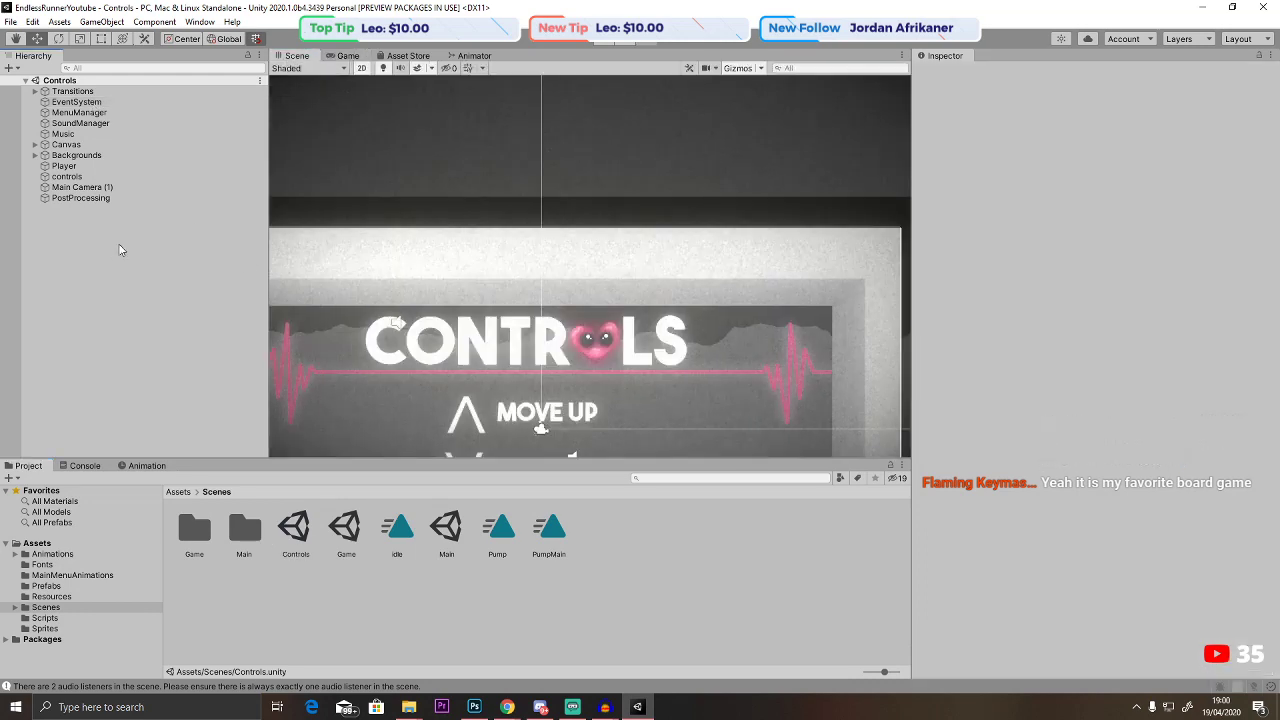
Paste ekgName into the Game scene, saving the changes to Controls, and play-test the game.
{"action": "left_click", "coordinate": [344, 525]}
{"action": "double_click", "coordinate": [344, 525]}
{"action": "key", "text": "Return"}
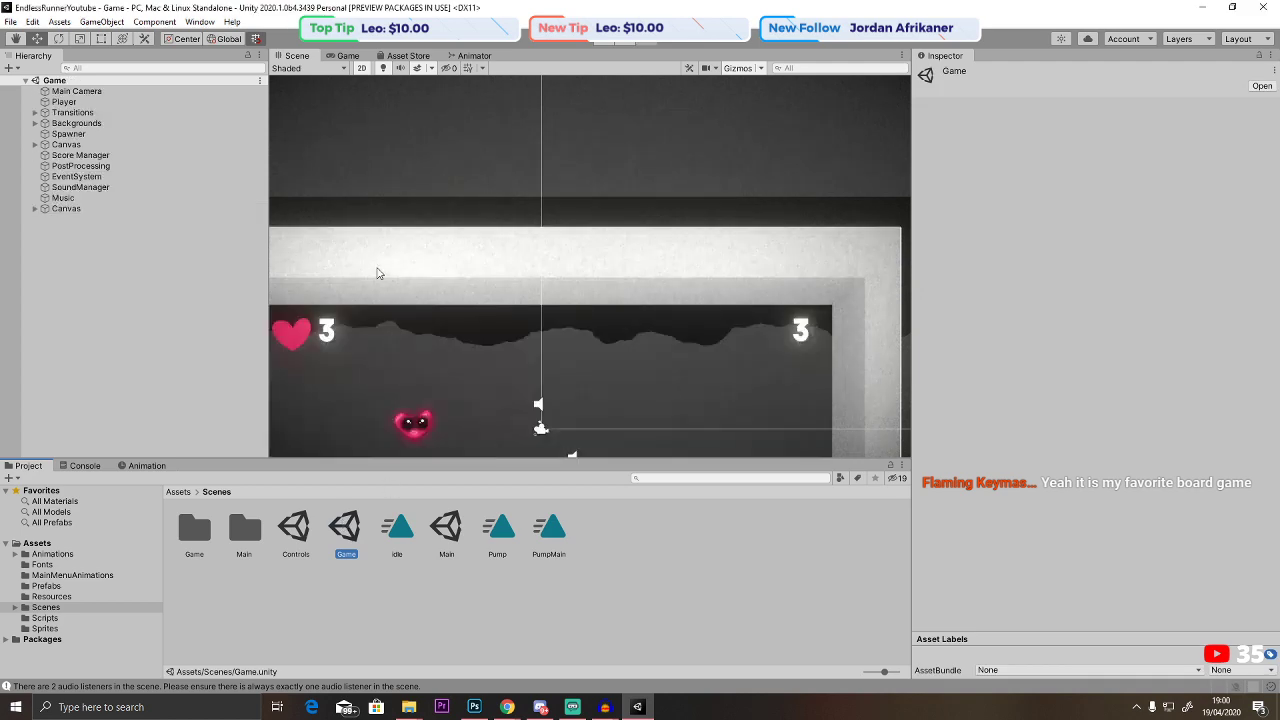
{"action": "key", "text": "ctrl+v"}
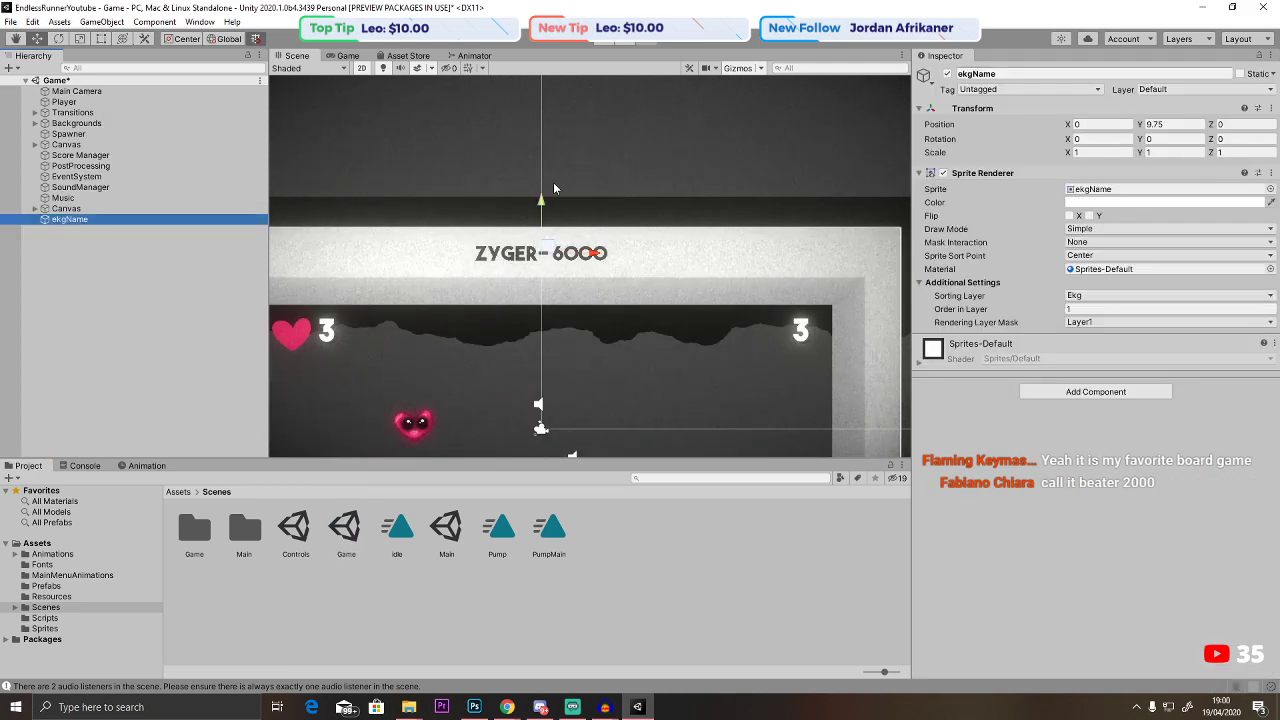
{"action": "left_click", "coordinate": [609, 42]}
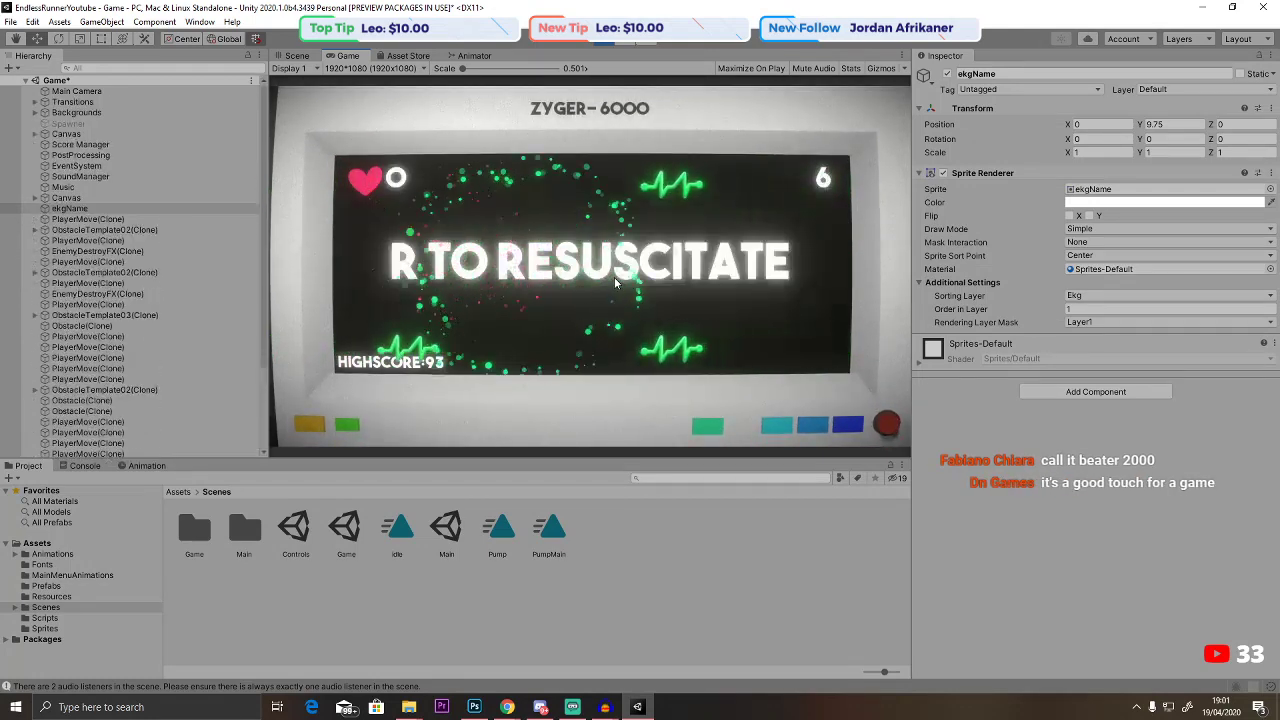
{"action": "key", "text": "ctrl+p"}
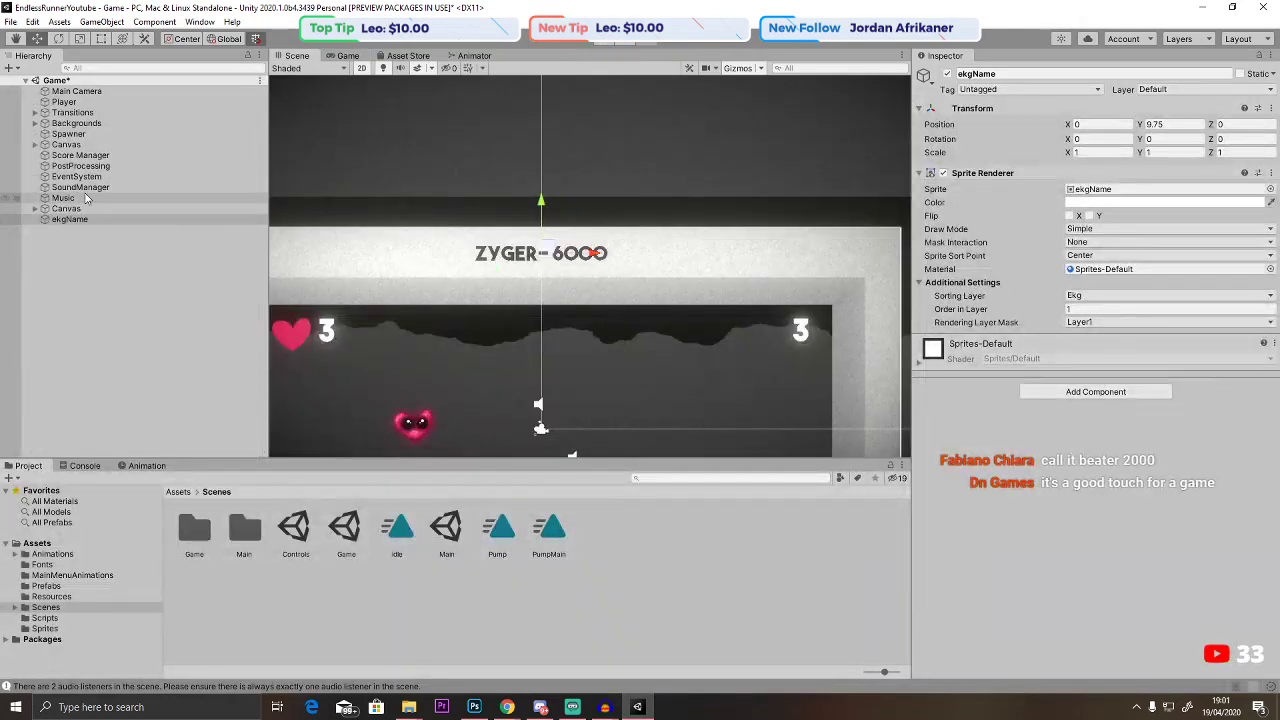
Examine the Game scene's Spawner and Player settings, including the Player's script values and its animator states.
{"action": "left_click", "coordinate": [80, 166]}
{"action": "left_click", "coordinate": [63, 197]}
{"action": "left_click", "coordinate": [68, 133]}
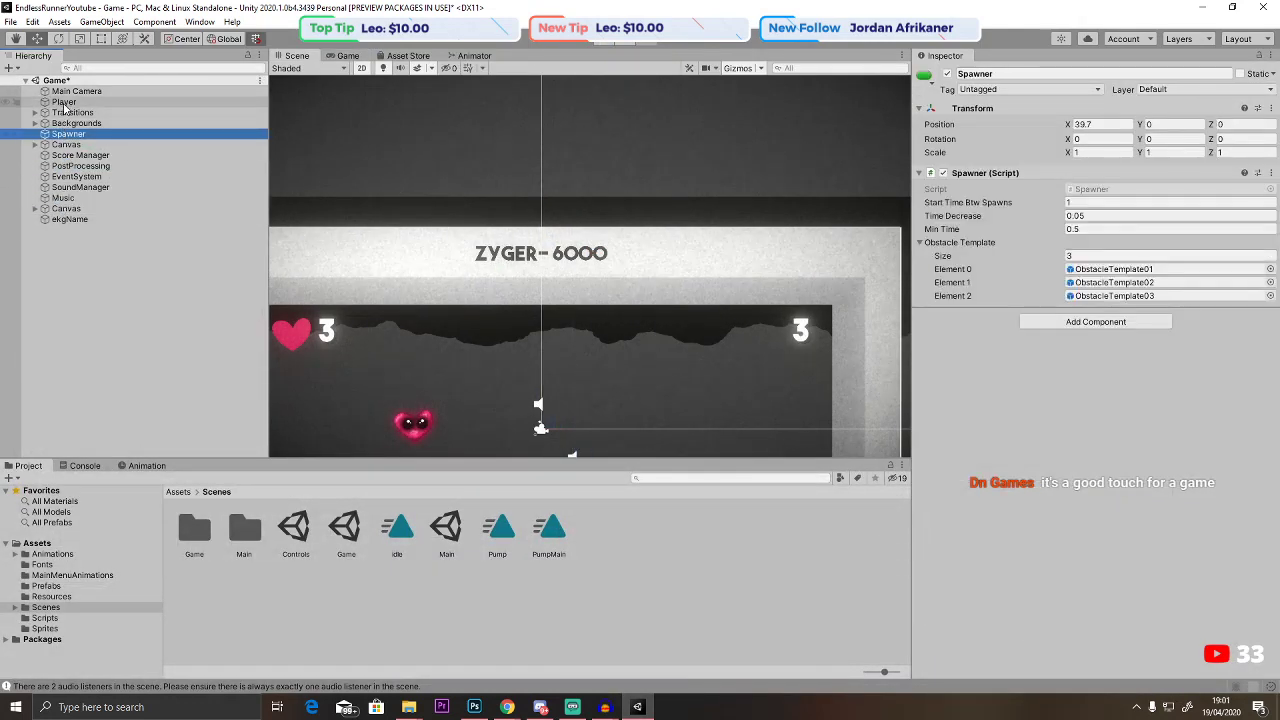
{"action": "left_click", "coordinate": [63, 101]}
{"action": "scroll", "coordinate": [1012, 358], "scroll_direction": "down", "scroll_amount": 5}
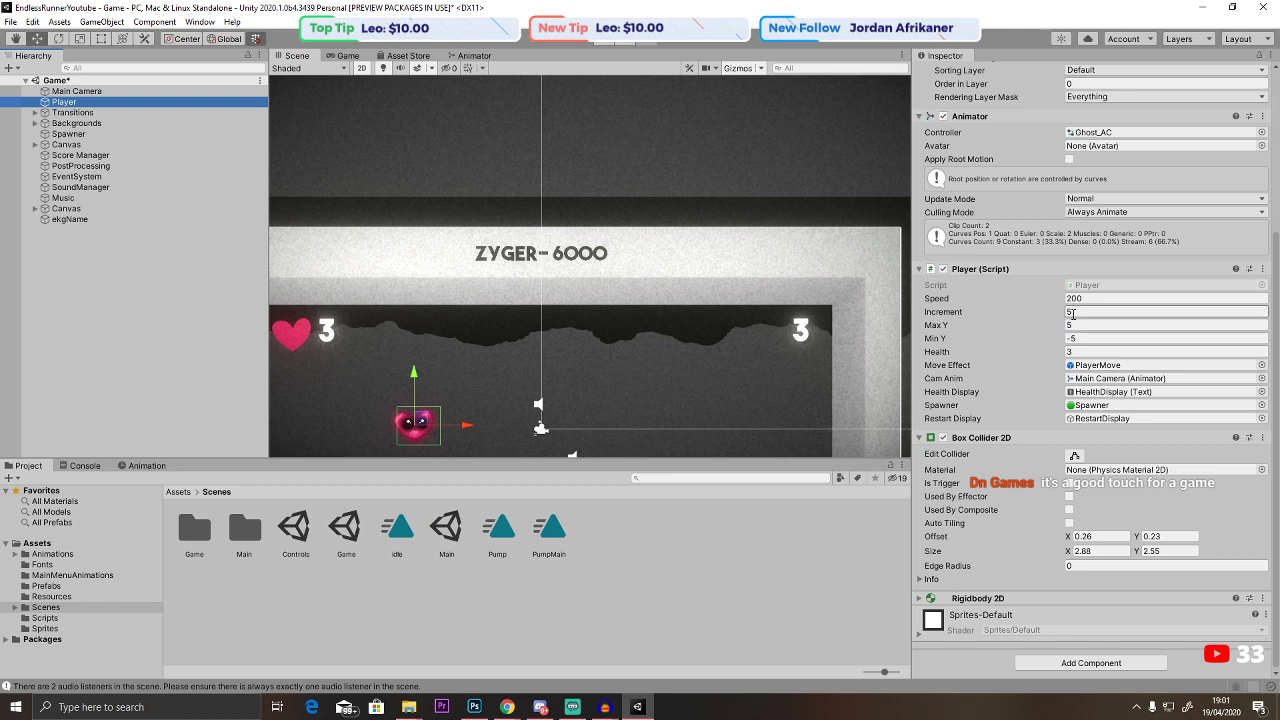
{"action": "middle_click_drag", "start_coordinate": [623, 339], "coordinate": [715, 158]}
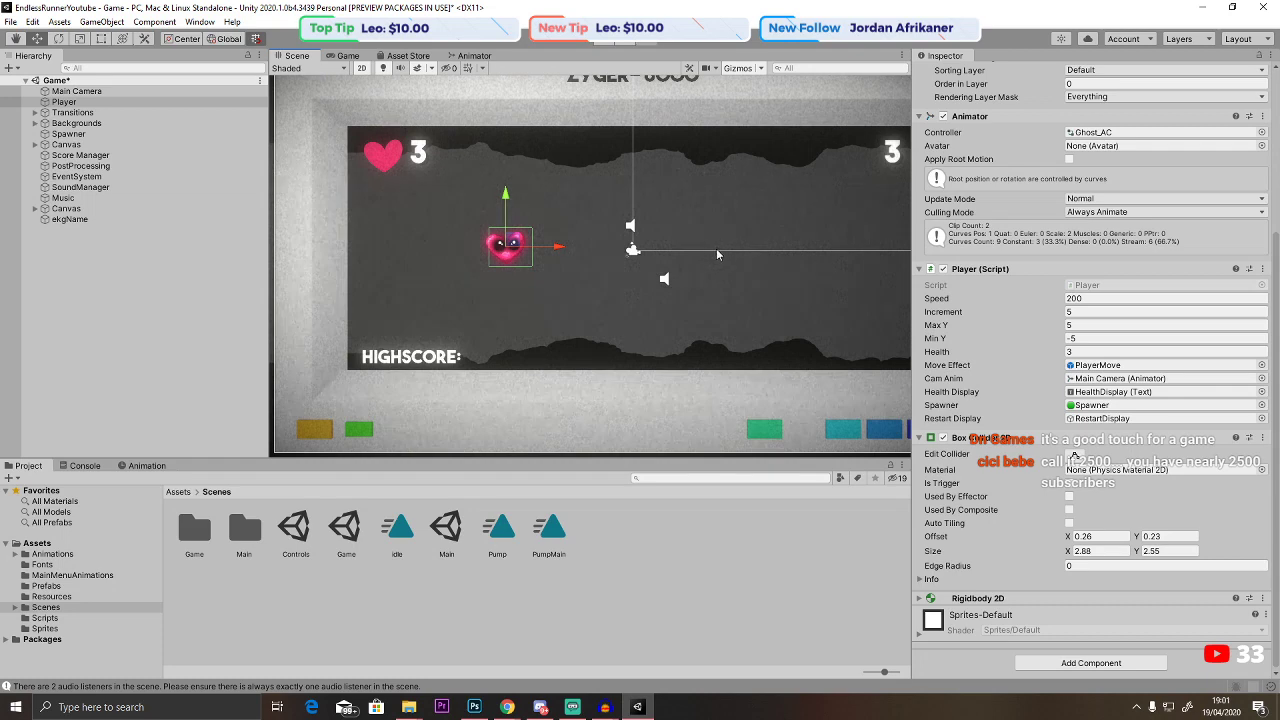
{"action": "left_click", "coordinate": [474, 55]}
{"action": "middle_click_drag", "start_coordinate": [804, 295], "coordinate": [685, 287]}
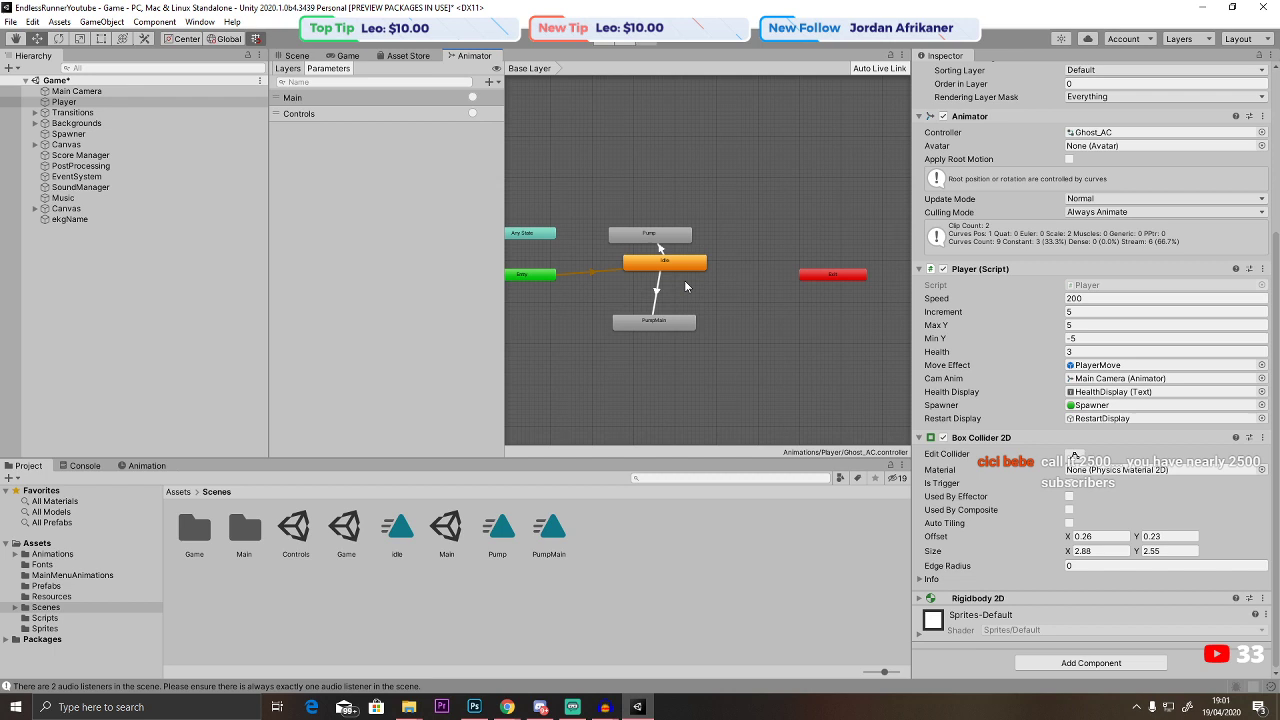
{"action": "left_click", "coordinate": [298, 56]}
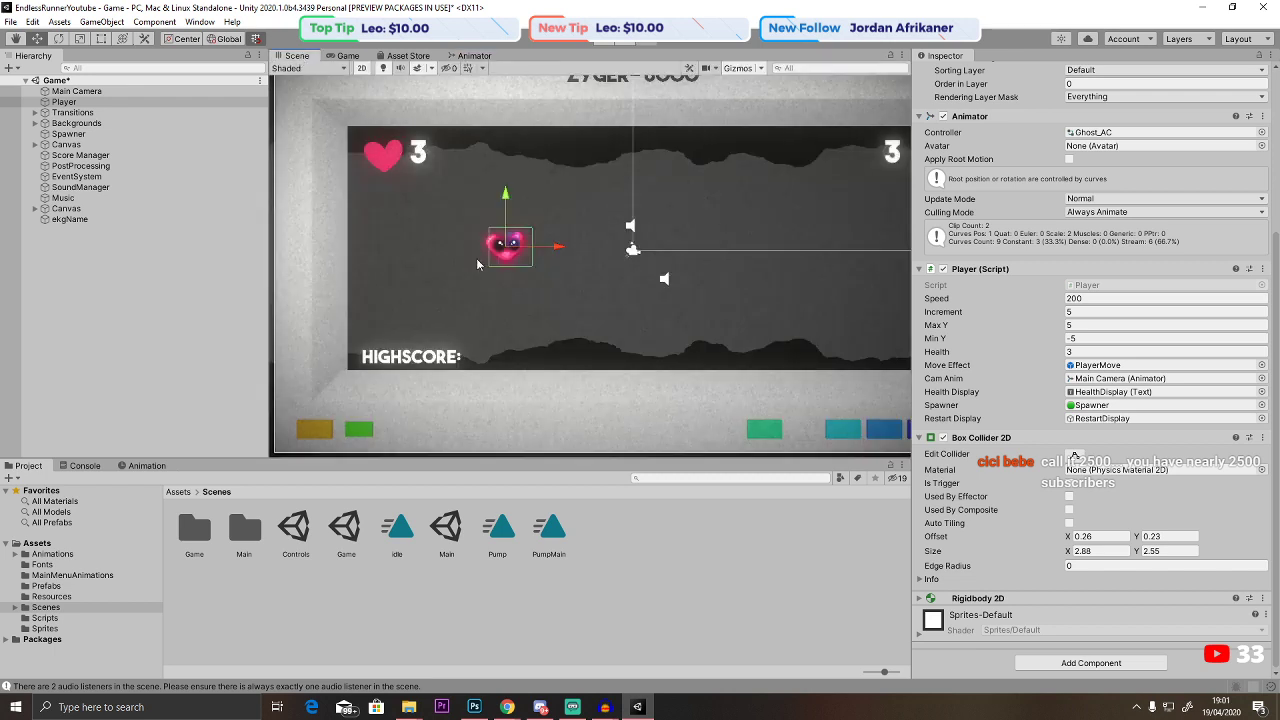
{"action": "scroll", "coordinate": [500, 258], "scroll_direction": "up", "scroll_amount": 3}
{"action": "scroll", "coordinate": [499, 258], "scroll_direction": "up", "scroll_amount": 2}
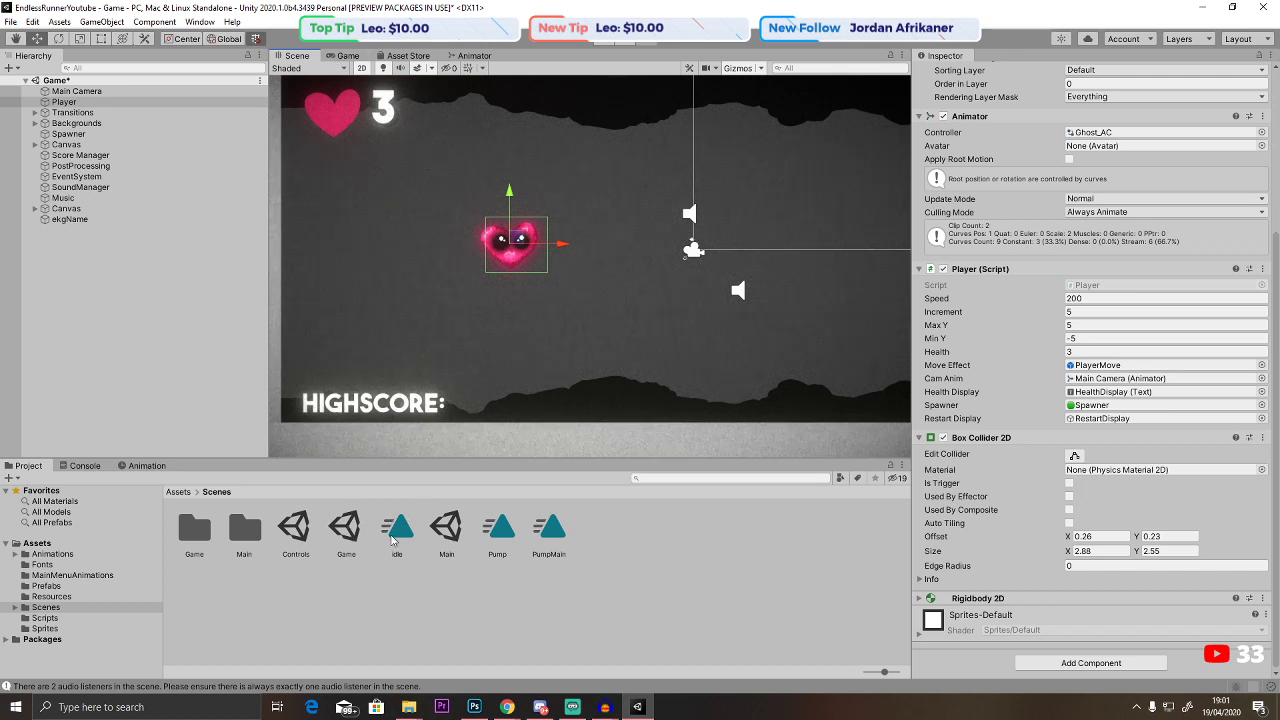
Add the float clip from Animations/Player as a new state in the Player's Ghost_AC animator controller.
{"action": "left_click", "coordinate": [178, 493]}
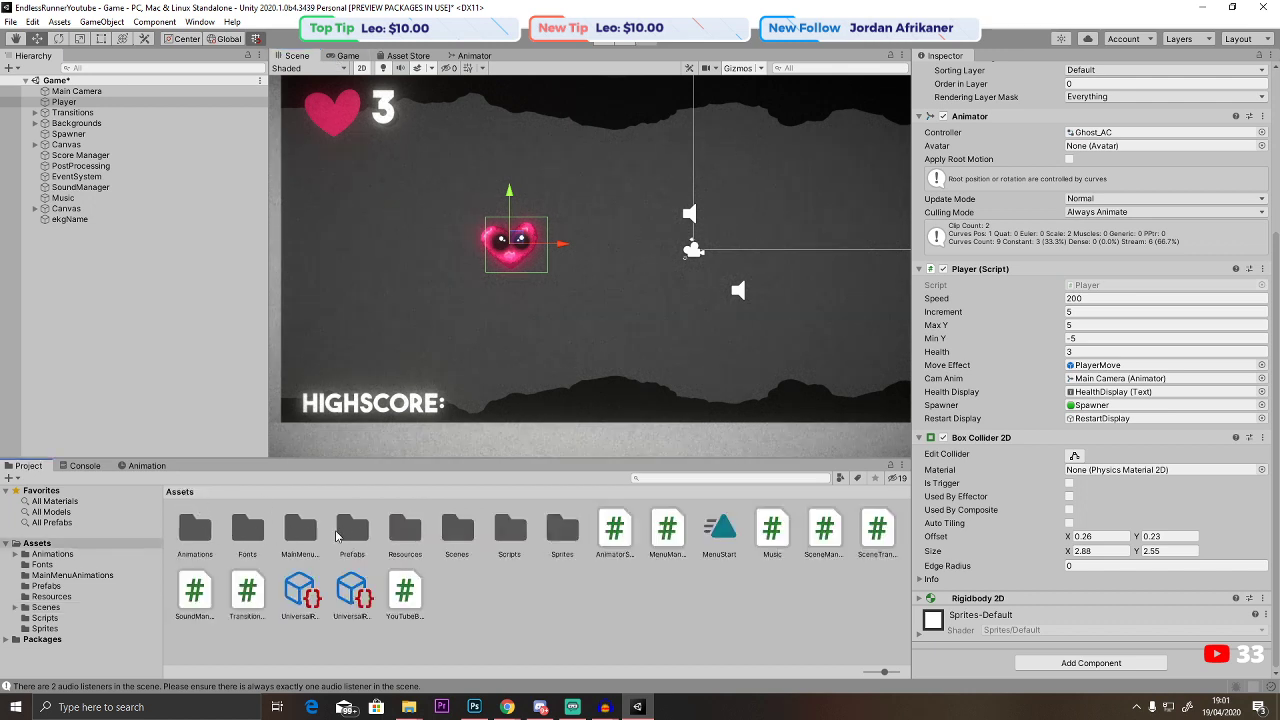
{"action": "double_click", "coordinate": [196, 535]}
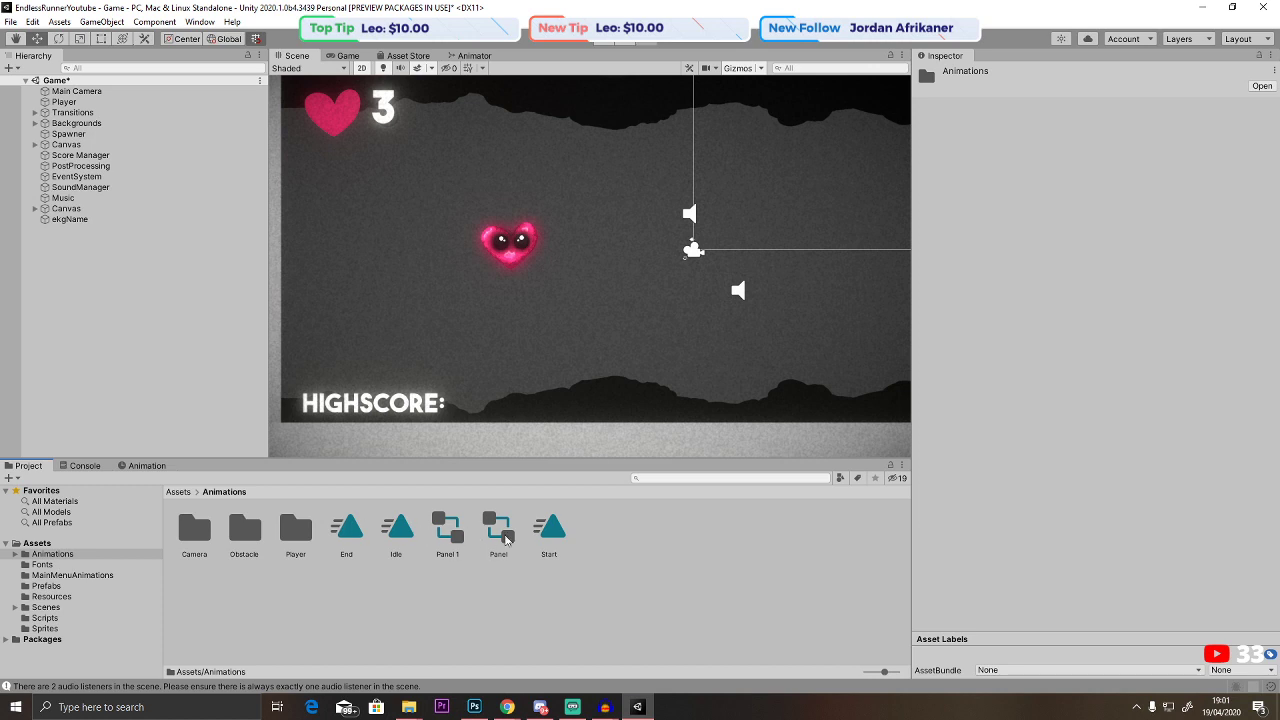
{"action": "double_click", "coordinate": [305, 531]}
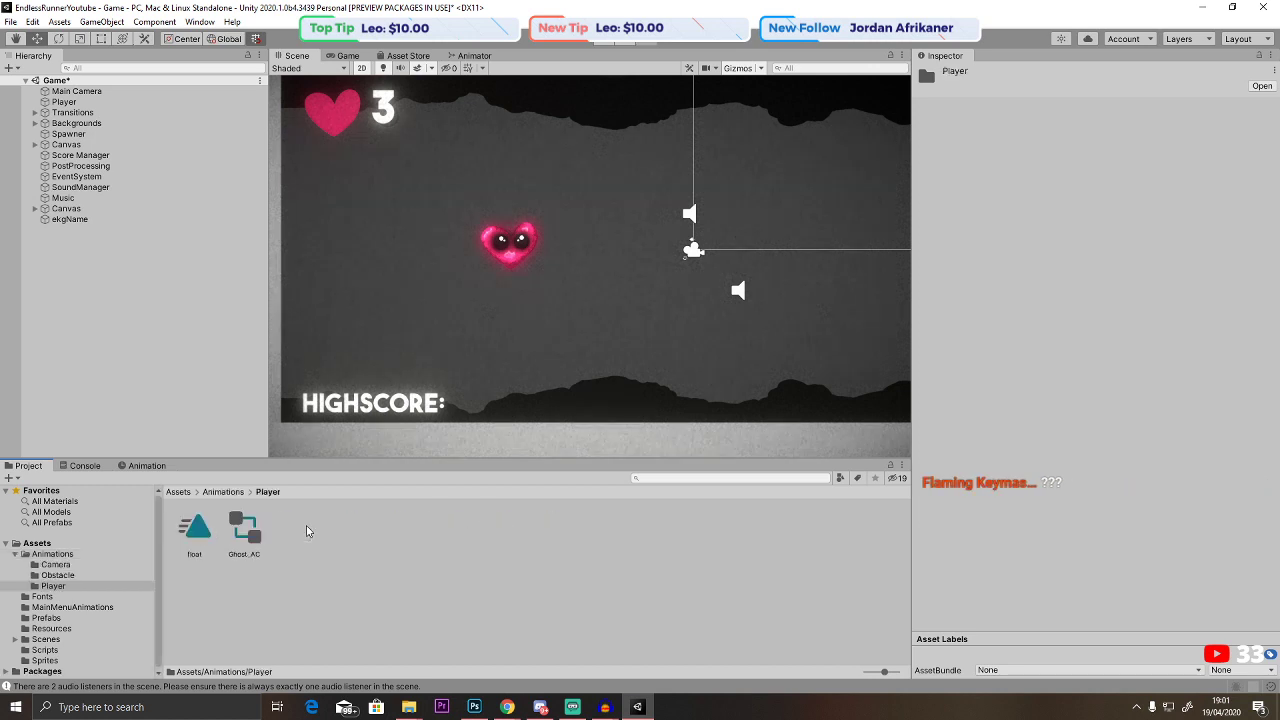
{"action": "left_click", "coordinate": [468, 56]}
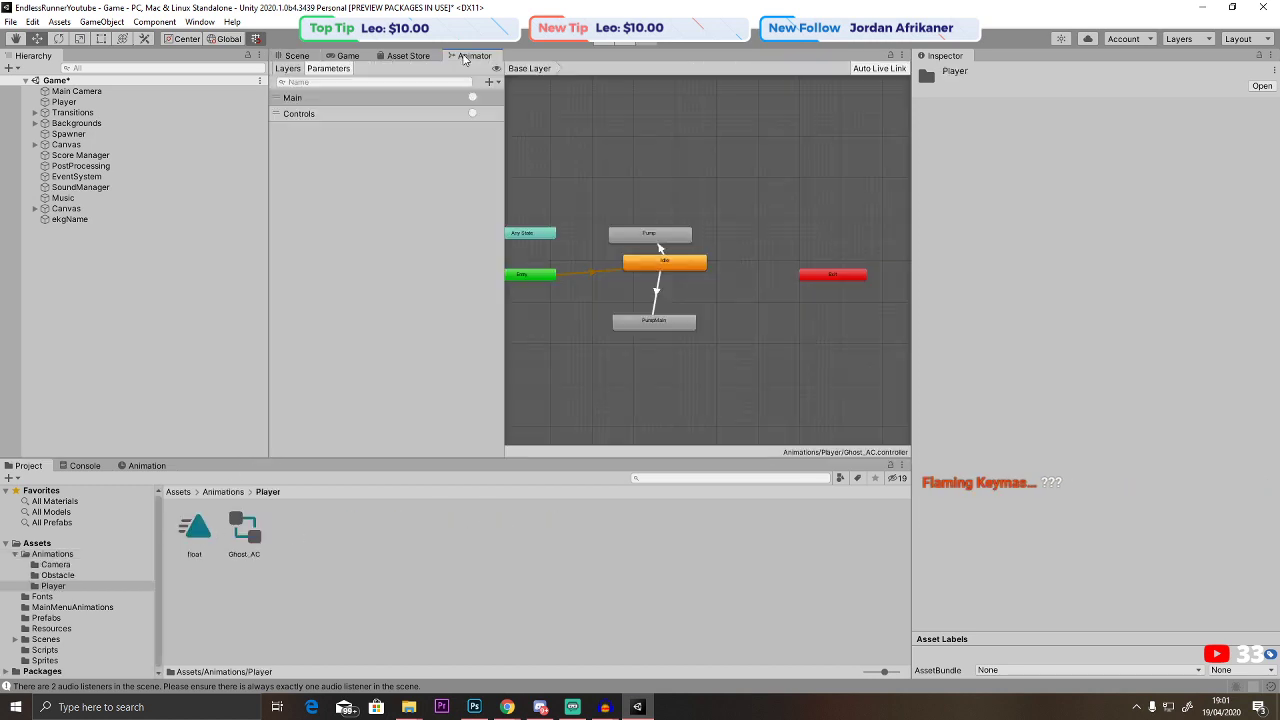
{"action": "left_click_drag", "start_coordinate": [198, 531], "coordinate": [642, 376]}
{"action": "scroll", "coordinate": [662, 376], "scroll_direction": "up", "scroll_amount": 3}
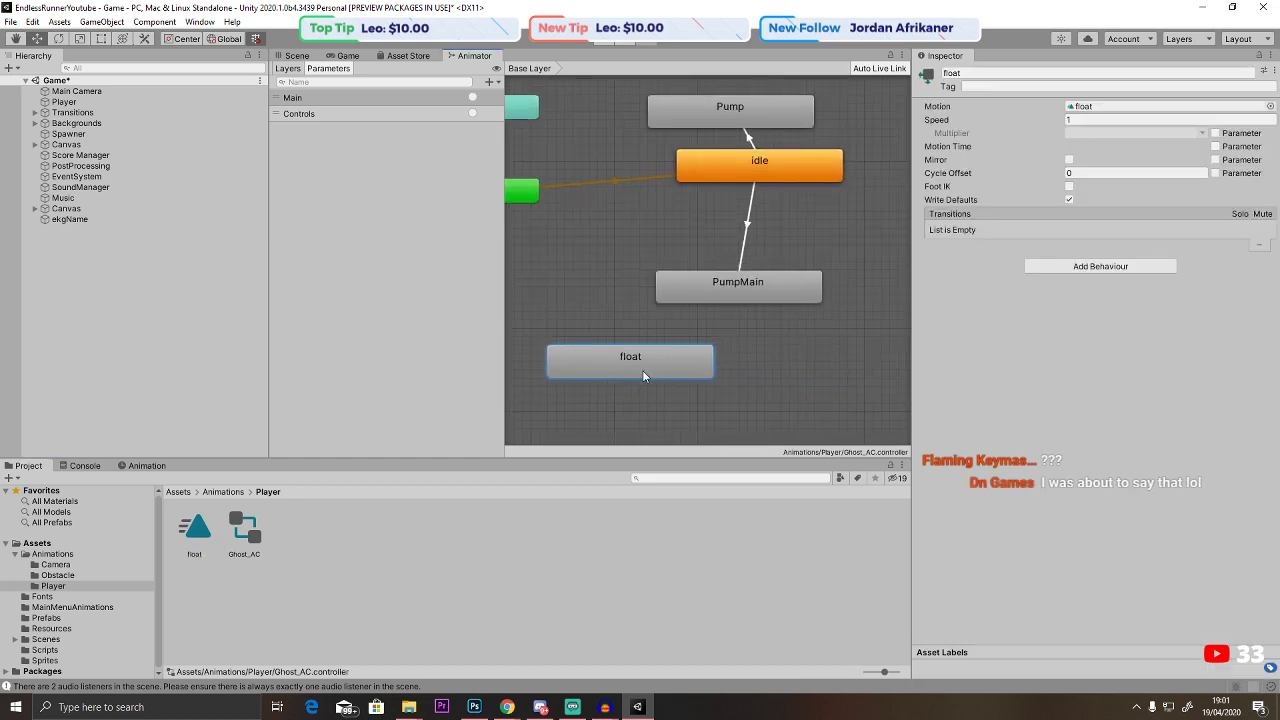
Add a trigger parameter named Game to the Ghost_AC animator controller.
{"action": "left_click", "coordinate": [489, 84]}
{"action": "left_click", "coordinate": [501, 139]}
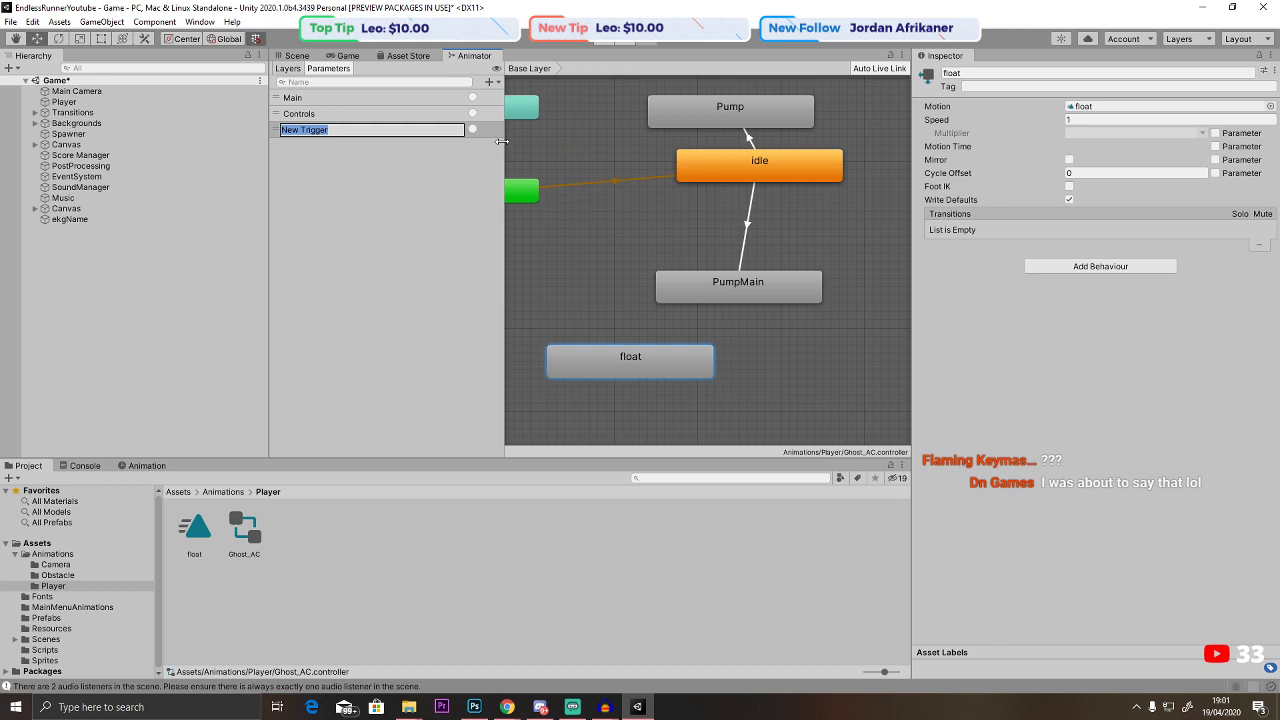
{"action": "type", "text": "Game"}
{"action": "left_click", "coordinate": [443, 186]}
Move the PumpMain state aside and create a transition from idle to float.
{"action": "left_click", "coordinate": [717, 280]}
{"action": "left_click_drag", "start_coordinate": [668, 280], "coordinate": [872, 285]}
{"action": "left_click", "coordinate": [760, 163]}
{"action": "right_click", "coordinate": [775, 162]}
{"action": "left_click", "coordinate": [810, 167]}
{"action": "left_click", "coordinate": [630, 360]}
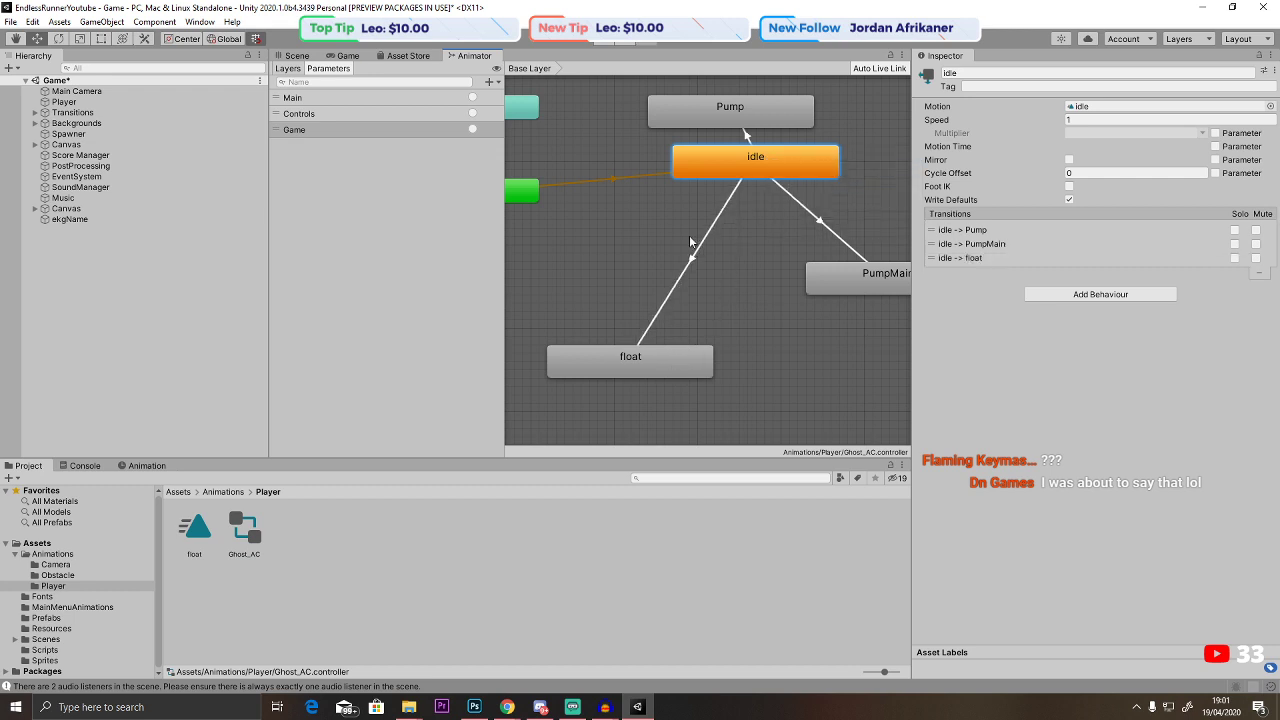
Disable exit time on the idle-to-float transition, set its duration to 0 and add the Game trigger as condition.
{"action": "left_click", "coordinate": [697, 250]}
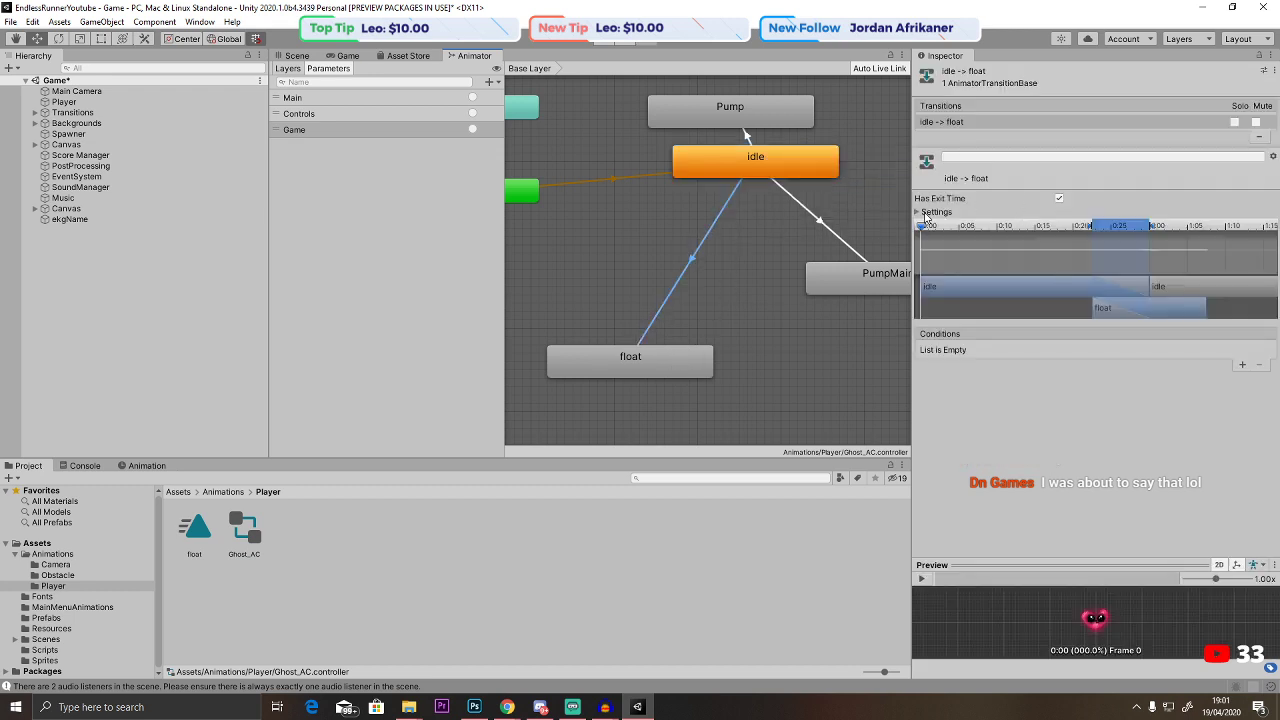
{"action": "left_click", "coordinate": [918, 212]}
{"action": "left_click", "coordinate": [1059, 198]}
{"action": "left_click", "coordinate": [1080, 253]}
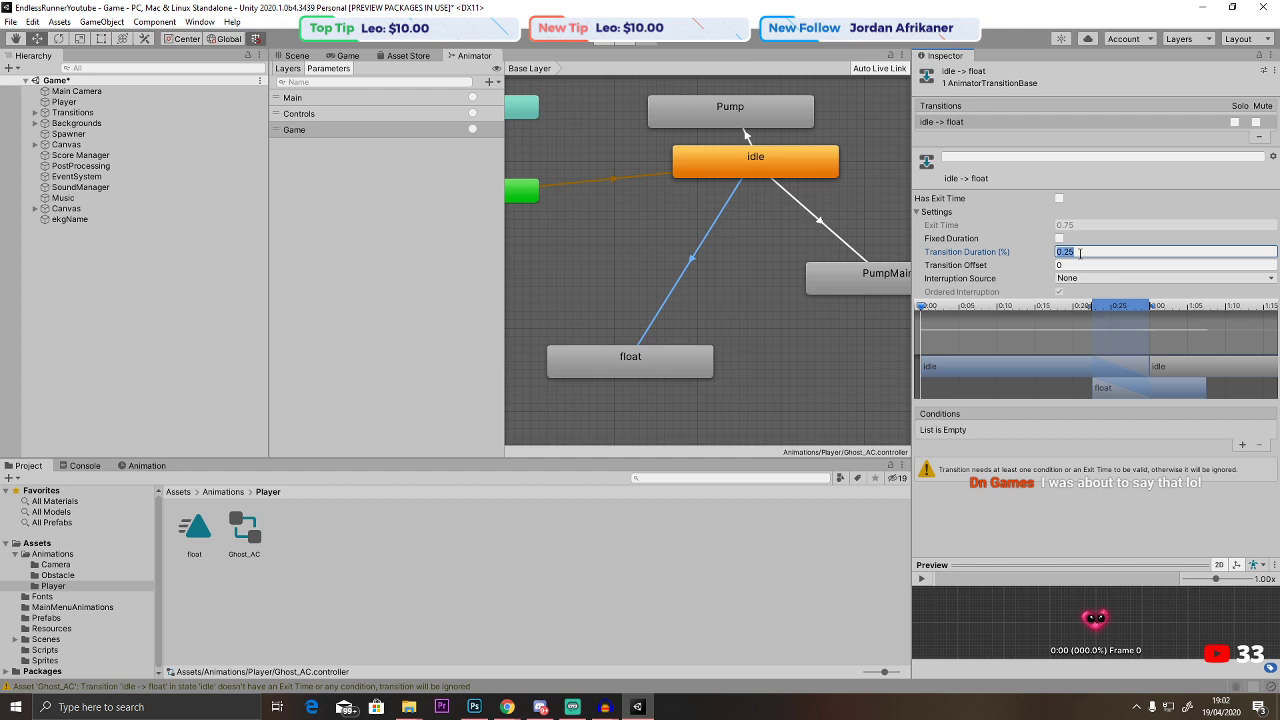
{"action": "type", "text": "0"}
{"action": "left_click", "coordinate": [1018, 494]}
{"action": "left_click", "coordinate": [1242, 444]}
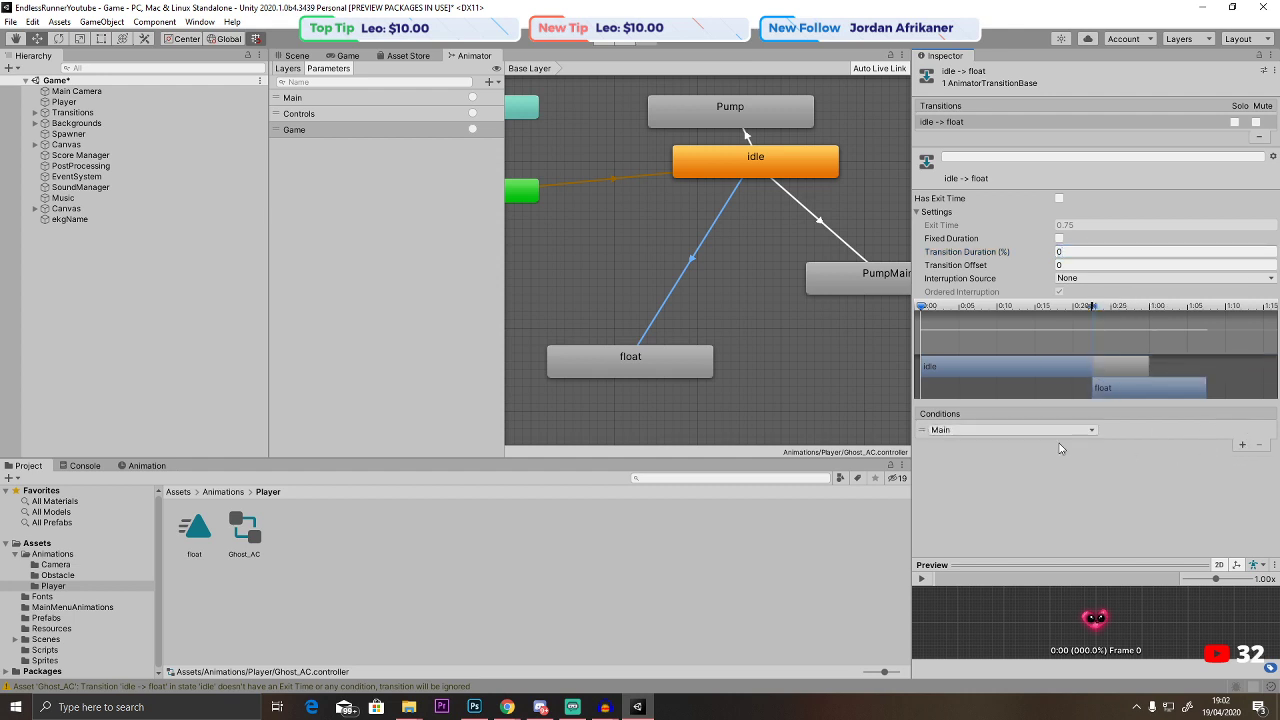
{"action": "left_click", "coordinate": [1012, 430]}
{"action": "left_click", "coordinate": [968, 495]}
{"action": "left_click", "coordinate": [657, 366]}
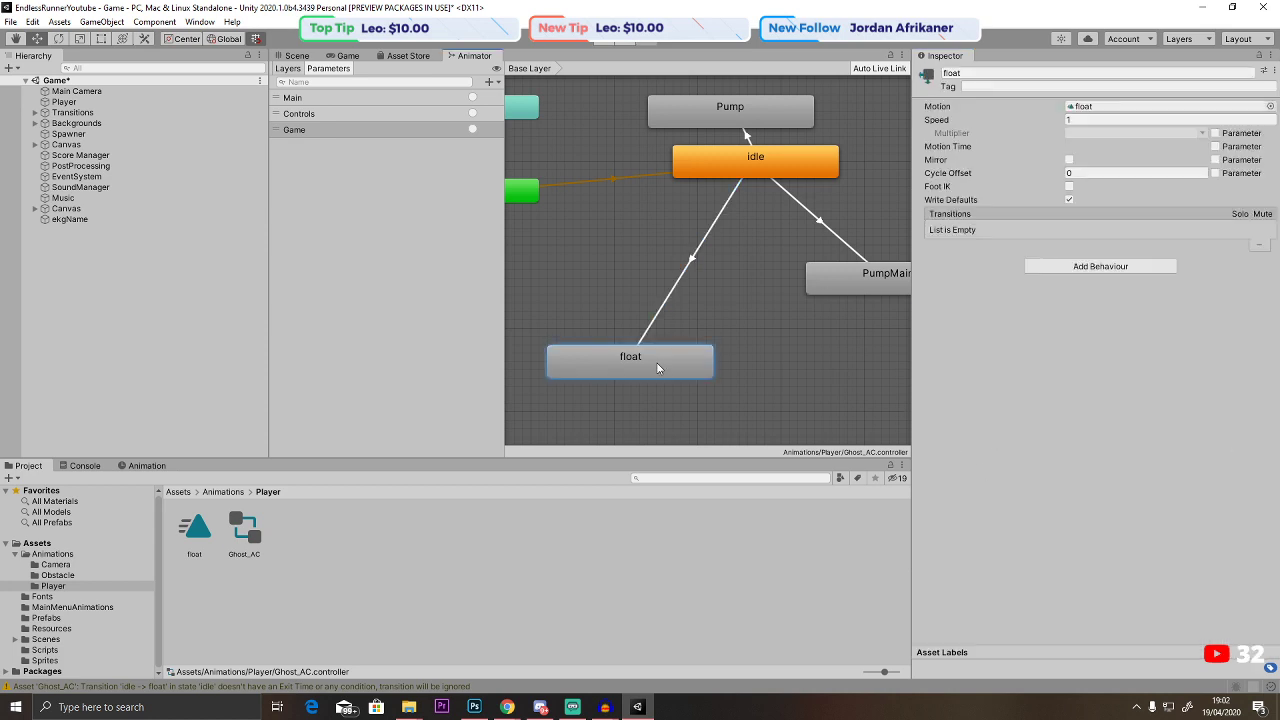
Open the Player object's Player script in Visual Studio and review its fields and Update code.
{"action": "left_click", "coordinate": [292, 56]}
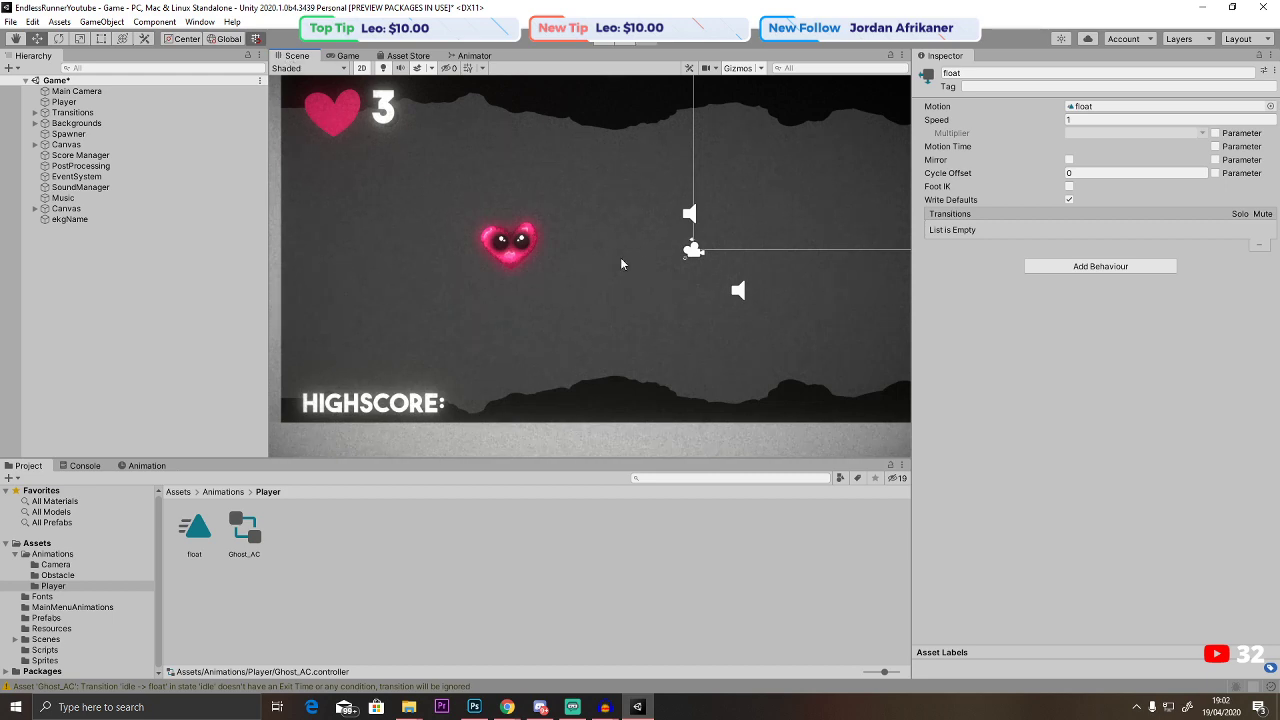
{"action": "scroll", "coordinate": [620, 263], "scroll_direction": "down", "scroll_amount": 5}
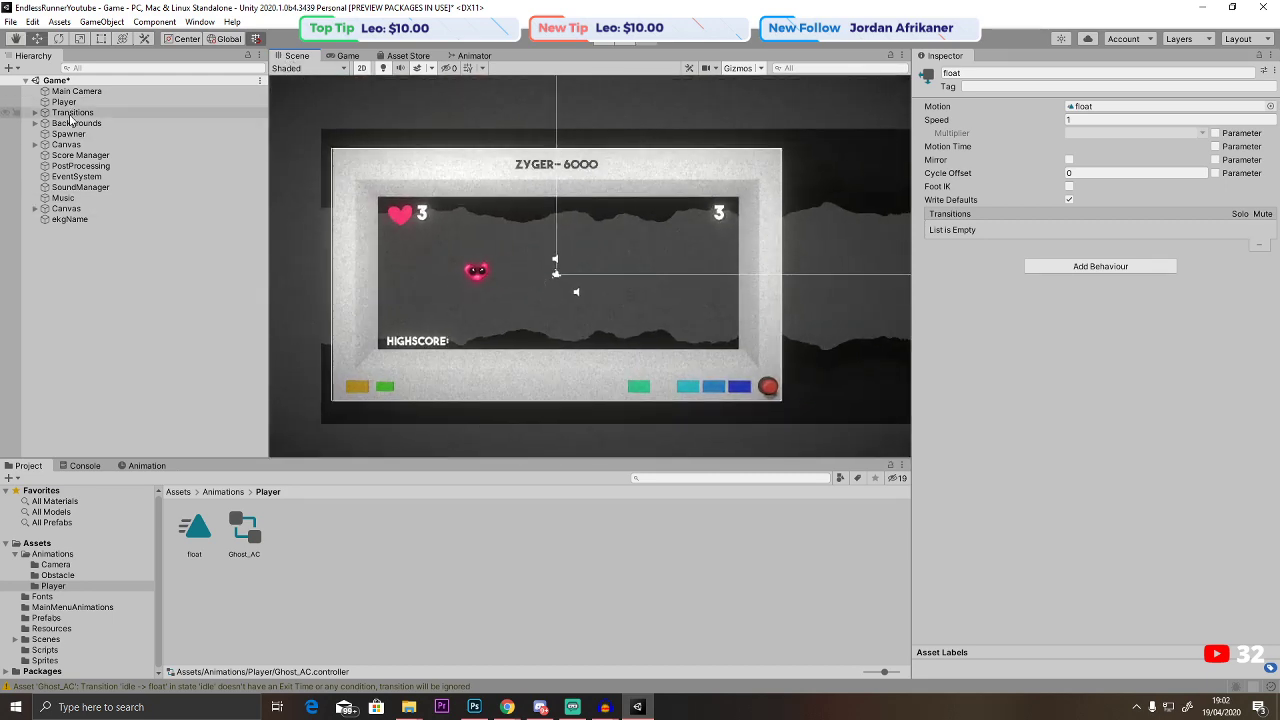
{"action": "left_click", "coordinate": [64, 102]}
{"action": "scroll", "coordinate": [1090, 400], "scroll_direction": "down", "scroll_amount": 5}
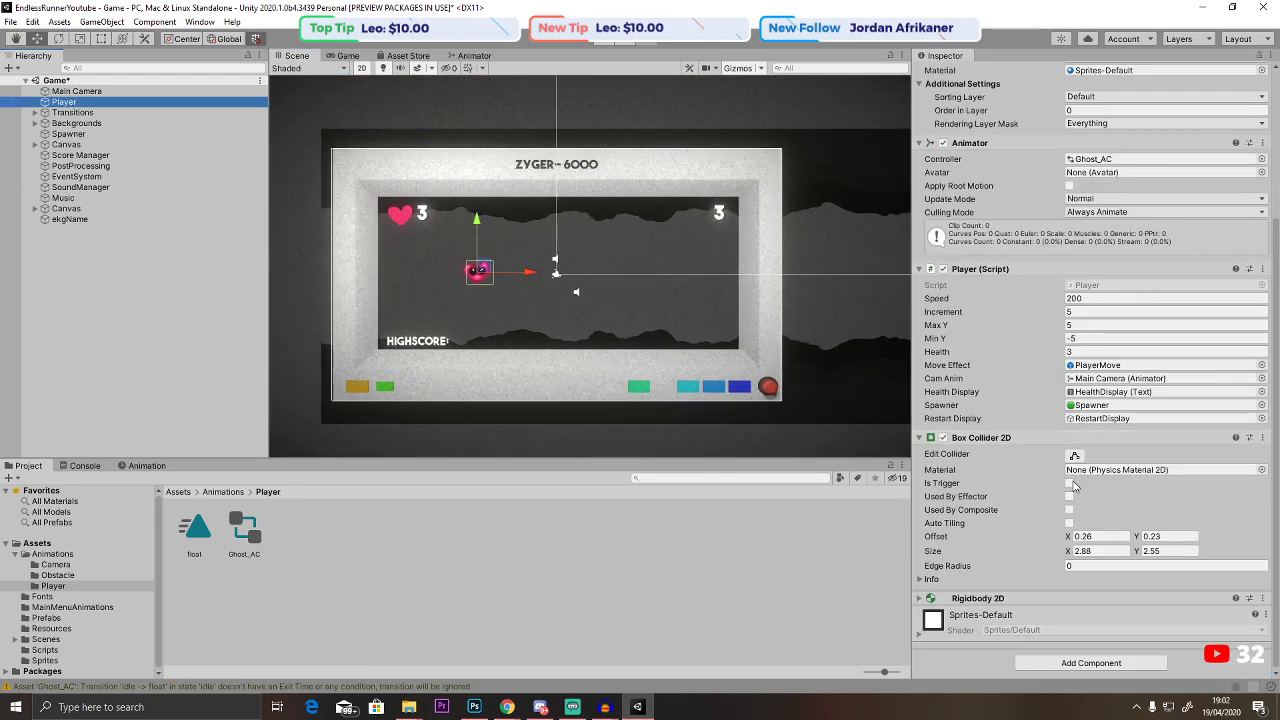
{"action": "double_click", "coordinate": [1095, 285]}
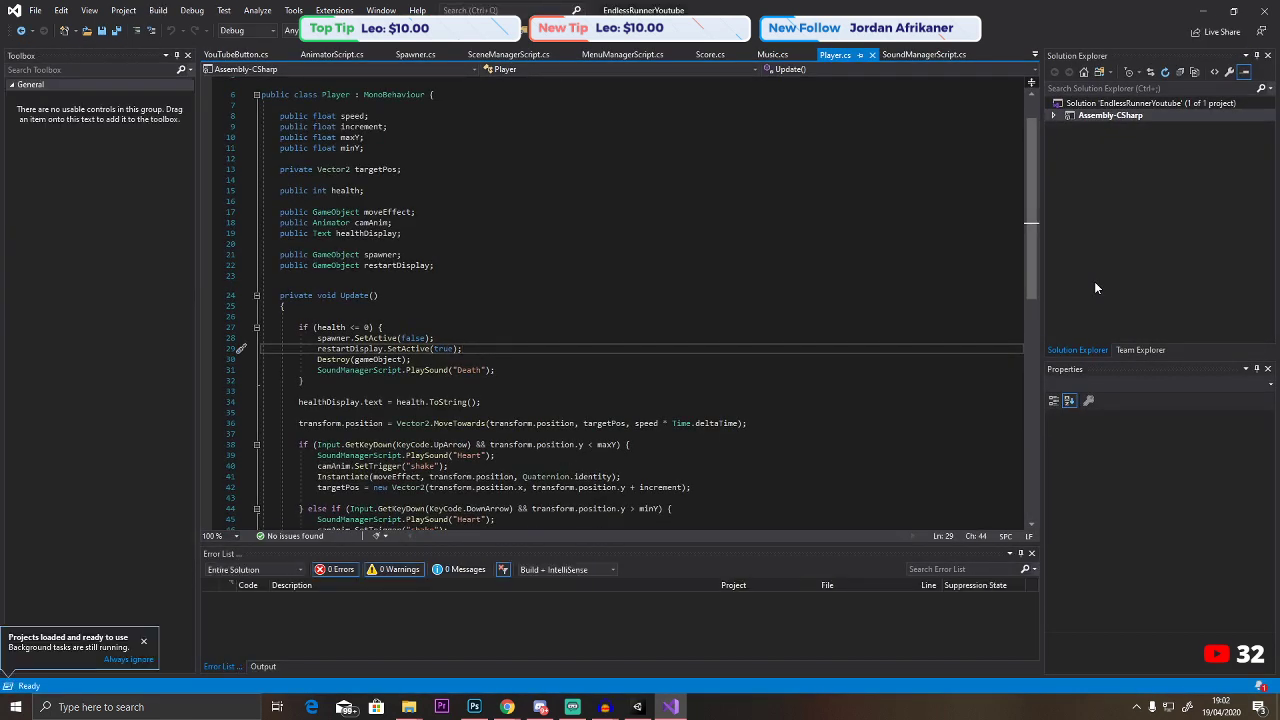
{"action": "scroll", "coordinate": [640, 300], "scroll_direction": "down", "scroll_amount": 5}
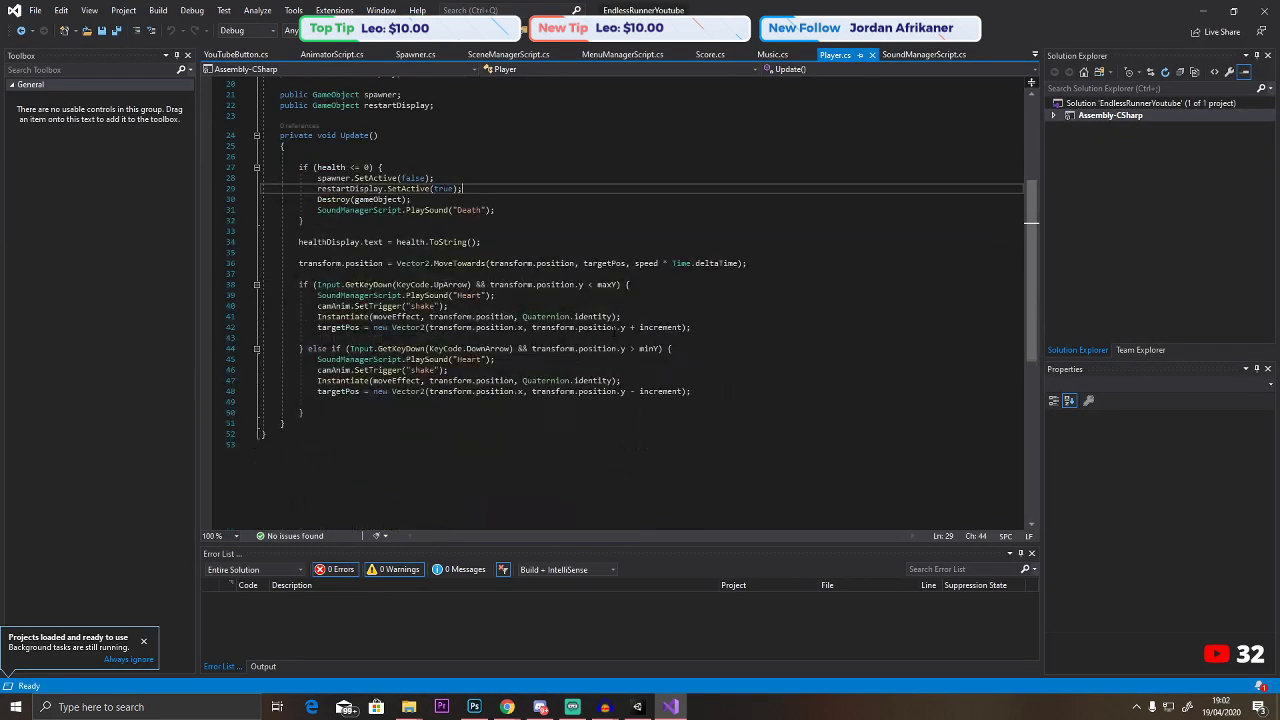
{"action": "scroll", "coordinate": [621, 319], "scroll_direction": "up", "scroll_amount": 5}
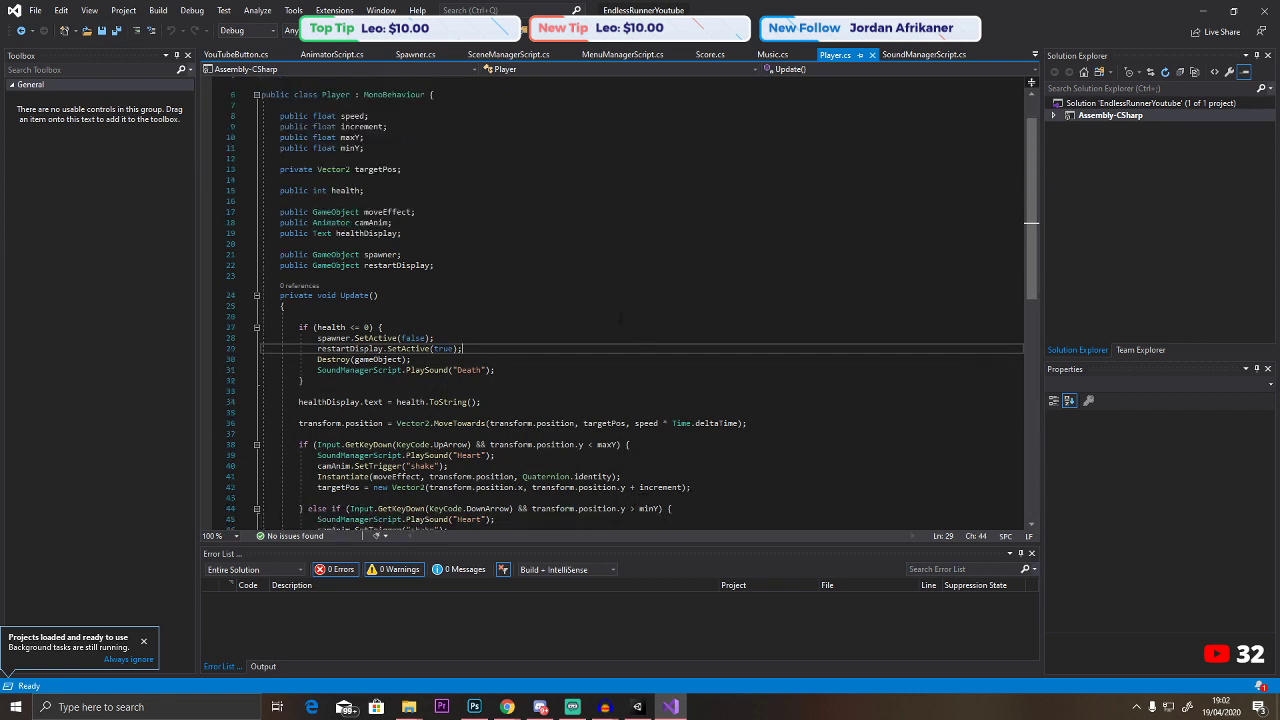
In AnimatorScript.cs, duplicate the Controls scene check below itself and change the copy's scene name to "Game".
{"action": "left_click", "coordinate": [316, 57]}
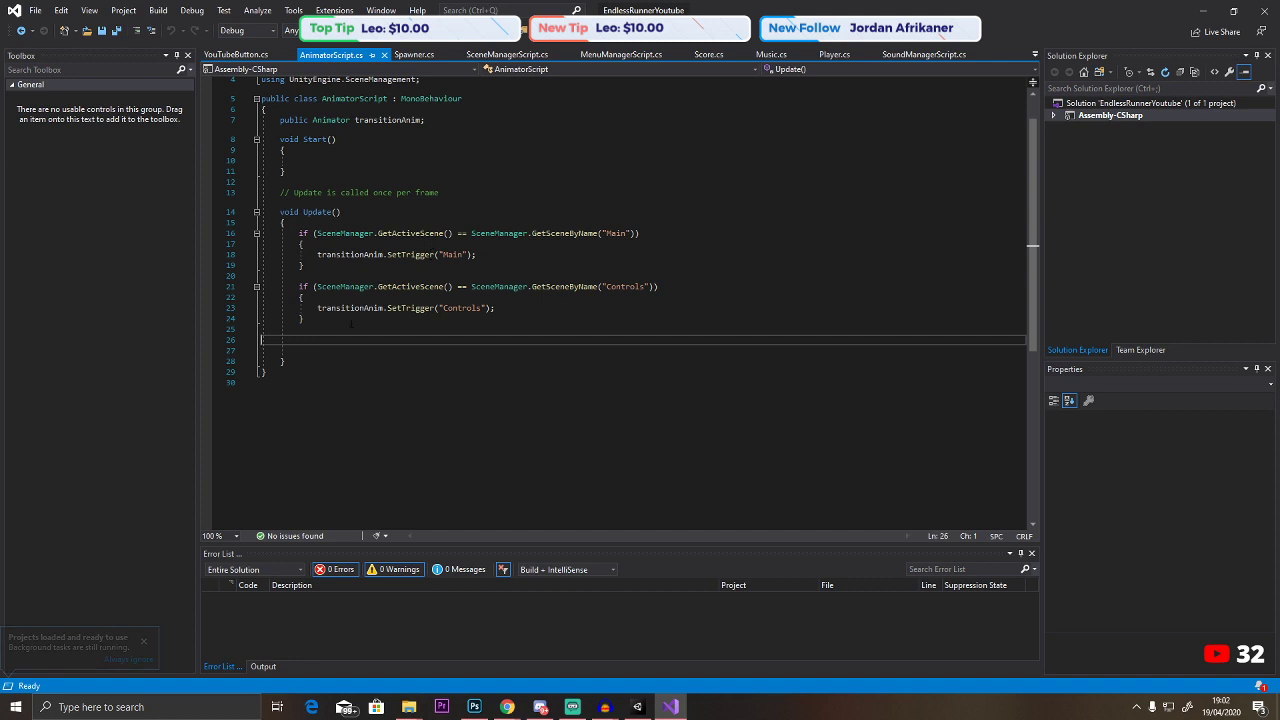
{"action": "left_click_drag", "start_coordinate": [304, 318], "coordinate": [298, 287]}
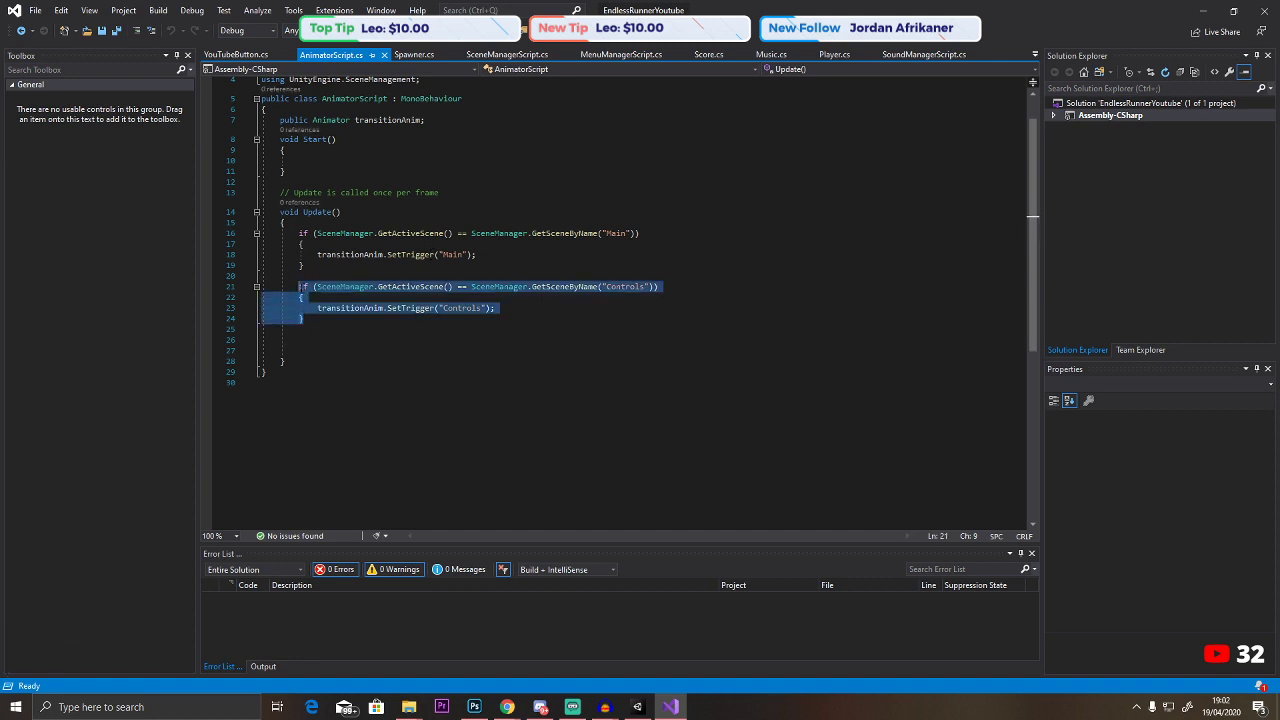
{"action": "key", "text": "ctrl+c"}
{"action": "left_click", "coordinate": [310, 335]}
{"action": "key", "text": "ctrl+v"}
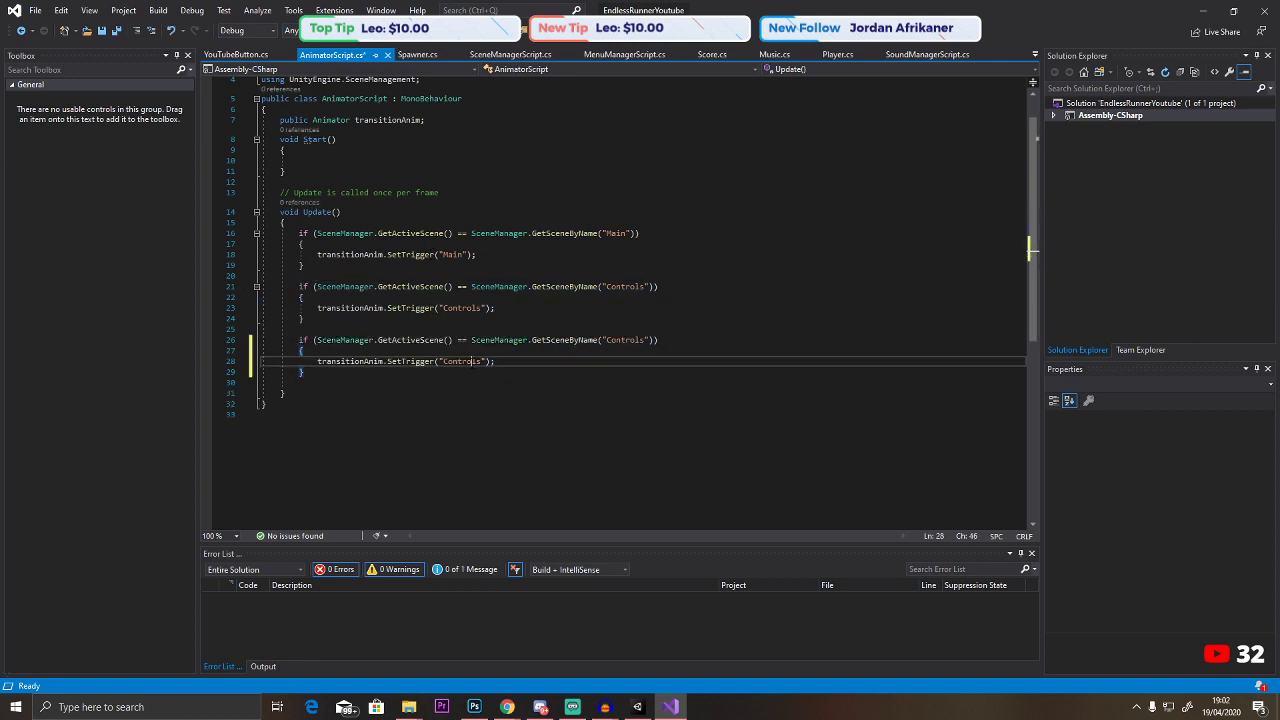
{"action": "double_click", "coordinate": [462, 361]}
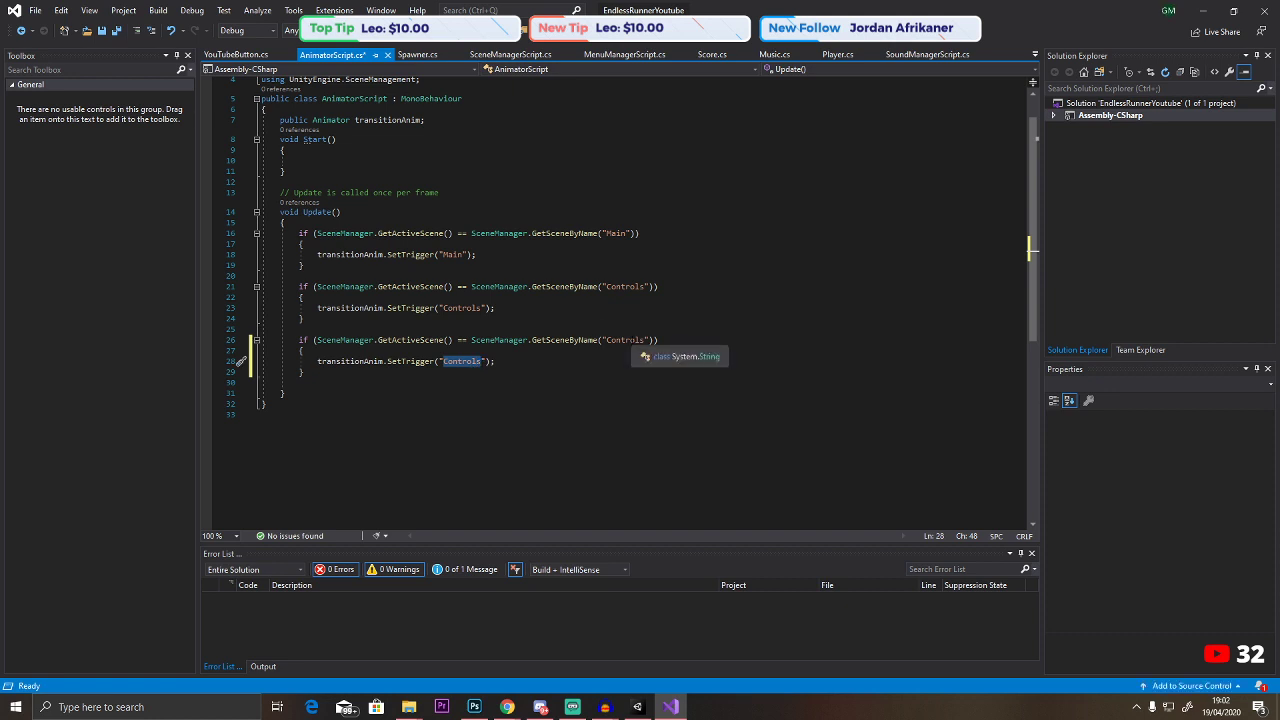
{"action": "double_click", "coordinate": [628, 341]}
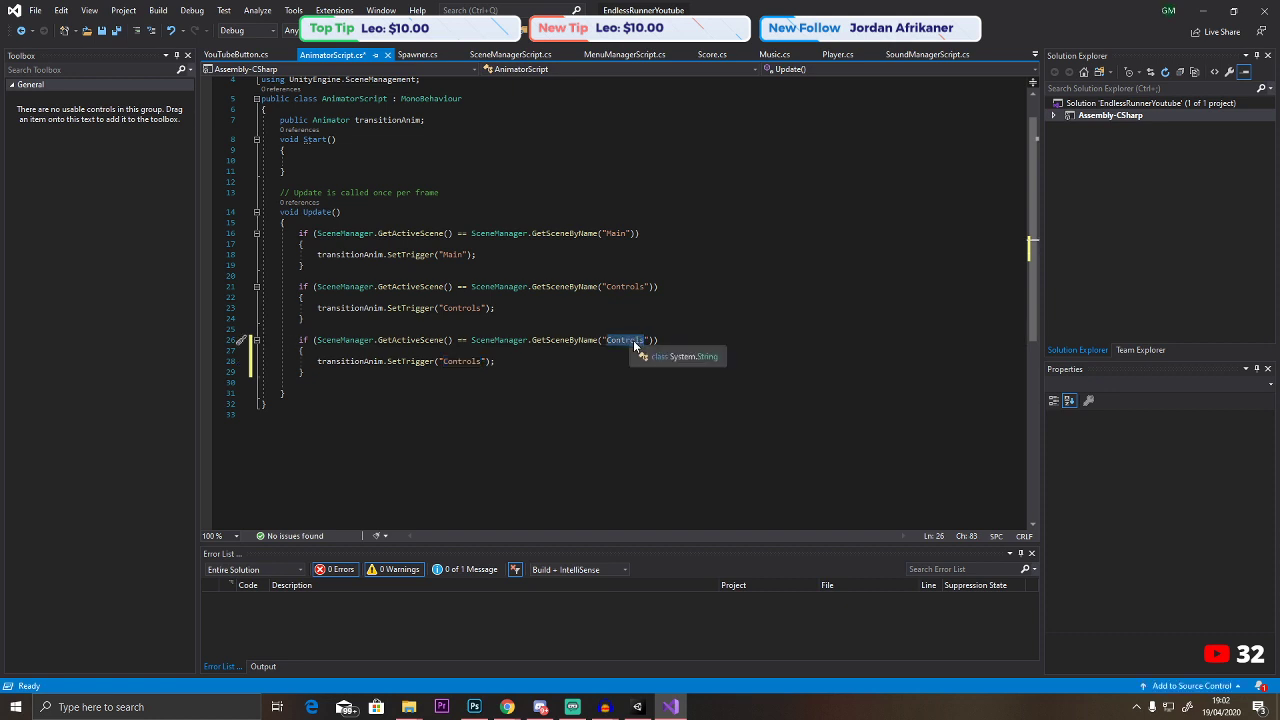
{"action": "type", "text": "Game"}
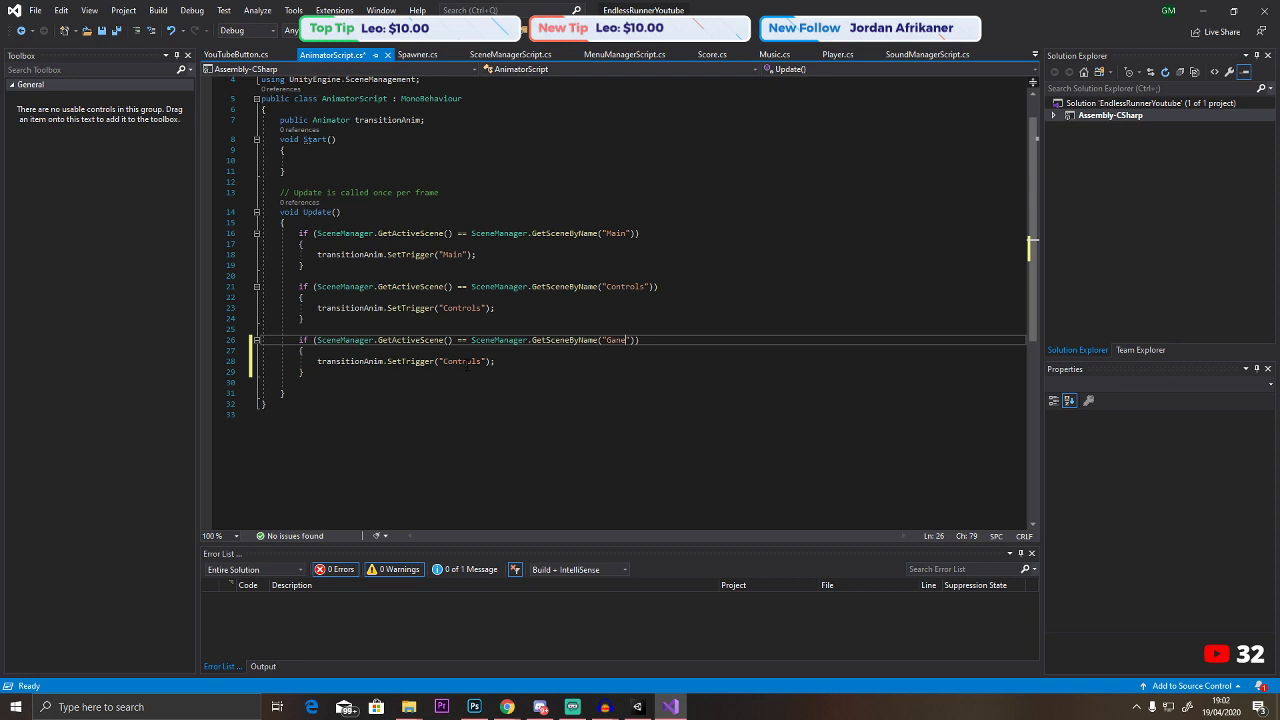
Set the trigger name in the new Game scene check to "Main" and save AnimatorScript.cs.
{"action": "double_click", "coordinate": [467, 362]}
{"action": "type", "text": "Mai"}
{"action": "key", "text": "ctrl+End"}
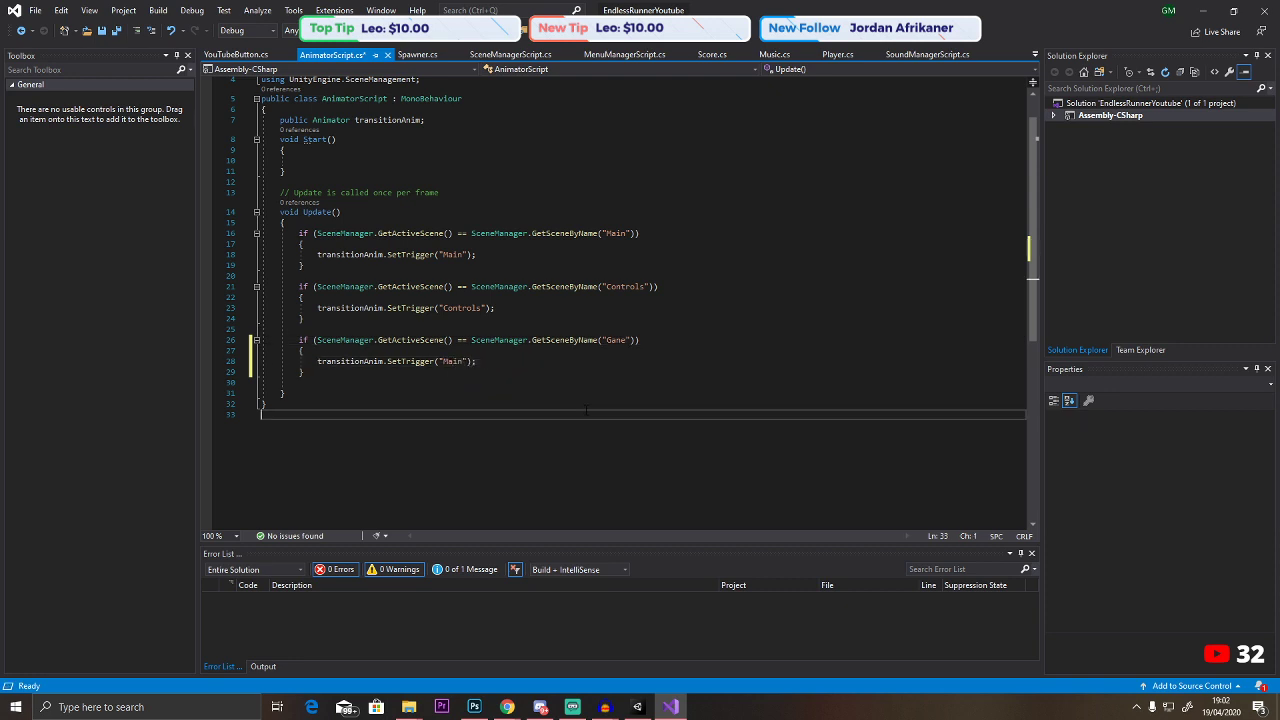
{"action": "left_click", "coordinate": [114, 34]}
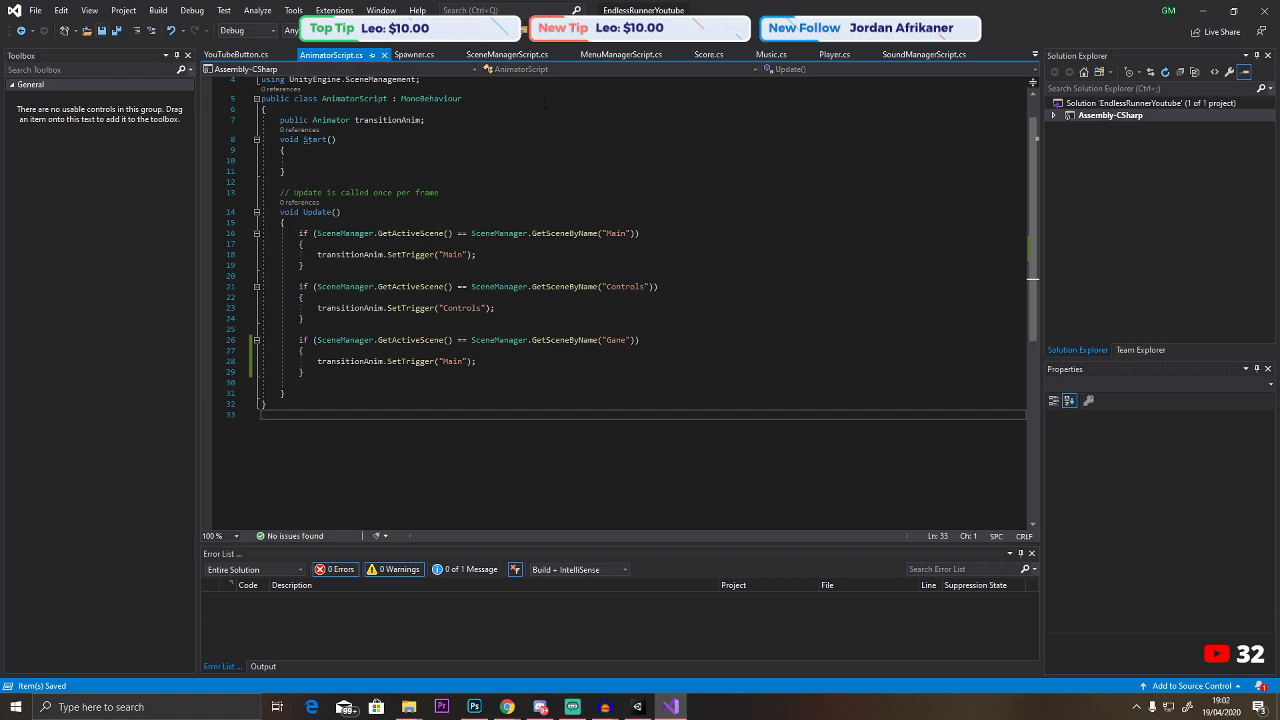
Back in Unity, try the Animator Script component on Player with Player as its Transition Anim, and play-test the game.
{"action": "key", "text": "alt+Tab"}
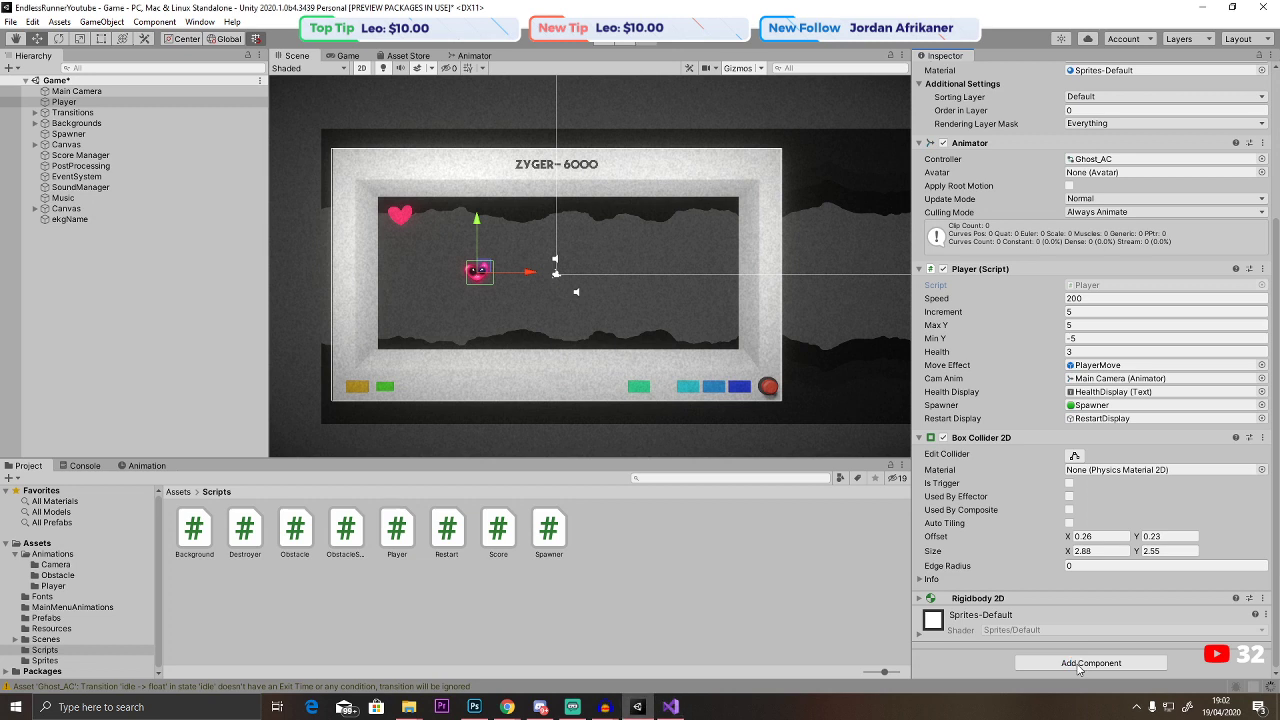
{"action": "left_click", "coordinate": [1084, 664]}
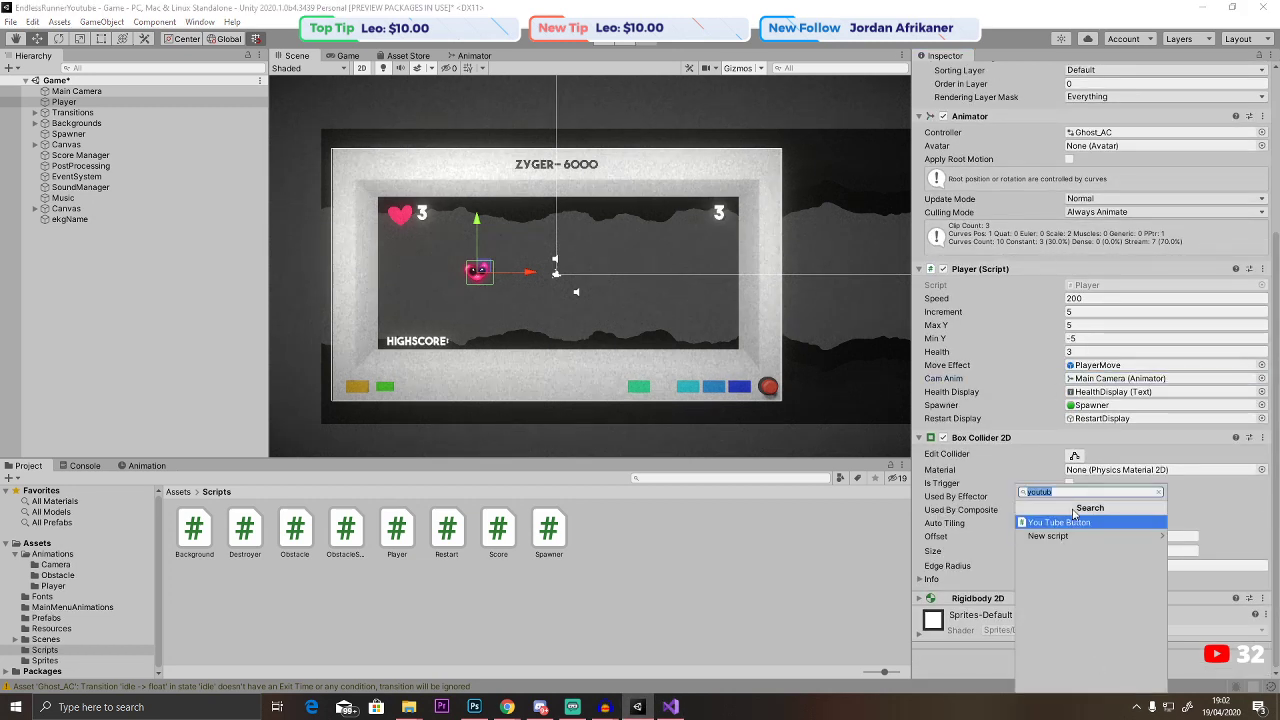
{"action": "type", "text": "anim"}
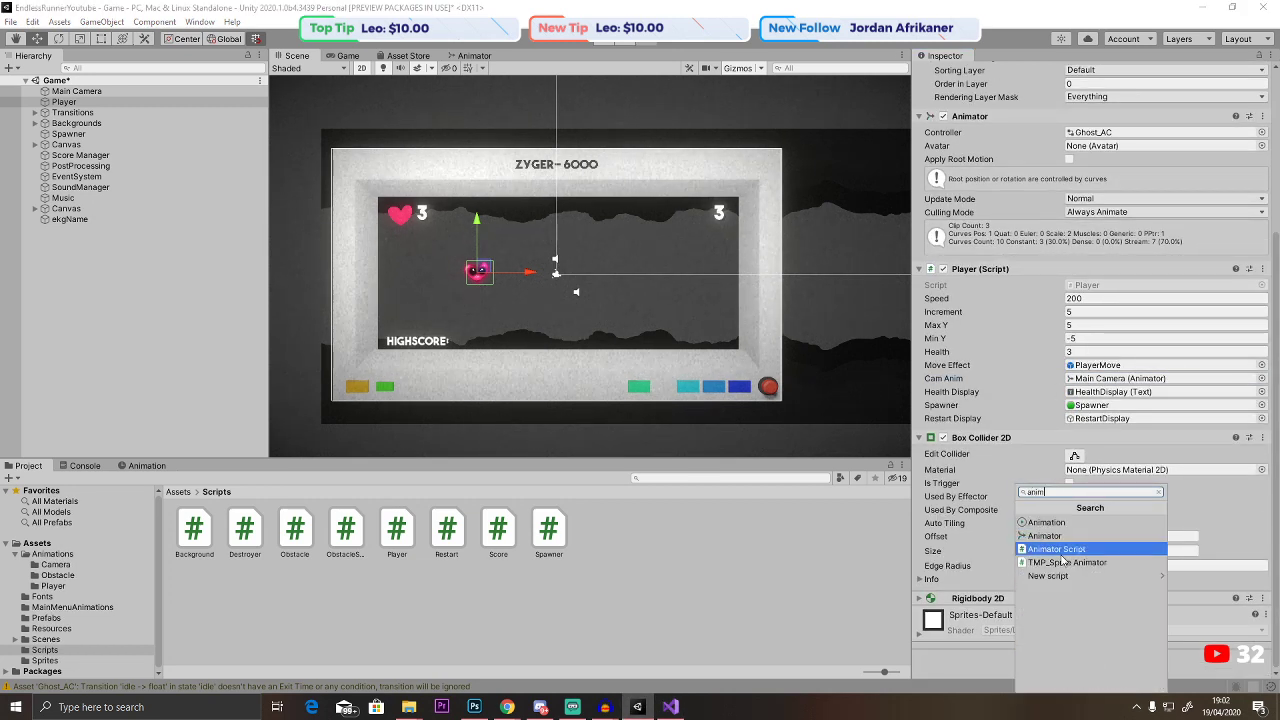
{"action": "left_click", "coordinate": [1060, 552]}
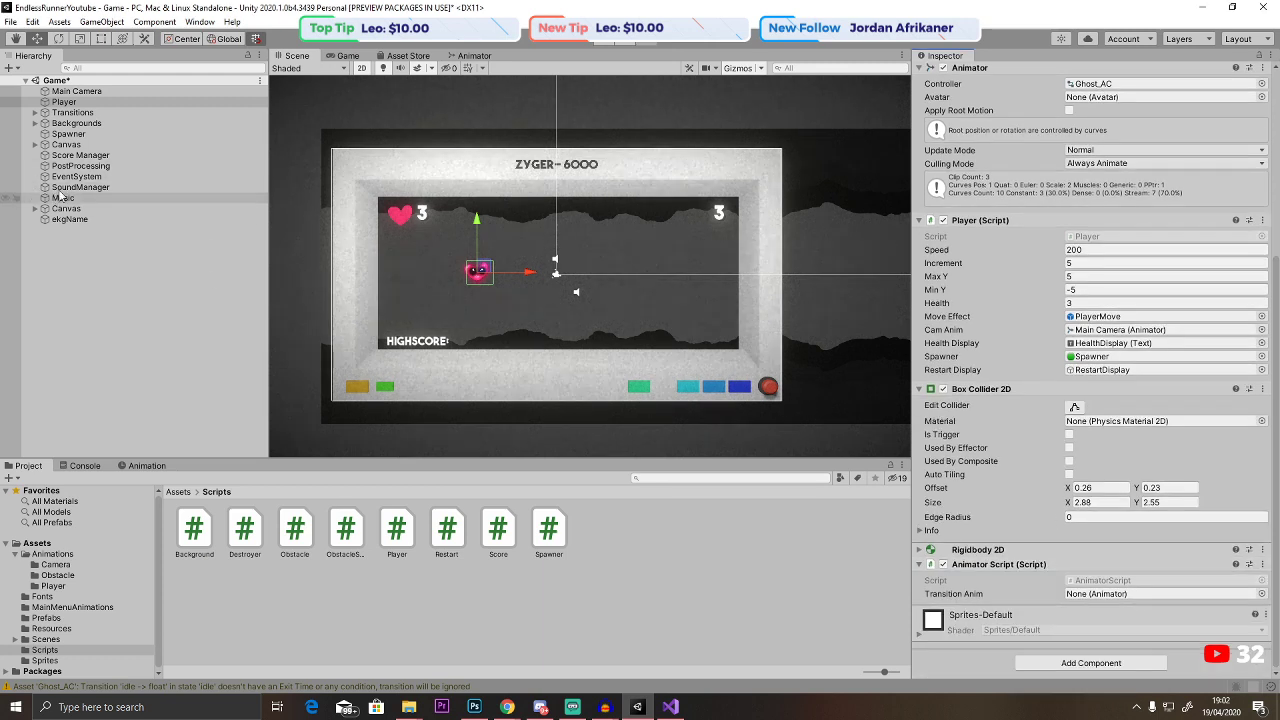
{"action": "left_click_drag", "start_coordinate": [66, 103], "coordinate": [1100, 596]}
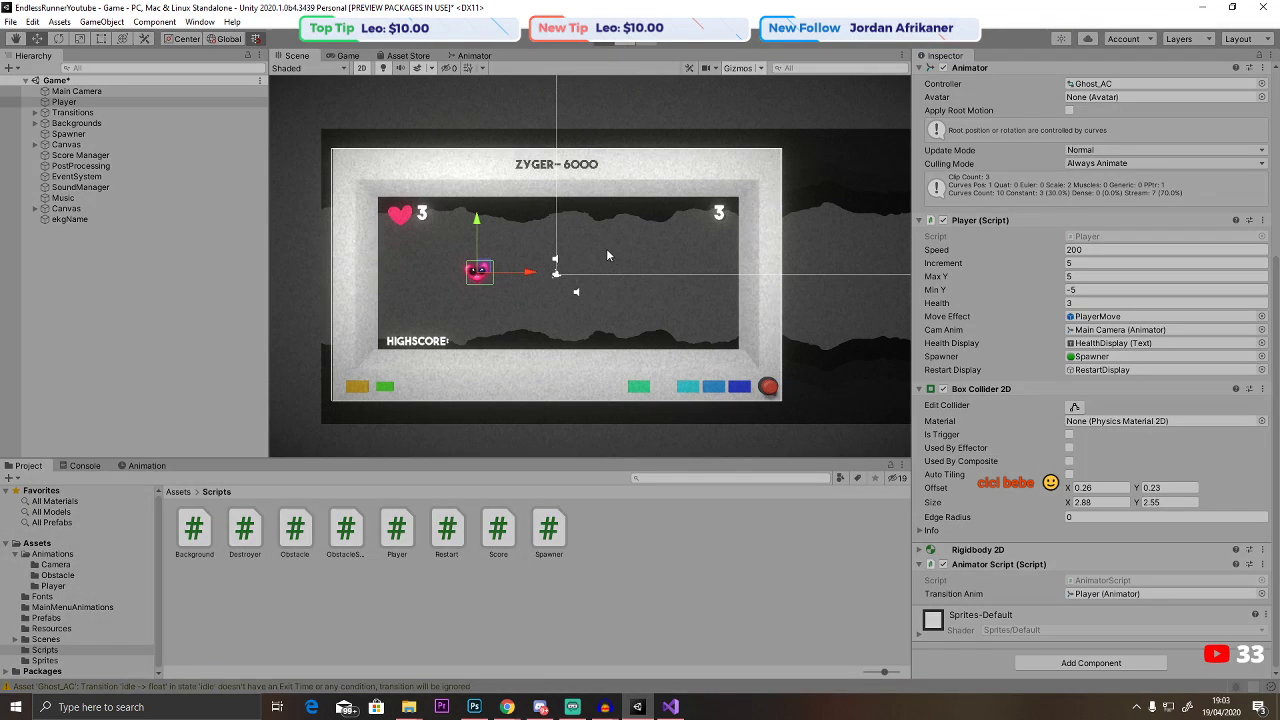
{"action": "key", "text": "ctrl+p"}
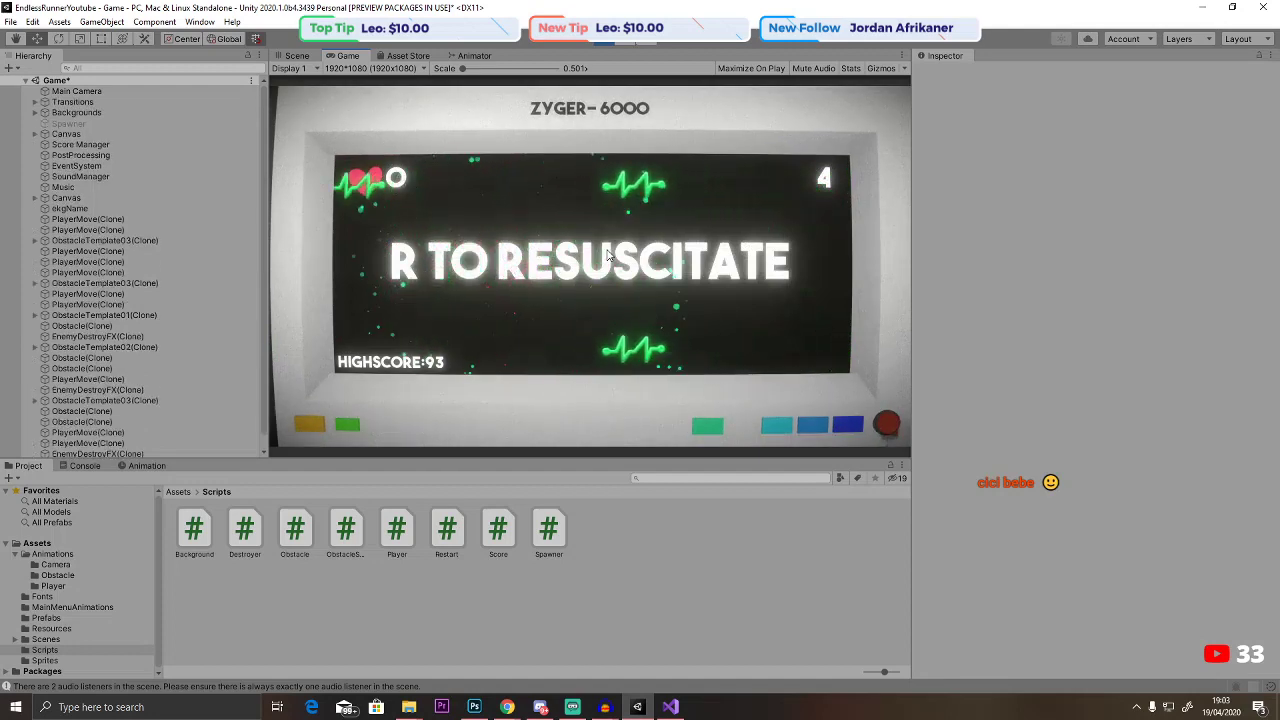
{"action": "left_click", "coordinate": [606, 42]}
Remove the Animator Script component from the Player object.
{"action": "left_click", "coordinate": [97, 220]}
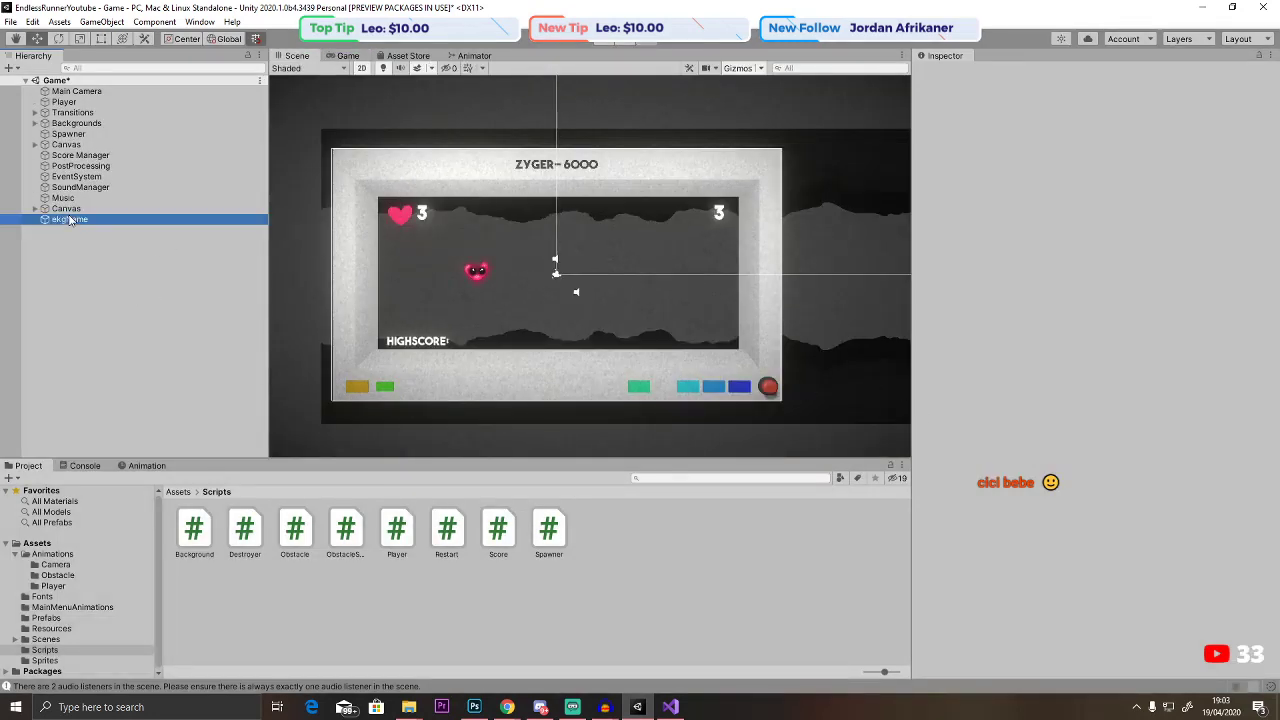
{"action": "left_click", "coordinate": [76, 123]}
{"action": "left_click", "coordinate": [64, 102]}
{"action": "scroll", "coordinate": [1038, 498], "scroll_direction": "down", "scroll_amount": 6}
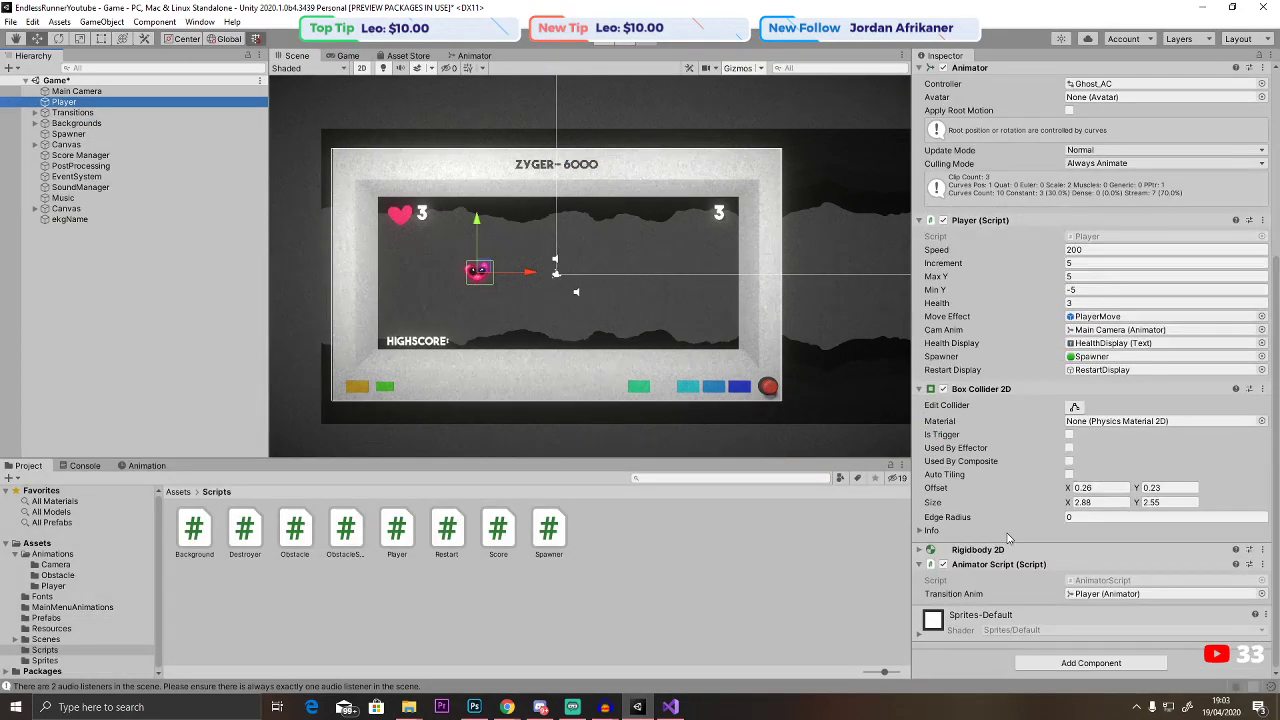
{"action": "right_click", "coordinate": [1012, 564]}
{"action": "left_click", "coordinate": [1065, 432]}
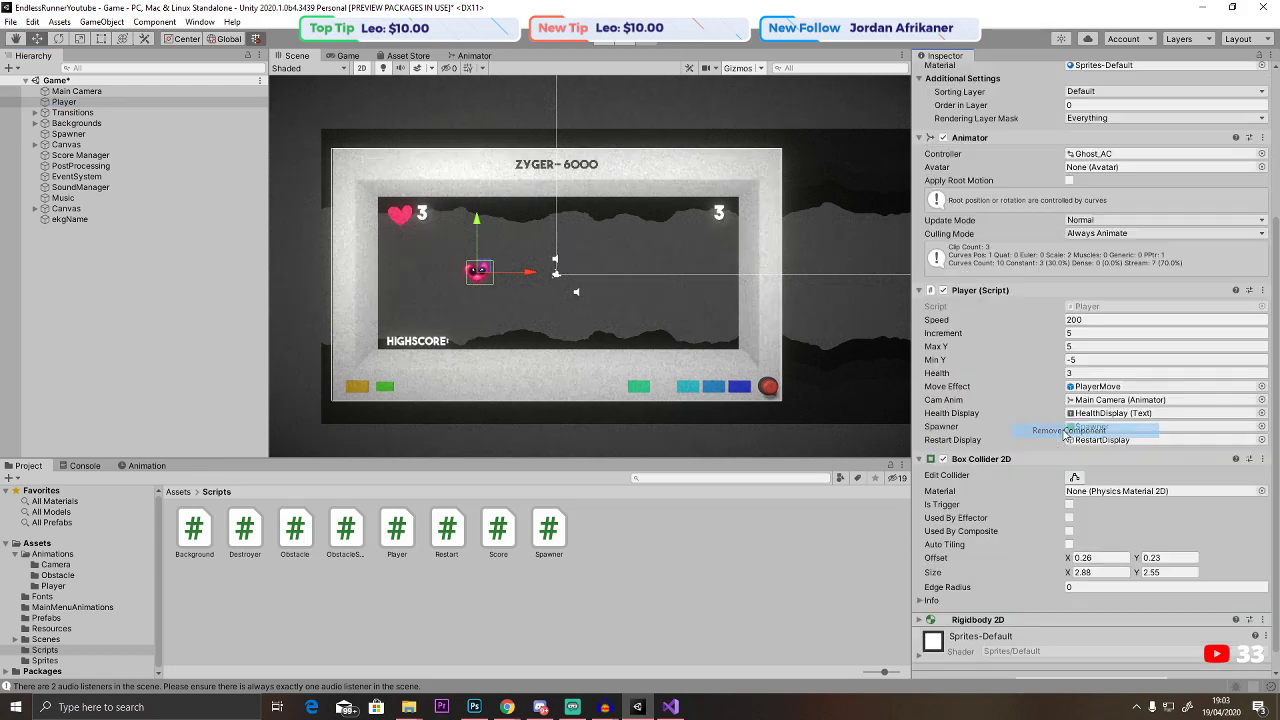
Open the Player script from the Player component, review its Update code, and return to Unity.
{"action": "double_click", "coordinate": [1100, 307]}
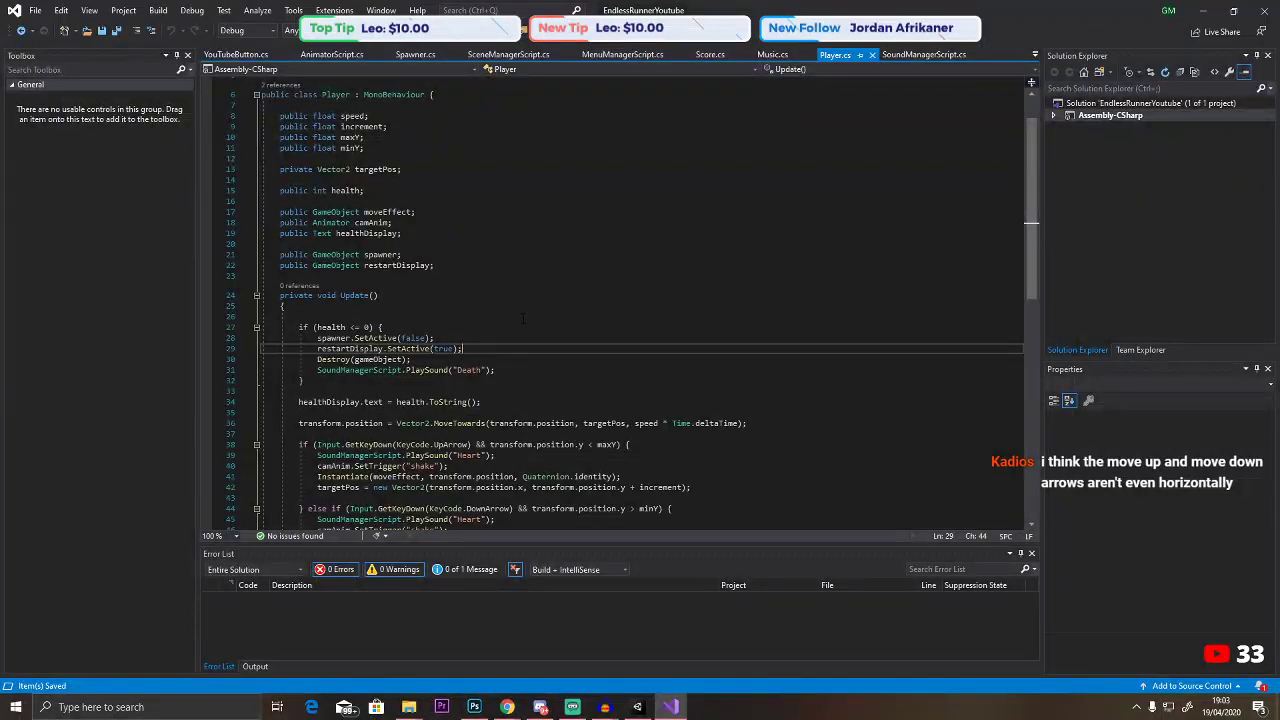
{"action": "scroll", "coordinate": [522, 318], "scroll_direction": "down", "scroll_amount": 4}
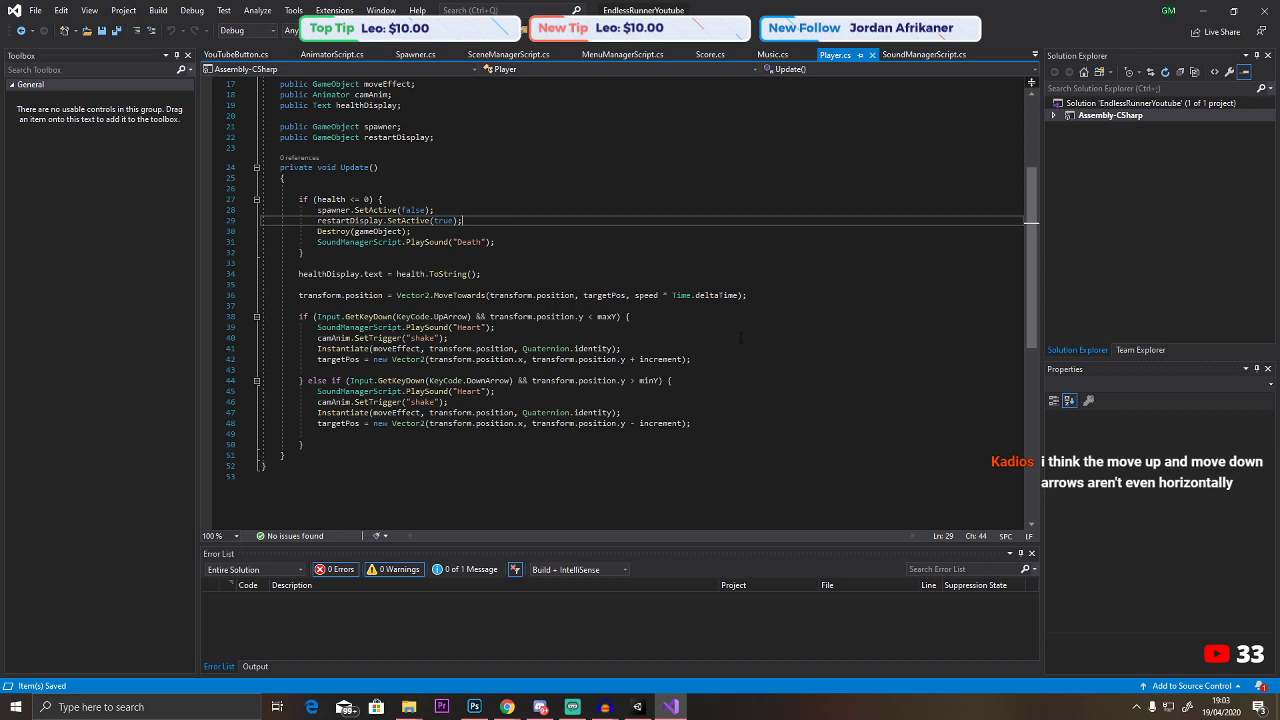
{"action": "scroll", "coordinate": [740, 338], "scroll_direction": "up", "scroll_amount": 2}
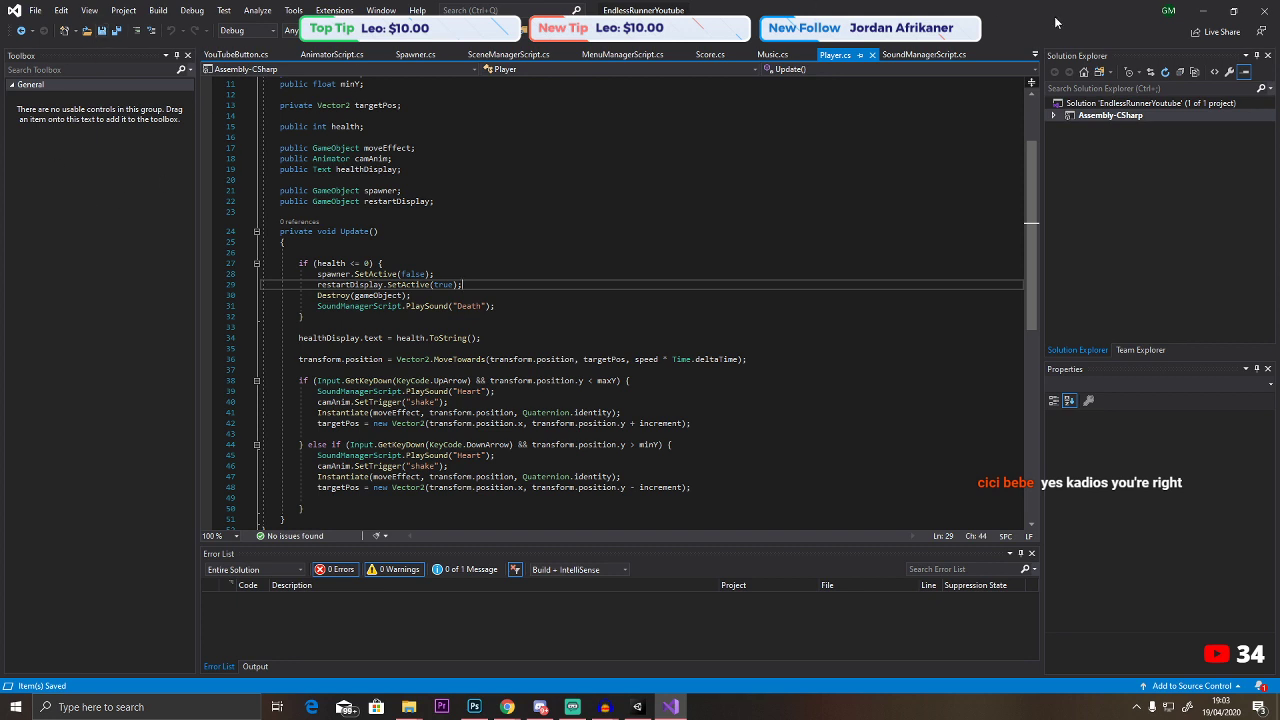
{"action": "key", "text": "alt+Tab"}
{"action": "scroll", "coordinate": [483, 230], "scroll_direction": "up", "scroll_amount": 2}
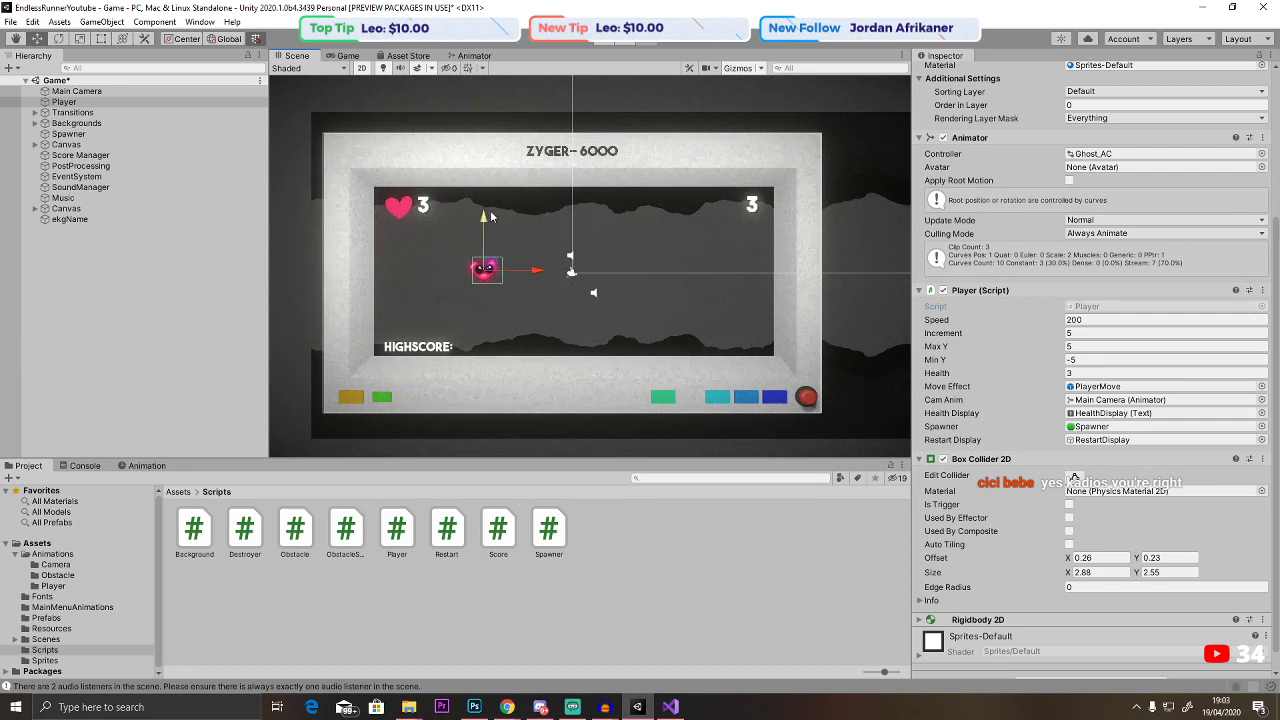
Add the AnimatorScript component to the Player object.
{"action": "left_click", "coordinate": [64, 102]}
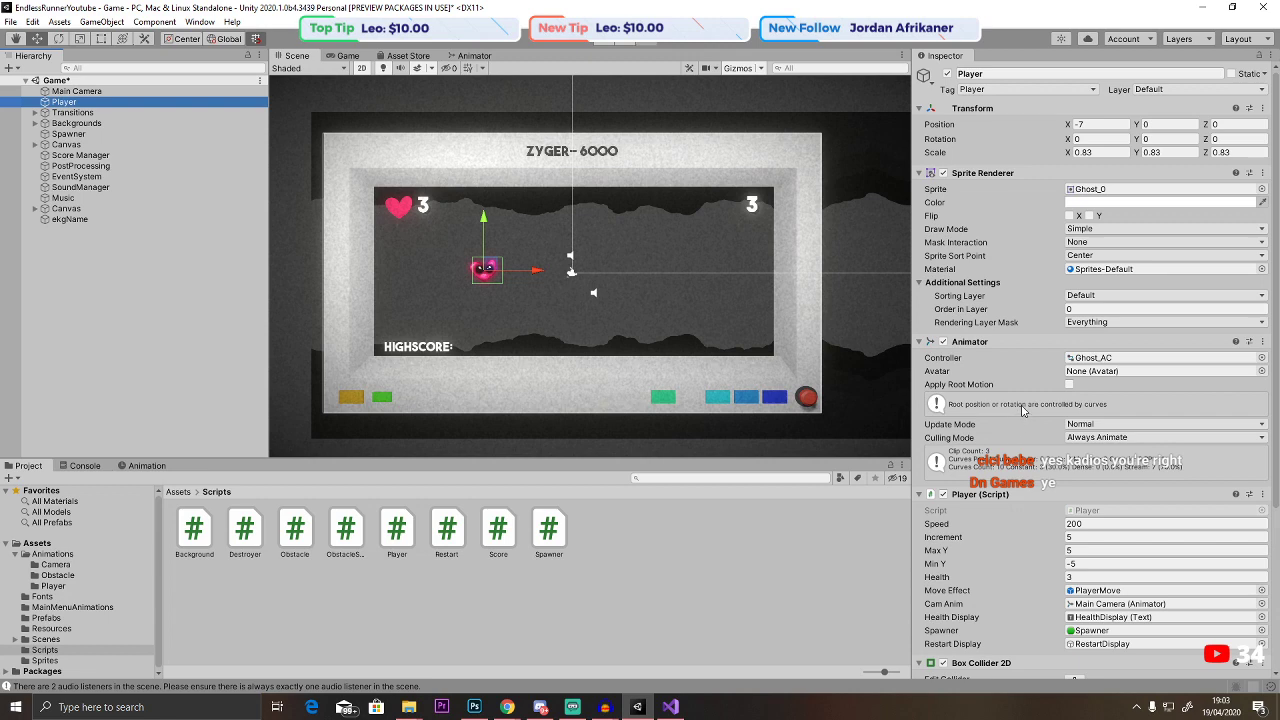
{"action": "scroll", "coordinate": [1022, 410], "scroll_direction": "down", "scroll_amount": 5}
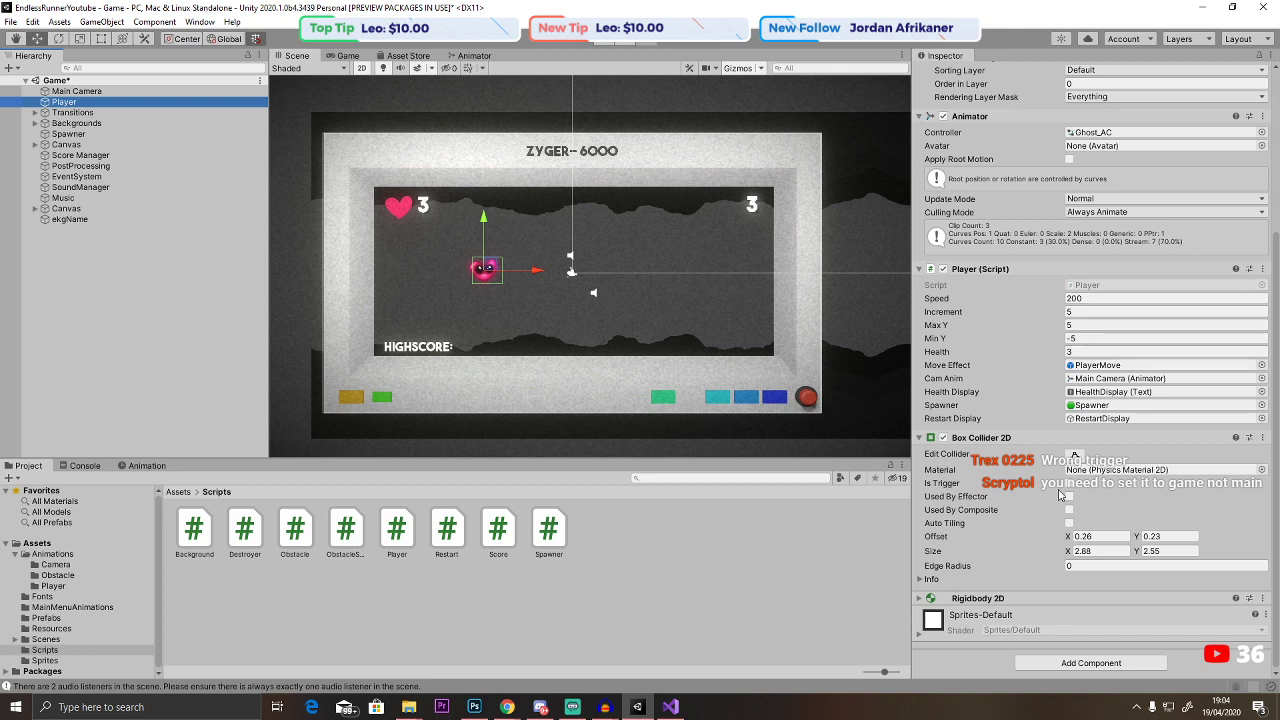
{"action": "left_click", "coordinate": [1090, 663]}
{"action": "type", "text": "anim"}
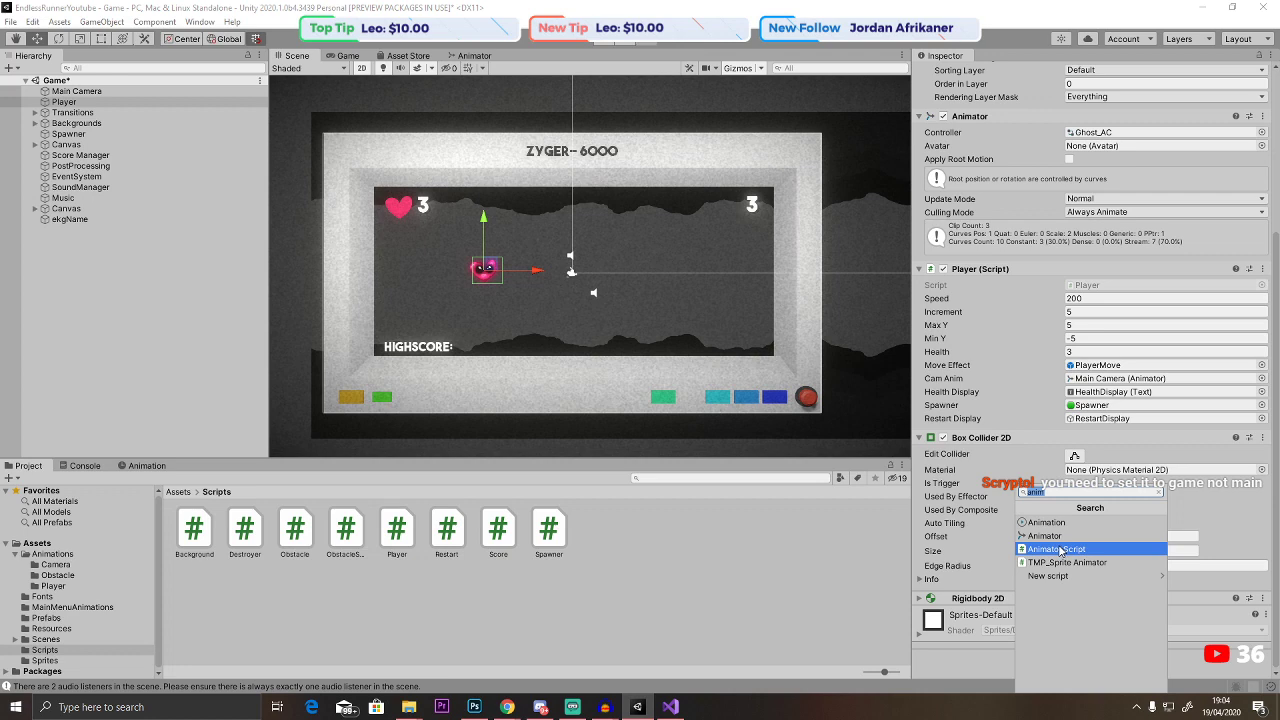
{"action": "left_click", "coordinate": [1060, 549]}
Open AnimatorScript.cs and correct the misspelled scene name in the third scene check to "Game".
{"action": "double_click", "coordinate": [1110, 680]}
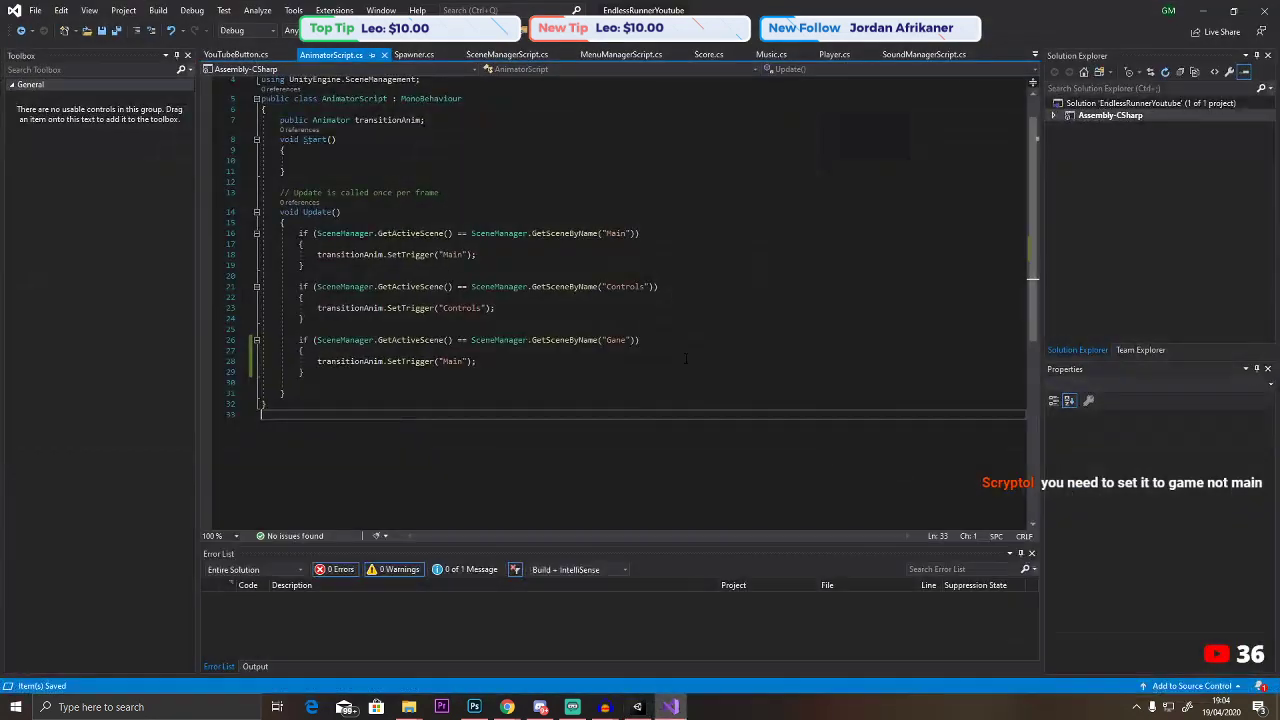
{"action": "left_click", "coordinate": [624, 341]}
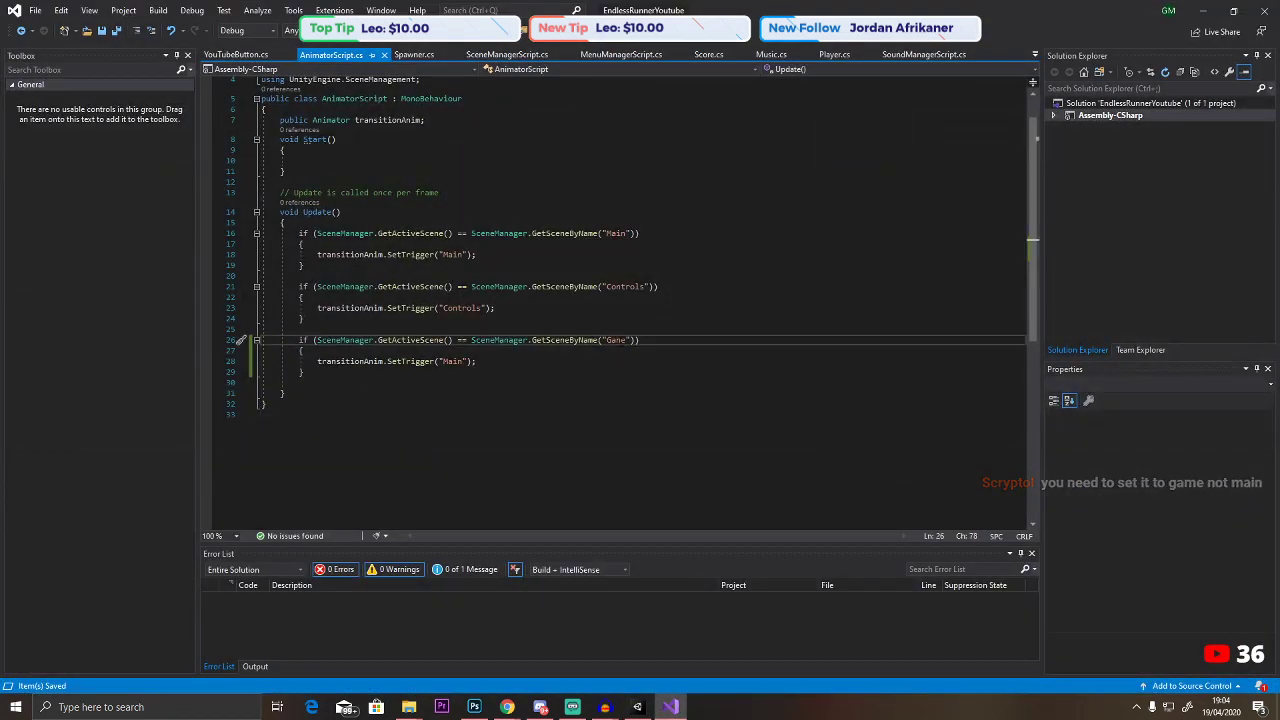
{"action": "key", "text": "BackSpace"}
{"action": "left_click", "coordinate": [630, 412]}
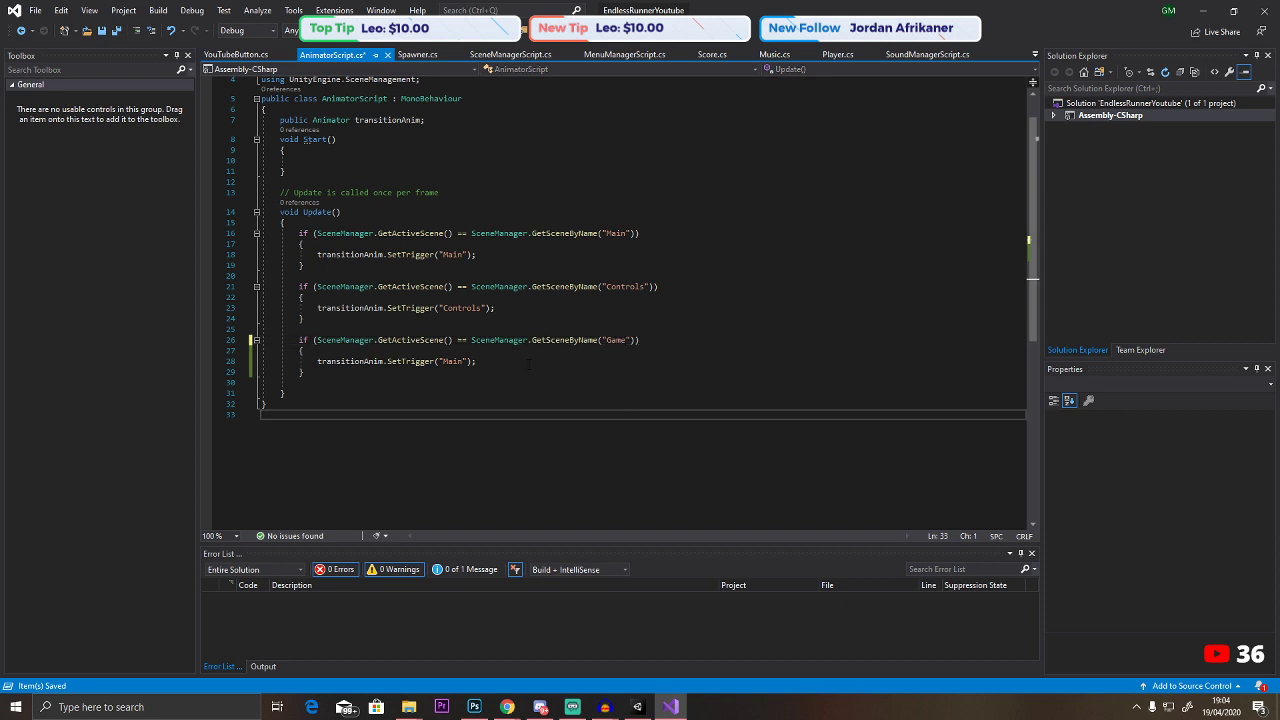
Set the trigger name in the Game scene check to "float", save the script, and return to Unity.
{"action": "left_click", "coordinate": [447, 361]}
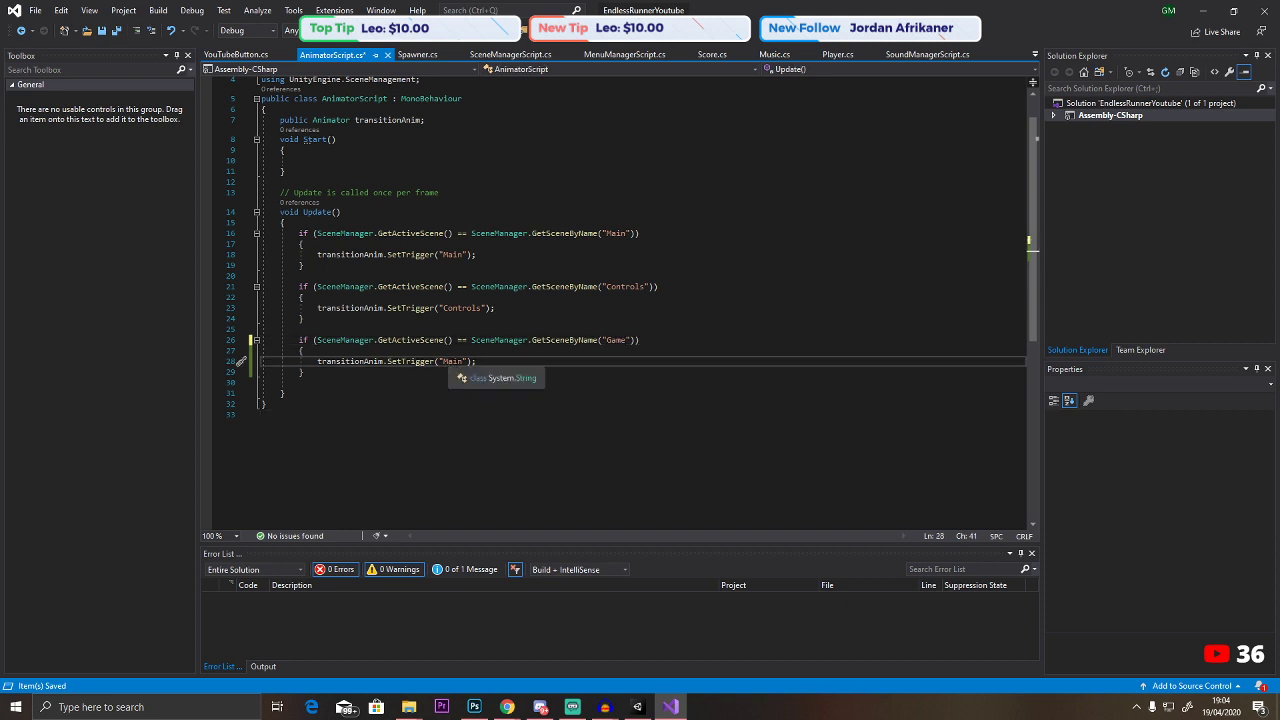
{"action": "double_click", "coordinate": [452, 361]}
{"action": "type", "text": "float"}
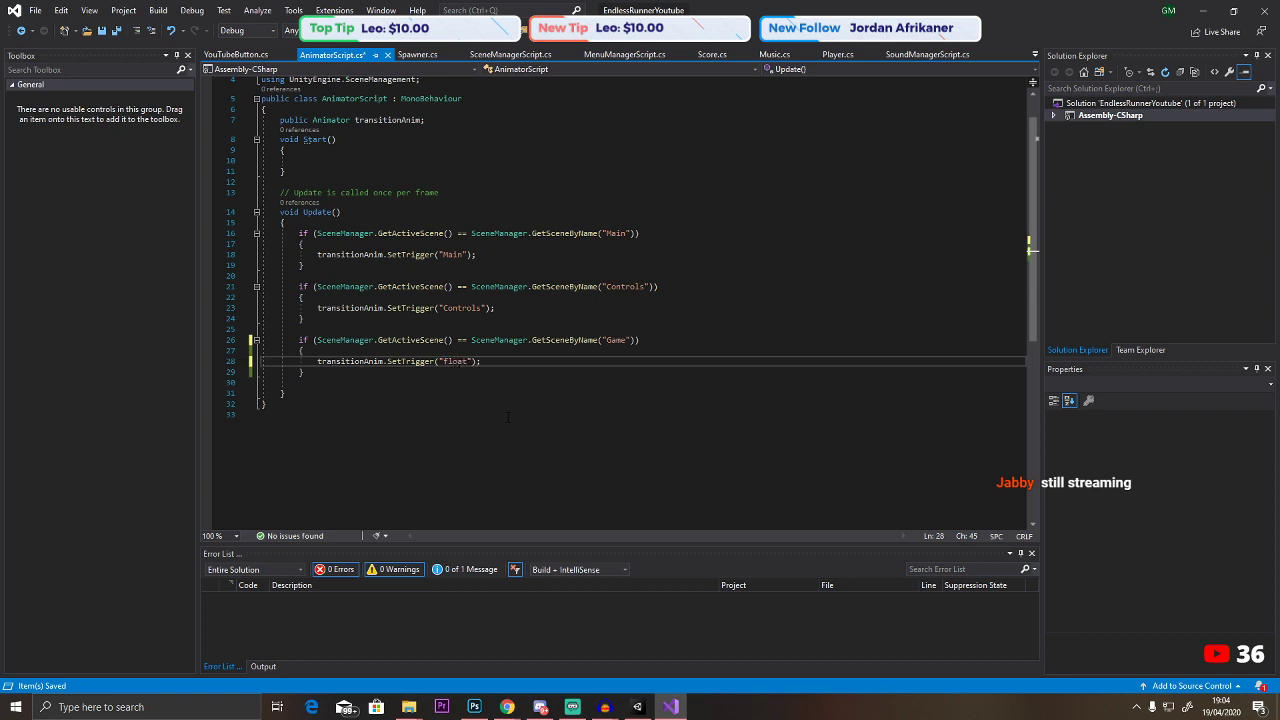
{"action": "left_click", "coordinate": [507, 417]}
{"action": "key", "text": "ctrl+o"}
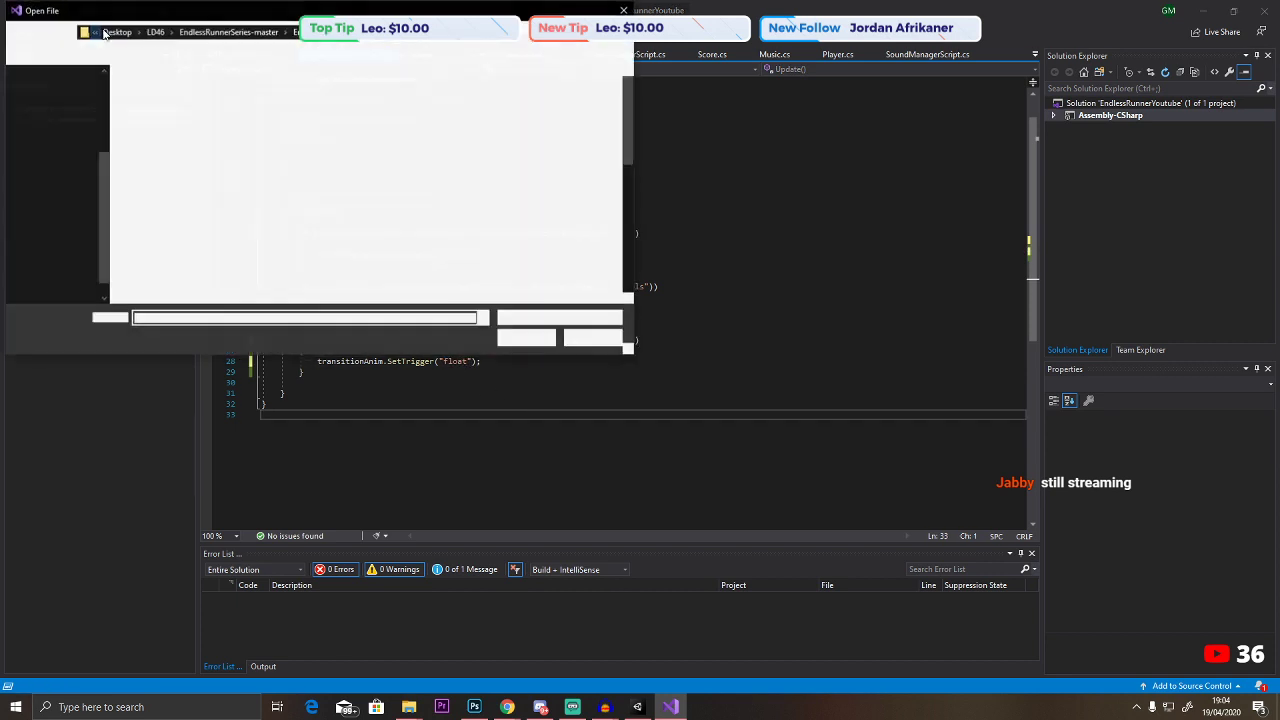
{"action": "left_click", "coordinate": [622, 10]}
{"action": "left_click", "coordinate": [1203, 10]}
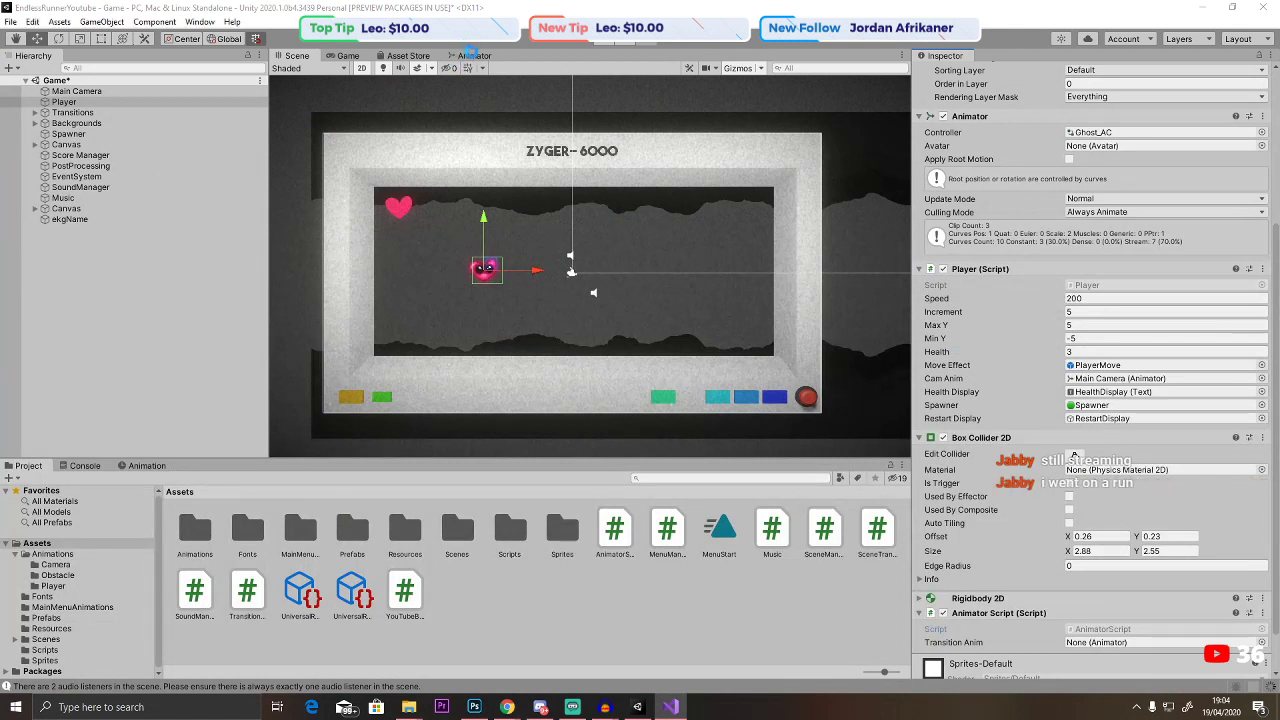
Inspect the float state, the Game parameter and the idle to float transition in the Player's animator controller.
{"action": "left_click", "coordinate": [470, 55]}
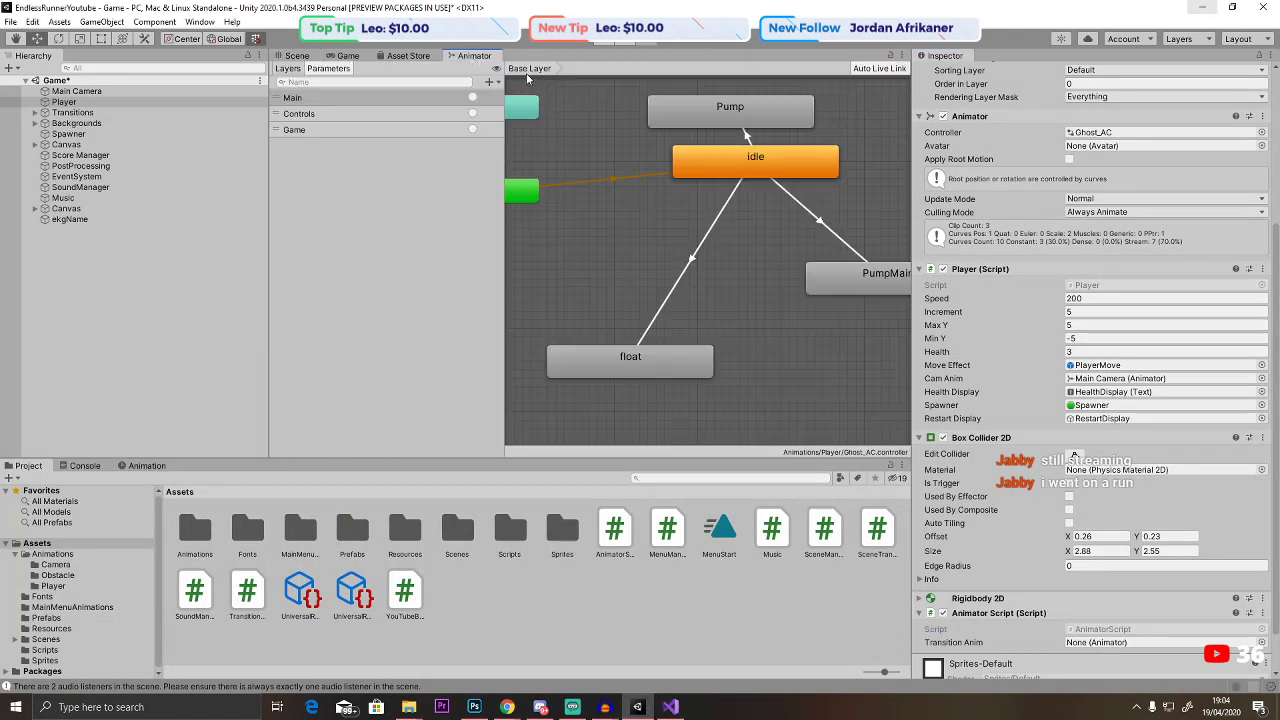
{"action": "left_click", "coordinate": [648, 358]}
{"action": "middle_click_drag", "start_coordinate": [808, 323], "coordinate": [757, 320]}
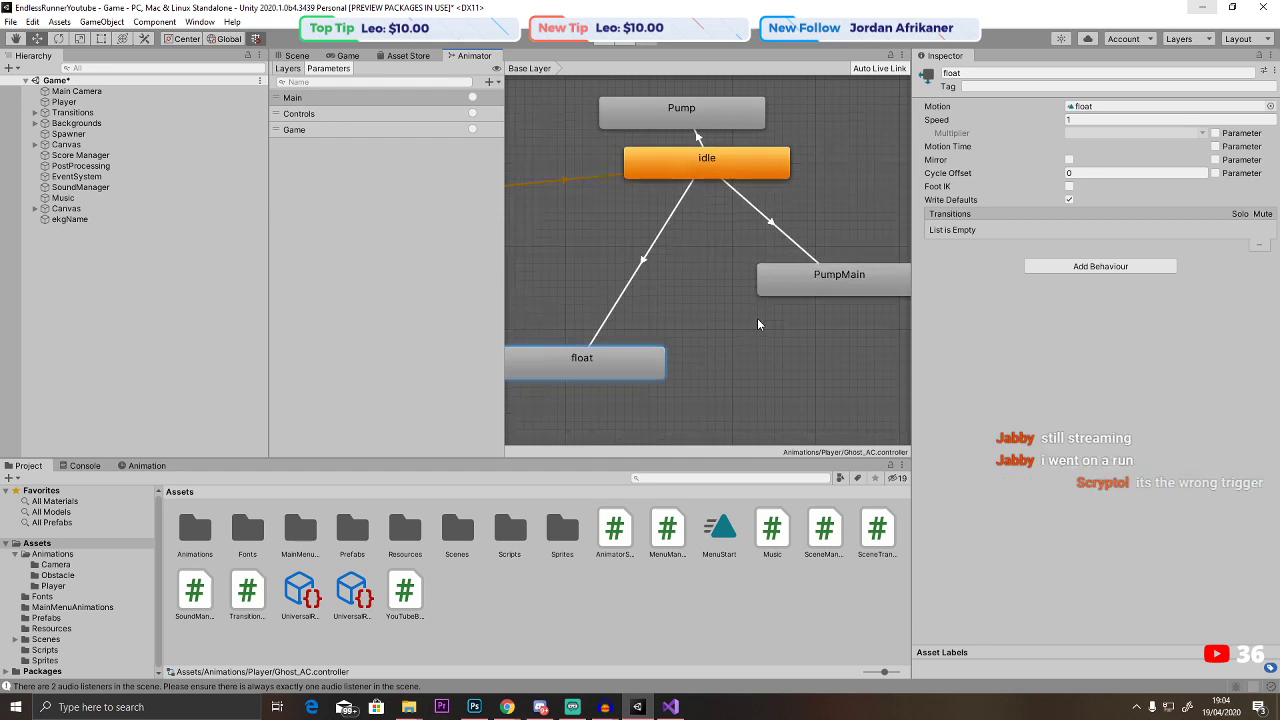
{"action": "left_click", "coordinate": [340, 130]}
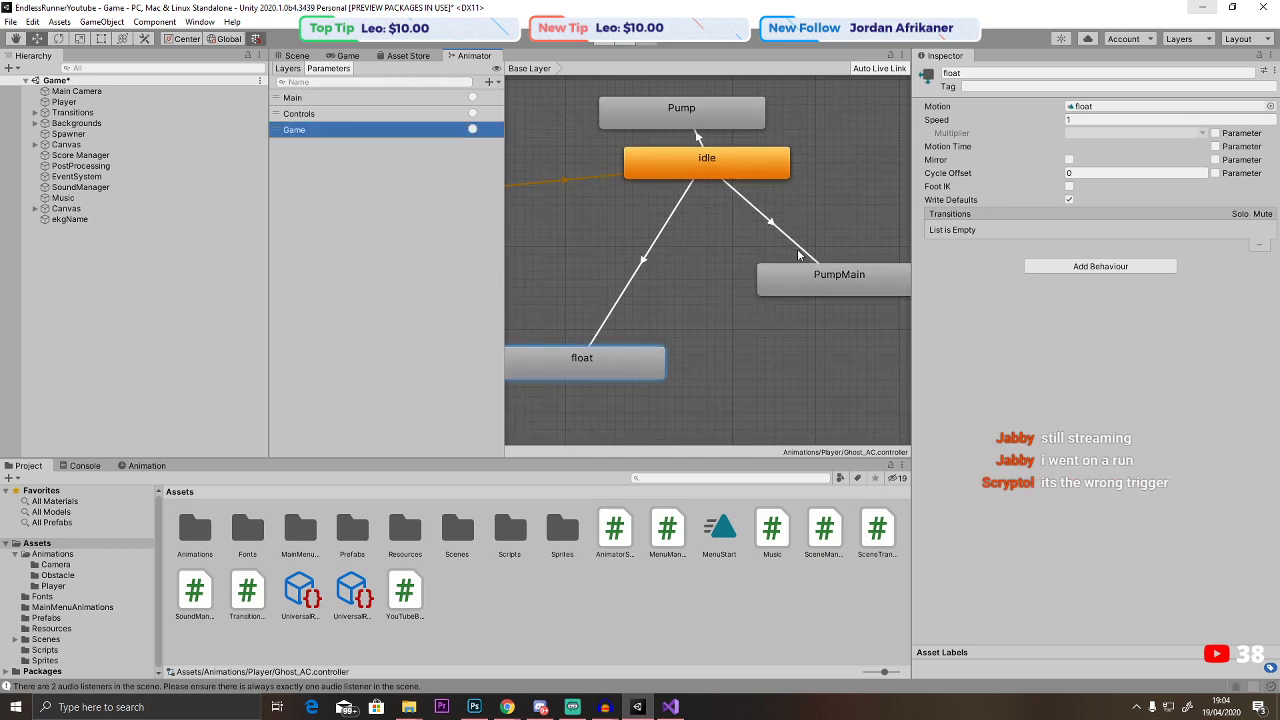
{"action": "left_click", "coordinate": [652, 247]}
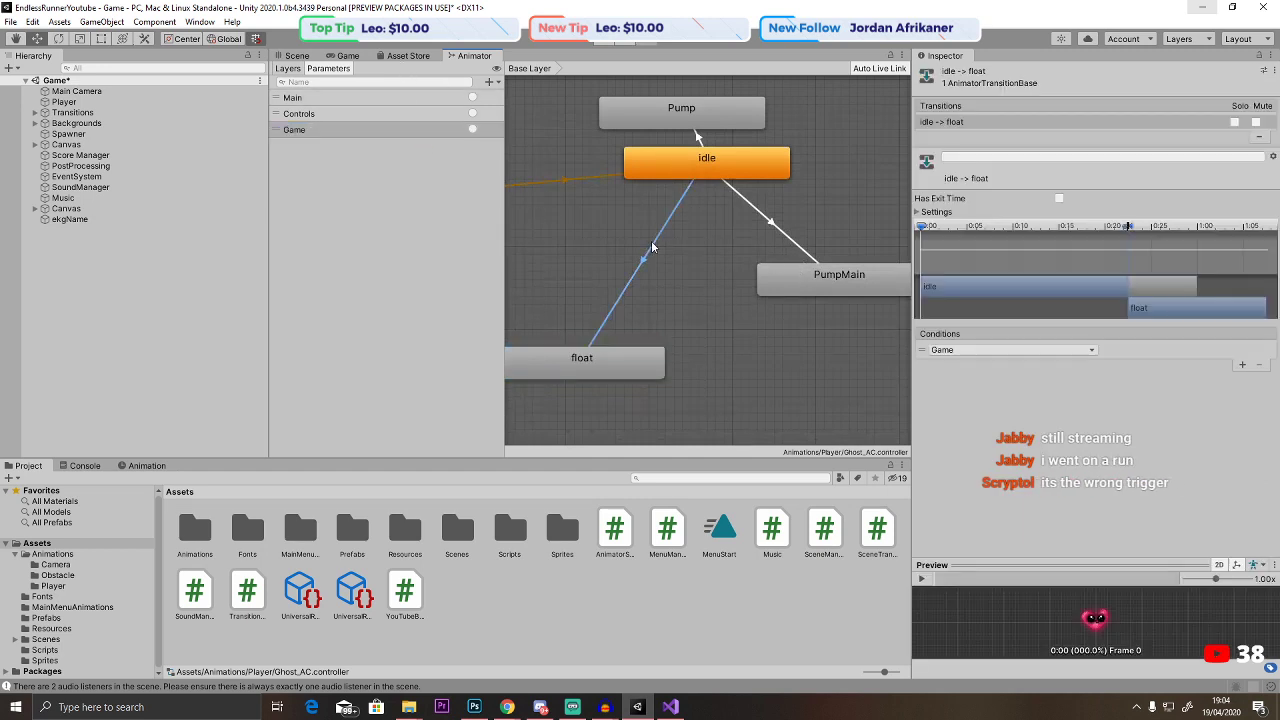
Assign Player as the Transition Anim of its Animator Script component and play-test the game.
{"action": "left_click", "coordinate": [297, 55]}
{"action": "left_click", "coordinate": [64, 103]}
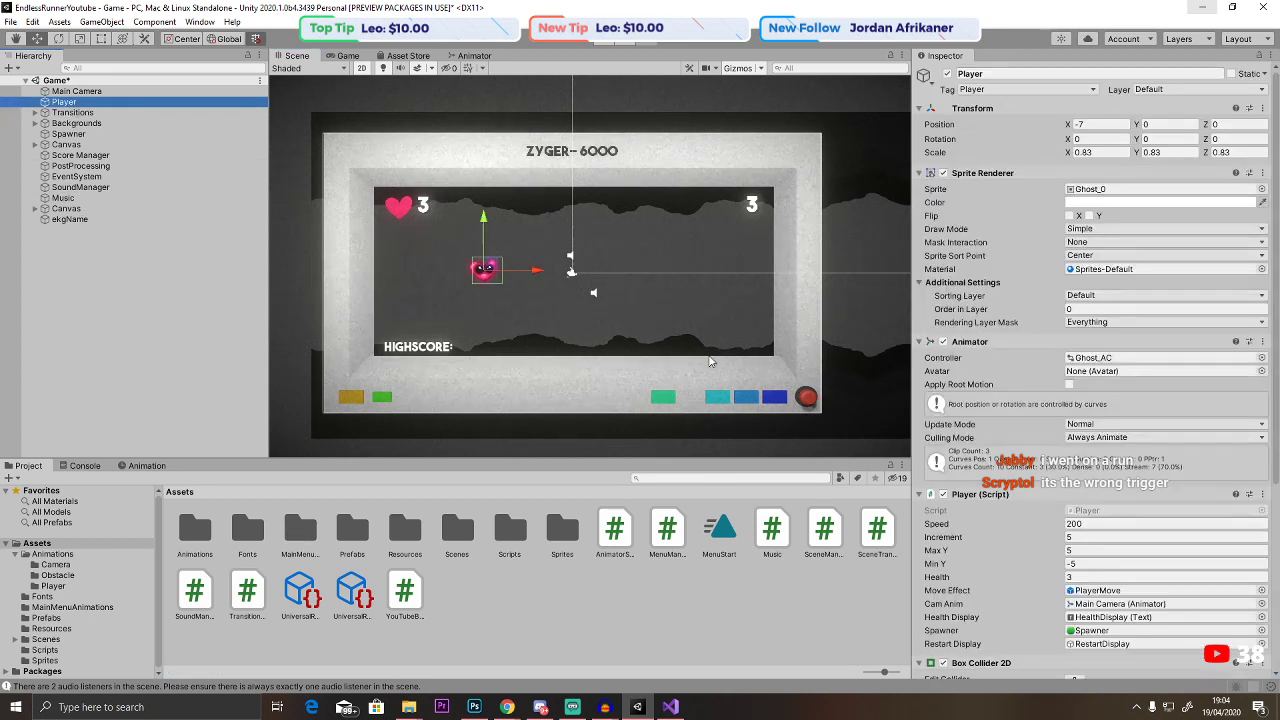
{"action": "scroll", "coordinate": [1018, 585], "scroll_direction": "down", "scroll_amount": 5}
{"action": "left_click_drag", "start_coordinate": [64, 102], "coordinate": [1110, 594]}
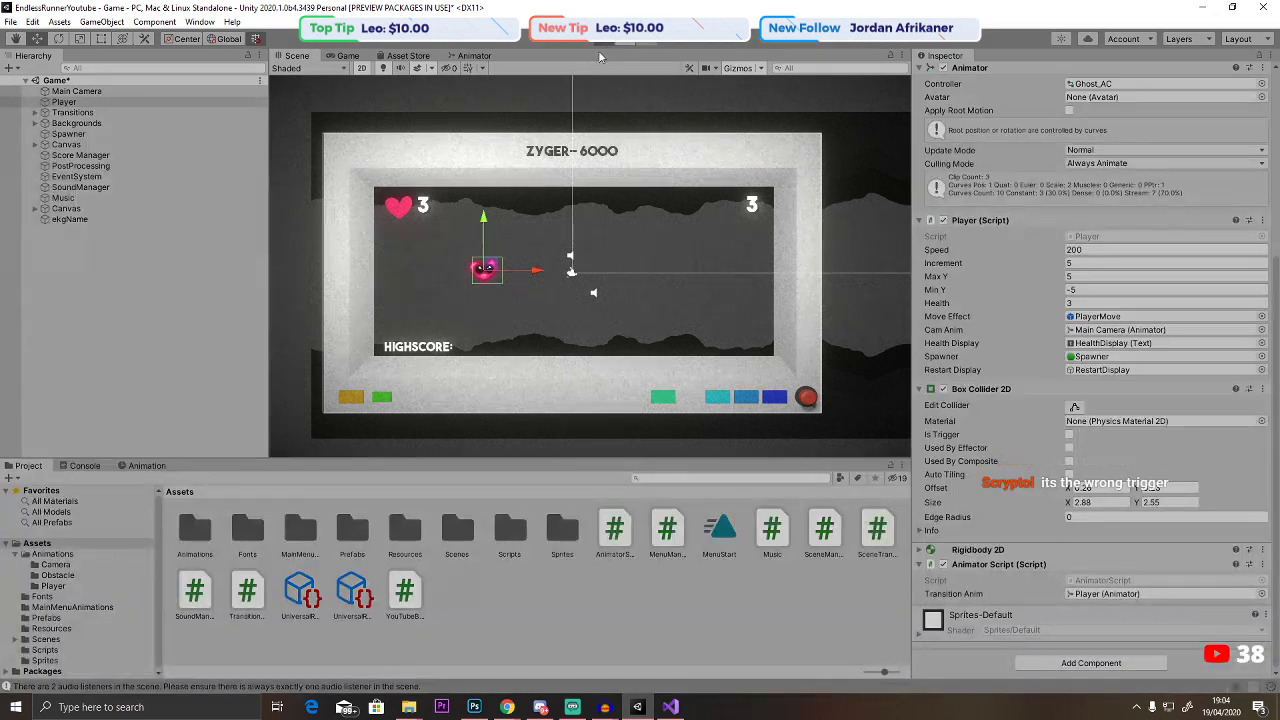
{"action": "key", "text": "ctrl+p"}
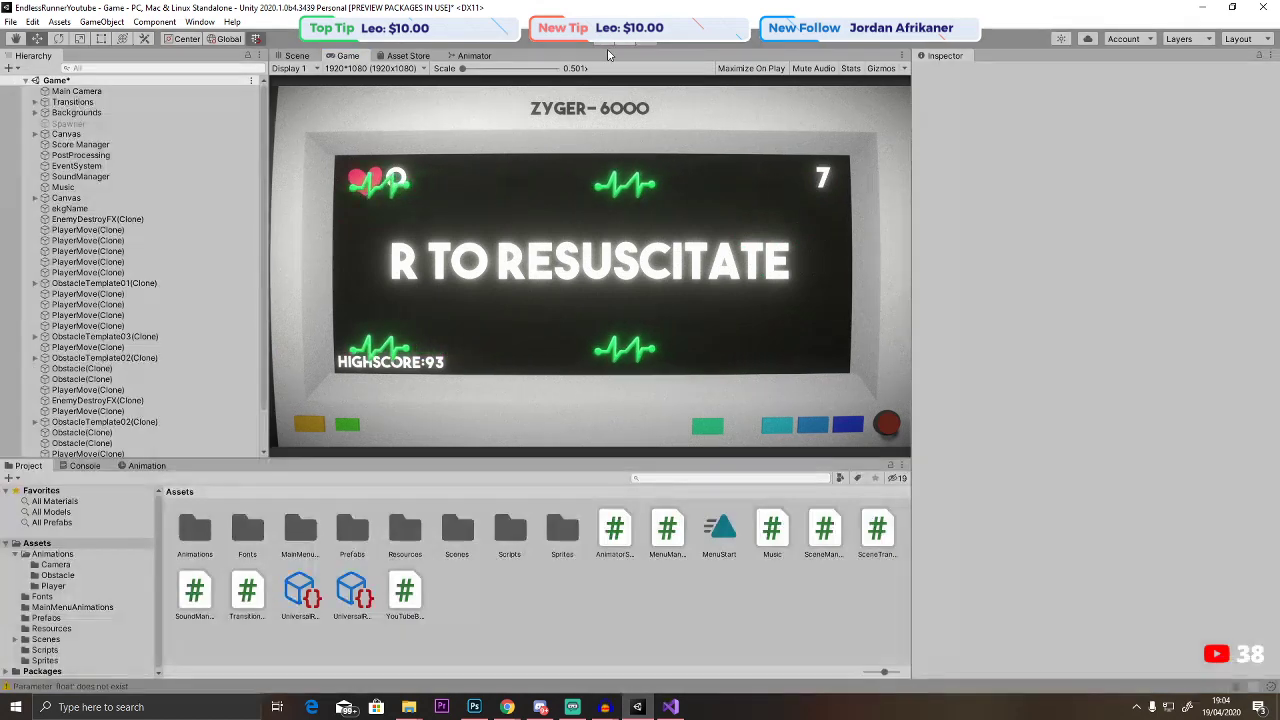
{"action": "key", "text": "ctrl+p"}
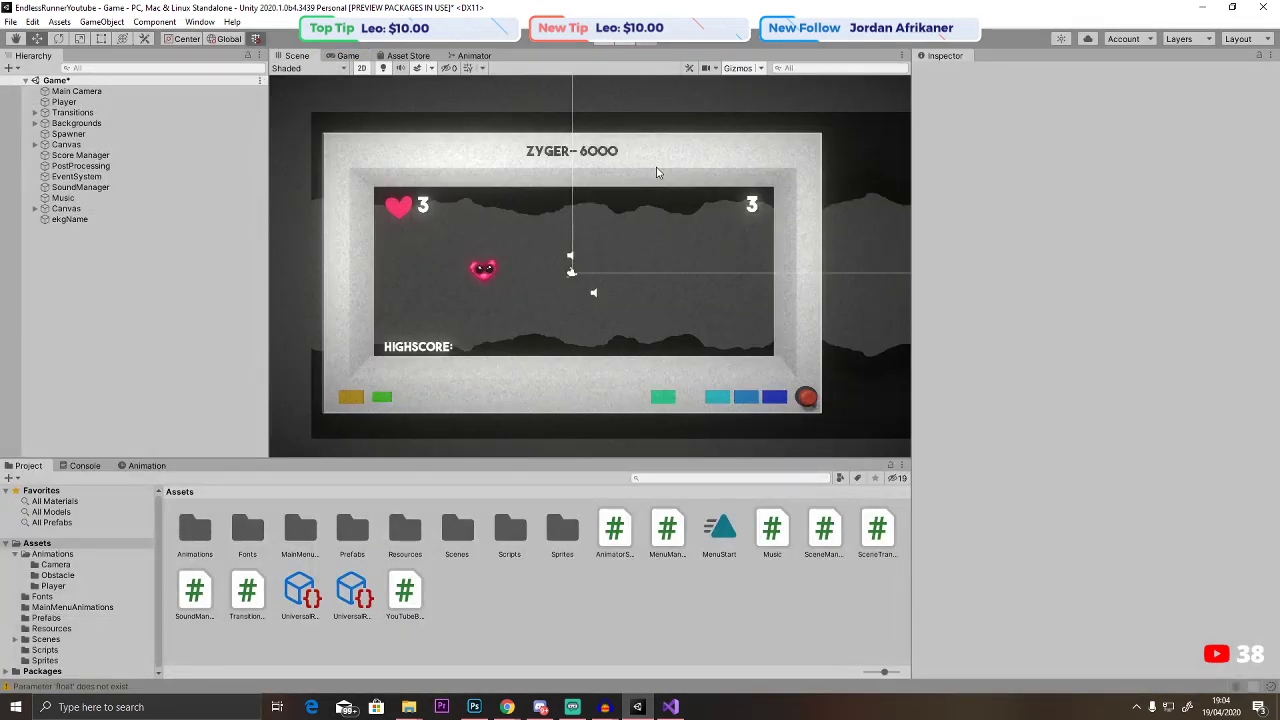
Examine the Player's component settings and the state graph of its animator controller.
{"action": "left_click", "coordinate": [63, 102]}
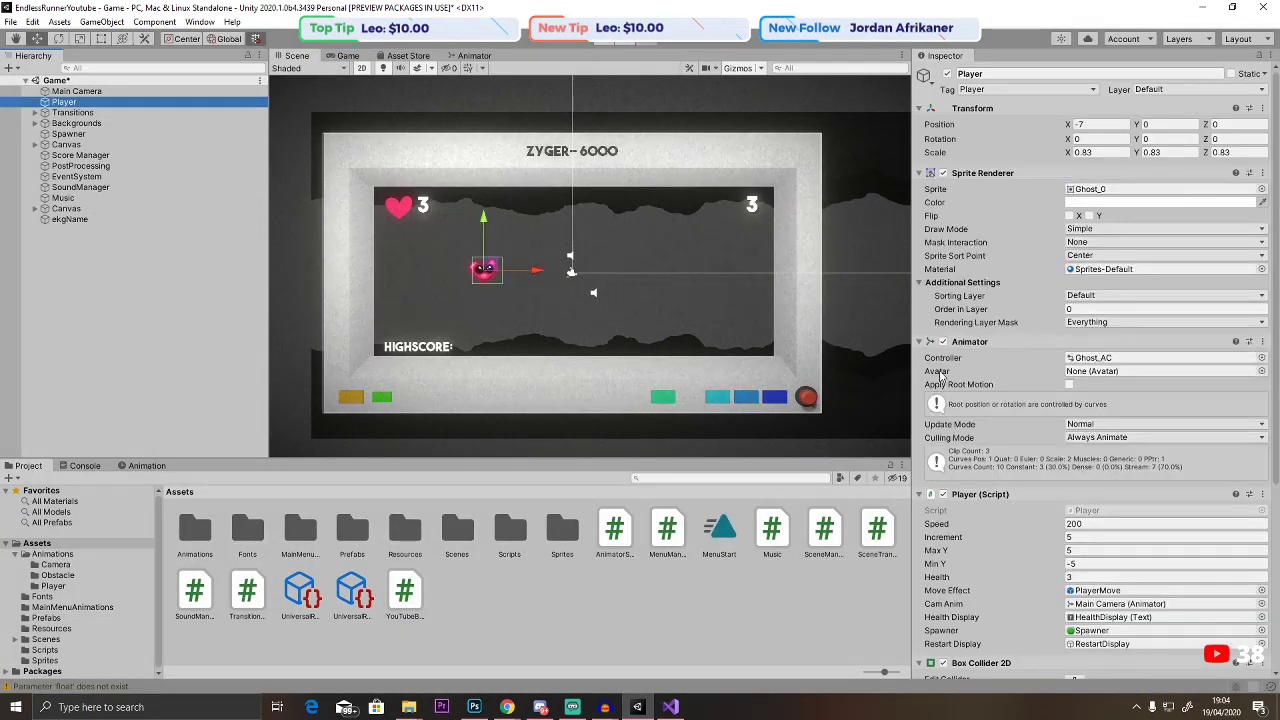
{"action": "scroll", "coordinate": [1051, 416], "scroll_direction": "down", "scroll_amount": 5}
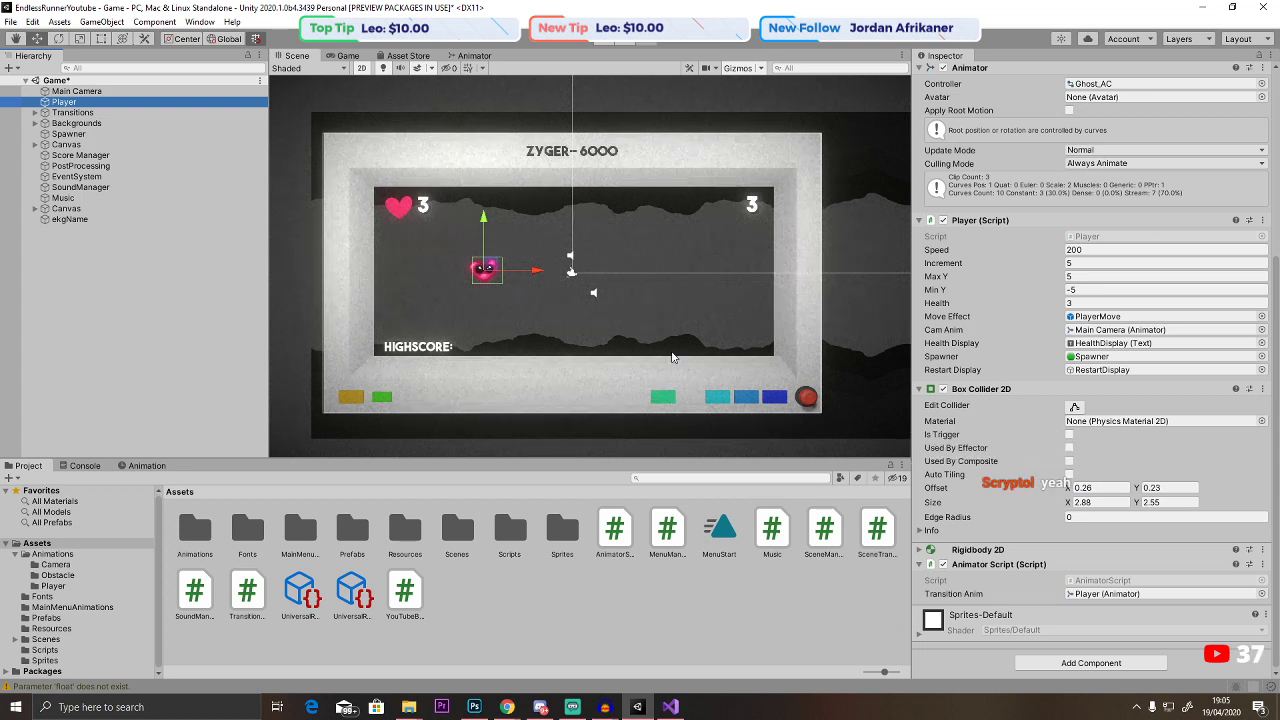
{"action": "left_click", "coordinate": [475, 57]}
{"action": "left_click", "coordinate": [296, 55]}
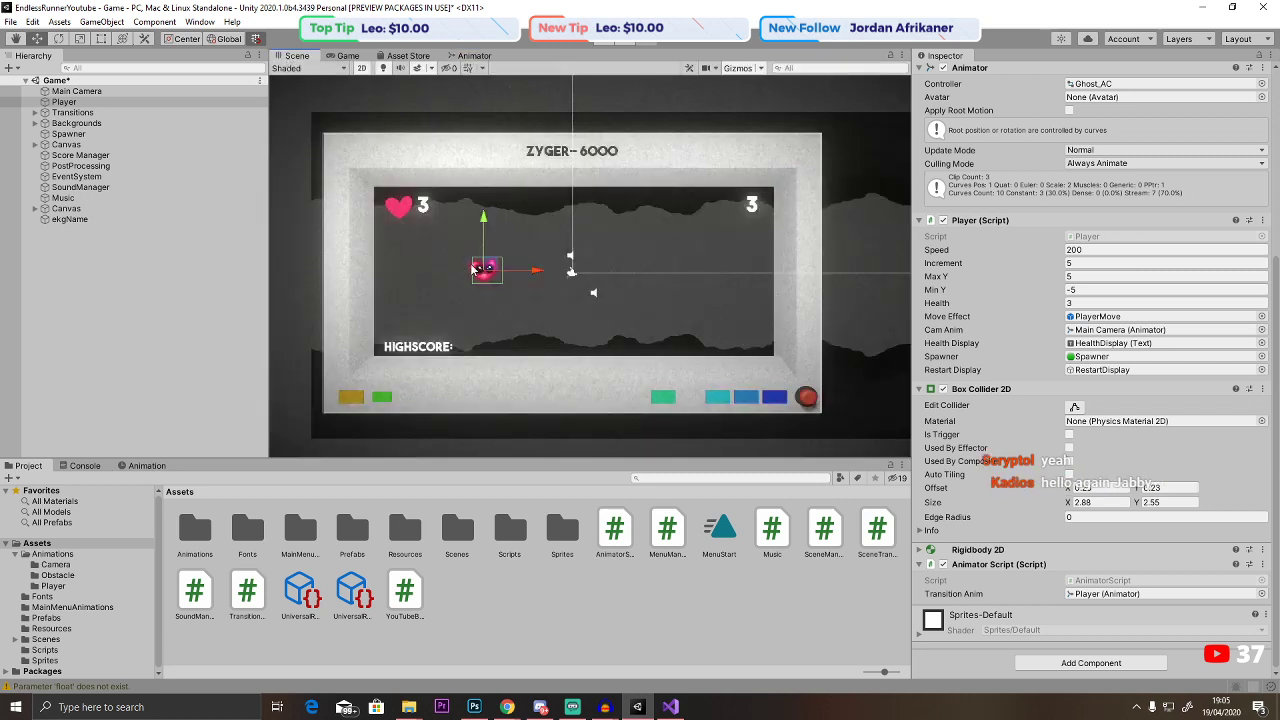
{"action": "left_click", "coordinate": [475, 56]}
{"action": "scroll", "coordinate": [634, 267], "scroll_direction": "down", "scroll_amount": 2}
{"action": "scroll", "coordinate": [696, 303], "scroll_direction": "up", "scroll_amount": 2}
{"action": "middle_click_drag", "start_coordinate": [696, 303], "coordinate": [654, 310]}
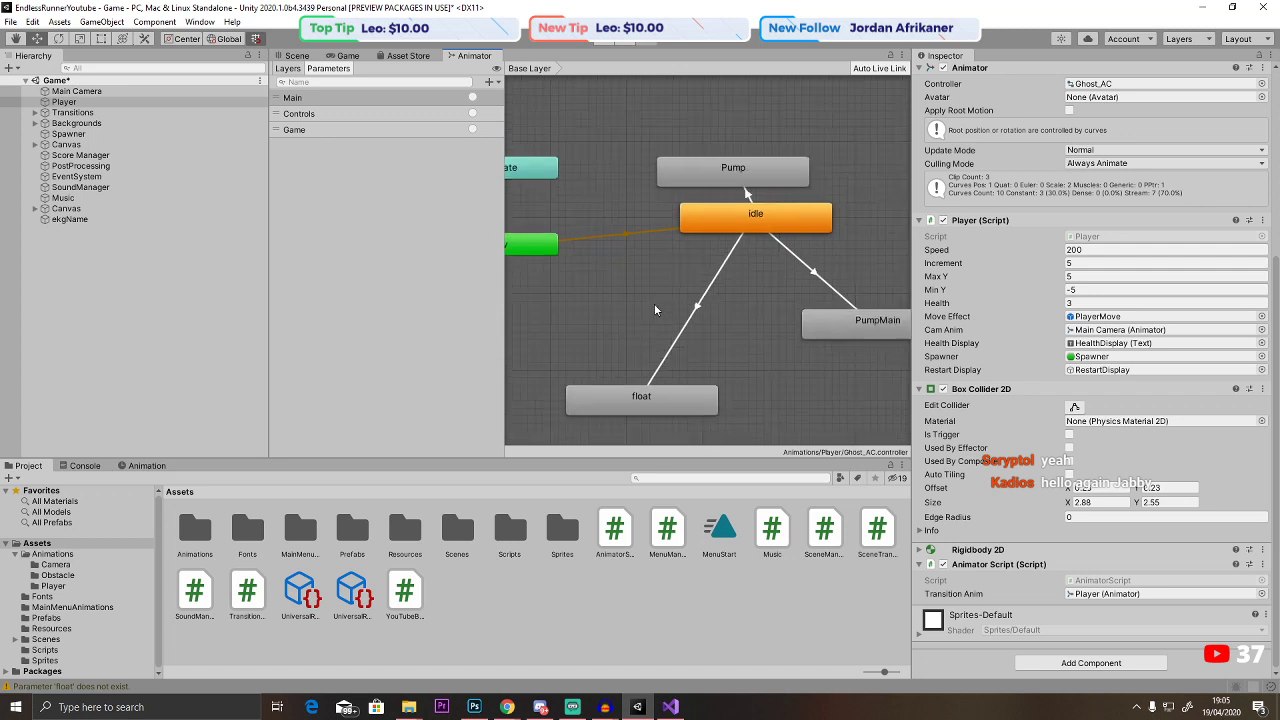
Move the float state up close to idle, and delete the idle state together with its transitions.
{"action": "left_click_drag", "start_coordinate": [644, 402], "coordinate": [650, 288]}
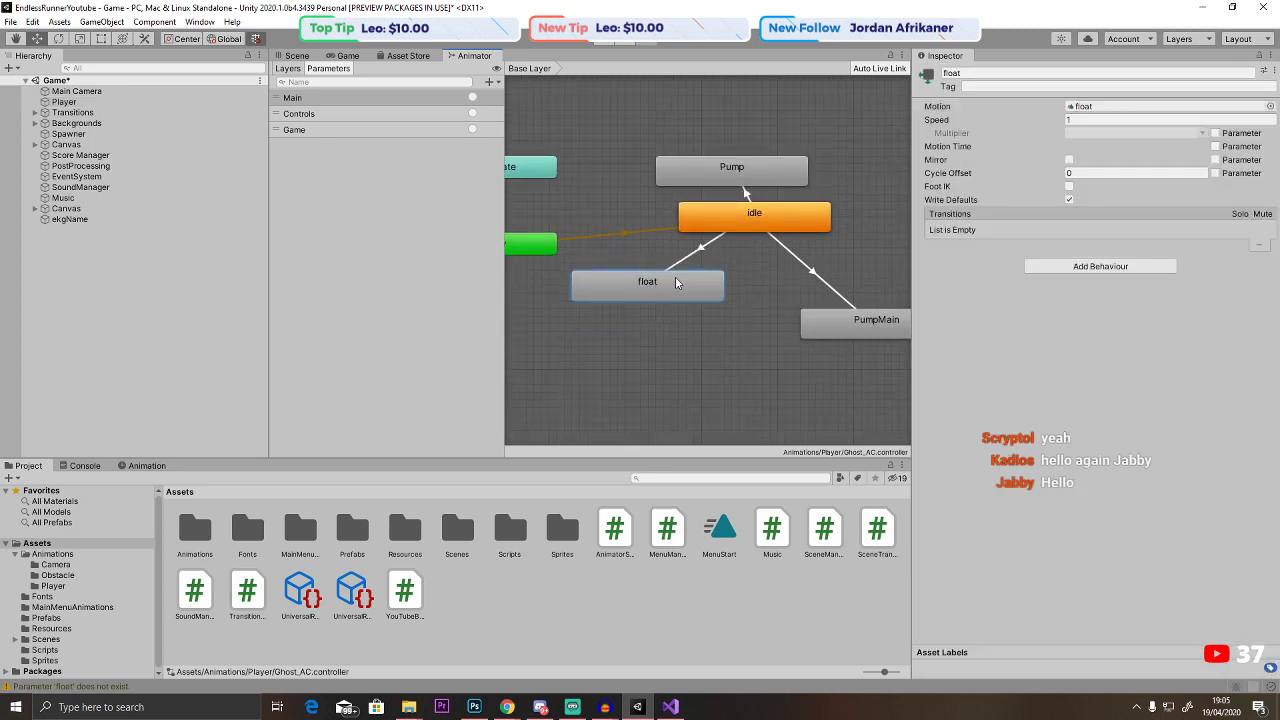
{"action": "right_click", "coordinate": [713, 225]}
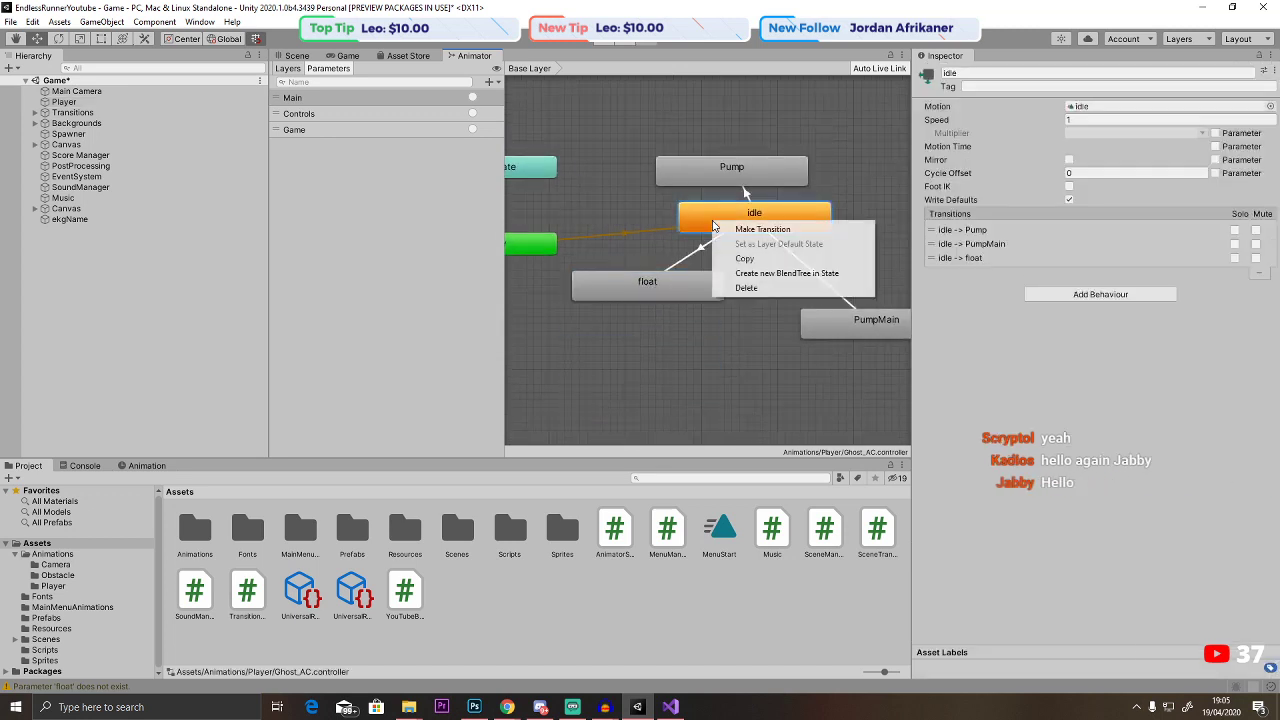
{"action": "right_click", "coordinate": [518, 247]}
{"action": "left_click", "coordinate": [745, 196]}
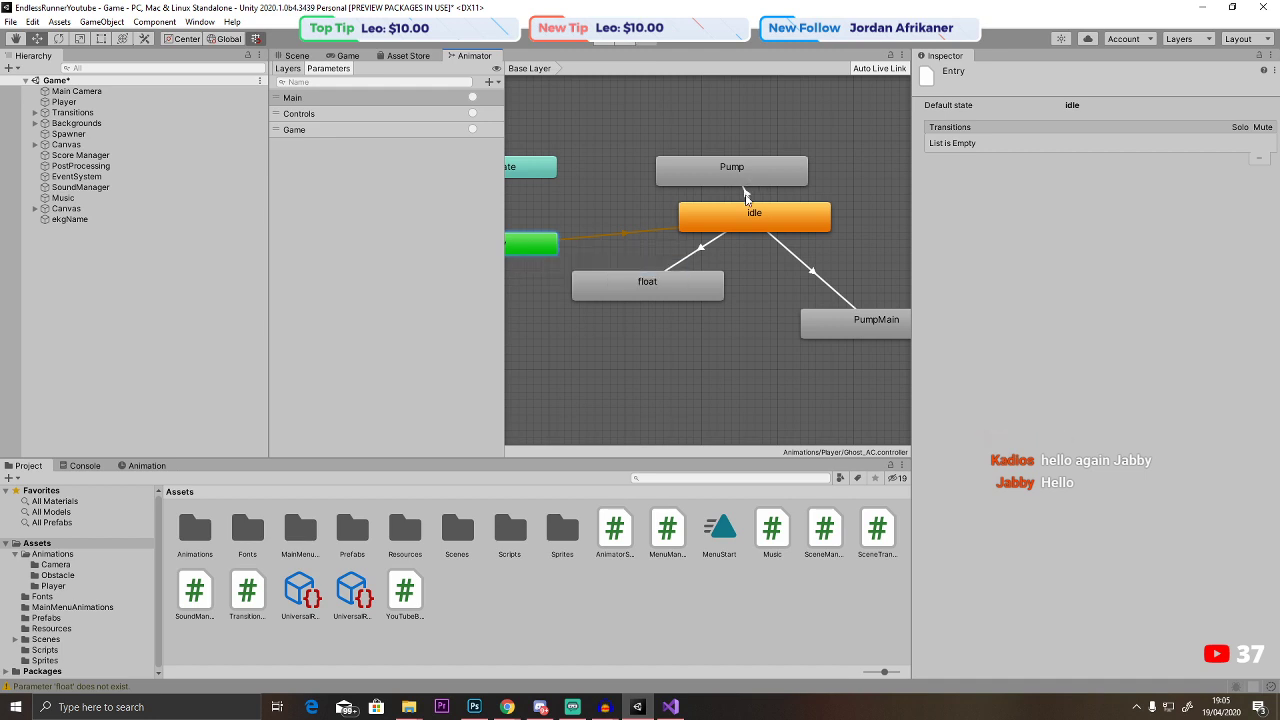
{"action": "left_click_drag", "start_coordinate": [746, 193], "coordinate": [684, 260]}
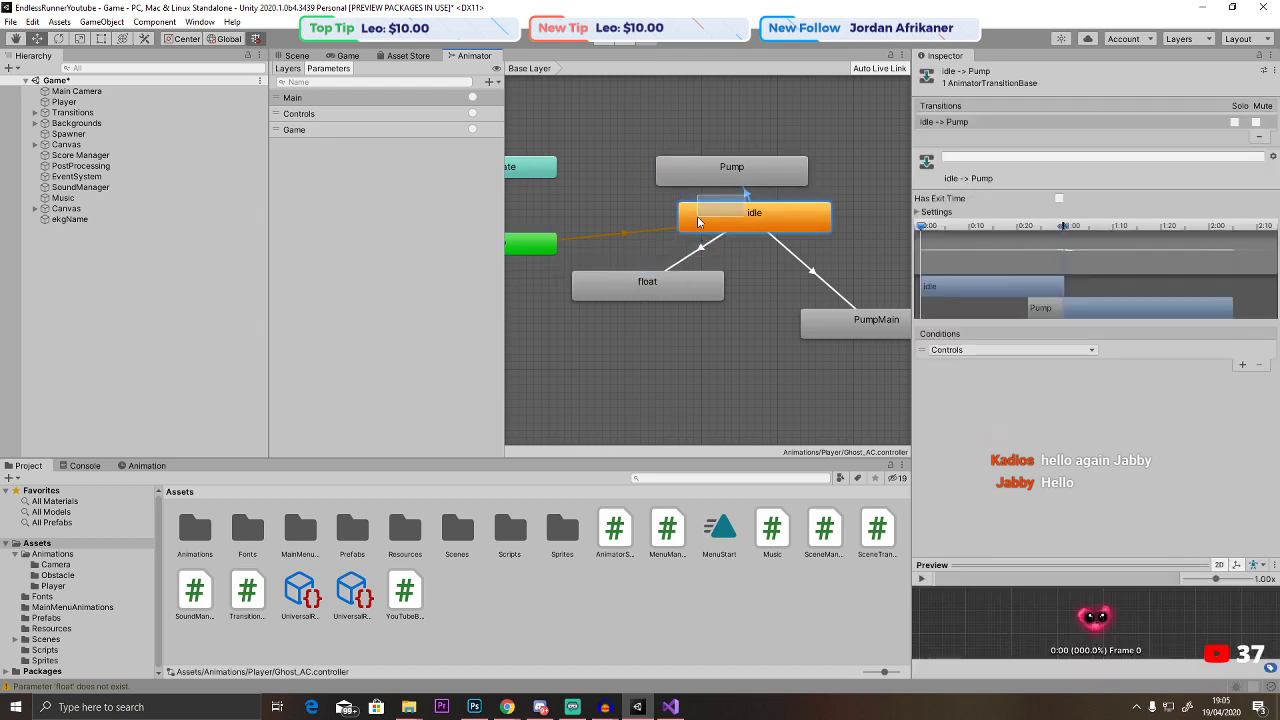
{"action": "key", "text": "Delete"}
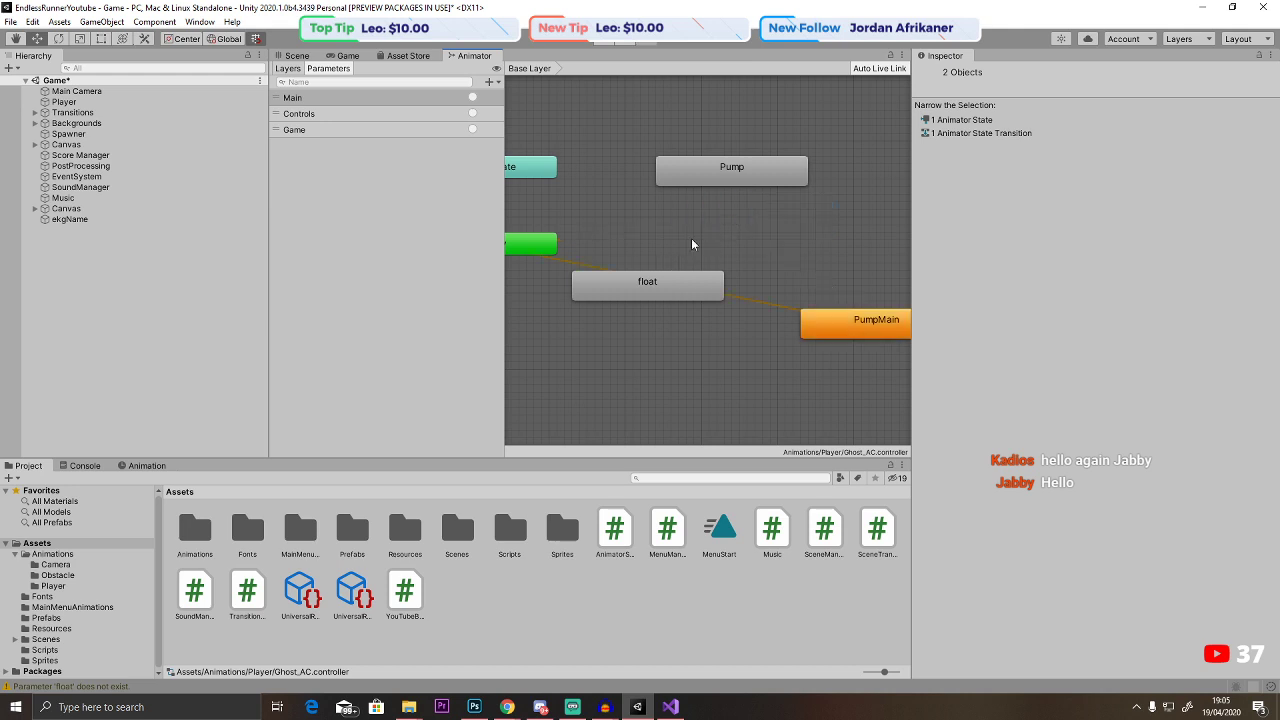
Make float the default state of the Player's animator controller.
{"action": "middle_click_drag", "start_coordinate": [691, 243], "coordinate": [710, 243]}
{"action": "right_click", "coordinate": [560, 242]}
{"action": "left_click", "coordinate": [600, 243]}
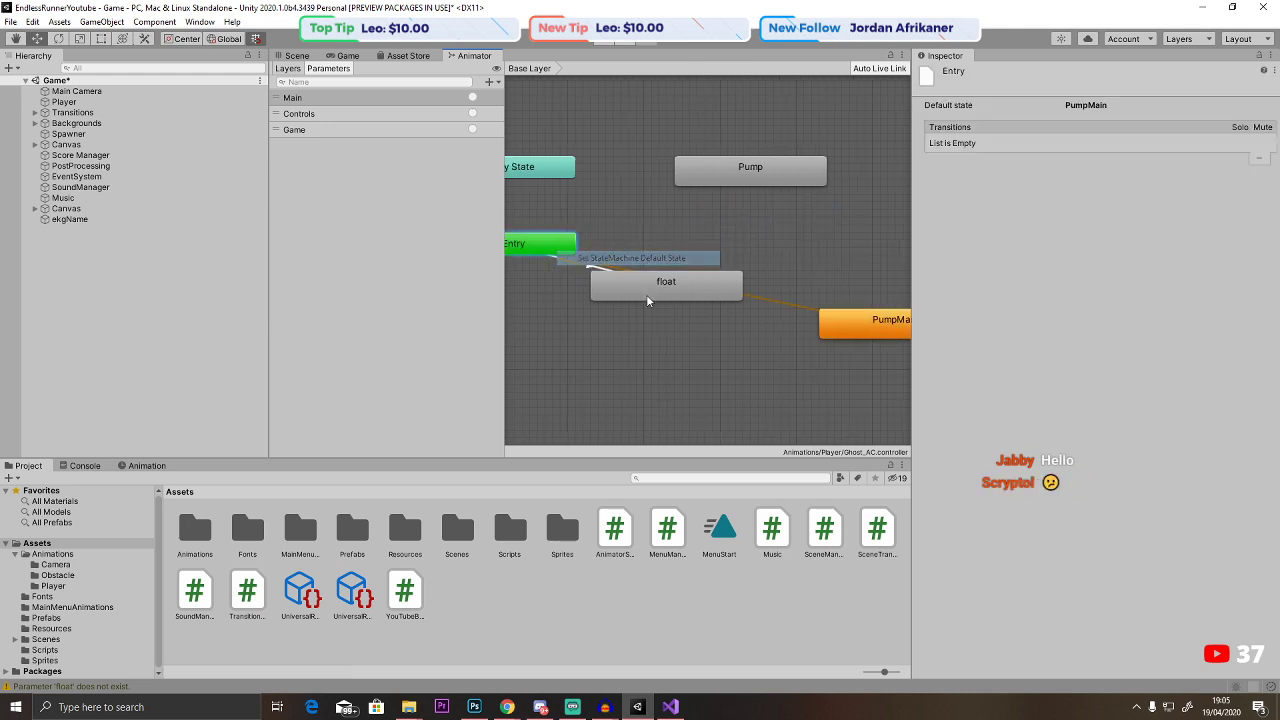
{"action": "left_click", "coordinate": [625, 286]}
{"action": "right_click", "coordinate": [618, 284]}
{"action": "left_click", "coordinate": [693, 180]}
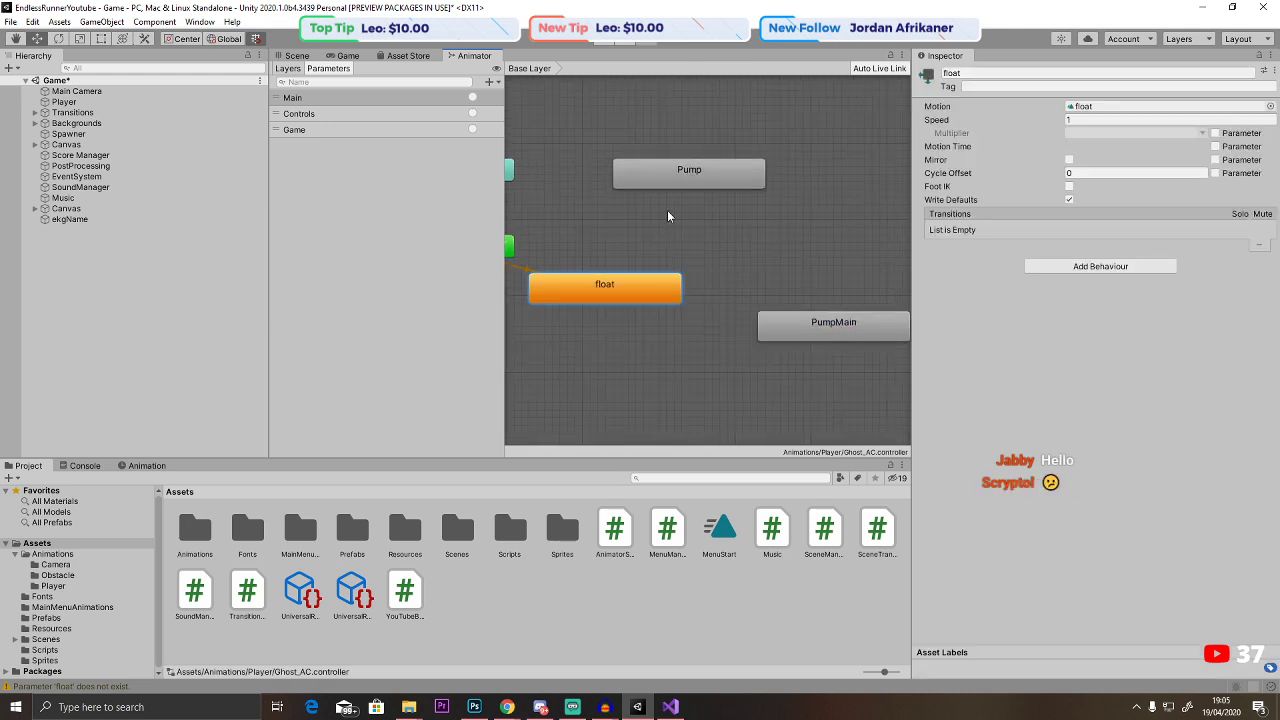
Create transitions from the float state to Pump and from float to PumpMain.
{"action": "right_click", "coordinate": [641, 283]}
{"action": "left_click", "coordinate": [671, 289]}
{"action": "right_click", "coordinate": [667, 290]}
{"action": "left_click", "coordinate": [716, 297]}
{"action": "left_click", "coordinate": [714, 172]}
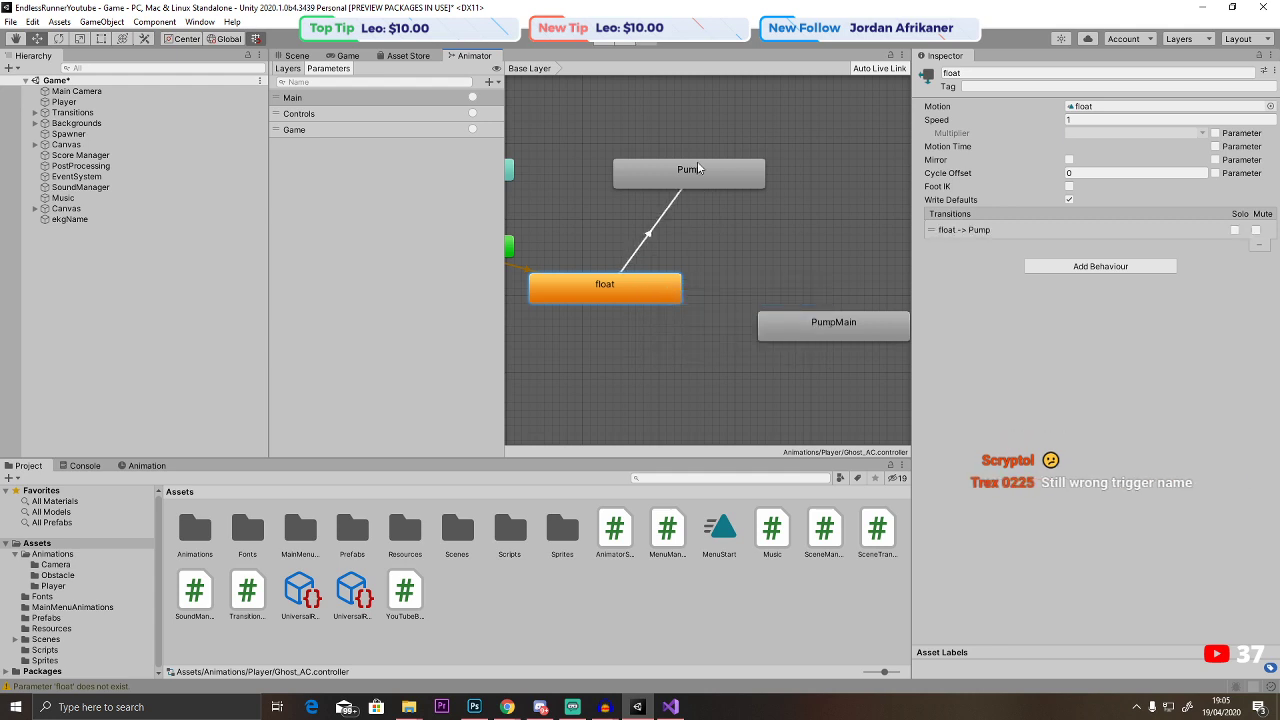
{"action": "right_click", "coordinate": [656, 292]}
{"action": "left_click", "coordinate": [690, 298]}
{"action": "left_click", "coordinate": [815, 328]}
Turn off exit time and fixed duration for the float-to-Pump transition, and cut its transition duration to zero.
{"action": "left_click", "coordinate": [662, 228]}
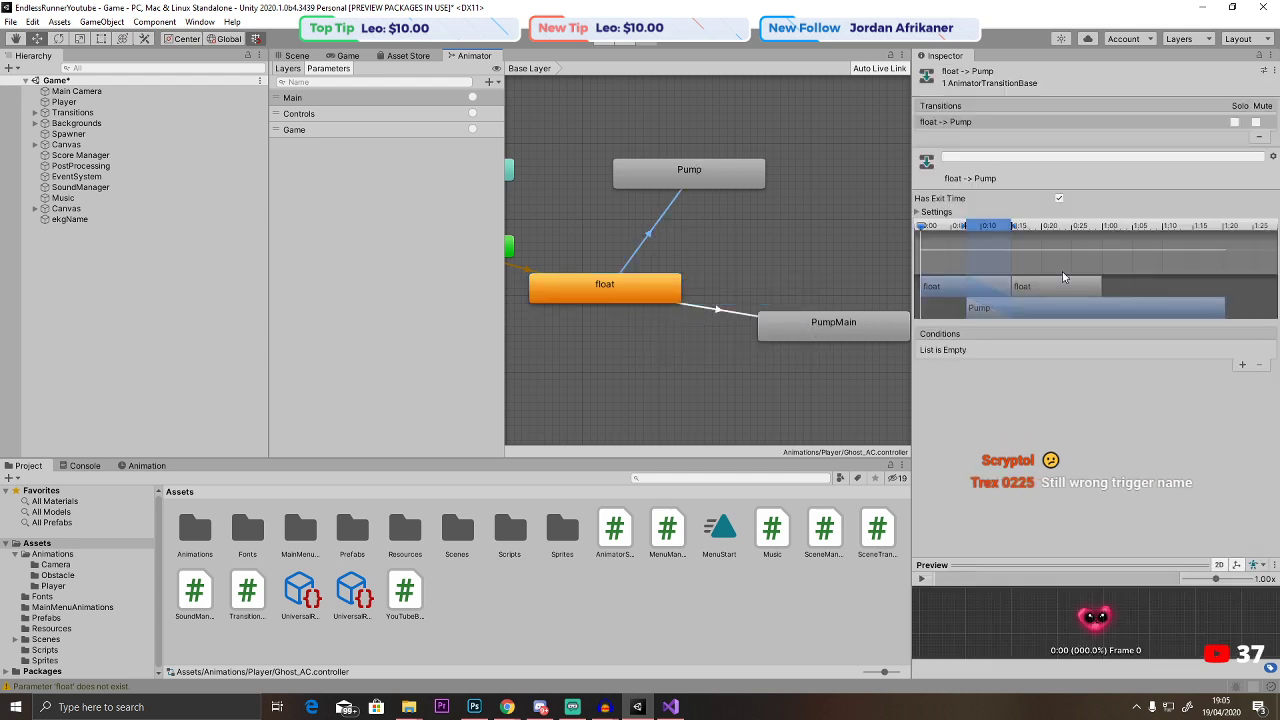
{"action": "left_click", "coordinate": [1059, 198]}
{"action": "left_click", "coordinate": [920, 212]}
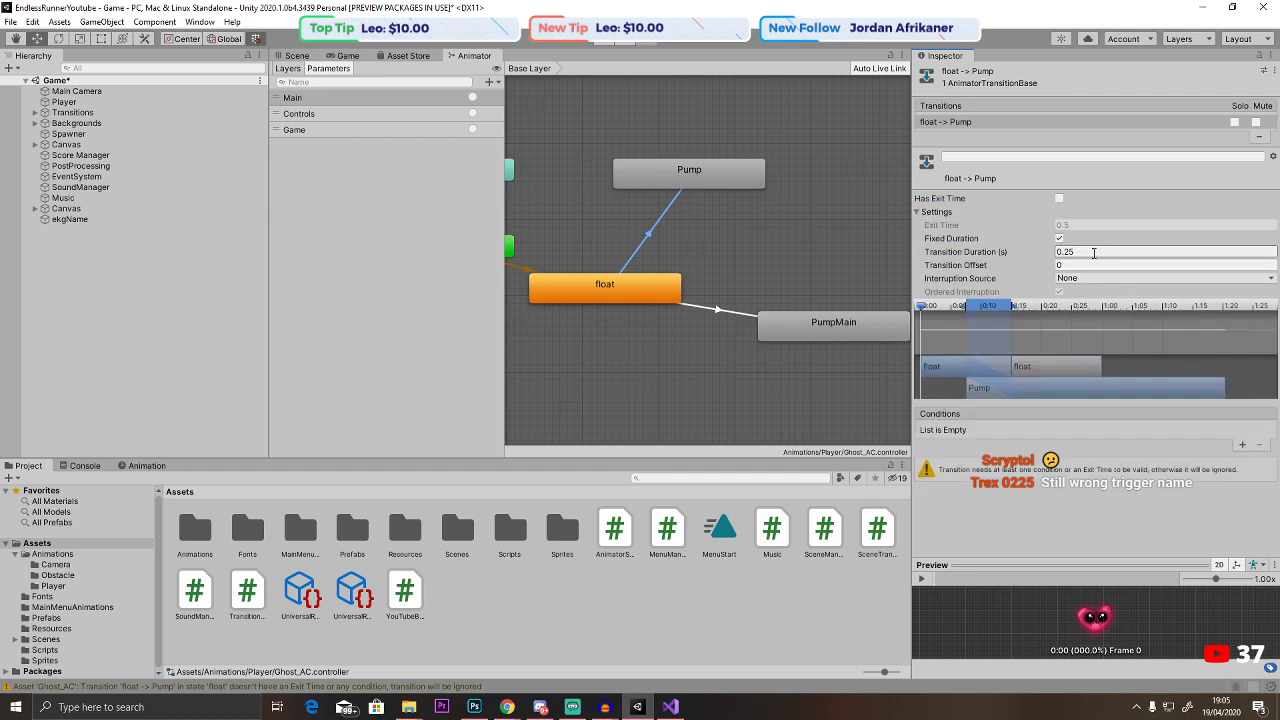
{"action": "left_click", "coordinate": [1059, 239]}
{"action": "left_click", "coordinate": [1078, 252]}
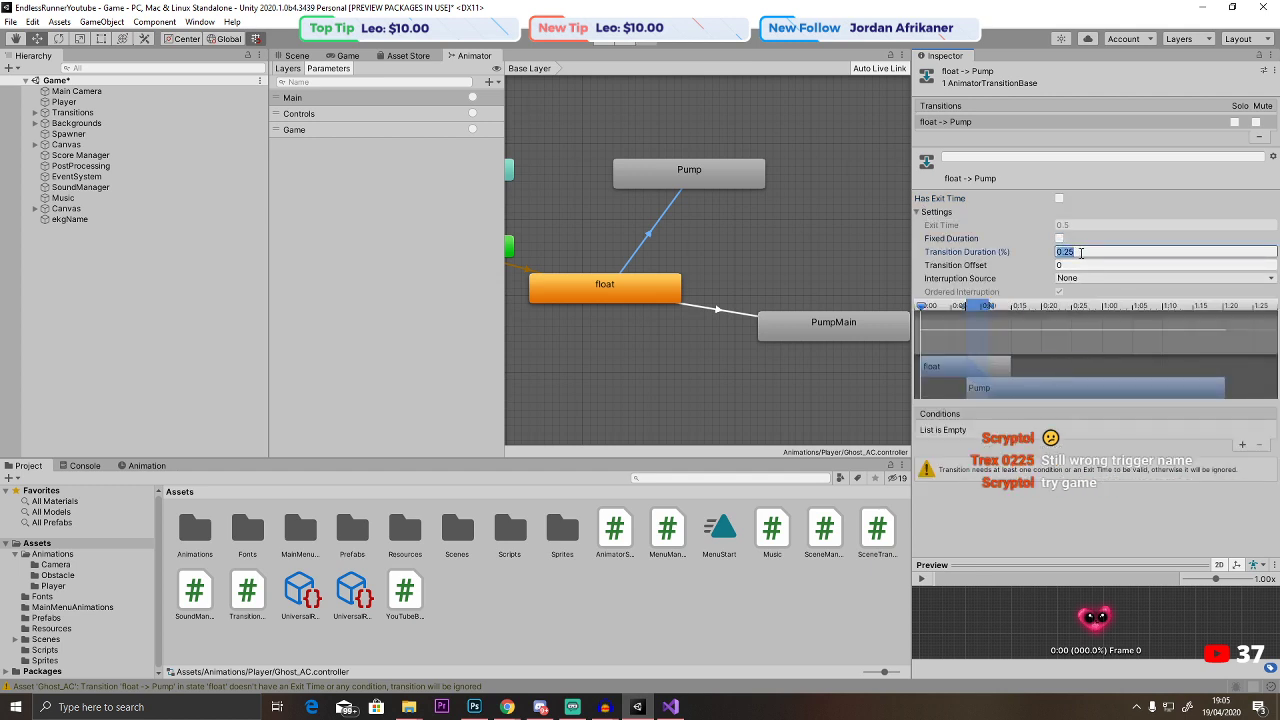
{"action": "left_click", "coordinate": [919, 212]}
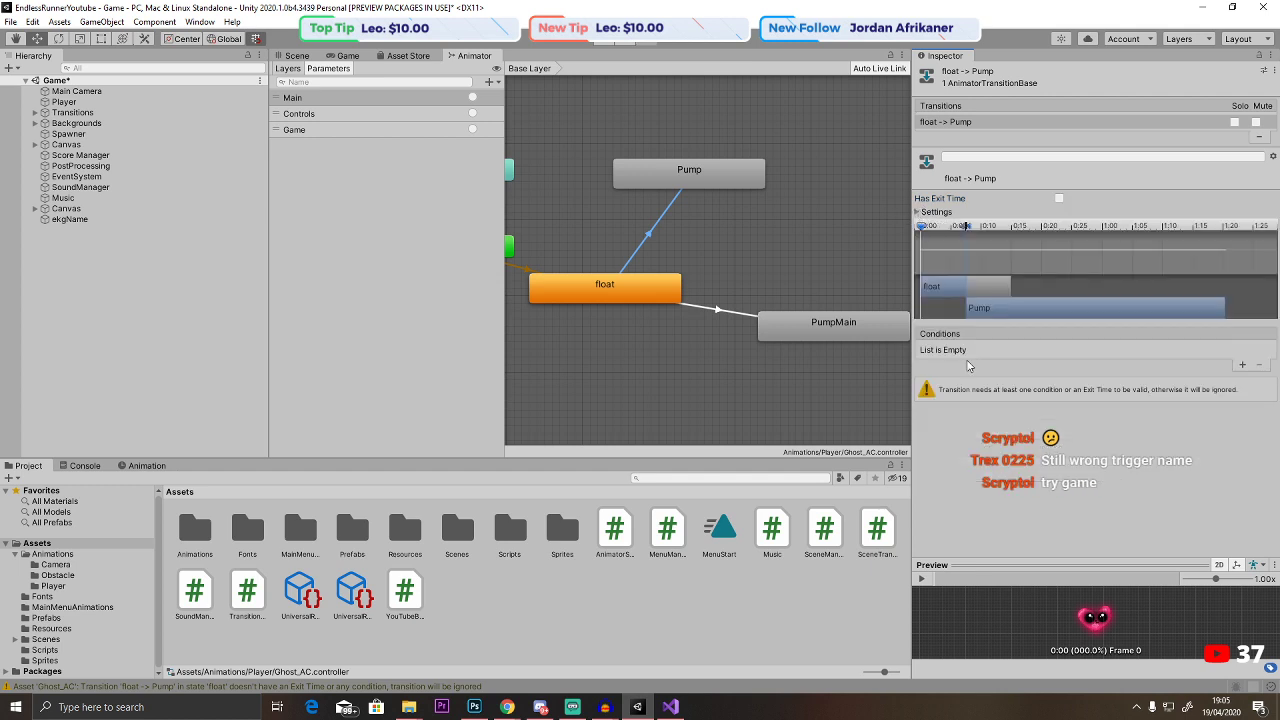
Add a Controls trigger condition to the float-to-Pump transition.
{"action": "left_click", "coordinate": [1242, 366]}
{"action": "left_click", "coordinate": [1177, 355]}
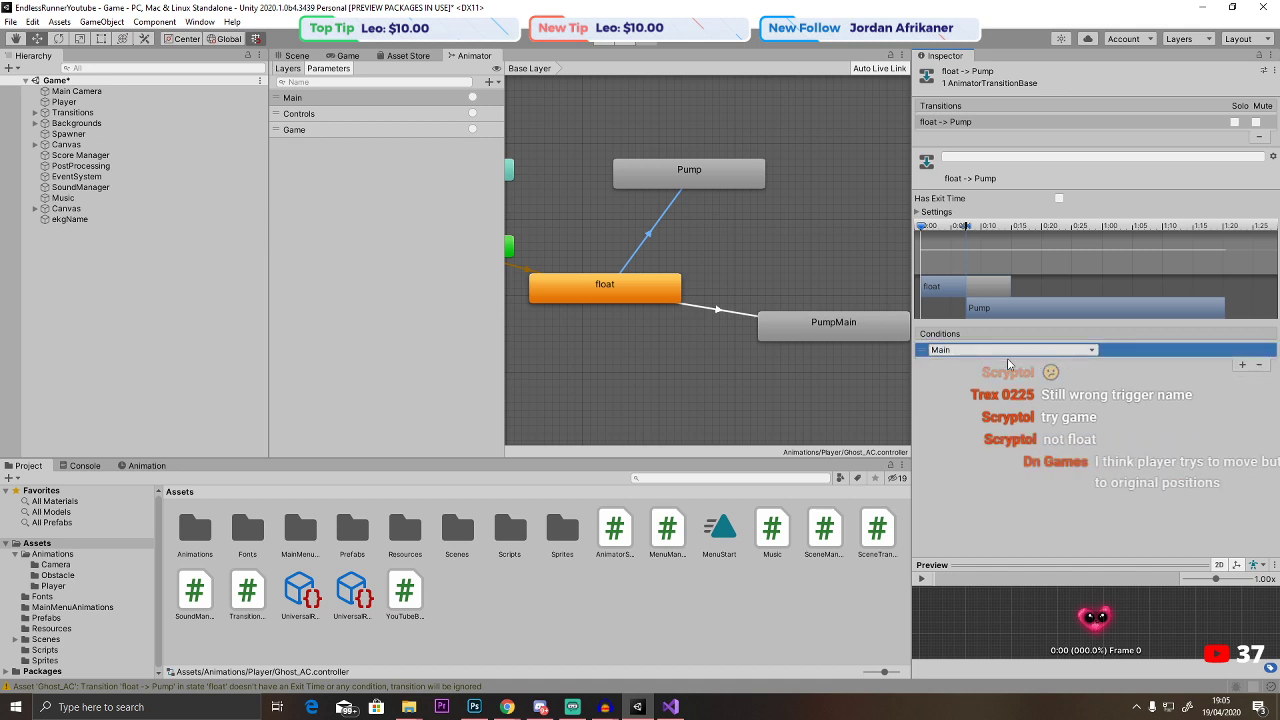
{"action": "left_click", "coordinate": [1010, 350]}
{"action": "left_click", "coordinate": [990, 400]}
Add a Main trigger condition to the float-to-PumpMain transition.
{"action": "left_click", "coordinate": [740, 313]}
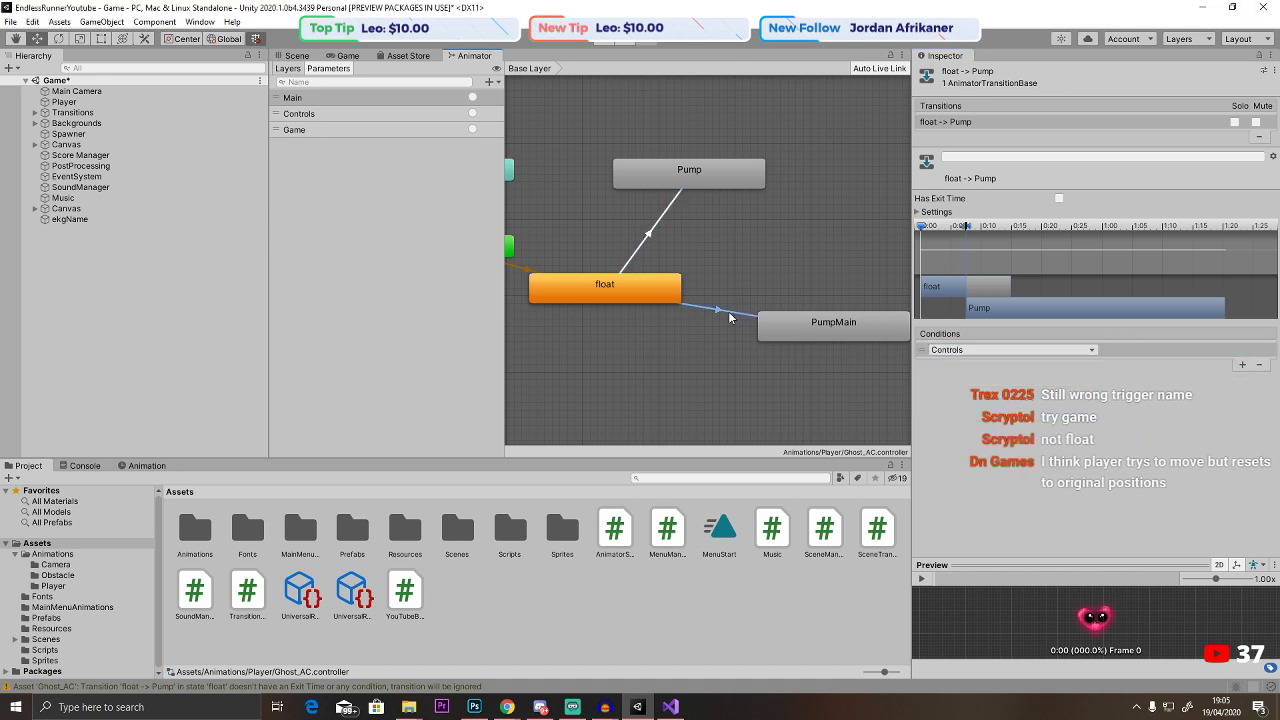
{"action": "left_click", "coordinate": [1242, 365]}
{"action": "left_click", "coordinate": [1010, 350]}
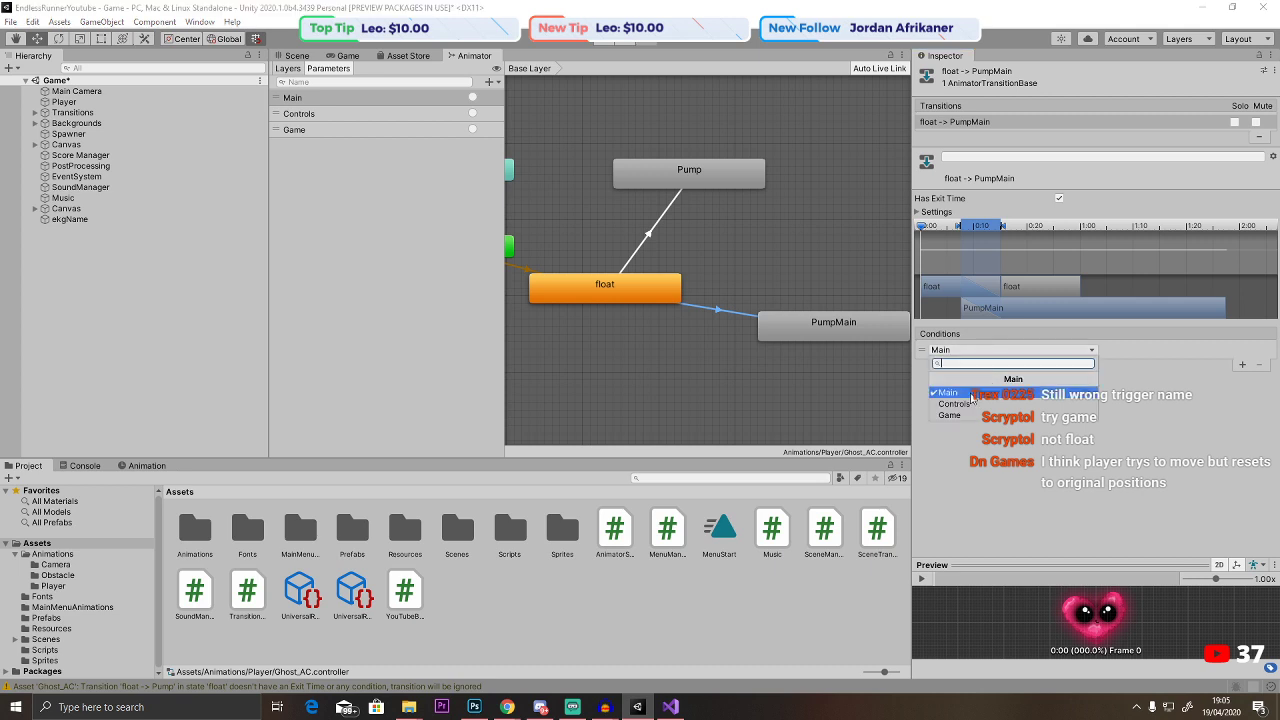
{"action": "left_click", "coordinate": [966, 396]}
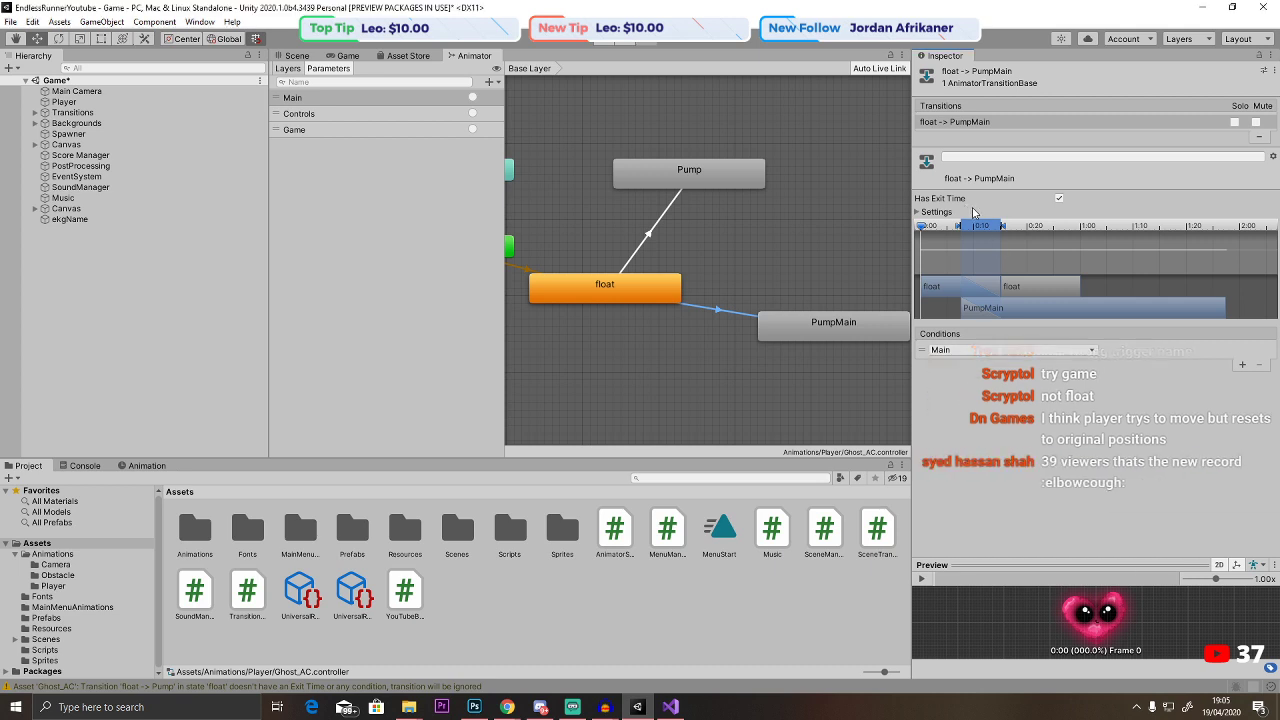
Turn off exit time and fixed duration for the float-to-PumpMain transition, and set its transition duration to 0.
{"action": "left_click", "coordinate": [917, 212]}
{"action": "left_click", "coordinate": [1059, 198]}
{"action": "left_click", "coordinate": [1088, 253]}
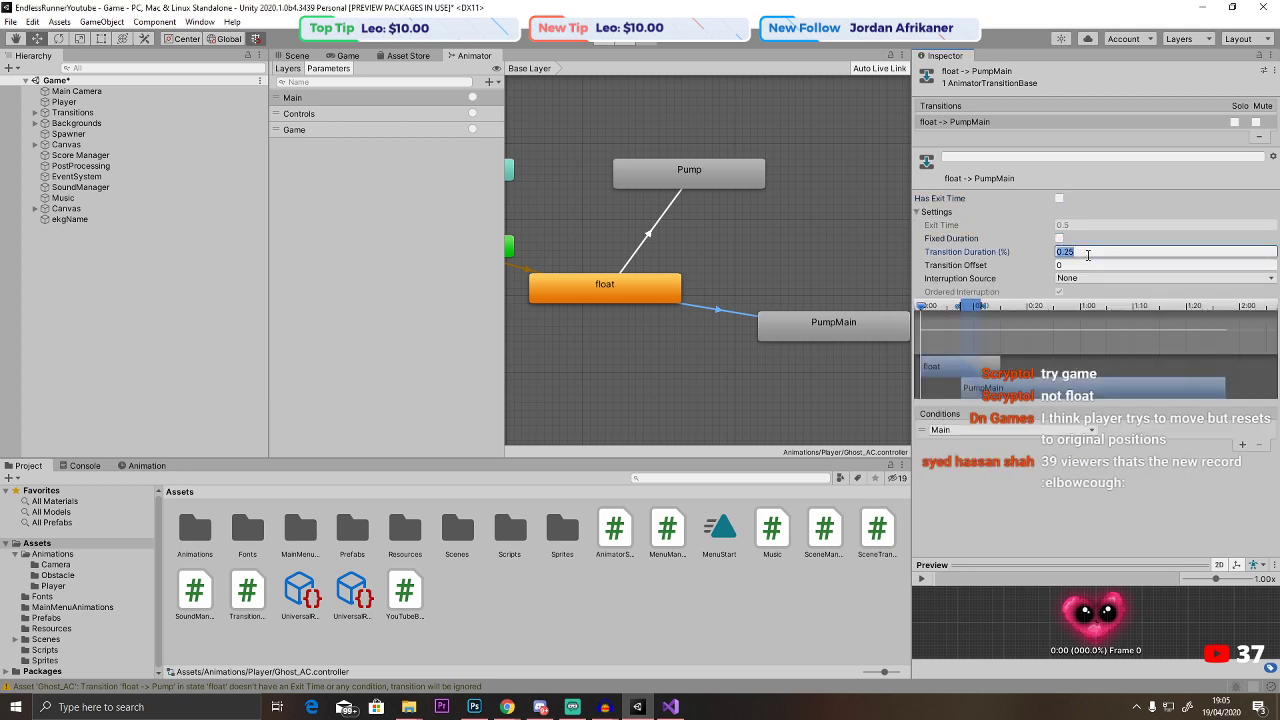
{"action": "type", "text": "0"}
{"action": "key", "text": "Return"}
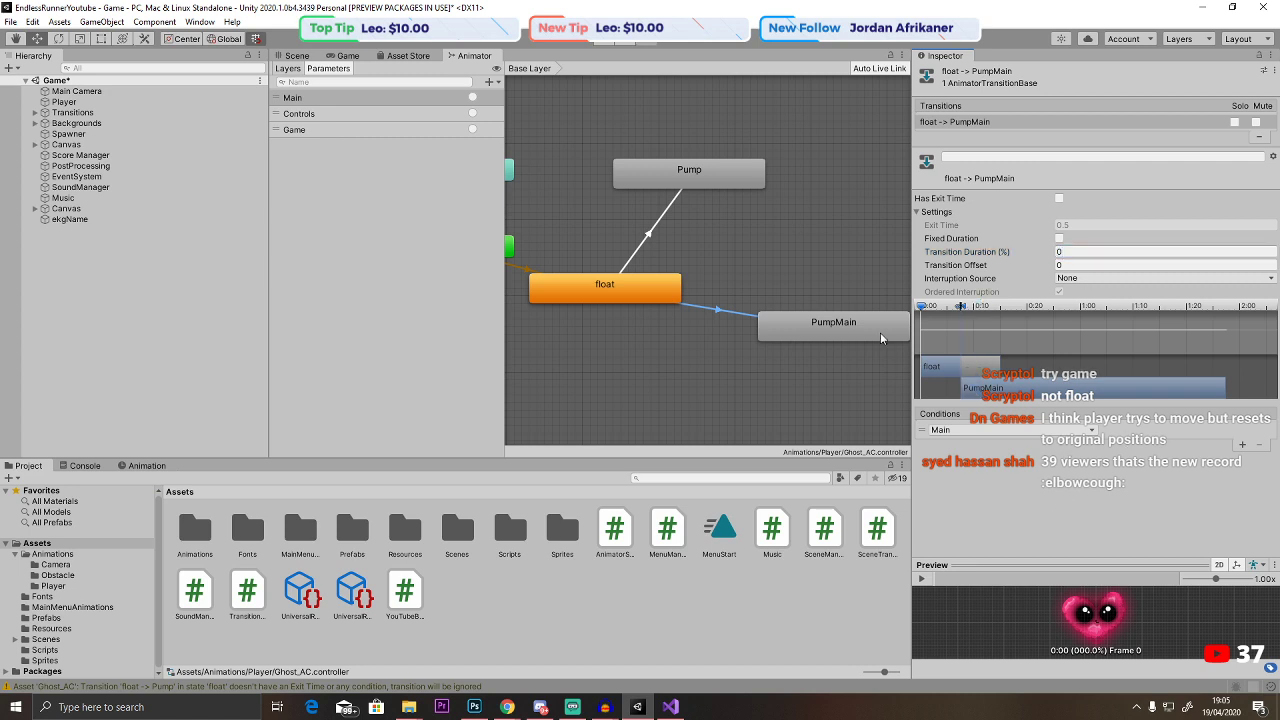
Open the AnimatorScript attached to the Player and delete the if block that sets the float trigger in the Game scene.
{"action": "left_click", "coordinate": [296, 55]}
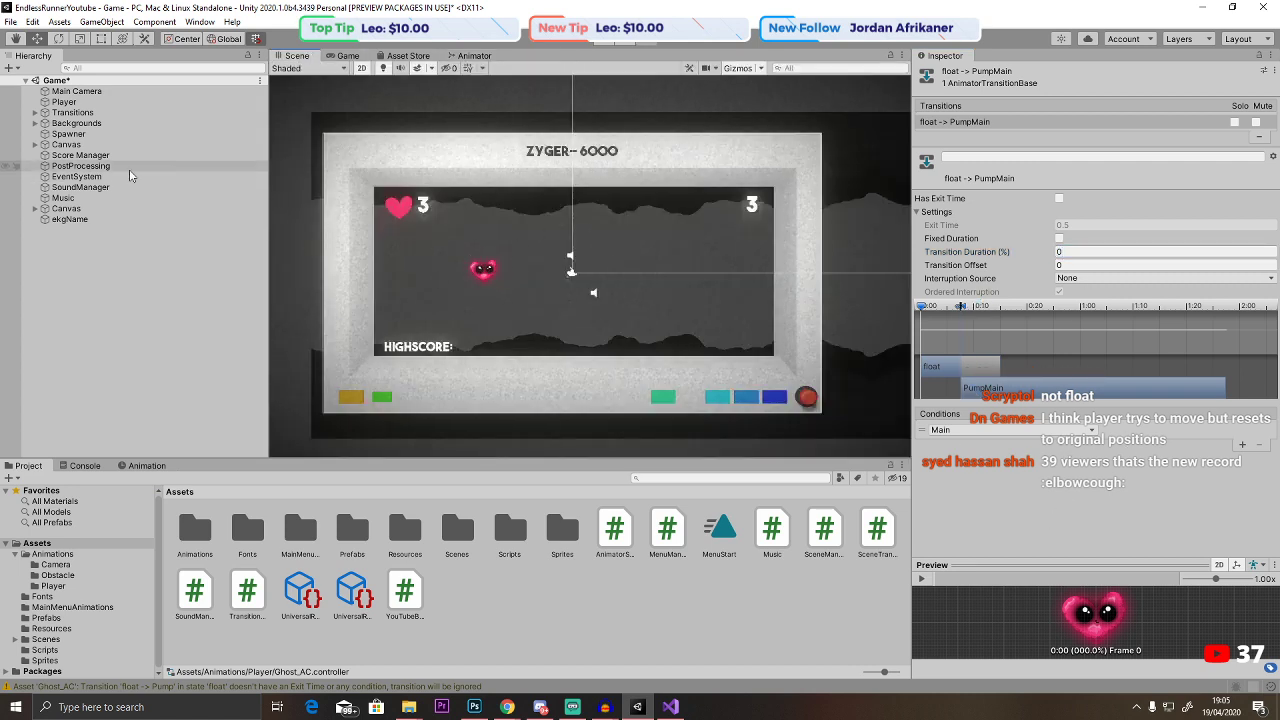
{"action": "left_click", "coordinate": [64, 102]}
{"action": "scroll", "coordinate": [1090, 560], "scroll_direction": "down", "scroll_amount": 5}
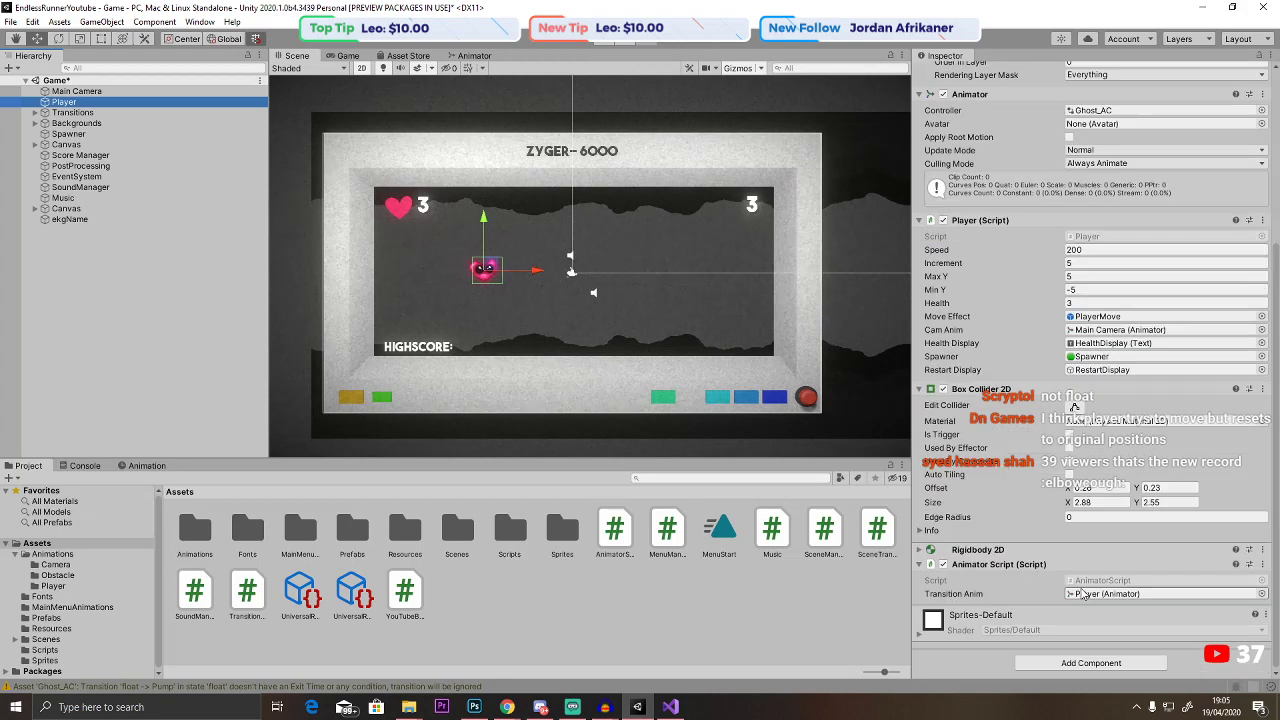
{"action": "double_click", "coordinate": [1090, 584]}
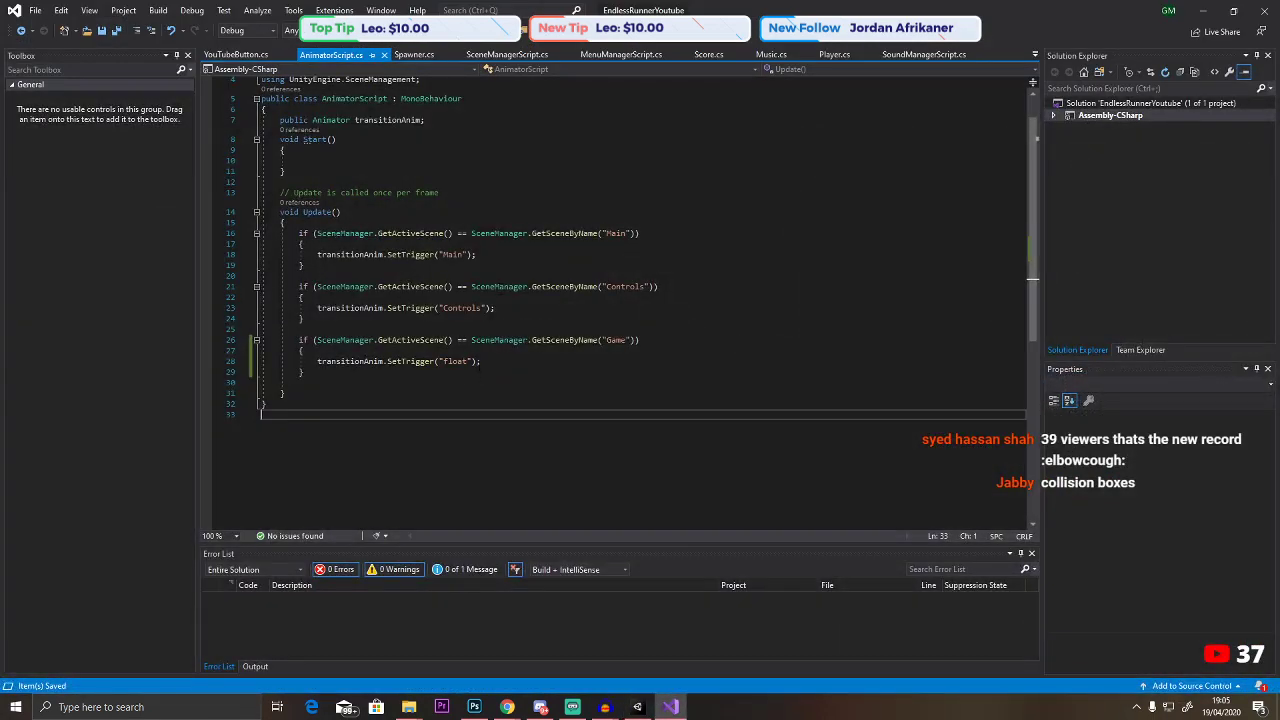
{"action": "left_click_drag", "start_coordinate": [298, 340], "coordinate": [465, 372]}
{"action": "left_click", "coordinate": [298, 340]}
{"action": "left_click_drag", "start_coordinate": [298, 340], "coordinate": [465, 372]}
{"action": "key", "text": "Delete"}
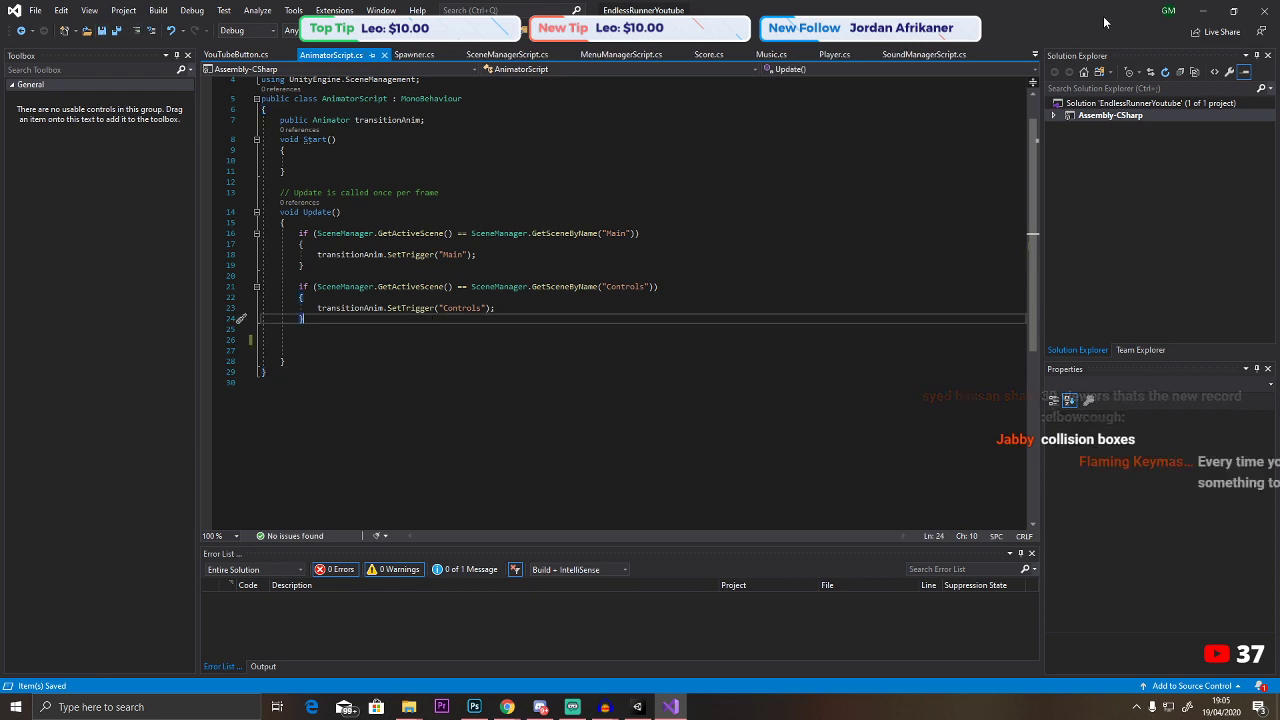
{"action": "left_click", "coordinate": [1203, 10]}
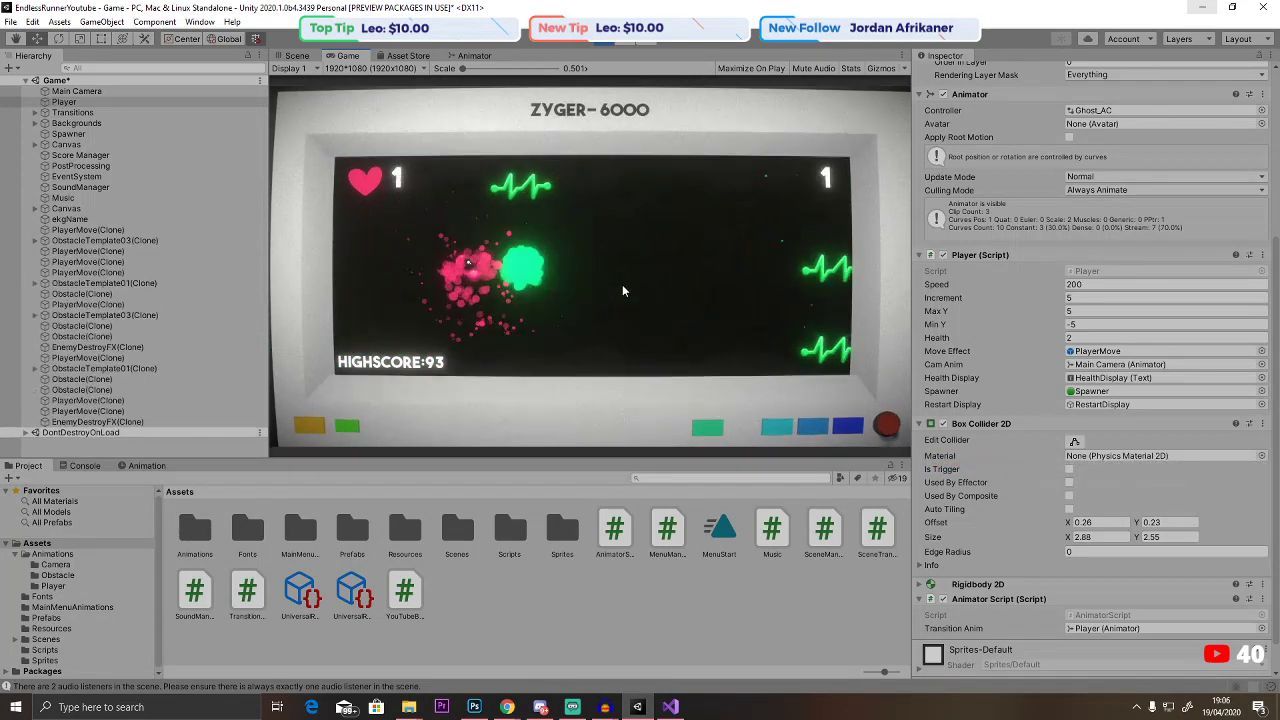
Stop the running game and select the Player object in the scene.
{"action": "key", "text": "ctrl+p"}
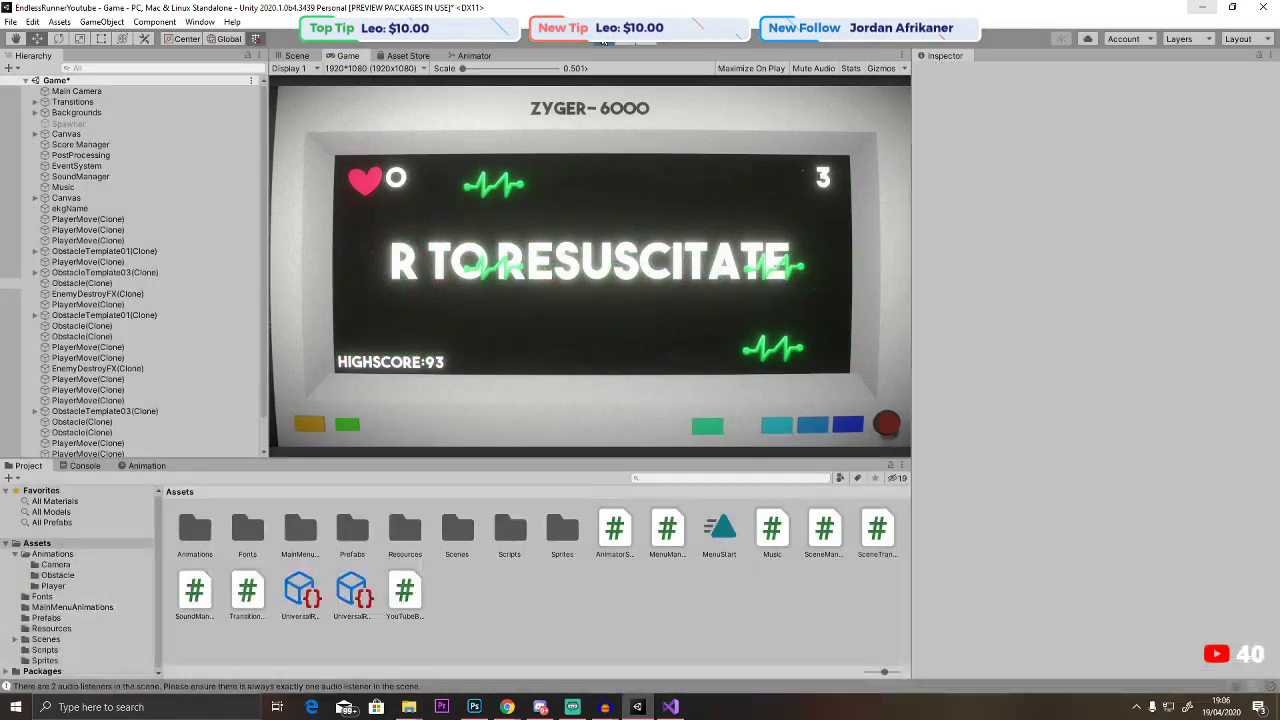
{"action": "left_click", "coordinate": [85, 102]}
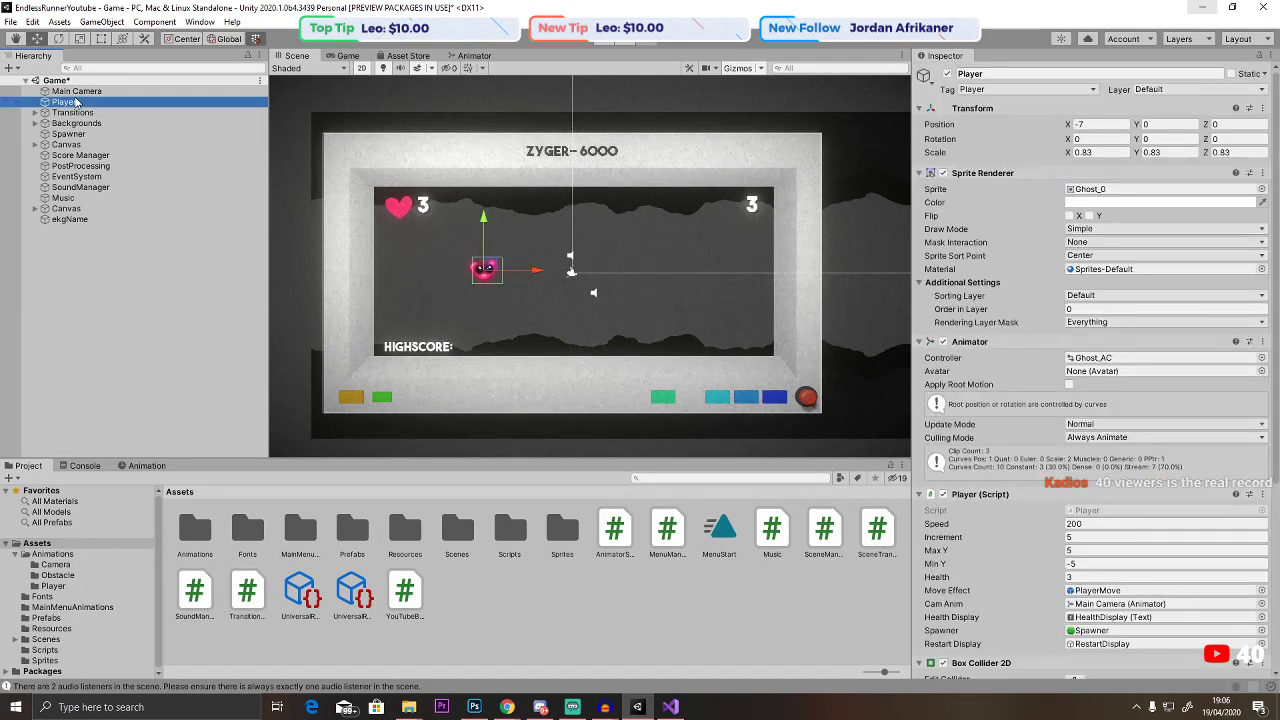
Switch to the Chrome window with the machine names search and close its research tabs, keeping only the LD46 Trello board.
{"action": "mouse_move", "coordinate": [507, 707]}
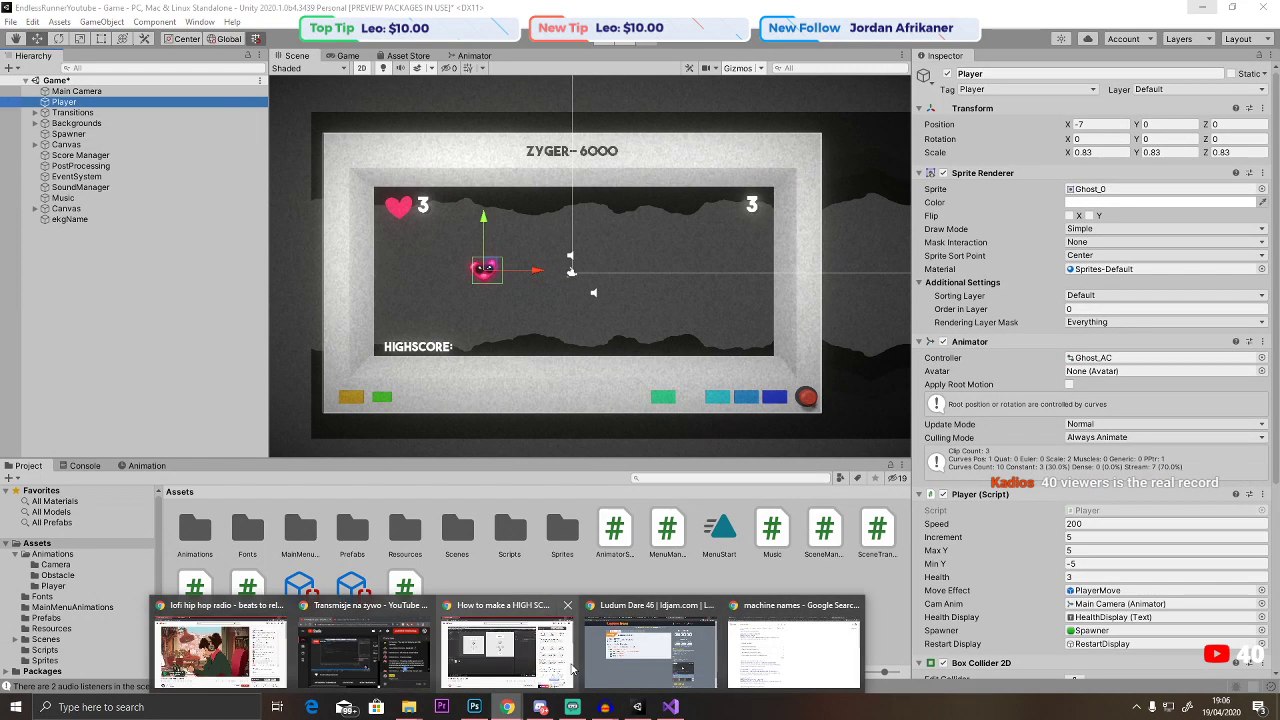
{"action": "left_click", "coordinate": [752, 635]}
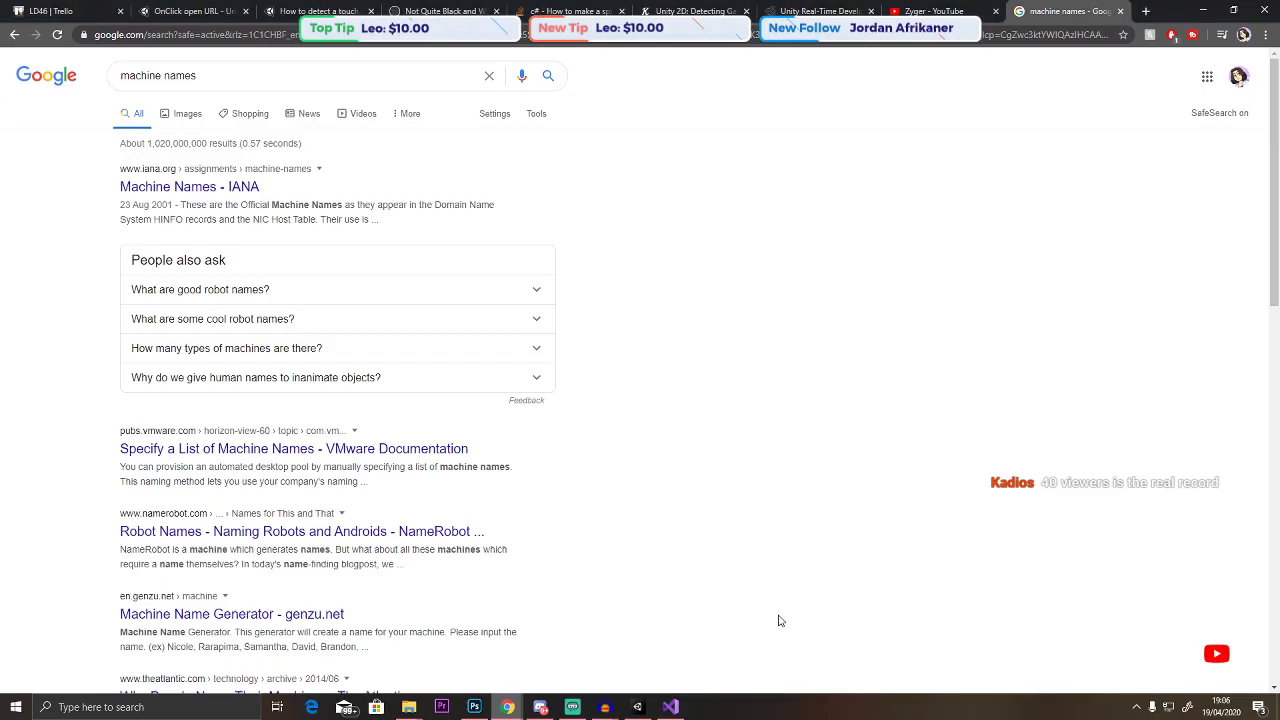
{"action": "left_click", "coordinate": [1120, 11]}
{"action": "left_click", "coordinate": [1117, 11]}
{"action": "left_click", "coordinate": [1110, 11]}
{"action": "left_click", "coordinate": [951, 11]}
{"action": "left_click", "coordinate": [792, 11]}
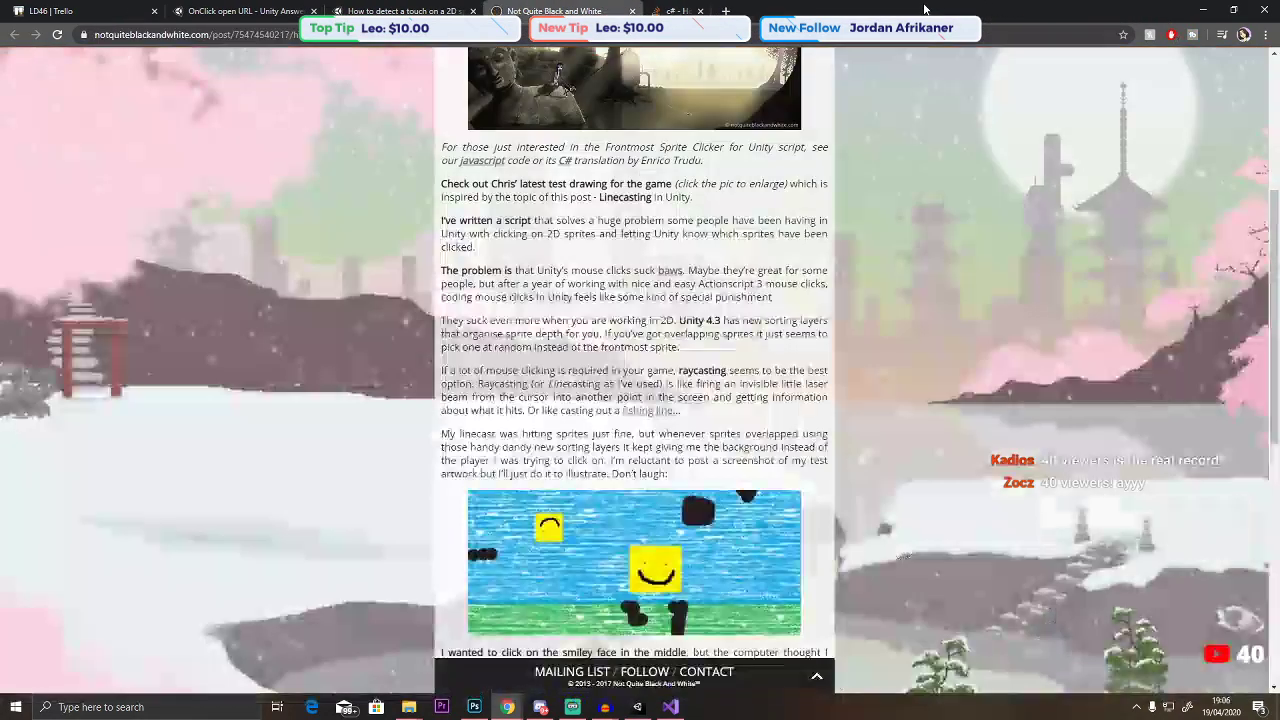
{"action": "left_click", "coordinate": [632, 11]}
{"action": "left_click", "coordinate": [473, 11]}
{"action": "left_click", "coordinate": [314, 11]}
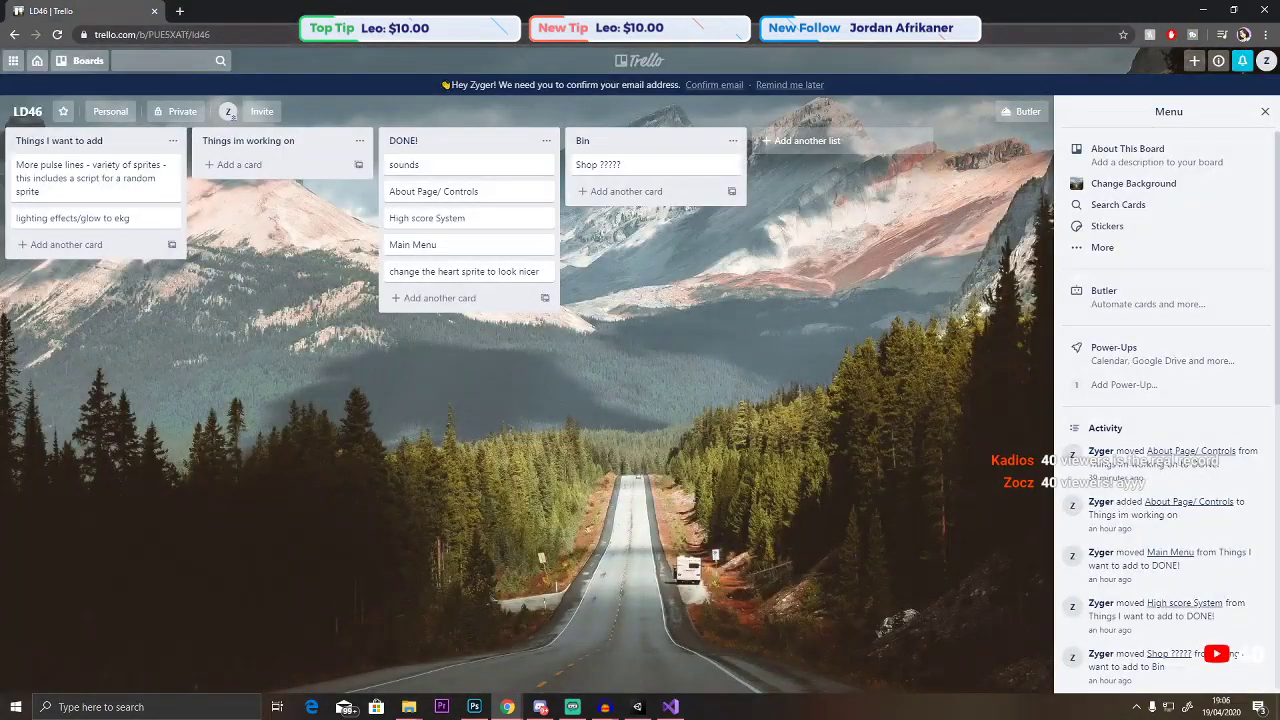
Open YouTube in place of the Trello board and search for "endless runner blackthornprod".
{"action": "key", "text": "ctrl+l"}
{"action": "type", "text": "youtube"}
{"action": "key", "text": "Return"}
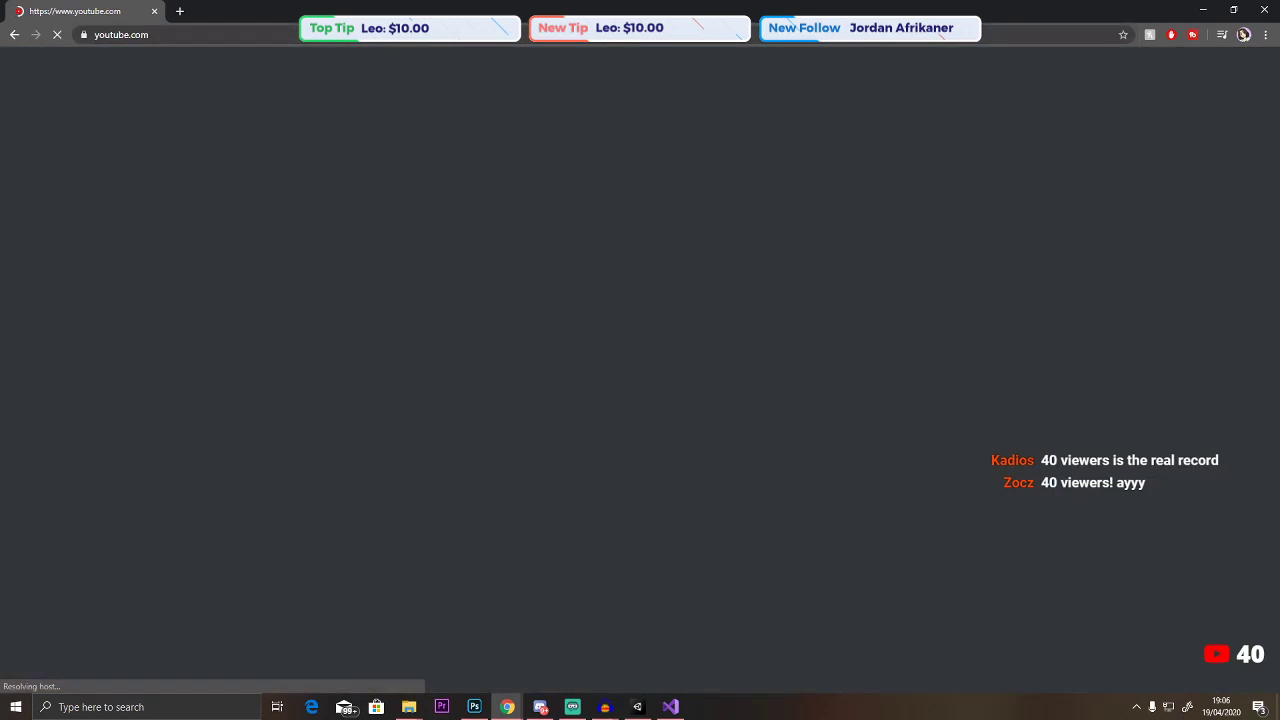
{"action": "left_click", "coordinate": [520, 64]}
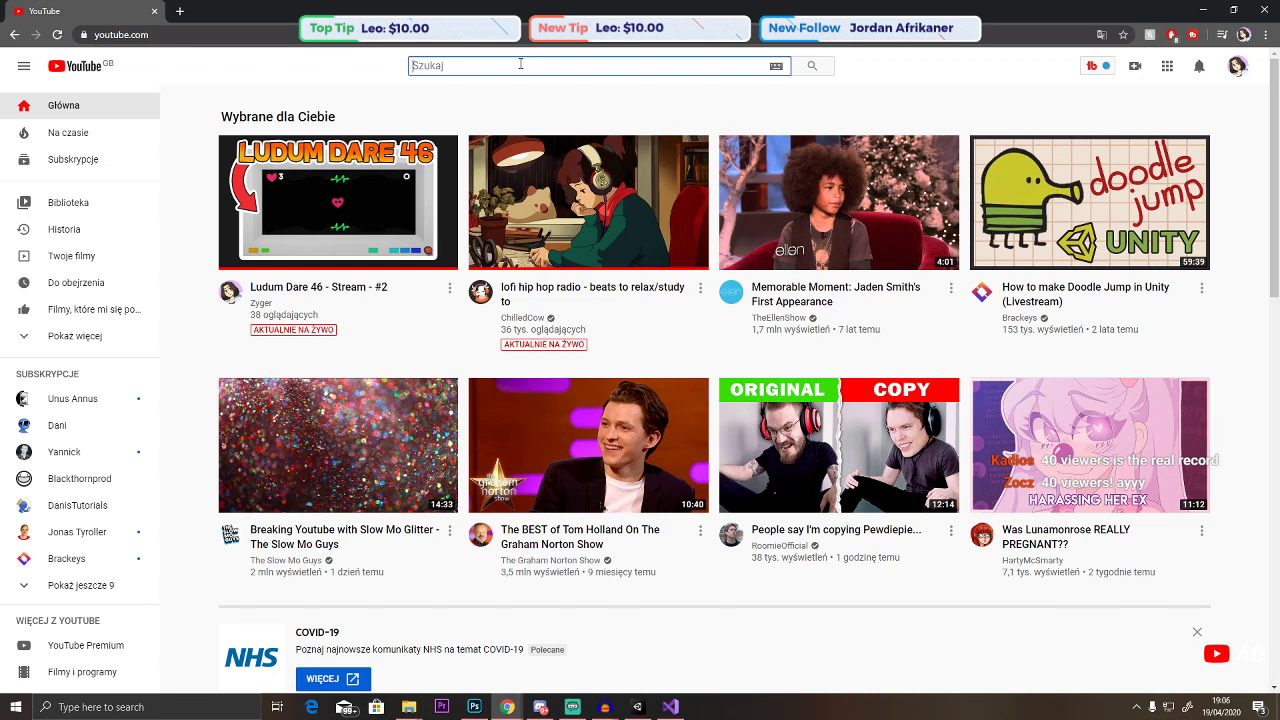
{"action": "type", "text": "endless"}
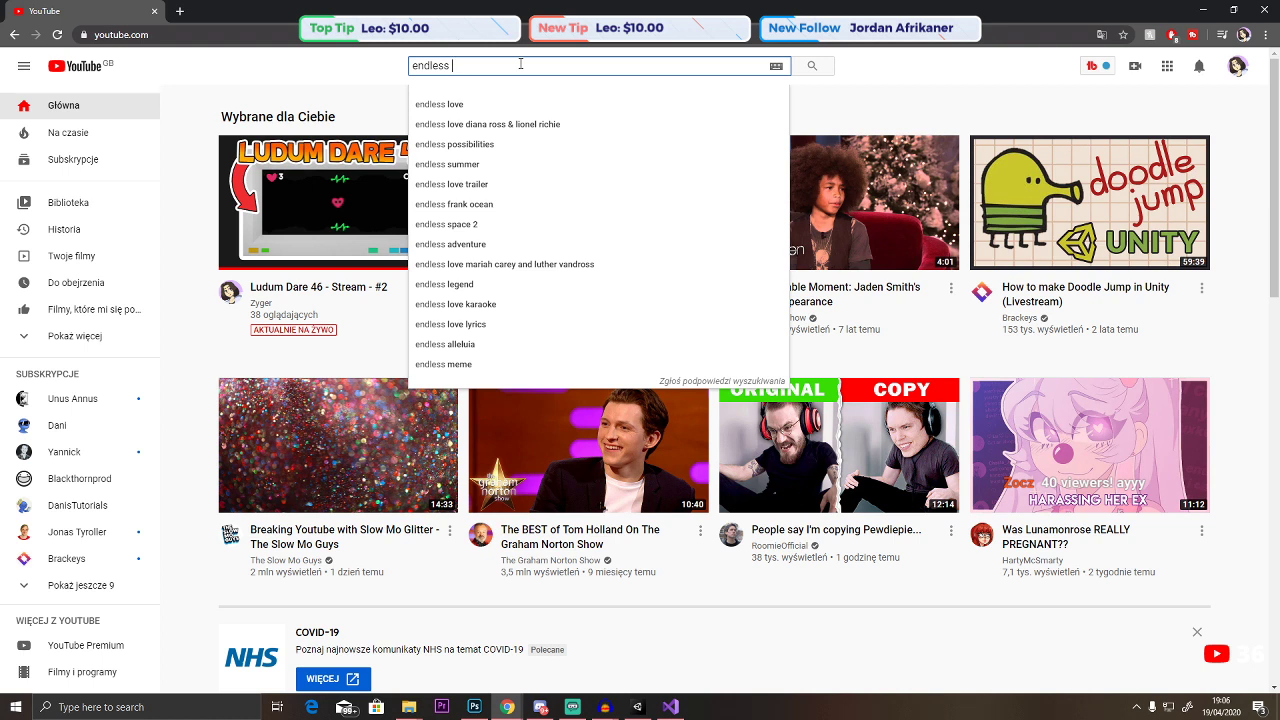
{"action": "type", "text": " runner bla"}
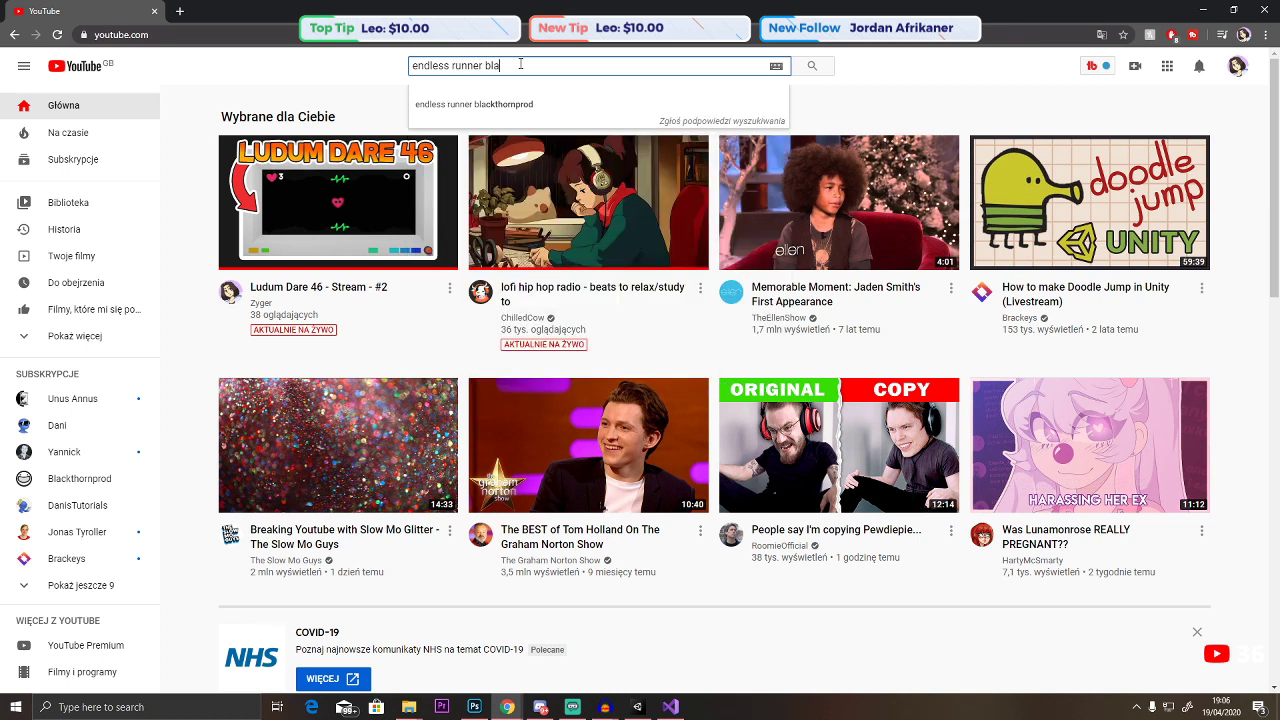
{"action": "type", "text": "ckthornprod"}
{"action": "key", "text": "Return"}
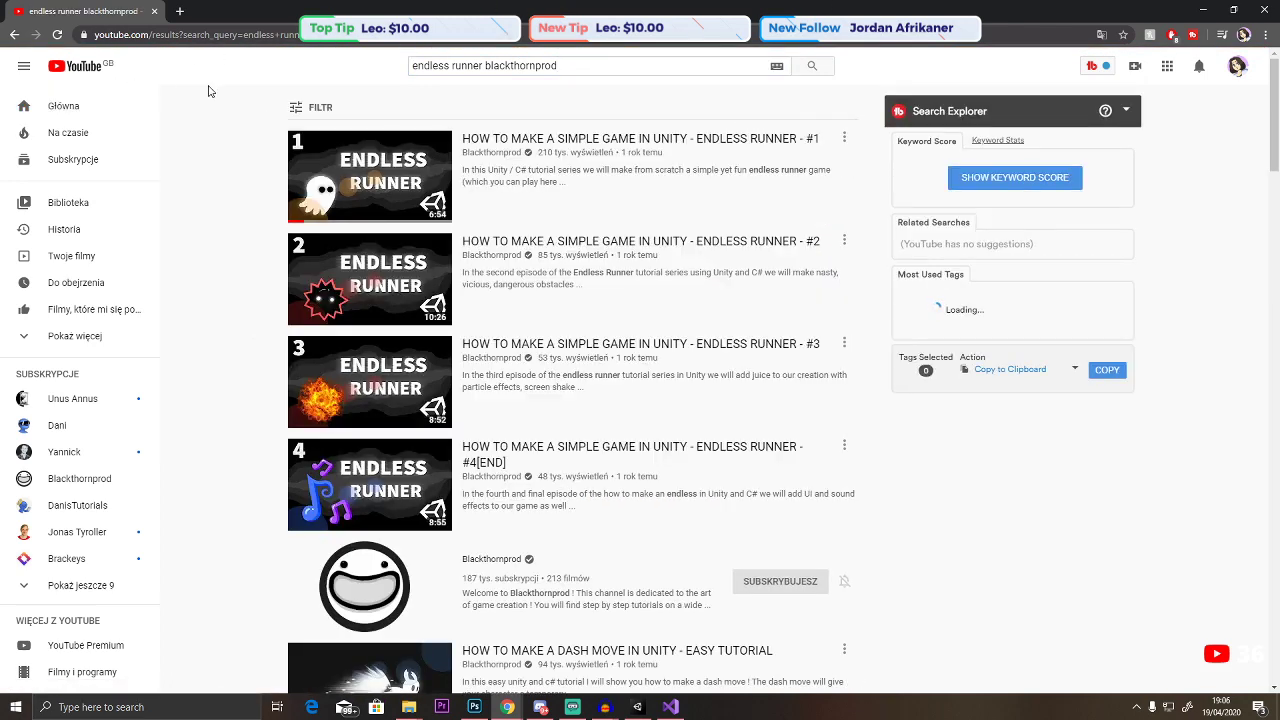
Switch back to Unity and examine the float state and the conditions of its transitions to Pump and PumpMain.
{"action": "key", "text": "alt+Tab"}
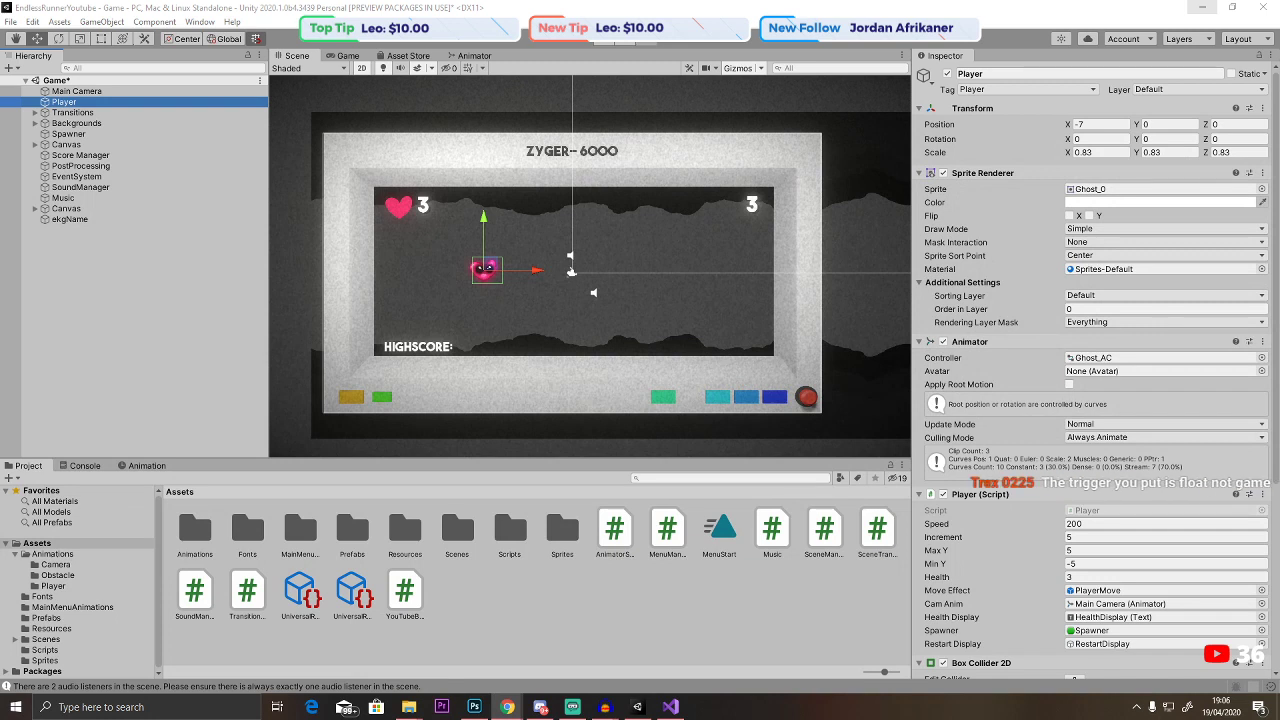
{"action": "key", "text": "alt+Tab"}
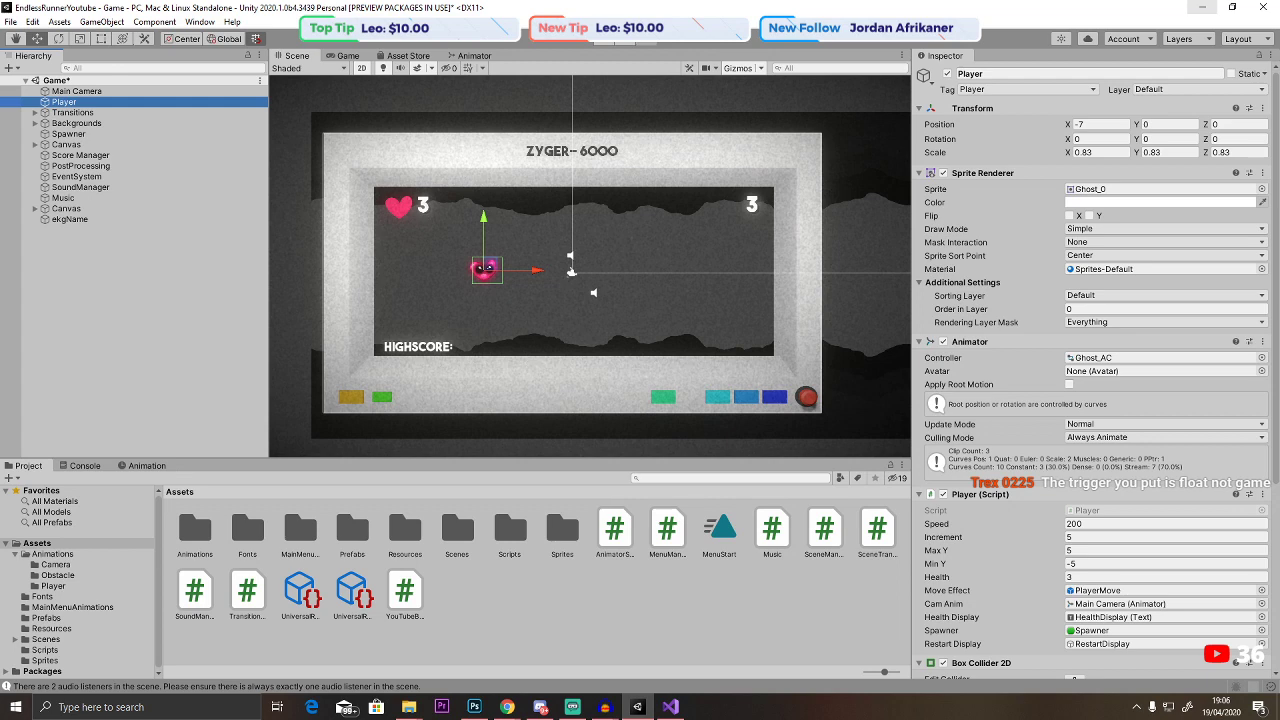
{"action": "left_click", "coordinate": [349, 56]}
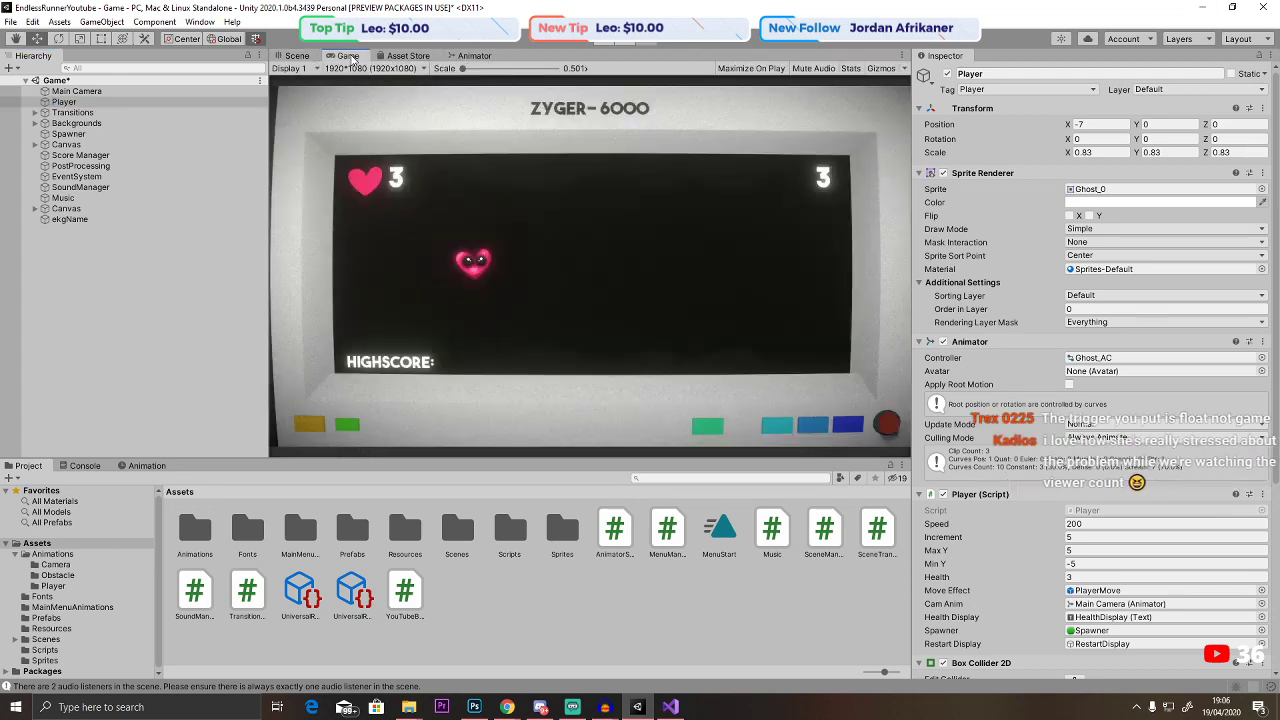
{"action": "left_click", "coordinate": [474, 56]}
{"action": "left_click", "coordinate": [675, 285]}
{"action": "middle_click_drag", "start_coordinate": [648, 282], "coordinate": [762, 276]}
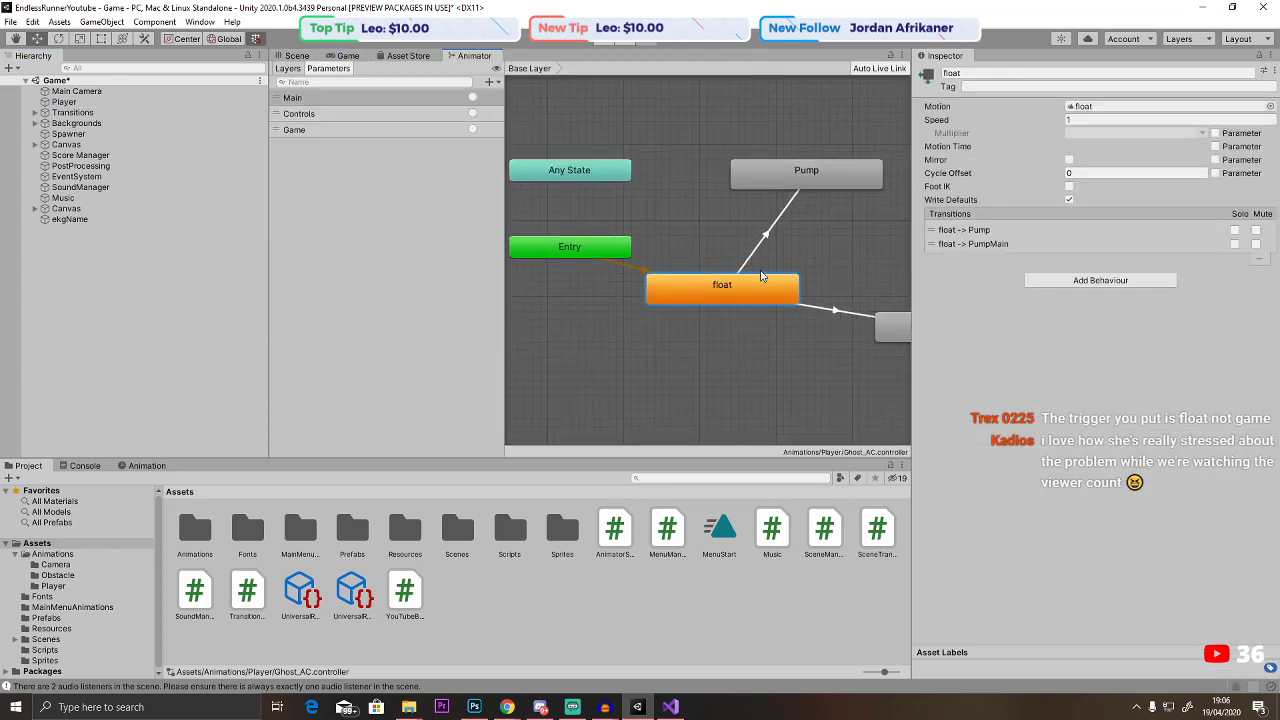
{"action": "left_click", "coordinate": [588, 250]}
{"action": "left_click", "coordinate": [703, 291]}
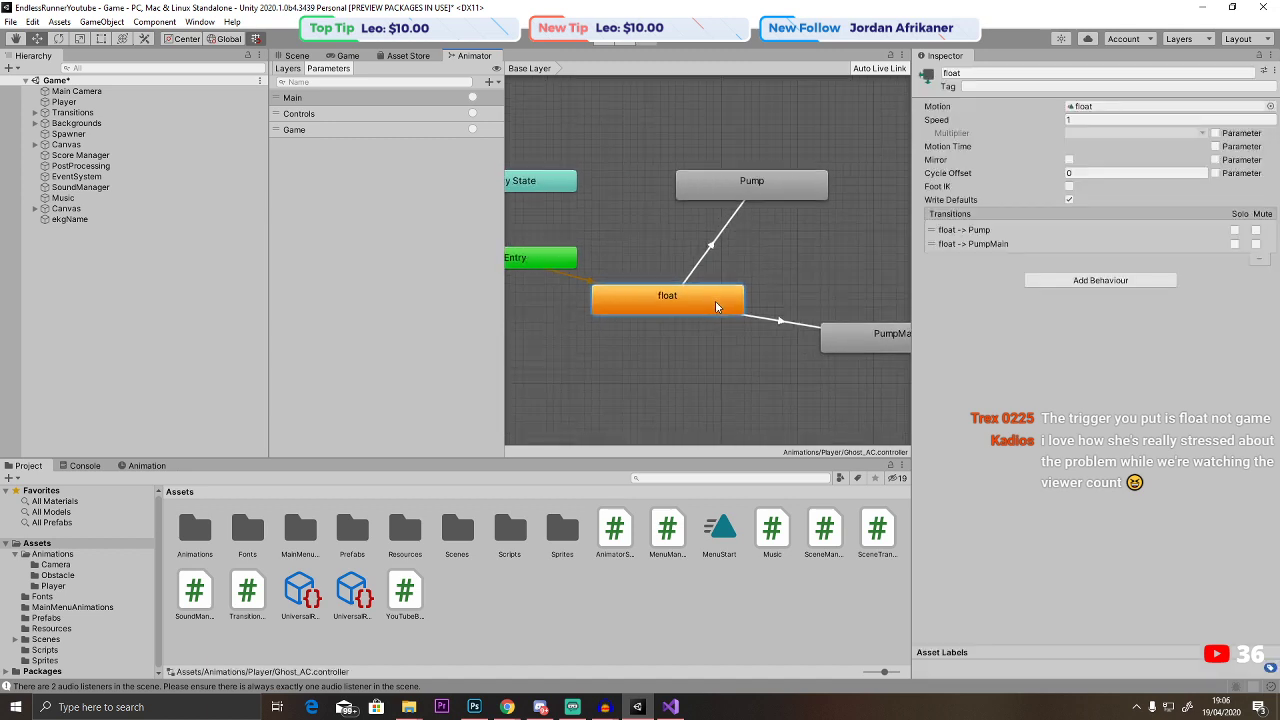
{"action": "left_click", "coordinate": [693, 257]}
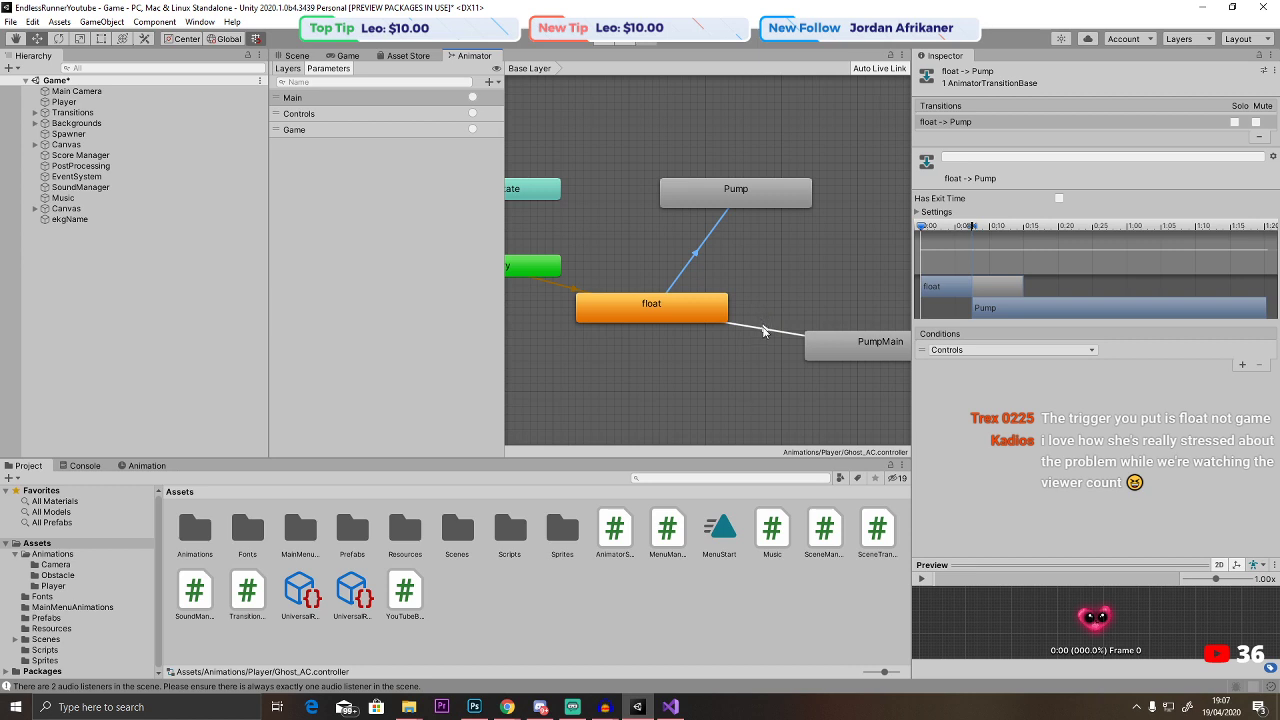
{"action": "left_click", "coordinate": [763, 334]}
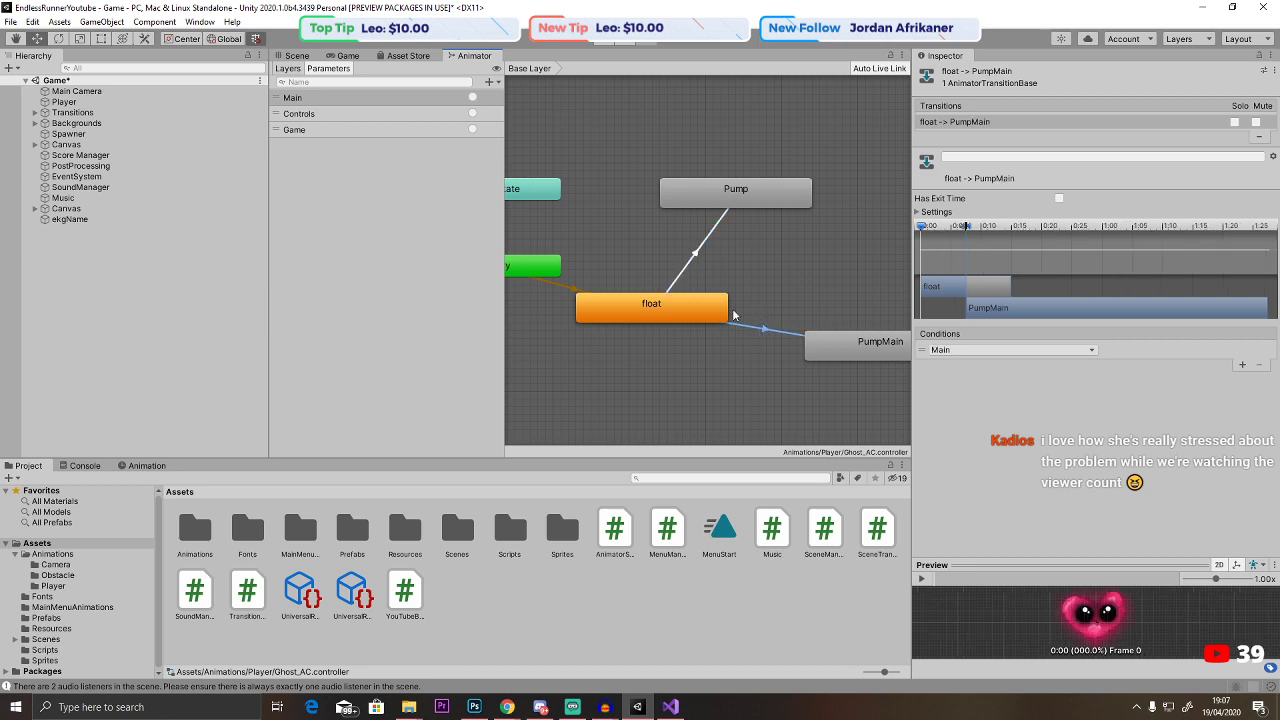
{"action": "left_click", "coordinate": [696, 266]}
Reopen the Player's AnimatorScript from its component and check the scene conditions in Update.
{"action": "left_click", "coordinate": [291, 56]}
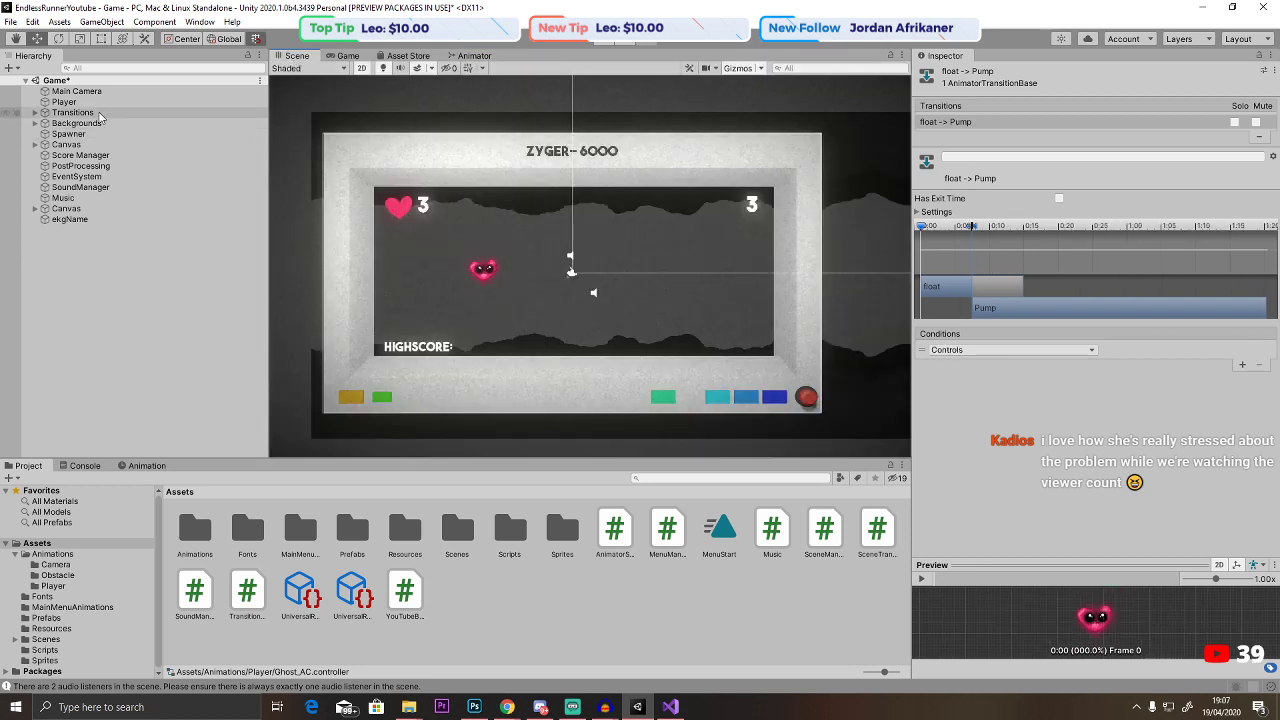
{"action": "left_click", "coordinate": [64, 102]}
{"action": "scroll", "coordinate": [1087, 515], "scroll_direction": "down", "scroll_amount": 4}
{"action": "double_click", "coordinate": [1118, 580]}
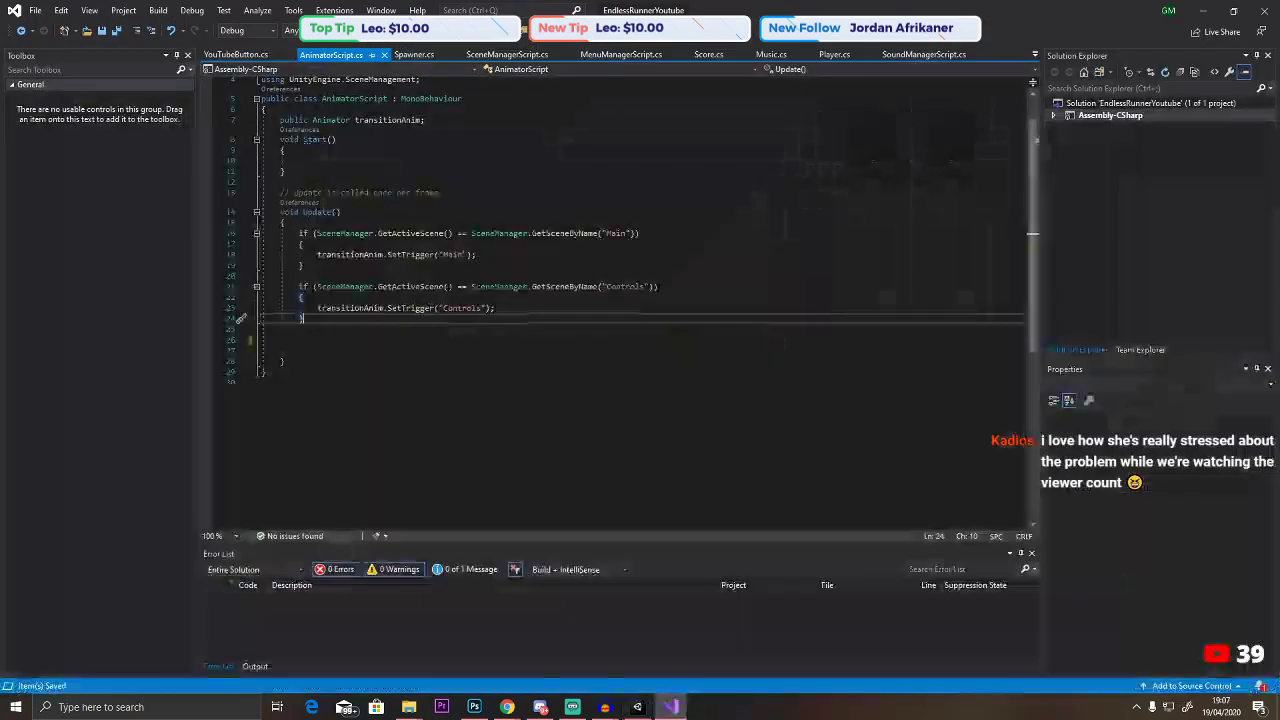
{"action": "left_click", "coordinate": [318, 287]}
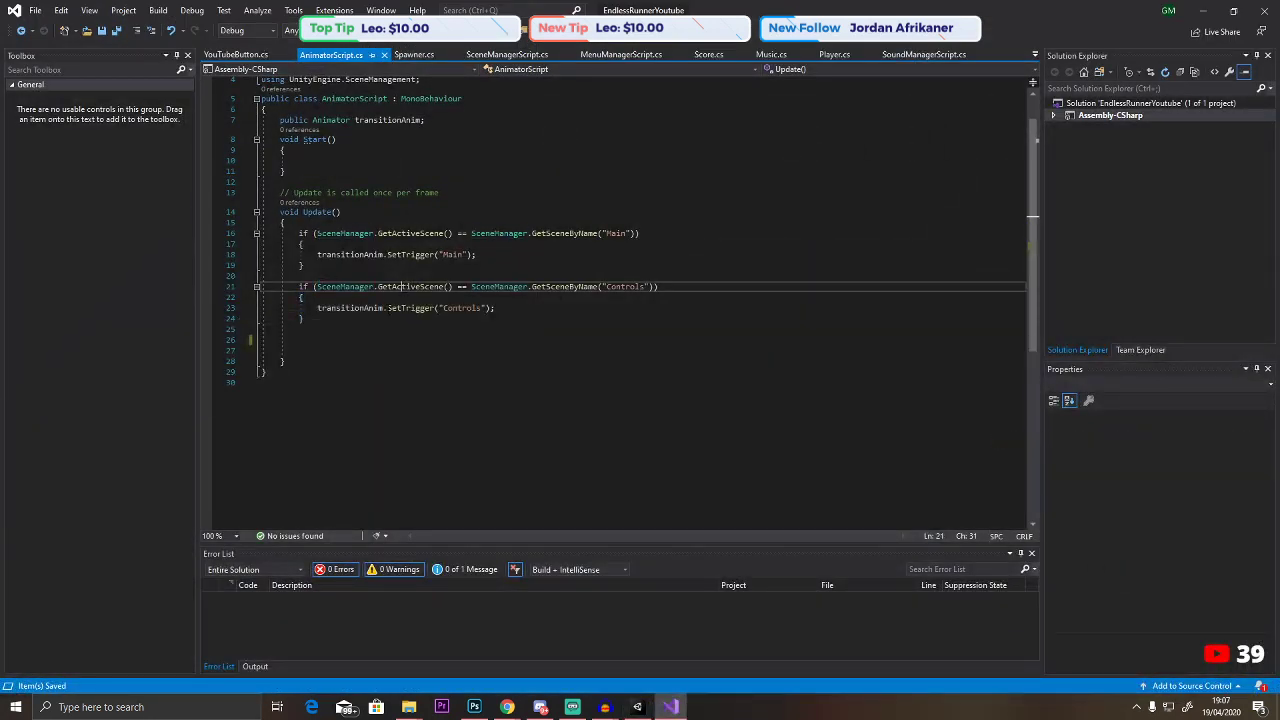
Duplicate the Controls if-block below itself in Update() of AnimatorScript.cs and change the copy's scene name to "Game".
{"action": "left_click_drag", "start_coordinate": [326, 321], "coordinate": [296, 287]}
{"action": "key", "text": "ctrl+c"}
{"action": "left_click", "coordinate": [323, 338]}
{"action": "key", "text": "ctrl+v"}
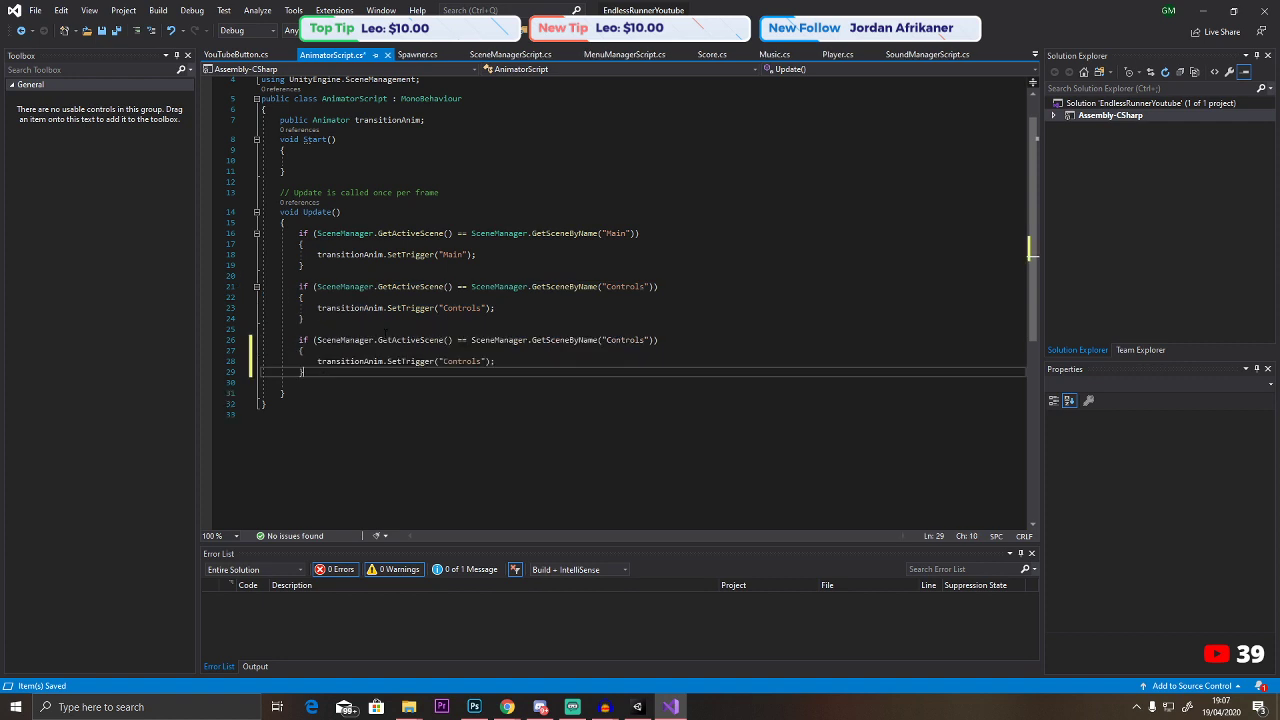
{"action": "double_click", "coordinate": [627, 340]}
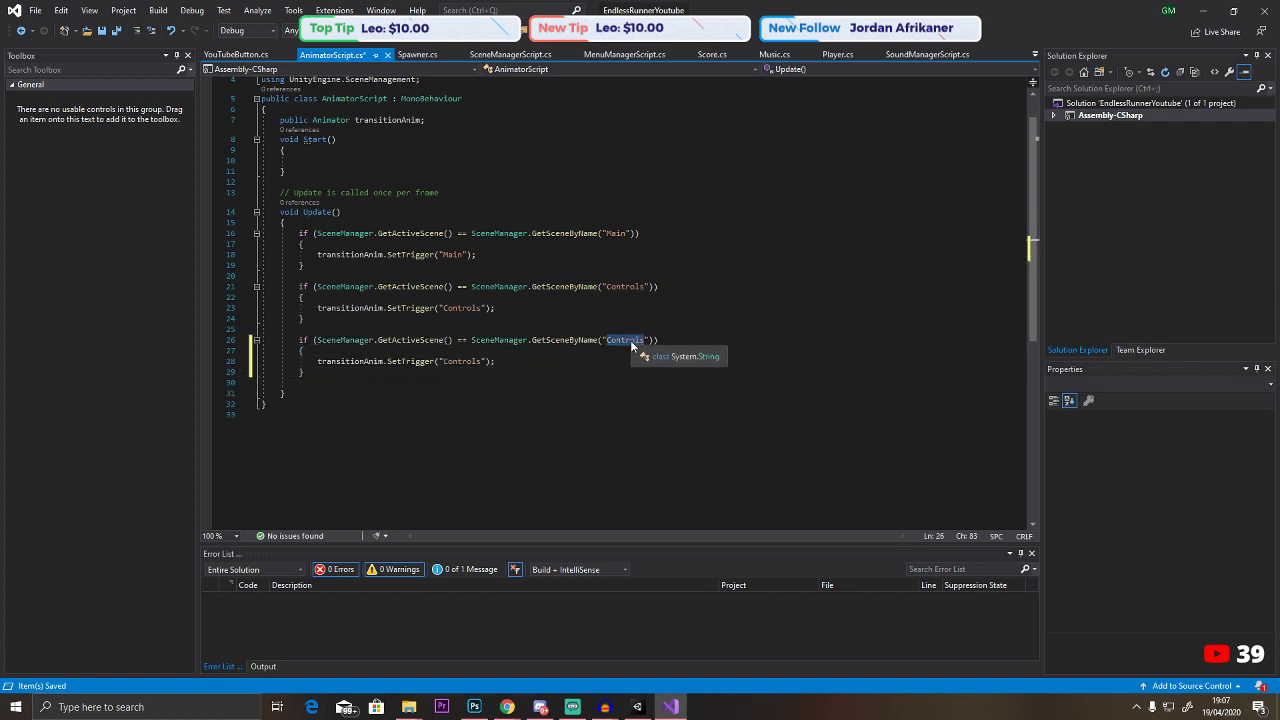
{"action": "type", "text": "Game"}
{"action": "left_click", "coordinate": [301, 244]}
{"action": "left_click", "coordinate": [1201, 11]}
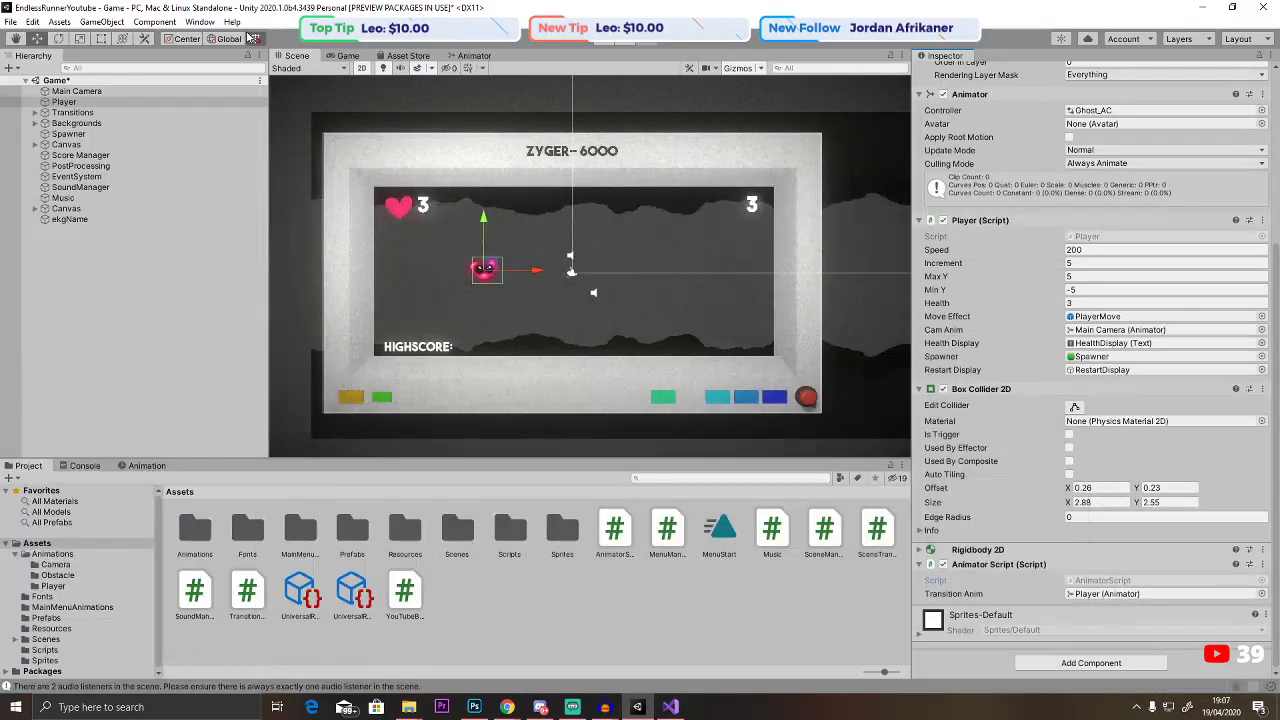
Set the trigger name in the Game scene block of AnimatorScript.cs to "Game" and return to Unity.
{"action": "left_click", "coordinate": [670, 707]}
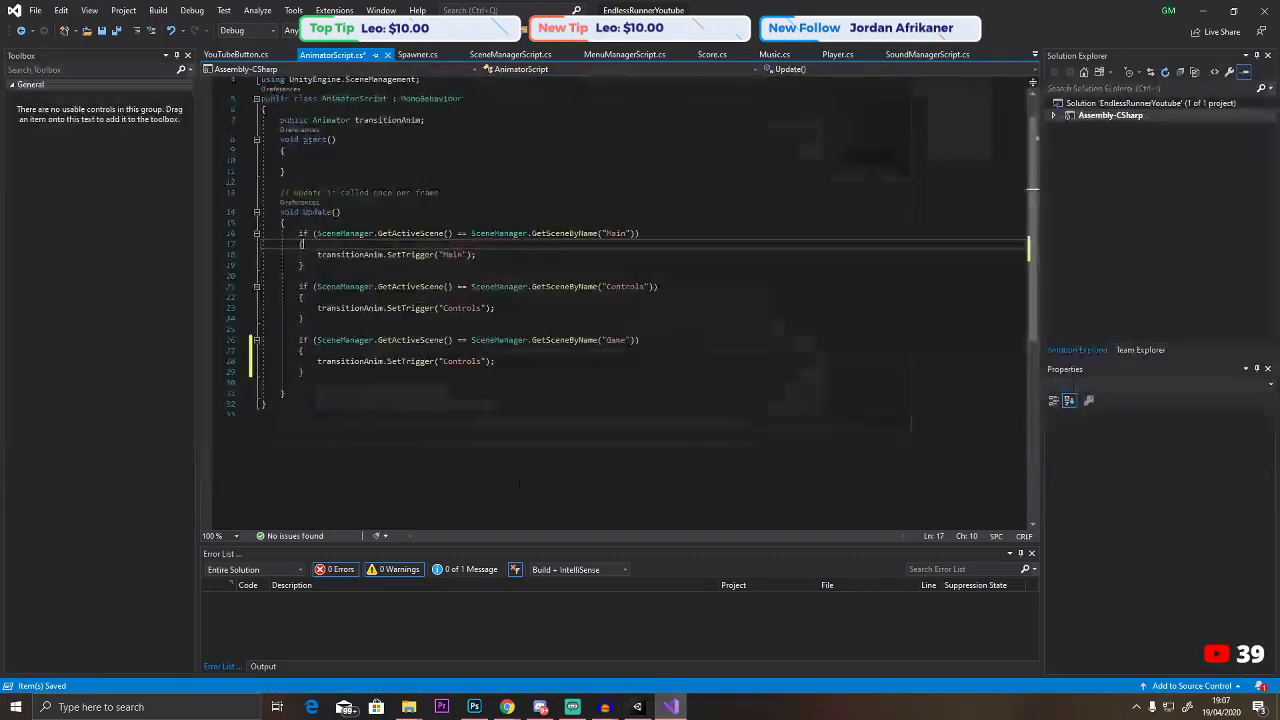
{"action": "left_click", "coordinate": [443, 361]}
{"action": "double_click", "coordinate": [463, 362]}
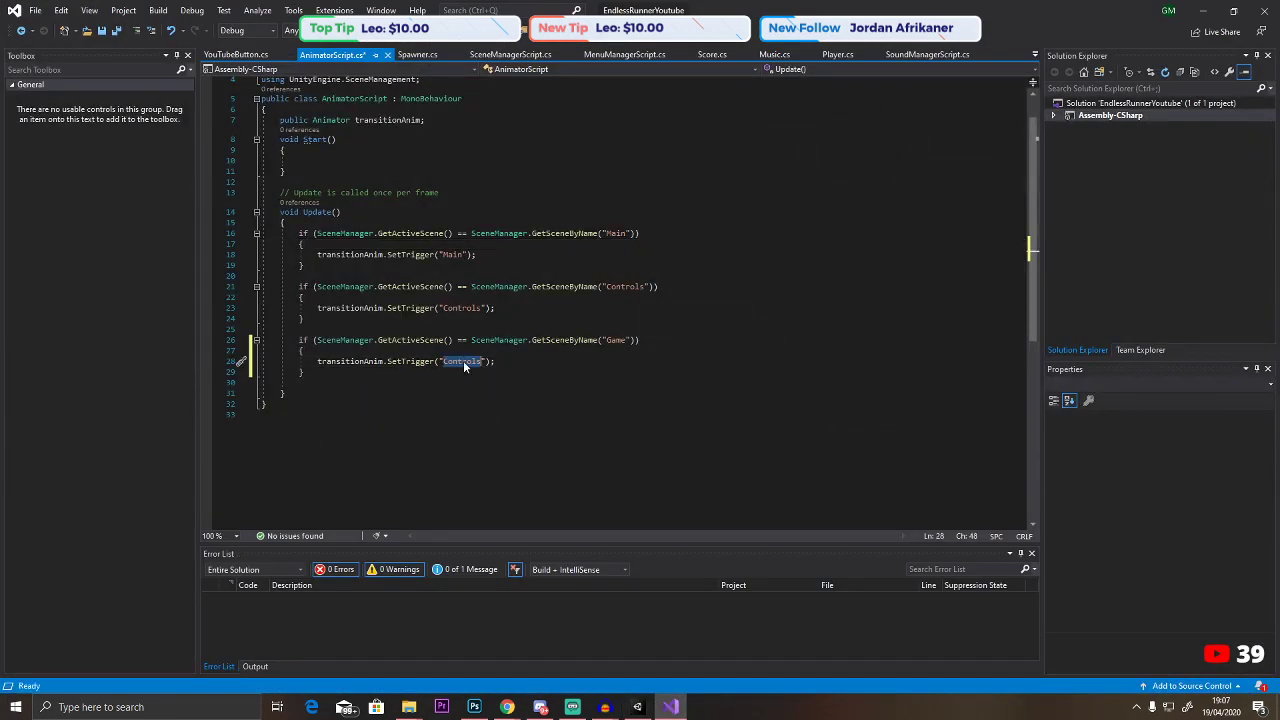
{"action": "type", "text": "Game"}
{"action": "left_click", "coordinate": [569, 401]}
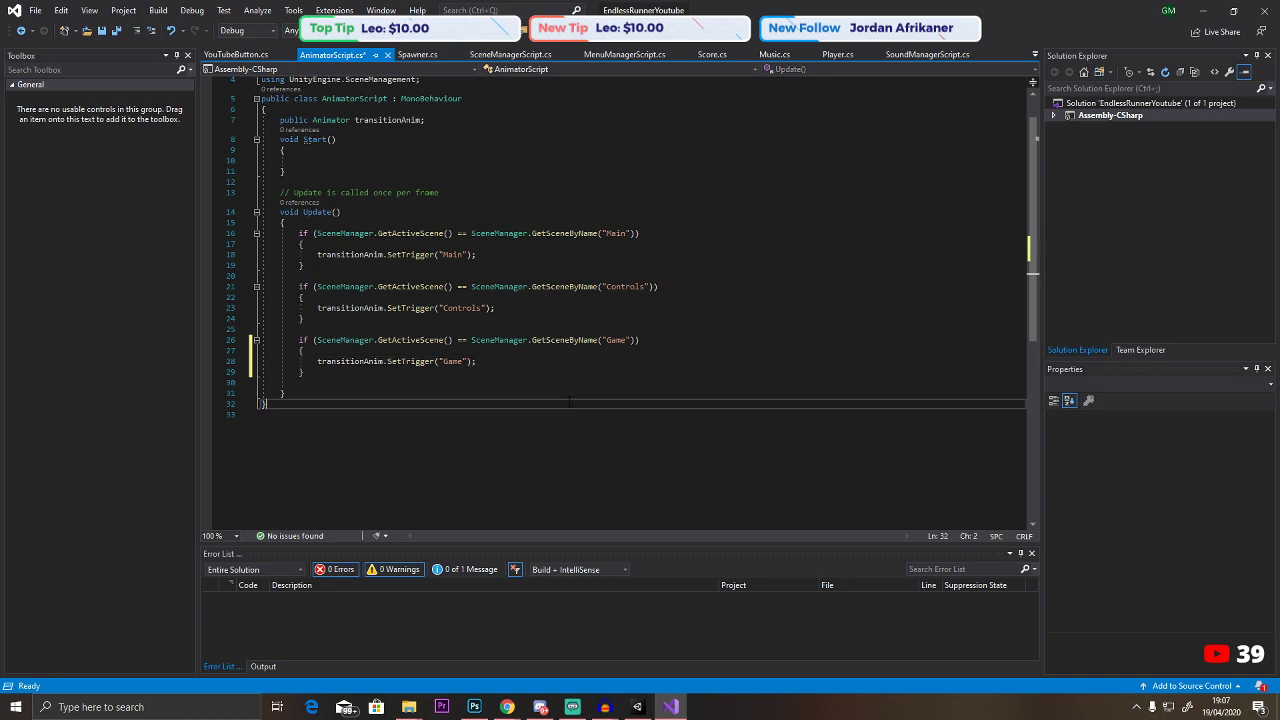
{"action": "left_click", "coordinate": [1204, 10]}
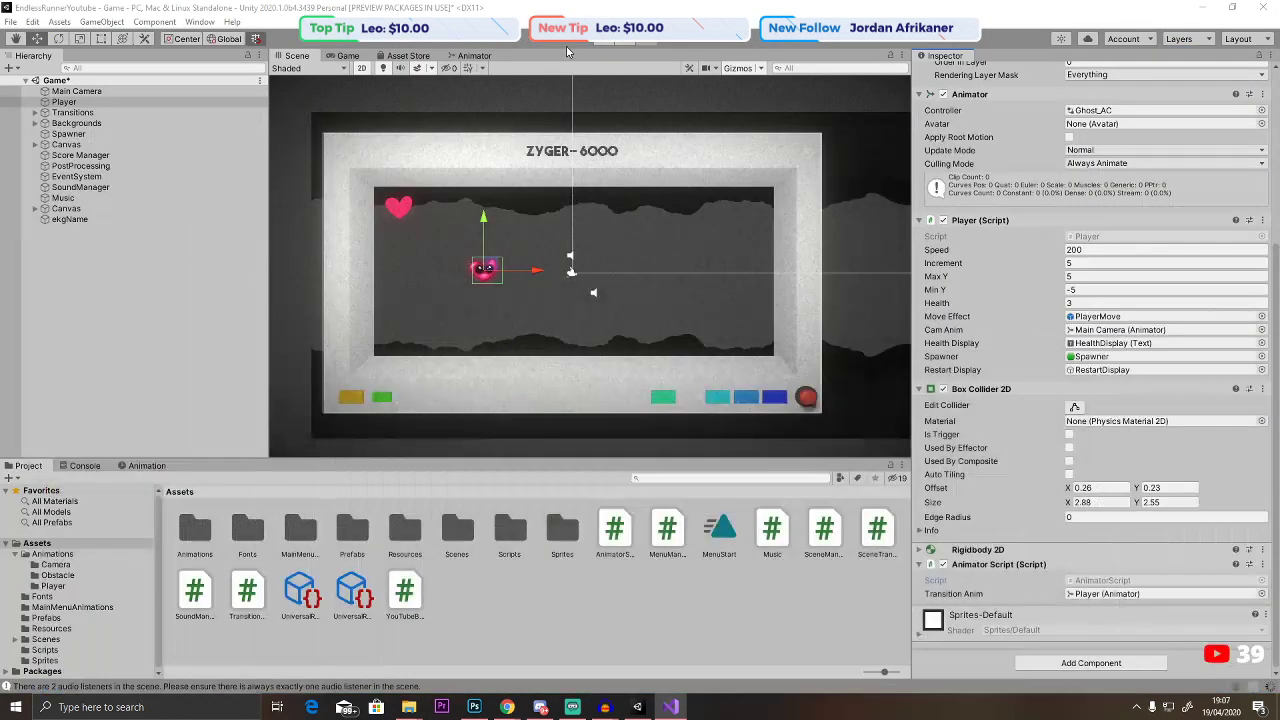
Delete the Game trigger parameter from the player's Ghost_AC animator controller.
{"action": "left_click", "coordinate": [472, 56]}
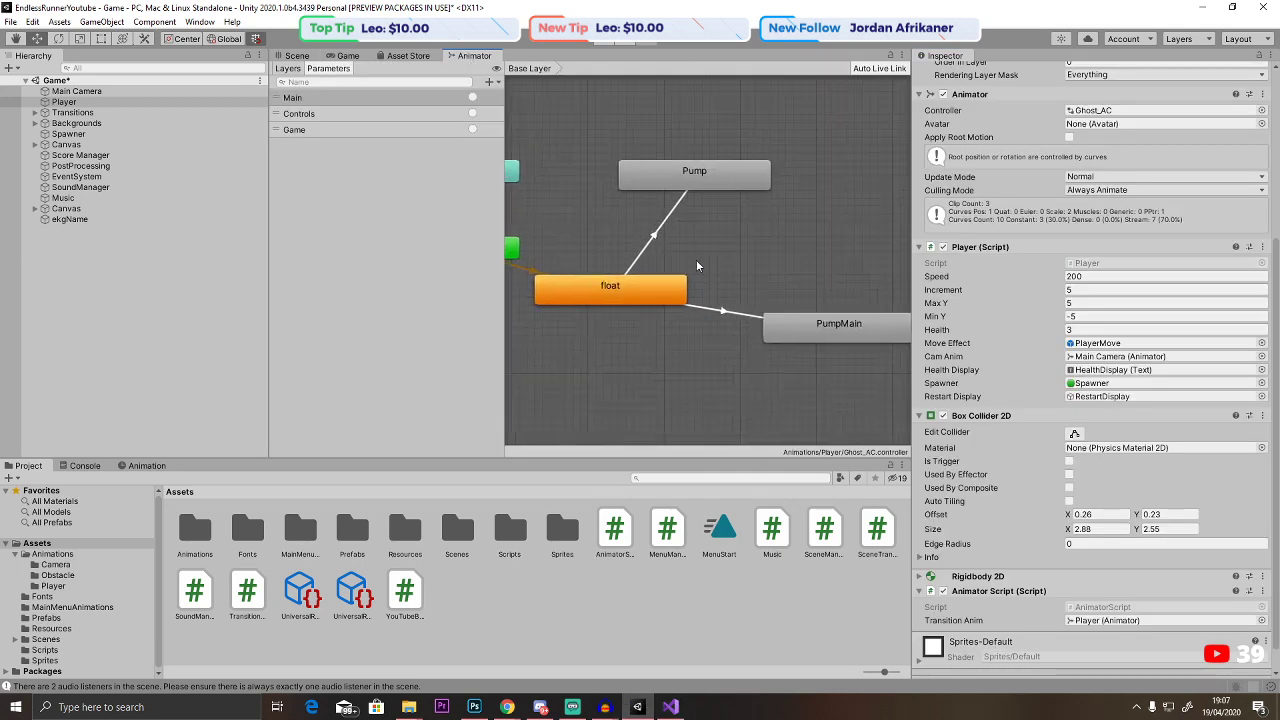
{"action": "left_click", "coordinate": [726, 308]}
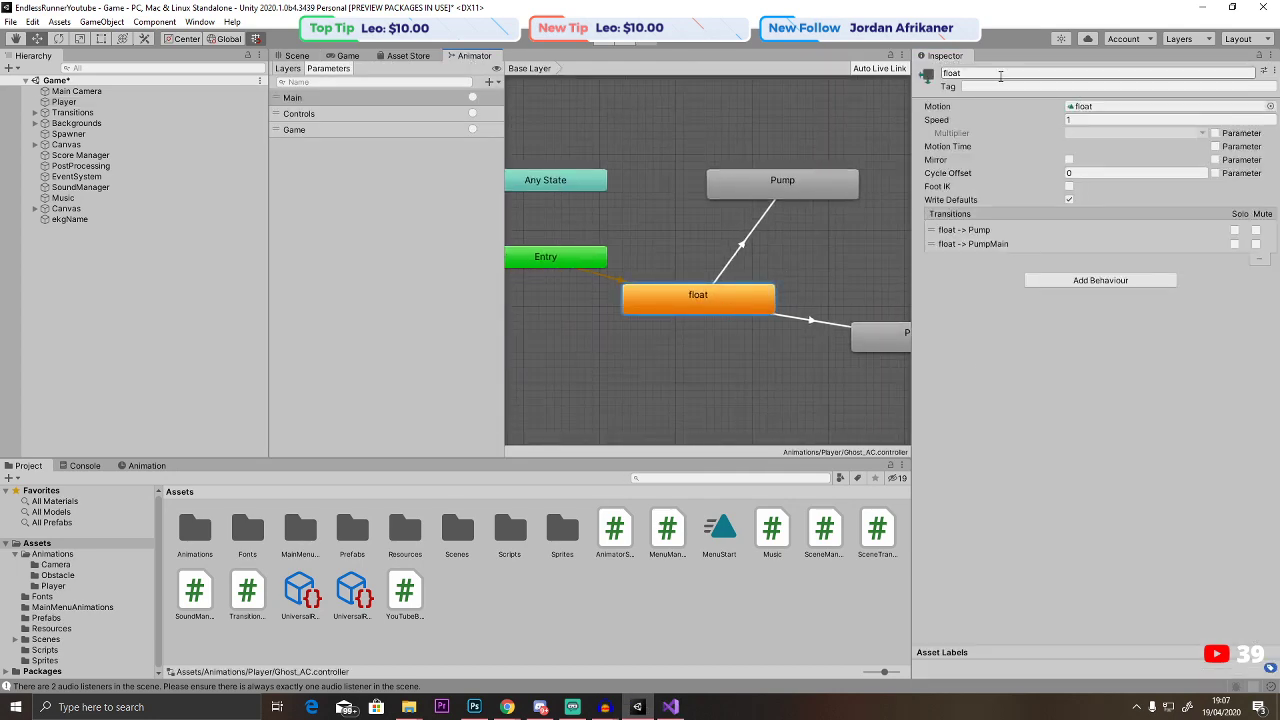
{"action": "left_click", "coordinate": [345, 131]}
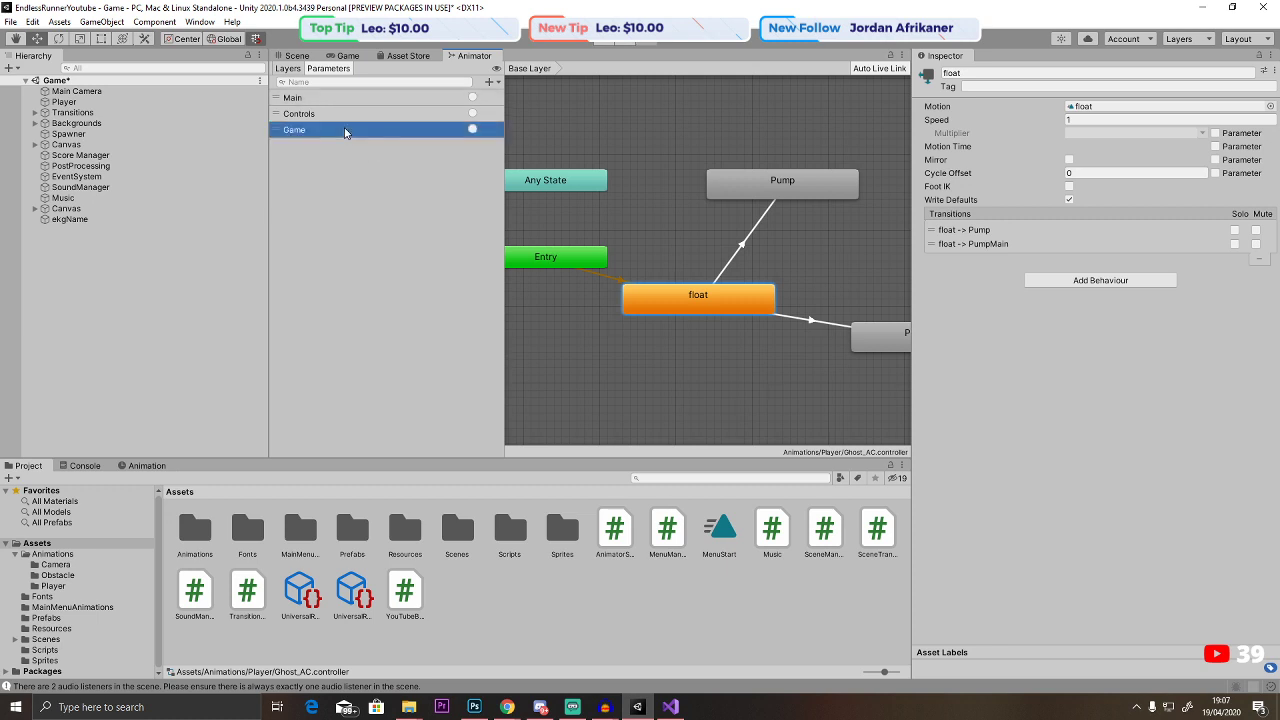
{"action": "right_click", "coordinate": [366, 131]}
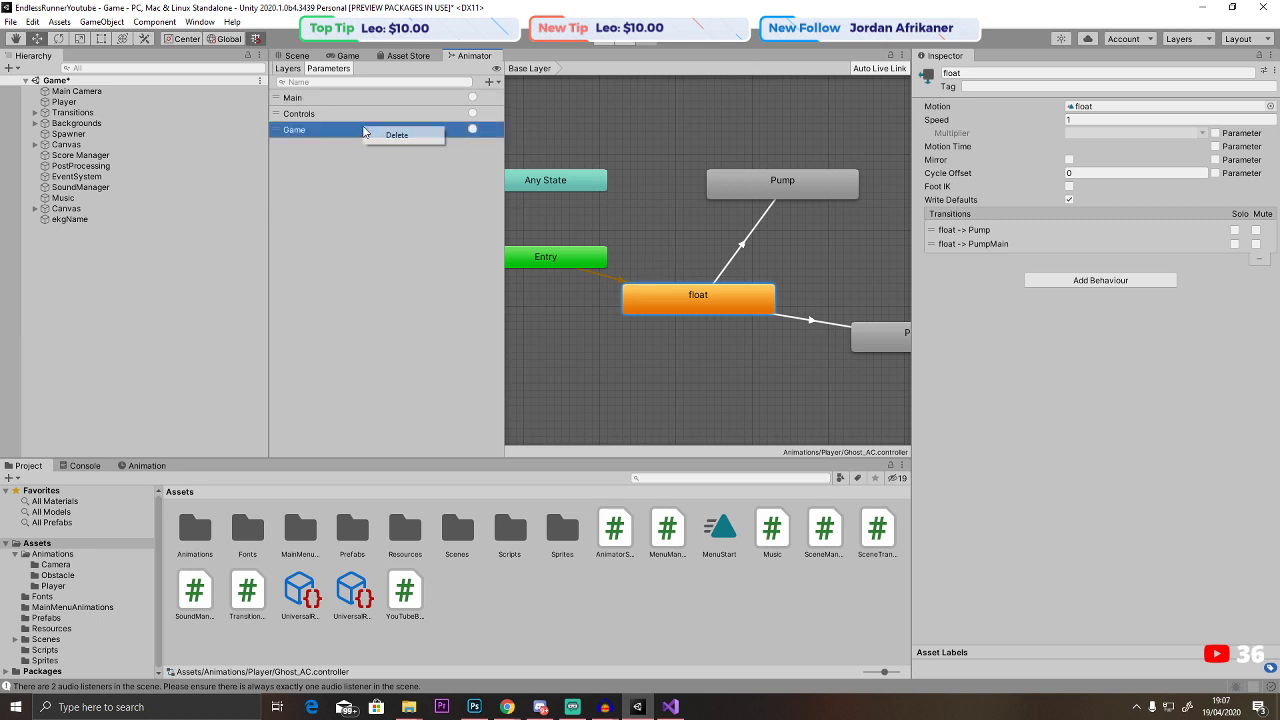
{"action": "left_click", "coordinate": [395, 136]}
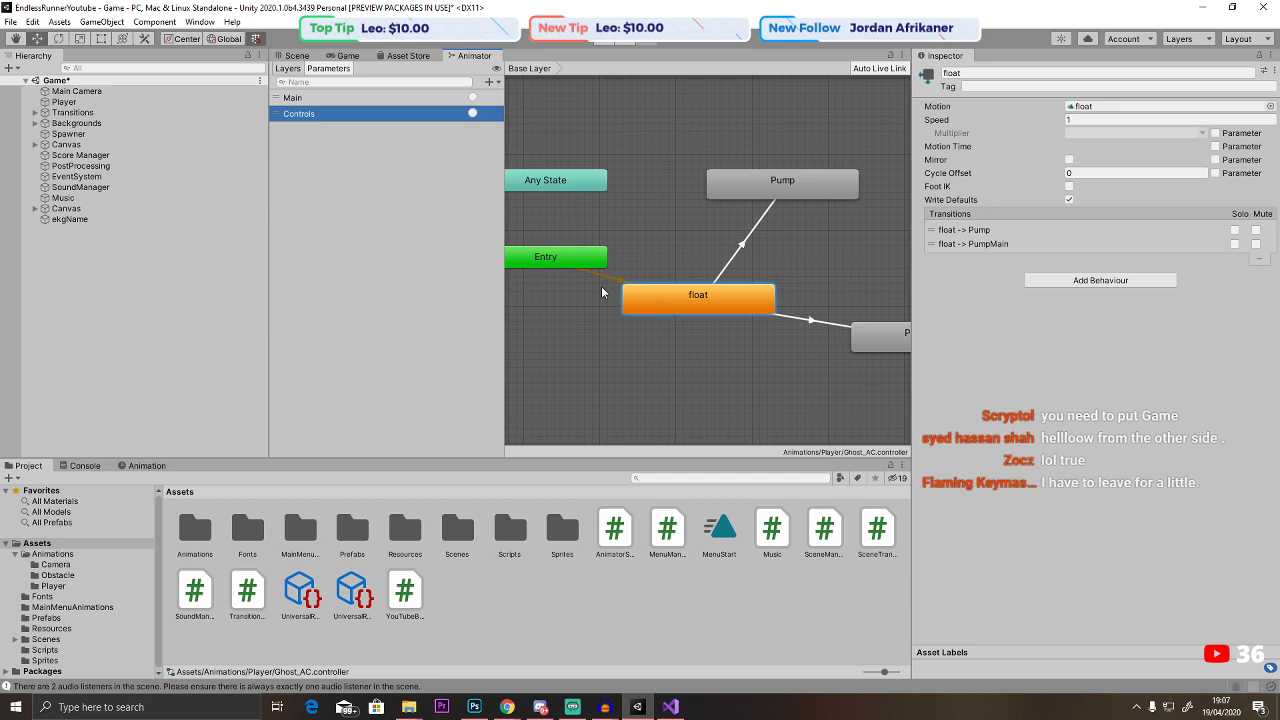
Move the float state lower in the animator graph, farther below the Entry node.
{"action": "scroll", "coordinate": [670, 302], "scroll_direction": "down", "scroll_amount": 5}
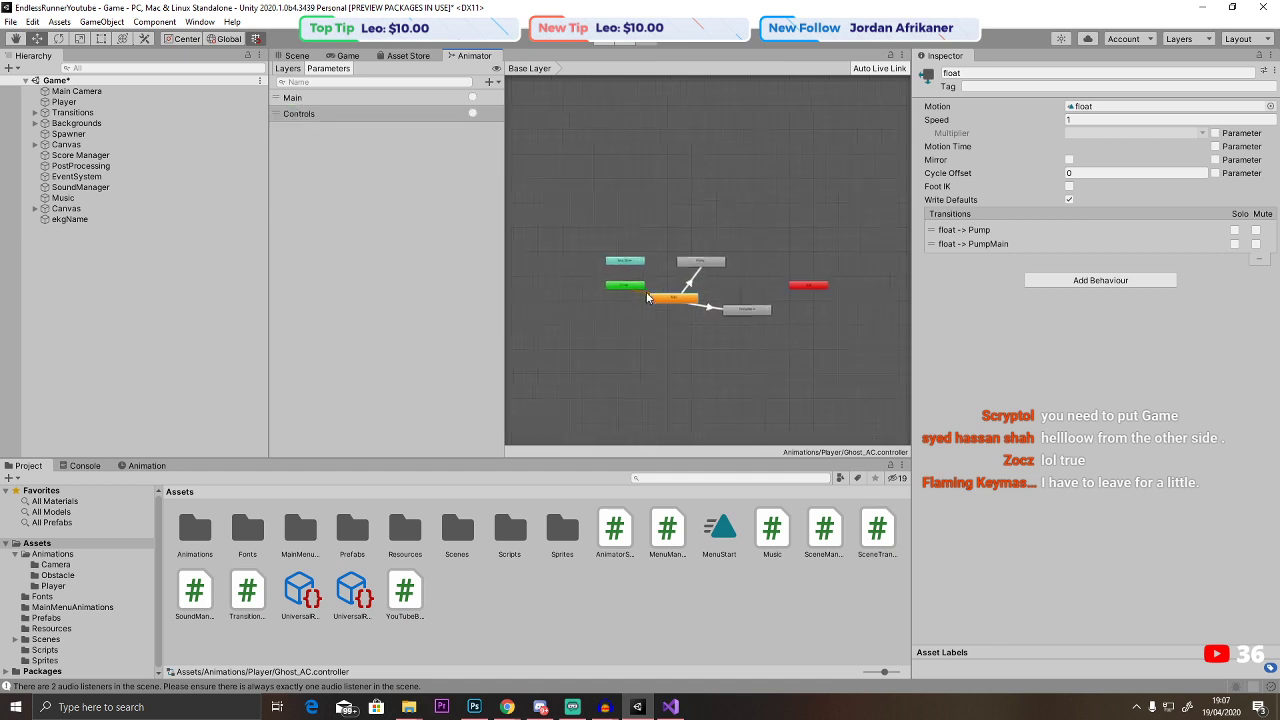
{"action": "middle_click_drag", "start_coordinate": [680, 302], "coordinate": [612, 316]}
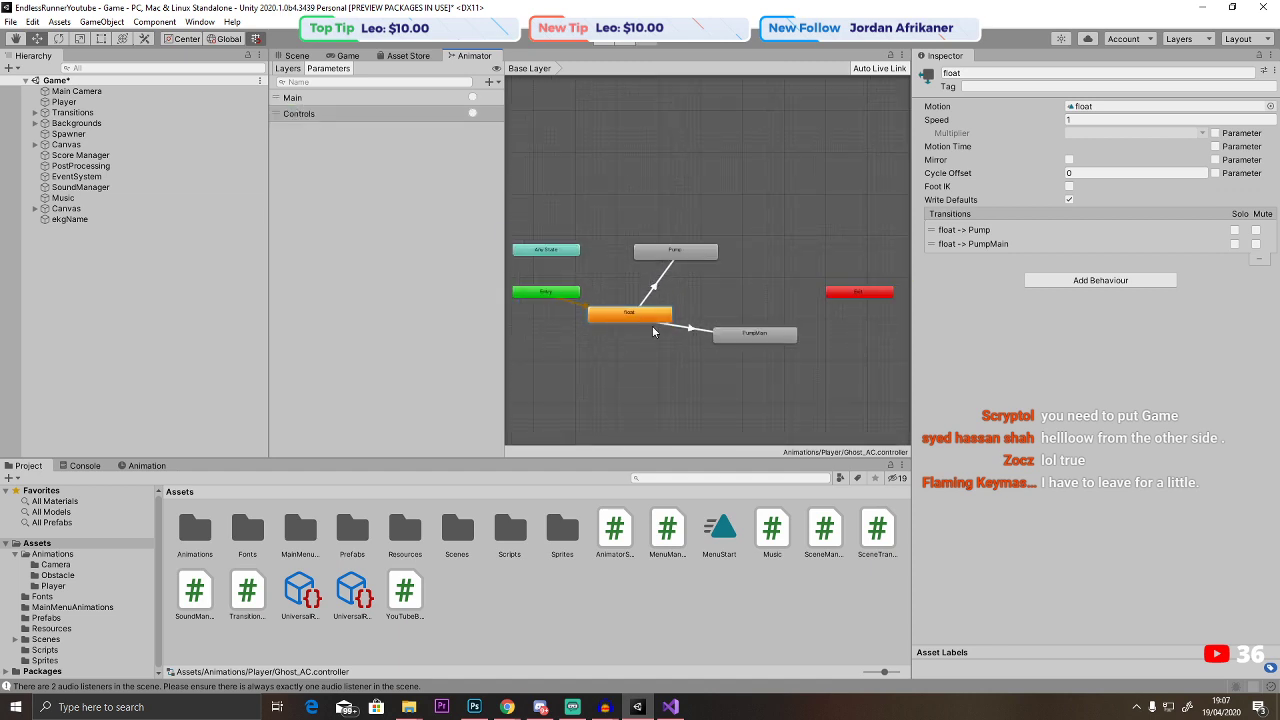
{"action": "left_click_drag", "start_coordinate": [650, 318], "coordinate": [650, 351]}
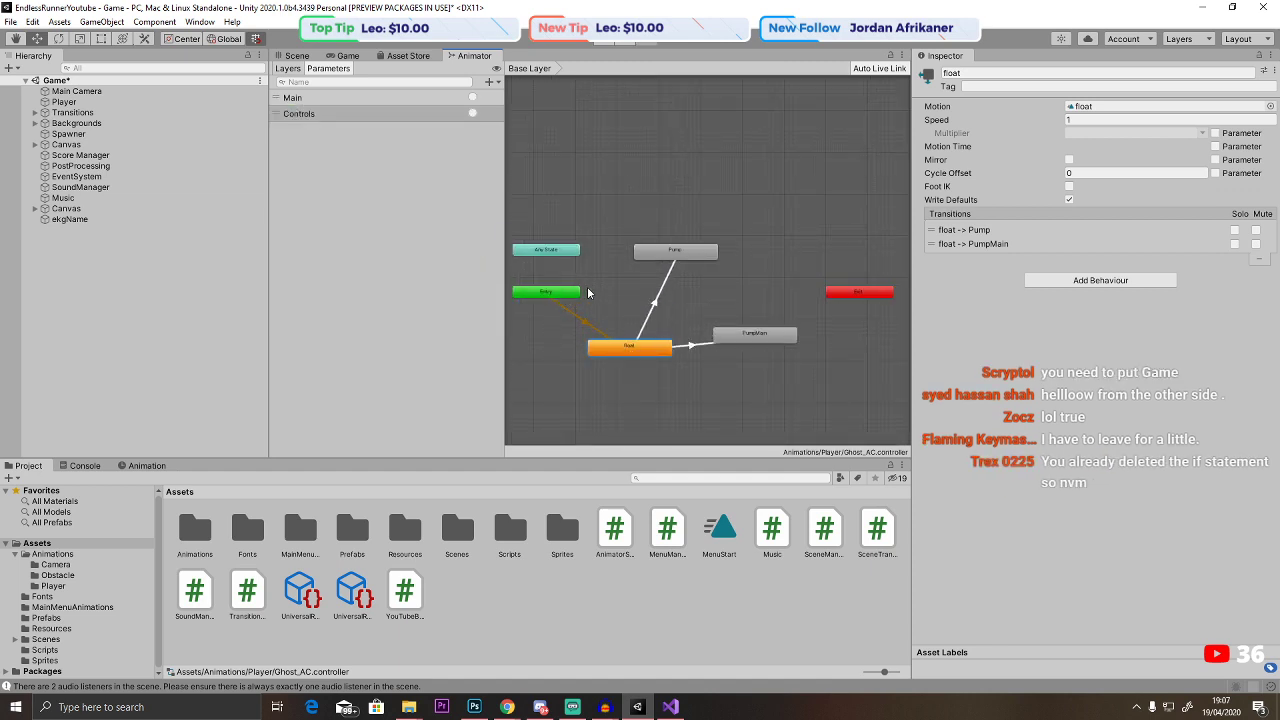
{"action": "scroll", "coordinate": [603, 294], "scroll_direction": "up", "scroll_amount": 1}
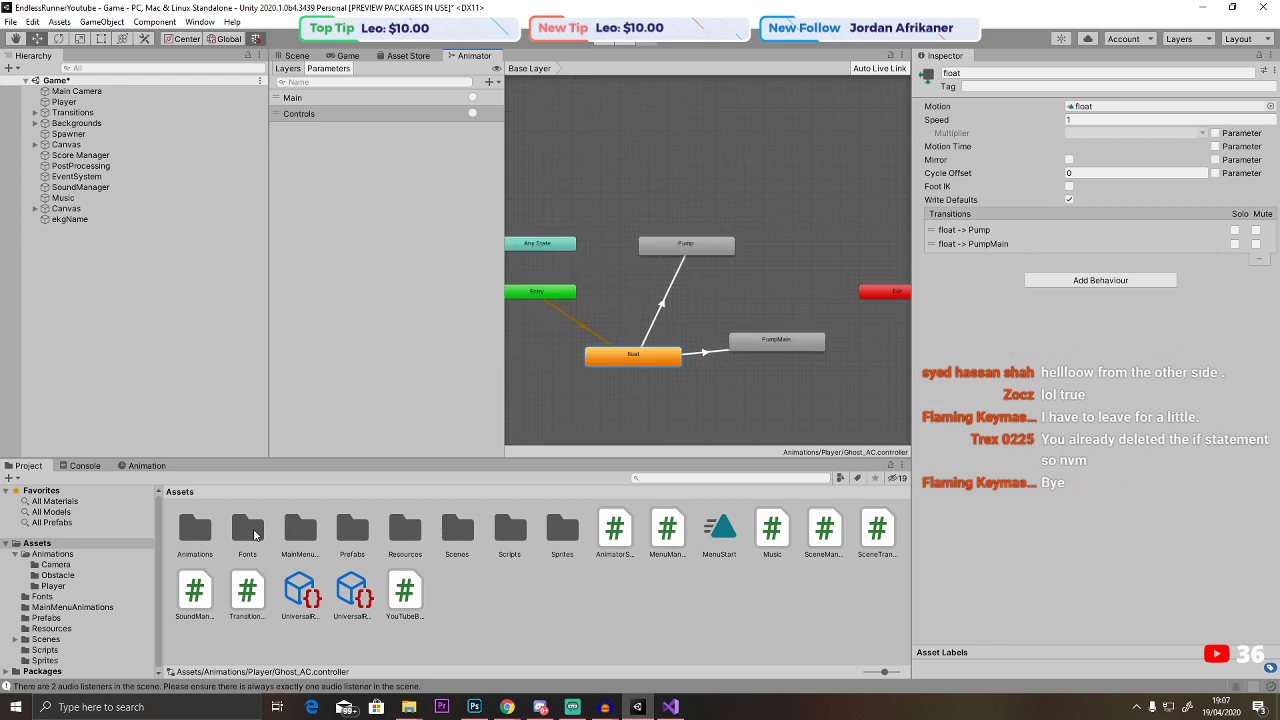
Add the Idle clip from the Animations folder as a new state in the player's animator graph.
{"action": "double_click", "coordinate": [194, 533]}
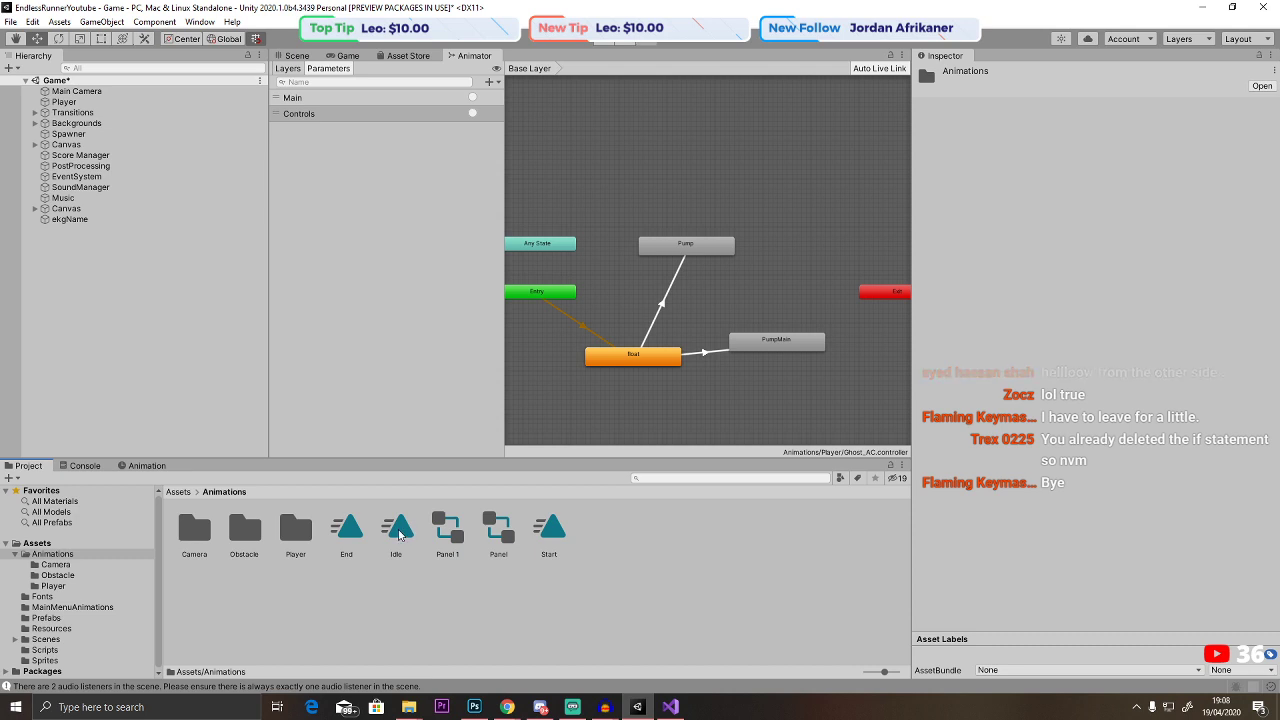
{"action": "double_click", "coordinate": [295, 533]}
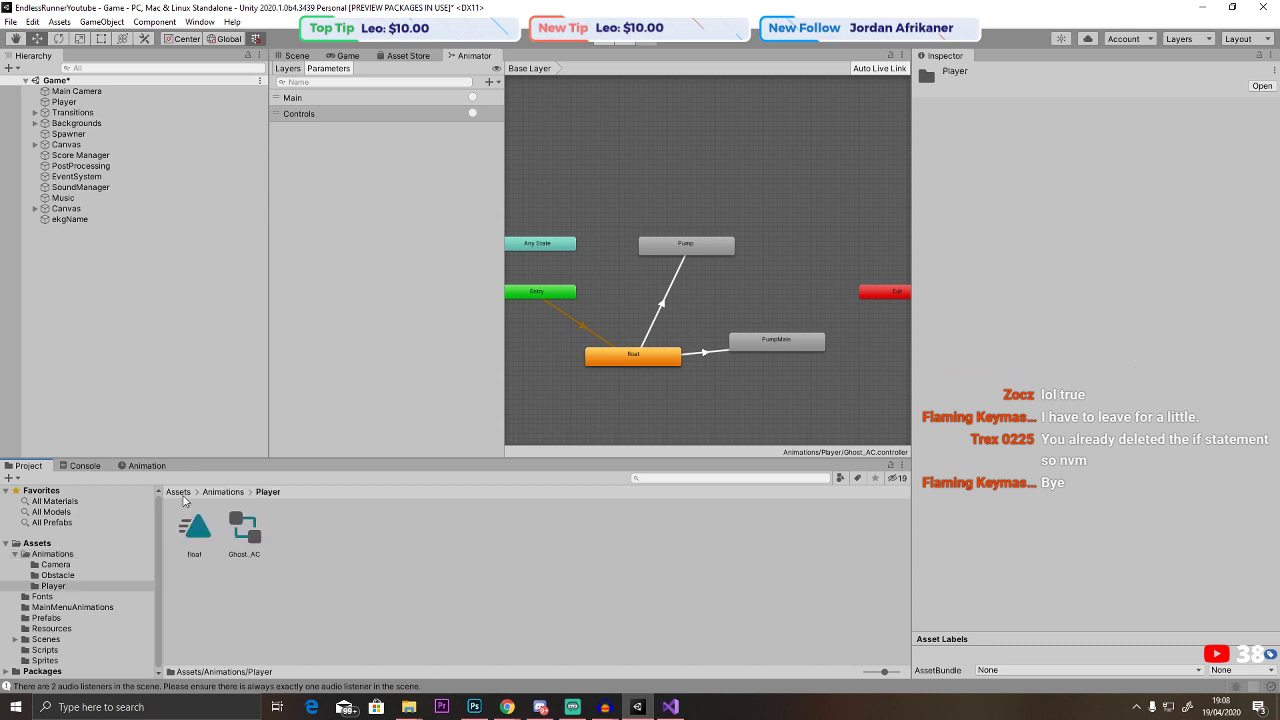
{"action": "left_click", "coordinate": [222, 491]}
{"action": "left_click_drag", "start_coordinate": [396, 528], "coordinate": [560, 385]}
{"action": "scroll", "coordinate": [539, 425], "scroll_direction": "up", "scroll_amount": 3}
Try to make a transition from Entry to the Idle state, and delete the Idle state.
{"action": "left_click", "coordinate": [560, 224]}
{"action": "right_click", "coordinate": [552, 224]}
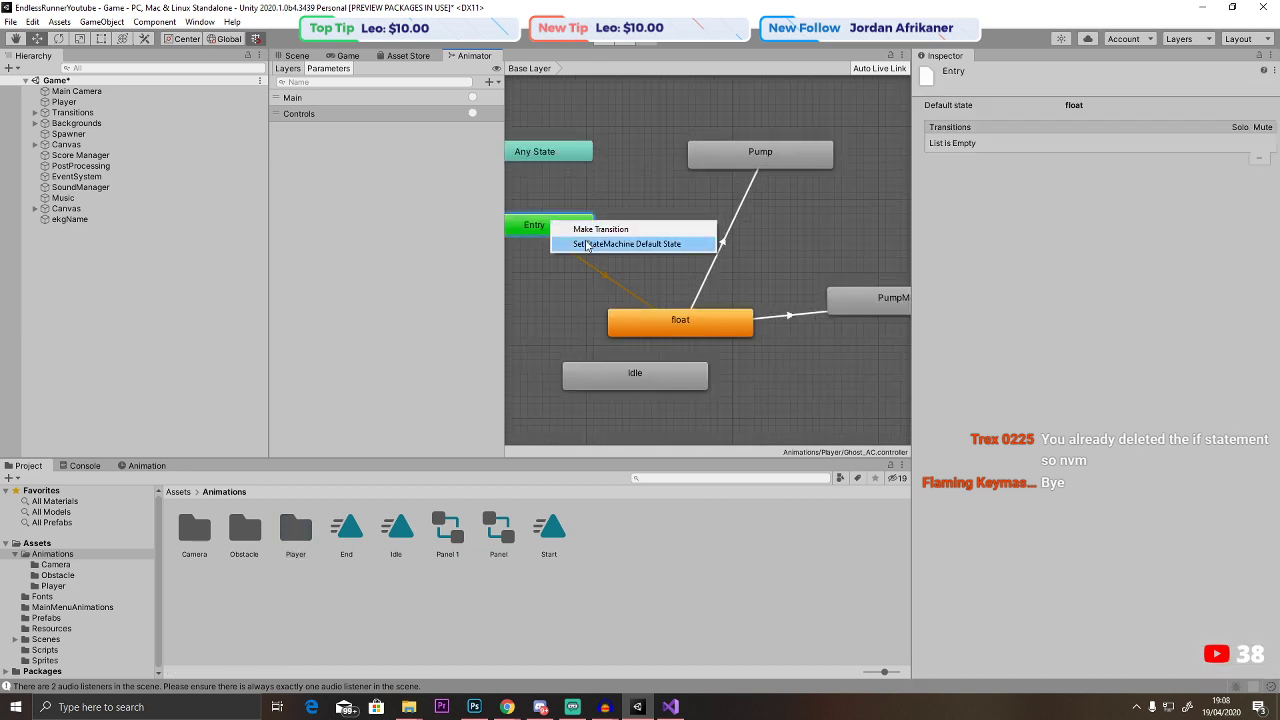
{"action": "left_click", "coordinate": [590, 228]}
{"action": "left_click", "coordinate": [611, 392]}
{"action": "left_click", "coordinate": [620, 378]}
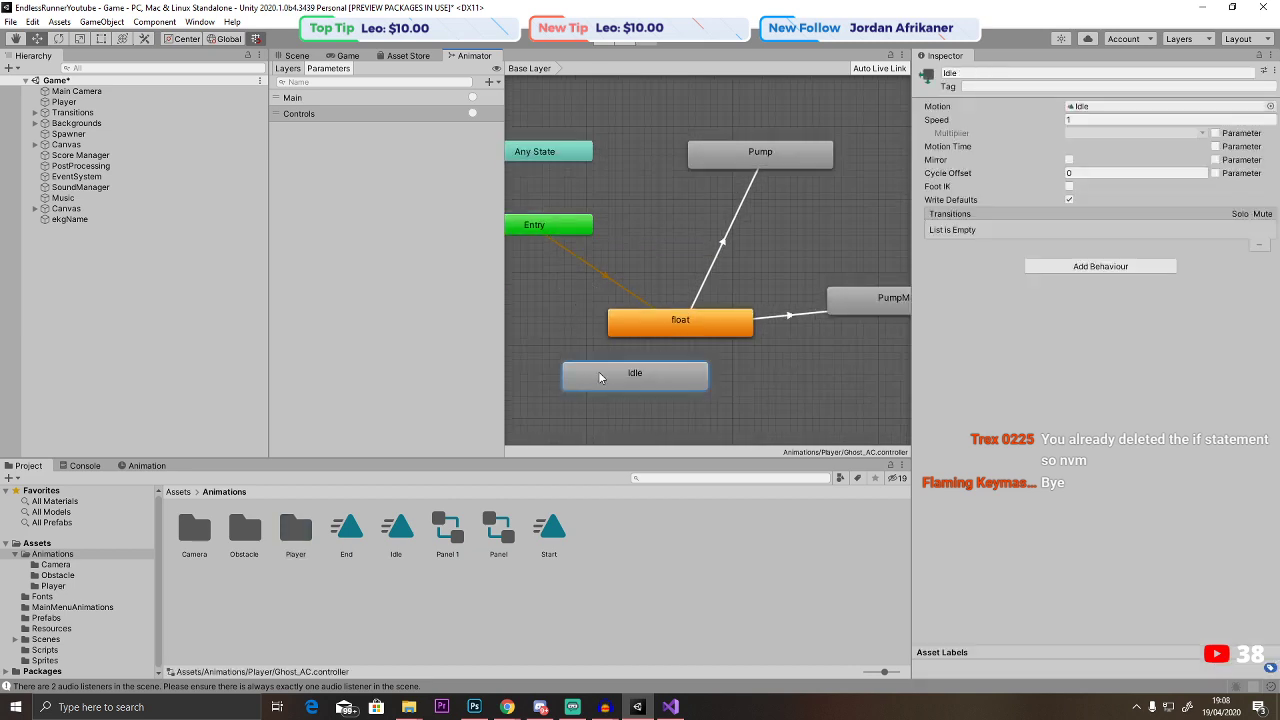
{"action": "key", "text": "Delete"}
Check the float state and the Player's Animator Script component, and set the Game block's trigger name to "float" in AnimatorScript.cs.
{"action": "left_click", "coordinate": [687, 325]}
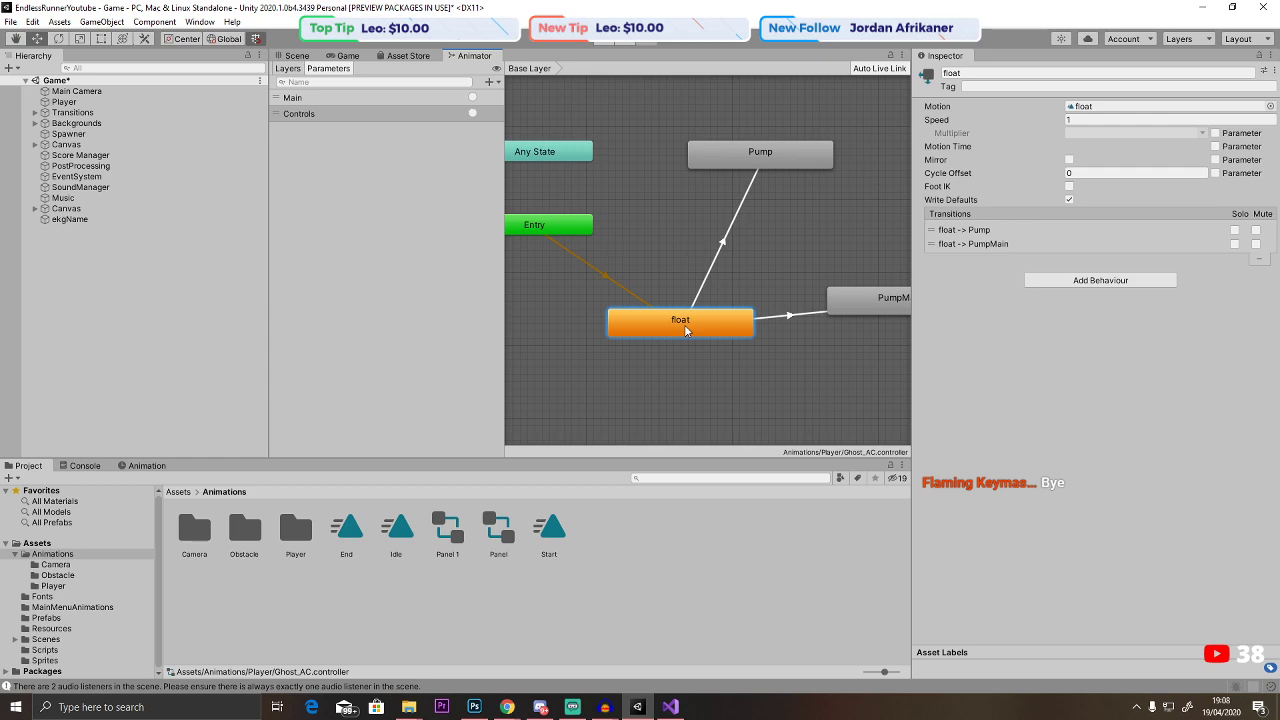
{"action": "left_click", "coordinate": [297, 55]}
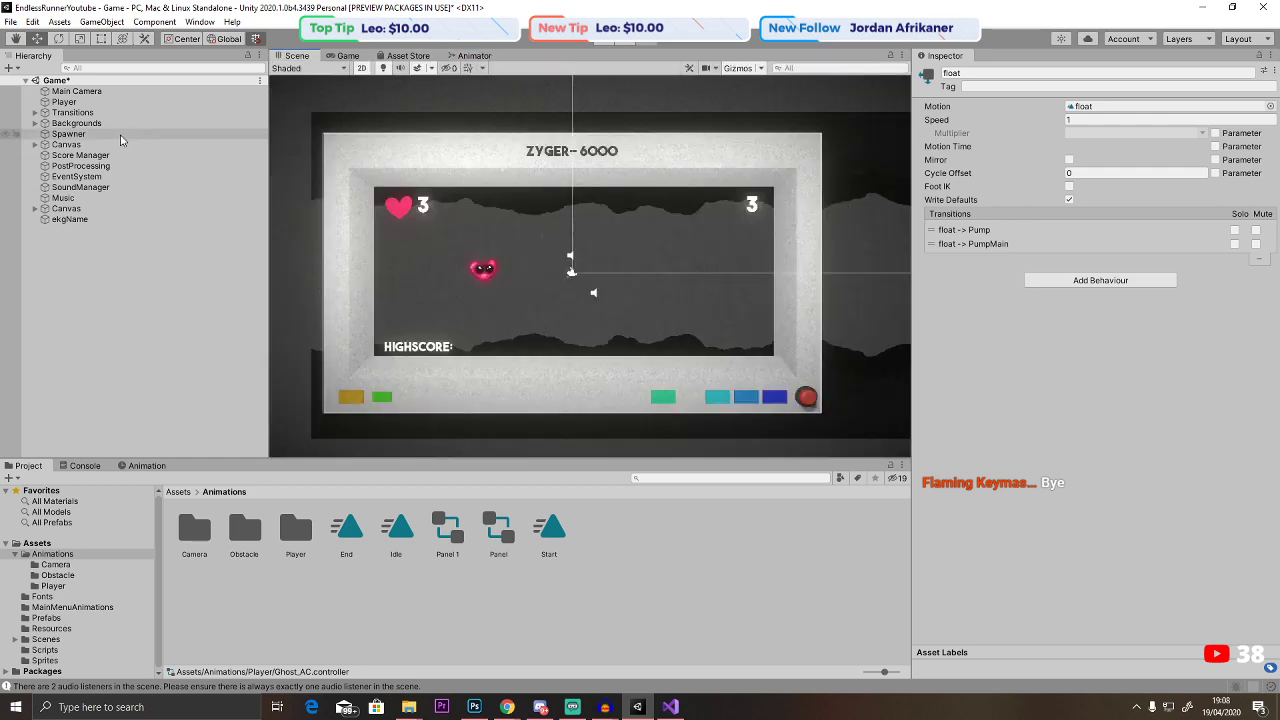
{"action": "left_click", "coordinate": [63, 102]}
{"action": "scroll", "coordinate": [1100, 400], "scroll_direction": "down", "scroll_amount": 5}
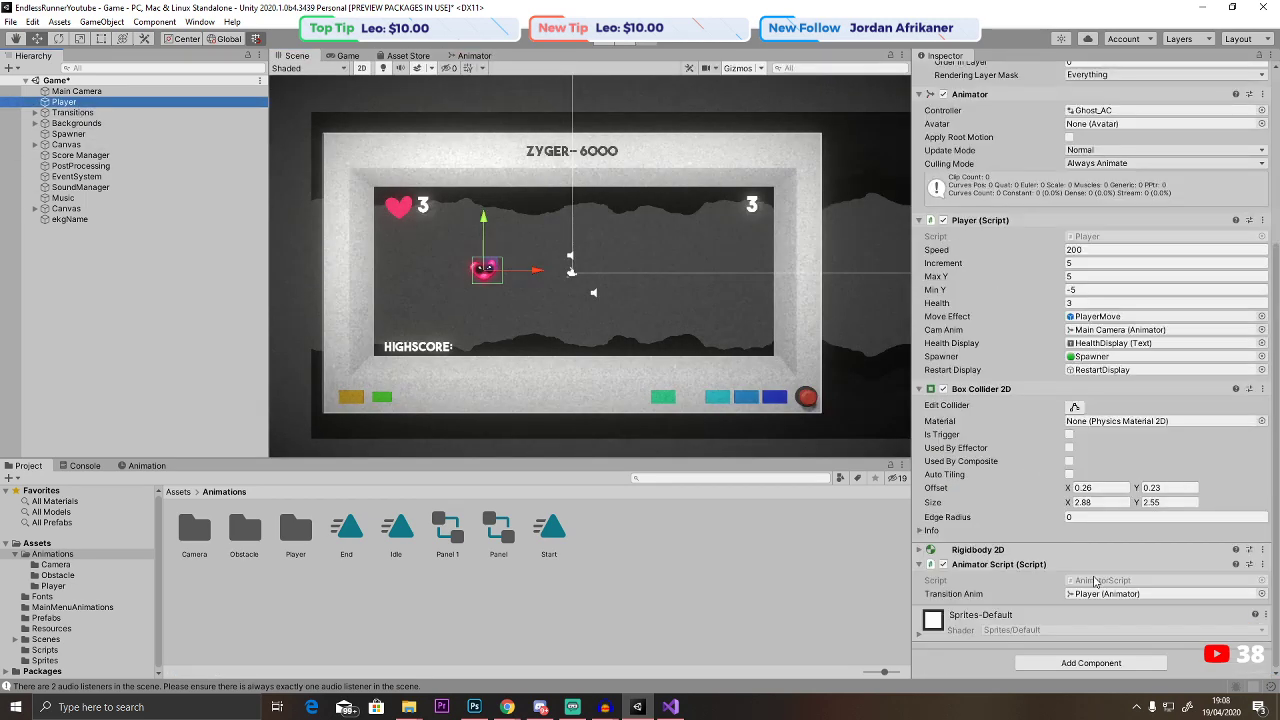
{"action": "key", "text": "alt+Tab"}
{"action": "double_click", "coordinate": [453, 361]}
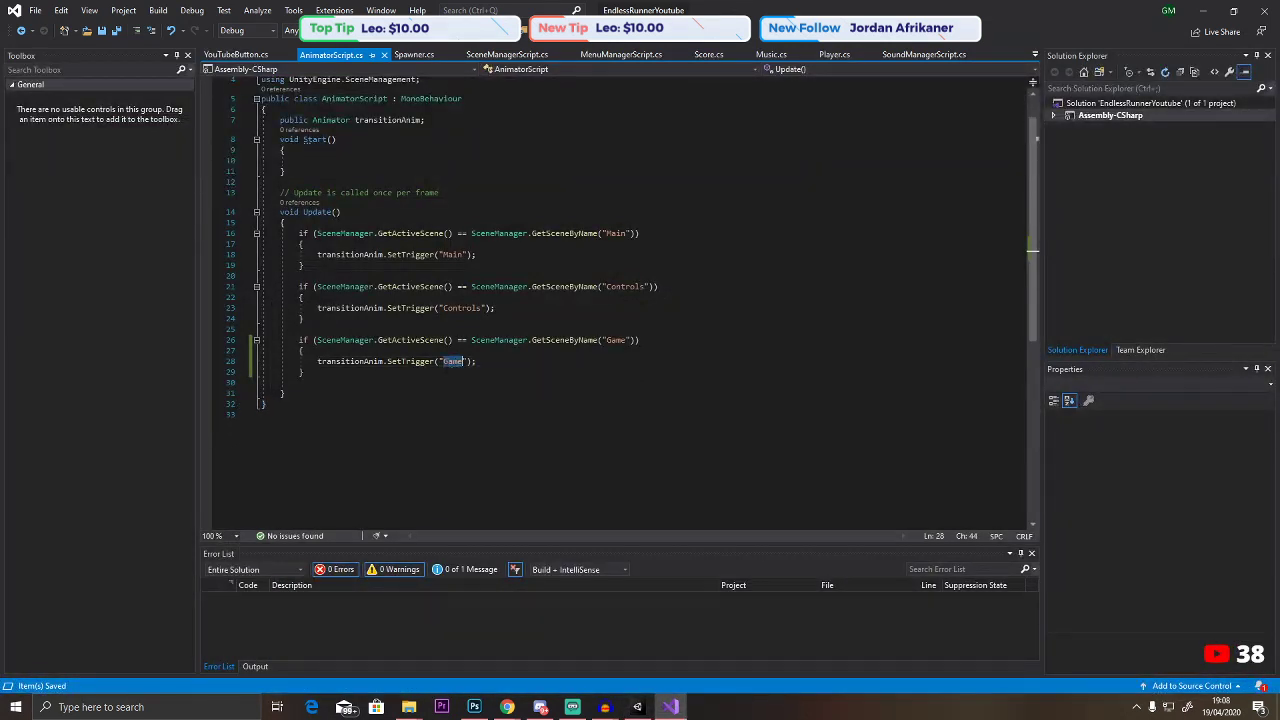
{"action": "type", "text": "Fla"}
{"action": "left_click", "coordinate": [553, 379]}
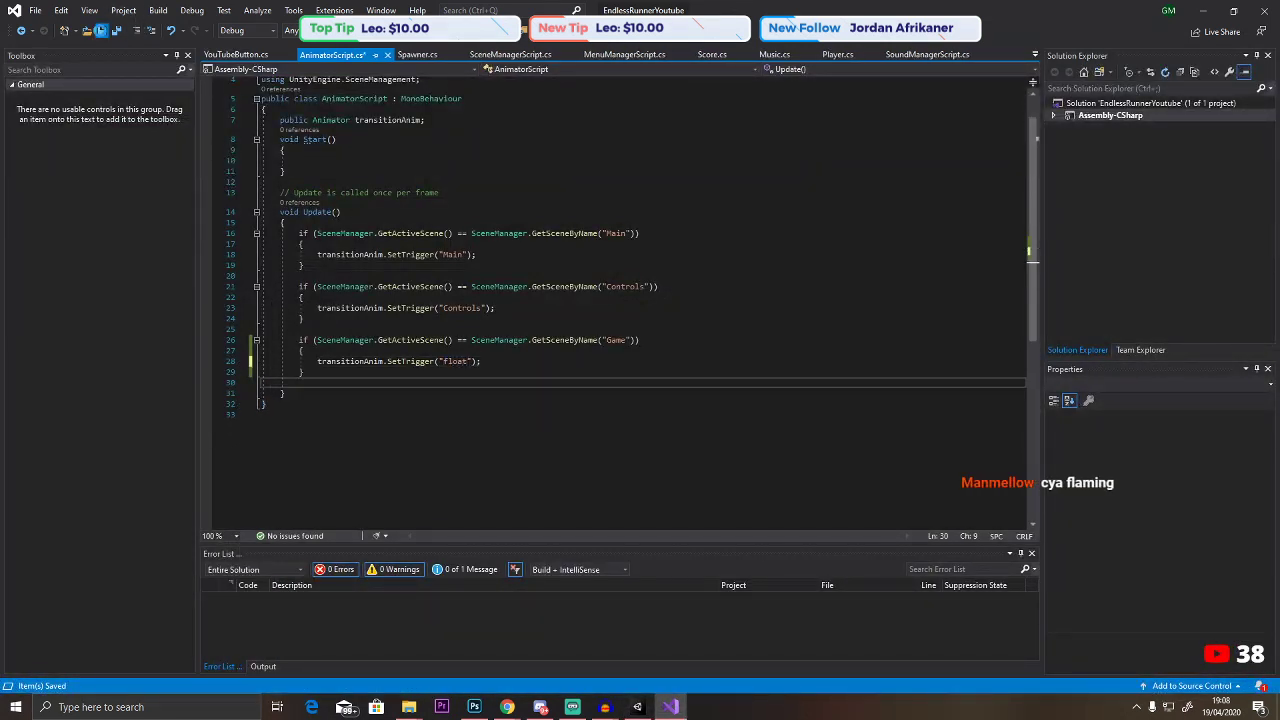
Return to Unity and play-test the Game scene to check the player's animation, and stop the test.
{"action": "left_click", "coordinate": [1203, 11]}
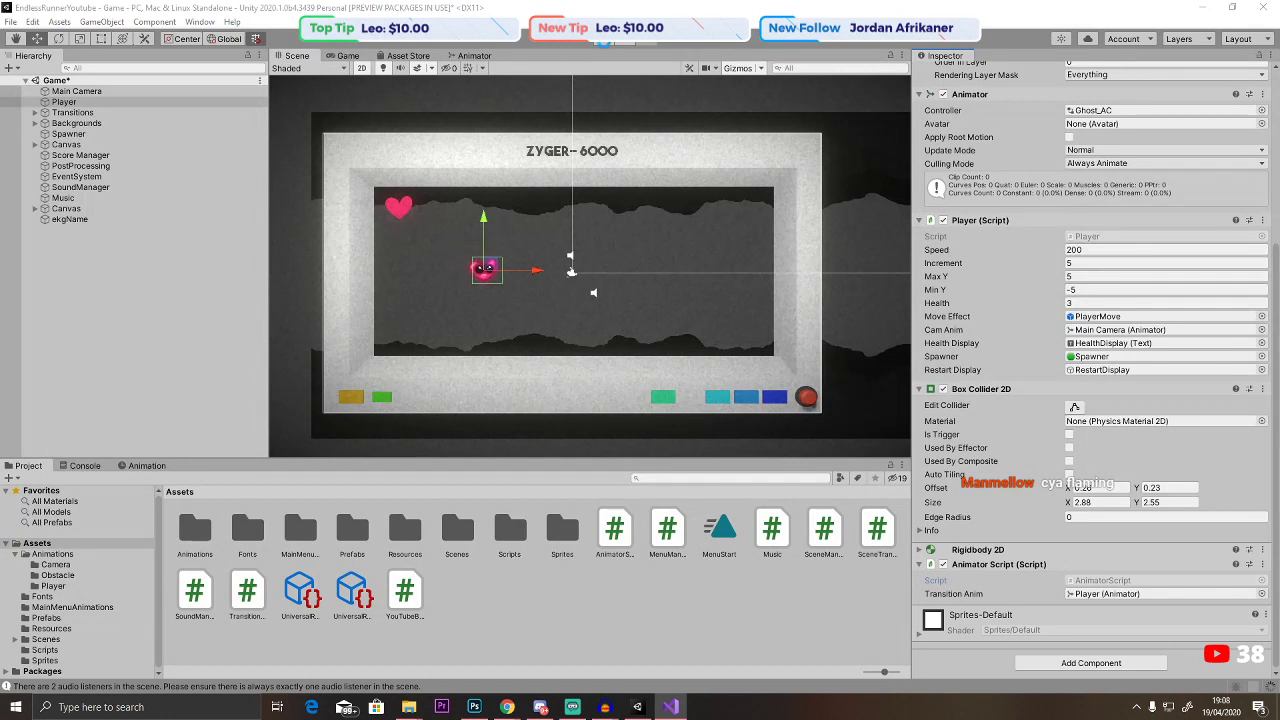
{"action": "left_click", "coordinate": [603, 42]}
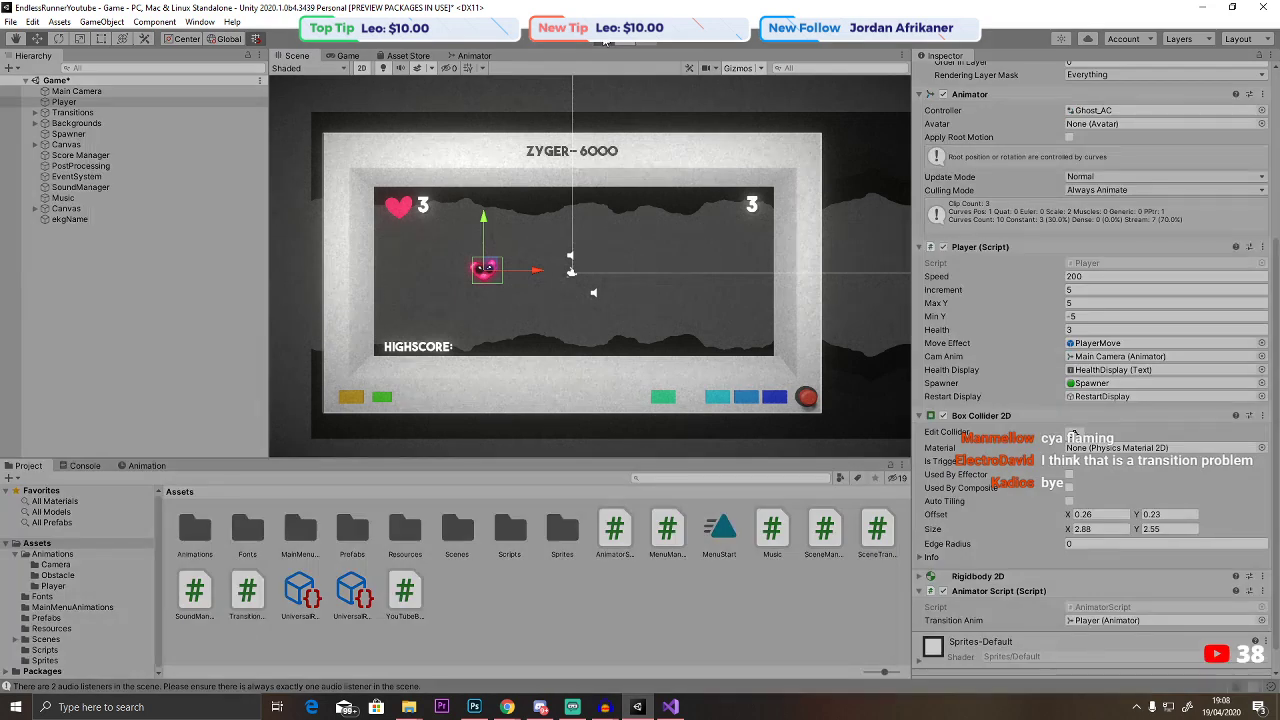
{"action": "left_click", "coordinate": [618, 44]}
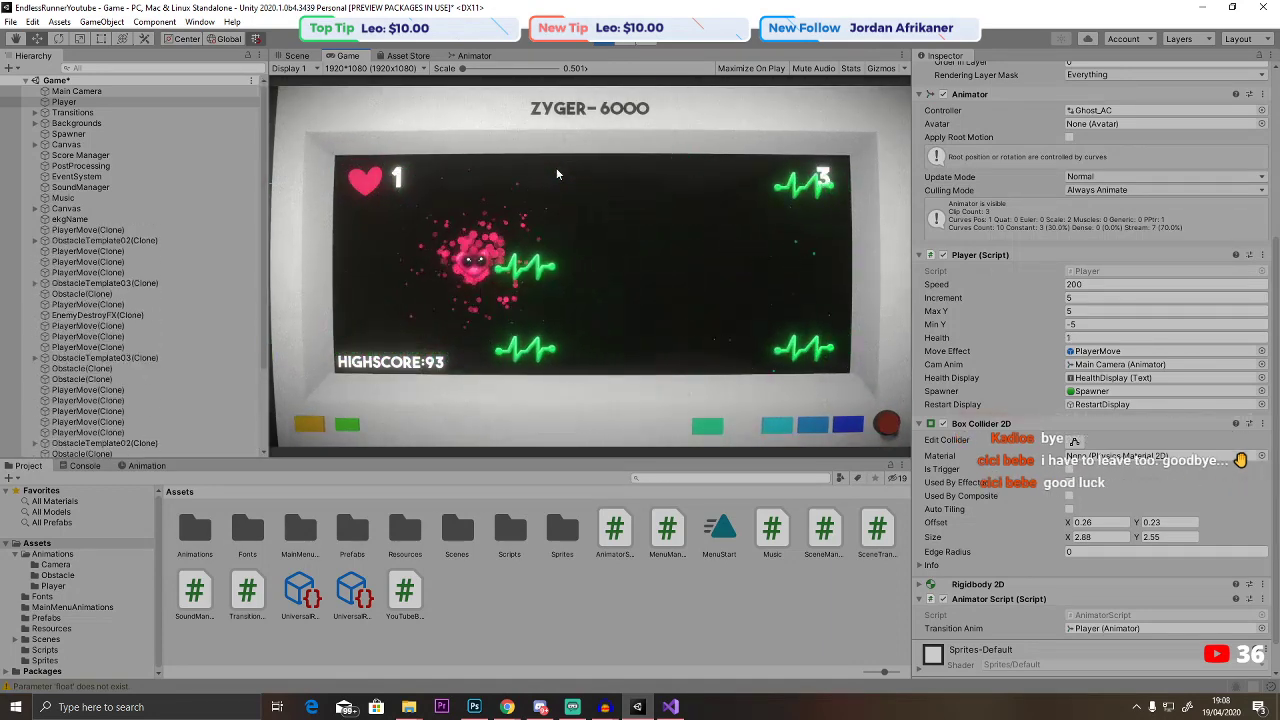
{"action": "left_click", "coordinate": [603, 44]}
Select the Player object and review its components, collapsing the Player script component.
{"action": "left_click", "coordinate": [504, 222]}
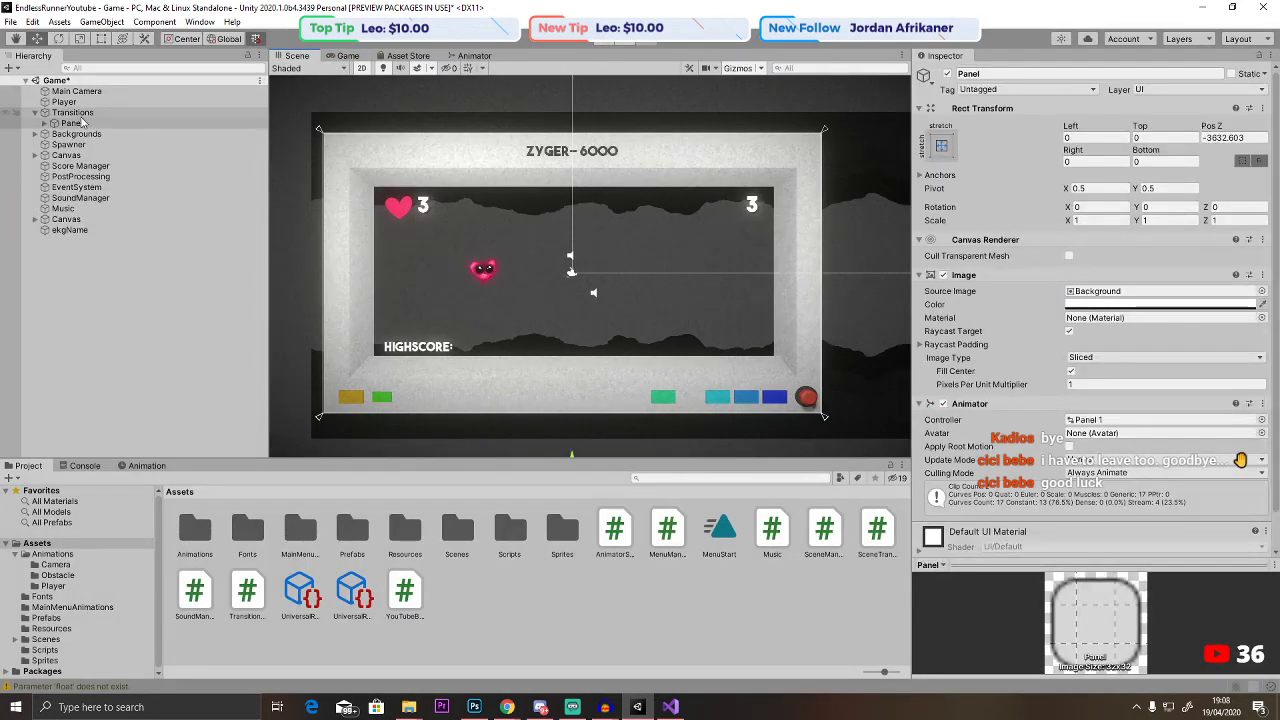
{"action": "left_click", "coordinate": [72, 113]}
{"action": "left_click", "coordinate": [70, 104]}
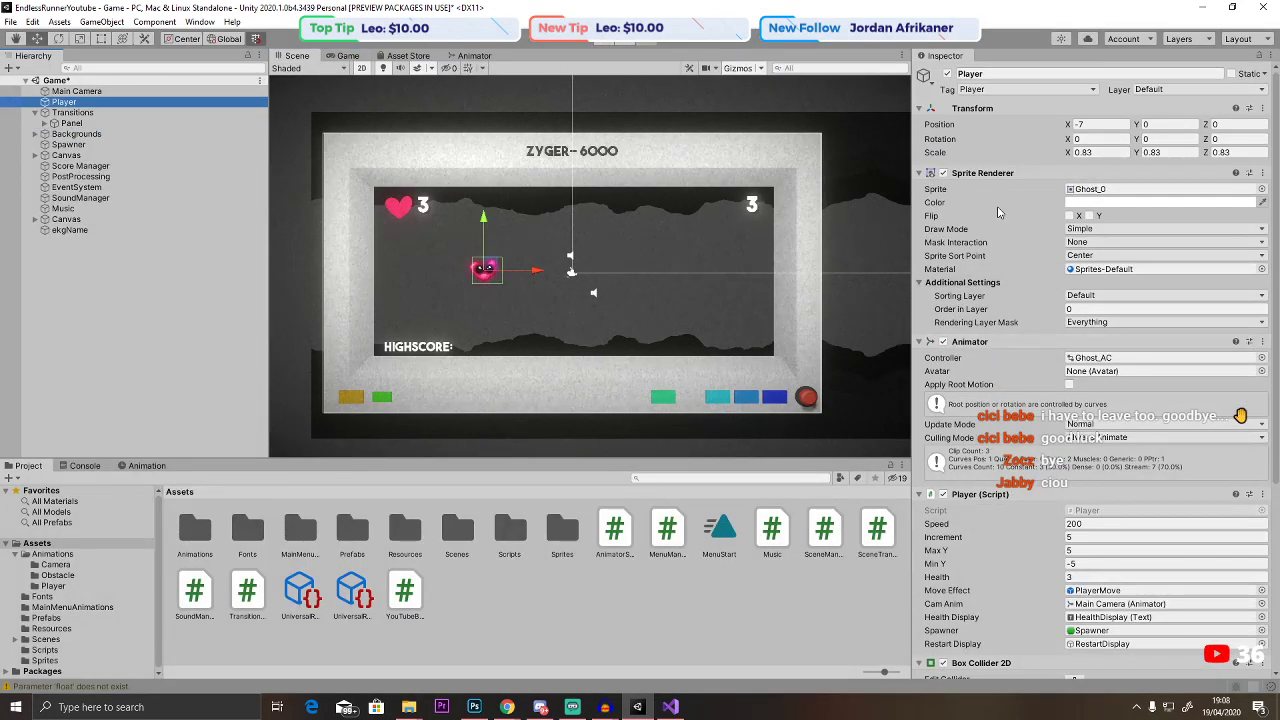
{"action": "scroll", "coordinate": [990, 250], "scroll_direction": "down", "scroll_amount": 5}
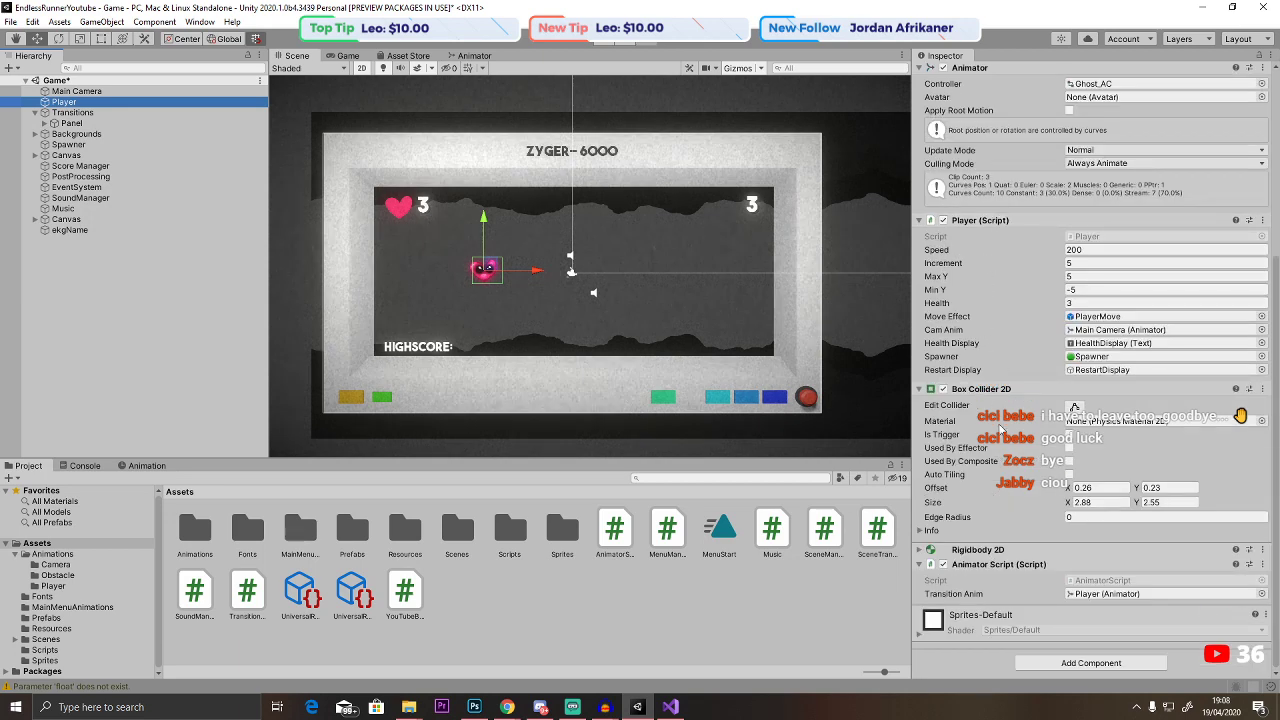
{"action": "scroll", "coordinate": [1000, 429], "scroll_direction": "up", "scroll_amount": 5}
{"action": "left_click", "coordinate": [935, 494]}
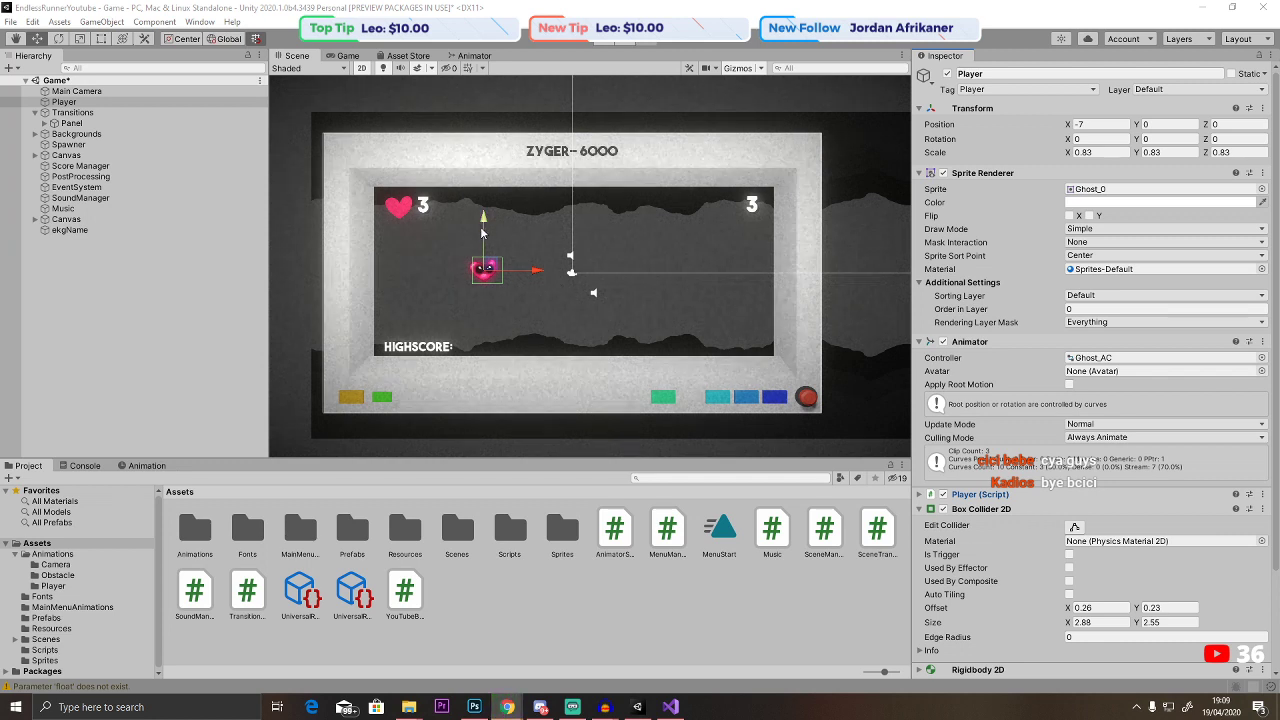
Open the Prefabs folder and view the settings of the PlayerMove prefab.
{"action": "left_click", "coordinate": [174, 488]}
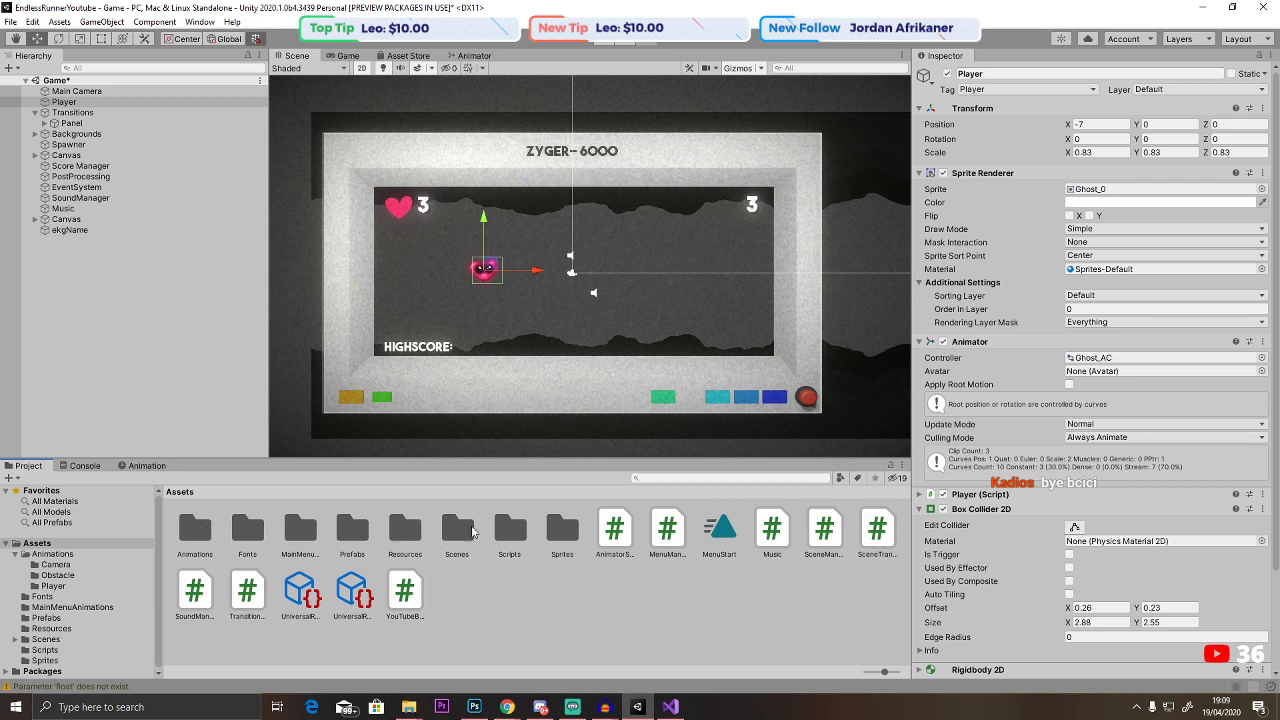
{"action": "double_click", "coordinate": [350, 531]}
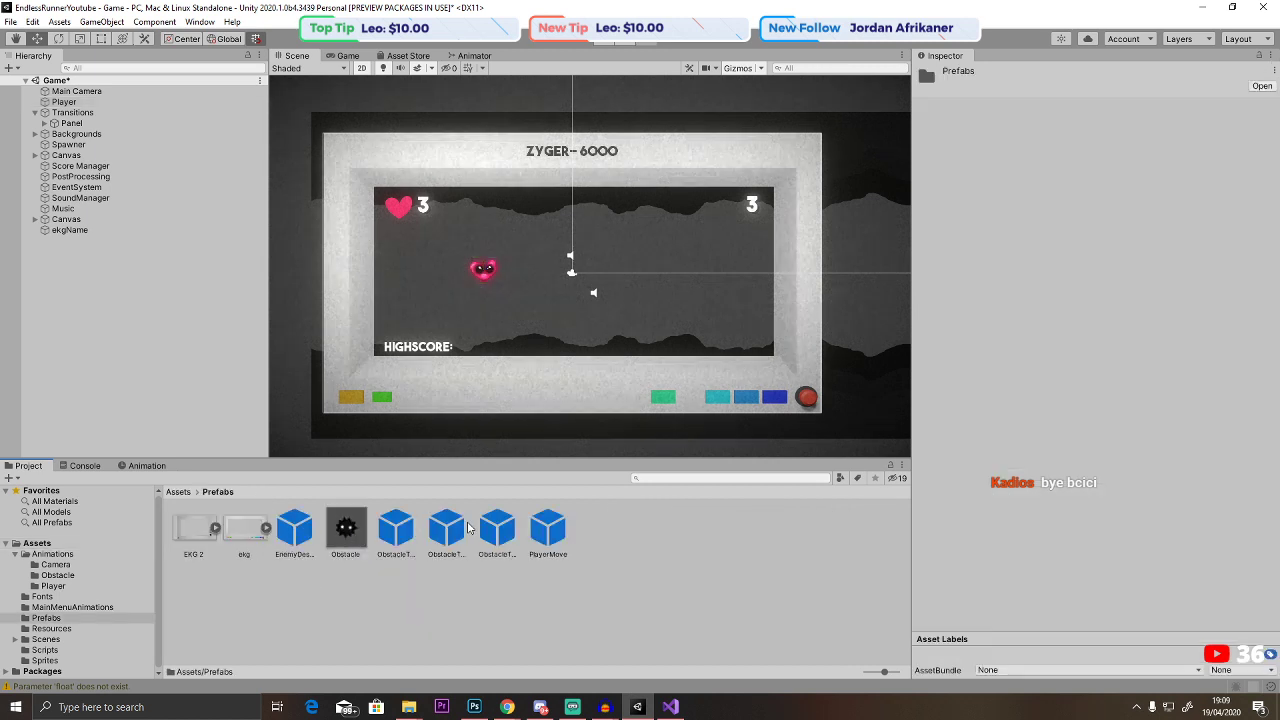
{"action": "left_click", "coordinate": [550, 533]}
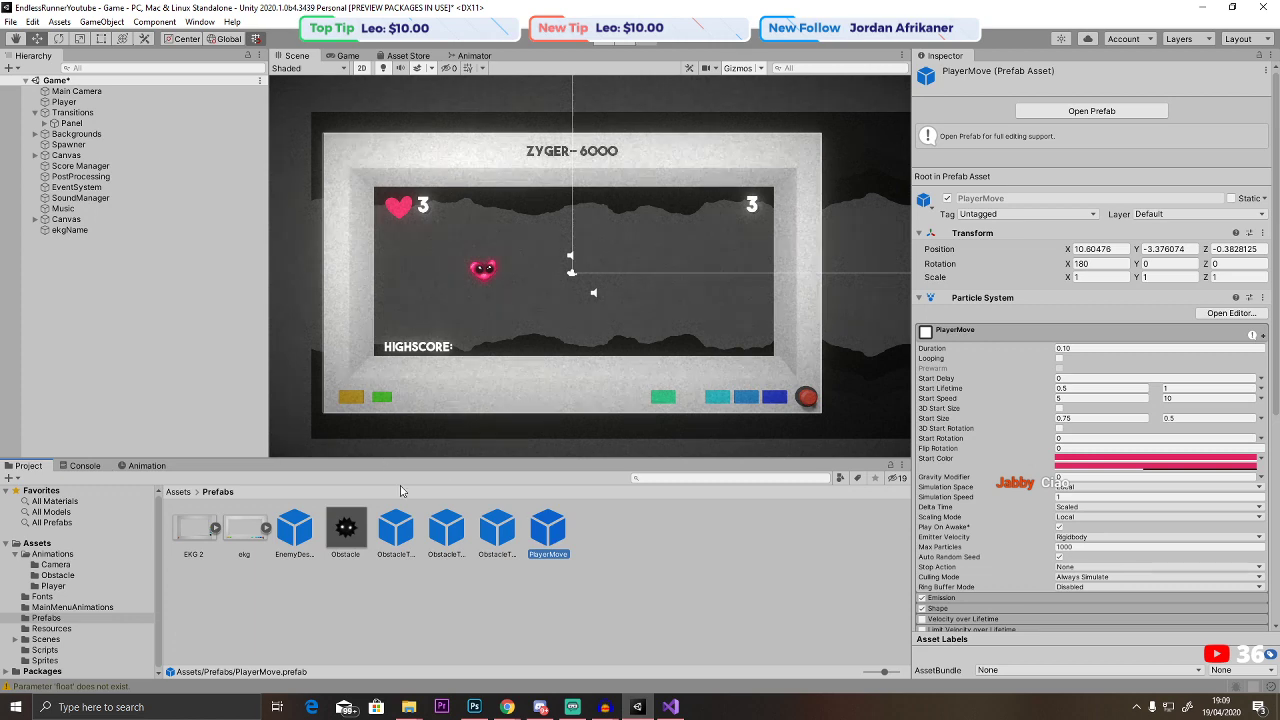
Remove the Animator Script component from the Player object.
{"action": "left_click", "coordinate": [72, 112]}
{"action": "left_click", "coordinate": [71, 123]}
{"action": "left_click", "coordinate": [179, 491]}
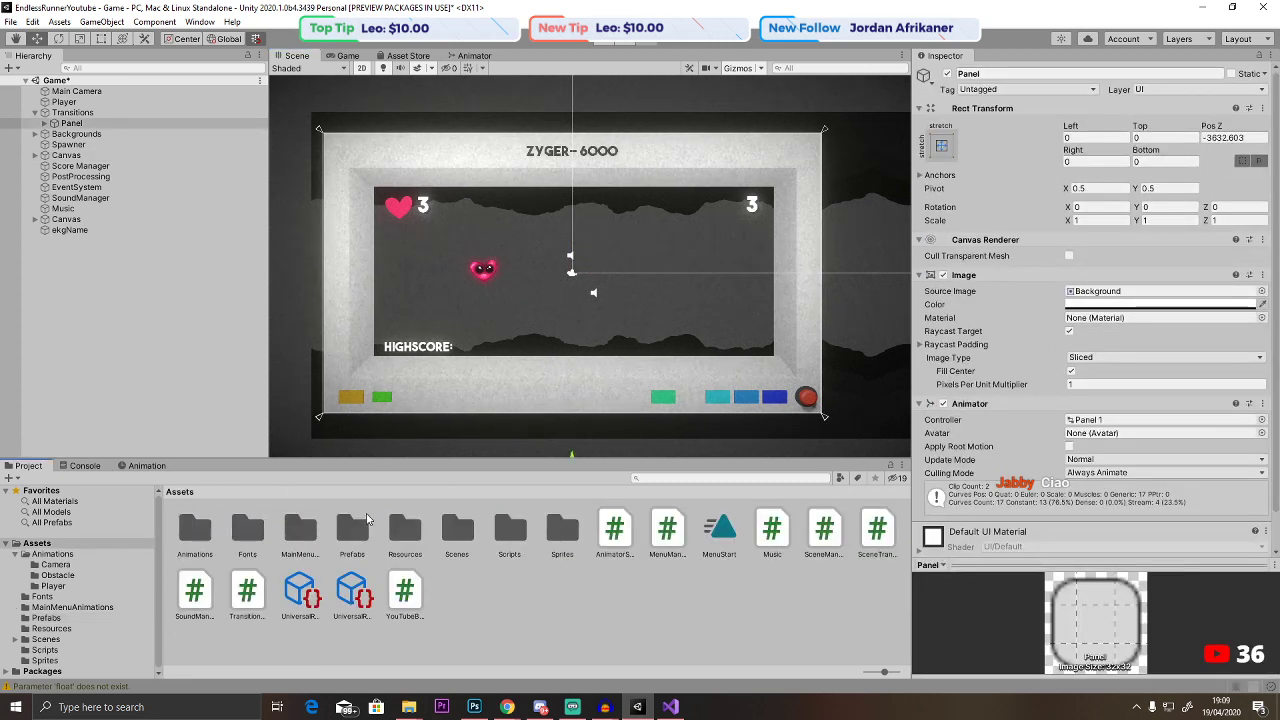
{"action": "left_click", "coordinate": [63, 102]}
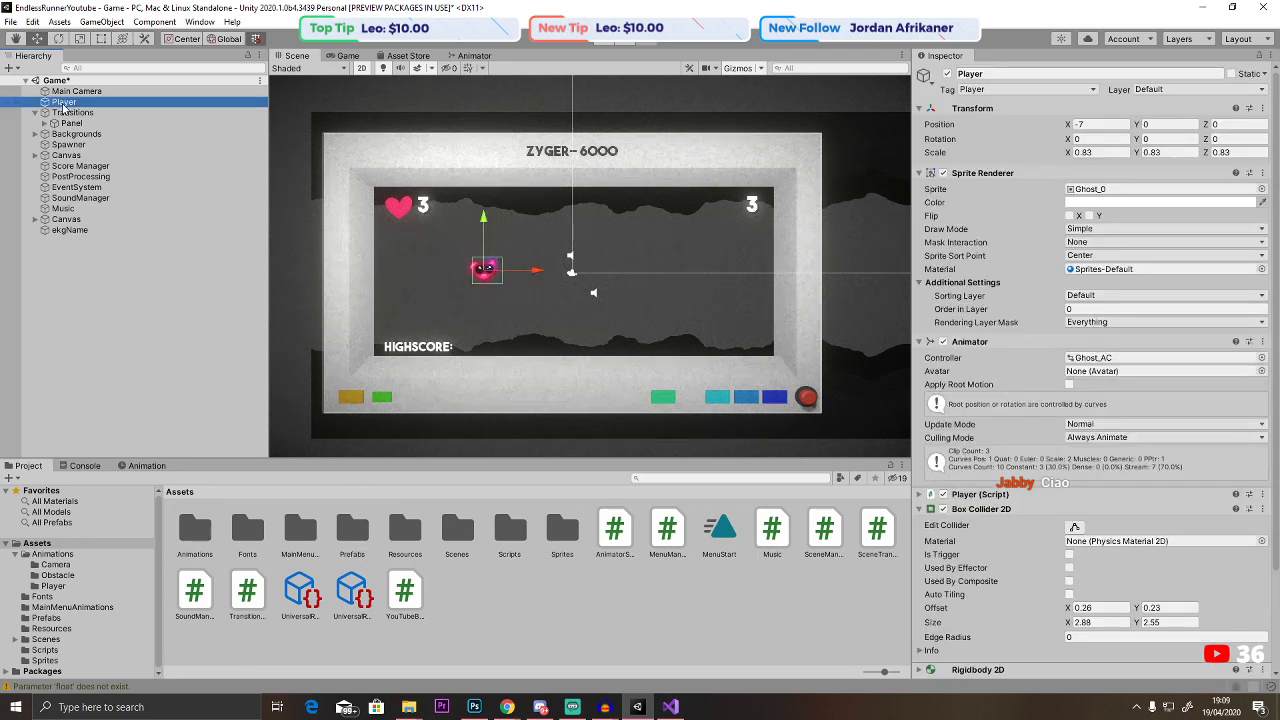
{"action": "scroll", "coordinate": [1030, 413], "scroll_direction": "down", "scroll_amount": 3}
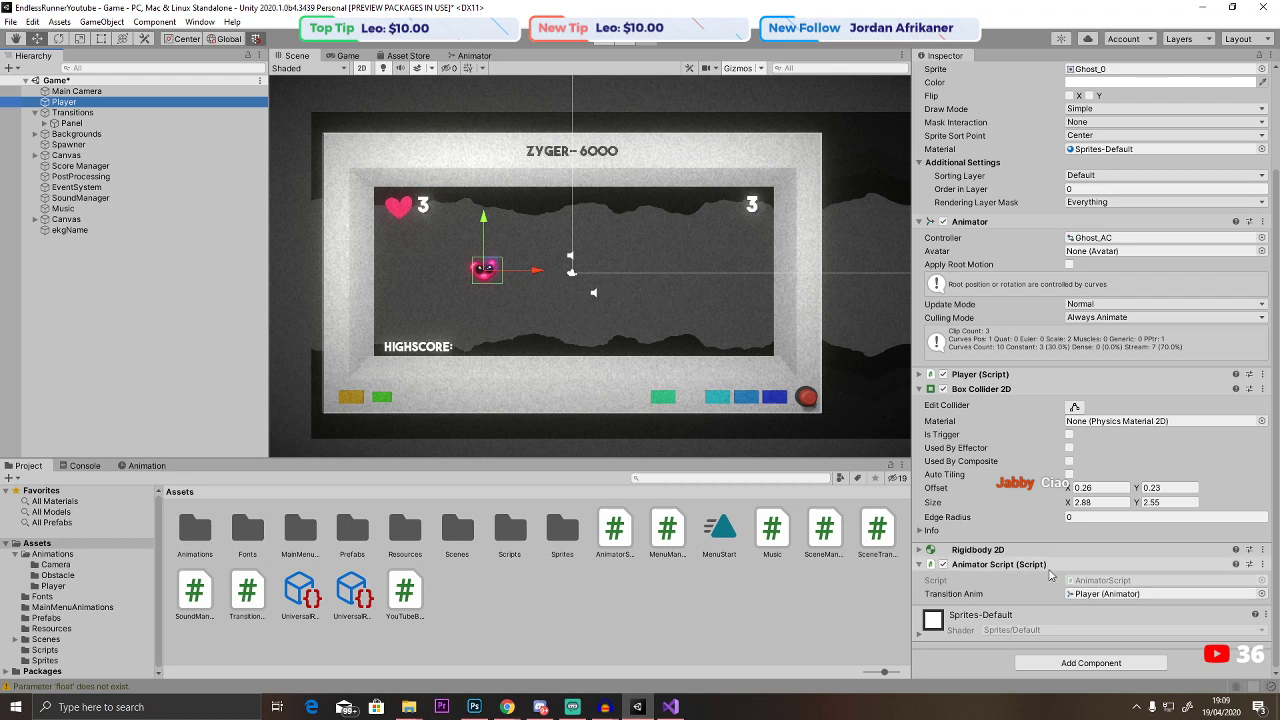
{"action": "scroll", "coordinate": [1050, 590], "scroll_direction": "up", "scroll_amount": 1}
{"action": "right_click", "coordinate": [1033, 598]}
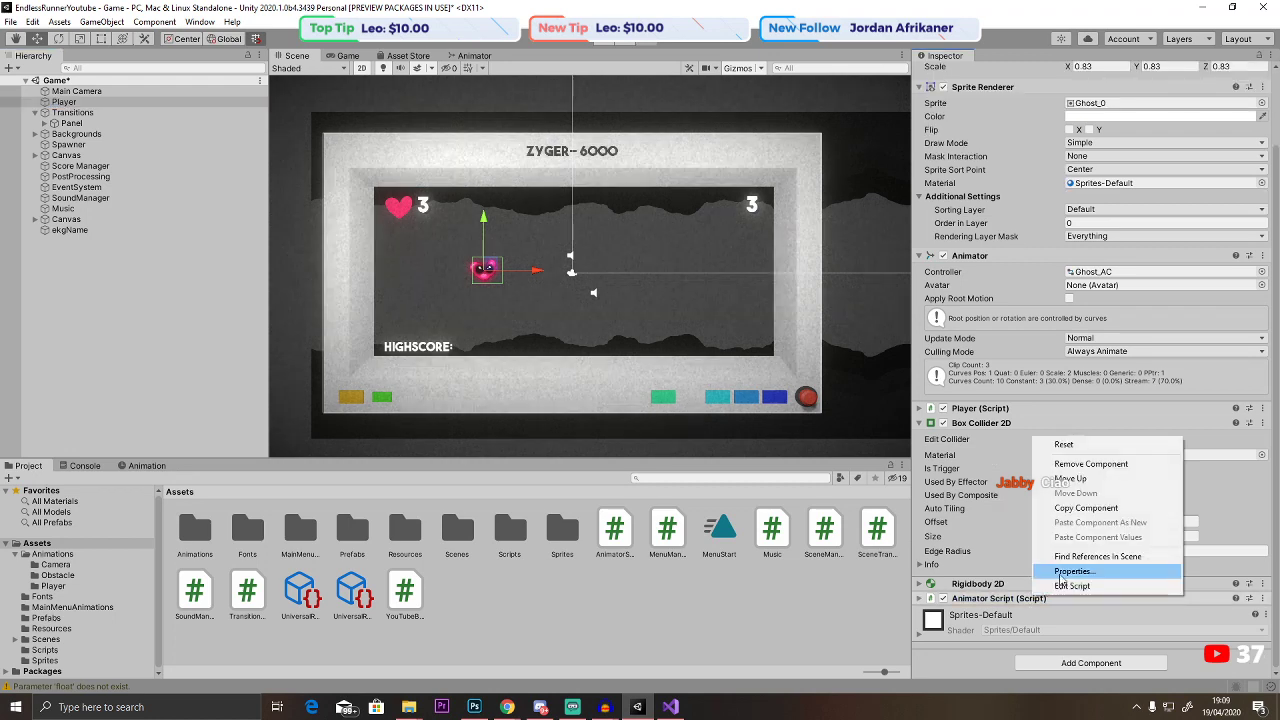
{"action": "left_click", "coordinate": [1092, 465]}
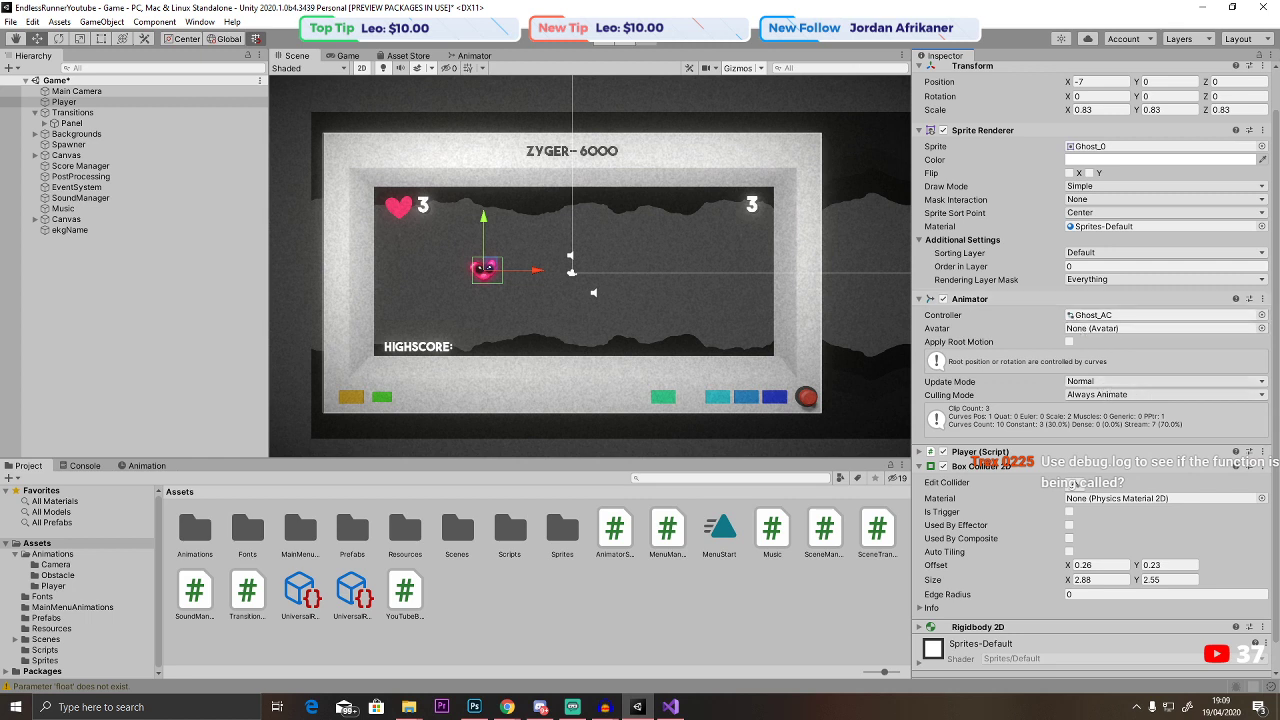
Open the Player script and add Debug.Log("Up"); at the end of the UpArrow block in Update.
{"action": "left_click", "coordinate": [1125, 452]}
{"action": "left_click", "coordinate": [1124, 469]}
{"action": "double_click", "coordinate": [1124, 472]}
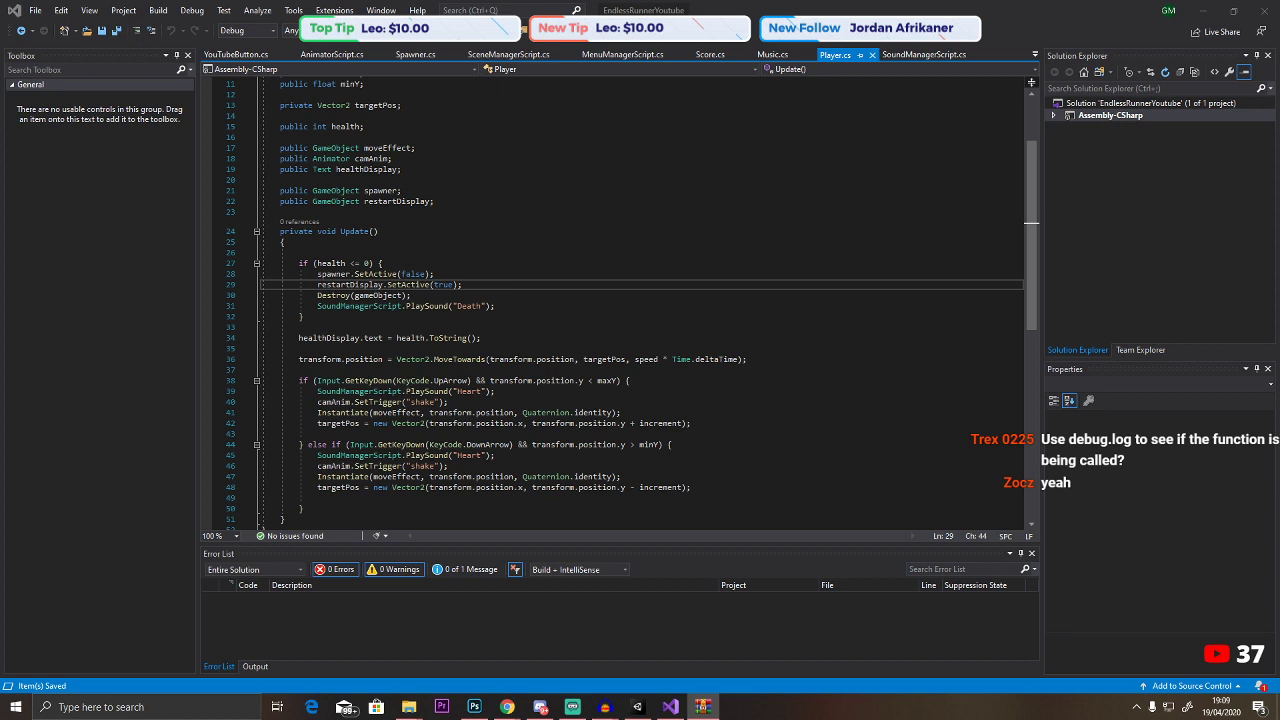
{"action": "scroll", "coordinate": [615, 300], "scroll_direction": "down", "scroll_amount": 3}
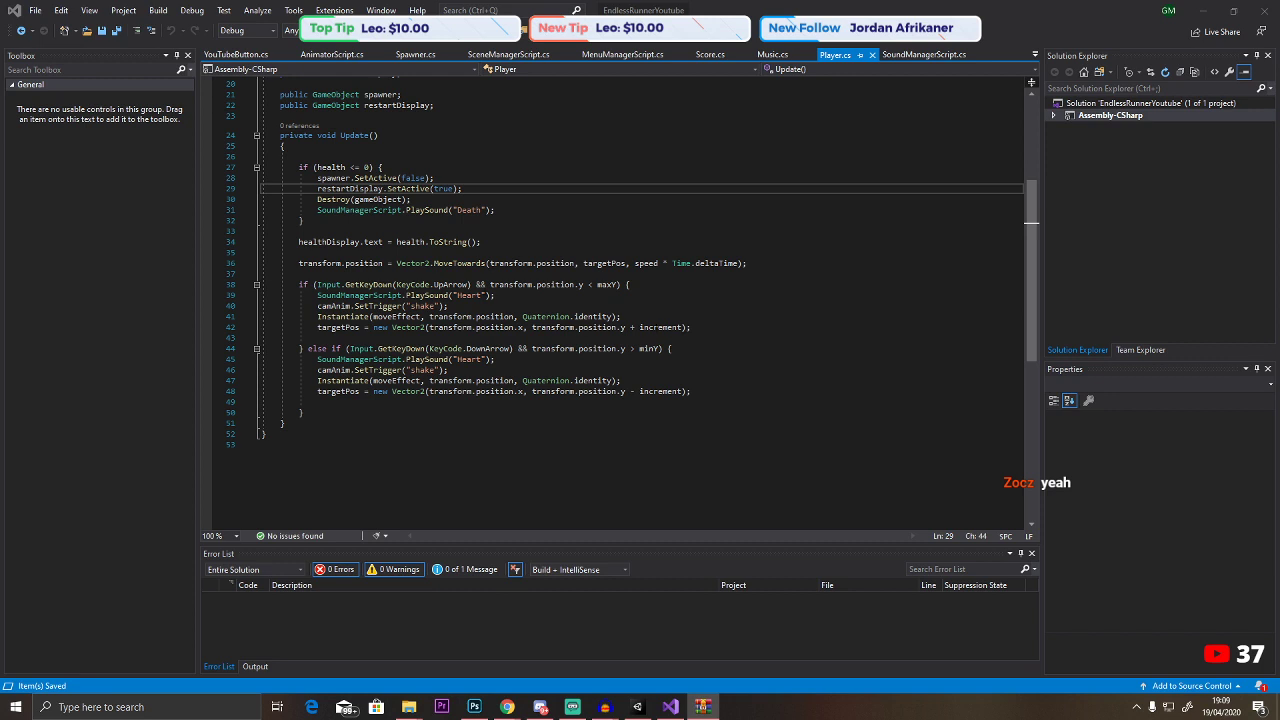
{"action": "left_click", "coordinate": [715, 328]}
{"action": "key", "text": "Return"}
{"action": "type", "text": "debug"}
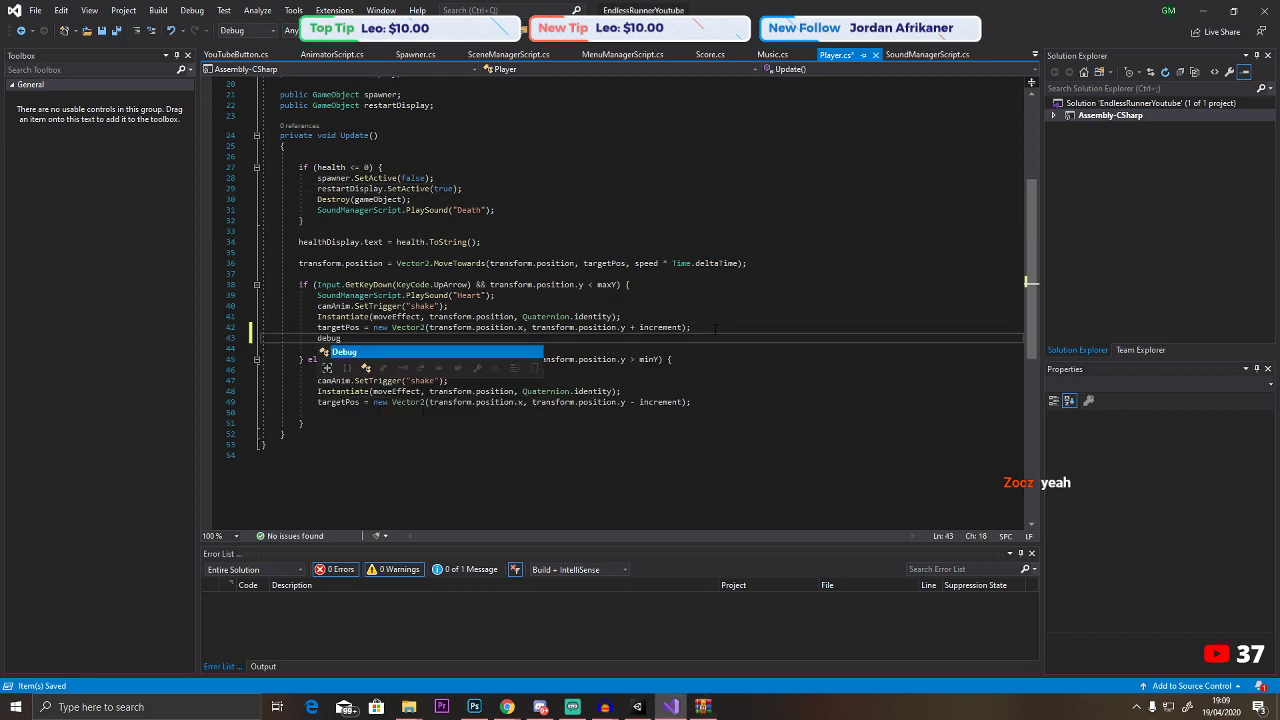
{"action": "type", "text": ".Log();"}
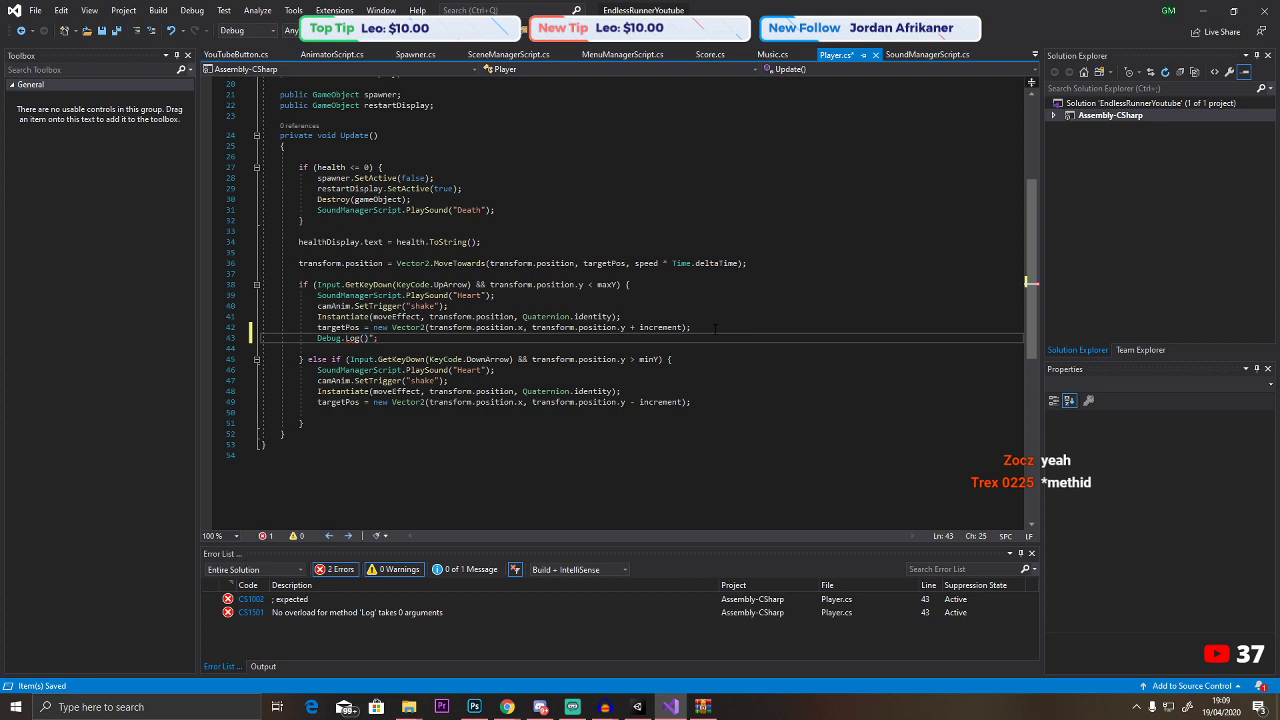
{"action": "key", "text": "BackSpace"}
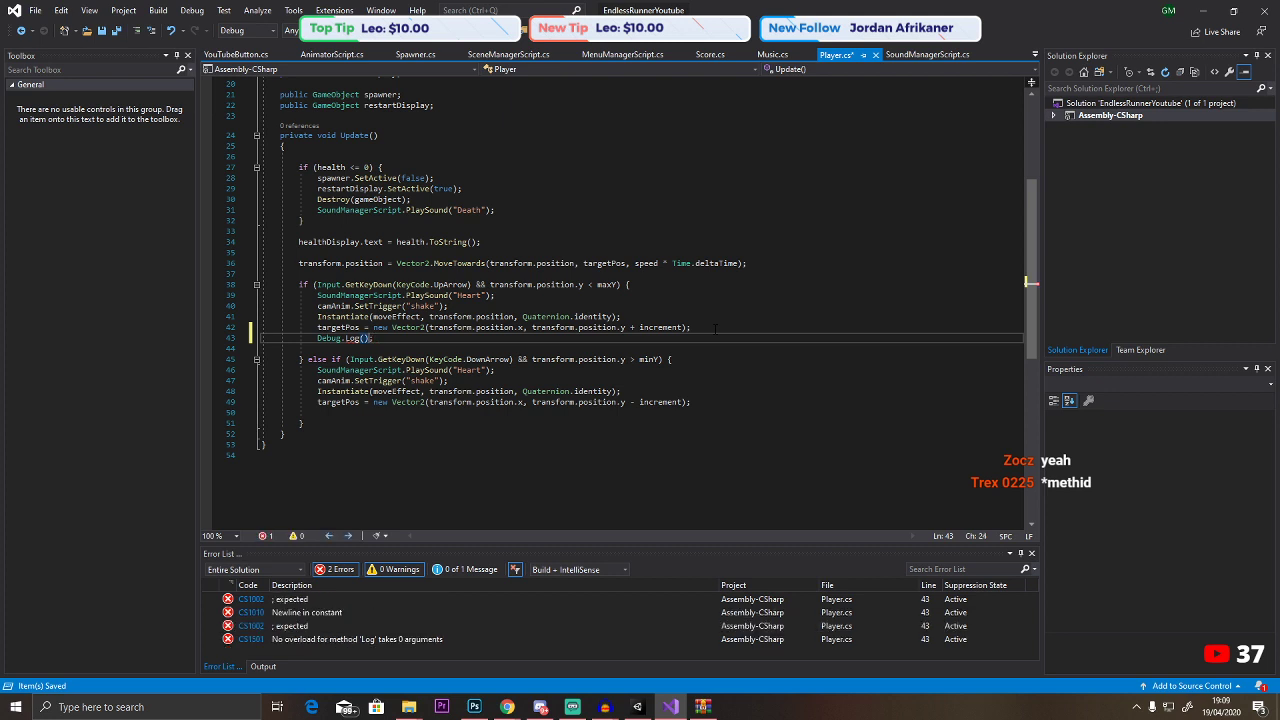
{"action": "type", "text": "Up"}
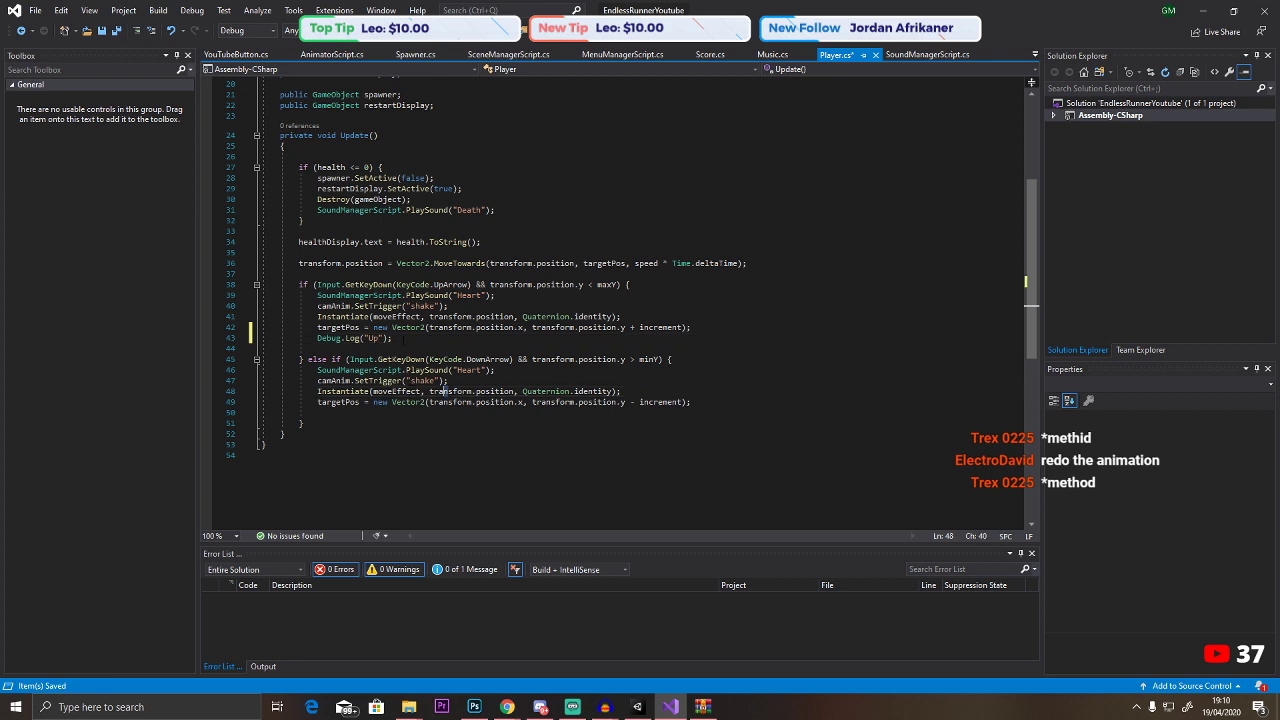
Copy the debug line to the end of the DownArrow block, change its message to "Down", and save Player.cs.
{"action": "key", "text": "End"}
{"action": "key", "text": "shift+Home"}
{"action": "key", "text": "ctrl+c"}
{"action": "left_click", "coordinate": [714, 402]}
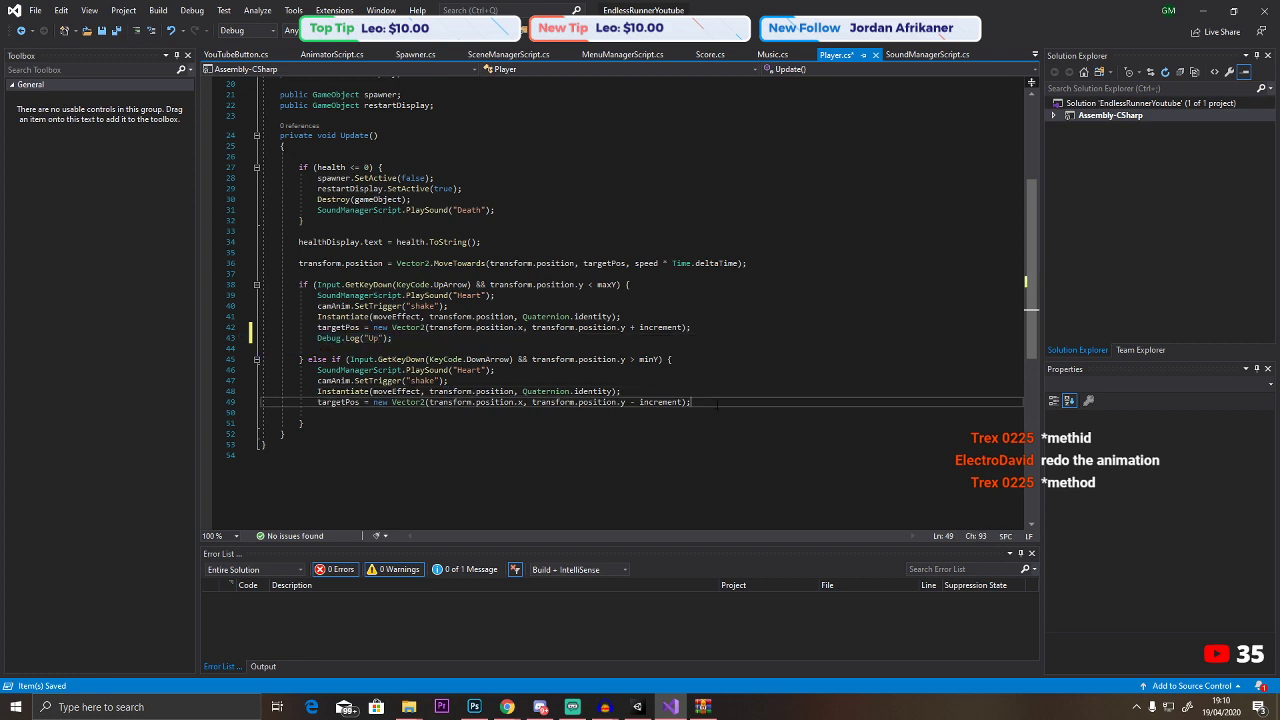
{"action": "key", "text": "Return"}
{"action": "key", "text": "ctrl+v"}
{"action": "double_click", "coordinate": [372, 413]}
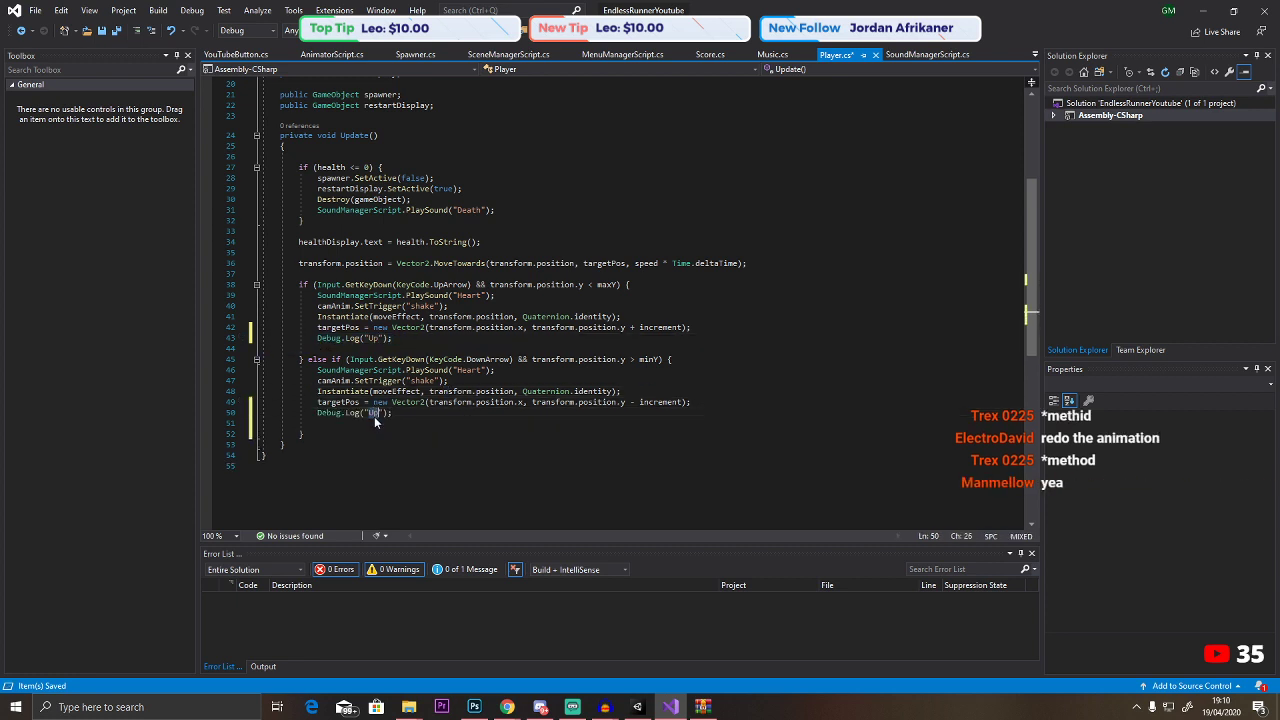
{"action": "type", "text": "Down"}
{"action": "left_click", "coordinate": [531, 463]}
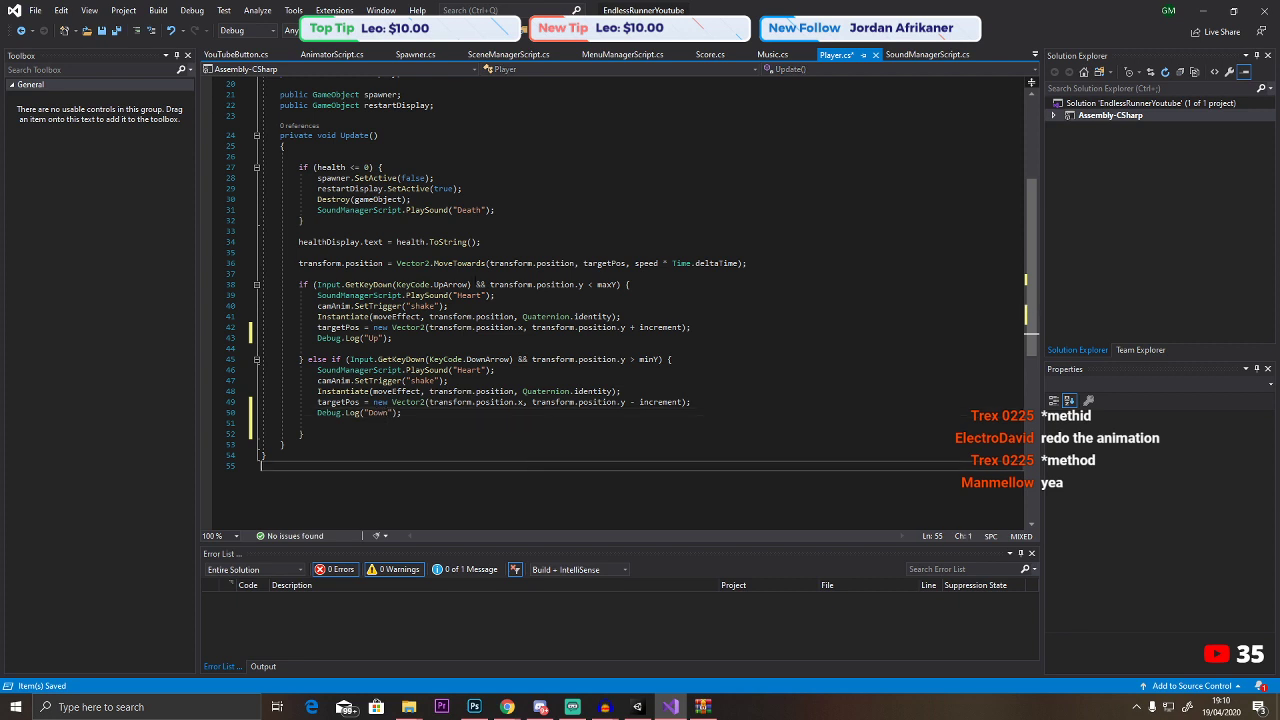
{"action": "left_click", "coordinate": [102, 35]}
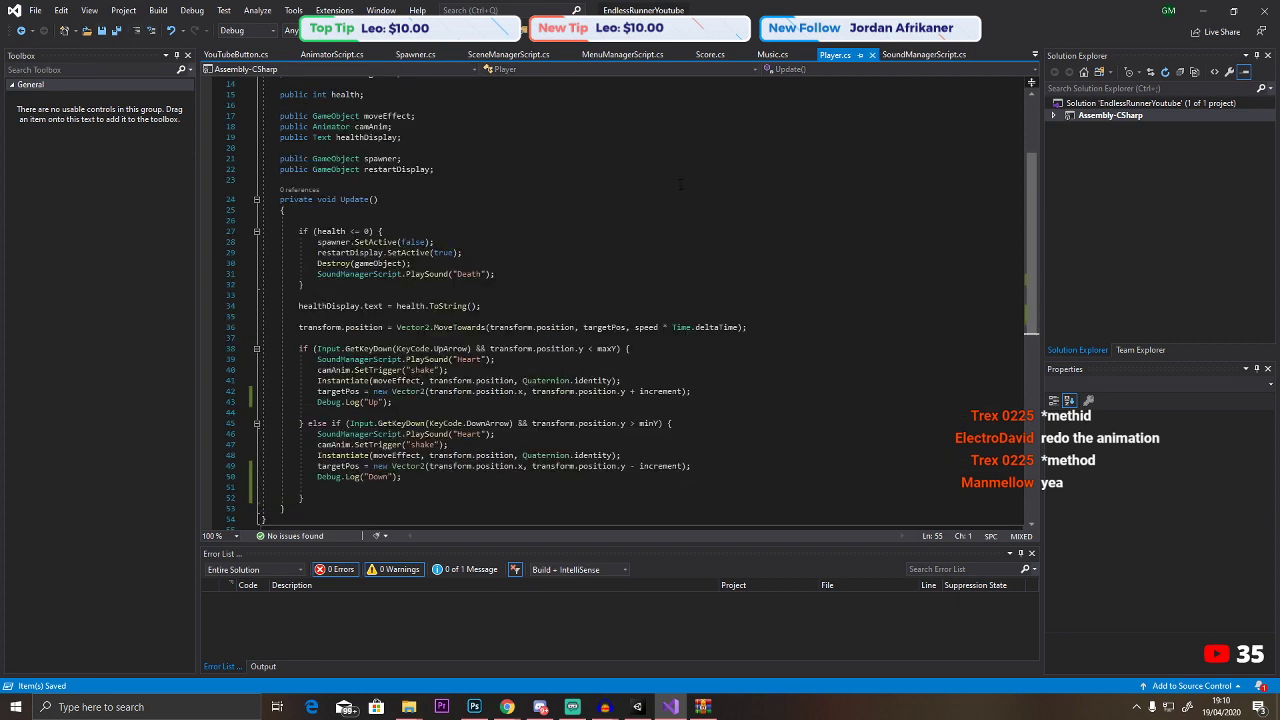
Return to Unity, show the Console, and play-test moving the player up and down to check the debug messages, ending with the test stopped.
{"action": "key", "text": "alt+Tab"}
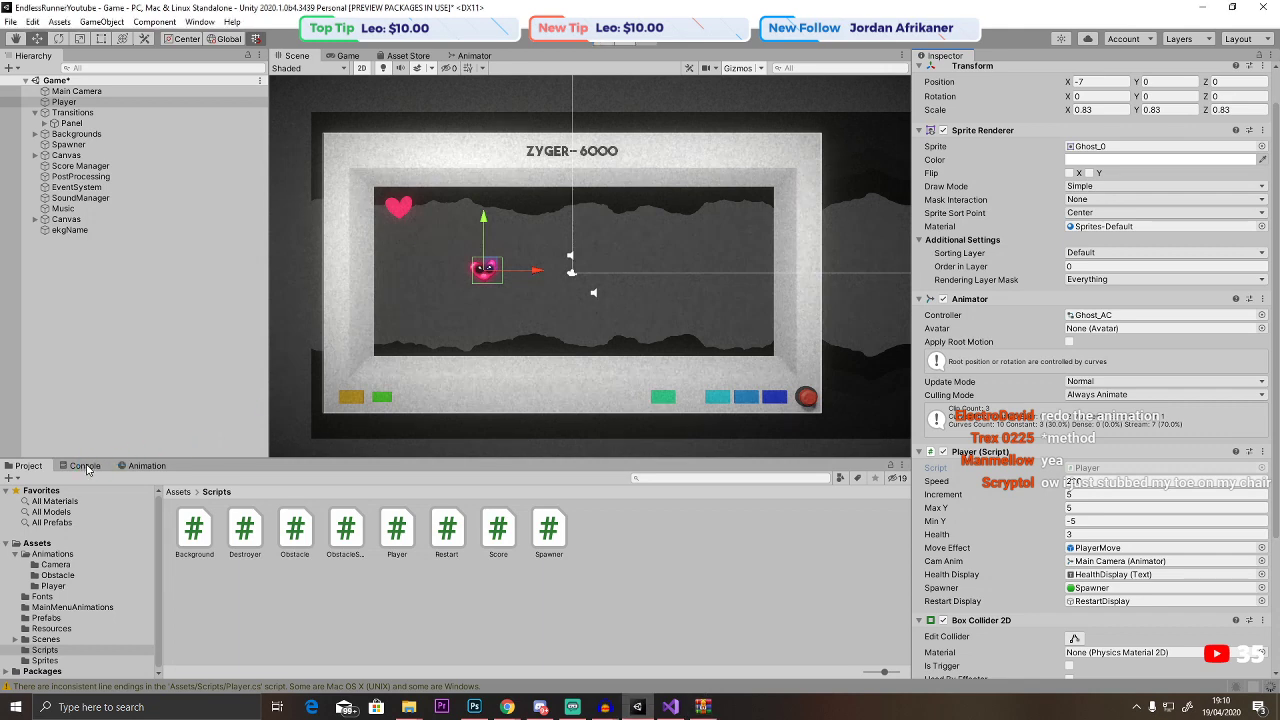
{"action": "left_click", "coordinate": [85, 466]}
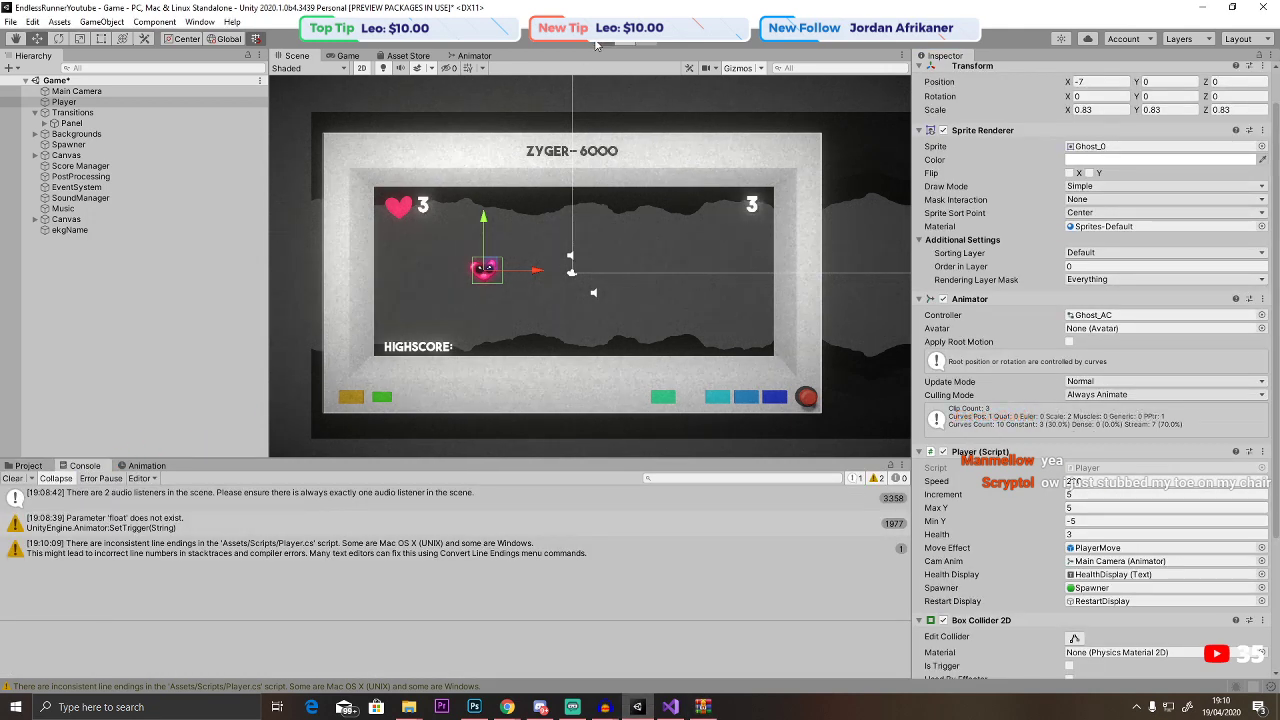
{"action": "key", "text": "ctrl+p"}
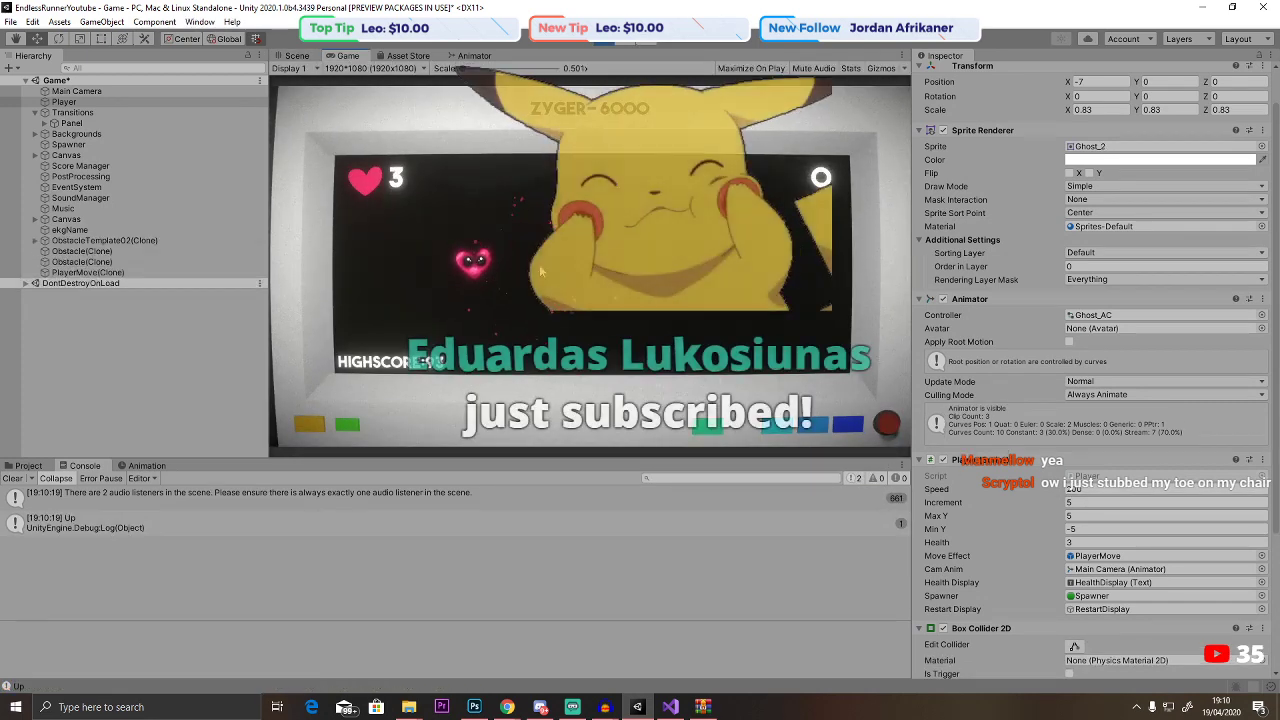
{"action": "key", "text": "Up"}
{"action": "key", "text": "Down"}
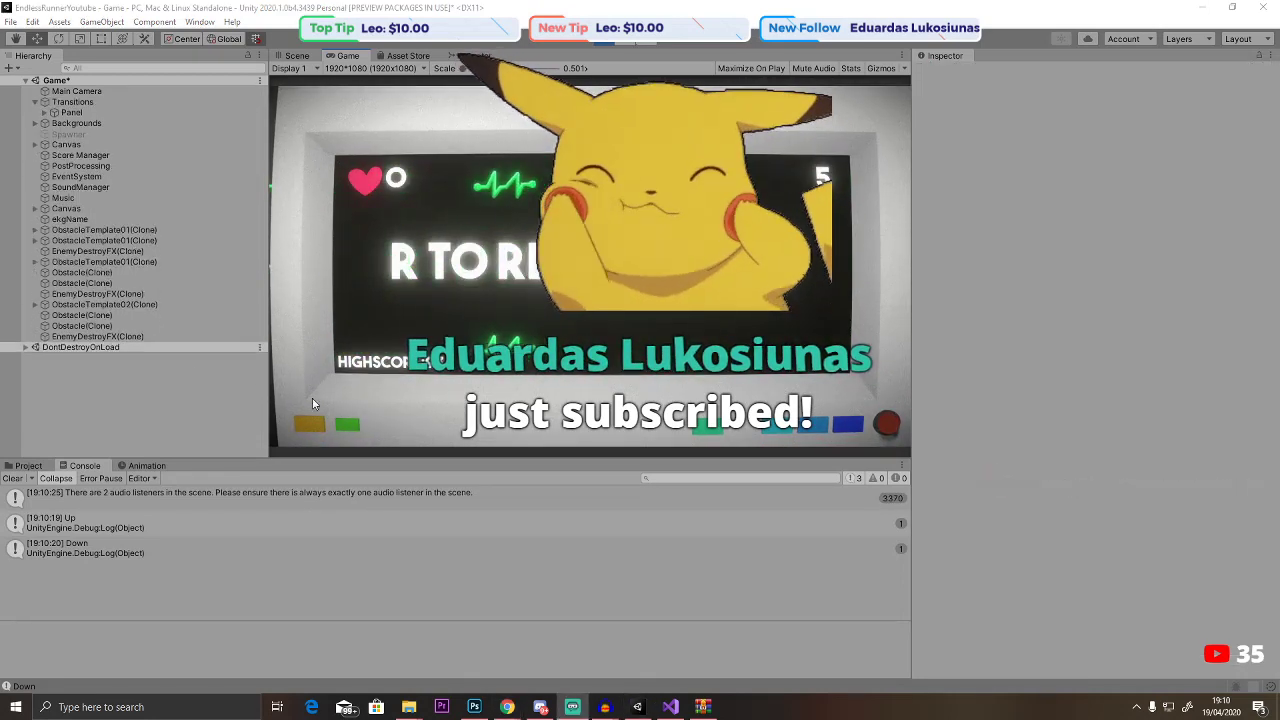
{"action": "left_click", "coordinate": [607, 40]}
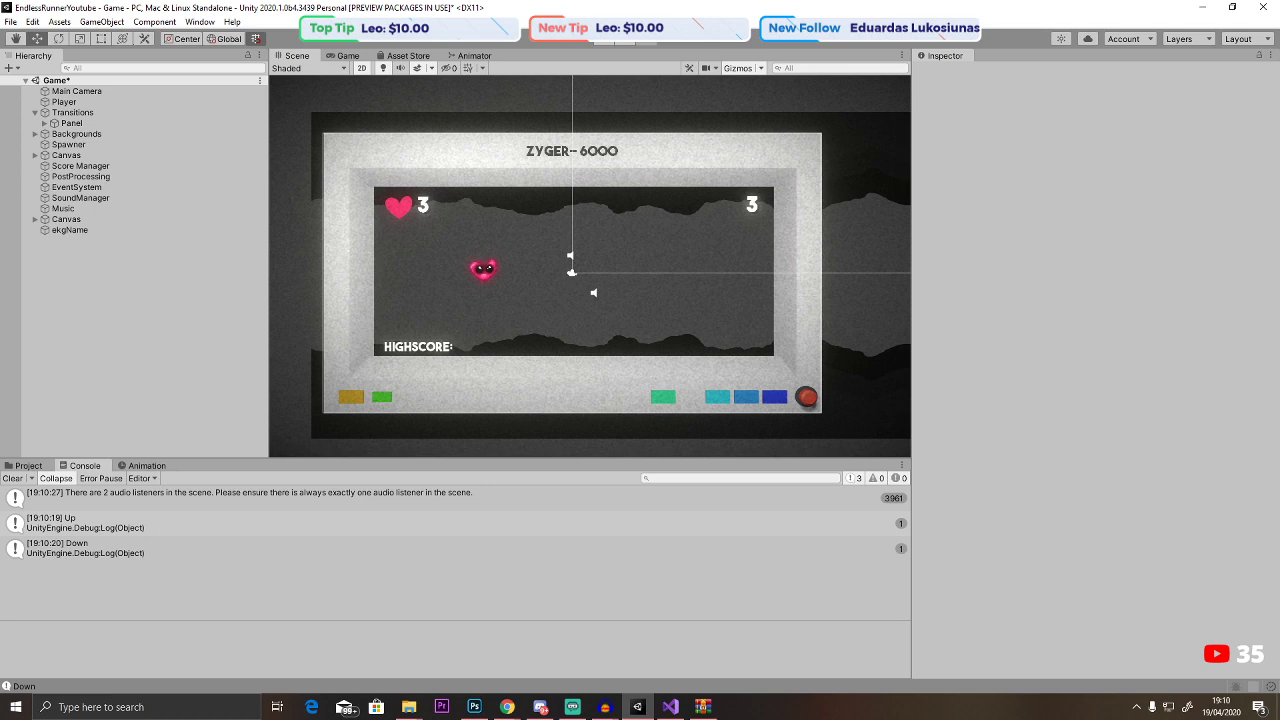
Run the Game scene once more with the Transitions Panel selected to check the player's movement, and stop the test.
{"action": "left_click", "coordinate": [480, 278]}
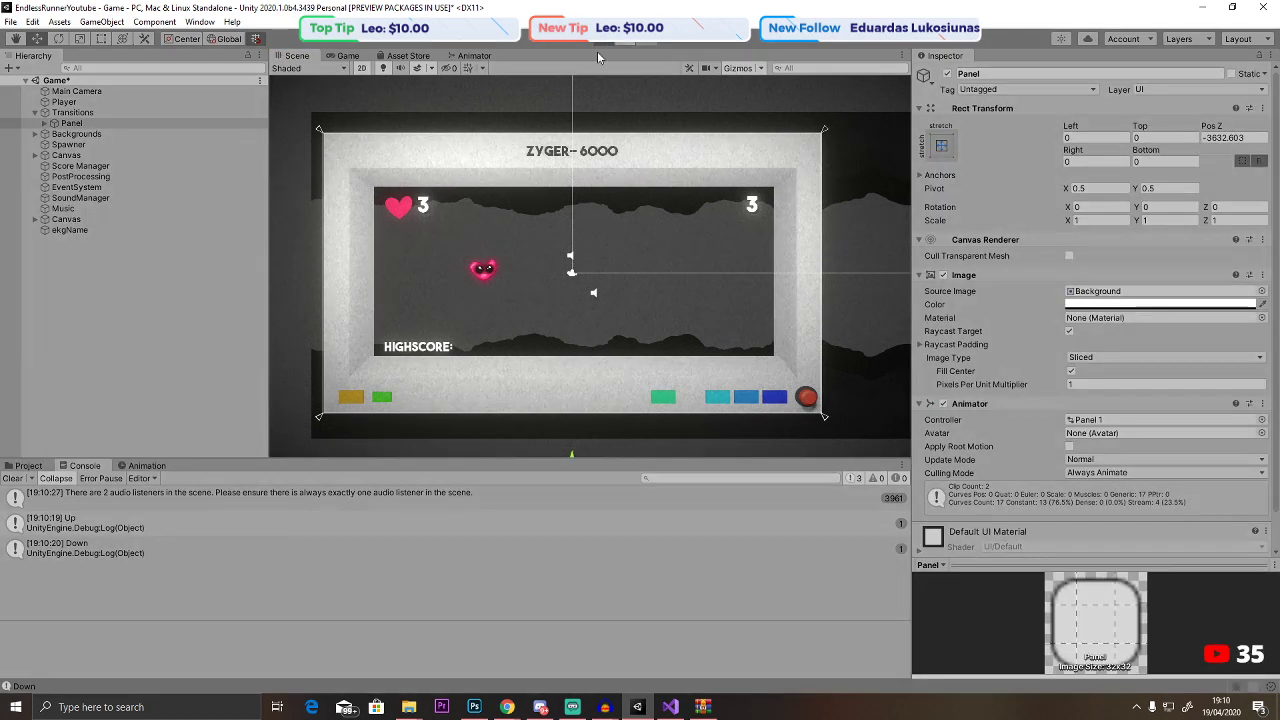
{"action": "key", "text": "ctrl+p"}
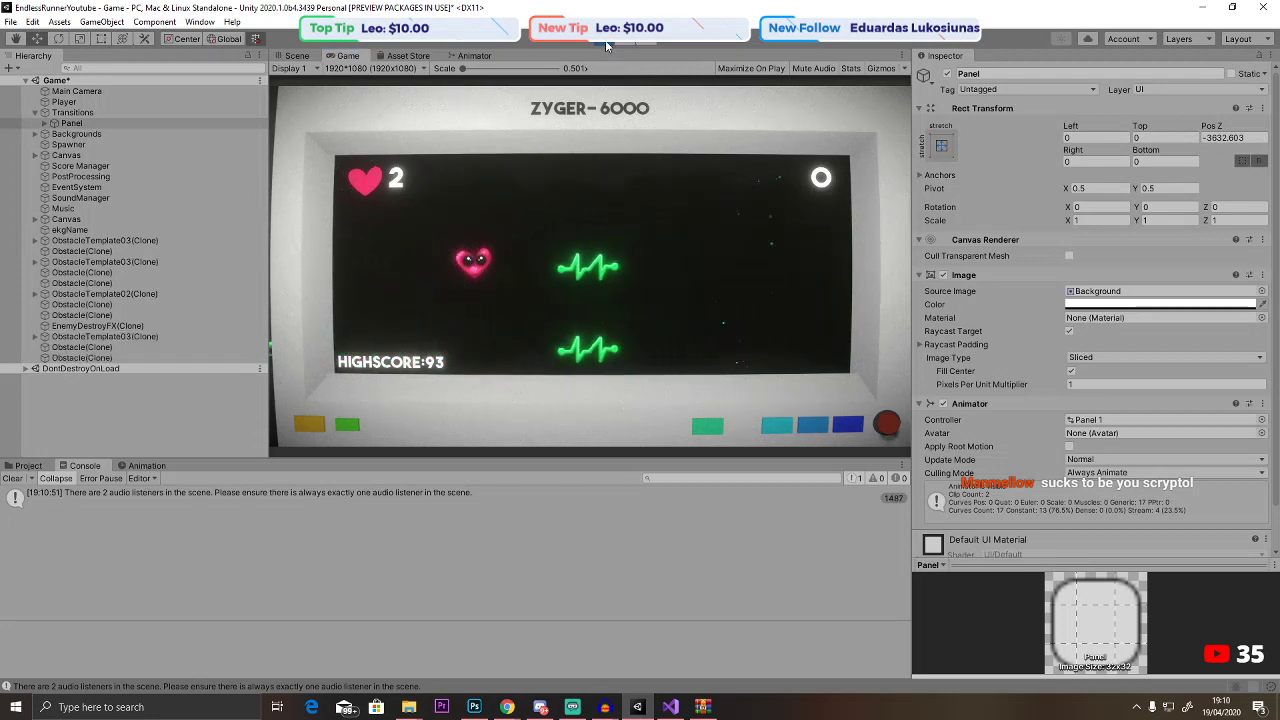
{"action": "key", "text": "ctrl+p"}
{"action": "scroll", "coordinate": [1091, 453], "scroll_direction": "down", "scroll_amount": 1}
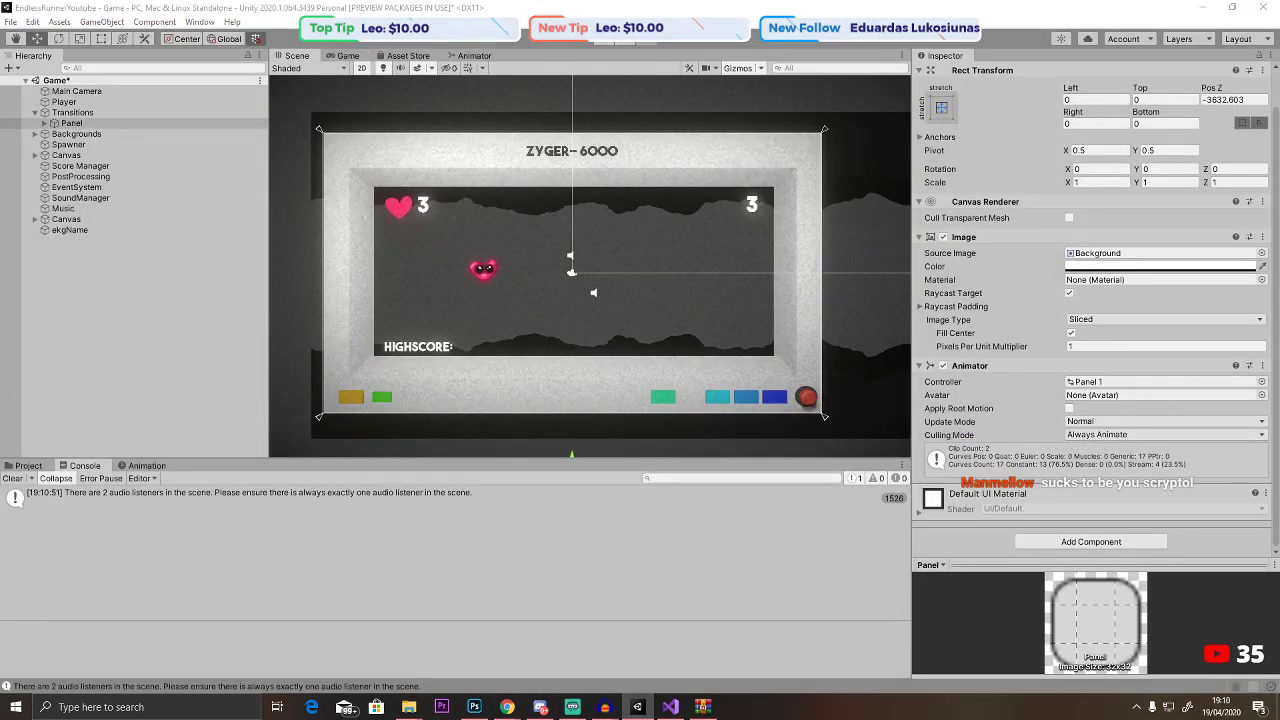
Save the modified Game scene and continue opening the downloaded EndlessRunnerYoutube project copy in the 2020.1.0b4 editor.
{"action": "key", "text": "alt+Tab"}
{"action": "key", "text": "alt+Tab"}
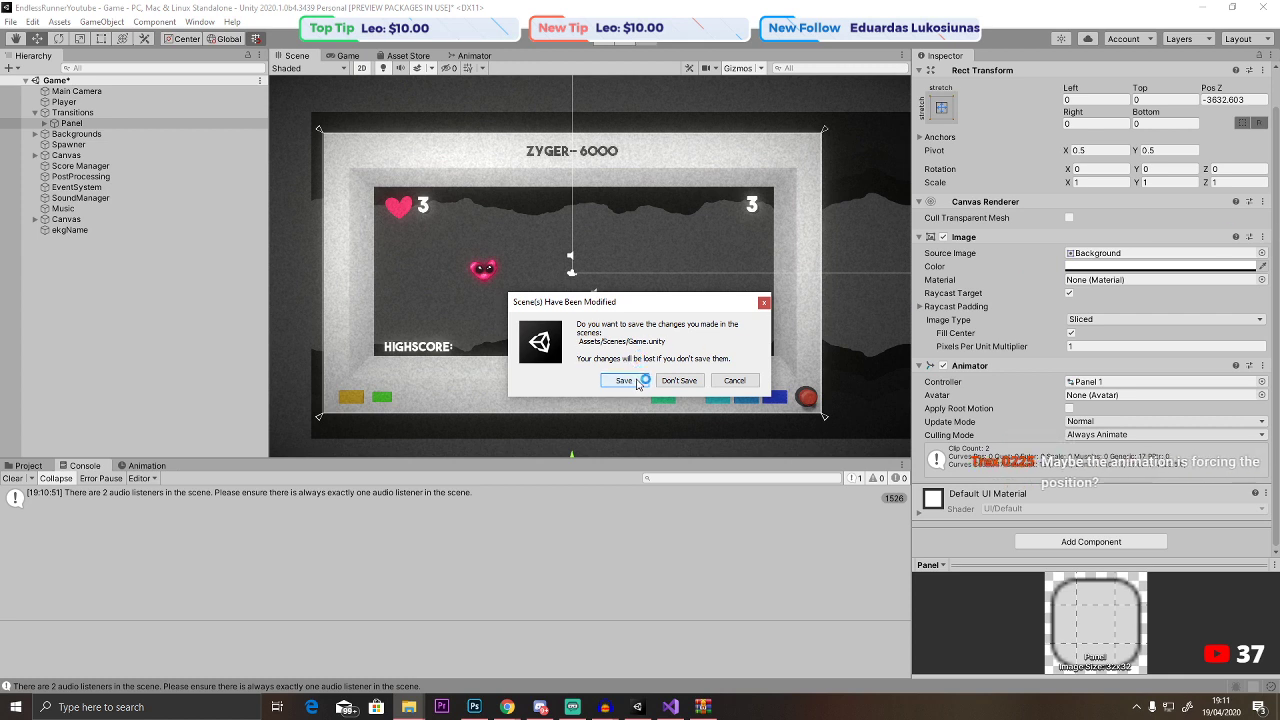
{"action": "left_click", "coordinate": [624, 381]}
{"action": "left_click", "coordinate": [680, 380]}
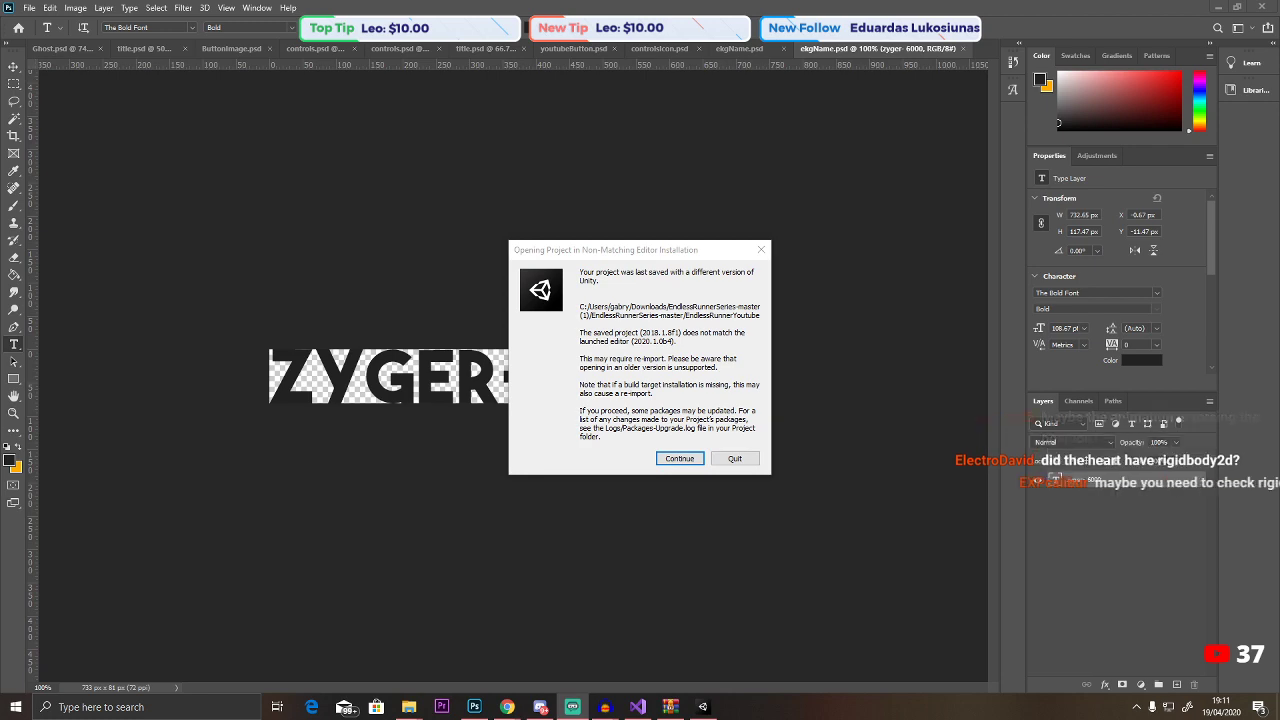
{"action": "left_click", "coordinate": [686, 458]}
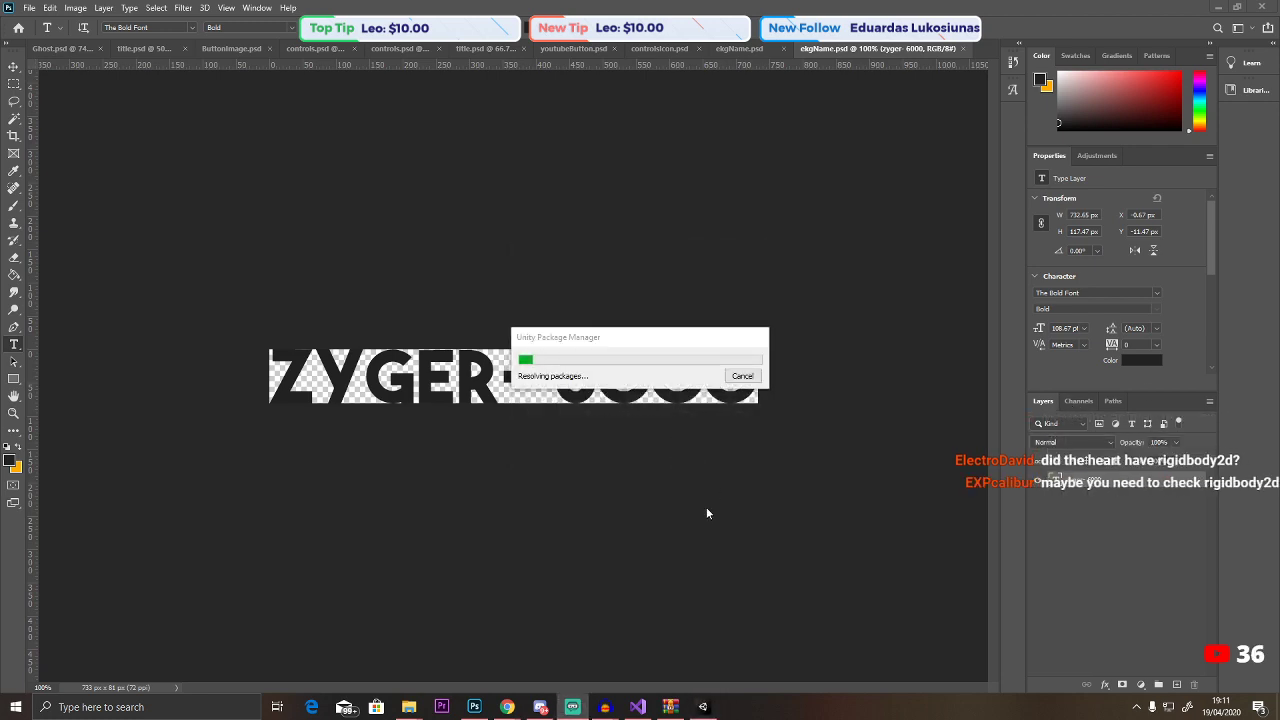
Open Unity Hub to look through the project list, and select the Game scene file in File Explorer's Scenes folder.
{"action": "left_click", "coordinate": [1219, 8]}
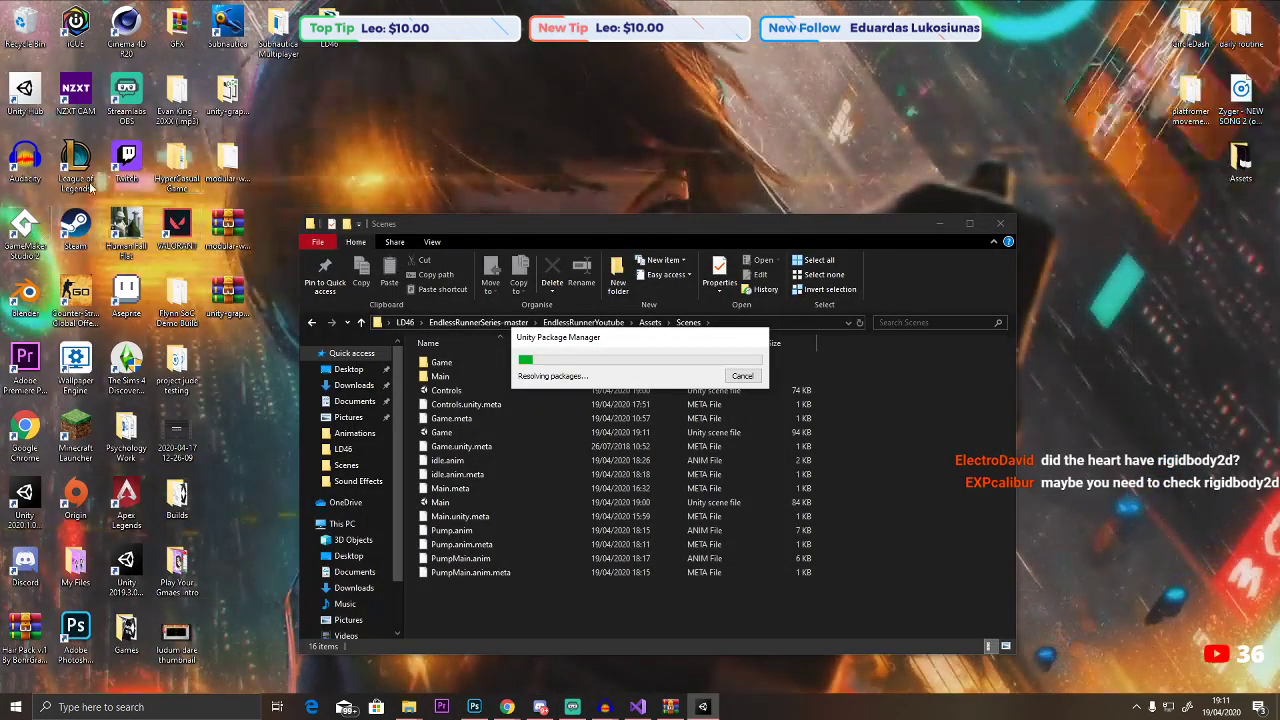
{"action": "double_click", "coordinate": [30, 90]}
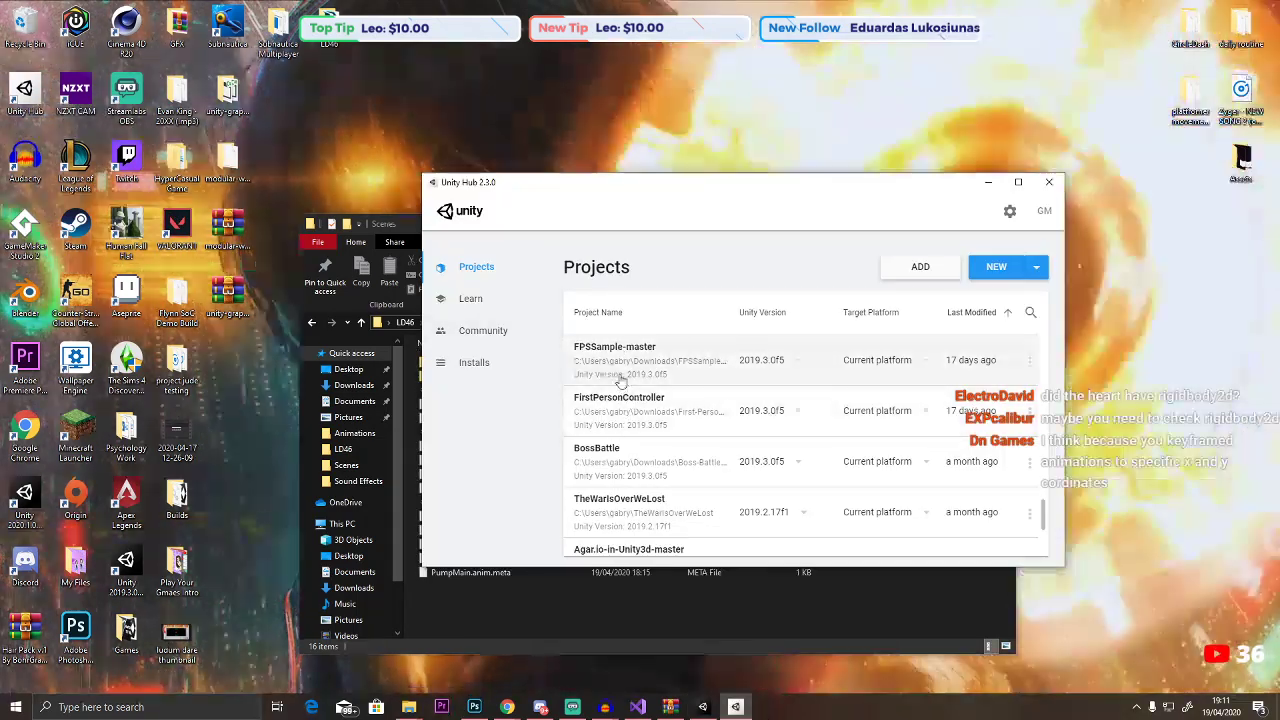
{"action": "scroll", "coordinate": [622, 388], "scroll_direction": "down", "scroll_amount": 2}
{"action": "left_click", "coordinate": [360, 224]}
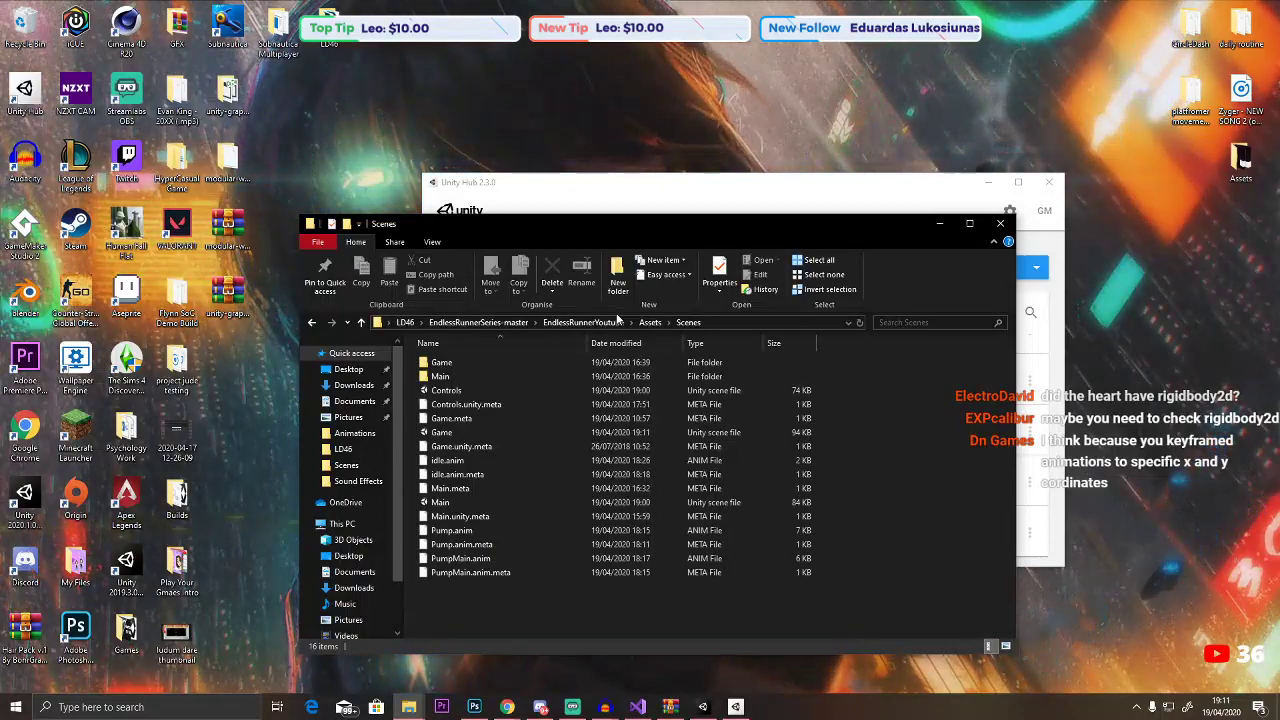
{"action": "left_click", "coordinate": [445, 432]}
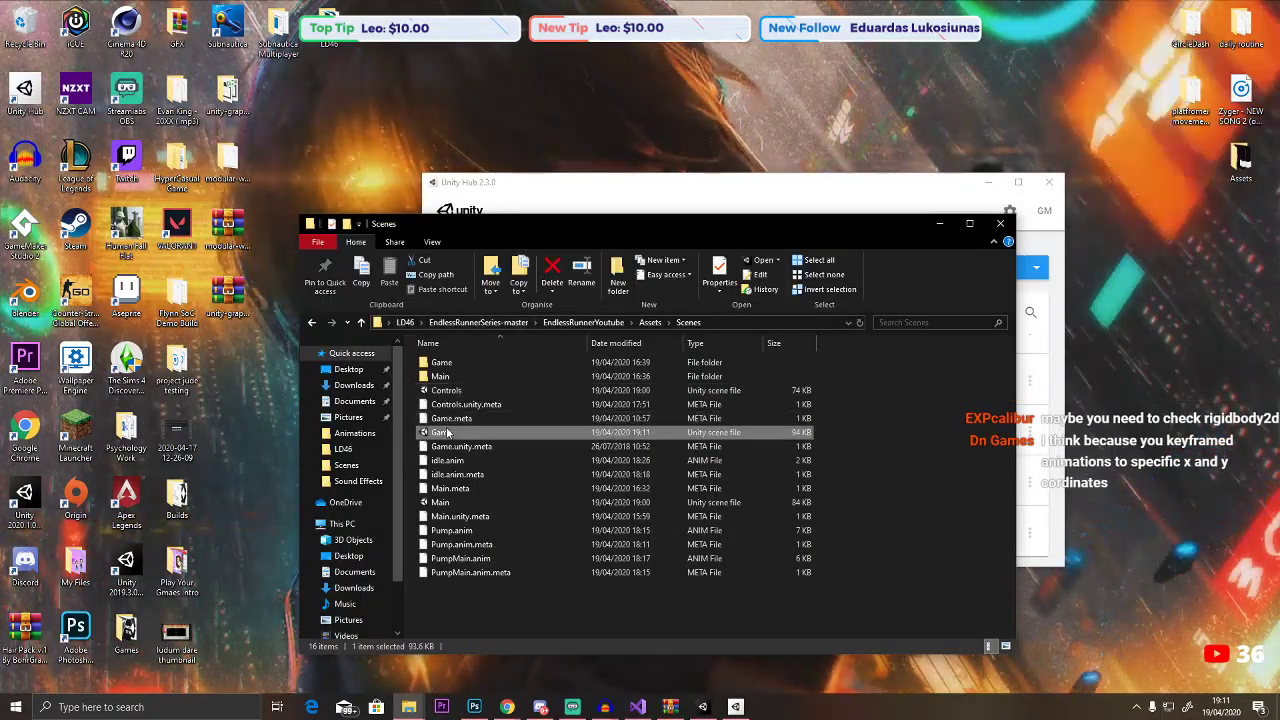
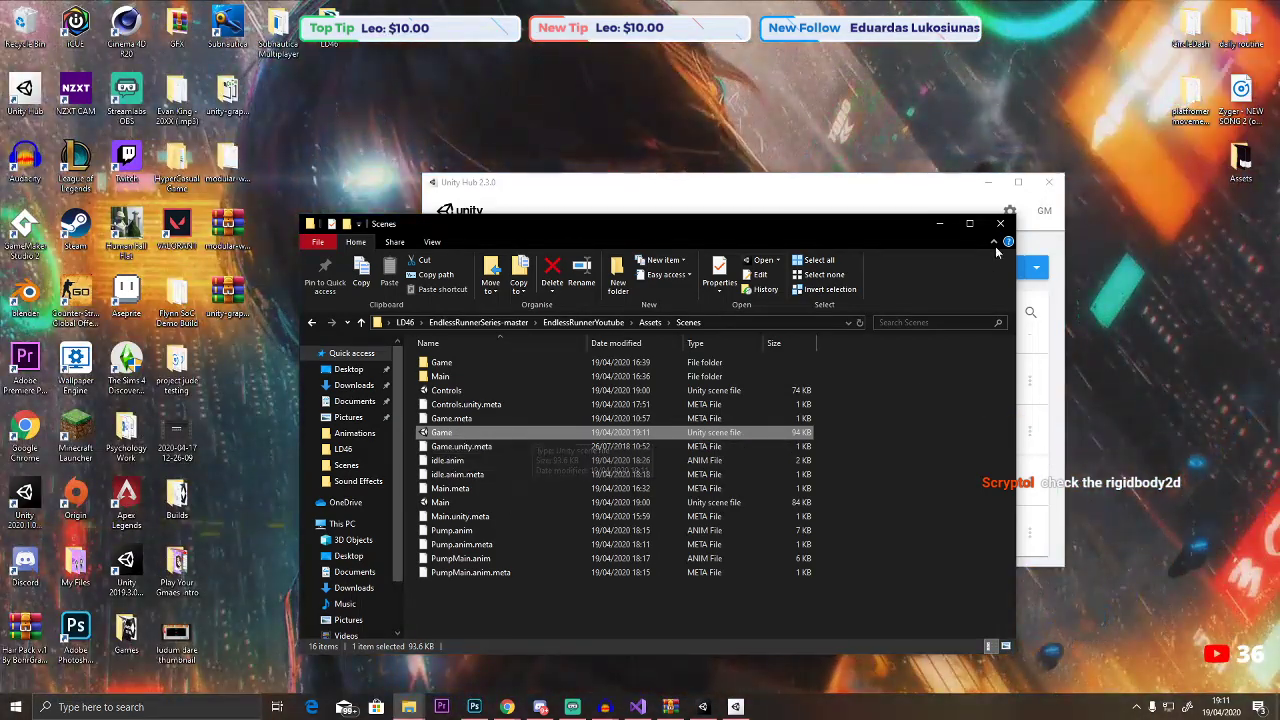
{"action": "key", "text": "alt+Tab"}
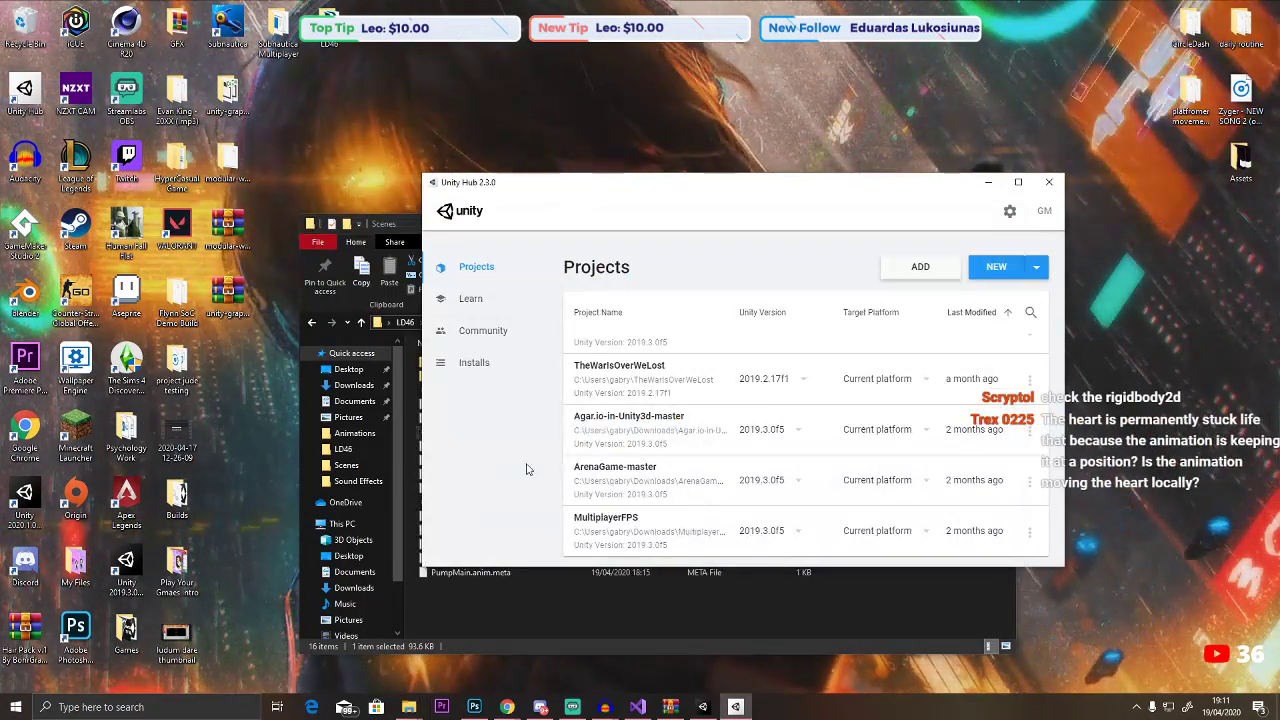
{"action": "key", "text": "alt+Tab"}
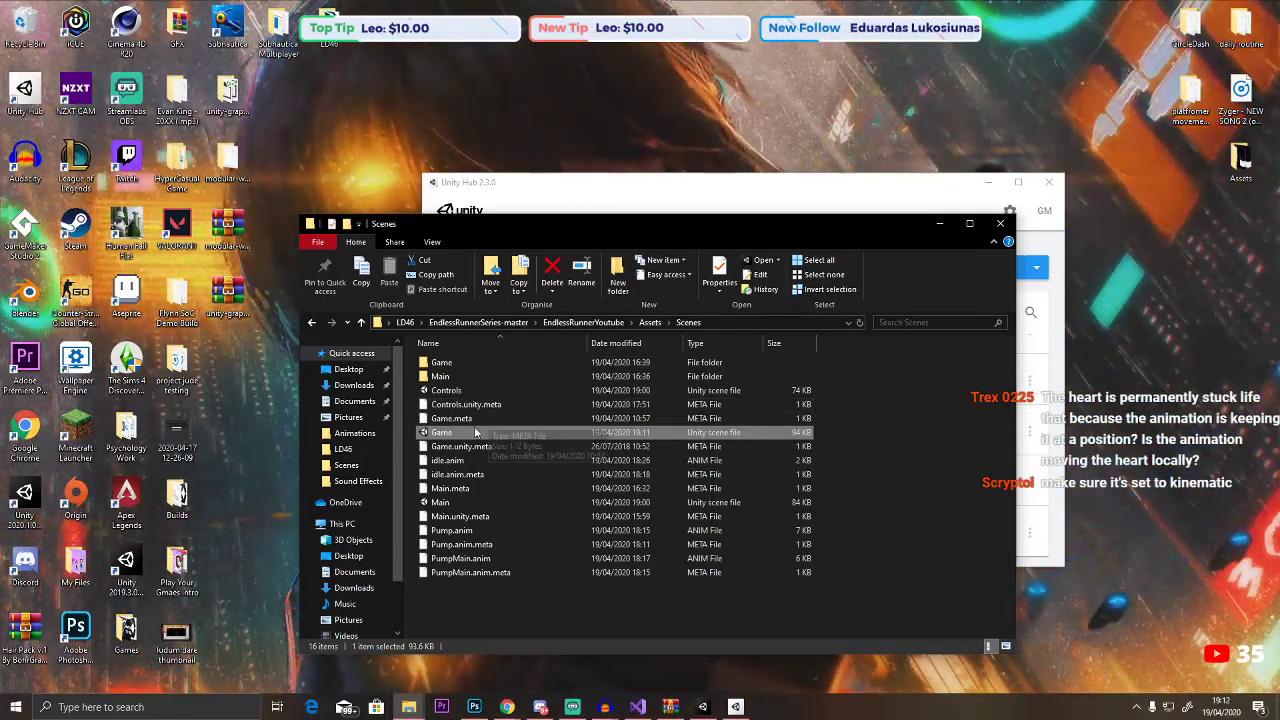
{"action": "left_click", "coordinate": [735, 707]}
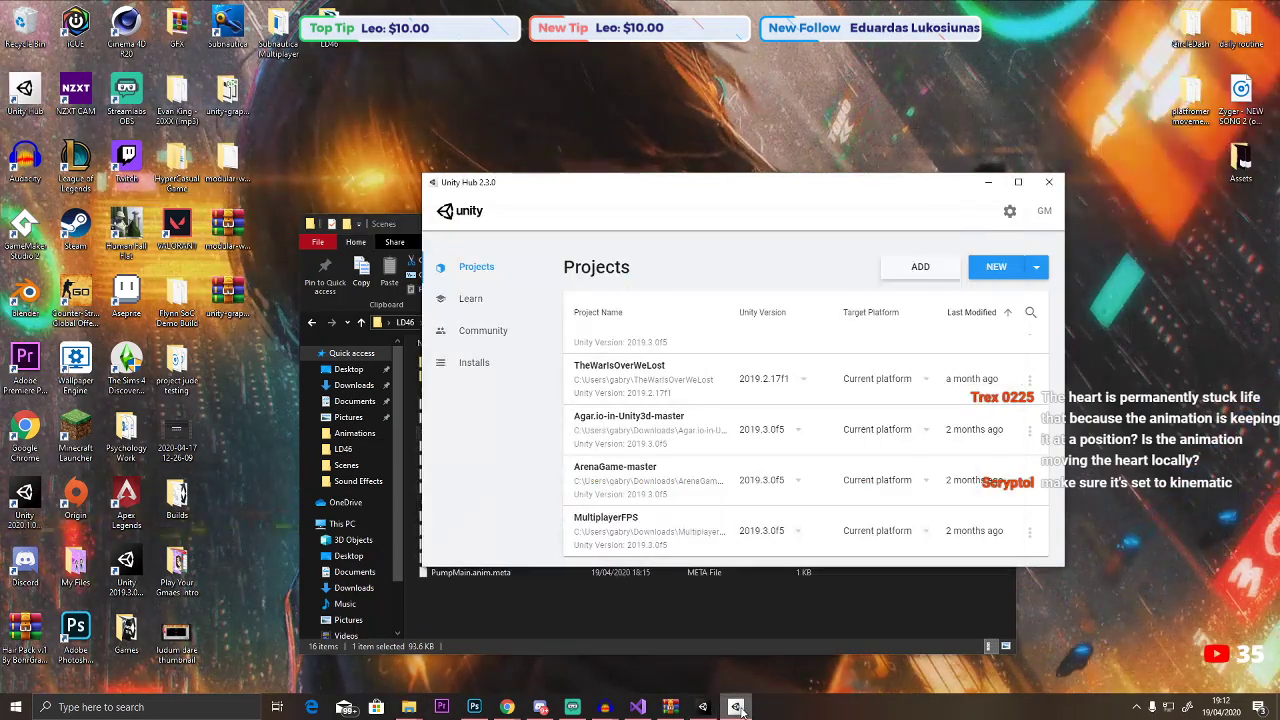
{"action": "left_click", "coordinate": [677, 643]}
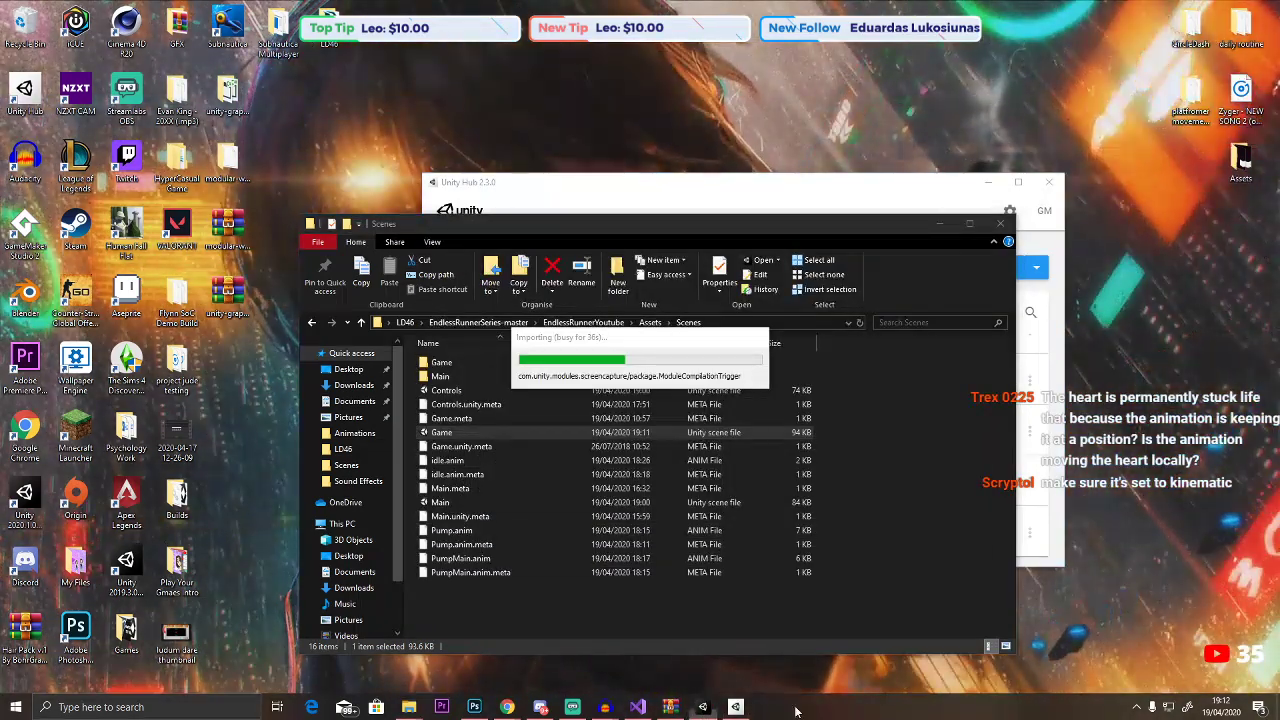
Bring up Task Manager and end the stuck Unity Editor tasks.
{"action": "right_click", "coordinate": [785, 707]}
{"action": "left_click", "coordinate": [815, 654]}
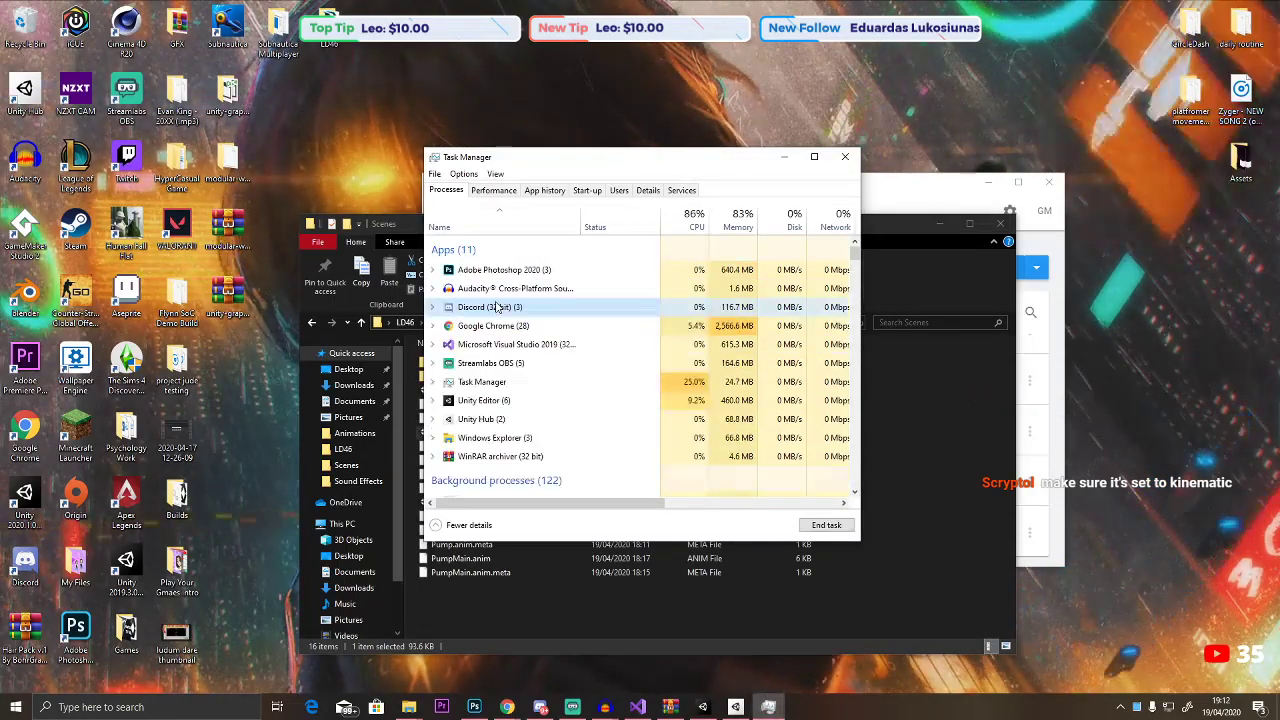
{"action": "left_click", "coordinate": [484, 400]}
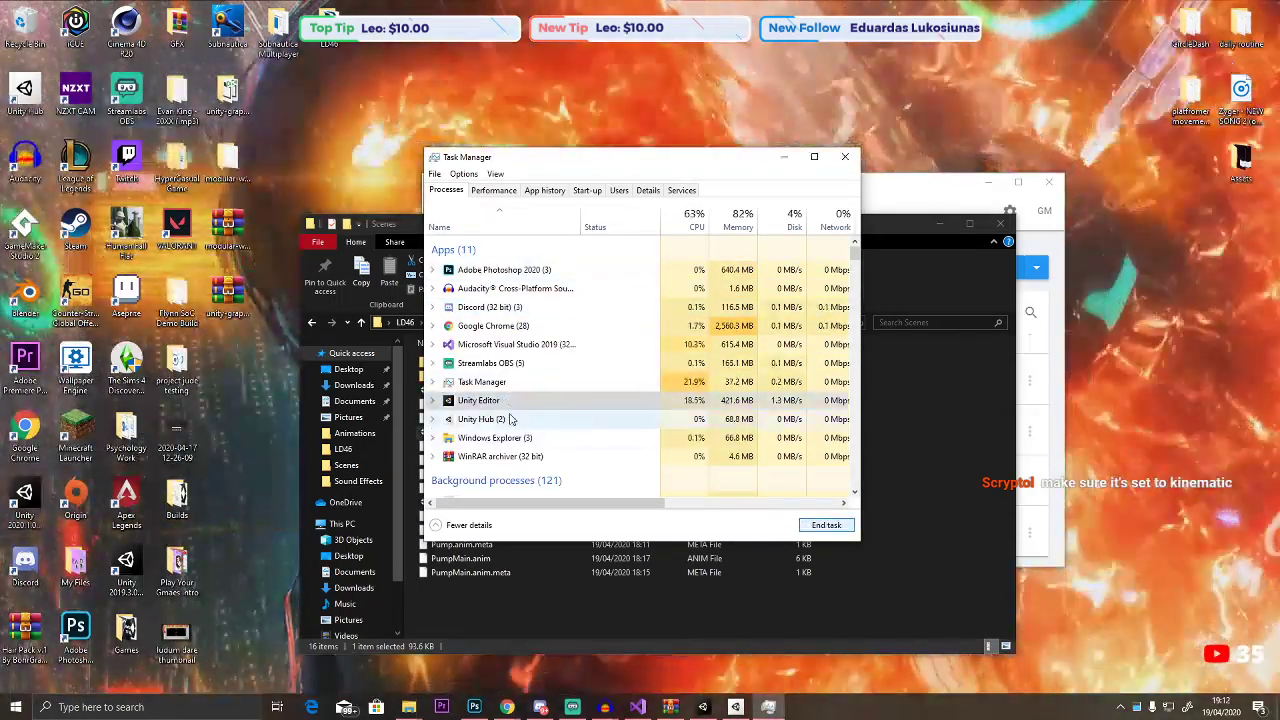
{"action": "left_click", "coordinate": [821, 525]}
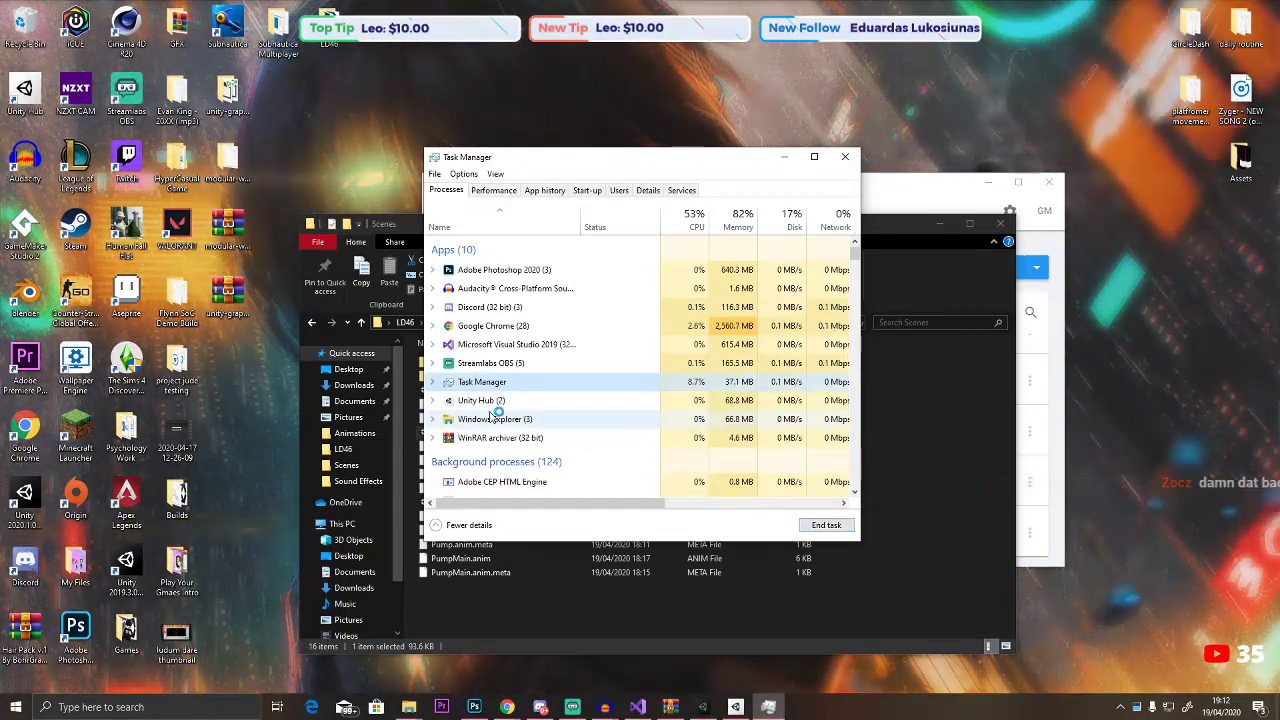
{"action": "left_click", "coordinate": [826, 525]}
Close Task Manager, open the Game scene file from the Scenes folder in Unity, and minimize File Explorer.
{"action": "left_click", "coordinate": [911, 507]}
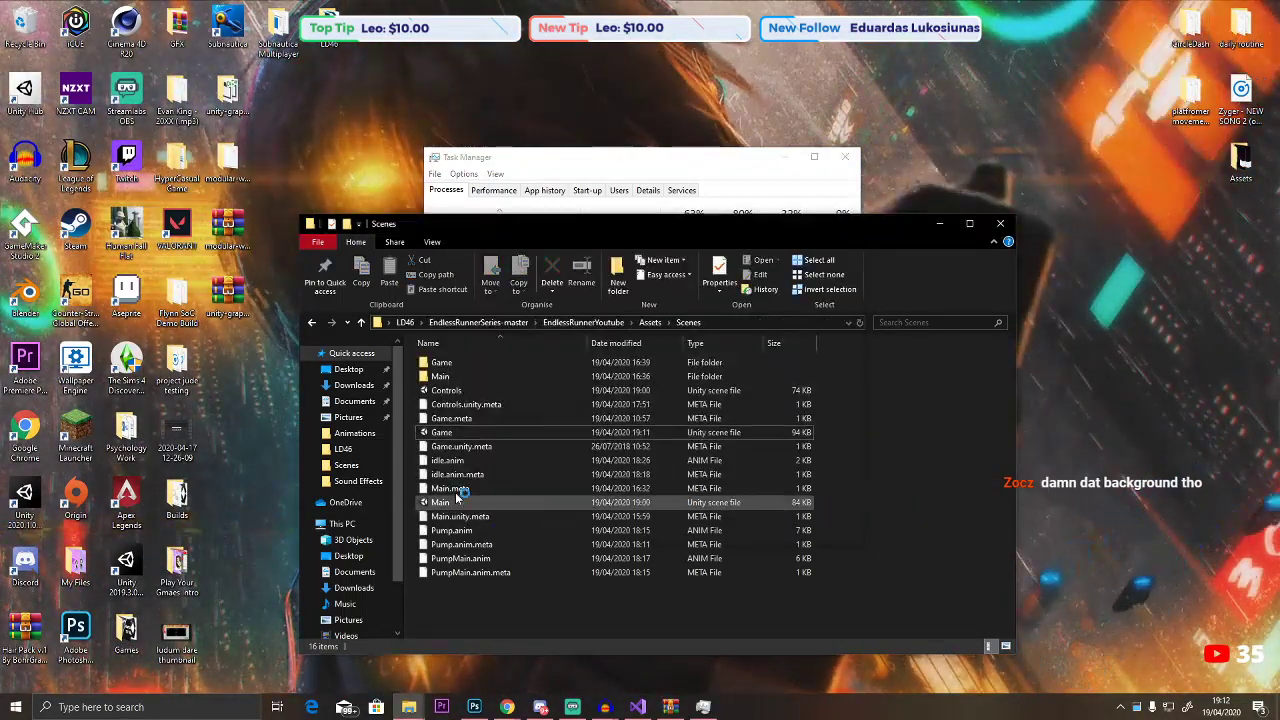
{"action": "left_click", "coordinate": [852, 160]}
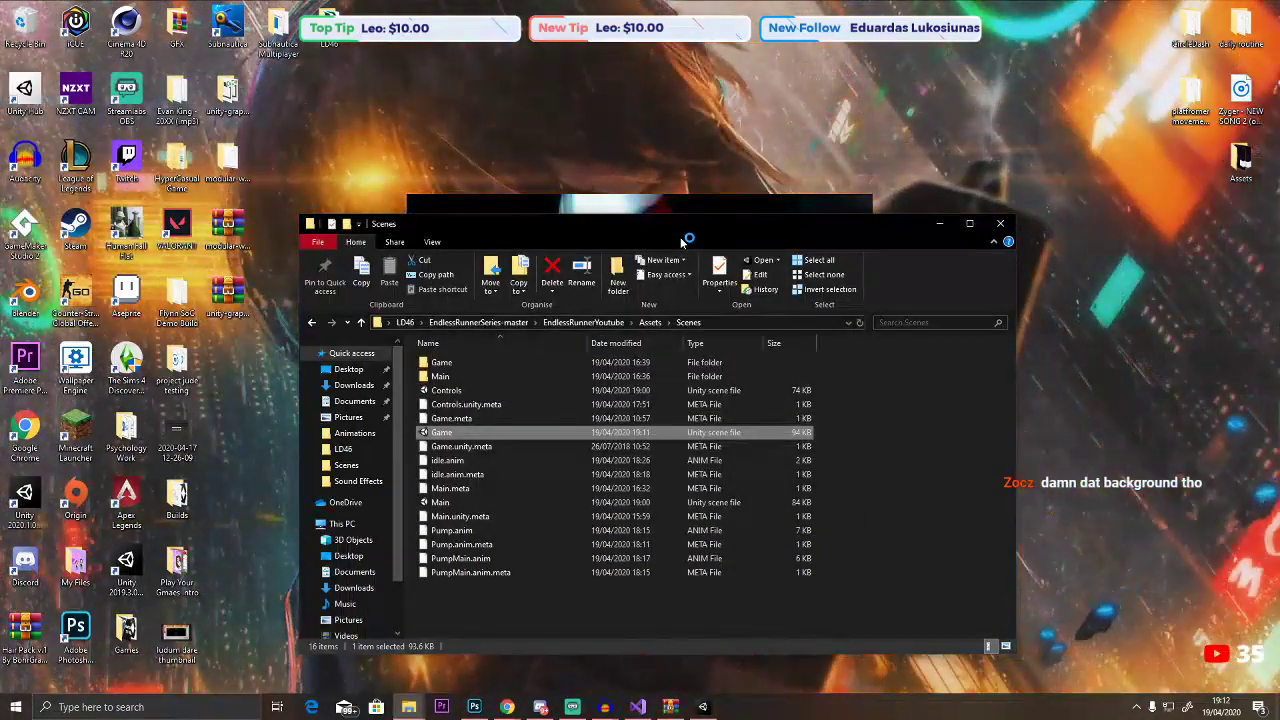
{"action": "left_click", "coordinate": [939, 223]}
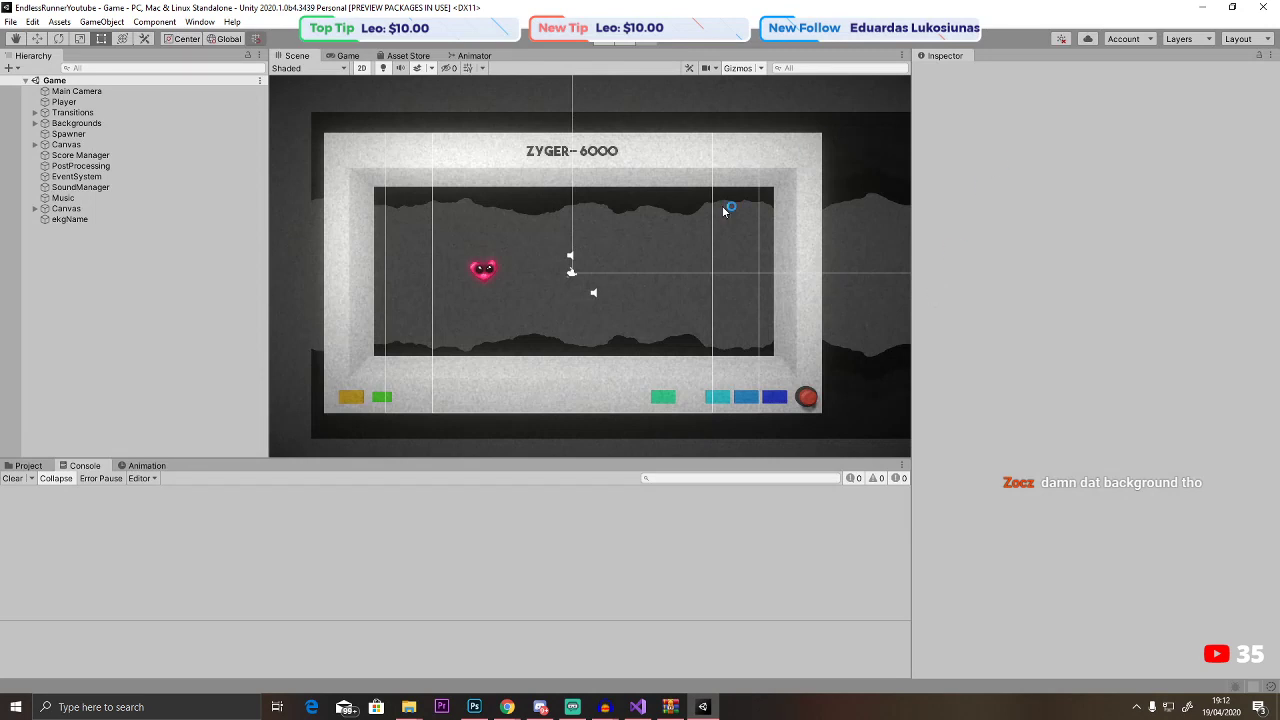
Delete the PumpMain and Pump states from the player's Ghost_AC animator controller.
{"action": "left_click", "coordinate": [472, 57]}
{"action": "left_click", "coordinate": [851, 293]}
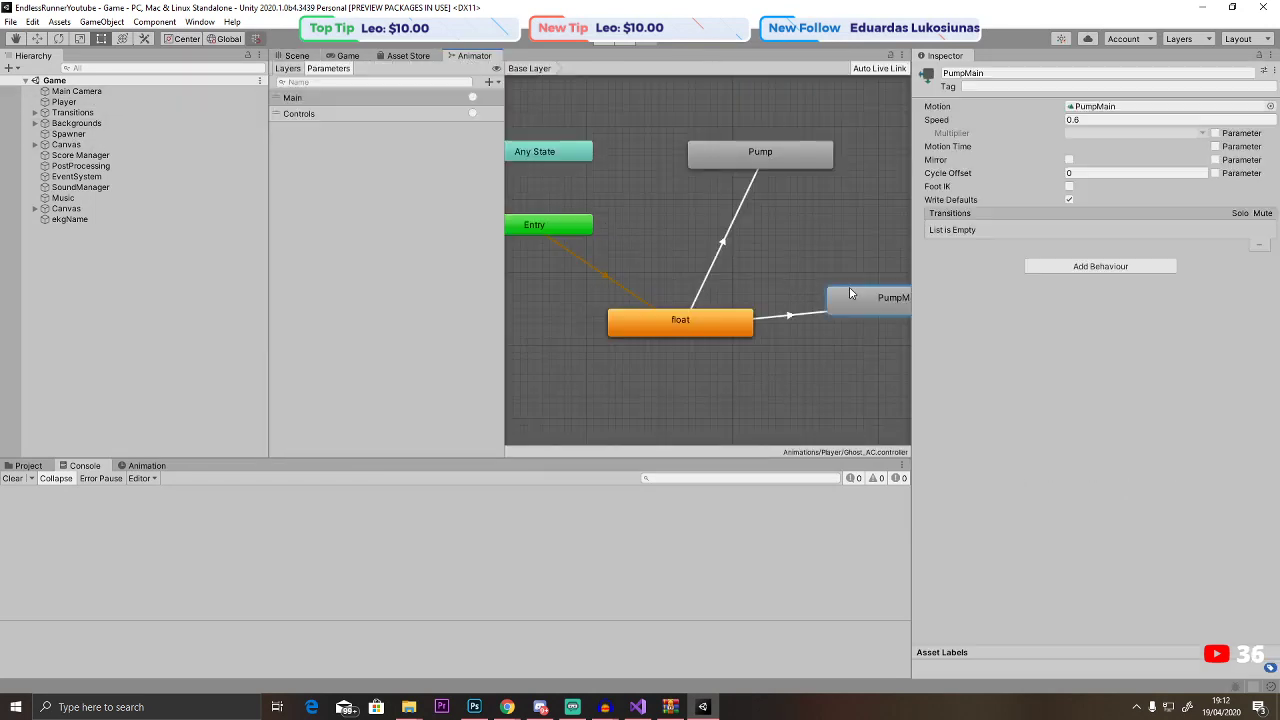
{"action": "key", "text": "Delete"}
{"action": "left_click", "coordinate": [752, 158]}
{"action": "key", "text": "Delete"}
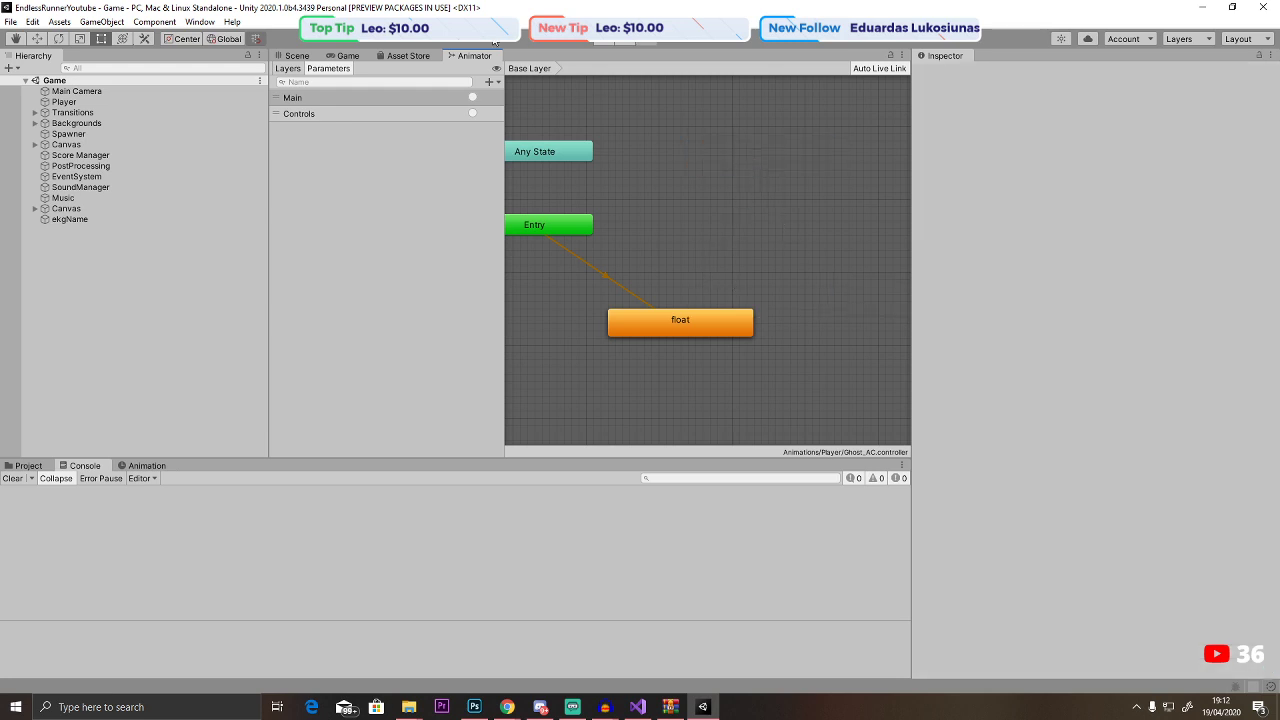
Select the Player in the Game scene and examine its Box Collider 2D and Rigidbody 2D settings.
{"action": "left_click", "coordinate": [293, 56]}
{"action": "left_click", "coordinate": [487, 267]}
{"action": "left_click", "coordinate": [487, 267]}
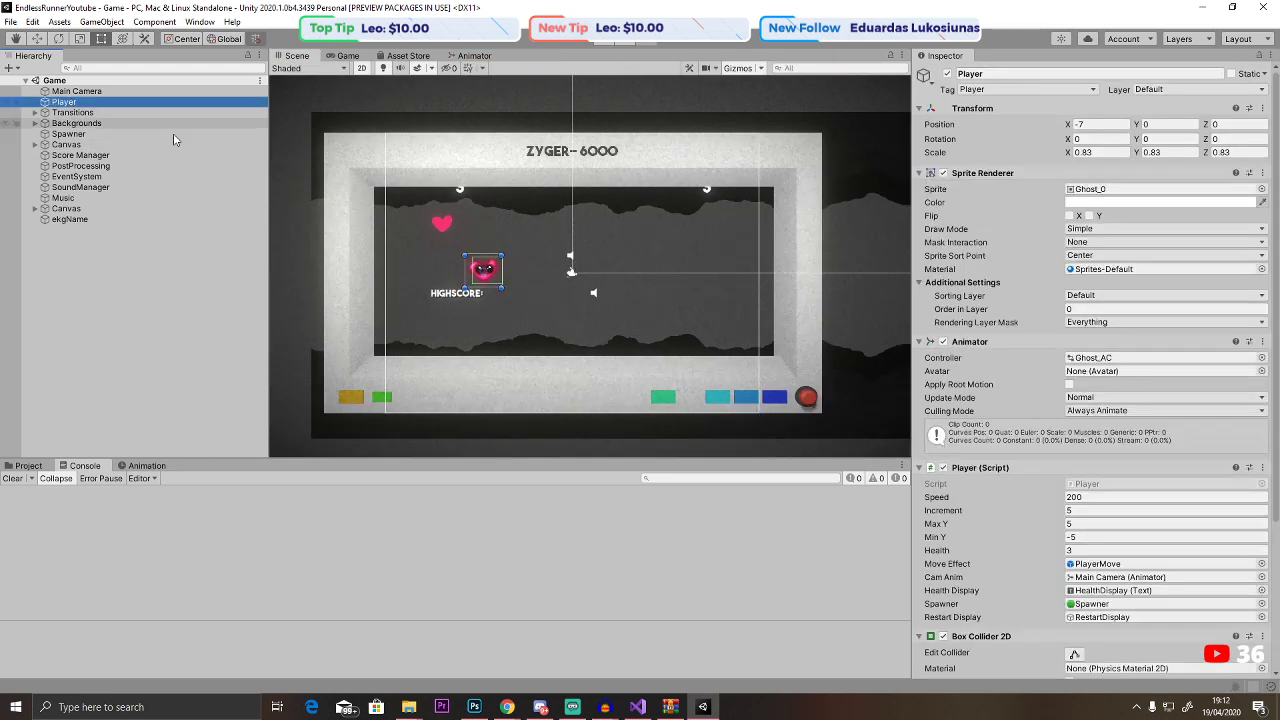
{"action": "scroll", "coordinate": [1024, 534], "scroll_direction": "down", "scroll_amount": 5}
{"action": "left_click", "coordinate": [975, 598]}
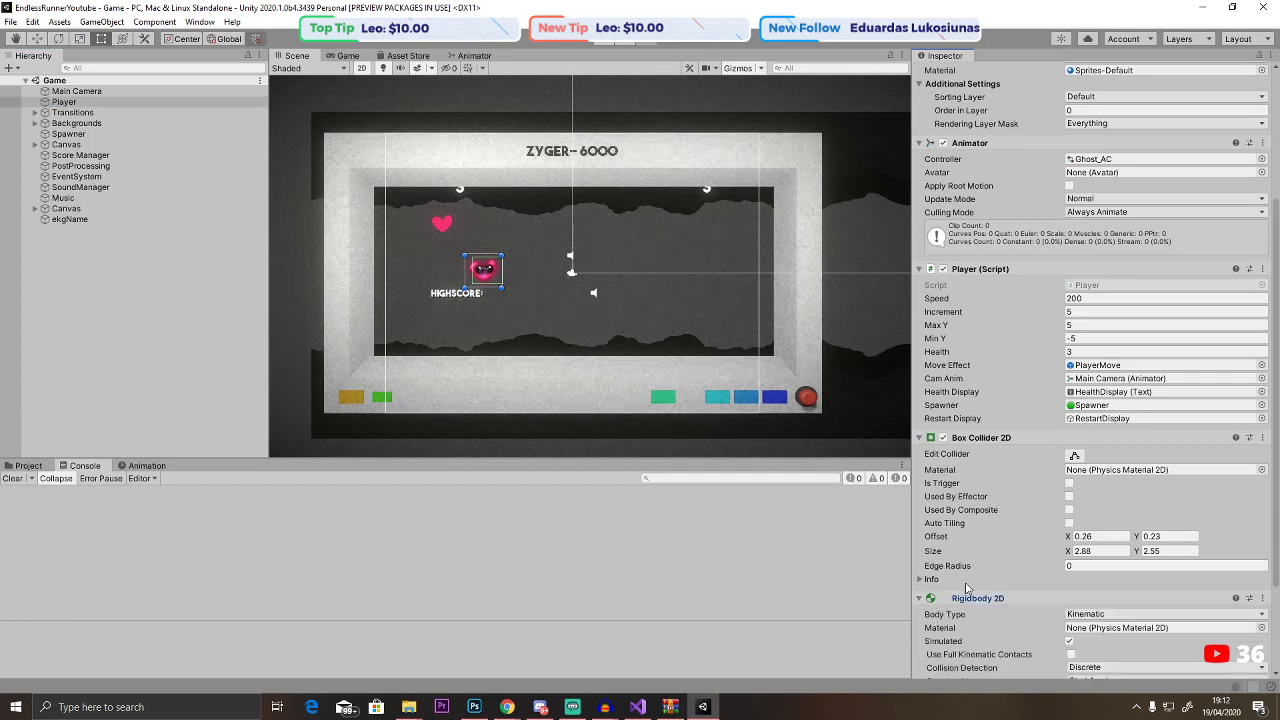
{"action": "scroll", "coordinate": [987, 571], "scroll_direction": "down", "scroll_amount": 3}
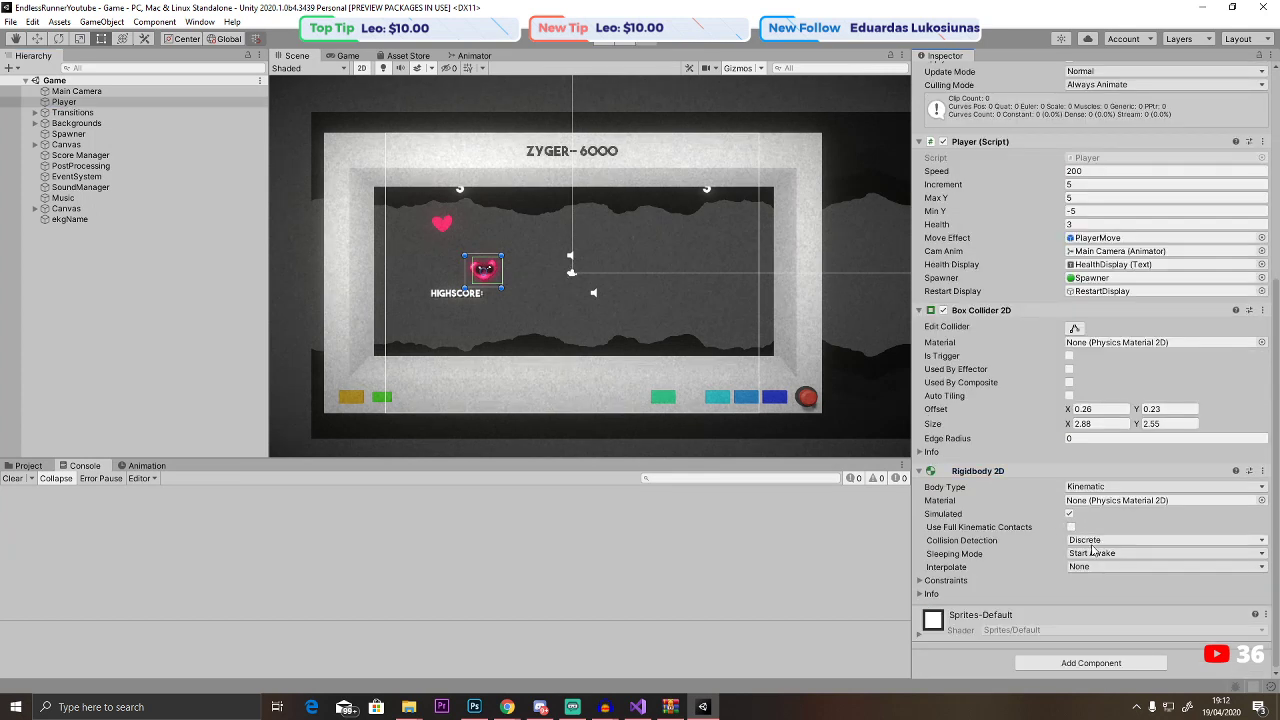
Move the float state level with the Entry node in the Ghost_AC animator graph.
{"action": "left_click", "coordinate": [474, 56]}
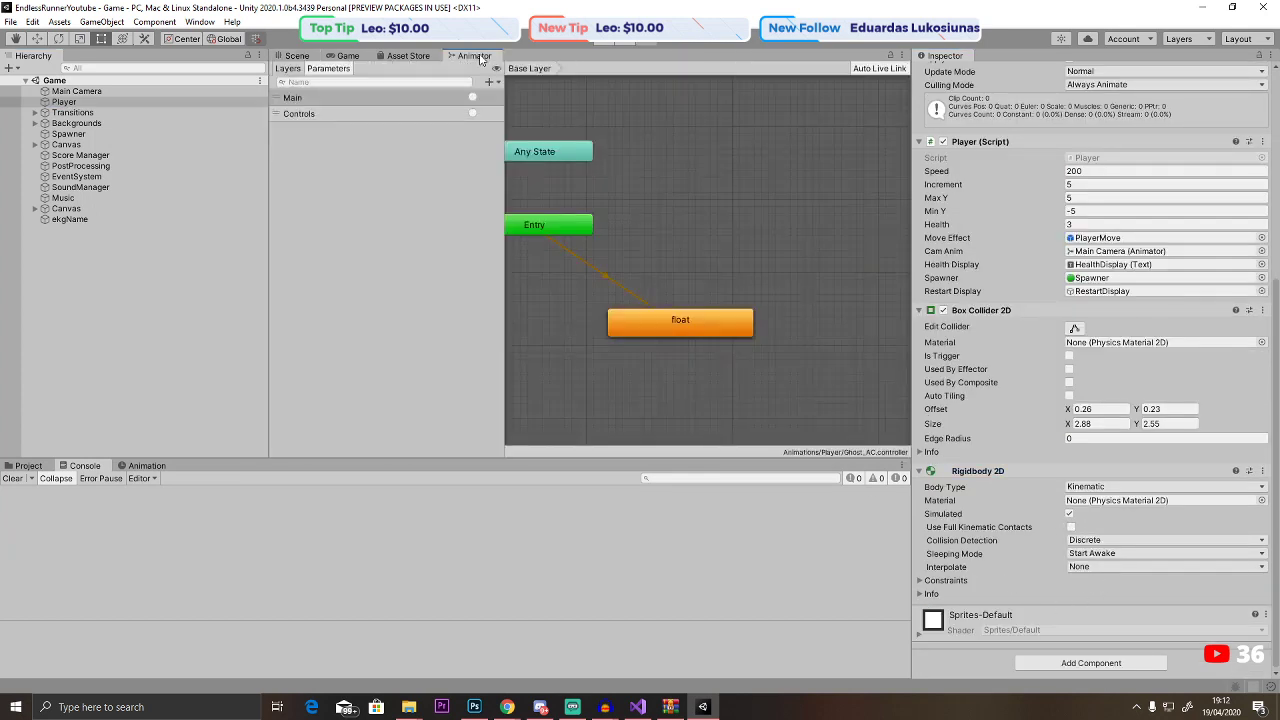
{"action": "middle_click_drag", "start_coordinate": [664, 290], "coordinate": [709, 286]}
{"action": "left_click_drag", "start_coordinate": [718, 330], "coordinate": [753, 232]}
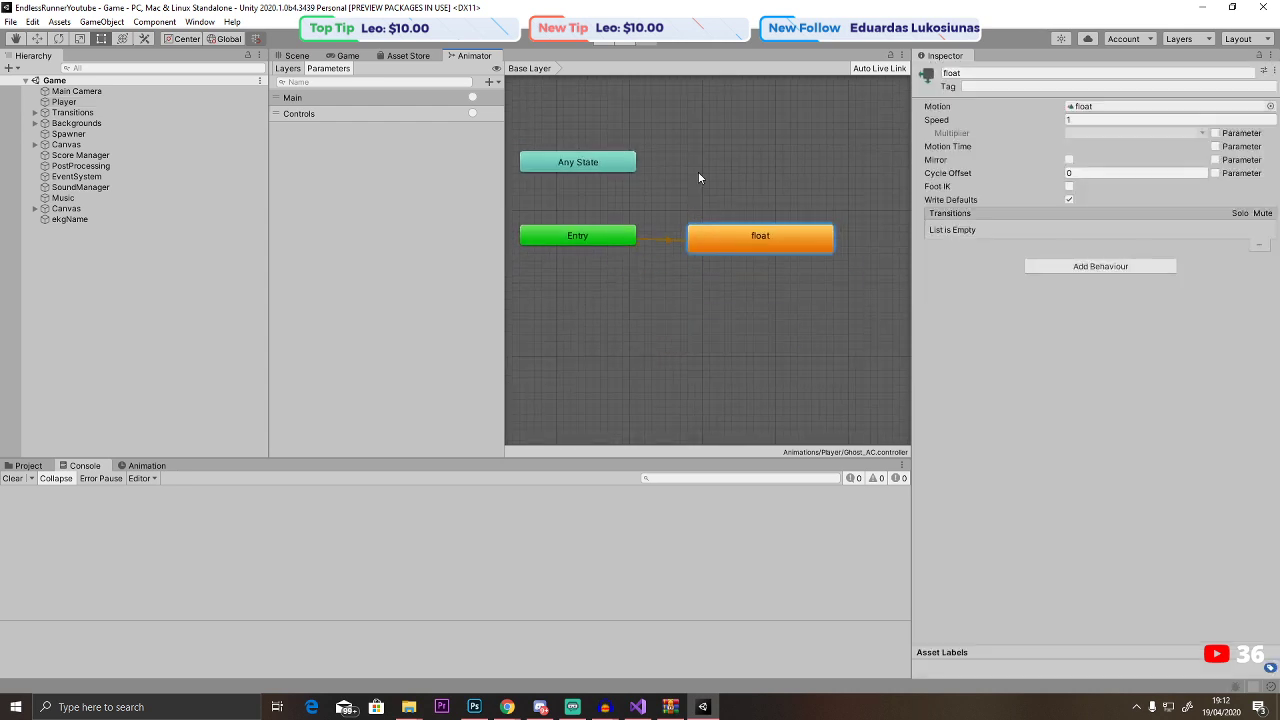
Play-test the Game scene, moving the player up and down, then briefly restart the test and stop it.
{"action": "left_click", "coordinate": [296, 57]}
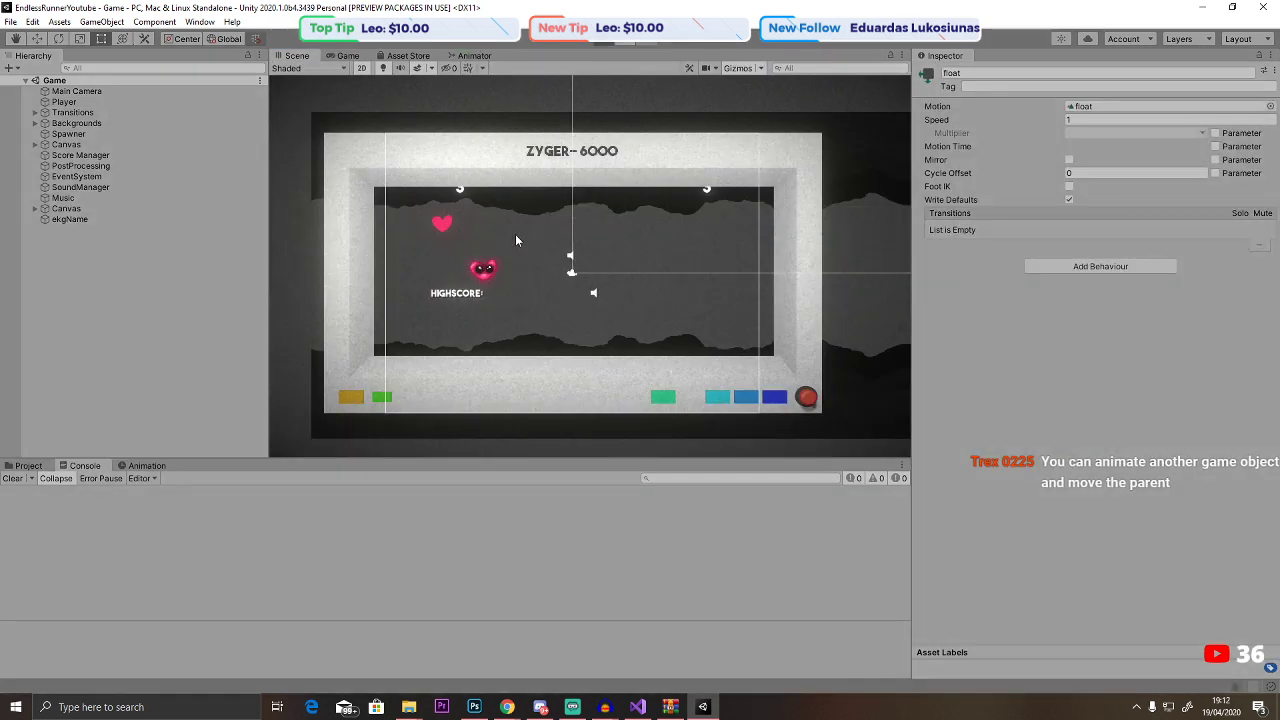
{"action": "key", "text": "ctrl+p"}
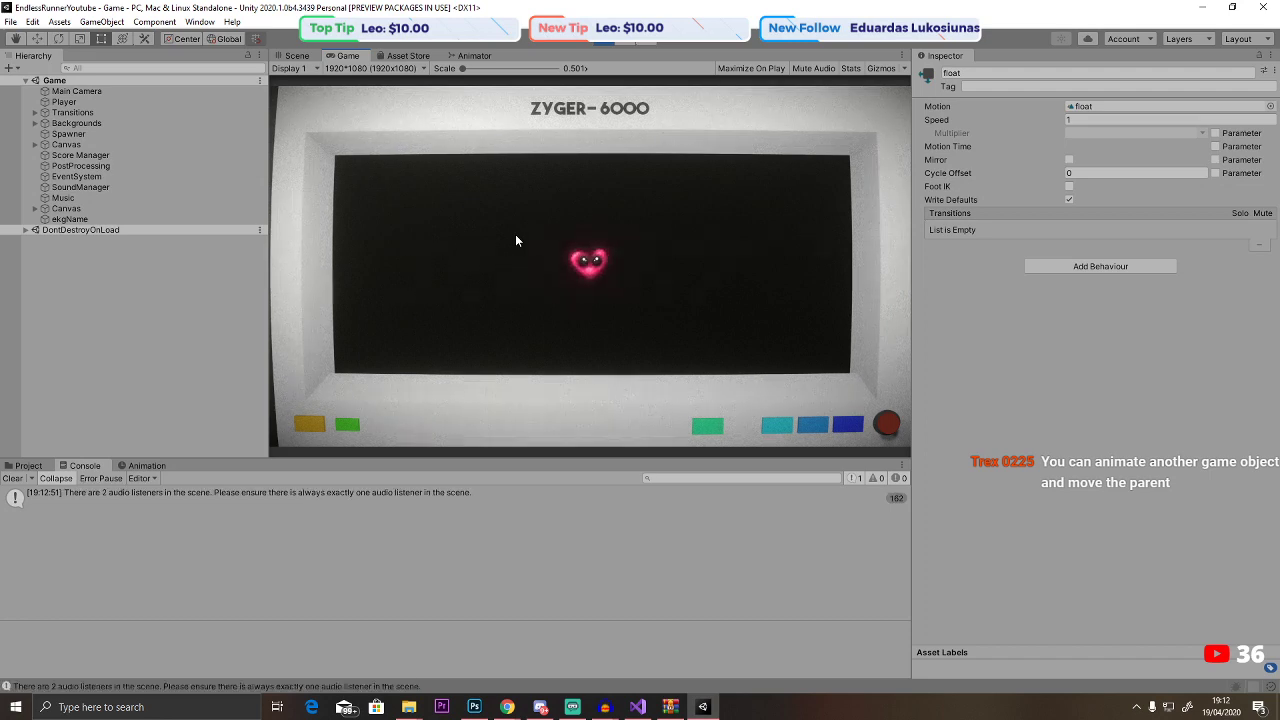
{"action": "key", "text": "Down"}
{"action": "key", "text": "Up"}
{"action": "key", "text": "Up"}
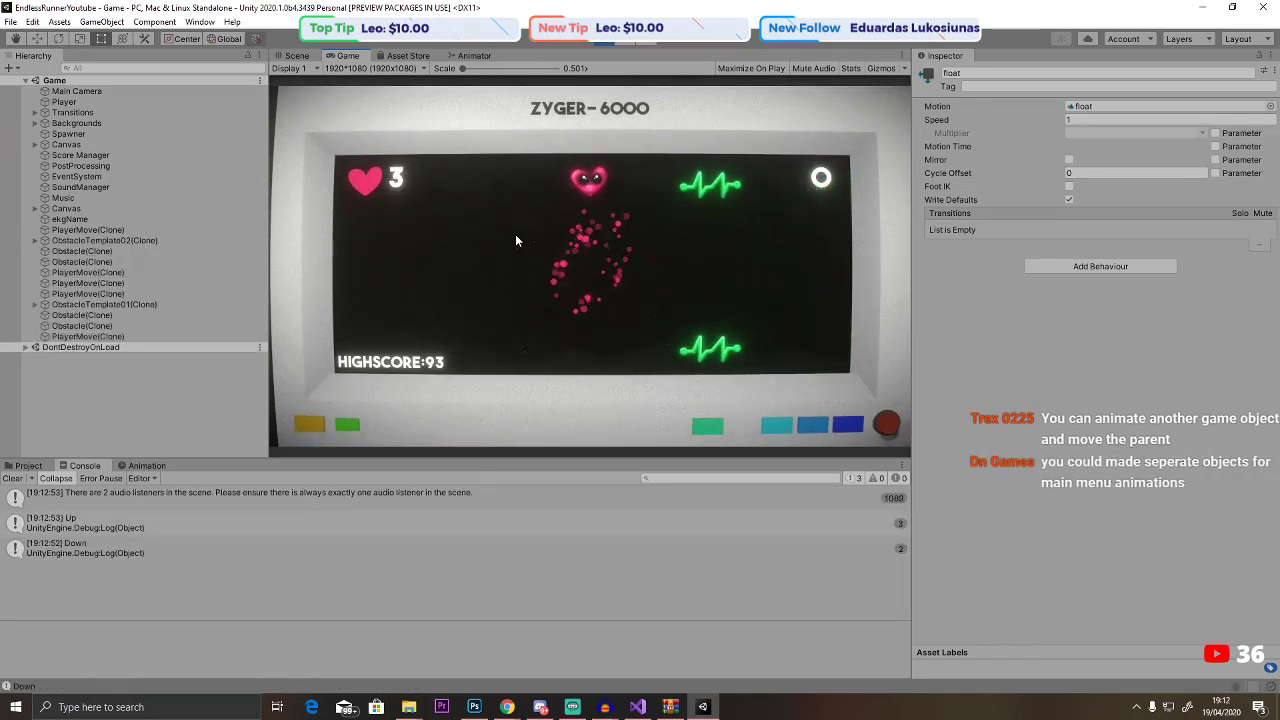
{"action": "key", "text": "Down"}
{"action": "key", "text": "Down"}
{"action": "key", "text": "Up"}
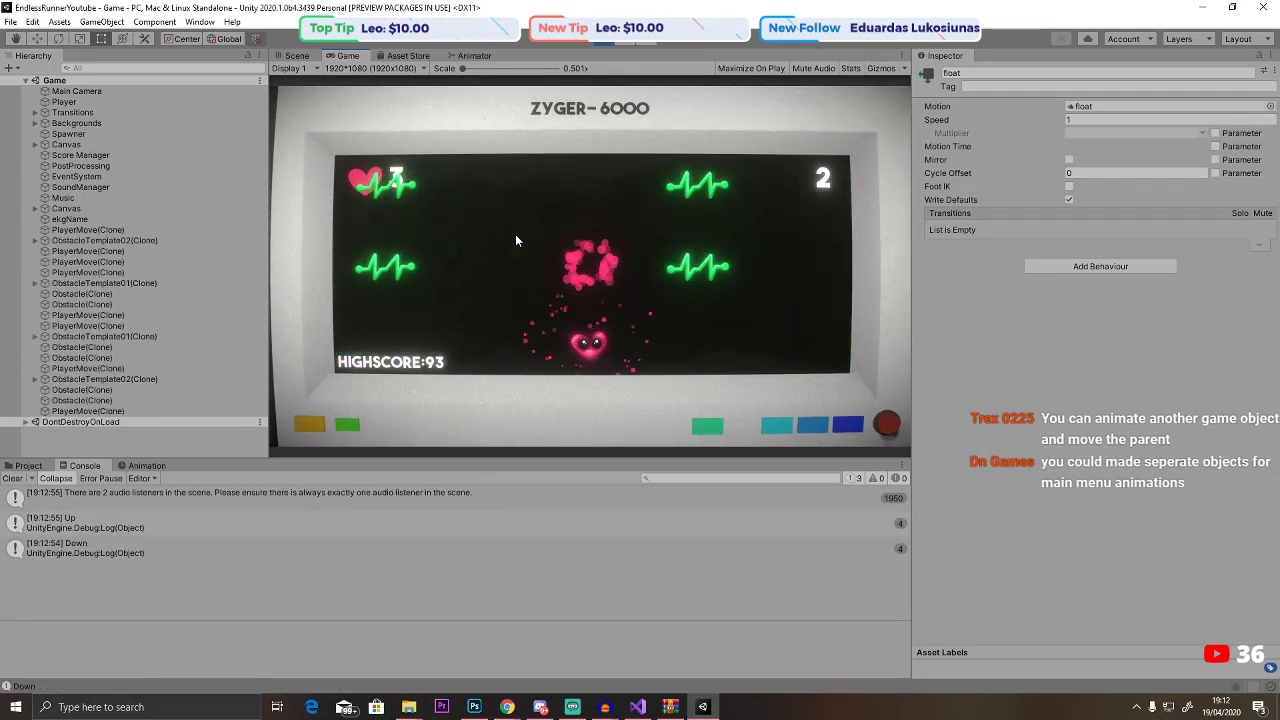
{"action": "key", "text": "Down"}
{"action": "left_click", "coordinate": [612, 44]}
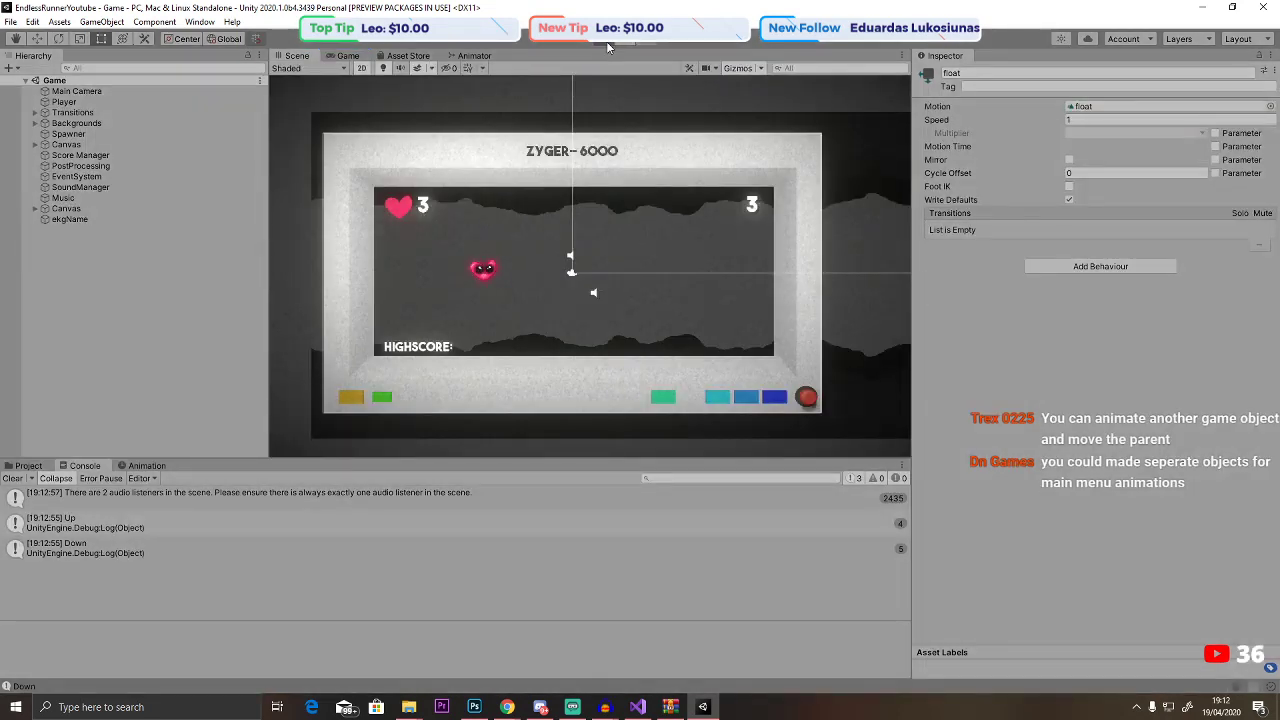
{"action": "left_click", "coordinate": [607, 46]}
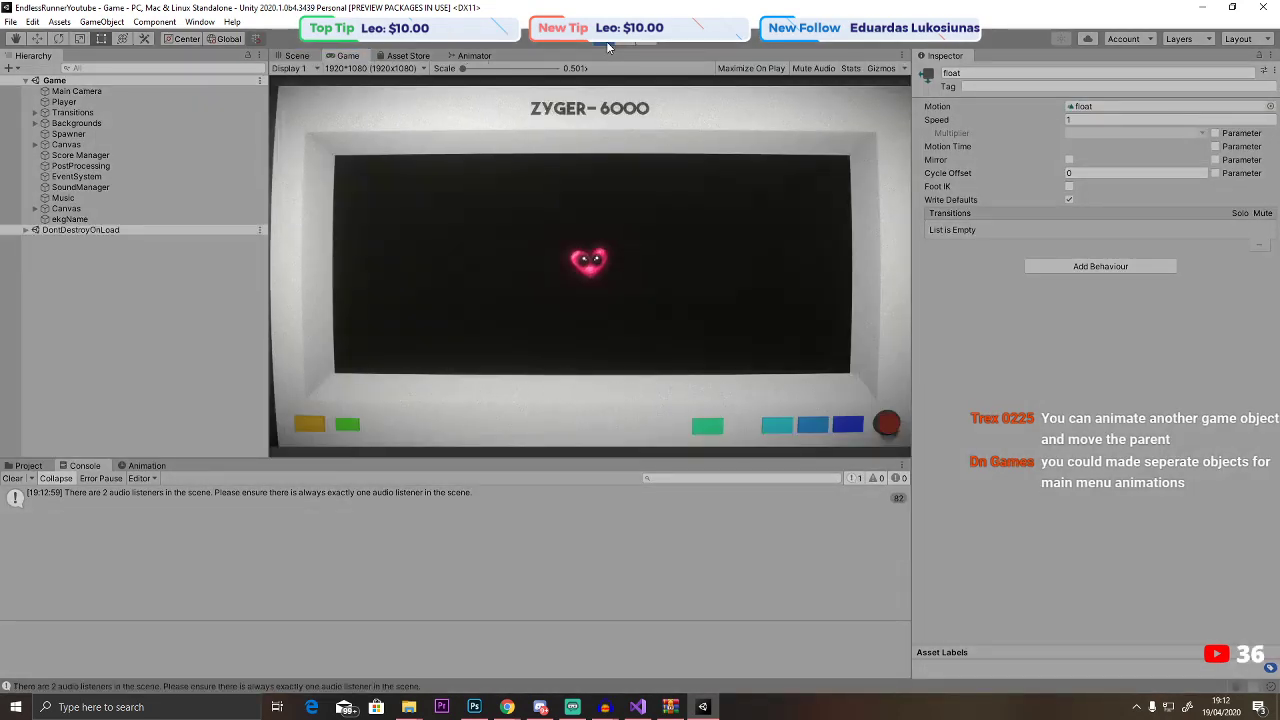
{"action": "left_click", "coordinate": [607, 46]}
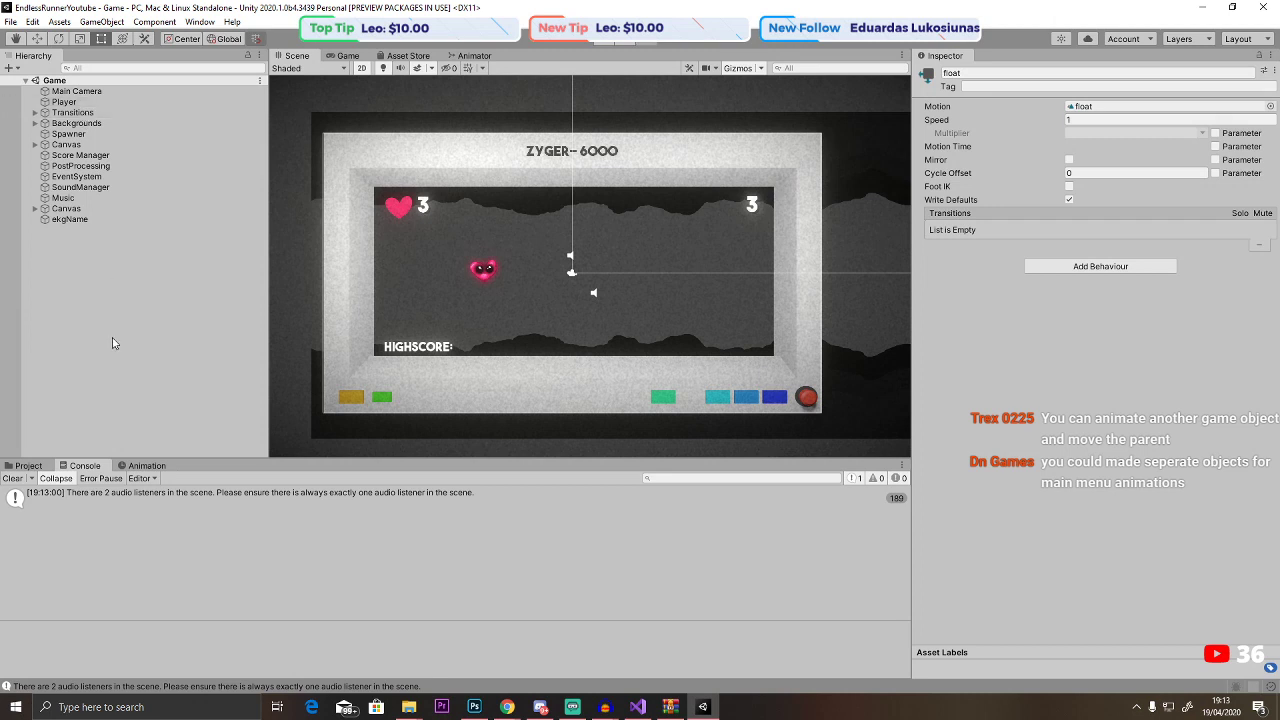
Save the Game scene and open the Controls scene from the project's Scenes folder.
{"action": "left_click", "coordinate": [28, 465]}
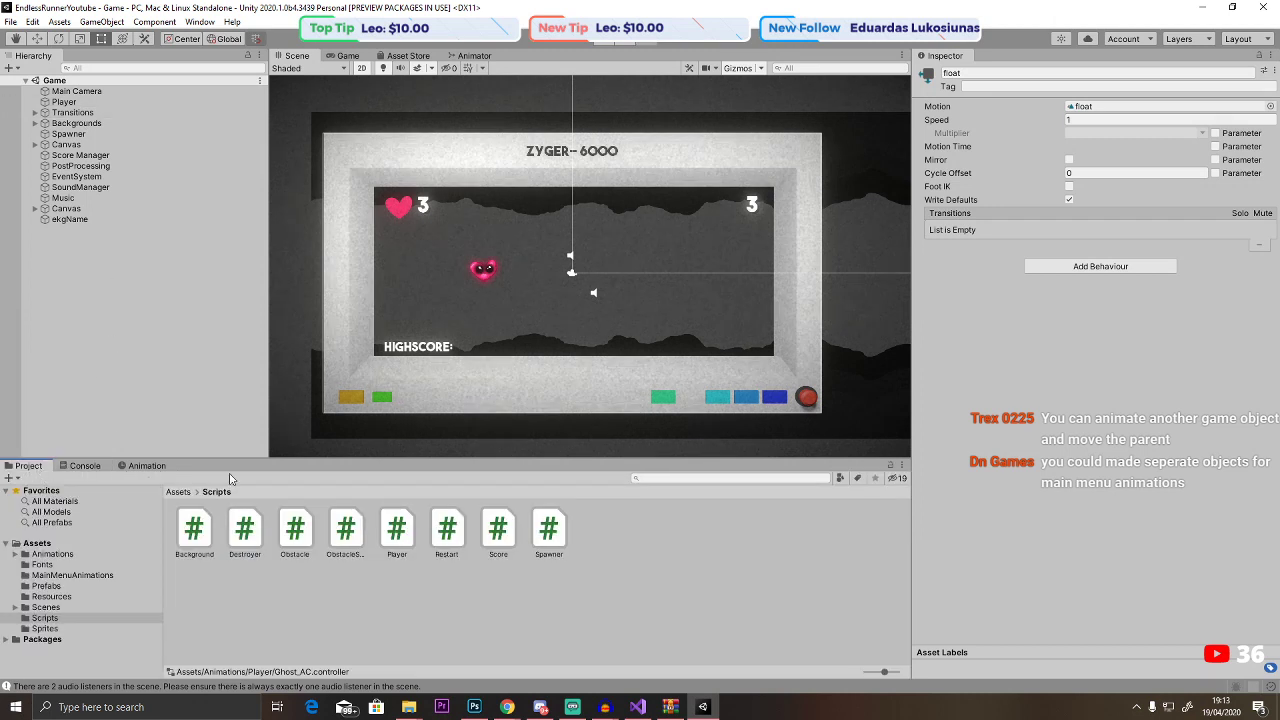
{"action": "left_click", "coordinate": [178, 492]}
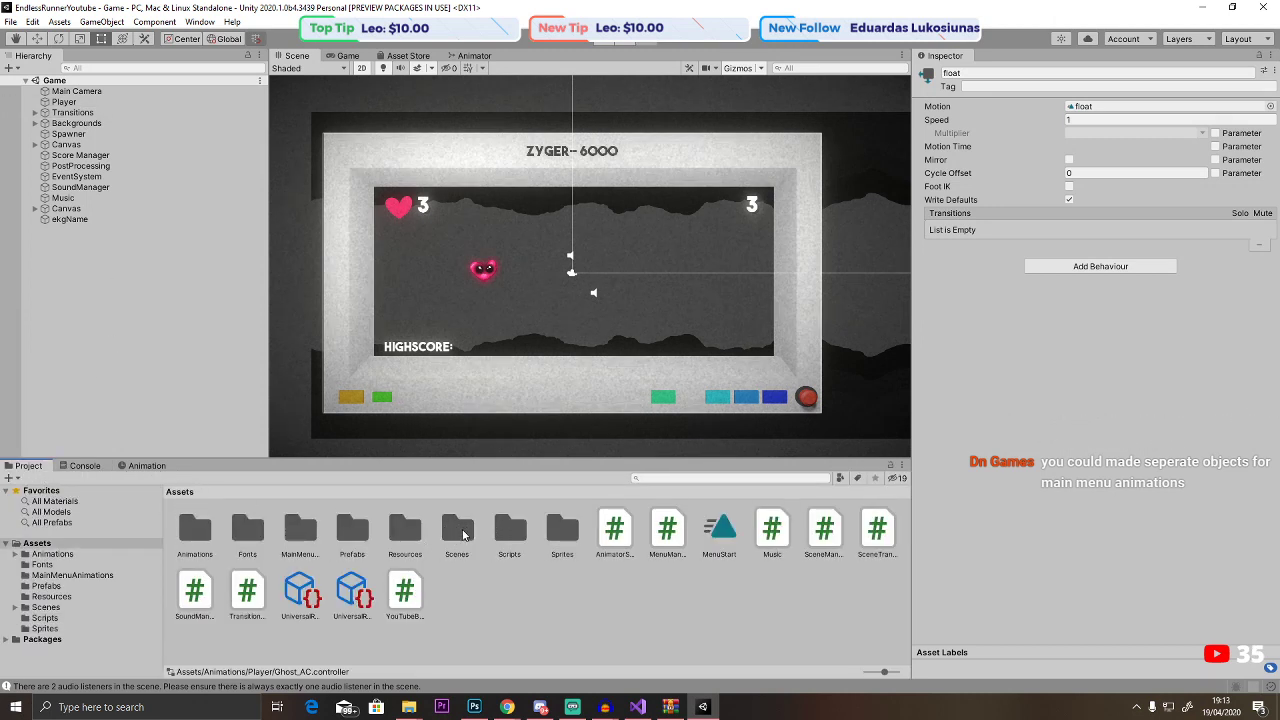
{"action": "left_click", "coordinate": [10, 21]}
{"action": "left_click", "coordinate": [40, 71]}
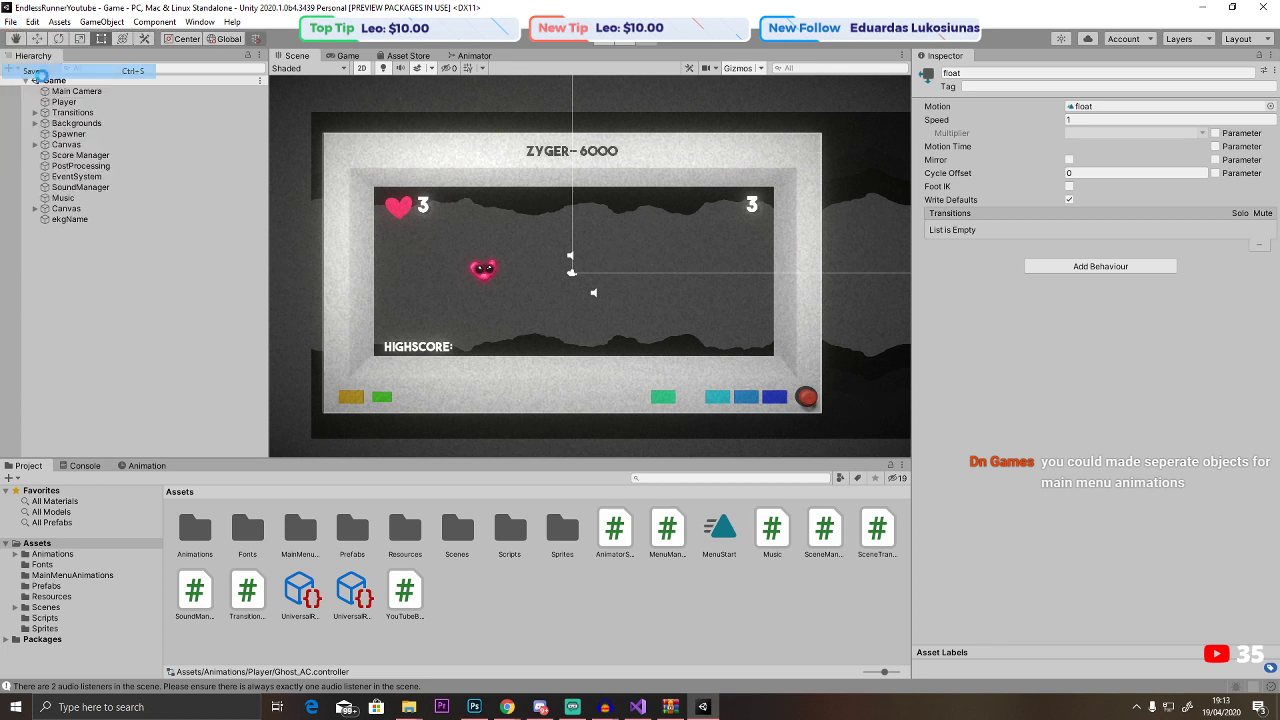
{"action": "double_click", "coordinate": [454, 532]}
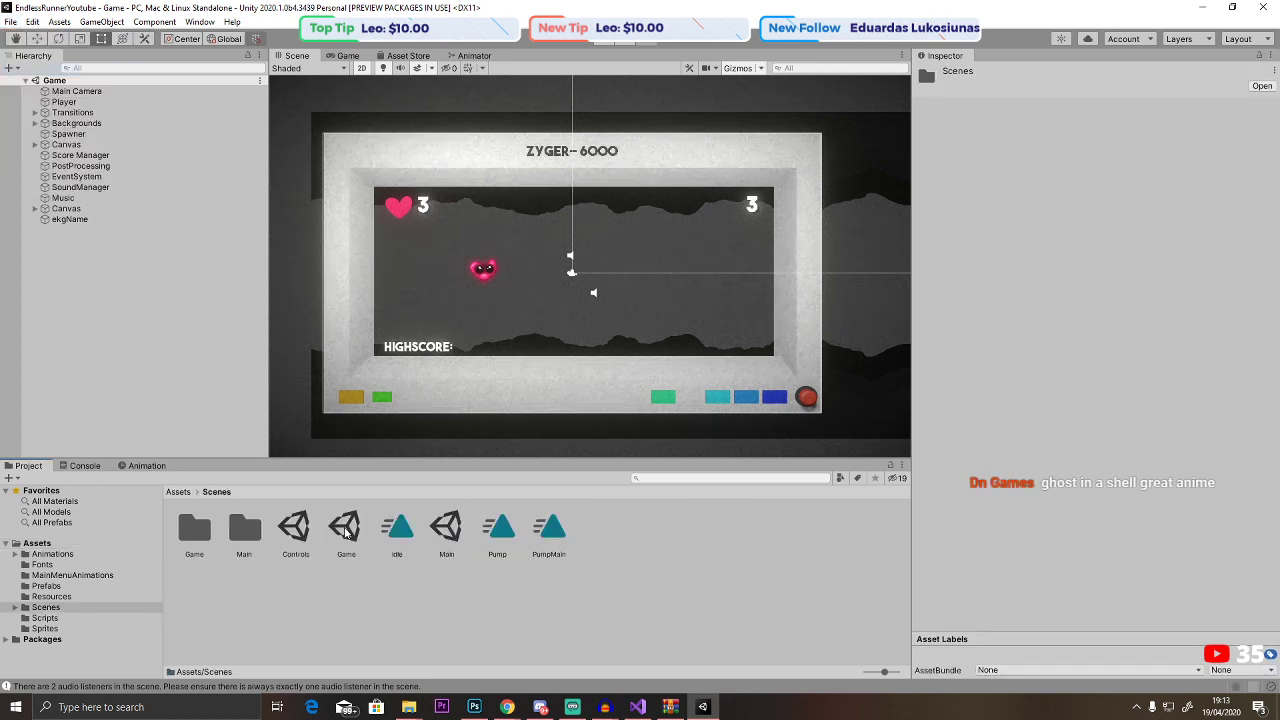
{"action": "double_click", "coordinate": [297, 530]}
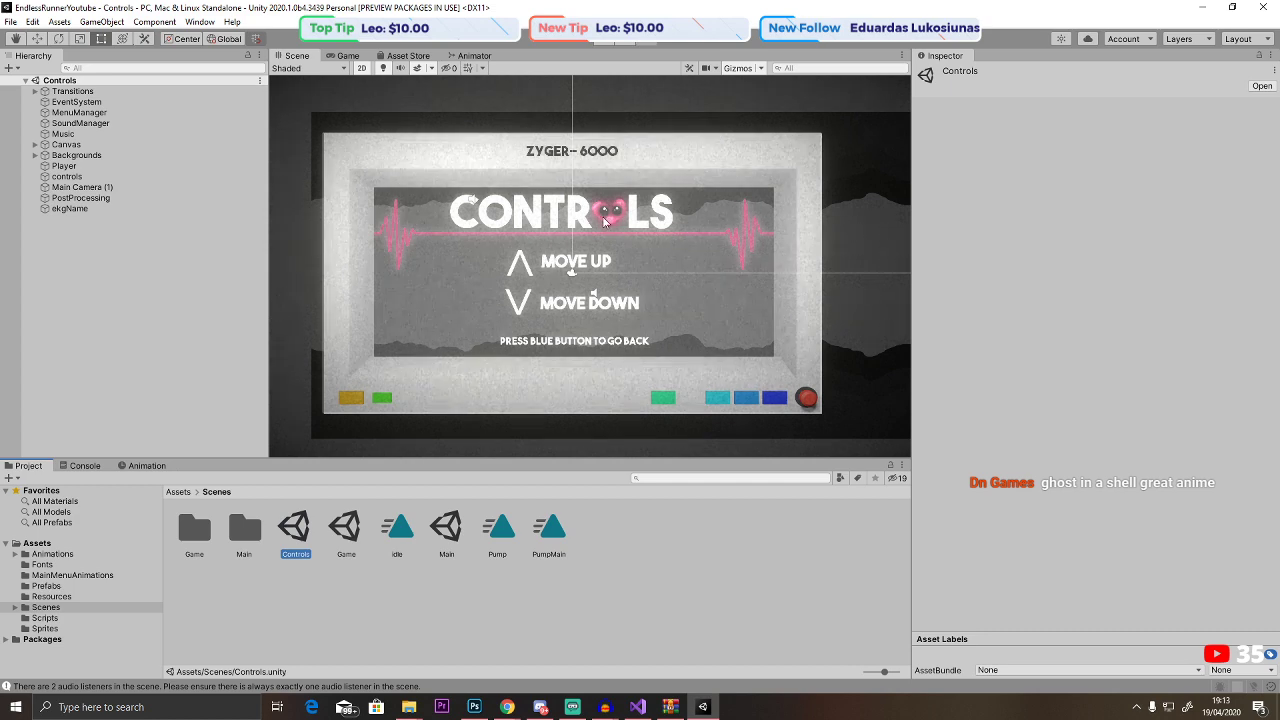
Delete the Player heart from the title in the Controls scene.
{"action": "scroll", "coordinate": [572, 204], "scroll_direction": "up", "scroll_amount": 4}
{"action": "left_click", "coordinate": [99, 167]}
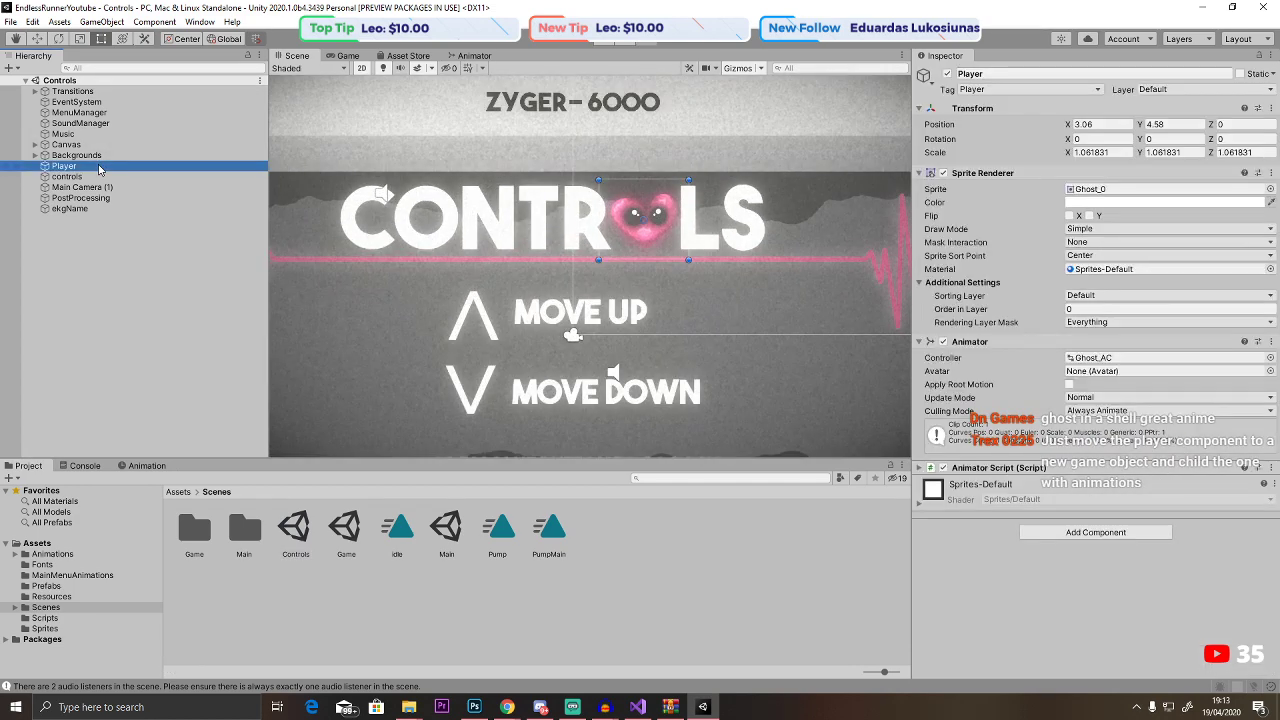
{"action": "key", "text": "Delete"}
Place the Ghost_0 sprite from the Ghost sheet in the gap of the CONTROLS title.
{"action": "left_click", "coordinate": [179, 492]}
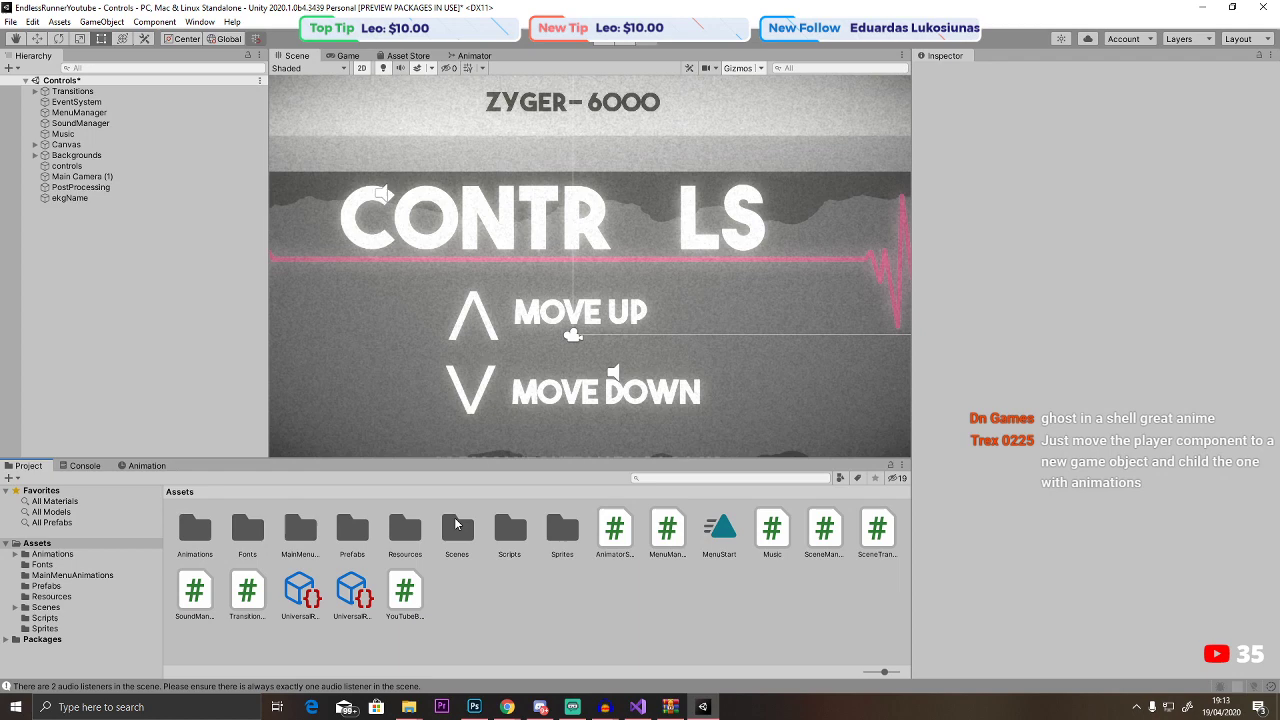
{"action": "double_click", "coordinate": [549, 532]}
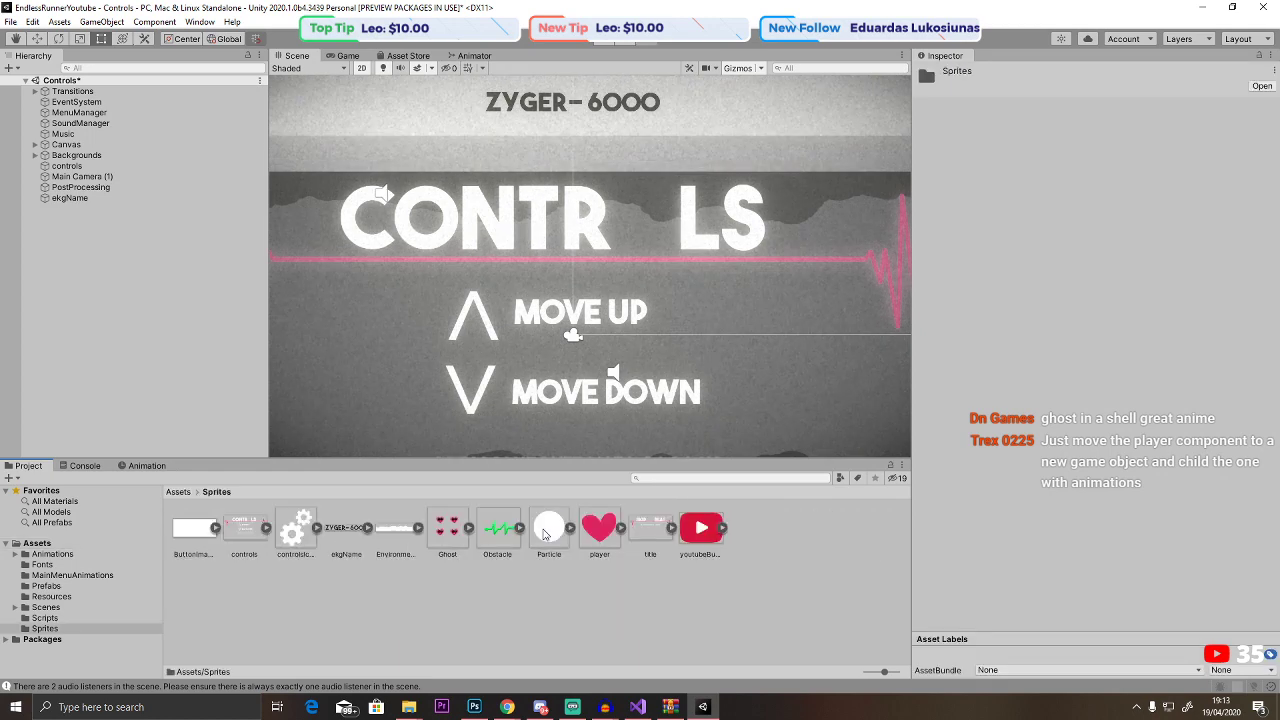
{"action": "left_click", "coordinate": [469, 528]}
{"action": "left_click_drag", "start_coordinate": [508, 527], "coordinate": [640, 222]}
{"action": "scroll", "coordinate": [660, 226], "scroll_direction": "up", "scroll_amount": 4}
{"action": "scroll", "coordinate": [651, 235], "scroll_direction": "up", "scroll_amount": 5}
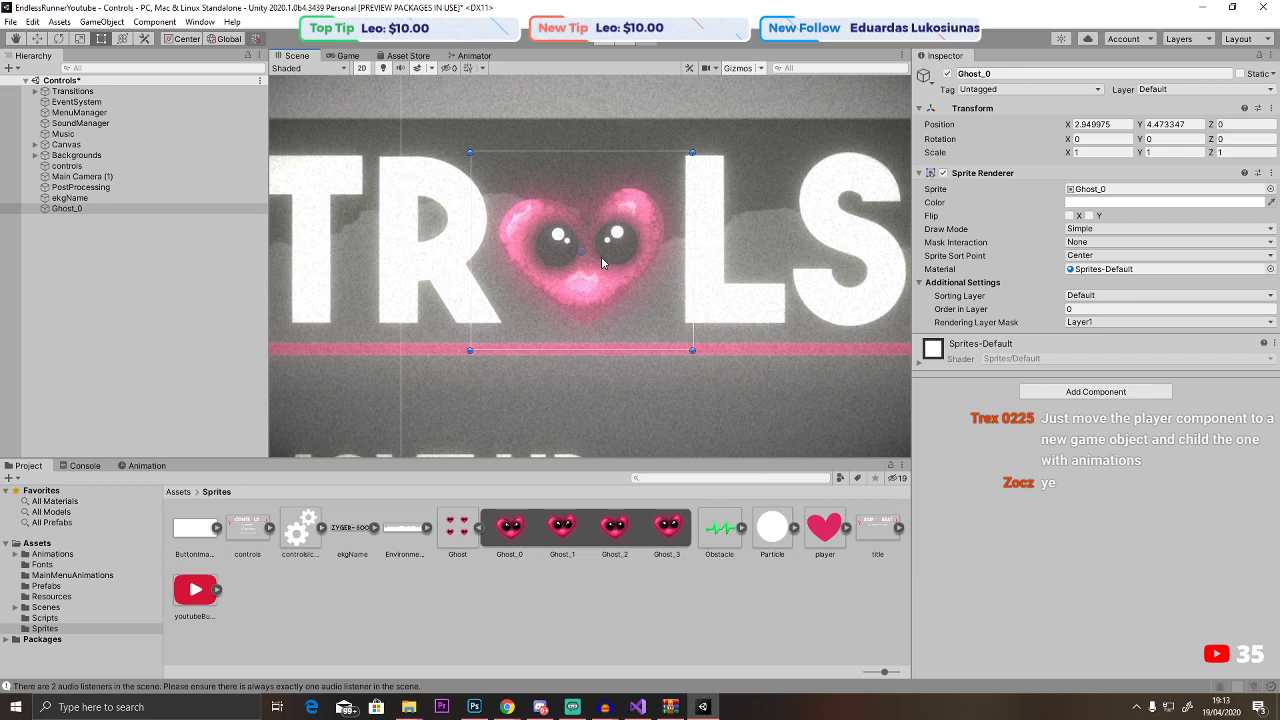
Check the Animator graph with Ghost_0 selected, and delete the Ghost_0 object from the Controls scene.
{"action": "left_click", "coordinate": [472, 56]}
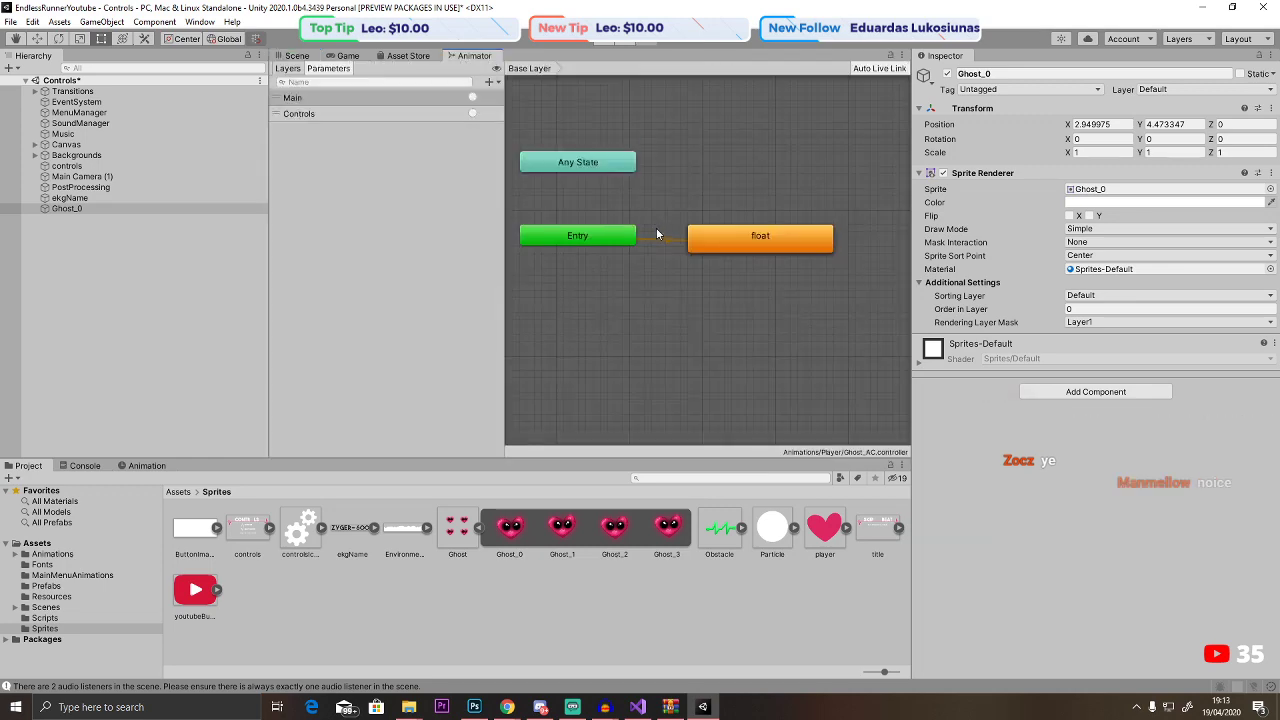
{"action": "left_click", "coordinate": [297, 56]}
{"action": "left_click", "coordinate": [127, 209]}
{"action": "key", "text": "Delete"}
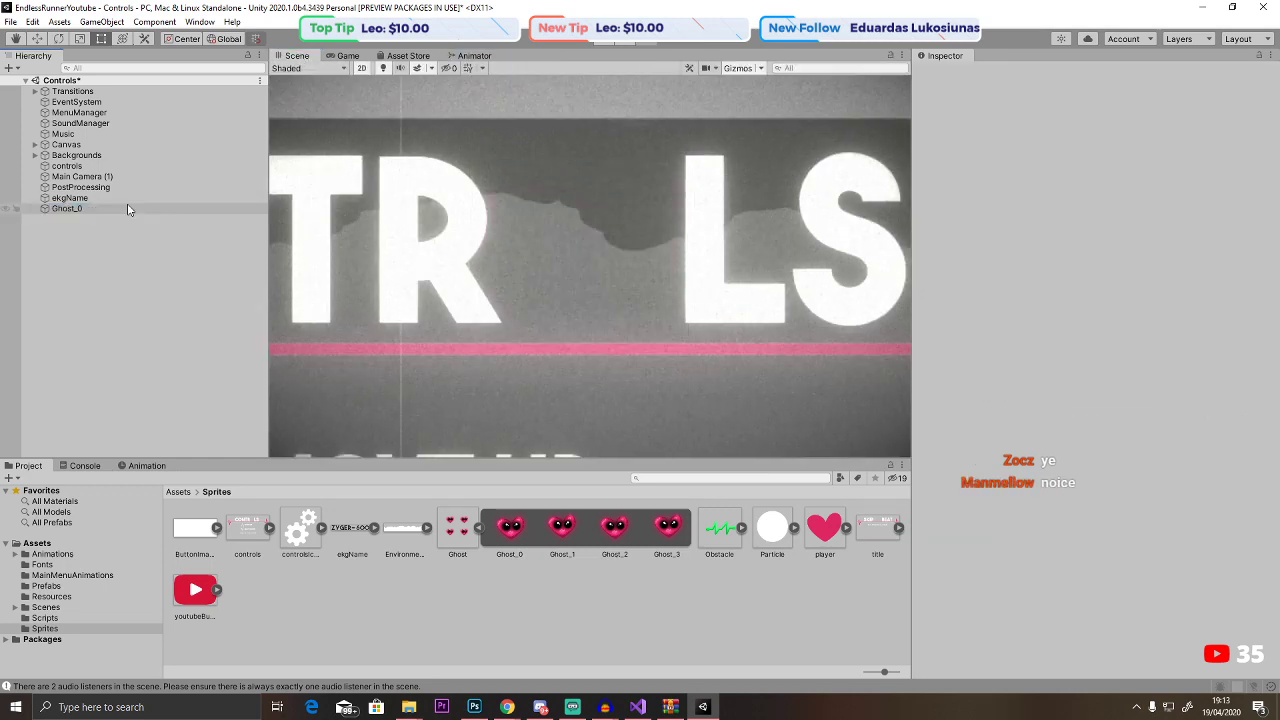
Look over the remaining states in the Animator graph and inspect the Music and EventSystem objects of the Controls scene.
{"action": "left_click", "coordinate": [472, 56]}
{"action": "scroll", "coordinate": [623, 170], "scroll_direction": "down", "scroll_amount": 4}
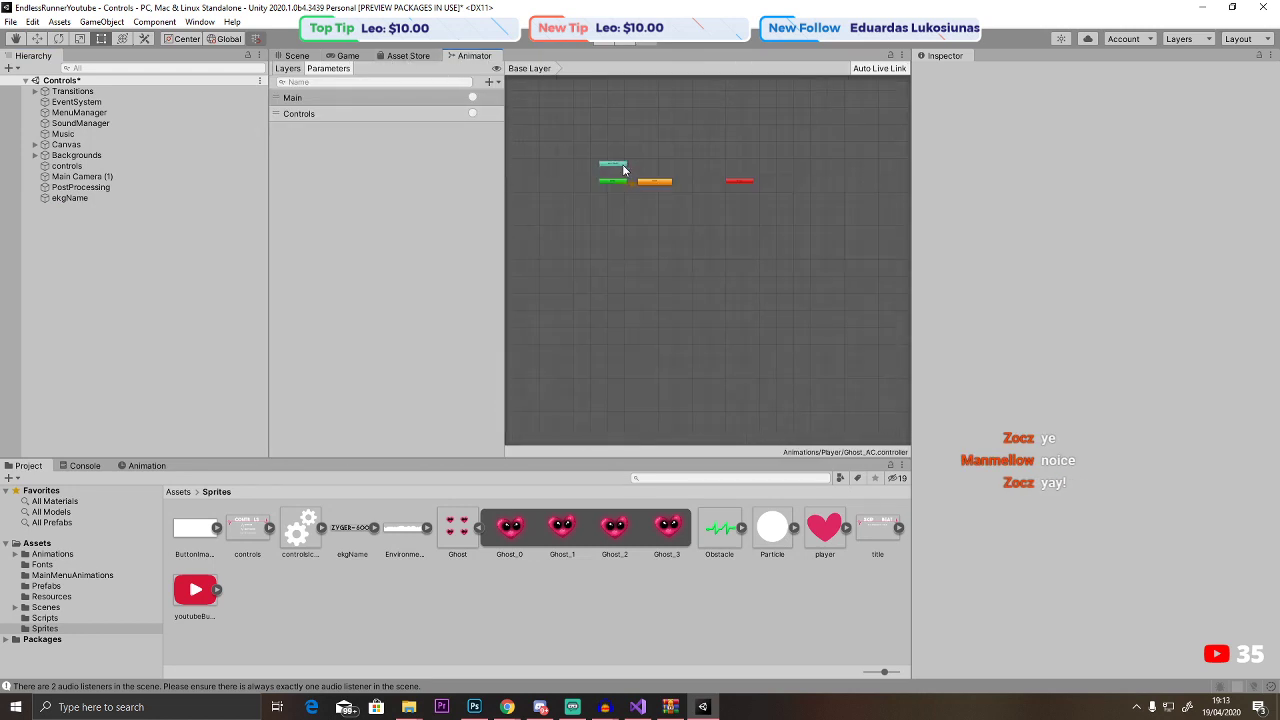
{"action": "scroll", "coordinate": [623, 170], "scroll_direction": "up", "scroll_amount": 5}
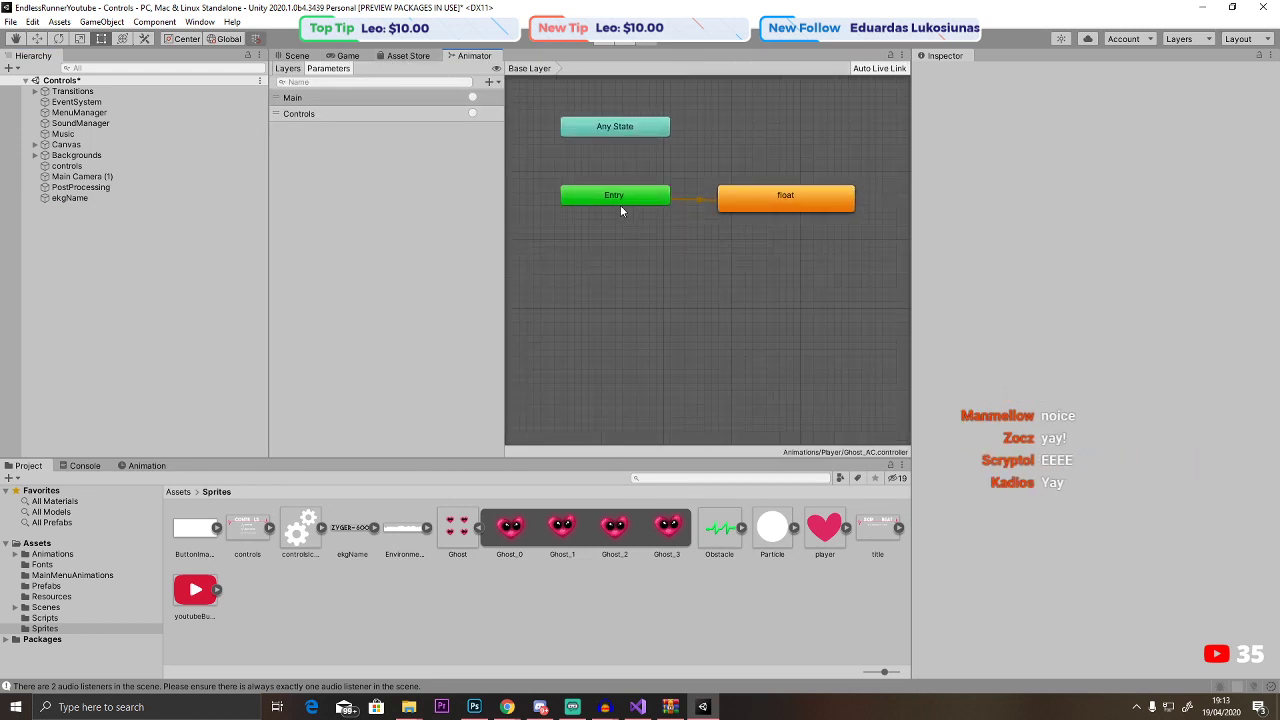
{"action": "left_click", "coordinate": [70, 133]}
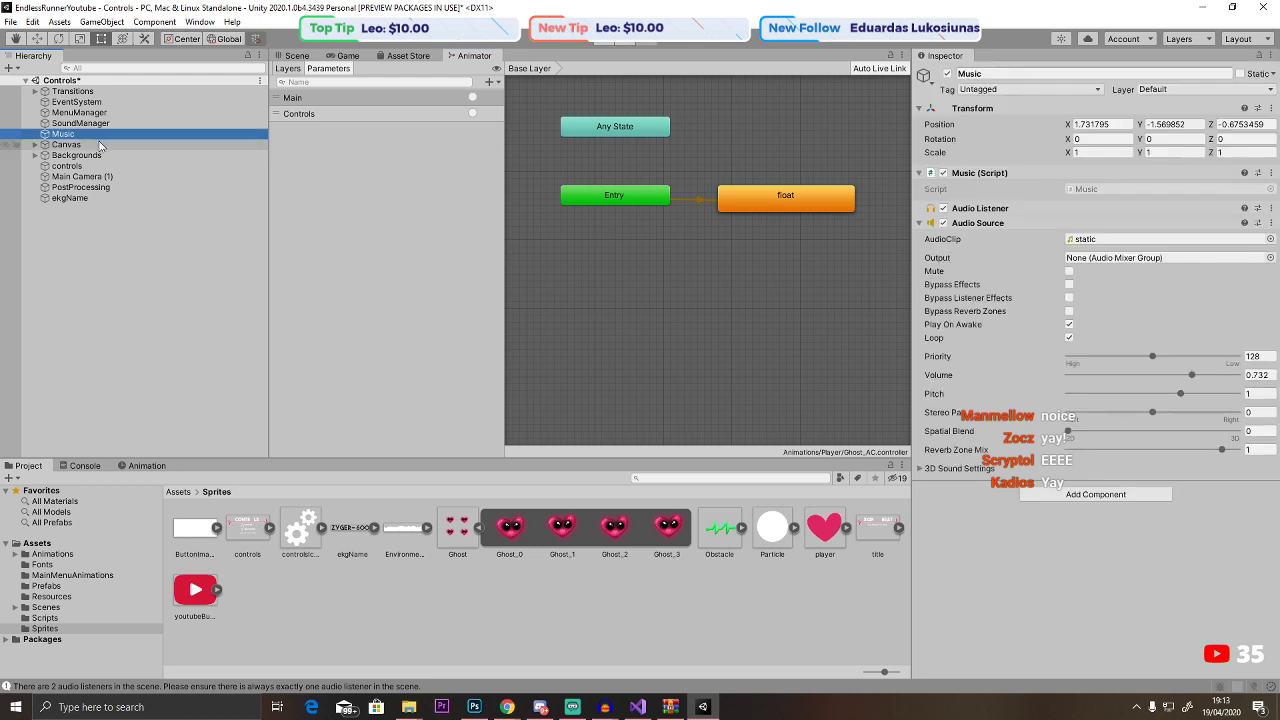
{"action": "left_click", "coordinate": [98, 103]}
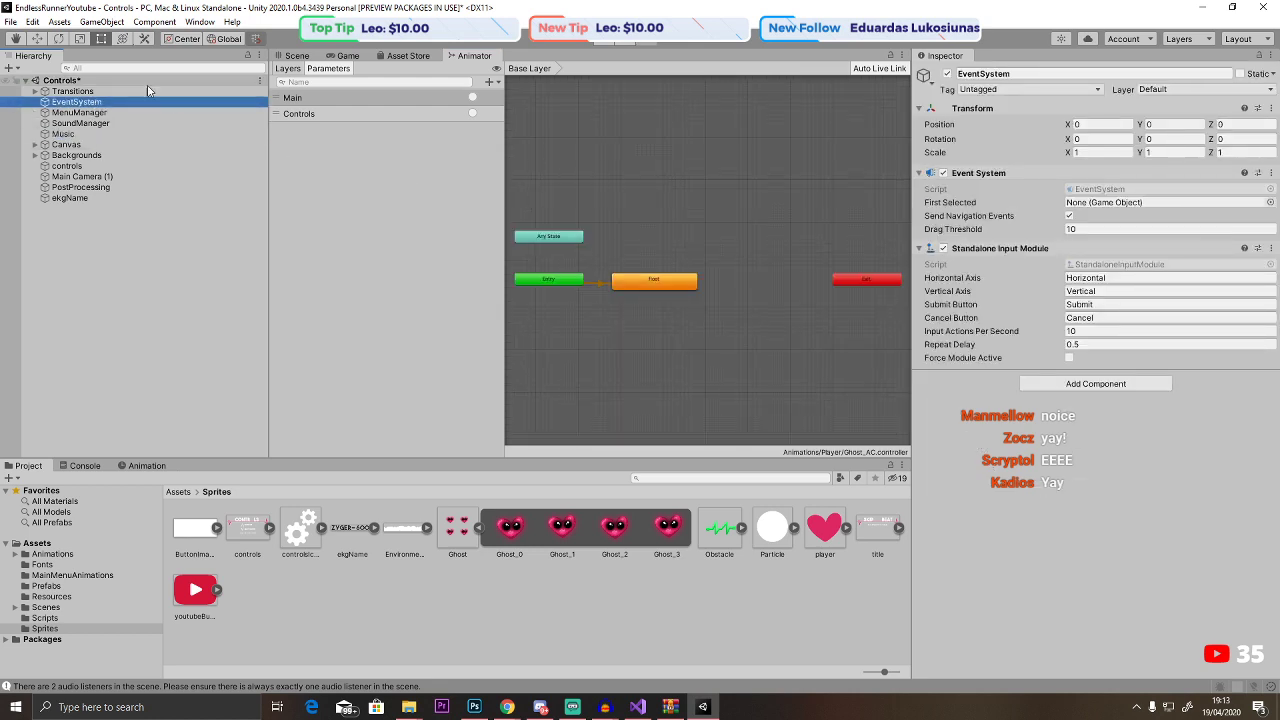
Inspect the Transitions object and the Animator graph of its Panel child in the Controls scene.
{"action": "left_click", "coordinate": [110, 92]}
{"action": "left_click", "coordinate": [297, 55]}
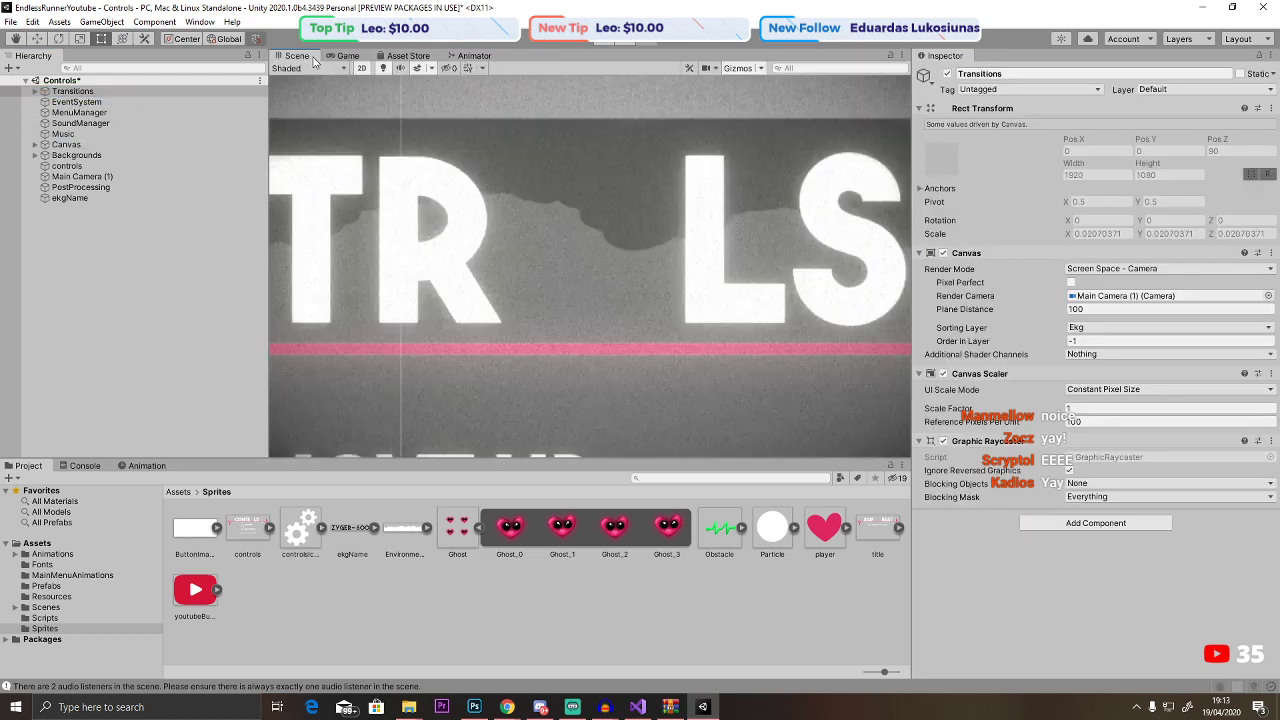
{"action": "double_click", "coordinate": [71, 102]}
{"action": "left_click", "coordinate": [472, 55]}
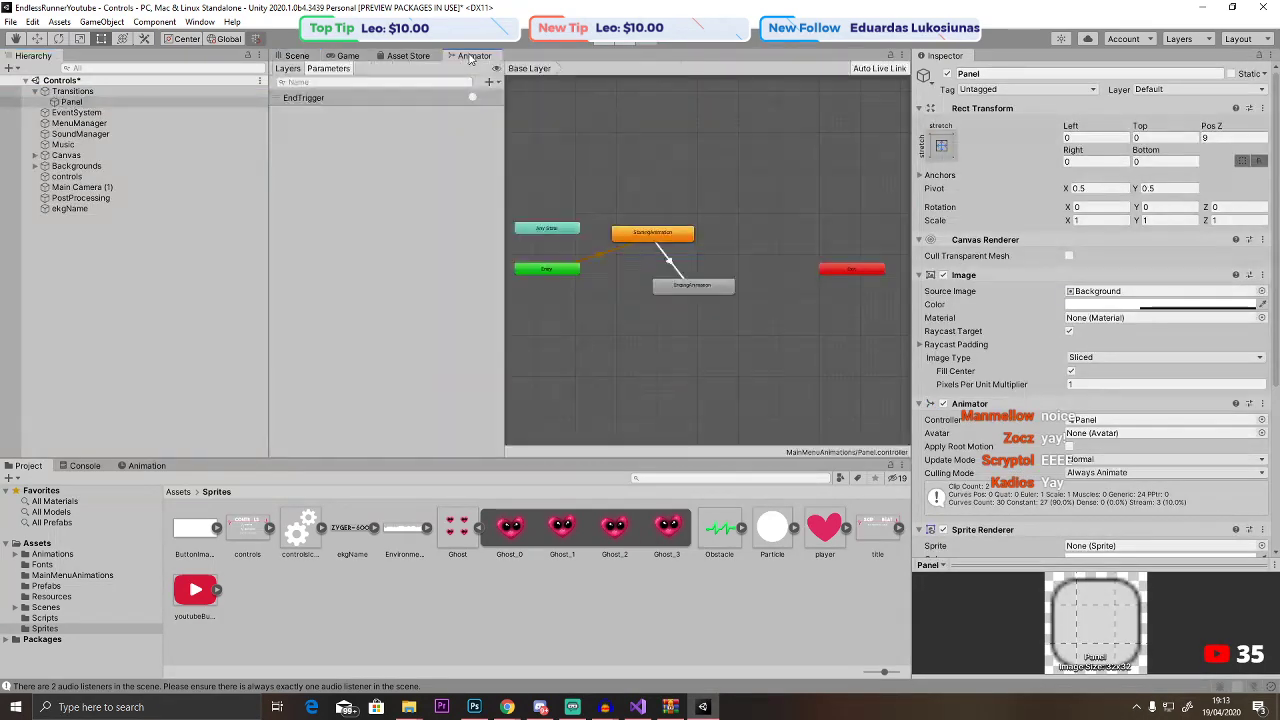
{"action": "scroll", "coordinate": [657, 256], "scroll_direction": "up", "scroll_amount": 5}
{"action": "scroll", "coordinate": [657, 256], "scroll_direction": "down", "scroll_amount": 8}
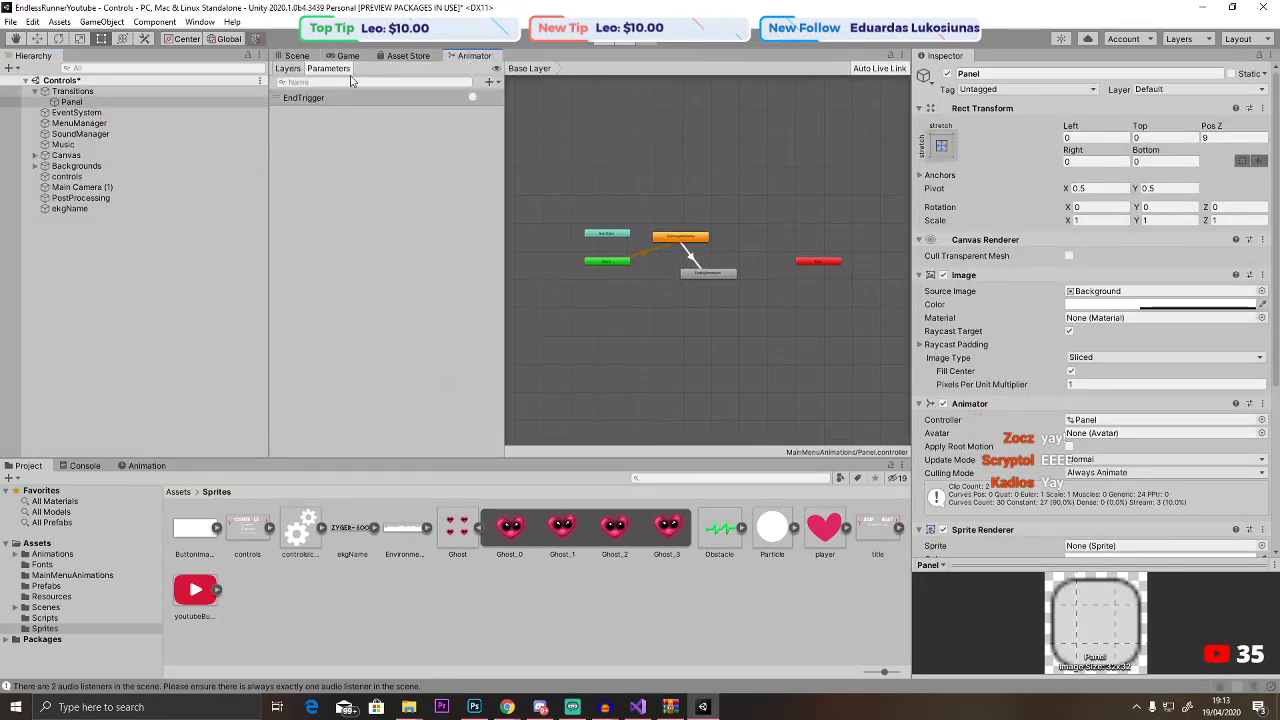
{"action": "left_click", "coordinate": [297, 55]}
Place the Ghost_1 sprite in the gap of the CONTROLS title and select it.
{"action": "right_click", "coordinate": [88, 243]}
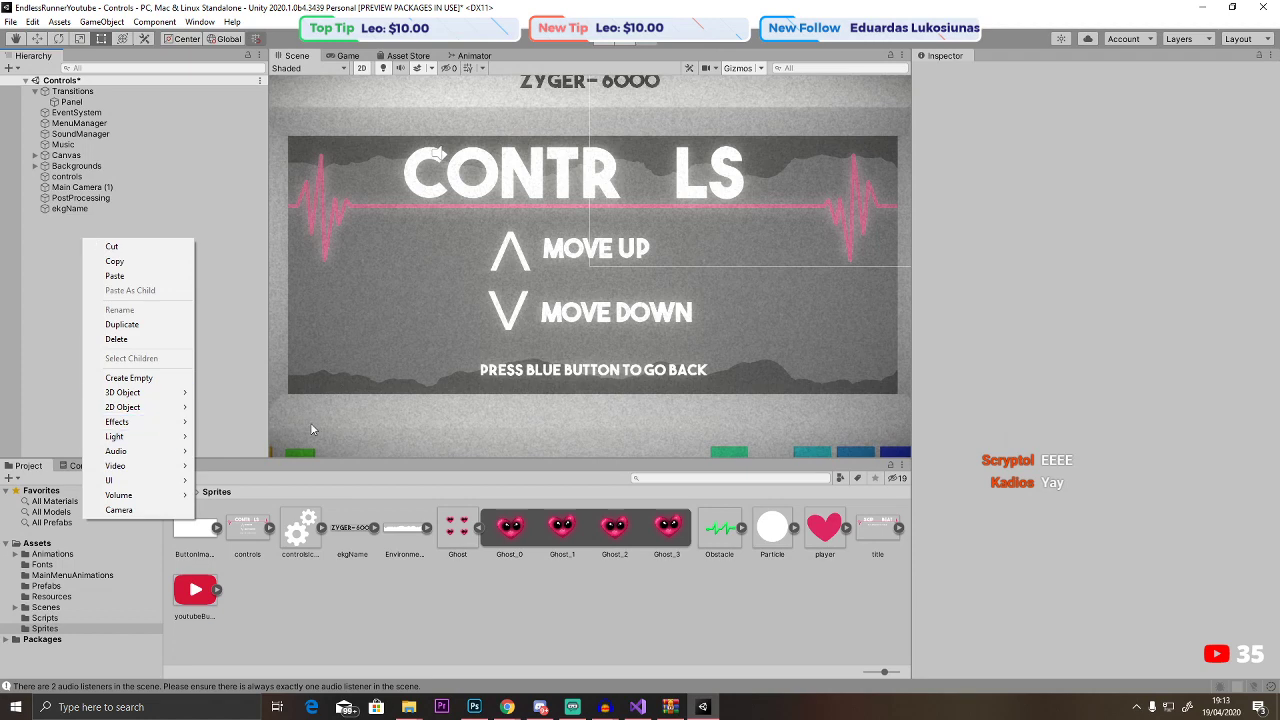
{"action": "key", "text": "Escape"}
{"action": "scroll", "coordinate": [590, 265], "scroll_direction": "up", "scroll_amount": 2}
{"action": "left_click_drag", "start_coordinate": [567, 545], "coordinate": [565, 229]}
{"action": "right_click", "coordinate": [92, 219]}
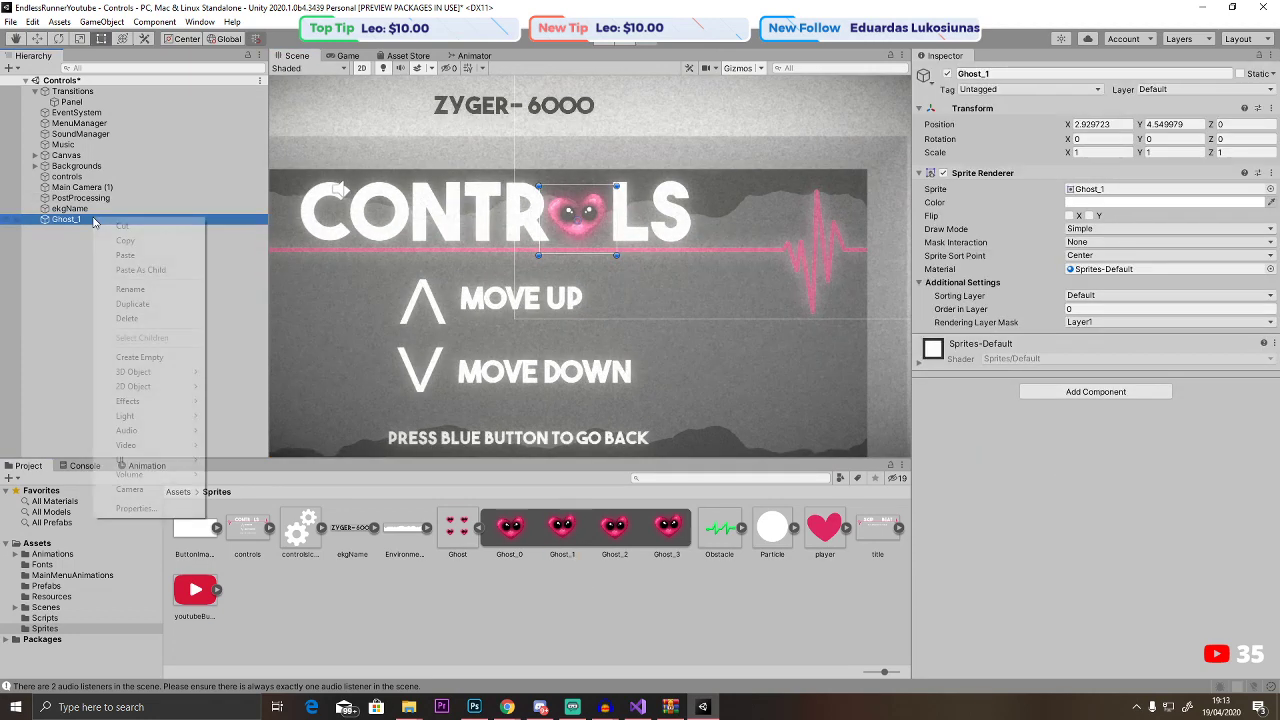
{"action": "left_click", "coordinate": [71, 219]}
Add an Animator component to the Ghost_1 object.
{"action": "left_click", "coordinate": [199, 21]}
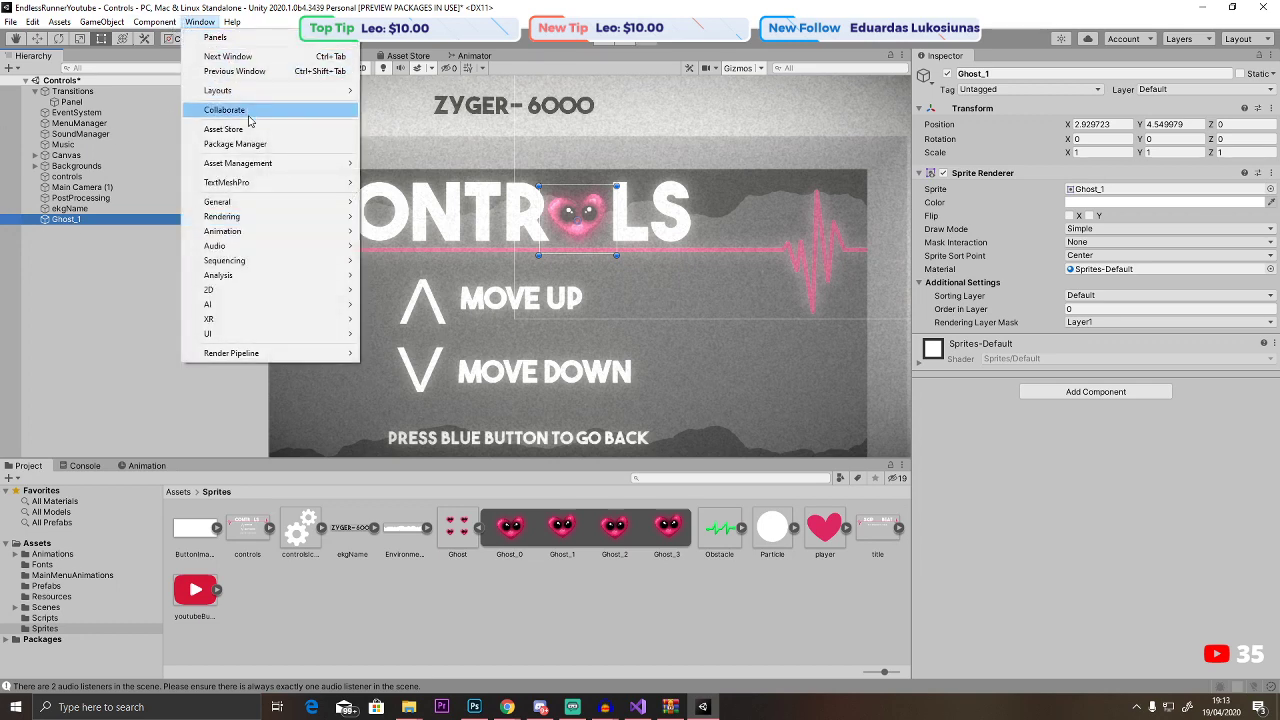
{"action": "mouse_move", "coordinate": [218, 275]}
{"action": "left_click", "coordinate": [1096, 391]}
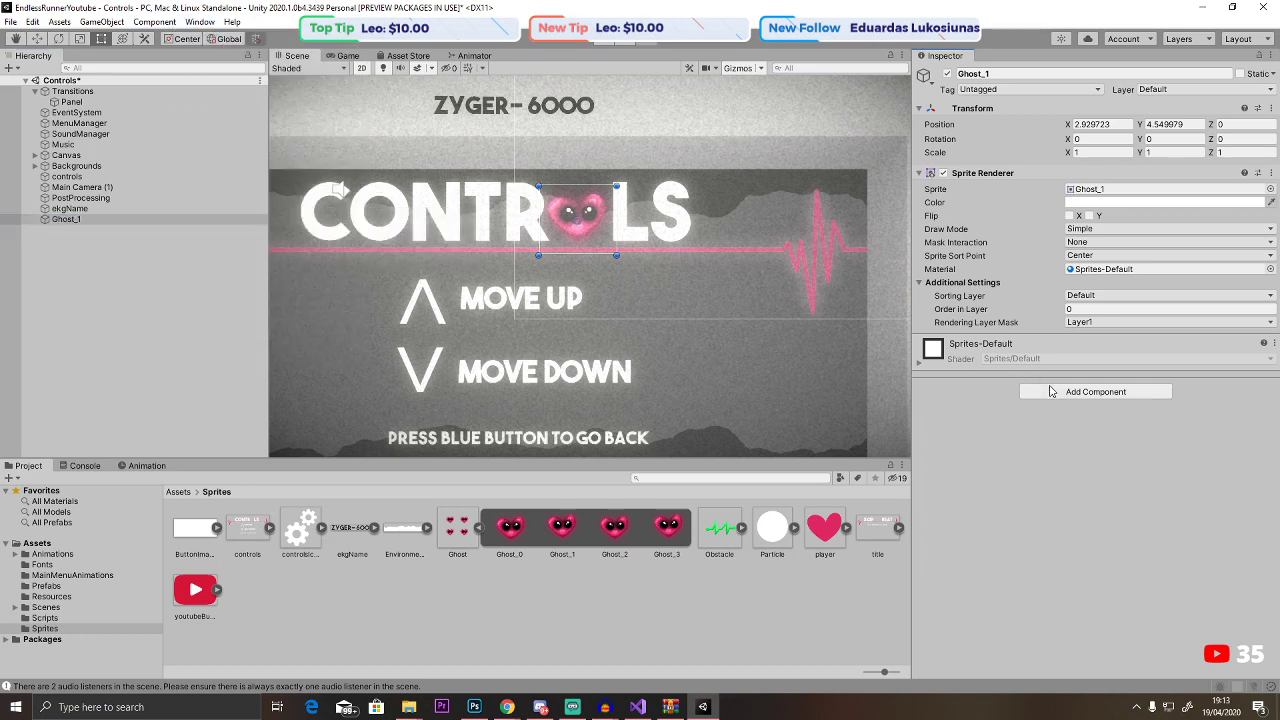
{"action": "left_click", "coordinate": [1096, 391]}
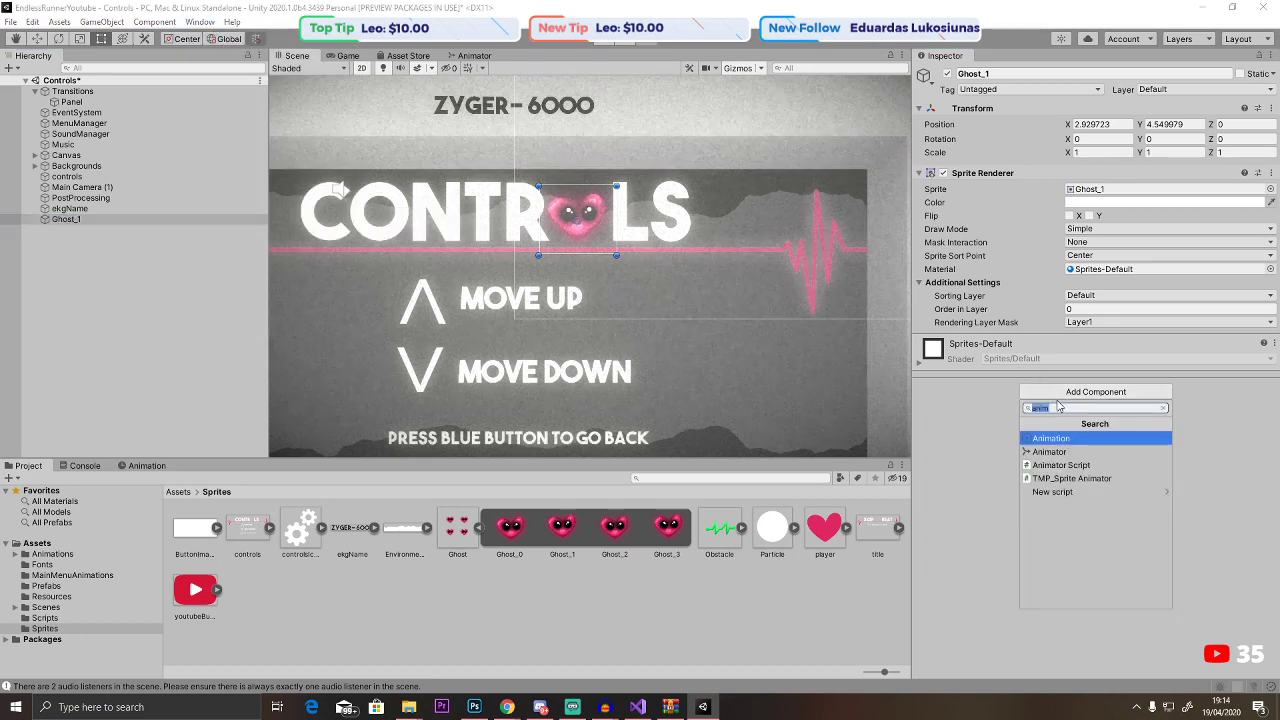
{"action": "left_click", "coordinate": [1073, 452]}
Check the Animator graph with Ghost_1 selected and look through the animator controllers available for it.
{"action": "left_click", "coordinate": [472, 56]}
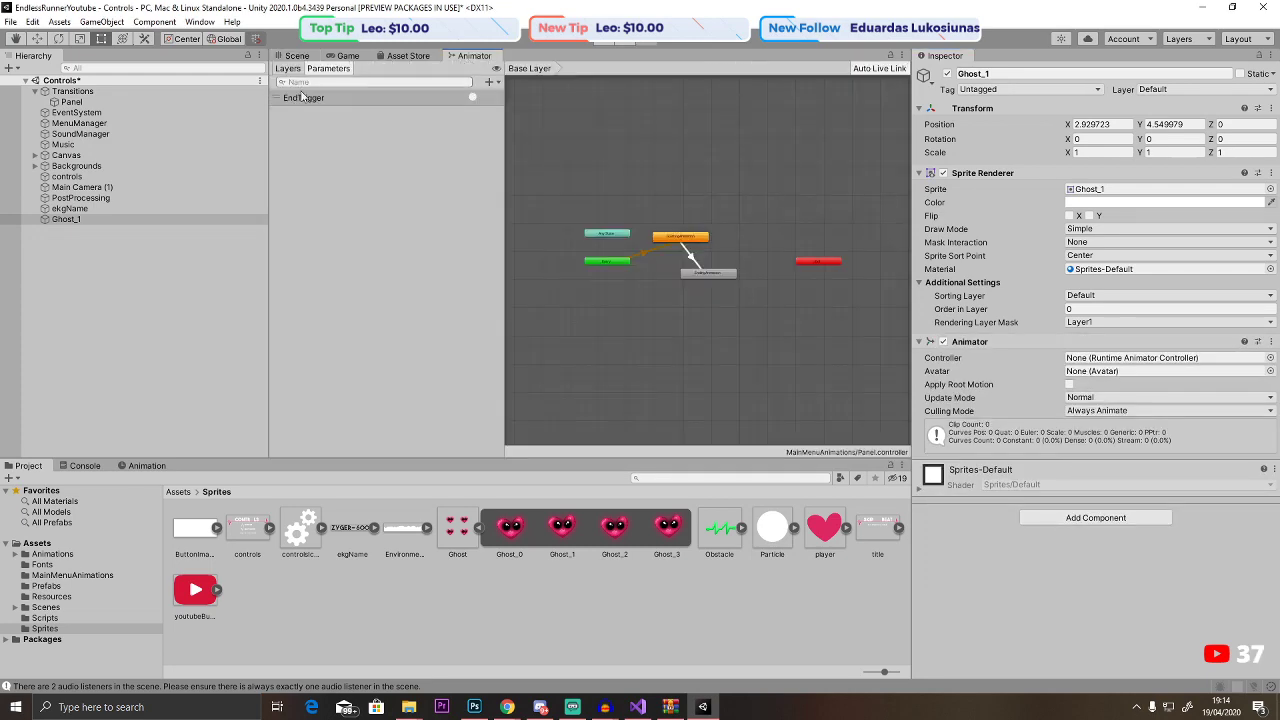
{"action": "left_click", "coordinate": [66, 219]}
{"action": "scroll", "coordinate": [592, 240], "scroll_direction": "up", "scroll_amount": 3}
{"action": "scroll", "coordinate": [605, 243], "scroll_direction": "down", "scroll_amount": 3}
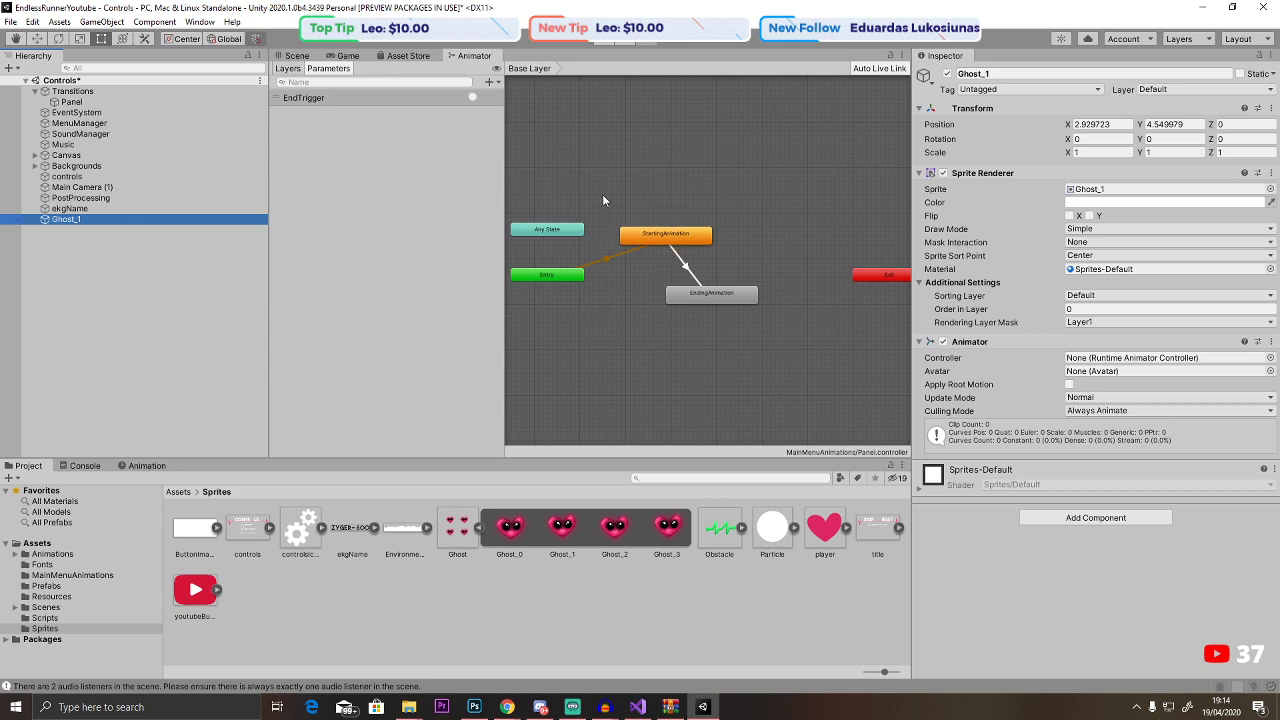
{"action": "left_click", "coordinate": [296, 56]}
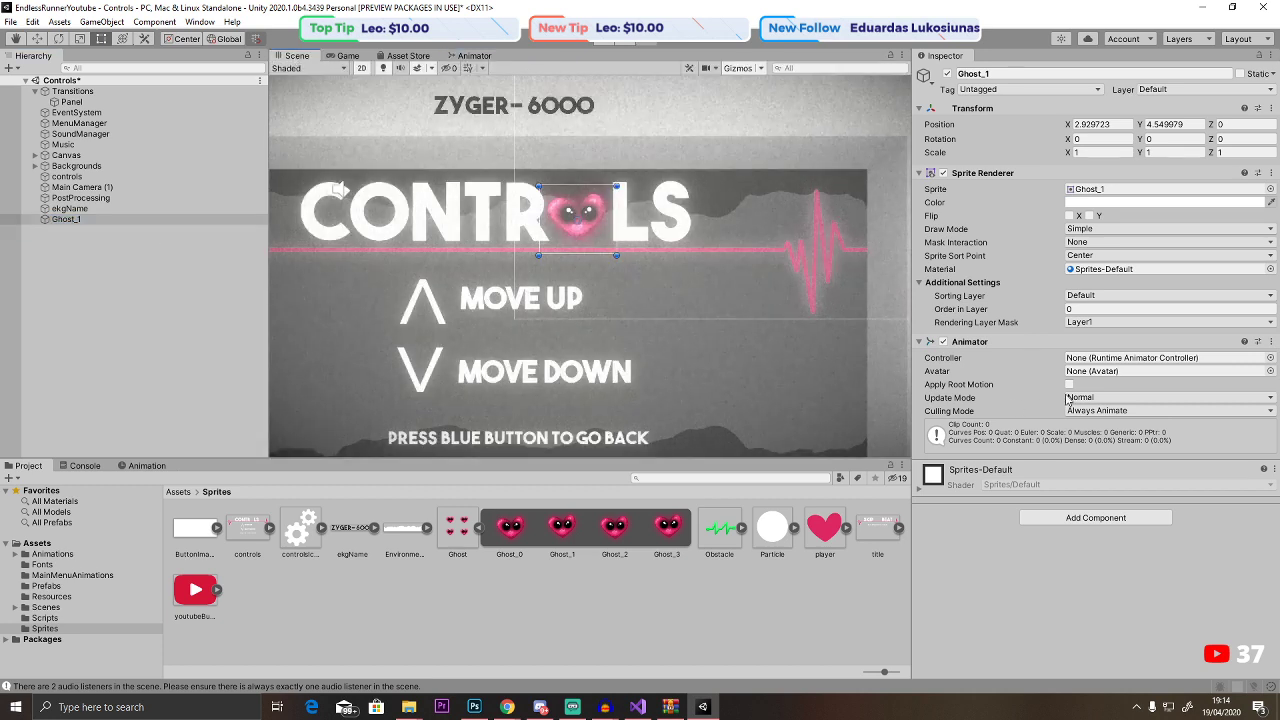
{"action": "left_click", "coordinate": [1270, 358]}
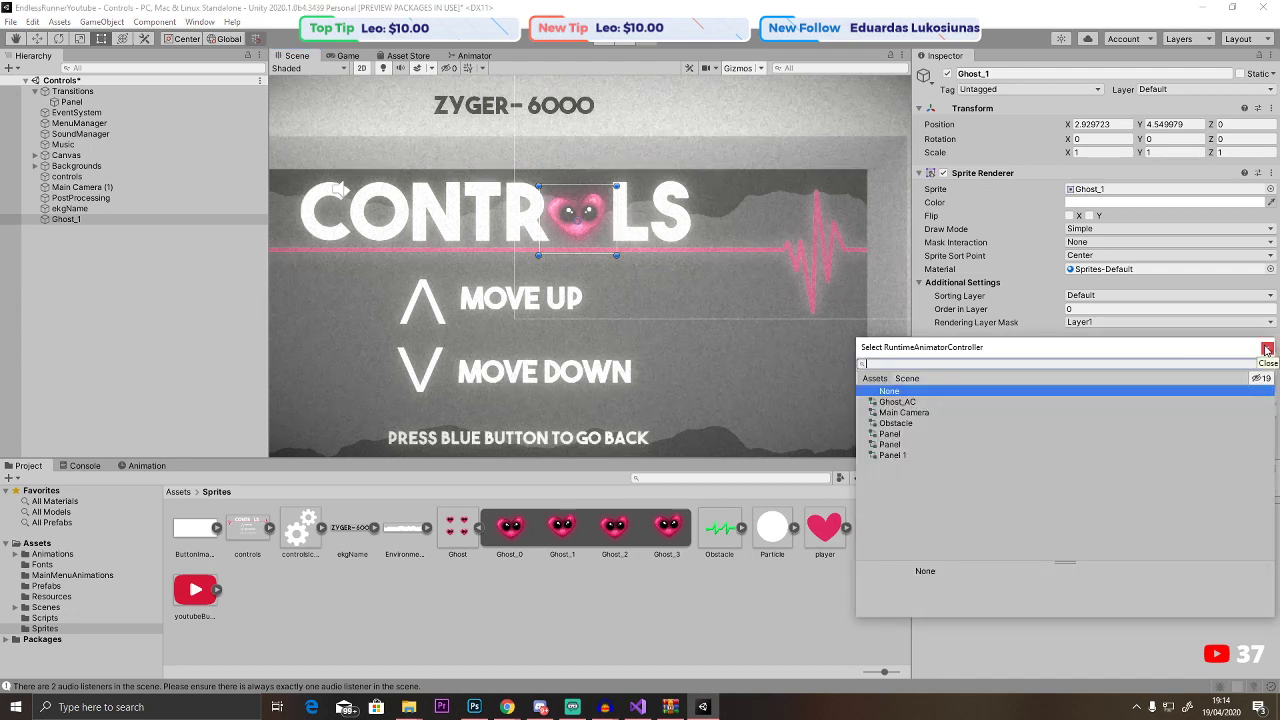
{"action": "left_click", "coordinate": [1267, 349]}
Create an Animator Controller named Controls in the Animations folder.
{"action": "left_click", "coordinate": [178, 491]}
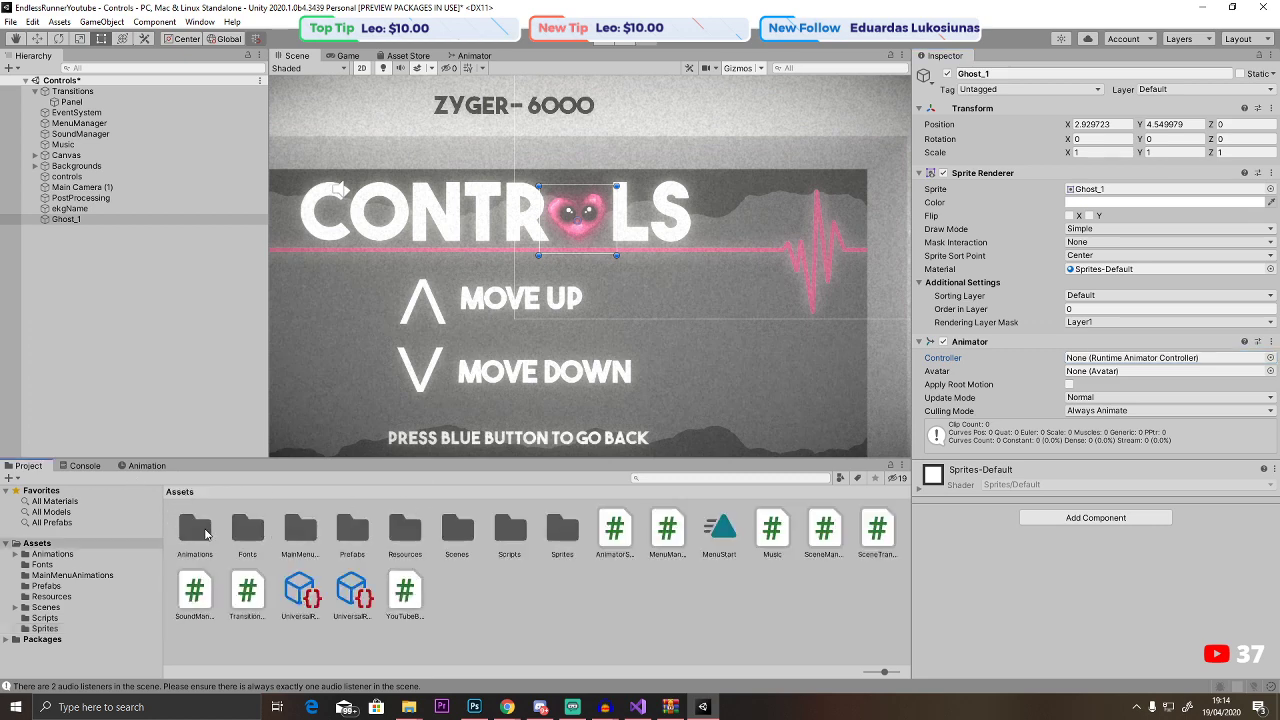
{"action": "double_click", "coordinate": [206, 535]}
{"action": "right_click", "coordinate": [570, 578]}
{"action": "mouse_move", "coordinate": [617, 208]}
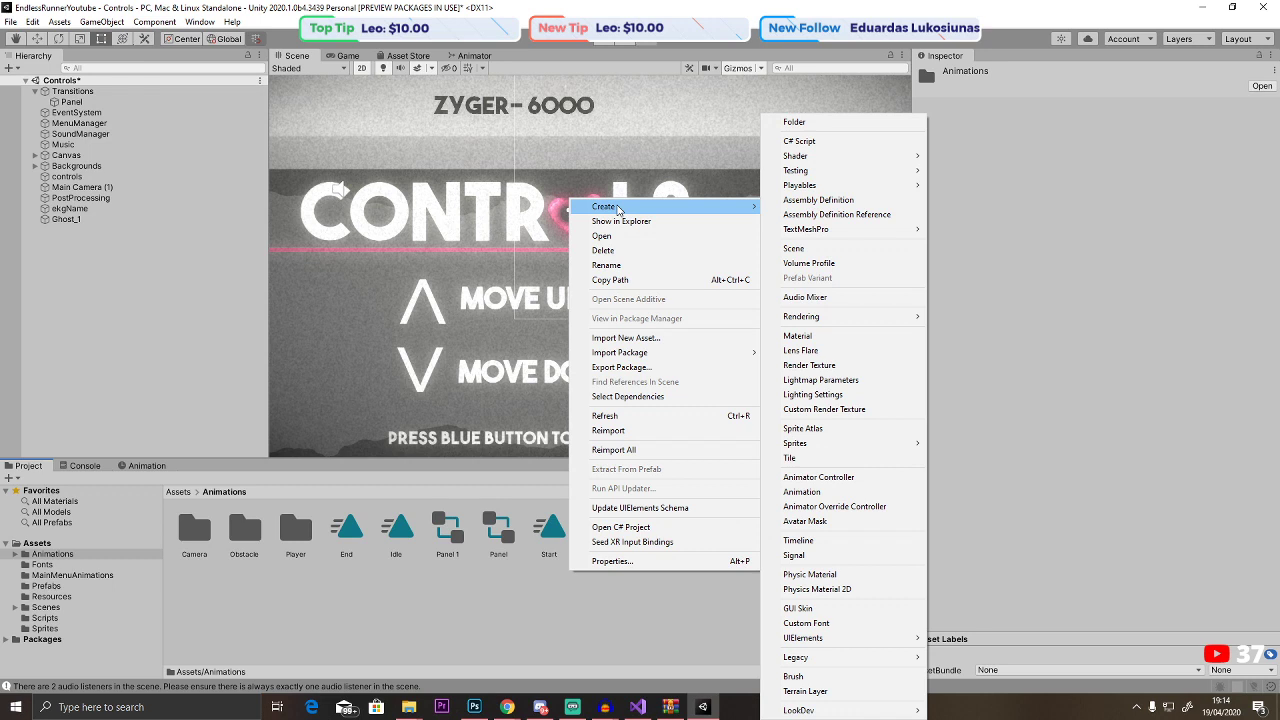
{"action": "left_click", "coordinate": [845, 482]}
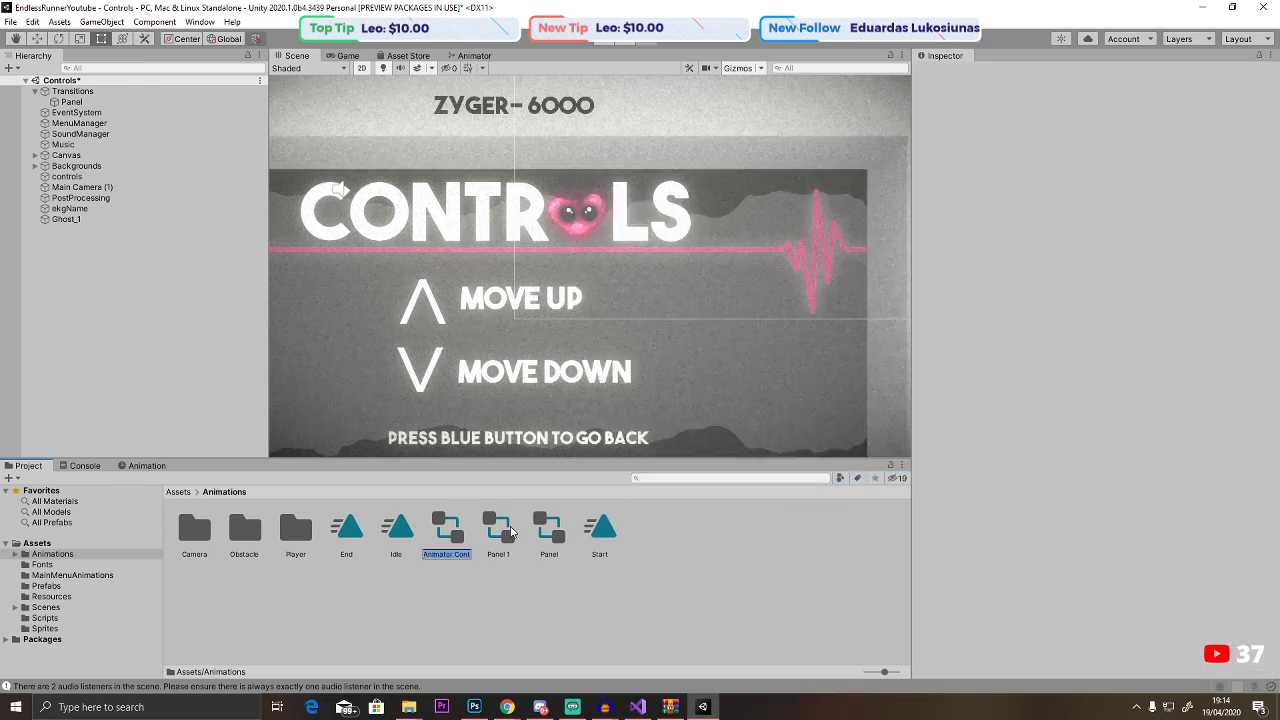
{"action": "type", "text": "Controls"}
{"action": "key", "text": "Return"}
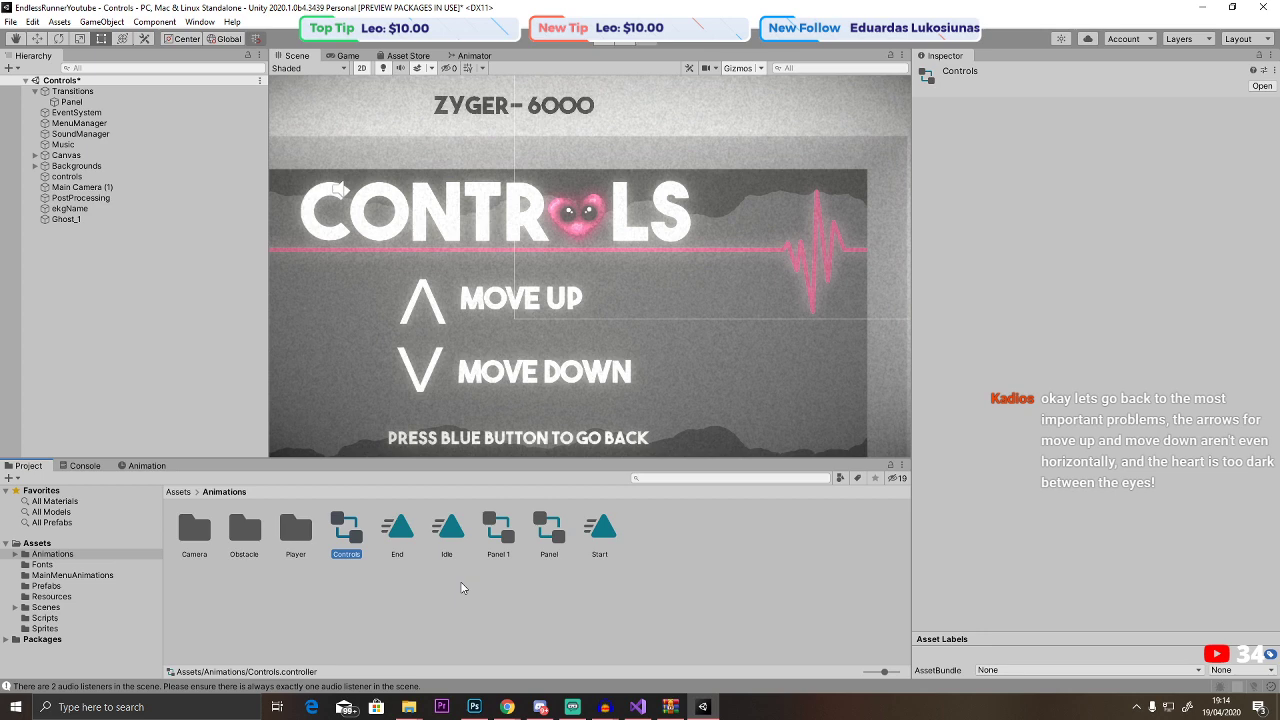
Find the Ghost sprite sheet in the Sprites folder and switch to Ghost.psd in Photoshop.
{"action": "scroll", "coordinate": [478, 332], "scroll_direction": "down", "scroll_amount": 1}
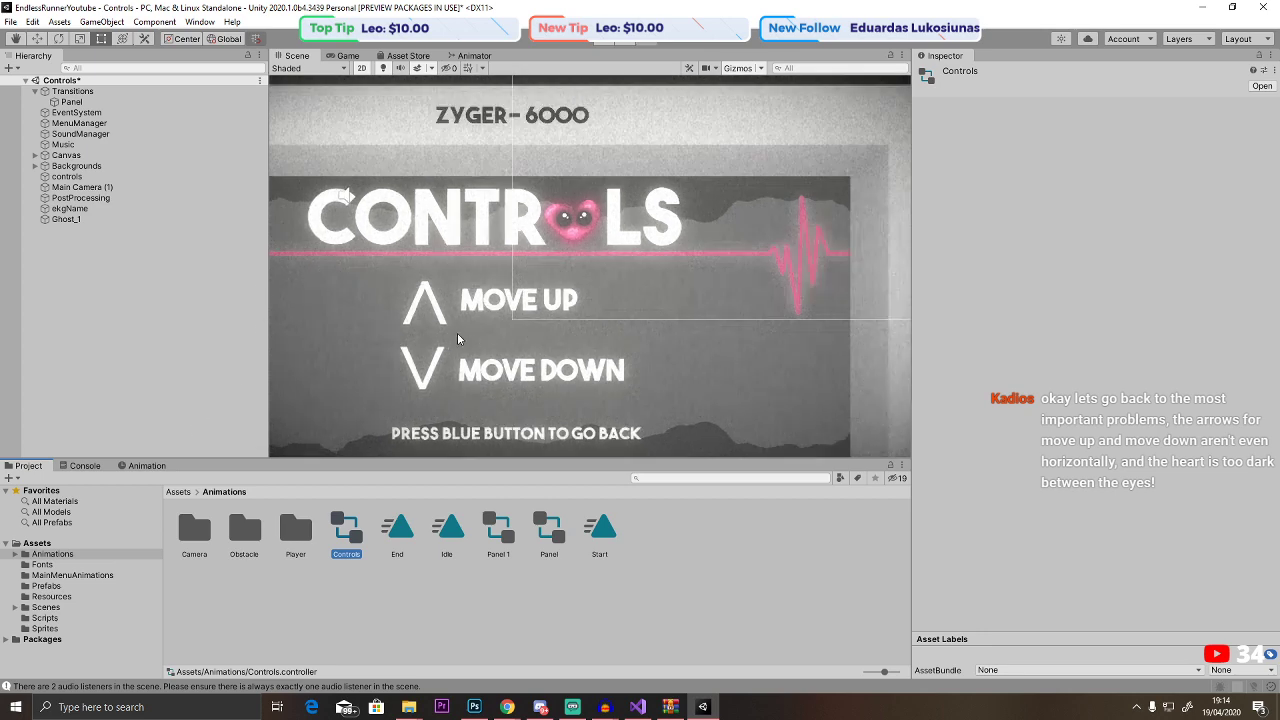
{"action": "middle_click_drag", "start_coordinate": [458, 339], "coordinate": [517, 348]}
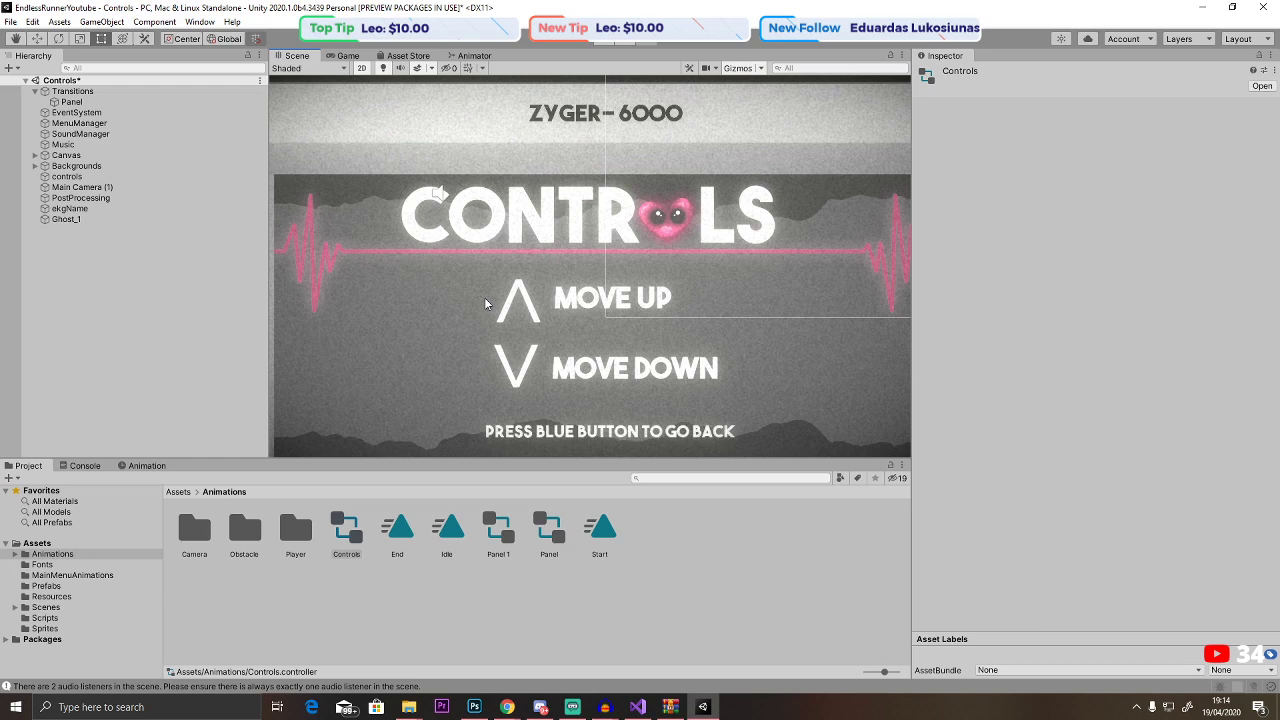
{"action": "left_click", "coordinate": [188, 494]}
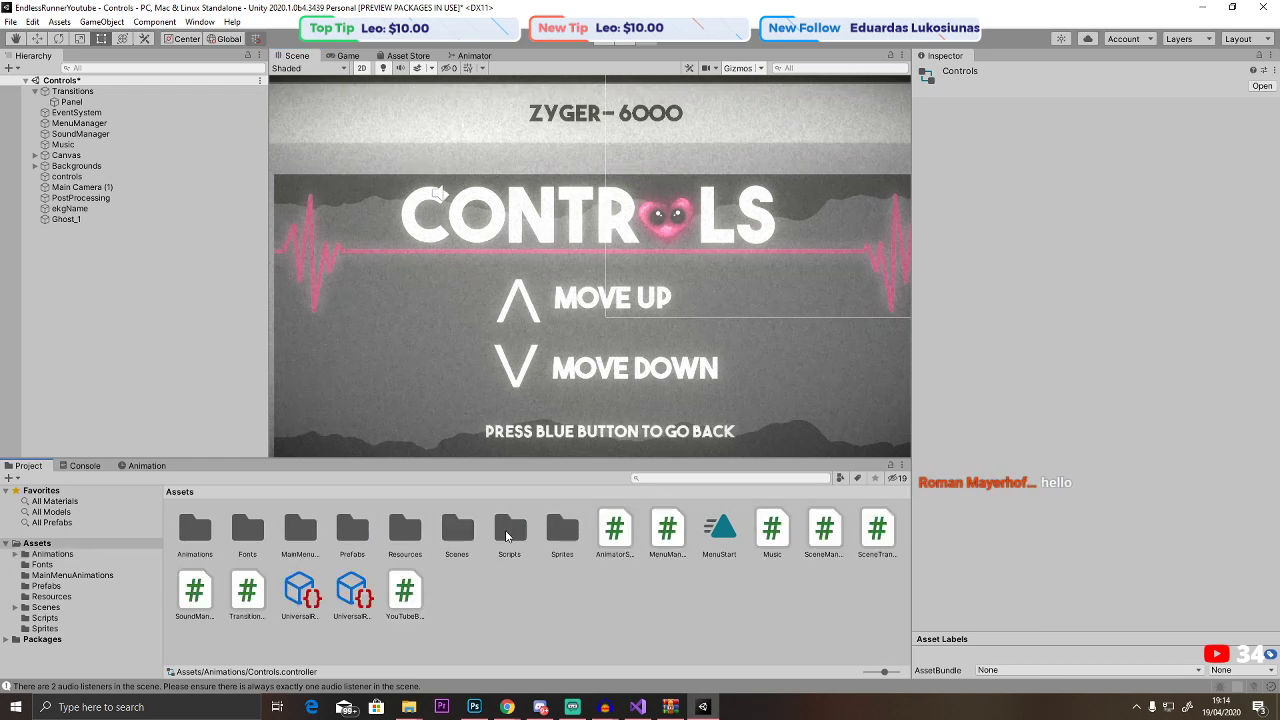
{"action": "double_click", "coordinate": [562, 530]}
{"action": "left_click", "coordinate": [461, 530]}
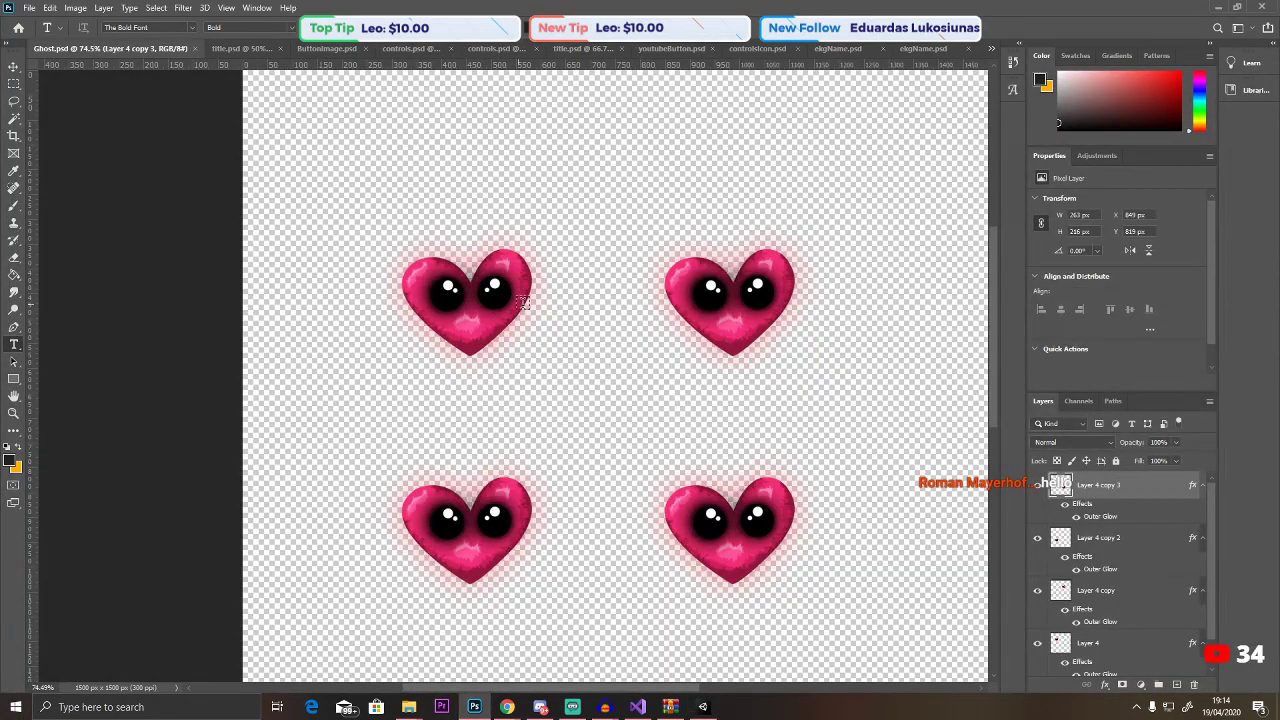
{"action": "left_click", "coordinate": [1095, 647], "text": "shift"}
{"action": "scroll", "coordinate": [1095, 640], "scroll_direction": "down", "scroll_amount": 1}
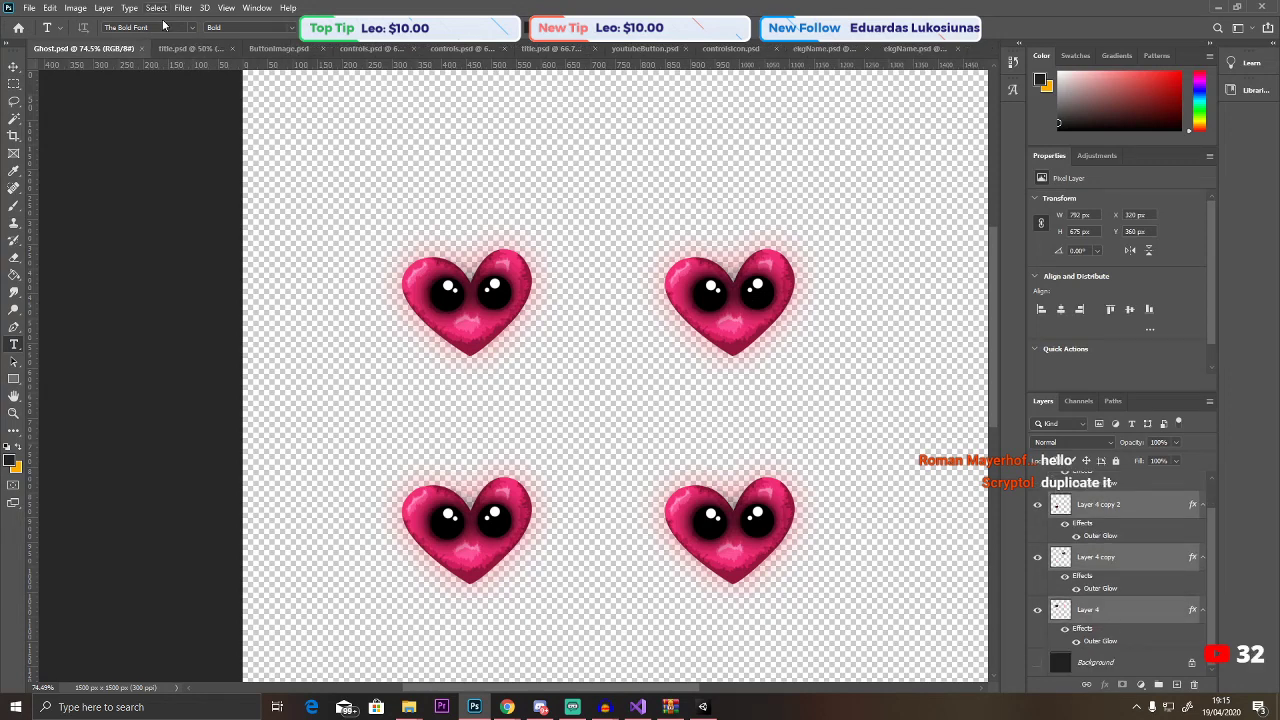
{"action": "left_click", "coordinate": [74, 8]}
{"action": "left_click", "coordinate": [962, 381]}
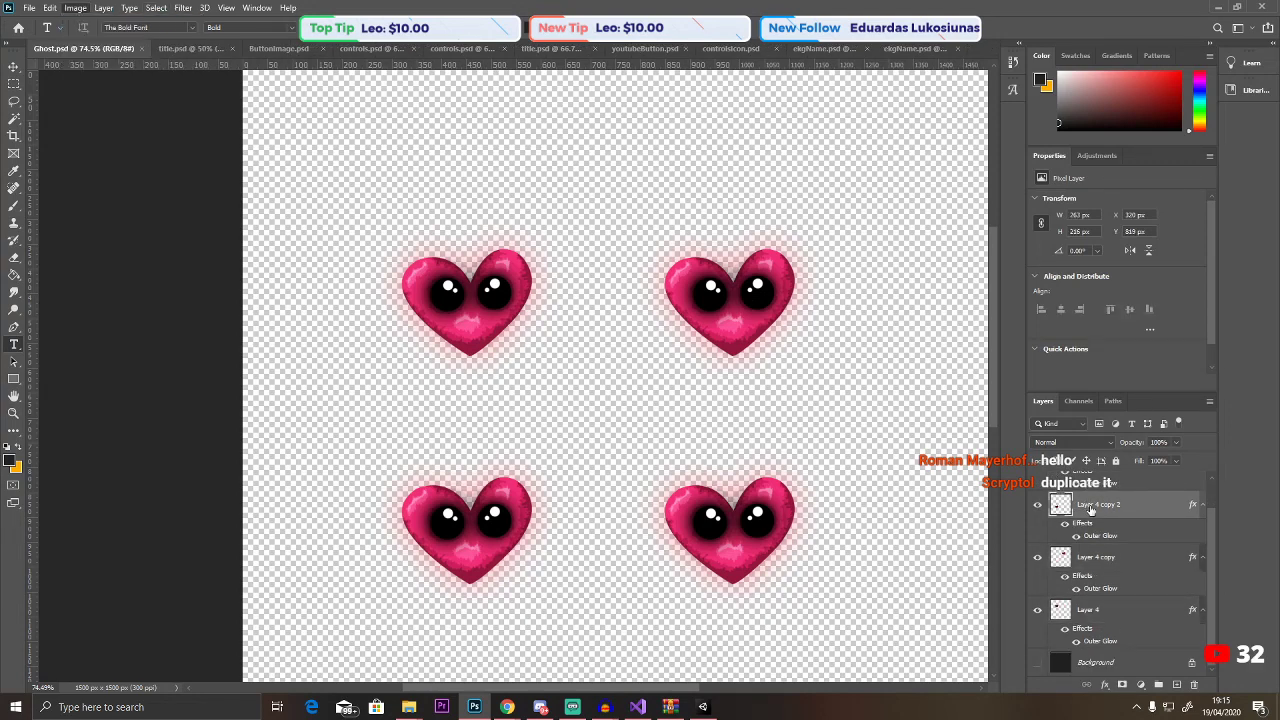
Try a Hue/Saturation adjustment on the Layer 4 copy 3 heart.
{"action": "scroll", "coordinate": [1092, 500], "scroll_direction": "up", "scroll_amount": 1}
{"action": "left_click", "coordinate": [1095, 485]}
{"action": "left_click", "coordinate": [76, 8]}
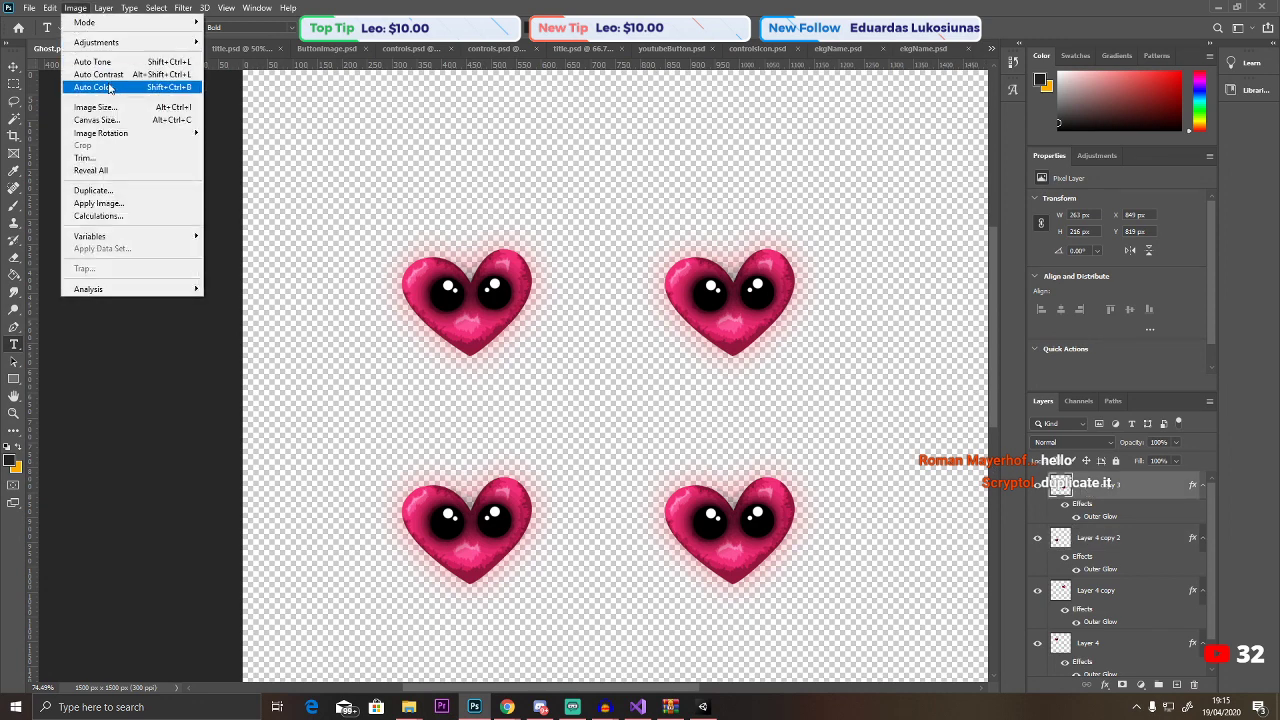
{"action": "mouse_move", "coordinate": [132, 42]}
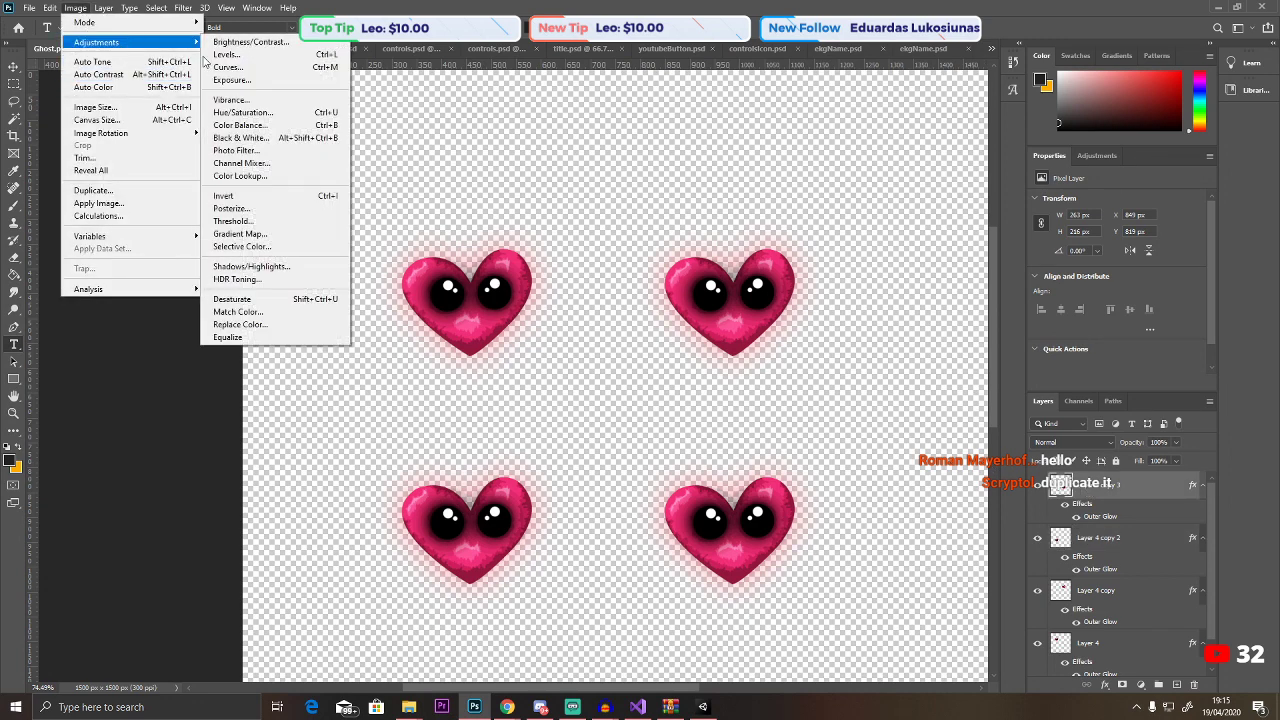
{"action": "left_click", "coordinate": [242, 112]}
{"action": "mouse_move", "coordinate": [873, 277]}
{"action": "left_mouse_down"}
{"action": "mouse_move", "coordinate": [904, 282]}
{"action": "mouse_move", "coordinate": [889, 281]}
{"action": "left_mouse_up"}
{"action": "left_click", "coordinate": [1025, 167]}
{"action": "key", "text": "t"}
Try a Brightness/Contrast adjustment on the Layer 4 copy 3 heart with brightness up to 150.
{"action": "left_click", "coordinate": [75, 8]}
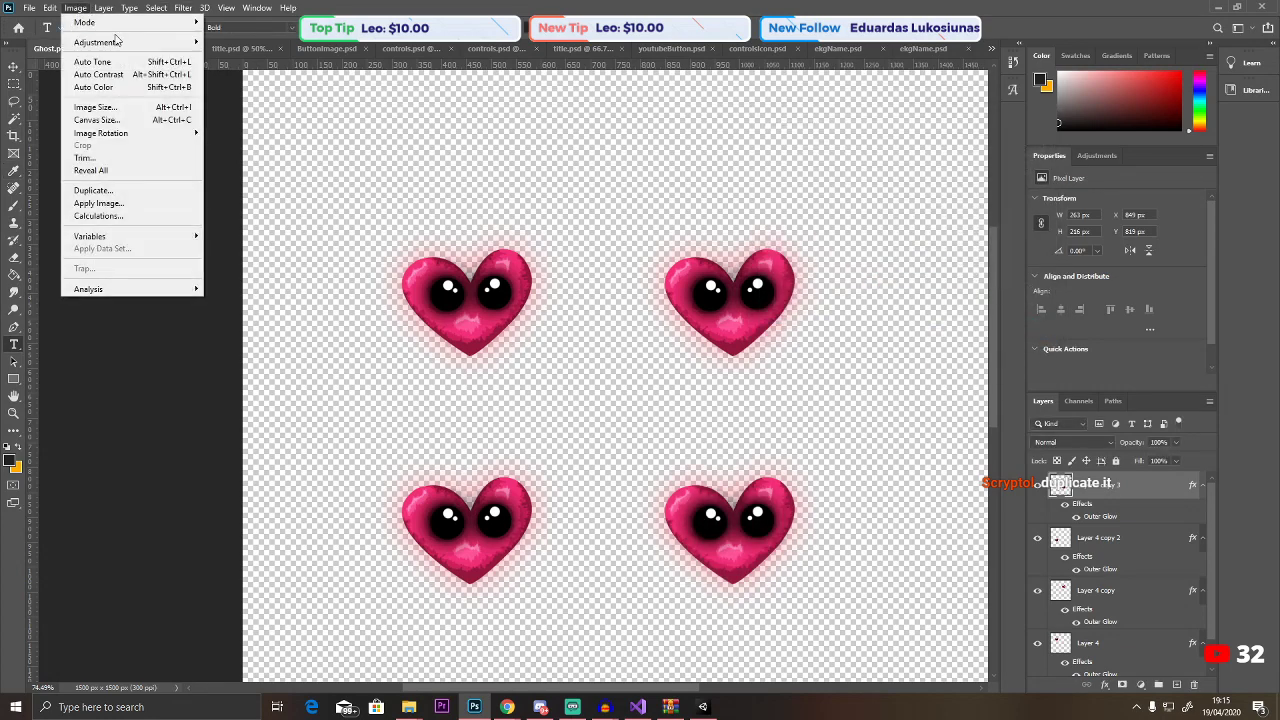
{"action": "mouse_move", "coordinate": [100, 43]}
{"action": "left_click", "coordinate": [300, 40]}
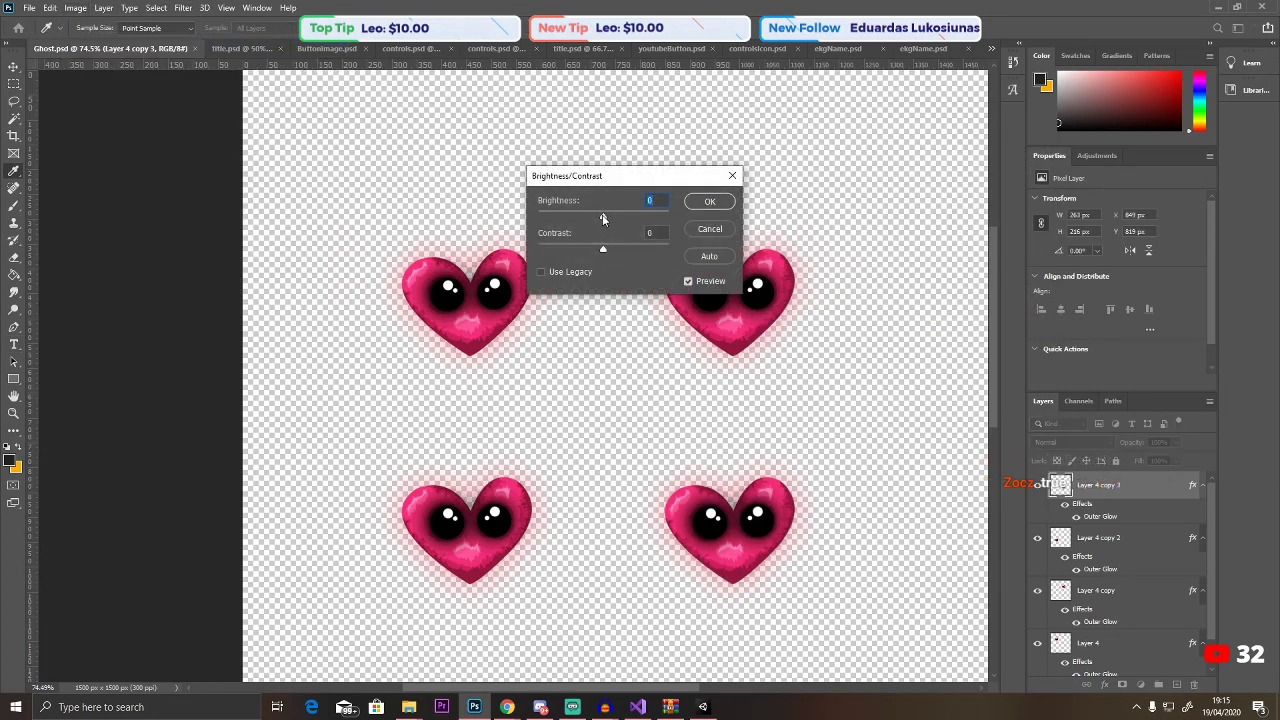
{"action": "left_click_drag", "start_coordinate": [603, 217], "coordinate": [622, 219]}
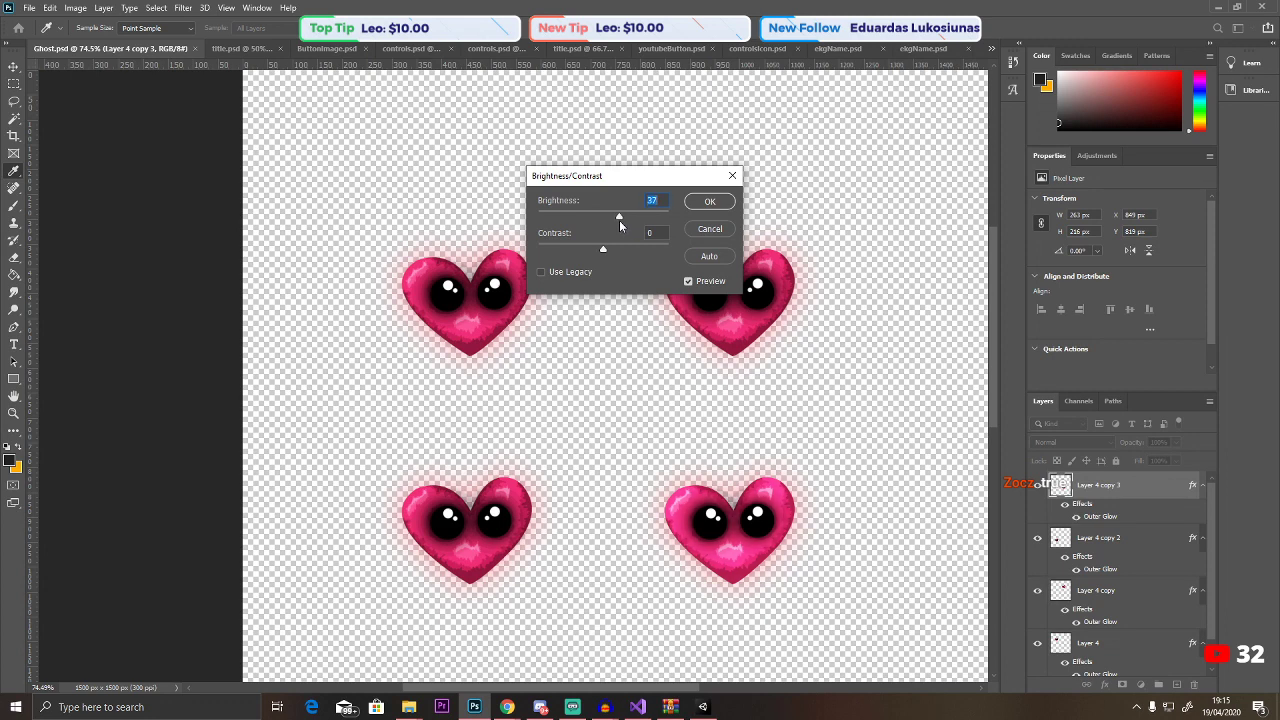
{"action": "left_click_drag", "start_coordinate": [619, 224], "coordinate": [795, 241]}
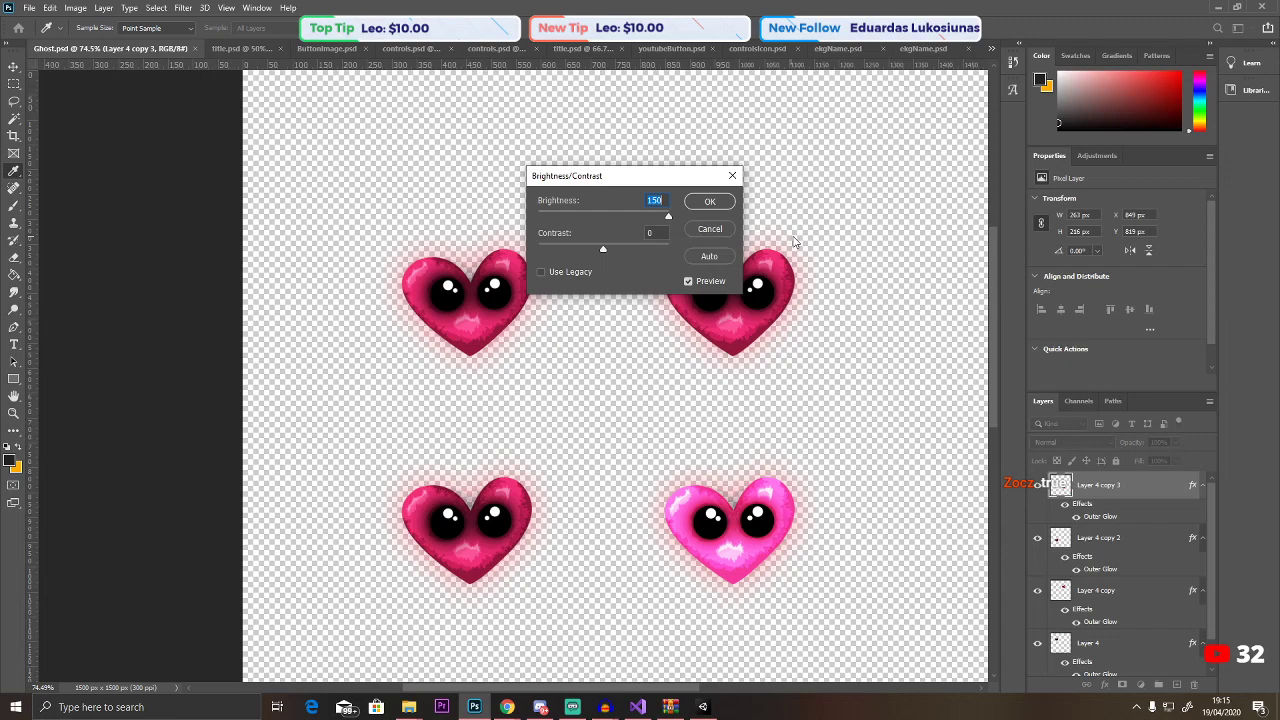
{"action": "left_click", "coordinate": [709, 228]}
Examine the shading between the heart's eyes up close and look at the heart in title.psd.
{"action": "scroll", "coordinate": [783, 477], "scroll_direction": "down", "scroll_amount": 3}
{"action": "key", "text": "t"}
{"action": "left_click_drag", "start_coordinate": [50, 409], "coordinate": [142, 410]}
{"action": "left_click", "coordinate": [14, 412]}
{"action": "scroll", "coordinate": [755, 417], "scroll_direction": "up", "scroll_amount": 5, "text": "alt"}
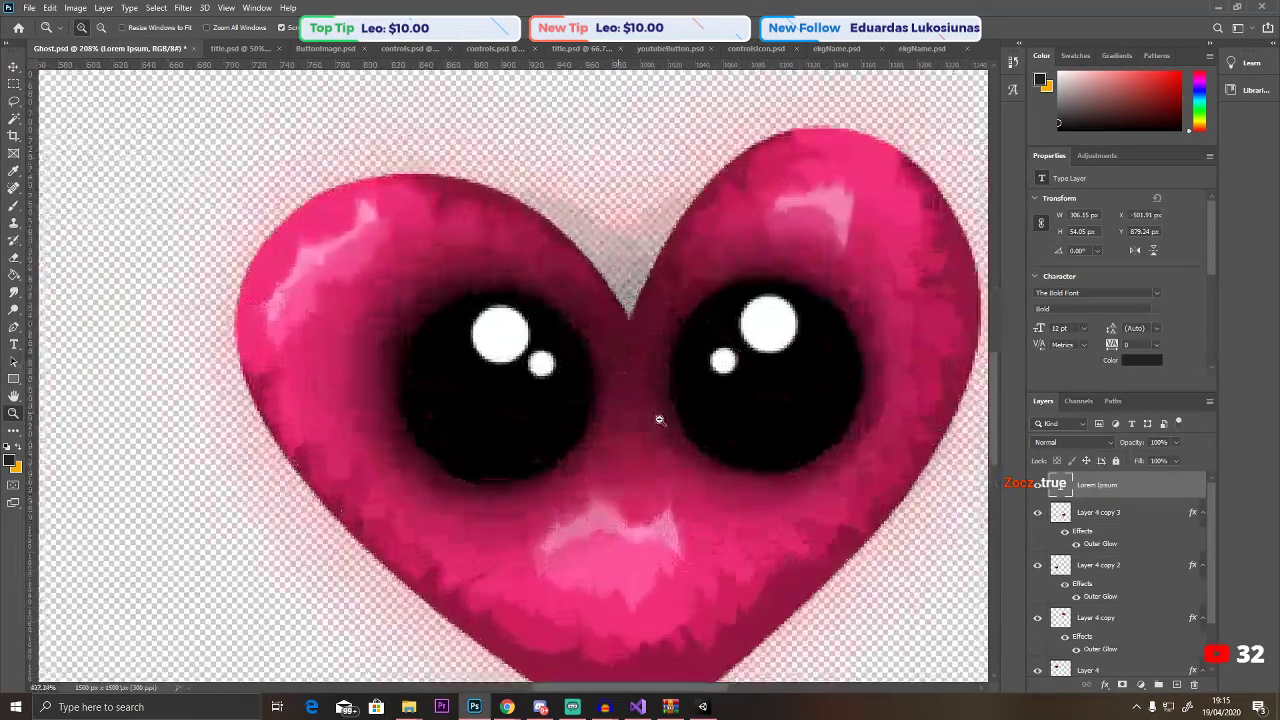
{"action": "scroll", "coordinate": [659, 420], "scroll_direction": "up", "scroll_amount": 4, "text": "alt"}
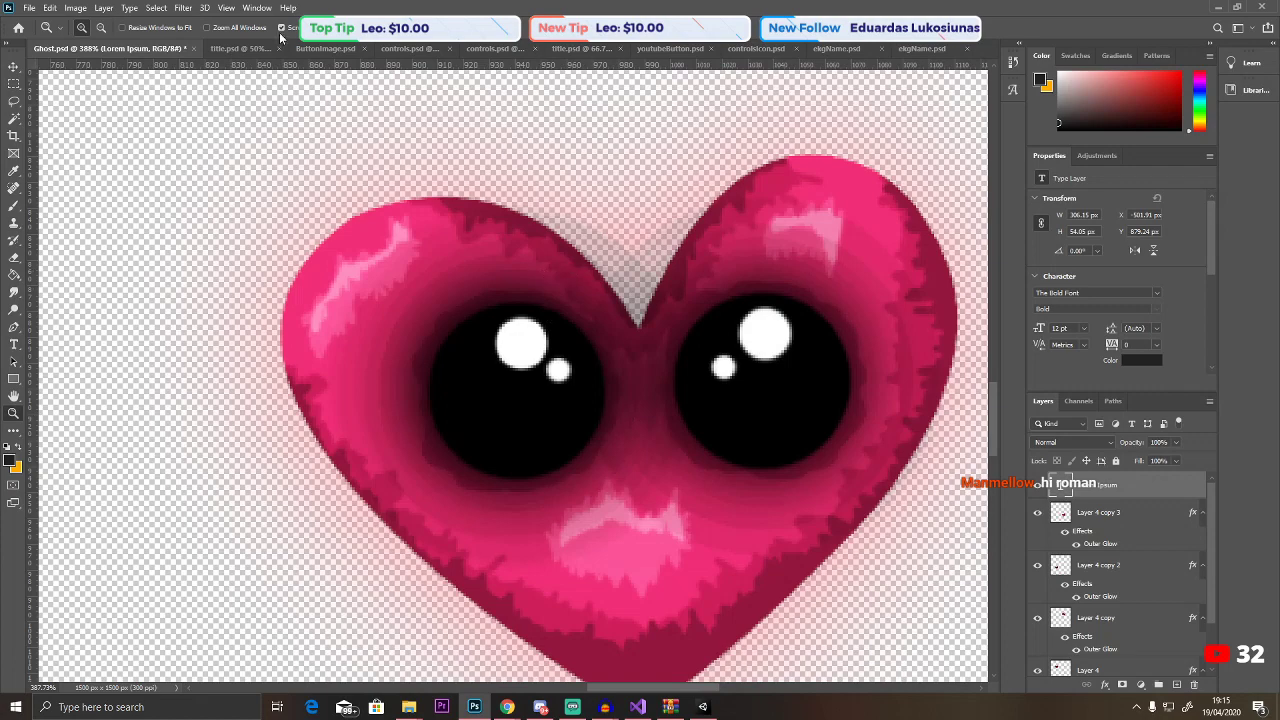
{"action": "left_click", "coordinate": [245, 48]}
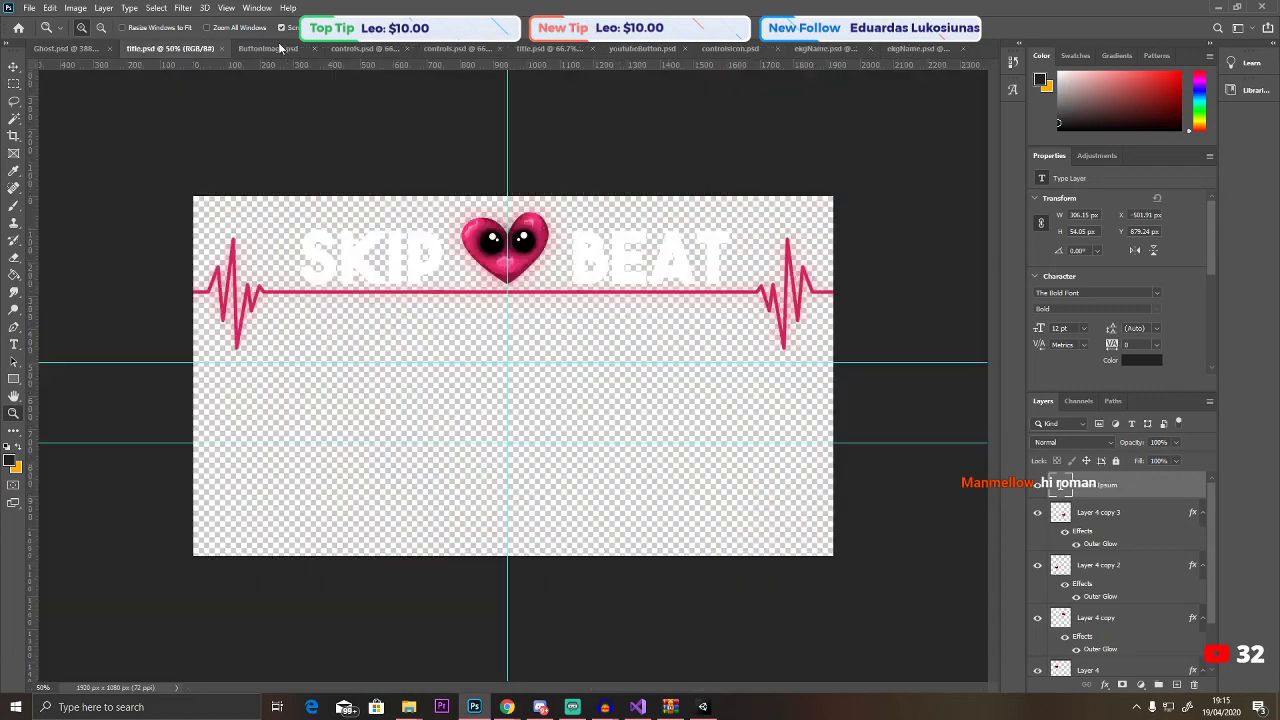
{"action": "left_click", "coordinate": [1215, 7]}
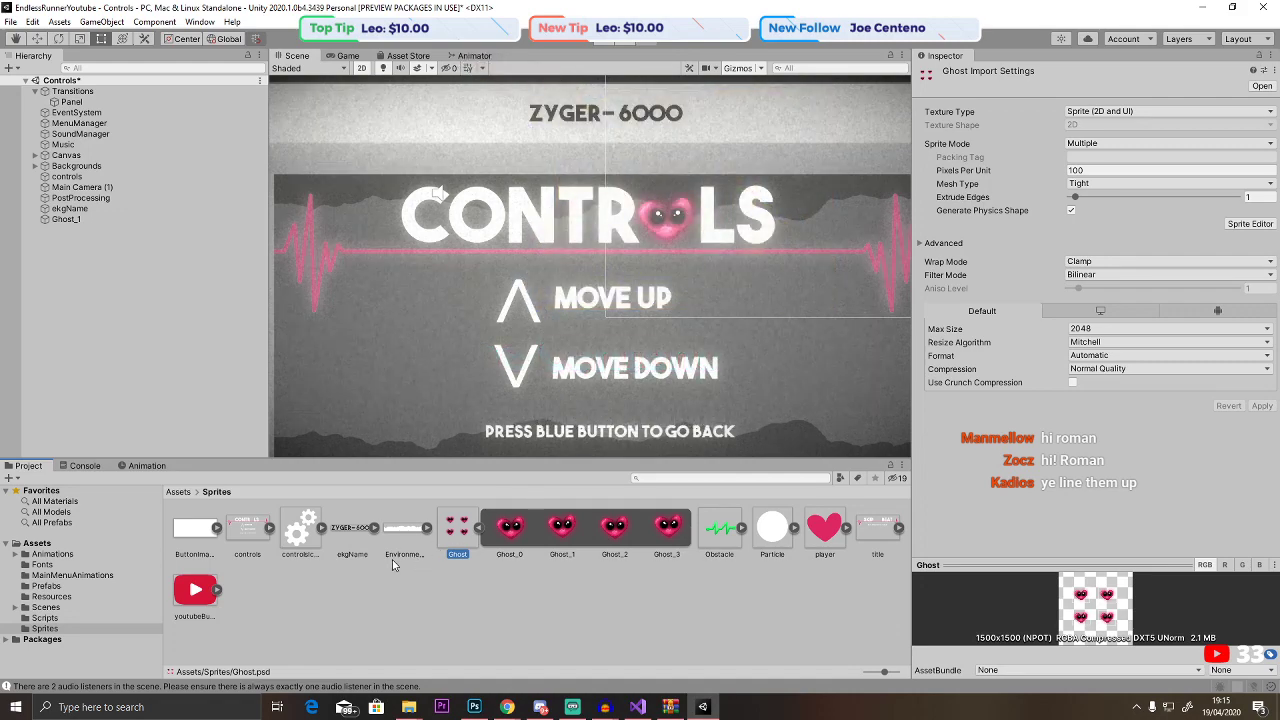
Open the controls sprite from Unity in Photoshop and show its dark Background layer behind the white text.
{"action": "double_click", "coordinate": [250, 532]}
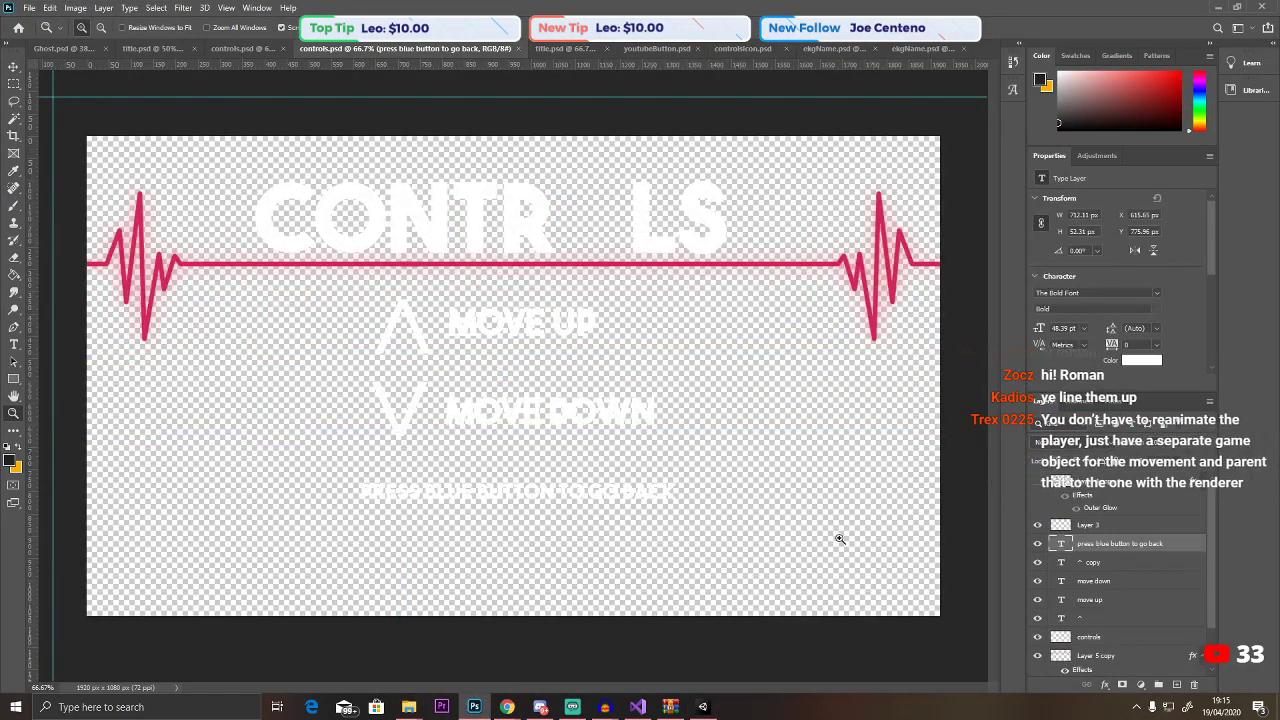
{"action": "scroll", "coordinate": [1054, 658], "scroll_direction": "down", "scroll_amount": 2}
{"action": "left_click", "coordinate": [1037, 666]}
Move the ^ arrow layer so its sides line up vertically with the downward arrow, at about X 626 px.
{"action": "left_click", "coordinate": [1092, 511]}
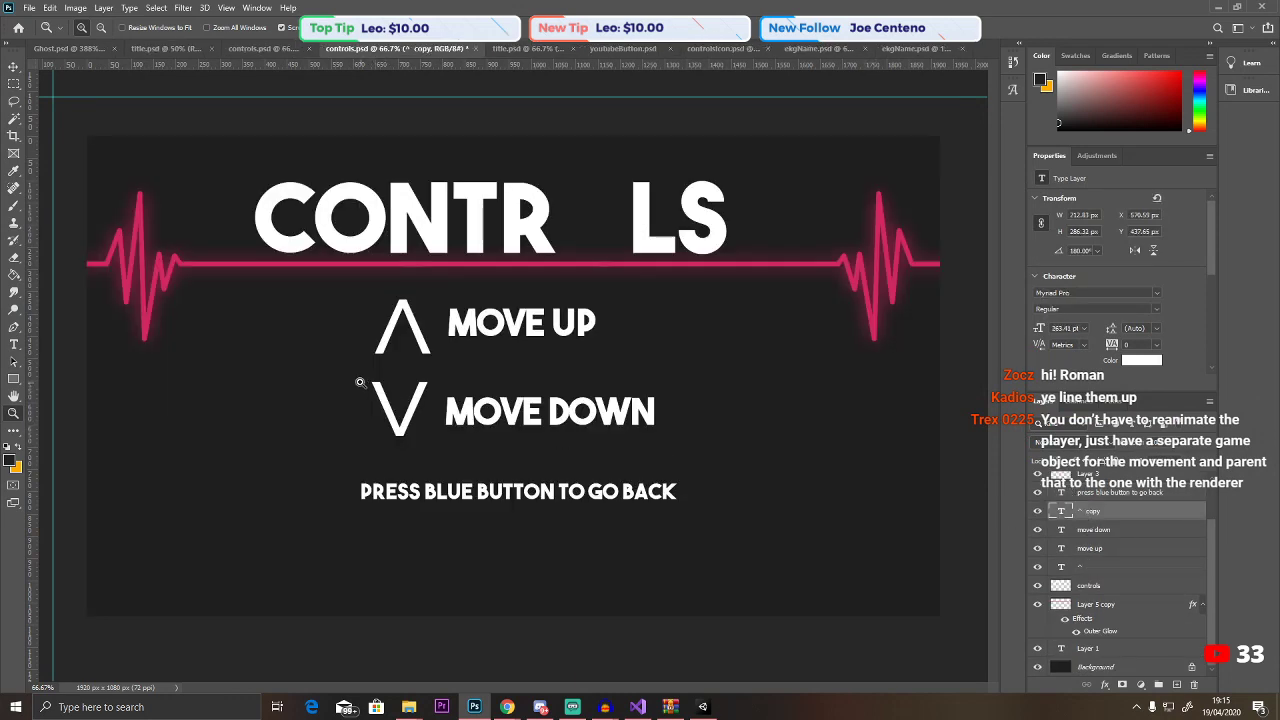
{"action": "left_click_drag", "start_coordinate": [360, 382], "coordinate": [460, 397]}
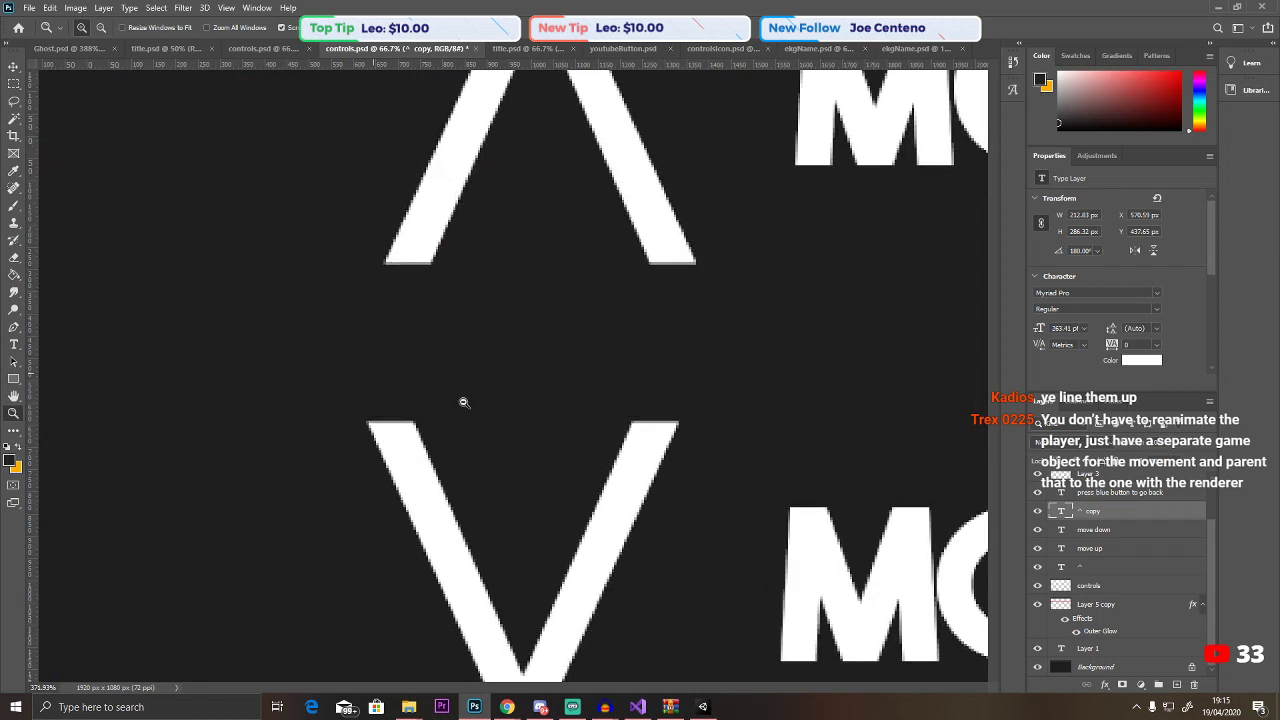
{"action": "left_click", "coordinate": [1092, 549]}
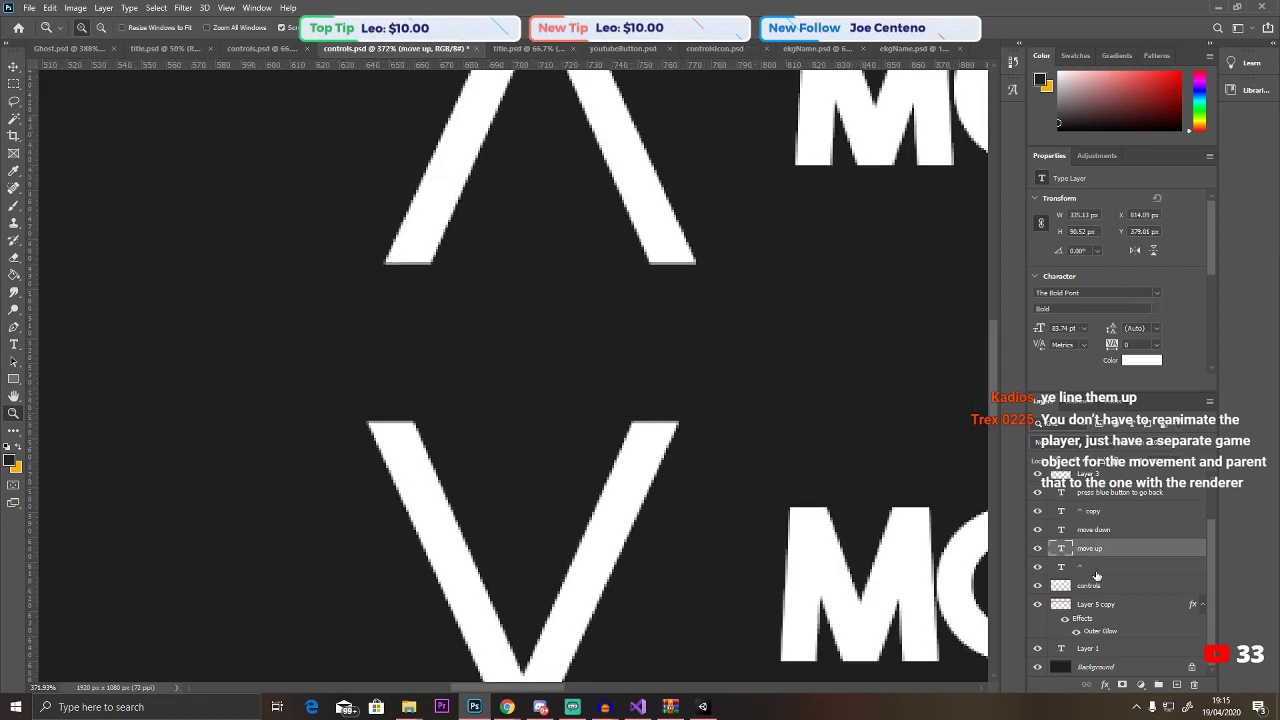
{"action": "left_click", "coordinate": [1097, 570]}
{"action": "key", "text": "v"}
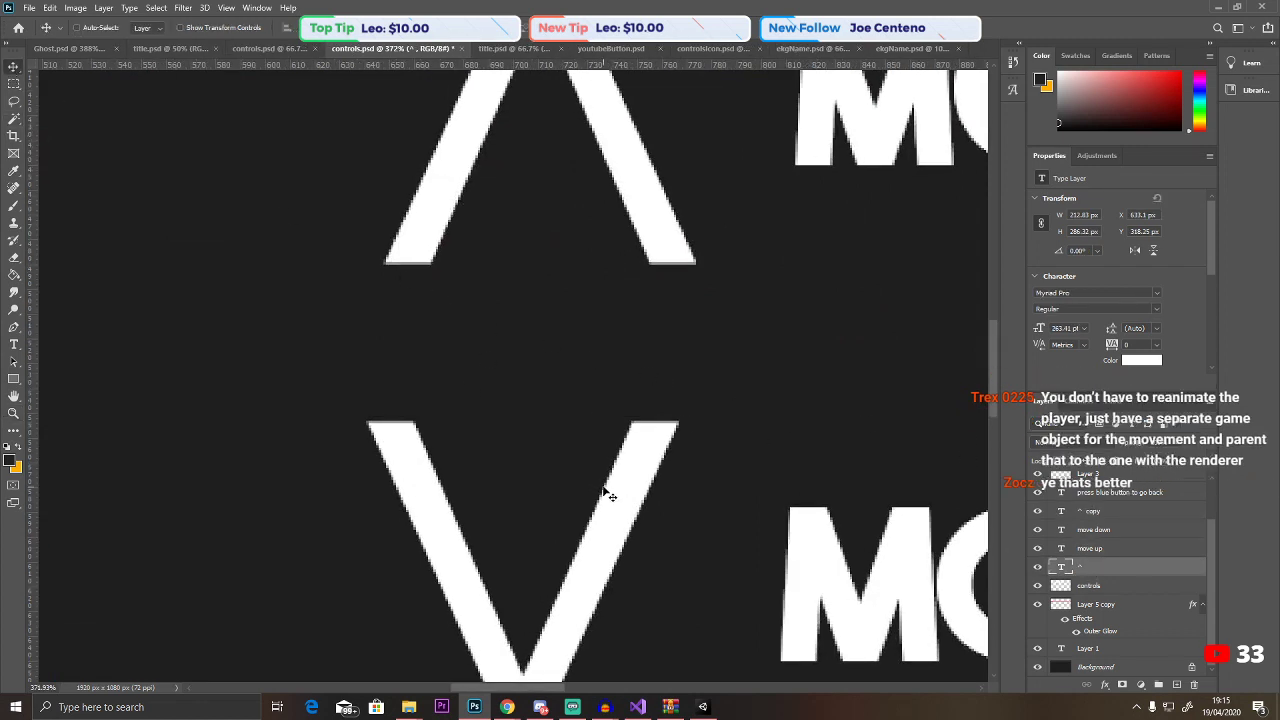
{"action": "left_click_drag", "start_coordinate": [605, 493], "coordinate": [611, 410]}
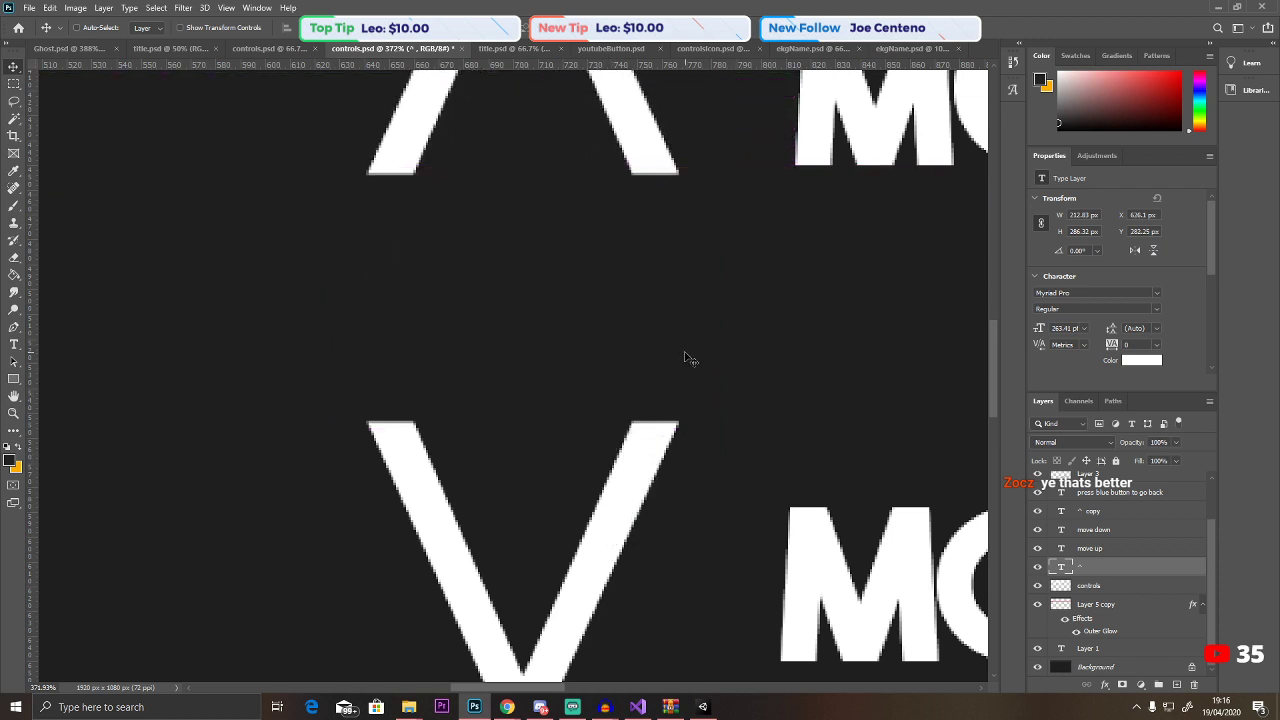
Move the upward arrow straight down 31 px, keeping its horizontal alignment with the downward arrow.
{"action": "scroll", "coordinate": [686, 357], "scroll_direction": "down", "scroll_amount": 2}
{"action": "scroll", "coordinate": [688, 366], "scroll_direction": "up", "scroll_amount": 3}
{"action": "scroll", "coordinate": [686, 377], "scroll_direction": "up", "scroll_amount": 2}
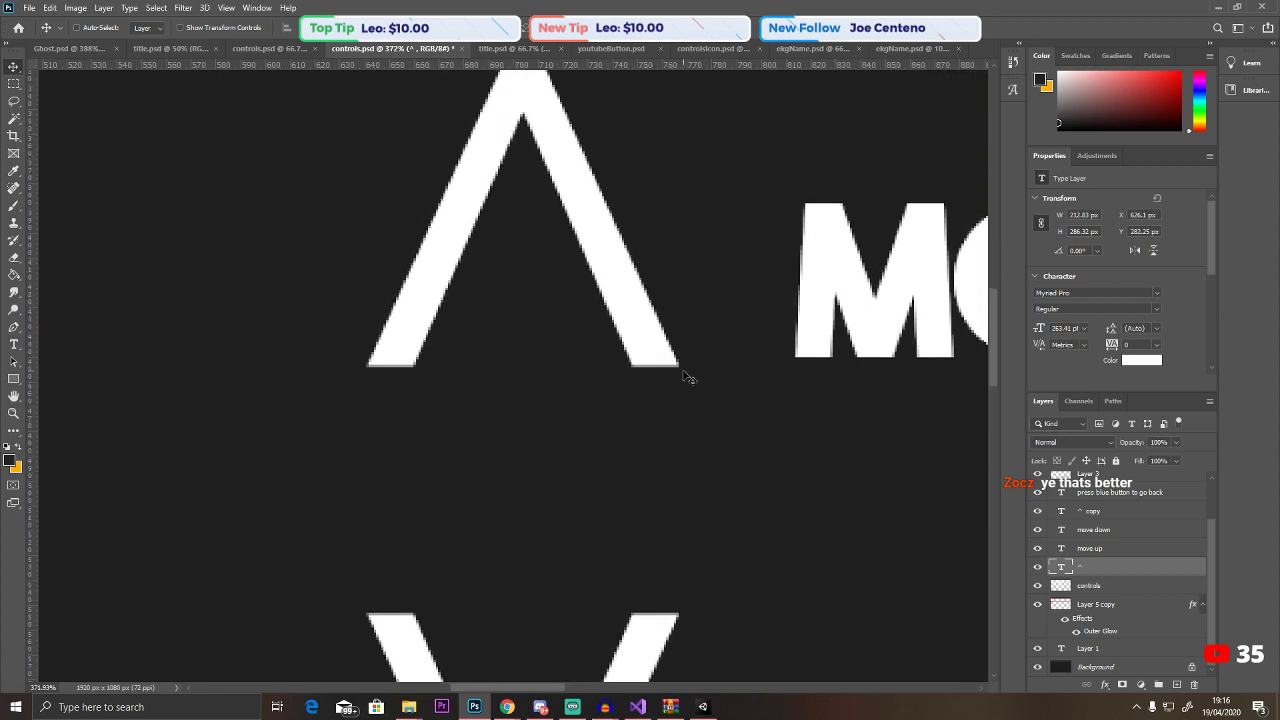
{"action": "left_click_drag", "start_coordinate": [642, 417], "coordinate": [646, 486]}
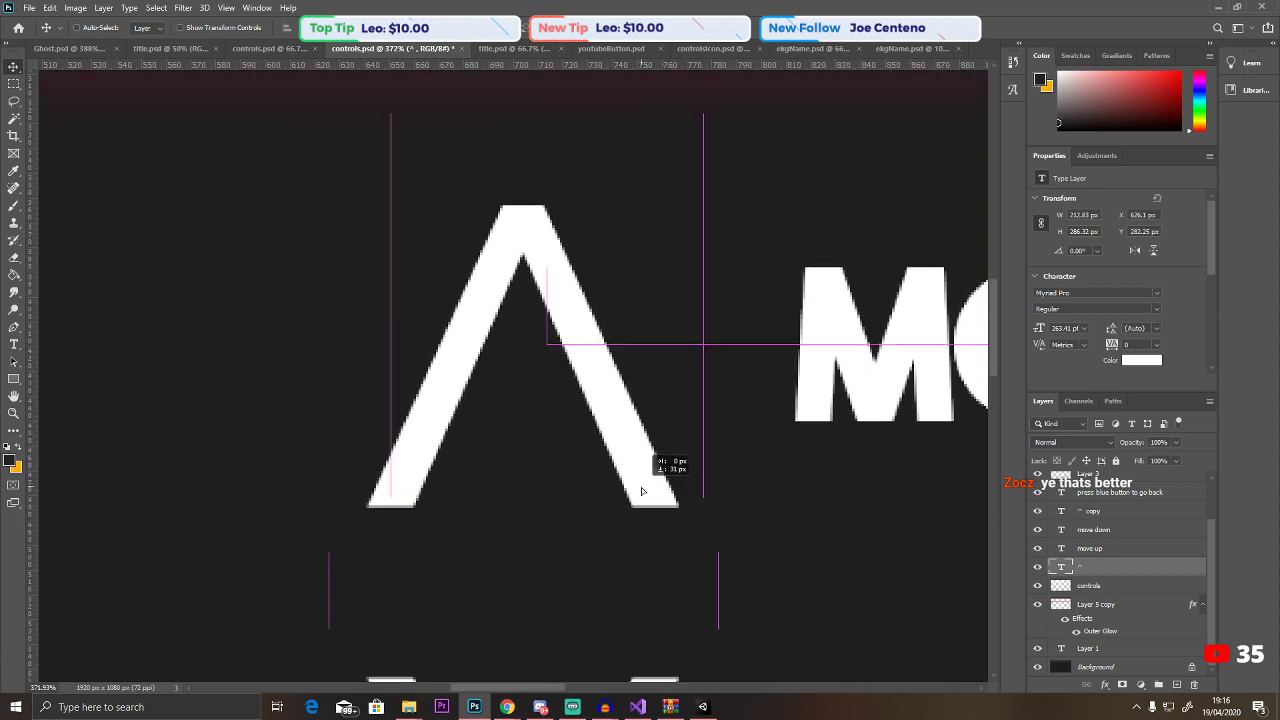
{"action": "scroll", "coordinate": [703, 497], "scroll_direction": "down", "scroll_amount": 1}
{"action": "scroll", "coordinate": [703, 497], "scroll_direction": "down", "scroll_amount": 1}
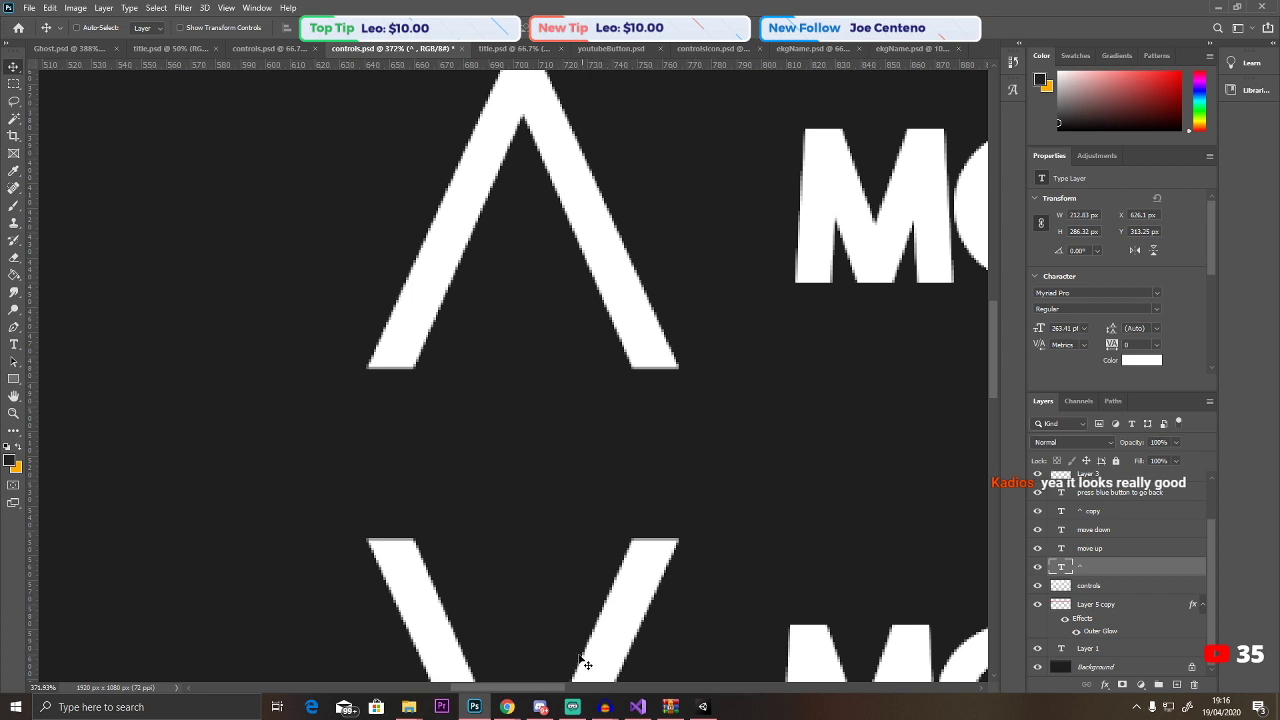
Lay the "move down" text over the "move up" text so their starting letters can be compared for alignment.
{"action": "left_click_drag", "start_coordinate": [537, 692], "coordinate": [563, 692]}
{"action": "scroll", "coordinate": [943, 543], "scroll_direction": "down", "scroll_amount": 1}
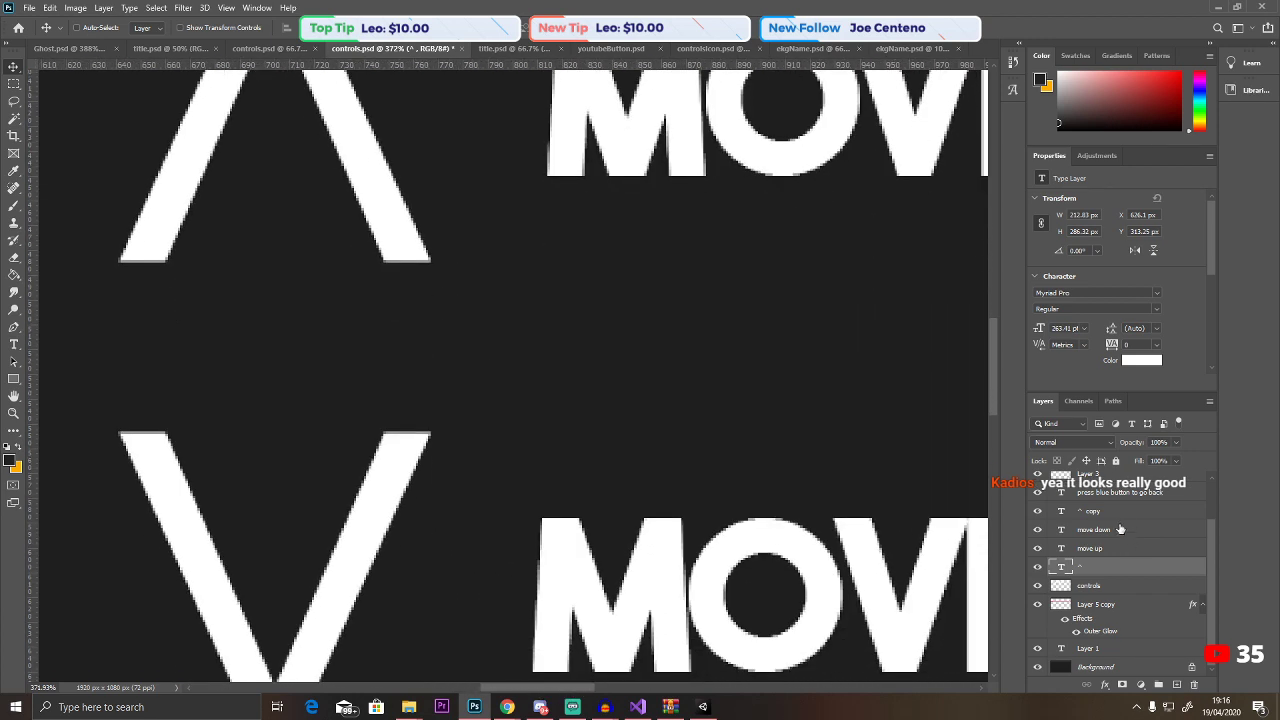
{"action": "left_click", "coordinate": [1118, 529]}
{"action": "left_click_drag", "start_coordinate": [722, 552], "coordinate": [706, 145]}
{"action": "scroll", "coordinate": [712, 311], "scroll_direction": "up", "scroll_amount": 3}
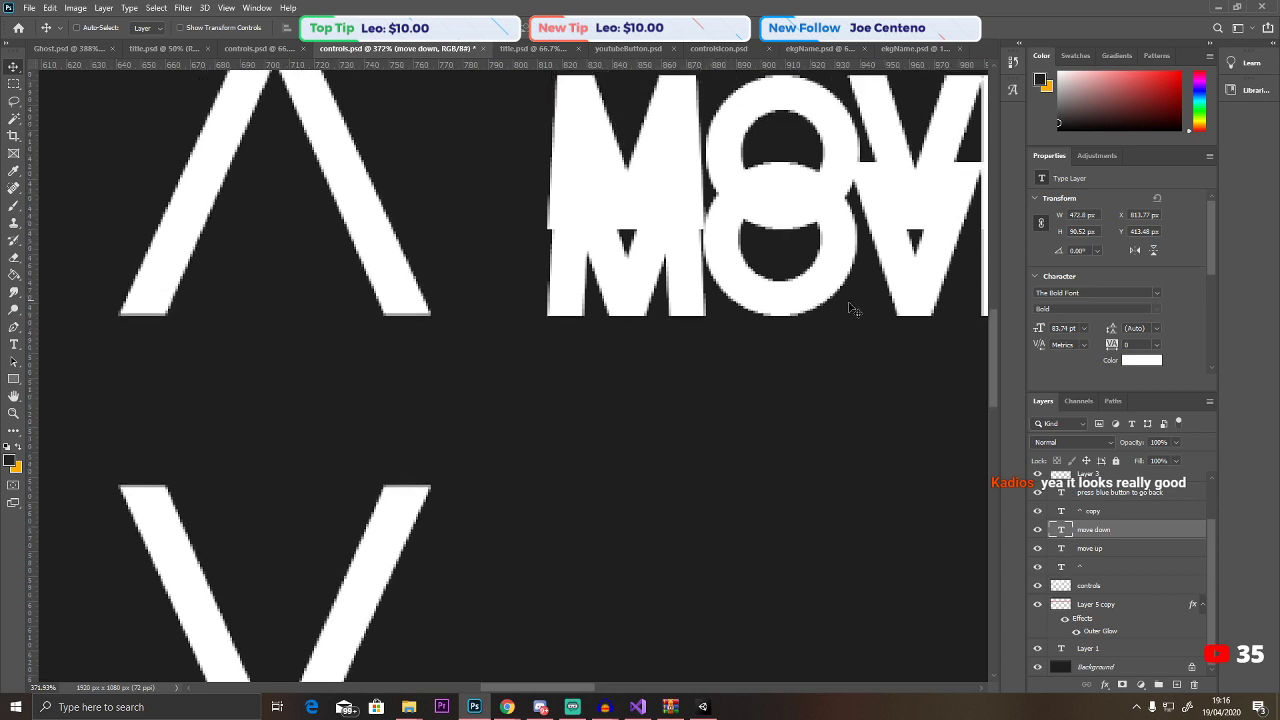
{"action": "left_click_drag", "start_coordinate": [705, 155], "coordinate": [714, 257]}
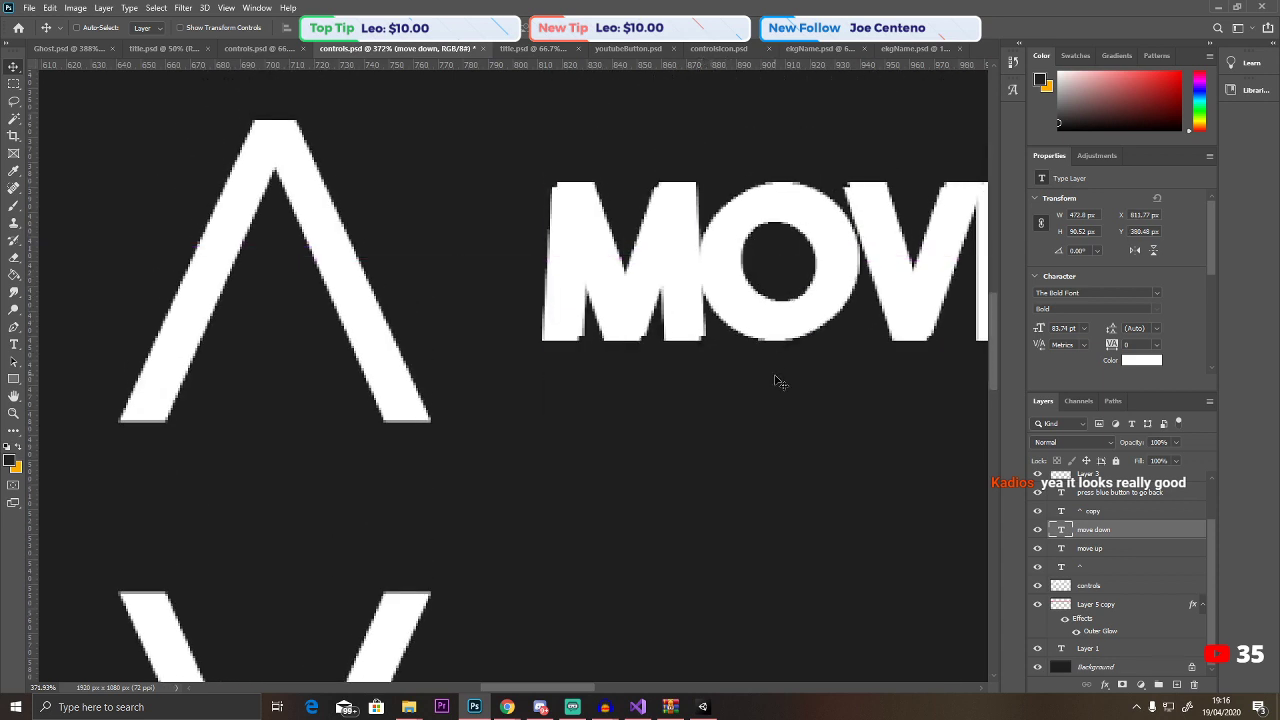
Nudge the "move down" text straight down to about Y 493 px, clear of the "move up" text.
{"action": "key", "text": "Down"}
{"action": "key", "text": "Down"}
{"action": "key", "text": "Down"}
{"action": "key", "text": "Down"}
{"action": "key", "text": "Down"}
{"action": "key", "text": "Down"}
{"action": "key", "text": "Down"}
{"action": "key", "text": "Down"}
{"action": "key", "text": "Down"}
{"action": "key", "text": "Down"}
{"action": "key", "text": "Down"}
{"action": "key", "text": "Down"}
{"action": "key", "text": "Down"}
{"action": "key", "text": "Down"}
{"action": "key", "text": "Down"}
{"action": "key", "text": "Down"}
{"action": "key", "text": "Down"}
{"action": "key", "text": "Down"}
{"action": "key", "text": "Down"}
{"action": "key", "text": "Down"}
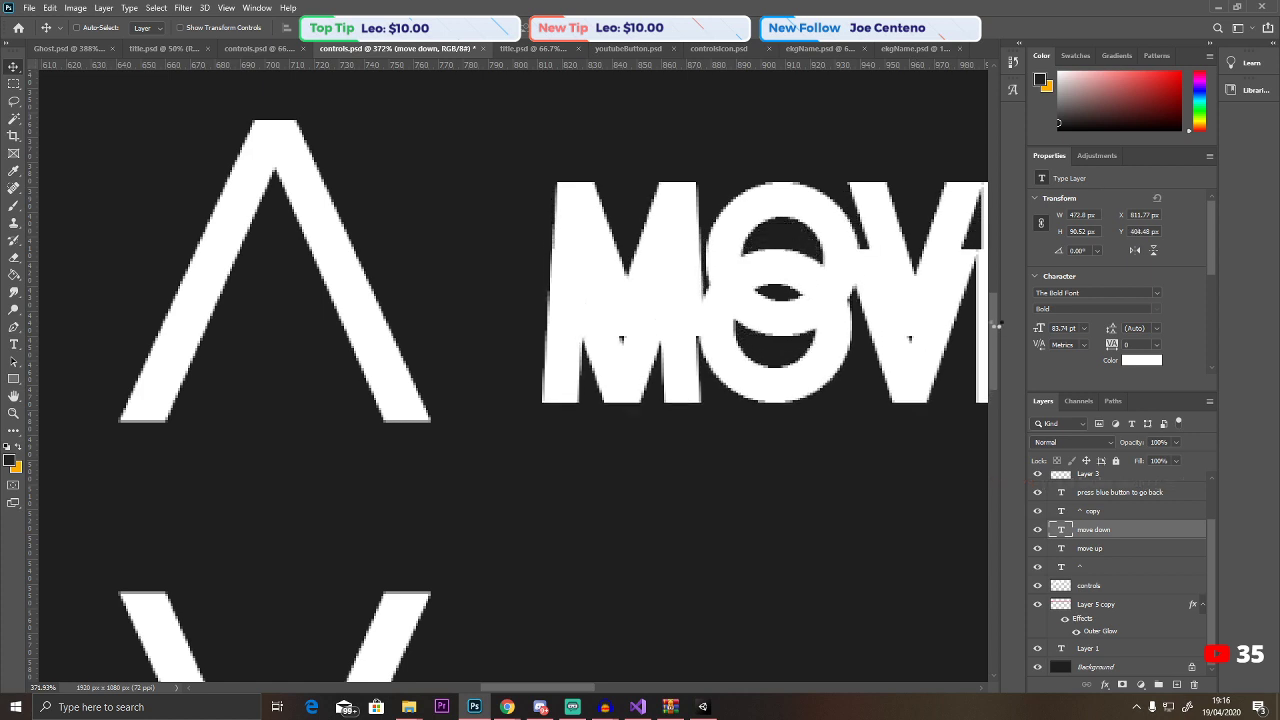
{"action": "key", "text": "Down"}
{"action": "key", "text": "Down"}
{"action": "key", "text": "Down"}
{"action": "key", "text": "Down"}
{"action": "key", "text": "Down"}
{"action": "key", "text": "Down"}
{"action": "key", "text": "Down"}
{"action": "key", "text": "Down"}
{"action": "key", "text": "Down"}
{"action": "key", "text": "Down"}
{"action": "key", "text": "Down"}
{"action": "key", "text": "Down"}
{"action": "key", "text": "Down"}
{"action": "key", "text": "Down"}
{"action": "key", "text": "Down"}
{"action": "key", "text": "Down"}
{"action": "key", "text": "Down"}
{"action": "key", "text": "Down"}
{"action": "key", "text": "Down"}
{"action": "key", "text": "Down"}
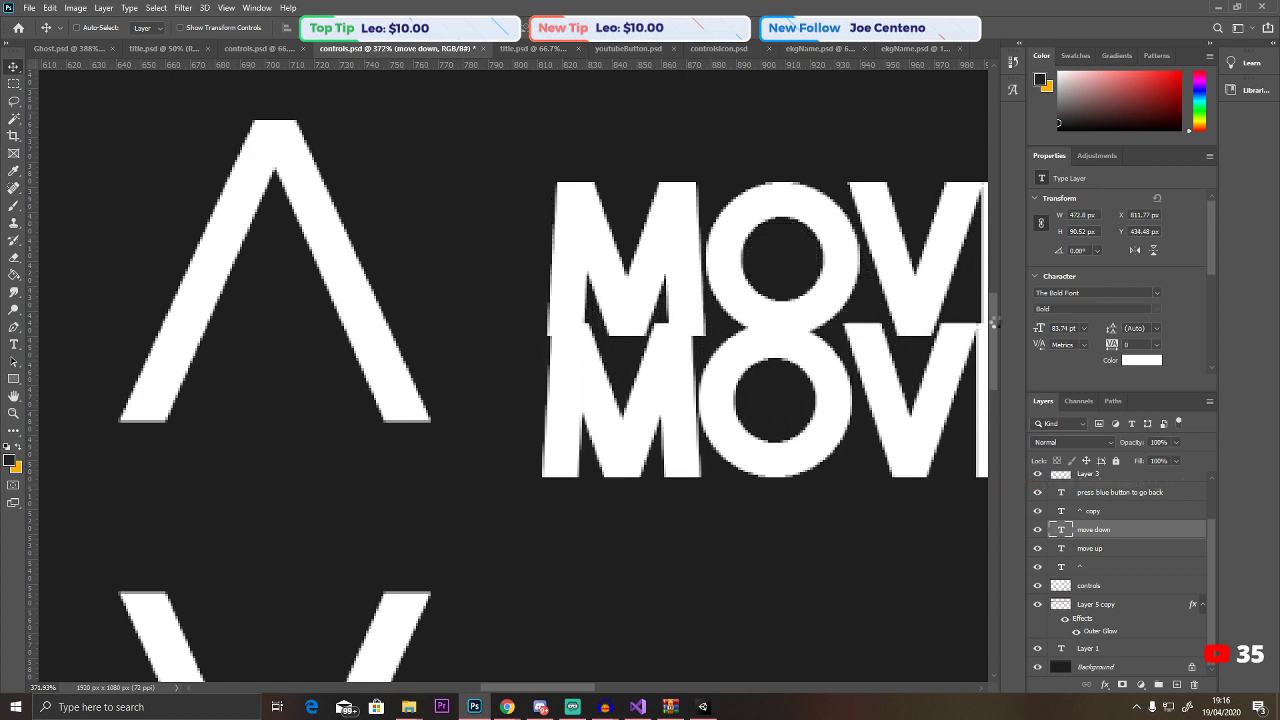
{"action": "key", "text": "Down"}
{"action": "key", "text": "Down"}
{"action": "key", "text": "Down"}
{"action": "key", "text": "Down"}
{"action": "key", "text": "Down"}
{"action": "key", "text": "Down"}
{"action": "key", "text": "Down"}
{"action": "key", "text": "Down"}
{"action": "key", "text": "Down"}
{"action": "key", "text": "Down"}
{"action": "key", "text": "Down"}
{"action": "key", "text": "Down"}
{"action": "key", "text": "Down"}
{"action": "key", "text": "Down"}
{"action": "key", "text": "Down"}
{"action": "key", "text": "Down"}
{"action": "key", "text": "Down"}
{"action": "key", "text": "Down"}
{"action": "key", "text": "Down"}
{"action": "key", "text": "Down"}
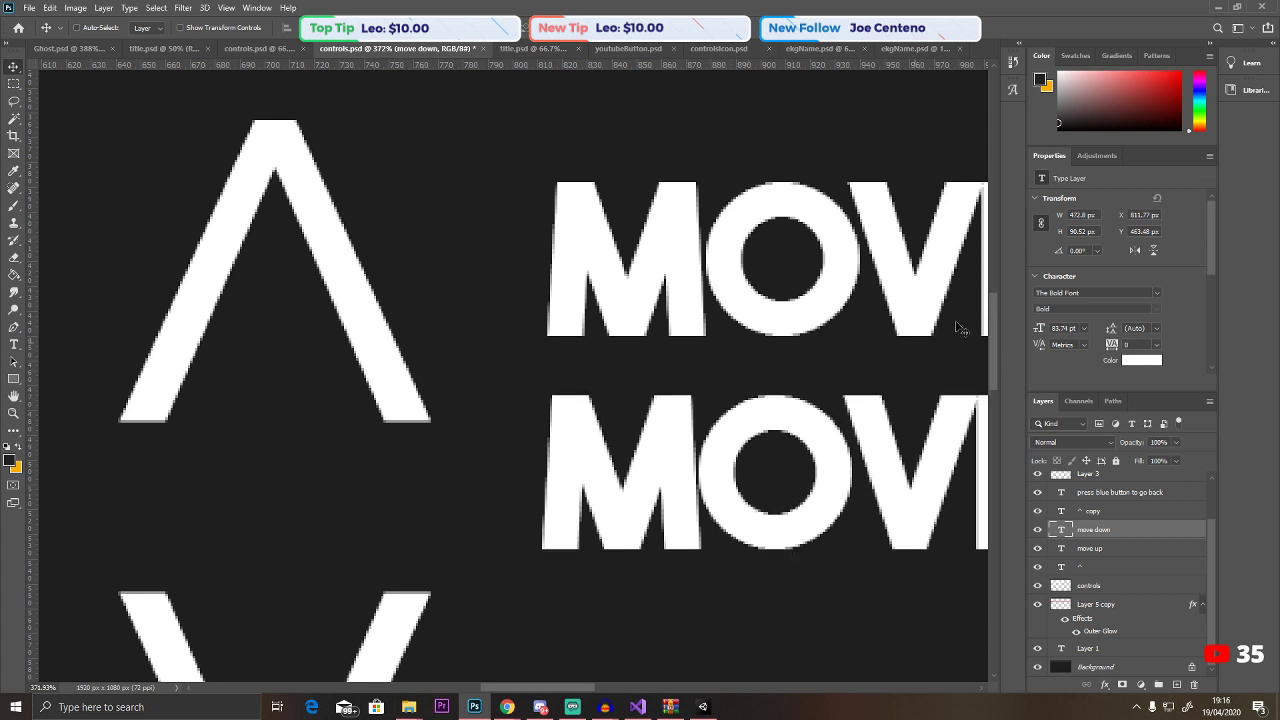
{"action": "key", "text": "Down"}
{"action": "key", "text": "Down"}
{"action": "key", "text": "Down"}
{"action": "key", "text": "Down"}
{"action": "key", "text": "Down"}
{"action": "key", "text": "Down"}
{"action": "key", "text": "Down"}
{"action": "key", "text": "Down"}
{"action": "key", "text": "Down"}
{"action": "key", "text": "Down"}
{"action": "key", "text": "Down"}
{"action": "key", "text": "Down"}
{"action": "key", "text": "Down"}
{"action": "key", "text": "Down"}
{"action": "key", "text": "Down"}
{"action": "key", "text": "Down"}
{"action": "key", "text": "Down"}
{"action": "key", "text": "Down"}
{"action": "key", "text": "Down"}
{"action": "key", "text": "Down"}
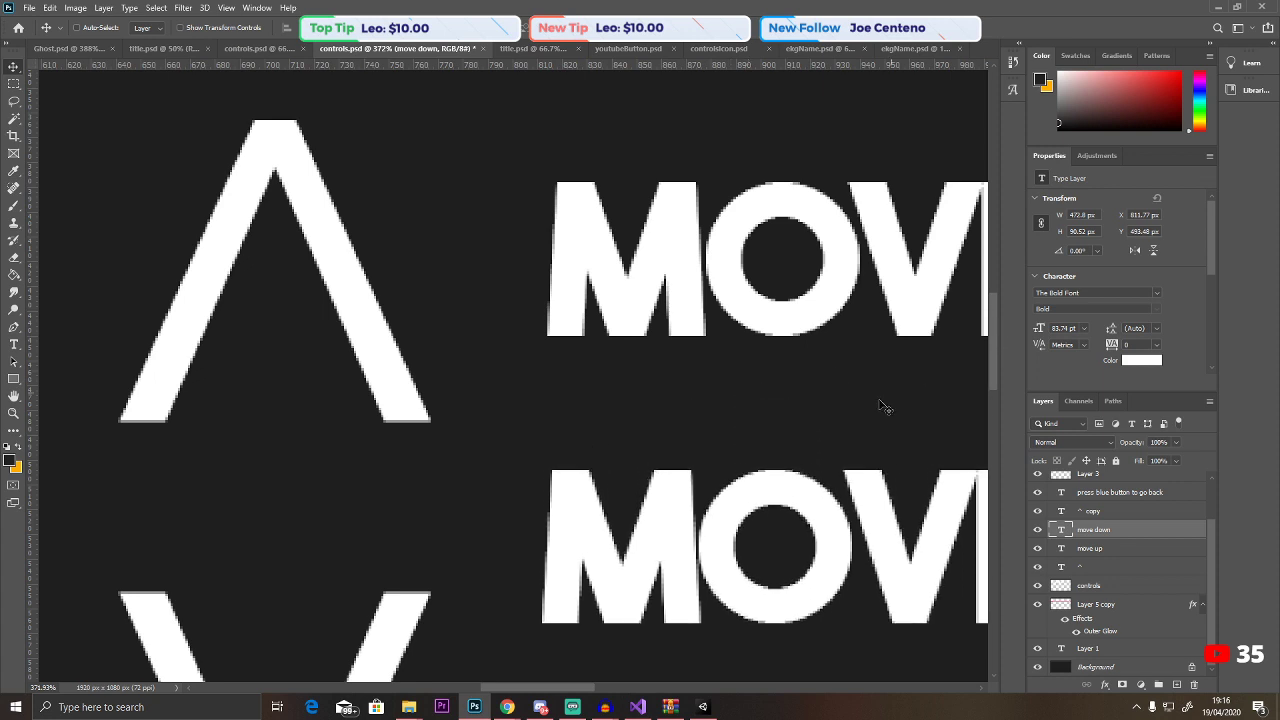
Place the "move down" text beside the downward arrow, aligned with the start of "move up", at X 813.77 px and Y 578.48 px.
{"action": "scroll", "coordinate": [998, 384], "scroll_direction": "down", "scroll_amount": 3}
{"action": "scroll", "coordinate": [998, 384], "scroll_direction": "down", "scroll_amount": 2}
{"action": "left_click_drag", "start_coordinate": [618, 286], "coordinate": [640, 453]}
{"action": "scroll", "coordinate": [640, 453], "scroll_direction": "up", "scroll_amount": 1}
{"action": "scroll", "coordinate": [640, 453], "scroll_direction": "up", "scroll_amount": 2}
{"action": "left_click_drag", "start_coordinate": [651, 531], "coordinate": [655, 580]}
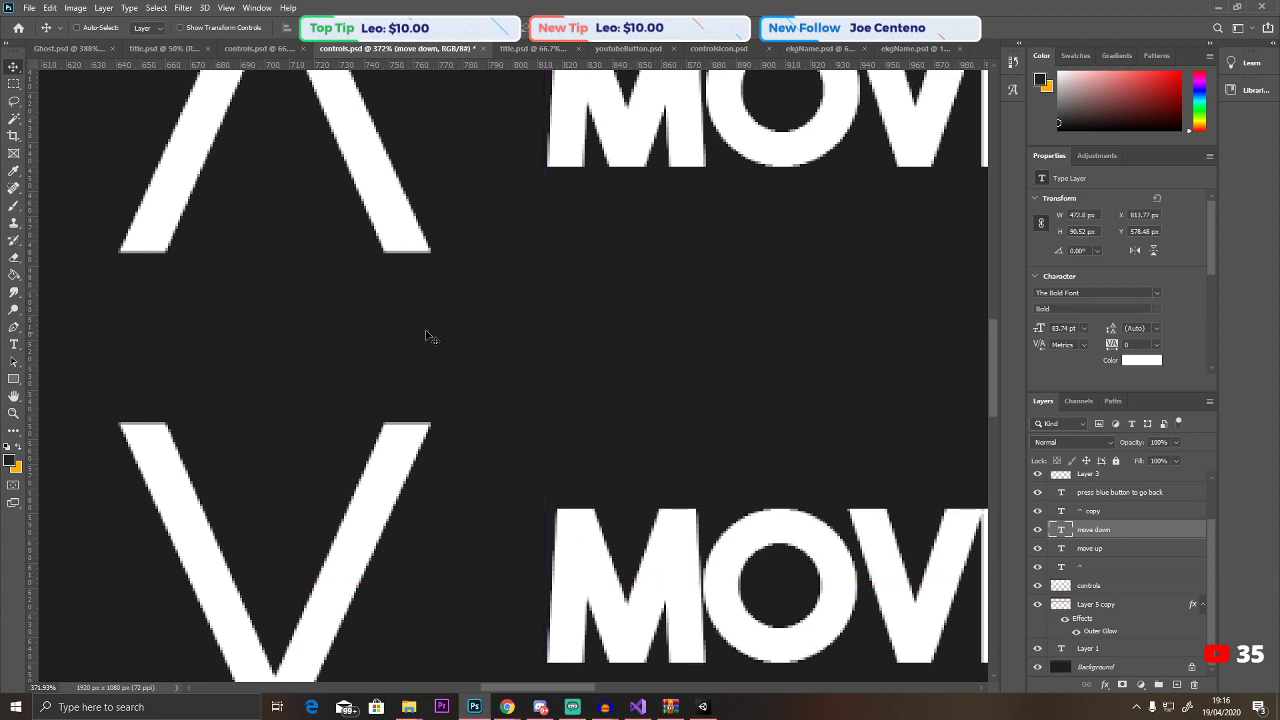
Hide the dark Background layer and save controls.psd under its existing name.
{"action": "double_click", "coordinate": [14, 413]}
{"action": "scroll", "coordinate": [685, 381], "scroll_direction": "down", "scroll_amount": 4, "text": "alt"}
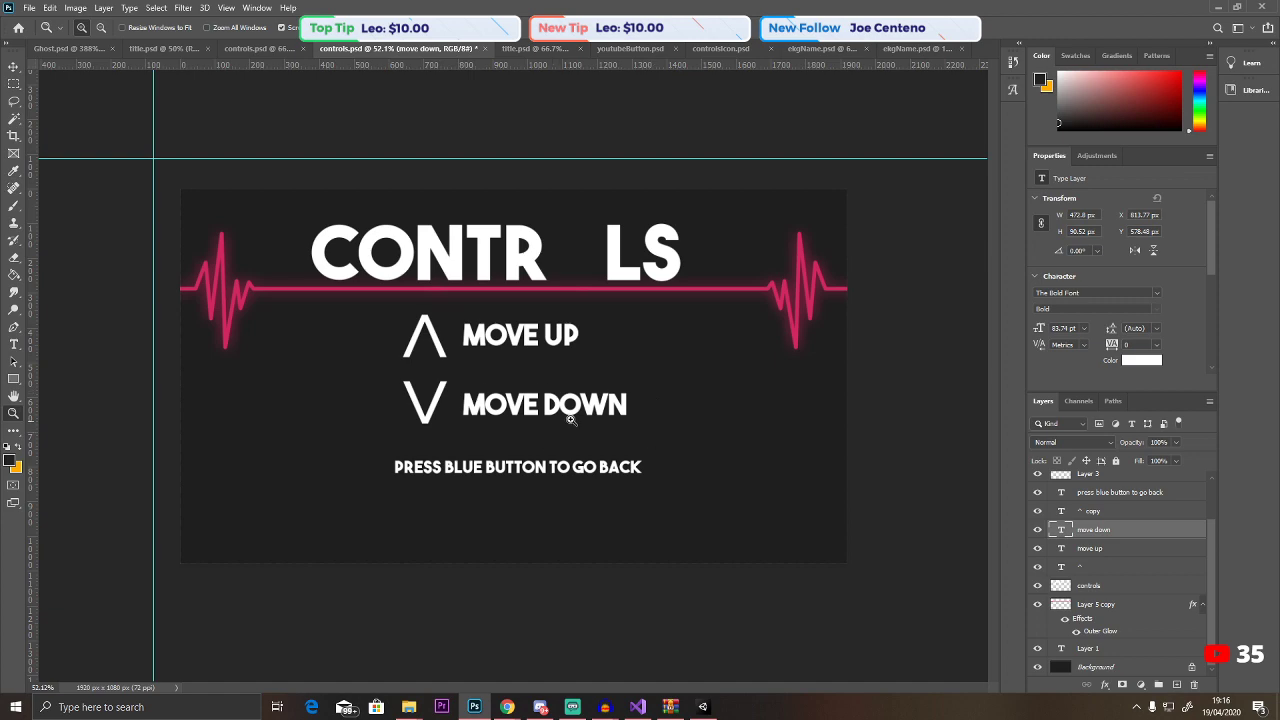
{"action": "left_click", "coordinate": [29, 7]}
{"action": "left_click", "coordinate": [57, 168]}
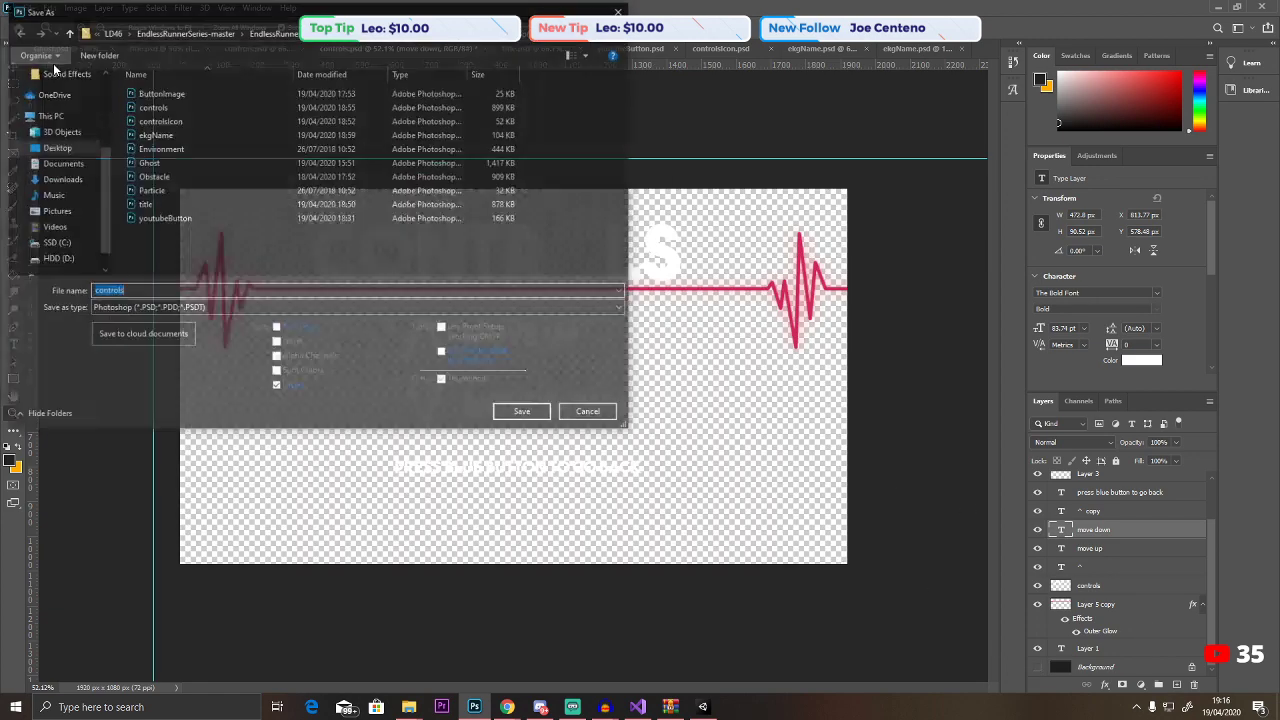
{"action": "left_click", "coordinate": [593, 412]}
{"action": "left_click", "coordinate": [29, 7]}
{"action": "left_click", "coordinate": [42, 156]}
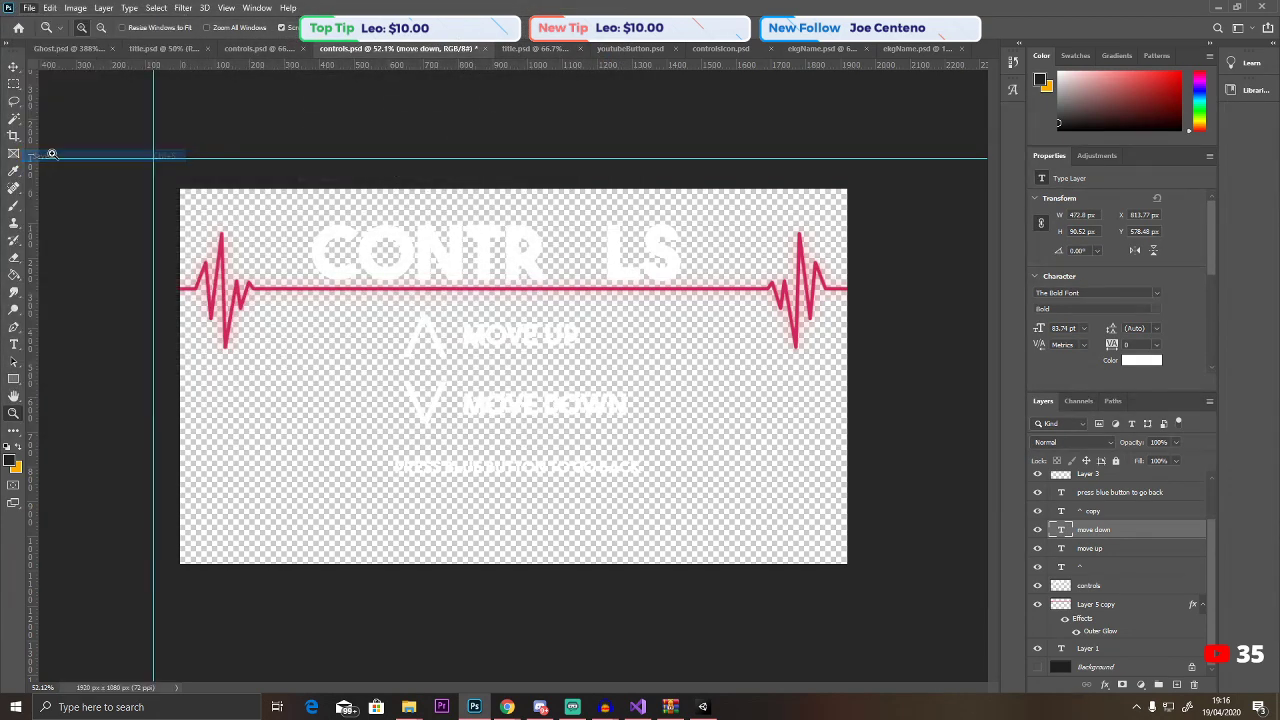
Look through the other open documents and bring up Ghost.psd with its hearts enlarged.
{"action": "left_click", "coordinate": [171, 48]}
{"action": "left_click", "coordinate": [256, 50]}
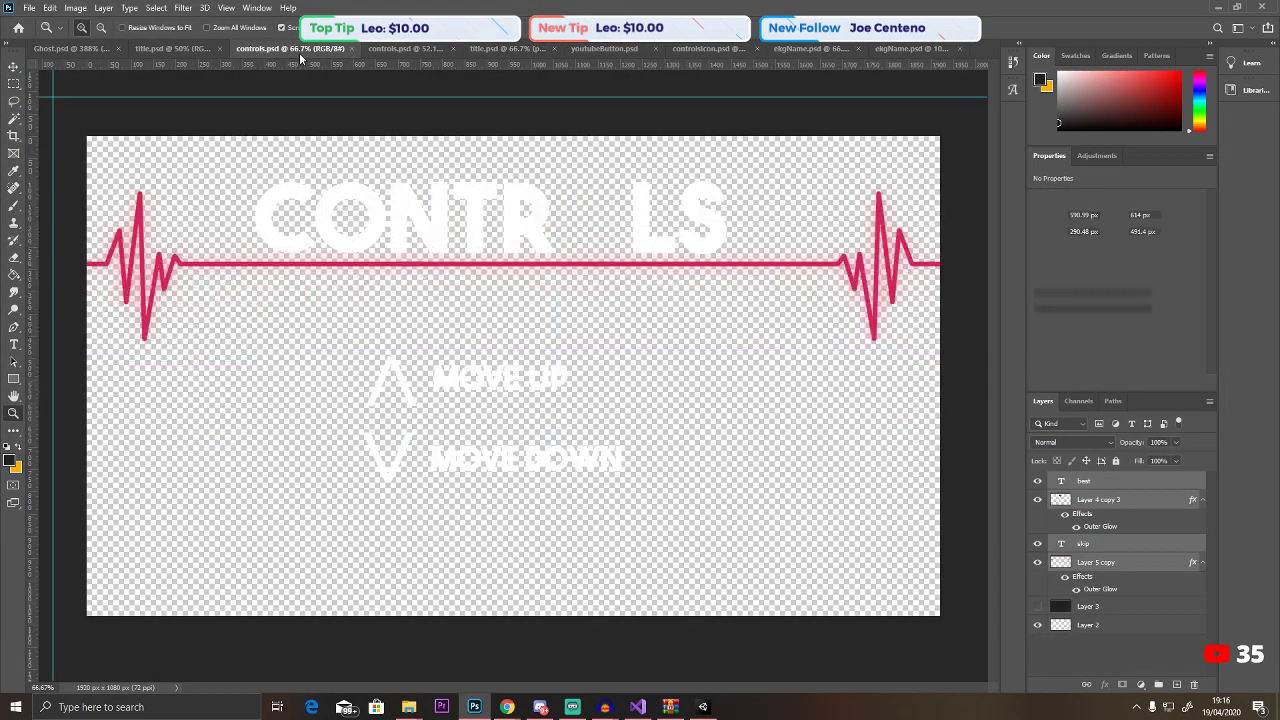
{"action": "left_click", "coordinate": [498, 52]}
{"action": "left_click", "coordinate": [85, 48]}
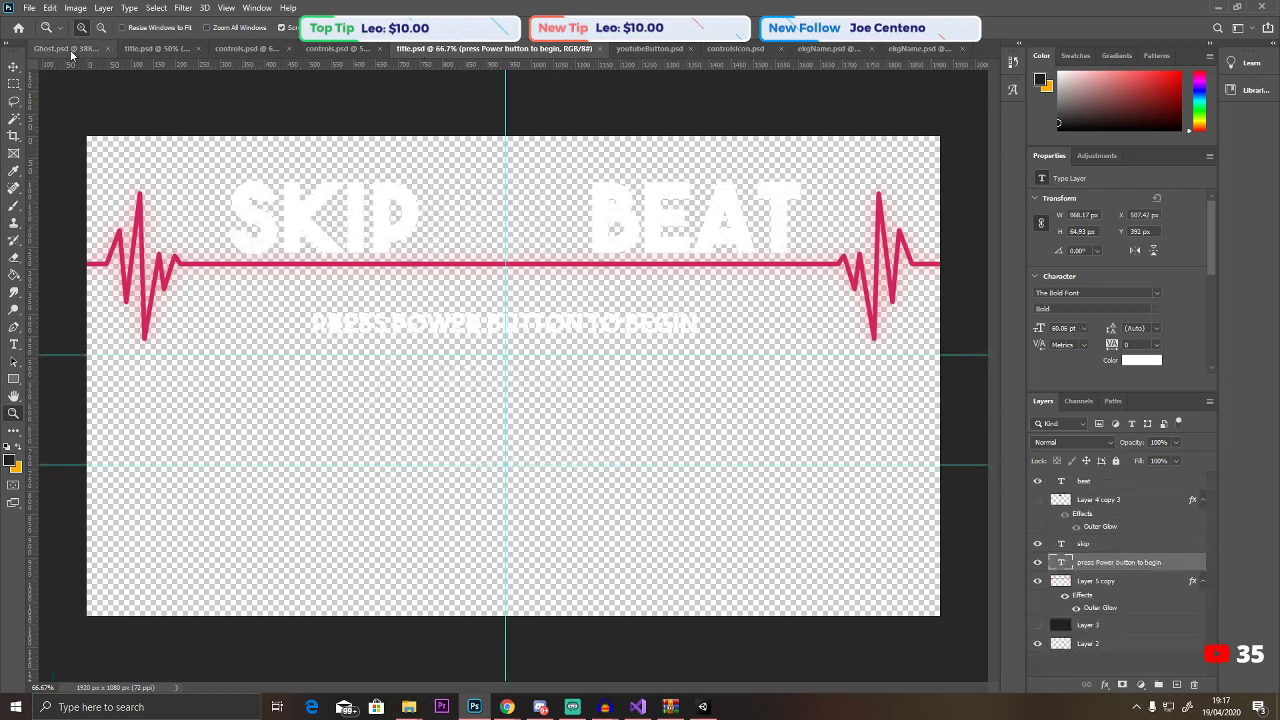
{"action": "key", "text": "ctrl+0"}
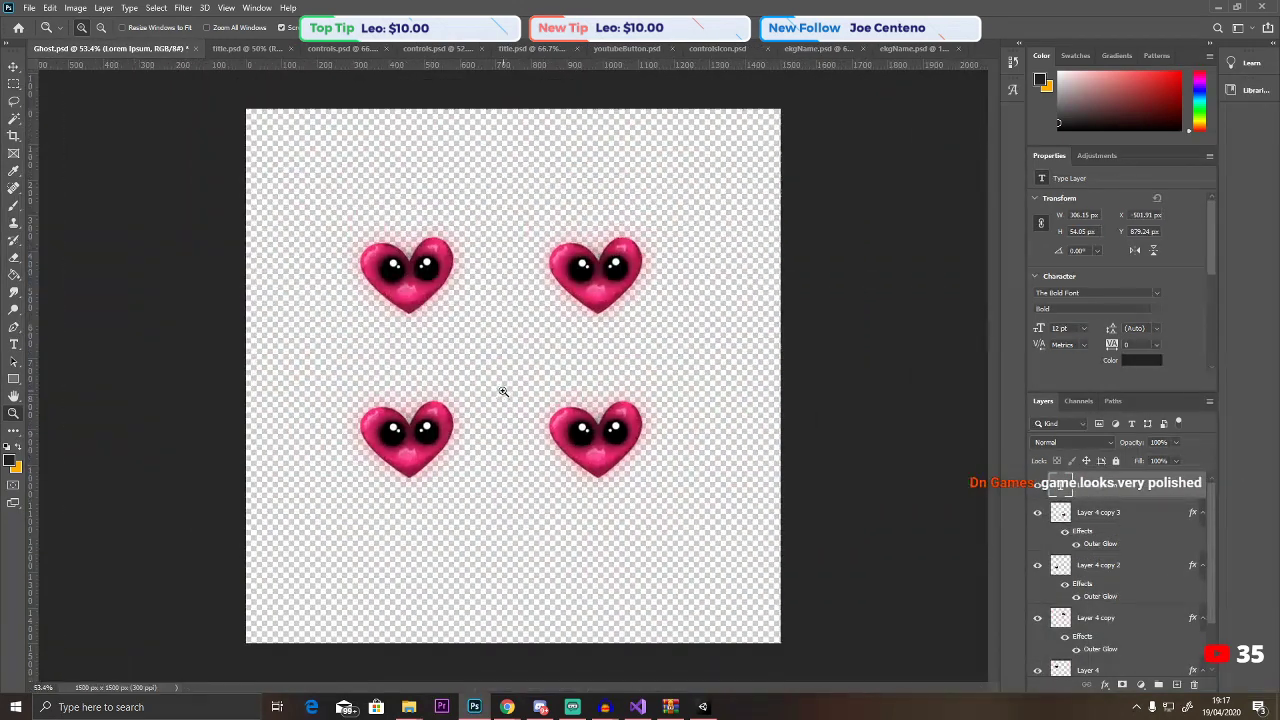
{"action": "left_click_drag", "start_coordinate": [500, 391], "coordinate": [748, 386]}
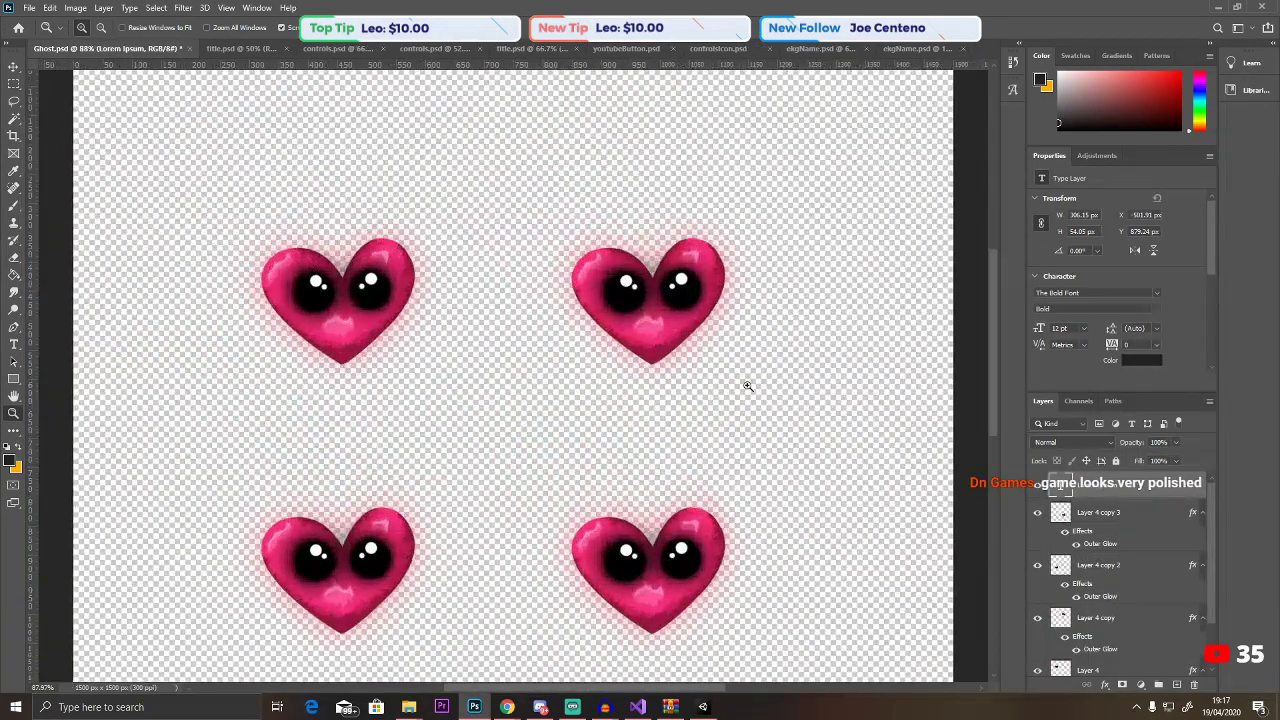
{"action": "scroll", "coordinate": [1118, 490], "scroll_direction": "down", "scroll_amount": 1}
Apply a Brightness/Contrast adjustment to the Layer 4 heart with brightness 73.
{"action": "left_click", "coordinate": [1109, 490]}
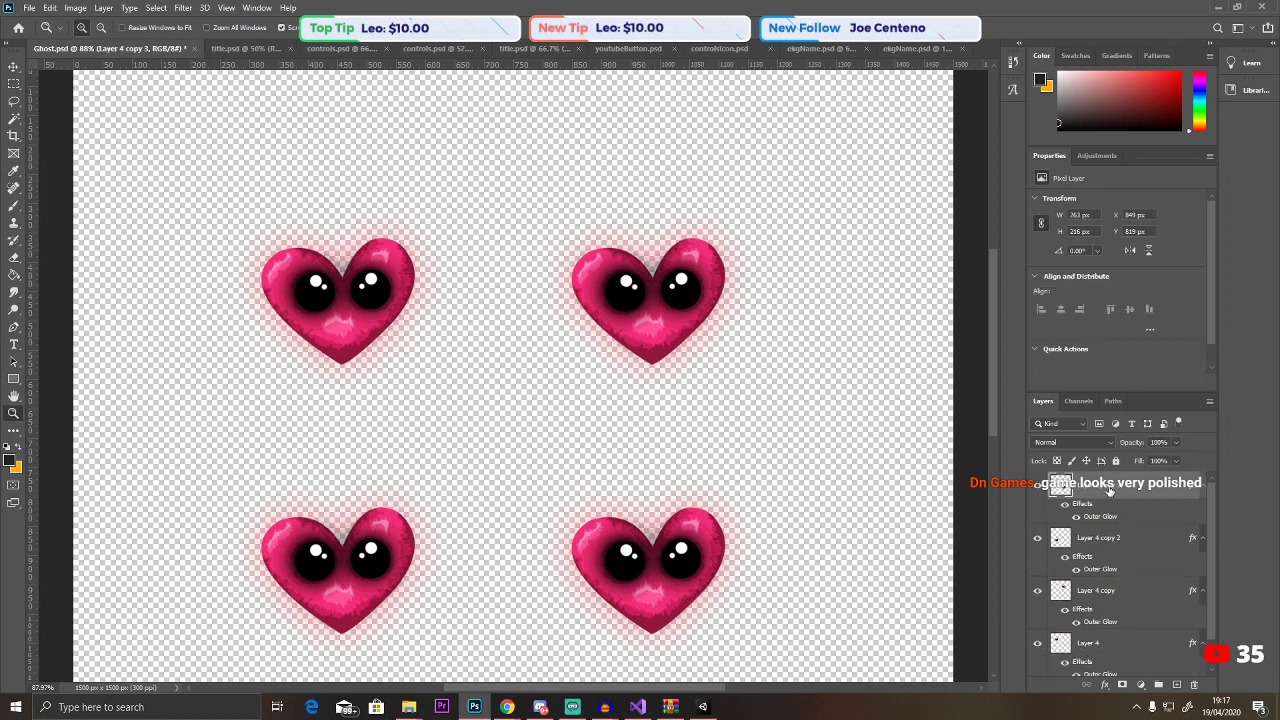
{"action": "left_click", "coordinate": [1089, 643]}
{"action": "scroll", "coordinate": [1087, 628], "scroll_direction": "down", "scroll_amount": 1}
{"action": "left_click", "coordinate": [75, 8]}
{"action": "mouse_move", "coordinate": [108, 42]}
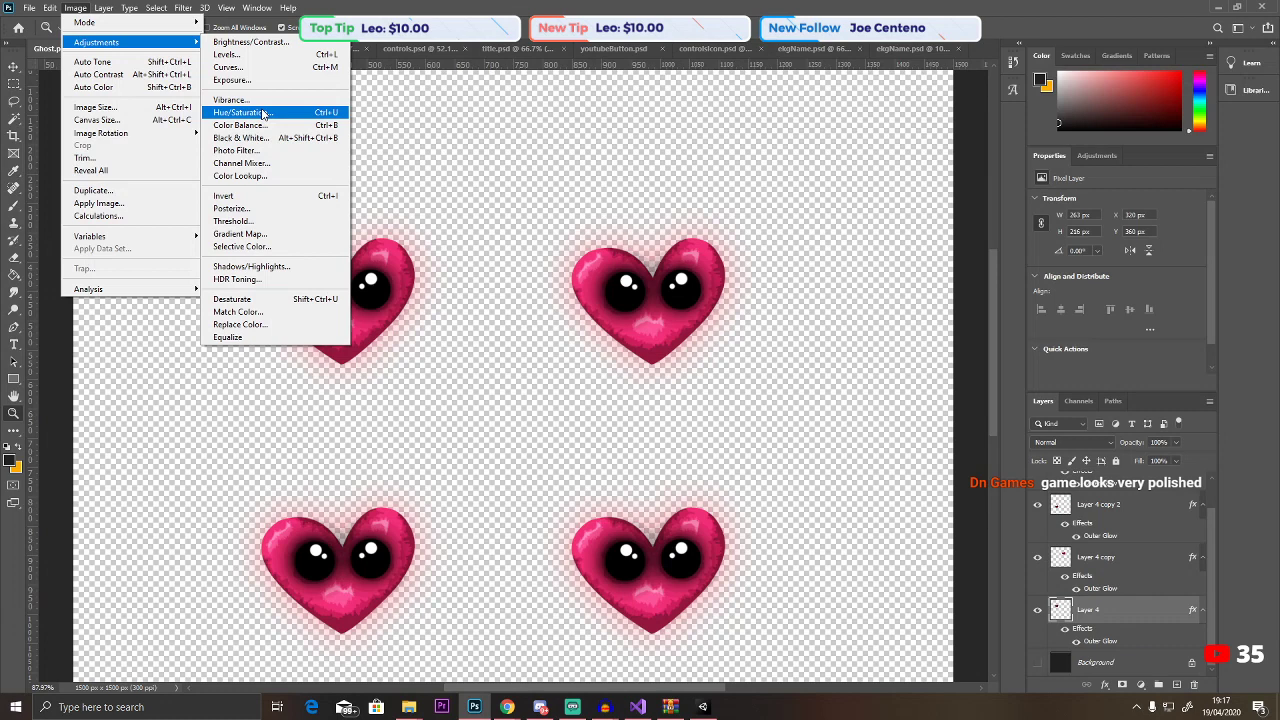
{"action": "left_click", "coordinate": [250, 42]}
{"action": "left_click_drag", "start_coordinate": [603, 217], "coordinate": [660, 221]}
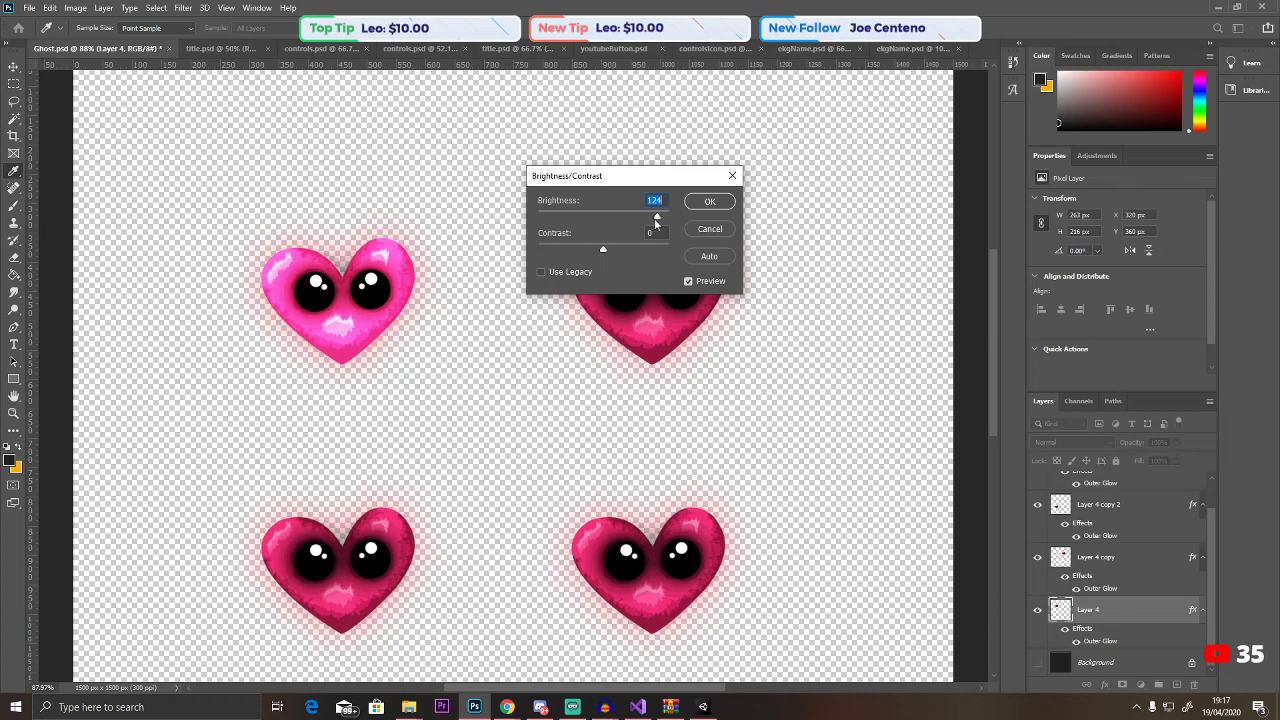
{"action": "left_click_drag", "start_coordinate": [655, 222], "coordinate": [639, 224]}
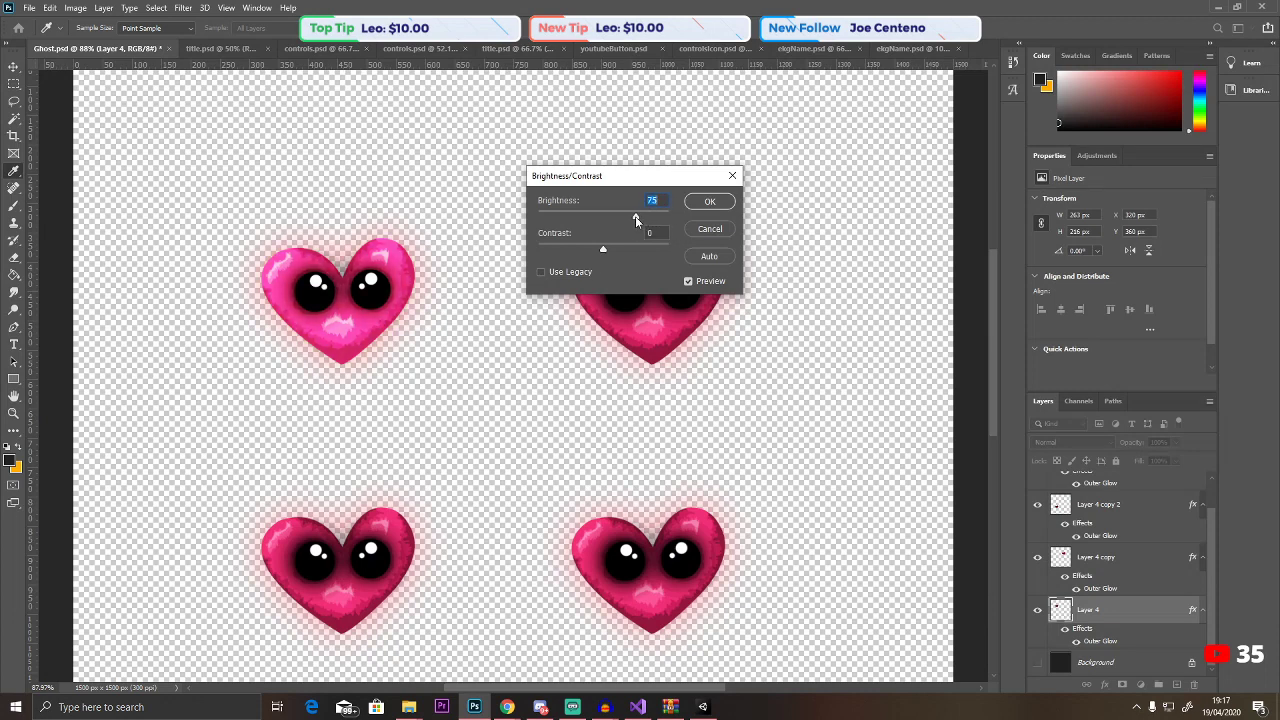
{"action": "left_click_drag", "start_coordinate": [635, 216], "coordinate": [633, 216]}
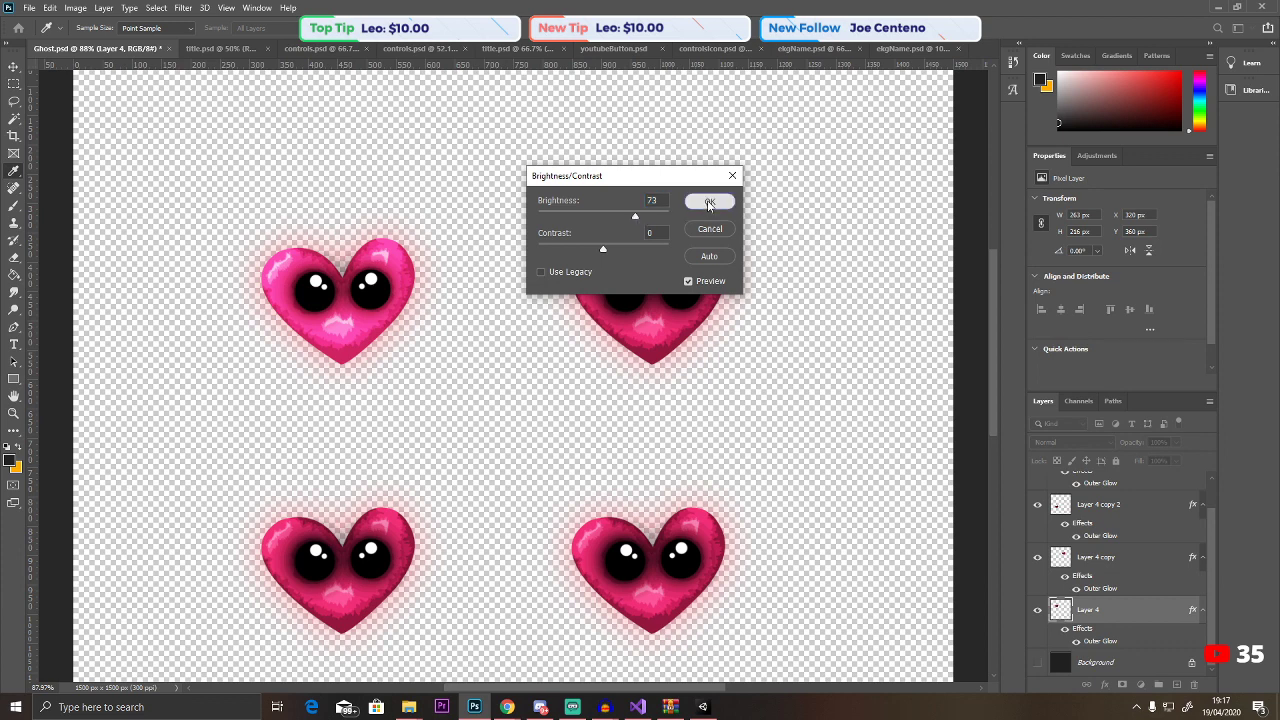
{"action": "left_click", "coordinate": [709, 203]}
Apply a Brightness/Contrast adjustment to the Layer 4 copy heart with brightness 73.
{"action": "key", "text": "z"}
{"action": "key", "text": "alt+bracketright"}
{"action": "left_click", "coordinate": [75, 8]}
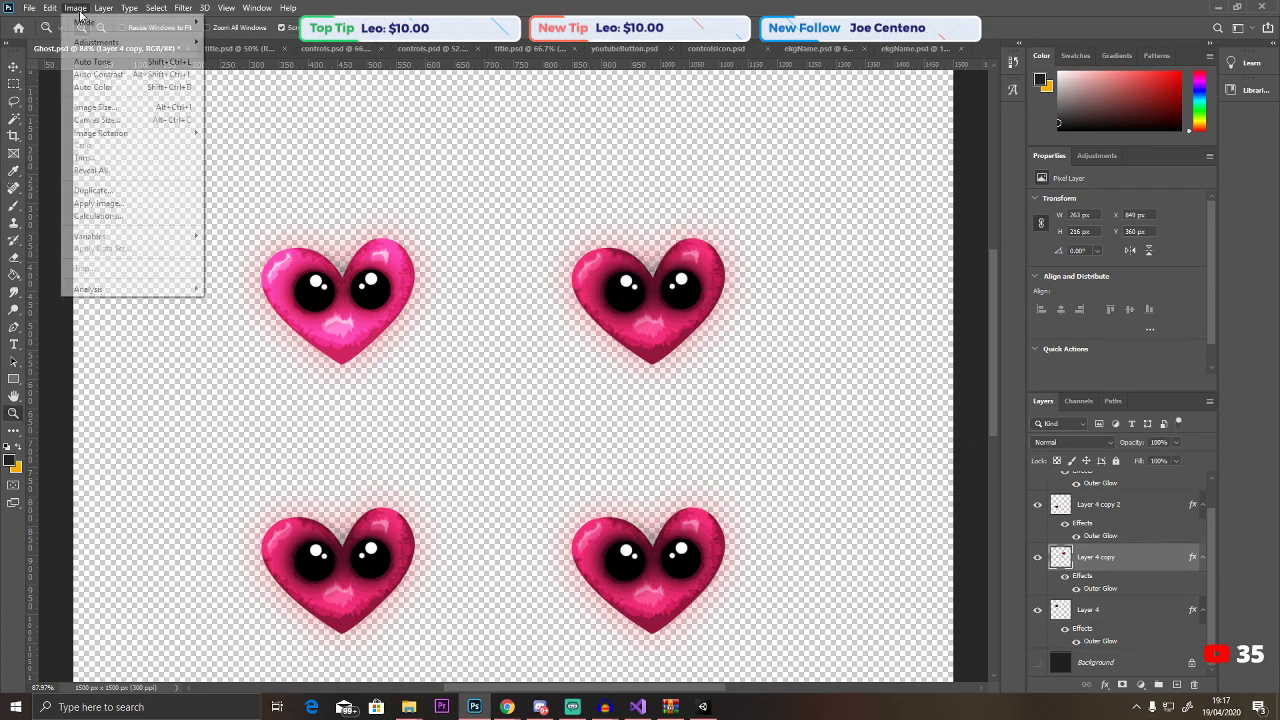
{"action": "mouse_move", "coordinate": [100, 40]}
{"action": "left_click", "coordinate": [245, 41]}
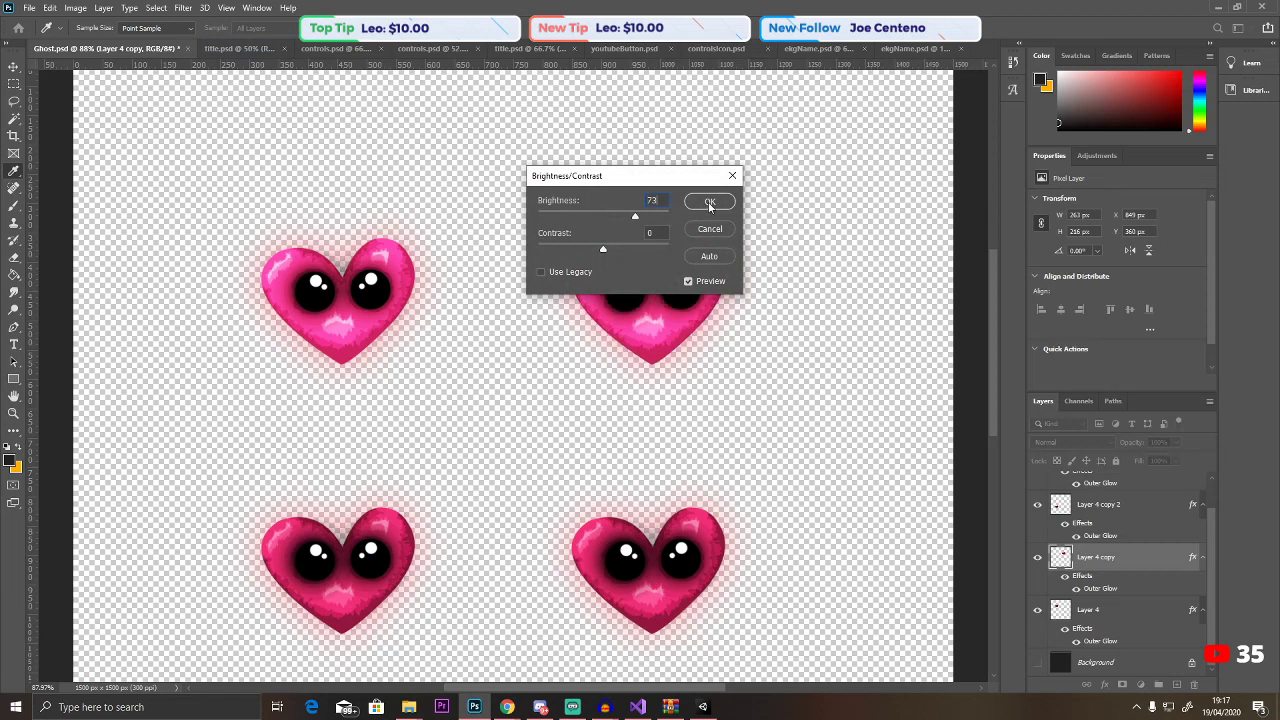
{"action": "left_click", "coordinate": [709, 201]}
Brighten the Layer 4 copy 2 heart with Brightness/Contrast to match the two hearts already brightened.
{"action": "key", "text": "z"}
{"action": "key", "text": "alt+bracketright"}
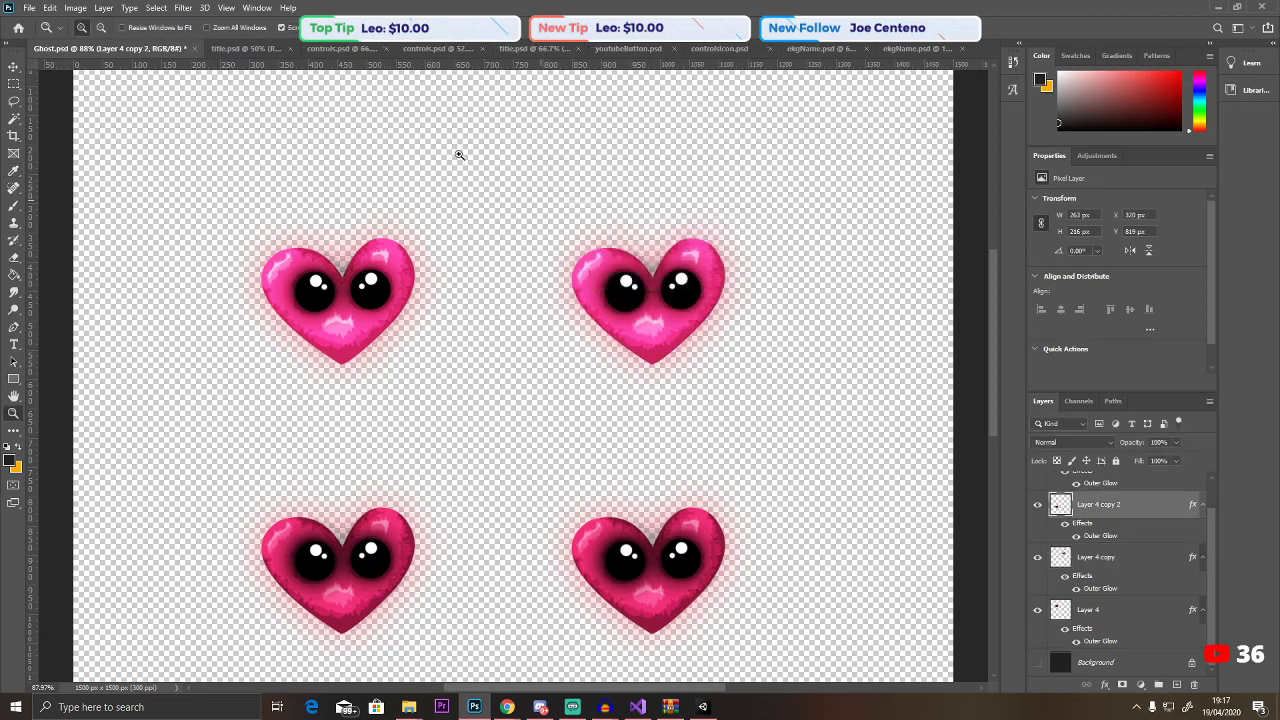
{"action": "left_click", "coordinate": [75, 8]}
{"action": "mouse_move", "coordinate": [100, 40]}
{"action": "left_click", "coordinate": [240, 41]}
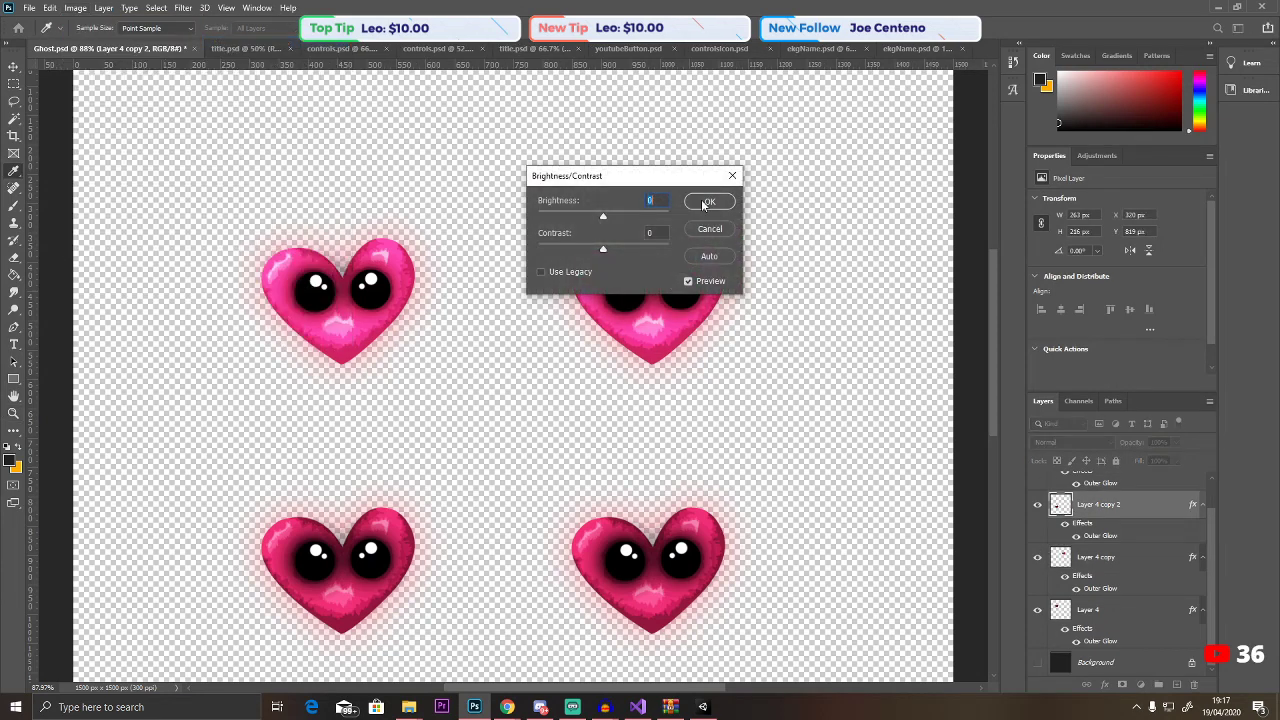
{"action": "left_click", "coordinate": [707, 202]}
Apply a Brightness/Contrast adjustment to the Layer 4 copy 3 heart with brightness 73.
{"action": "key", "text": "z"}
{"action": "key", "text": "alt+bracketright"}
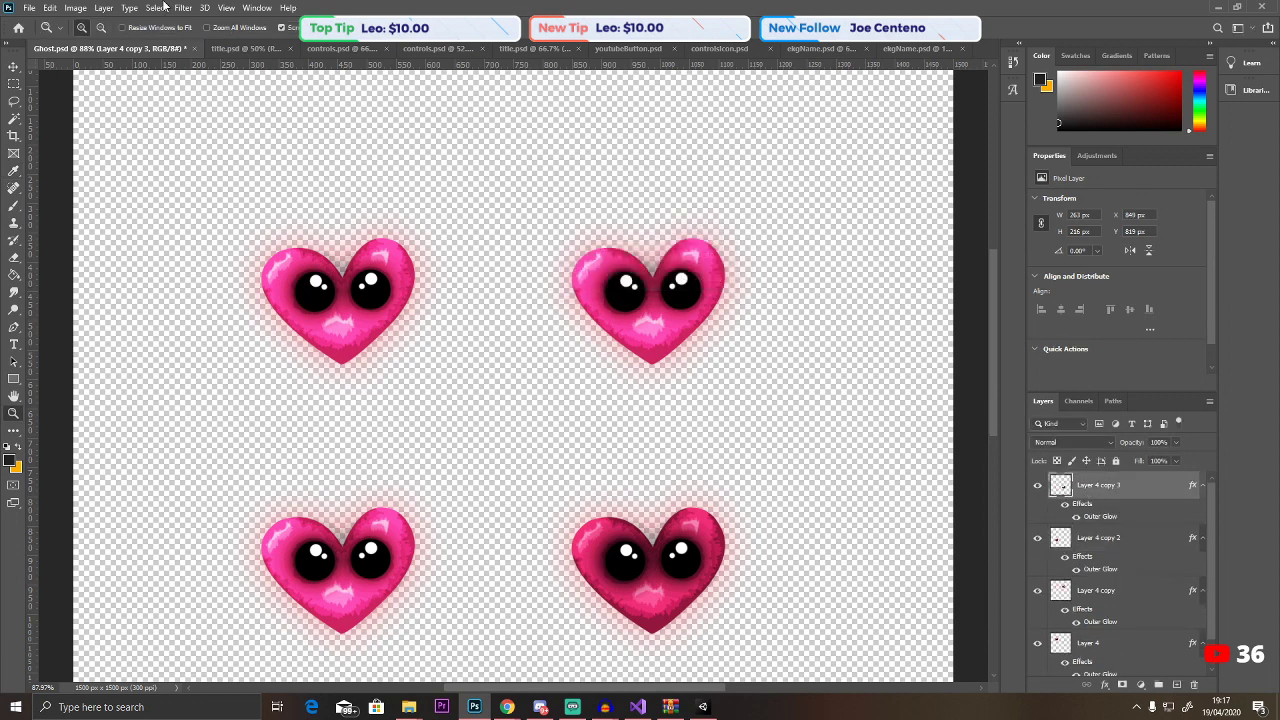
{"action": "left_click", "coordinate": [75, 8]}
{"action": "mouse_move", "coordinate": [100, 40]}
{"action": "left_click", "coordinate": [240, 41]}
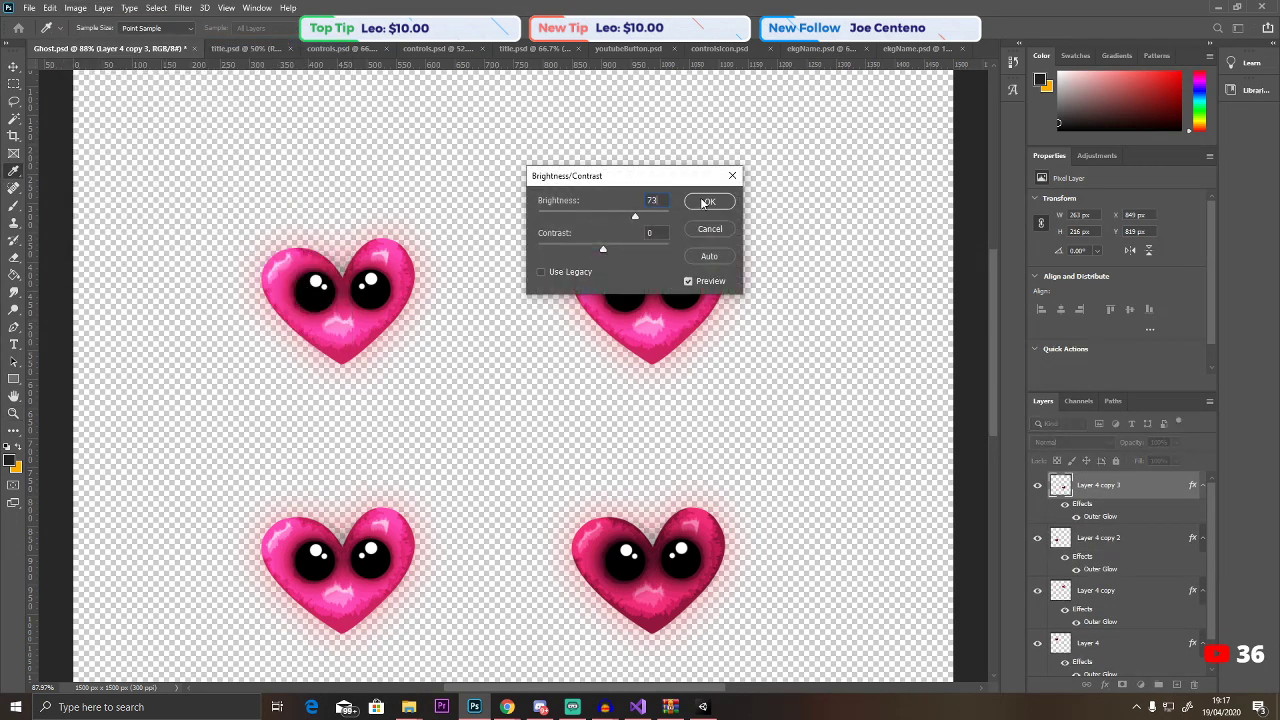
{"action": "left_click", "coordinate": [707, 202]}
Save Ghost.psd with the brightened hearts and switch to the Unity editor.
{"action": "left_click", "coordinate": [21, 8]}
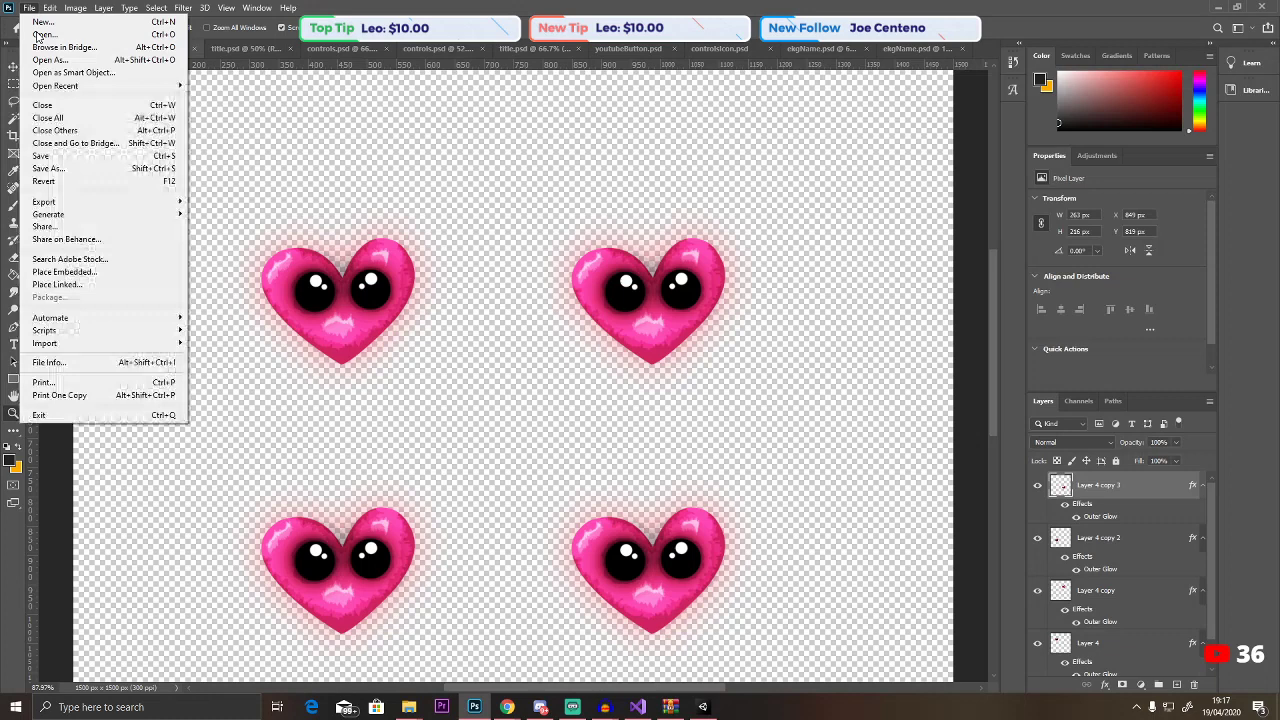
{"action": "left_click", "coordinate": [60, 150]}
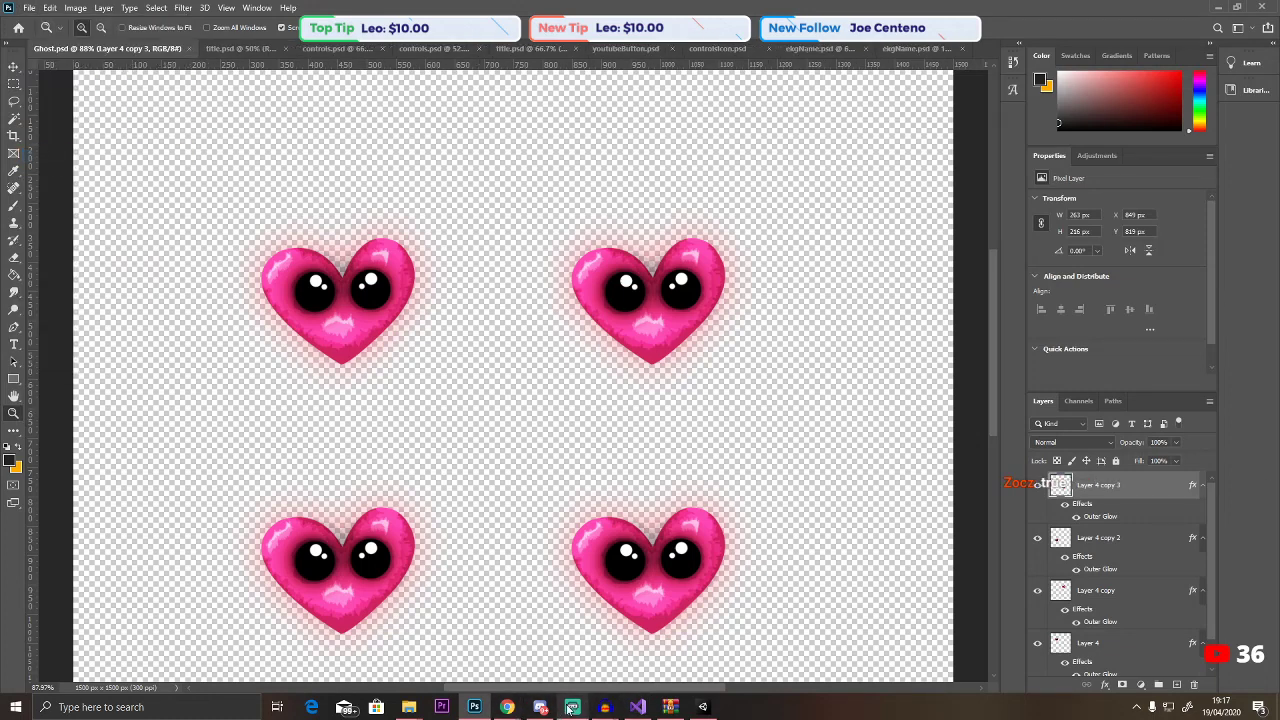
{"action": "left_click", "coordinate": [702, 707]}
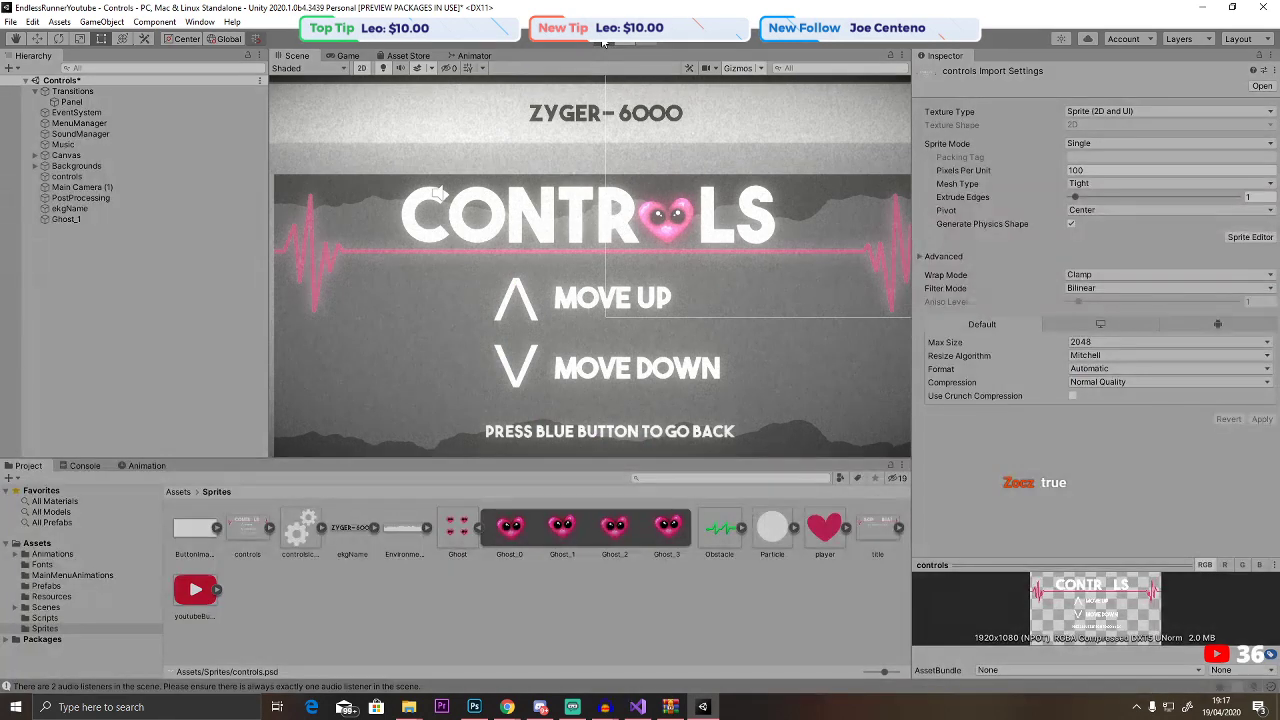
Play-test from the Controls scene through the title screen into the game, moving the heart up and down, and end the test.
{"action": "left_click", "coordinate": [603, 42]}
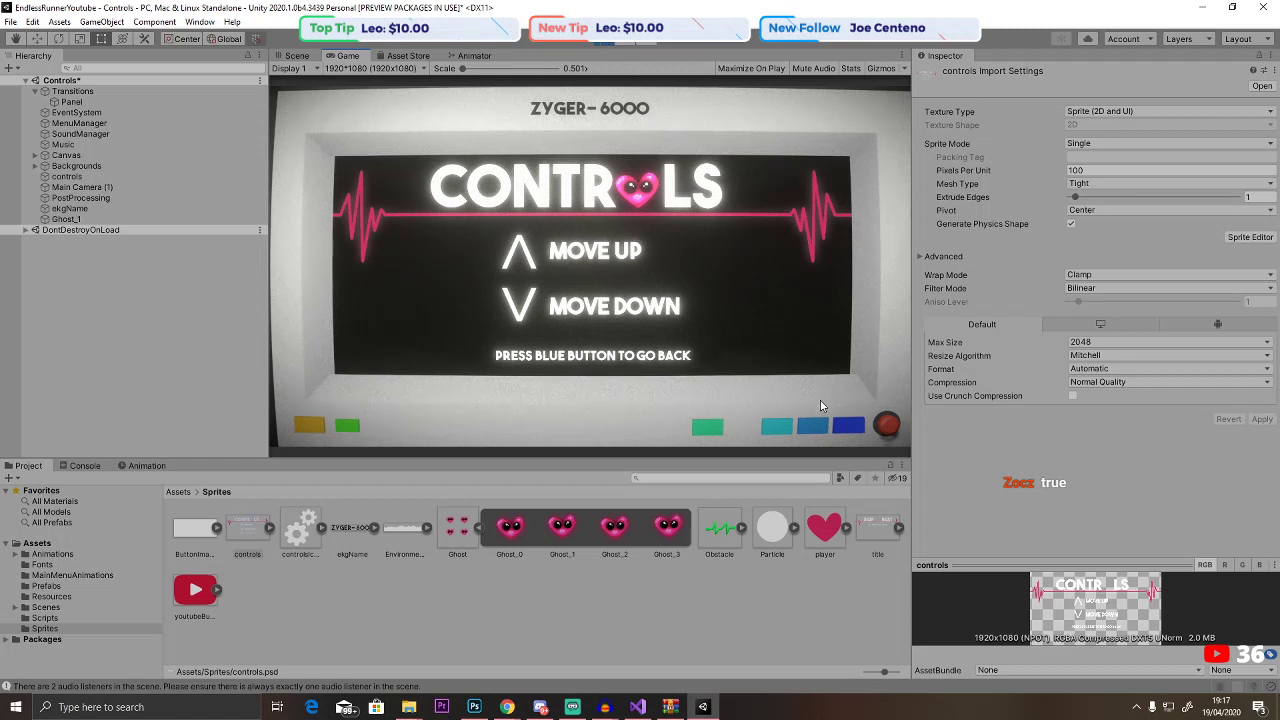
{"action": "left_click", "coordinate": [846, 434]}
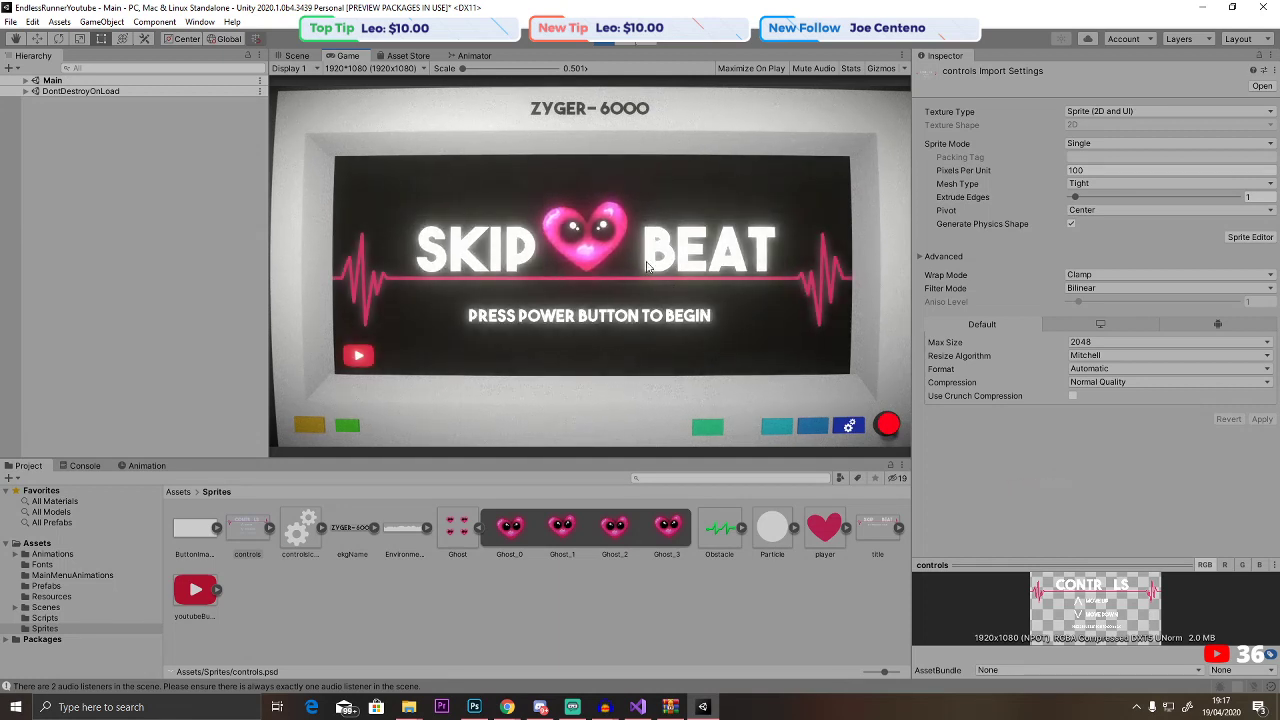
{"action": "key", "text": "space"}
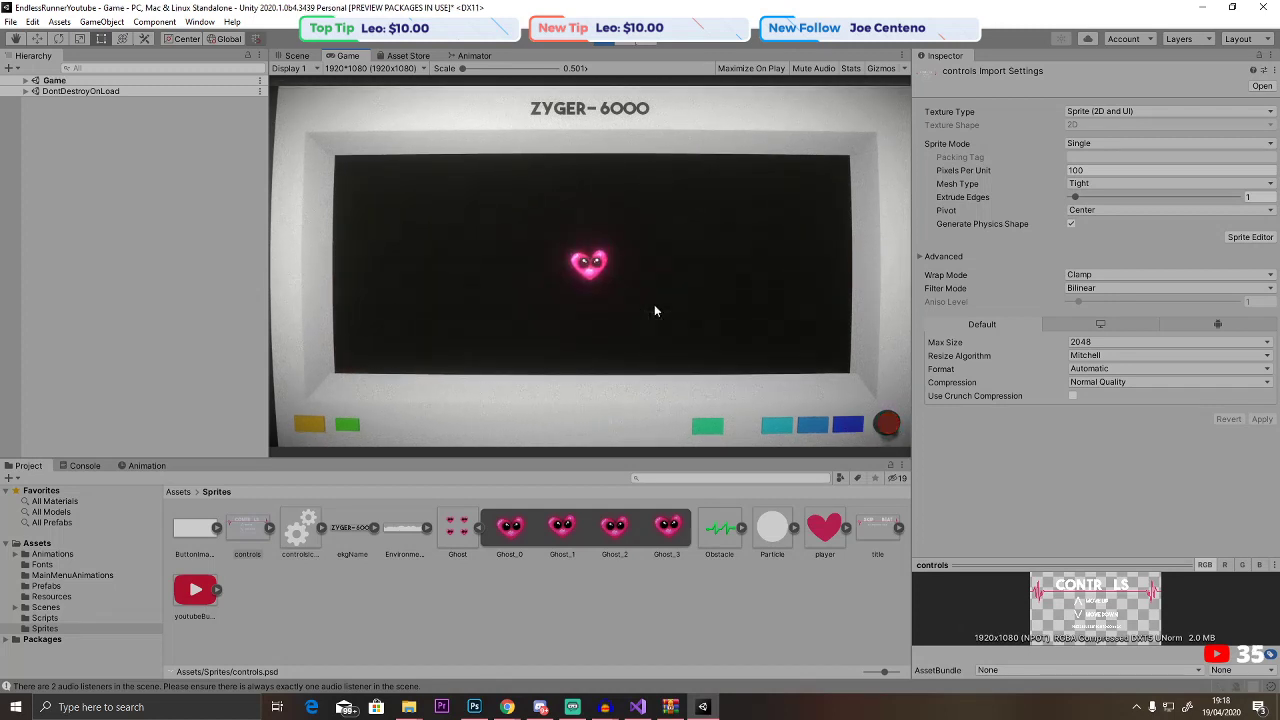
{"action": "key", "text": "Down"}
{"action": "key", "text": "Up"}
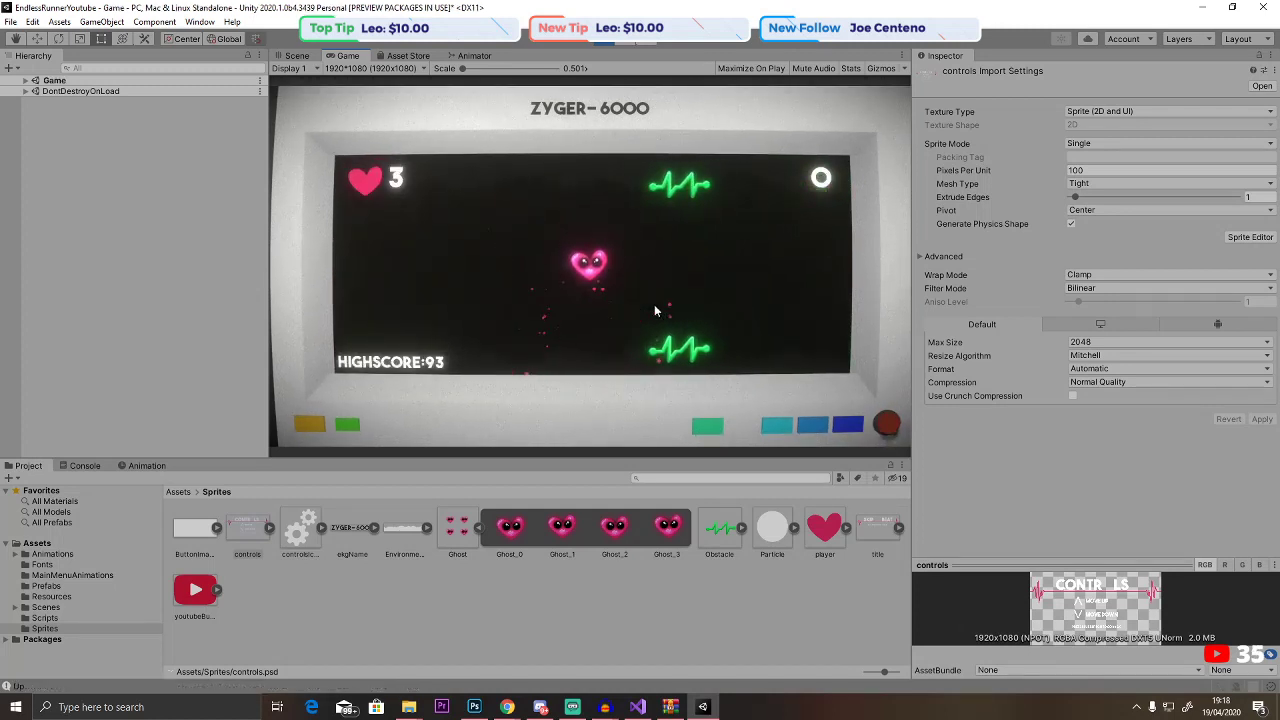
{"action": "key", "text": "Down"}
{"action": "key", "text": "Up"}
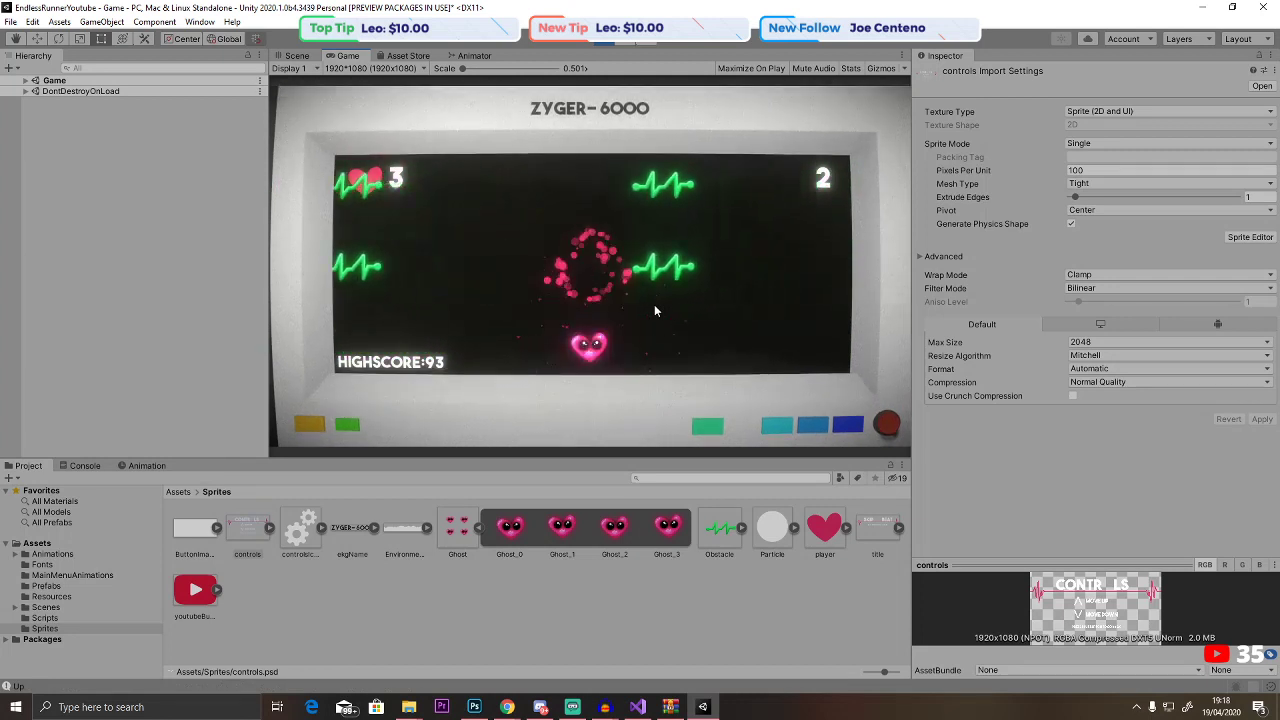
{"action": "key", "text": "Up"}
{"action": "key", "text": "Down"}
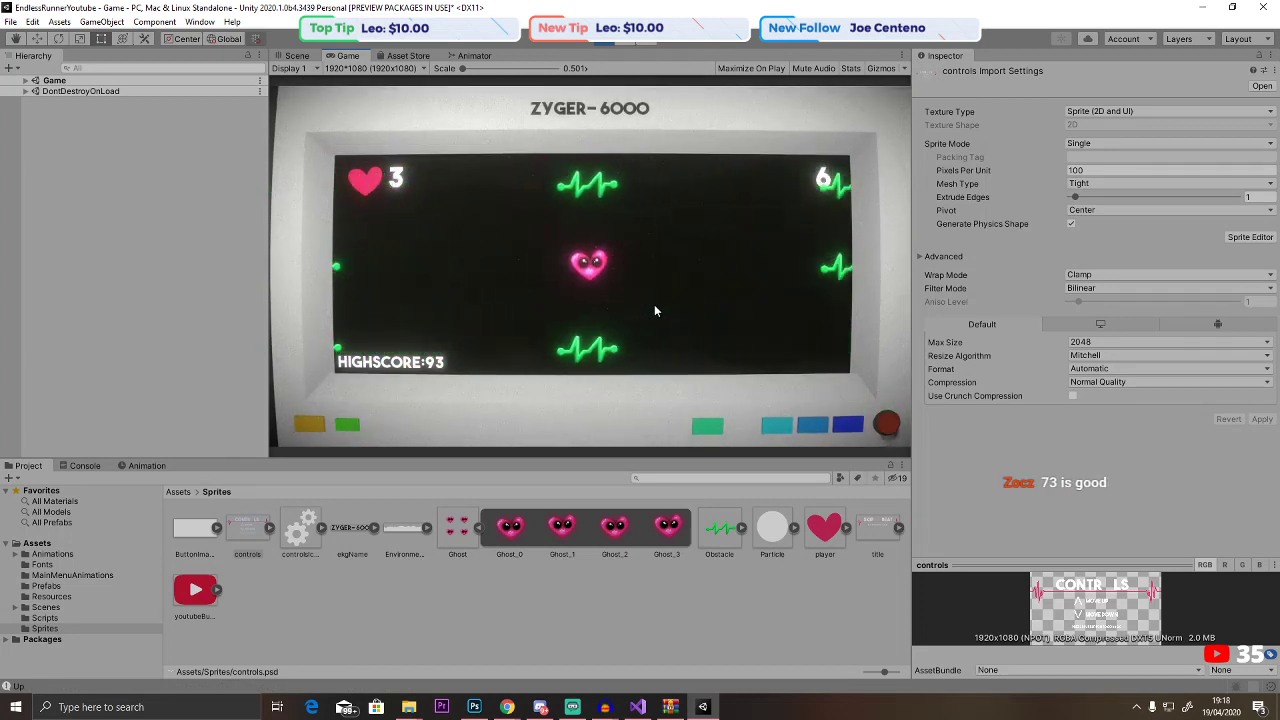
{"action": "key", "text": "Down"}
{"action": "left_click", "coordinate": [605, 40]}
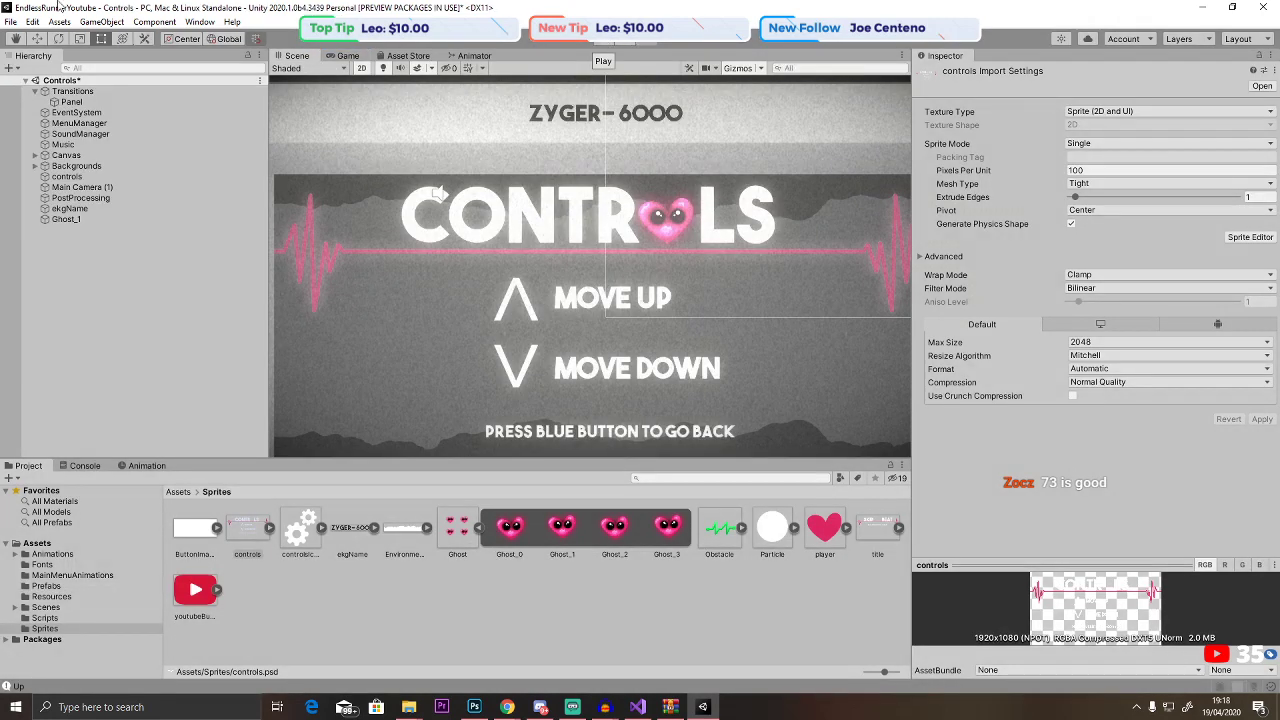
Save the Controls scene and rename the Ghost_1 object as Heart.
{"action": "left_click", "coordinate": [10, 21]}
{"action": "left_click", "coordinate": [40, 70]}
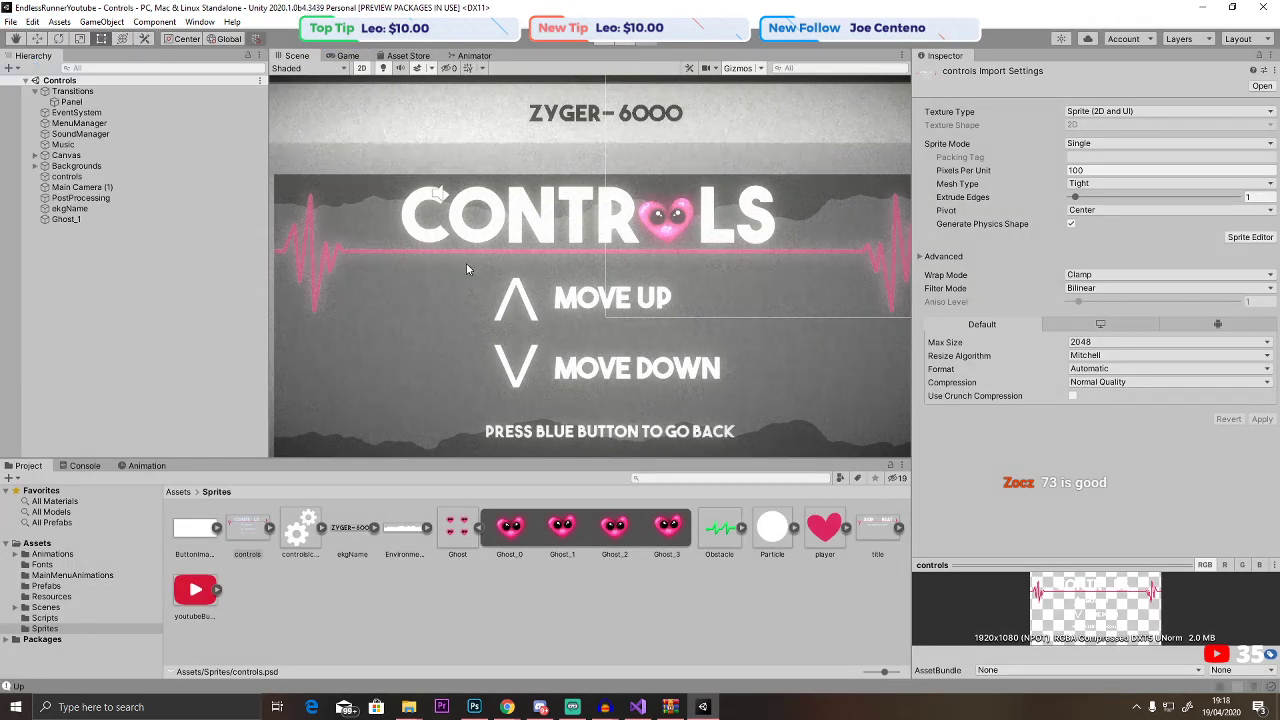
{"action": "left_click", "coordinate": [668, 228]}
{"action": "left_click", "coordinate": [97, 220]}
{"action": "right_click", "coordinate": [97, 220]}
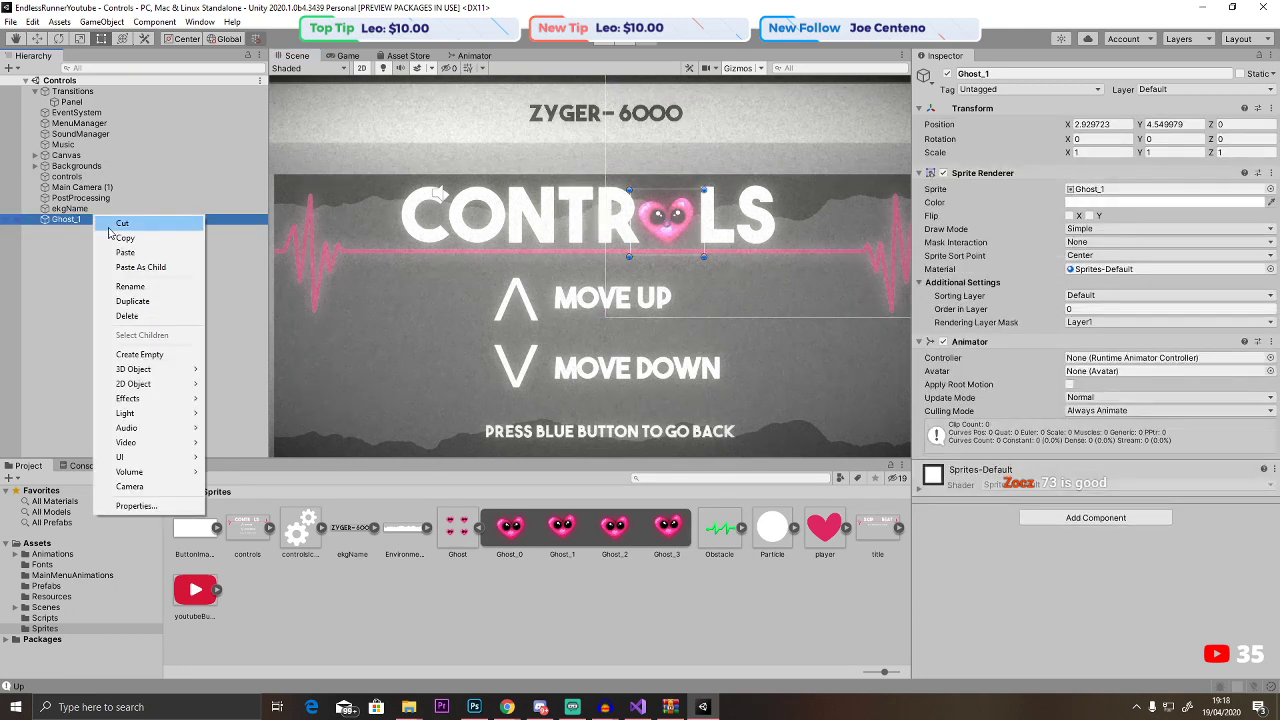
{"action": "left_click", "coordinate": [133, 287]}
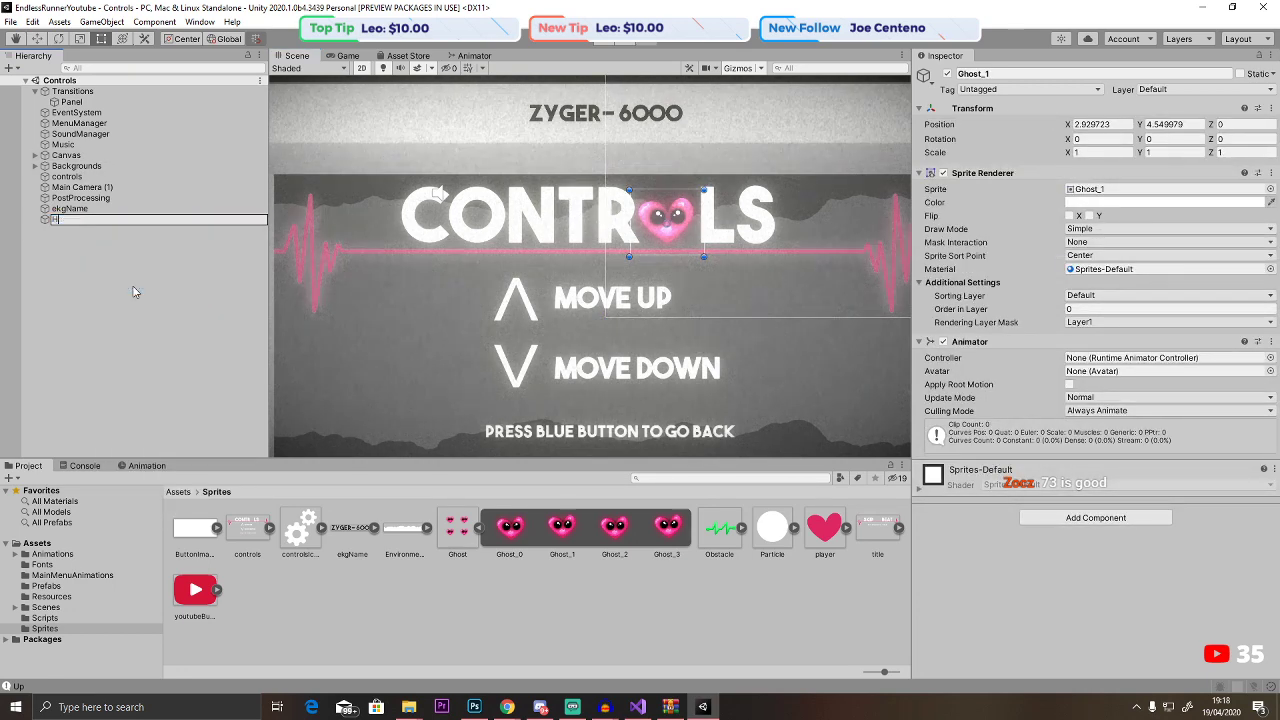
{"action": "key", "text": "Return"}
Assign the Controls animator controller from the Animations folder to the Heart object's Animator component.
{"action": "double_click", "coordinate": [94, 218]}
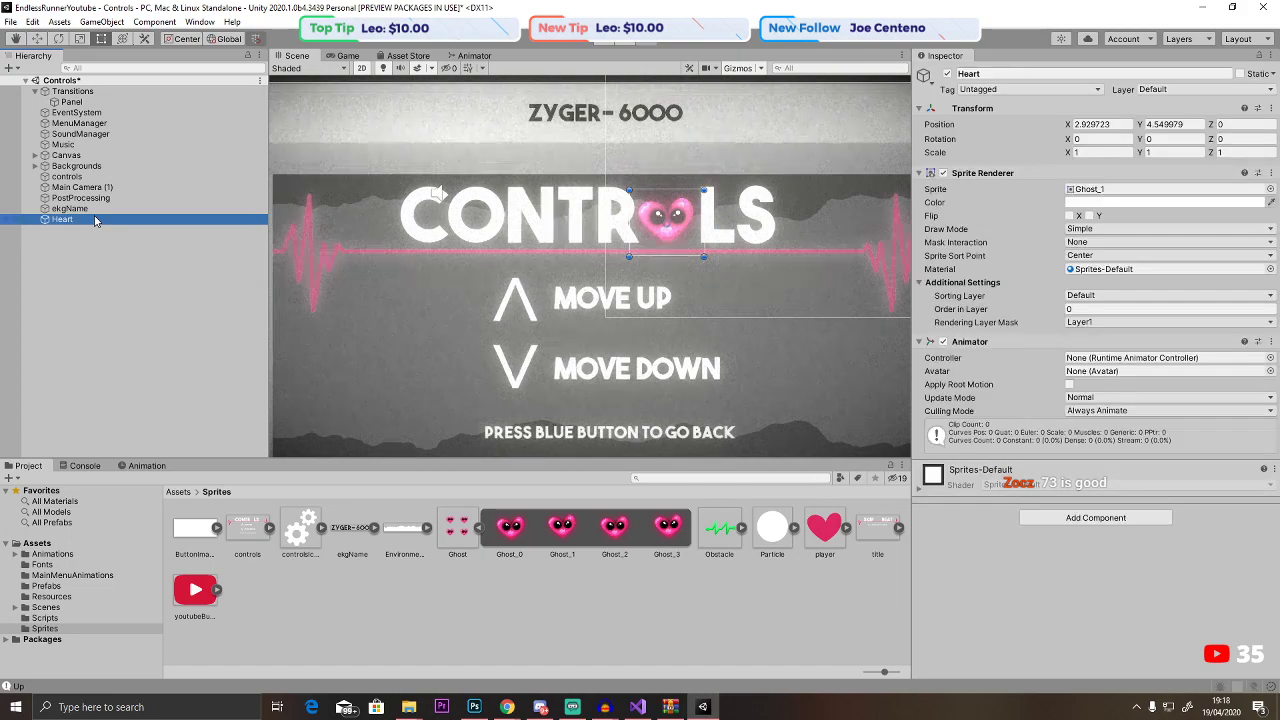
{"action": "scroll", "coordinate": [573, 247], "scroll_direction": "down", "scroll_amount": 5}
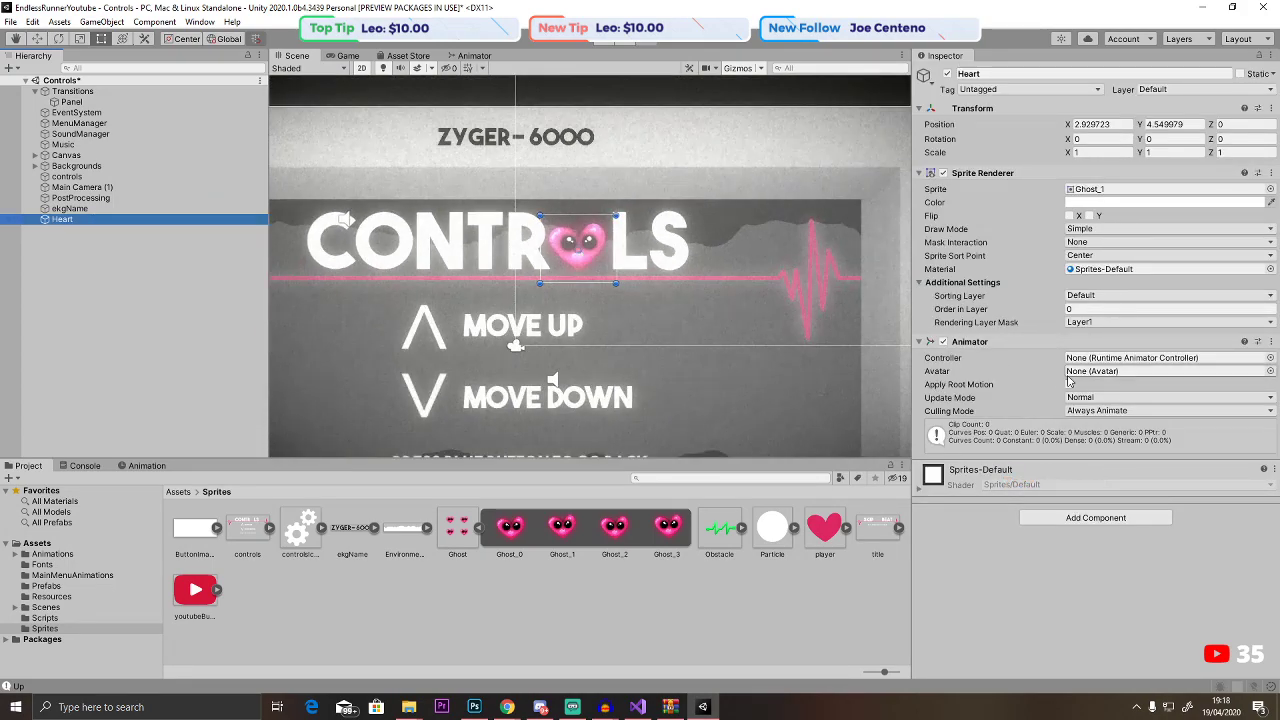
{"action": "left_click", "coordinate": [178, 492]}
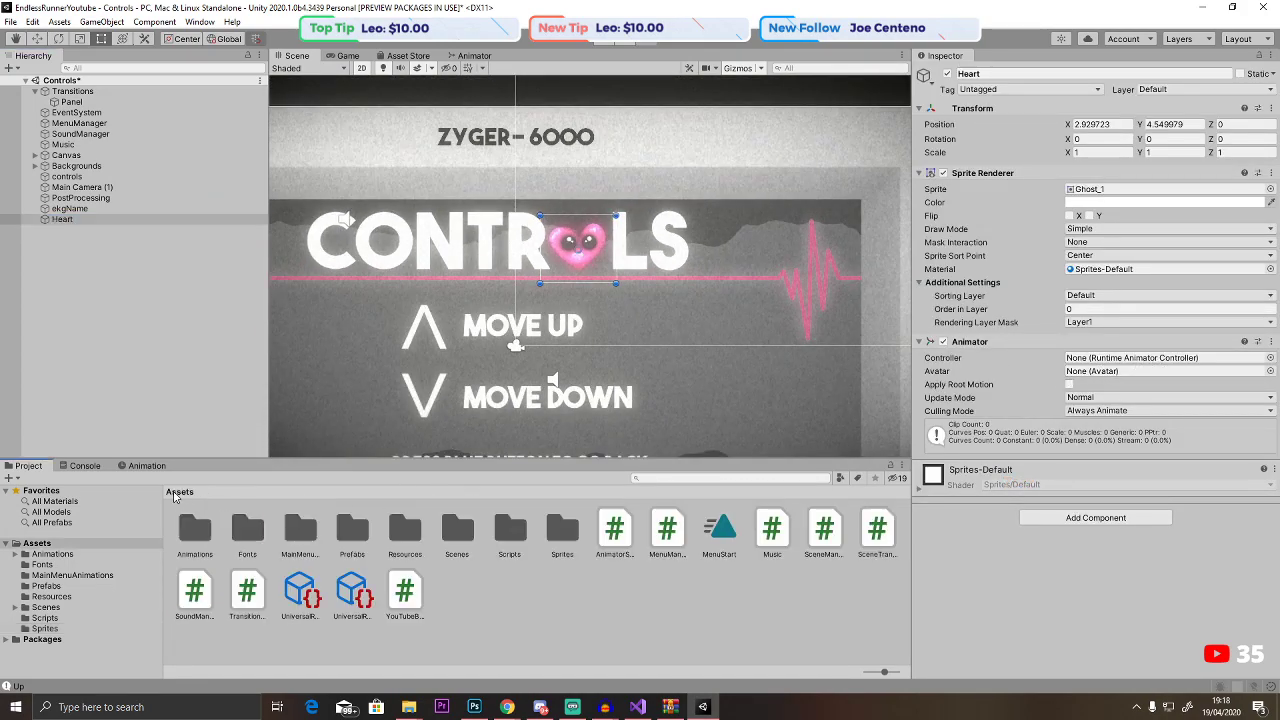
{"action": "double_click", "coordinate": [195, 530]}
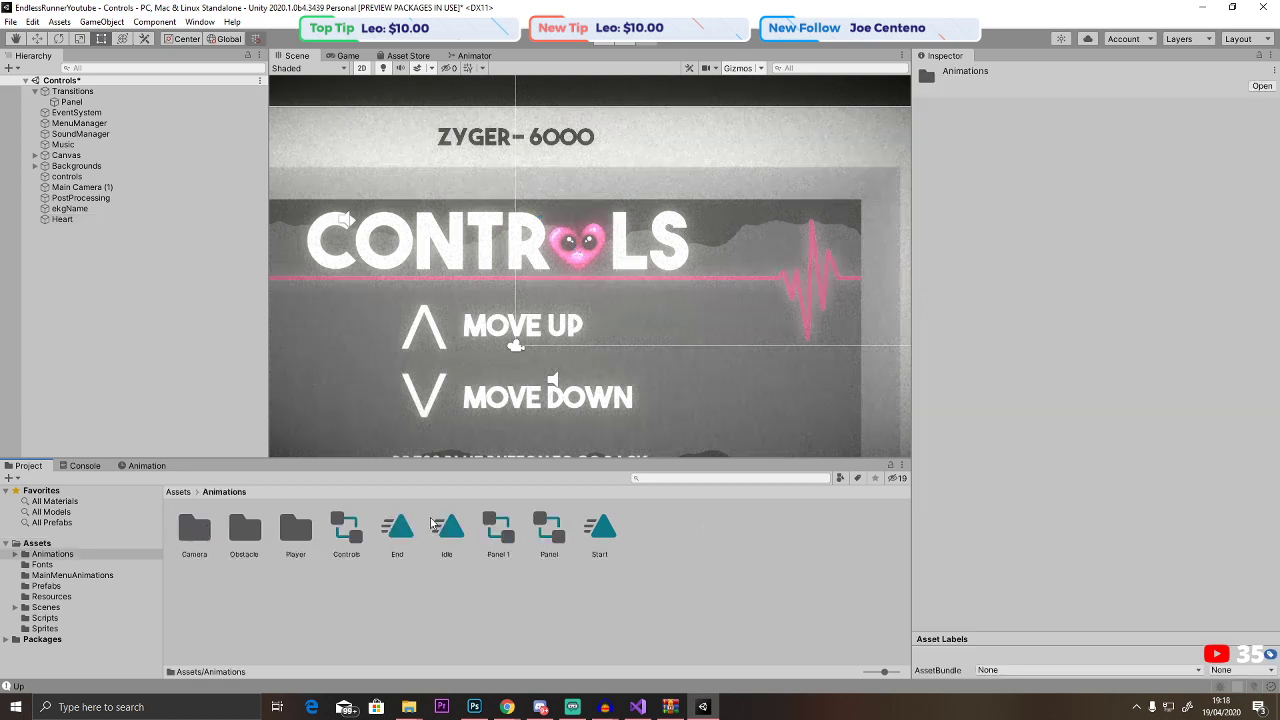
{"action": "left_click", "coordinate": [115, 220]}
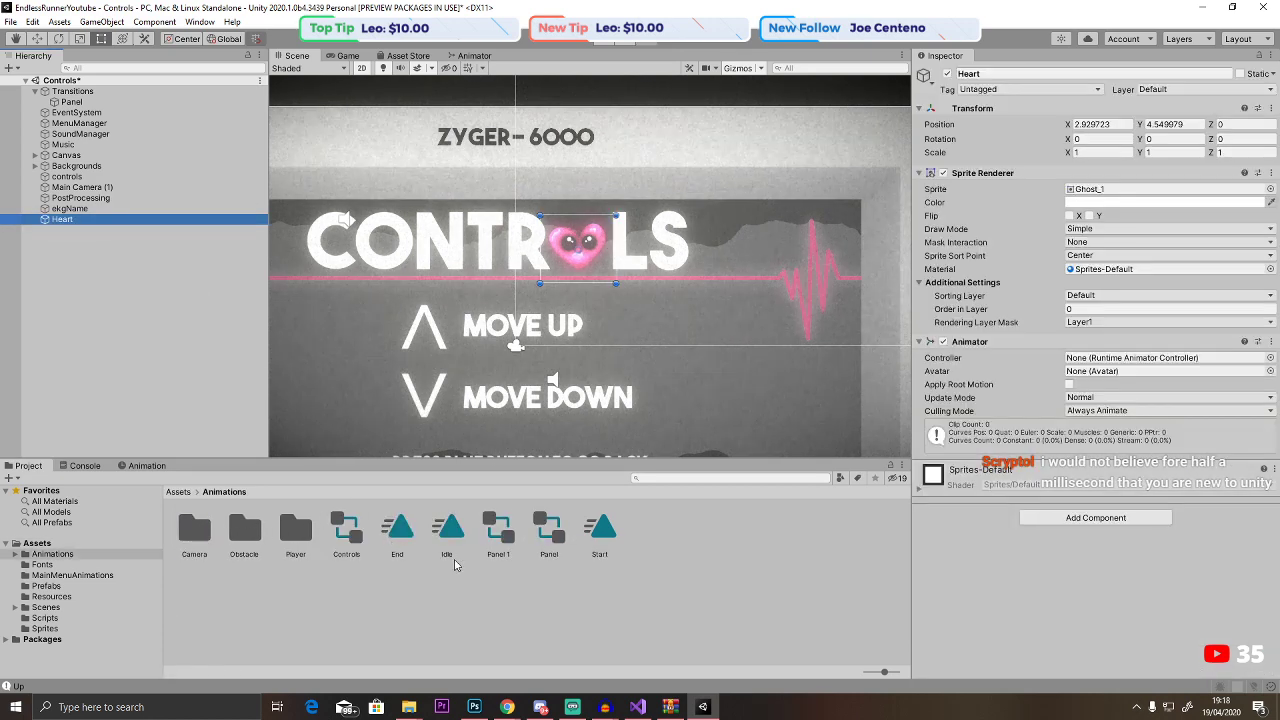
{"action": "left_click_drag", "start_coordinate": [355, 541], "coordinate": [1121, 255]}
{"action": "left_click_drag", "start_coordinate": [1105, 197], "coordinate": [1109, 361]}
{"action": "left_click", "coordinate": [462, 56]}
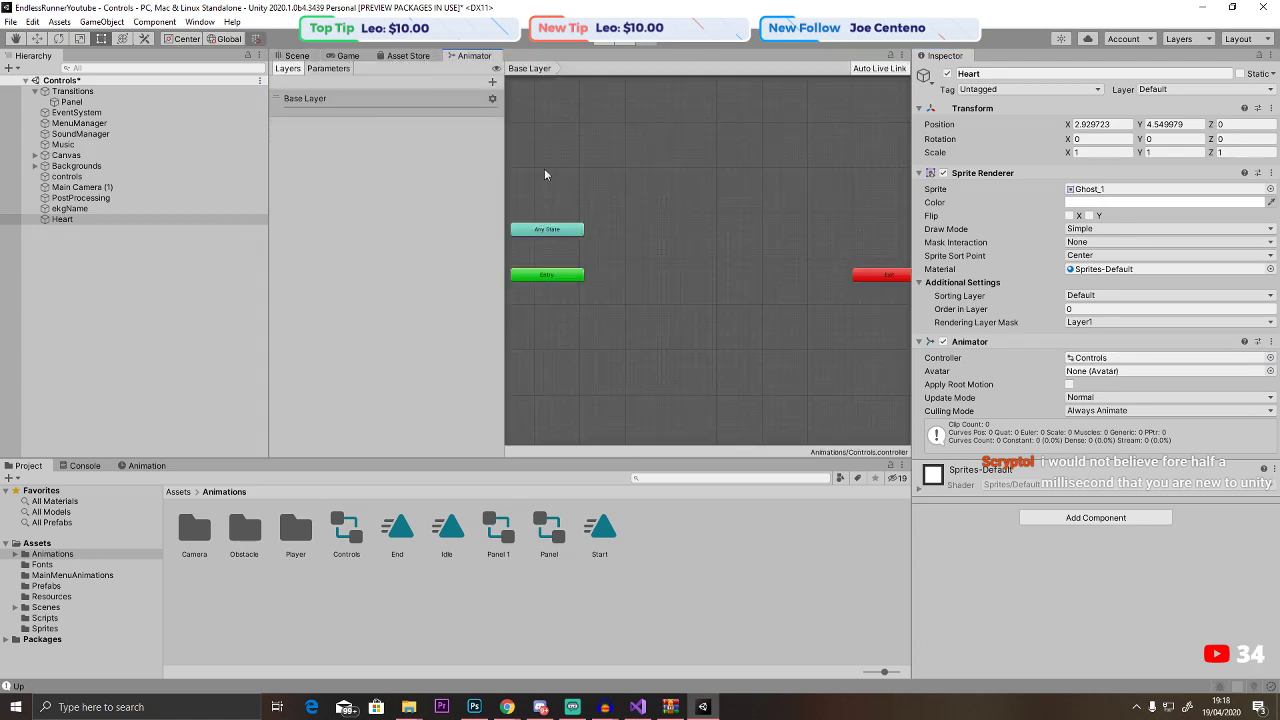
{"action": "left_click", "coordinate": [296, 56]}
Create an animation clip named IdleMain for the Heart object, saved in a new Heart folder inside Animations.
{"action": "left_click", "coordinate": [142, 466]}
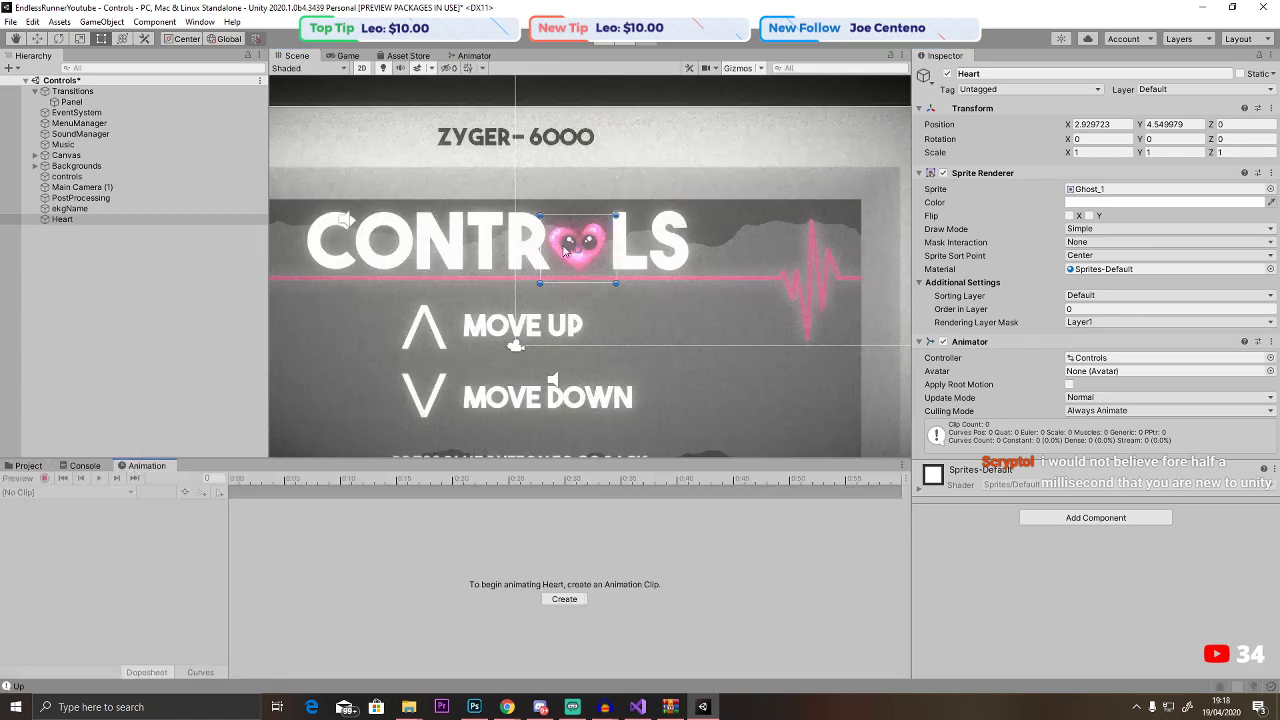
{"action": "scroll", "coordinate": [566, 250], "scroll_direction": "up", "scroll_amount": 3}
{"action": "left_click", "coordinate": [564, 599]}
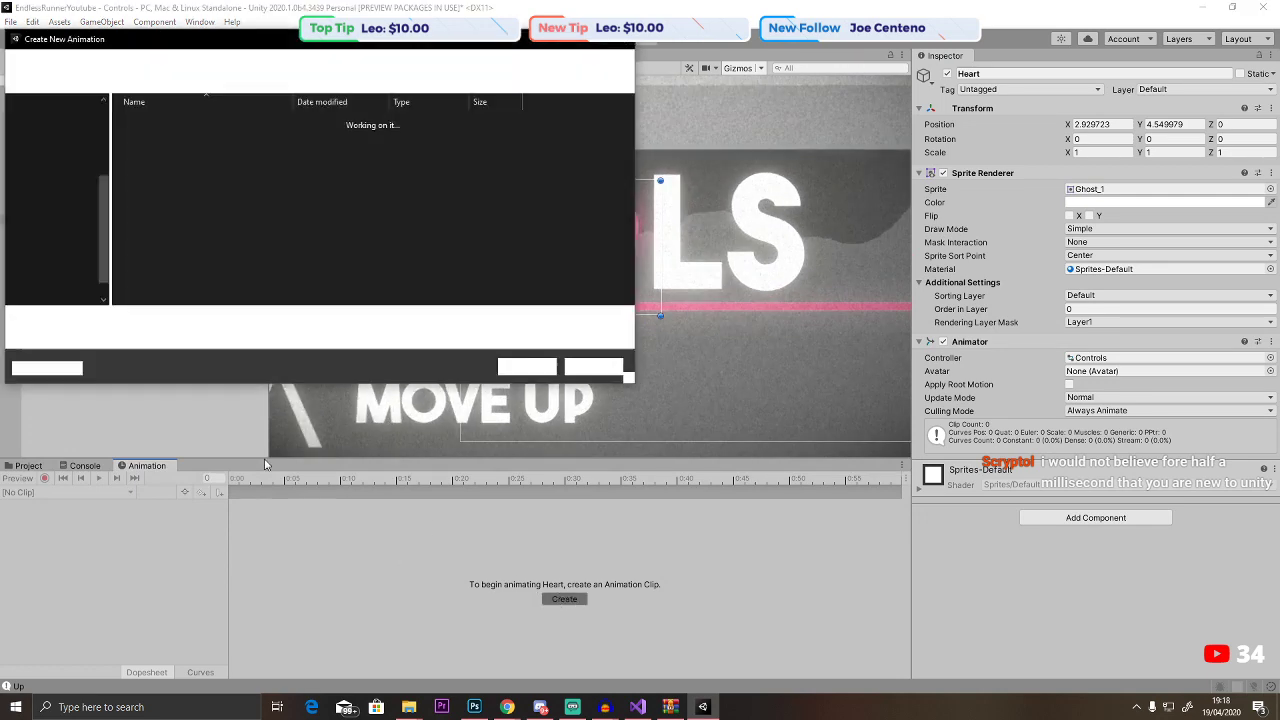
{"action": "type", "text": "IdleMain"}
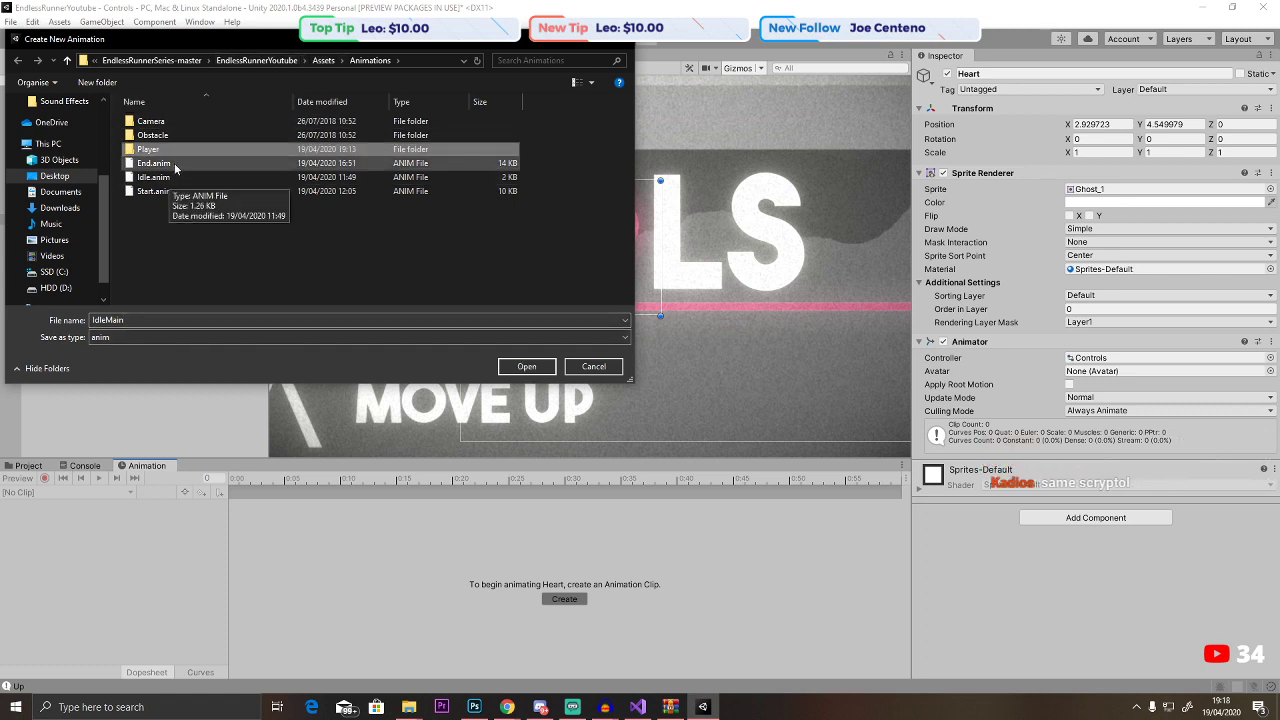
{"action": "right_click", "coordinate": [172, 230]}
{"action": "mouse_move", "coordinate": [250, 241]}
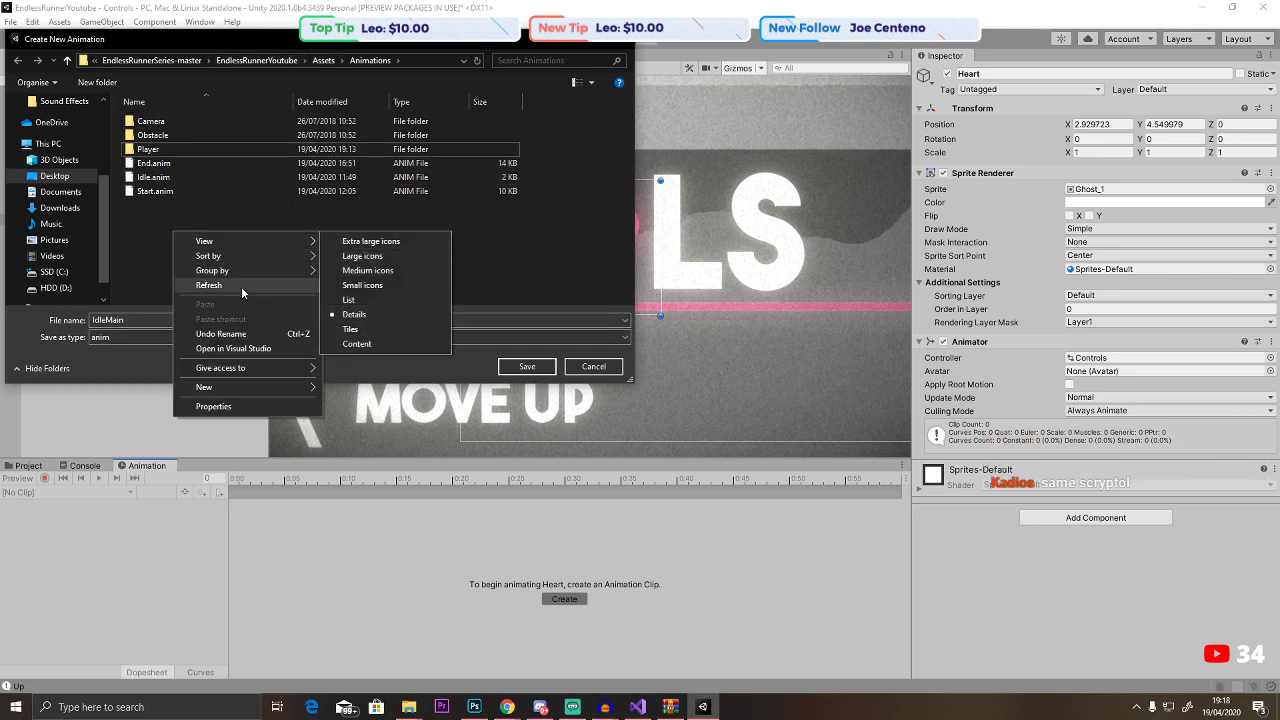
{"action": "mouse_move", "coordinate": [232, 386]}
{"action": "left_click", "coordinate": [384, 389]}
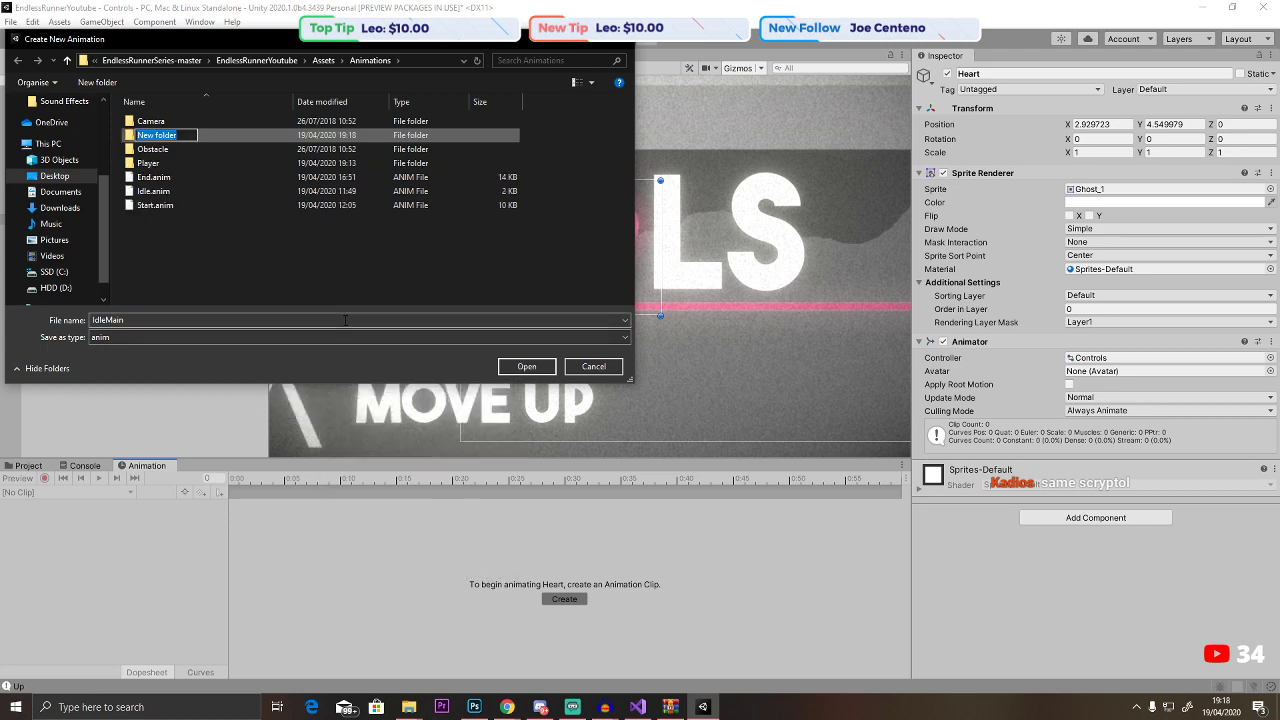
{"action": "key", "text": "Return"}
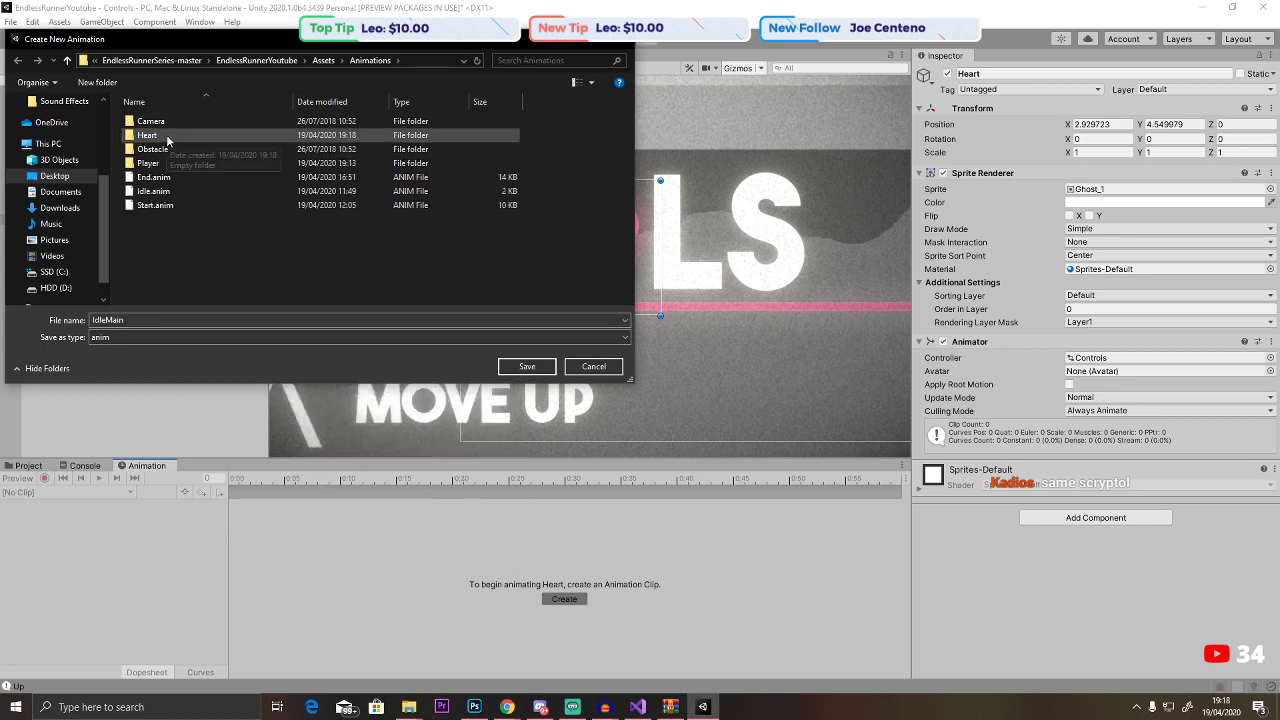
{"action": "double_click", "coordinate": [160, 135]}
{"action": "left_click", "coordinate": [525, 367]}
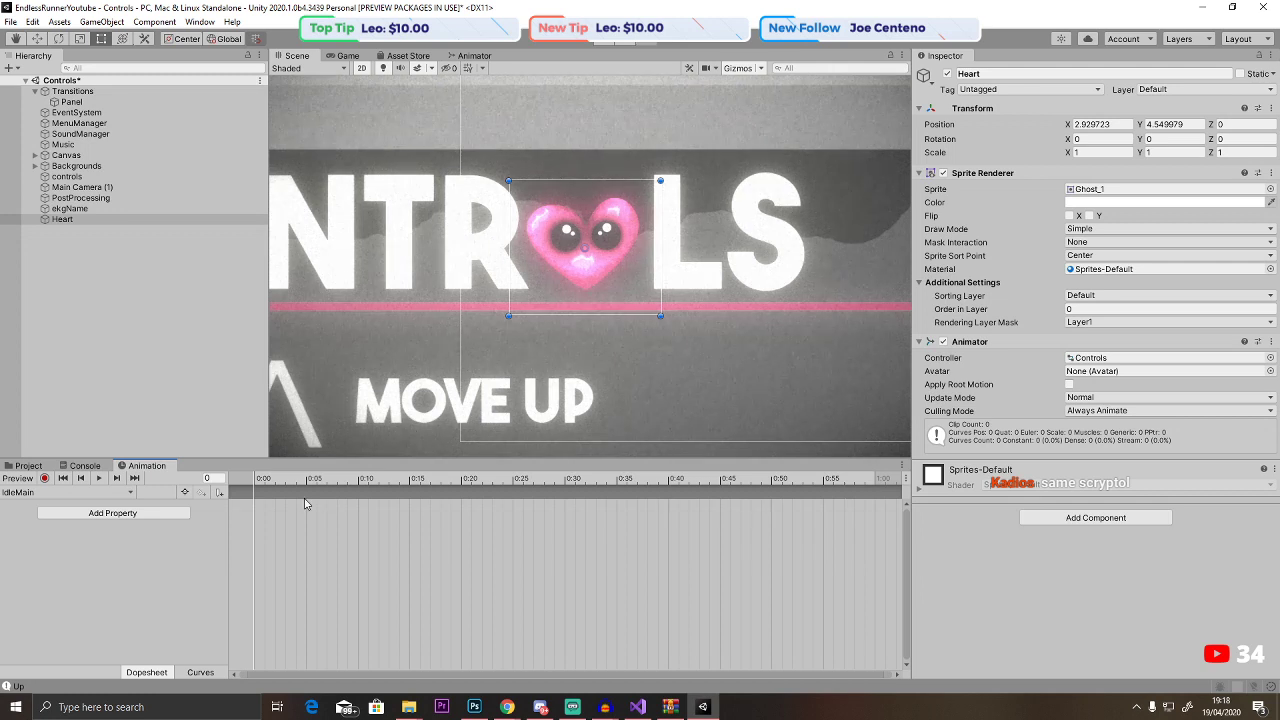
Record a keyframe at frame 25 of IdleMain with the heart's X, Y and Z scale set to 1.2.
{"action": "left_click", "coordinate": [44, 479]}
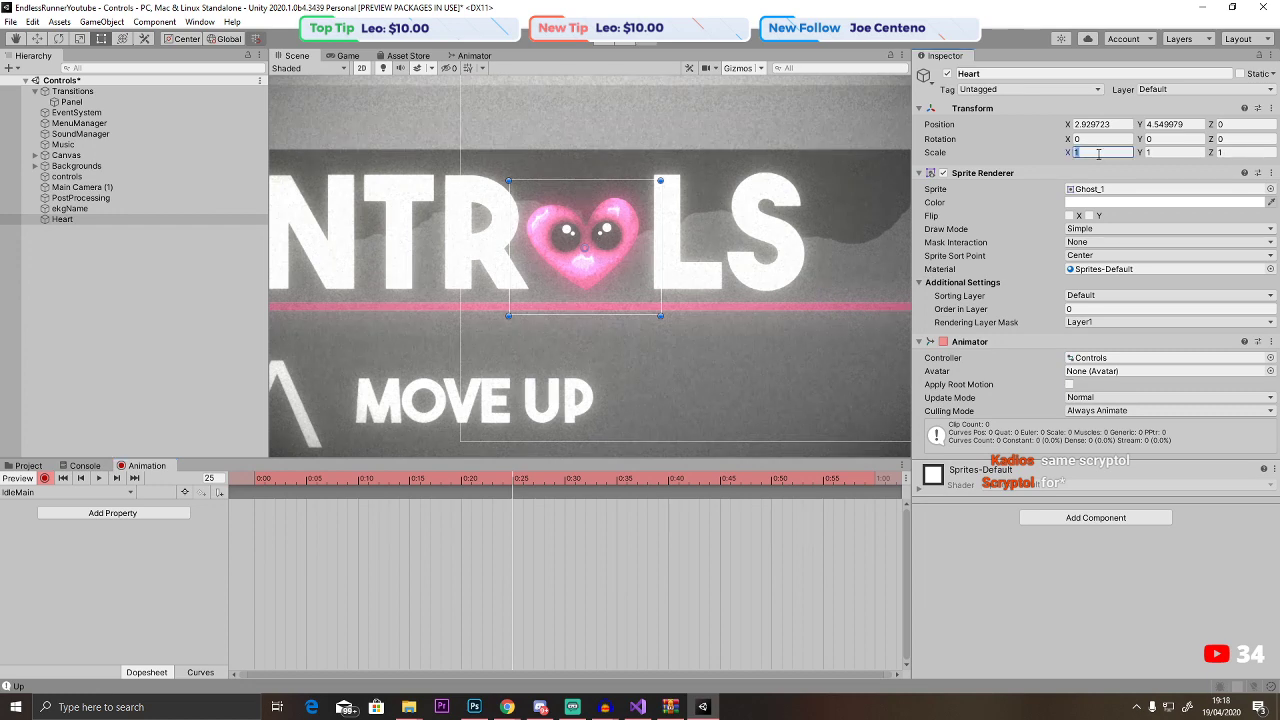
{"action": "type", "text": "1.3"}
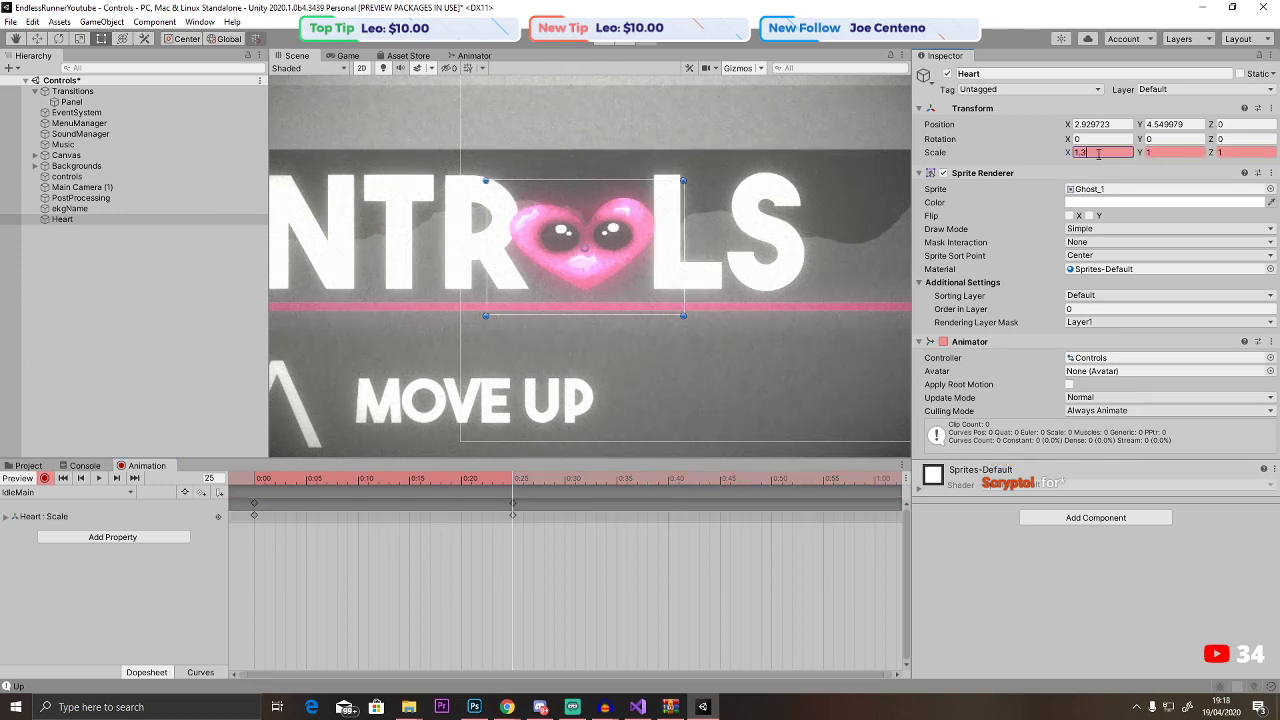
{"action": "key", "text": "BackSpace"}
{"action": "type", "text": "2"}
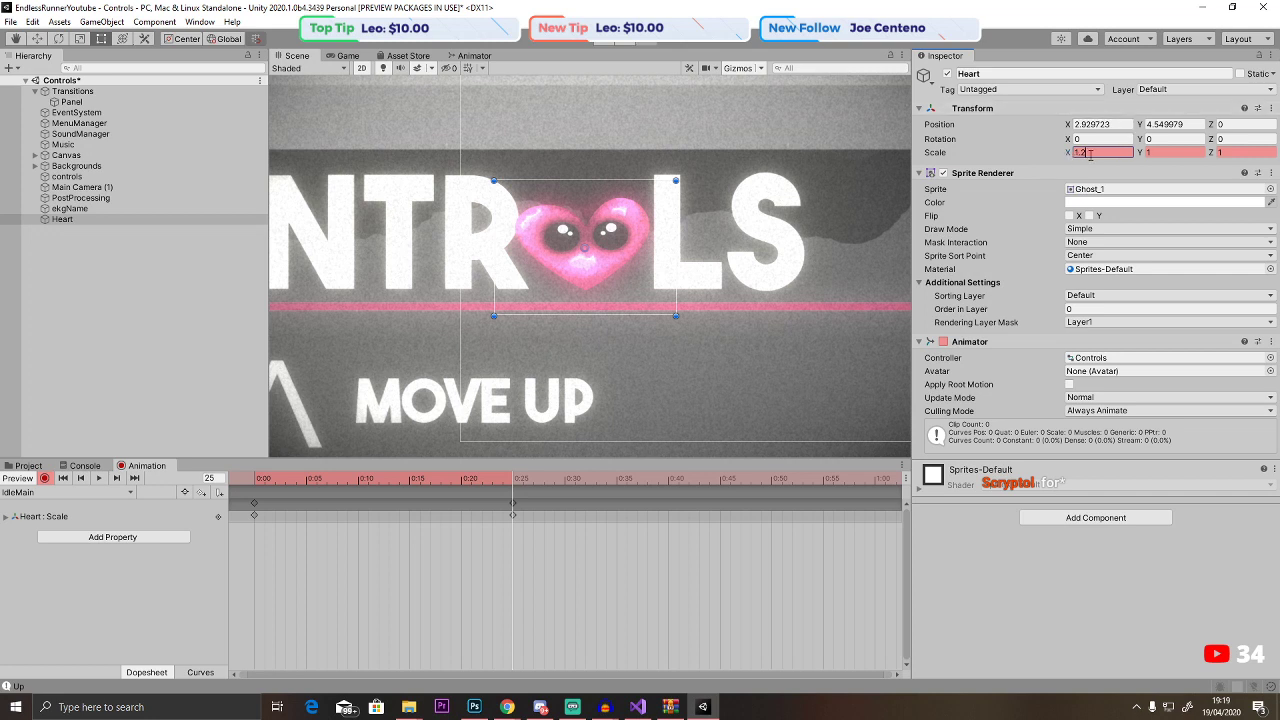
{"action": "left_click", "coordinate": [1187, 153]}
{"action": "type", "text": "1.2"}
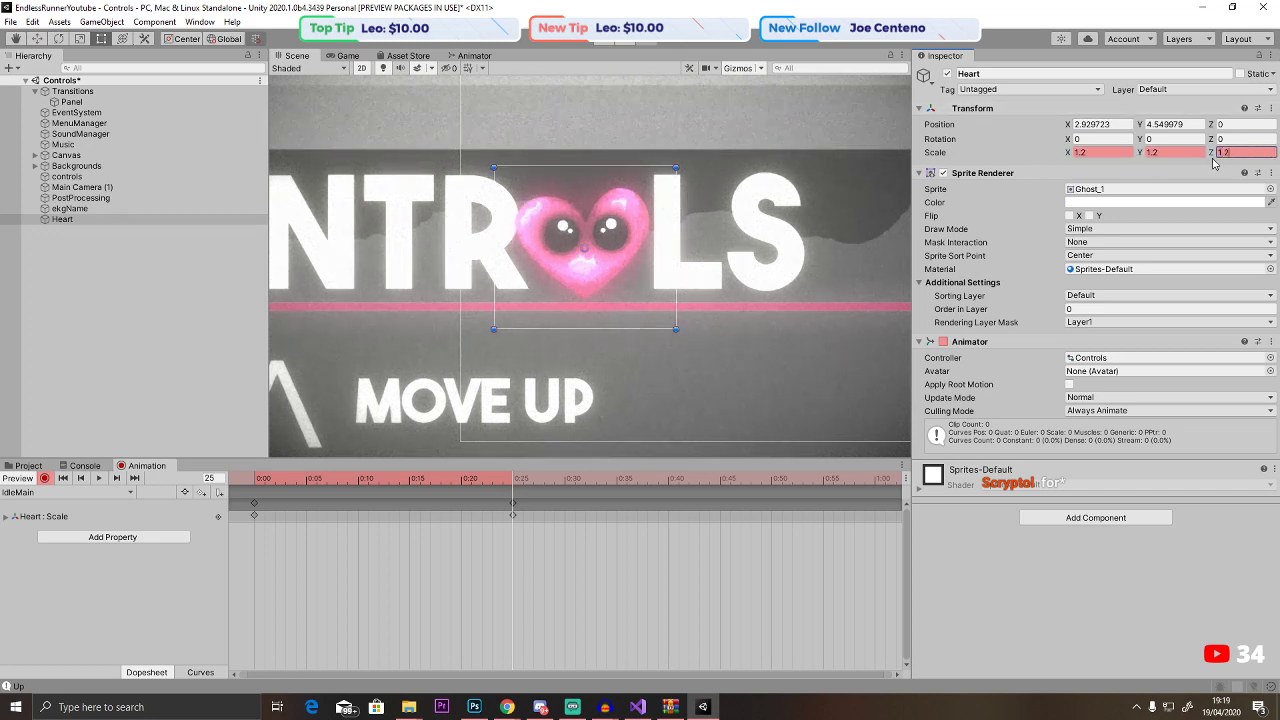
{"action": "type", "text": "1.2"}
Record a keyframe at frame 60 of IdleMain with the heart's X, Y and Z scale set to 1.
{"action": "left_click", "coordinate": [876, 488]}
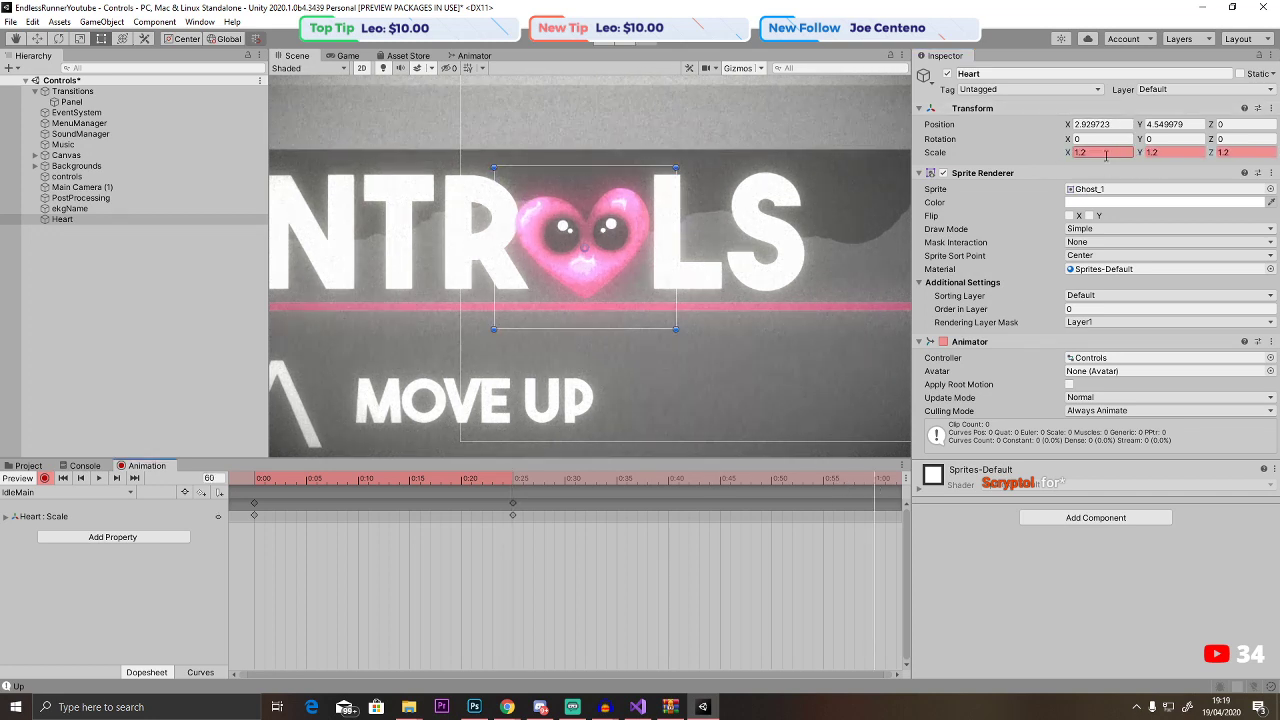
{"action": "type", "text": "1"}
{"action": "key", "text": "Tab"}
{"action": "type", "text": "1"}
{"action": "key", "text": "Tab"}
{"action": "type", "text": "1"}
{"action": "key", "text": "Return"}
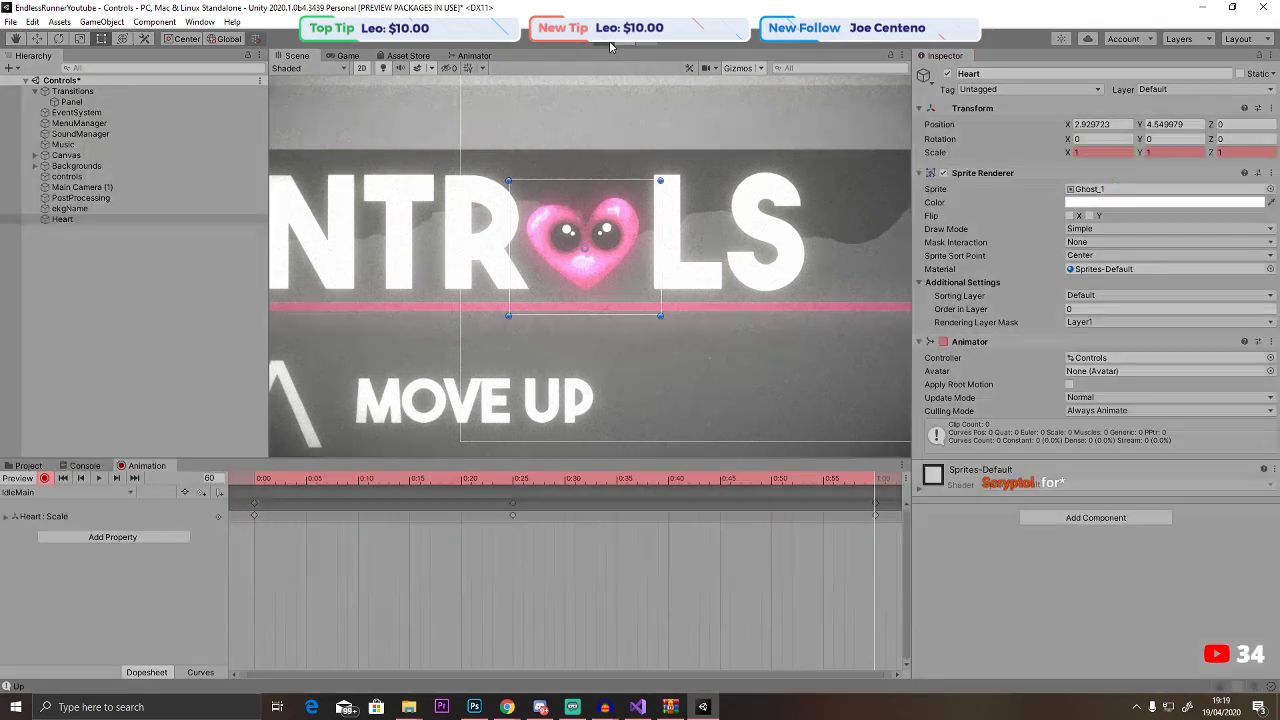
Test the heart's pulse in play mode and clip preview, and check the IdleMain state in the Animator graph.
{"action": "left_click", "coordinate": [604, 42]}
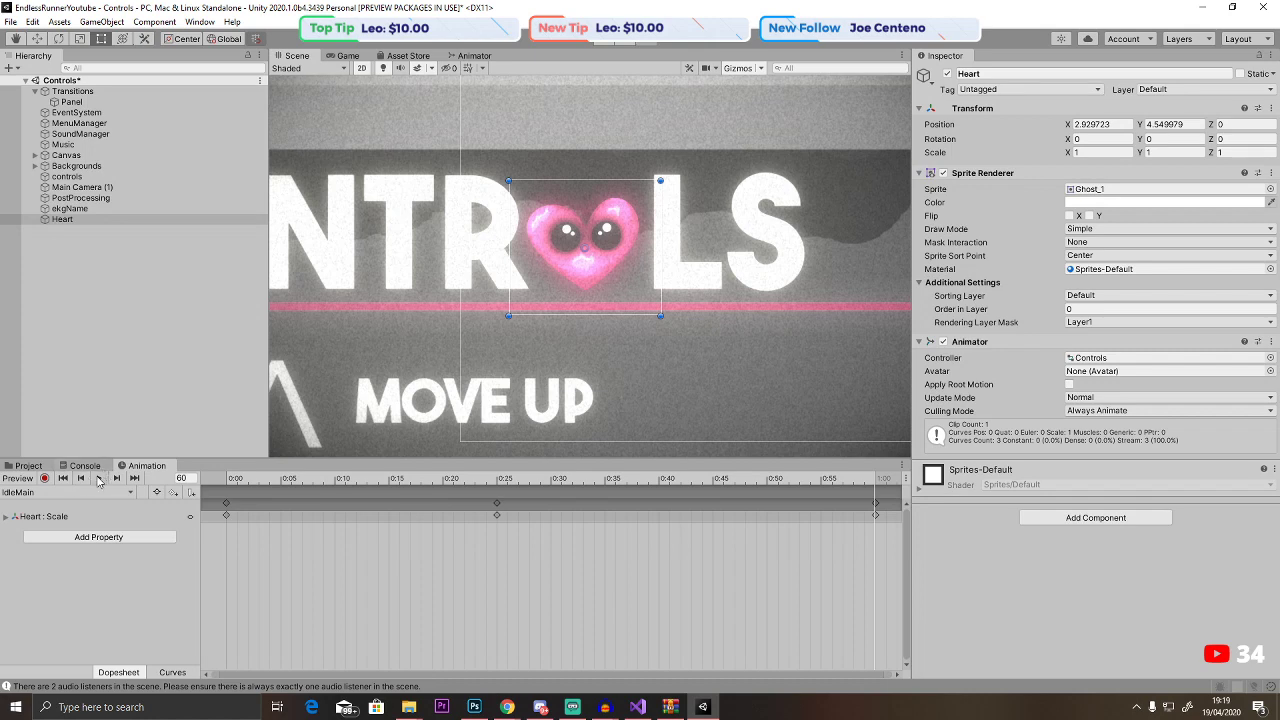
{"action": "left_click", "coordinate": [99, 479]}
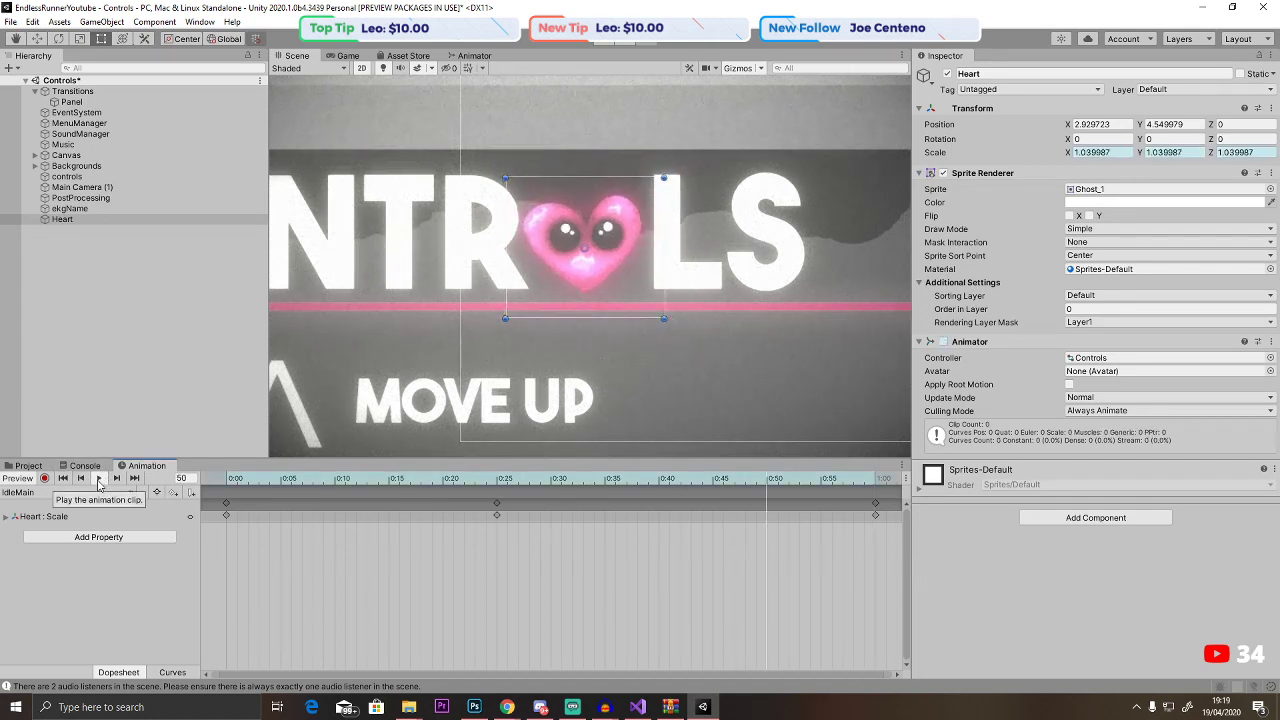
{"action": "left_click", "coordinate": [474, 55]}
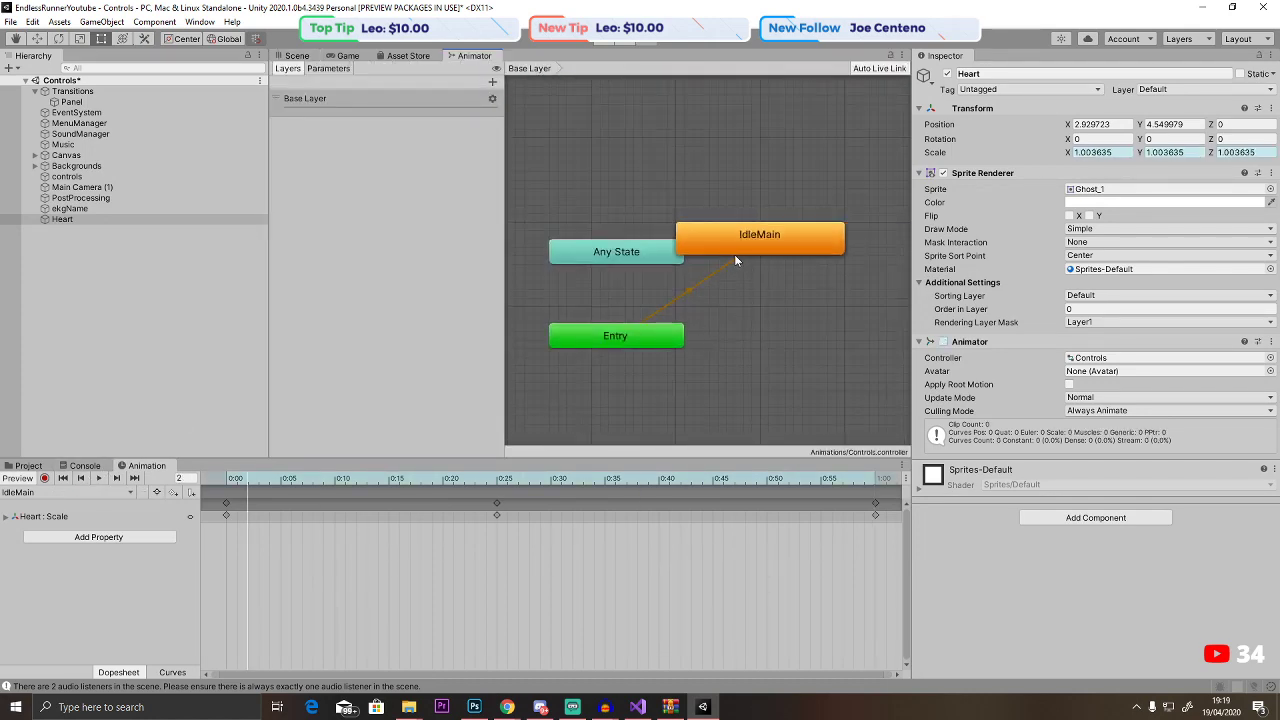
Move the IdleMain state clear of Any State in the Animator graph and set its speed to 0.6.
{"action": "left_click_drag", "start_coordinate": [735, 260], "coordinate": [807, 266]}
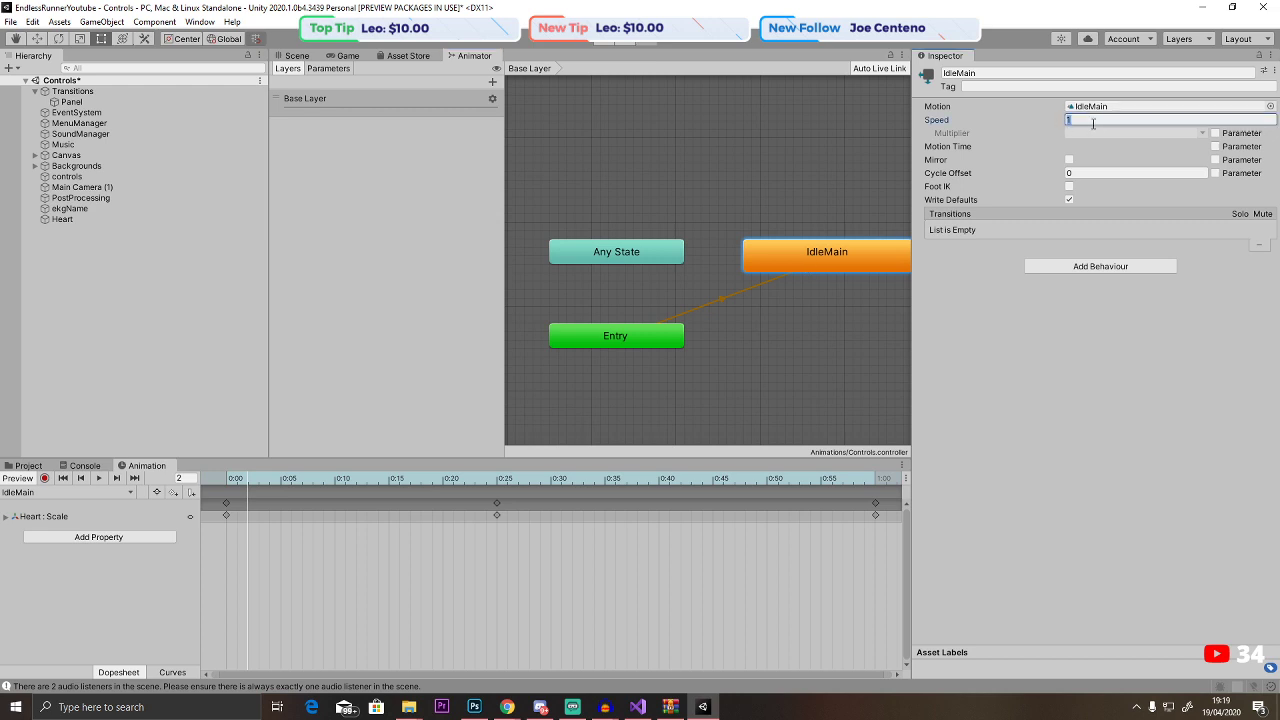
{"action": "left_click", "coordinate": [296, 55]}
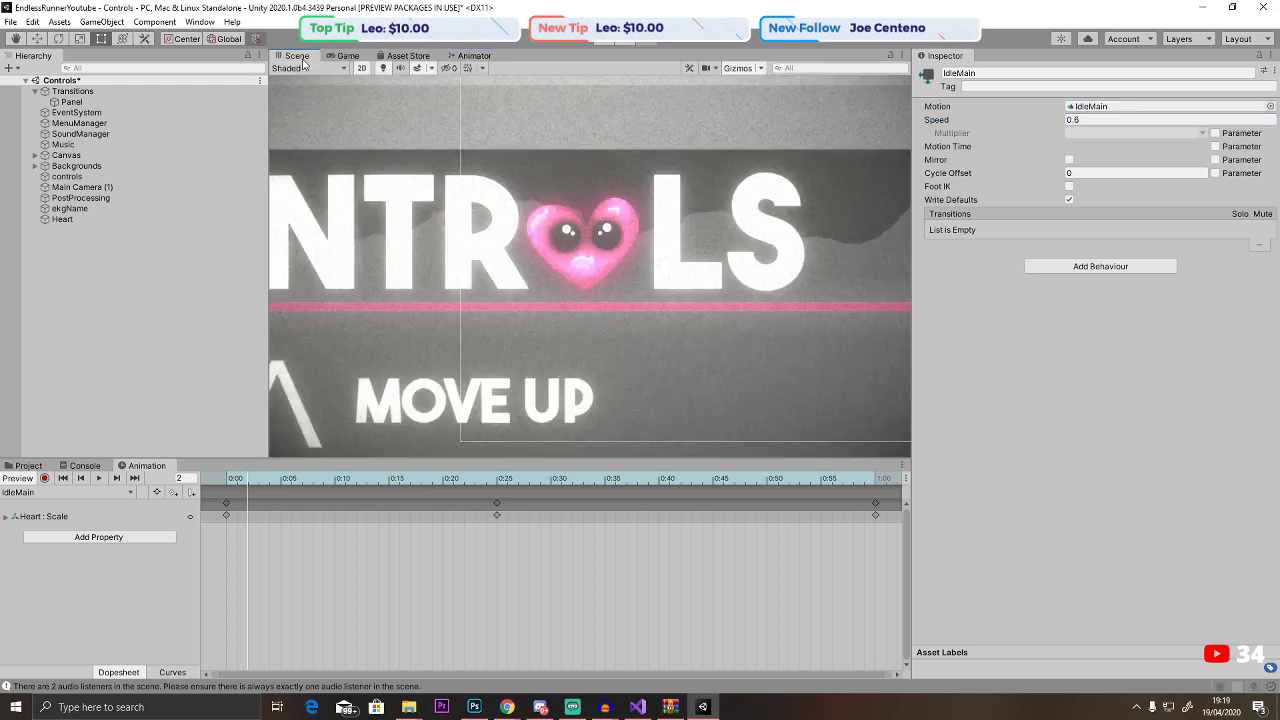
Open the Main scene from the Scenes folder, saving the changes made to the Controls scene.
{"action": "left_click", "coordinate": [29, 467]}
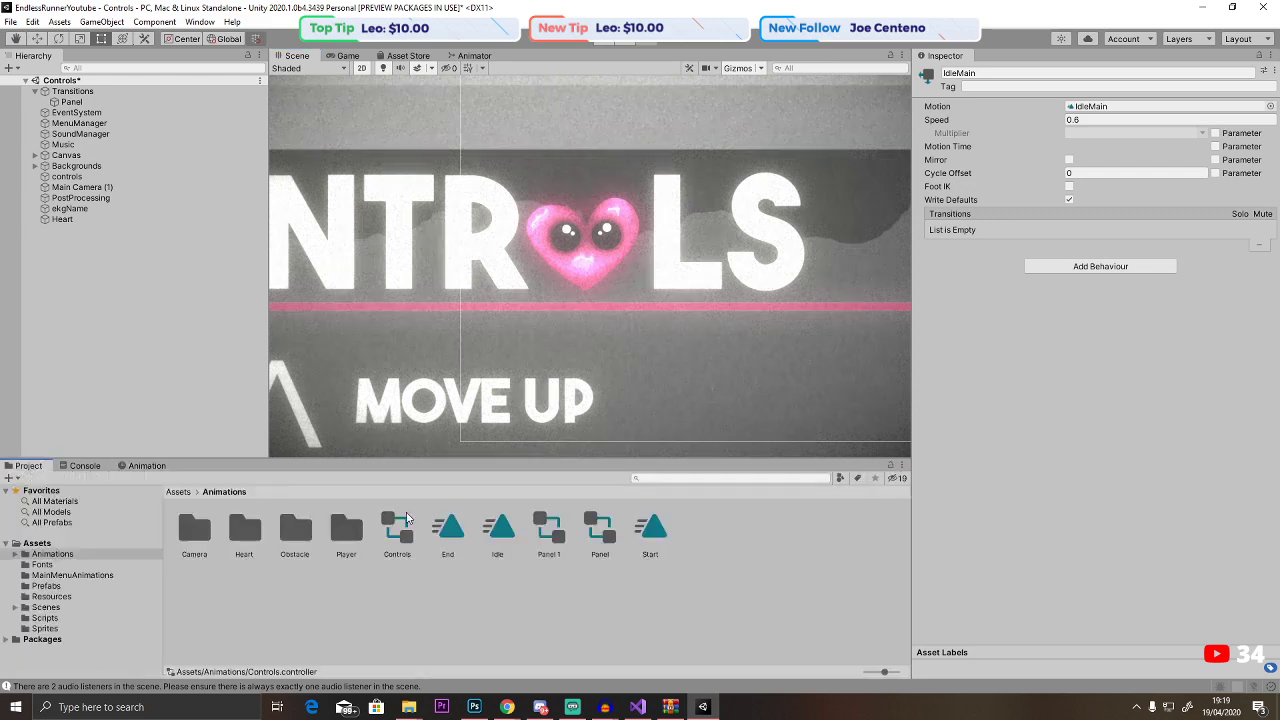
{"action": "left_click", "coordinate": [180, 492]}
{"action": "double_click", "coordinate": [447, 525]}
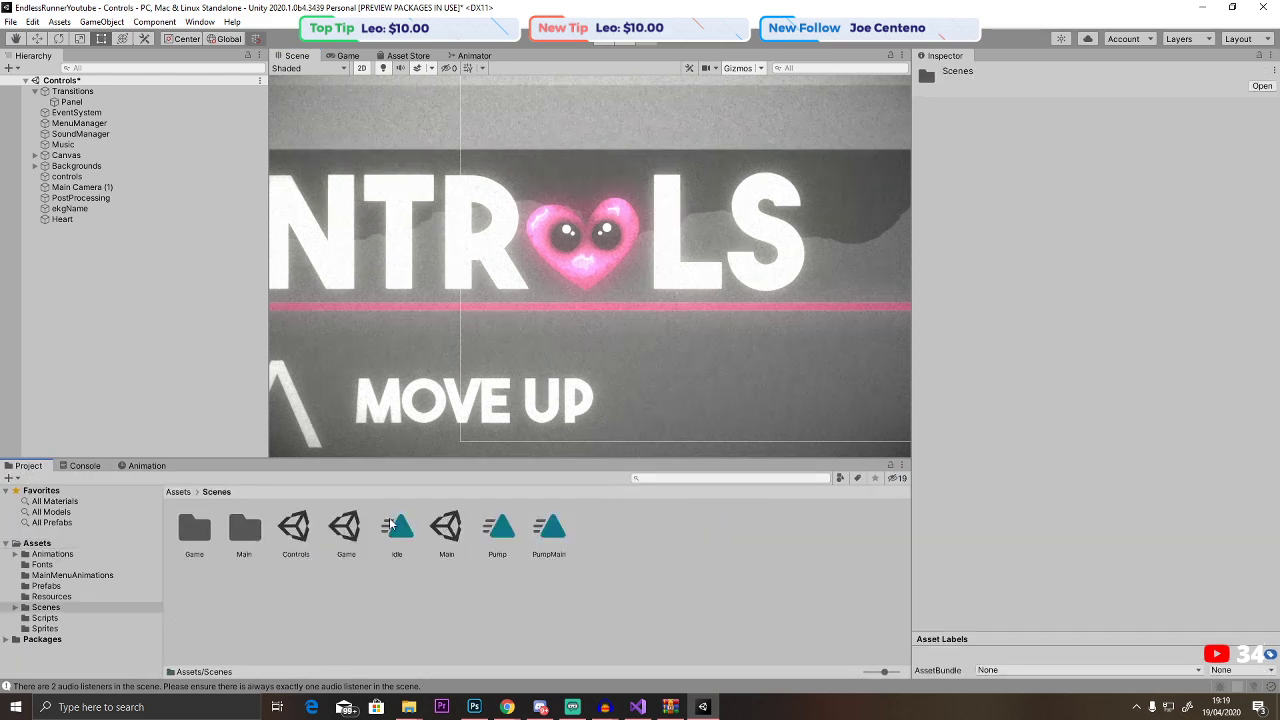
{"action": "left_click", "coordinate": [446, 536]}
{"action": "double_click", "coordinate": [447, 539]}
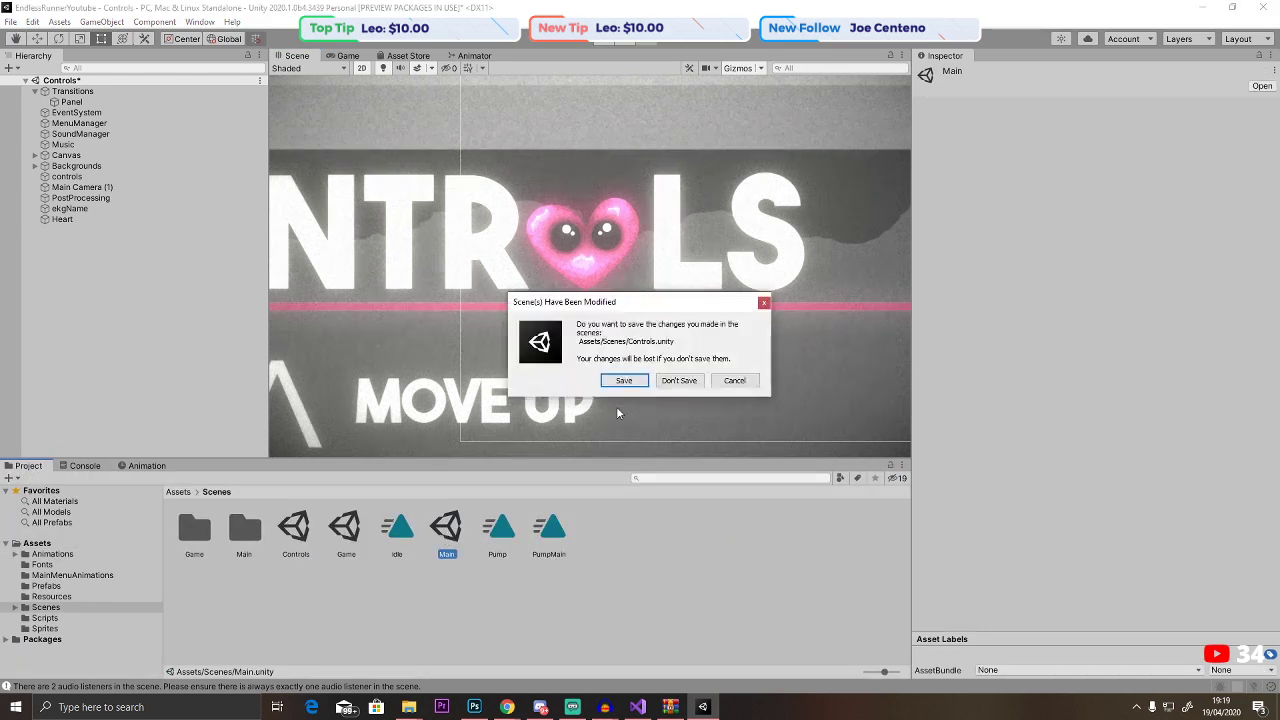
{"action": "left_click", "coordinate": [644, 376]}
Delete the Player object from the Main scene.
{"action": "scroll", "coordinate": [575, 305], "scroll_direction": "down", "scroll_amount": 5}
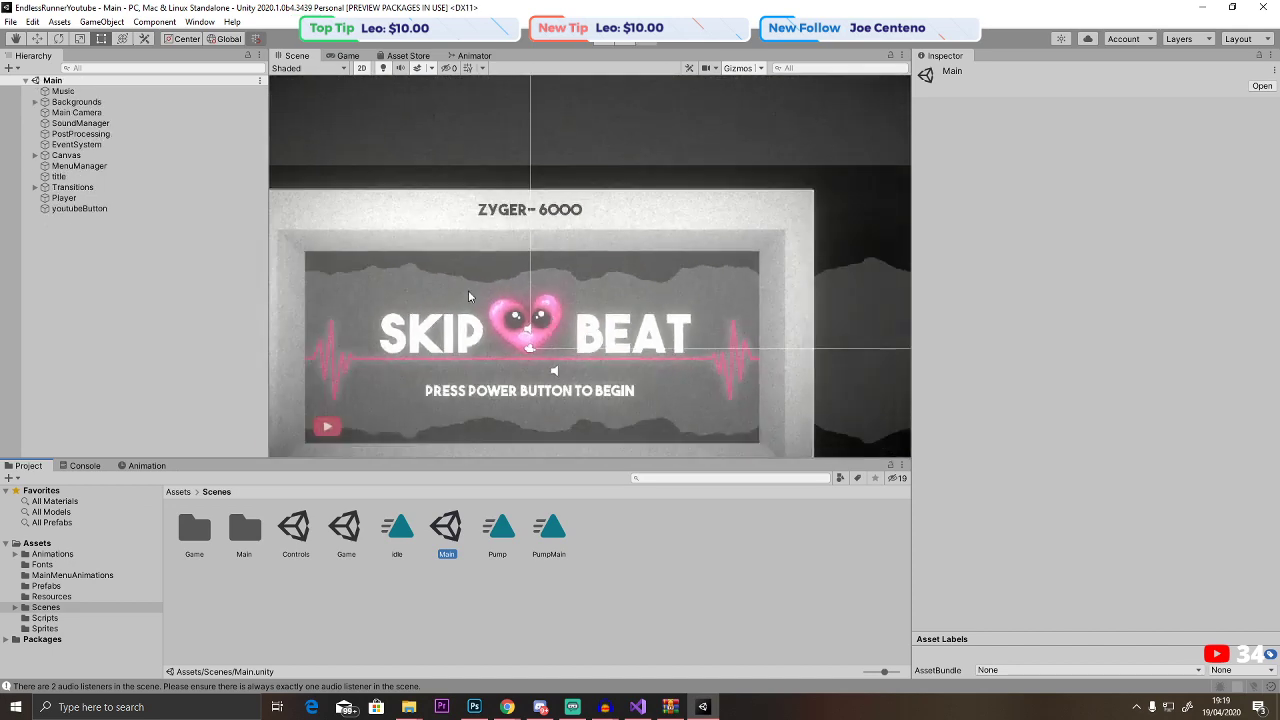
{"action": "left_click", "coordinate": [64, 198]}
{"action": "key", "text": "Delete"}
{"action": "scroll", "coordinate": [490, 362], "scroll_direction": "up", "scroll_amount": 1}
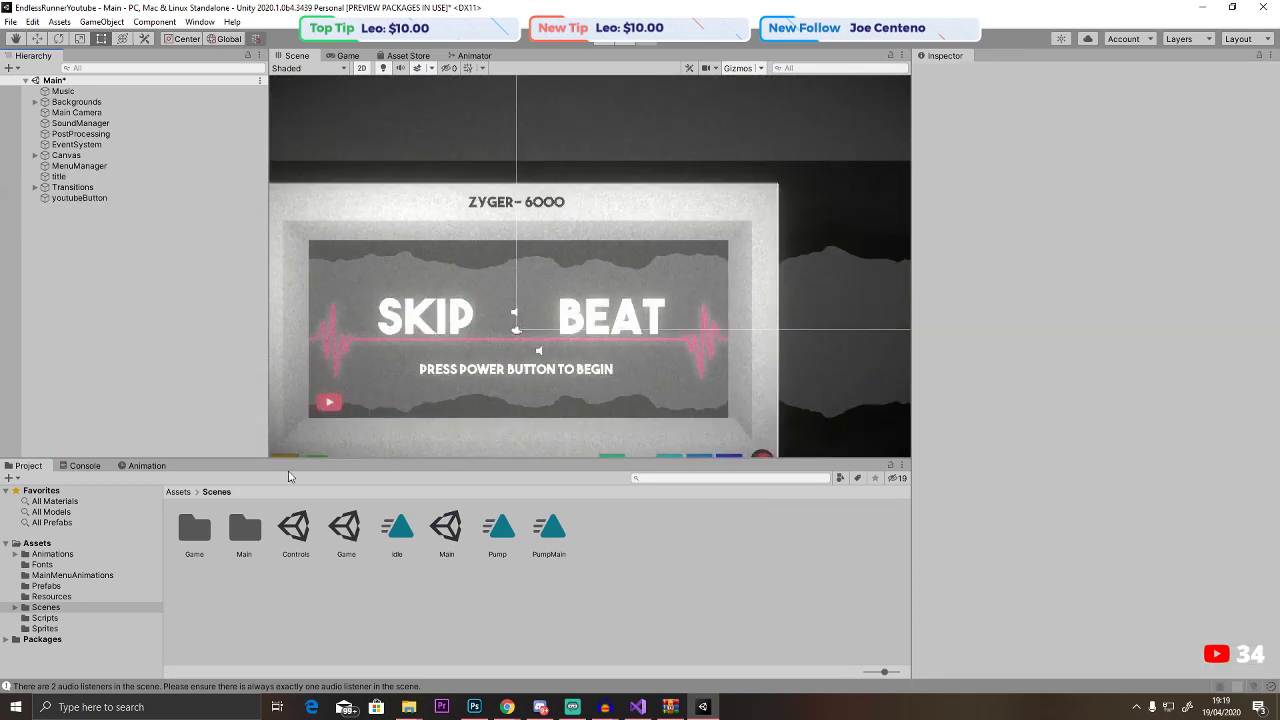
Place the Ghost_0 sprite between the words SKIP and BEAT and rename the new object Heart.
{"action": "left_click", "coordinate": [178, 491]}
{"action": "double_click", "coordinate": [560, 530]}
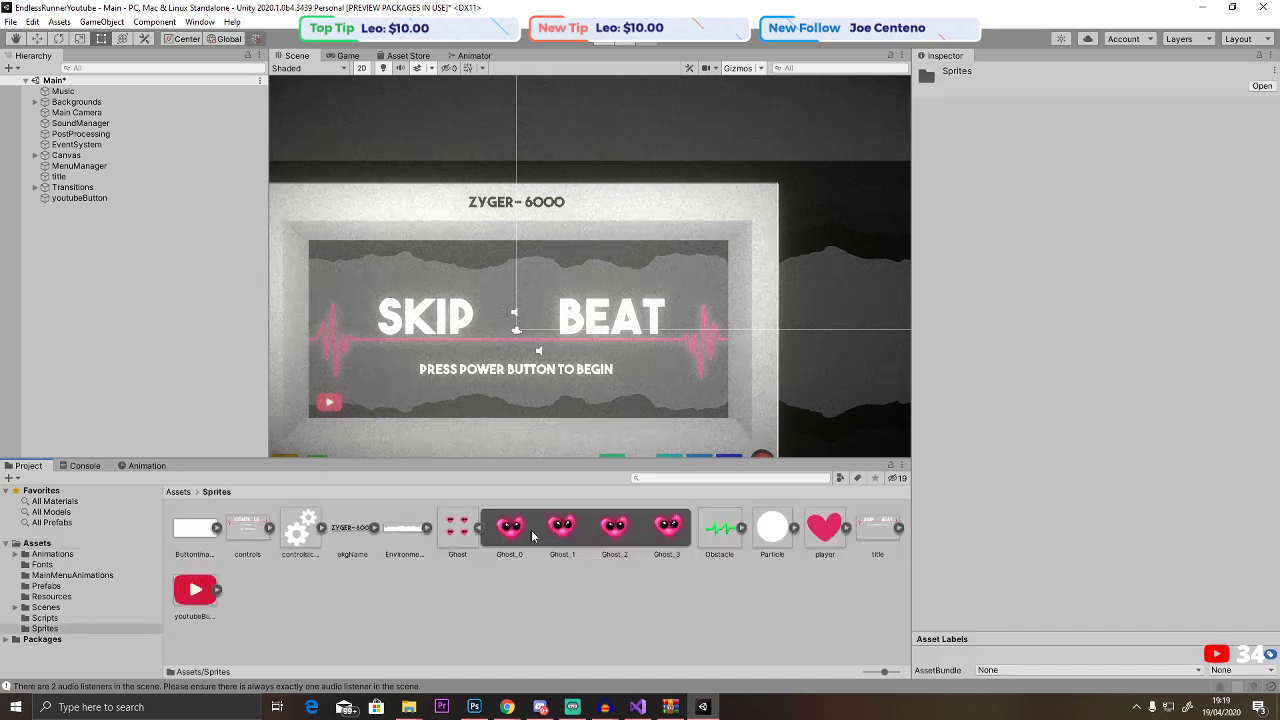
{"action": "left_click_drag", "start_coordinate": [520, 488], "coordinate": [515, 322]}
{"action": "scroll", "coordinate": [515, 322], "scroll_direction": "up", "scroll_amount": 3}
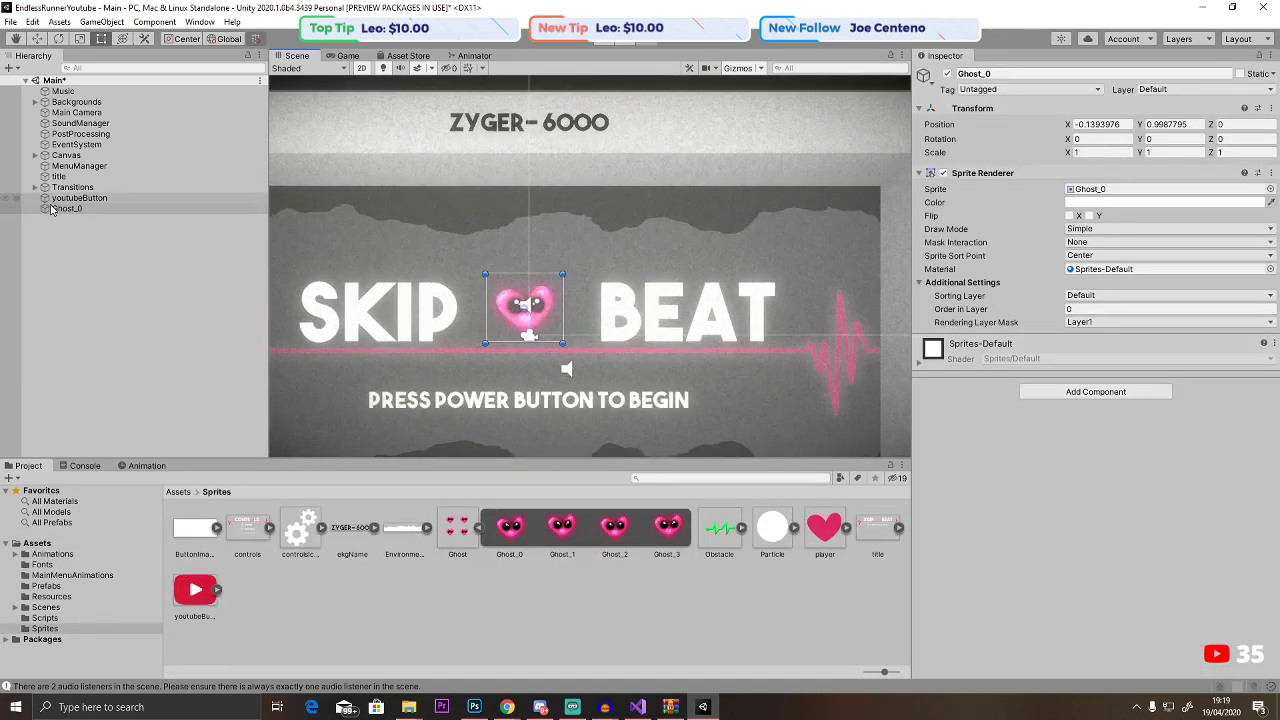
{"action": "right_click", "coordinate": [75, 209]}
{"action": "left_click", "coordinate": [95, 284]}
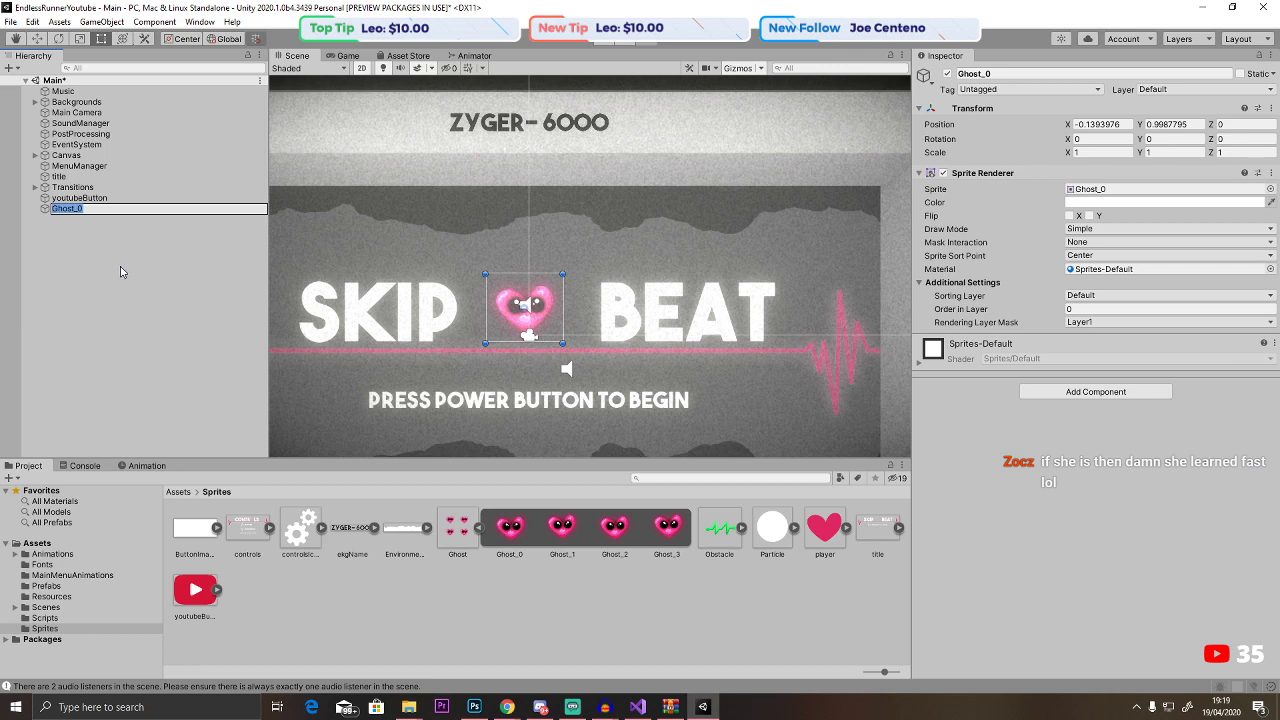
{"action": "type", "text": "Heart"}
{"action": "left_click", "coordinate": [130, 290]}
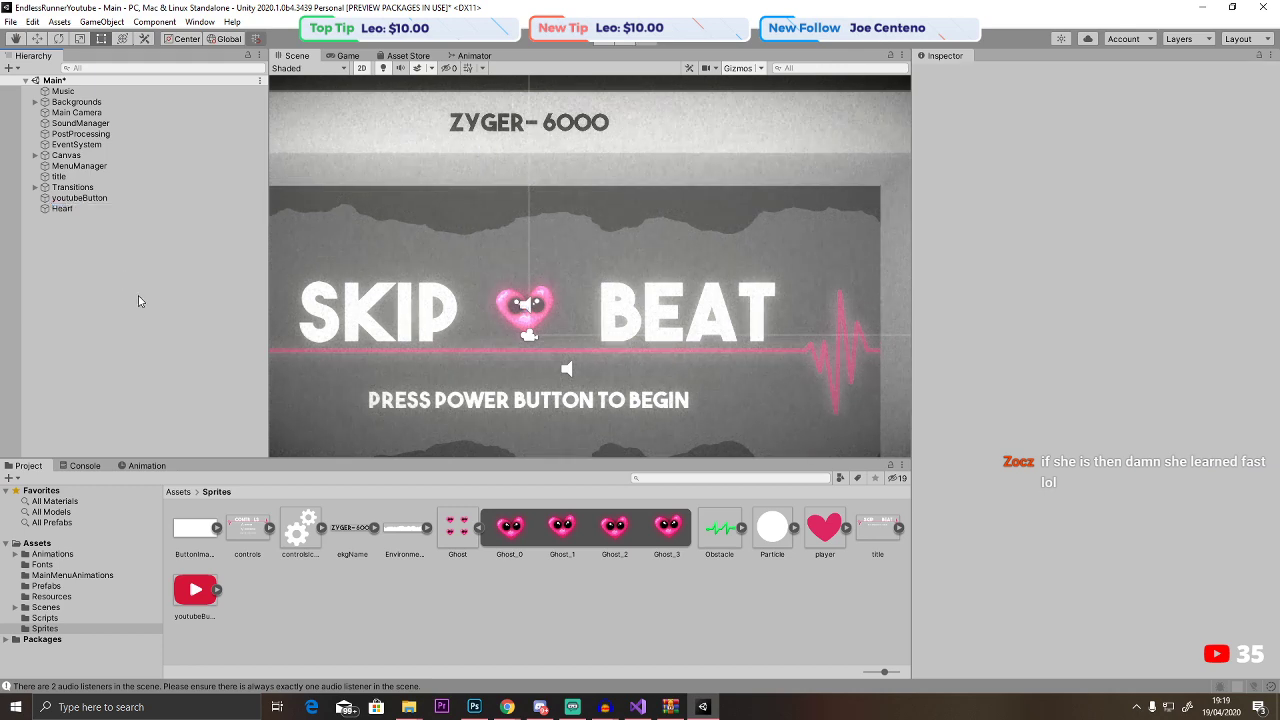
Create an Animator Controller named MainMenu in the Animations folder.
{"action": "left_click", "coordinate": [178, 492]}
{"action": "double_click", "coordinate": [195, 528]}
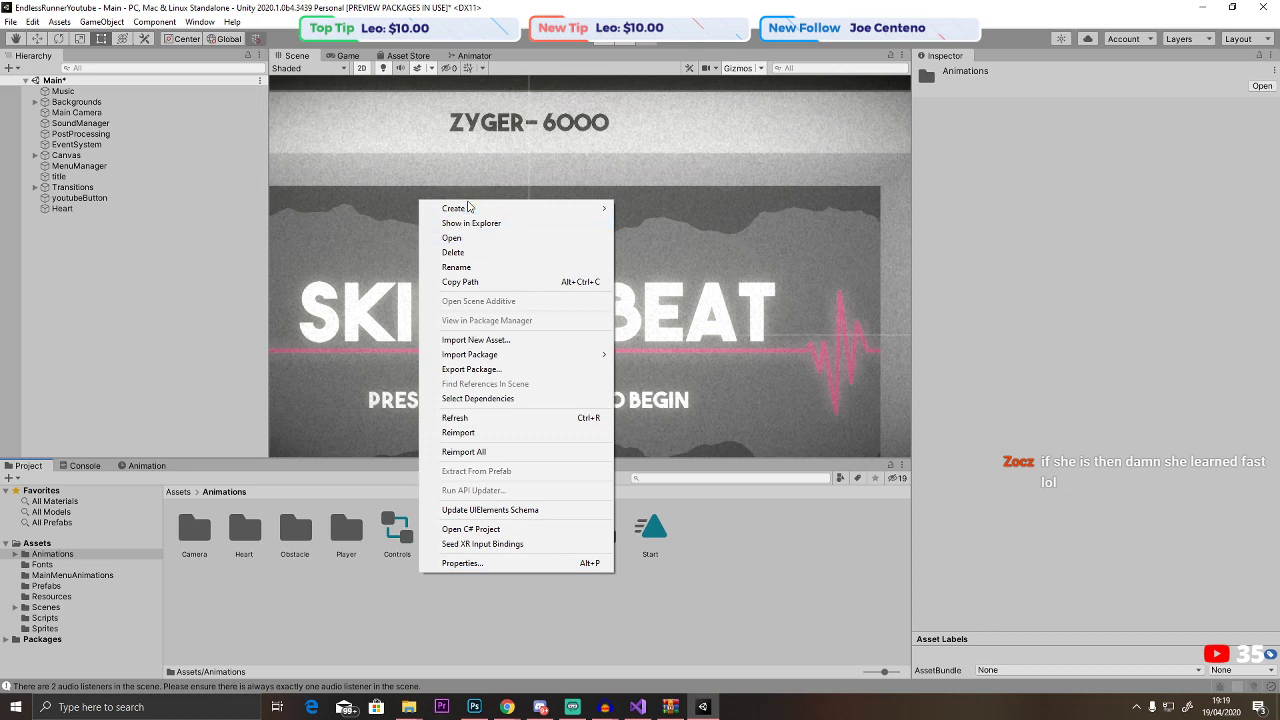
{"action": "mouse_move", "coordinate": [520, 208]}
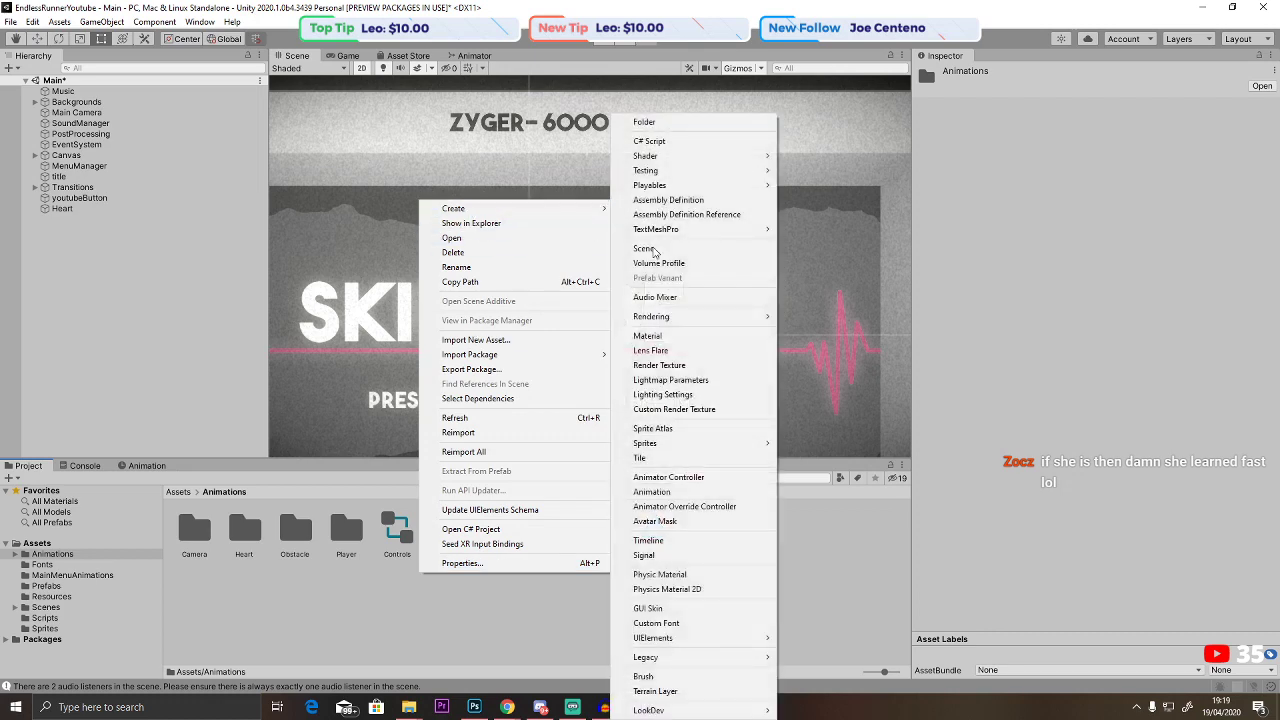
{"action": "left_click", "coordinate": [690, 477]}
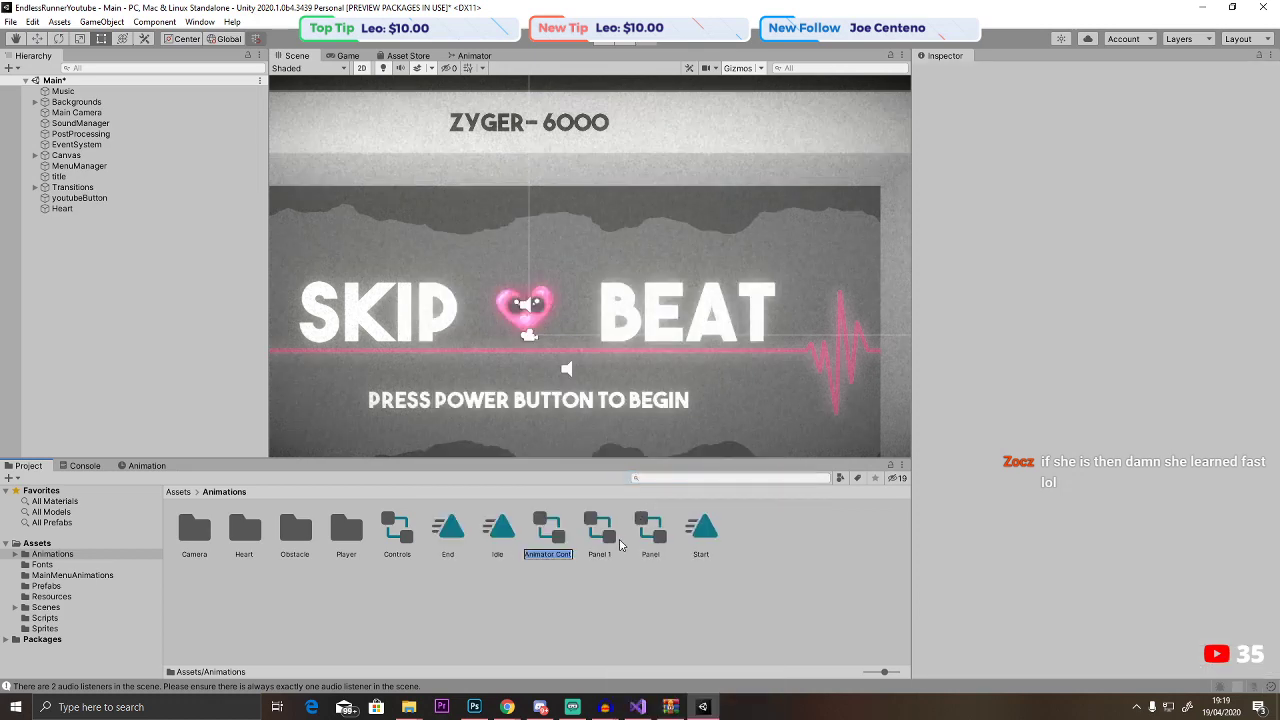
{"action": "type", "text": "MainMenu"}
{"action": "key", "text": "Return"}
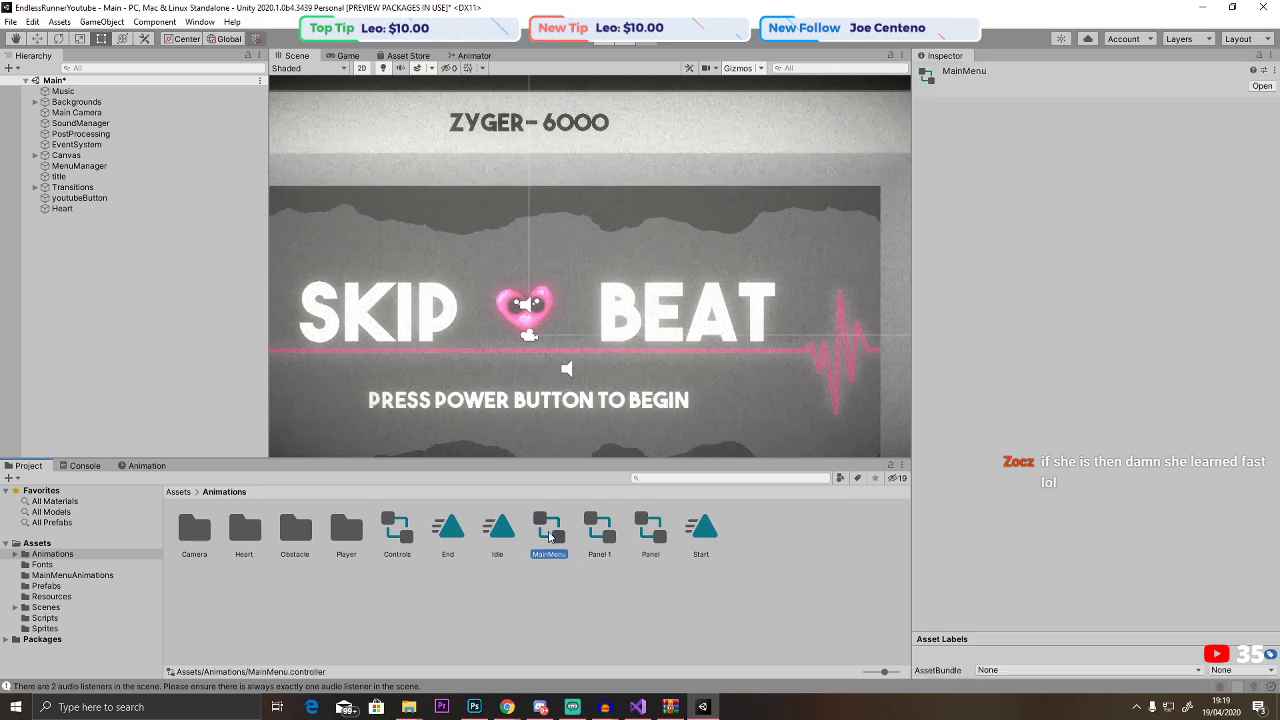
Move the Controls and MainMenu animator controllers into the Heart folder and open that folder.
{"action": "left_click", "coordinate": [396, 530], "text": "ctrl"}
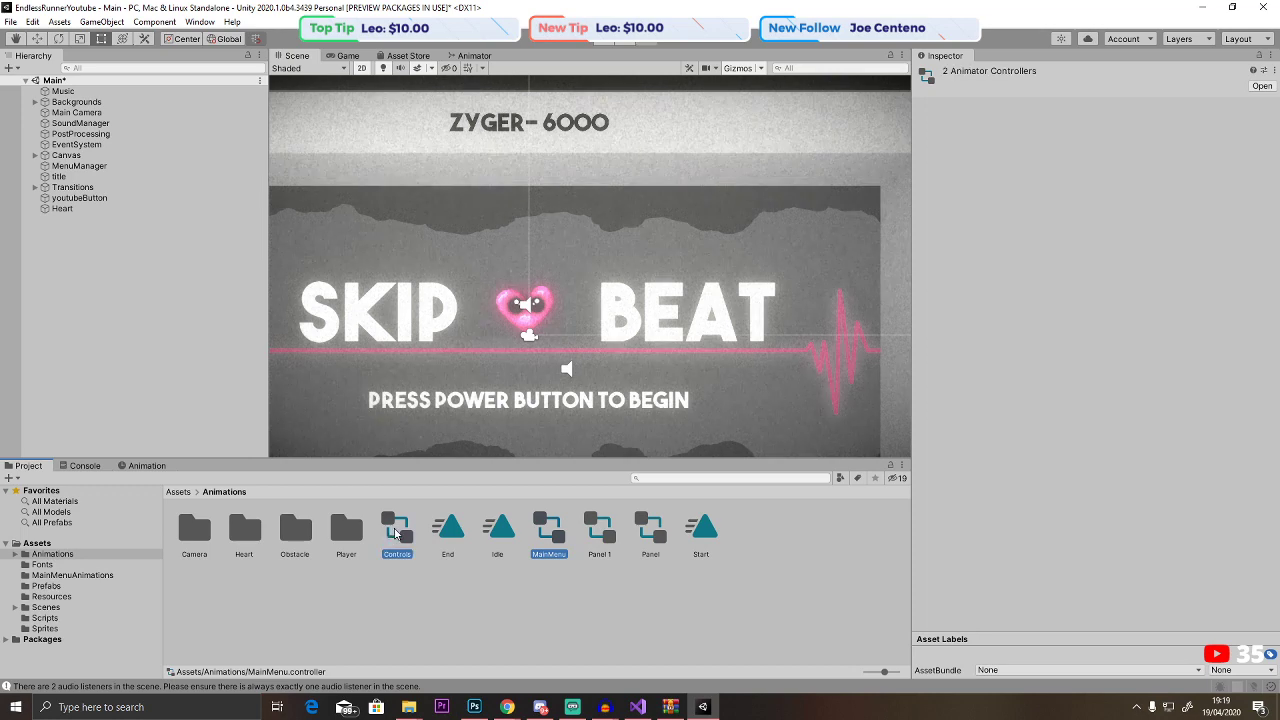
{"action": "left_click_drag", "start_coordinate": [396, 532], "coordinate": [246, 537]}
{"action": "double_click", "coordinate": [245, 530]}
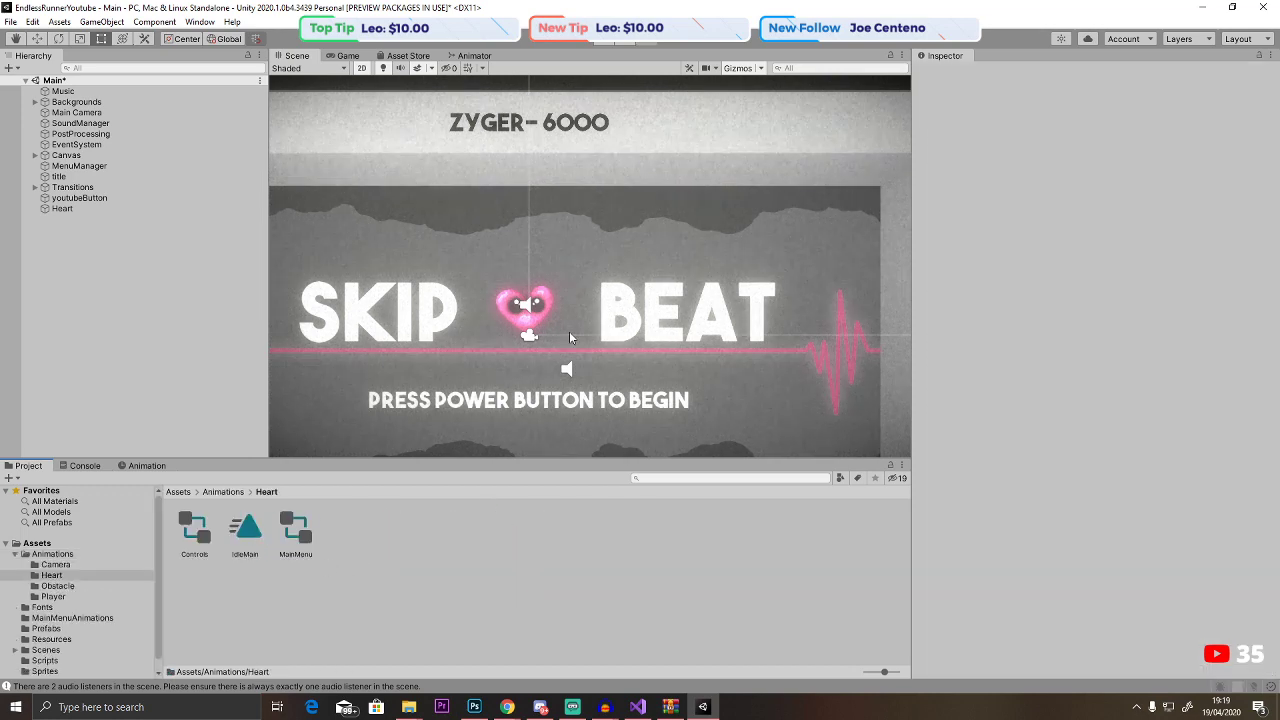
Add an Animator component to the Heart object and assign the MainMenu controller to it.
{"action": "left_click", "coordinate": [62, 208]}
{"action": "left_click", "coordinate": [1095, 392]}
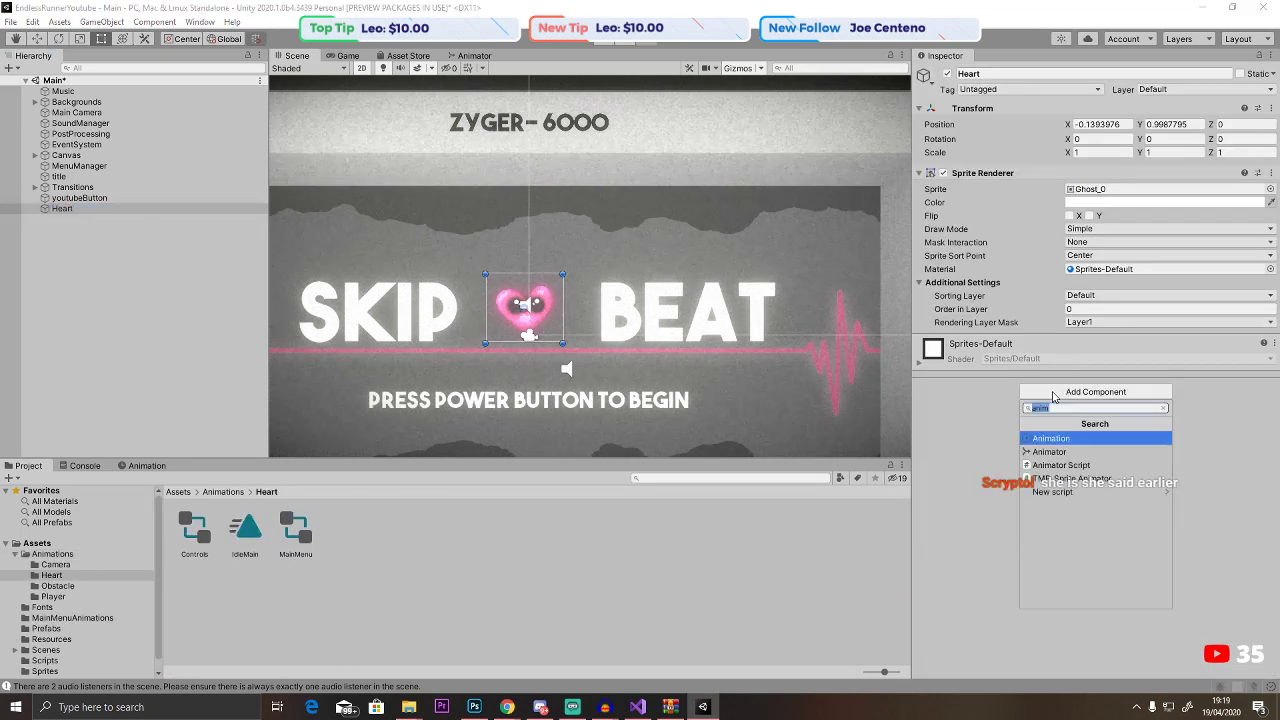
{"action": "type", "text": "animator"}
{"action": "left_click", "coordinate": [1045, 438]}
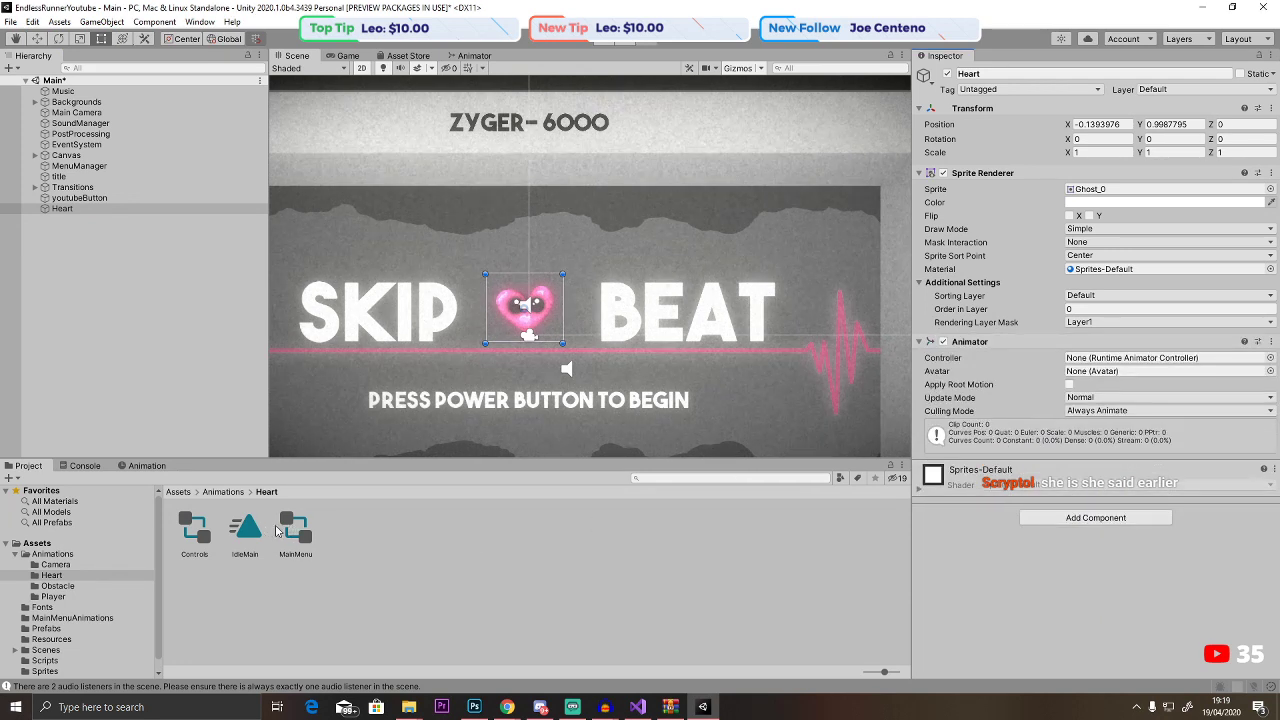
{"action": "left_click_drag", "start_coordinate": [285, 530], "coordinate": [1103, 362]}
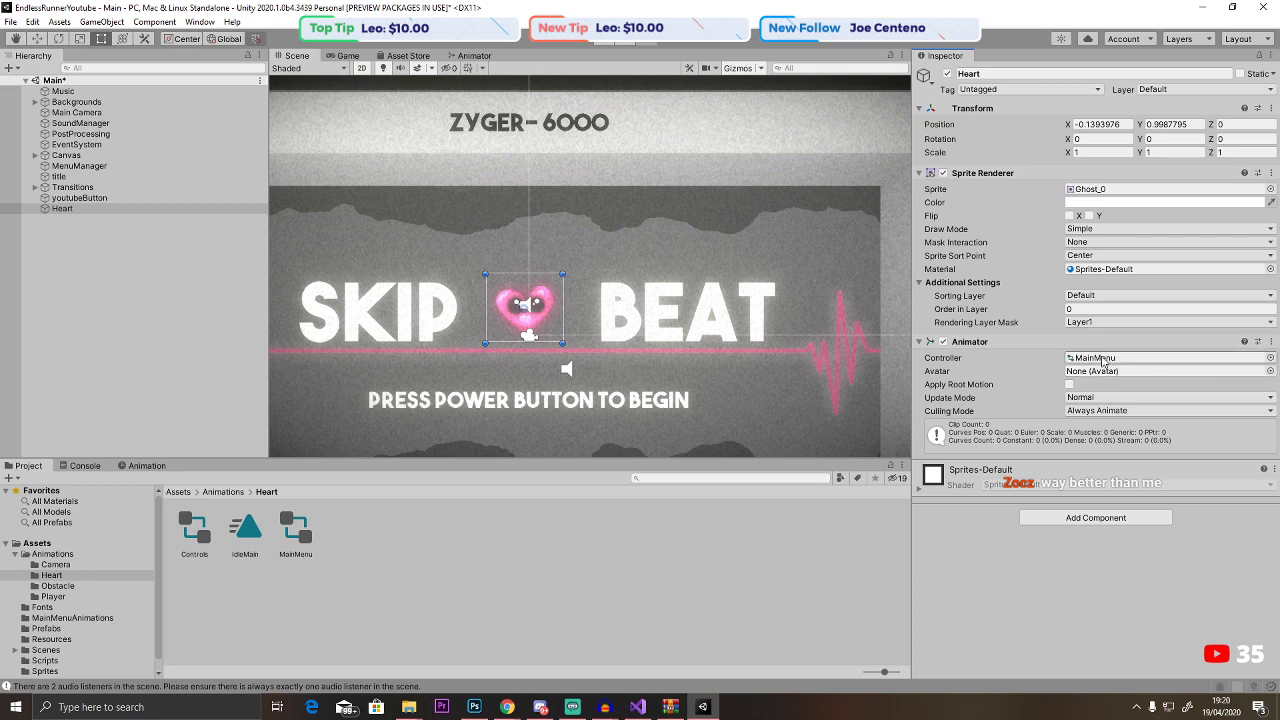
Create an animation clip named MainMenuAnimation for the Heart object, saved in the Heart animations folder.
{"action": "left_click", "coordinate": [474, 55]}
{"action": "left_click", "coordinate": [297, 55]}
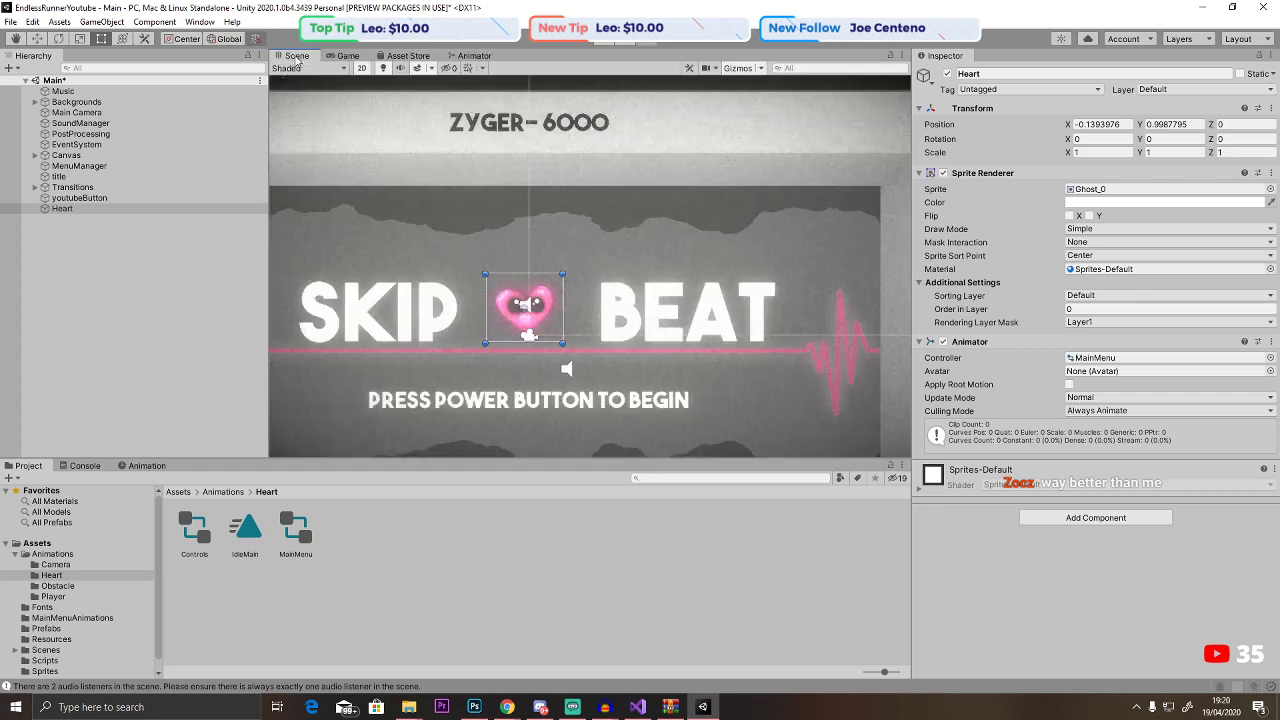
{"action": "left_click", "coordinate": [140, 466]}
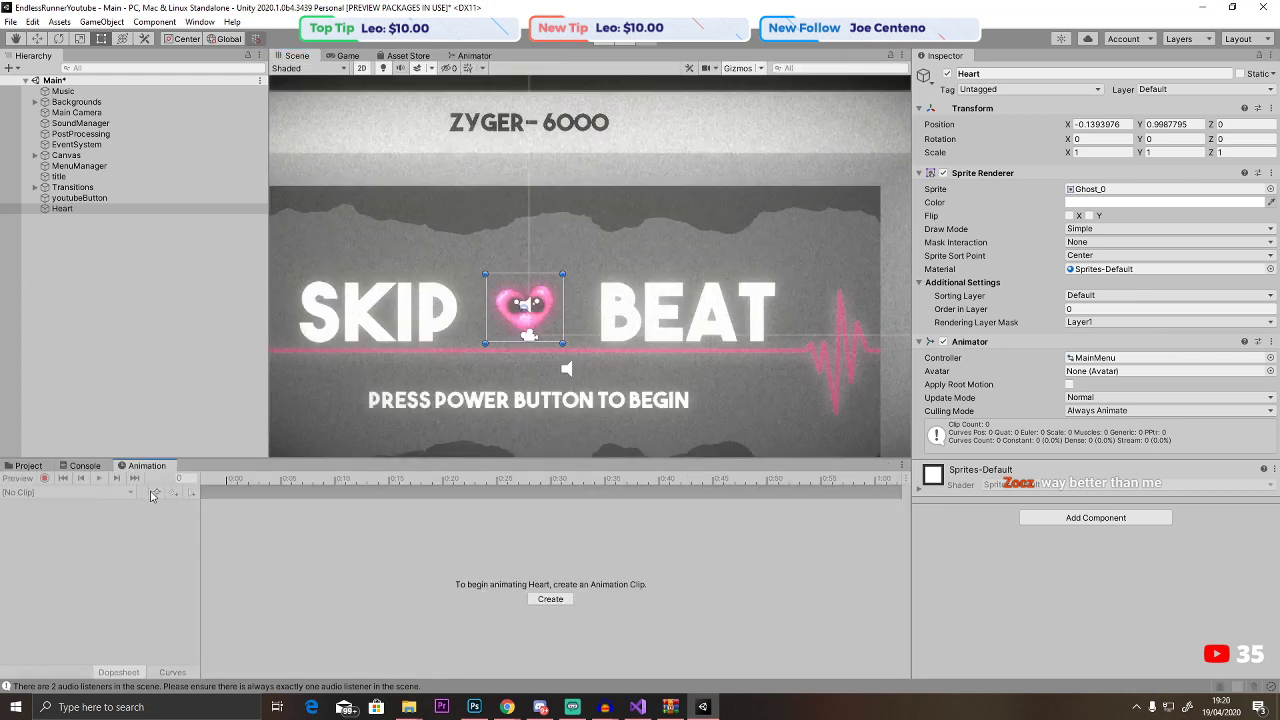
{"action": "left_click", "coordinate": [550, 599]}
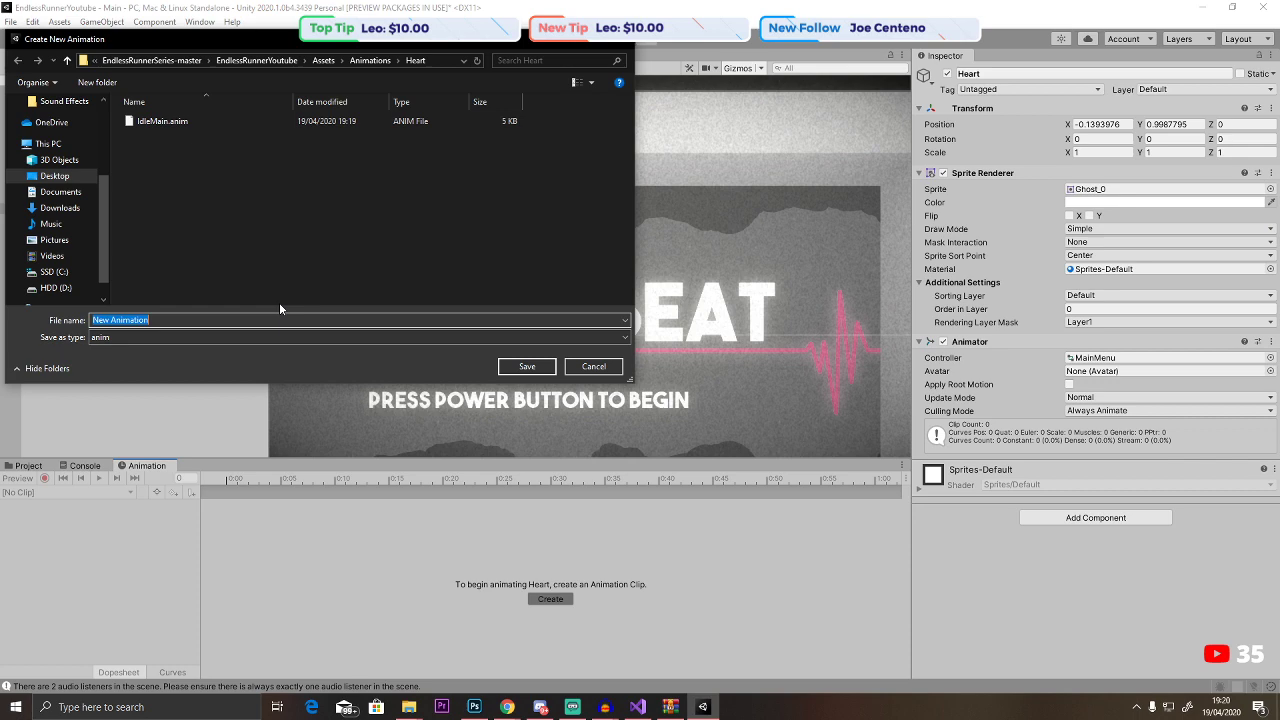
{"action": "type", "text": "MainM"}
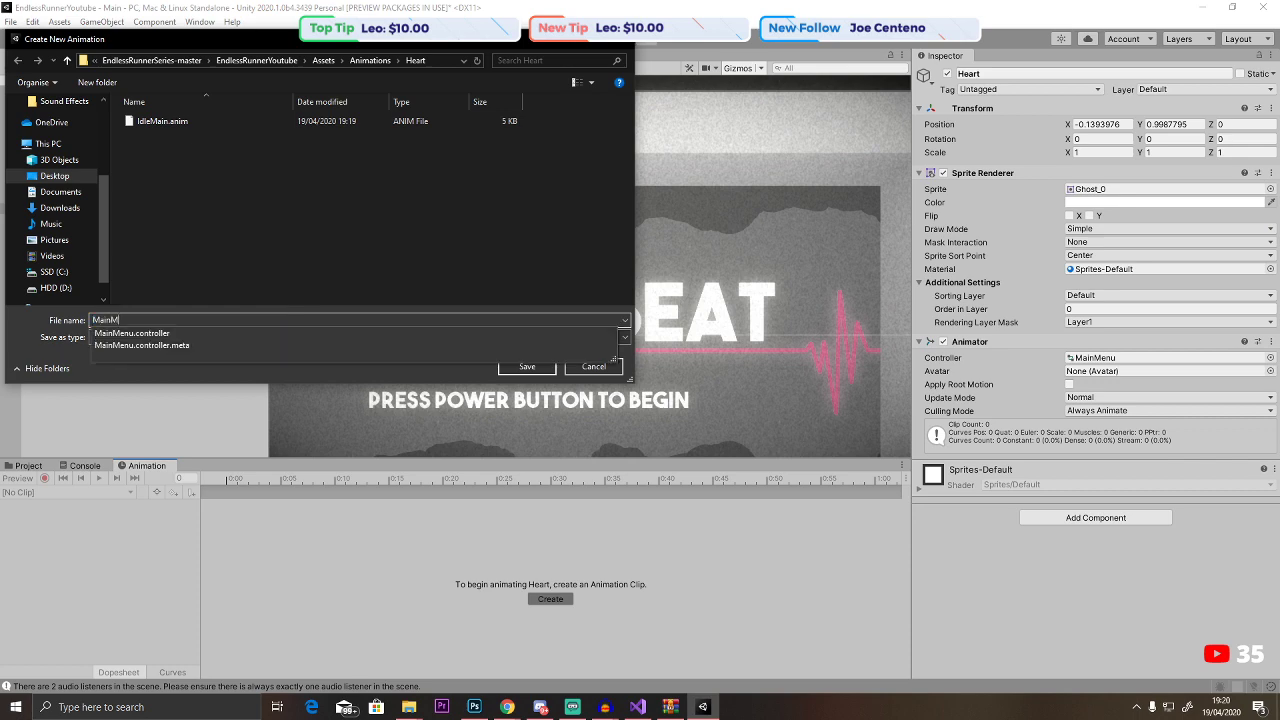
{"action": "type", "text": "enuAnimation"}
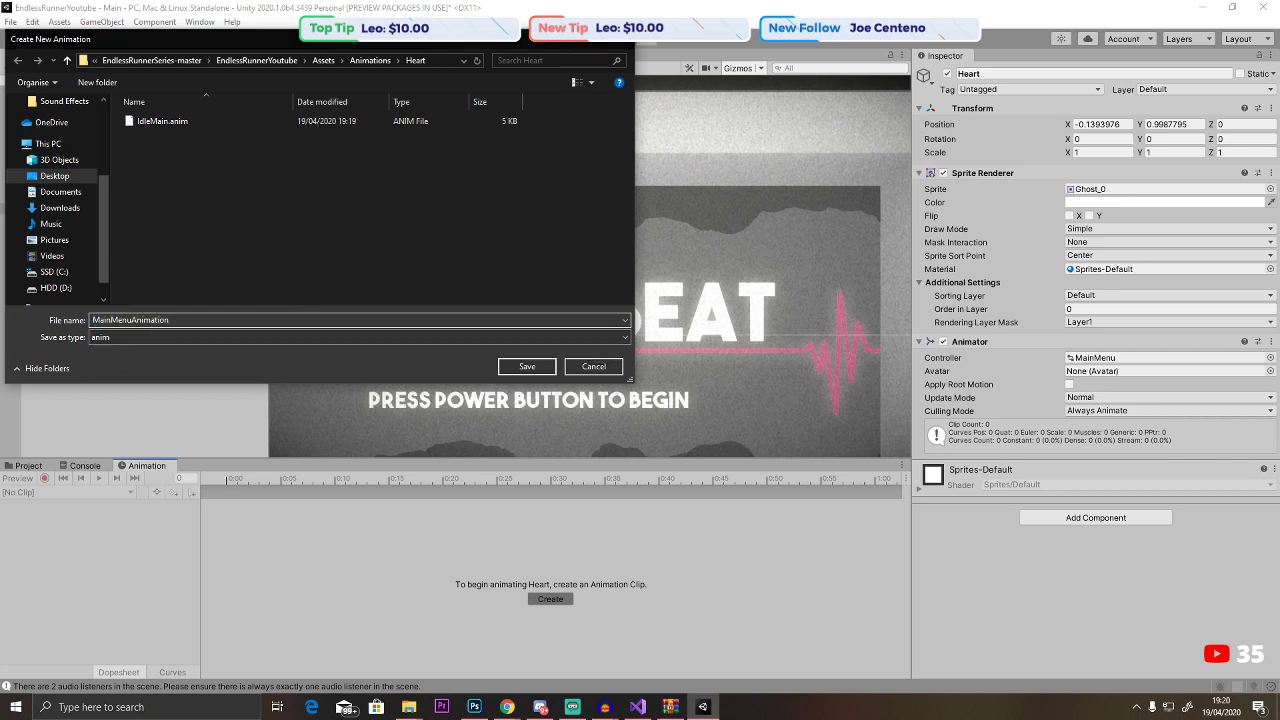
{"action": "key", "text": "Return"}
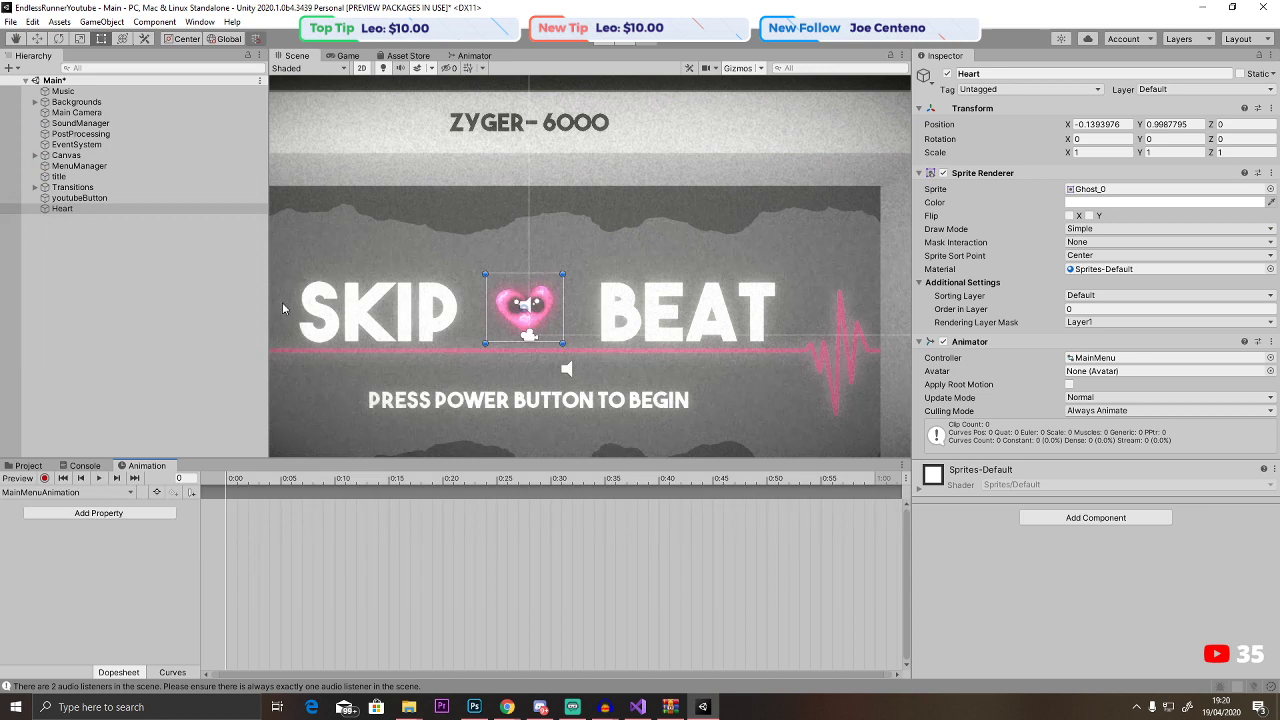
Record the starting keyframe at frame 0 with the heart enlarged to a scale of about 1.79 and positioned at X -0.19, Y 1.15.
{"action": "left_click", "coordinate": [44, 478]}
{"action": "left_click_drag", "start_coordinate": [484, 272], "coordinate": [453, 241]}
{"action": "key", "text": "ctrl+z"}
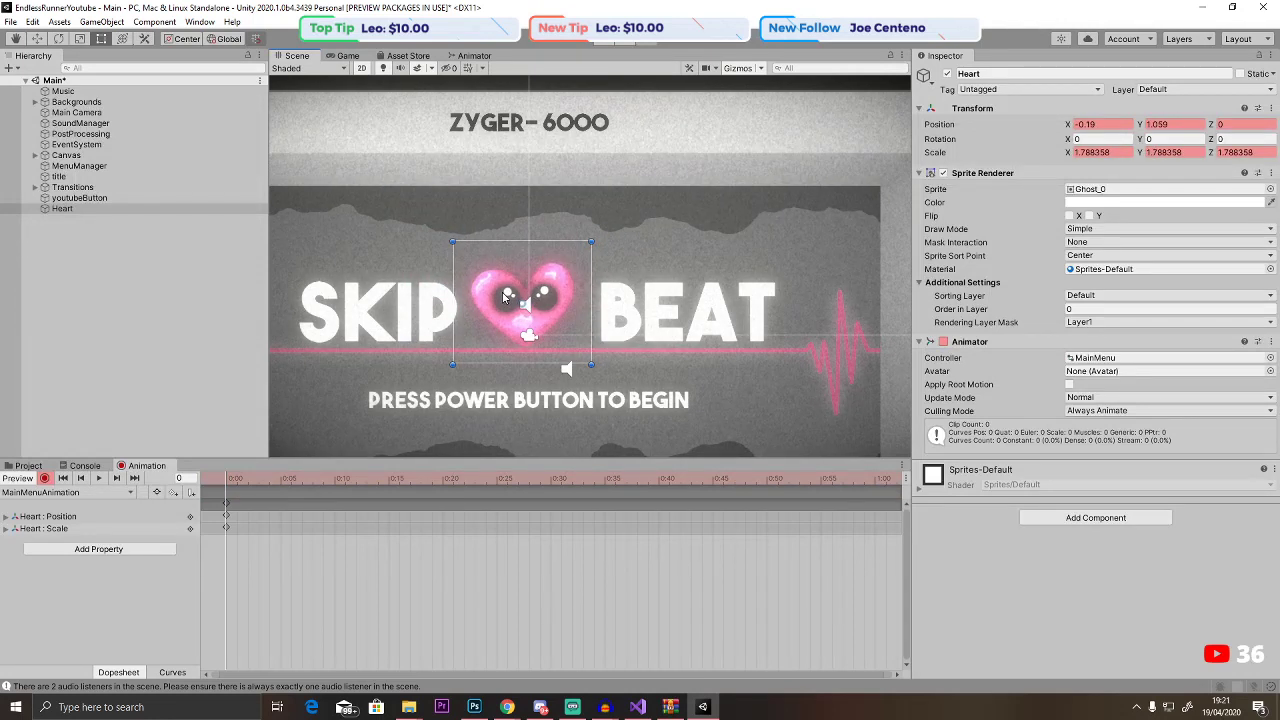
{"action": "left_click_drag", "start_coordinate": [506, 297], "coordinate": [506, 294]}
Record a keyframe at frame 25 of MainMenuAnimation with the heart's X, Y and Z scale set to 2.2.
{"action": "left_click", "coordinate": [1100, 152]}
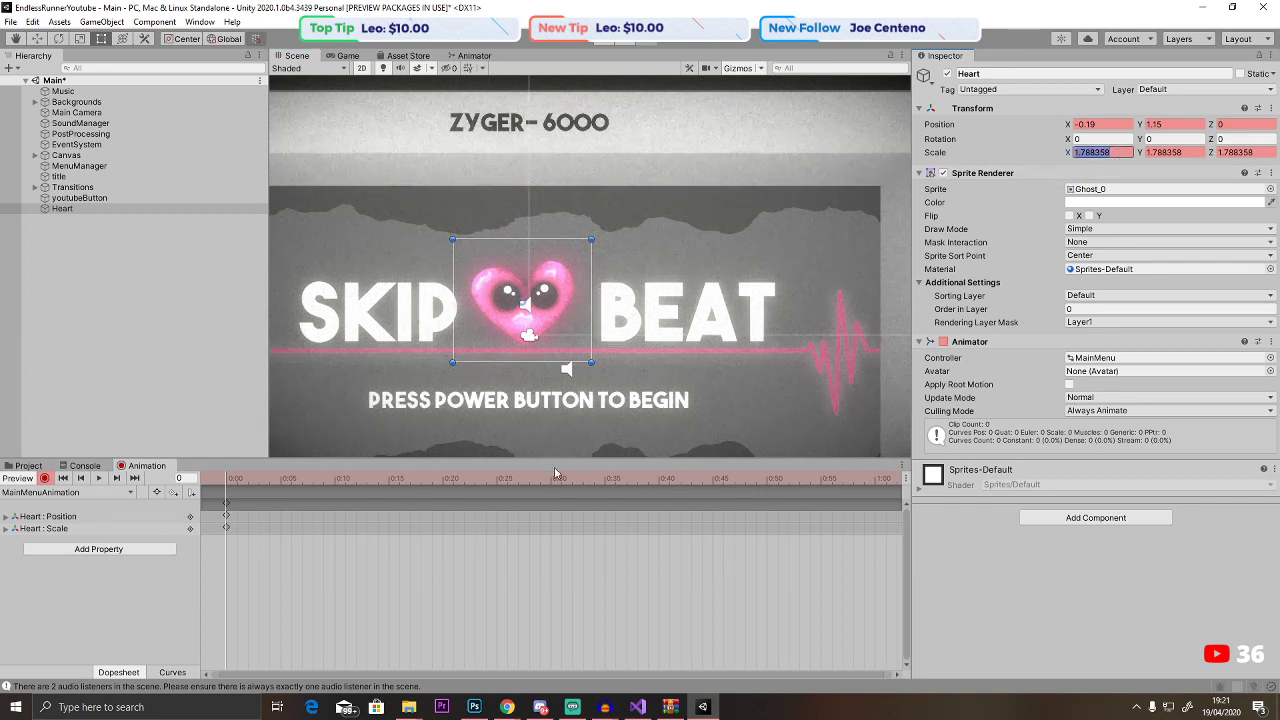
{"action": "left_click", "coordinate": [497, 481]}
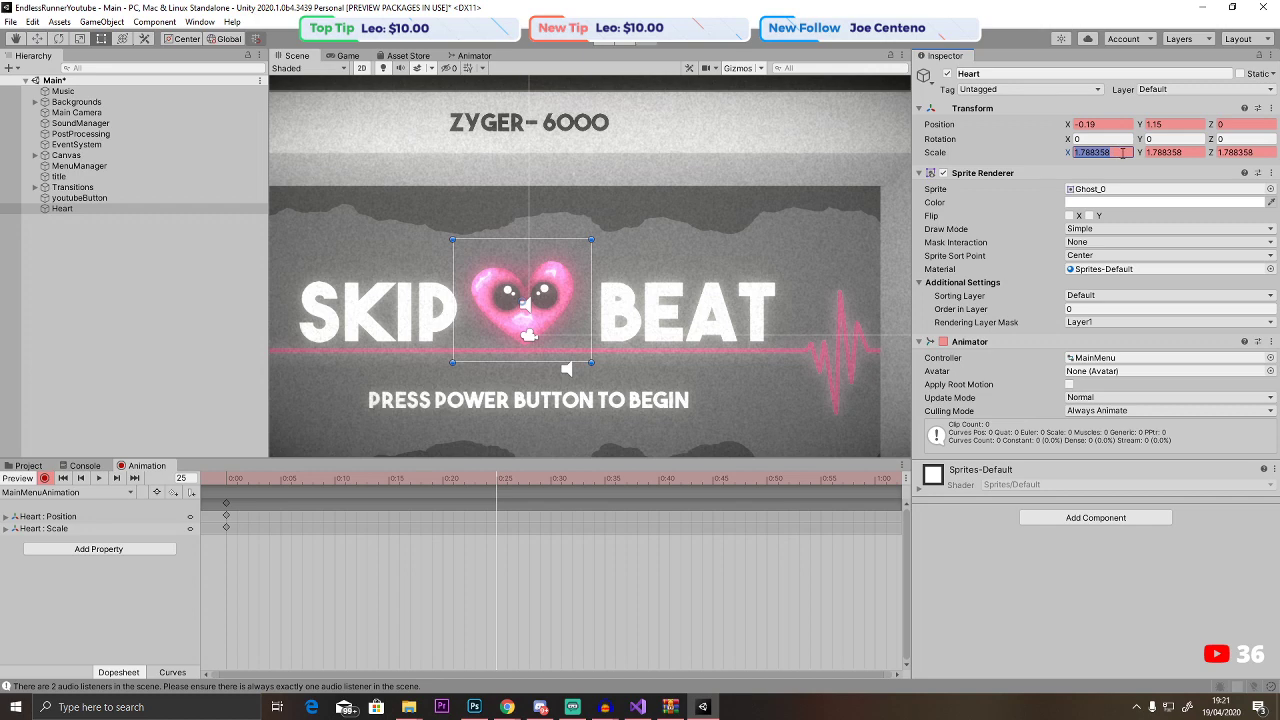
{"action": "type", "text": "2.2"}
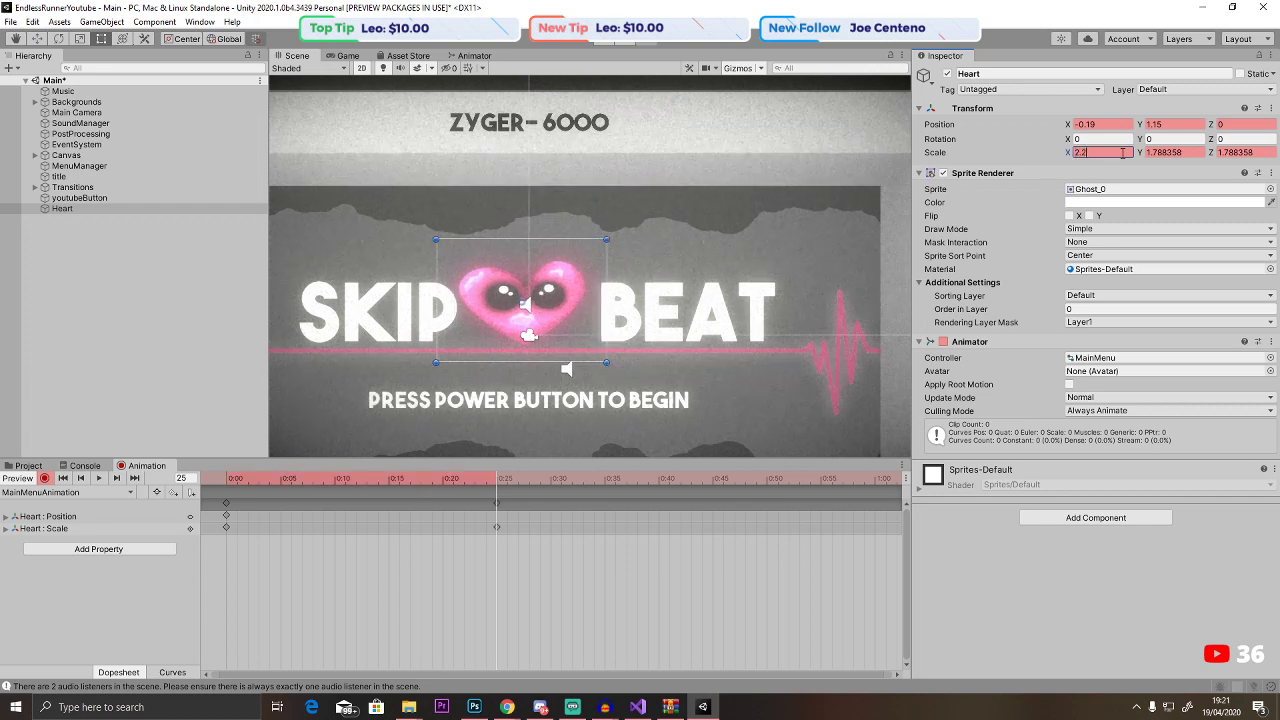
{"action": "key", "text": "Tab"}
{"action": "type", "text": "2.2"}
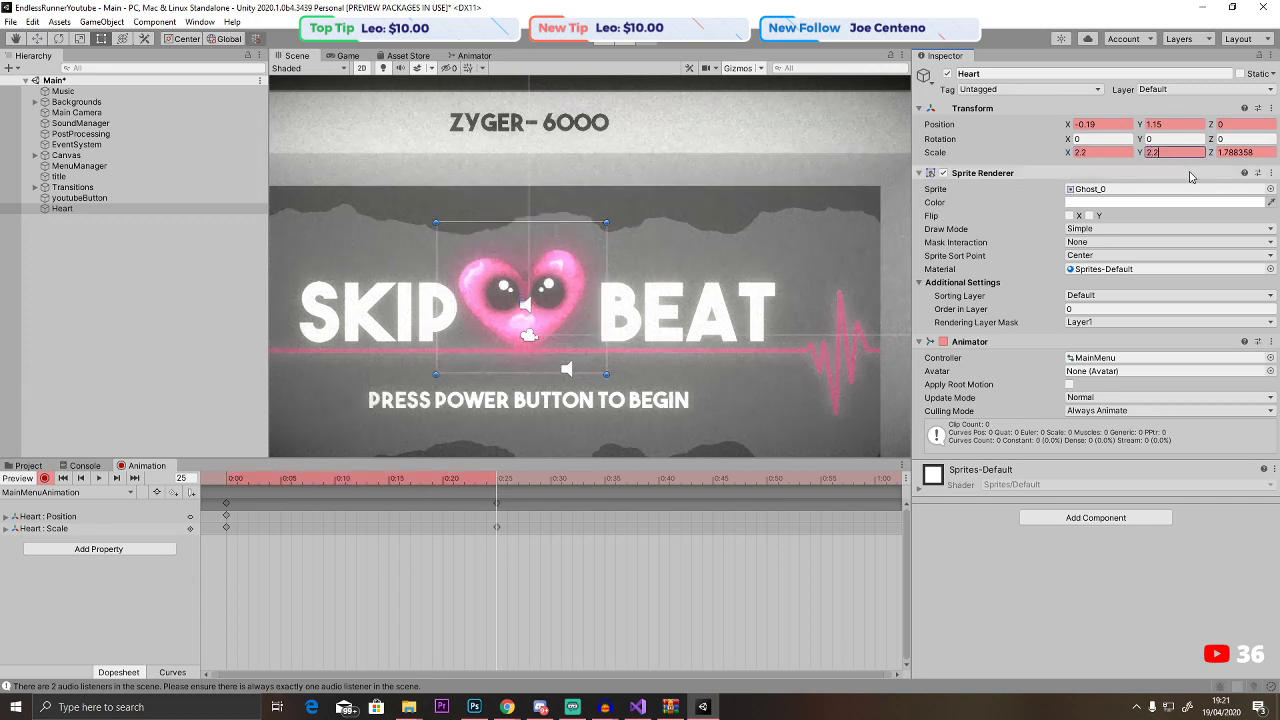
{"action": "key", "text": "Tab"}
{"action": "key", "text": "ctrl+c"}
{"action": "type", "text": "2.2"}
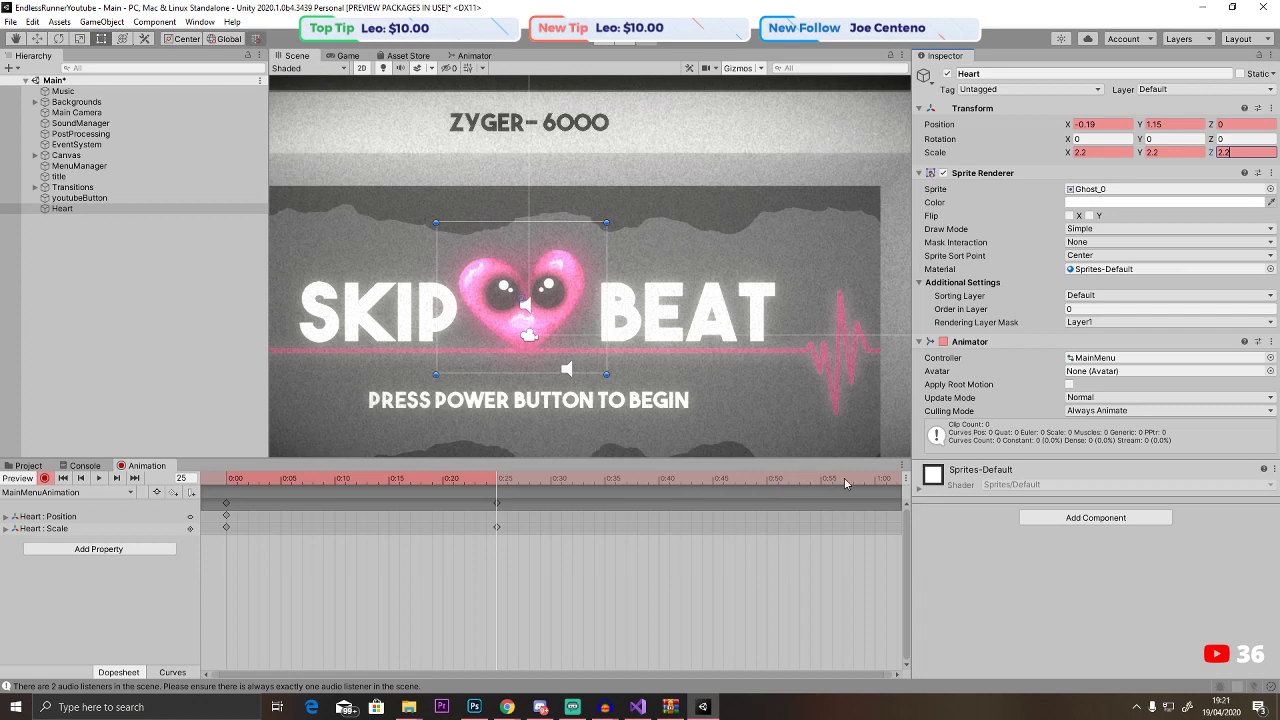
Record a keyframe at frame 60 of MainMenuAnimation with the heart's X, Y and Z scale set to 1.788358, and end recording.
{"action": "left_click", "coordinate": [877, 480]}
{"action": "left_click", "coordinate": [1100, 152]}
{"action": "type", "text": "1.788358"}
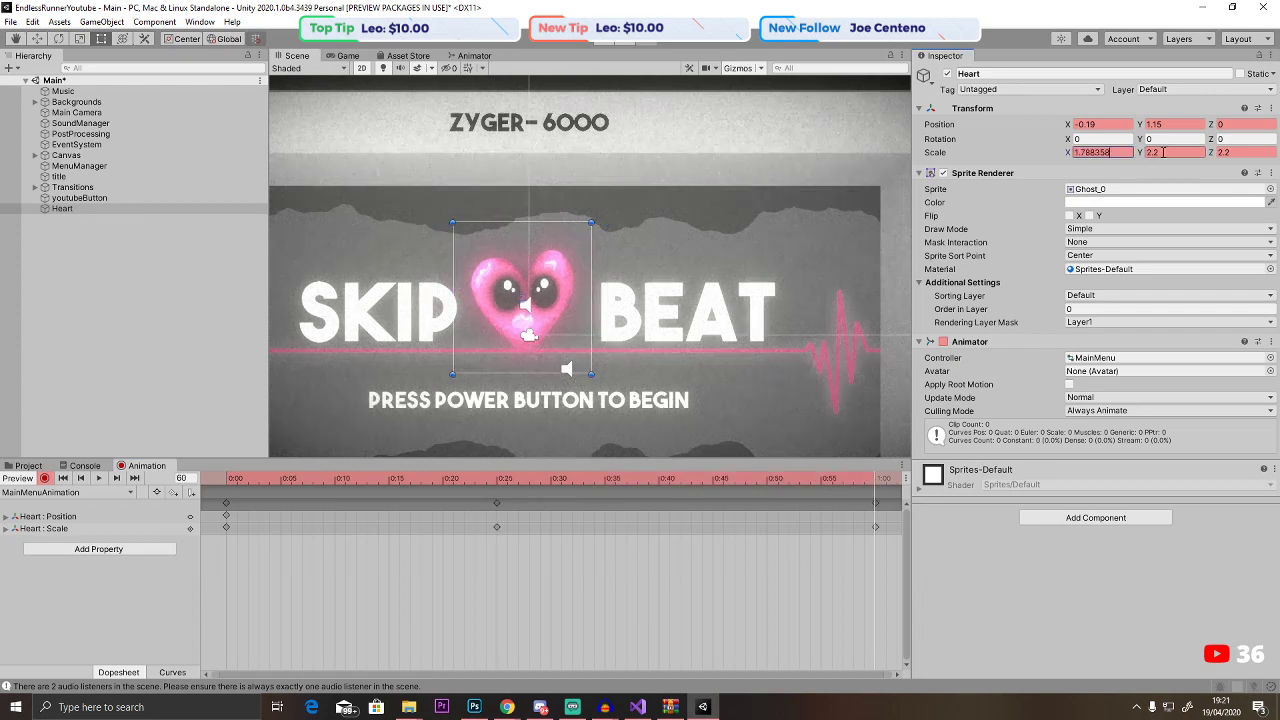
{"action": "left_click", "coordinate": [1163, 152]}
{"action": "key", "text": "ctrl+v"}
{"action": "key", "text": "Tab"}
{"action": "key", "text": "ctrl+v"}
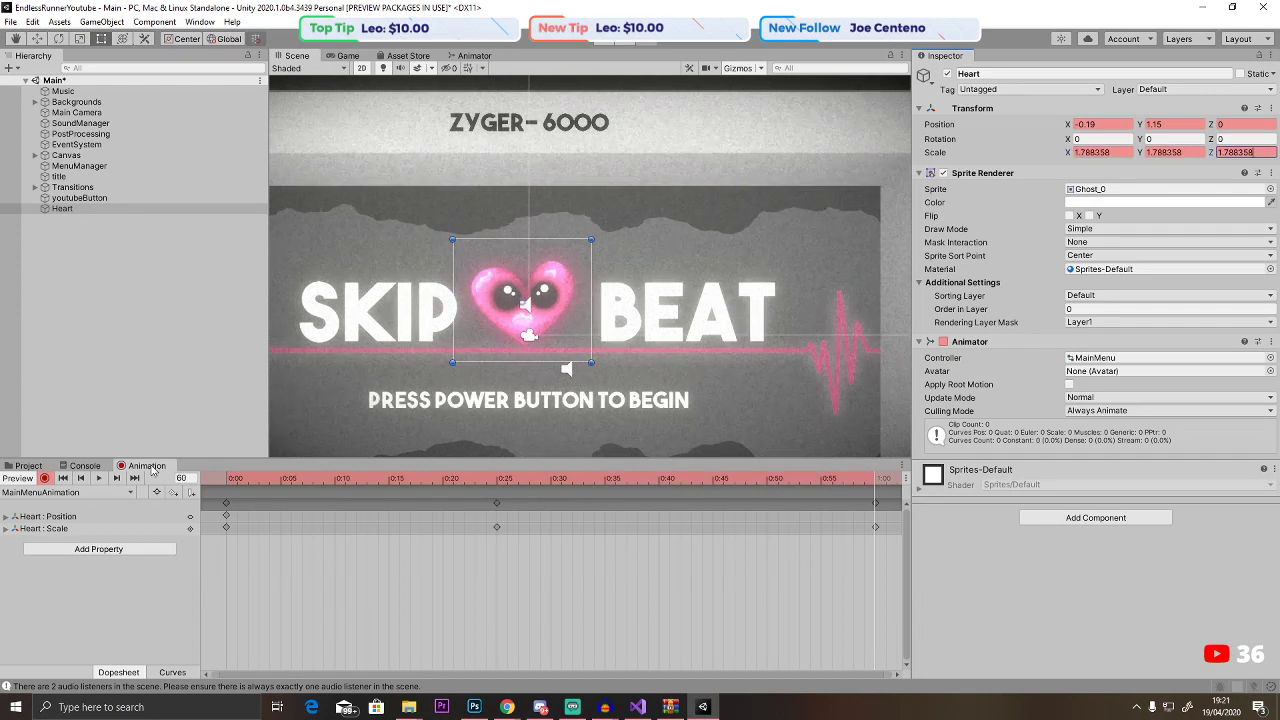
{"action": "left_click", "coordinate": [44, 478]}
Set the playback speed of the MainMenuAnimation state to 0.6 in the Heart's animator controller.
{"action": "left_click", "coordinate": [472, 56]}
{"action": "left_click", "coordinate": [615, 229]}
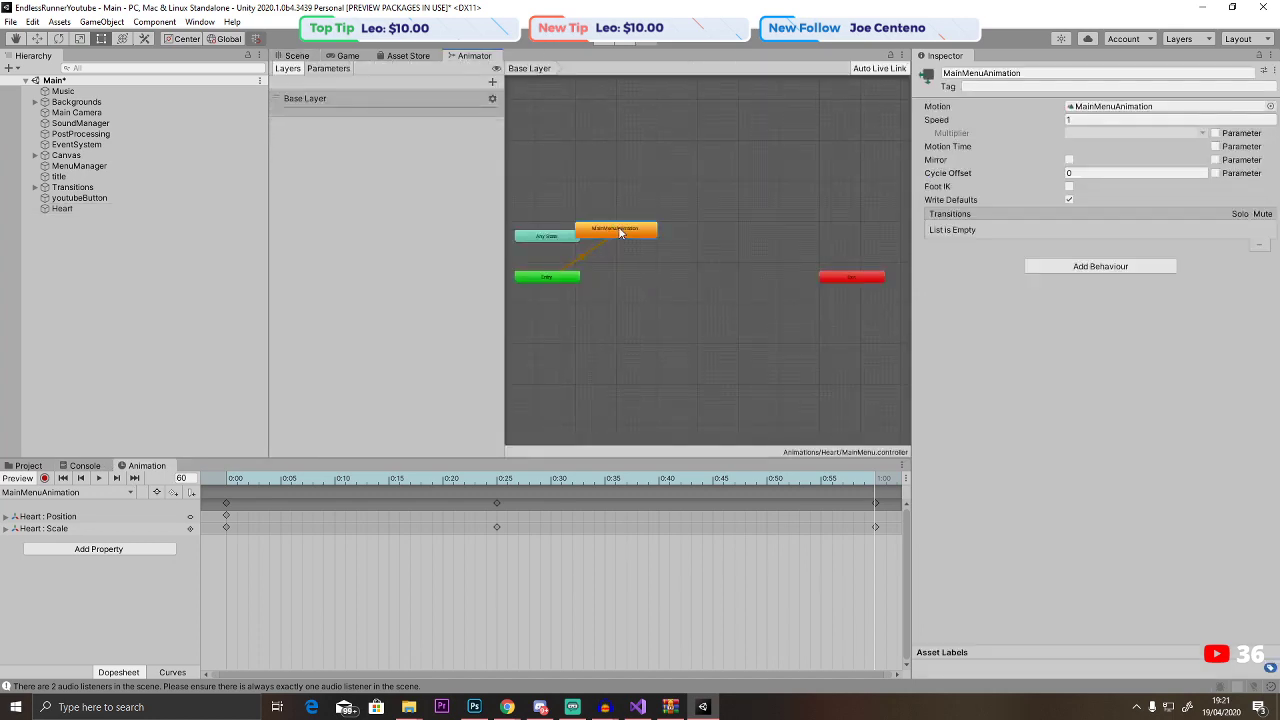
{"action": "left_click", "coordinate": [1080, 120]}
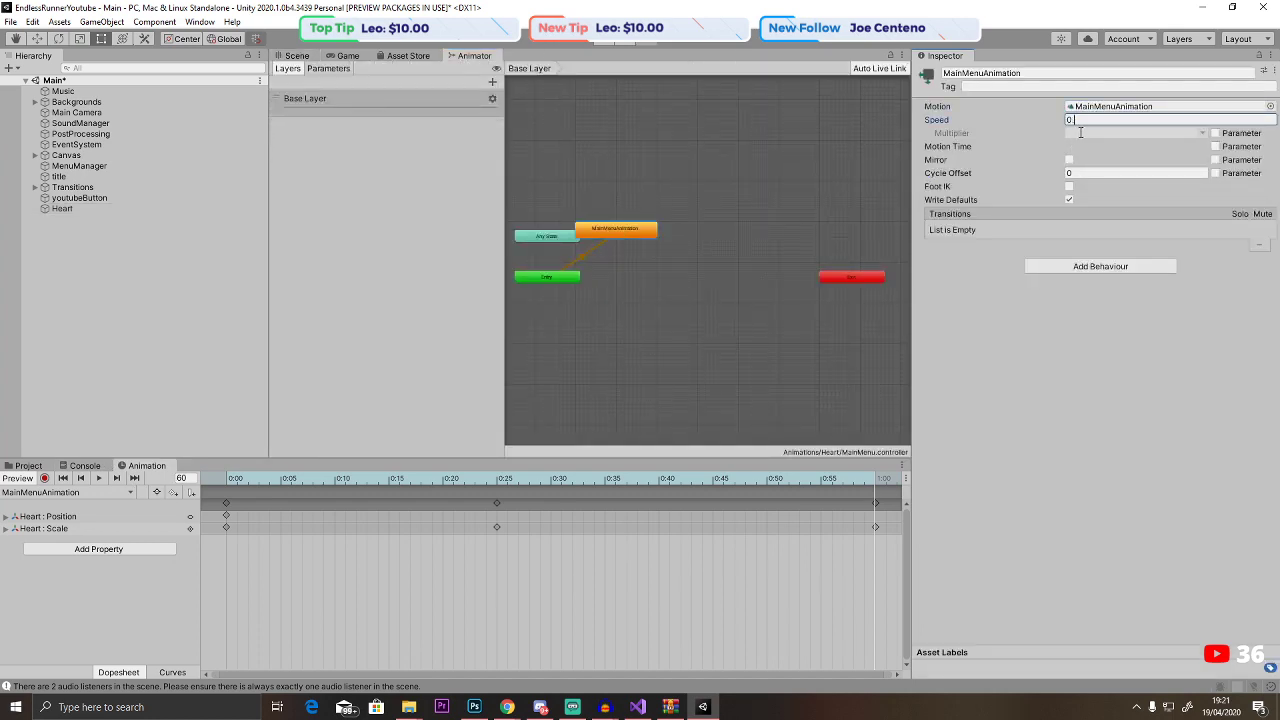
{"action": "left_click", "coordinate": [298, 56]}
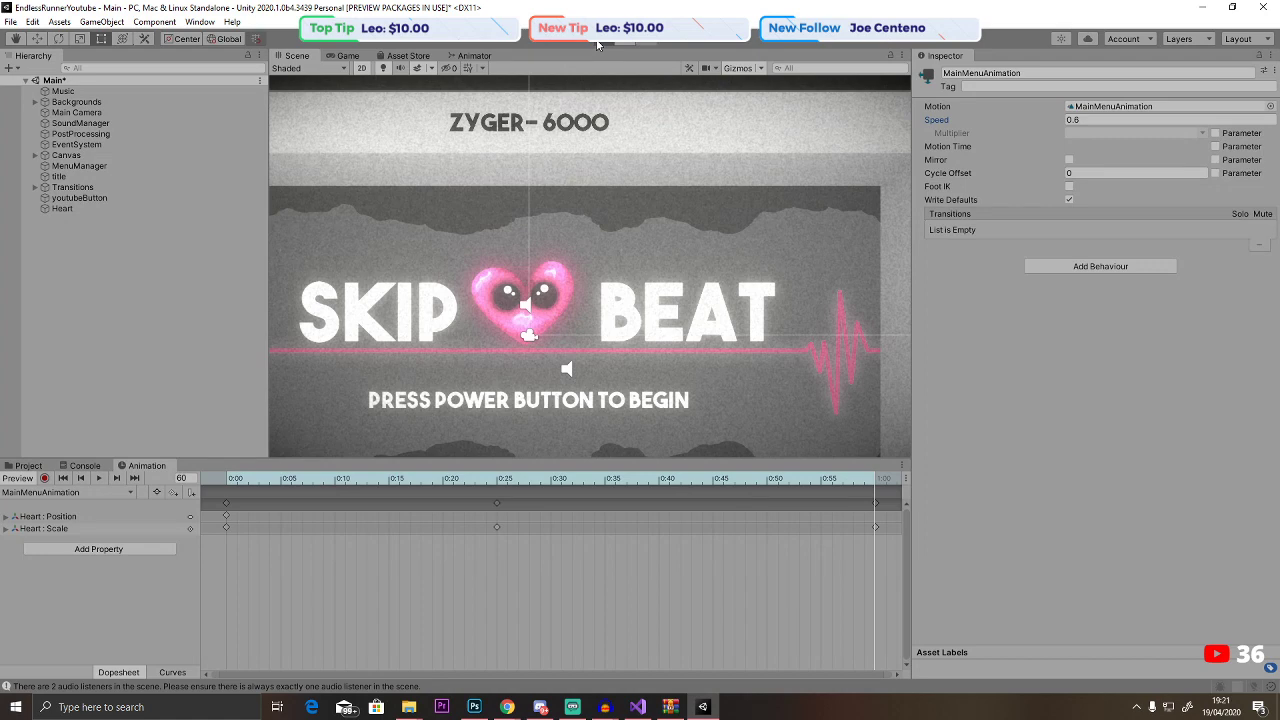
Playtest the Main scene to check the heart's pulse, switching in-game to the Controls screen before ending the test.
{"action": "left_click", "coordinate": [597, 44]}
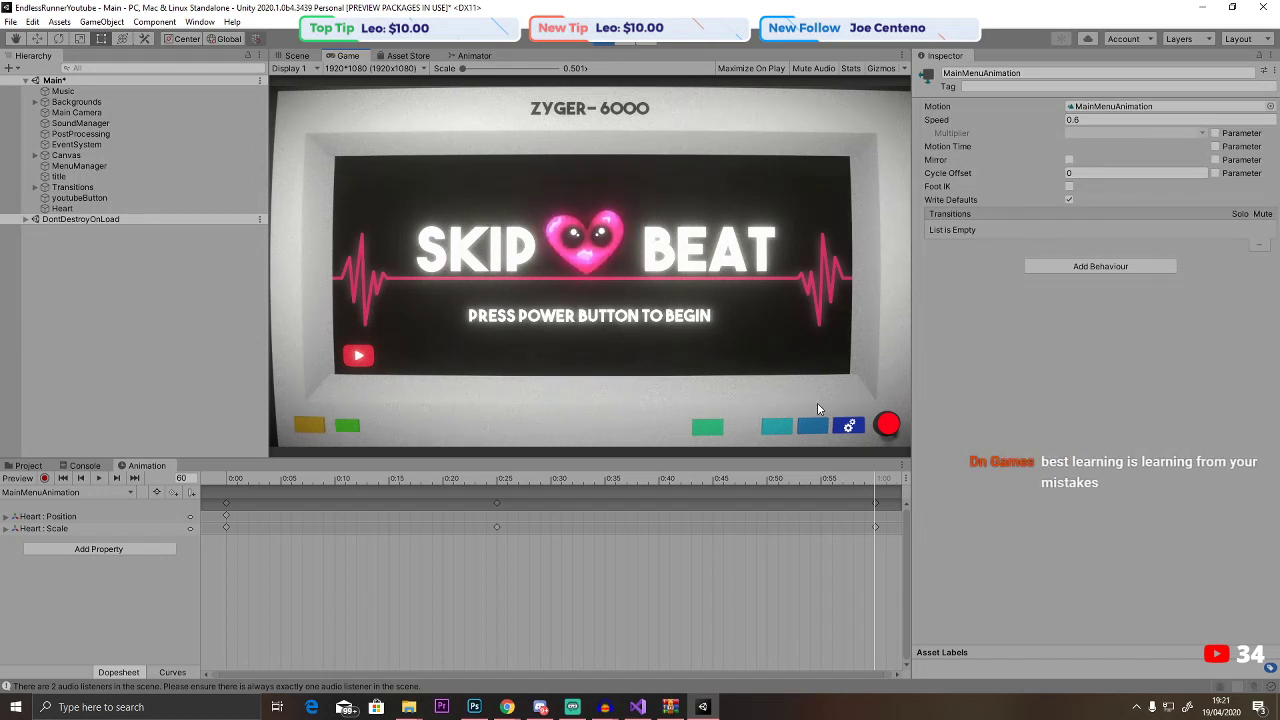
{"action": "left_click", "coordinate": [849, 423]}
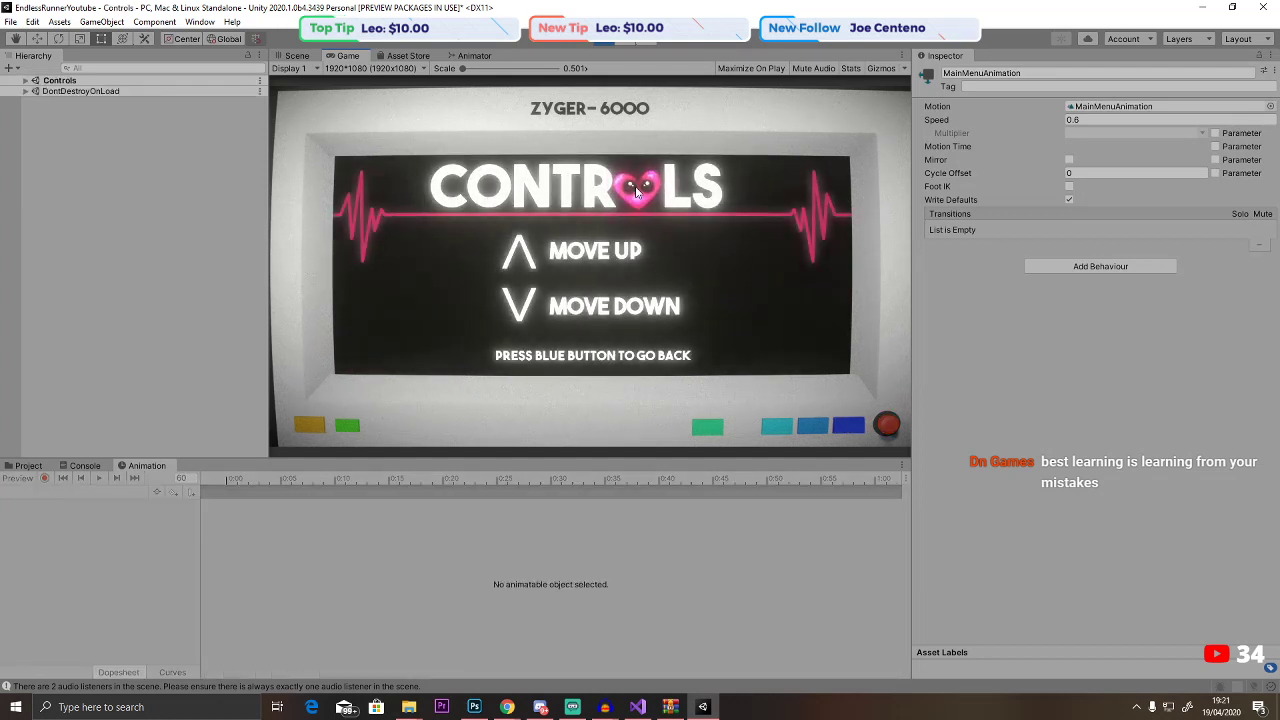
{"action": "left_click", "coordinate": [604, 38]}
Open the Controls scene from the project's Scenes folder, saving the changes made to the Main scene.
{"action": "left_click", "coordinate": [28, 465]}
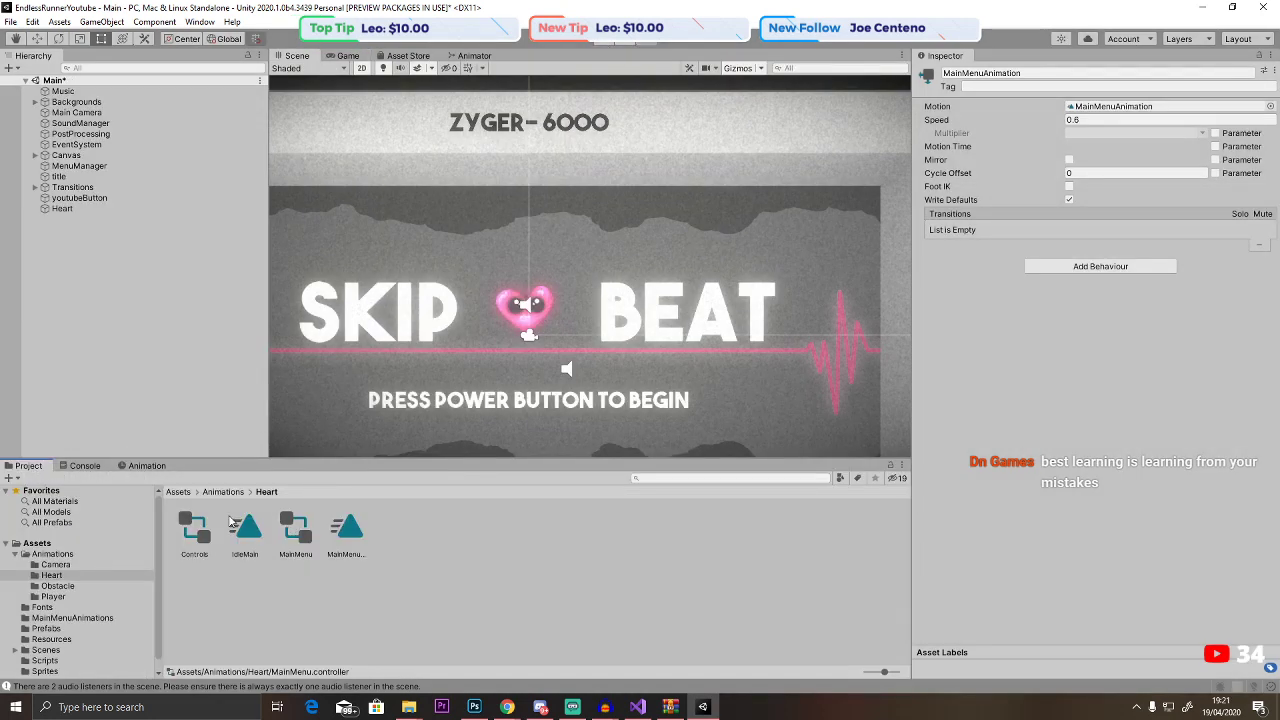
{"action": "left_click", "coordinate": [213, 493]}
{"action": "left_click", "coordinate": [182, 492]}
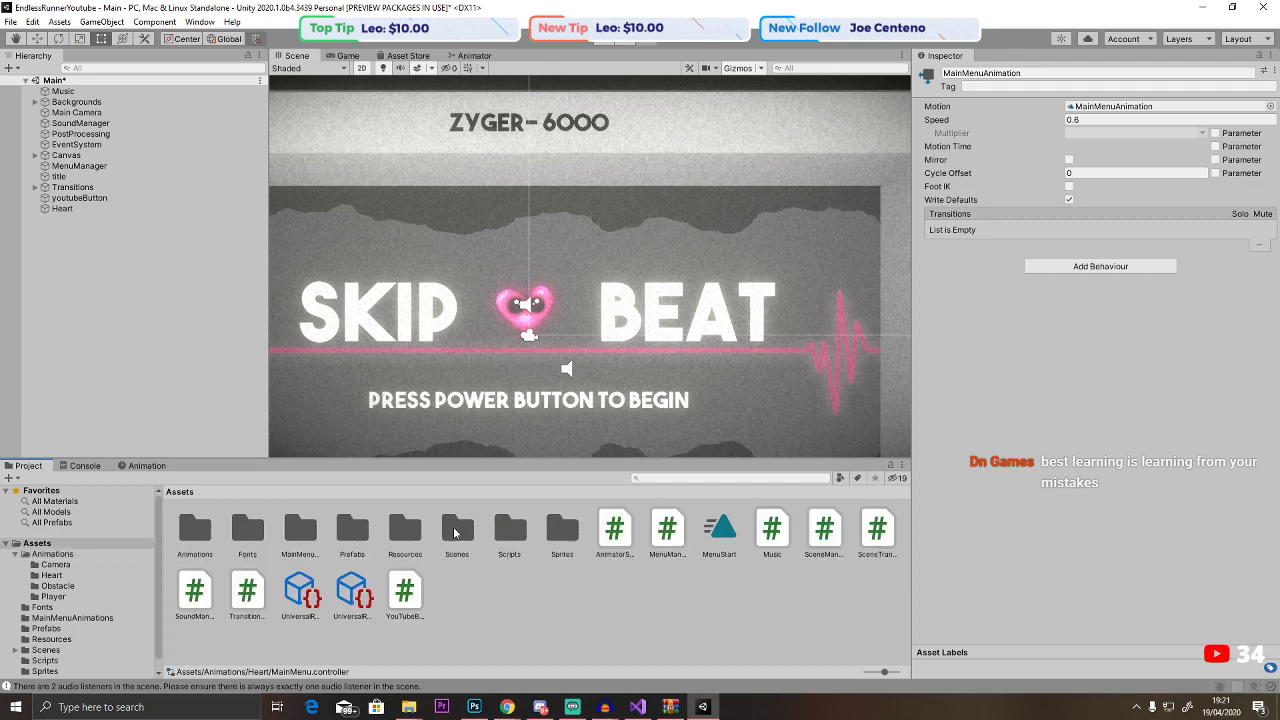
{"action": "double_click", "coordinate": [447, 540]}
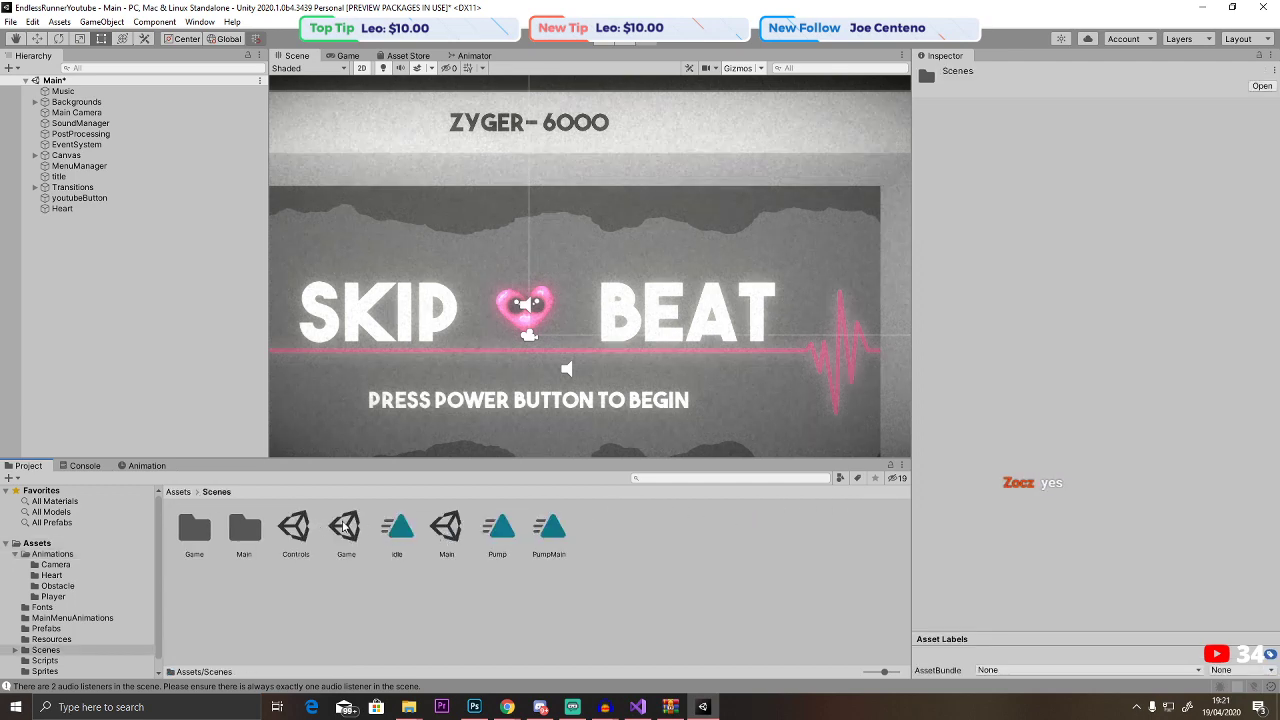
{"action": "double_click", "coordinate": [300, 533]}
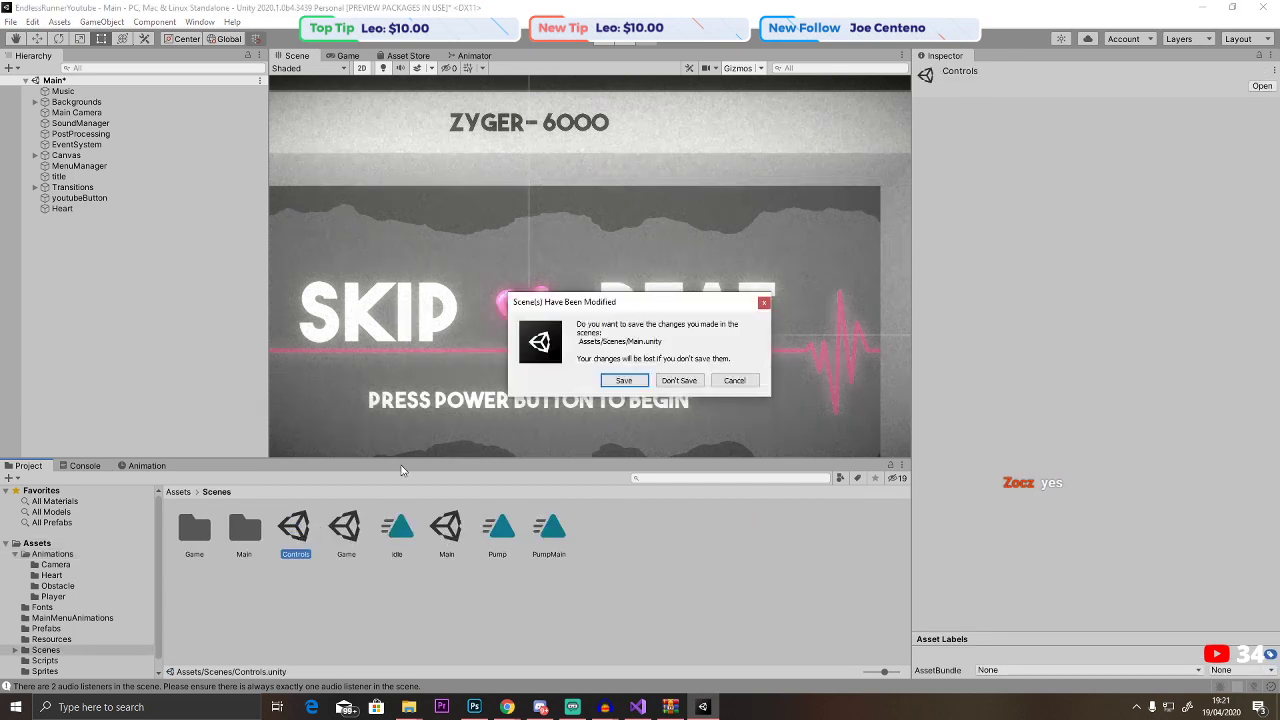
{"action": "left_click", "coordinate": [624, 381]}
Record the frame 0 keyframe of IdleMain with the heart enlarged to a scale of about 1.125 and positioned at X 3.02, Y 4.747.
{"action": "scroll", "coordinate": [565, 258], "scroll_direction": "up", "scroll_amount": 5}
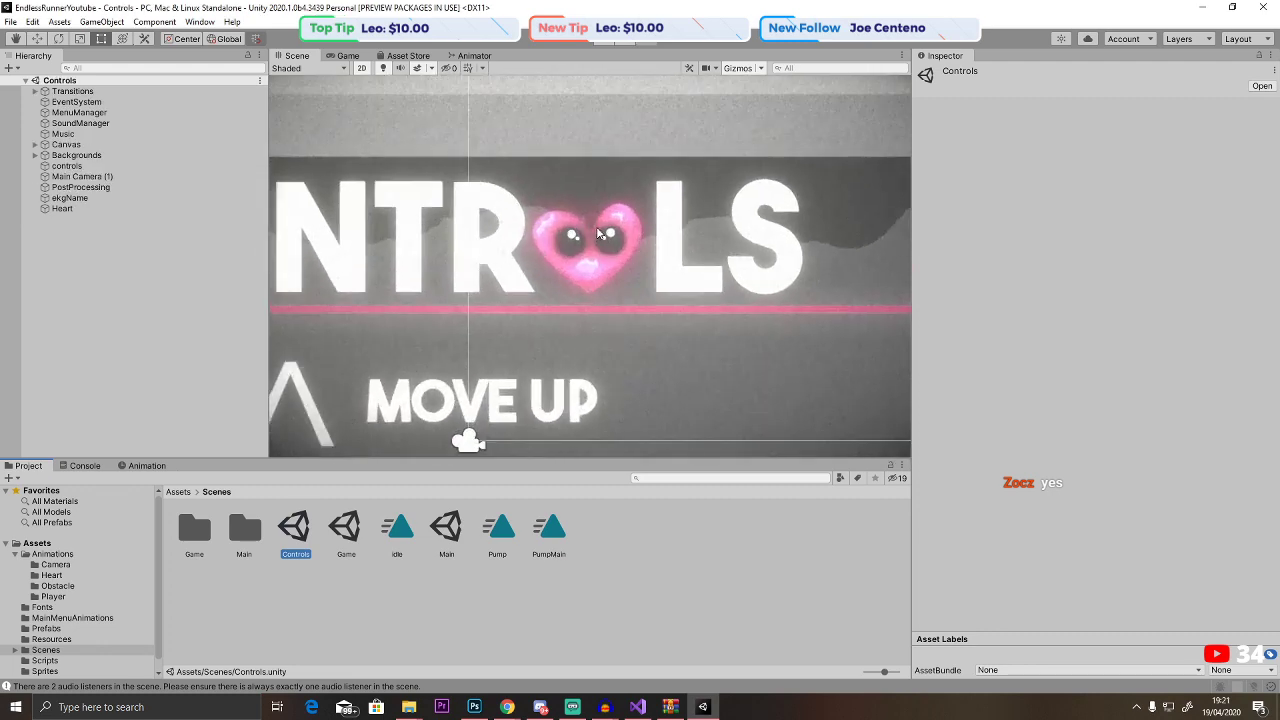
{"action": "left_click", "coordinate": [66, 144]}
{"action": "left_click", "coordinate": [147, 465]}
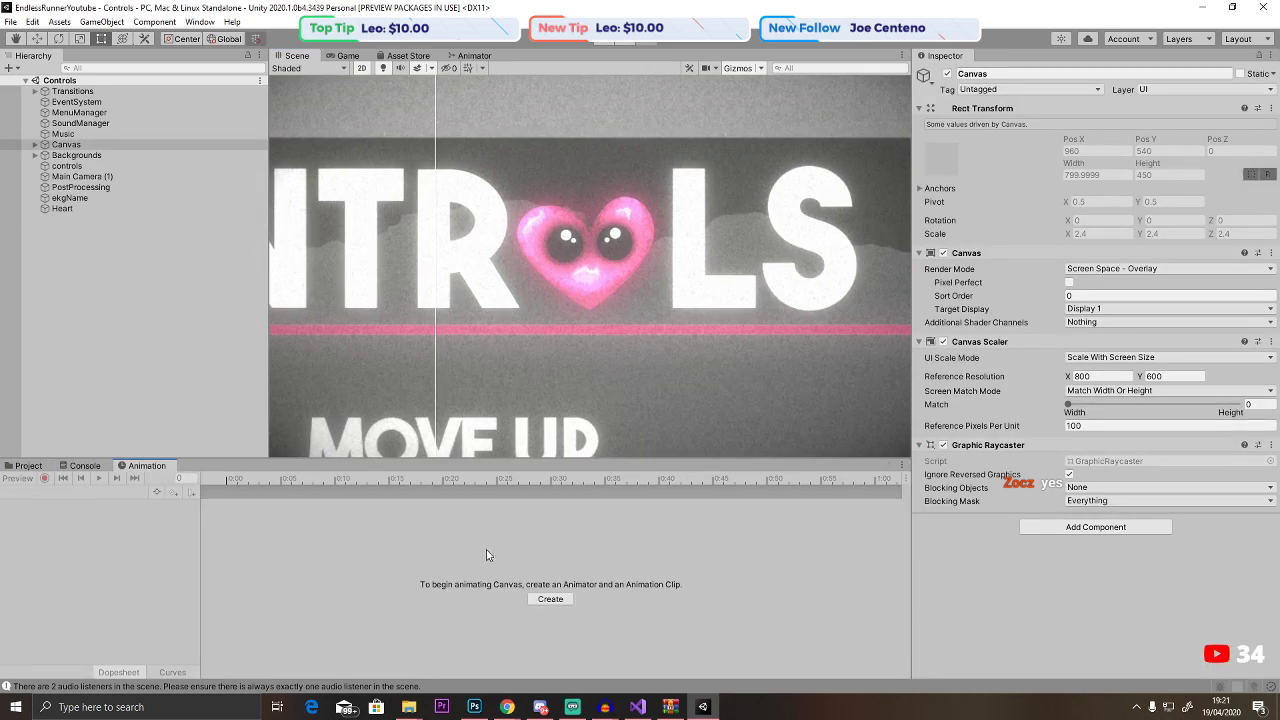
{"action": "left_click", "coordinate": [62, 208]}
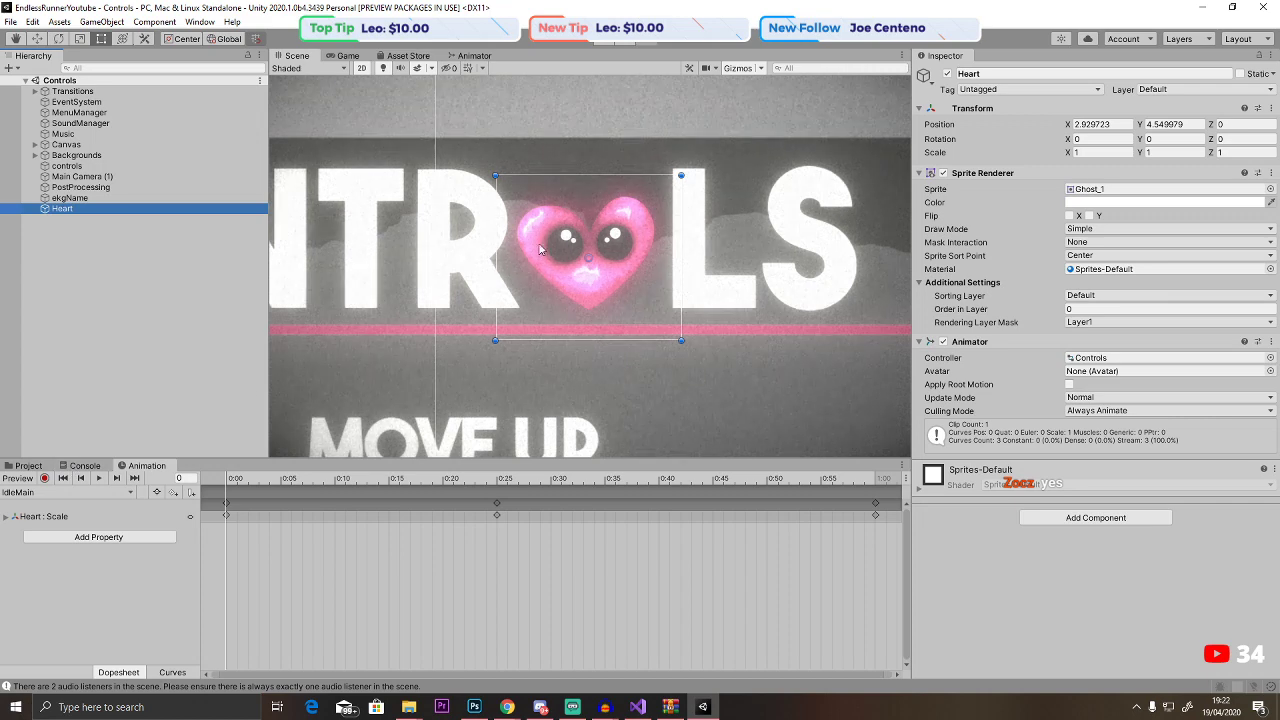
{"action": "left_click", "coordinate": [45, 478]}
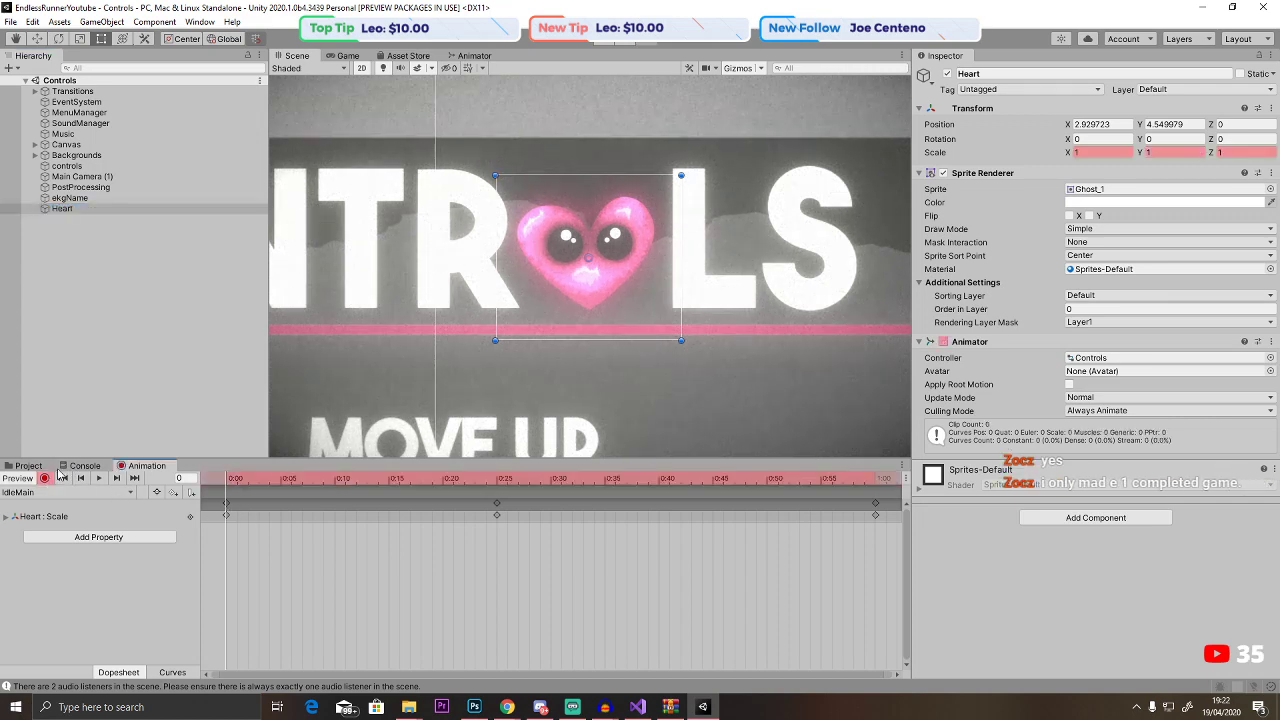
{"action": "left_click_drag", "start_coordinate": [480, 178], "coordinate": [469, 157]}
{"action": "left_click_drag", "start_coordinate": [574, 277], "coordinate": [587, 287]}
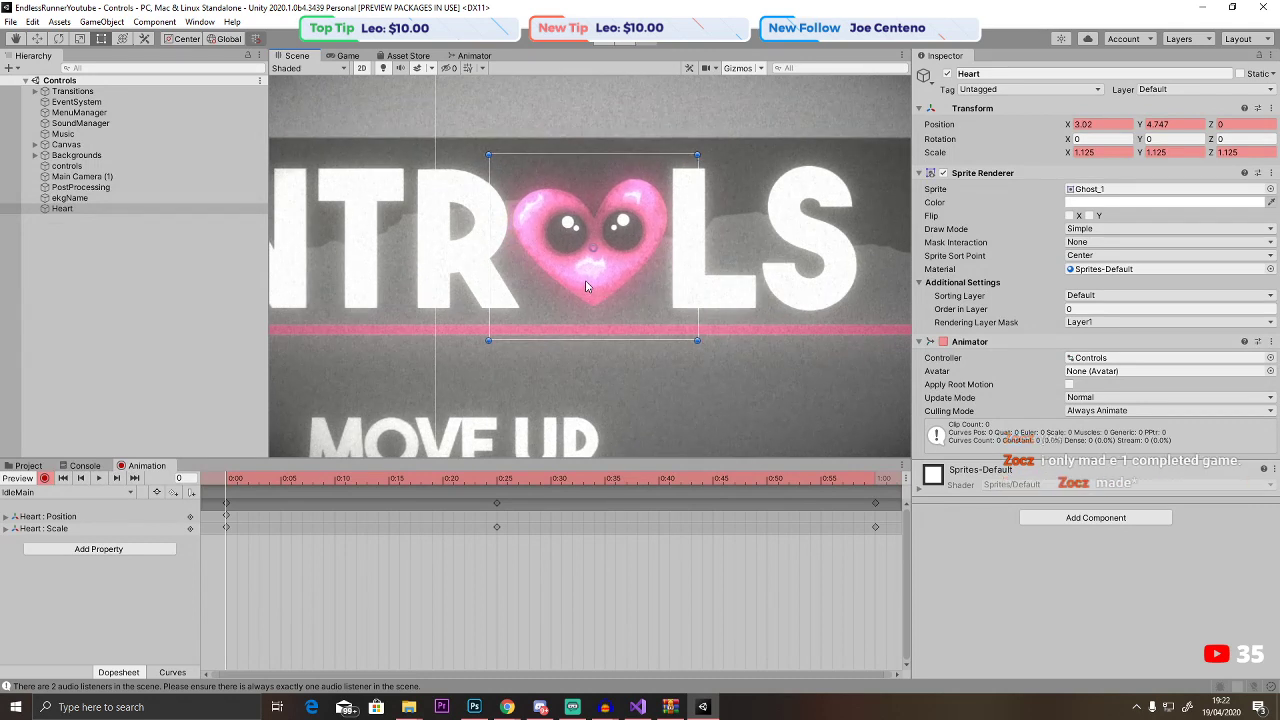
Delete IdleMain's old keyframes at frames 25 and 60, and record a frame 25 keyframe with the heart's X, Y and Z scale at 1.3.
{"action": "left_click", "coordinate": [496, 504]}
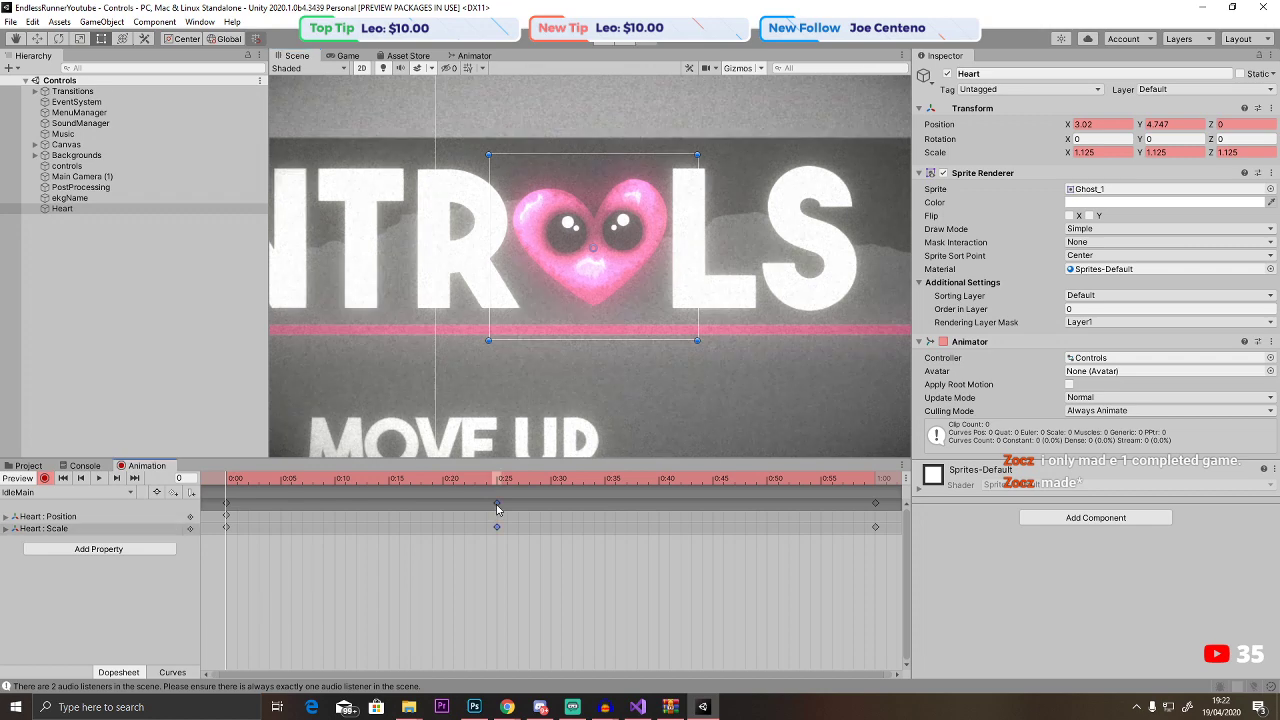
{"action": "key", "text": "Delete"}
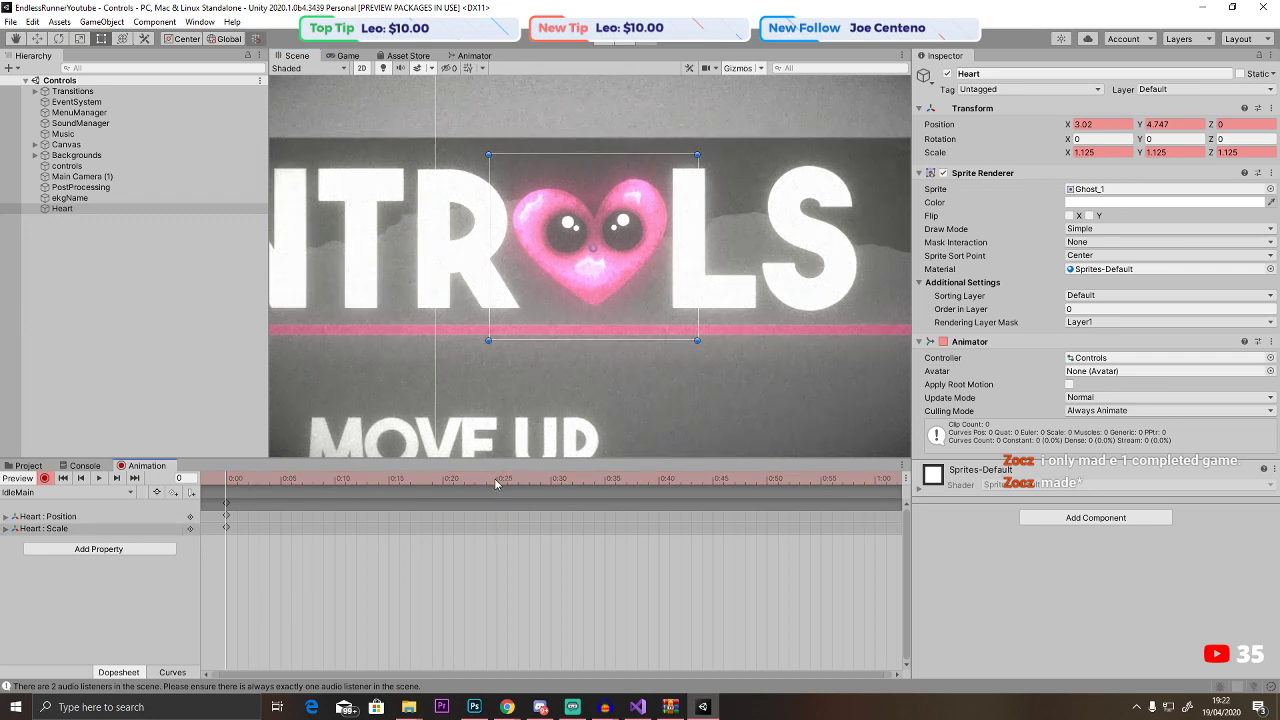
{"action": "left_click", "coordinate": [497, 479]}
{"action": "left_click", "coordinate": [226, 501]}
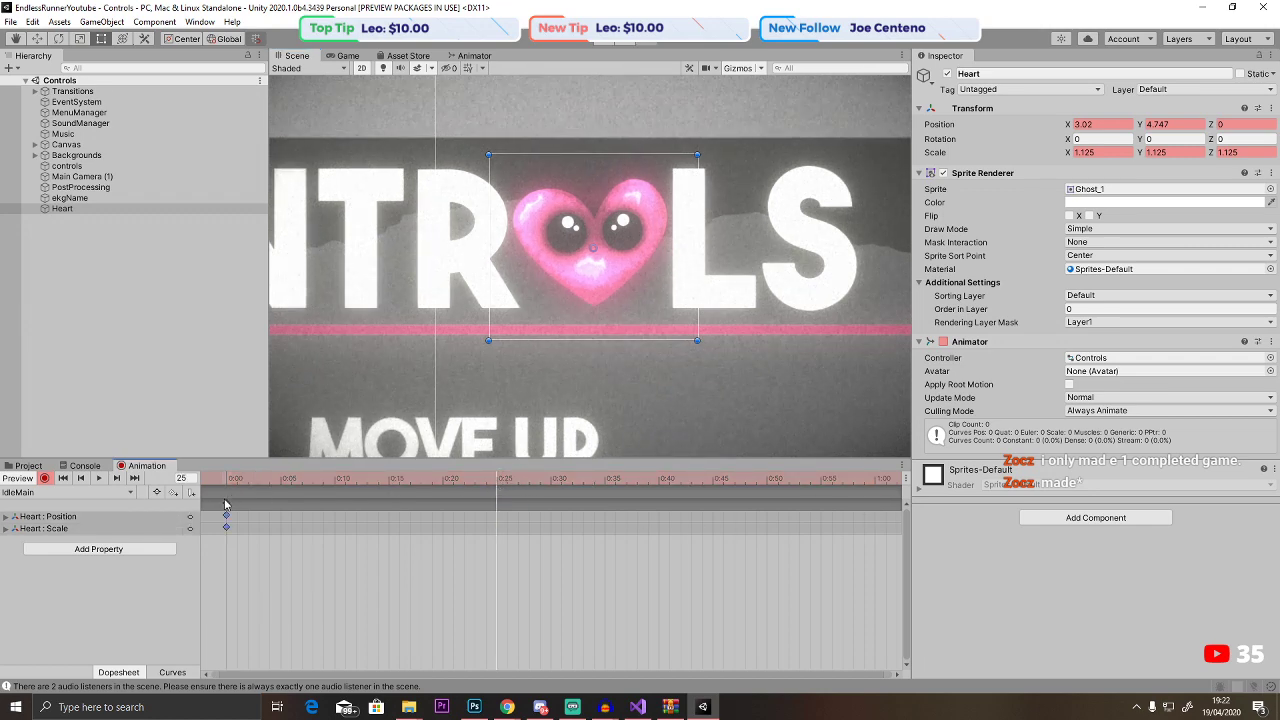
{"action": "left_click", "coordinate": [1099, 155]}
{"action": "left_click", "coordinate": [501, 480]}
{"action": "left_click", "coordinate": [1099, 152]}
{"action": "type", "text": "1.3"}
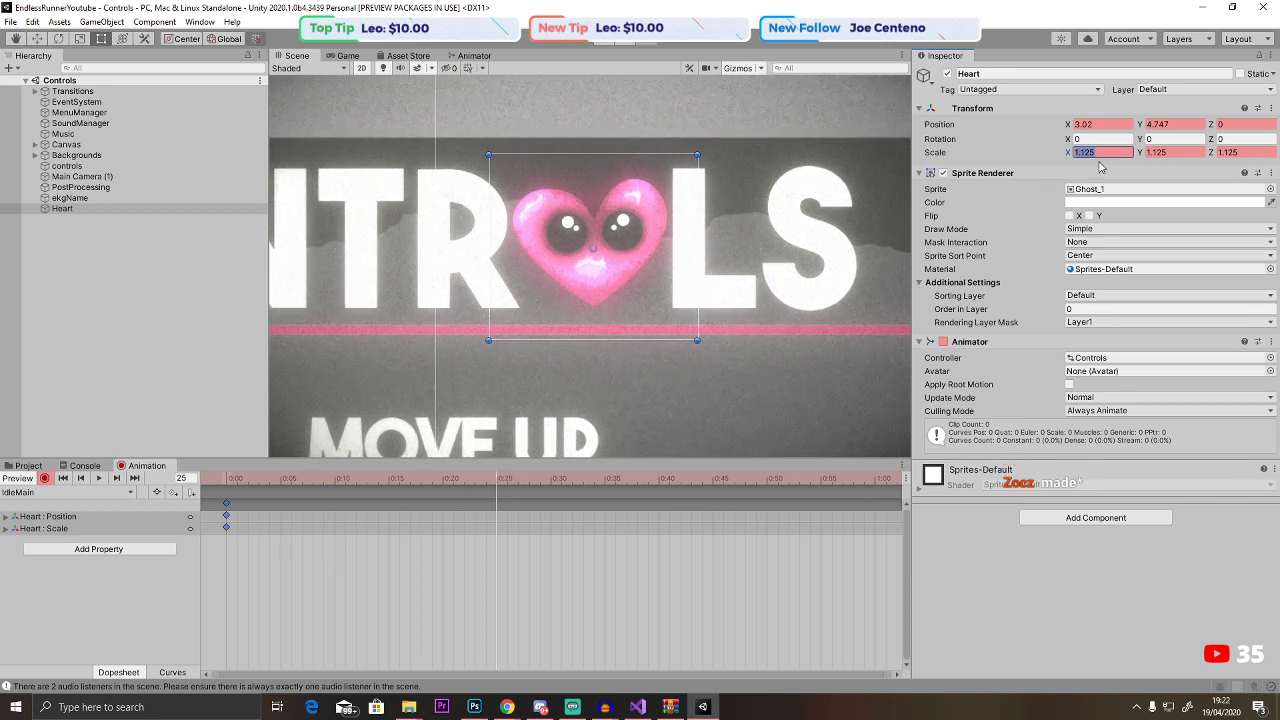
{"action": "left_click", "coordinate": [1170, 152]}
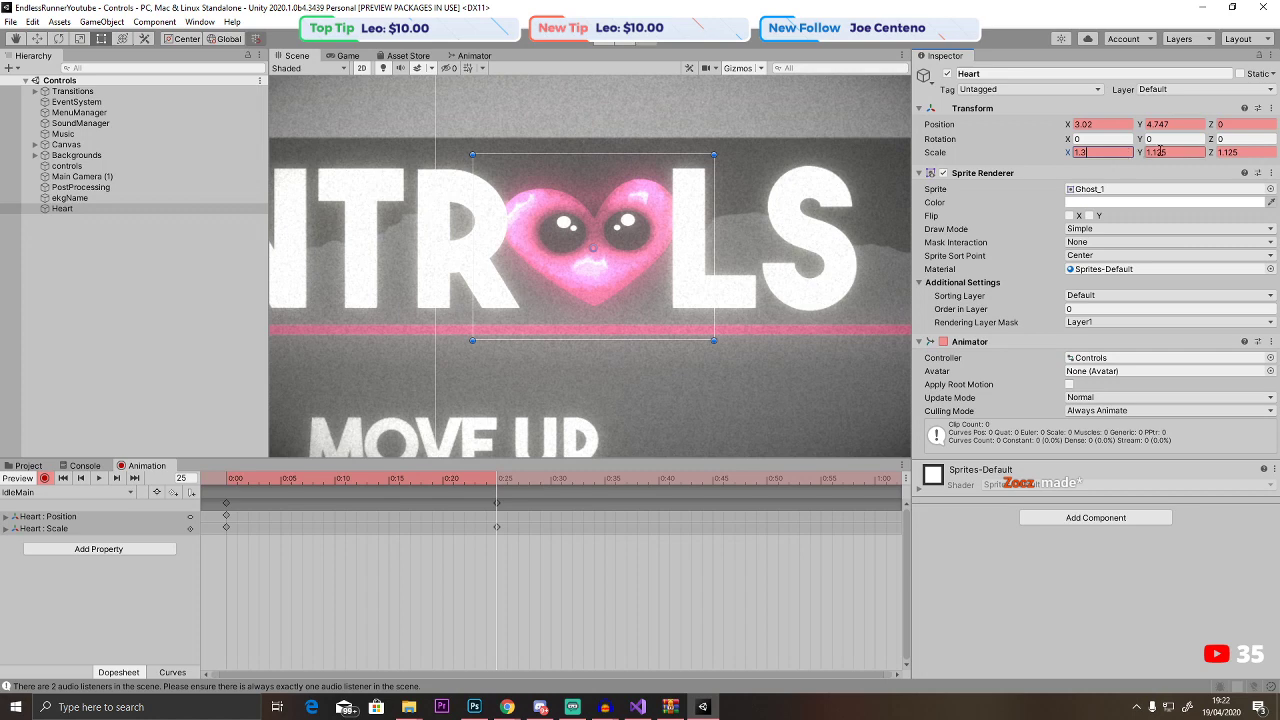
{"action": "type", "text": "1.3"}
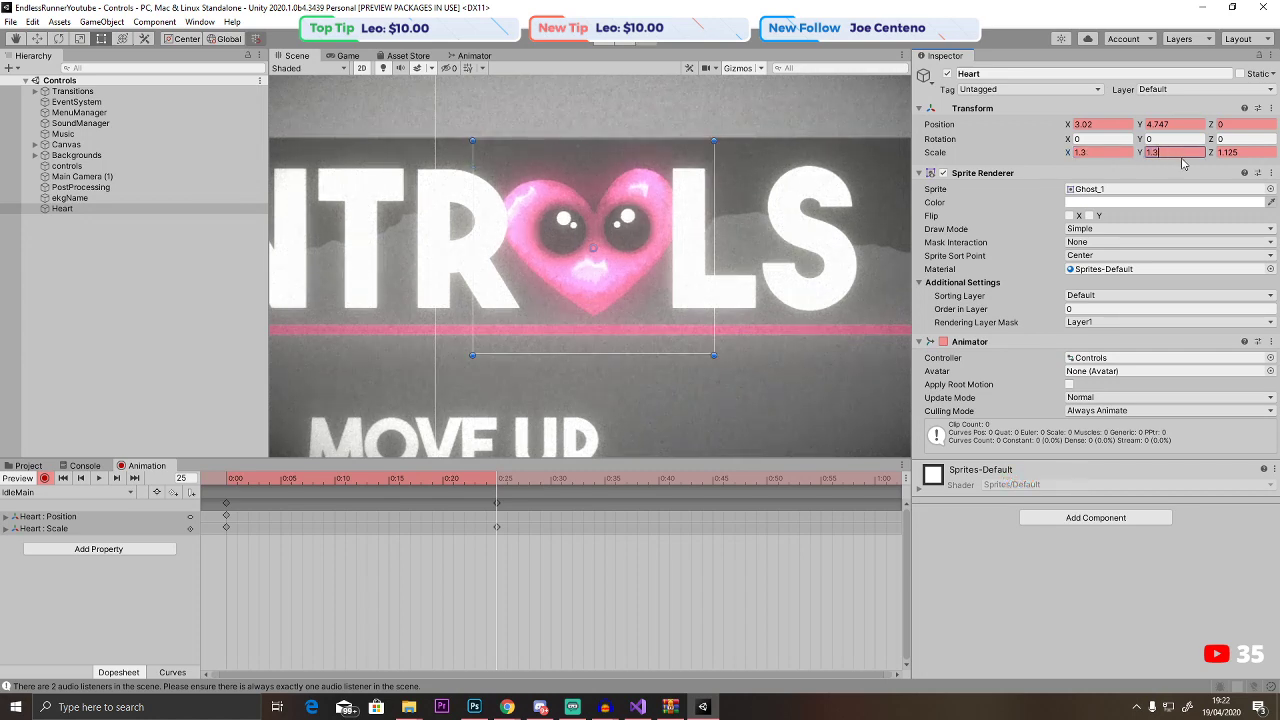
{"action": "key", "text": "Tab"}
{"action": "type", "text": "1.3"}
Record a keyframe at frame 60 of IdleMain with the heart's X, Y and Z scale set to 1.125, and end recording.
{"action": "left_click", "coordinate": [876, 479]}
{"action": "left_click", "coordinate": [1100, 152]}
{"action": "type", "text": "1.125"}
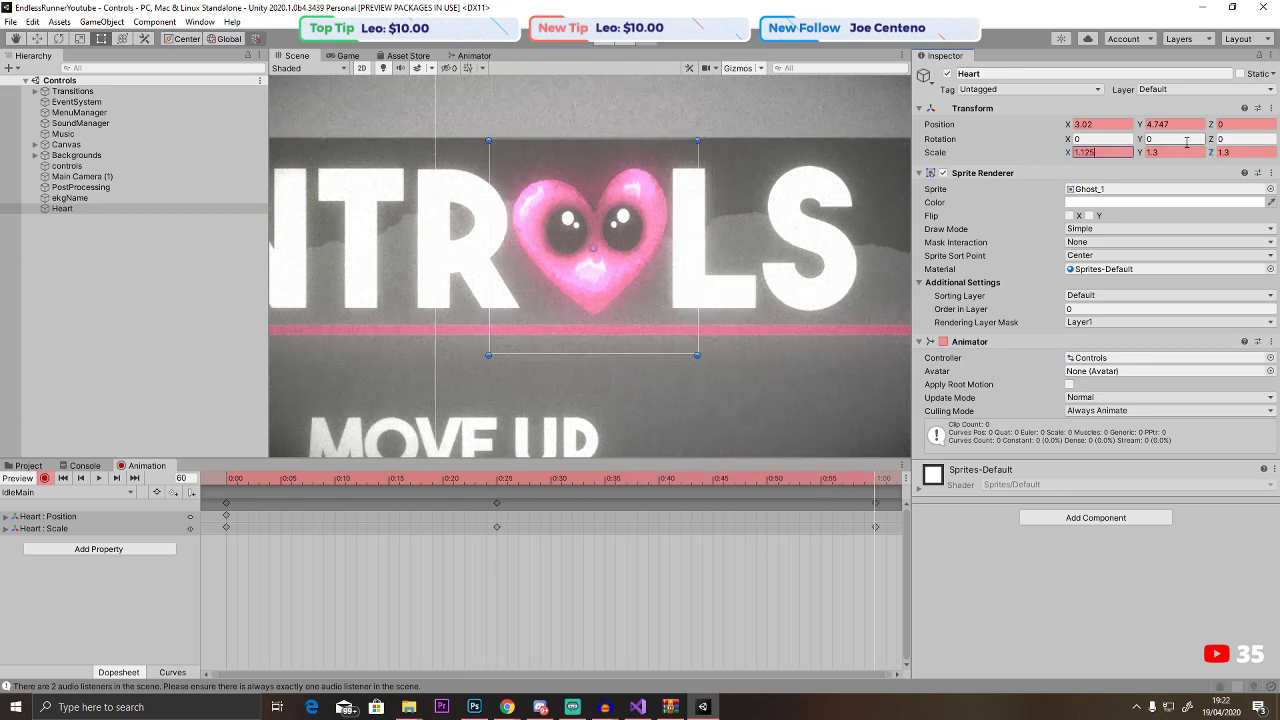
{"action": "key", "text": "Tab"}
{"action": "type", "text": "1.125"}
{"action": "key", "text": "Tab"}
{"action": "type", "text": "1.125"}
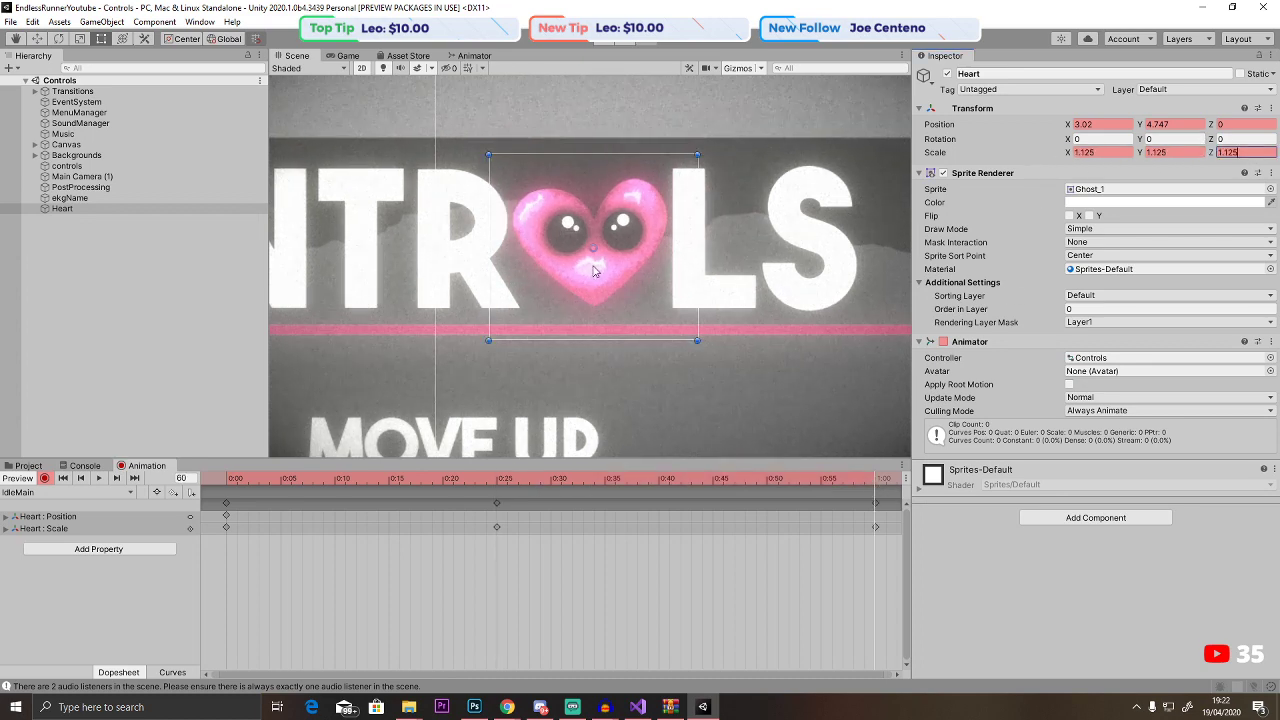
{"action": "left_click", "coordinate": [44, 478]}
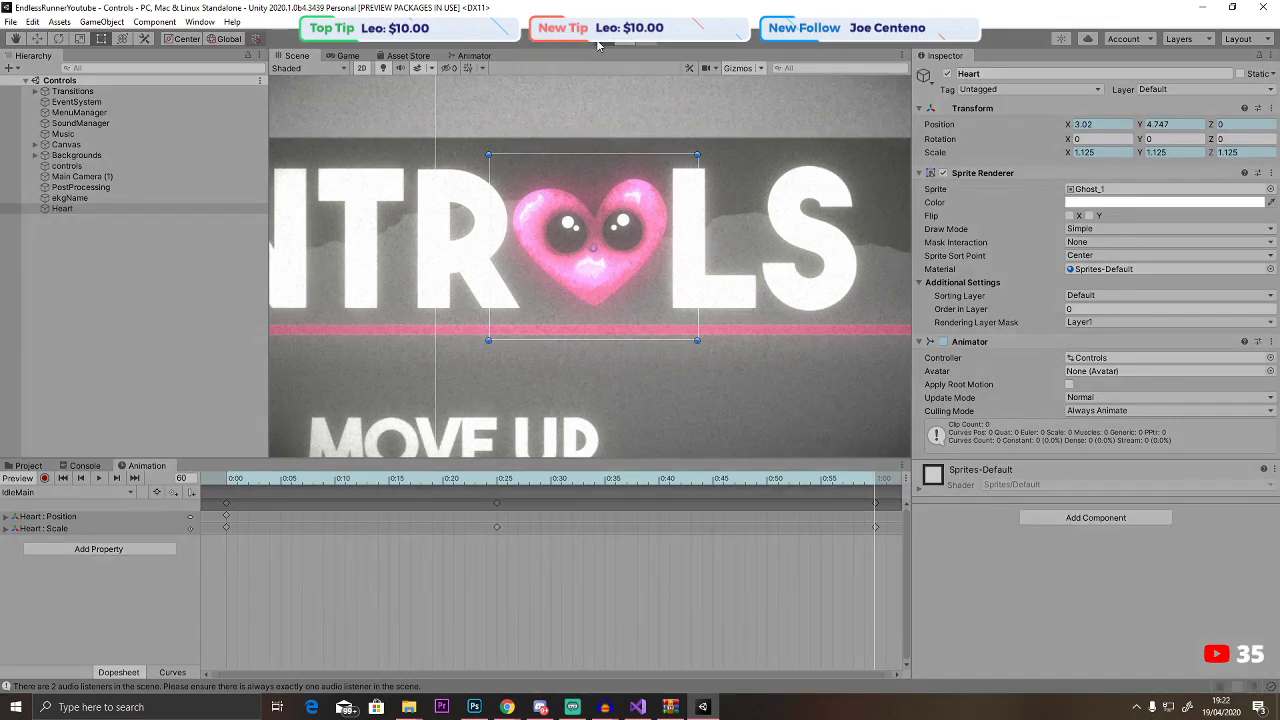
Move the Heart object directly below Transitions in the scene hierarchy, playtesting the Controls scene before and after the change.
{"action": "left_click", "coordinate": [598, 45]}
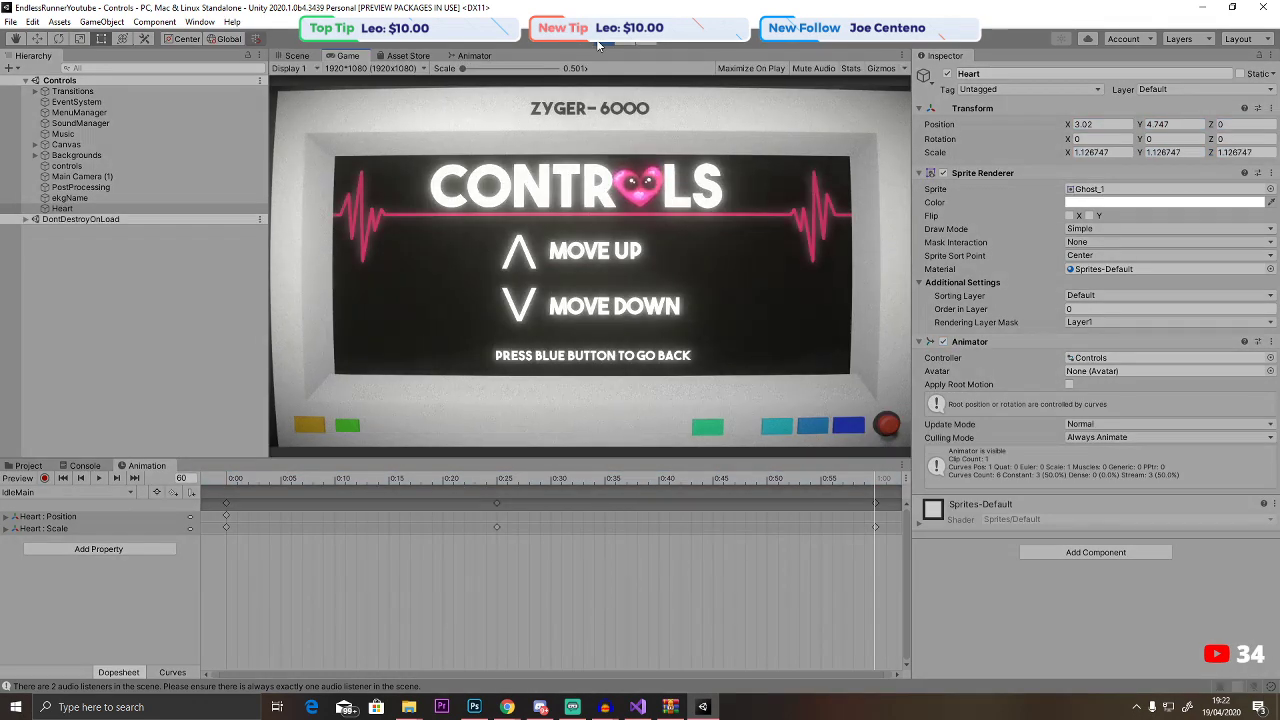
{"action": "left_click", "coordinate": [598, 45]}
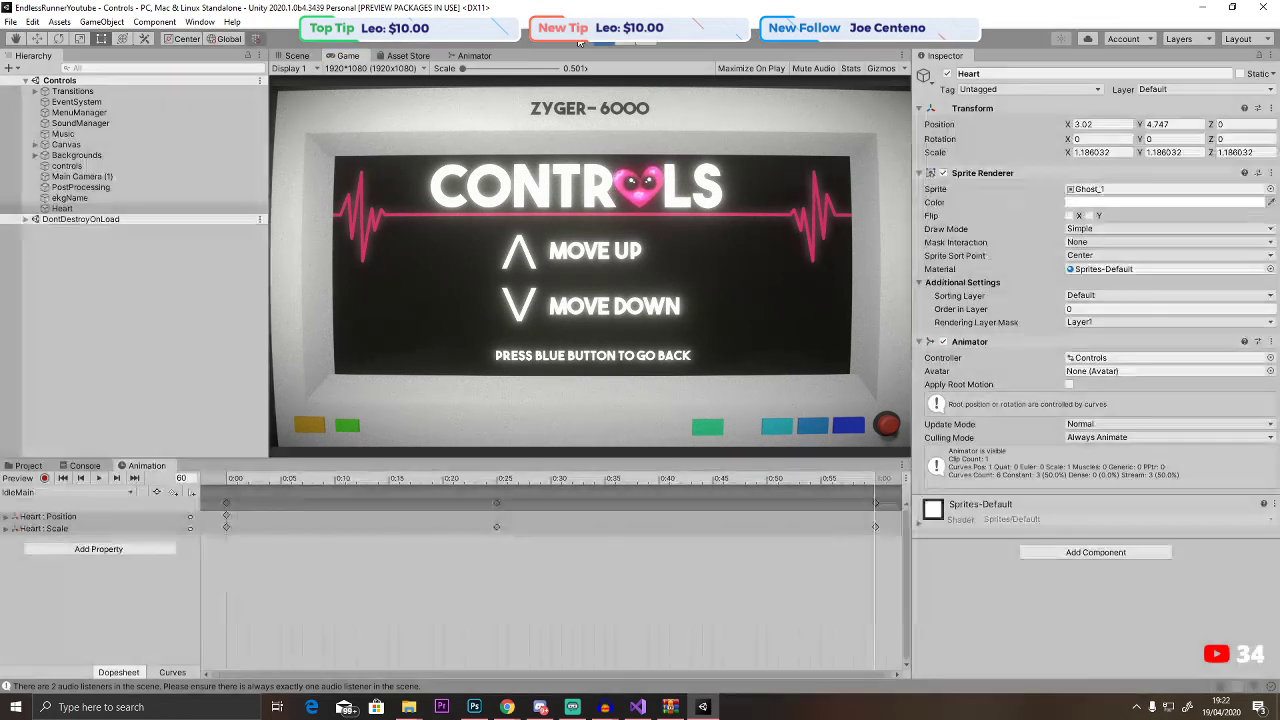
{"action": "left_click_drag", "start_coordinate": [62, 210], "coordinate": [66, 103]}
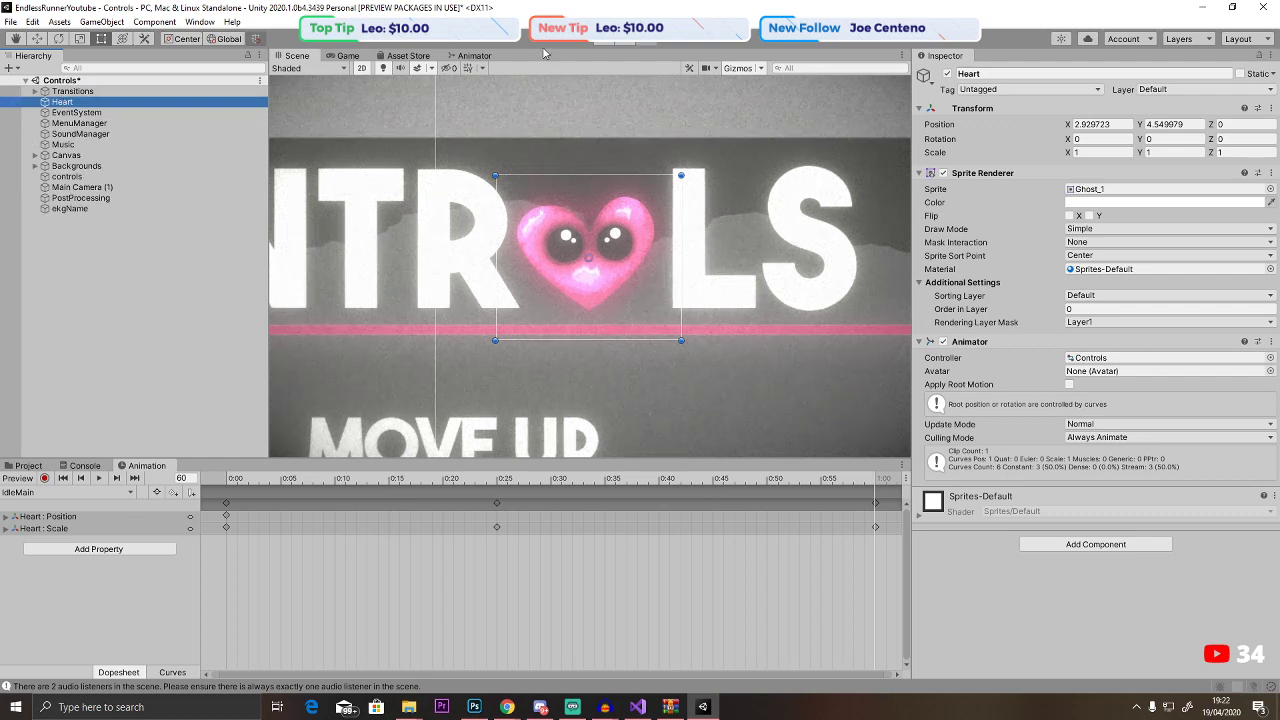
{"action": "left_click", "coordinate": [601, 46]}
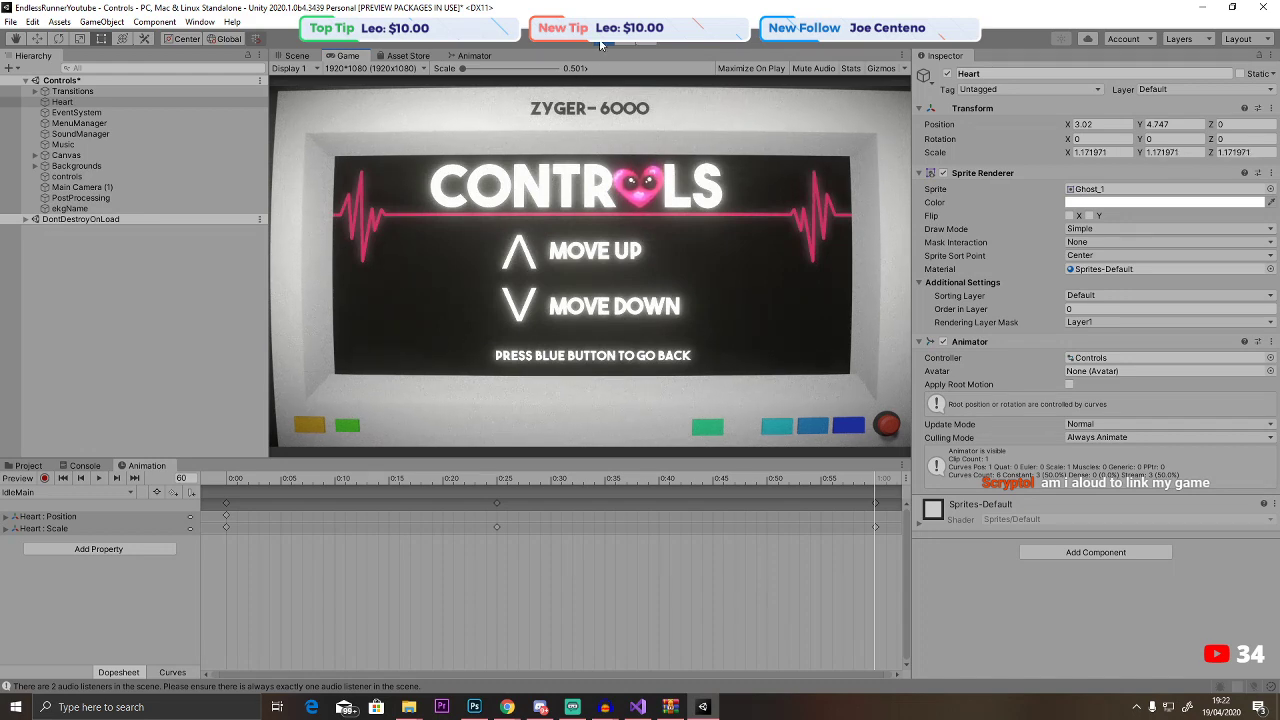
{"action": "left_click", "coordinate": [612, 40]}
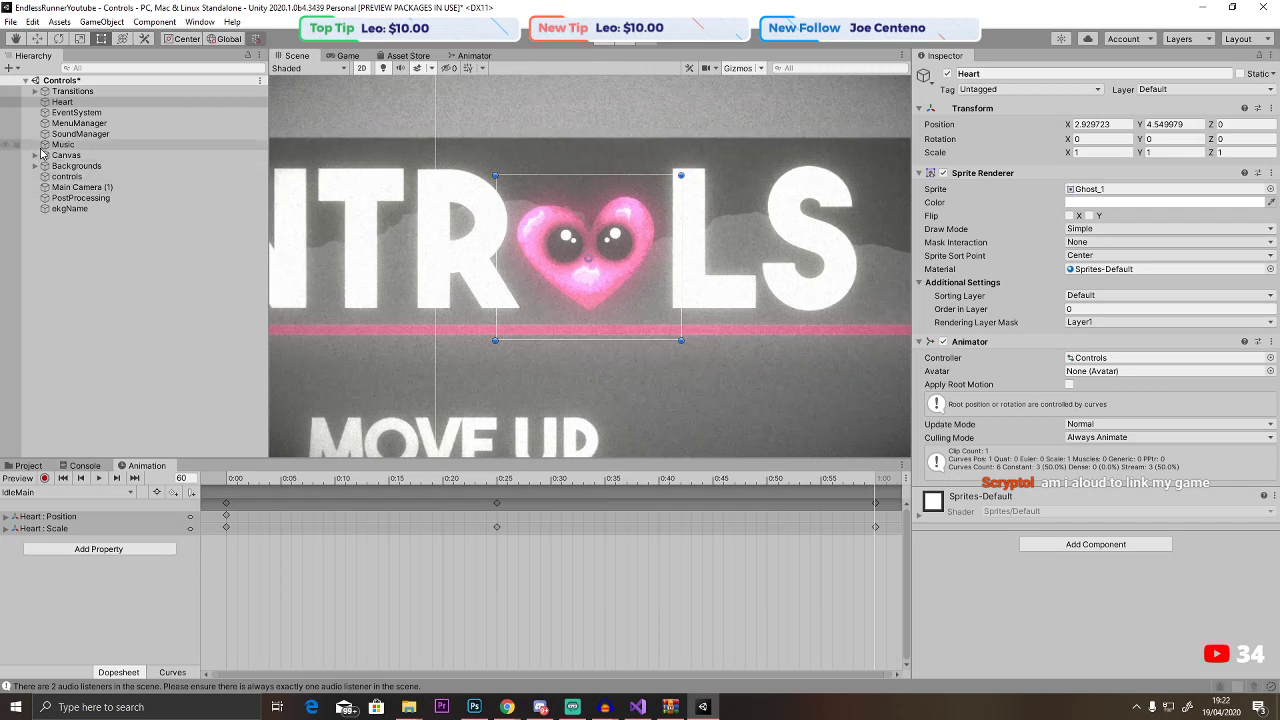
Try a Z position of 1 for the Heart object and playtest the Controls scene.
{"action": "left_click", "coordinate": [67, 176]}
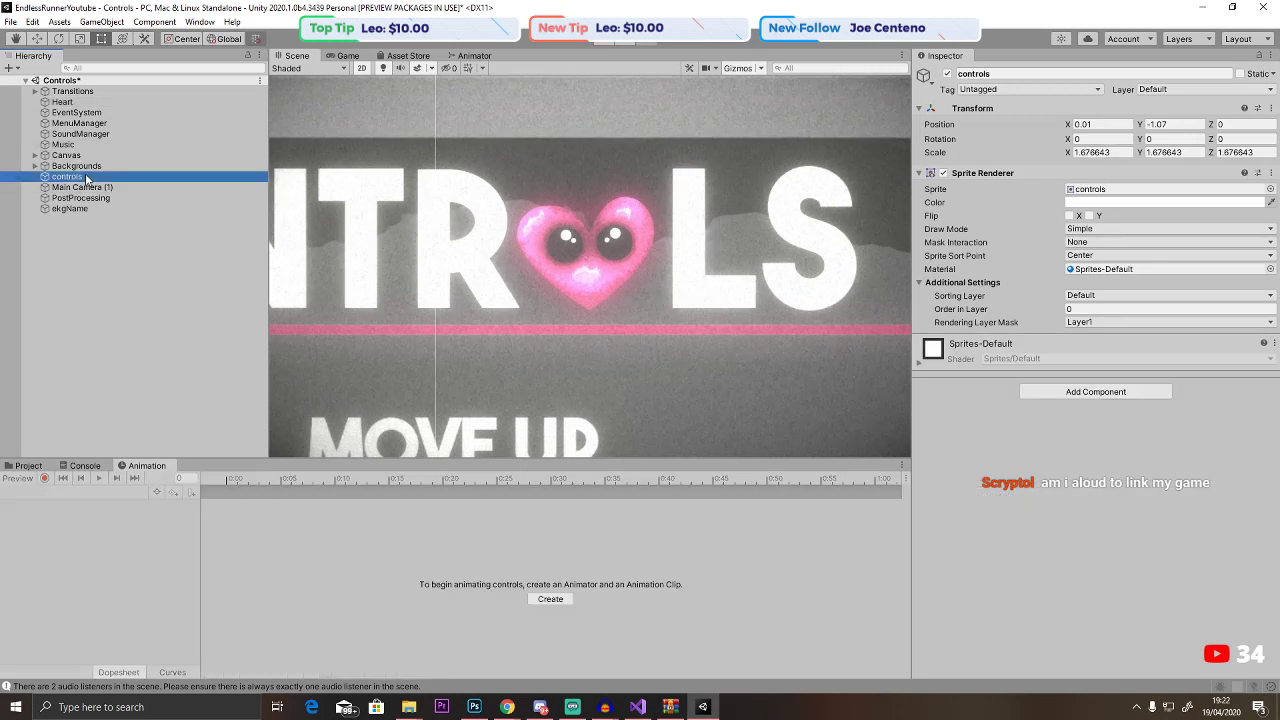
{"action": "left_click", "coordinate": [62, 101]}
{"action": "left_click", "coordinate": [1229, 123]}
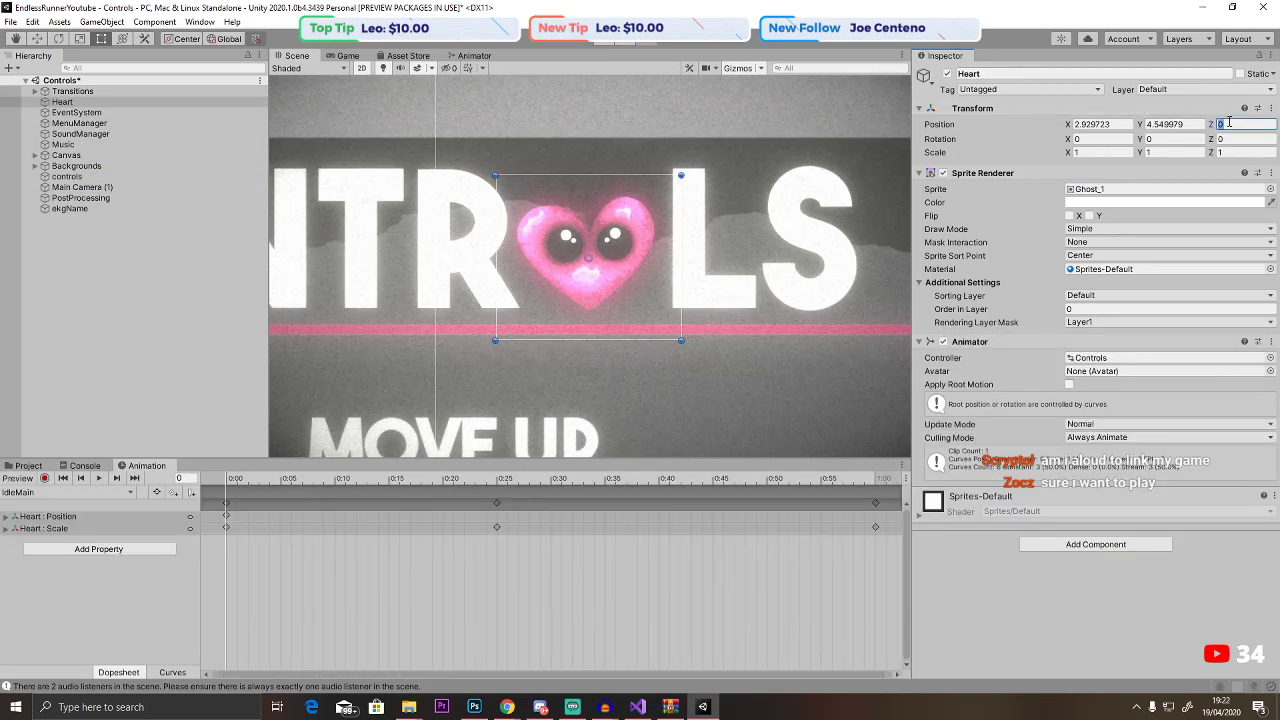
{"action": "left_click", "coordinate": [607, 42]}
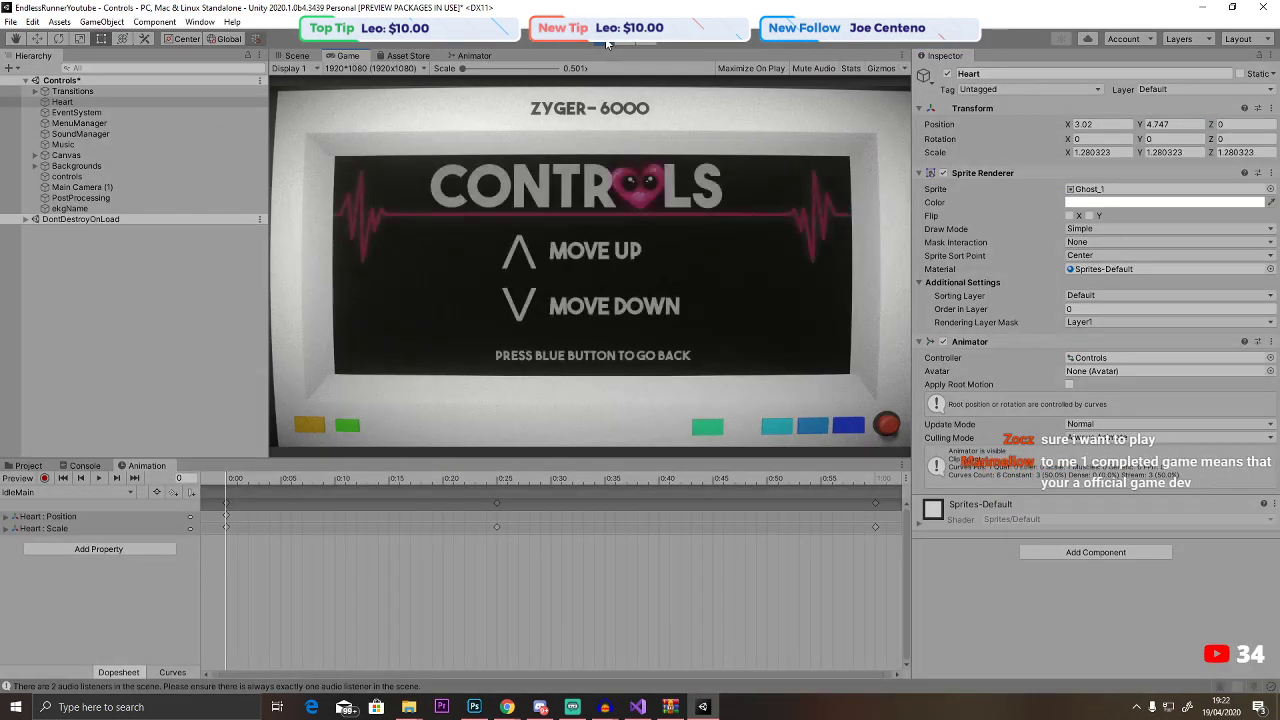
{"action": "key", "text": "ctrl+p"}
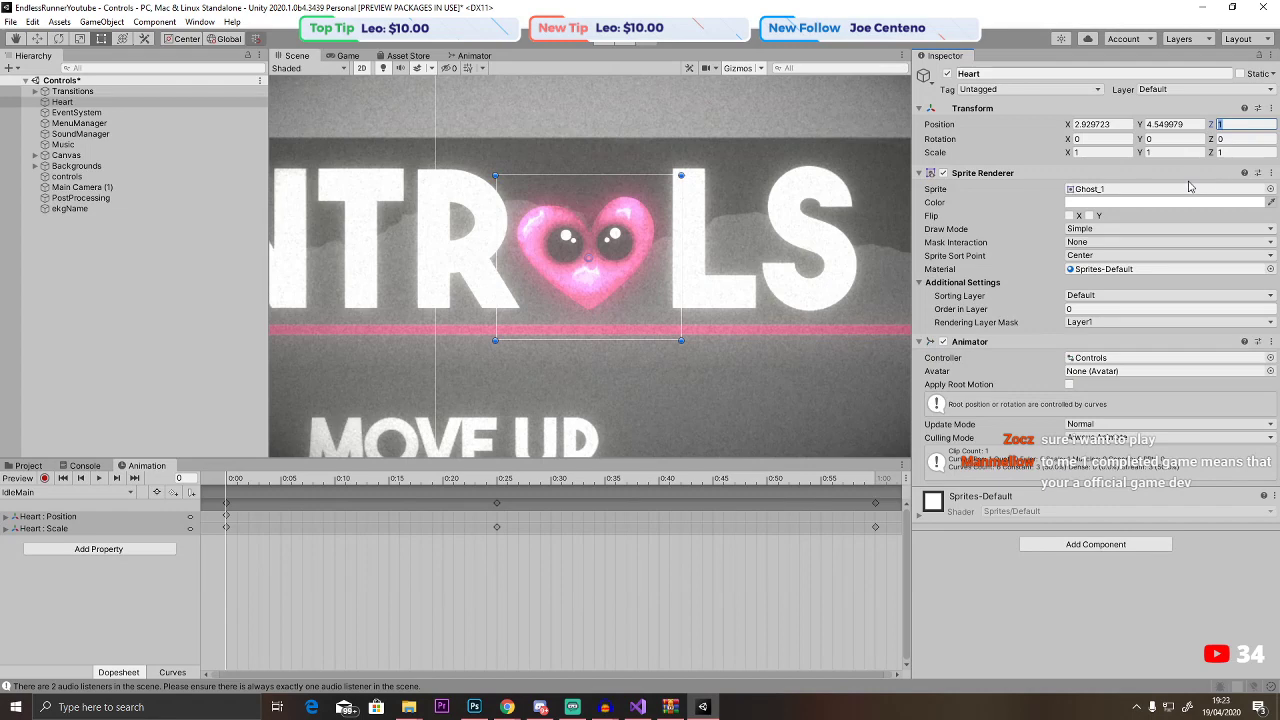
Set the Heart object's Z position to -1 and playtest the Controls scene again.
{"action": "type", "text": "-1"}
{"action": "key", "text": "Return"}
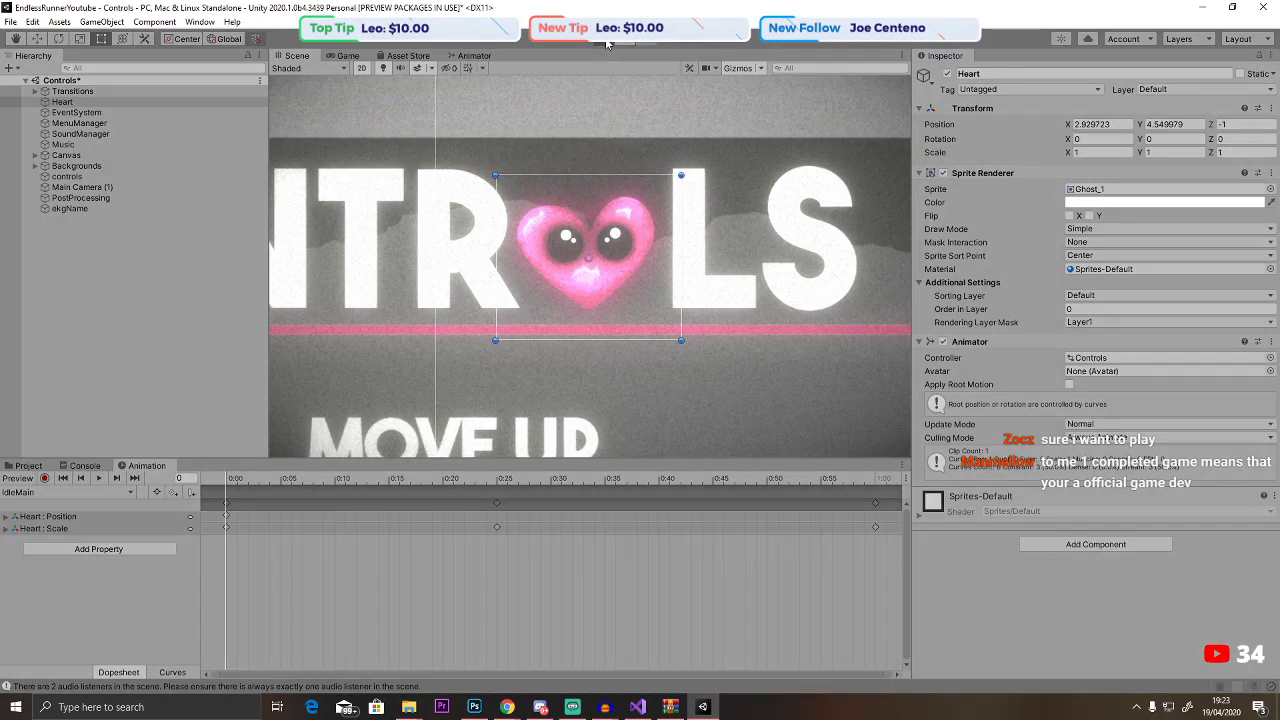
{"action": "left_click", "coordinate": [607, 43]}
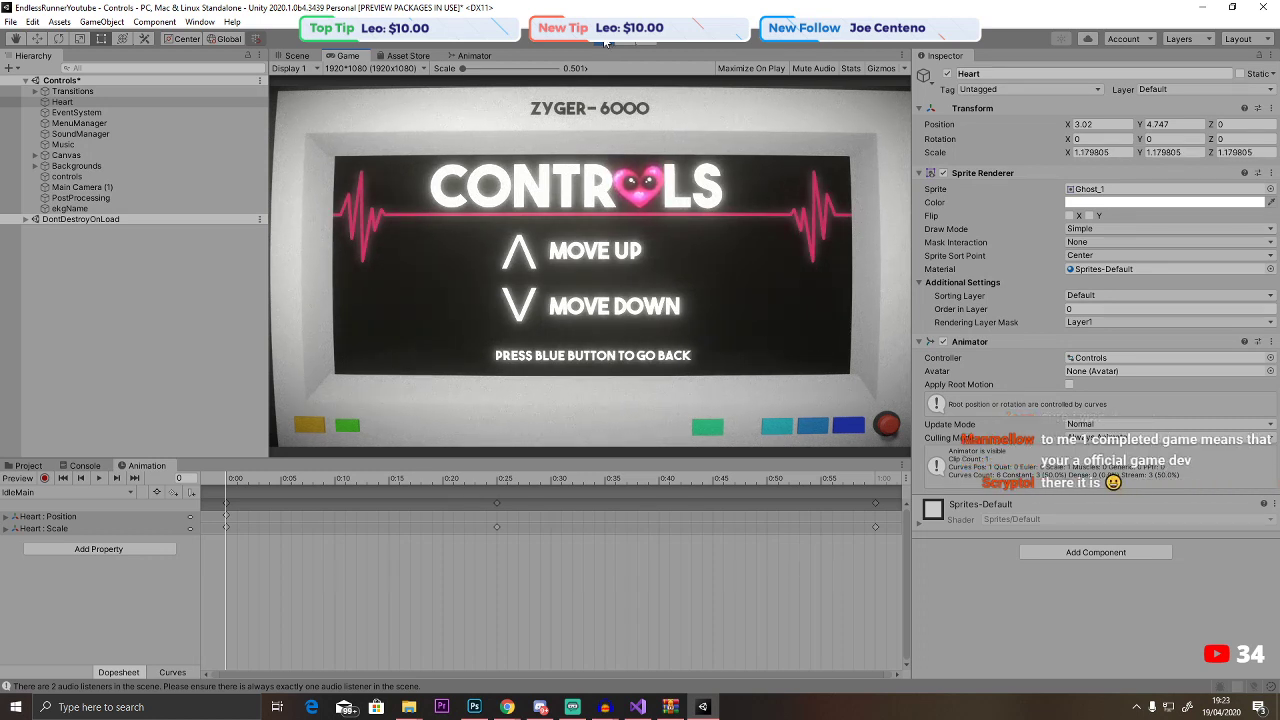
{"action": "left_click", "coordinate": [605, 42]}
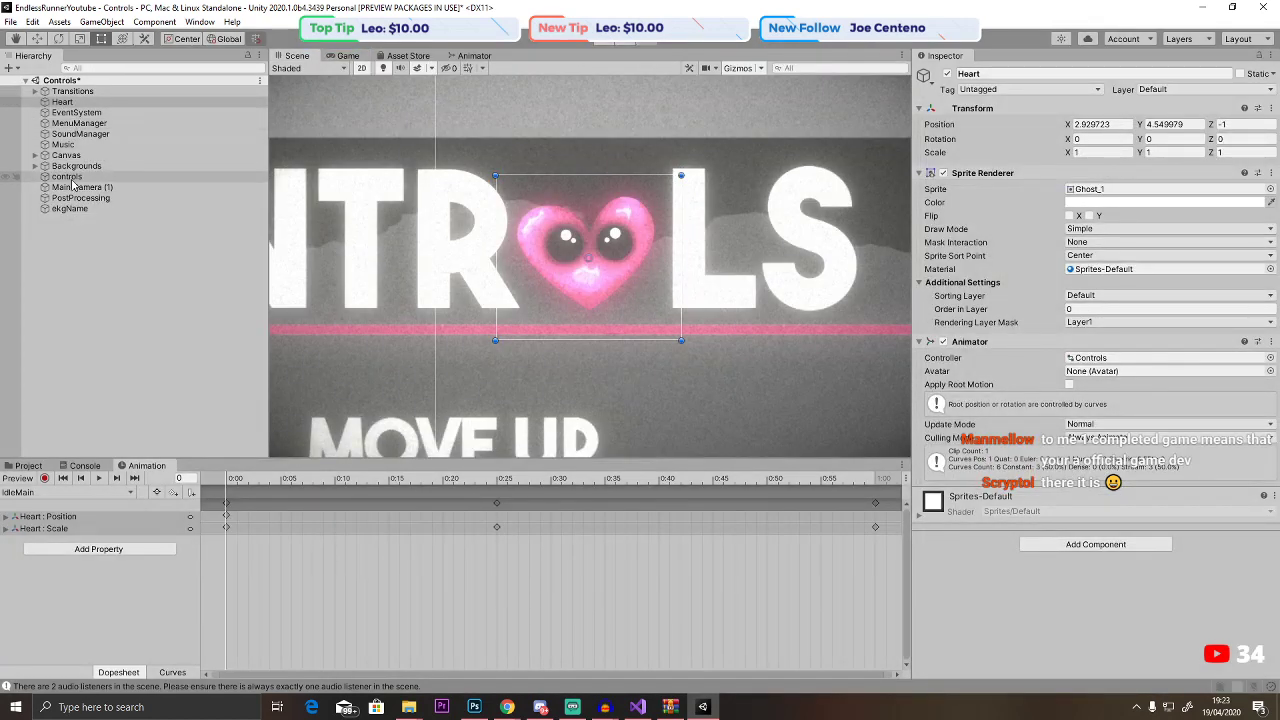
Inspect the heart's depth against the CONTROLS title in a 3D scene view, and return to the 2D view.
{"action": "left_click", "coordinate": [361, 68]}
{"action": "right_click_drag", "start_coordinate": [607, 237], "coordinate": [900, 270]}
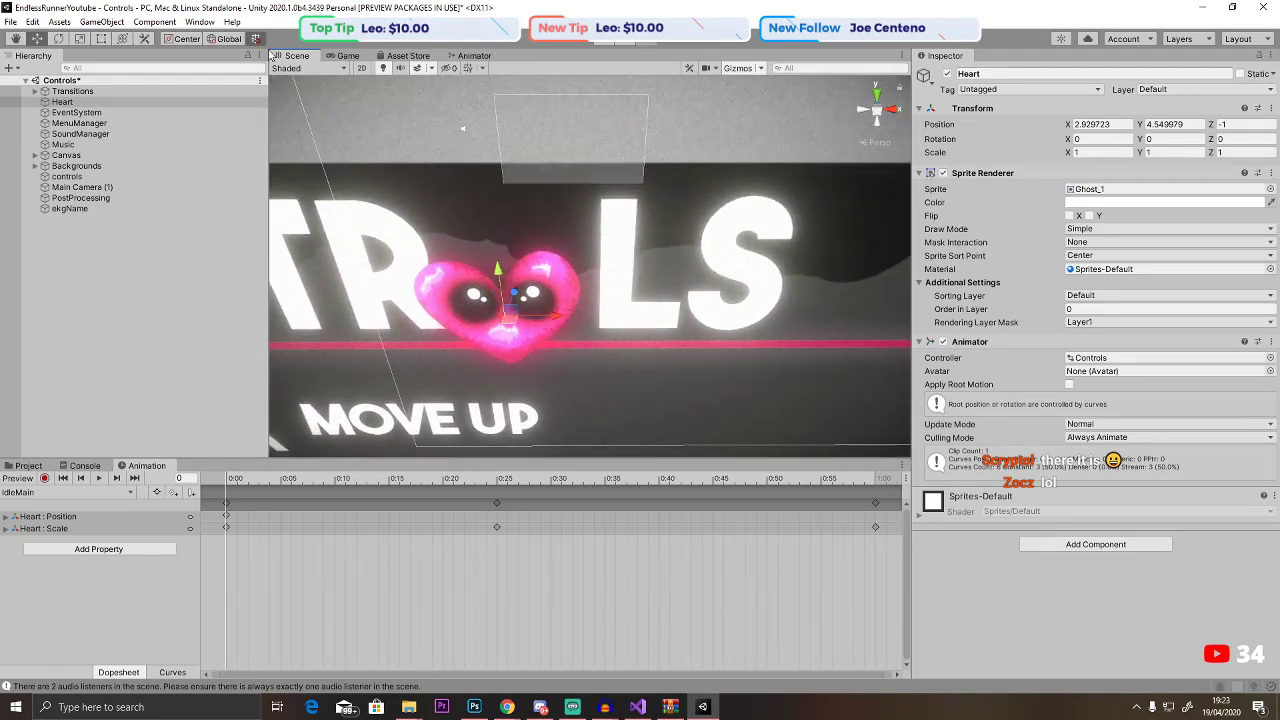
{"action": "left_click", "coordinate": [361, 67]}
{"action": "key", "text": "t"}
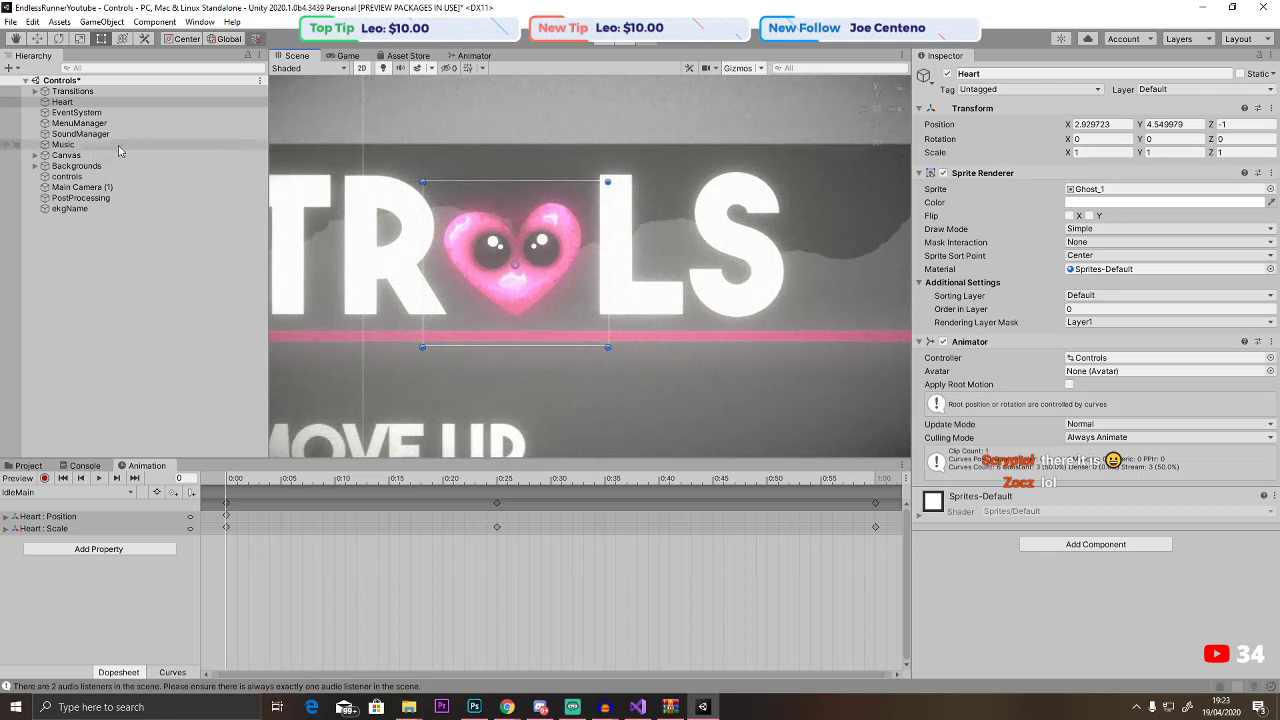
Record a Z position of -1 for the Heart at frame 0 of IdleMain, check frames 25 and 60, and end recording.
{"action": "left_click", "coordinate": [1264, 127]}
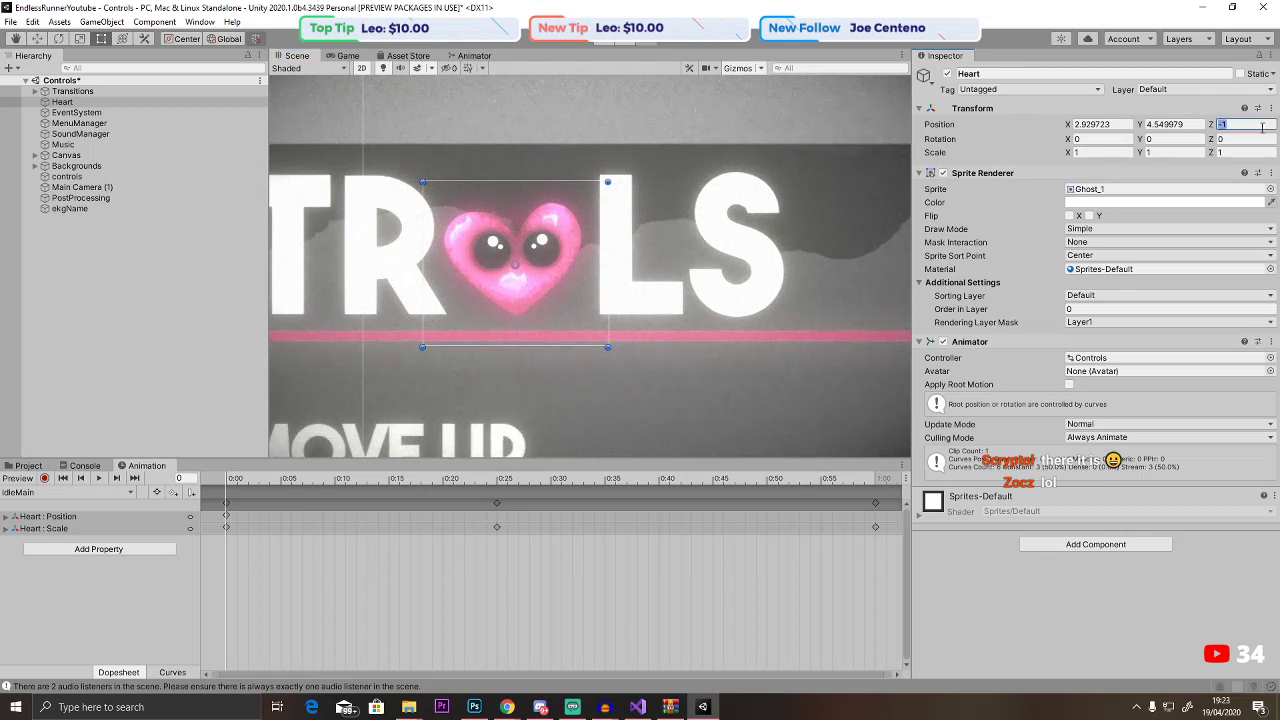
{"action": "left_click", "coordinate": [40, 478]}
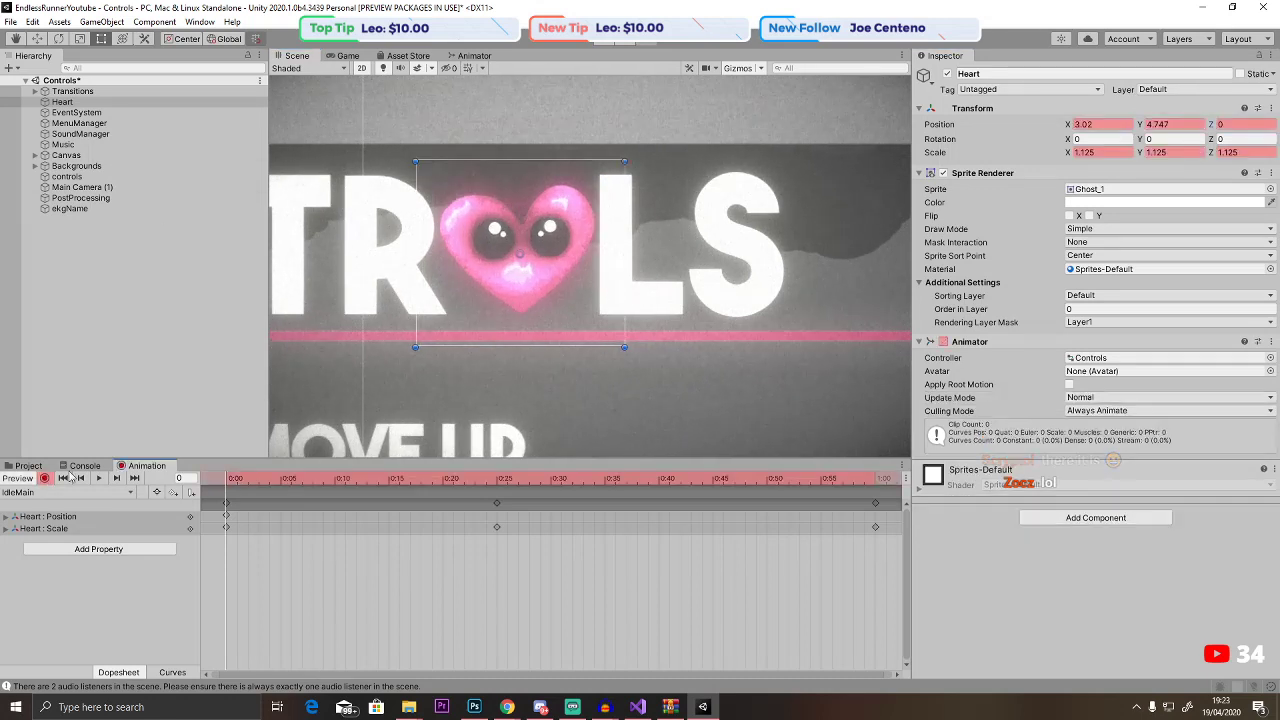
{"action": "left_click", "coordinate": [499, 487]}
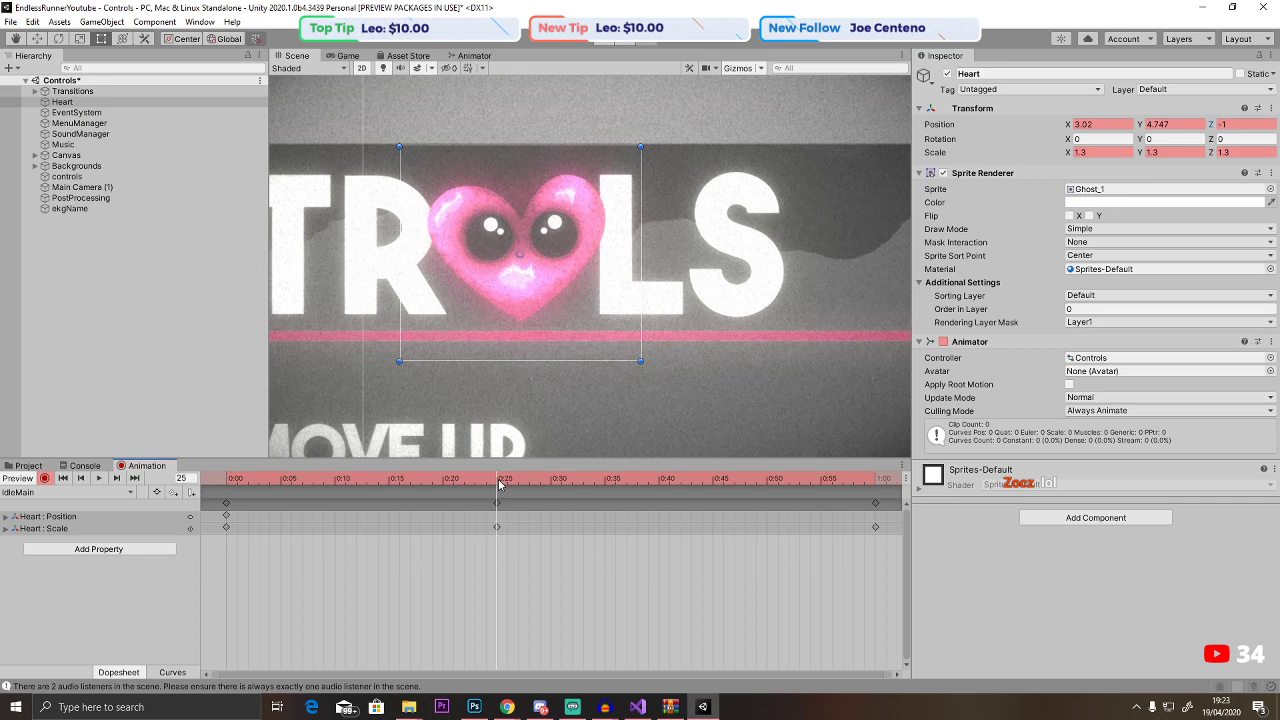
{"action": "left_click", "coordinate": [878, 485]}
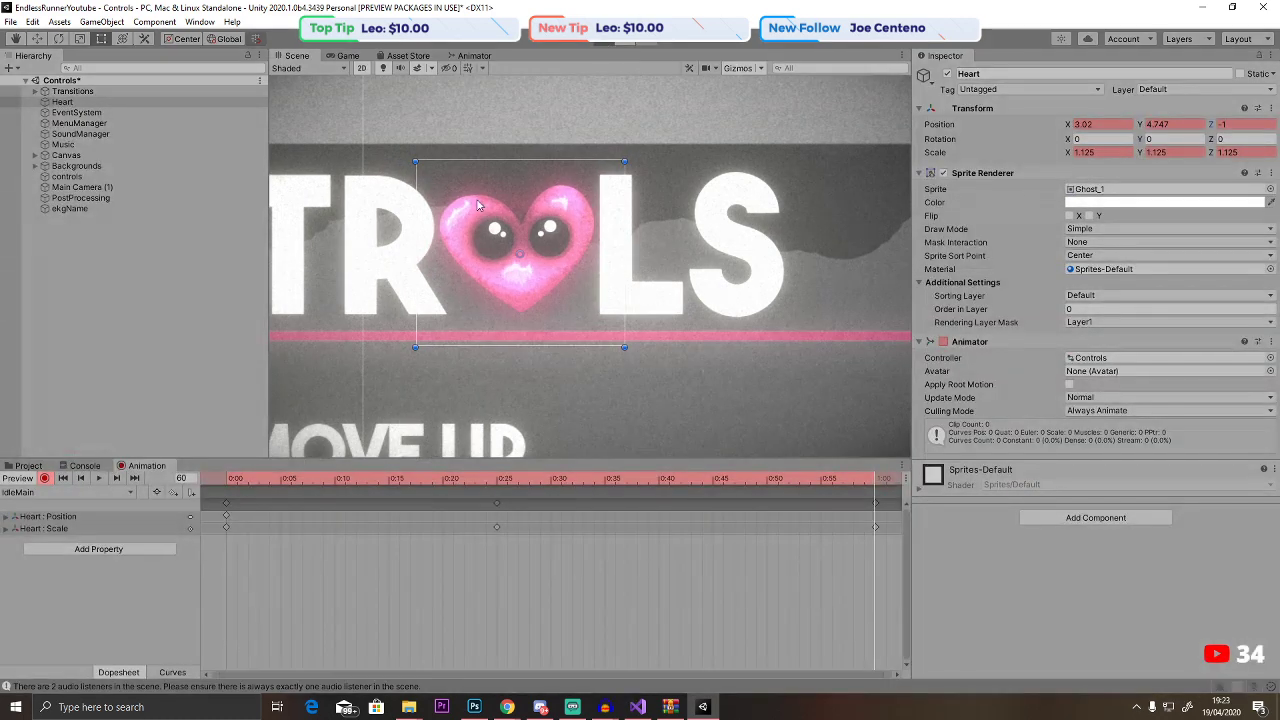
{"action": "left_click", "coordinate": [45, 477]}
Playtest the Controls scene through to the main menu, stop the game, and save the scene.
{"action": "key", "text": "ctrl+p"}
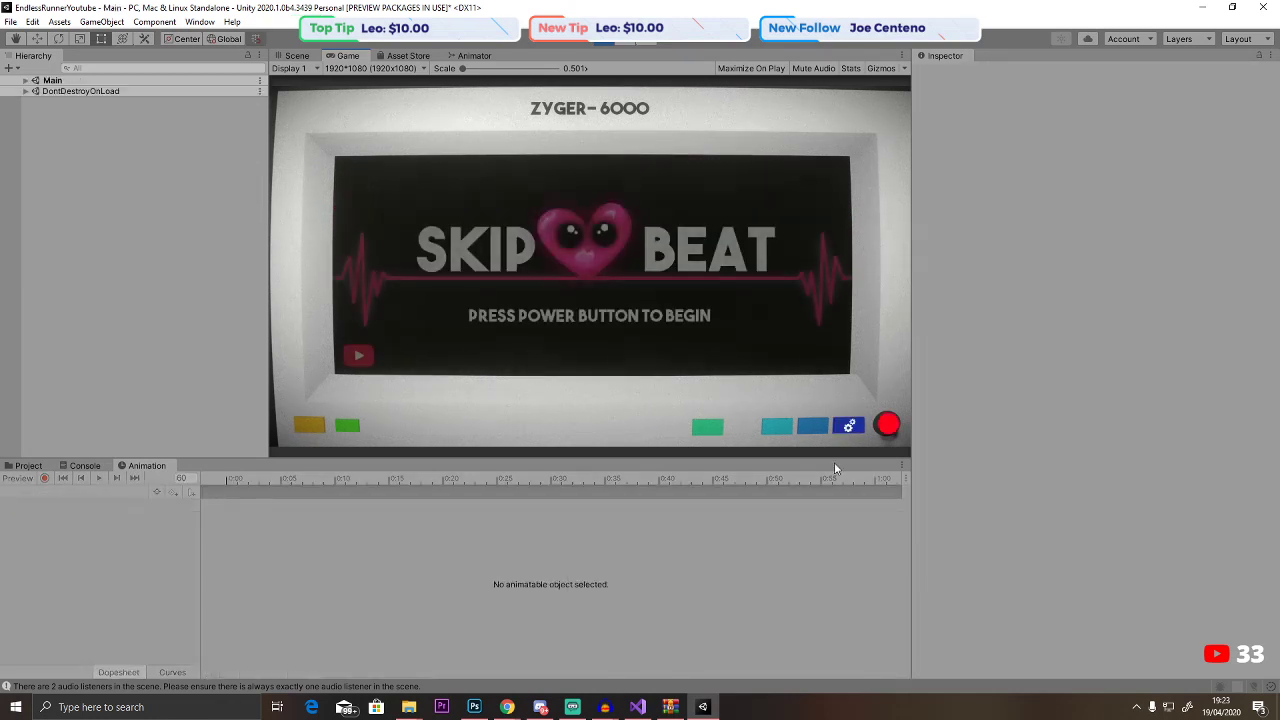
{"action": "left_click", "coordinate": [622, 38]}
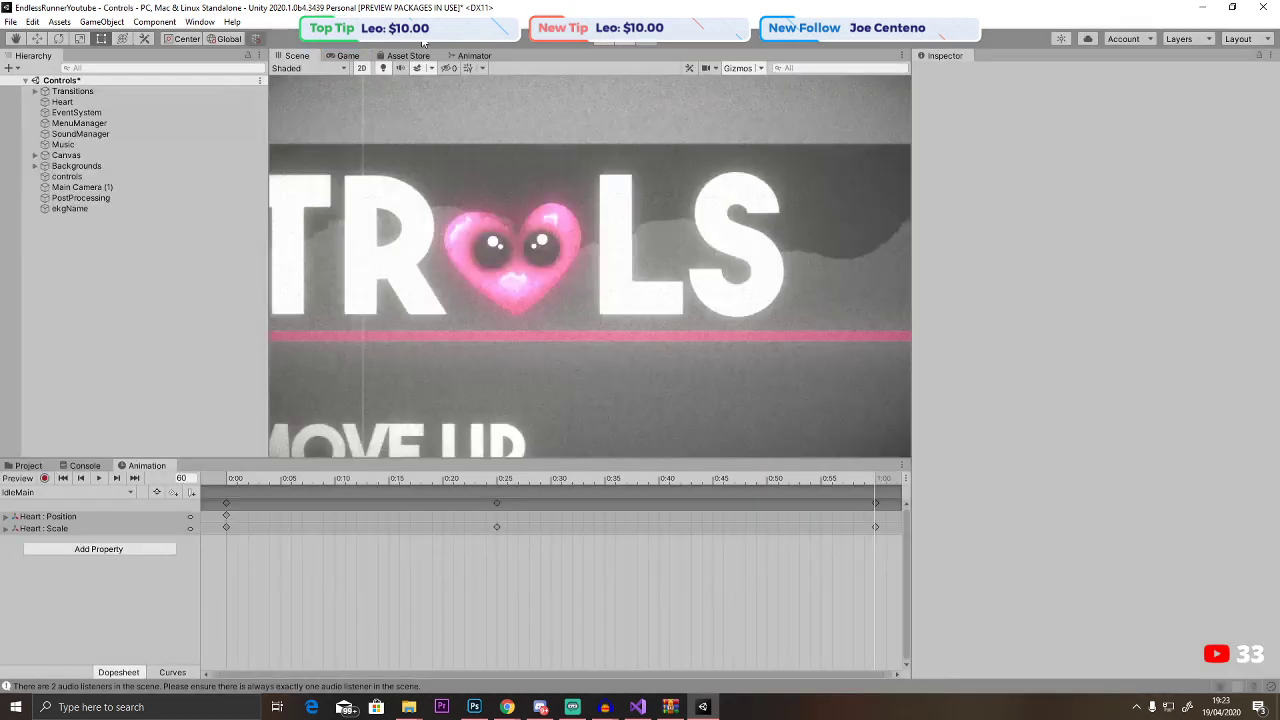
{"action": "left_click", "coordinate": [10, 21]}
{"action": "left_click", "coordinate": [32, 71]}
Switch to Chrome, review the remaining cards on the LD46 Trello board, and return to Unity.
{"action": "scroll", "coordinate": [470, 320], "scroll_direction": "down", "scroll_amount": 5}
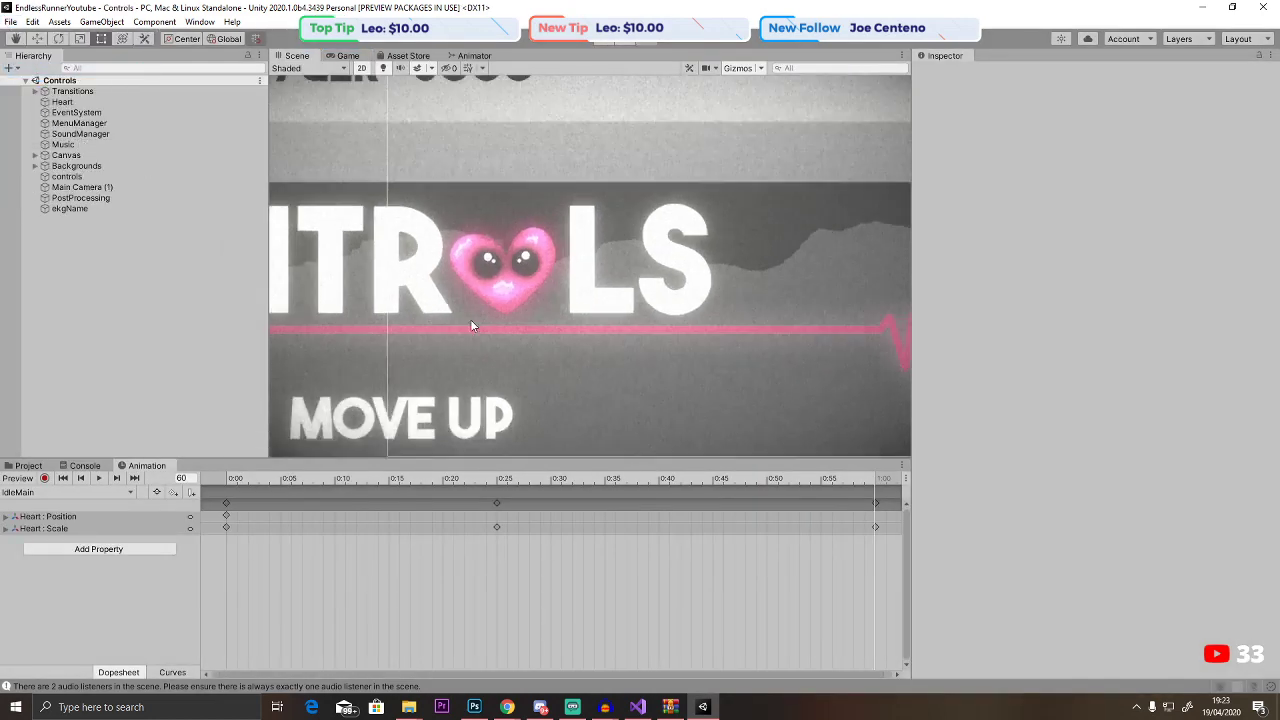
{"action": "middle_click_drag", "start_coordinate": [474, 354], "coordinate": [594, 267]}
{"action": "scroll", "coordinate": [594, 267], "scroll_direction": "down", "scroll_amount": 2}
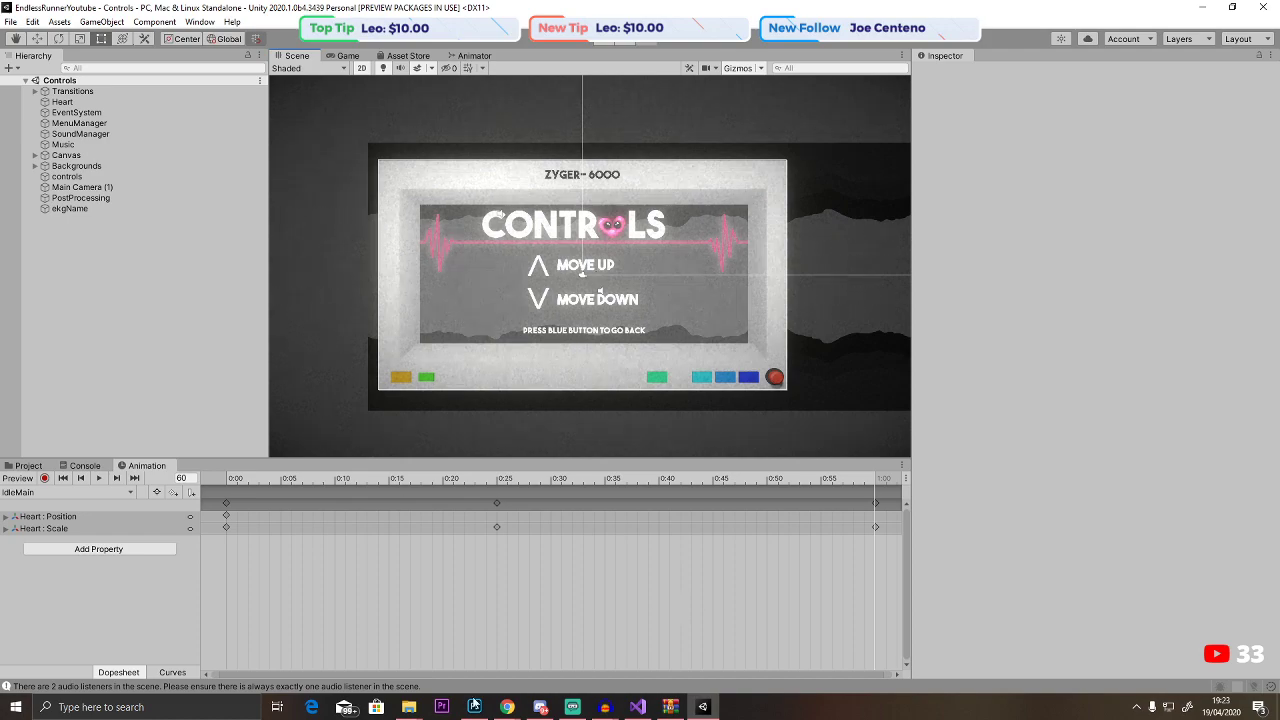
{"action": "mouse_move", "coordinate": [507, 706]}
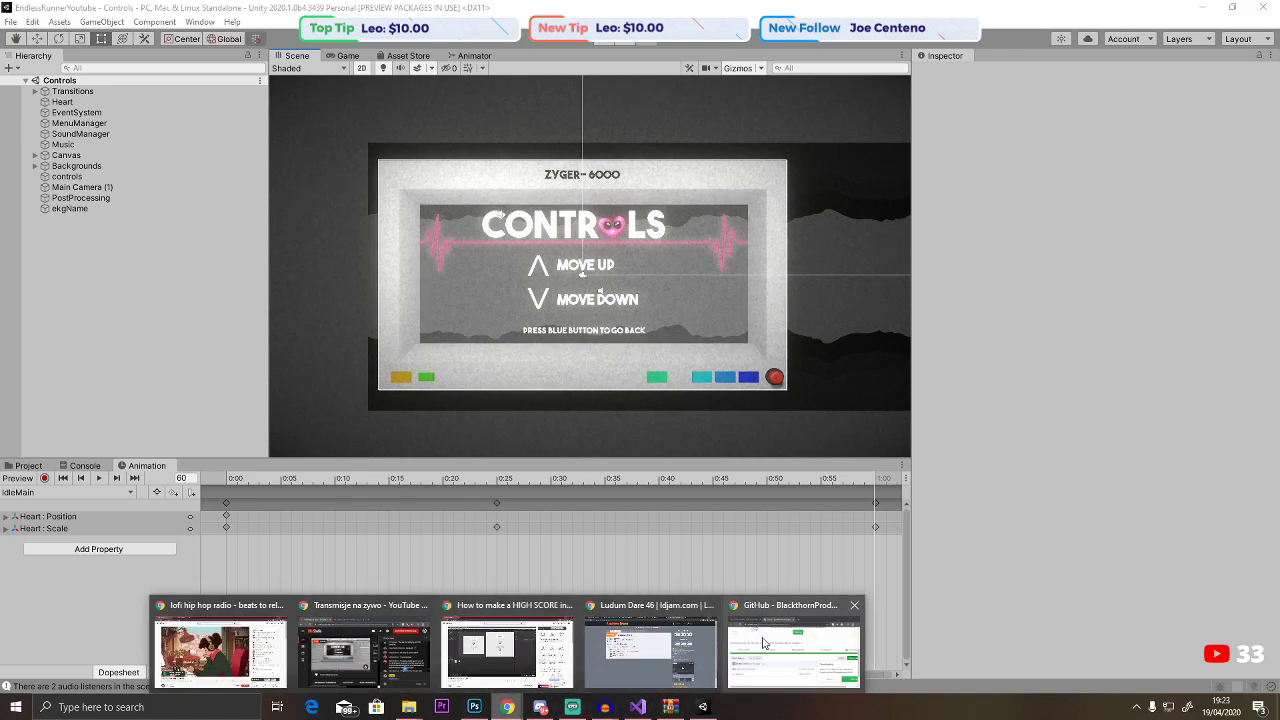
{"action": "mouse_move", "coordinate": [763, 642]}
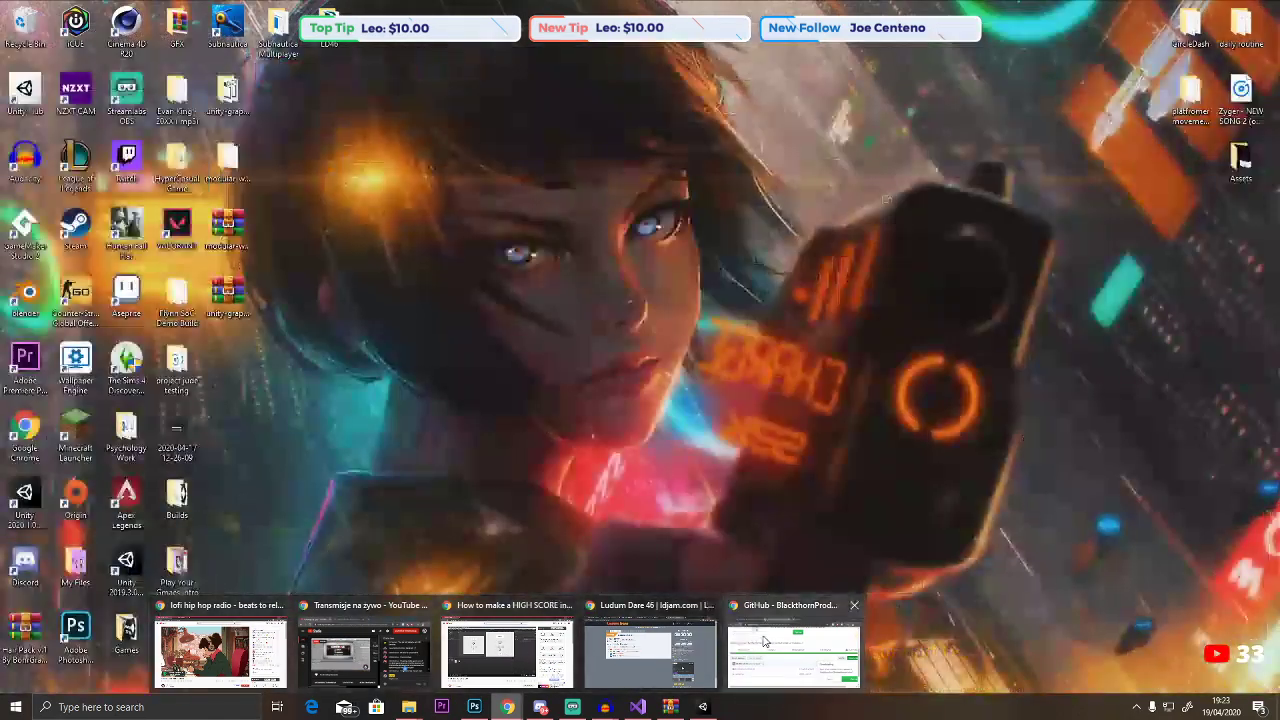
{"action": "left_click", "coordinate": [645, 652]}
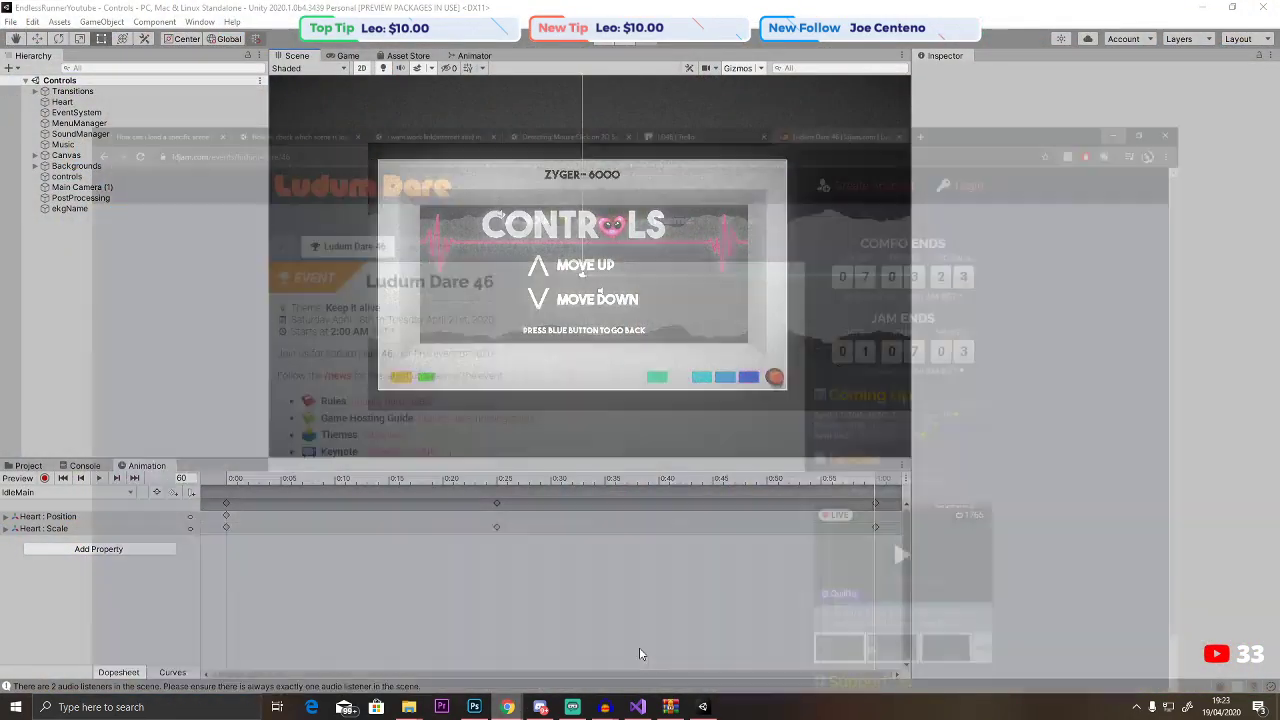
{"action": "left_click", "coordinate": [690, 11]}
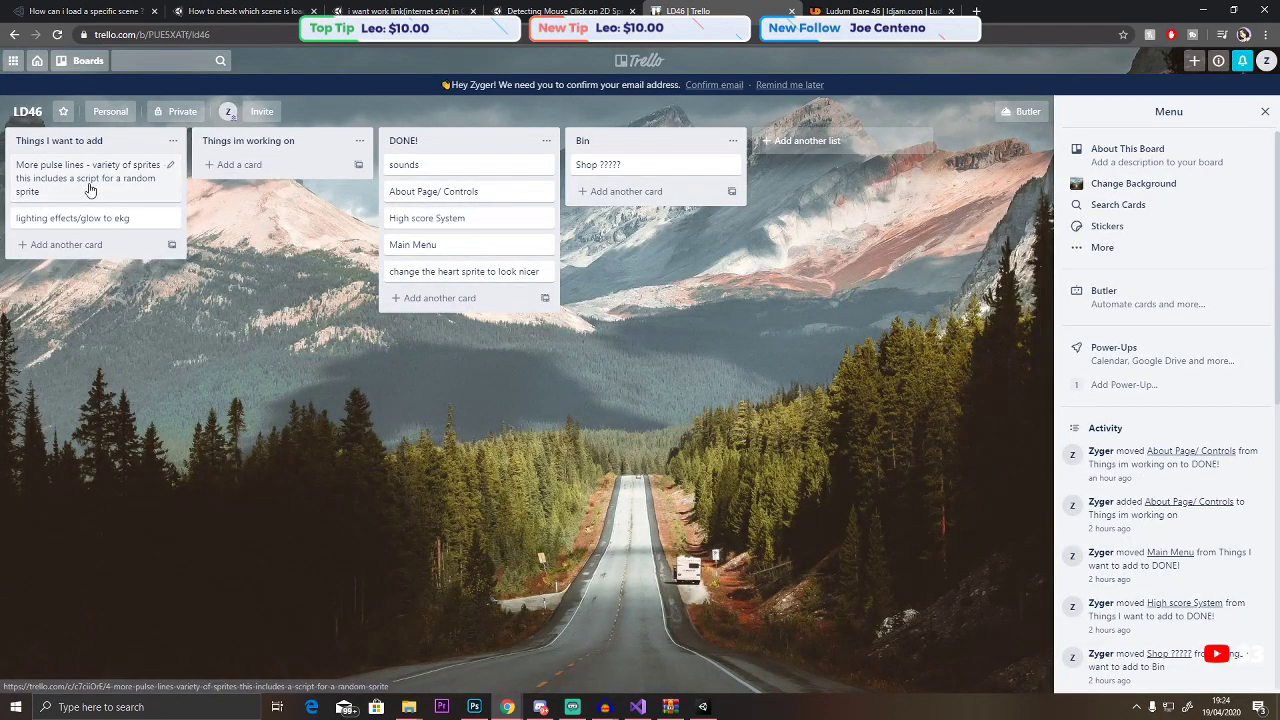
{"action": "left_click", "coordinate": [1190, 13]}
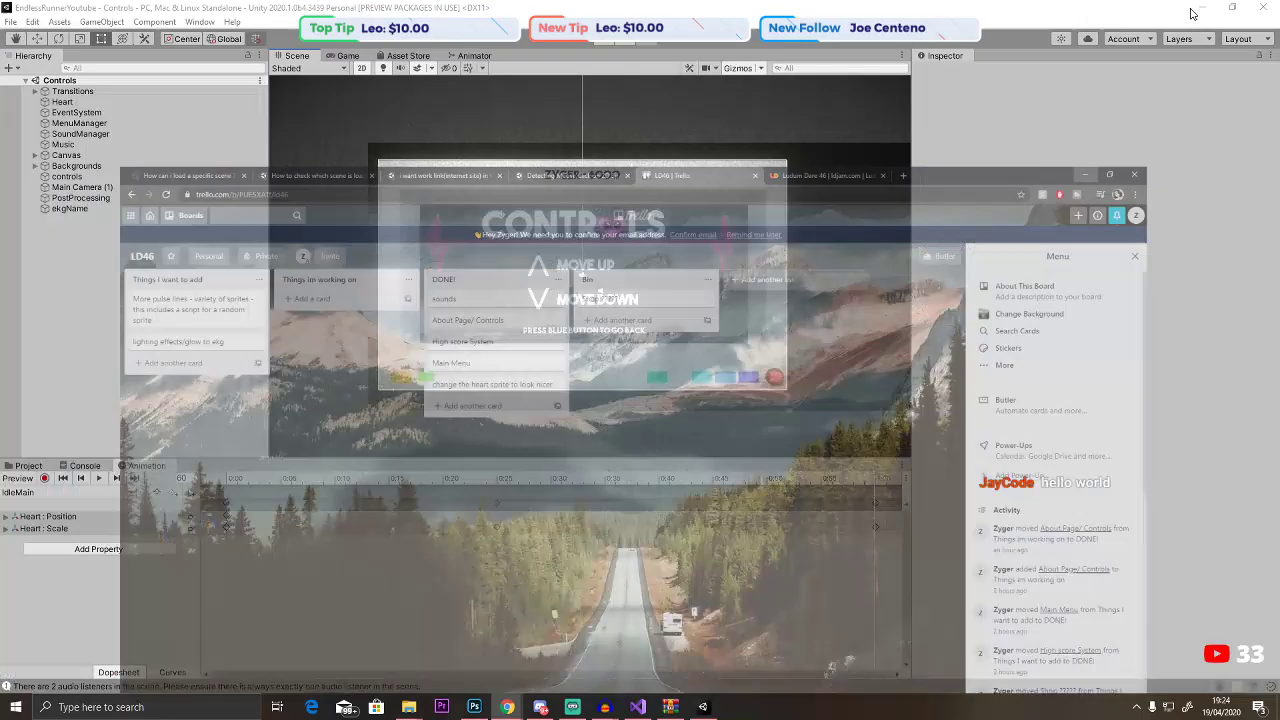
Try a point light near the red power button in the Controls scene, and delete it.
{"action": "scroll", "coordinate": [809, 371], "scroll_direction": "up", "scroll_amount": 8}
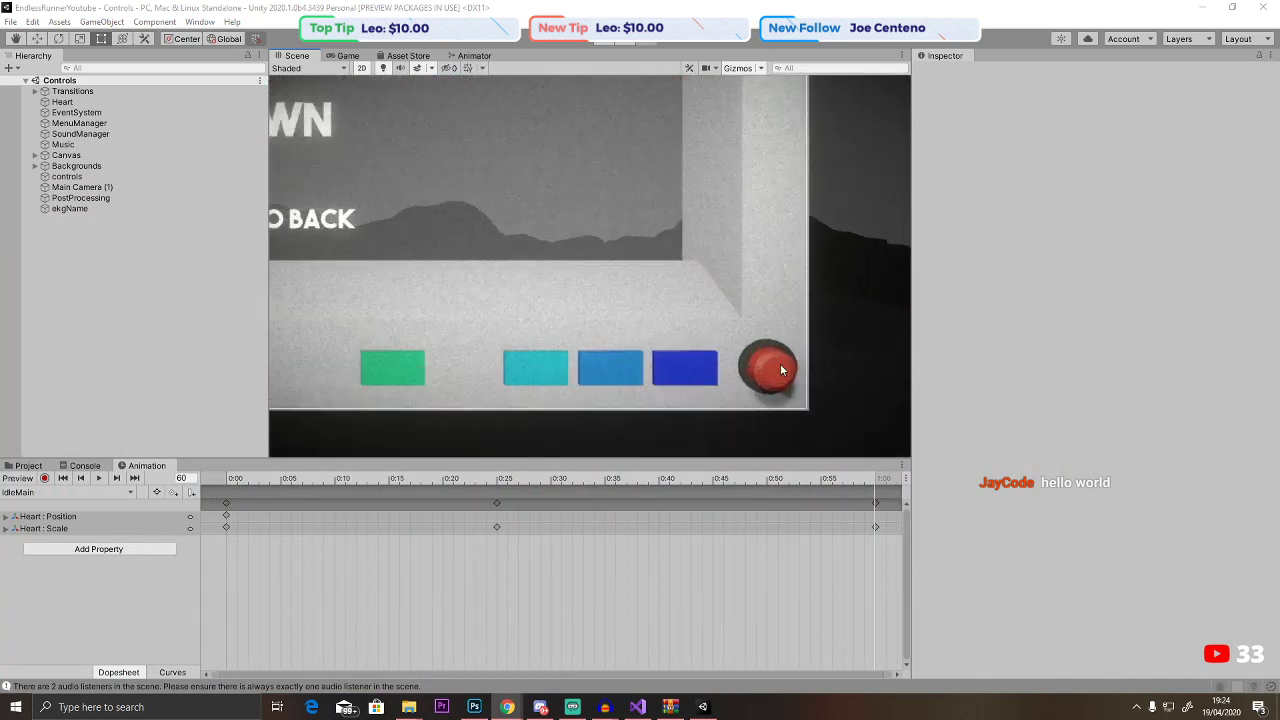
{"action": "scroll", "coordinate": [776, 370], "scroll_direction": "up", "scroll_amount": 4}
{"action": "right_click", "coordinate": [135, 245]}
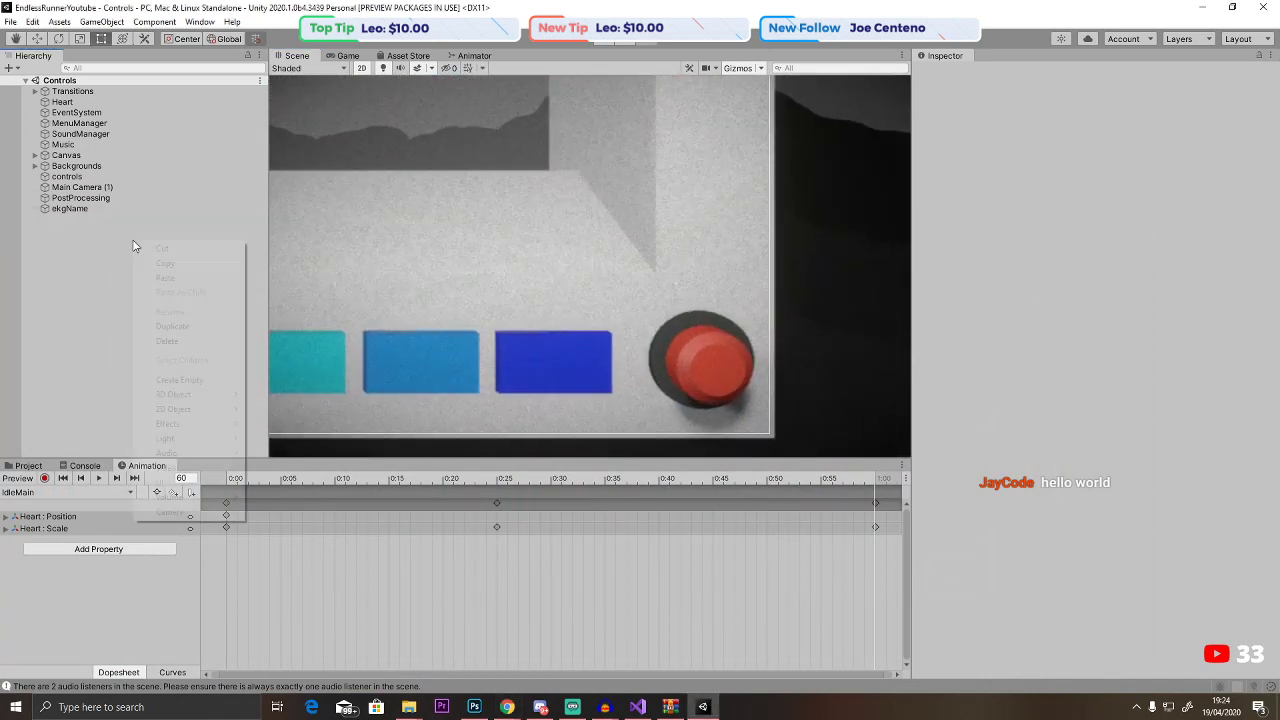
{"action": "mouse_move", "coordinate": [180, 440]}
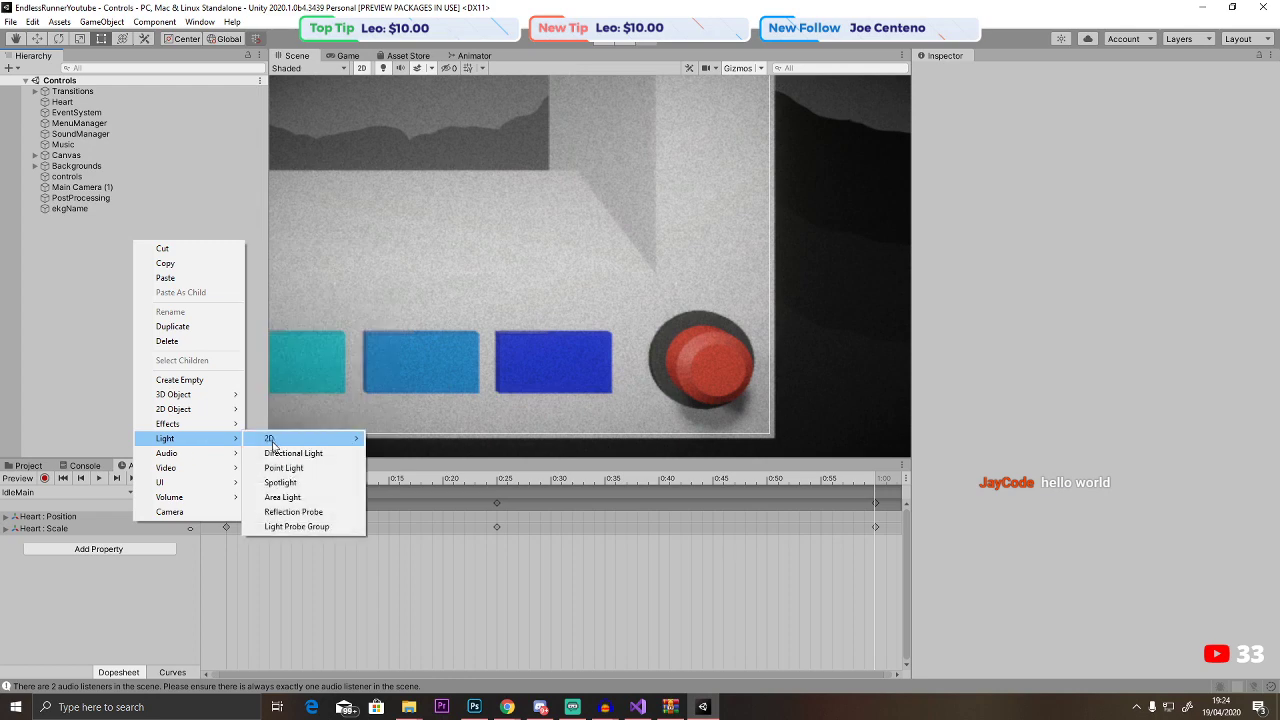
{"action": "left_click", "coordinate": [284, 468]}
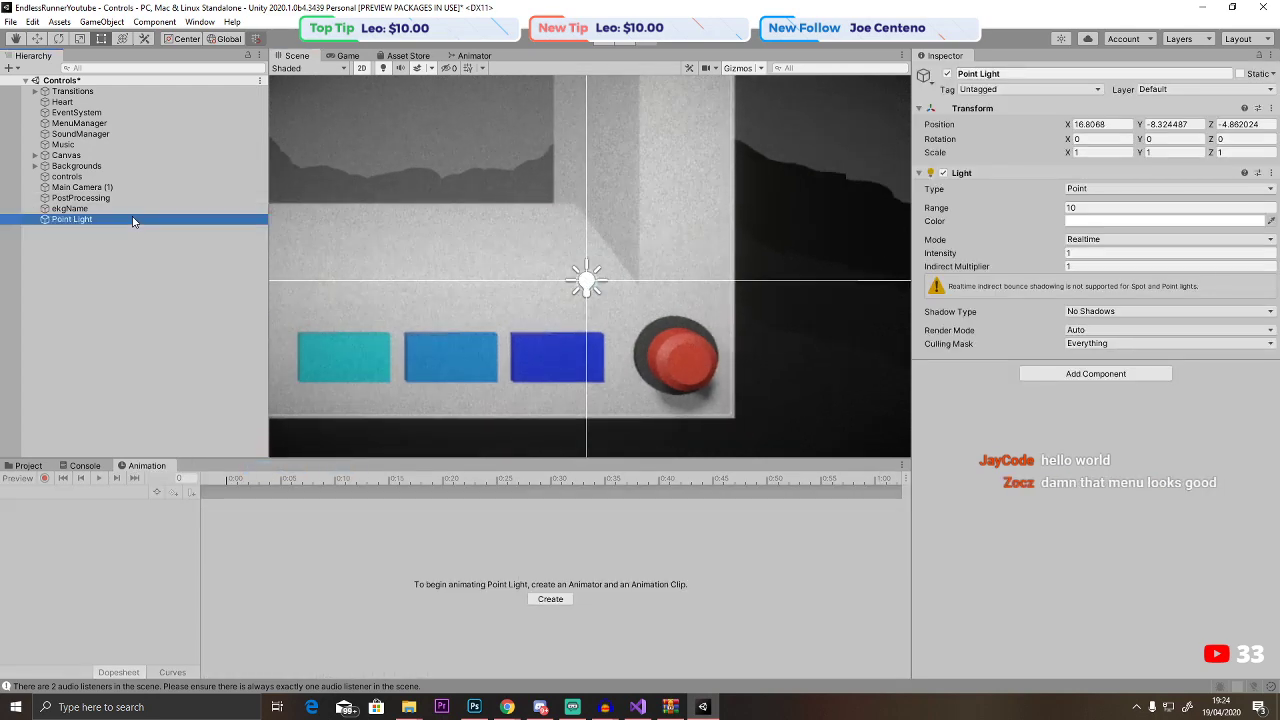
{"action": "left_click", "coordinate": [36, 38]}
{"action": "left_click_drag", "start_coordinate": [584, 234], "coordinate": [737, 362]}
{"action": "key", "text": "Delete"}
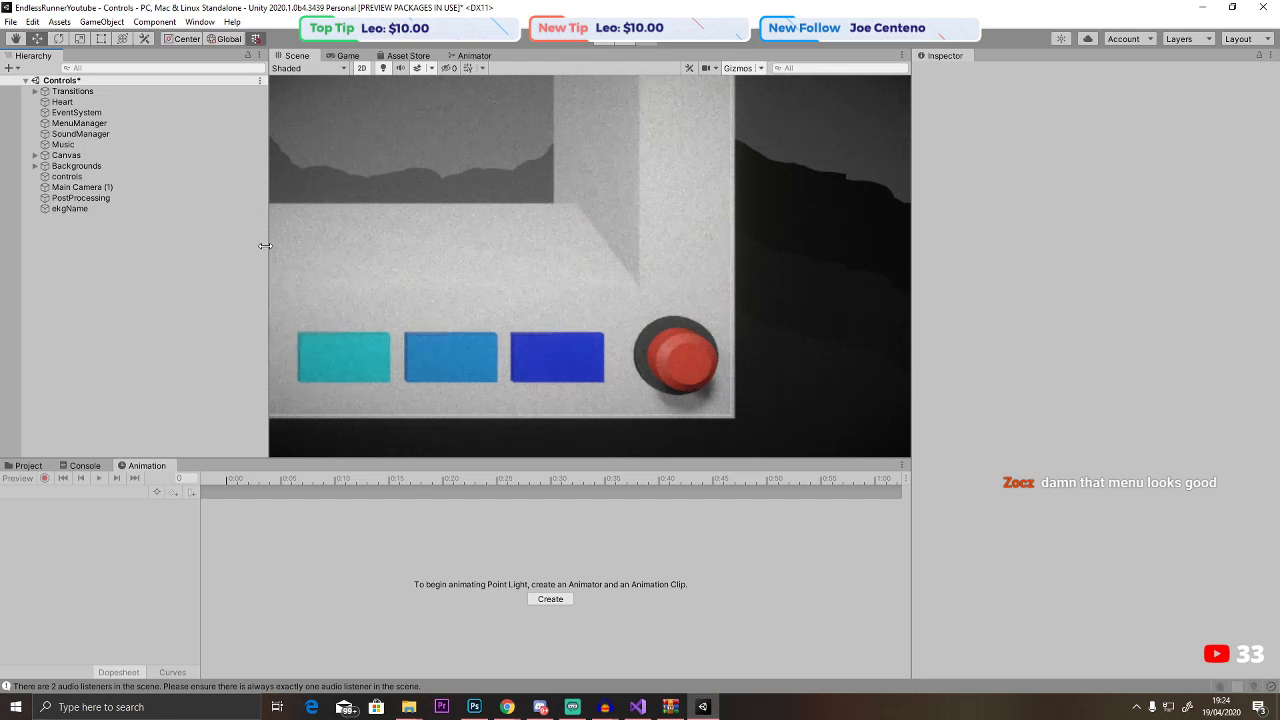
Look over the whole Controls screen, recheck the LD46 Trello board in Chrome, and return to Unity.
{"action": "middle_click_drag", "start_coordinate": [403, 257], "coordinate": [786, 292]}
{"action": "scroll", "coordinate": [586, 277], "scroll_direction": "down", "scroll_amount": 8}
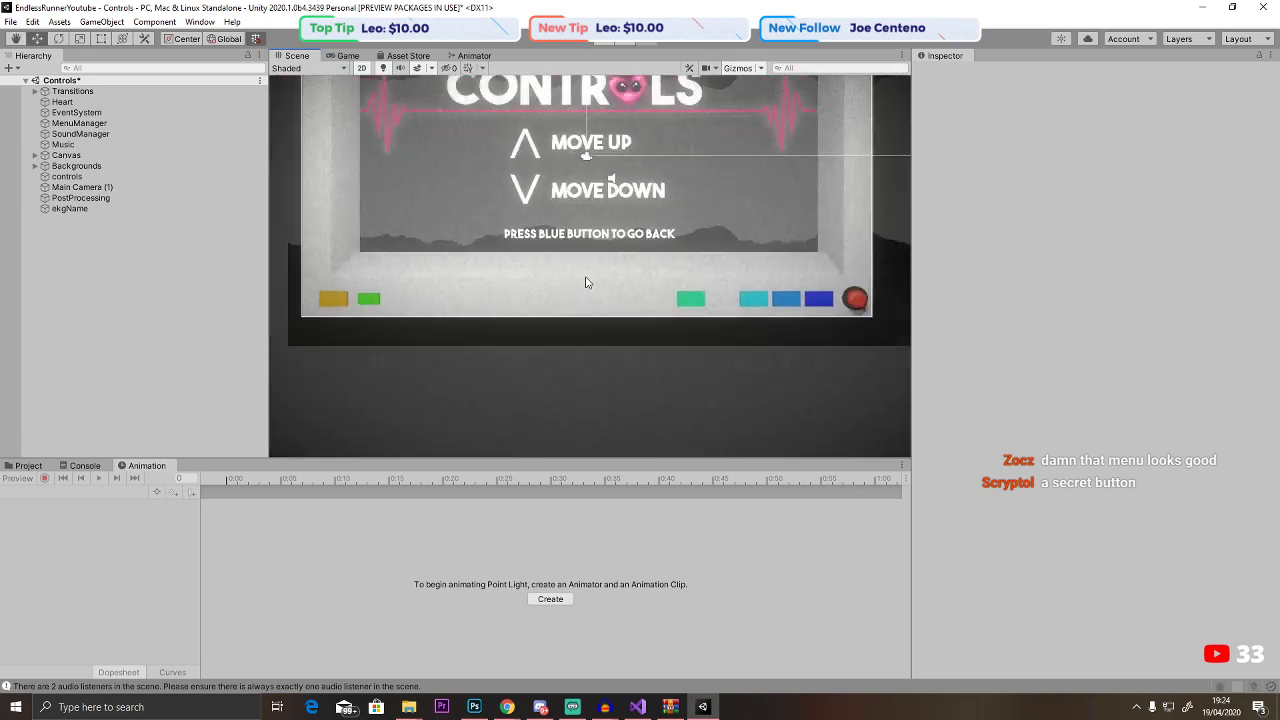
{"action": "middle_click_drag", "start_coordinate": [627, 271], "coordinate": [556, 332]}
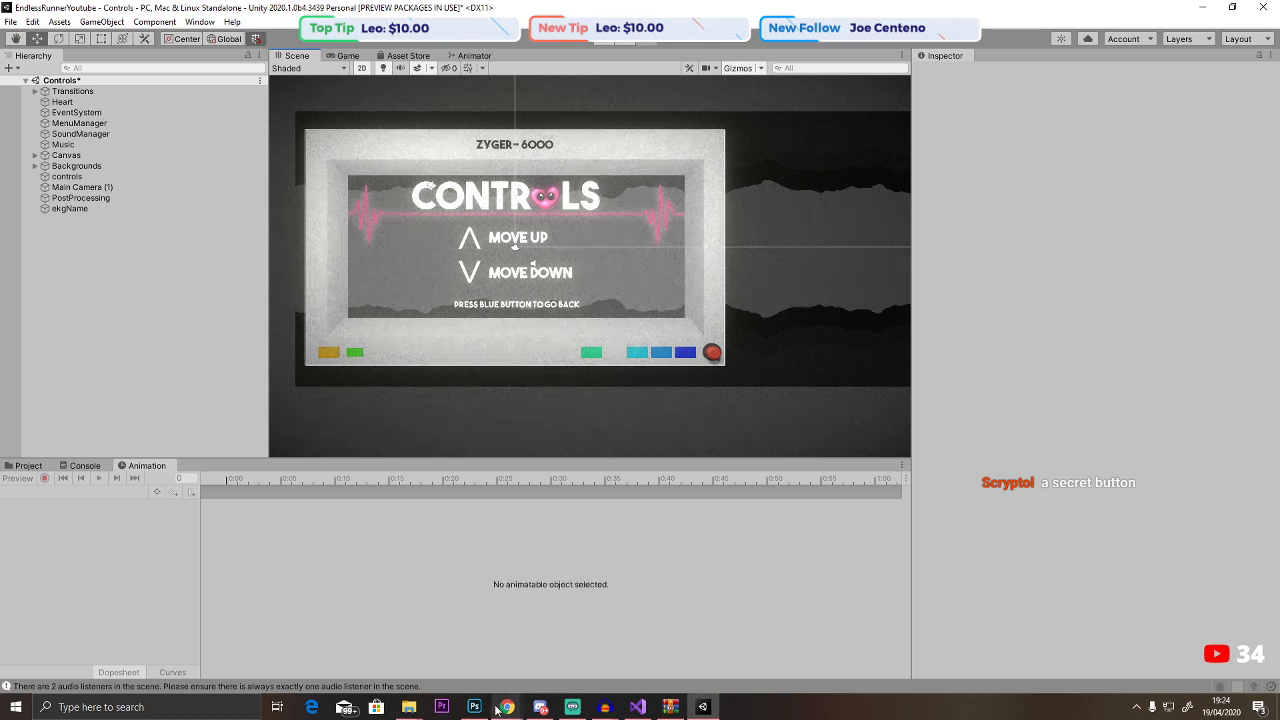
{"action": "mouse_move", "coordinate": [508, 707]}
{"action": "left_click", "coordinate": [648, 655]}
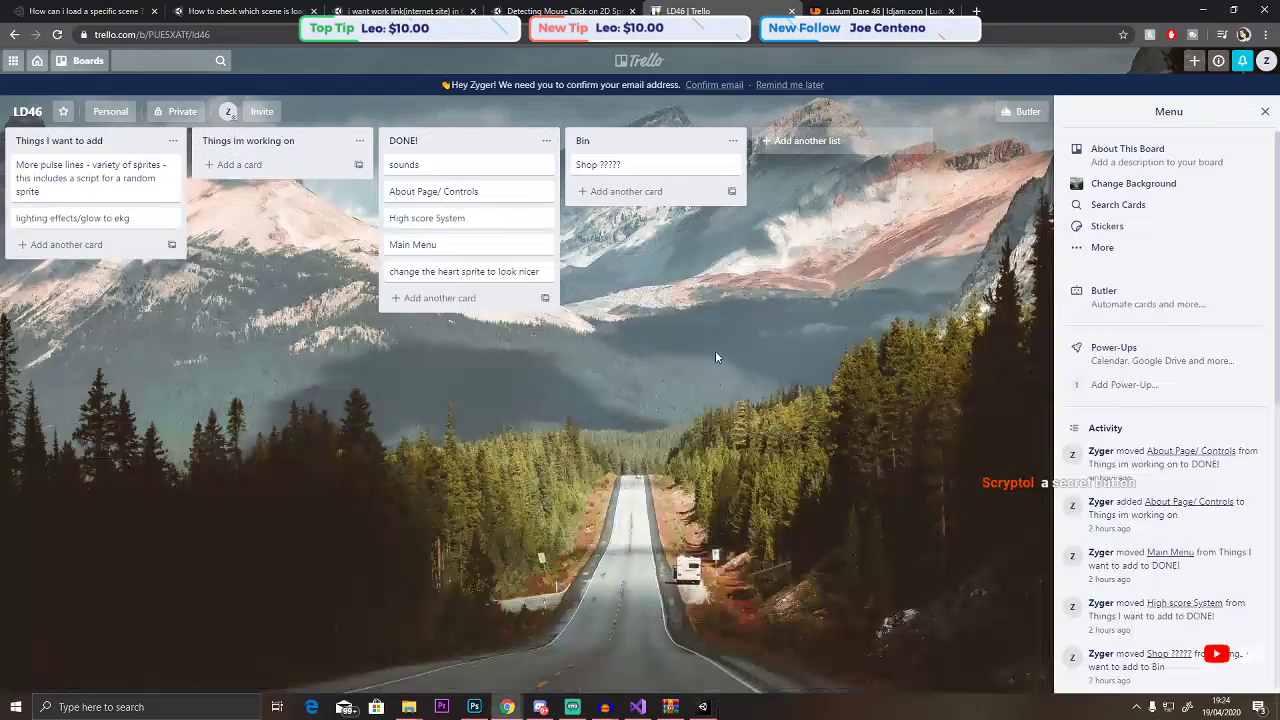
{"action": "left_click", "coordinate": [1203, 9]}
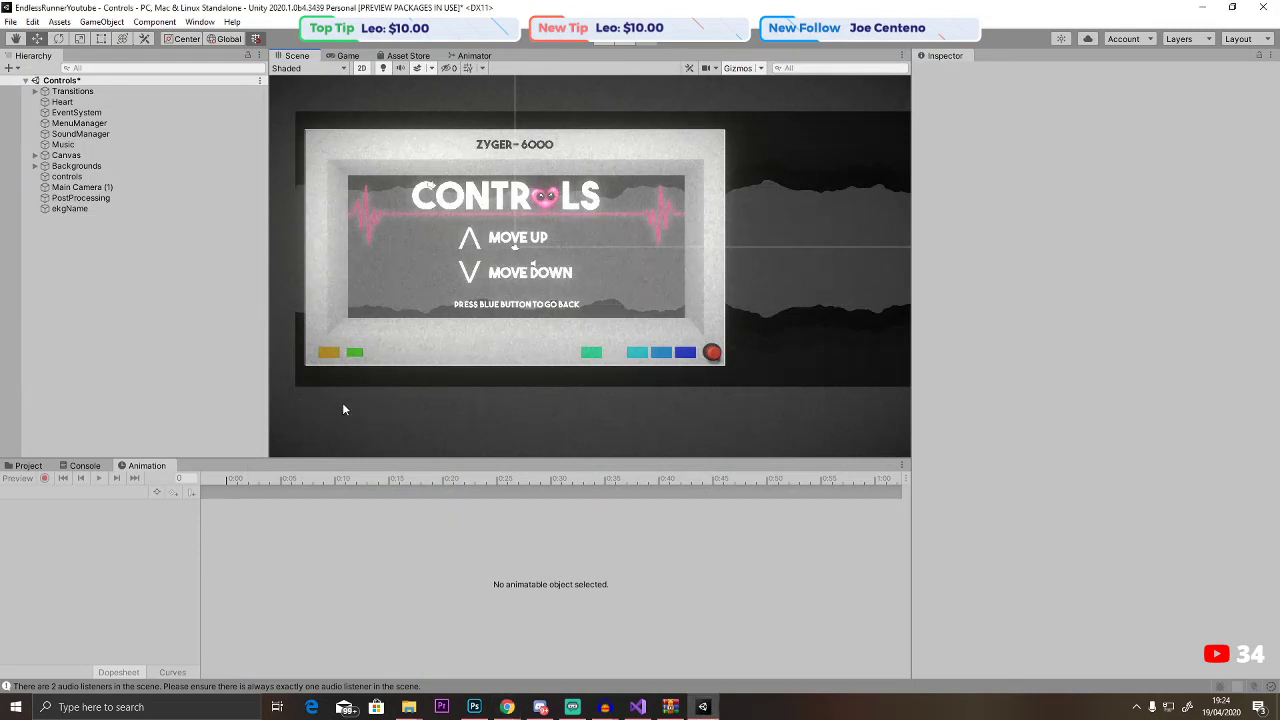
Open the Main scene from the Scenes folder, saving the changes to Controls, and playtest the main menu.
{"action": "left_click", "coordinate": [28, 465]}
{"action": "double_click", "coordinate": [446, 528]}
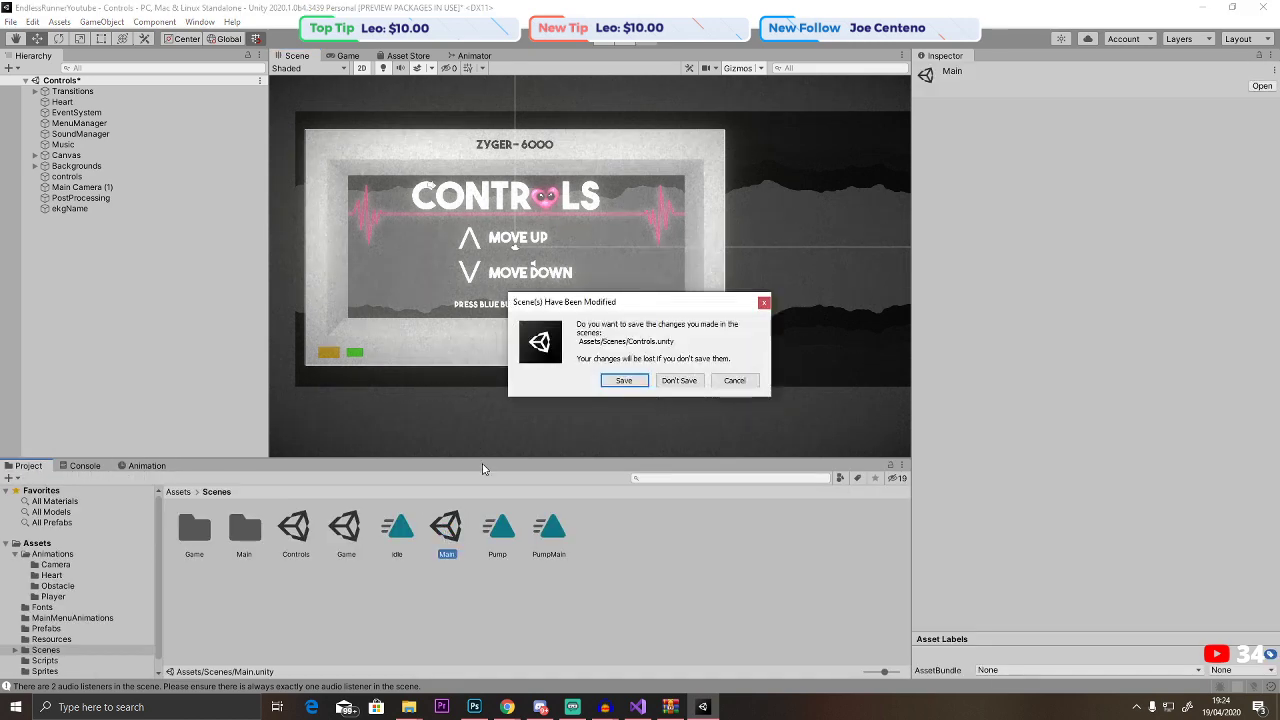
{"action": "left_click", "coordinate": [623, 380]}
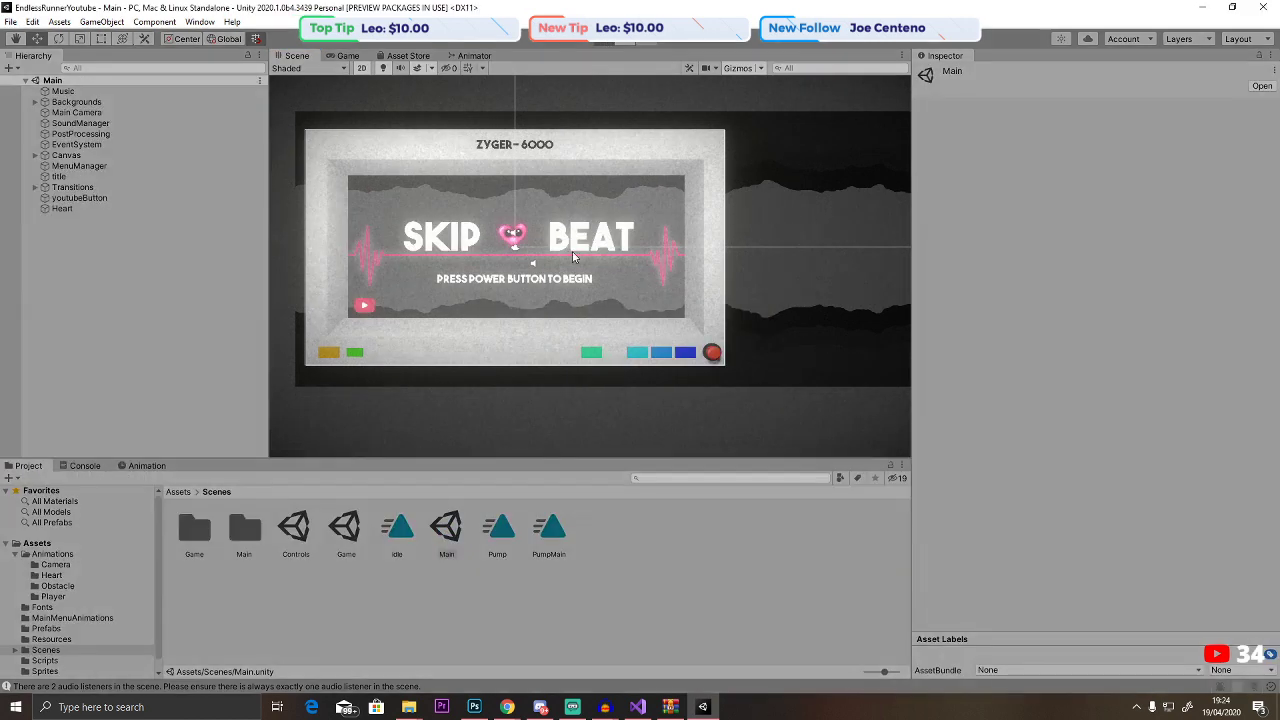
{"action": "key", "text": "ctrl+p"}
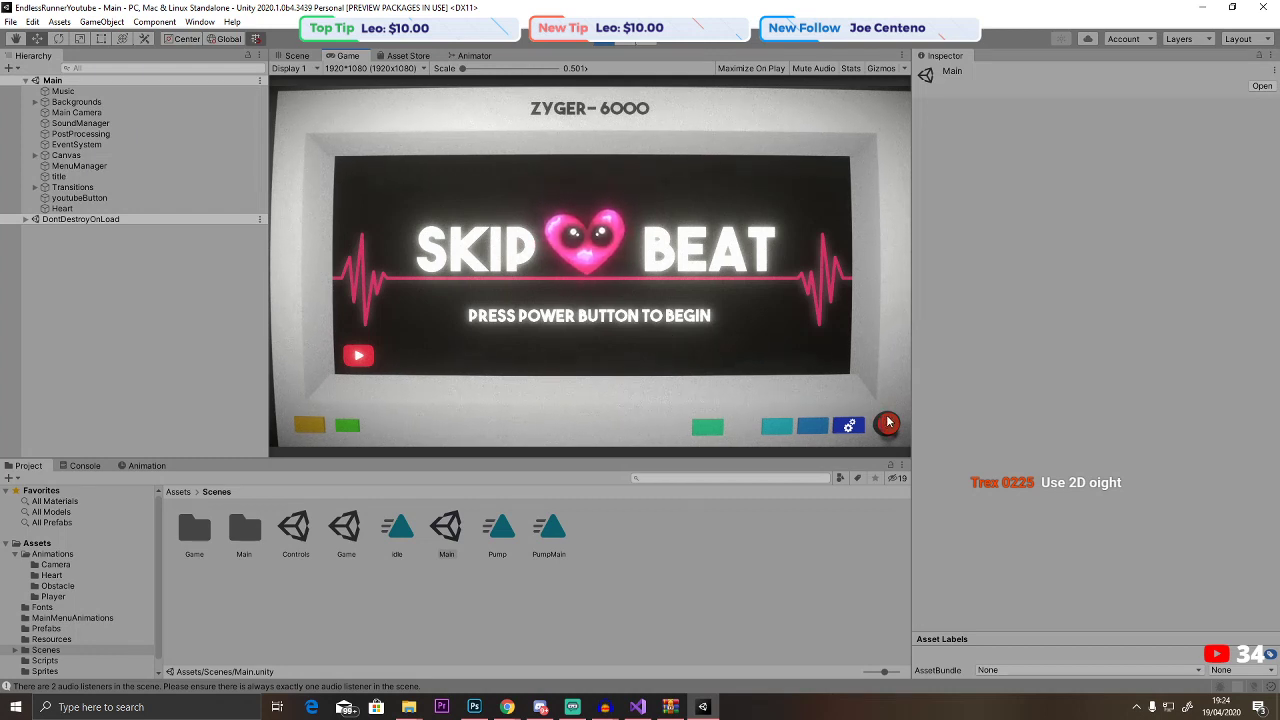
{"action": "left_click", "coordinate": [617, 44]}
Switch to Chrome and search Google for "no copyright music calm" in a new tab.
{"action": "left_click", "coordinate": [507, 707]}
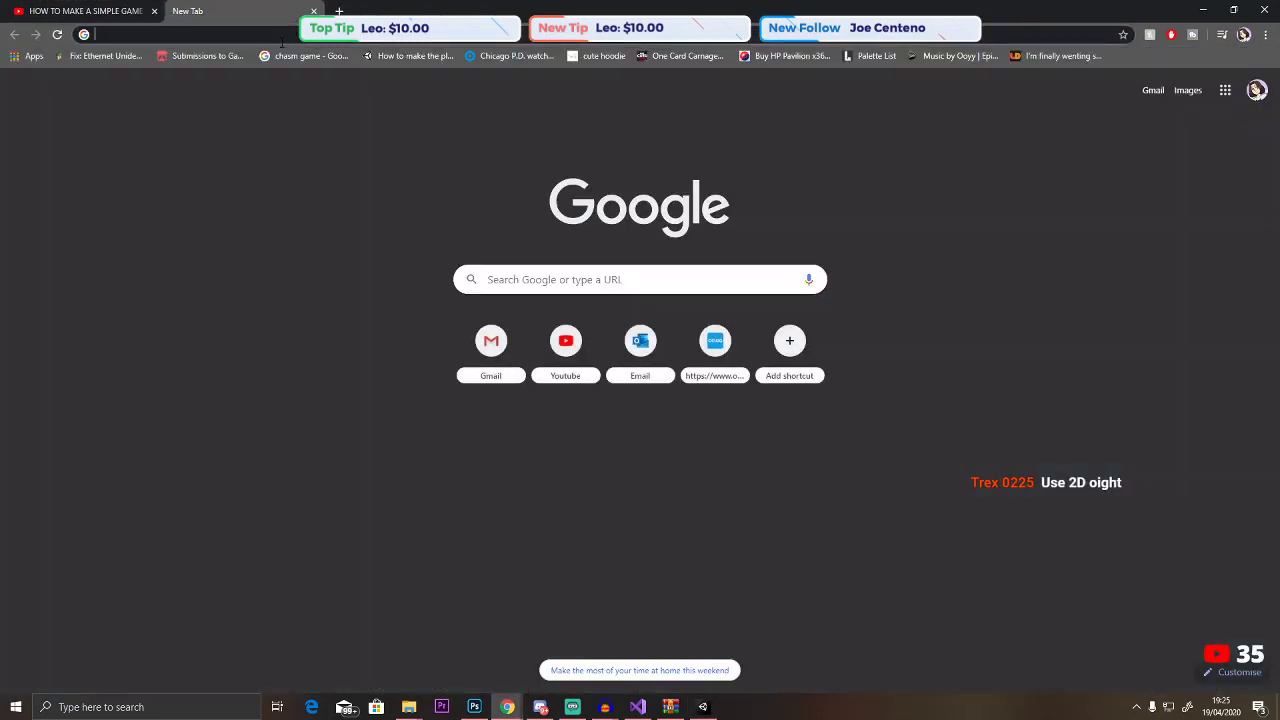
{"action": "type", "text": "no copyright"}
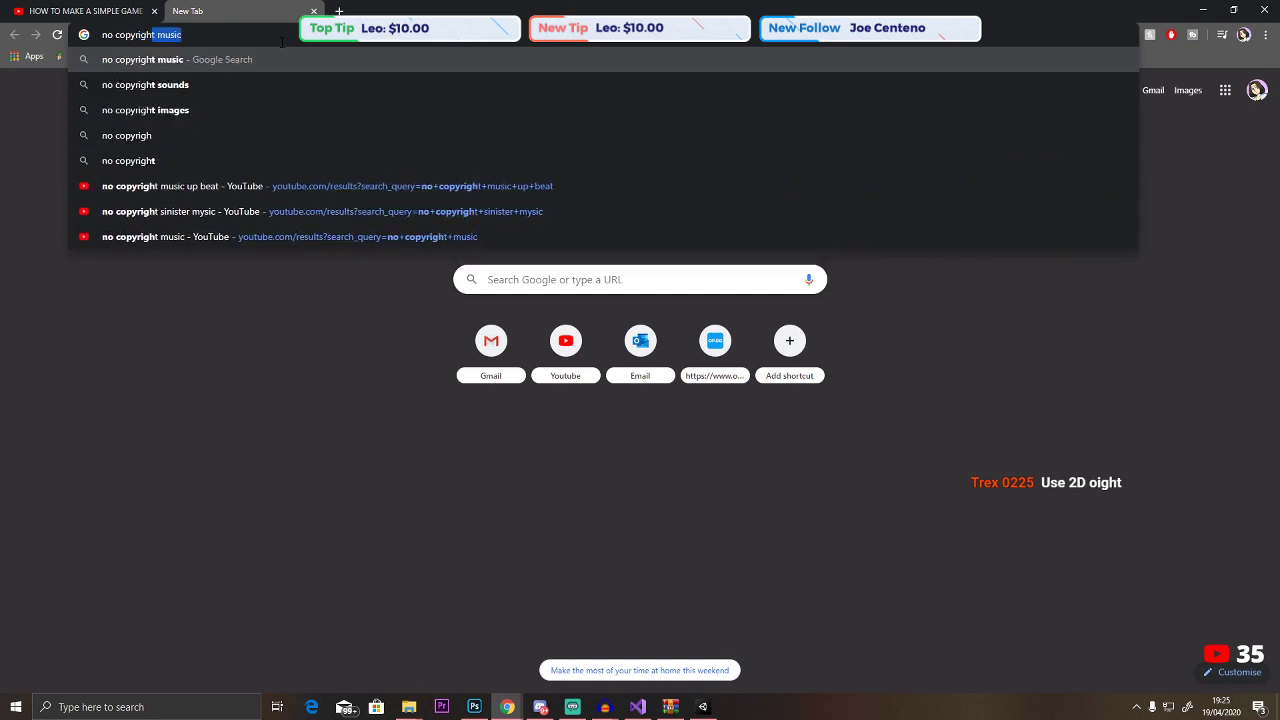
{"action": "type", "text": " music"}
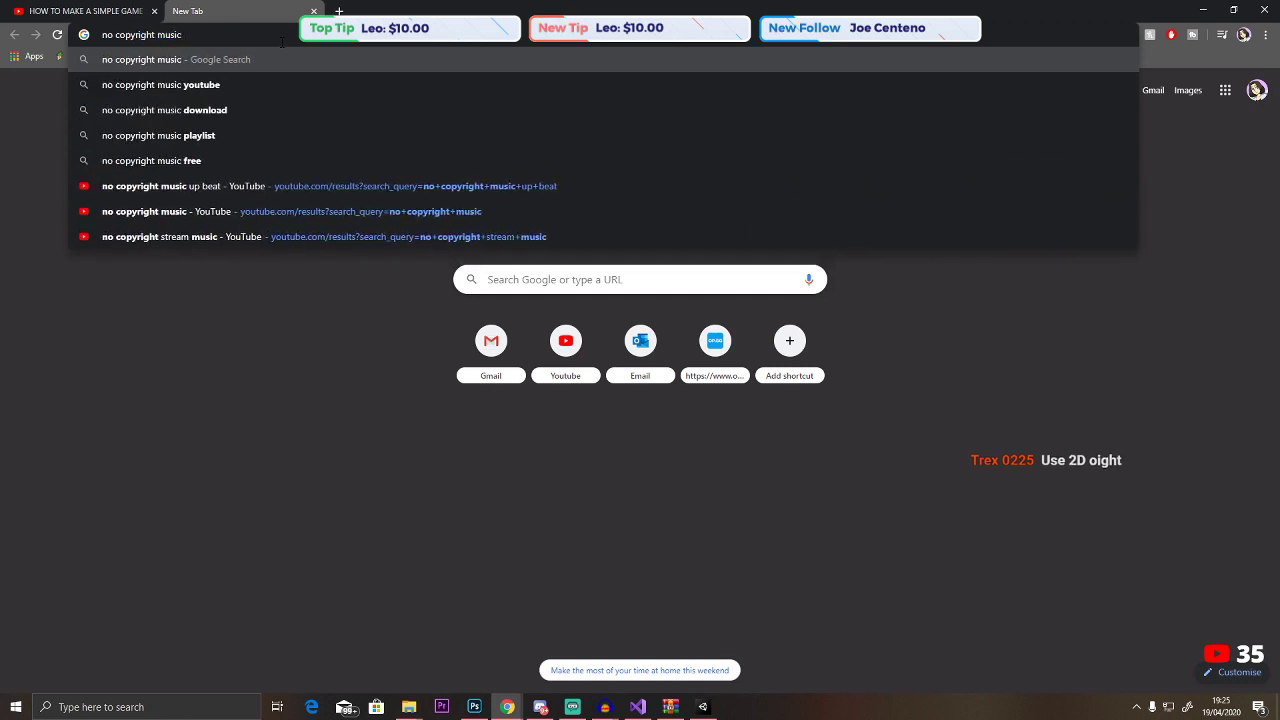
{"action": "type", "text": " calm"}
{"action": "key", "text": "Return"}
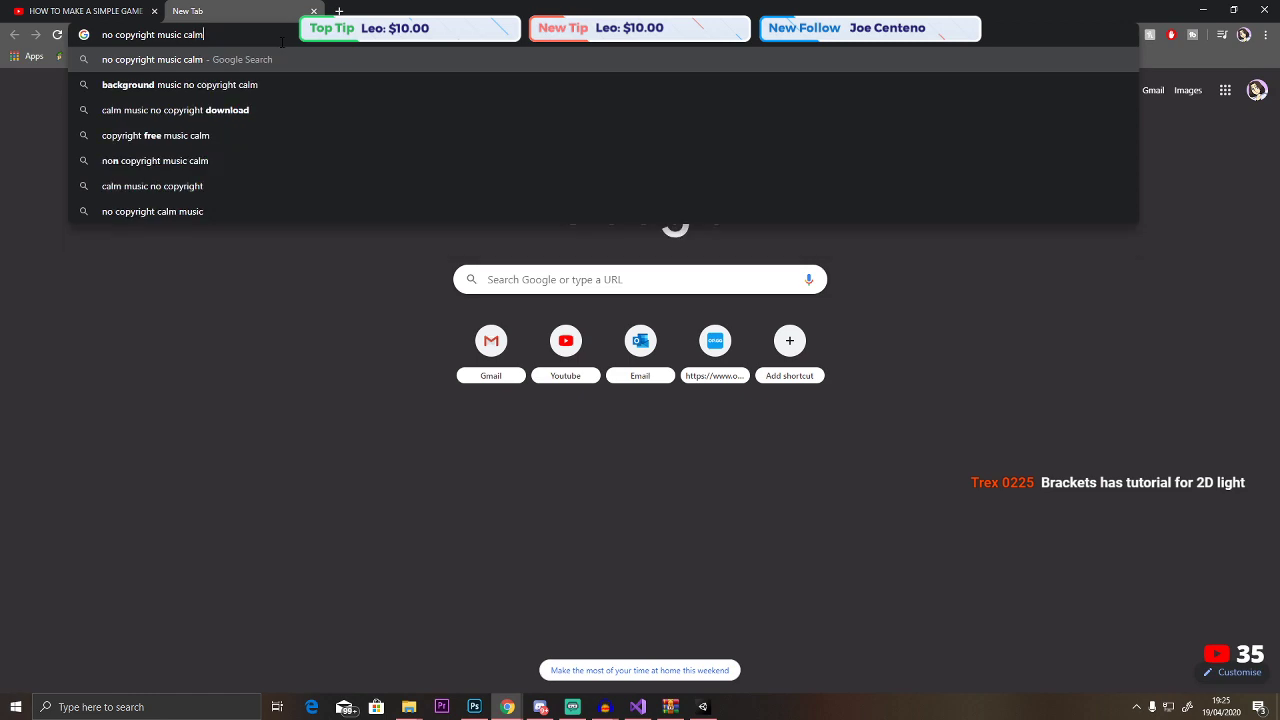
Open Bensound's Relaxing Meditation track from the search results, preview it, and return to the results.
{"action": "scroll", "coordinate": [223, 329], "scroll_direction": "down", "scroll_amount": 3}
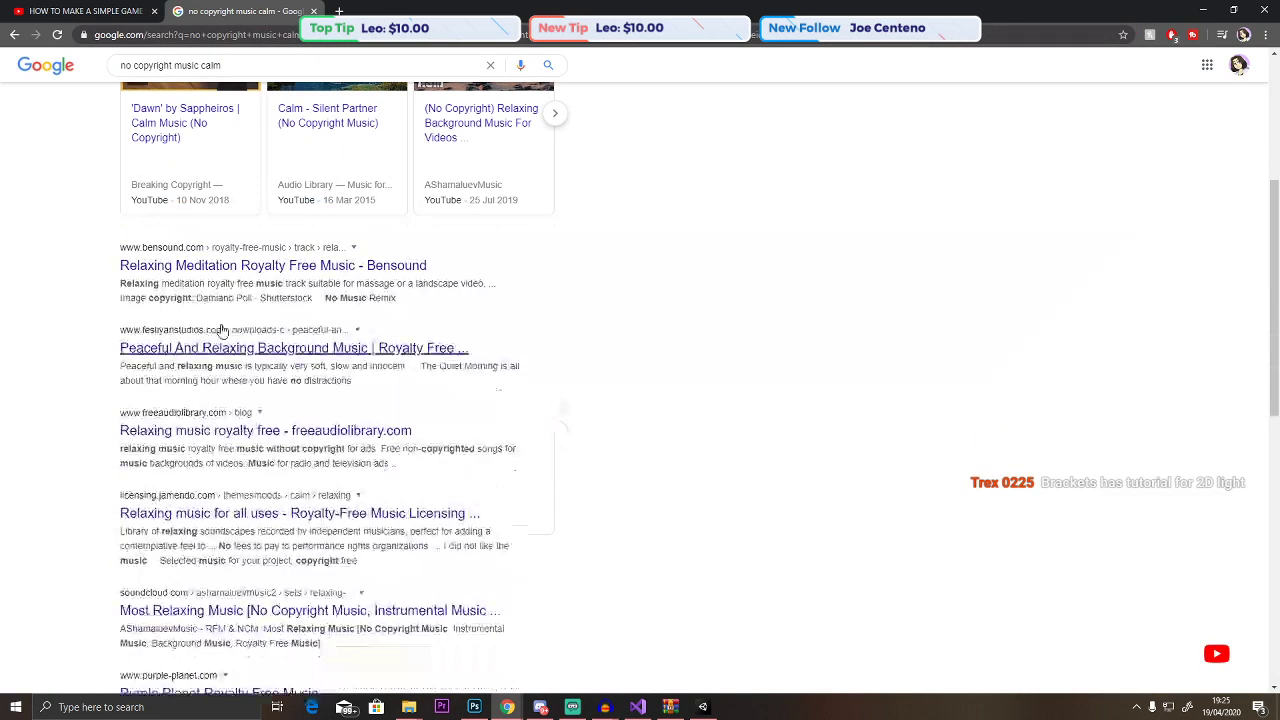
{"action": "left_click", "coordinate": [218, 266]}
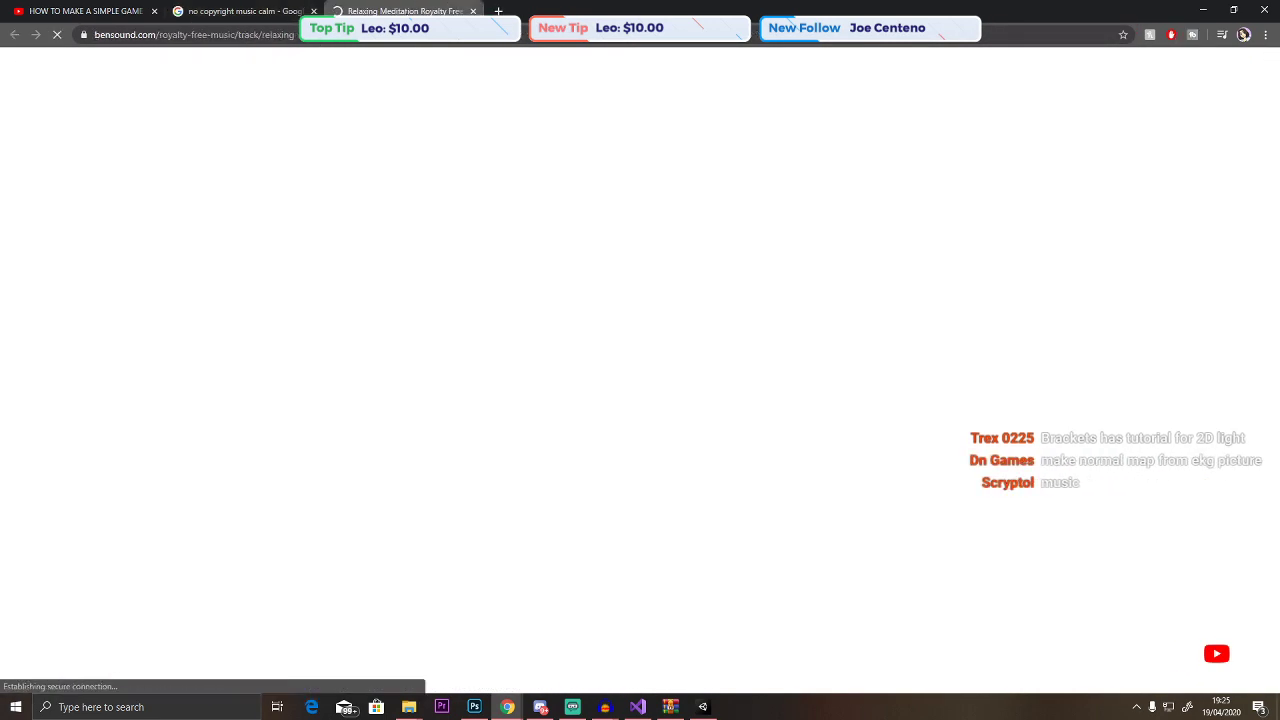
{"action": "left_click", "coordinate": [528, 288]}
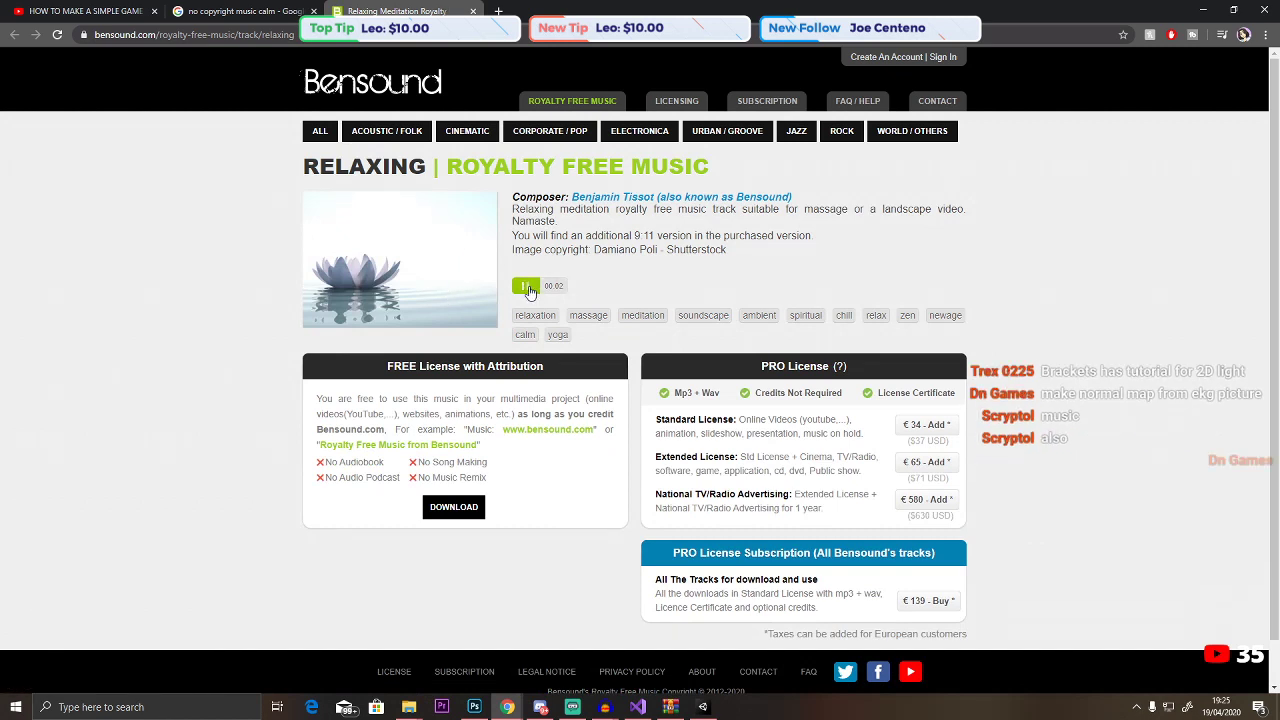
{"action": "left_click", "coordinate": [250, 11]}
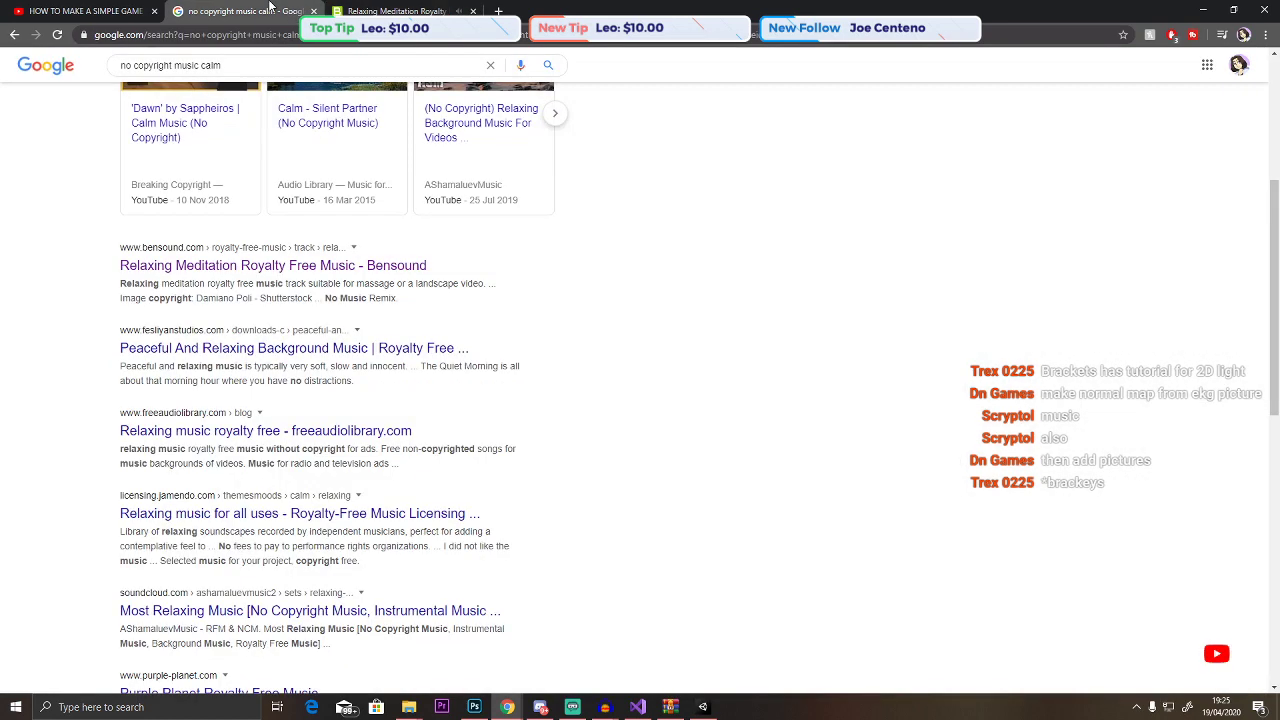
Leave the music search results, switch to Unity and open the Package Manager.
{"action": "scroll", "coordinate": [571, 314], "scroll_direction": "up", "scroll_amount": 3}
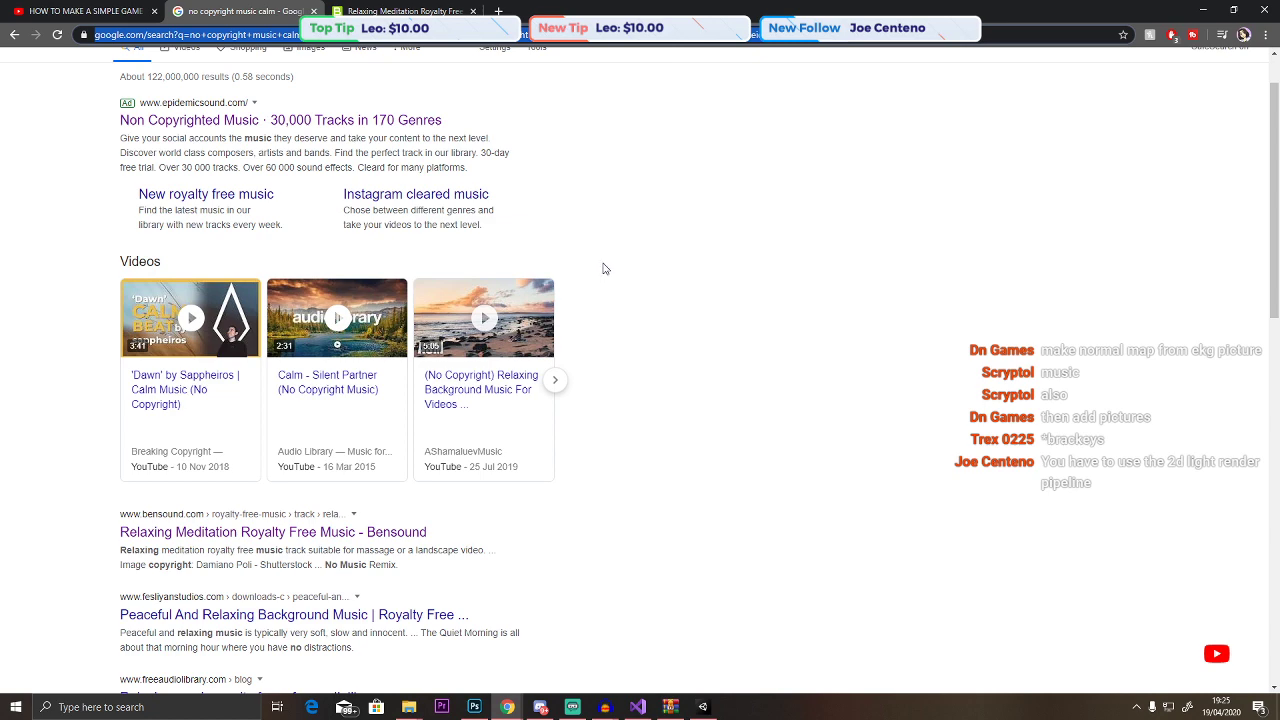
{"action": "key", "text": "alt+Tab"}
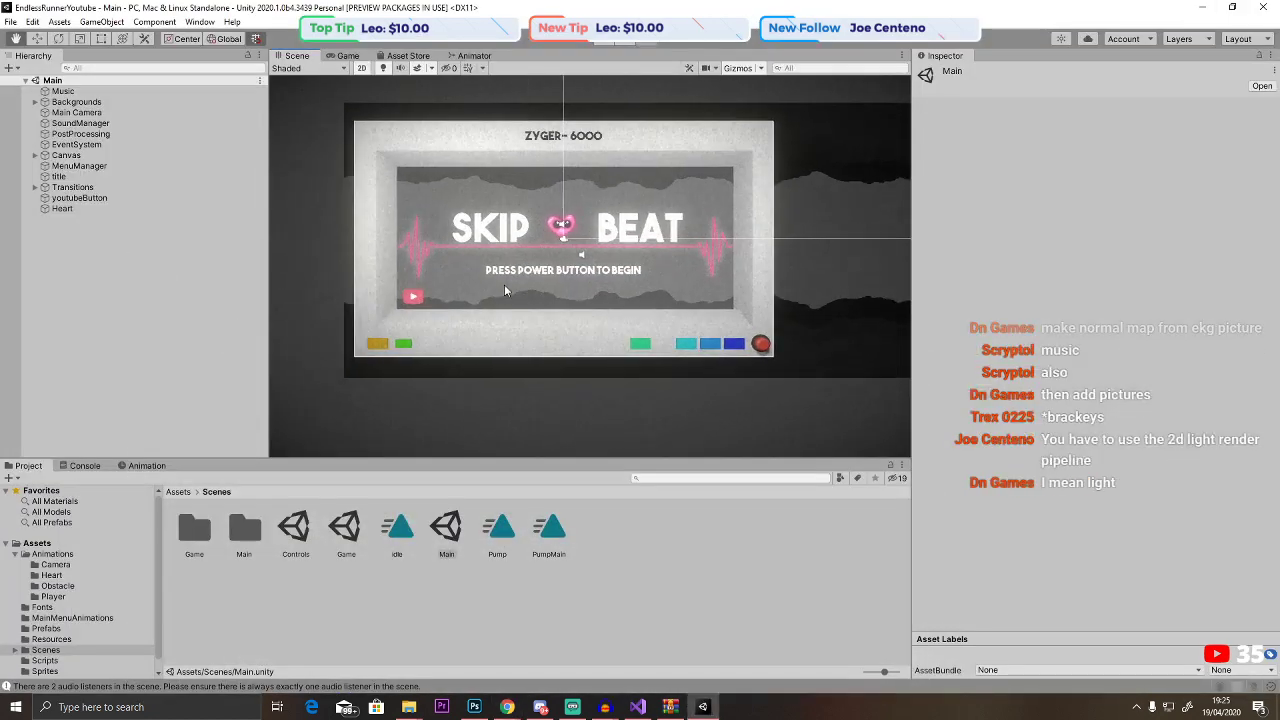
{"action": "key", "text": "alt+Tab"}
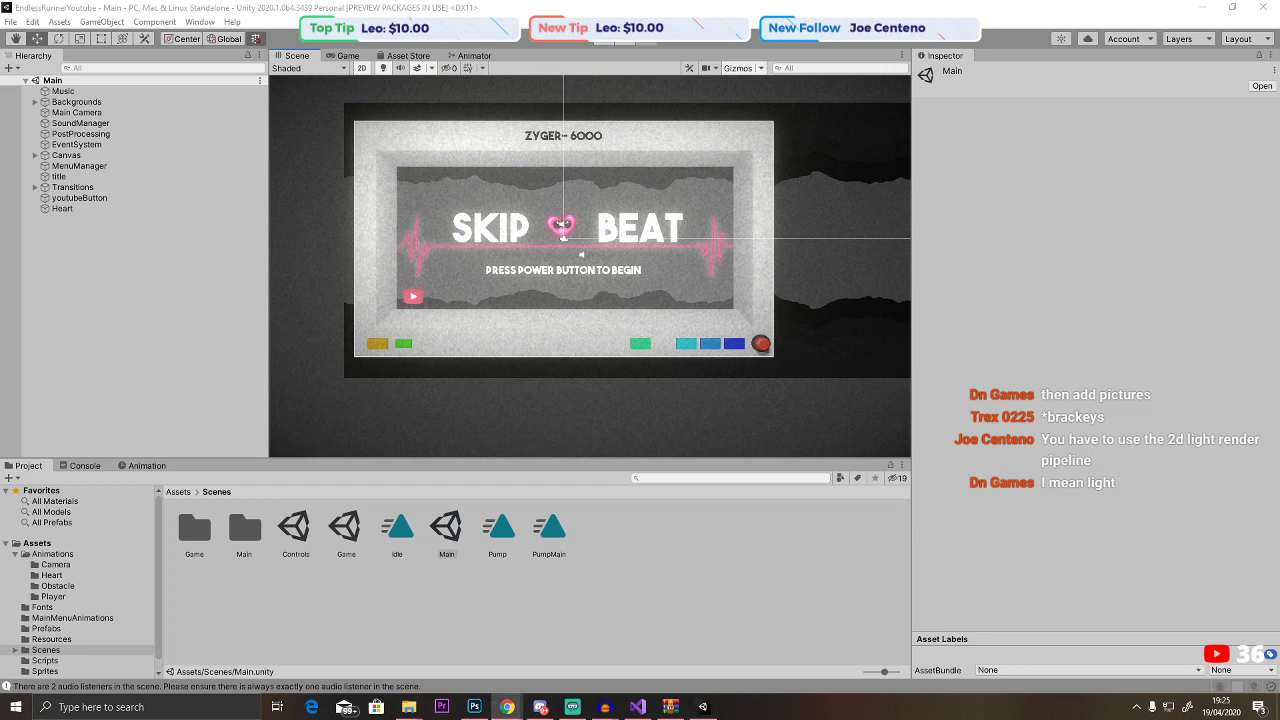
{"action": "key", "text": "alt+Tab"}
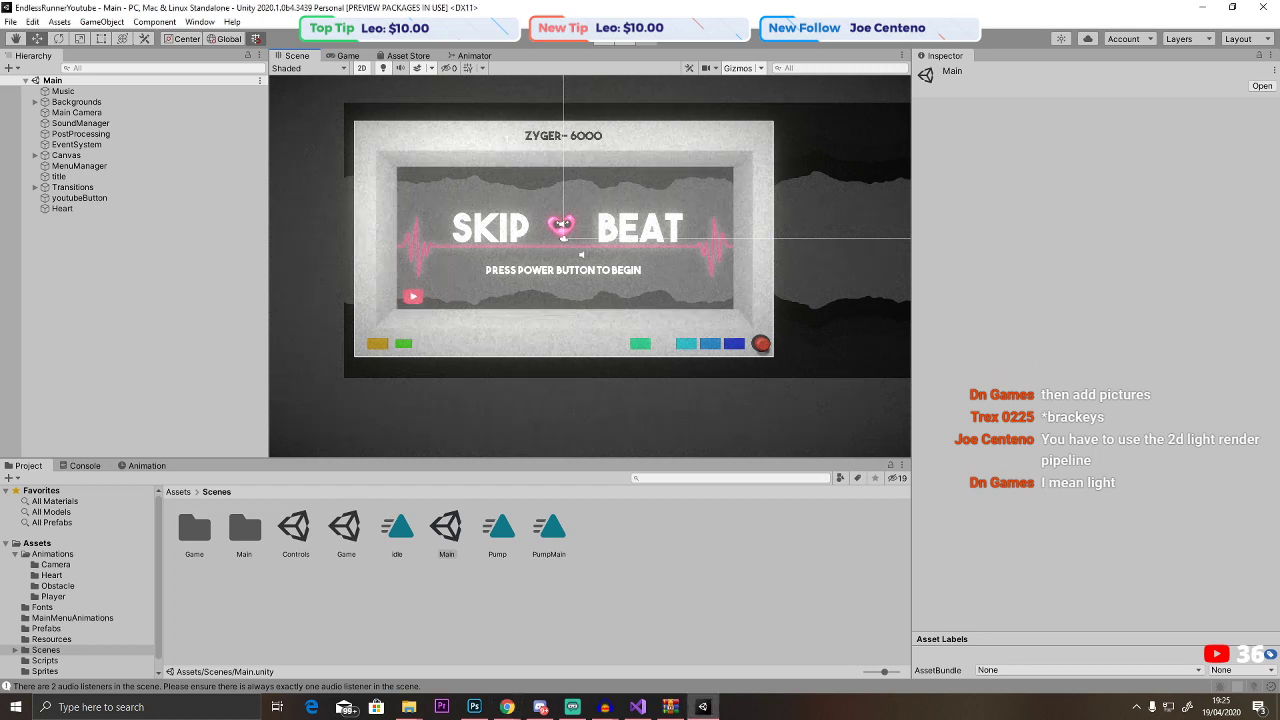
{"action": "left_click", "coordinate": [199, 21]}
{"action": "left_click", "coordinate": [232, 142]}
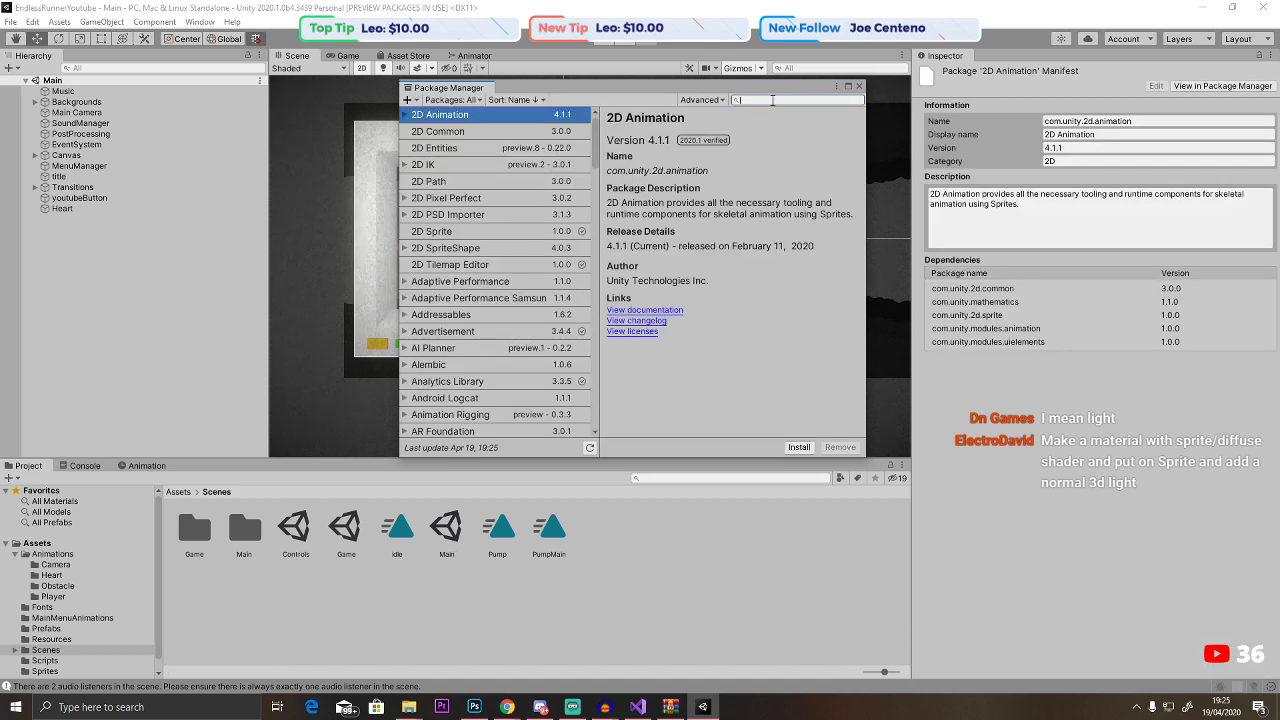
Search the available packages for "light" and for "2d", inspect the 2D IK package, and close the package window.
{"action": "type", "text": "ipe"}
{"action": "key", "text": "BackSpace"}
{"action": "key", "text": "BackSpace"}
{"action": "key", "text": "BackSpace"}
{"action": "key", "text": "BackSpace"}
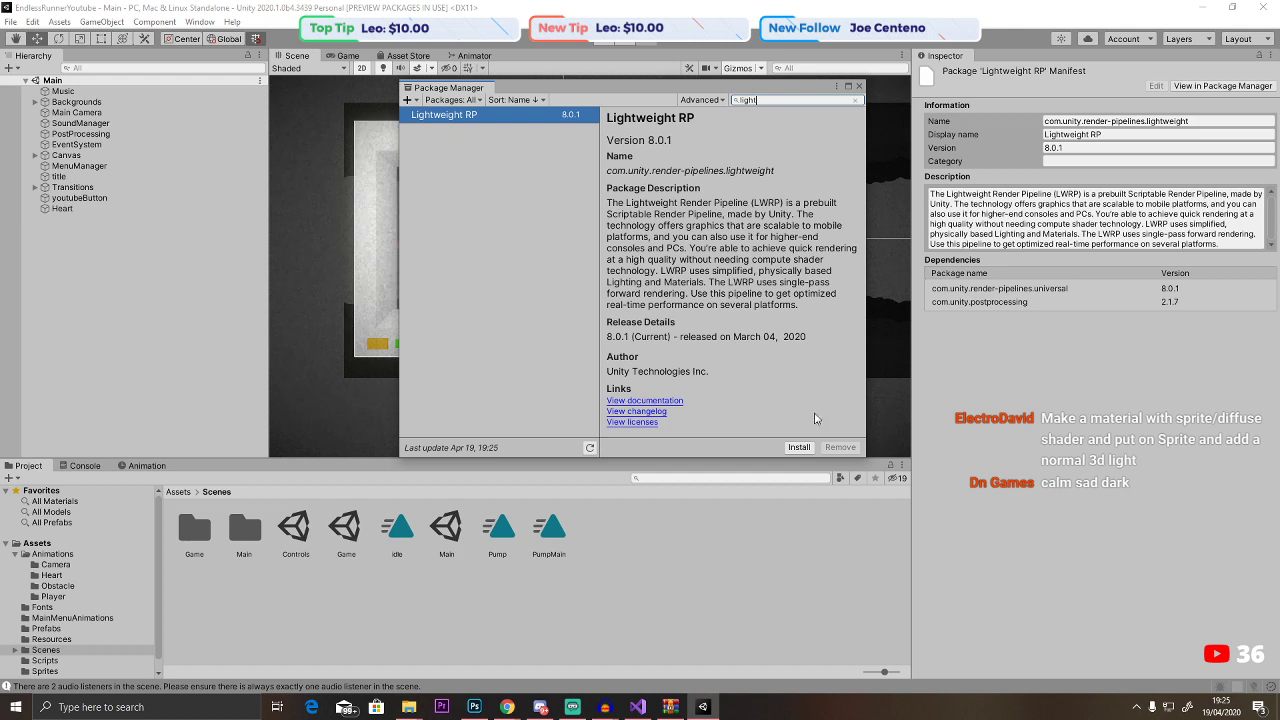
{"action": "left_click_drag", "start_coordinate": [790, 103], "coordinate": [692, 104]}
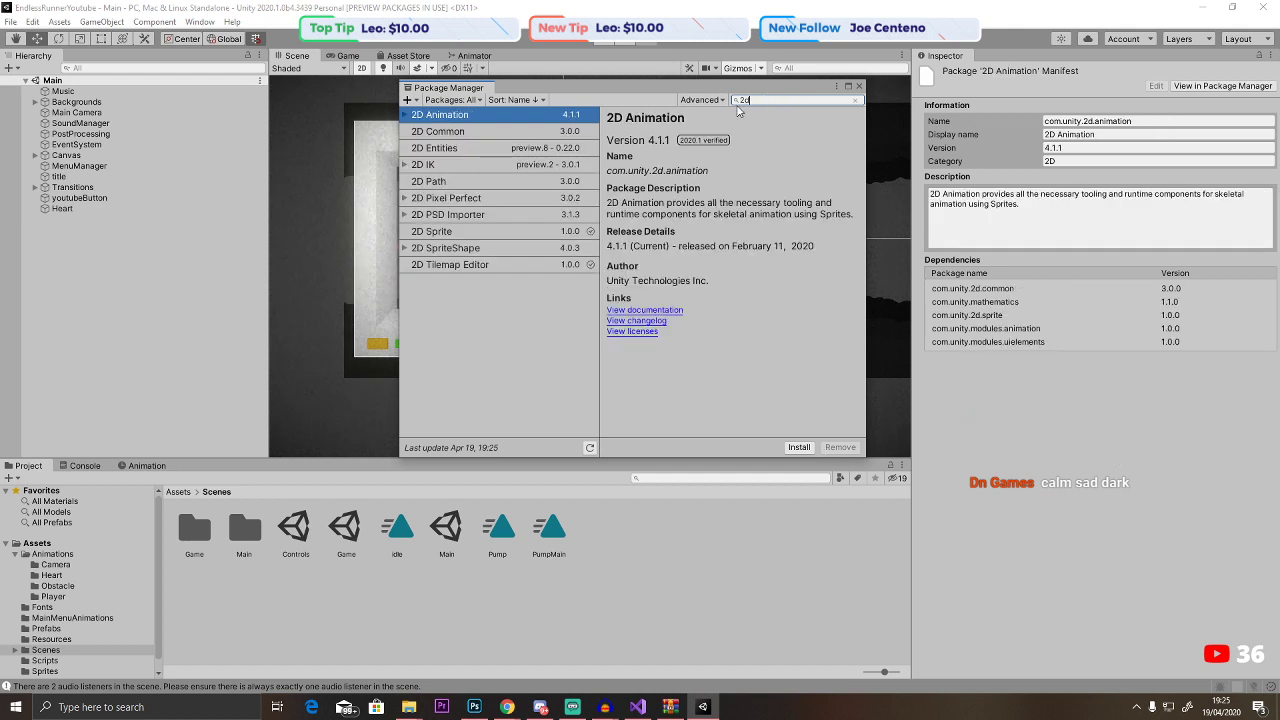
{"action": "left_click", "coordinate": [404, 166]}
{"action": "left_click", "coordinate": [797, 103]}
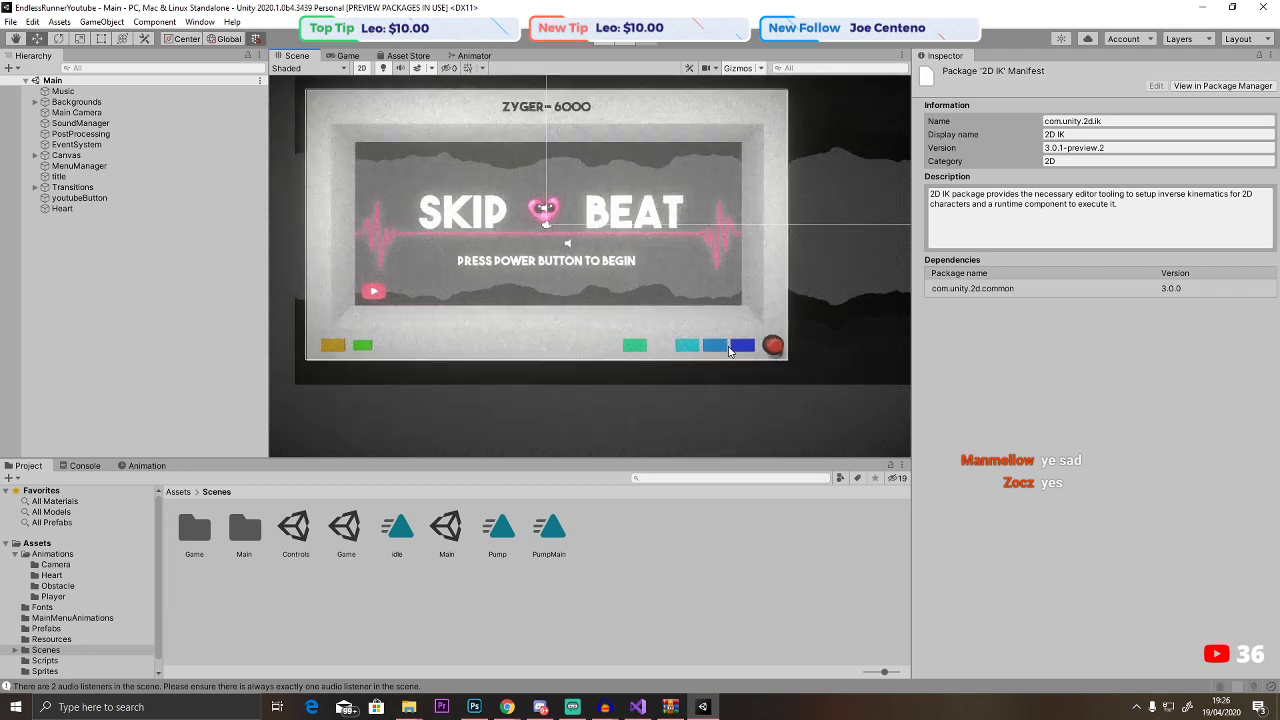
{"action": "scroll", "coordinate": [600, 275], "scroll_direction": "up", "scroll_amount": 3}
{"action": "right_click", "coordinate": [132, 243]}
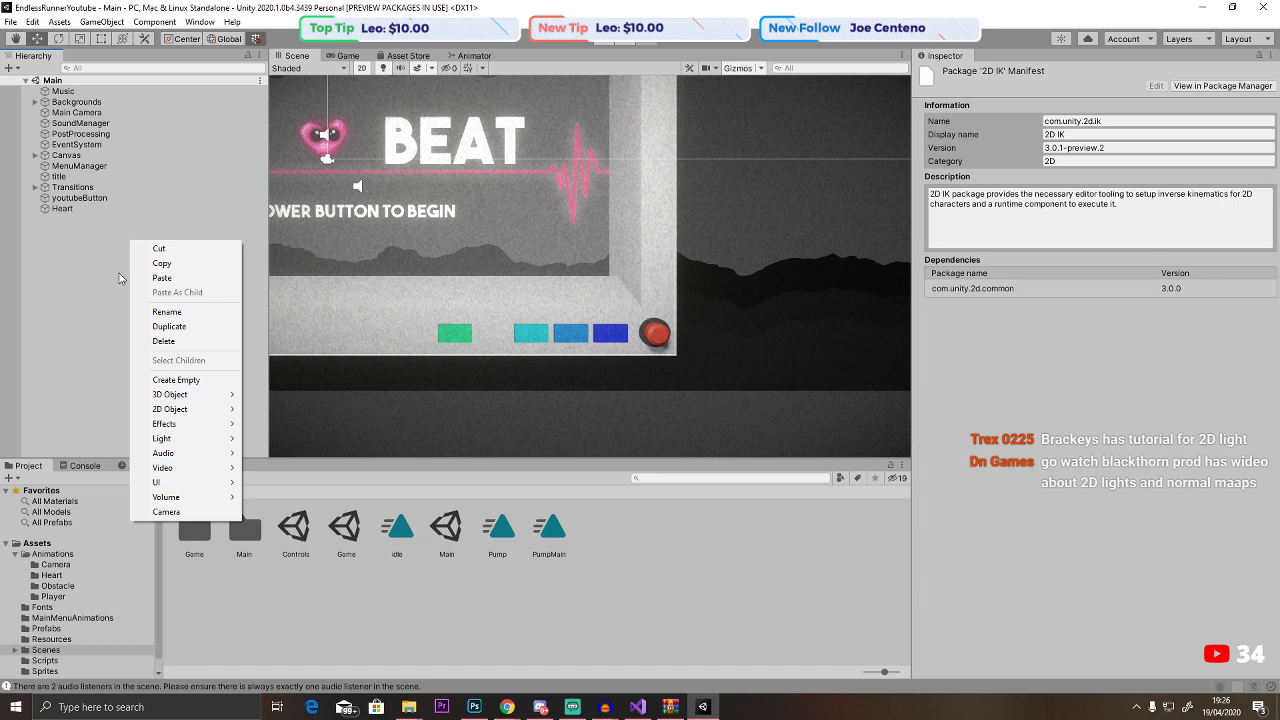
{"action": "left_click", "coordinate": [98, 248]}
{"action": "right_click", "coordinate": [97, 246]}
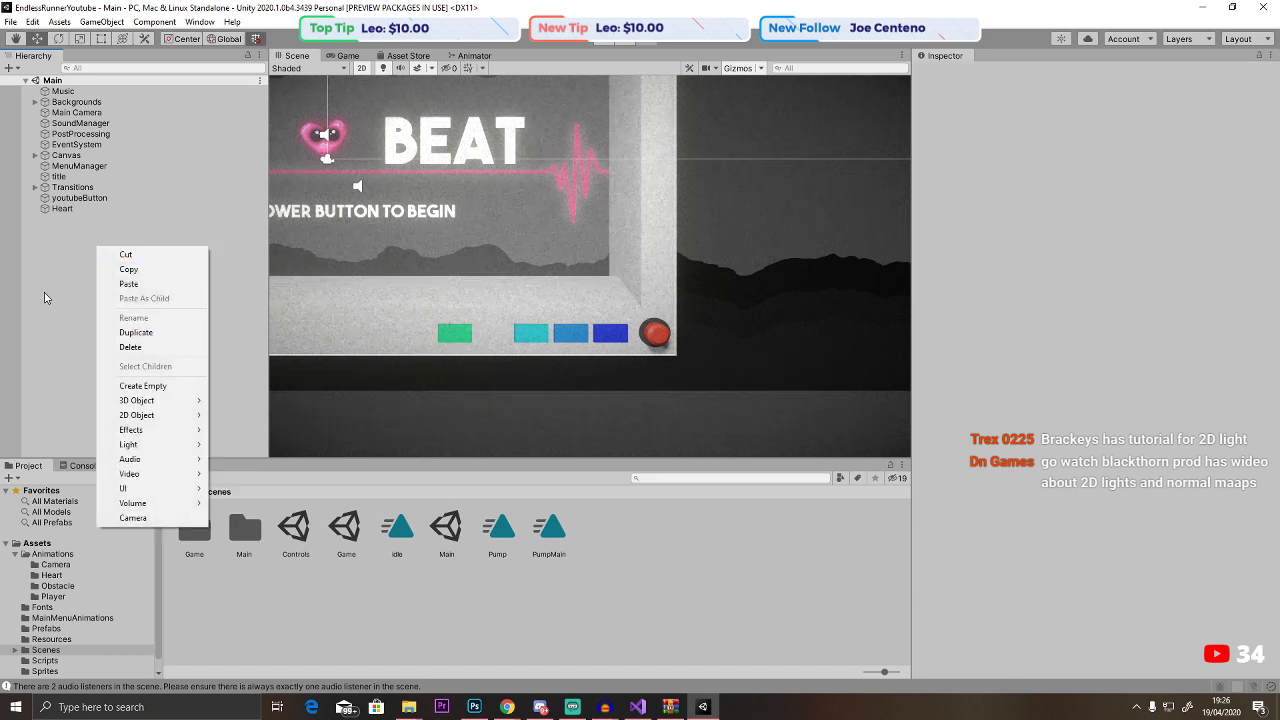
{"action": "left_click", "coordinate": [82, 244]}
{"action": "right_click", "coordinate": [55, 255]}
{"action": "left_click", "coordinate": [55, 255]}
{"action": "right_click", "coordinate": [55, 255]}
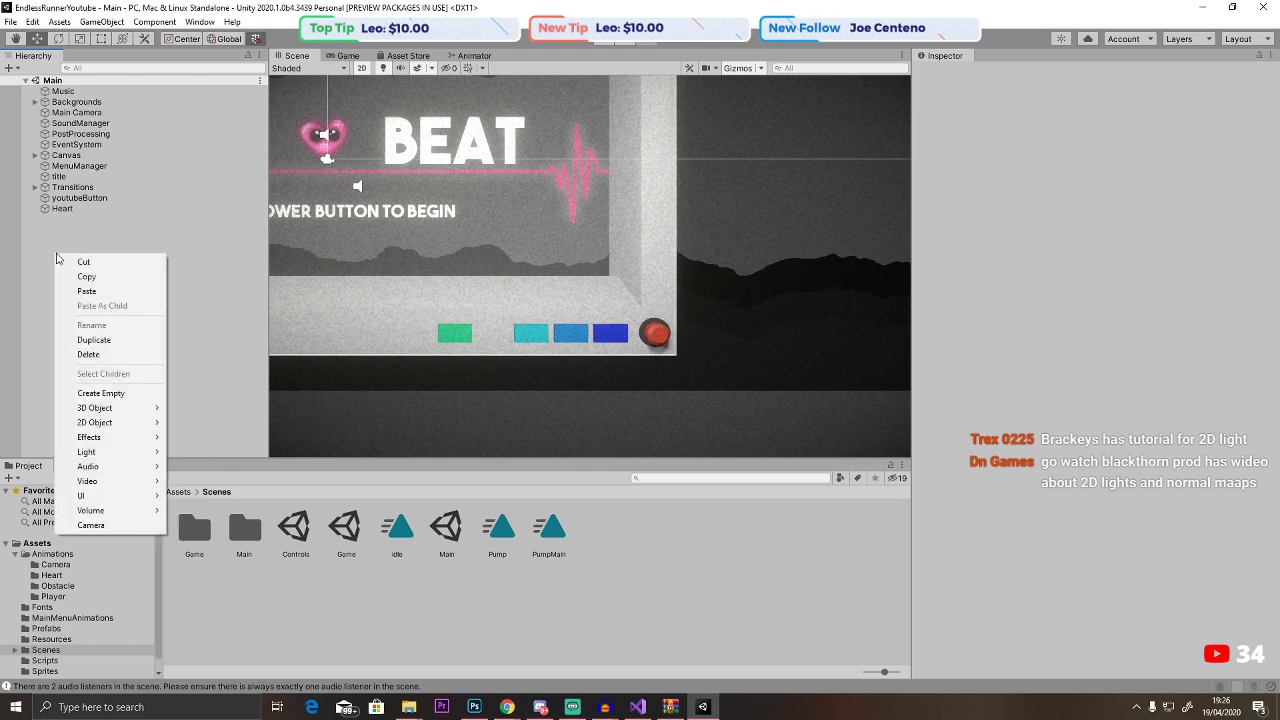
{"action": "left_click", "coordinate": [71, 236]}
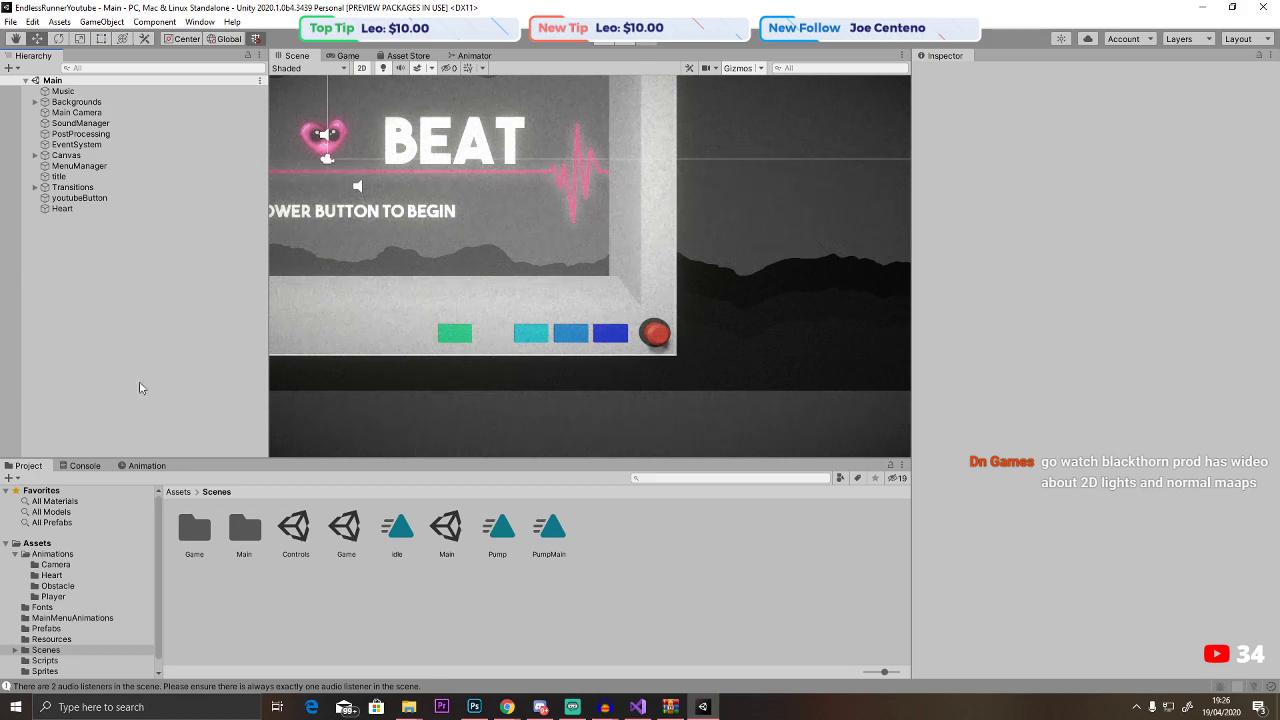
{"action": "scroll", "coordinate": [409, 345], "scroll_direction": "down", "scroll_amount": 2}
{"action": "scroll", "coordinate": [409, 345], "scroll_direction": "down", "scroll_amount": 3}
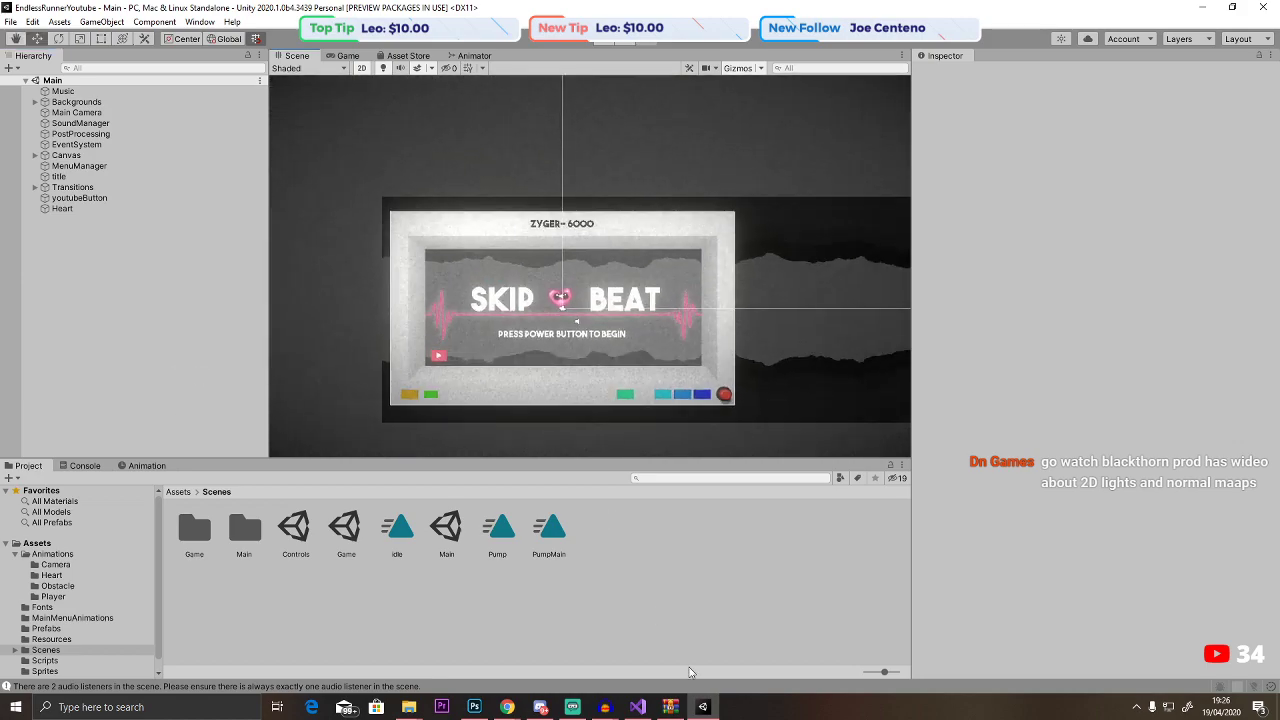
Switch to Chrome, search Google for "ludum dare 46" and open the Ludum Dare 46 event page on ldjam.com.
{"action": "left_click", "coordinate": [508, 707]}
{"action": "left_click", "coordinate": [794, 655]}
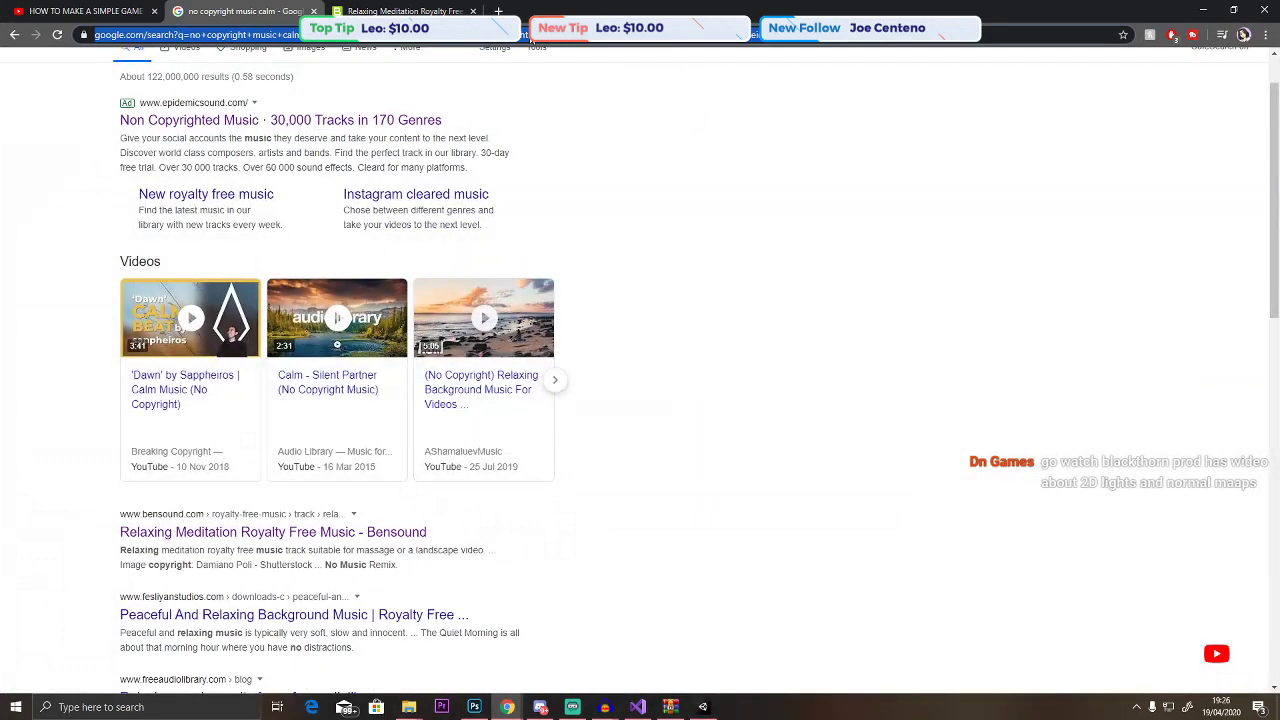
{"action": "left_click", "coordinate": [505, 35]}
{"action": "type", "text": "ludum"}
{"action": "key", "text": "Return"}
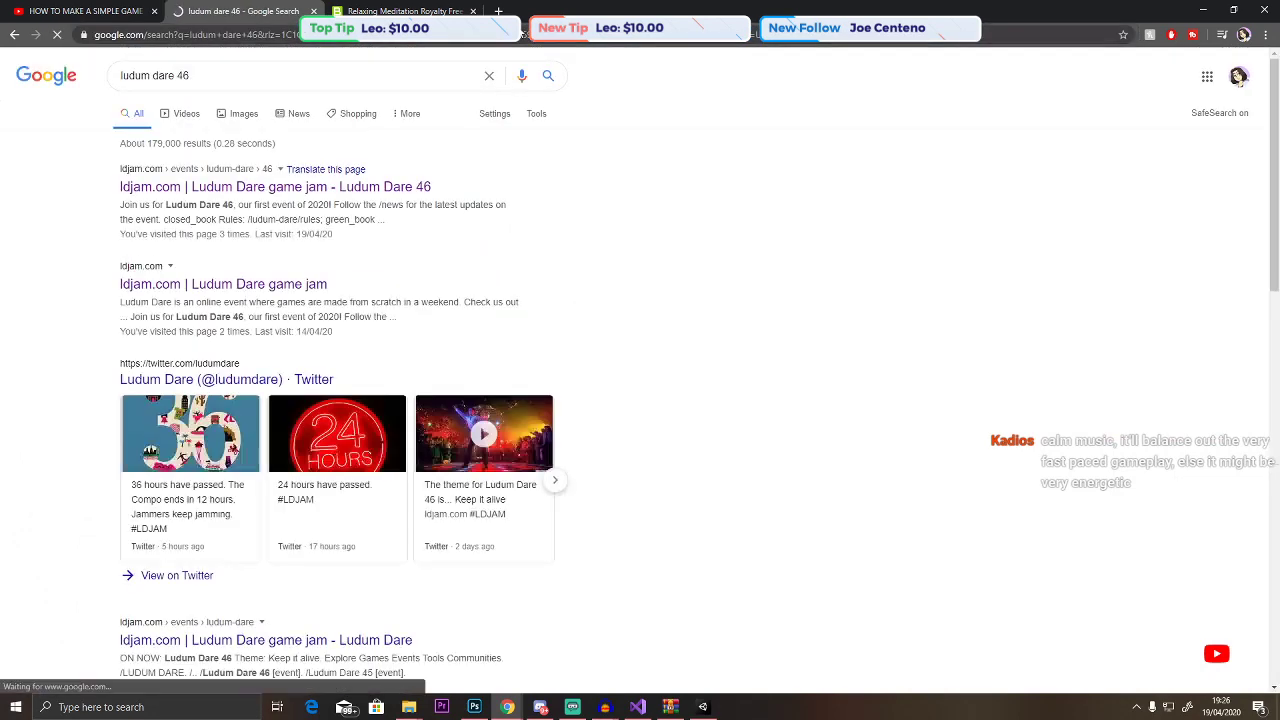
{"action": "left_click", "coordinate": [163, 187]}
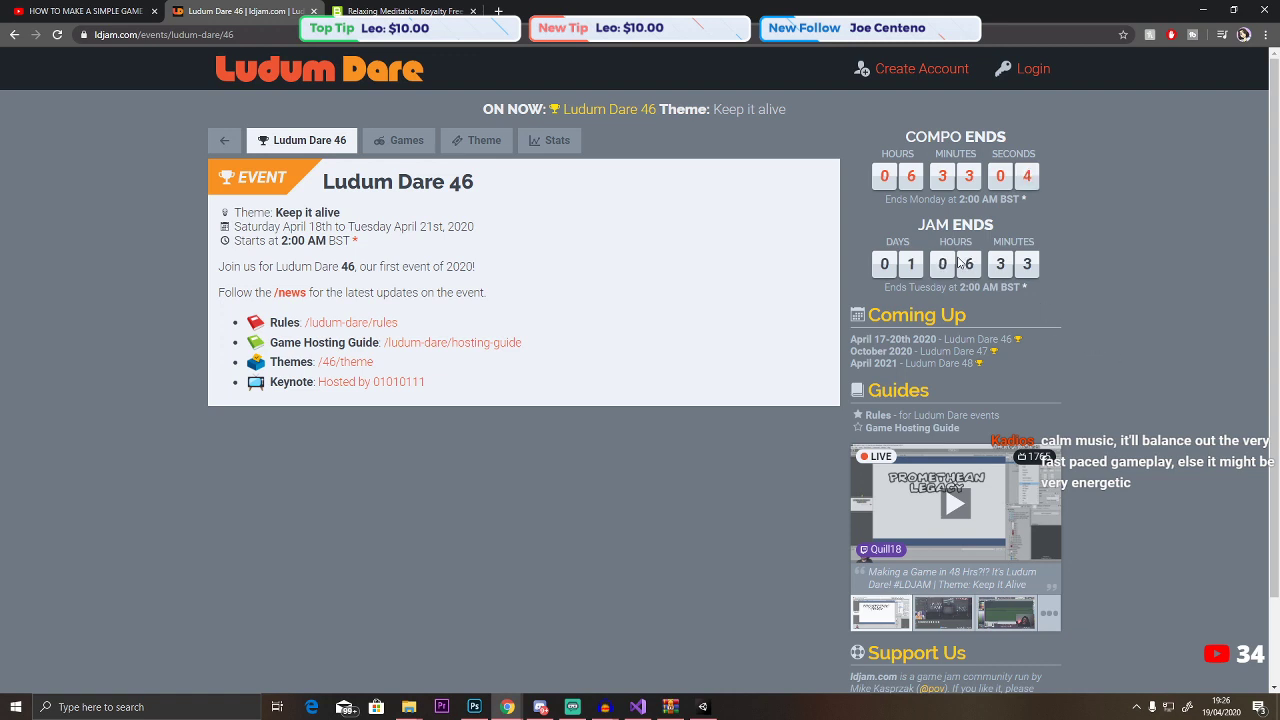
Go to Trello in a new browser tab, dismiss the Atlassian notice and open the LD46 board.
{"action": "left_click", "coordinate": [498, 11]}
{"action": "type", "text": "tr"}
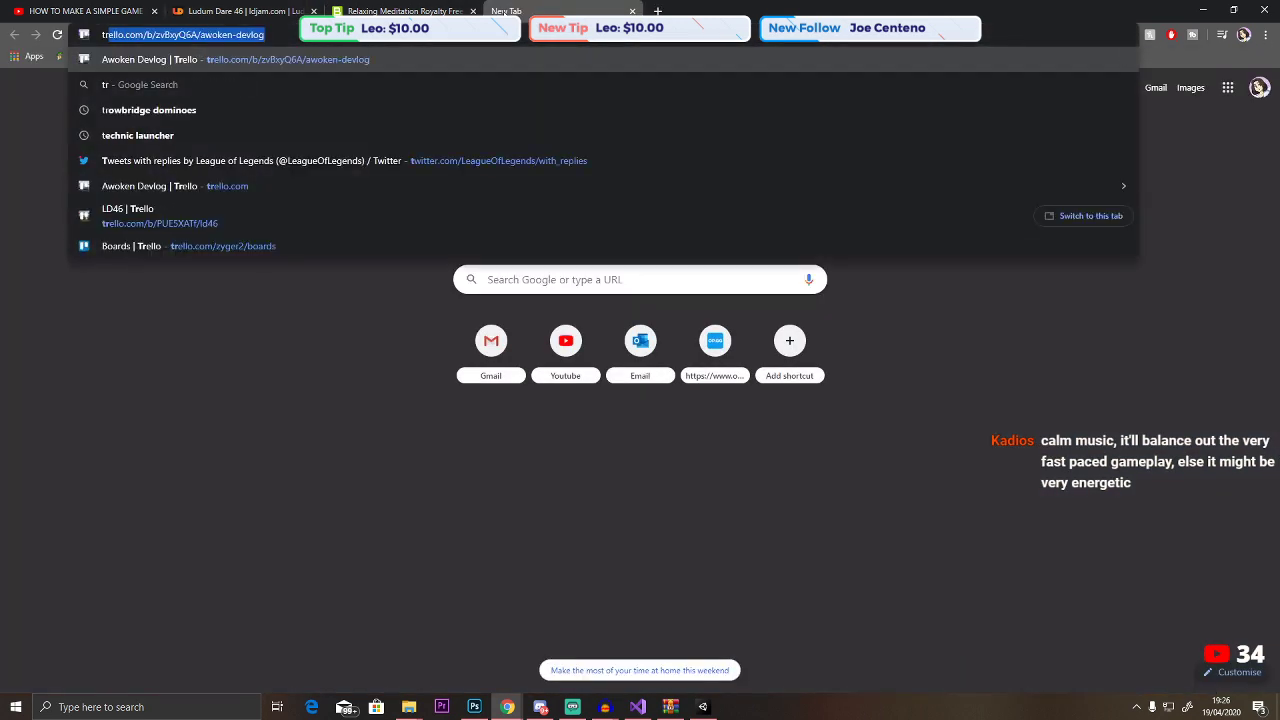
{"action": "key", "text": "Return"}
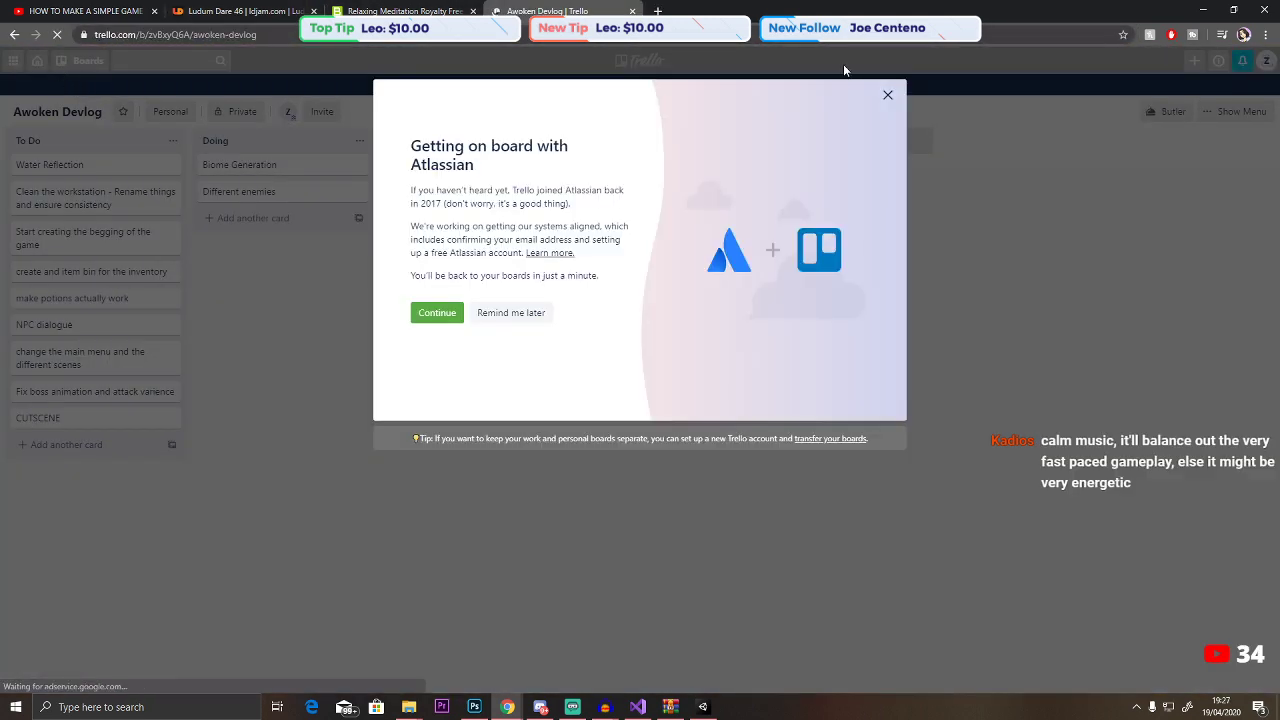
{"action": "left_click", "coordinate": [888, 96]}
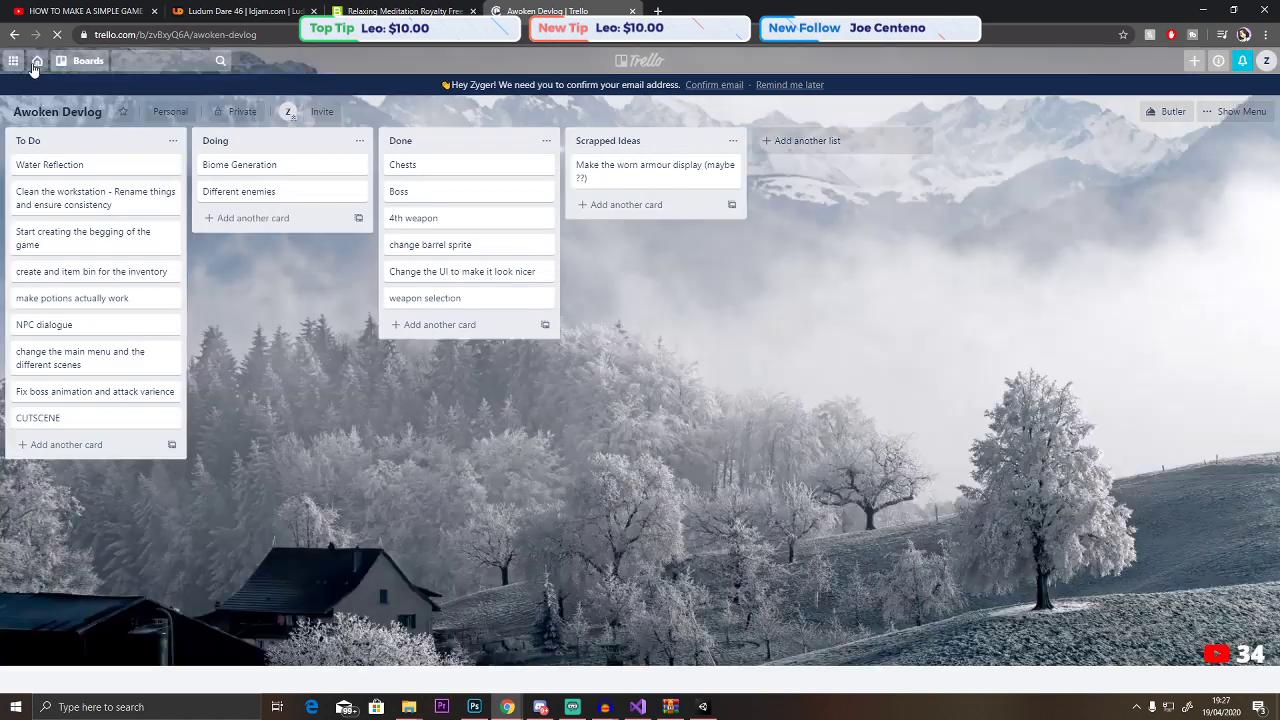
{"action": "left_click", "coordinate": [80, 60]}
{"action": "left_click", "coordinate": [651, 182]}
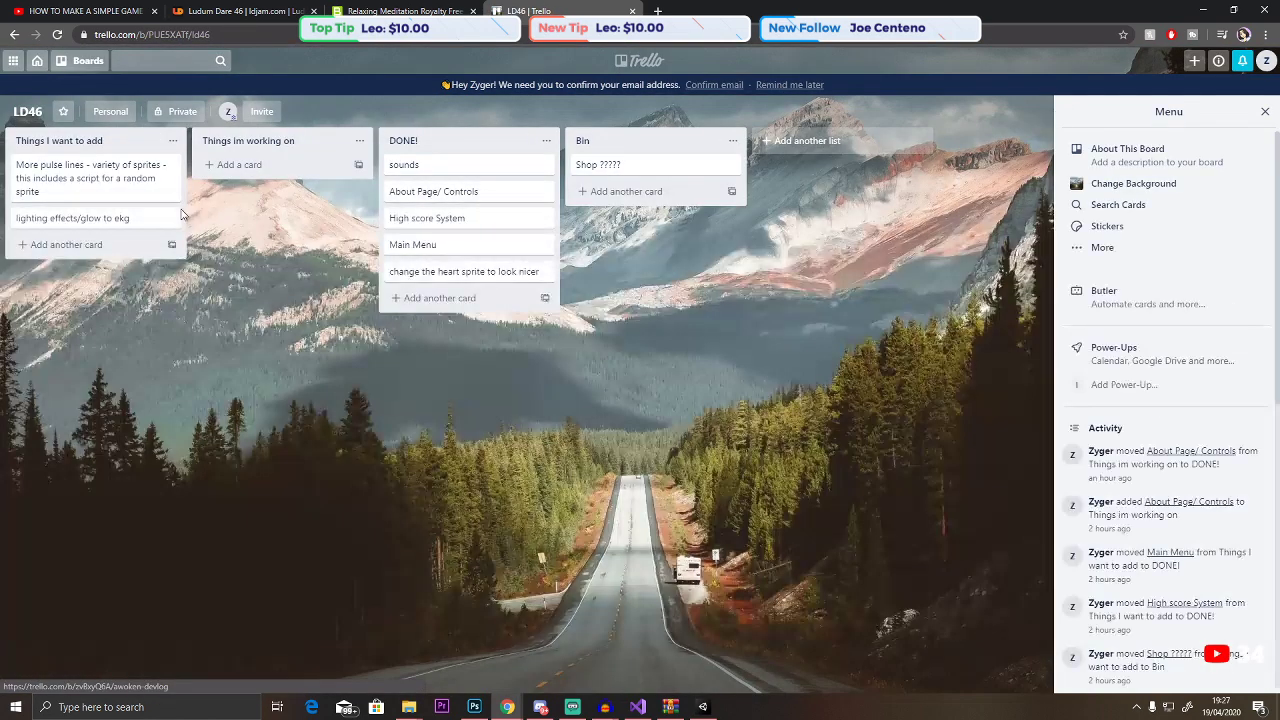
Add a "background music" card to the "Things I want to add" list.
{"action": "left_click", "coordinate": [48, 212]}
{"action": "left_click", "coordinate": [176, 271]}
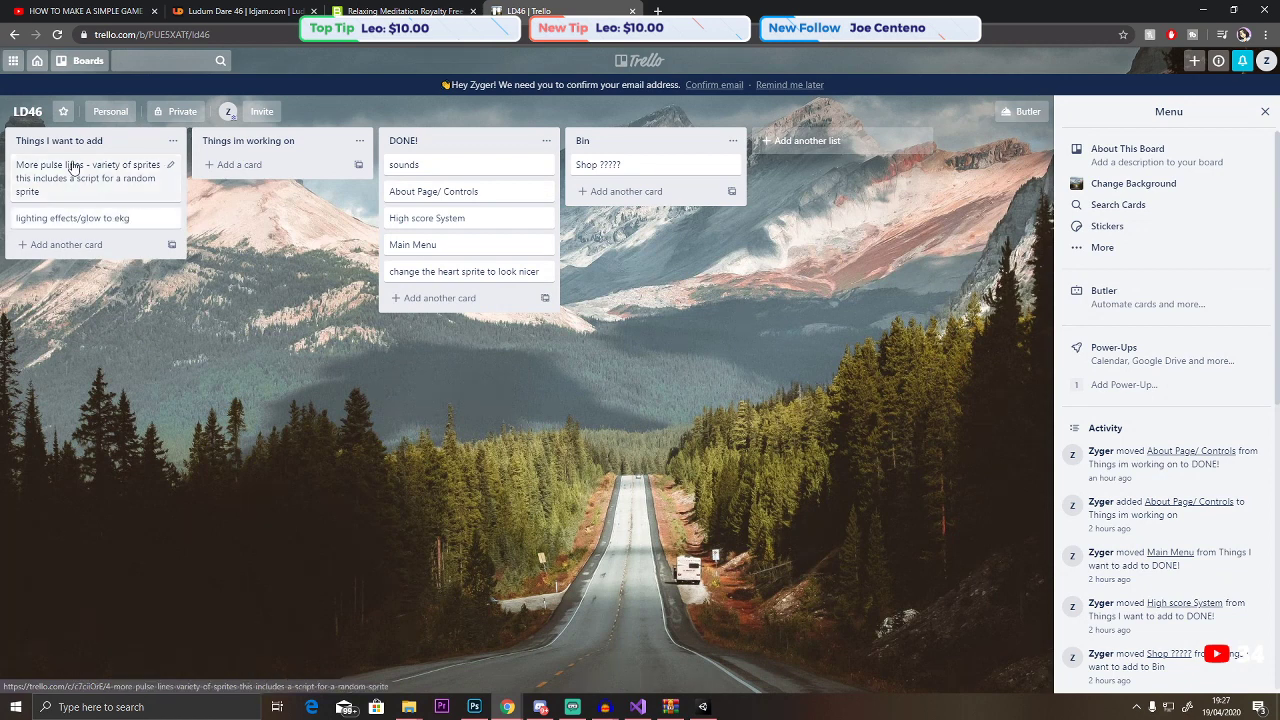
{"action": "left_click", "coordinate": [45, 244]}
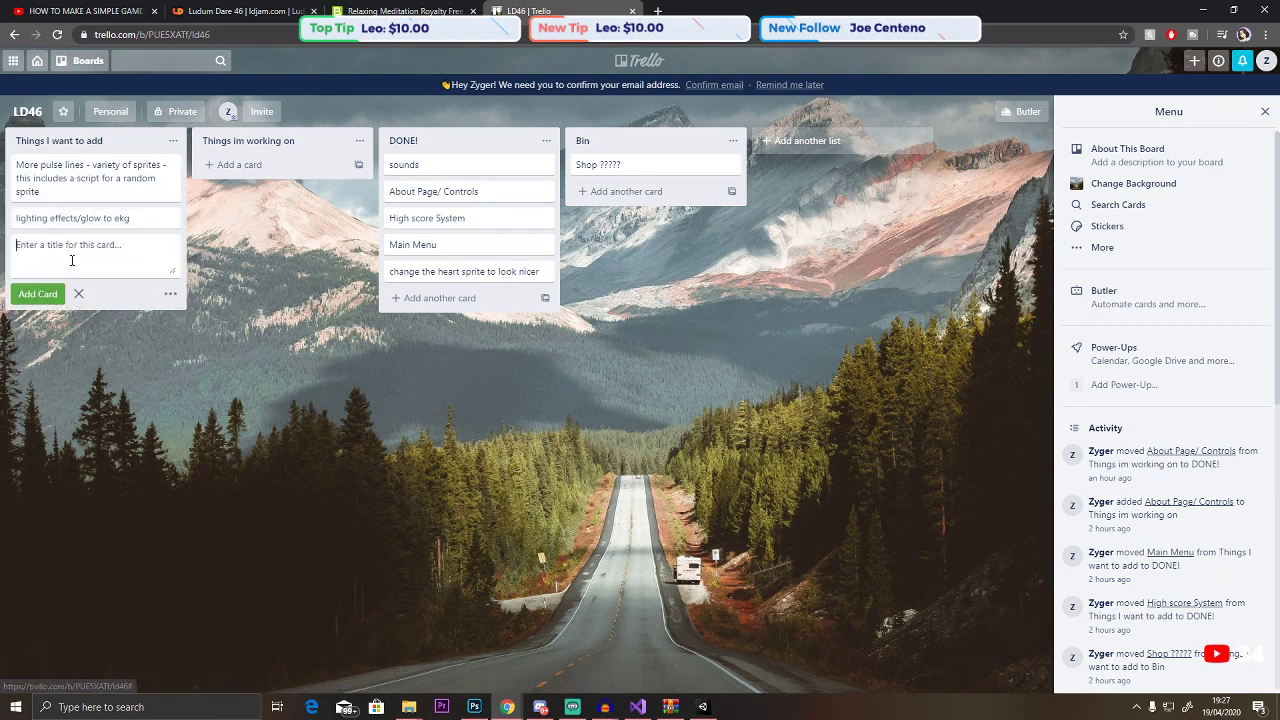
{"action": "type", "text": "background "}
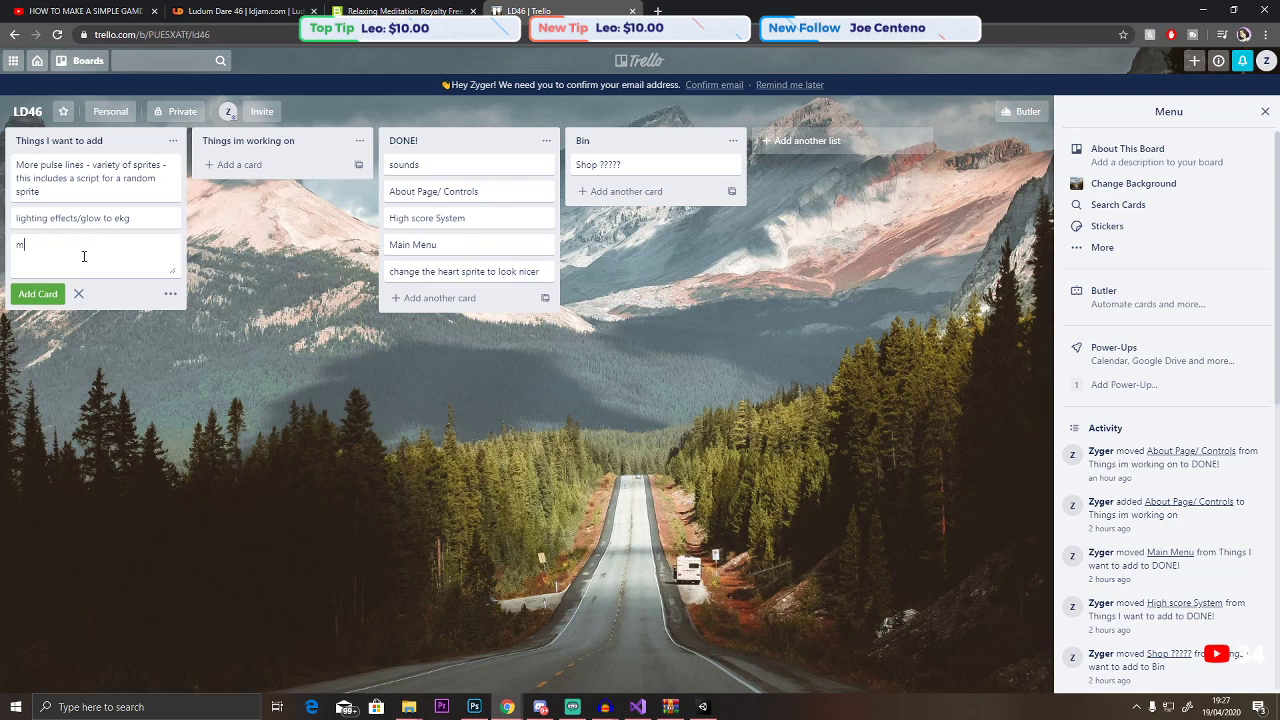
{"action": "type", "text": "music"}
{"action": "key", "text": "Return"}
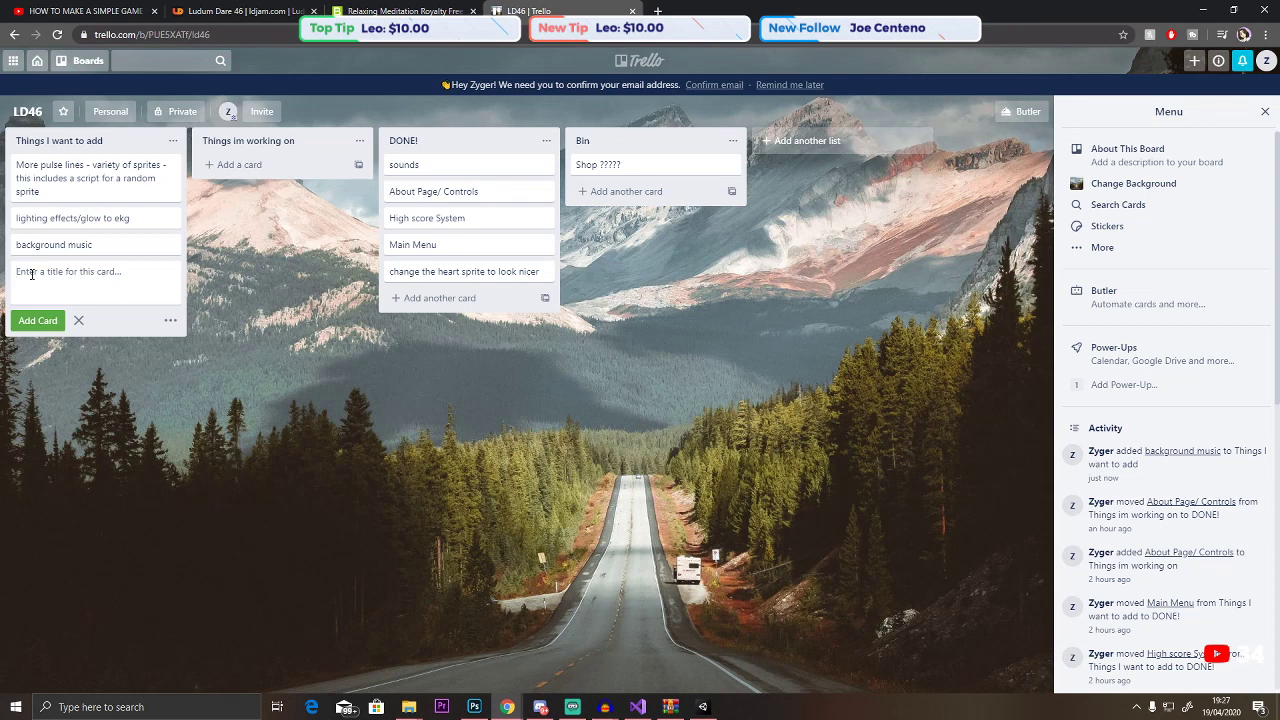
{"action": "left_click", "coordinate": [110, 245]}
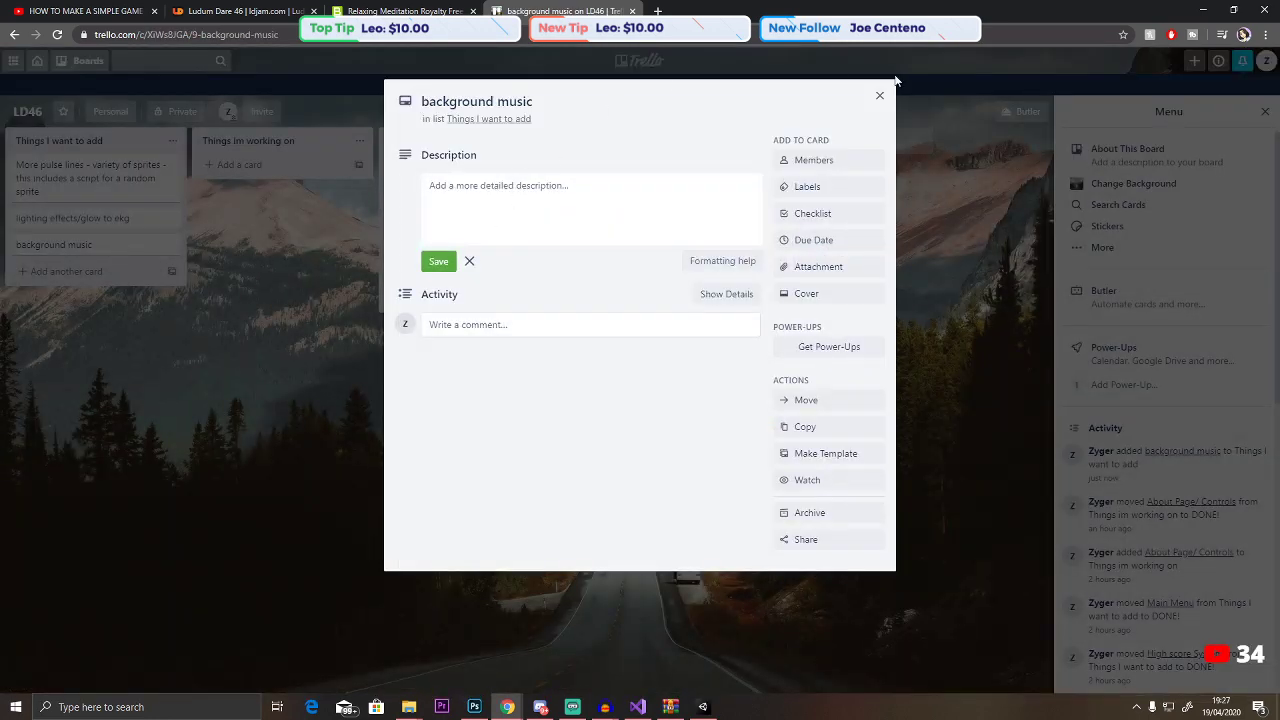
{"action": "left_click", "coordinate": [299, 255]}
{"action": "left_click", "coordinate": [98, 247]}
{"action": "left_click", "coordinate": [878, 94]}
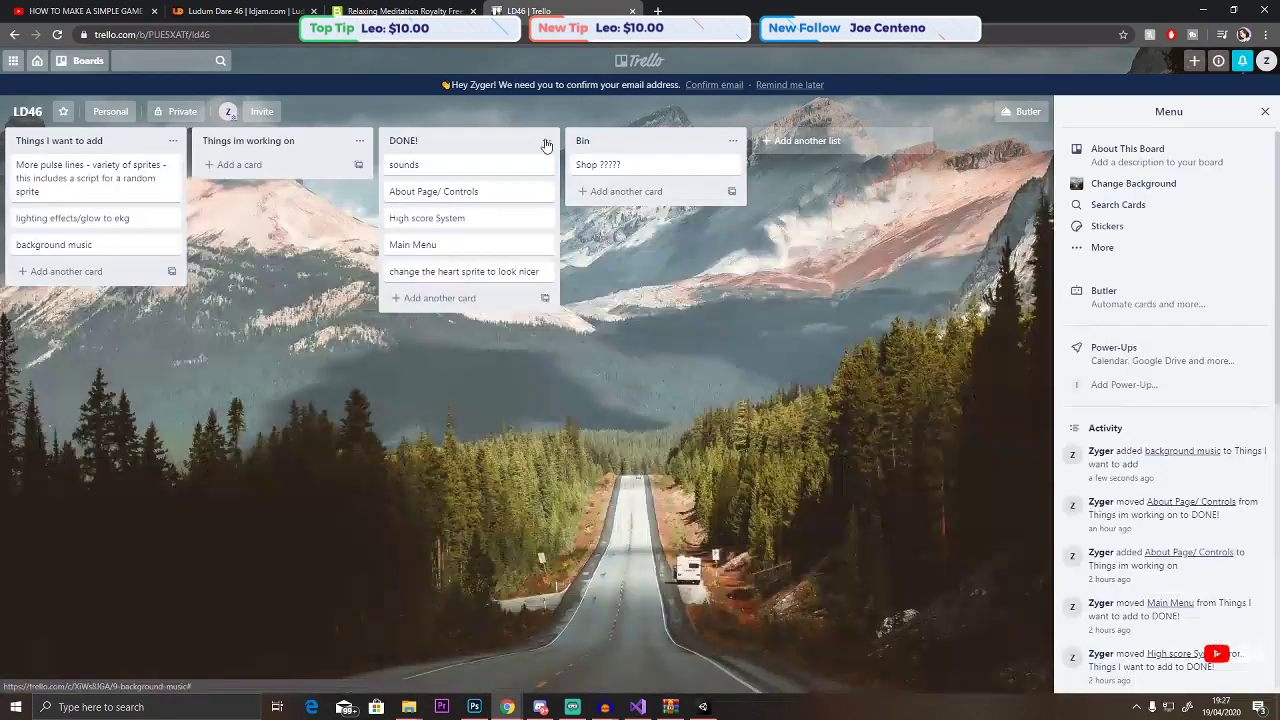
Rename the "background music" card to "background music - calm".
{"action": "left_click", "coordinate": [171, 247]}
{"action": "left_click", "coordinate": [138, 246]}
{"action": "type", "text": "-"}
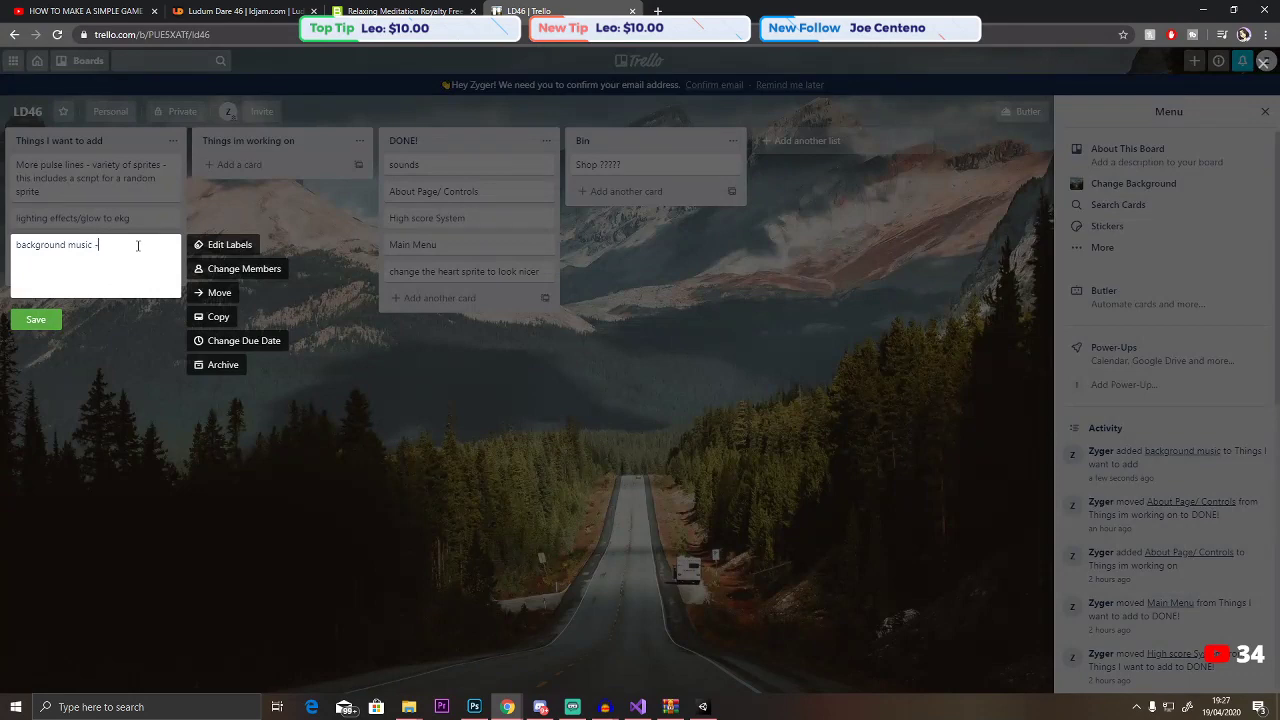
{"action": "type", "text": " calm"}
{"action": "left_click", "coordinate": [30, 320]}
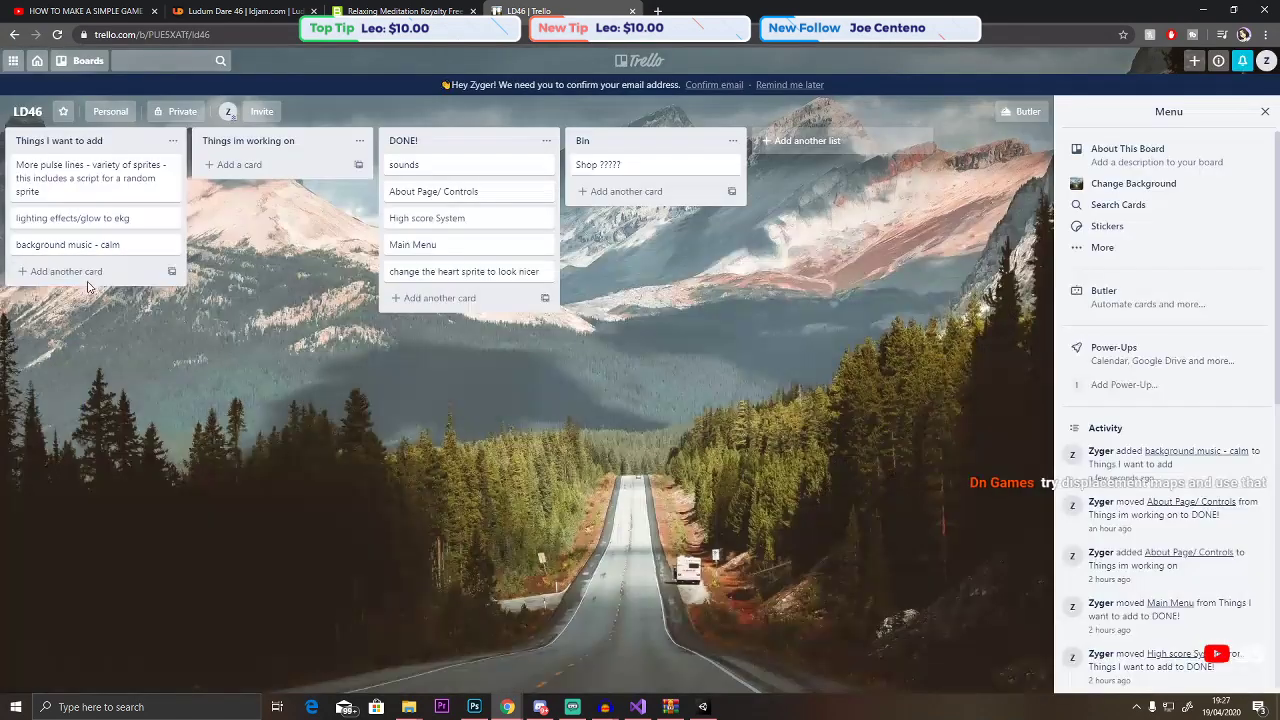
Add a card titled "setting menu - sliders to change volume and graphics settings" to the "Things I want to add" list.
{"action": "left_click", "coordinate": [66, 272]}
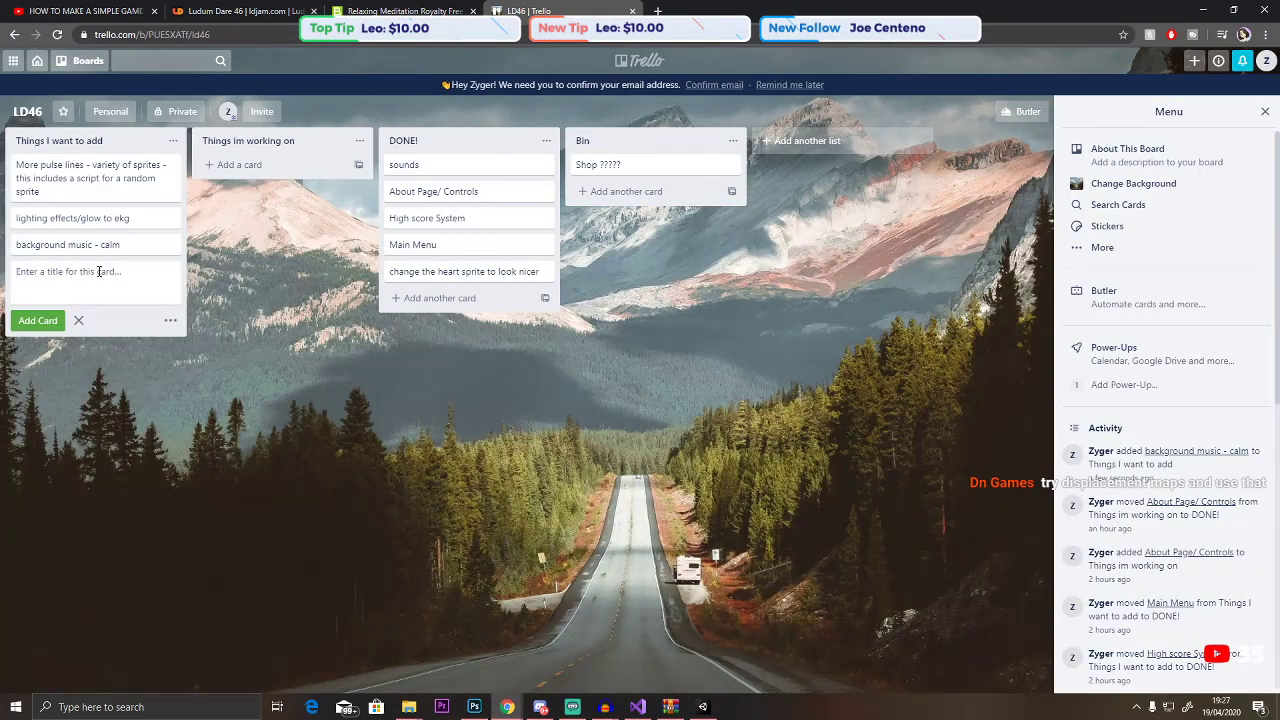
{"action": "type", "text": "setting menu - sliders to change volume and "}
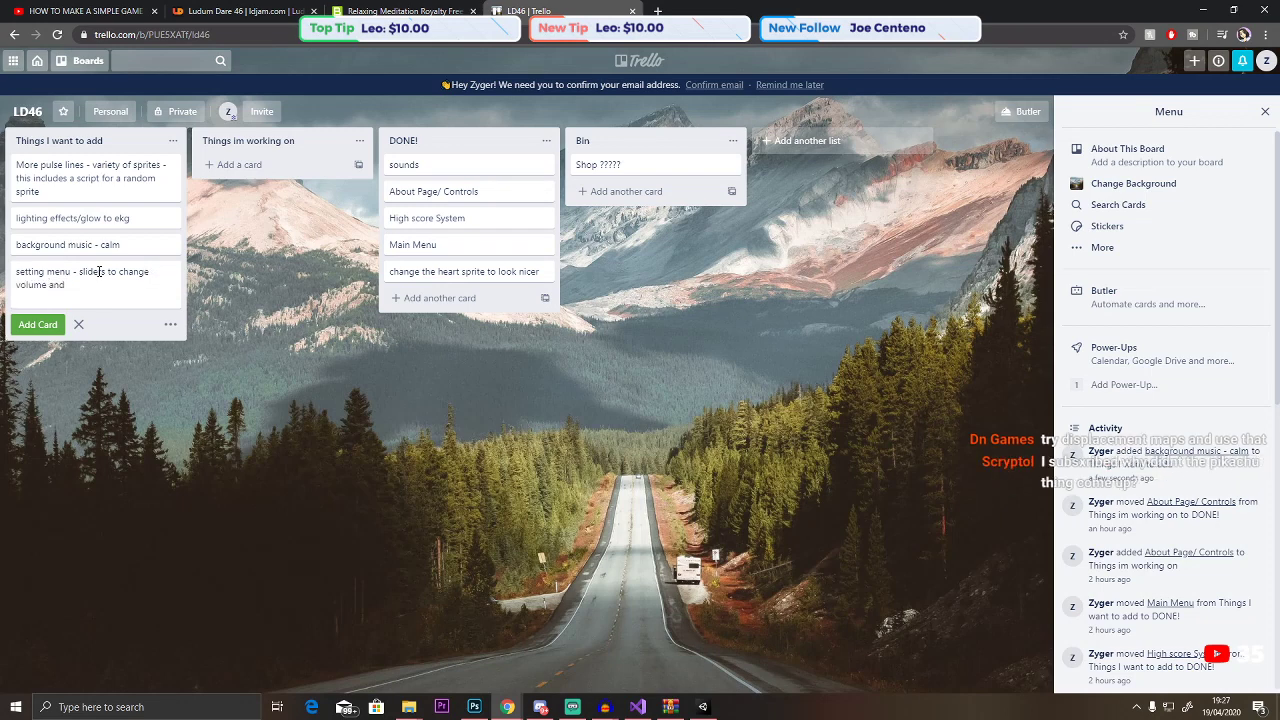
{"action": "type", "text": "graphics settings"}
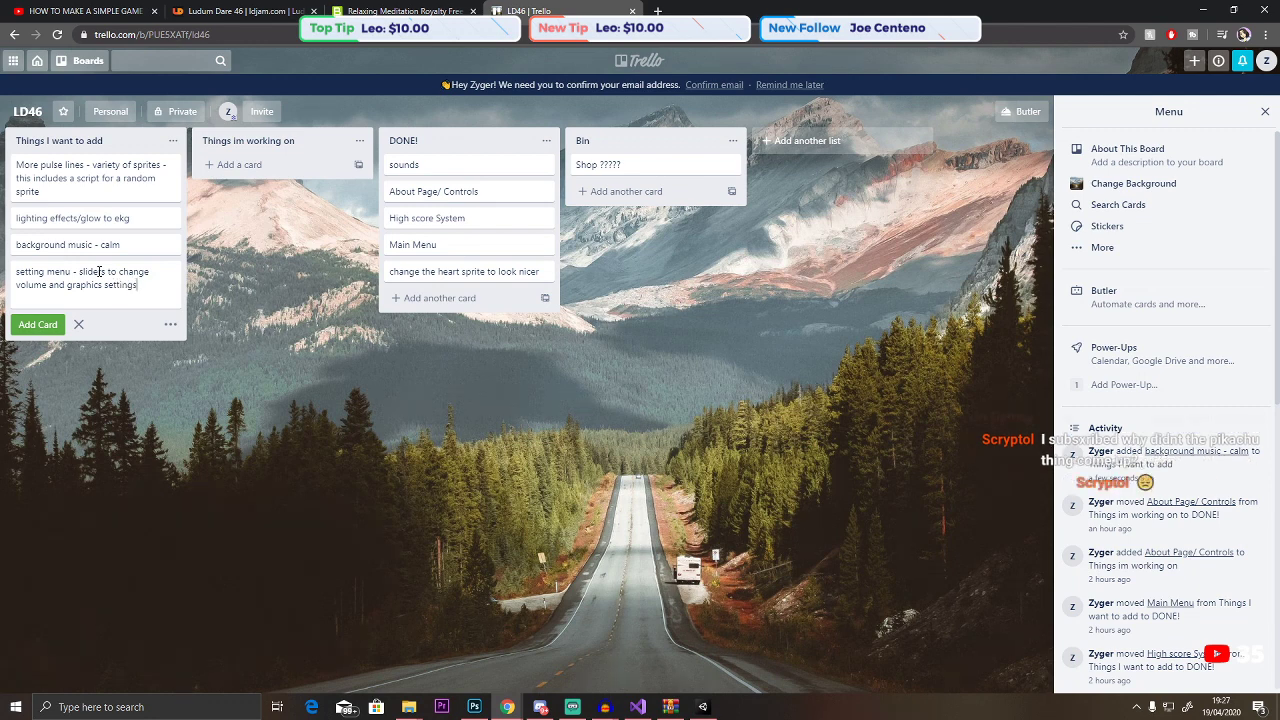
{"action": "key", "text": "Return"}
{"action": "key", "text": "Escape"}
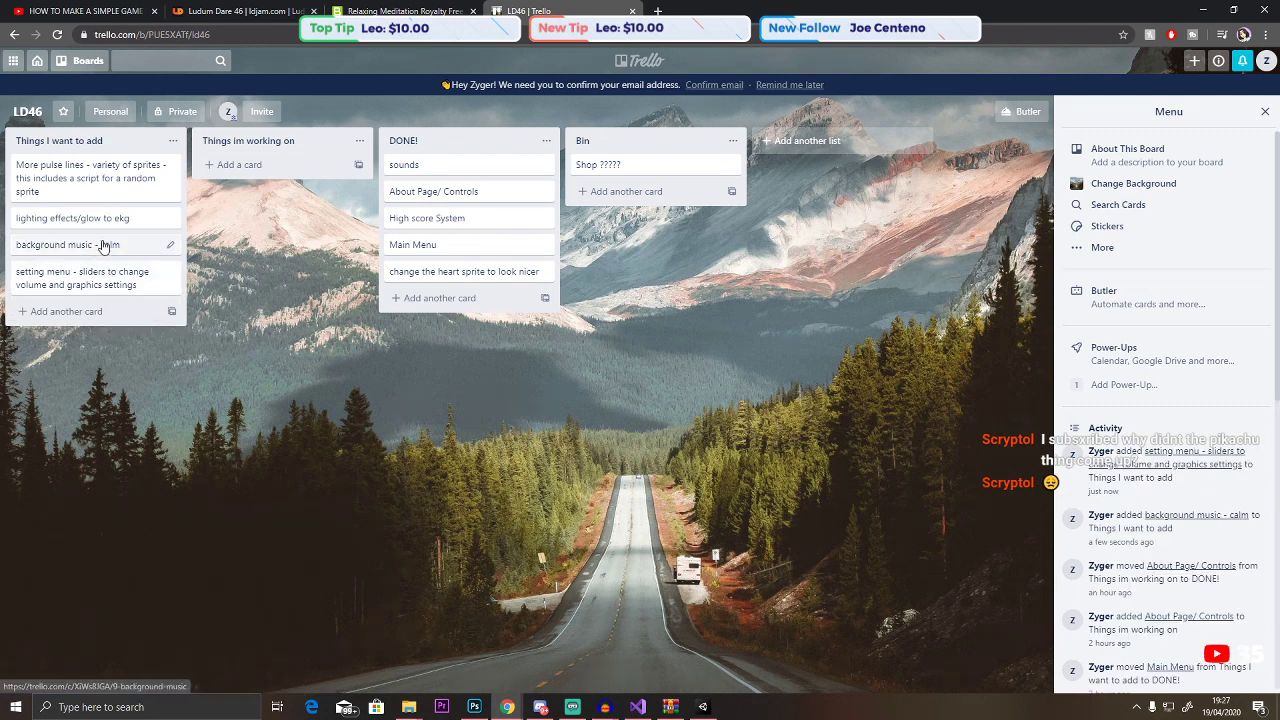